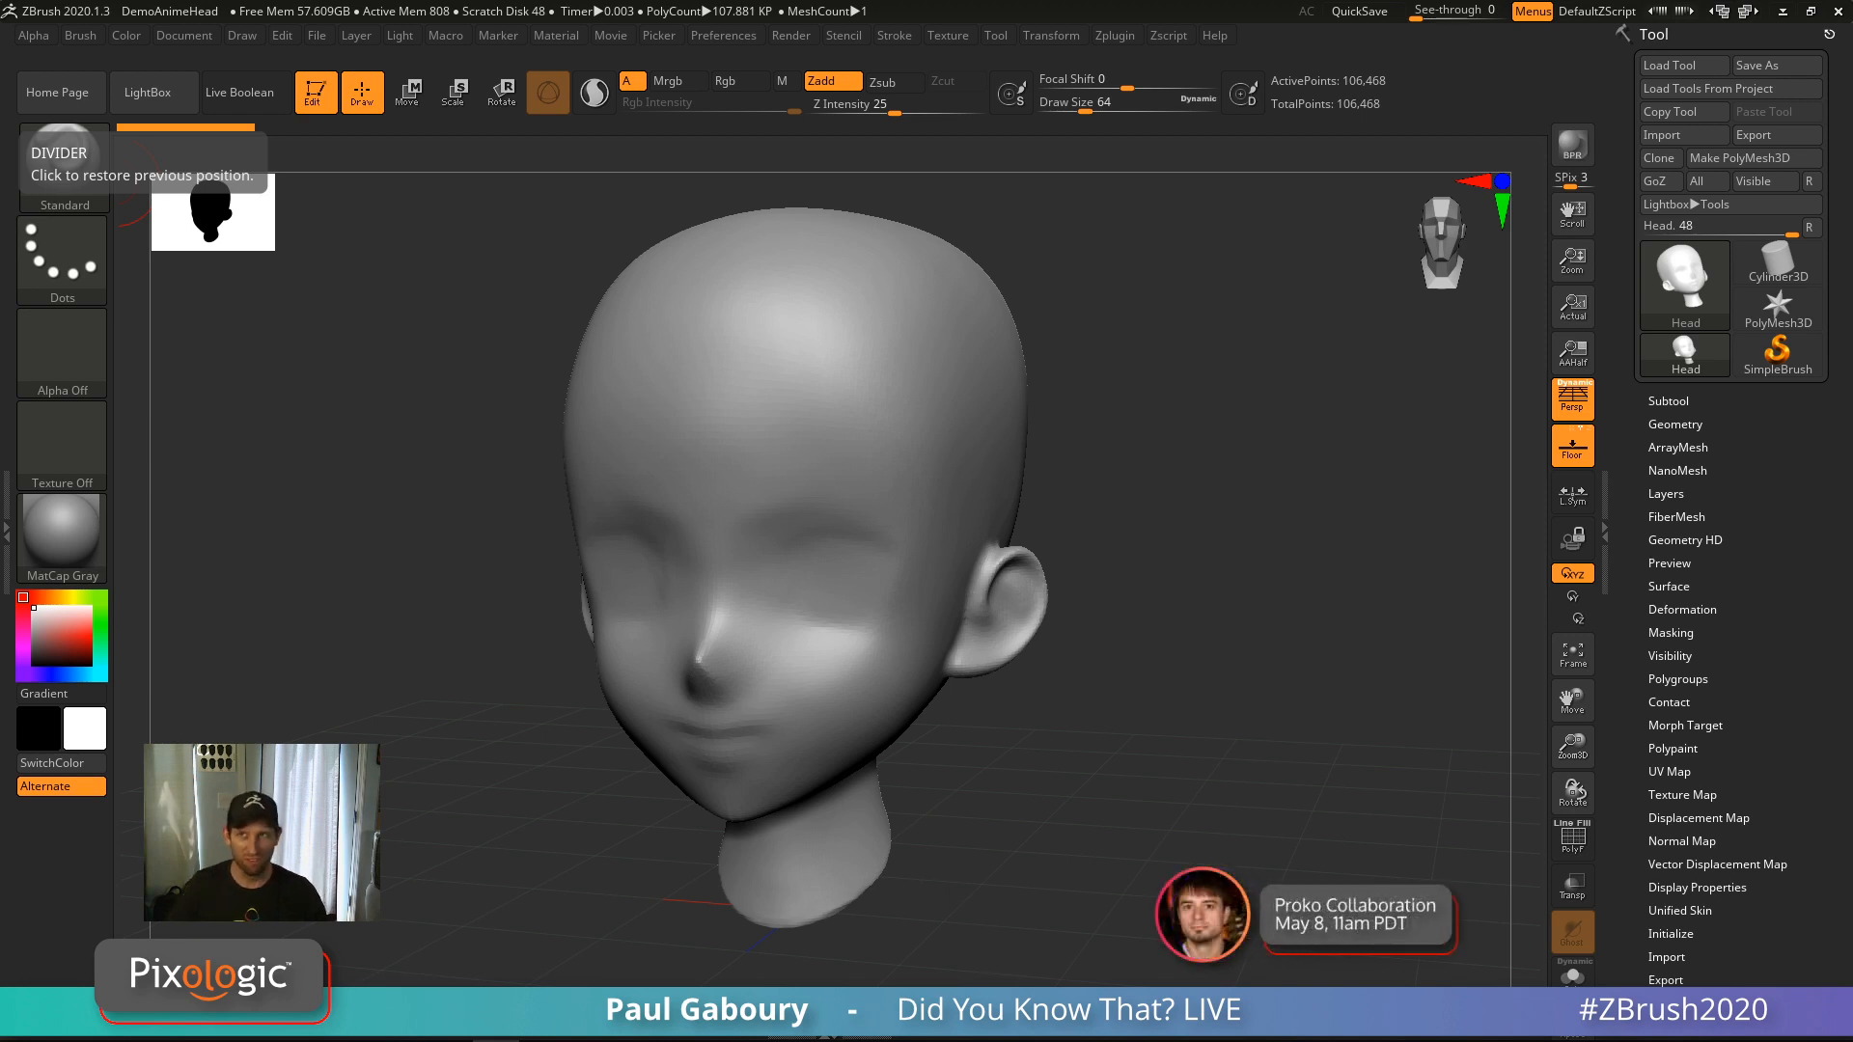
Set the brush Draw Size to 39
left_click_drag(1131, 730, 1154, 654)
key("s")
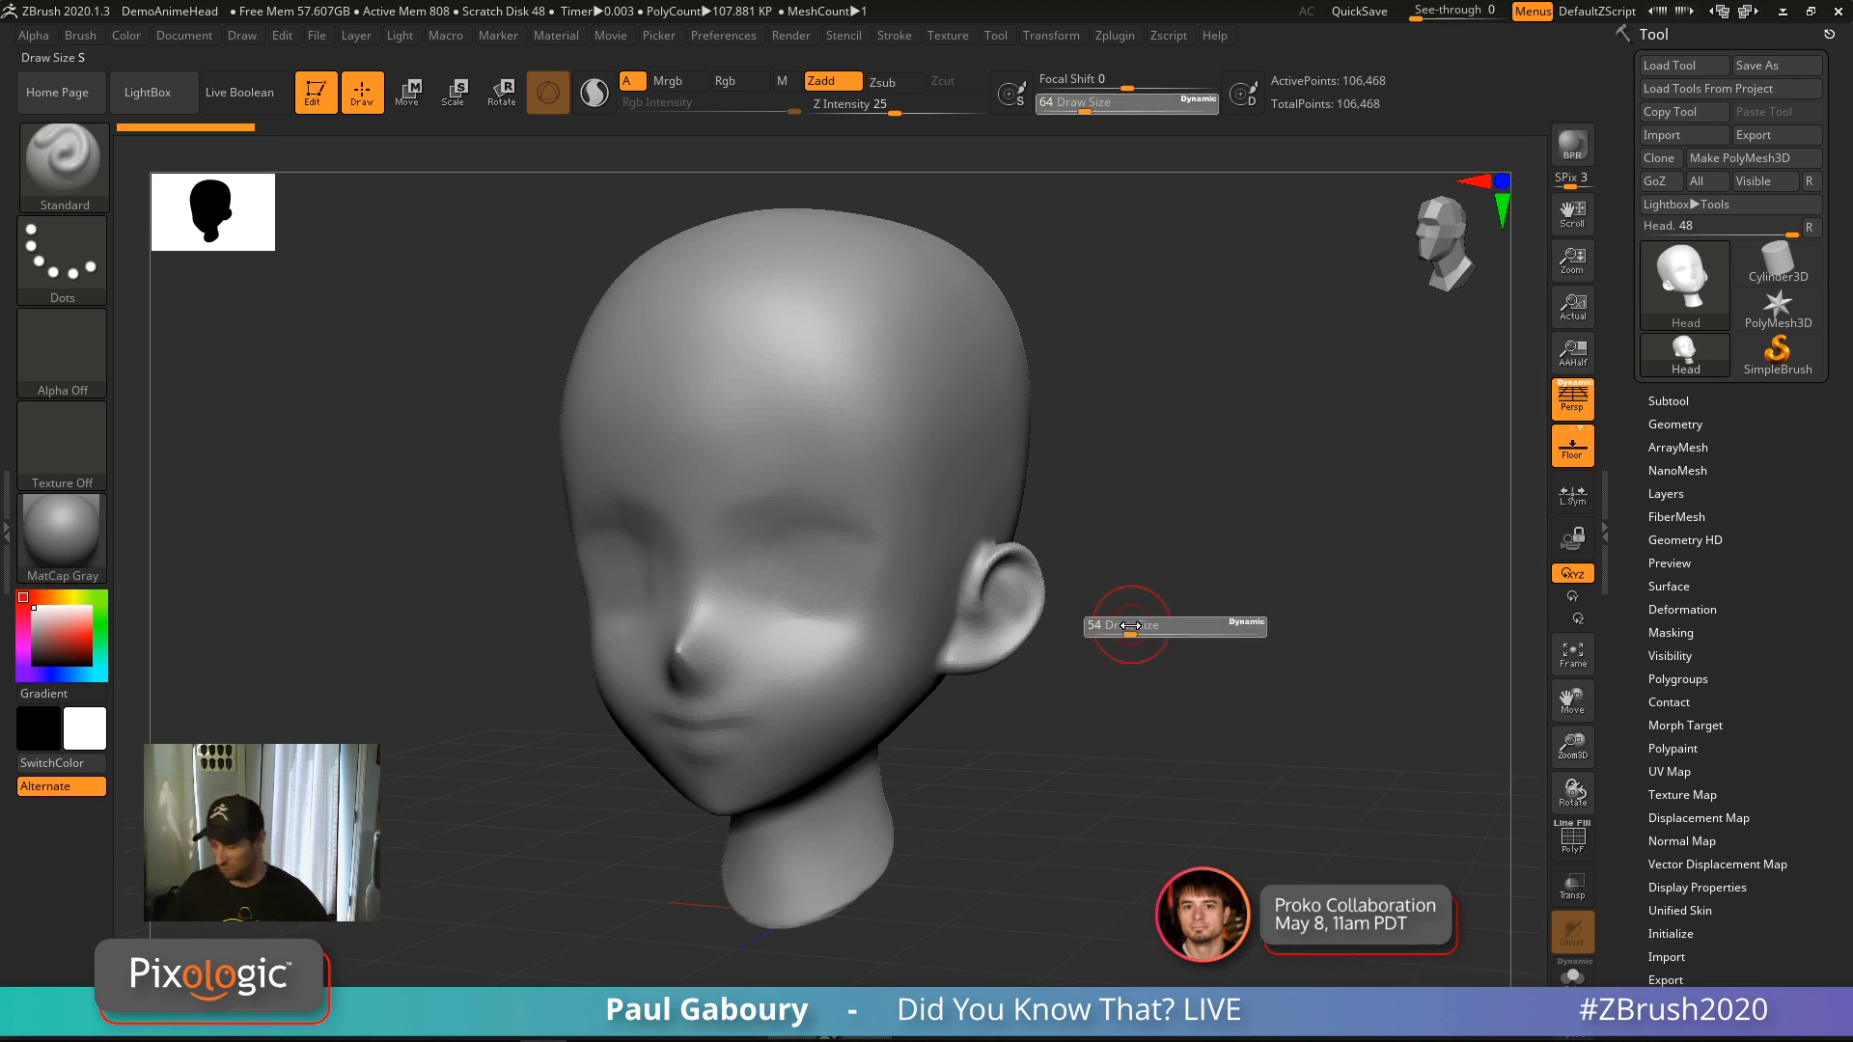
left_click(1123, 623)
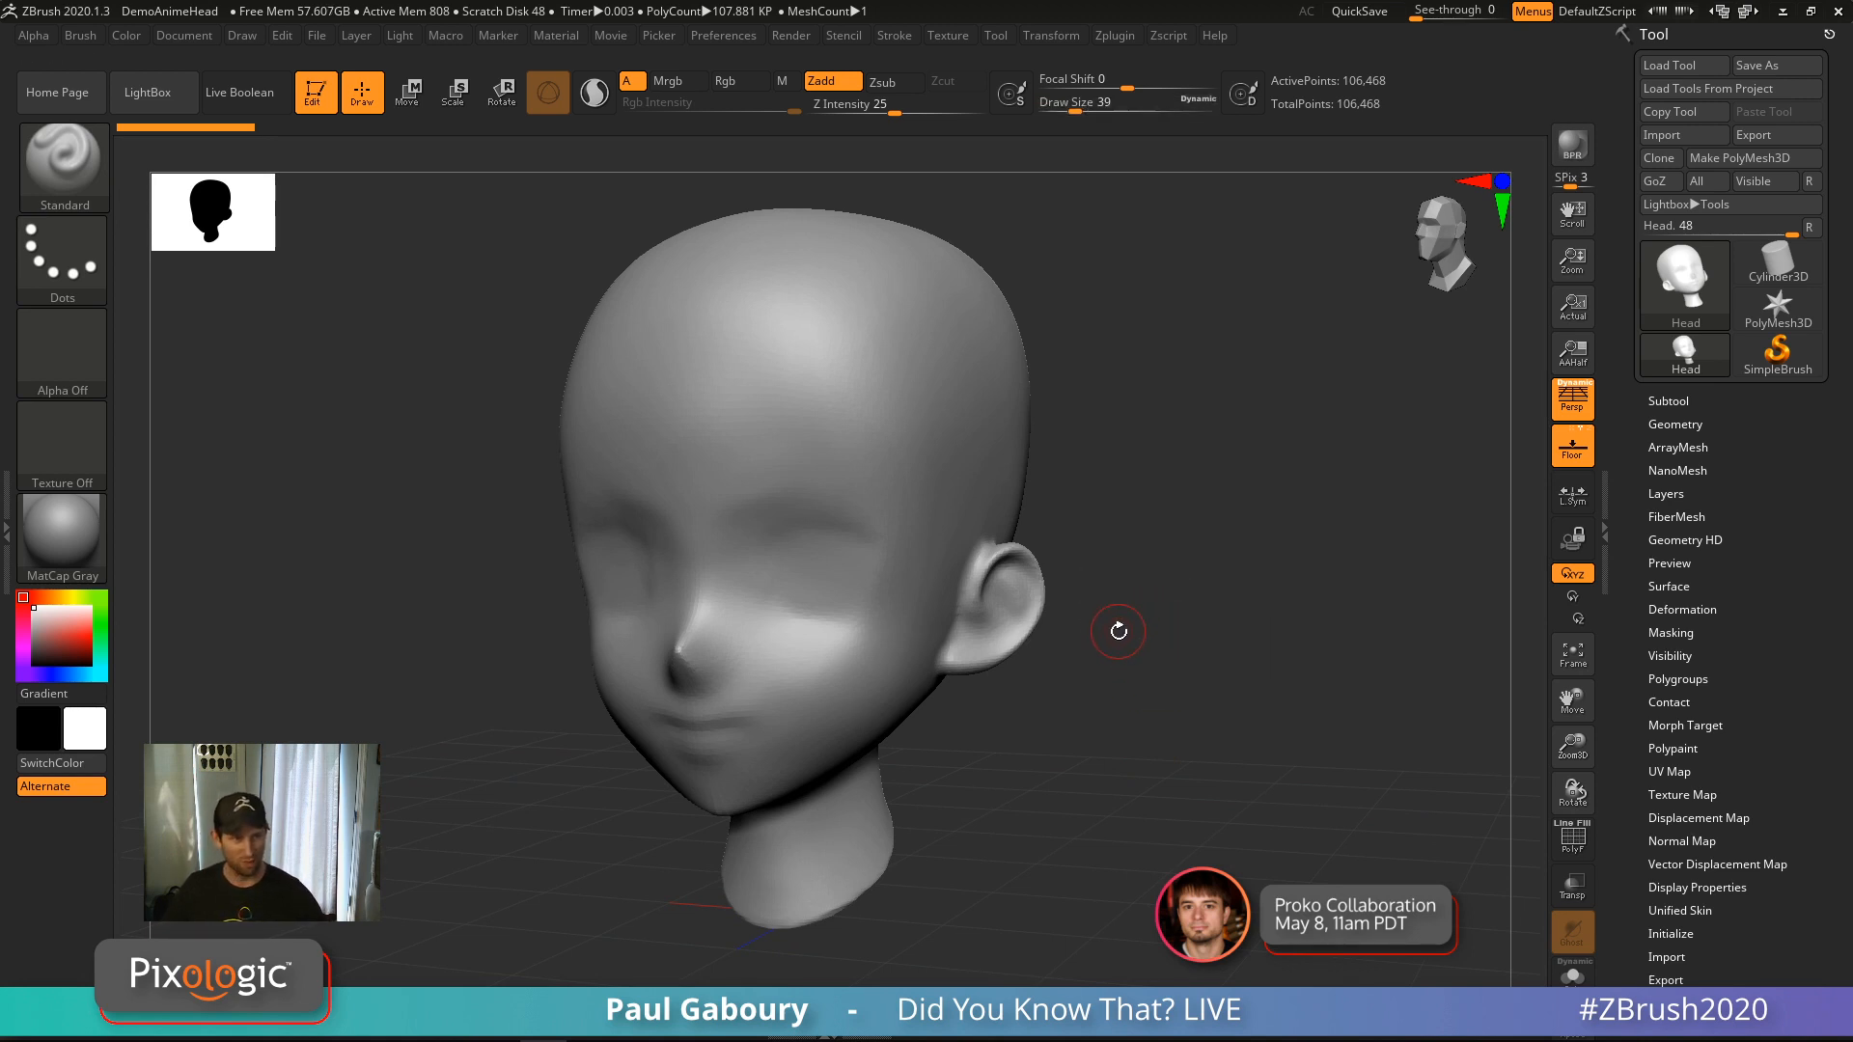
left_click_drag(1113, 640, 1117, 636, "alt")
key("ctrl")
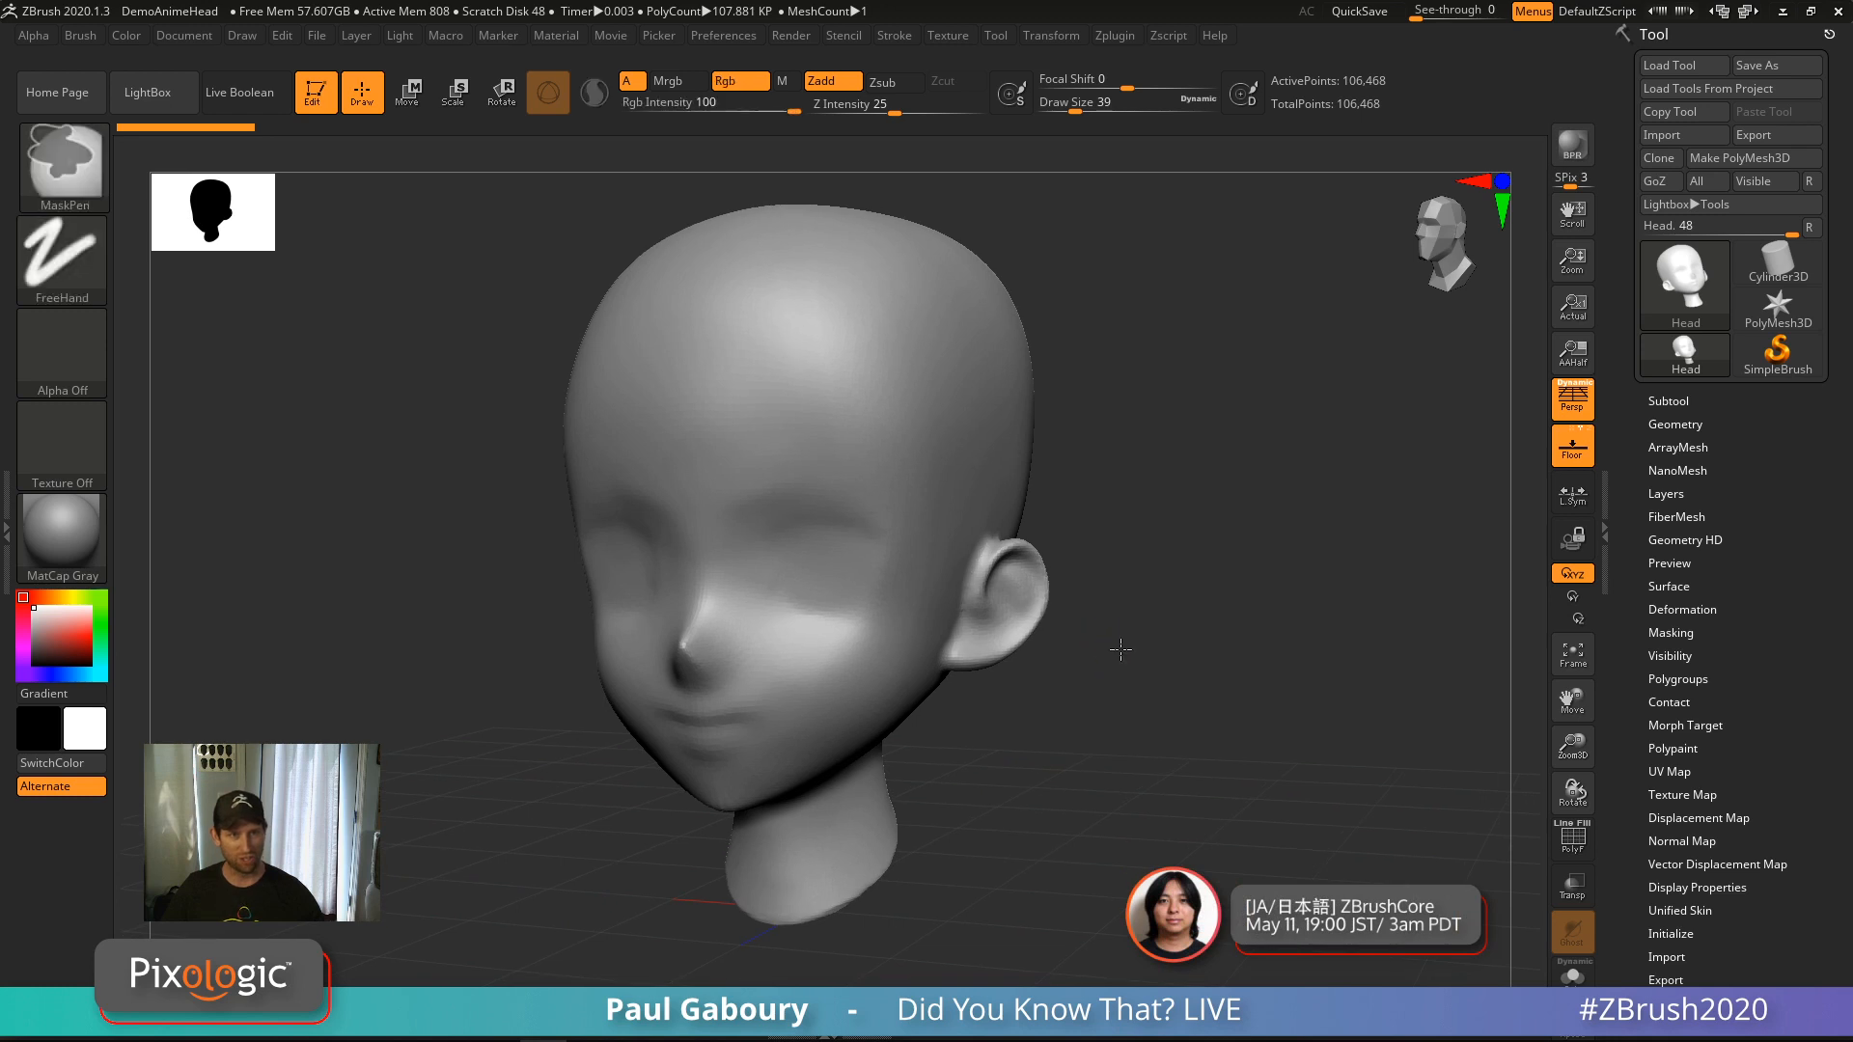
mouse_move(1121, 649)
right_mouse_down("ctrl")
mouse_move(1094, 616)
mouse_move(1122, 655)
mouse_move(1101, 637)
mouse_move(1120, 612)
mouse_move(1121, 650)
mouse_move(1113, 616)
mouse_move(1127, 639)
mouse_move(1171, 633)
mouse_move(1083, 652)
mouse_move(1067, 633)
mouse_move(1174, 633)
mouse_move(1135, 627)
right_mouse_up("ctrl")
key("4")
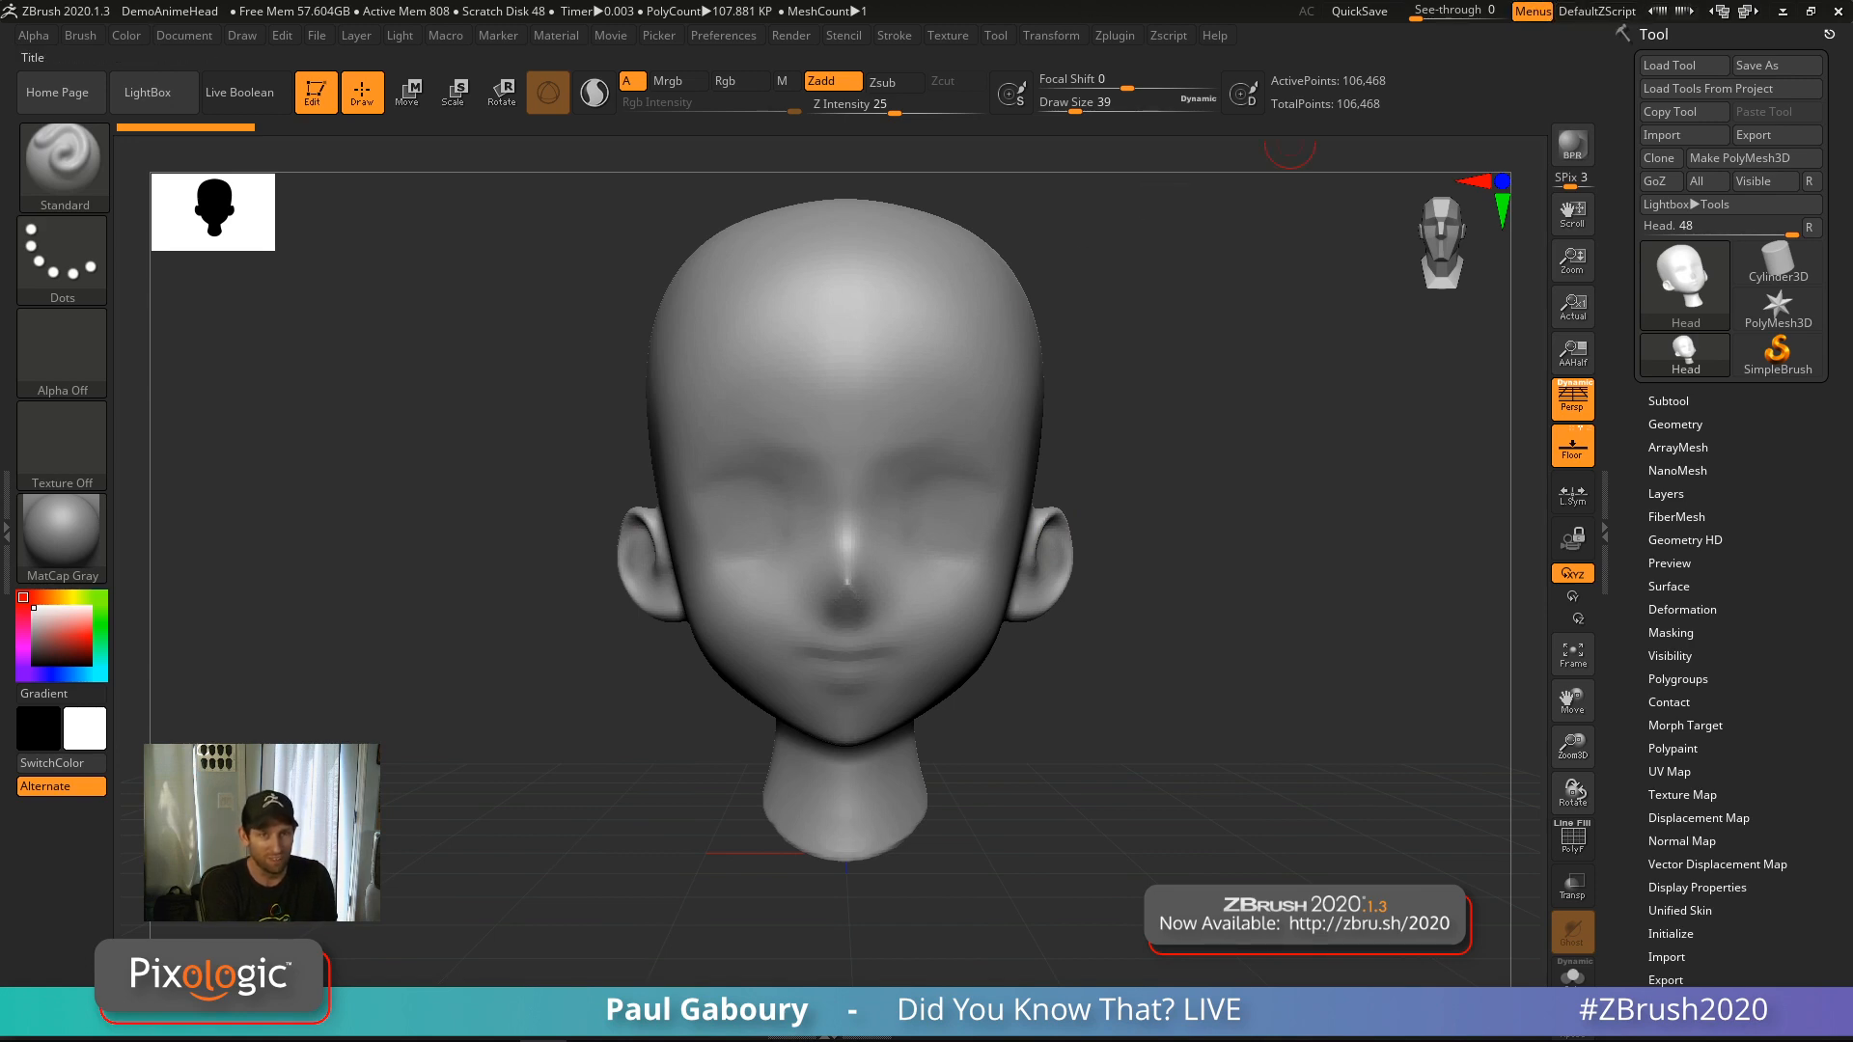
Switch to the browser, enlarge its window and examine the side-view photo of the Prototype Gremlin Puppet auction lot
left_click_drag(0, 193, 771, 46)
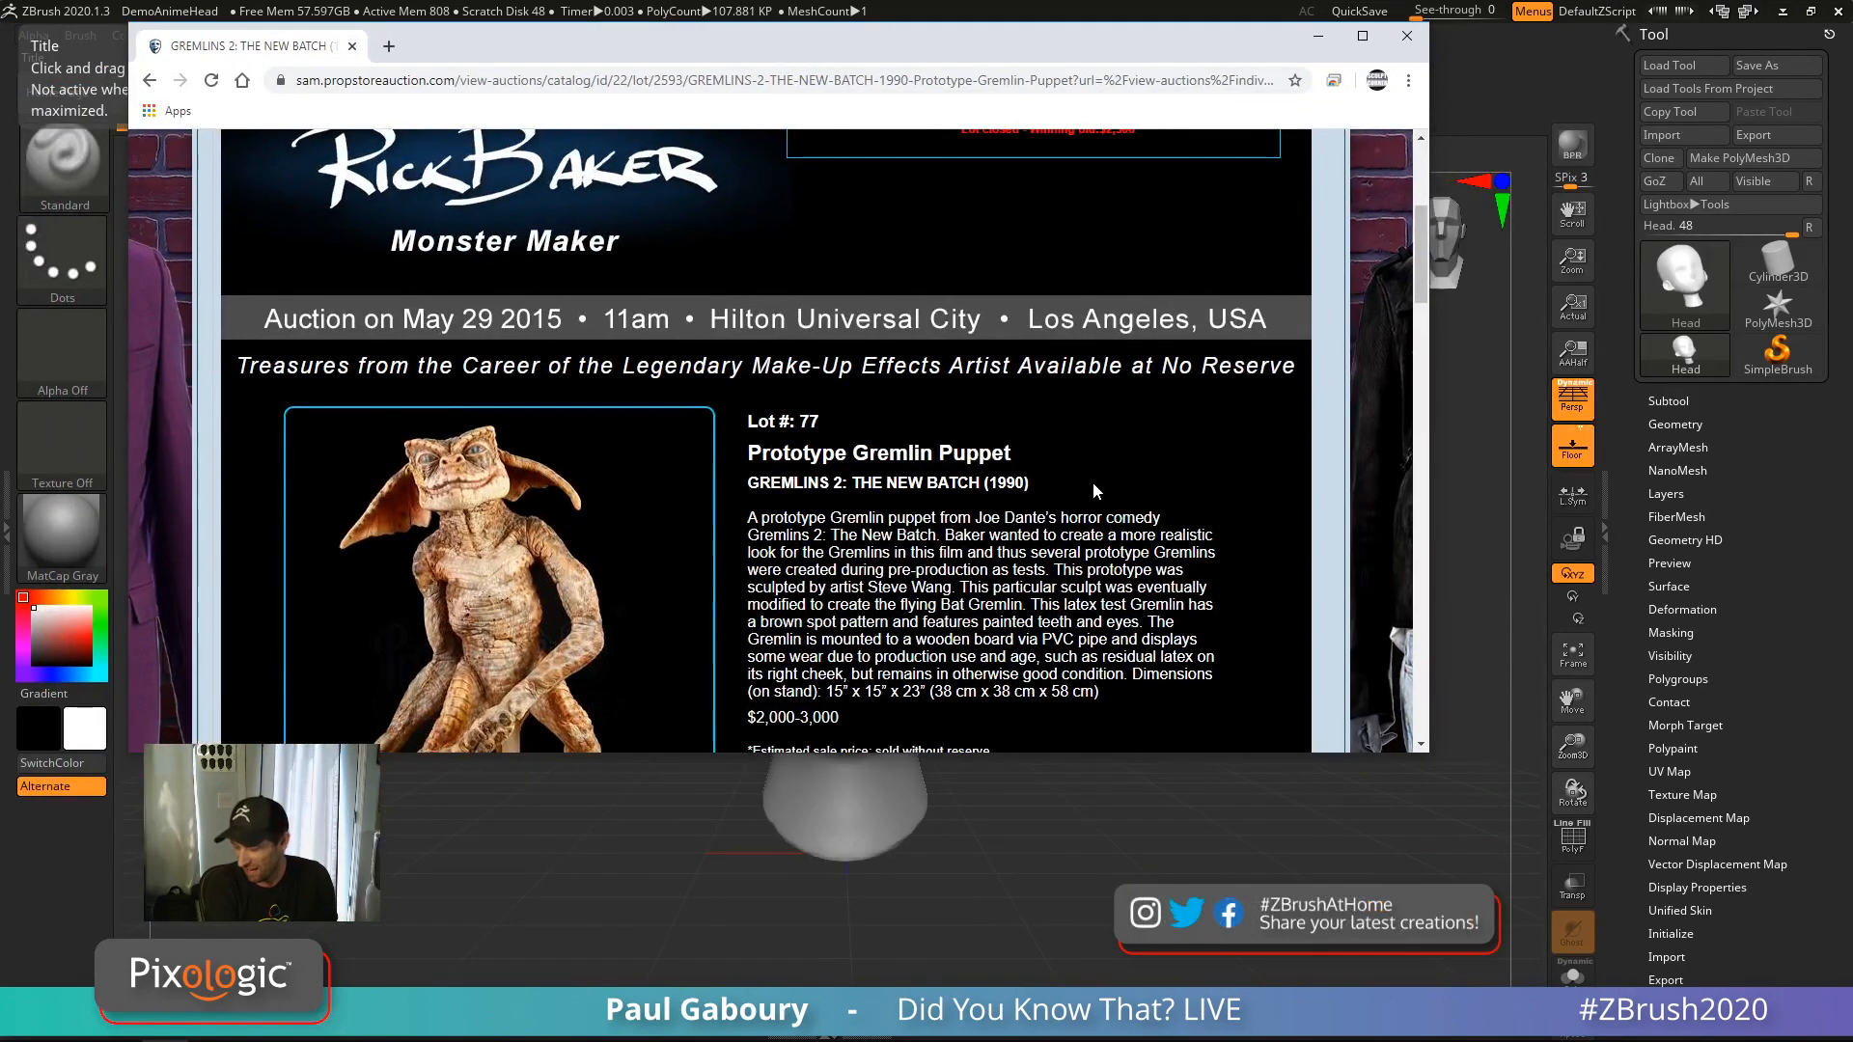
scroll(1071, 473, "down", 2)
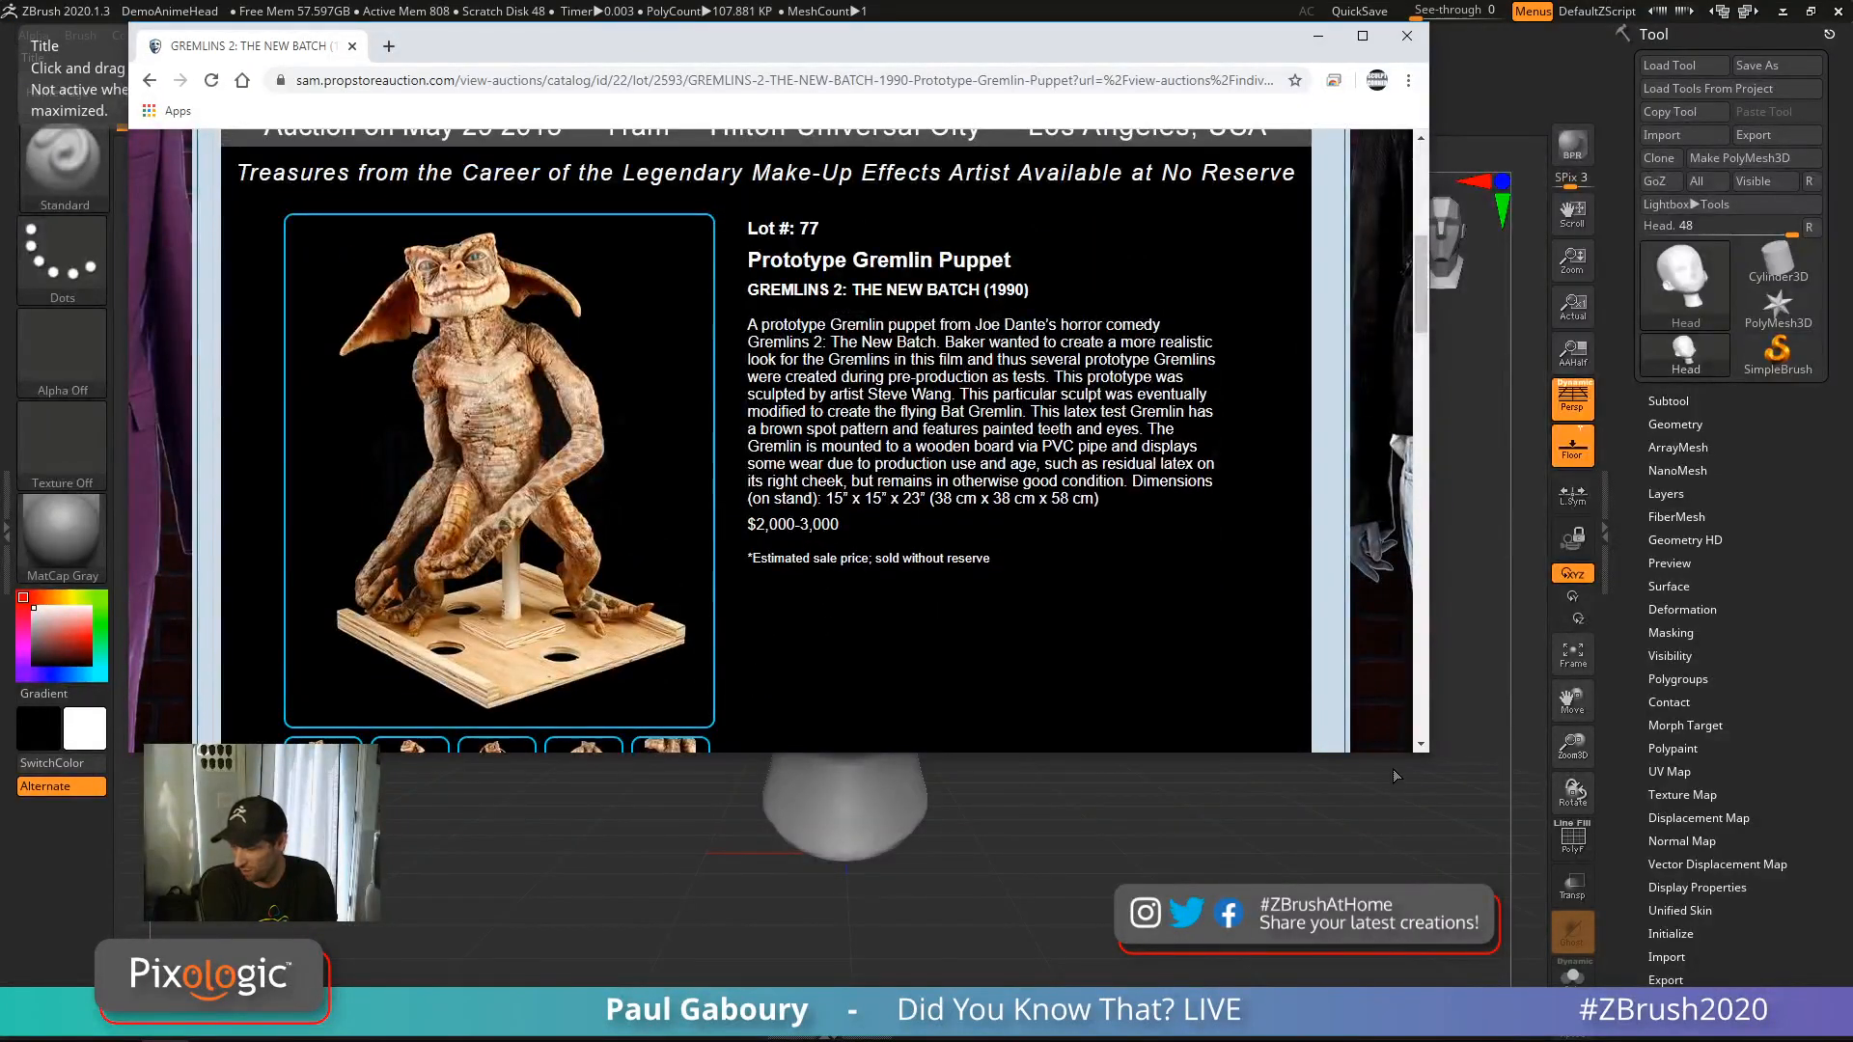
left_click_drag(1425, 751, 1618, 987)
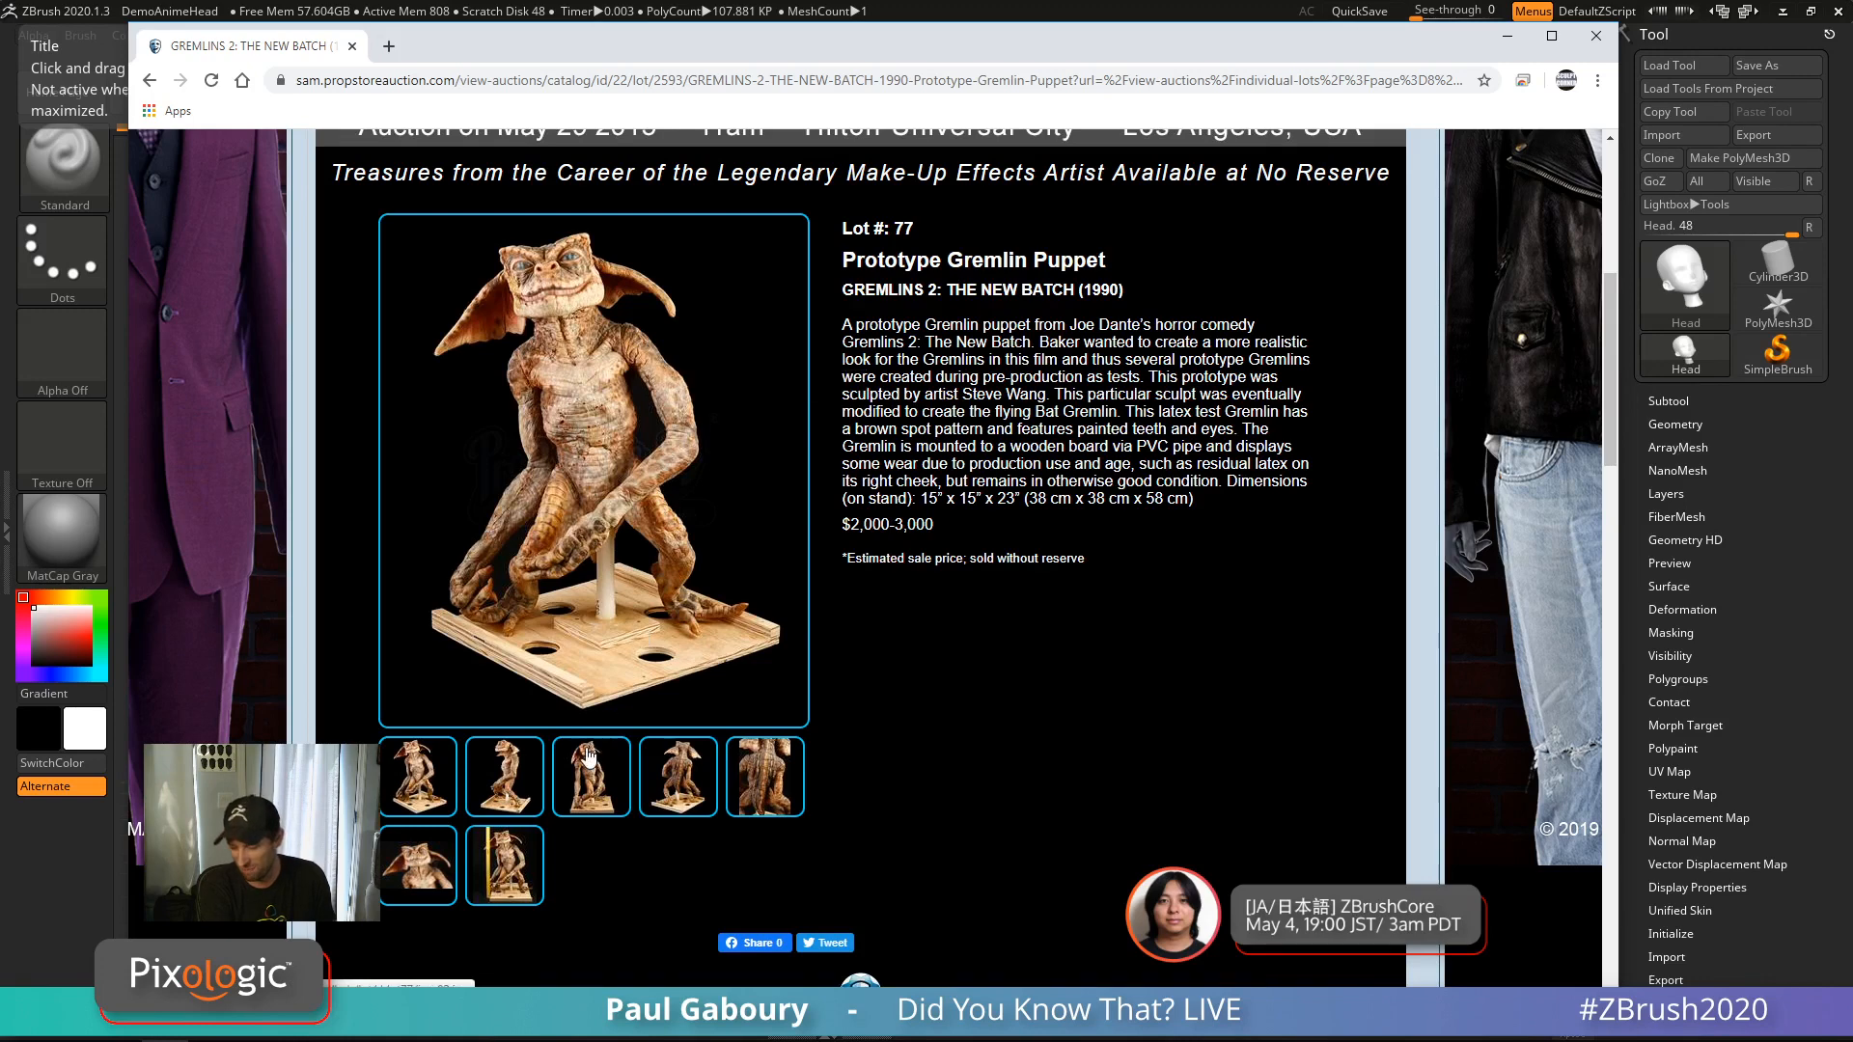
left_click(507, 782)
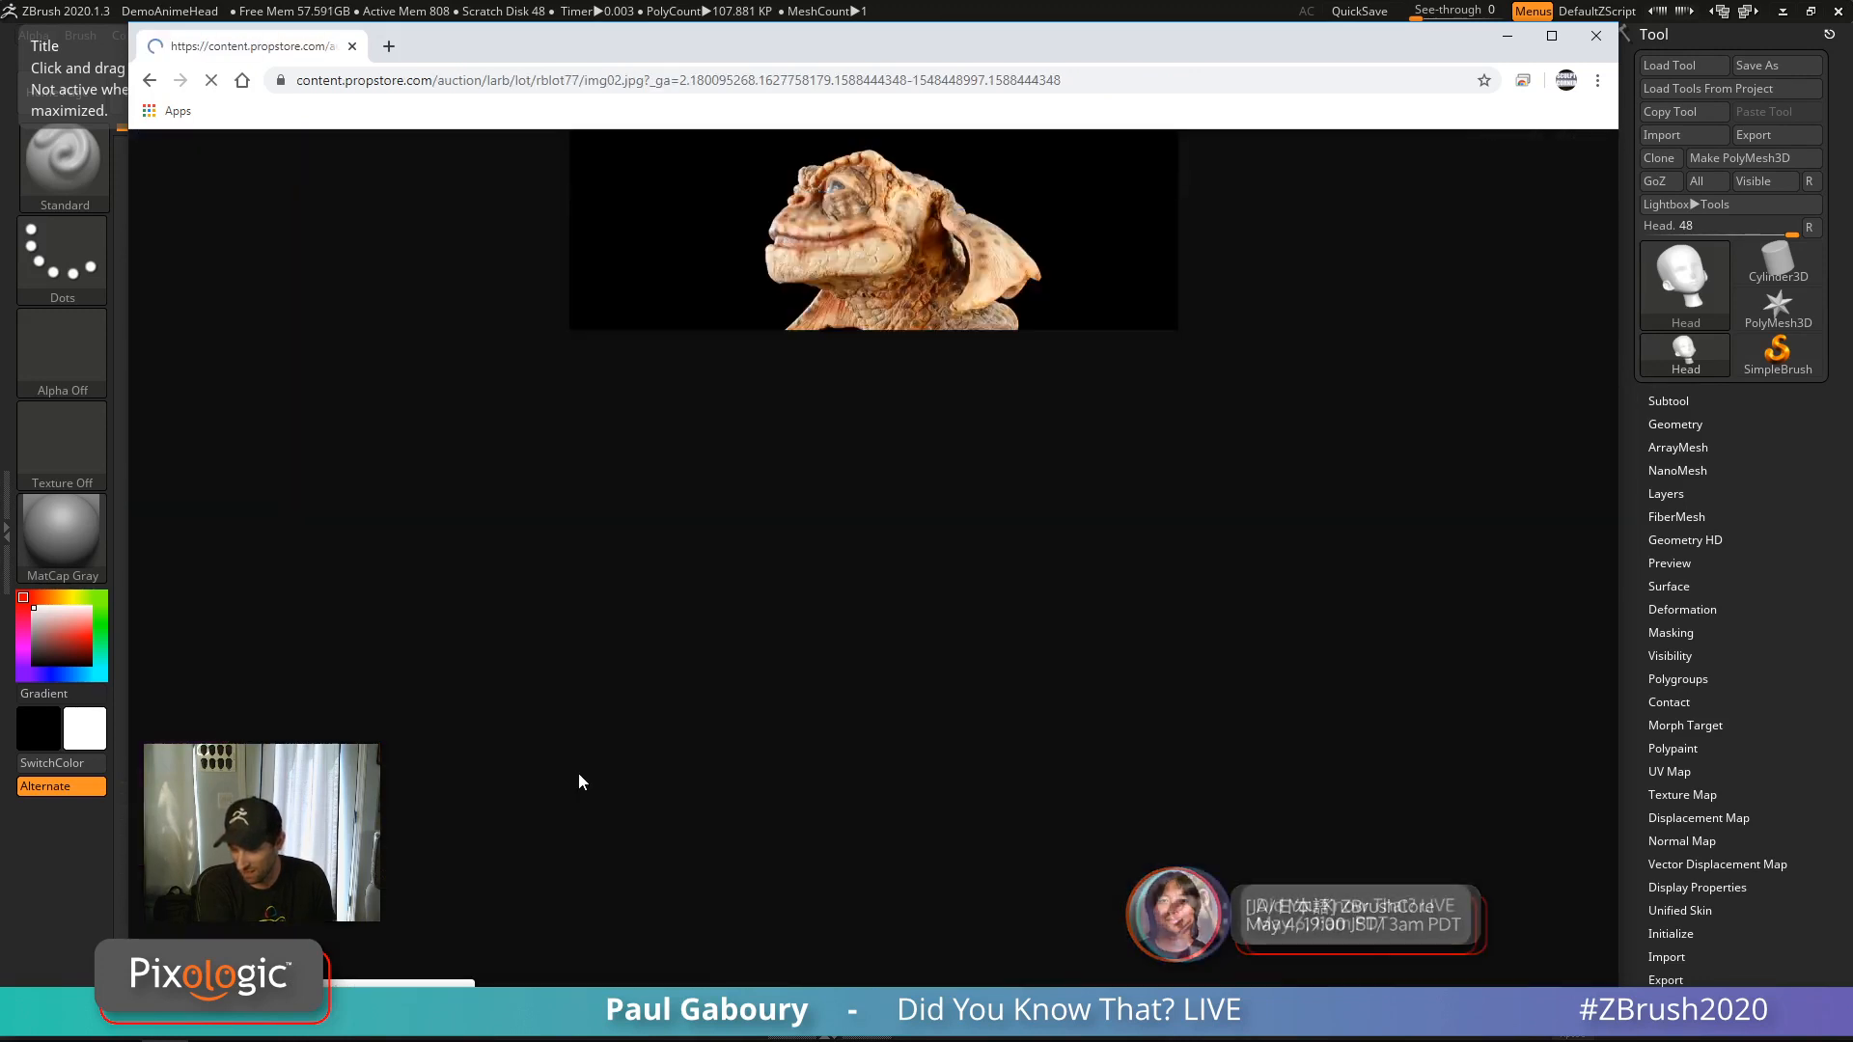
left_click(578, 774)
scroll(756, 432, "up", 9)
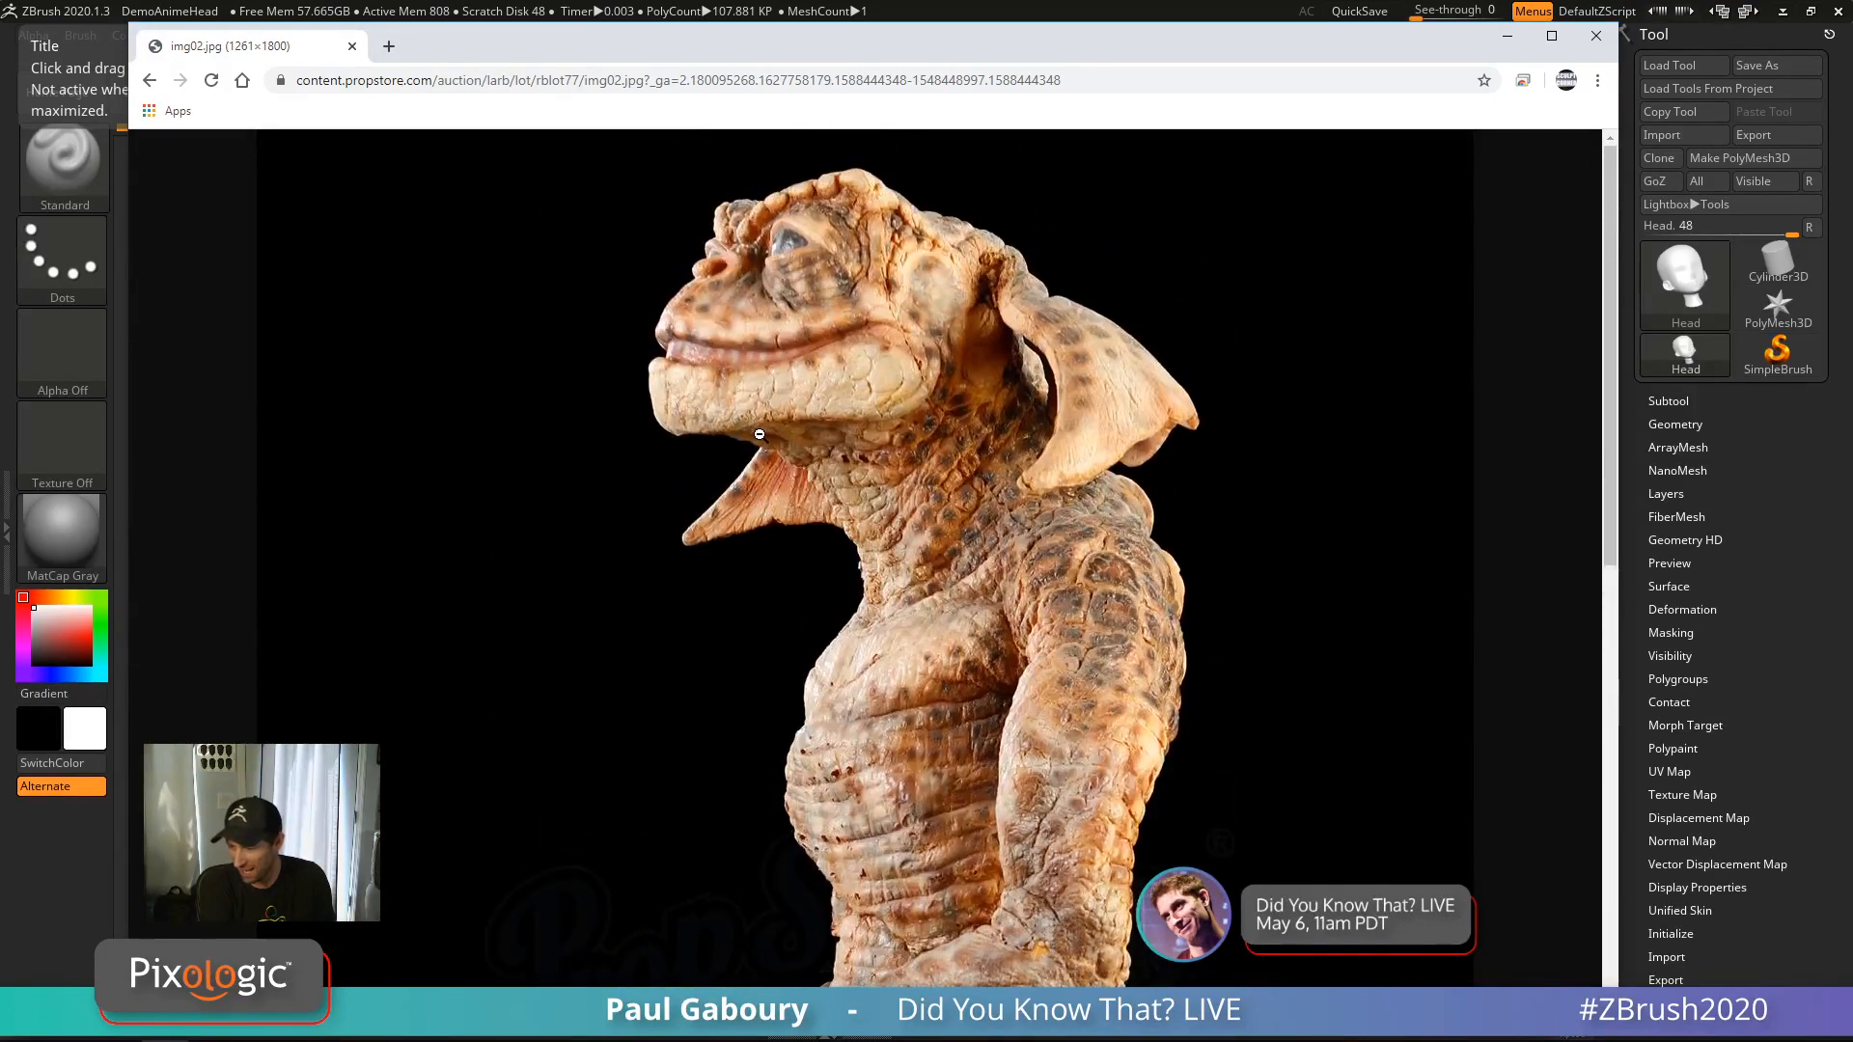
left_click(149, 80)
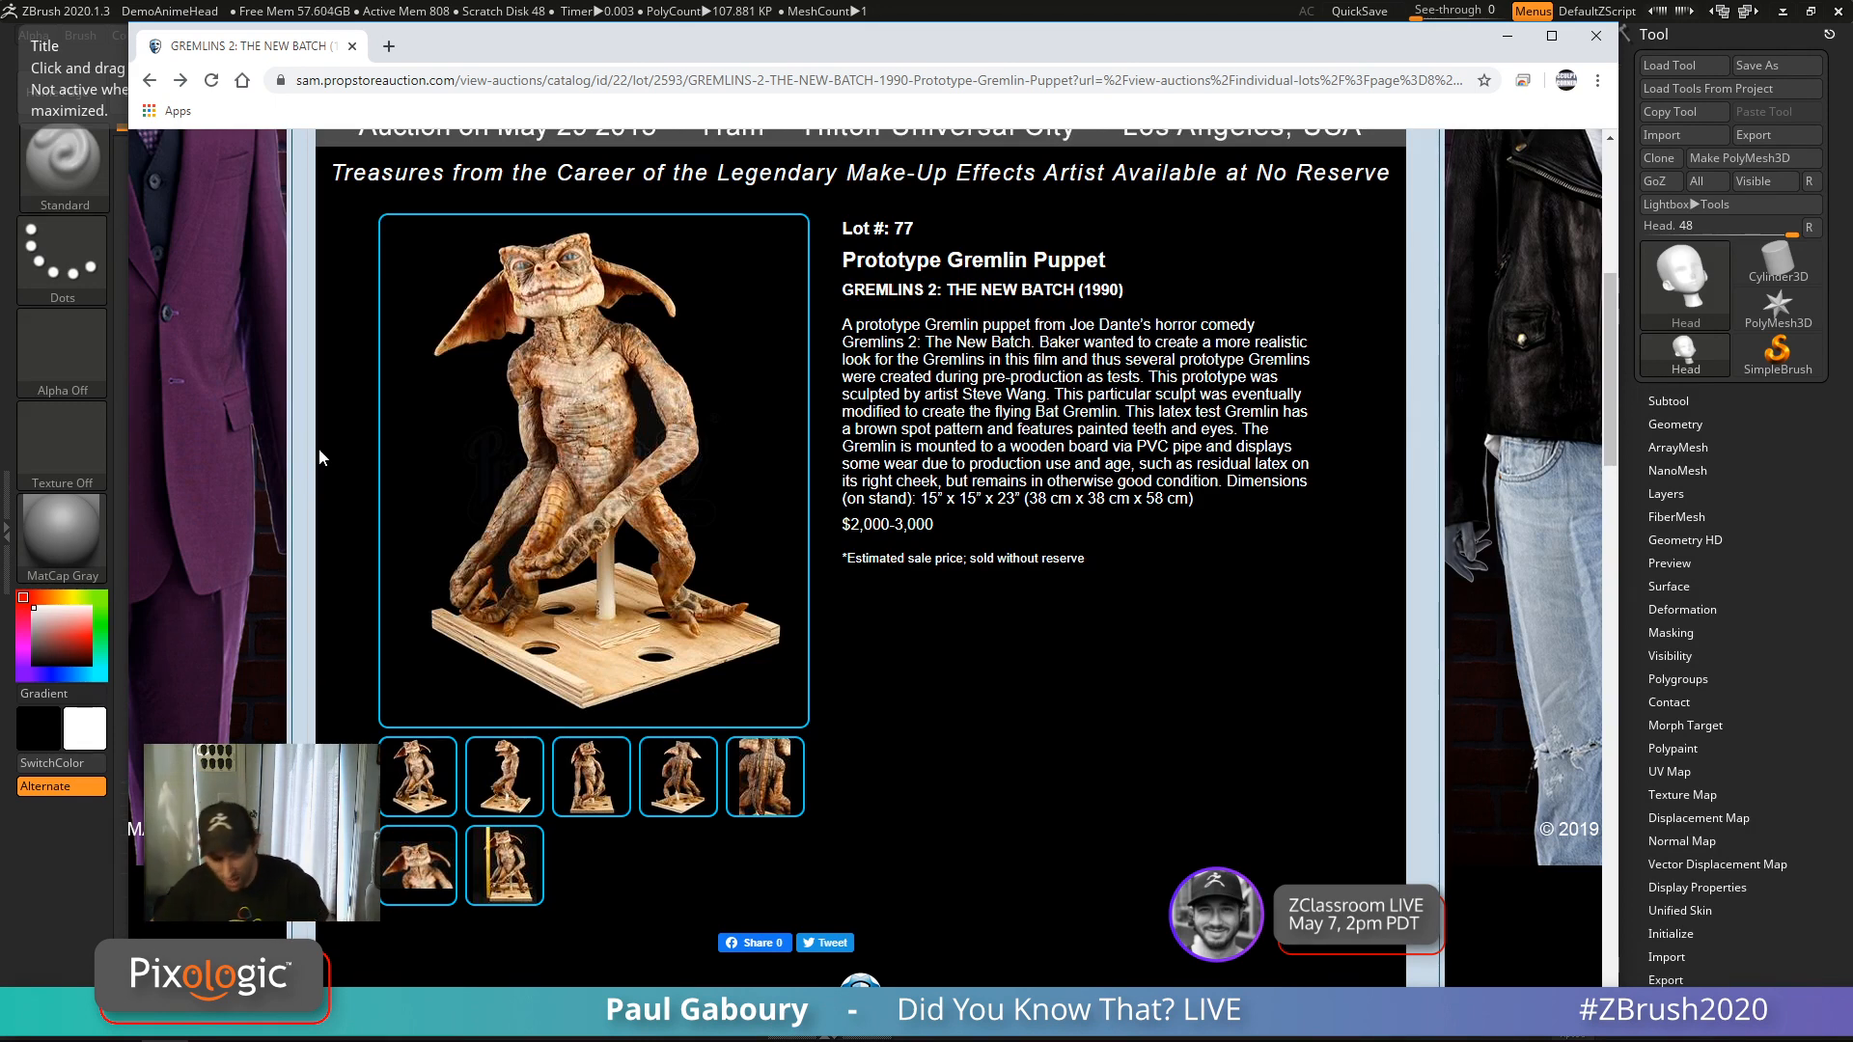
Examine the close-up photo of the gremlin puppet's back, return to the lot page and close the browser window
left_click(767, 767)
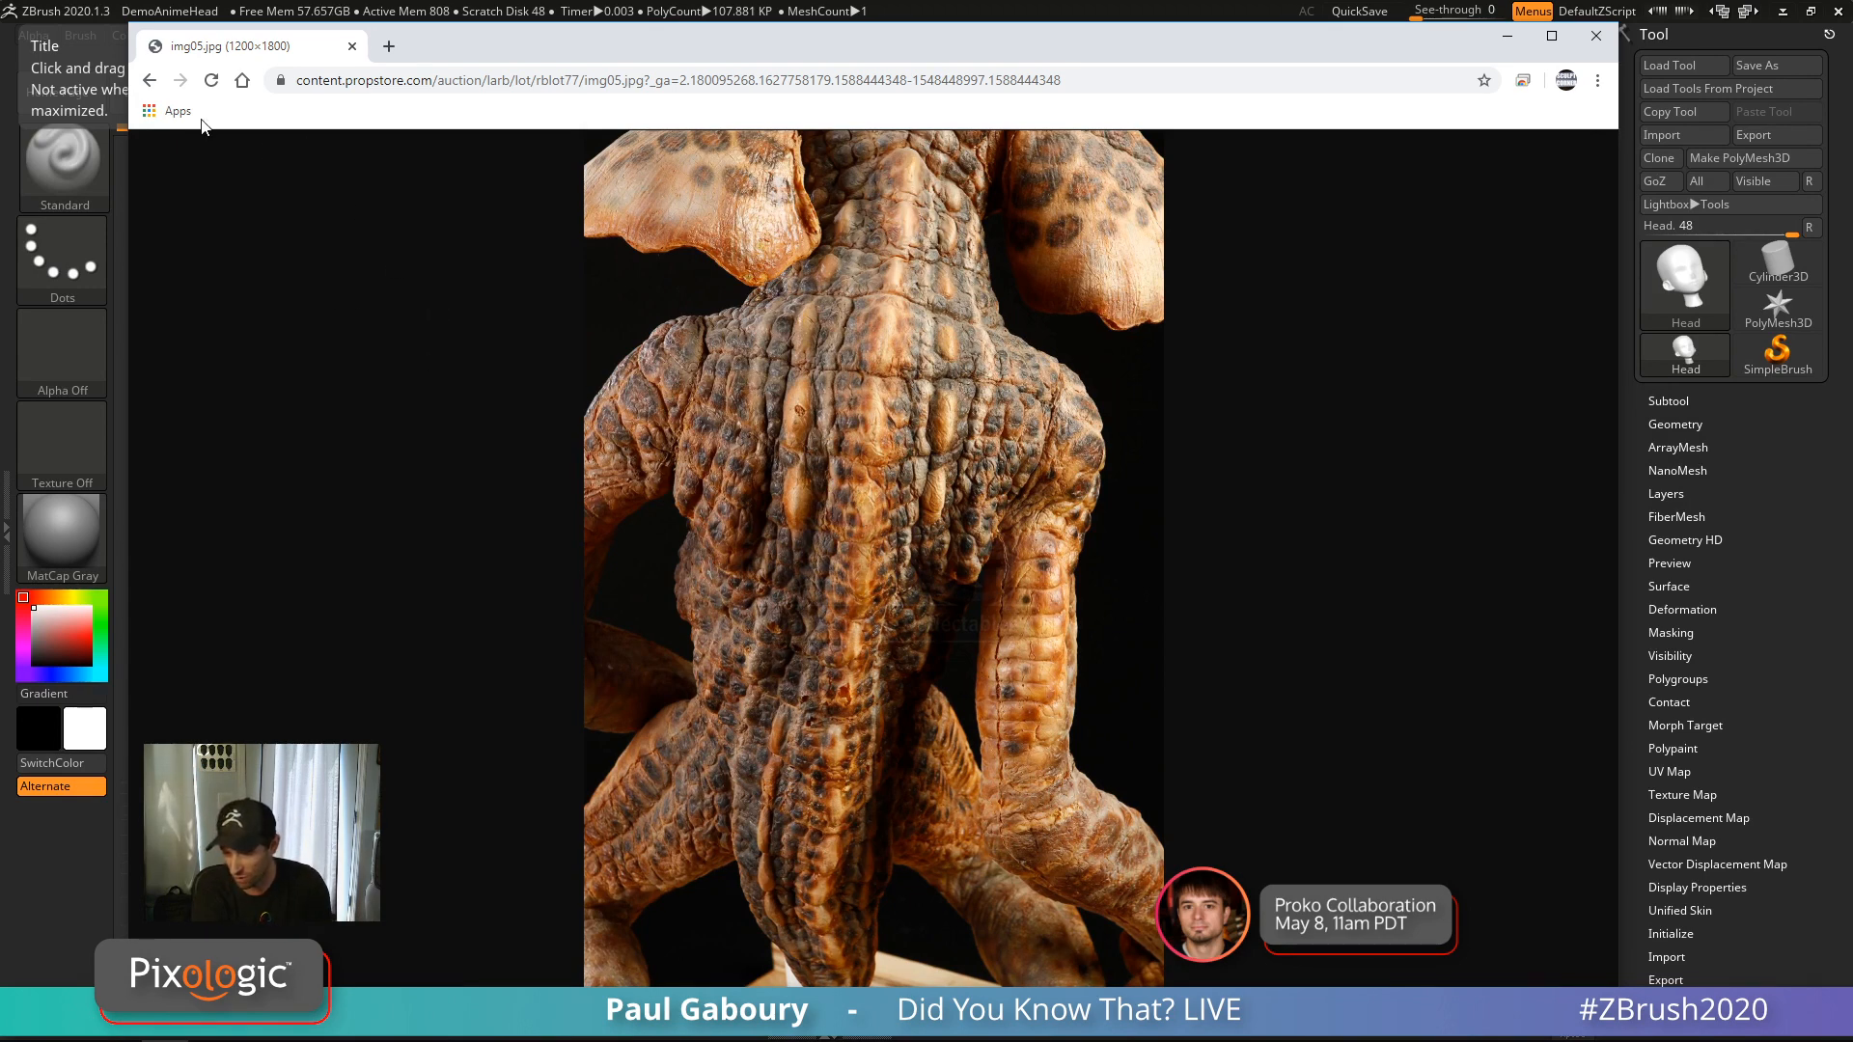
left_click(149, 80)
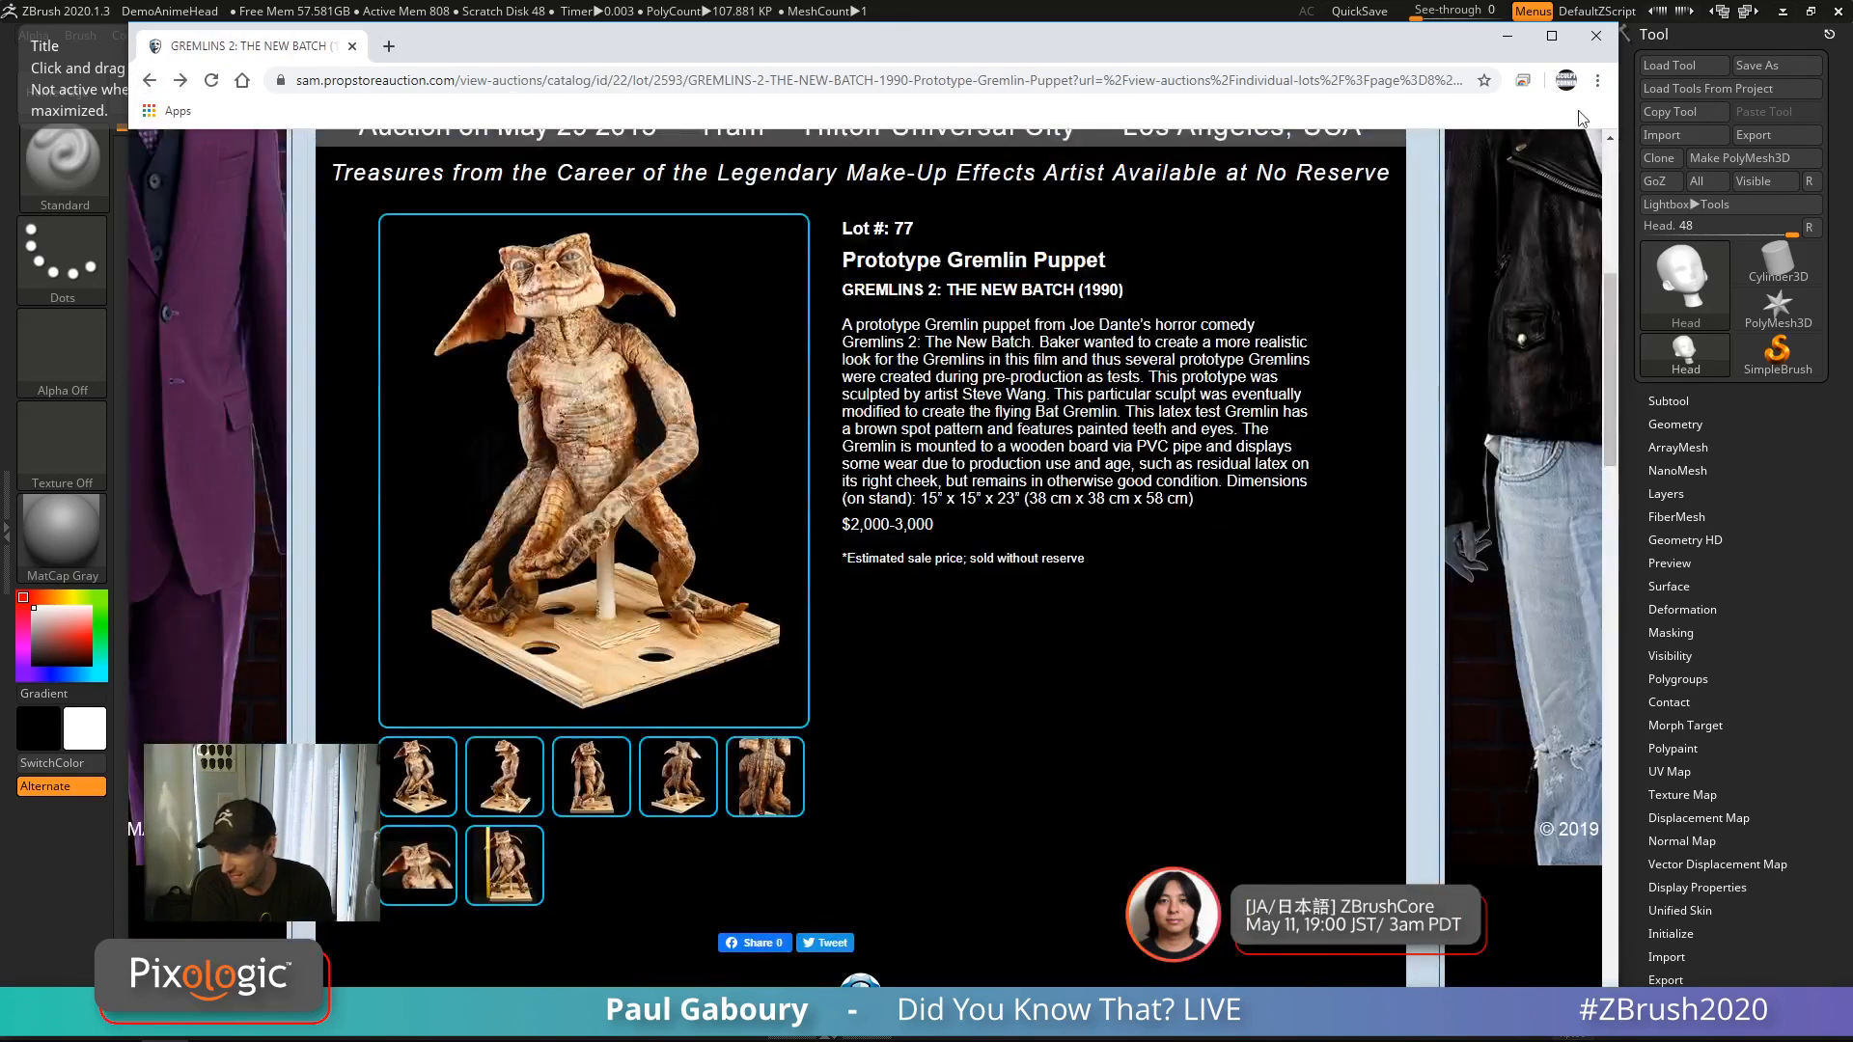
left_click(1597, 40)
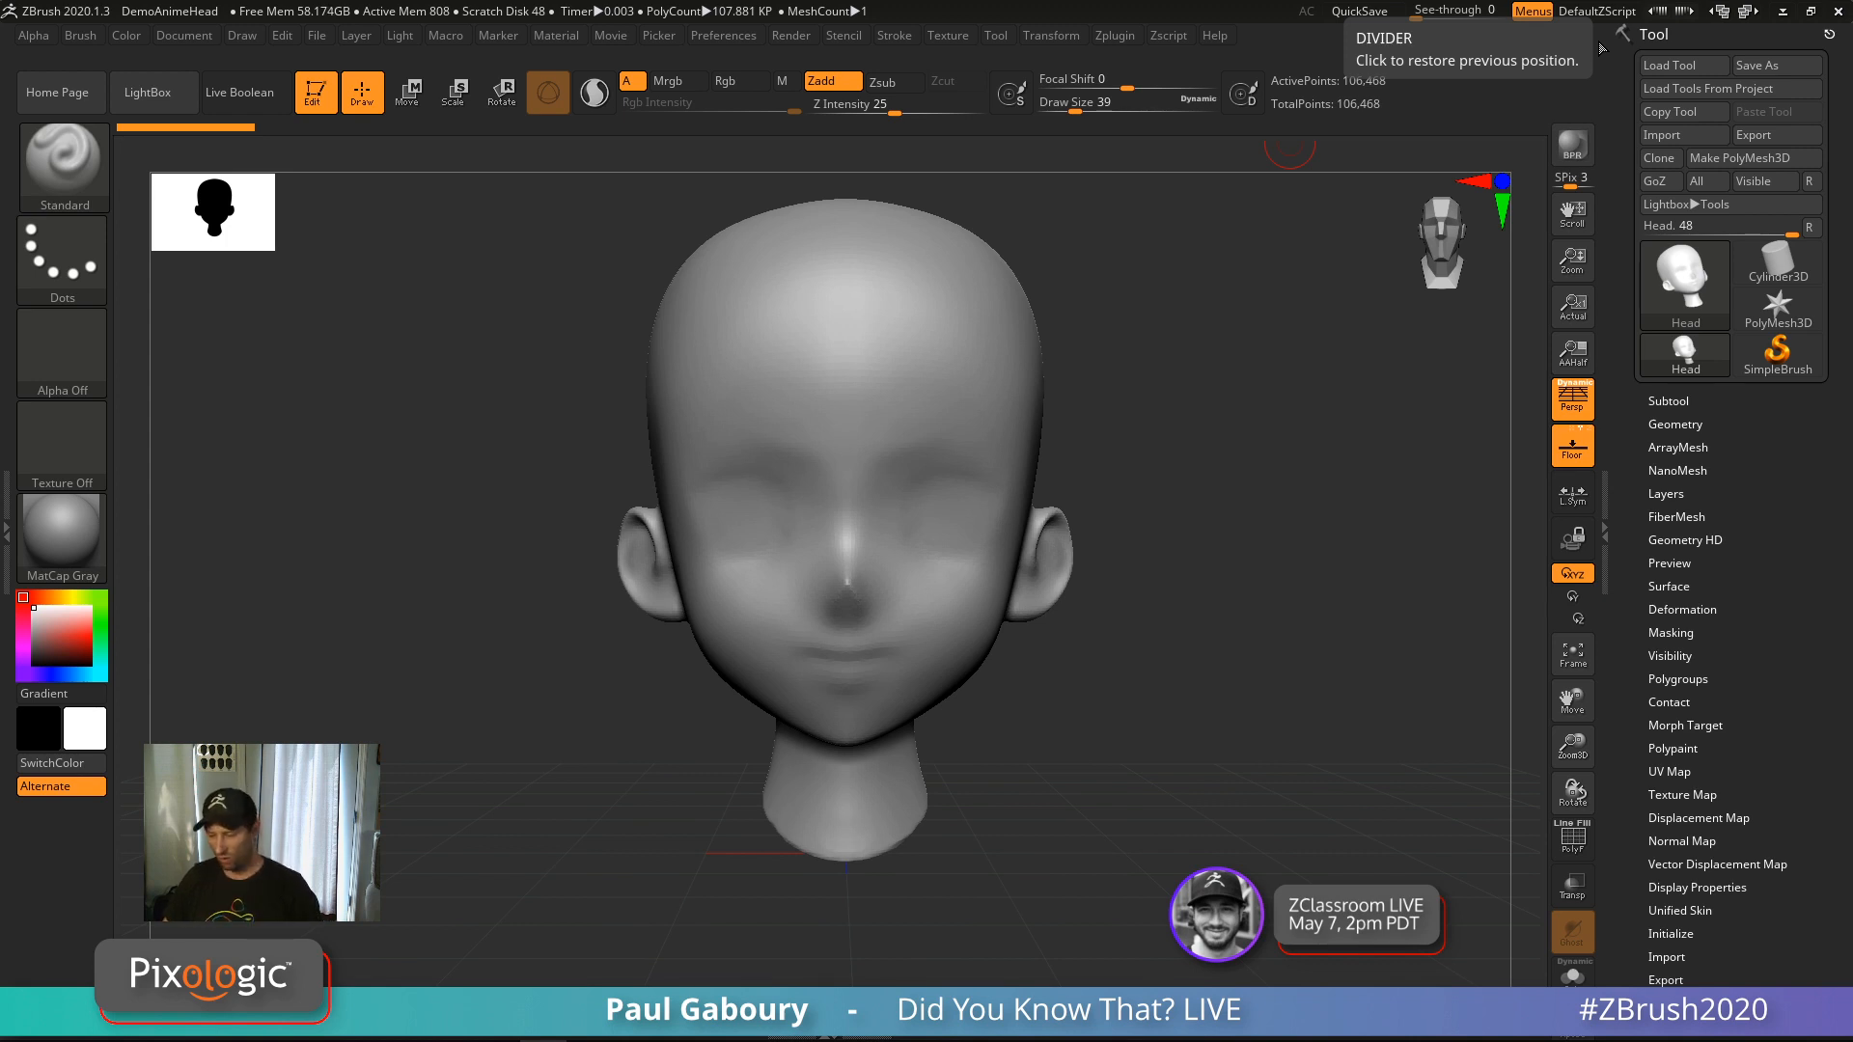
Expand the left tray, remove the Brush palette from it and dock the Draw palette in its place
left_click_drag(1121, 676, 1137, 666)
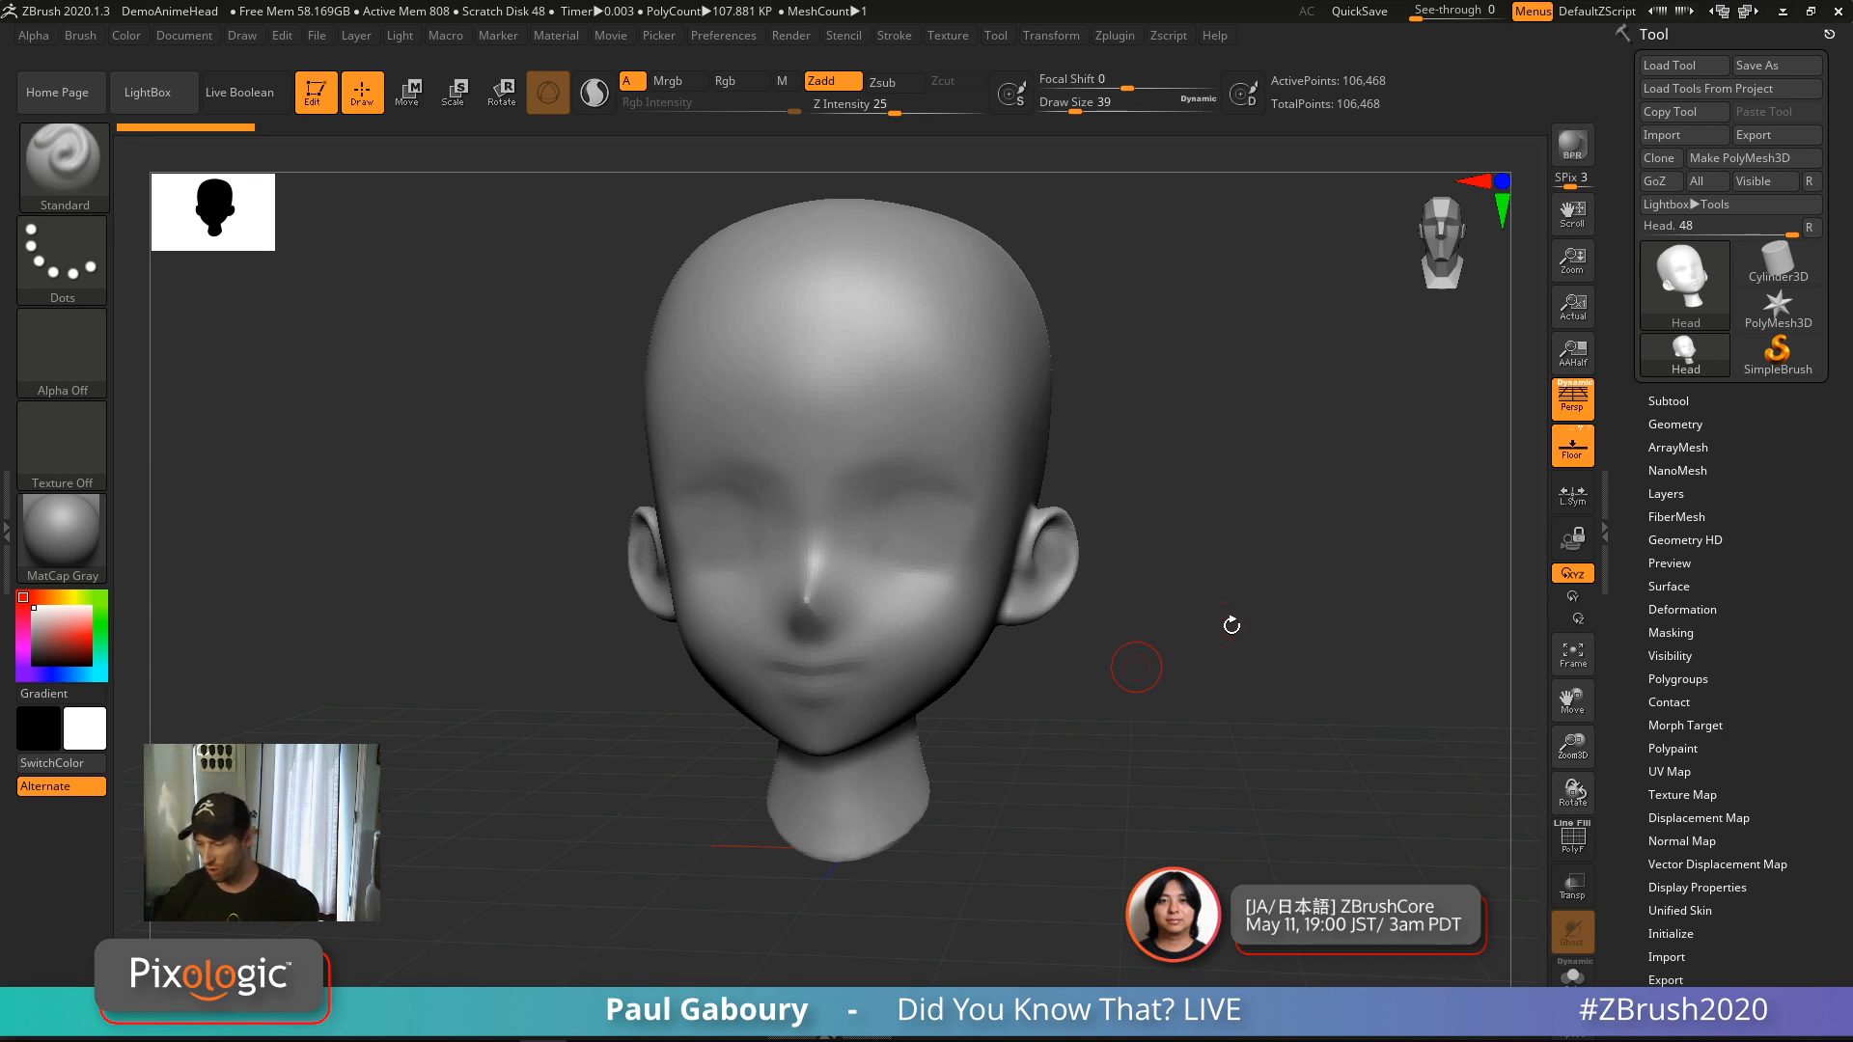
left_click_drag(1229, 624, 1190, 604)
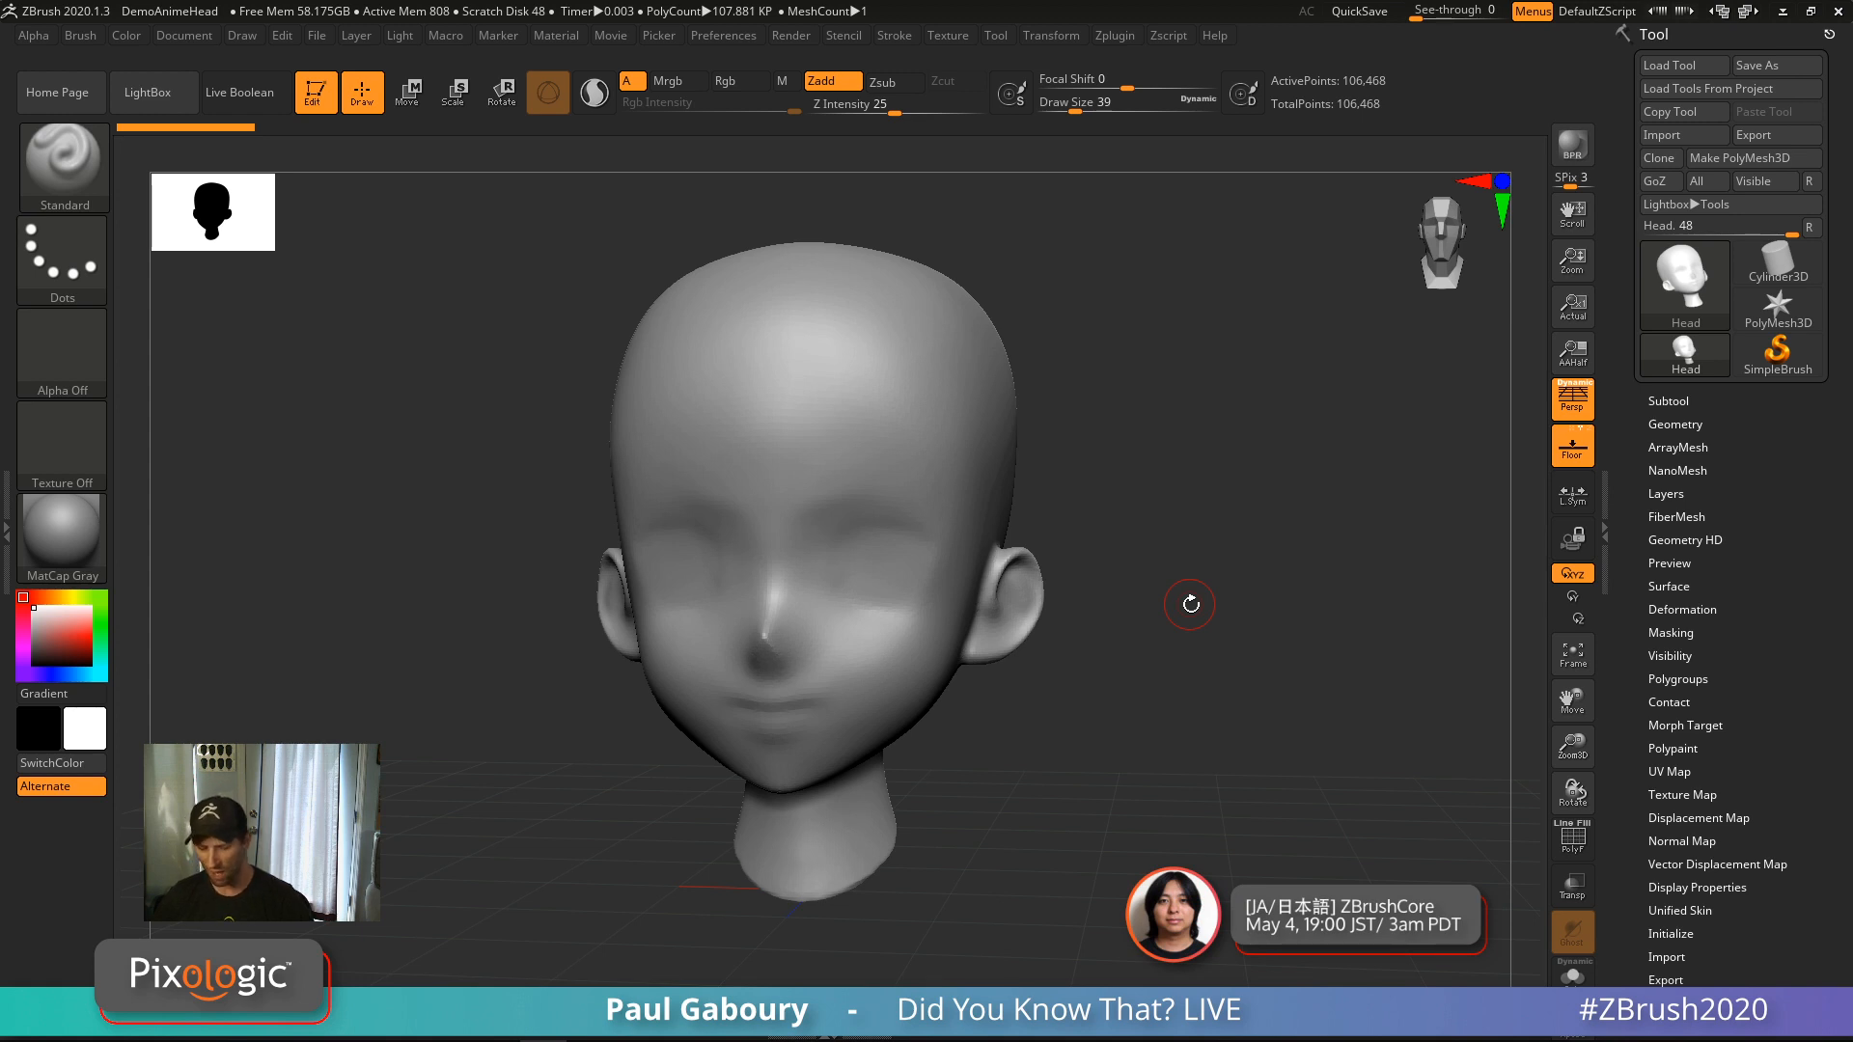
left_click(7, 531)
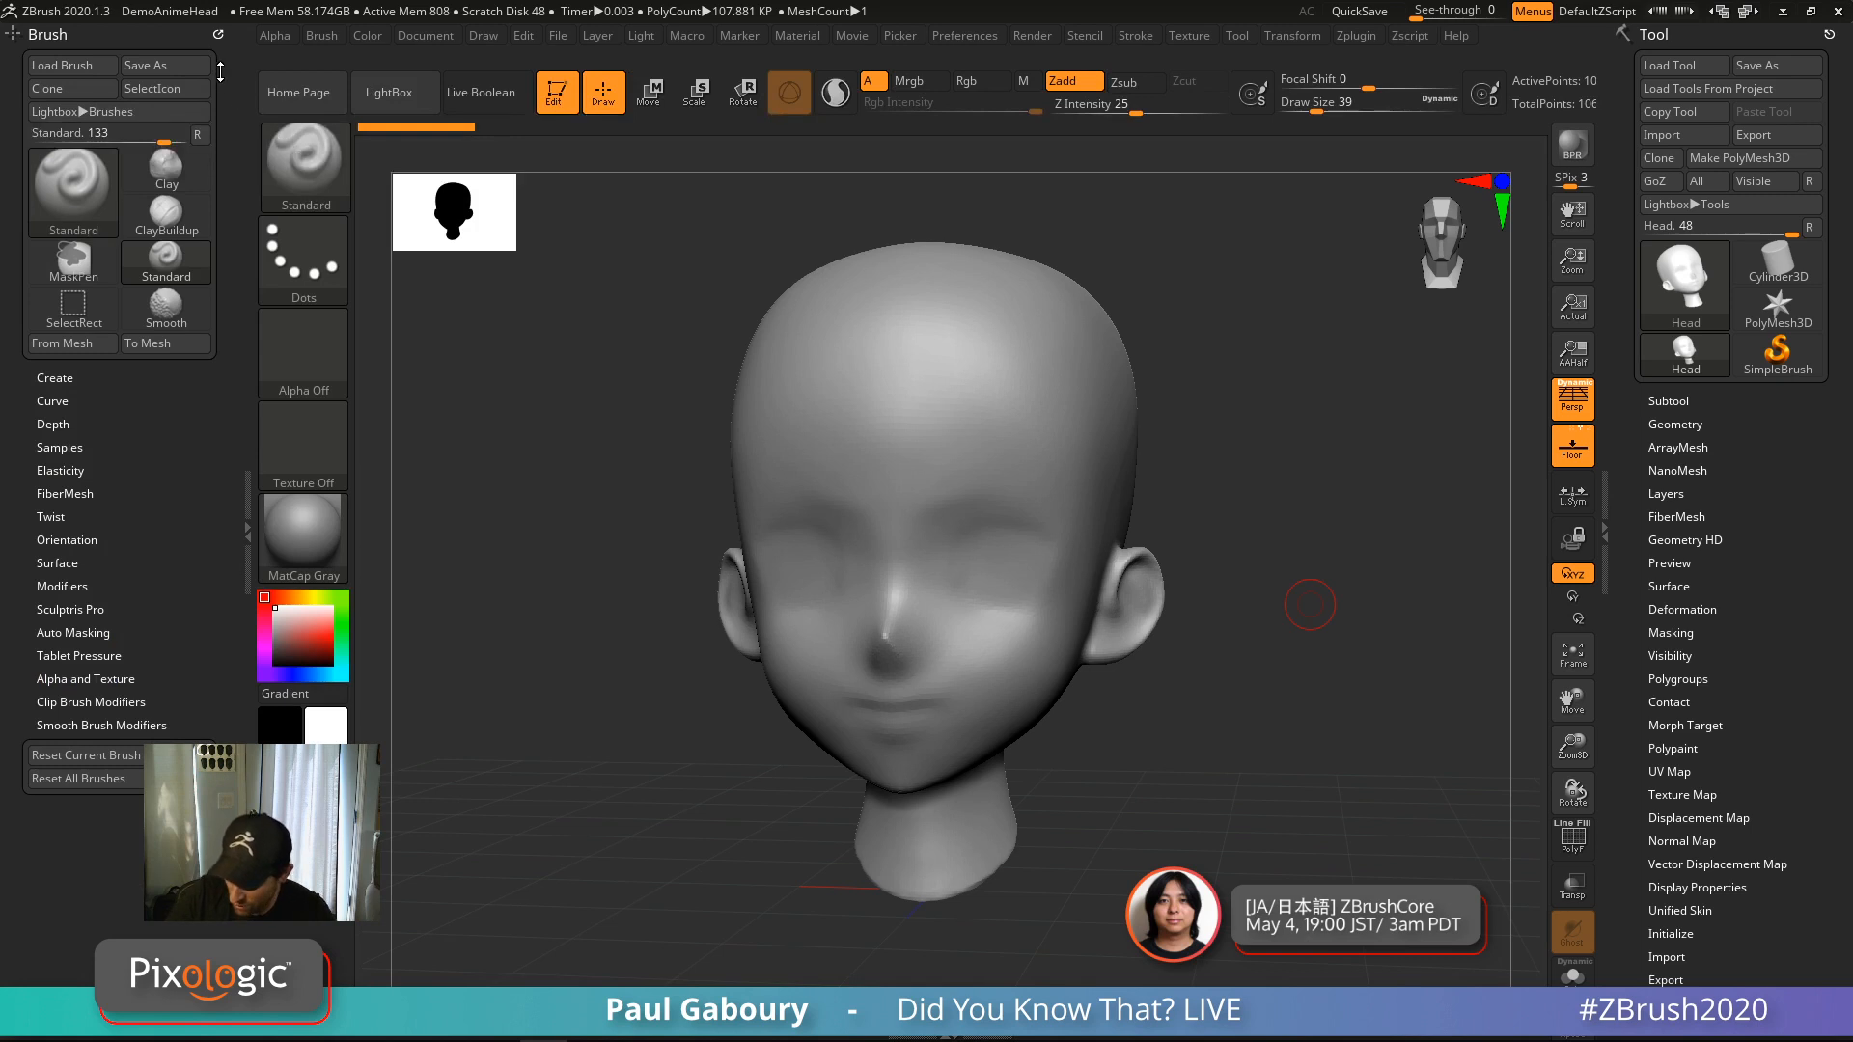
left_click_drag(218, 35, 826, 332)
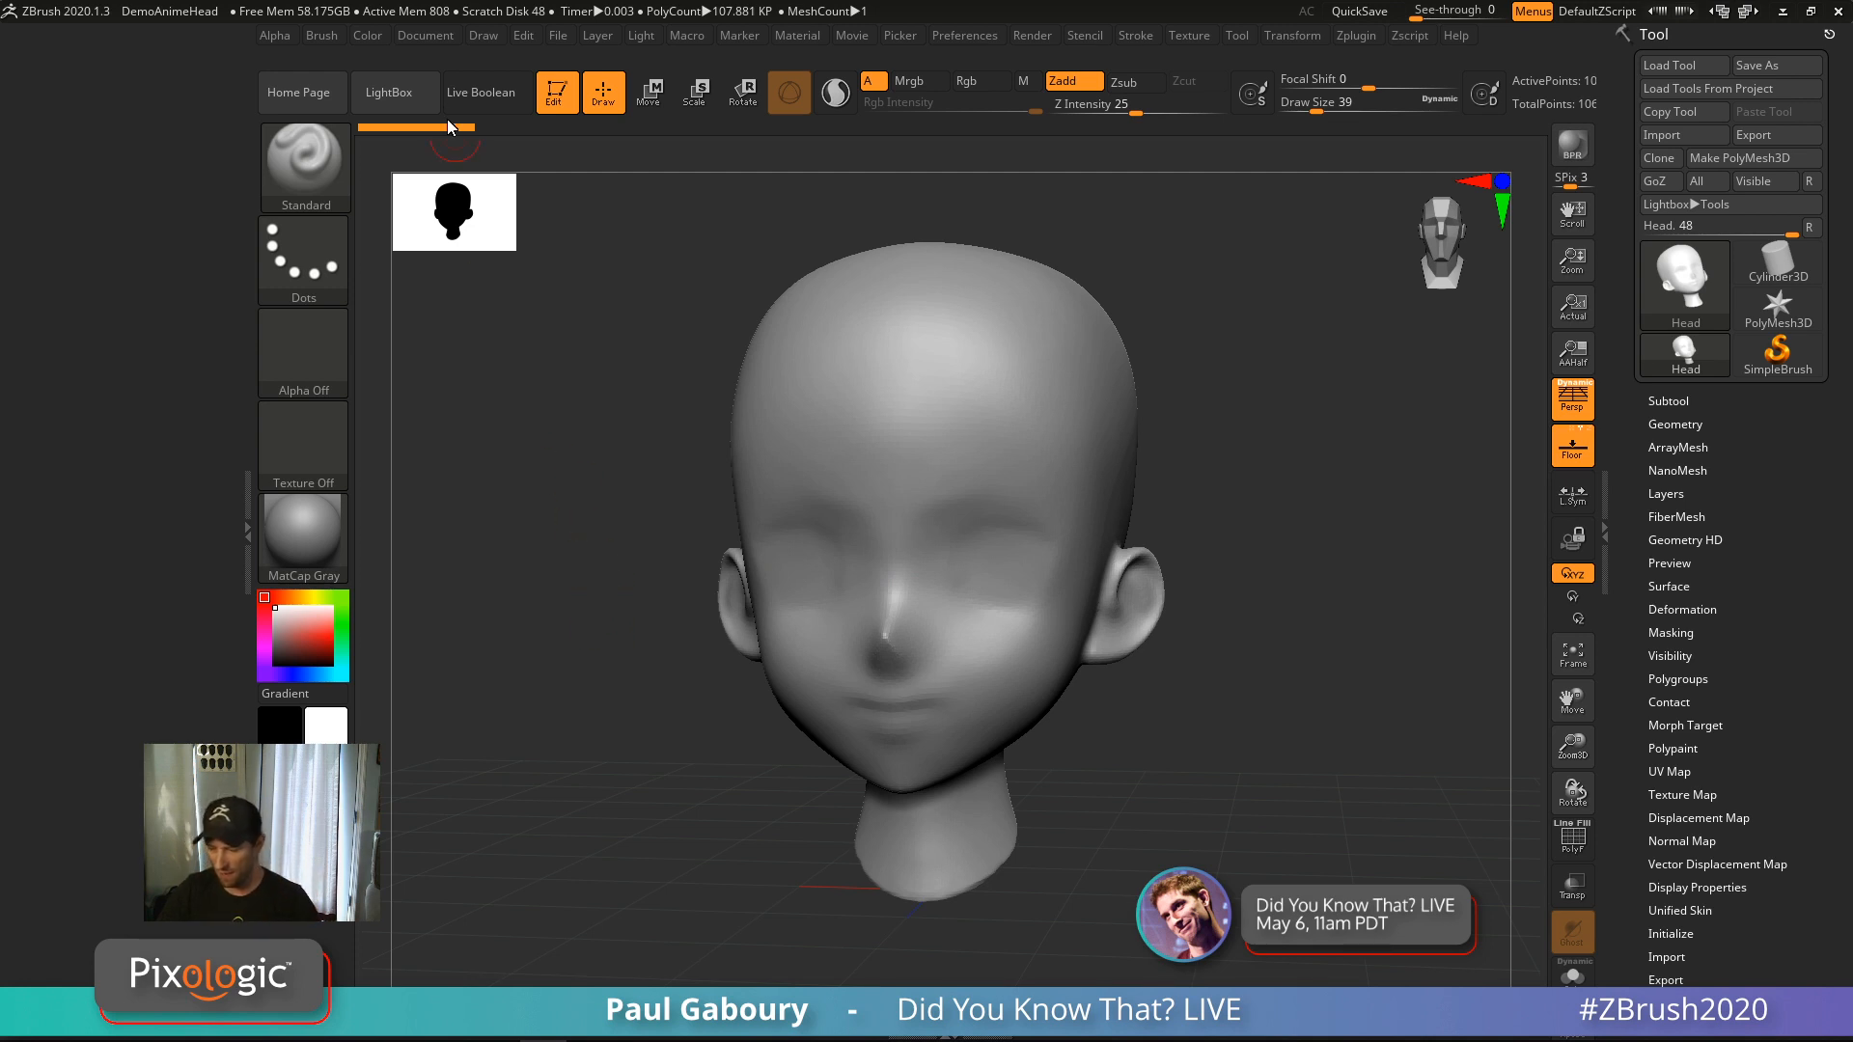
left_click(489, 43)
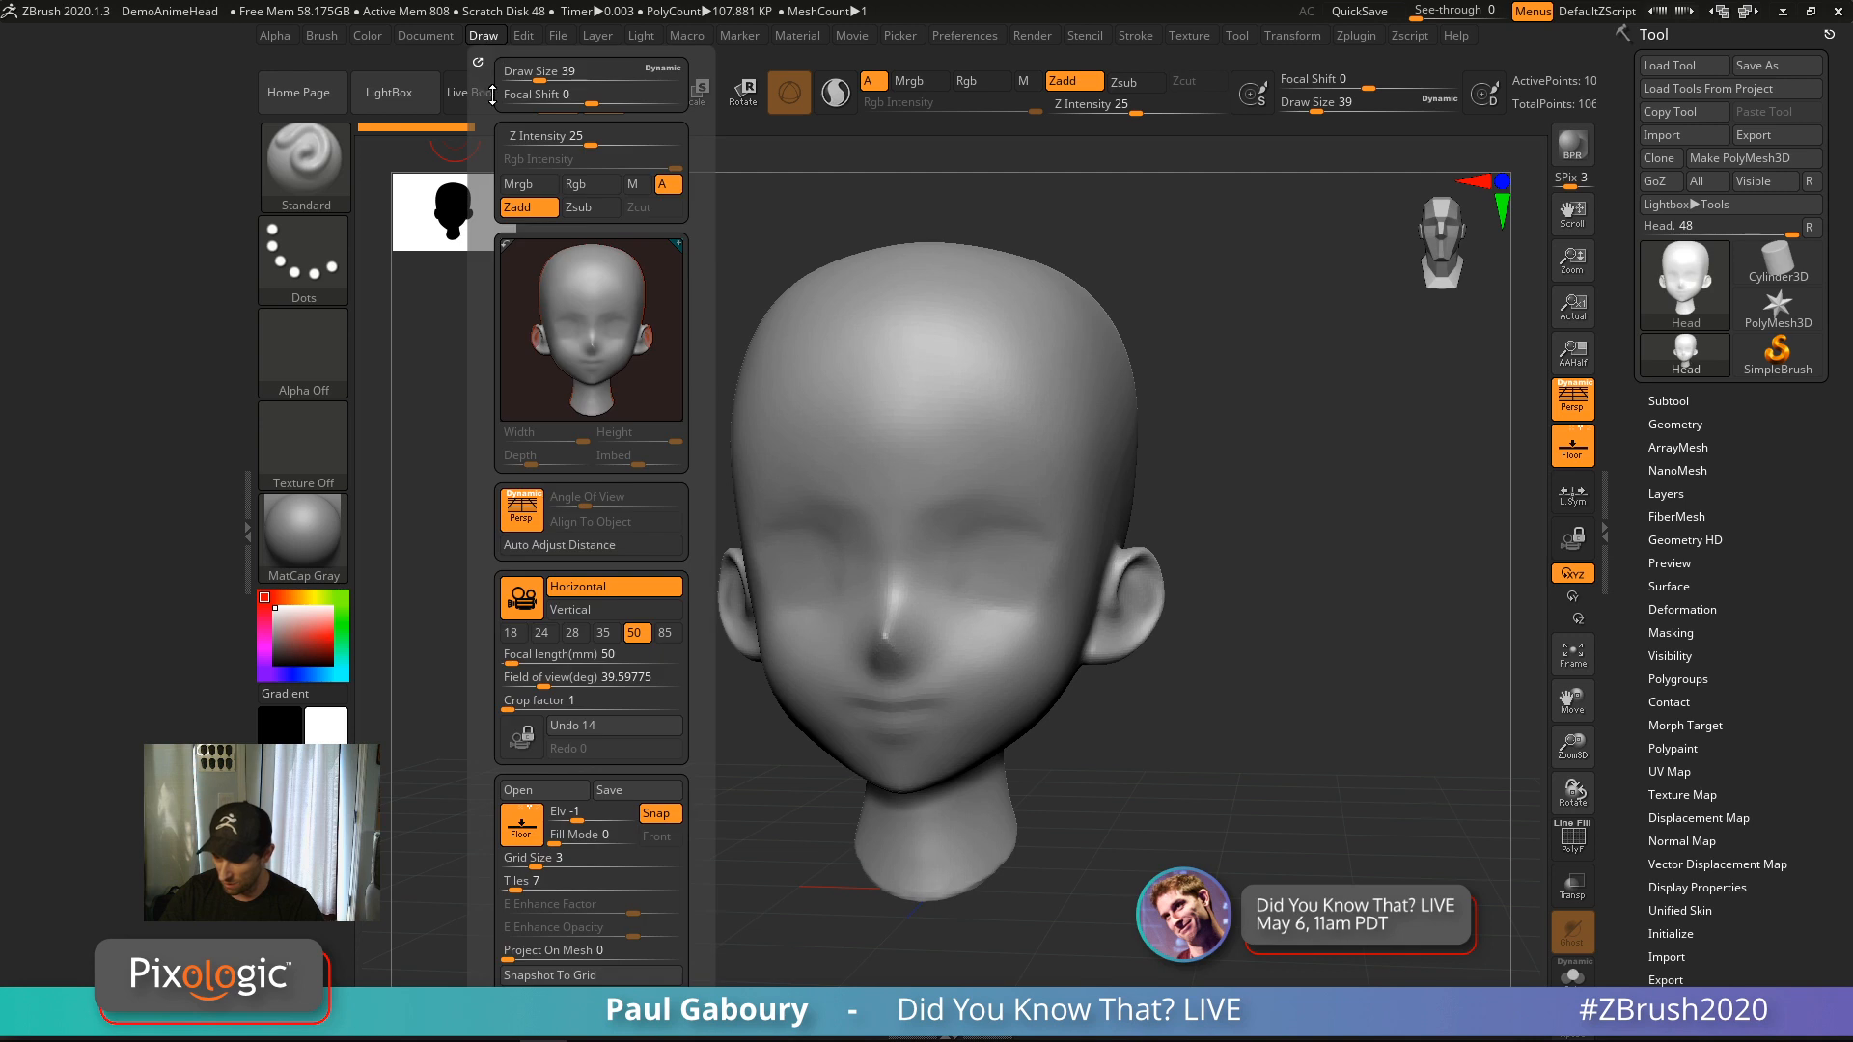
left_click_drag(477, 61, 97, 39)
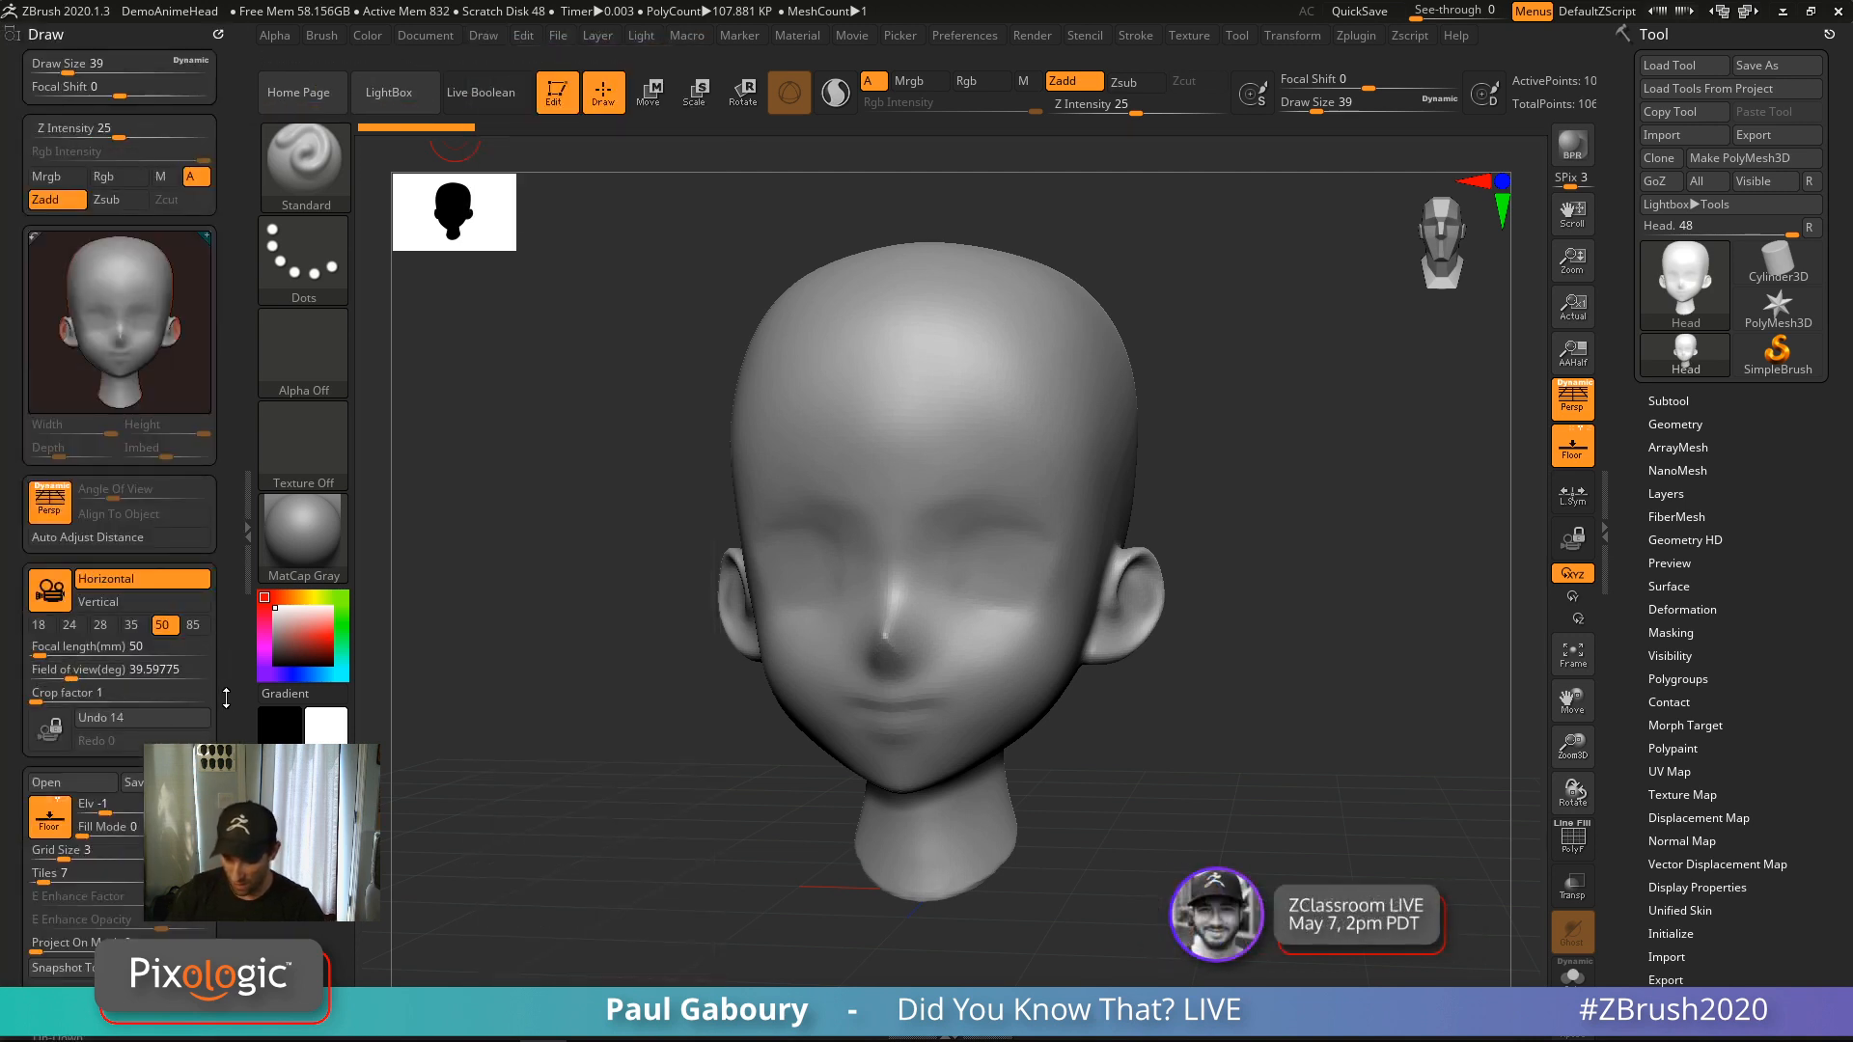
Turn off dynamic perspective for the anime head and inspect it against the floor grid
mouse_move(224, 649)
left_mouse_down()
mouse_move(217, 583)
mouse_move(220, 681)
left_mouse_up()
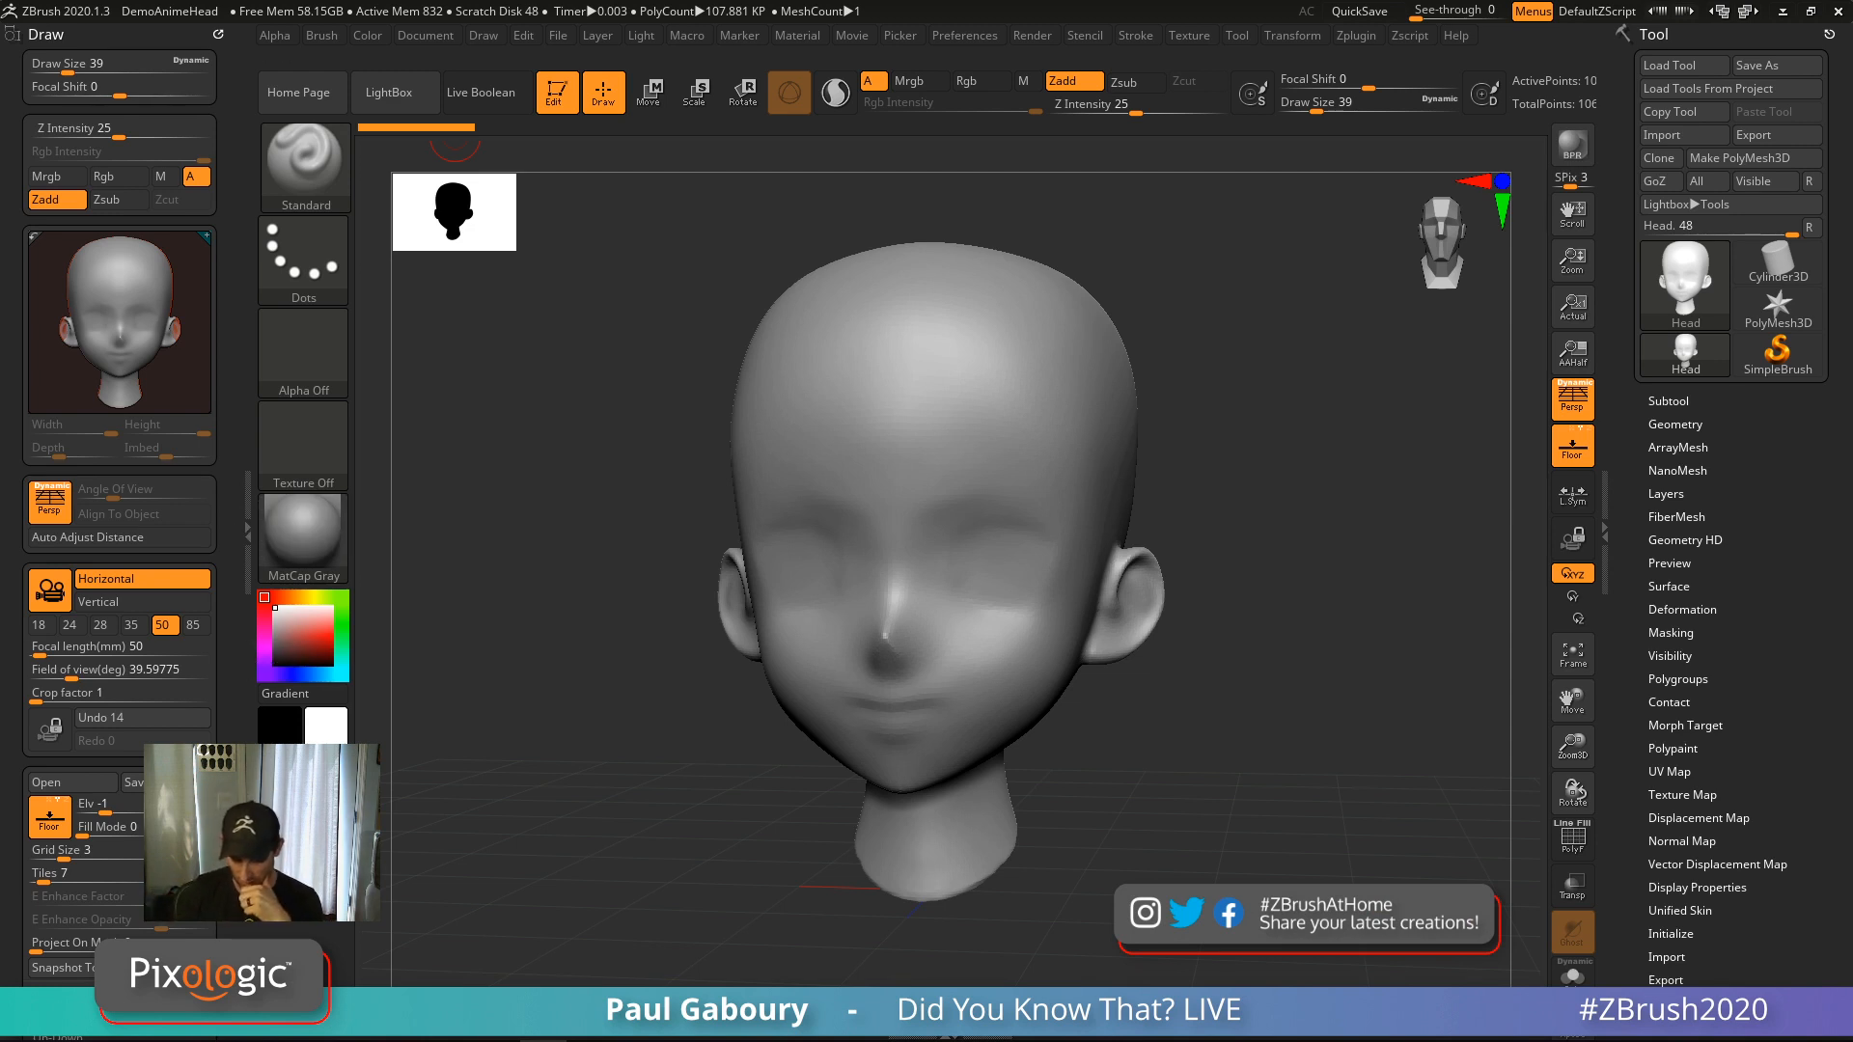
left_click_drag(226, 788, 226, 730)
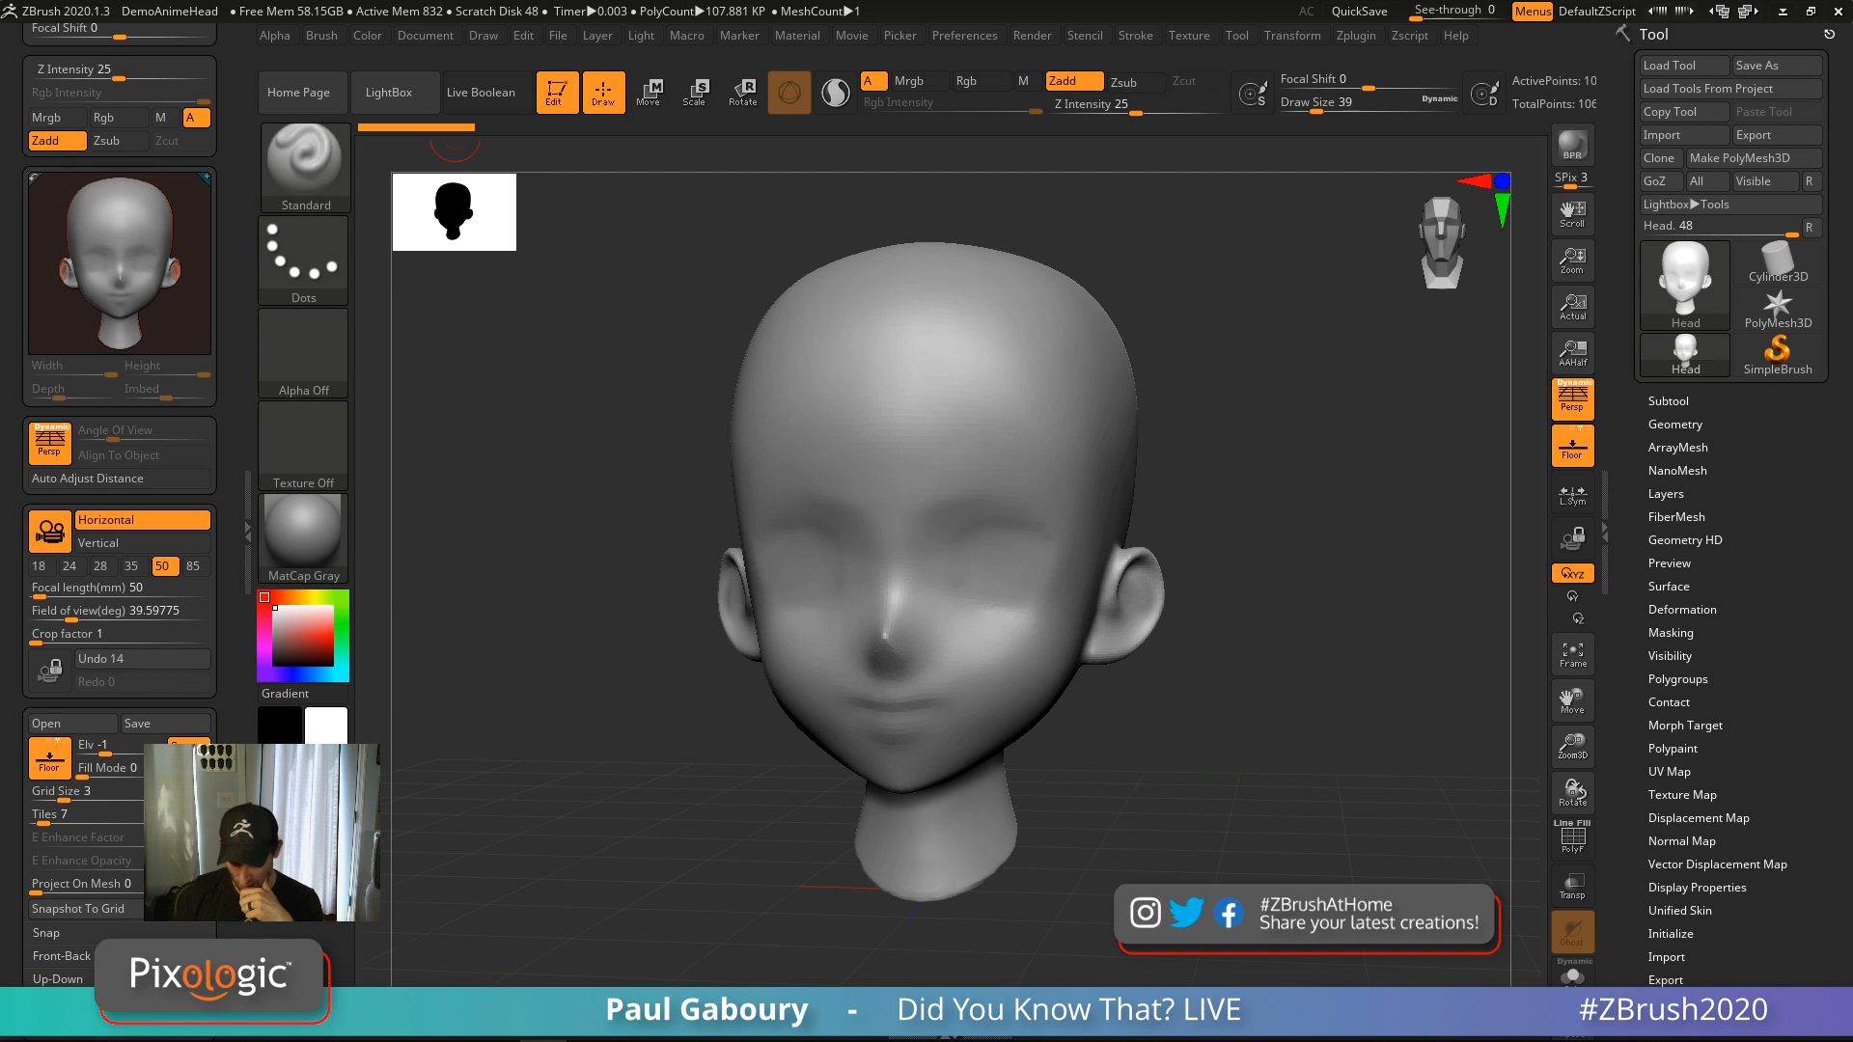
left_click_drag(226, 868, 226, 747)
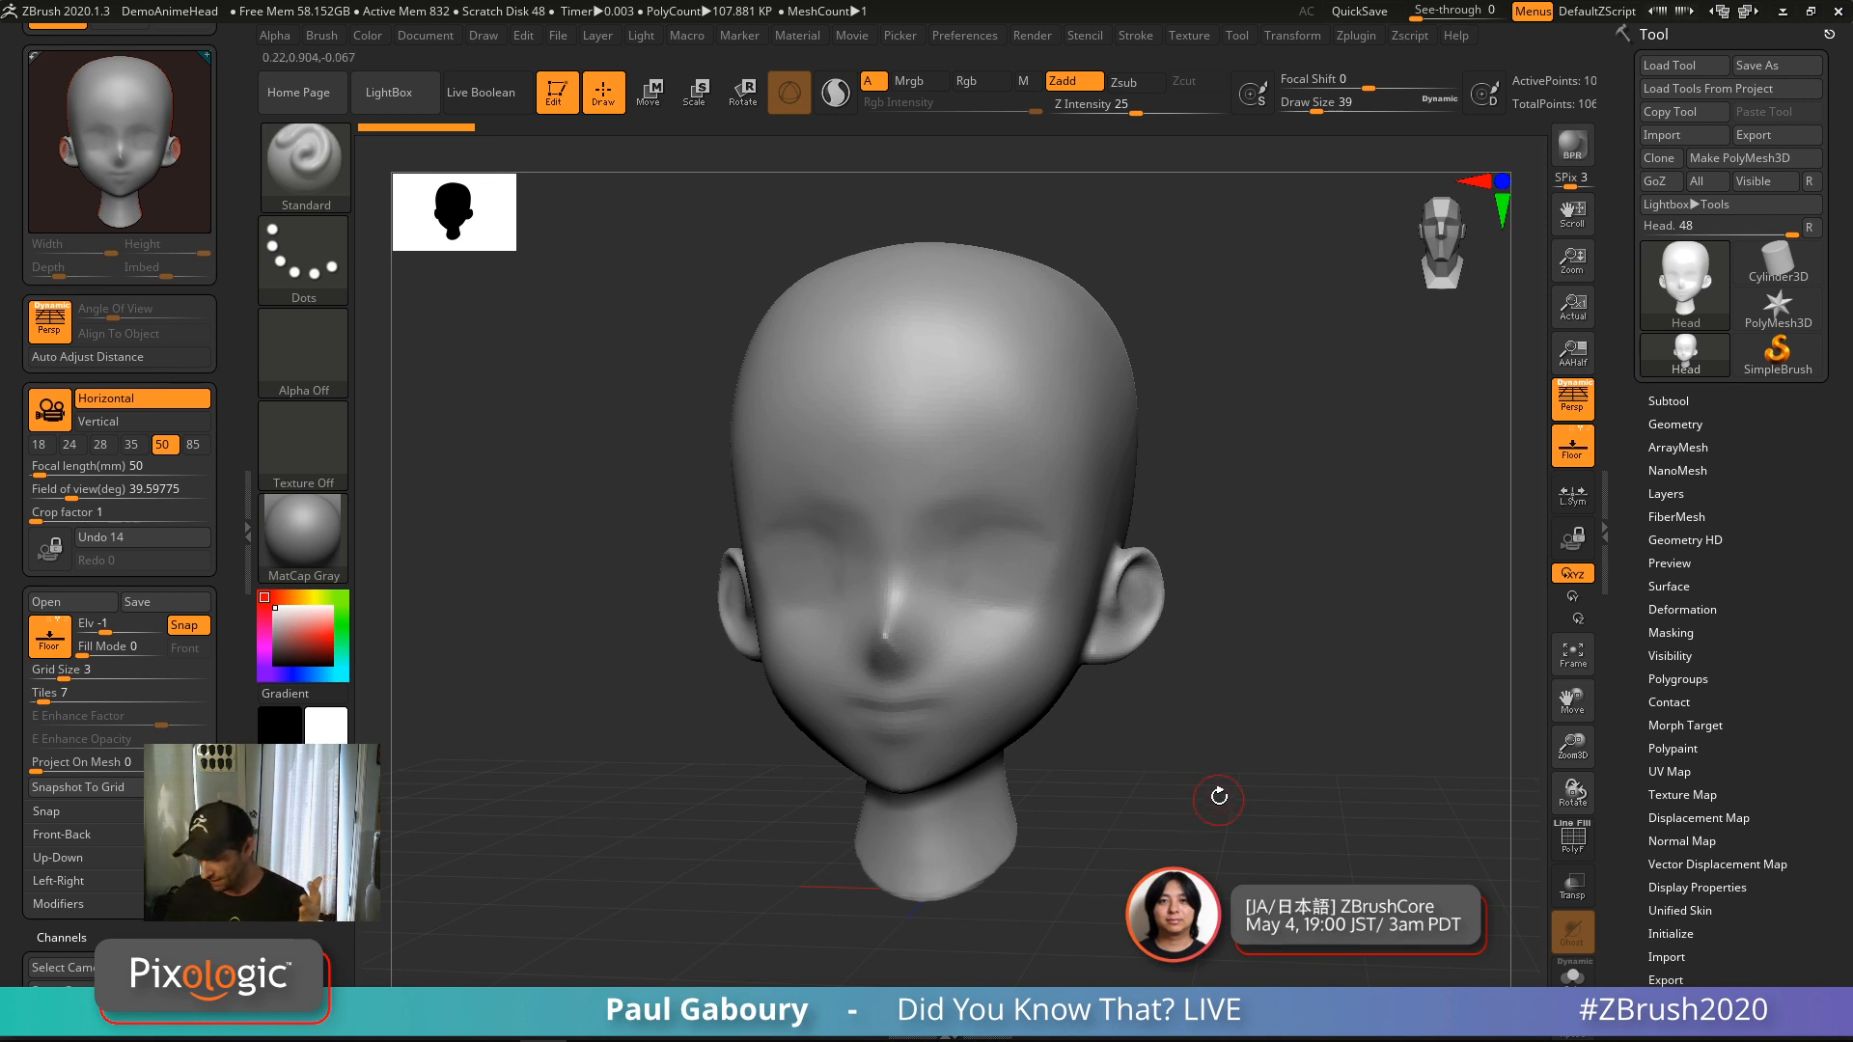
right_click_drag(1191, 790, 1121, 669, "alt")
right_click_drag(1121, 669, 1118, 721, "alt")
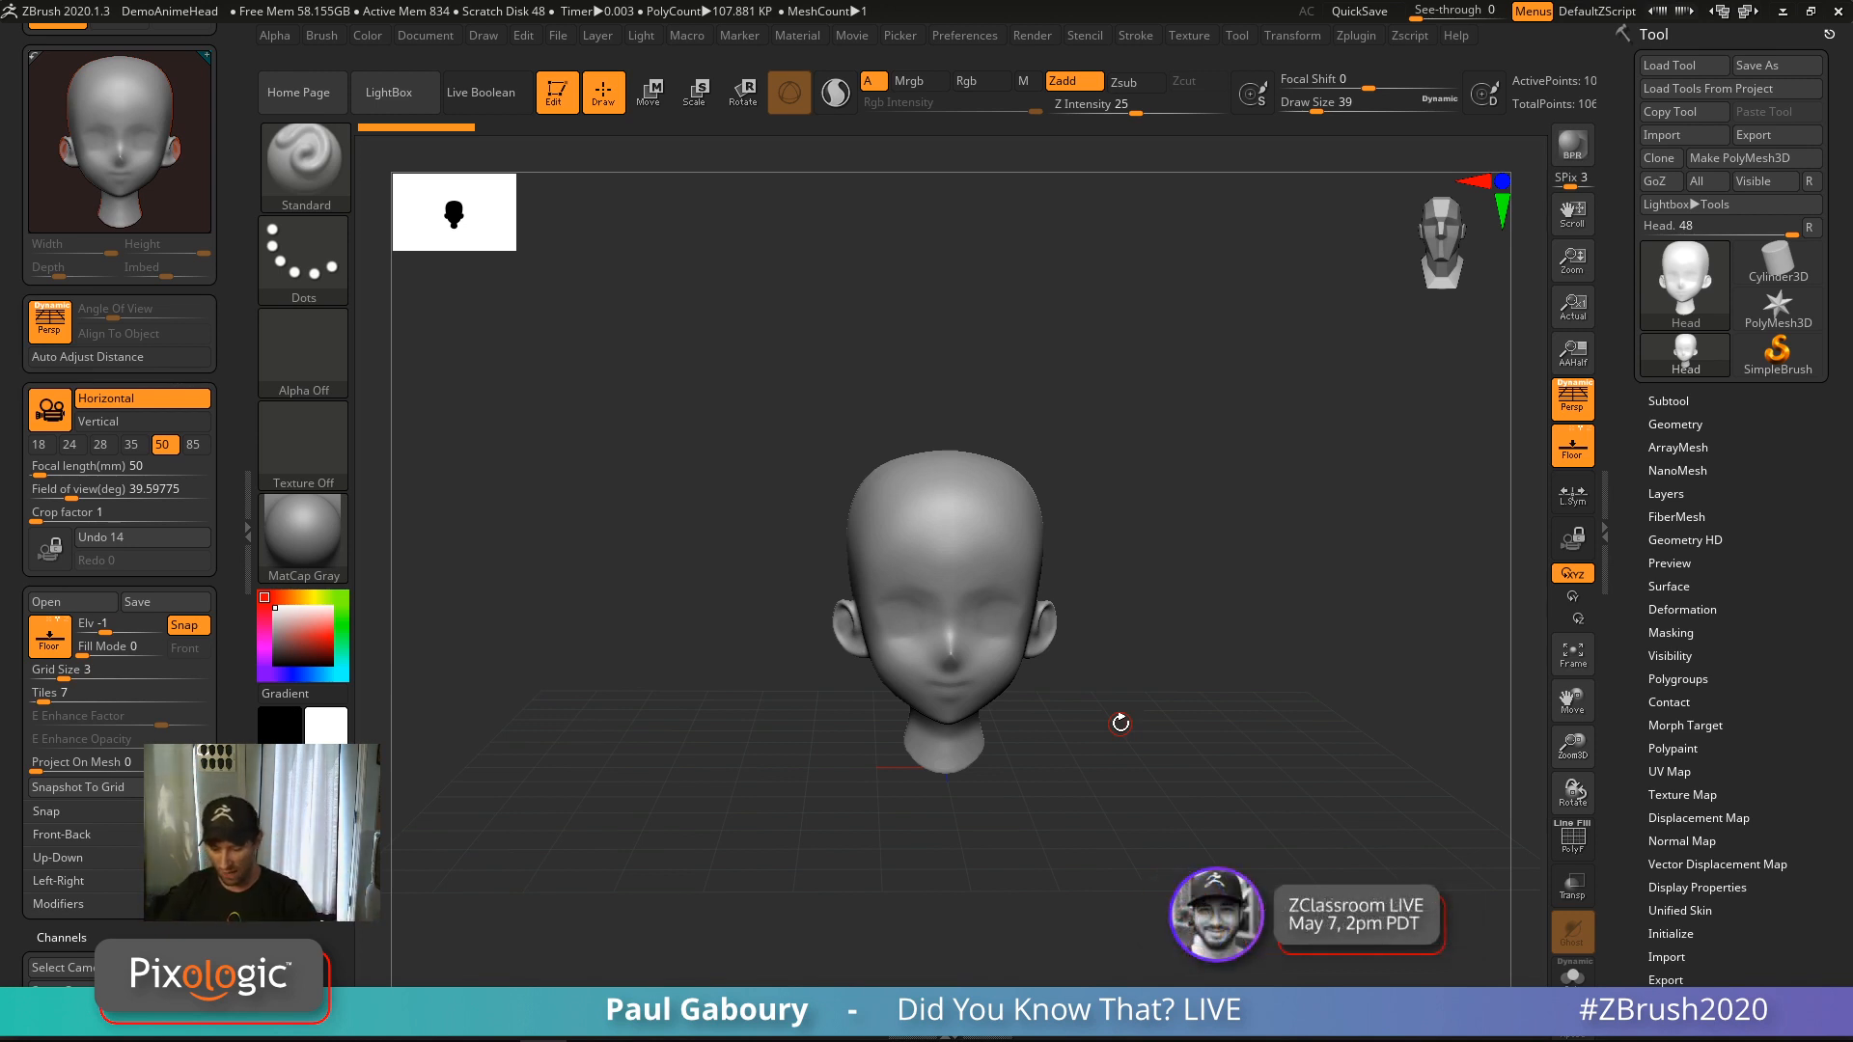
scroll(226, 718, "down", 2)
scroll(226, 718, "down", 3)
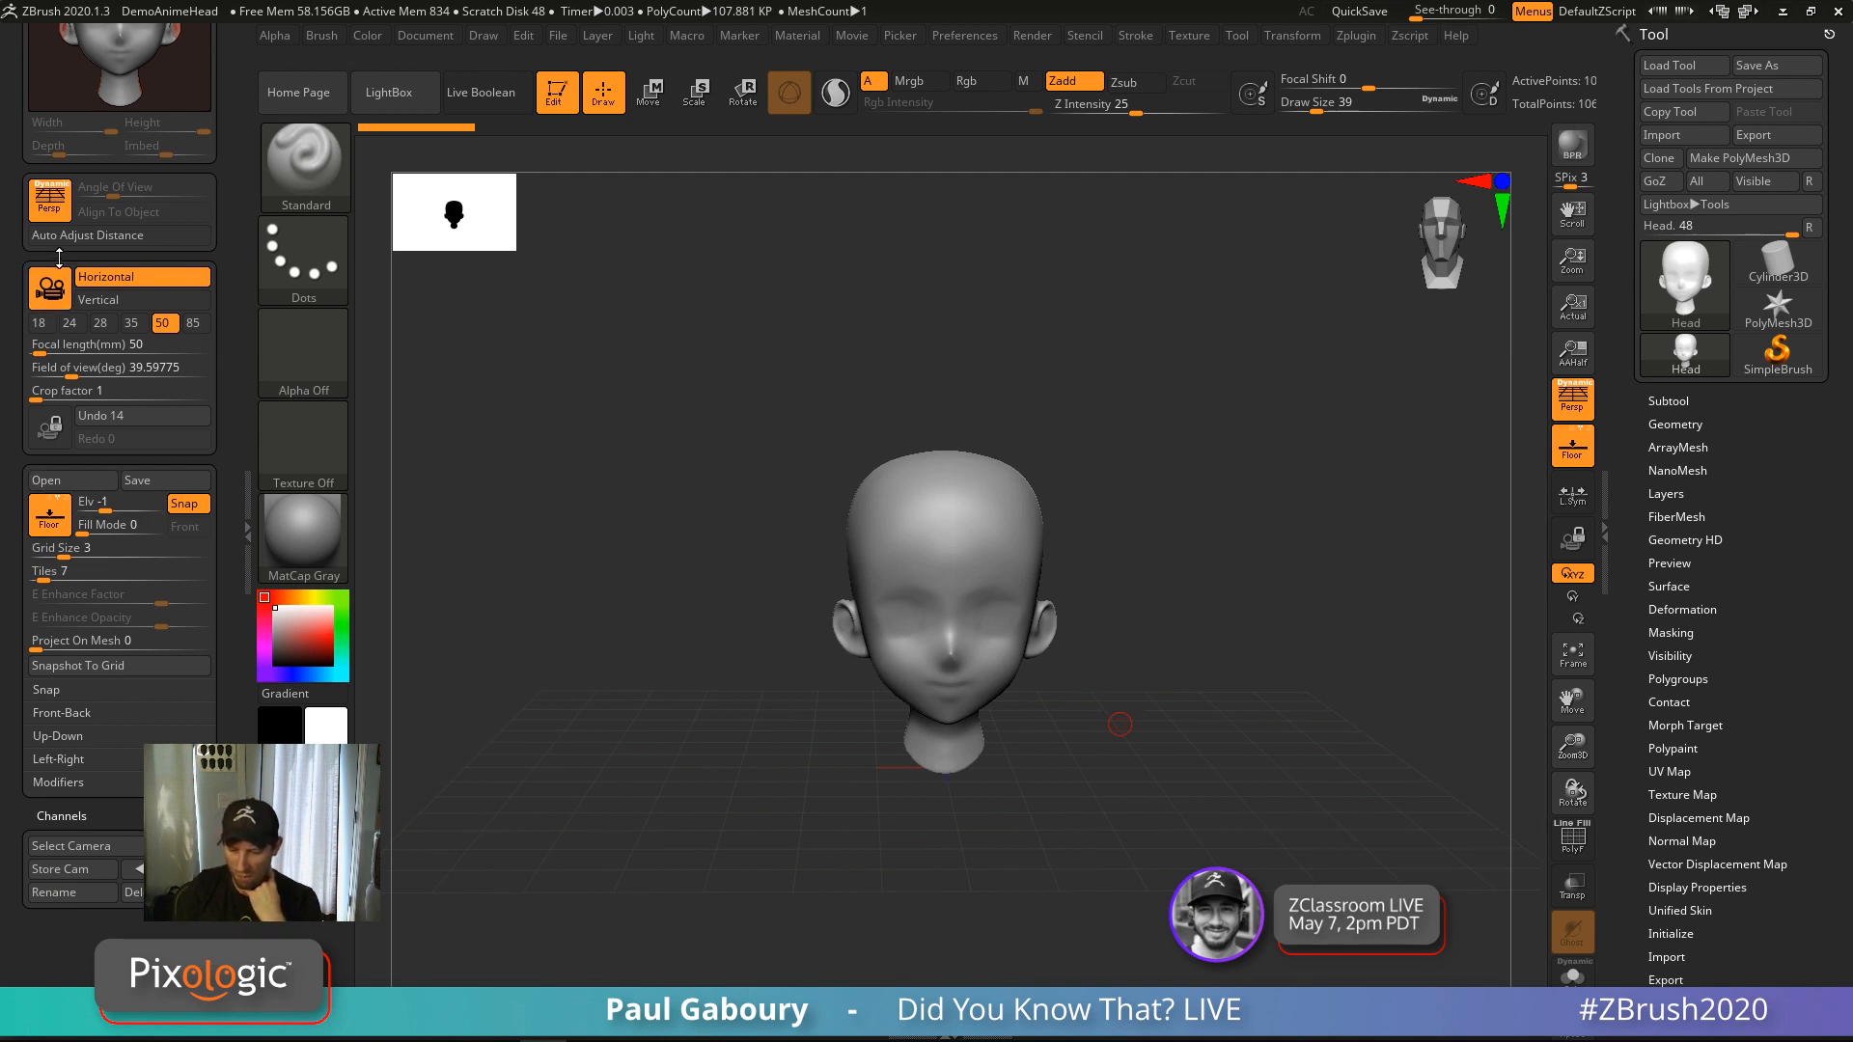
left_click(53, 214)
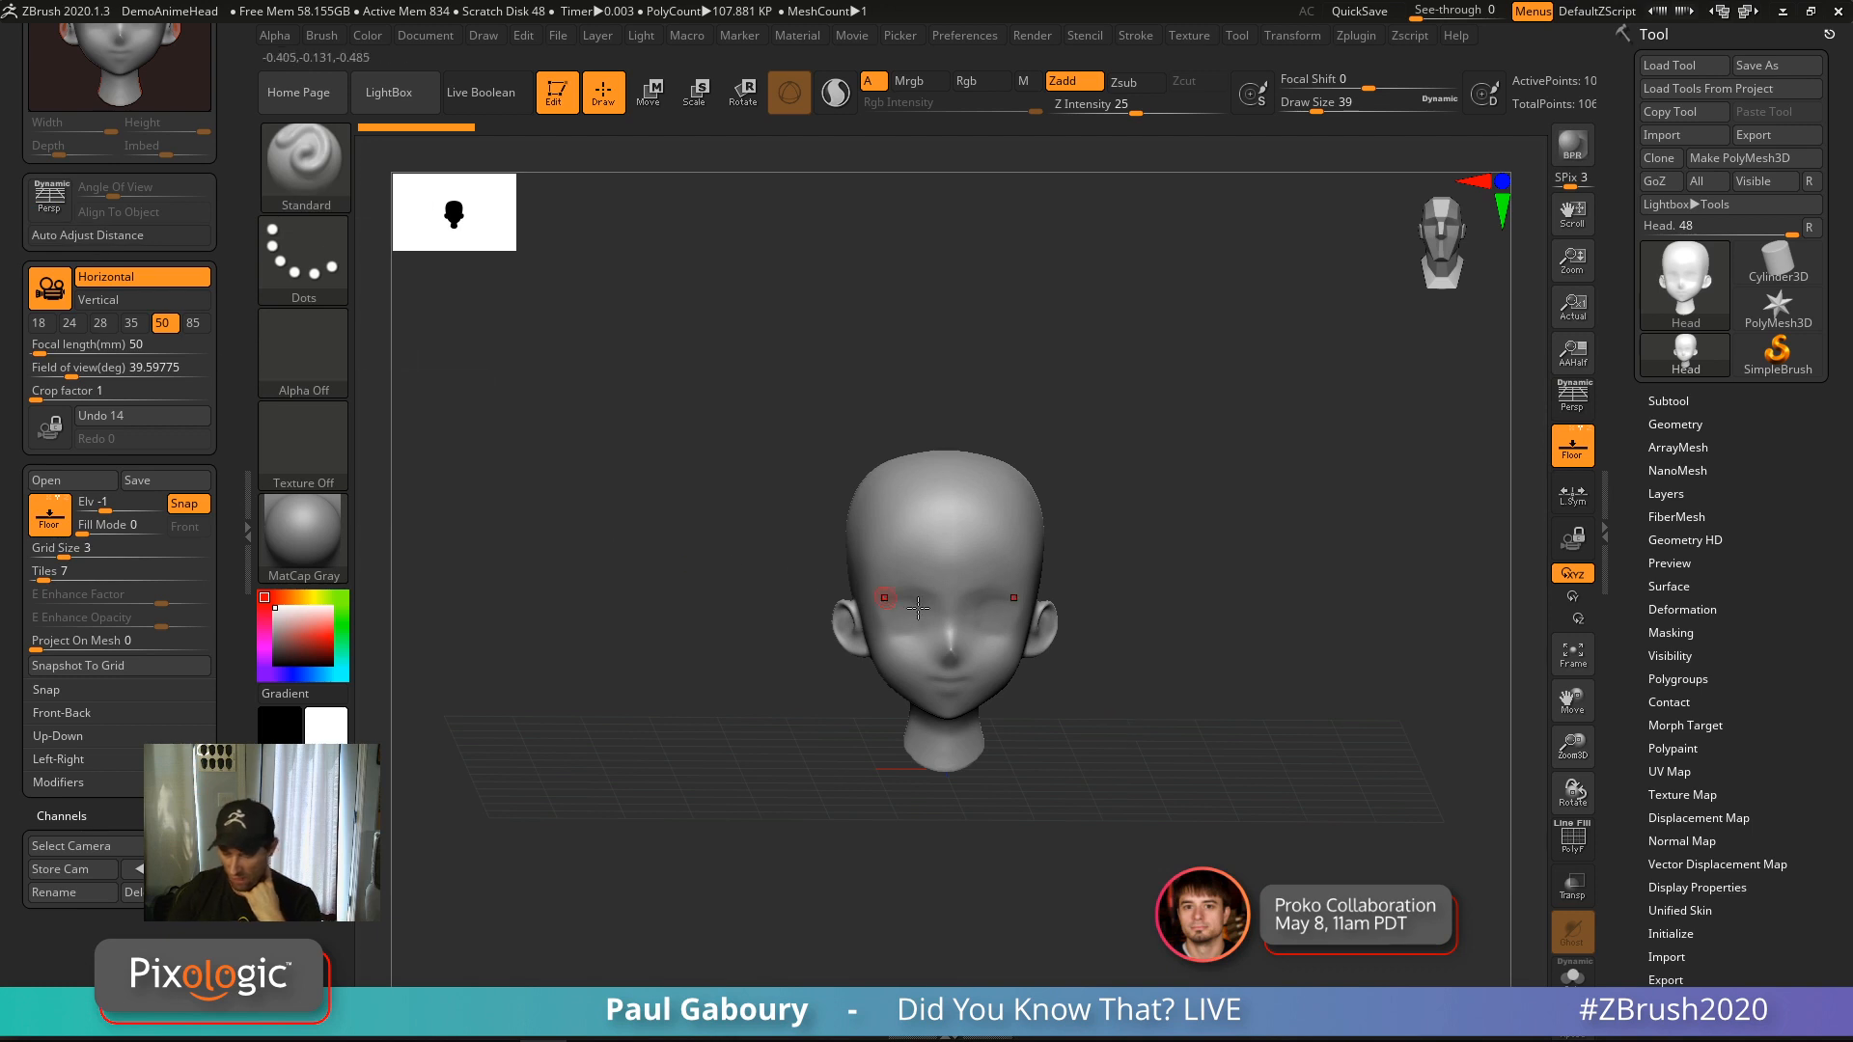
left_click_drag(1063, 709, 1052, 707)
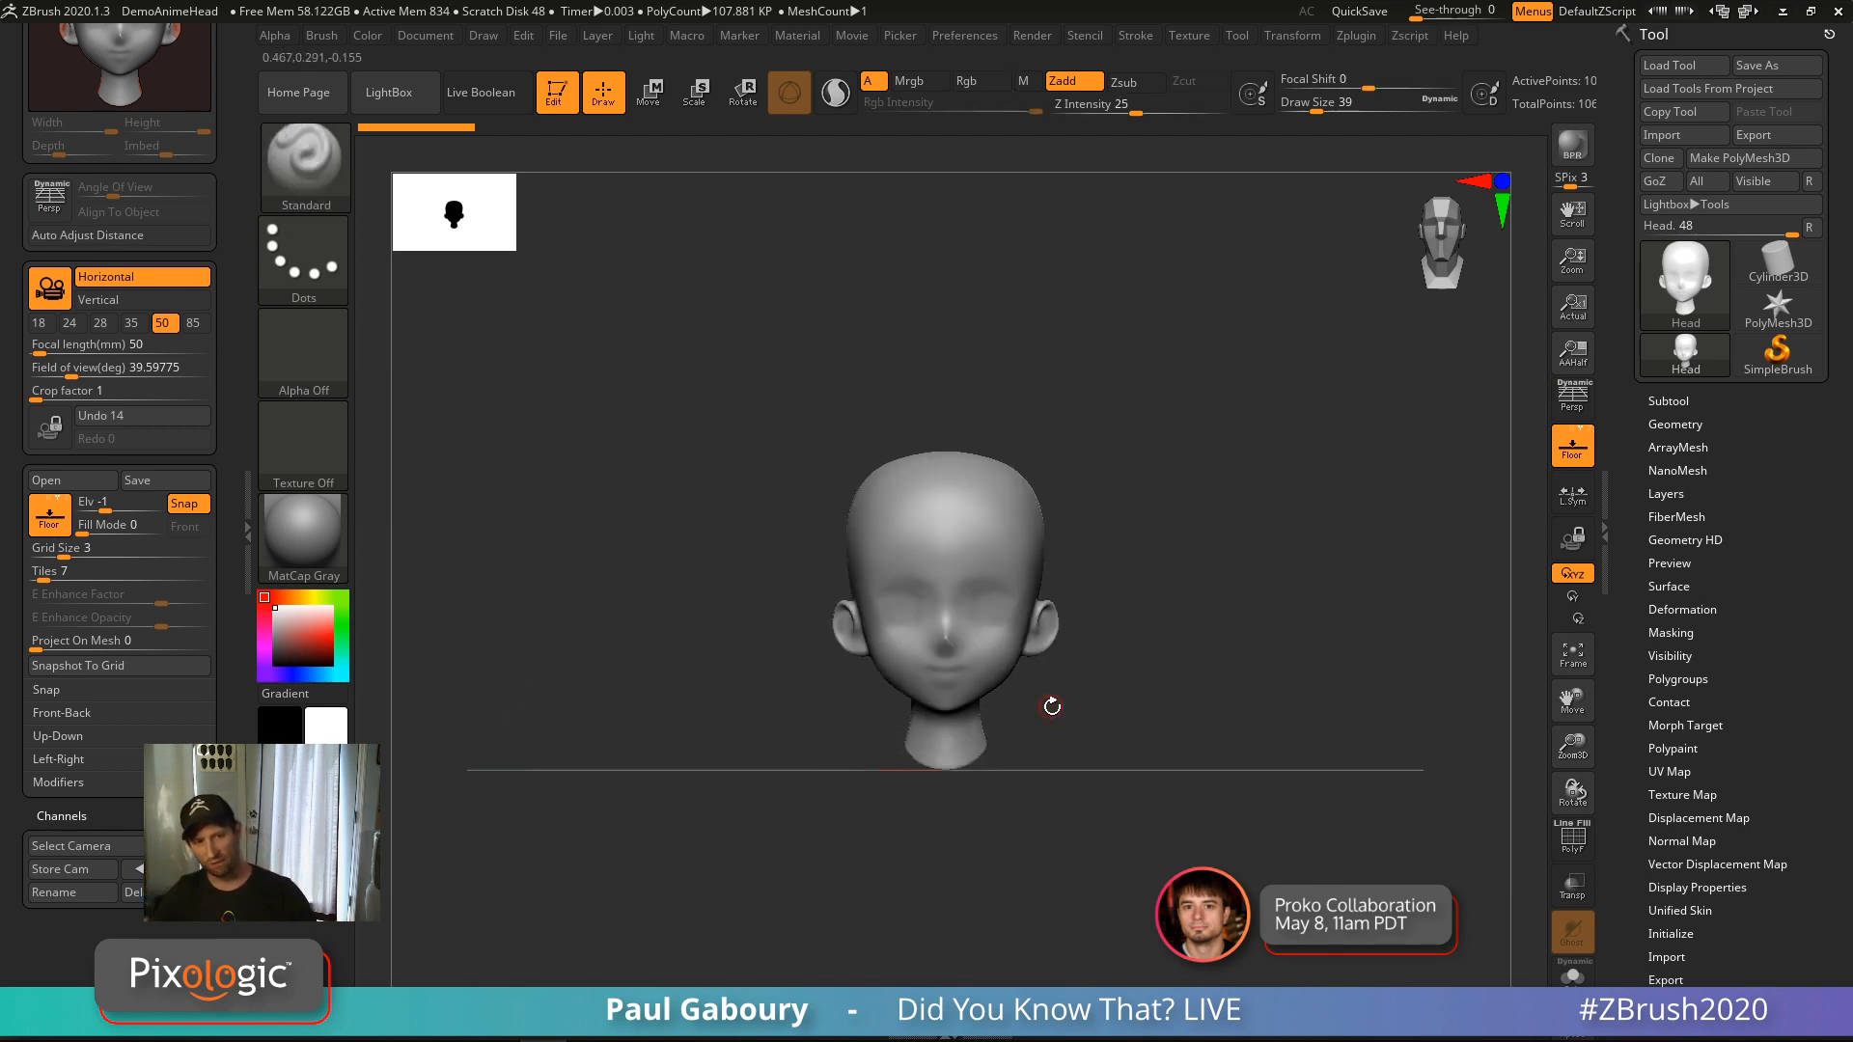
mouse_move(1199, 733)
left_mouse_down()
mouse_move(1120, 732)
mouse_move(1191, 749)
left_mouse_up()
mouse_move(1186, 747)
right_mouse_down("alt")
mouse_move(1150, 752)
mouse_move(1168, 736)
right_mouse_up("alt")
mouse_move(1168, 737)
right_mouse_down("alt")
mouse_move(1176, 720)
mouse_move(1178, 745)
mouse_move(1158, 733)
right_mouse_up("alt")
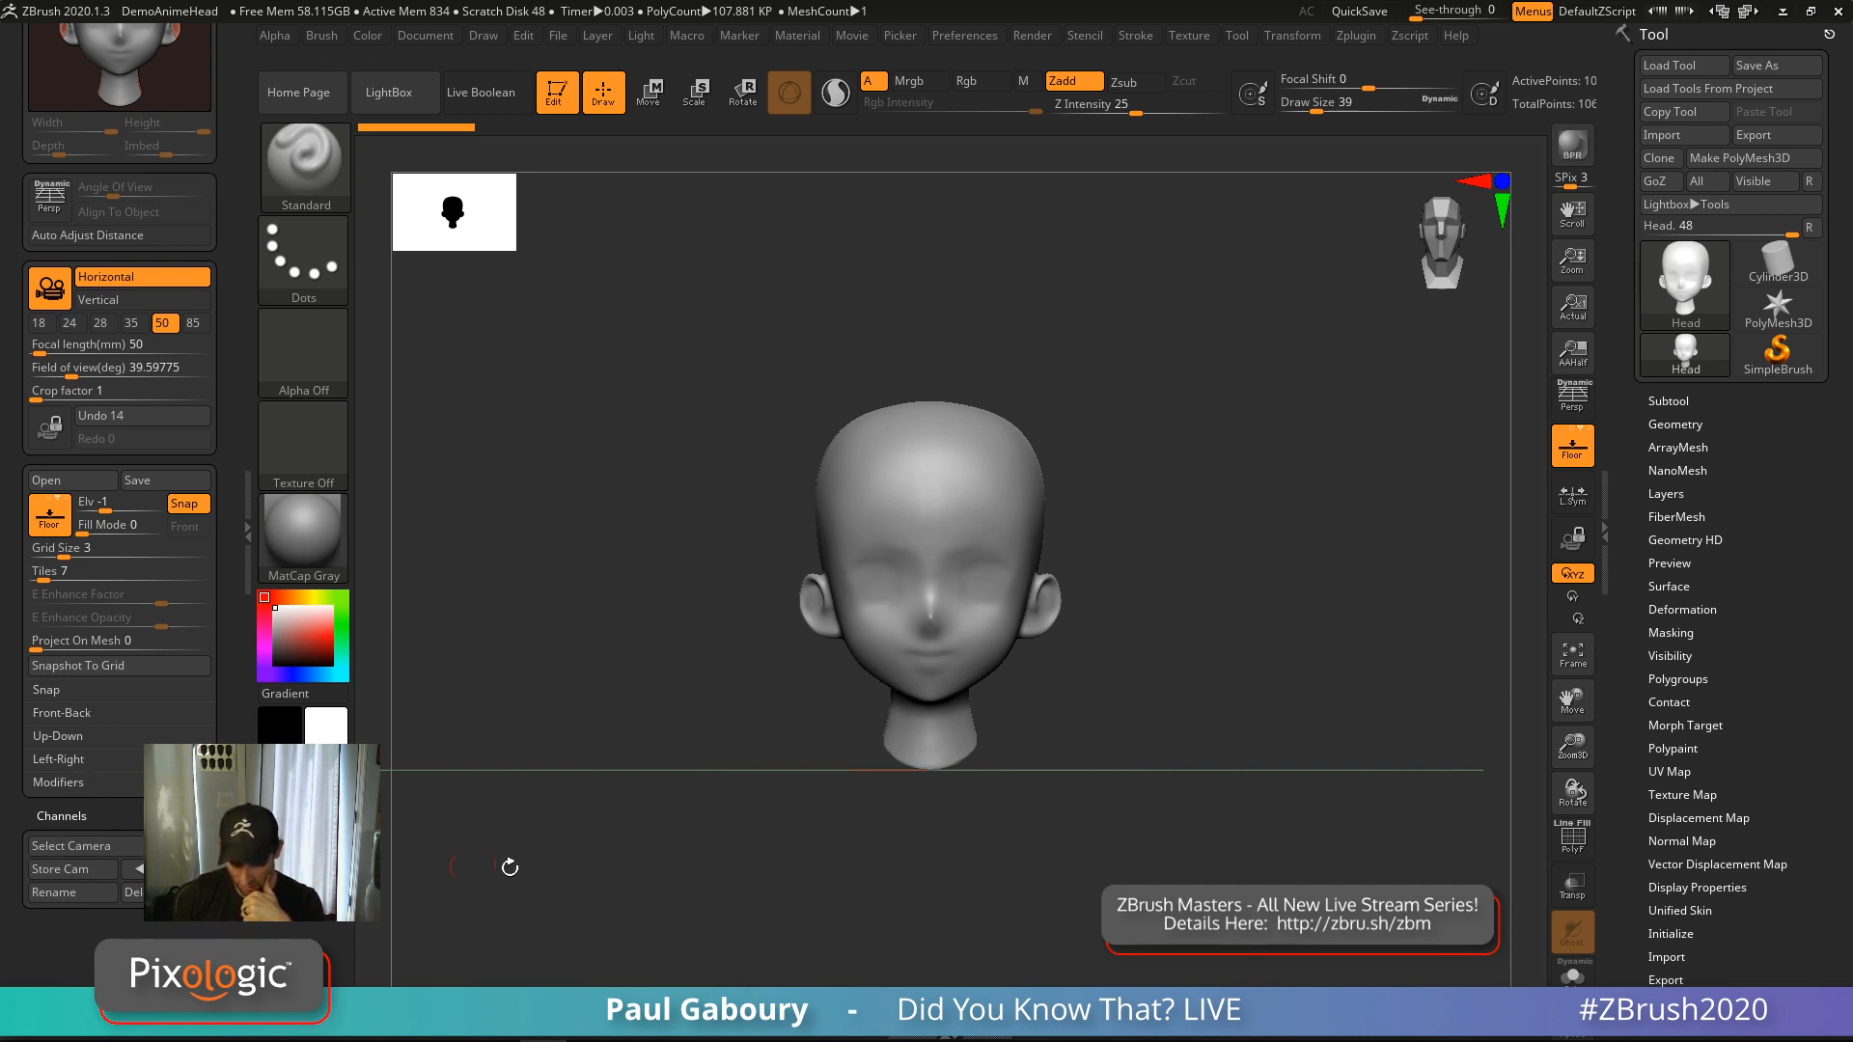
Open the DynaMesh_Sphere_64.ZPR project without saving the head project's changes, and turn off perspective
key("comma")
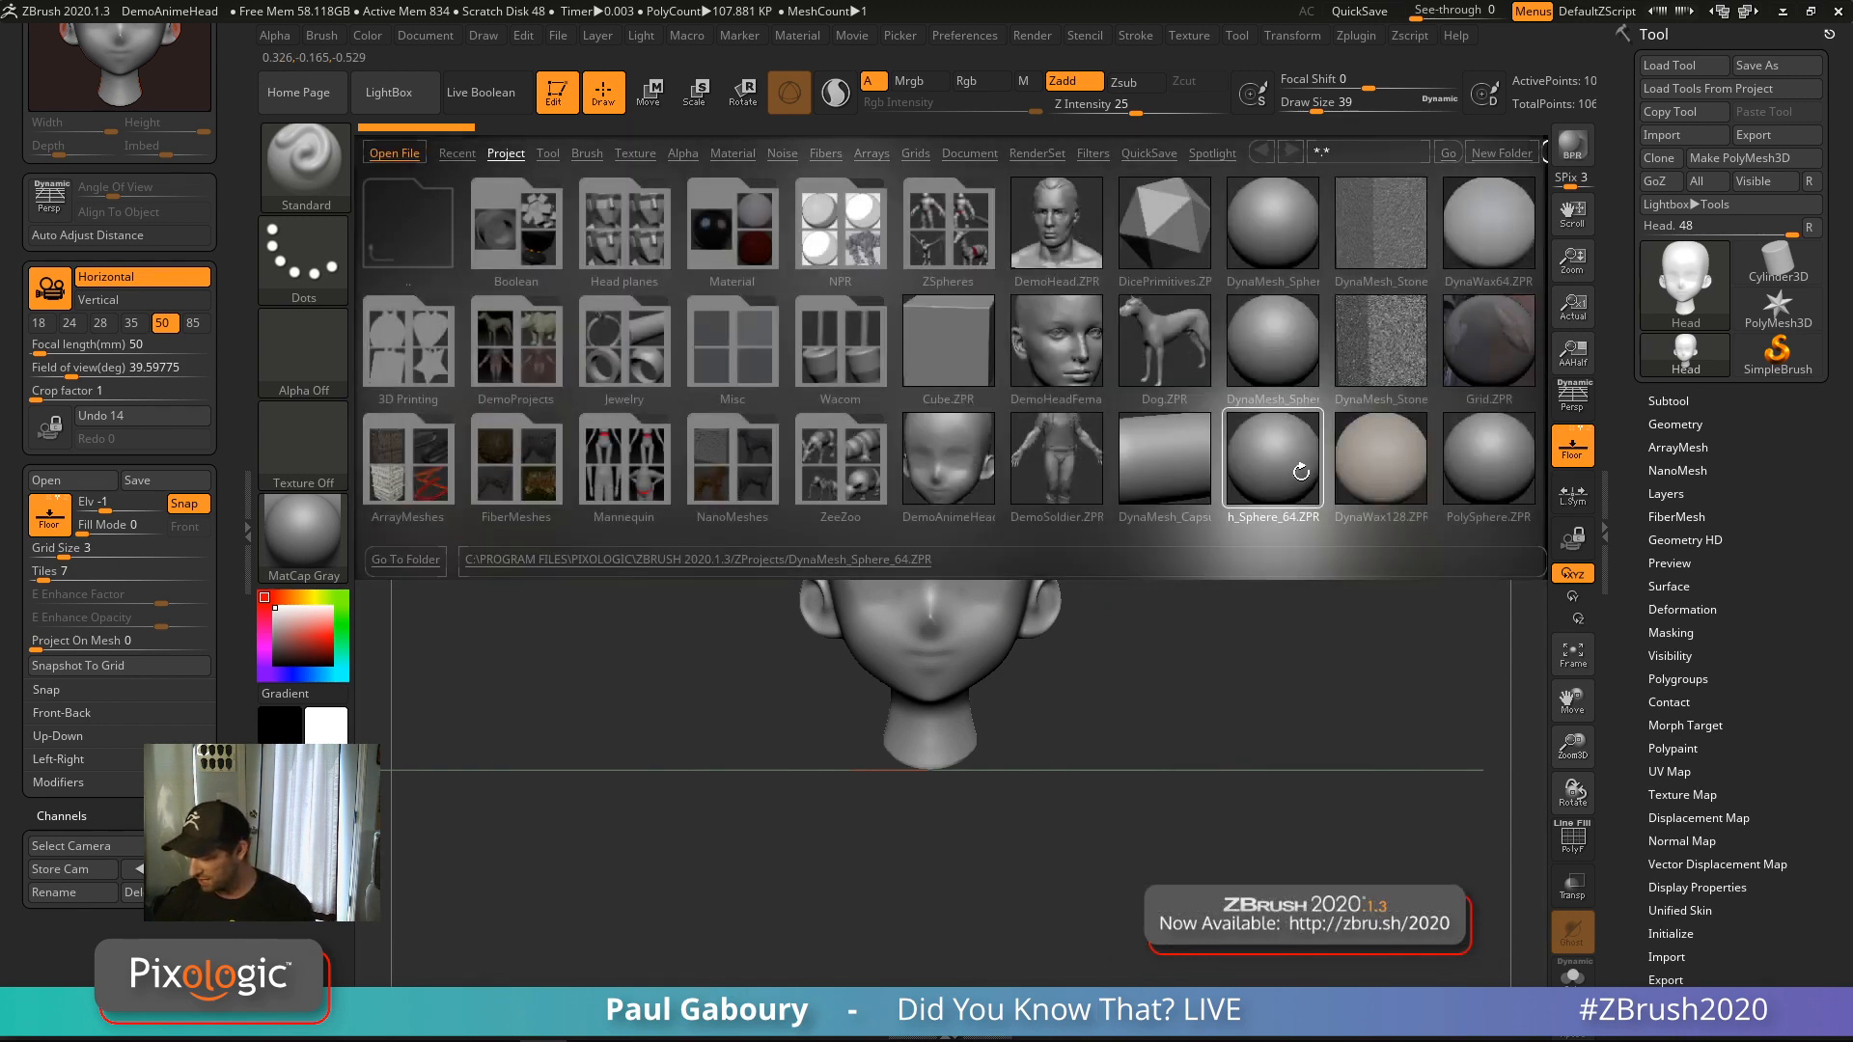
double_click(1280, 467)
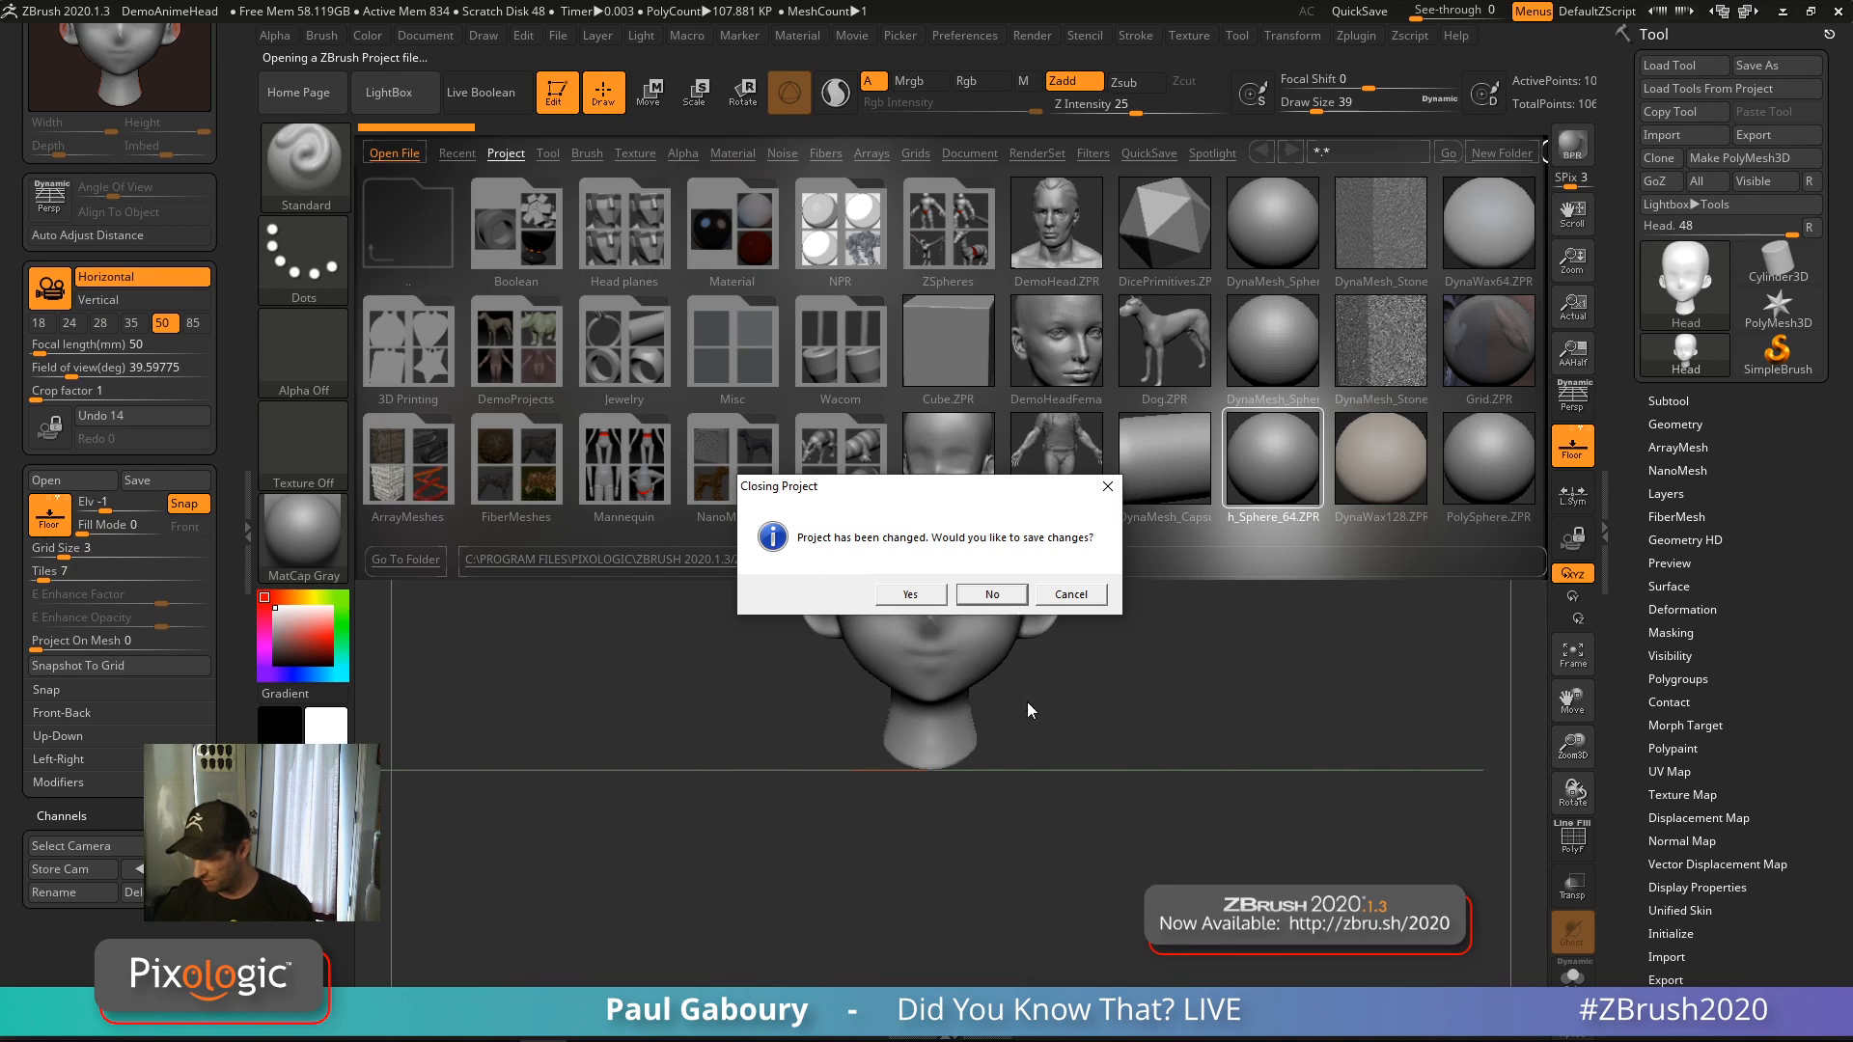
left_click(998, 594)
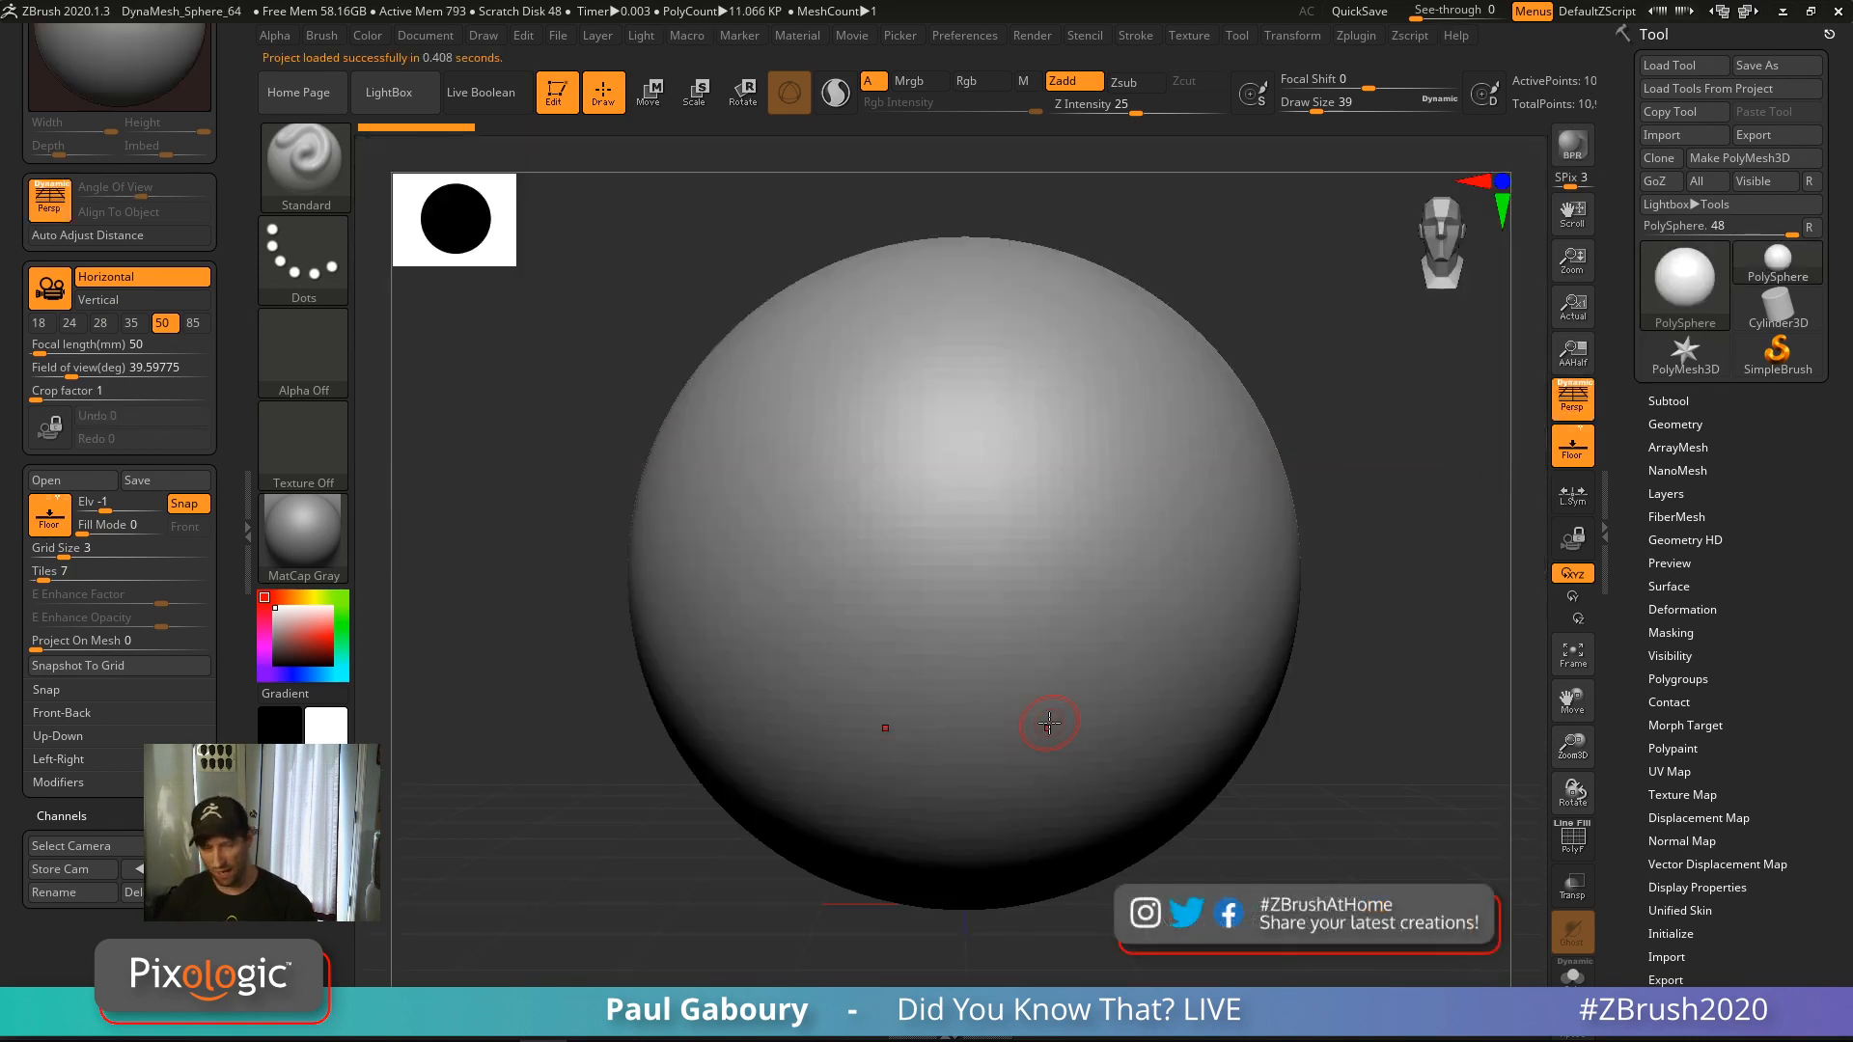
left_click(1574, 421)
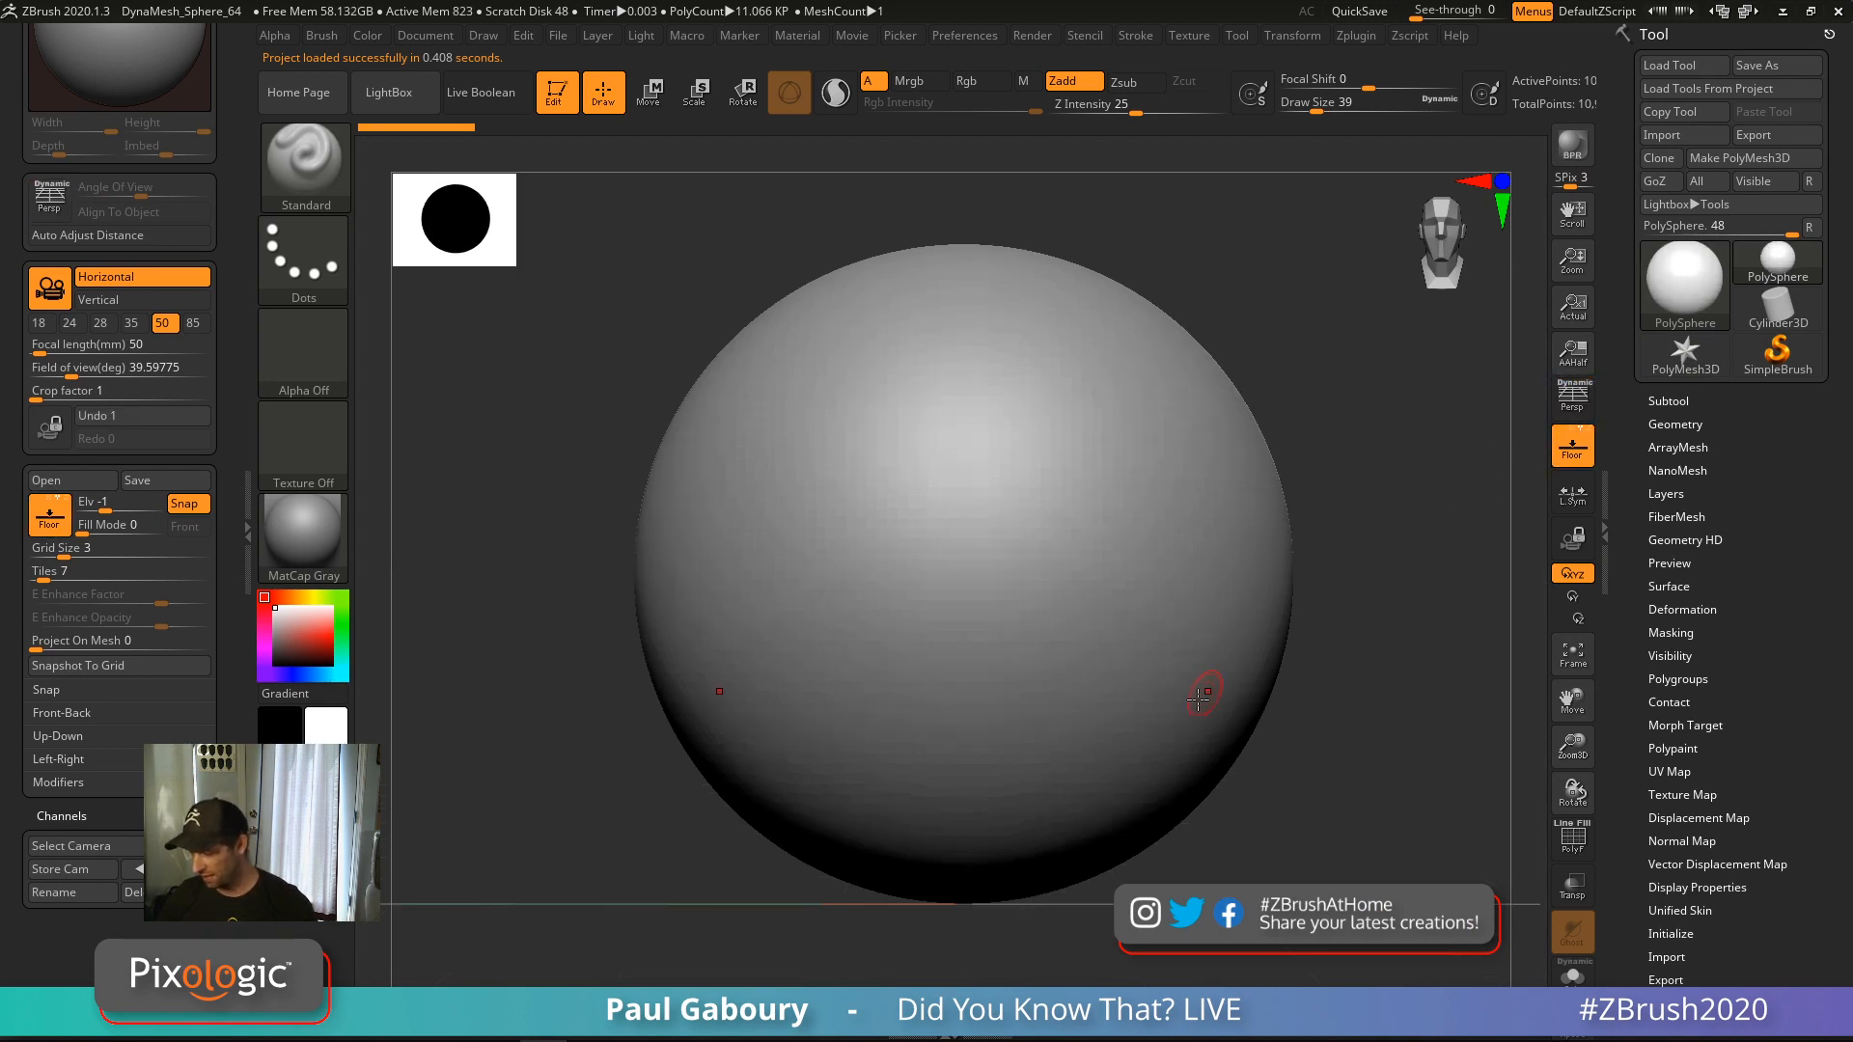
right_click_drag(1207, 697, 1092, 653, "ctrl")
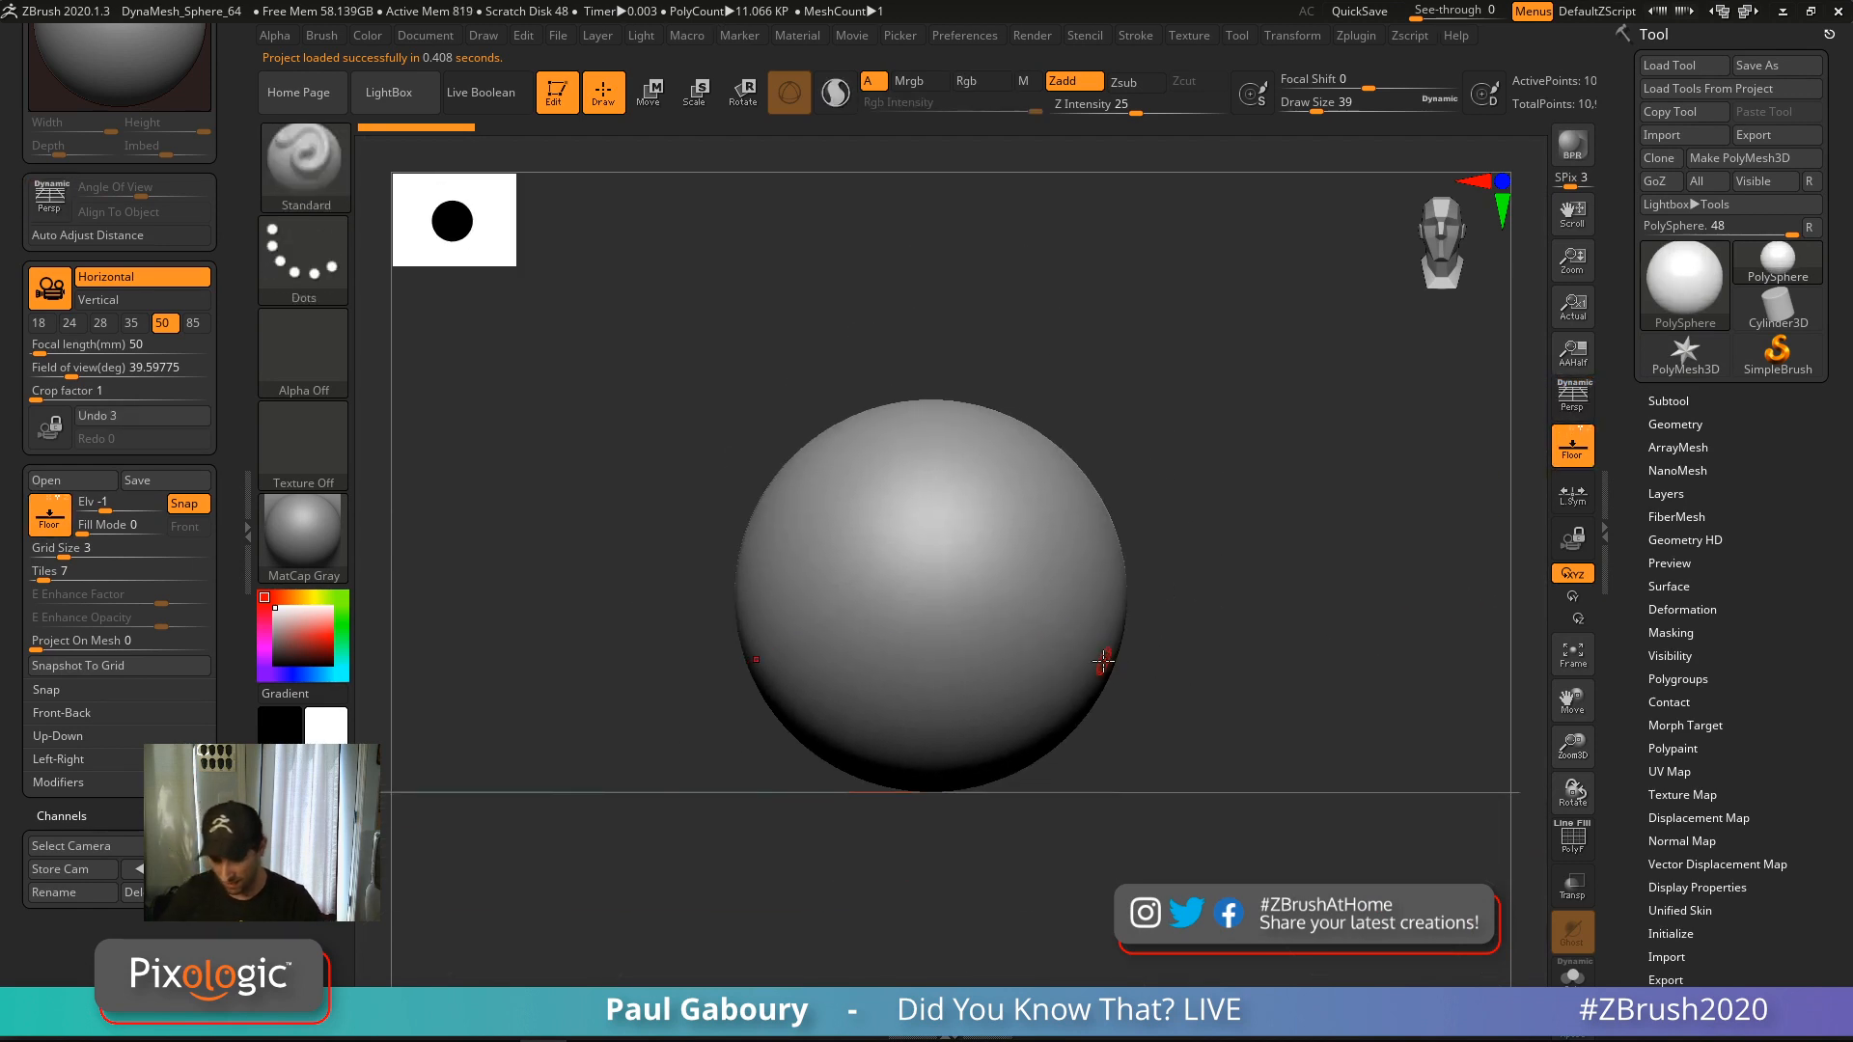
Load the full-body front picture of the striped gremlin as Map1 of the Front-Back floor grid
left_click(73, 711)
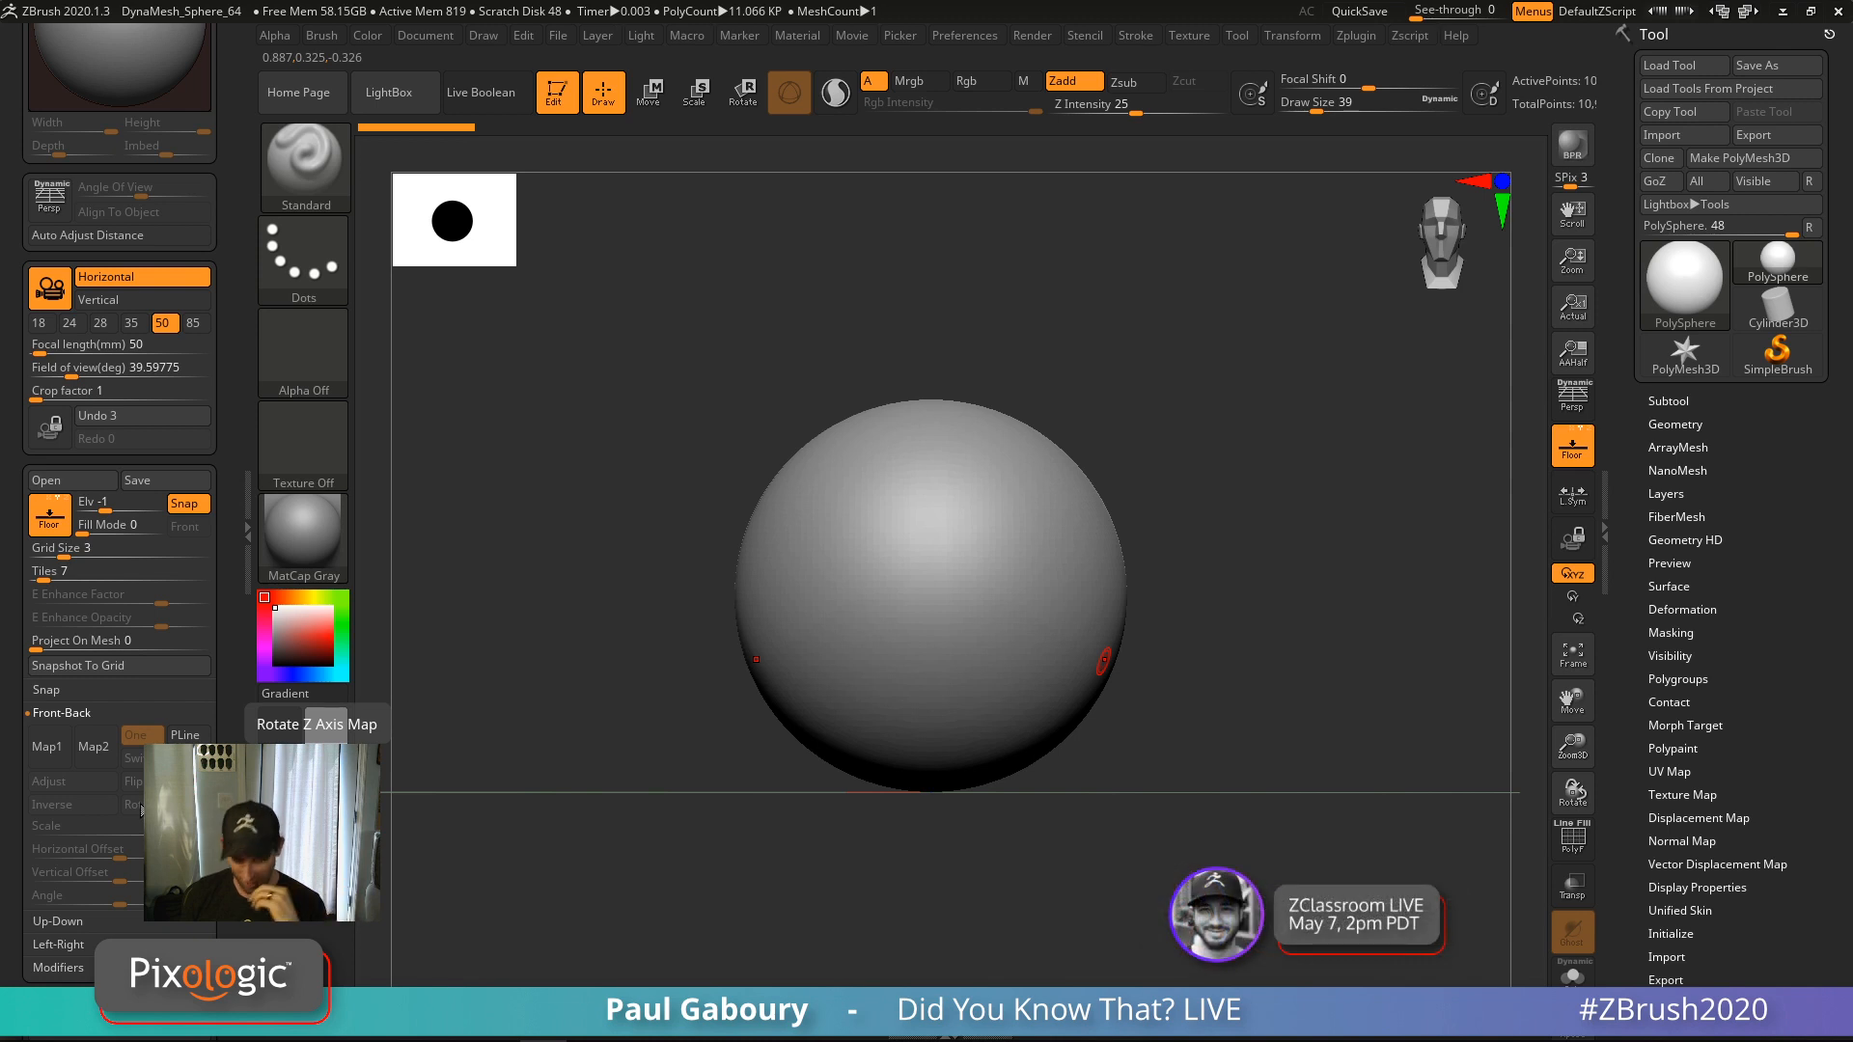
left_click(51, 742)
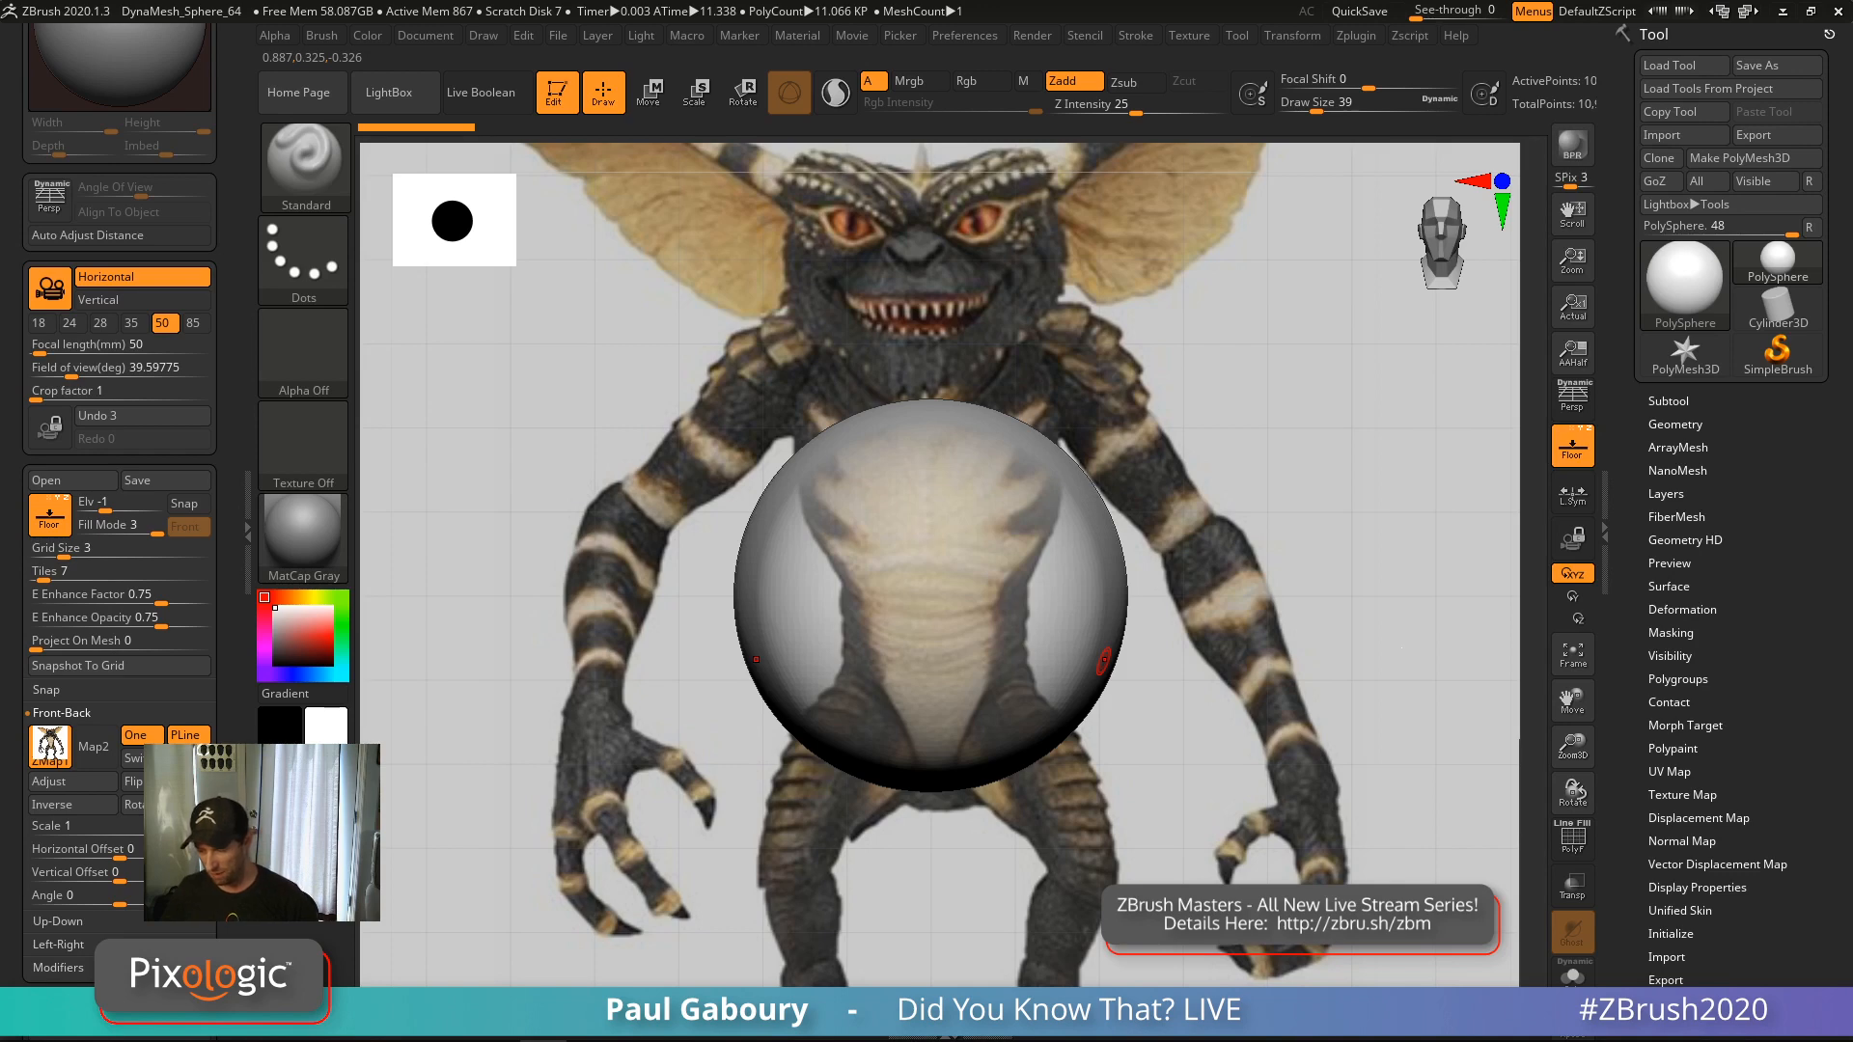
mouse_move(1212, 741)
right_mouse_down("ctrl")
mouse_move(1110, 653)
mouse_move(1115, 669)
right_mouse_up("ctrl")
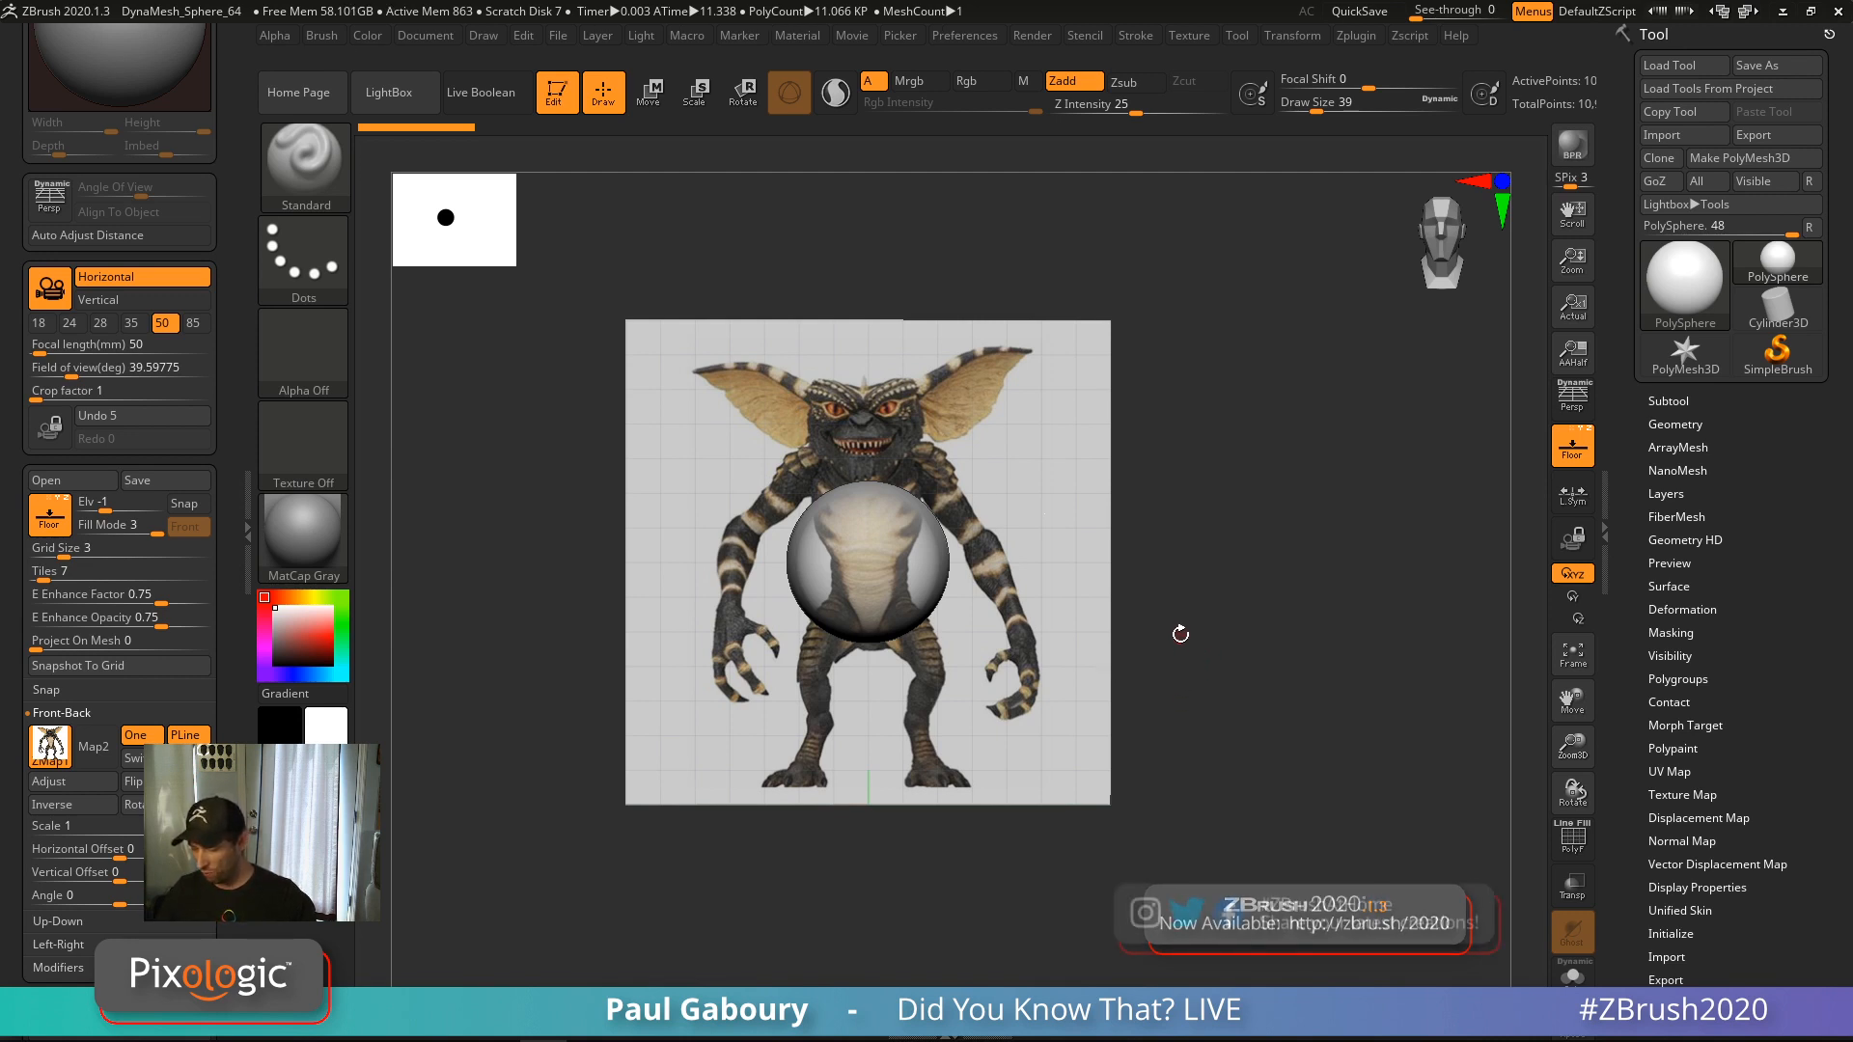
Set the floor grid's Edge Enhance Factor to about 0.91 and its Edge Enhance Opacity to about 0.83
mouse_move(1195, 650)
left_mouse_down()
mouse_move(1195, 610)
mouse_move(1149, 662)
mouse_move(1222, 732)
mouse_move(1185, 662)
left_mouse_up()
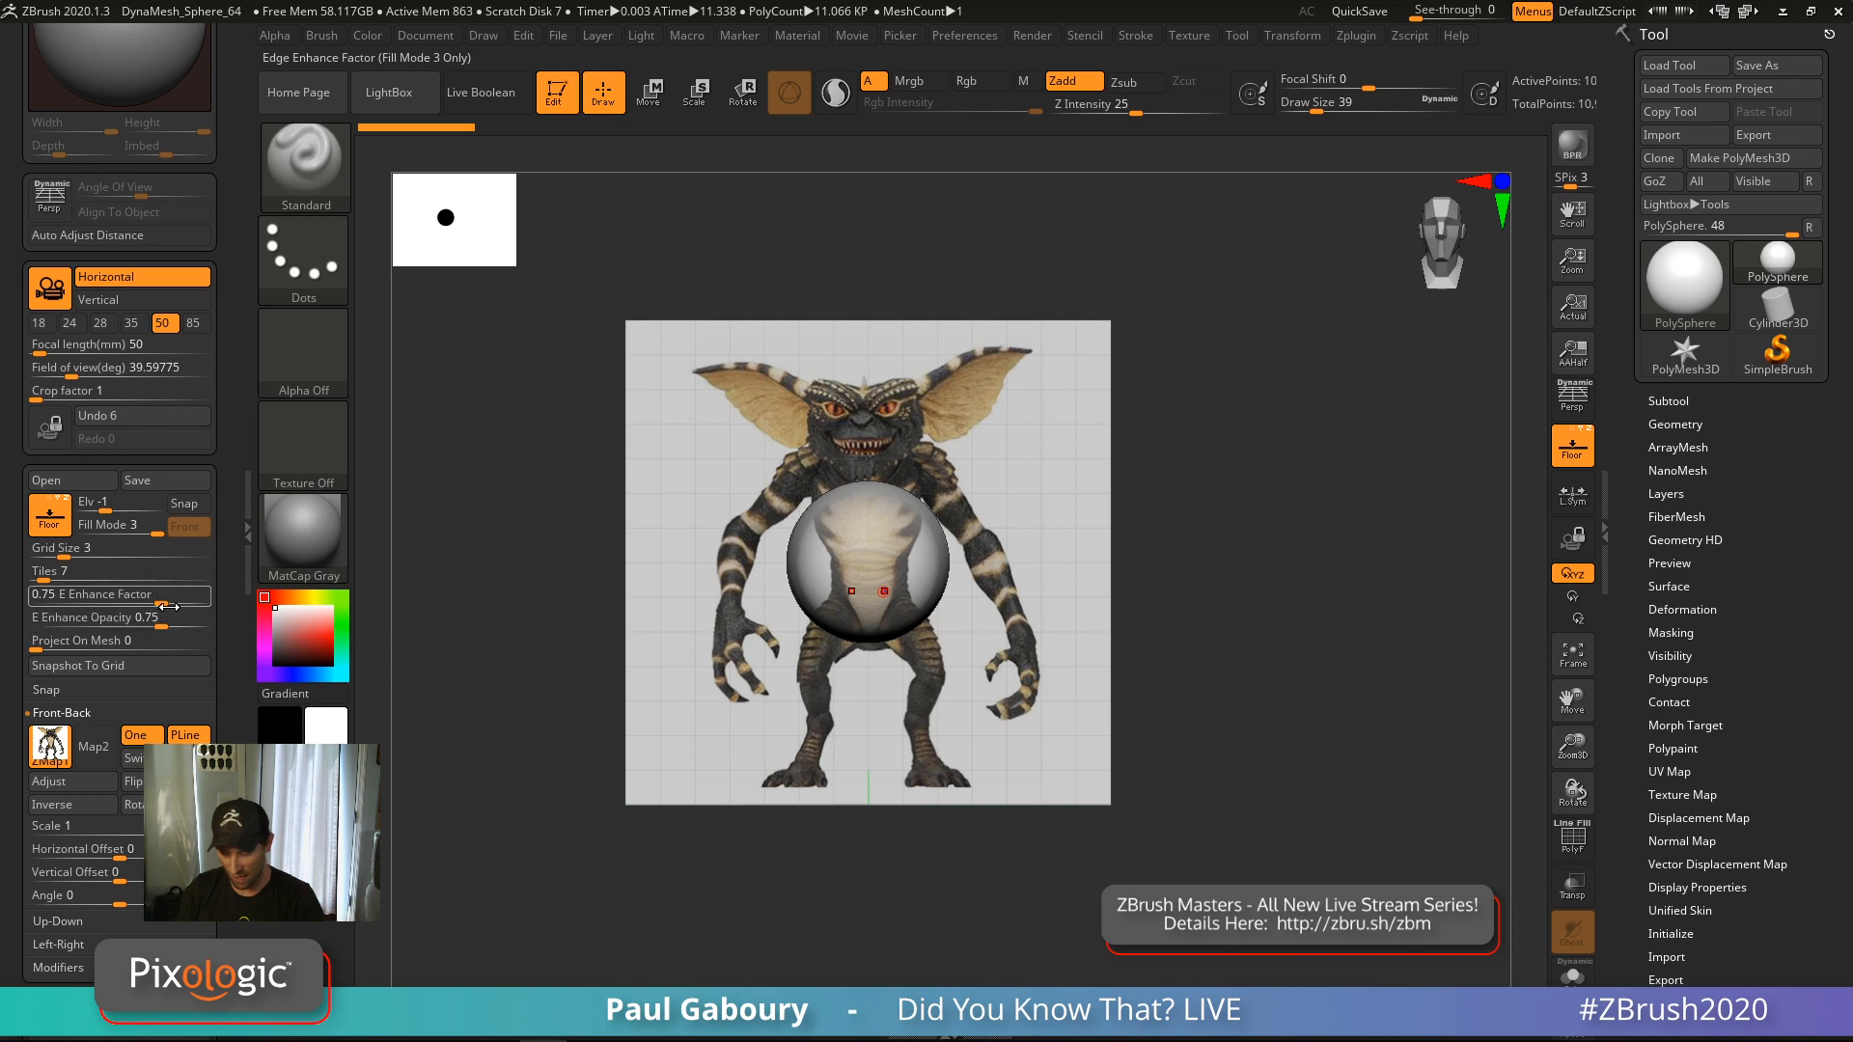
mouse_move(169, 595)
left_mouse_down()
mouse_move(197, 595)
mouse_move(58, 596)
mouse_move(210, 598)
left_mouse_up()
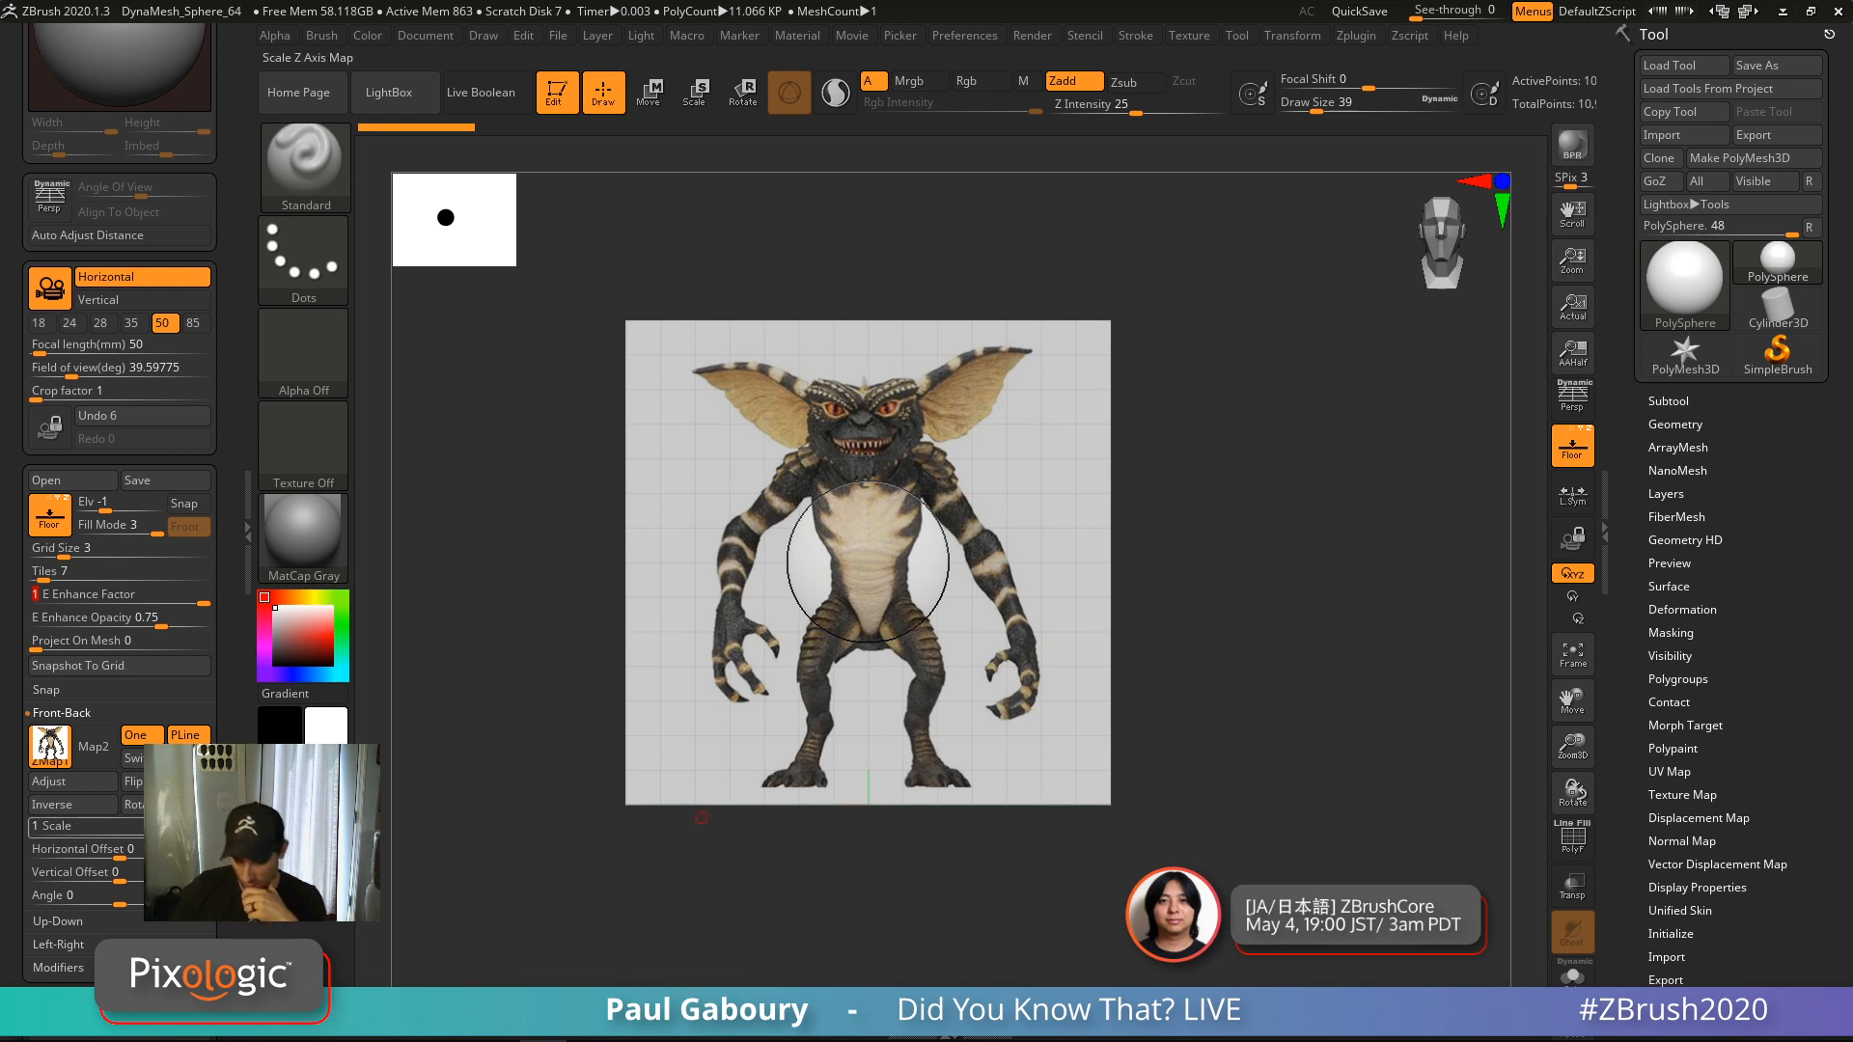
scroll(58, 697, "down", 2)
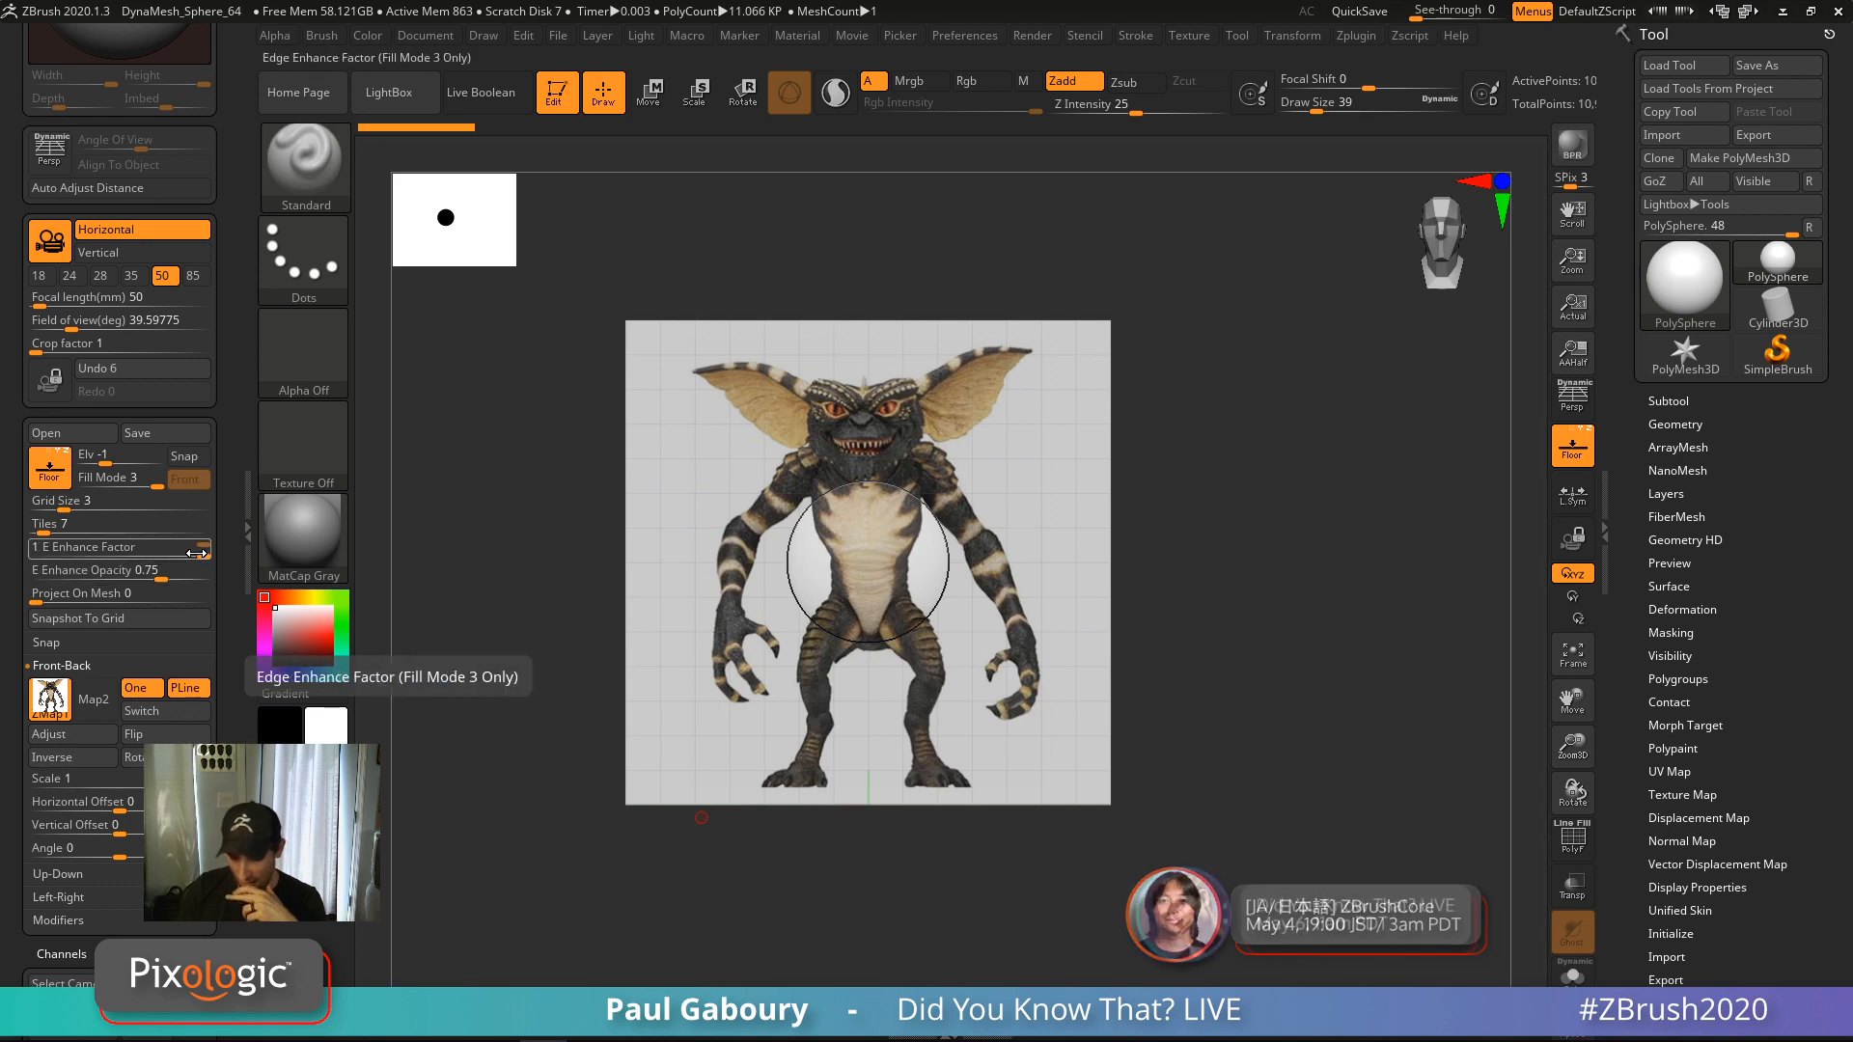
mouse_move(200, 553)
left_mouse_down()
mouse_move(177, 553)
mouse_move(204, 575)
mouse_move(92, 579)
mouse_move(197, 590)
mouse_move(177, 575)
mouse_move(193, 547)
left_mouse_up()
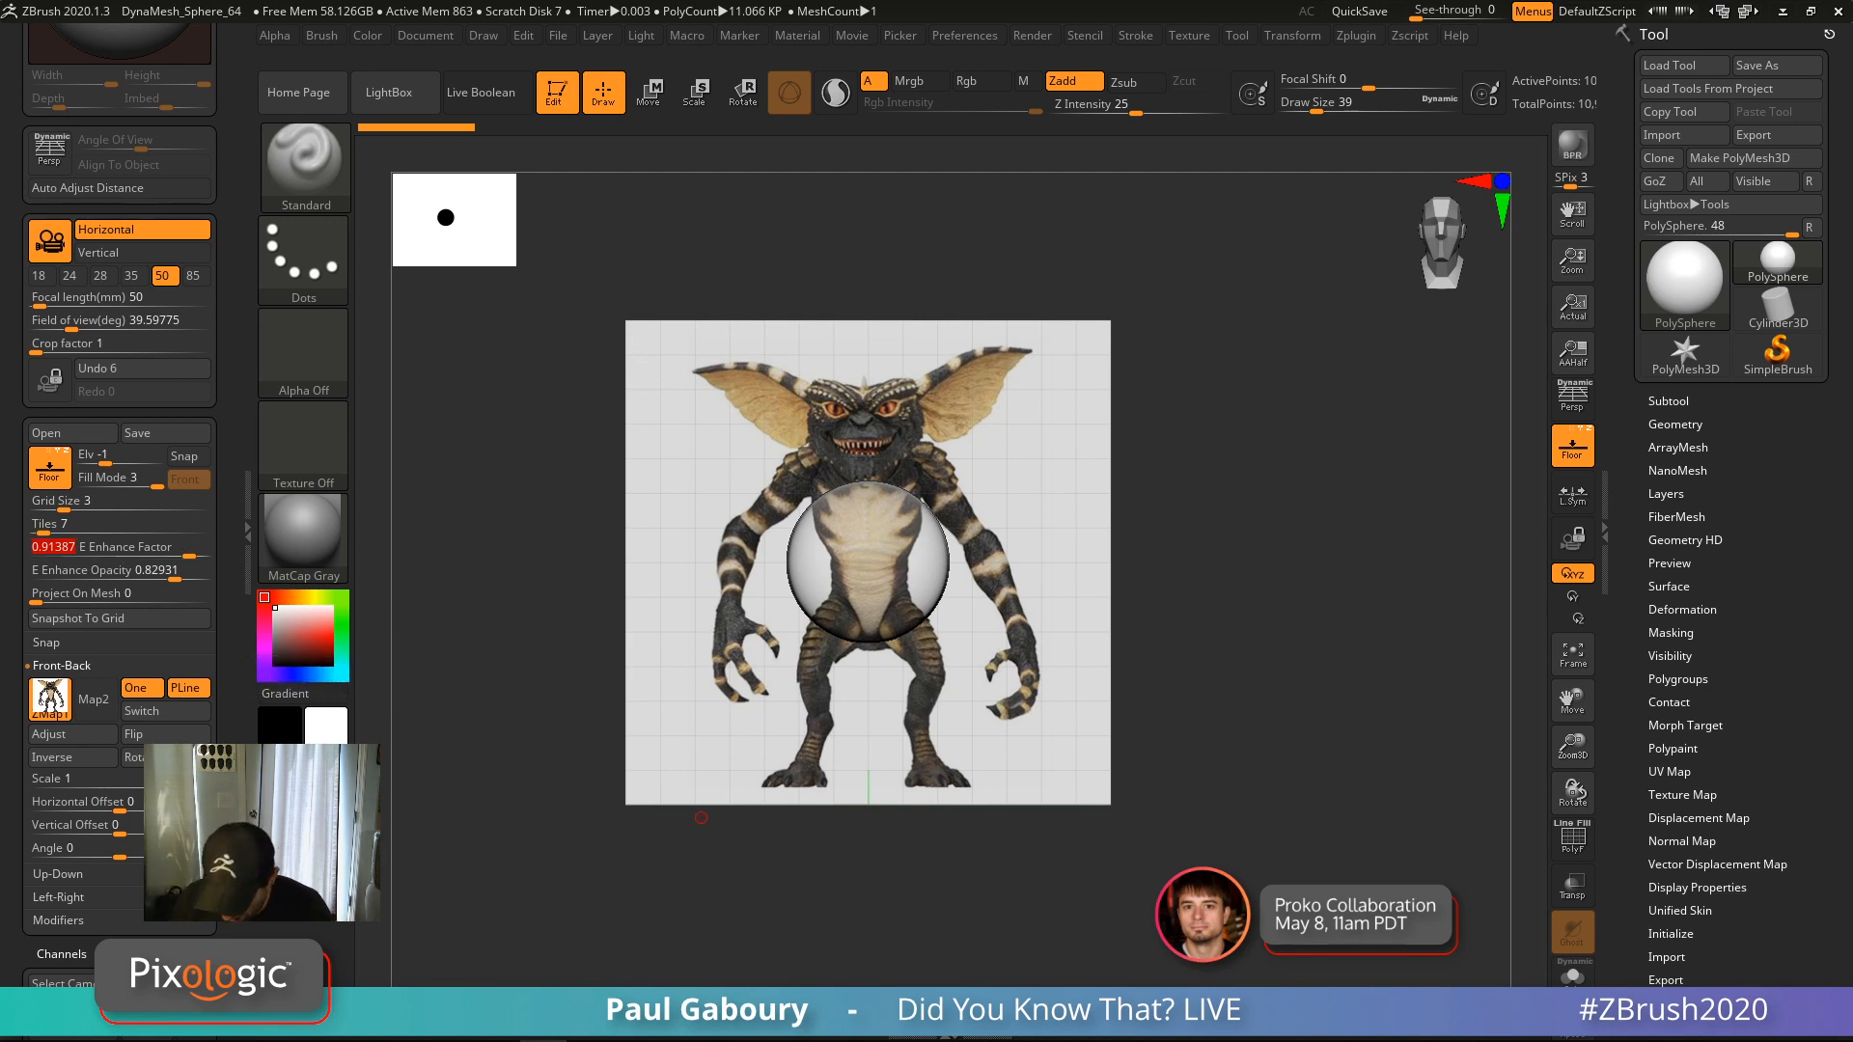
Flip the Front-Back gremlin image horizontally back and forth to compare its two mirrored orientations
scroll(225, 724, "down", 3)
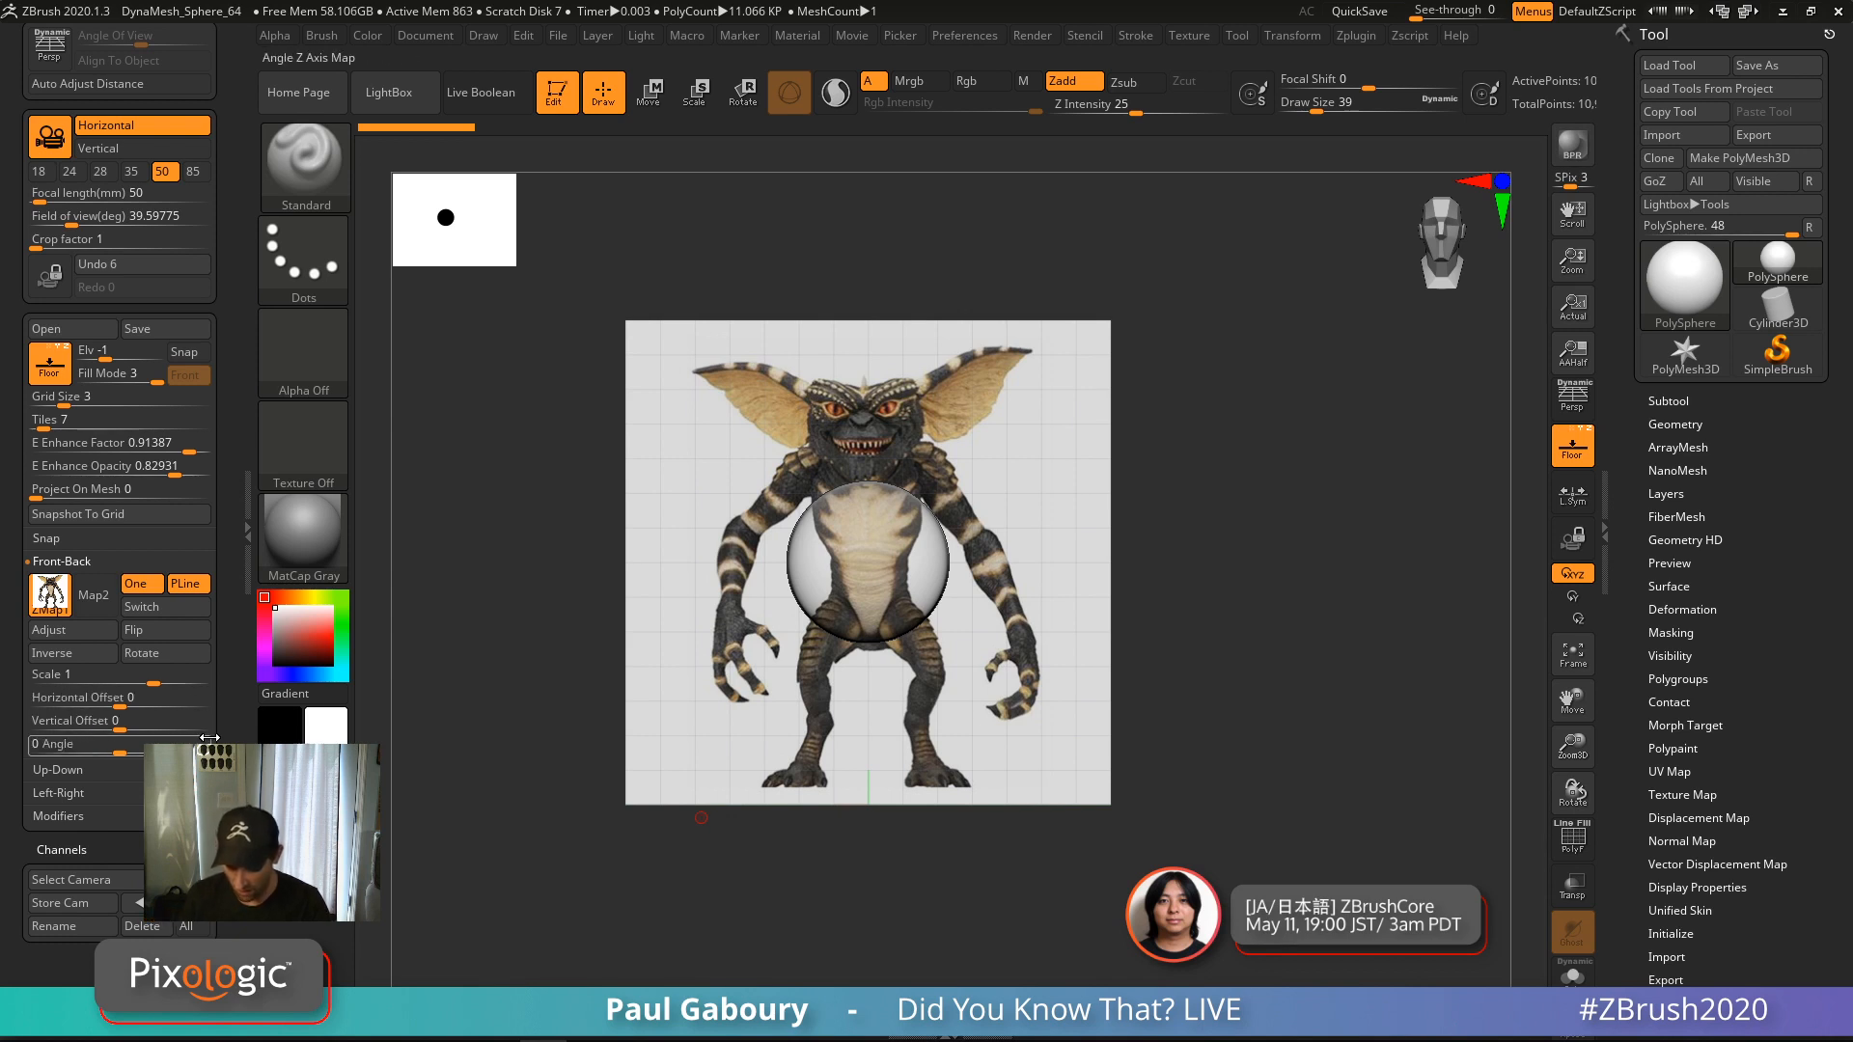
left_click(162, 632)
left_click(161, 630)
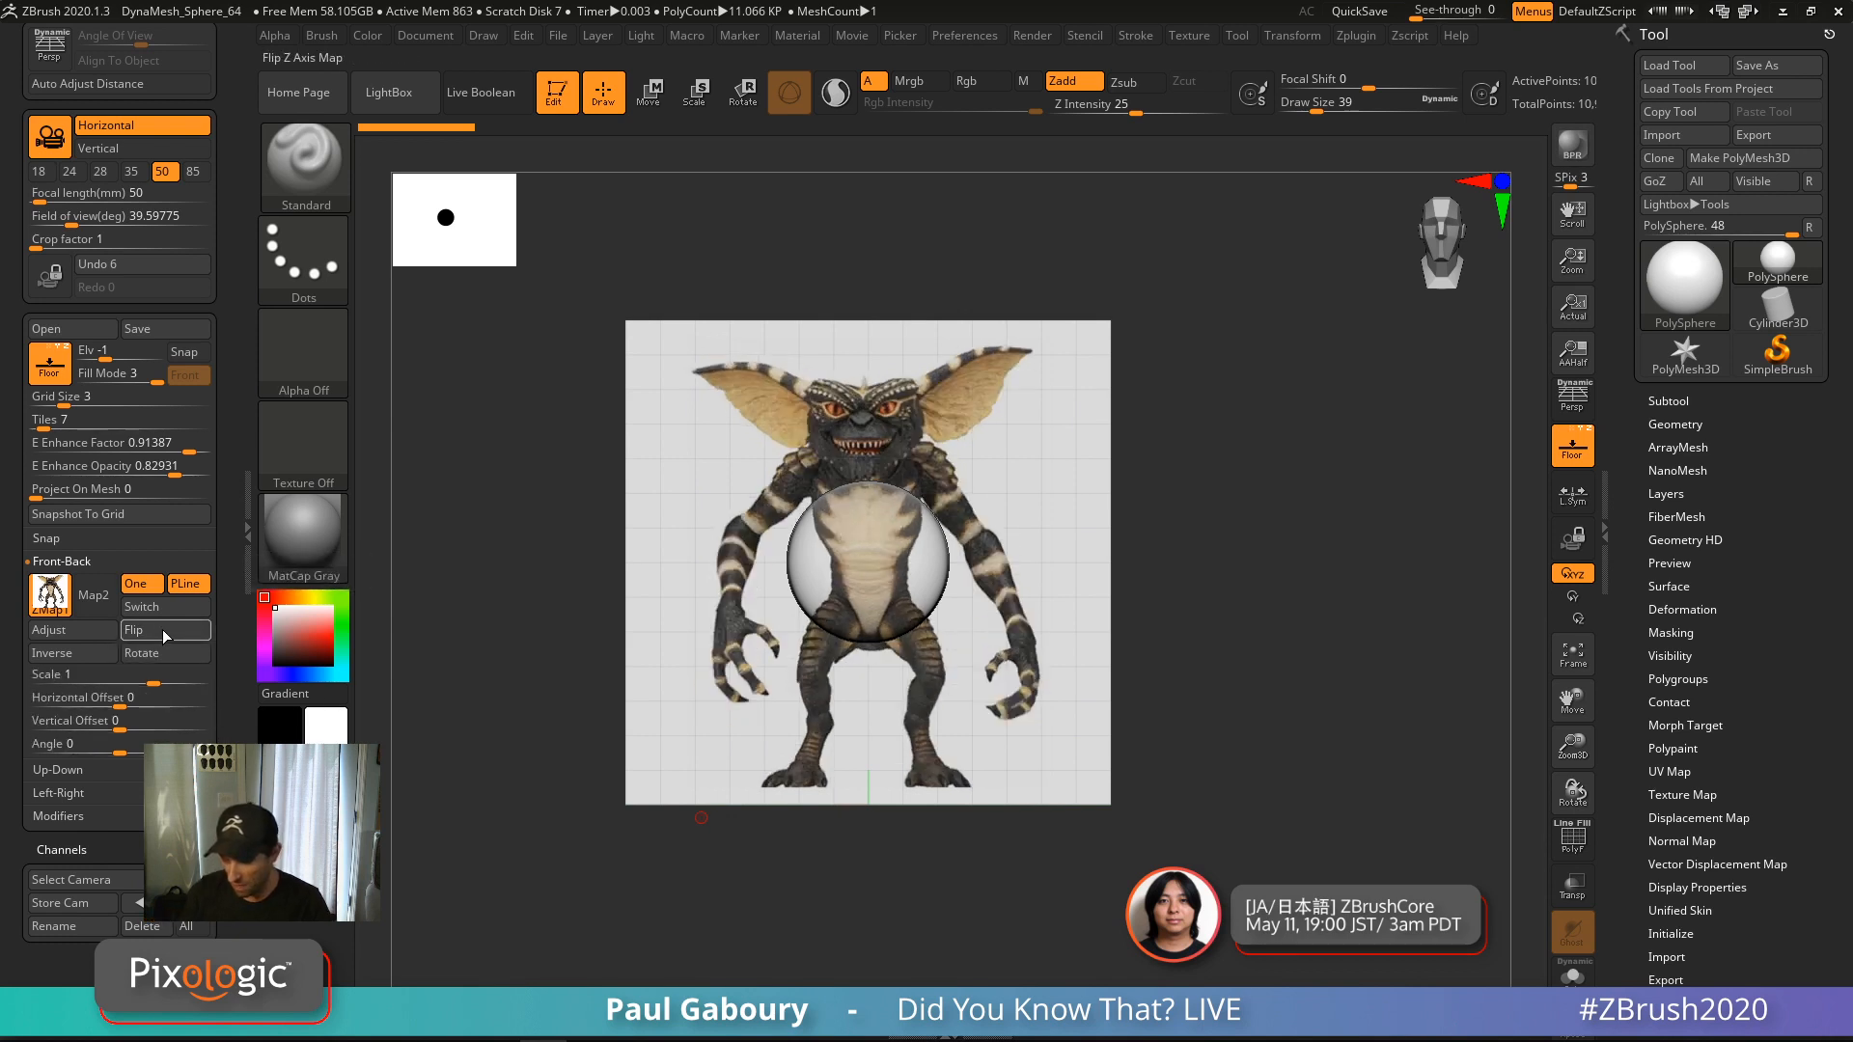
left_click(164, 629)
left_click(166, 630)
left_click(169, 630)
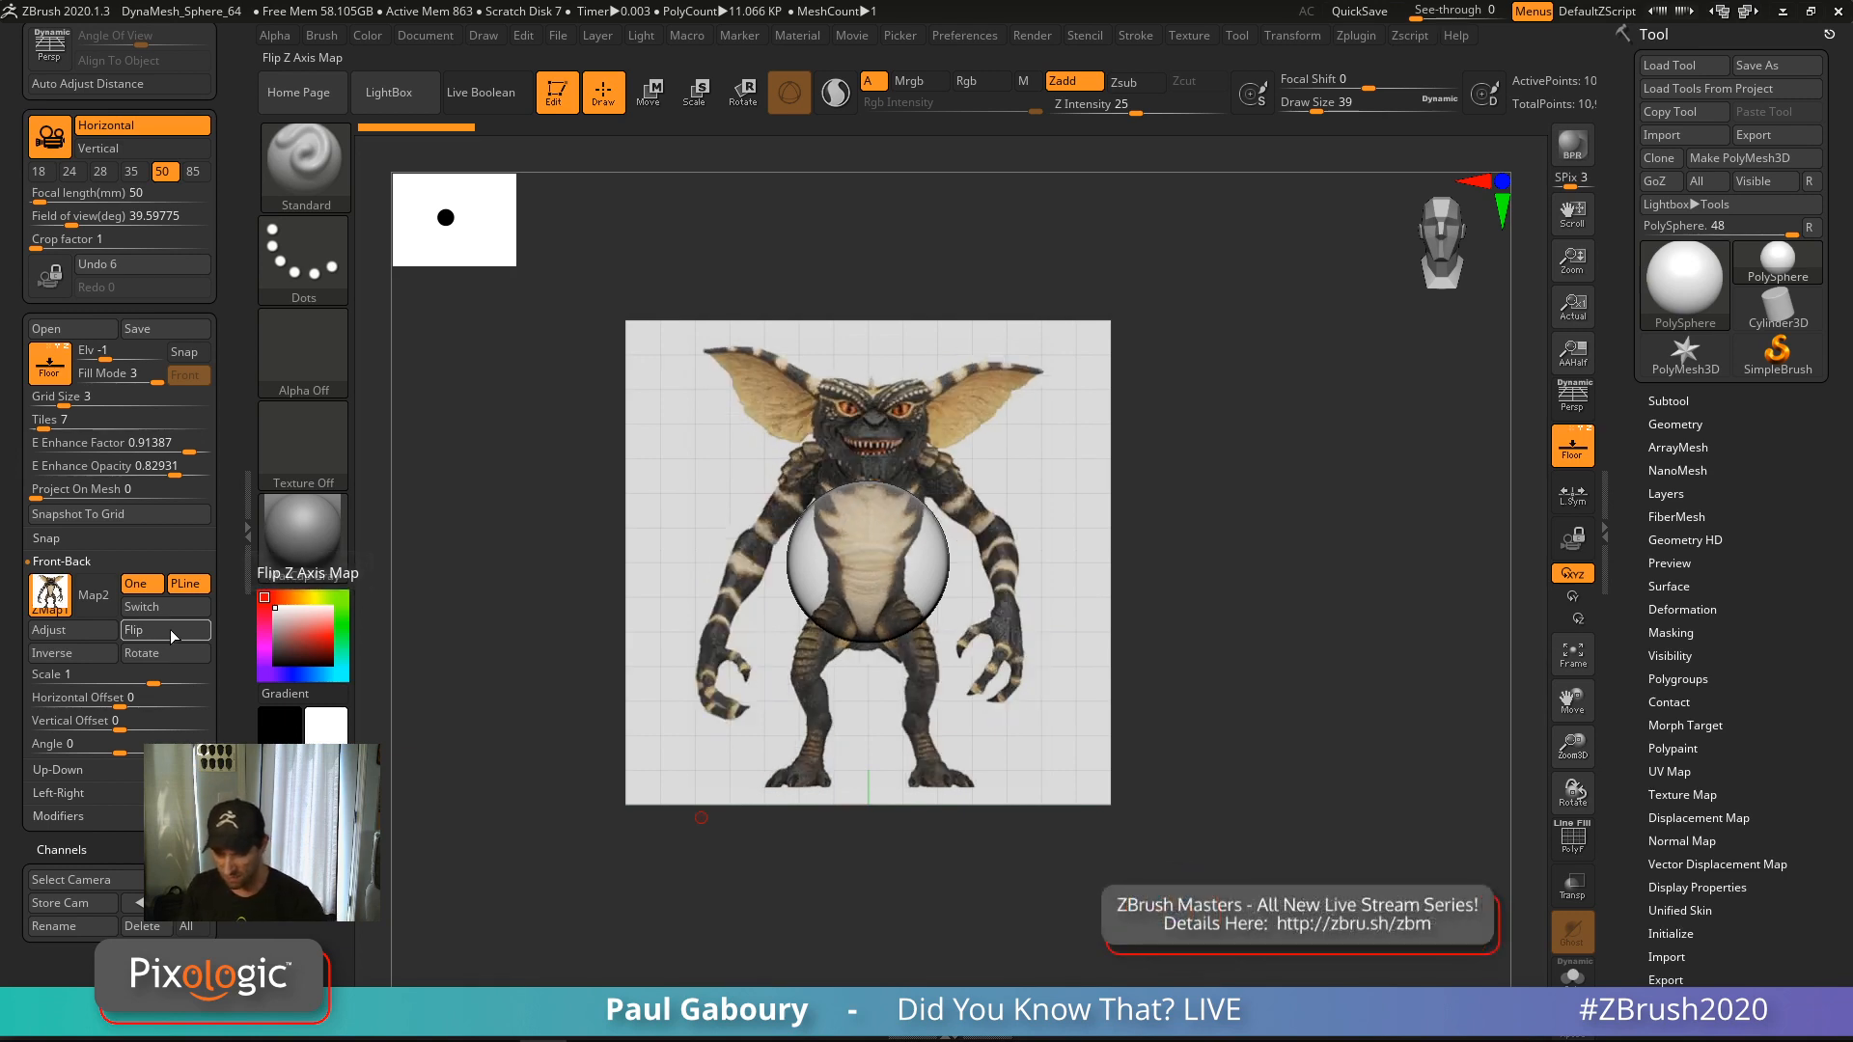
left_click(166, 629)
left_click(166, 629)
left_click(167, 629)
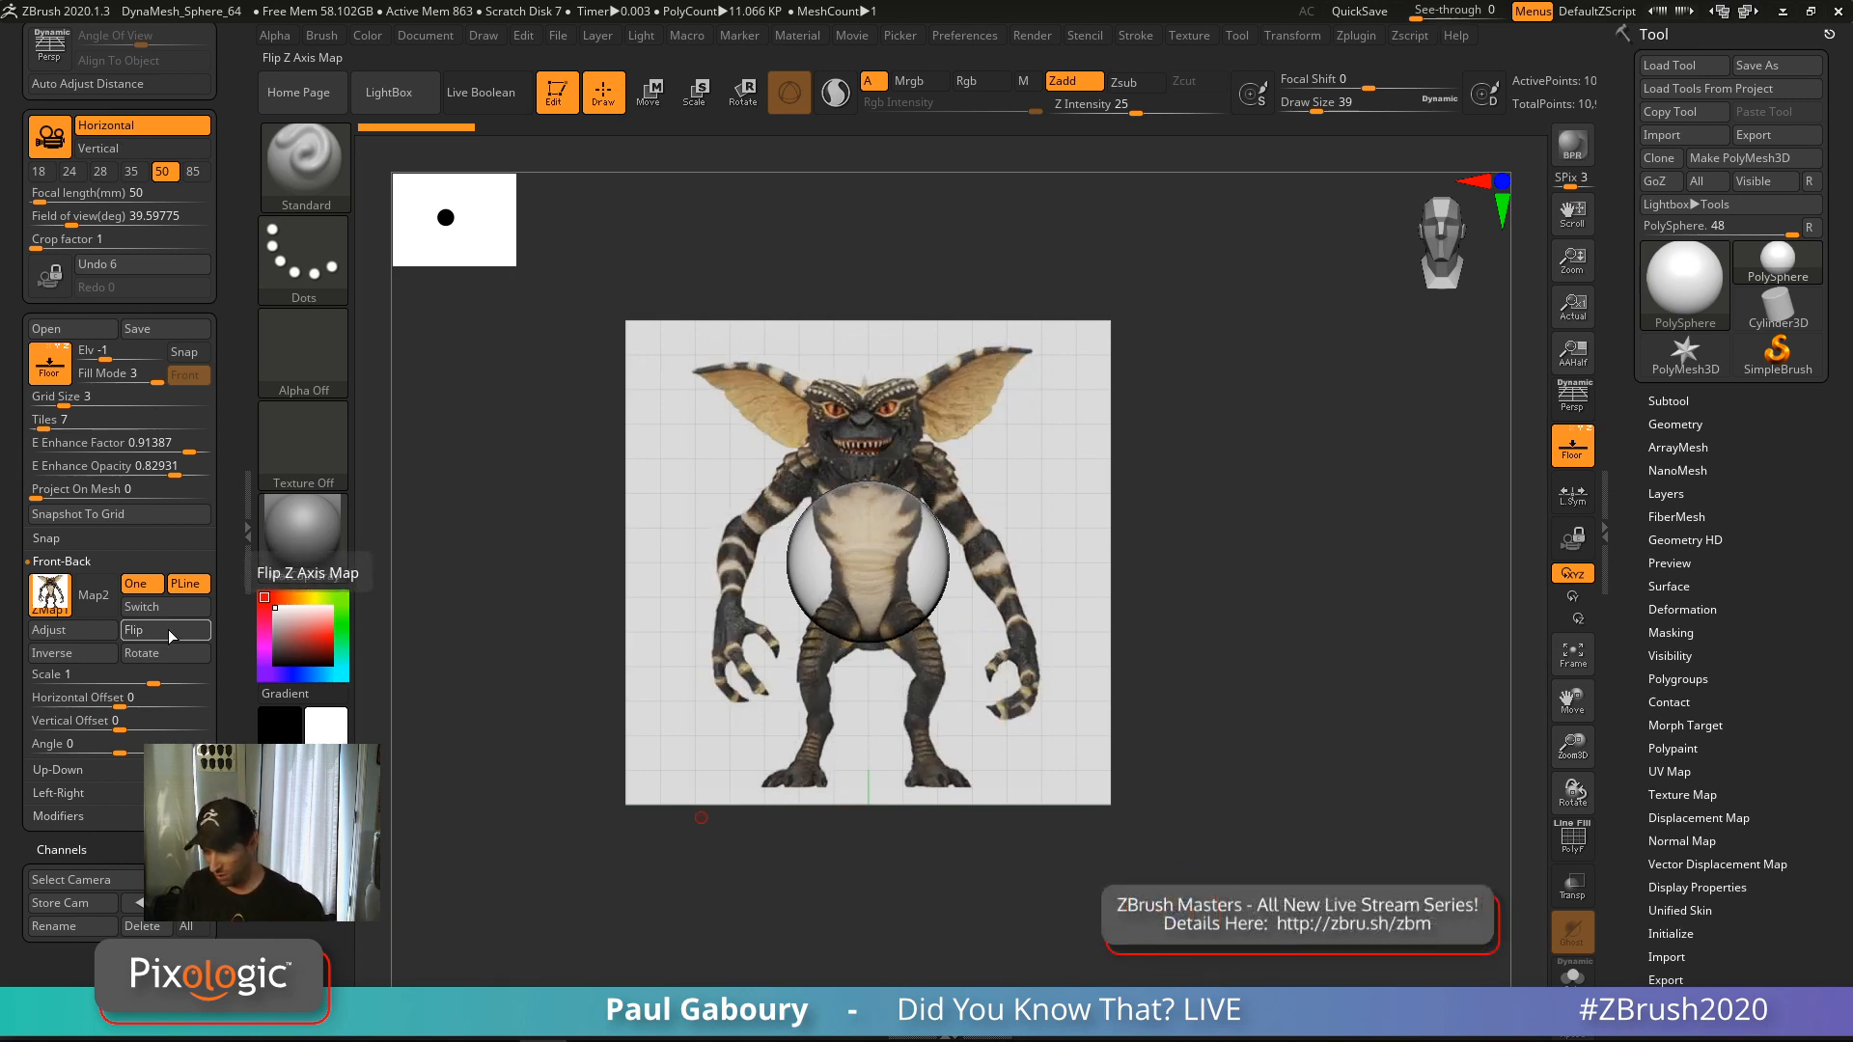
left_click(165, 632)
left_click(169, 630)
left_click(170, 629)
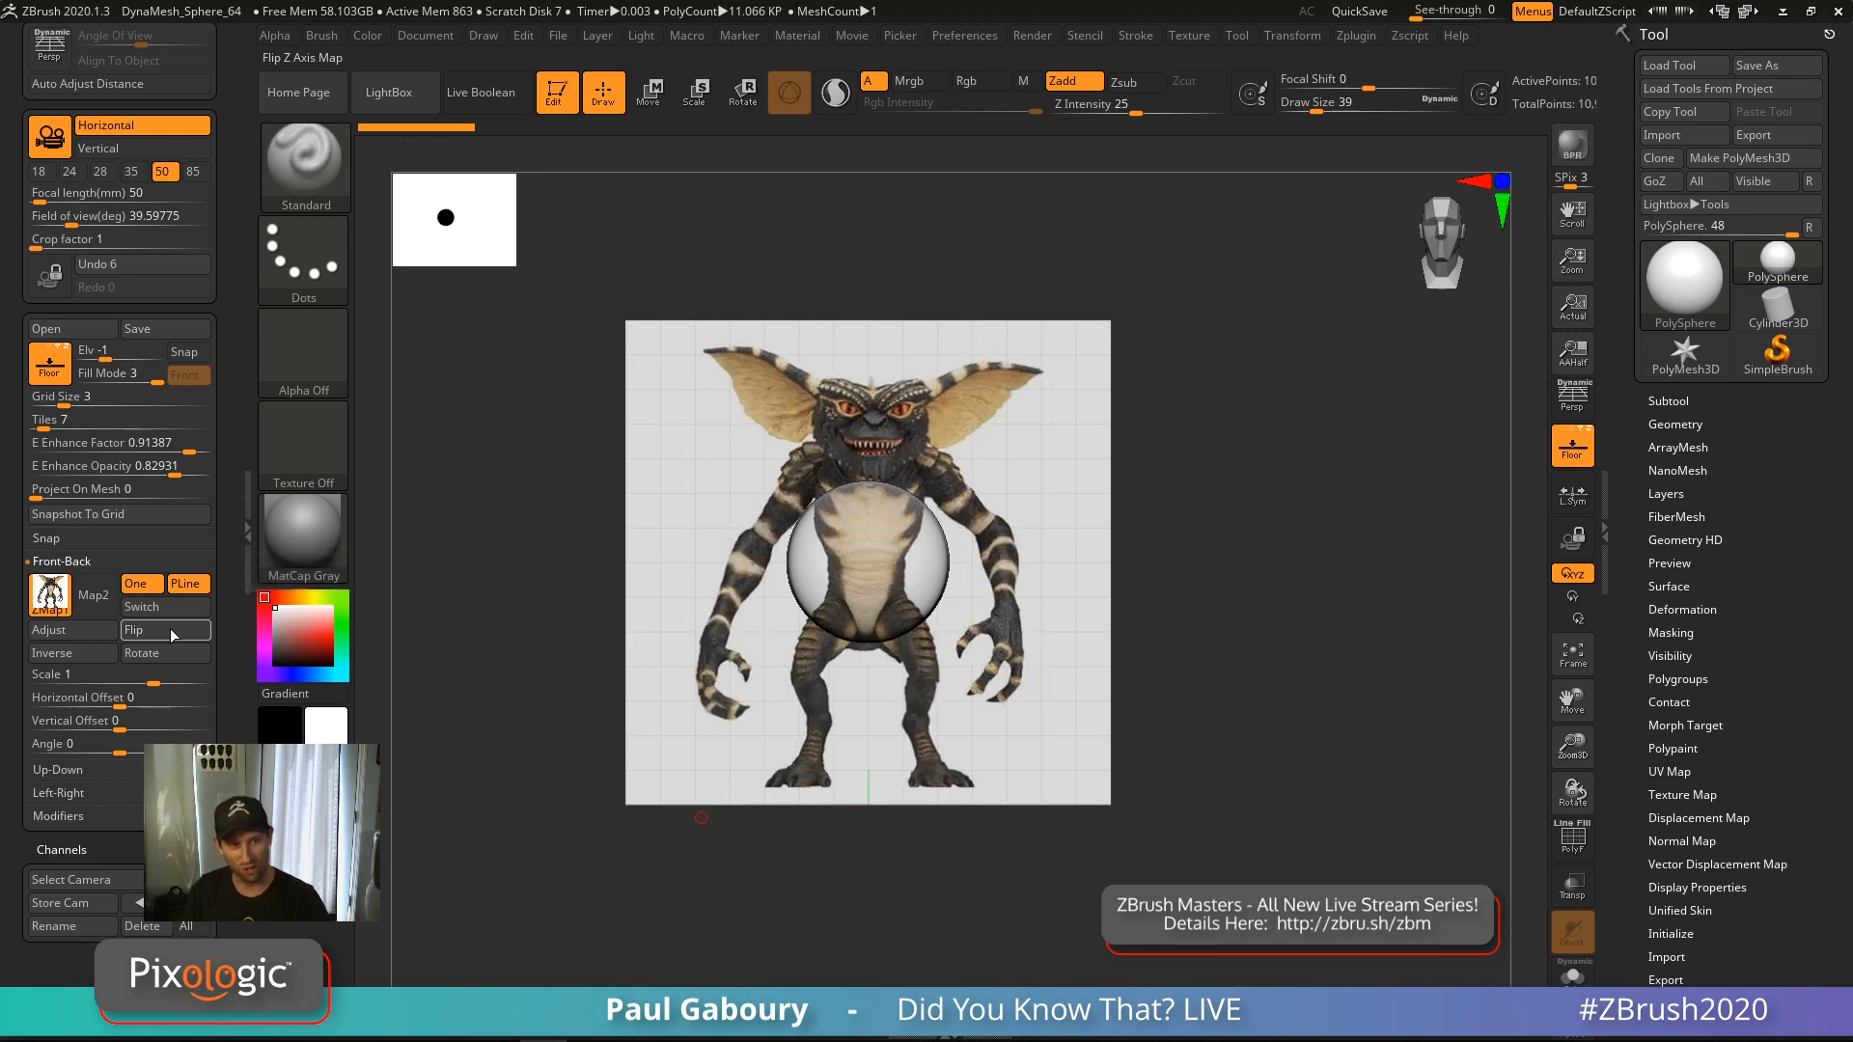
left_click(170, 628)
left_click(170, 627)
left_click(170, 629)
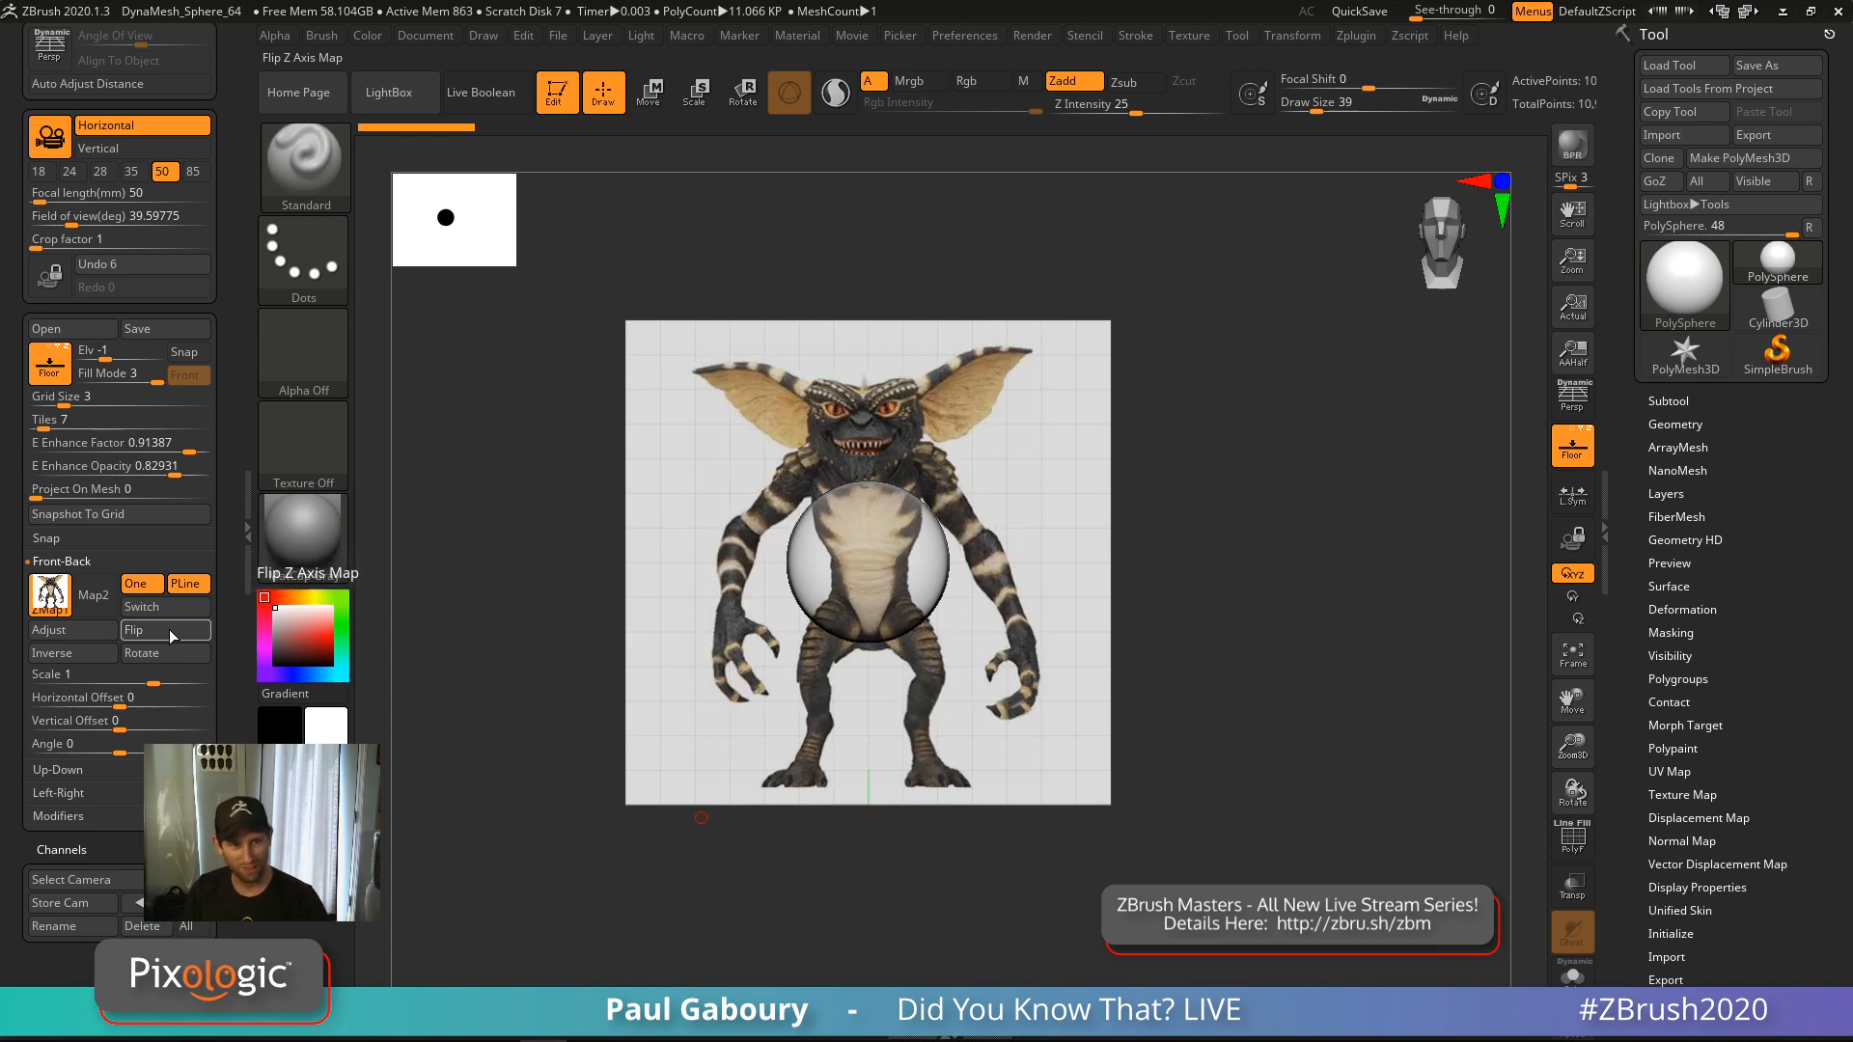
left_click(170, 629)
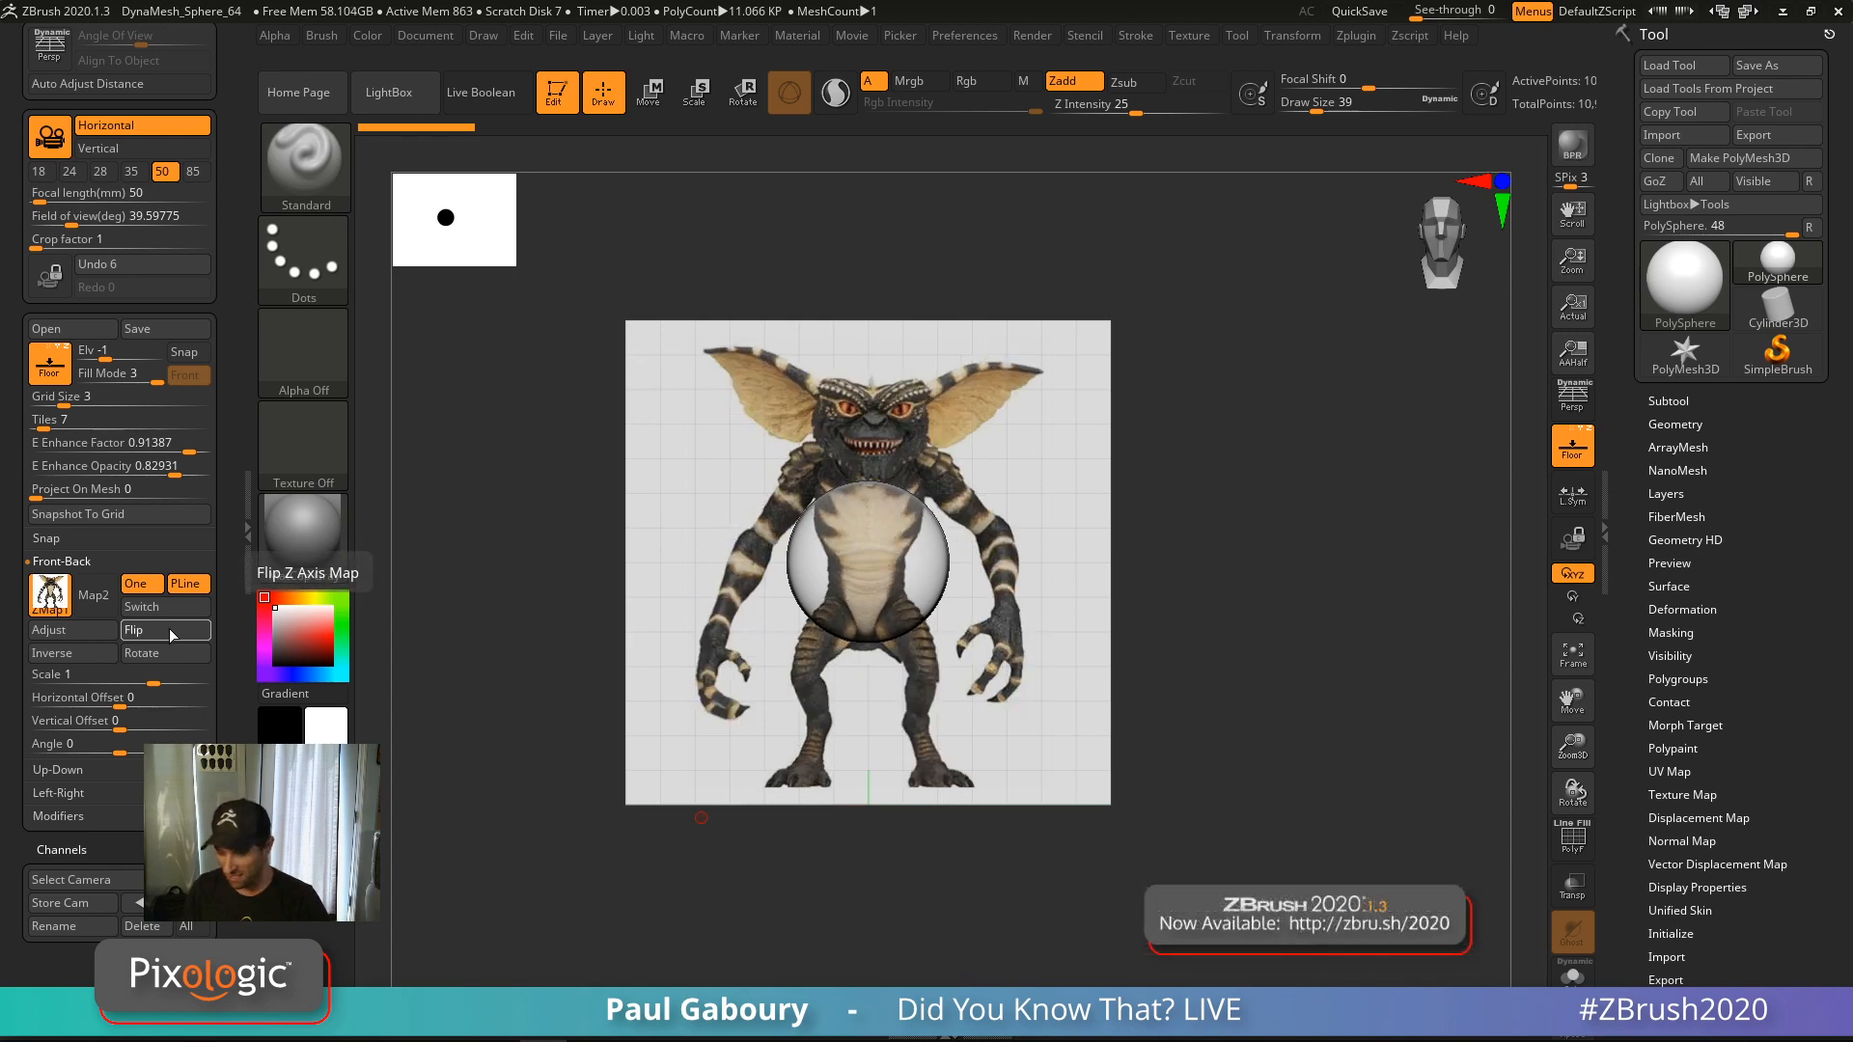
left_click(170, 629)
left_click(170, 629)
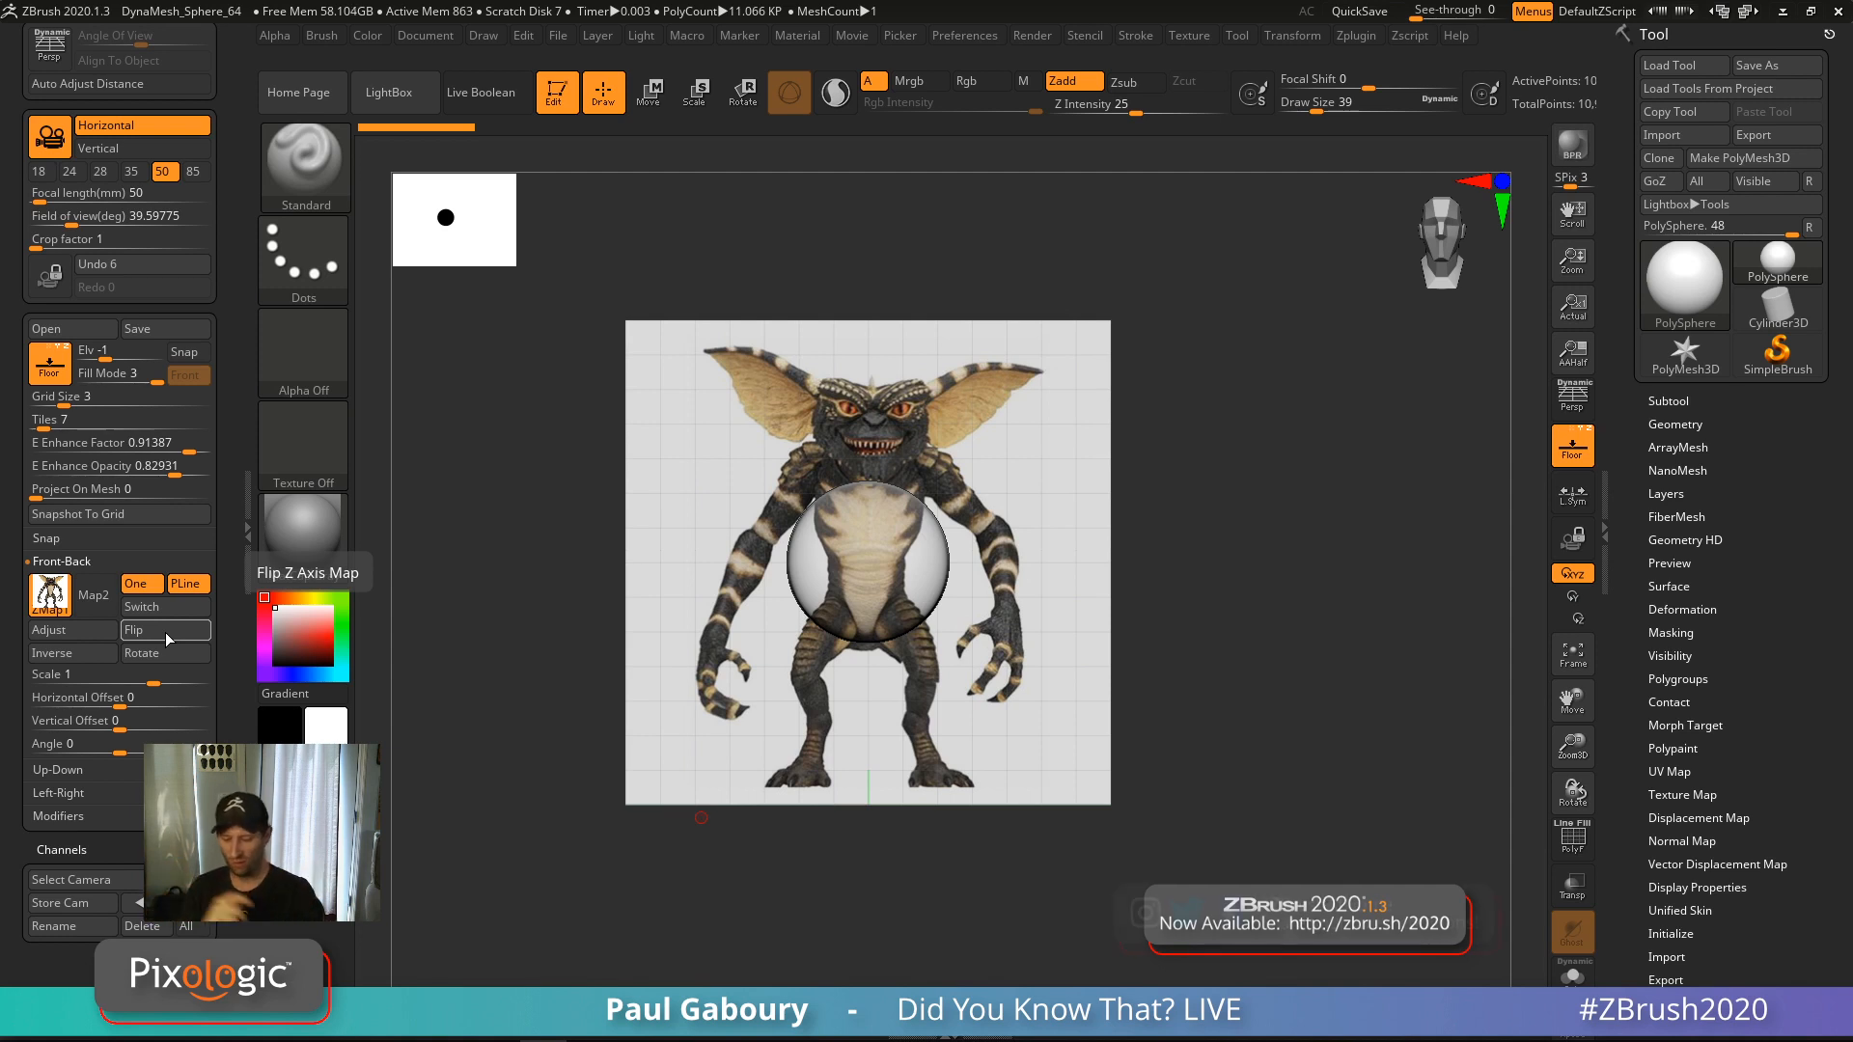
Rotate the Front-Back gremlin image through a full turn, then invert its colours and revert the inversion
left_click(176, 654)
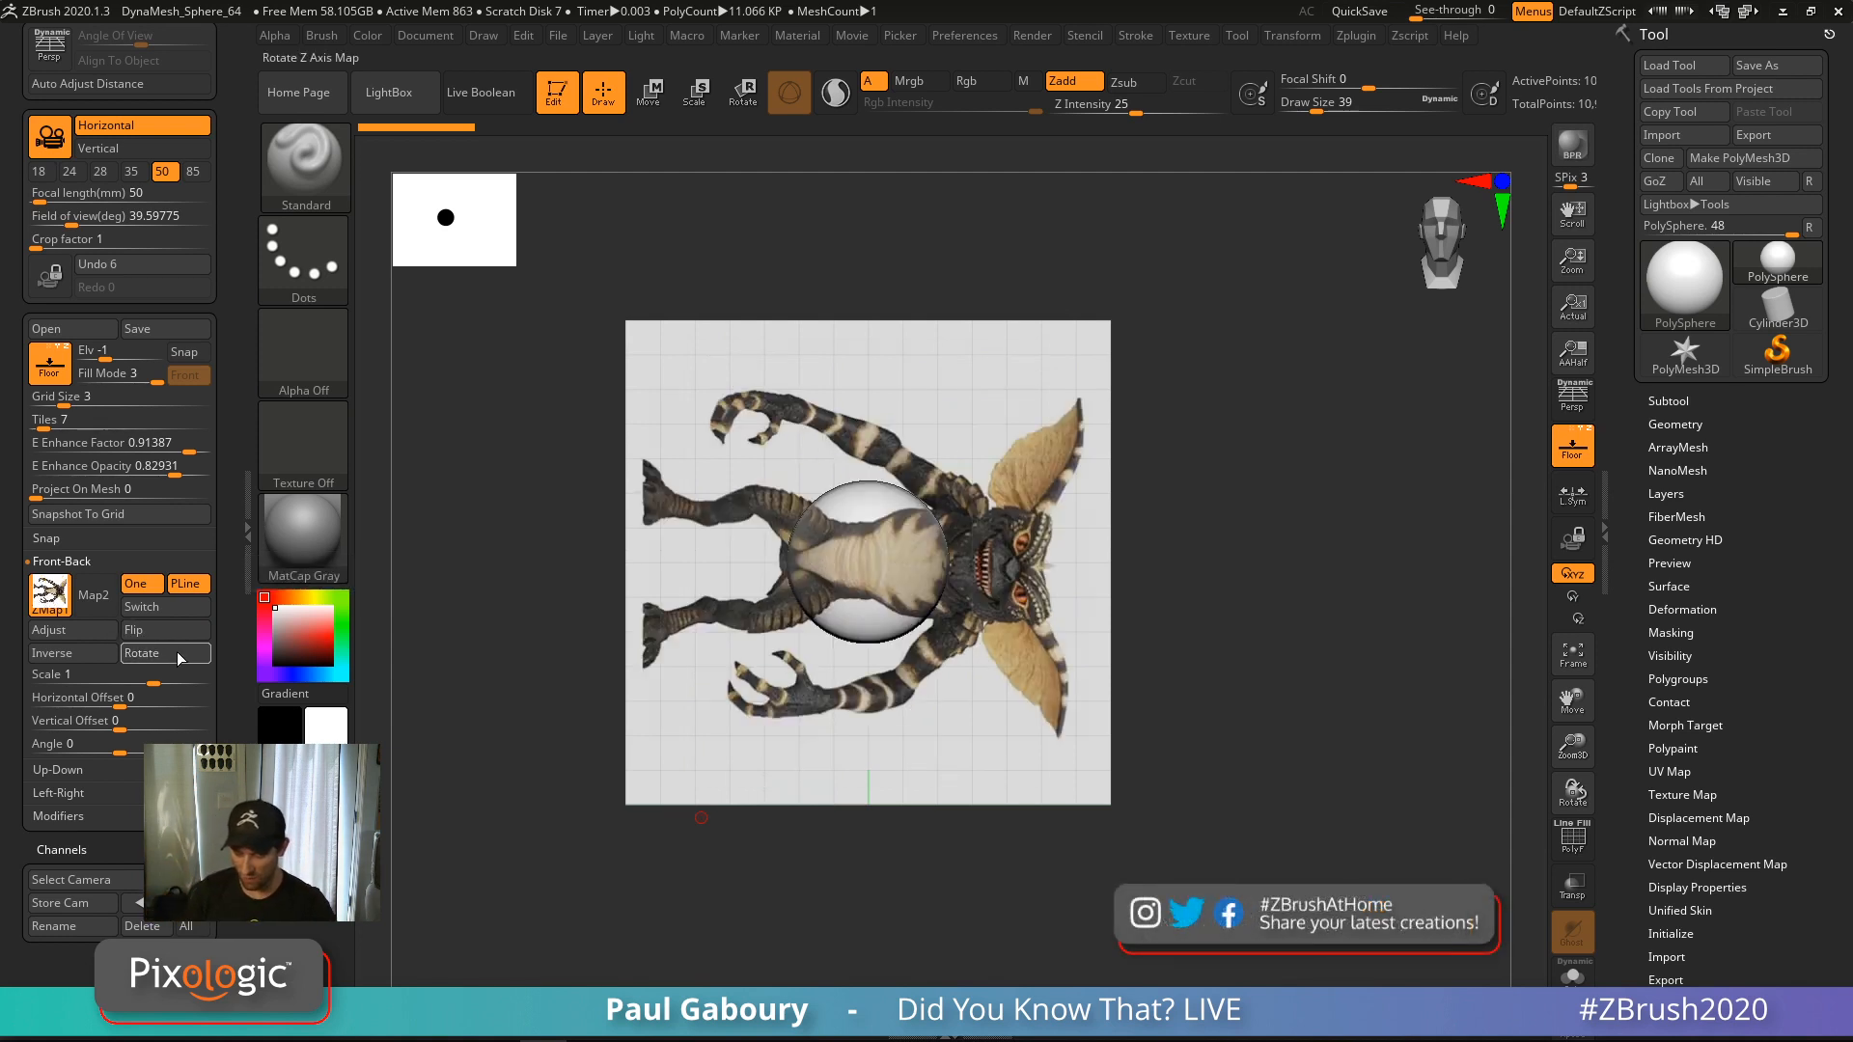
left_click(175, 654)
left_click(176, 657)
left_click(178, 659)
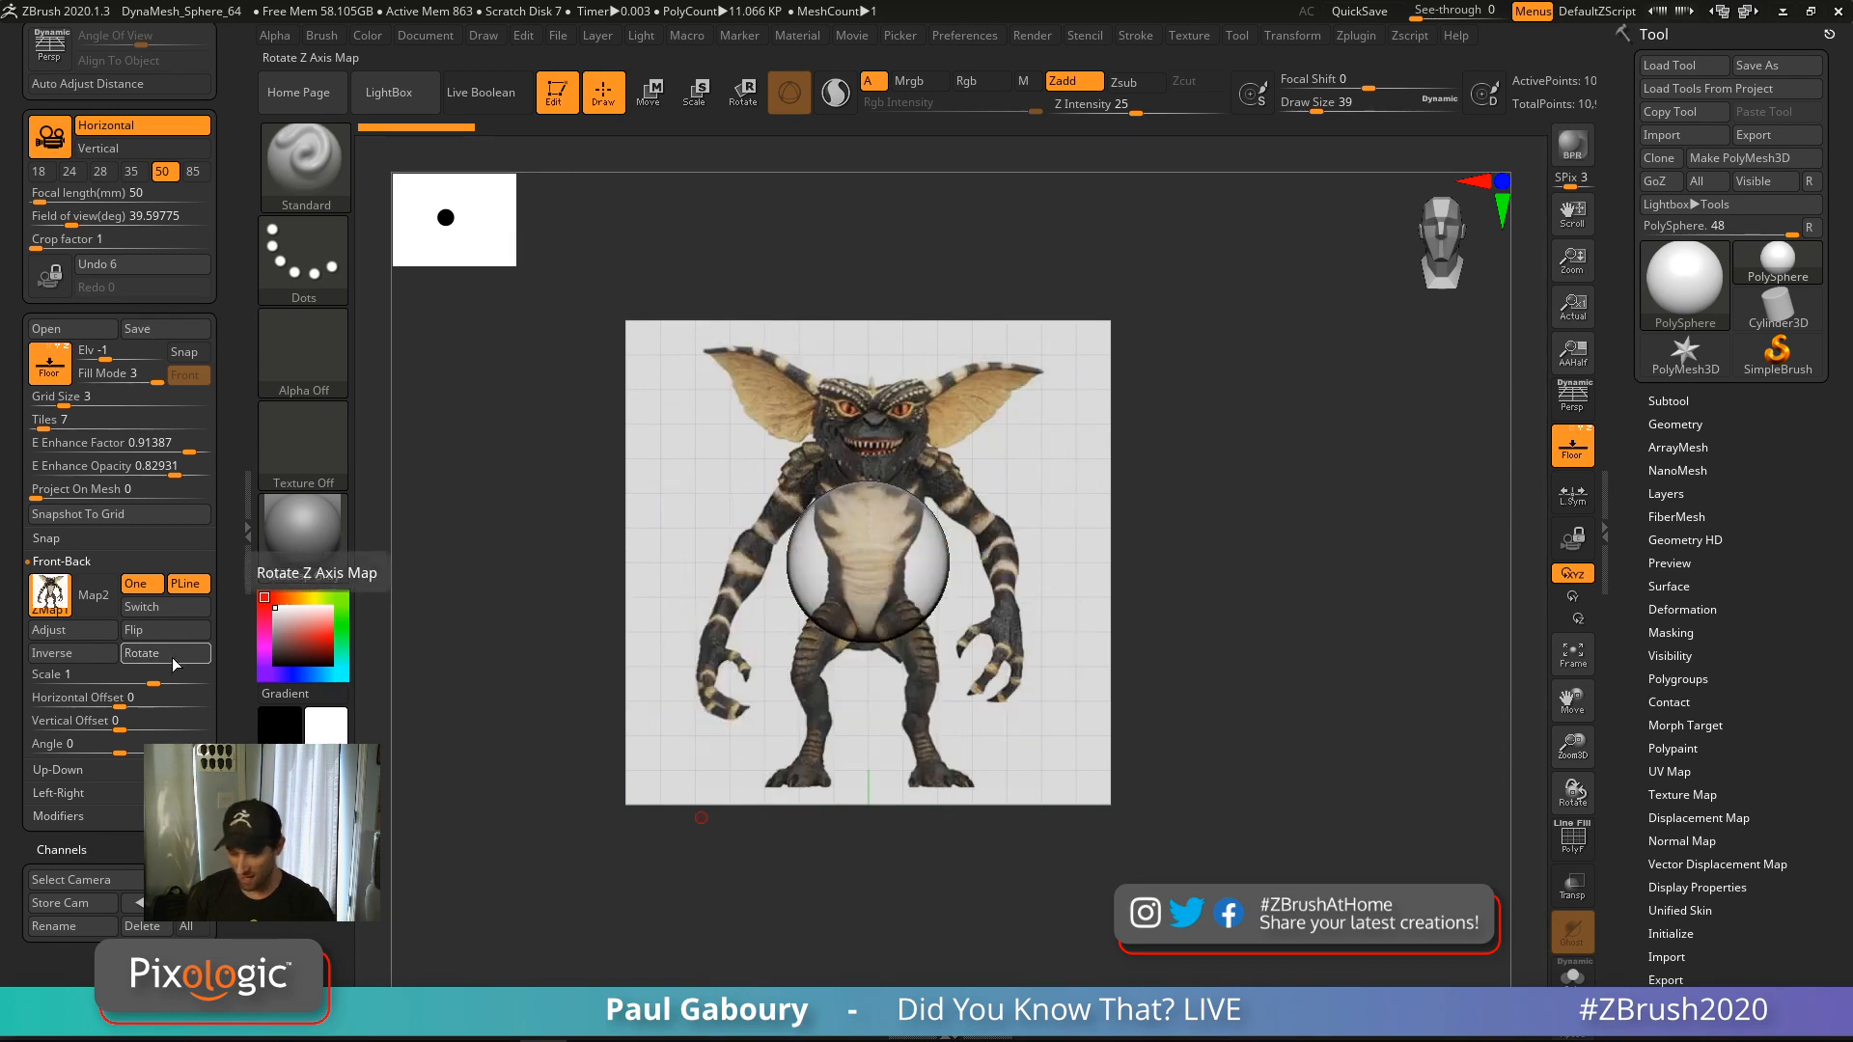
left_click(83, 656)
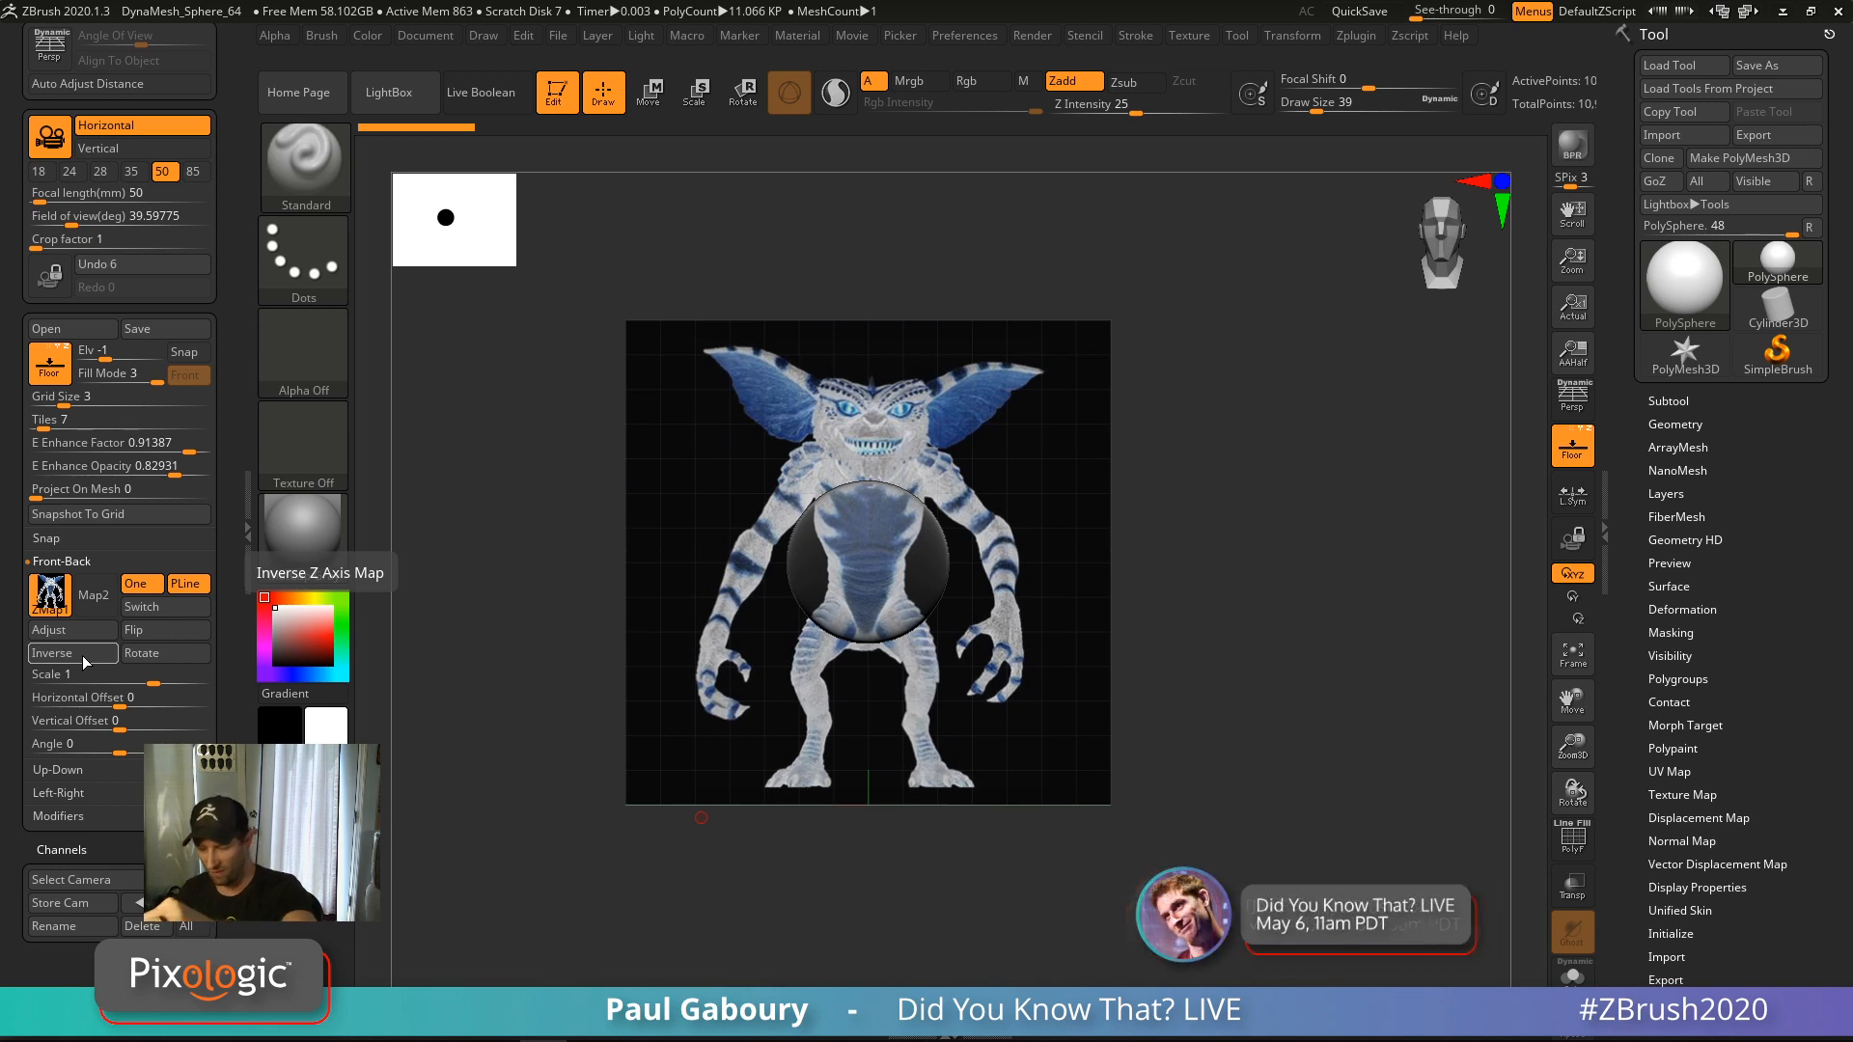
left_click(91, 655)
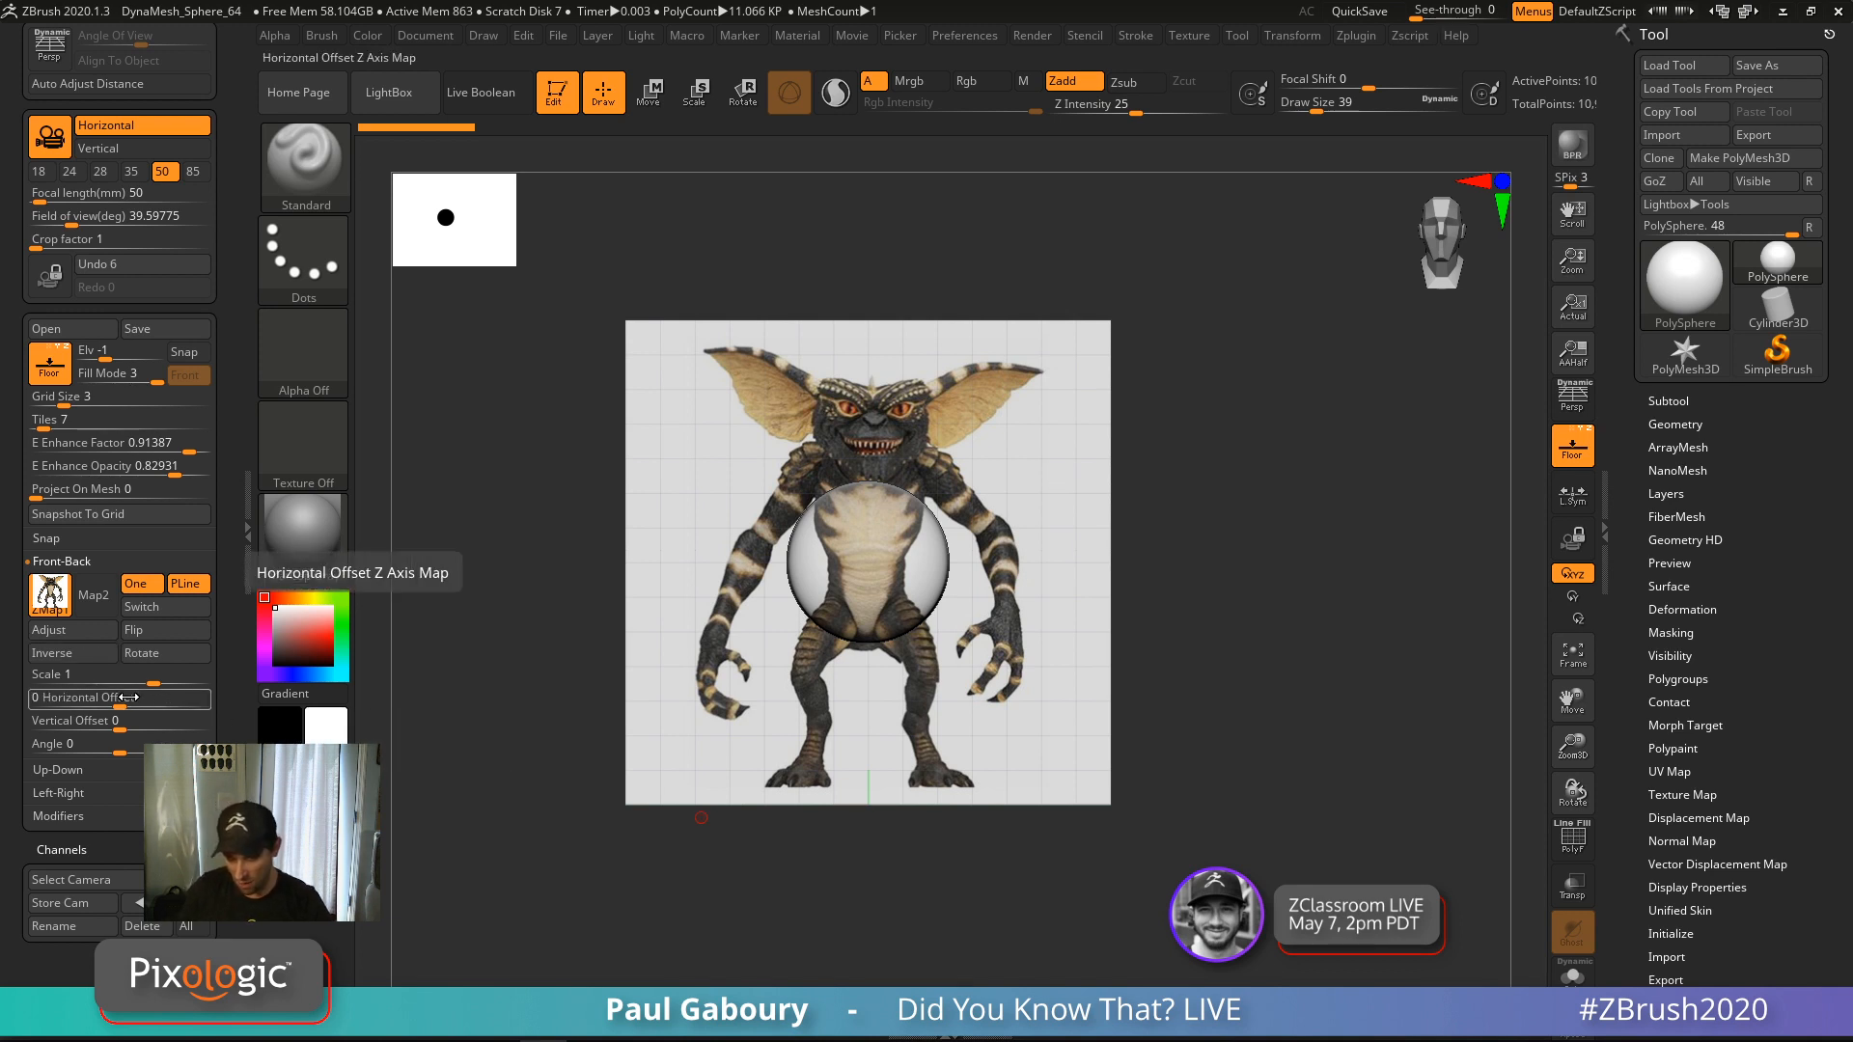
Try the offset and angle adjustments on the Front-Back gremlin image, and rotate it through another full turn
left_click_drag(123, 703, 120, 753)
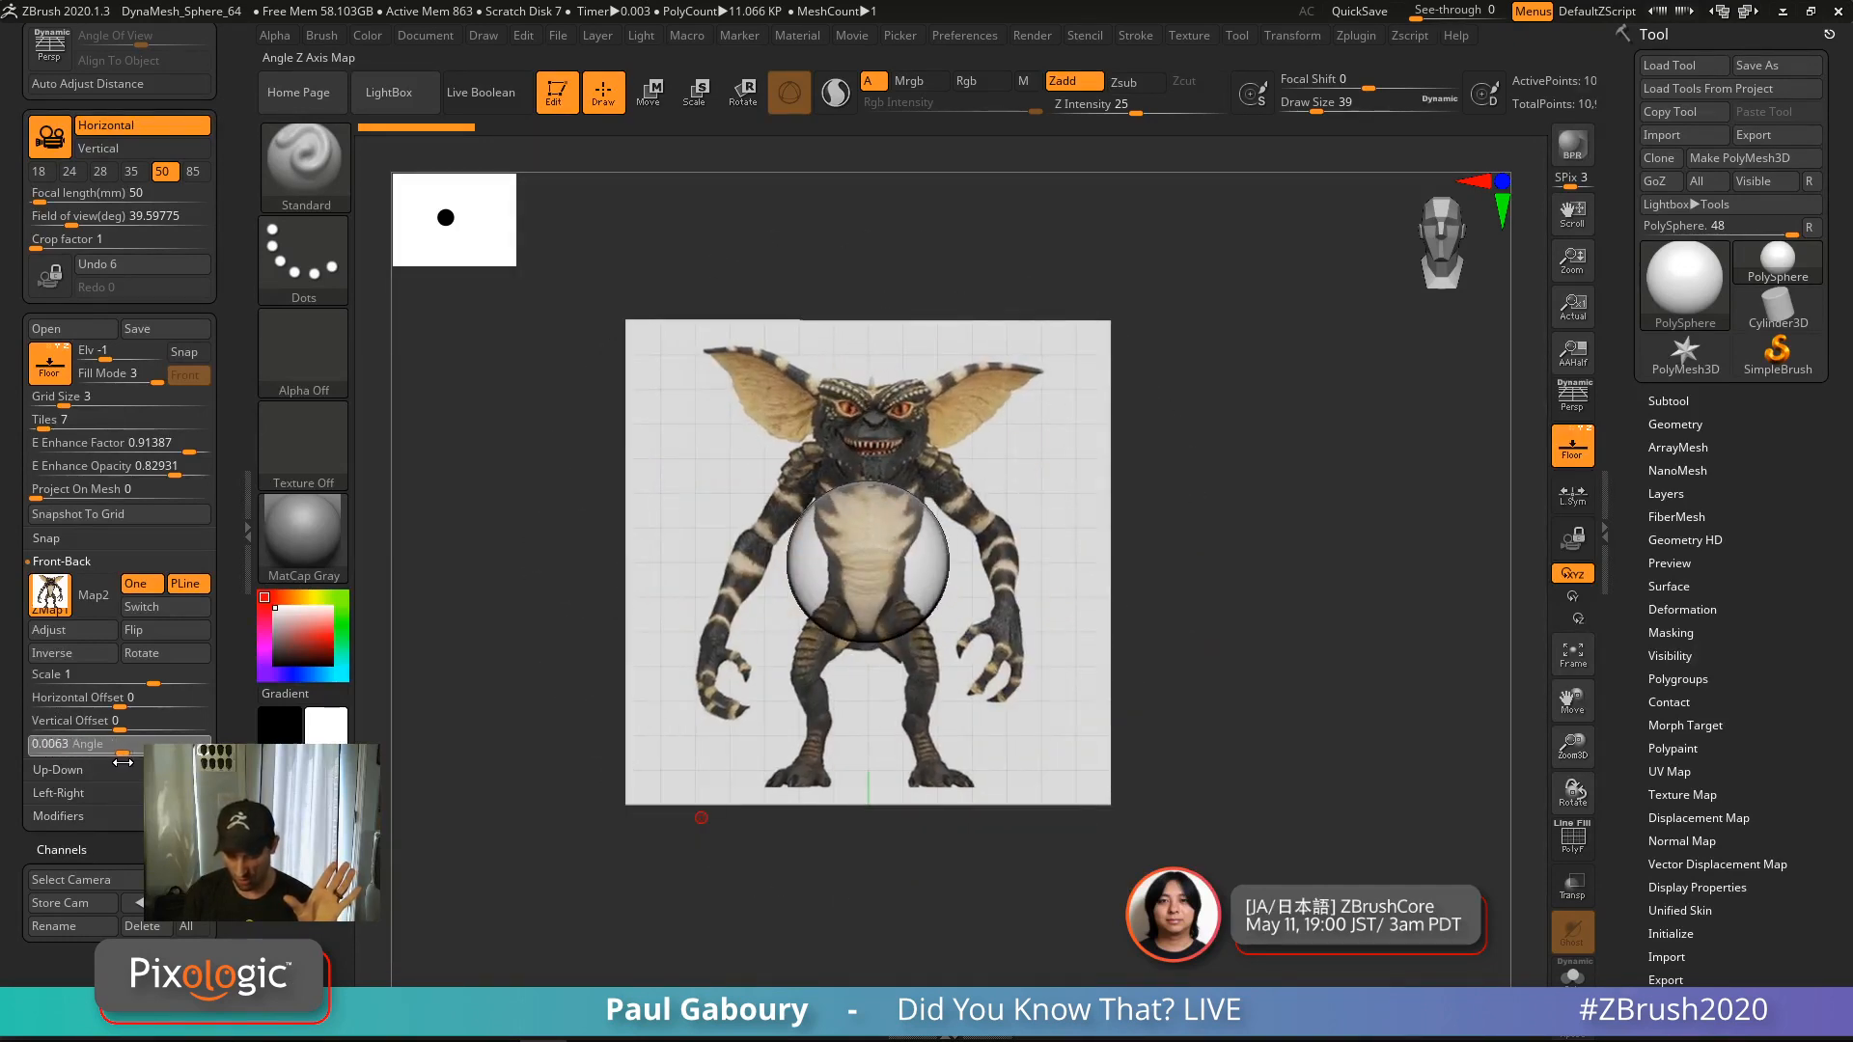
left_click(179, 655)
left_click(182, 658)
left_click(180, 655)
left_click(180, 656)
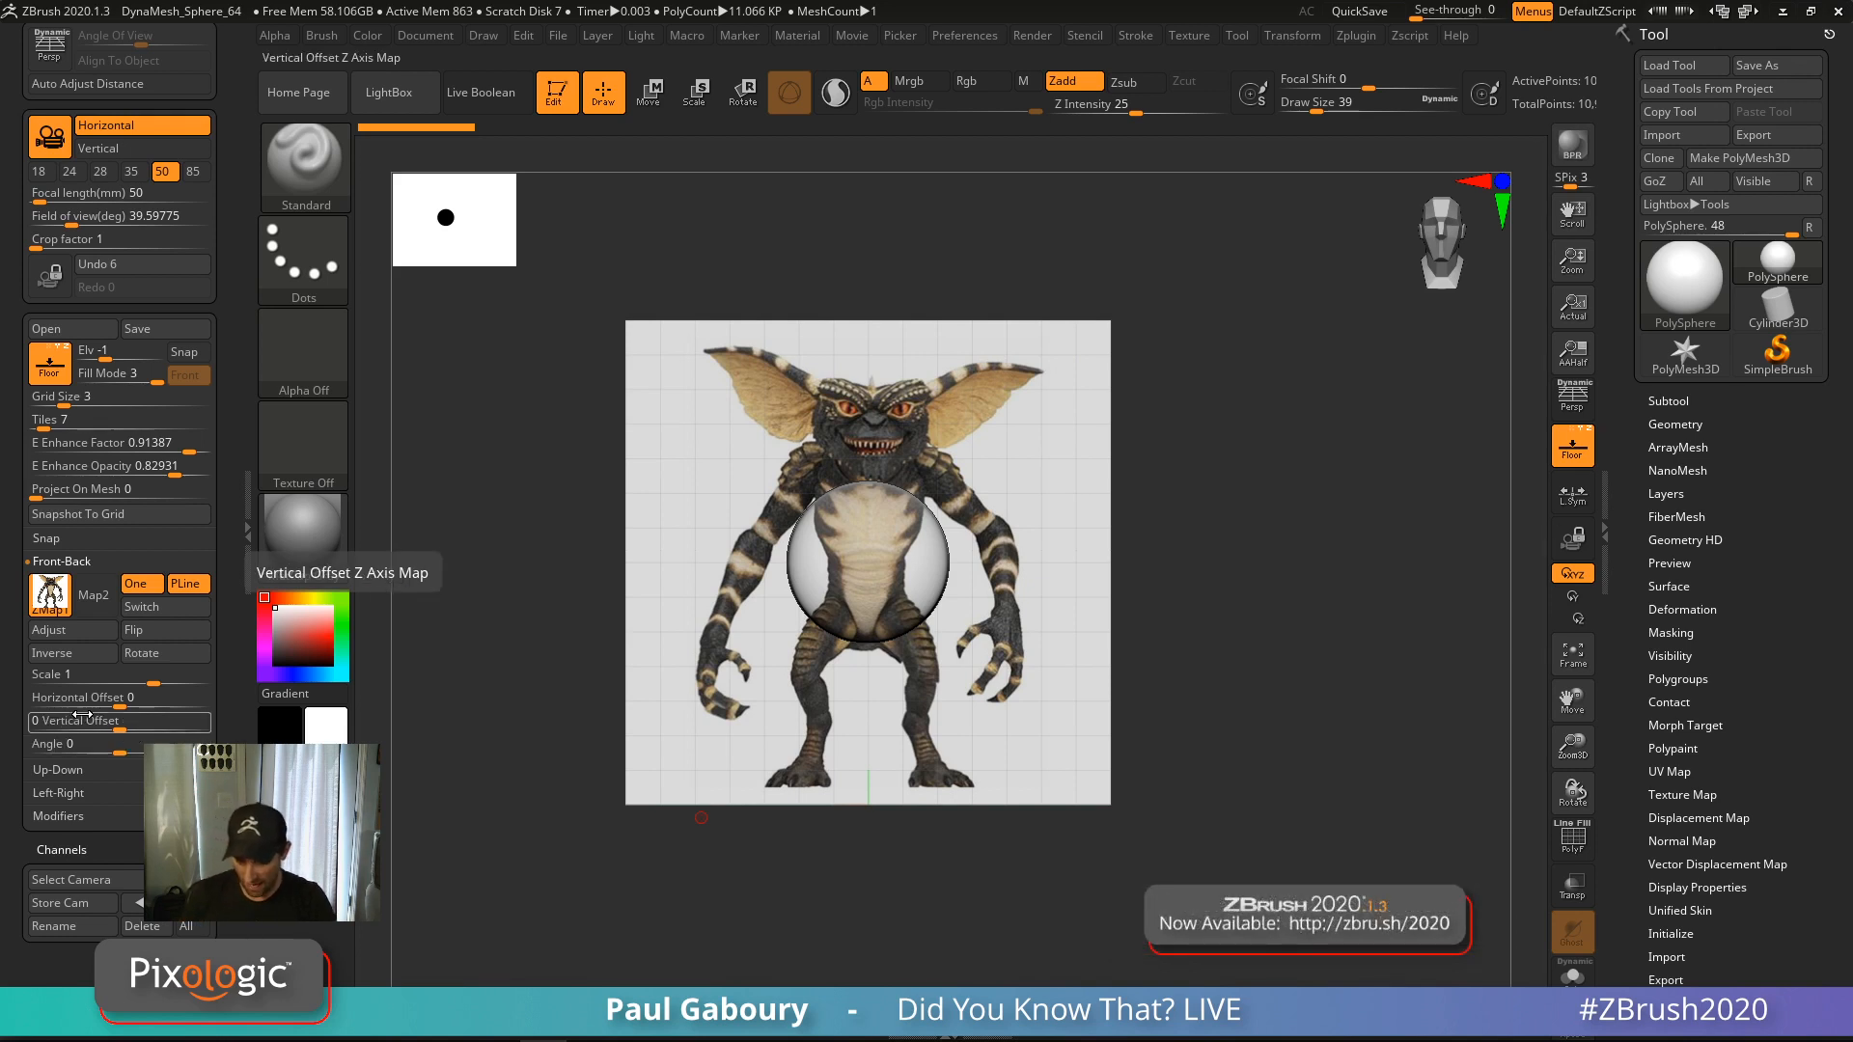
Crop the Front-Back image to the gremlin's upper body with crop left 55, top 0, width 384 and height 215
left_click(79, 630)
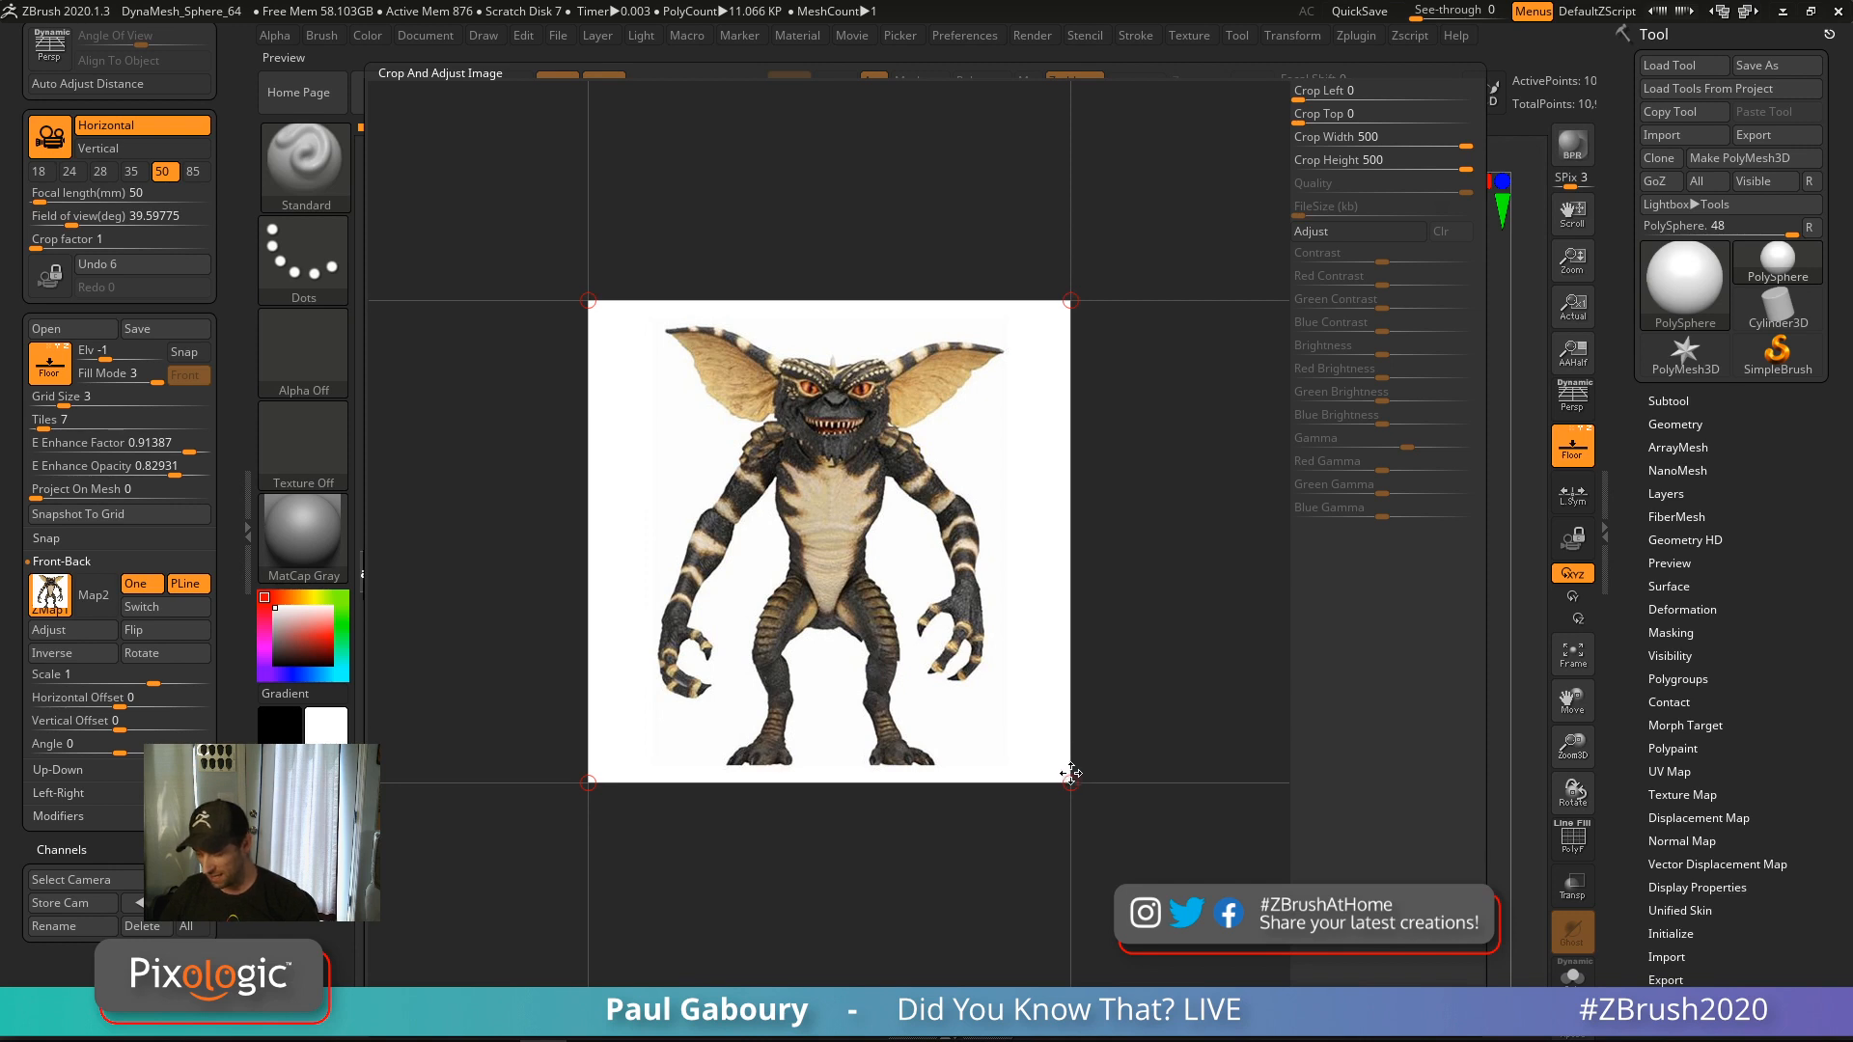
left_click_drag(1069, 786, 1013, 519)
left_click_drag(587, 301, 643, 287)
left_click_drag(1014, 519, 1016, 509)
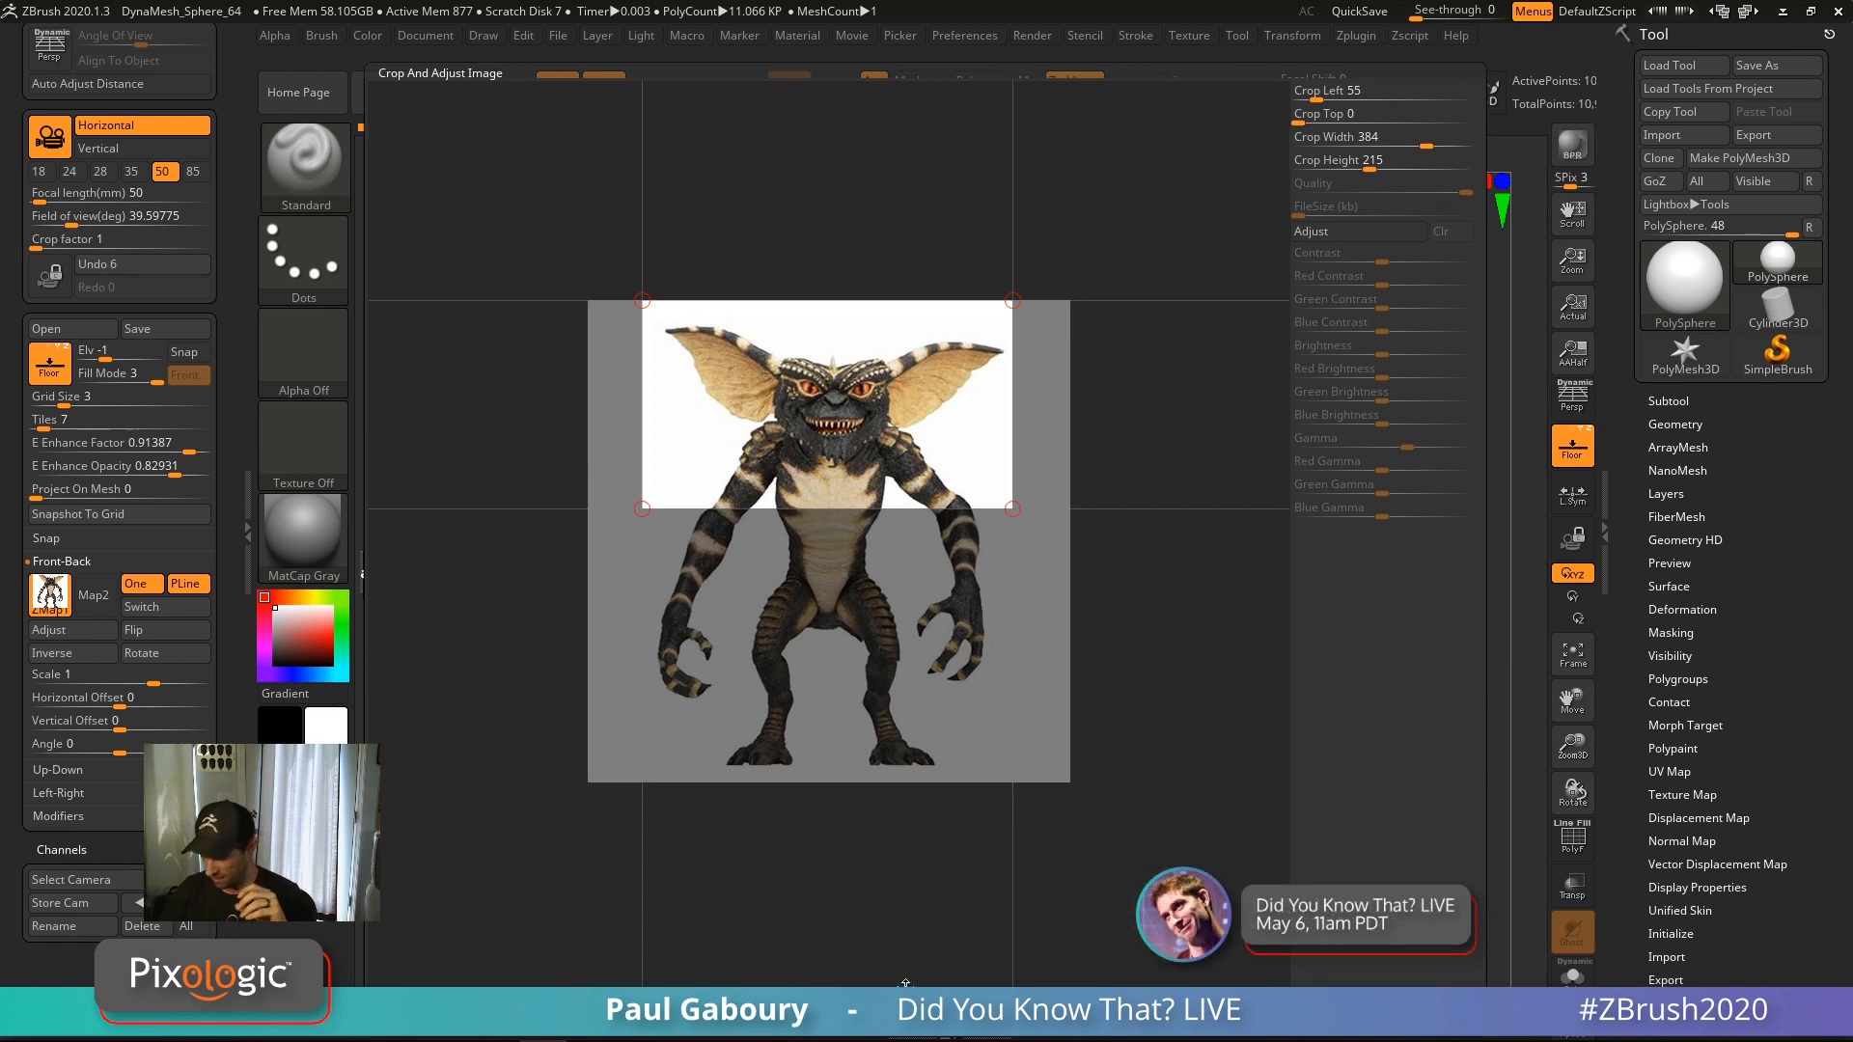
left_click(883, 1006)
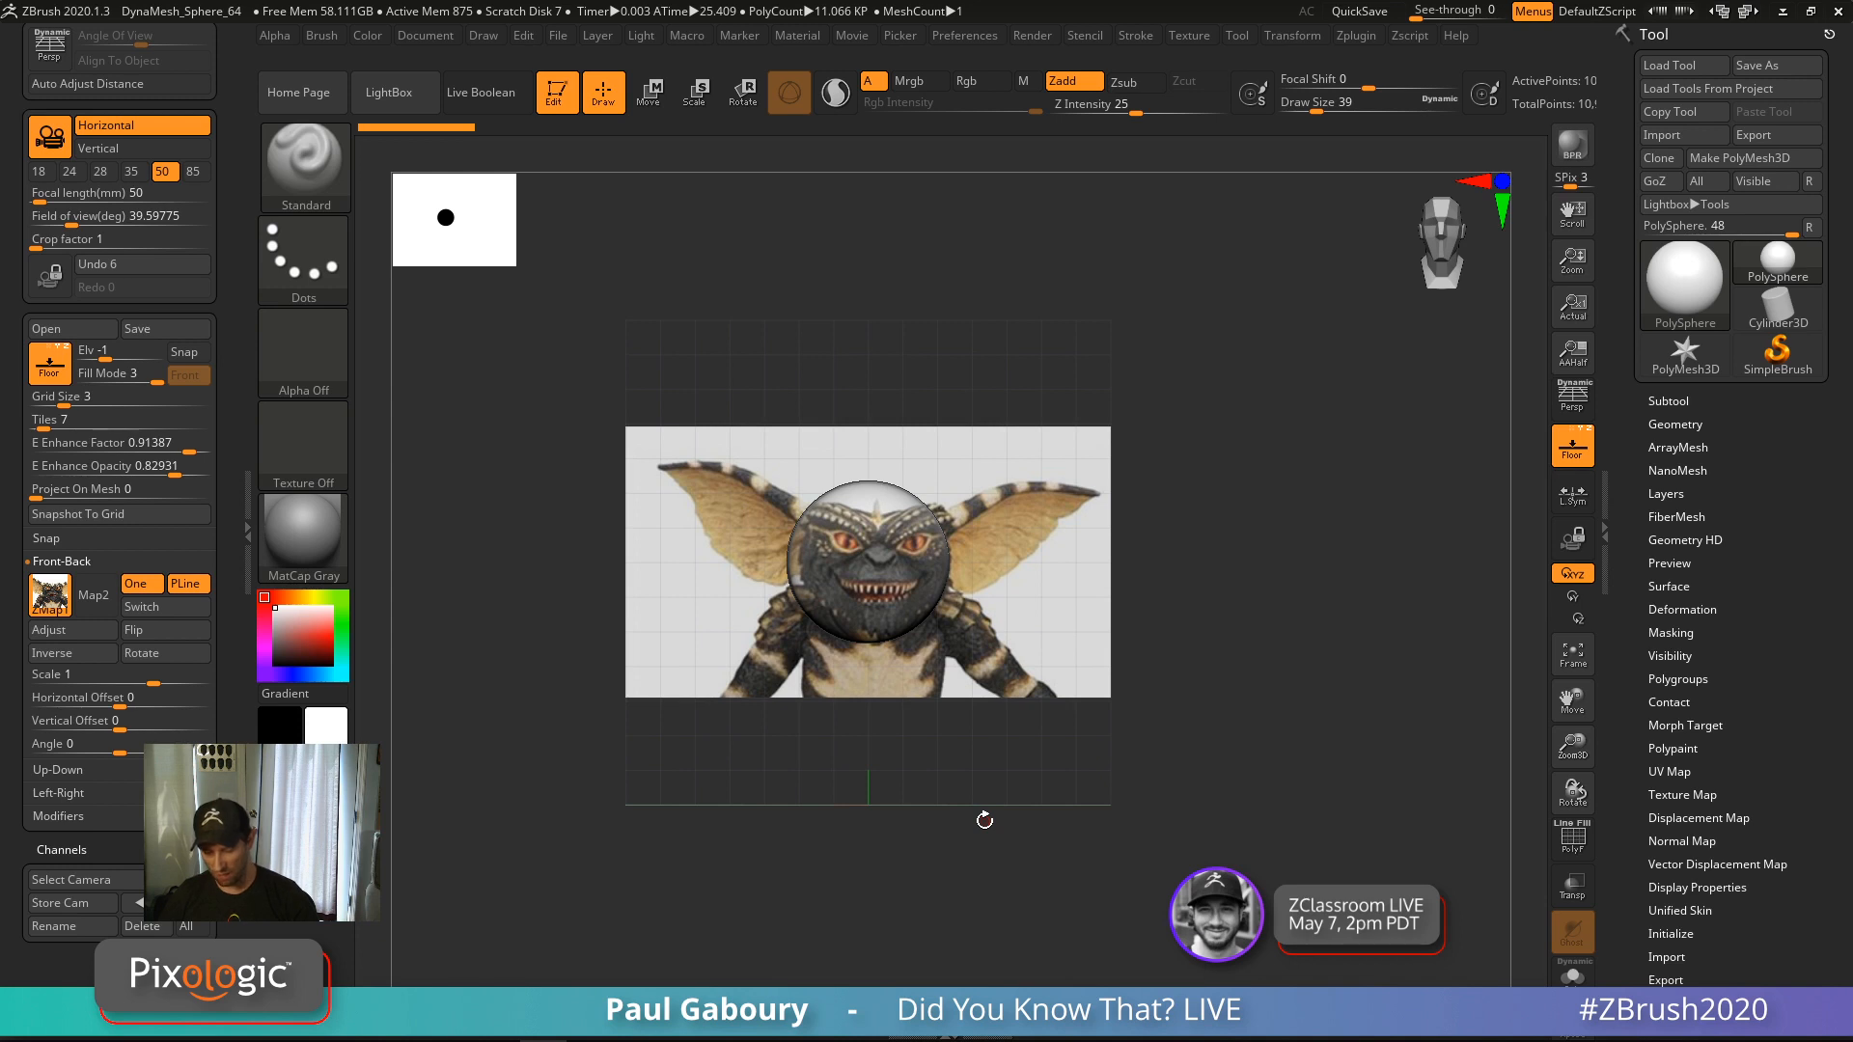
Crop the Front-Back image again, closer around the ears with crop height 209, and reload the full-body front picture as Map1
left_click(56, 595)
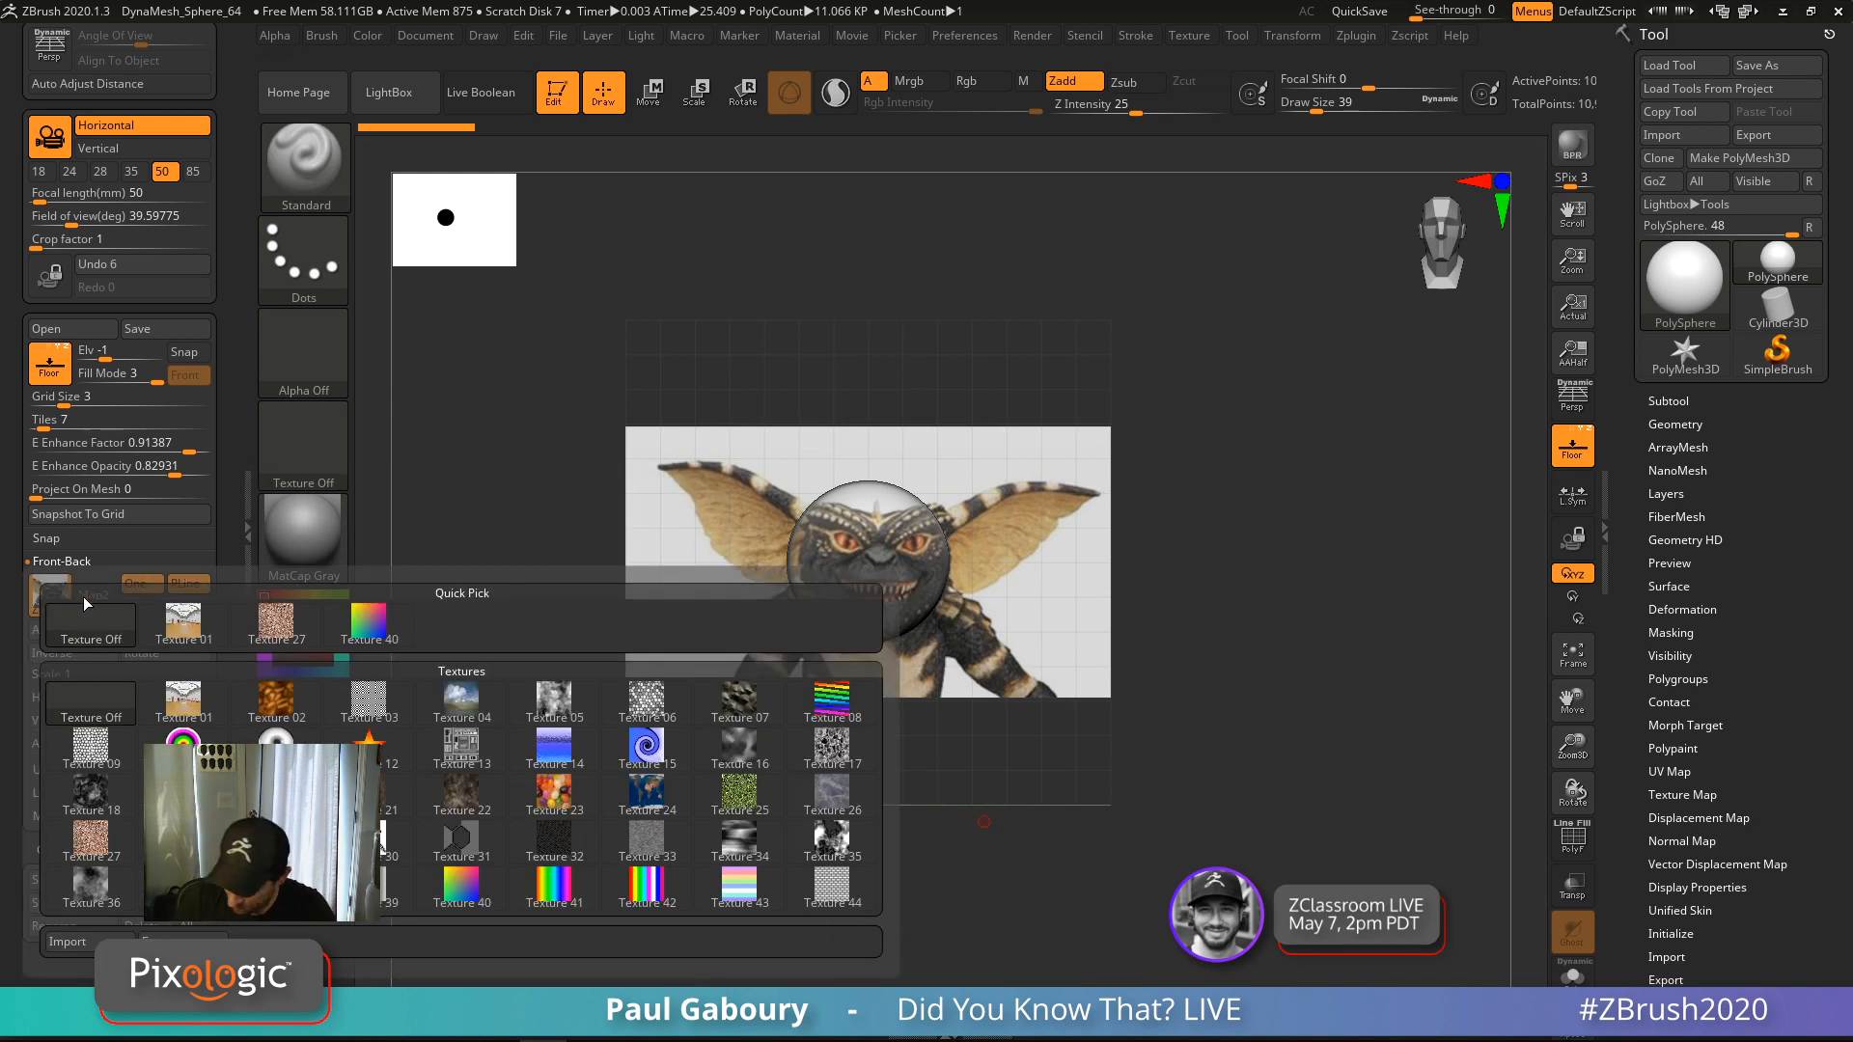
left_click(73, 627)
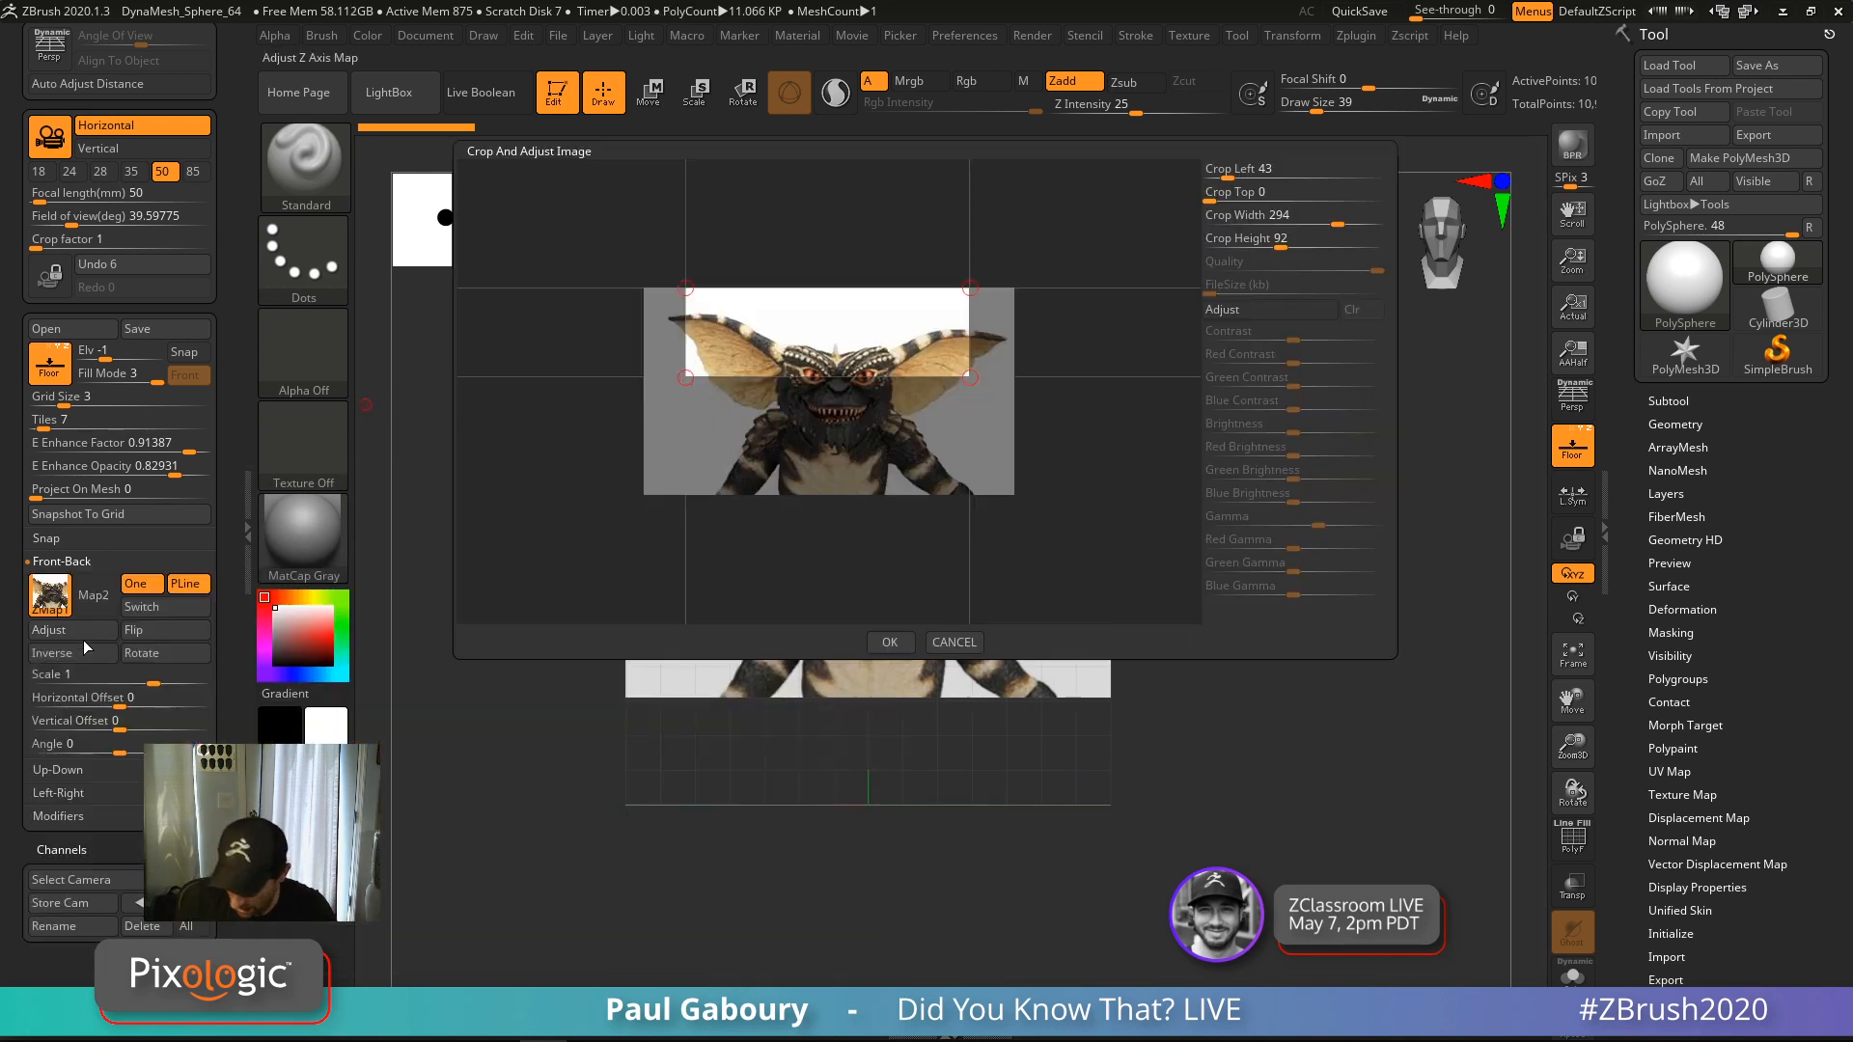
left_click_drag(970, 401, 1022, 483)
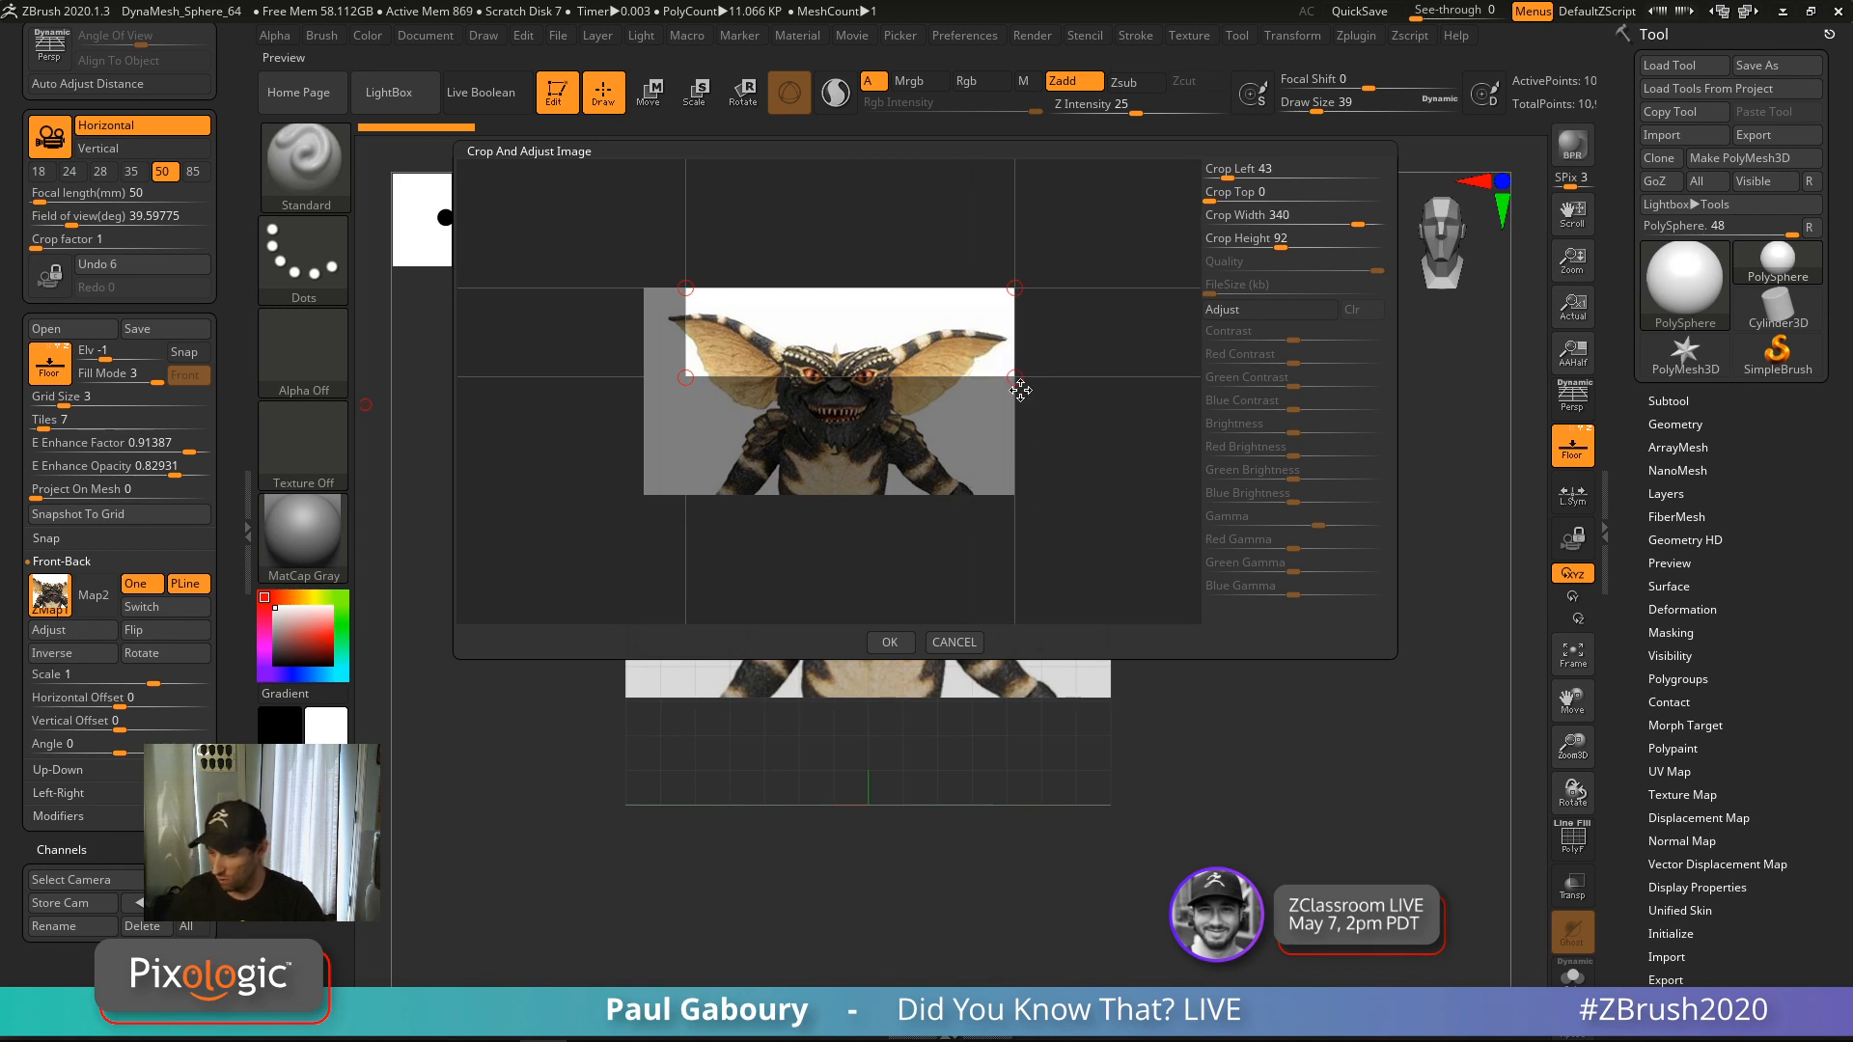
left_click_drag(1021, 390, 995, 490)
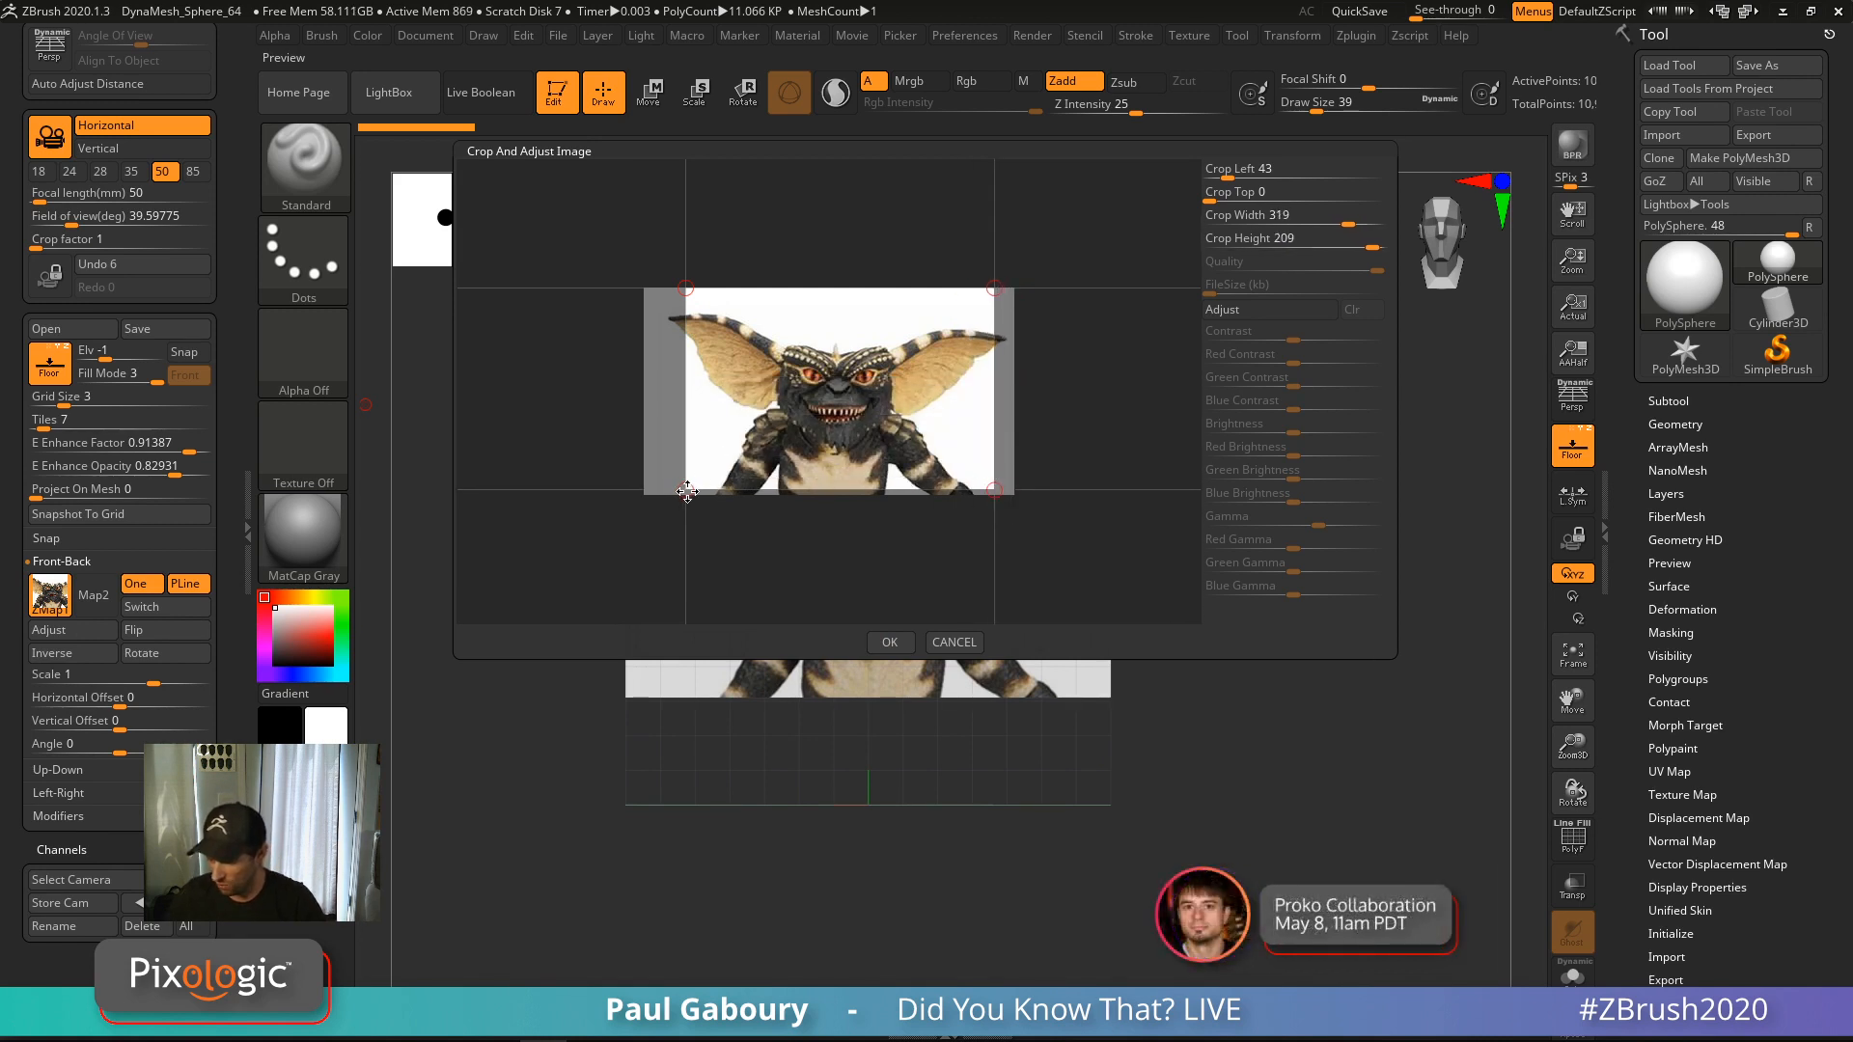
left_click_drag(687, 492, 662, 493)
left_click(890, 642)
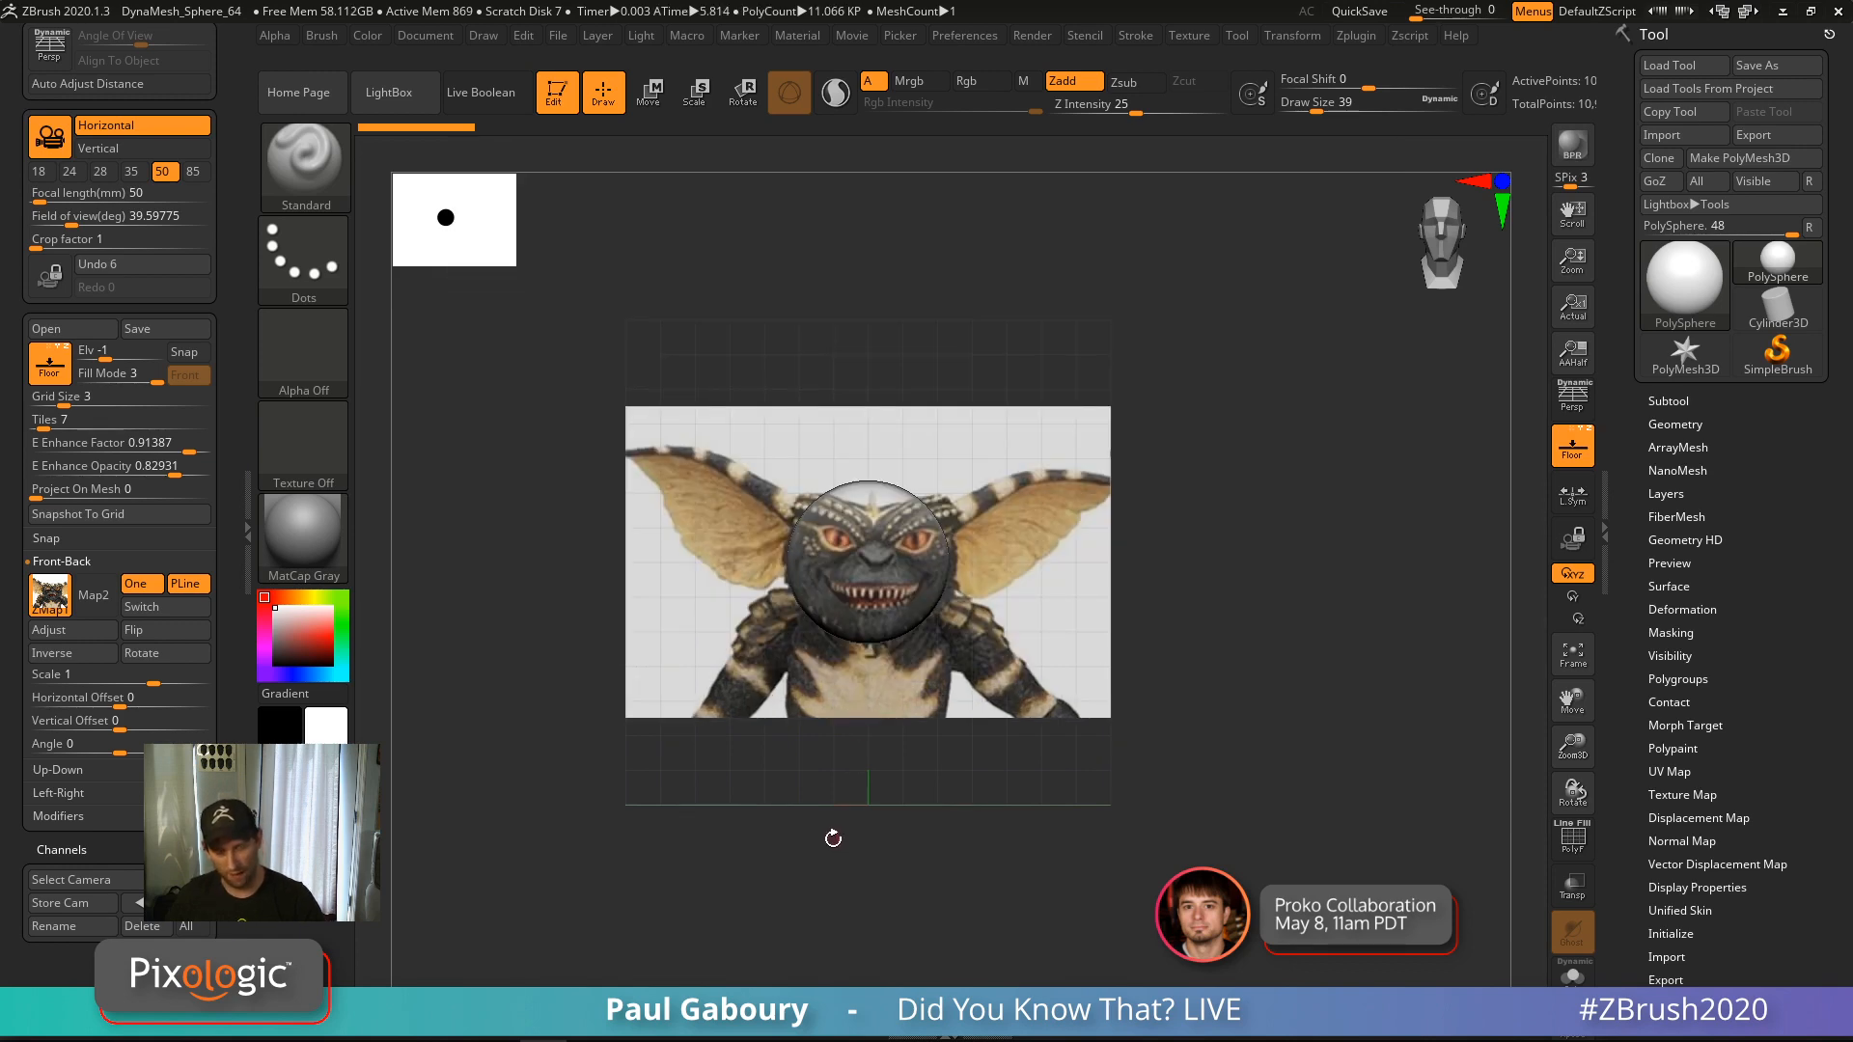
left_click(53, 603)
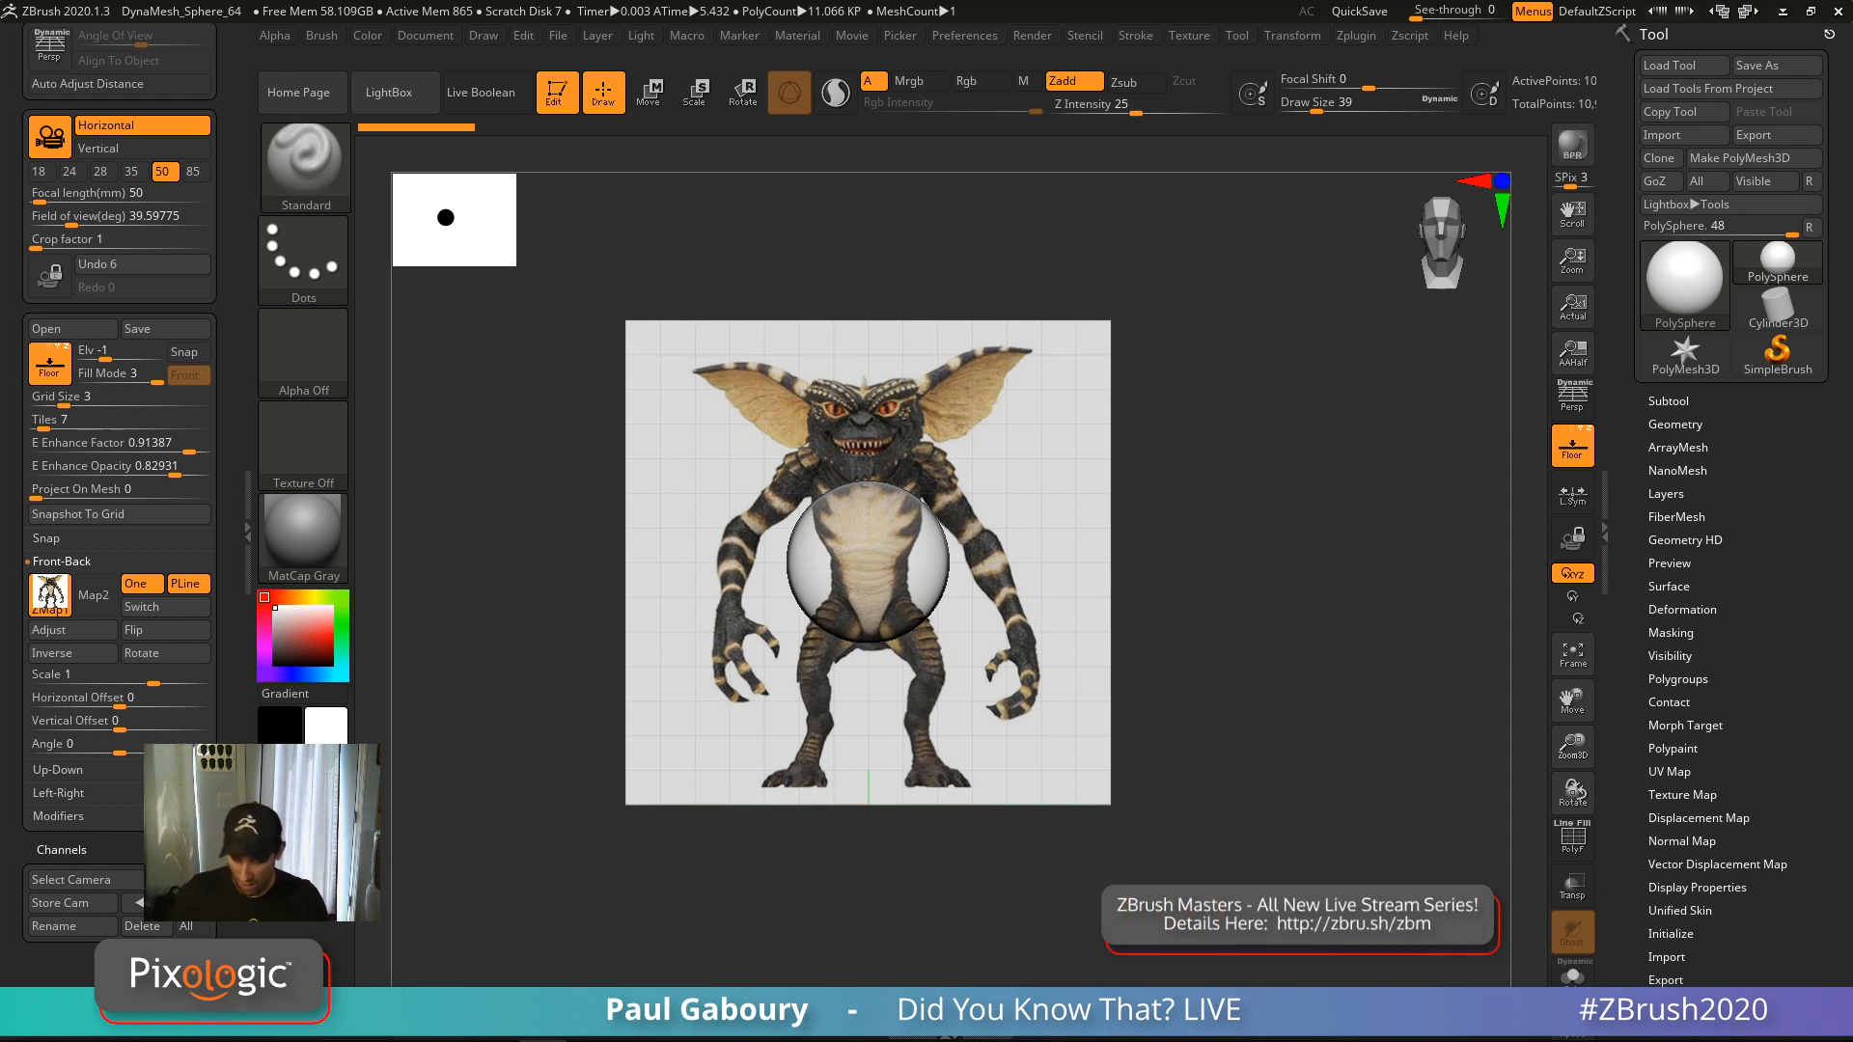
Expand the Left-Right floor grid settings and import the angled gremlin picture 34 as a texture
left_click(66, 792)
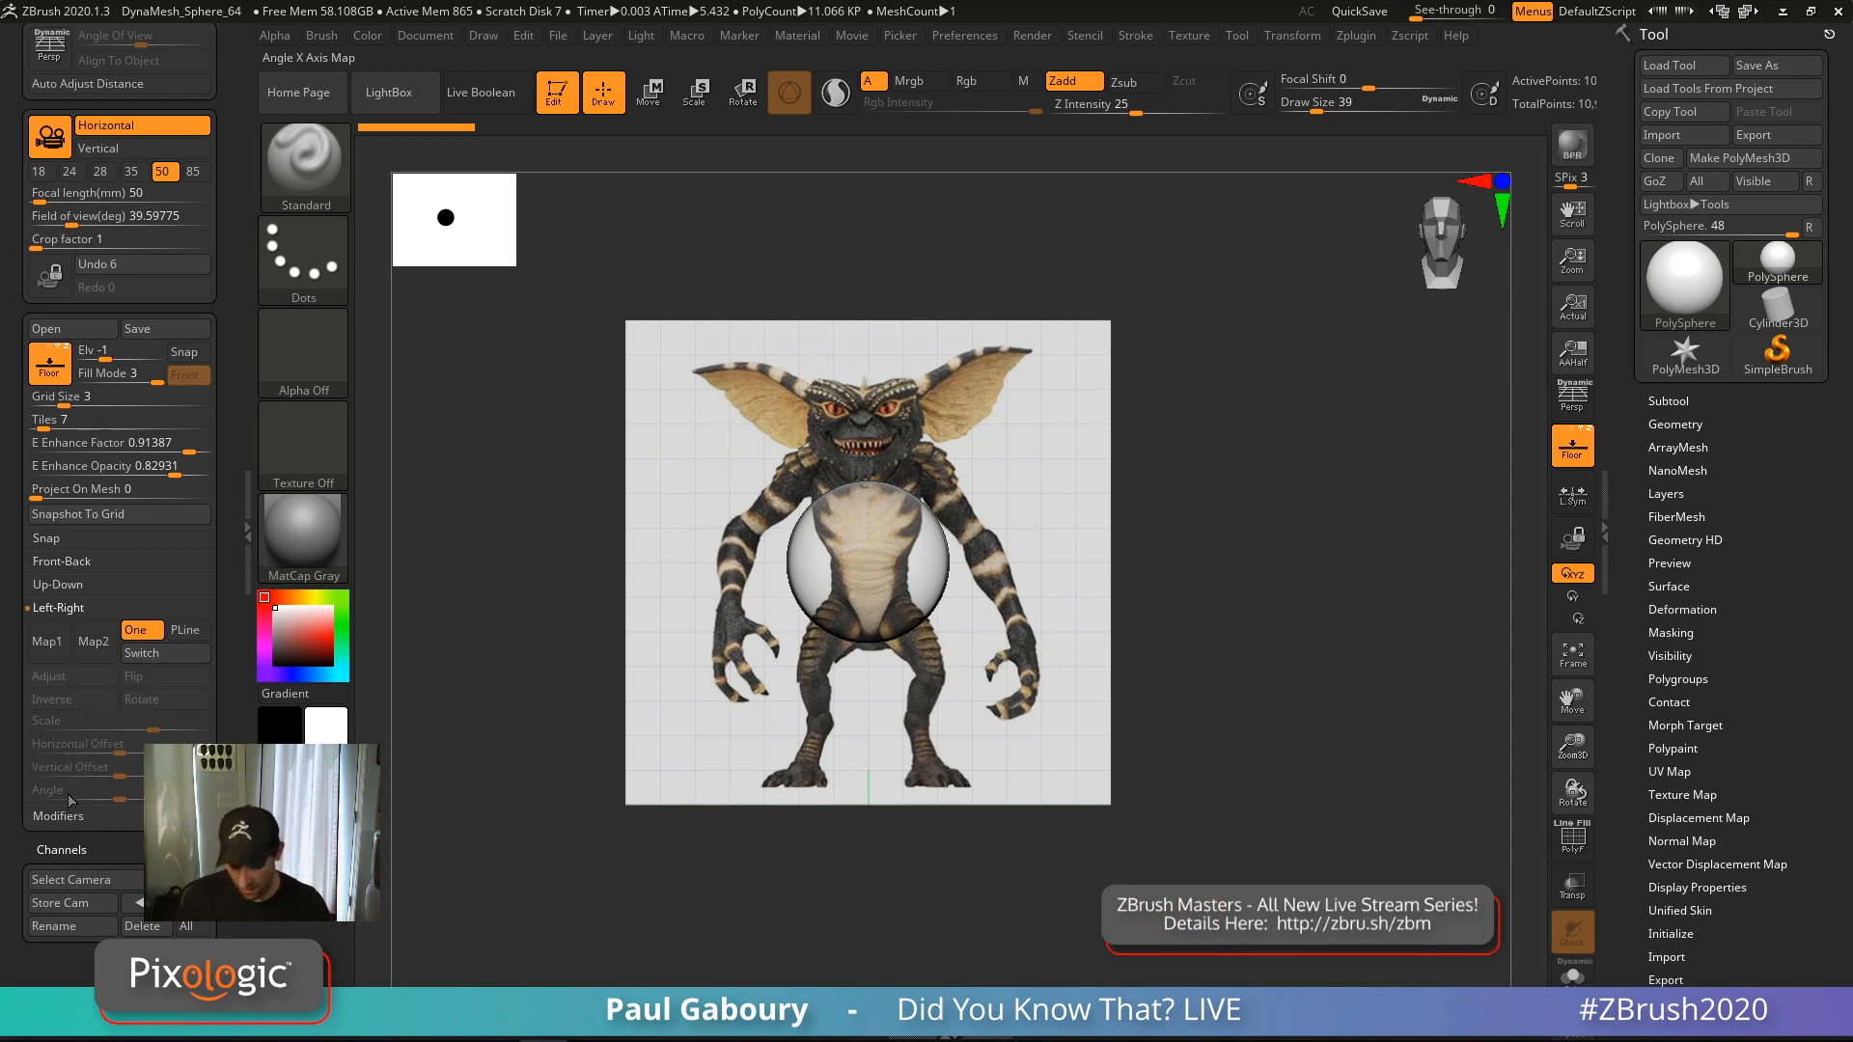
left_click(50, 652)
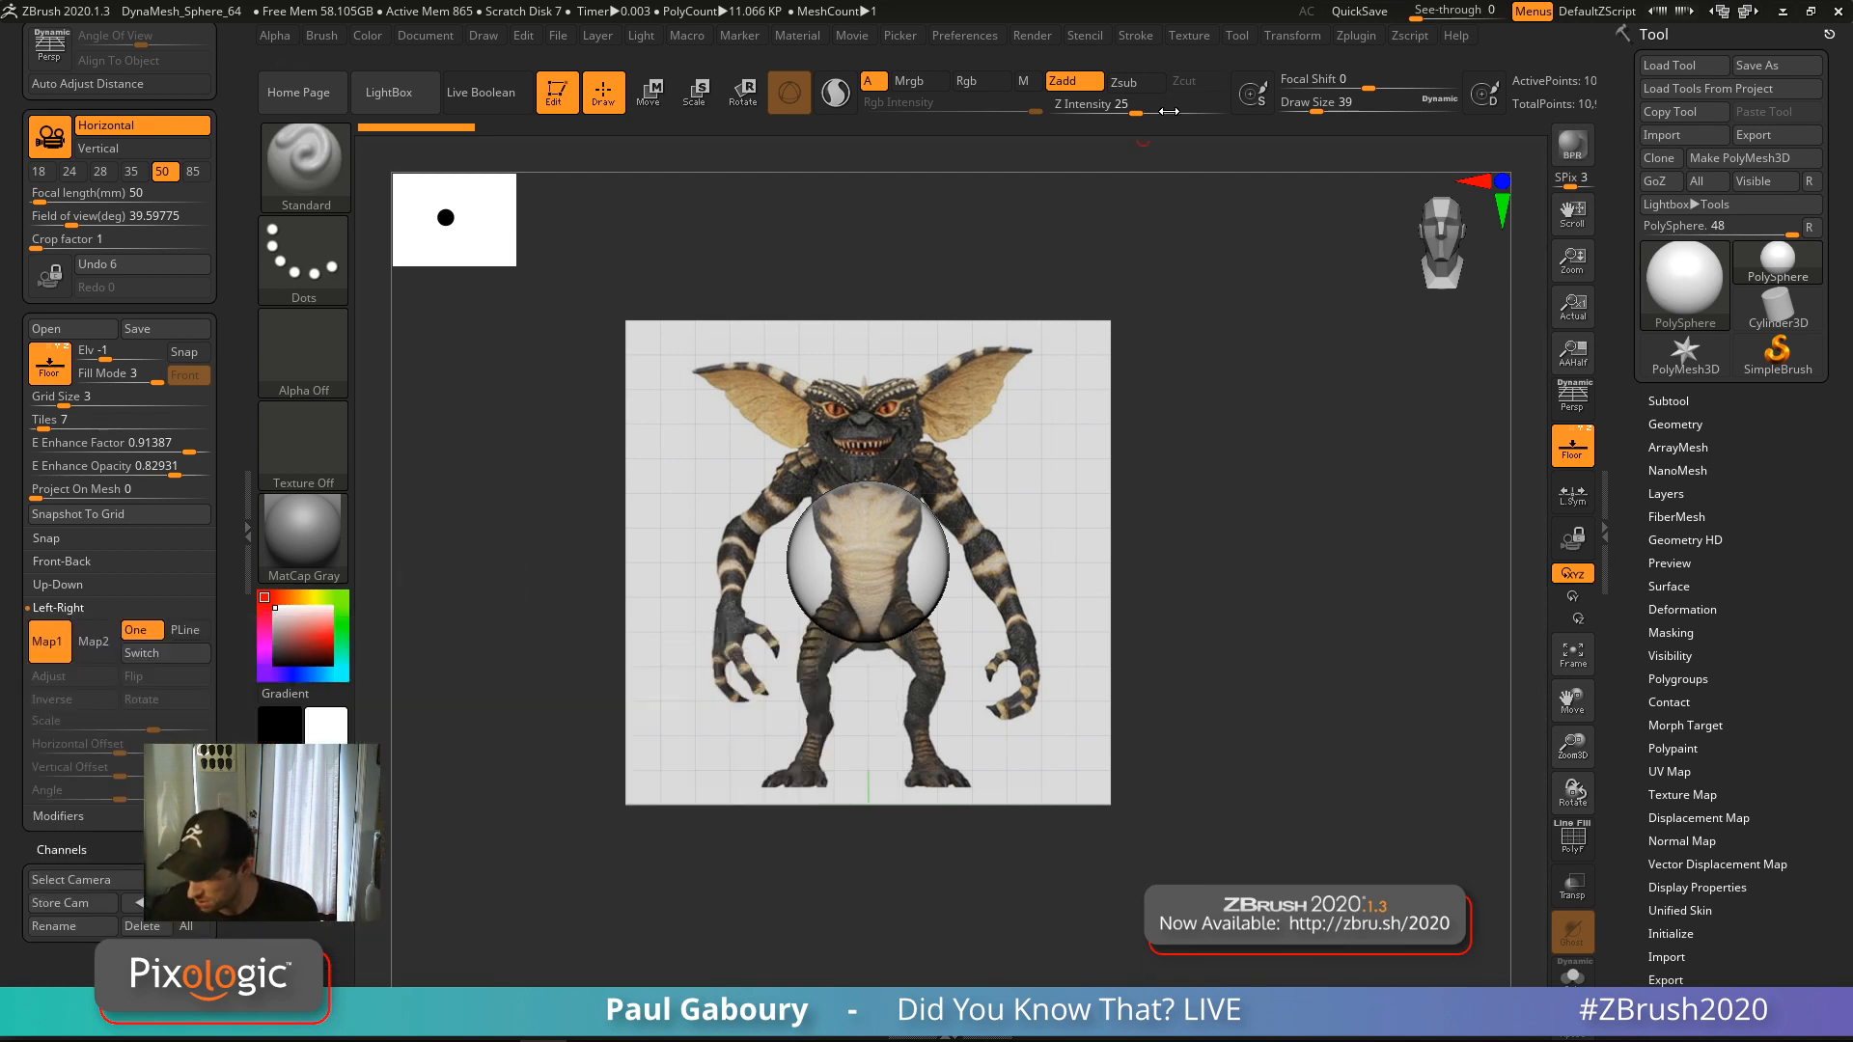
left_click(1196, 38)
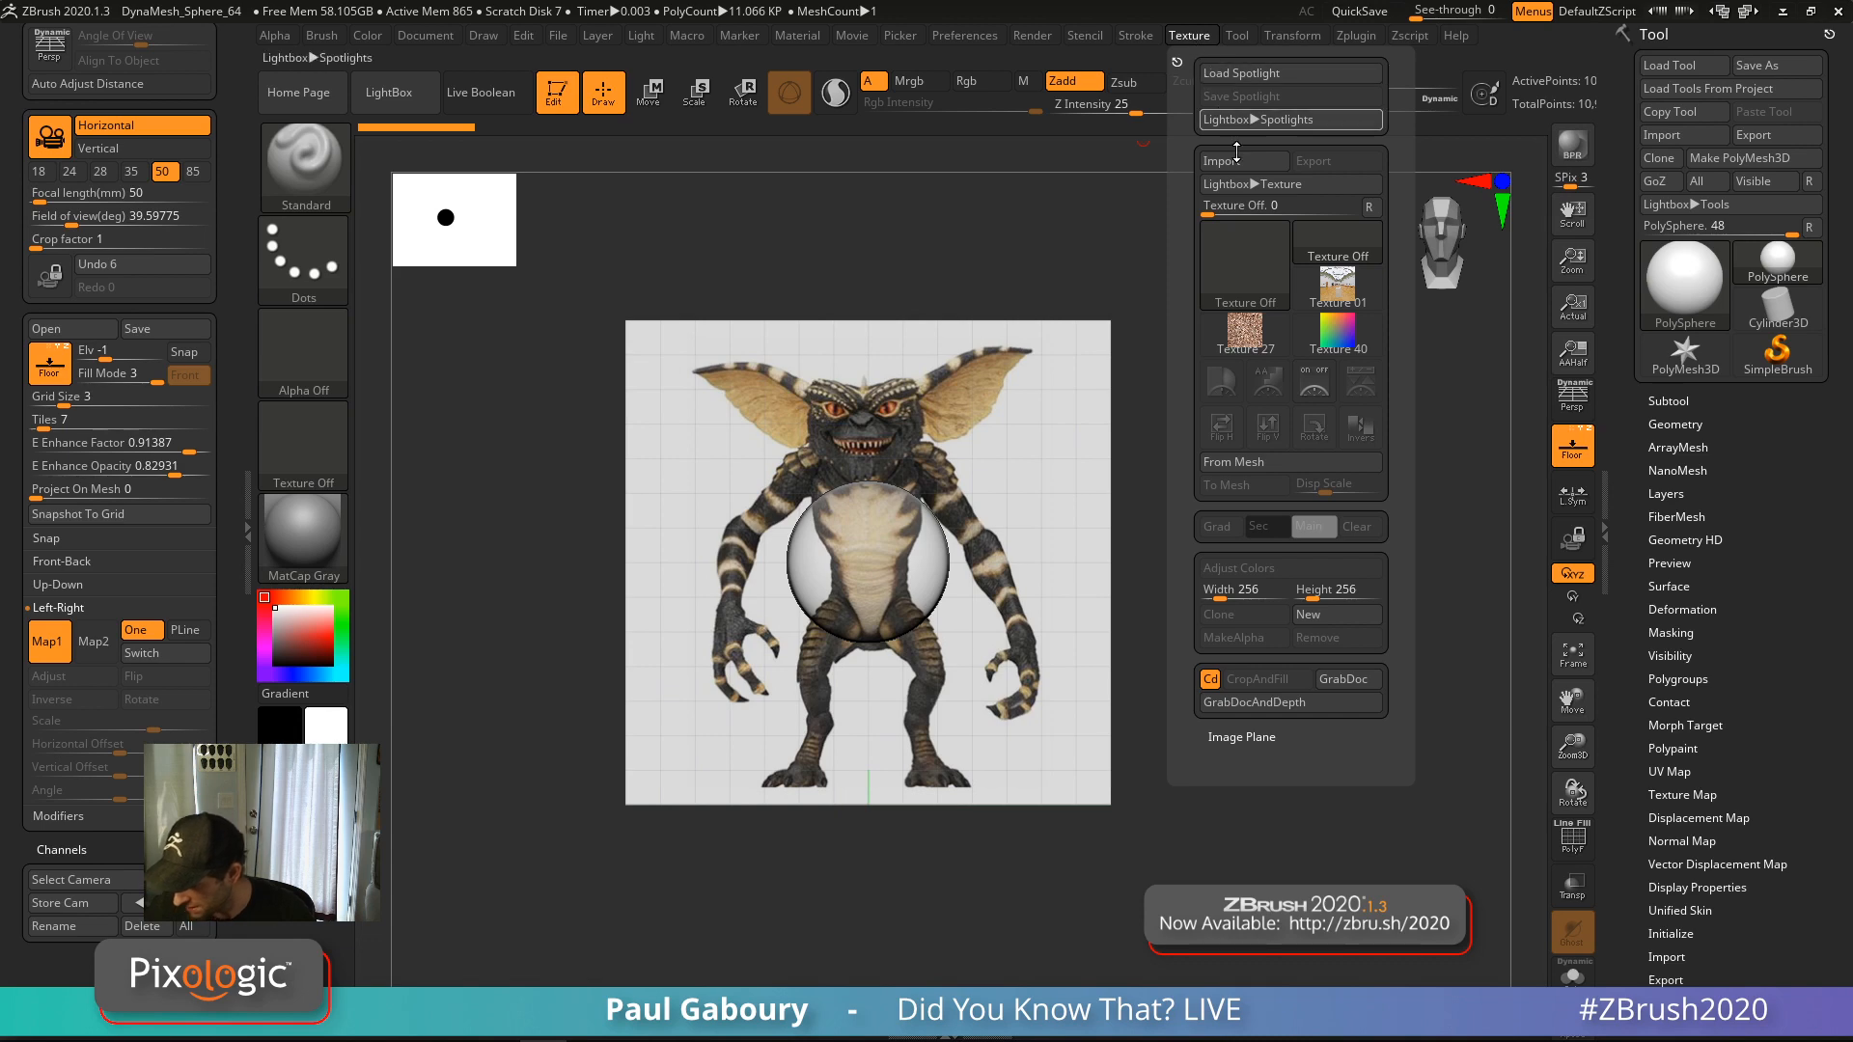
mouse_move(1293, 326)
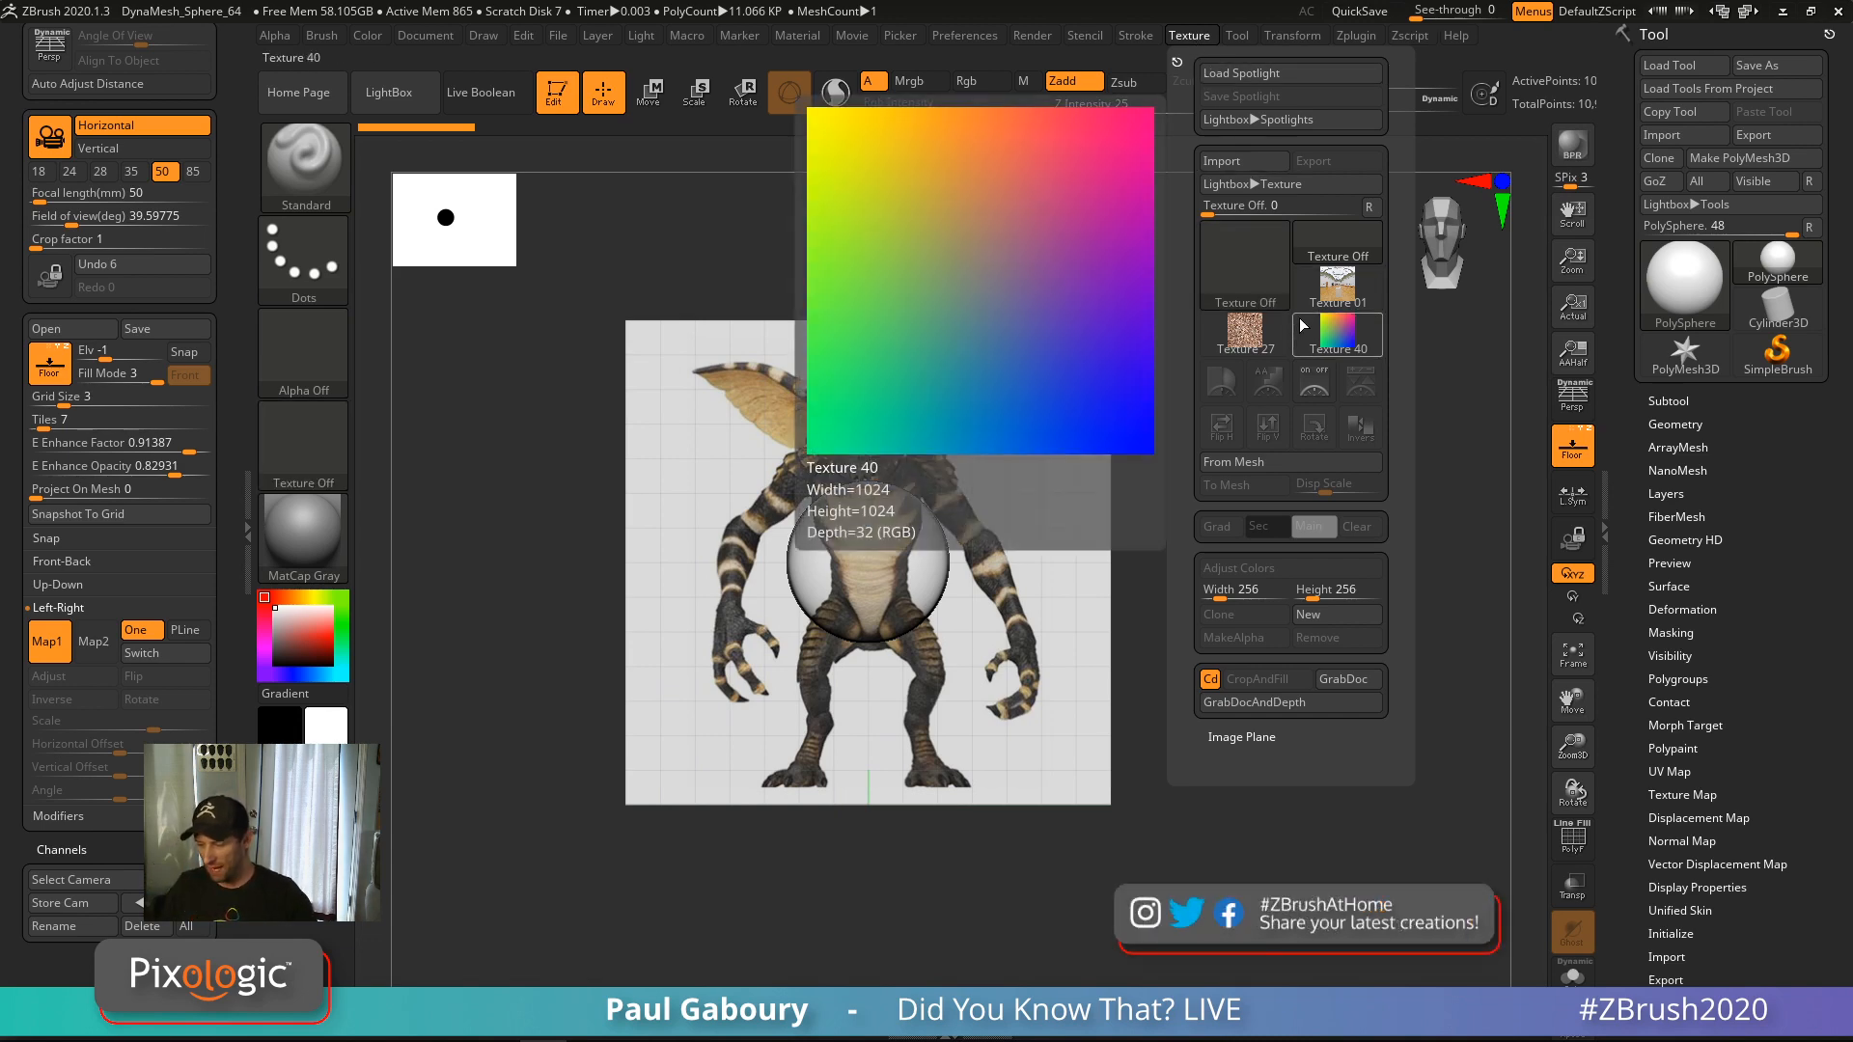
left_click(1251, 274)
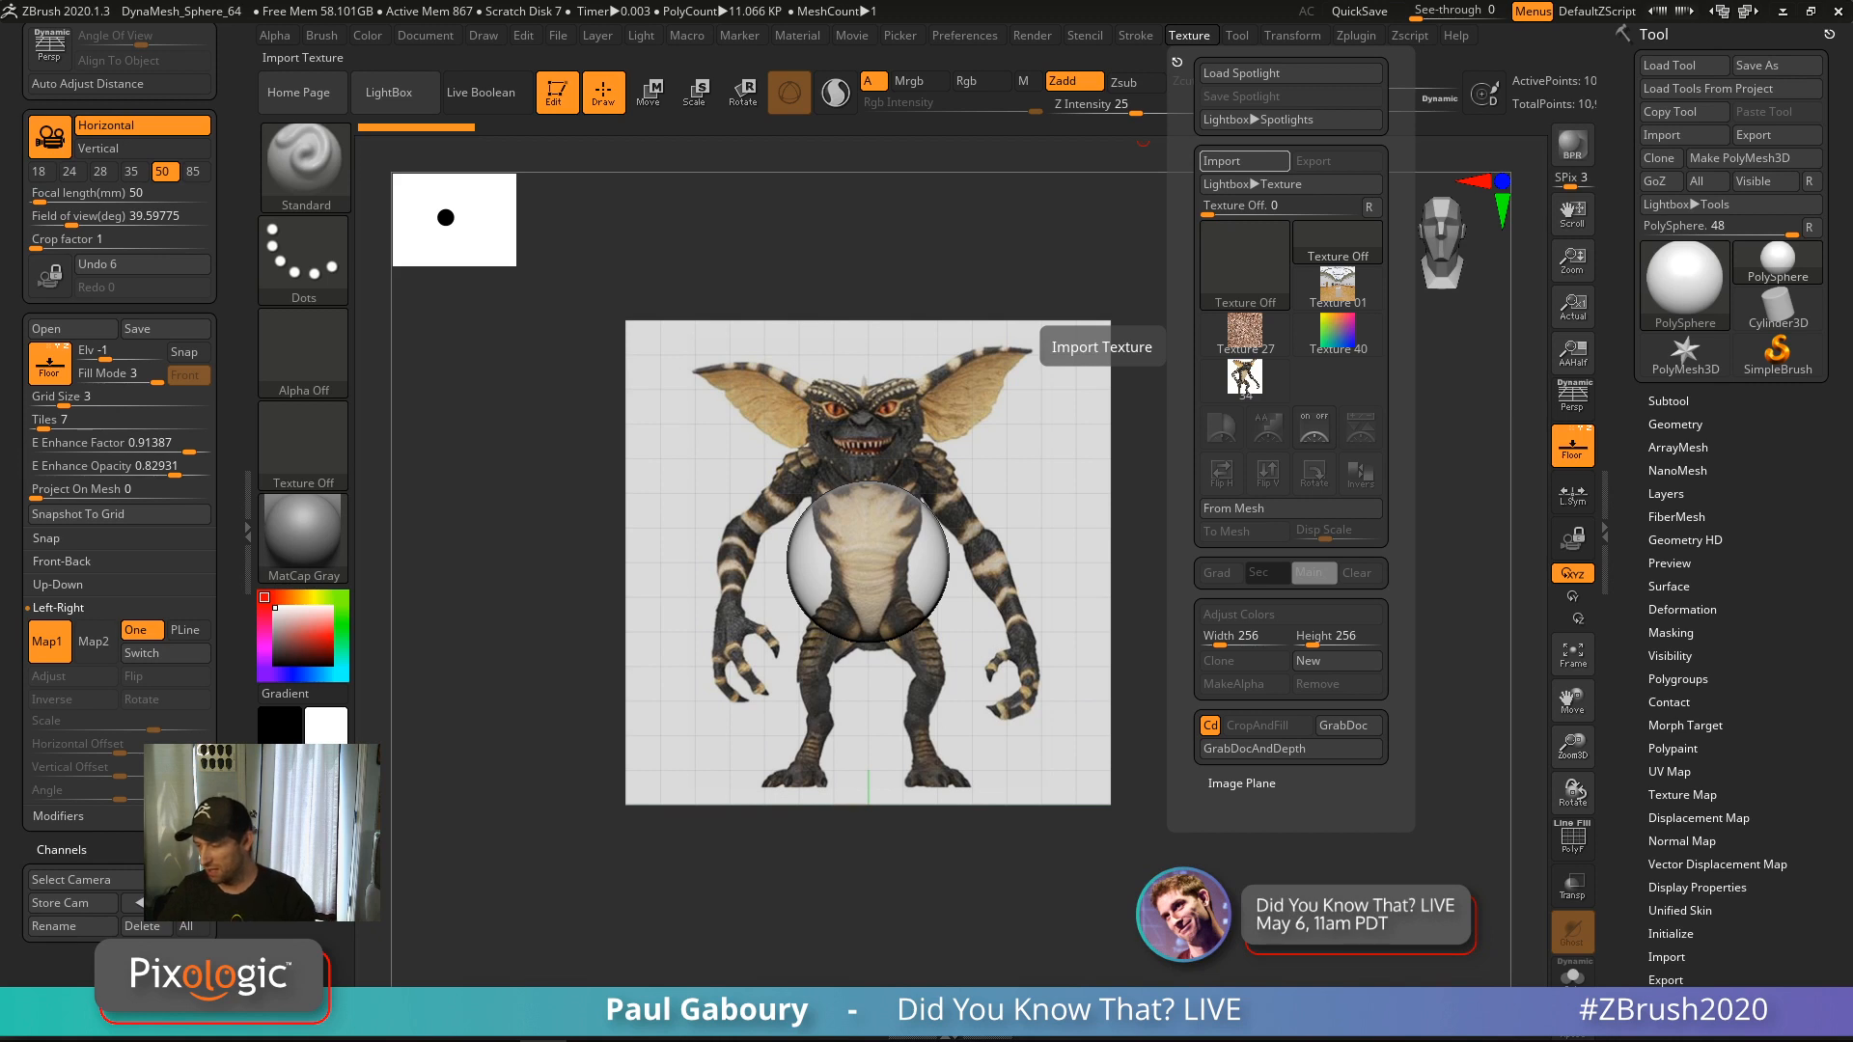
mouse_move(1249, 400)
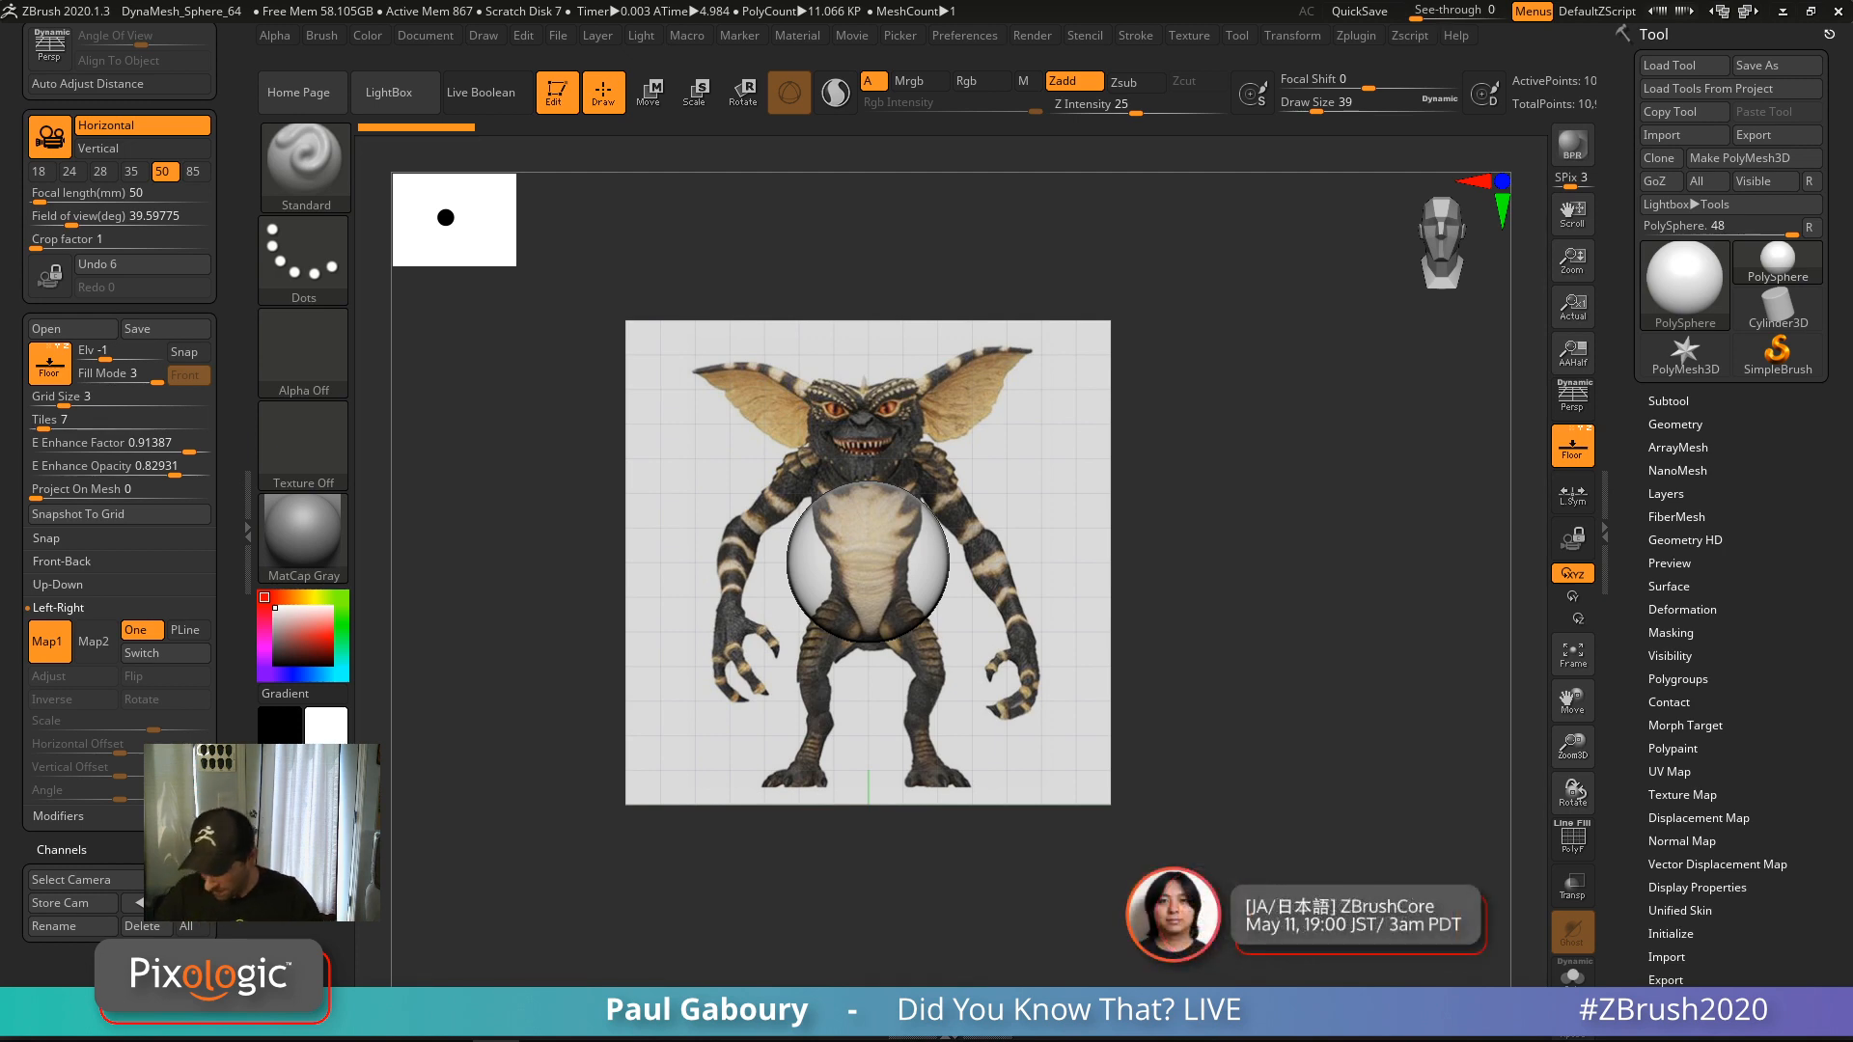
Assign the angled gremlin picture 34 as Map1 of the Left-Right floor grid
left_click(58, 645)
mouse_move(184, 839)
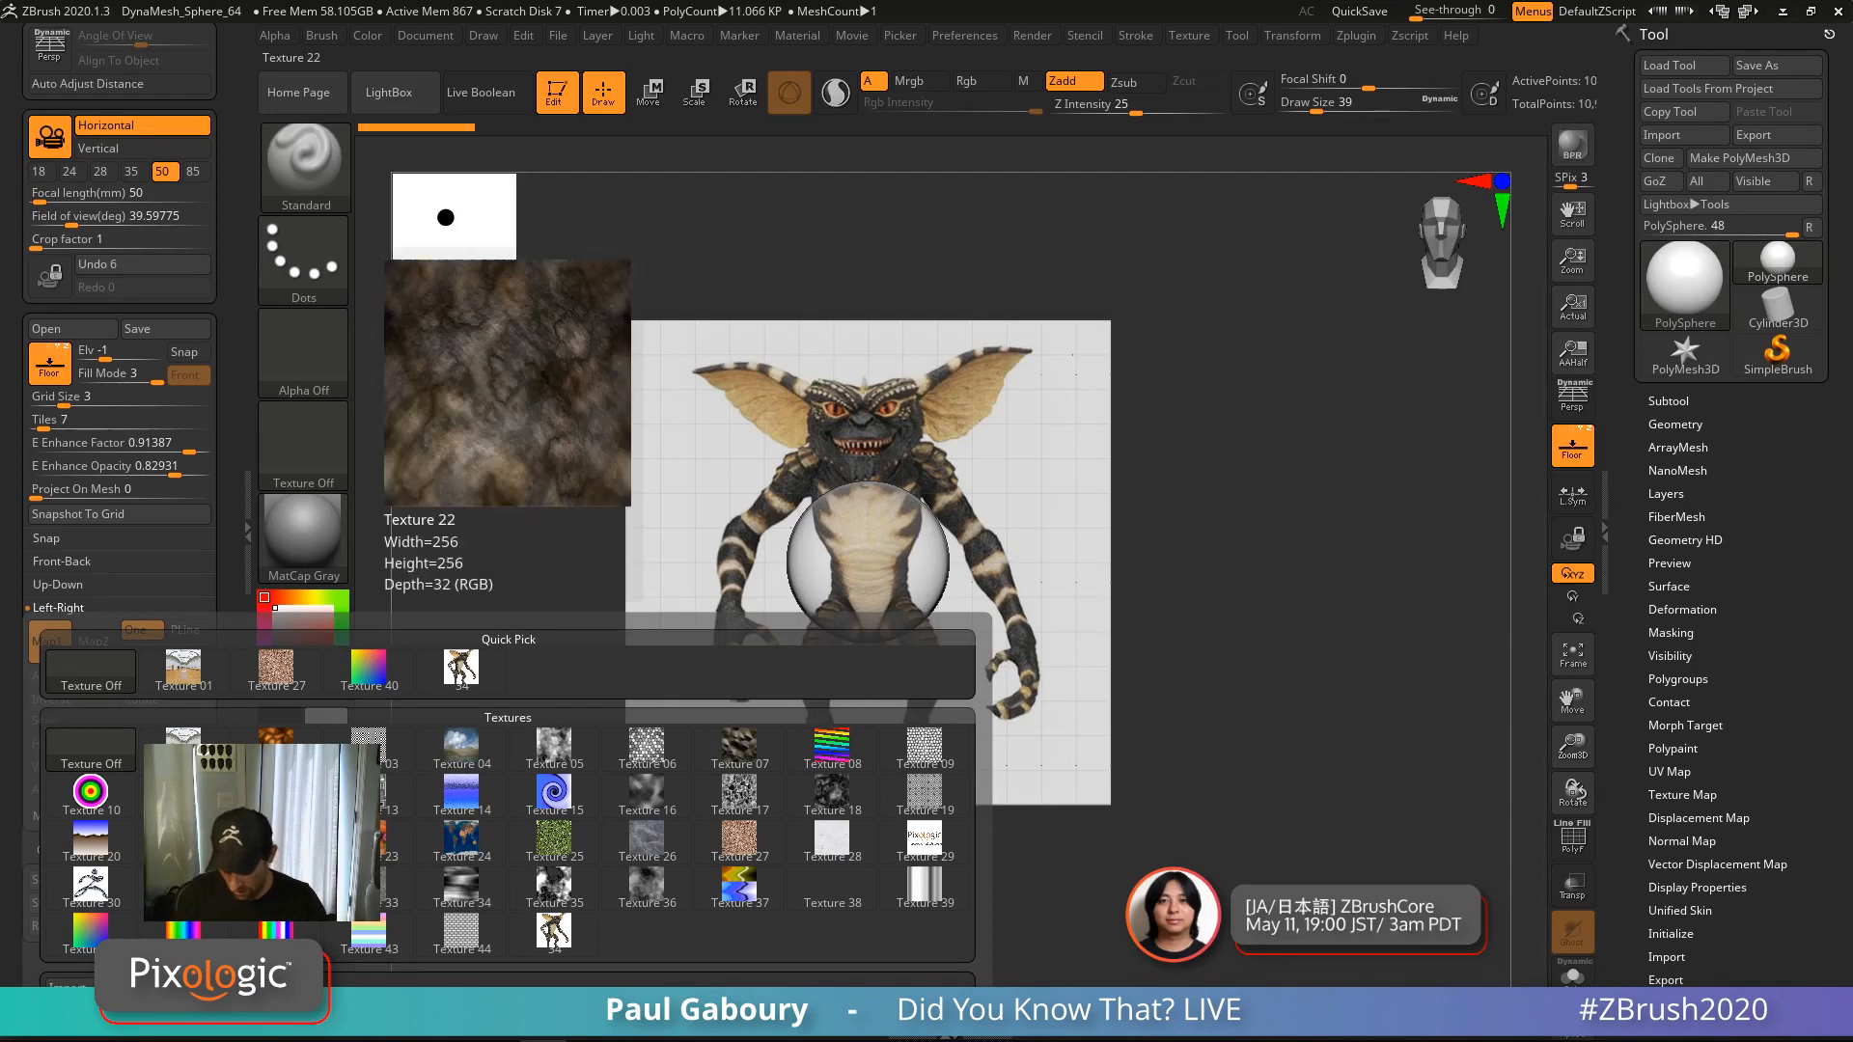
mouse_move(462, 670)
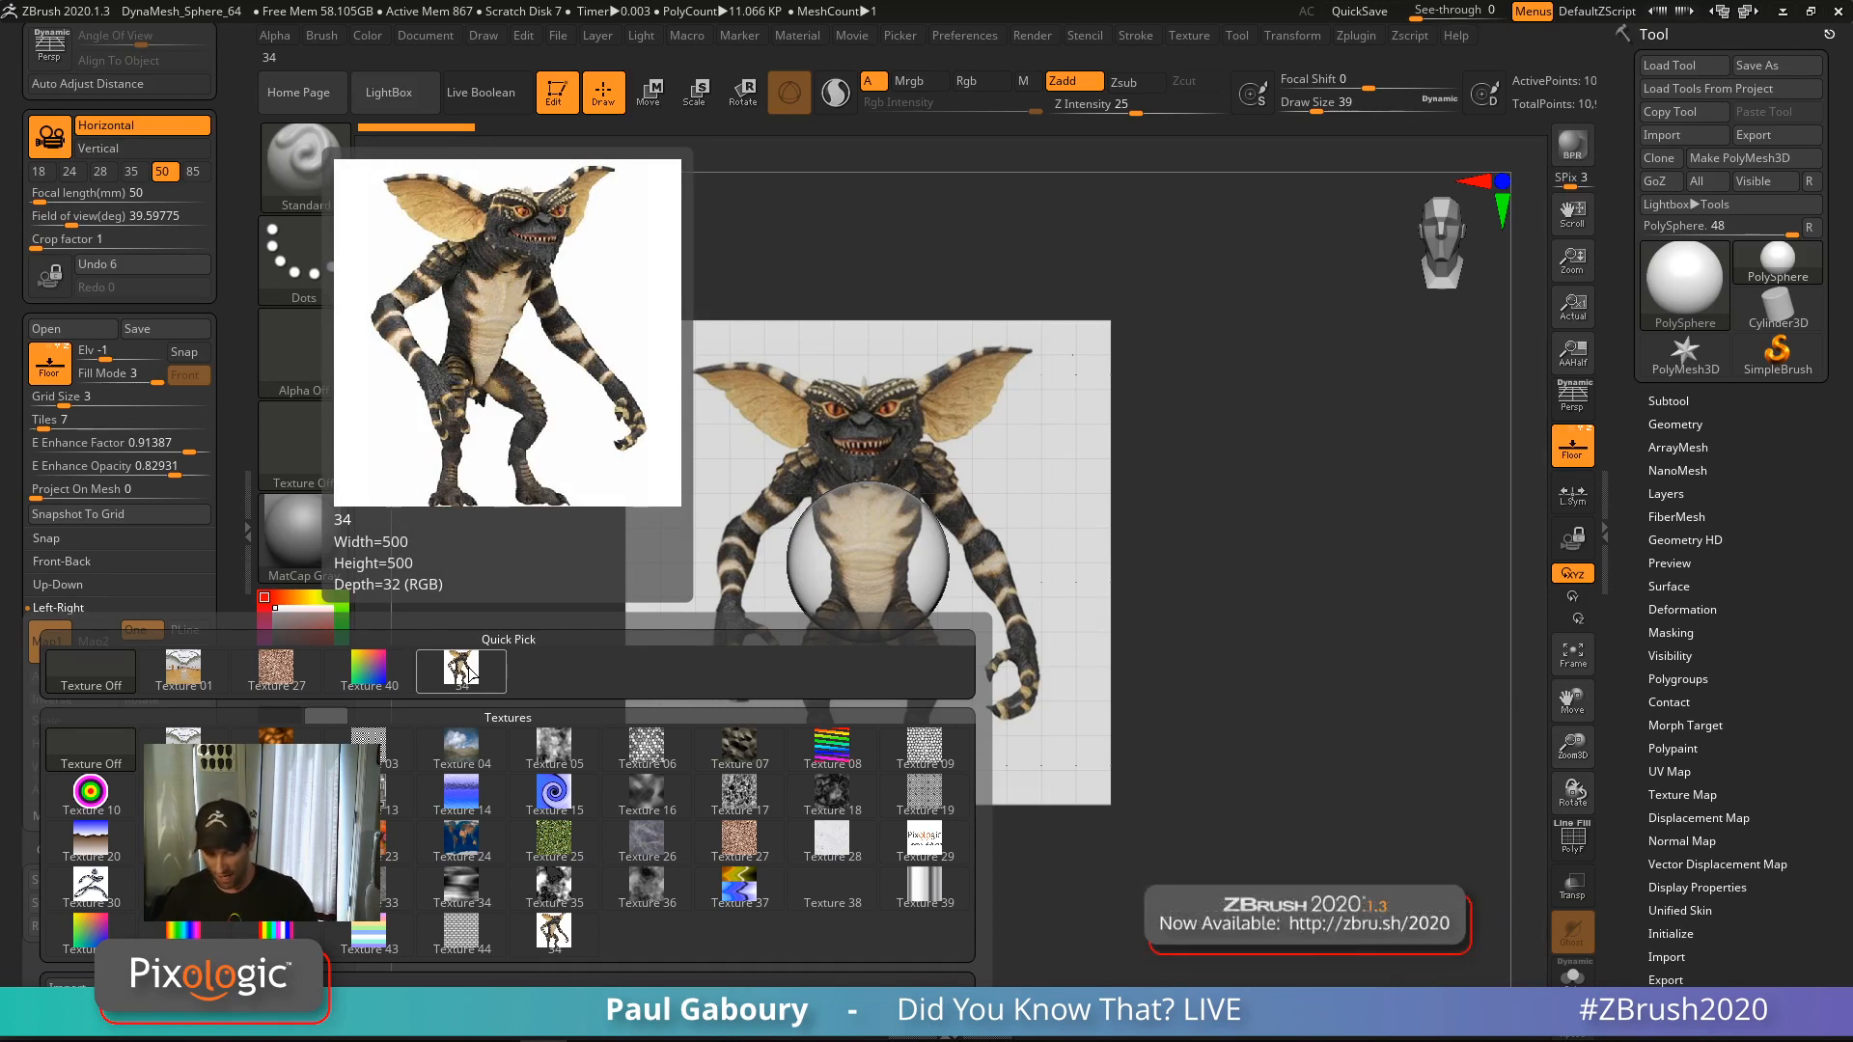
left_click(463, 668)
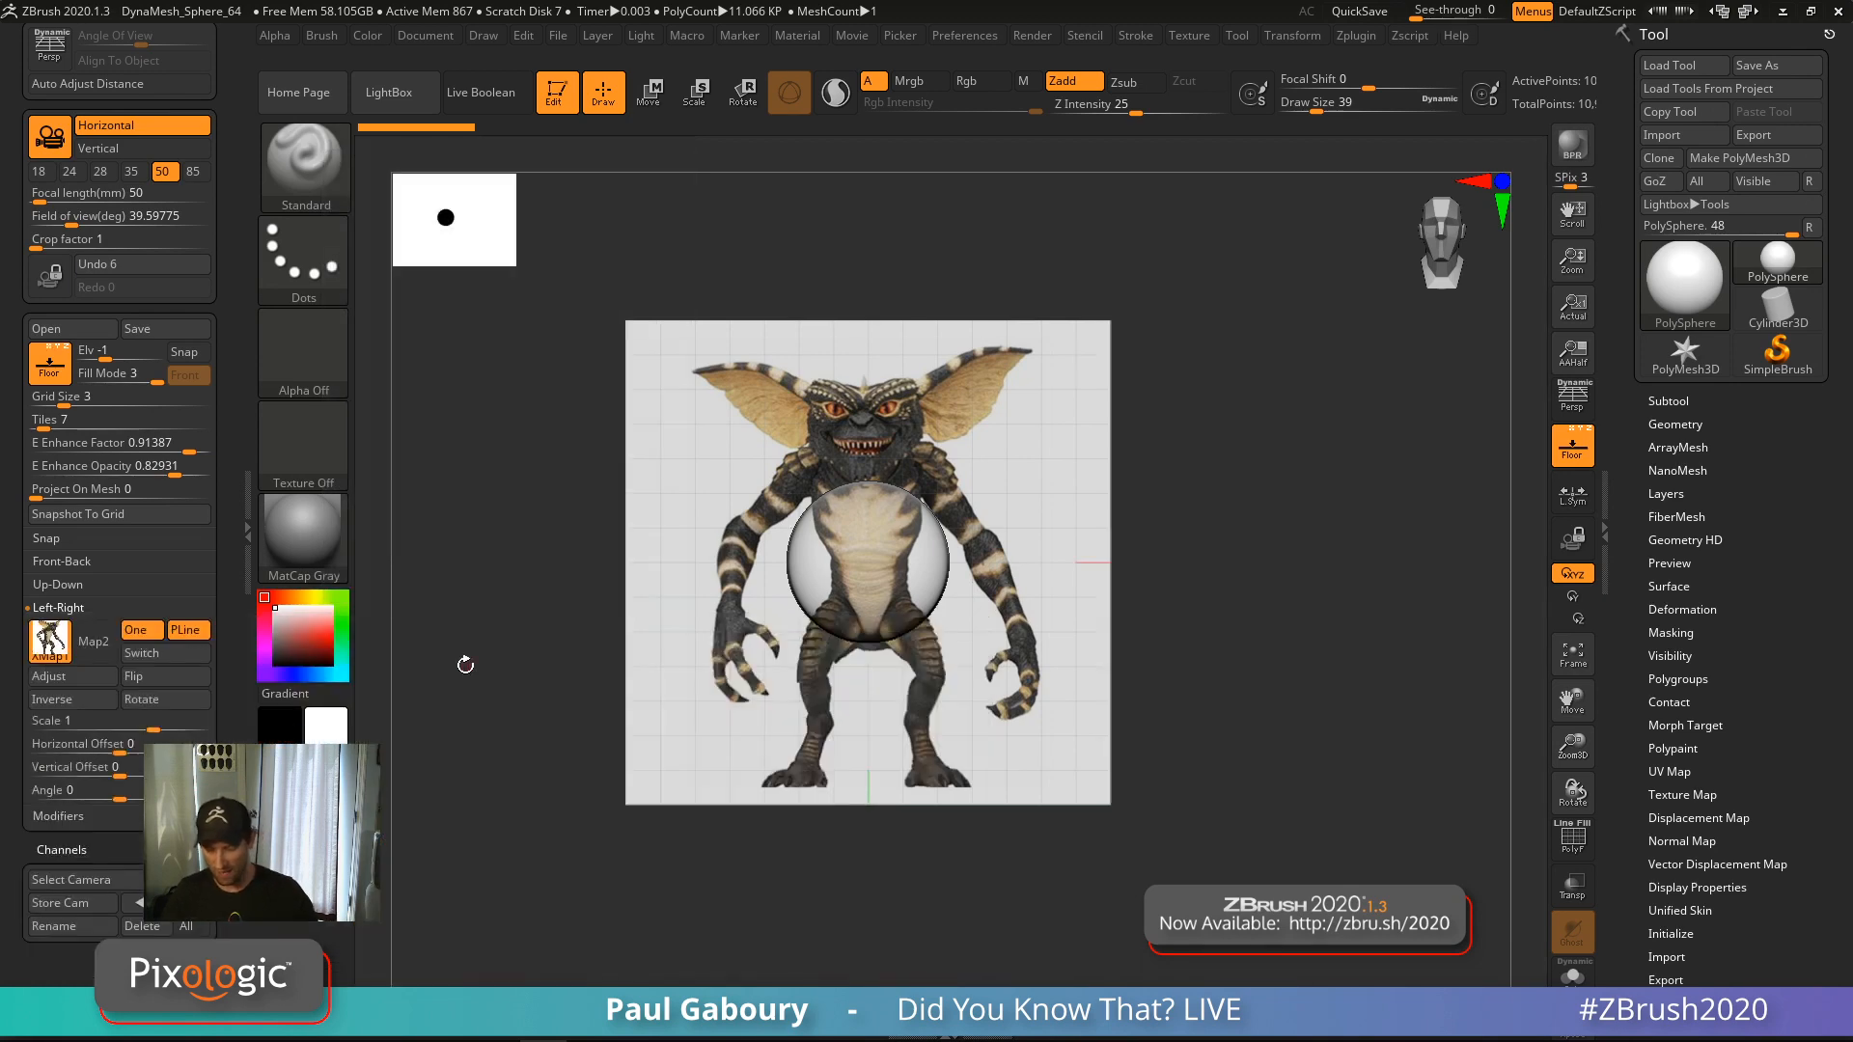
left_click_drag(857, 819, 1286, 673)
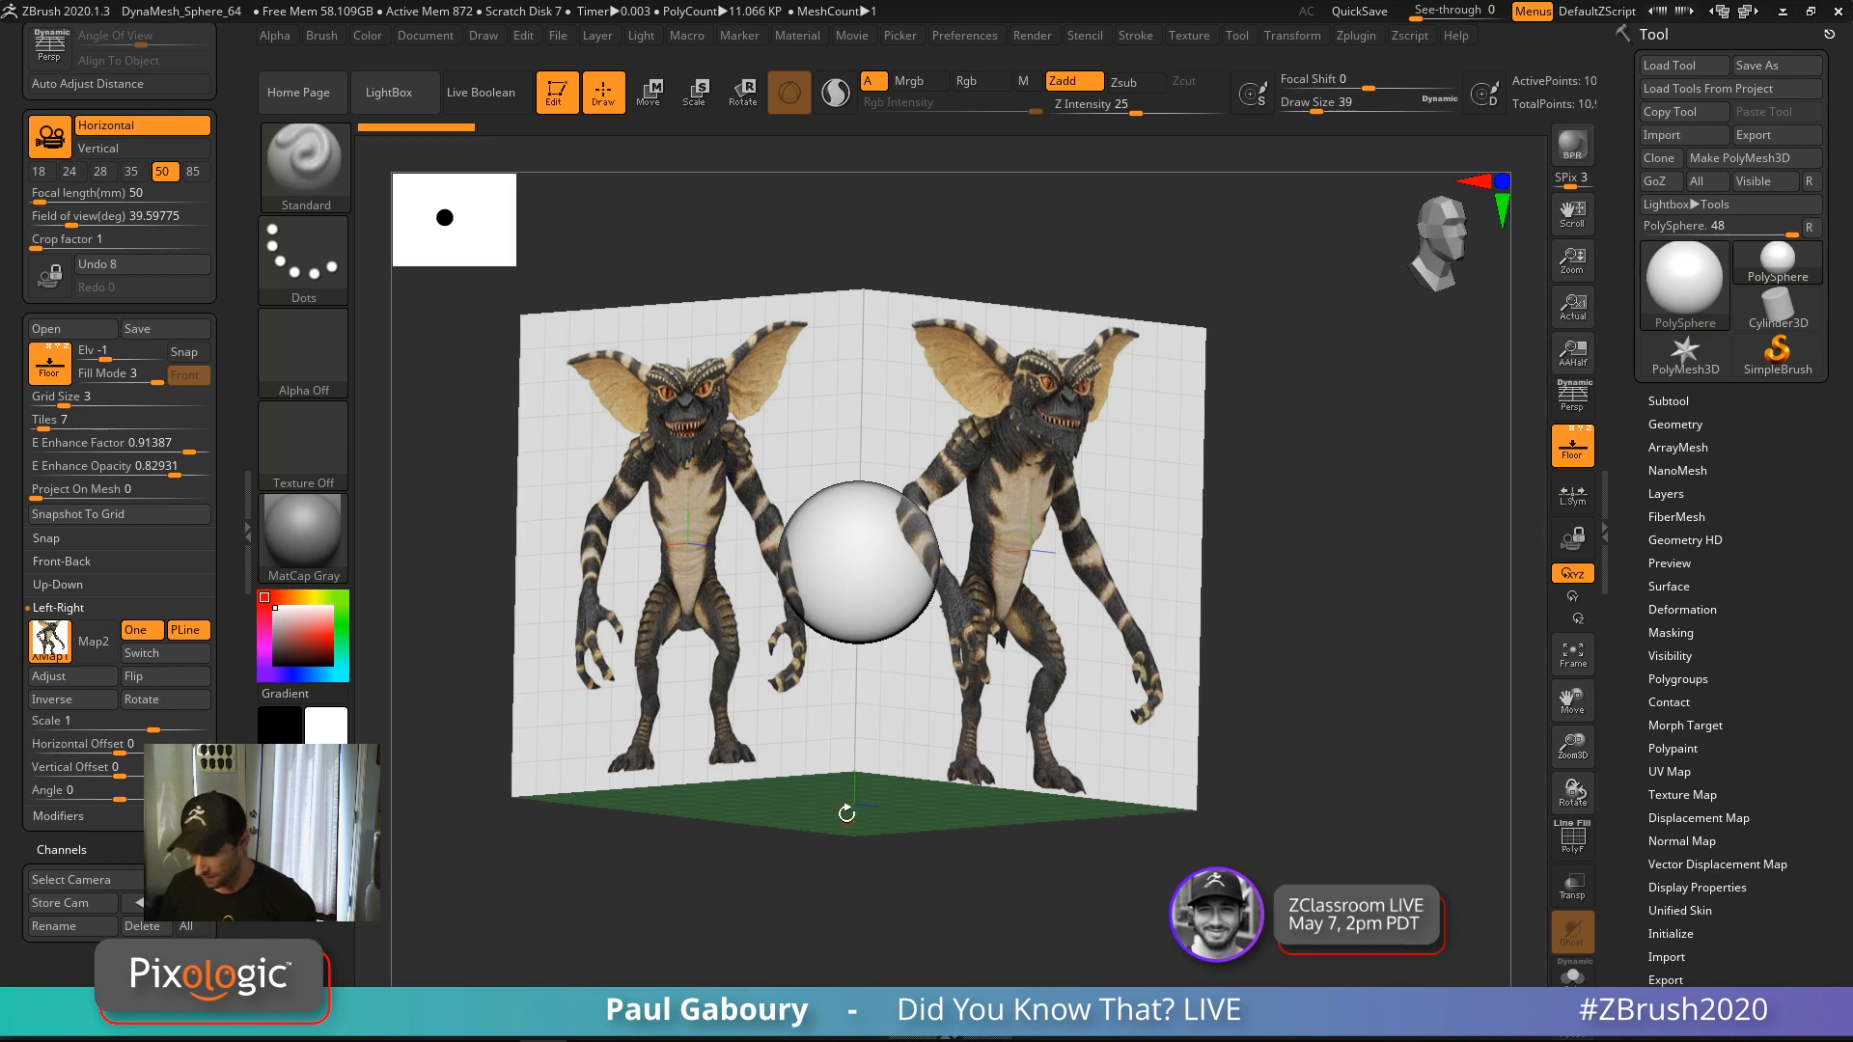
right_click_drag(854, 567, 851, 627)
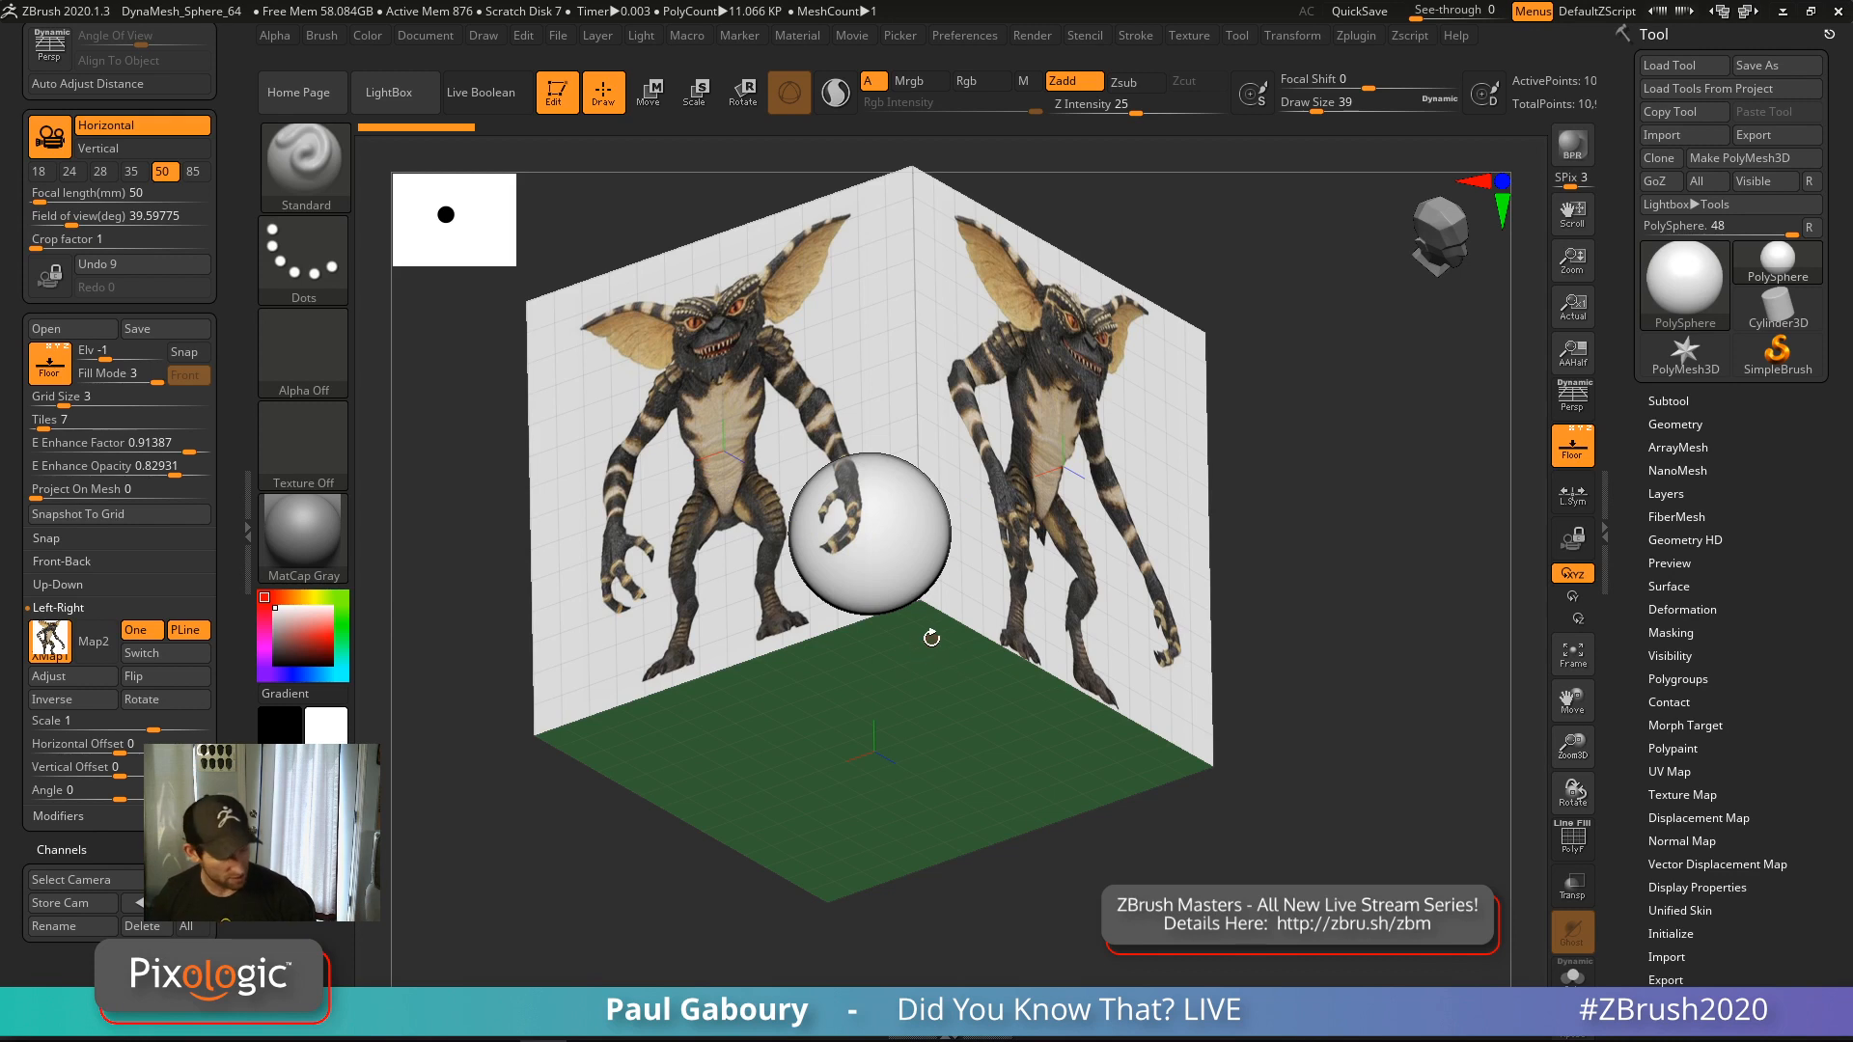
Scale the sphere up uniformly with the gizmo until it overlaps both gremlin images
key("w")
left_click_drag(875, 538, 1008, 632)
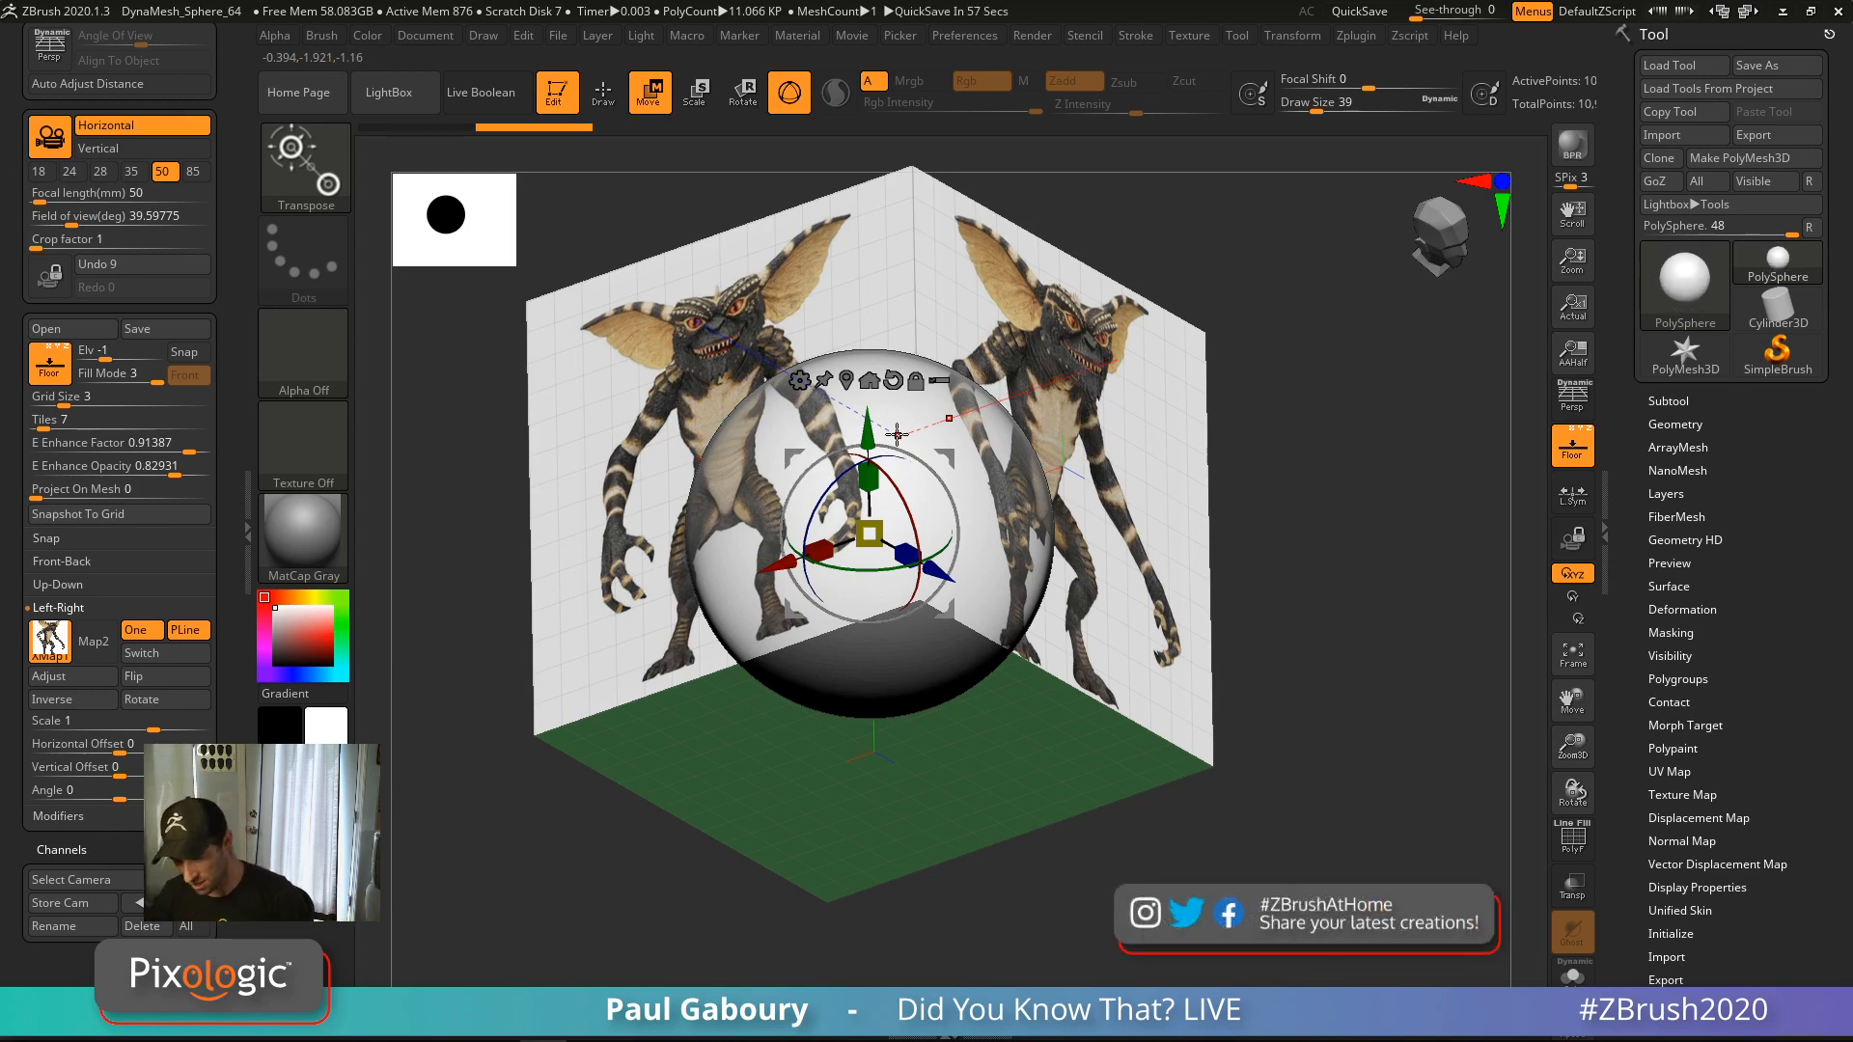
left_click_drag(1277, 661, 1285, 588)
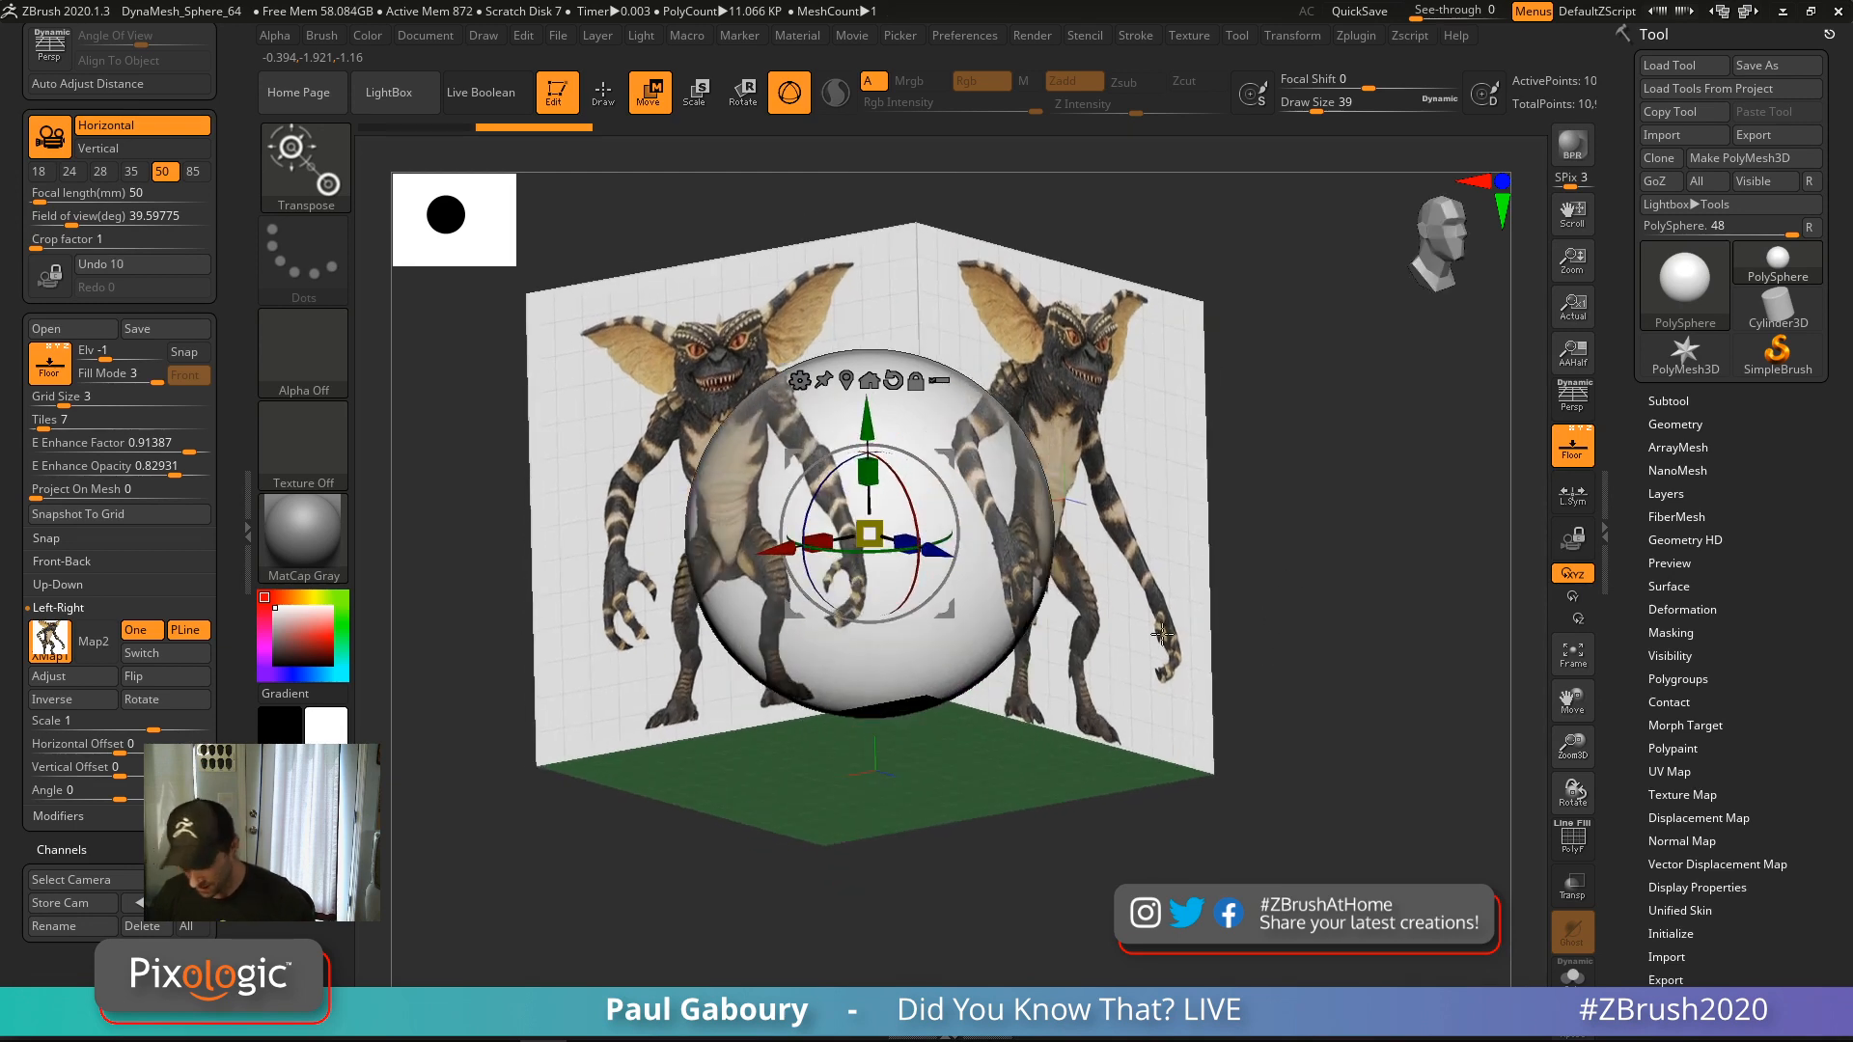
Set the floor grid's Frame Opacity to 1 and check the grid lines against the sphere from the side and front
left_click(67, 816)
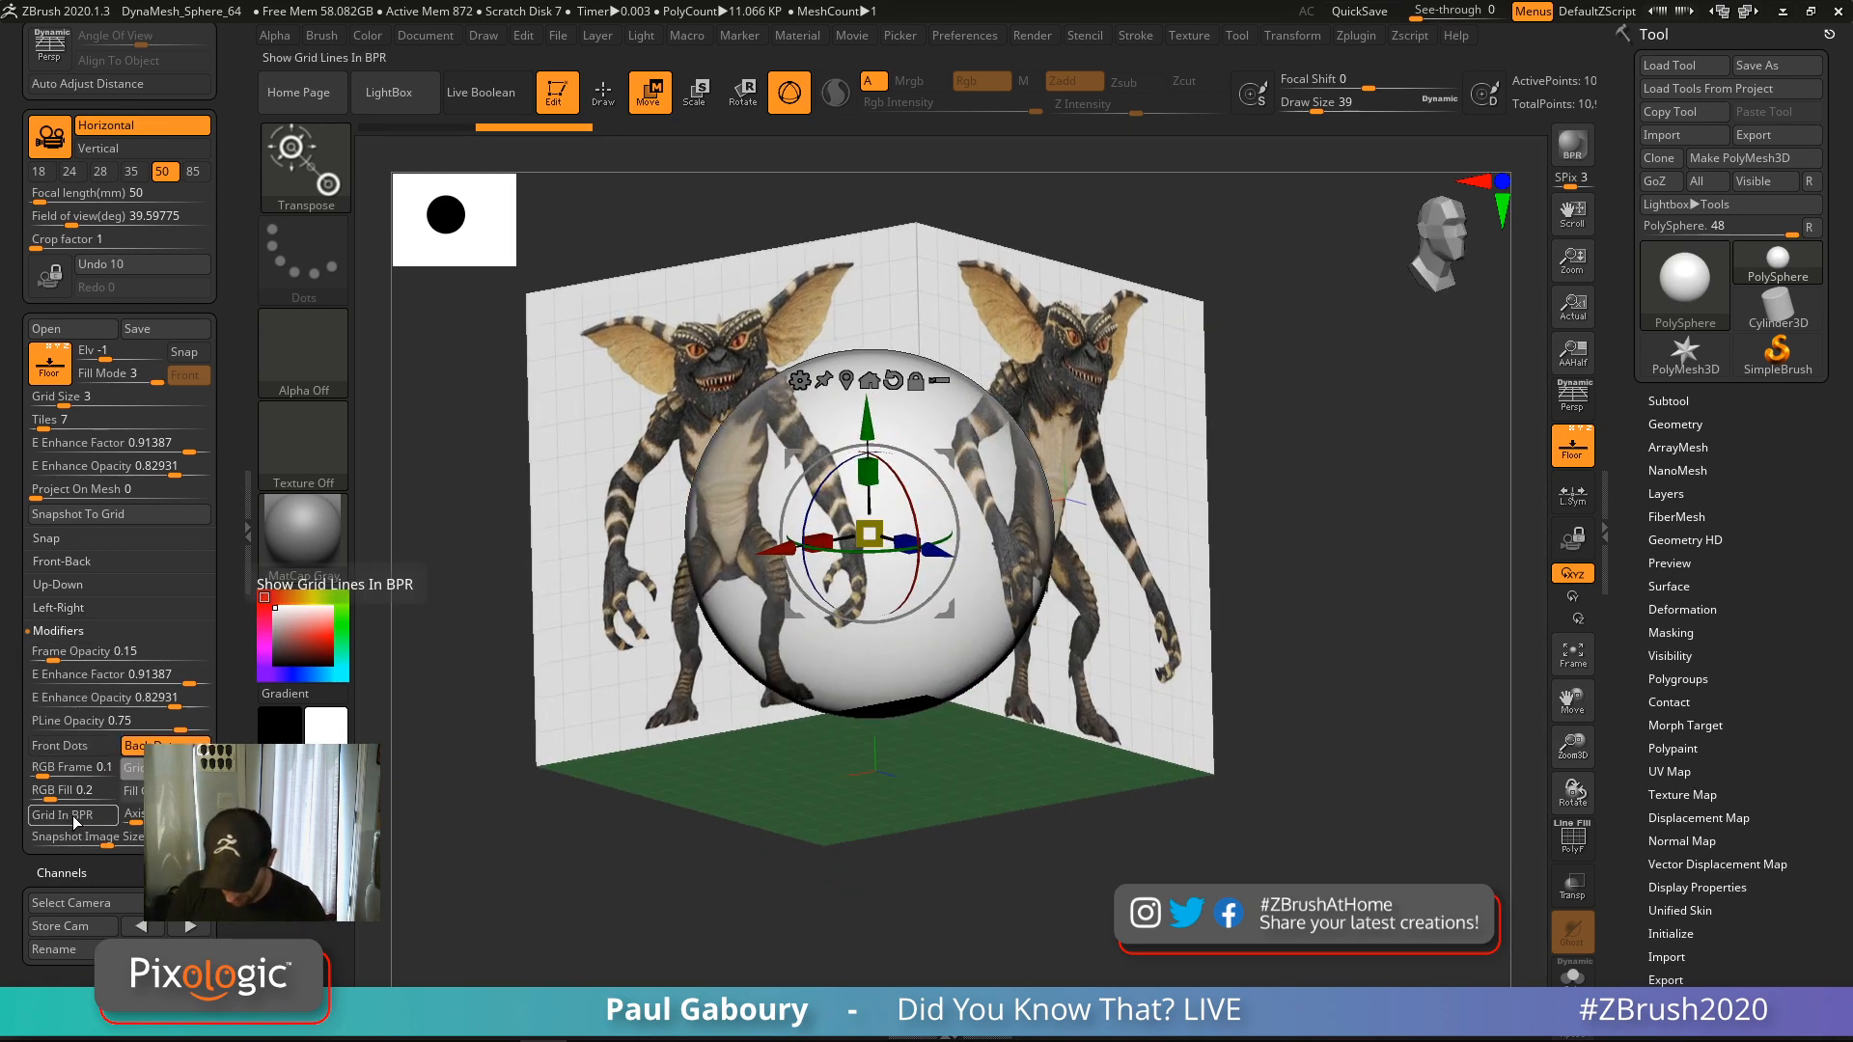
left_click_drag(62, 664, 206, 662)
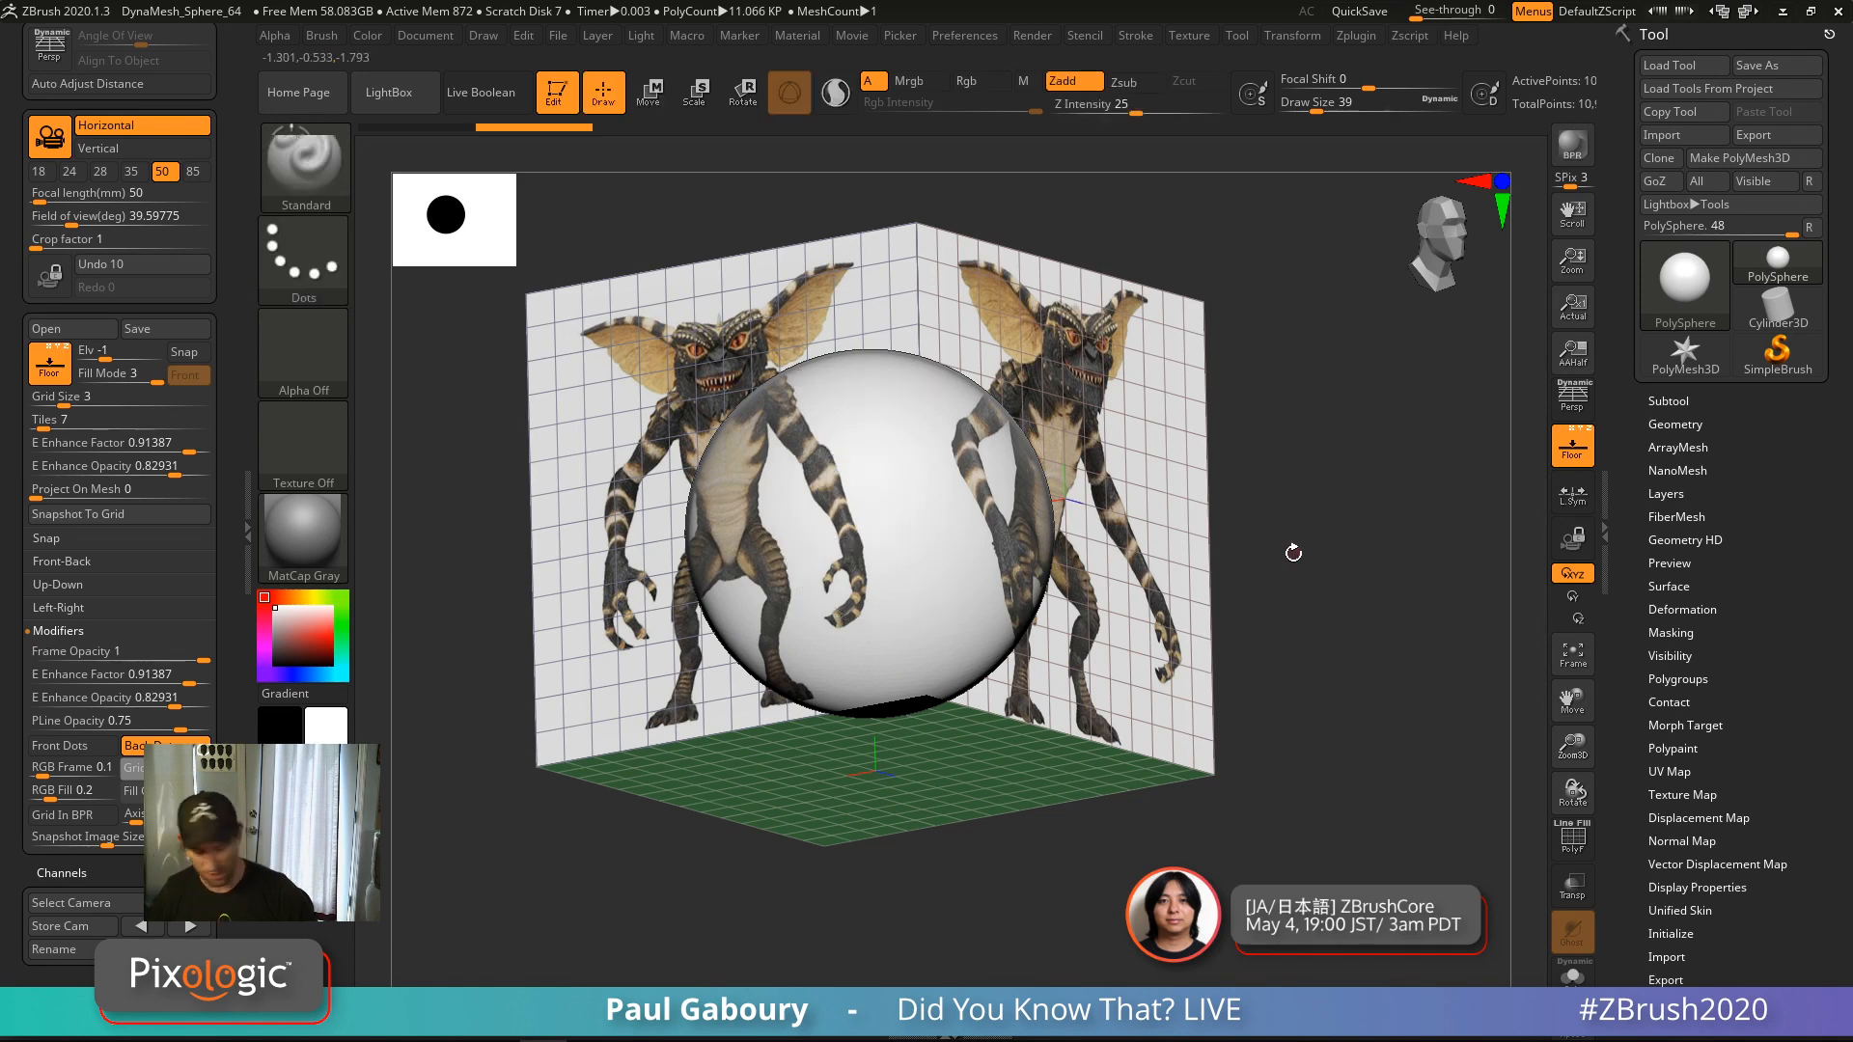
key("q")
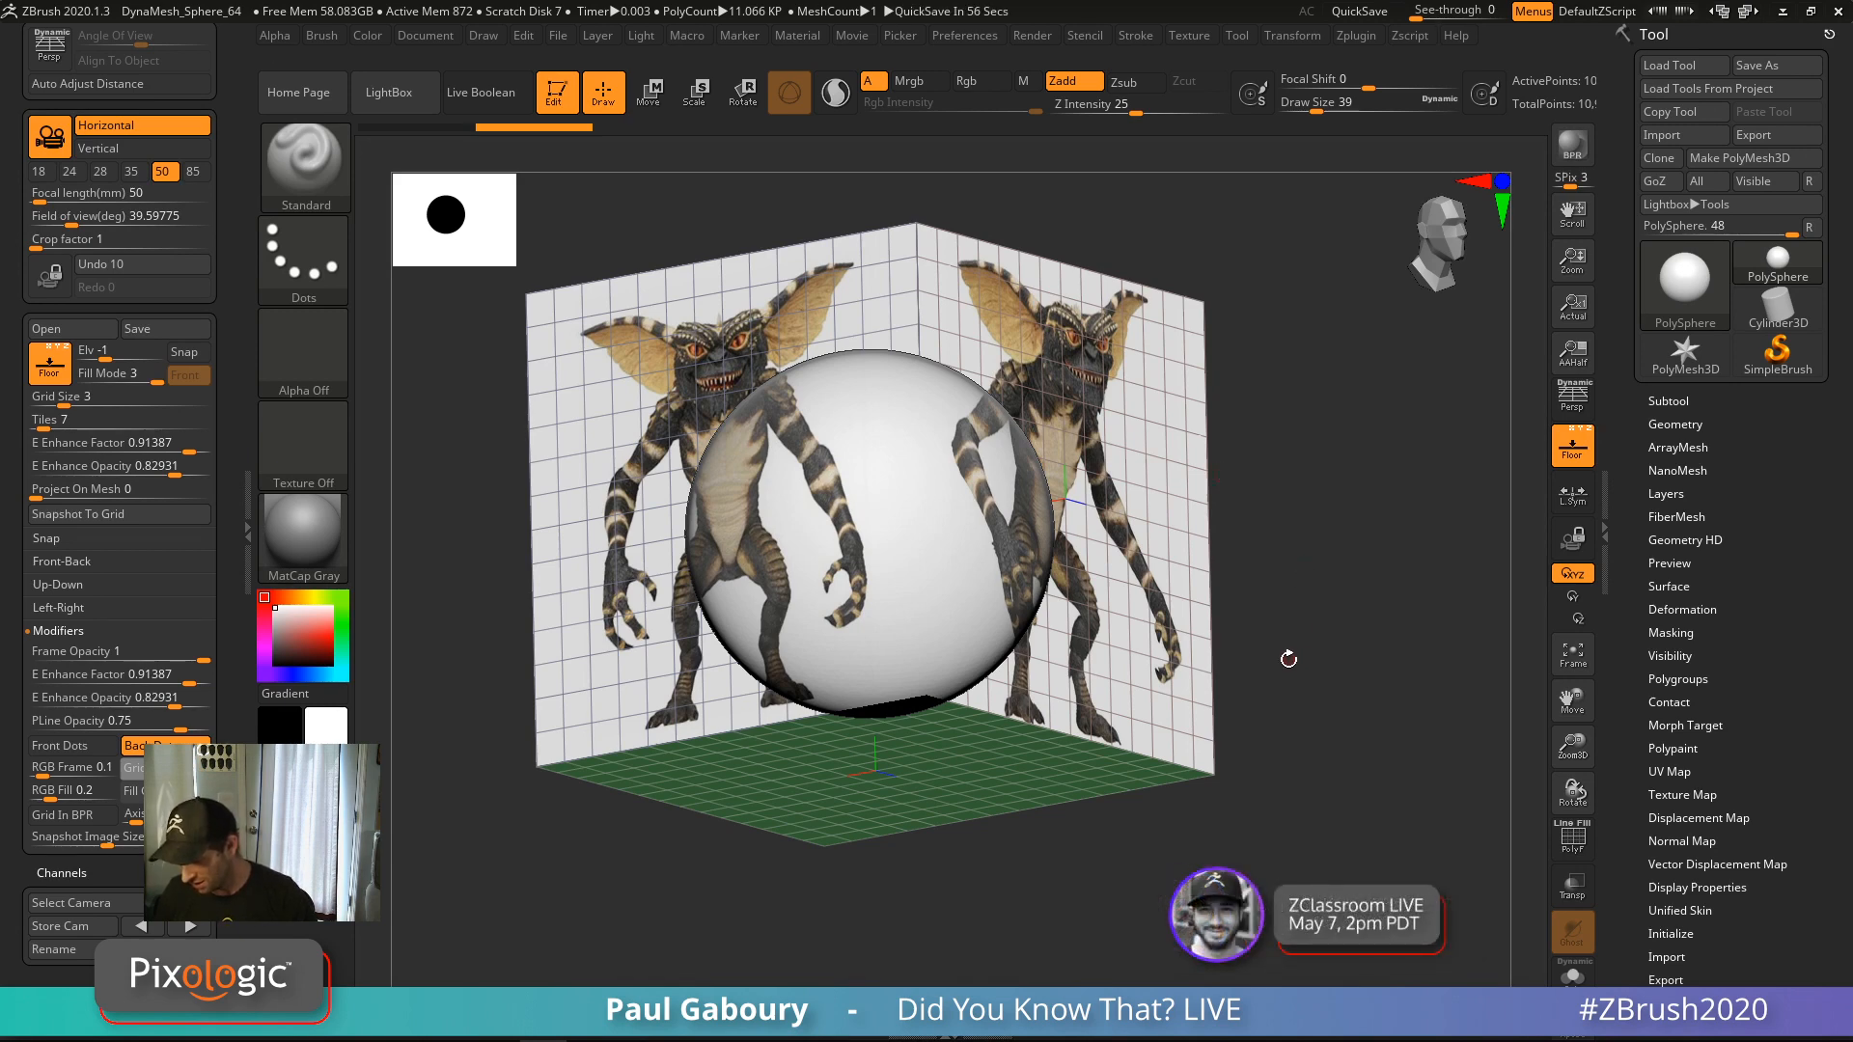
mouse_move(1289, 660)
left_mouse_down()
mouse_move(1283, 633)
mouse_move(1299, 637)
left_mouse_up()
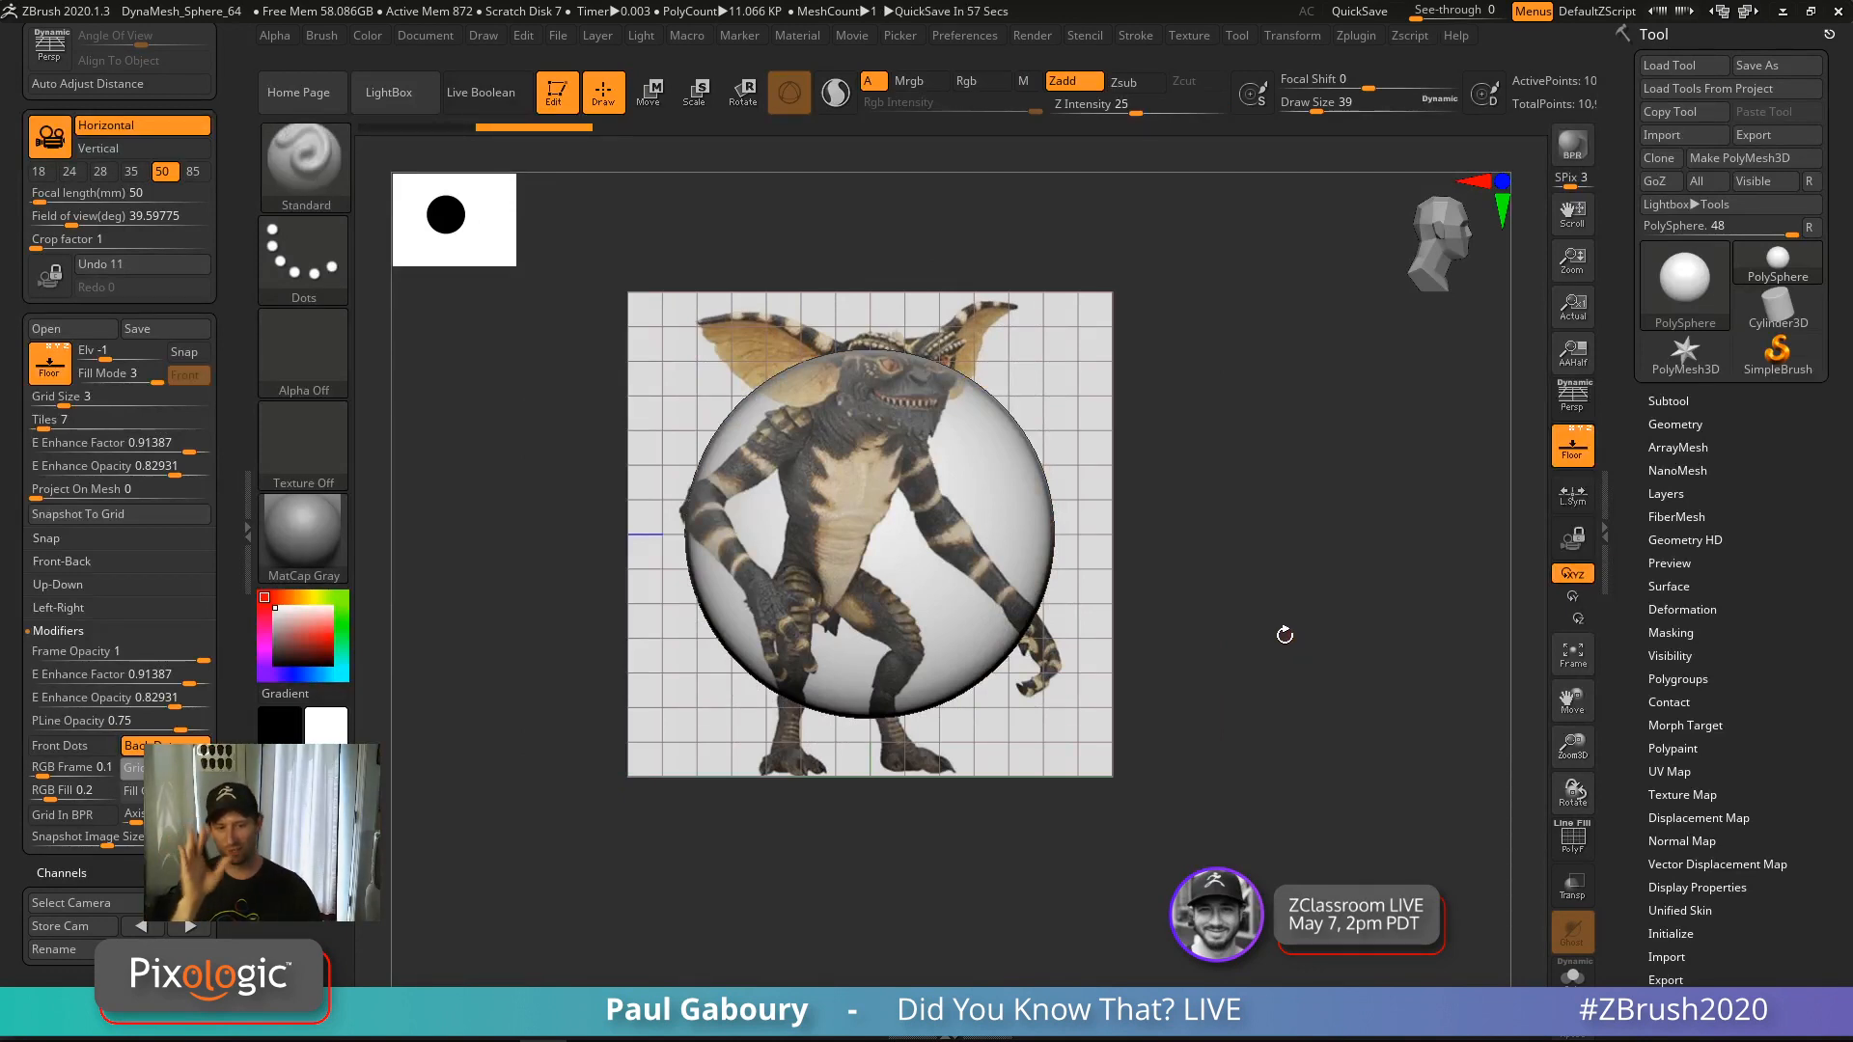
left_click_drag(1285, 634, 1189, 700)
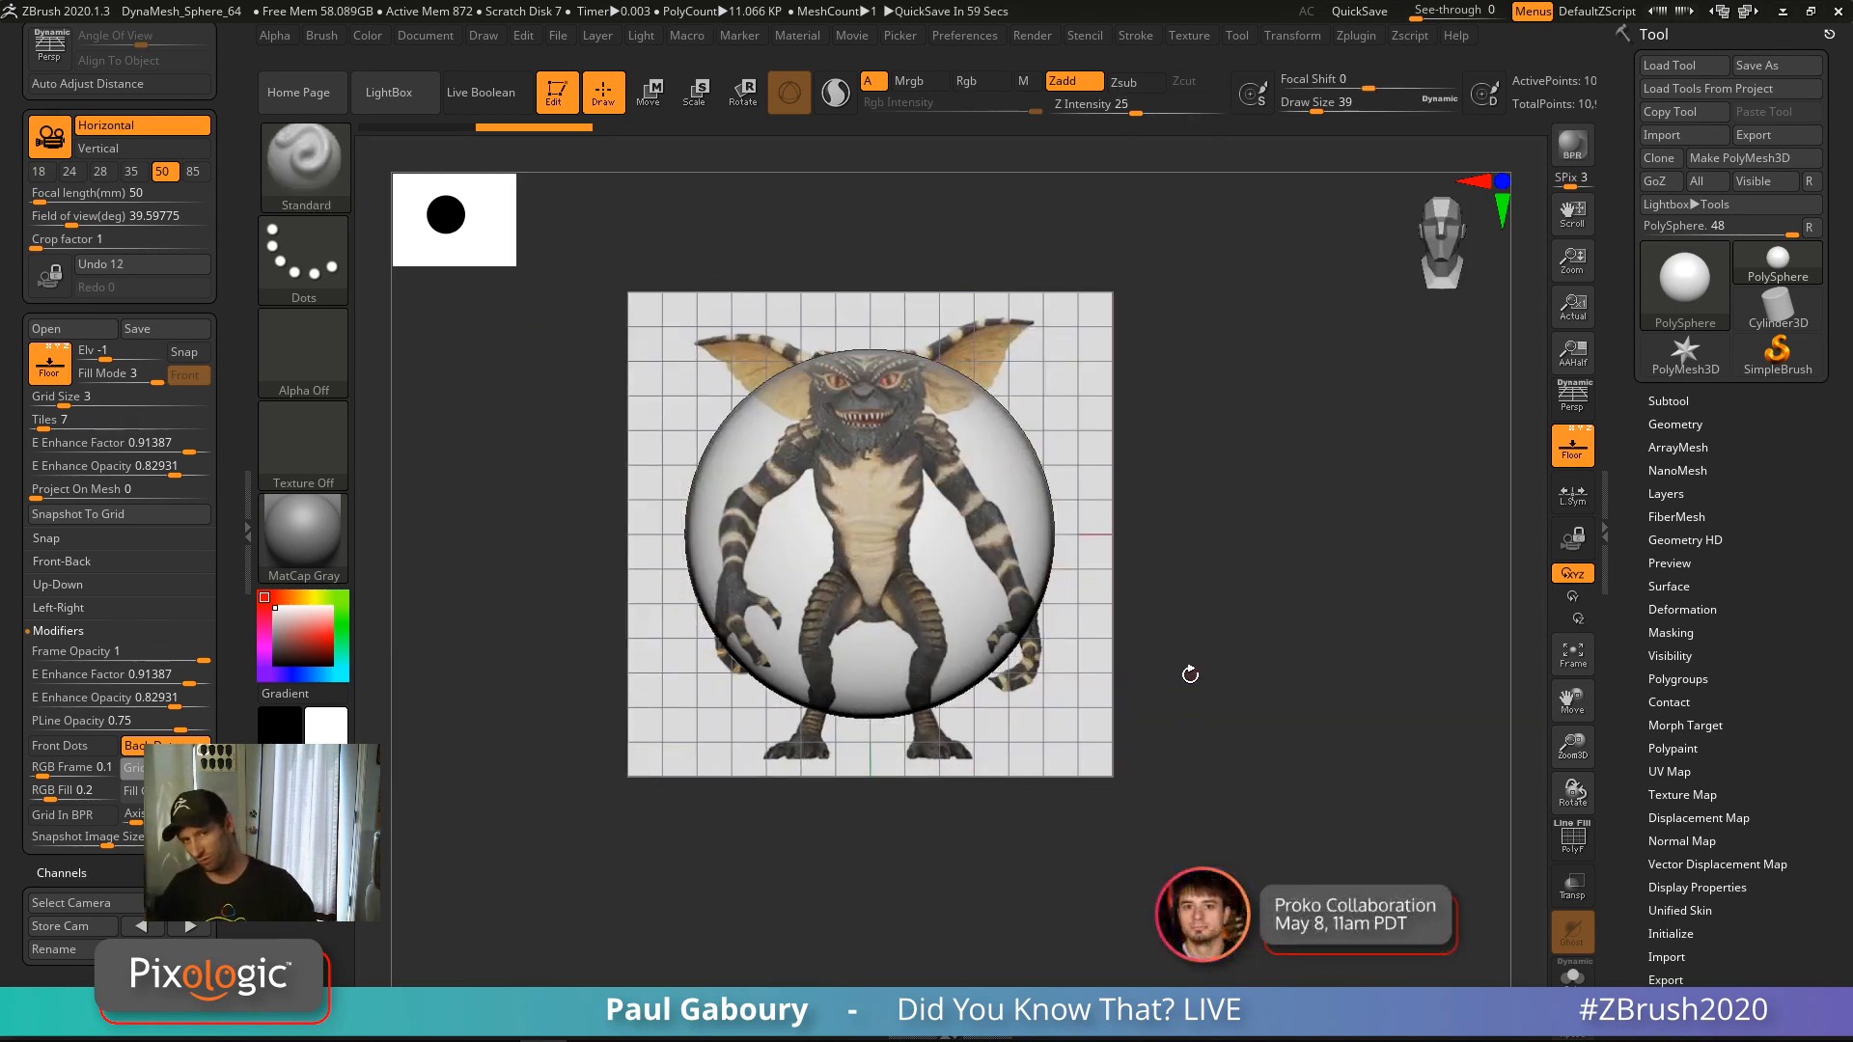
left_click_drag(1192, 673, 1271, 677)
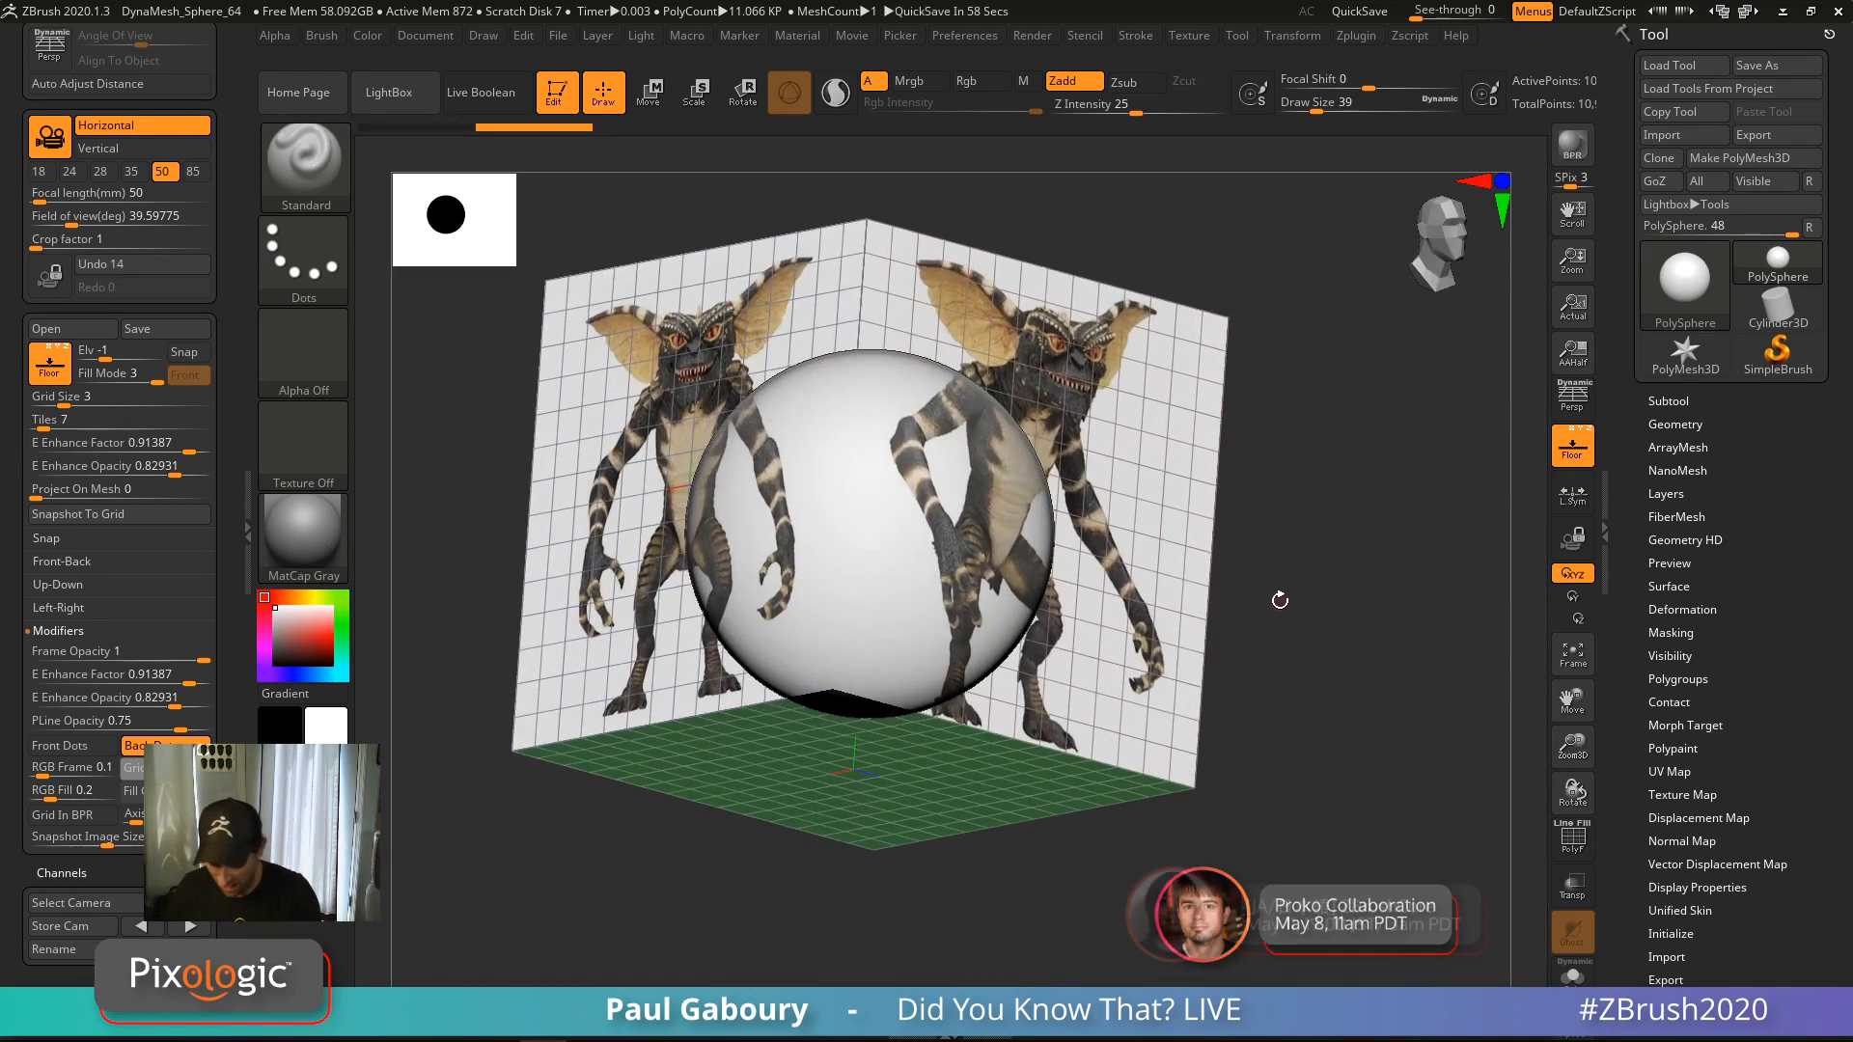
Set the Left-Right gremlin image's scale to 0.95
left_click(58, 608)
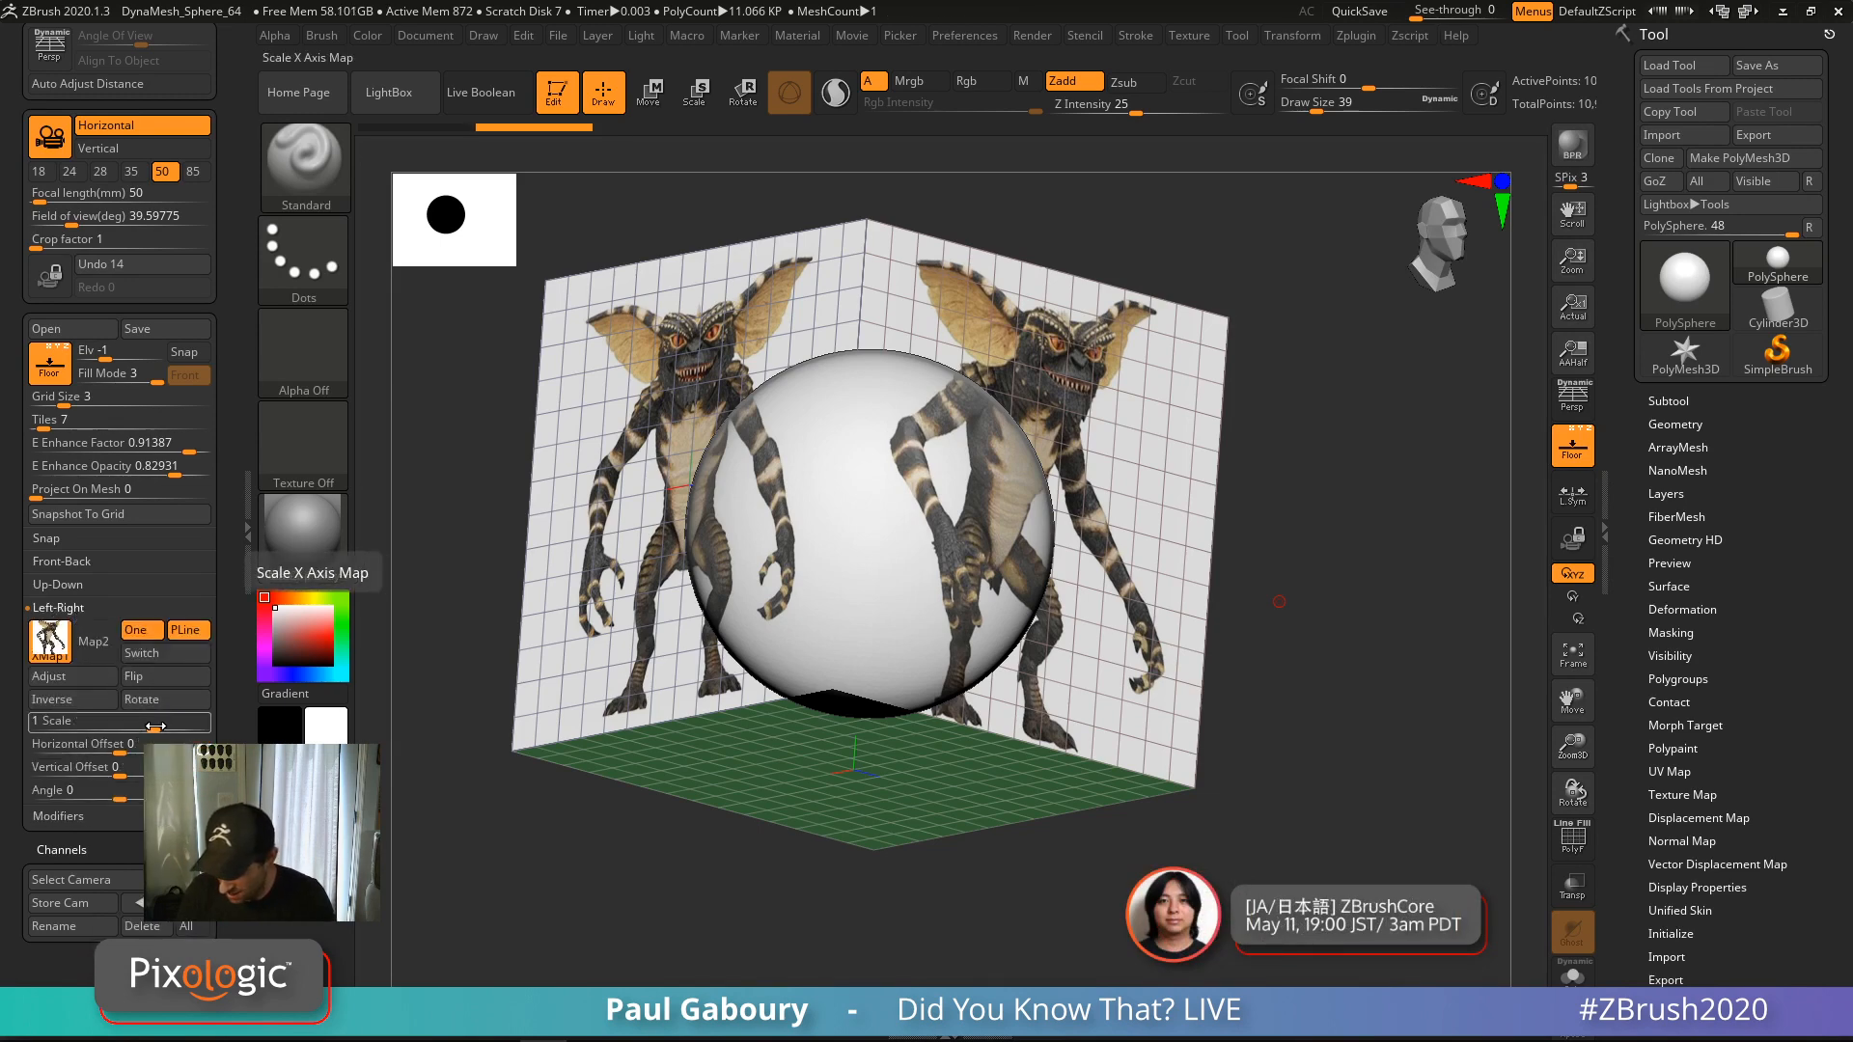
left_click_drag(156, 726, 149, 727)
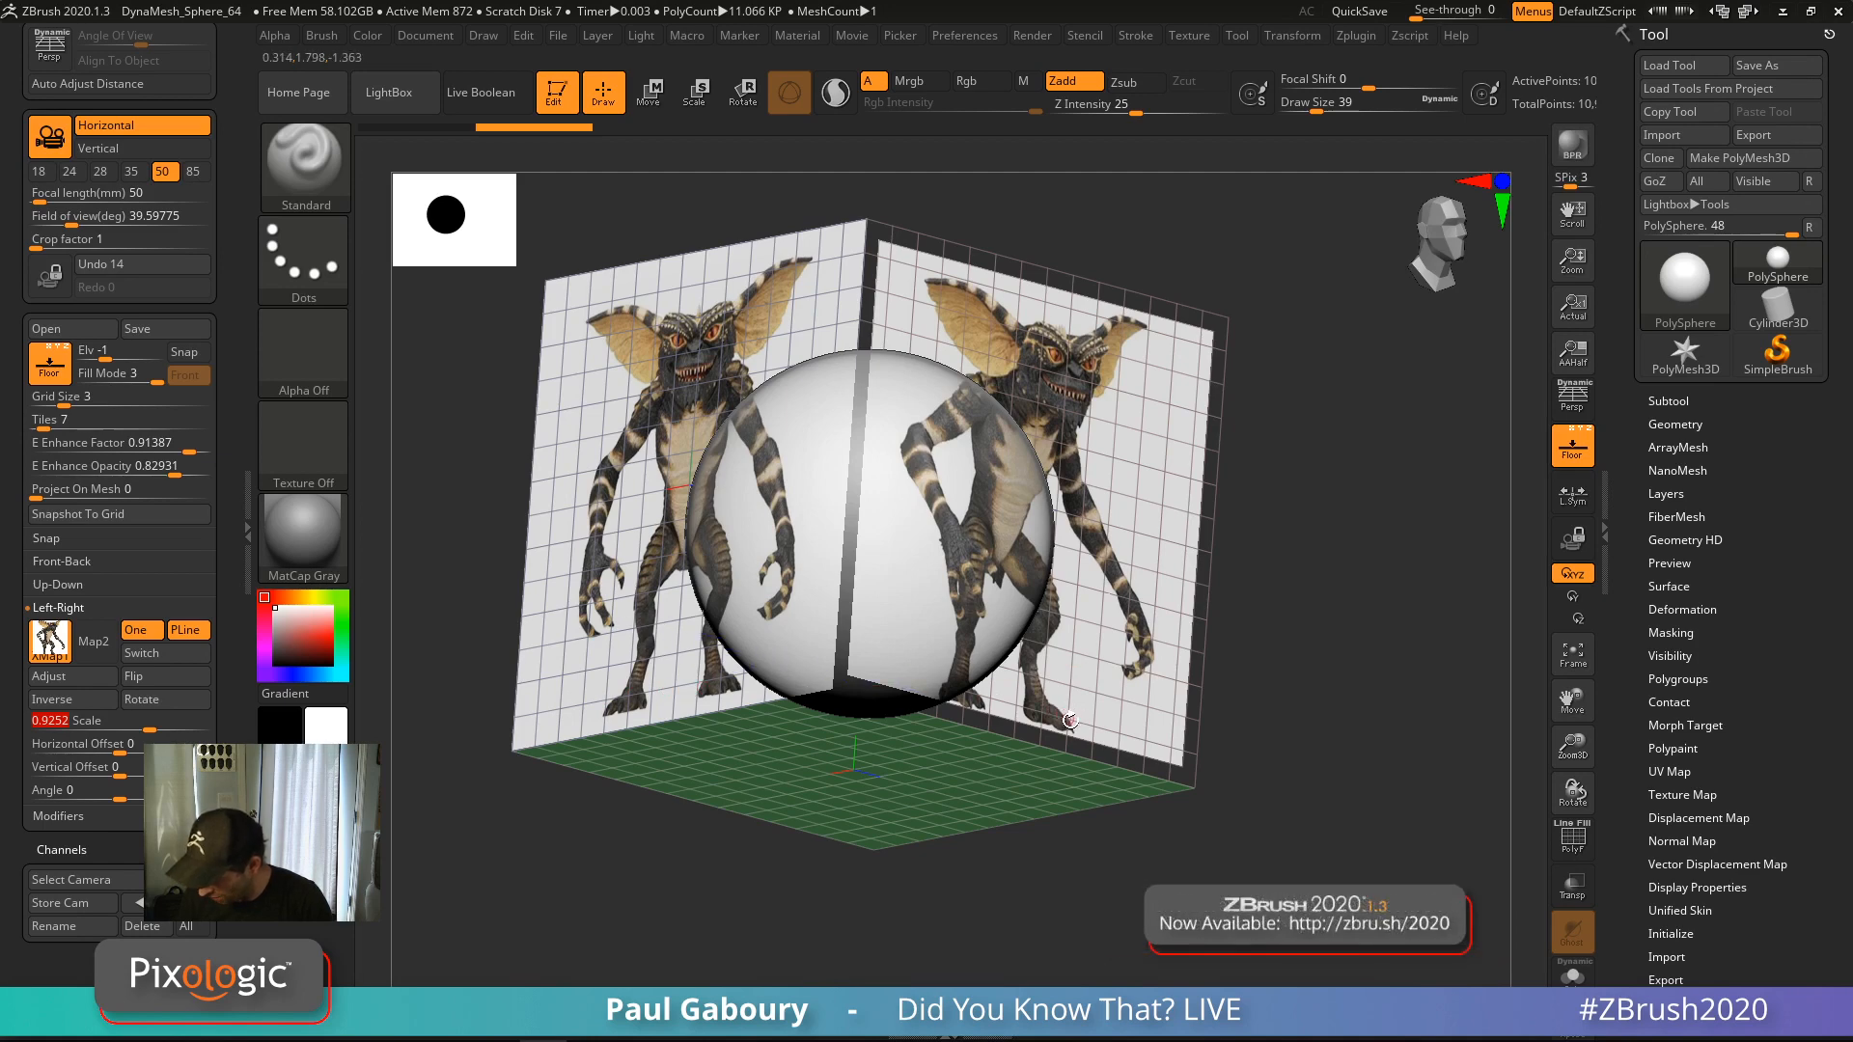
left_click_drag(125, 723, 155, 725)
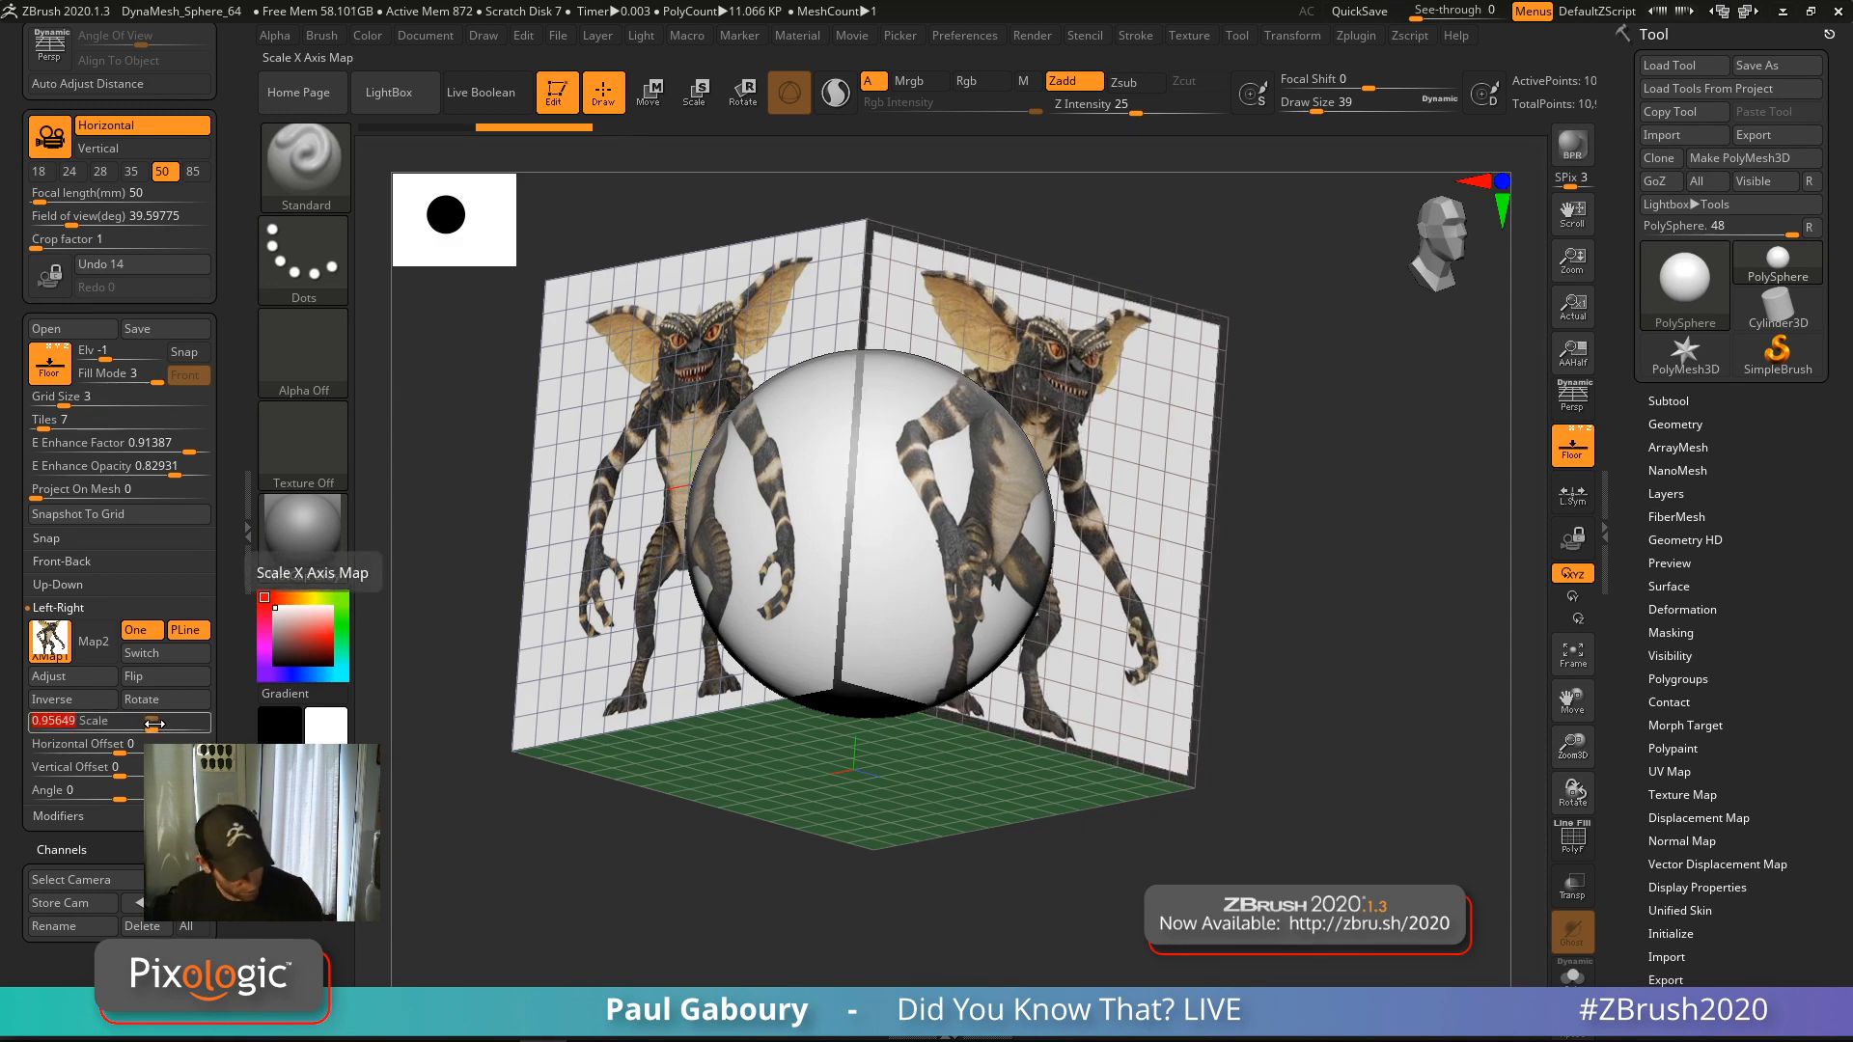
key("BackSpace")
type(".9")
key("Return")
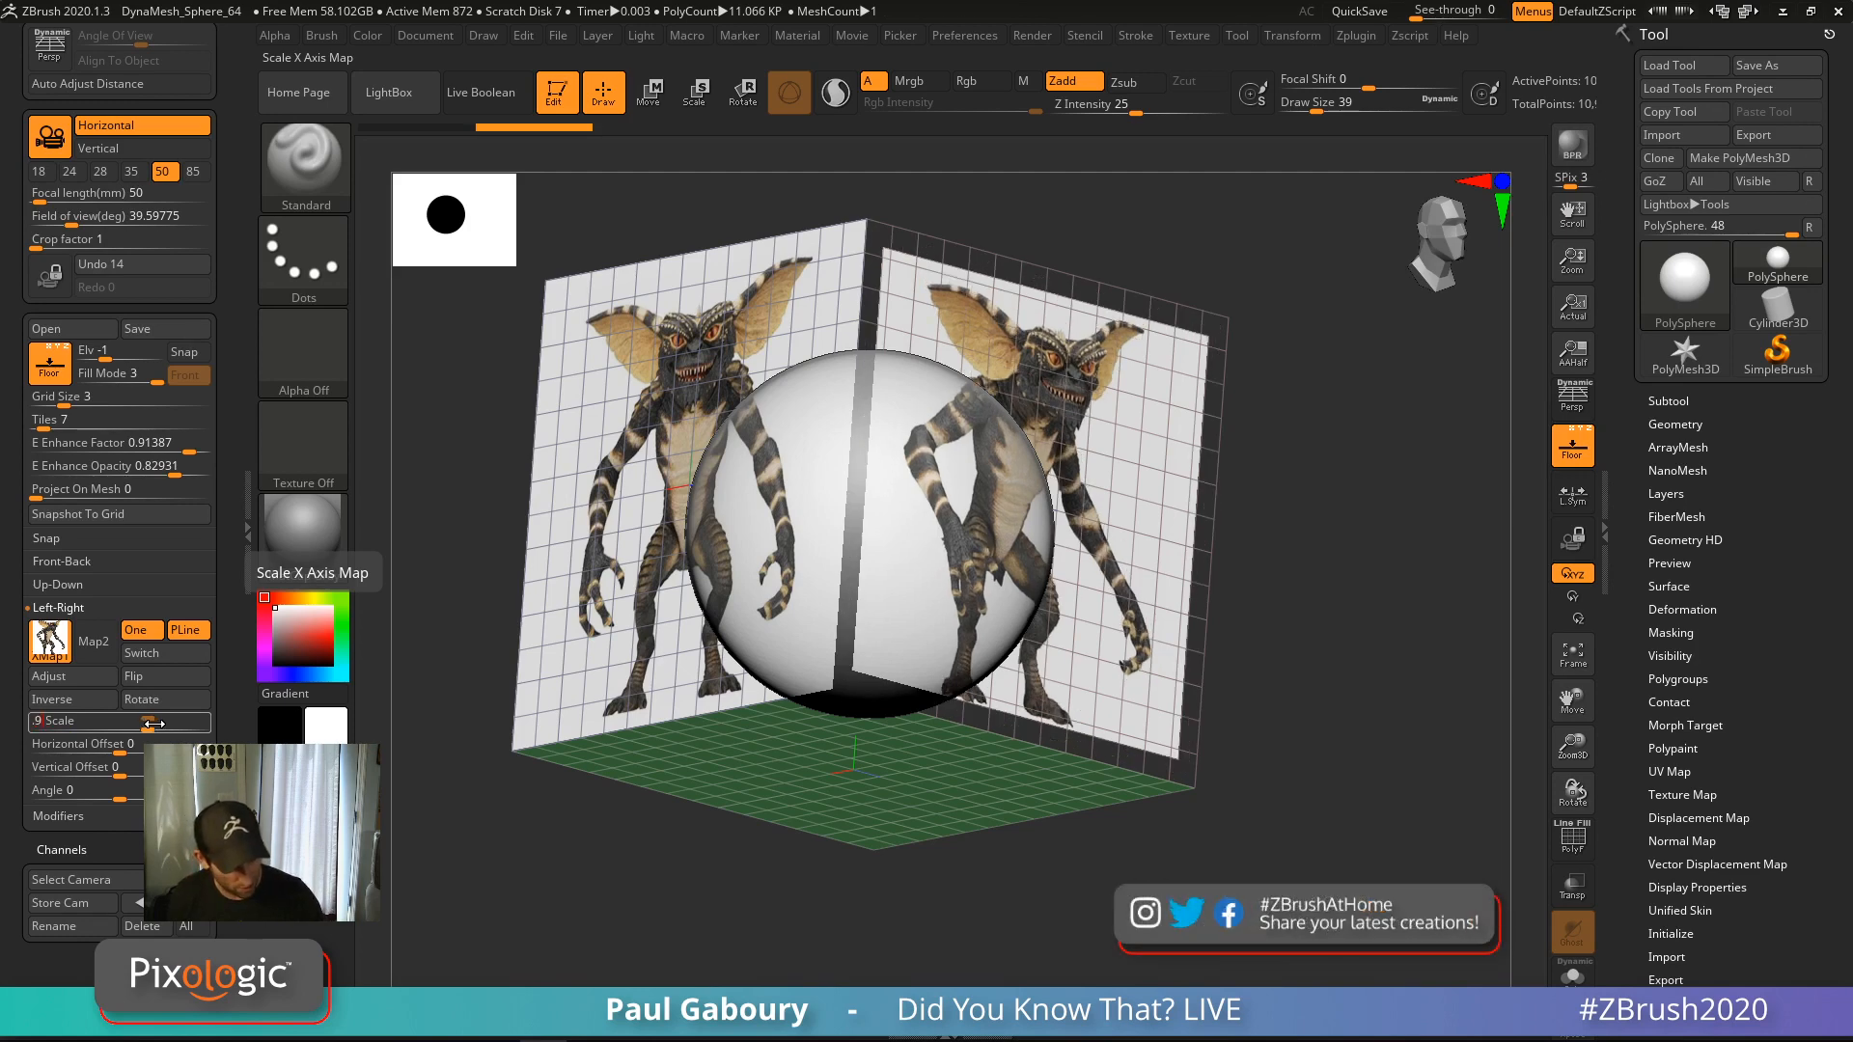
type("5")
key("Return")
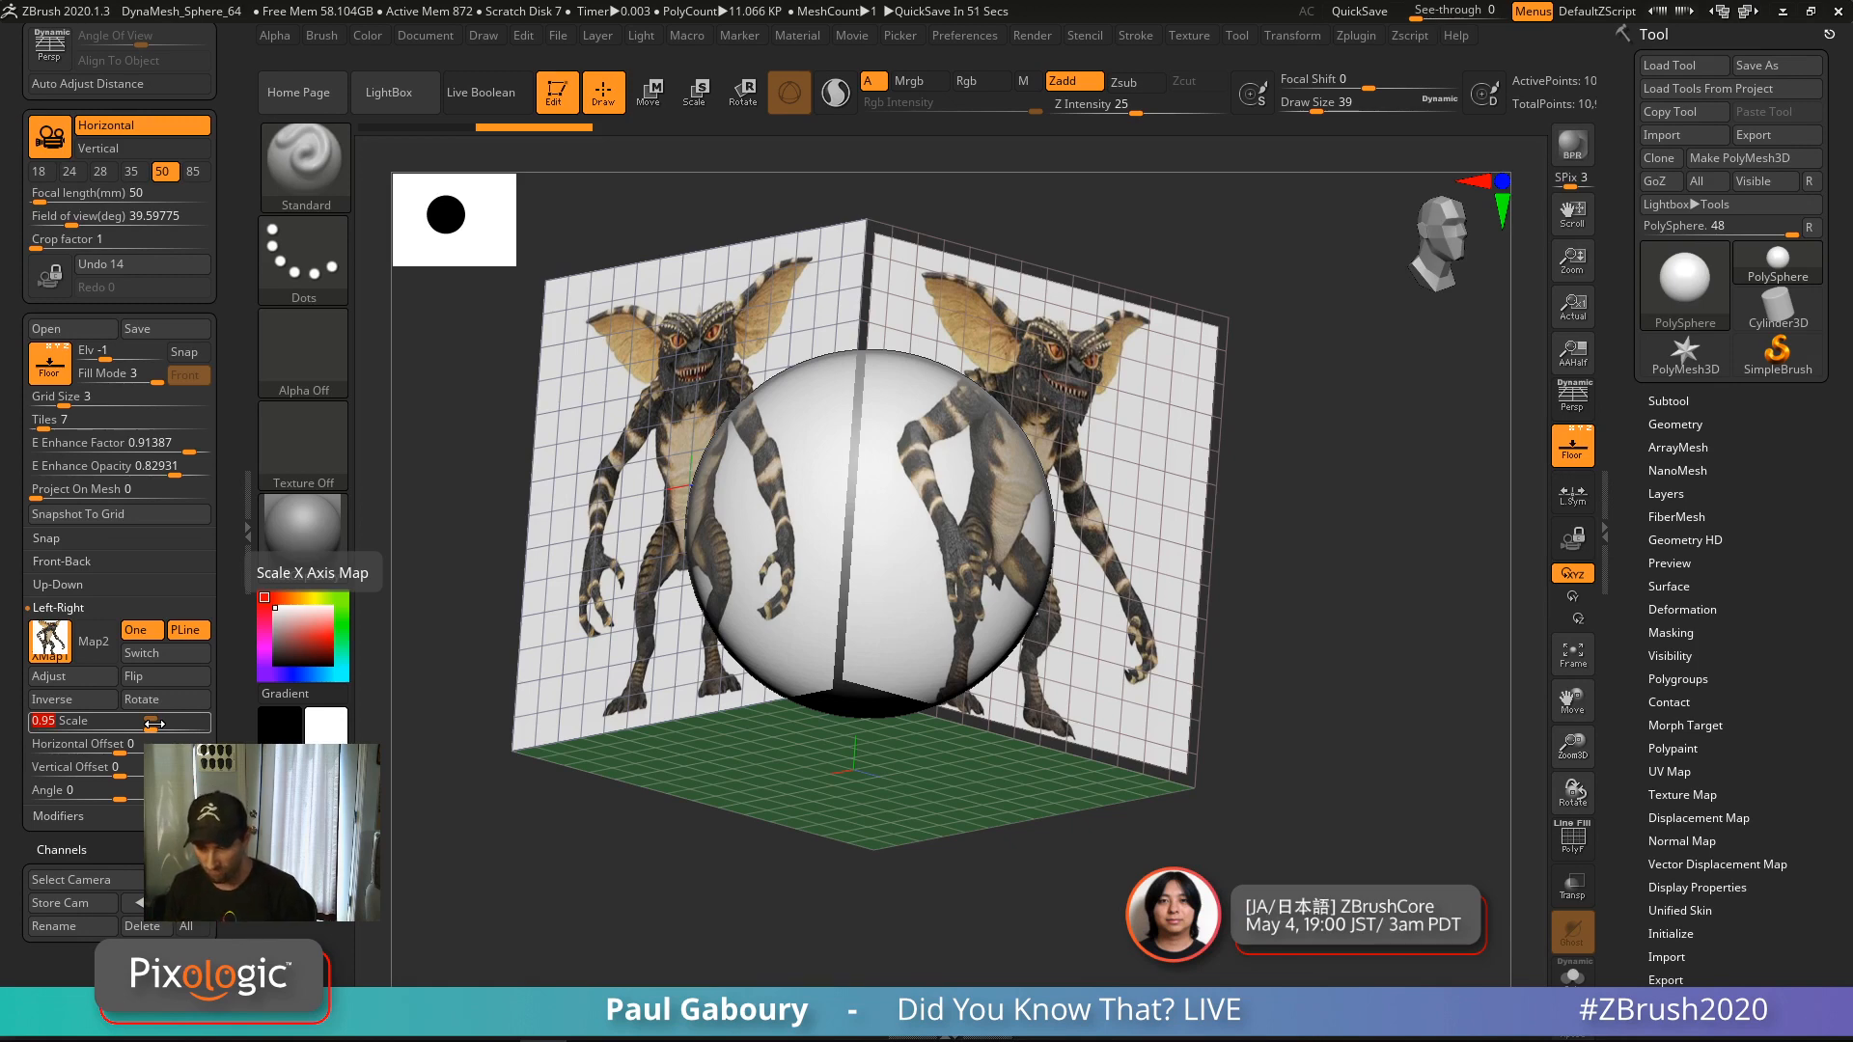
Select the Move brush in front view and set its draw size to 476
left_click_drag(1253, 753, 1184, 740, "shift")
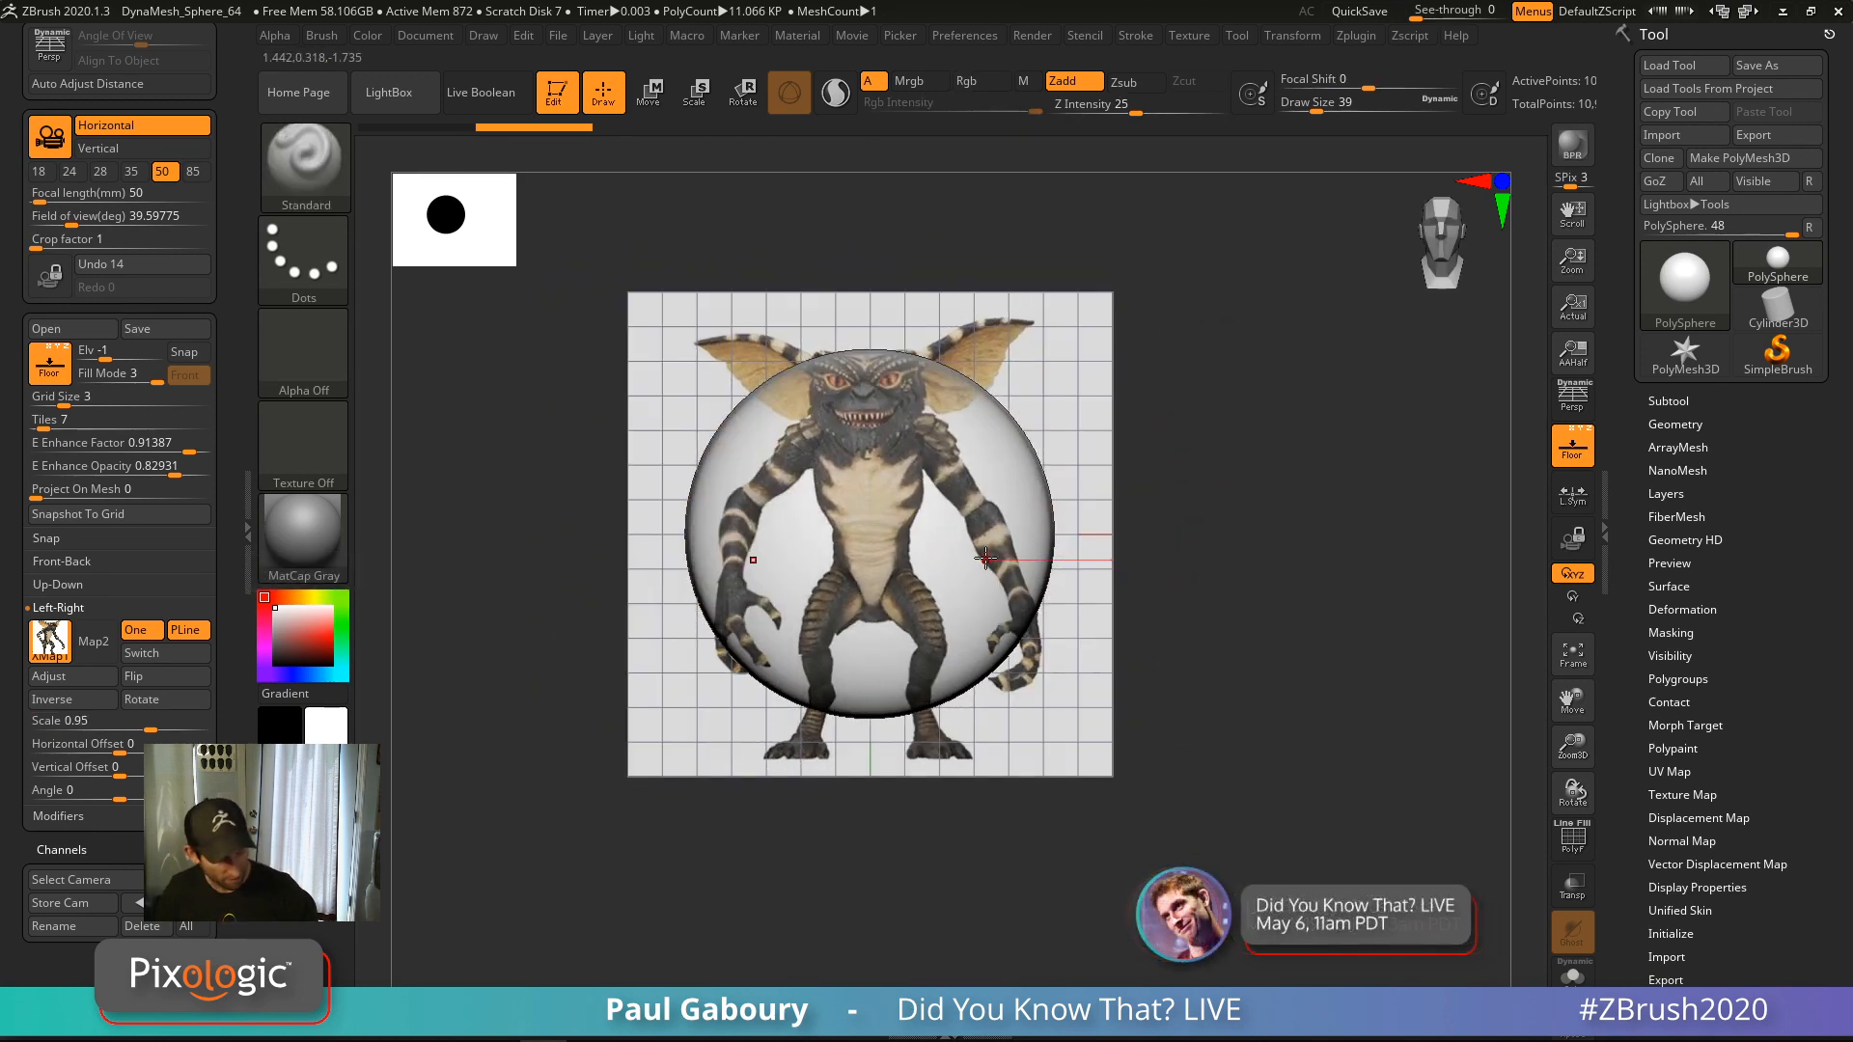
key("b")
key("m")
key("v")
key("s")
left_click_drag(984, 554, 1070, 563)
Scale the sphere down uniformly to the gremlin's torso width and raise it along Y onto the chest
key("w")
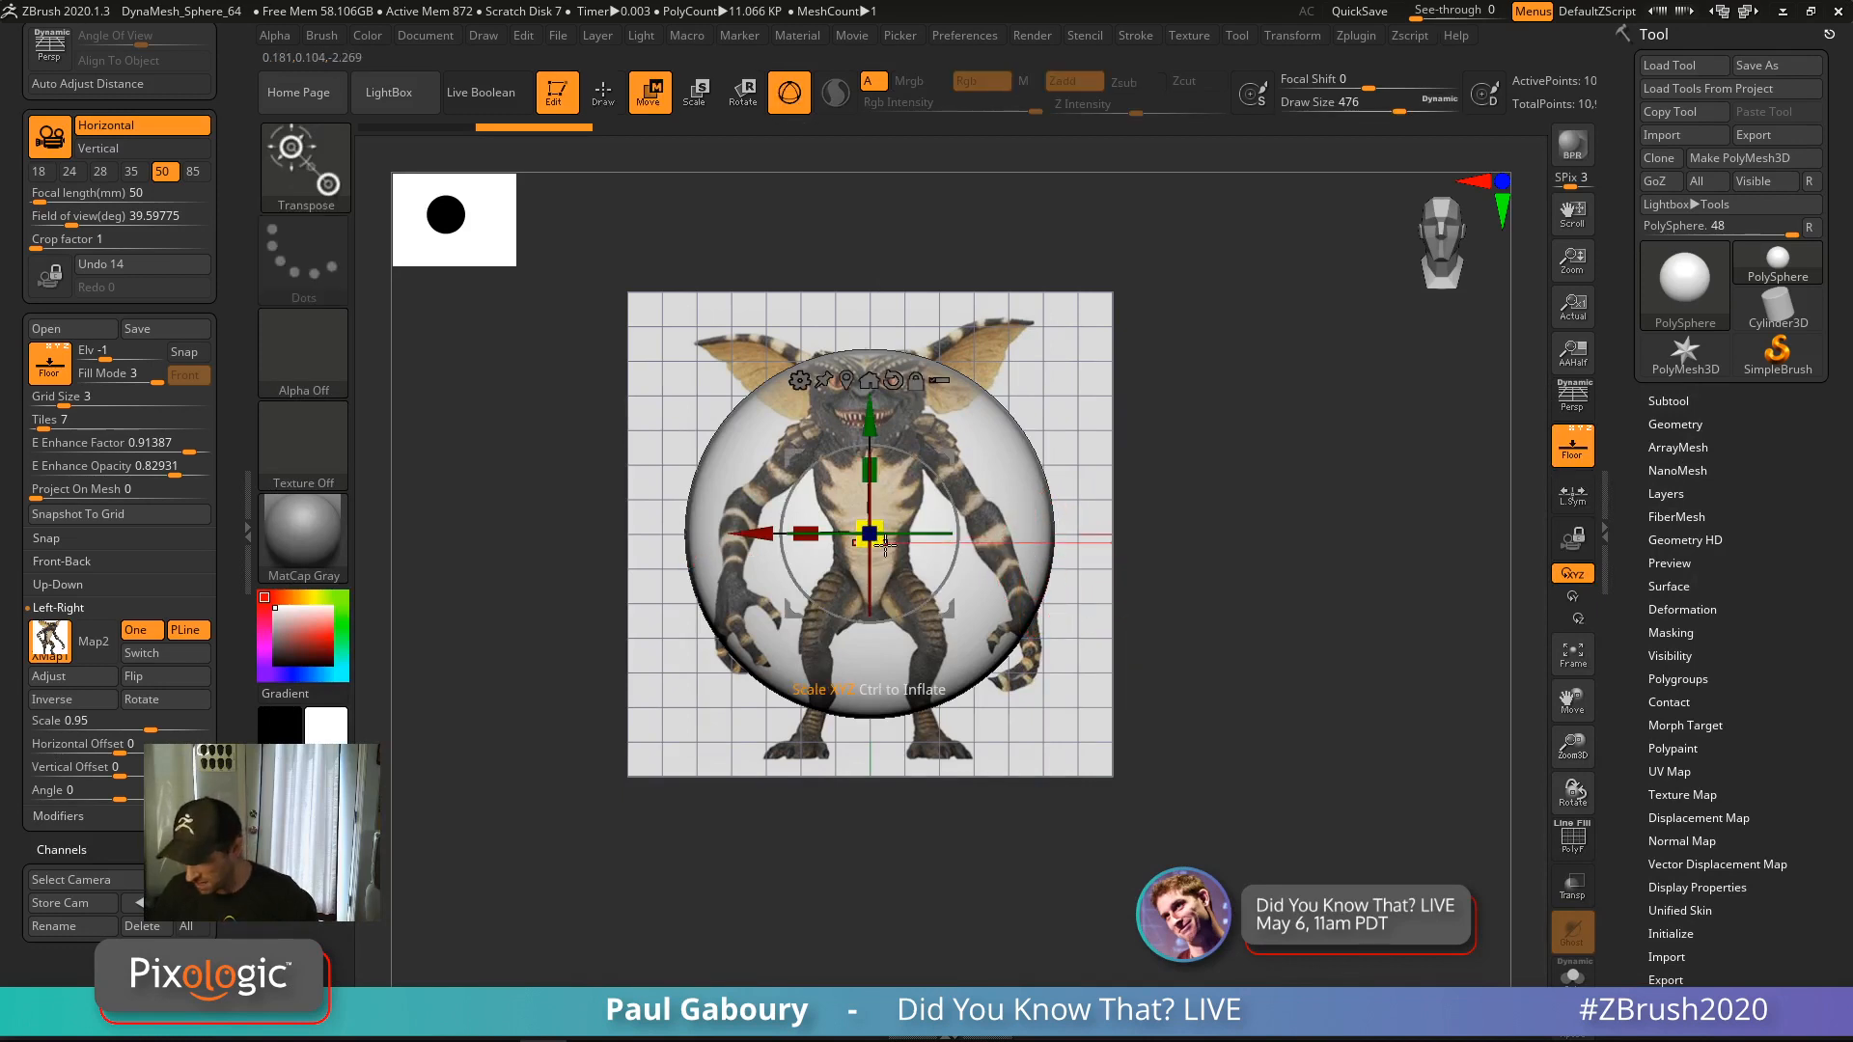
left_click_drag(881, 539, 721, 549)
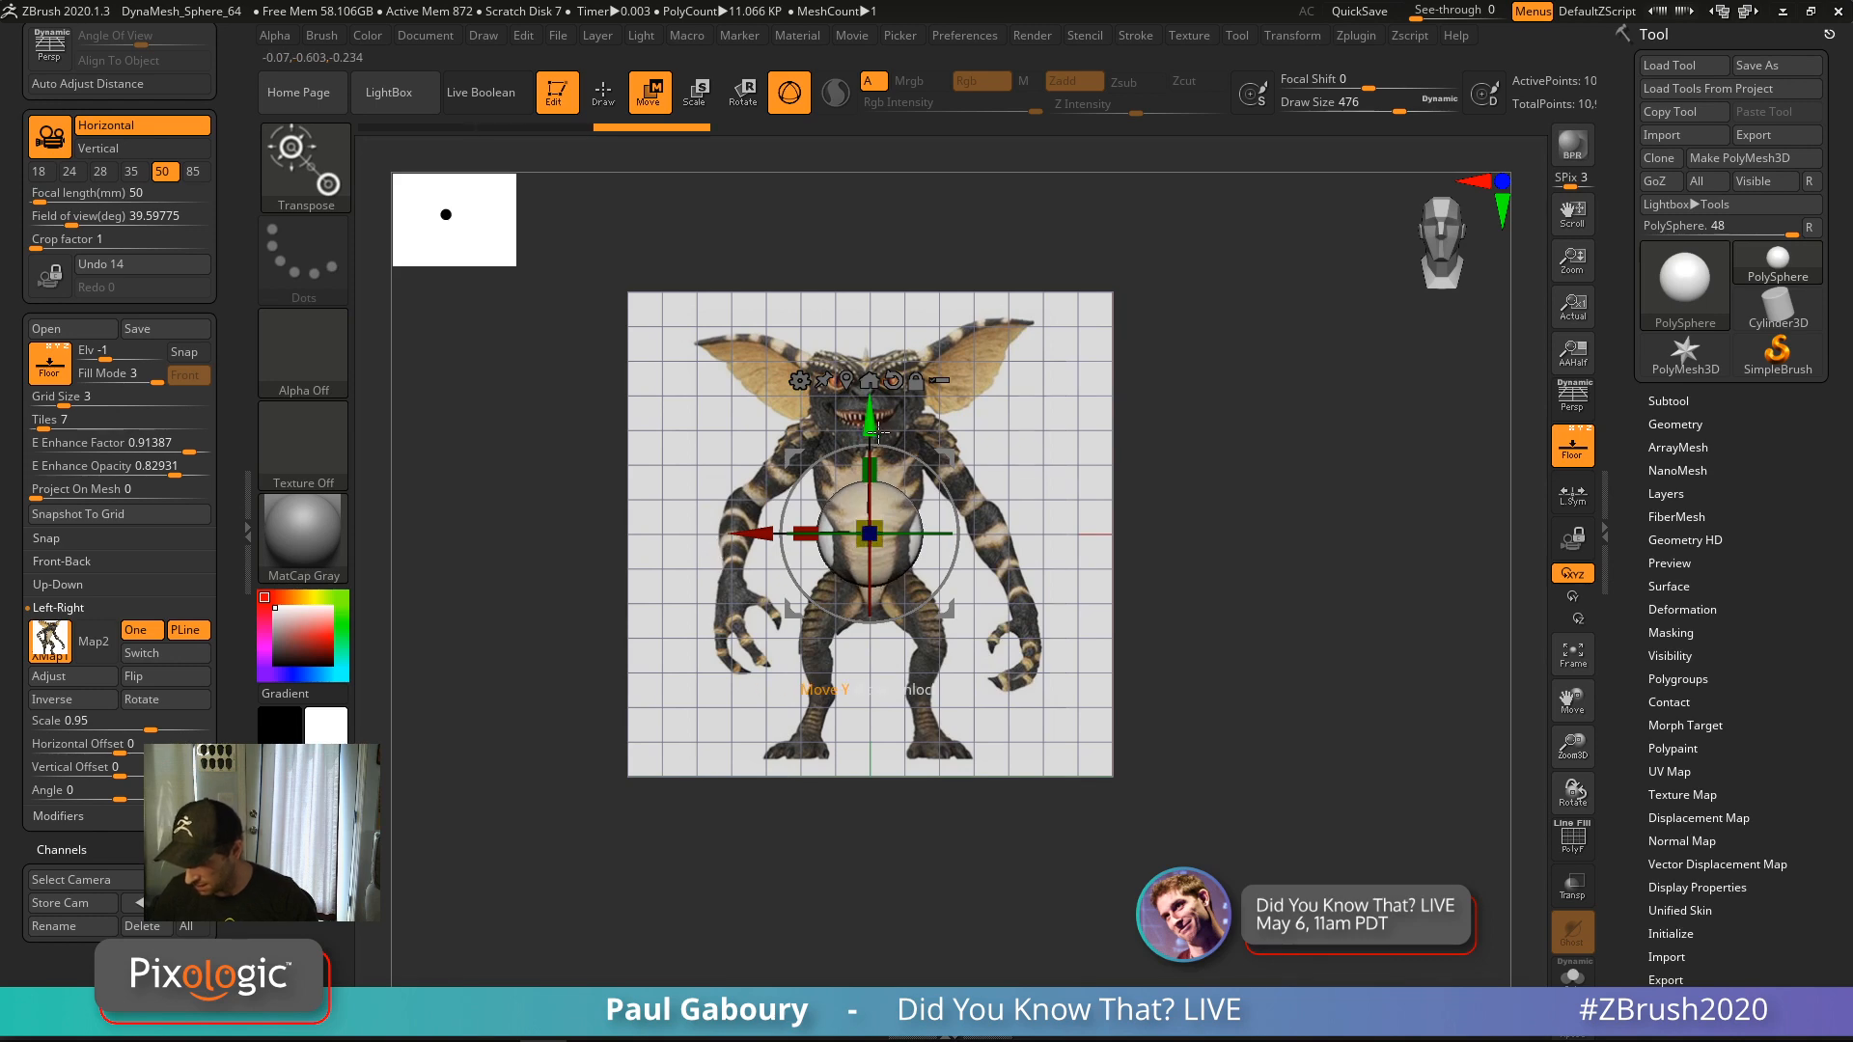
left_click_drag(871, 423, 871, 375)
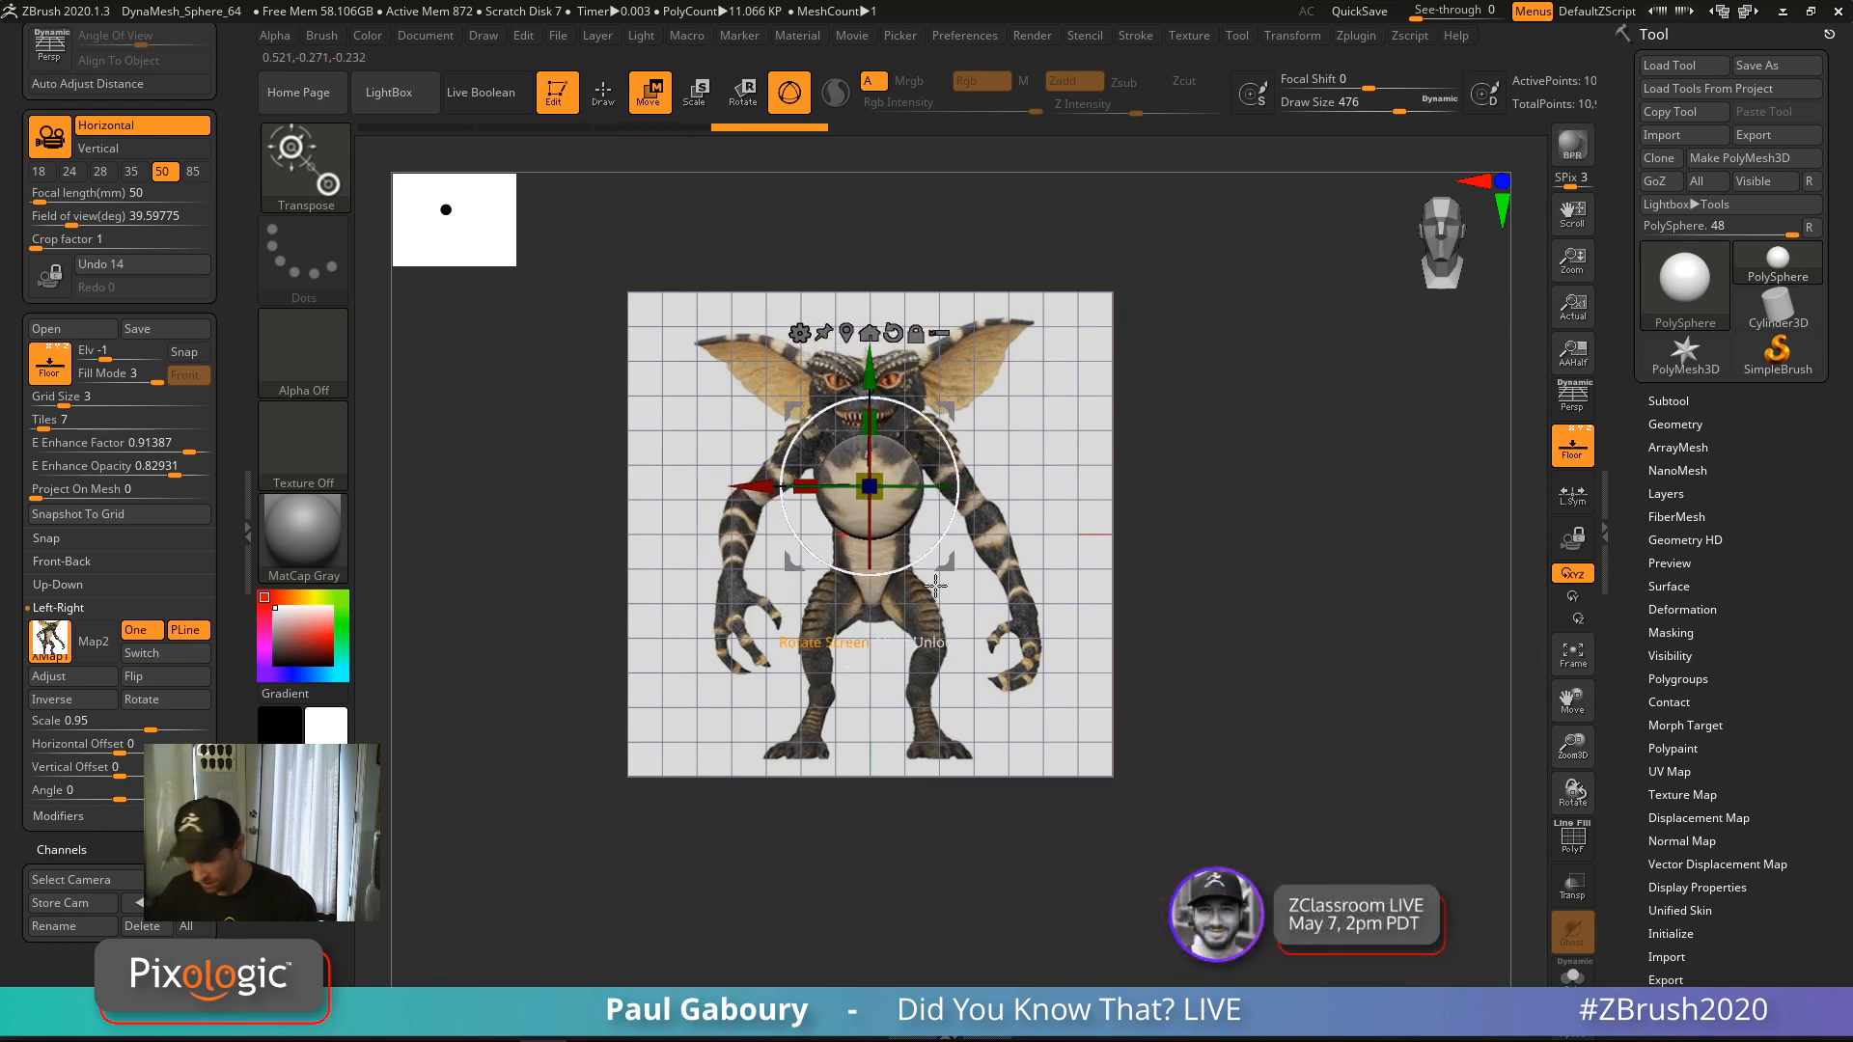
Stretch the sphere's underside down over the gremlin's belly with the Move brush and smooth its sides to the torso outline
key("q")
right_click_drag(902, 525, 917, 569, "ctrl")
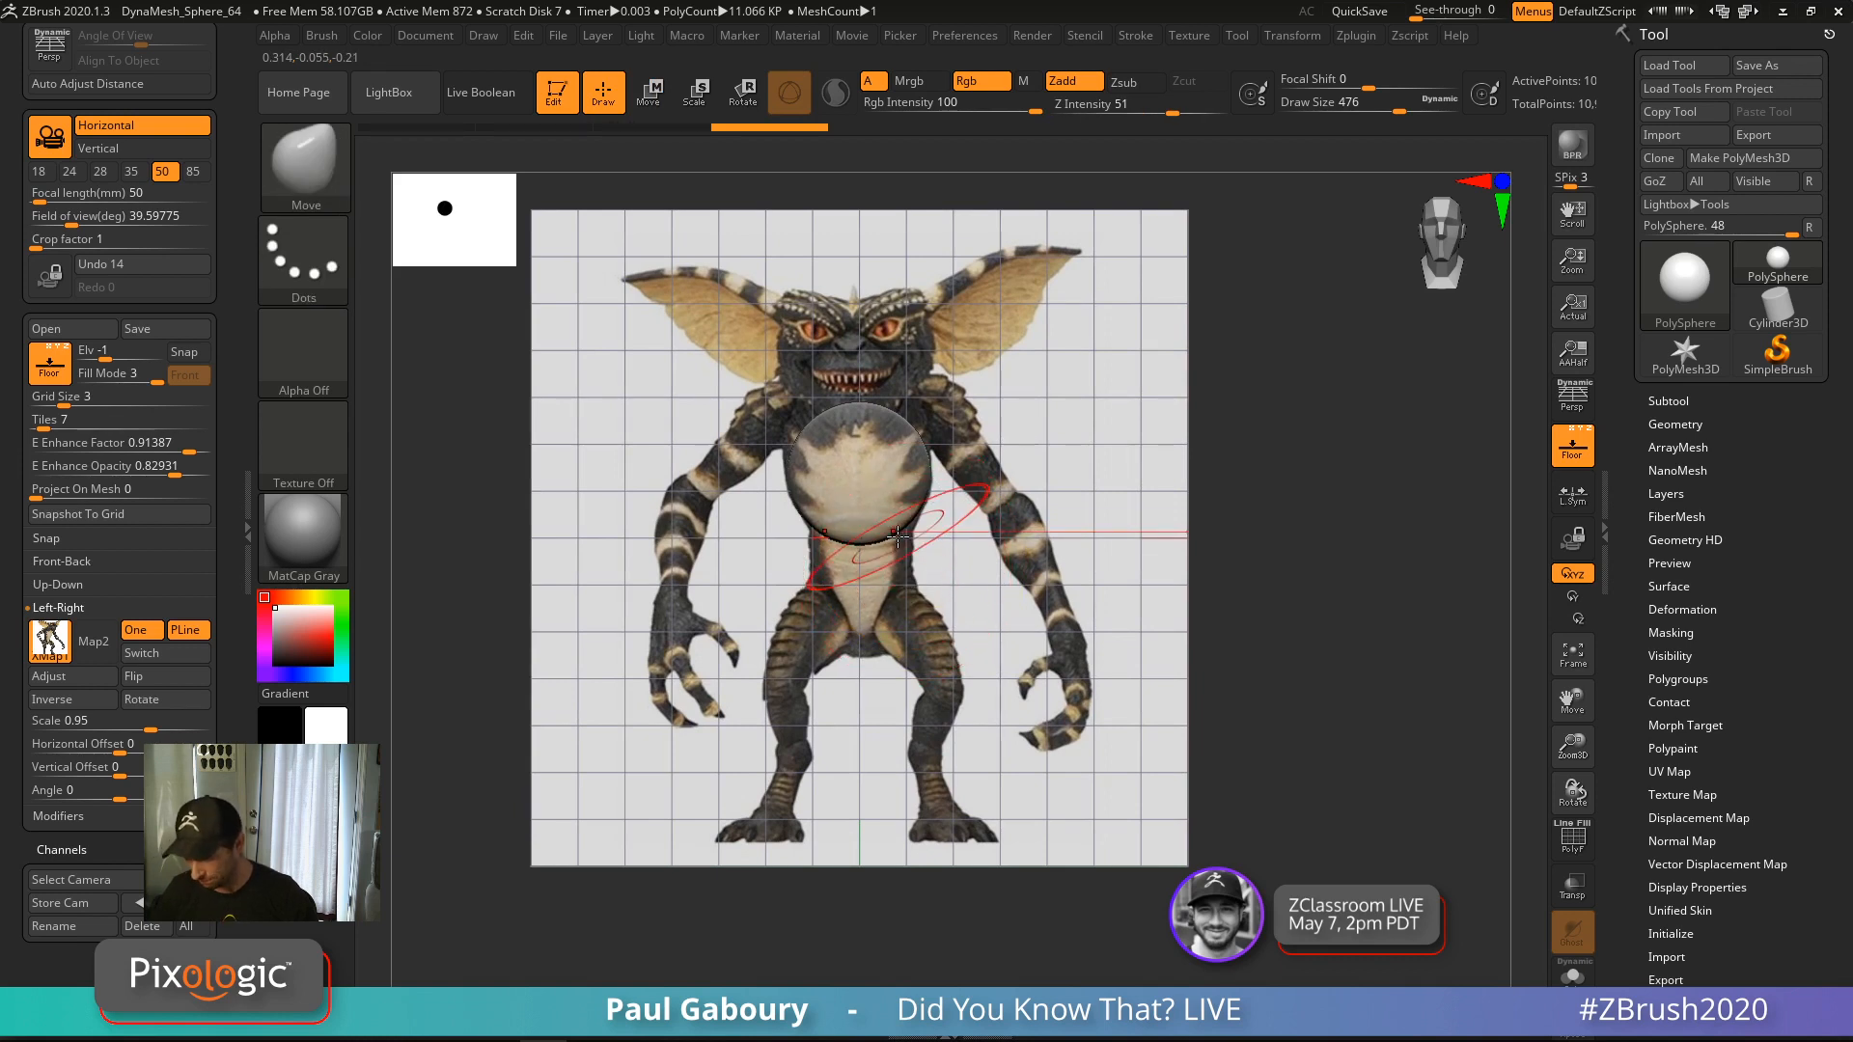
left_click_drag(897, 529, 899, 627)
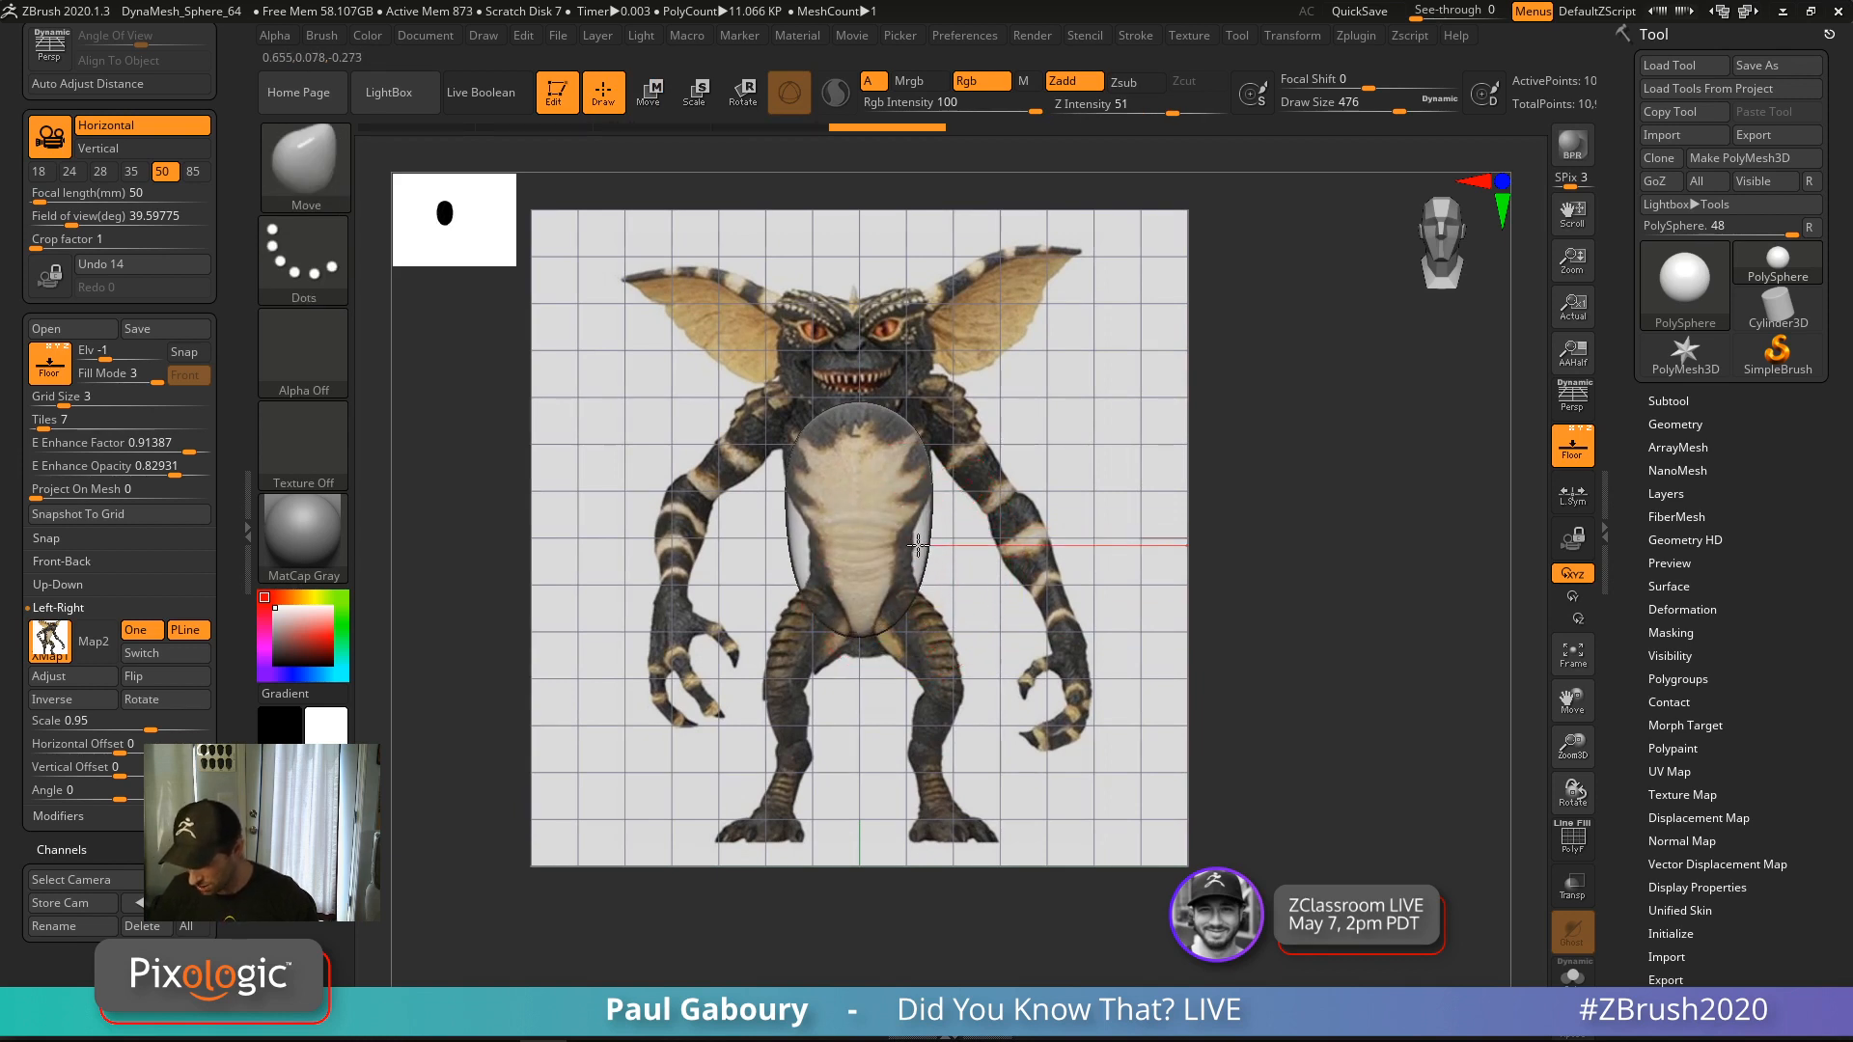
key("shift")
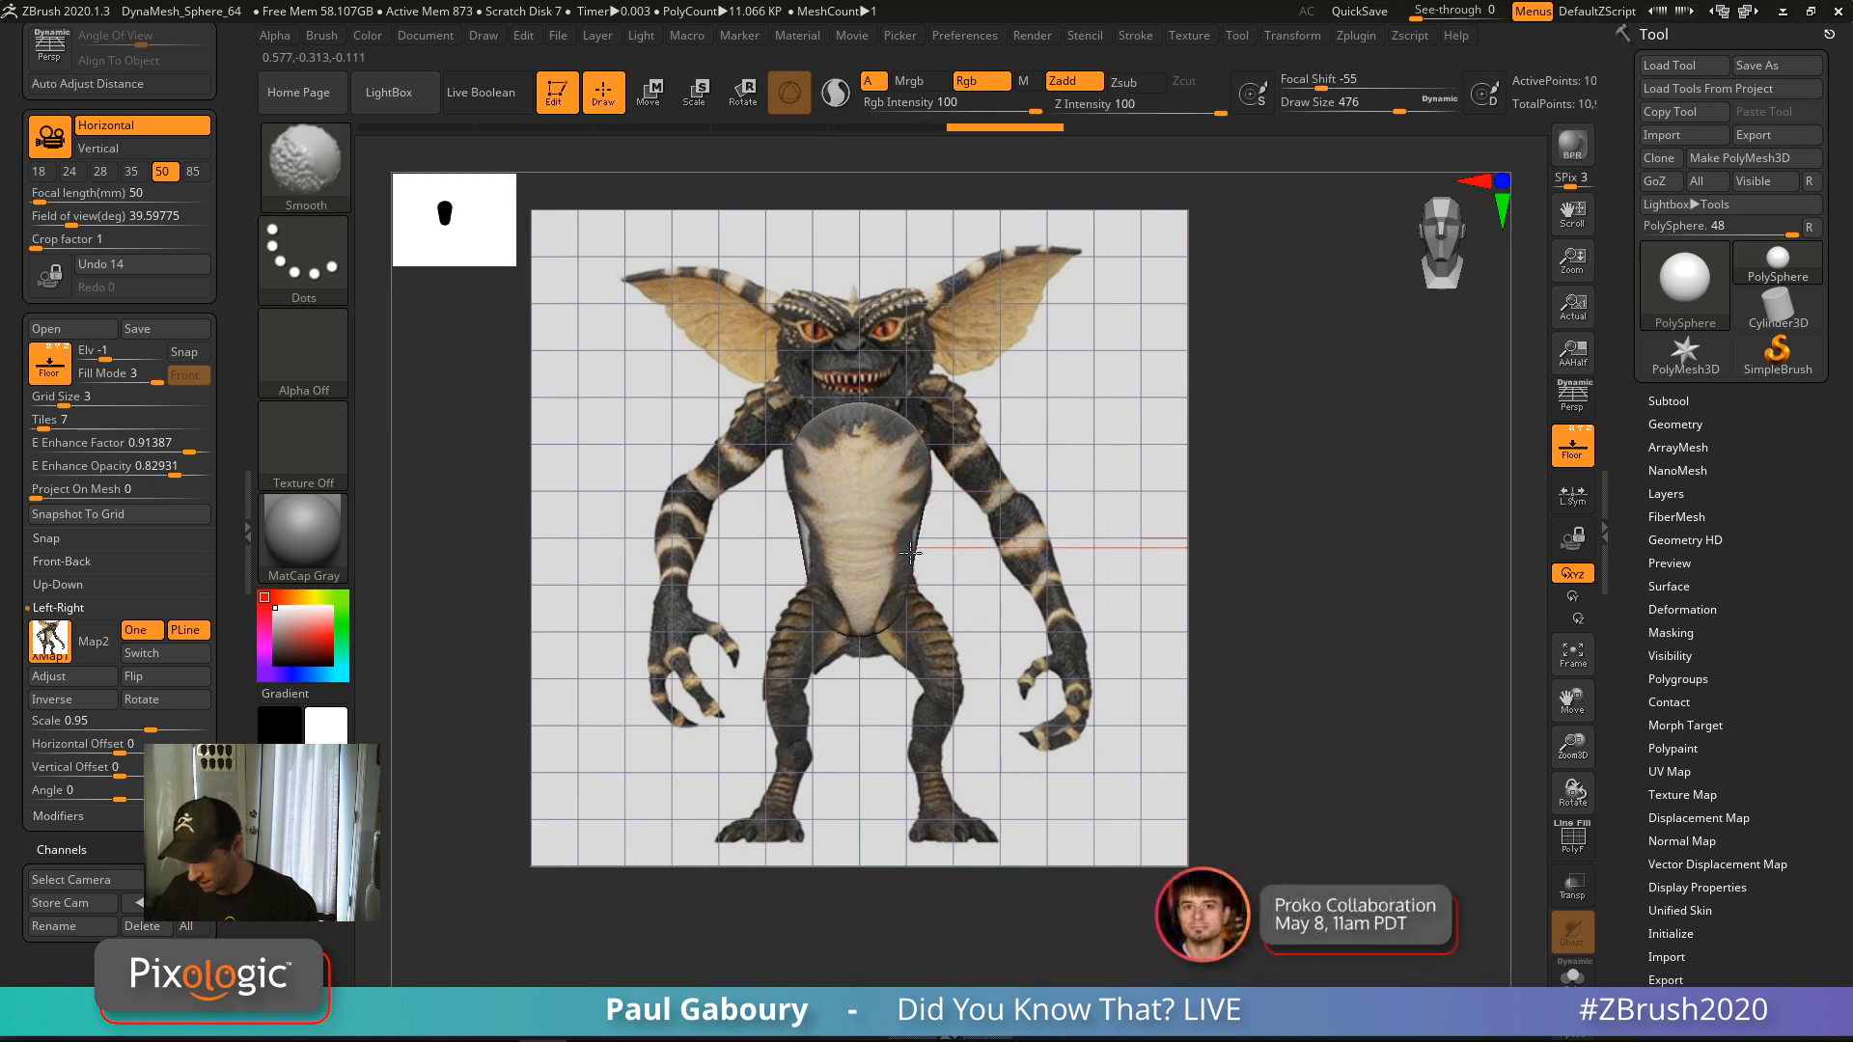
left_click_drag(787, 473, 793, 450, "shift")
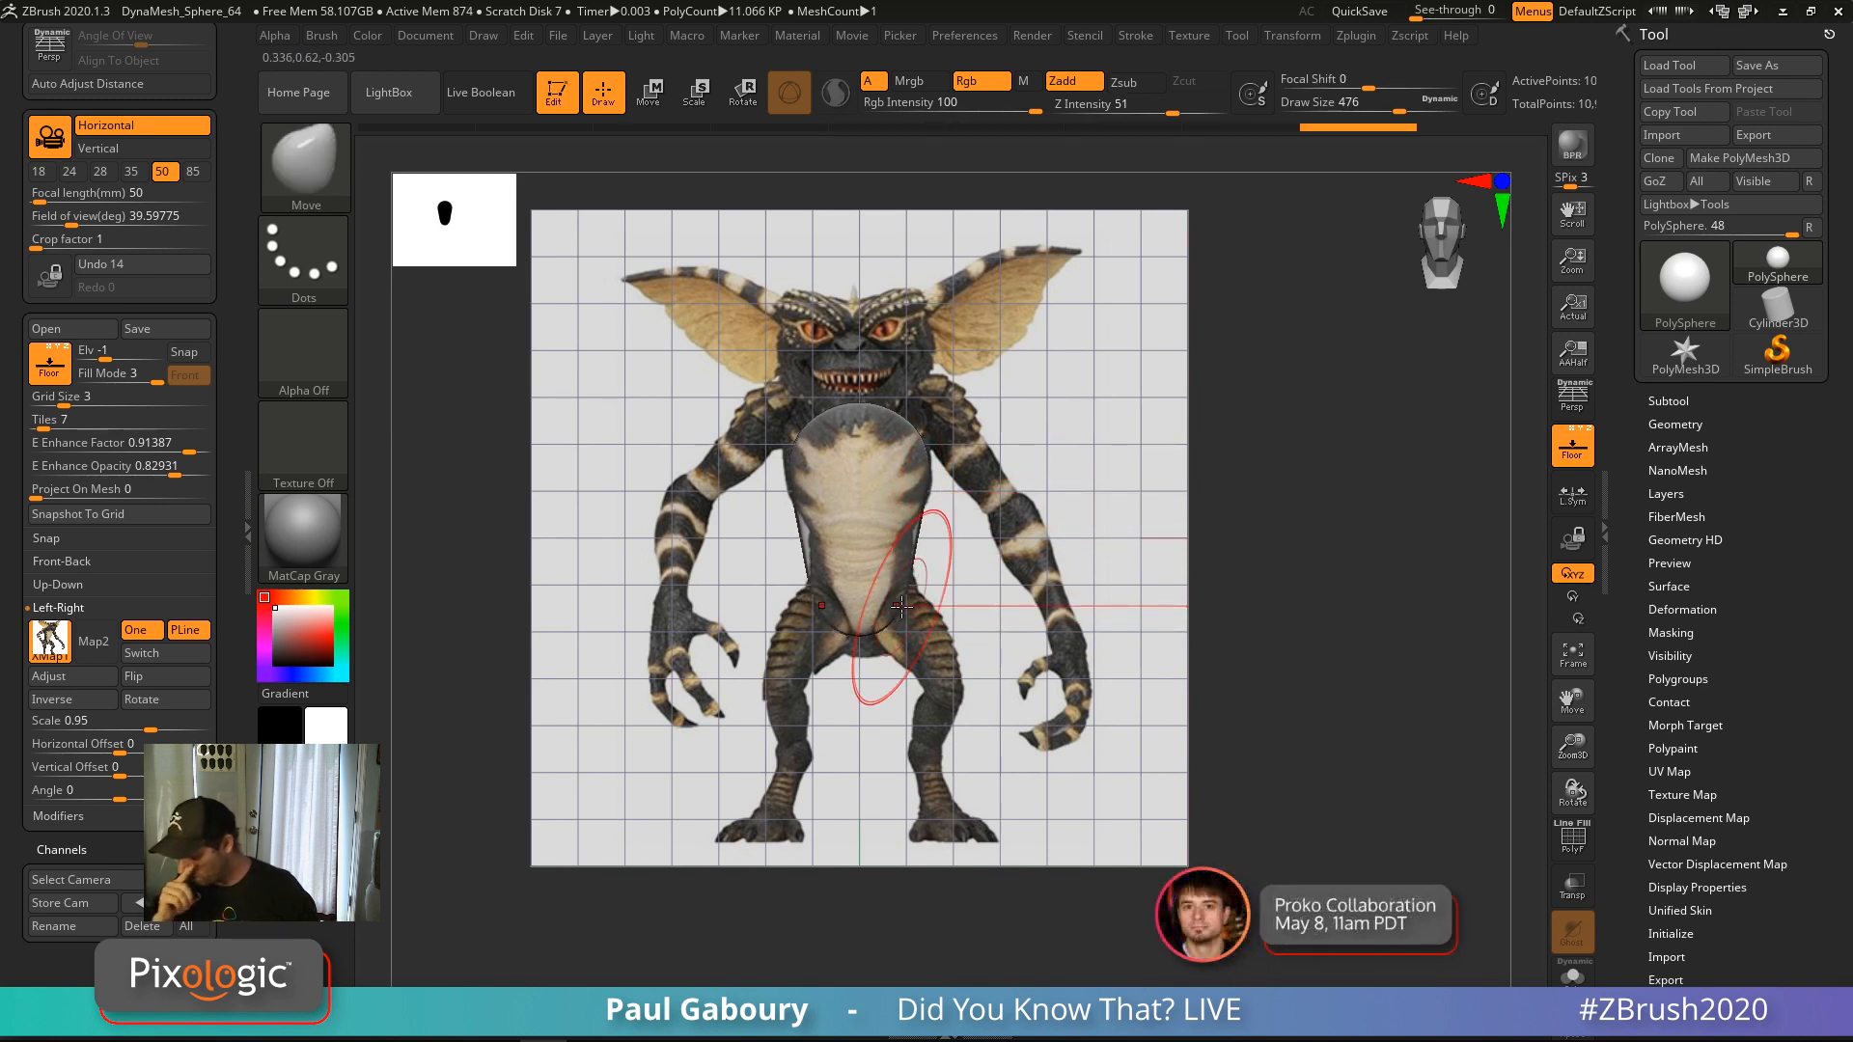
Undo the torso stretching and smoothing strokes on the sphere
key("ctrl")
key("ctrl+z")
key("ctrl+z")
key("ctrl+z")
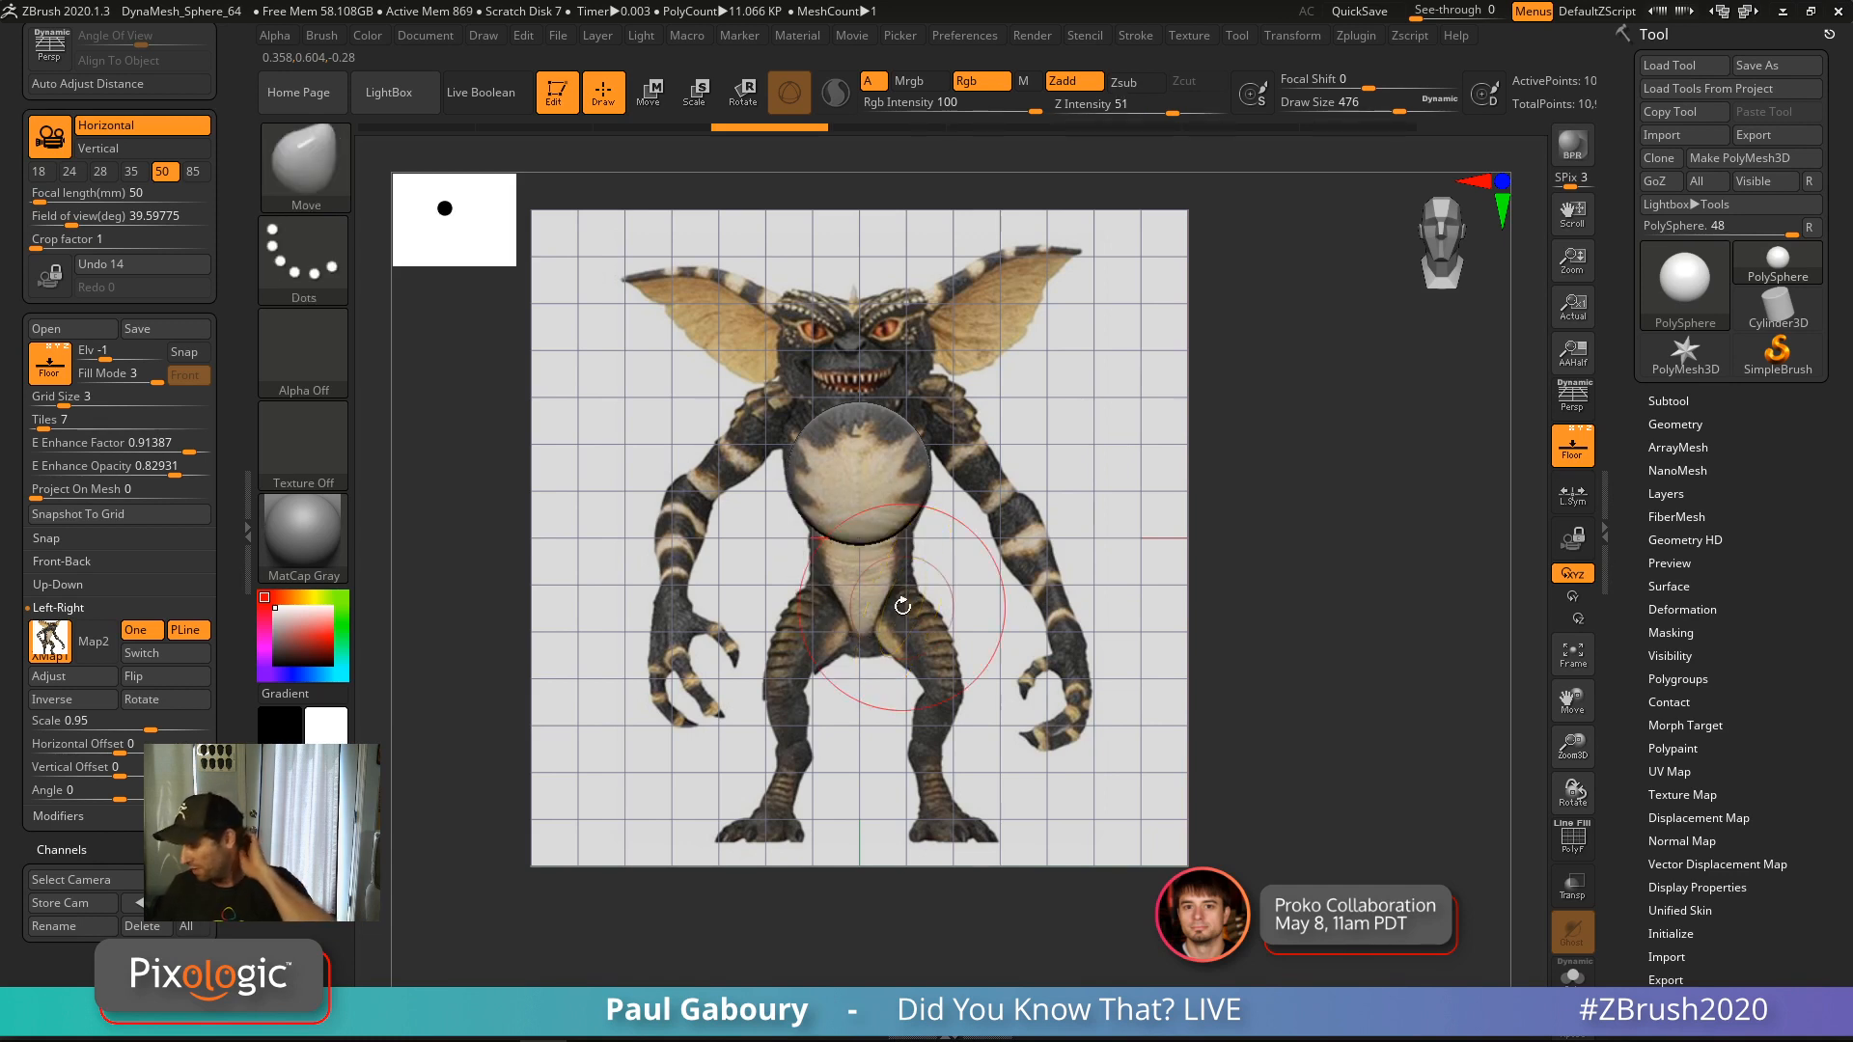
Set the DynaMesh Blur to 0 and remesh the sphere
left_click(1680, 425)
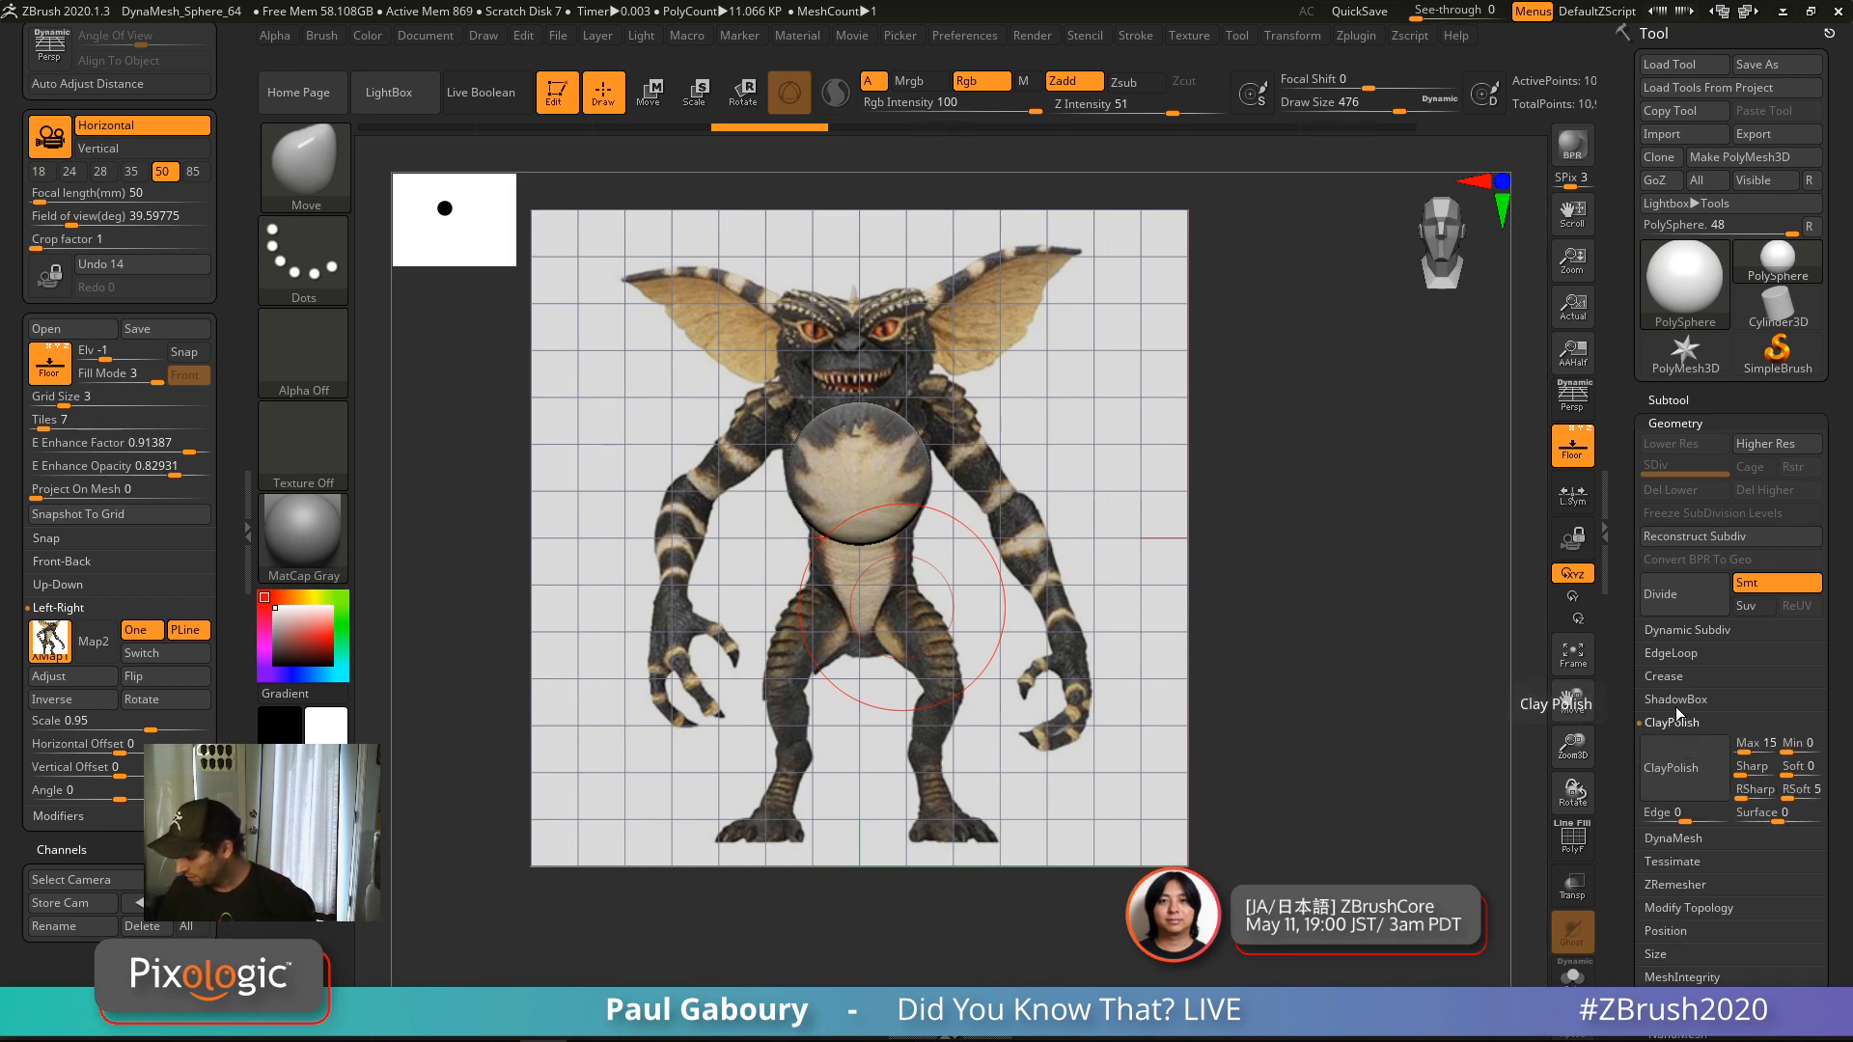
left_click(1673, 745)
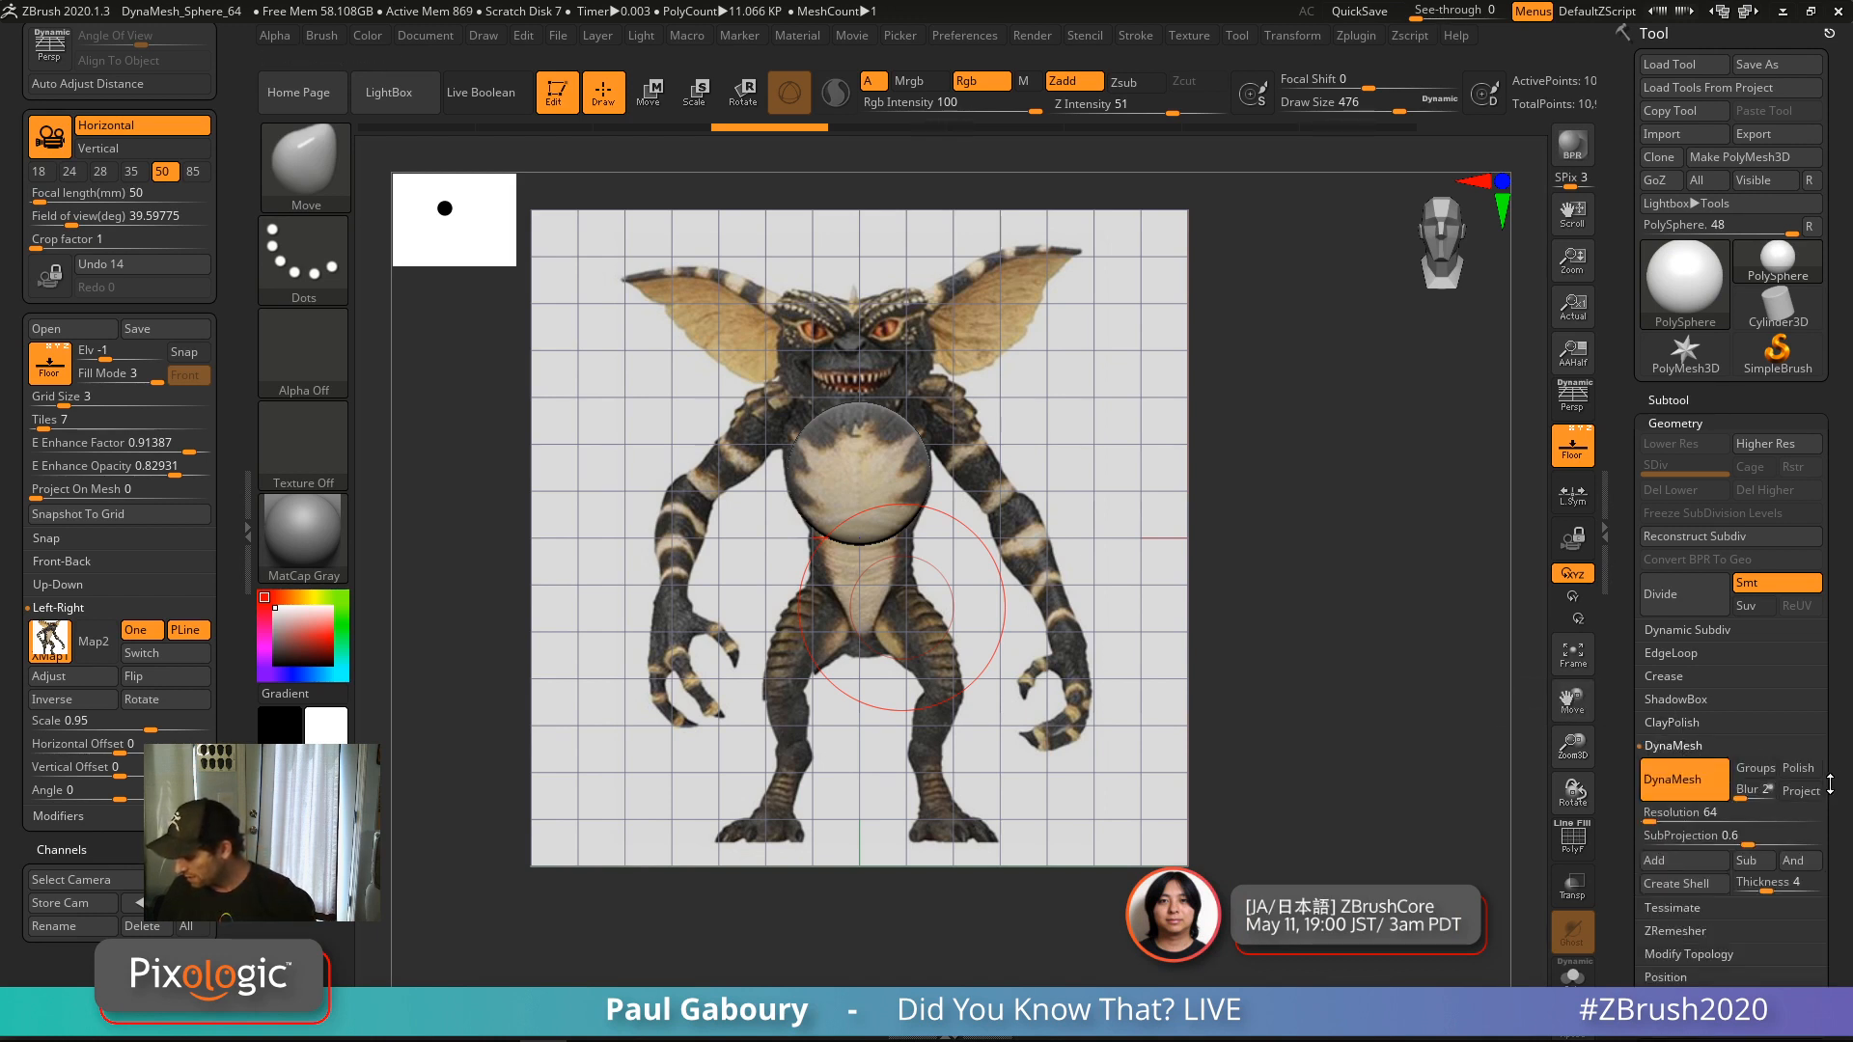
left_click_drag(1844, 767, 1839, 660)
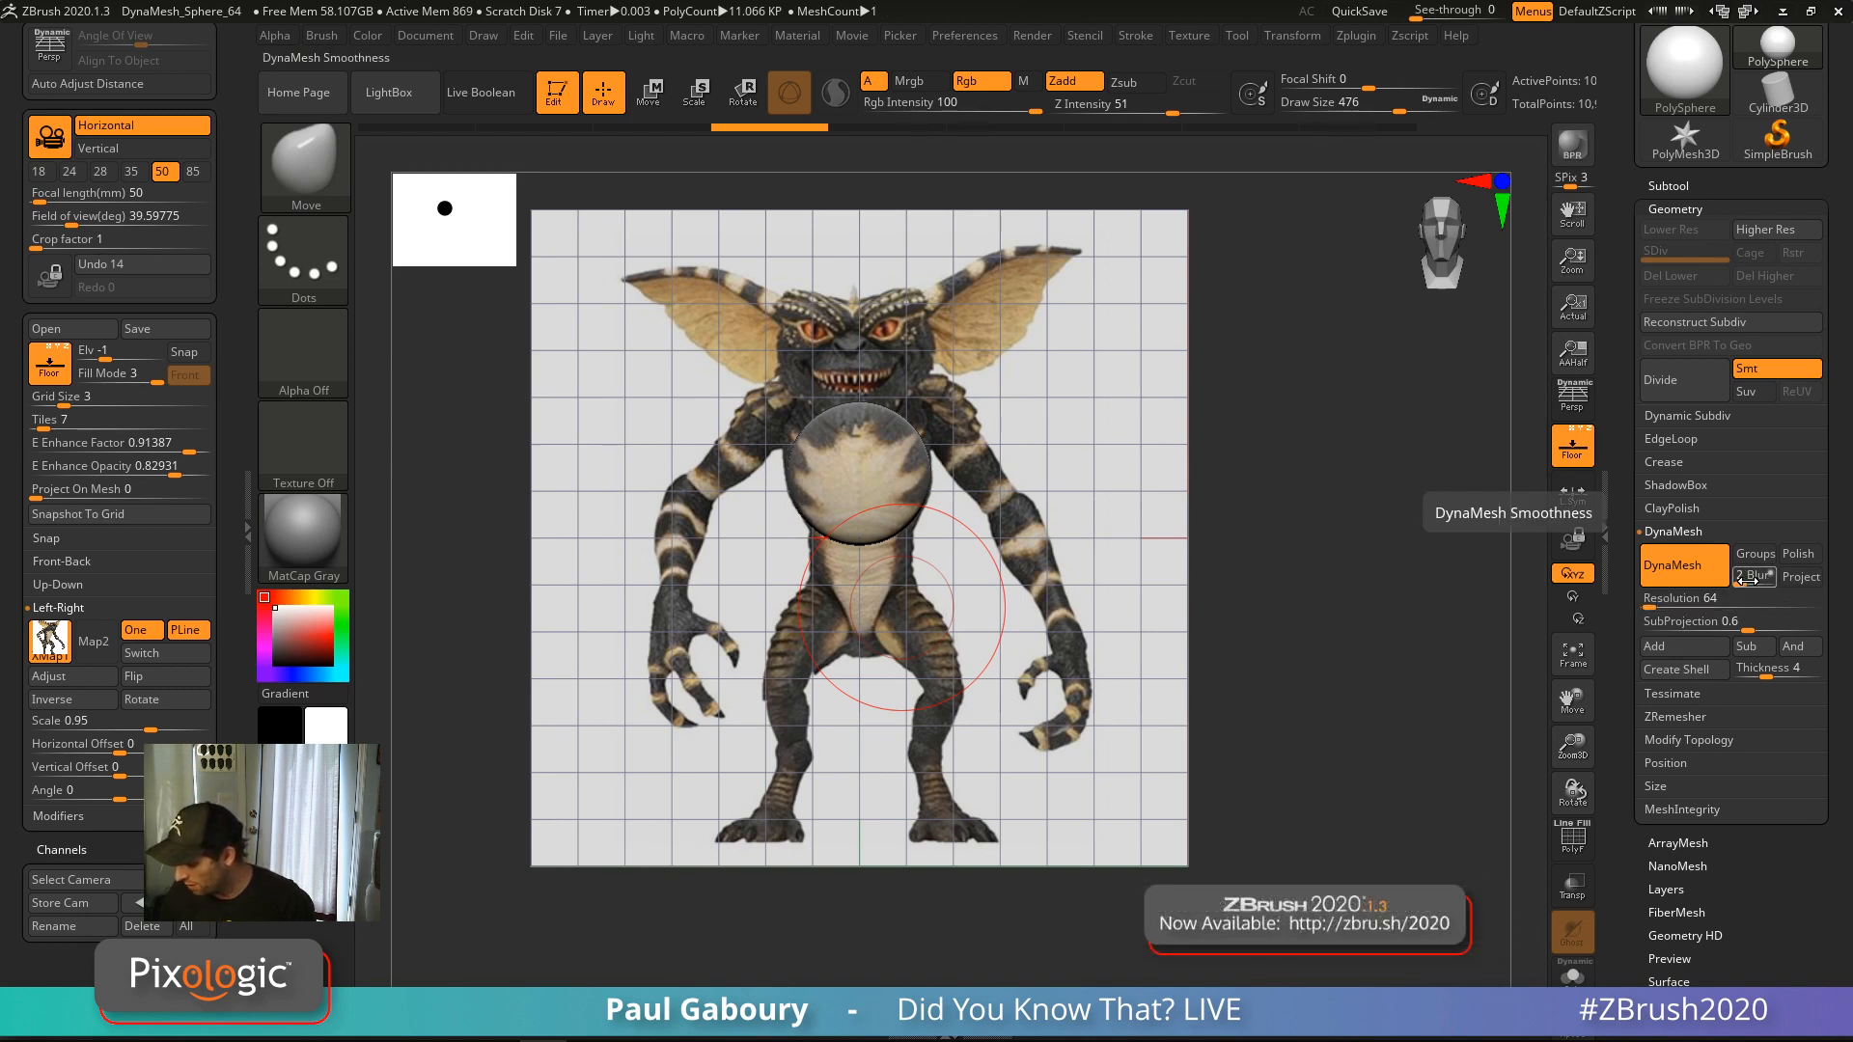
left_click_drag(1750, 581, 1598, 649)
left_click_drag(1046, 747, 1100, 797, "ctrl")
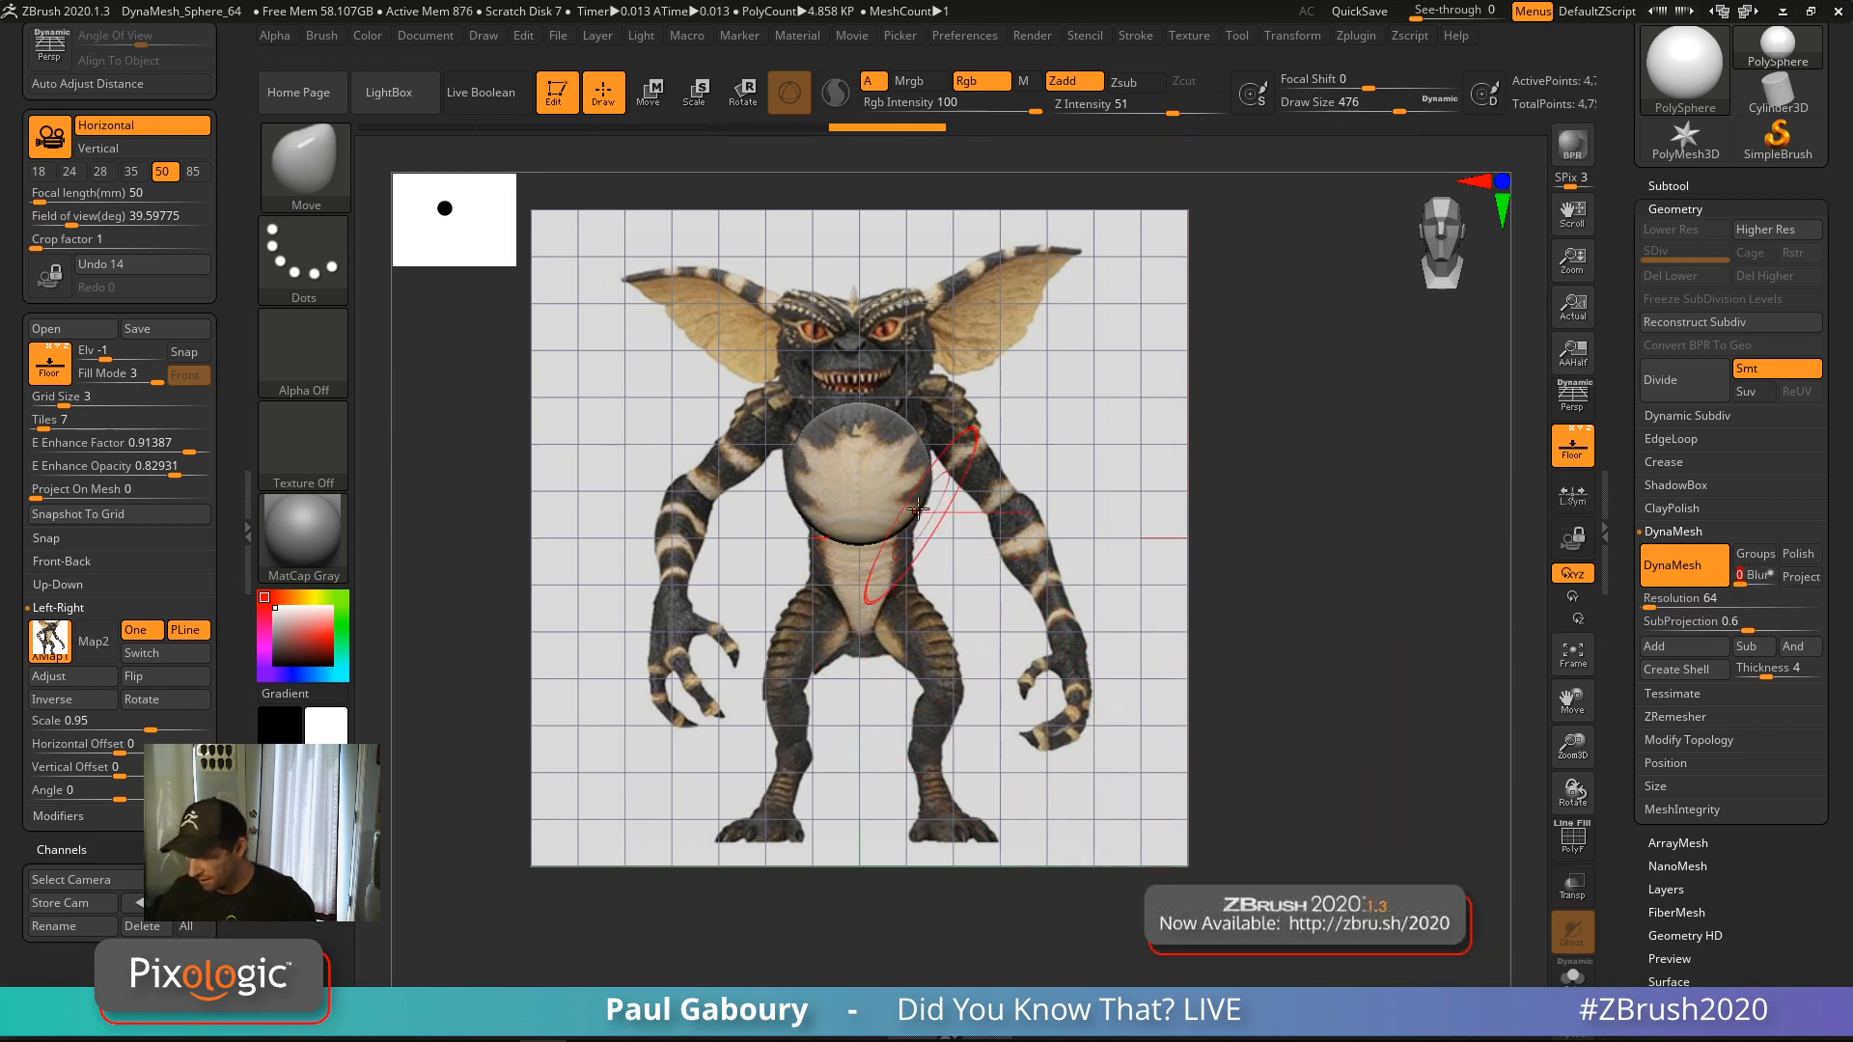
Reduce the draw size to 163, hide the floor grids and frame the sphere in the view
key("s")
left_click_drag(896, 492, 849, 489)
left_click(1573, 462)
key("f")
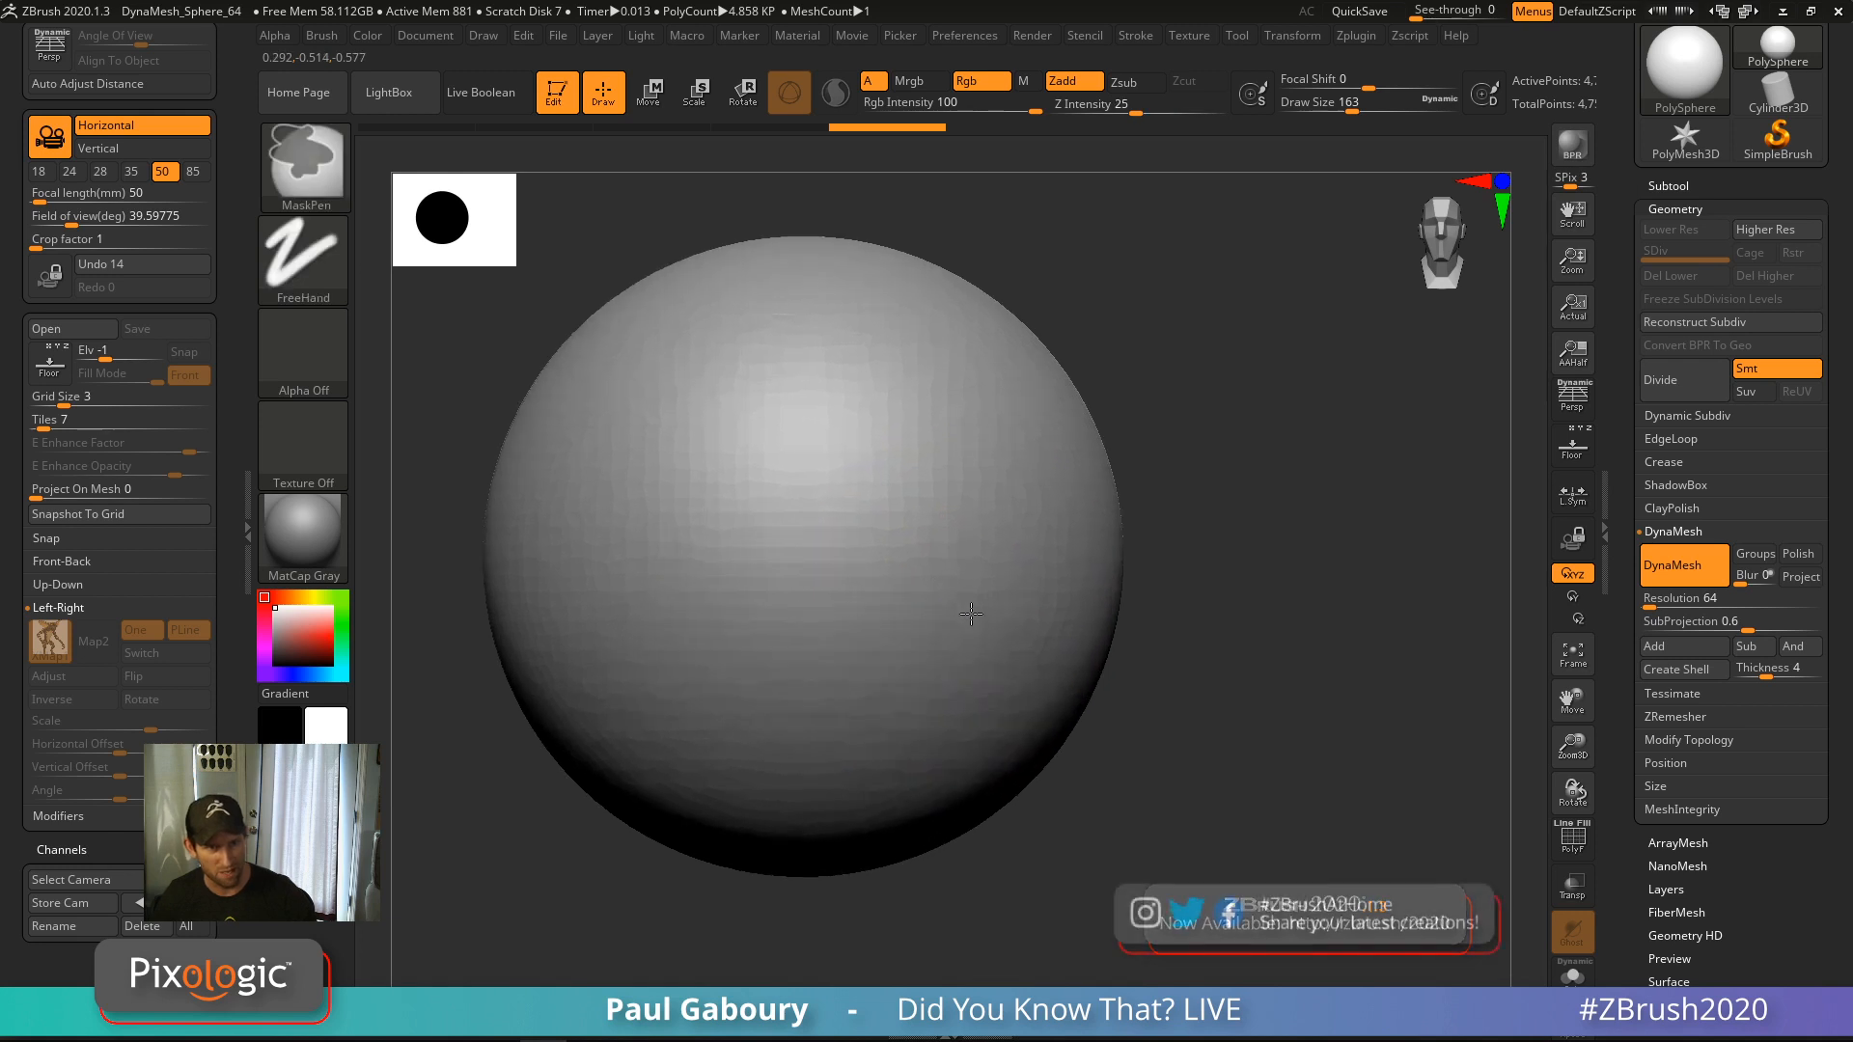
Smooth across the front of the sphere and show its polygon wireframe
key("shift")
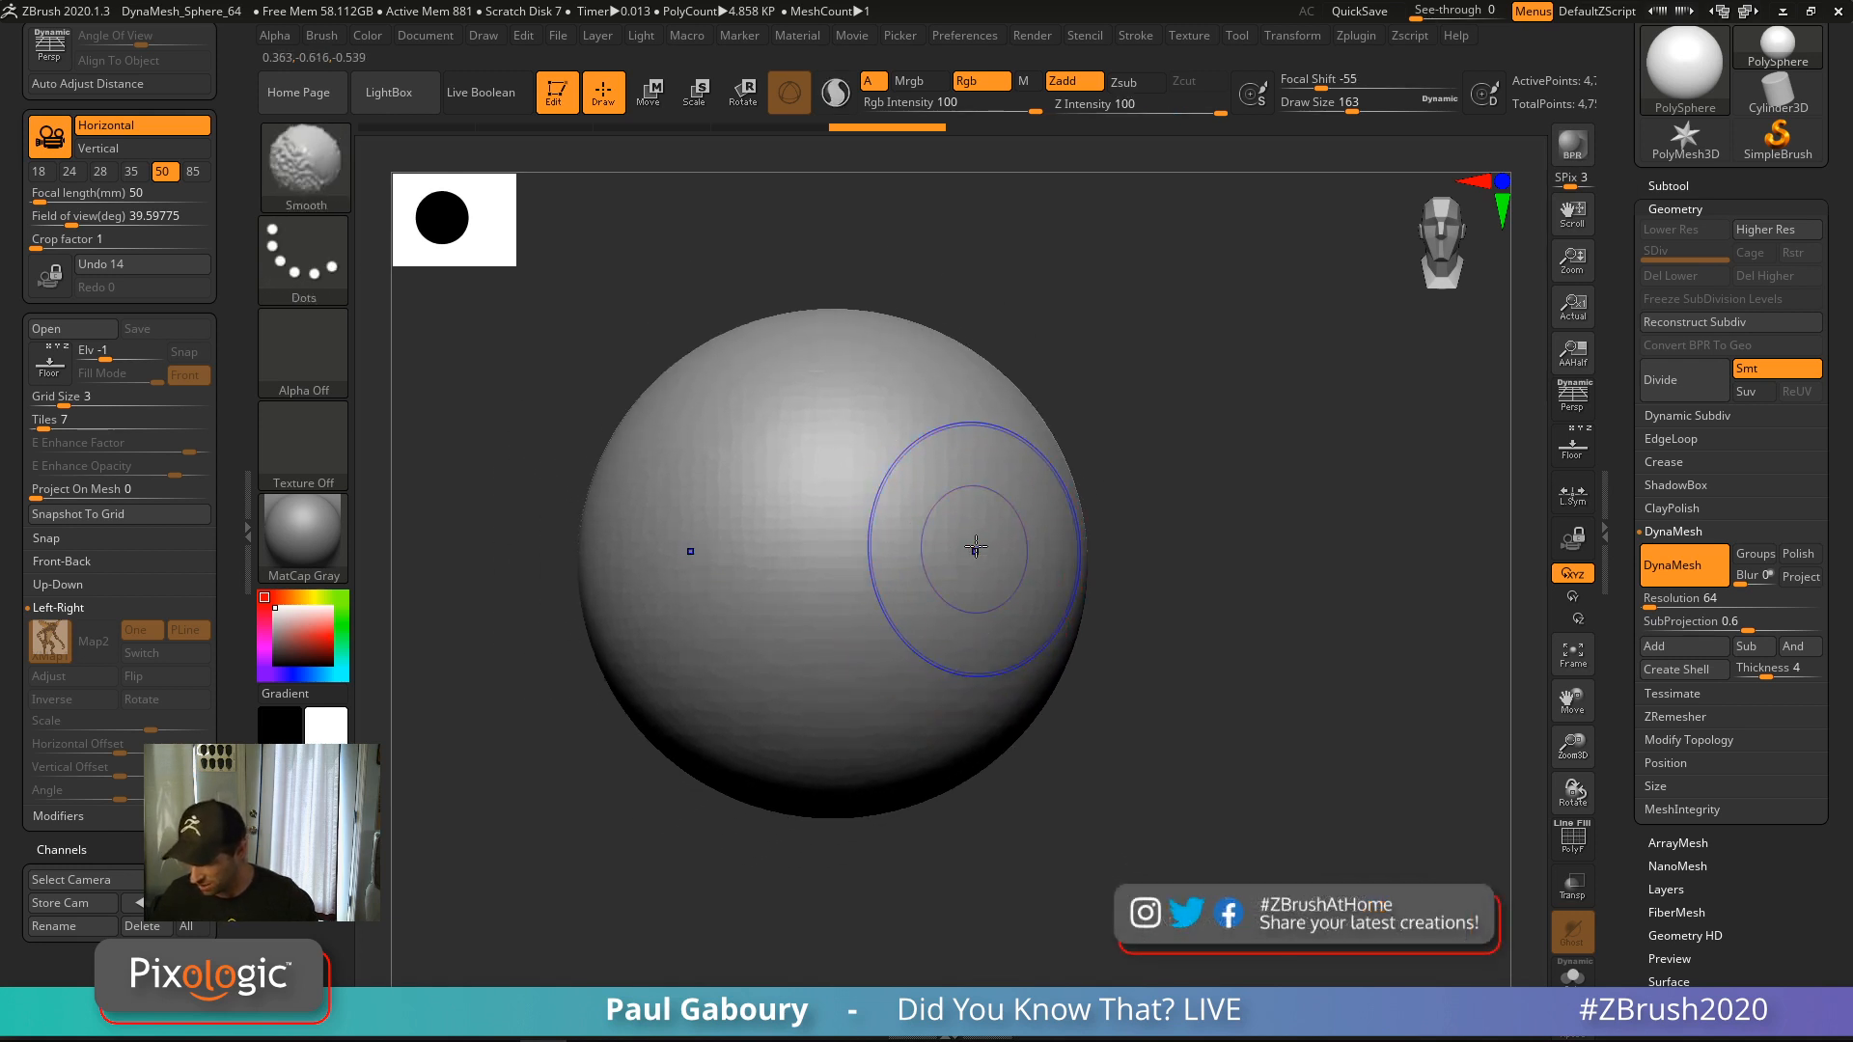
mouse_move(899, 511)
left_mouse_down("shift")
mouse_move(692, 542)
mouse_move(839, 666)
mouse_move(656, 536)
left_mouse_up("shift")
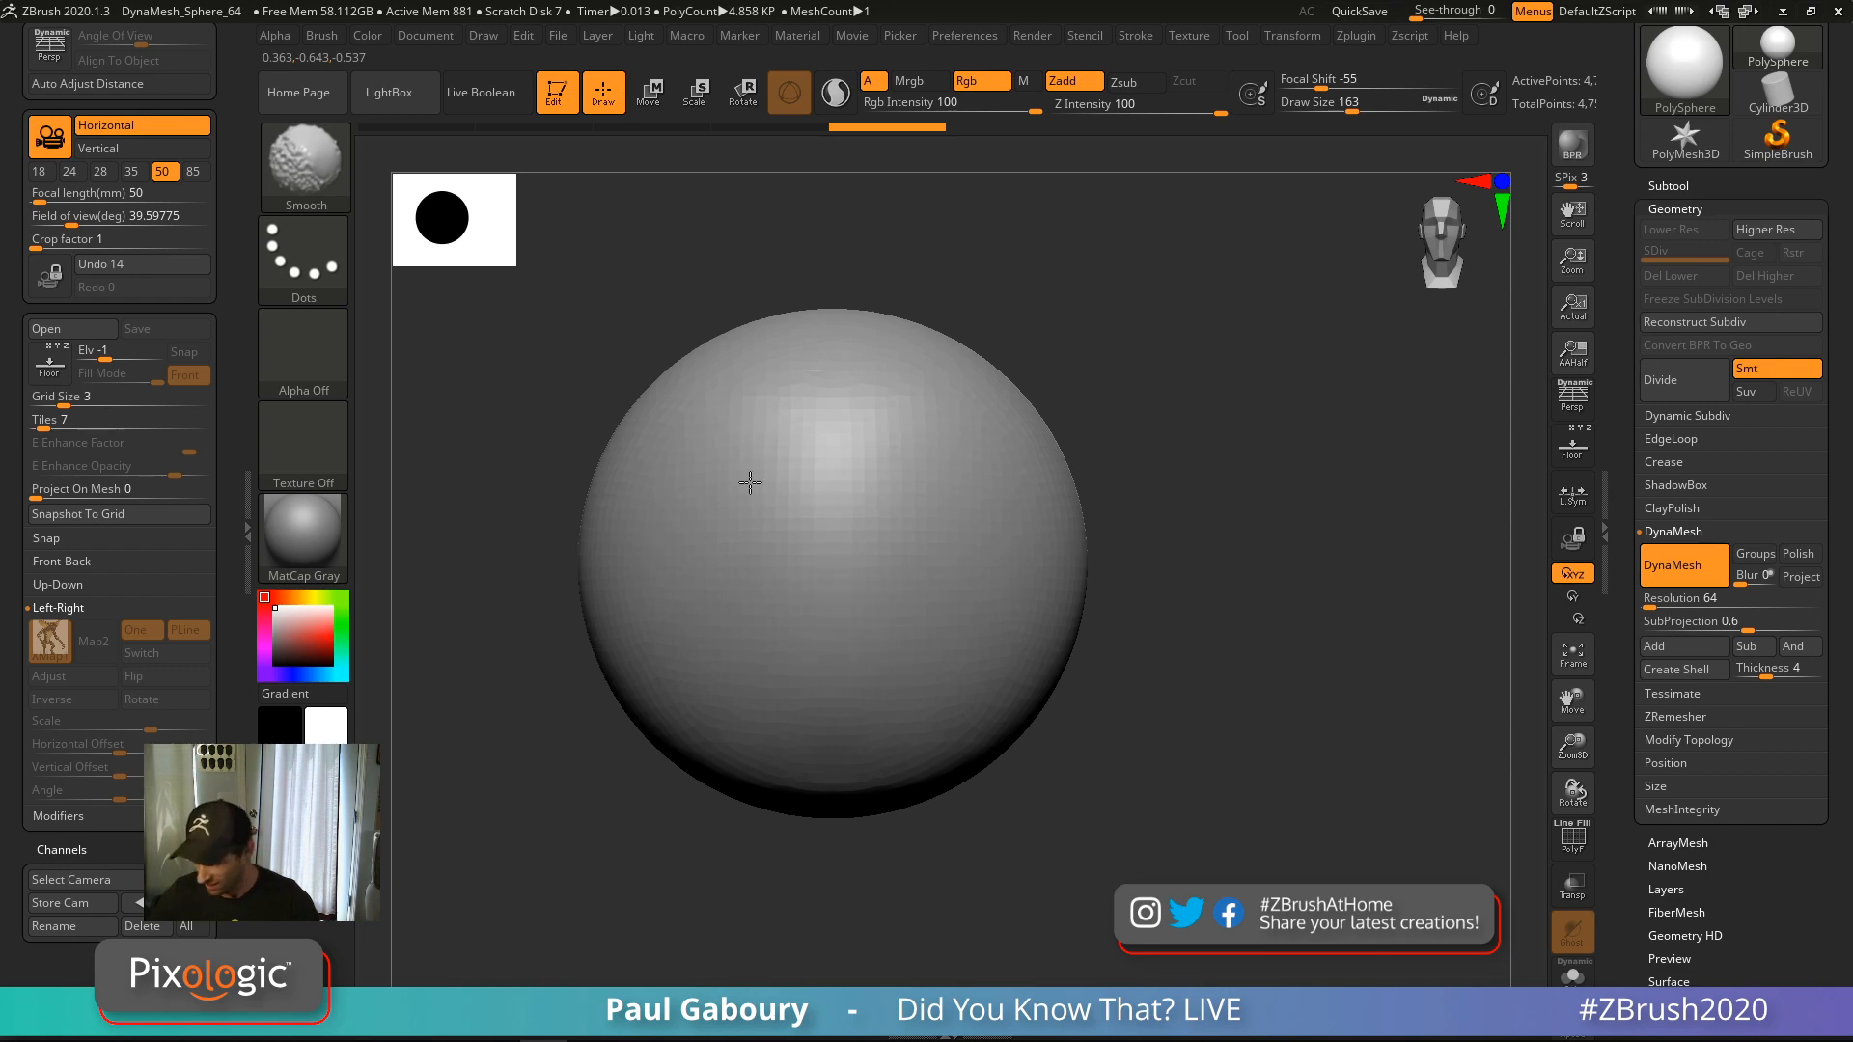
key("shift+f")
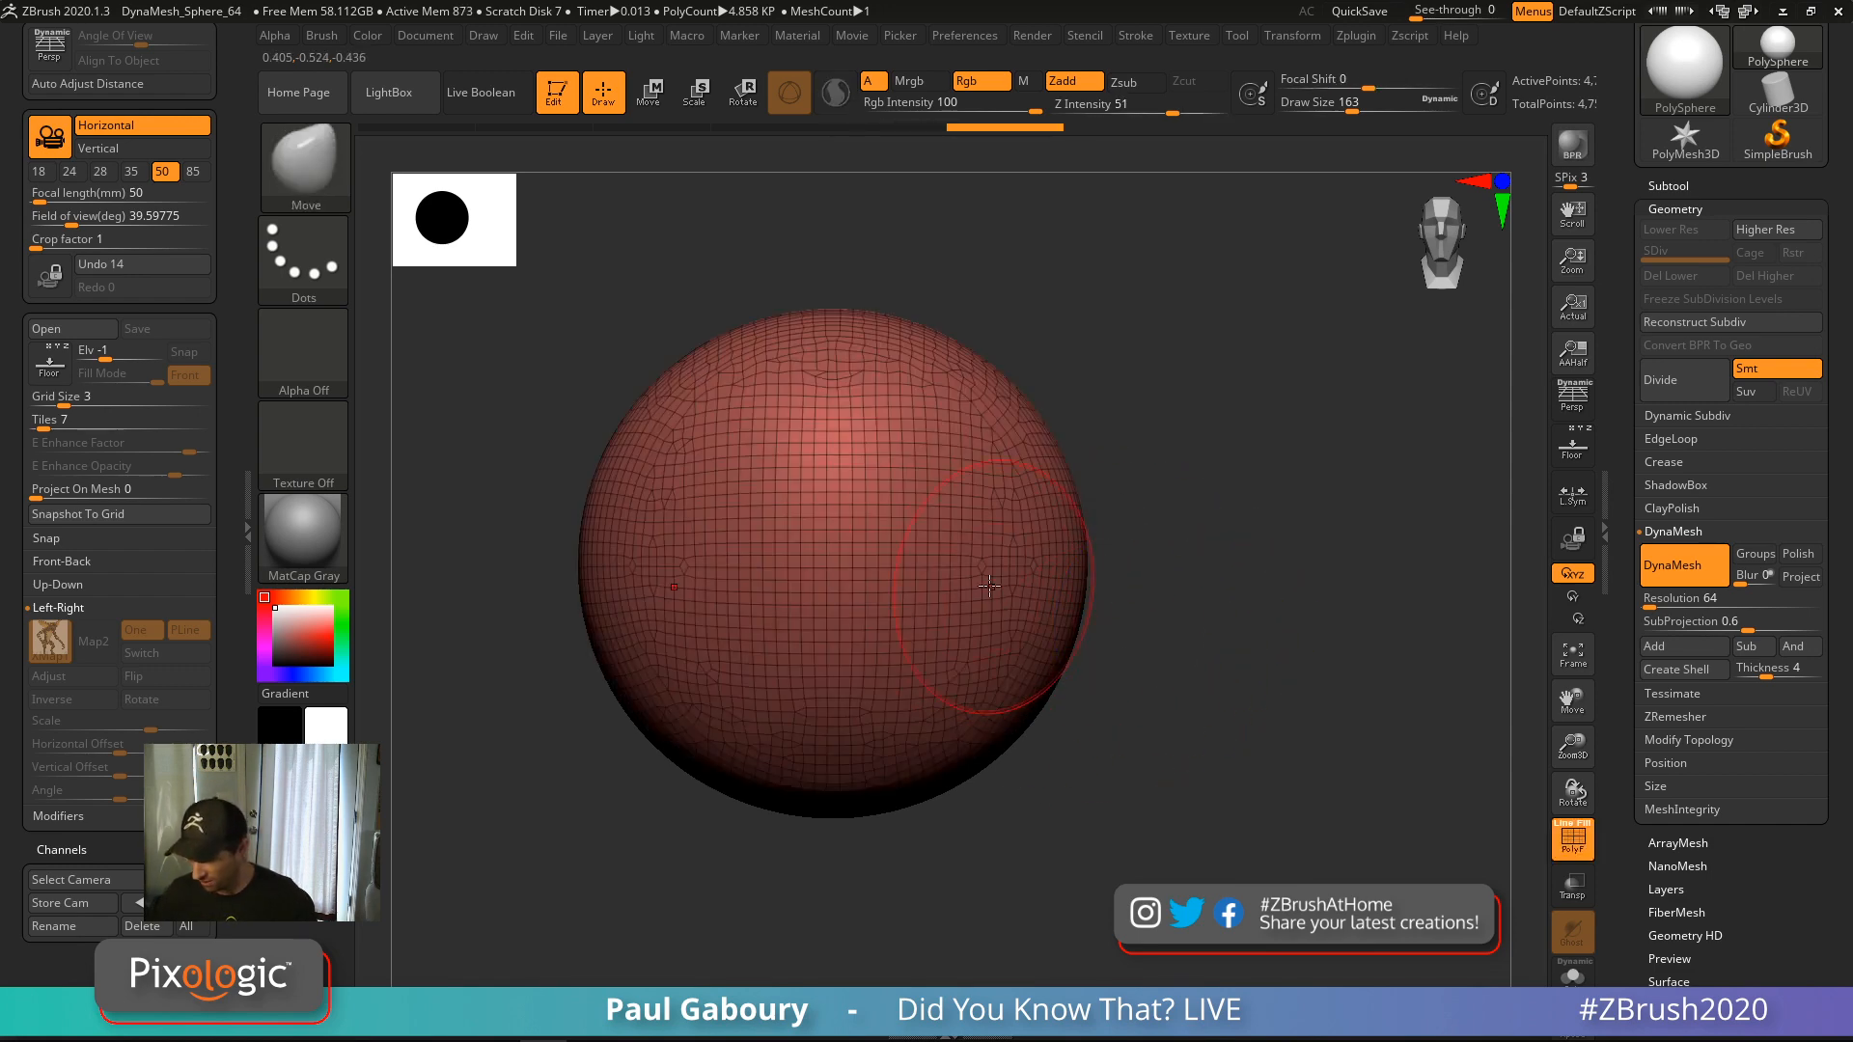
Build up thick clay ridges down the front of the sphere with the ClayBuildup brush
key("b")
key("c")
key("b")
mouse_move(918, 449)
left_mouse_down()
mouse_move(917, 647)
mouse_move(932, 434)
mouse_move(983, 629)
mouse_move(968, 666)
left_mouse_up()
mouse_move(1390, 591)
left_mouse_down()
mouse_move(1316, 598)
mouse_move(1366, 772)
left_mouse_up()
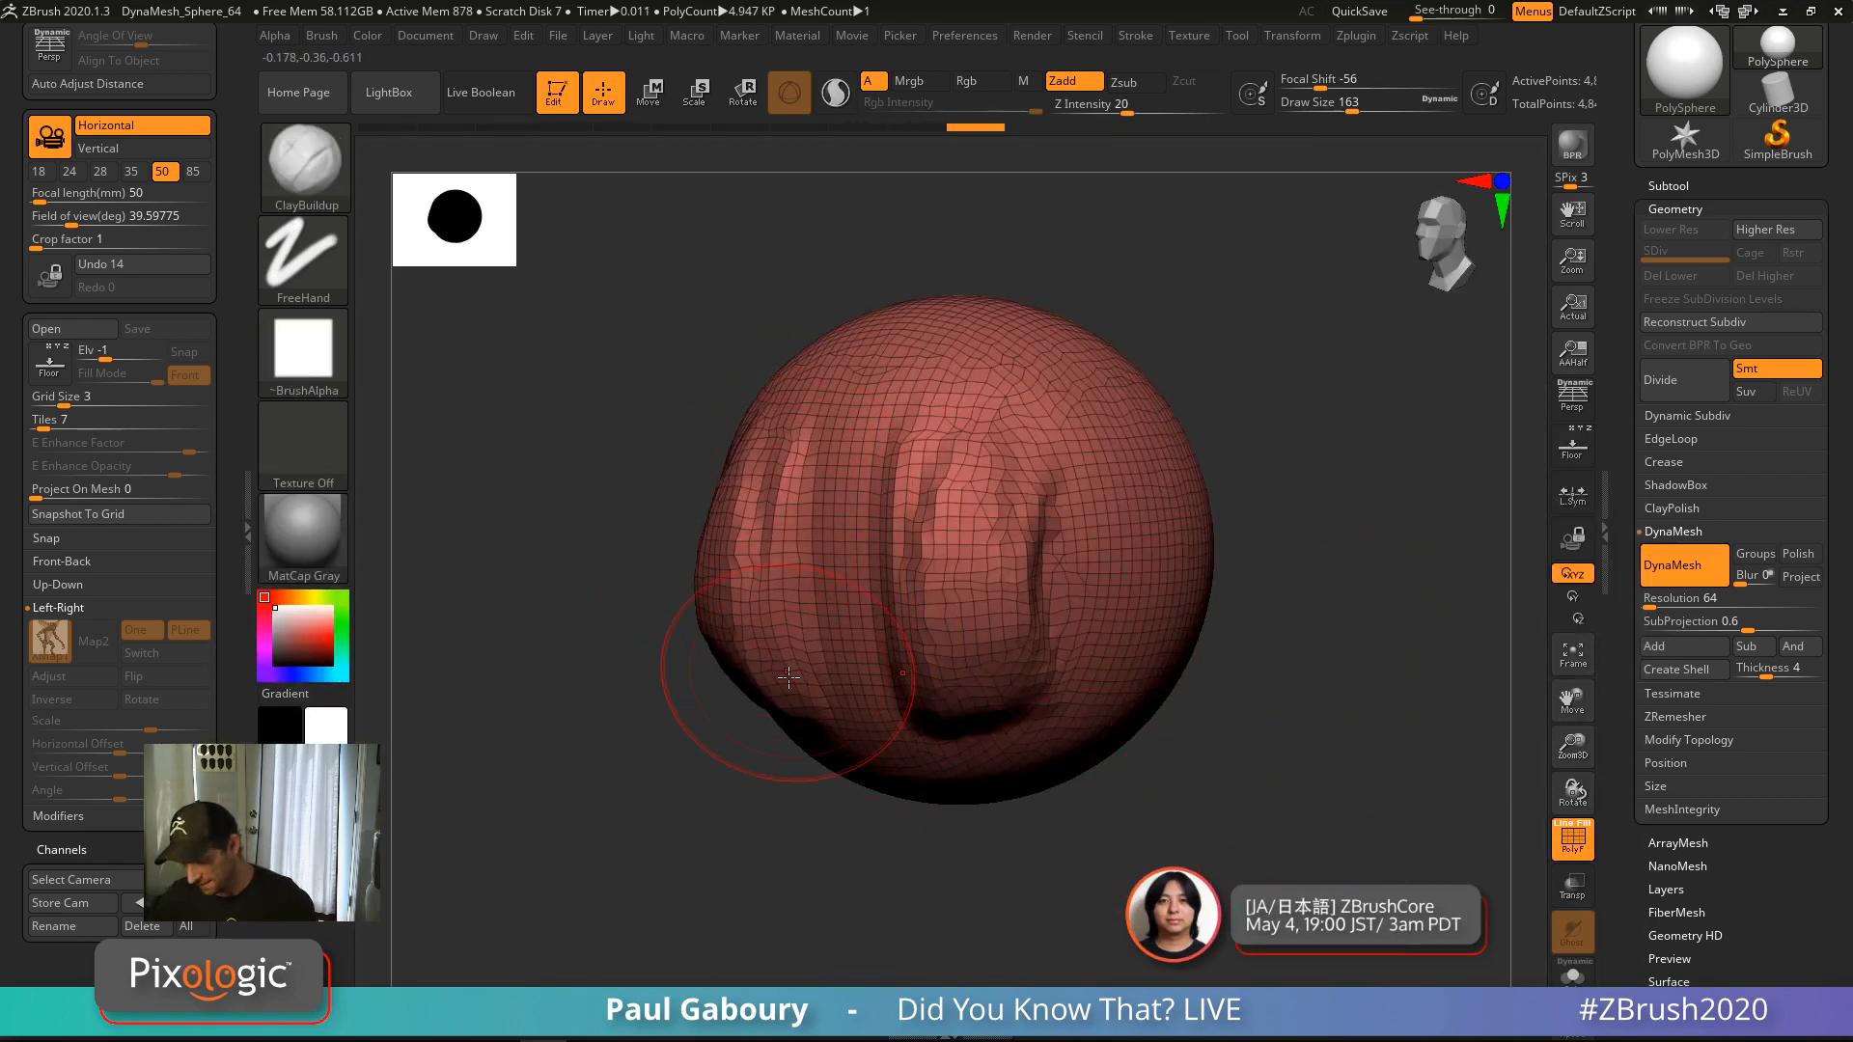
right_click_drag(755, 550, 830, 552)
left_click_drag(956, 502, 970, 617)
right_click_drag(903, 657, 819, 658)
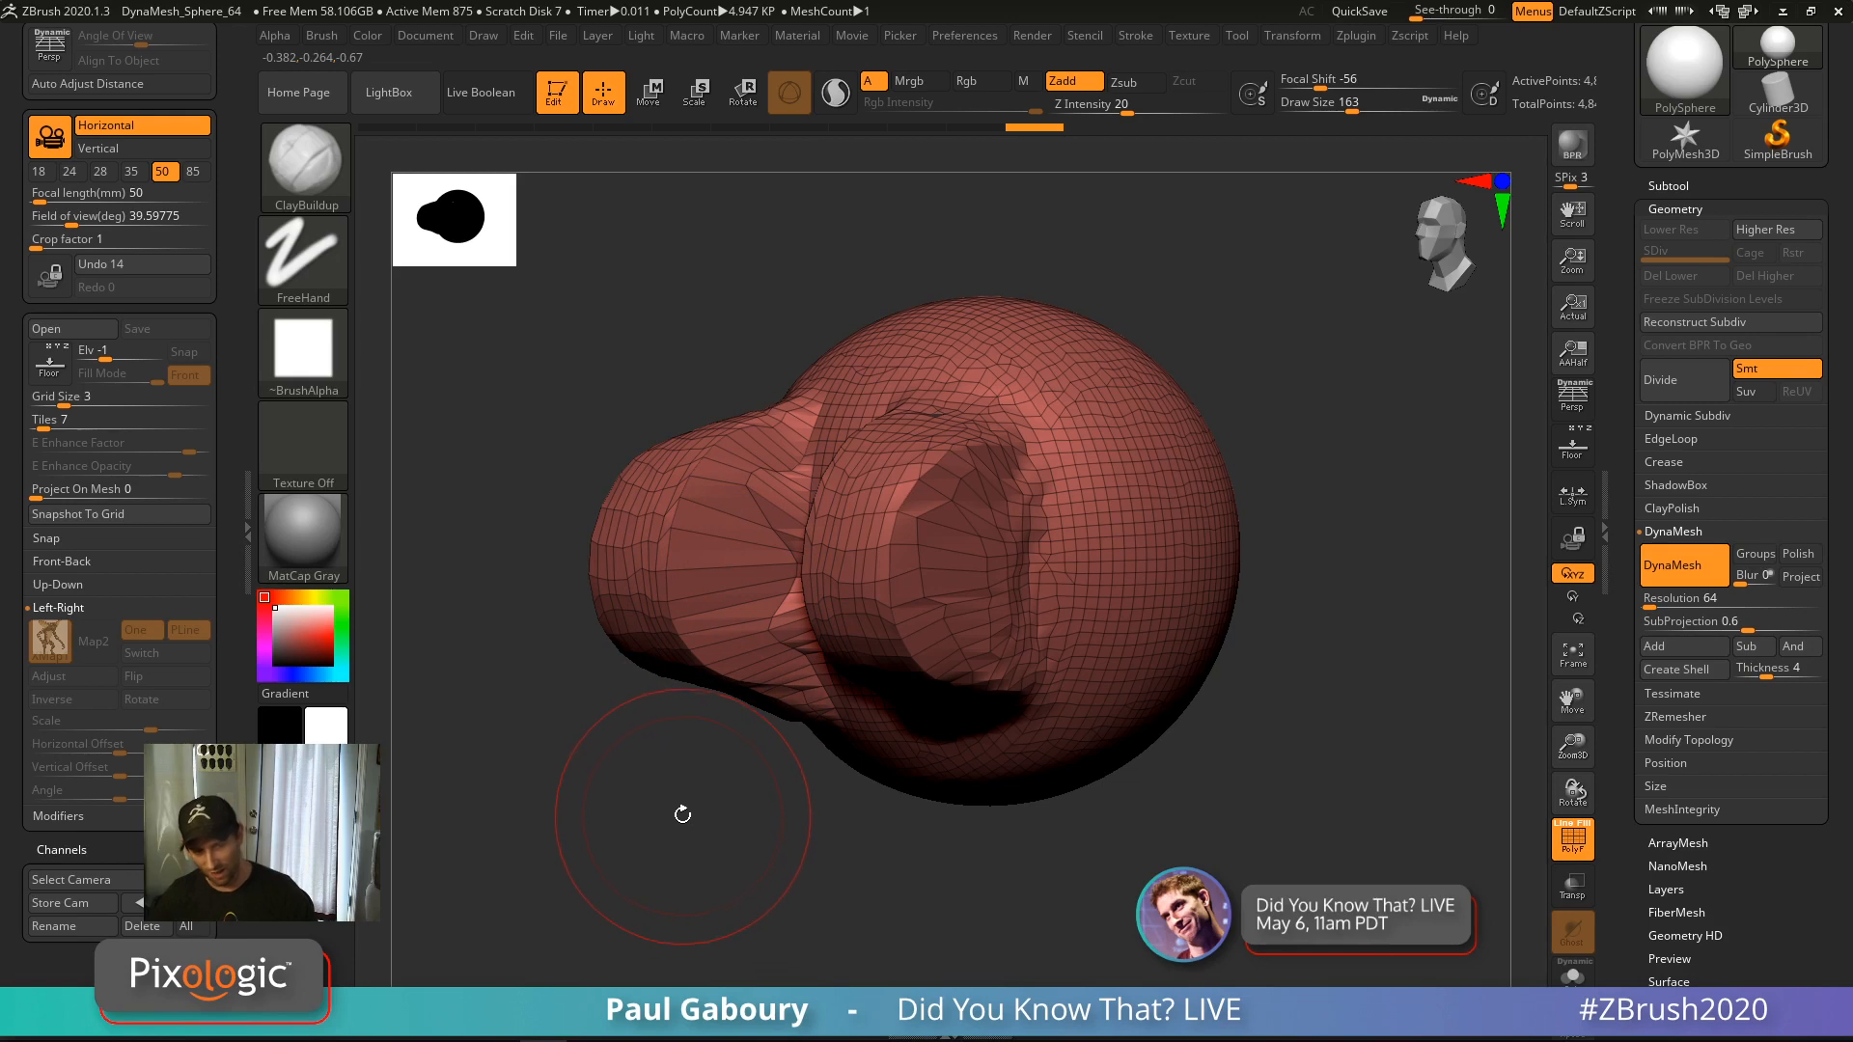
Remesh the stretched DynaMesh and add more clay across the raised areas, remeshing after each pass
left_click_drag(695, 941, 729, 858, "ctrl")
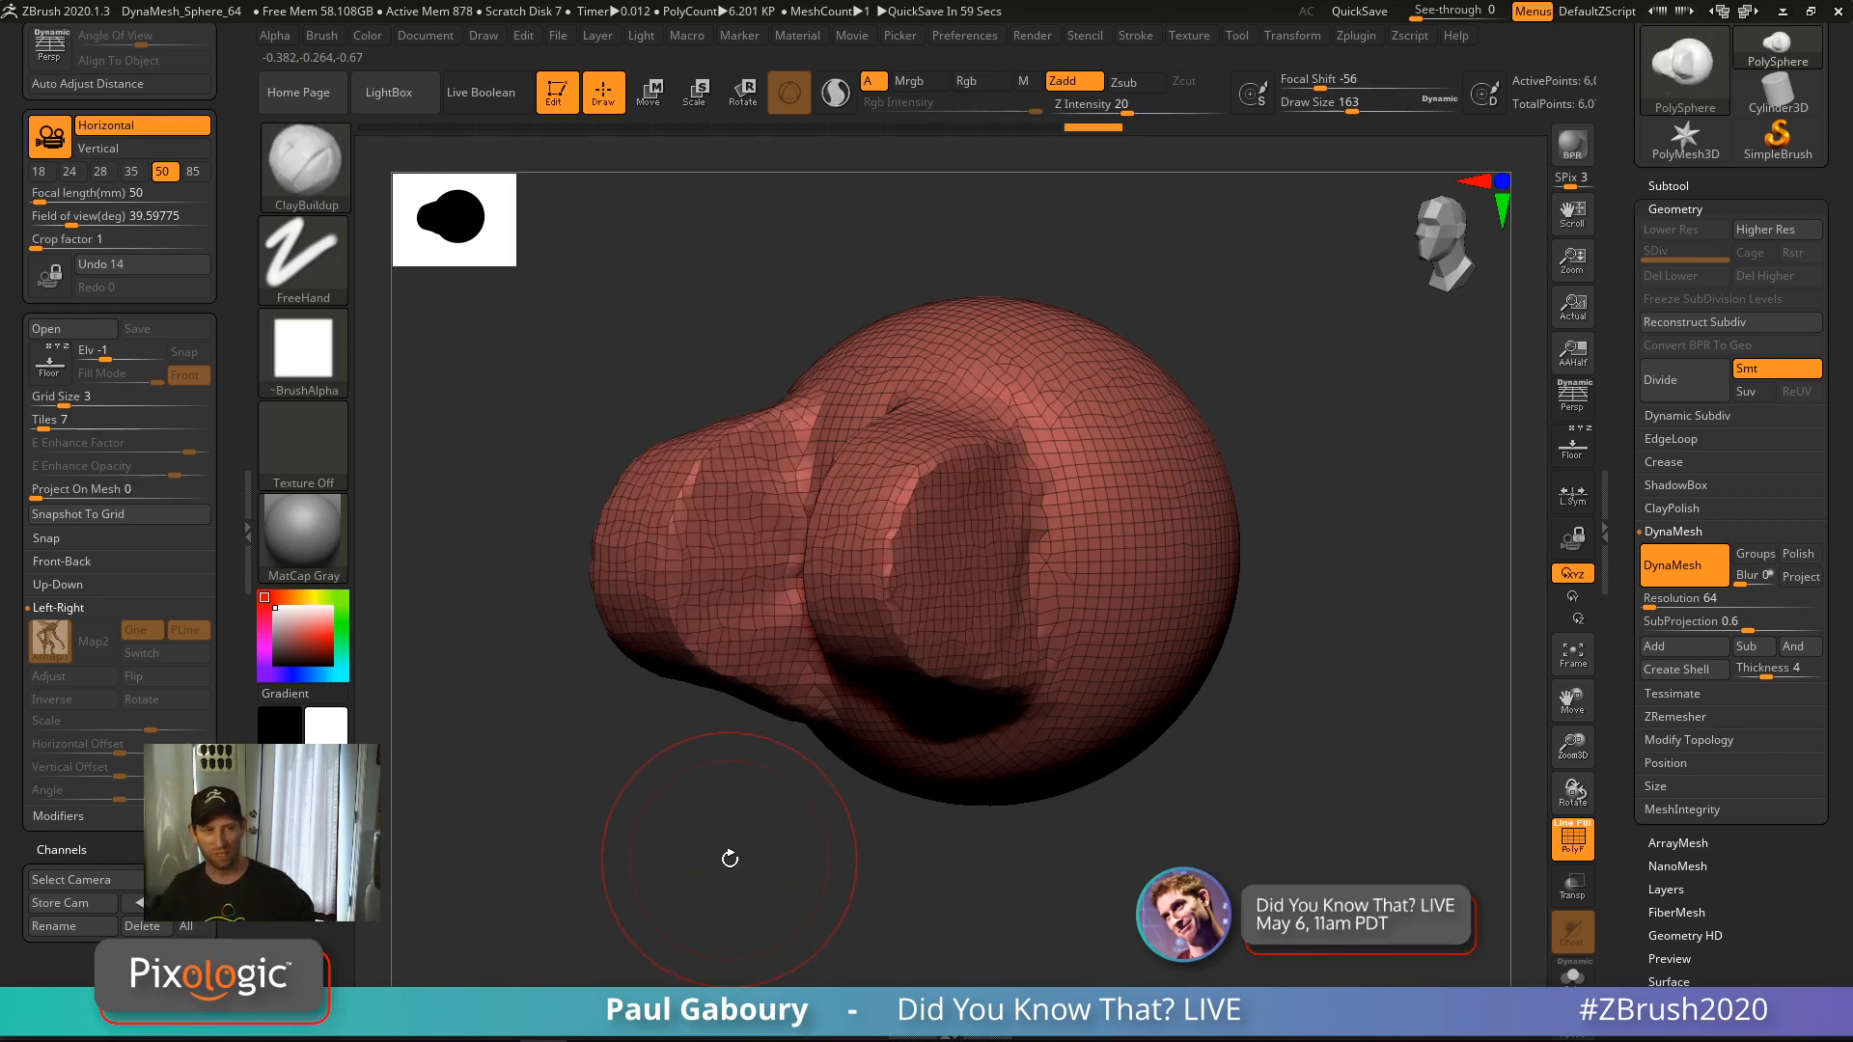
mouse_move(1025, 557)
left_mouse_down()
mouse_move(1043, 593)
mouse_move(927, 550)
mouse_move(907, 579)
left_mouse_up()
left_click_drag(1346, 613, 1354, 748, "ctrl")
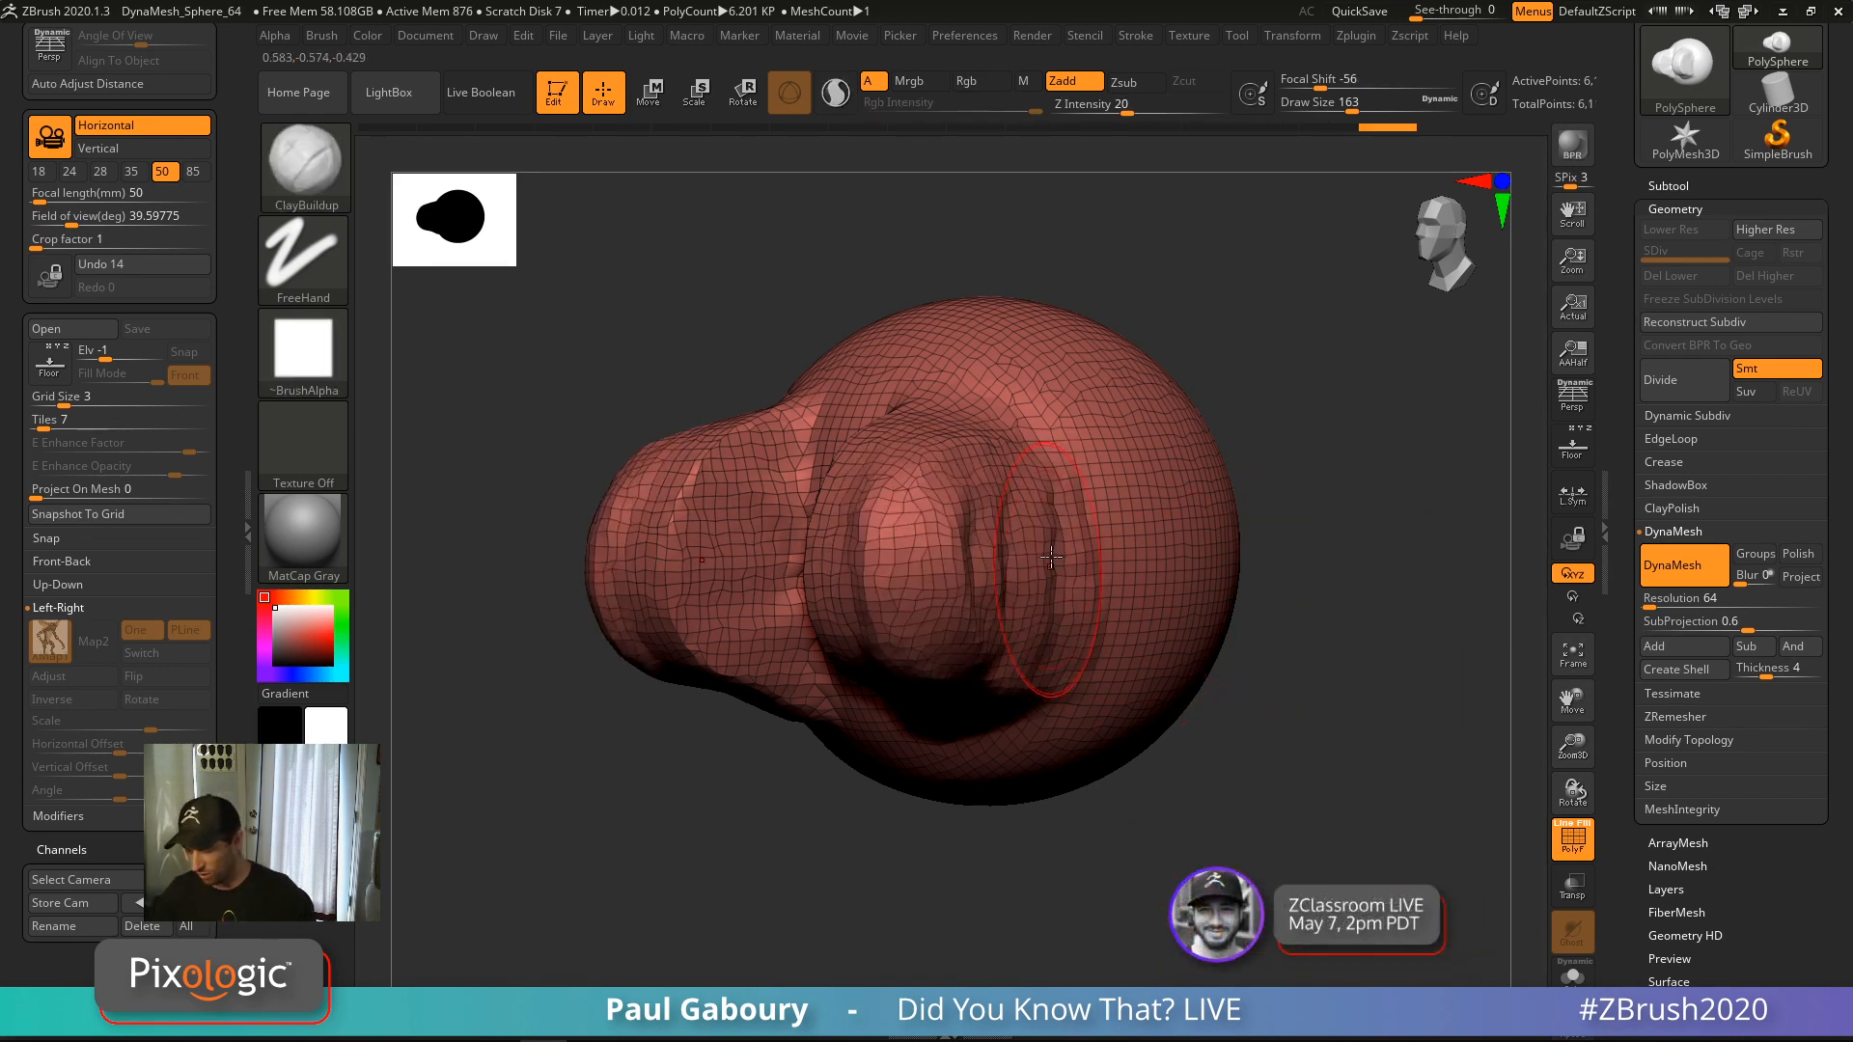
mouse_move(1051, 557)
left_mouse_down()
mouse_move(1110, 522)
mouse_move(1096, 579)
mouse_move(1139, 569)
left_mouse_up()
left_click_drag(1316, 641, 1347, 729, "ctrl")
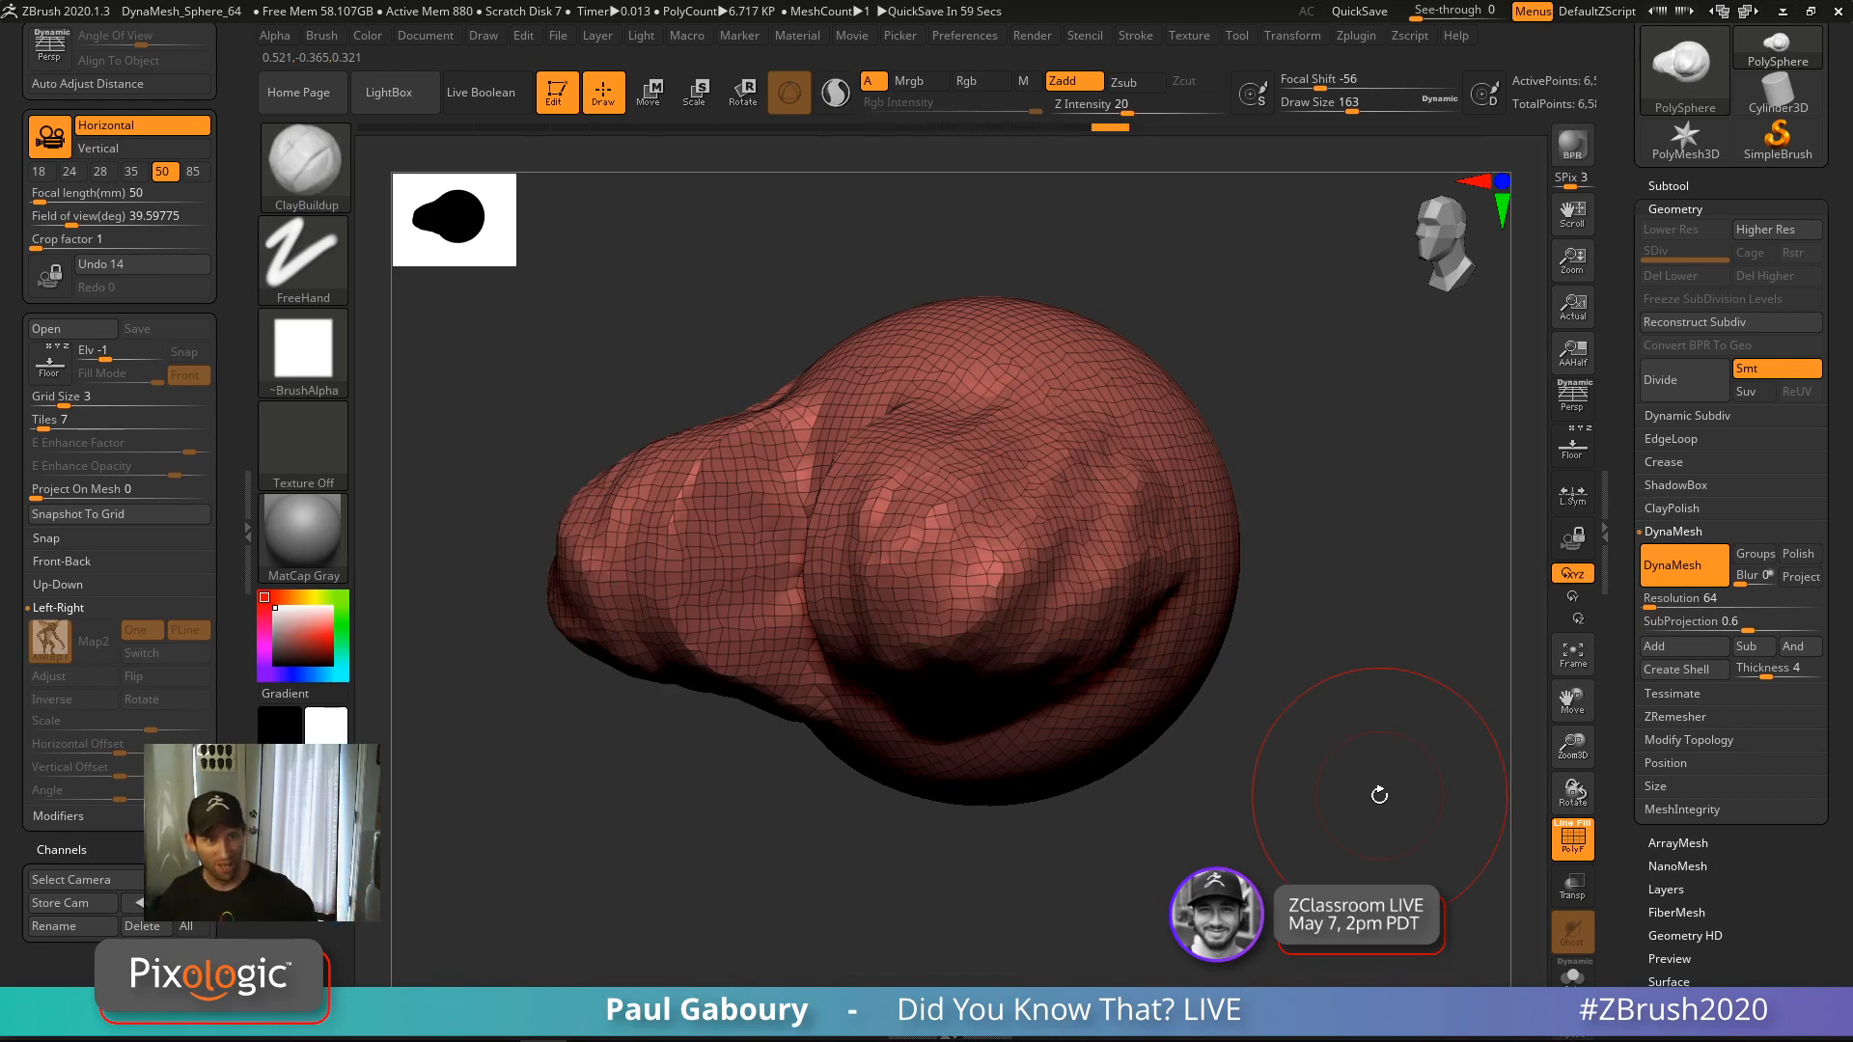
Build another clay mass on the front bulges, reduce the draw size to 51 and remesh the form
right_click_drag(1054, 793, 1028, 765, "alt")
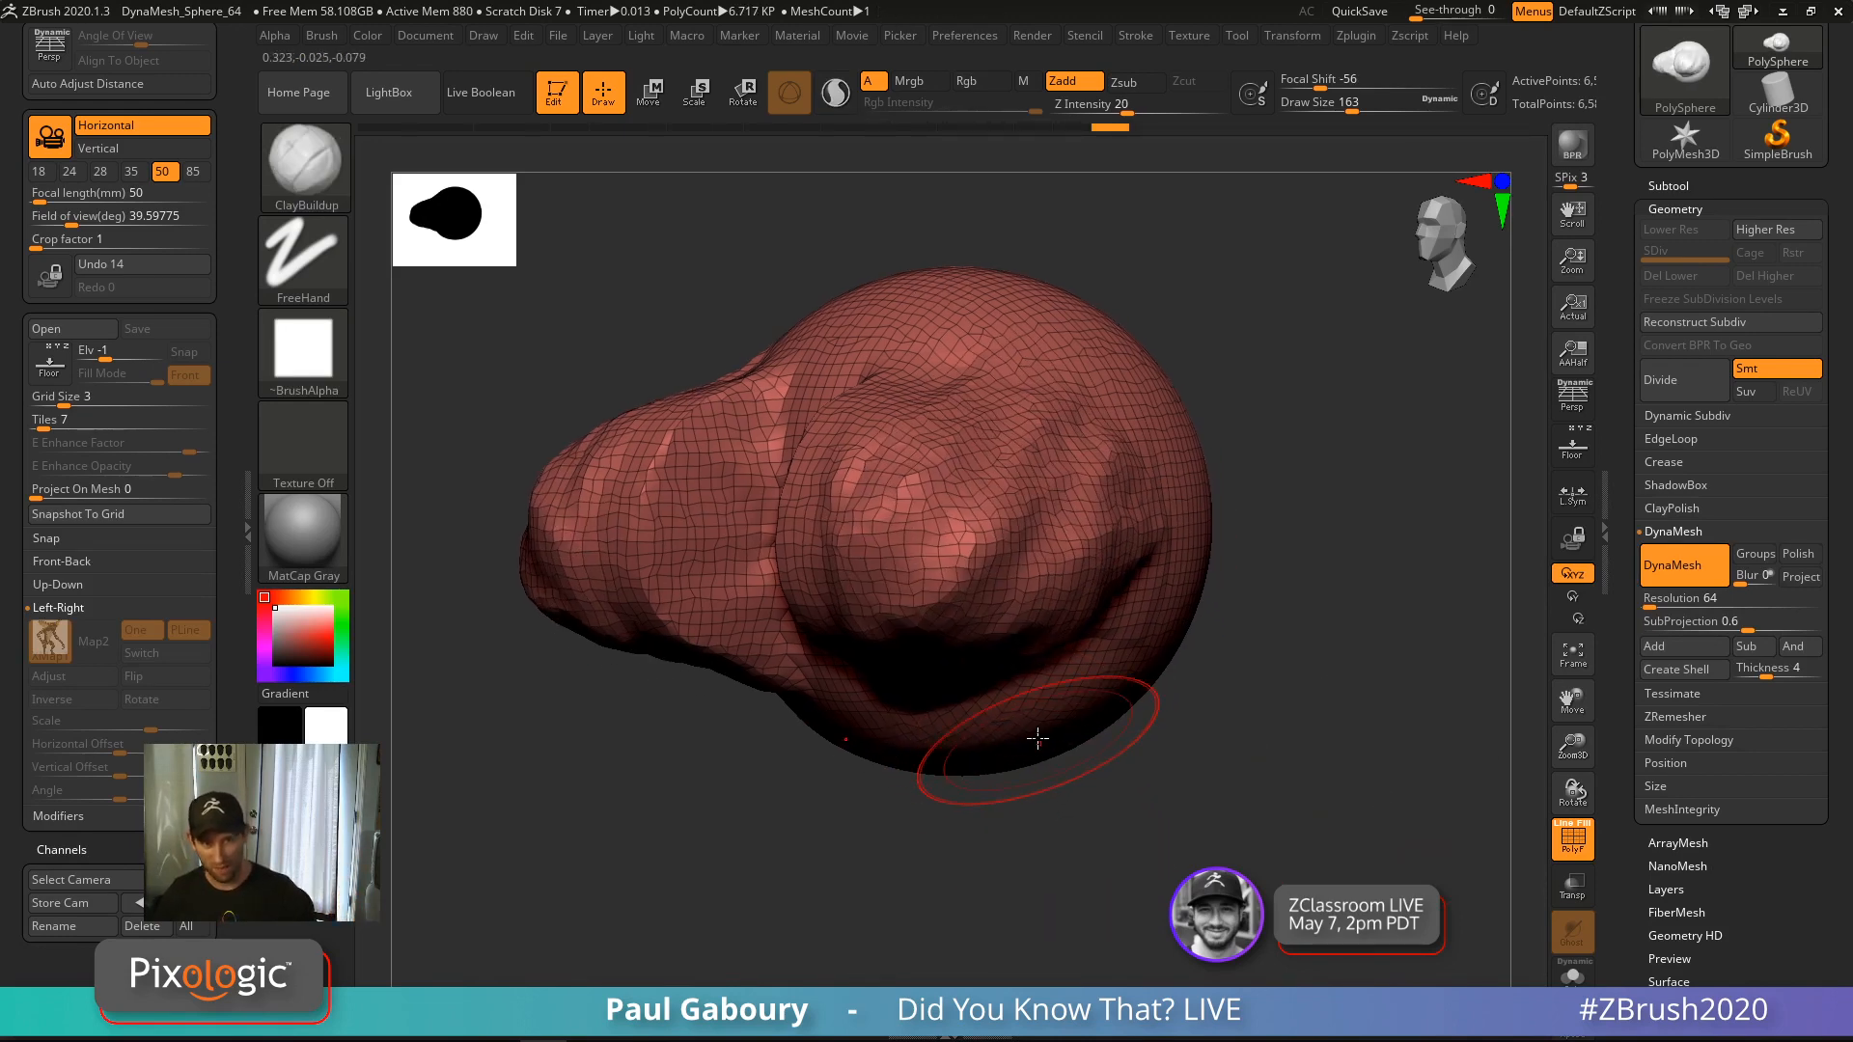
mouse_move(996, 656)
right_mouse_down("ctrl")
mouse_move(1039, 732)
mouse_move(999, 656)
right_mouse_up("ctrl")
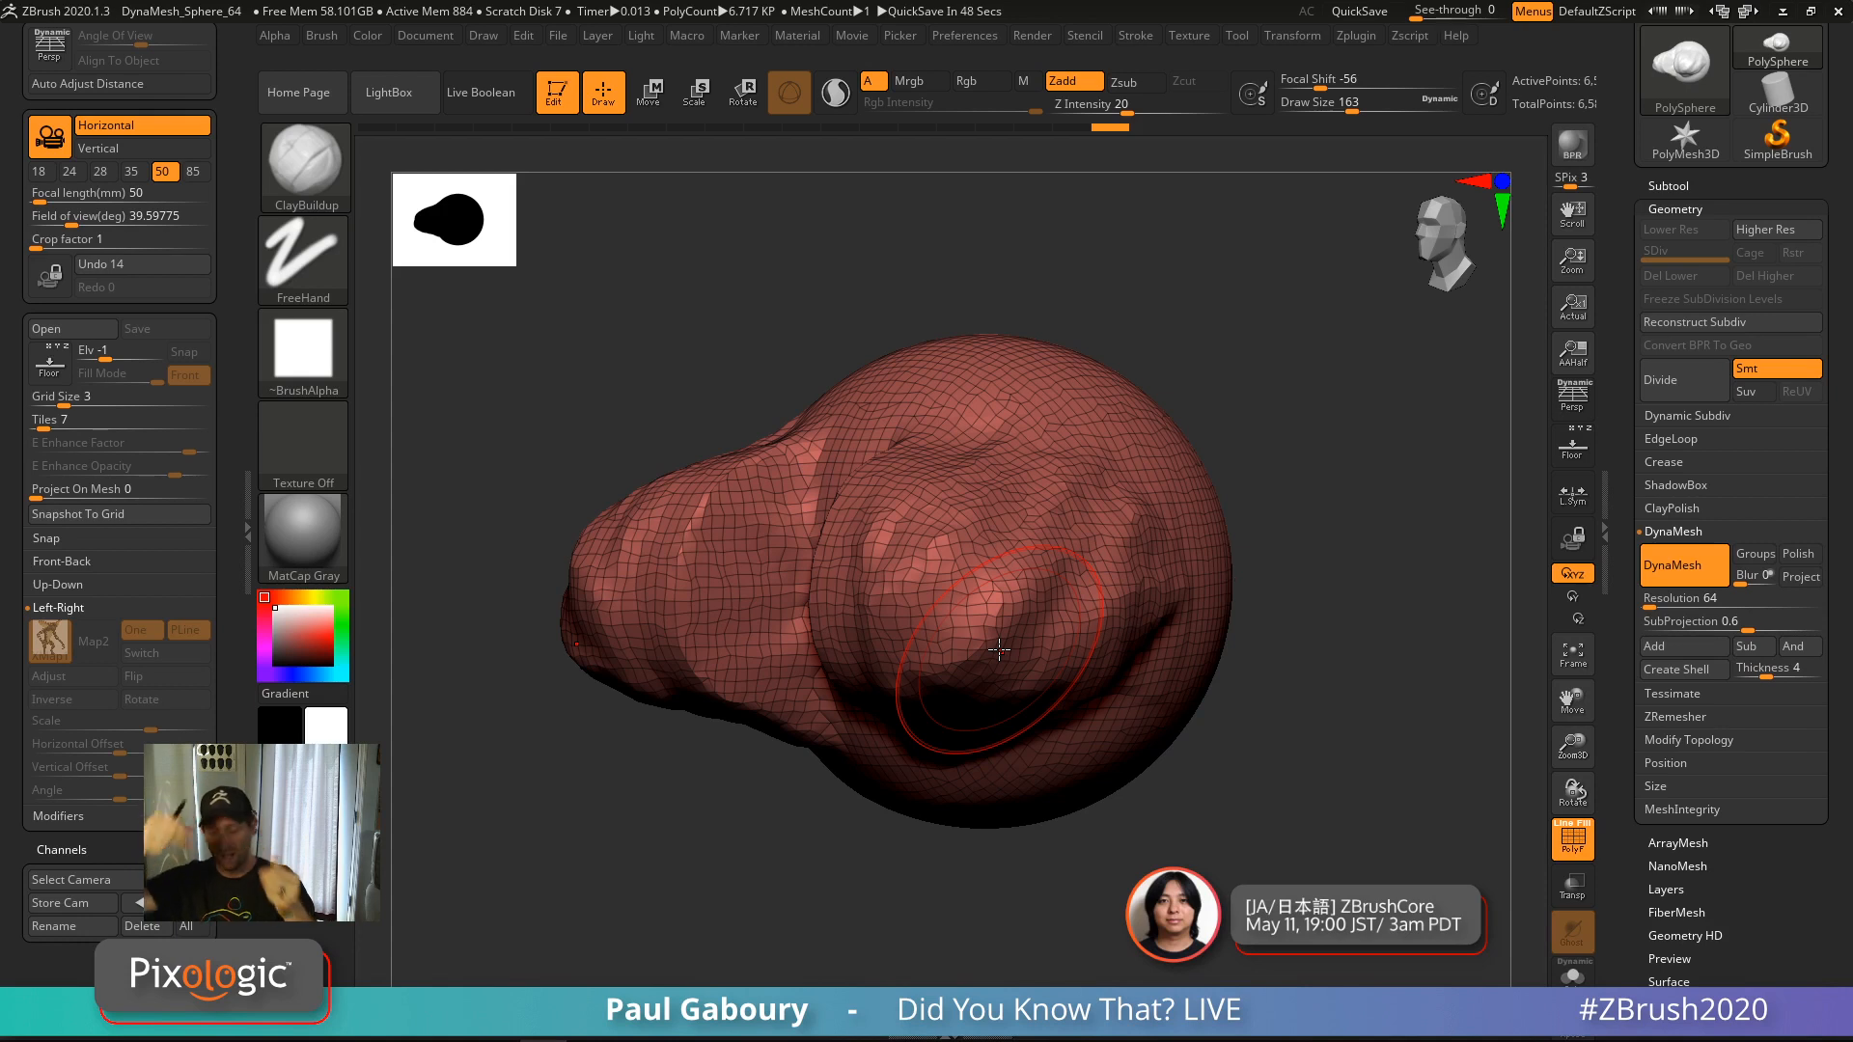
mouse_move(999, 650)
left_mouse_down()
mouse_move(912, 579)
mouse_move(887, 588)
left_mouse_up()
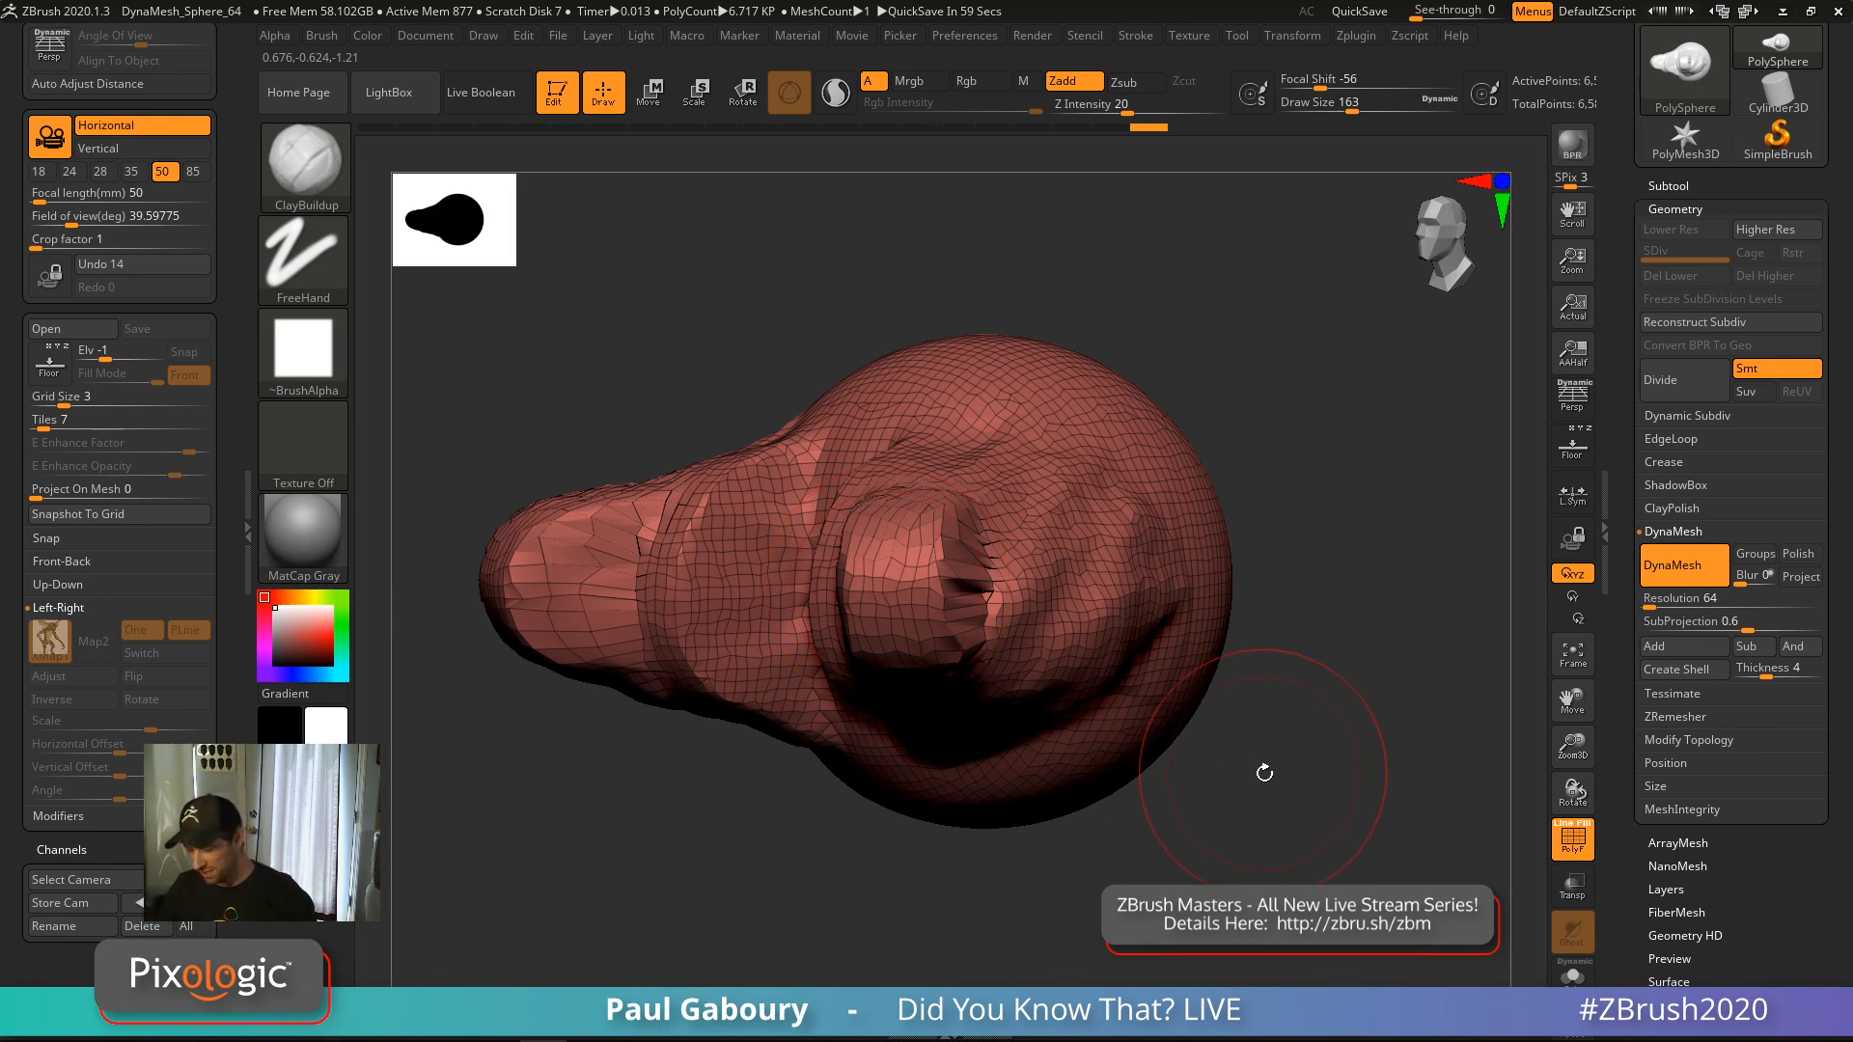
key("s")
left_click_drag(1313, 746, 1285, 734)
left_click_drag(1314, 726, 1367, 817, "ctrl")
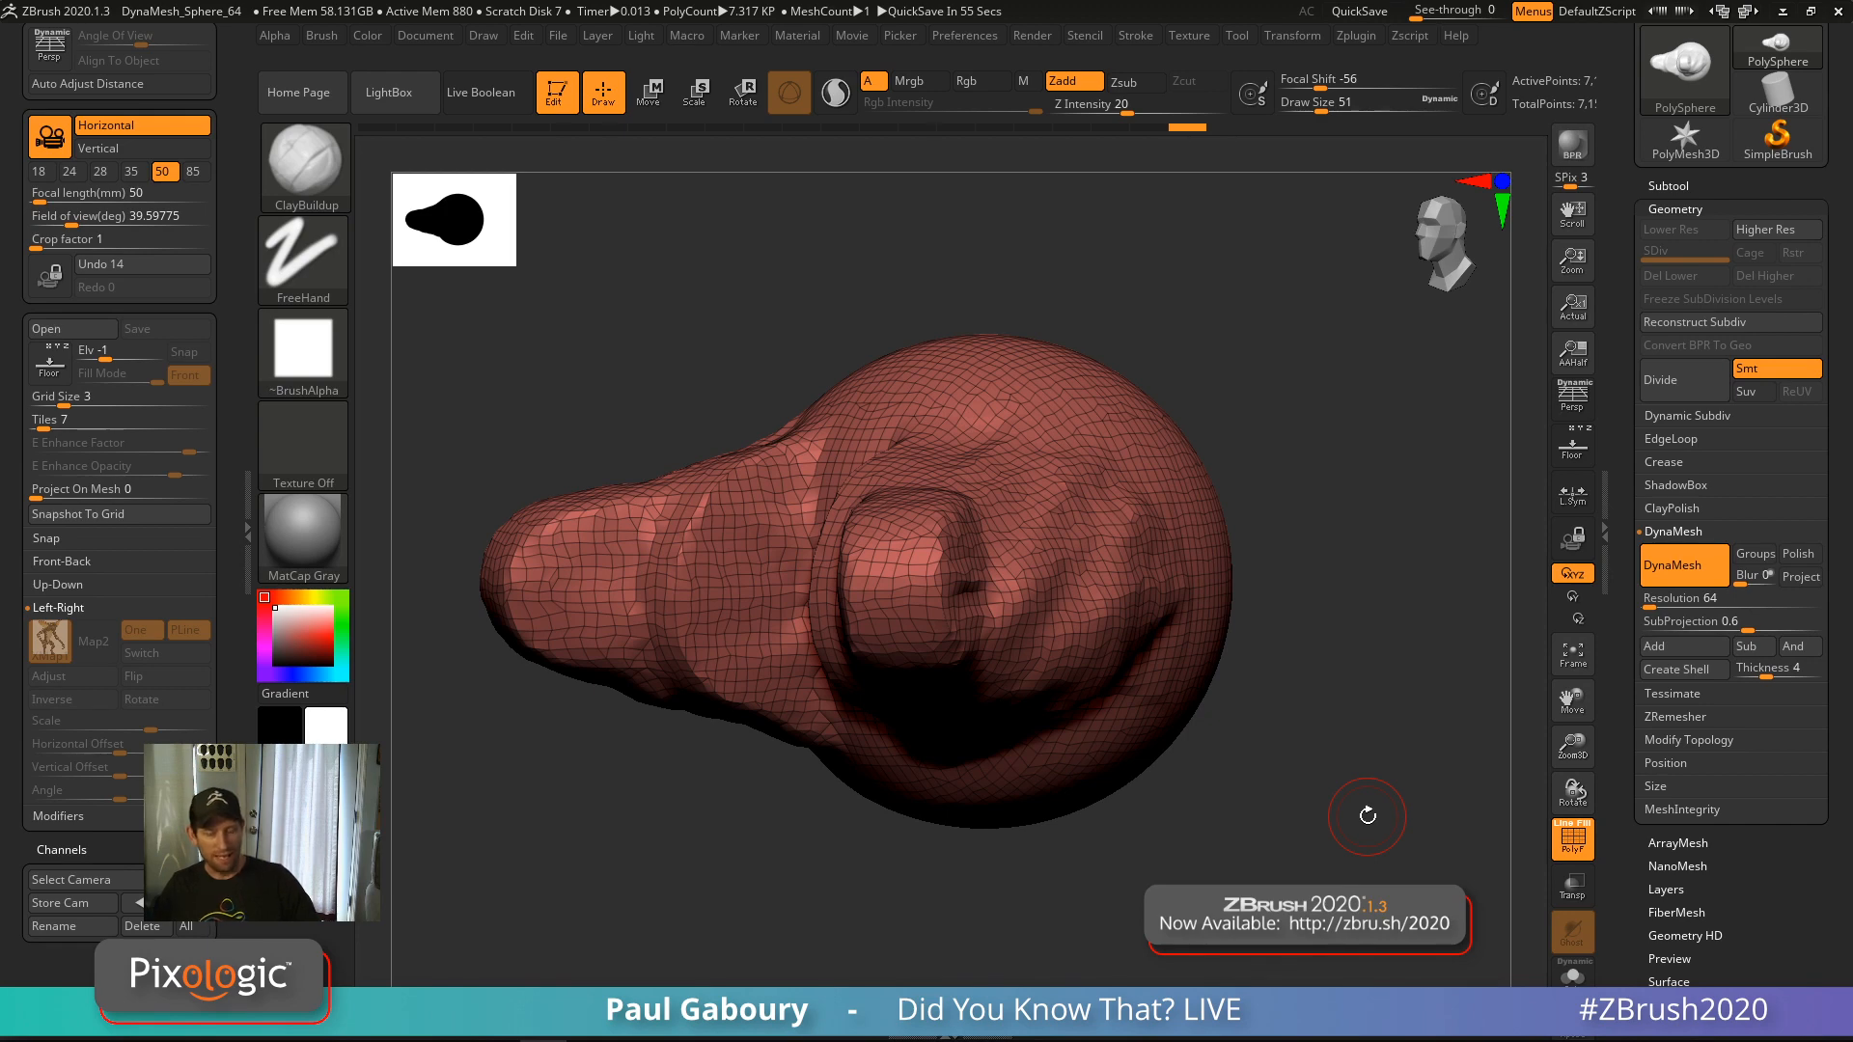
Undo all the clay strokes and remeshes back to the plain small sphere
key("ctrl+z")
key("ctrl+z")
key("ctrl+z")
key("ctrl+z")
key("ctrl+z")
key("ctrl+z")
key("ctrl+z")
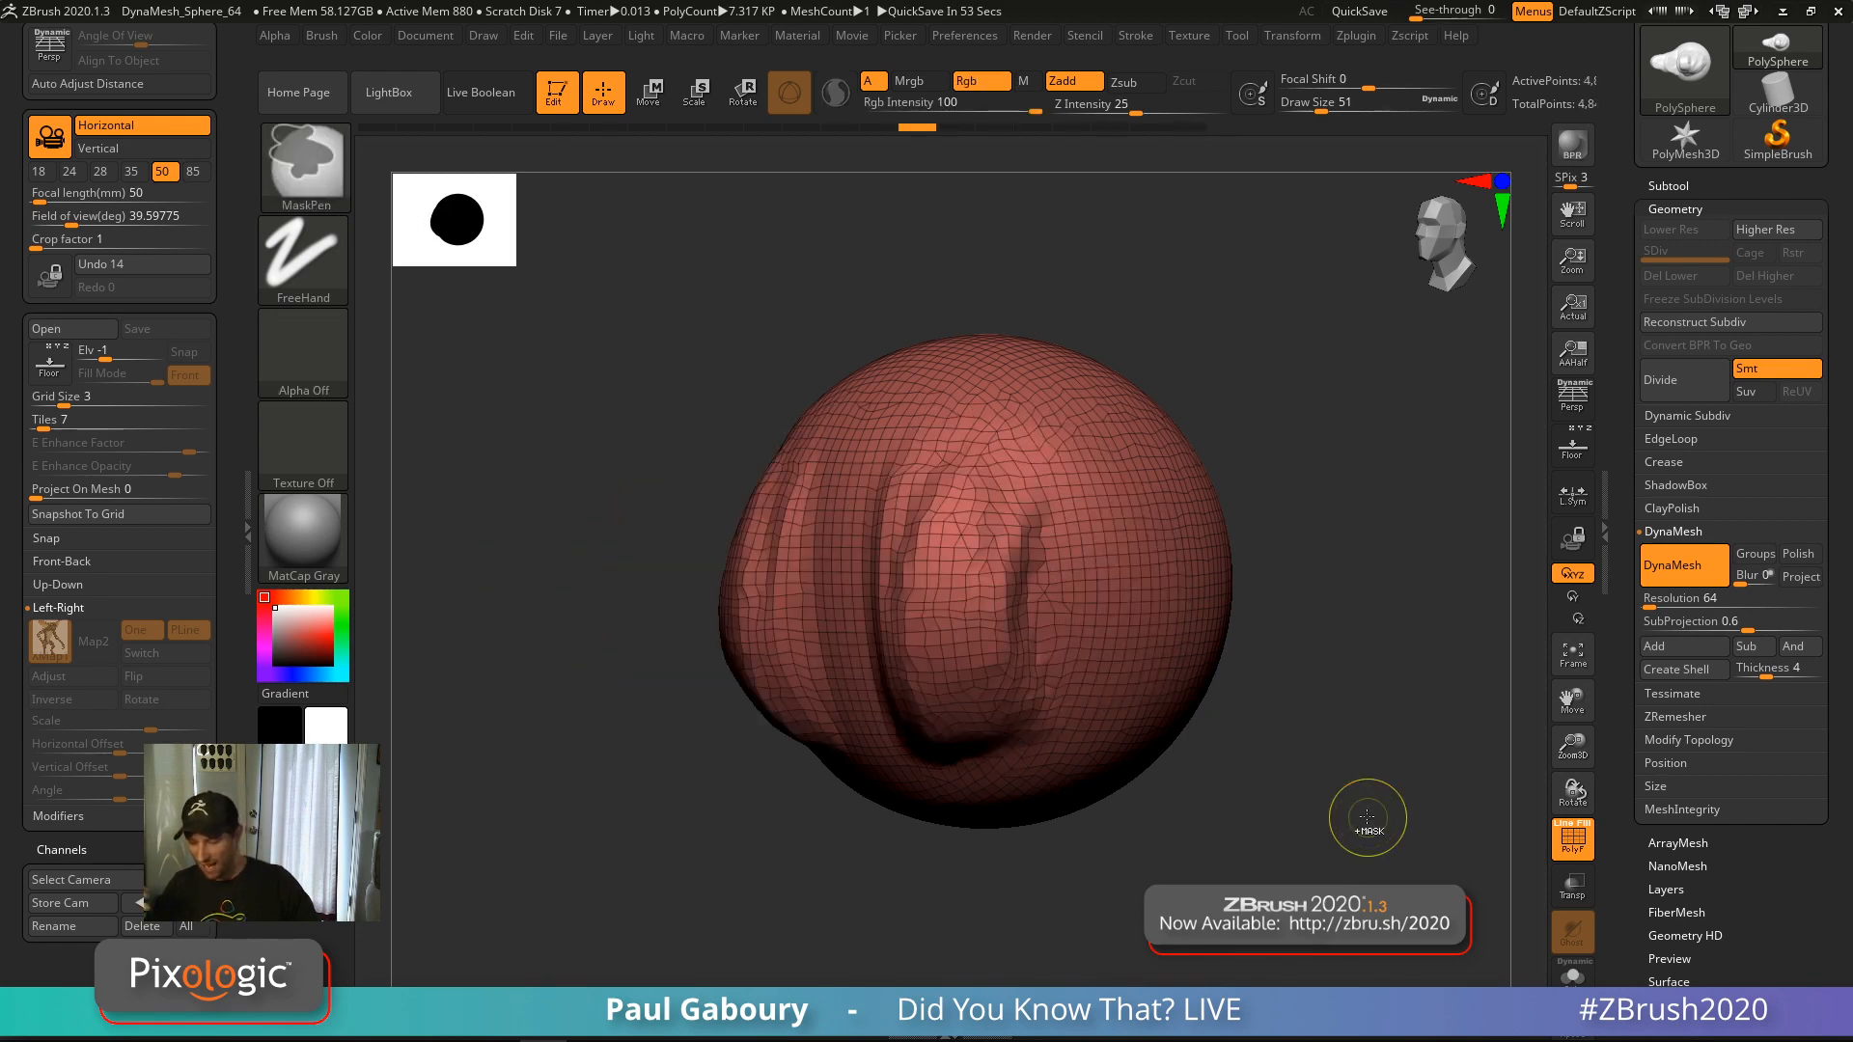
key("ctrl+z")
key("ctrl+z")
key("ctrl+z")
key("ctrl+z")
key("ctrl+z")
key("ctrl+z")
key("ctrl+z")
key("ctrl+z")
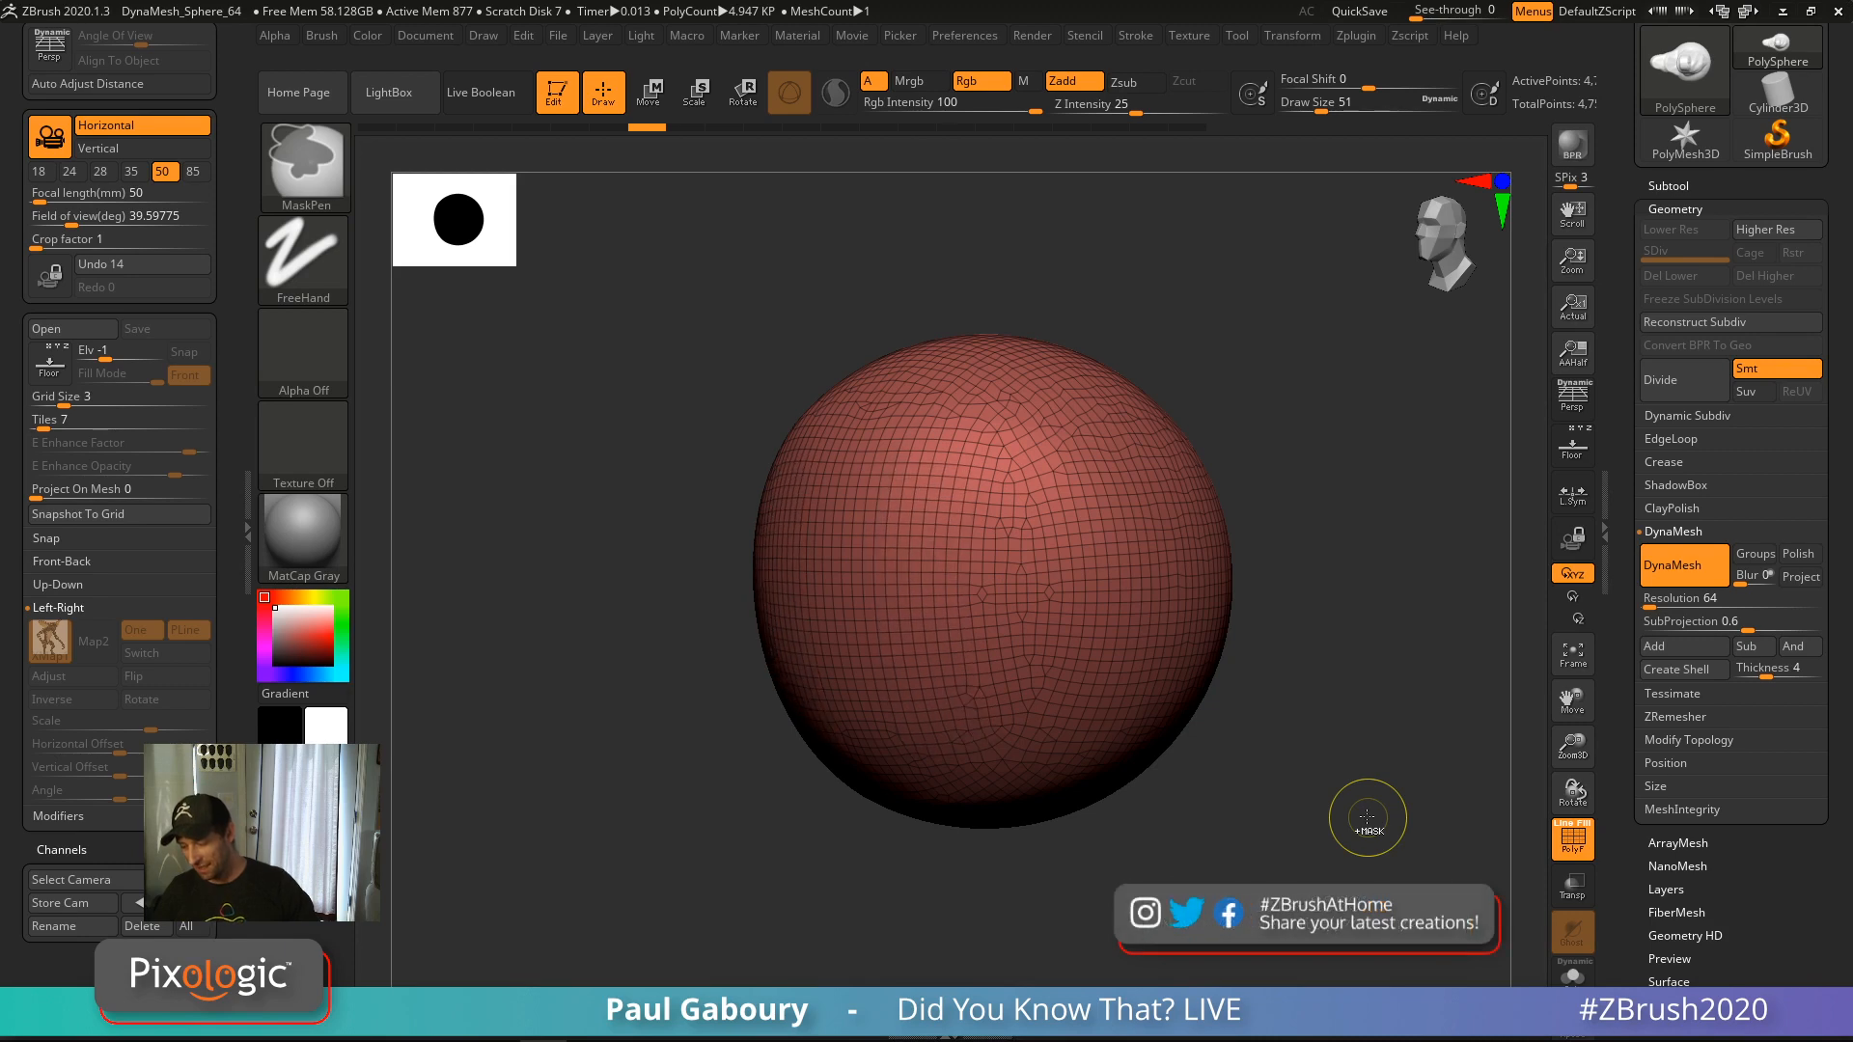
key("ctrl+z")
key("ctrl+z")
key("ctrl+z")
key("ctrl+z")
key("ctrl+z")
key("ctrl+z")
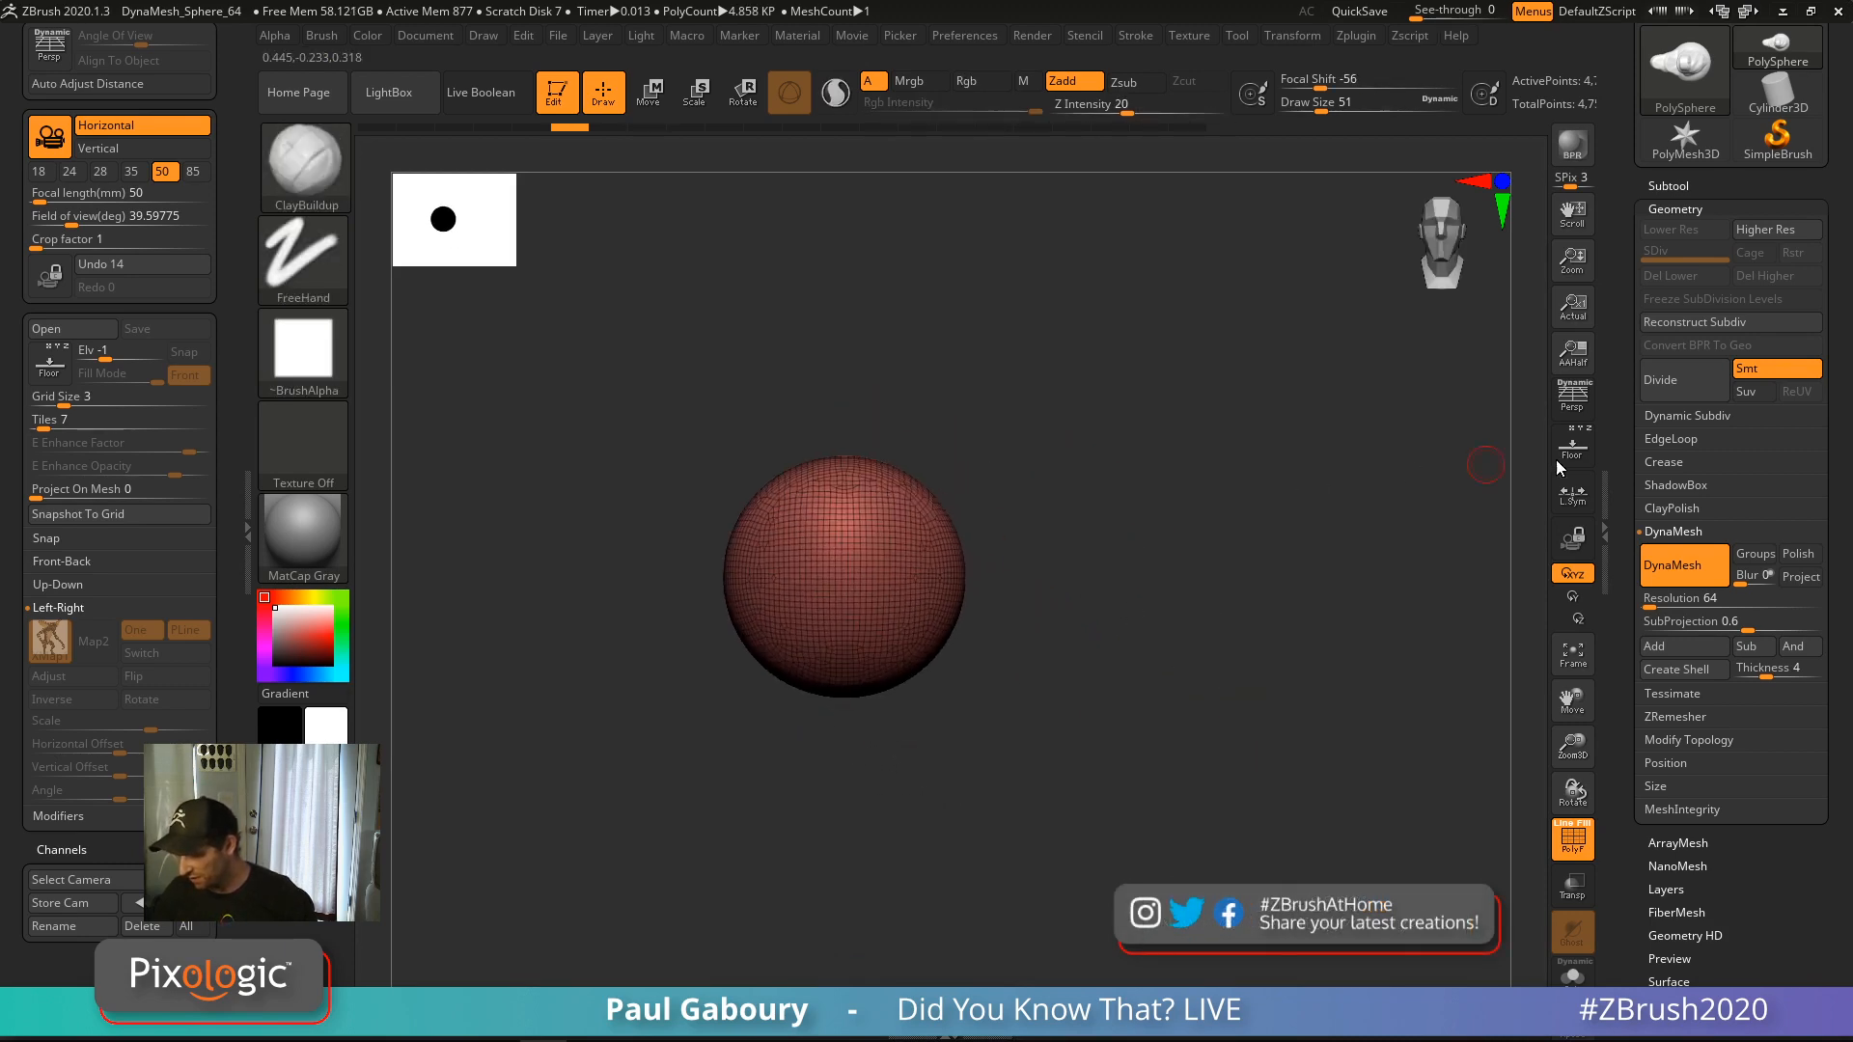
Show the gremlin reference grids again and hide the polygon wireframe
left_click(1570, 450)
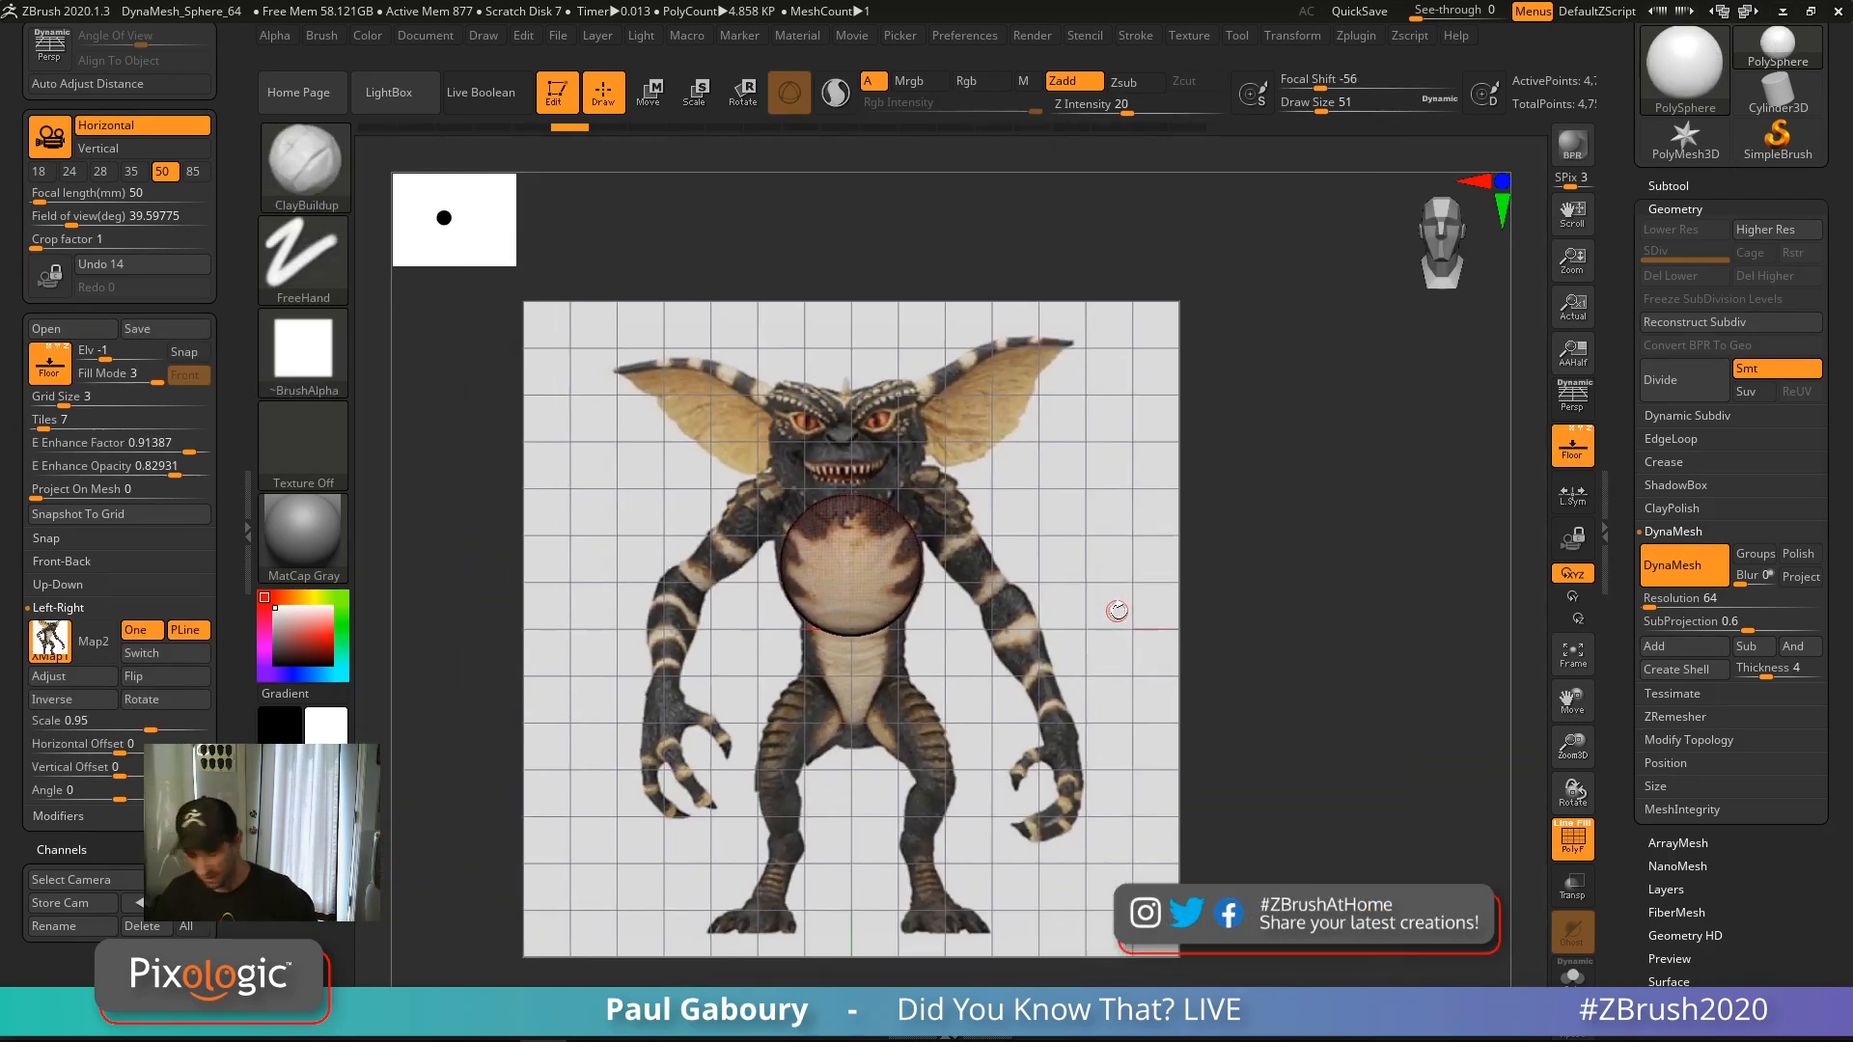
key("shift+f")
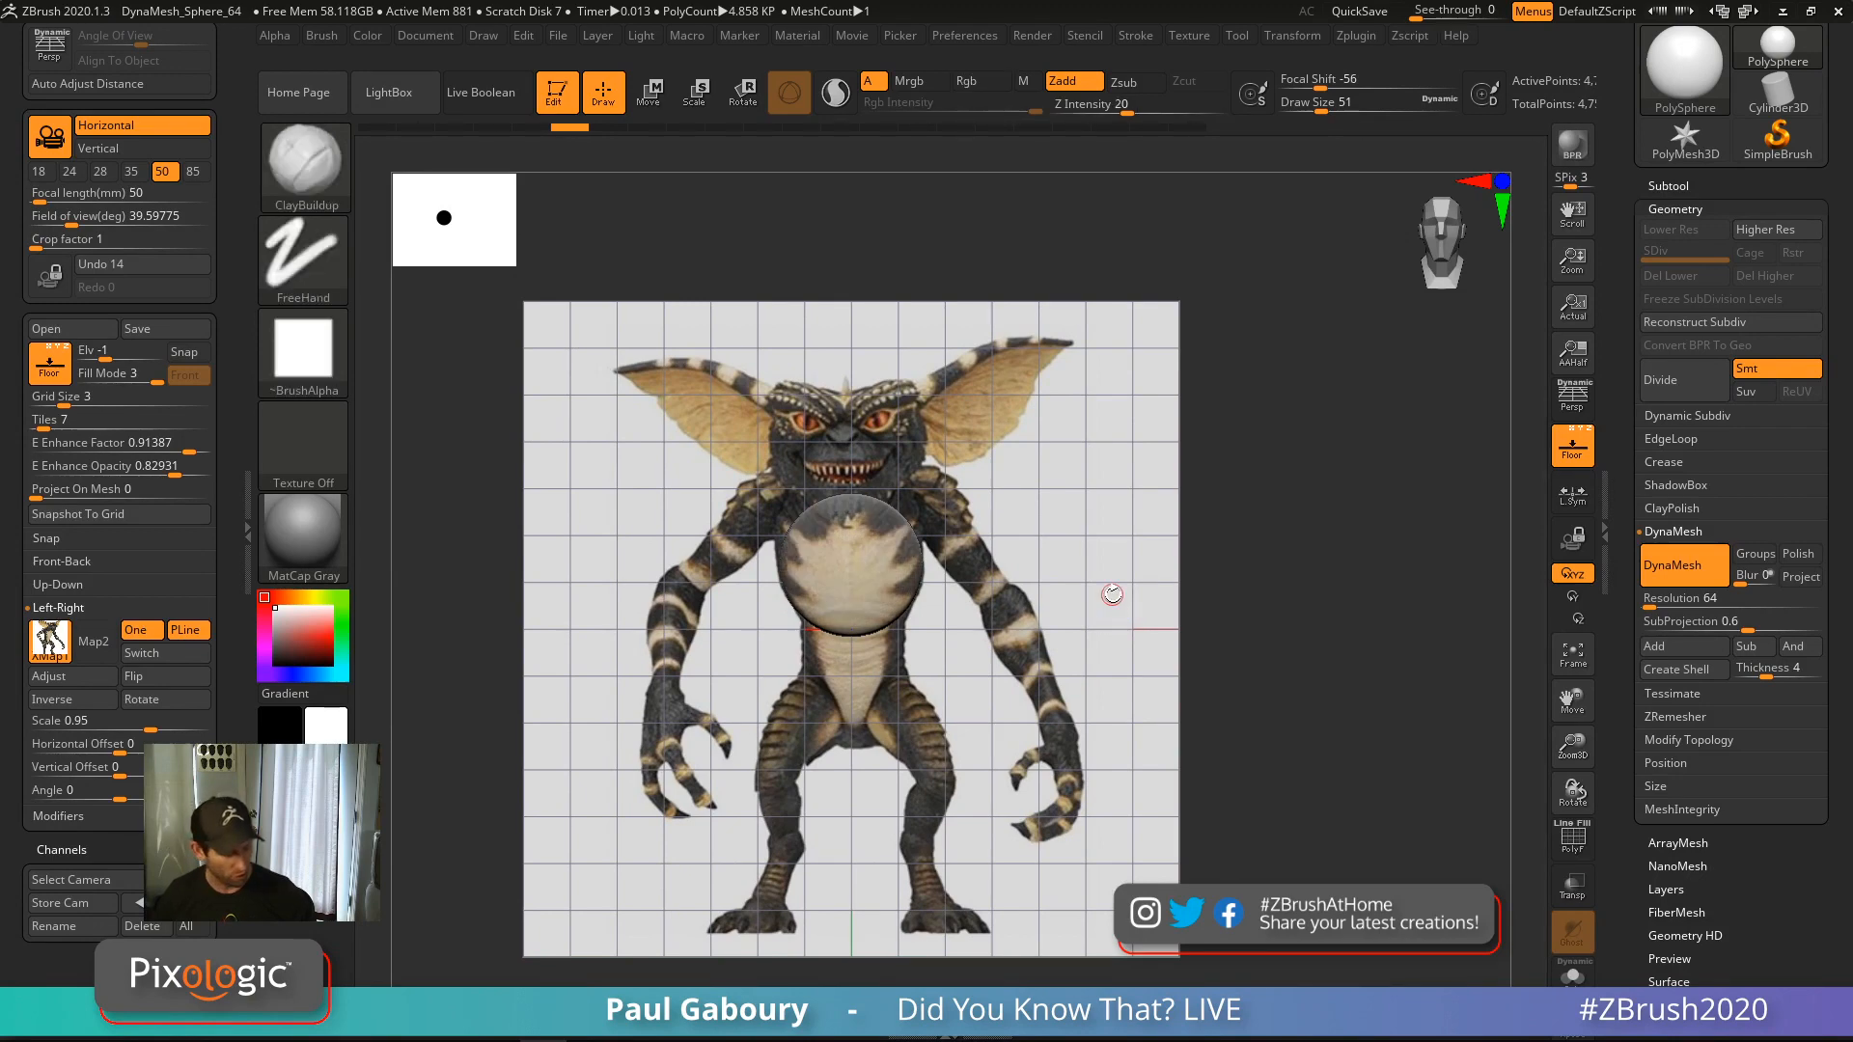
Choose the SnakeHook brush and set its draw size to 217
key("b")
key("s")
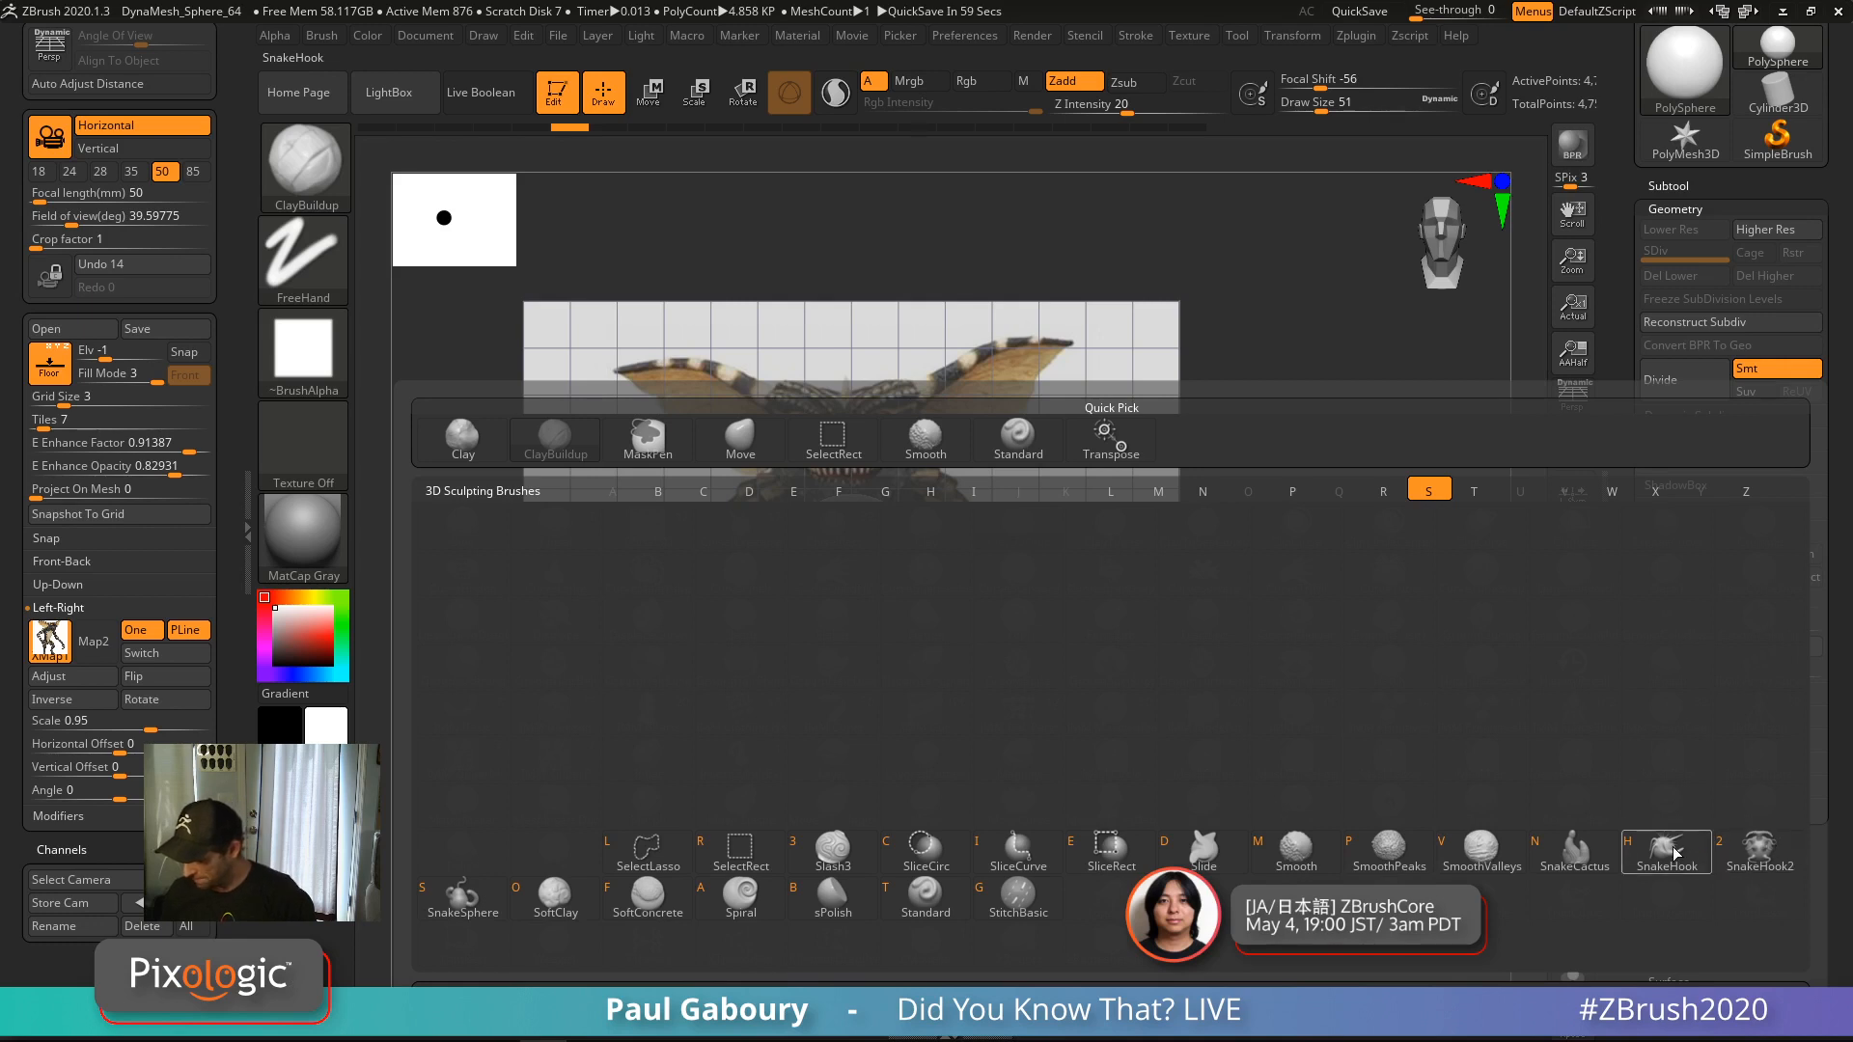
mouse_move(1762, 850)
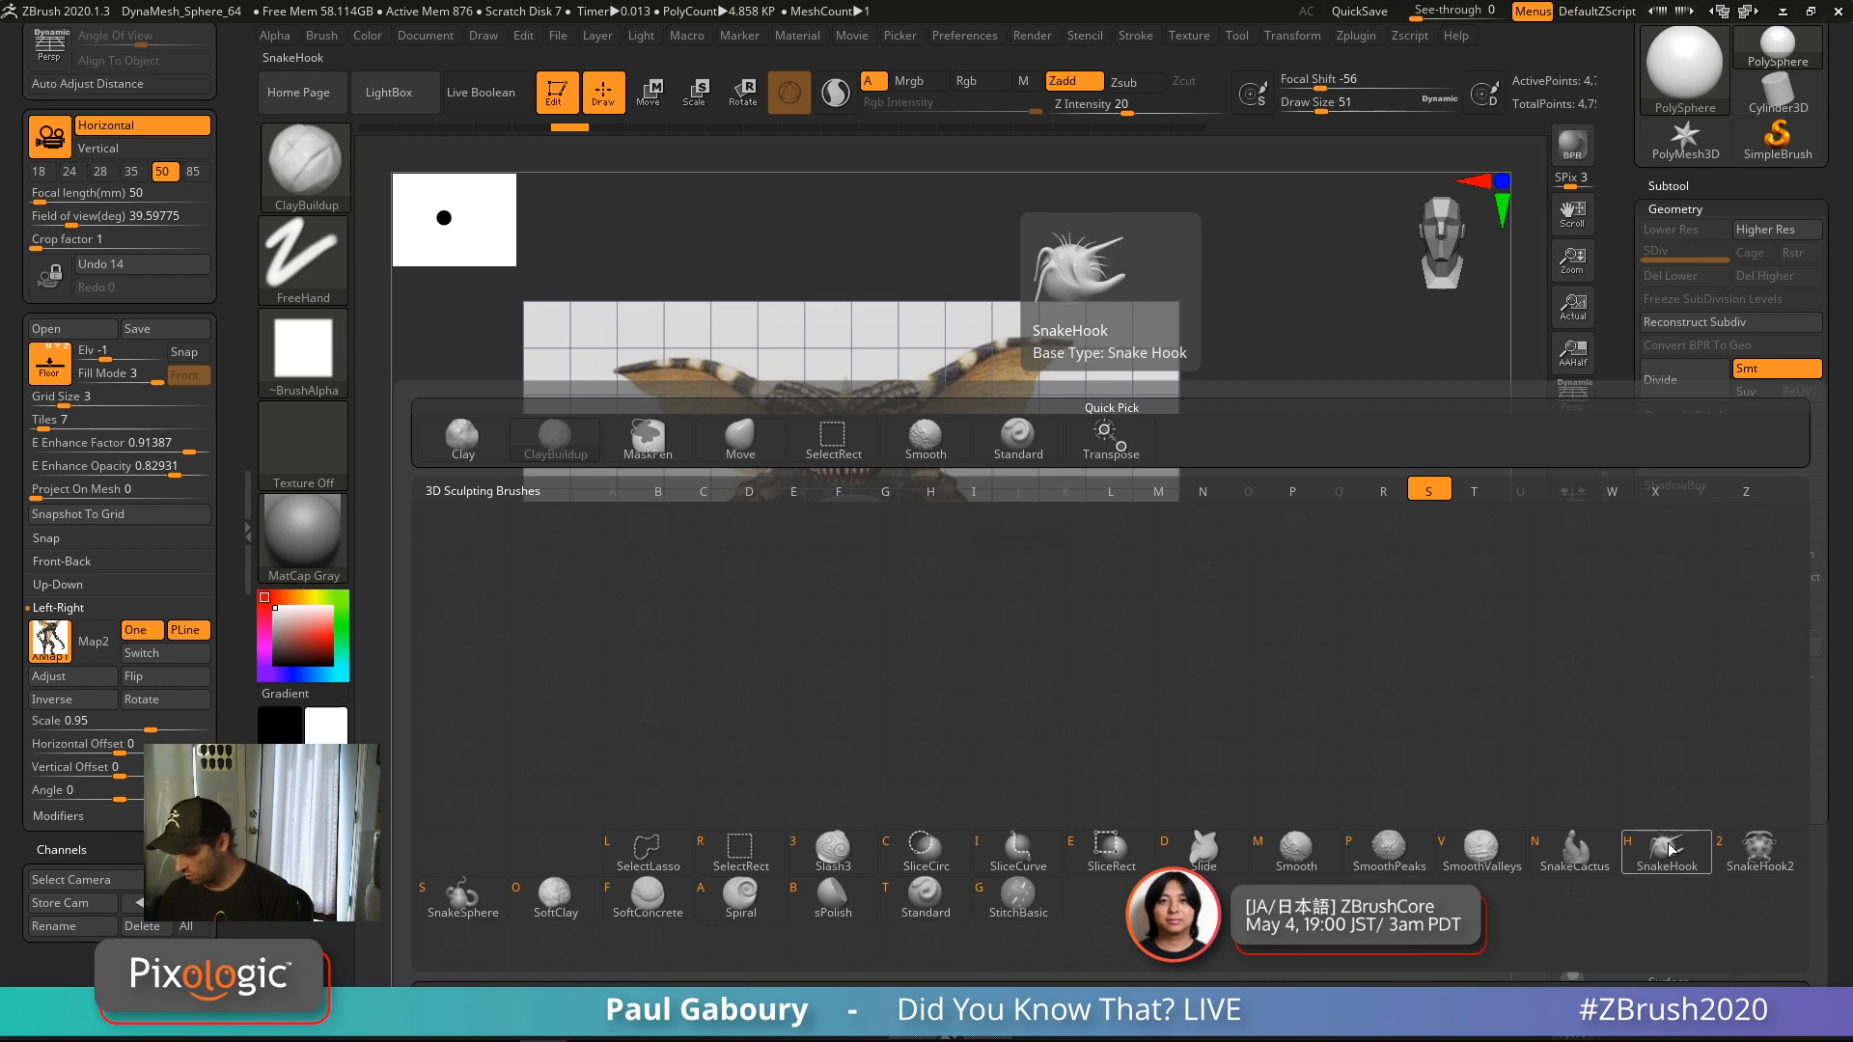
left_click(1755, 850)
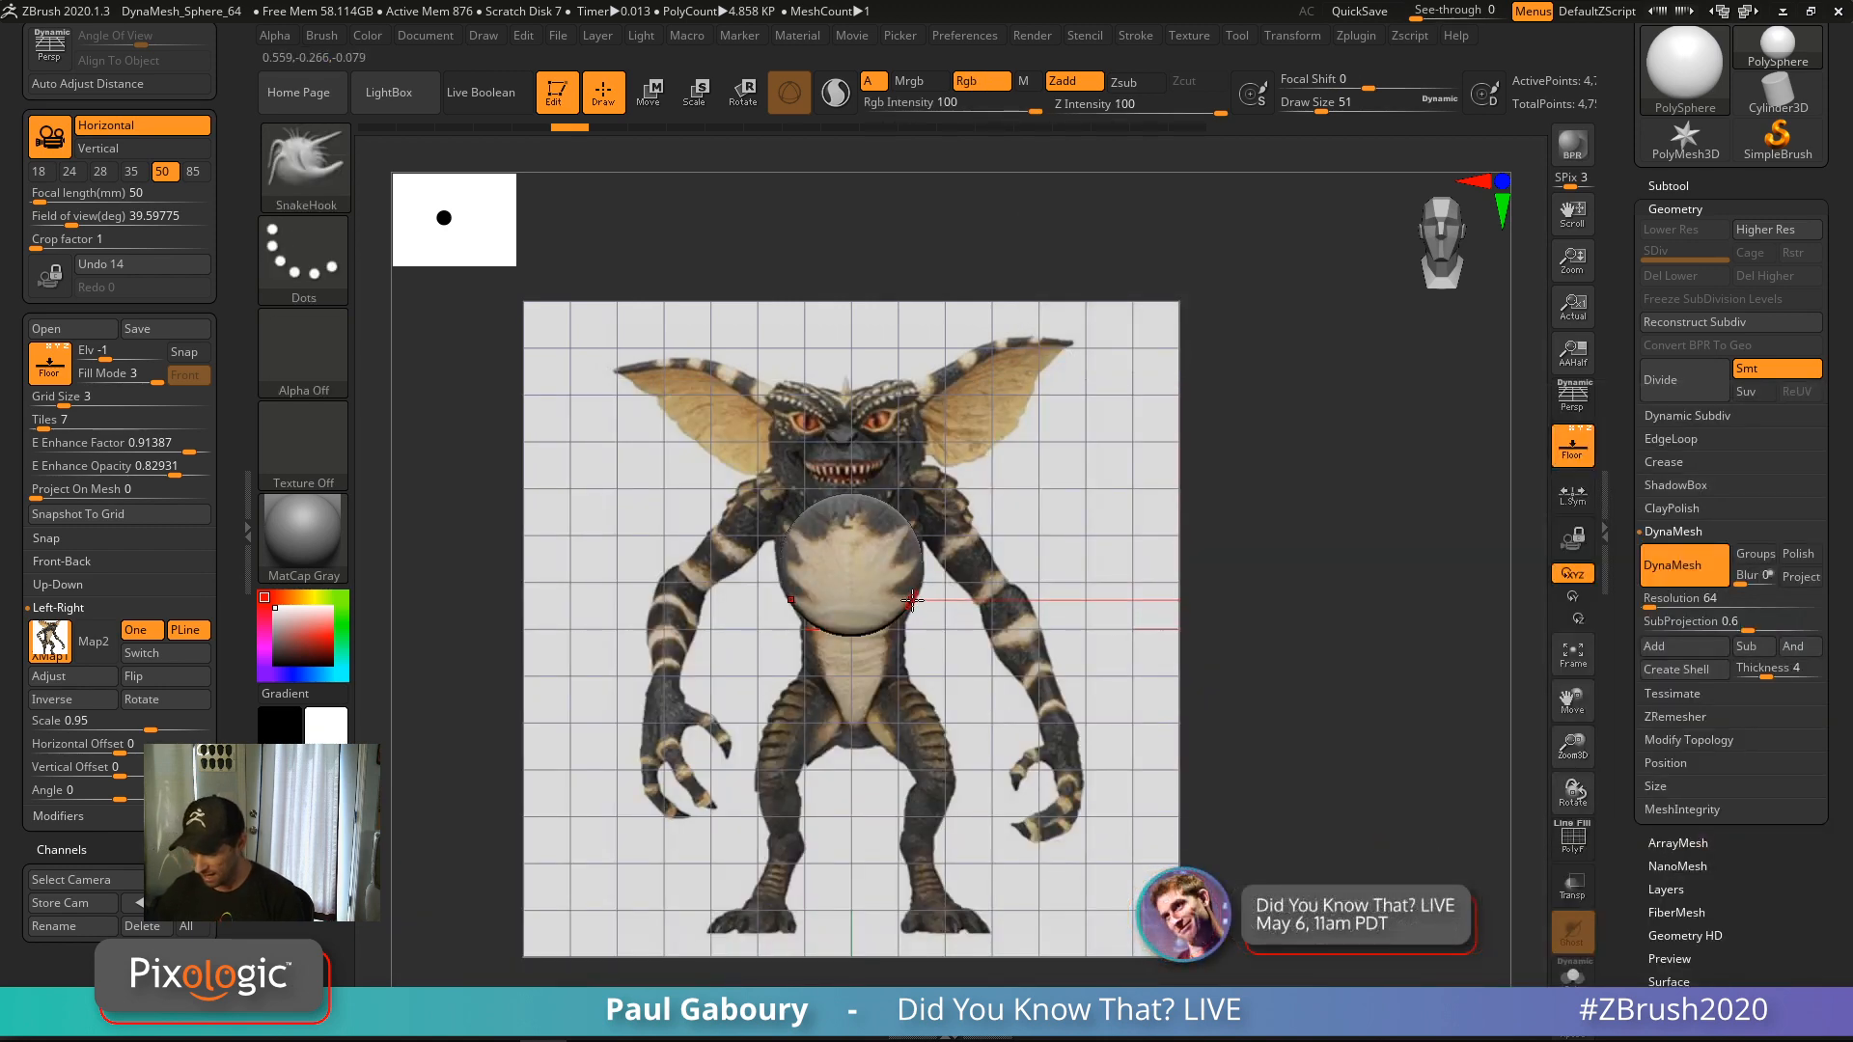
left_click_drag(911, 606, 950, 605)
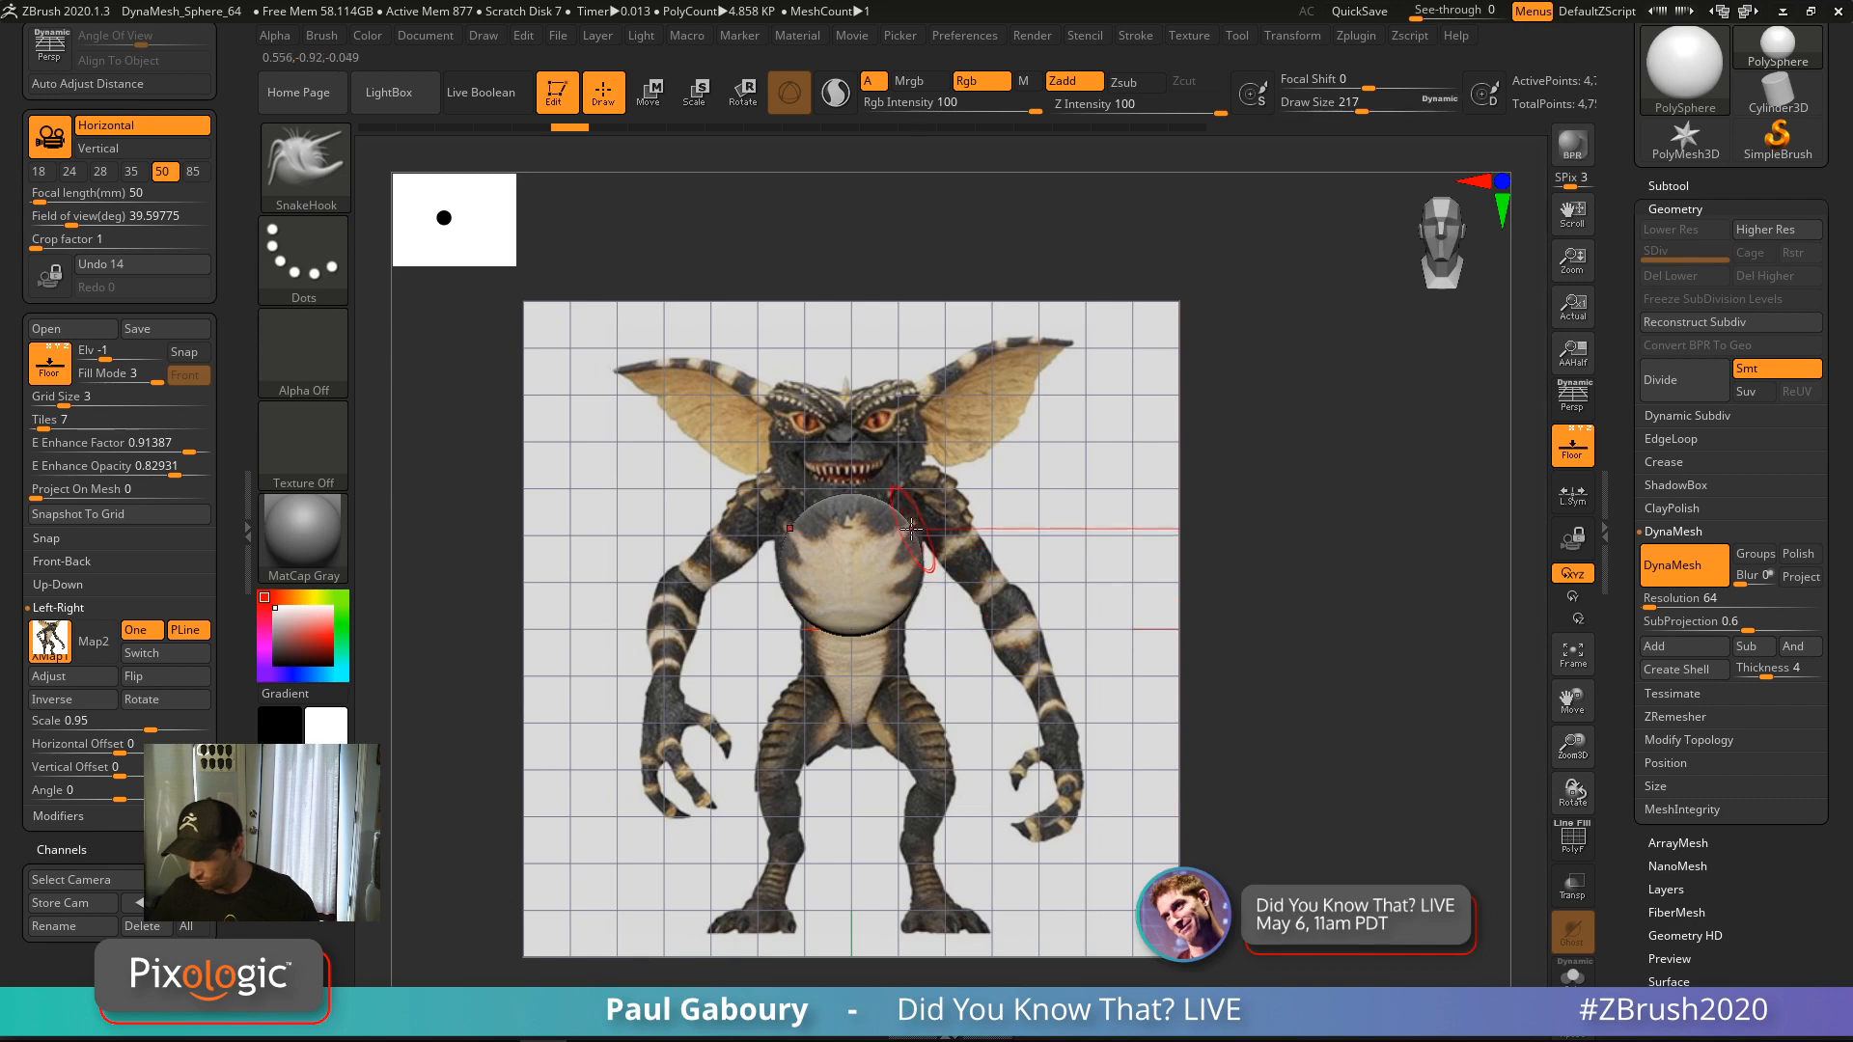
Try pulling symmetrical arms out of the sphere with the SnakeHook brush, then undo the strokes
mouse_move(899, 529)
left_mouse_down()
mouse_move(973, 483)
mouse_move(1020, 505)
mouse_move(1049, 585)
left_mouse_up()
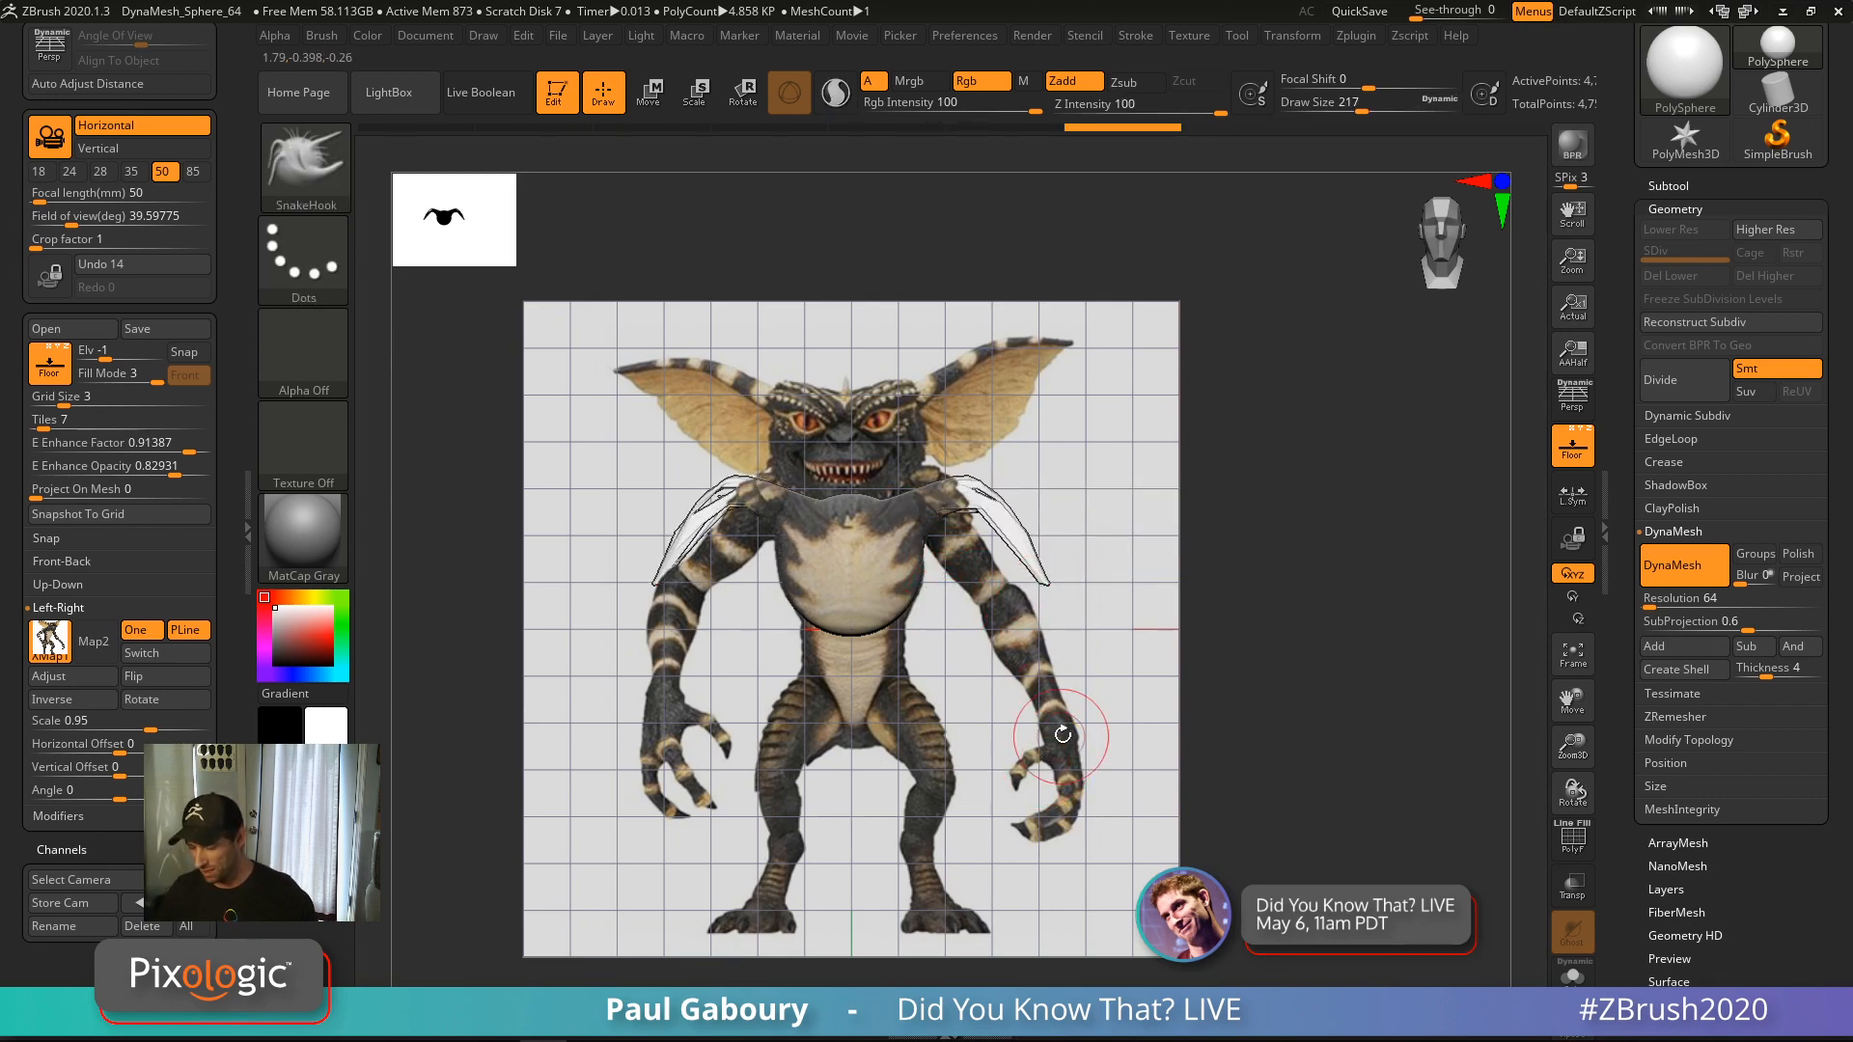
mouse_move(1025, 765)
left_mouse_down()
mouse_move(999, 752)
mouse_move(961, 512)
left_mouse_up()
mouse_move(961, 511)
right_mouse_down("ctrl")
mouse_move(1052, 505)
mouse_move(893, 686)
mouse_move(1028, 694)
right_mouse_up("ctrl")
key("ctrl+z")
Activate Sculptris Pro mode and pull the sphere into the shoulders, upper arms and torso, following the front reference
left_click_drag(1027, 693, 1039, 631, "shift")
right_click_drag(1122, 501, 1067, 437, "ctrl")
left_click(836, 93)
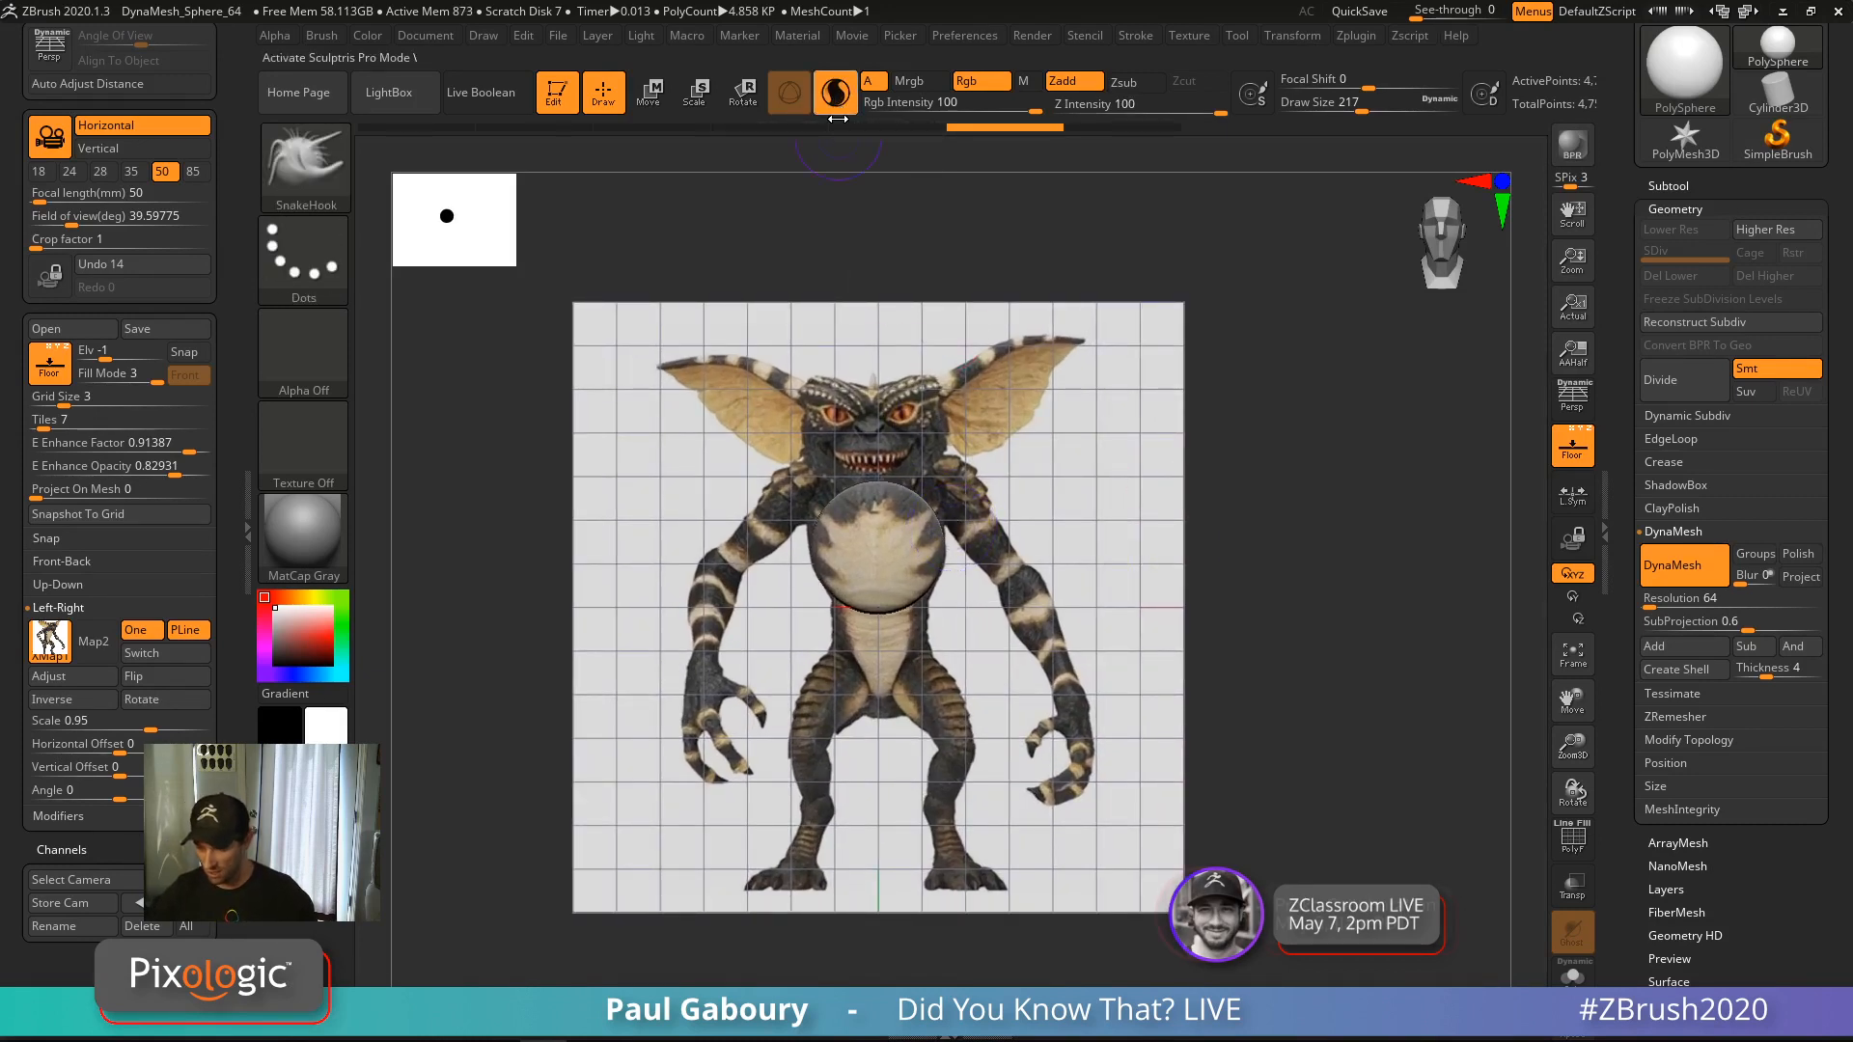
mouse_move(932, 505)
left_mouse_down()
mouse_move(967, 470)
mouse_move(968, 500)
mouse_move(973, 479)
mouse_move(910, 472)
mouse_move(834, 501)
mouse_move(788, 486)
mouse_move(736, 557)
left_mouse_up()
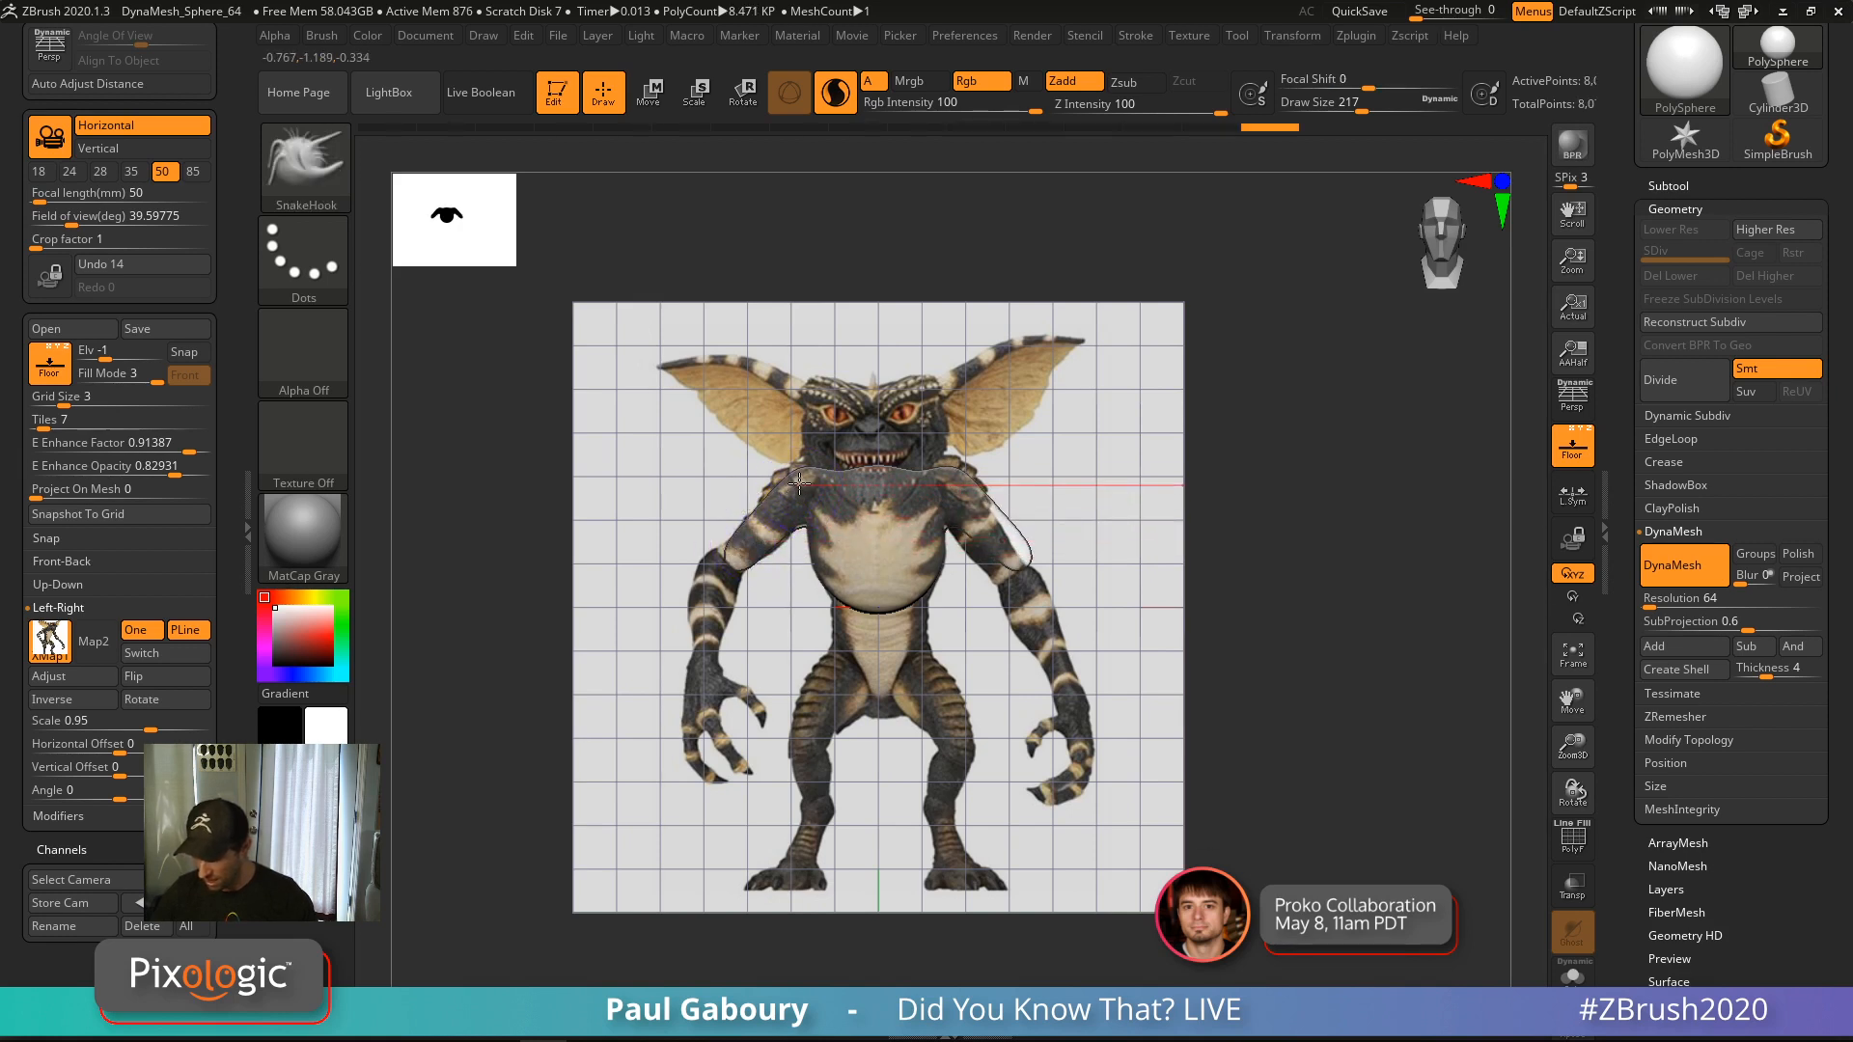
left_click_drag(787, 487, 778, 474)
mouse_move(744, 556)
left_mouse_down()
mouse_move(722, 567)
mouse_move(767, 520)
mouse_move(716, 566)
mouse_move(799, 492)
left_mouse_up()
mouse_move(944, 571)
left_mouse_down()
mouse_move(852, 557)
mouse_move(878, 629)
mouse_move(926, 610)
mouse_move(869, 645)
mouse_move(834, 595)
mouse_move(871, 587)
left_mouse_up()
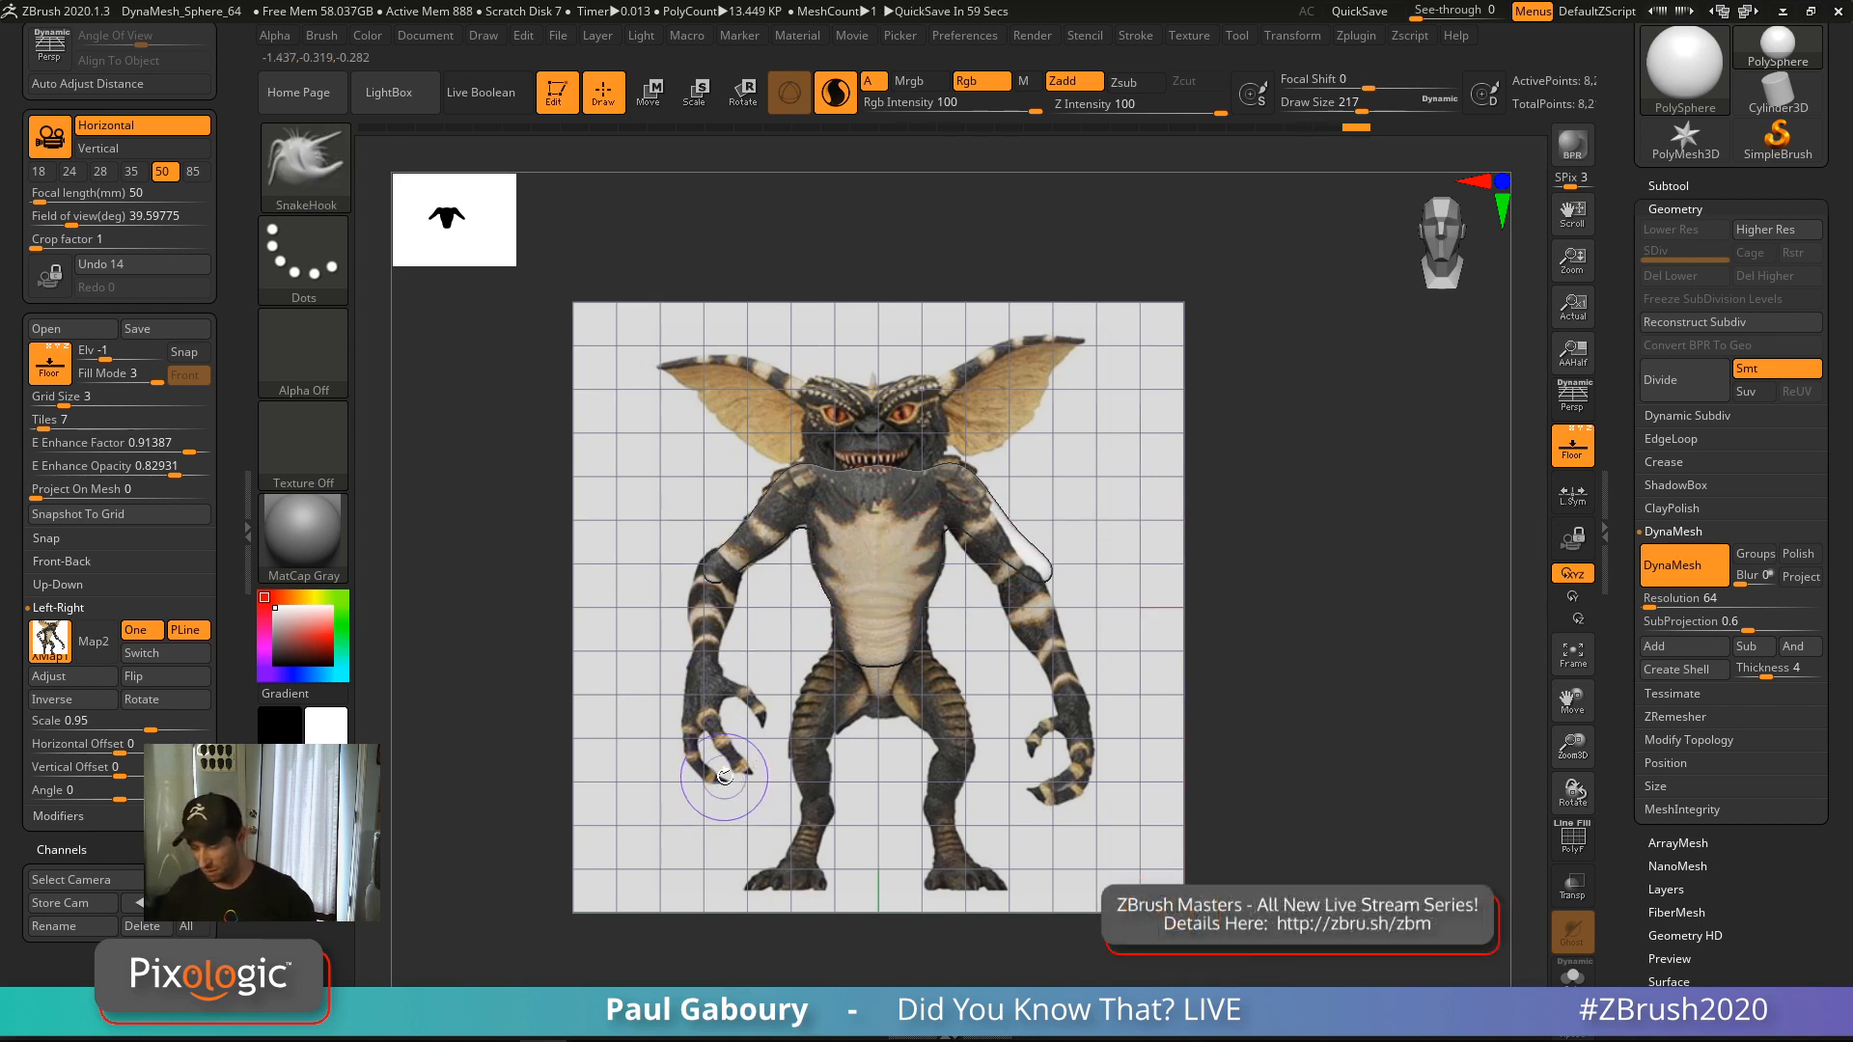
Colour the model bright green and set the floor's edge enhance factor and edge enhance opacity to about 0.85
mouse_move(165, 473)
left_mouse_down()
mouse_move(110, 473)
mouse_move(198, 455)
mouse_move(117, 466)
mouse_move(222, 470)
left_mouse_up()
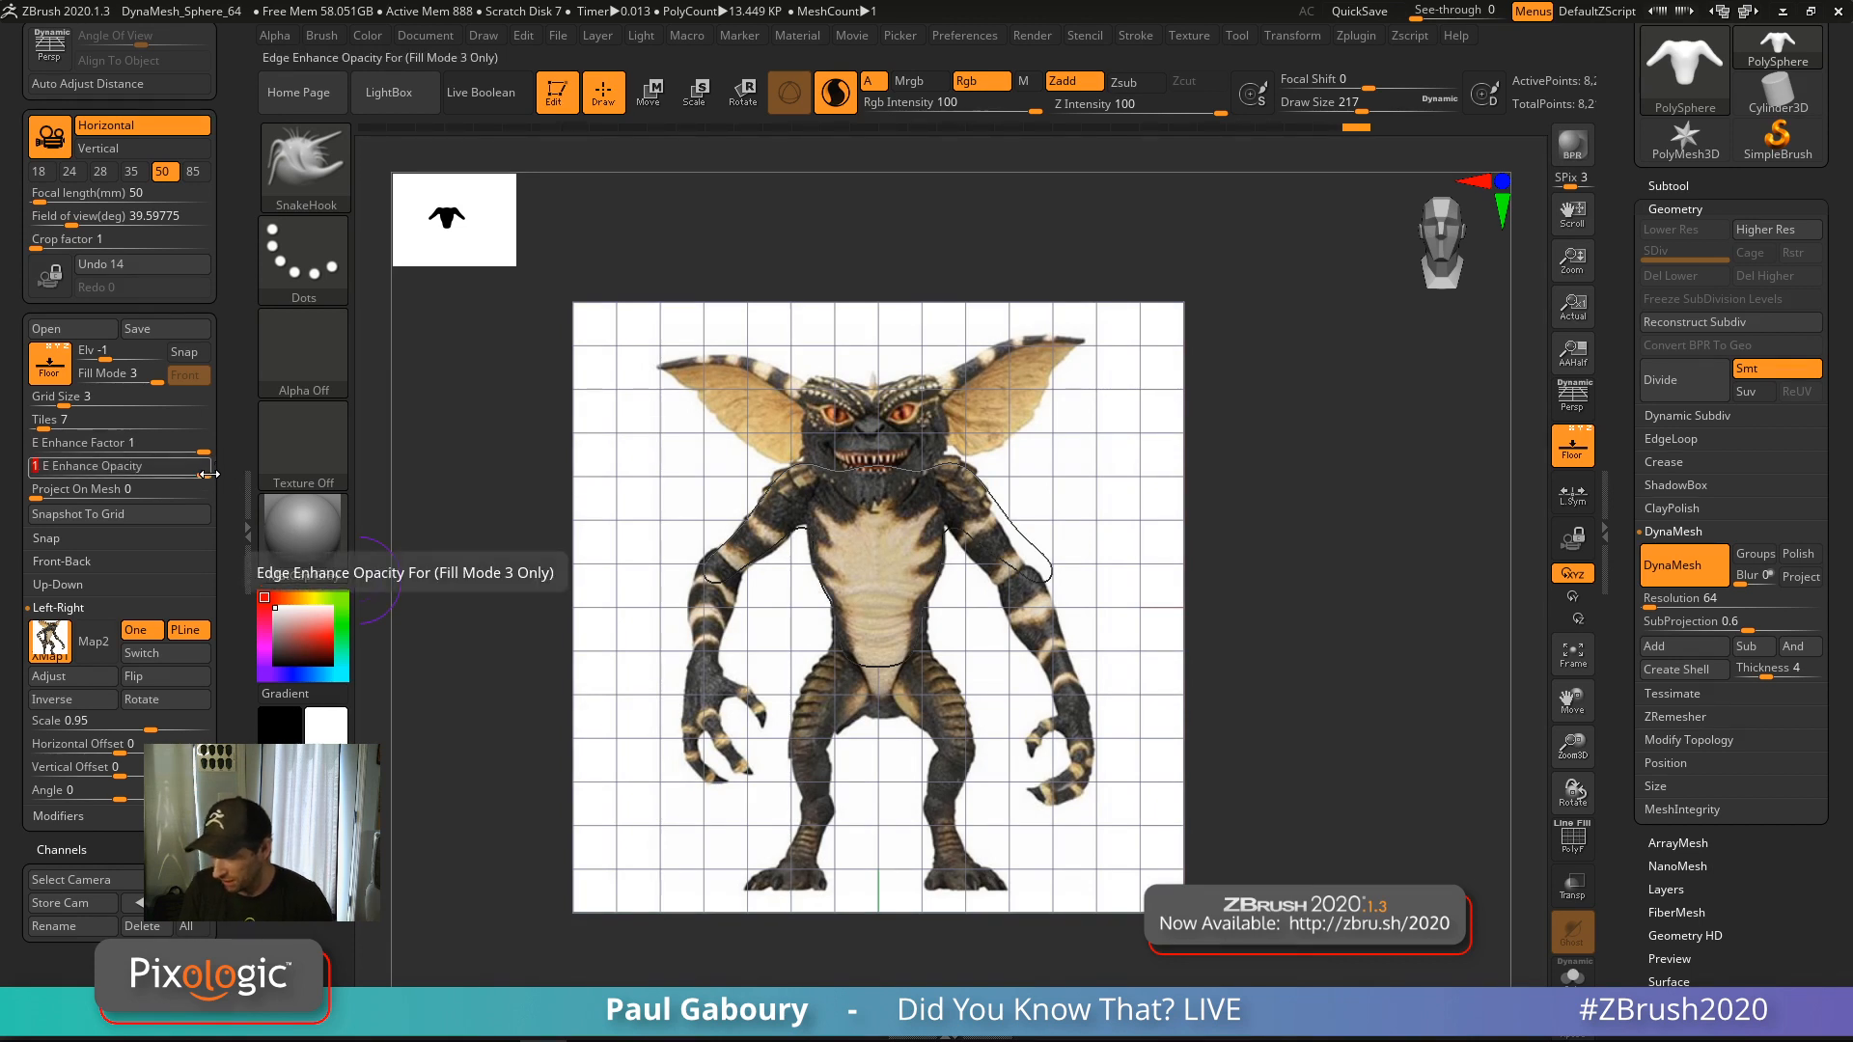
left_click(328, 636)
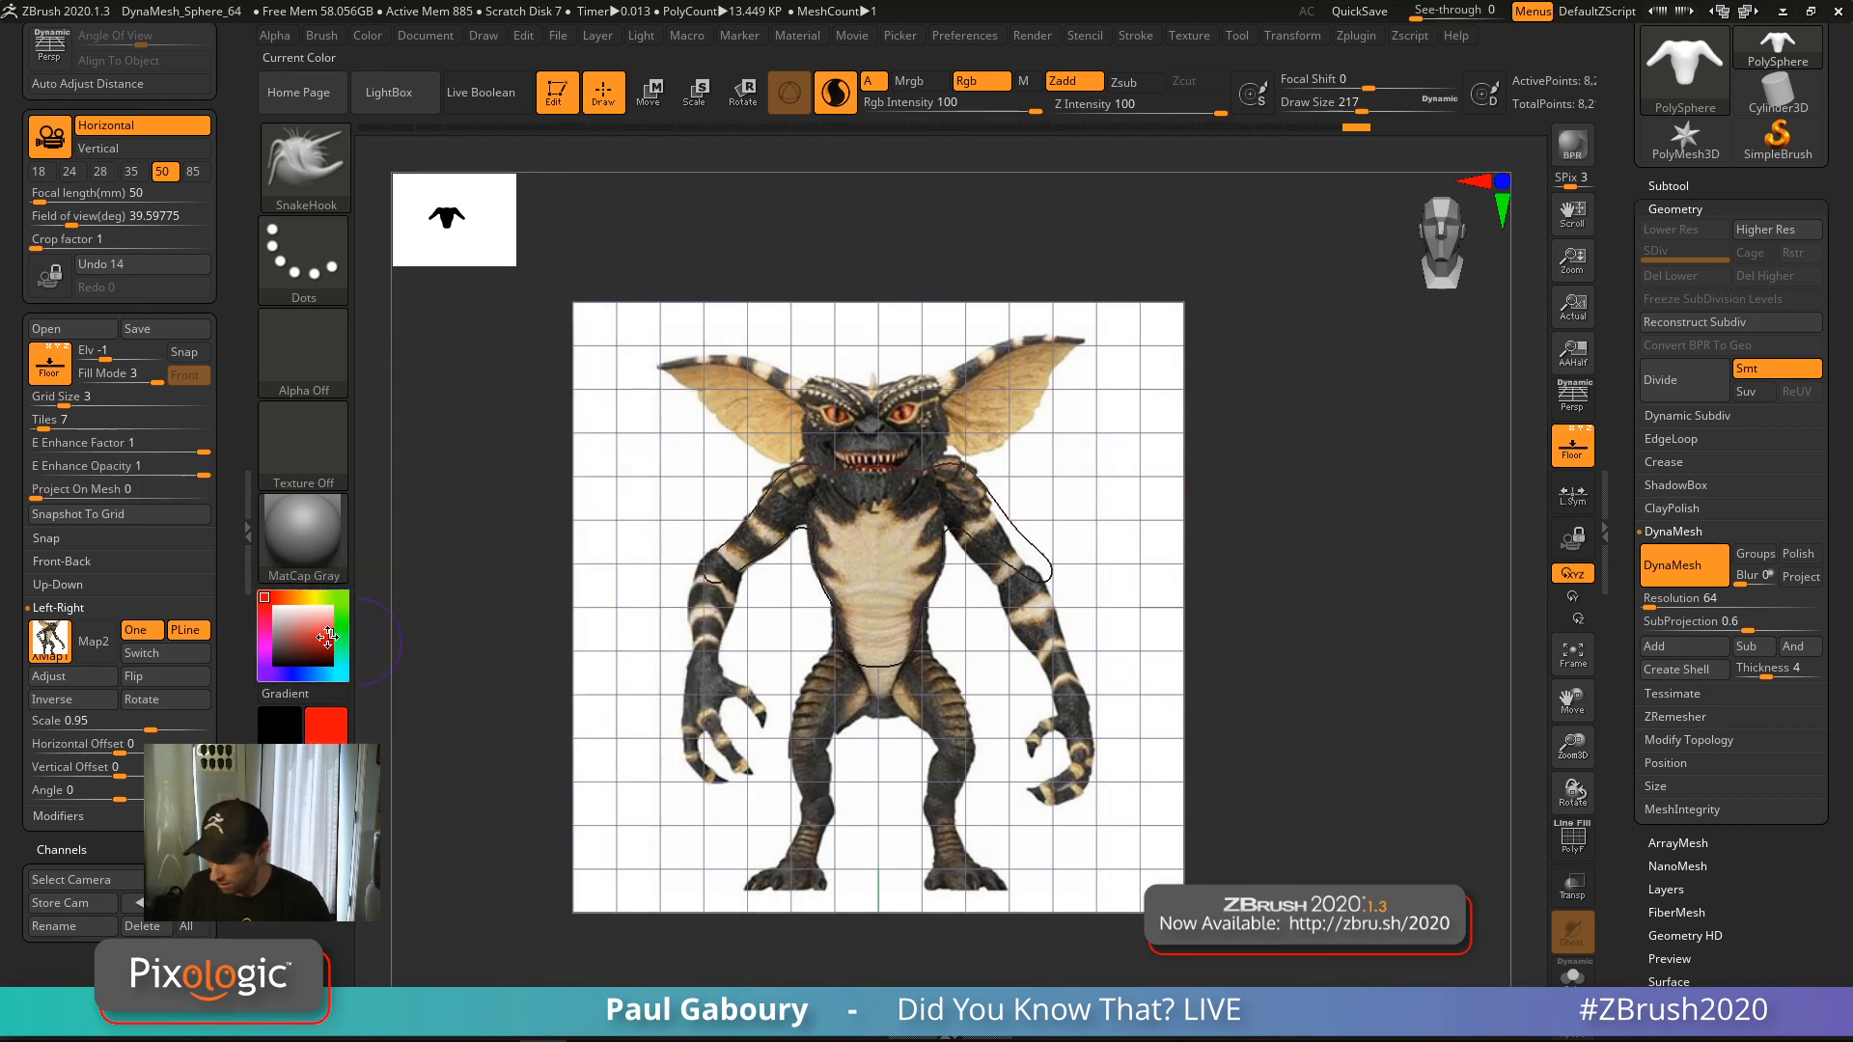
left_click(341, 626)
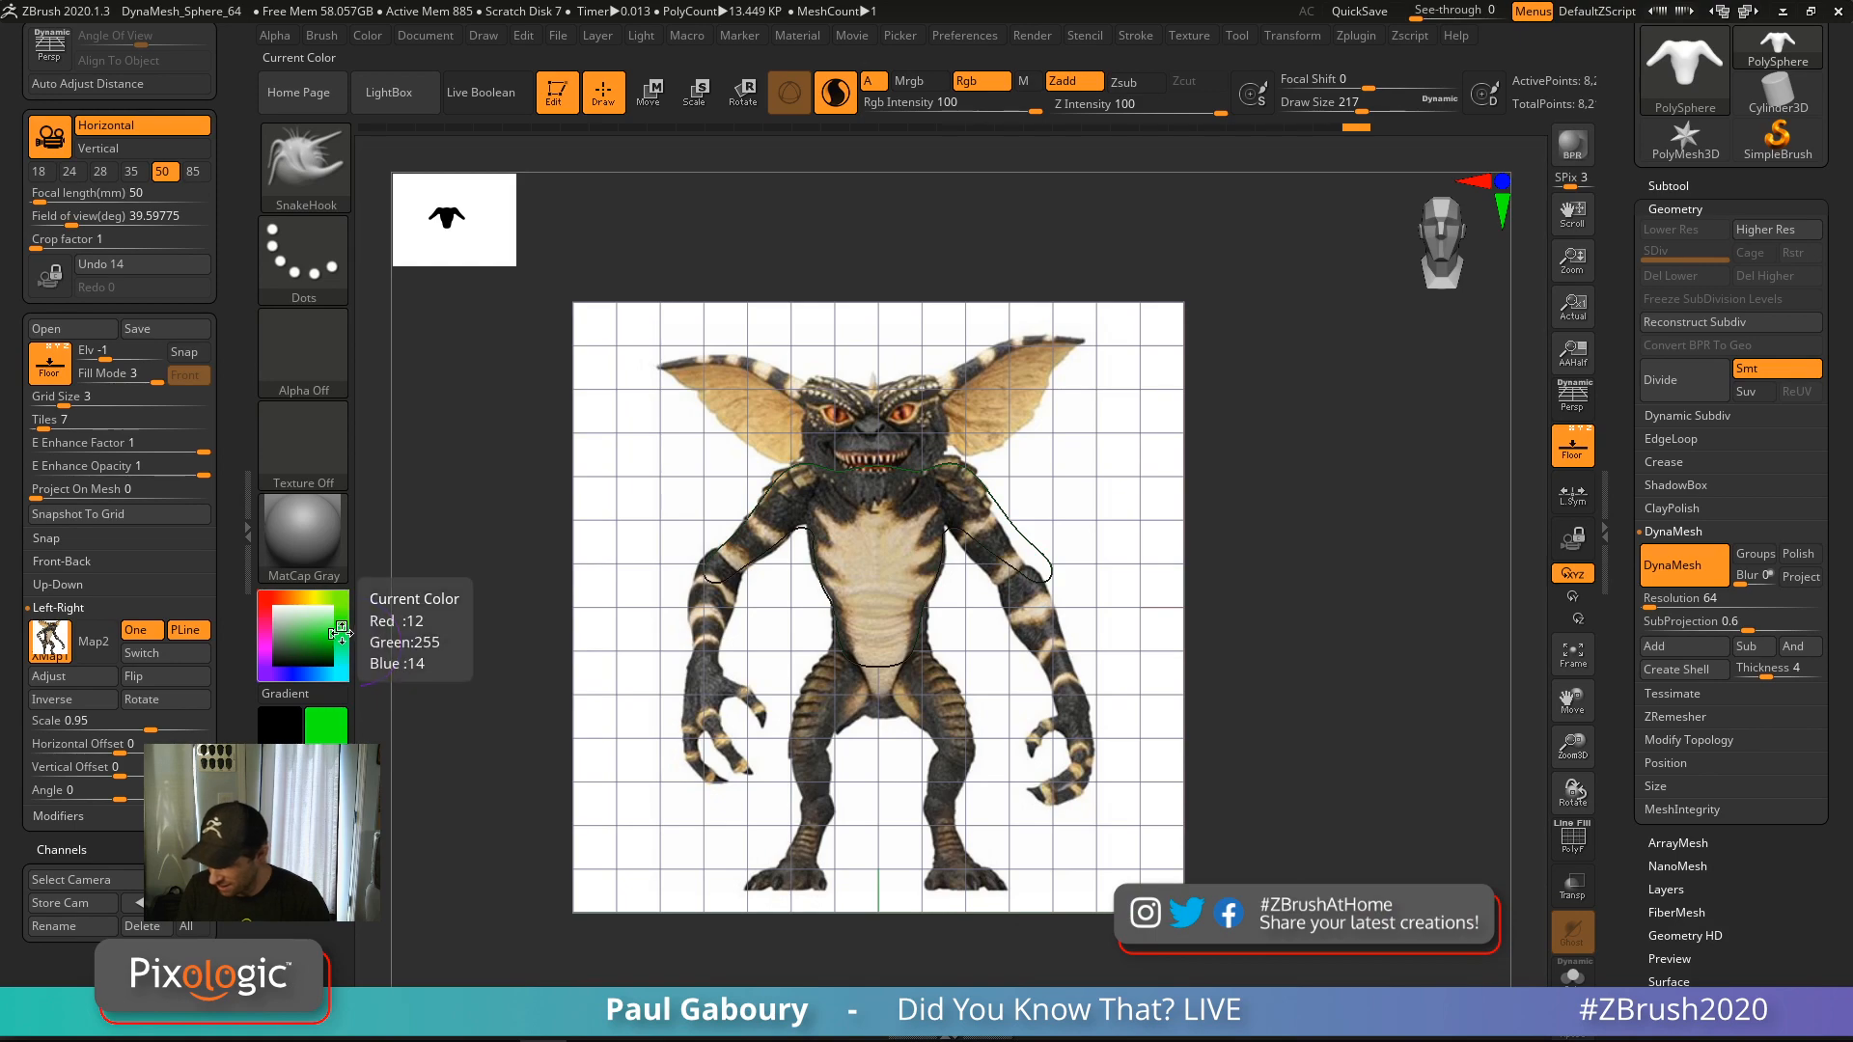
left_click_drag(845, 472, 851, 608)
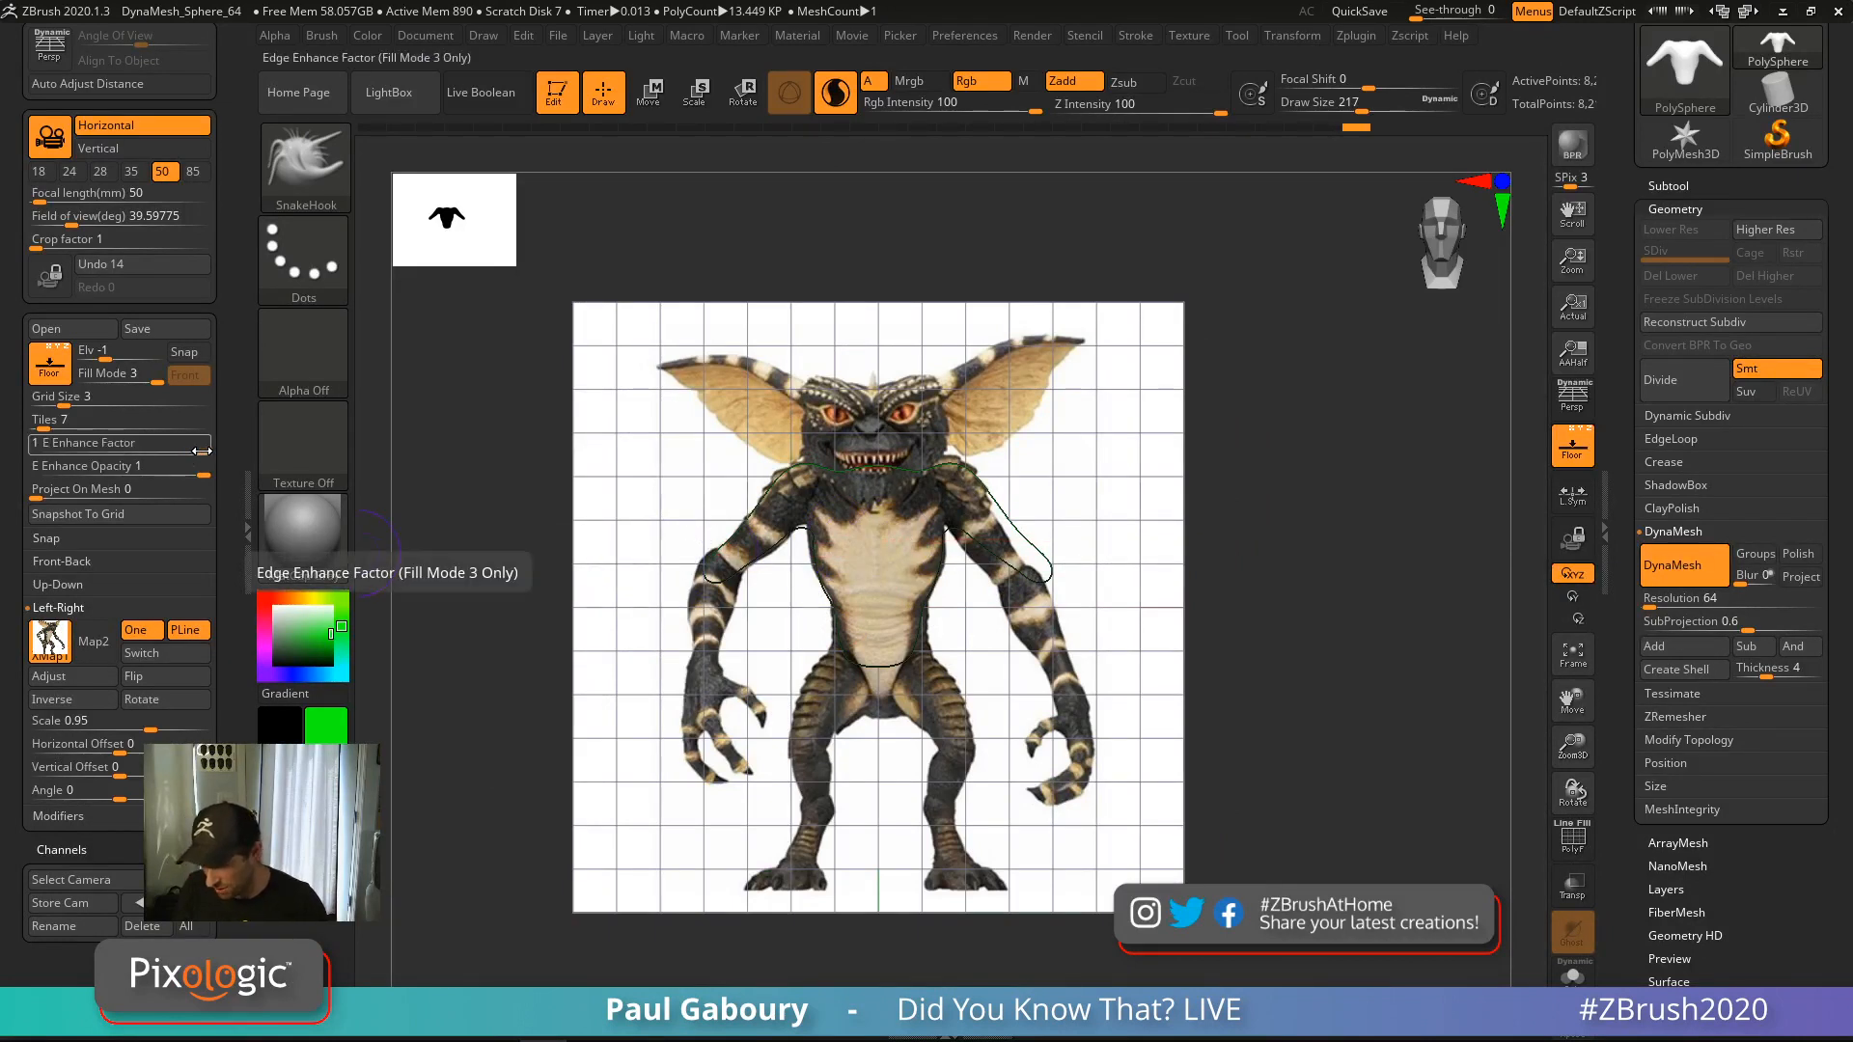
mouse_move(203, 450)
left_mouse_down()
mouse_move(140, 474)
mouse_move(185, 477)
left_mouse_up()
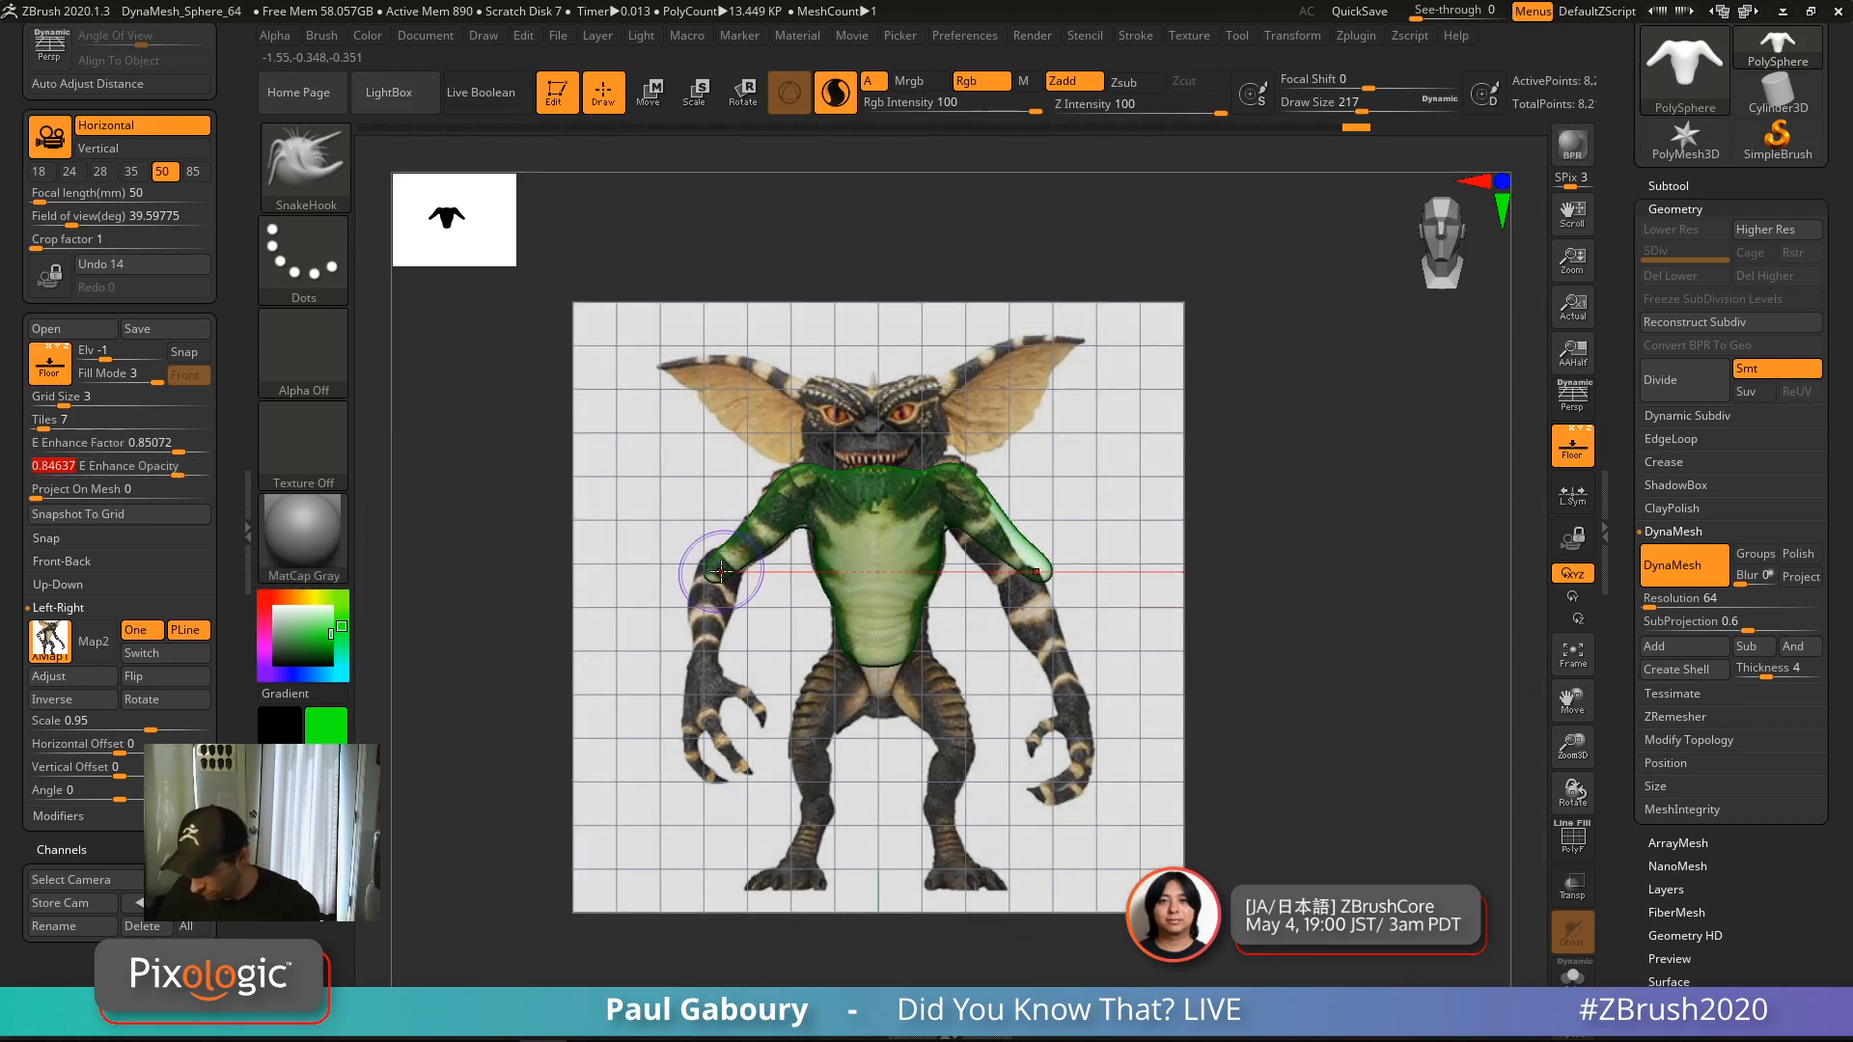
Pull the forearms, hips and legs out of the body with SnakeHook to follow the front reference
mouse_move(719, 571)
left_mouse_down()
mouse_move(701, 683)
mouse_move(711, 645)
left_mouse_up()
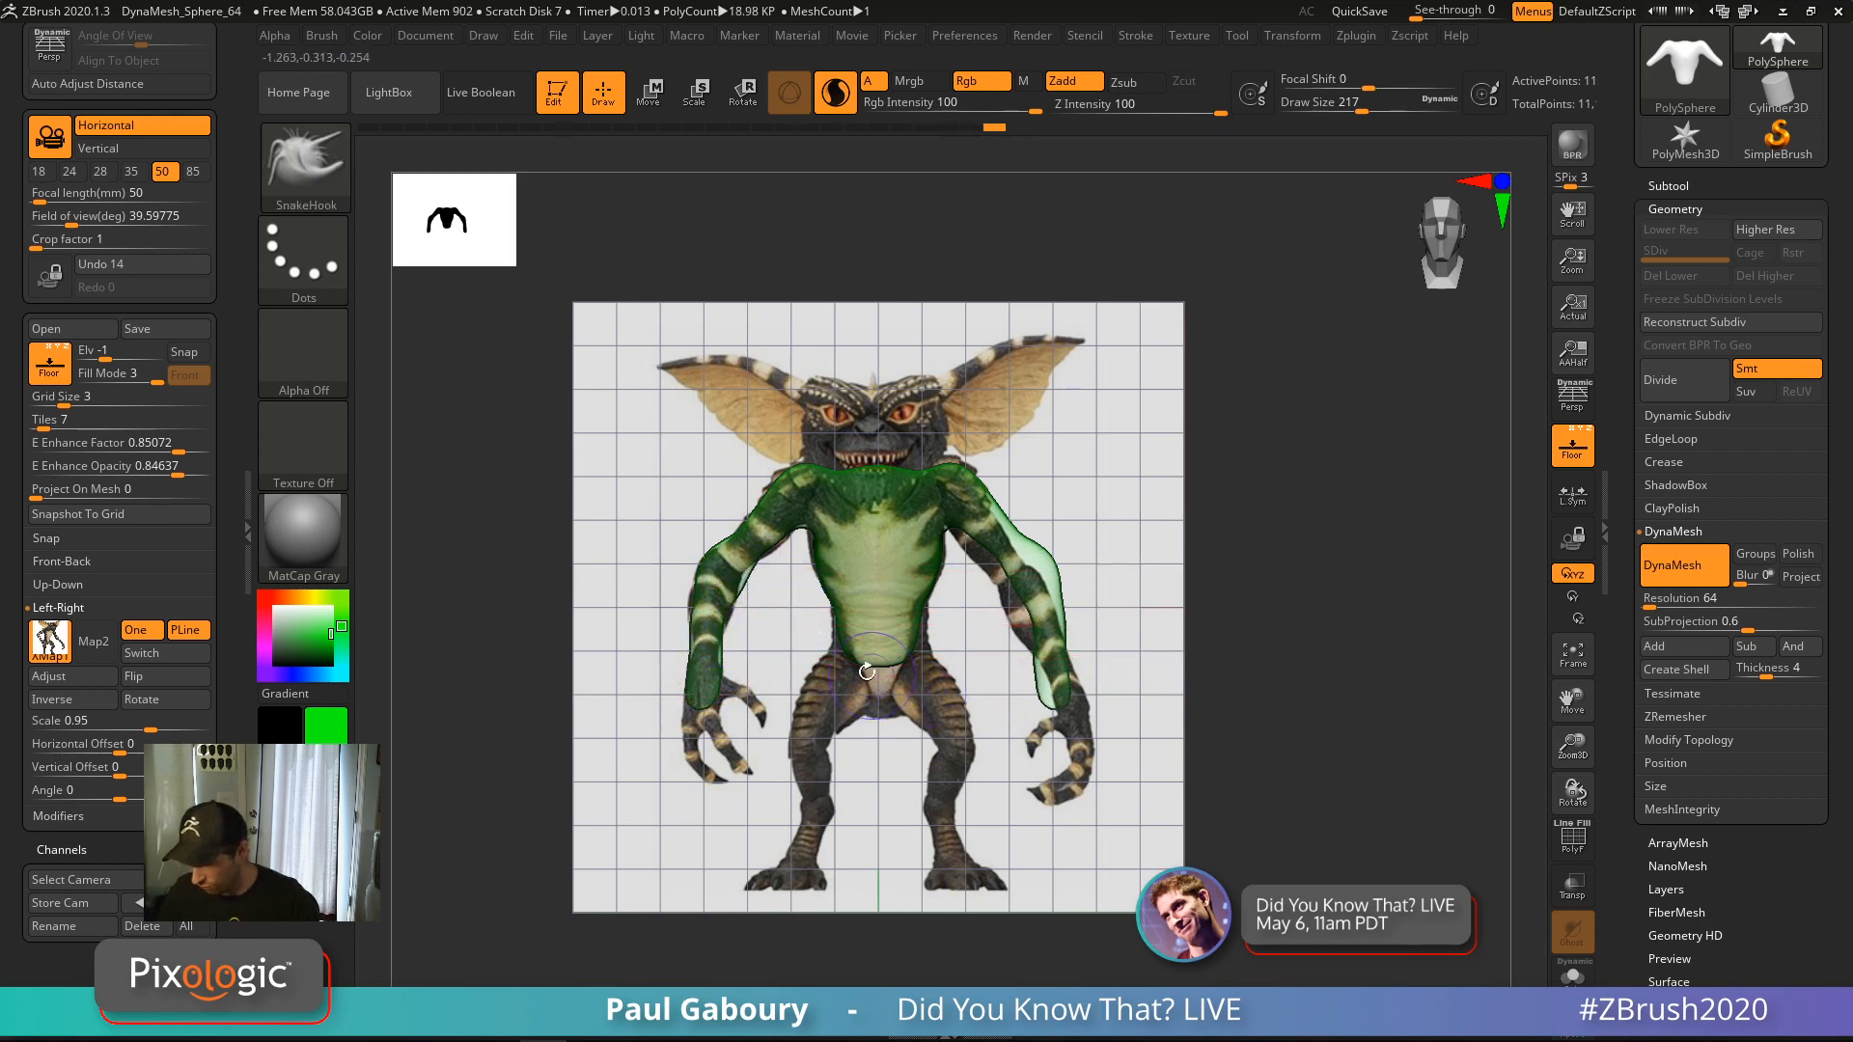
mouse_move(860, 657)
left_mouse_down()
mouse_move(816, 712)
mouse_move(877, 679)
mouse_move(823, 664)
mouse_move(849, 698)
mouse_move(803, 708)
mouse_move(831, 639)
left_mouse_up()
left_click_drag(775, 581, 794, 501)
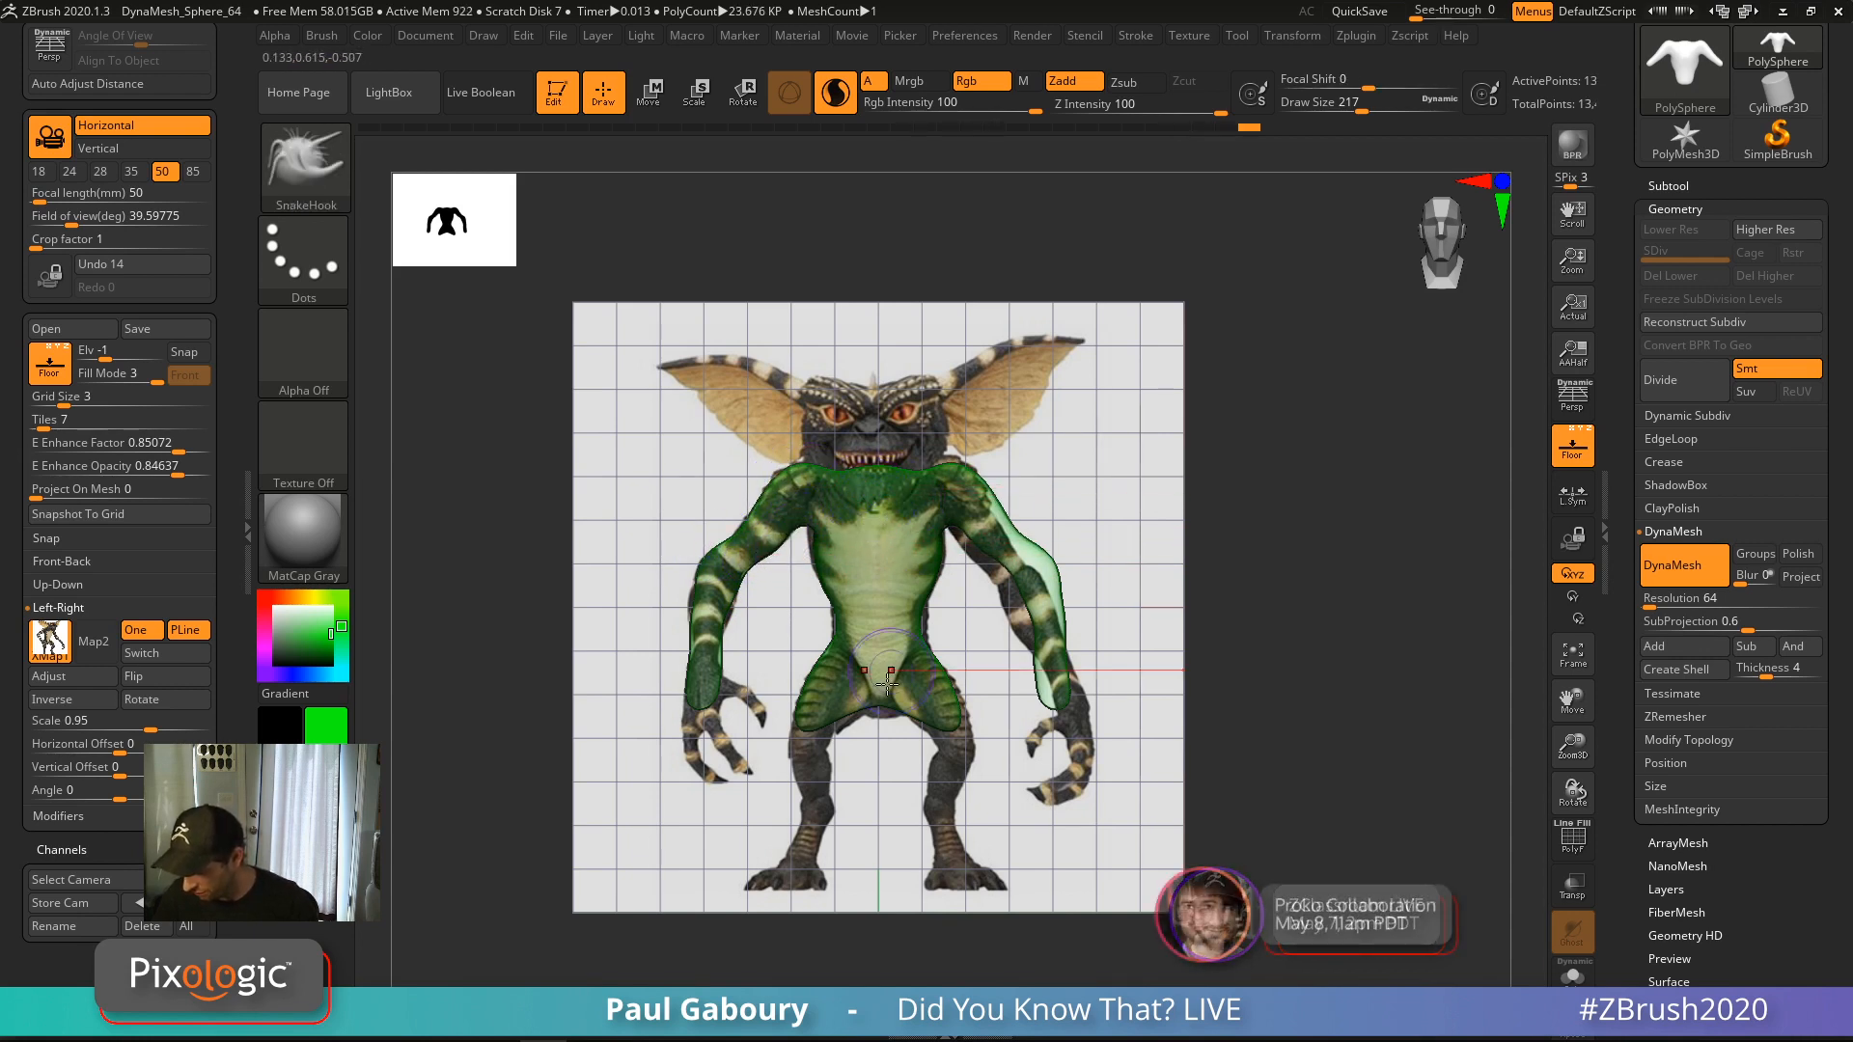
mouse_move(871, 704)
left_mouse_down()
mouse_move(814, 740)
mouse_move(806, 761)
mouse_move(829, 727)
mouse_move(812, 783)
left_mouse_up()
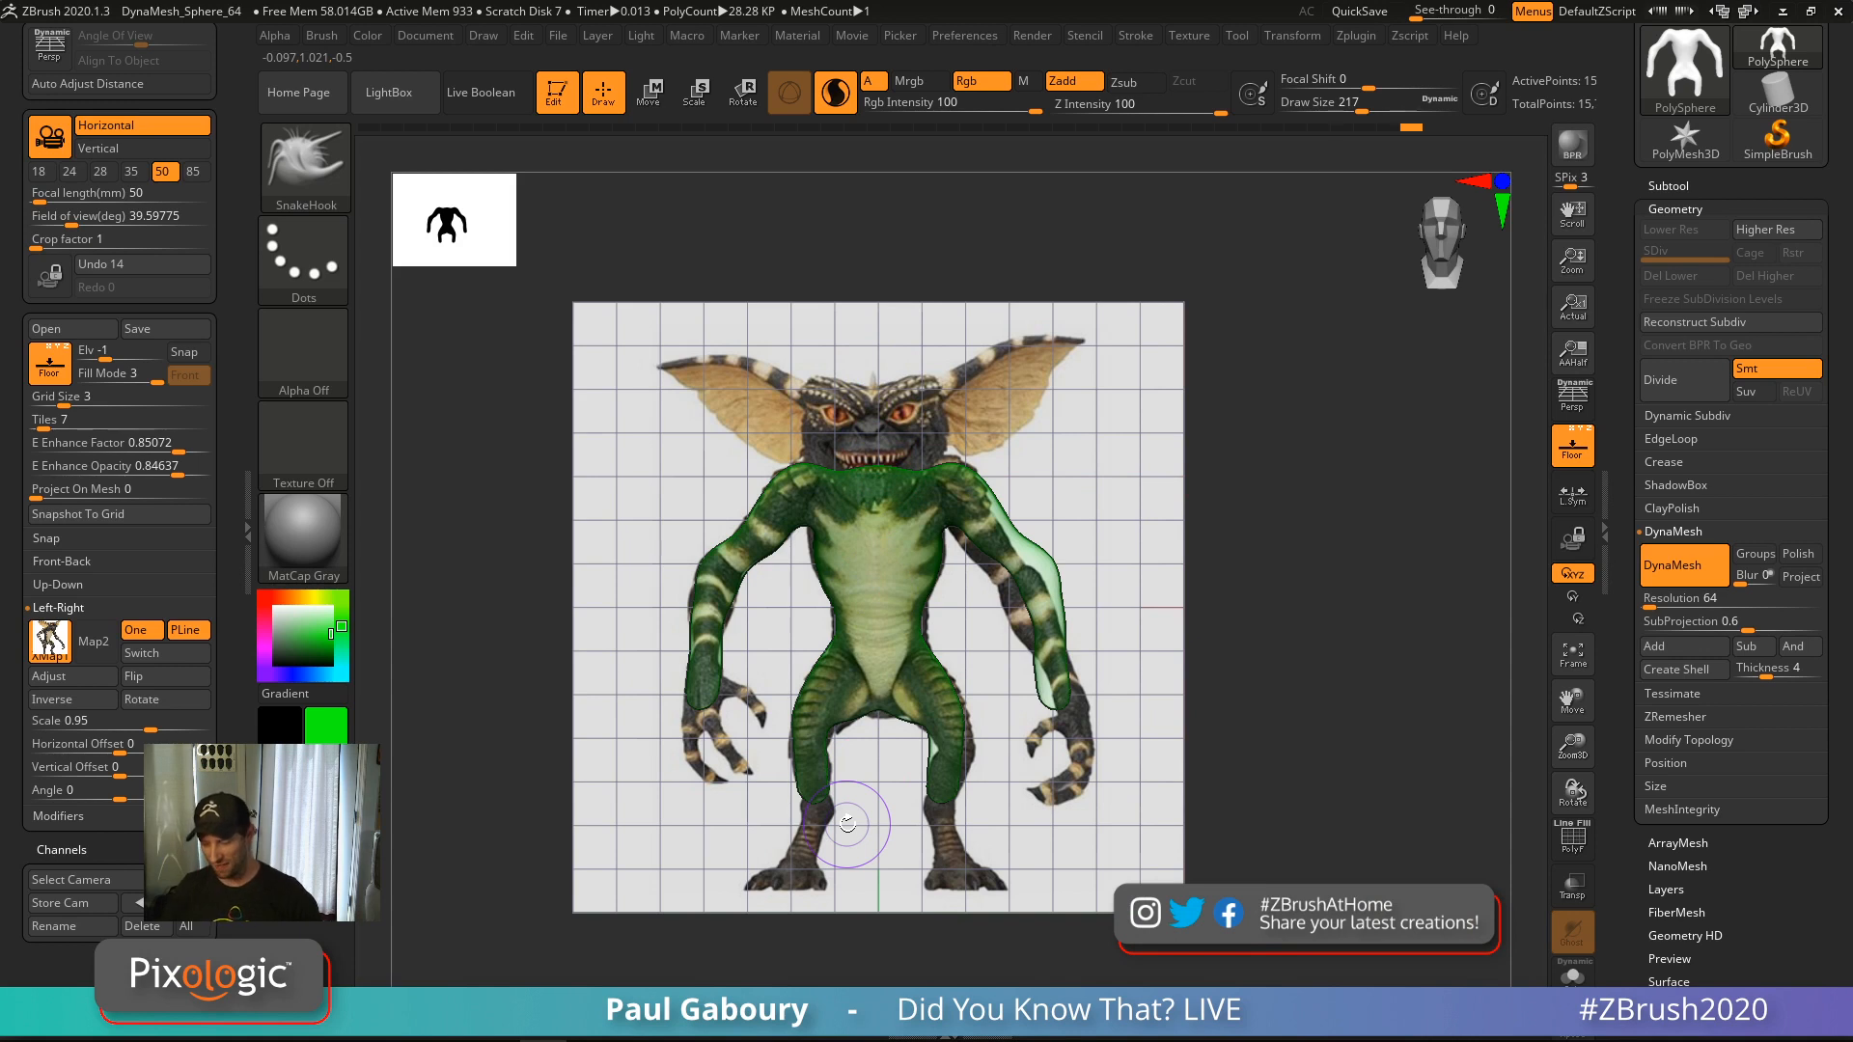
Adjust the Front-Back reference map's horizontal offset through 0.02, 0.025 and 0.026 to 0.027
left_click(61, 561)
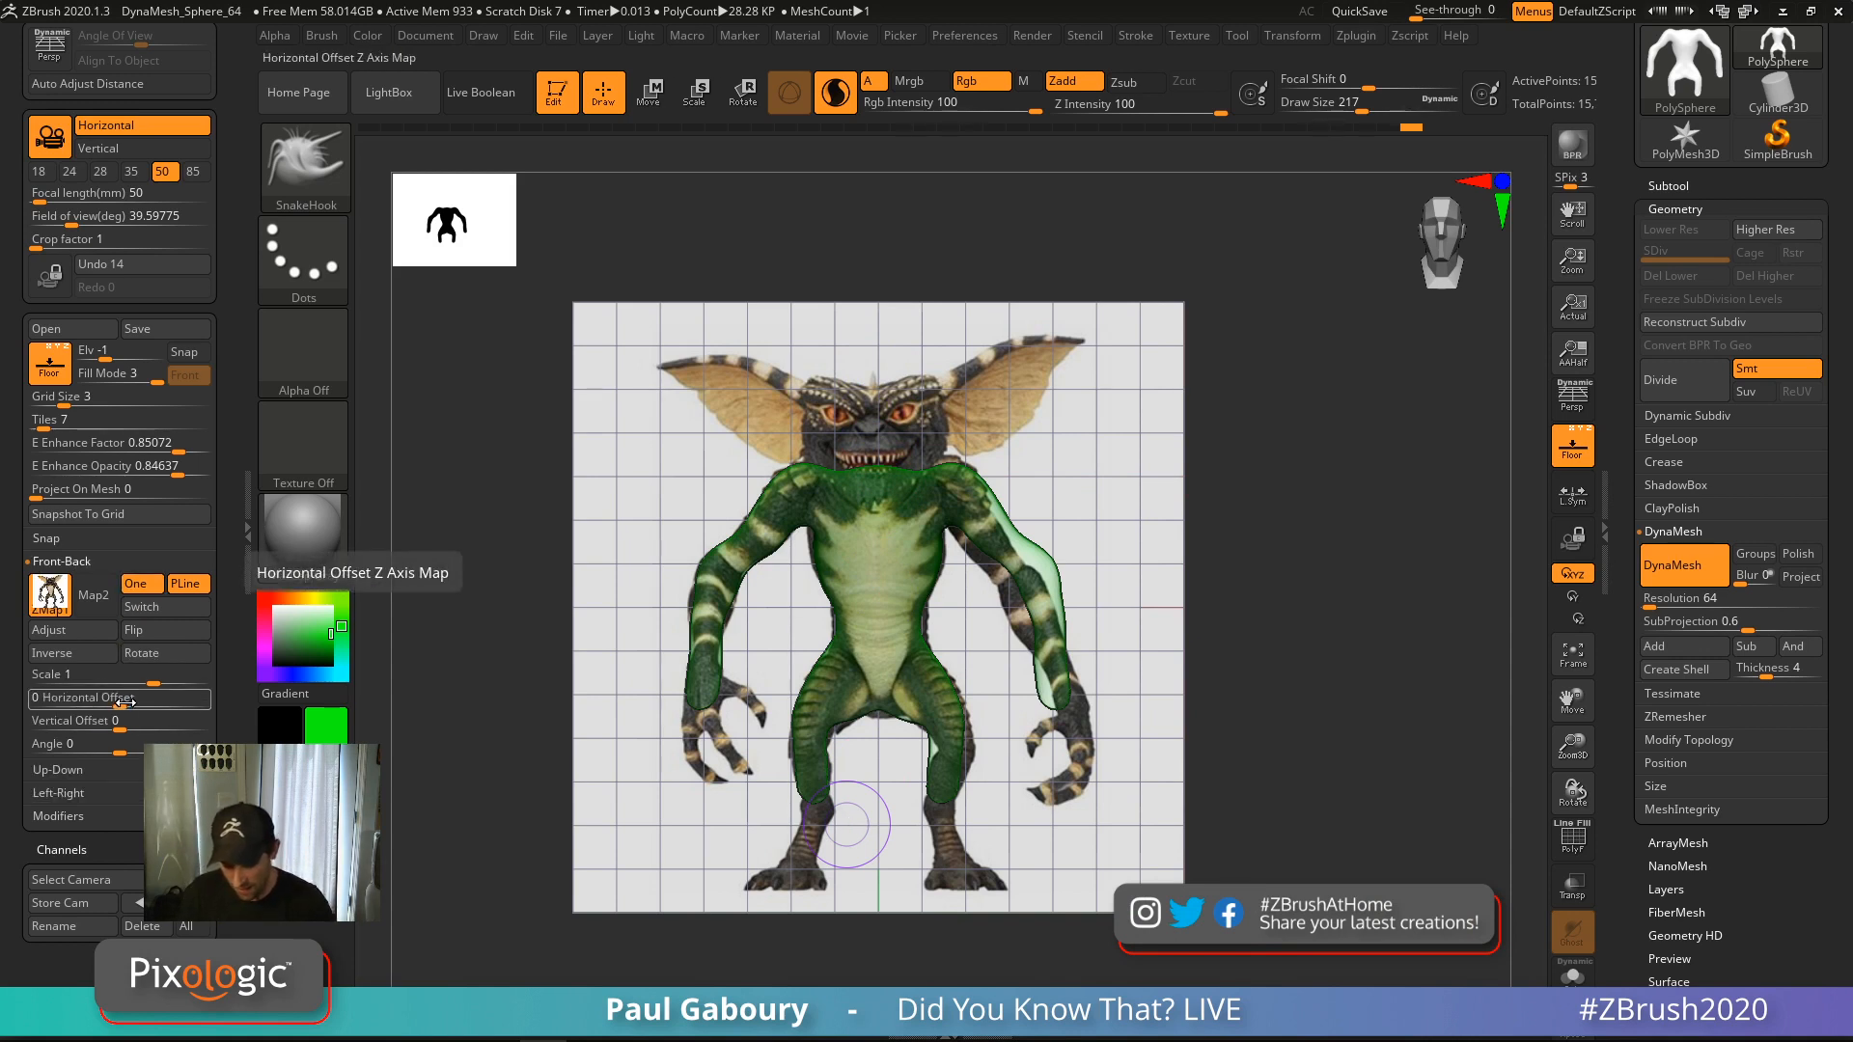
left_click_drag(133, 707, 133, 704)
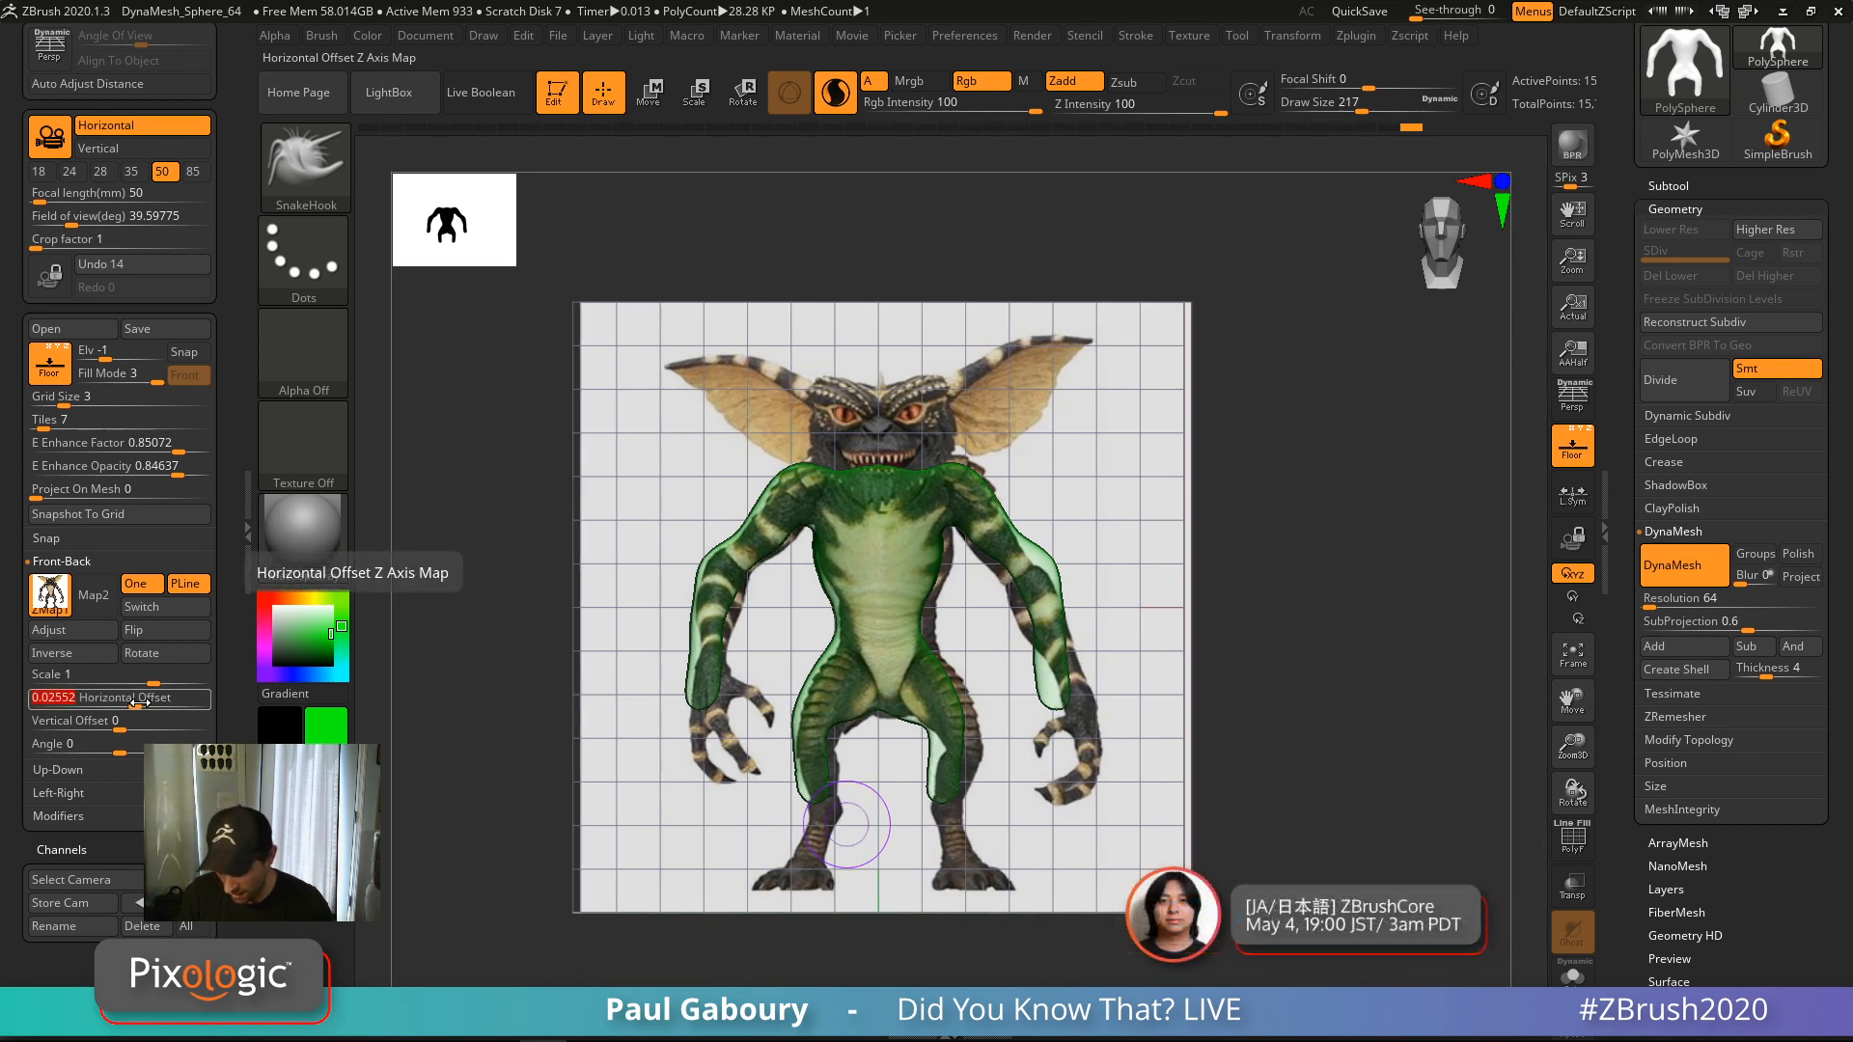
type("0.02")
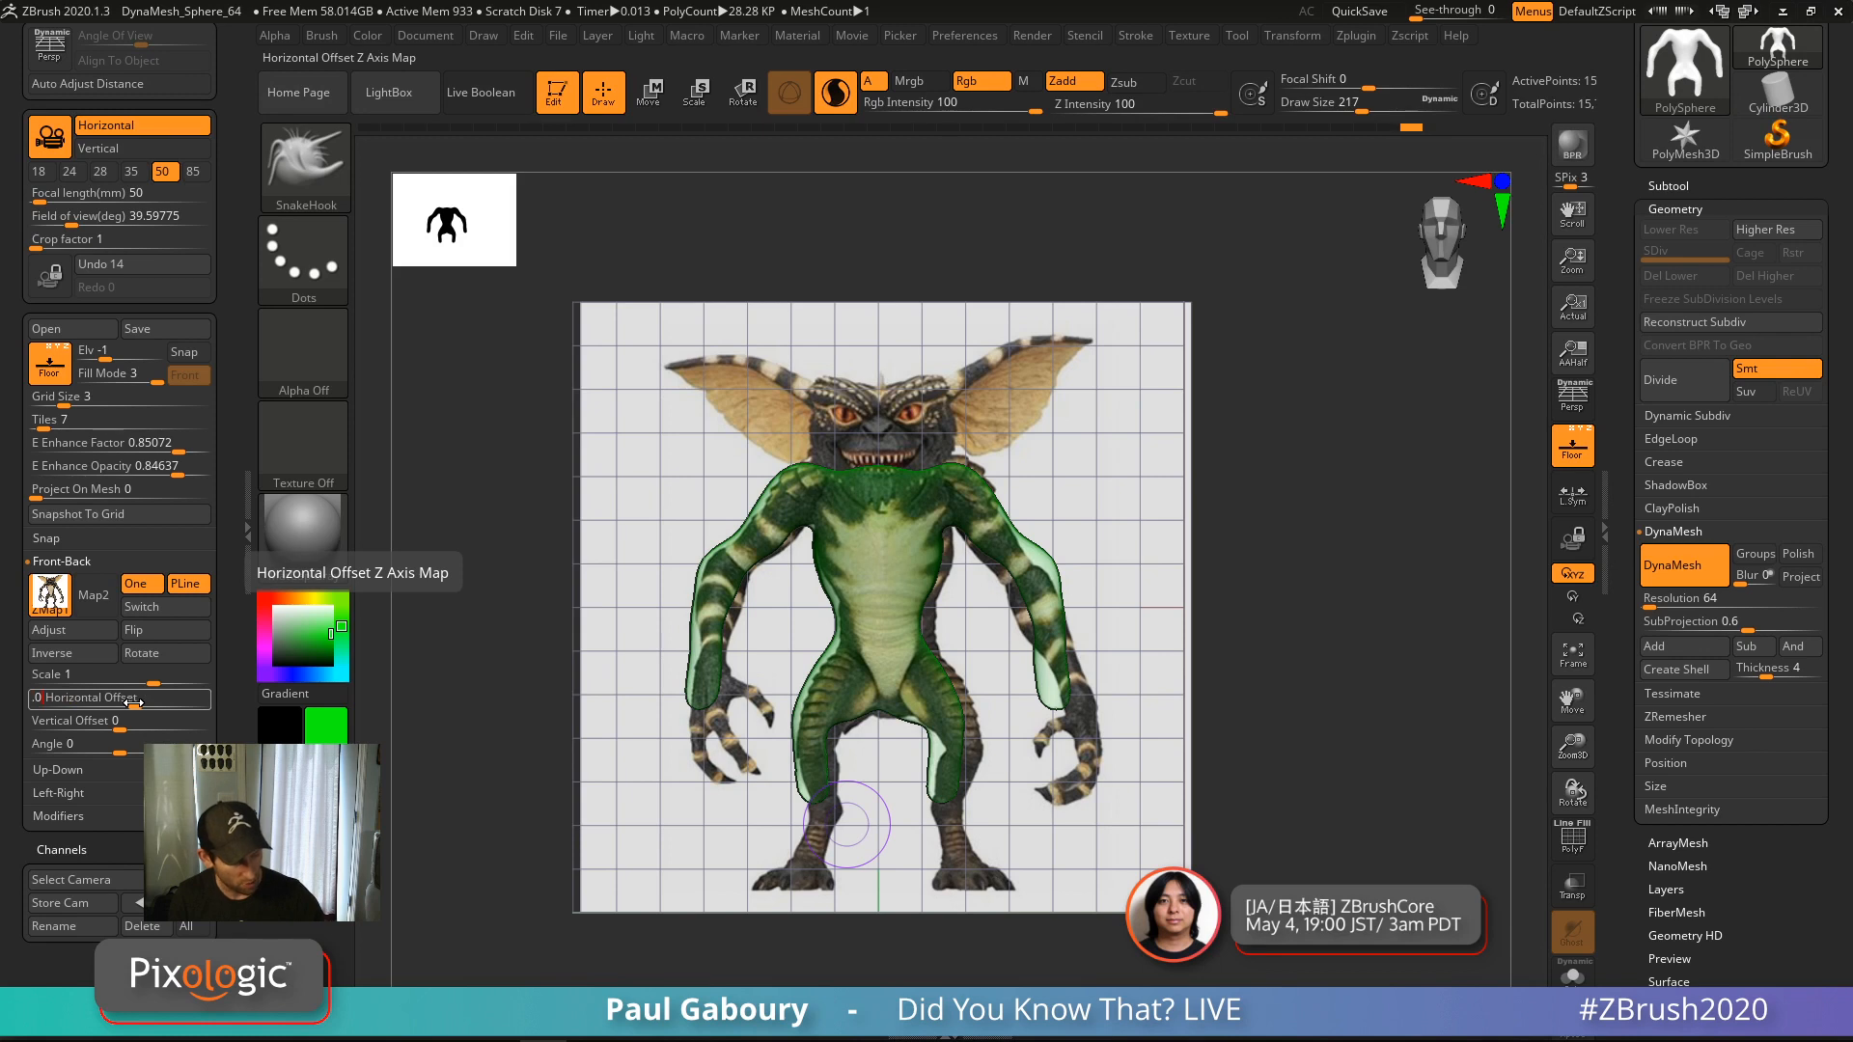
key("Return")
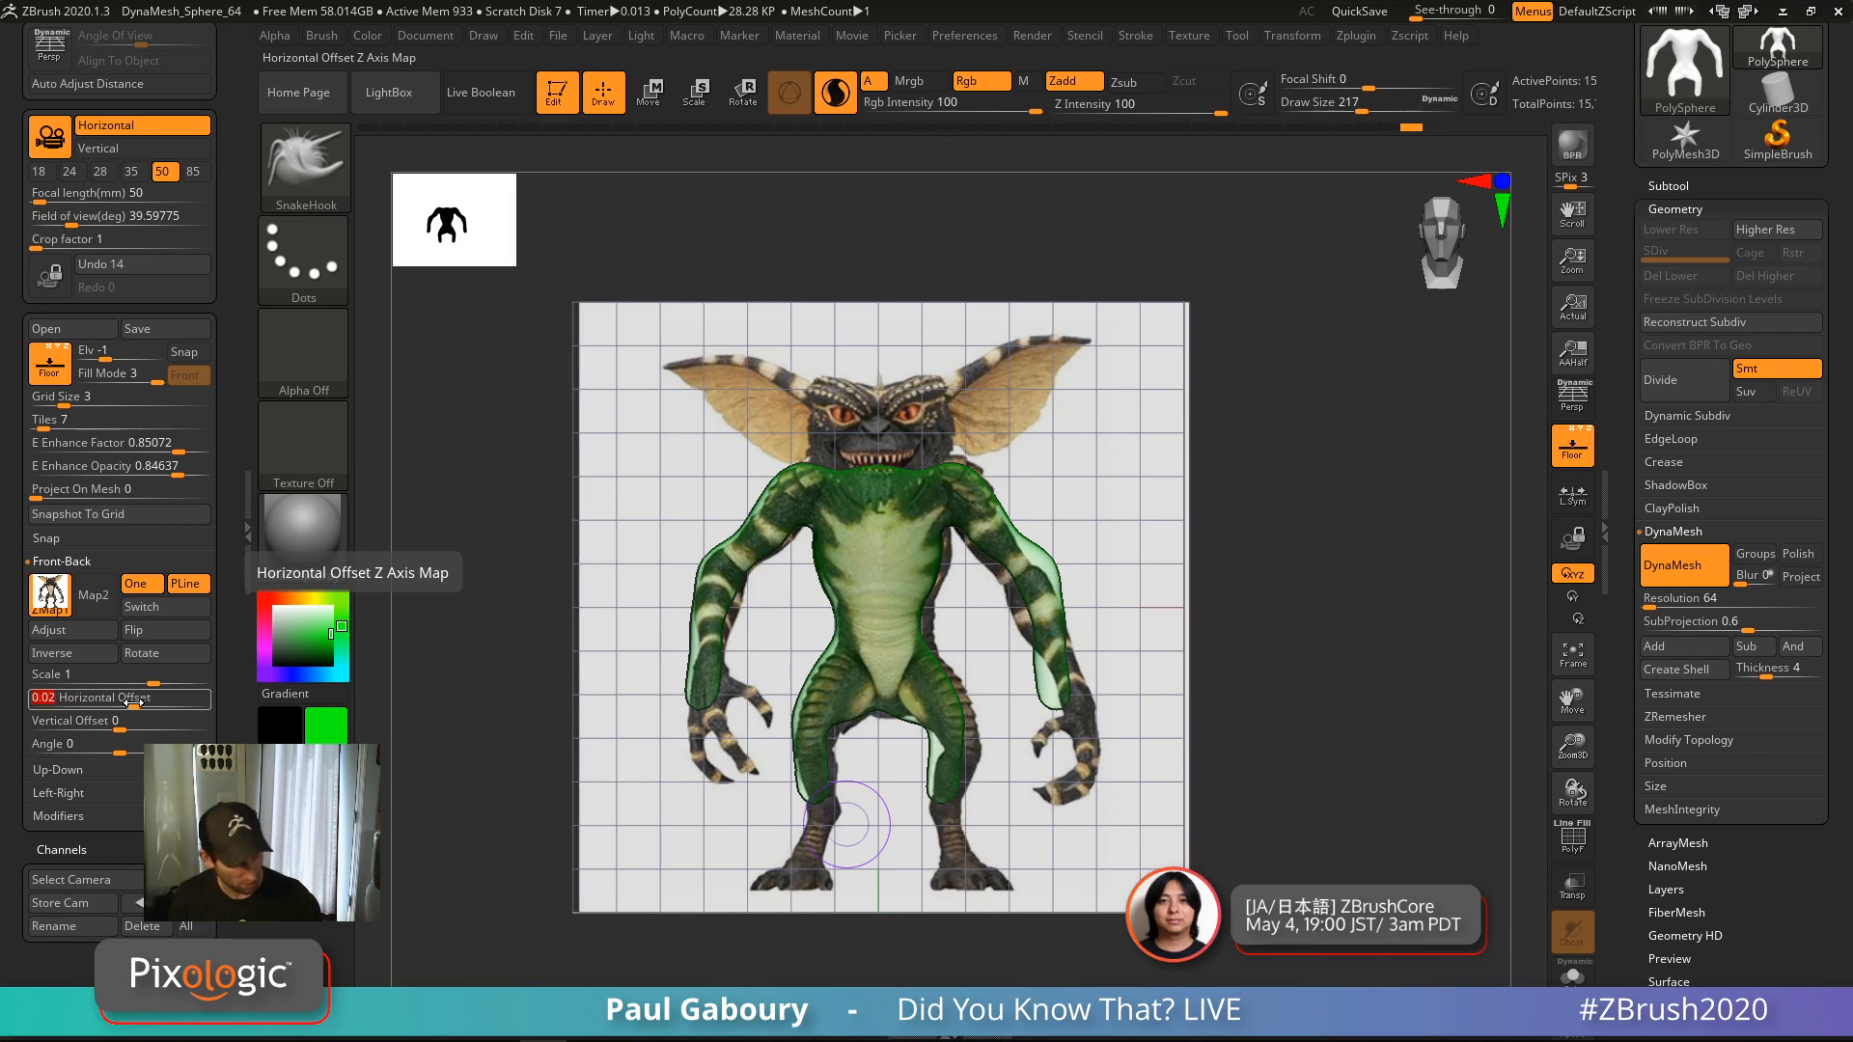
type(".025")
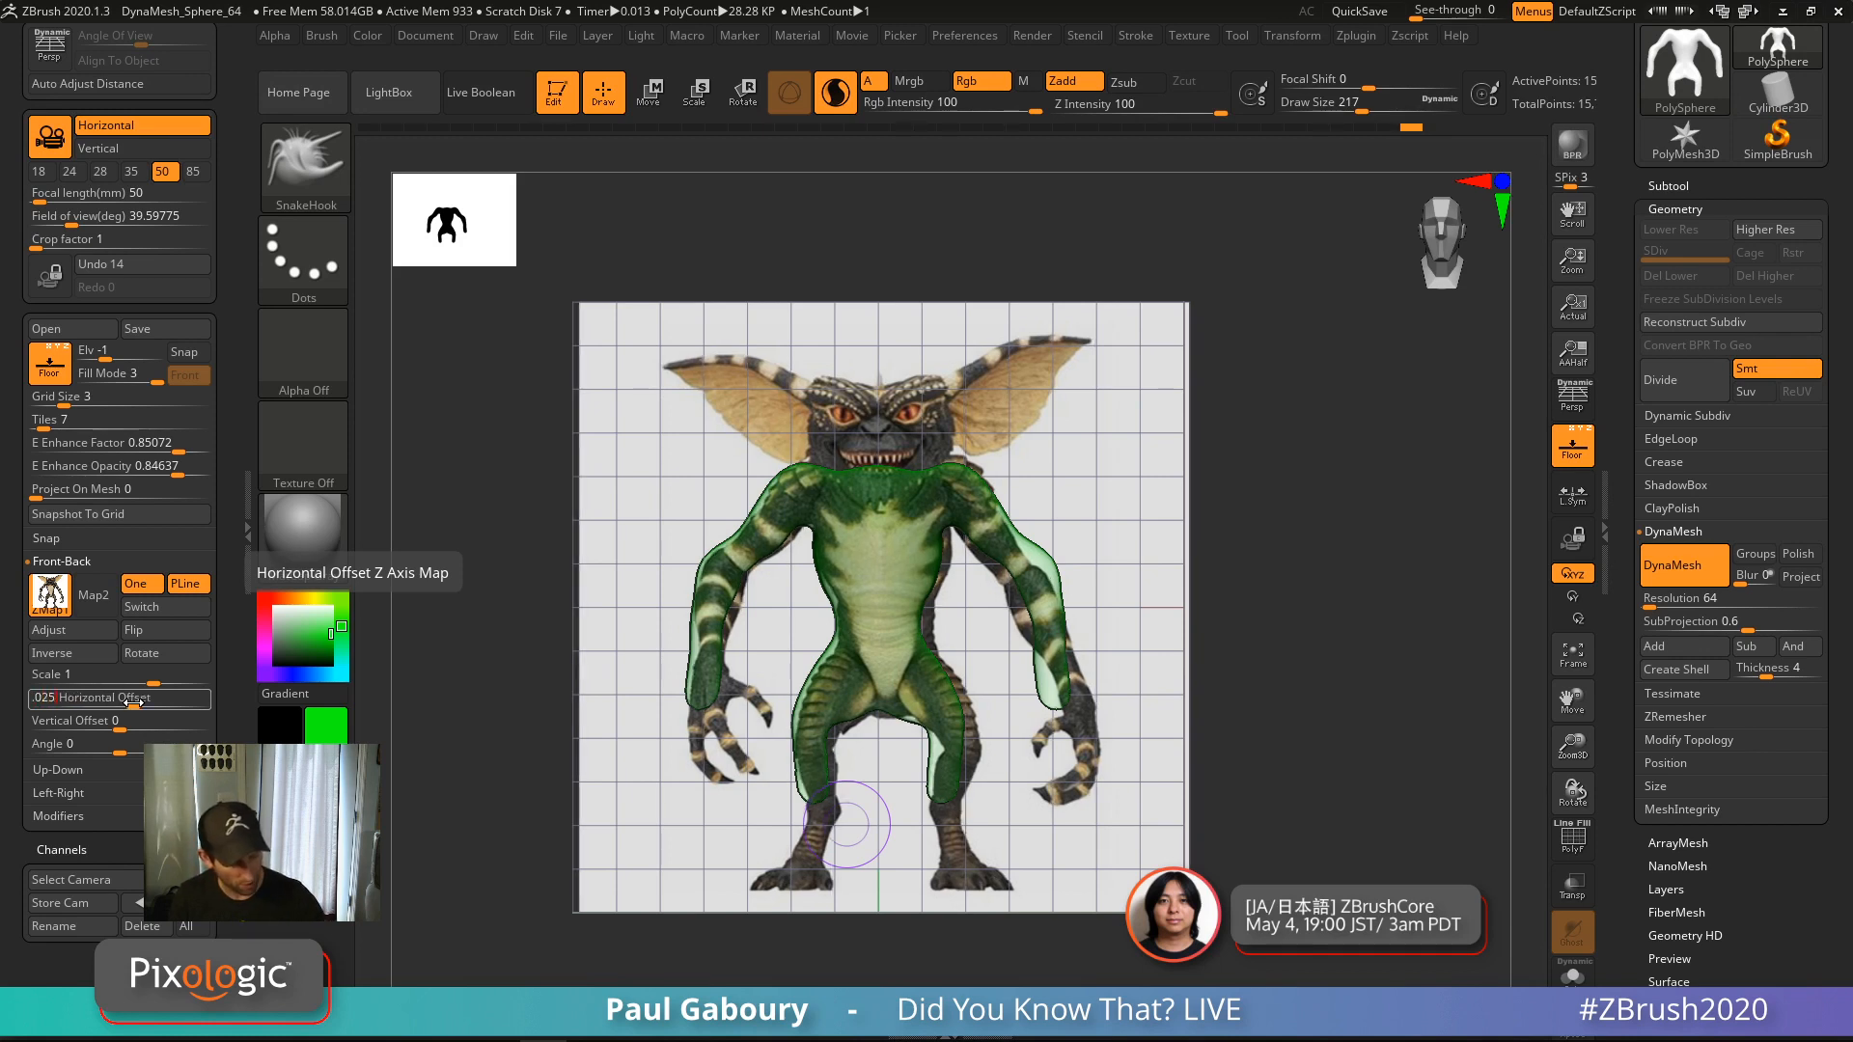
key("Return")
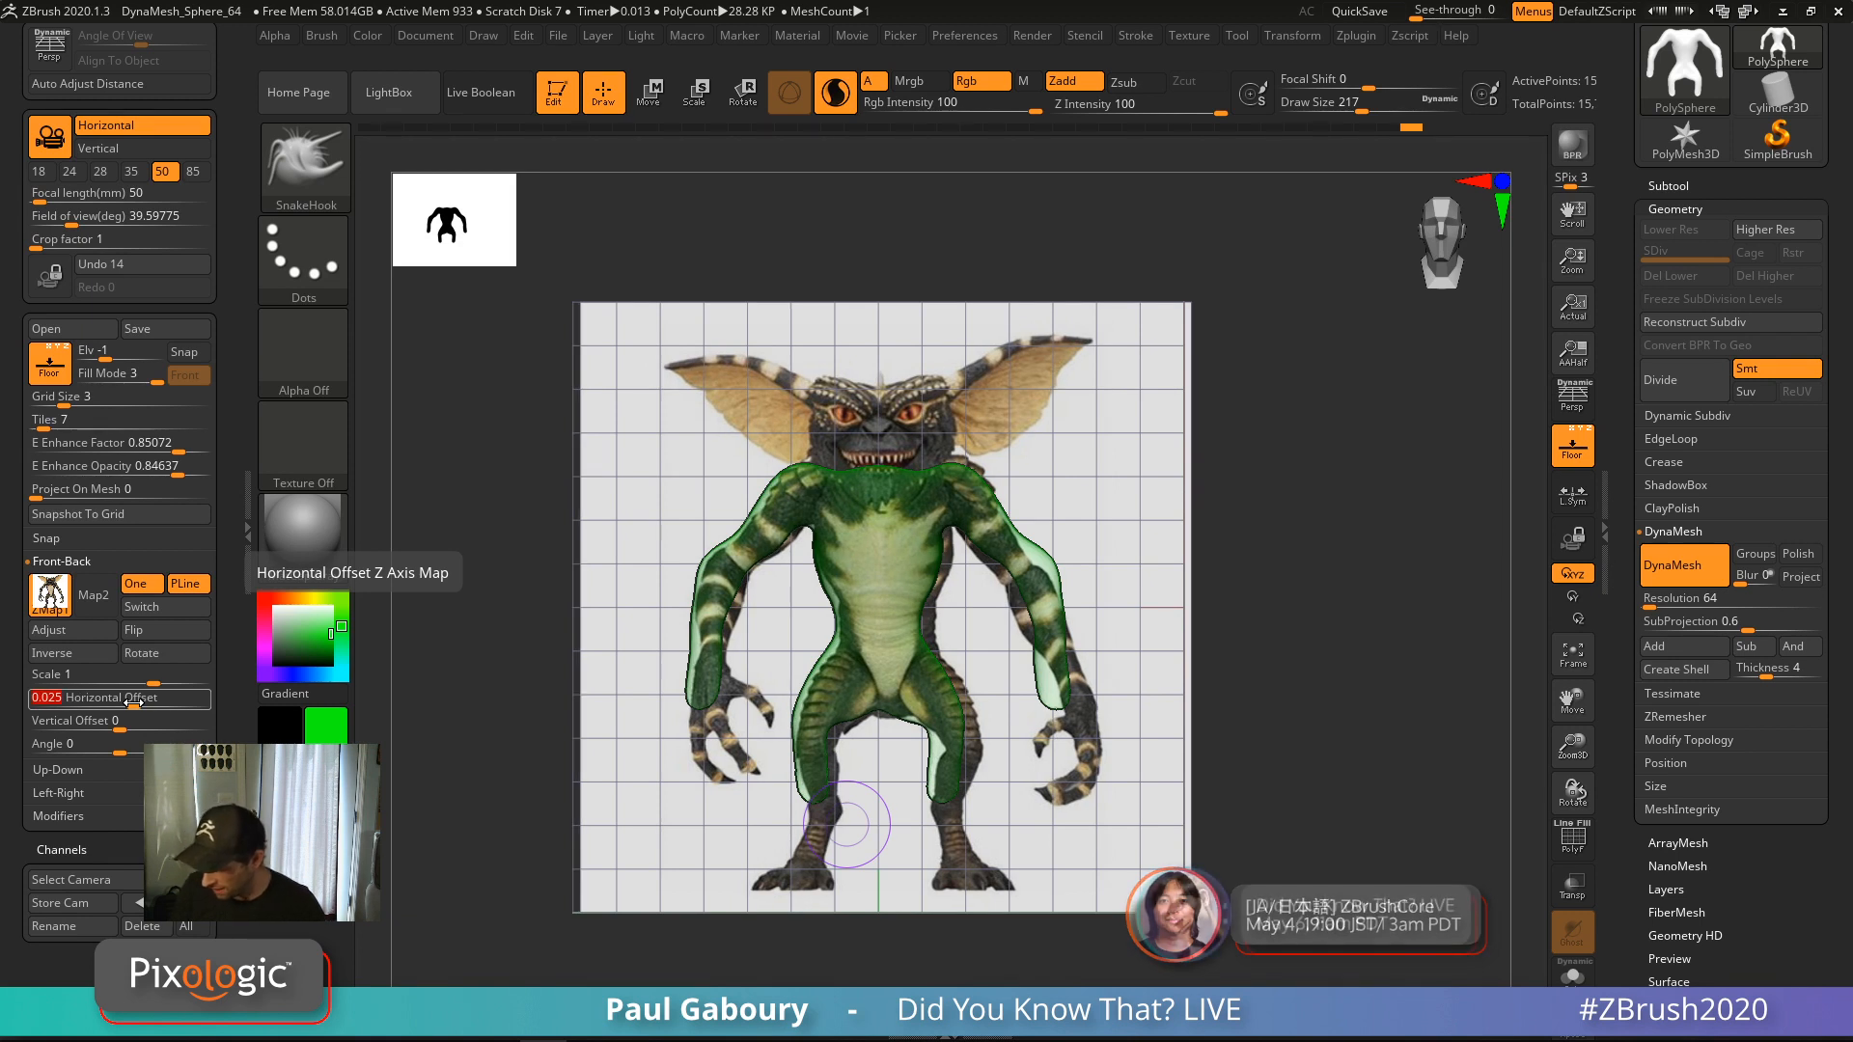
key("BackSpace")
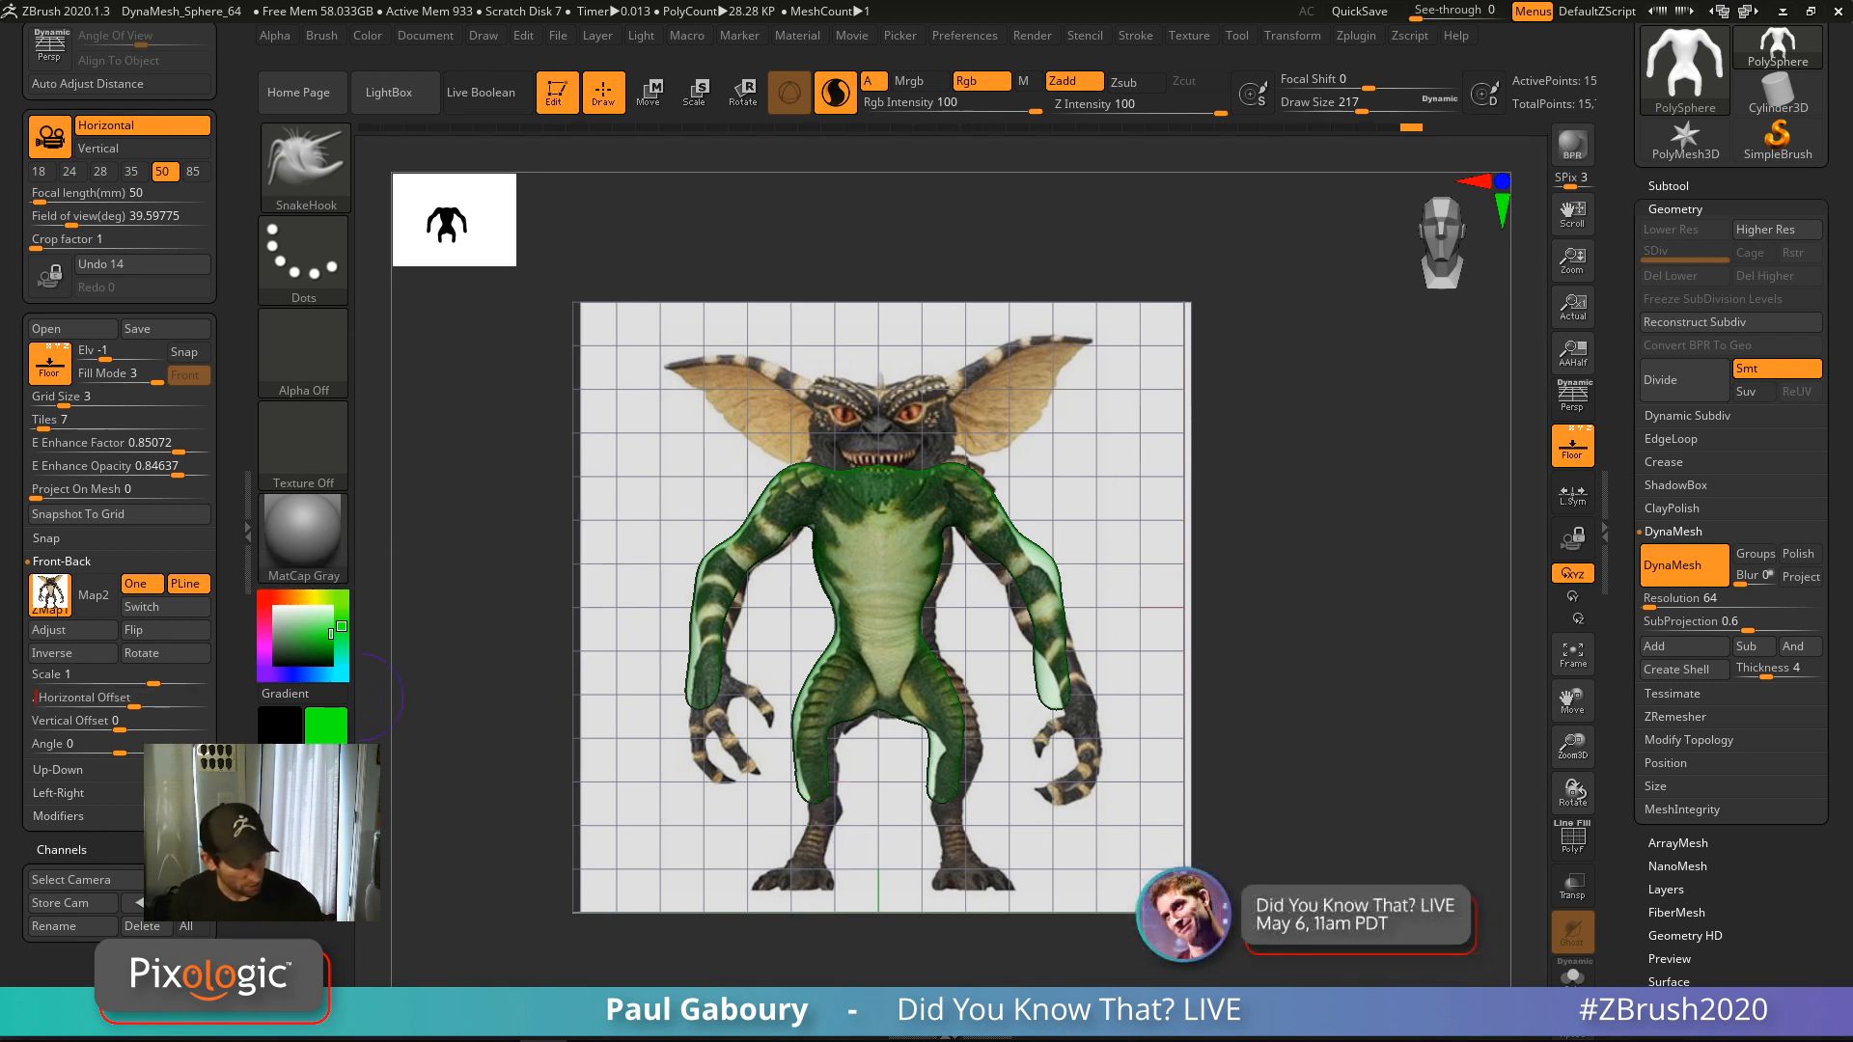
type(".026")
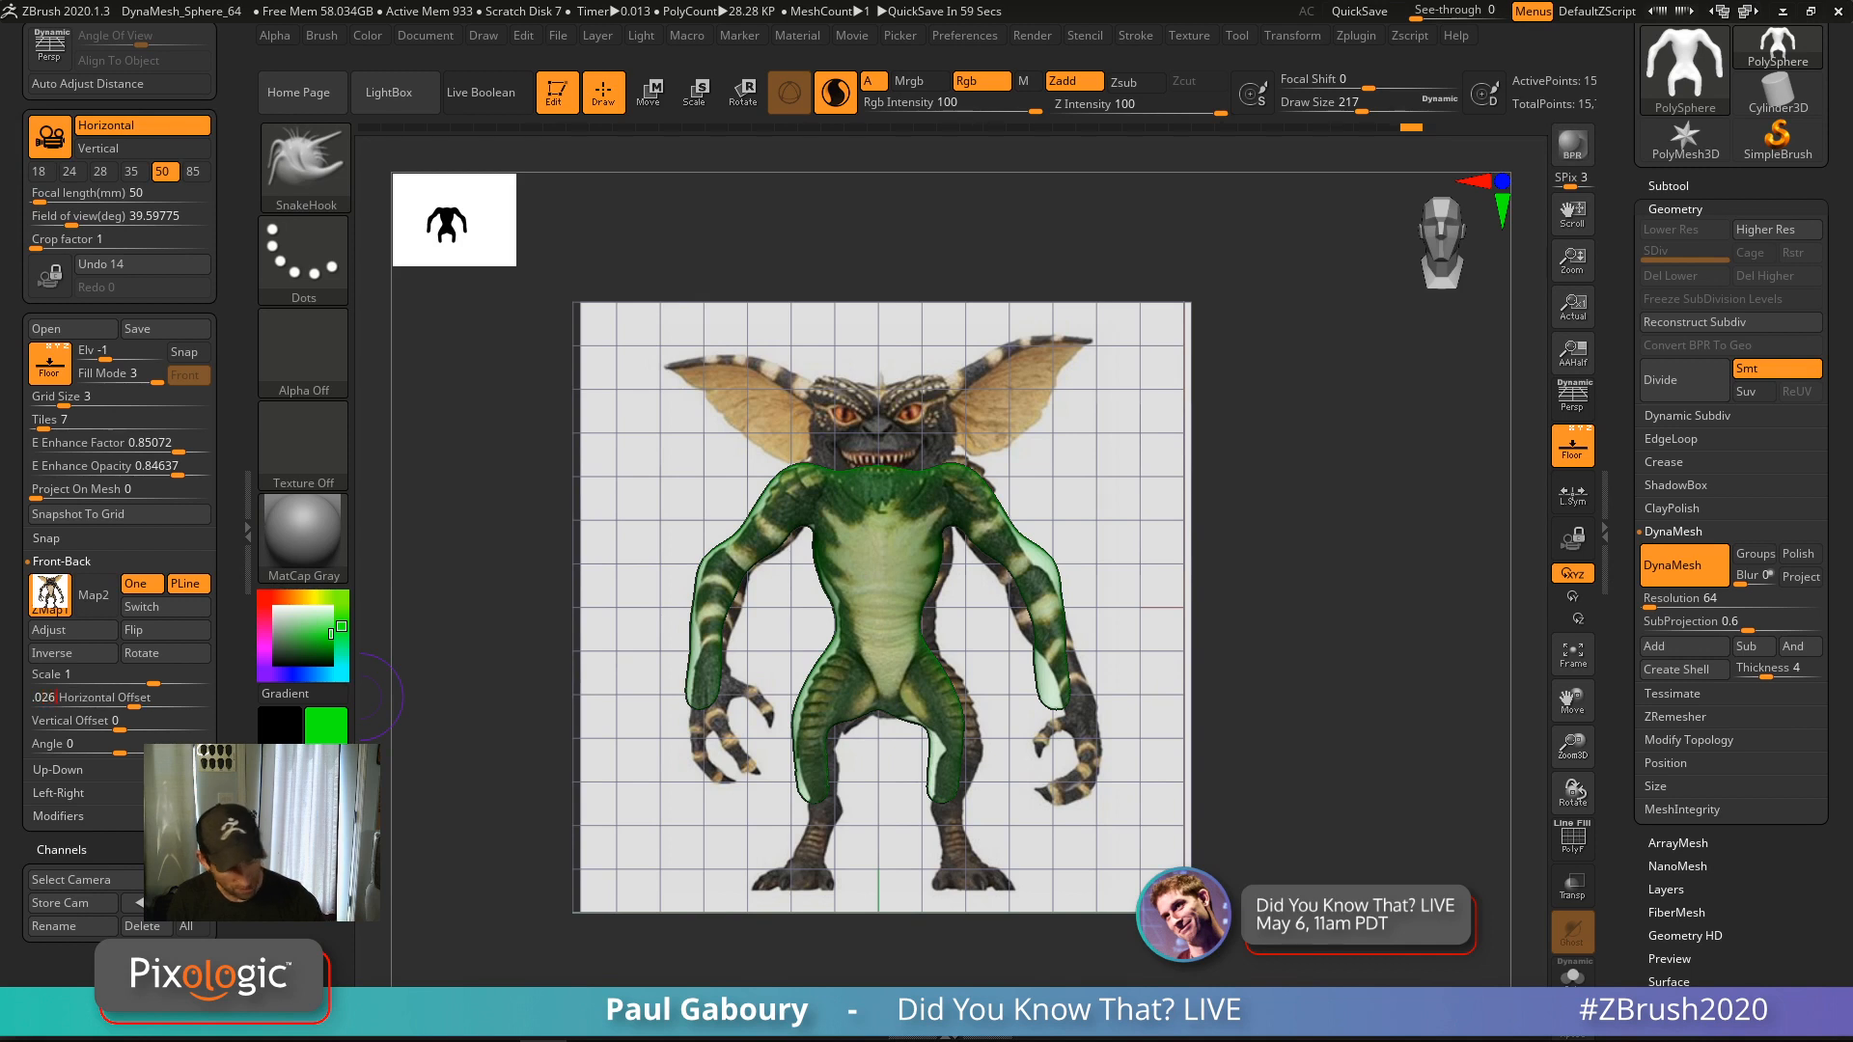
key("Return")
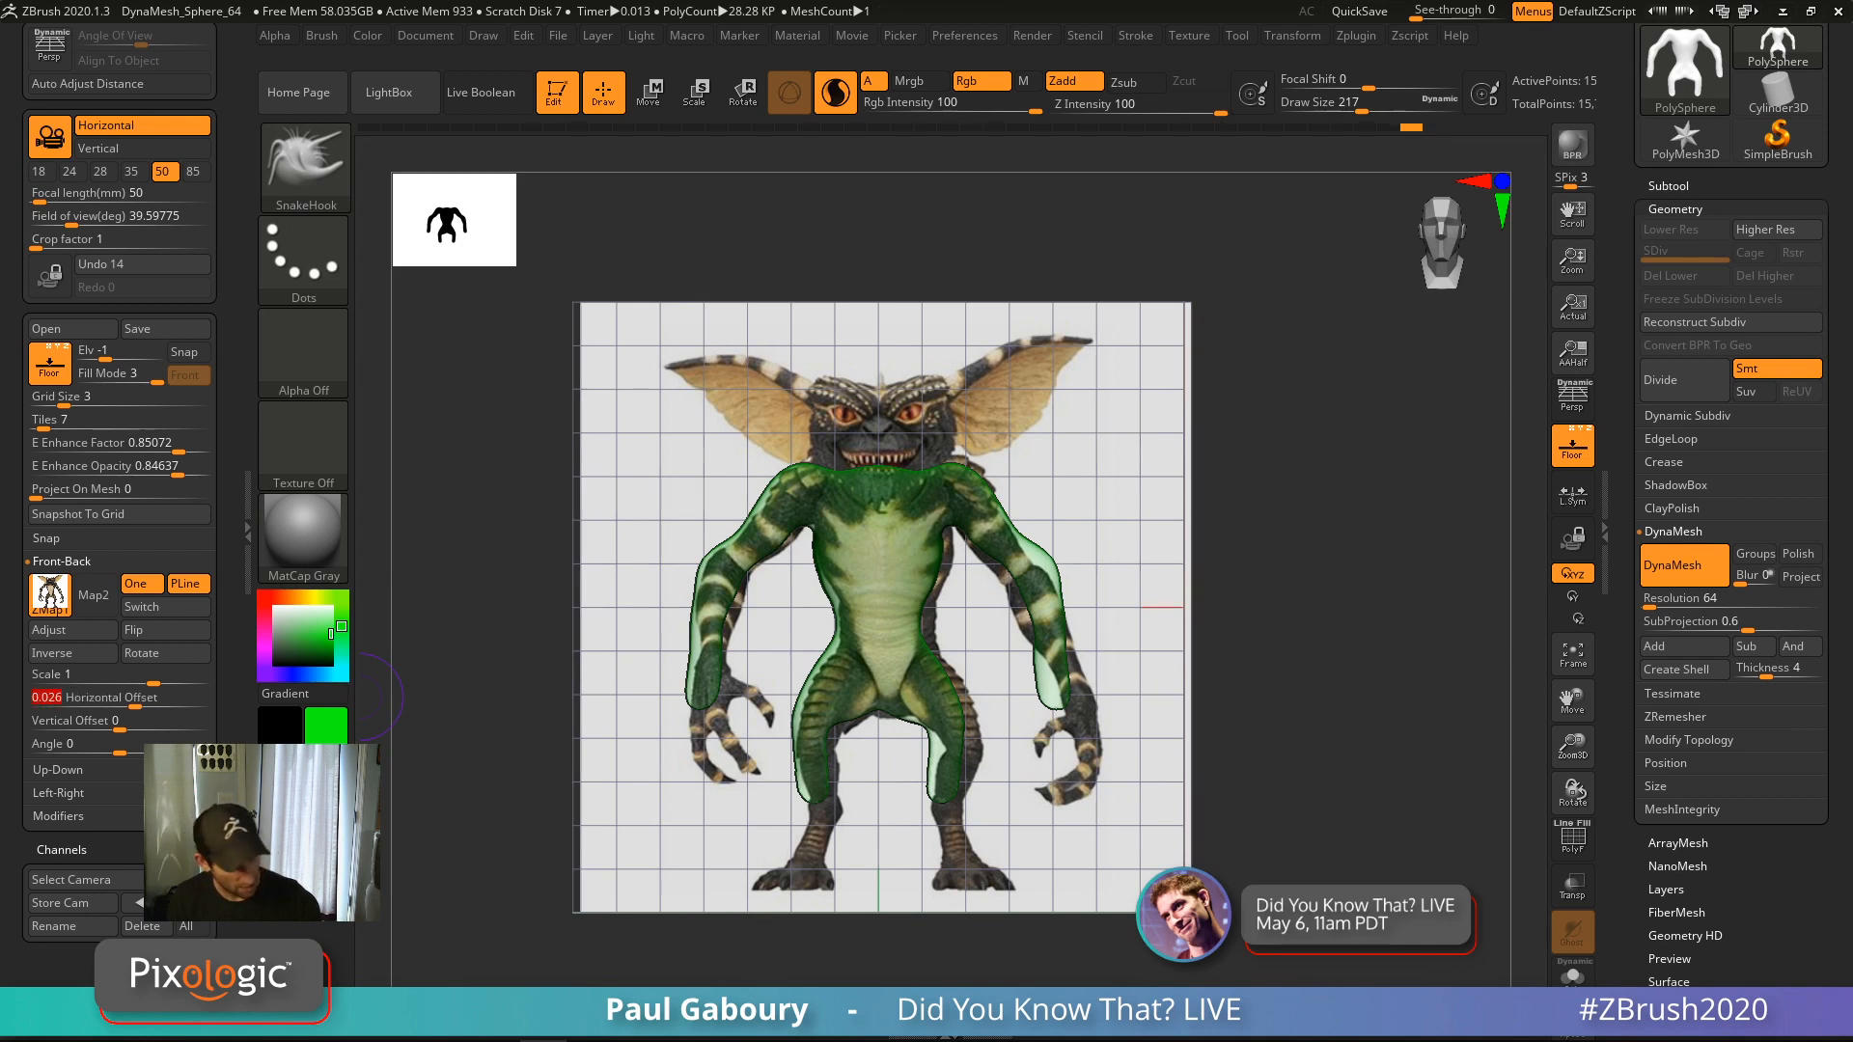
key("BackSpace")
type(".027")
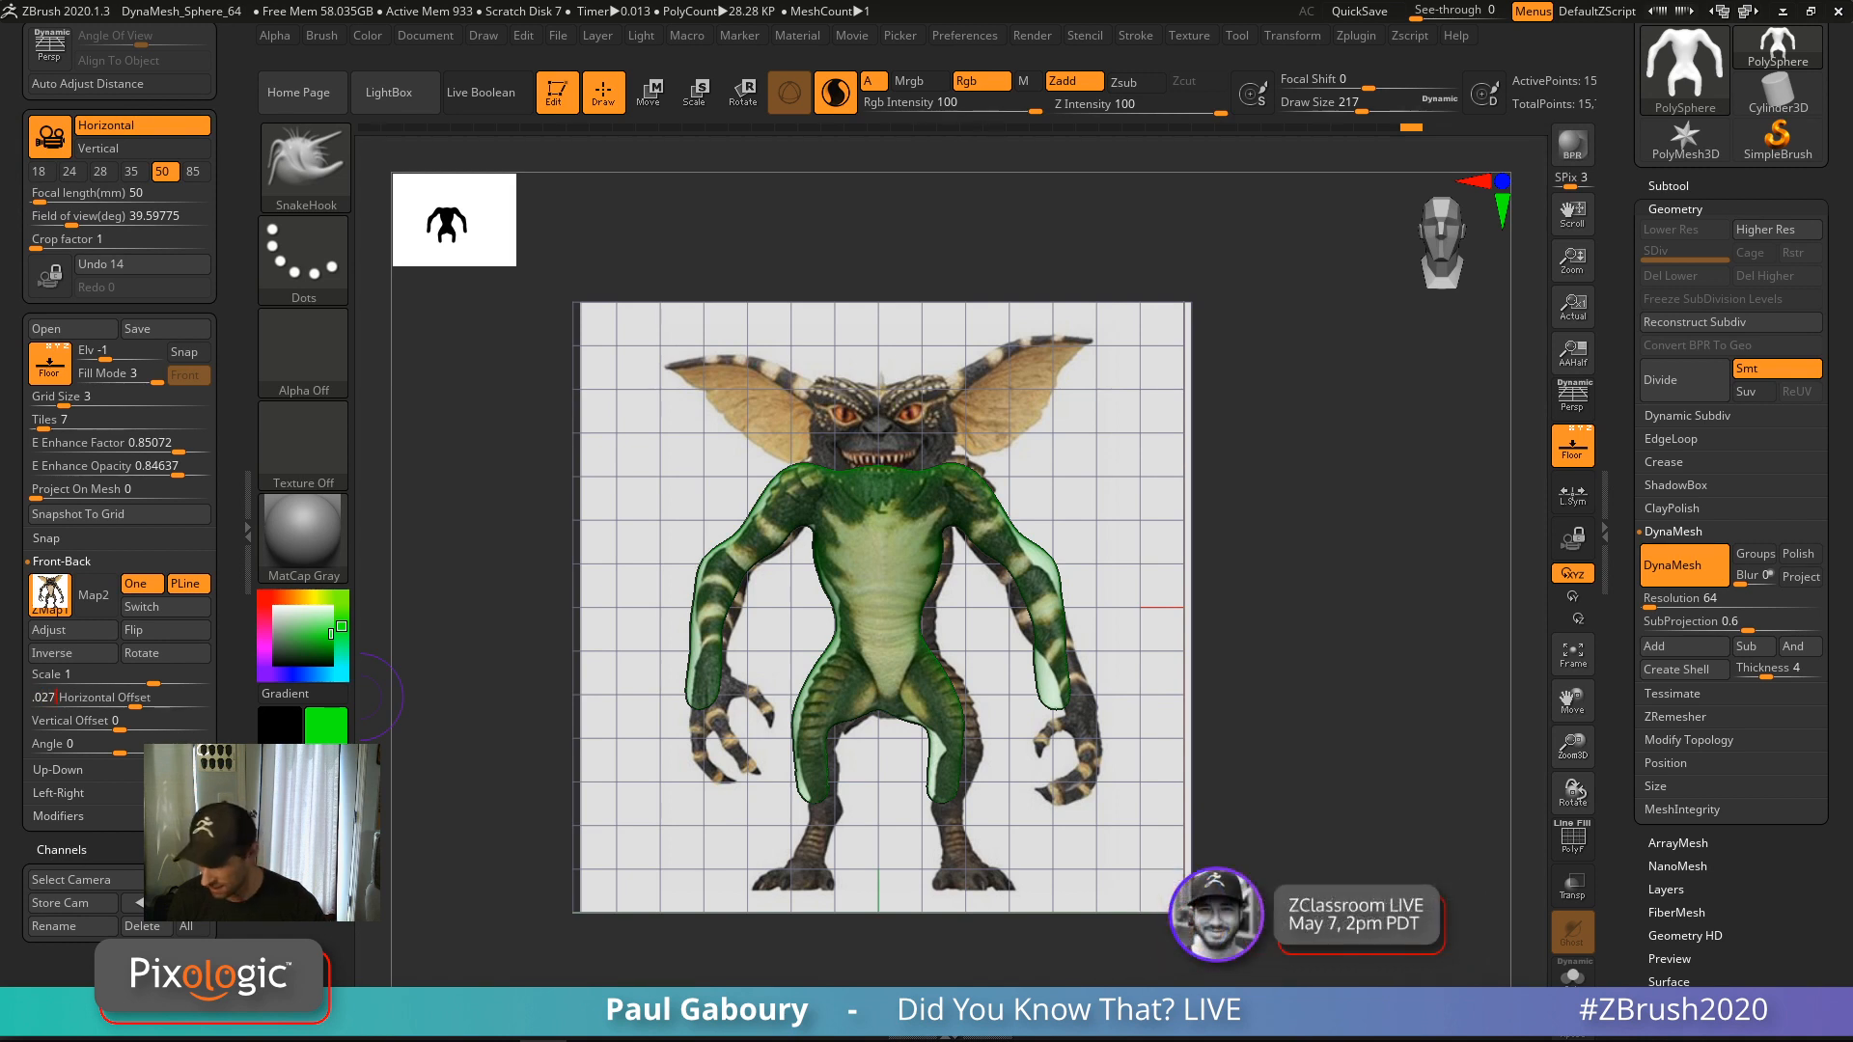
key("Return")
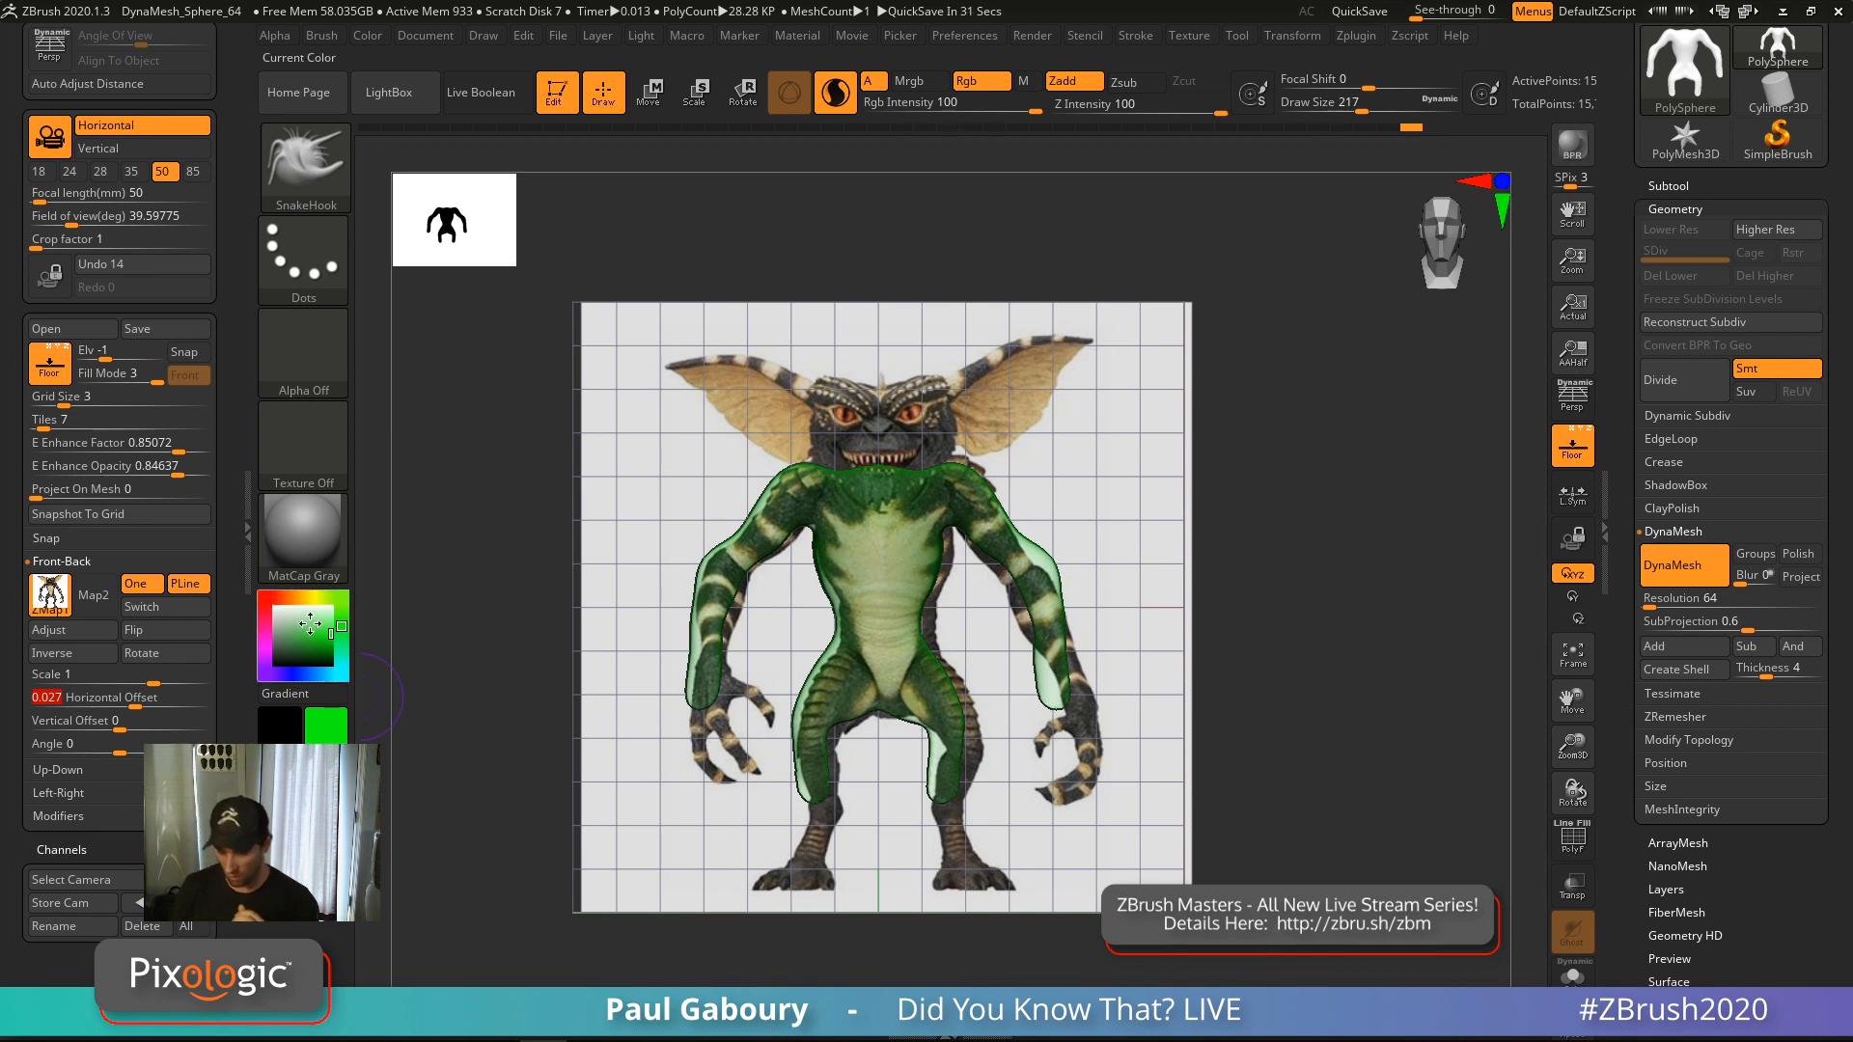
Set the colour to white and undo all the SnakeHook sculpting back to the original sphere
left_click(275, 609)
key("ctrl")
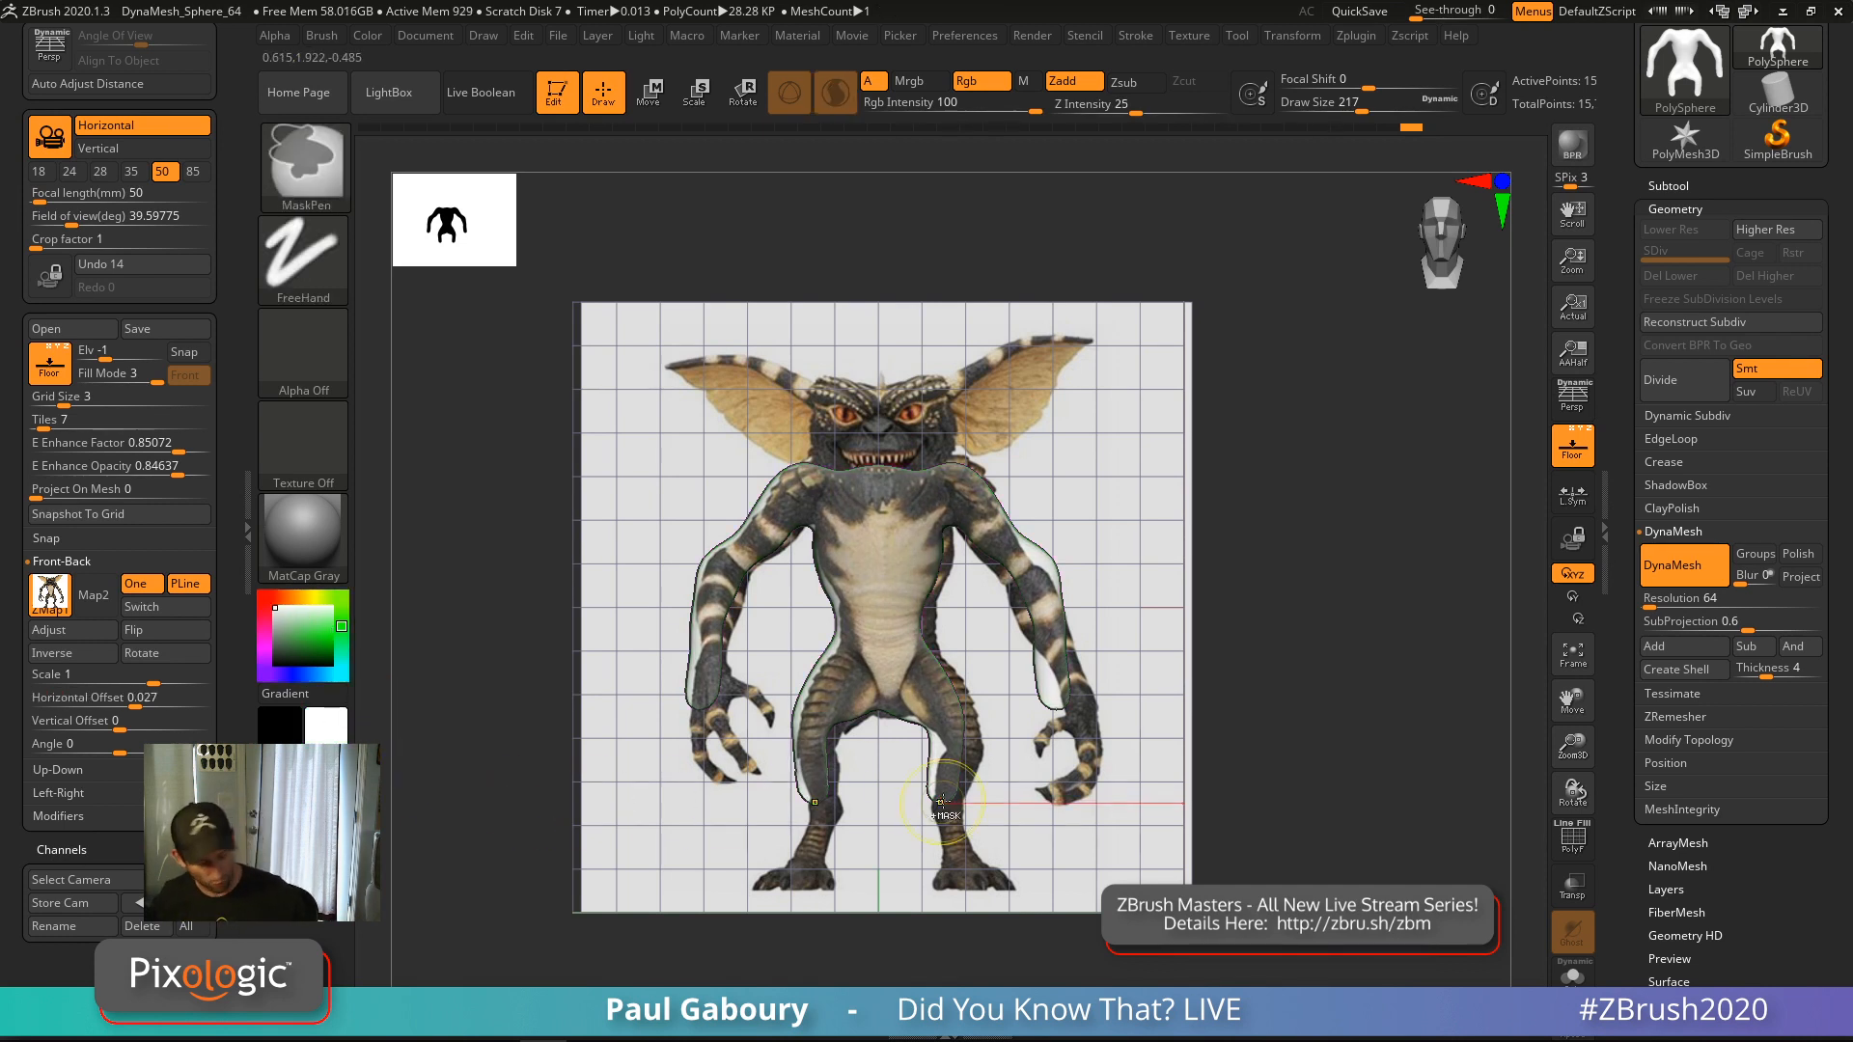
key("ctrl+z")
key("ctrl+z")
key("ctrl+z")
key("ctrl+z")
key("ctrl+z")
key("ctrl+z")
key("ctrl+z")
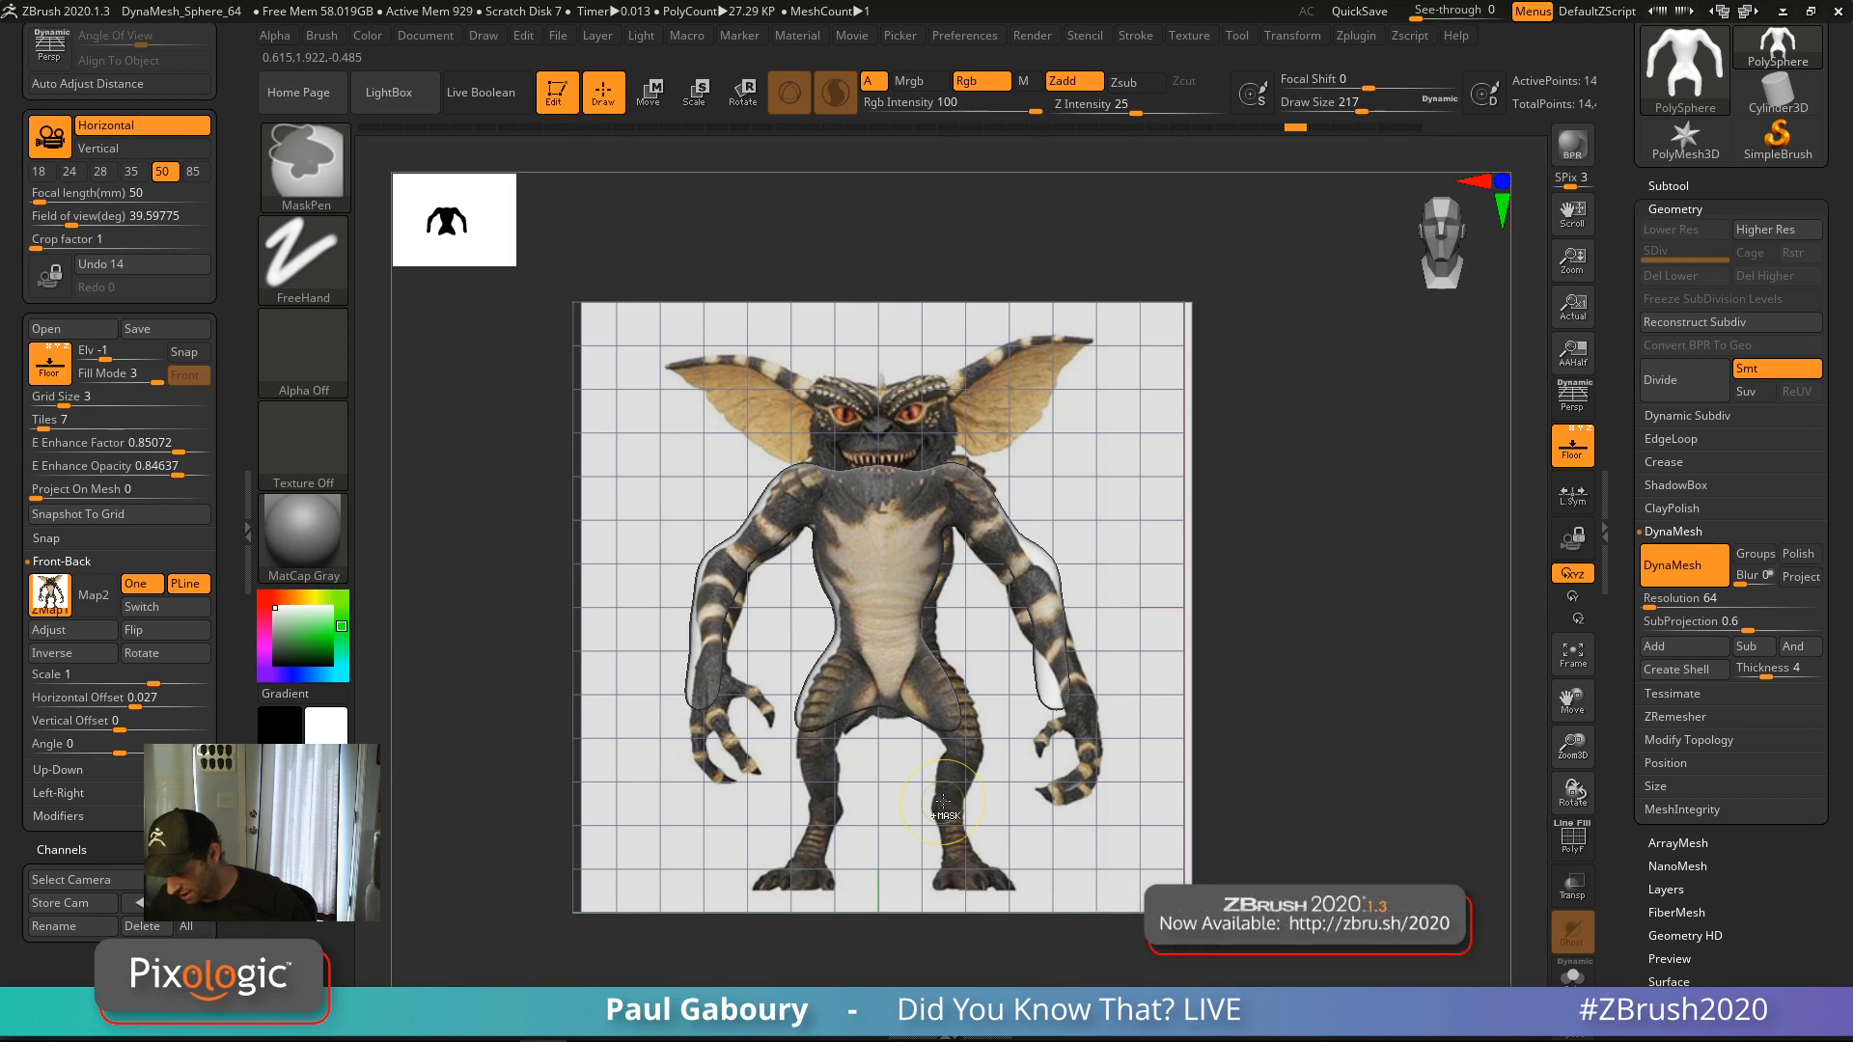
key("ctrl+z")
key("ctrl+z")
key("ctrl+z")
key("ctrl+z")
key("ctrl+z")
key("ctrl+z")
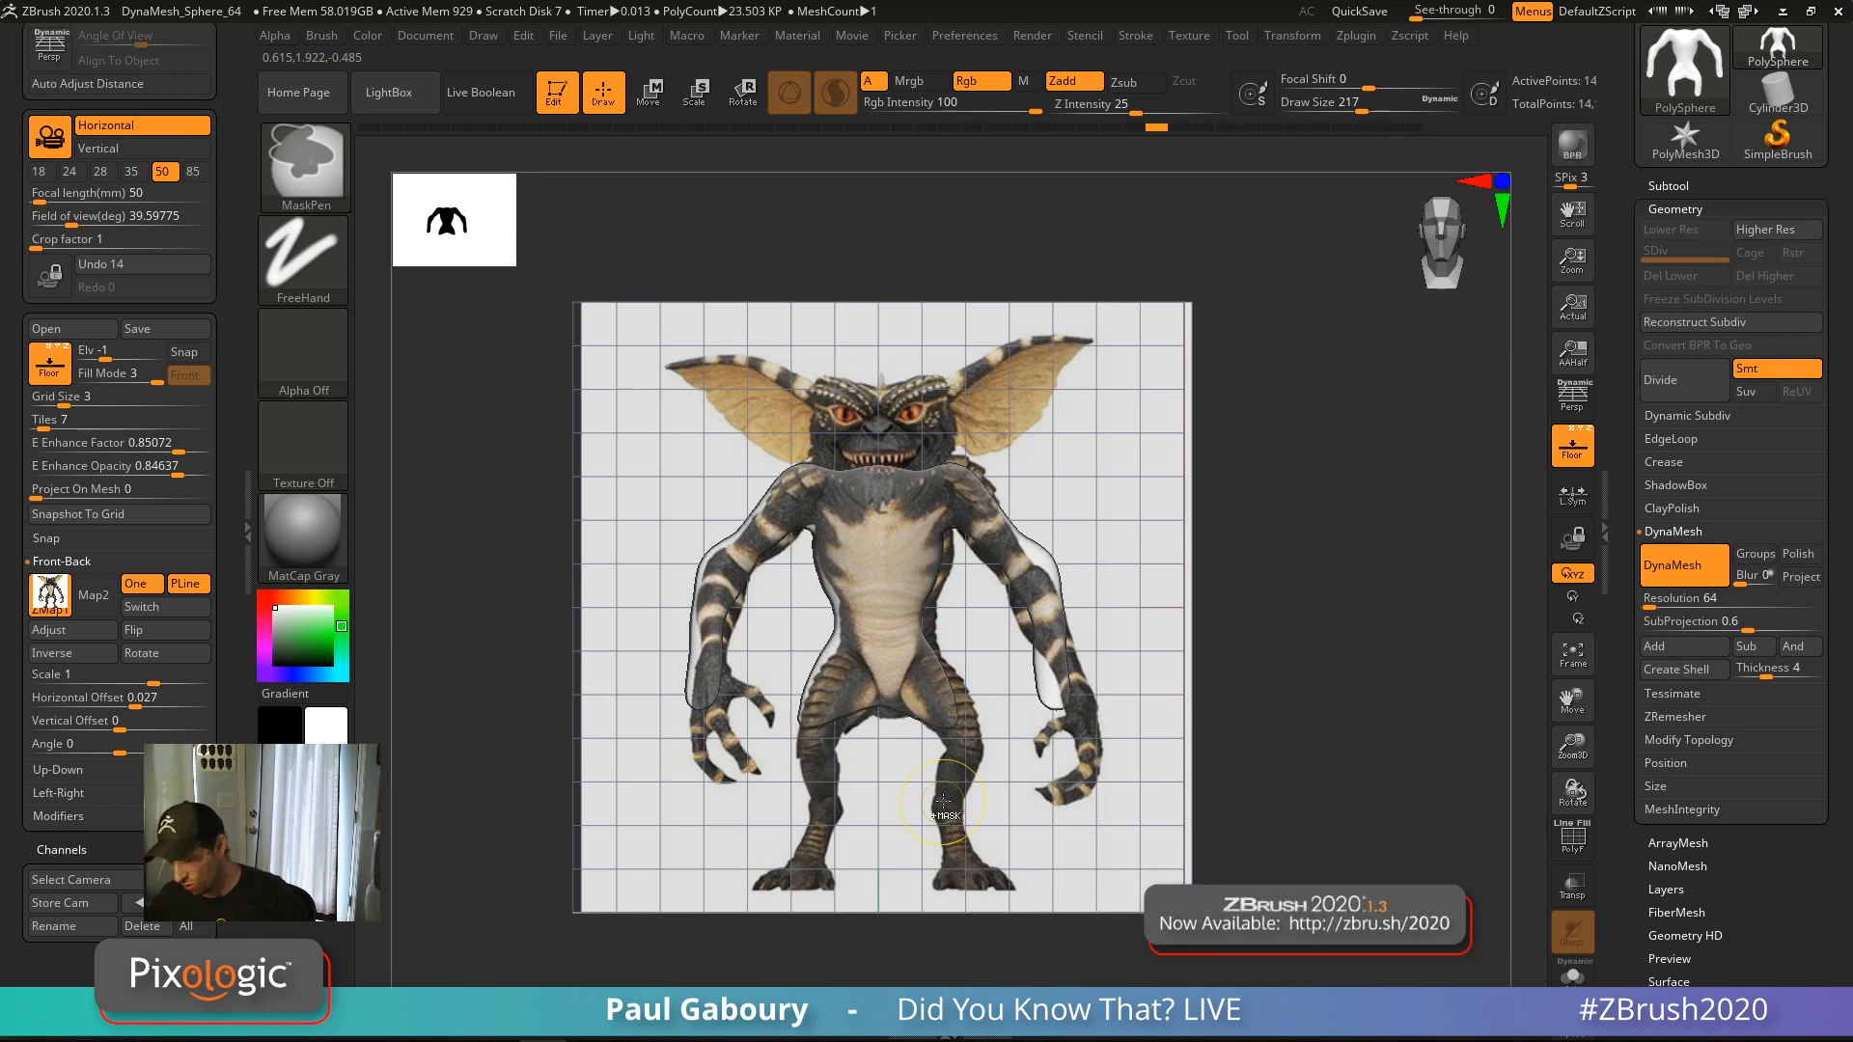
key("ctrl+z")
key("ctrl+z")
key("ctrl+z")
key("ctrl+z")
key("ctrl+z")
key("ctrl+z")
key("ctrl+z")
key("ctrl+z")
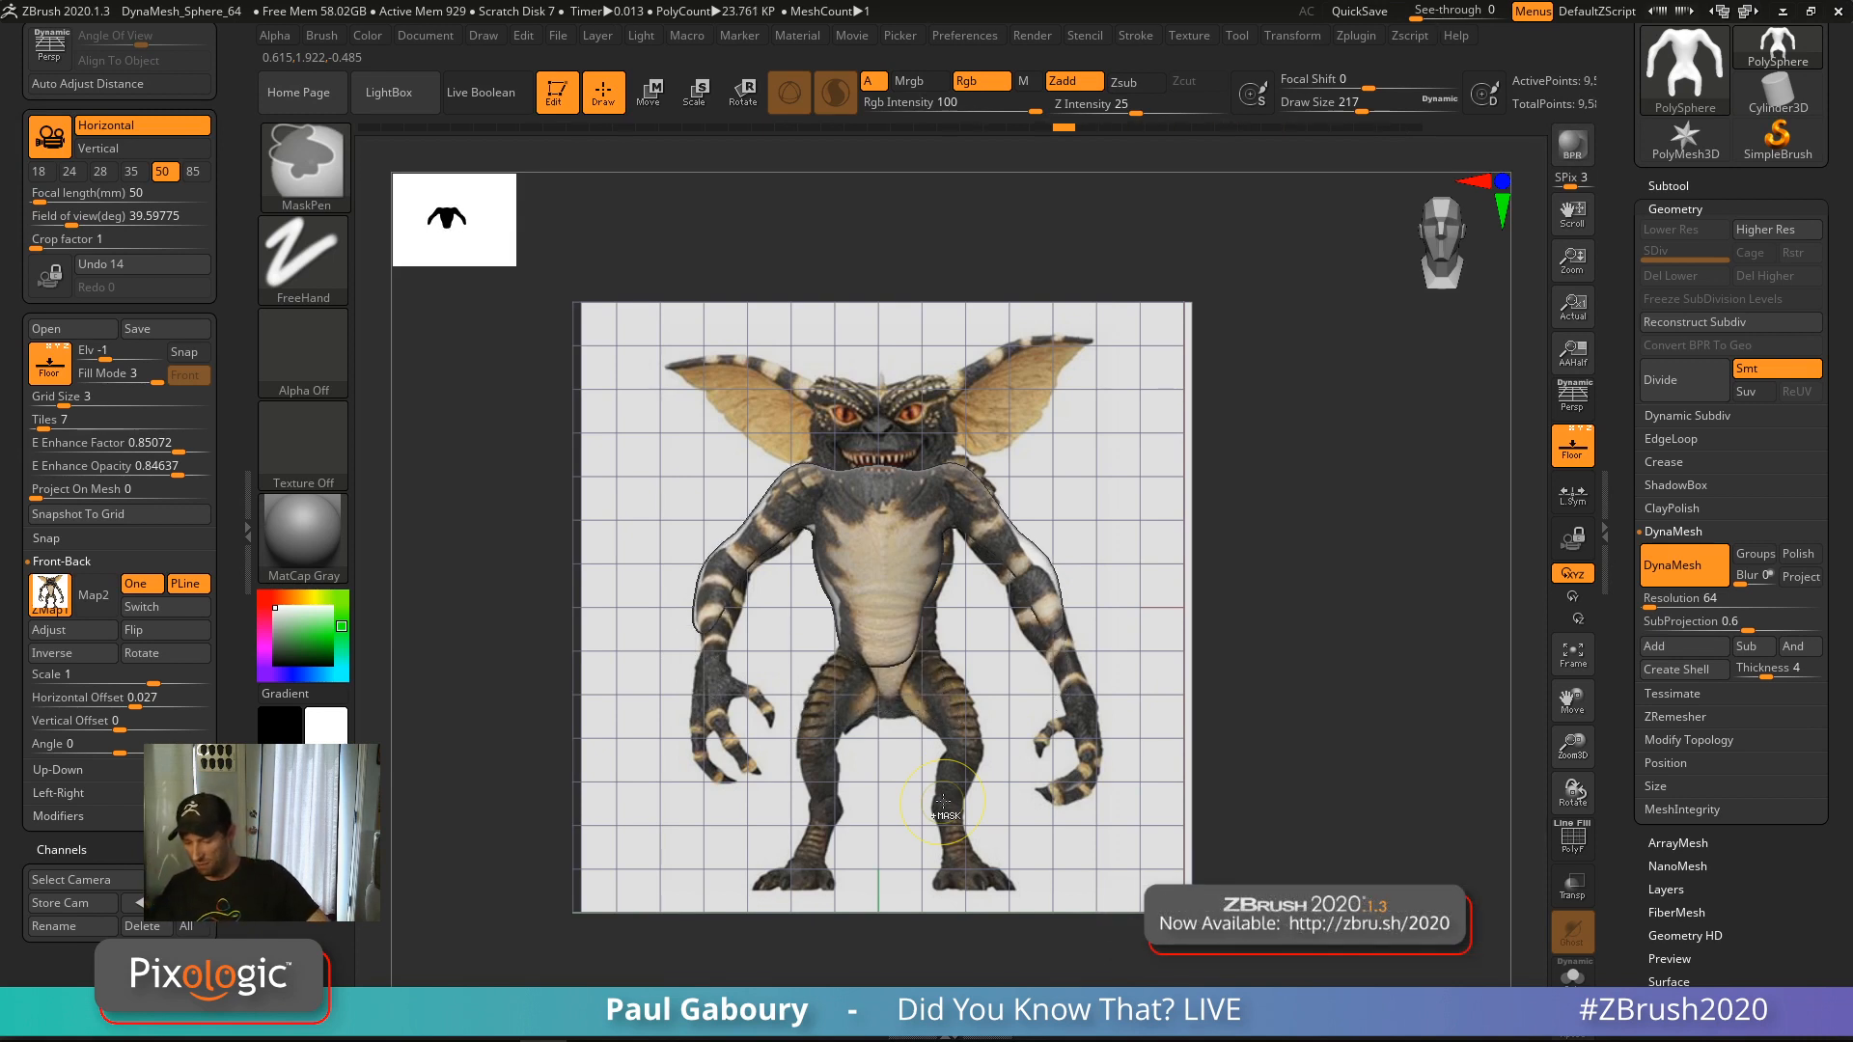
key("ctrl+z")
key("ctrl+z")
key("ctrl+z")
key("ctrl+z")
key("ctrl+z")
key("ctrl+z")
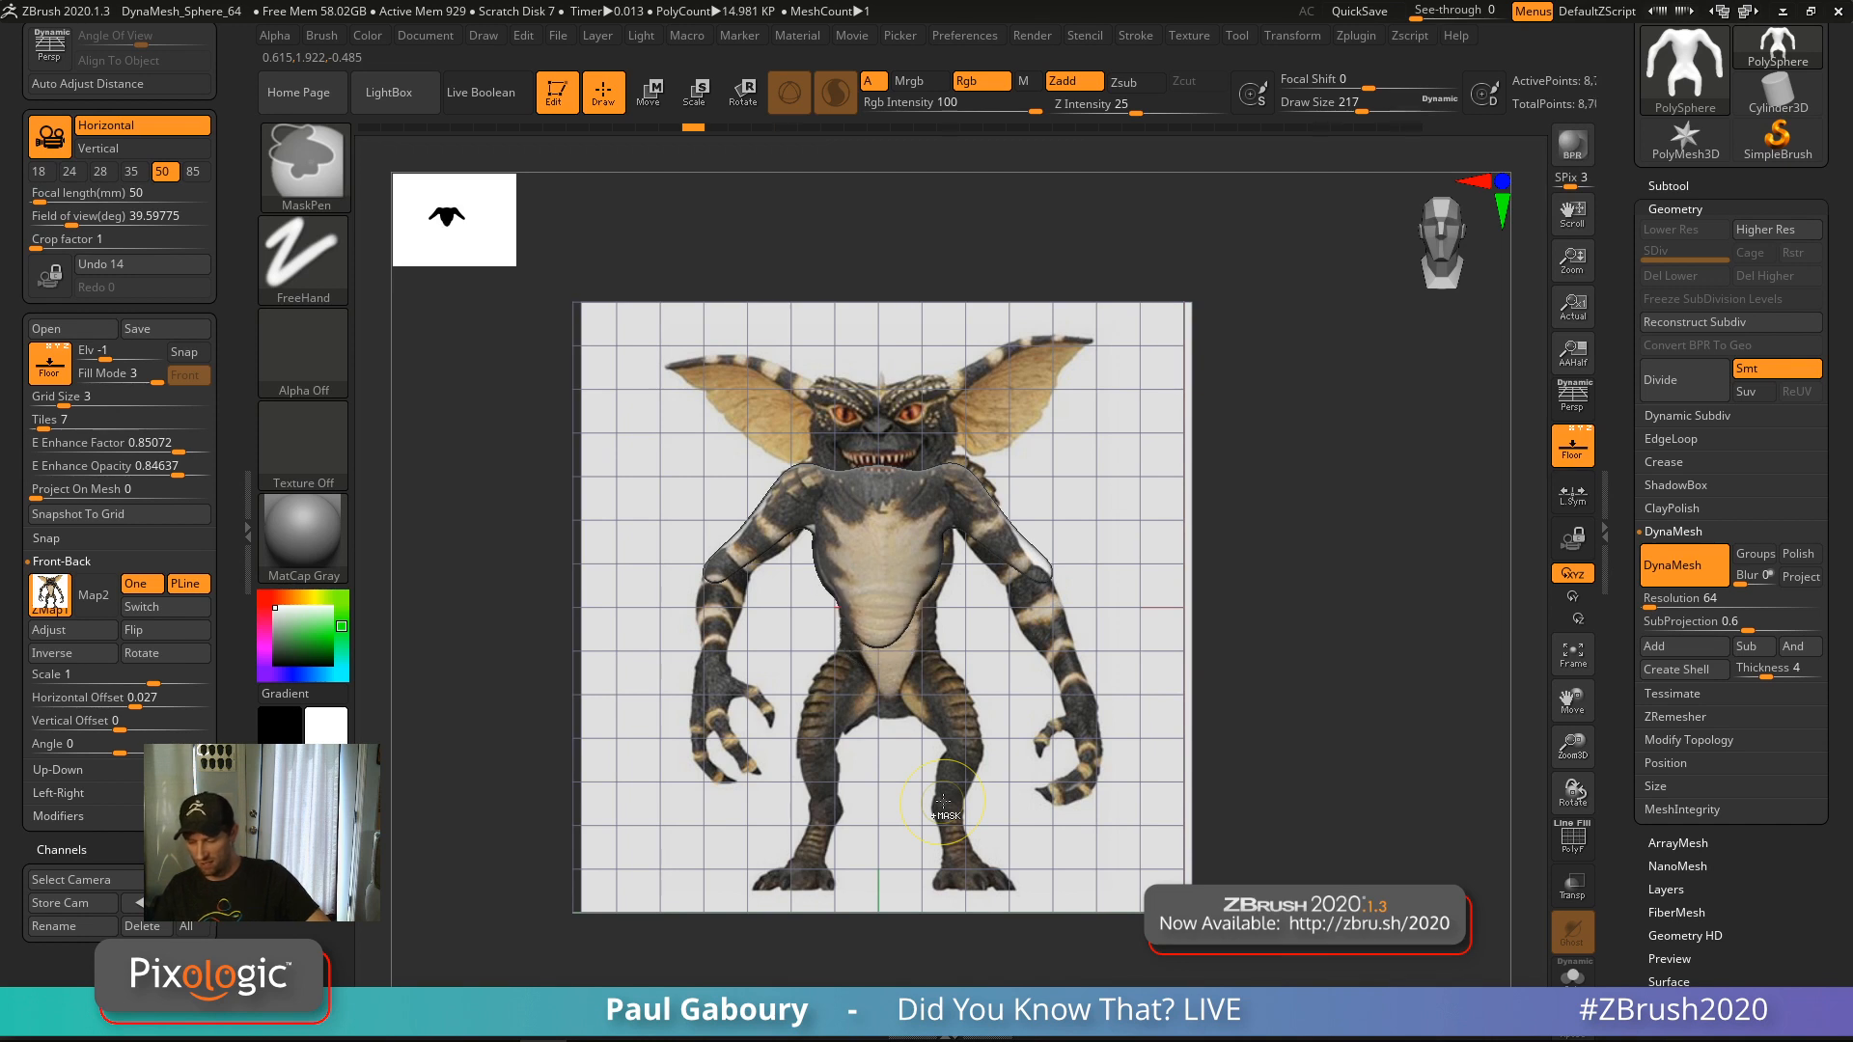
key("ctrl+z")
key("ctrl+z")
key("ctrl+z")
key("ctrl+z")
key("ctrl+z")
key("ctrl+z")
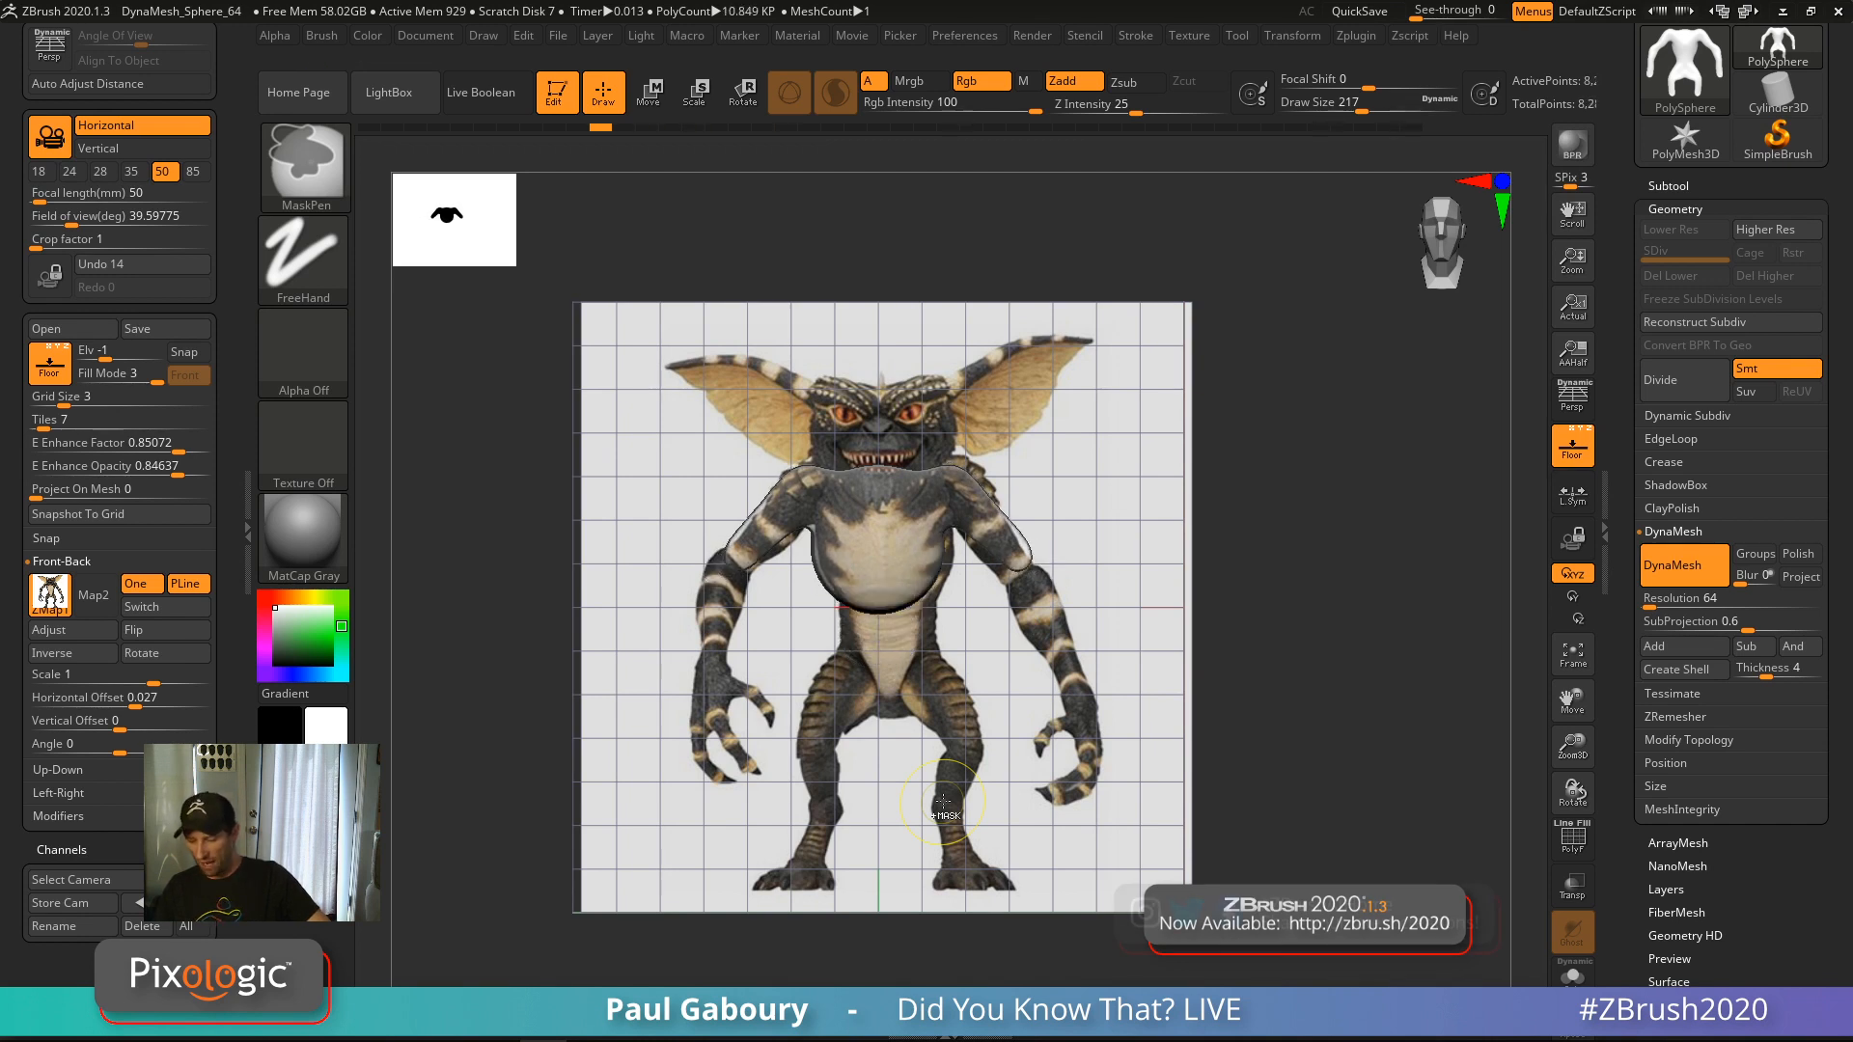
key("ctrl+z")
key("ctrl+z")
key("ctrl+z")
key("ctrl+z")
key("ctrl+z")
key("ctrl+z")
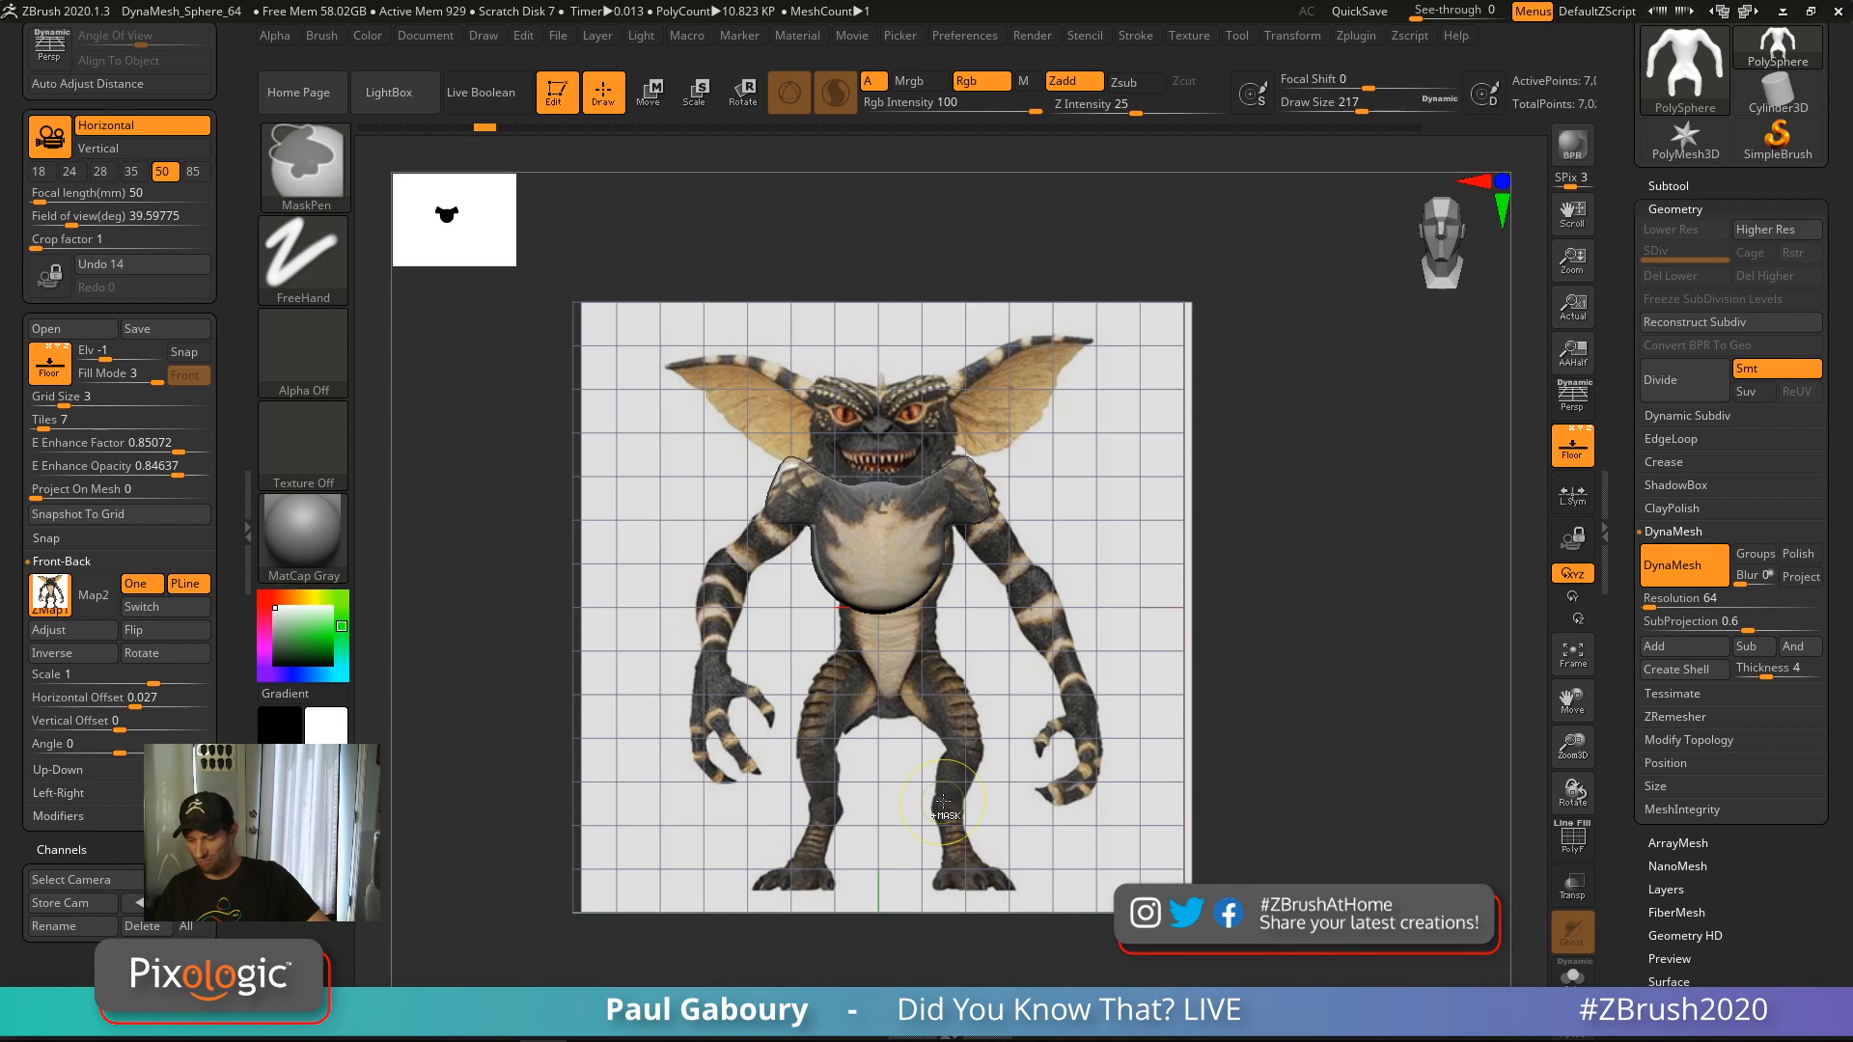
key("ctrl+z")
key("ctrl+z")
key("ctrl+z")
key("ctrl+z")
key("ctrl+z")
key("ctrl+z")
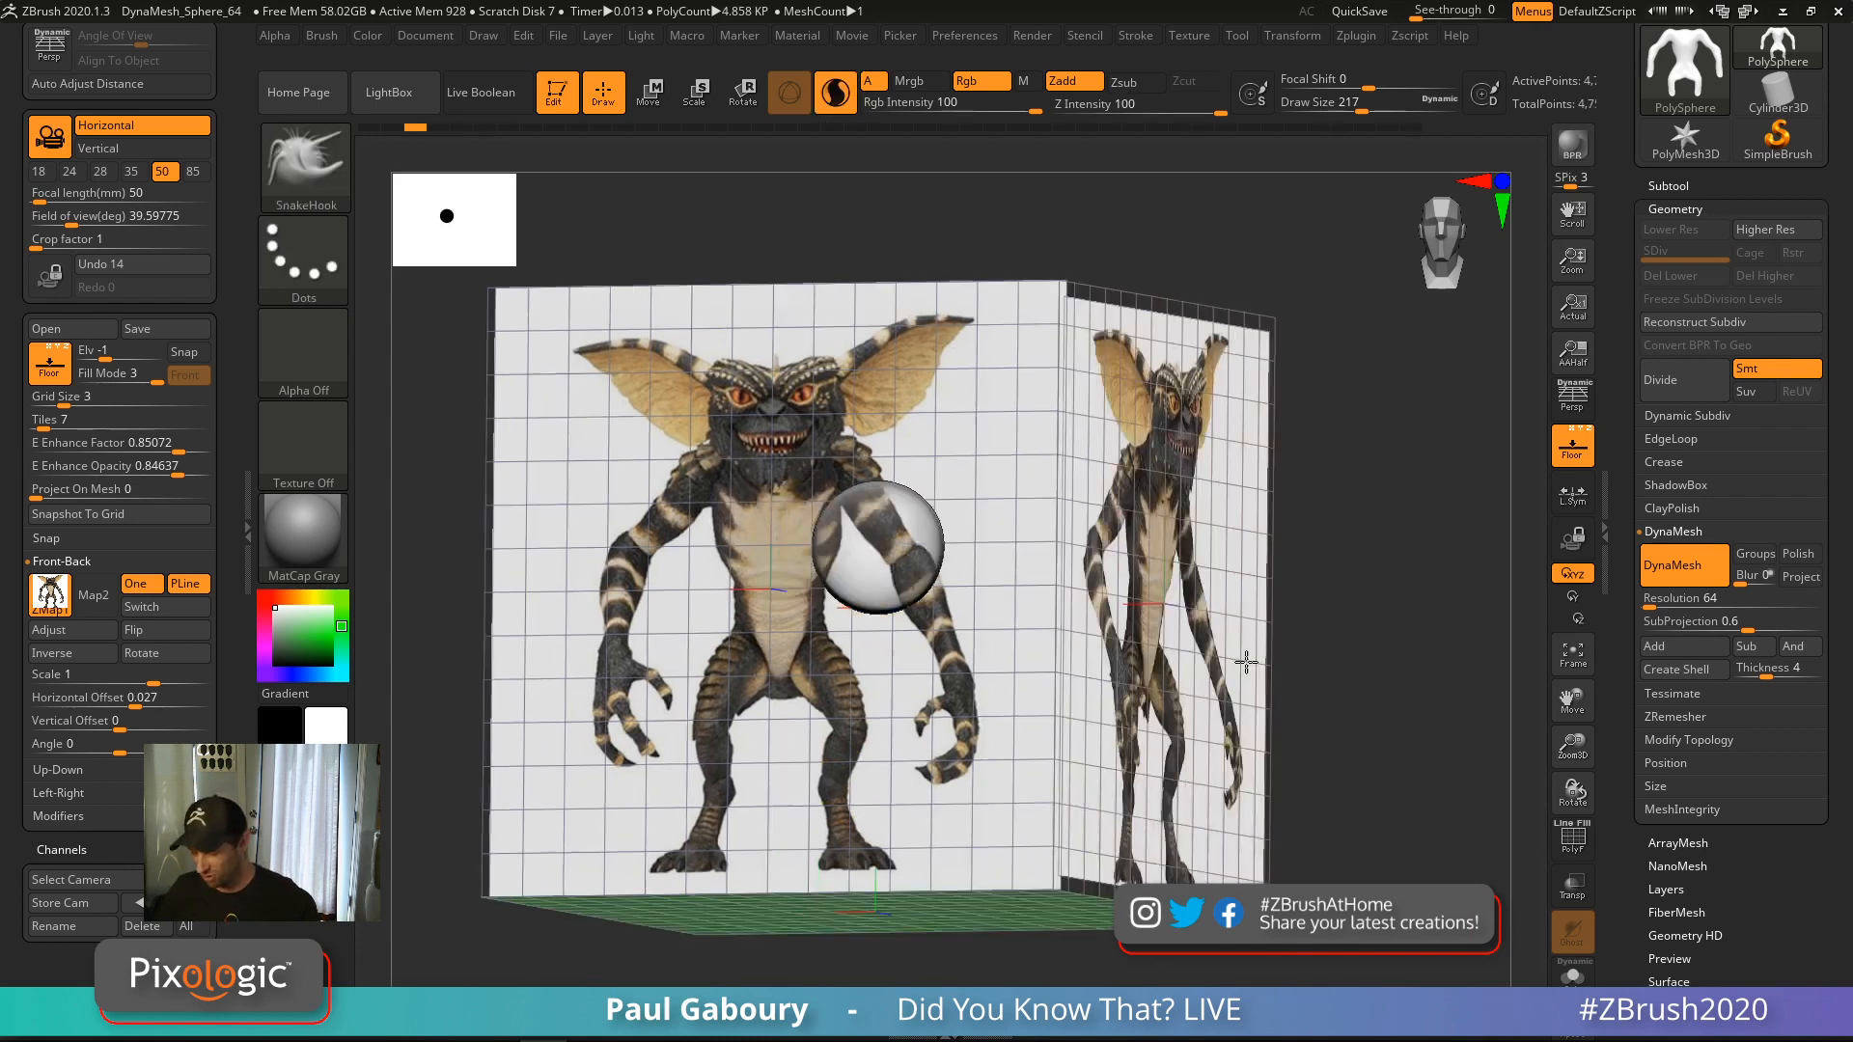
Replace the sculpted sphere with a ZSphere as the active tool, viewed against the front reference
left_click_drag(1244, 649, 1214, 663, "alt")
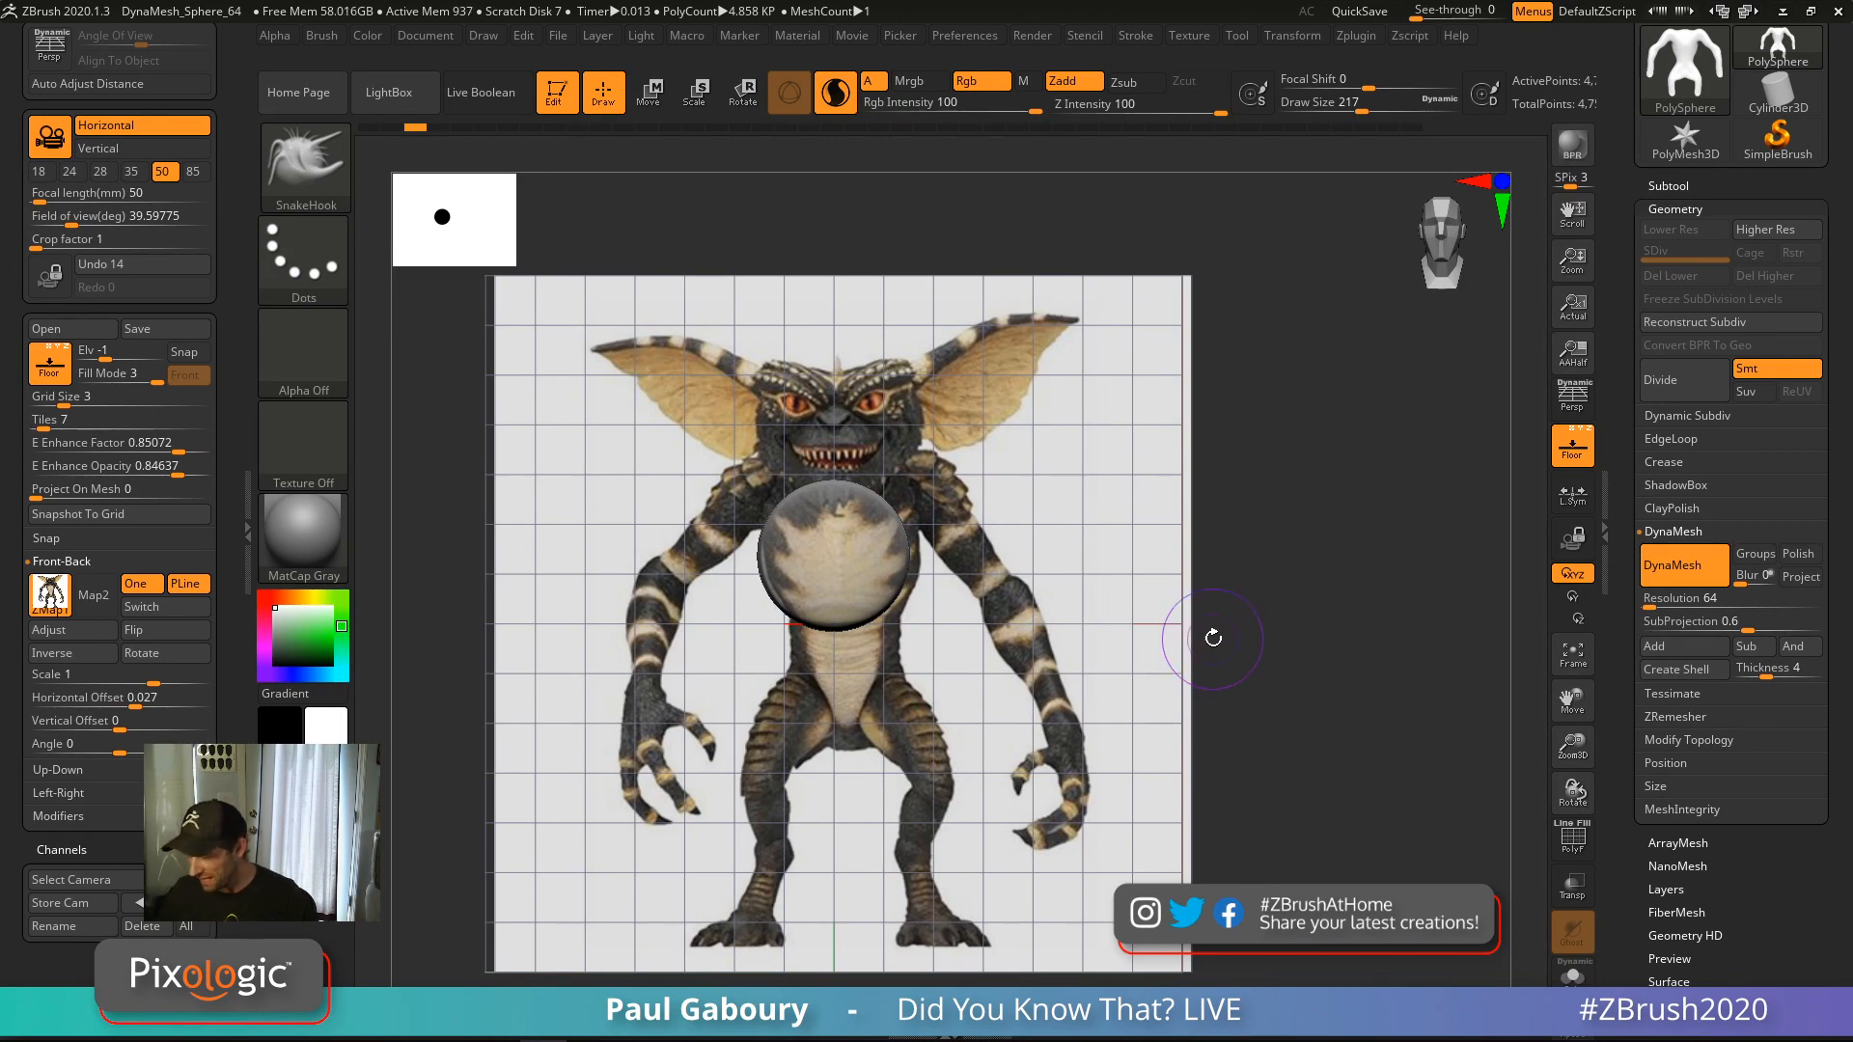
left_click_drag(1636, 209, 1638, 425)
left_click(1685, 290)
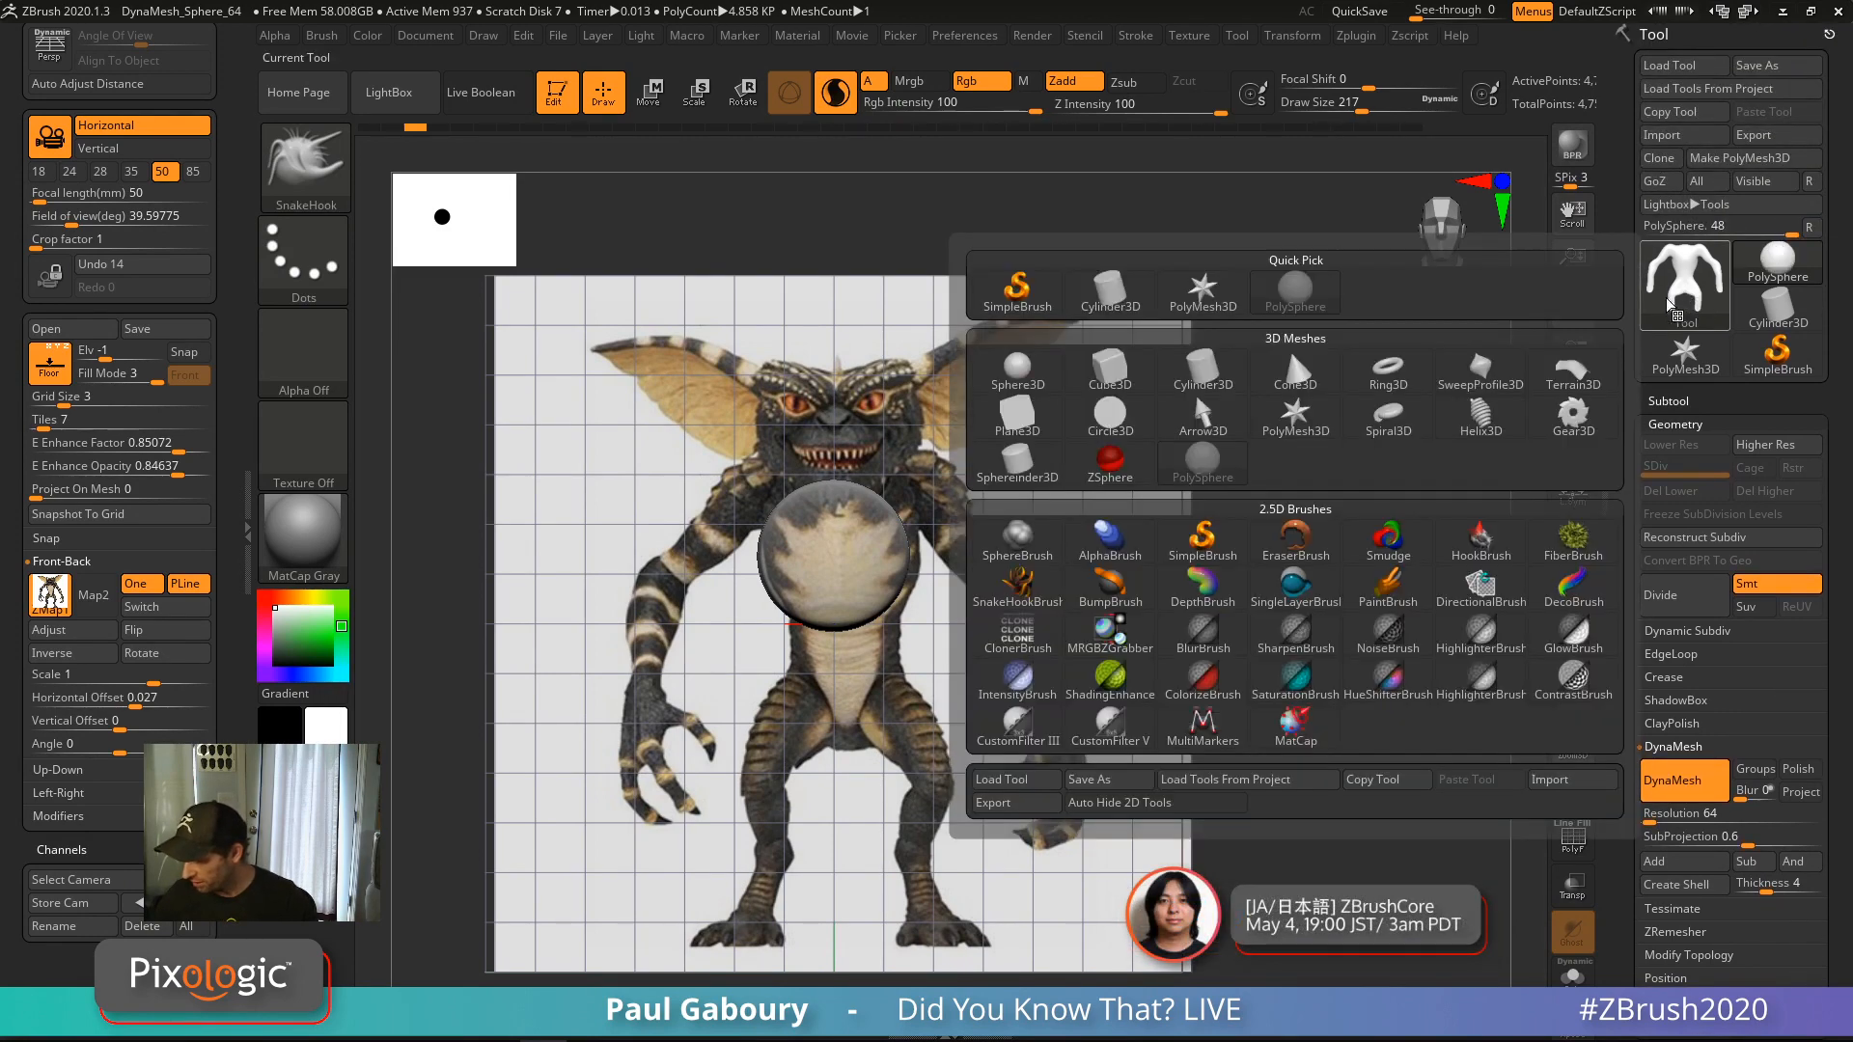
left_click(1110, 460)
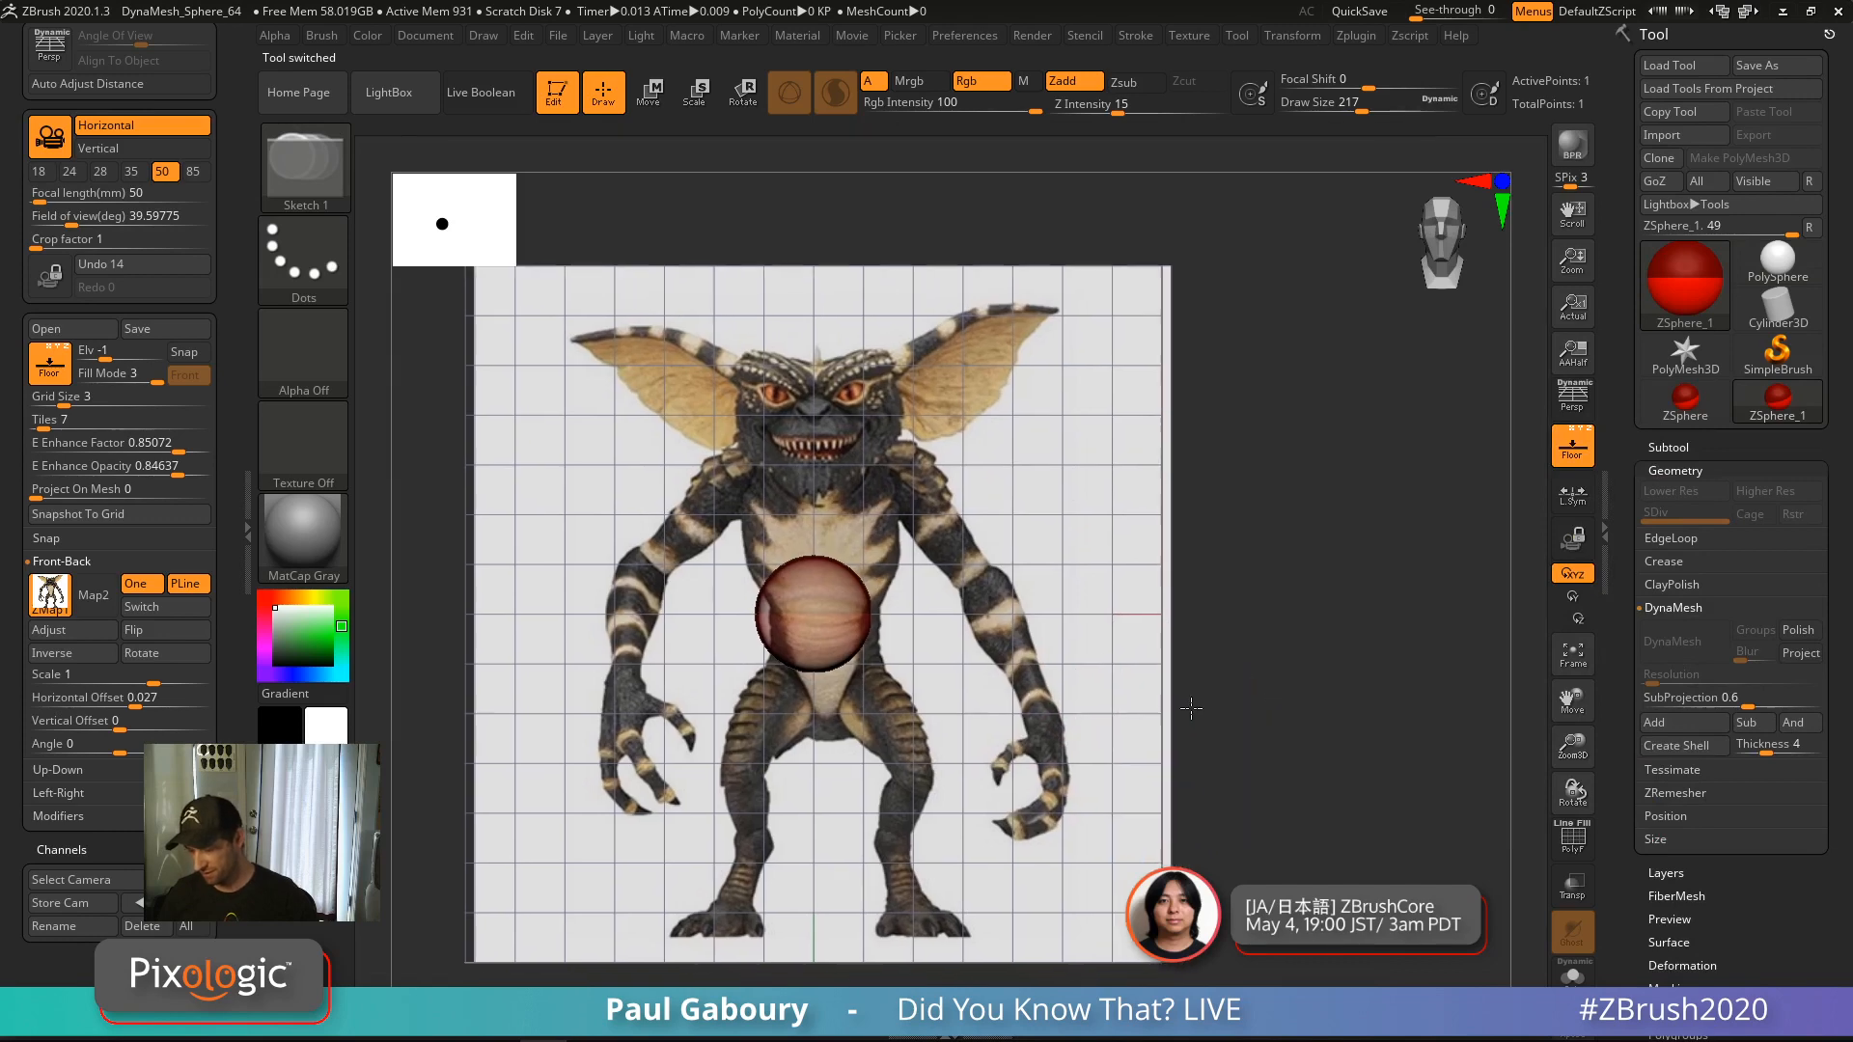
left_click_drag(1200, 653, 1235, 637)
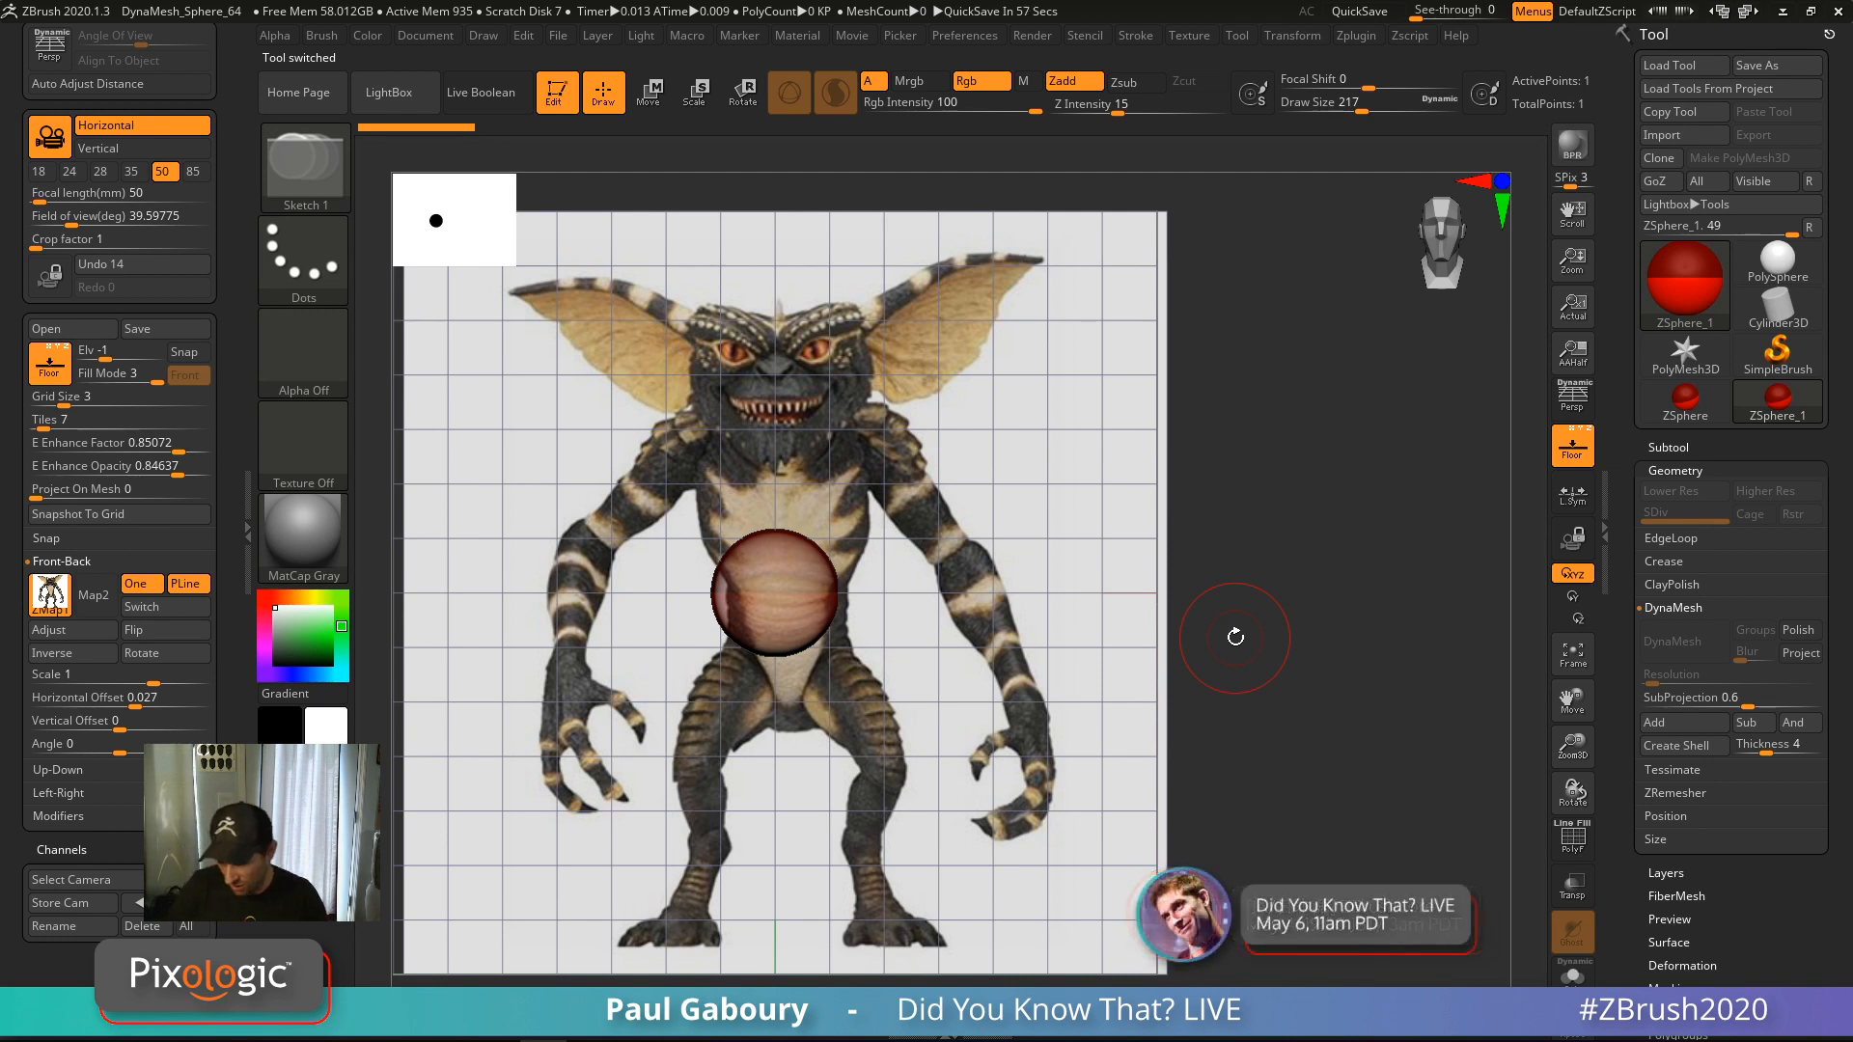
Reset the Front-Back reference map's horizontal offset to 0 and hide the floor grids
left_click_drag(135, 697, 129, 703)
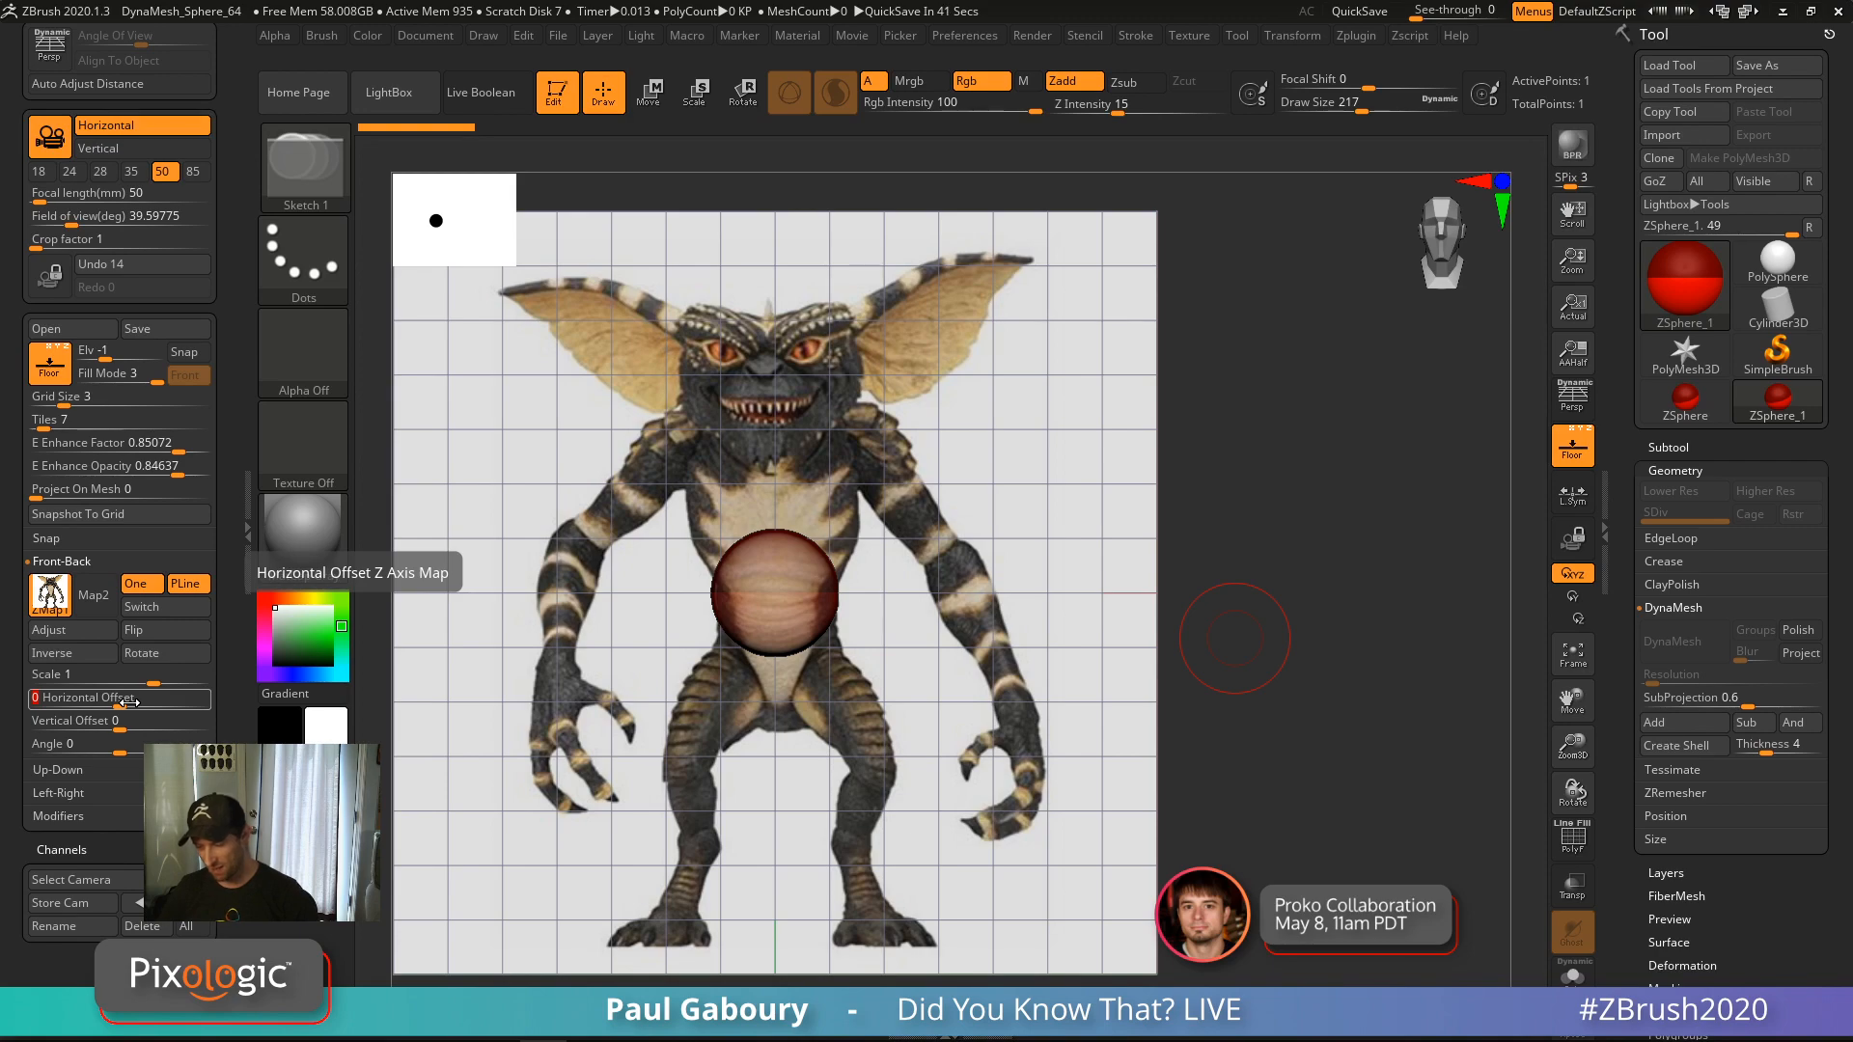
left_click_drag(1259, 626, 1236, 729)
left_click(1573, 446)
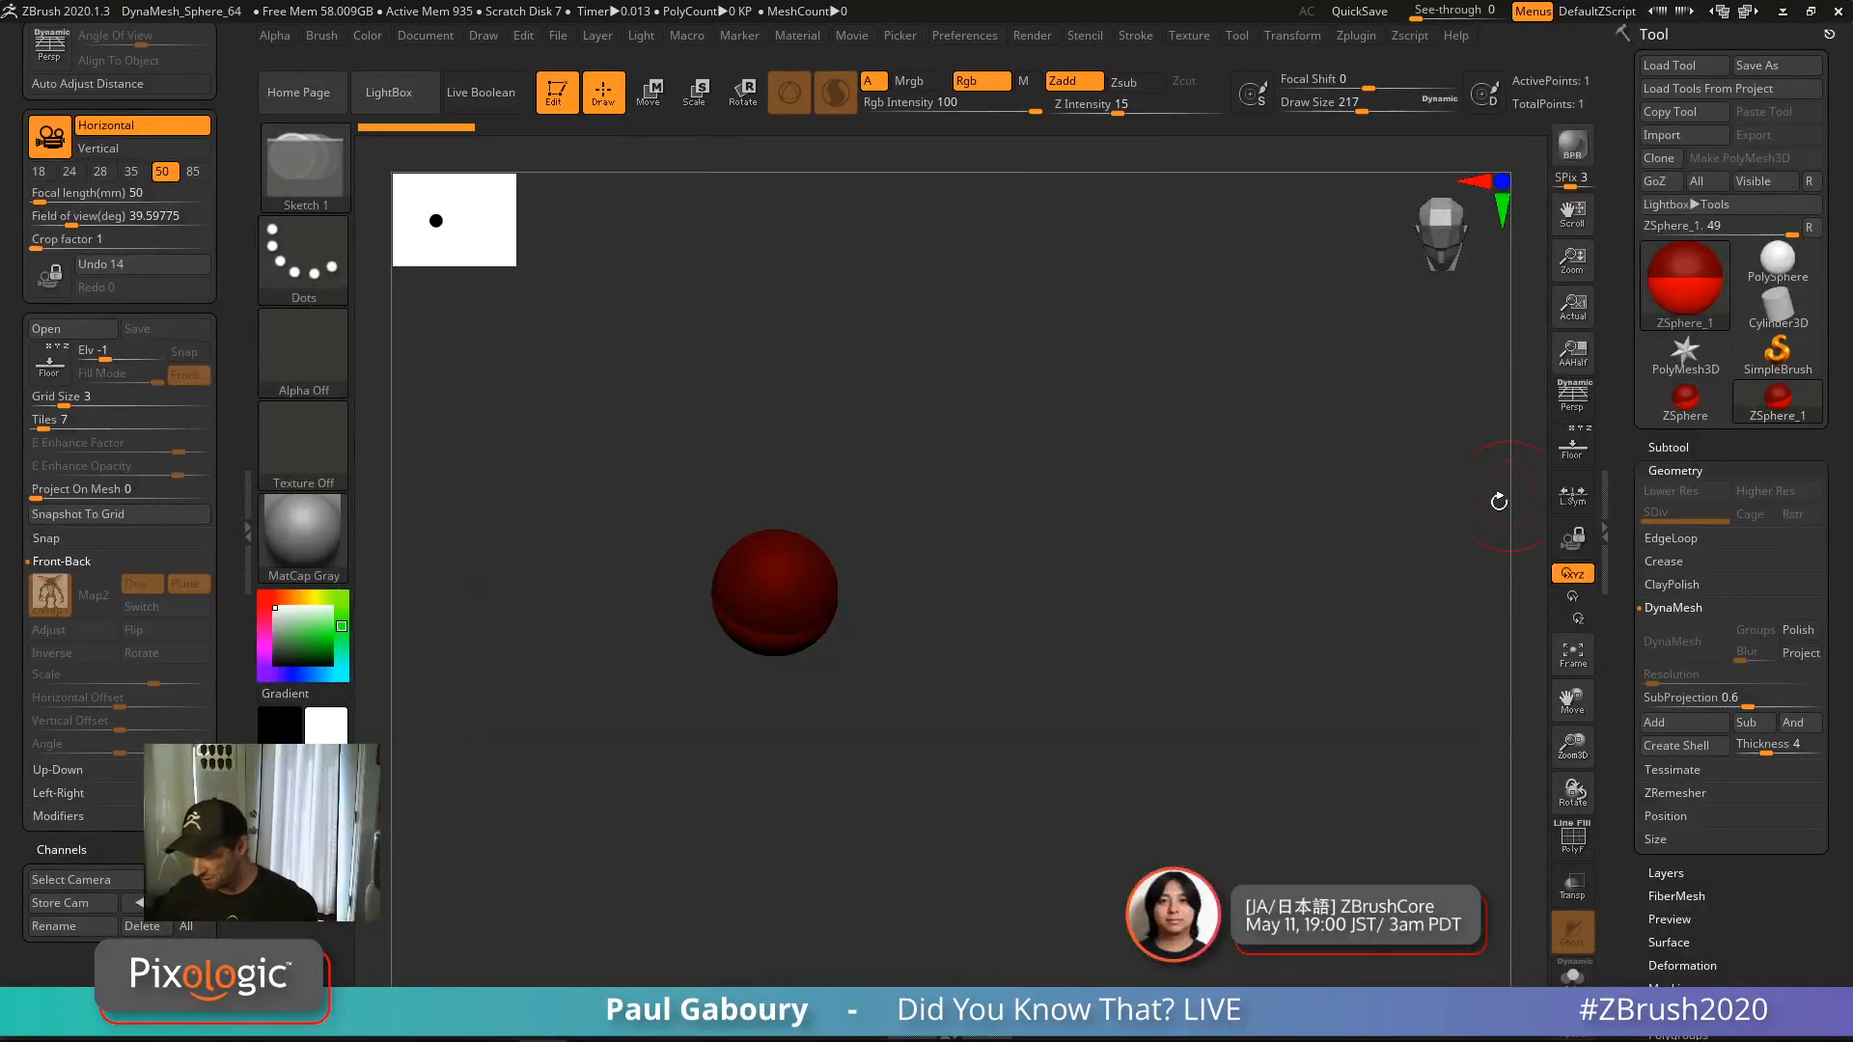
Set the draw size to 1 and add a second, nearly full-size ZSphere on top of the root ZSphere
mouse_move(1103, 744)
left_mouse_down()
mouse_move(1046, 666)
mouse_move(1154, 687)
mouse_move(1068, 695)
left_mouse_up()
key("f")
key("s")
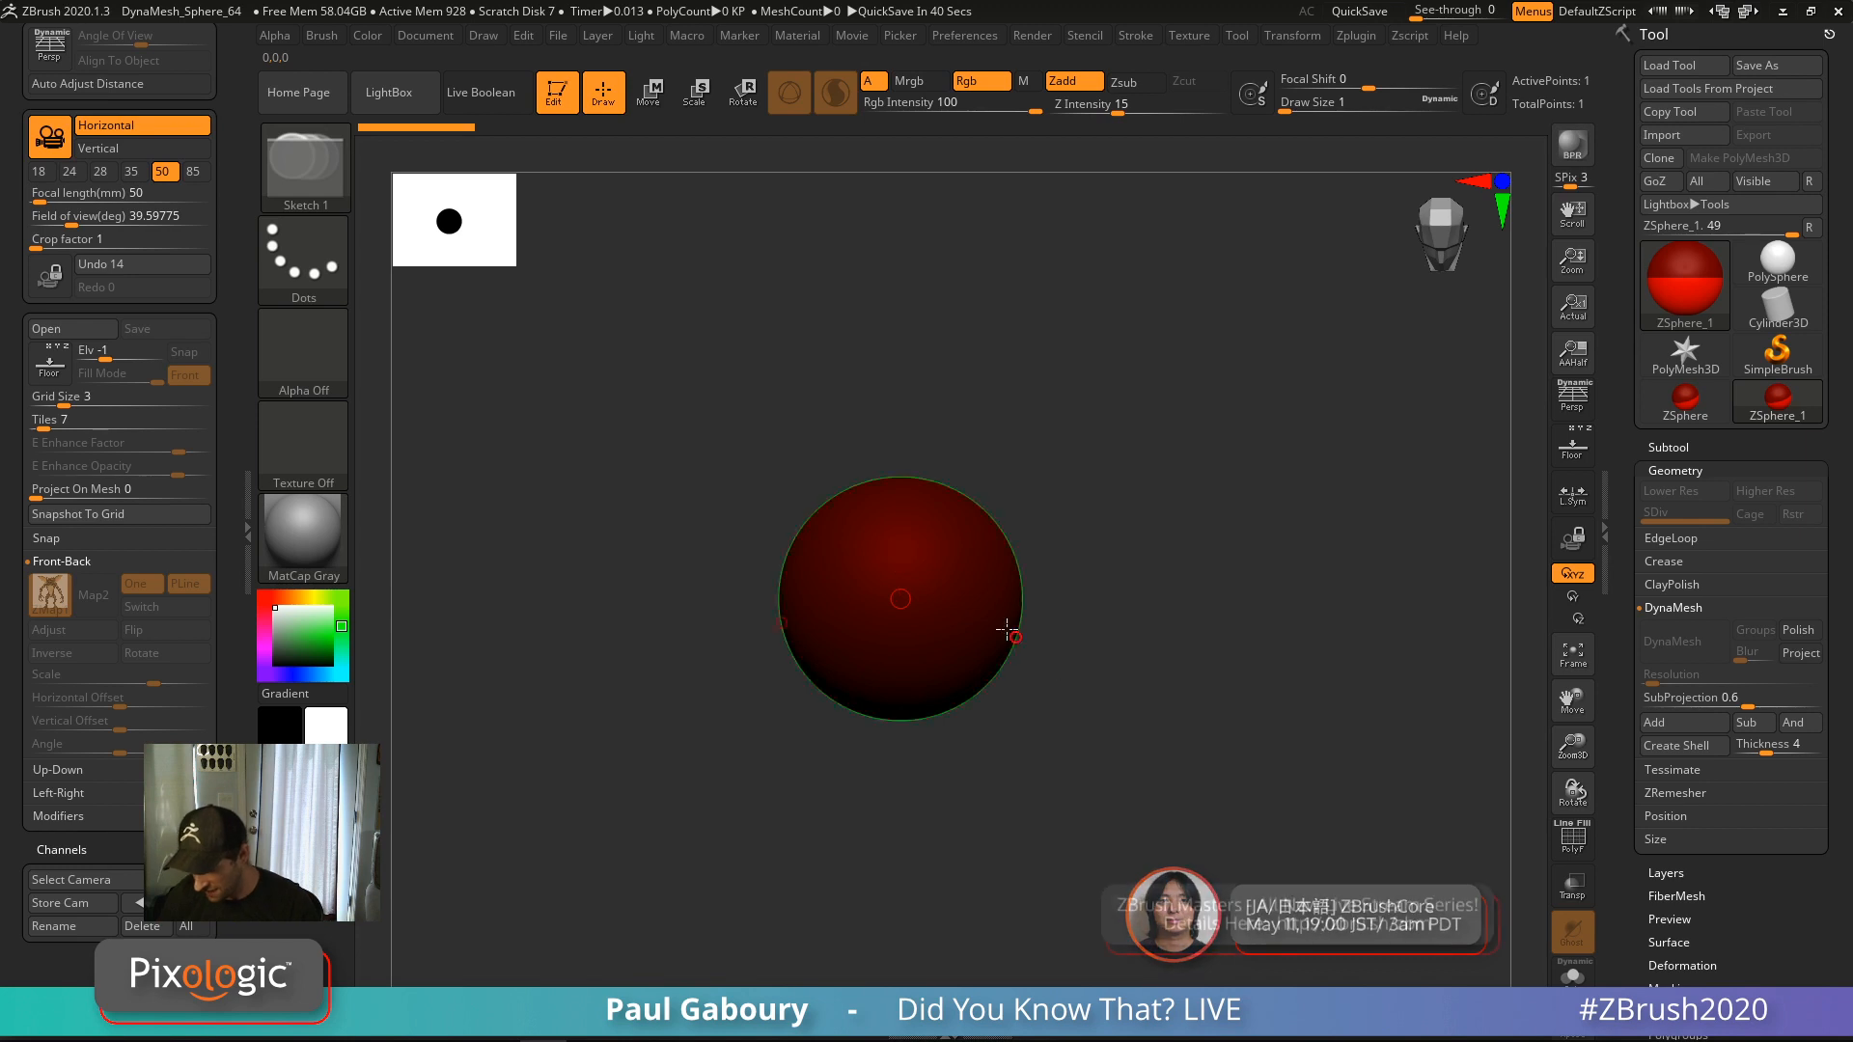
right_click_drag(968, 598, 972, 610, "shift")
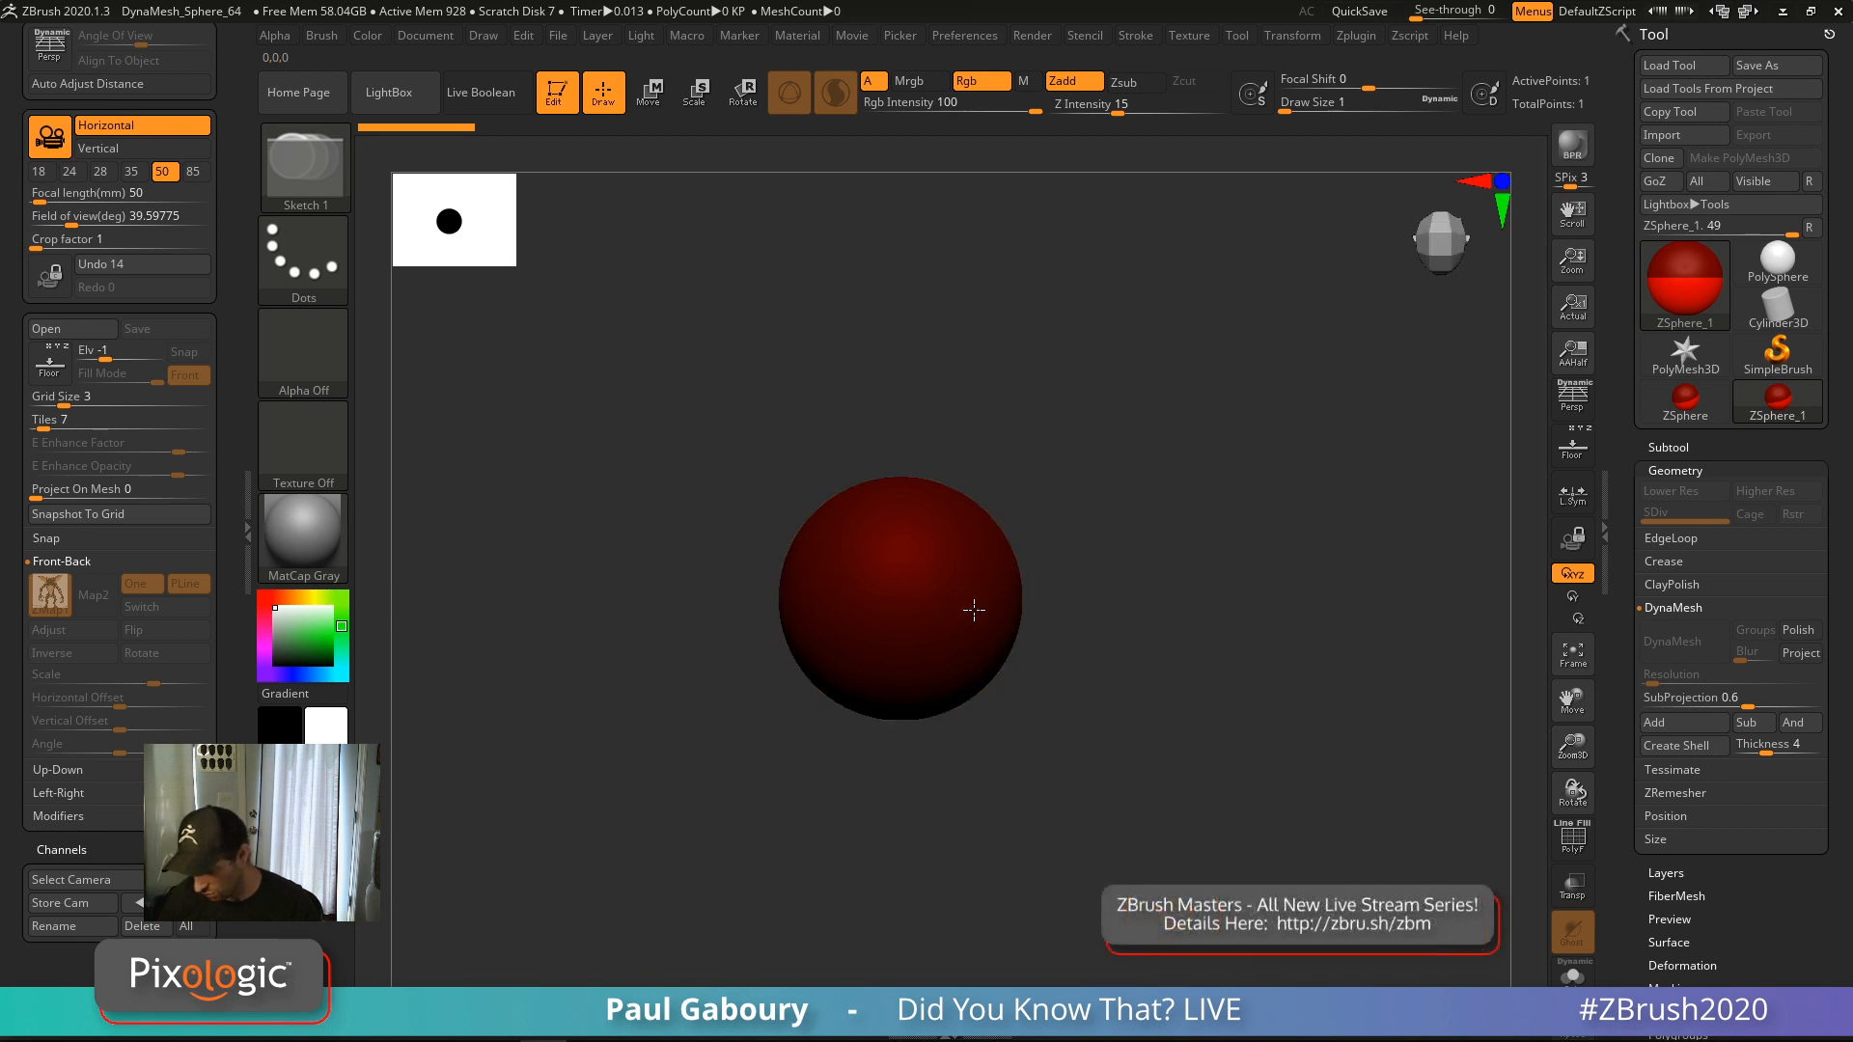
left_click_drag(901, 598, 979, 687)
left_click_drag(1155, 837, 1146, 634)
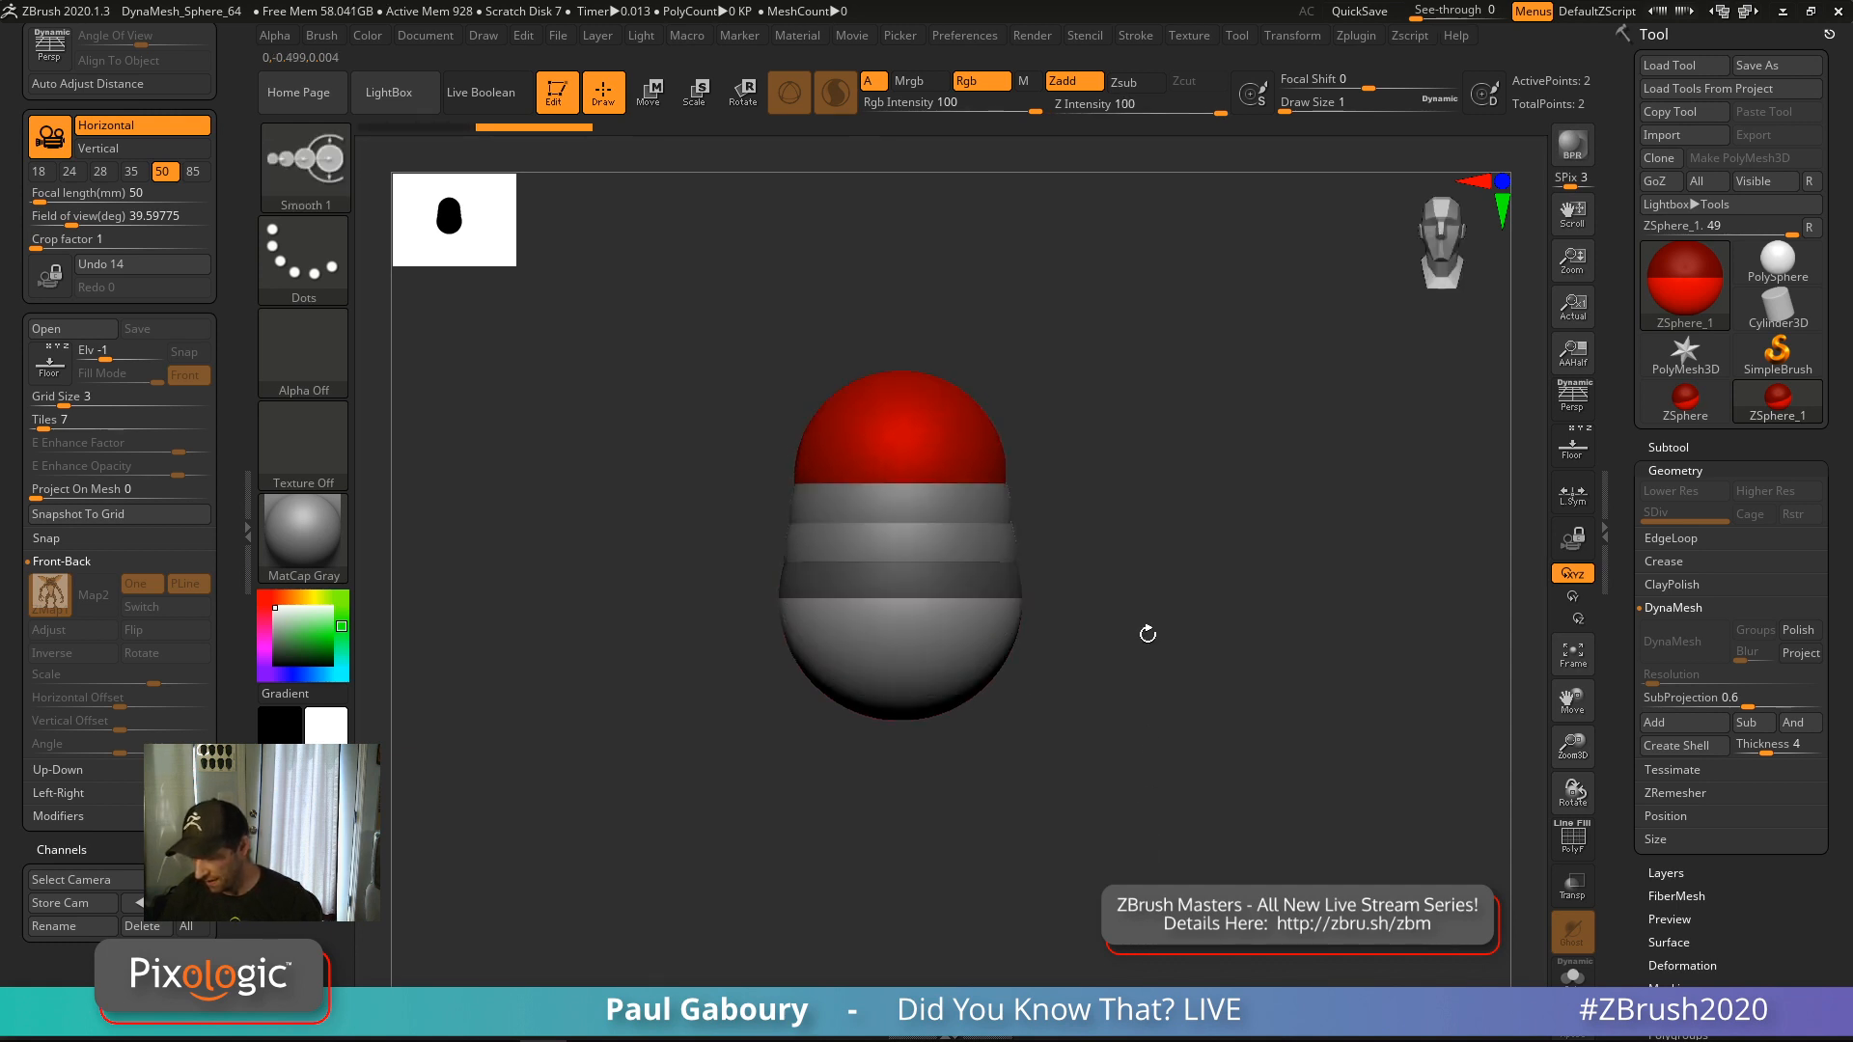
Show the floor references again and move the upper ZSphere to the gremlin's upper chest
left_click(1572, 445)
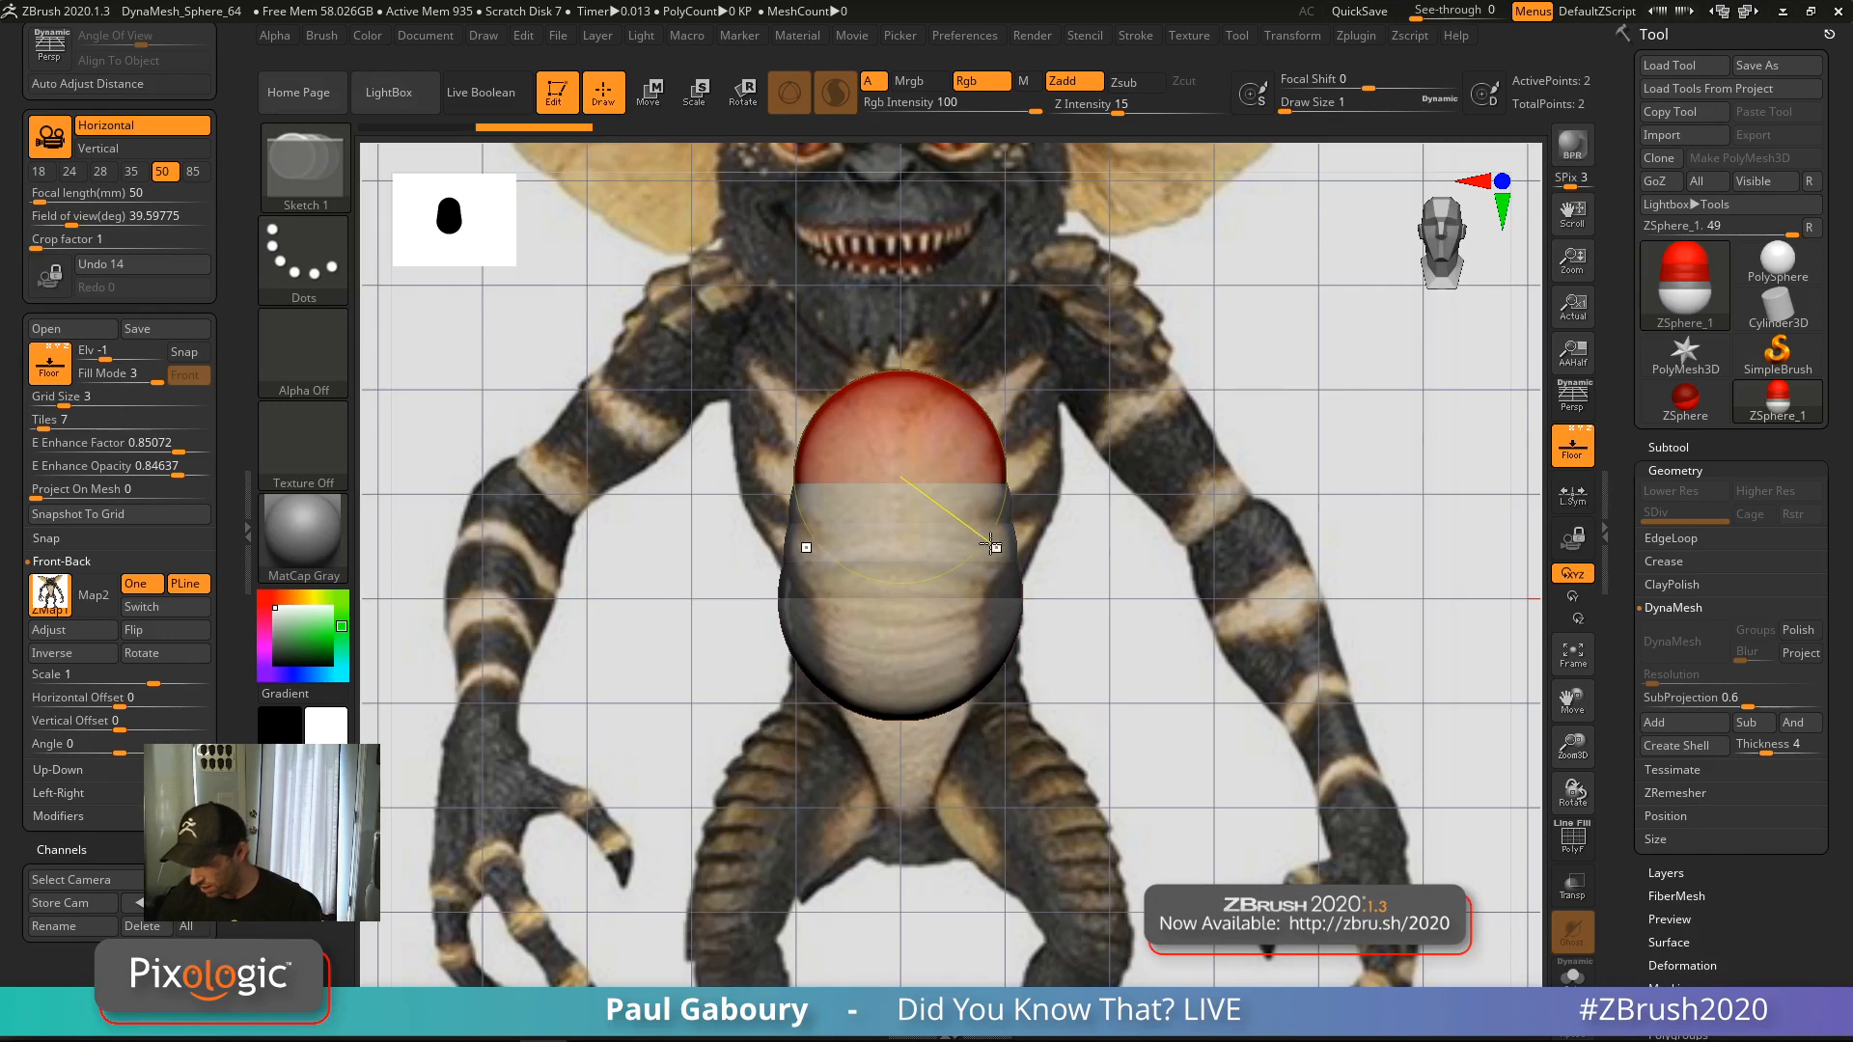
mouse_move(1139, 689)
right_mouse_down("alt")
mouse_move(1067, 715)
mouse_move(1012, 673)
mouse_move(1033, 681)
right_mouse_up("alt")
right_click_drag(1032, 681, 1055, 706, "alt")
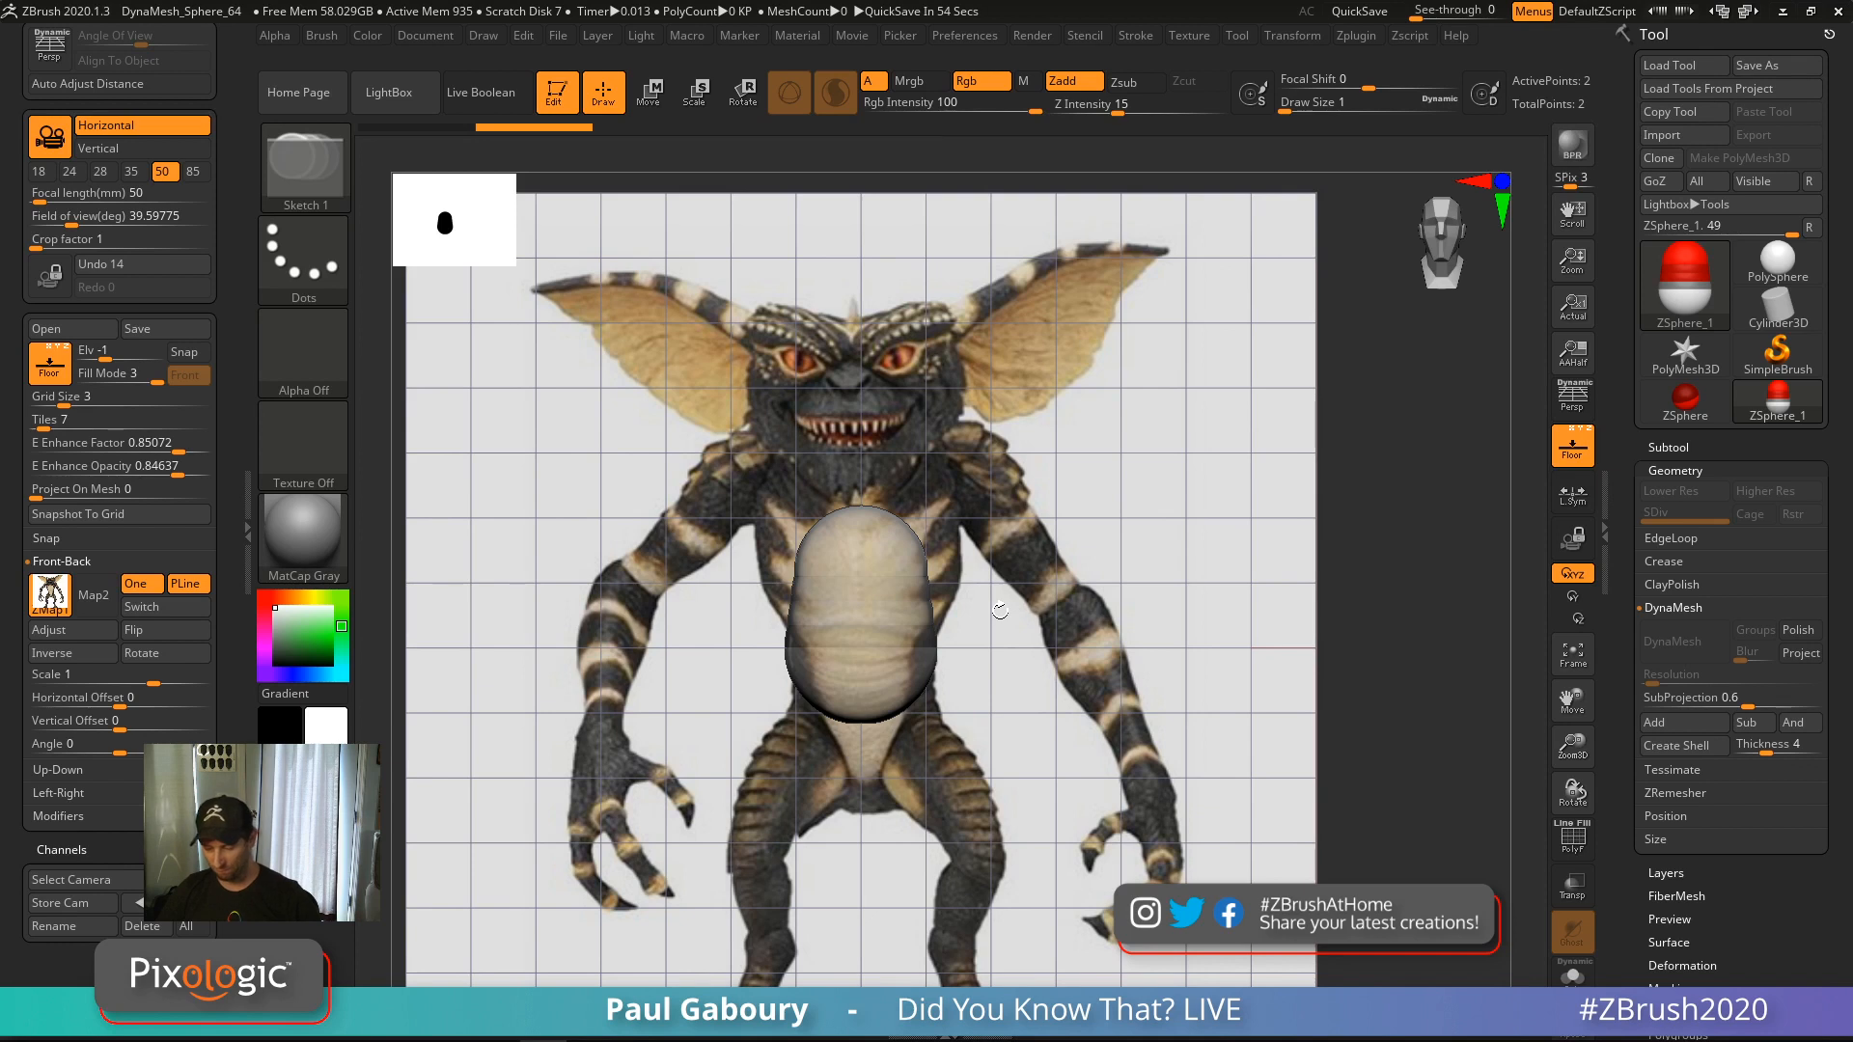
left_click(653, 94)
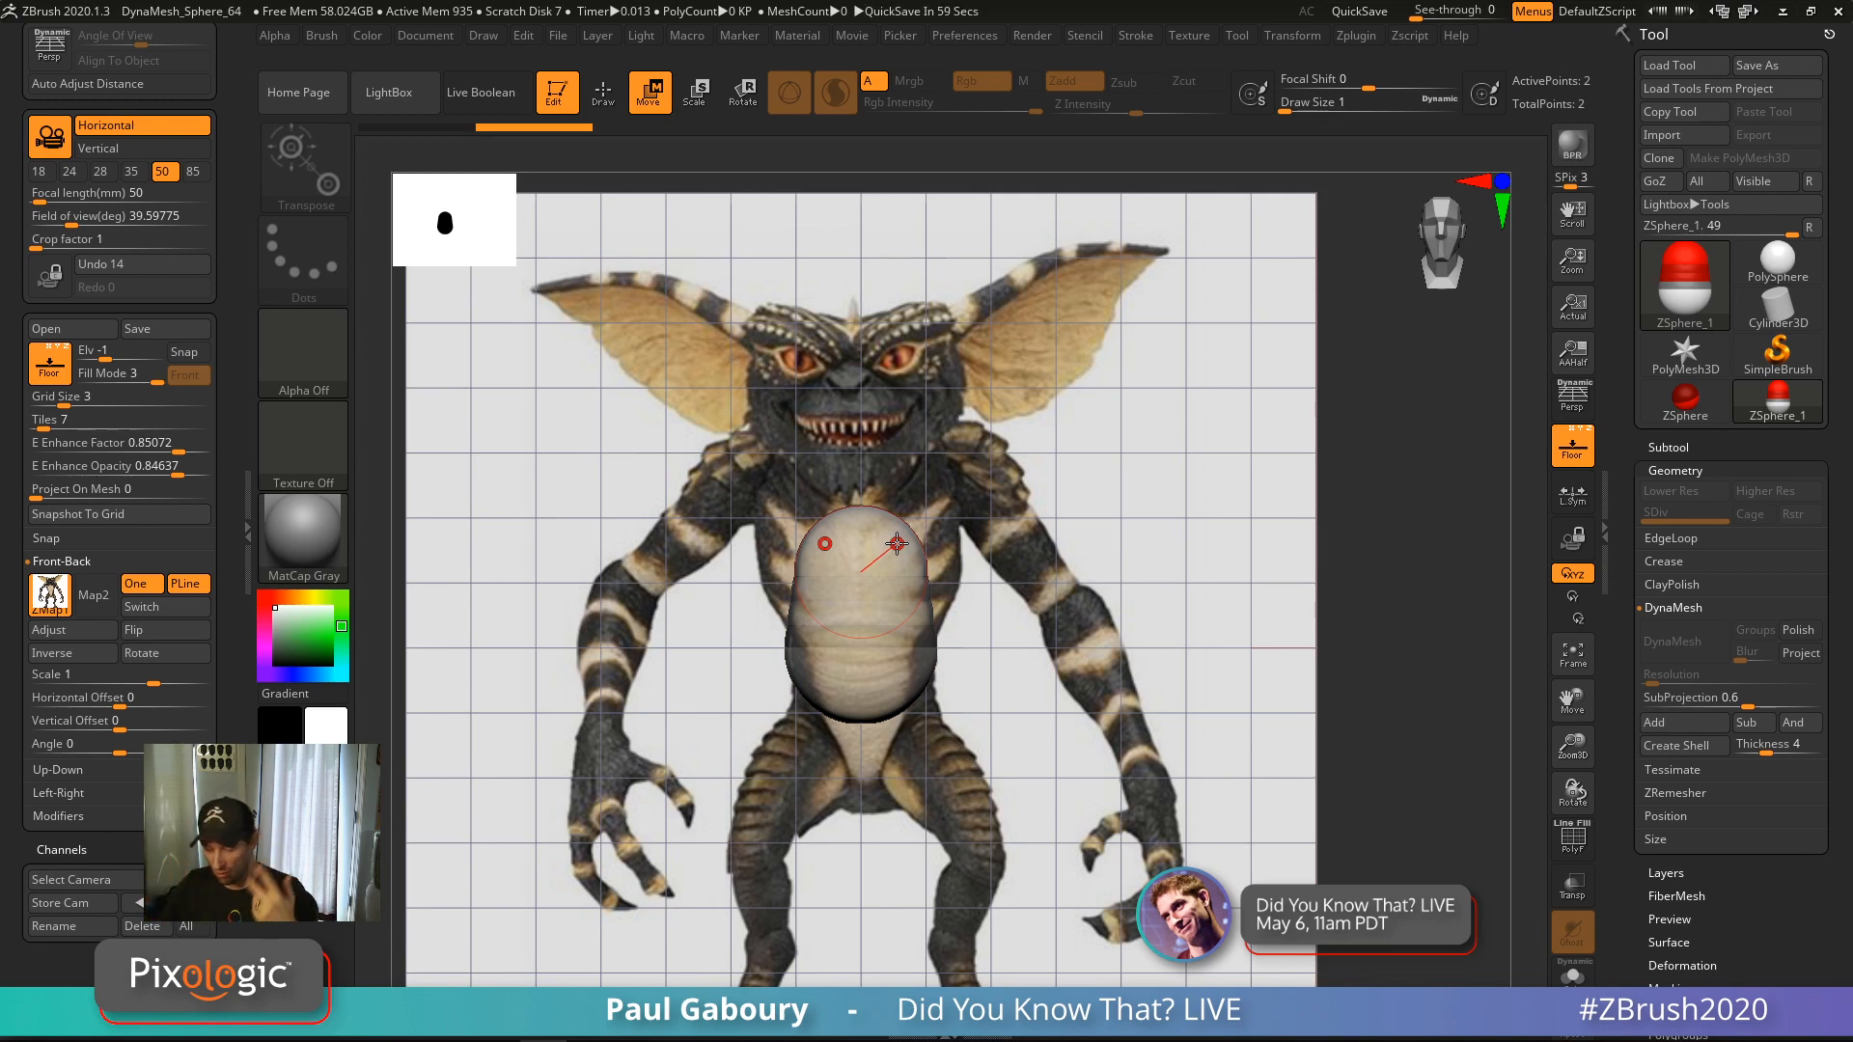
mouse_move(897, 543)
left_mouse_down()
mouse_move(942, 423)
mouse_move(956, 473)
mouse_move(931, 372)
mouse_move(991, 515)
mouse_move(1031, 399)
mouse_move(1429, 414)
mouse_move(1406, 425)
left_mouse_up()
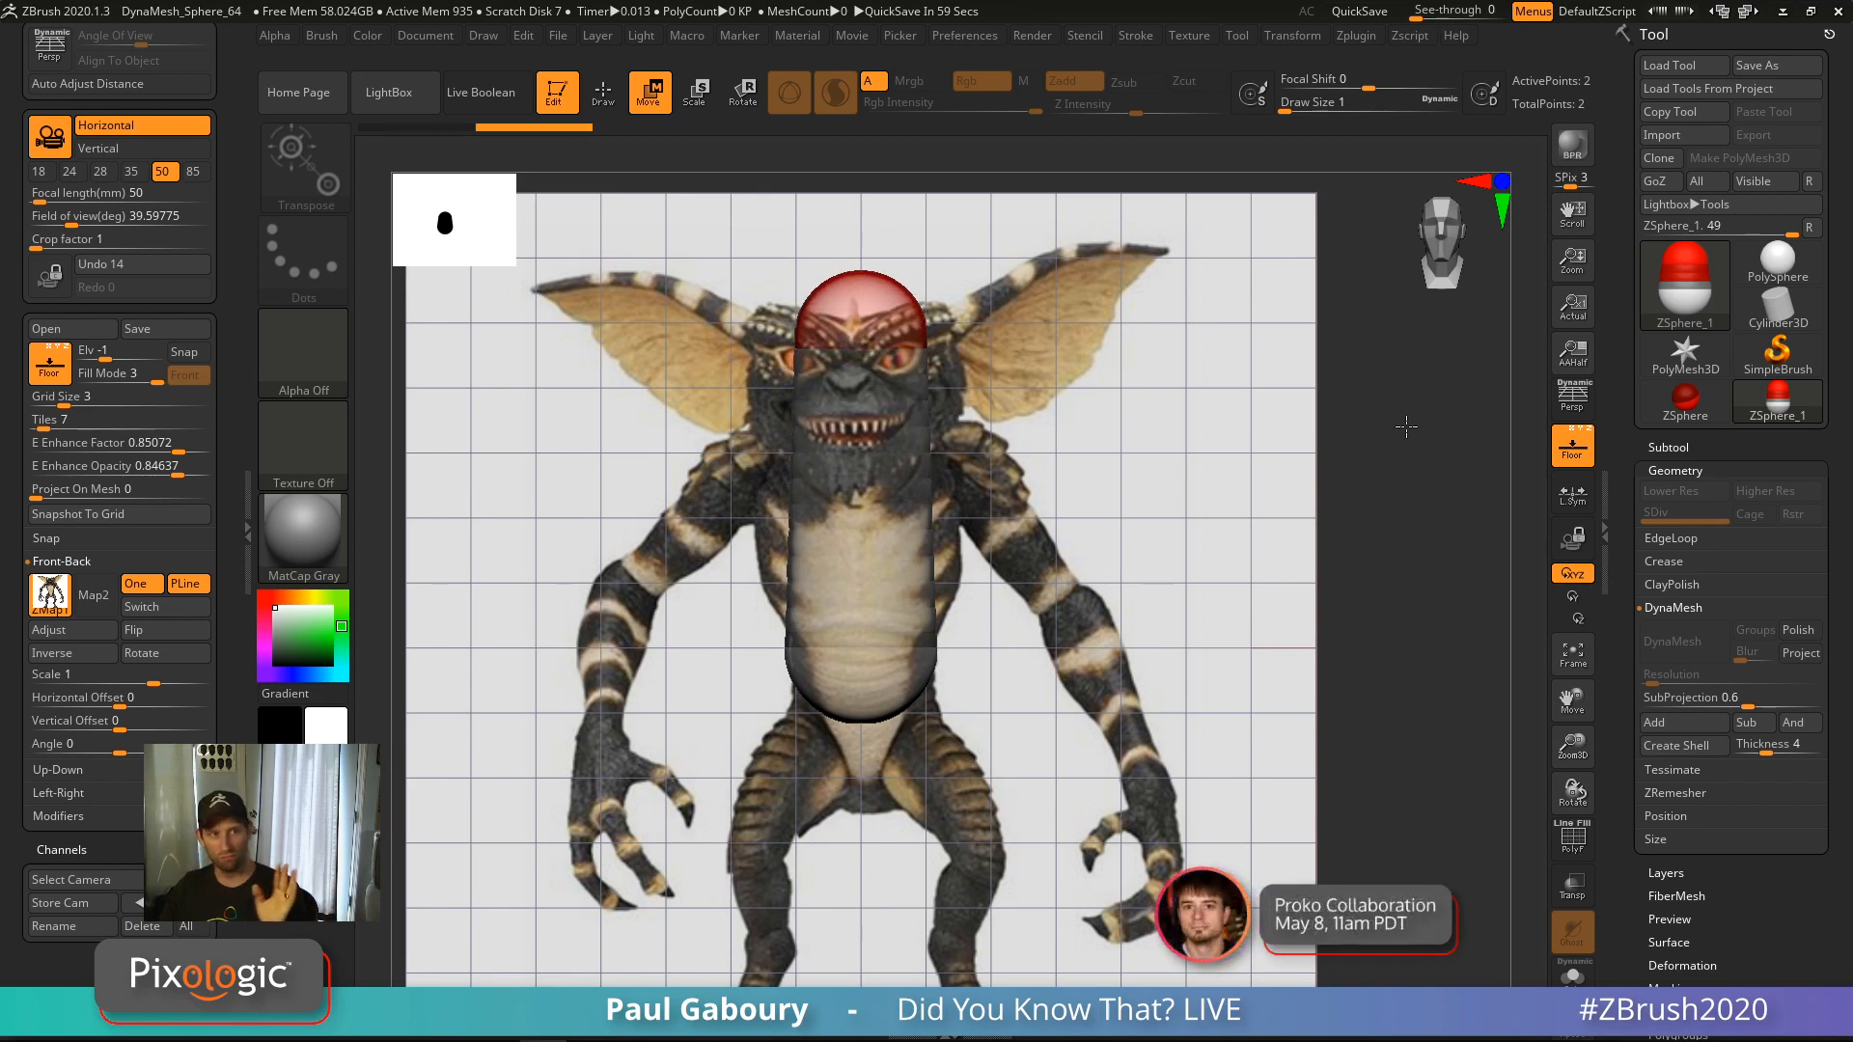
mouse_move(1406, 425)
left_mouse_down()
mouse_move(1445, 310)
mouse_move(1418, 527)
mouse_move(1414, 482)
left_mouse_up()
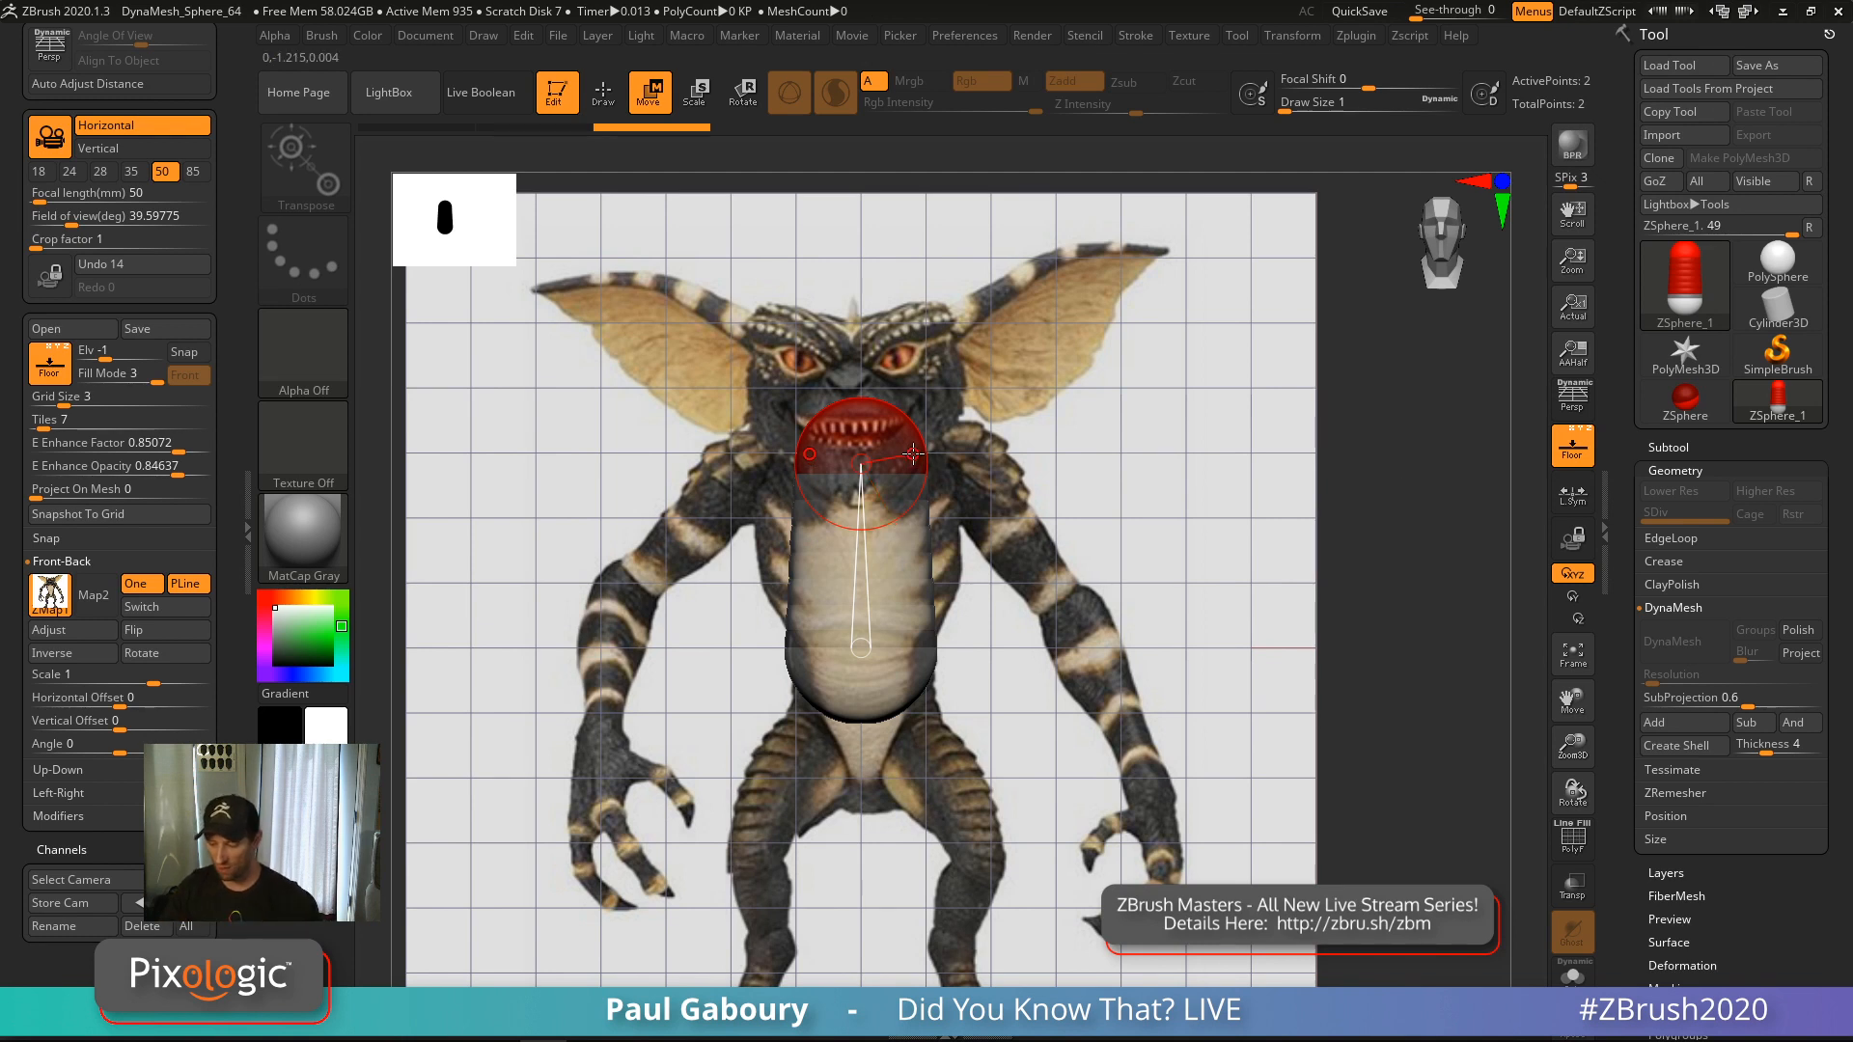
mouse_move(919, 463)
left_mouse_down()
mouse_move(919, 483)
mouse_move(940, 458)
left_mouse_up()
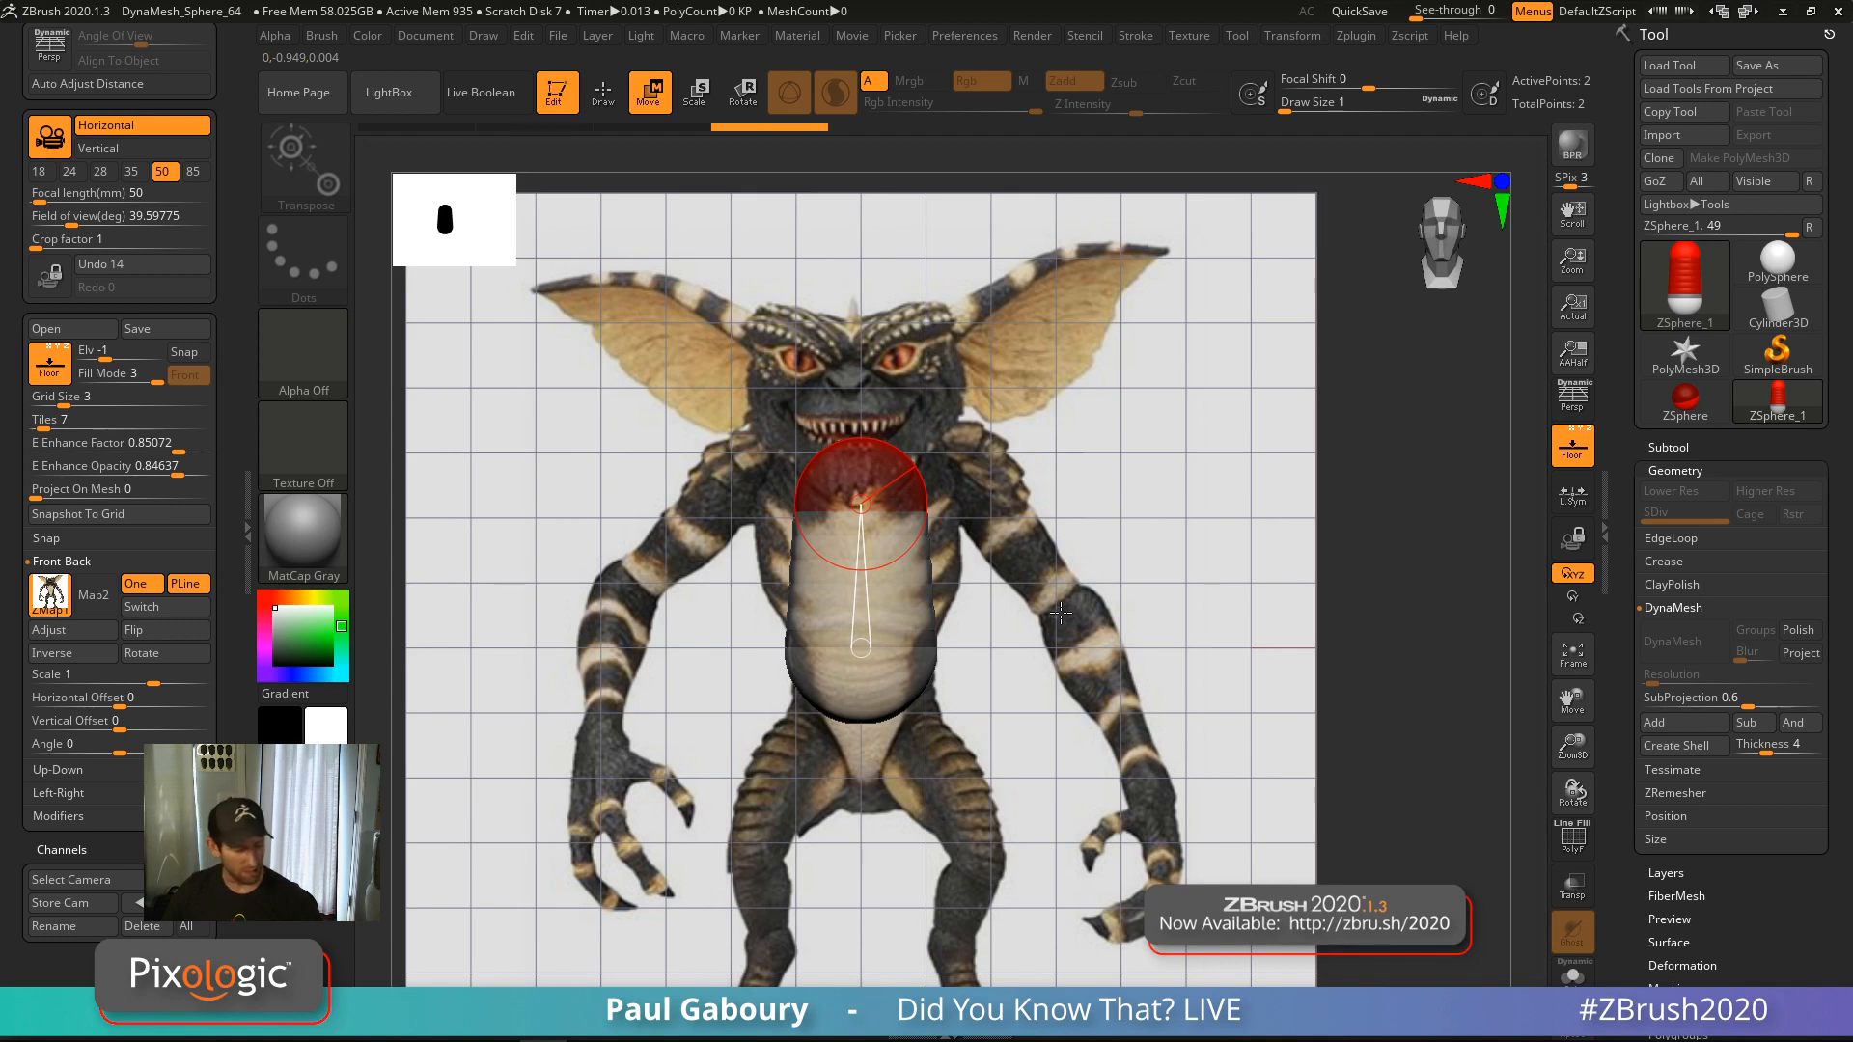
left_click_drag(898, 472, 904, 491)
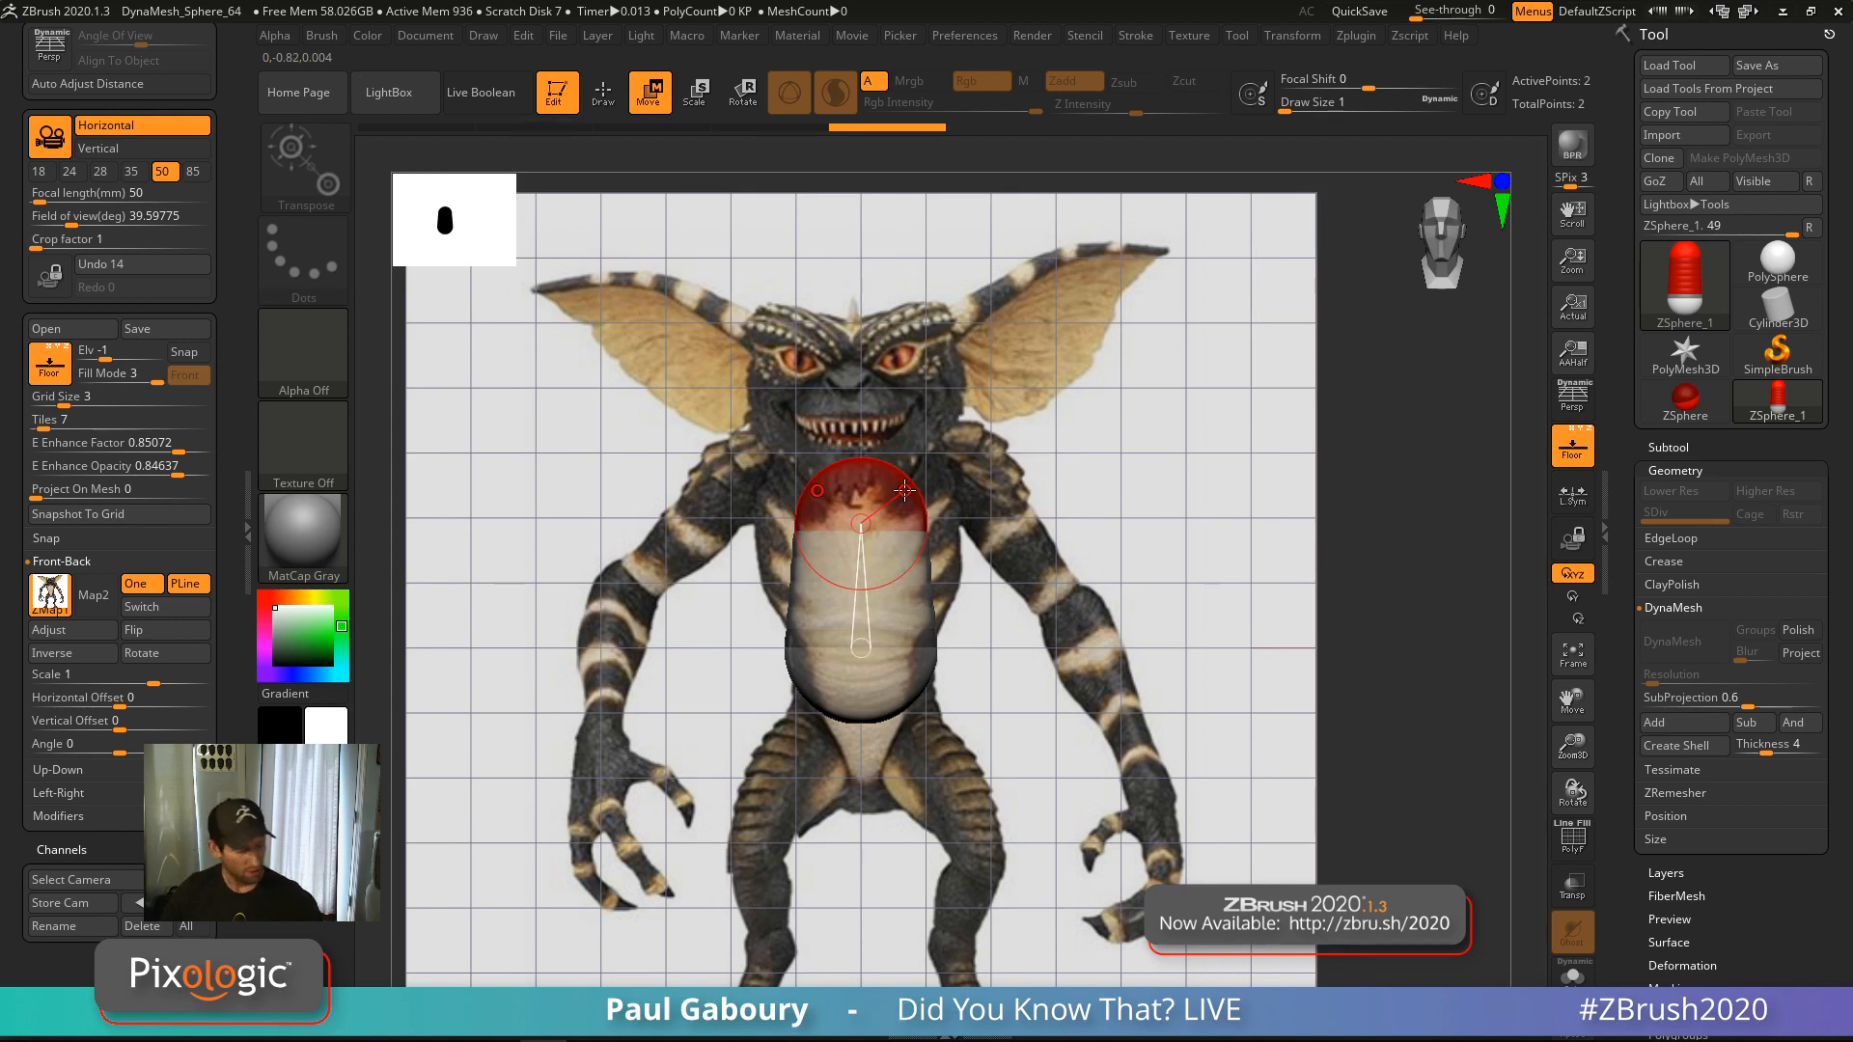
Shrink the upper chest ZSphere slightly and insert a new ZSphere in the middle of the torso chain
key("e")
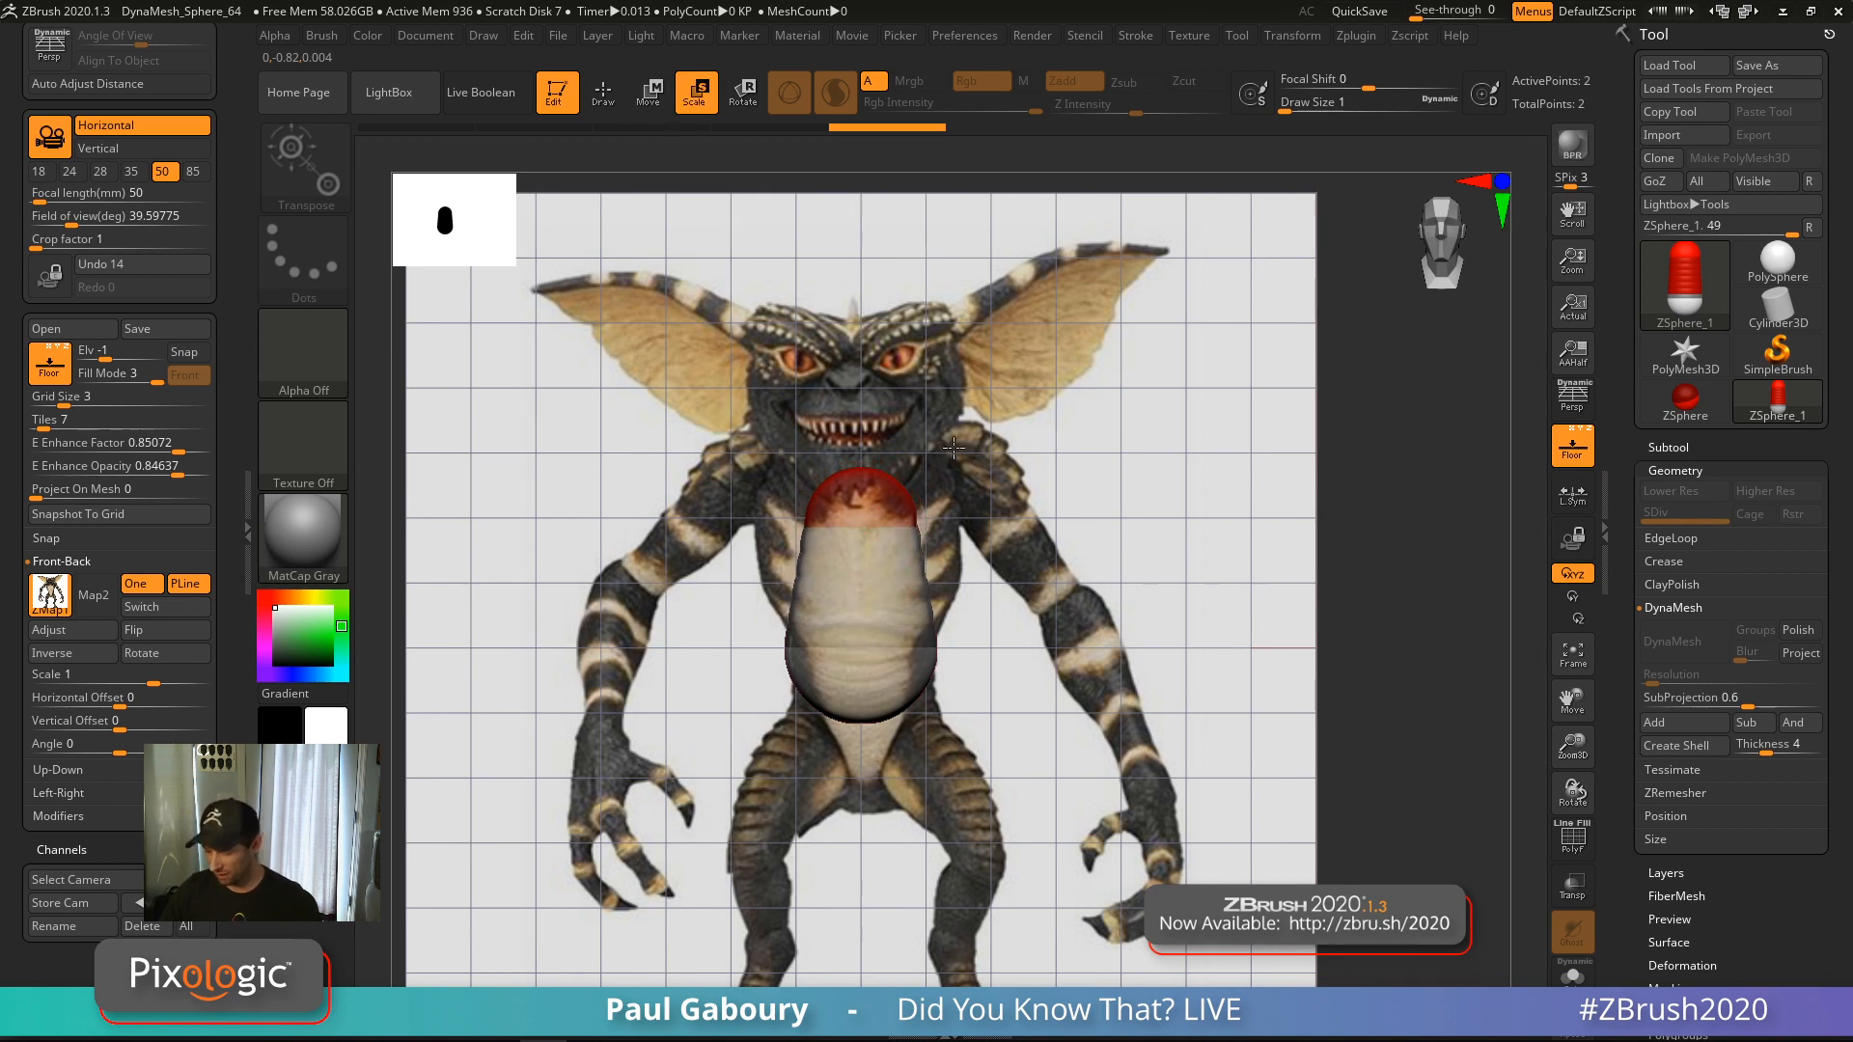
left_click_drag(908, 569, 955, 442)
key("q")
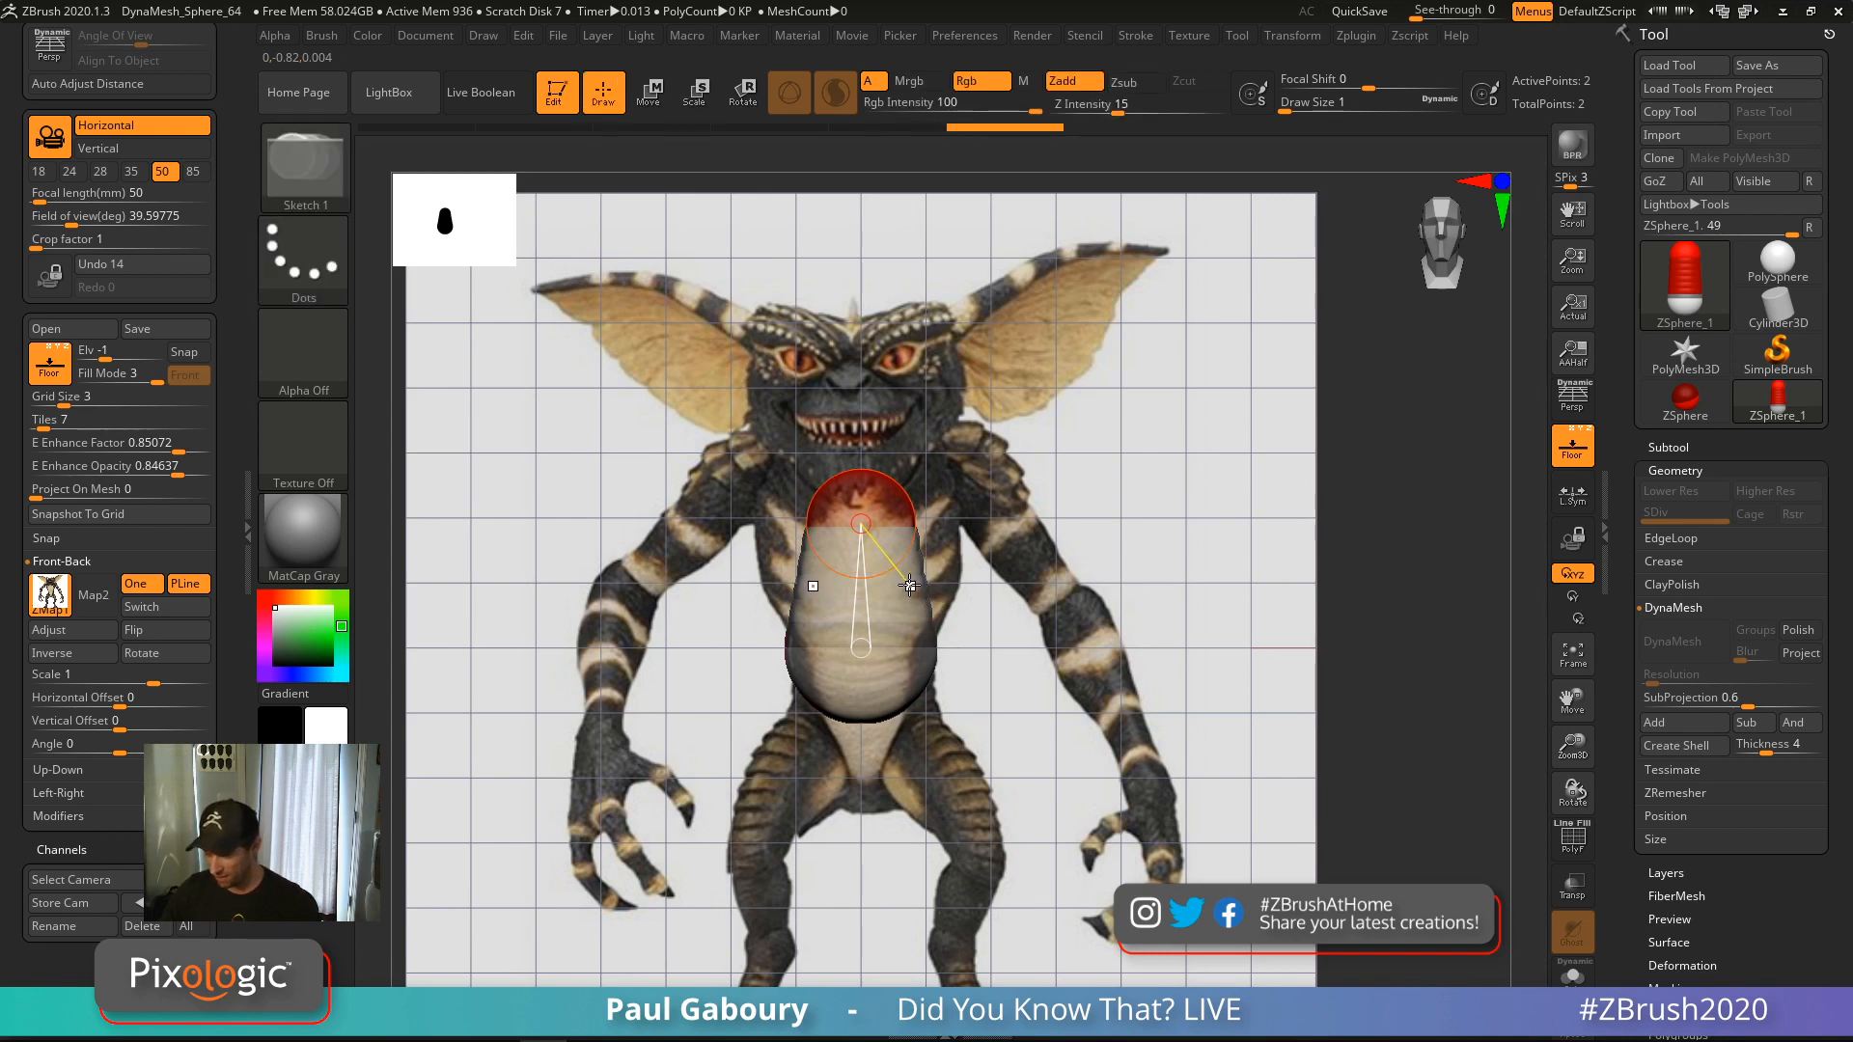
left_click_drag(910, 585, 915, 589)
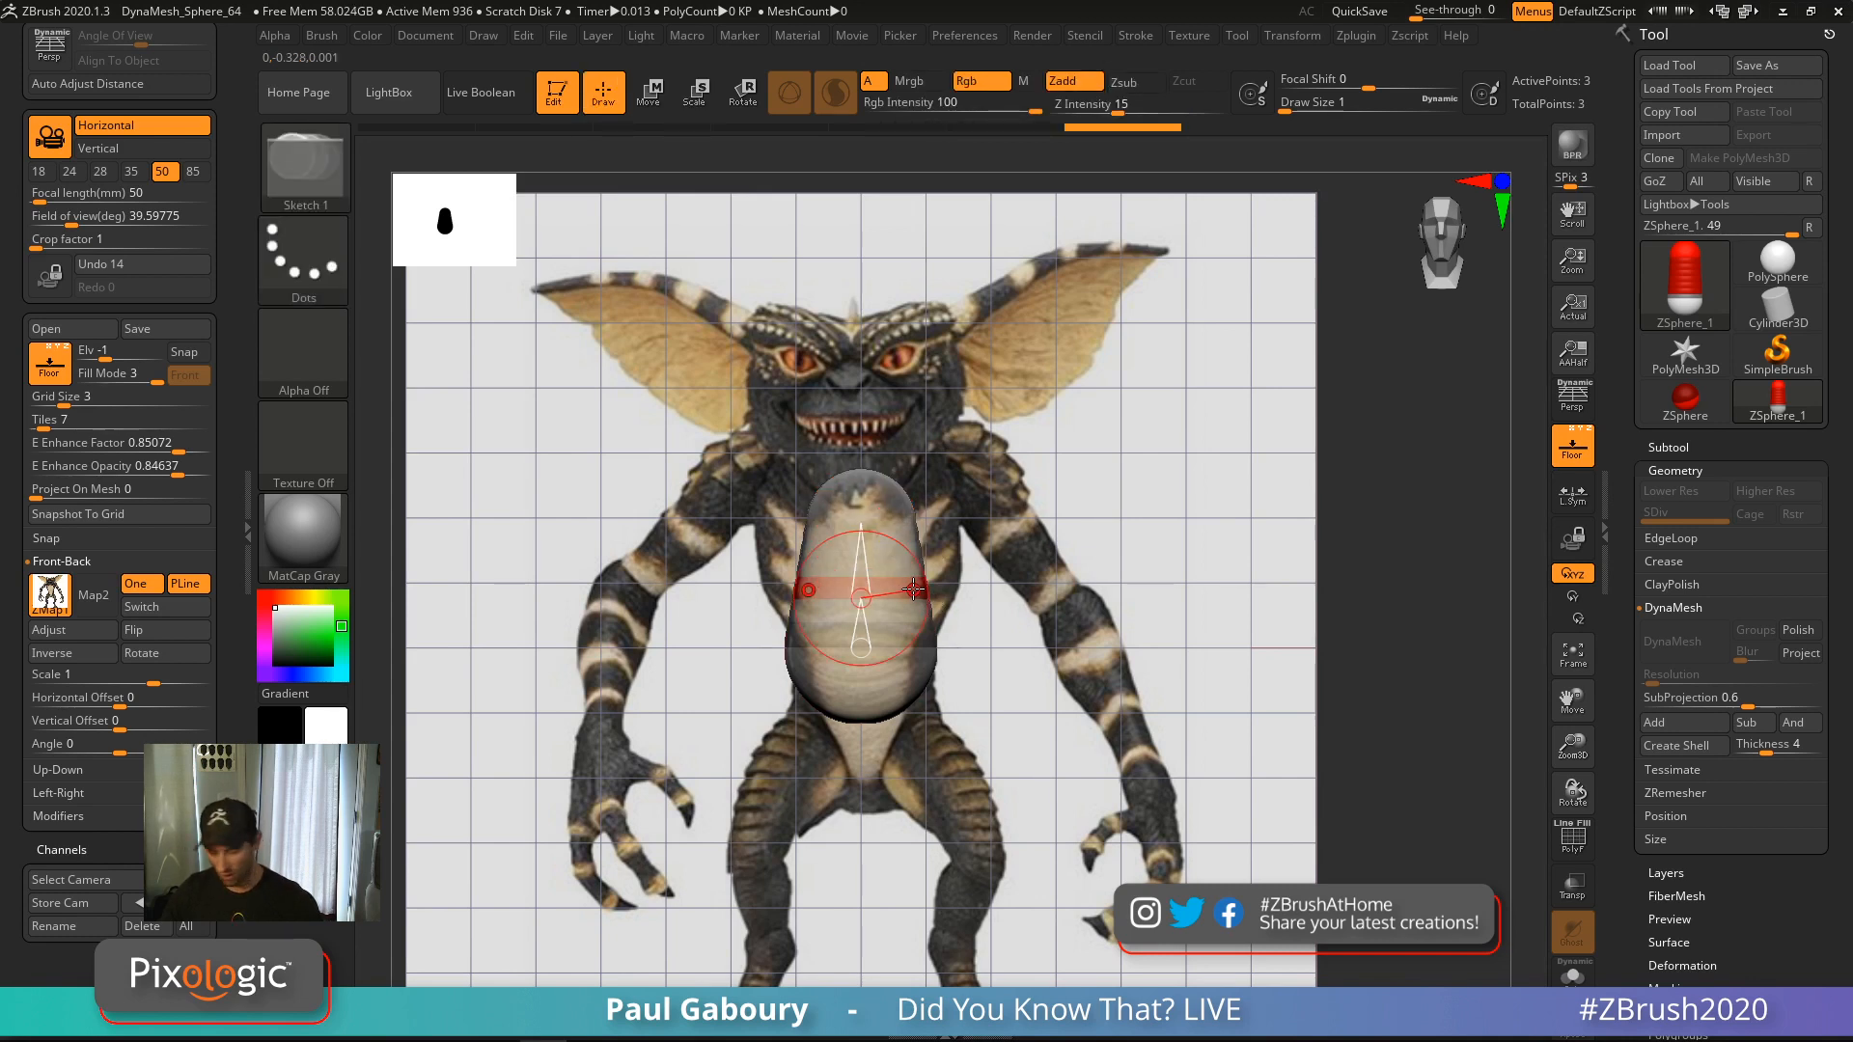
Enlarge the middle torso ZSphere and position it to match the width of the gremlin's belly in the front reference
key("e")
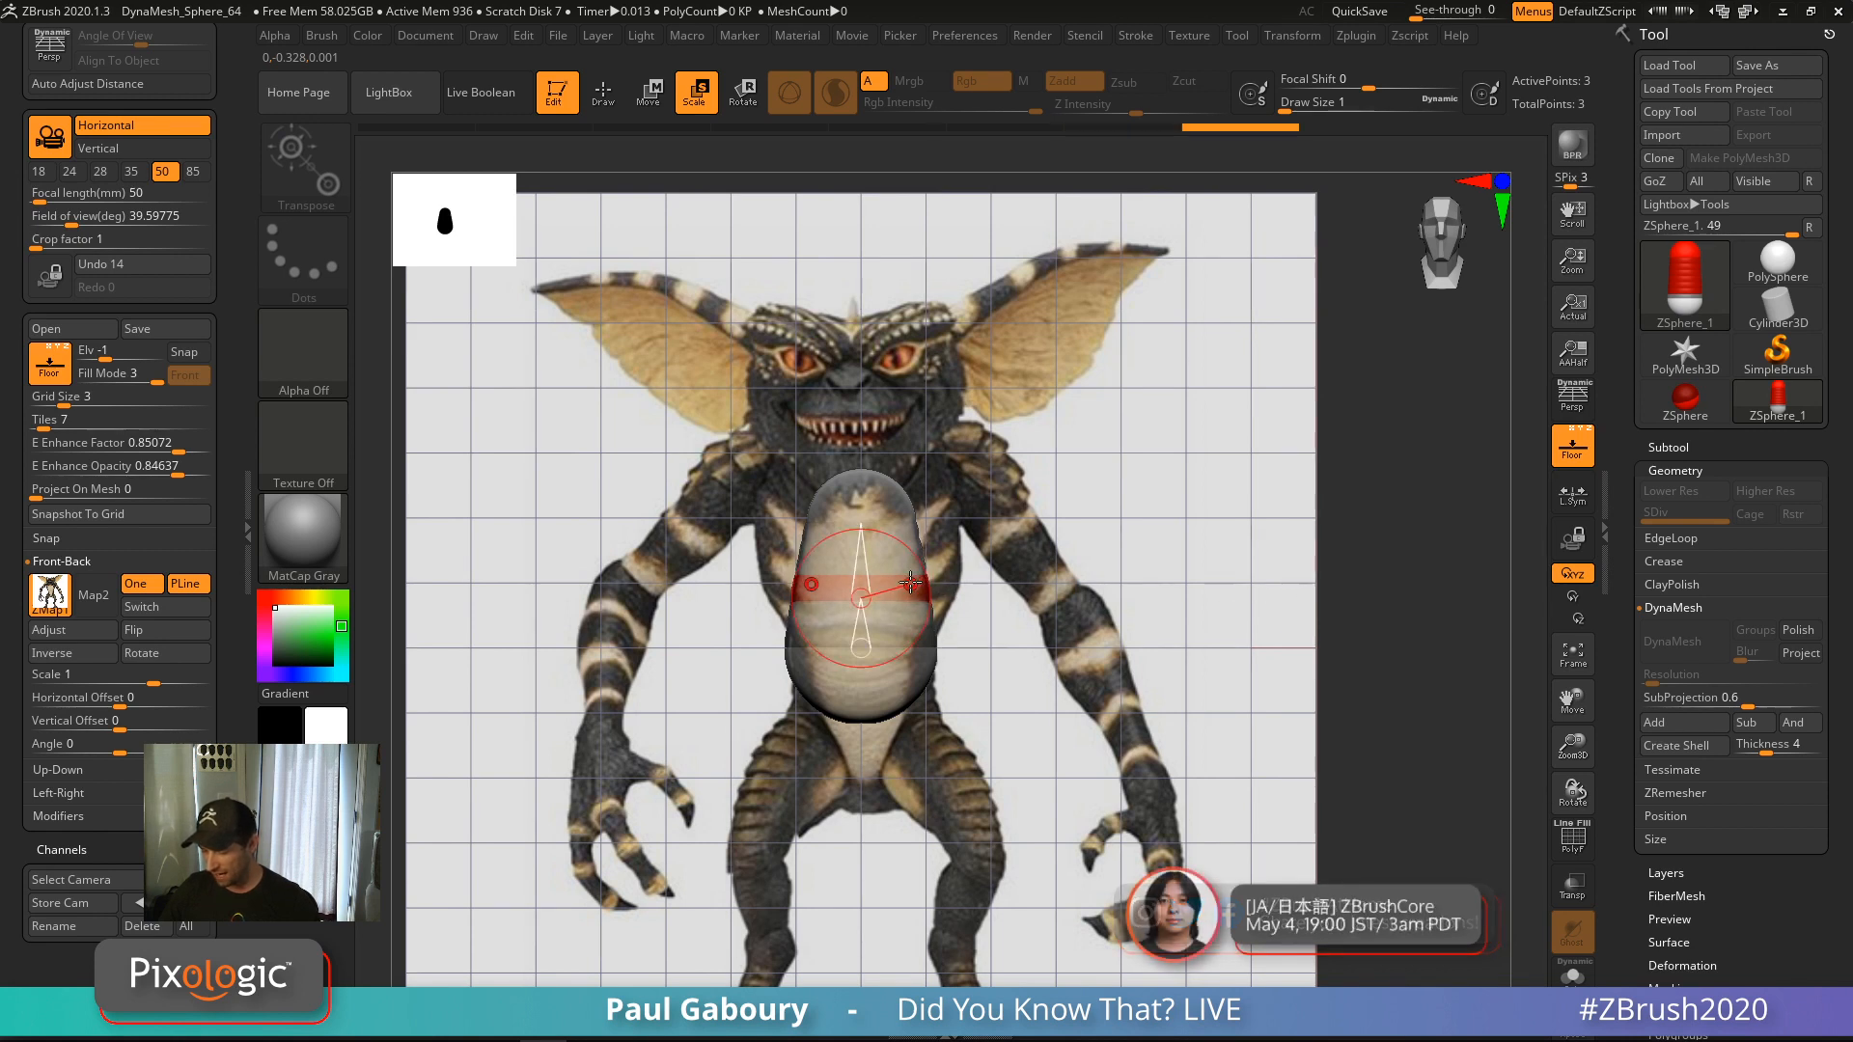
left_click_drag(910, 583, 895, 642)
mouse_move(916, 587)
left_mouse_down()
mouse_move(980, 612)
mouse_move(920, 579)
mouse_move(955, 620)
left_mouse_up()
key("w")
key("e")
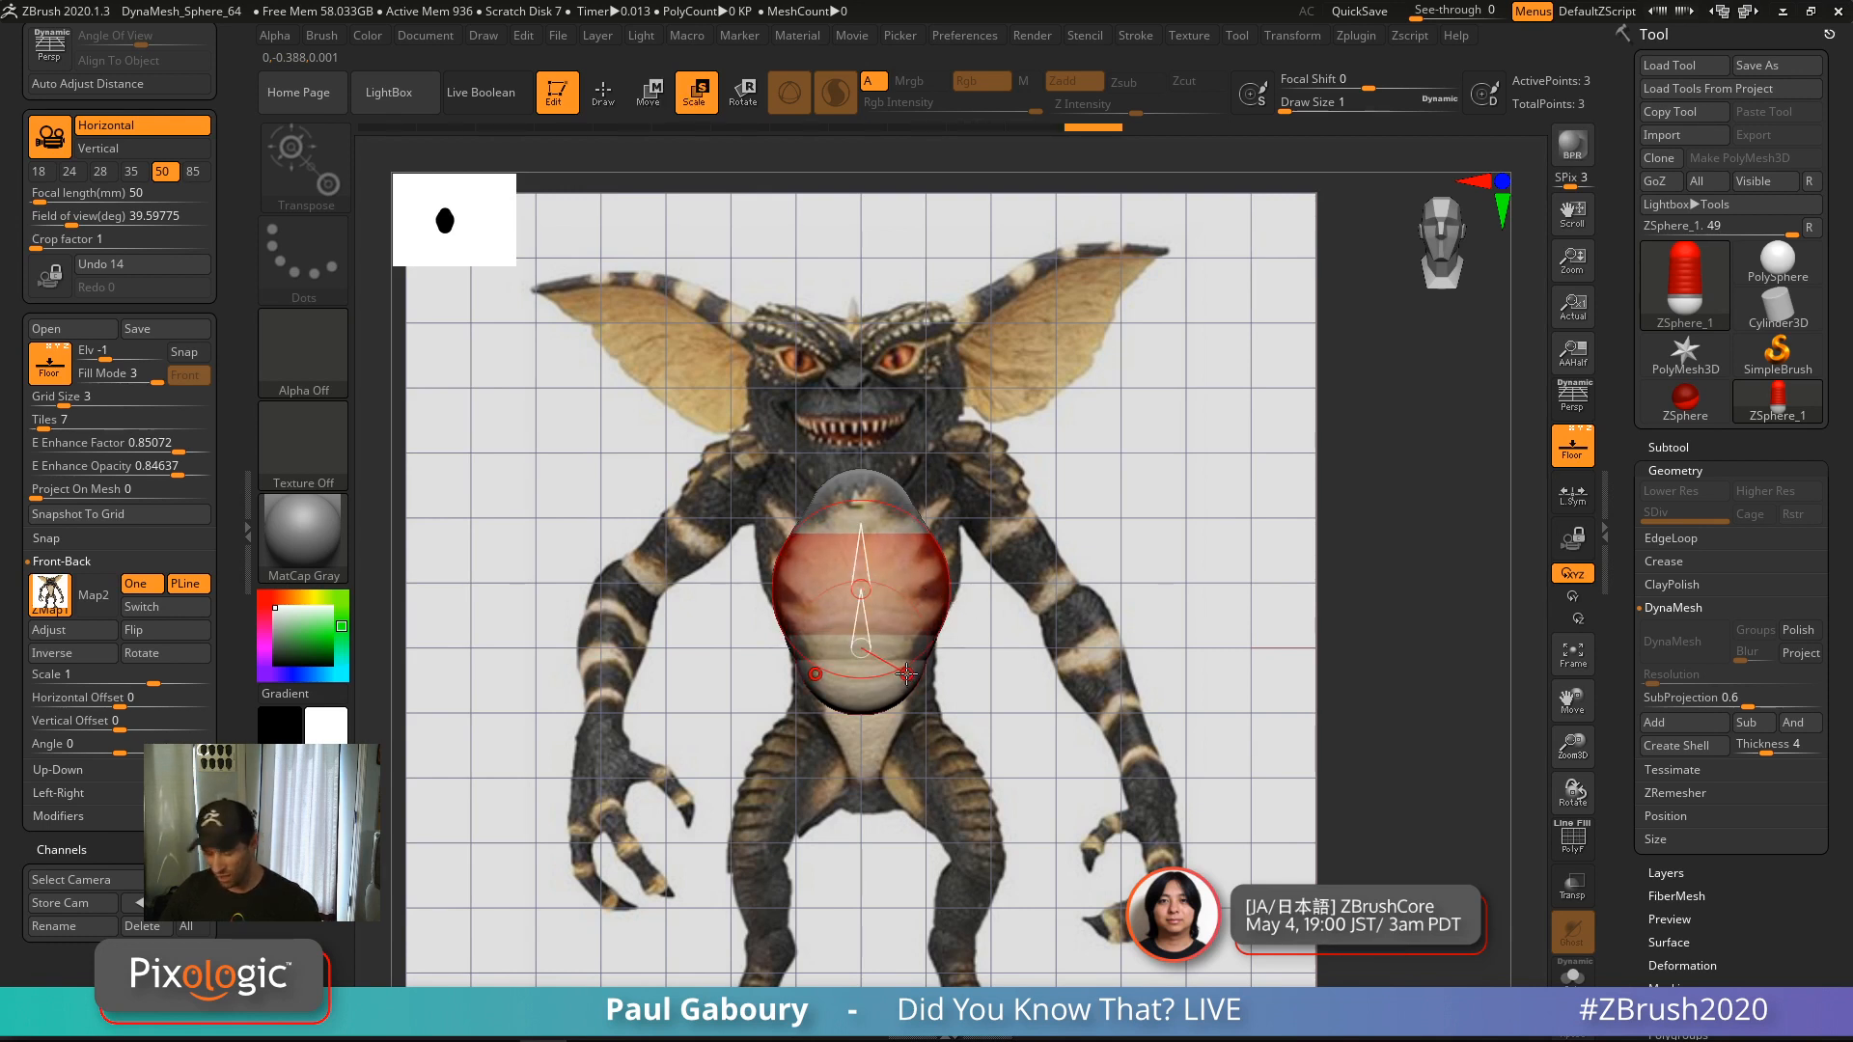
Nudge the lowest torso ZSphere upward and raise the top ZSphere toward the base of the gremlin's neck
key("w")
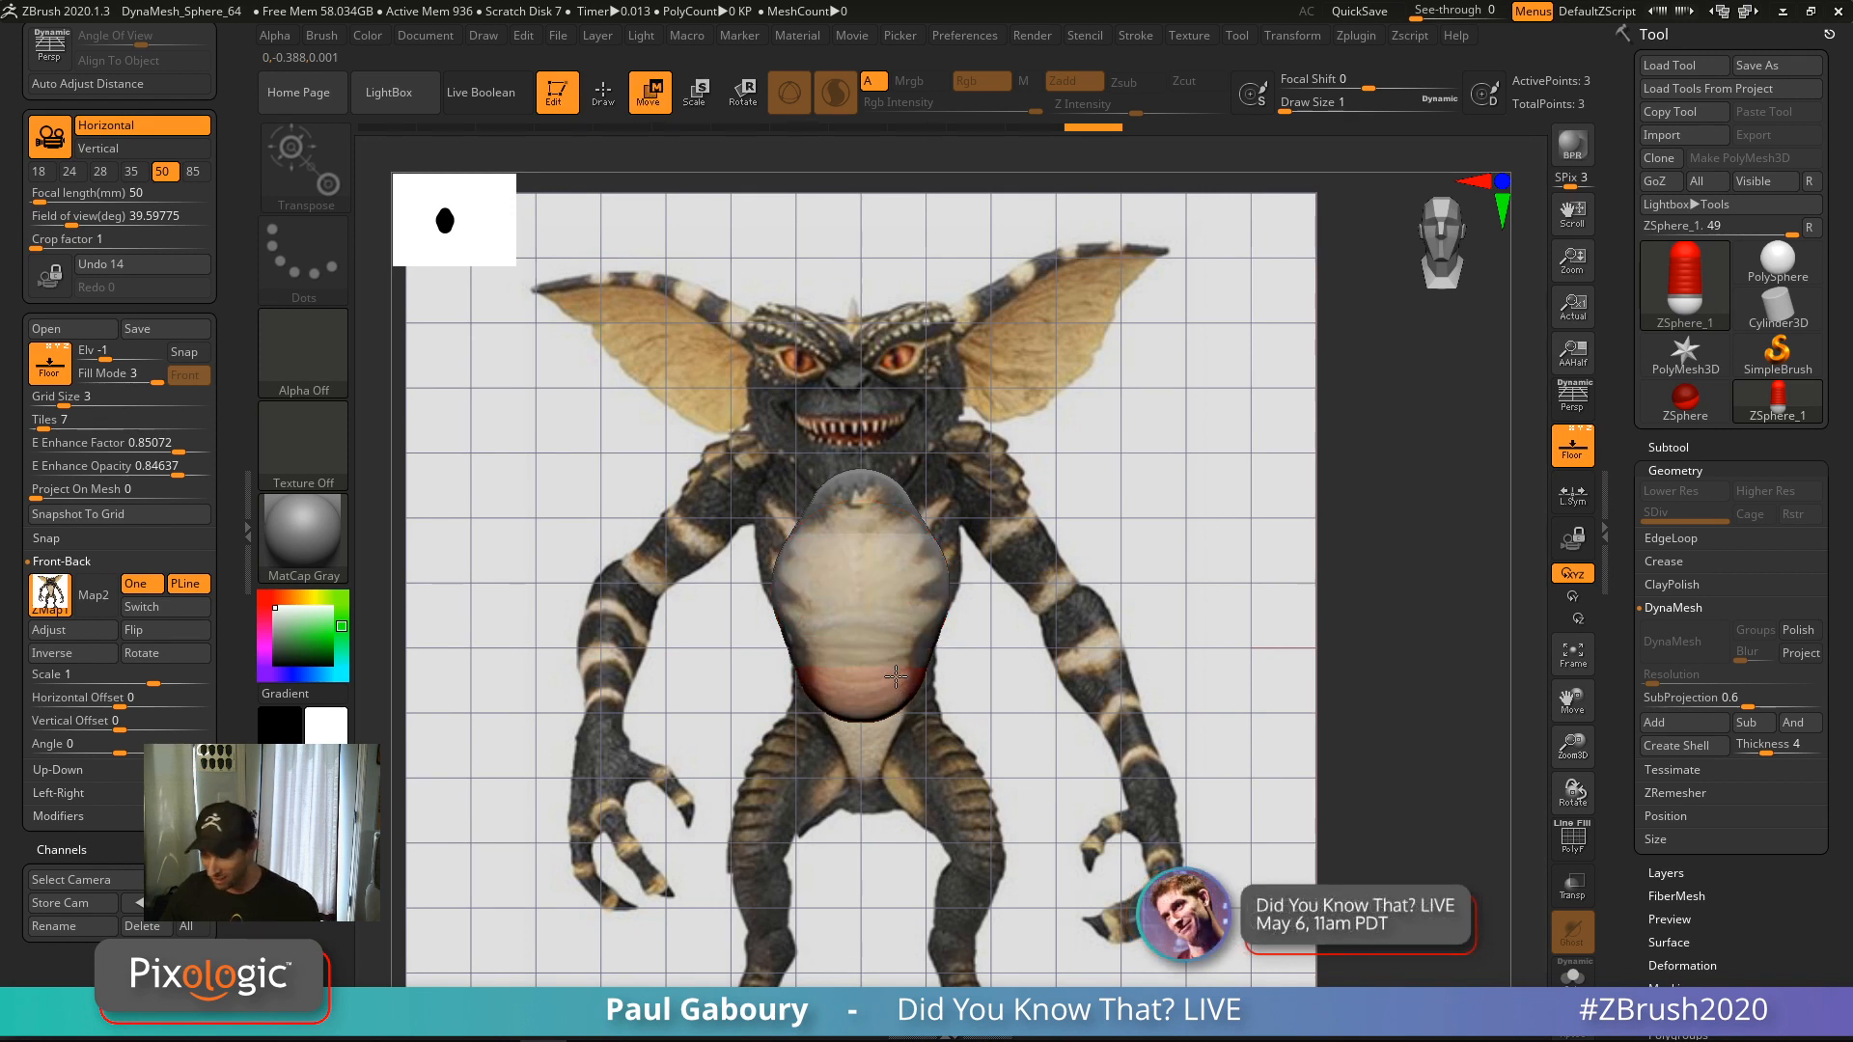
left_click_drag(896, 678, 903, 666)
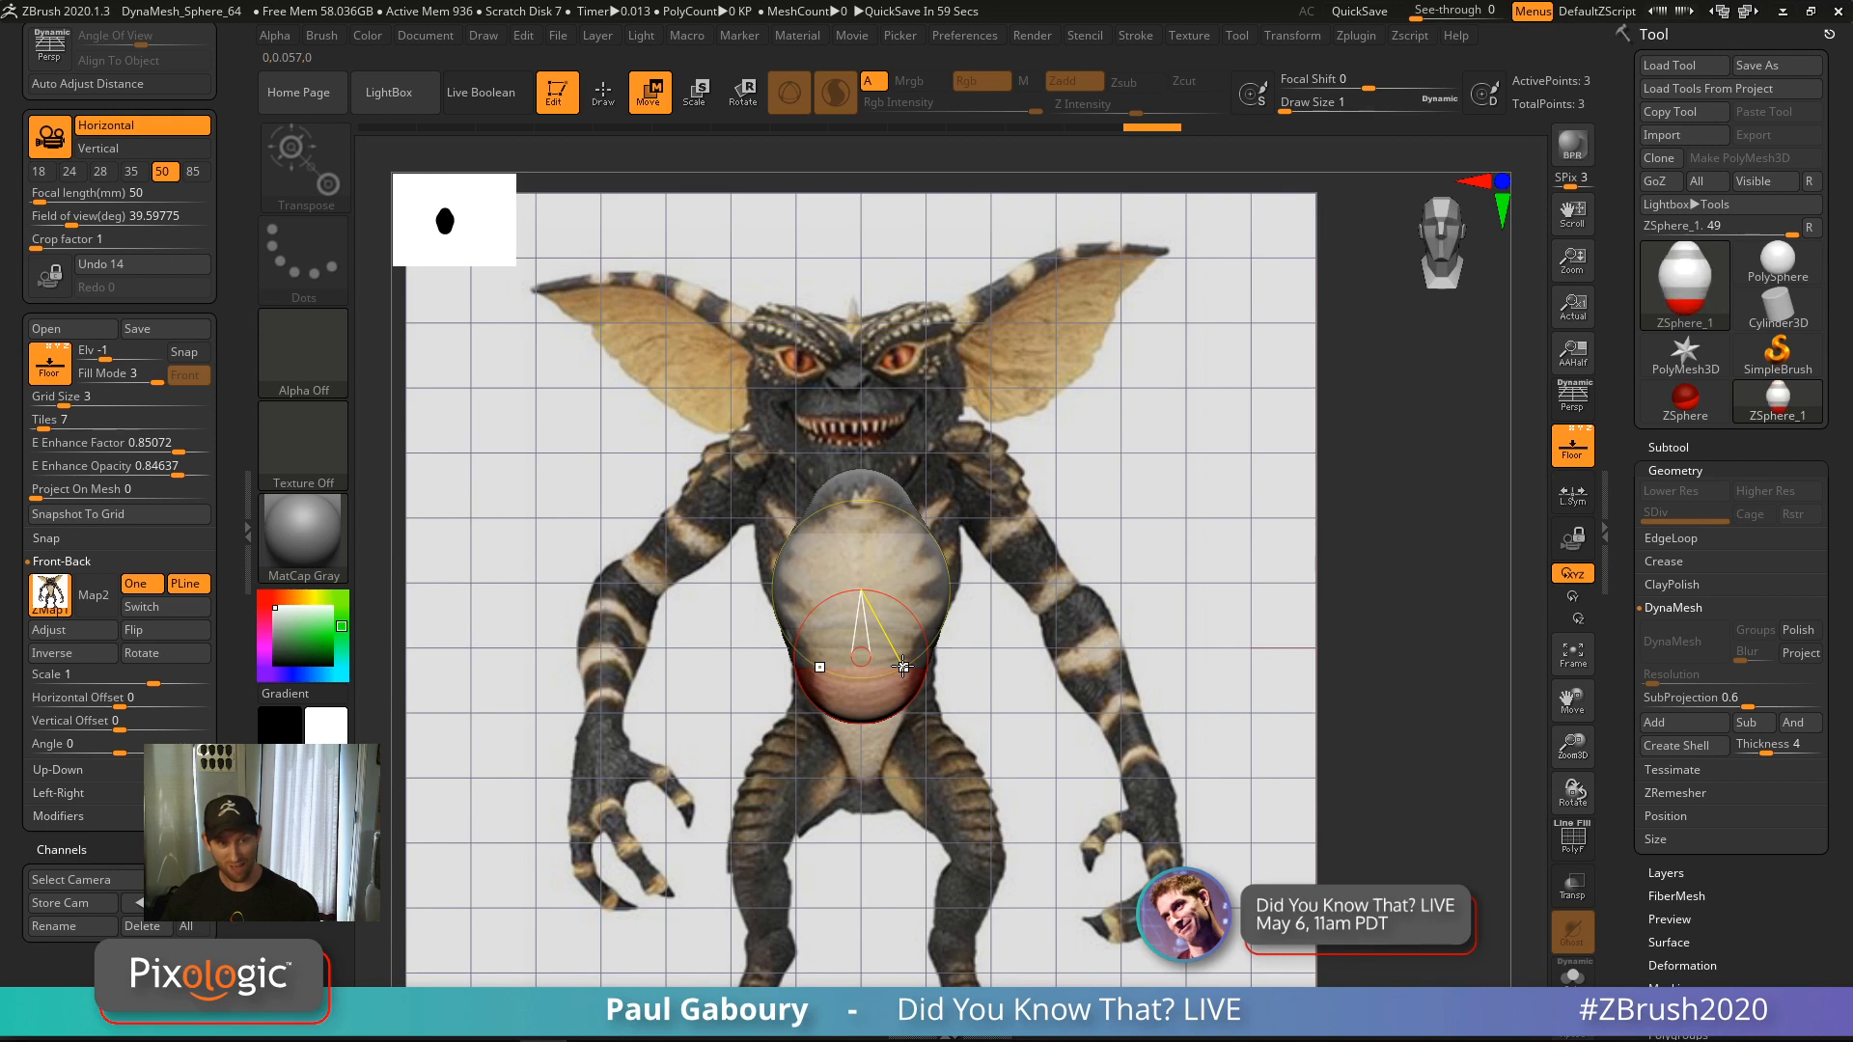
left_click_drag(903, 664, 902, 464)
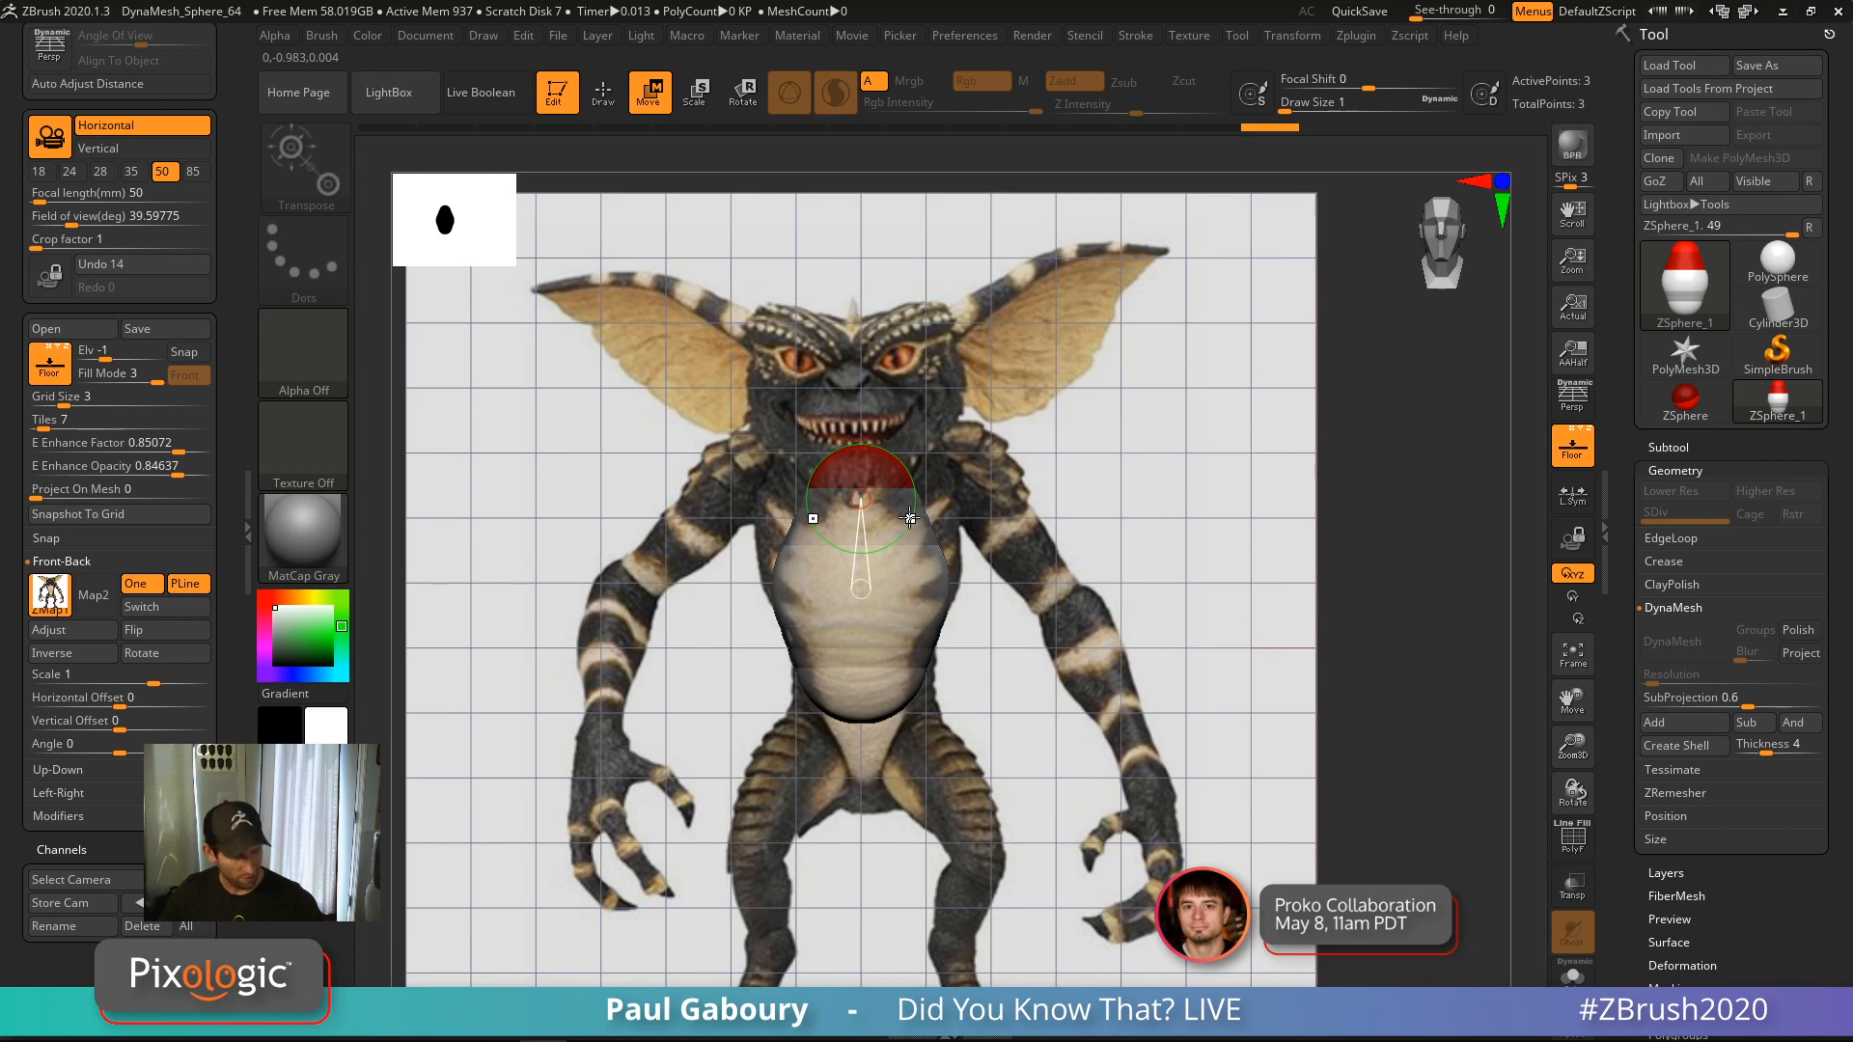
Add a symmetric pair of ZSpheres on the sides of the top torso ZSphere
key("q")
left_click_drag(946, 498, 1018, 527)
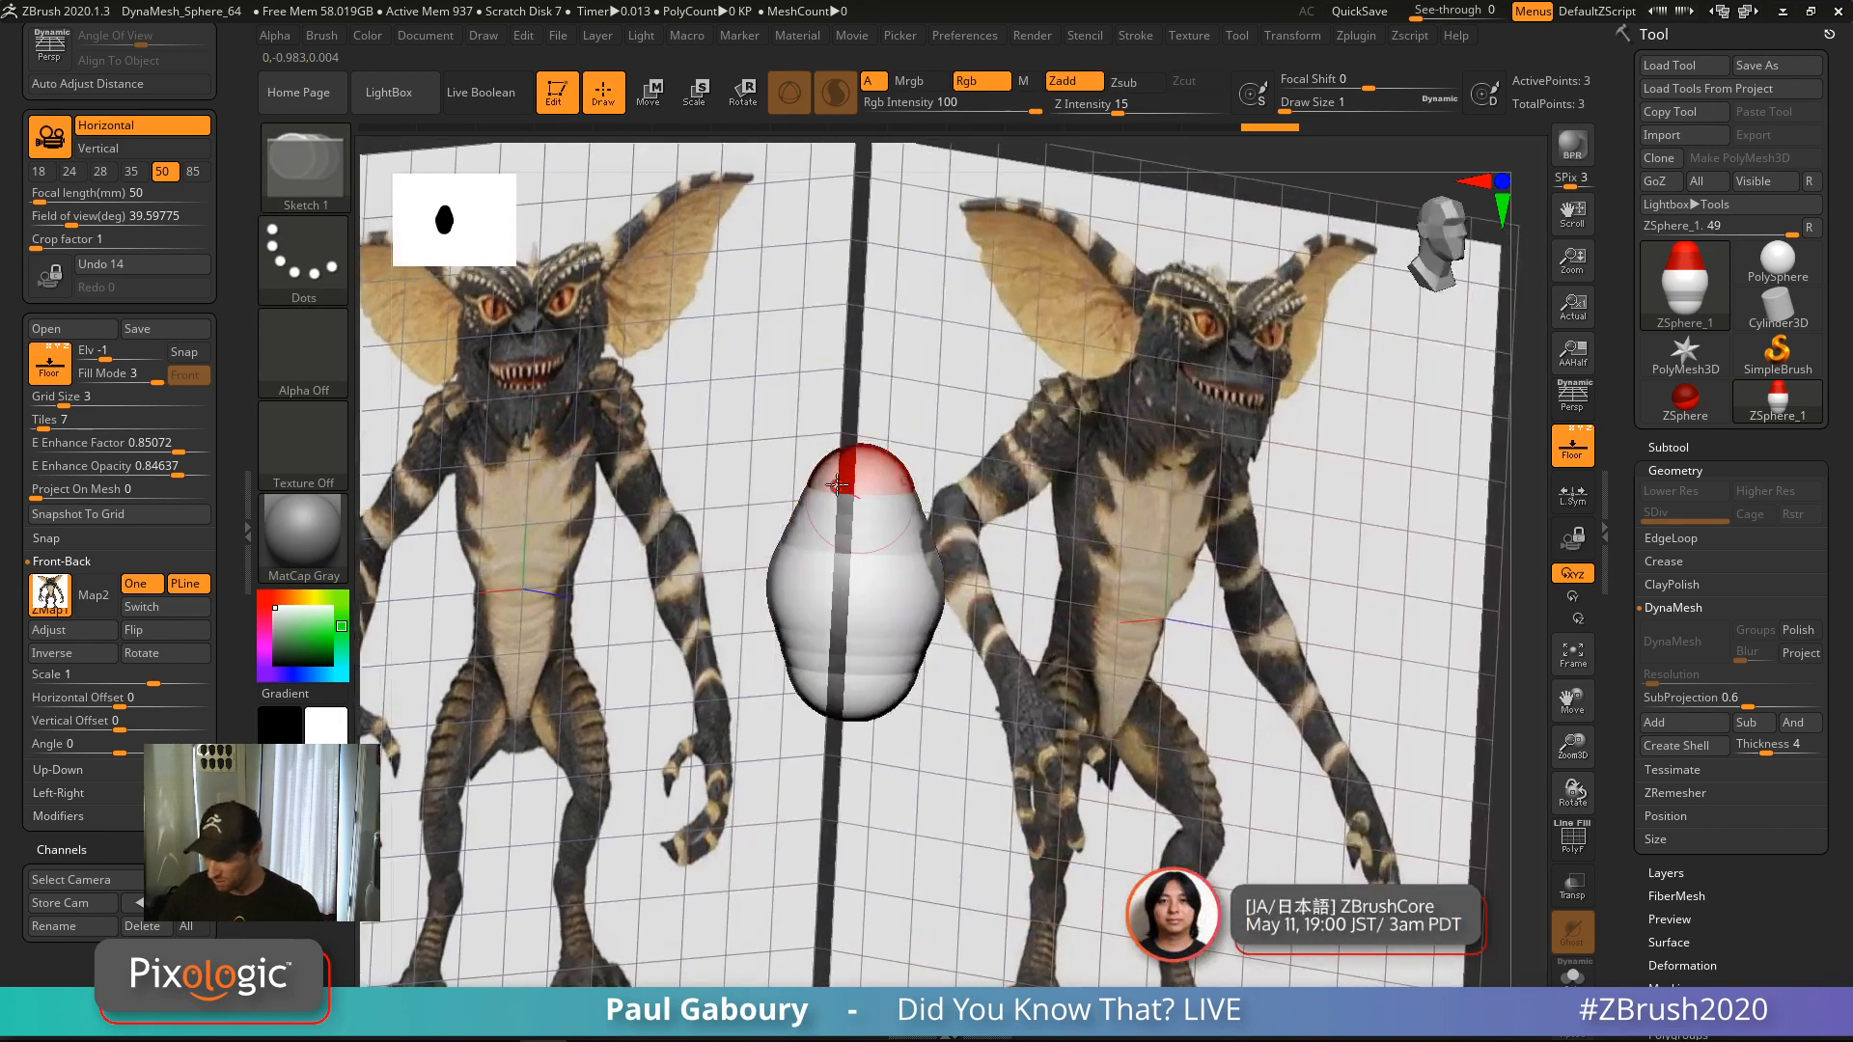
left_click_drag(830, 480, 859, 508)
left_click_drag(970, 565, 1008, 592, "shift")
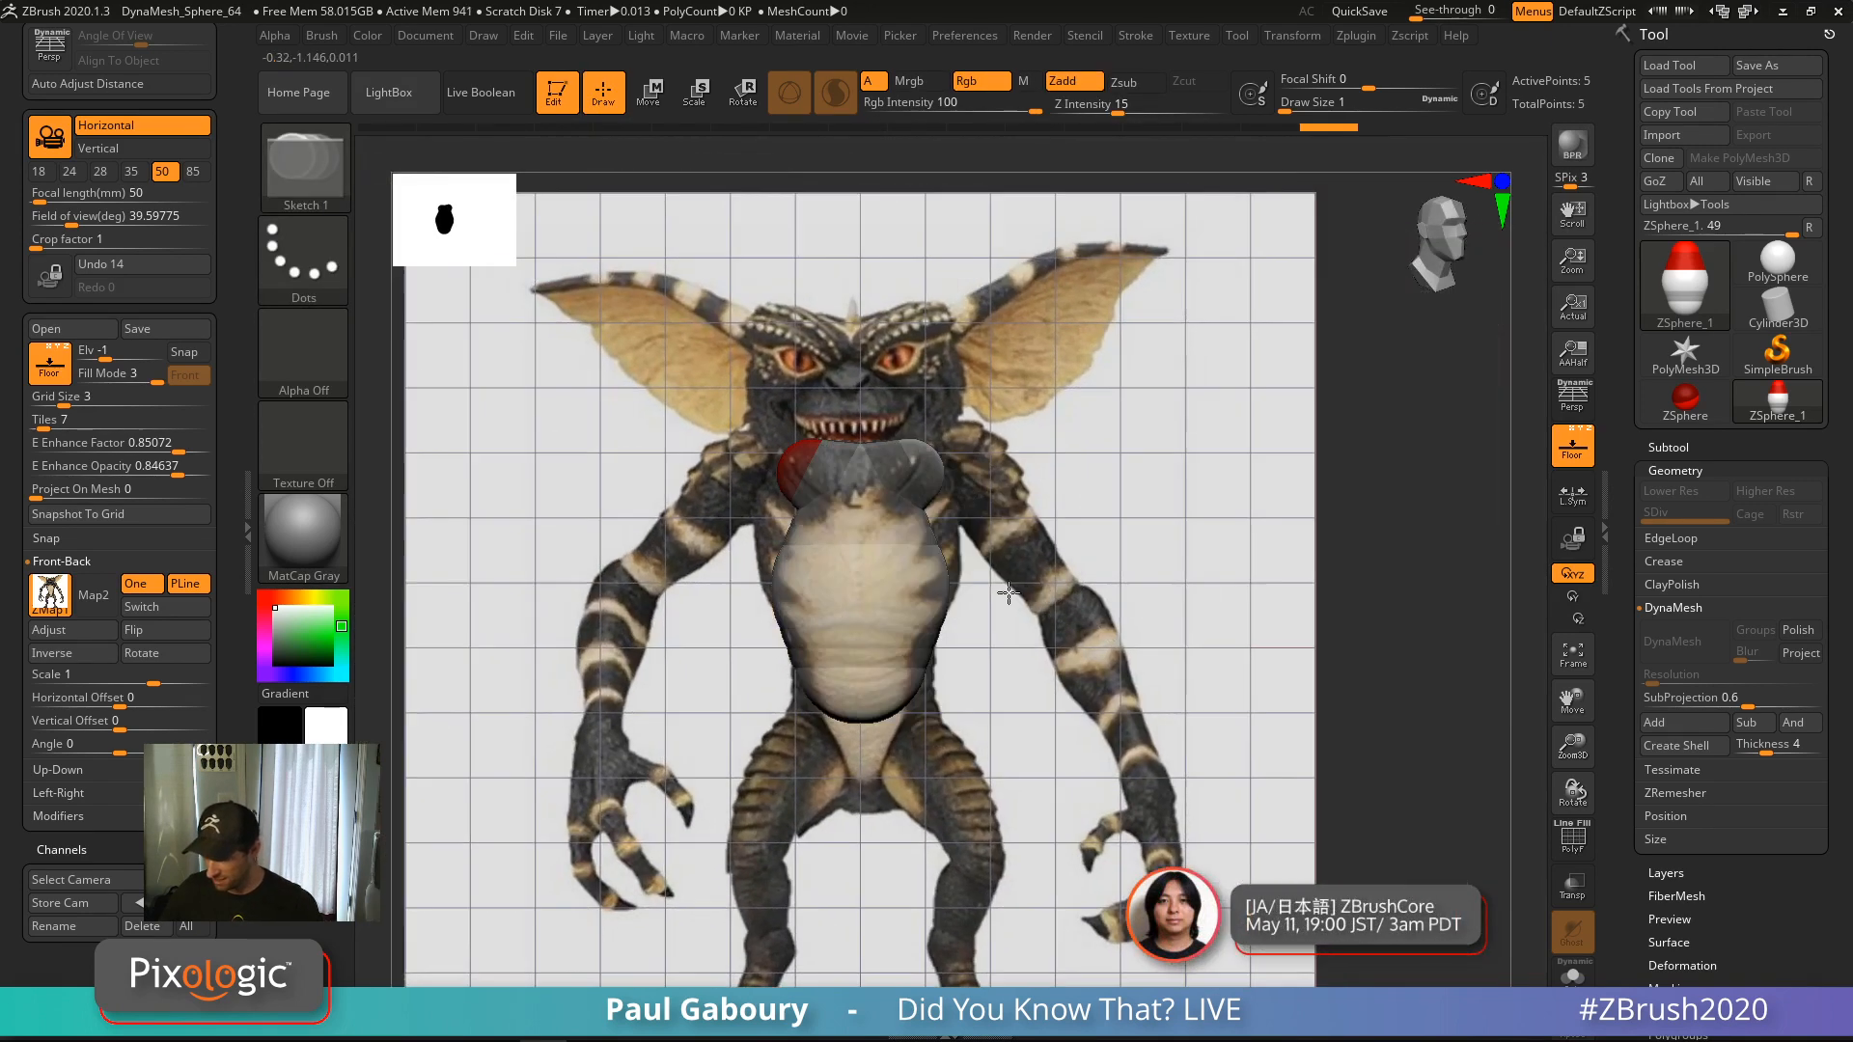
Move the new side ZSpheres outward to the gremlin's shoulders and adjust their depth
key("w")
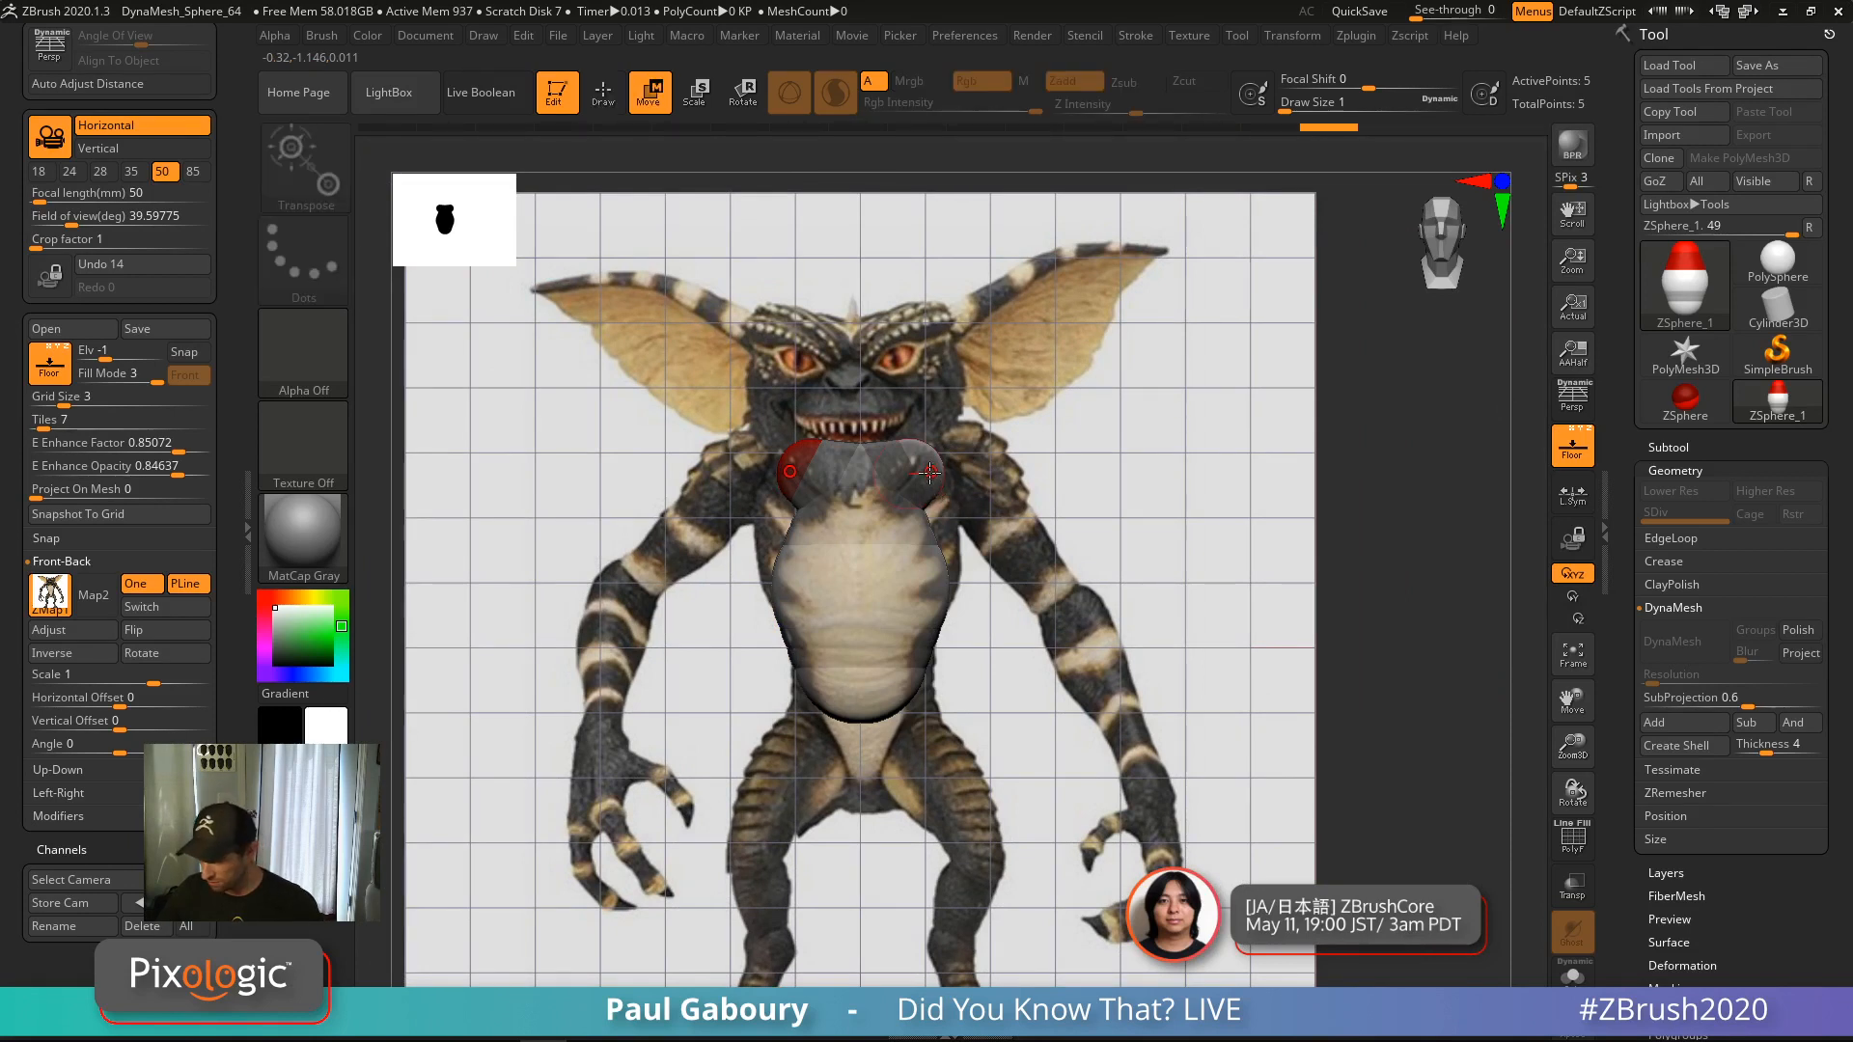
left_click_drag(930, 473, 965, 483)
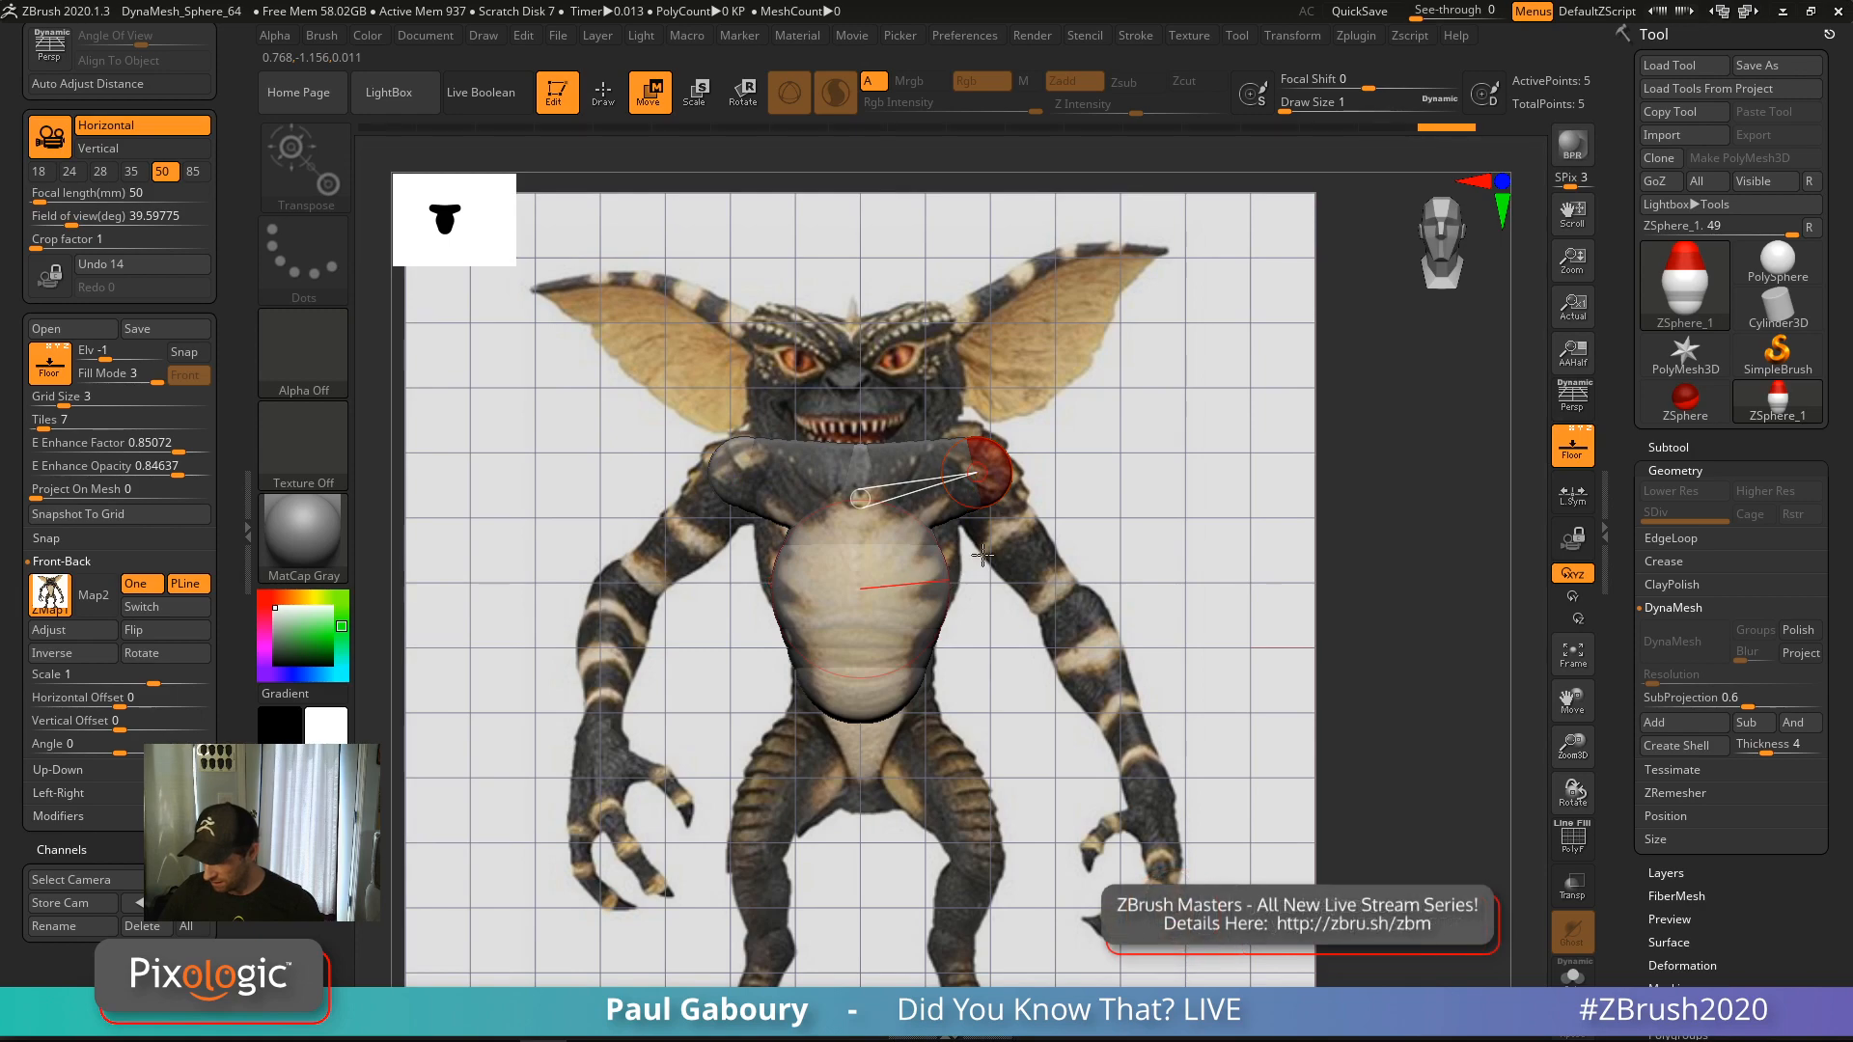
left_click_drag(670, 506, 819, 394)
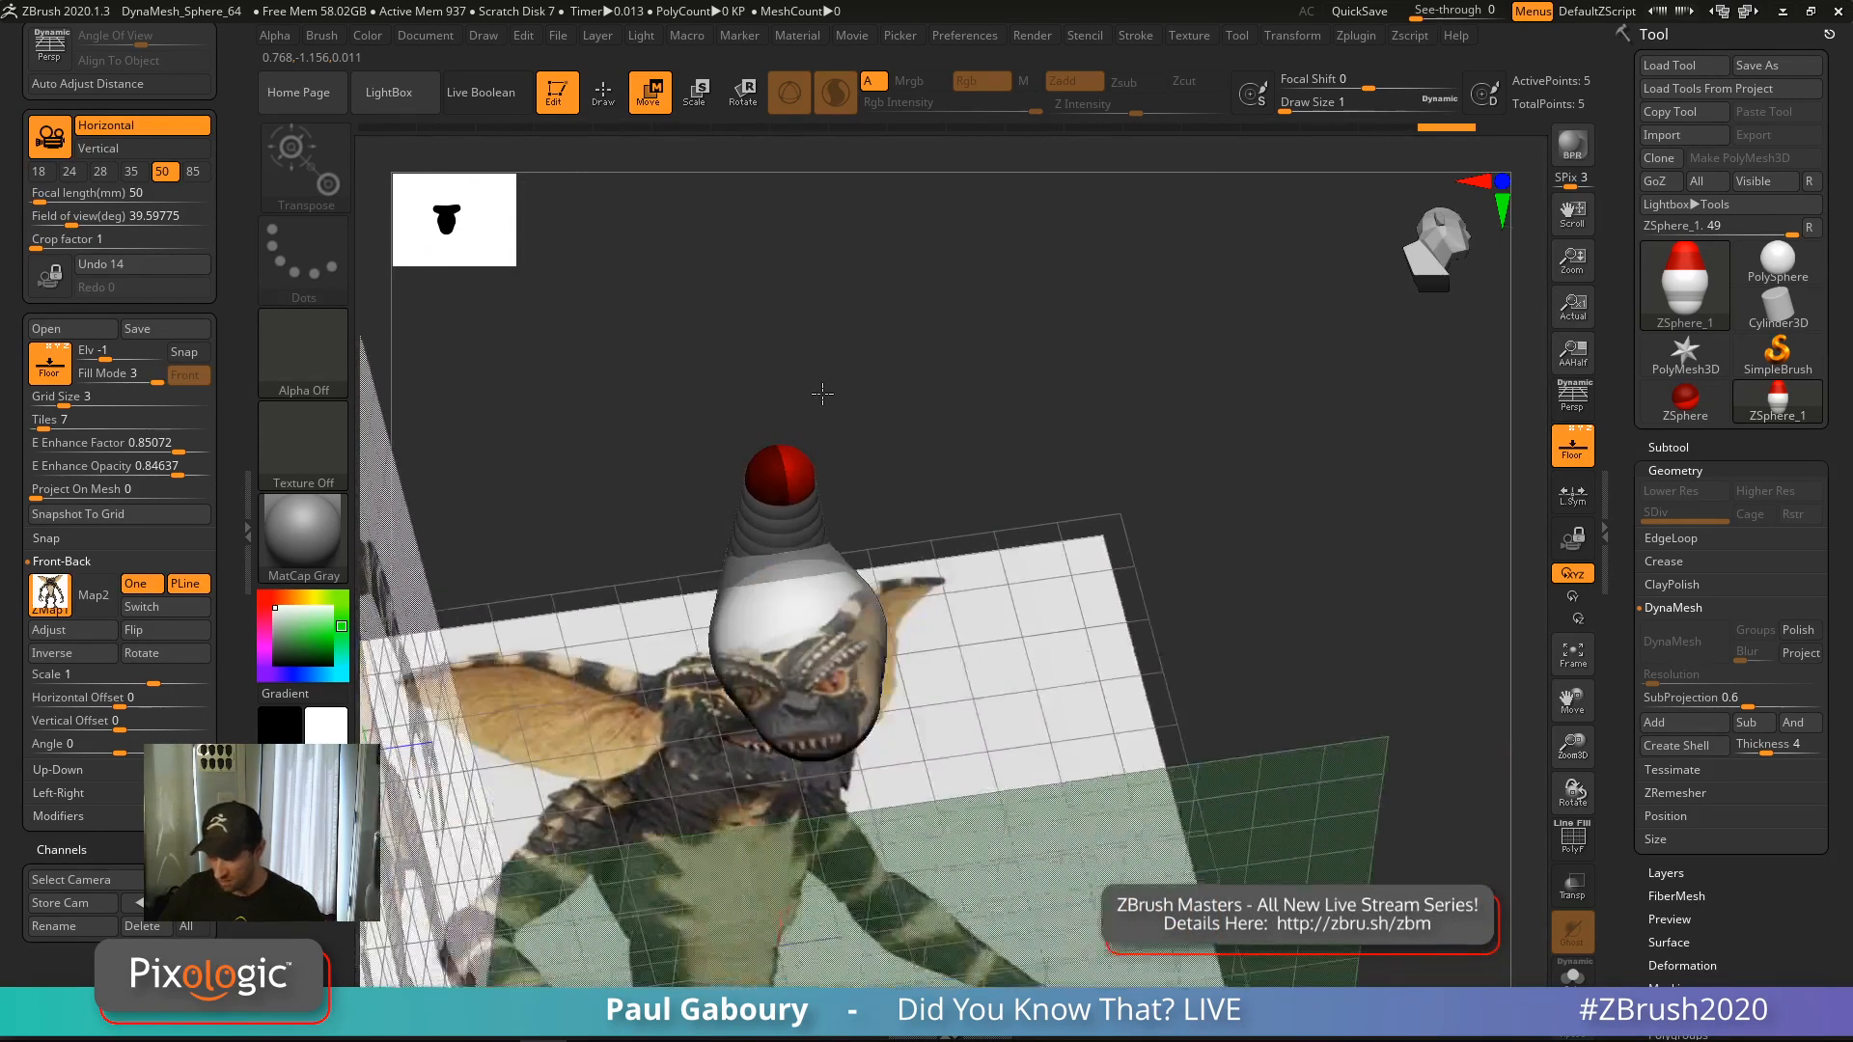
left_click_drag(978, 503, 941, 459)
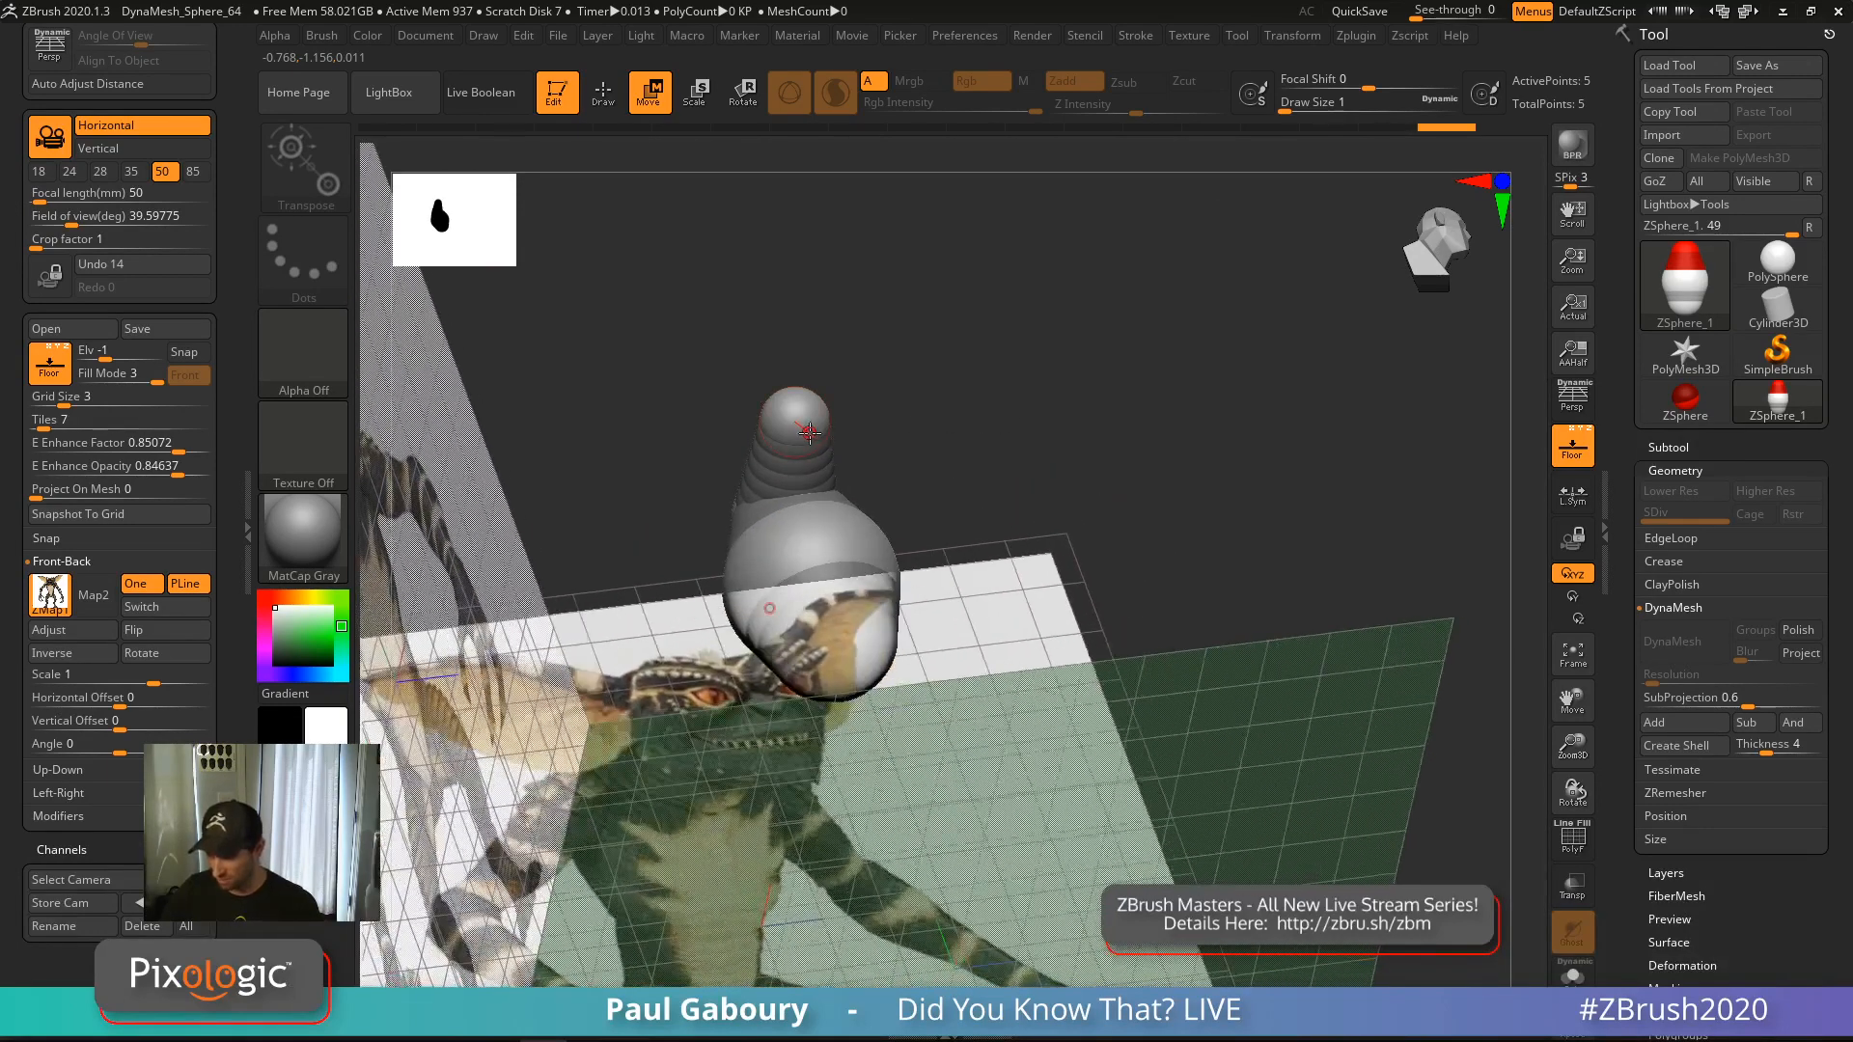
left_click_drag(813, 426, 794, 420)
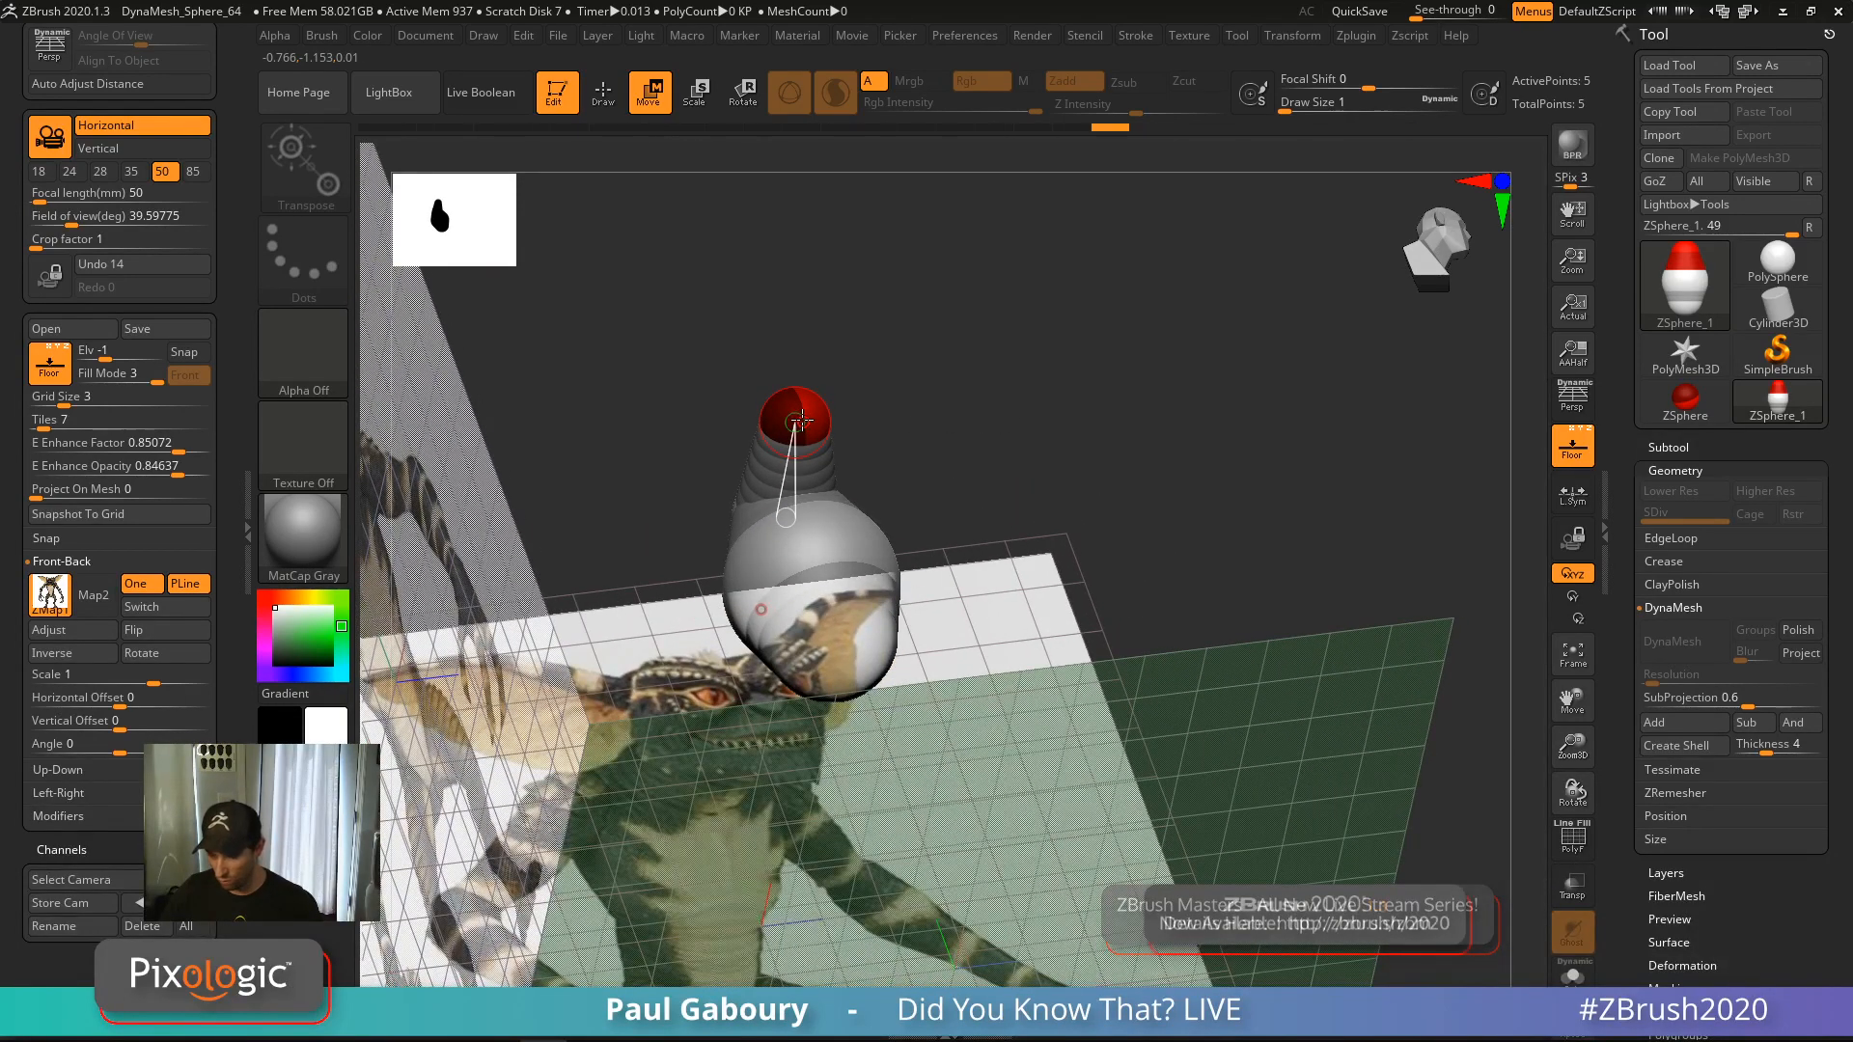
Add a symmetric pair of ZSpheres on the shoulders and move them down to the gremlin's elbows in the front reference
left_click(600, 101)
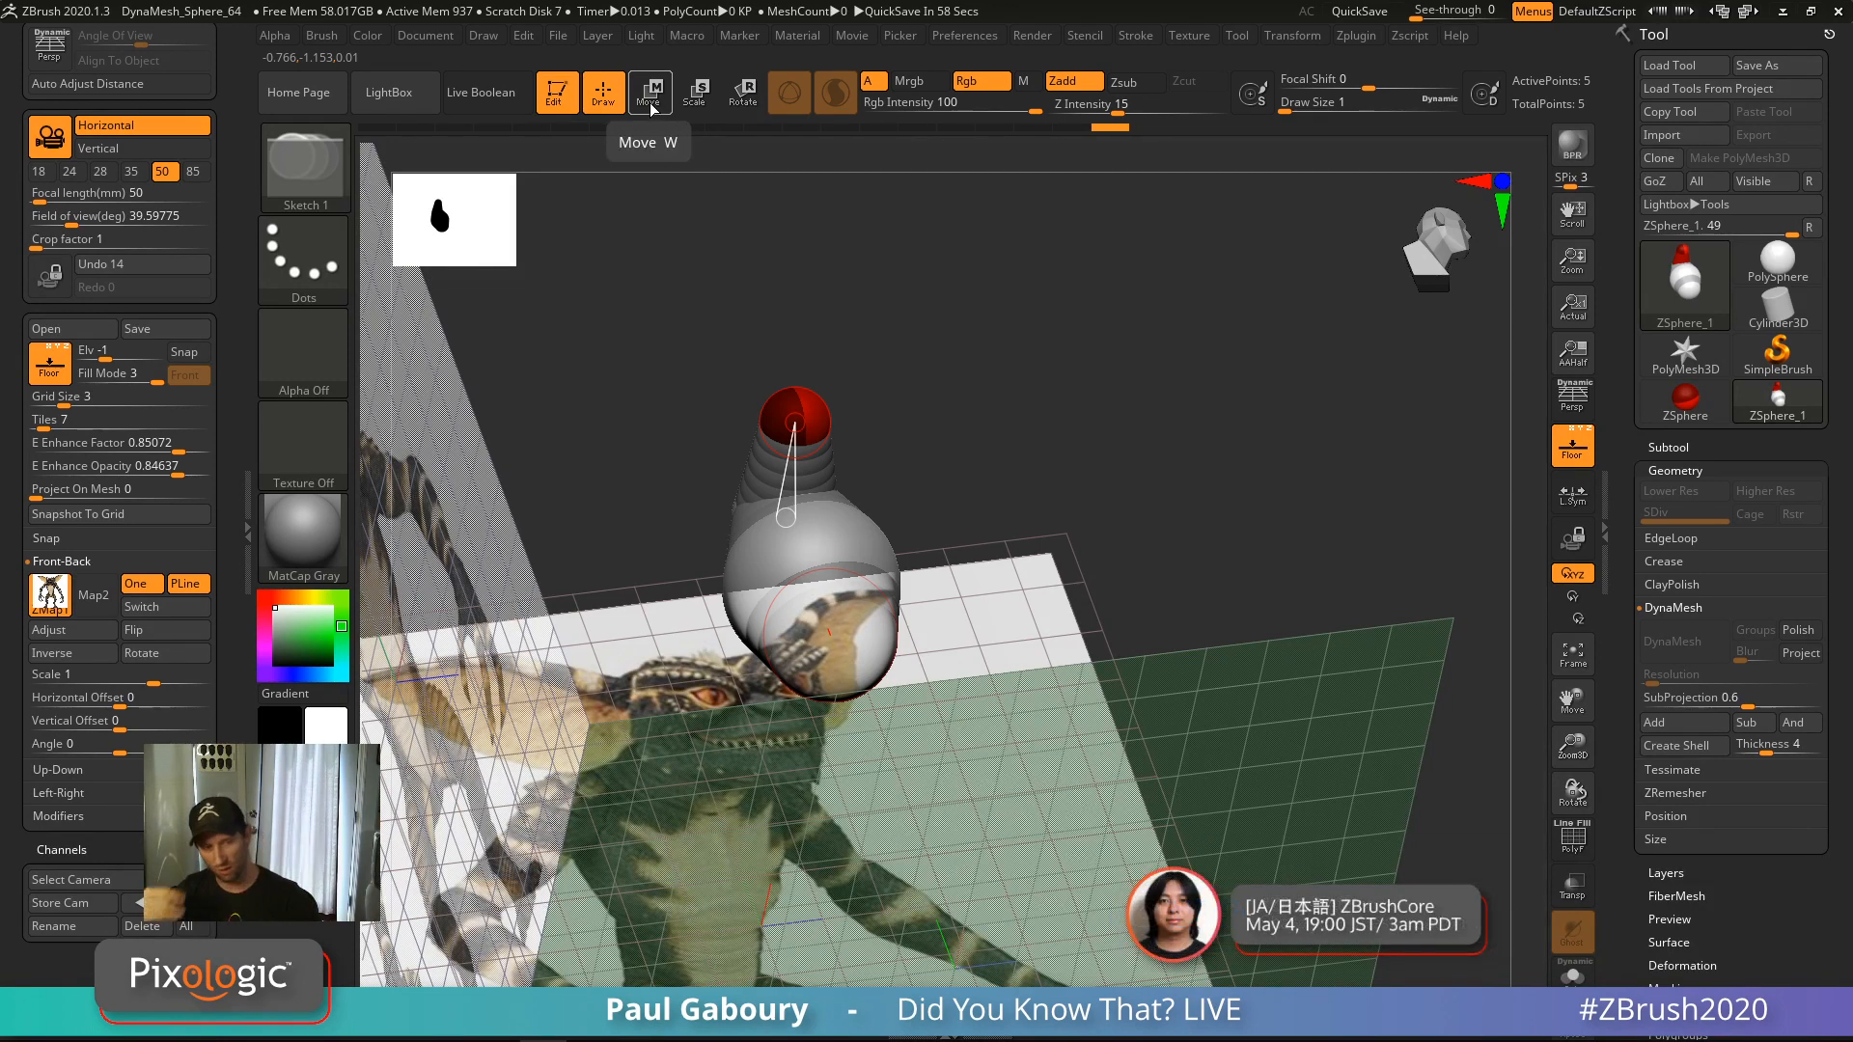
left_click_drag(1153, 499, 1049, 631, "shift")
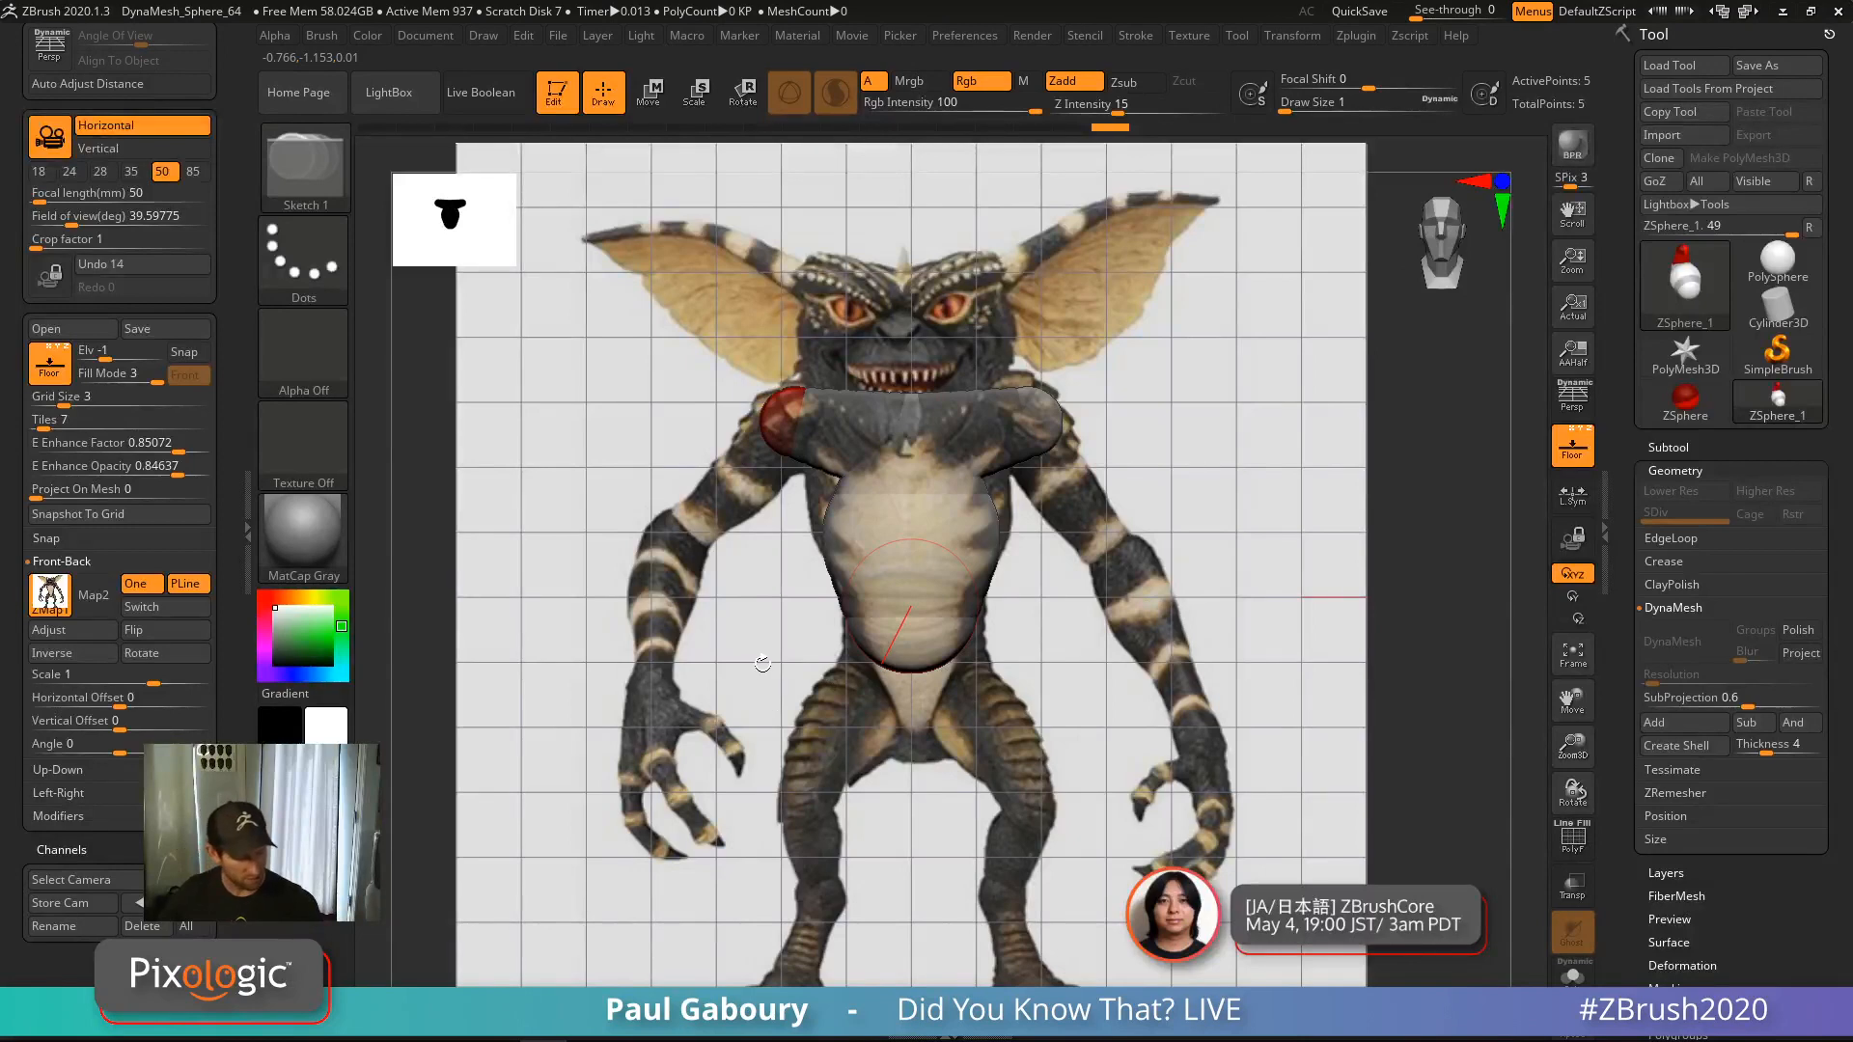
key("w")
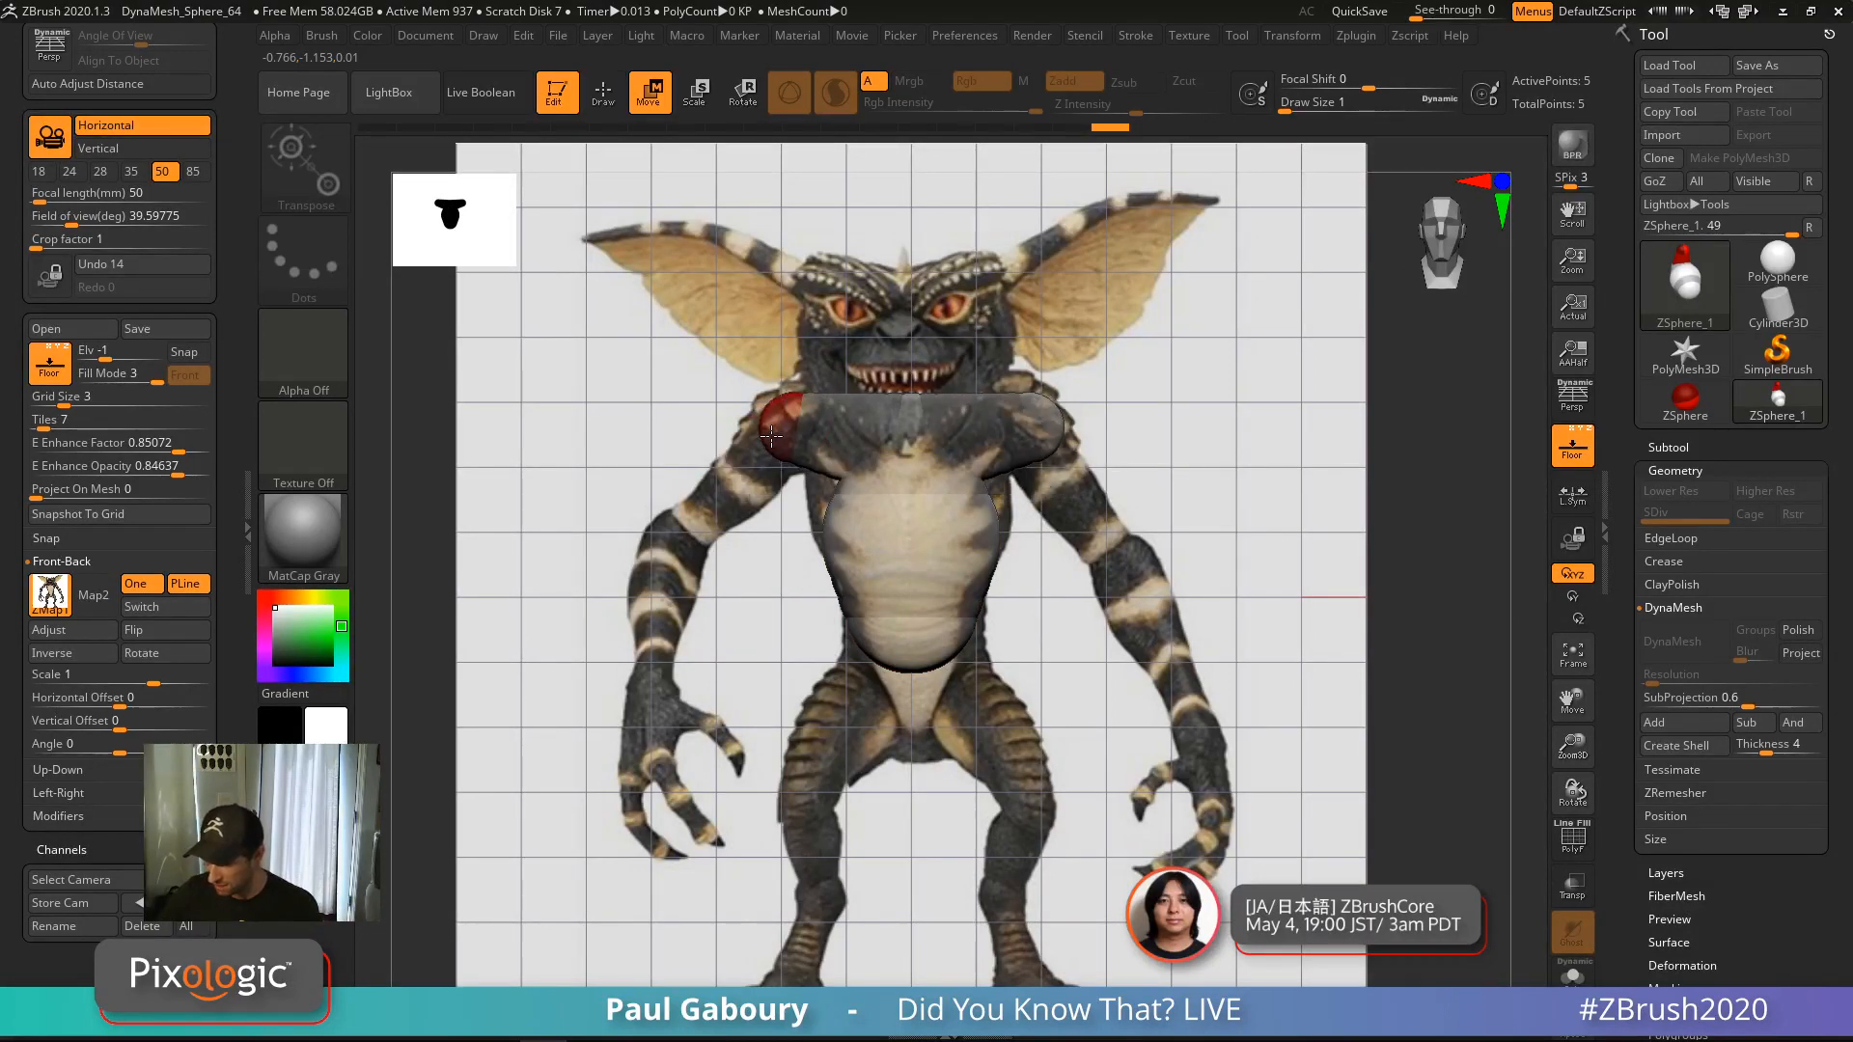
key("q")
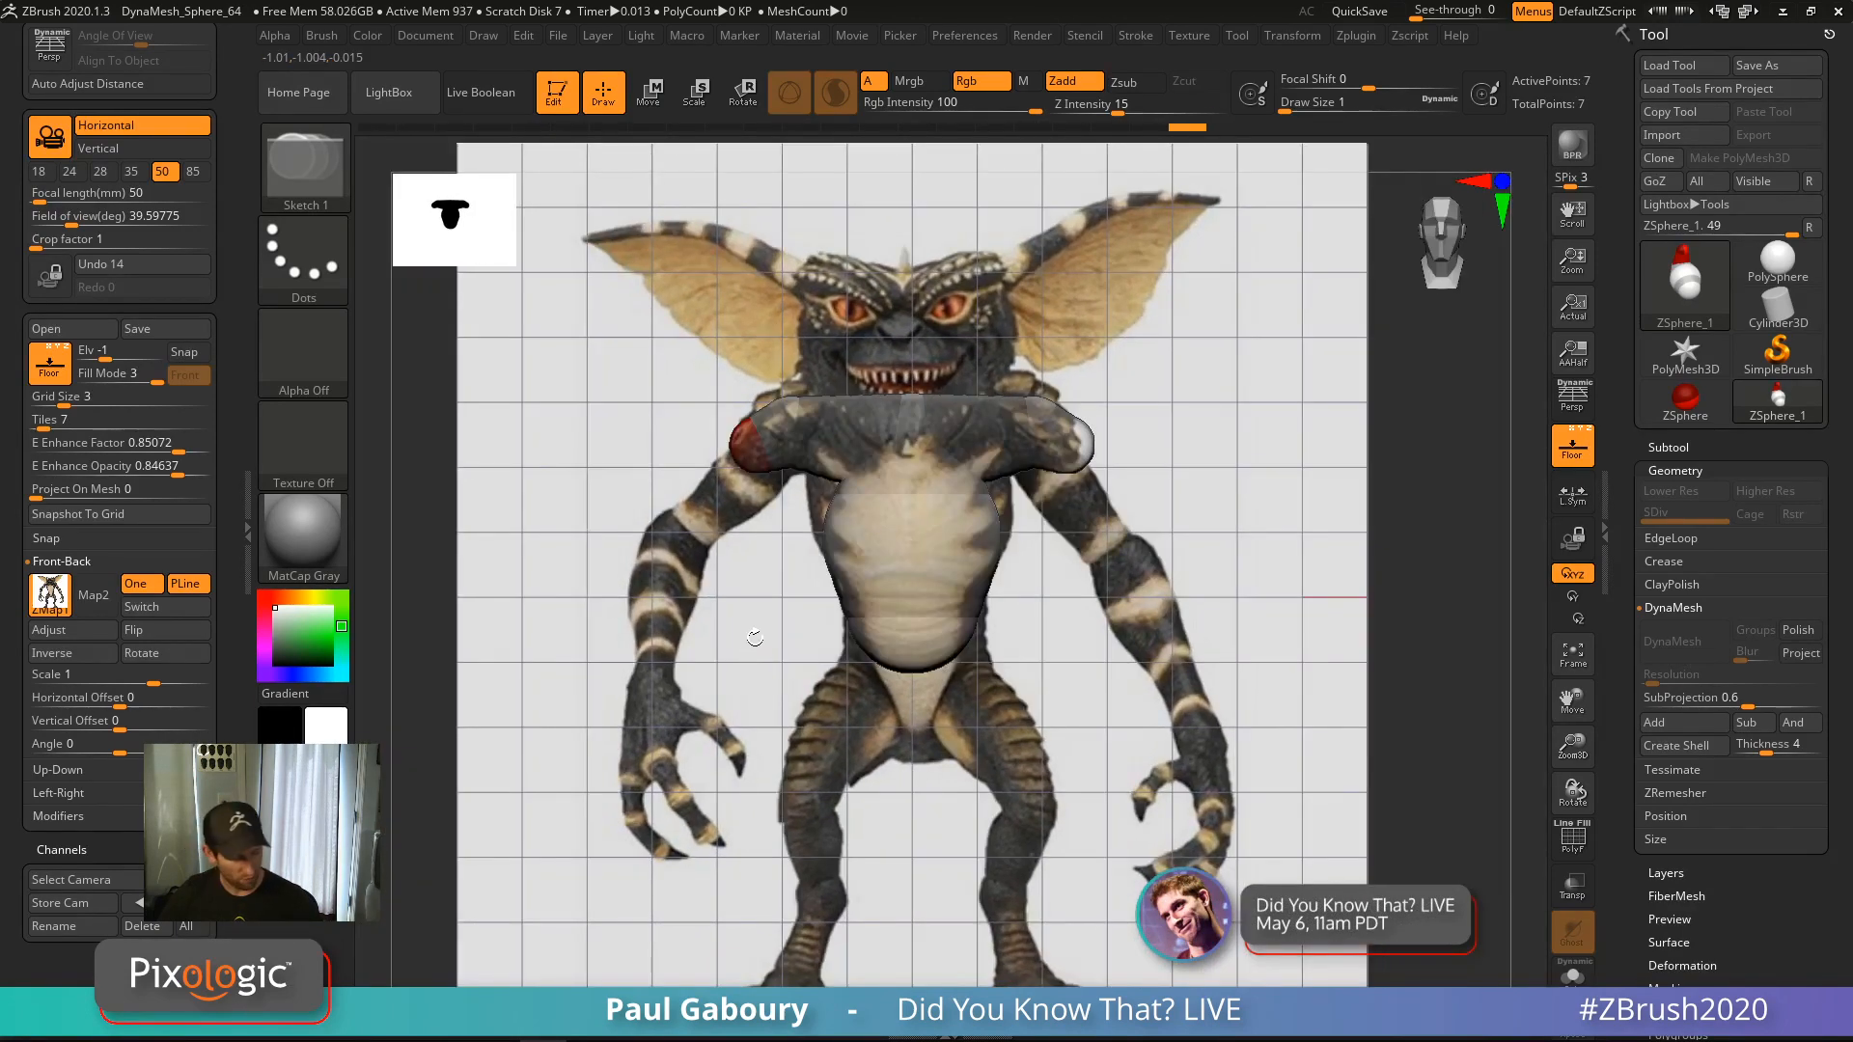
key("w")
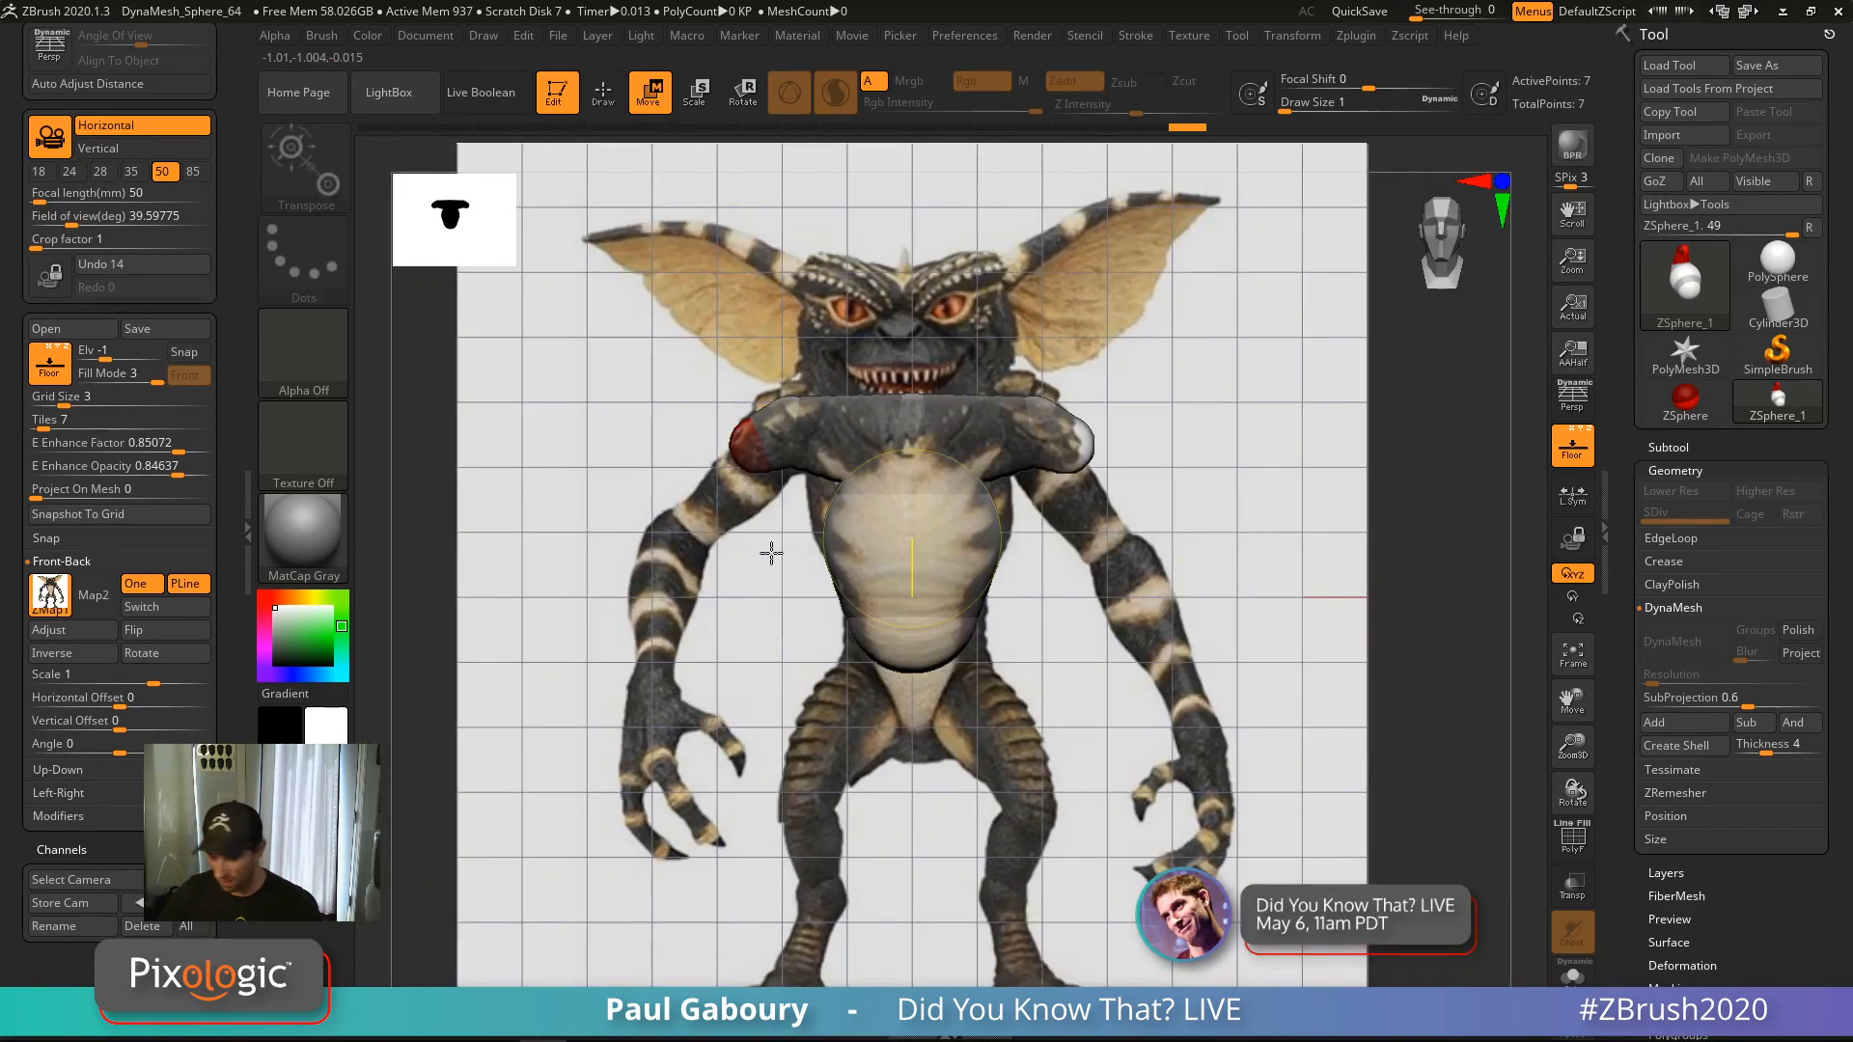
left_click_drag(740, 464, 672, 560)
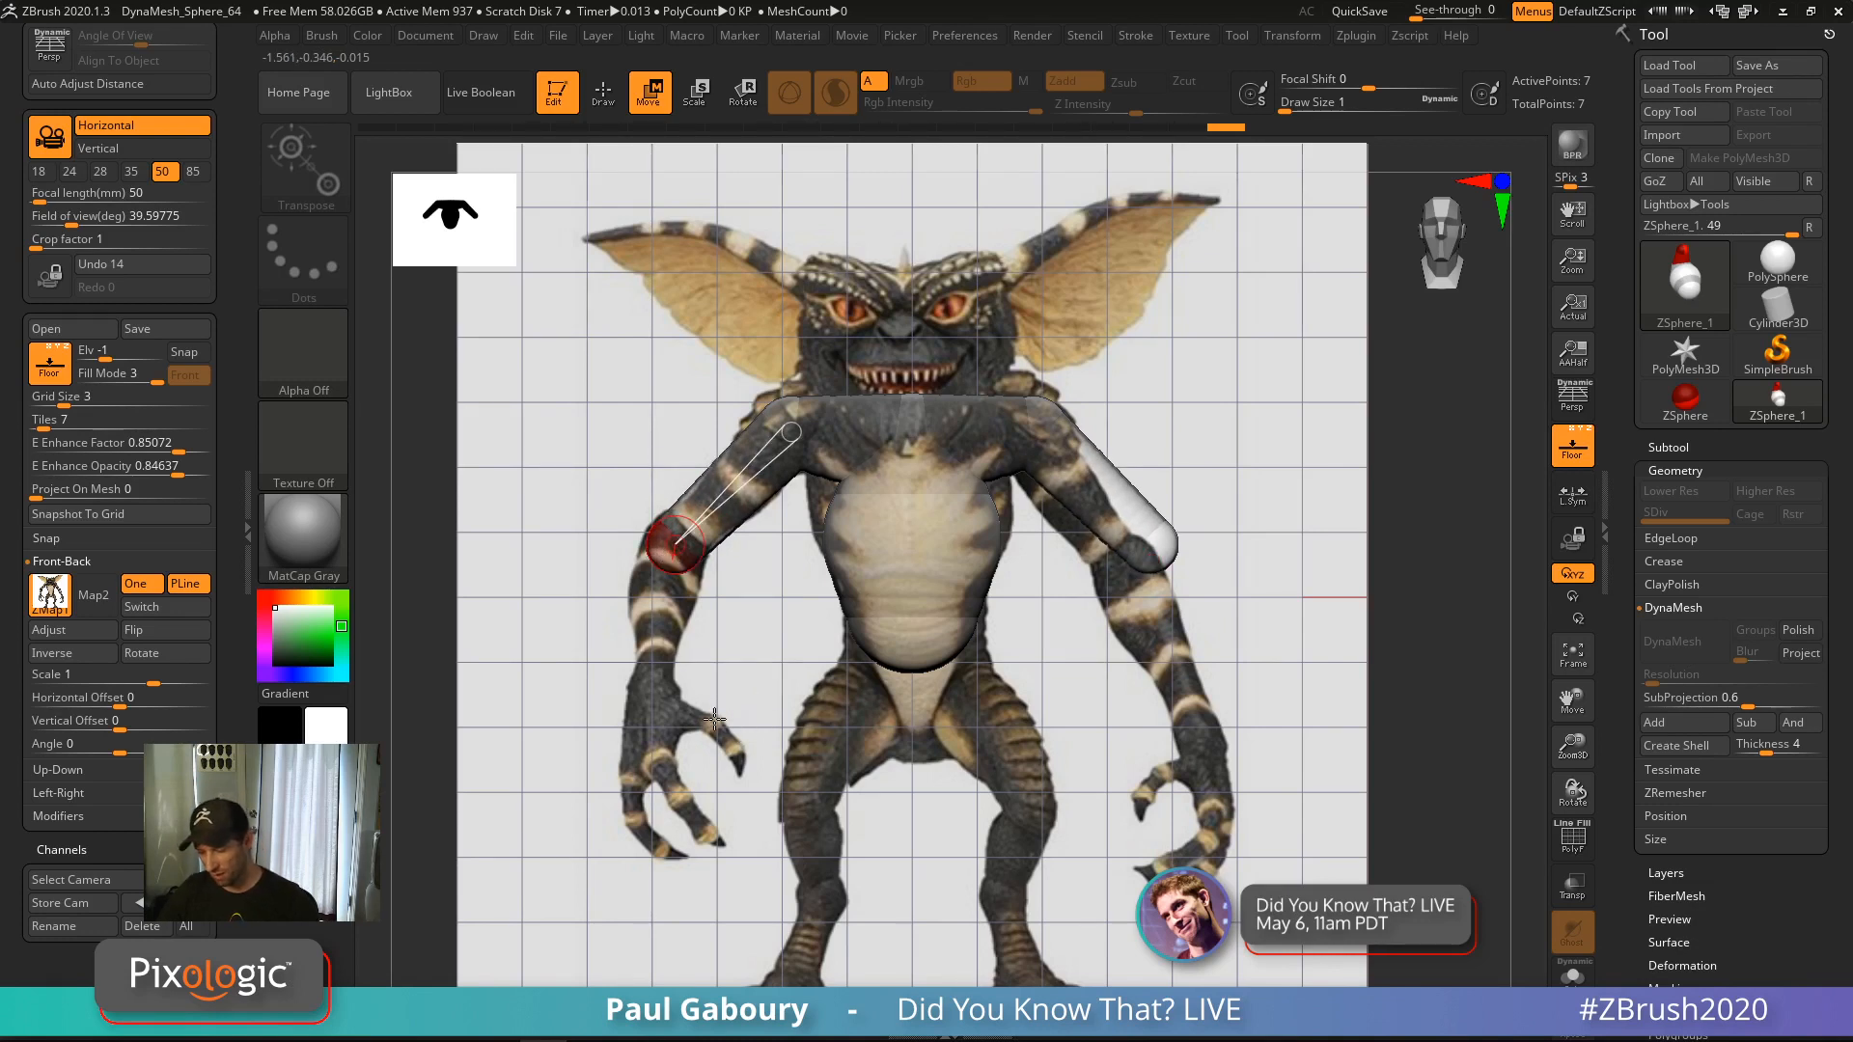
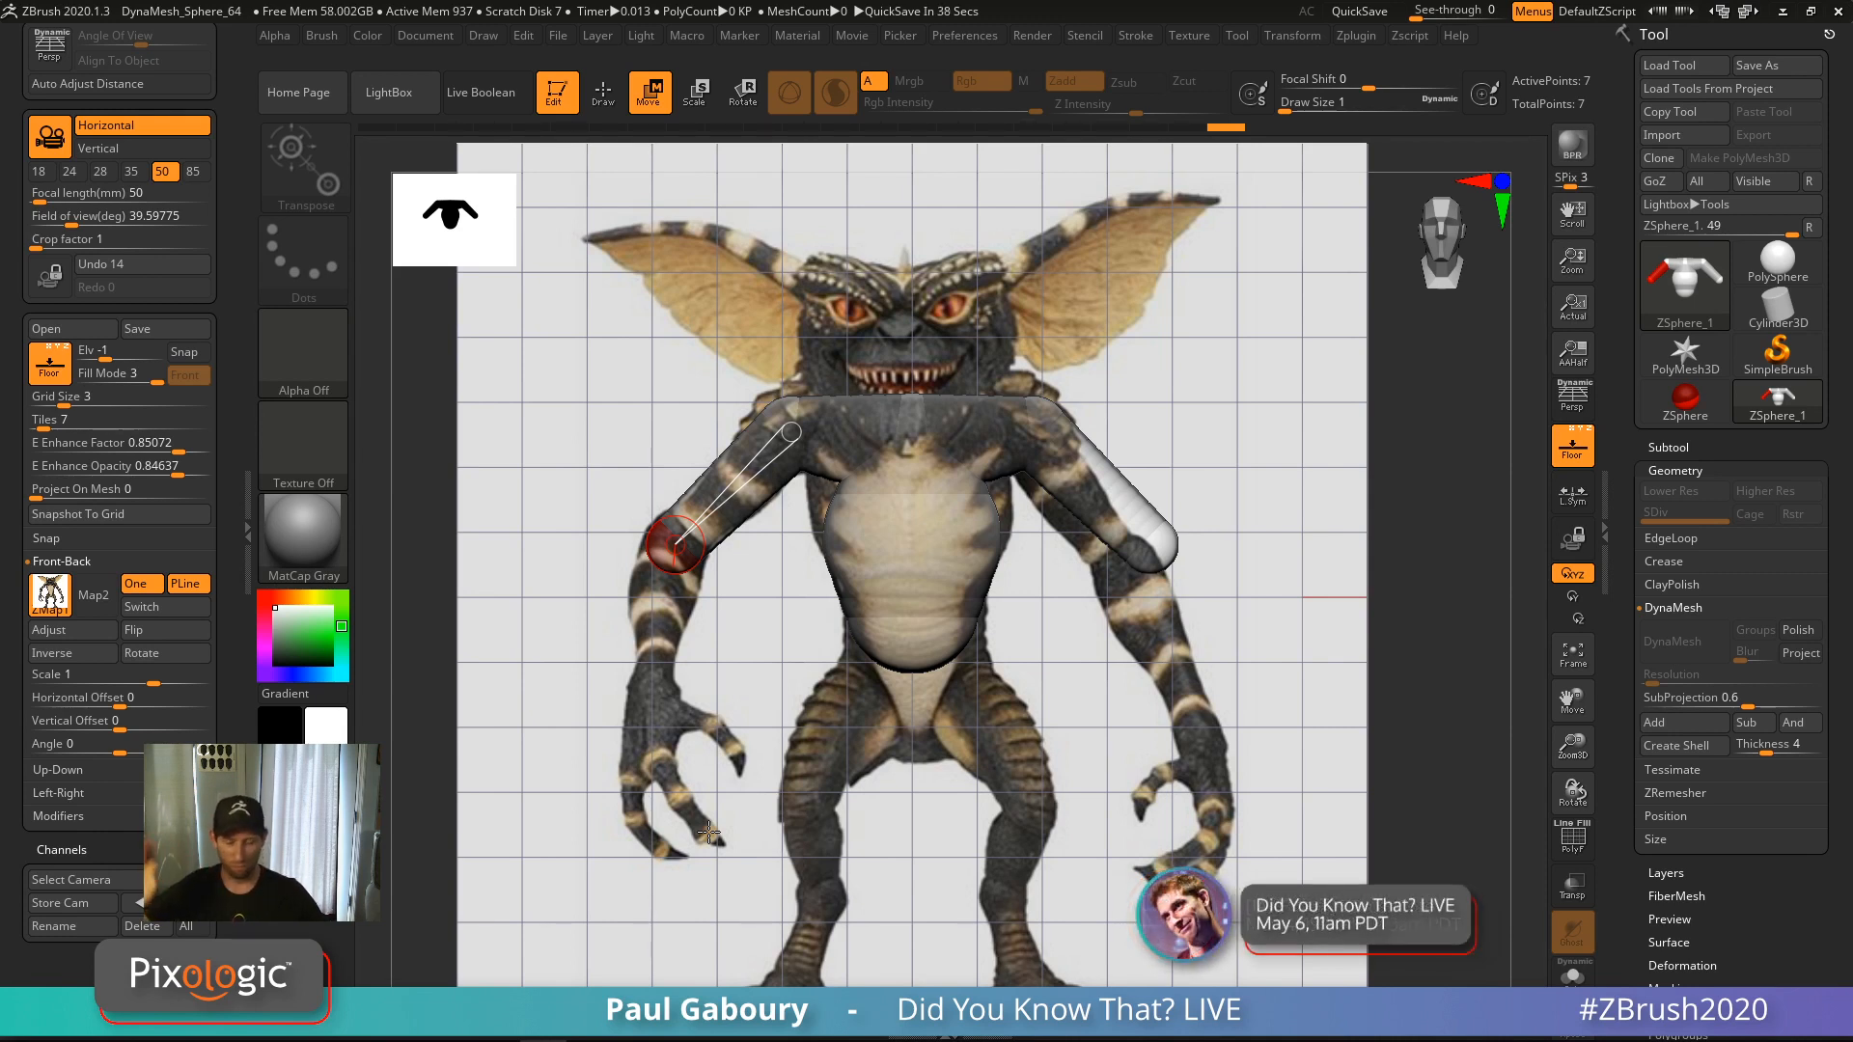
Add a symmetric pair of ZSpheres at the elbows and move them down to the wrists to form the forearms
mouse_move(777, 708)
left_mouse_down()
mouse_move(748, 731)
mouse_move(776, 718)
mouse_move(684, 576)
mouse_move(756, 658)
mouse_move(744, 649)
left_mouse_up()
key("q")
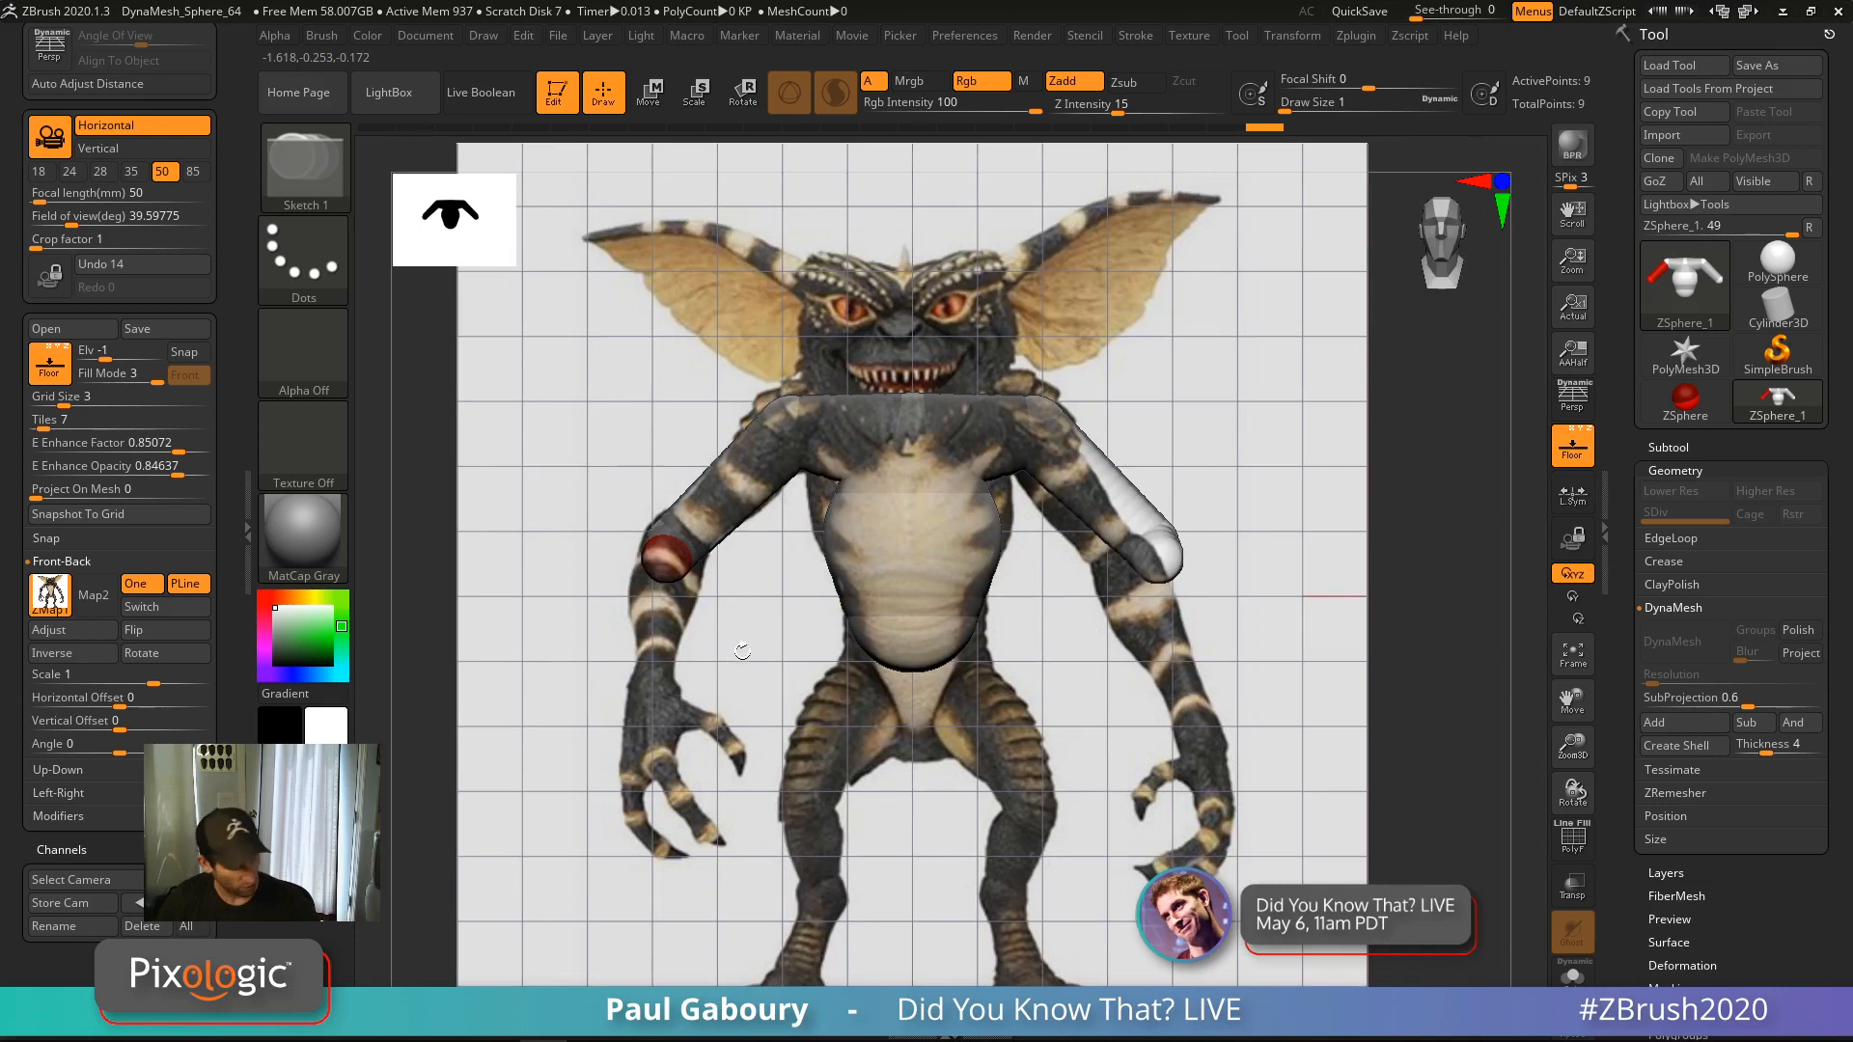
key("w")
left_click_drag(673, 580, 653, 697)
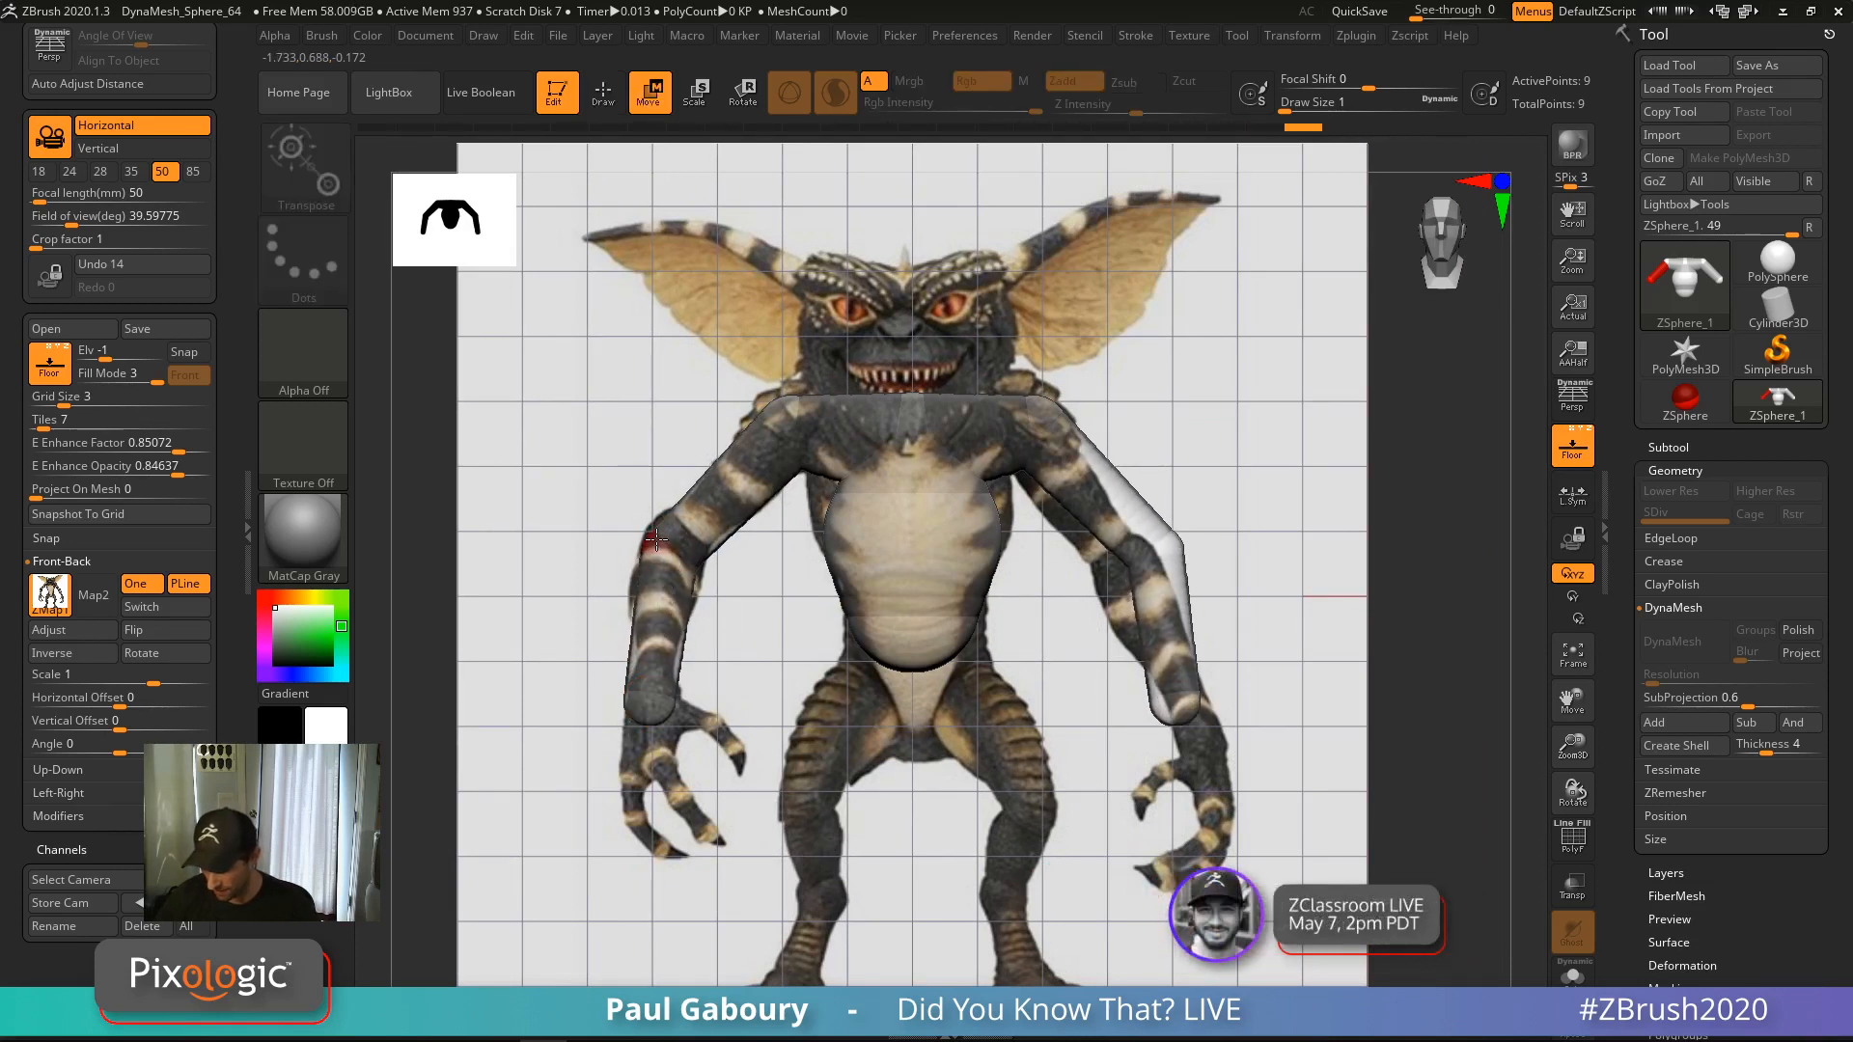
Set the floor's E Enhance Factor to 0.50624 and E Enhance Opacity to 0.75534
left_click_drag(179, 472, 37, 495)
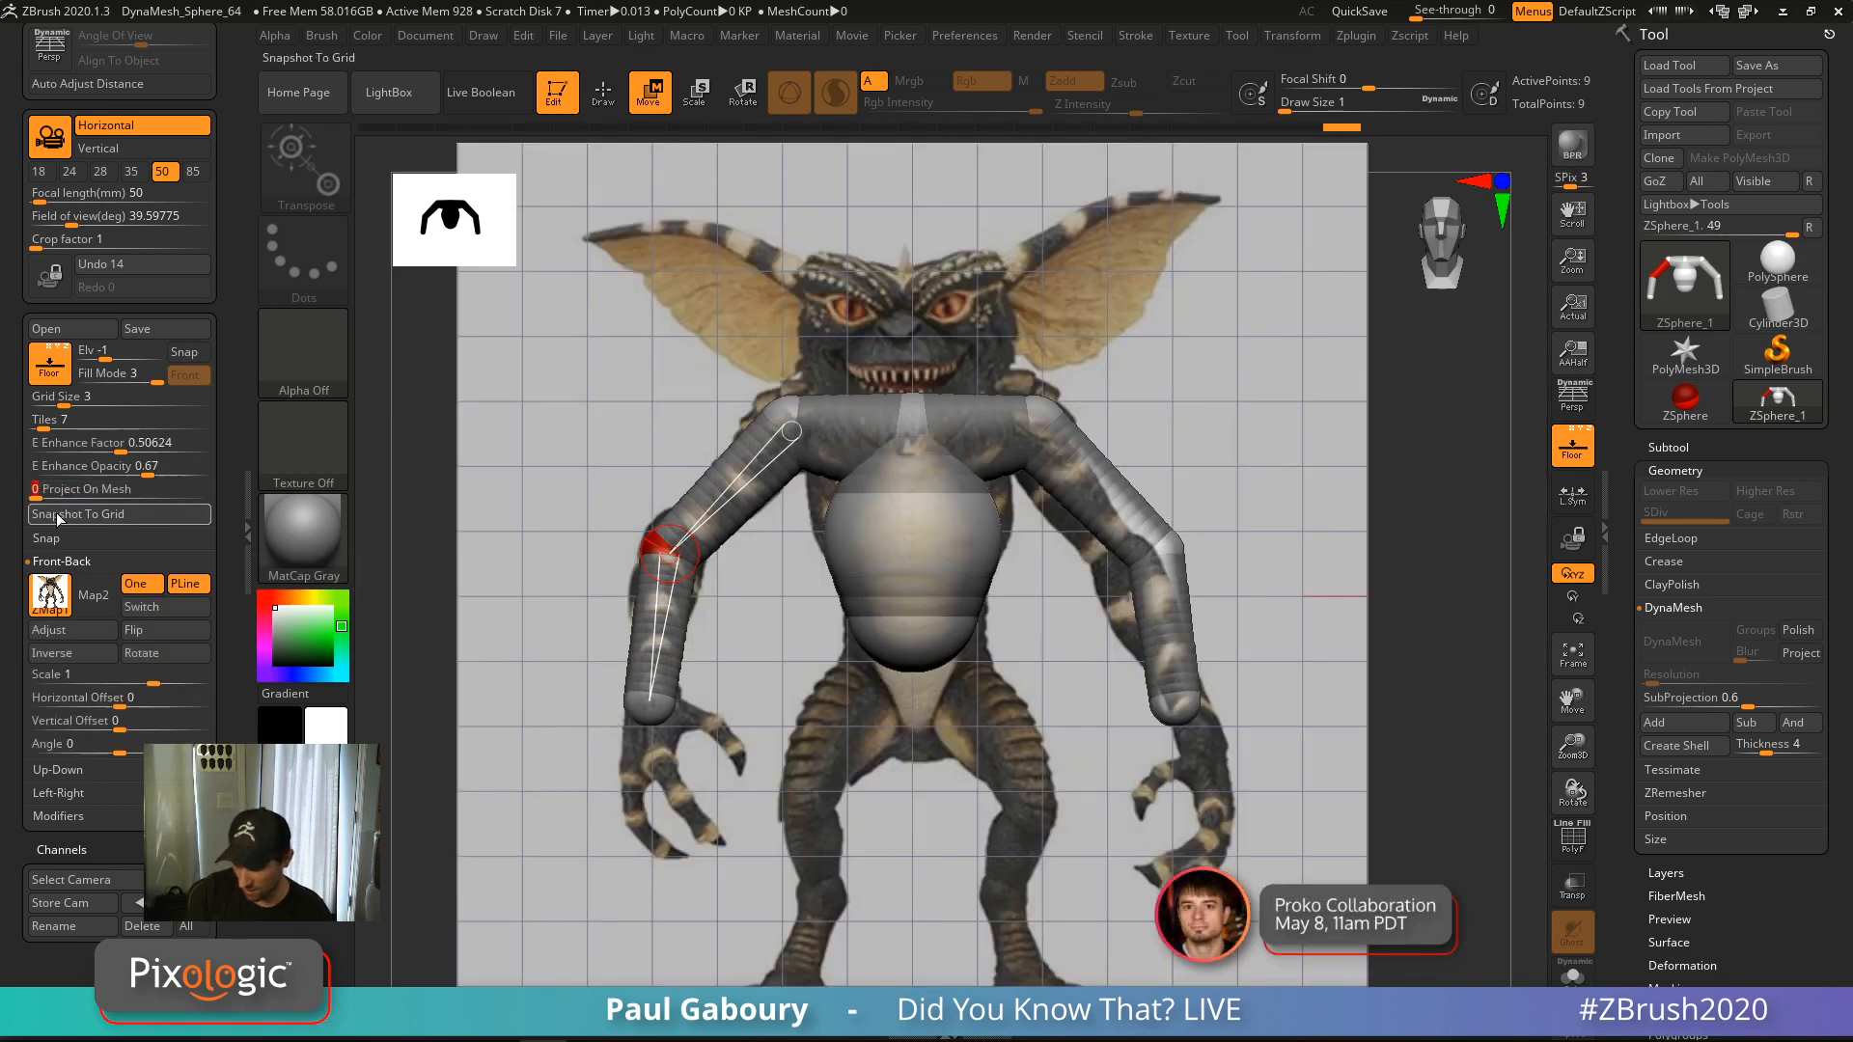
left_click_drag(170, 474, 161, 474)
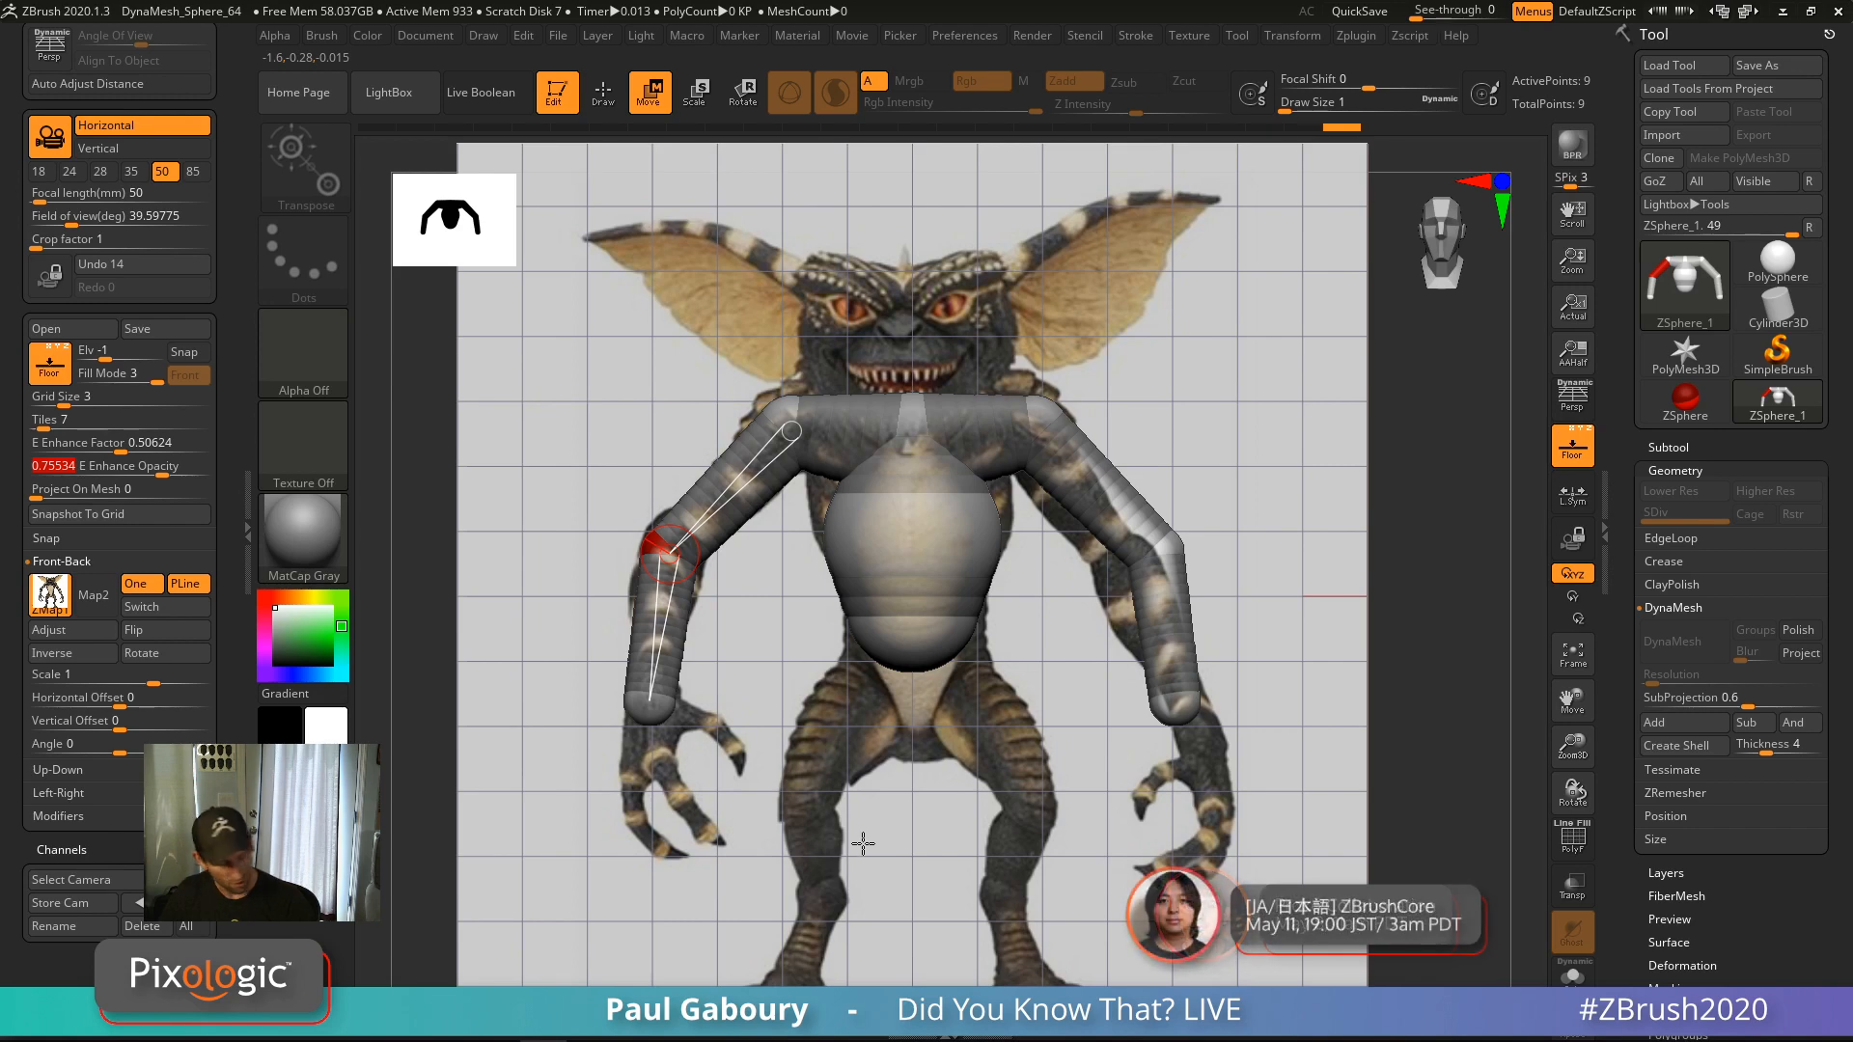
Add a symmetric pair of ZSpheres at the ends of the forearms
key("q")
mouse_move(861, 842)
left_mouse_down()
mouse_move(866, 822)
mouse_move(855, 833)
left_mouse_up()
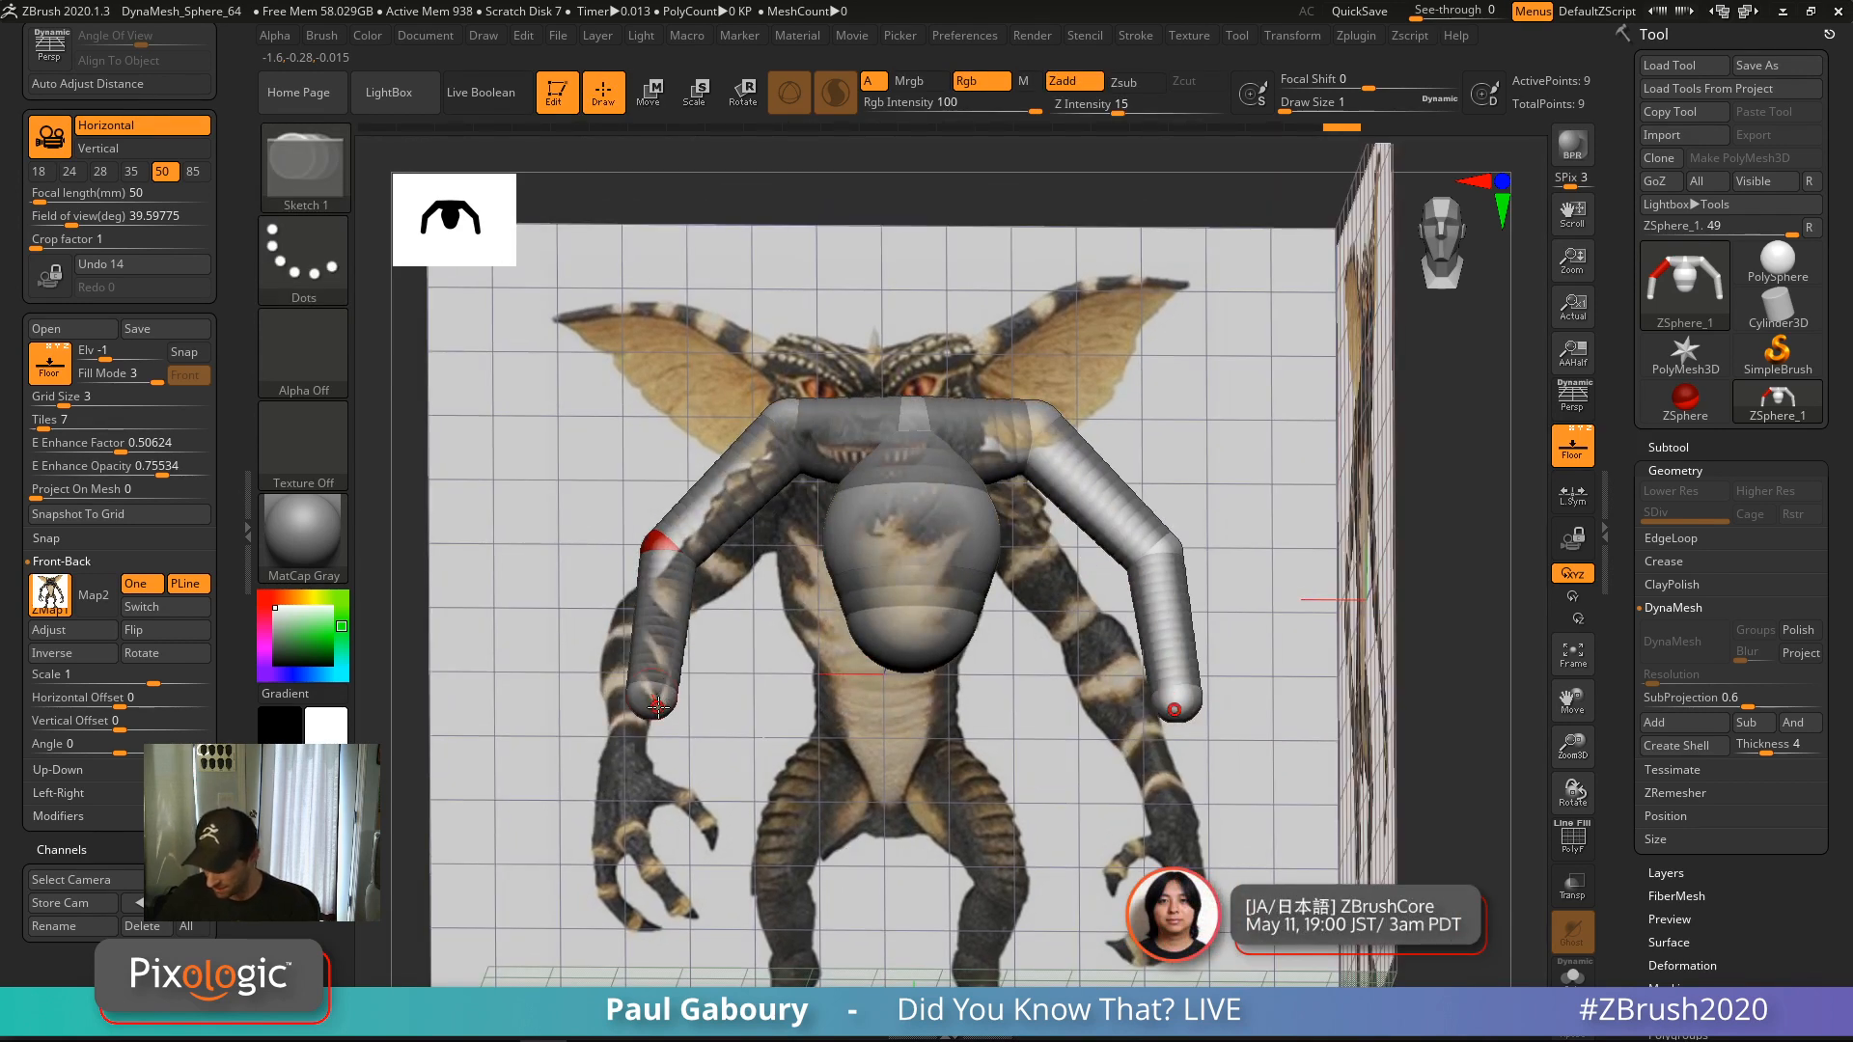
mouse_move(716, 724)
left_mouse_down("shift")
mouse_move(711, 760)
mouse_move(713, 703)
mouse_move(657, 698)
mouse_move(728, 760)
mouse_move(705, 710)
mouse_move(656, 704)
left_mouse_up("shift")
left_click(662, 704, "alt")
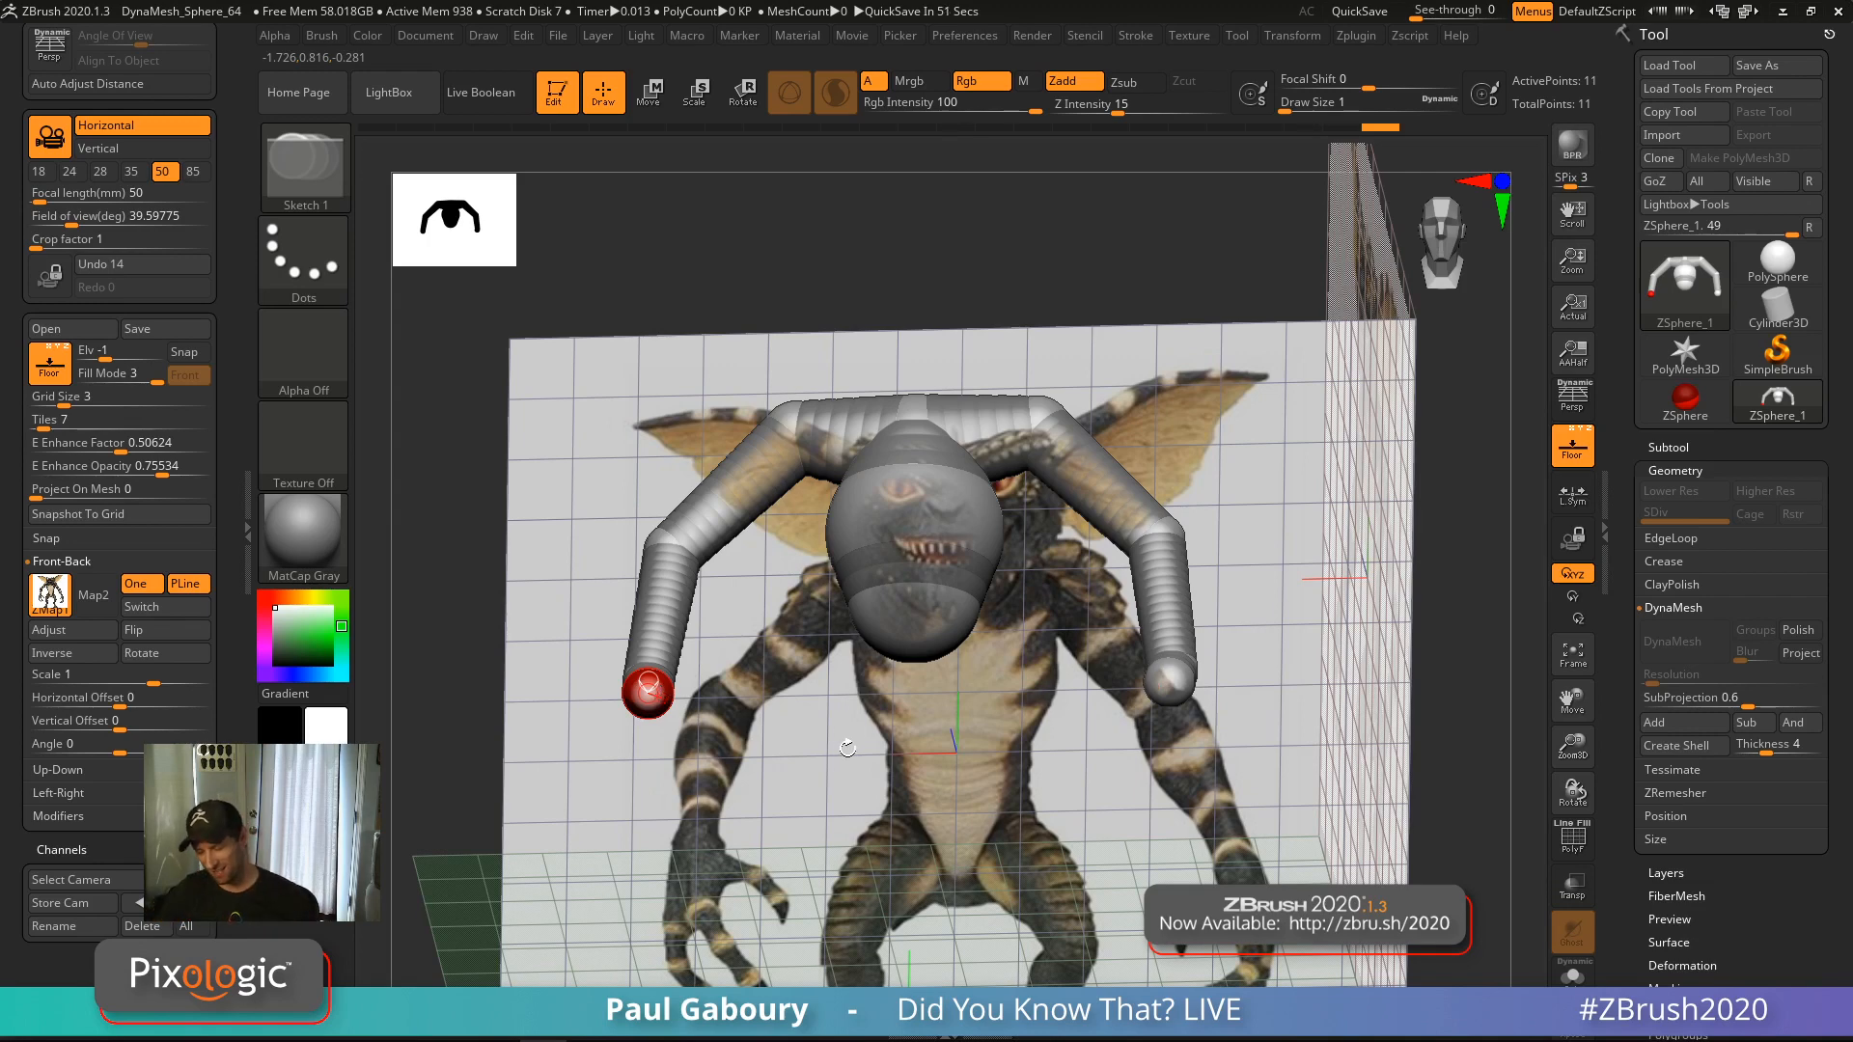
right_click_drag(660, 697, 779, 766)
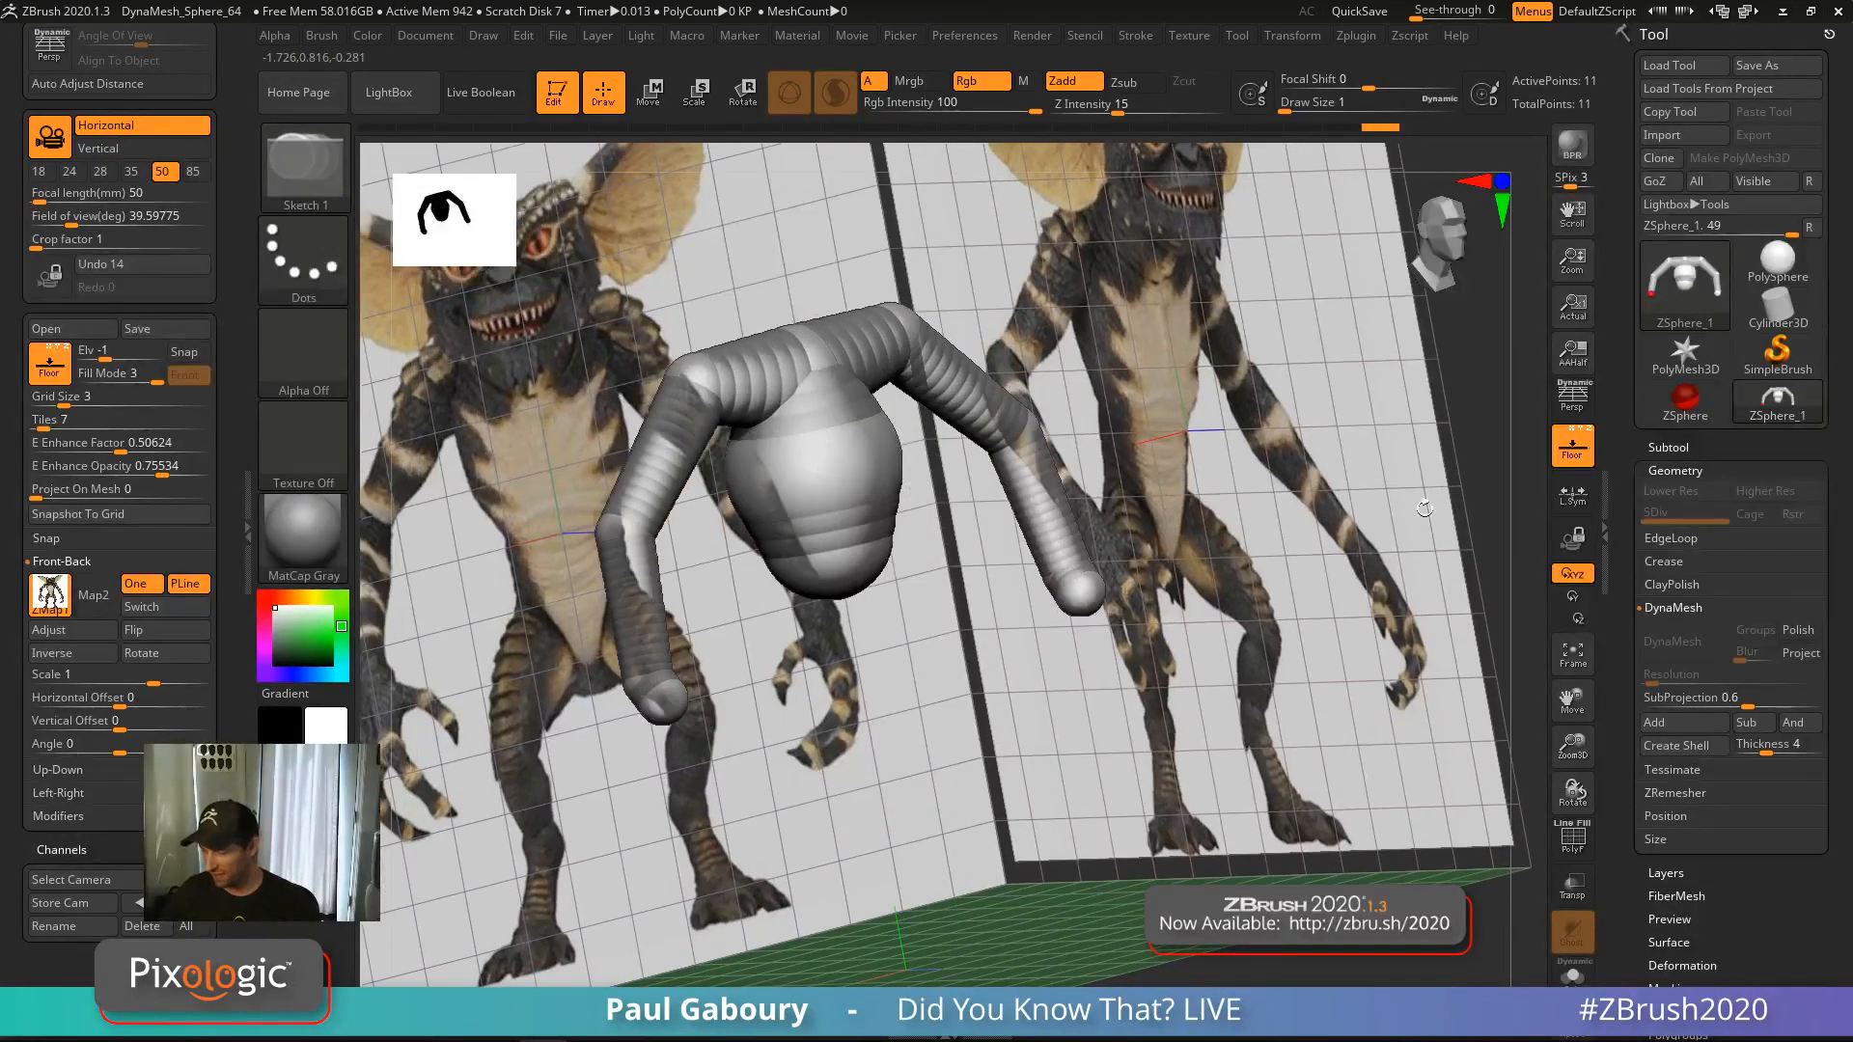
Inspect the ZSphere torso and arms without the floor references, and show the references again
left_click(1573, 446)
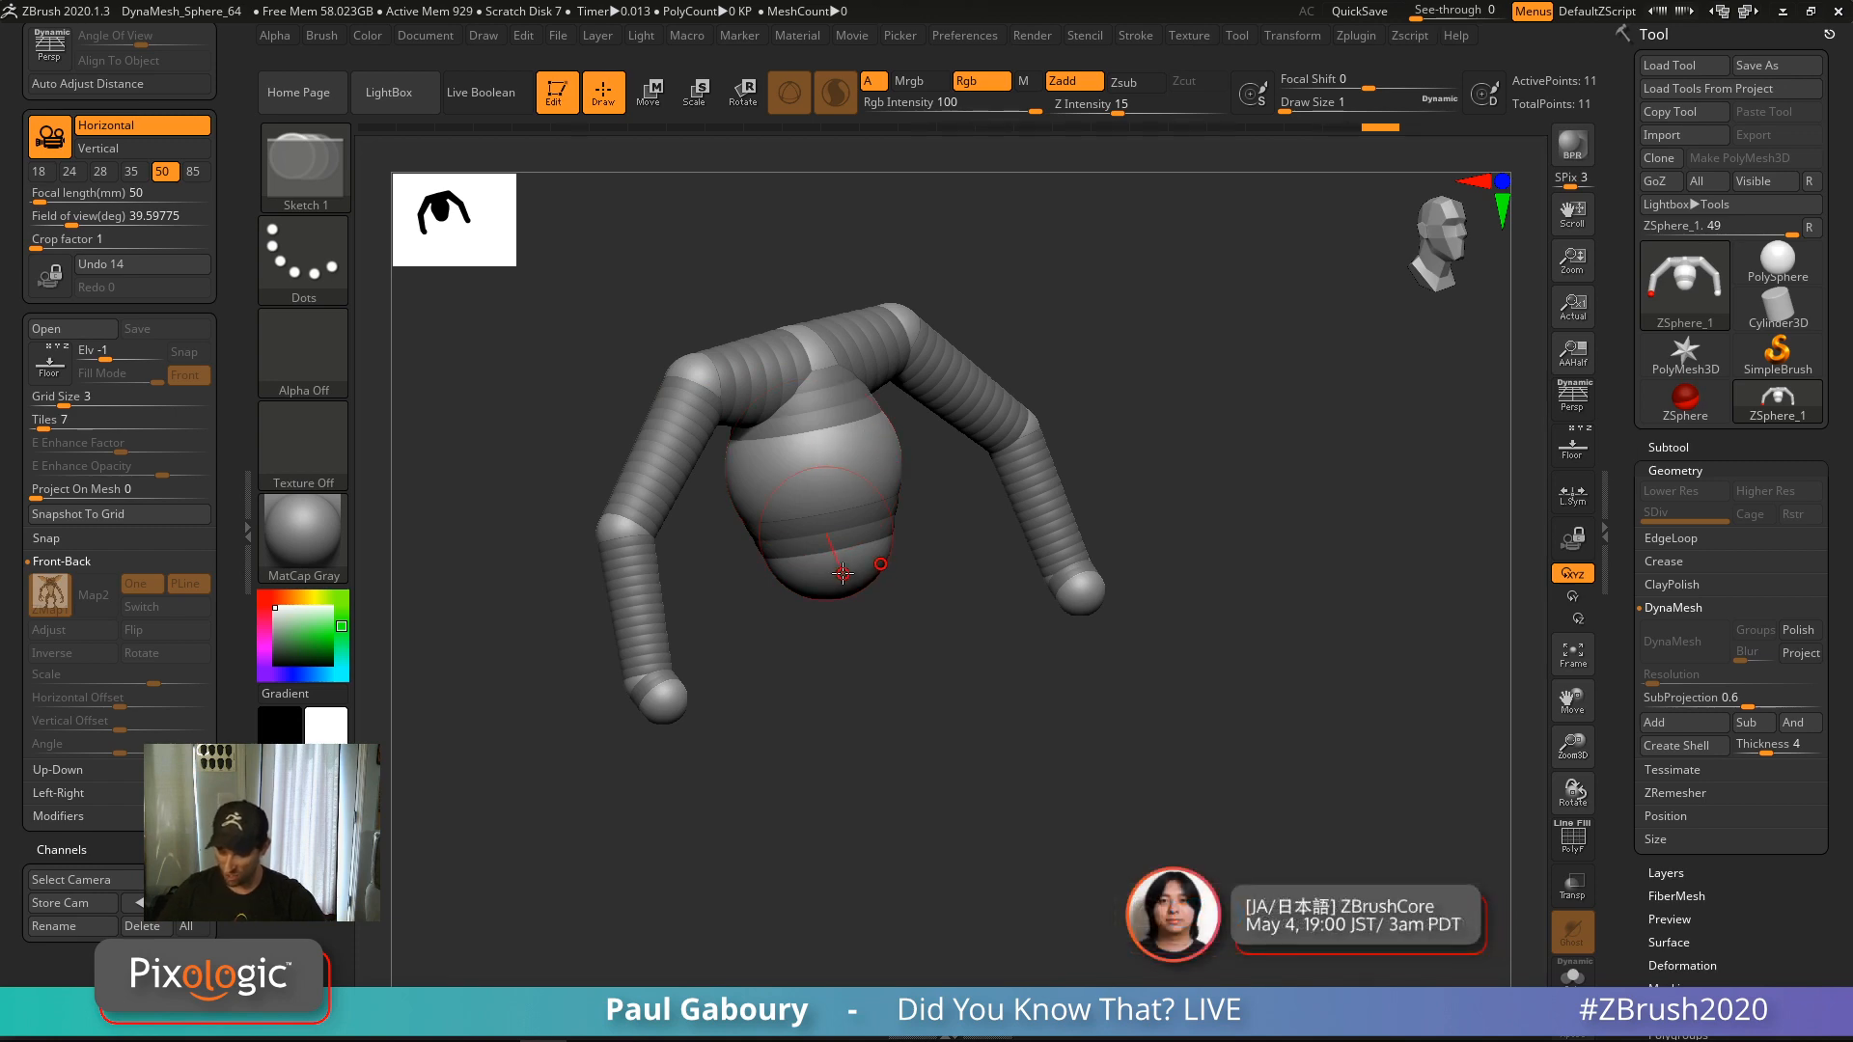
left_click(1573, 446)
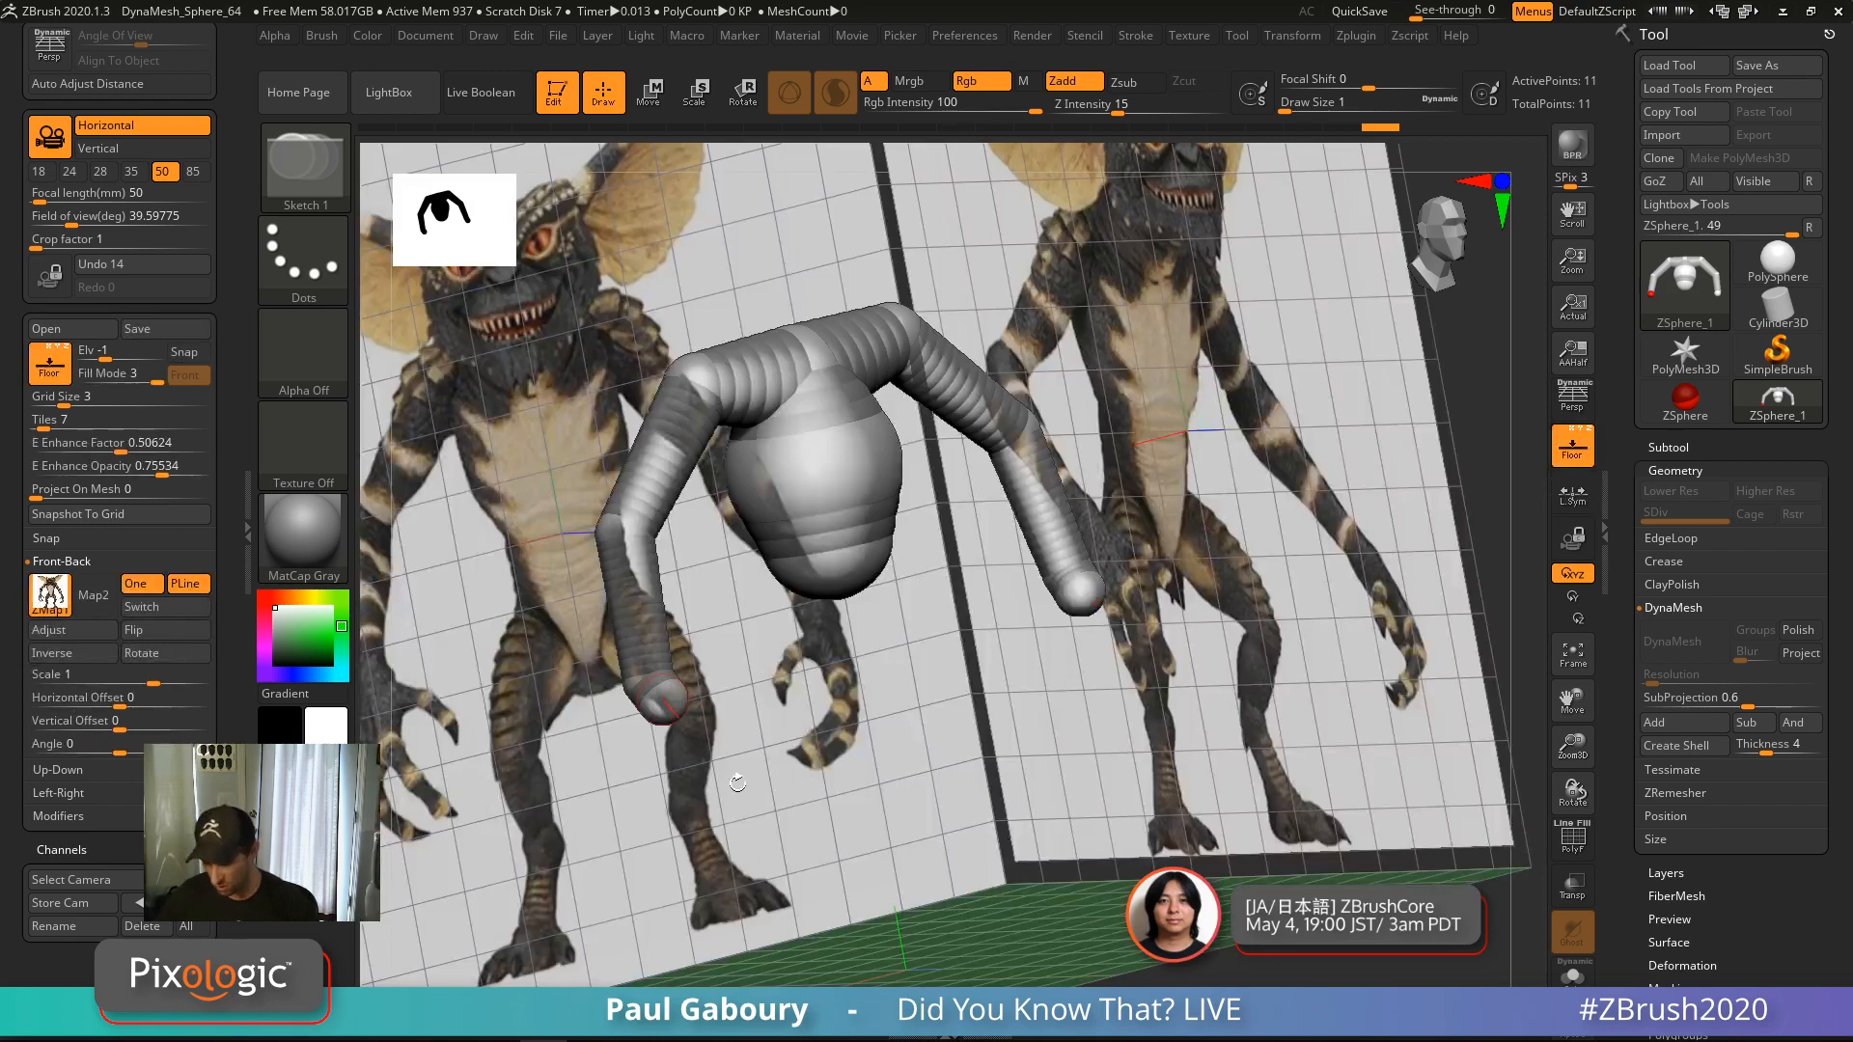
Move the new end ZSpheres forward from the wrists and compare the arms with the front and side references
left_click_drag(738, 783, 672, 748)
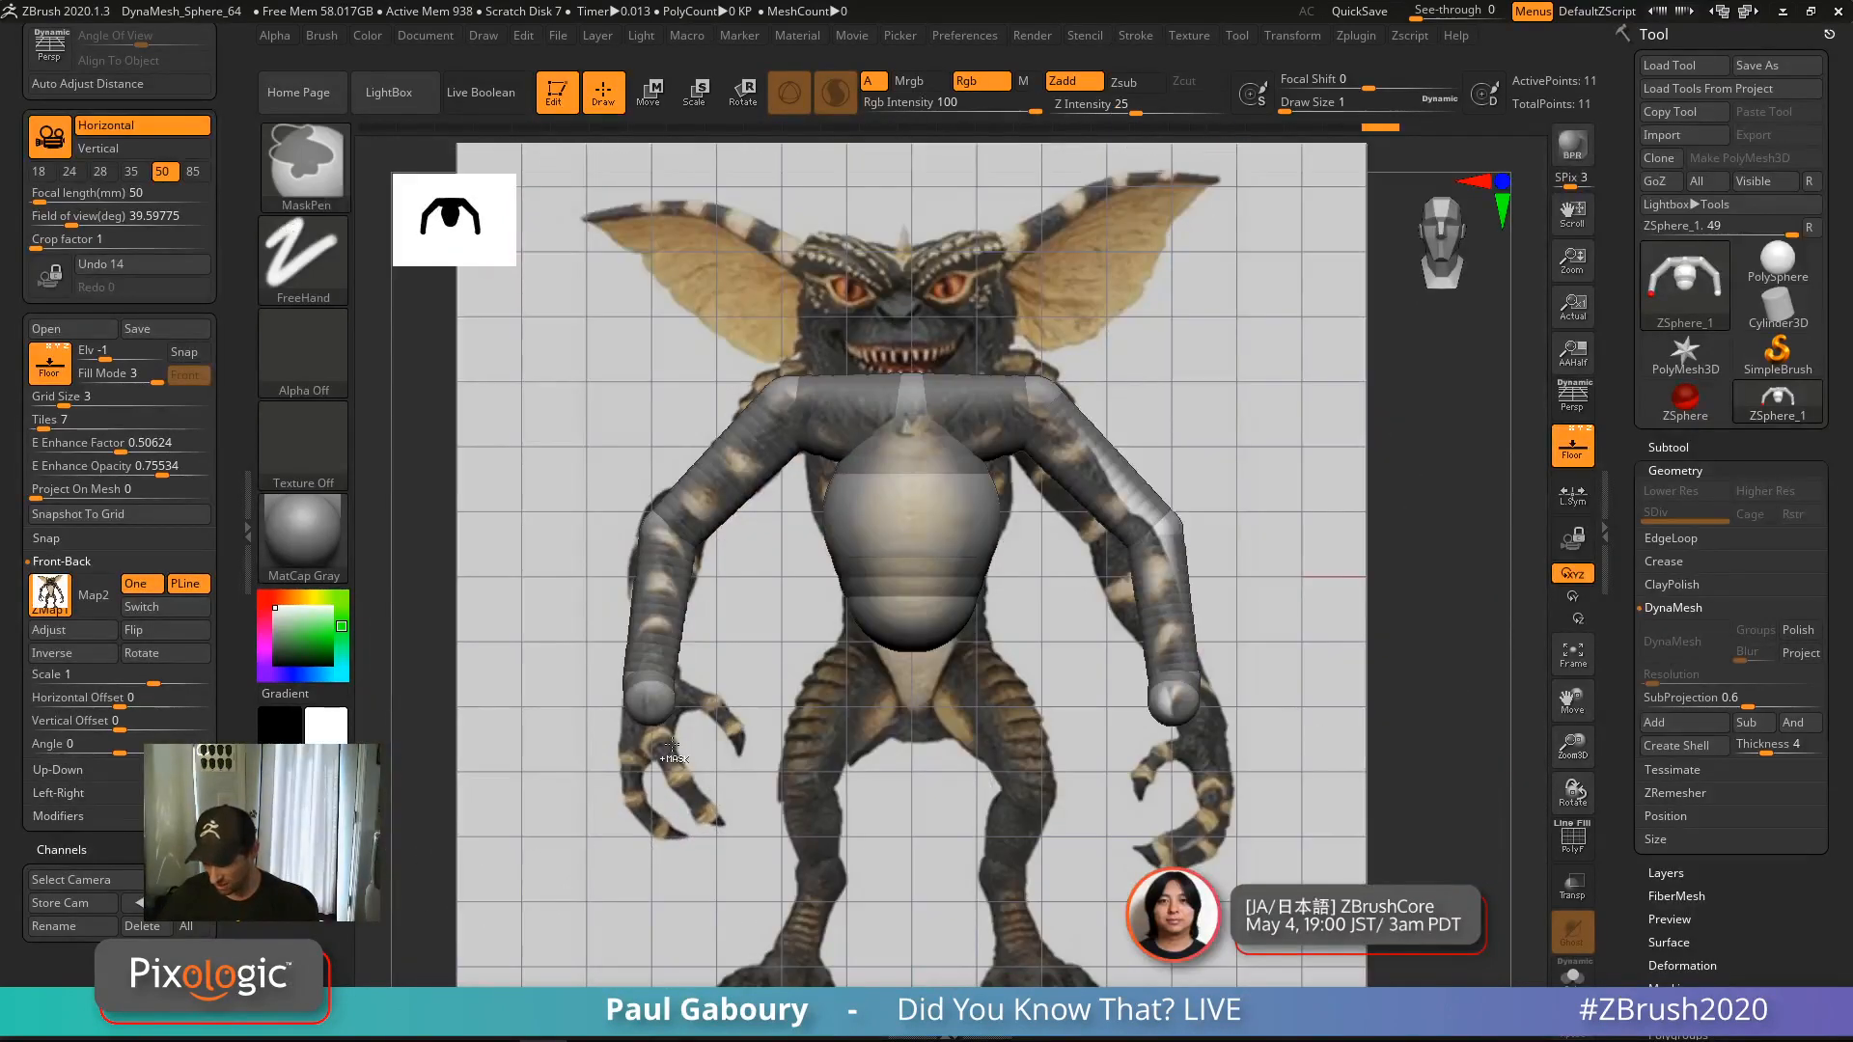
right_click_drag(673, 744, 749, 612, "ctrl")
key("w")
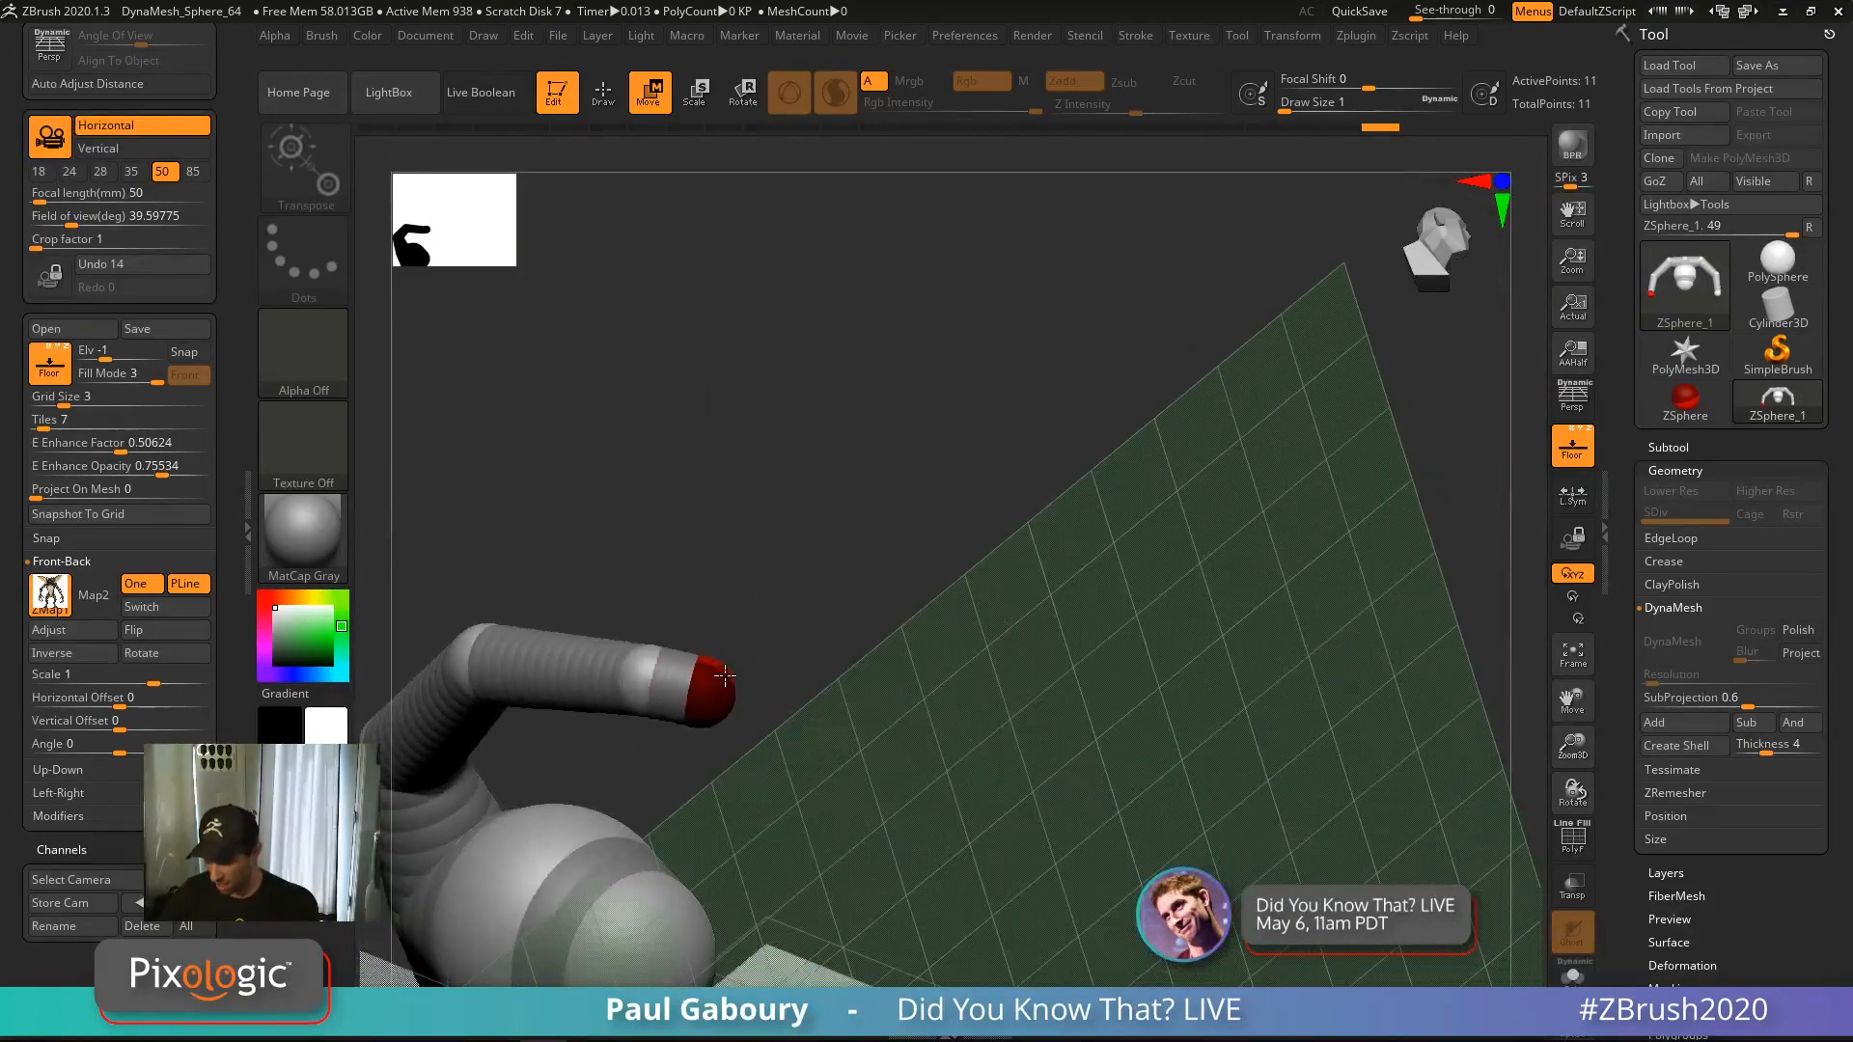
right_click_drag(725, 675, 735, 816, "shift")
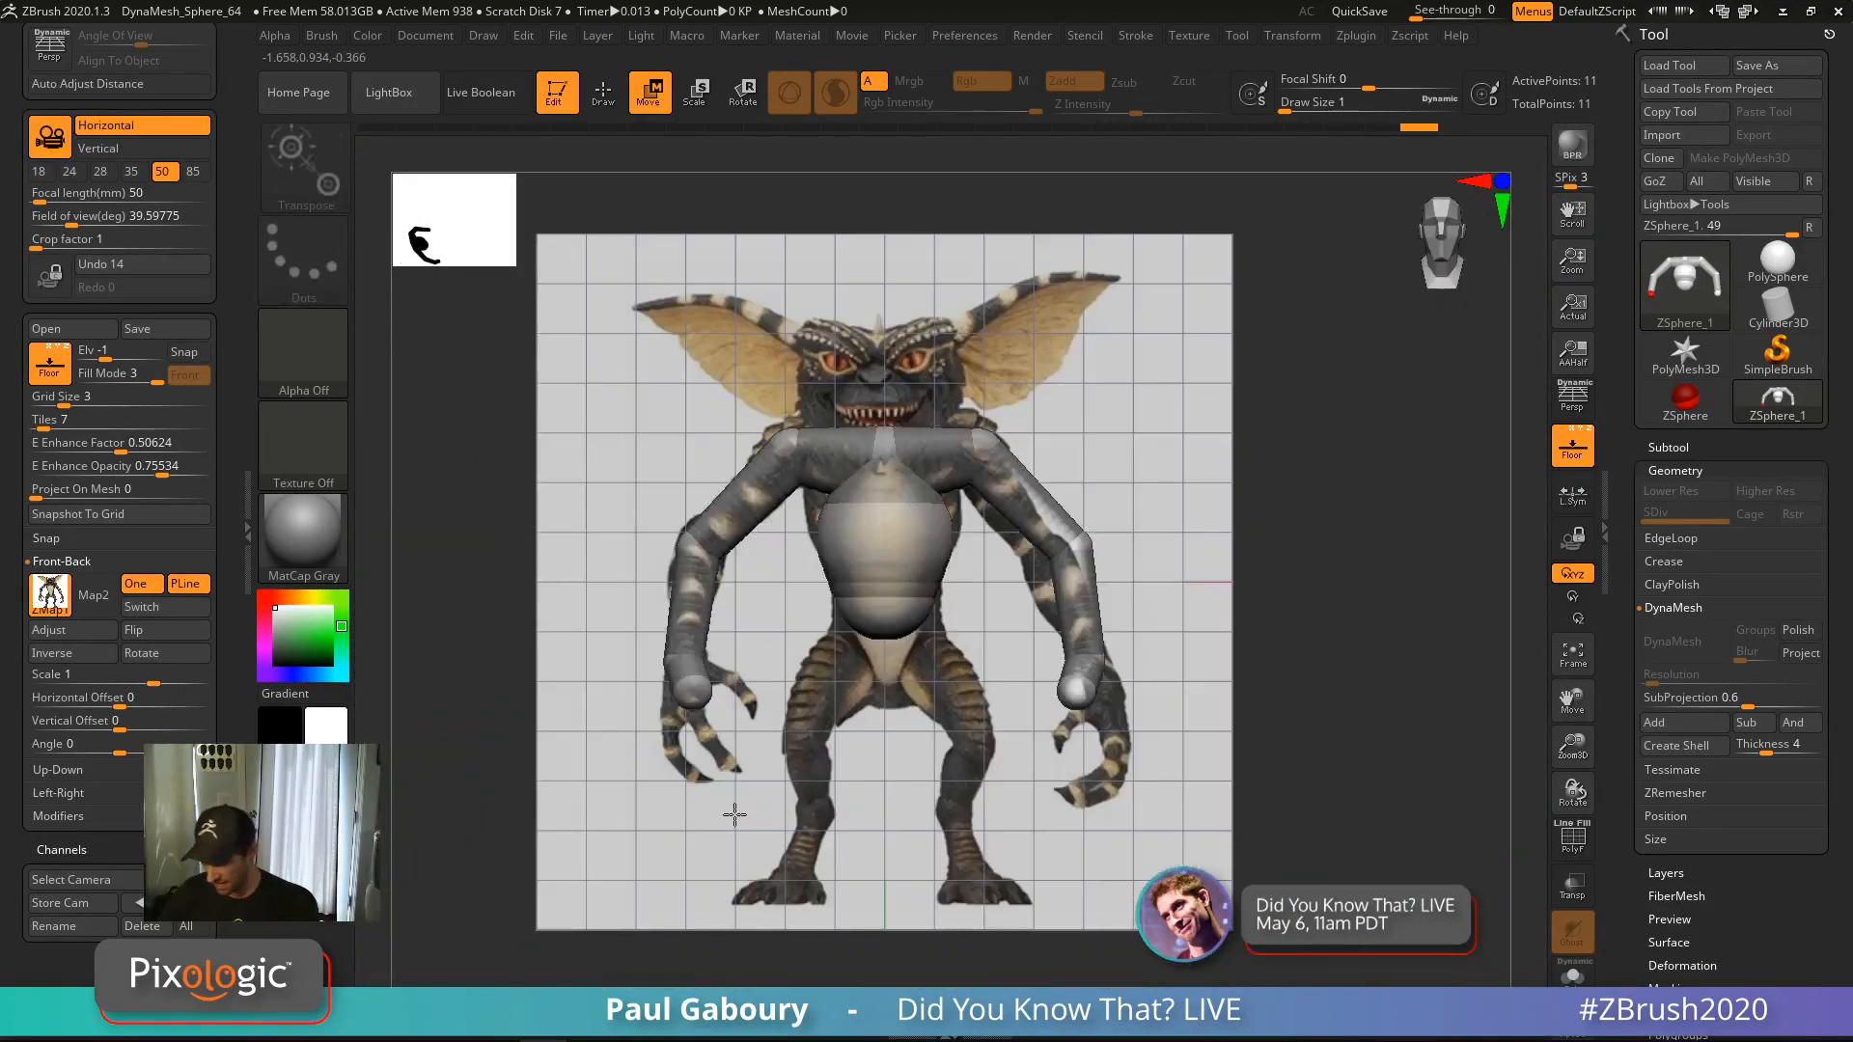
right_click_drag(738, 724, 869, 743, "shift")
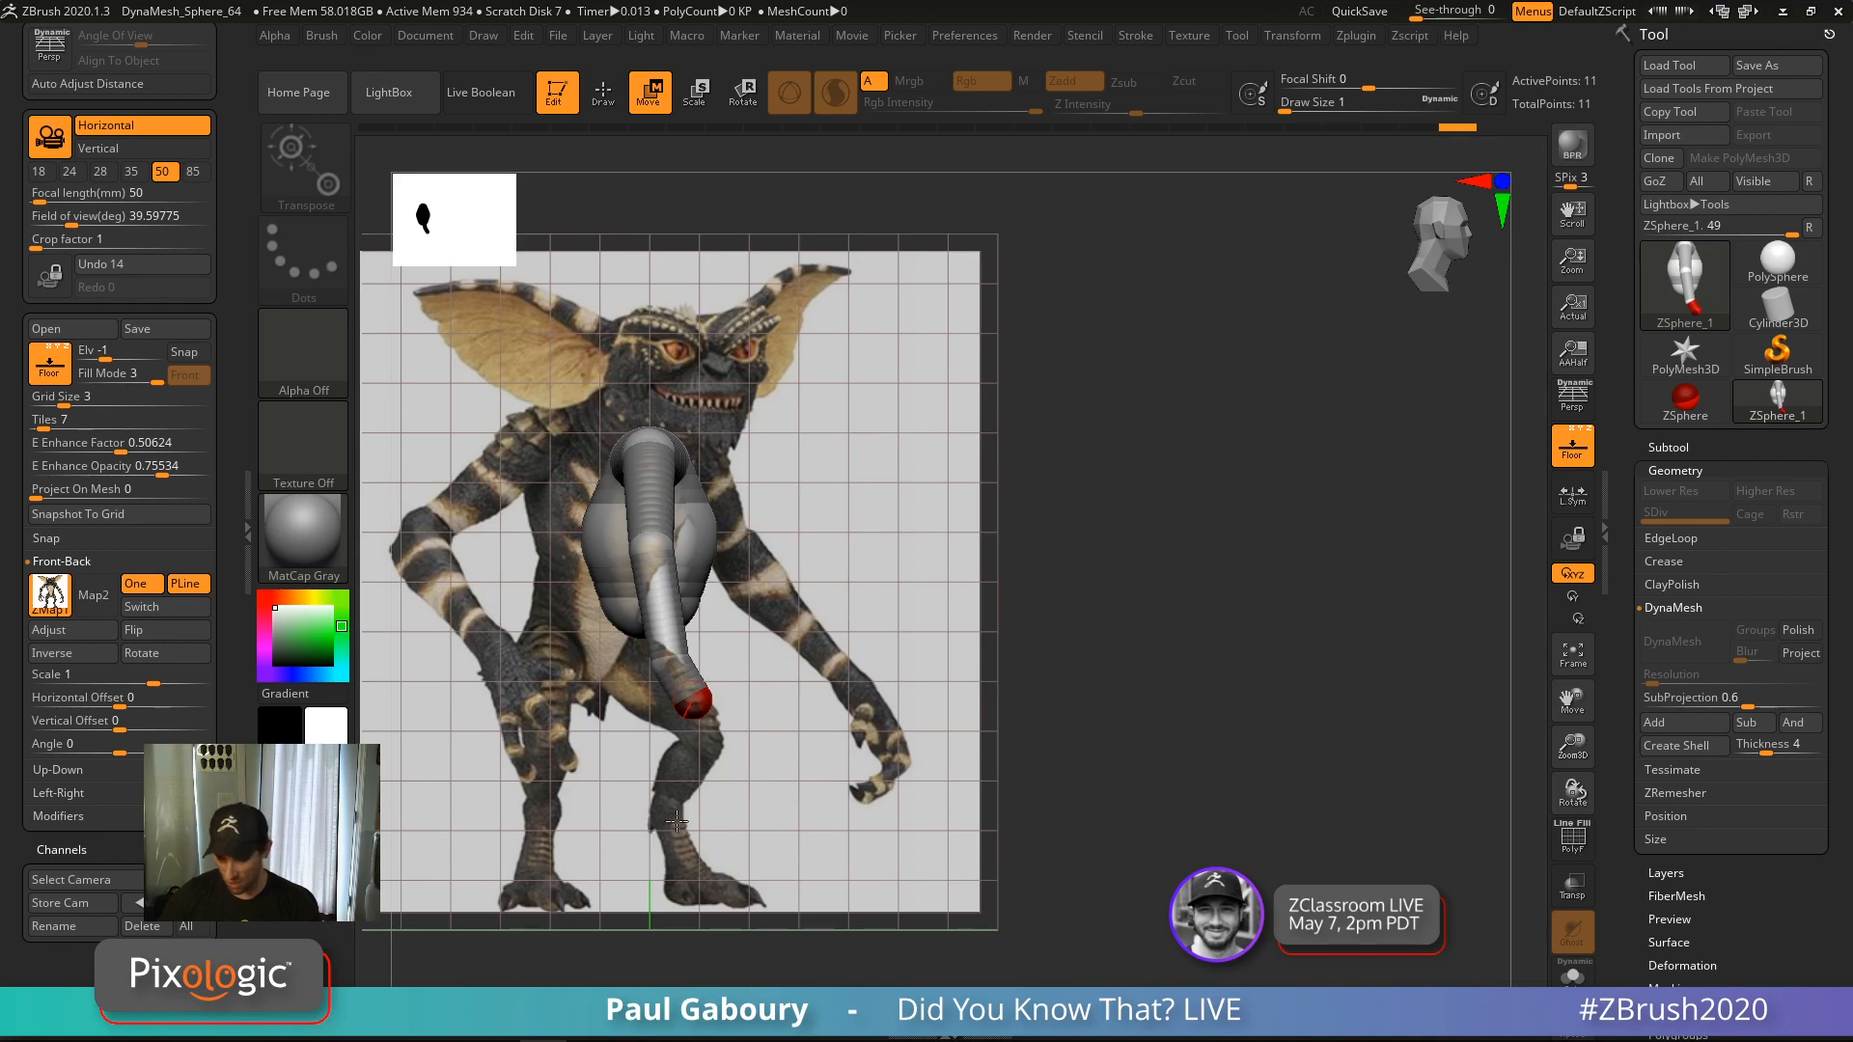
Hide the floor references and add two small symmetric finger ZSpheres on the end sphere of each hand
mouse_move(850, 754)
left_mouse_down()
mouse_move(772, 771)
mouse_move(865, 741)
left_mouse_up()
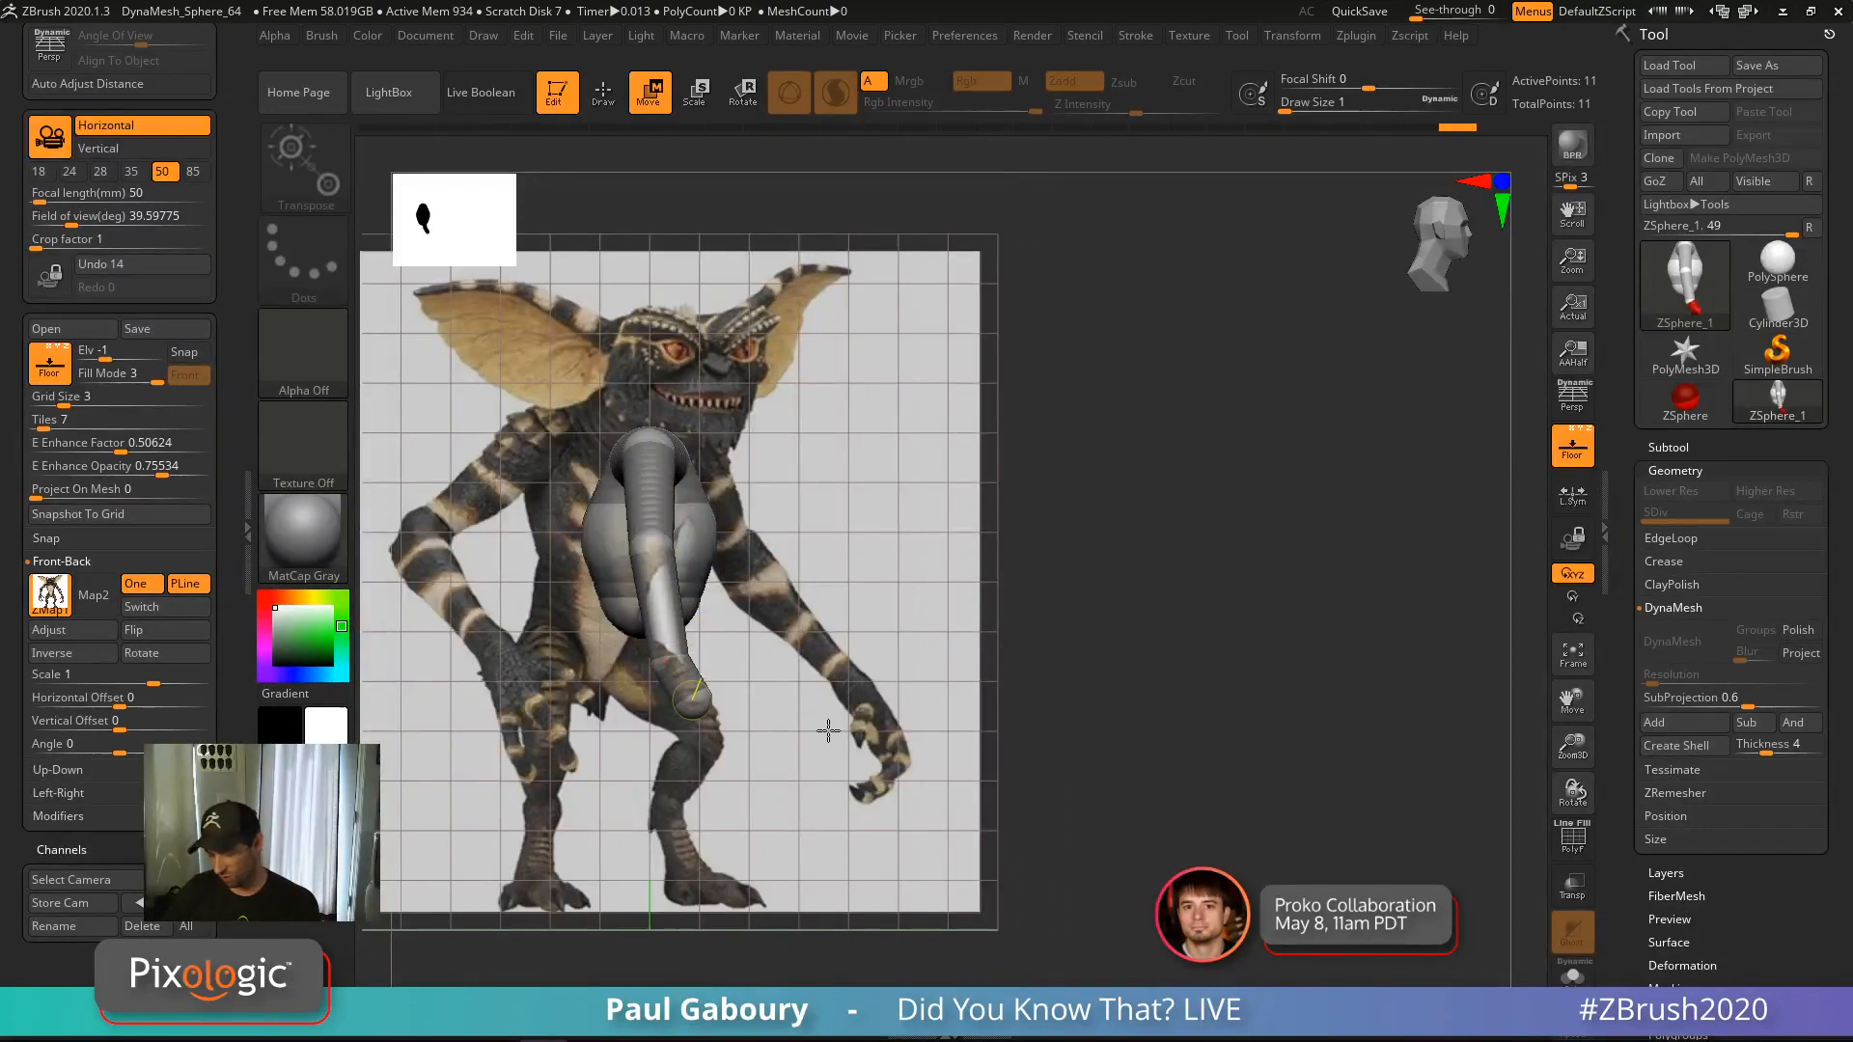
mouse_move(827, 732)
right_mouse_down()
mouse_move(737, 752)
mouse_move(758, 804)
right_mouse_up()
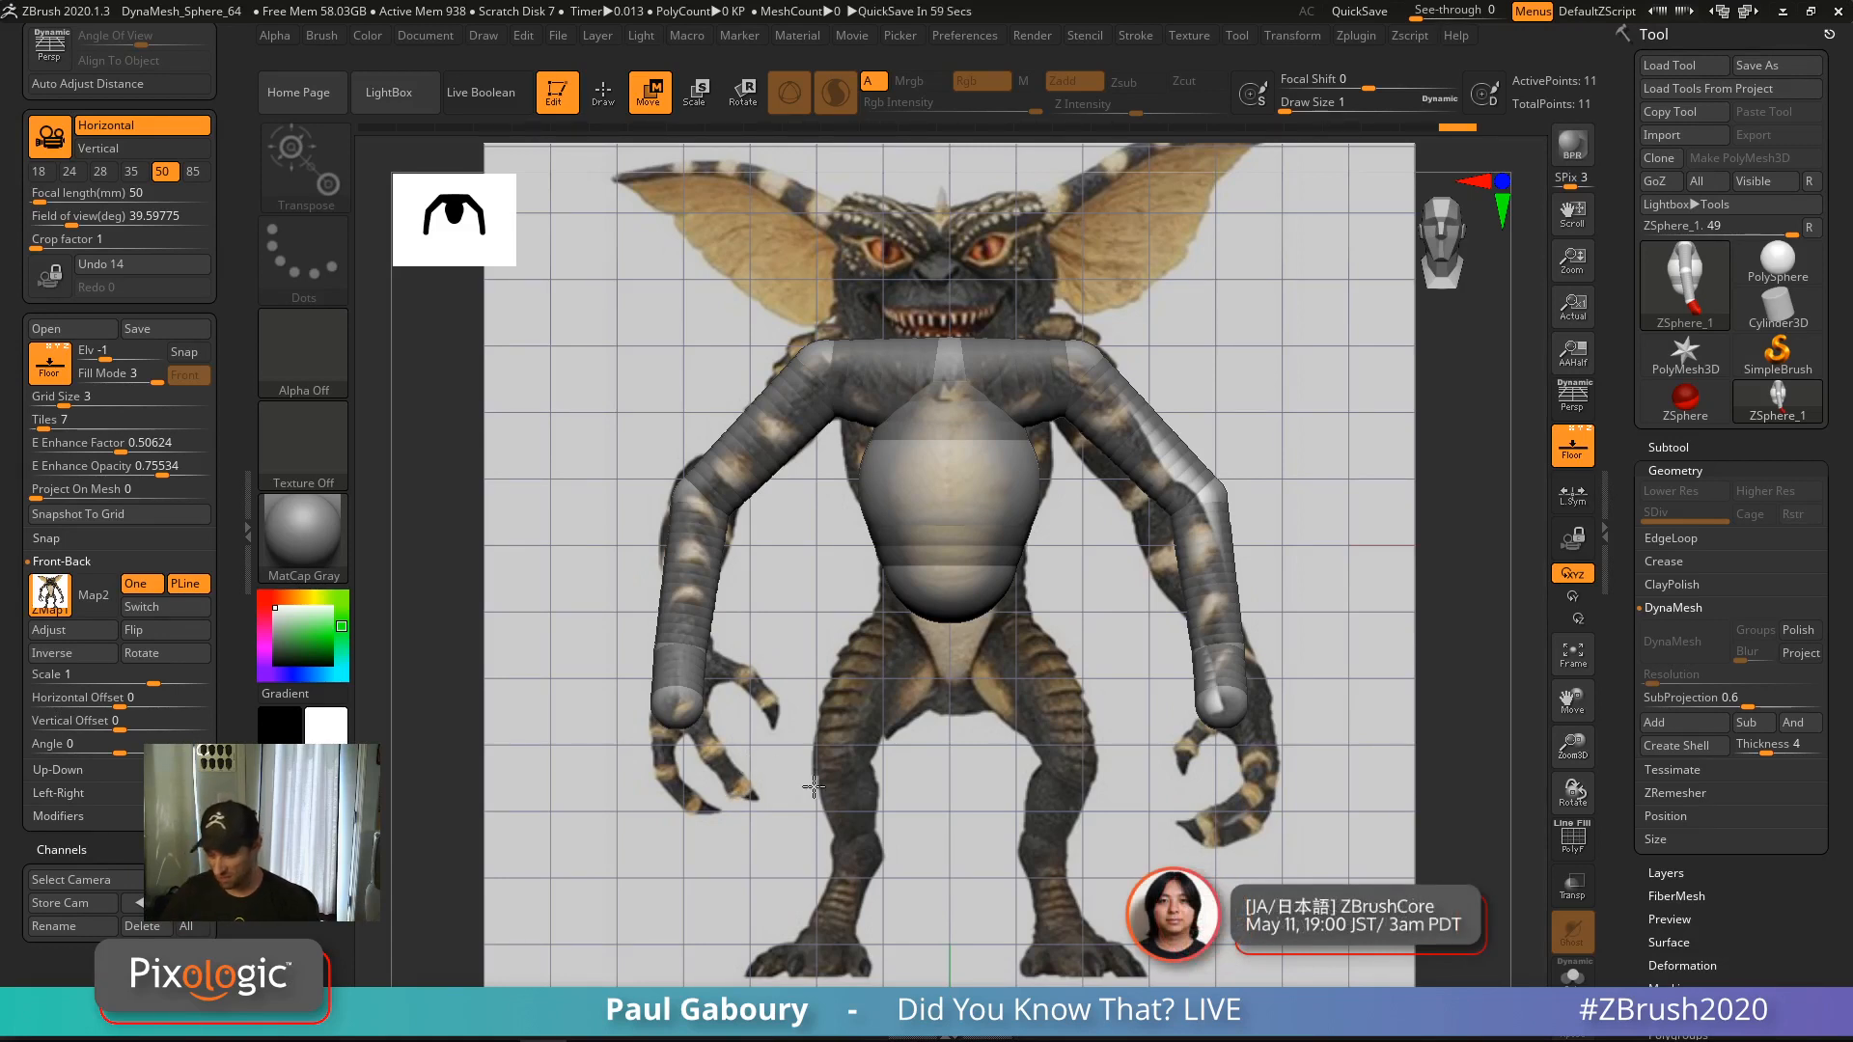
right_click_drag(741, 760, 1029, 690, "ctrl")
left_click(1573, 447)
right_click_drag(666, 821, 719, 796)
key("q")
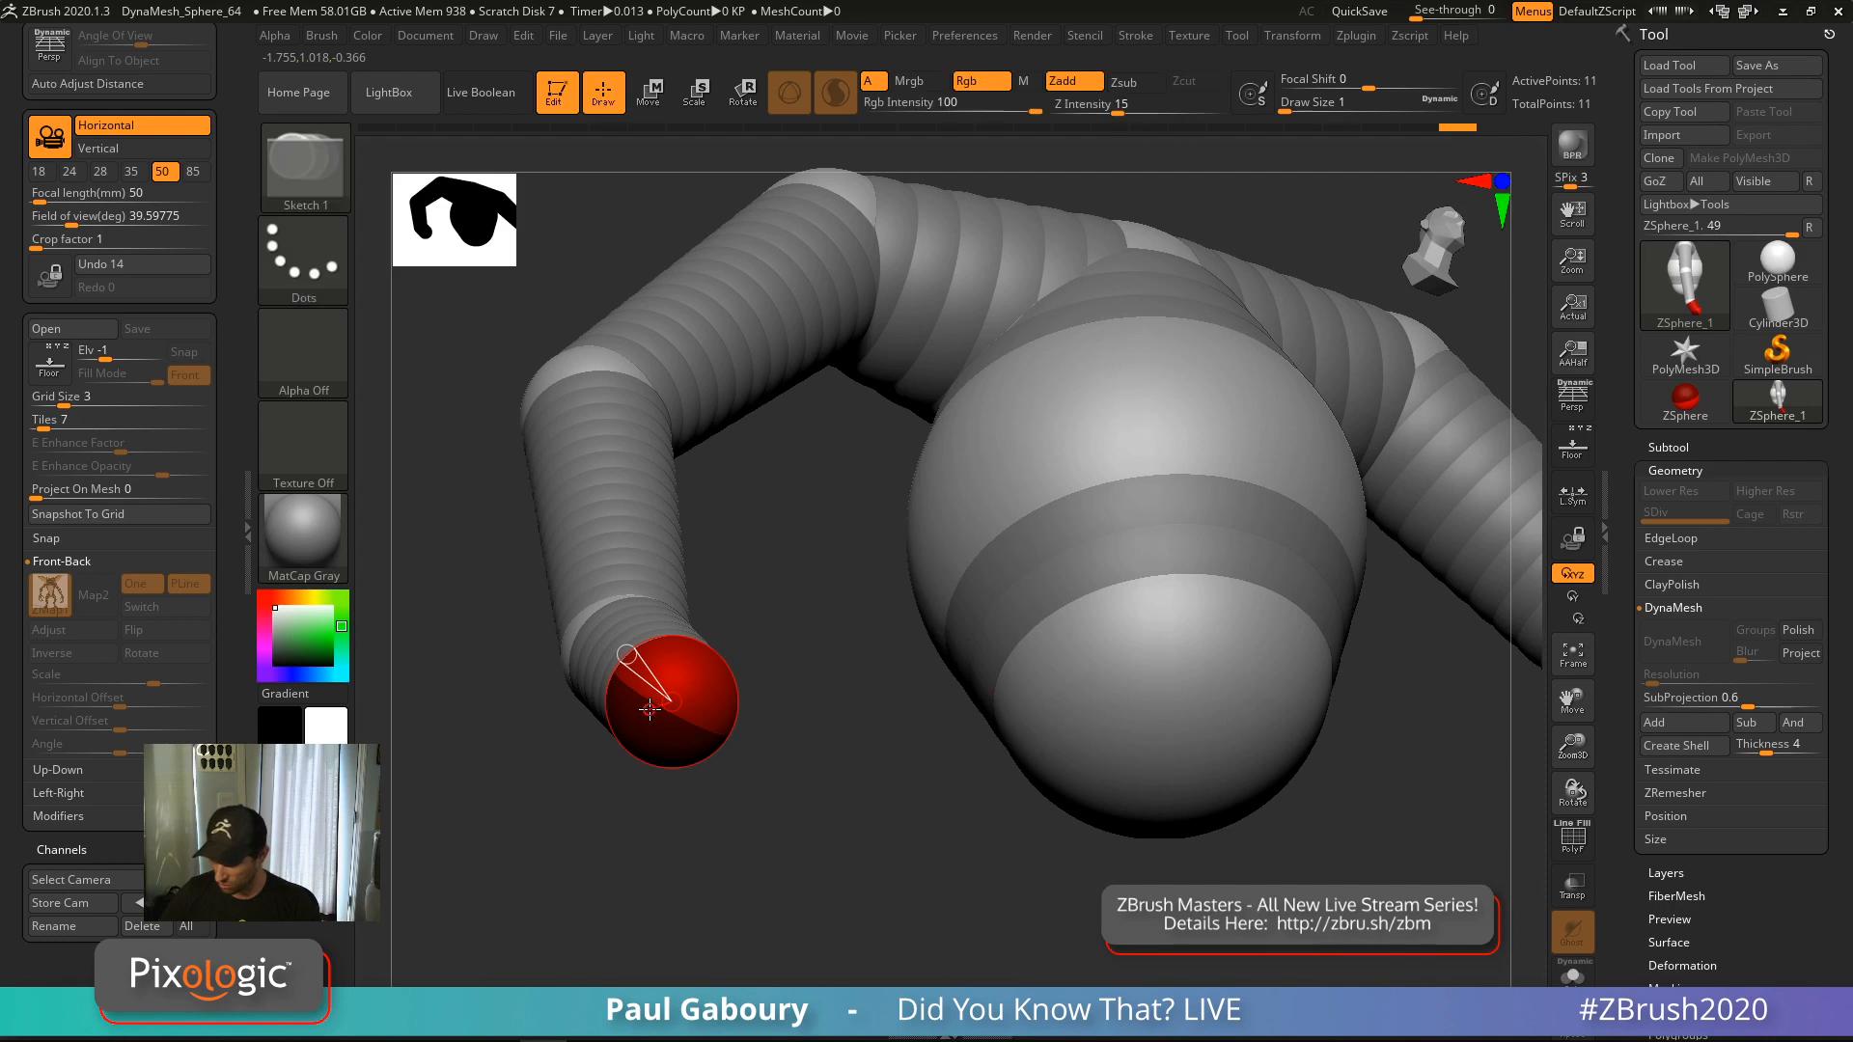
left_click_drag(650, 710, 666, 727)
right_click_drag(751, 767, 697, 794)
left_click_drag(687, 720, 714, 753)
right_click_drag(769, 768, 759, 730)
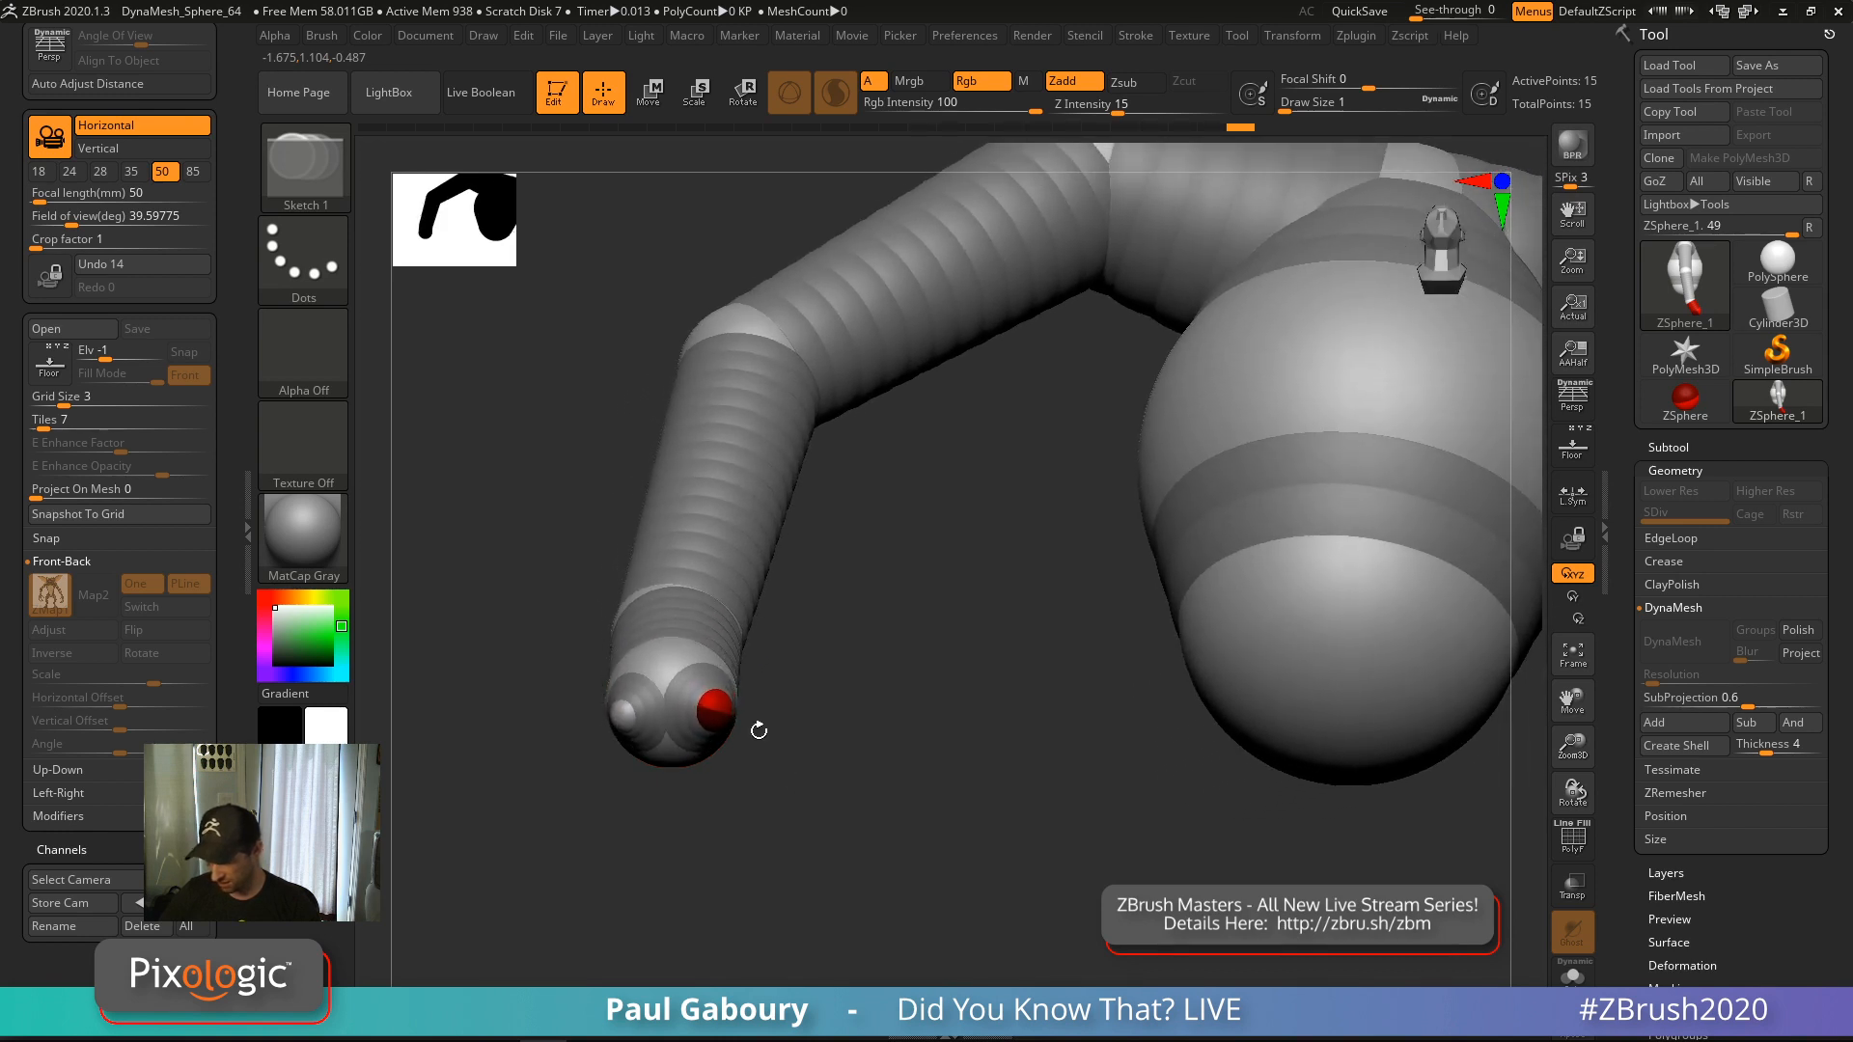
Add another ZSphere onto each of the two finger stubs on the symmetric hands
key("e")
right_click_drag(659, 768, 647, 712)
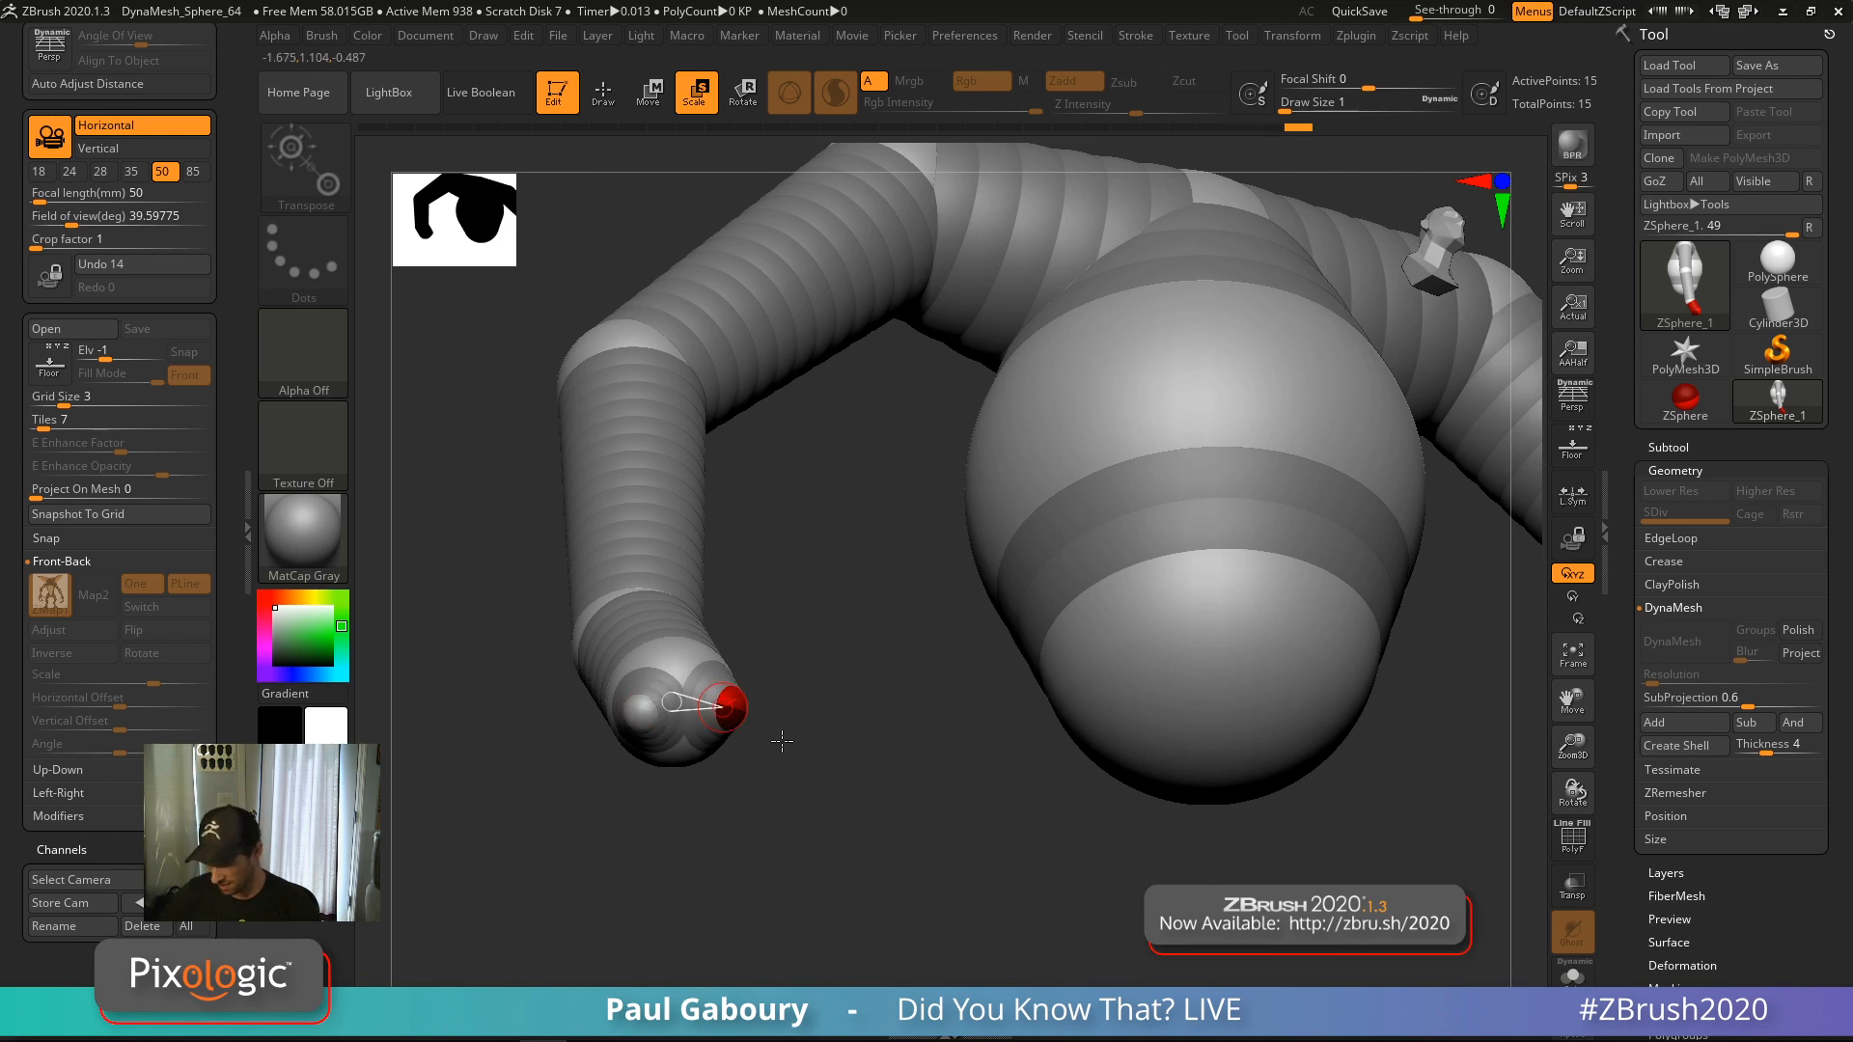
key("q")
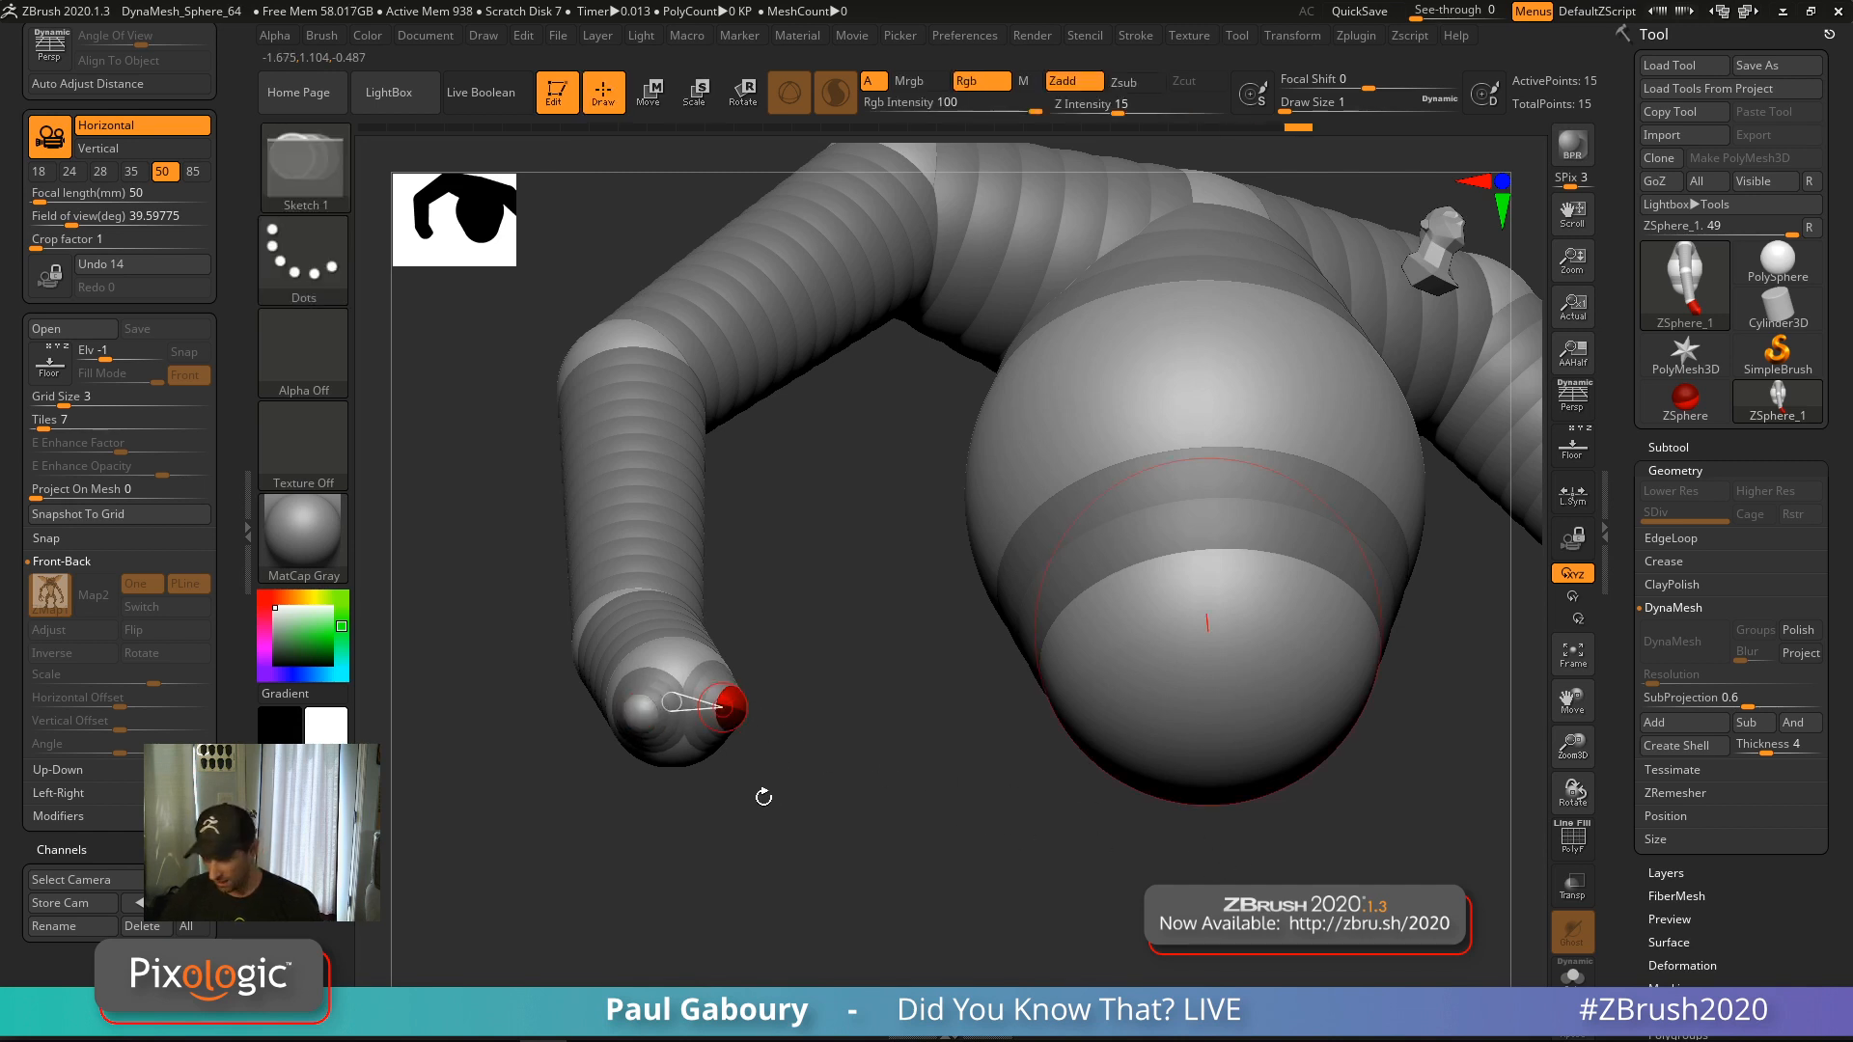
left_click(635, 716)
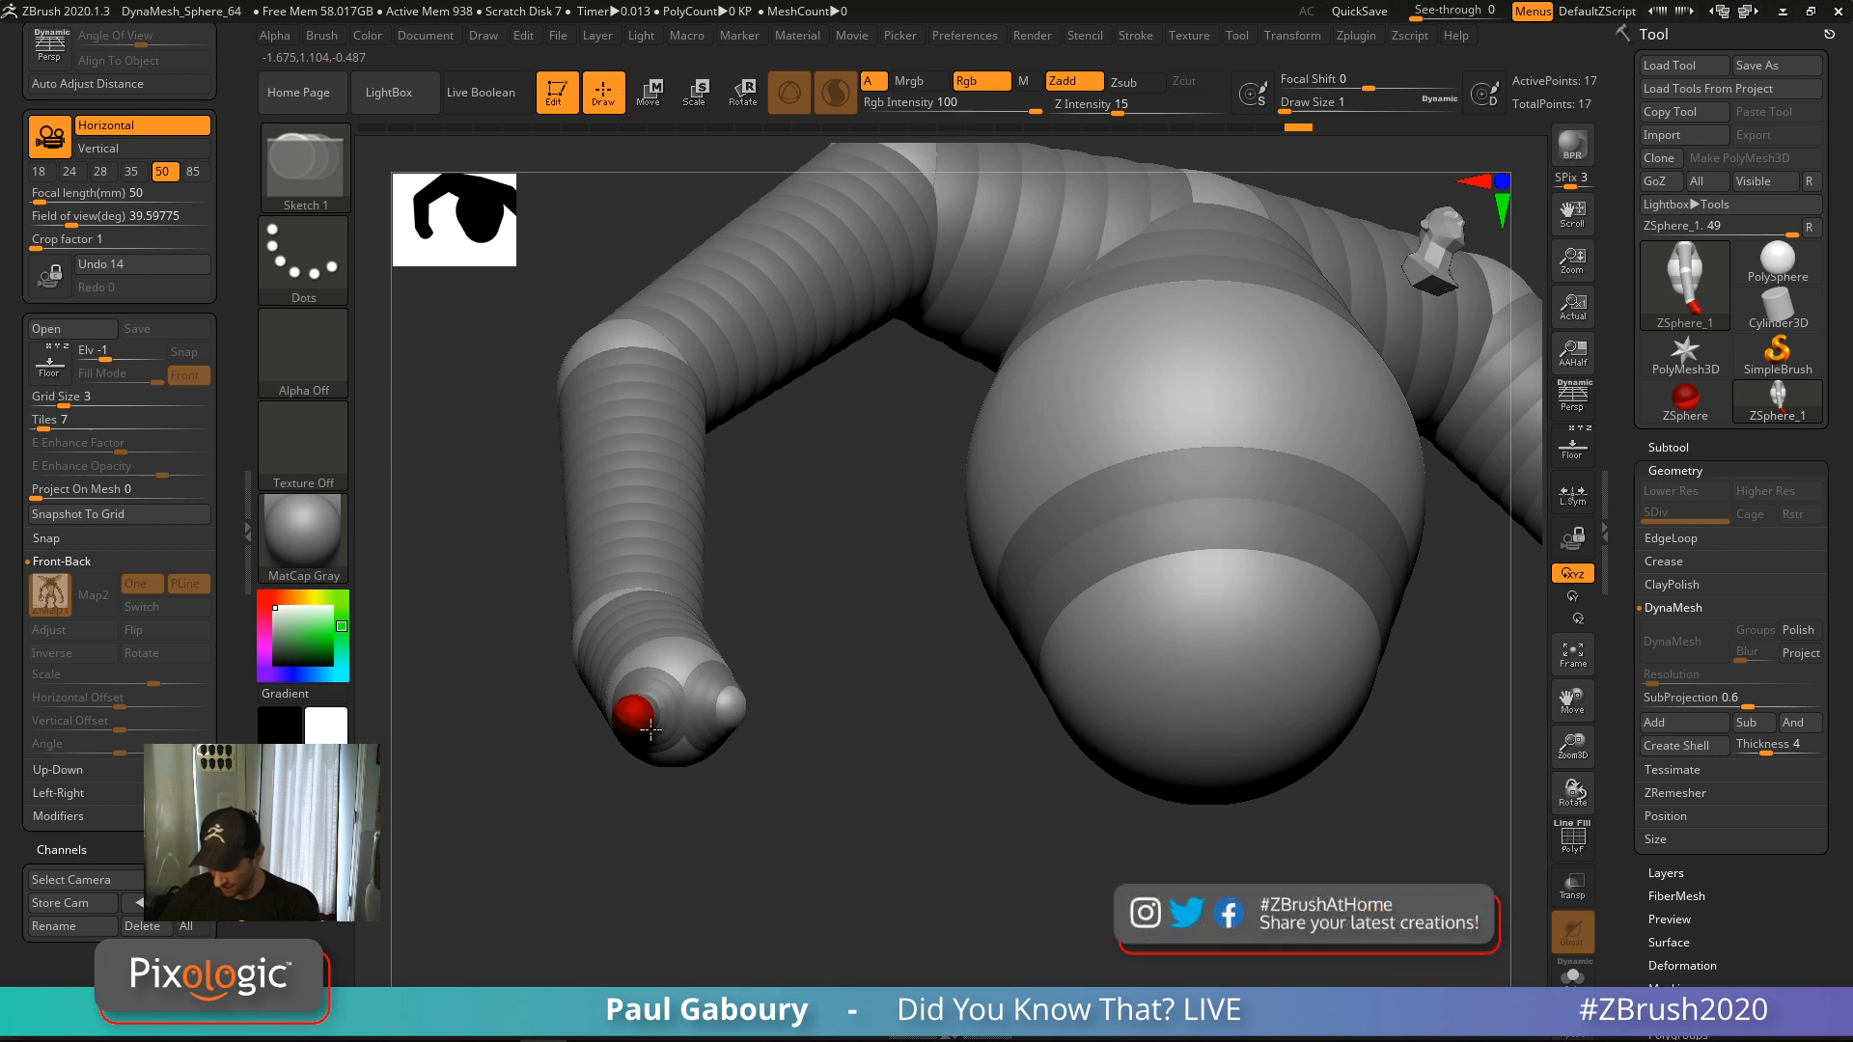
left_click_drag(762, 739, 775, 817)
left_click(719, 713)
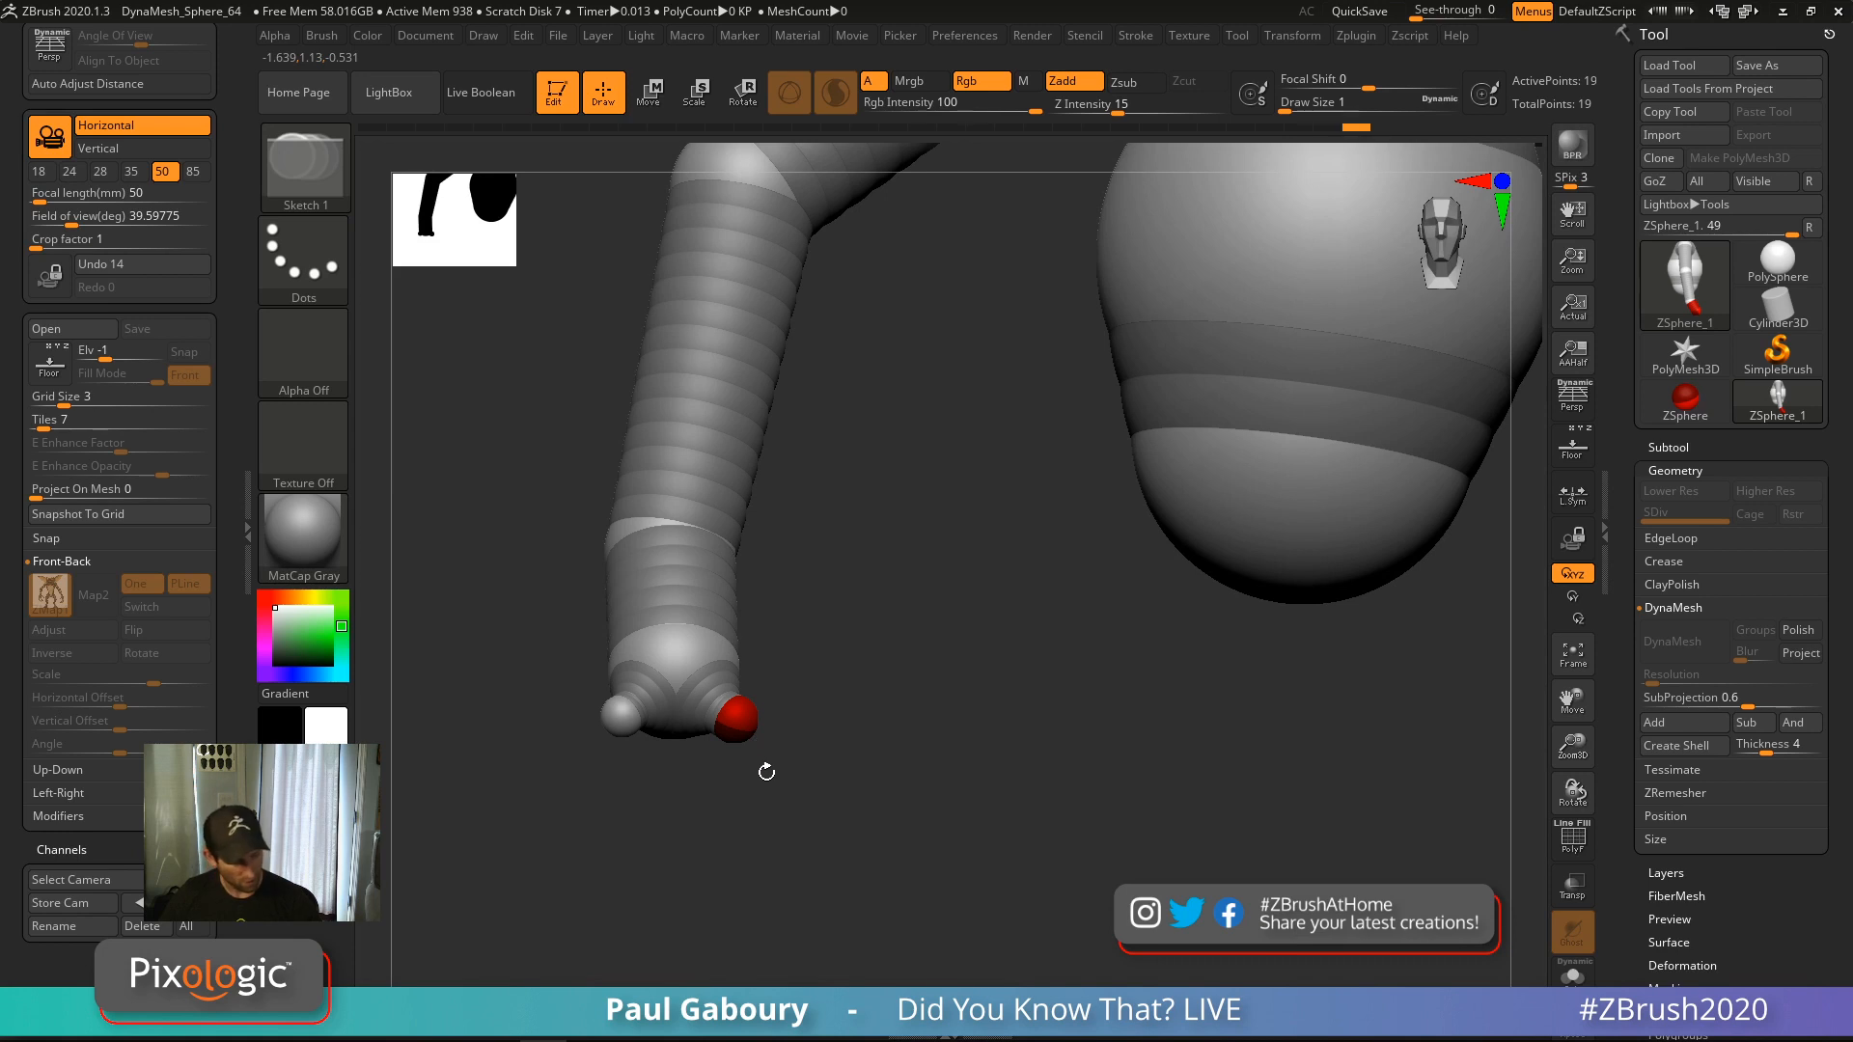
Move the end ZSpheres of both fingers down and apart to stretch out the first finger segments
key("w")
left_click_drag(751, 730, 772, 806)
left_click_drag(623, 716, 600, 810)
left_click_drag(775, 801, 762, 830)
left_click_drag(593, 815, 601, 835)
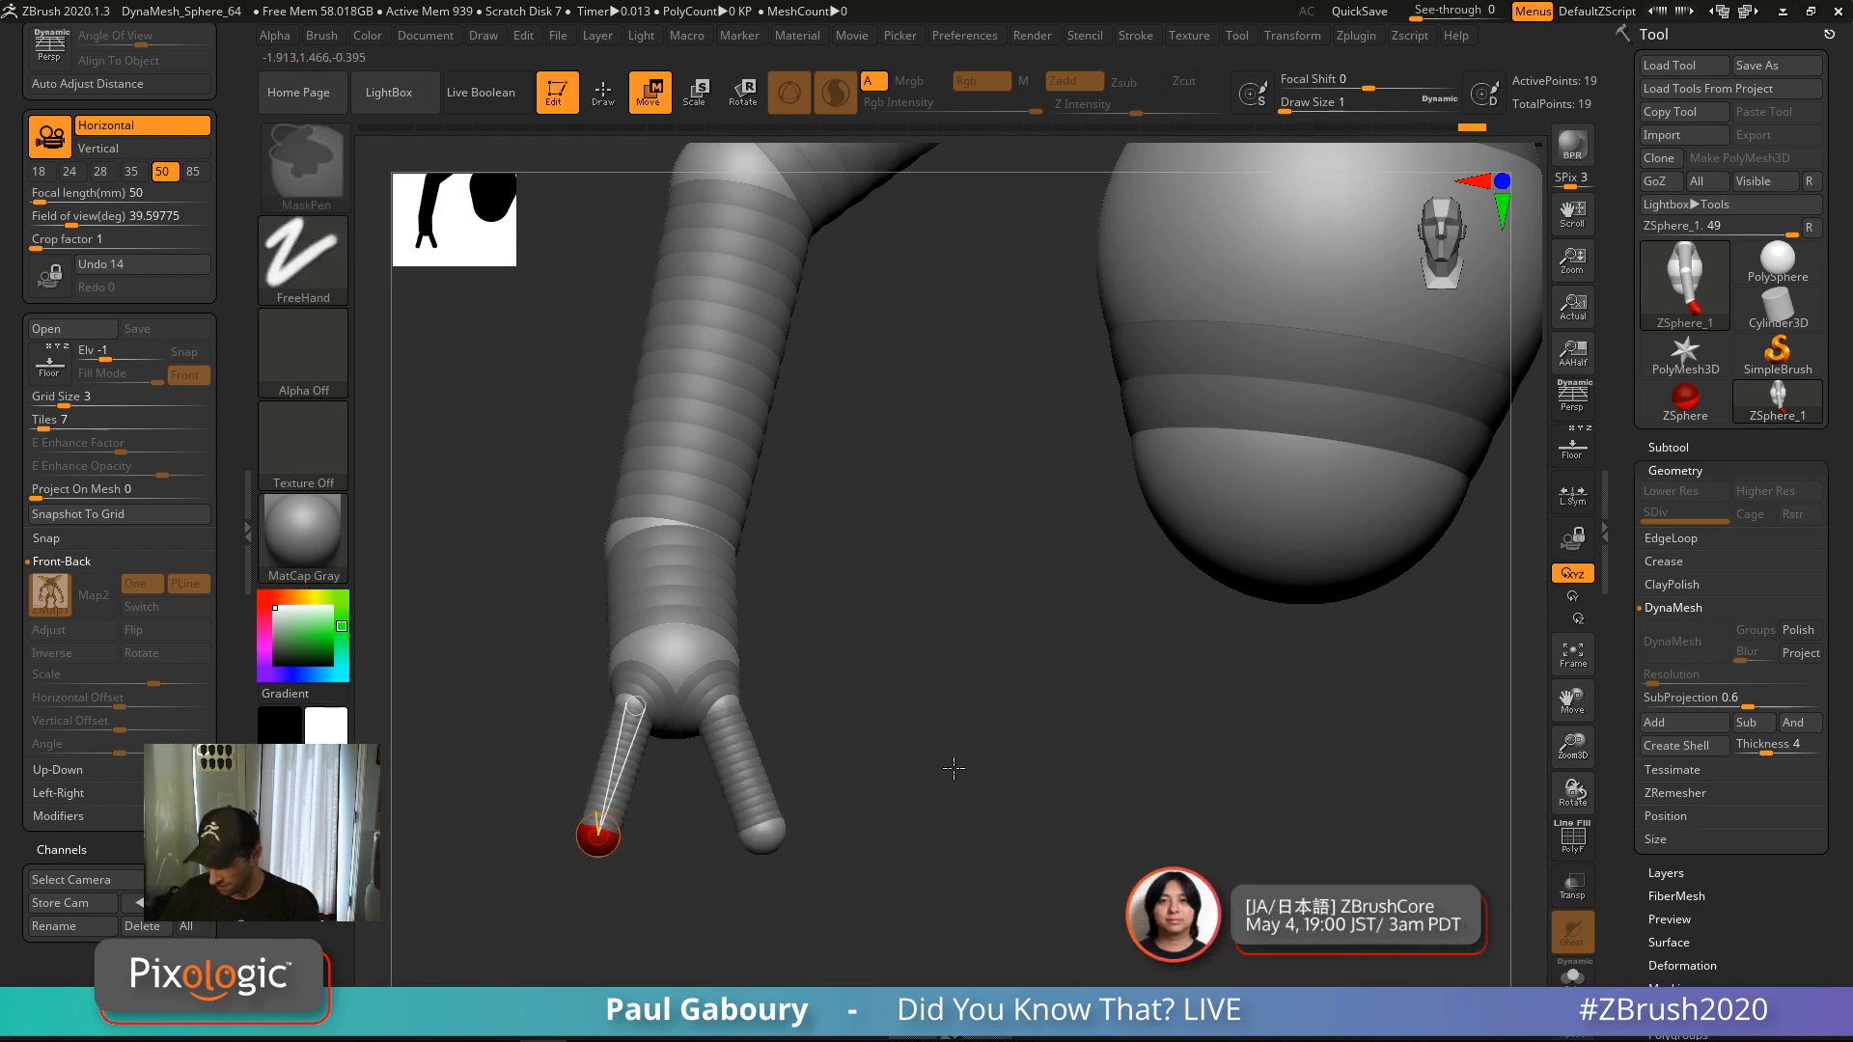
Show the floor references again and align both finger ends with the fingers in the front image
key("f")
left_click_drag(947, 761, 862, 777, "shift")
left_click(1572, 446)
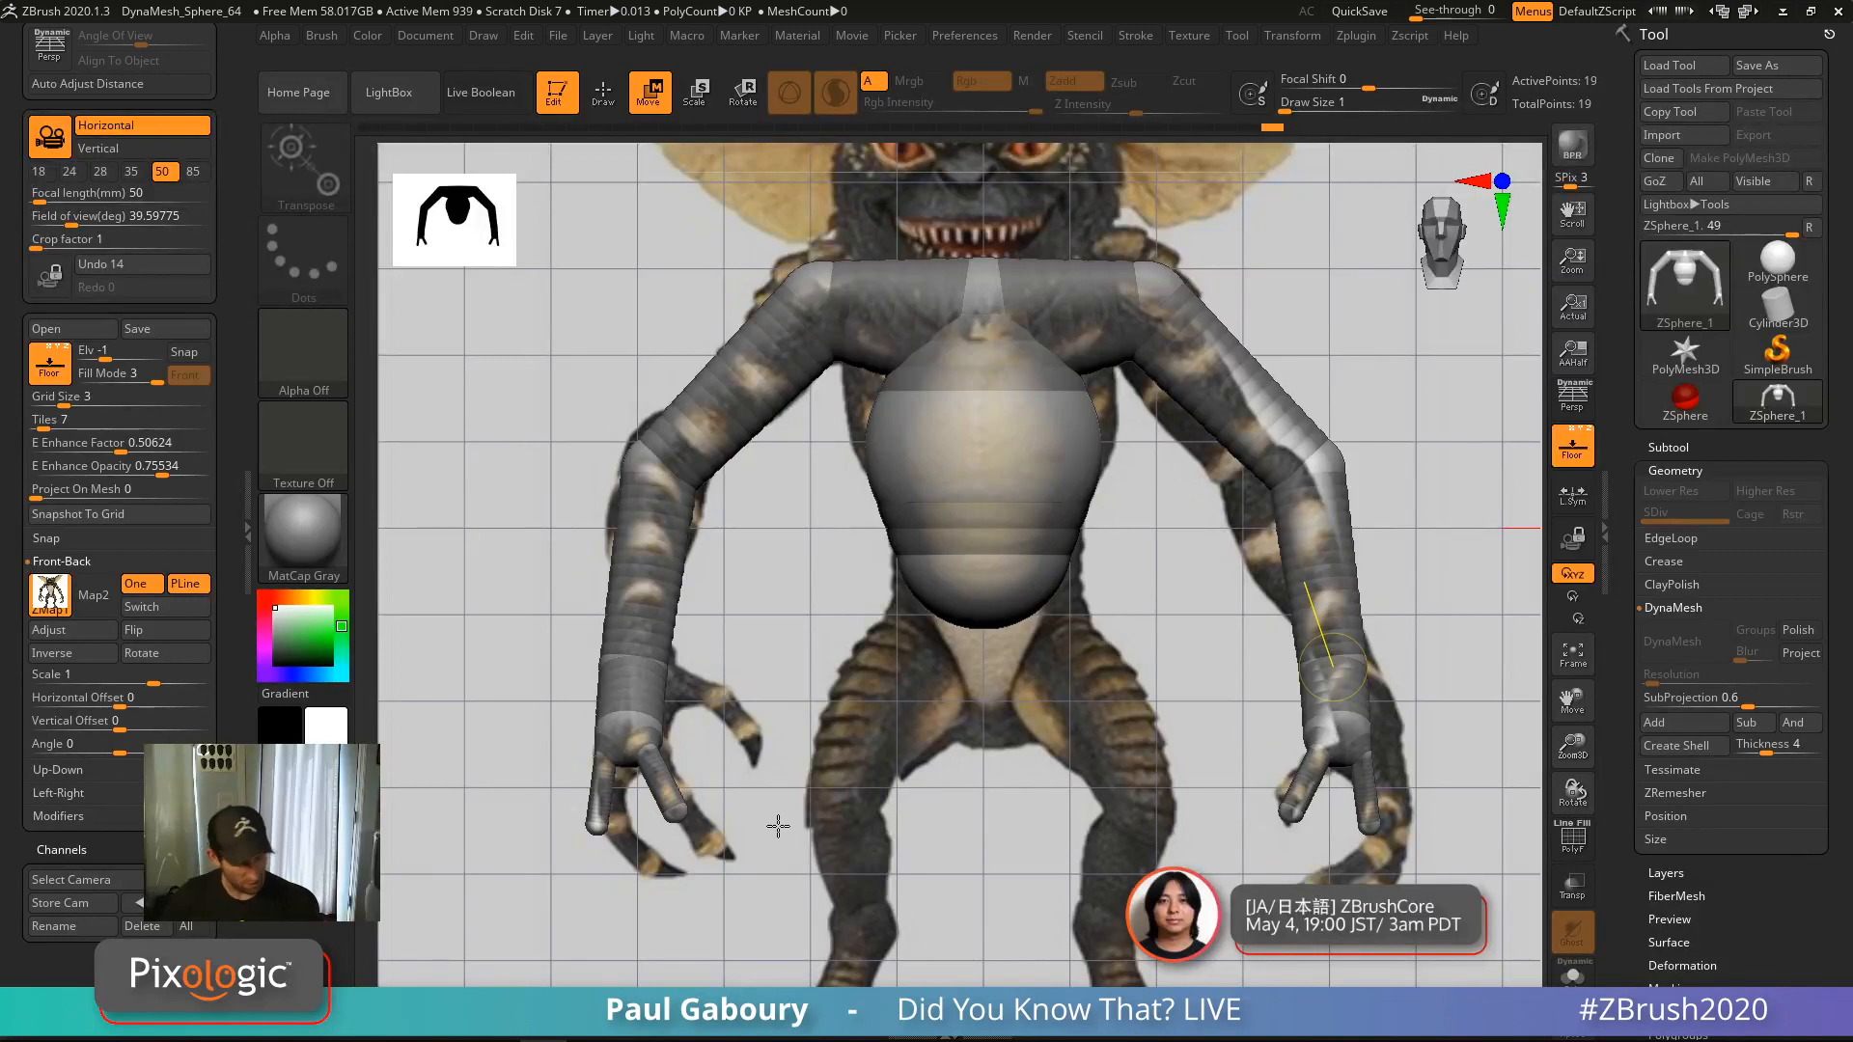
left_click_drag(677, 807, 681, 807)
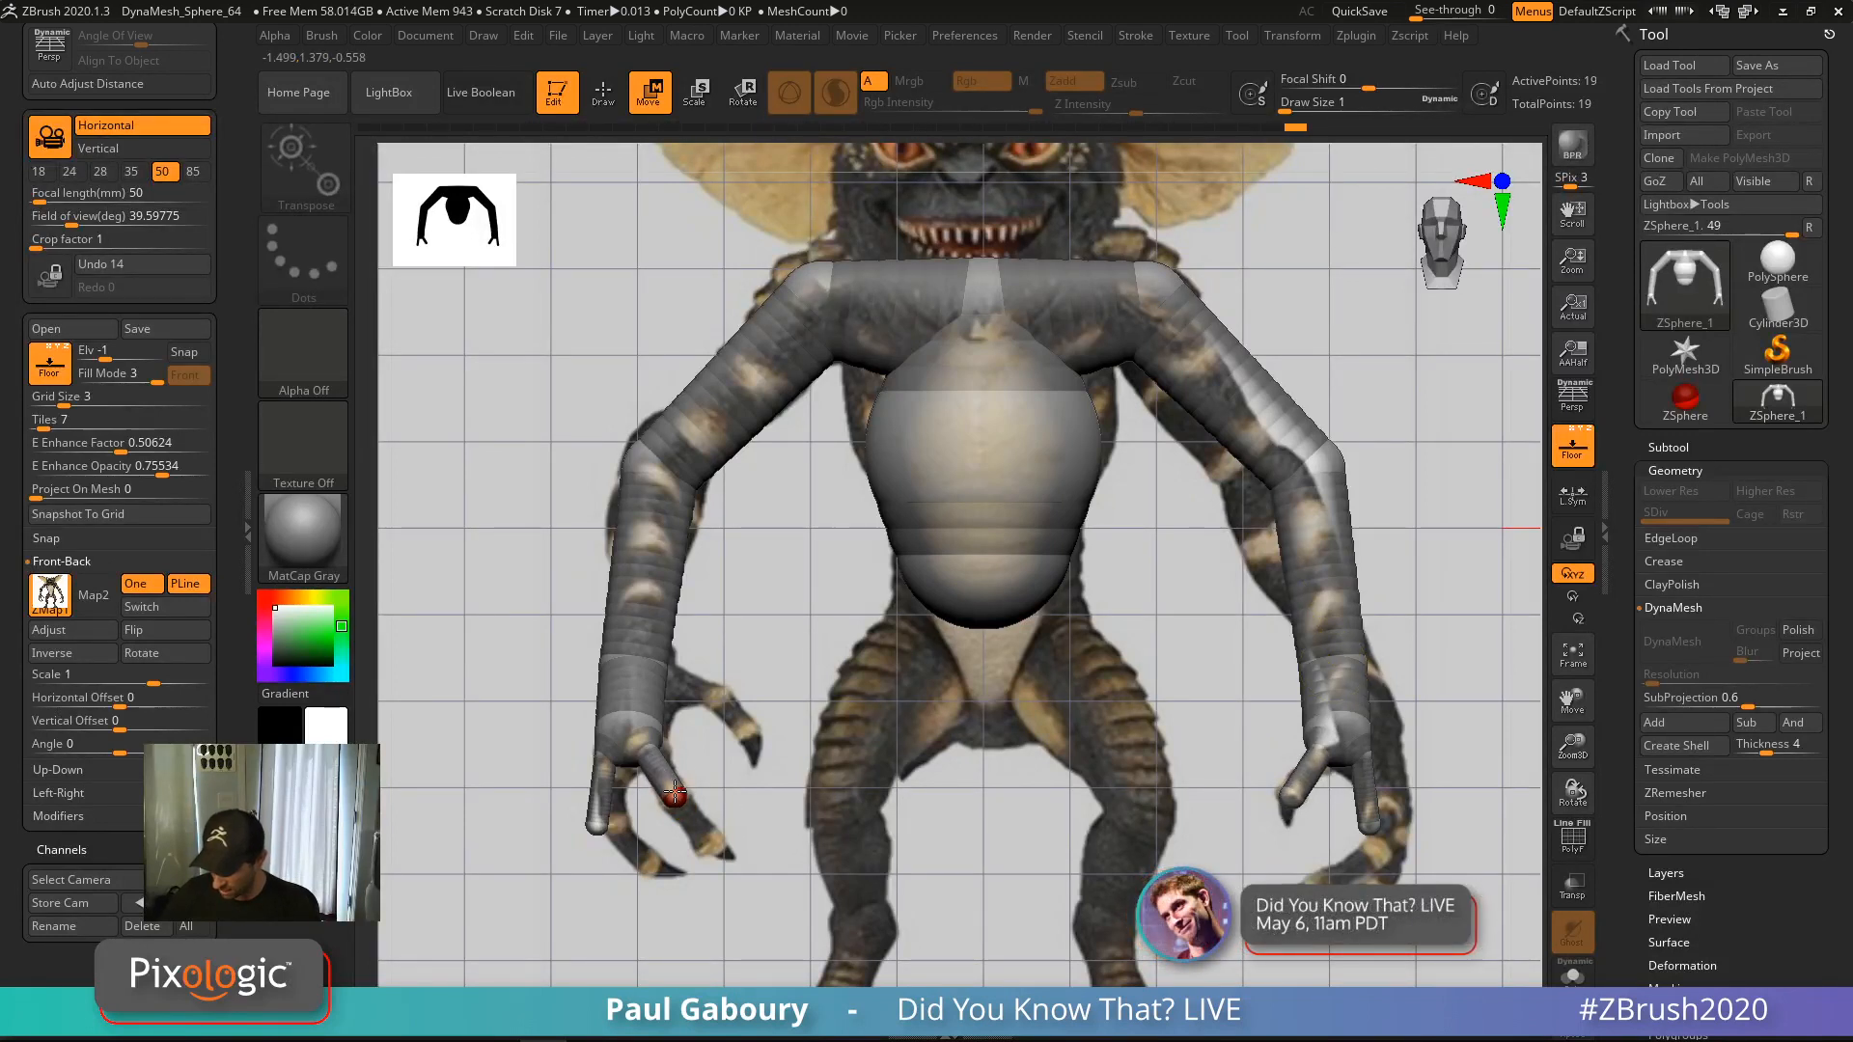
left_click_drag(604, 820, 614, 824)
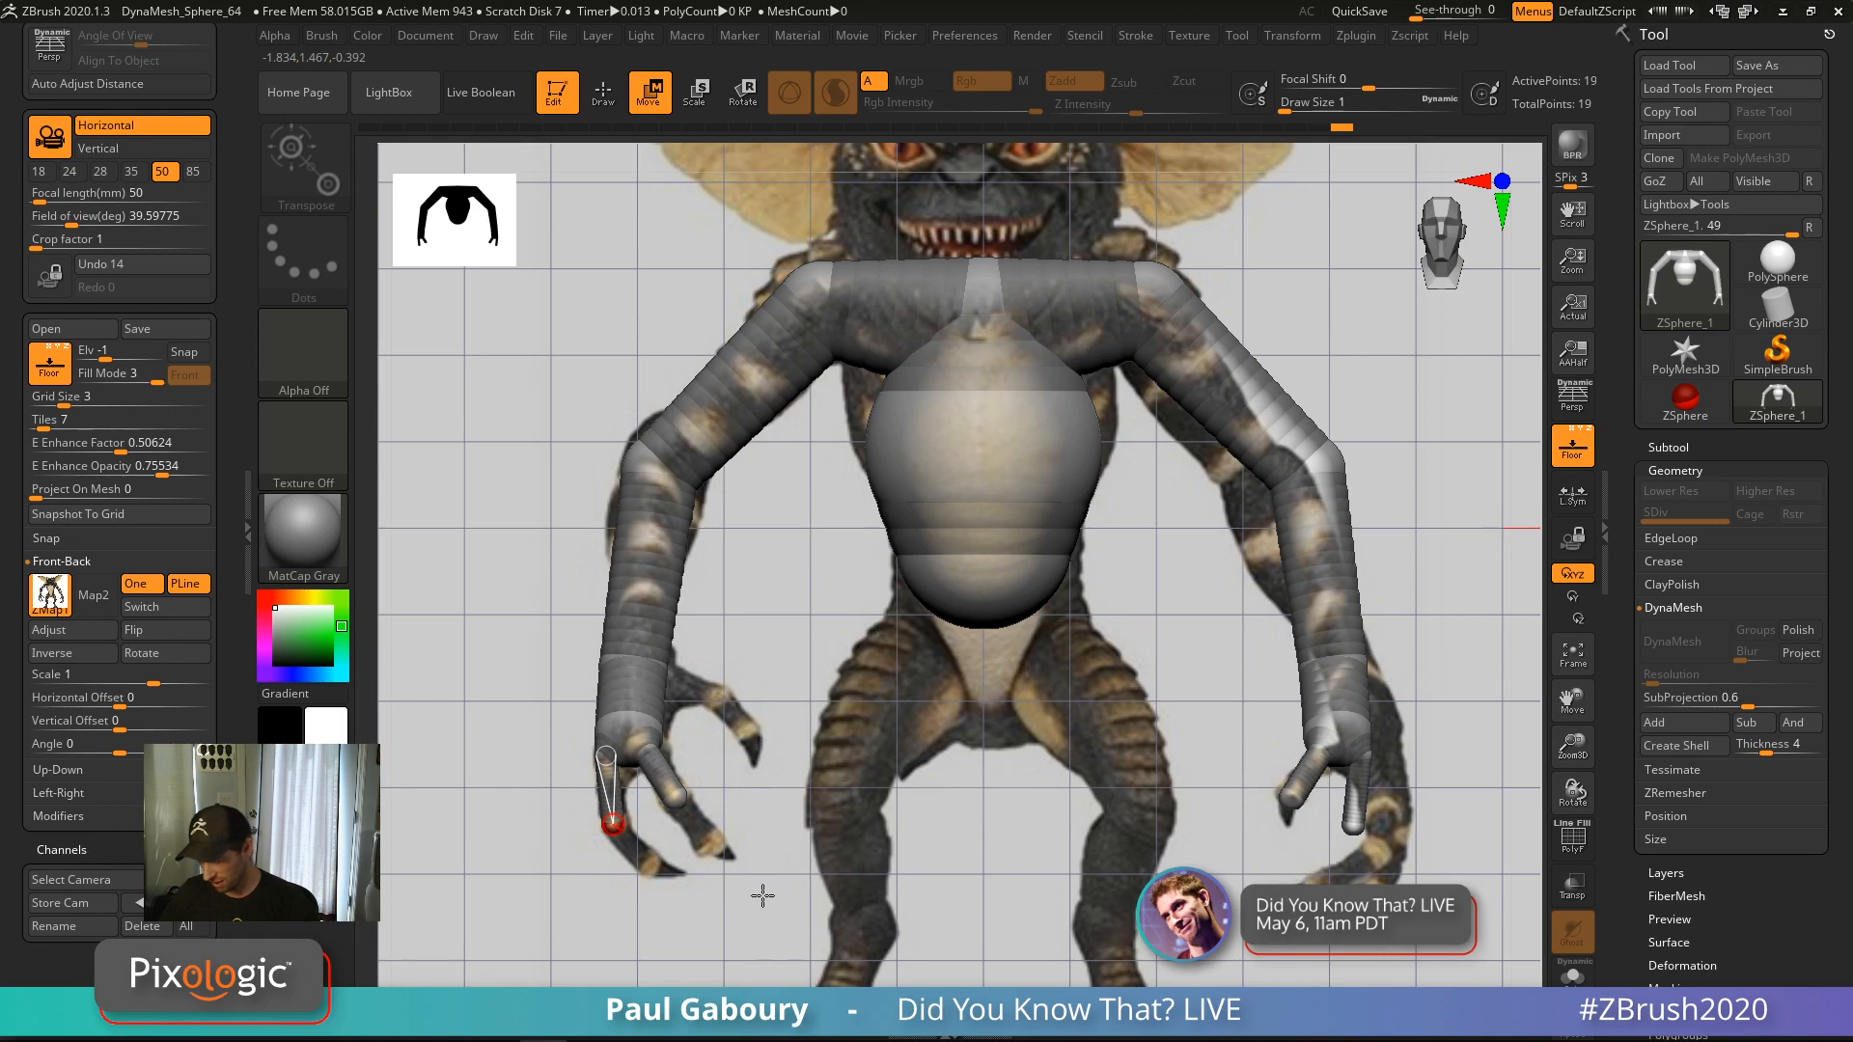
Add a ZSphere to the end of each finger and move them to form the second segments along the reference fingers
key("q")
mouse_move(763, 889)
left_mouse_down()
mouse_move(749, 782)
mouse_move(687, 796)
left_mouse_up()
mouse_move(621, 848)
left_mouse_down()
mouse_move(623, 790)
mouse_move(634, 840)
mouse_move(736, 827)
mouse_move(786, 848)
mouse_move(702, 838)
left_mouse_up()
key("w")
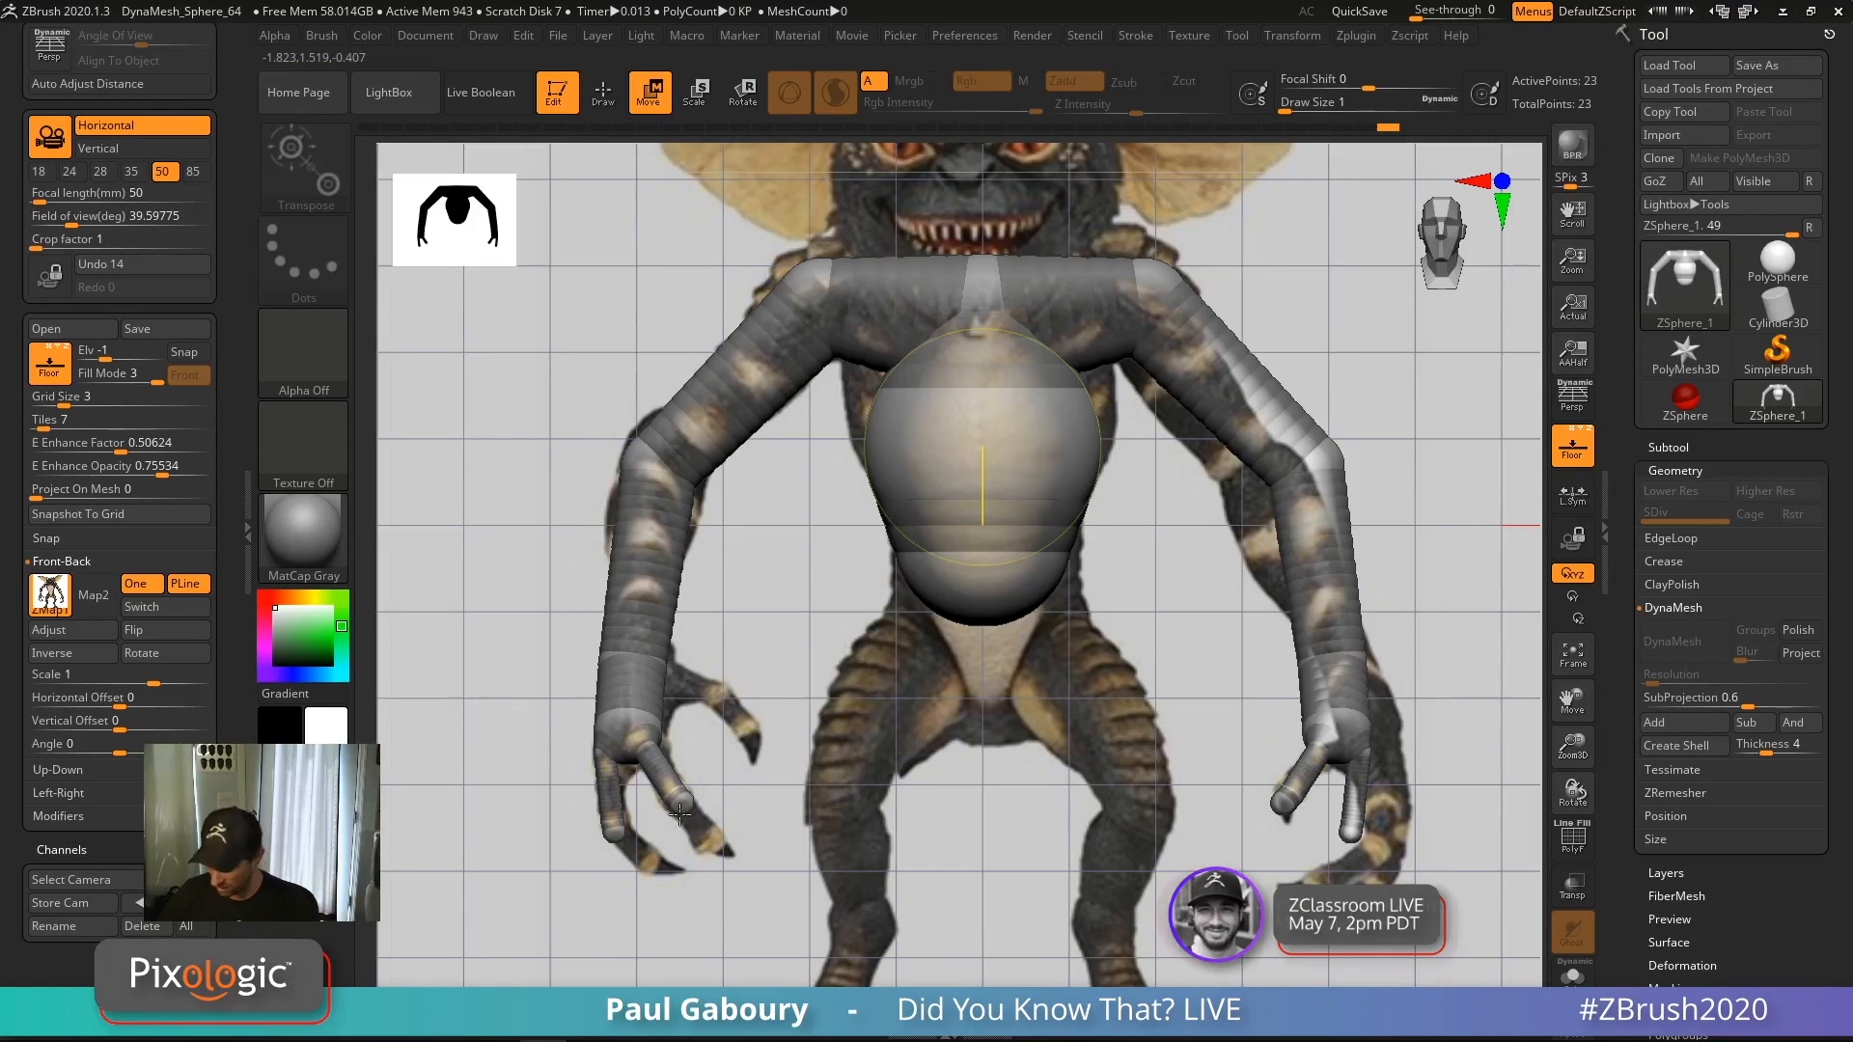
mouse_move(704, 830)
left_mouse_down()
mouse_move(622, 838)
mouse_move(649, 855)
left_mouse_up()
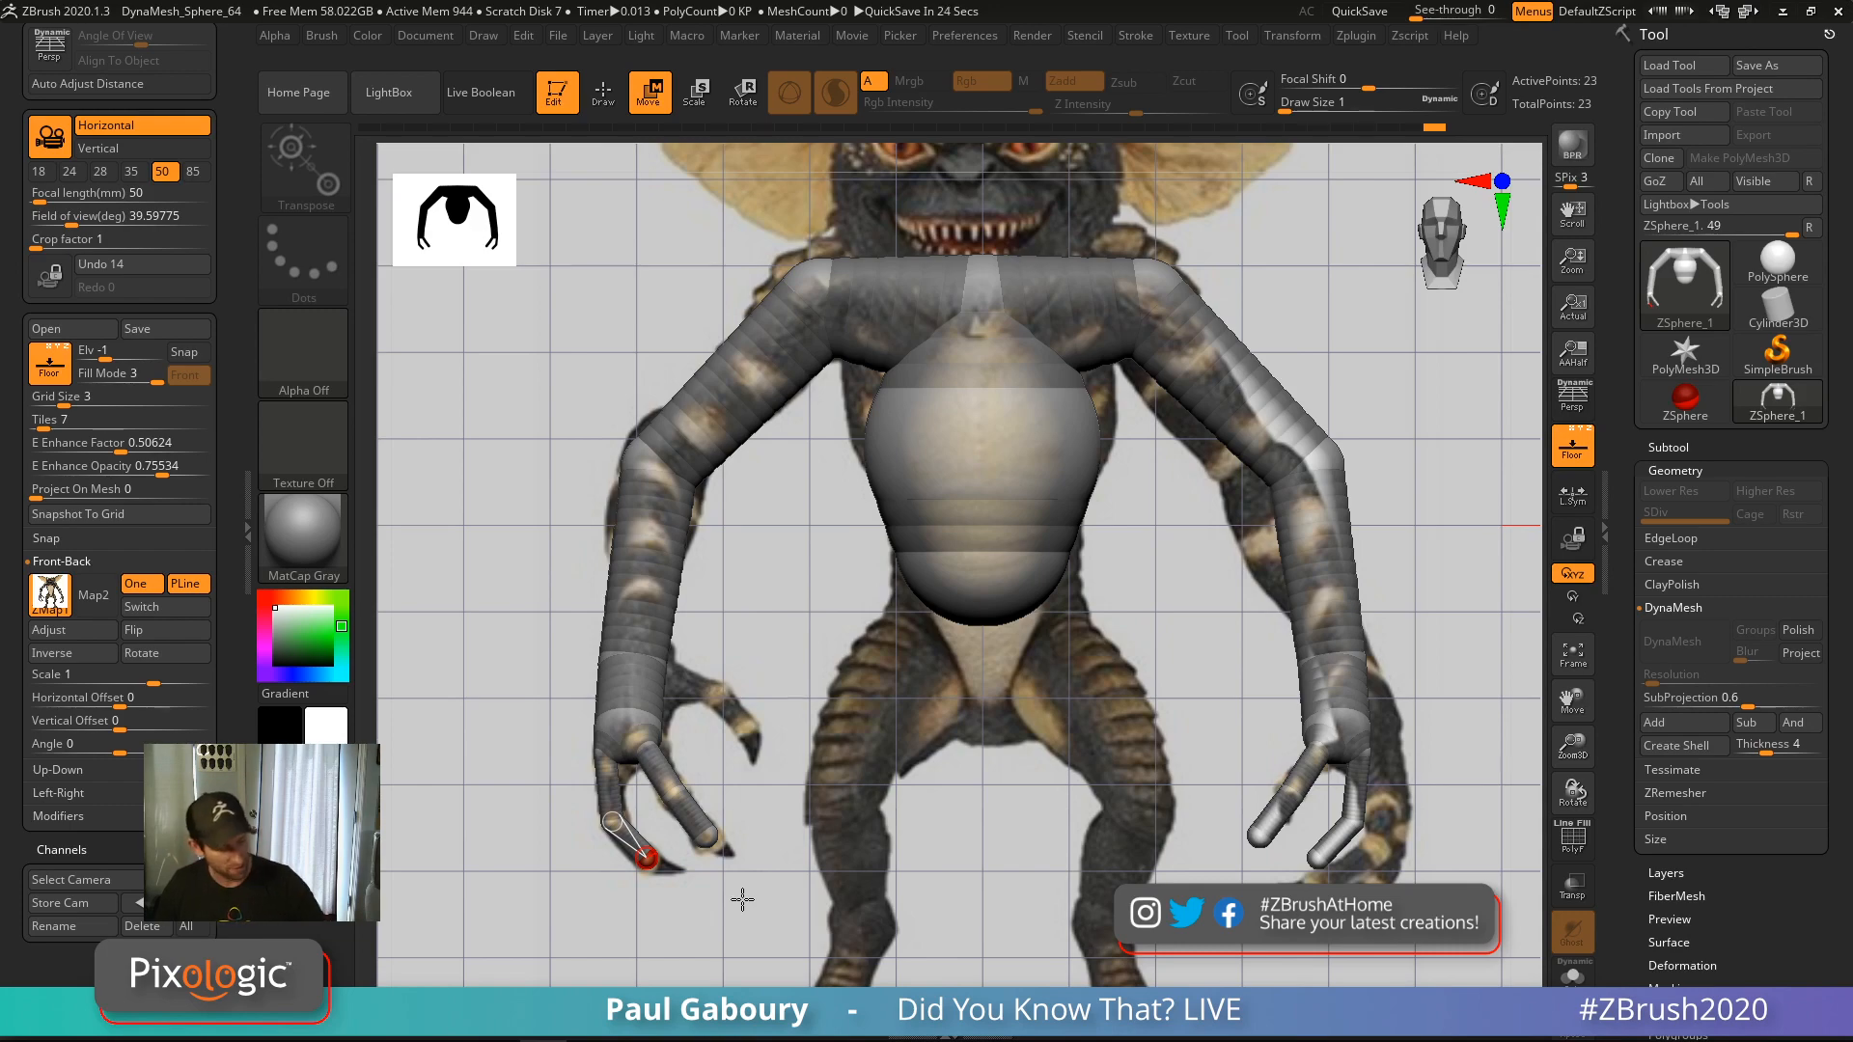
Add ZSpheres on the inner side of each hand near the wrist and pull out the thumb's first segment along the front reference
key("q")
left_click_drag(878, 748, 830, 742)
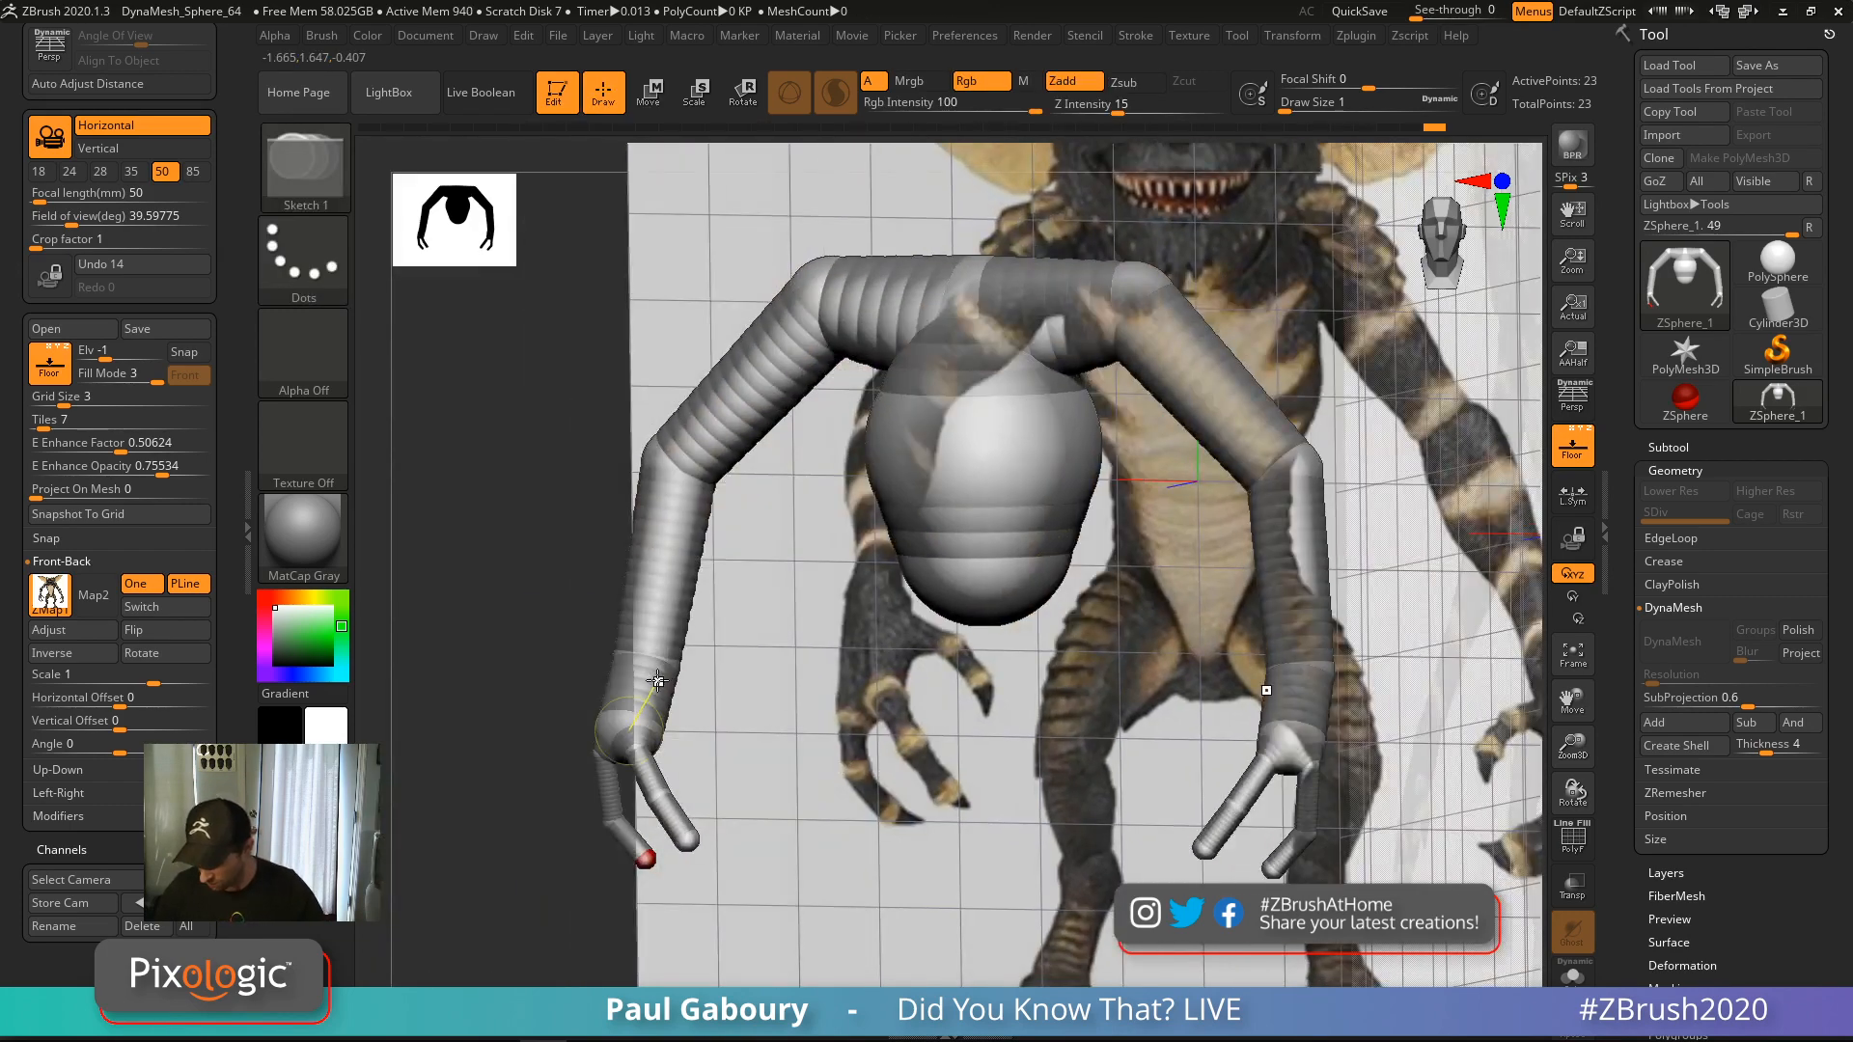
left_click(654, 679)
right_click_drag(666, 685, 708, 696)
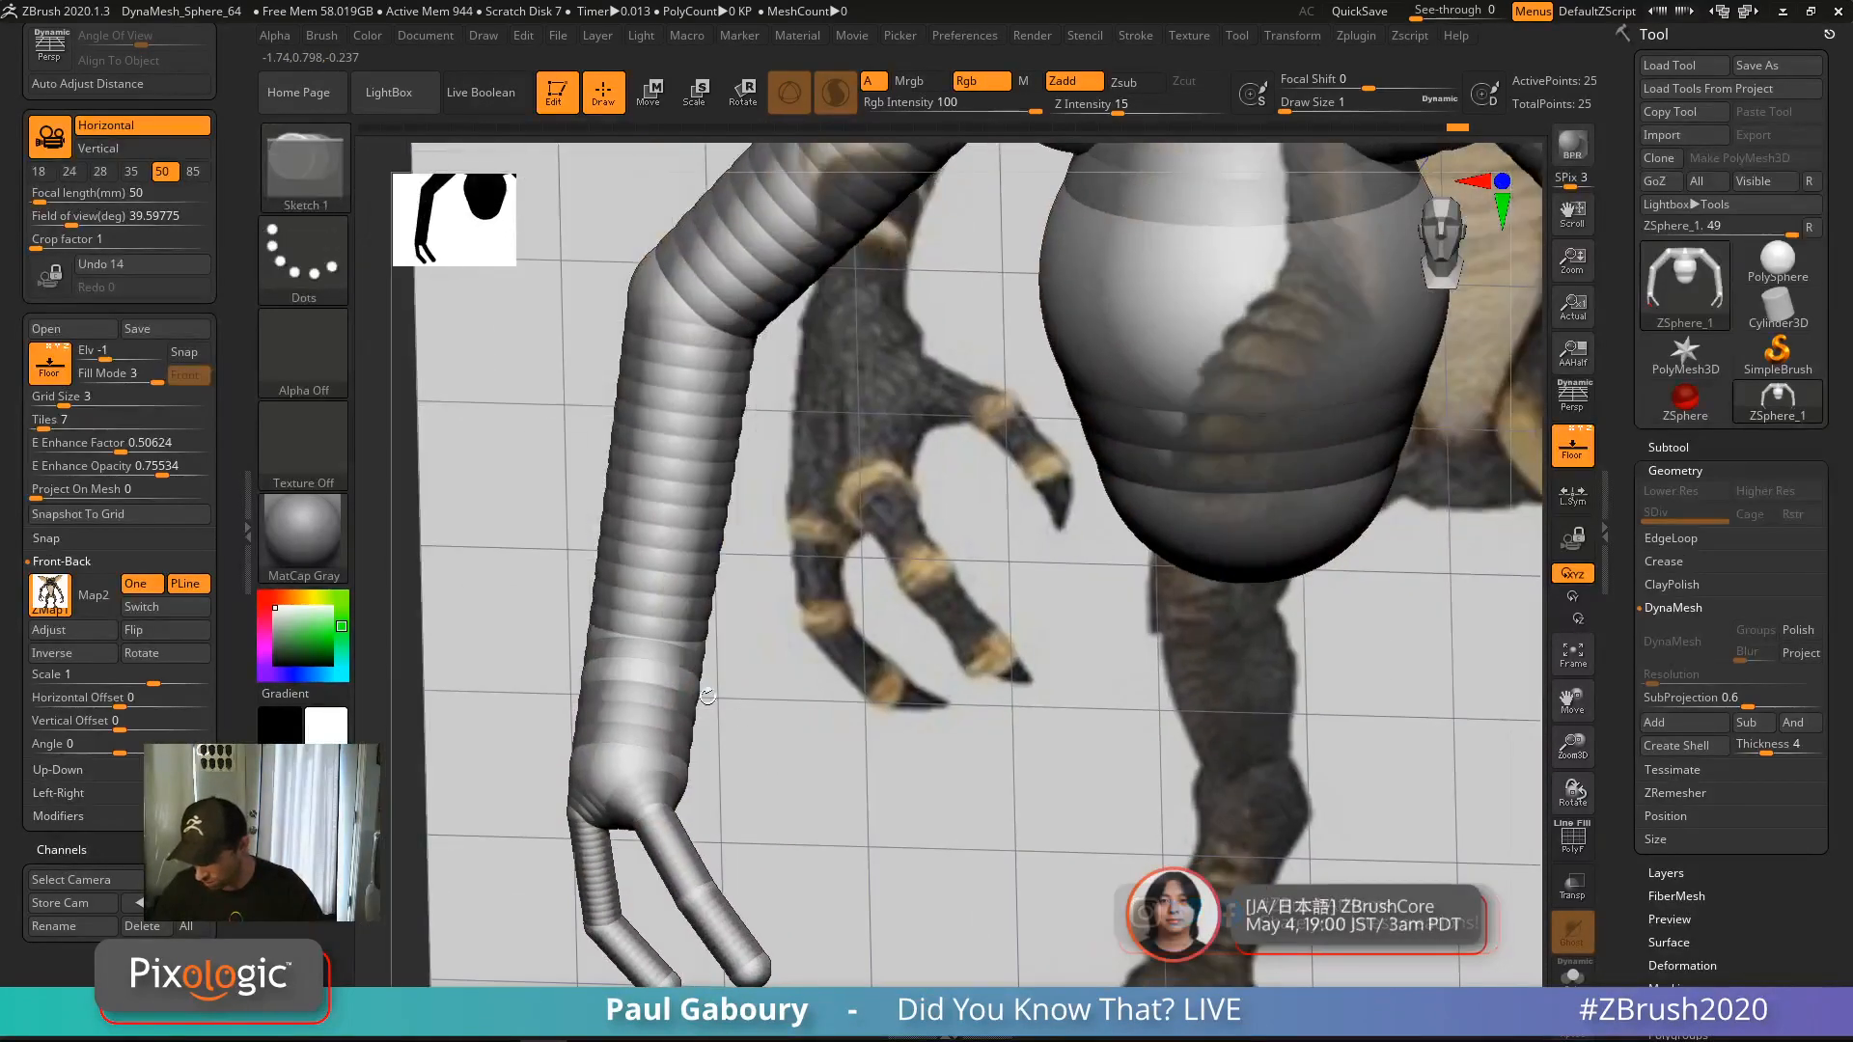
left_click_drag(682, 680, 707, 686)
mouse_move(714, 689)
right_mouse_down()
mouse_move(778, 705)
mouse_move(709, 681)
right_mouse_up()
left_click_drag(709, 680, 724, 685)
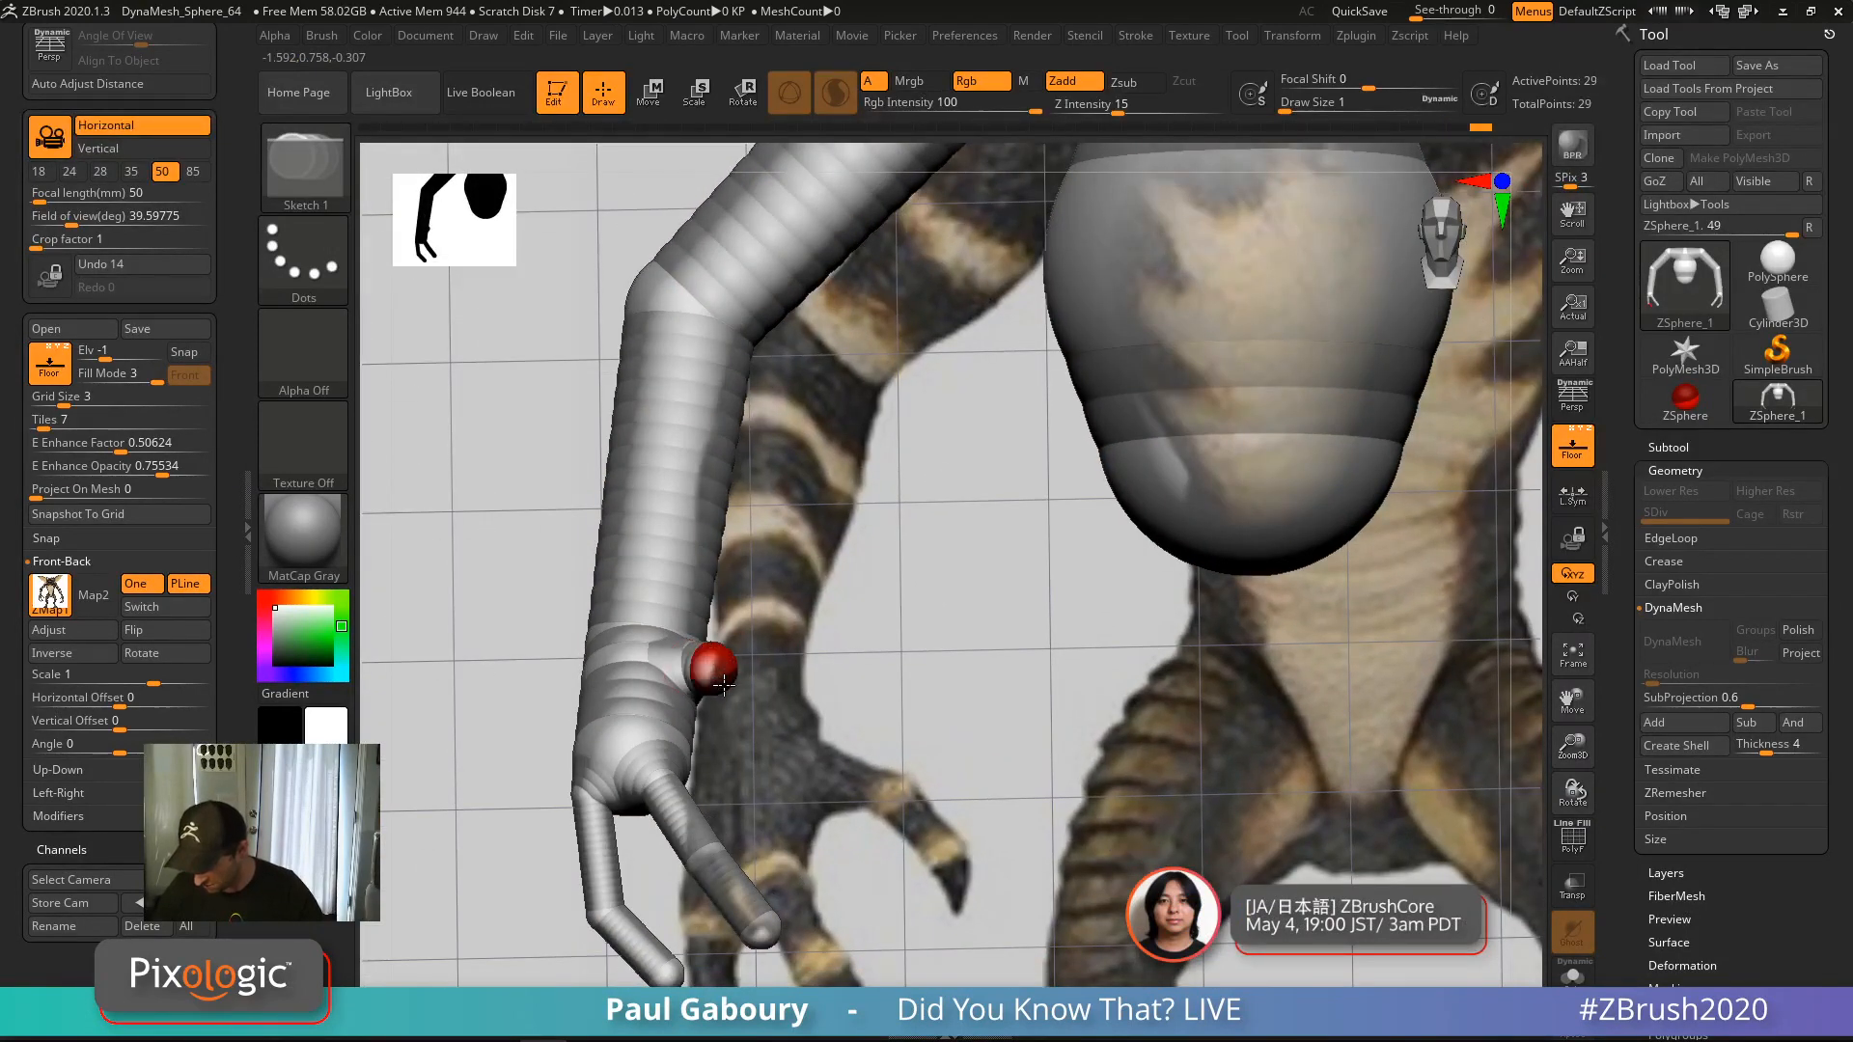
mouse_move(724, 685)
right_mouse_down("shift")
mouse_move(865, 762)
mouse_move(743, 687)
right_mouse_up("shift")
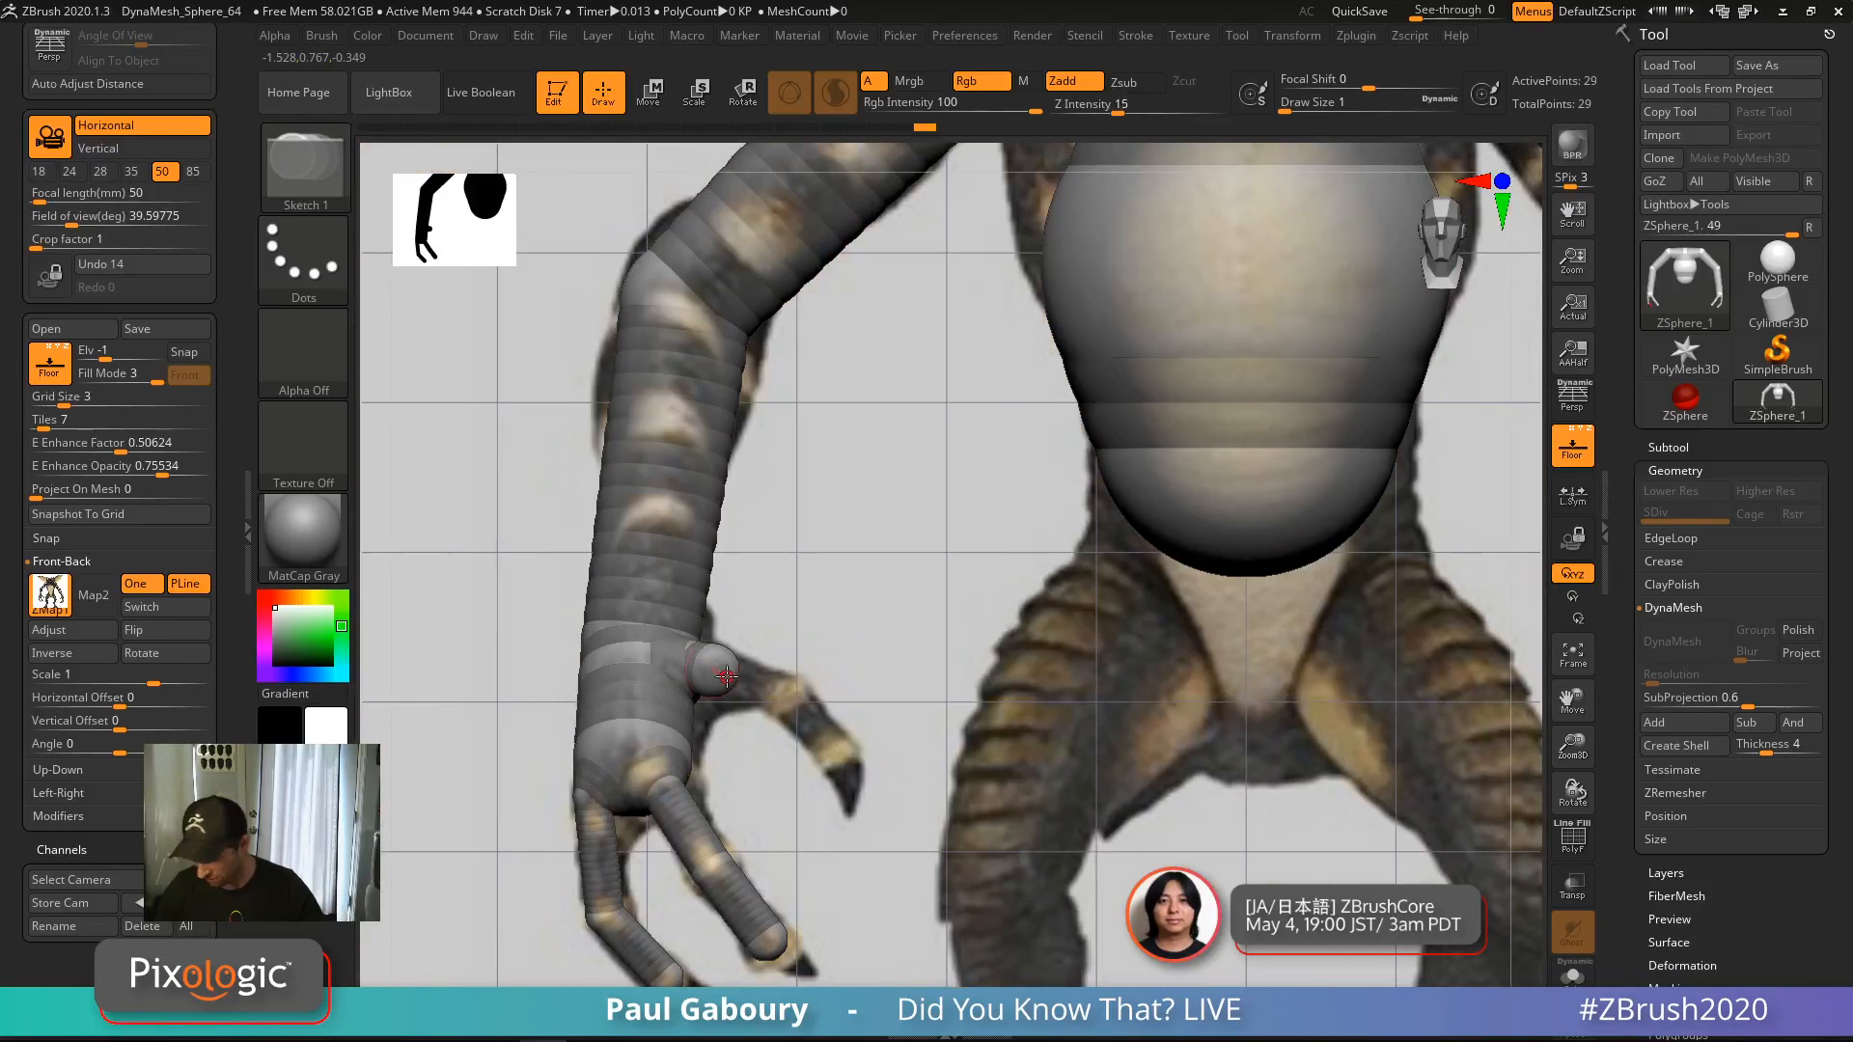
key("w")
left_click_drag(719, 671, 793, 691)
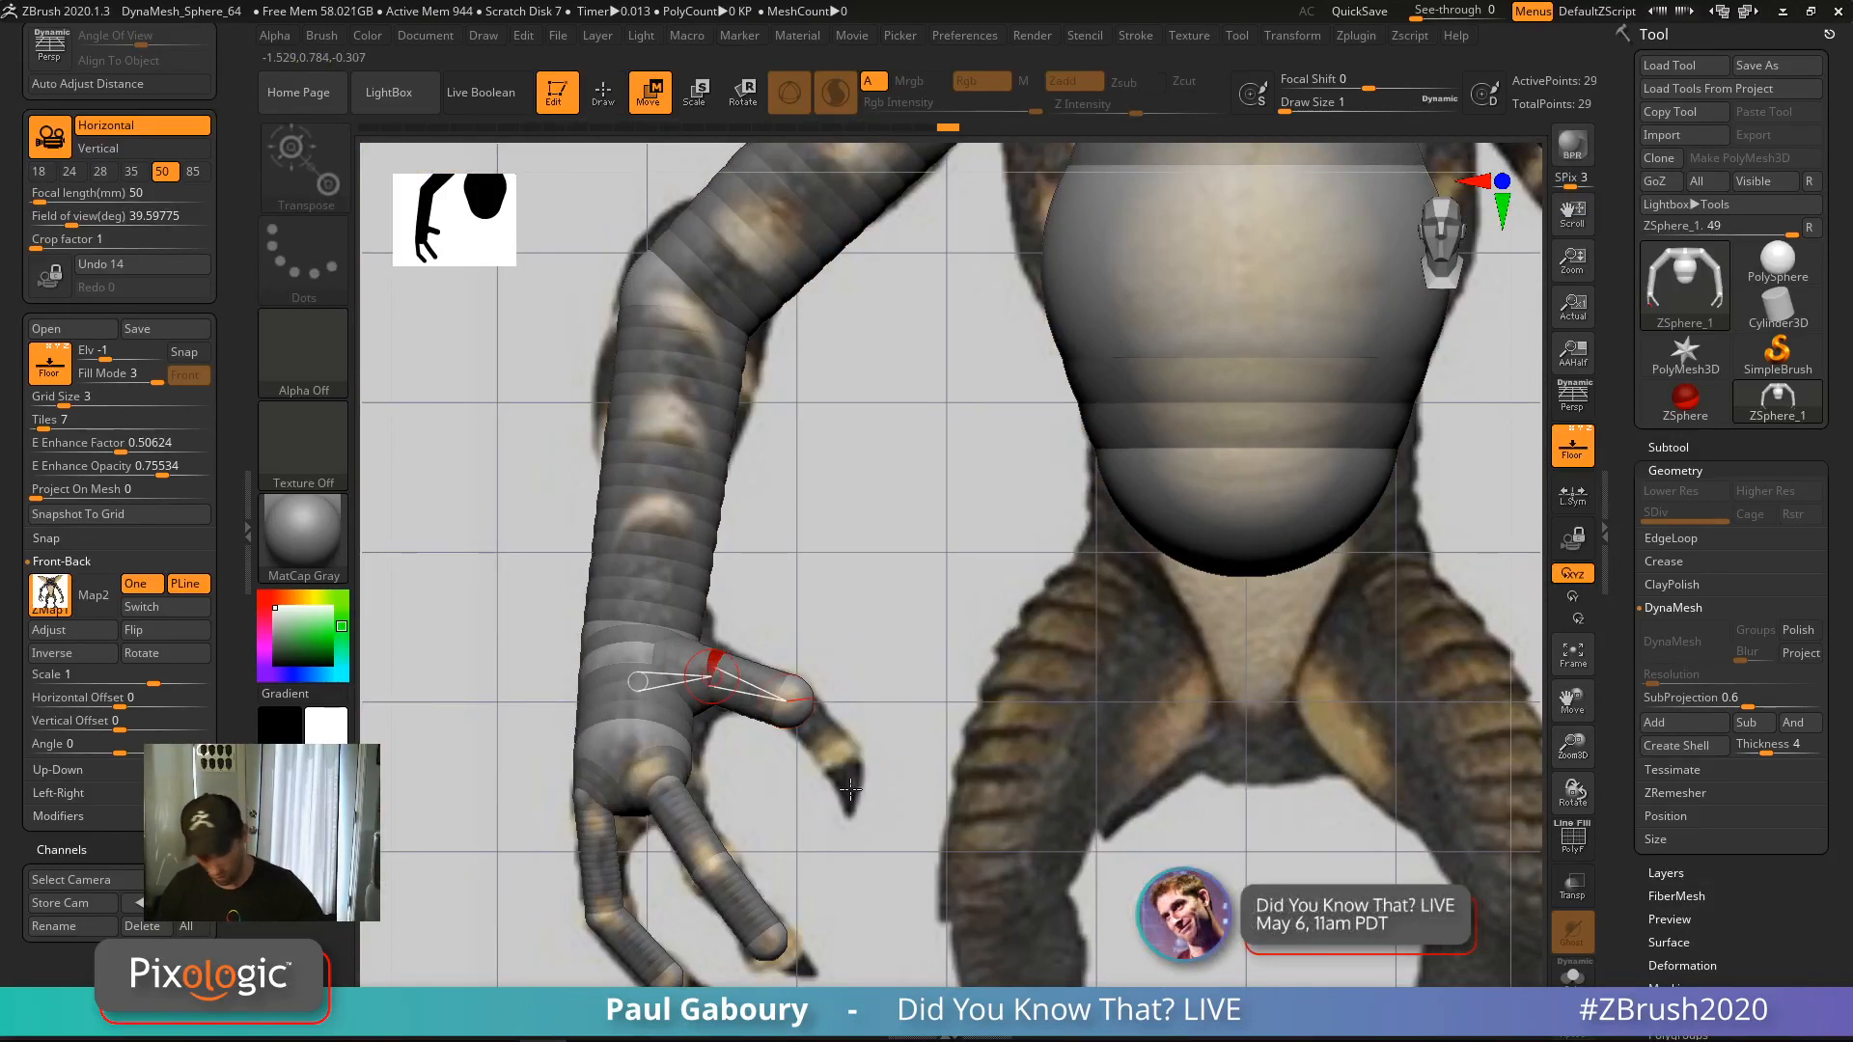
Add a ZSphere at the thumb's end and move it downward along the reference thumb to form the second segment
key("q")
right_click_drag(848, 790, 816, 784)
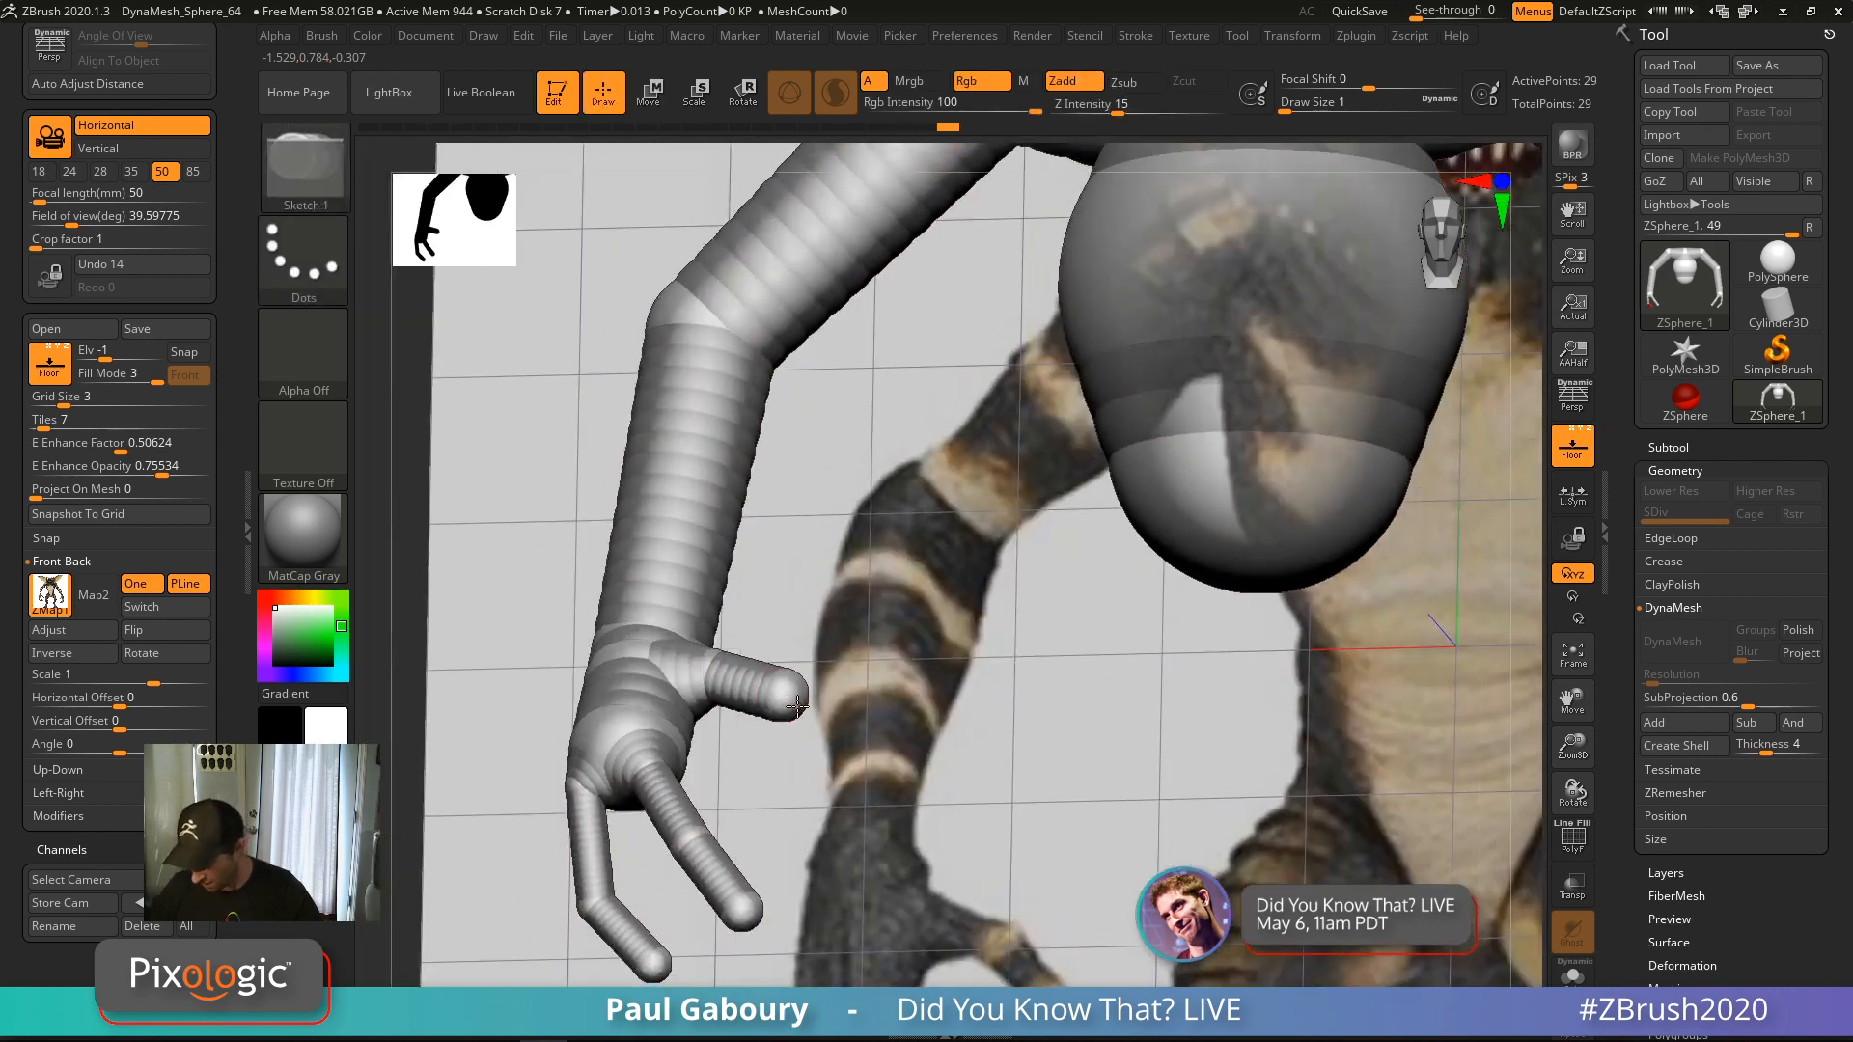
left_click_drag(798, 706, 812, 729)
right_click_drag(812, 729, 881, 836, "shift")
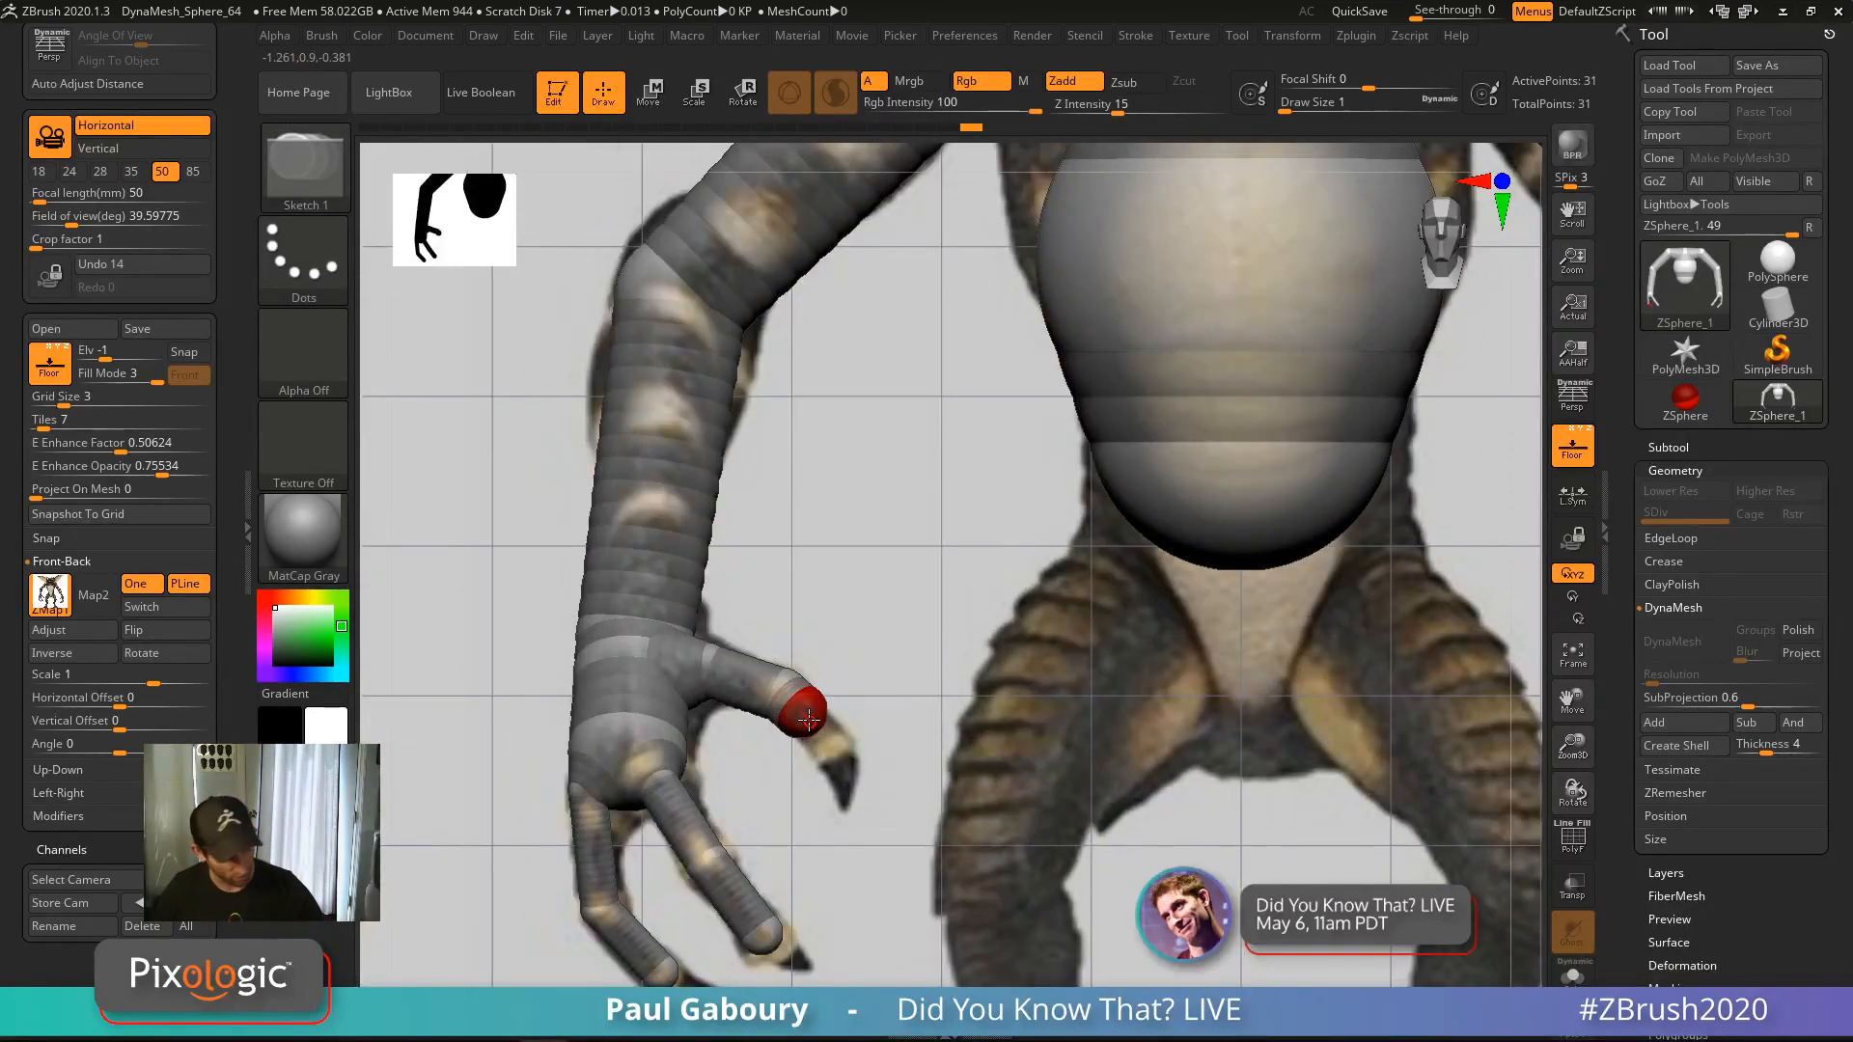
key("w")
left_click_drag(808, 714, 841, 750)
Add a ZSphere at the thumb's end, move it to the reference claw, and scale it down into a narrow tip
key("q")
mouse_move(868, 840)
right_mouse_down()
mouse_move(857, 768)
mouse_move(883, 851)
right_mouse_up()
left_click(837, 755)
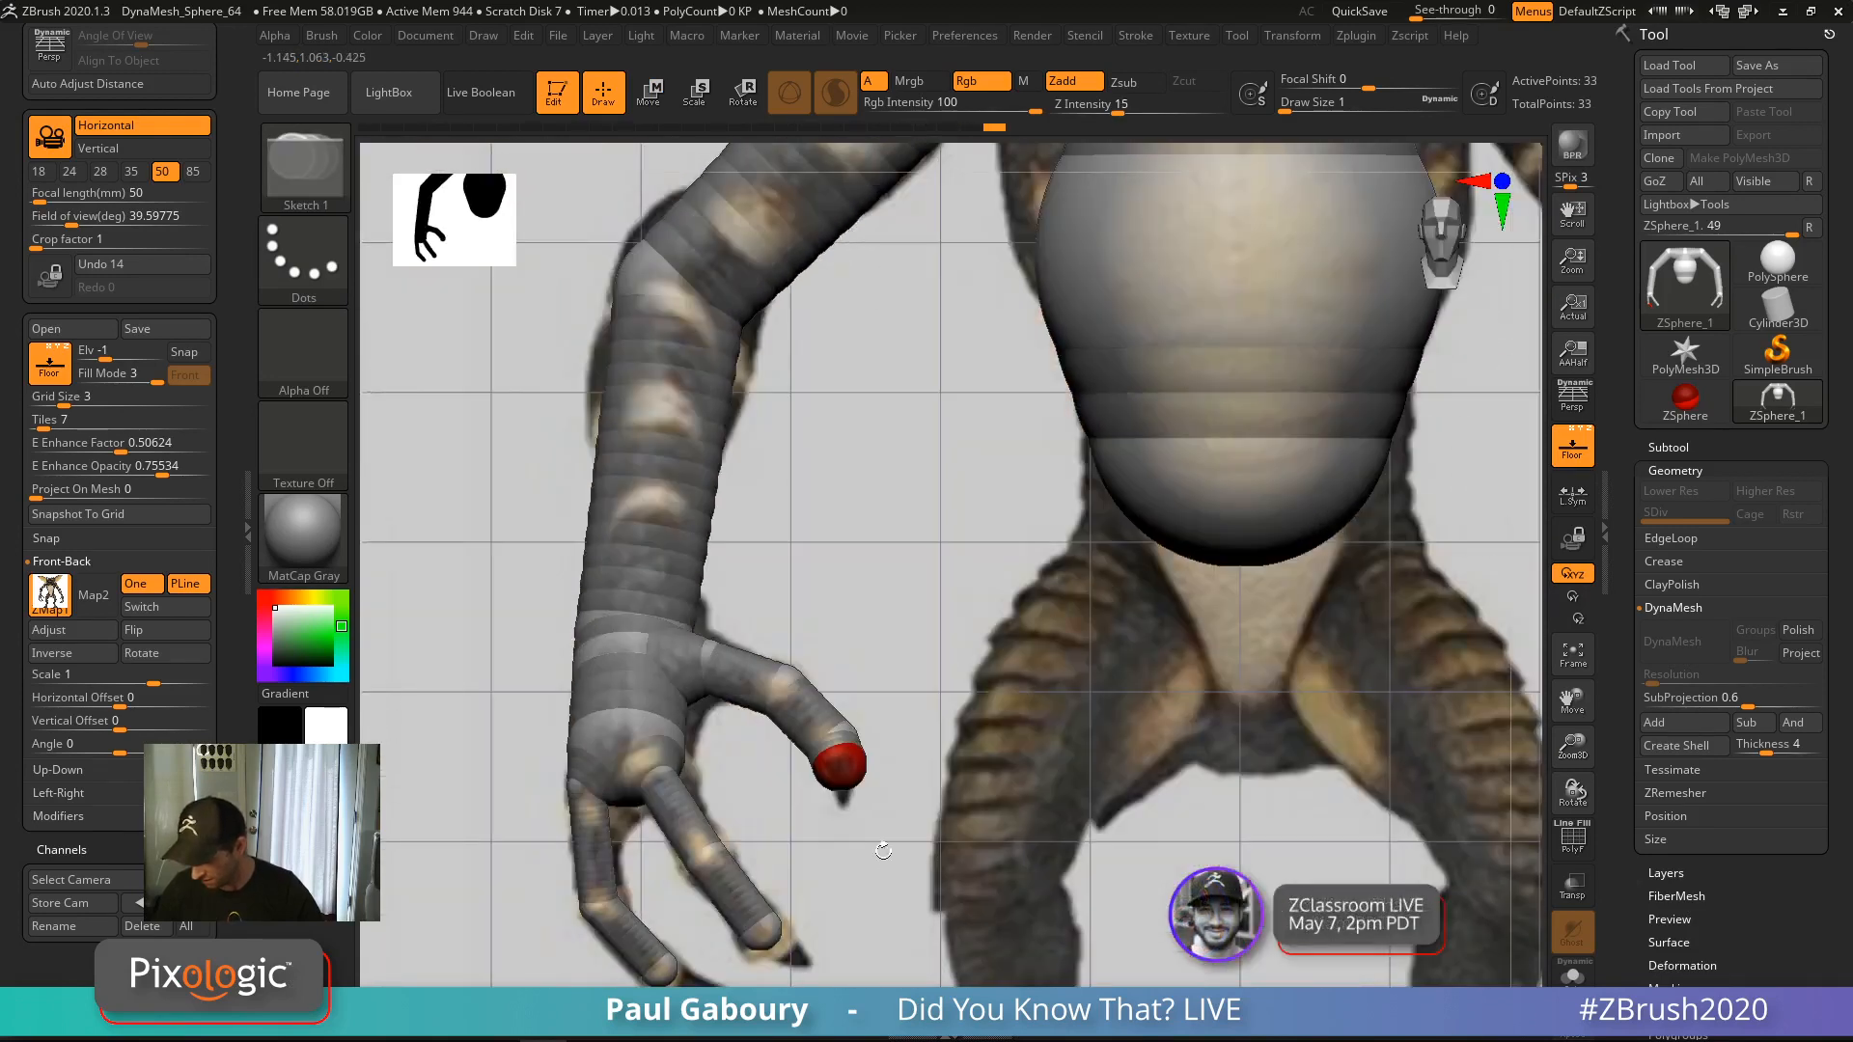
key("w")
mouse_move(853, 766)
left_mouse_down()
mouse_move(855, 793)
mouse_move(926, 629)
left_mouse_up()
key("e")
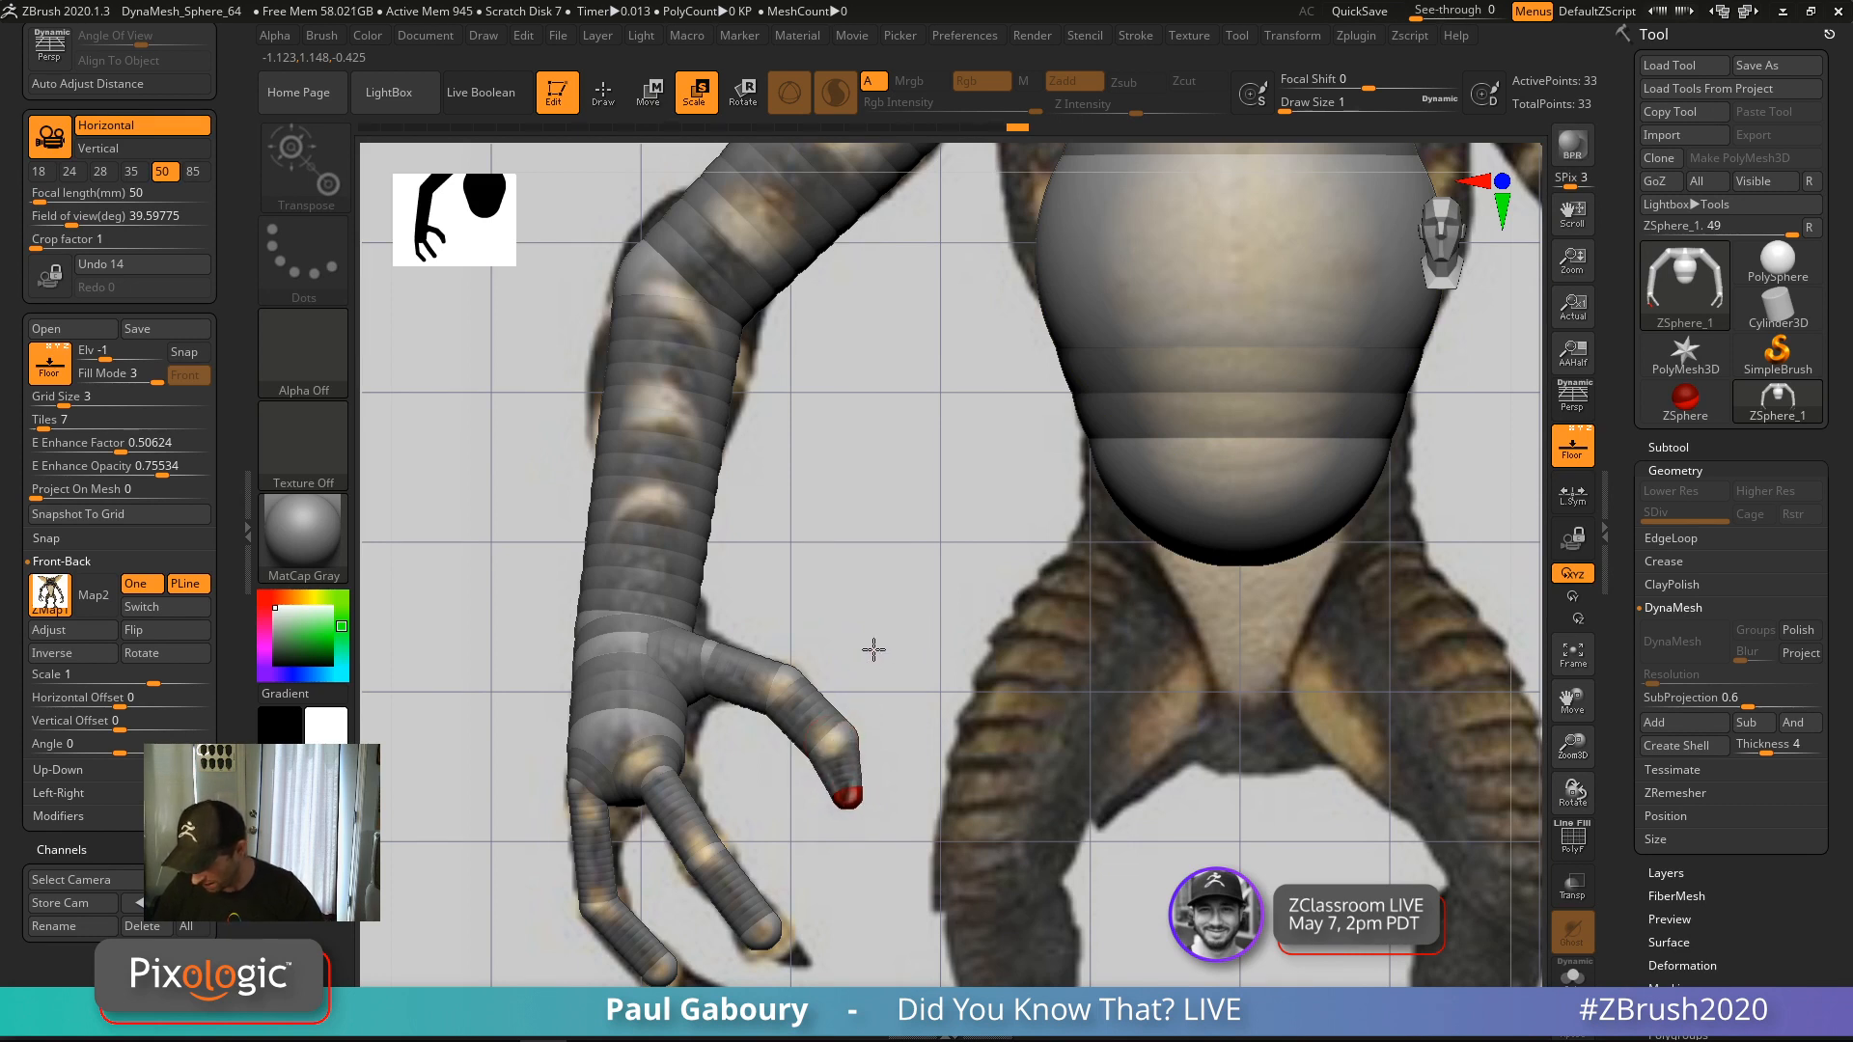
left_click(836, 738)
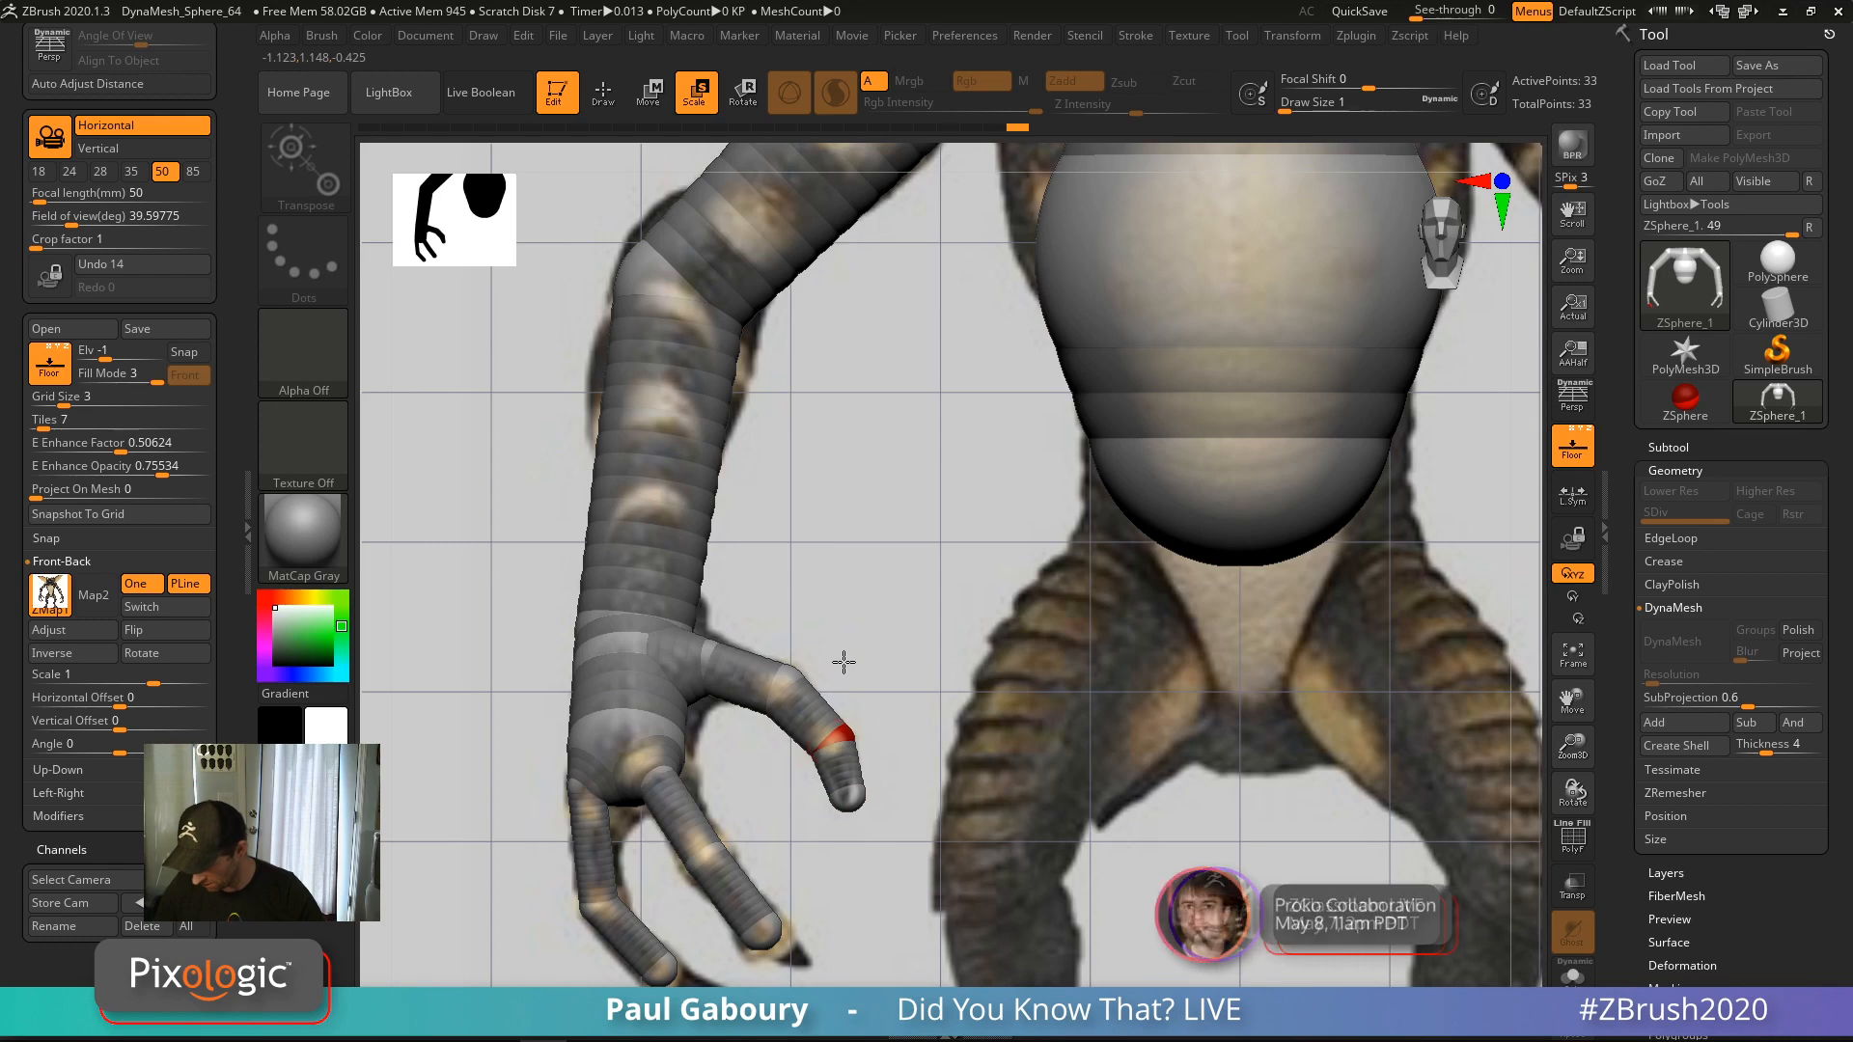
Add a tip ZSphere to each of the two fingers and move both tips onto the claws in the front reference
key("q")
mouse_move(844, 868)
left_mouse_down()
mouse_move(756, 775)
mouse_move(757, 799)
left_mouse_up()
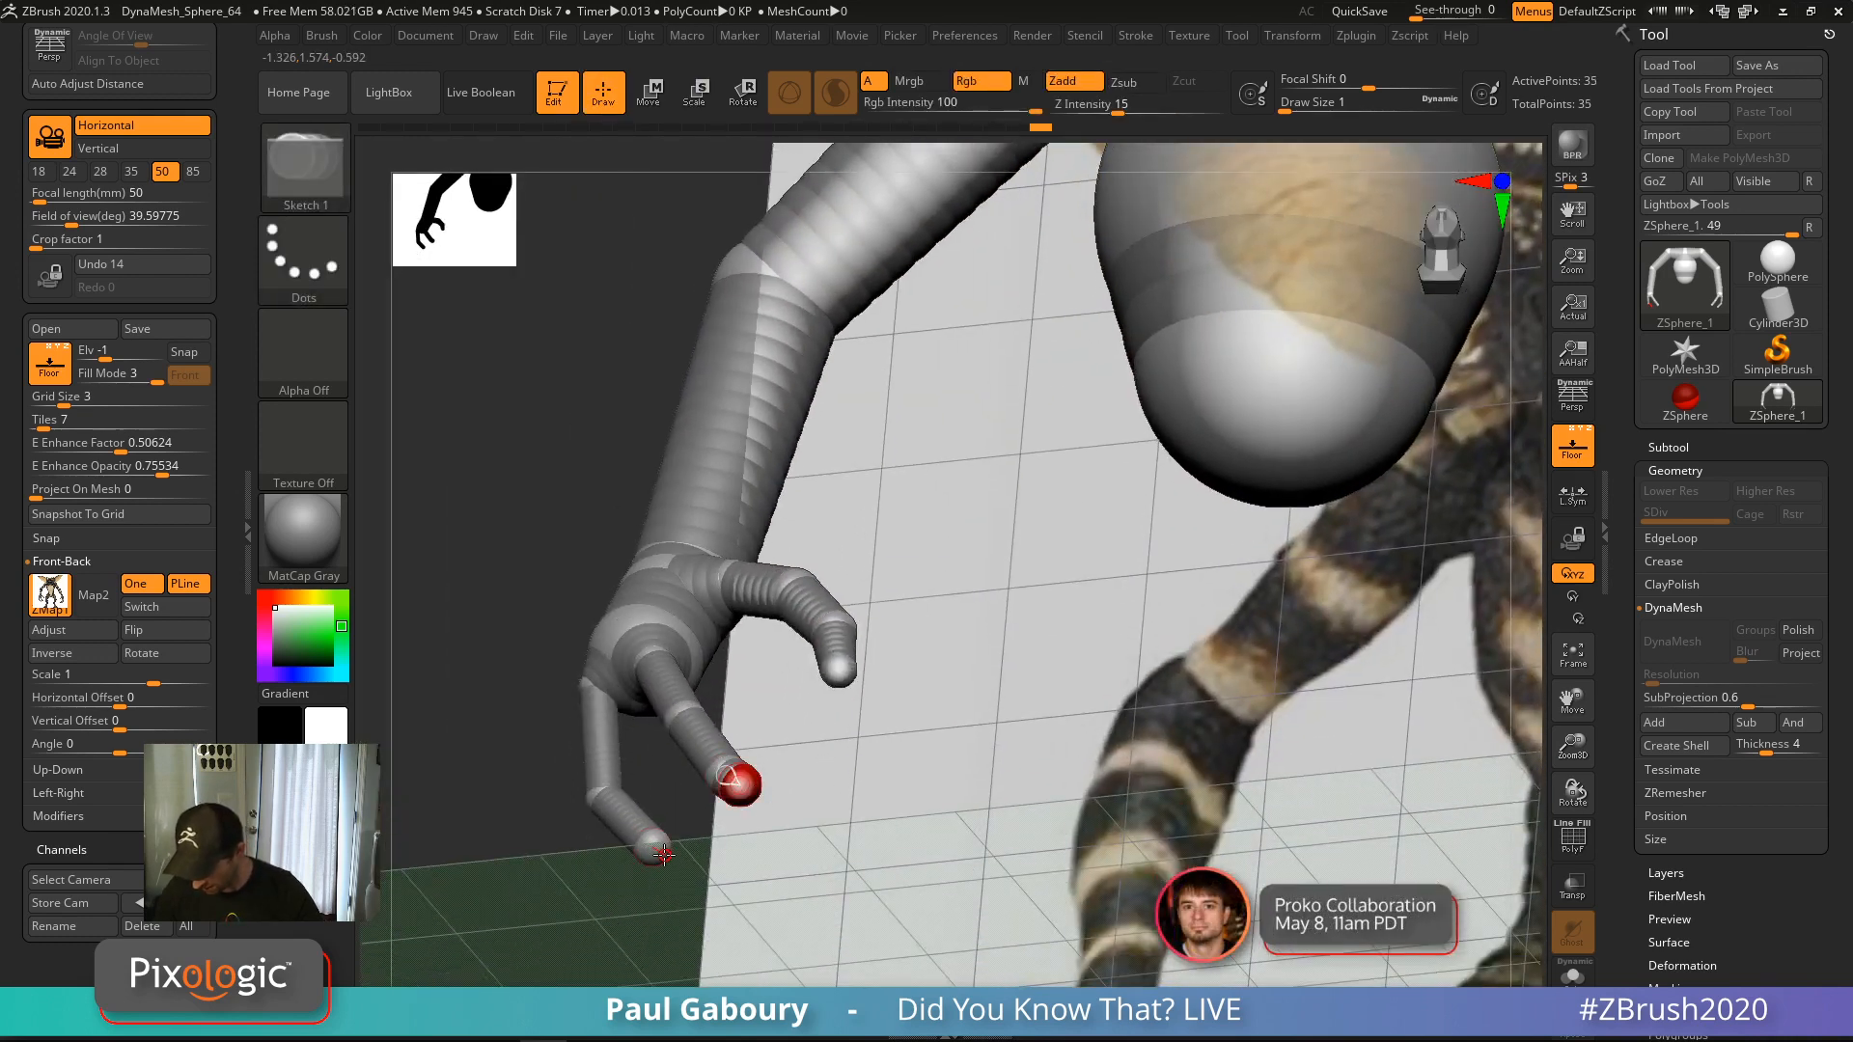
mouse_move(664, 854)
left_mouse_down()
mouse_move(794, 856)
mouse_move(810, 884)
left_mouse_up()
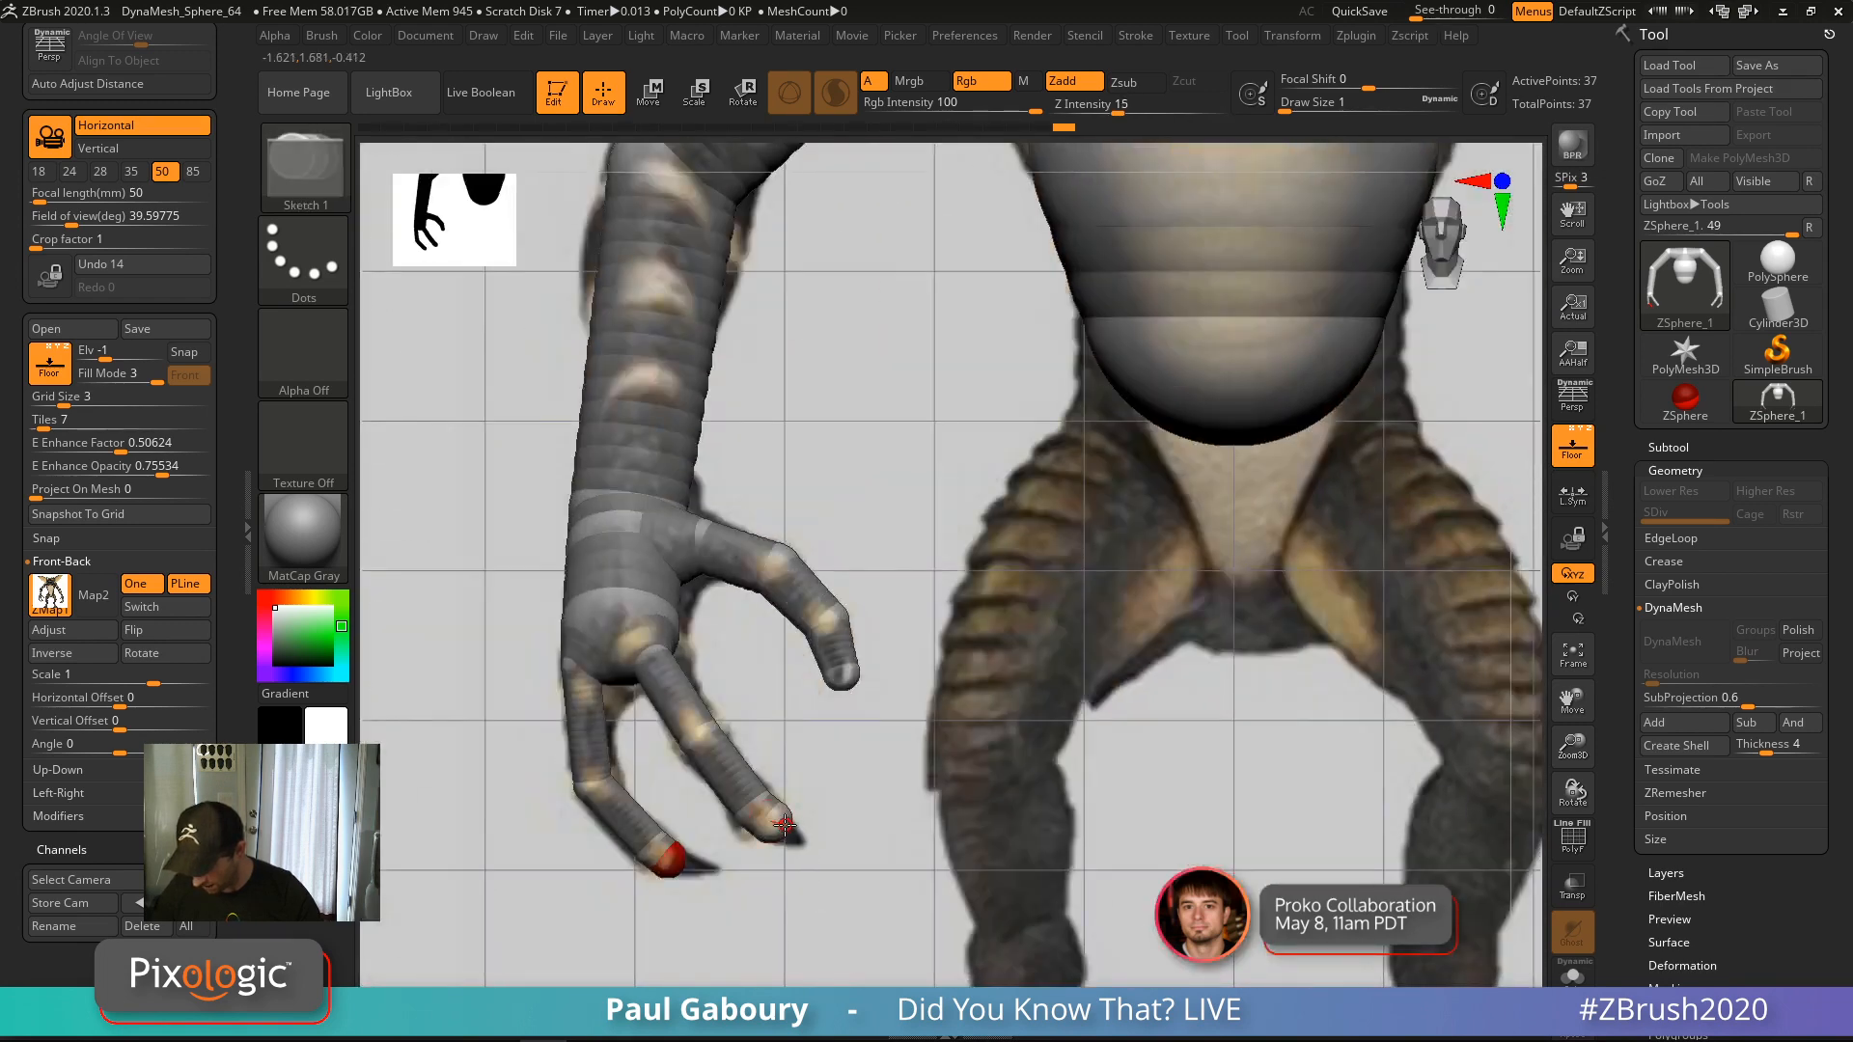
key("w")
left_click_drag(775, 821, 800, 833)
left_click_drag(680, 855, 715, 871)
Scale down the two fingertip ZSpheres, adjust the joints behind them, and check the whole figure against the front reference
key("e")
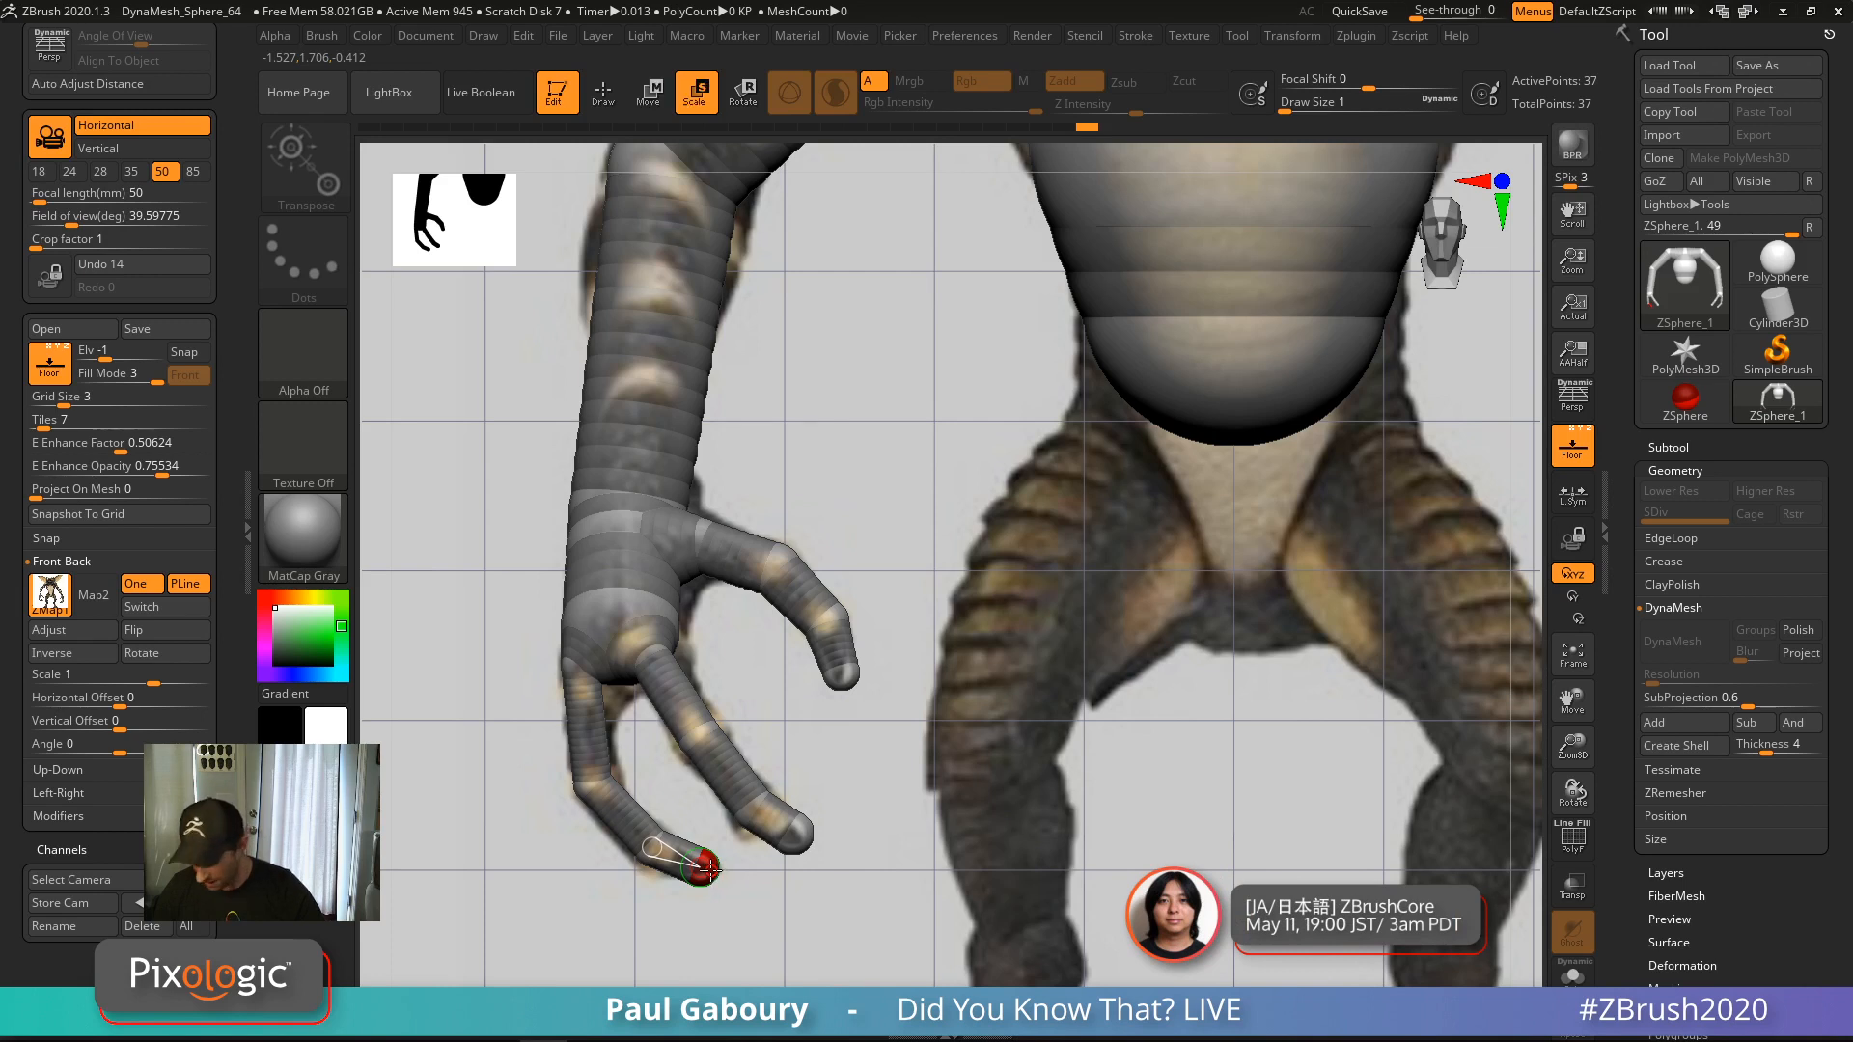
left_click_drag(799, 830, 836, 707)
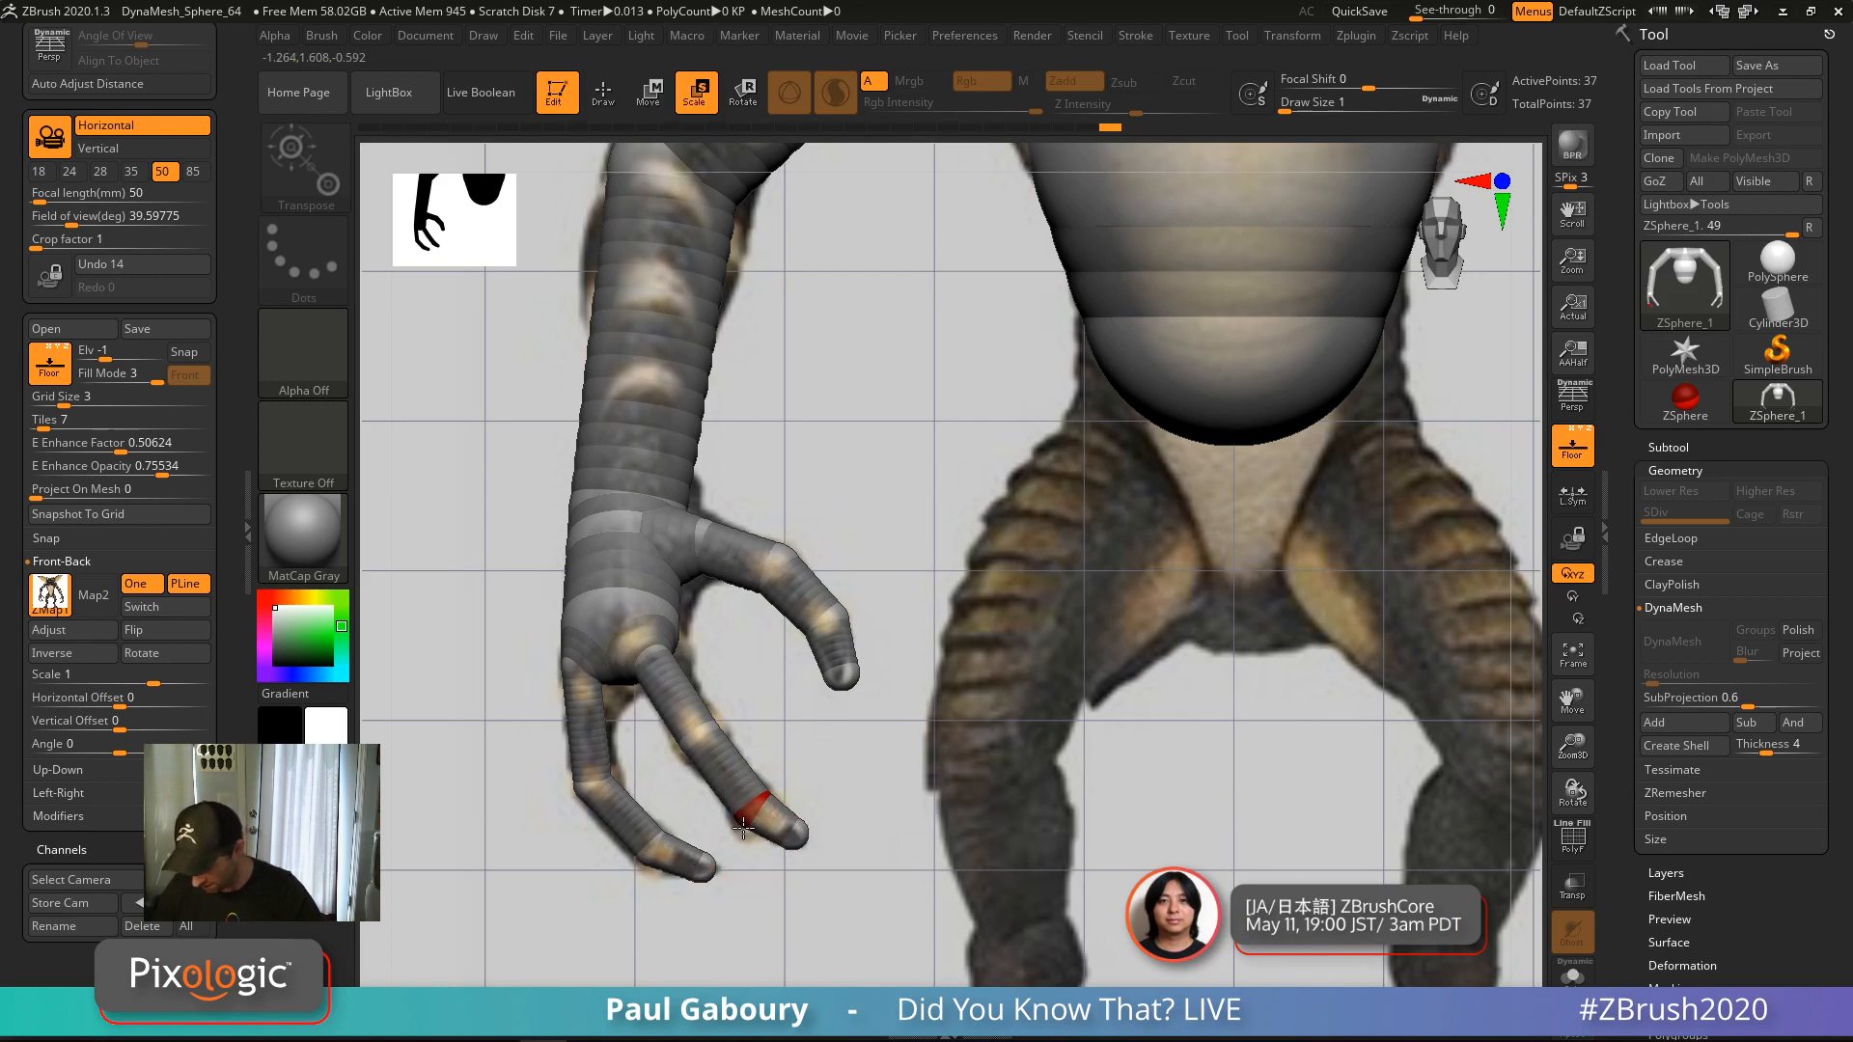
left_click(646, 847)
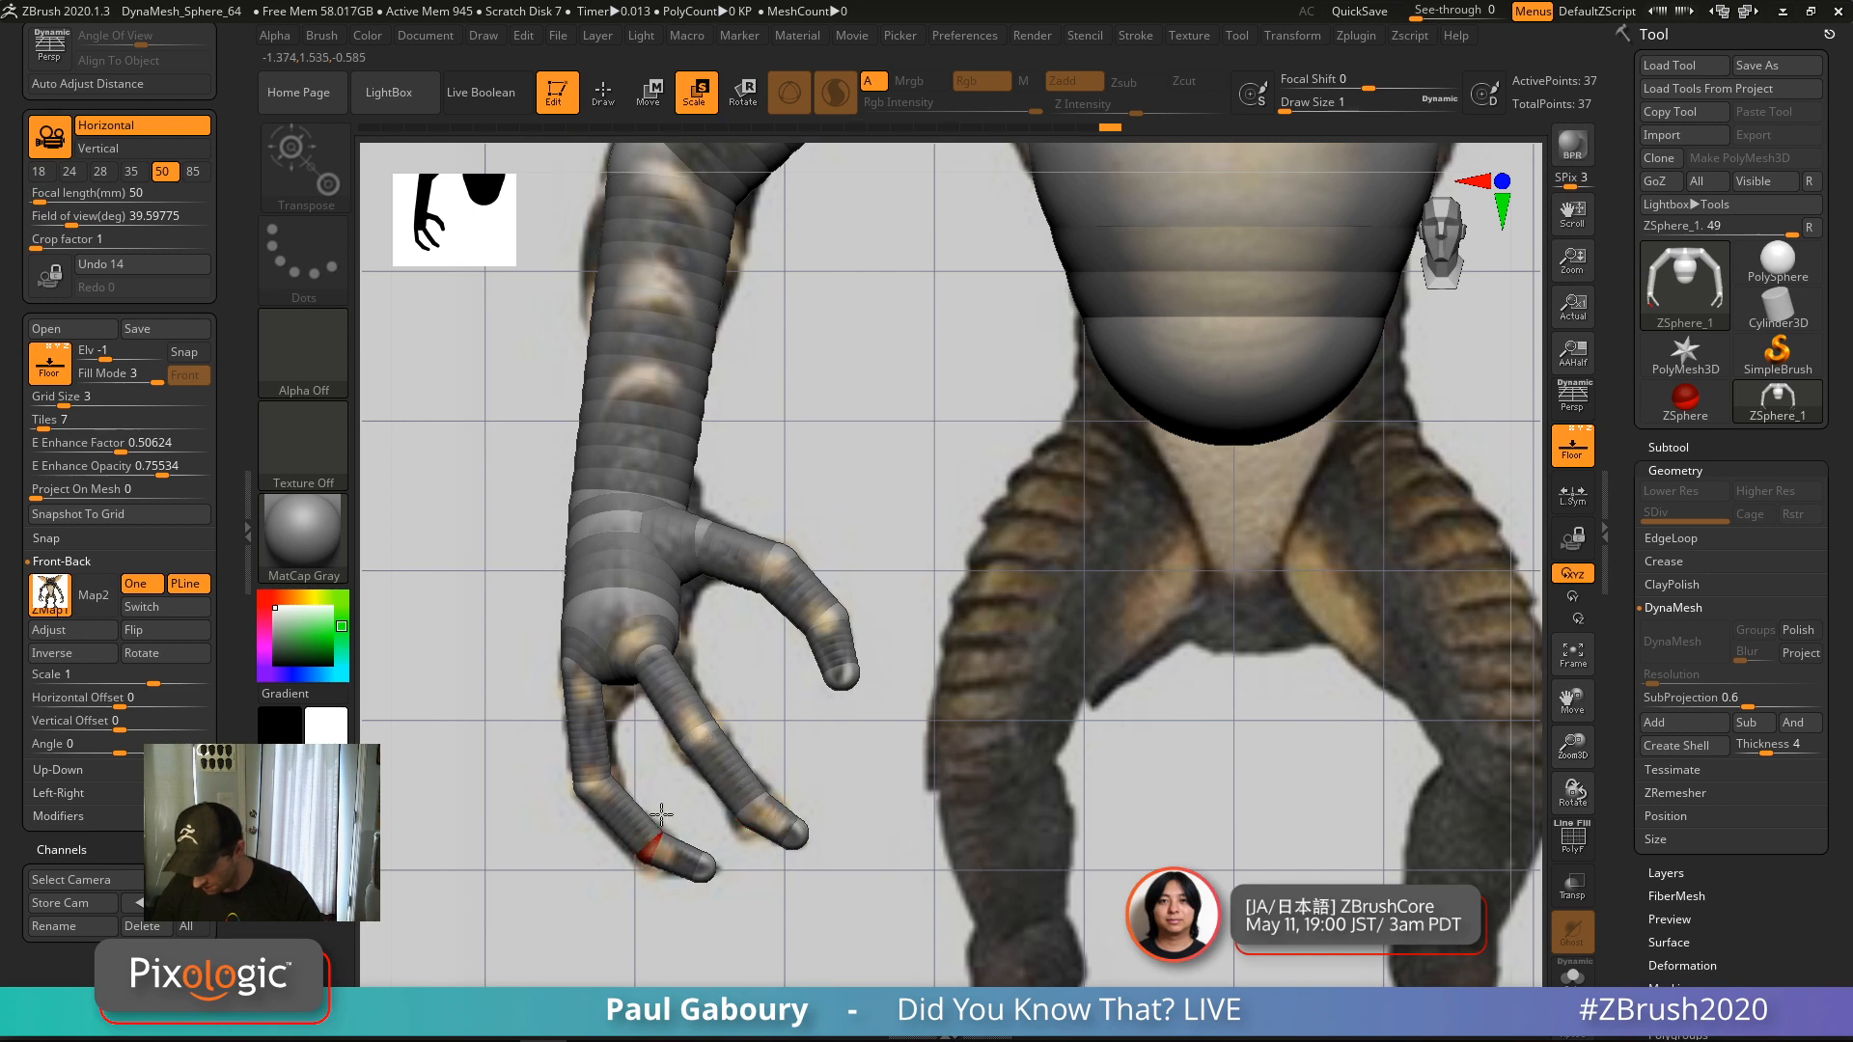
key("f")
left_click_drag(903, 751, 869, 745, "alt")
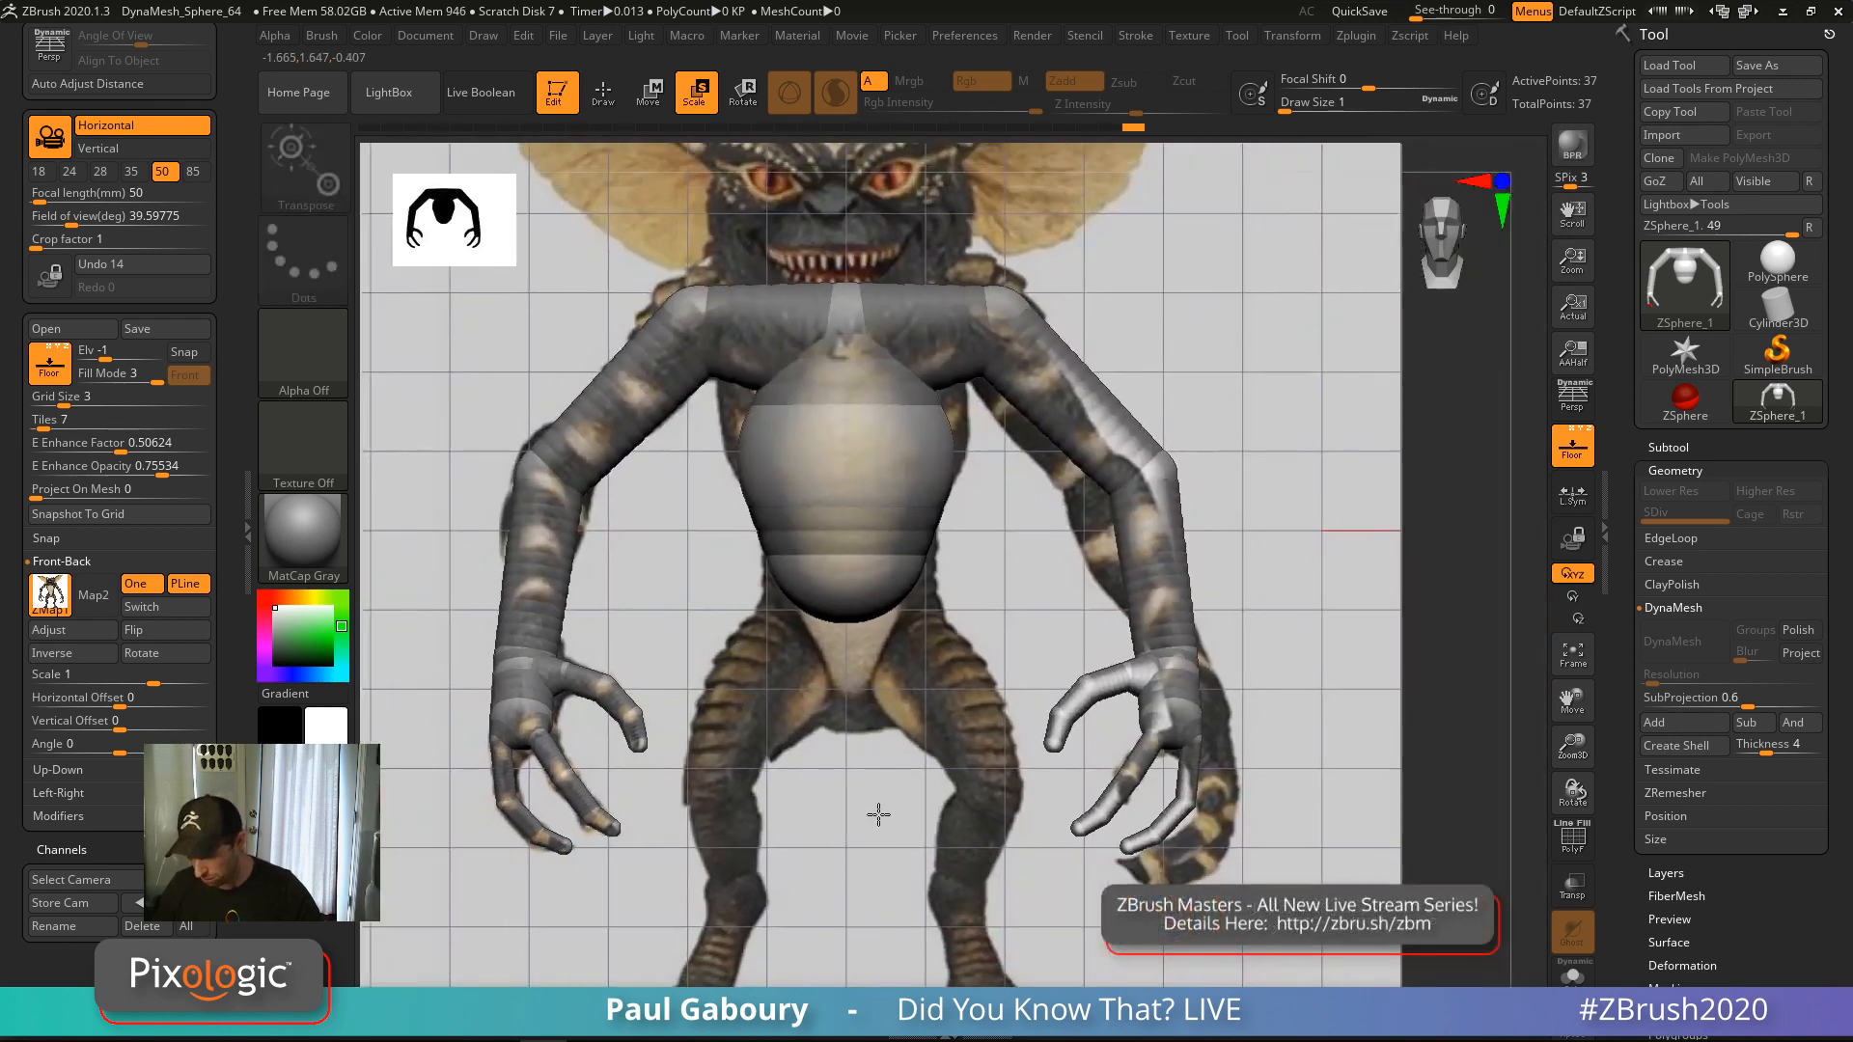
key("q")
mouse_move(868, 824)
left_mouse_down("alt")
mouse_move(906, 839)
mouse_move(859, 808)
left_mouse_up("alt")
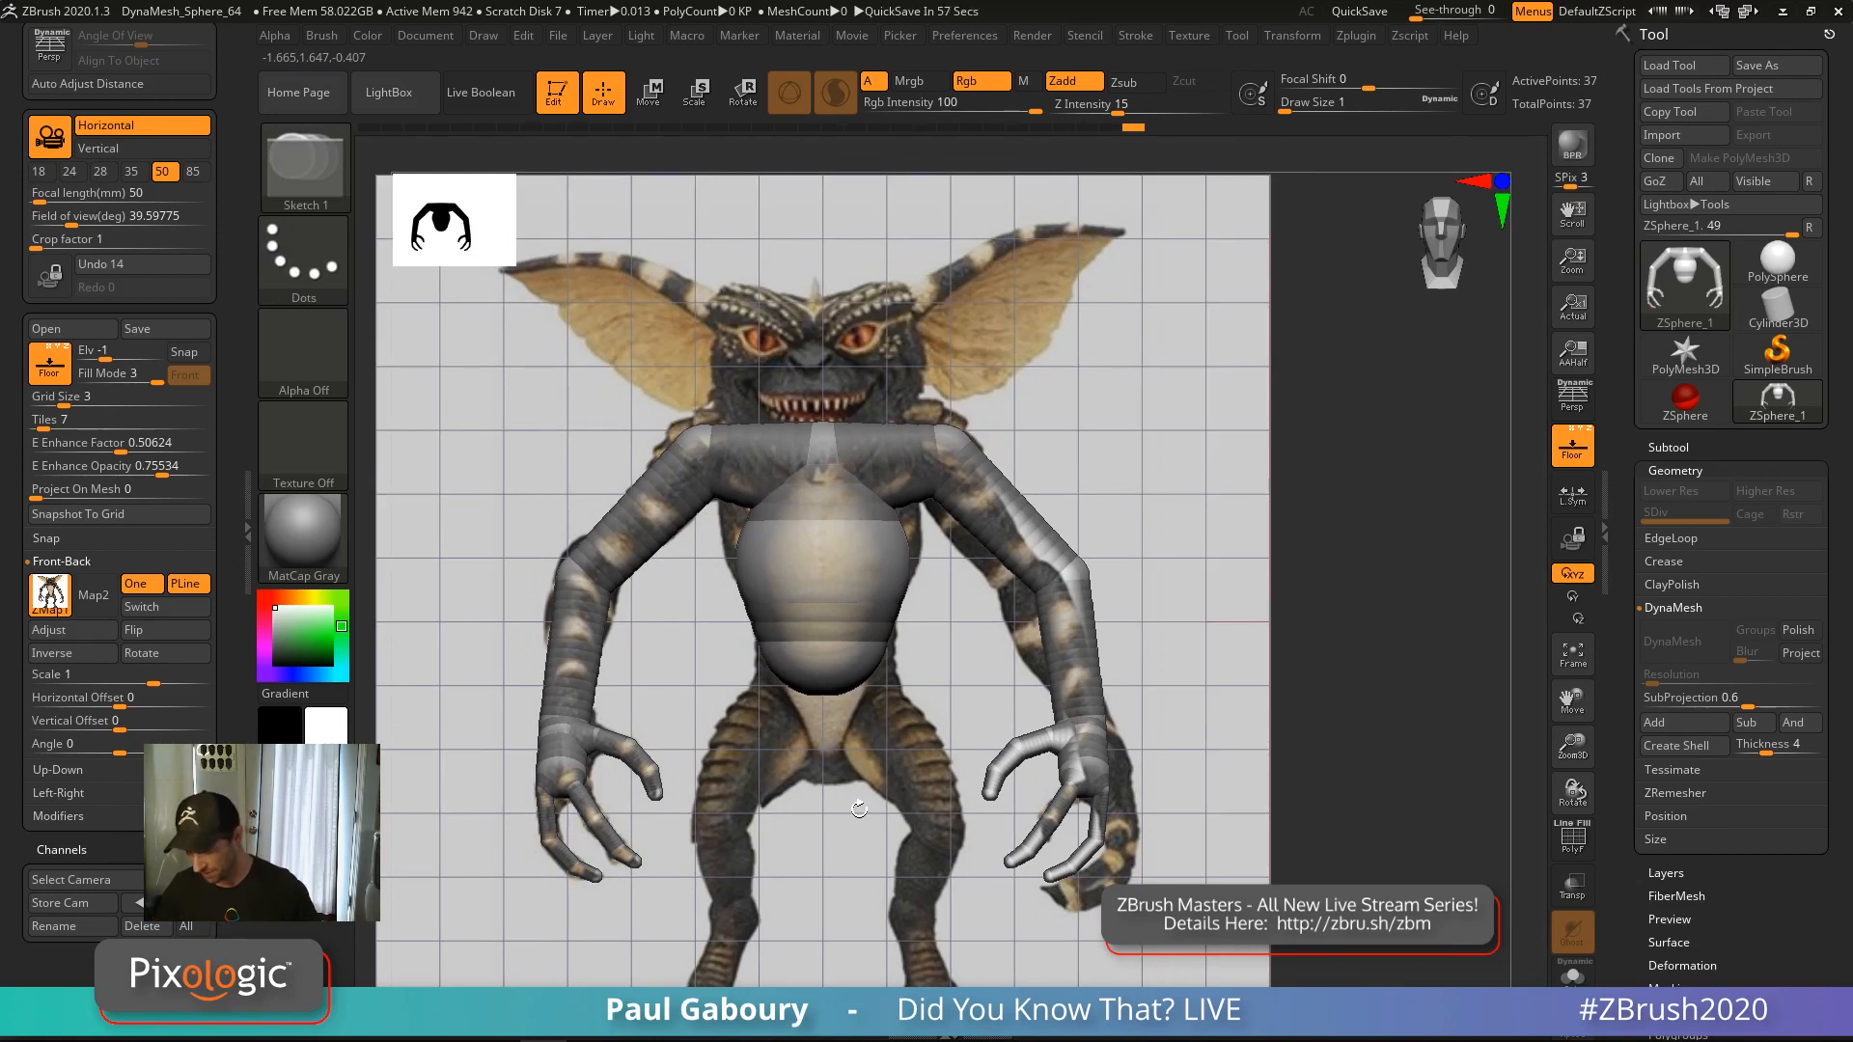
Try adding a symmetric pair of hip ZSpheres on the lower torso and moving them down onto the reference's thighs
left_click_drag(800, 847, 883, 823)
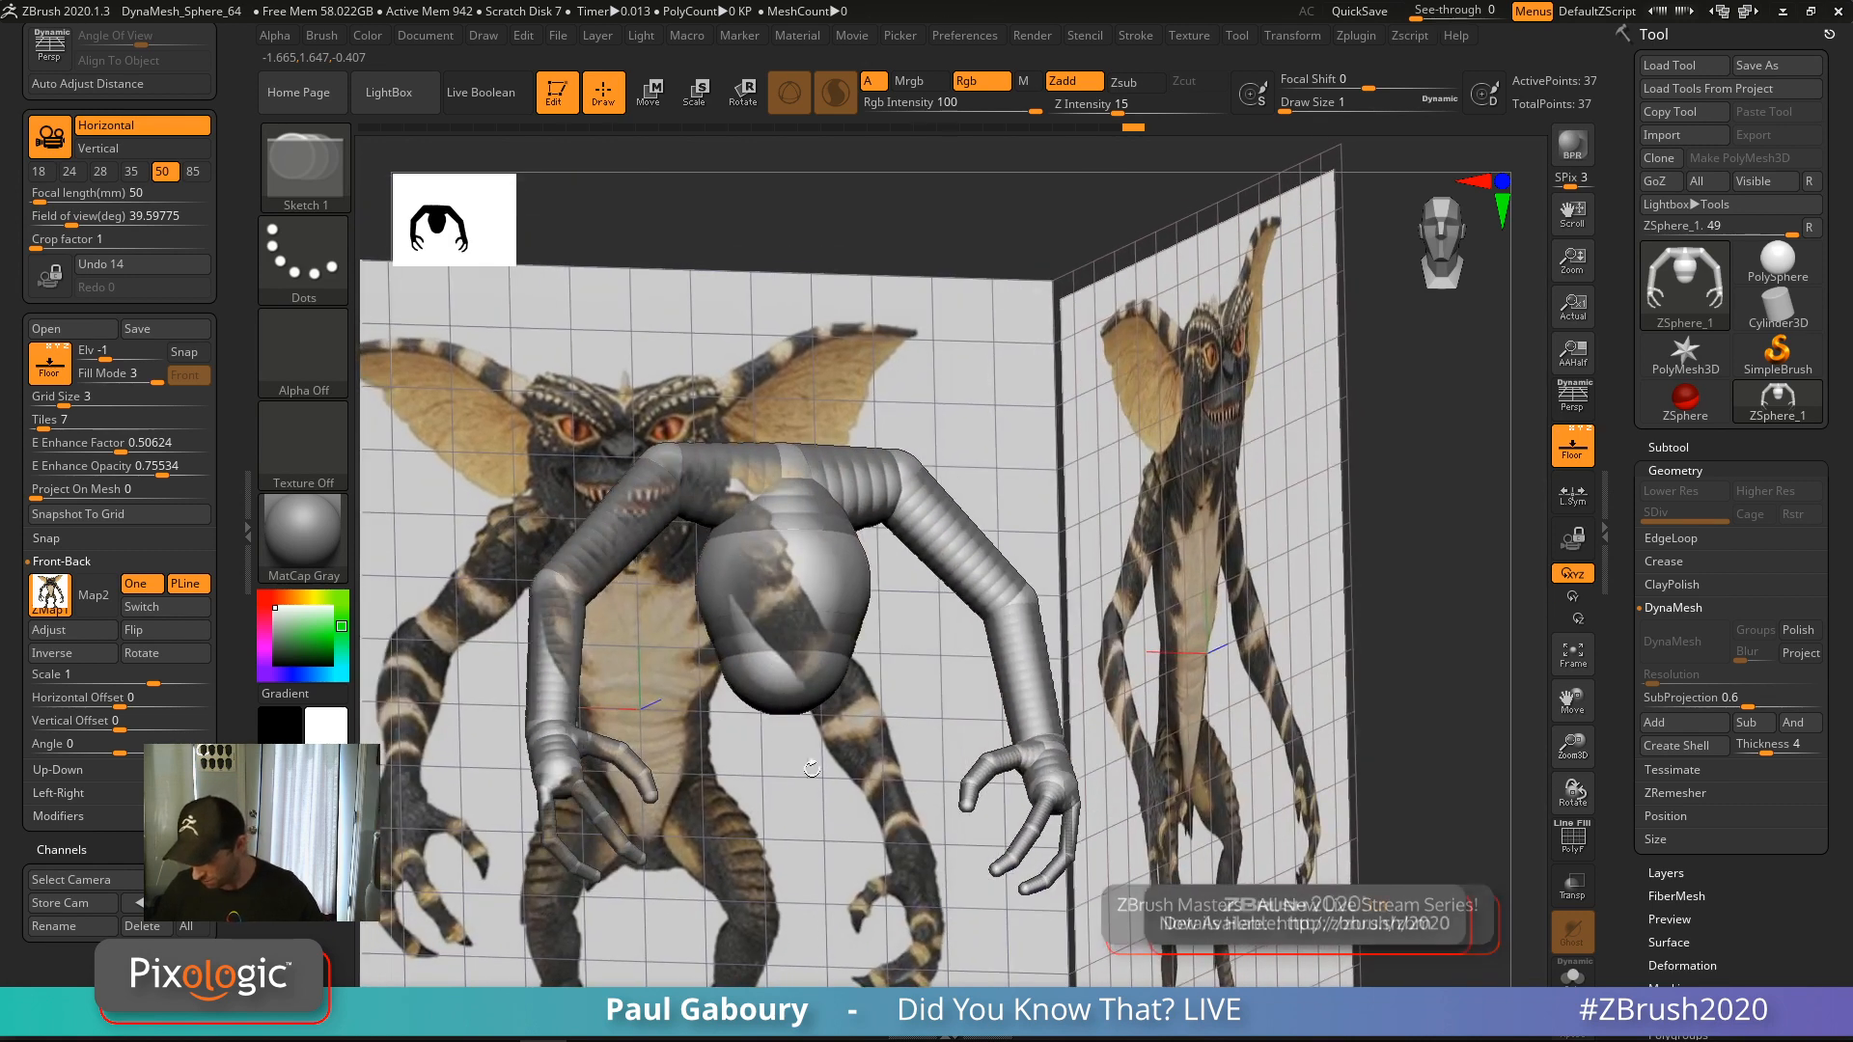
left_click_drag(751, 687, 769, 715)
right_click_drag(784, 704, 712, 722)
key("w")
left_click_drag(746, 726, 697, 737)
key("e")
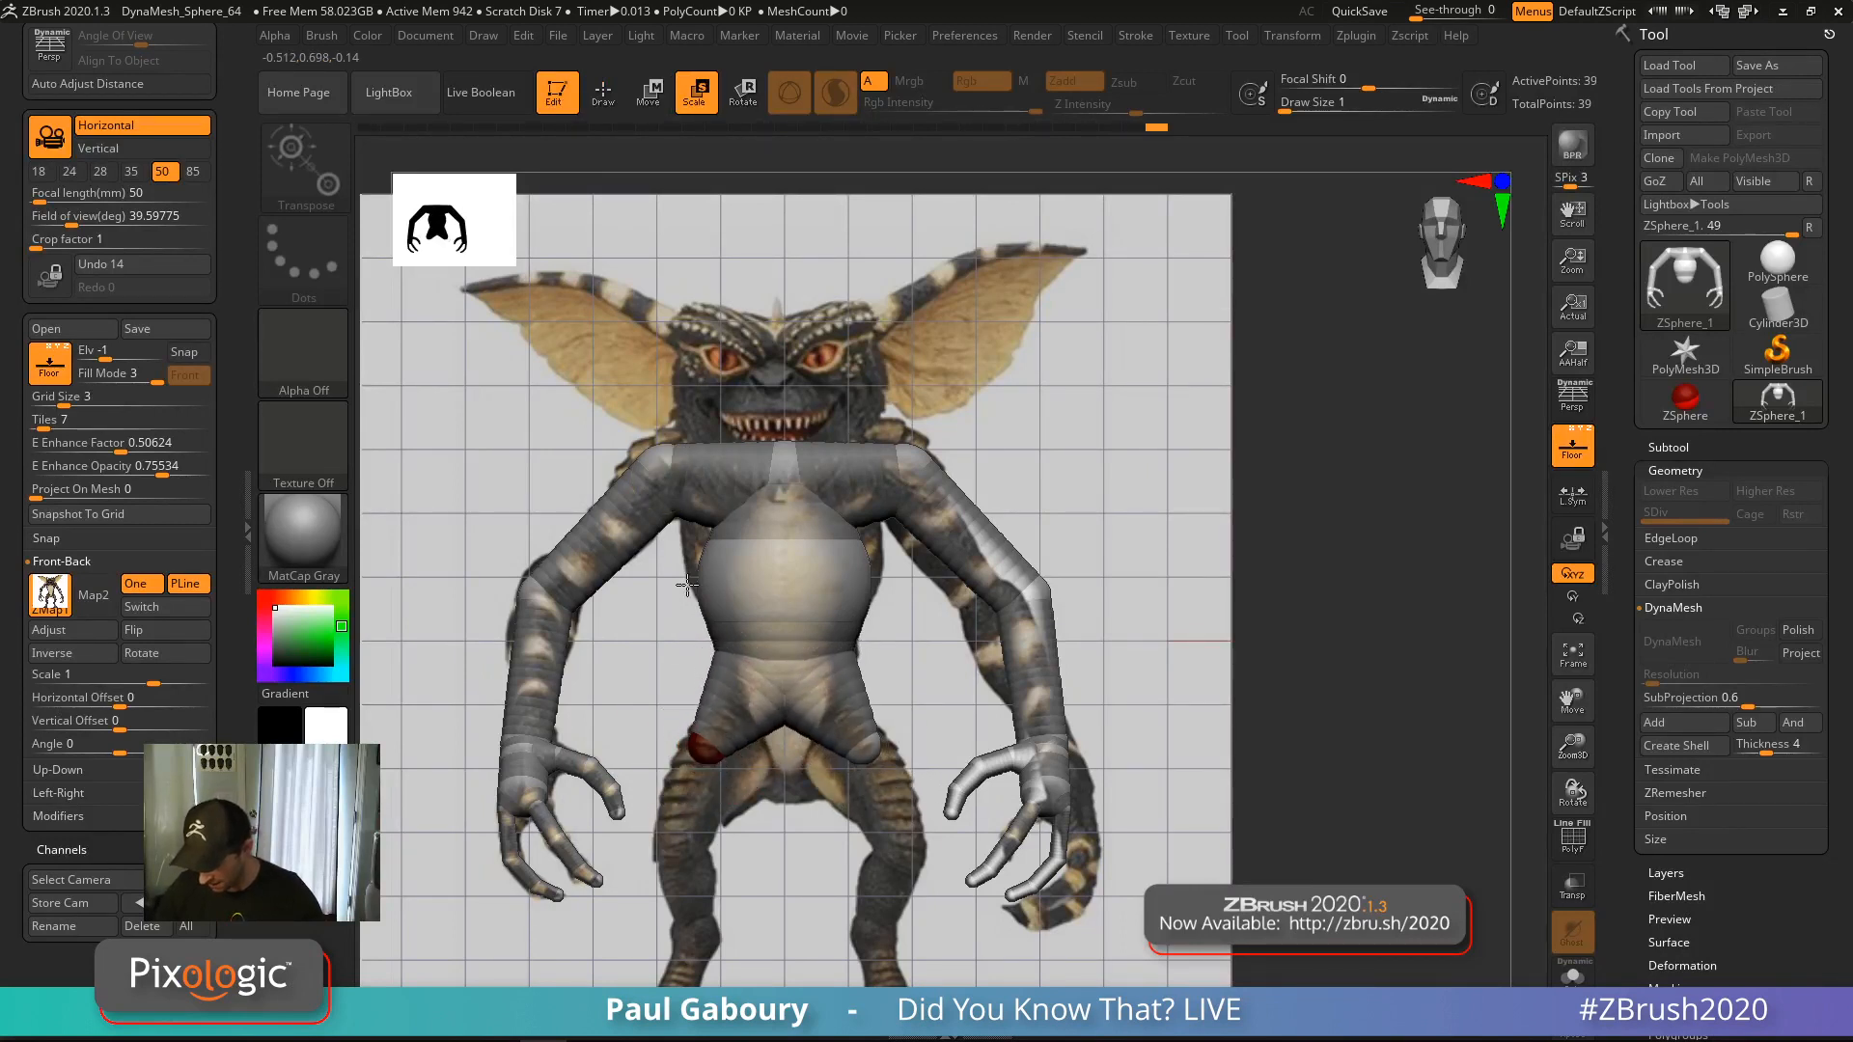
mouse_move(741, 787)
right_mouse_down()
mouse_move(828, 804)
mouse_move(799, 819)
right_mouse_up()
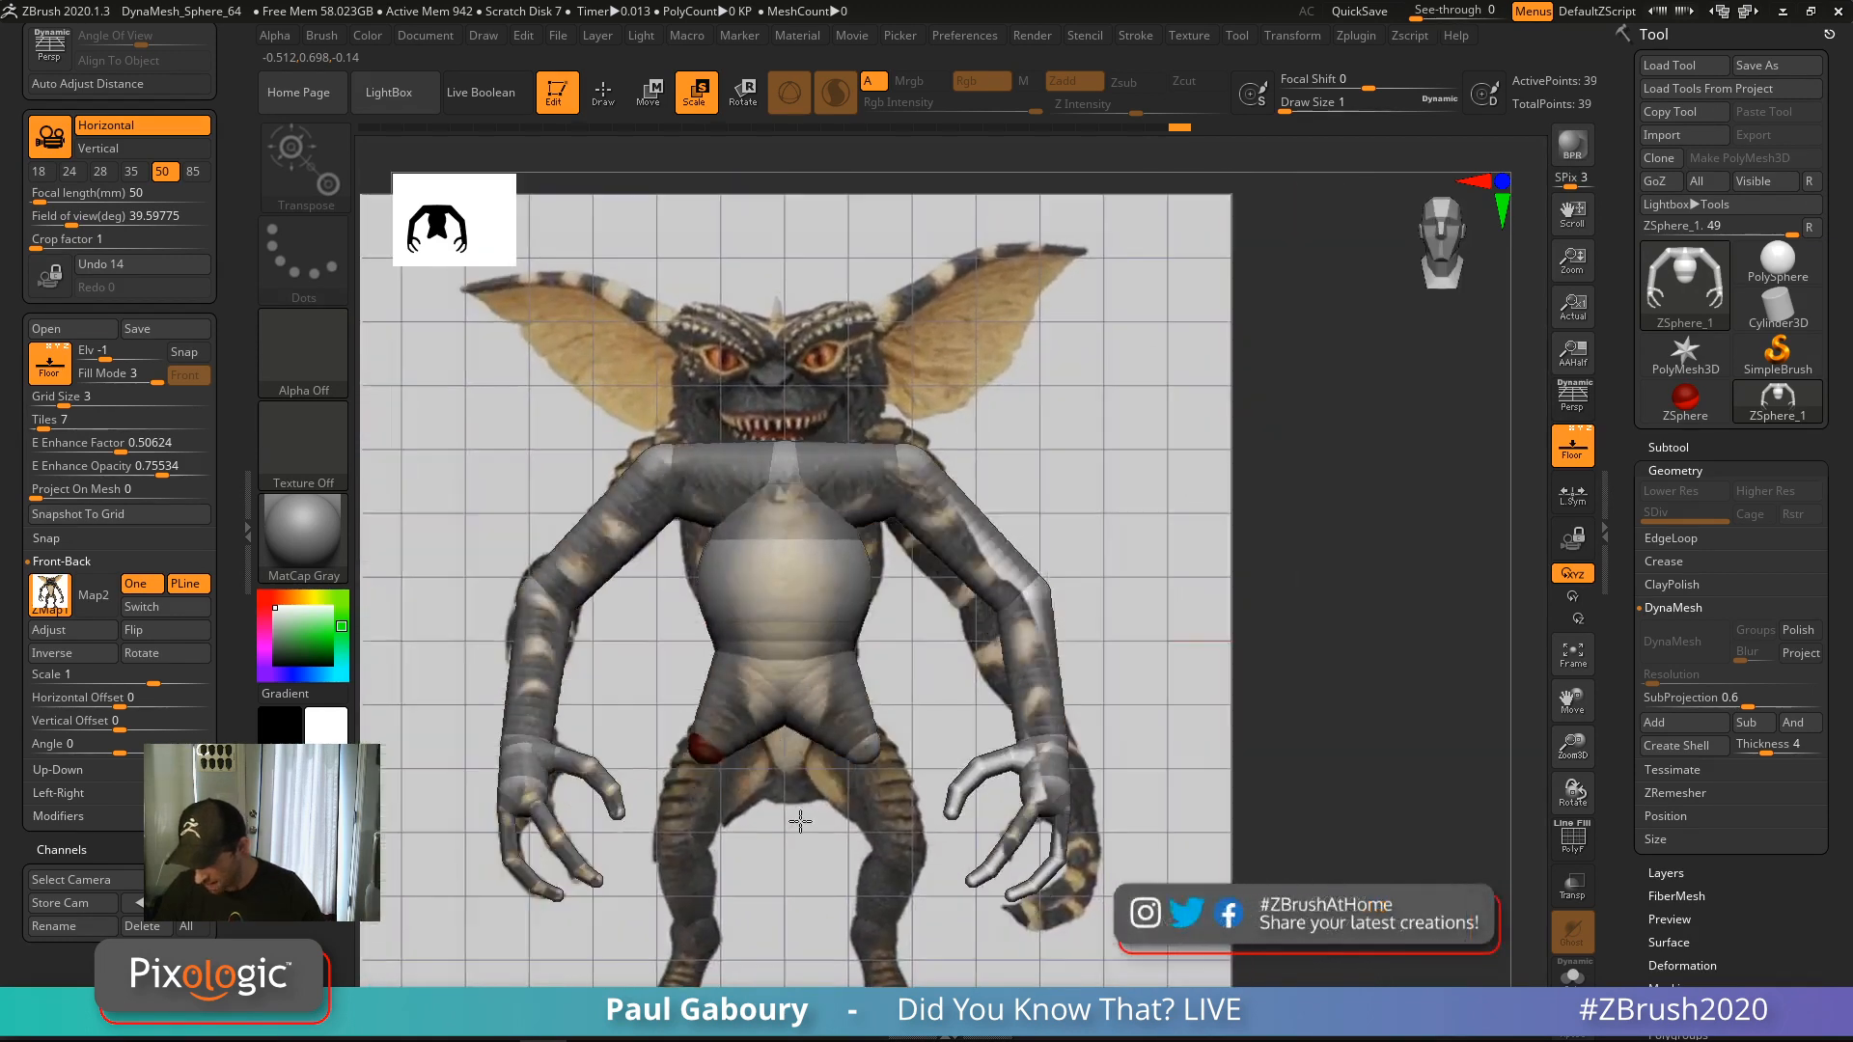
Undo the added hip ZSpheres and the changes made to them
key("ctrl+z")
key("ctrl+z")
key("ctrl+z")
key("ctrl+z")
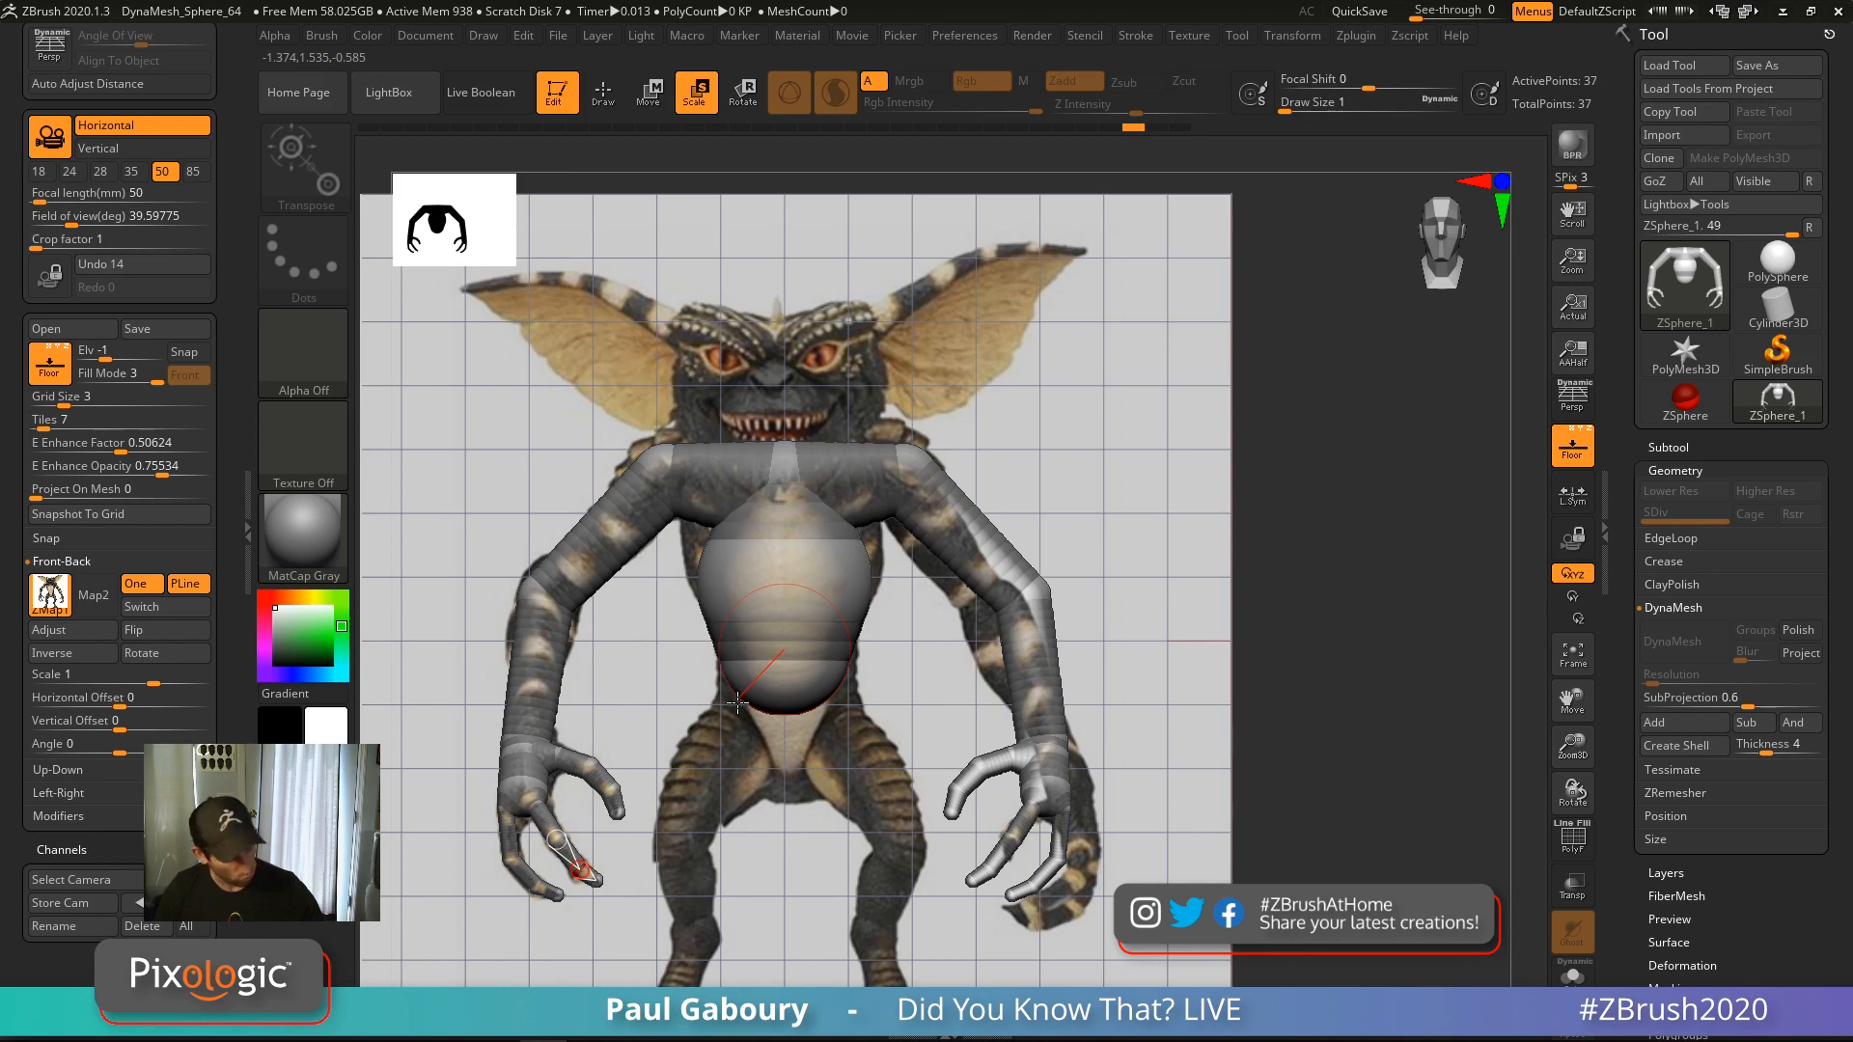
Try adding a symmetric pair of leg ZSpheres on the lower torso and pulling them down and outward with the reference images hidden
key("q")
mouse_move(744, 693)
left_mouse_down()
mouse_move(752, 725)
mouse_move(698, 760)
mouse_move(715, 633)
mouse_move(718, 649)
left_mouse_up()
key("w")
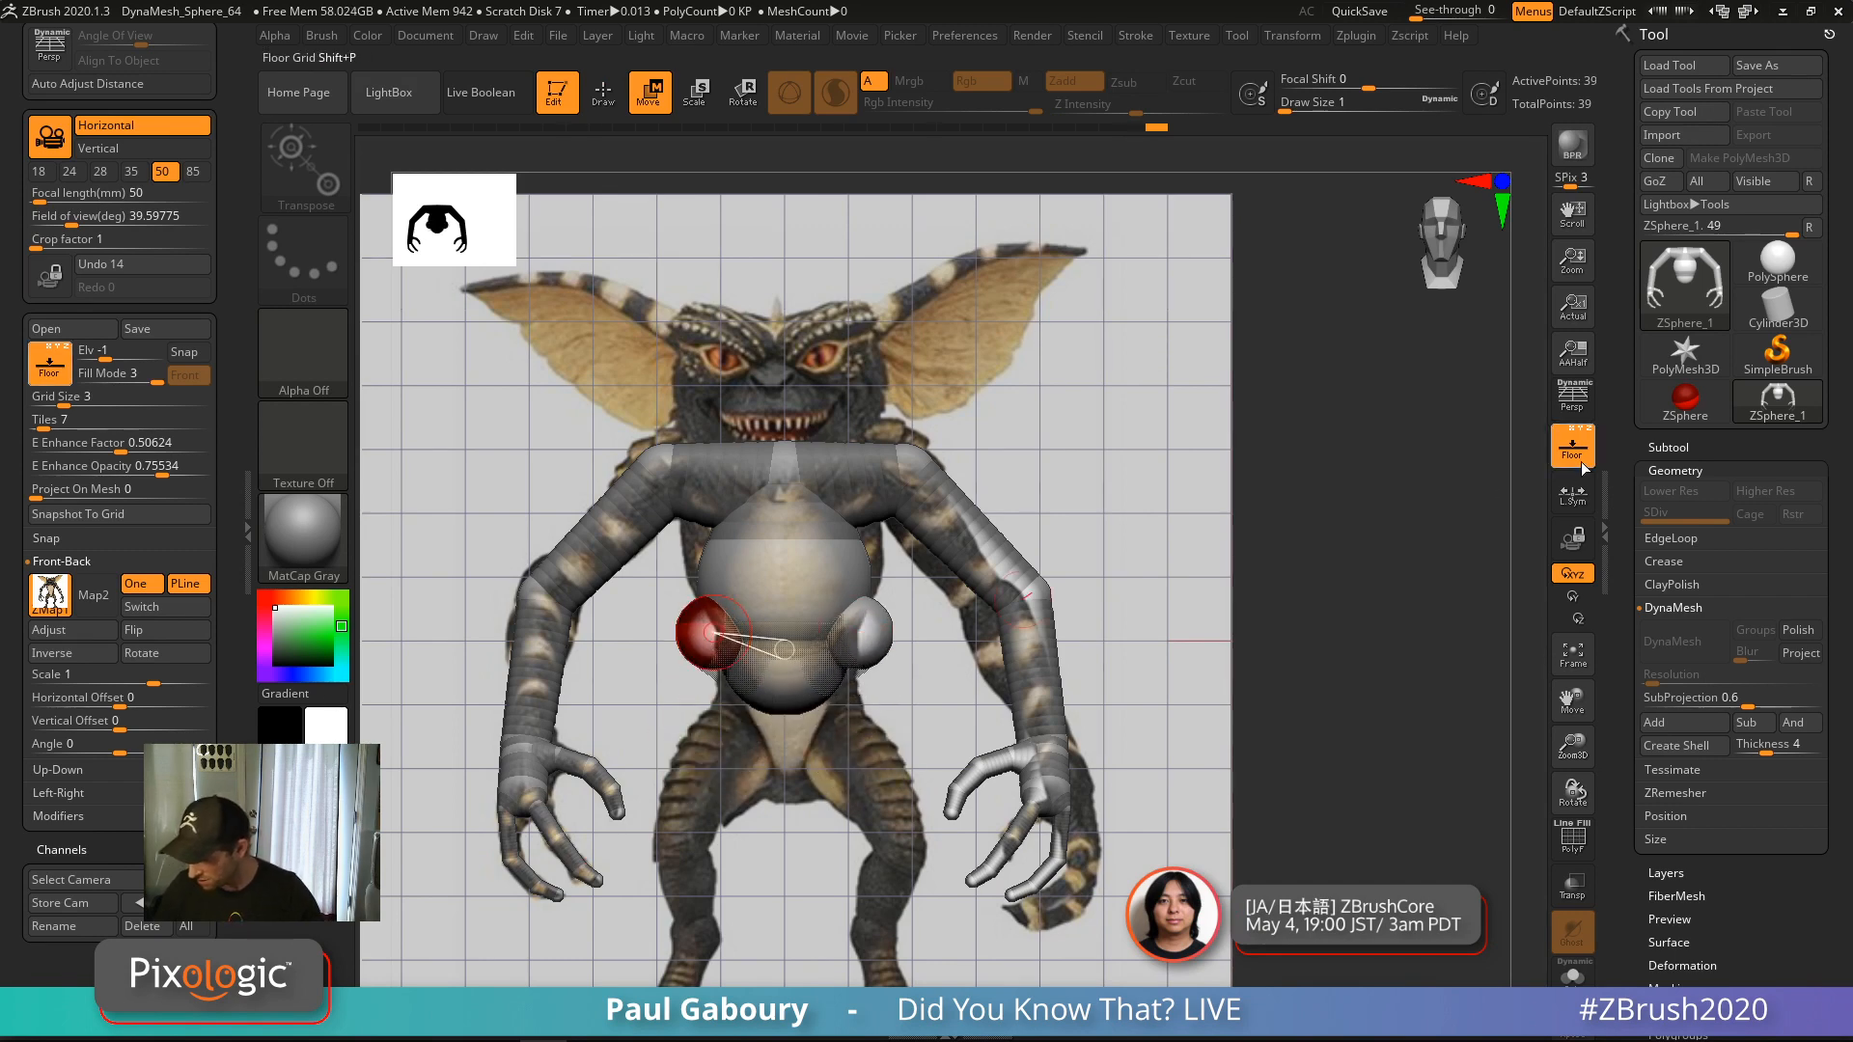
key("shift+p")
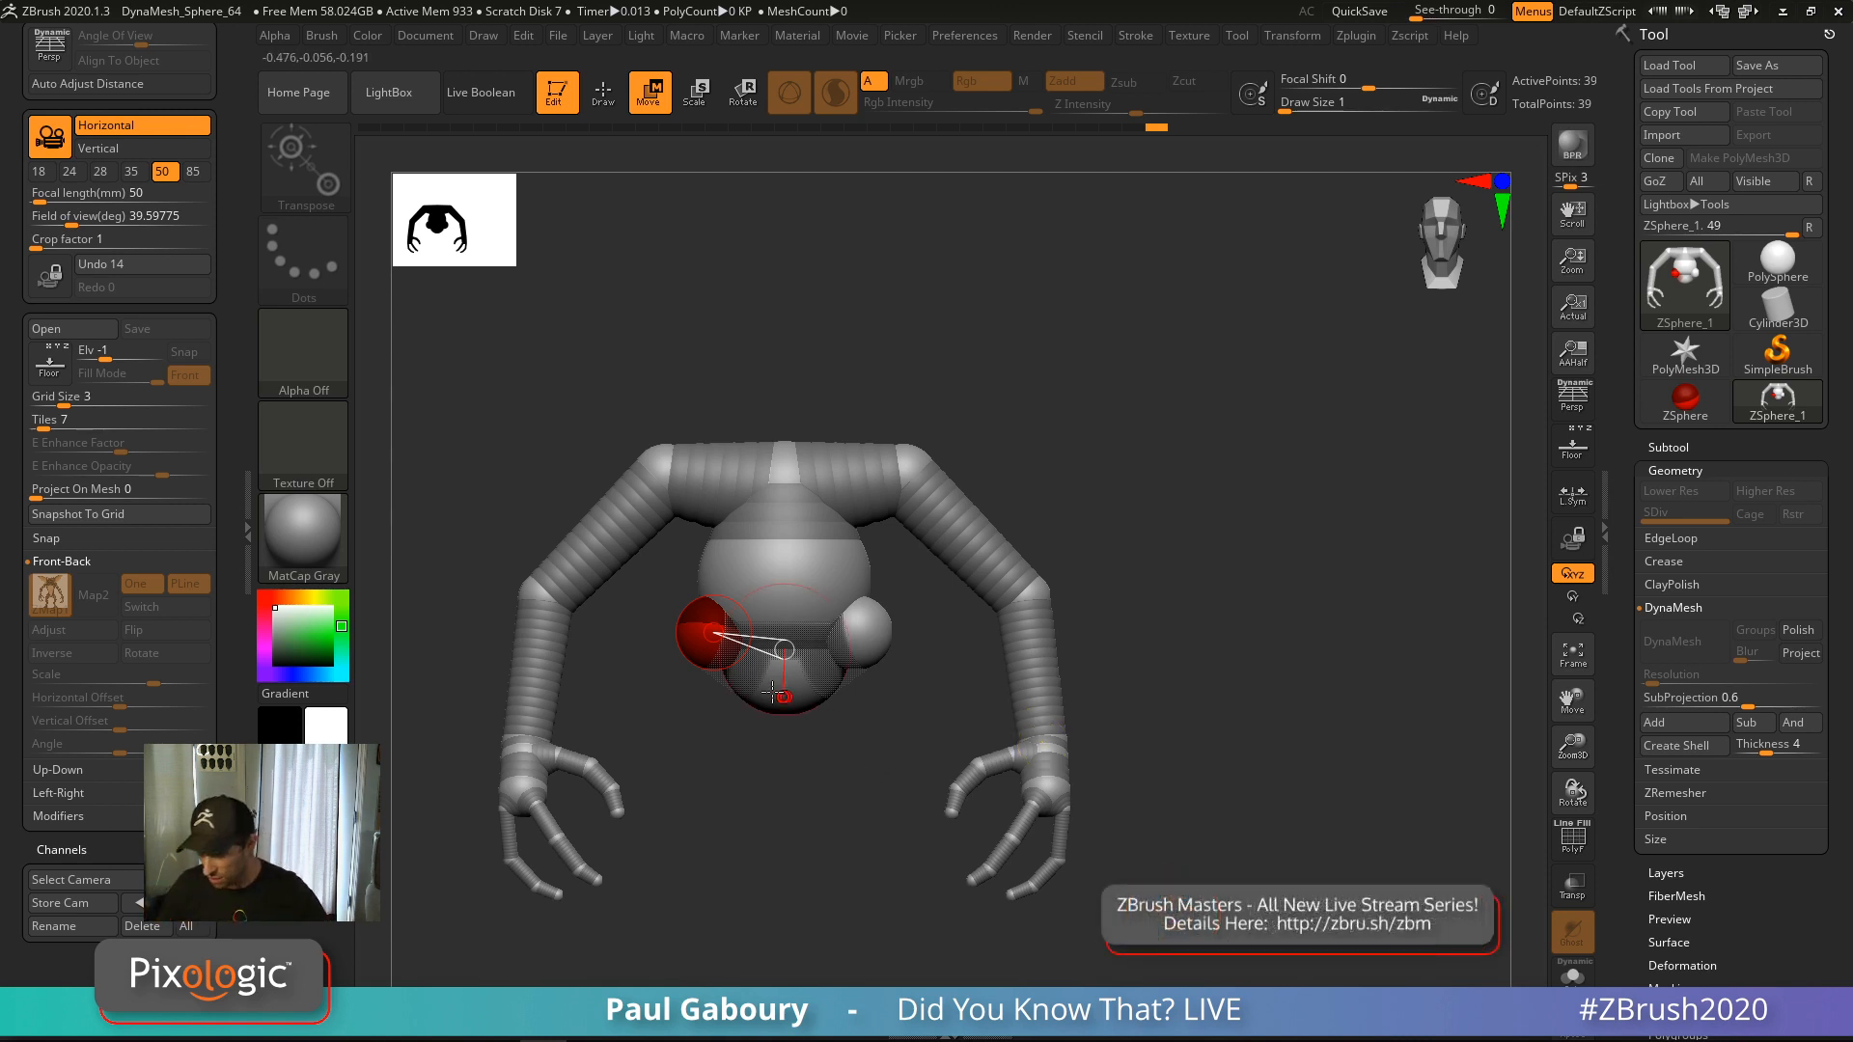
left_click_drag(697, 632, 697, 719)
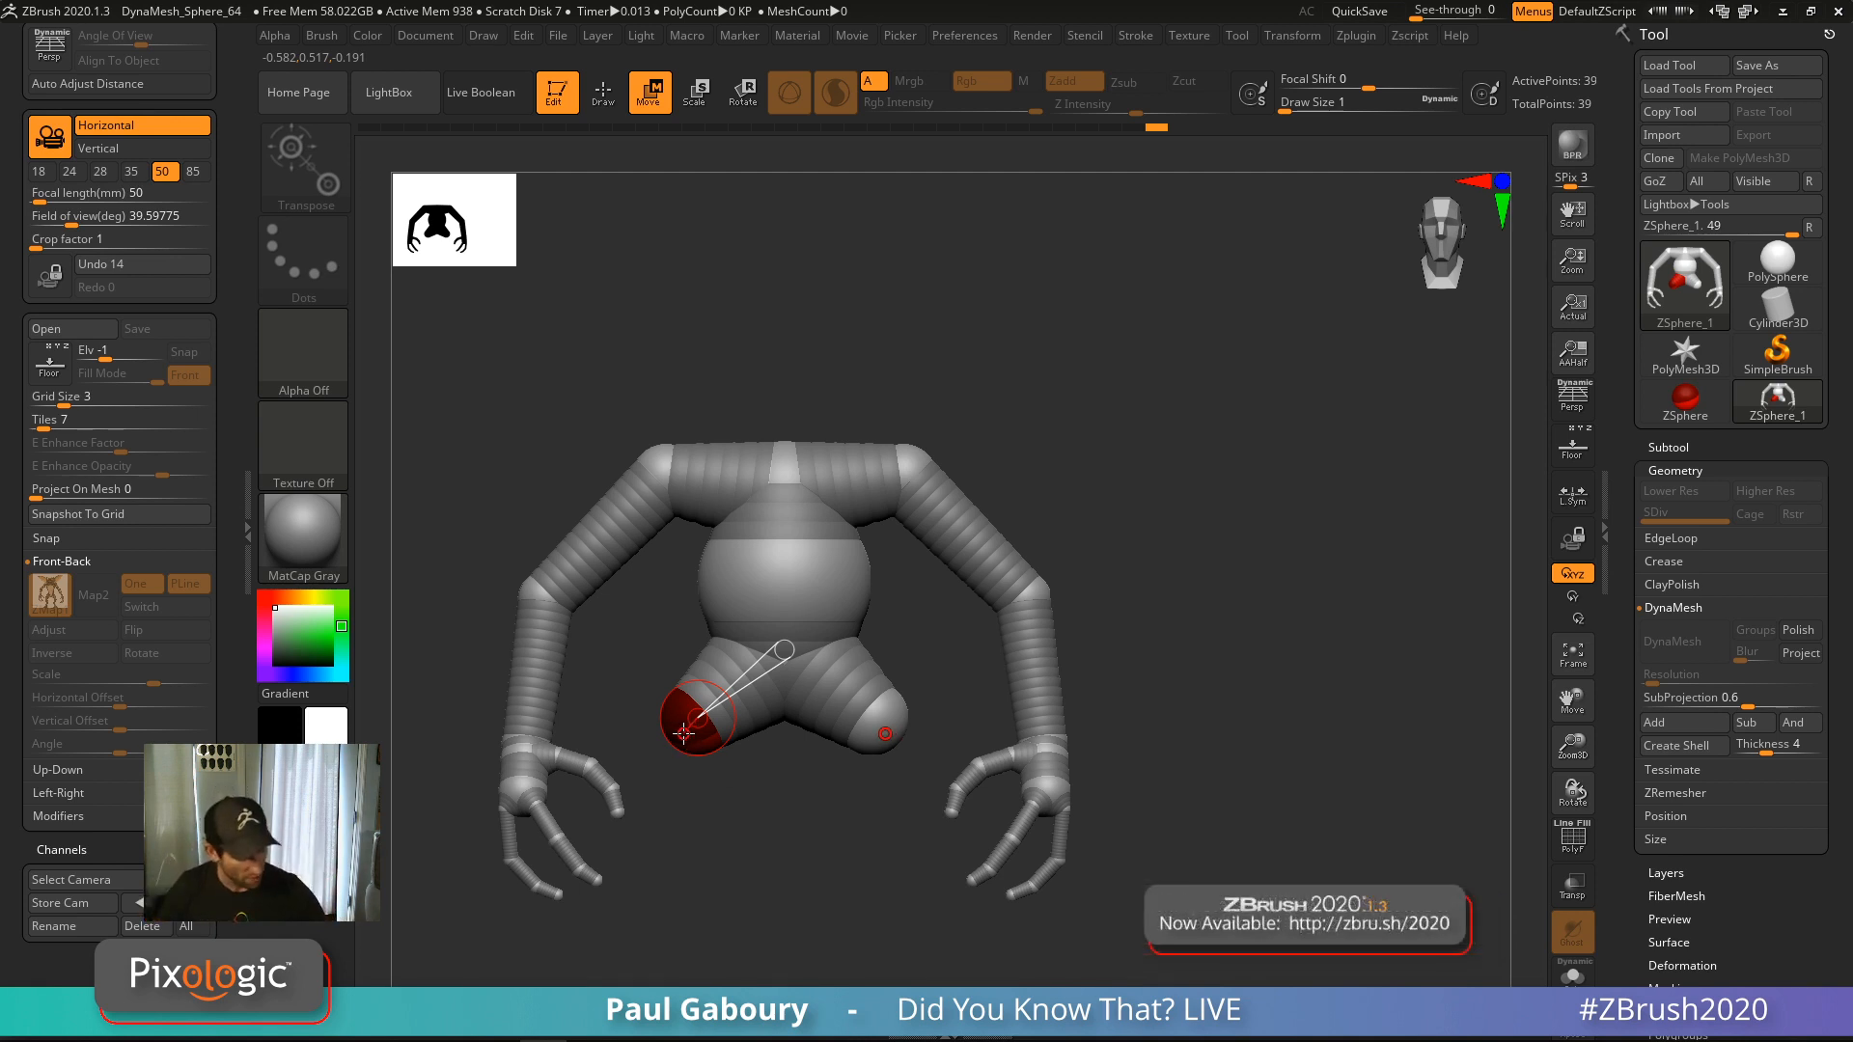
left_click_drag(697, 719, 645, 867)
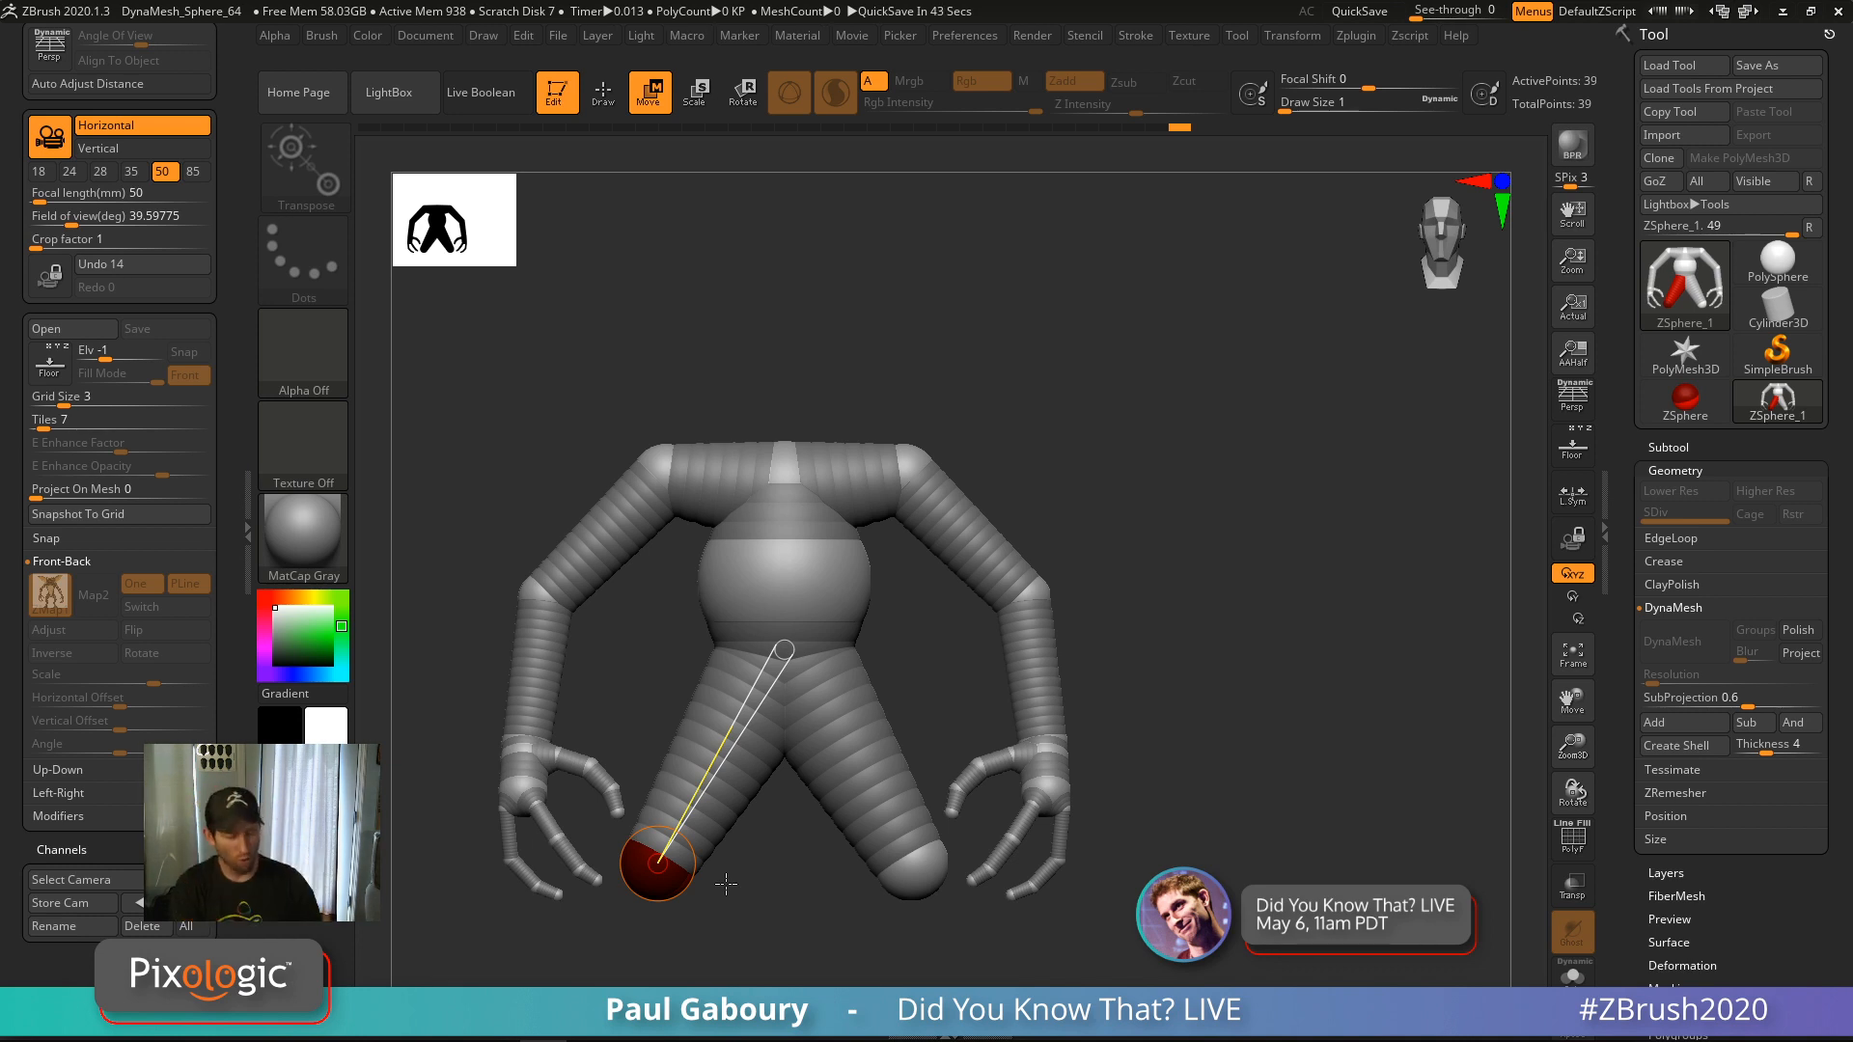
Undo the added leg ZSpheres and their moves, leaving only the torso and arms
key("ctrl+z")
key("ctrl+z")
key("ctrl+z")
key("ctrl+z")
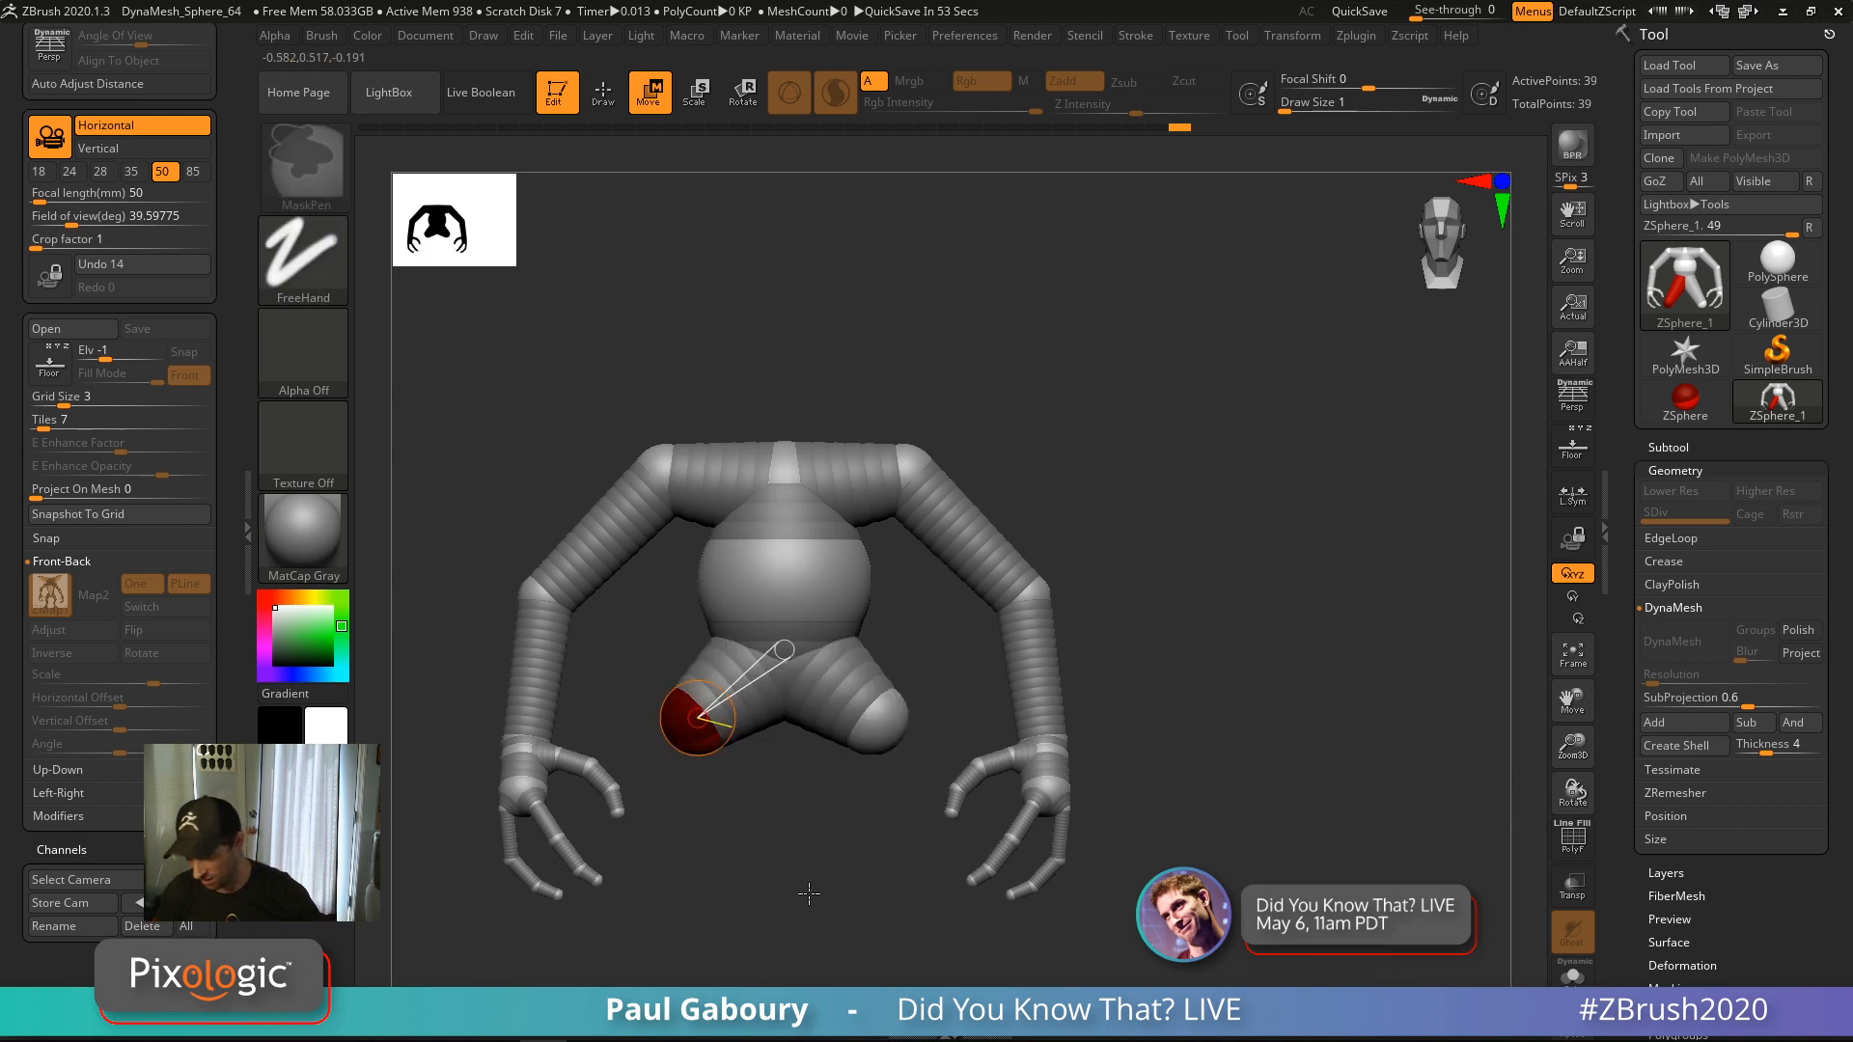
Add a single pelvis ZSphere at the bottom centre of the torso and show the reference images again
left_click_drag(808, 894, 822, 762)
key("q")
right_click_drag(823, 762, 854, 820, "ctrl")
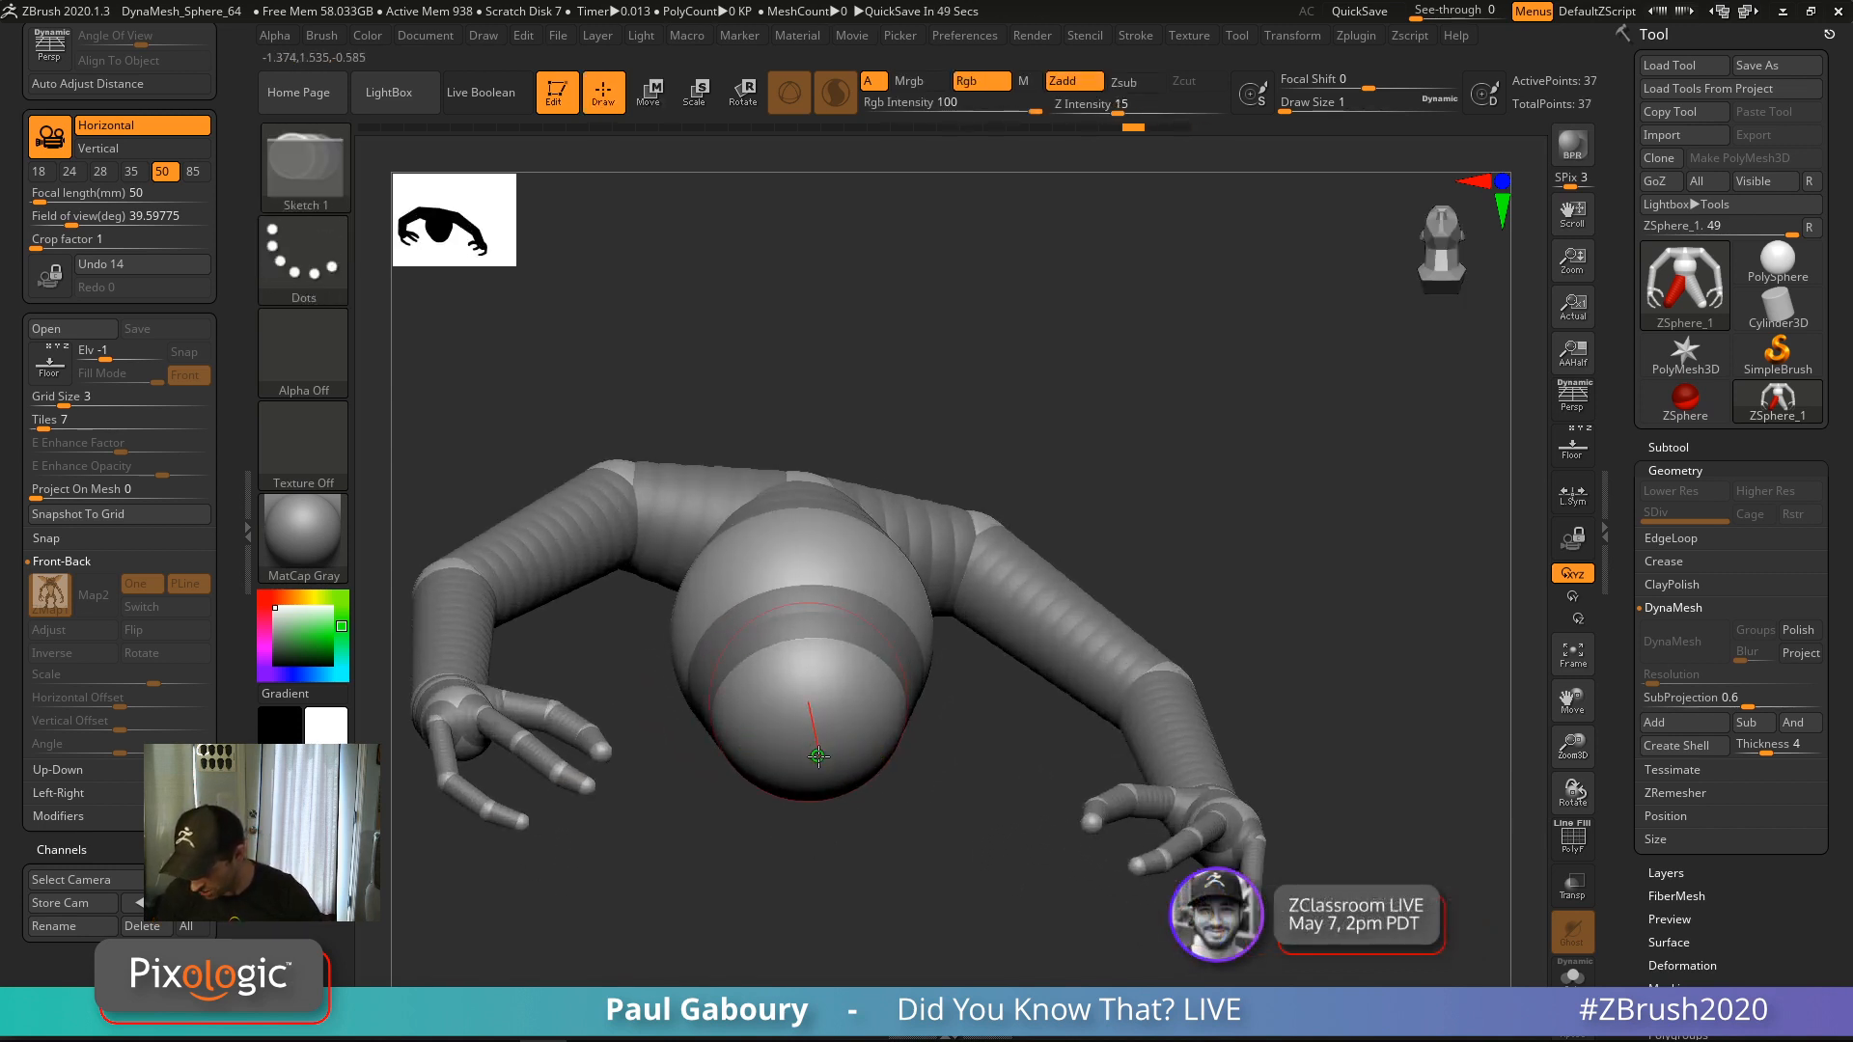
mouse_move(818, 758)
left_mouse_down()
mouse_move(907, 878)
mouse_move(849, 828)
mouse_move(909, 854)
left_mouse_up()
key("w")
left_click(1573, 461)
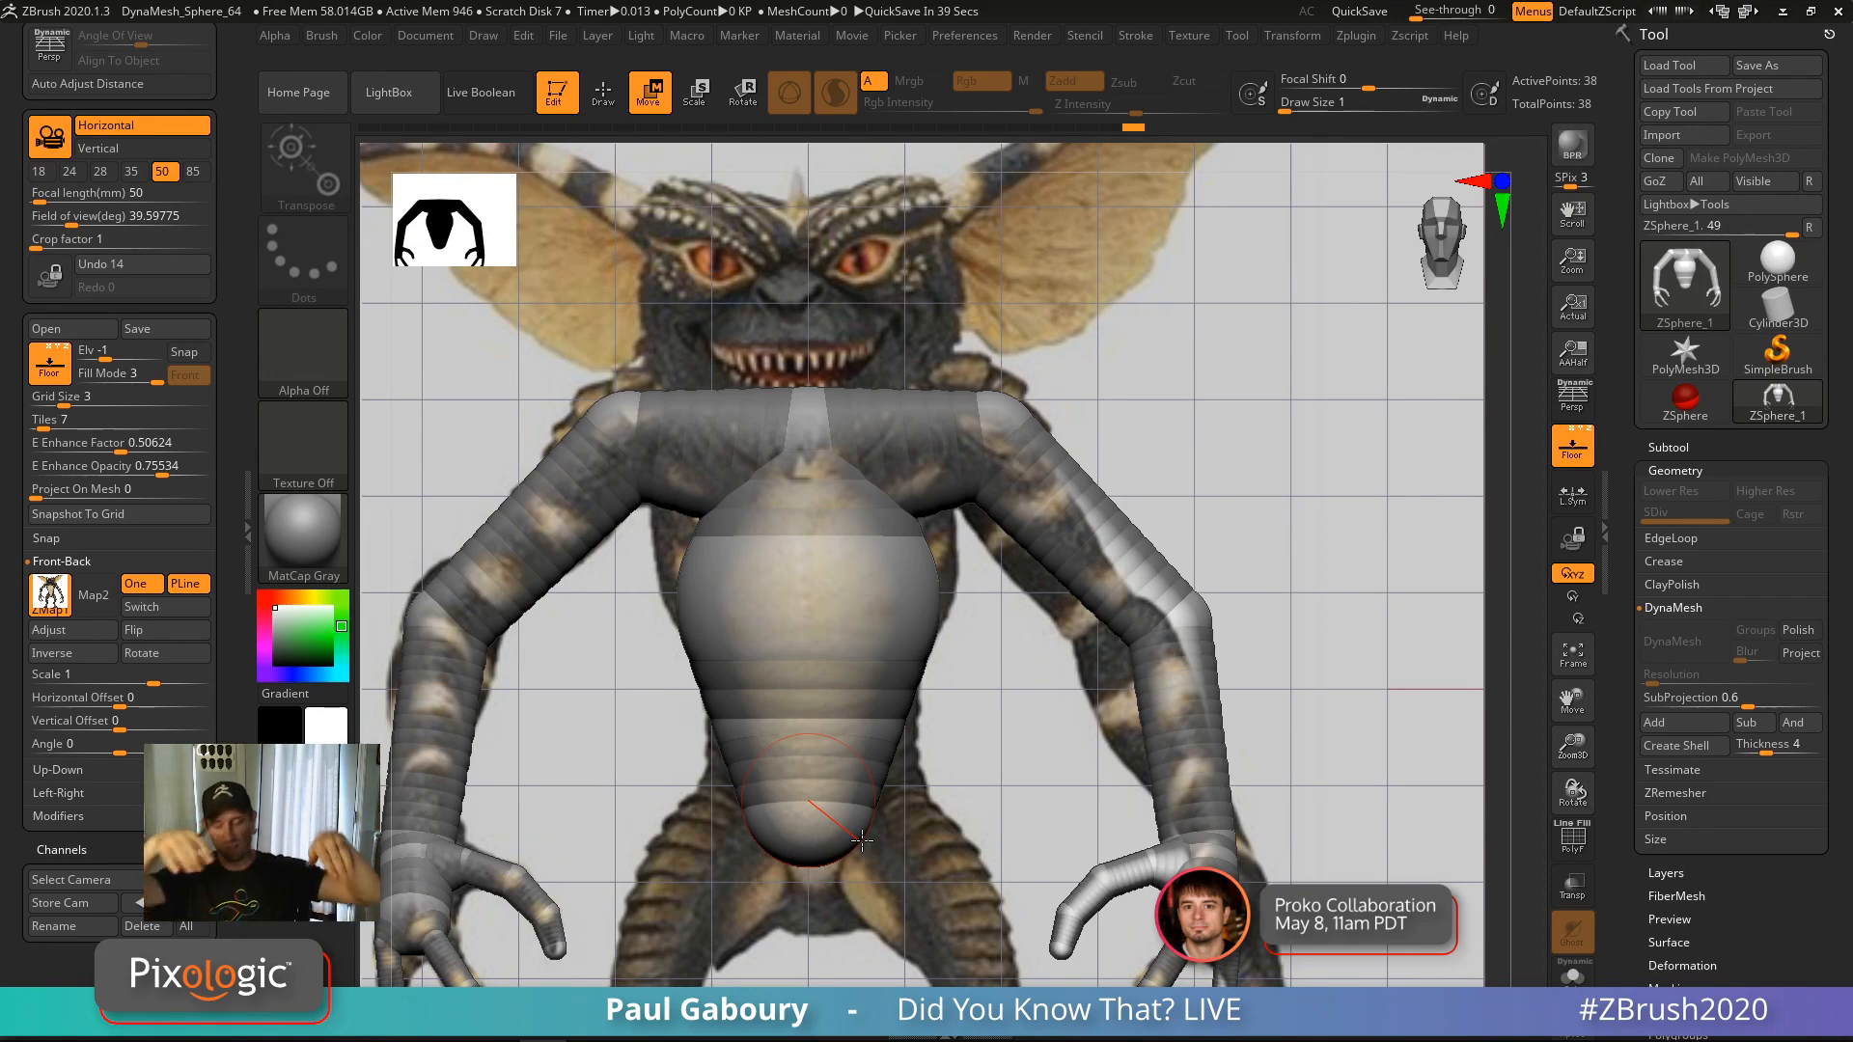
Check the torso from the side and move the pelvis ZSphere down toward the crotch in the front reference
left_click_drag(970, 849, 845, 836)
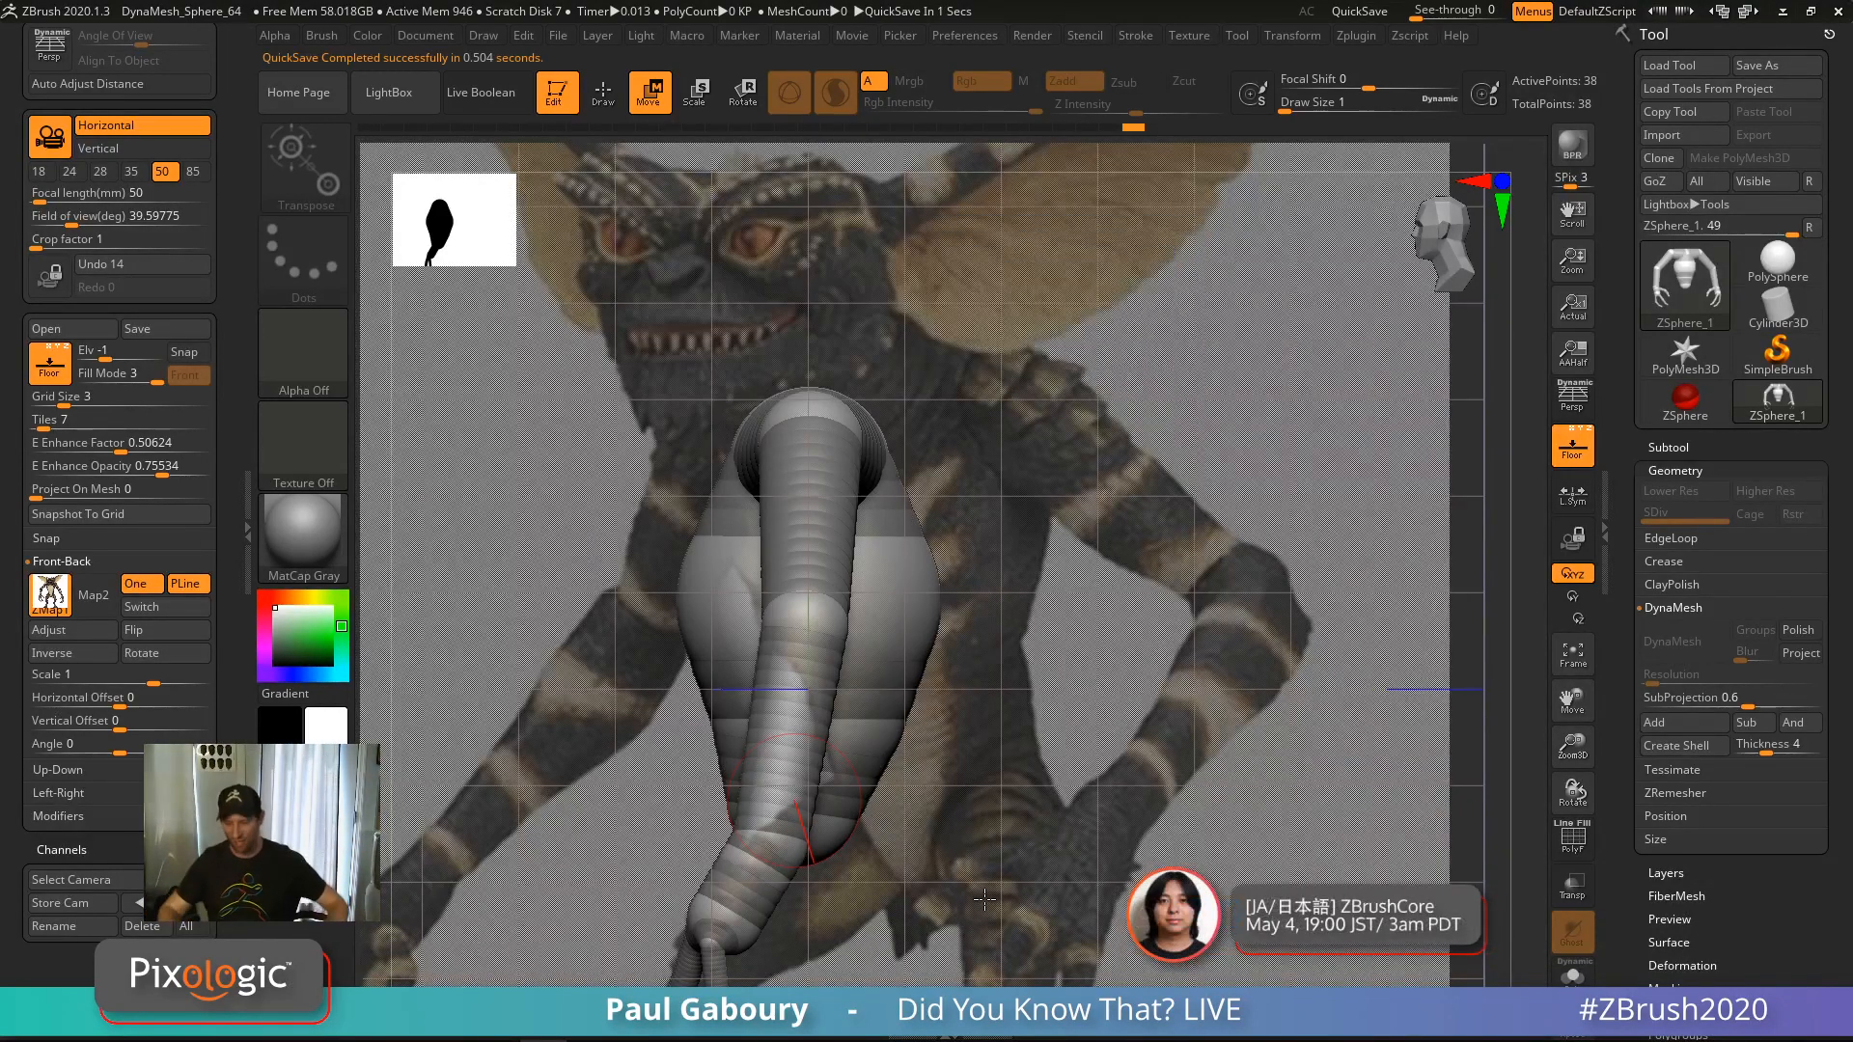
left_click_drag(1043, 799, 1151, 799, "shift")
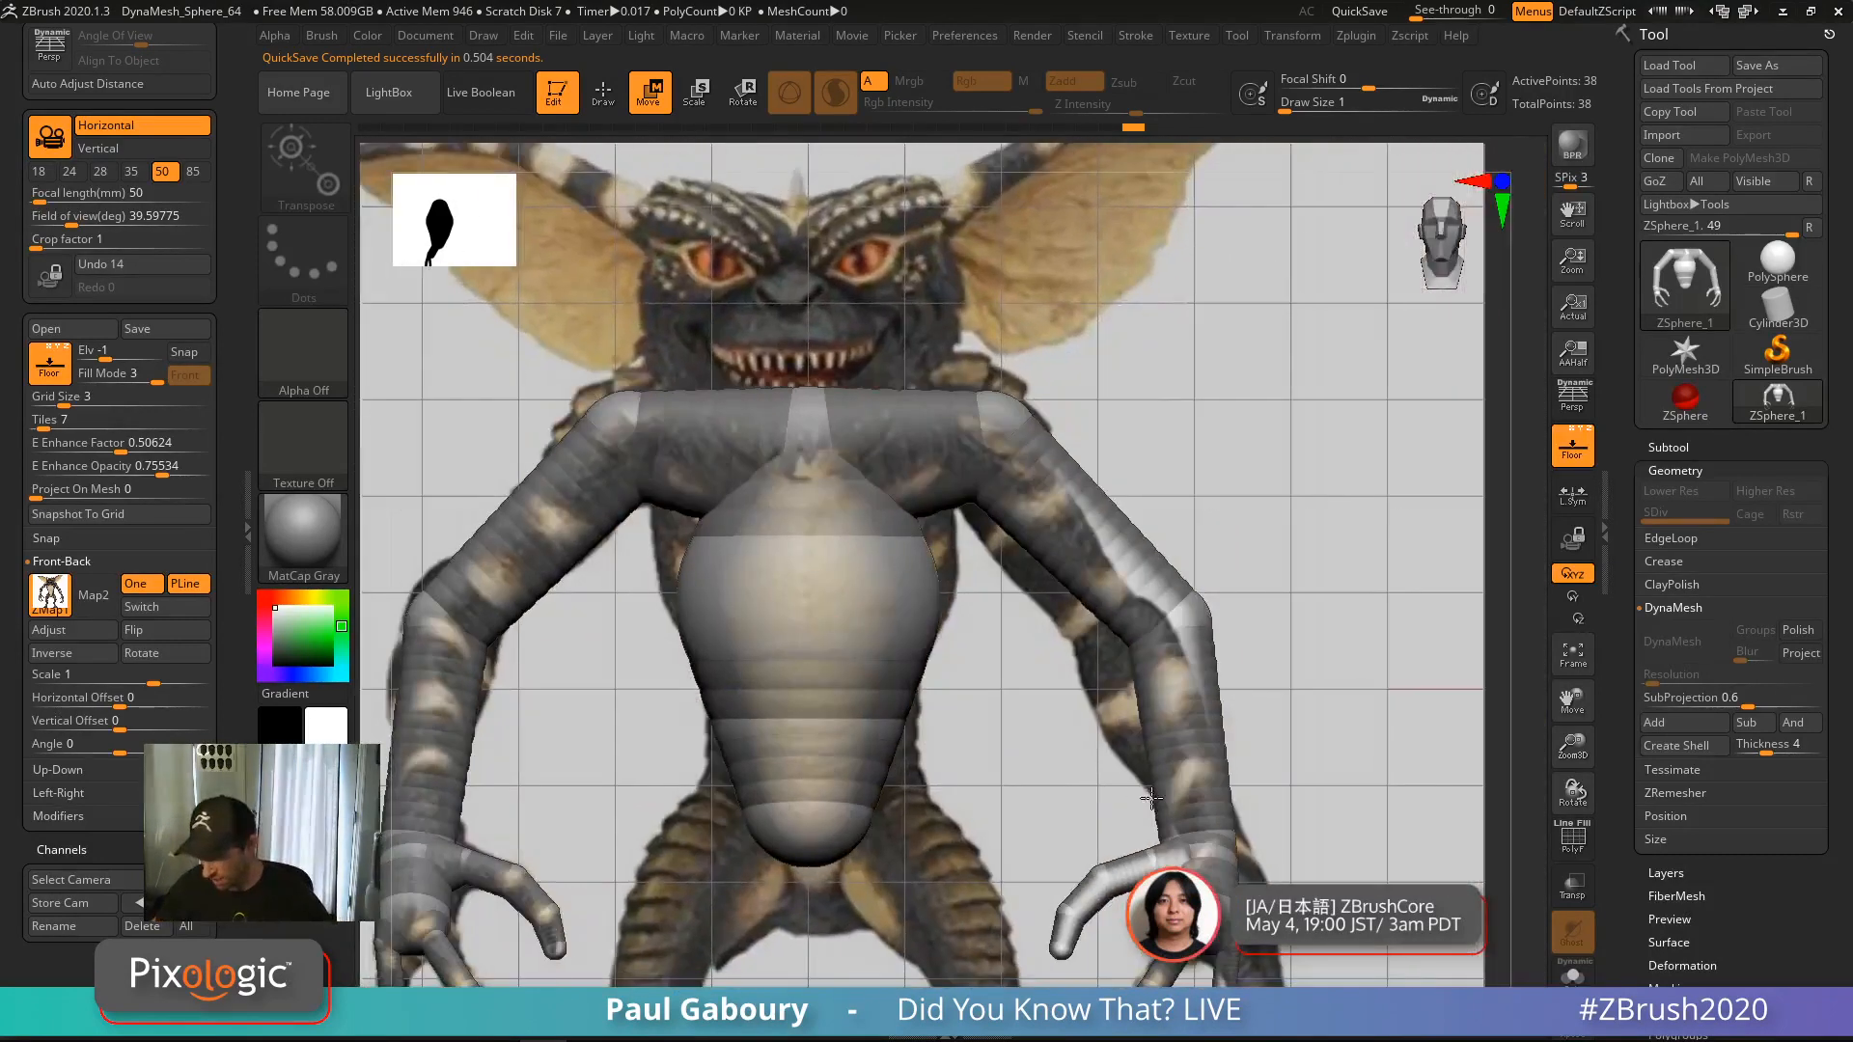
right_click_drag(1152, 798, 1164, 666, "alt")
right_click_drag(1164, 666, 866, 794, "ctrl")
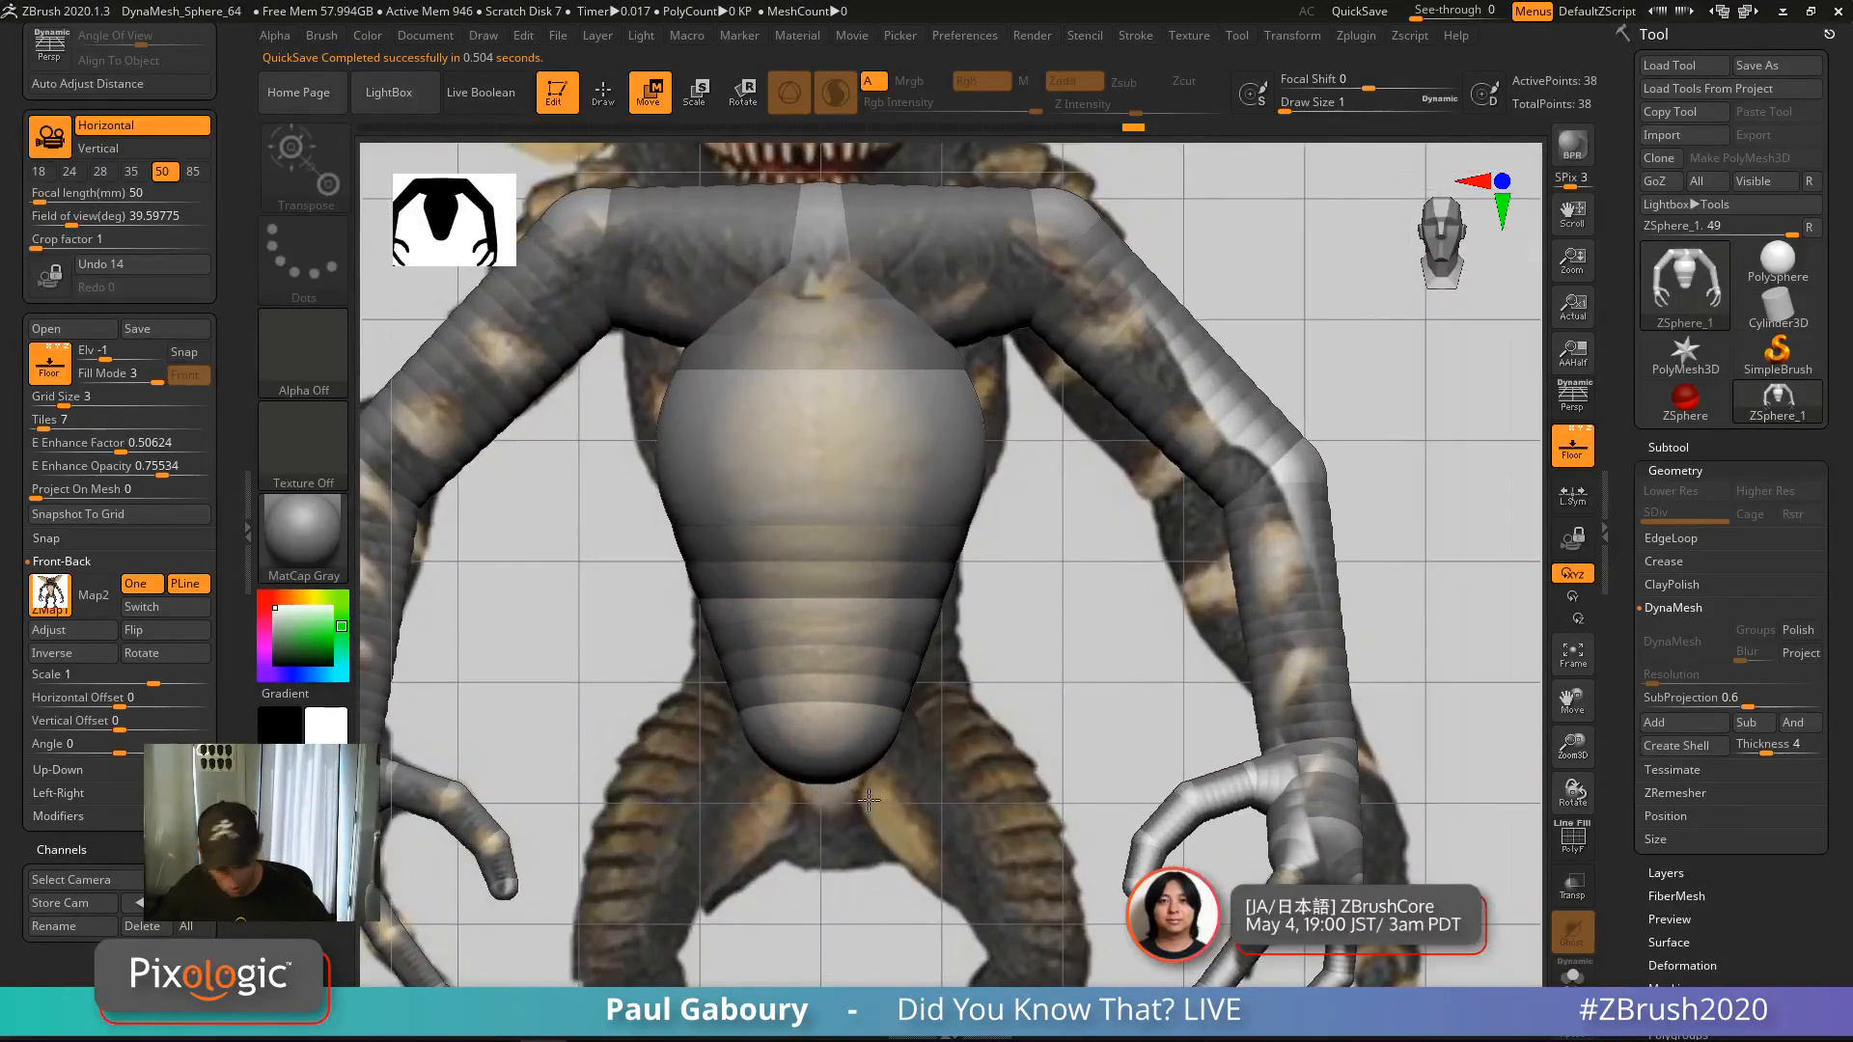
left_click_drag(838, 729, 836, 811)
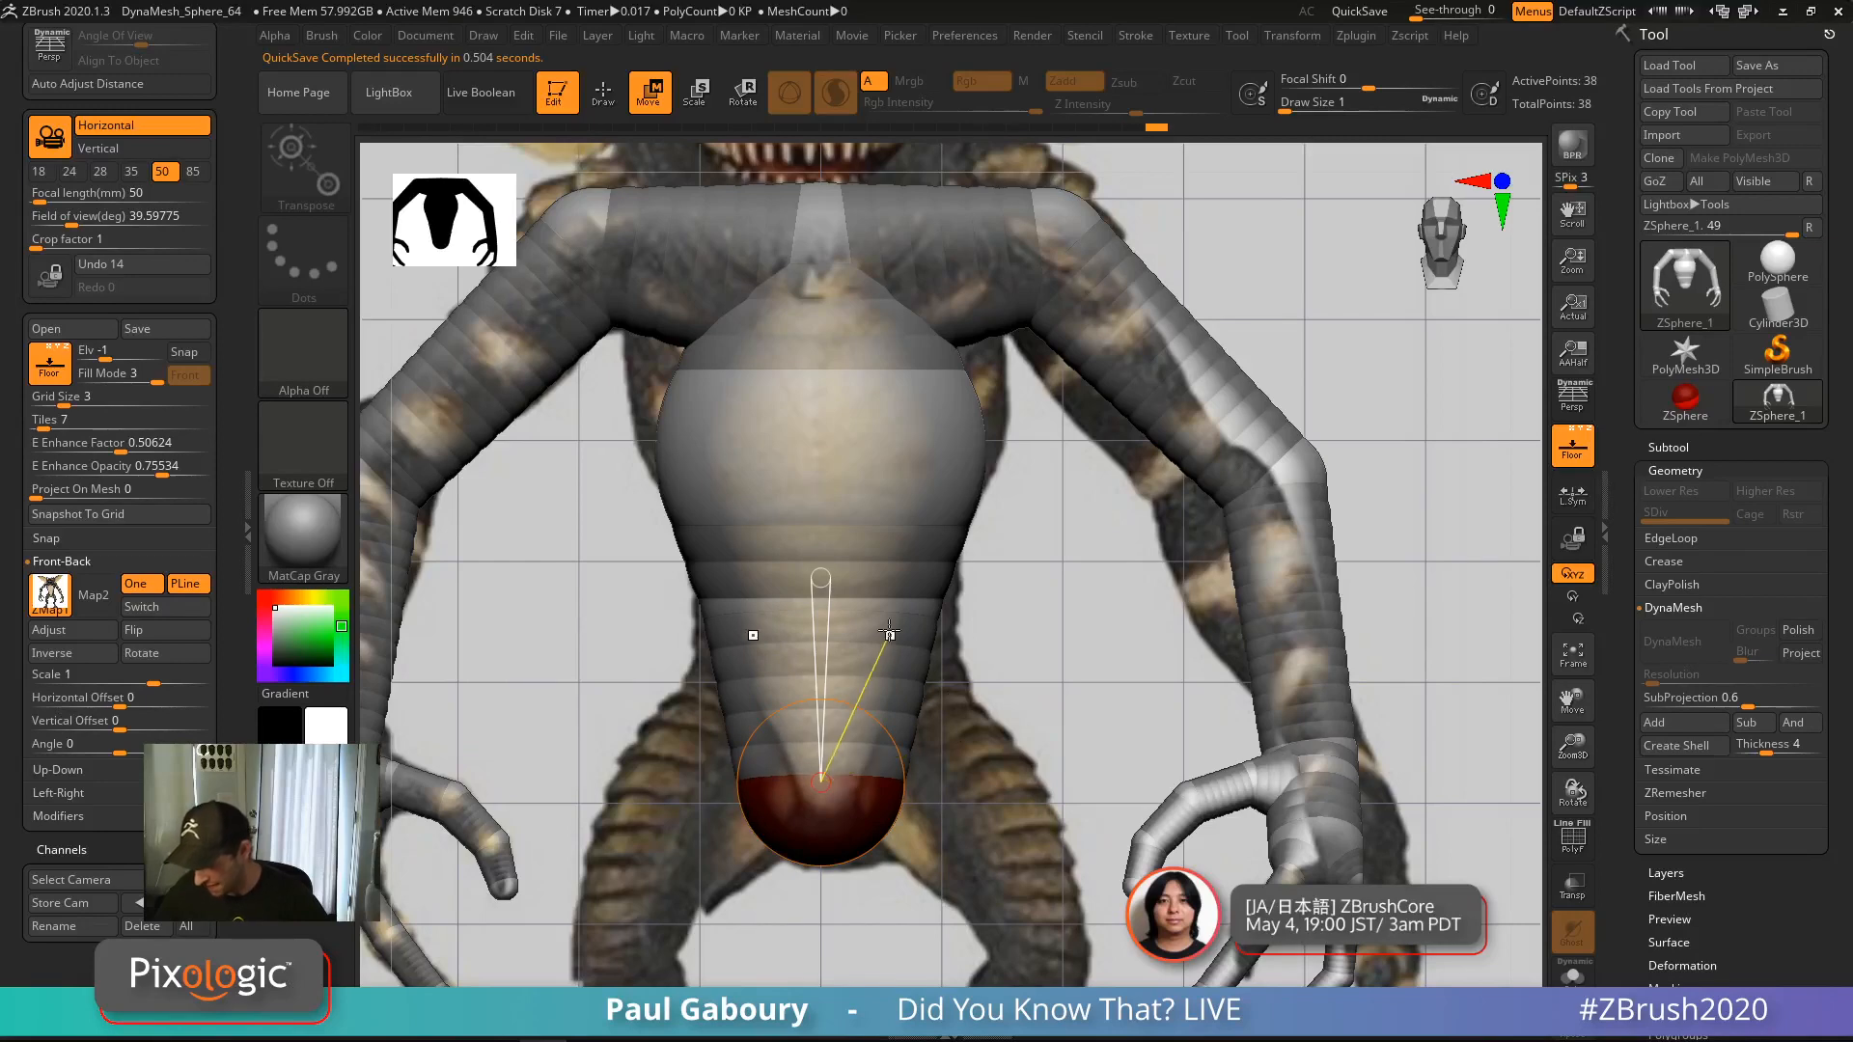
Reposition the pelvis, waist and chest ZSpheres from the side to give the torso its front-to-back curve
mouse_move(878, 612)
right_mouse_down()
mouse_move(978, 634)
mouse_move(1005, 612)
right_mouse_up()
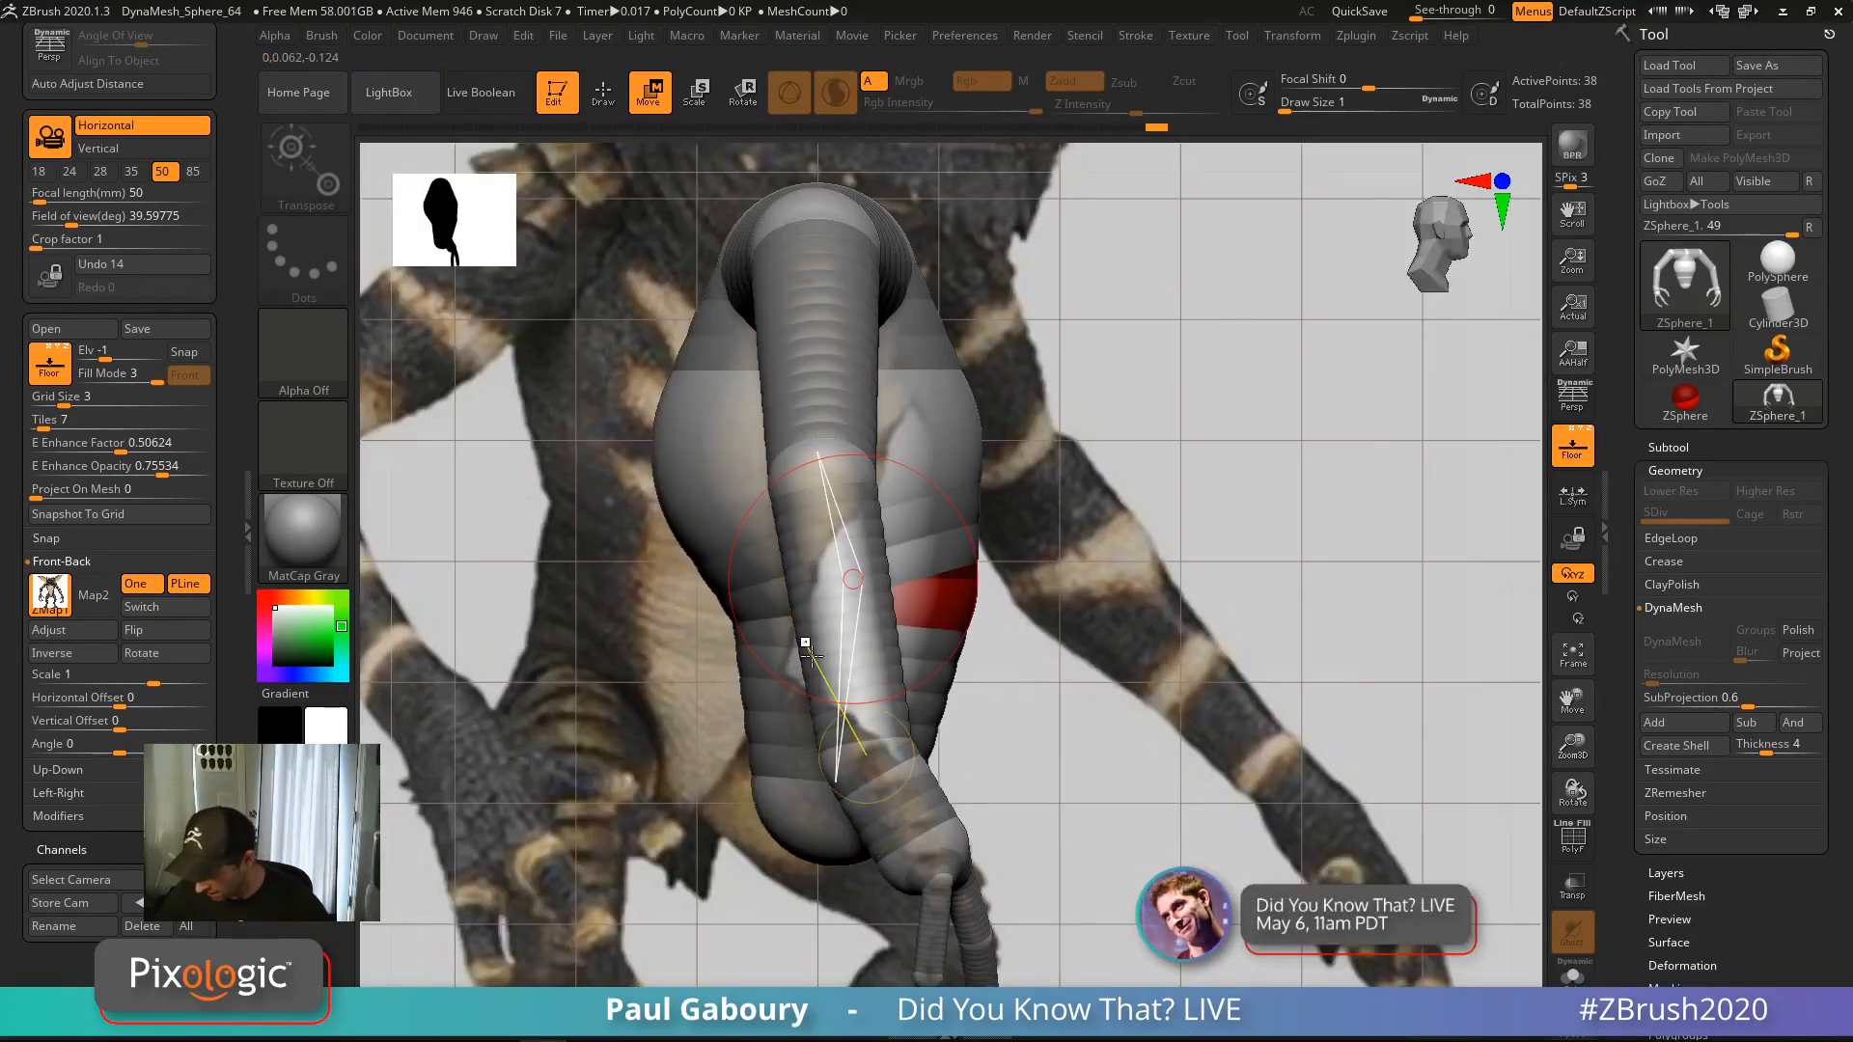
left_click_drag(836, 781, 720, 797)
left_click_drag(852, 579, 805, 576)
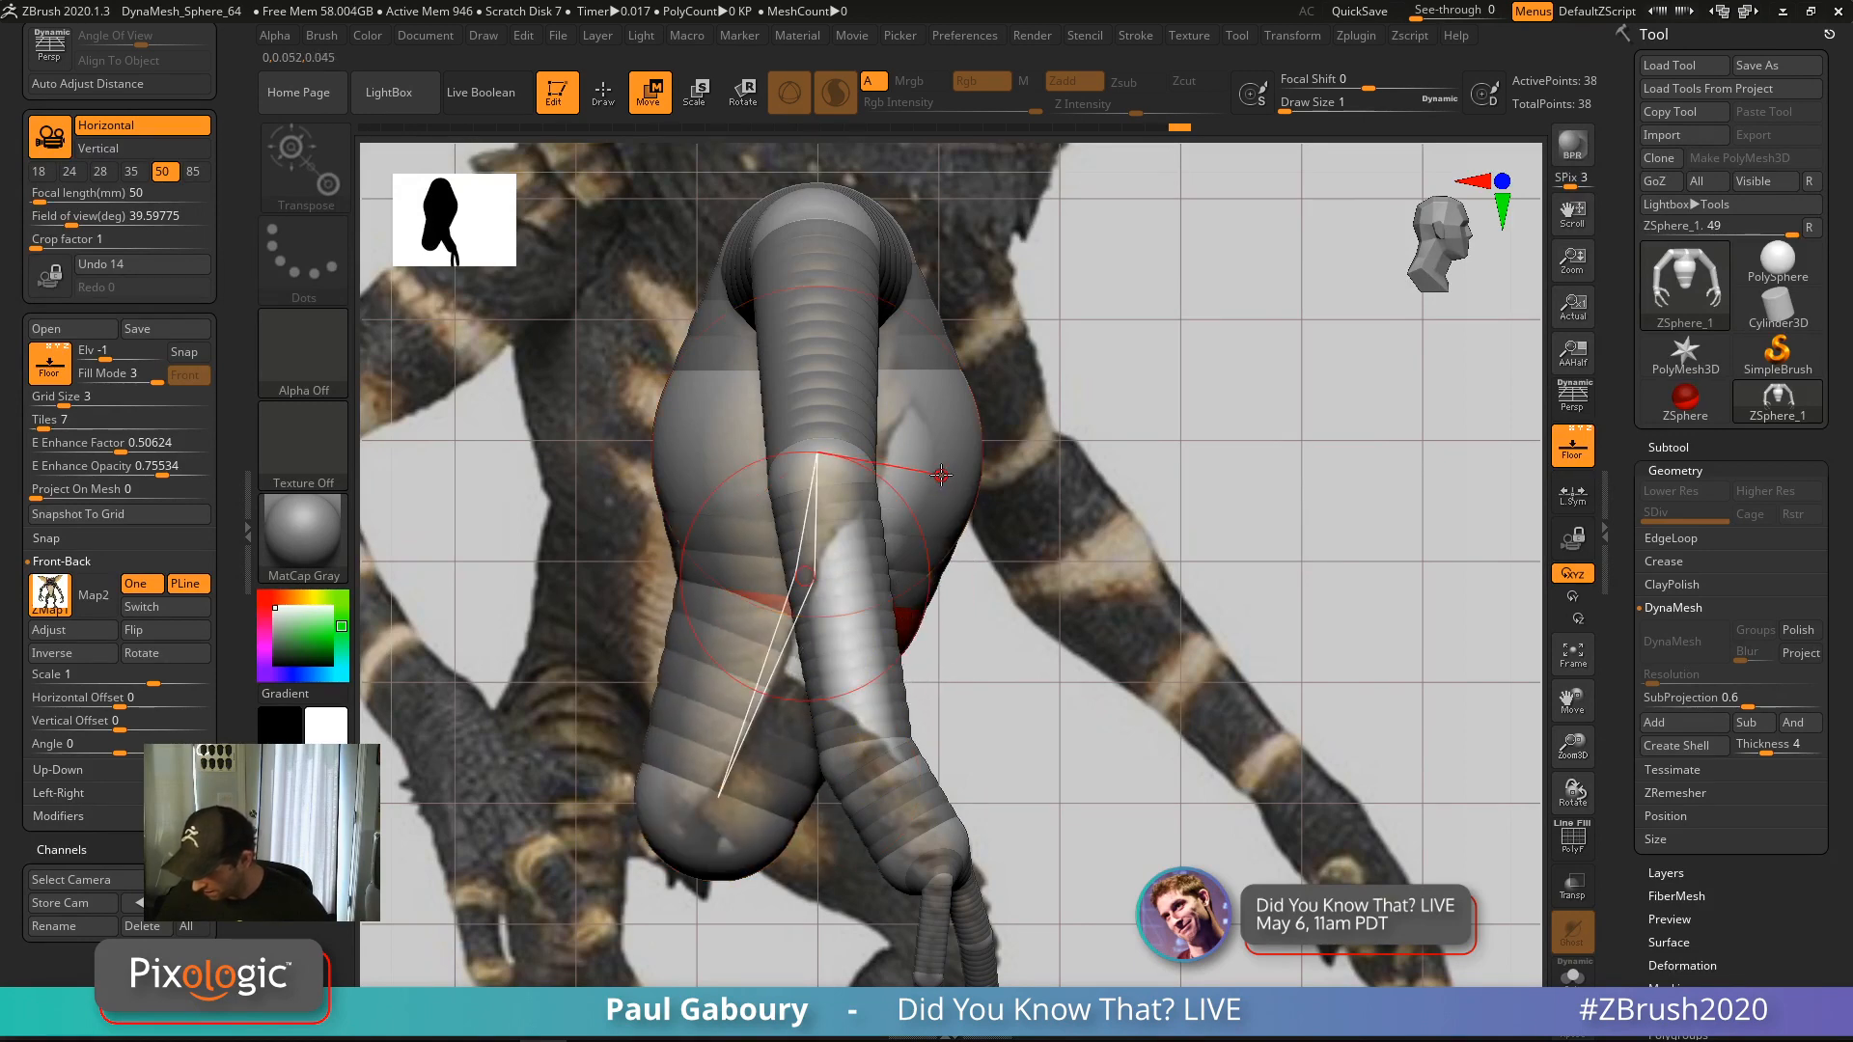
left_click_drag(949, 472, 940, 477)
left_click_drag(779, 606, 786, 612)
left_click_drag(737, 823, 764, 820)
right_click_drag(1025, 820, 962, 570, "ctrl")
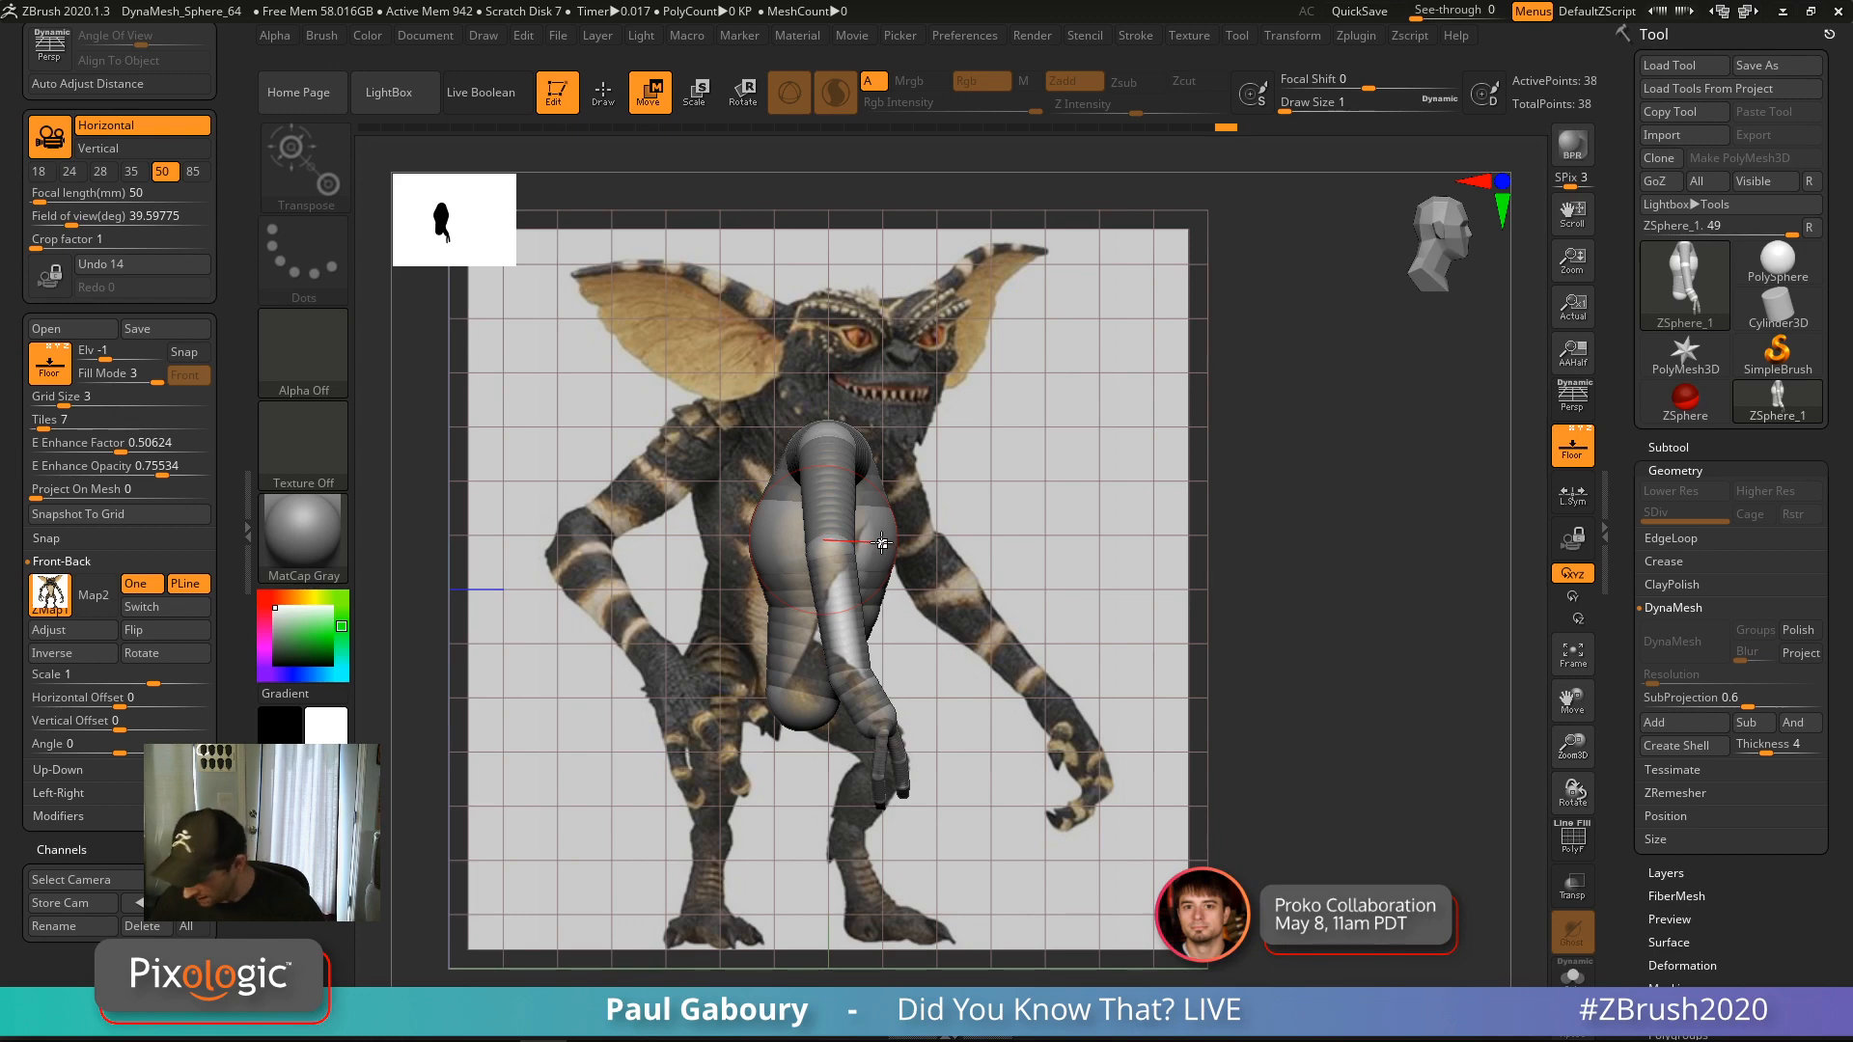
left_click_drag(884, 547, 885, 545)
Raise the pelvis ZSphere slightly and adjust its size to fit the crotch in the front reference
left_click_drag(1139, 719, 980, 749)
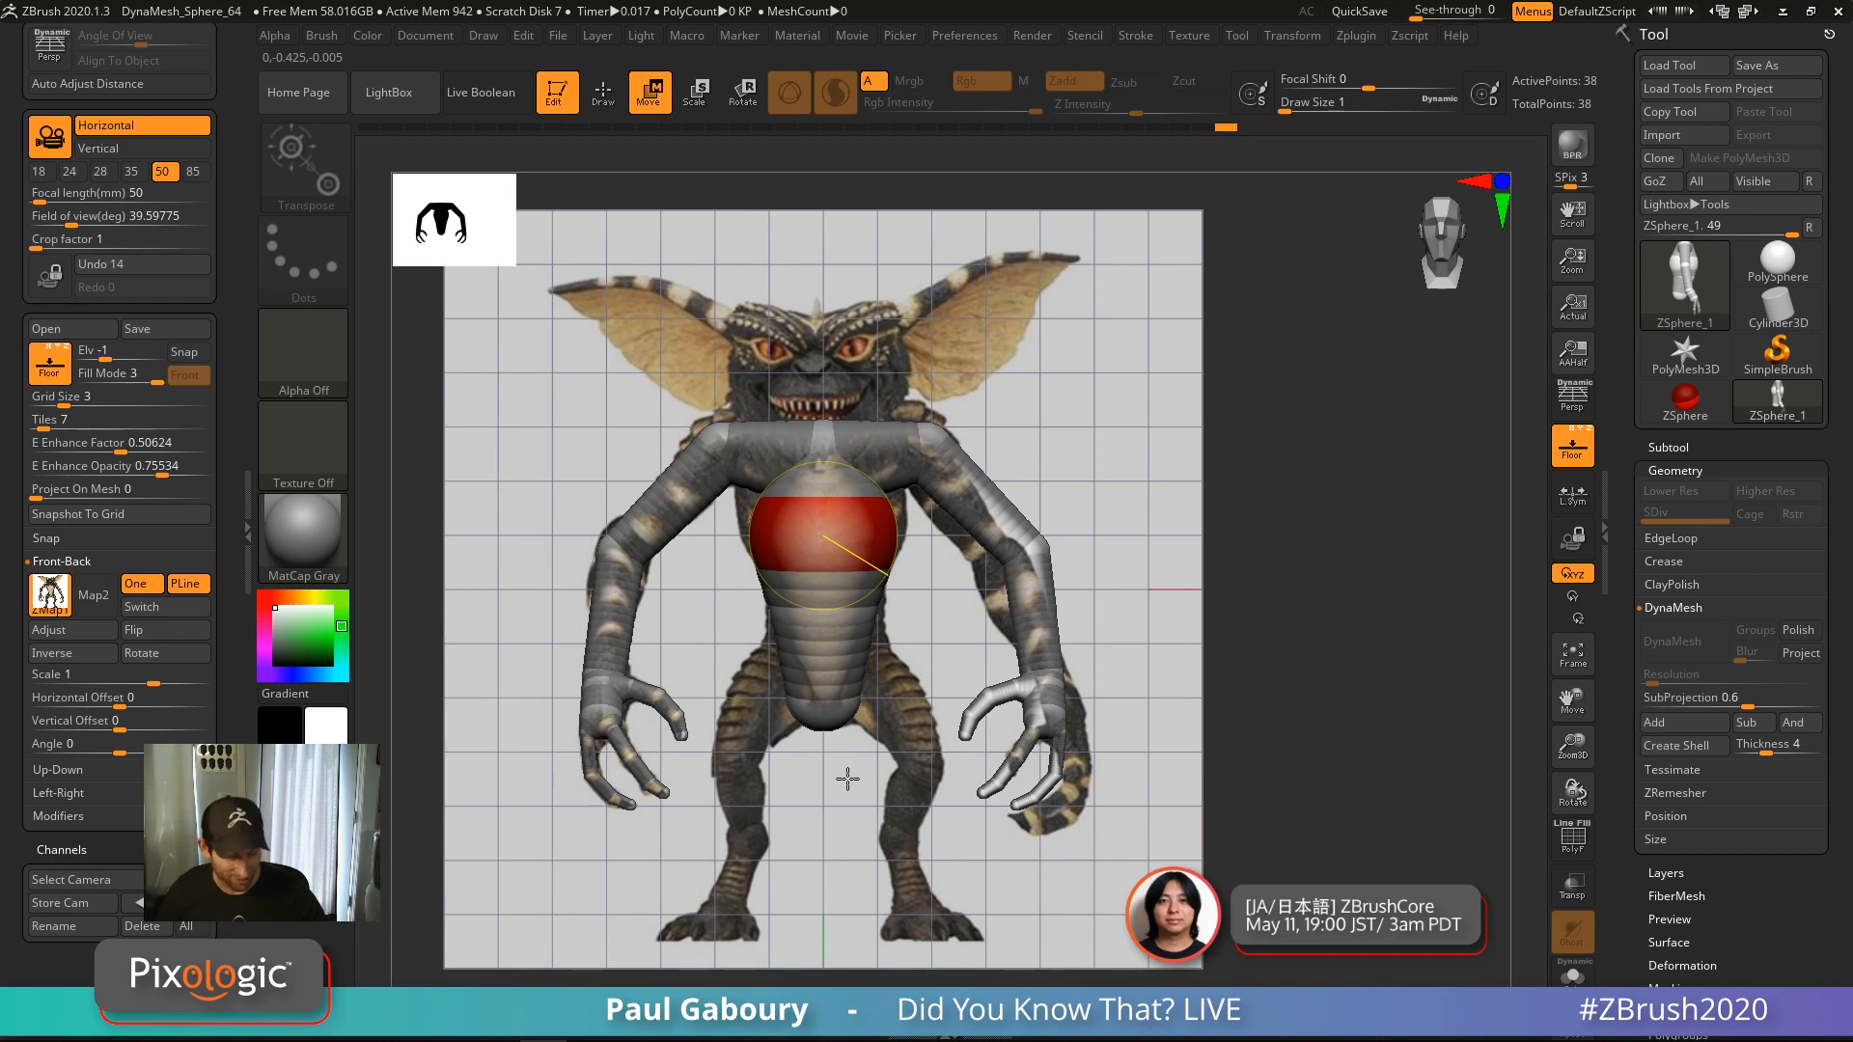
left_click(839, 705)
mouse_move(840, 704)
left_mouse_down()
mouse_move(842, 689)
mouse_move(853, 707)
left_mouse_up()
key("e")
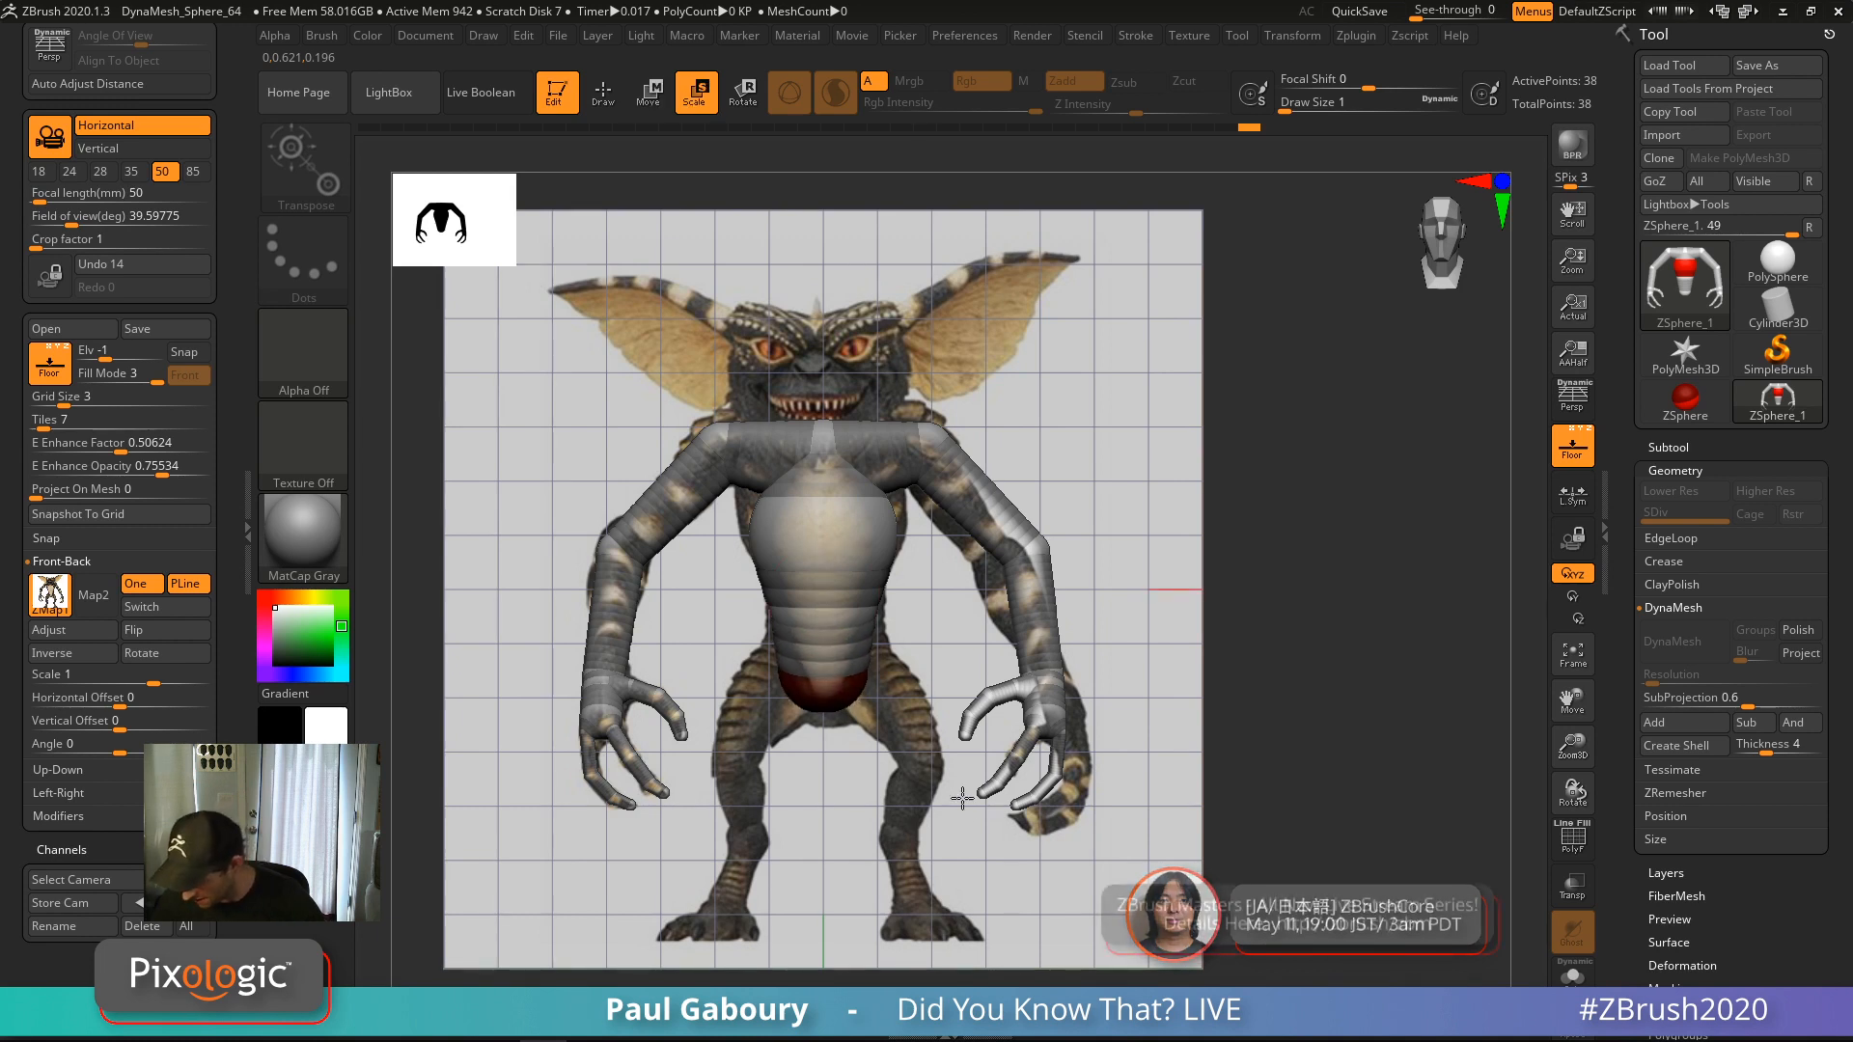
Add a symmetric pair of hip ZSpheres to the pelvis, adjust their position and size, and check them against the front reference
key("q")
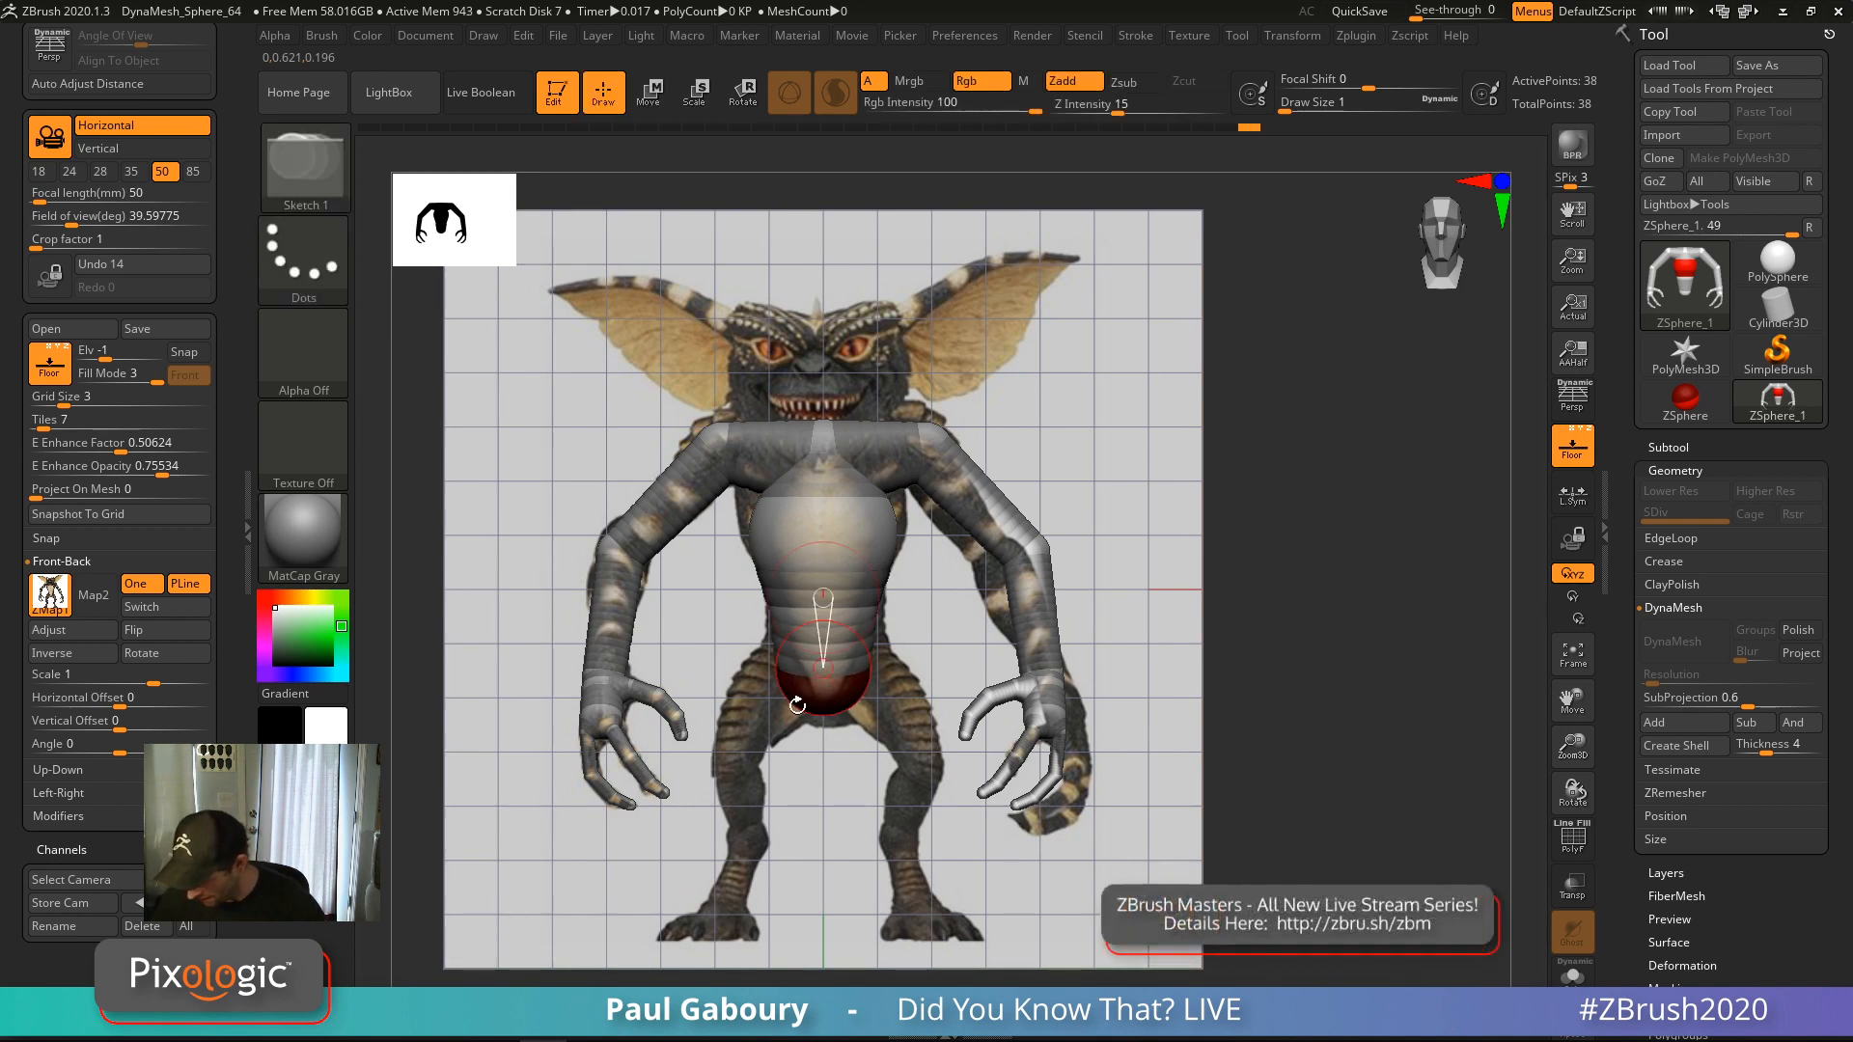
left_click_drag(790, 687, 756, 689)
key("w")
right_click_drag(757, 689, 772, 642)
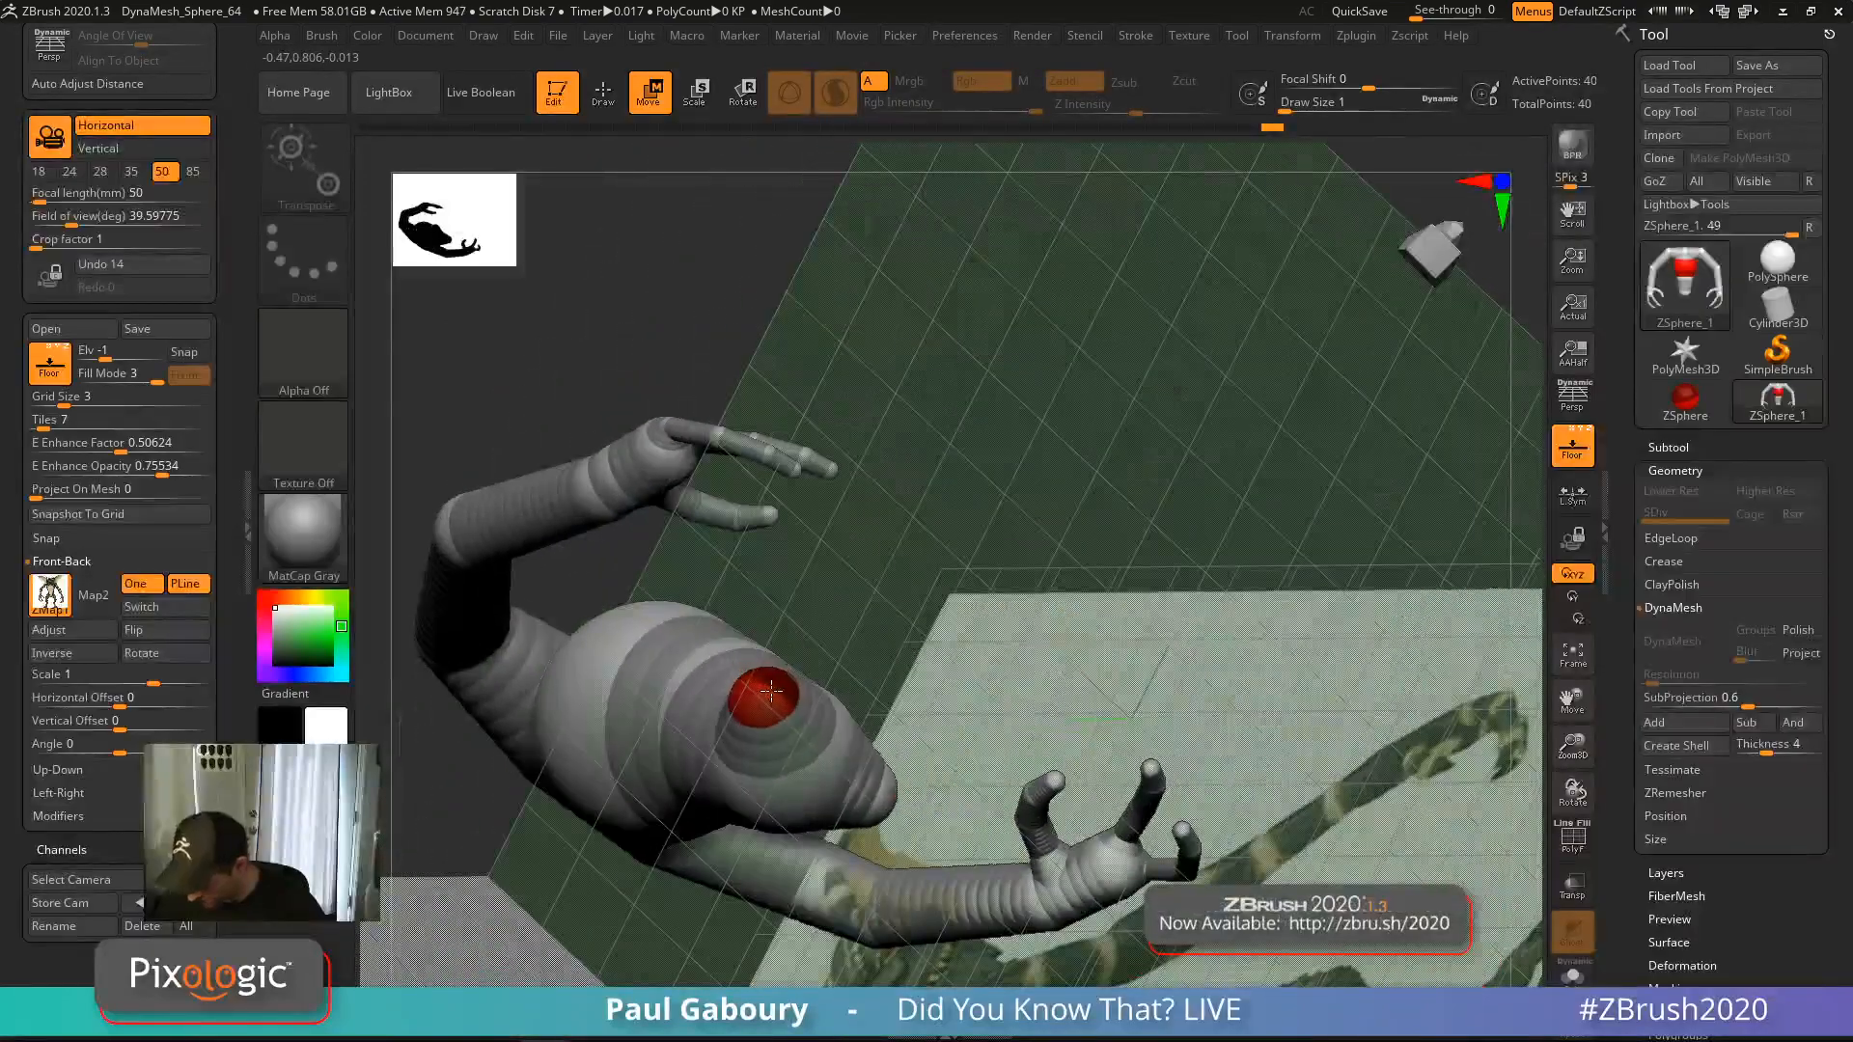
key("e")
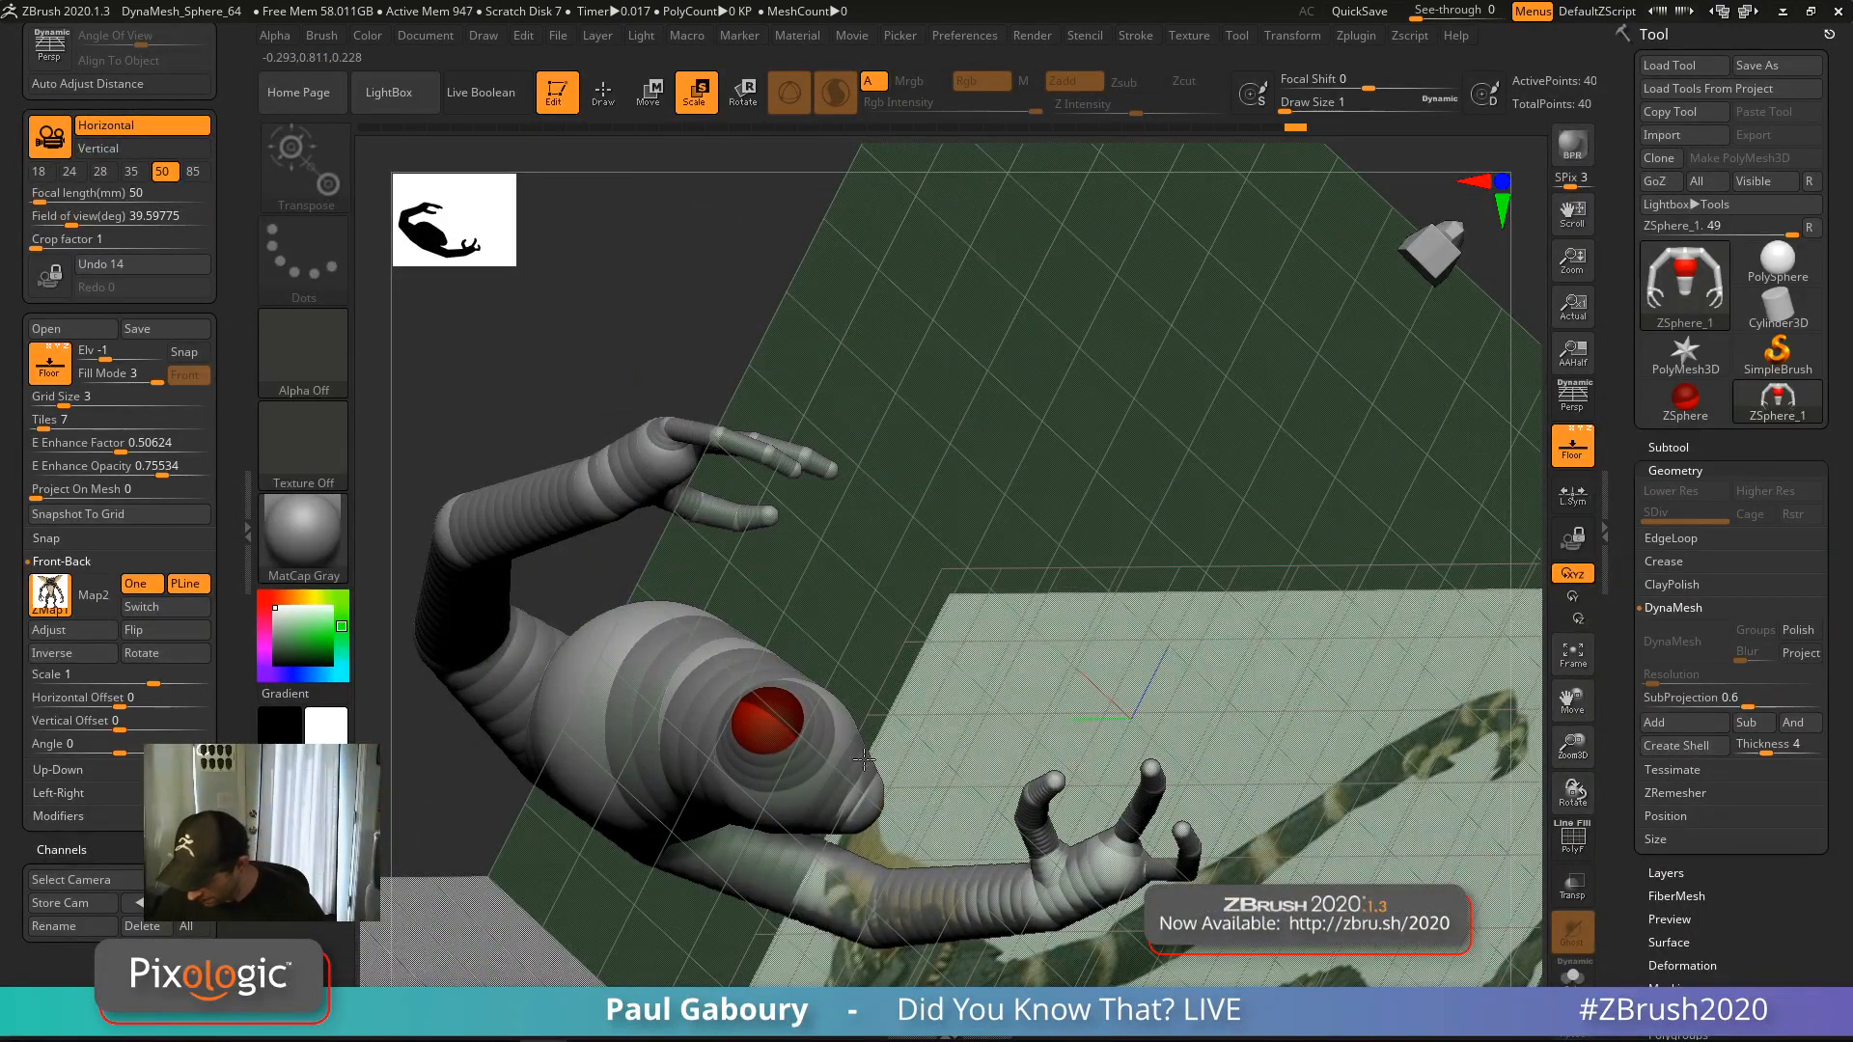
right_click_drag(1076, 849, 923, 840)
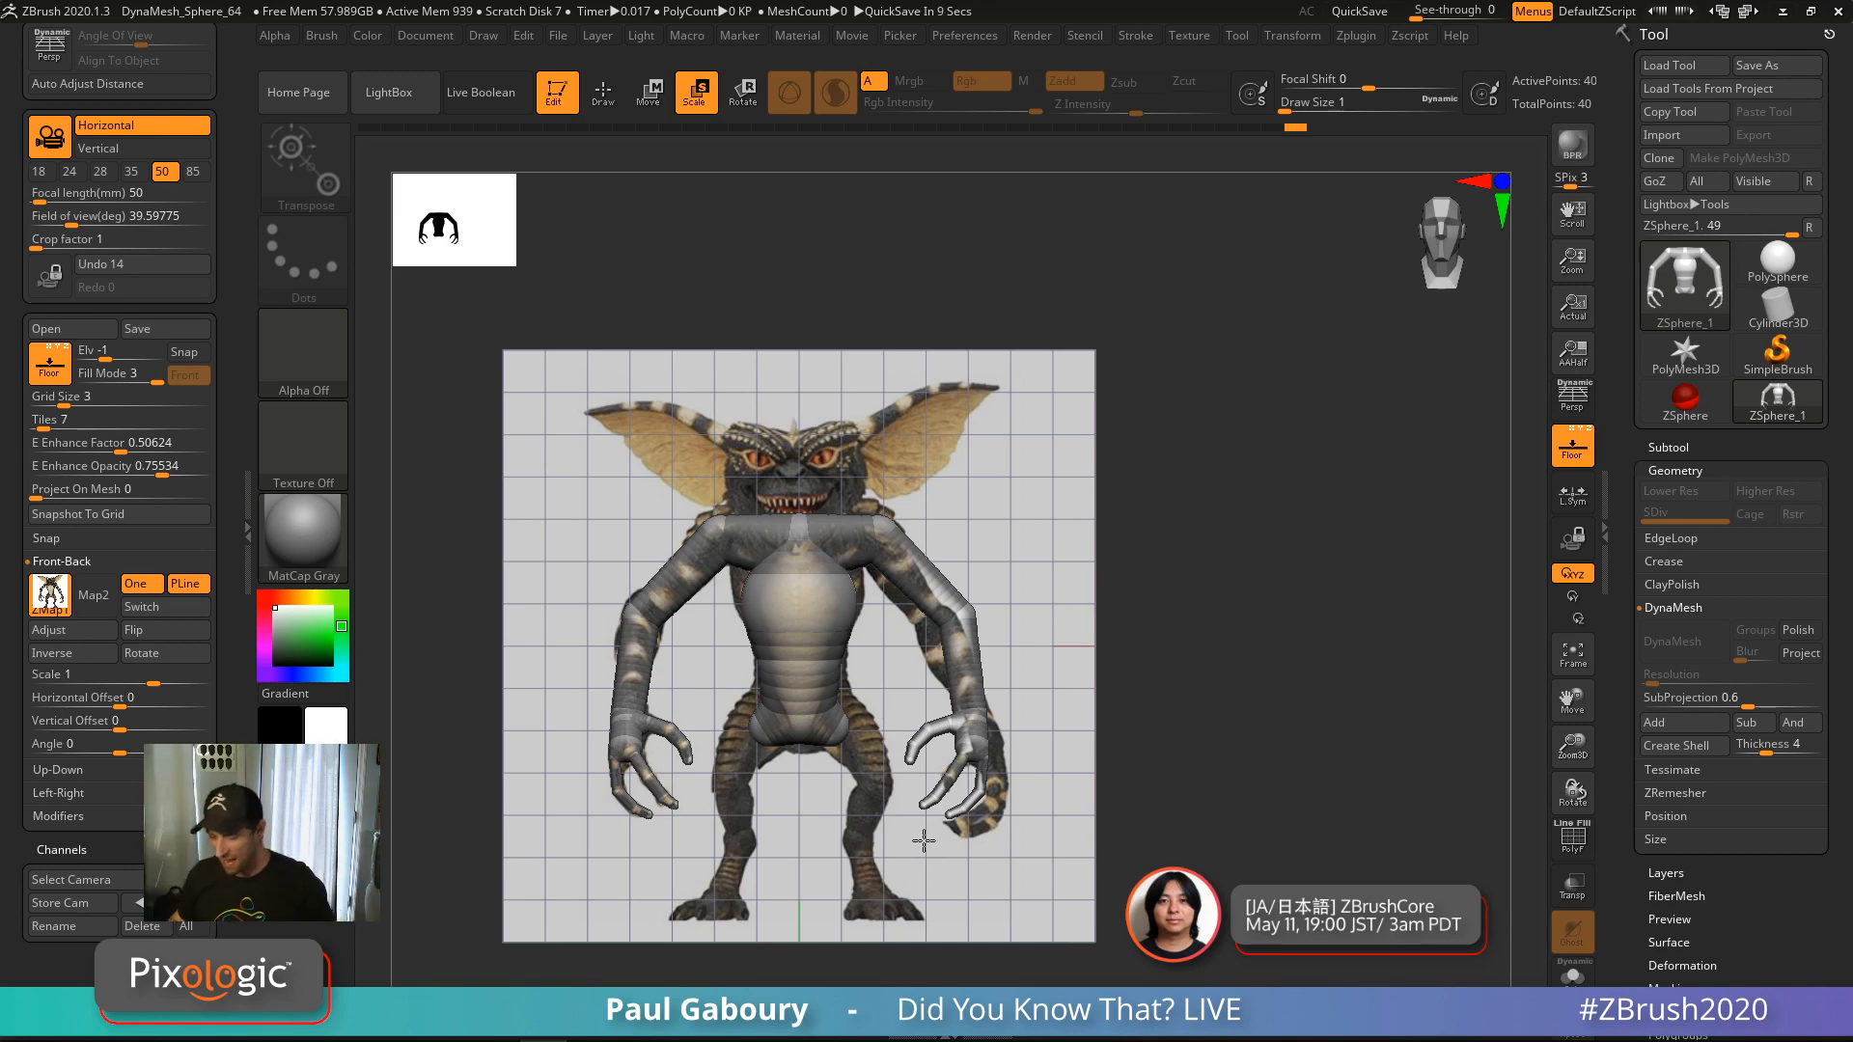
Add a symmetric pair of ZSpheres to the hips and move them down onto the knees in the front reference
mouse_move(1123, 773)
right_mouse_down()
mouse_move(1151, 676)
mouse_move(1156, 843)
mouse_move(1223, 728)
right_mouse_up()
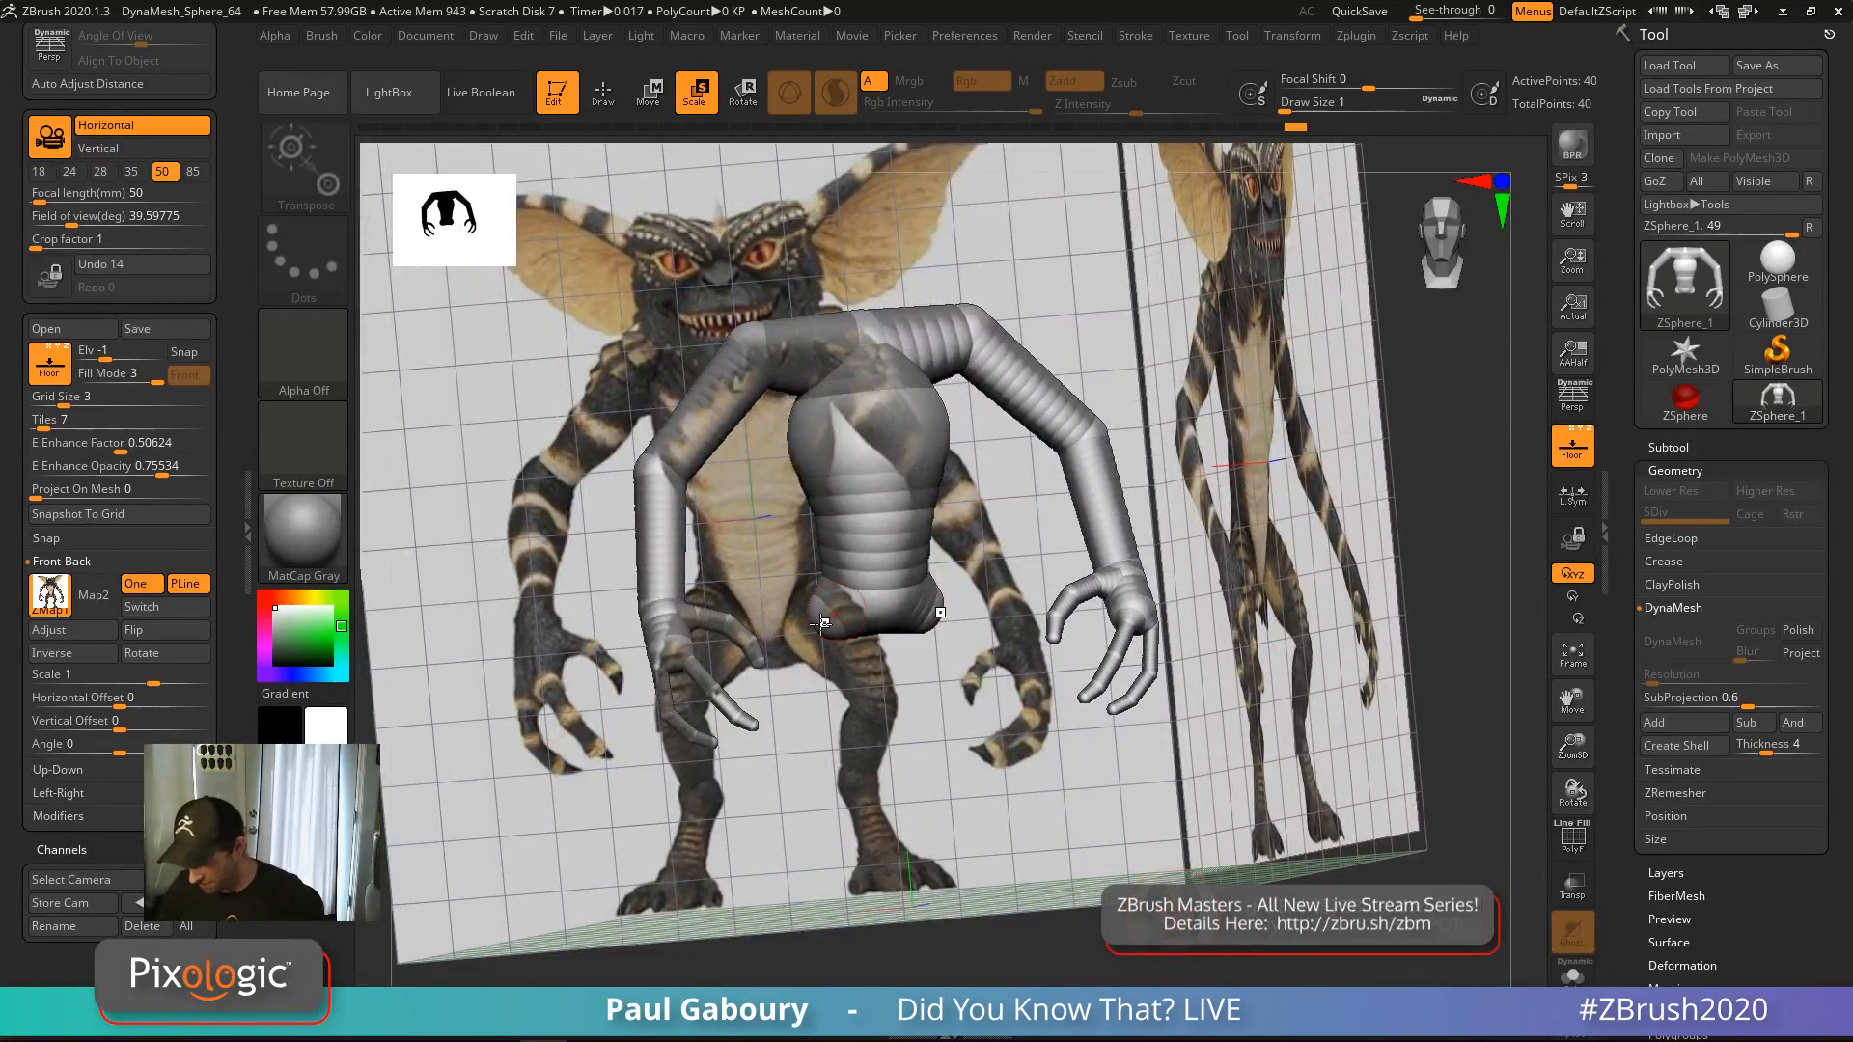
key("q")
left_click_drag(820, 625, 839, 653)
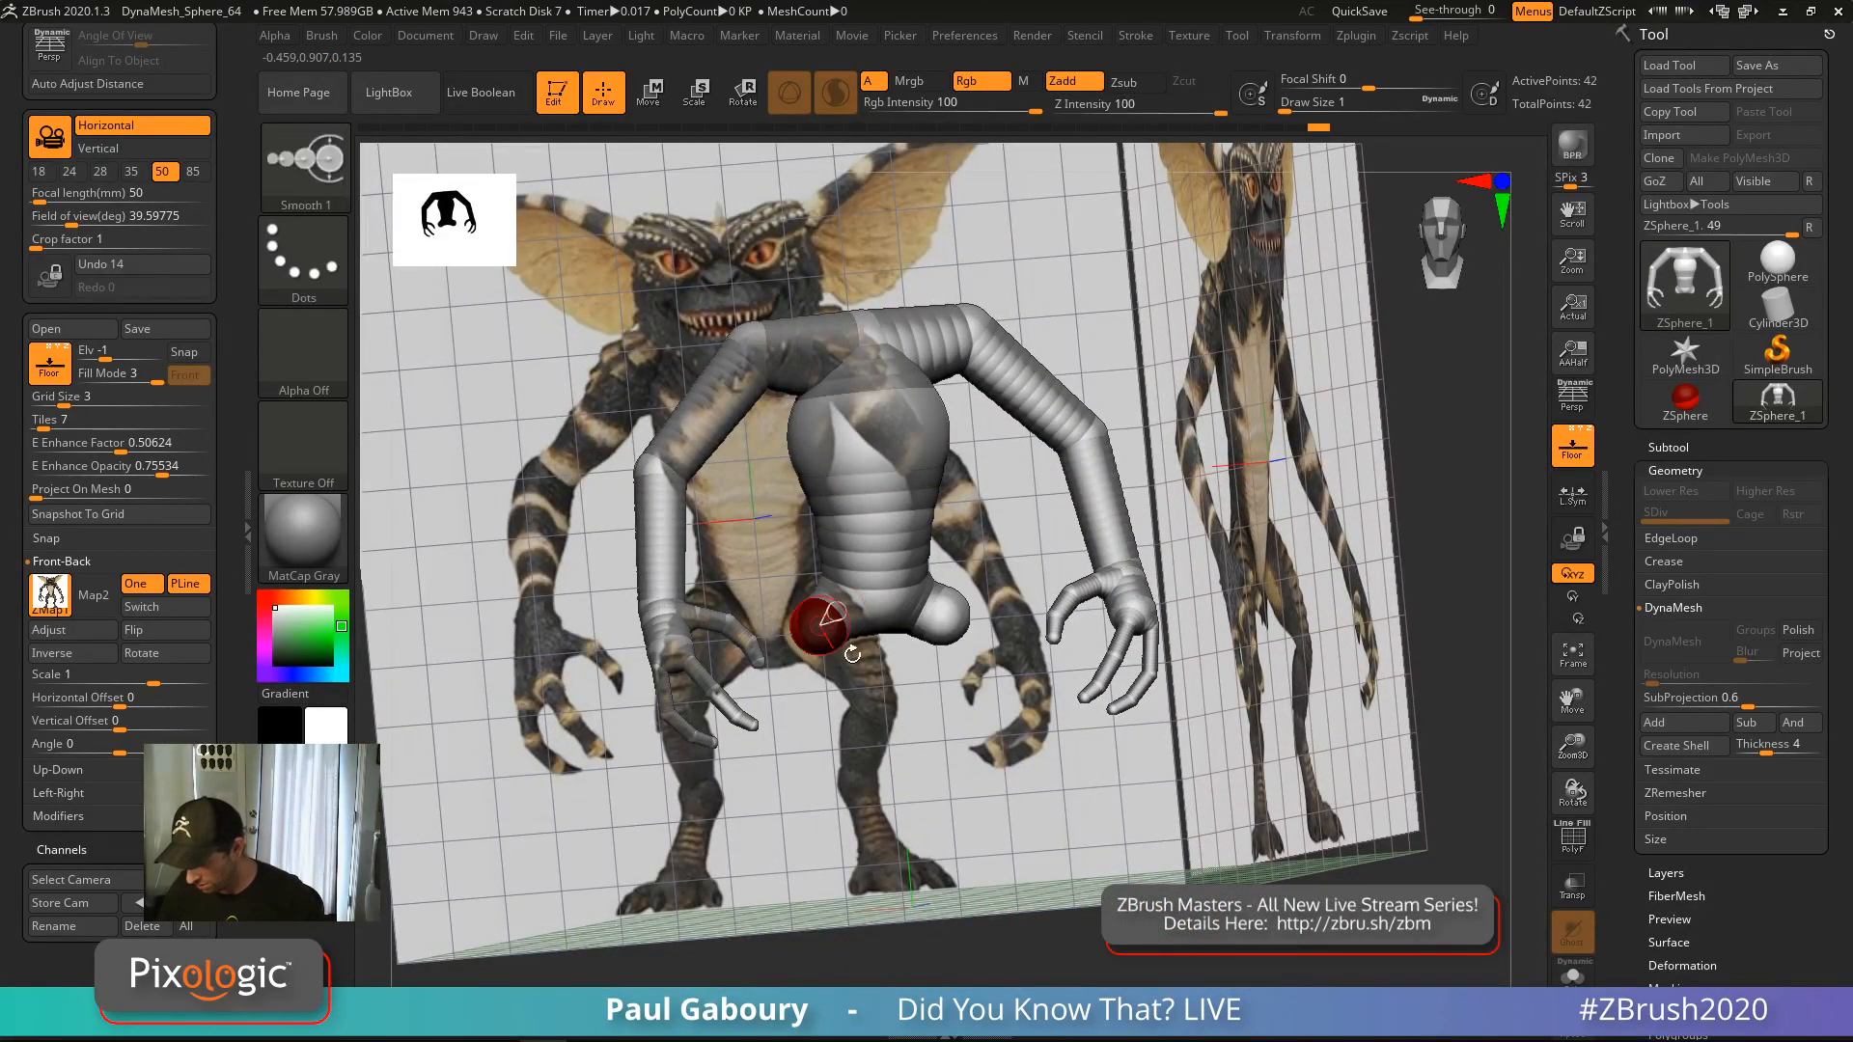
right_click_drag(842, 660, 864, 720, "shift")
key("w")
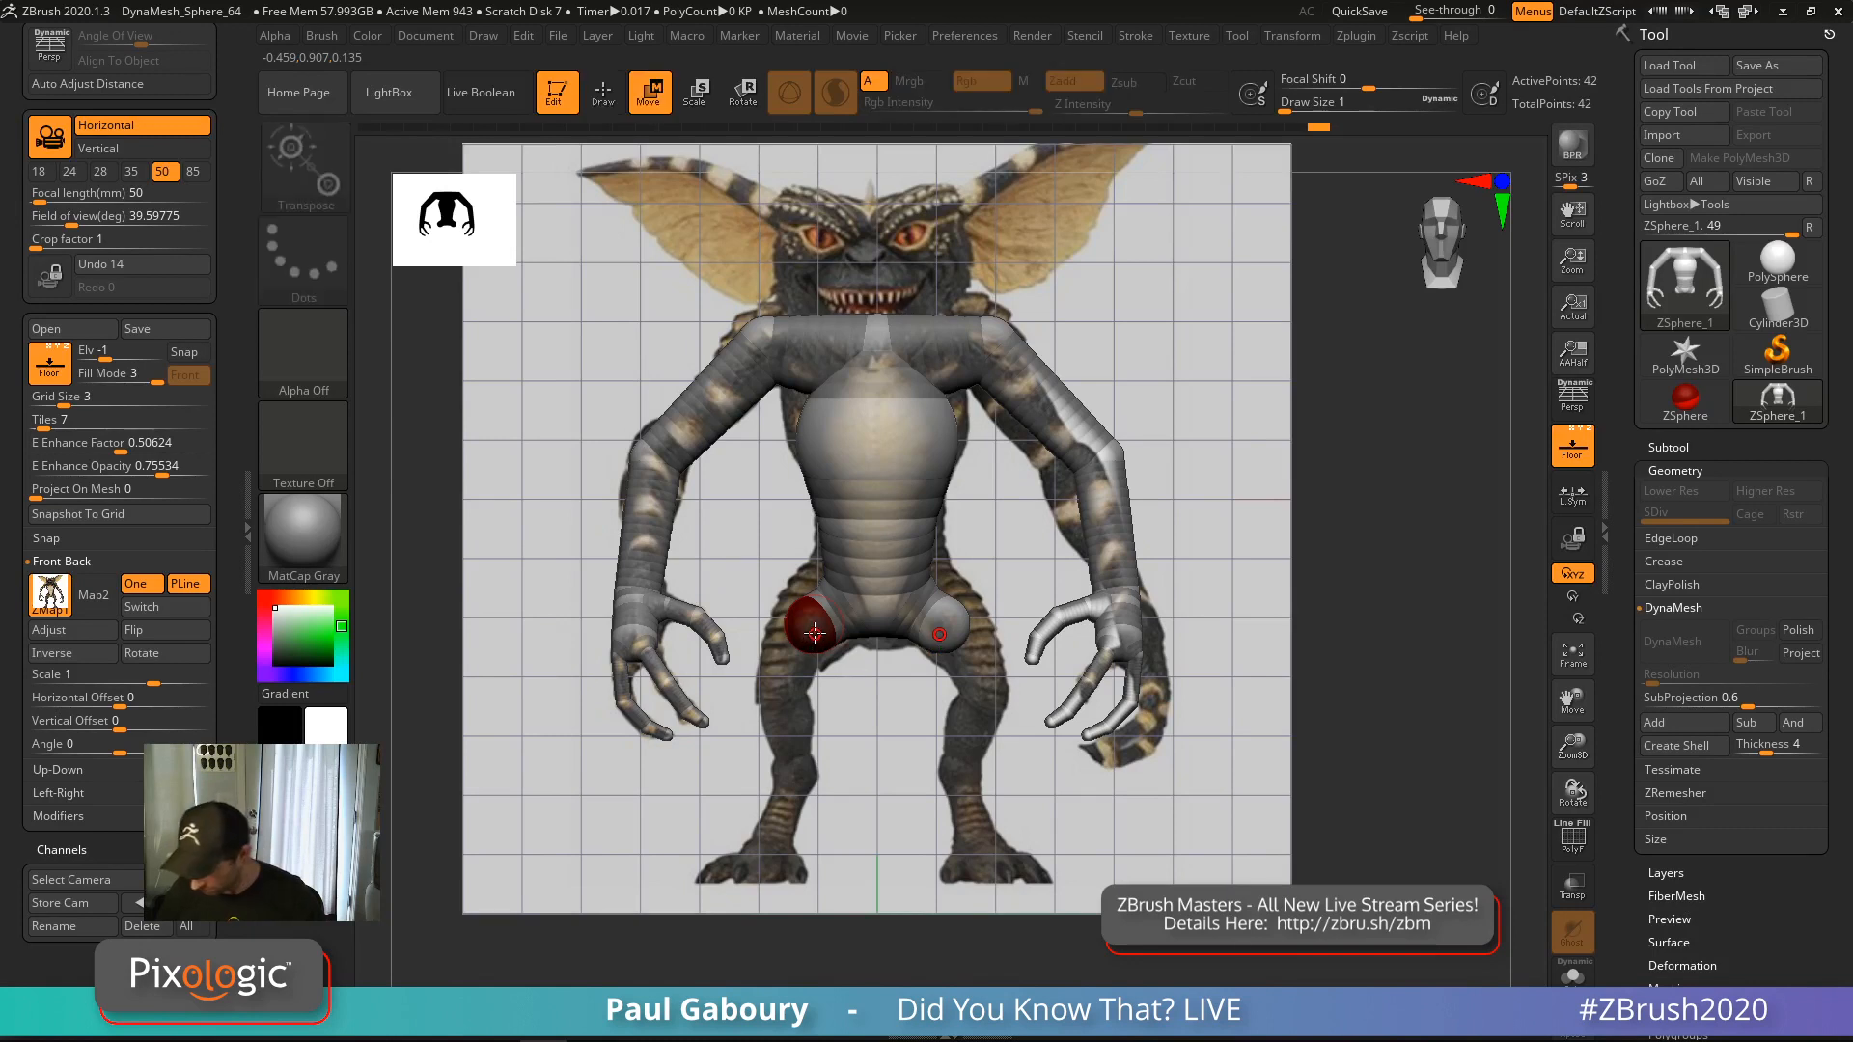
left_click_drag(810, 628, 782, 697)
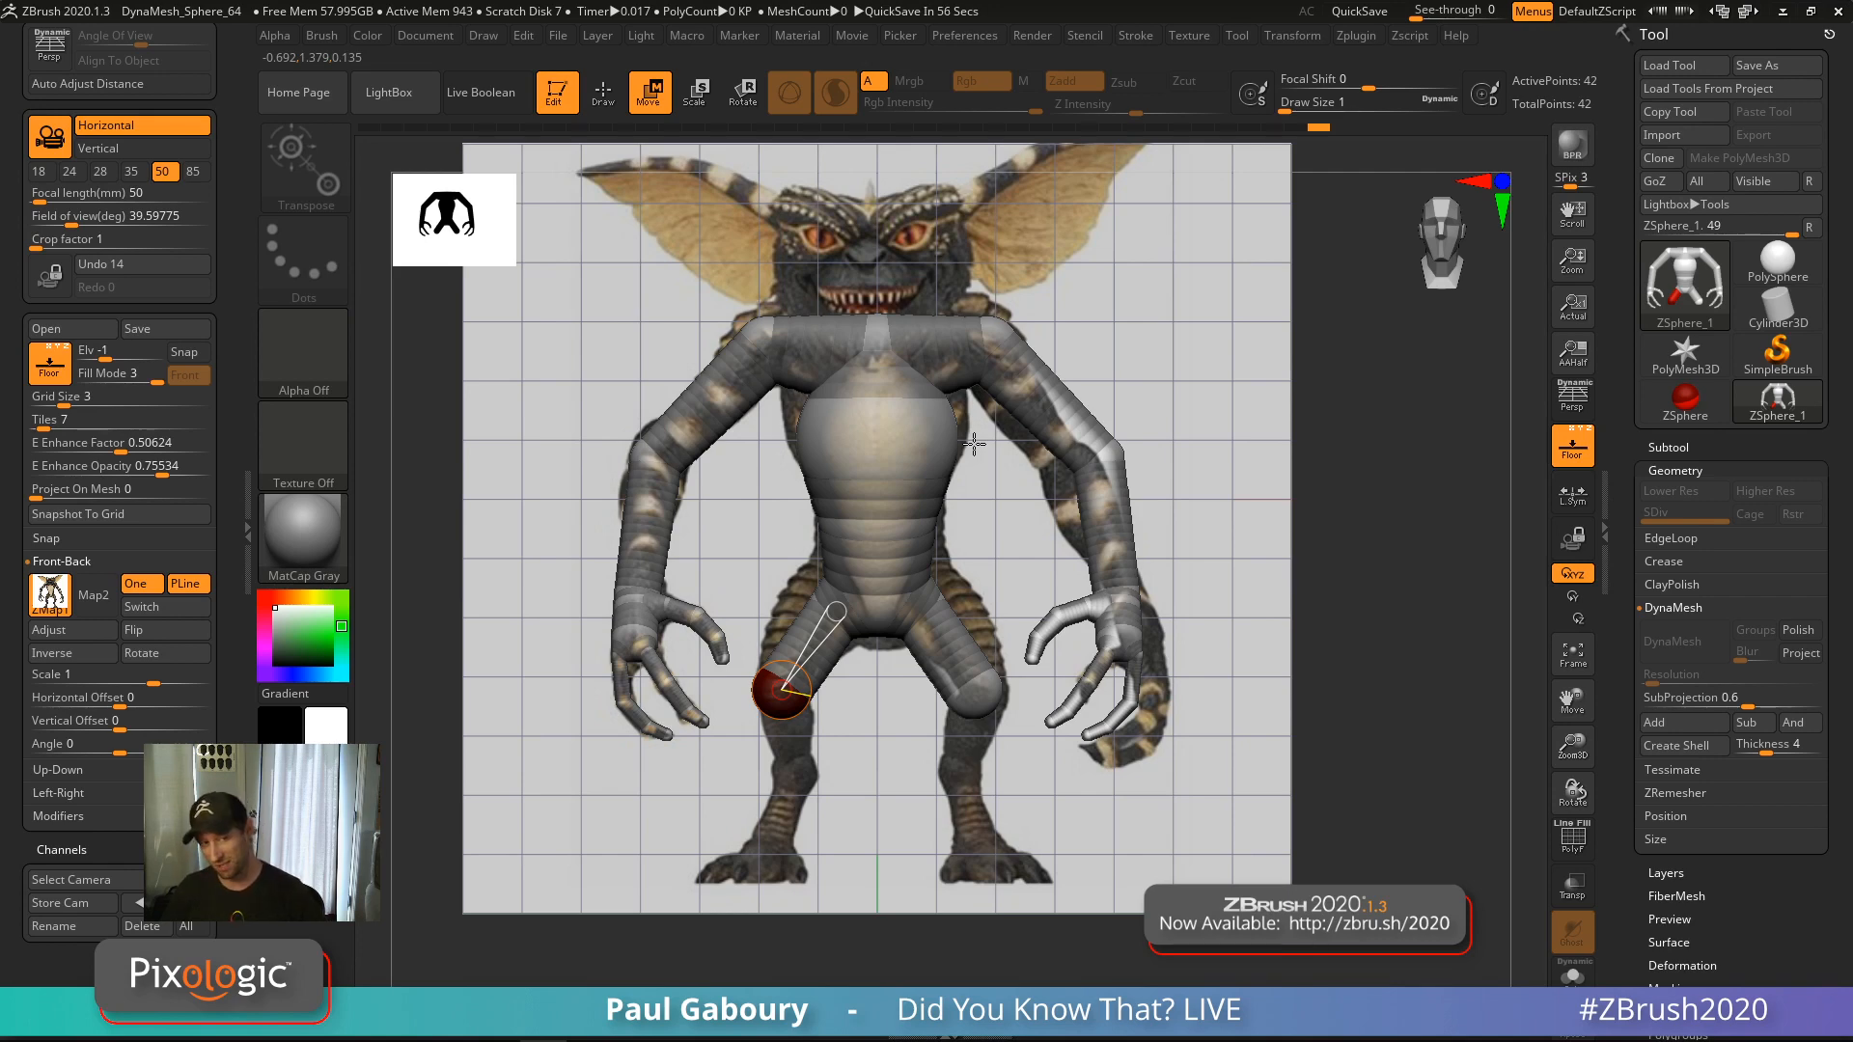
Extend both legs with a ZSphere below each knee, move the pair down toward the ankles and adjust its size
key("q")
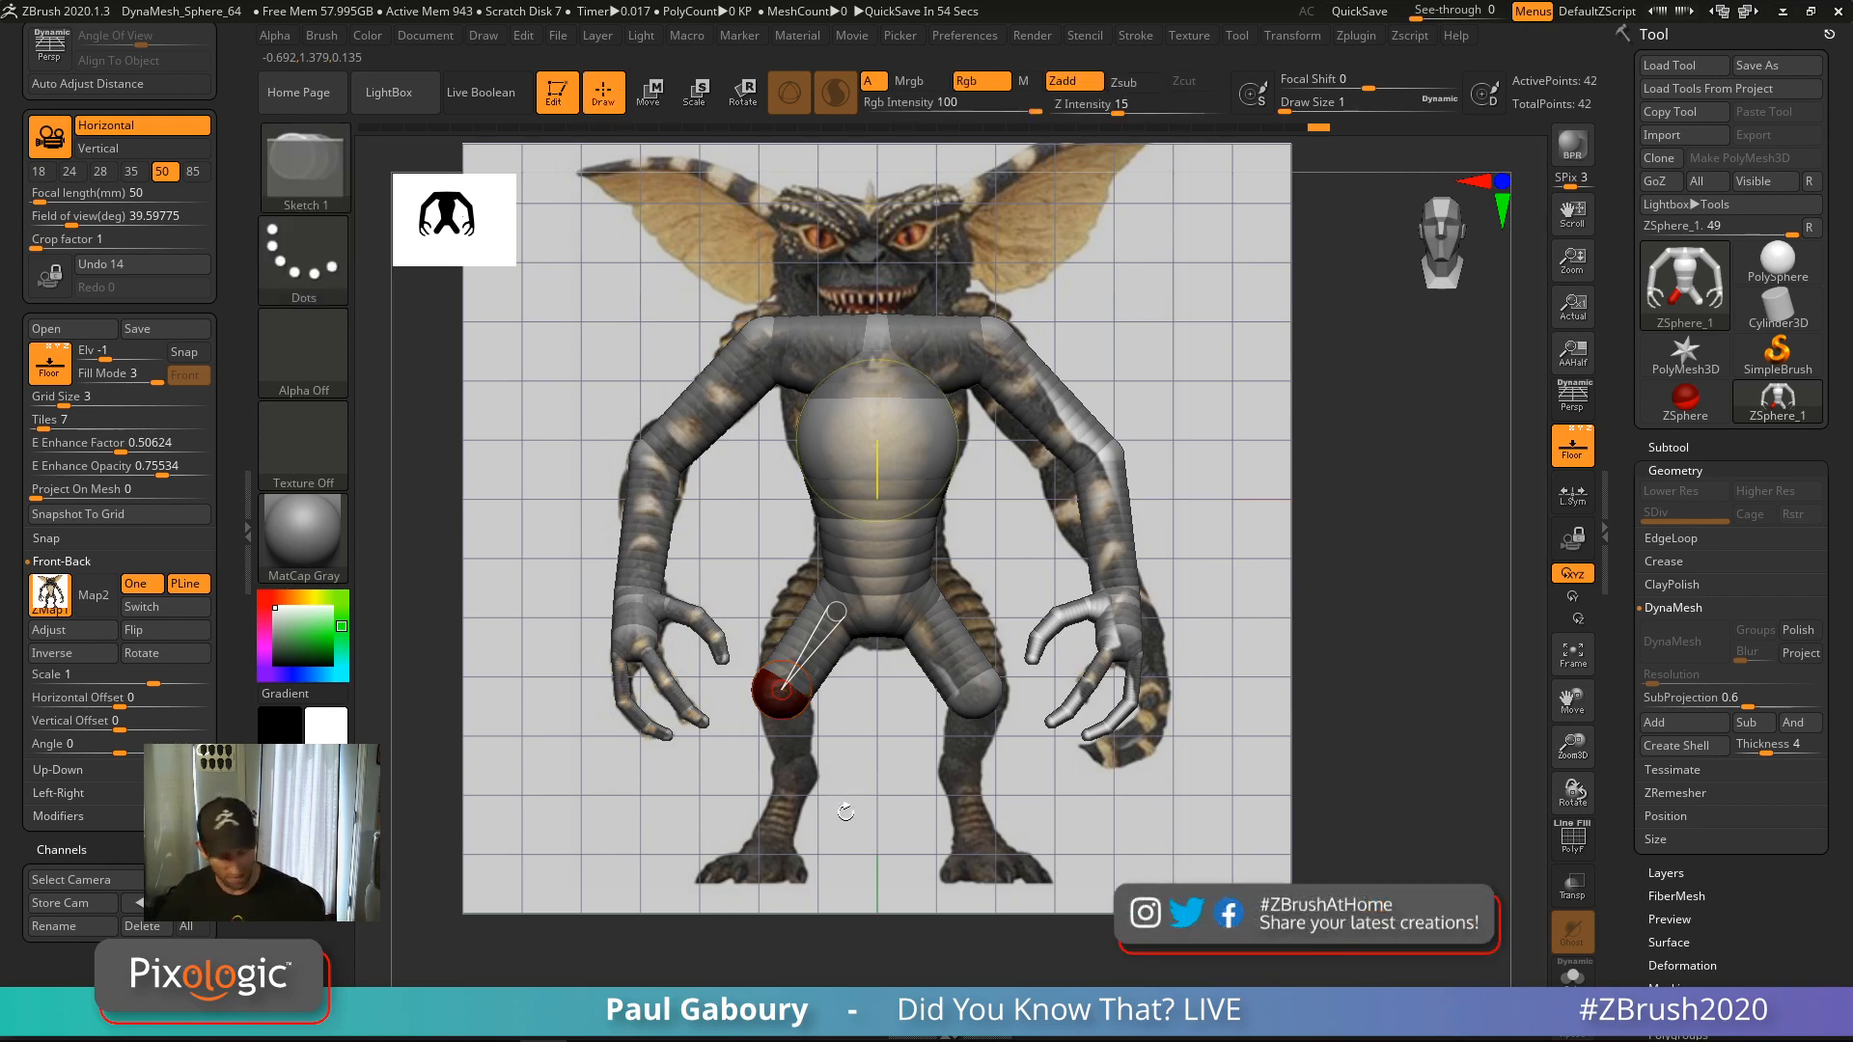
mouse_move(840, 791)
left_mouse_down()
mouse_move(816, 706)
mouse_move(780, 695)
mouse_move(823, 835)
left_mouse_up()
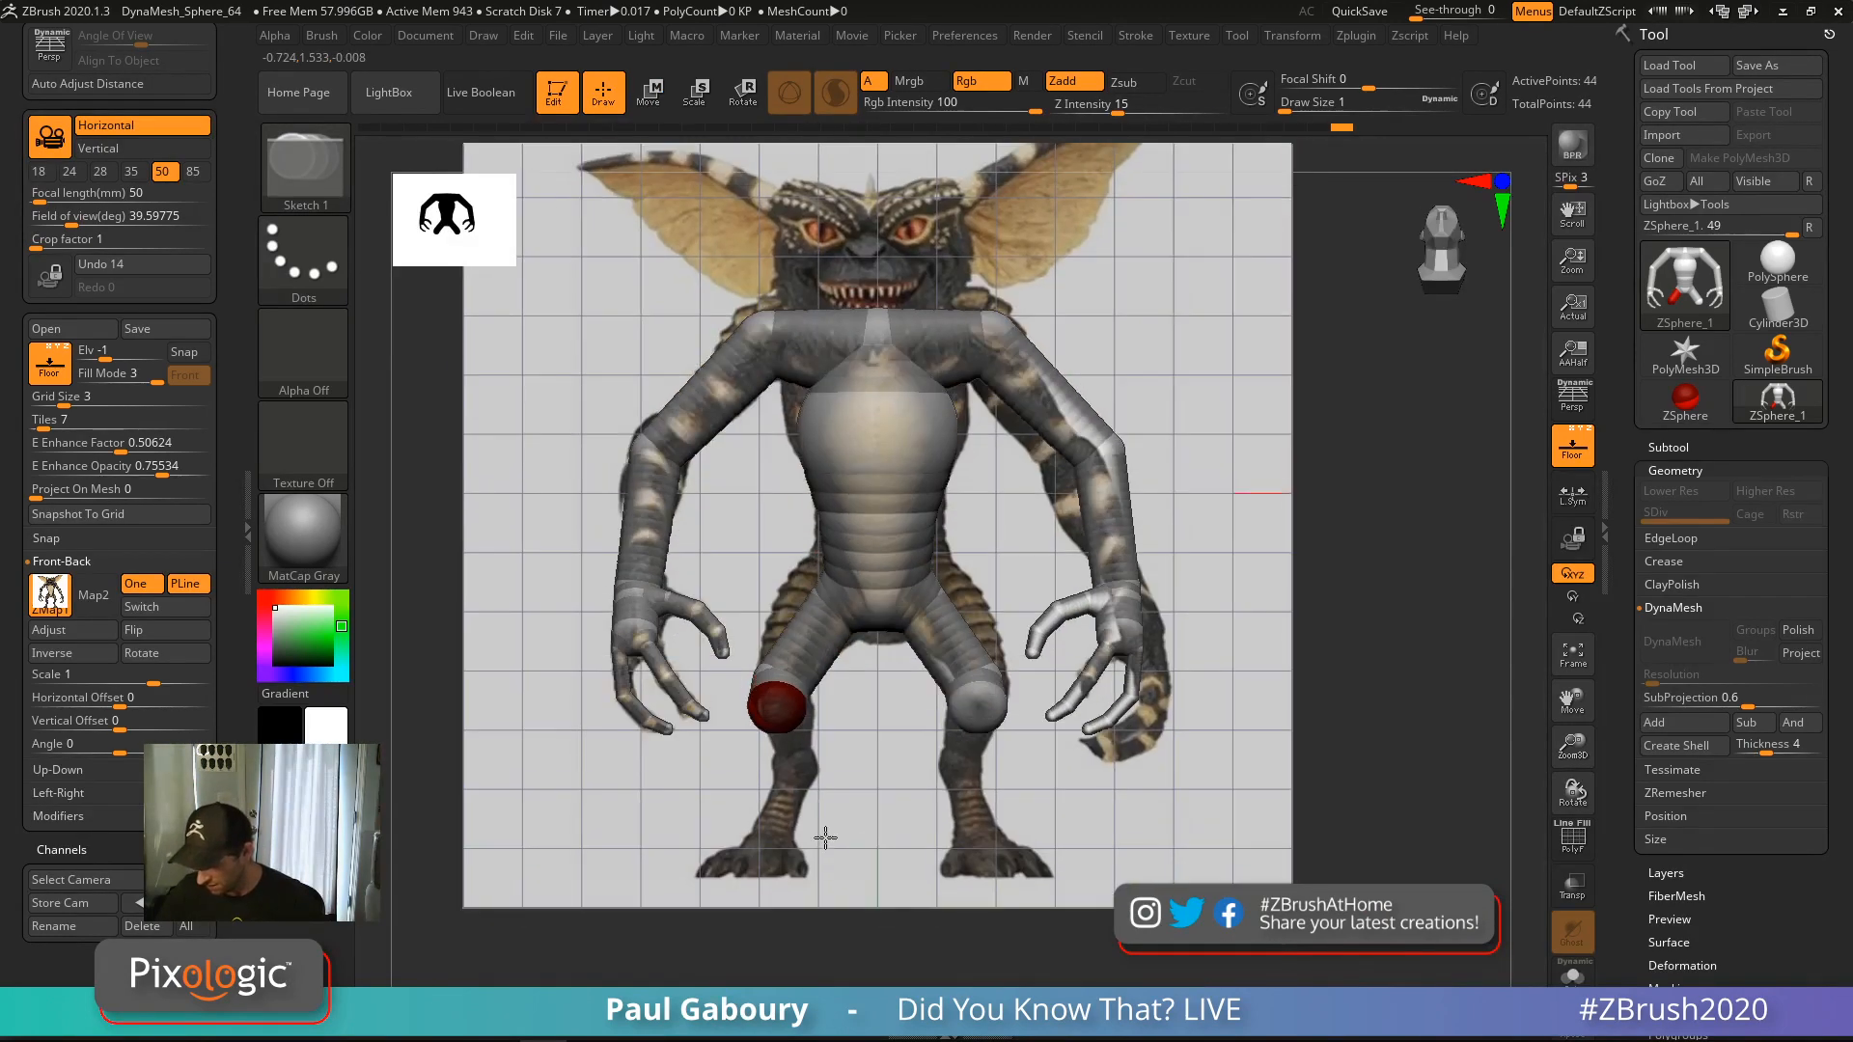
key("w")
mouse_move(804, 722)
left_mouse_down()
mouse_move(803, 759)
mouse_move(880, 590)
left_mouse_up()
key("e")
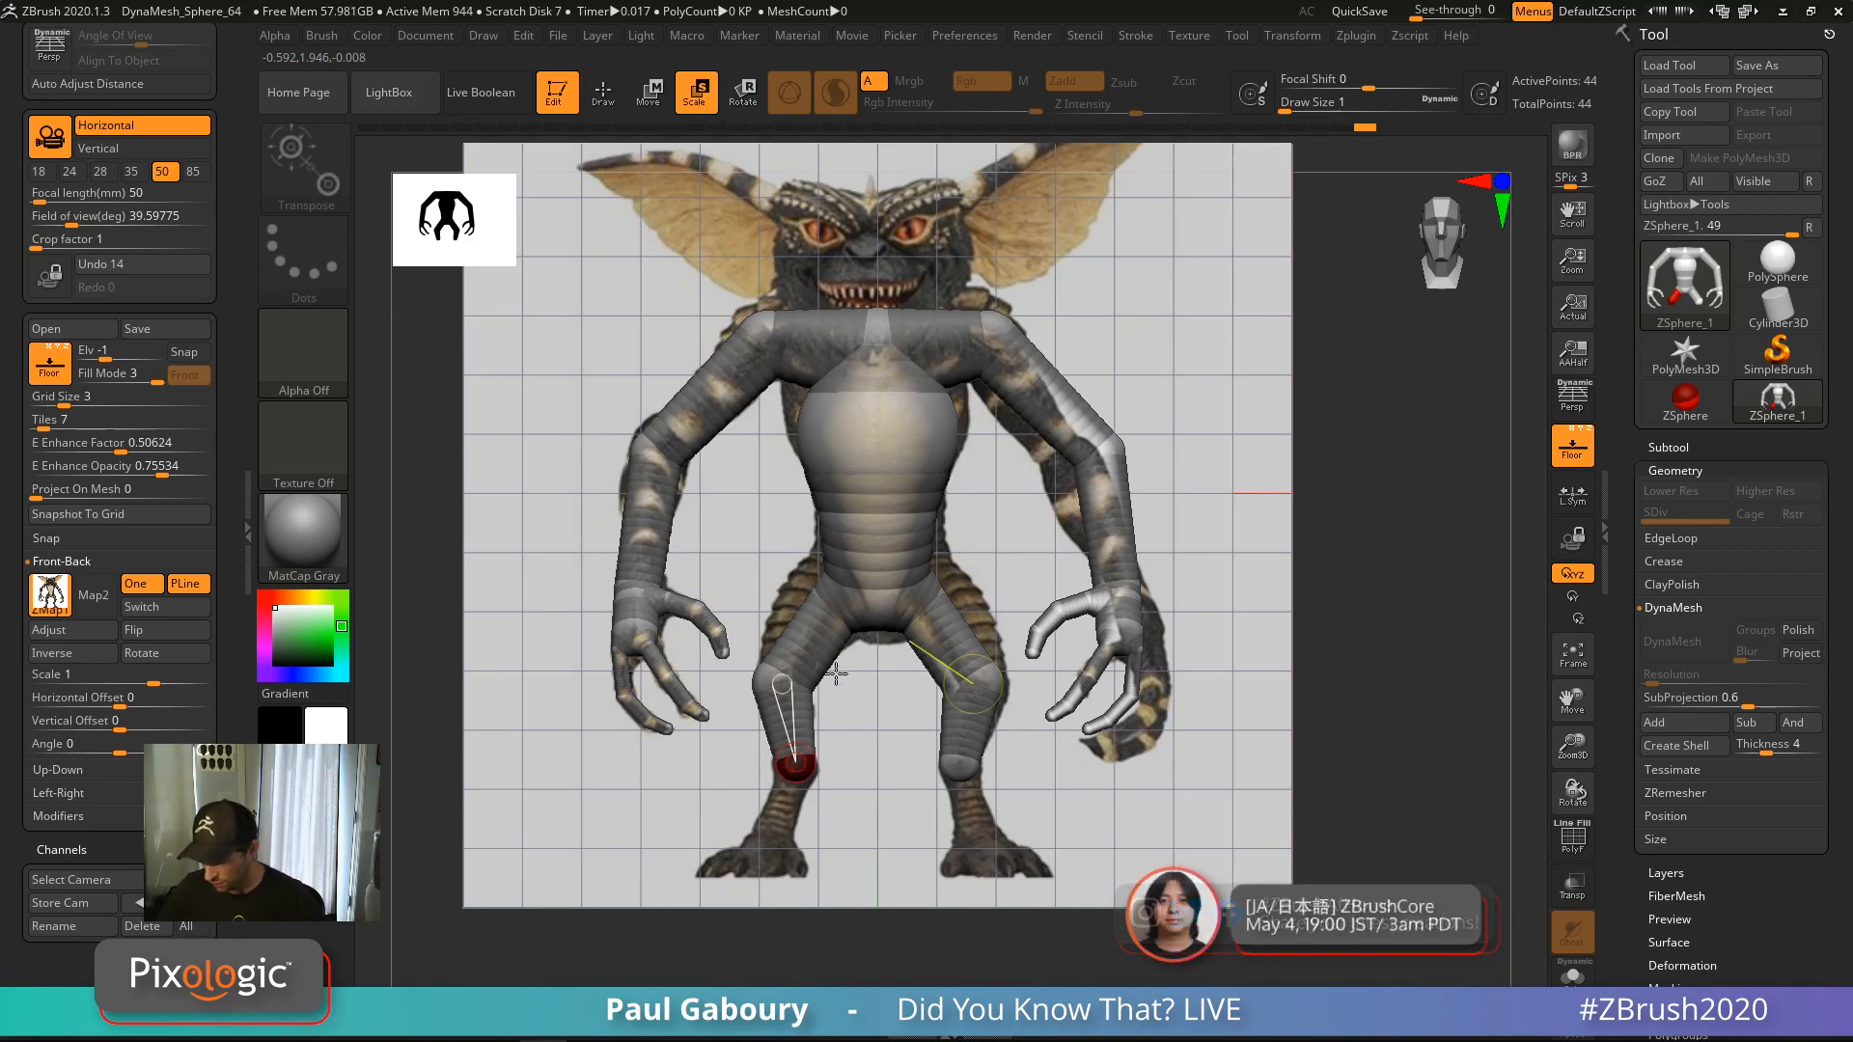
Insert a symmetric pair of mid-thigh ZSpheres between the hips and knees and scale them up to thicken the thighs
key("q")
left_click(817, 639)
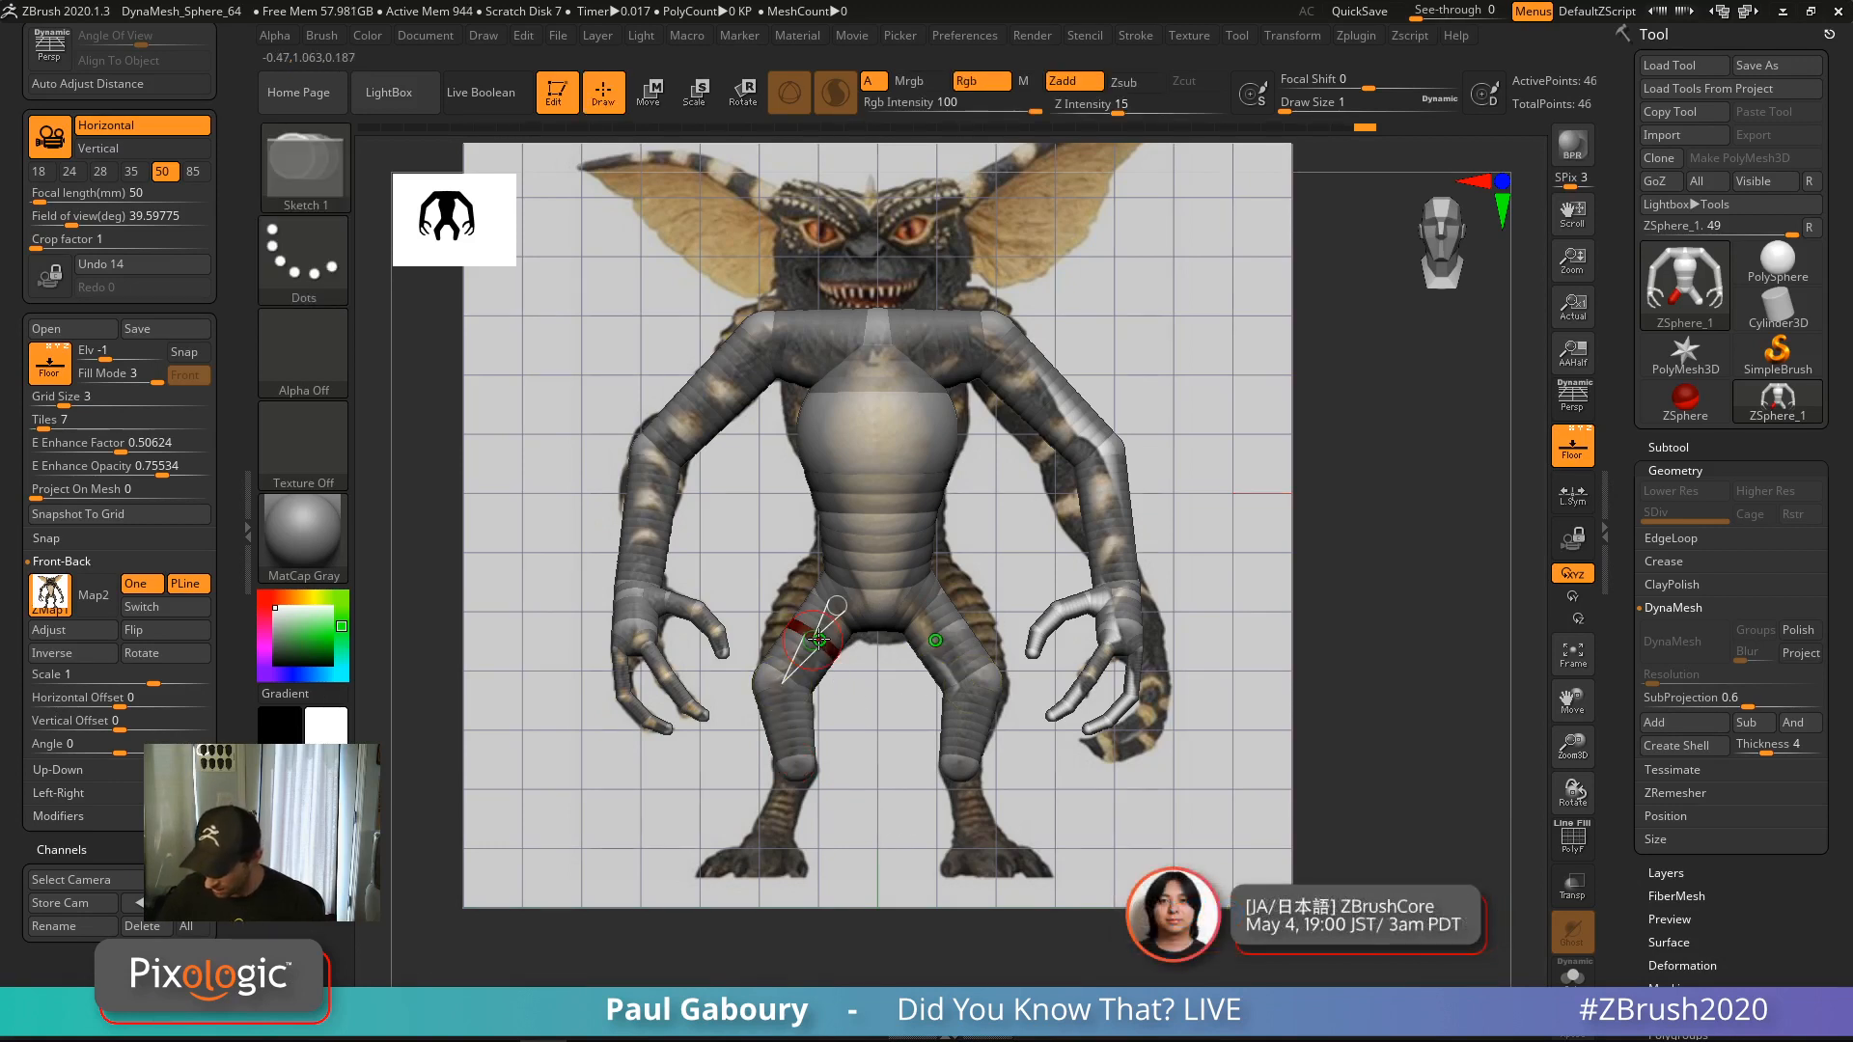
key("e")
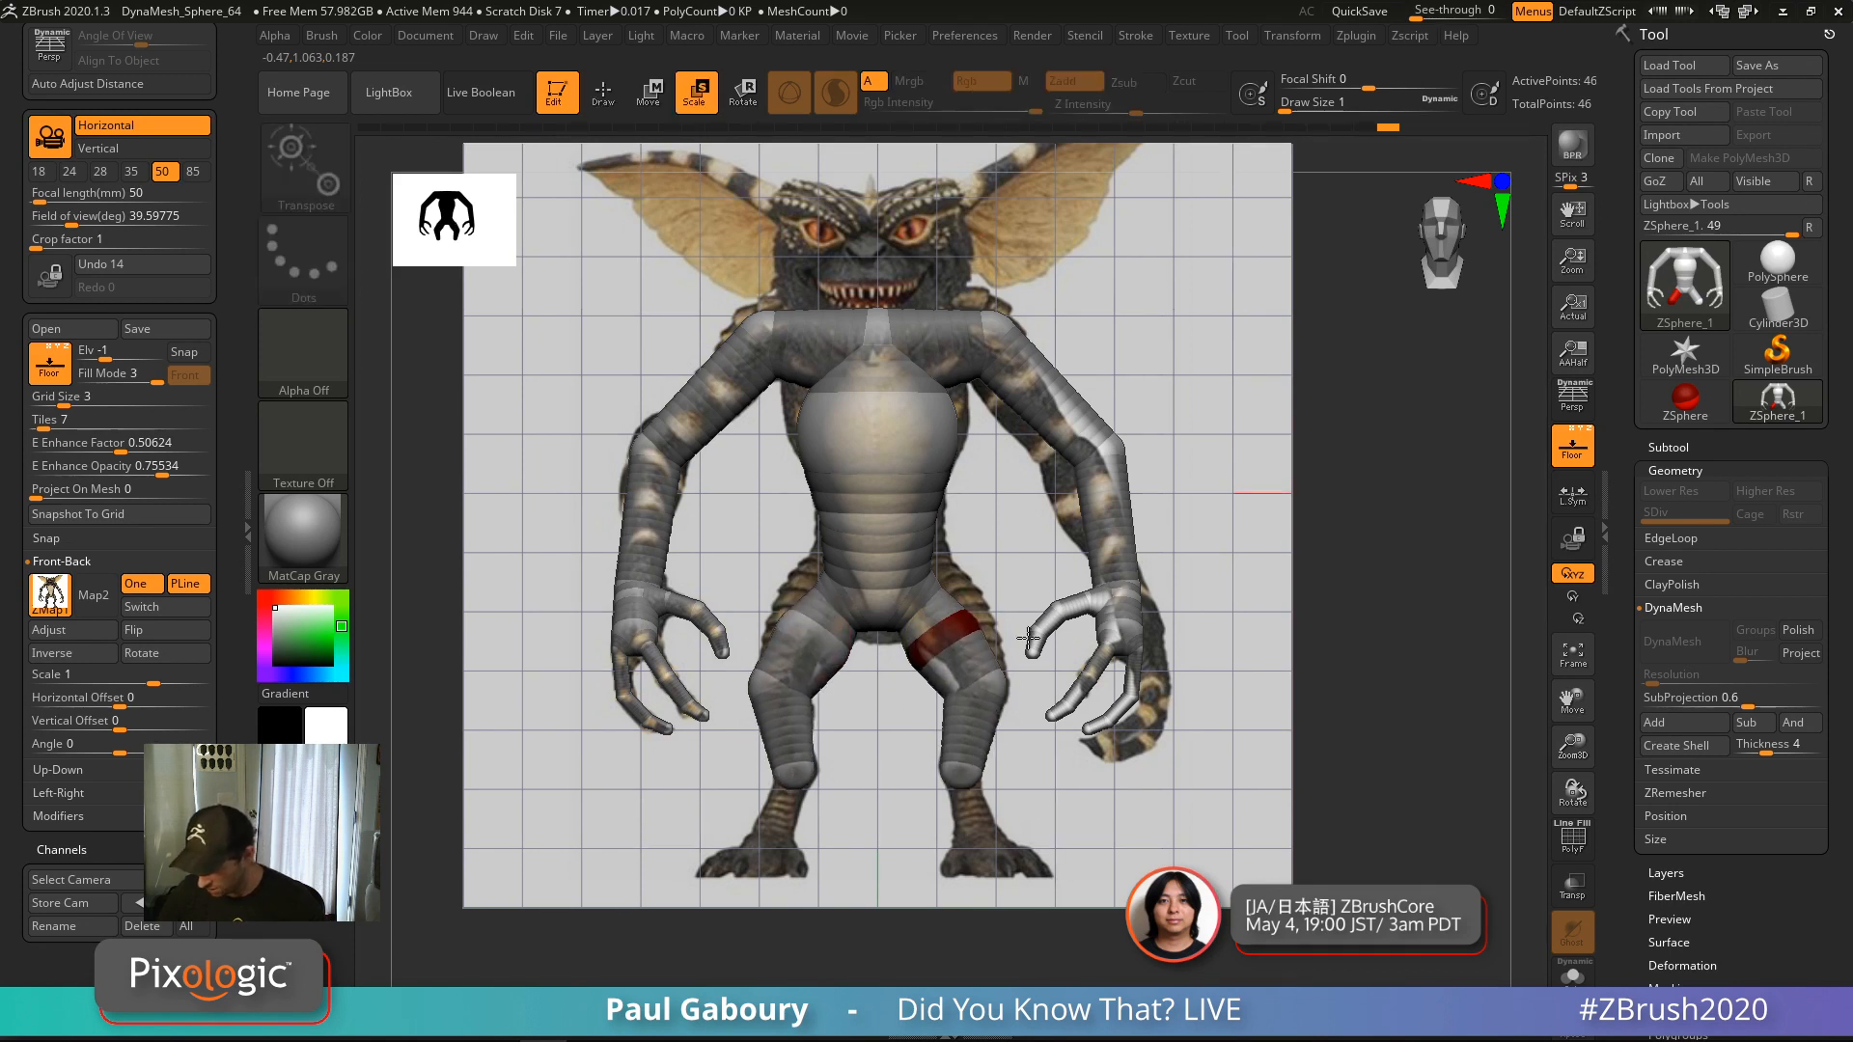
left_click_drag(971, 596, 949, 589)
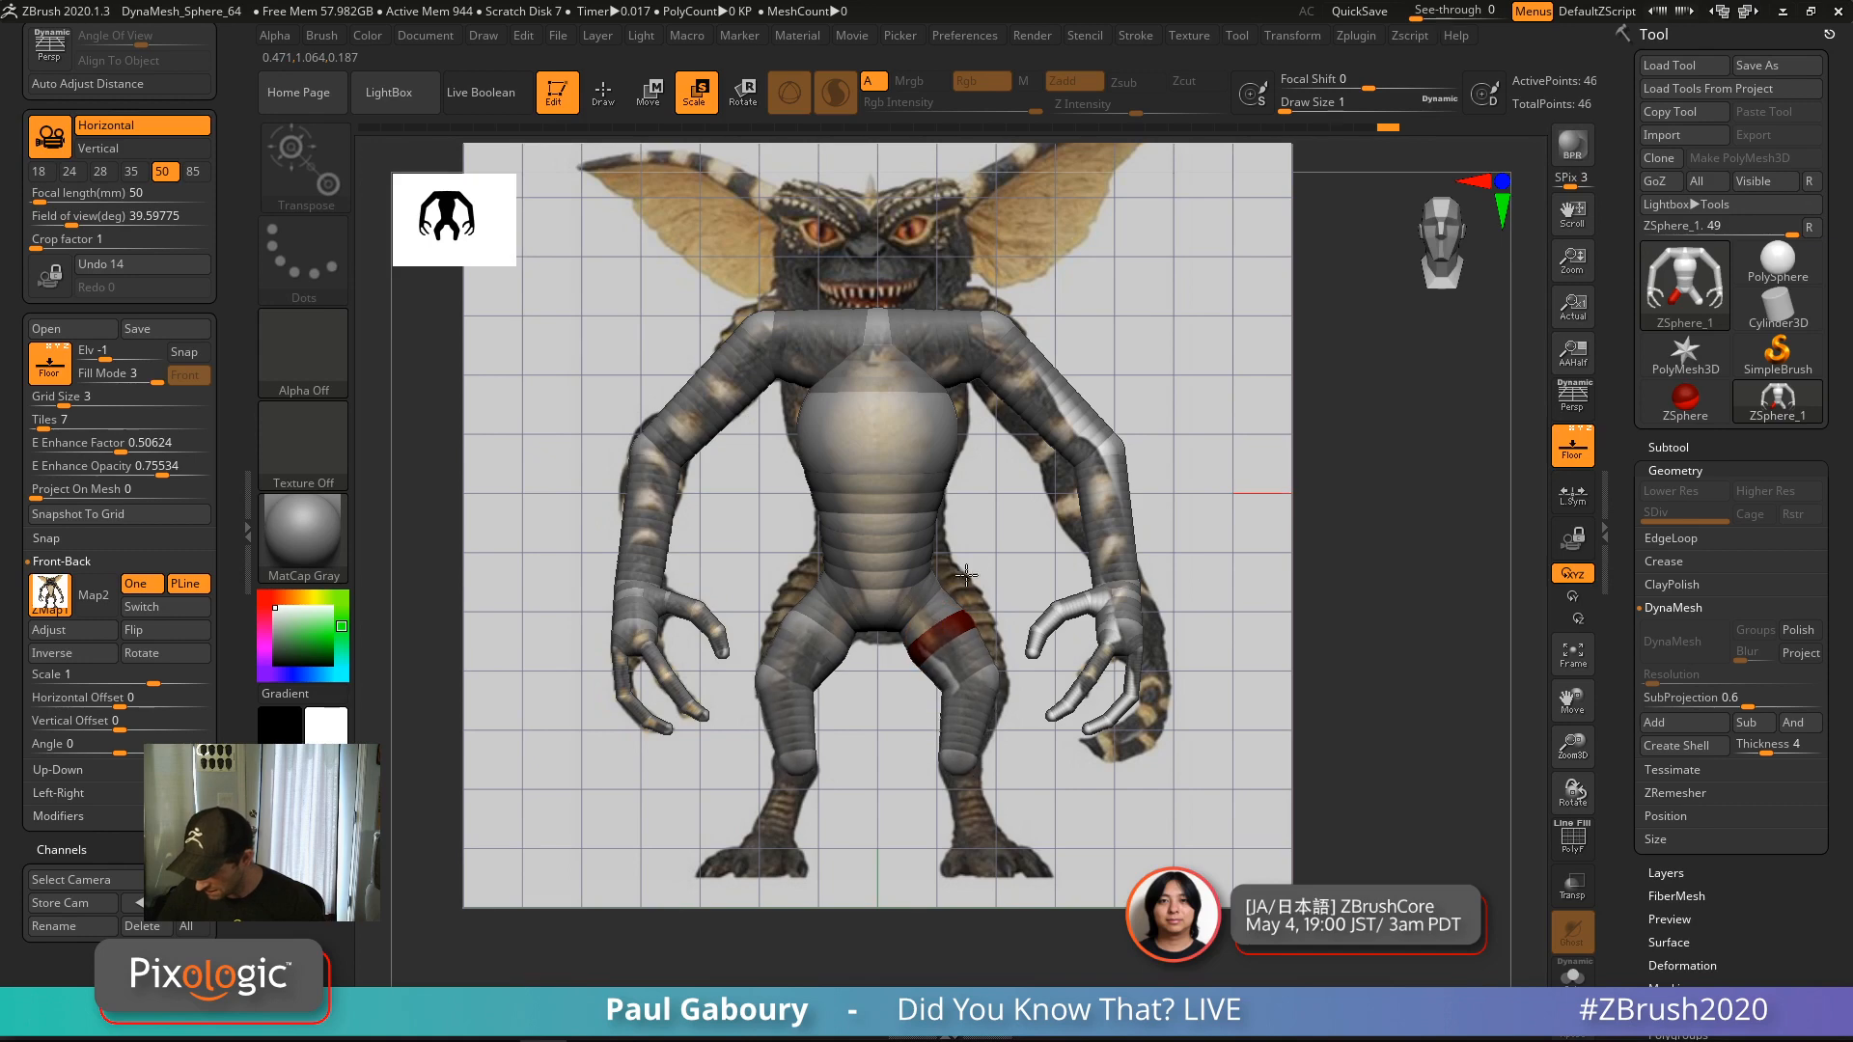
scroll(960, 596, "up", 5)
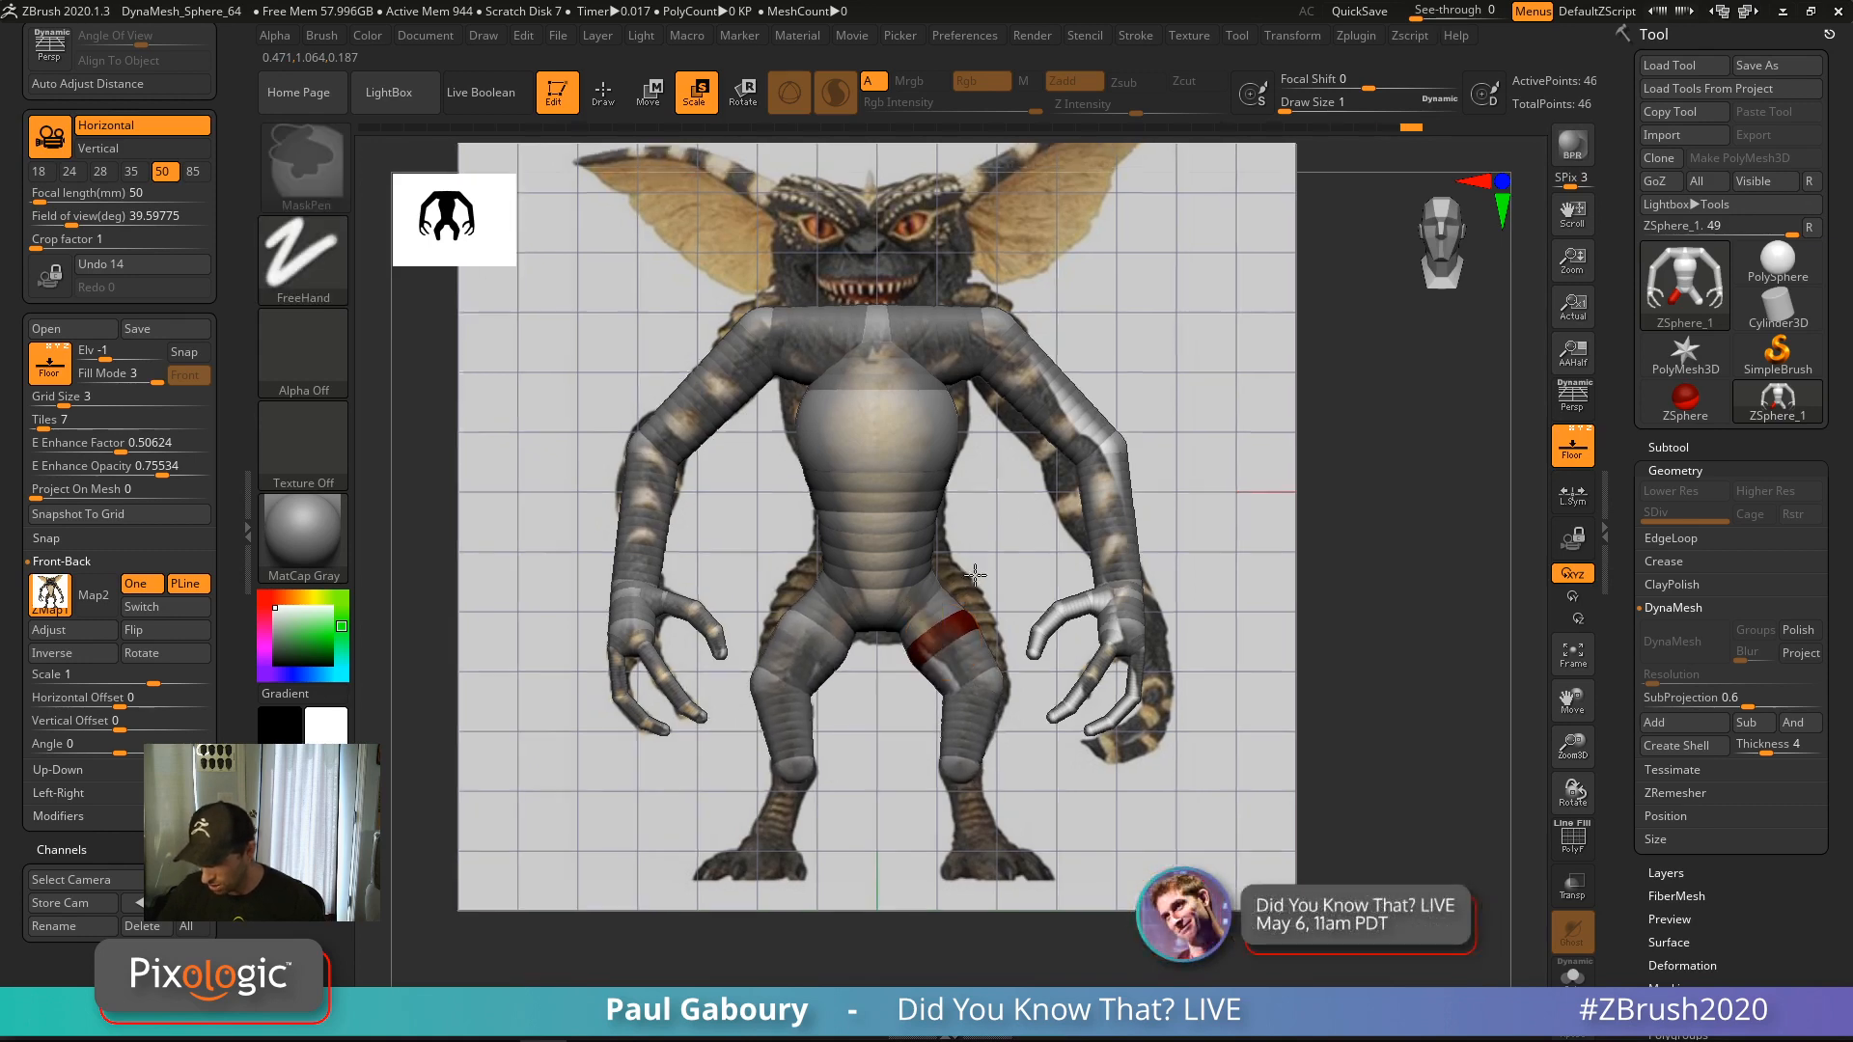
mouse_move(954, 600)
left_mouse_down()
mouse_move(1043, 537)
mouse_move(868, 699)
mouse_move(1016, 581)
mouse_move(893, 676)
mouse_move(1014, 583)
mouse_move(941, 632)
left_mouse_up()
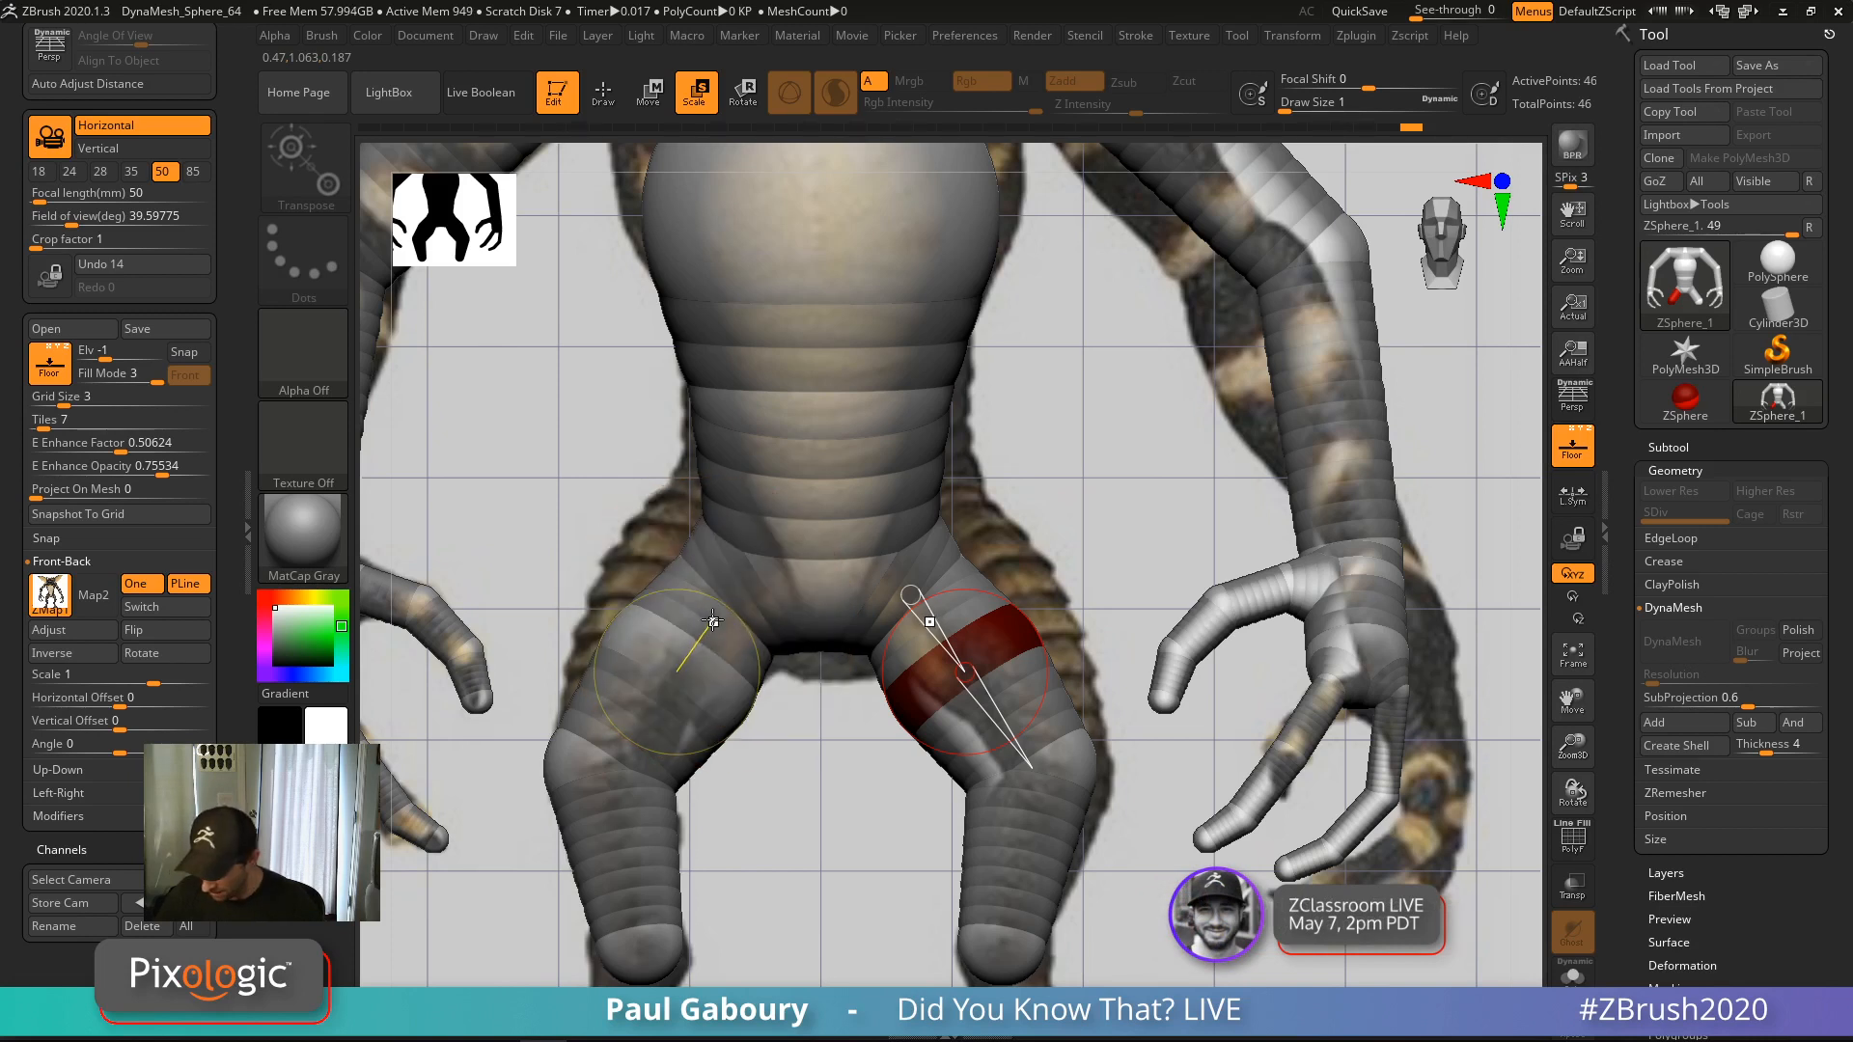
Scale up both legs below the hips and fine-tune the mid-thigh ZSpheres' size against the front reference
left_click_drag(714, 632, 770, 927)
right_click_drag(819, 815, 774, 787, "ctrl")
right_click_drag(774, 787, 801, 731, "alt")
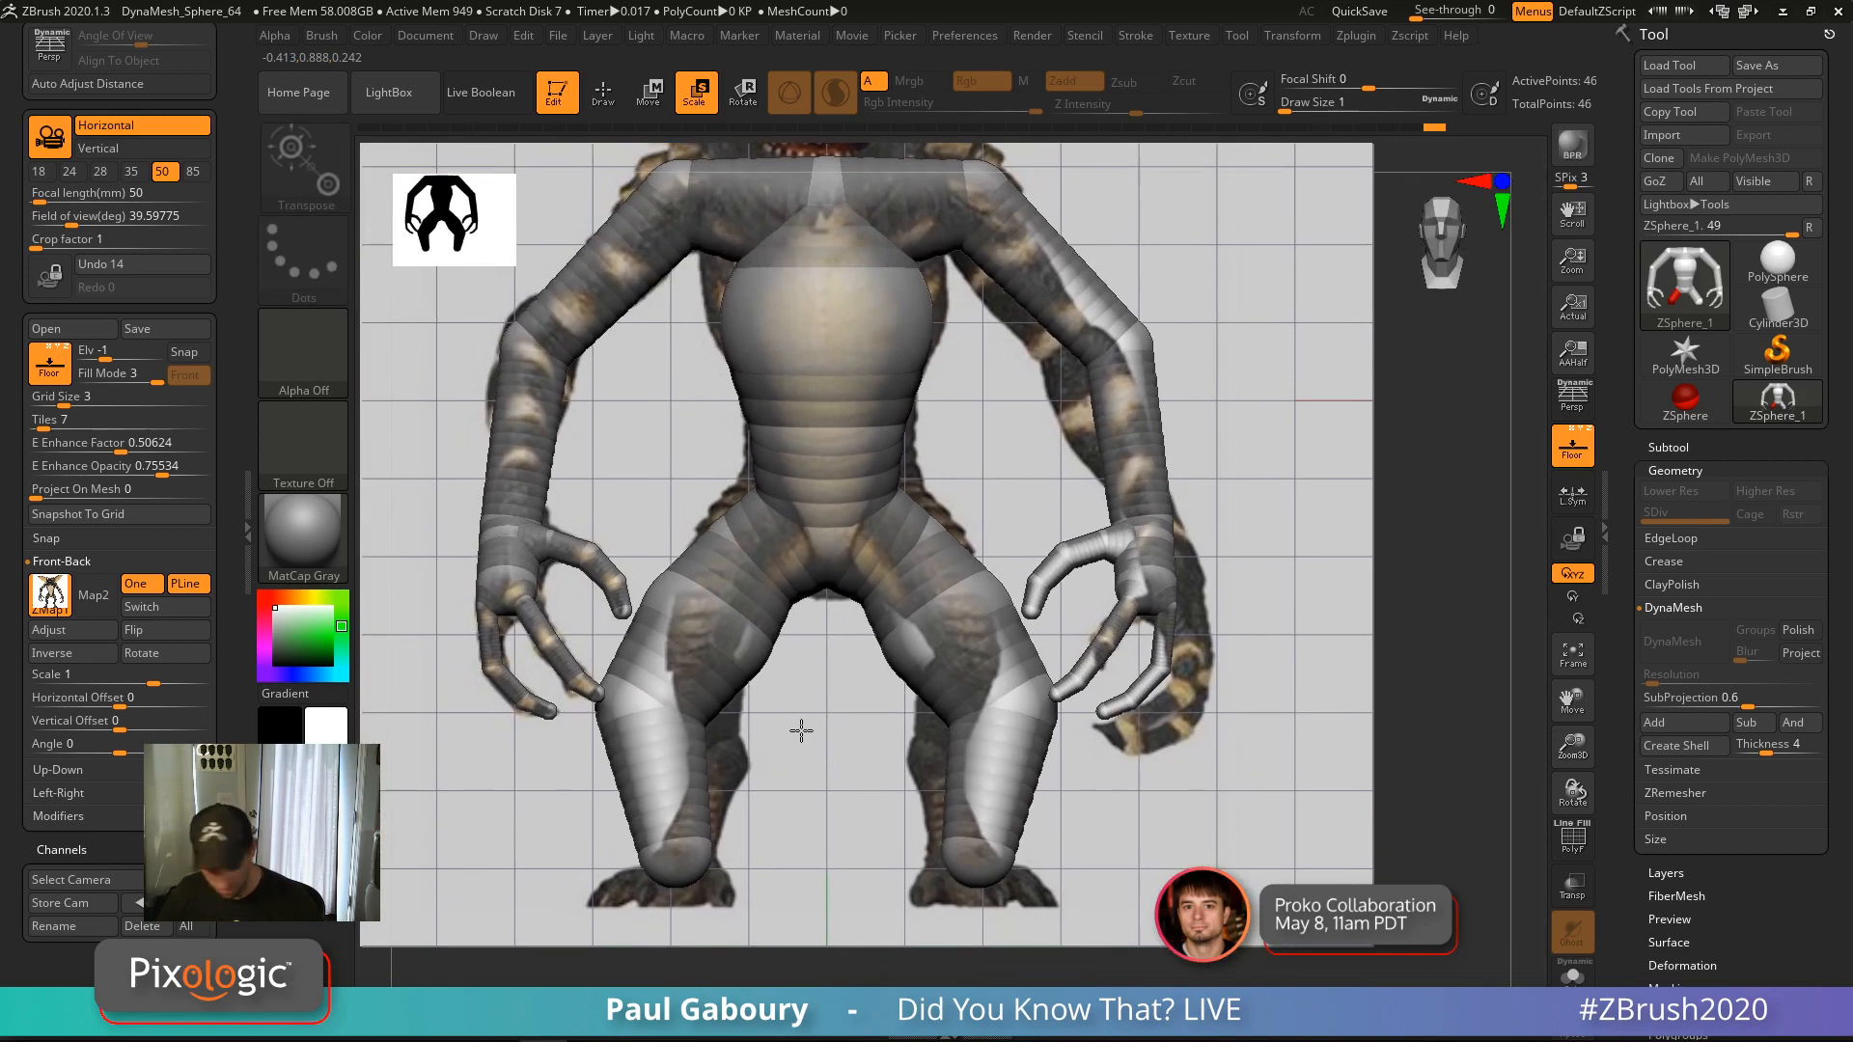
left_click_drag(722, 632, 733, 551)
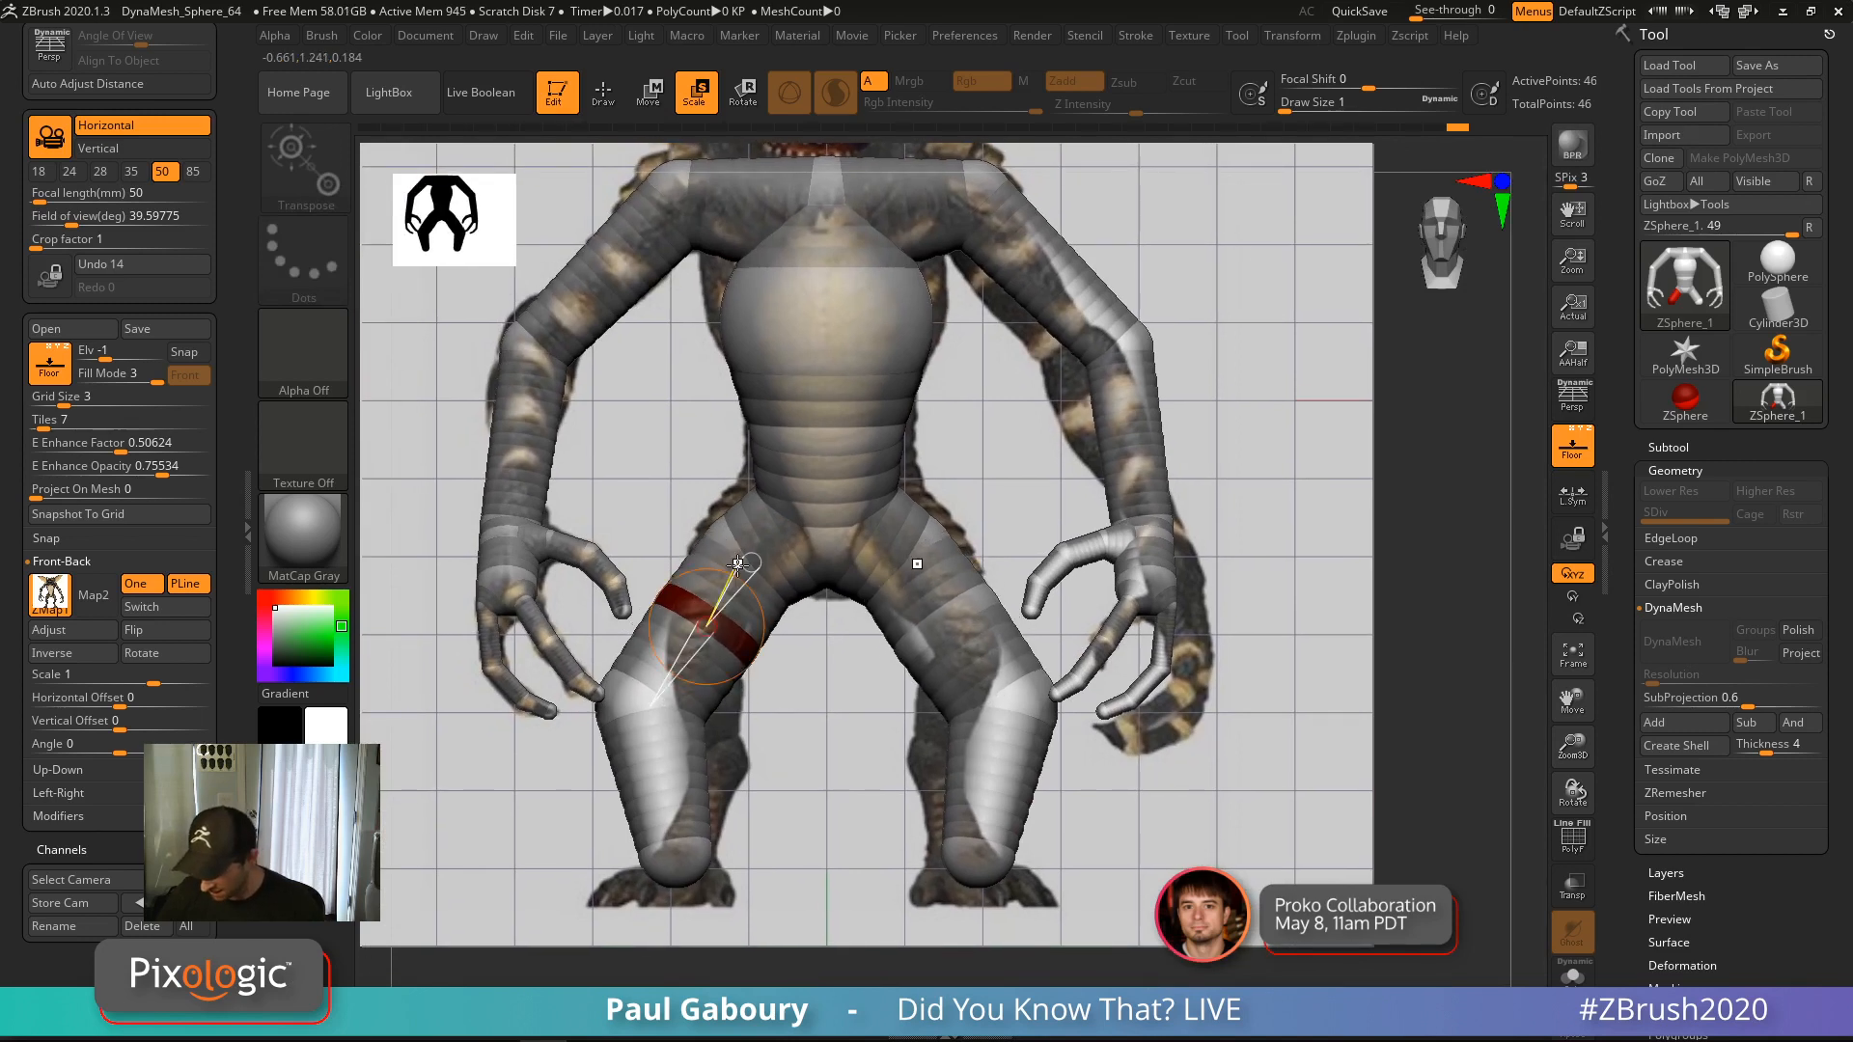
key("q")
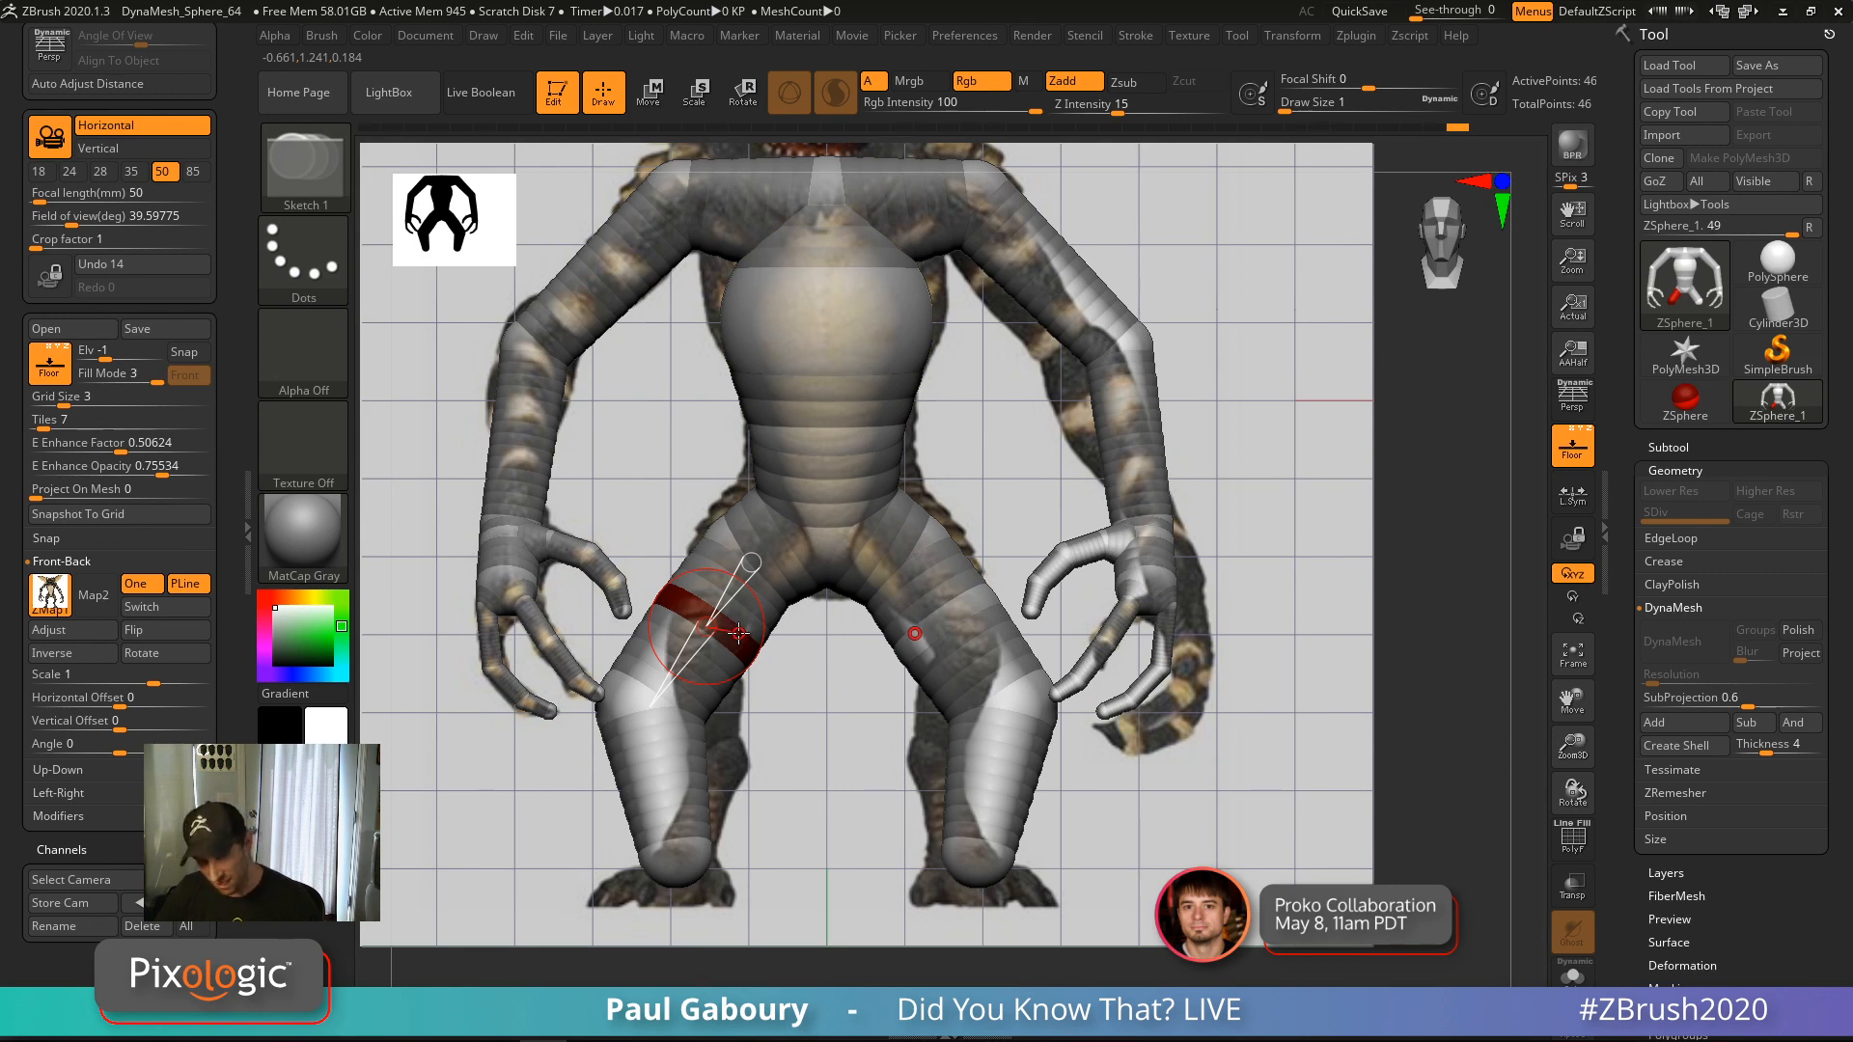
Delete the symmetric mid-thigh ZSphere pair and pull the knee ZSpheres inward and up over the front reference
left_click(735, 633, "alt")
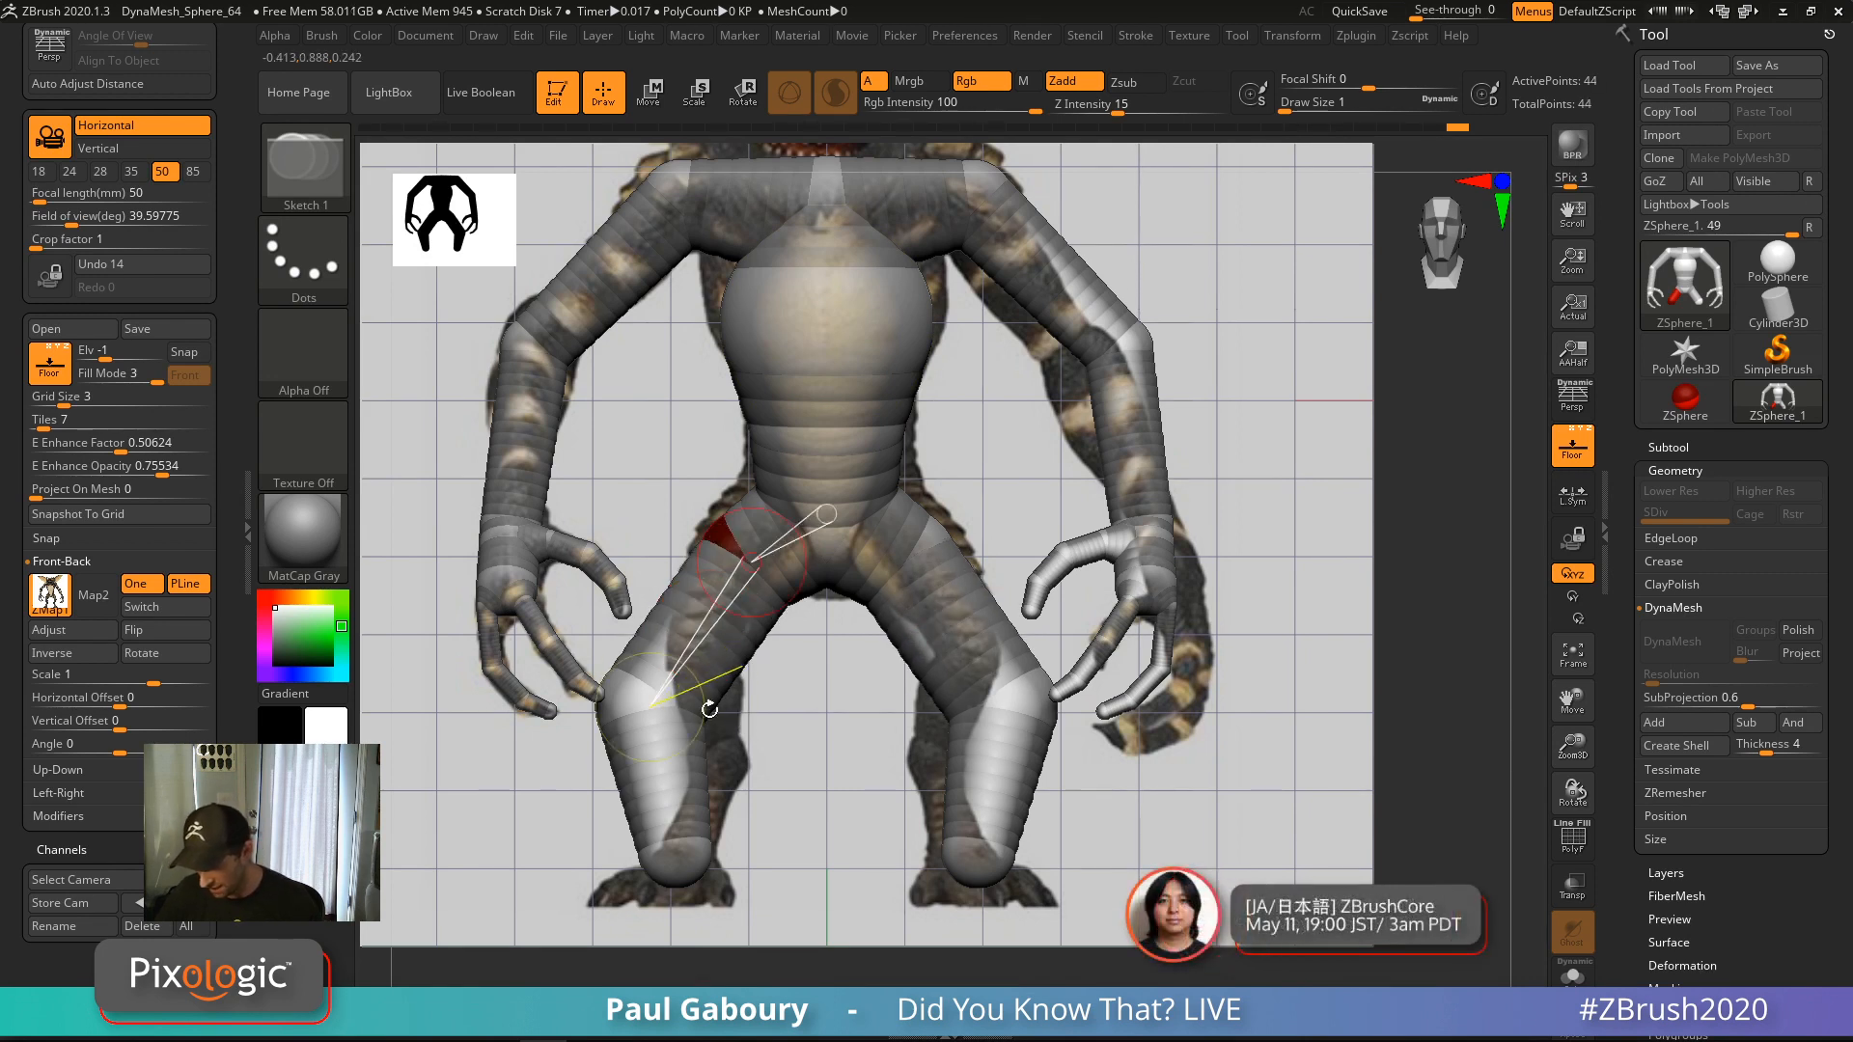
mouse_move(710, 710)
left_mouse_down()
mouse_move(738, 687)
mouse_move(690, 666)
mouse_move(772, 564)
left_mouse_up()
key("ctrl")
key("ctrl+z")
key("w")
key("e")
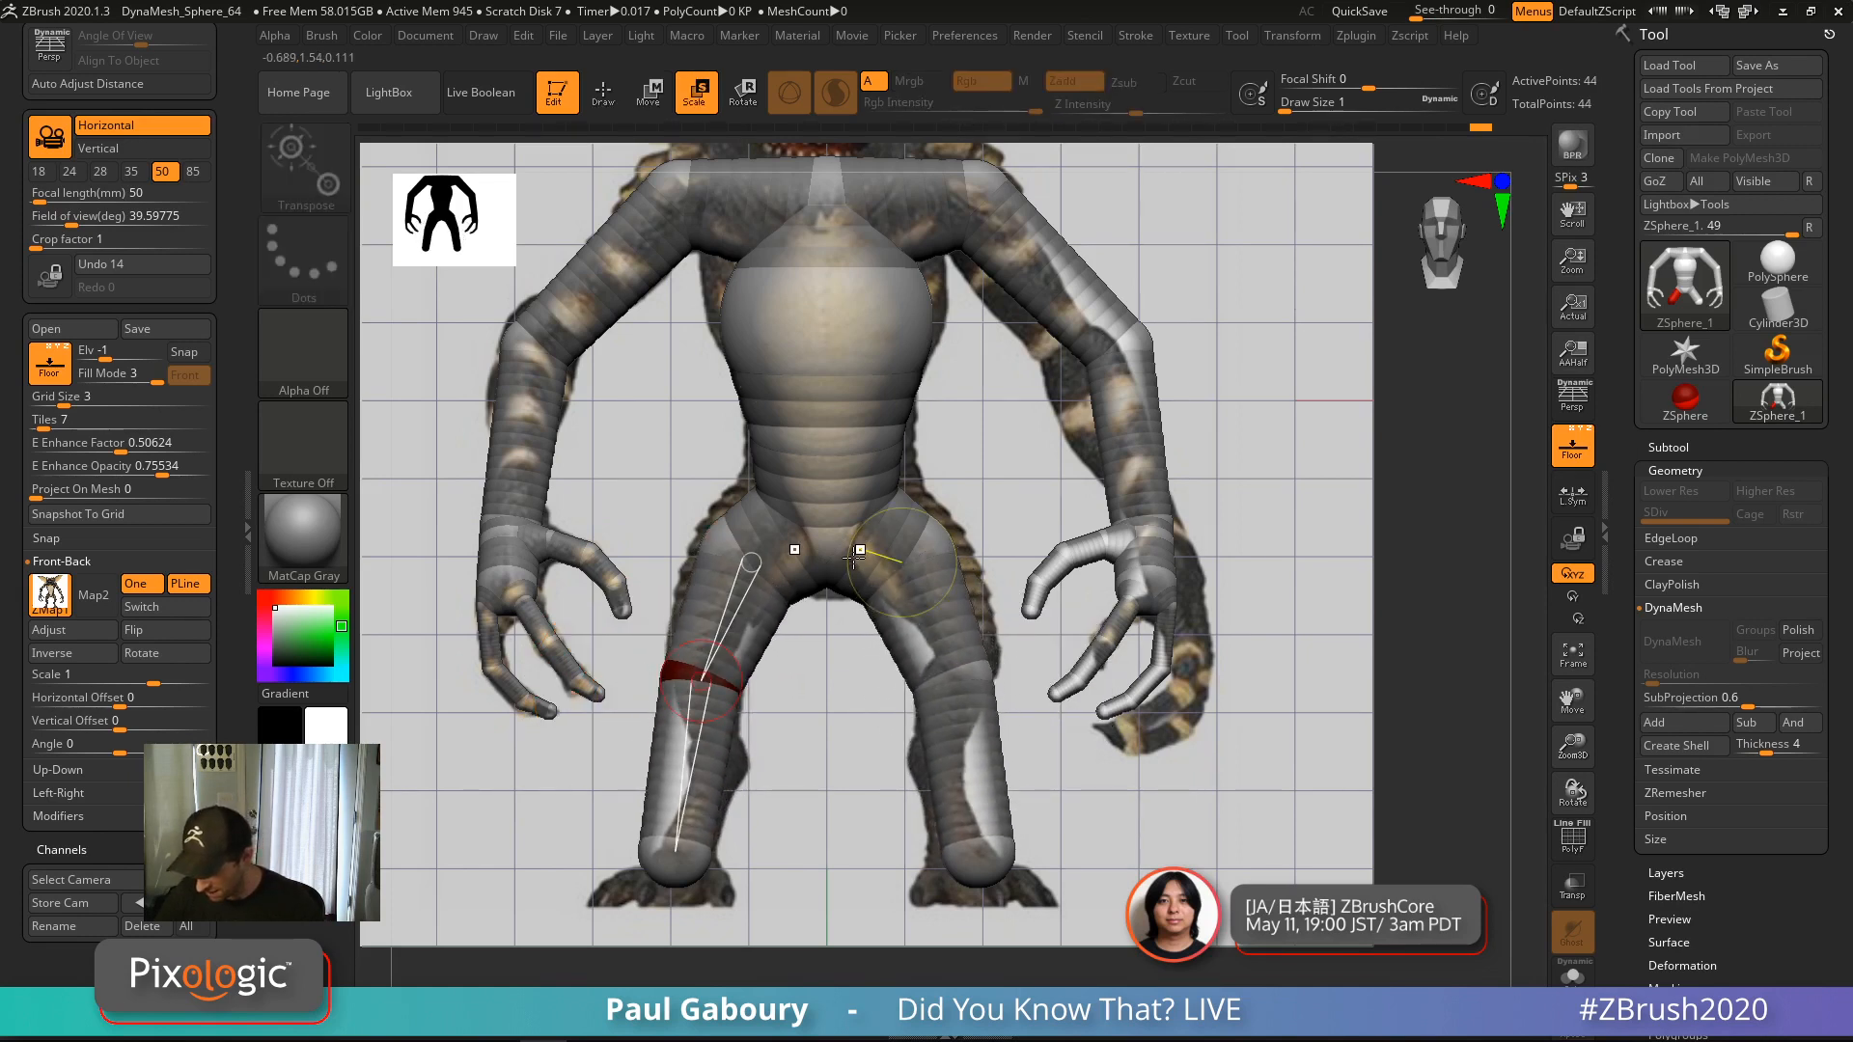
Scale down the ankle ZSpheres and move them up and inward from the front reference's ankles
left_click_drag(676, 837, 759, 712)
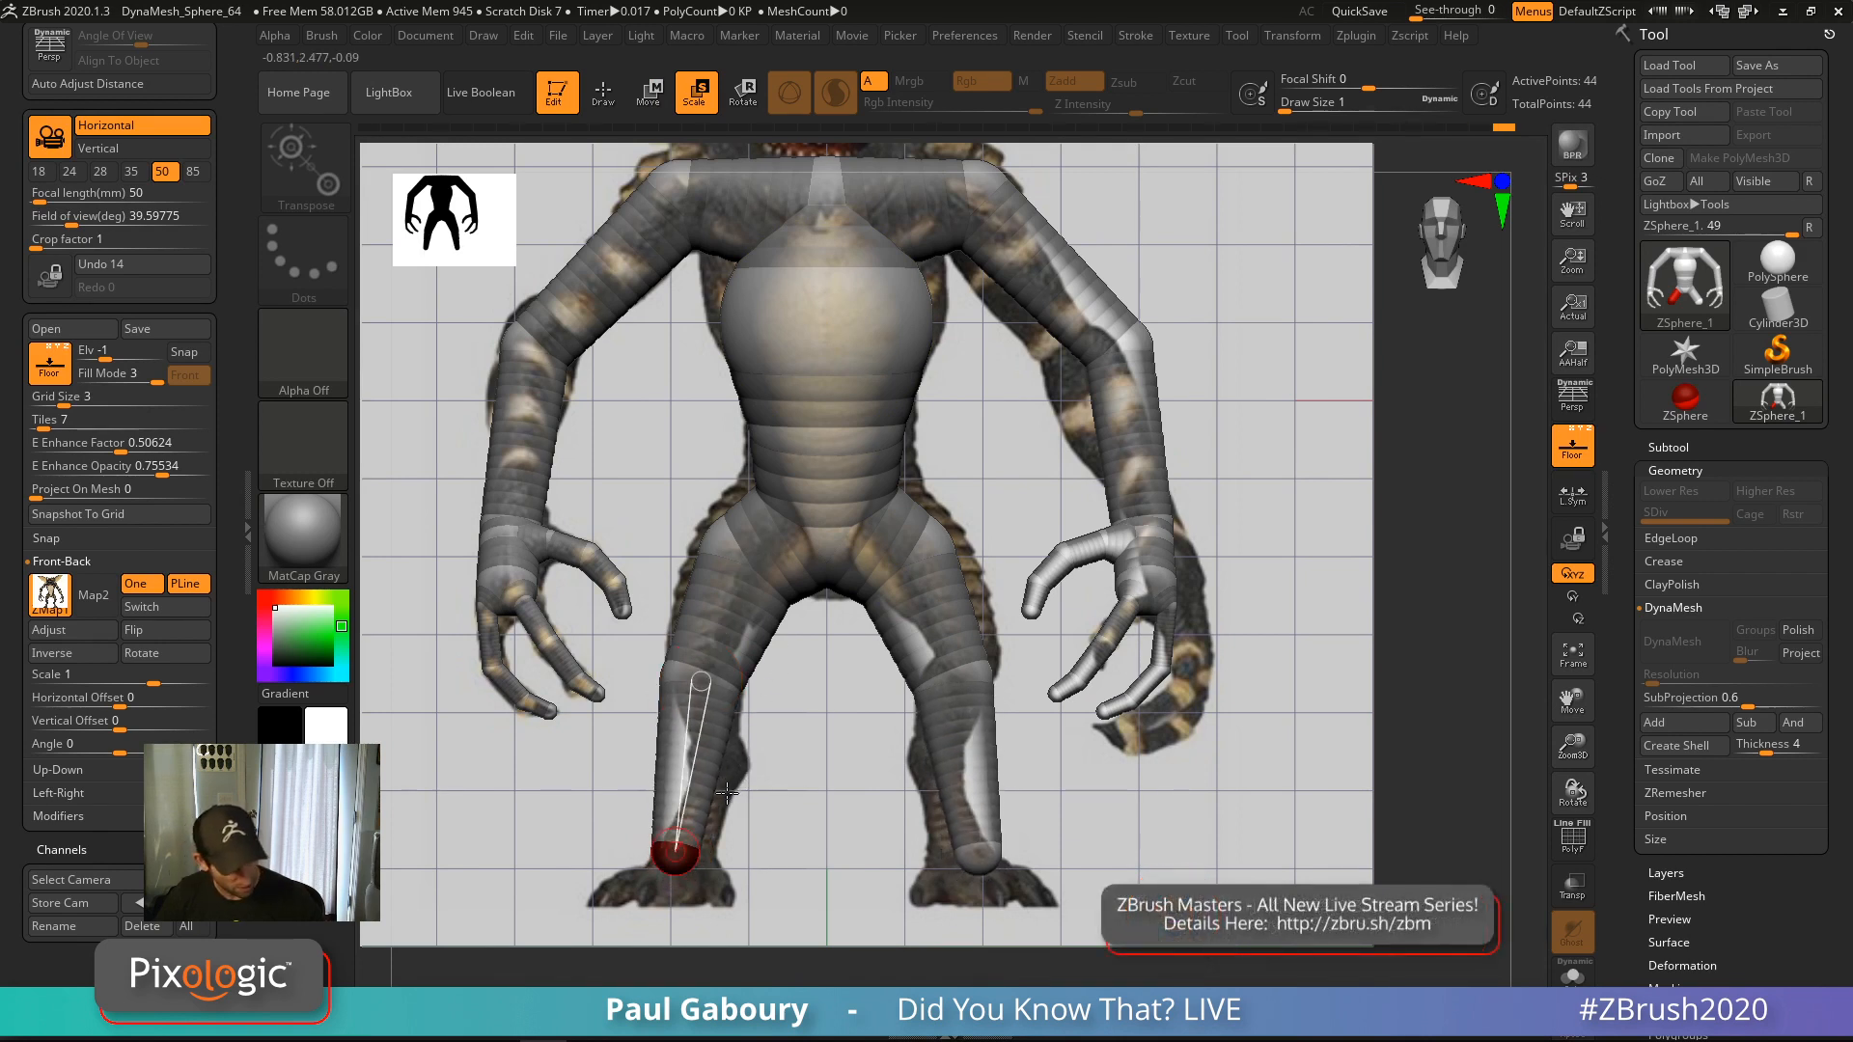
key("w")
left_click_drag(719, 797, 732, 738)
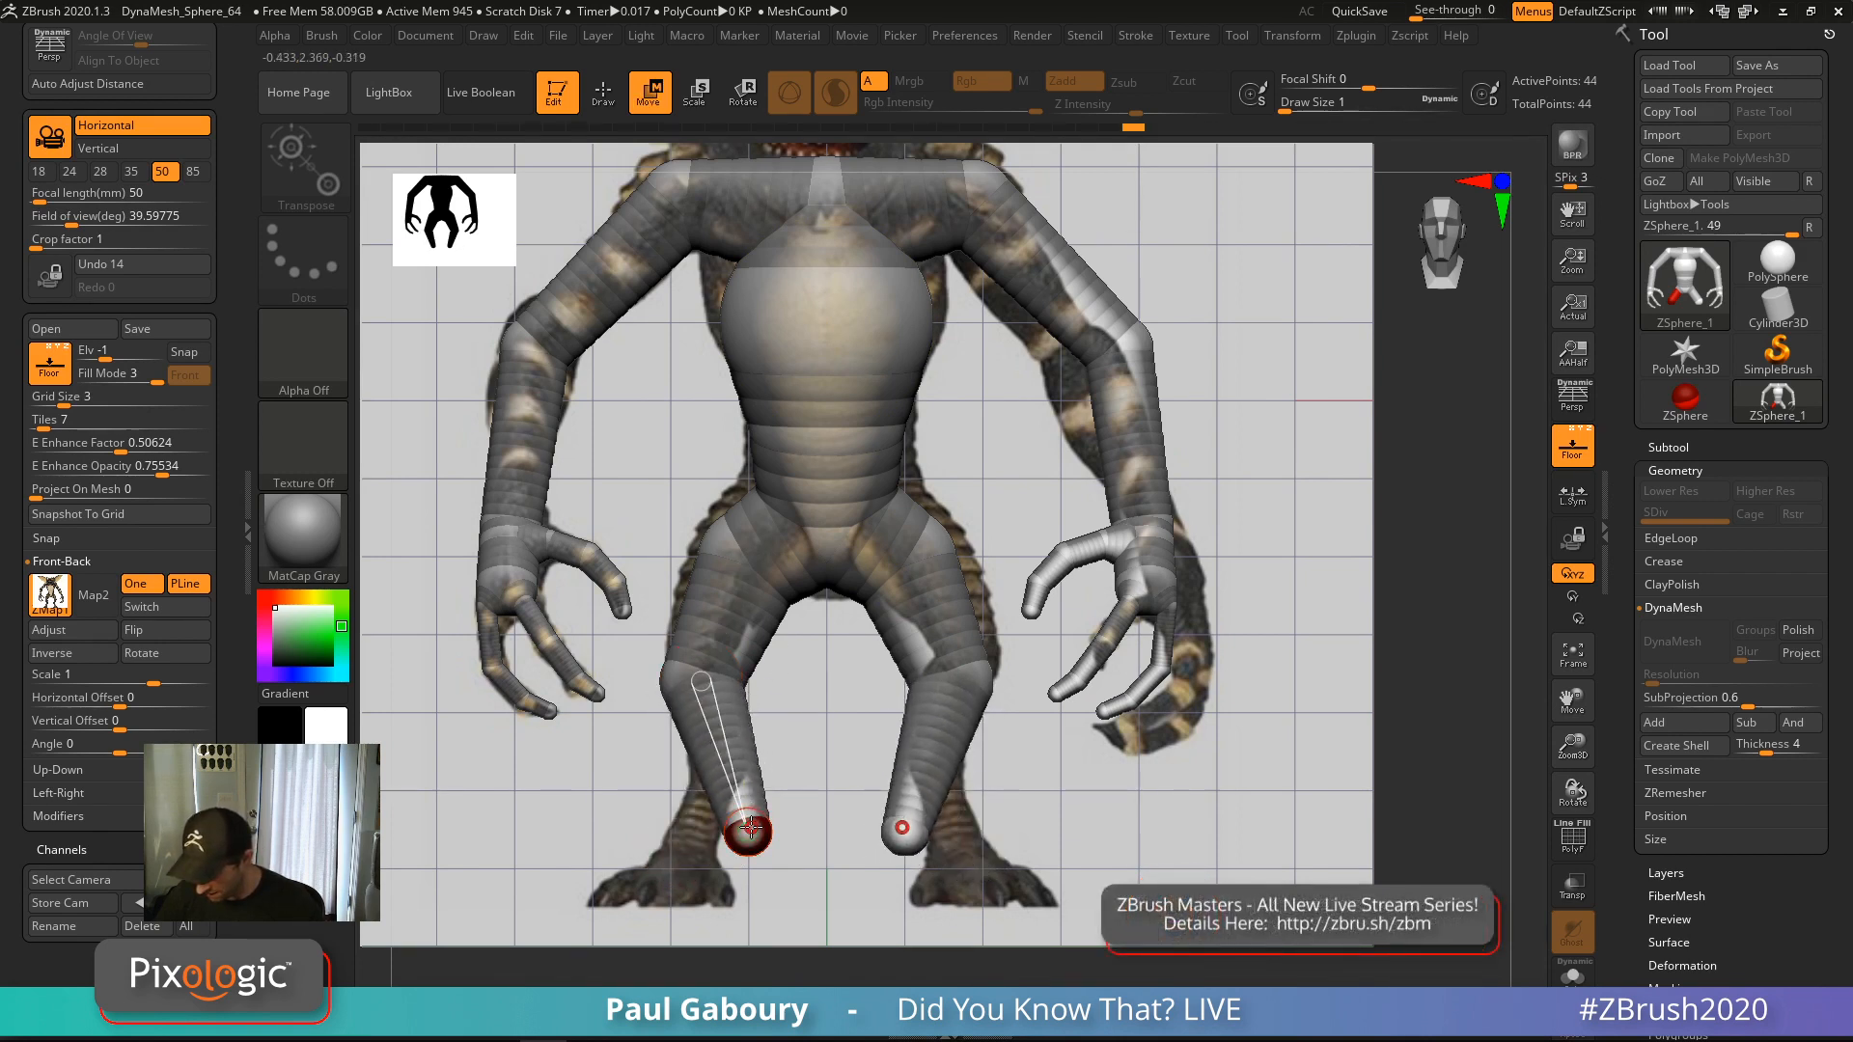
left_click_drag(751, 826, 816, 781)
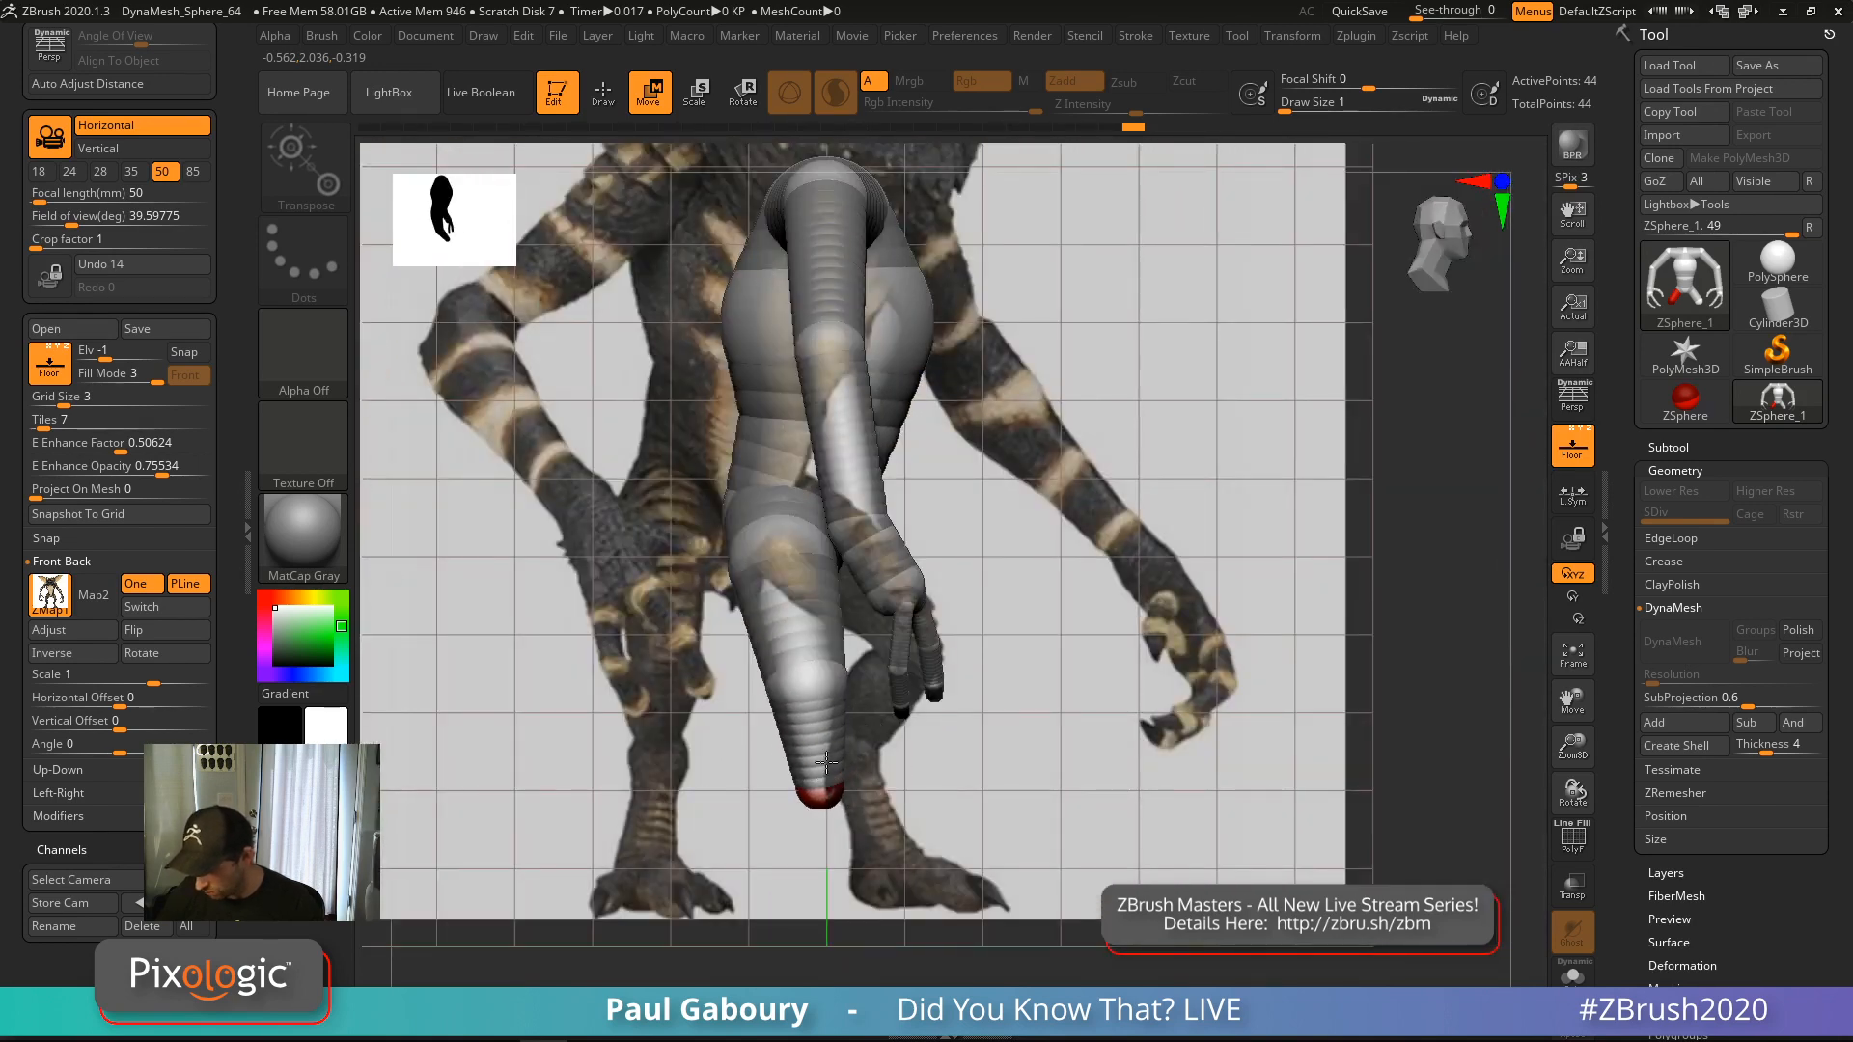
Shift the knee ZSpheres forward in the side reference and adjust the bend of the legs beneath the hips
left_click(813, 675)
left_click_drag(814, 675, 826, 669)
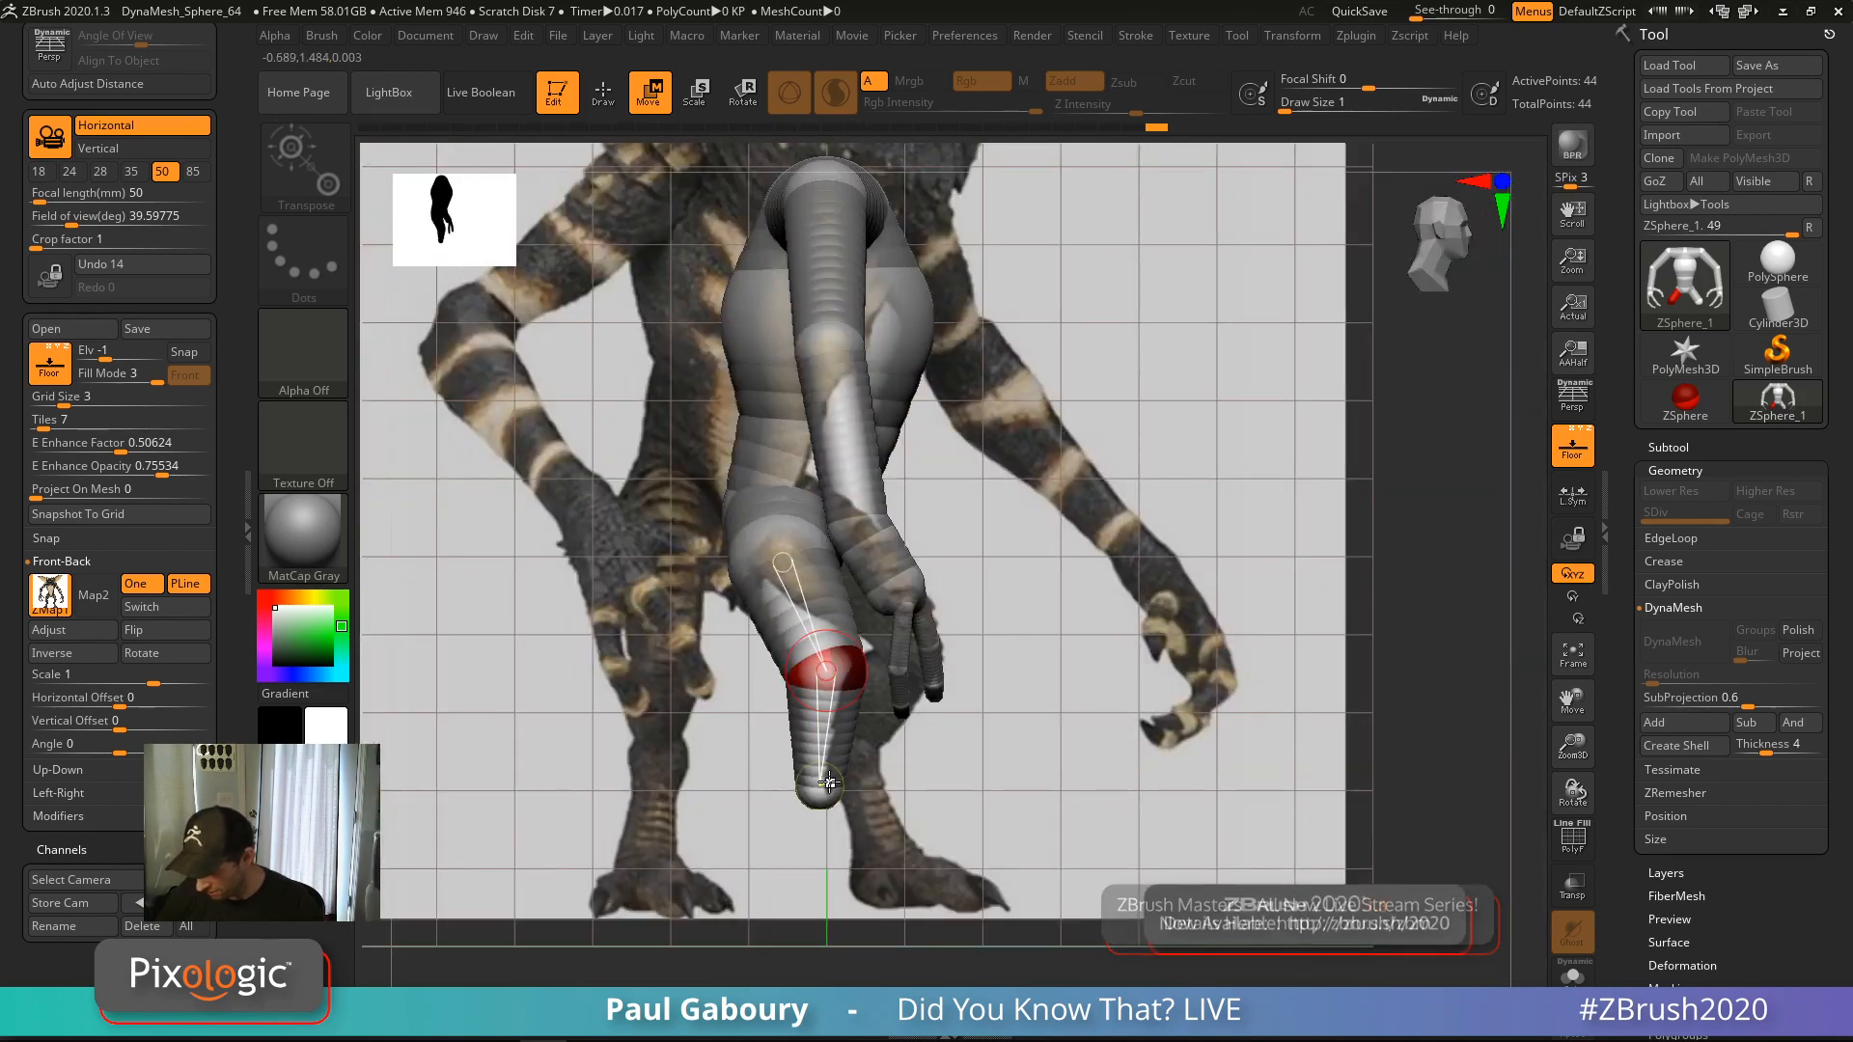
left_click_drag(1009, 831, 1014, 757, "alt")
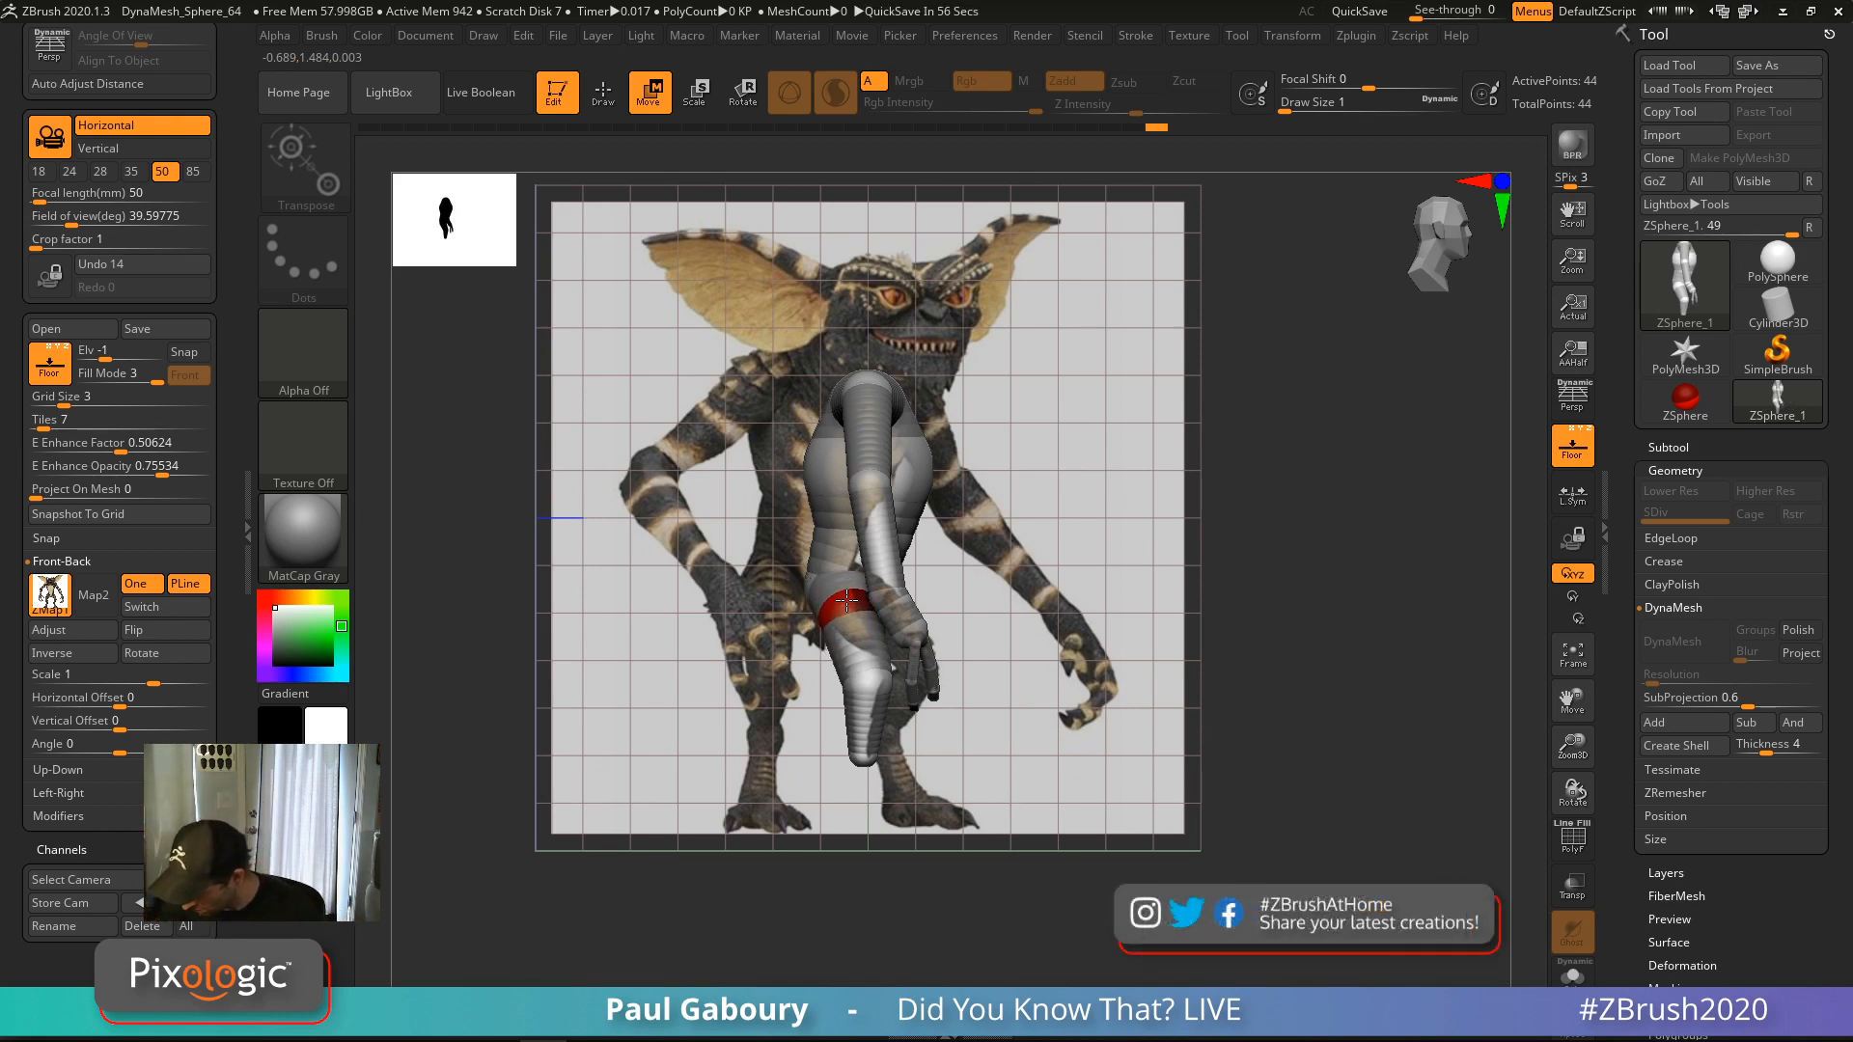
left_click_drag(850, 619, 860, 757)
Add a symmetric ZSphere pair at the lower-leg ends and move it down toward the feet in the front reference
mouse_move(1017, 763)
right_mouse_down("ctrl")
mouse_move(1017, 724)
mouse_move(945, 745)
mouse_move(947, 770)
mouse_move(841, 678)
right_mouse_up("ctrl")
key("q")
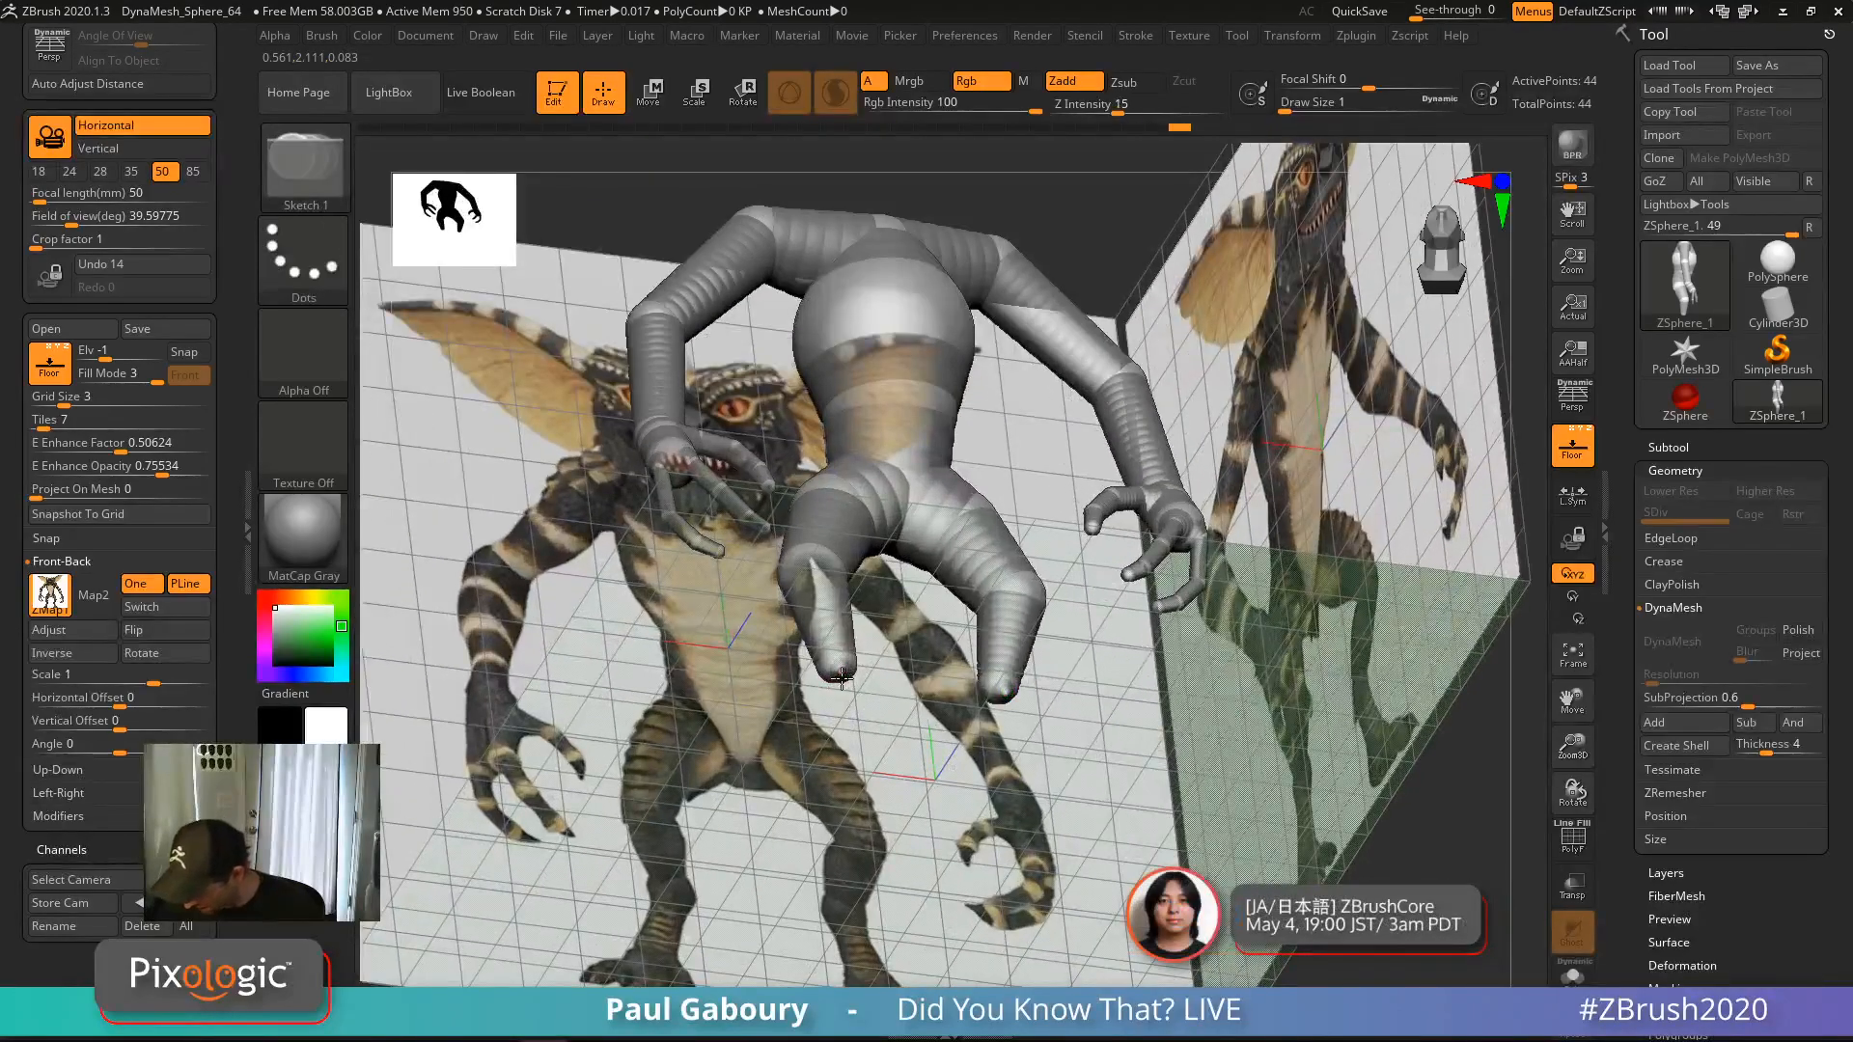
left_click_drag(841, 679, 846, 685)
mouse_move(909, 686)
right_mouse_down()
mouse_move(852, 782)
mouse_move(854, 755)
mouse_move(930, 756)
right_mouse_up()
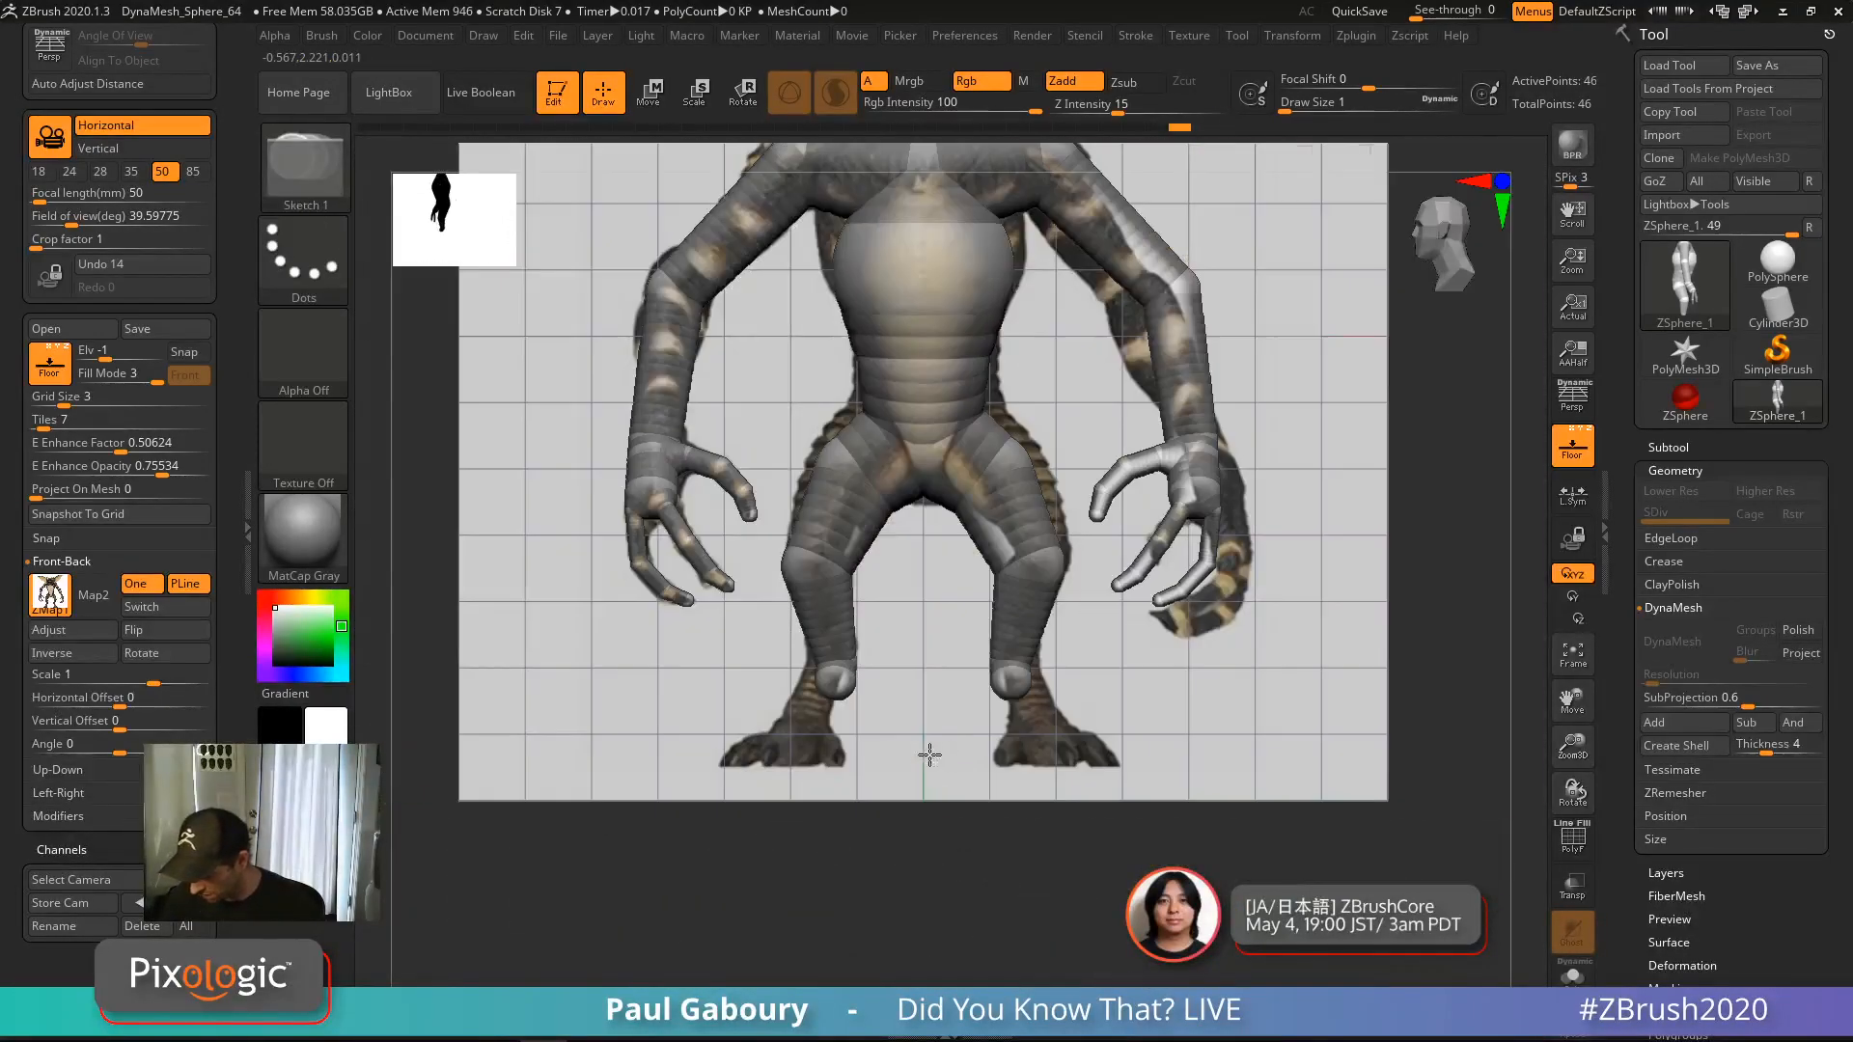
key("w")
left_click_drag(836, 676, 842, 753)
Move the lower-leg joints backward in the side reference and place the end ZSpheres near the ground to bend the legs
right_click_drag(956, 794, 1022, 767, "ctrl")
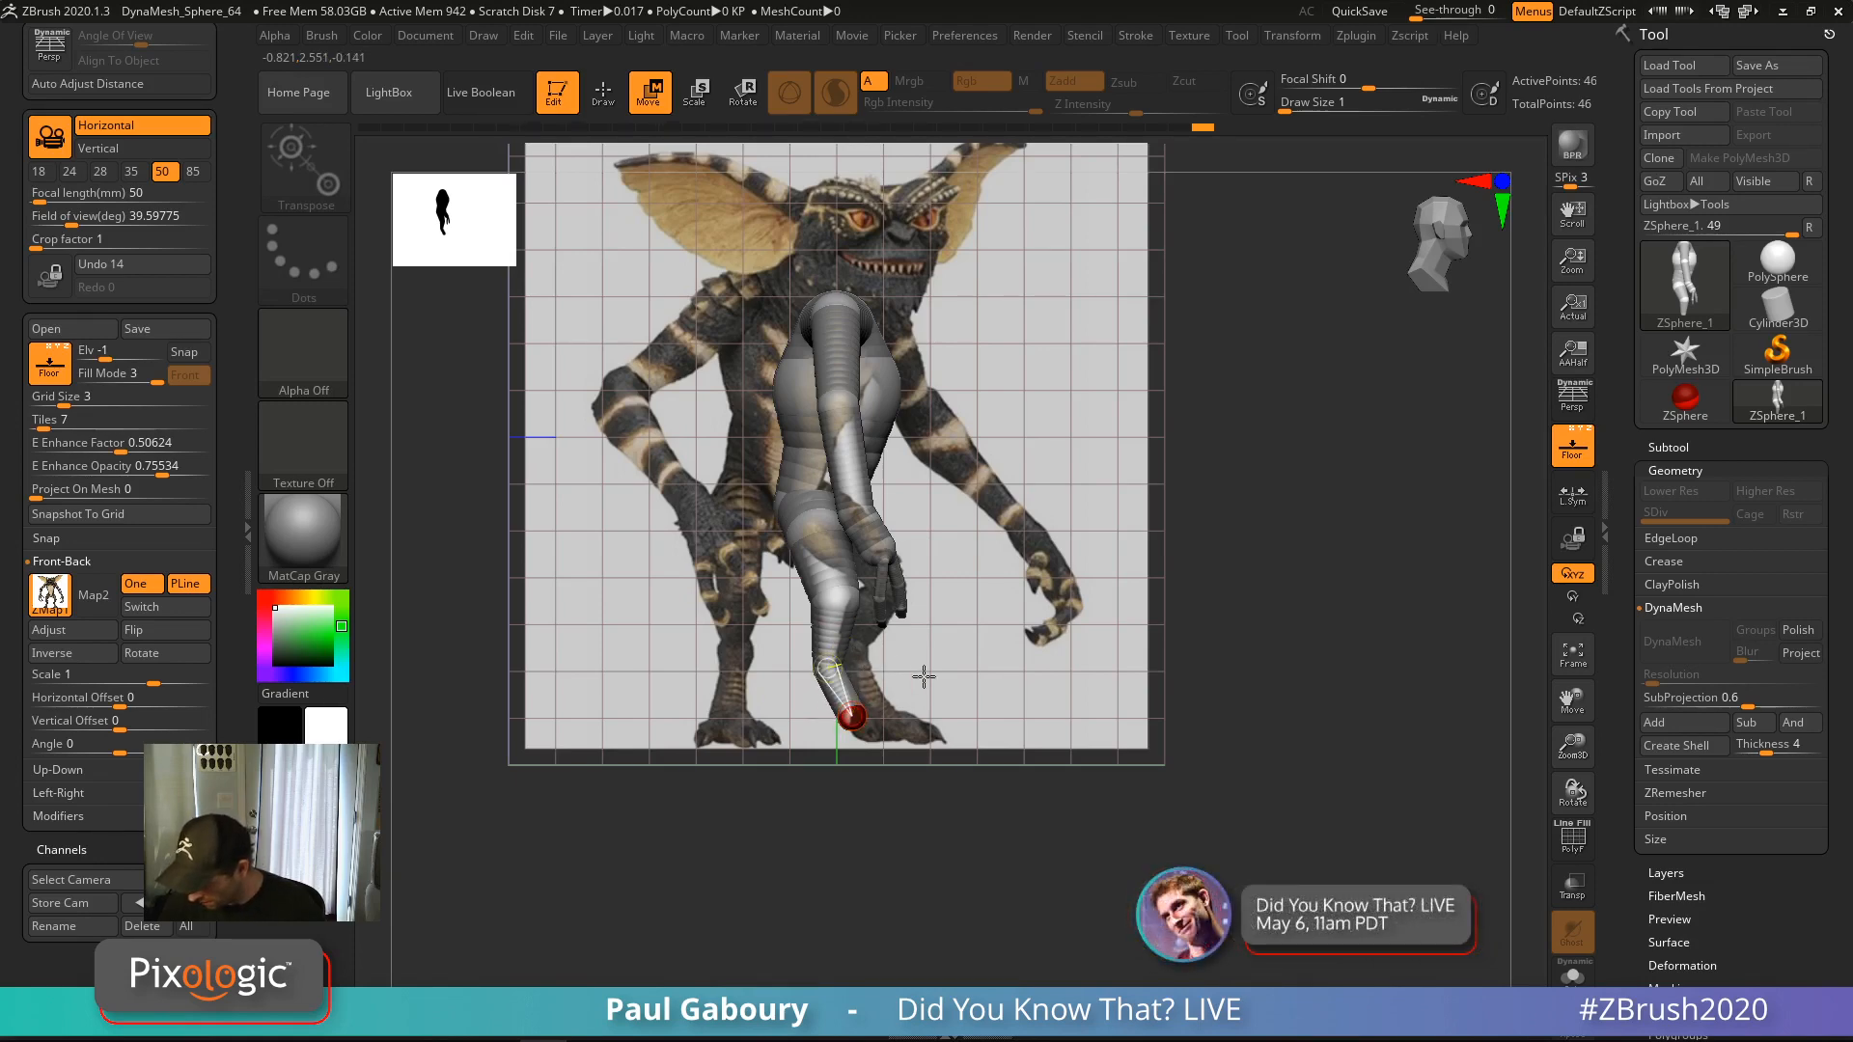
right_click_drag(923, 676, 1068, 838)
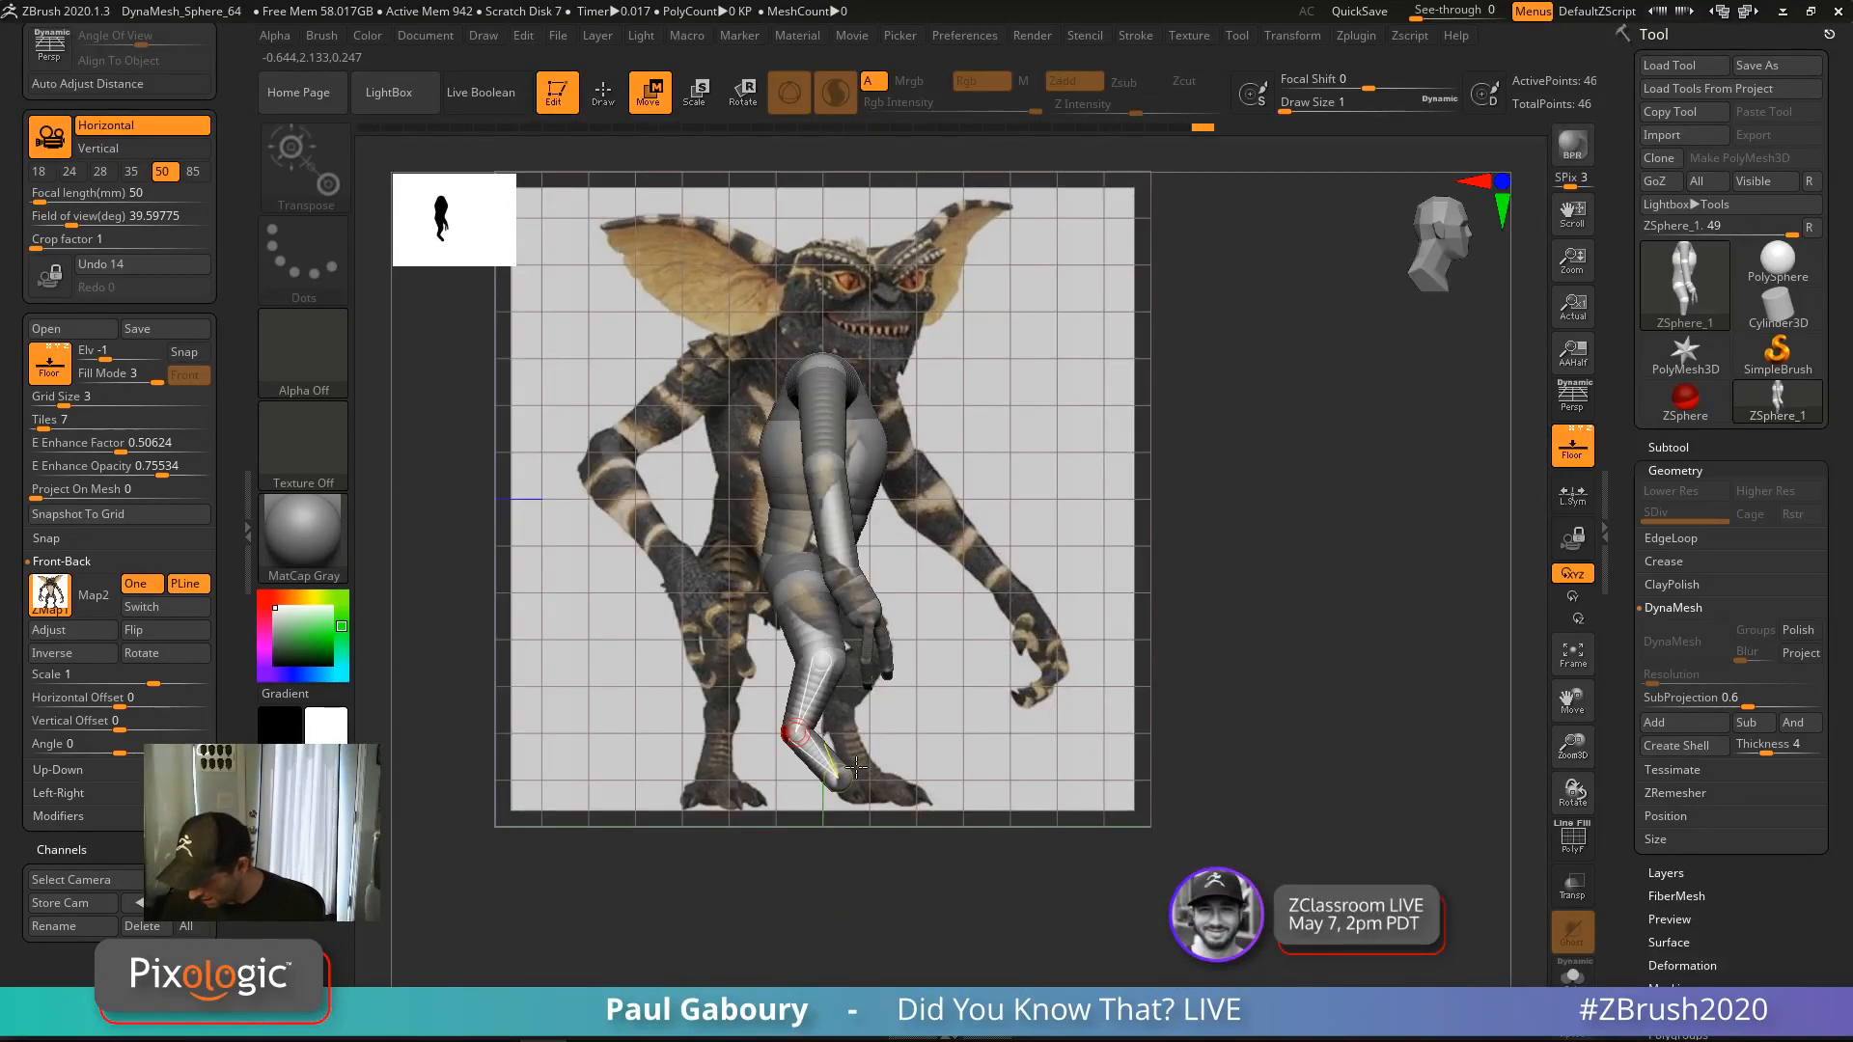
mouse_move(834, 776)
left_mouse_down()
mouse_move(782, 732)
mouse_move(827, 784)
left_mouse_up()
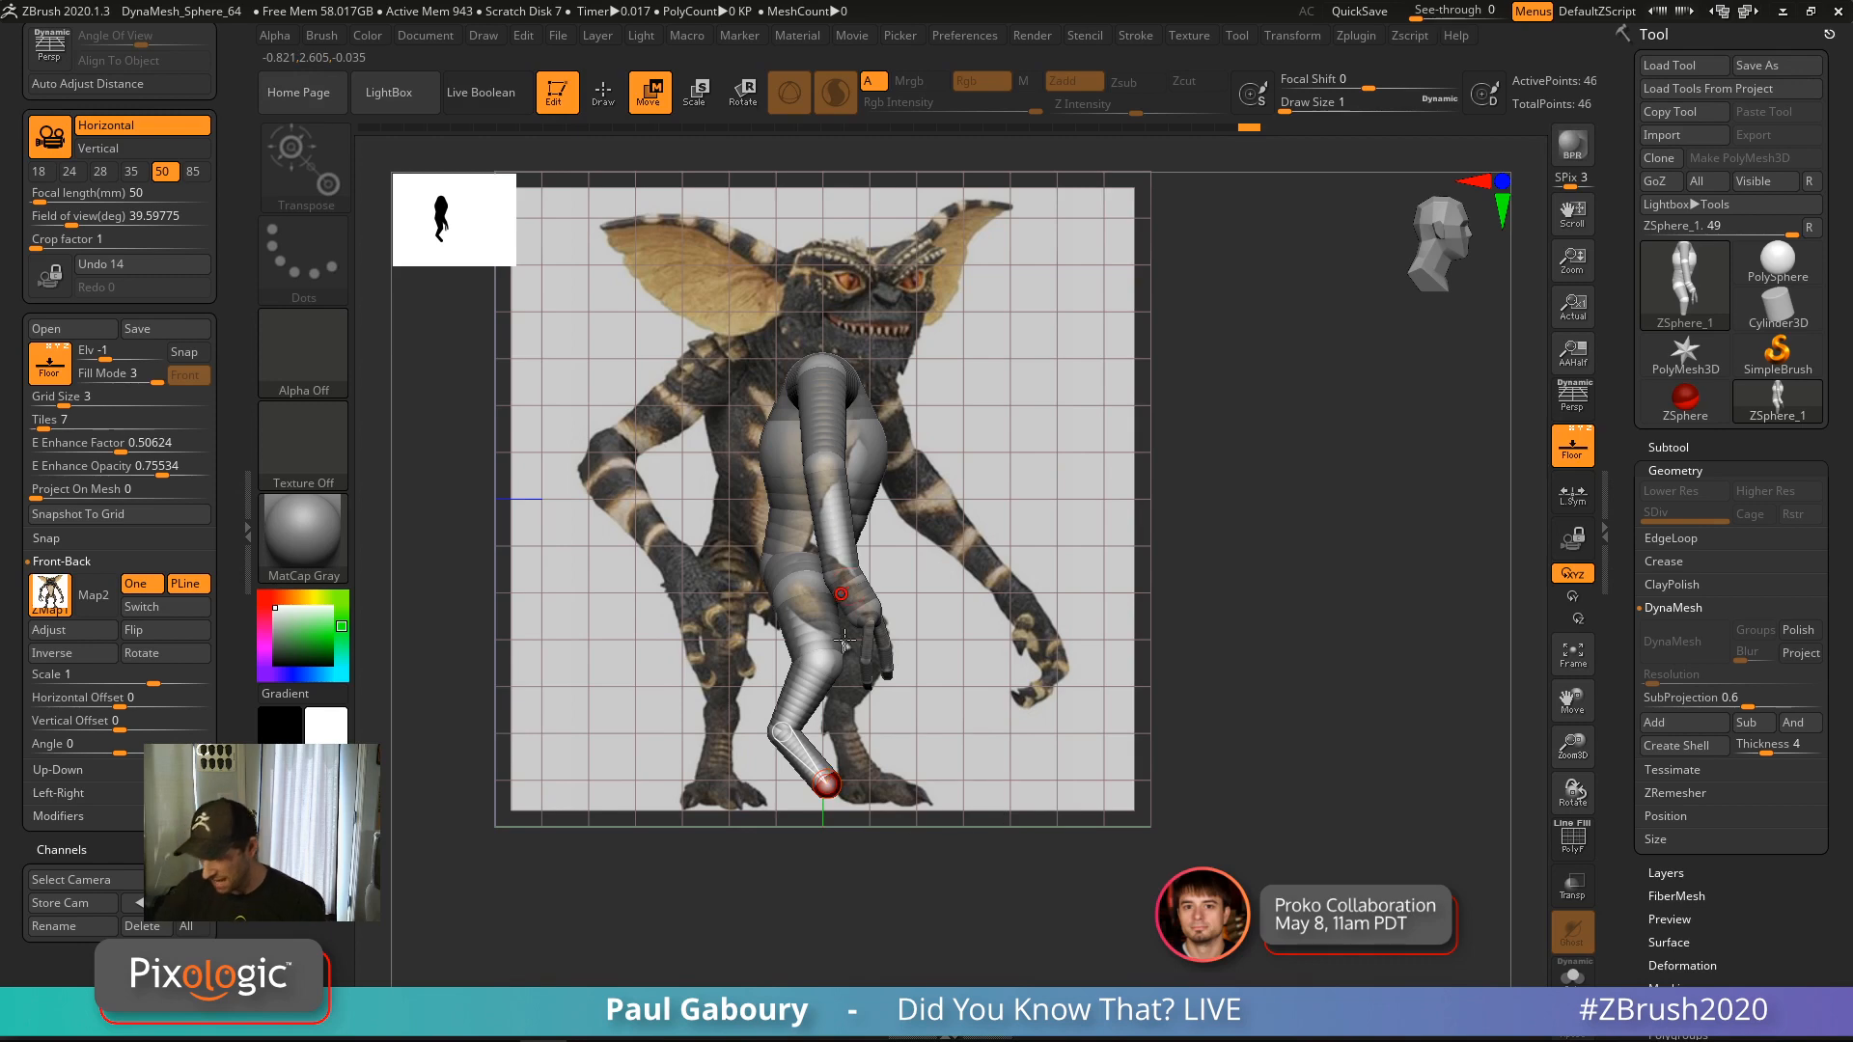
Add another symmetric ZSphere pair at the bottom of the legs and nudge it slightly forward to start the feet
right_click_drag(976, 842, 975, 806, "ctrl")
mouse_move(975, 806)
right_mouse_down()
mouse_move(914, 844)
mouse_move(943, 779)
mouse_move(921, 868)
right_mouse_up()
key("q")
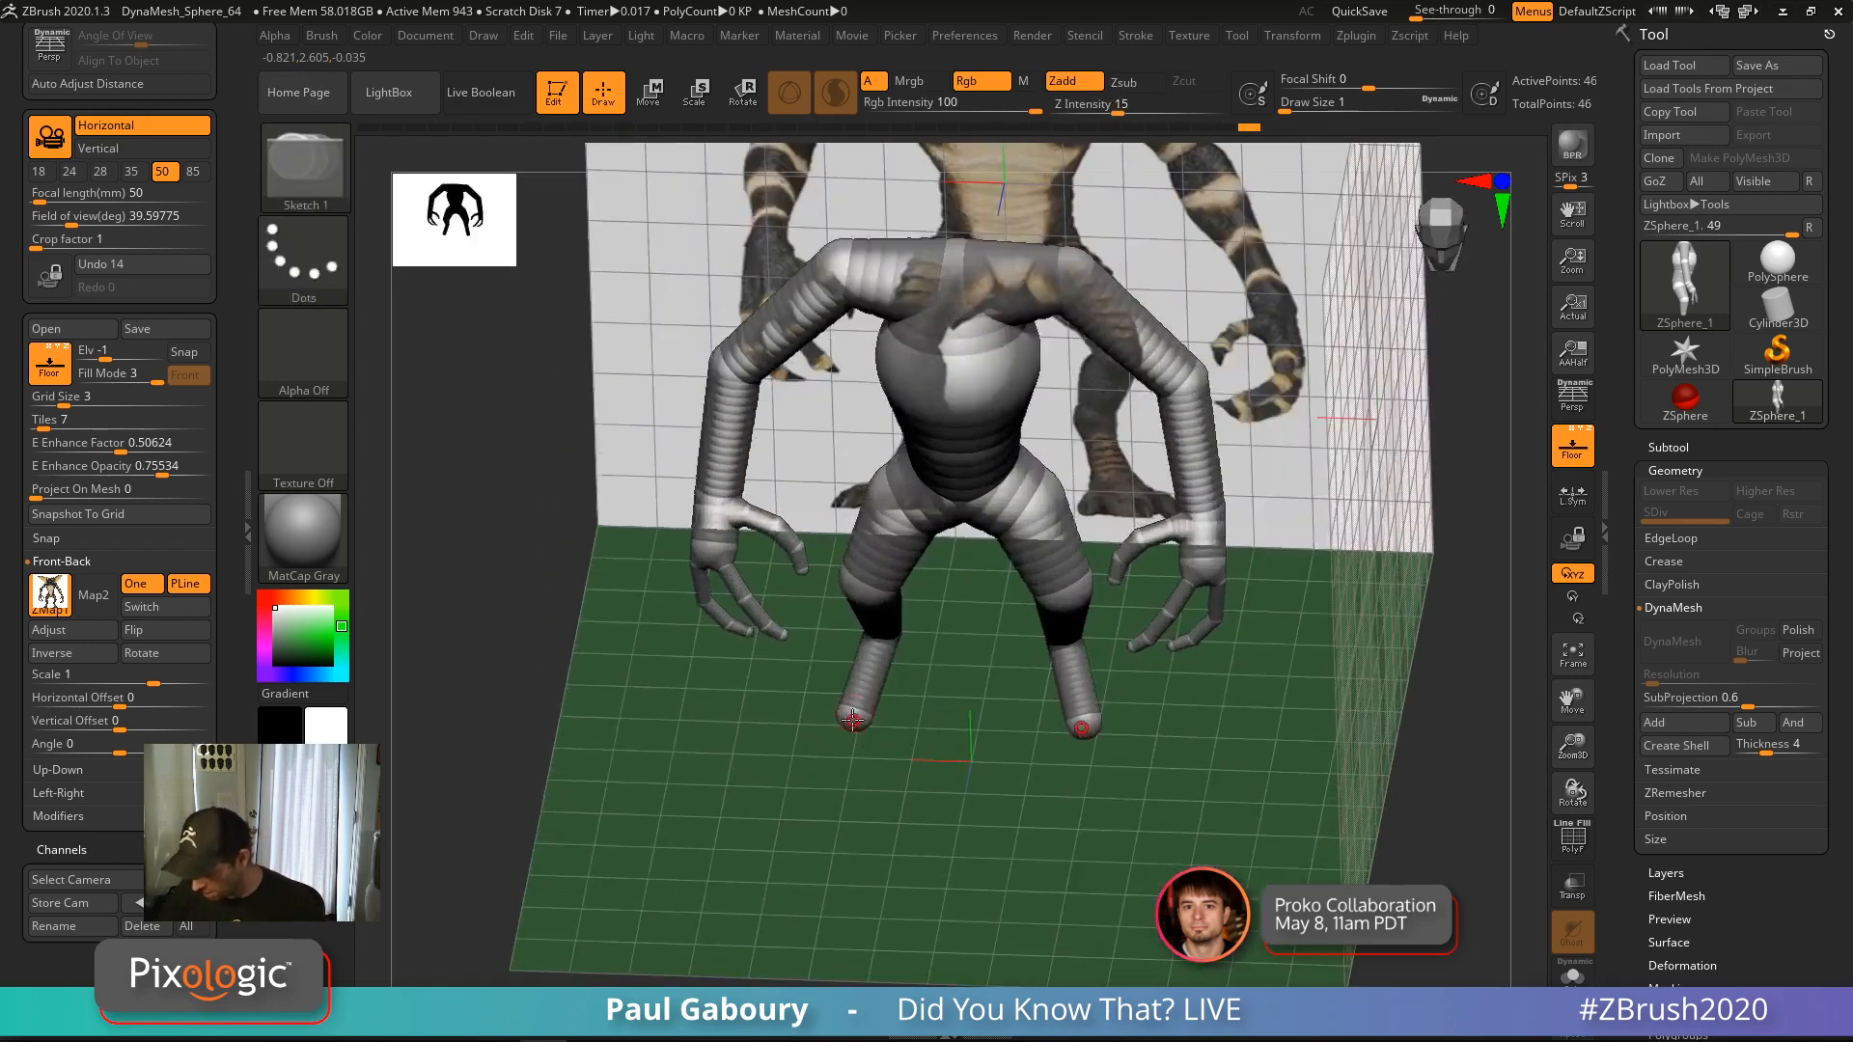
left_click_drag(851, 725, 861, 753)
key("w")
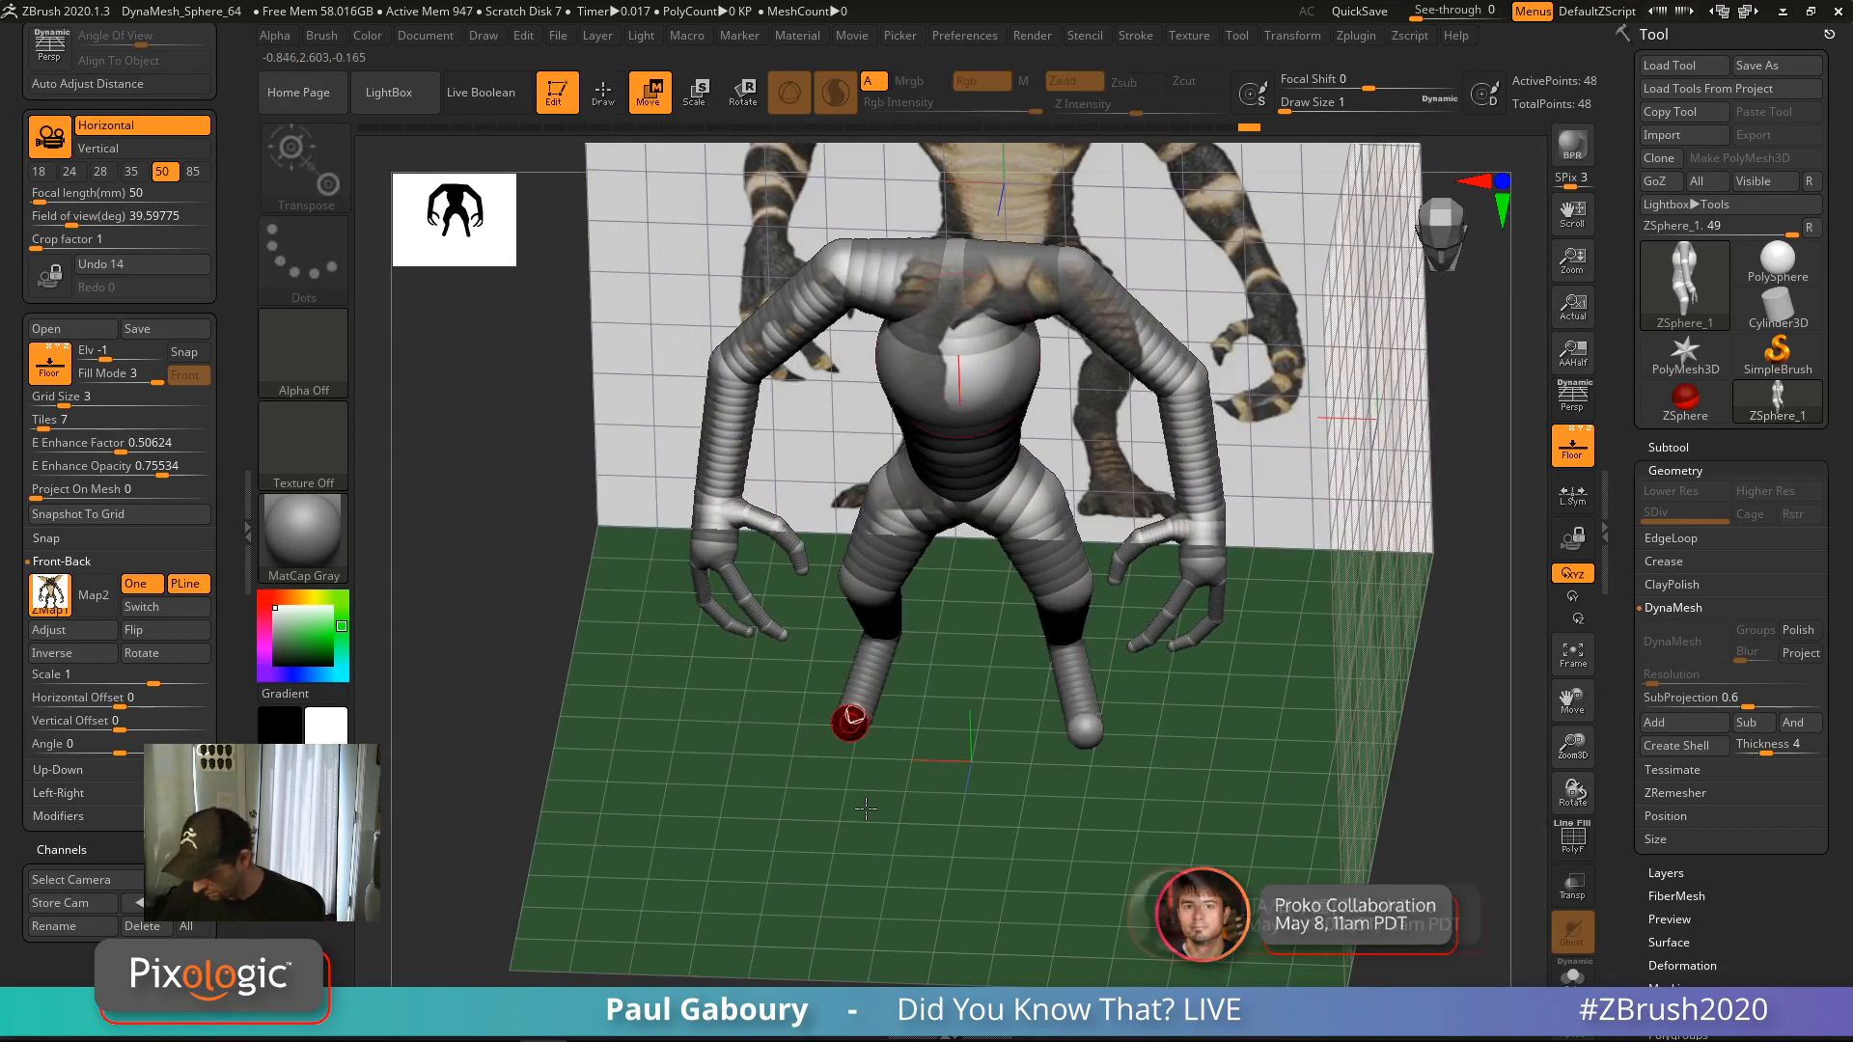
mouse_move(809, 751)
right_mouse_down()
mouse_move(858, 737)
mouse_move(873, 795)
mouse_move(899, 775)
mouse_move(902, 805)
mouse_move(866, 753)
right_mouse_up()
left_click_drag(855, 749, 855, 735)
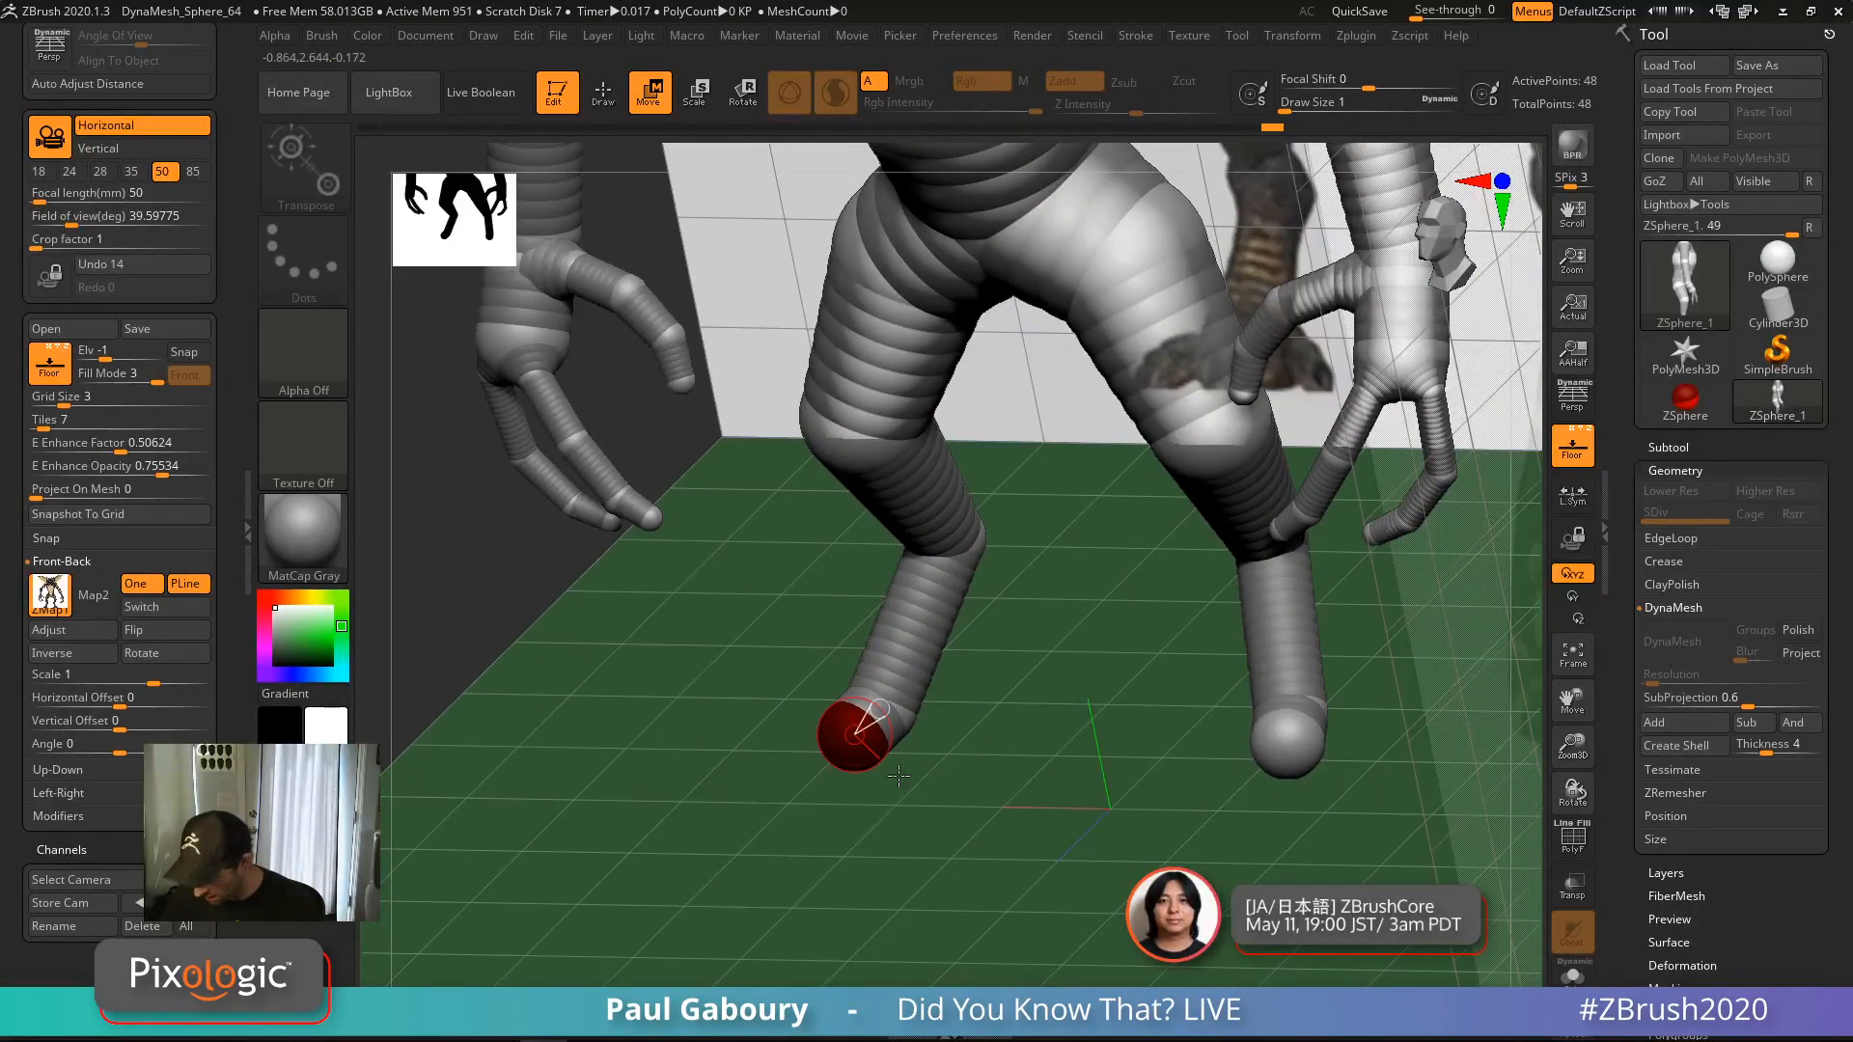
Extend the feet with one more symmetric ZSphere pair, move it forward and outward, and scale it up
mouse_move(855, 735)
right_mouse_down("ctrl")
mouse_move(858, 799)
mouse_move(904, 797)
right_mouse_up("ctrl")
key("q")
left_click_drag(847, 747, 856, 769)
right_click_drag(849, 750, 851, 783)
key("w")
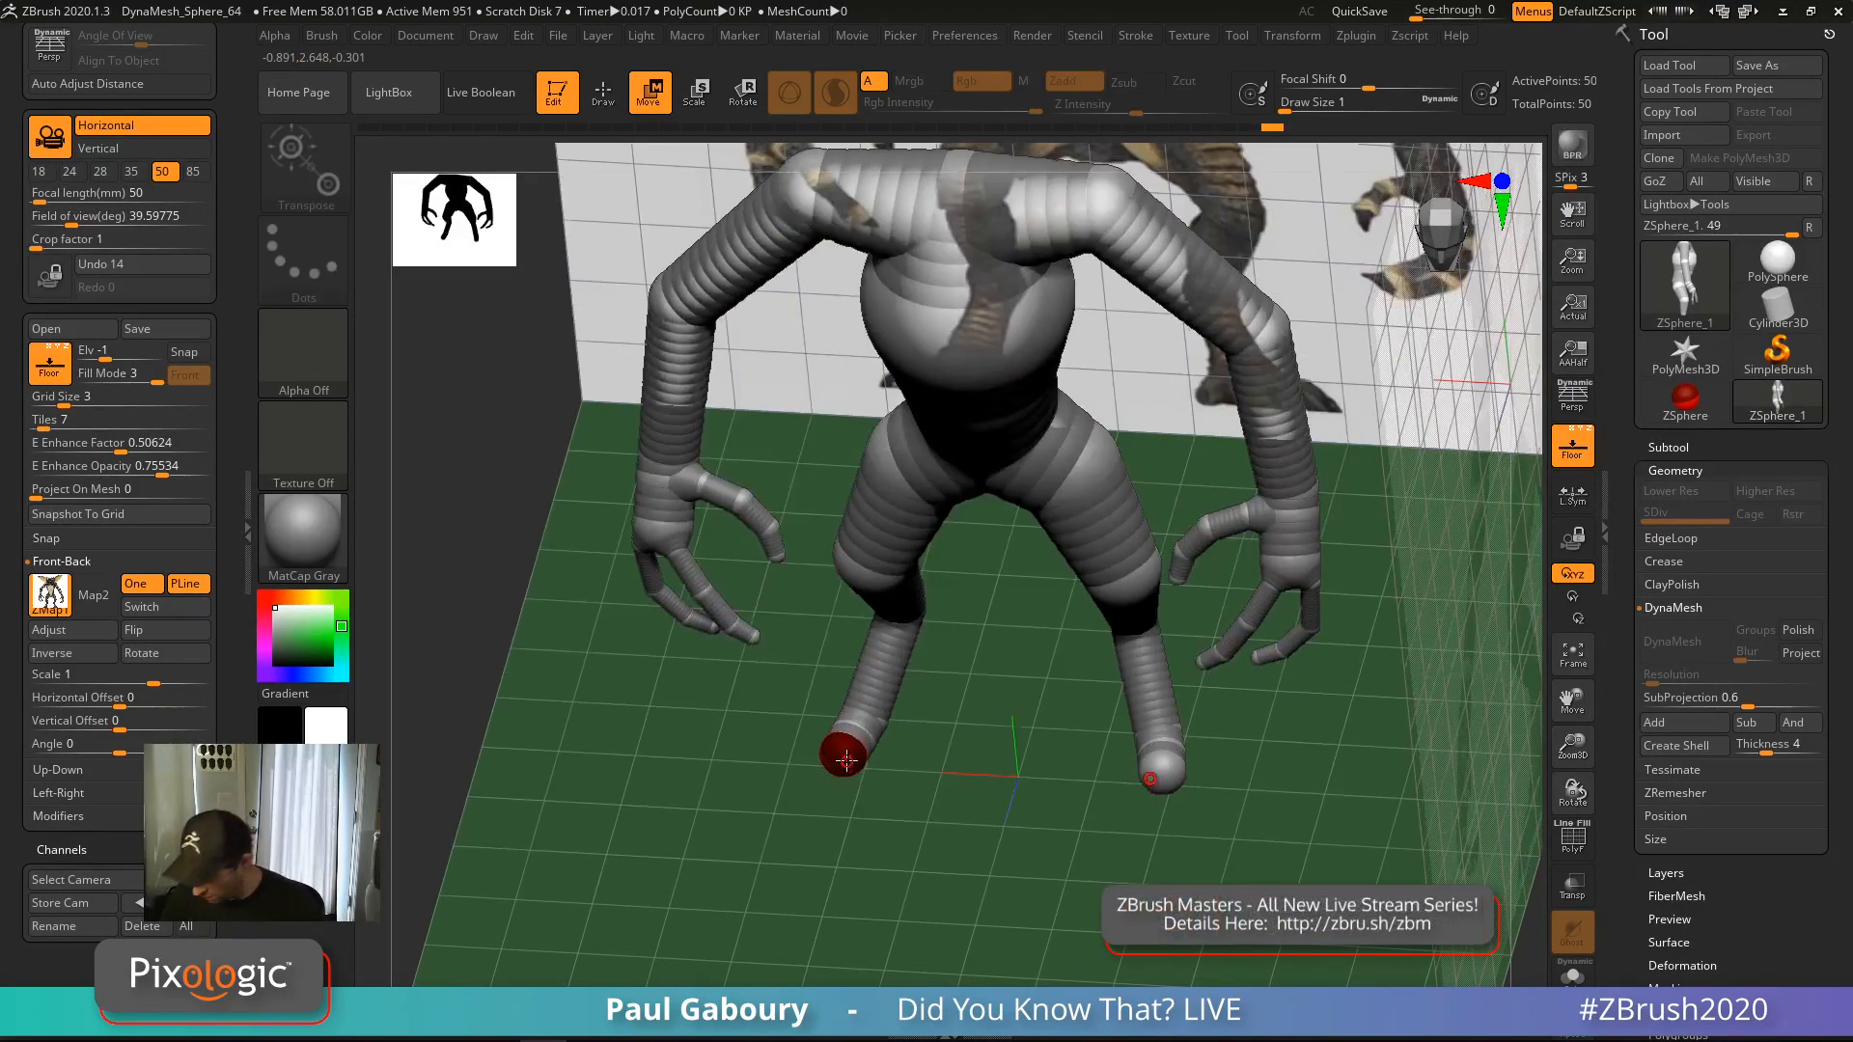
mouse_move(841, 754)
left_mouse_down()
mouse_move(812, 817)
mouse_move(836, 804)
mouse_move(1005, 901)
mouse_move(937, 871)
left_mouse_up()
key("e")
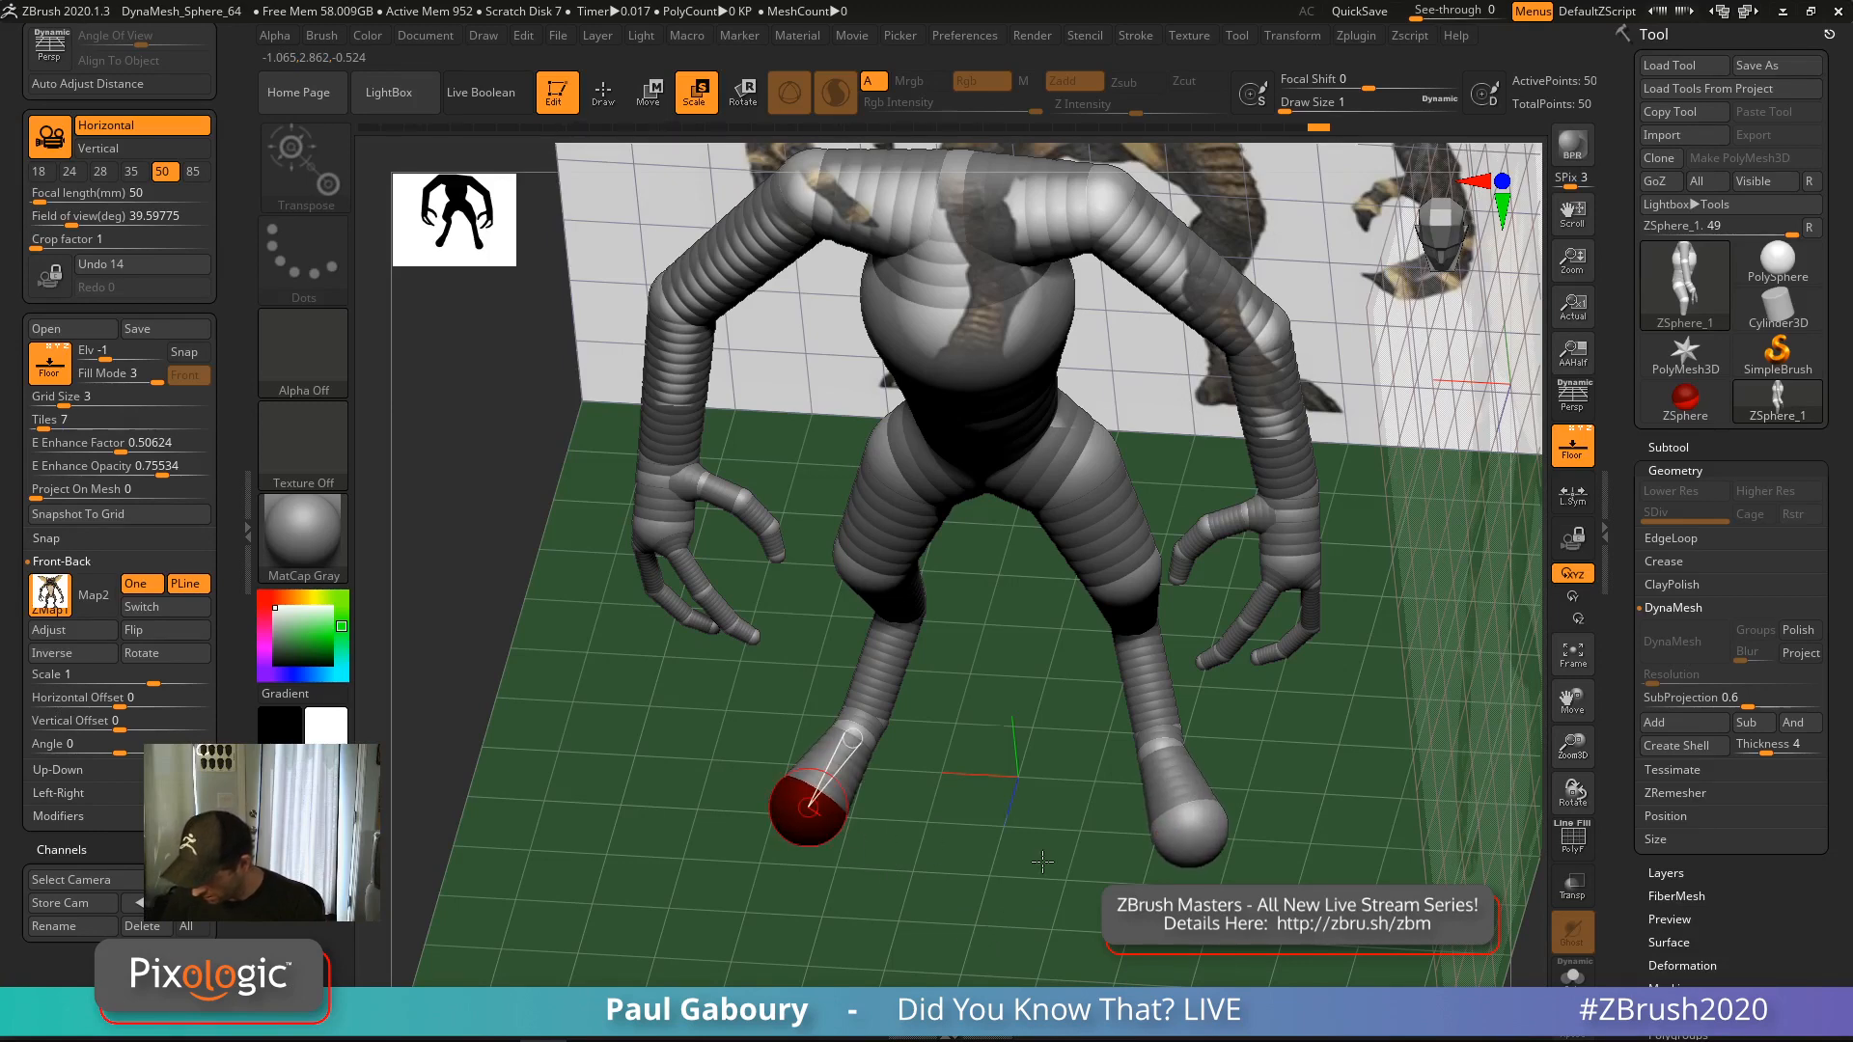
Align the foot-end and heel ZSpheres with the feet in the front and side references
key("f")
right_click_drag(1042, 861, 988, 817, "shift")
key("w")
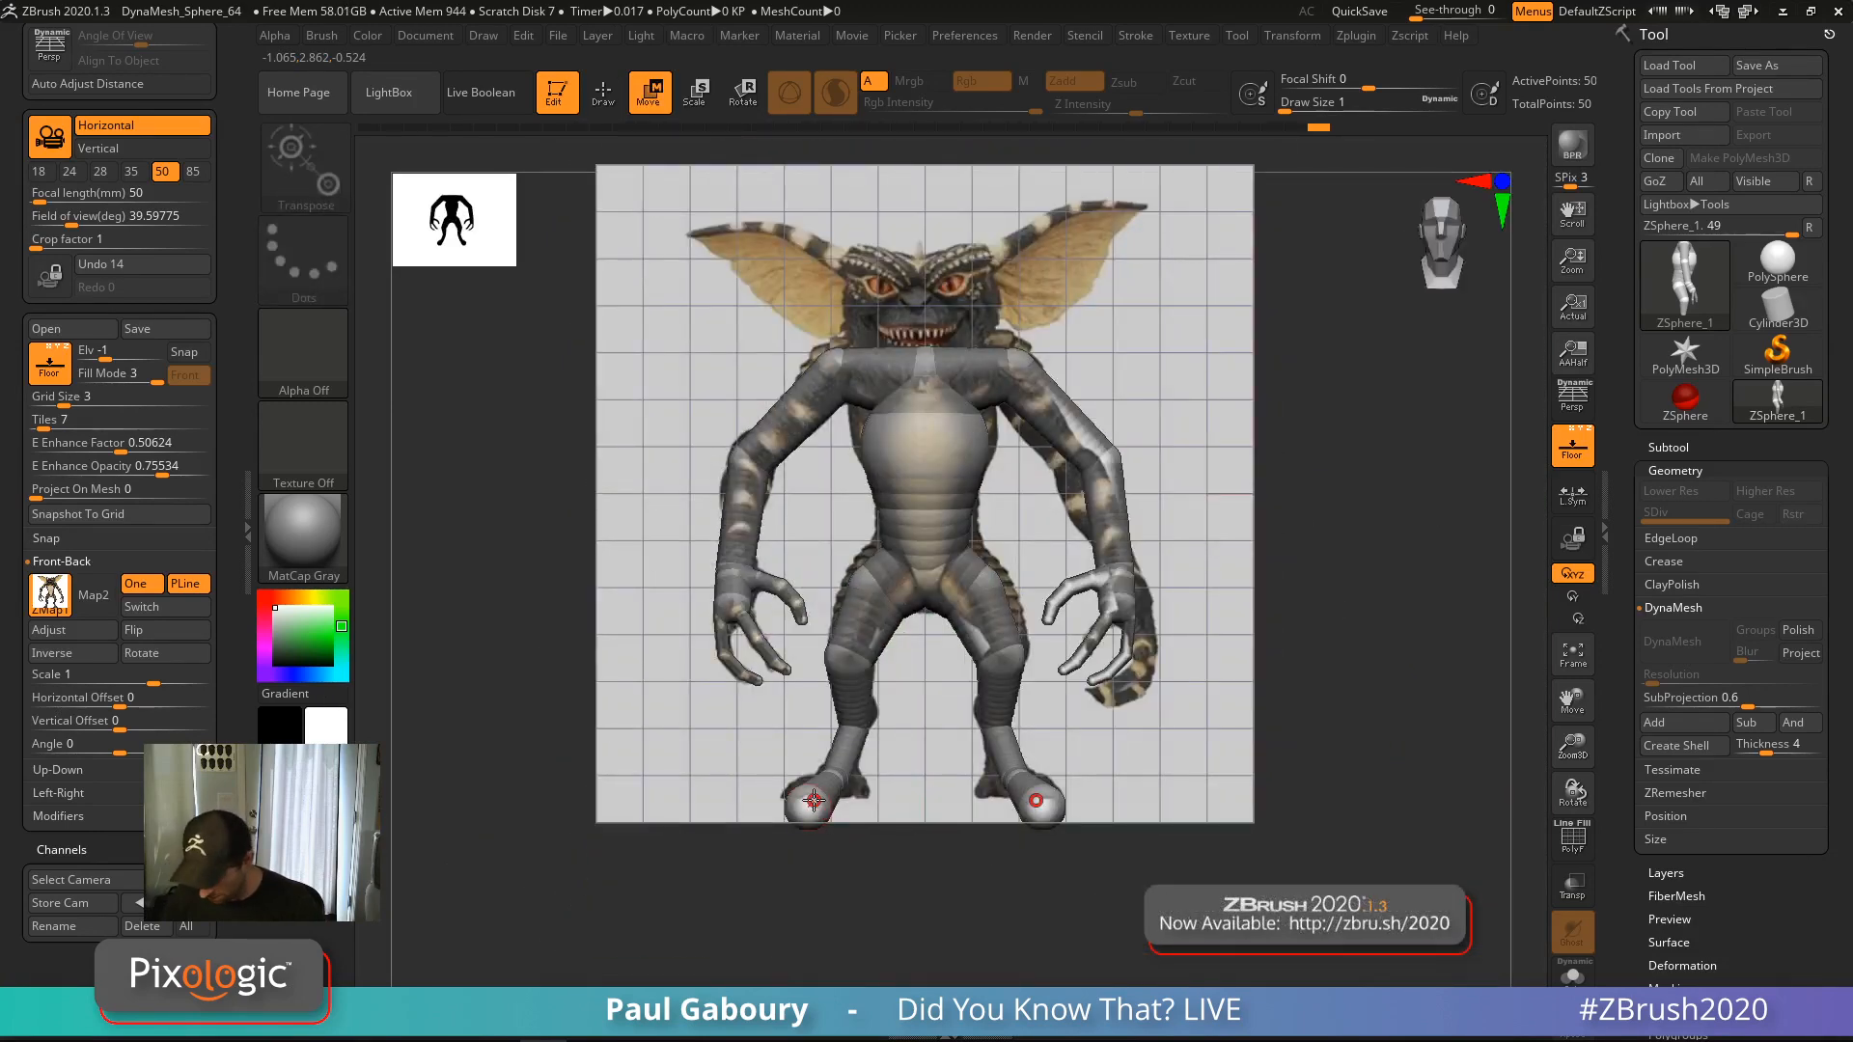
left_click_drag(941, 847, 1055, 840)
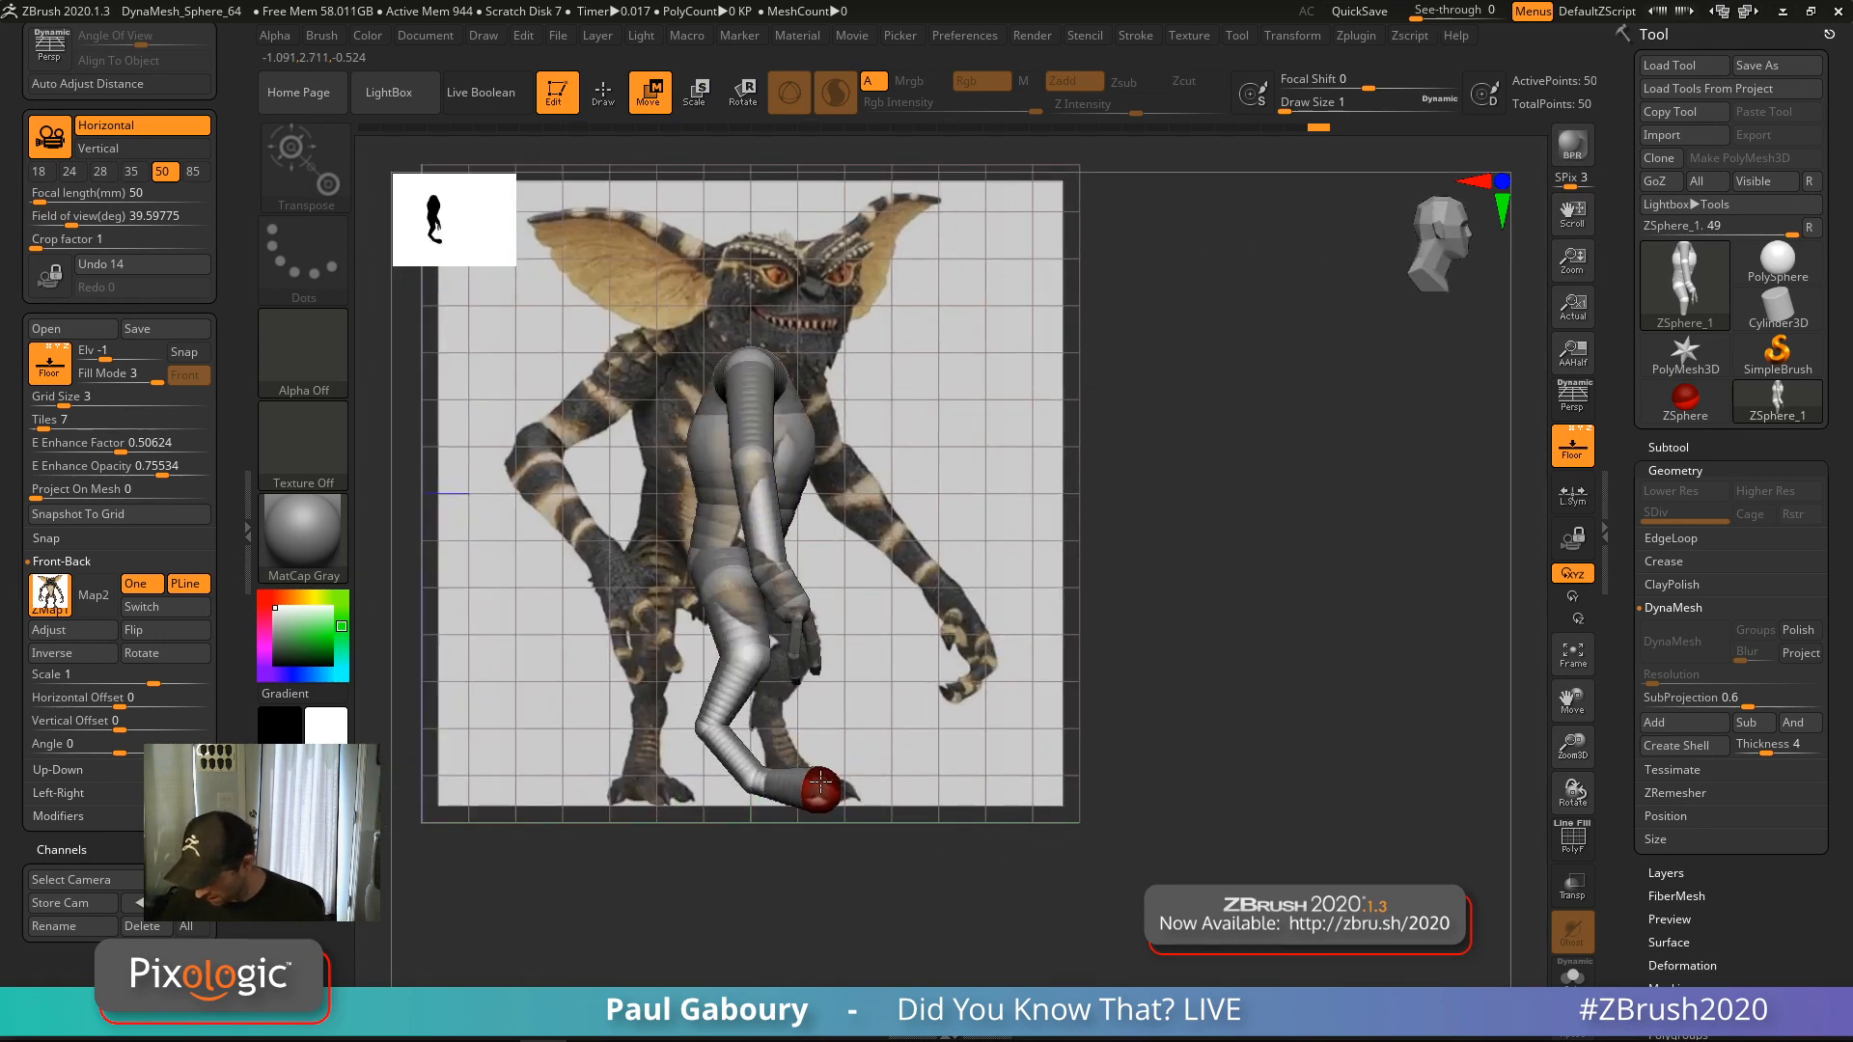
left_click_drag(820, 784, 749, 786)
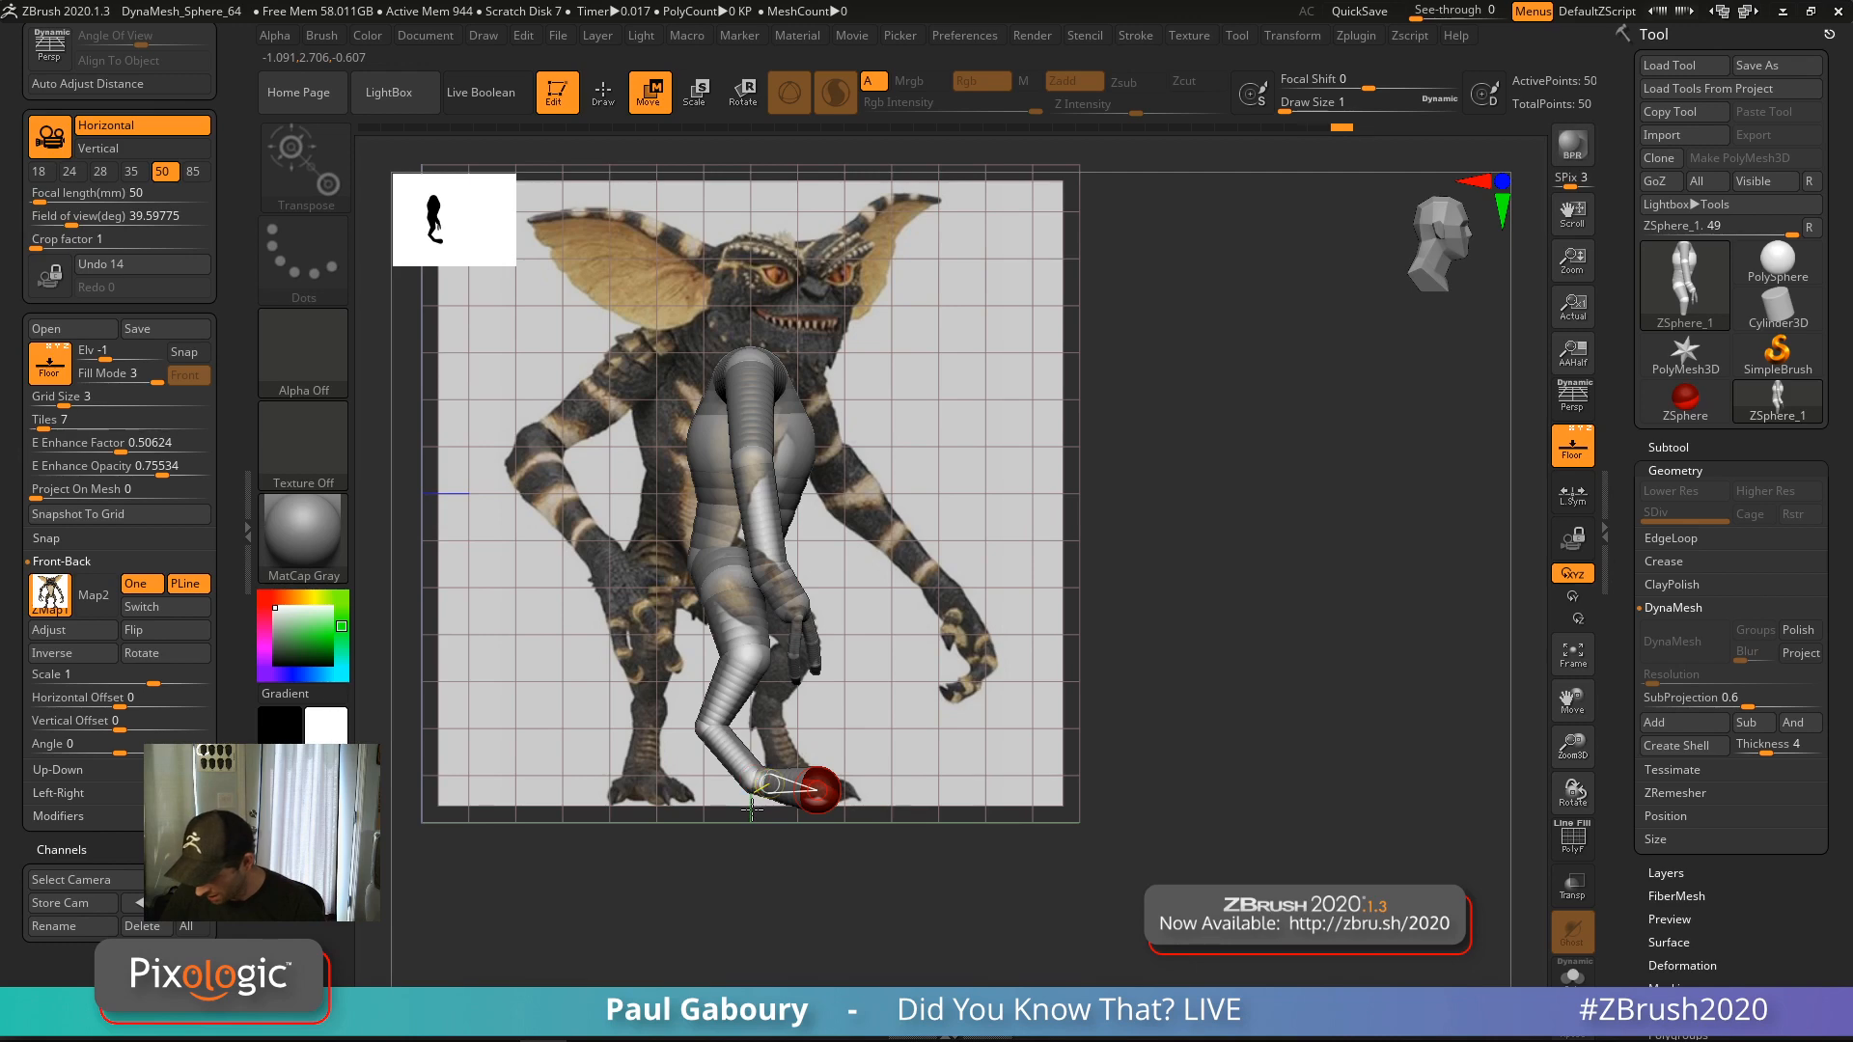
right_click_drag(772, 789, 907, 801, "ctrl")
left_click_drag(784, 765, 838, 759)
Delete the extra in-between ZSphere from both feet, hiding the reference floor while doing so and restoring it
right_click_drag(1005, 809, 886, 796, "ctrl")
right_click_drag(886, 795, 915, 869, "ctrl")
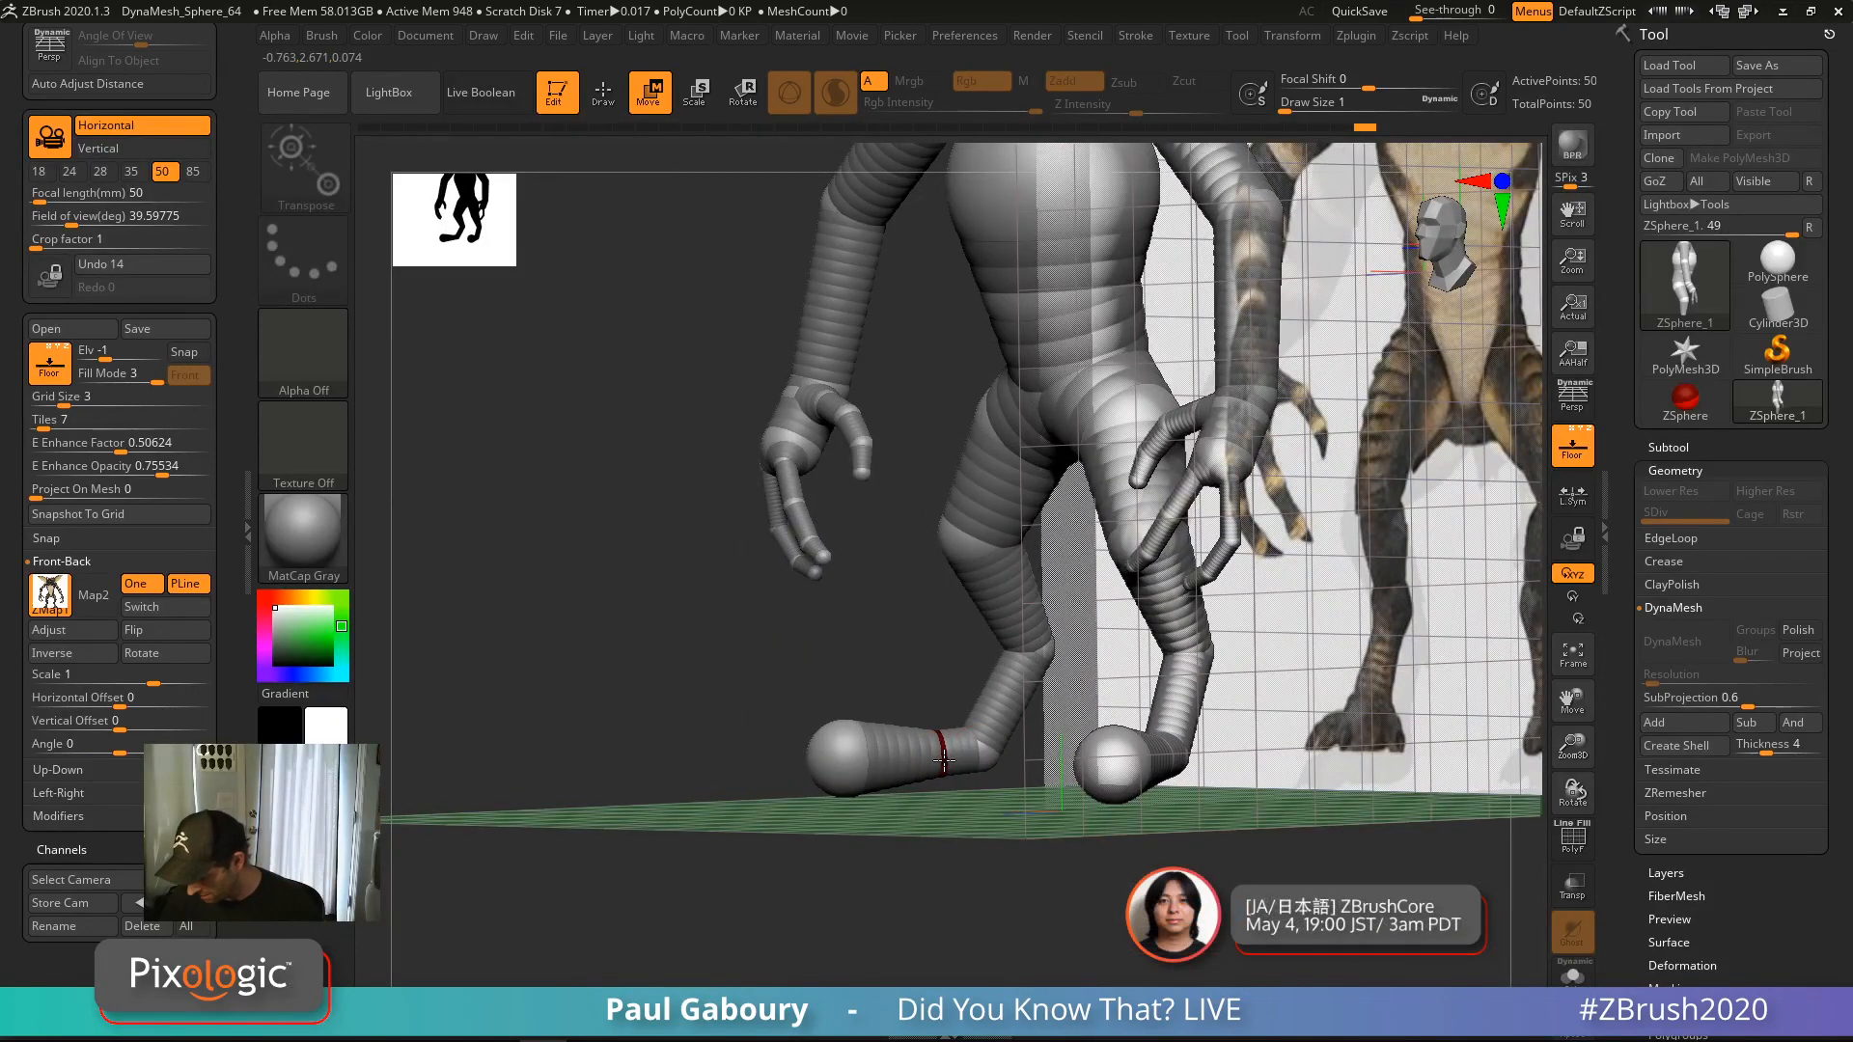
mouse_move(954, 755)
right_mouse_down("ctrl")
mouse_move(906, 819)
mouse_move(1042, 832)
mouse_move(975, 859)
mouse_move(1011, 888)
mouse_move(873, 849)
mouse_move(1080, 860)
mouse_move(1030, 811)
mouse_move(1061, 836)
mouse_move(1020, 841)
right_mouse_up("ctrl")
key("q")
left_click(1572, 447)
left_click(939, 753, "alt")
left_click(1572, 446)
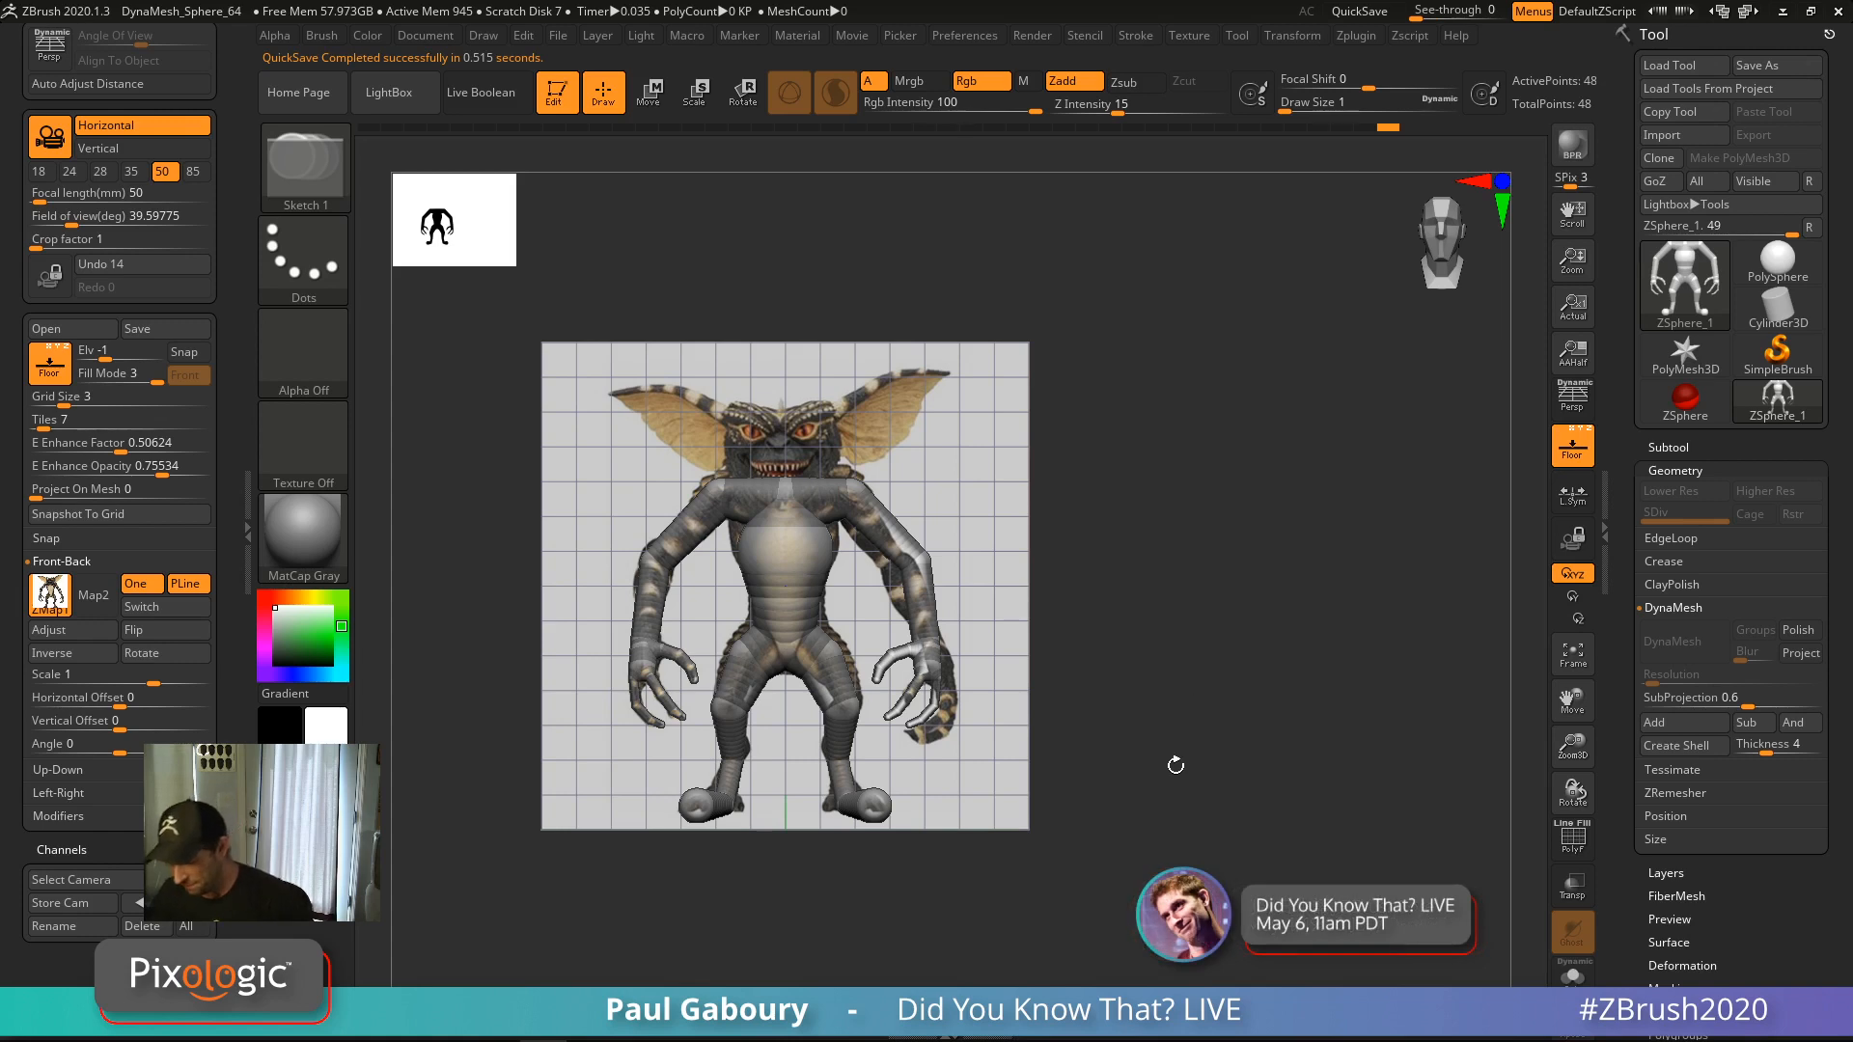
Temporarily hide the reference floor and inspect the ZSphere body from an angle
left_click(1574, 448)
left_click_drag(1120, 624, 1145, 740)
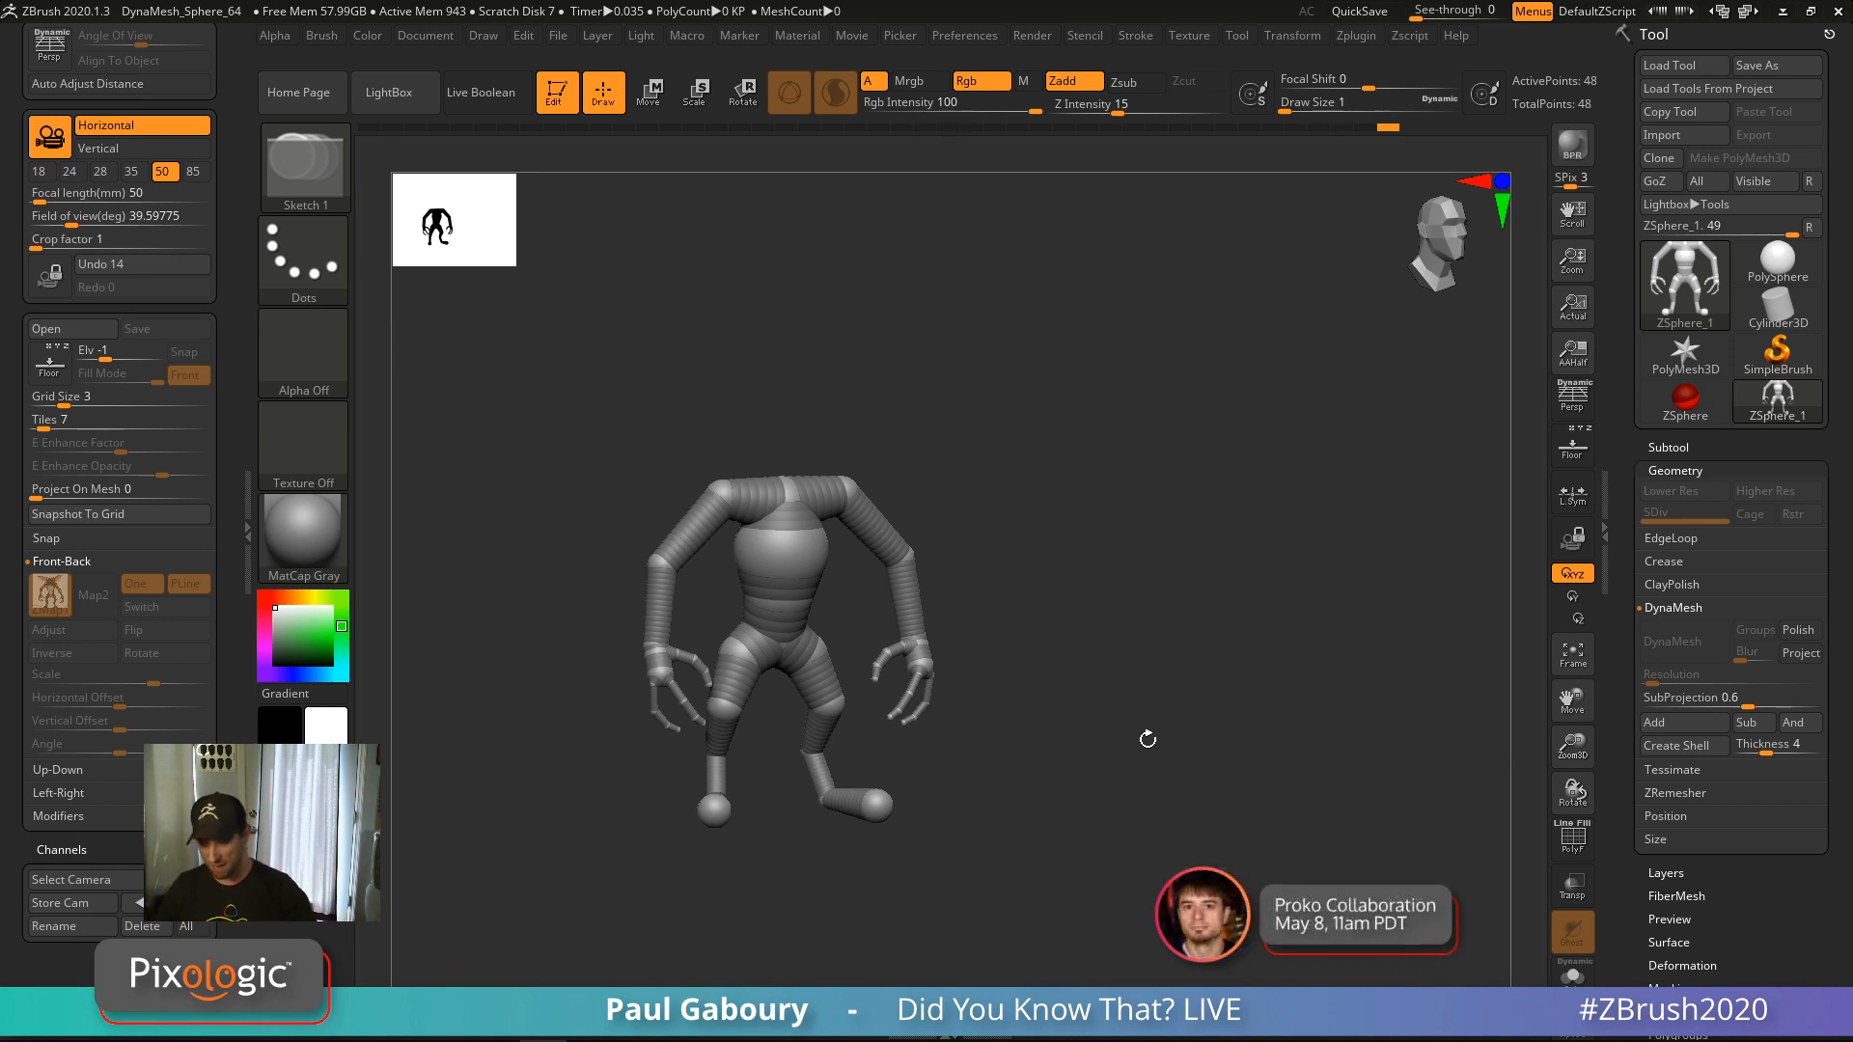
left_click(1578, 463)
Draw a neck ZSphere on top of the central shoulder ZSphere, working from the top view
mouse_move(1179, 686)
left_mouse_down()
mouse_move(1147, 666)
mouse_move(1135, 604)
left_mouse_up()
right_click_drag(1135, 604, 1090, 772)
right_click_drag(1091, 772, 933, 800, "alt")
left_click(928, 629)
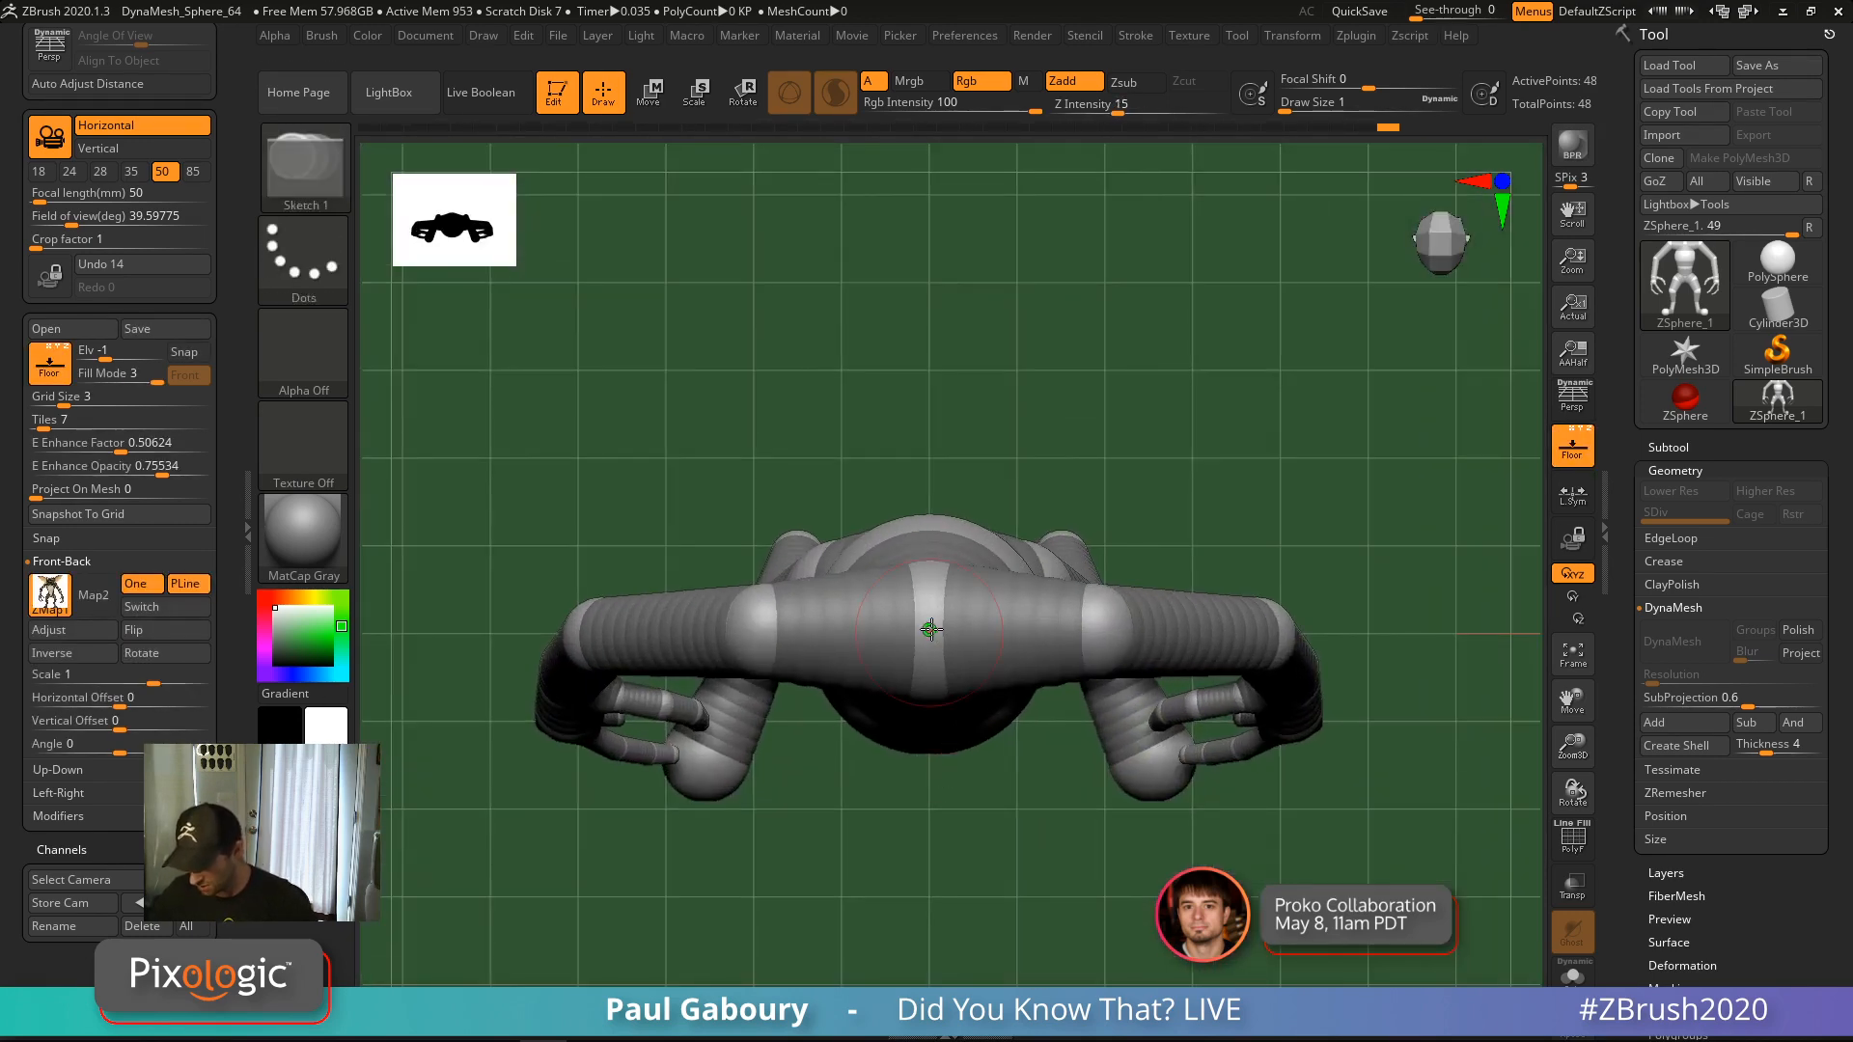
left_click_drag(949, 645, 976, 667)
right_click_drag(1004, 724, 1189, 623)
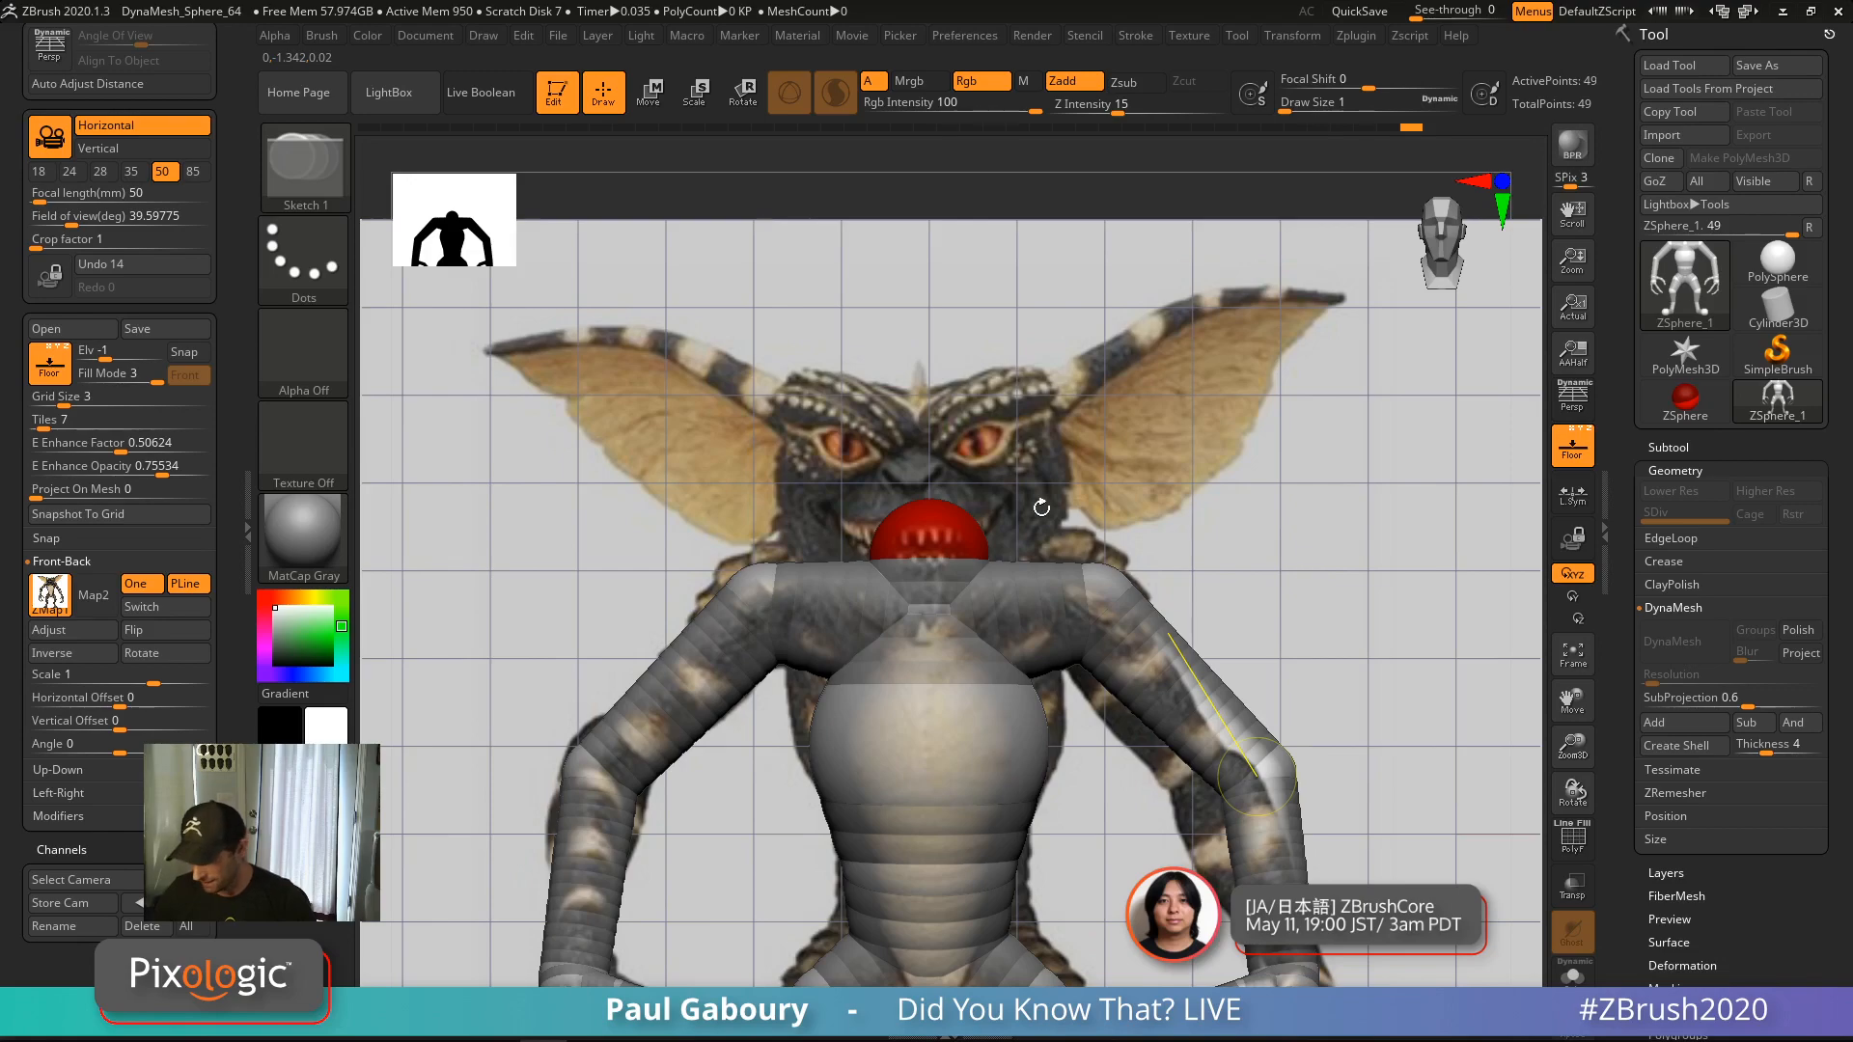
Draw a head ZSphere on top of the neck, move it up to the reference face and reduce its size
right_click_drag(1190, 490, 1162, 674)
left_click_drag(932, 629, 1025, 753)
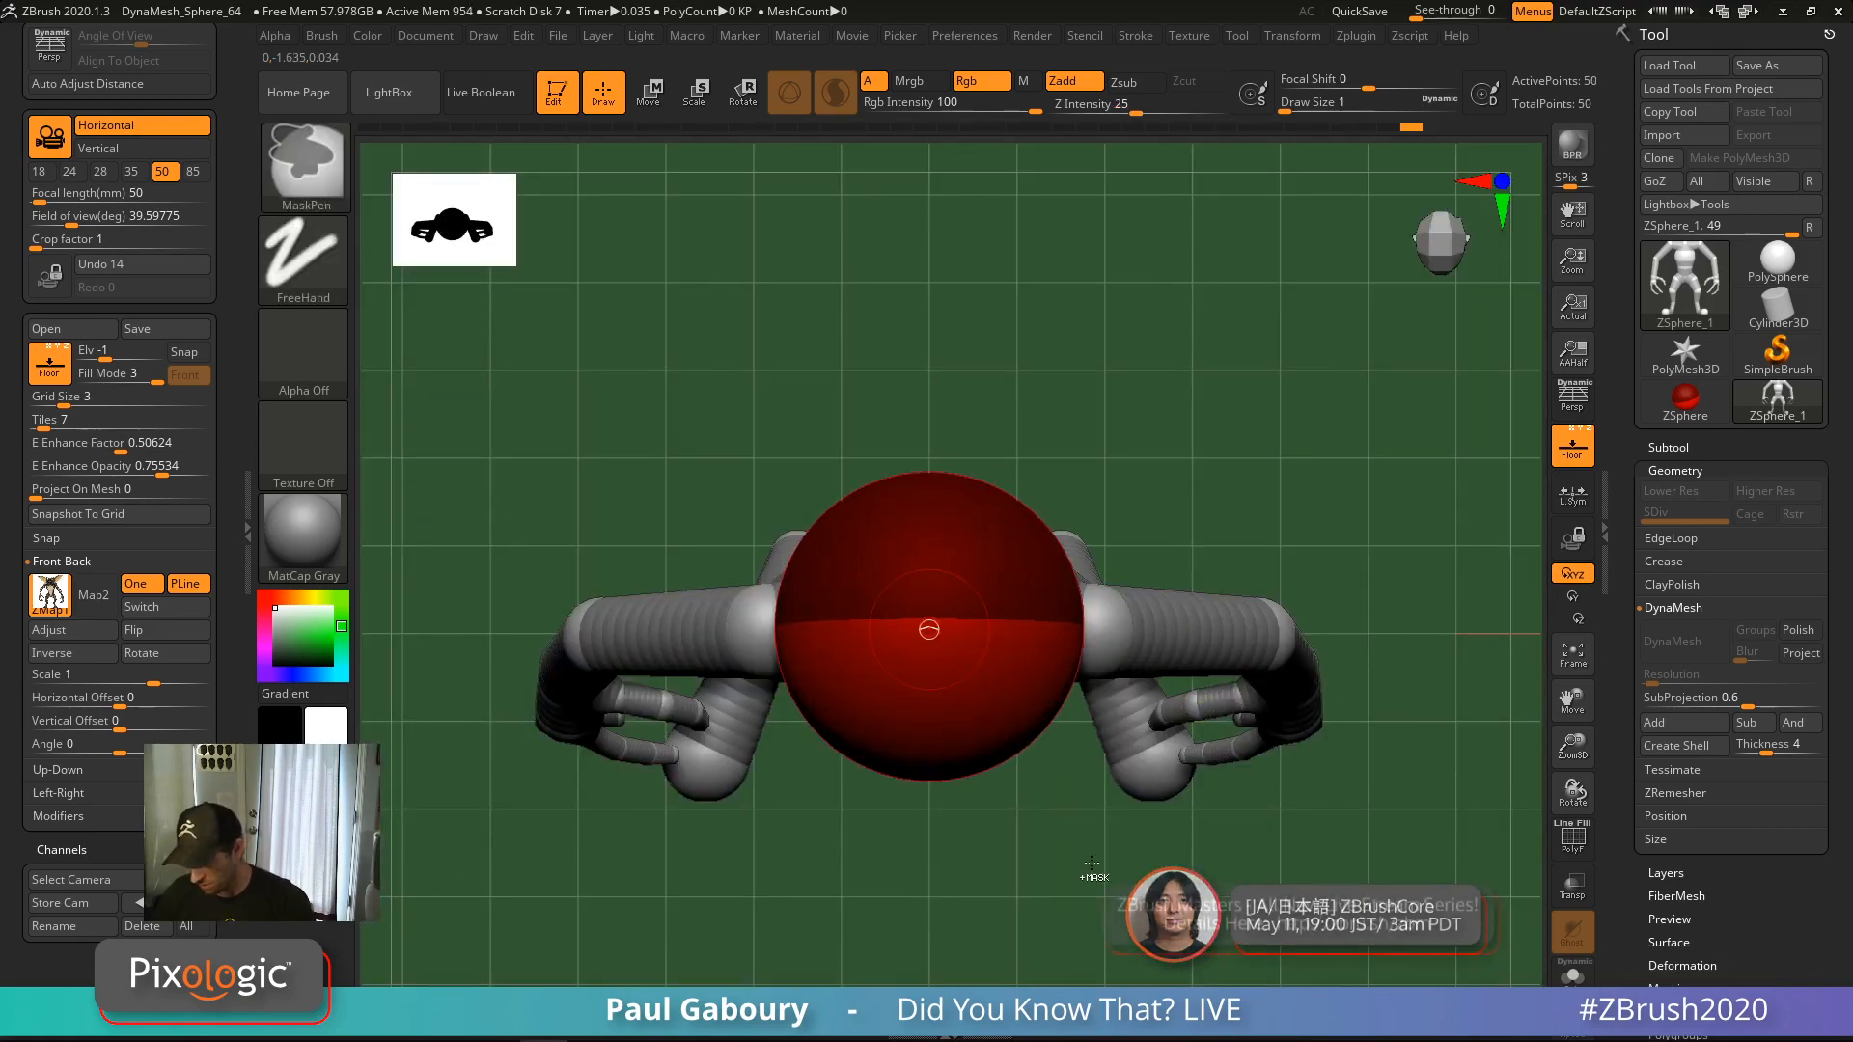
right_click_drag(1025, 753, 1043, 687, "shift")
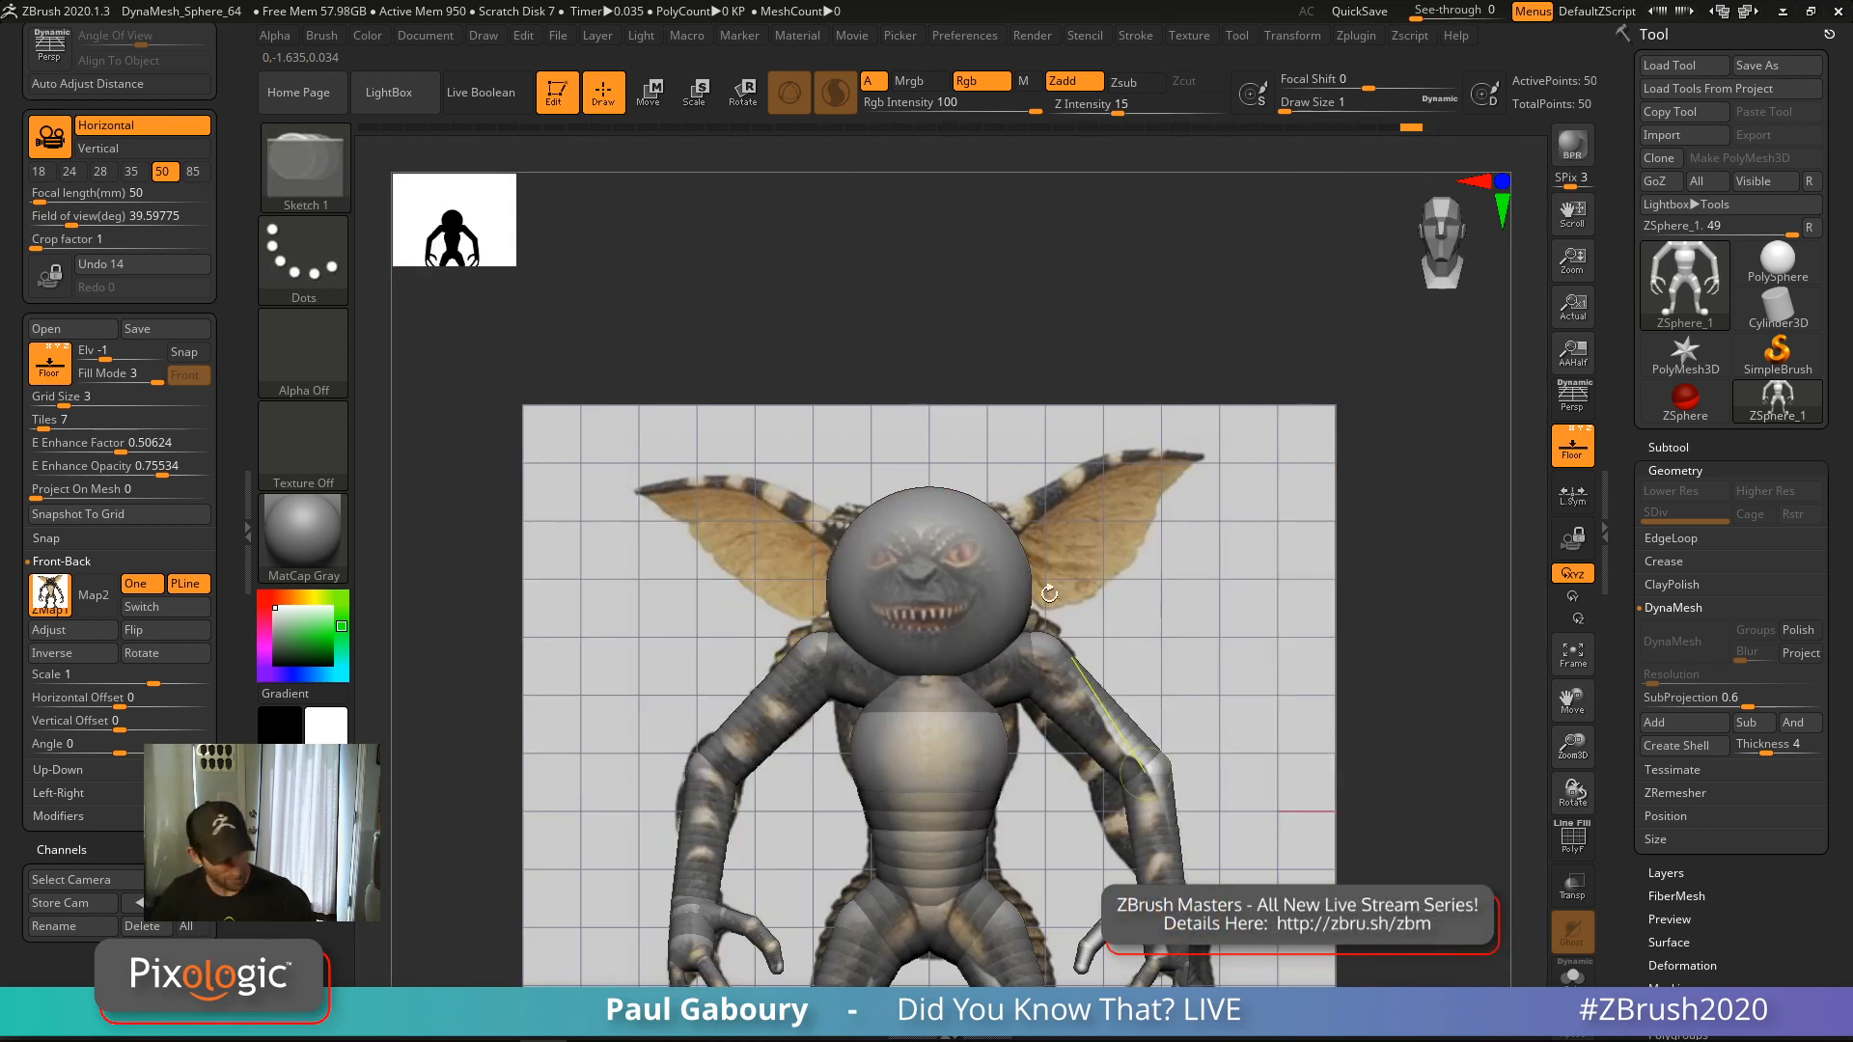
key("w")
mouse_move(984, 626)
left_mouse_down()
mouse_move(965, 506)
mouse_move(873, 435)
mouse_move(931, 455)
left_mouse_up()
key("e")
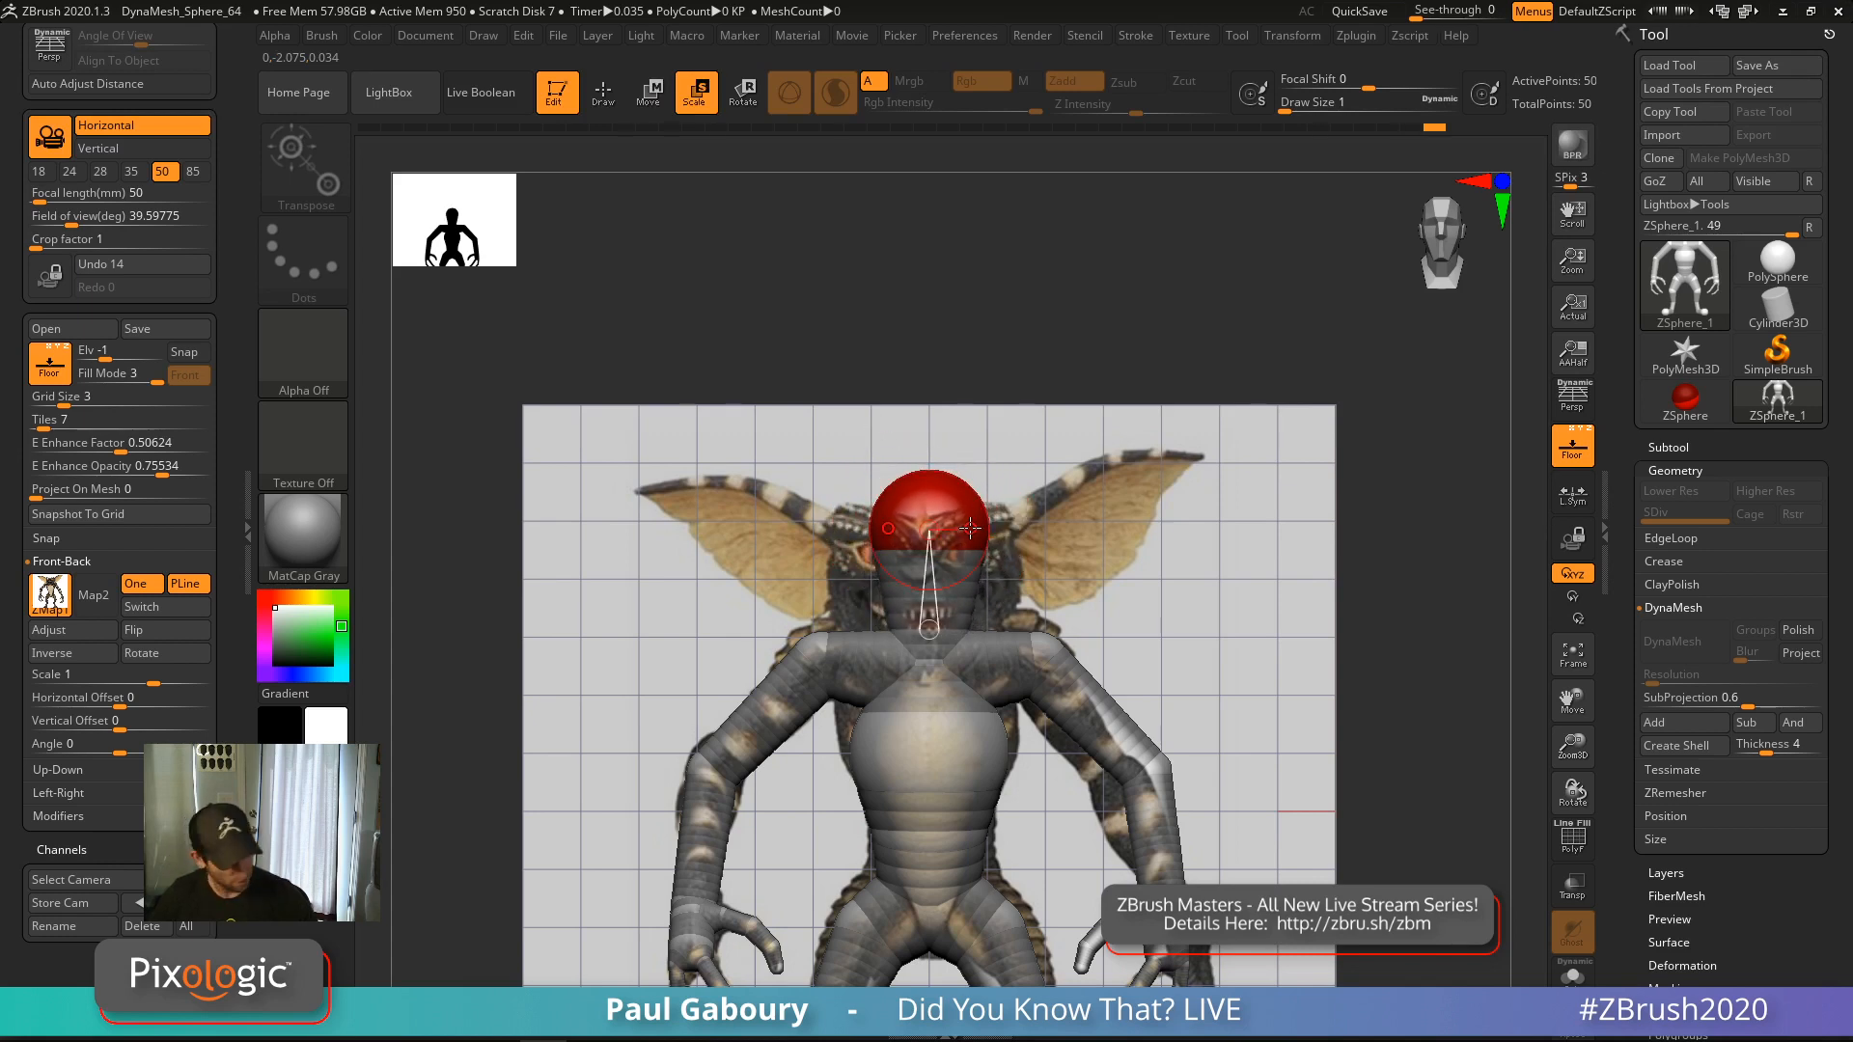
left_click_drag(968, 529, 958, 550)
key("w")
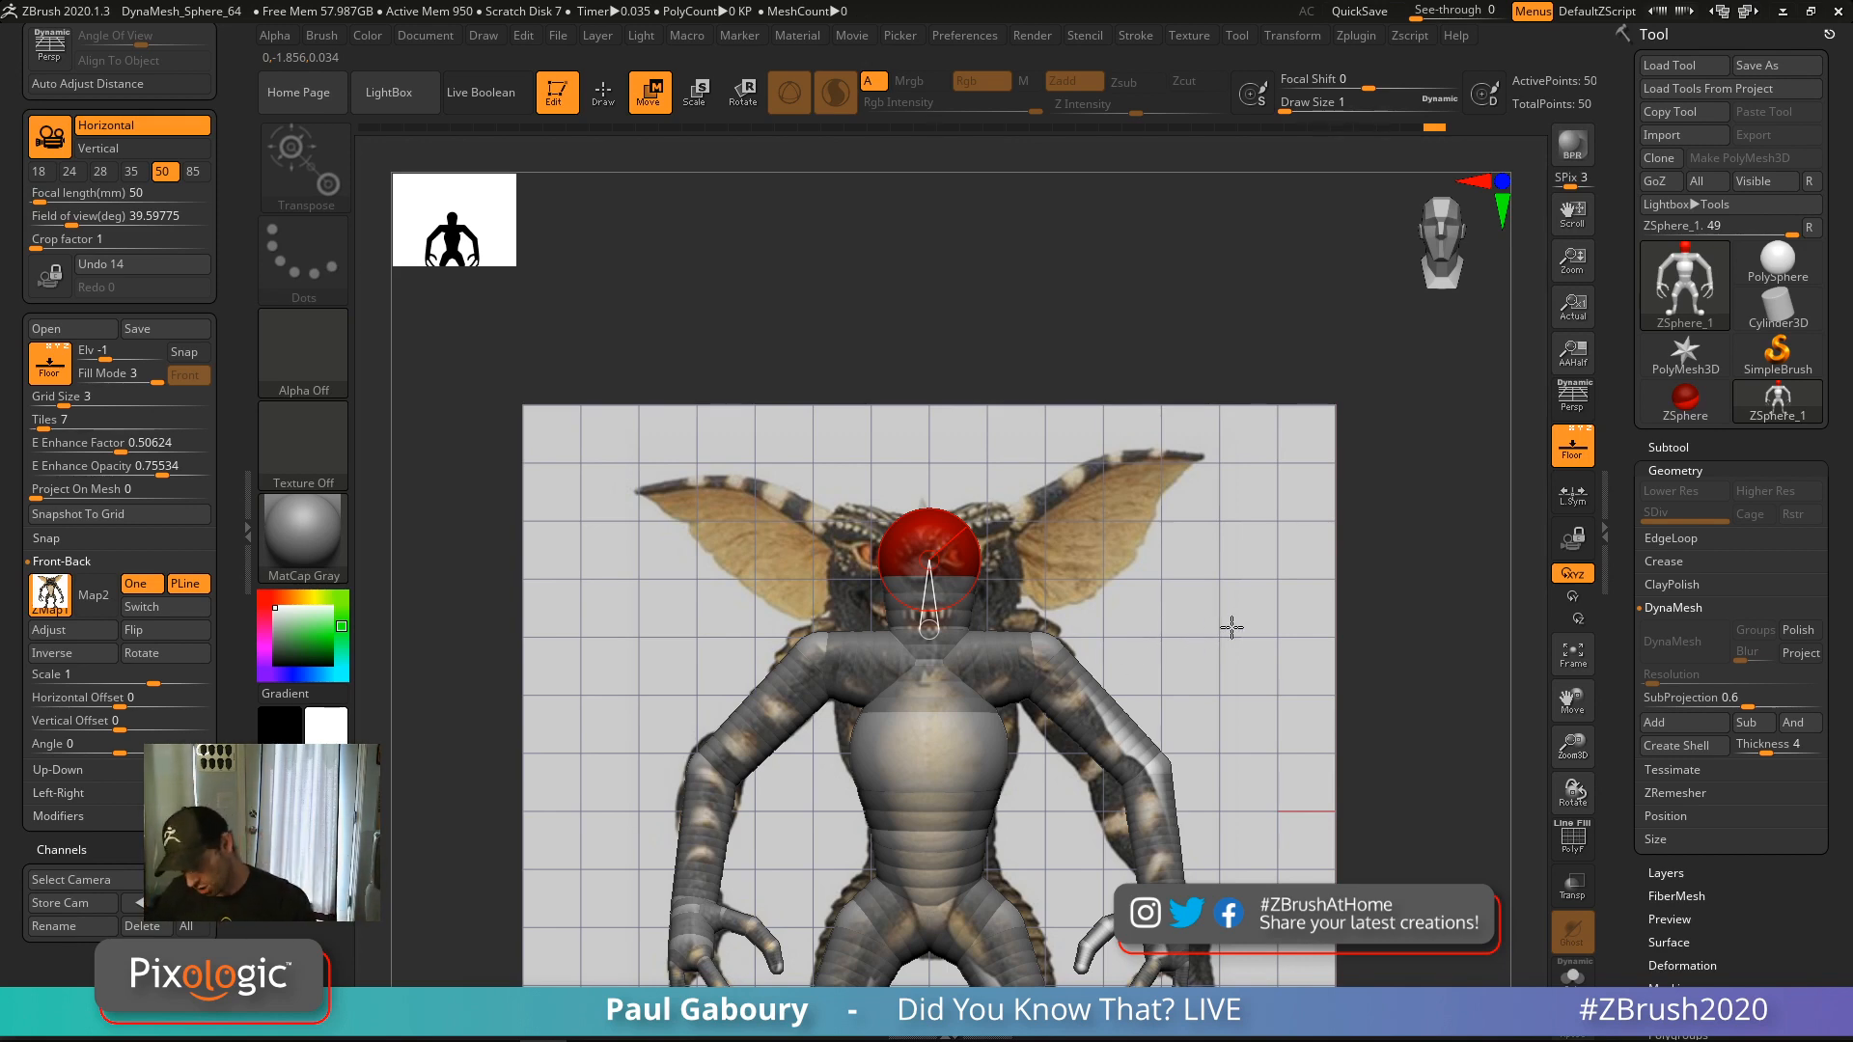
Add a symmetric ZSphere pair to the sides of the head and pull it out toward the ear tips
key("q")
mouse_move(1224, 619)
left_mouse_down()
mouse_move(1204, 642)
mouse_move(1188, 605)
left_mouse_up()
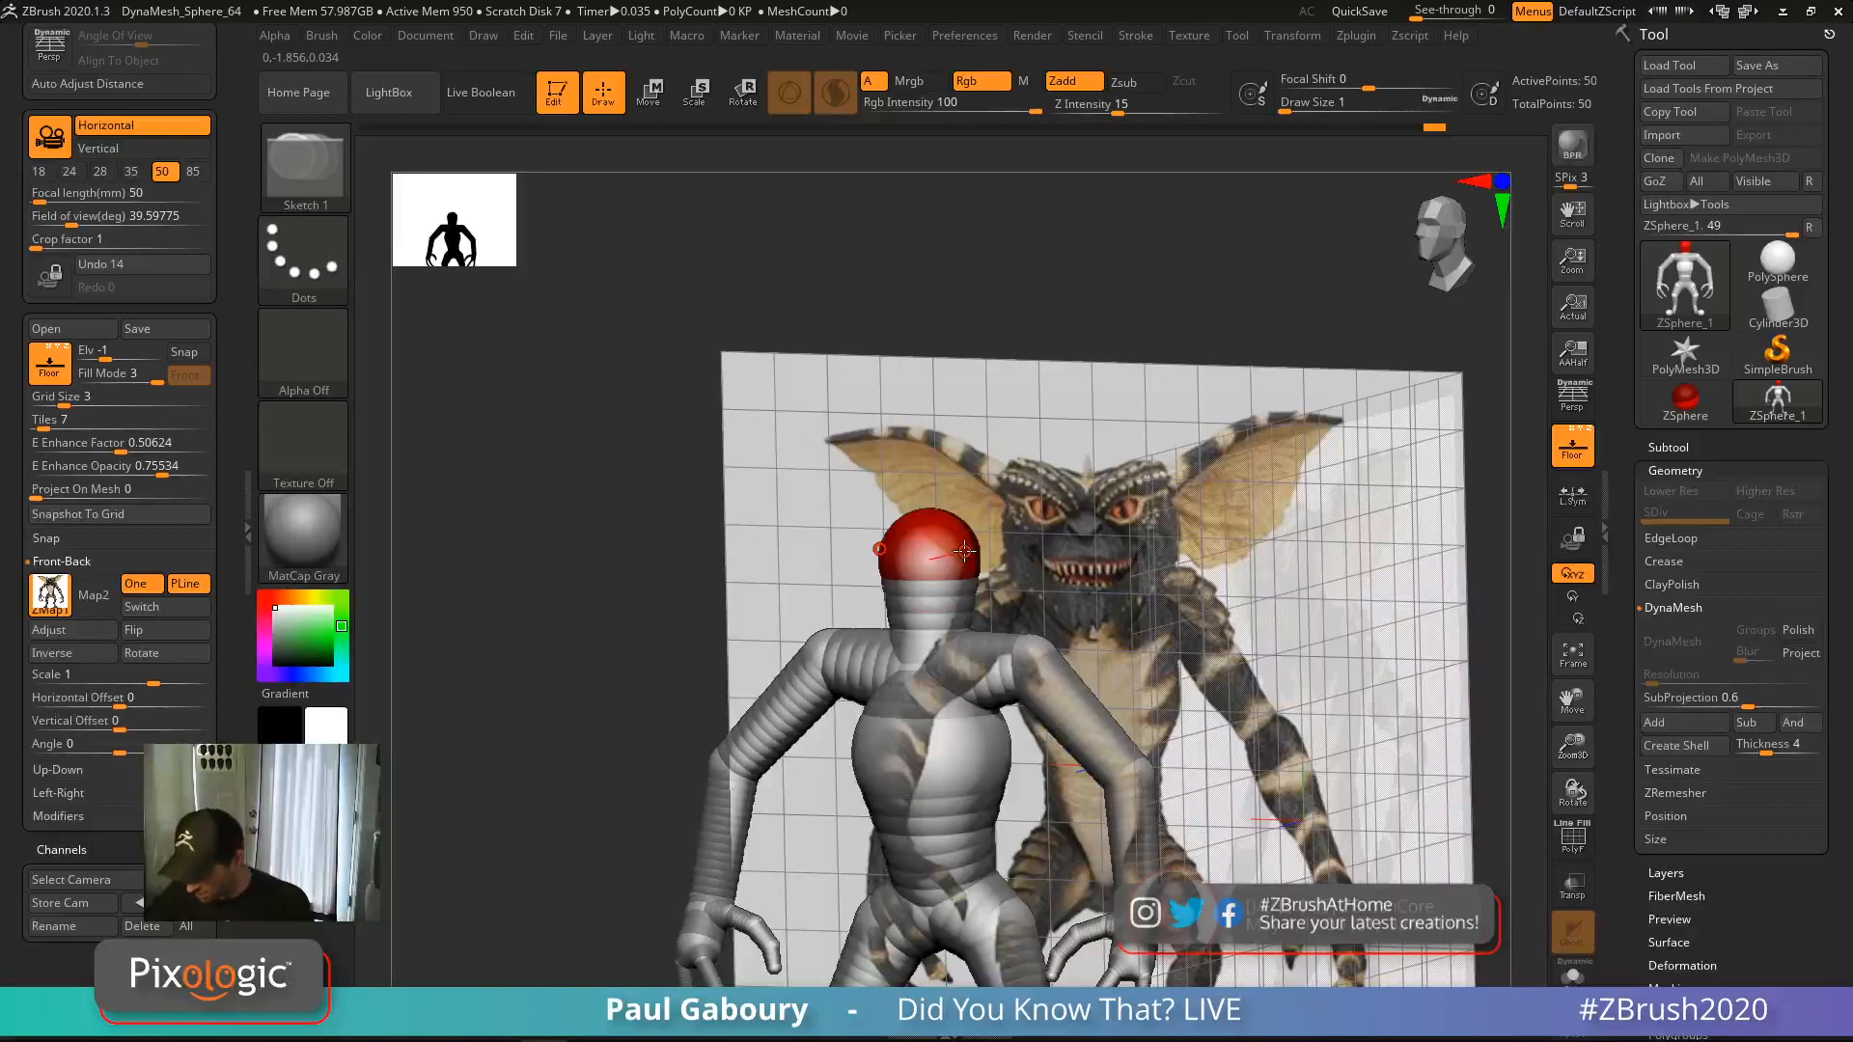
mouse_move(963, 553)
left_mouse_down()
mouse_move(1056, 597)
mouse_move(1191, 588)
left_mouse_up()
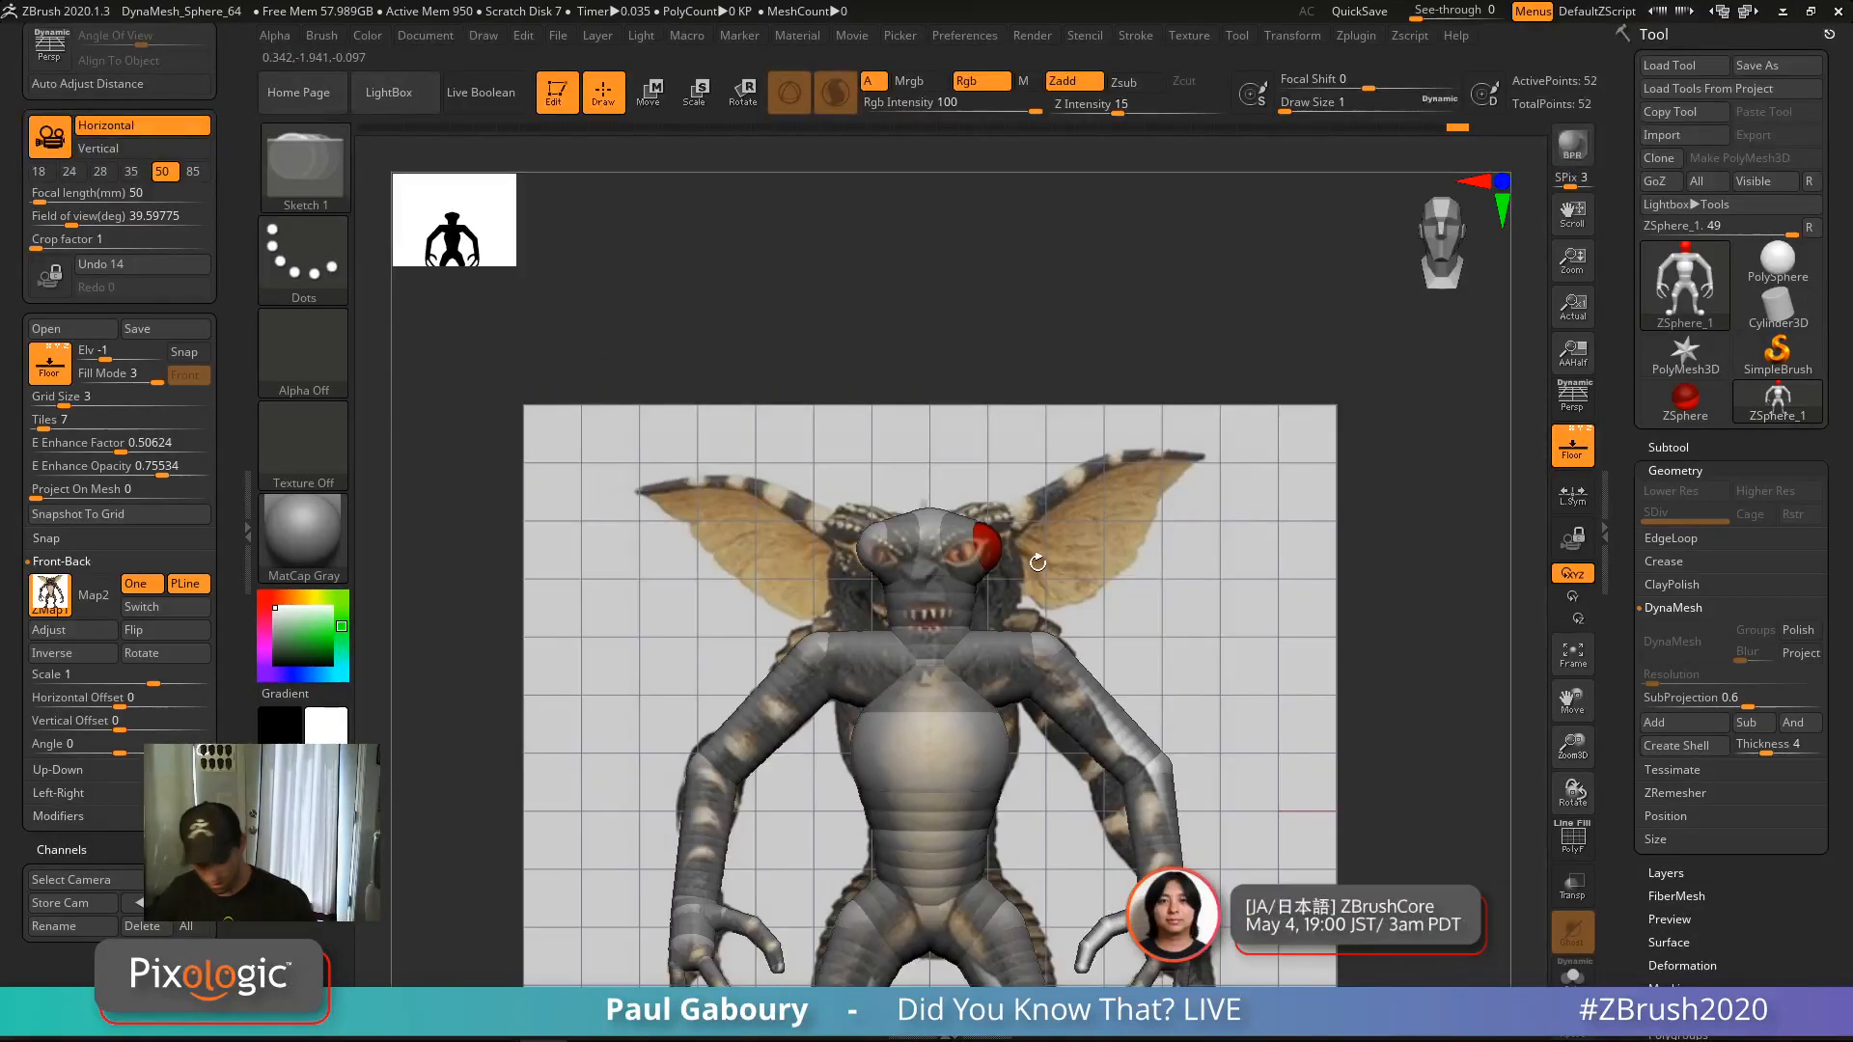
key("w")
left_click_drag(1002, 552, 1172, 476)
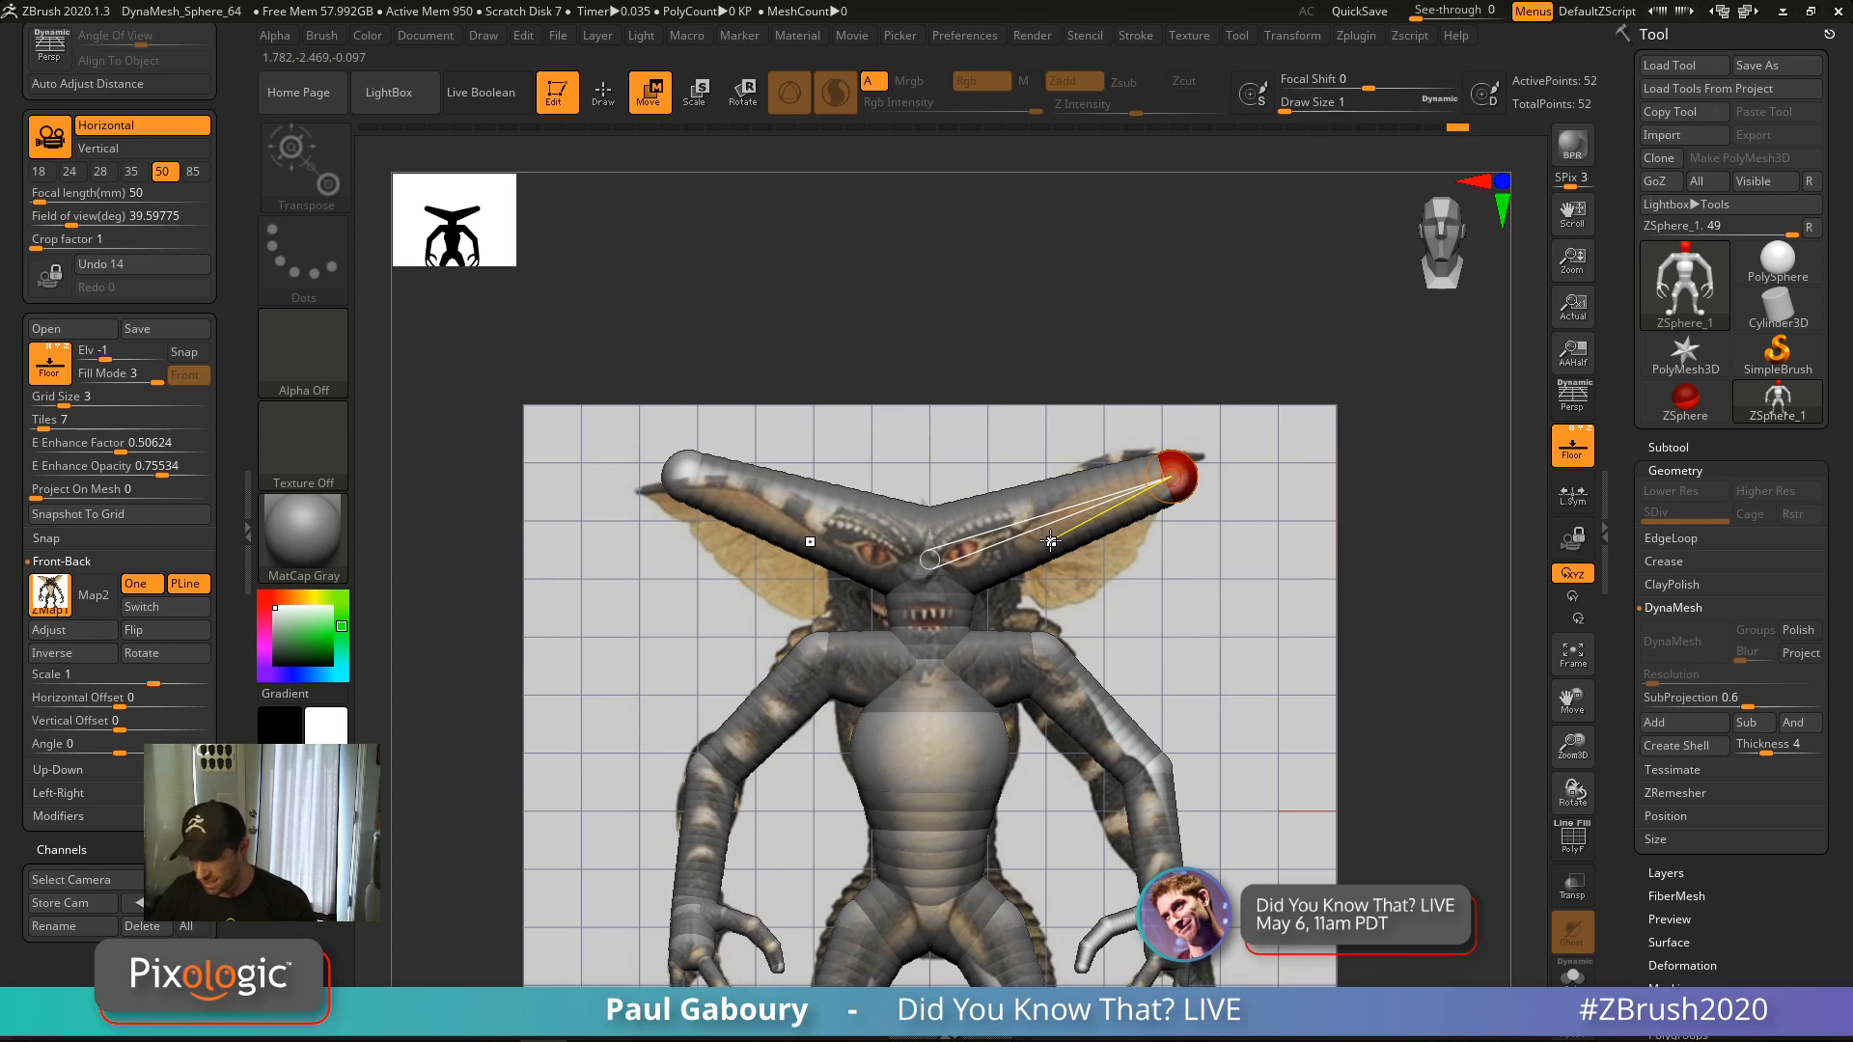
Insert a symmetric ZSphere pair between the head and ear tips and move it down toward the base of the ears
key("q")
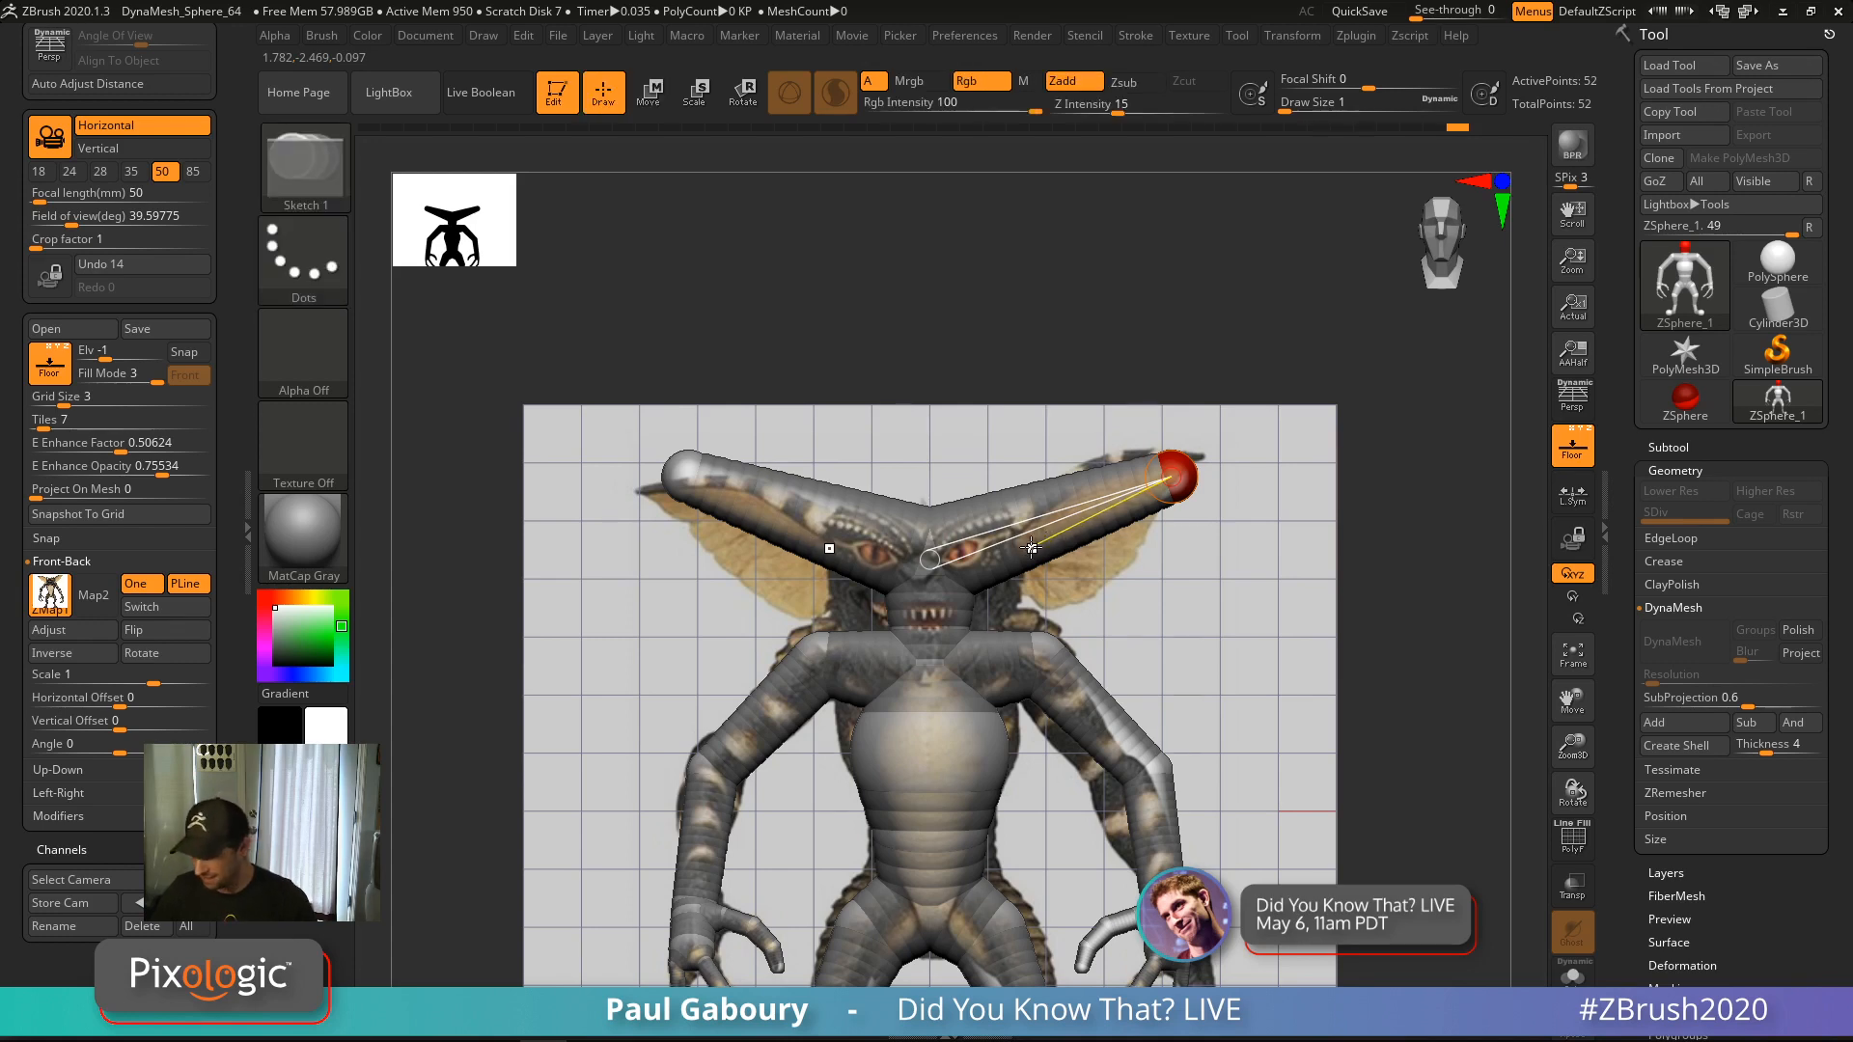
left_click(1029, 546)
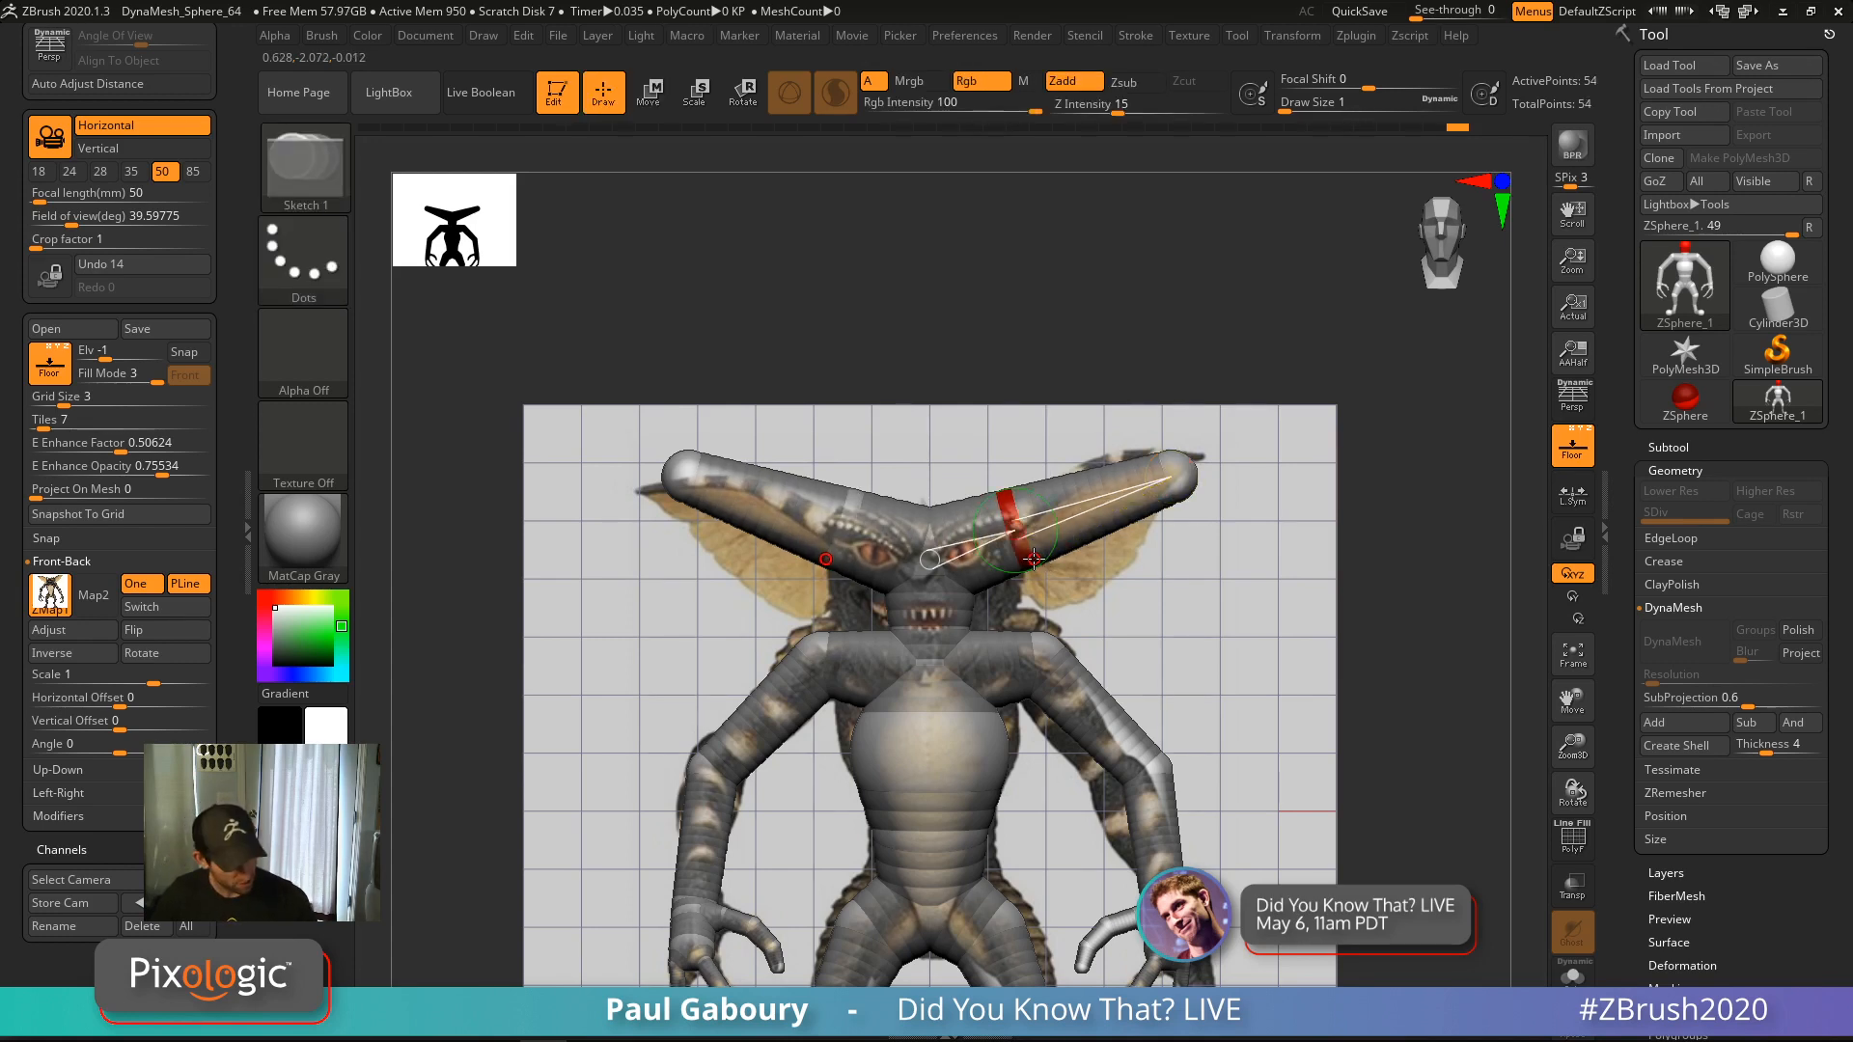
key("w")
left_click_drag(1041, 564, 1041, 590)
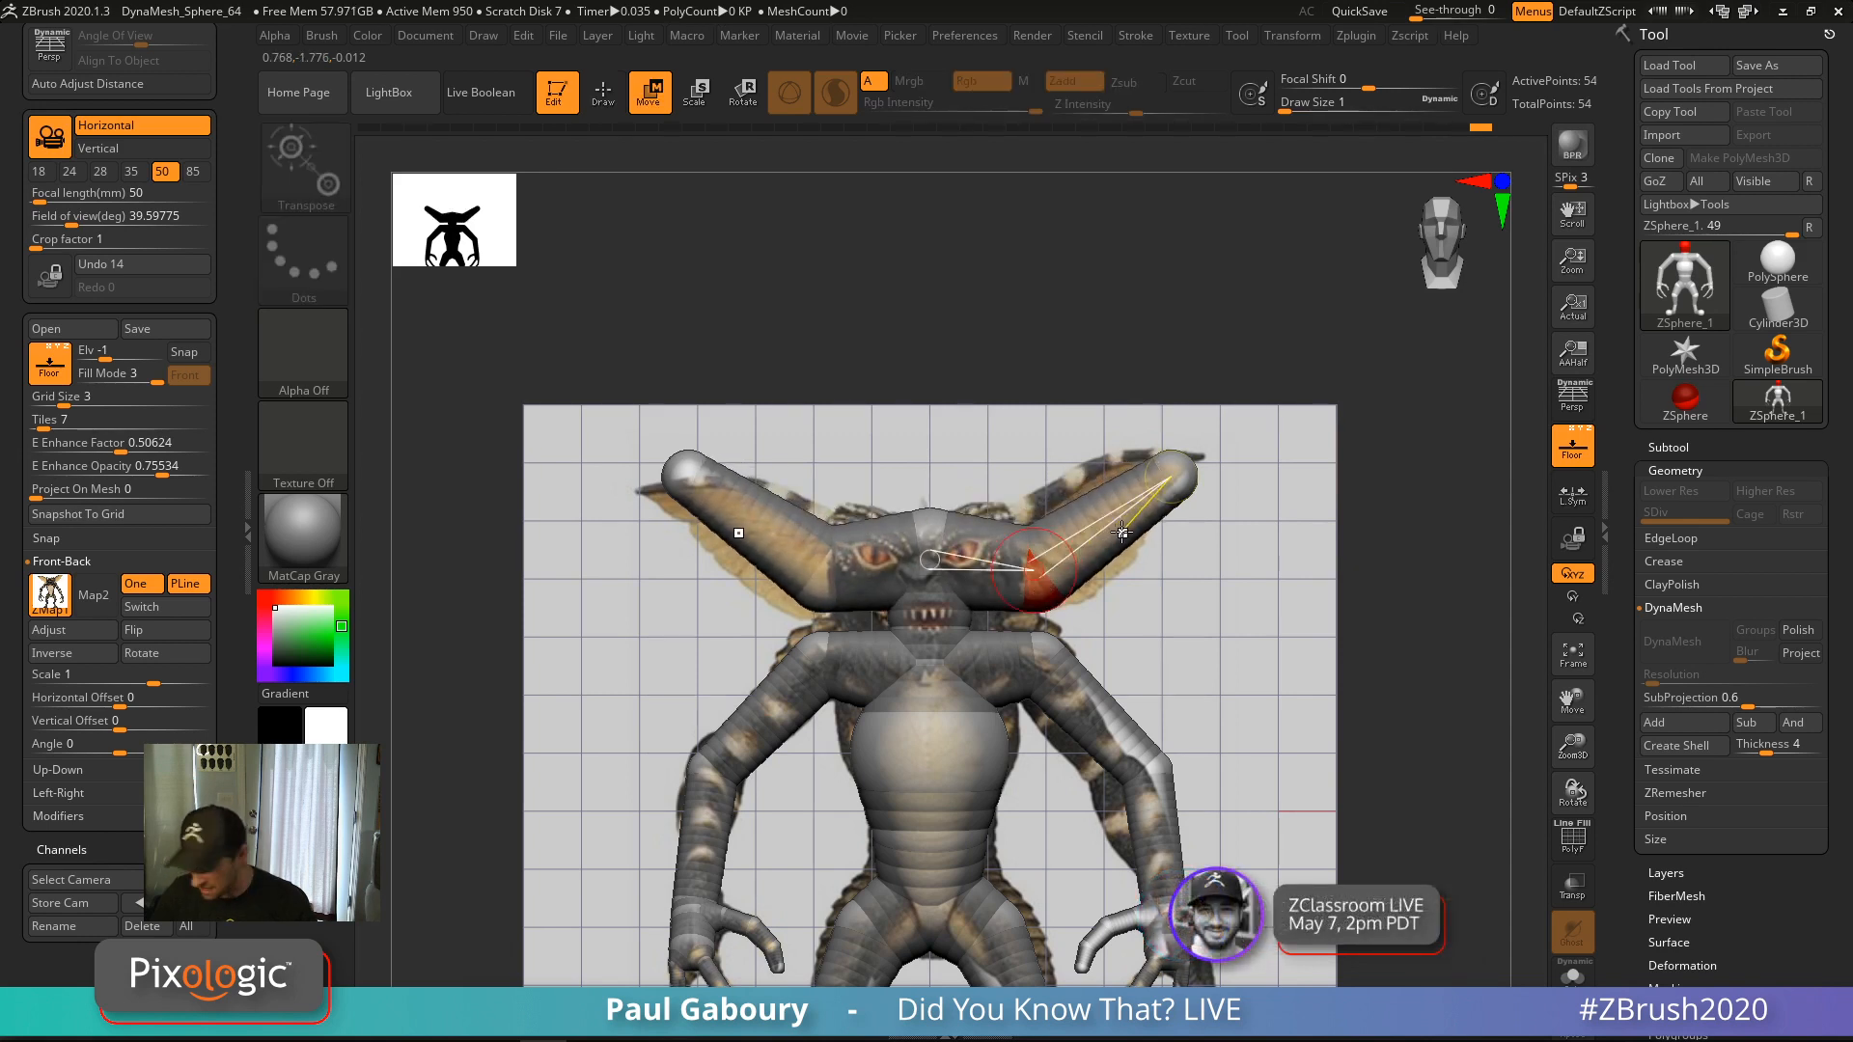
Insert a symmetric ZSphere pair midway along the ears, then adjust the ear spheres and shrink the head ZSphere
key("q")
left_click(1110, 523)
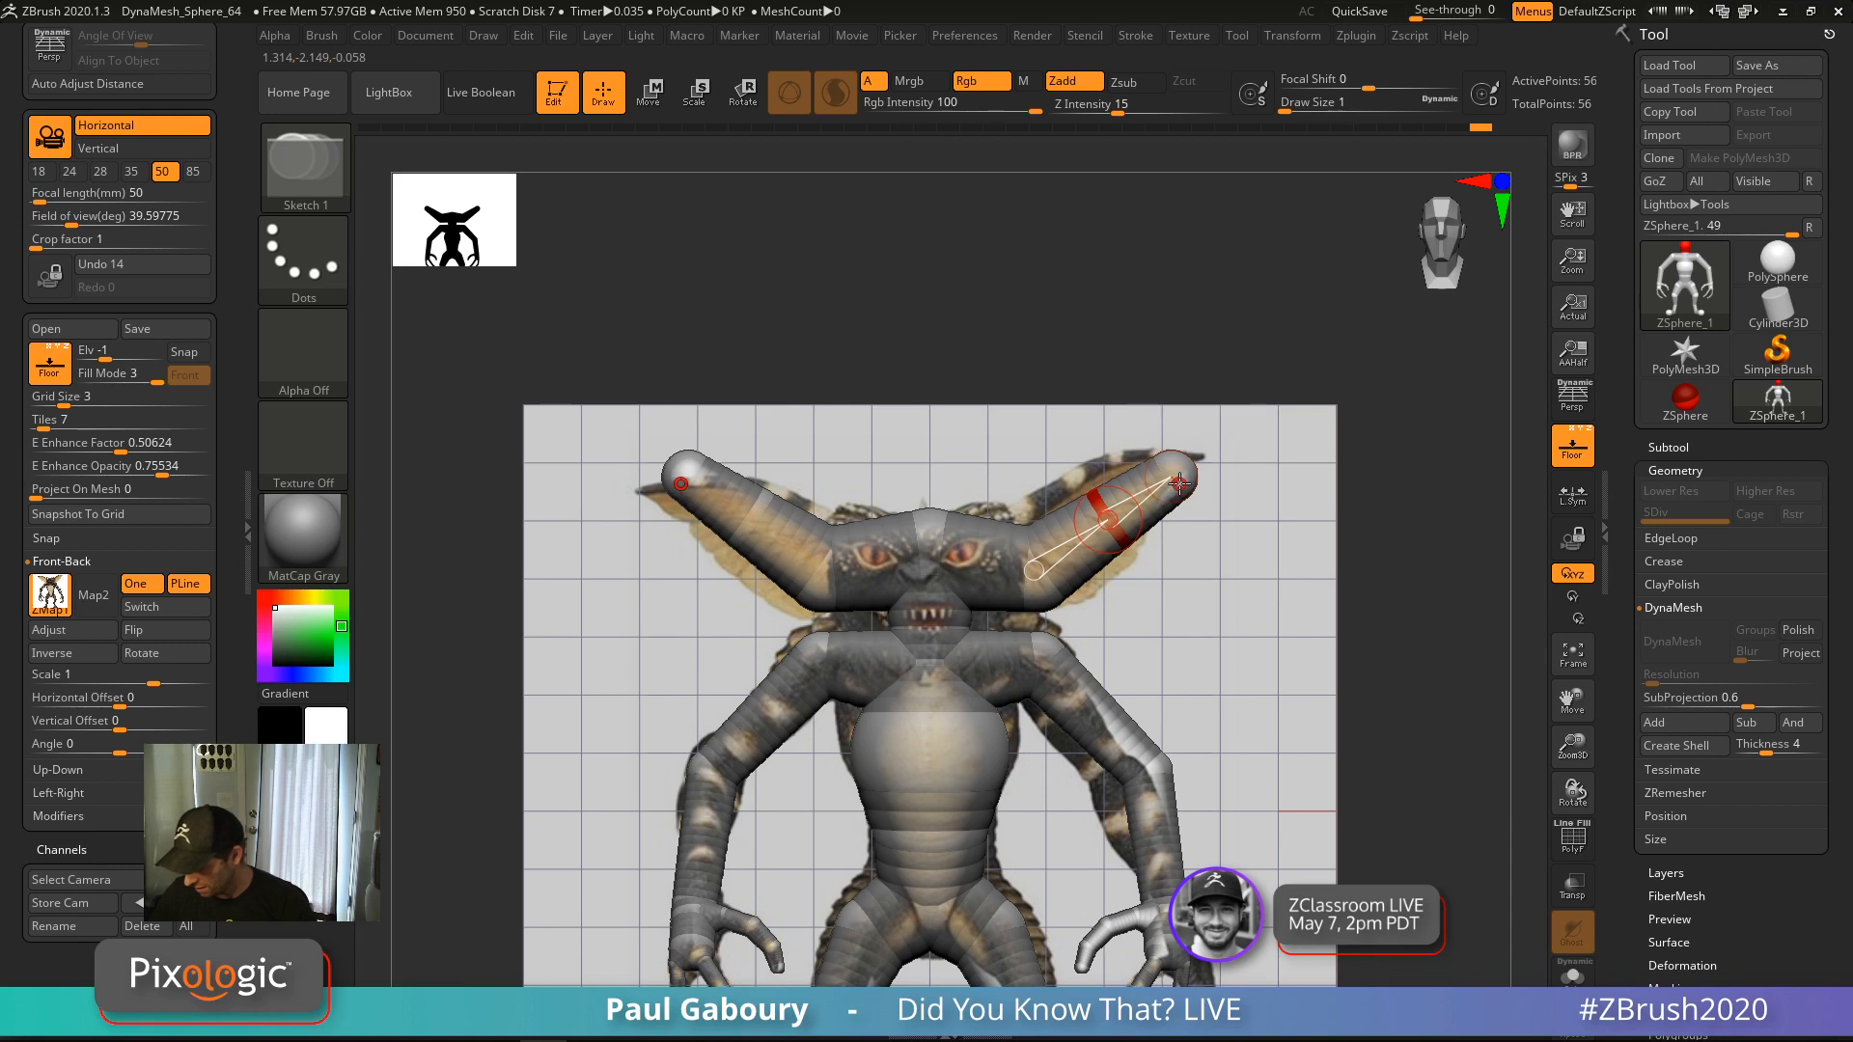
key("w")
left_click_drag(1175, 480, 1166, 472)
mouse_move(1104, 536)
left_mouse_down()
mouse_move(1041, 576)
mouse_move(934, 496)
mouse_move(943, 463)
mouse_move(956, 516)
left_mouse_up()
key("e")
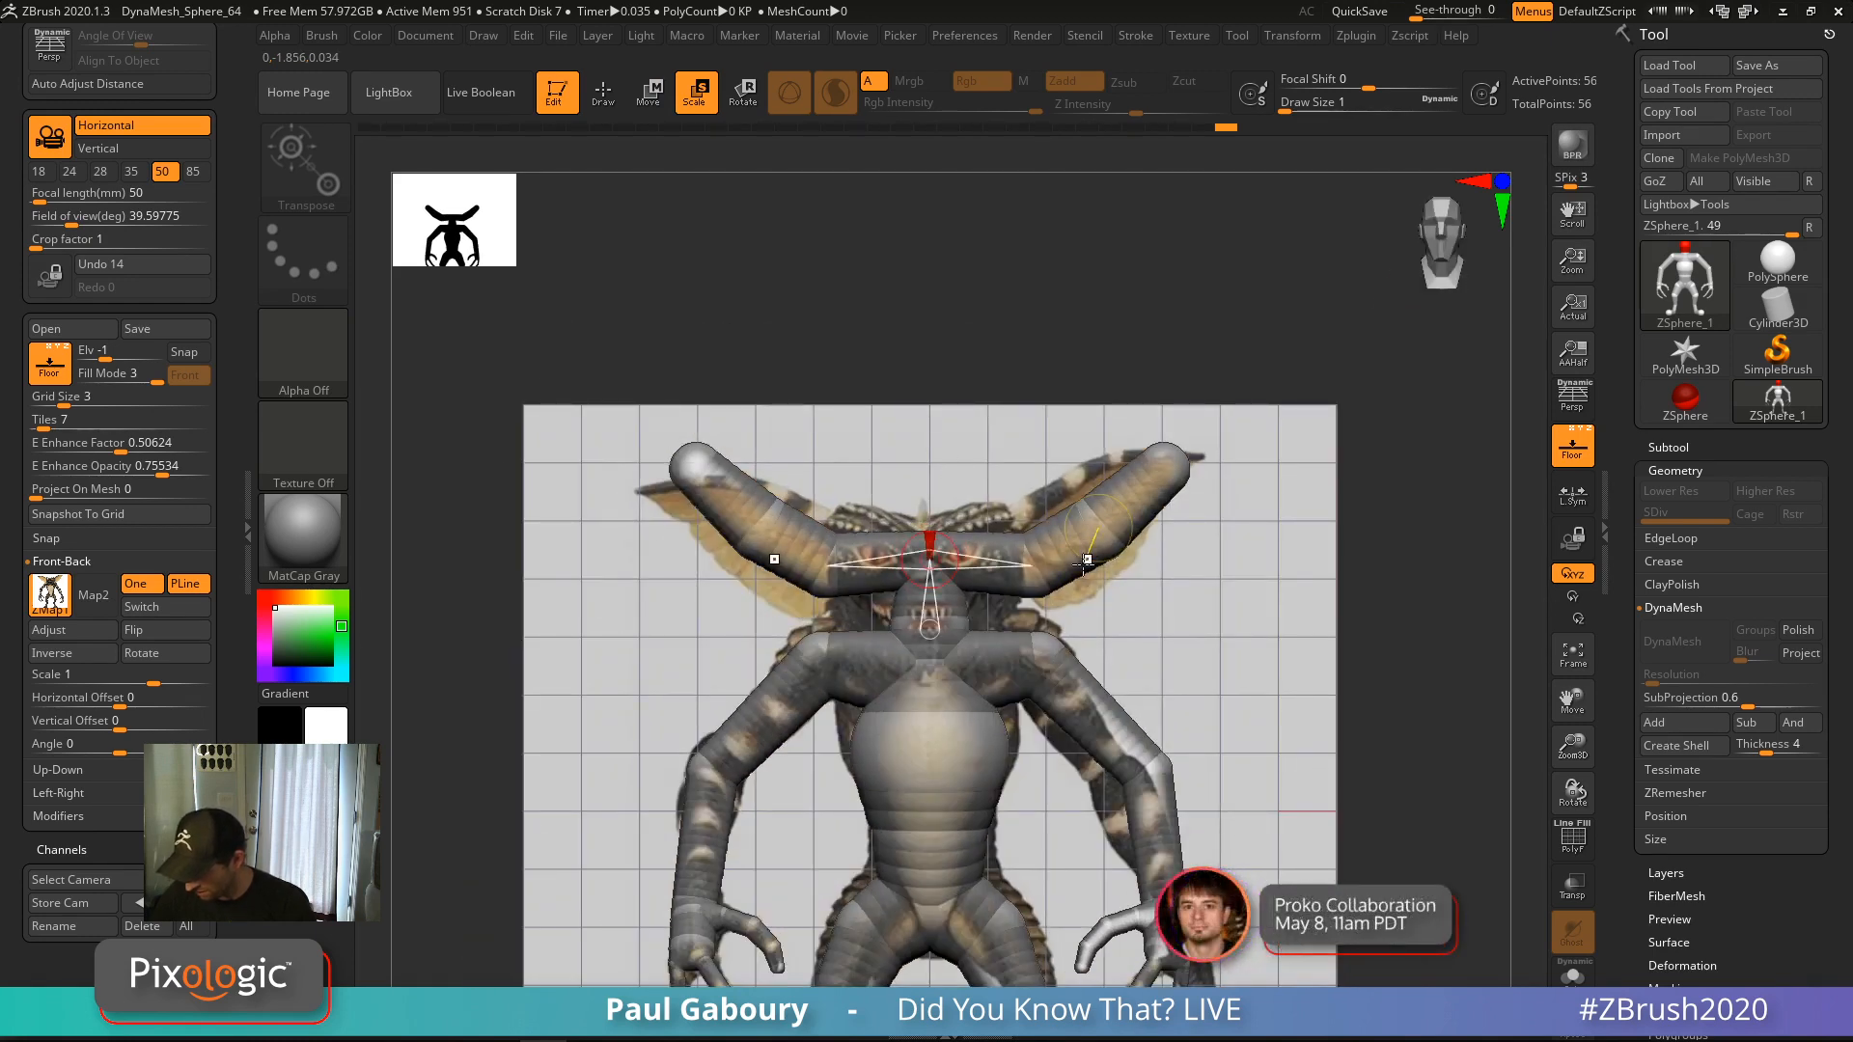
key("w")
left_click_drag(930, 547, 1044, 567)
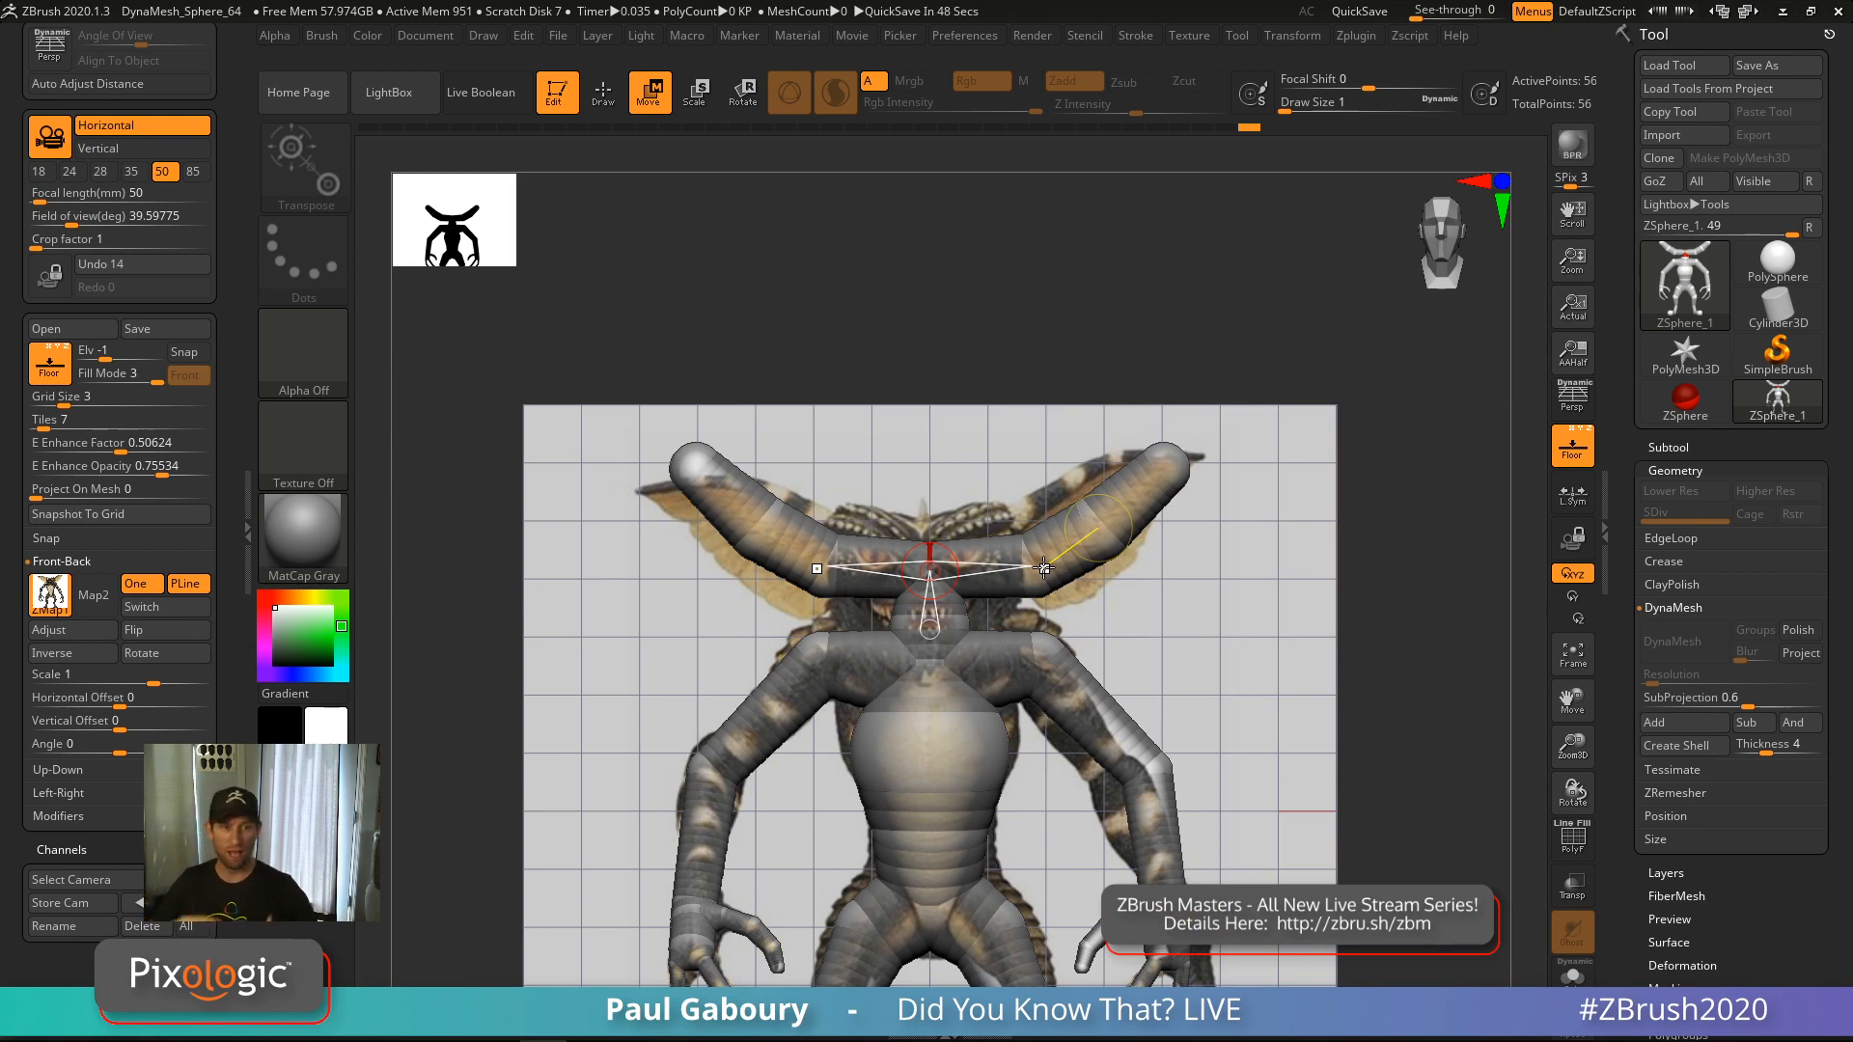
Undo the ear and head edits until only the head ZSphere remains on top of the neck
key("ctrl+z")
key("ctrl+z")
key("ctrl+z")
key("ctrl+z")
key("ctrl+z")
key("ctrl+z")
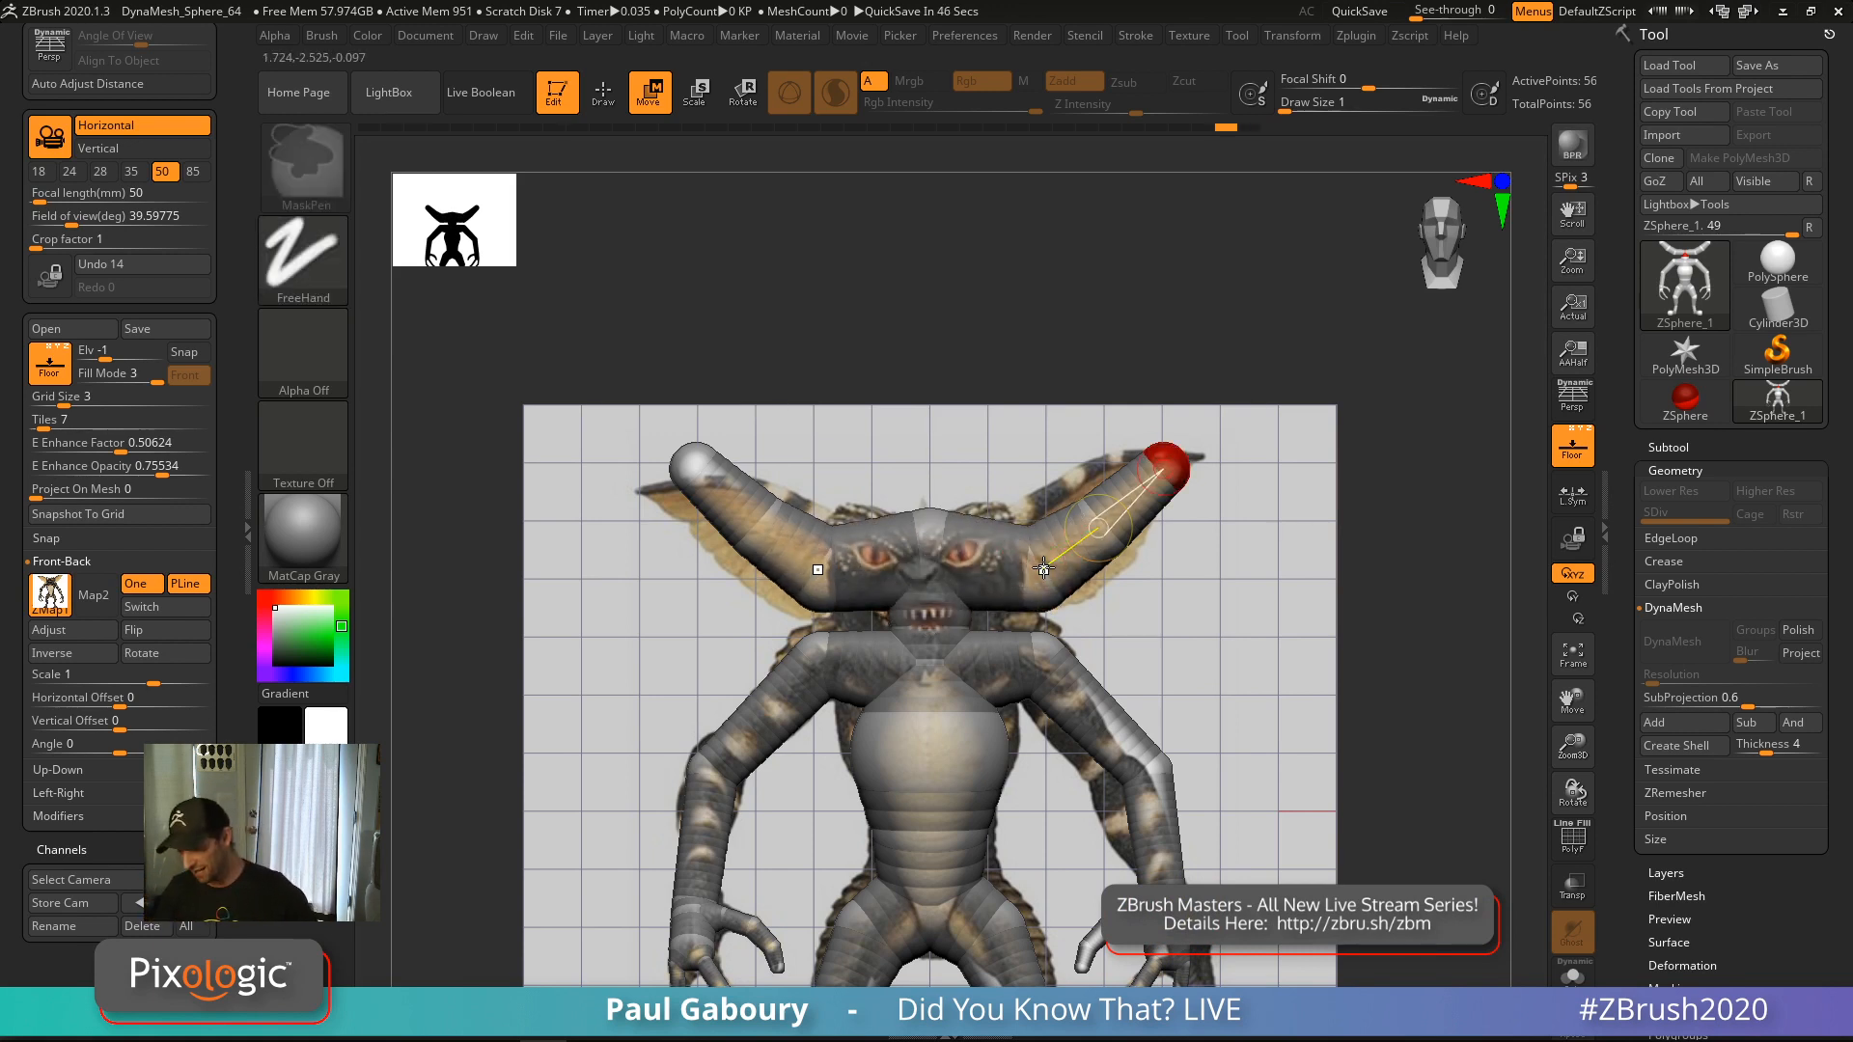
key("ctrl+z")
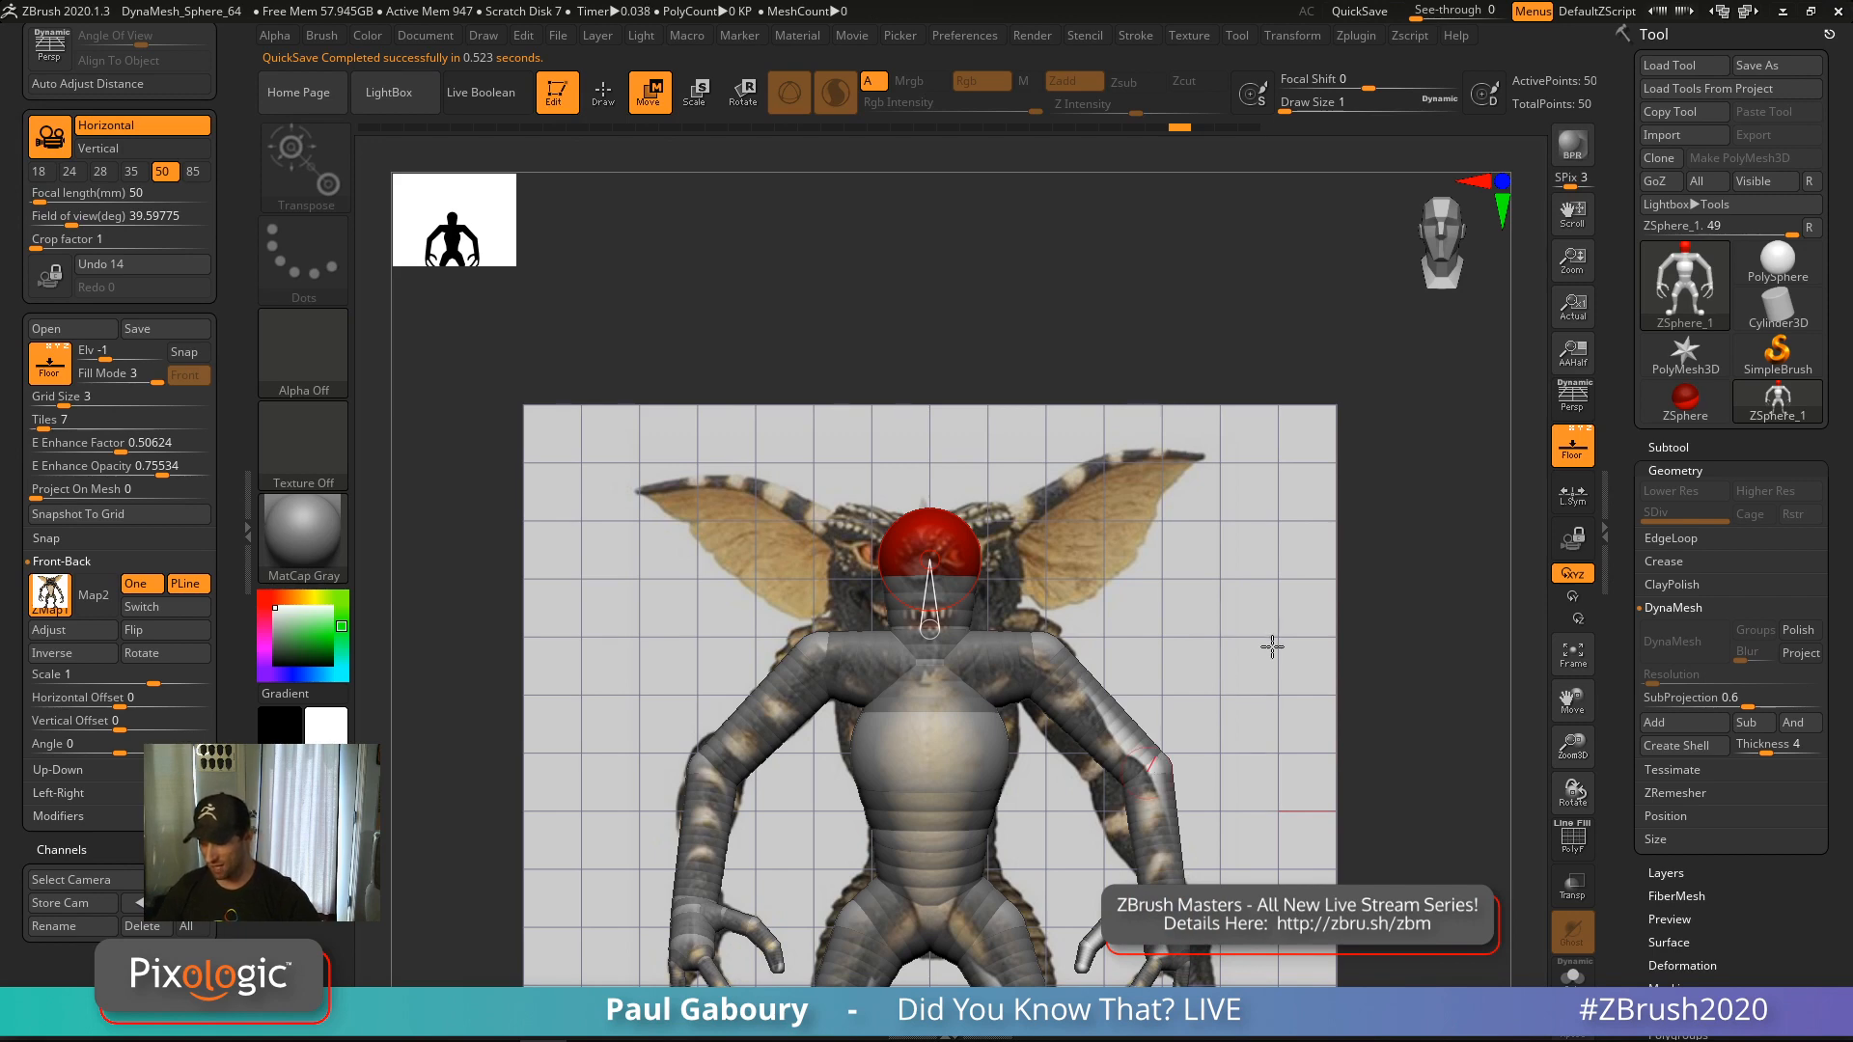
Switch to Draw mode and hide the floor grid together with its reference images
key("q")
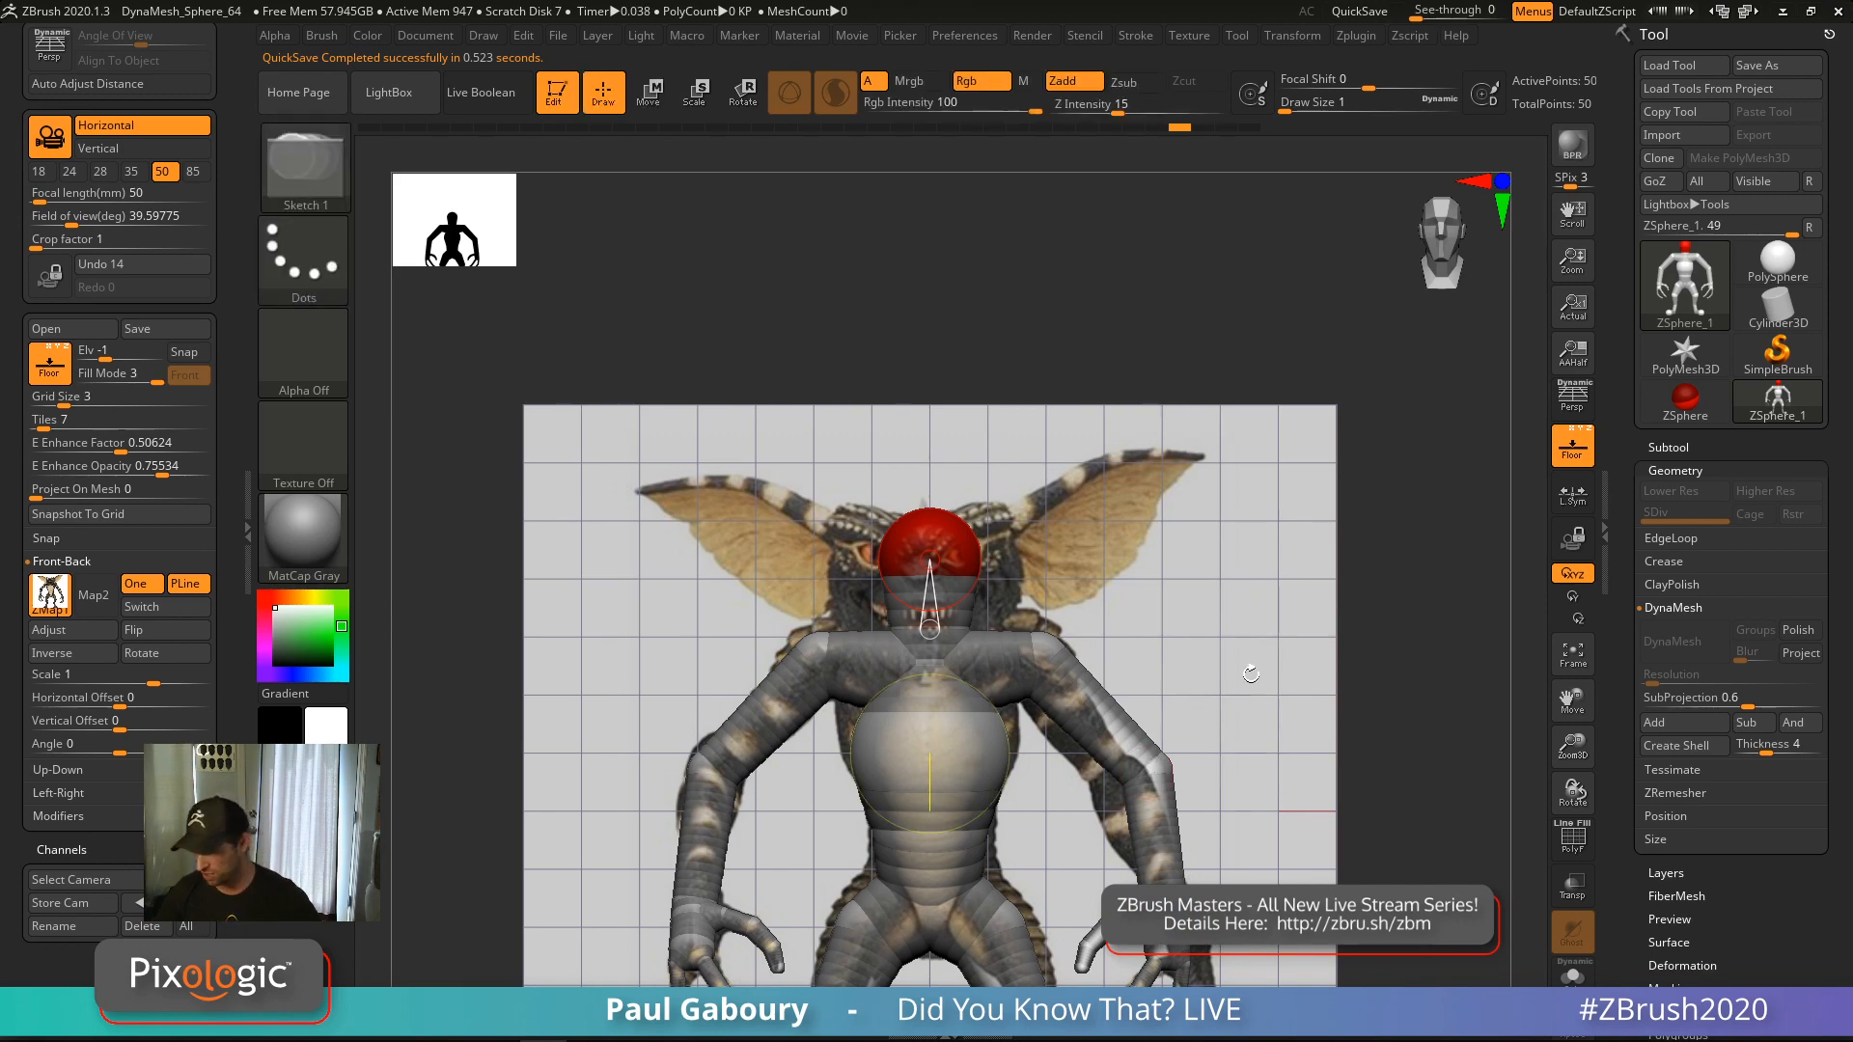
left_click_drag(1351, 637, 1366, 645)
right_click_drag(1365, 666, 1303, 545, "alt")
right_click_drag(1303, 545, 1236, 565, "ctrl")
right_click_drag(1235, 565, 1224, 588, "ctrl")
key("shift+p")
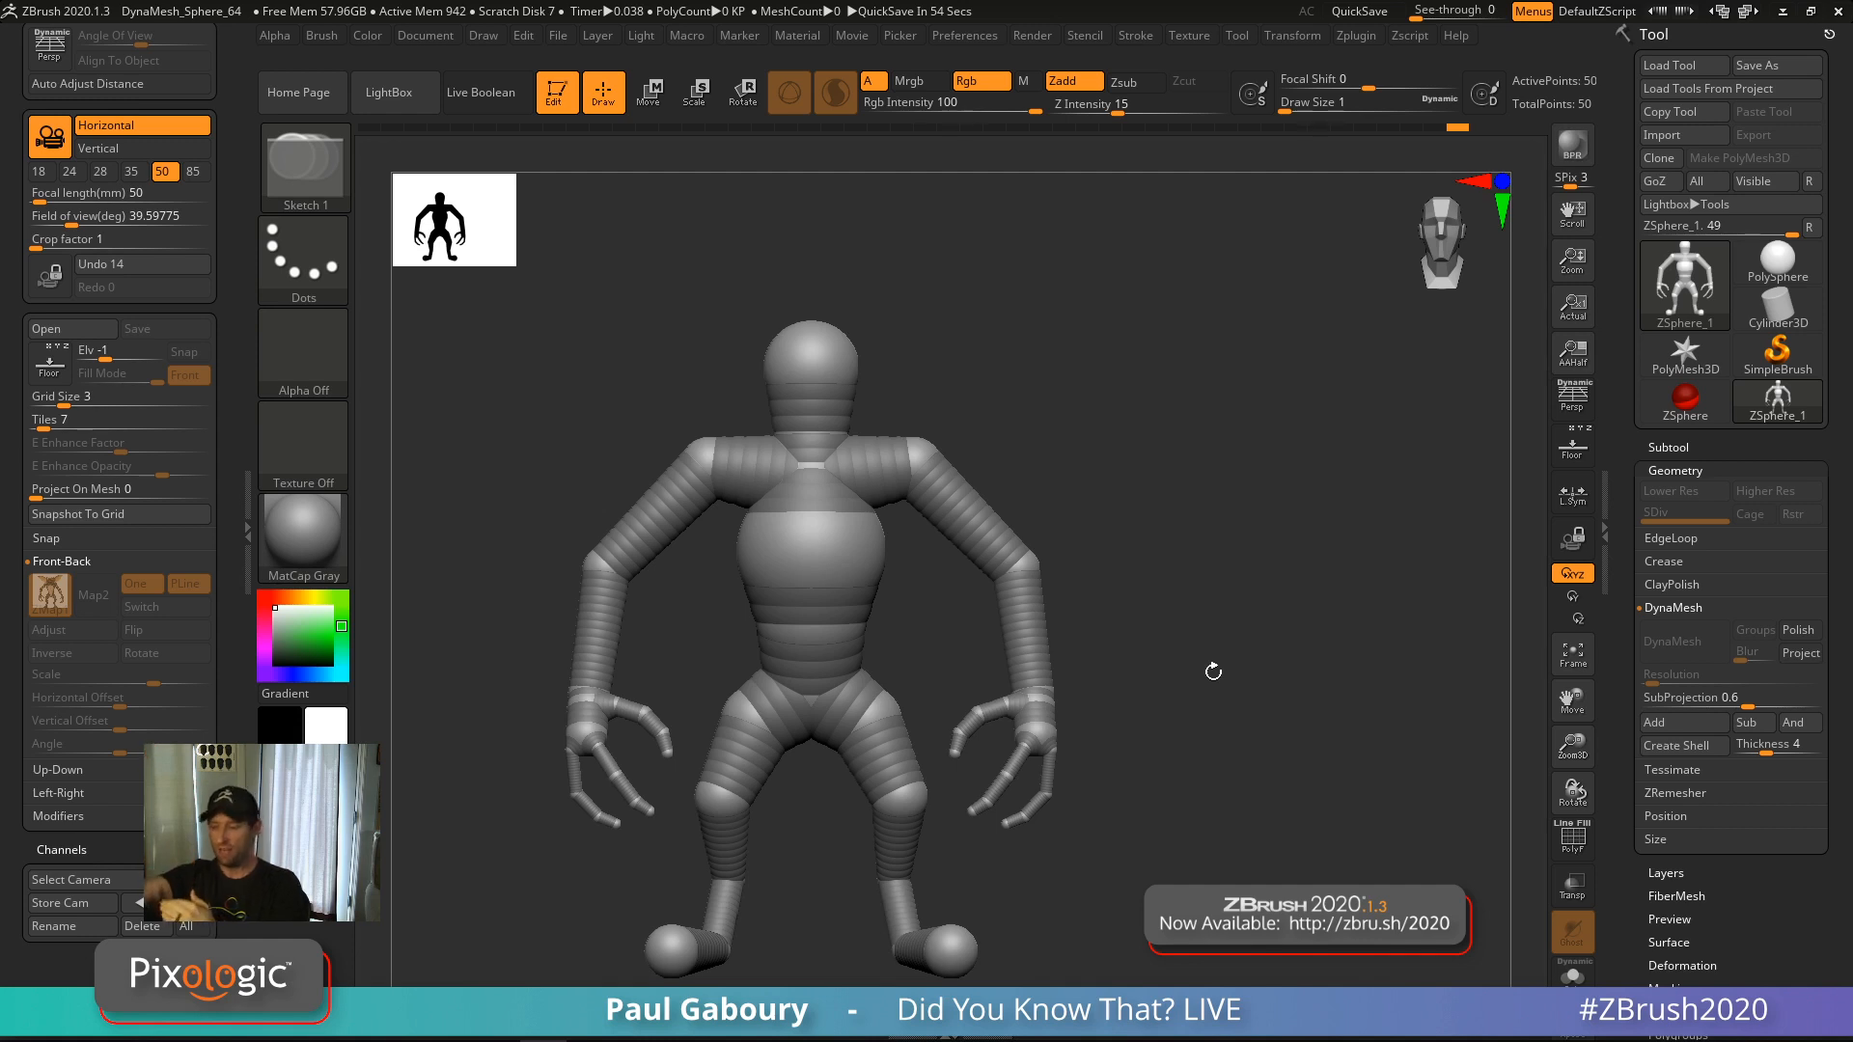
right_click_drag(1079, 485, 1127, 500, "ctrl")
right_click_drag(1138, 436, 1178, 453, "alt")
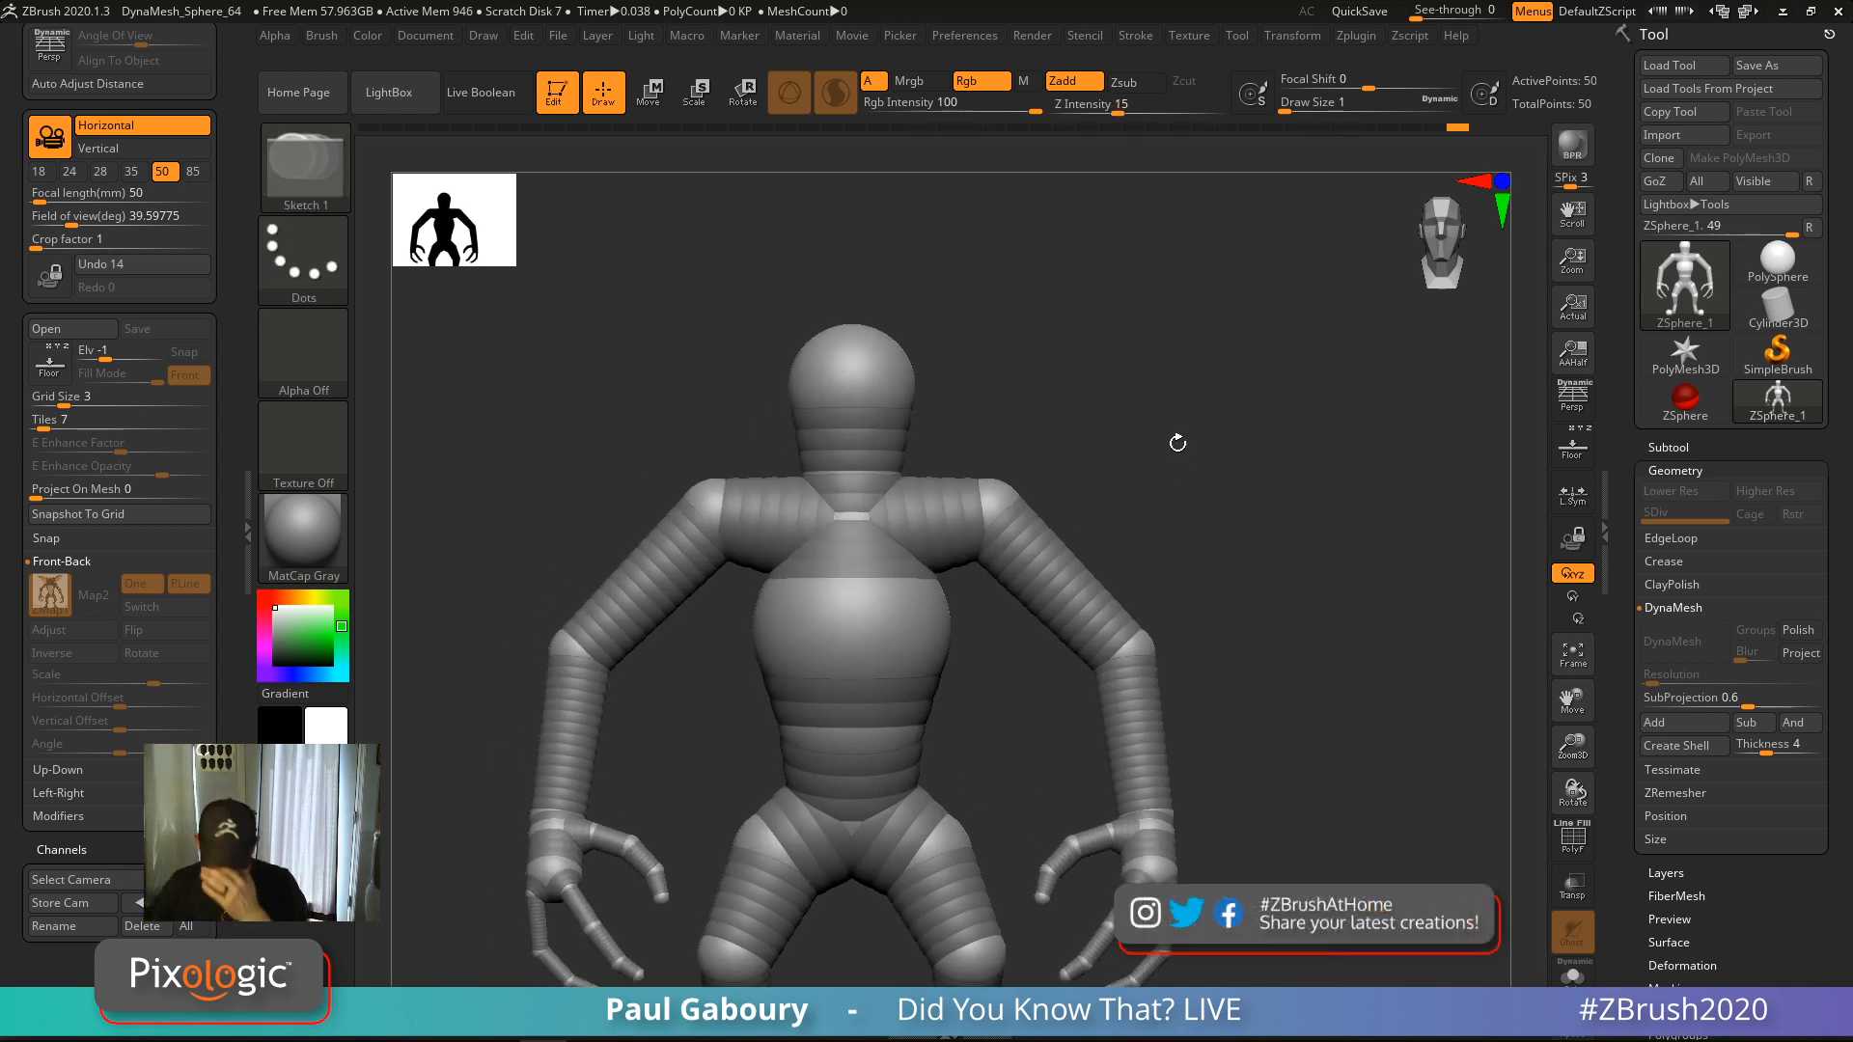
Turn on EditSketch in the ZSketch settings for the ZSphere body
left_click(1683, 470)
scroll(1749, 682, "down", 5)
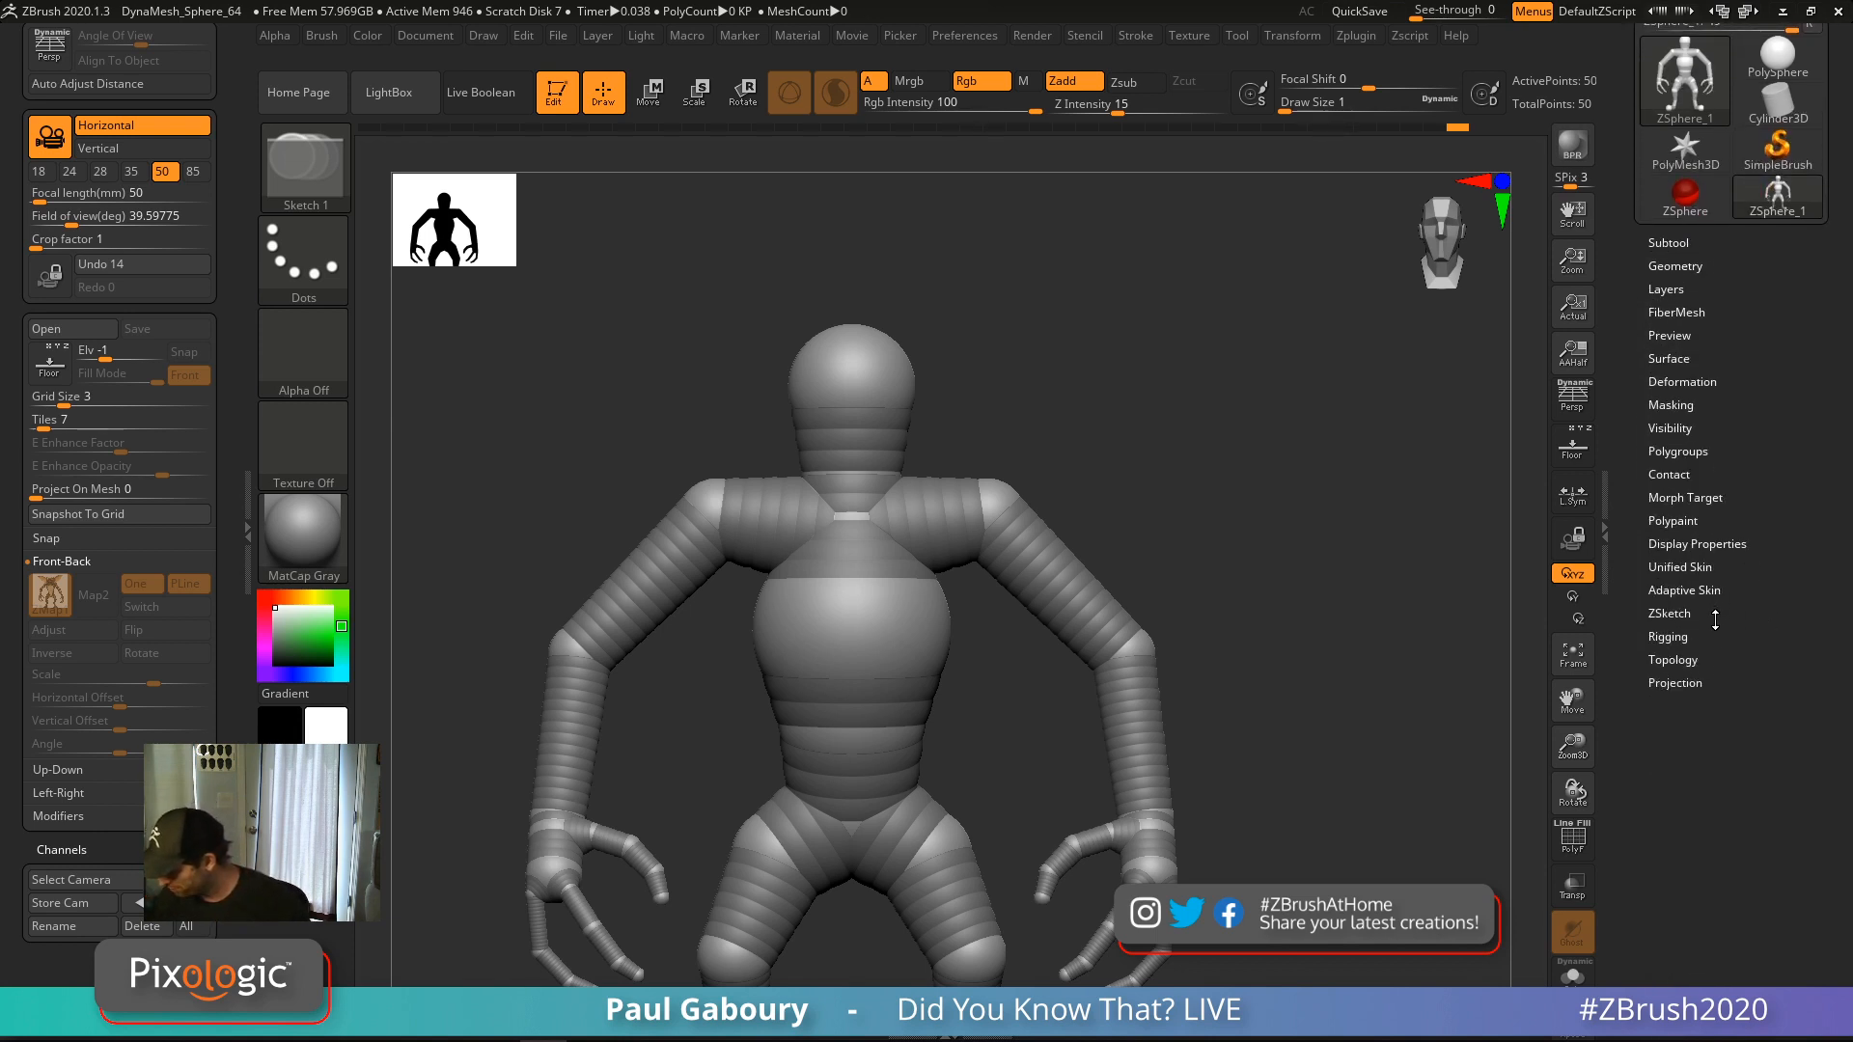
left_click(1677, 614)
right_click_drag(1252, 794, 1249, 712, "alt")
right_click_drag(1255, 758, 1263, 728, "ctrl")
left_click(1692, 633)
Set the Draw Size to 87, then sketch and smooth symmetric muscle strokes over the sides, chest and ribs
right_click_drag(949, 562, 947, 581, "ctrl")
key("s")
left_click_drag(950, 541, 1005, 545)
mouse_move(939, 587)
left_mouse_down()
mouse_move(943, 505)
mouse_move(1050, 385)
mouse_move(940, 530)
mouse_move(970, 466)
left_mouse_up()
mouse_move(912, 534)
left_mouse_down()
mouse_move(1011, 380)
mouse_move(1005, 357)
left_mouse_up()
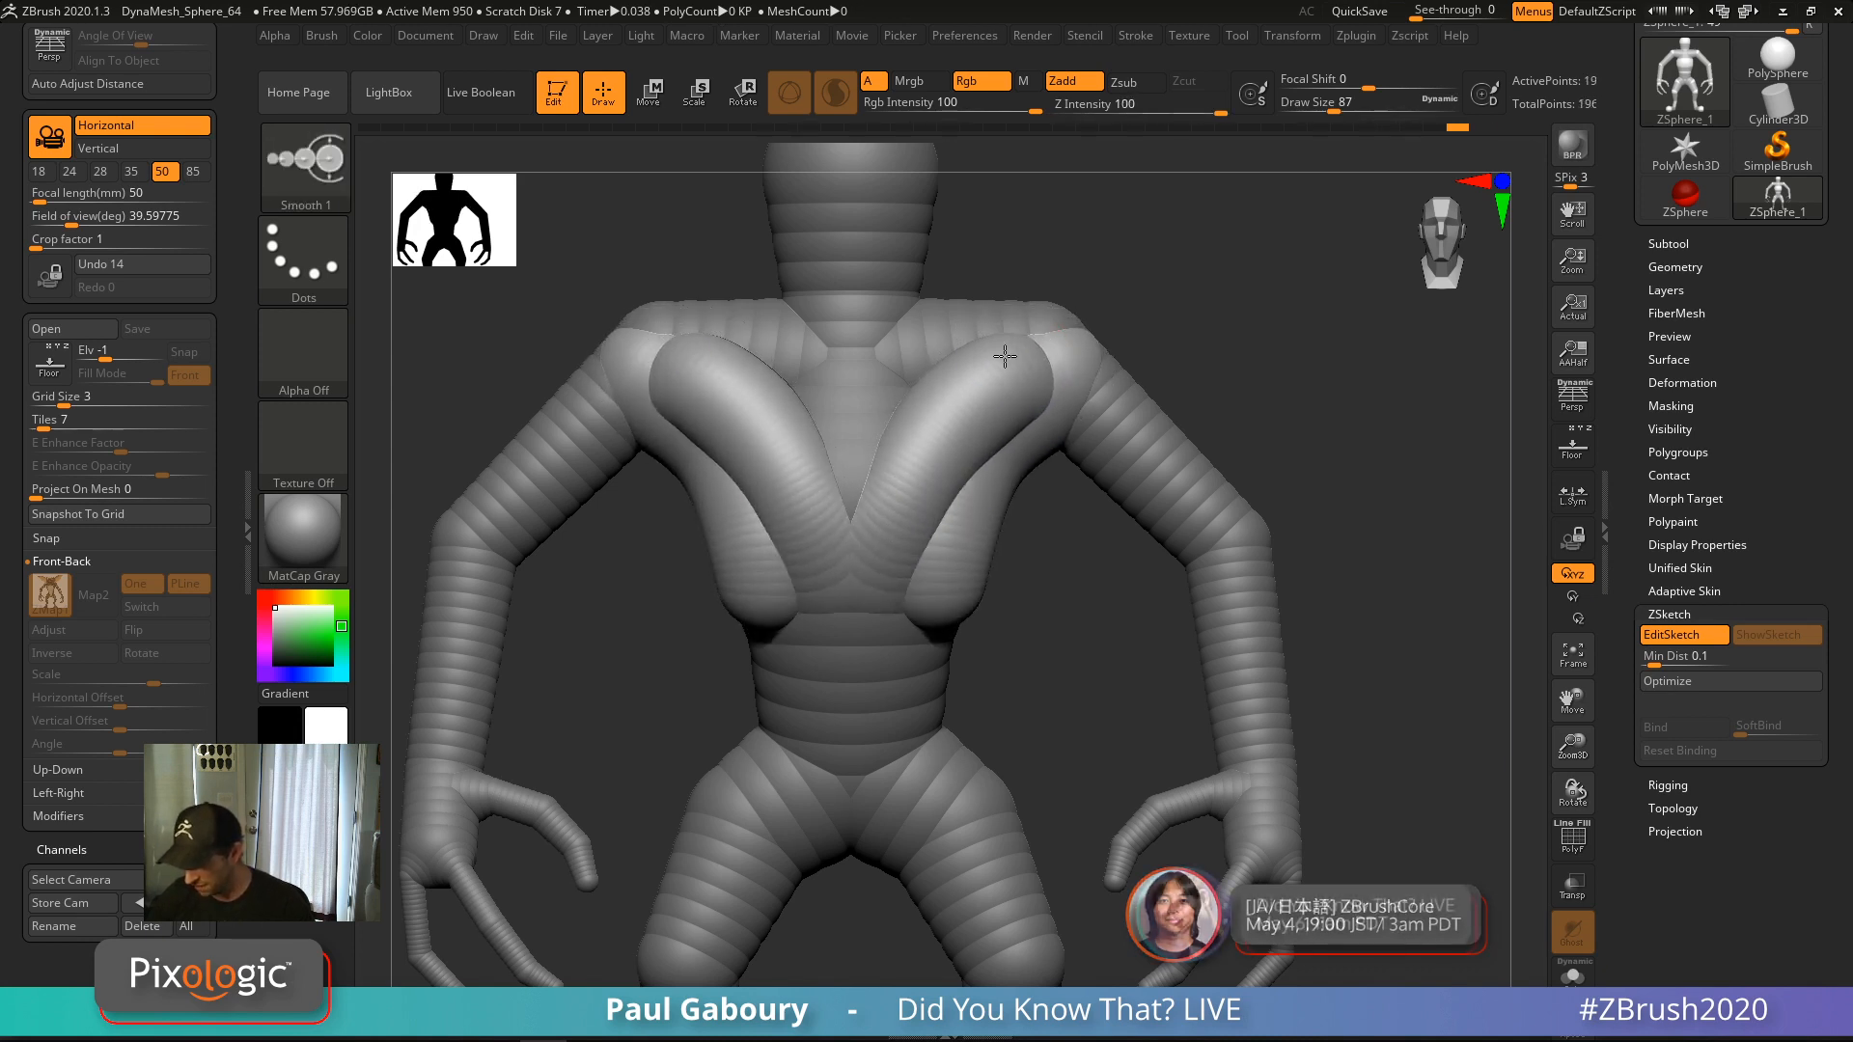
mouse_move(872, 508)
left_mouse_down()
mouse_move(955, 375)
mouse_move(1000, 369)
left_mouse_up()
mouse_move(965, 386)
left_mouse_down("shift")
mouse_move(868, 480)
mouse_move(901, 459)
mouse_move(878, 504)
left_mouse_up("shift")
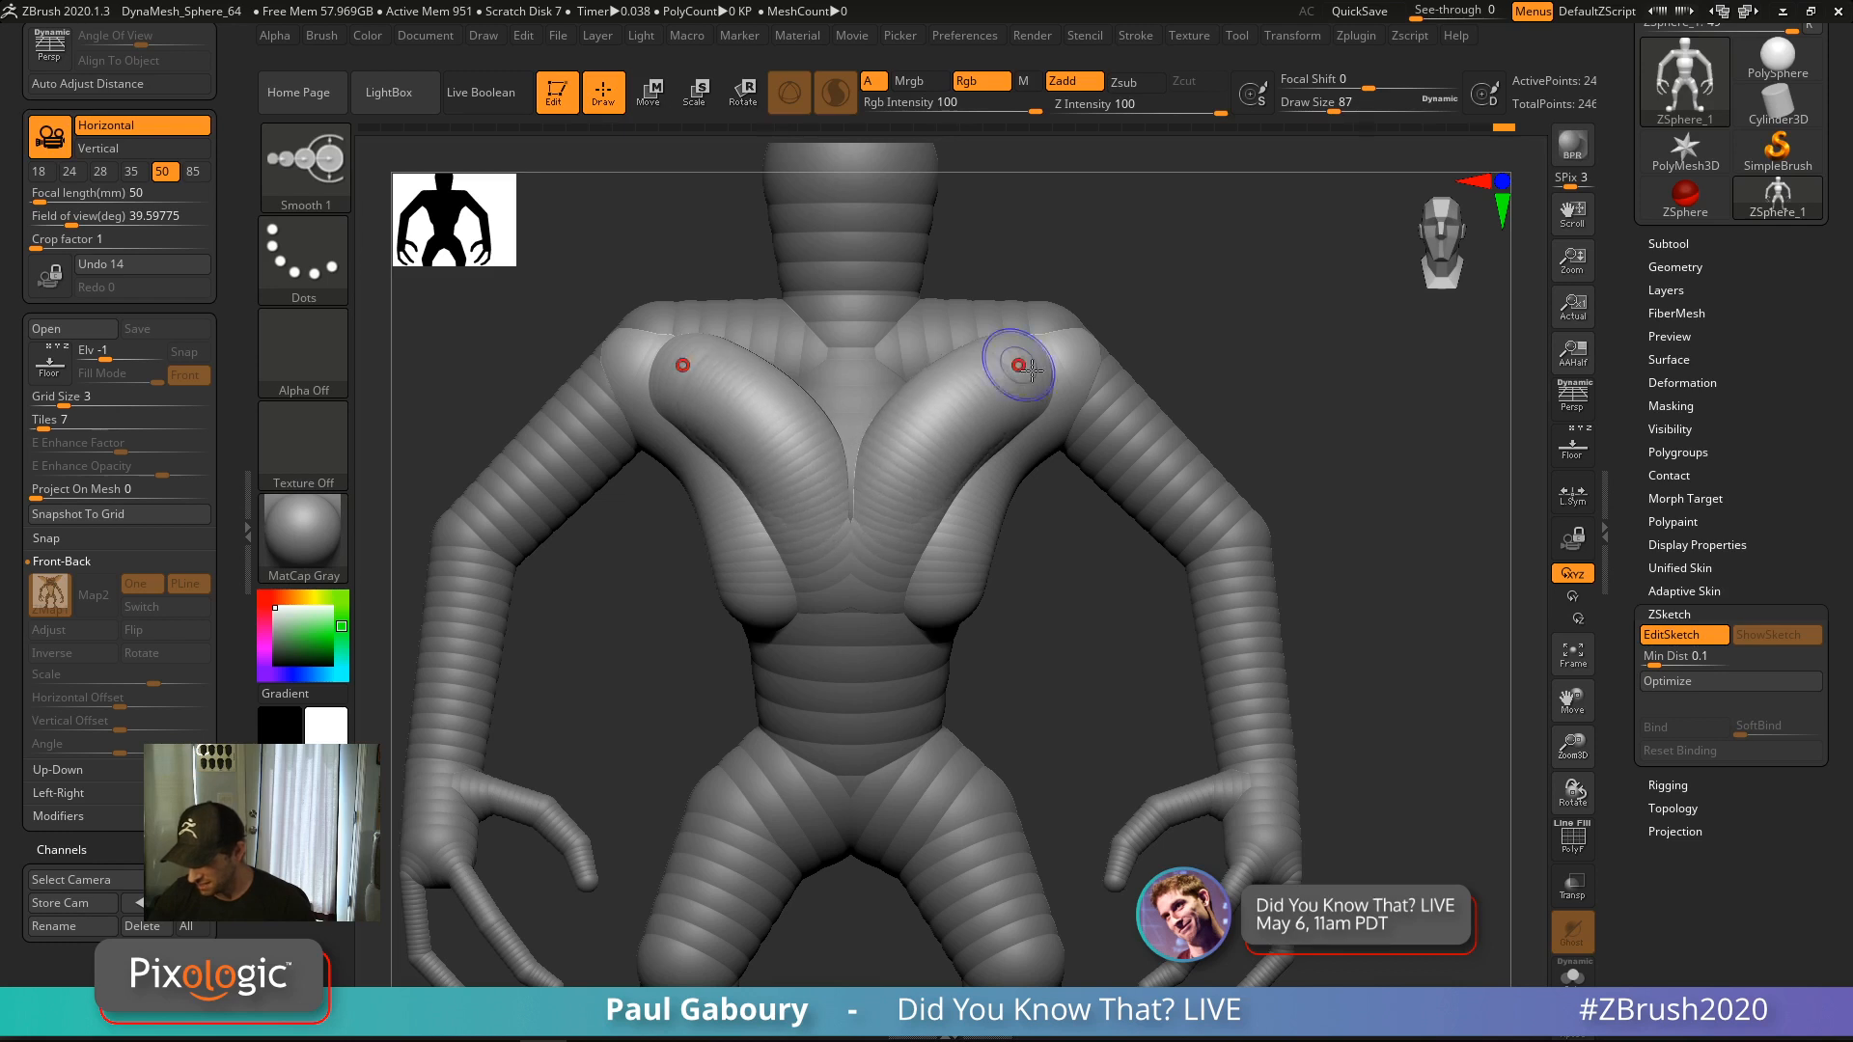
mouse_move(955, 606)
left_mouse_down()
mouse_move(862, 660)
mouse_move(903, 652)
mouse_move(848, 628)
mouse_move(963, 561)
mouse_move(917, 608)
mouse_move(823, 585)
left_mouse_up()
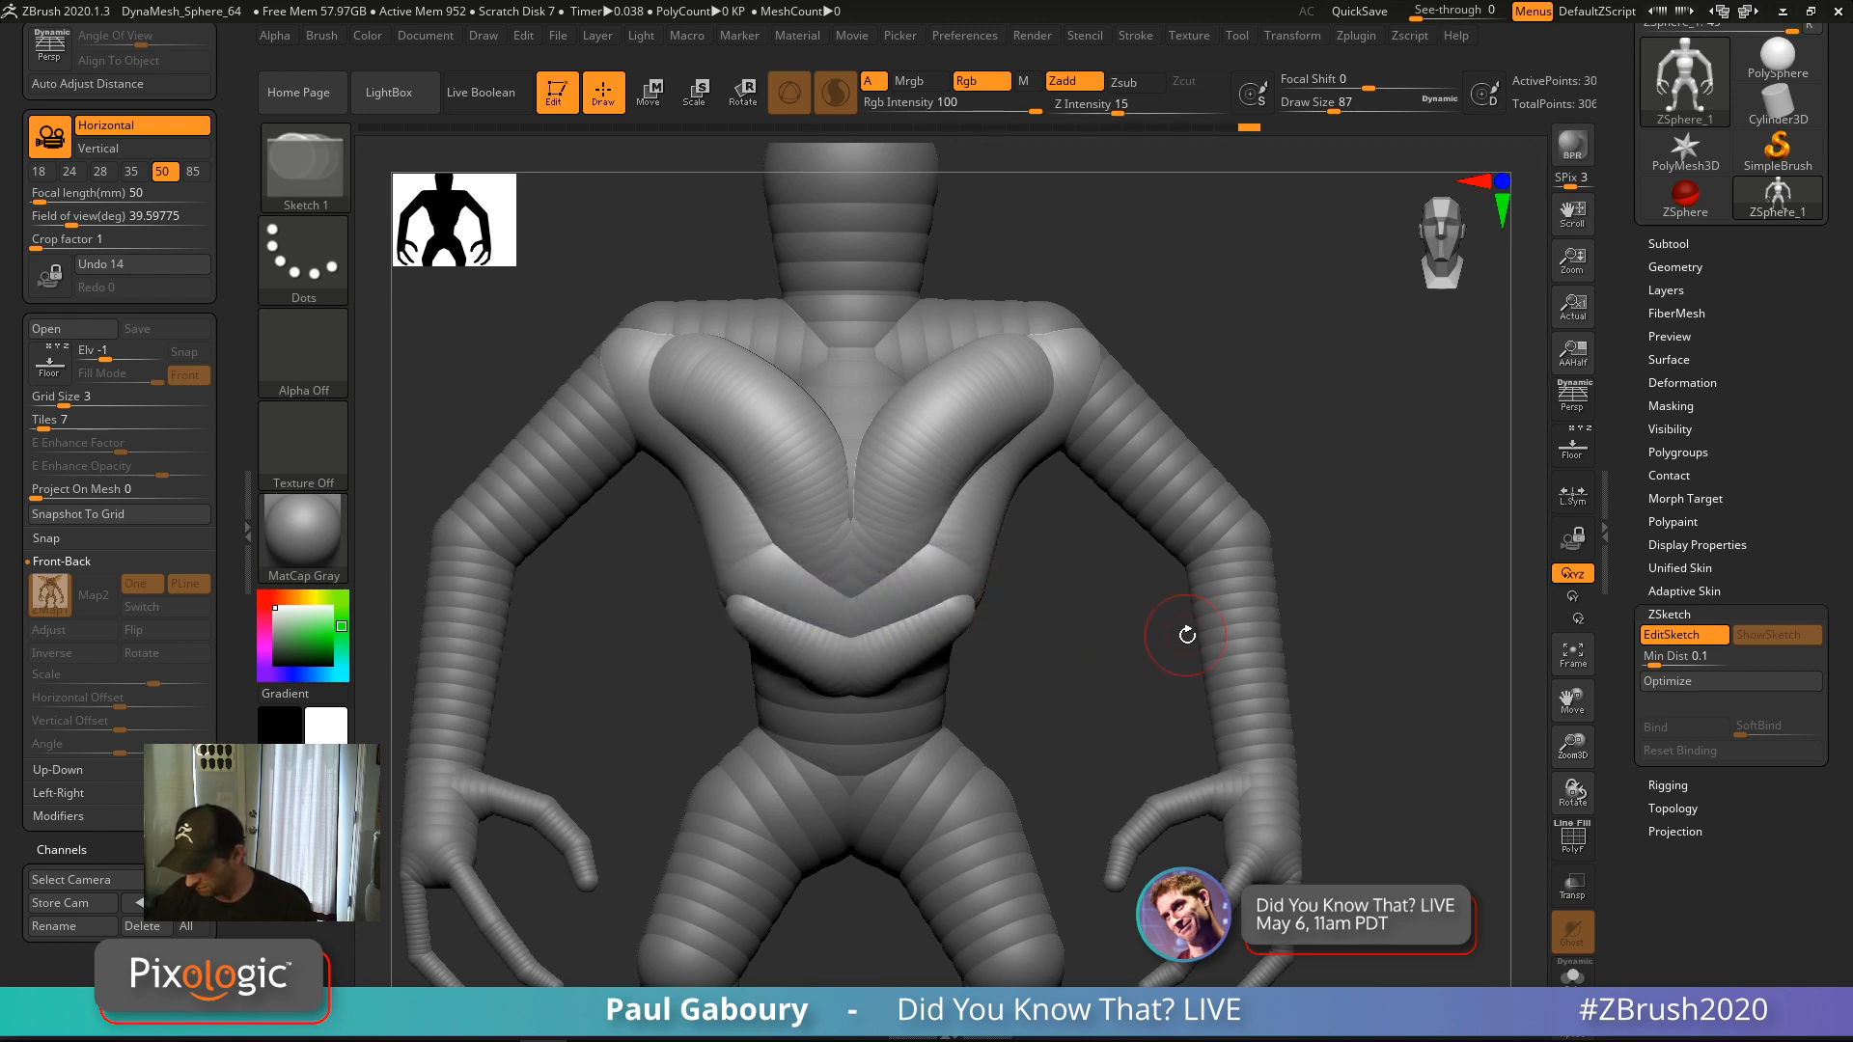
Set the Draw Size to 54 and sketch smoothed strokes over the shoulders and the front of the upper arms
left_click_drag(1188, 635, 1013, 632, "alt")
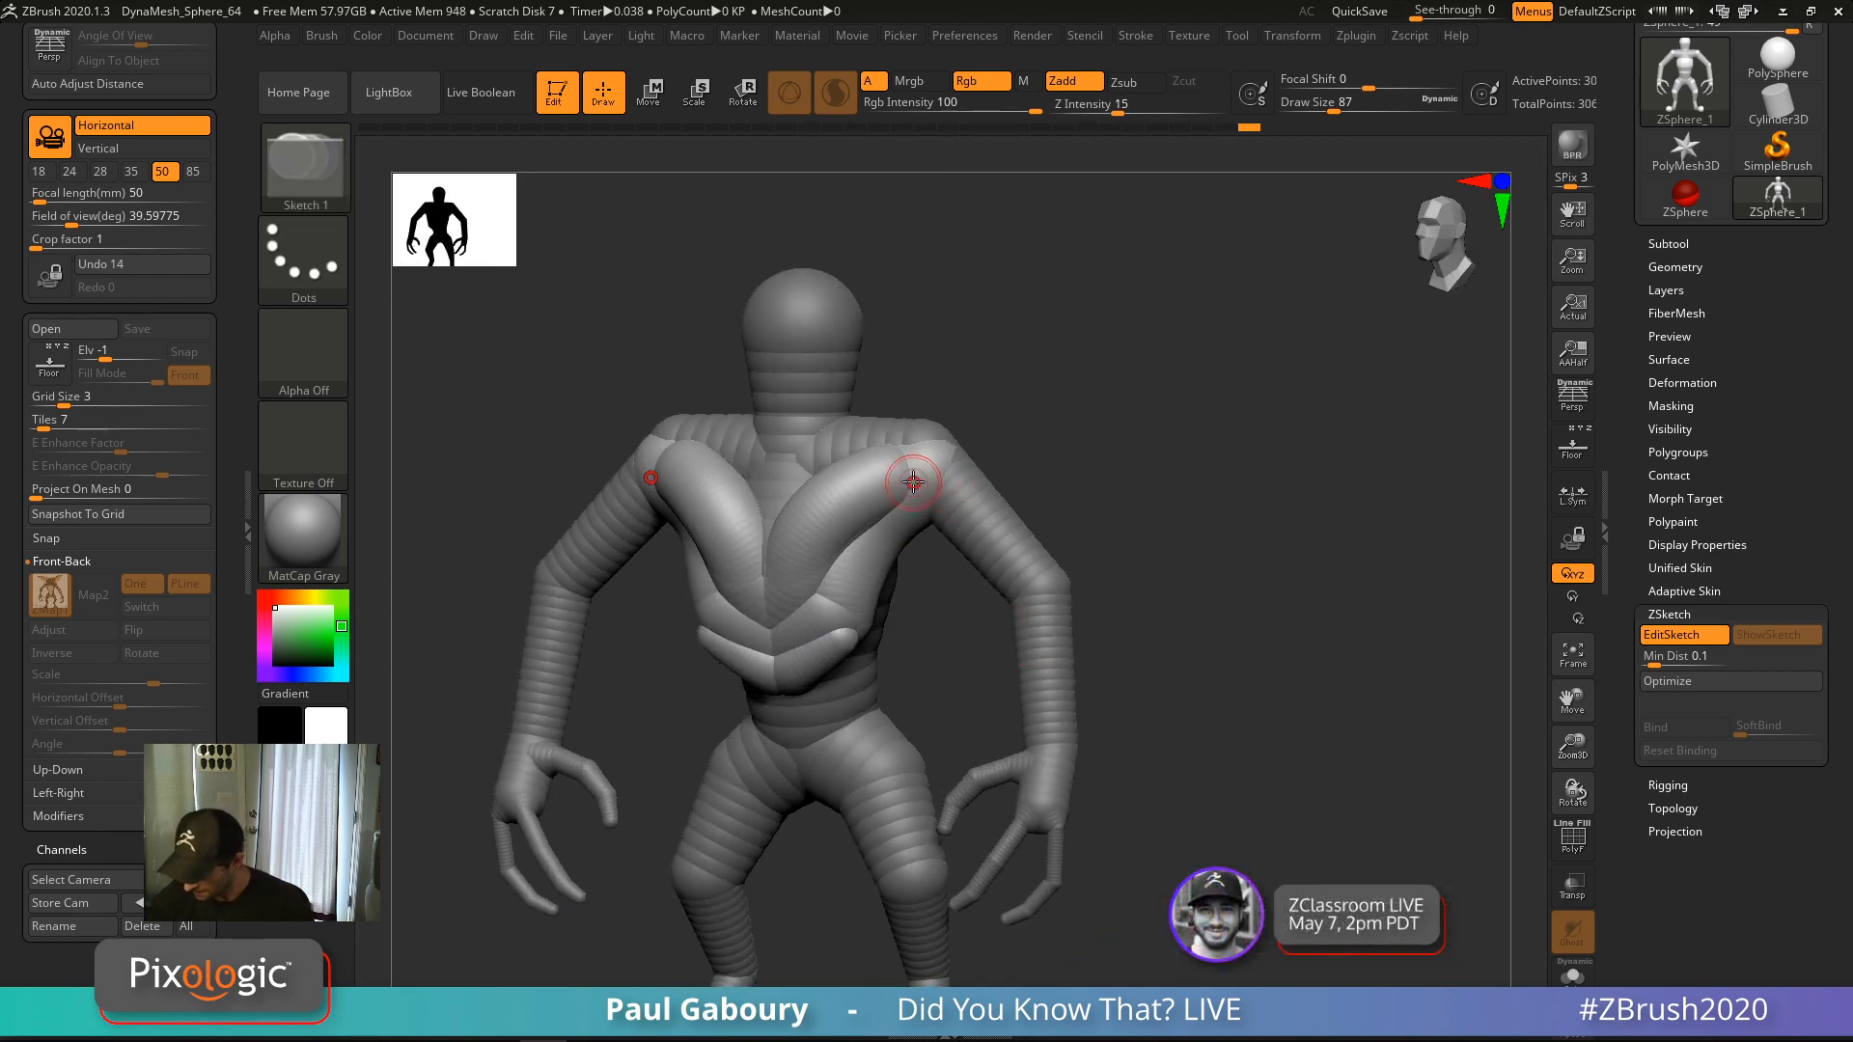
mouse_move(1018, 461)
left_mouse_down()
mouse_move(938, 483)
mouse_move(947, 447)
mouse_move(912, 456)
mouse_move(1012, 589)
left_mouse_up()
mouse_move(931, 501)
left_mouse_down("shift")
mouse_move(1008, 595)
mouse_move(975, 589)
mouse_move(1013, 608)
mouse_move(1001, 584)
left_mouse_up("shift")
key("ctrl+z")
key("ctrl+z")
key("s")
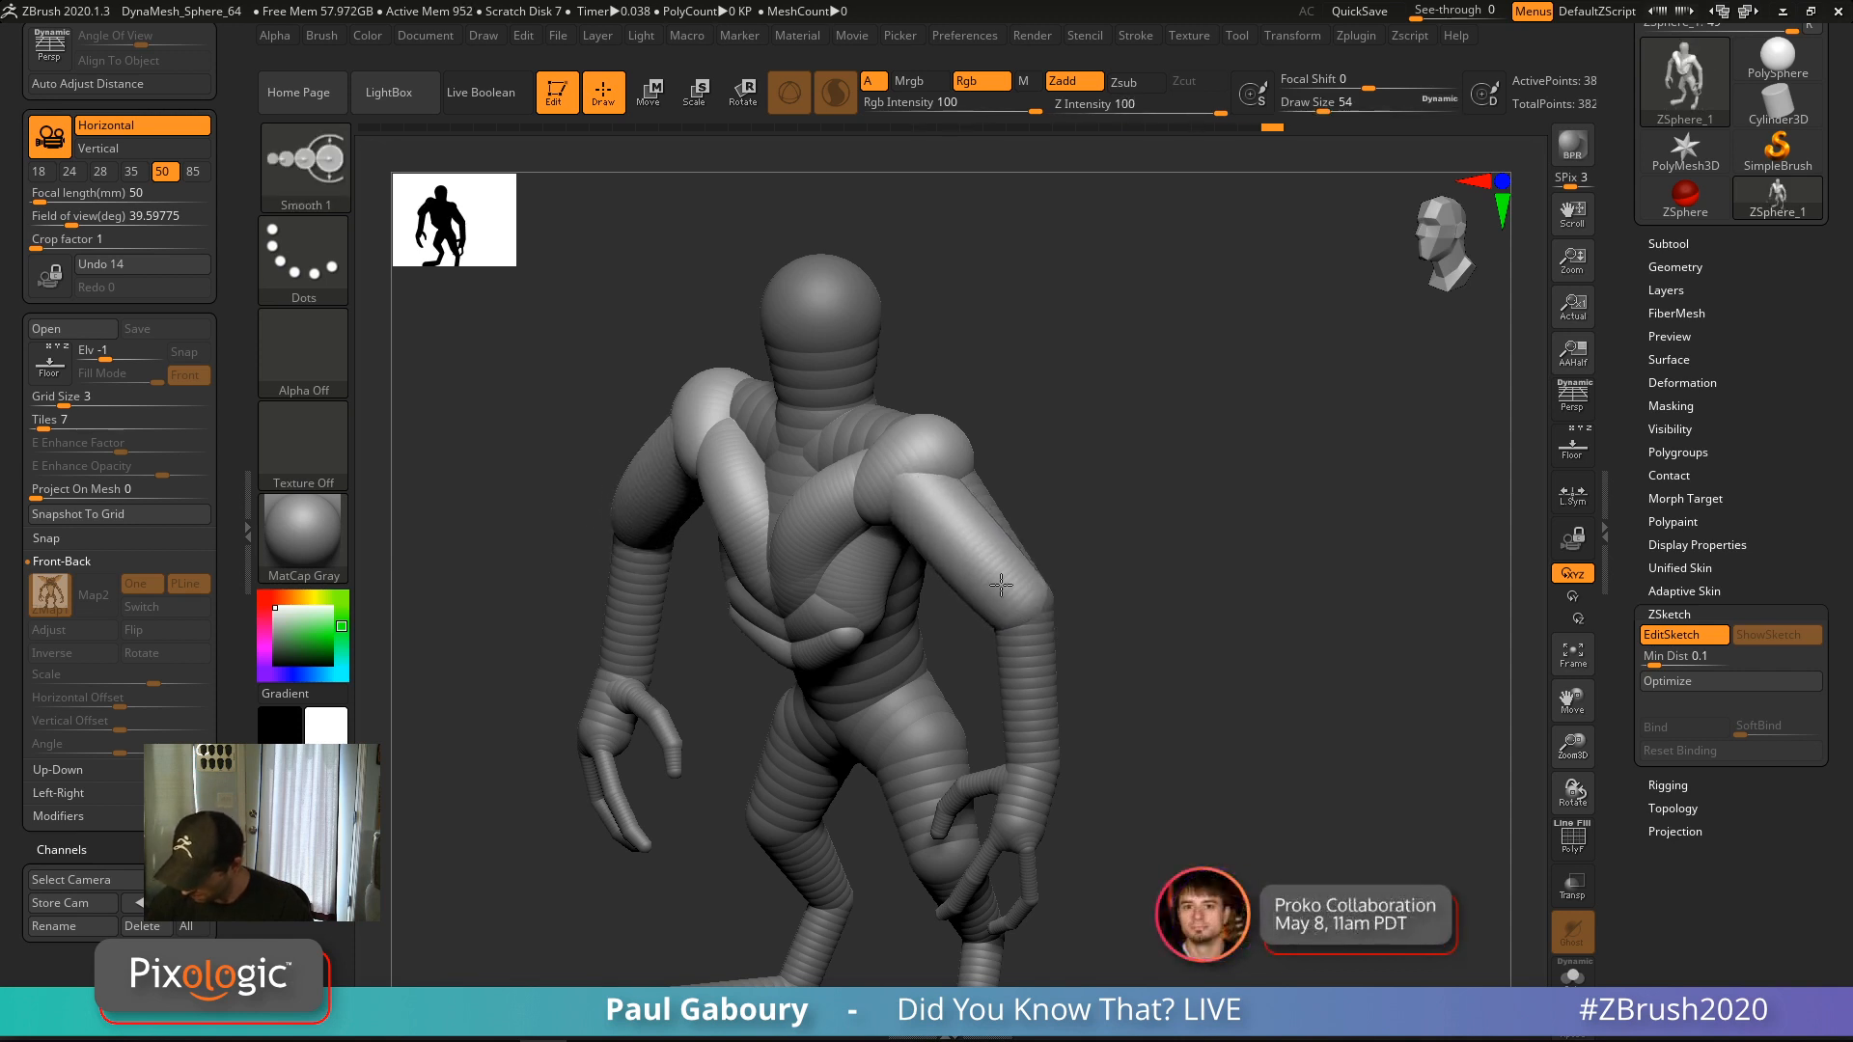
Sketch and smooth symmetric muscle strokes along the outer and back sides of the upper arms
mouse_move(894, 462)
right_mouse_down()
mouse_move(1009, 518)
mouse_move(893, 478)
right_mouse_up()
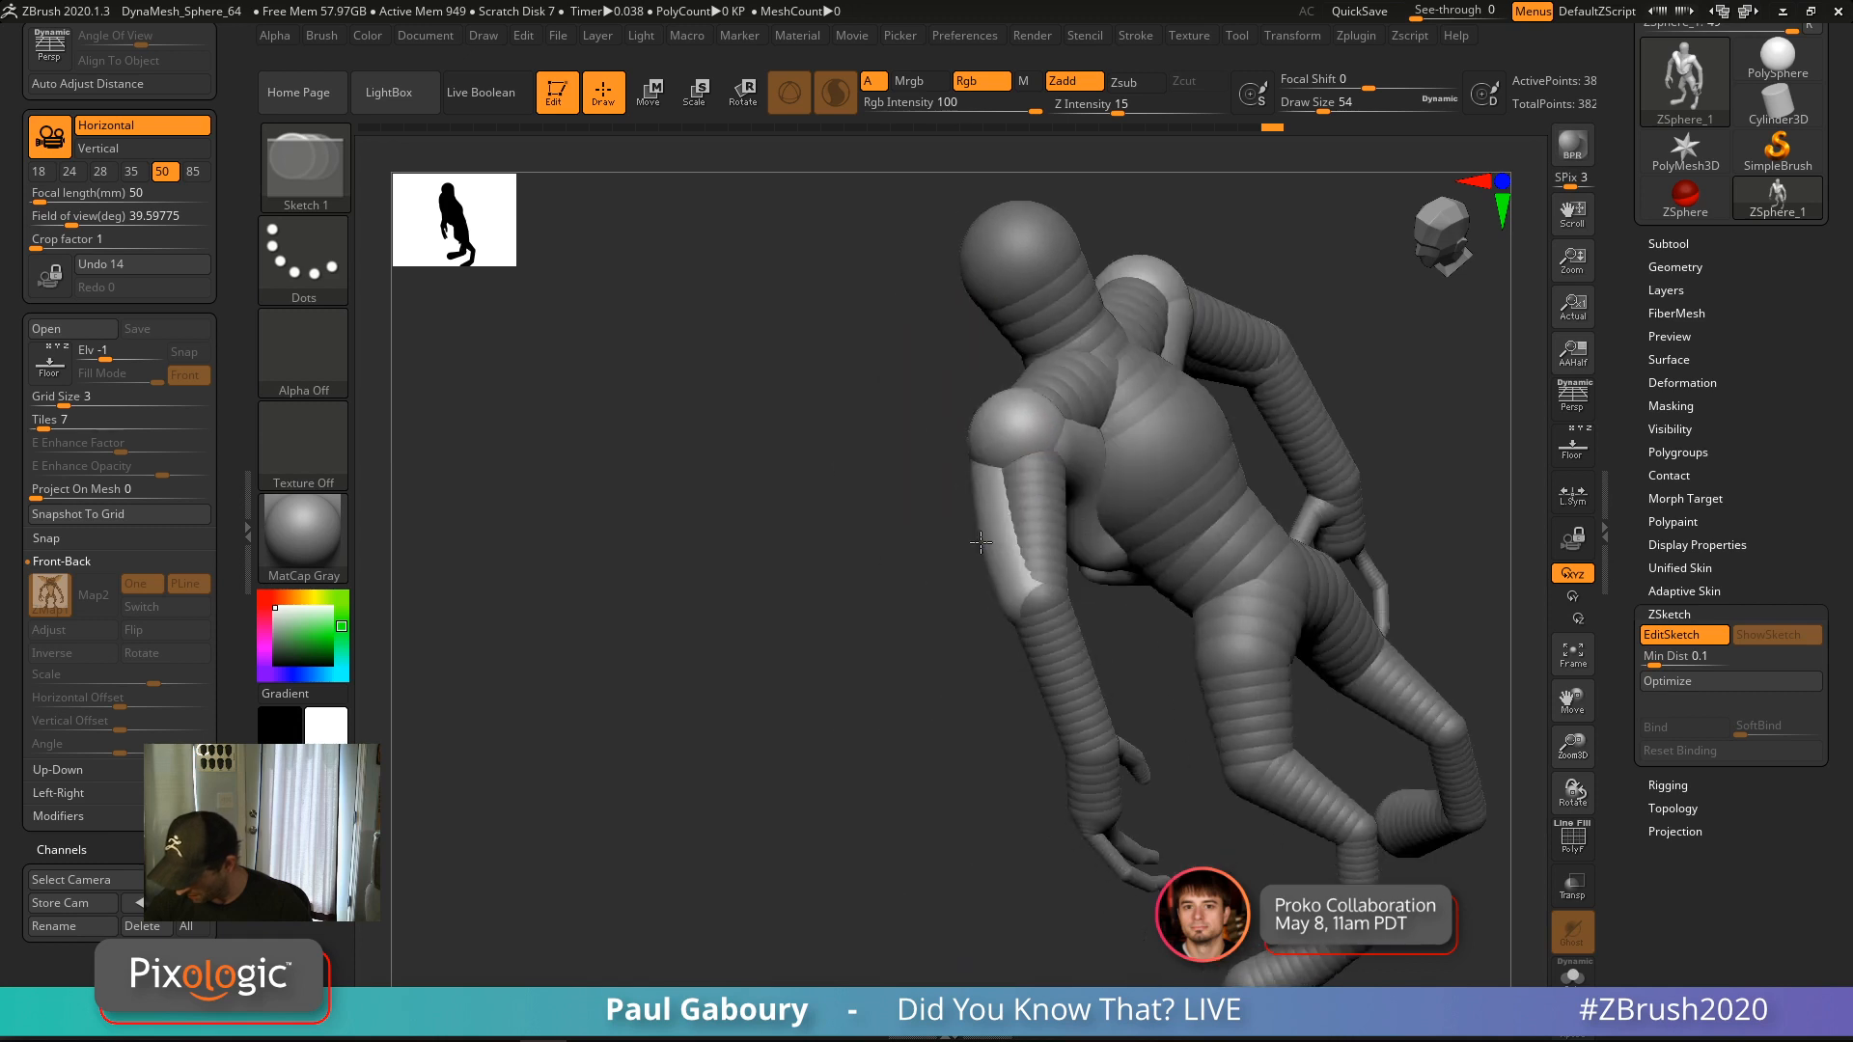
mouse_move(1012, 435)
left_mouse_down()
mouse_move(1023, 555)
mouse_move(1009, 488)
mouse_move(1073, 540)
left_mouse_up()
right_click_drag(1074, 539, 985, 558)
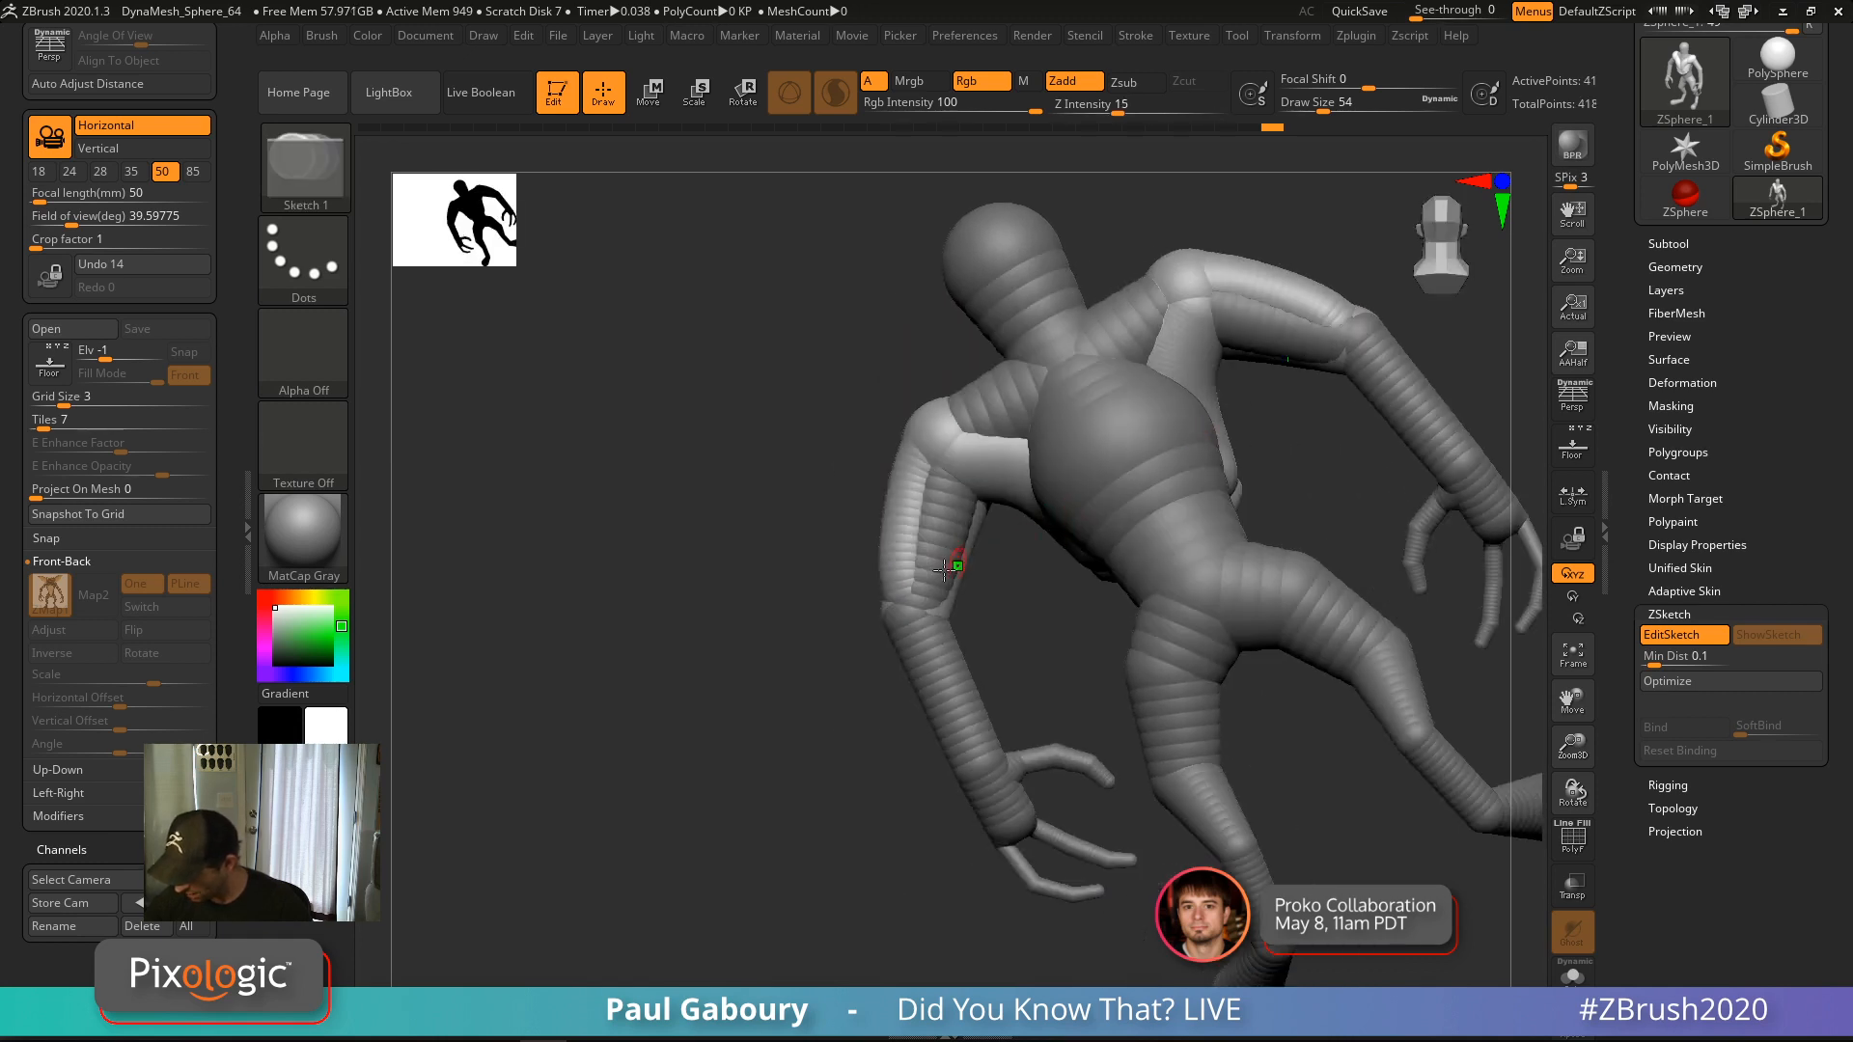
mouse_move(917, 591)
left_mouse_down()
mouse_move(935, 431)
mouse_move(922, 579)
left_mouse_up()
right_click_drag(983, 557, 934, 542)
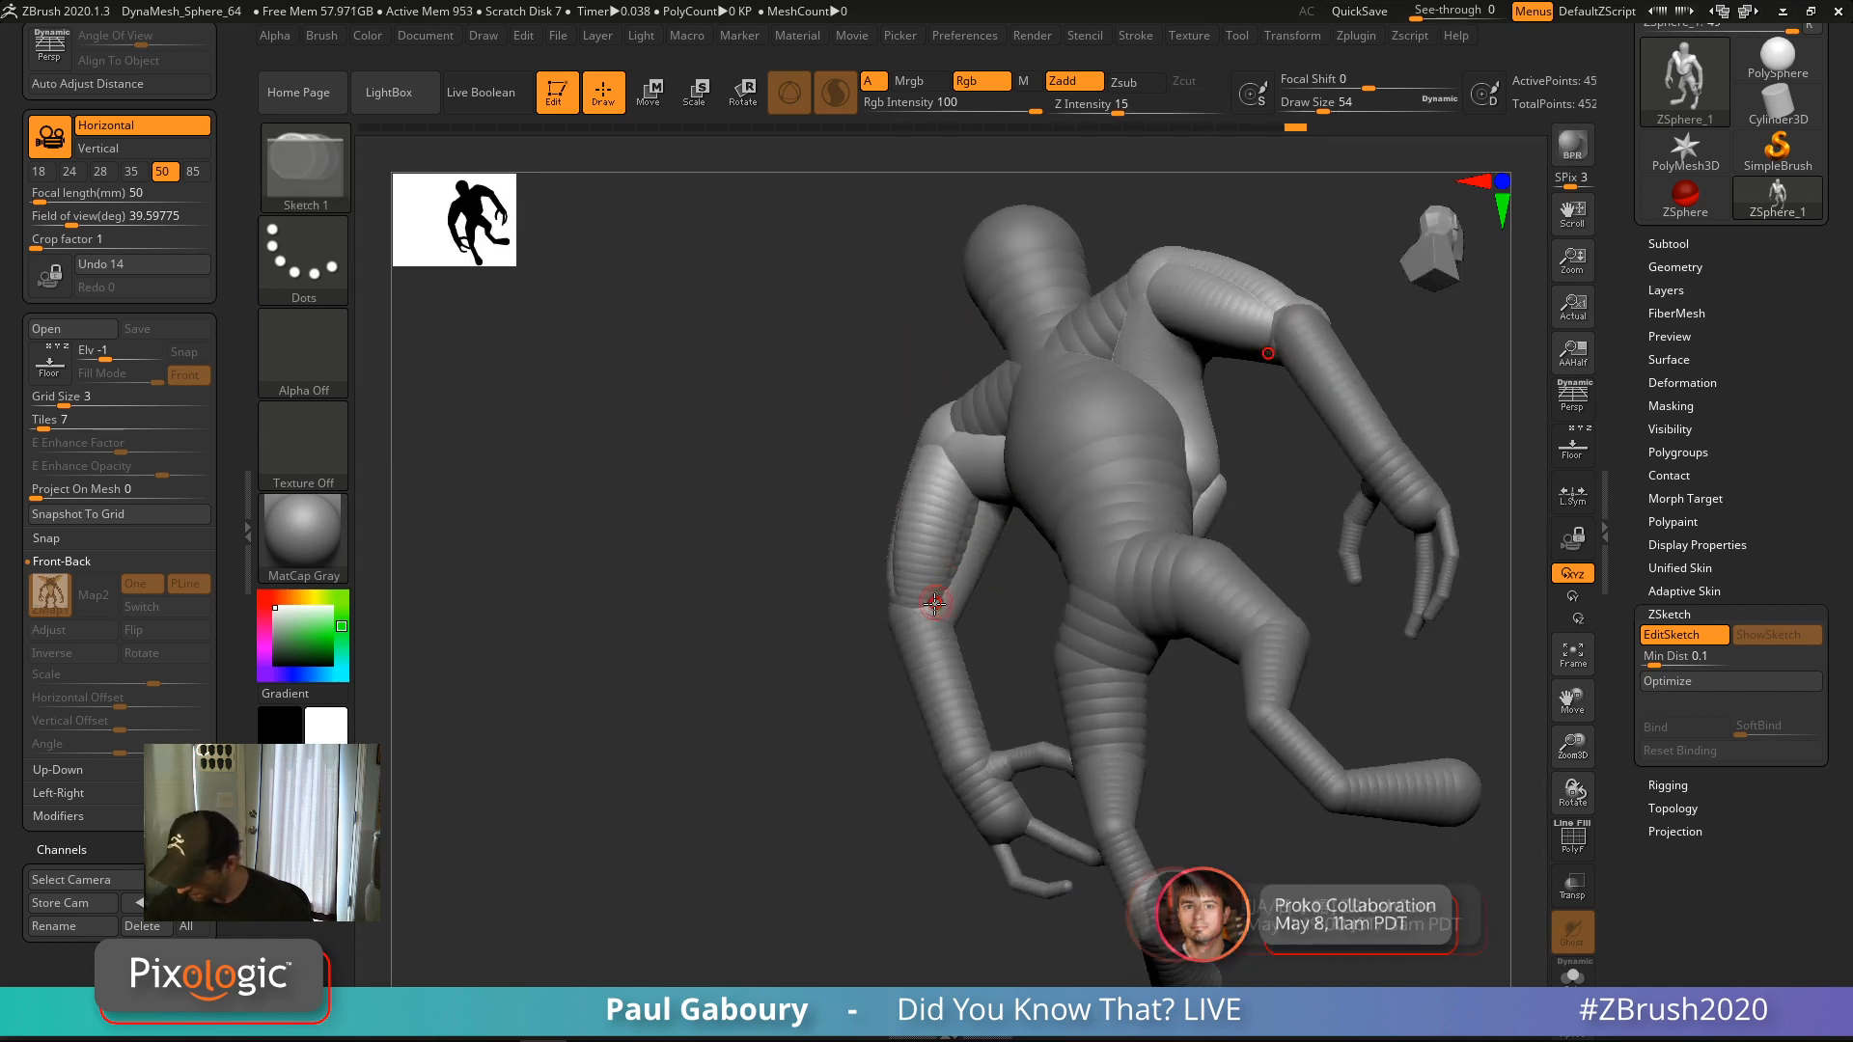
left_click_drag(934, 609, 976, 483)
left_click_drag(976, 482, 952, 570, "shift")
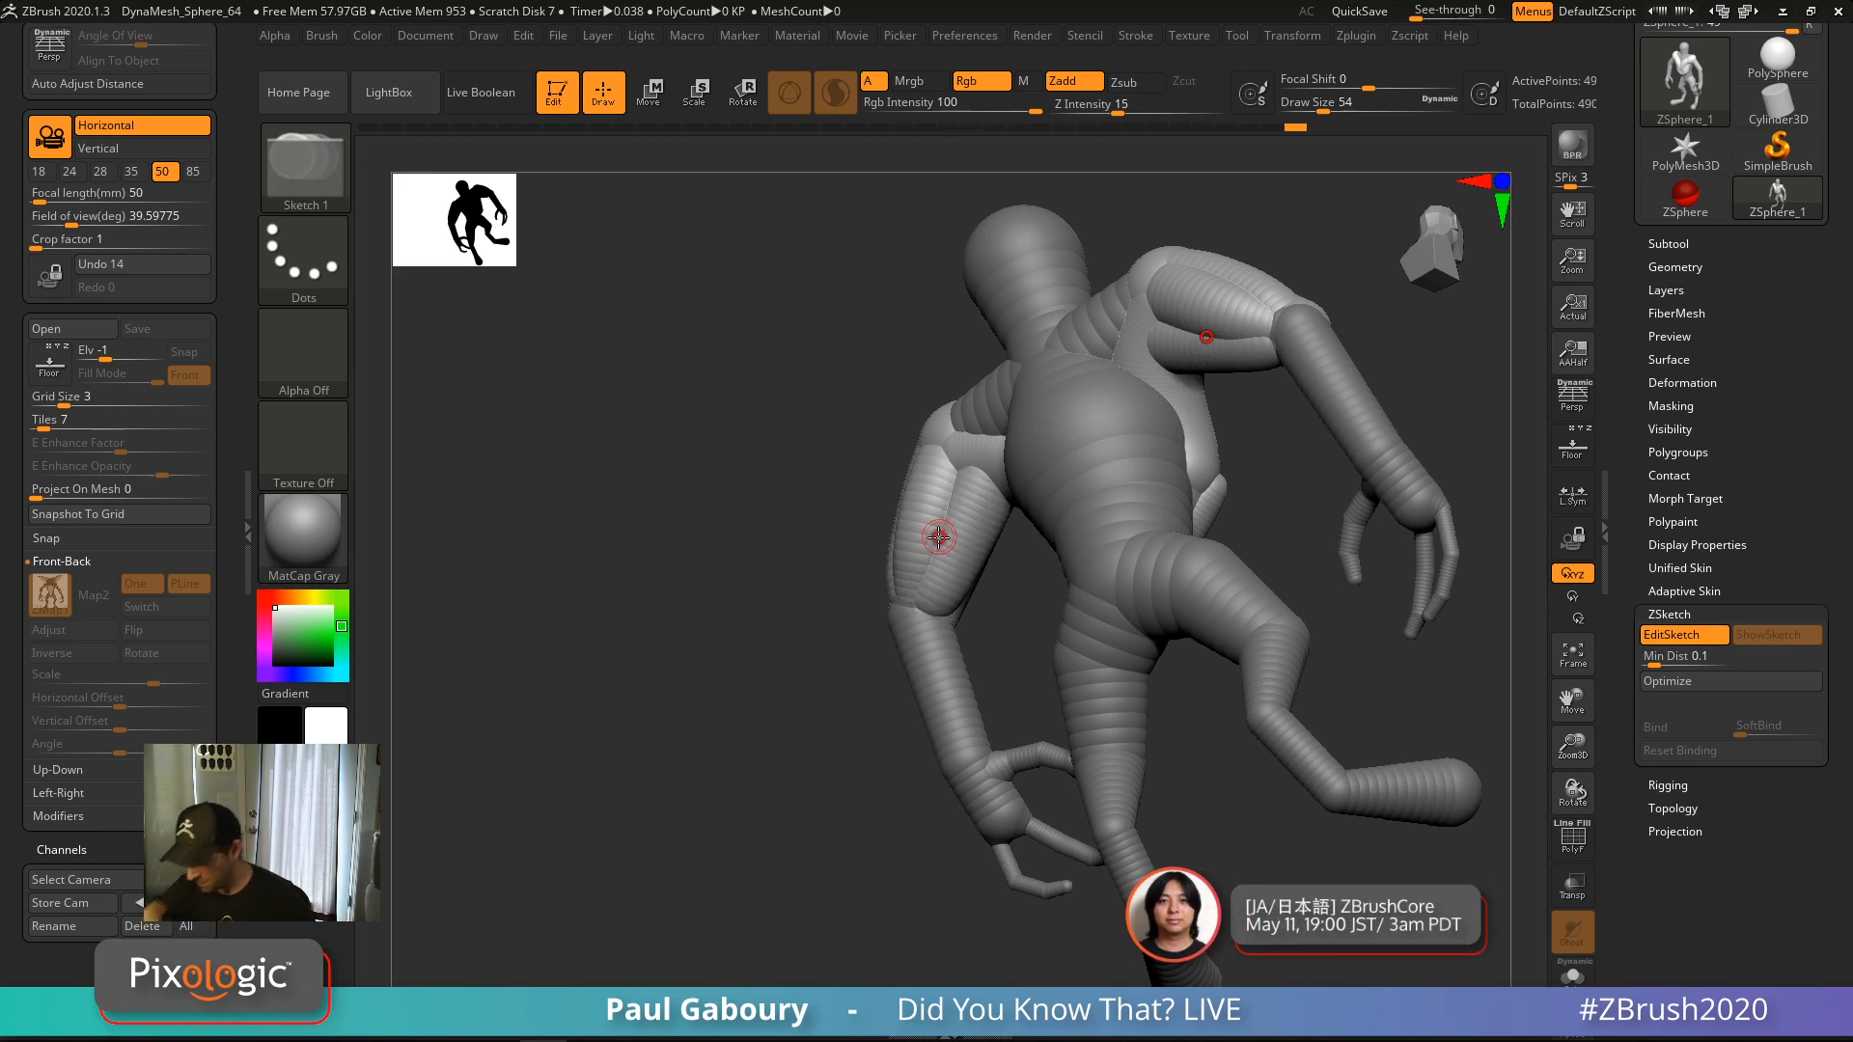
Sketch symmetric strokes over the backs of the shoulders, working from the back view
right_click_drag(1070, 534, 950, 582, "shift")
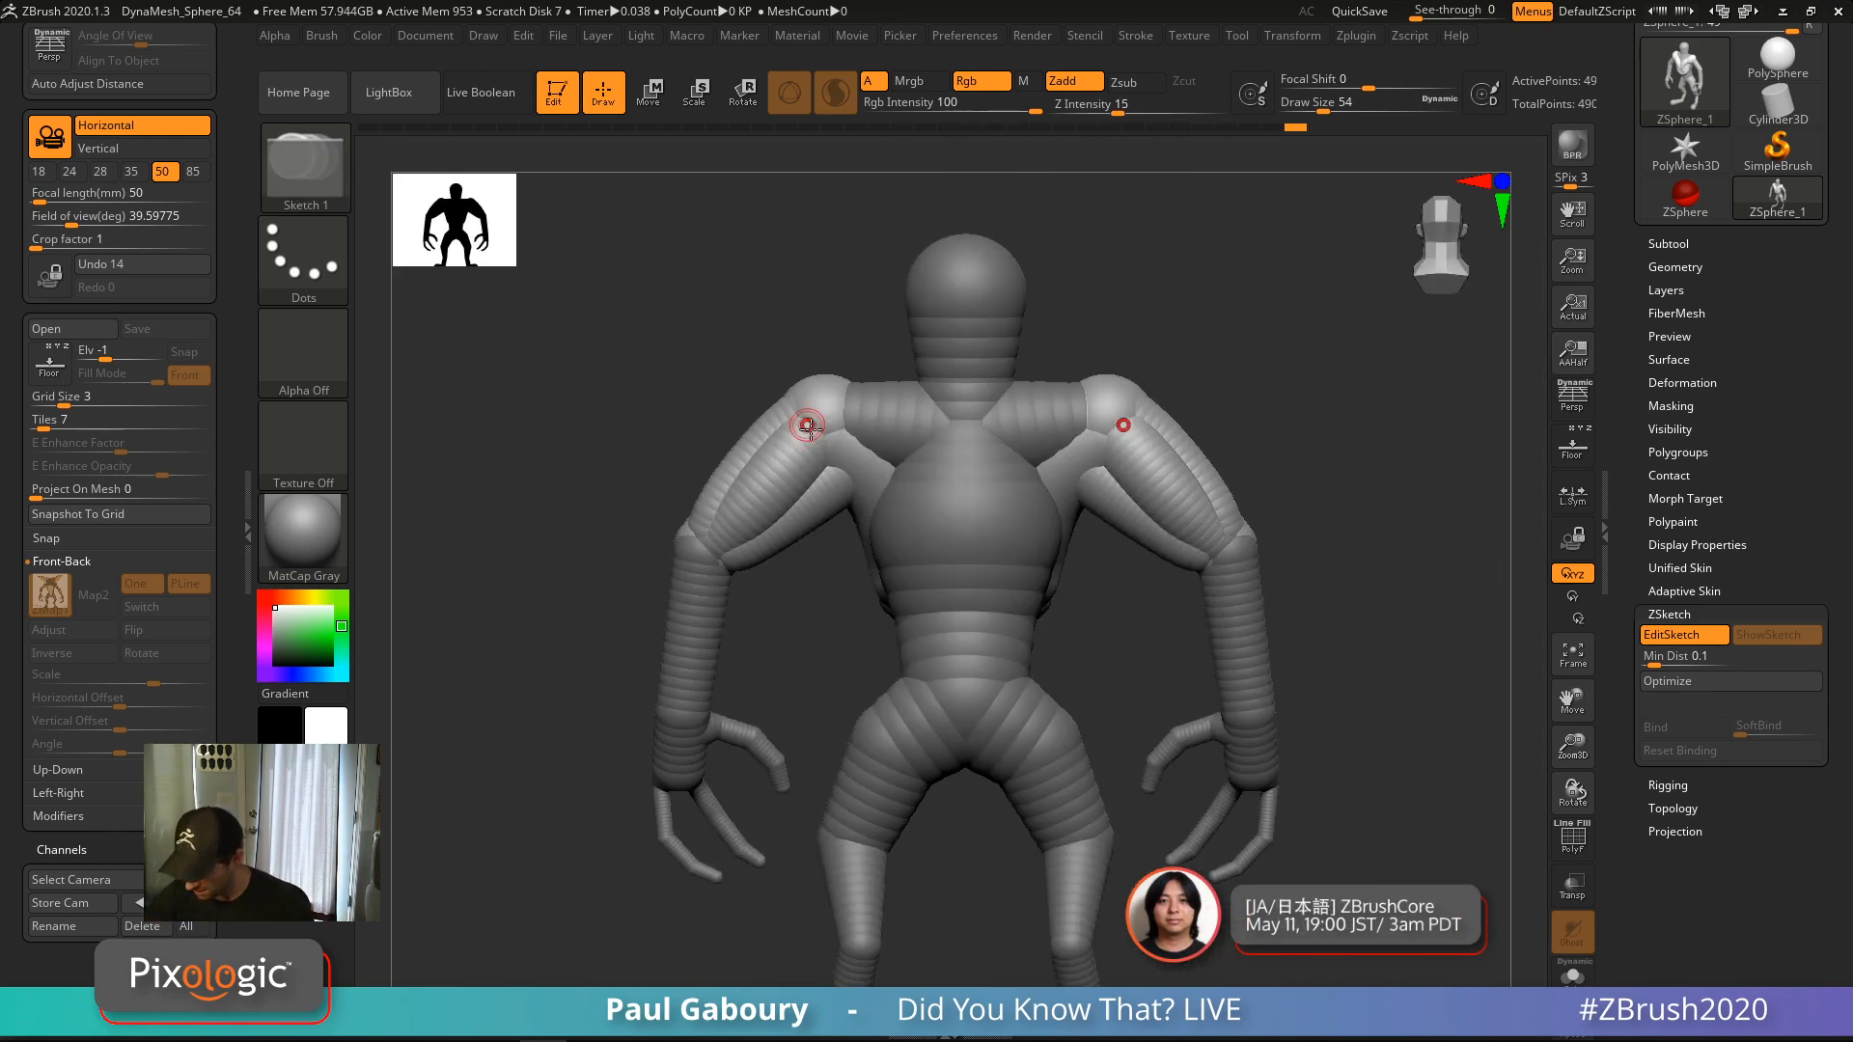
mouse_move(793, 412)
left_mouse_down()
mouse_move(894, 485)
mouse_move(782, 410)
mouse_move(799, 411)
left_mouse_up()
mouse_move(894, 504)
left_mouse_down()
mouse_move(954, 406)
mouse_move(905, 490)
left_mouse_up()
right_click_drag(893, 493, 1177, 469)
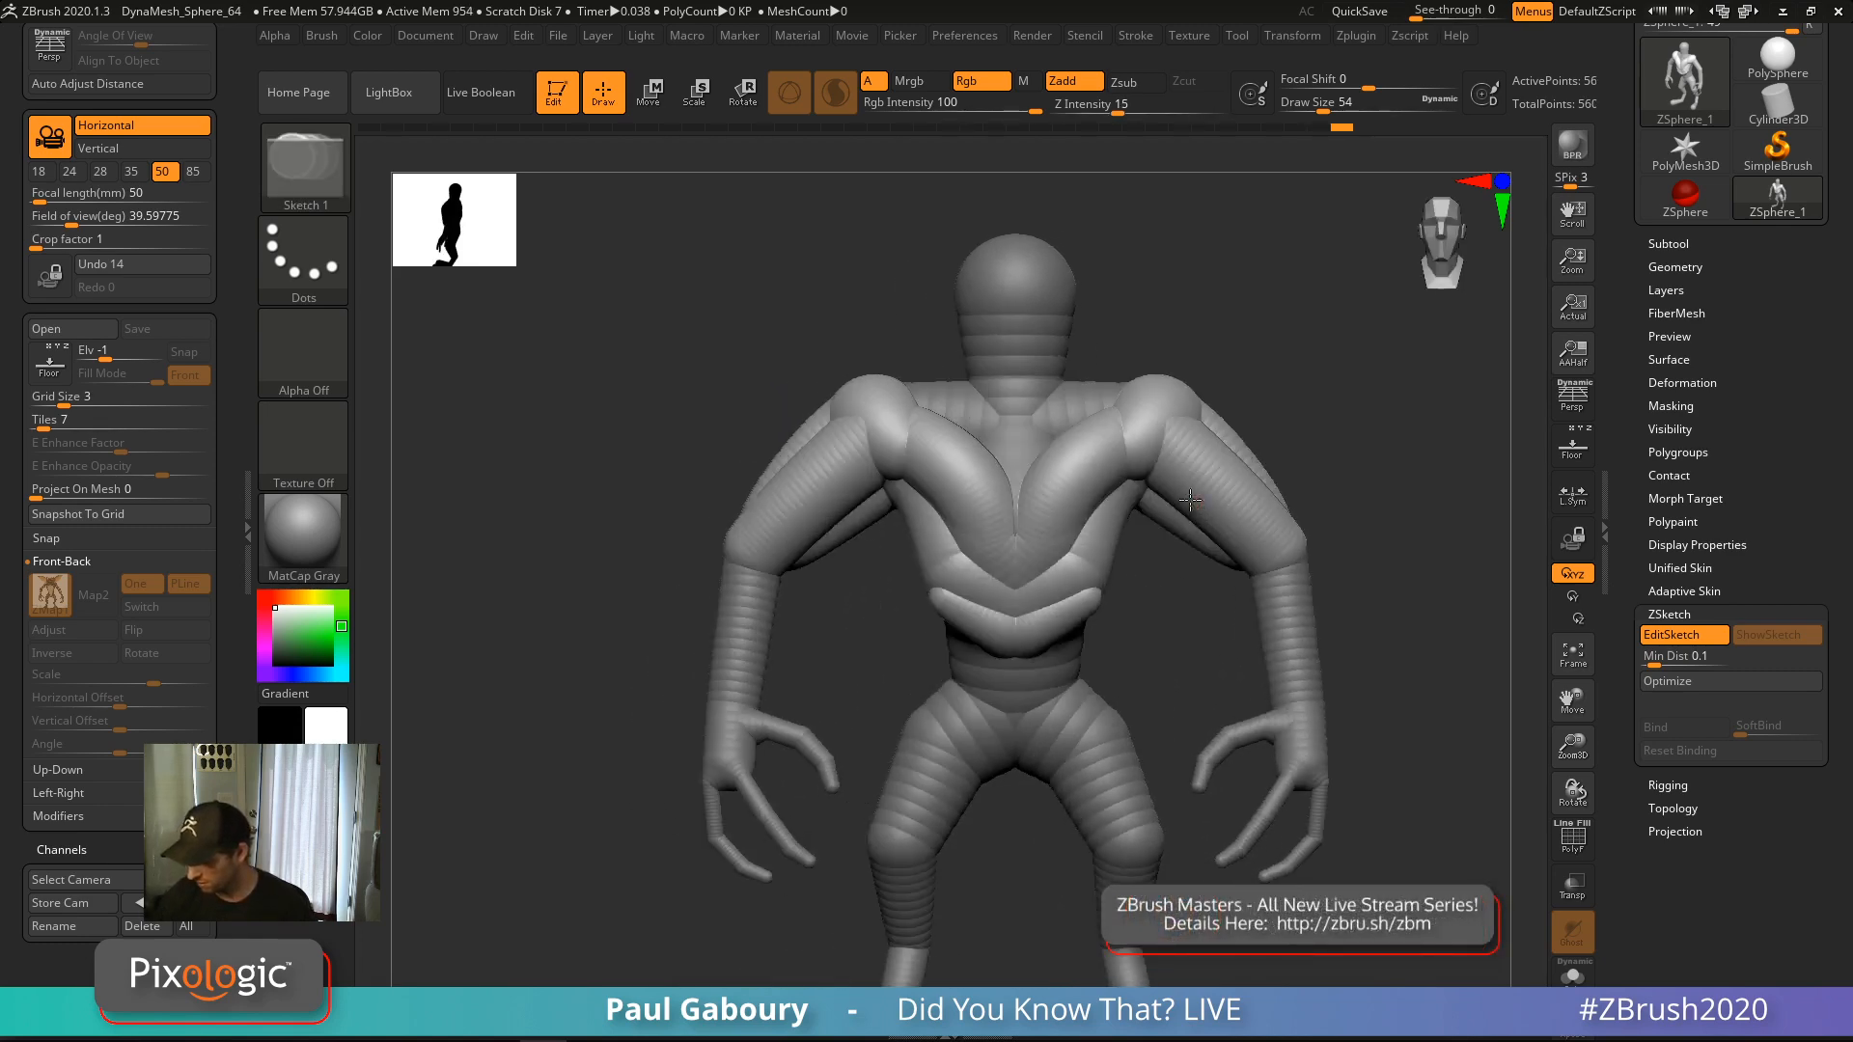
Sketch strokes along the collarbones and down the middle of the chest, and smooth them
mouse_move(1022, 453)
left_mouse_down()
mouse_move(1137, 414)
mouse_move(1115, 428)
left_mouse_up()
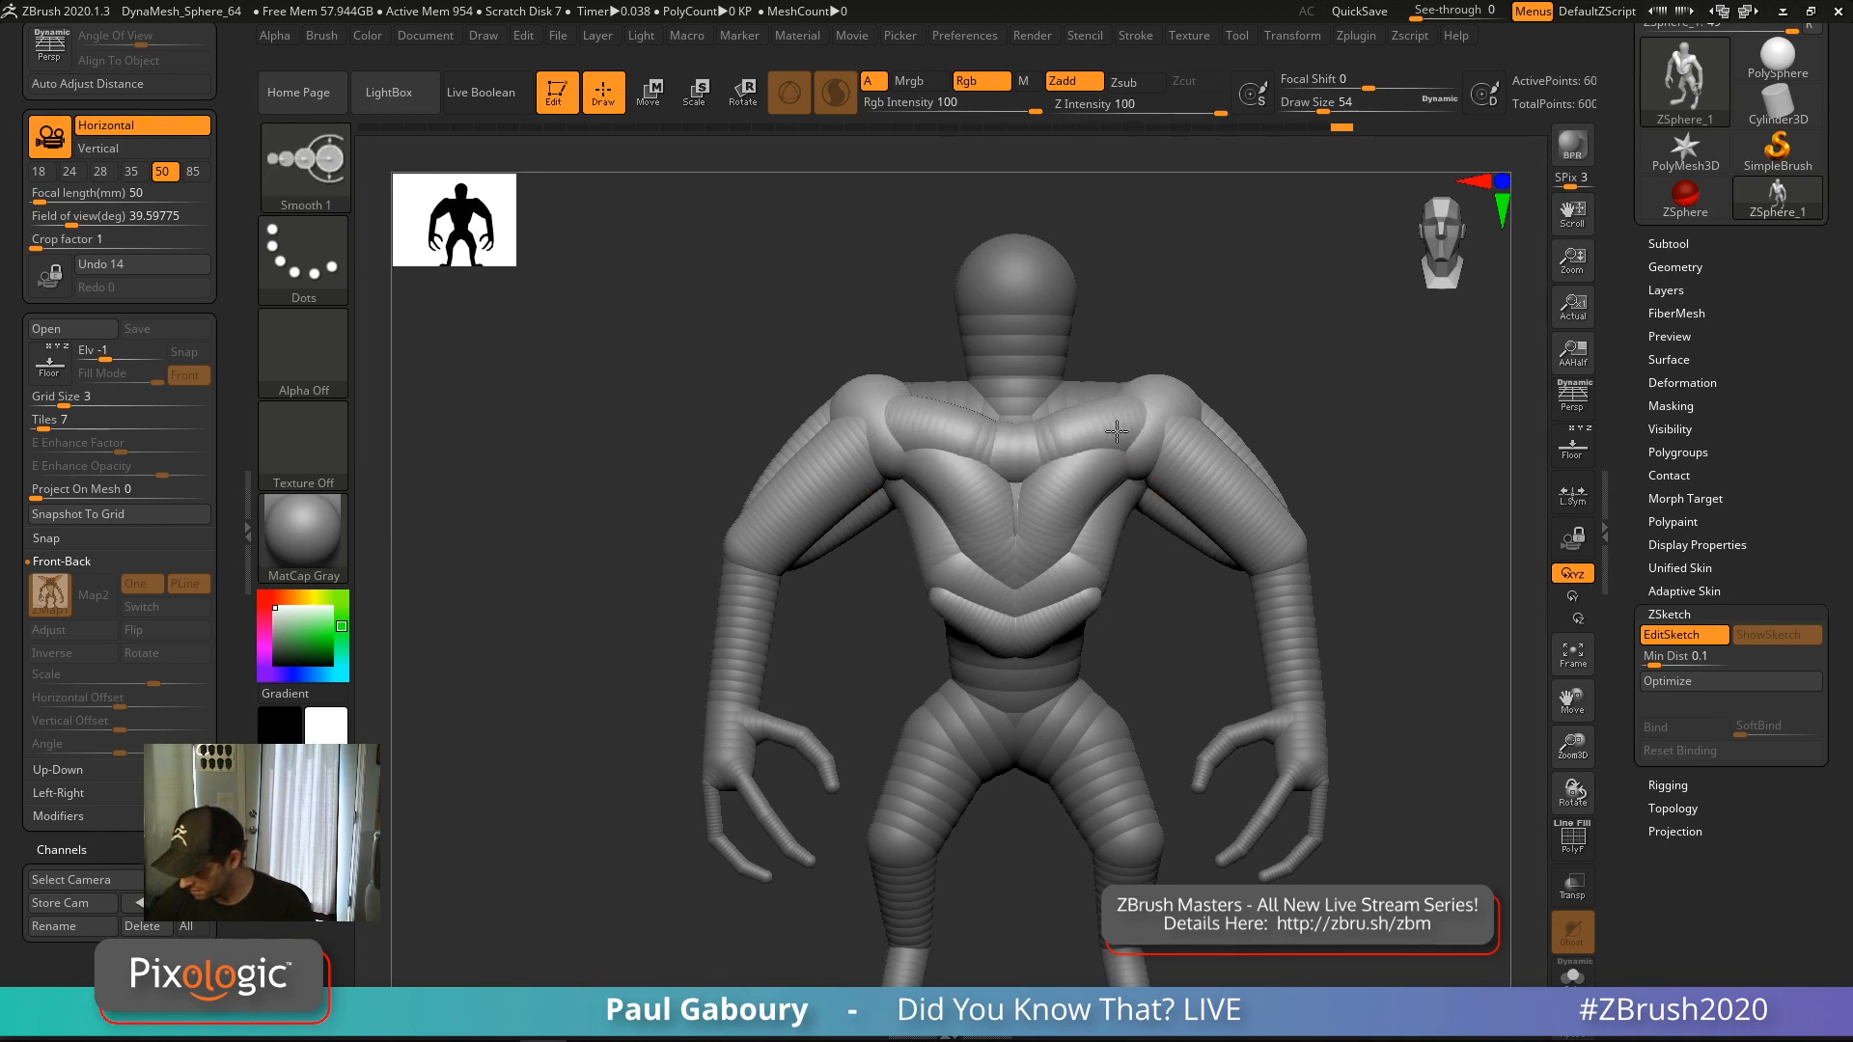
left_click_drag(1016, 467, 1017, 596)
mouse_move(1017, 521)
left_mouse_down("shift")
mouse_move(1015, 468)
mouse_move(1018, 591)
mouse_move(1017, 554)
left_mouse_up("shift")
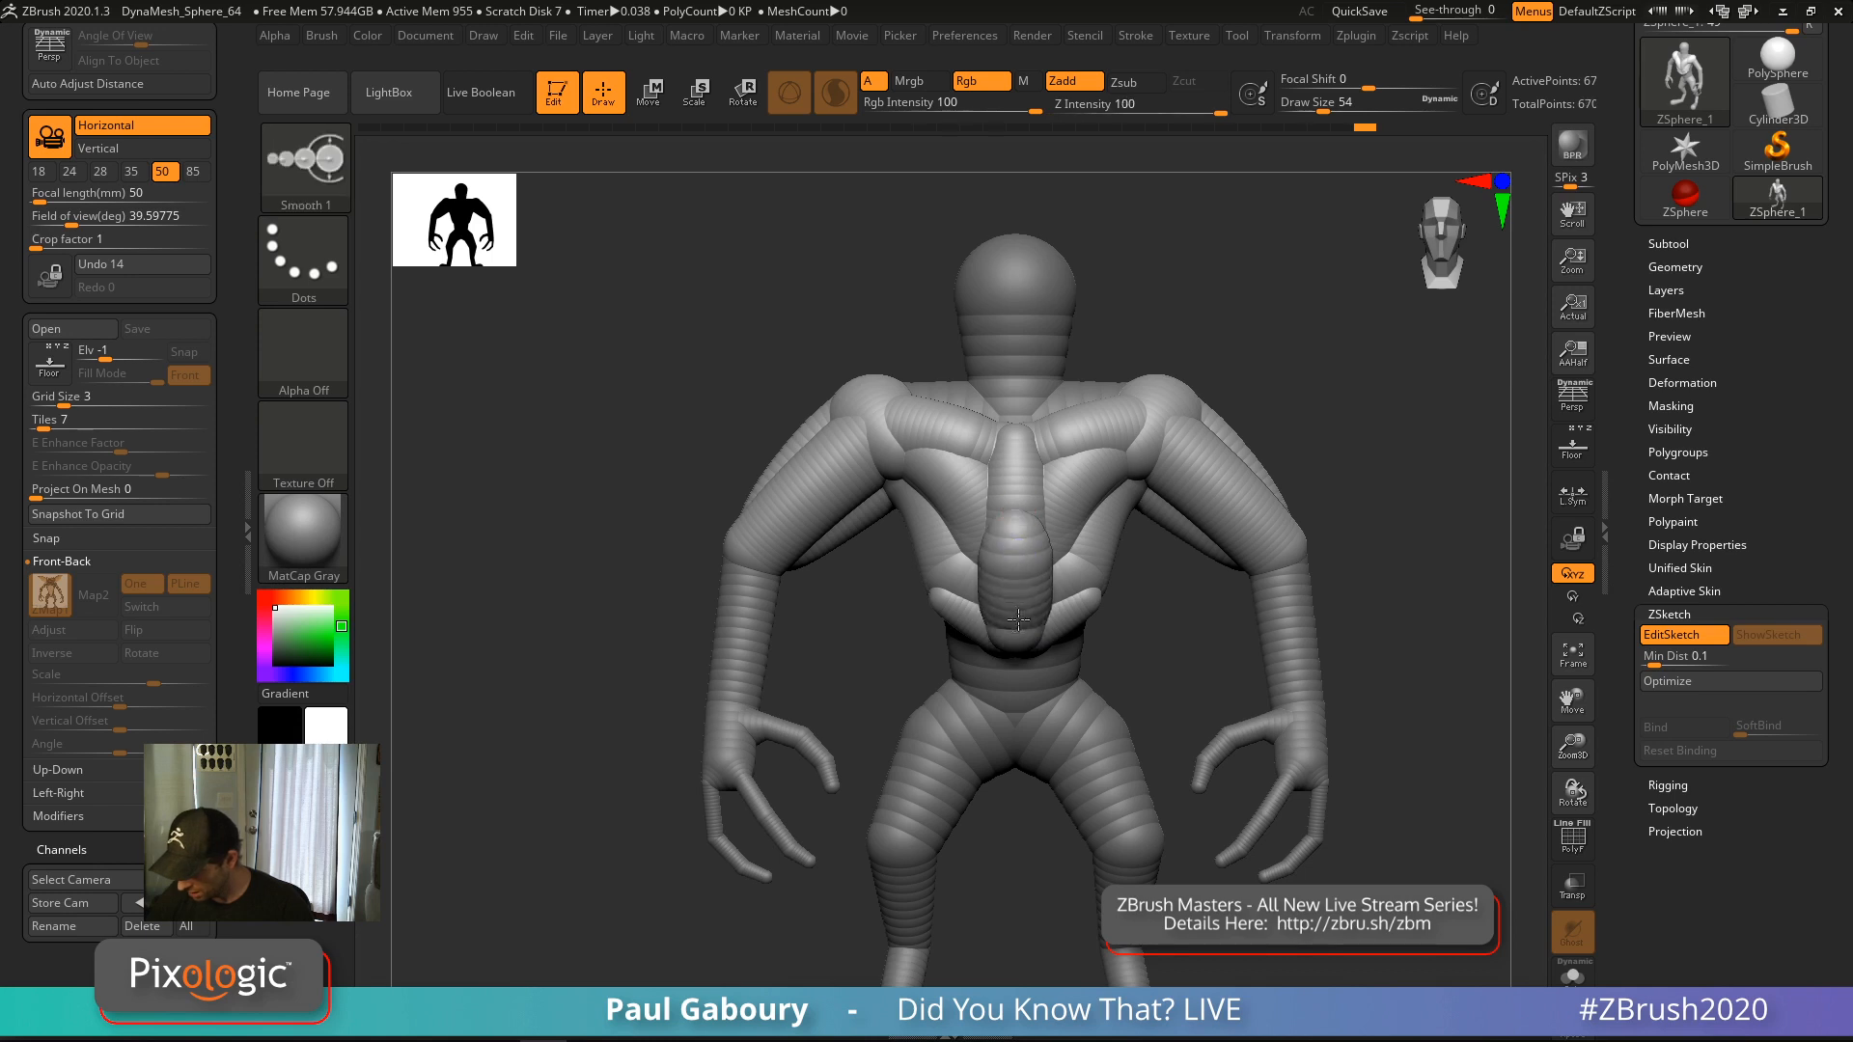
mouse_move(1017, 618)
left_mouse_down("shift")
mouse_move(1016, 543)
mouse_move(1017, 648)
mouse_move(1110, 662)
mouse_move(1187, 641)
mouse_move(1295, 727)
mouse_move(1224, 753)
mouse_move(1324, 744)
mouse_move(1264, 724)
mouse_move(1281, 733)
left_mouse_up("shift")
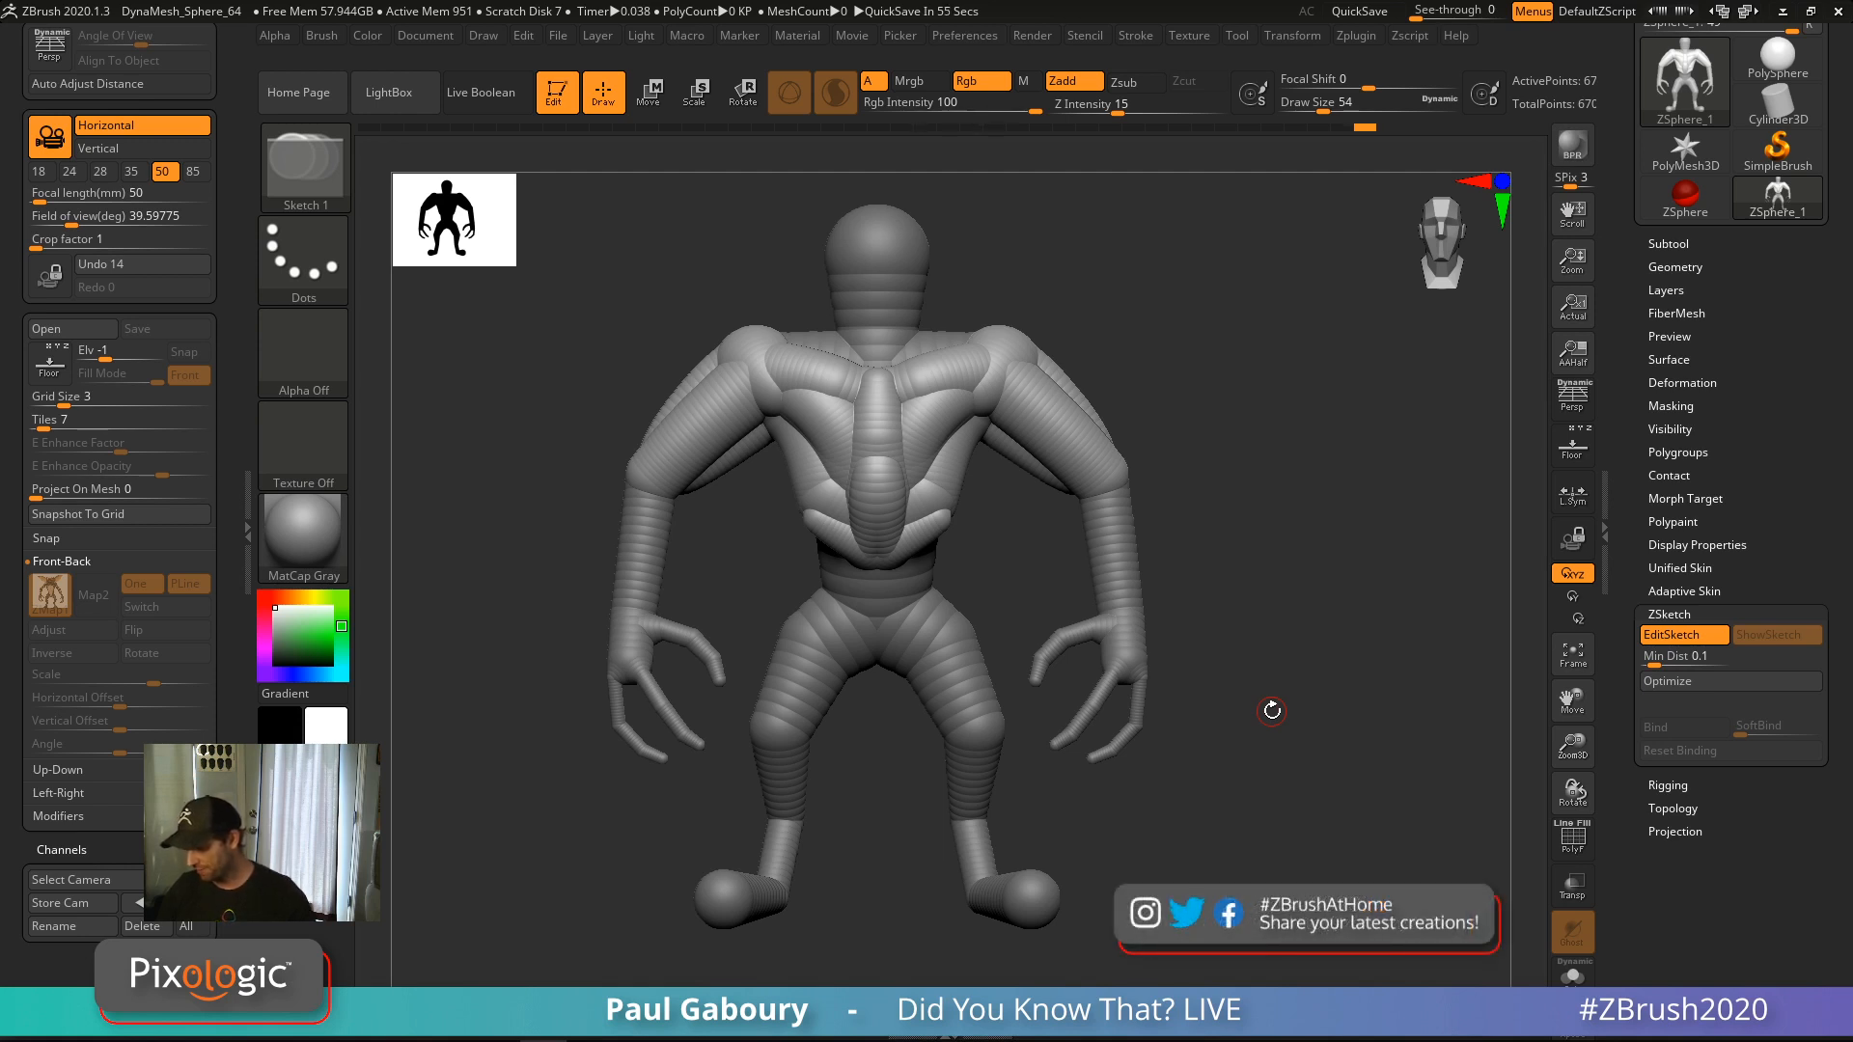
Try rotating and moving the sketched arm while EditSketch is active, and undo the changes
left_click(1692, 588)
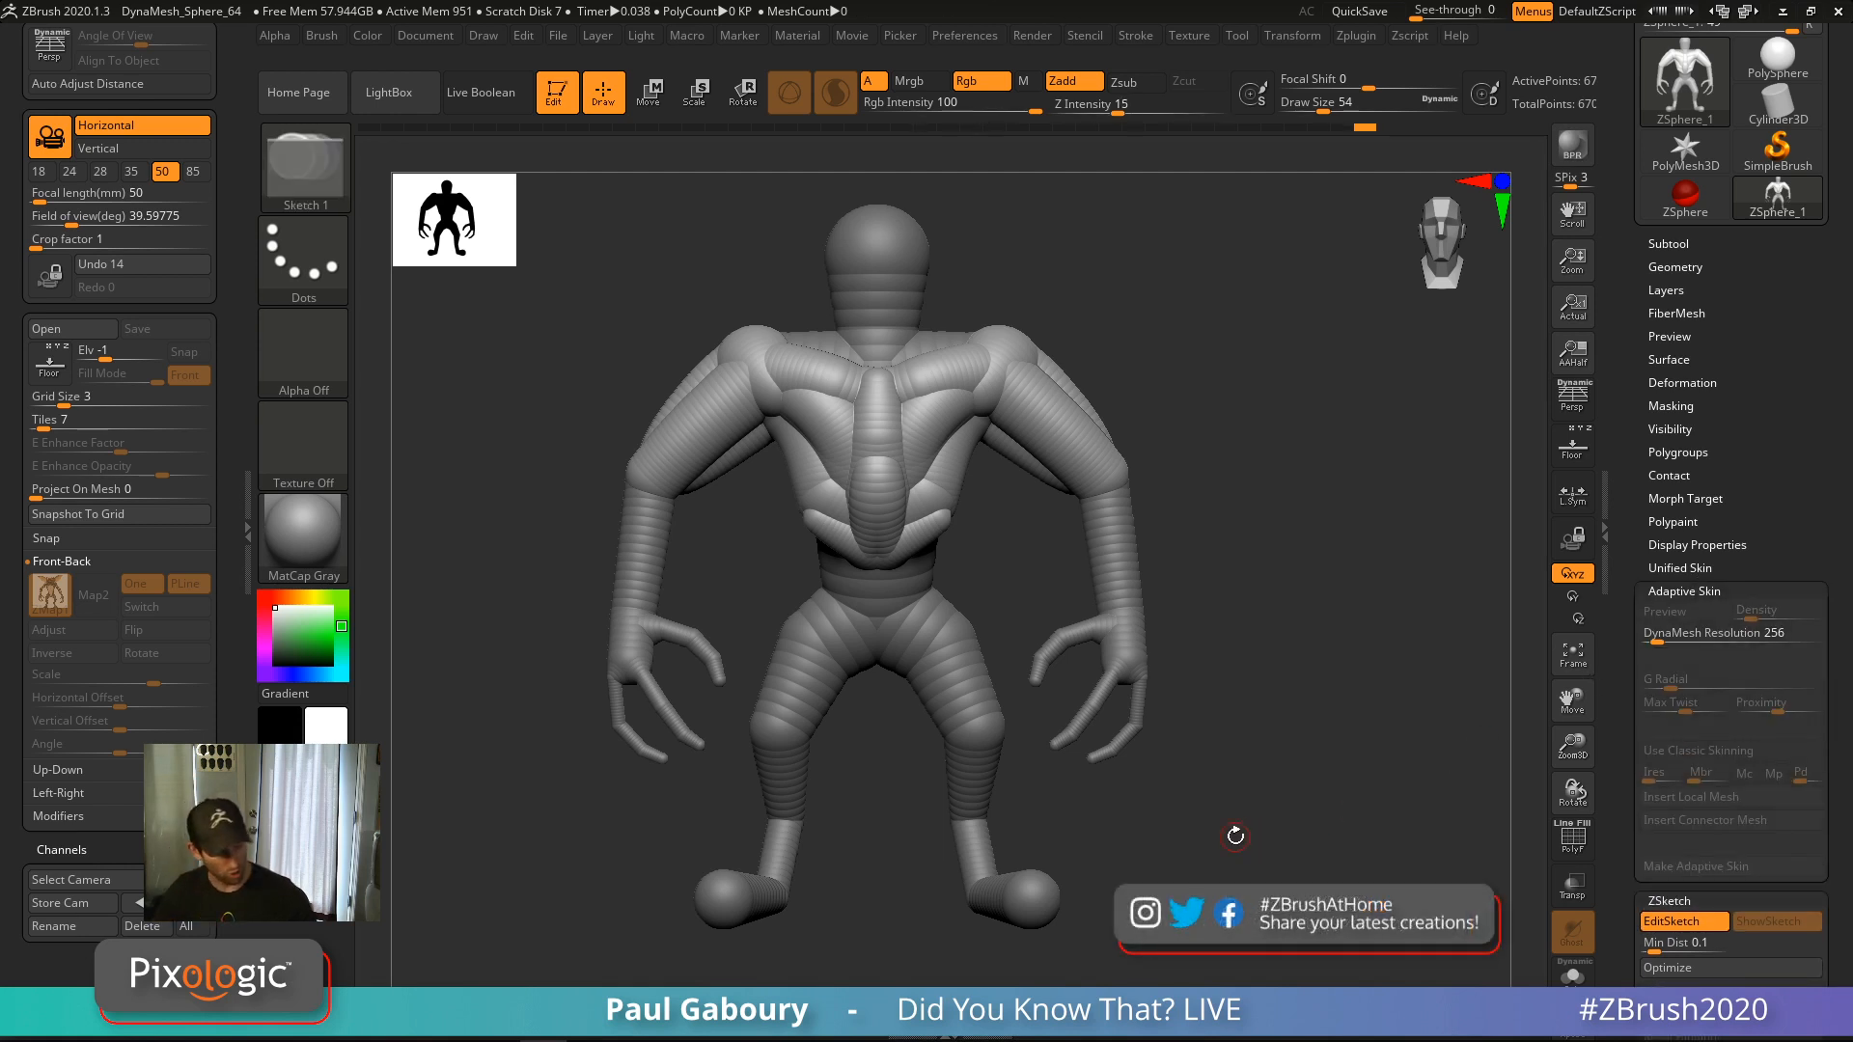
key("e")
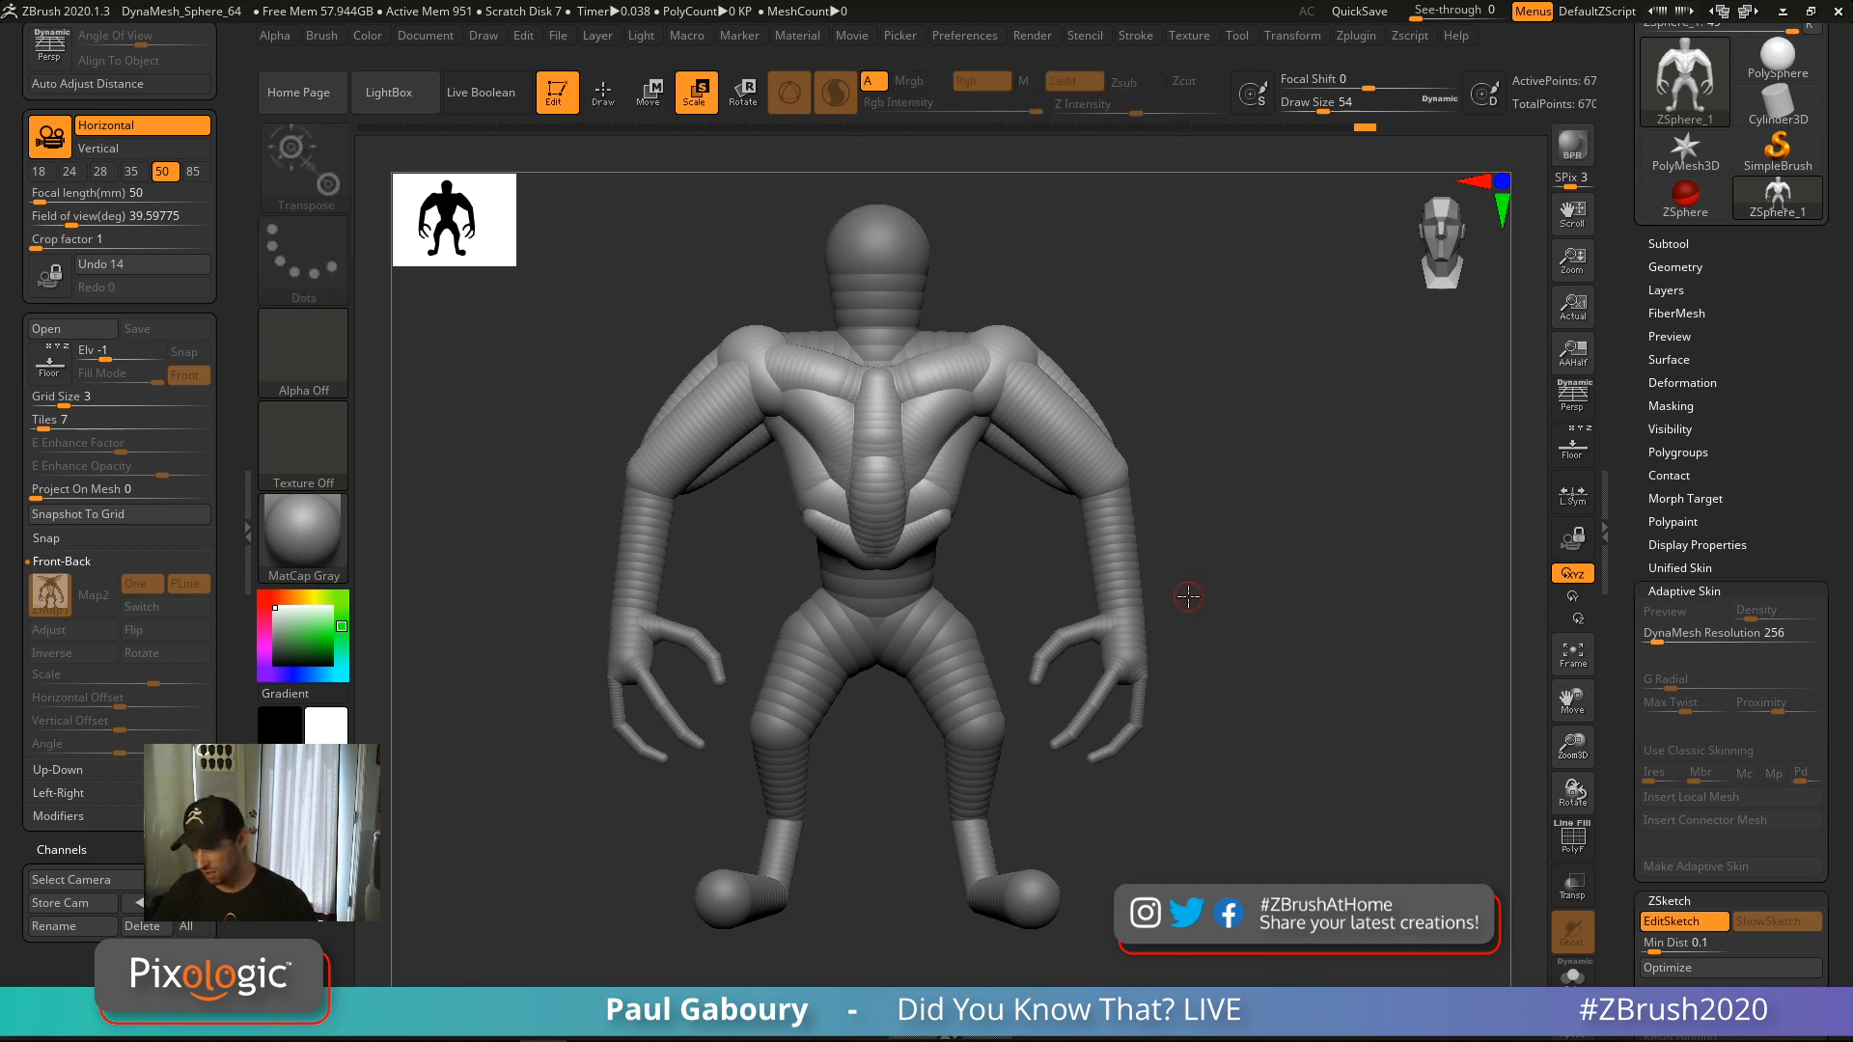
key("r")
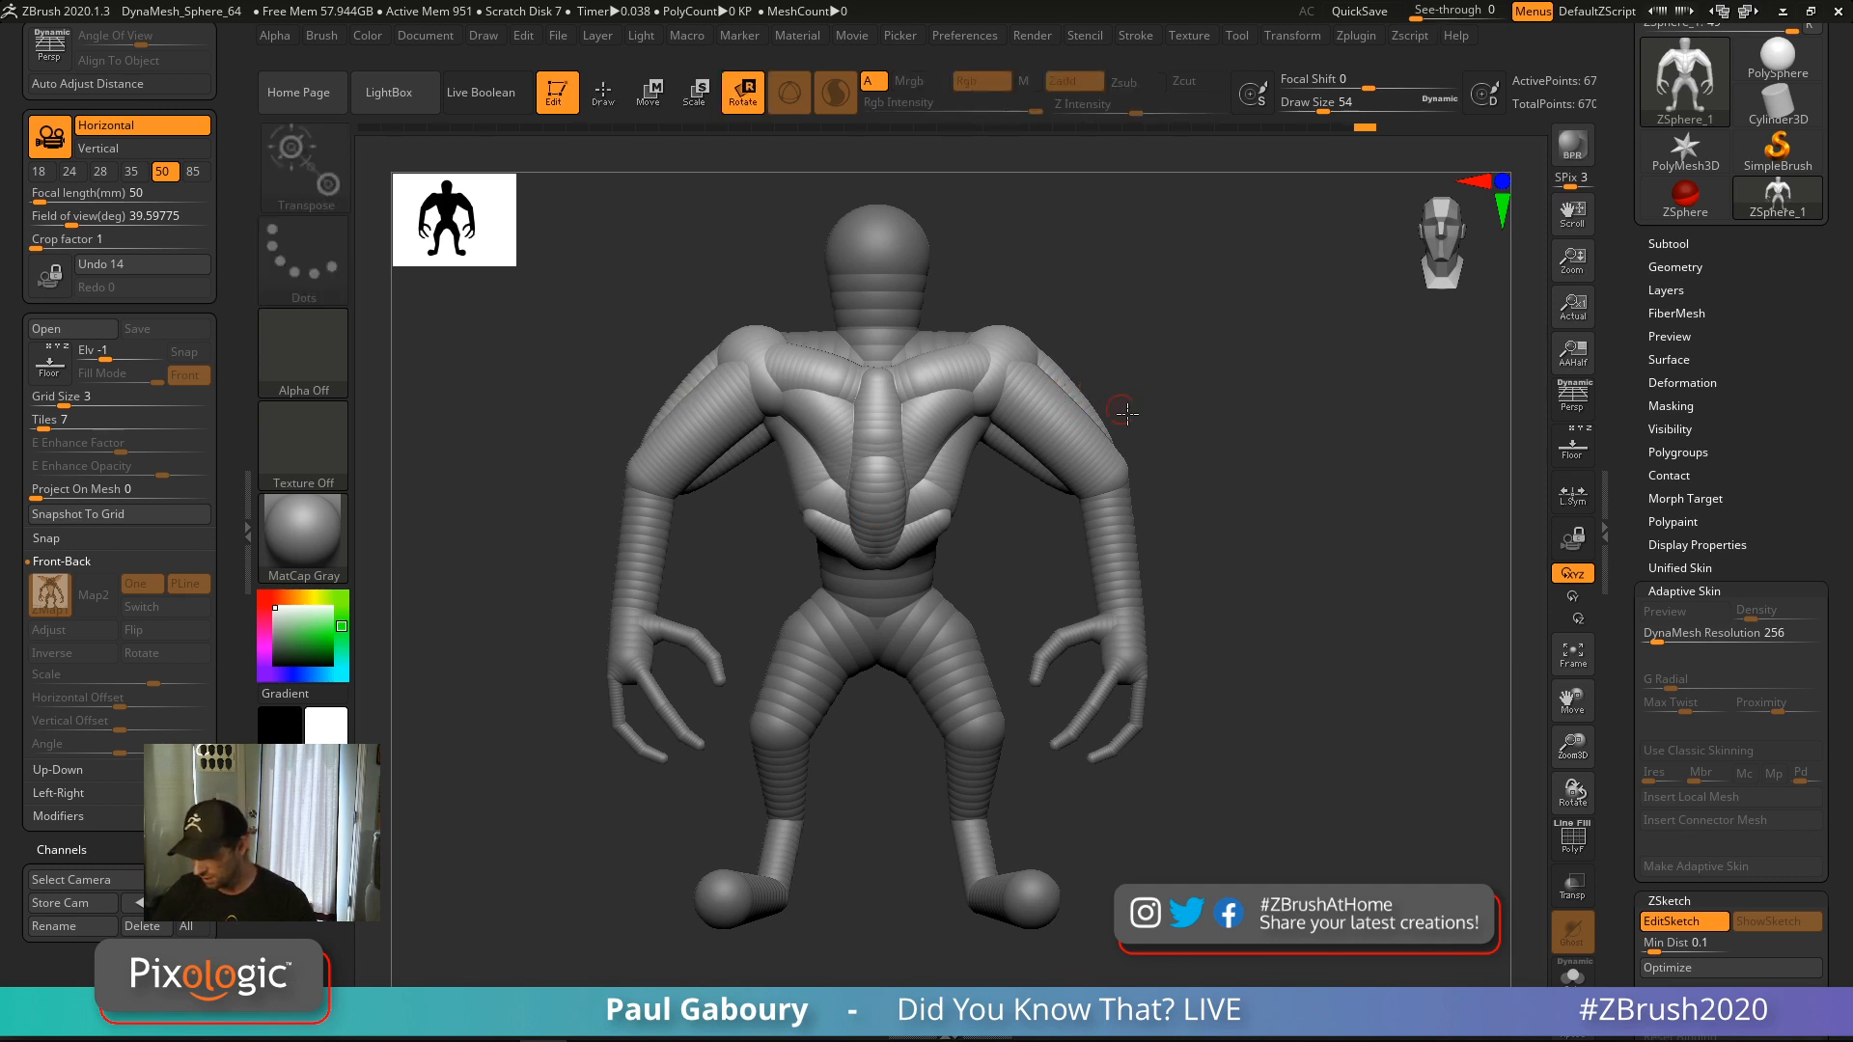
left_click_drag(1127, 414, 810, 423)
mouse_move(1068, 422)
left_mouse_down()
mouse_move(1110, 390)
mouse_move(1117, 413)
mouse_move(1102, 405)
mouse_move(1146, 418)
mouse_move(1085, 380)
mouse_move(1133, 351)
left_mouse_up()
key("ctrl+z")
key("ctrl+z")
key("w")
mouse_move(1137, 415)
left_mouse_down()
mouse_move(1159, 399)
mouse_move(1329, 644)
mouse_move(1535, 668)
mouse_move(1052, 724)
left_mouse_up()
key("ctrl+z")
key("ctrl+z")
key("ctrl+z")
key("ctrl+z")
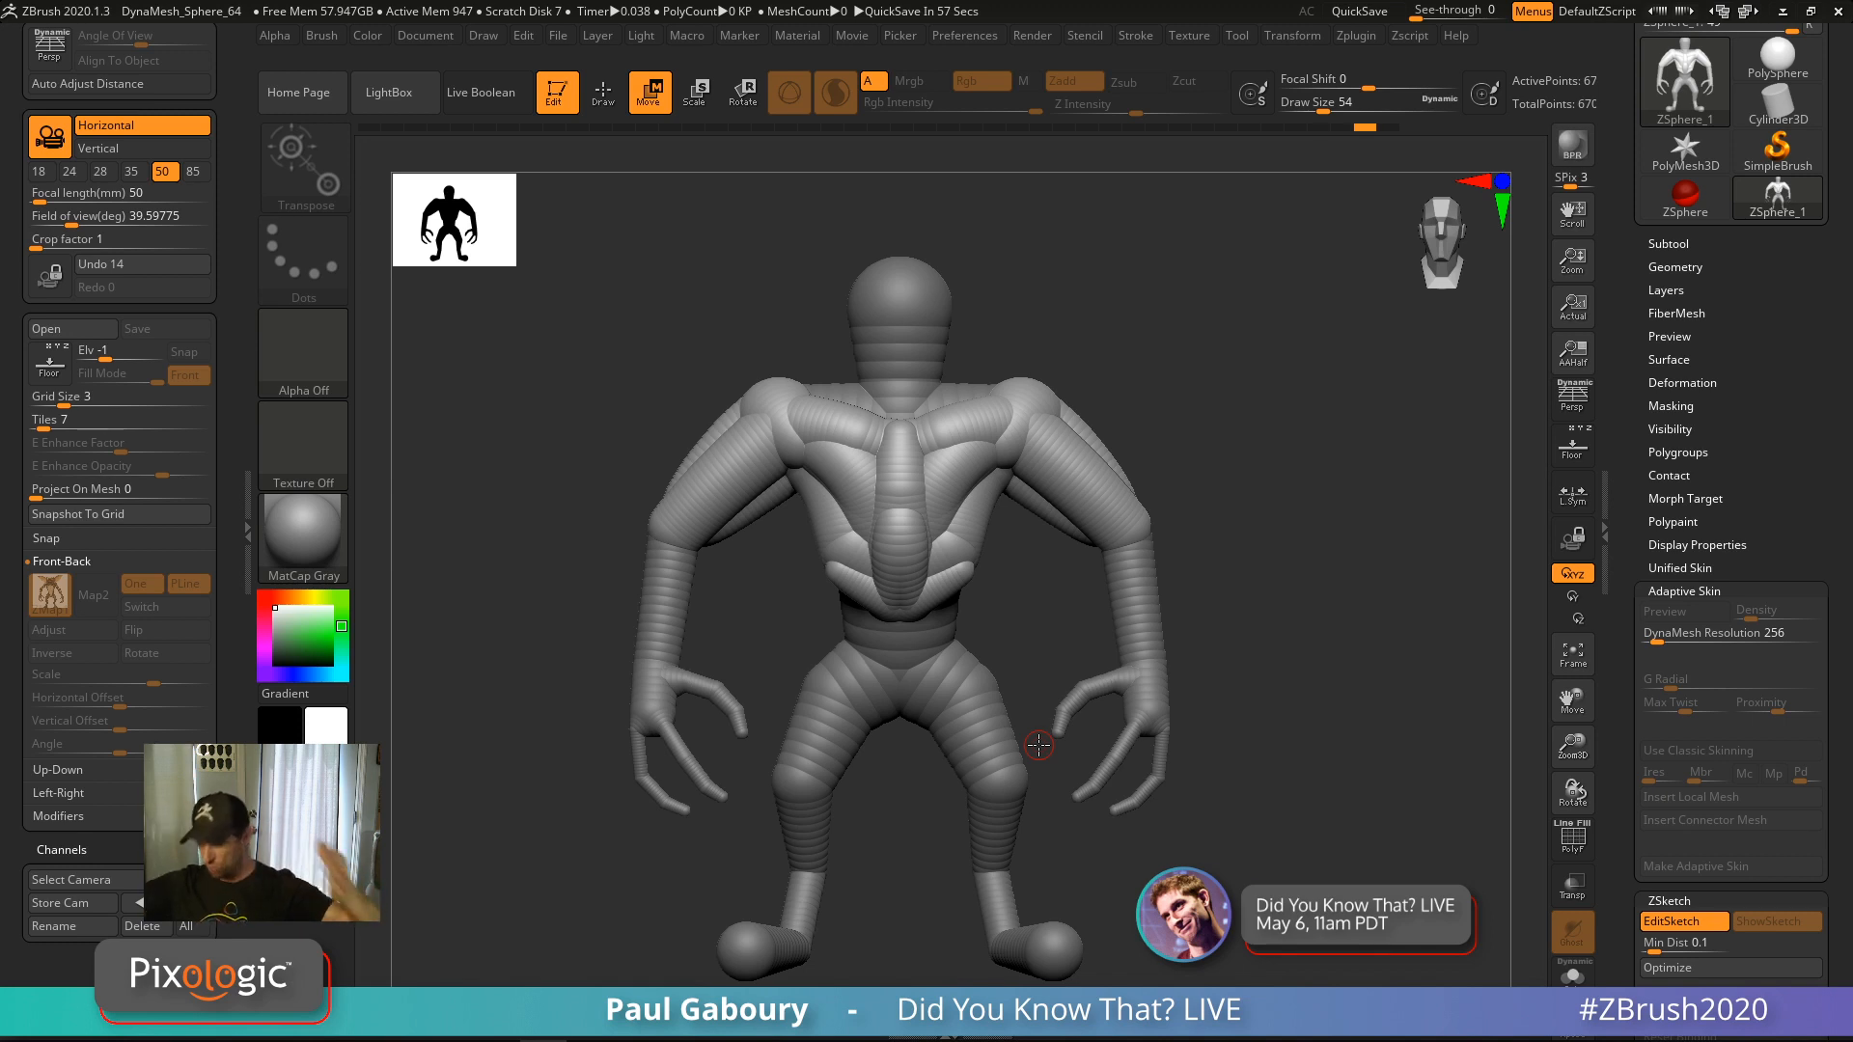
Turn off EditSketch and bind the sketch strokes to the ZSphere armature
scroll(1737, 759, "down", 5)
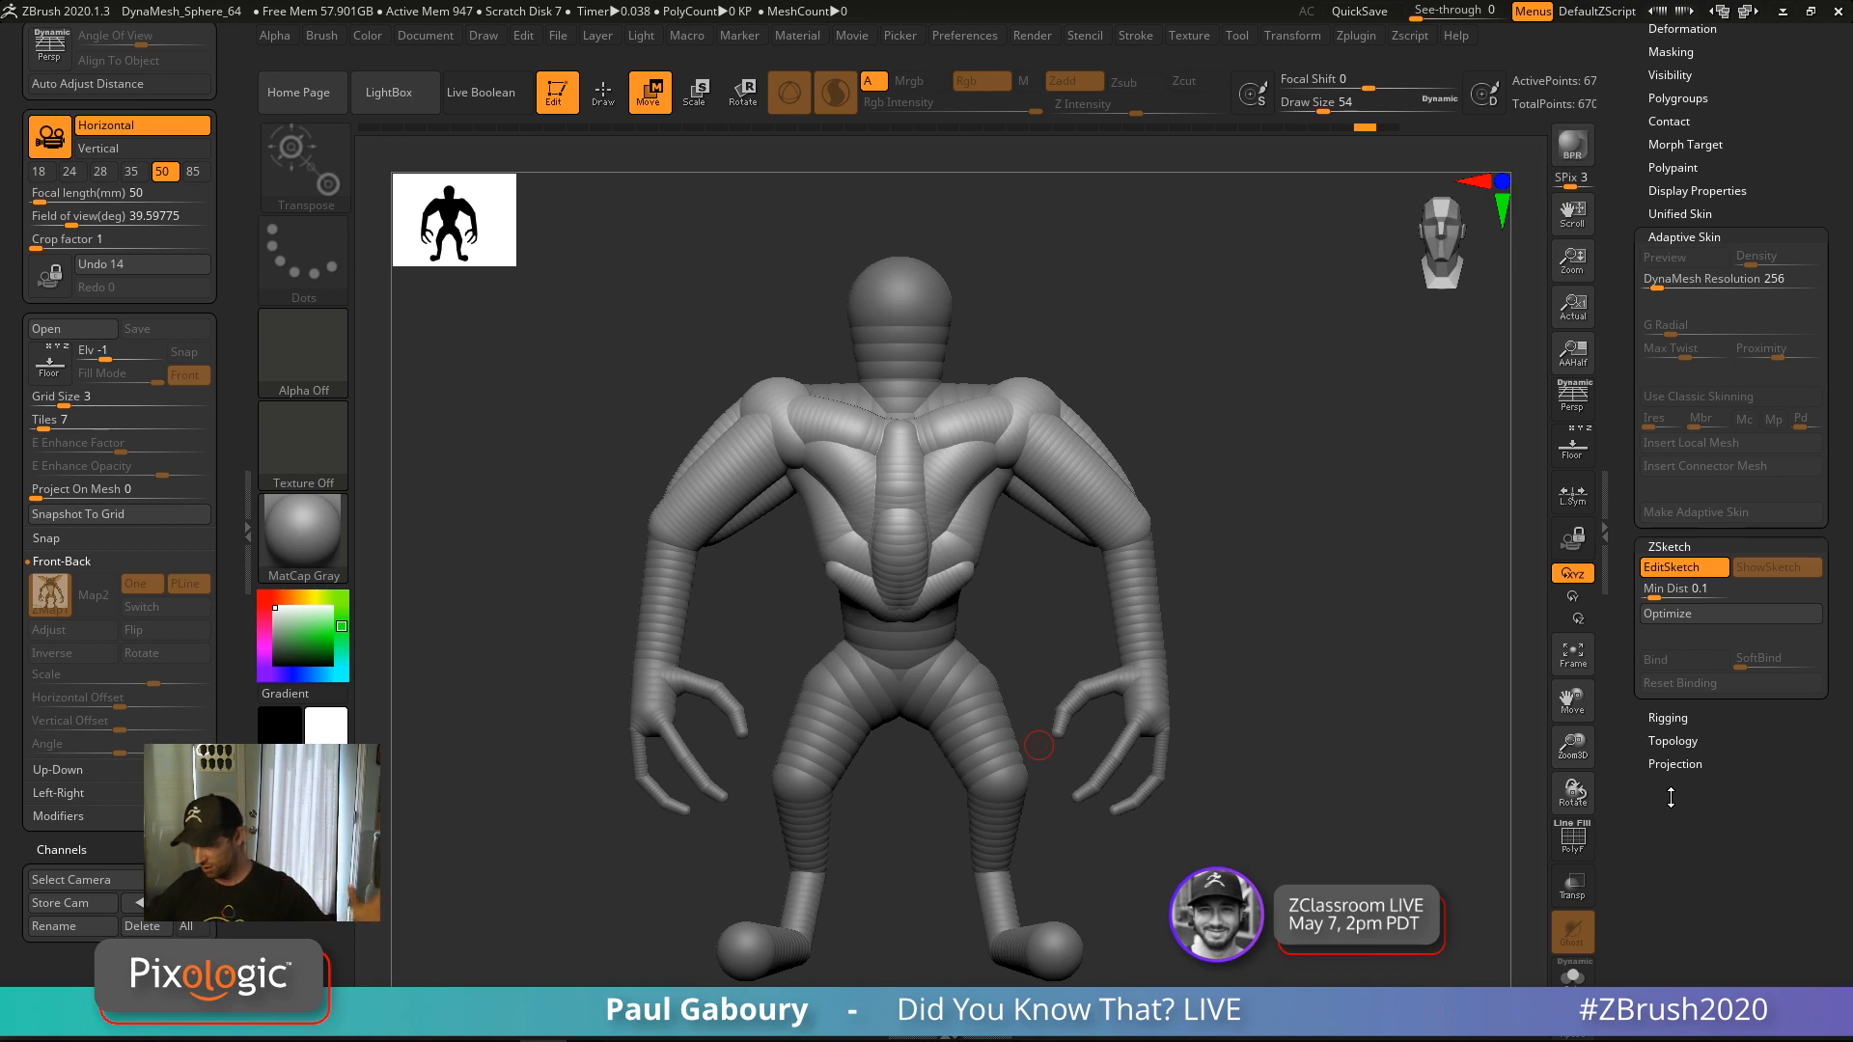
left_click(1698, 570)
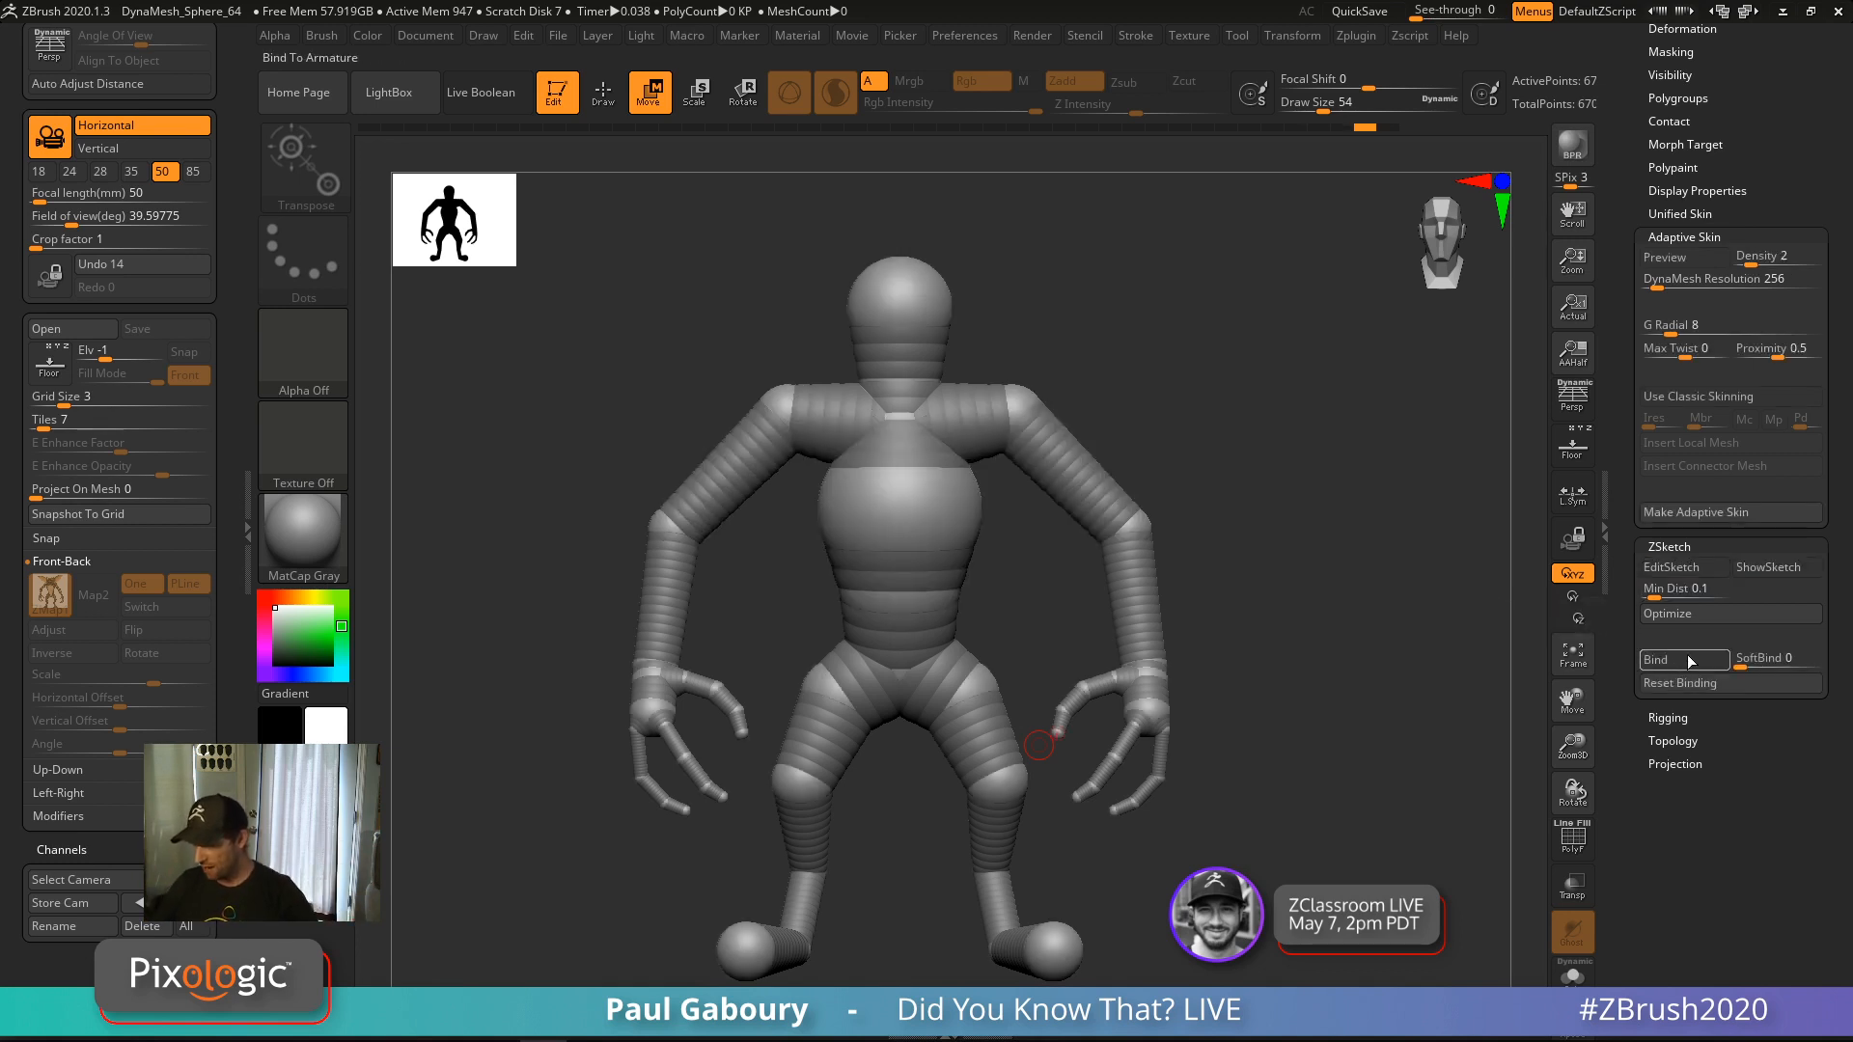
left_click(1684, 660)
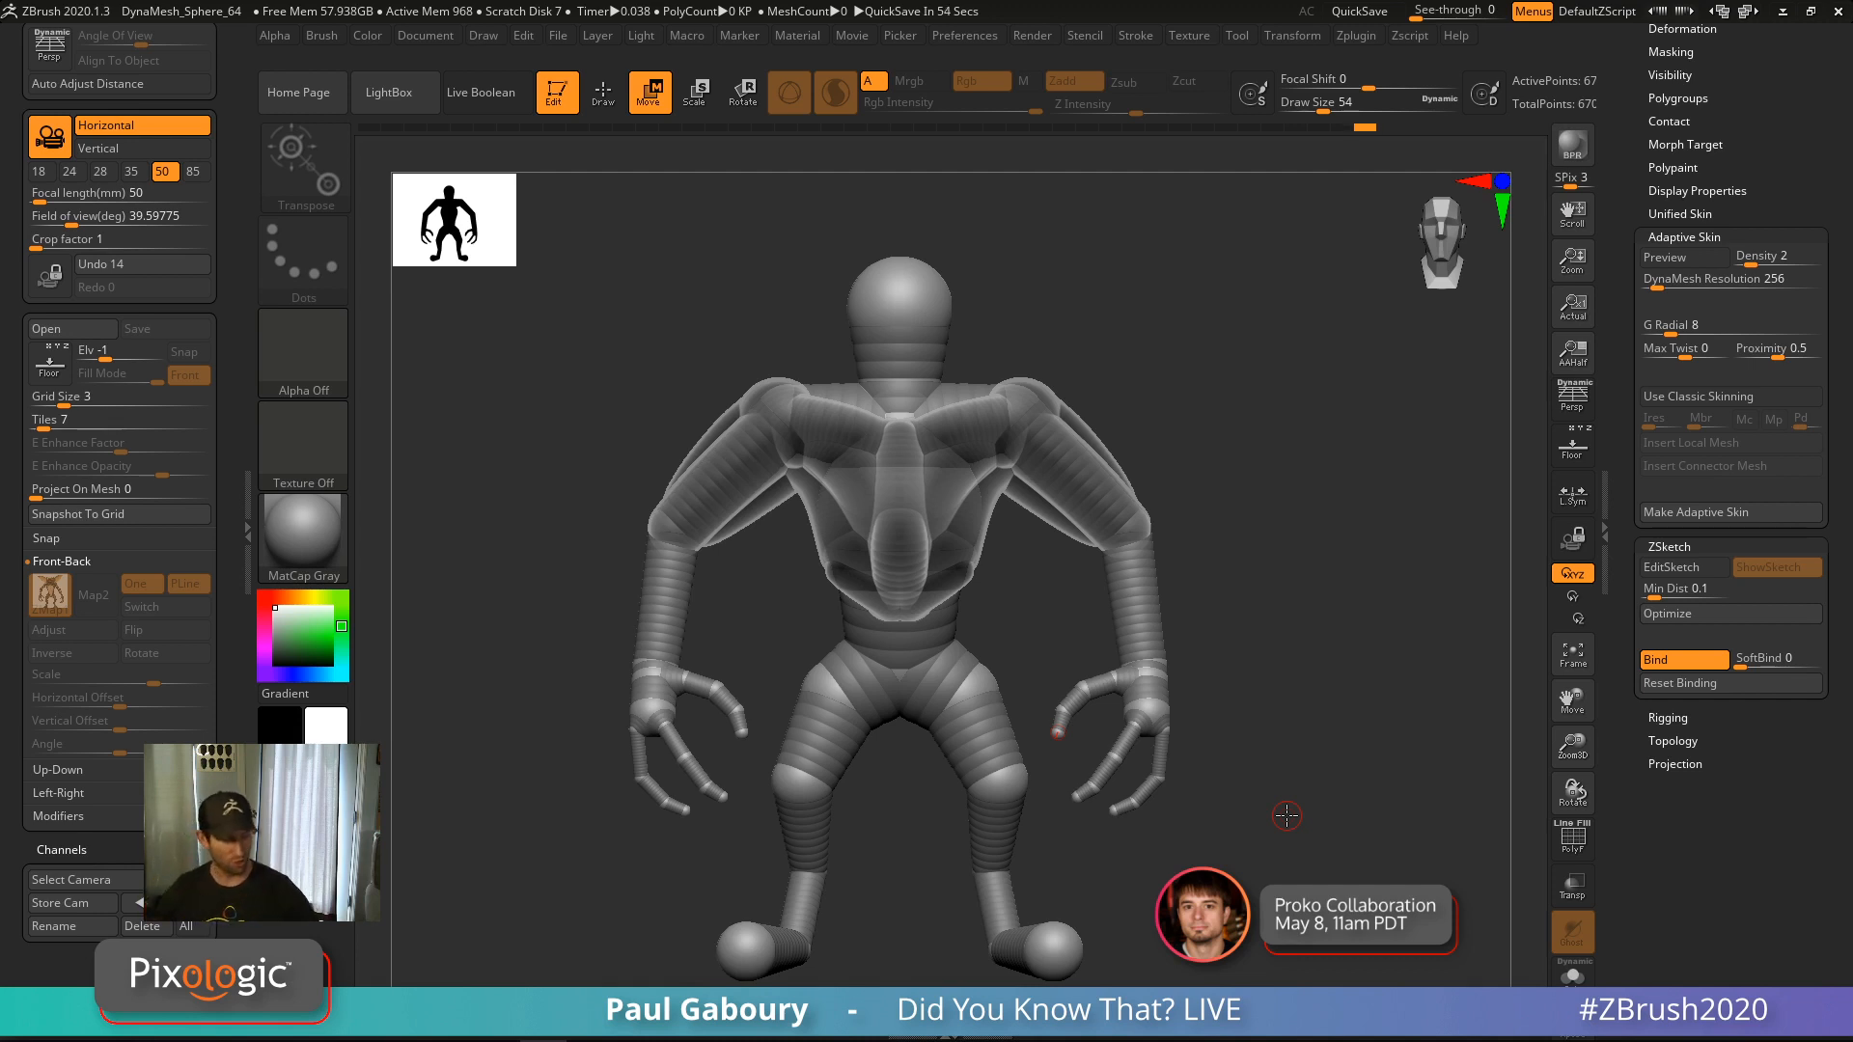
Rotate the upper arms outward to a horizontal pose with the bound sketch strokes, then adjust the forearms
key("r")
right_click_drag(1270, 600, 1267, 680, "ctrl")
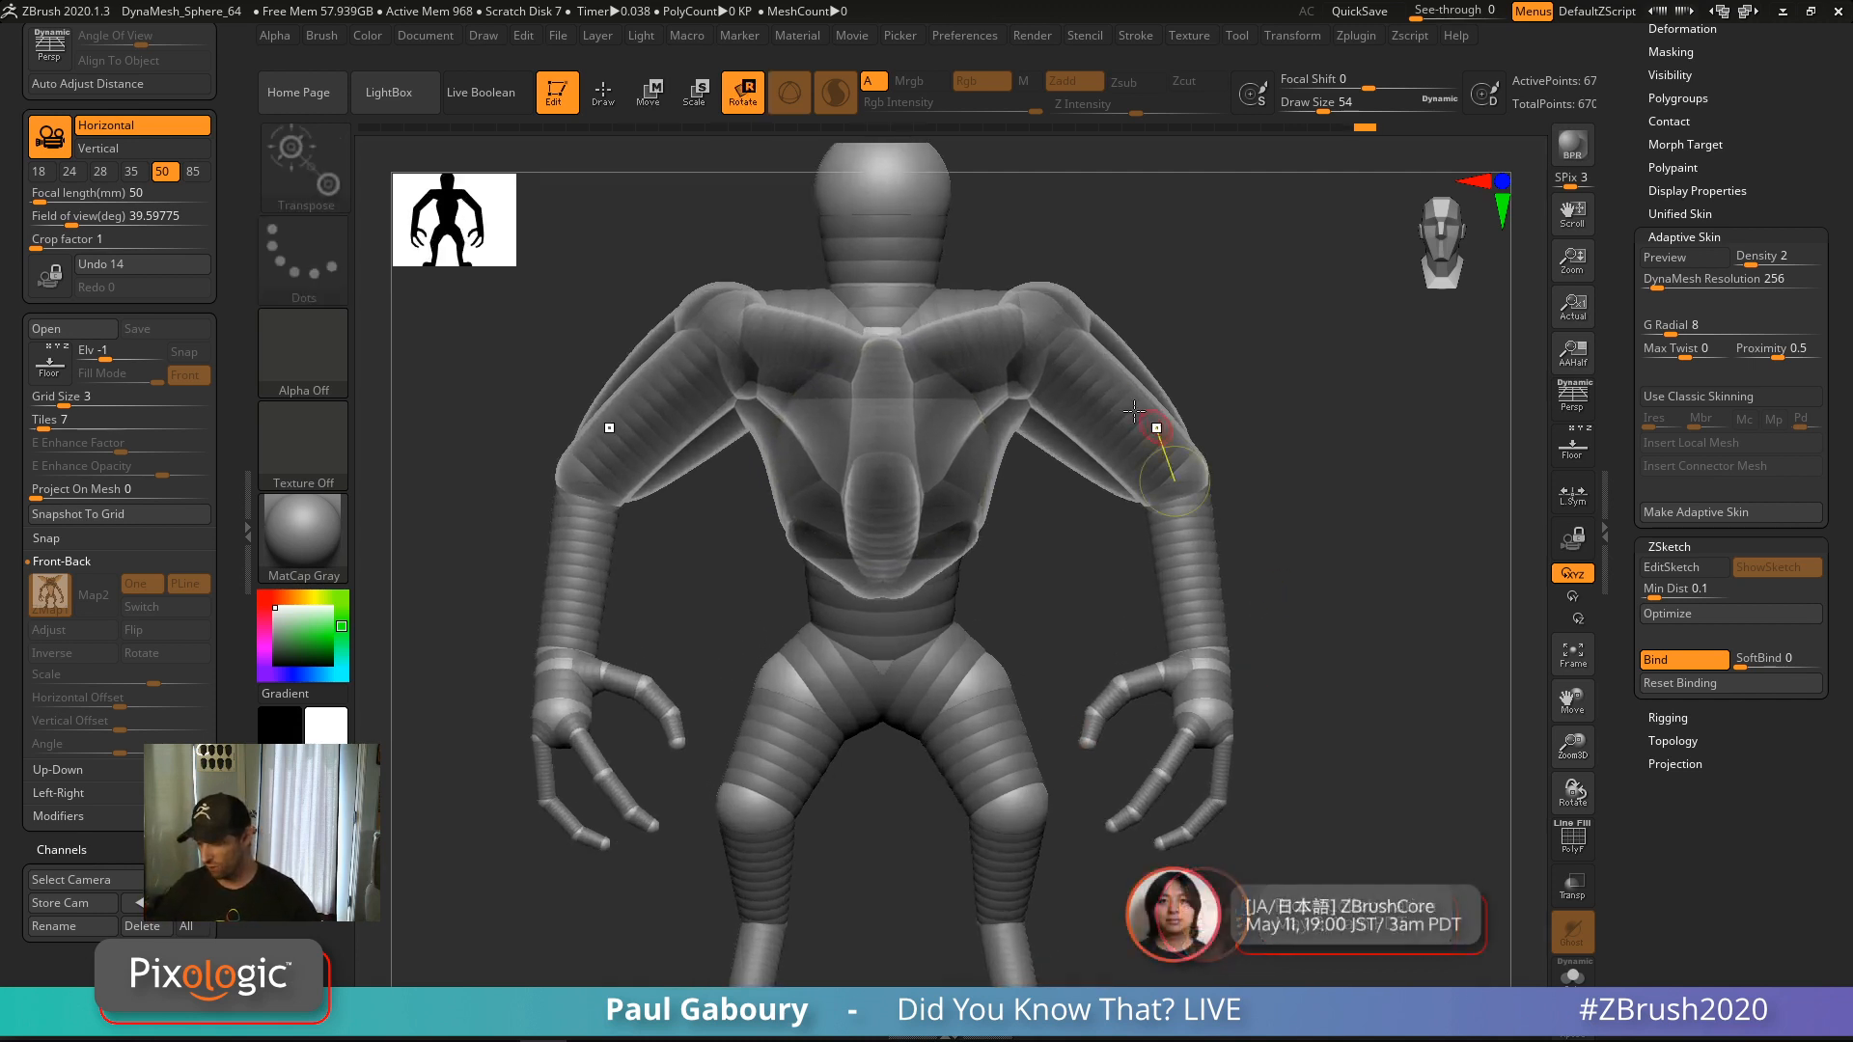
right_click_drag(1104, 358, 1154, 518, "alt")
left_click_drag(1124, 481, 1243, 340)
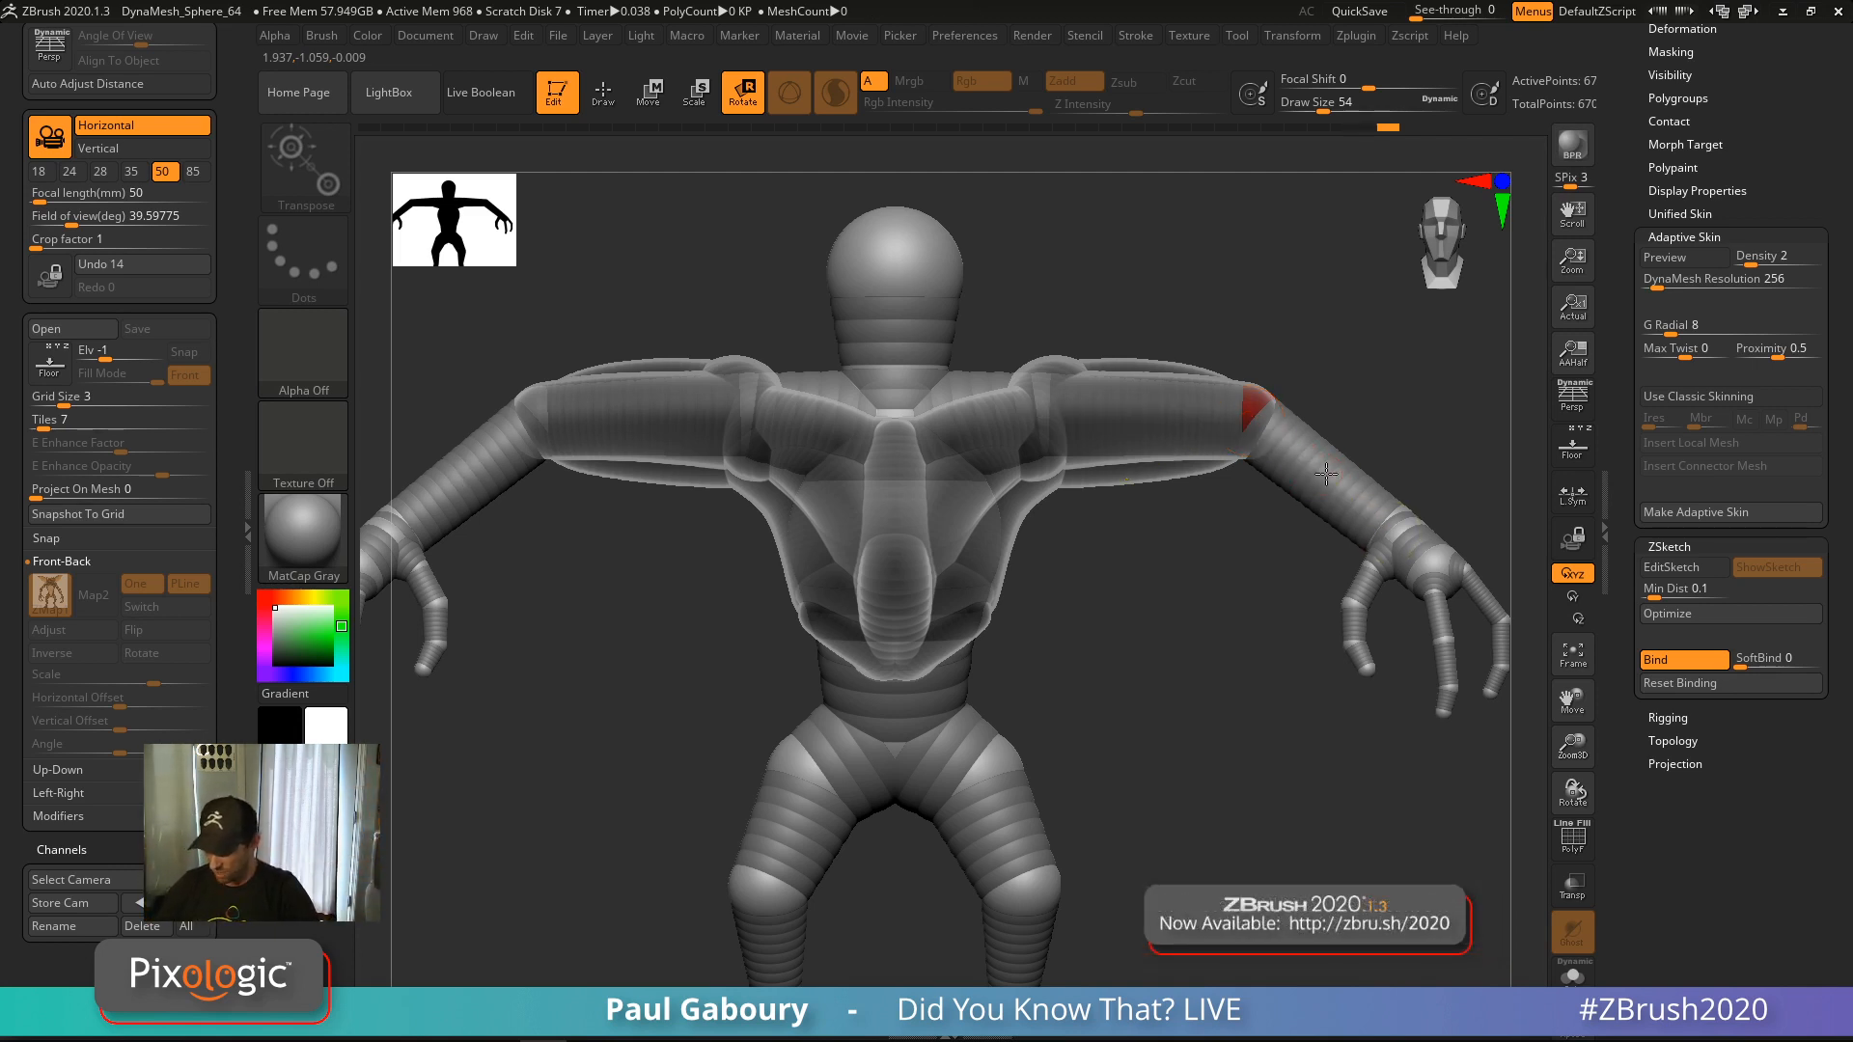
left_click_drag(1243, 339, 1256, 525)
Undo the pose, binding and sketch strokes back to the bare ZSphere body, and return to Draw mode
key("a")
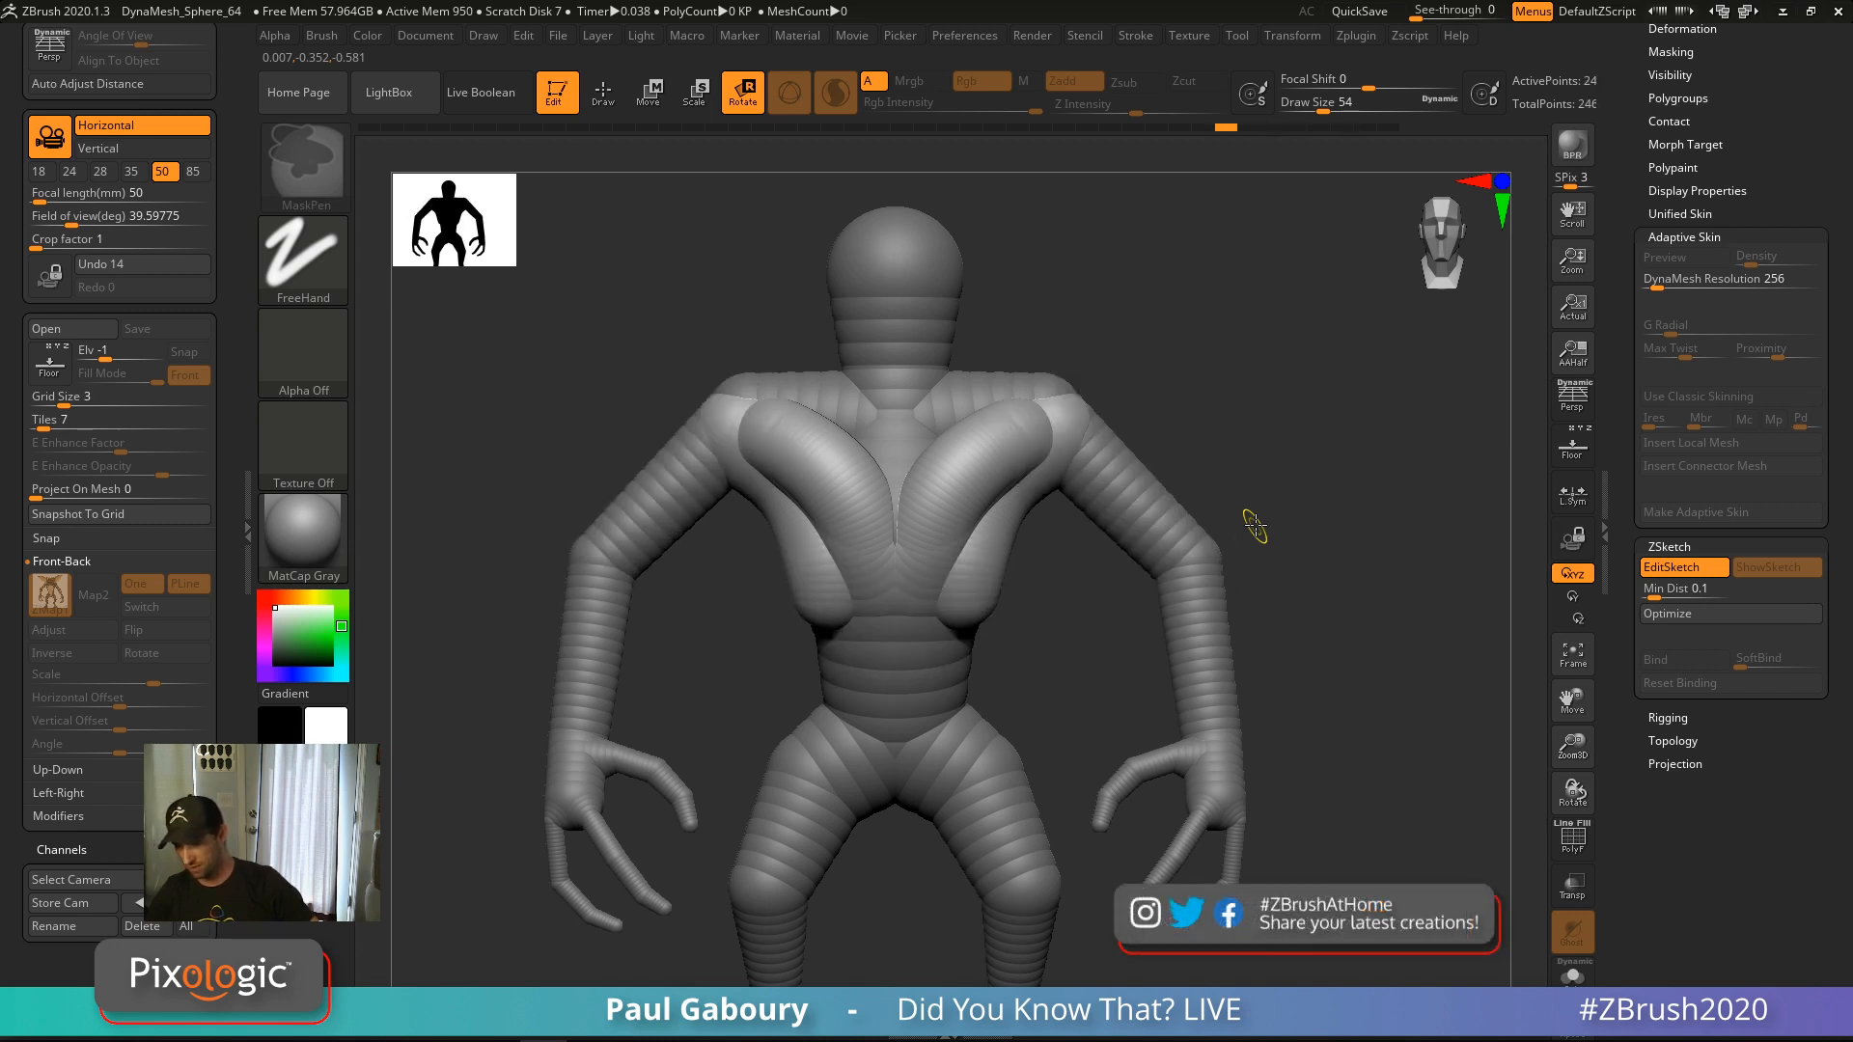
key("a")
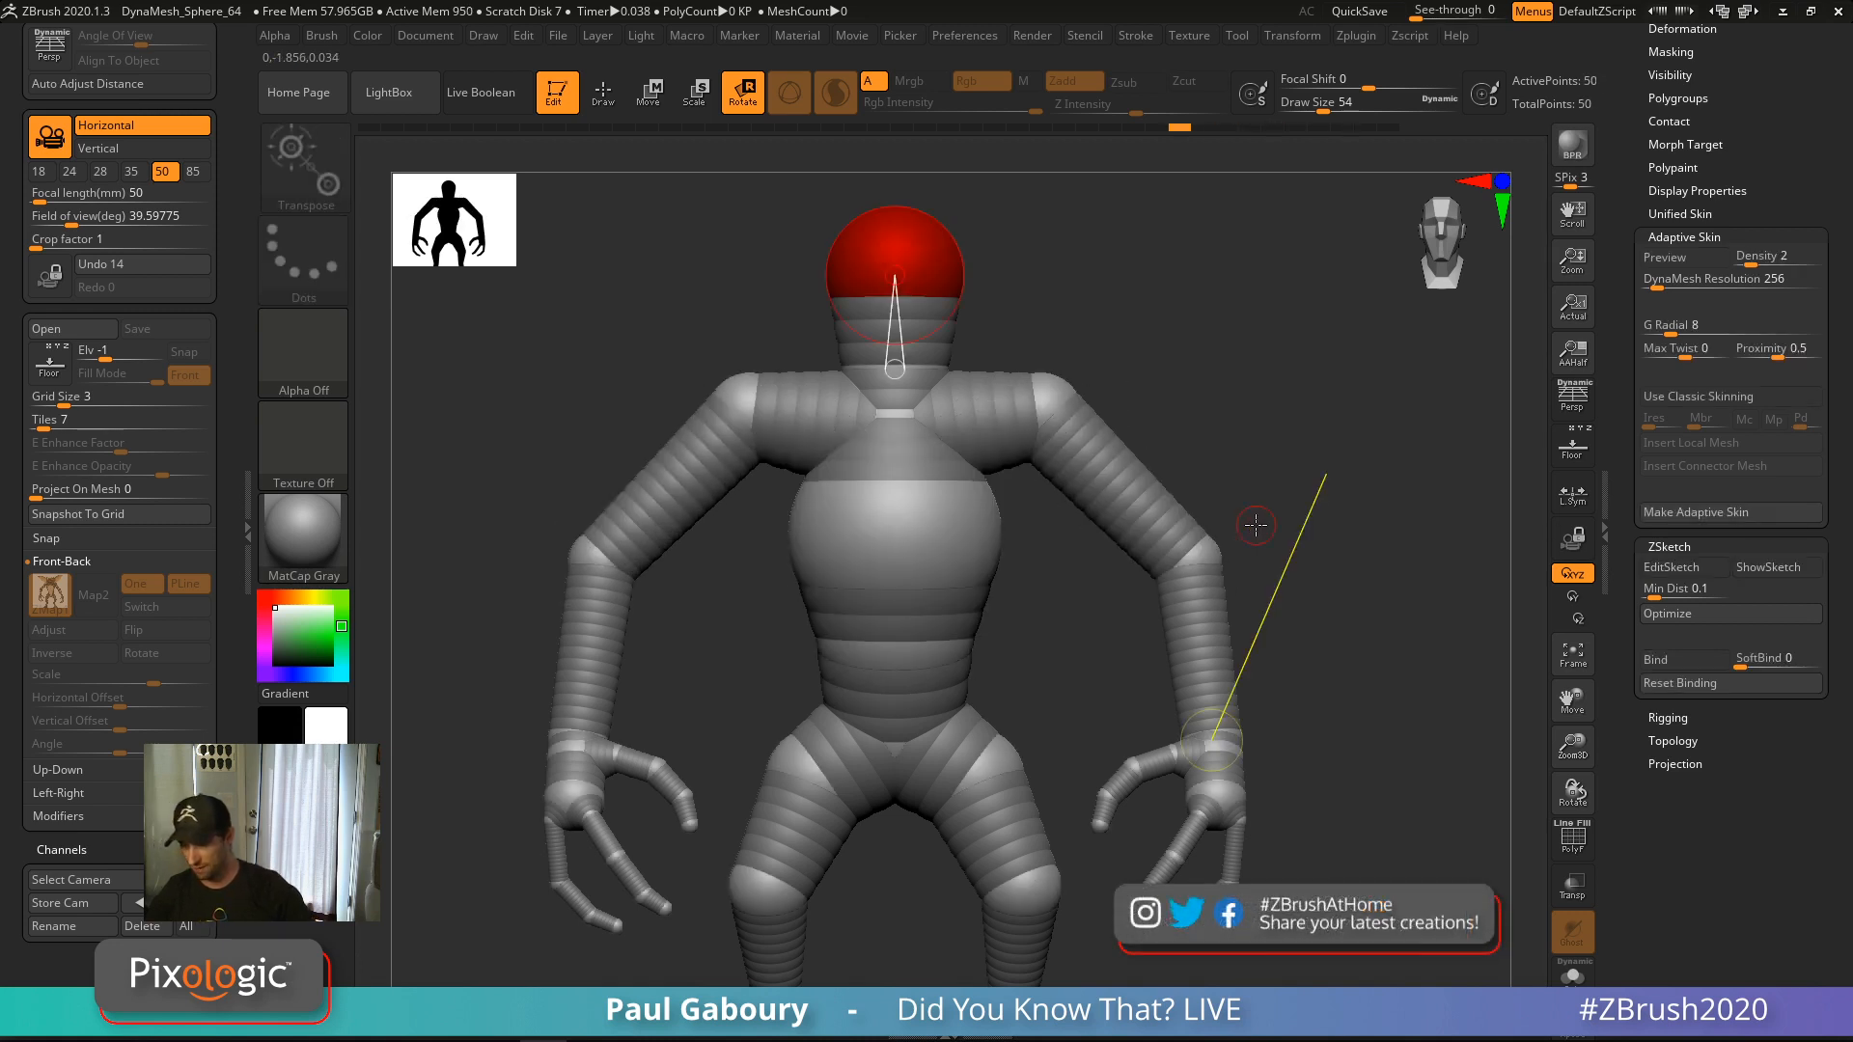
key("q")
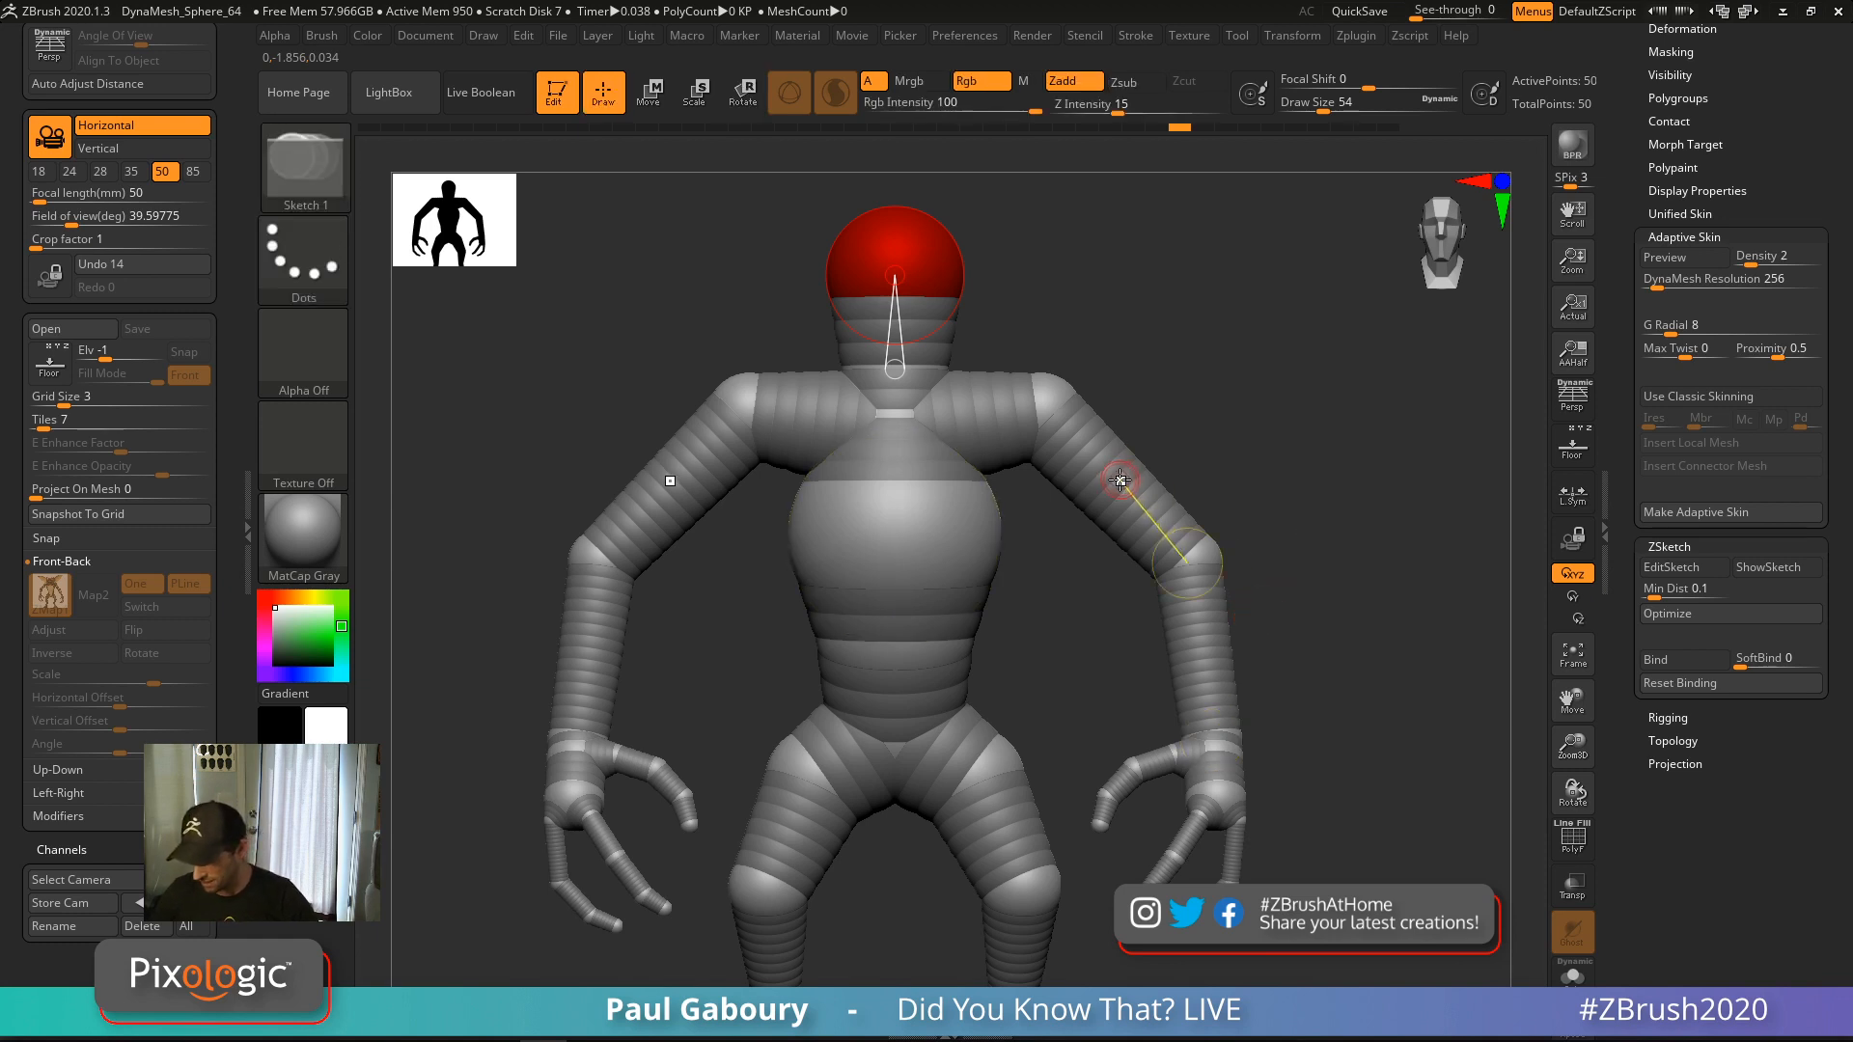
Compare the body with the reference image on the floor grid, hide it, and insert extra ZSpheres along both upper arms
right_click_drag(1120, 481, 1149, 496, "ctrl")
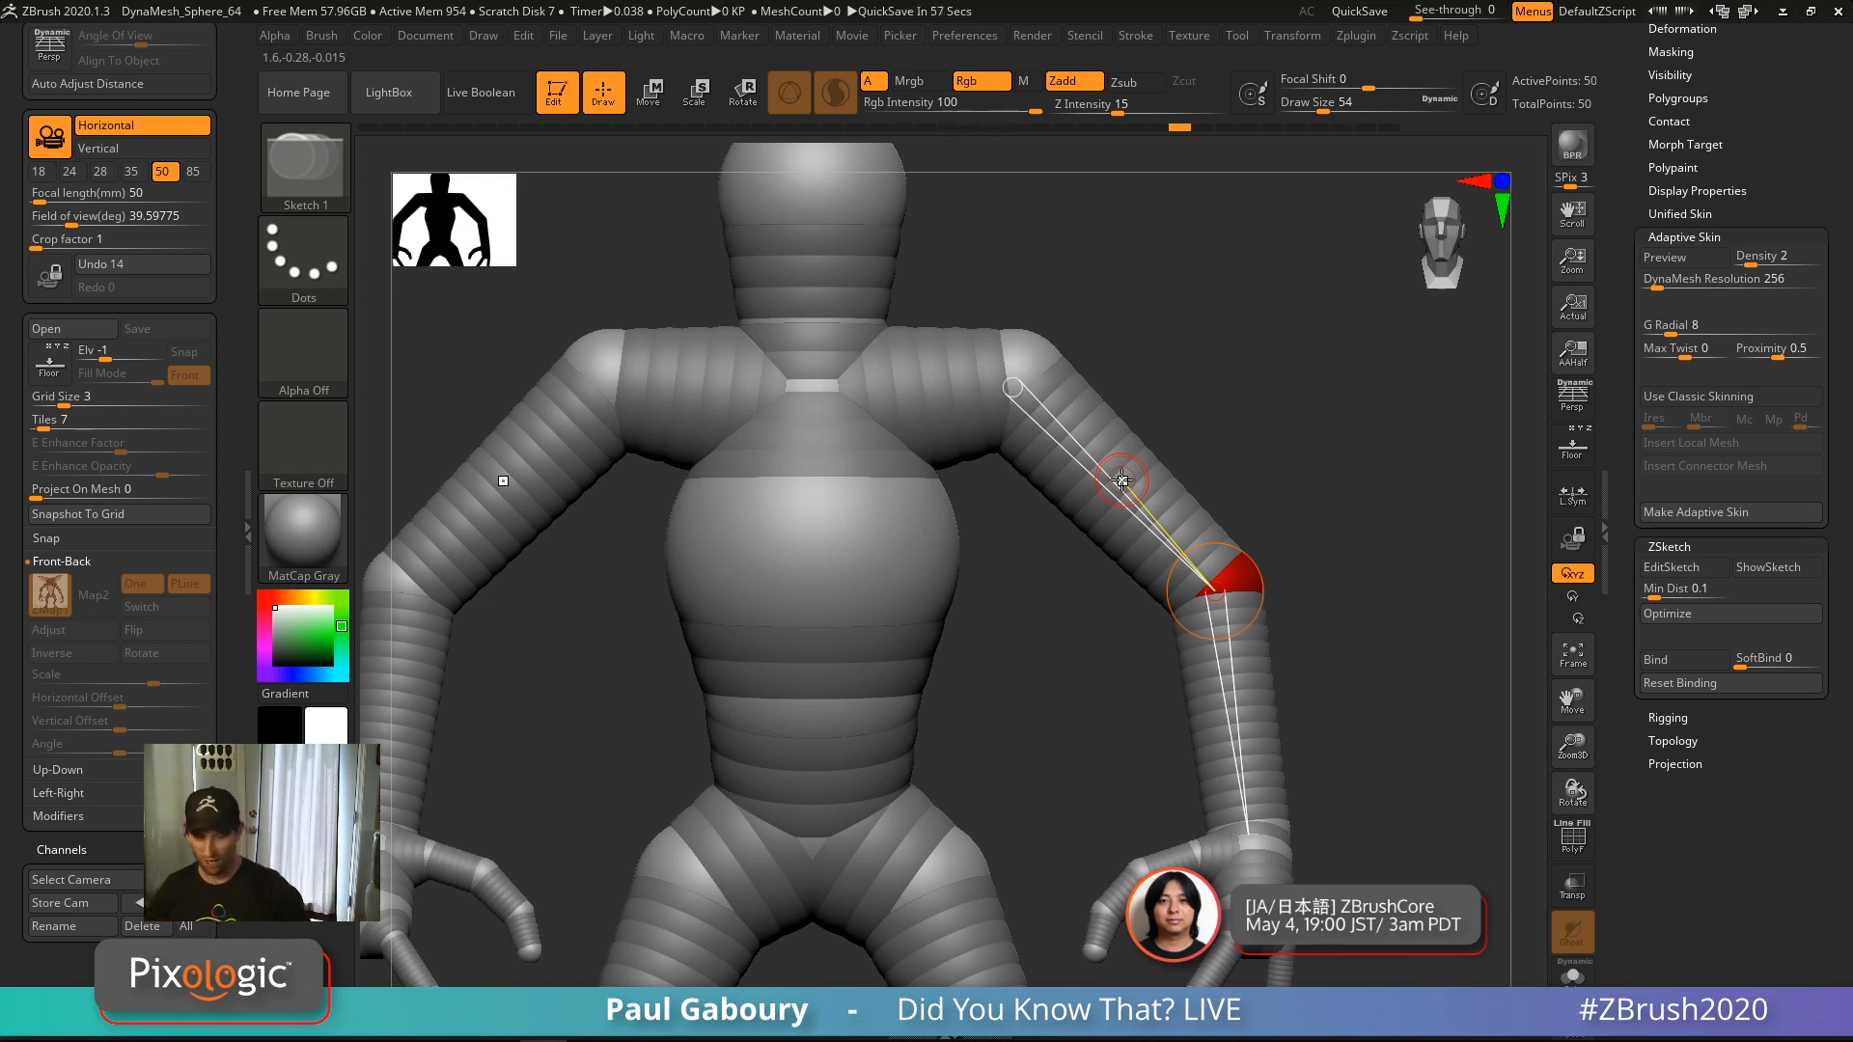
left_click(1572, 461)
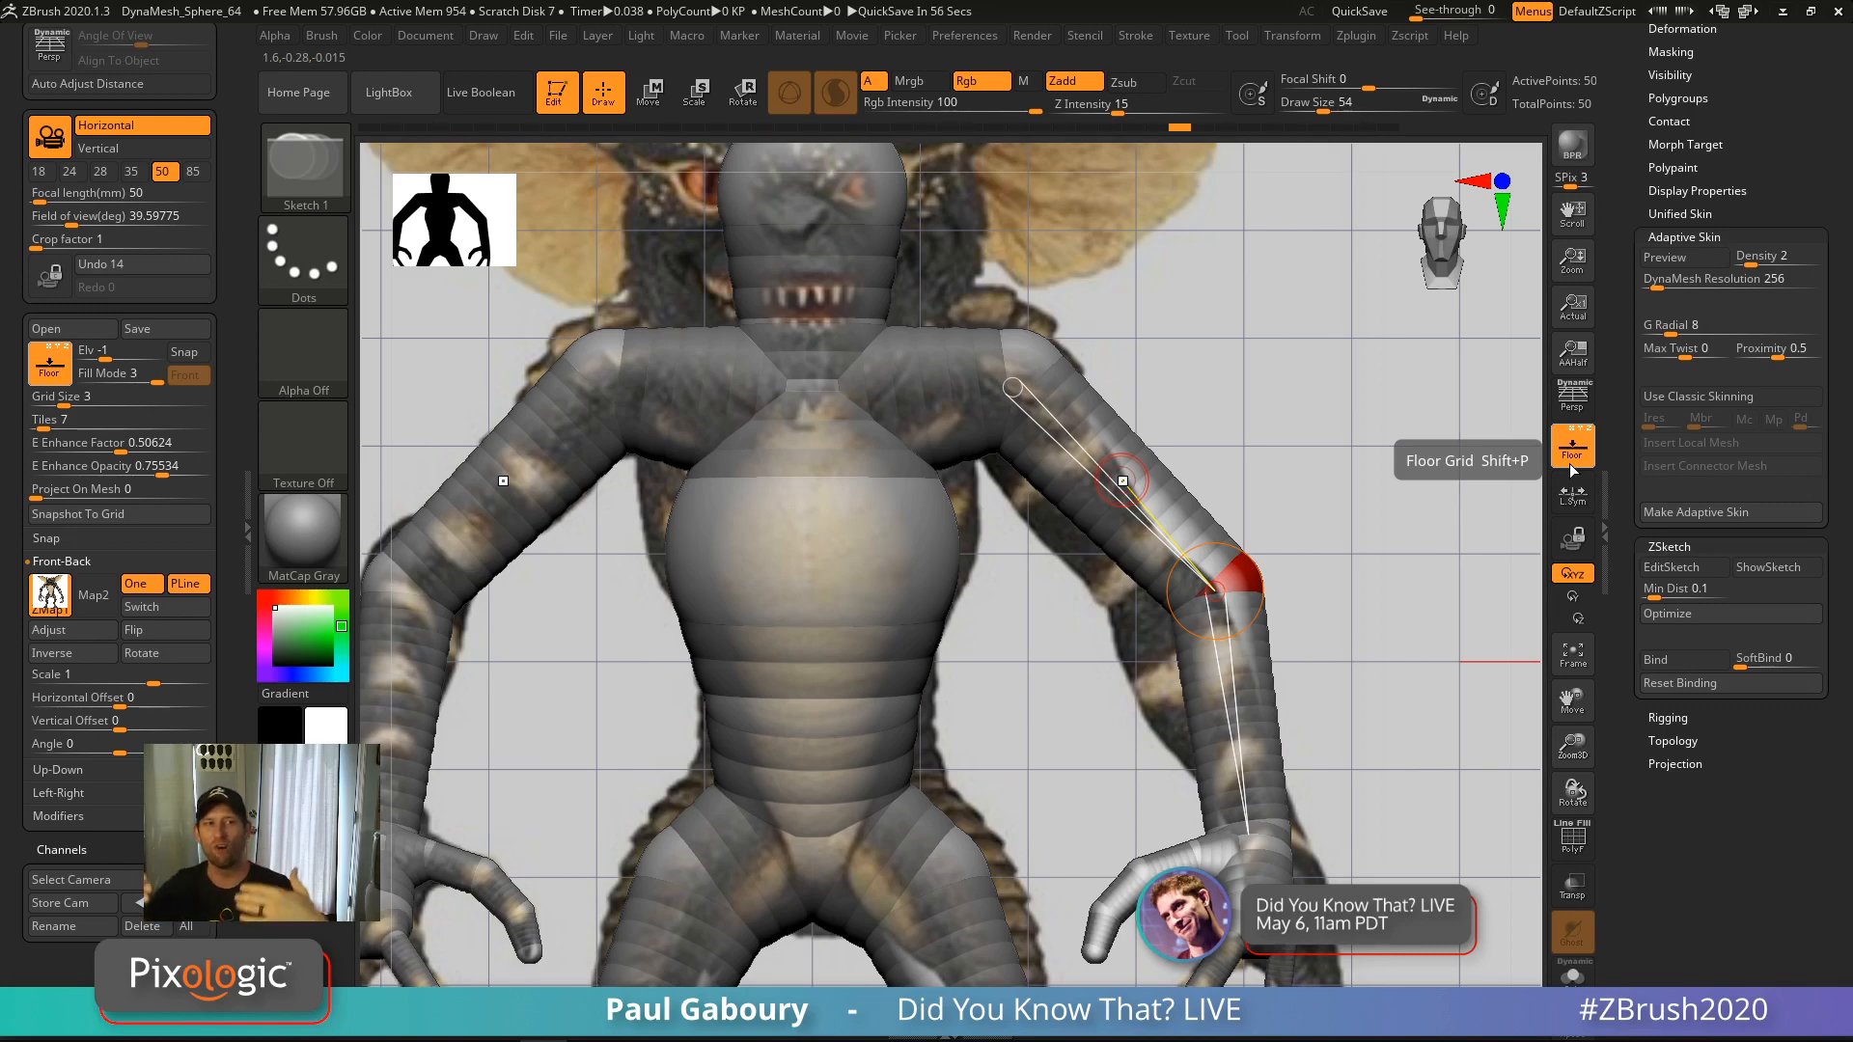
left_click(1572, 467)
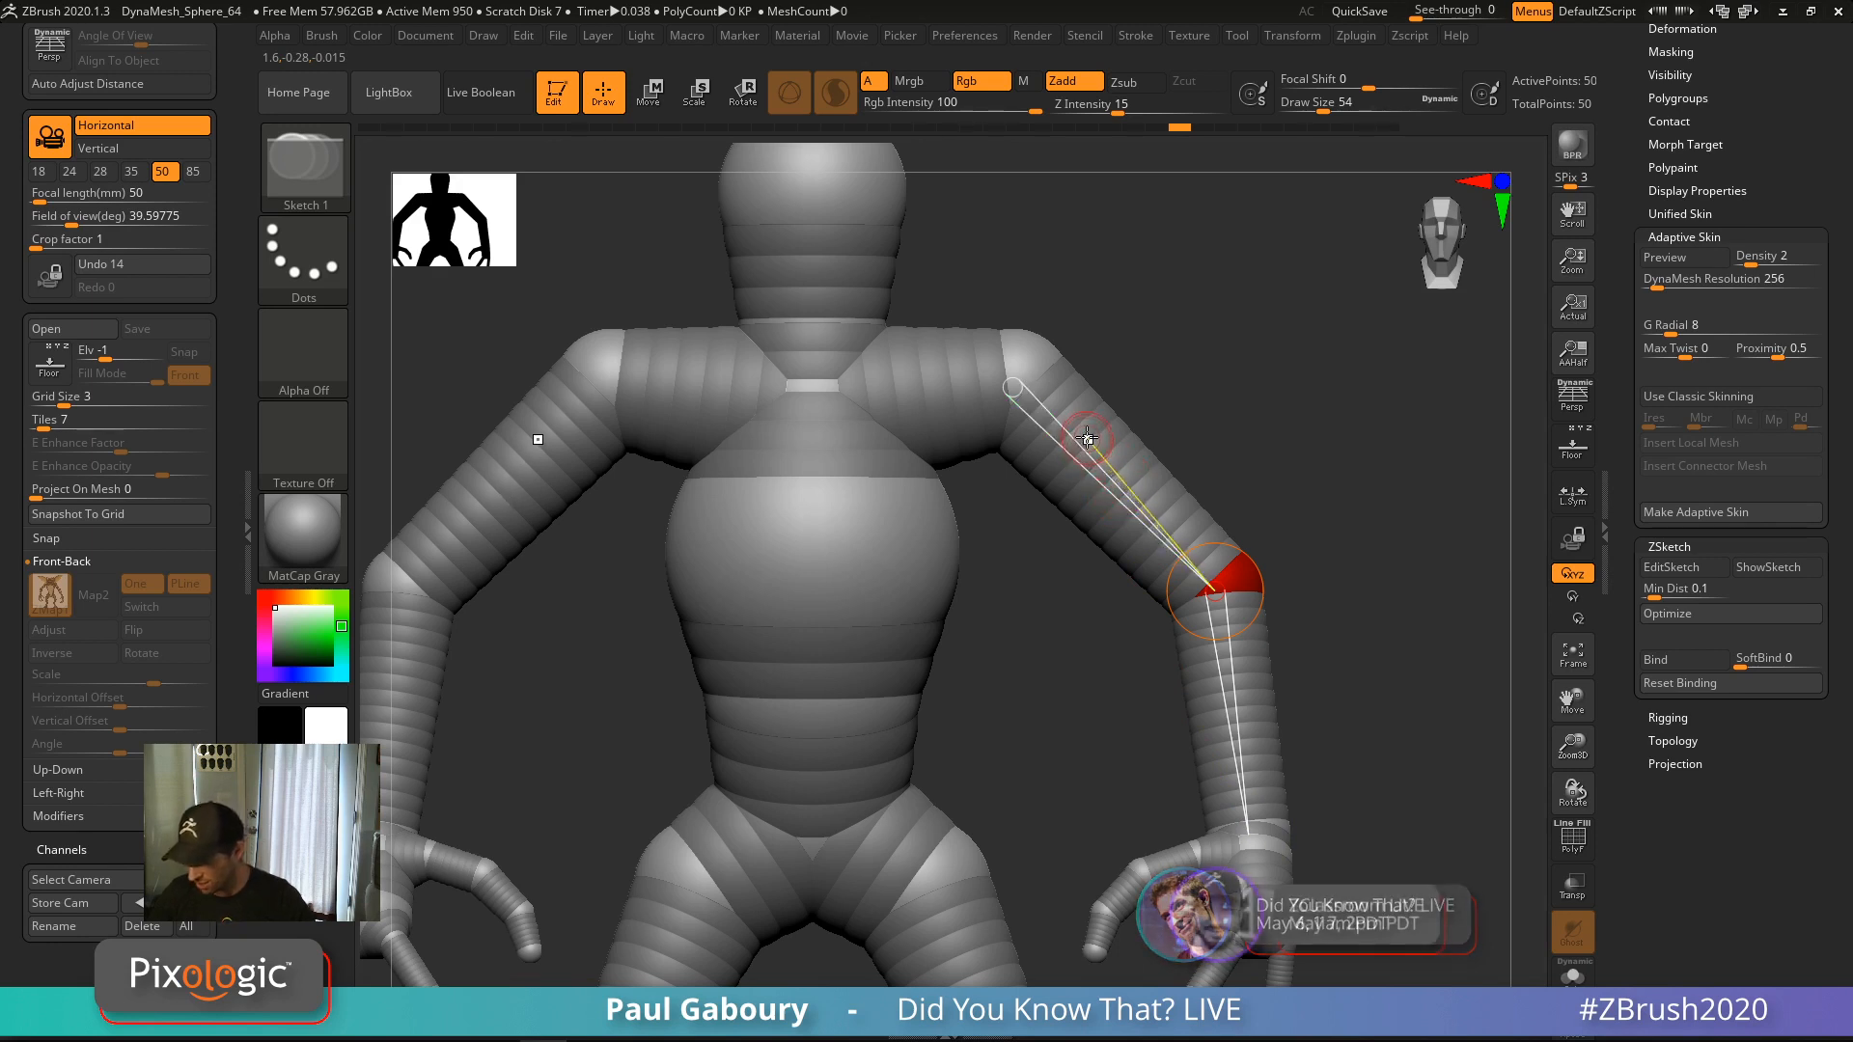
left_click(1122, 475)
left_click(1094, 511)
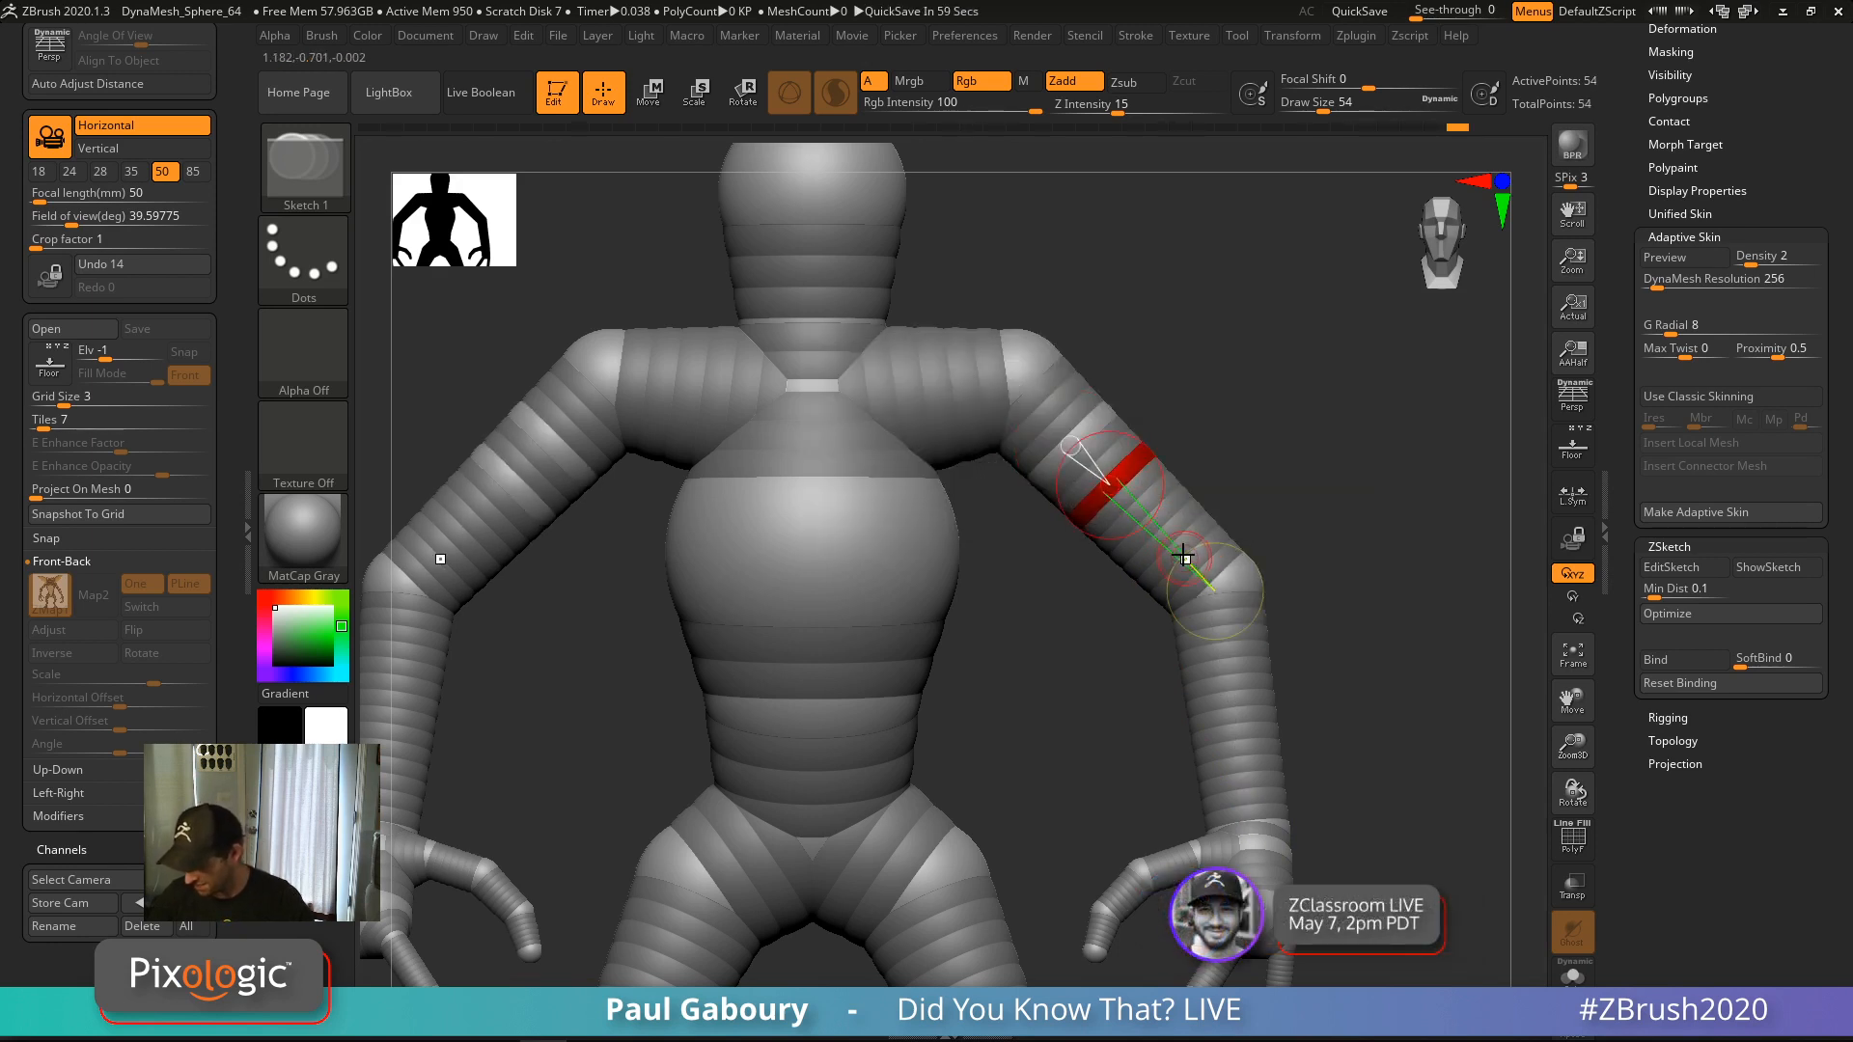
Scale up the ZSpheres inserted along both upper arms to bulk out the biceps
right_click_drag(1079, 762, 1059, 721, "ctrl")
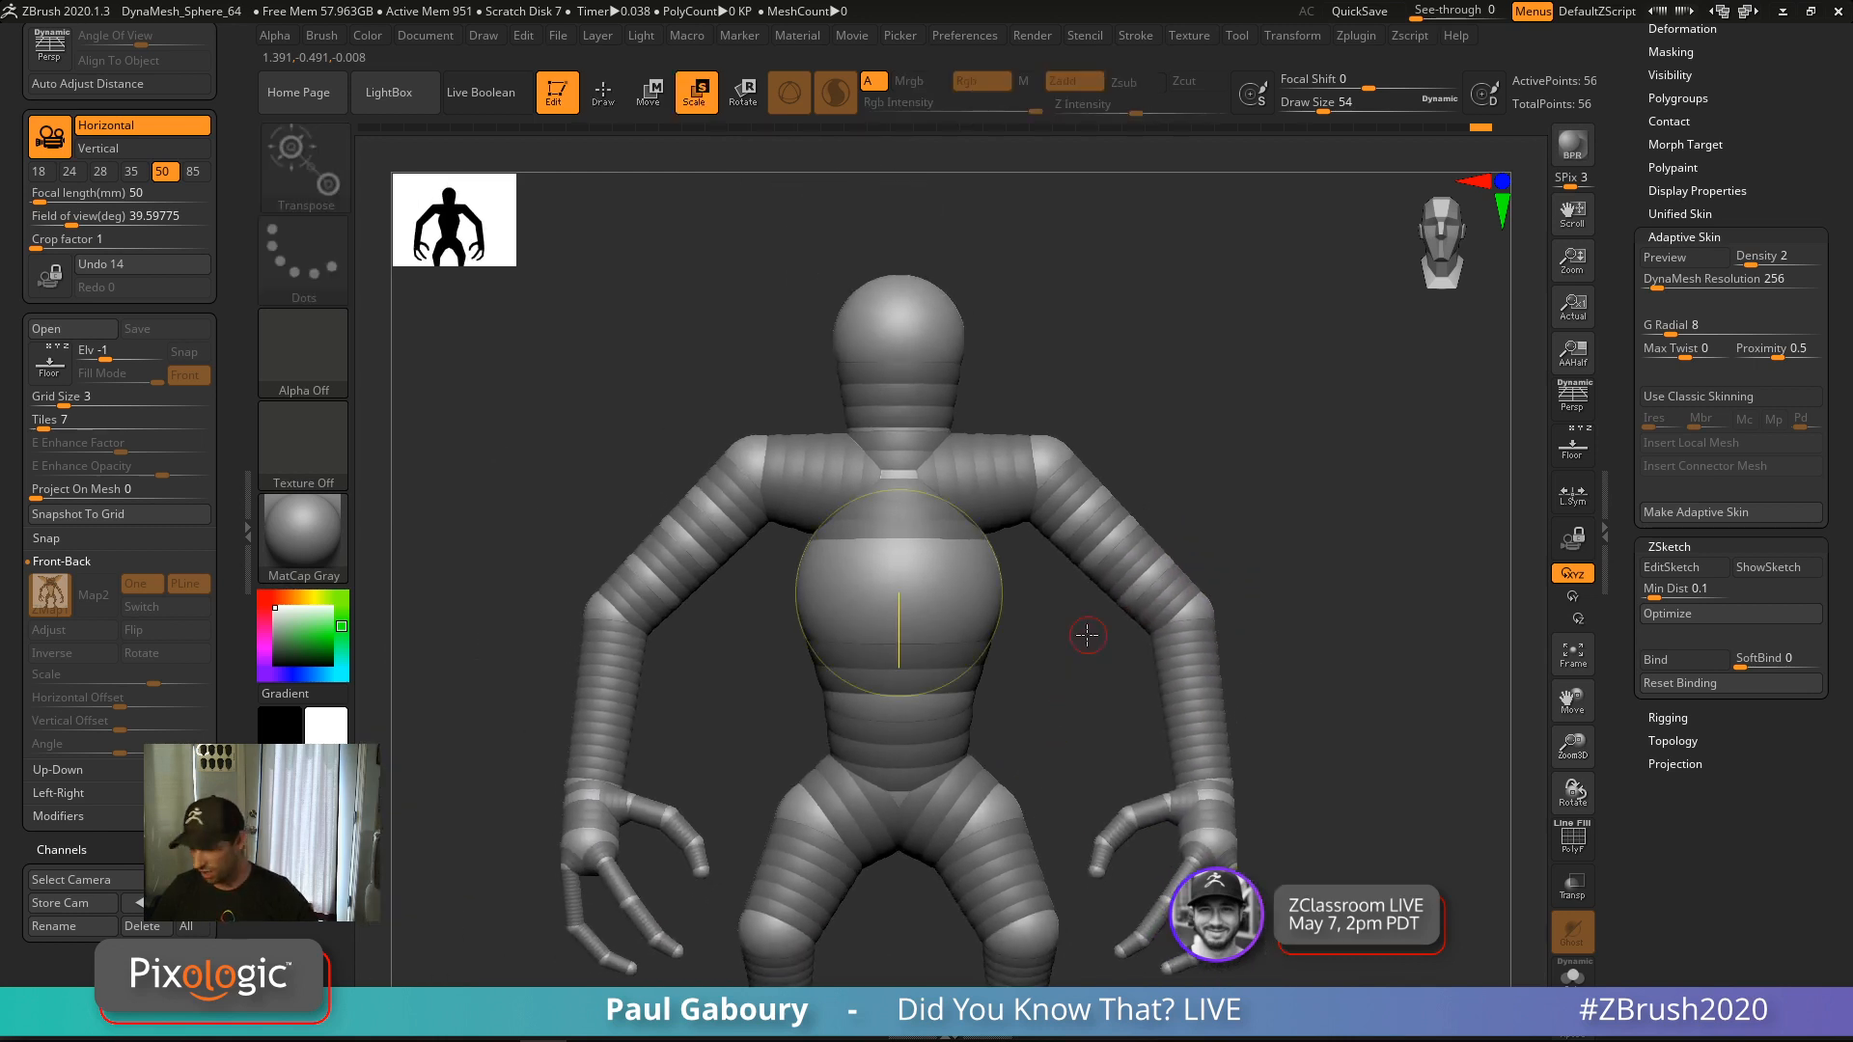
right_click_drag(1084, 637, 1100, 741, "ctrl")
key("e")
left_click_drag(1109, 514, 1300, 681)
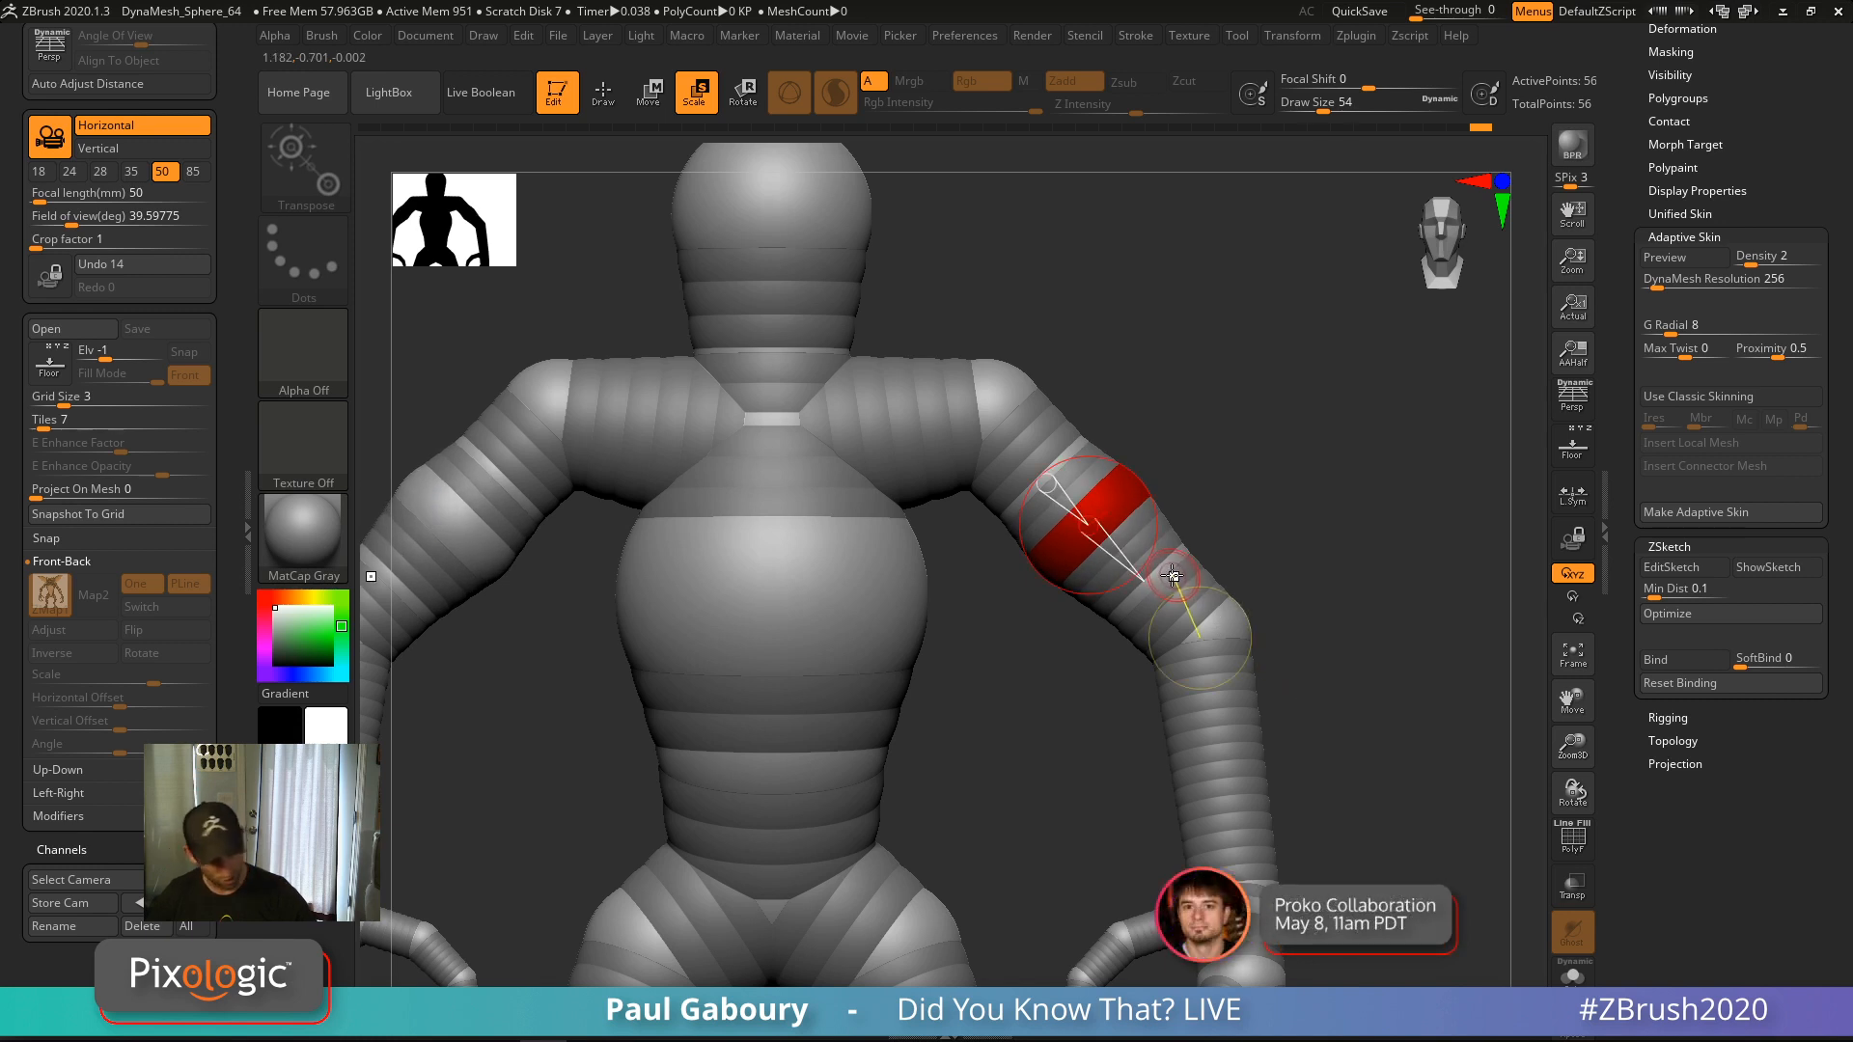
left_click_drag(1166, 570, 1341, 724)
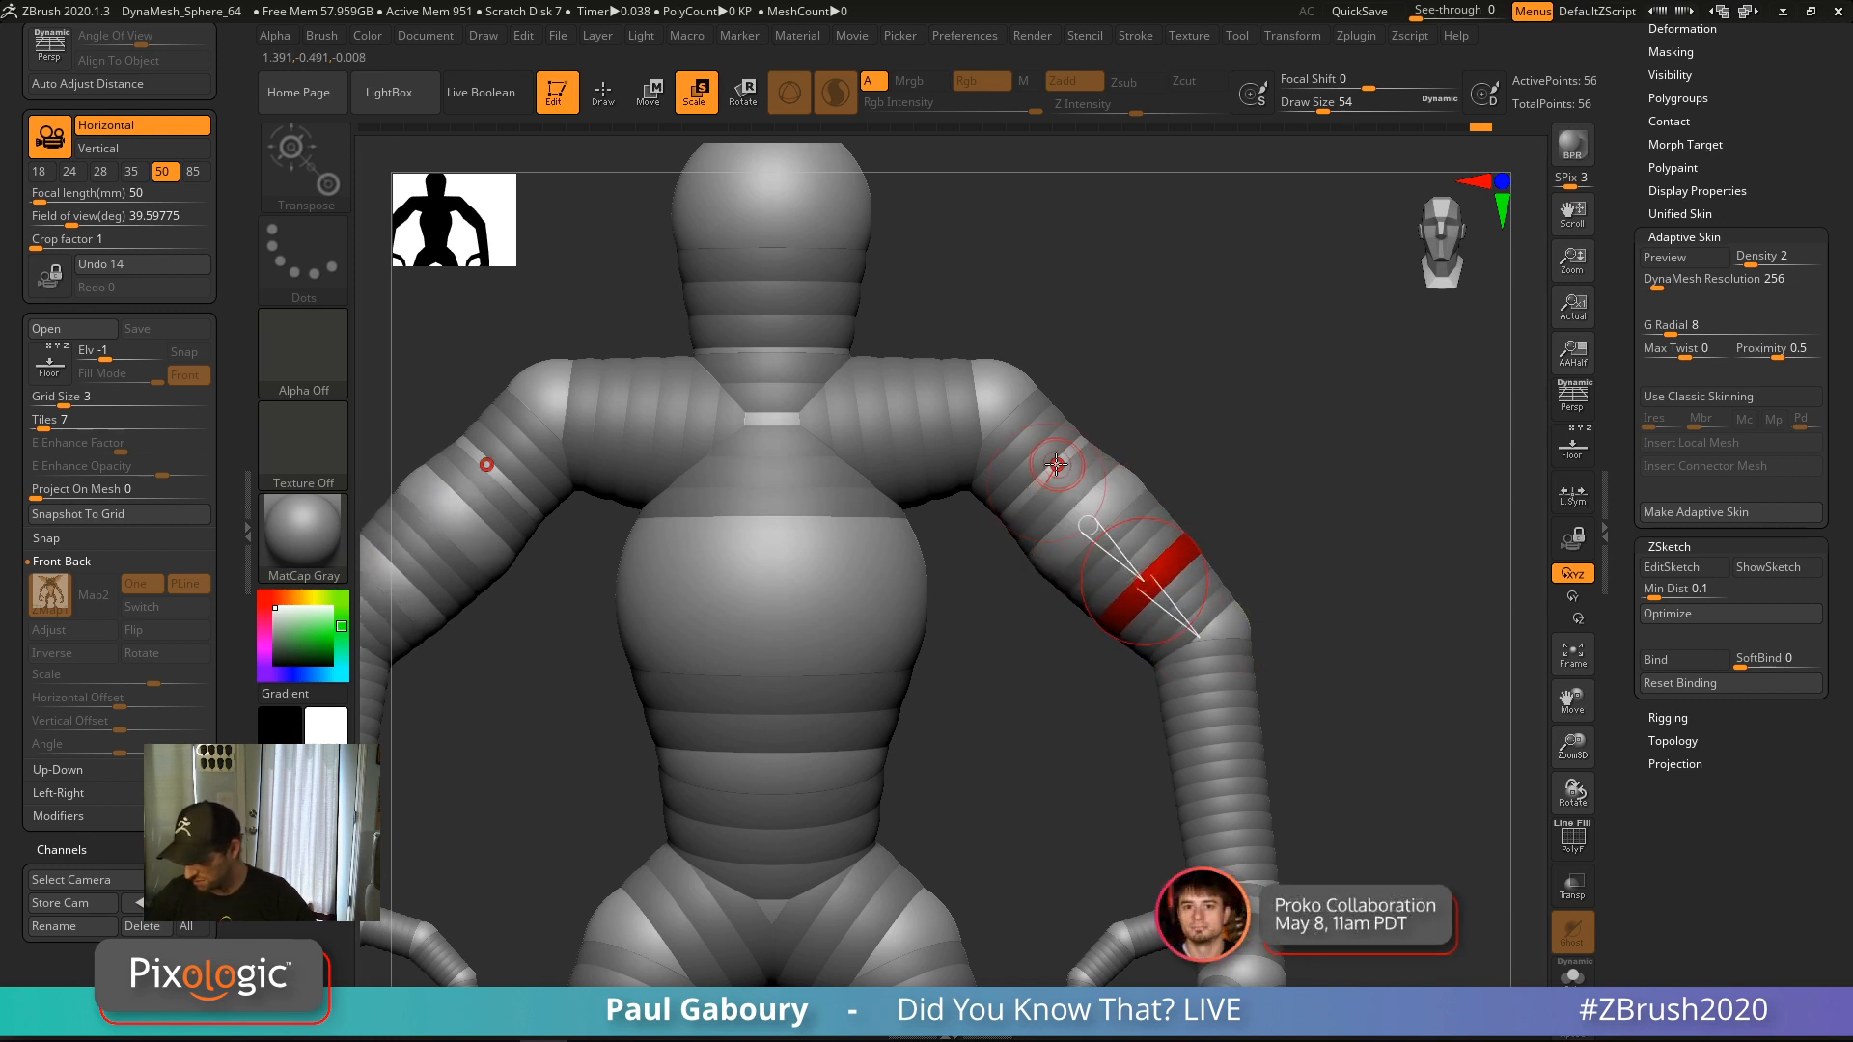
left_click_drag(1057, 471, 1336, 633)
key("f")
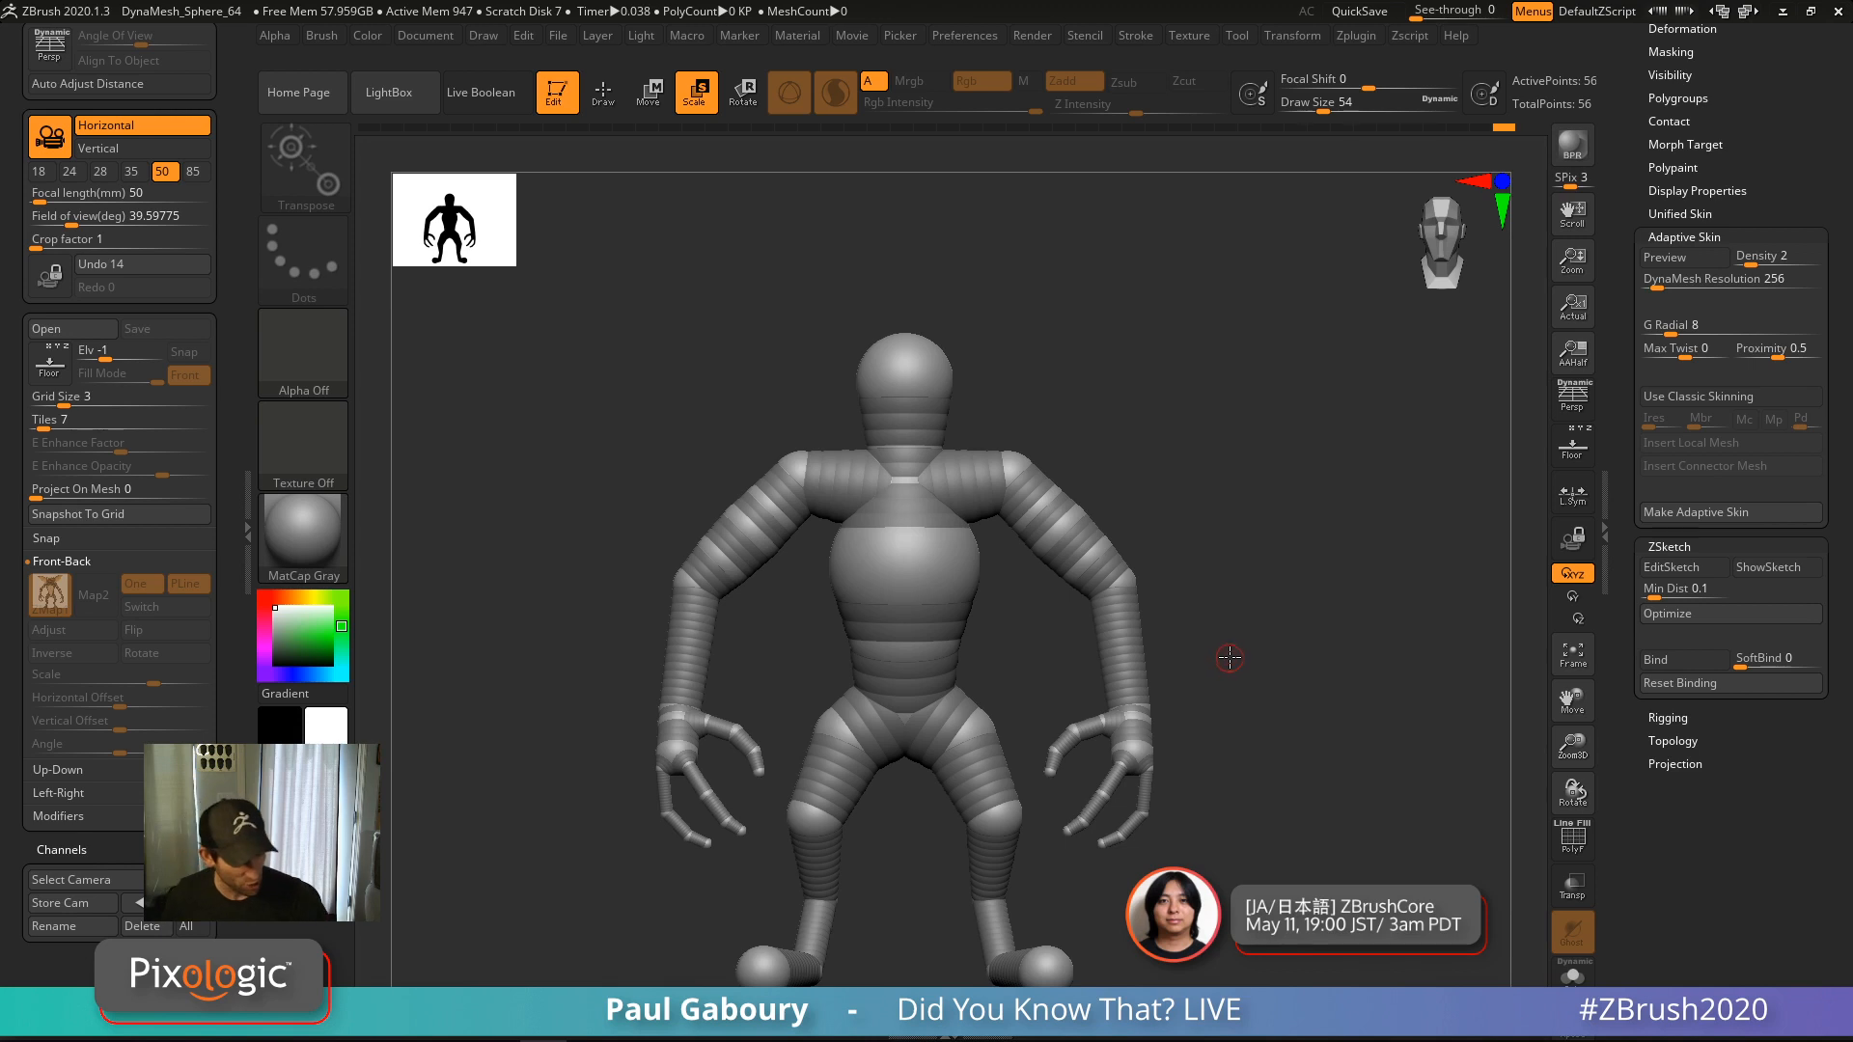
Rotate the upper arms outward from the shoulders, and bend the arms inward from the ZSpheres added along them
key("r")
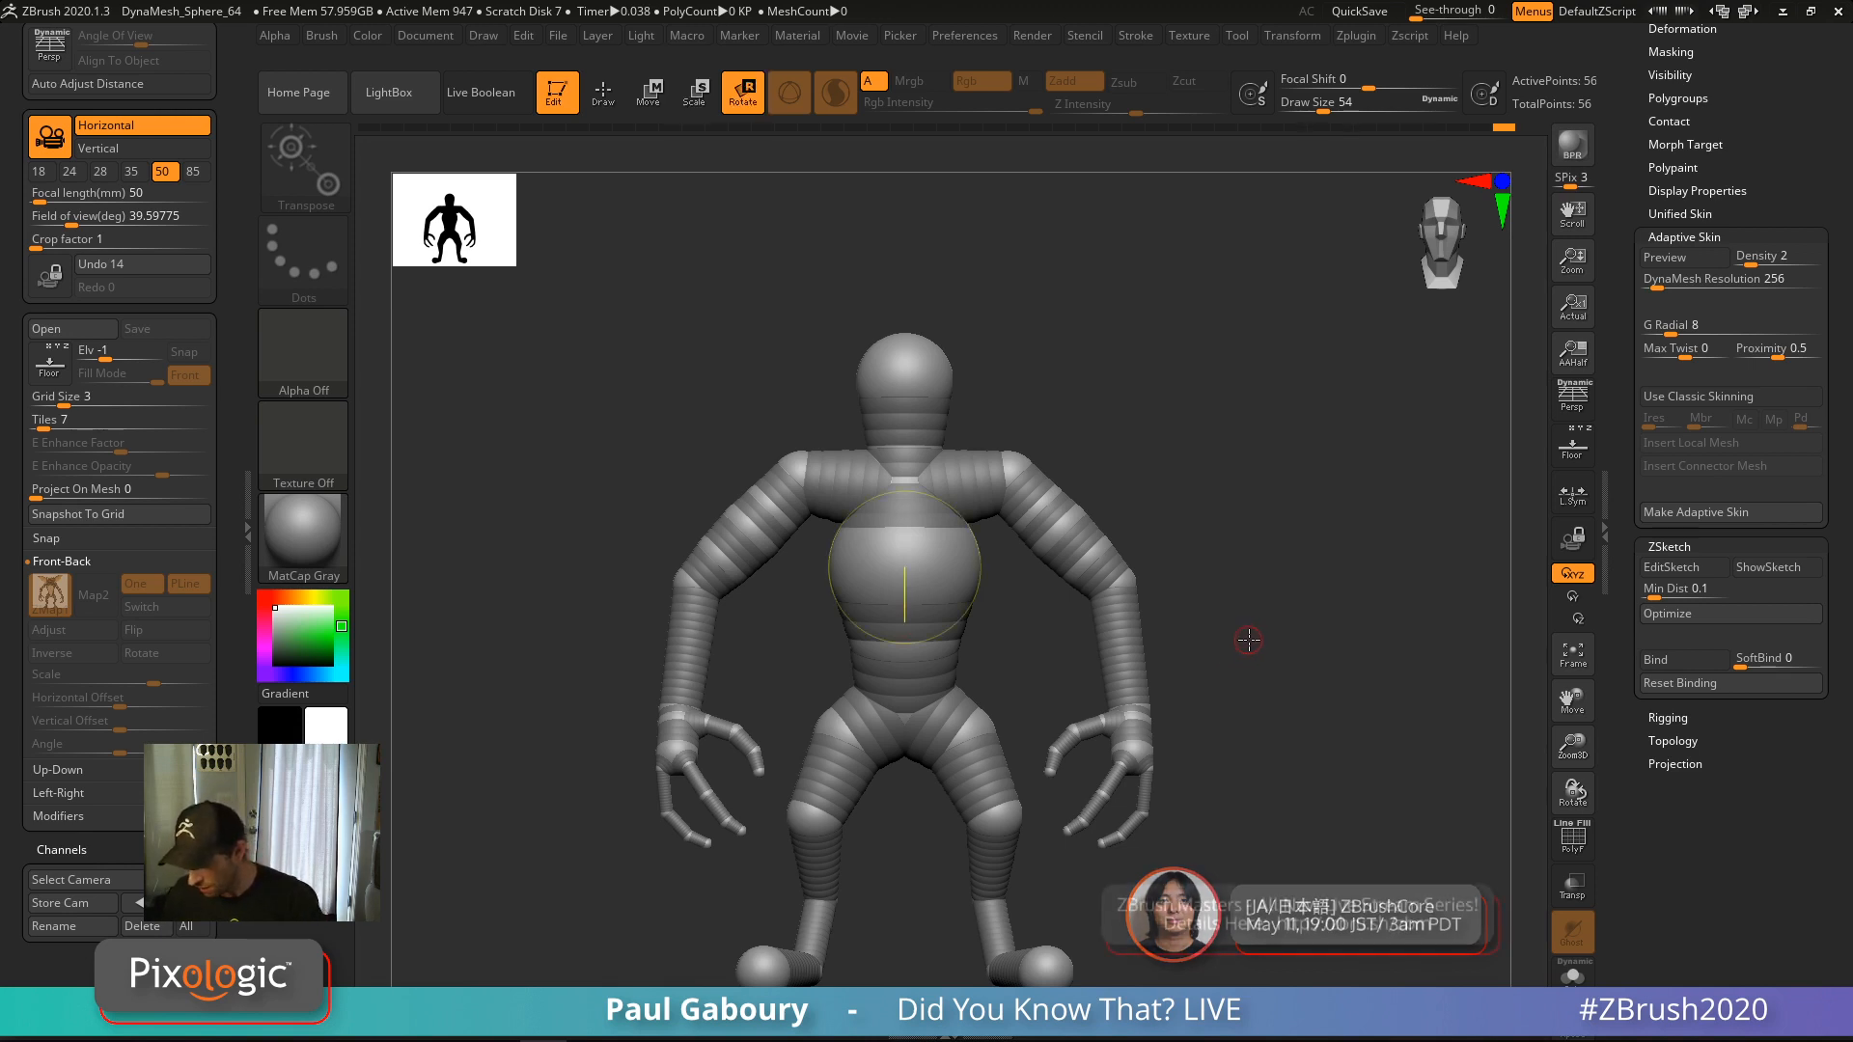
left_click_drag(1249, 637, 1273, 638, "alt")
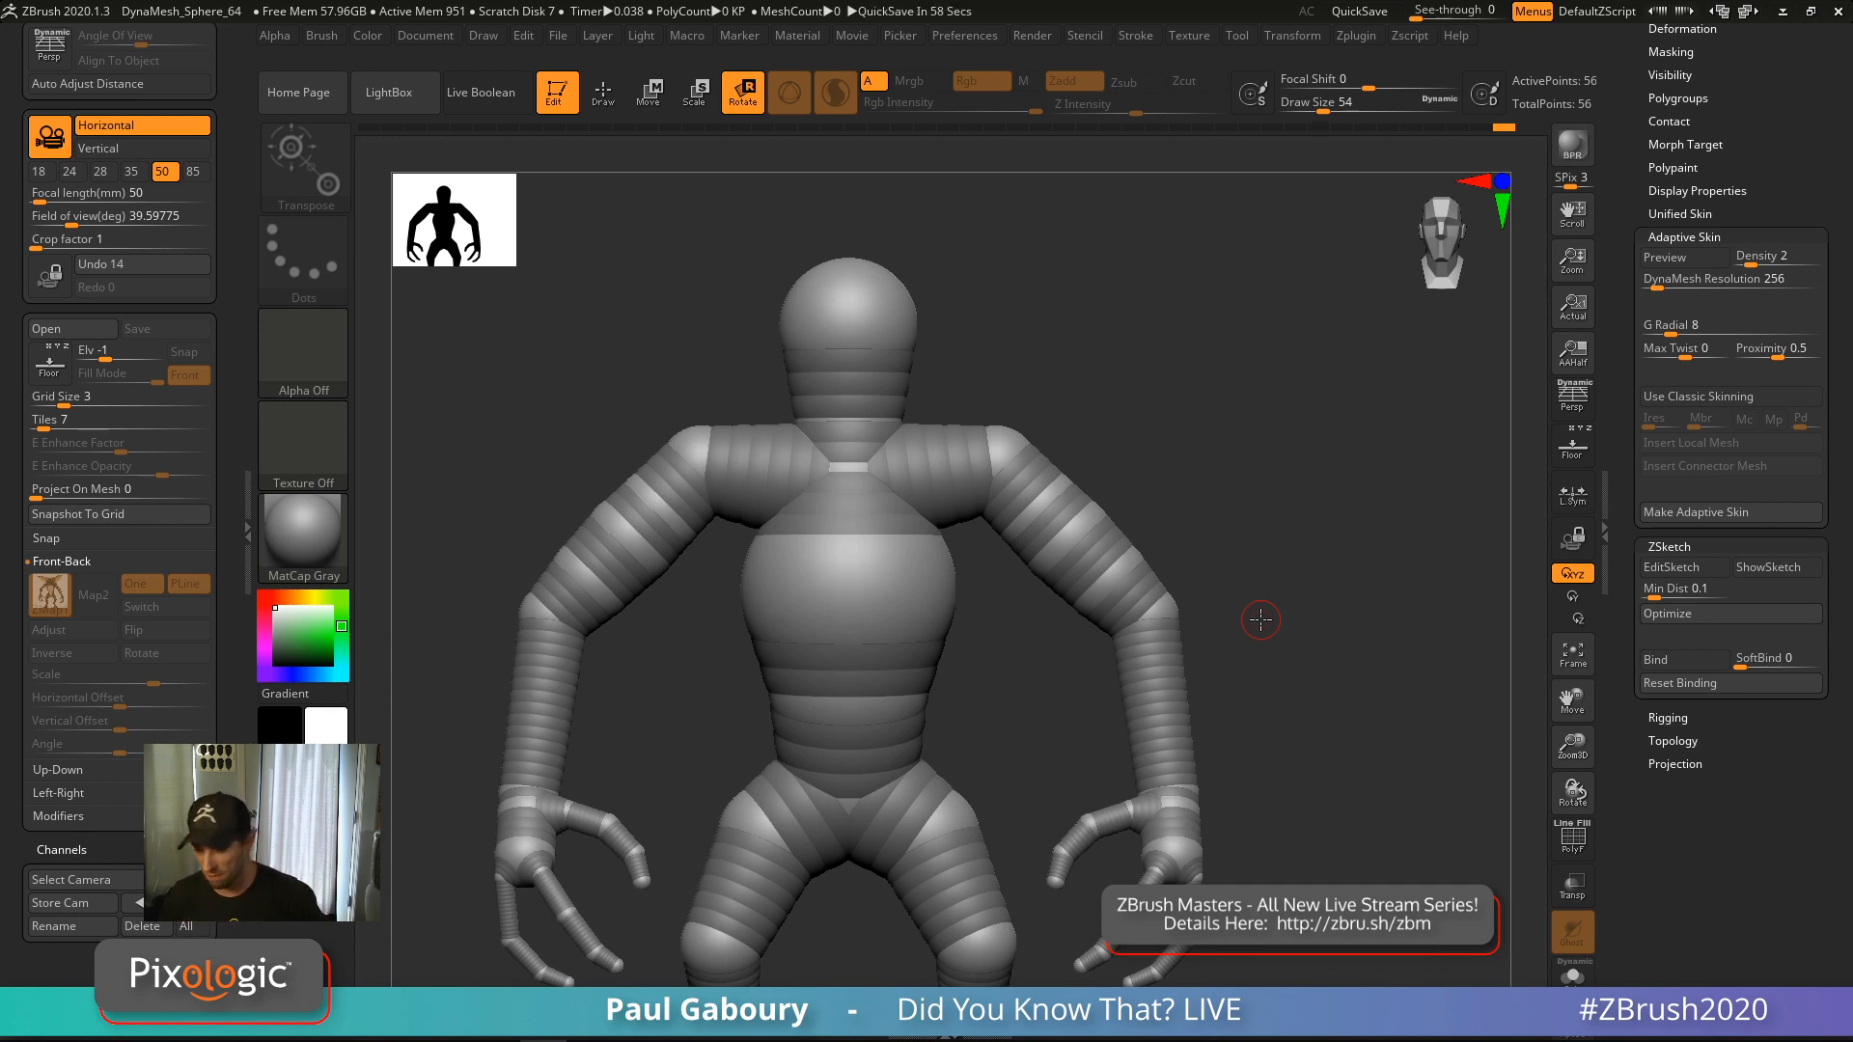
mouse_move(1025, 485)
left_mouse_down()
mouse_move(1044, 436)
mouse_move(1035, 481)
mouse_move(1053, 466)
left_mouse_up()
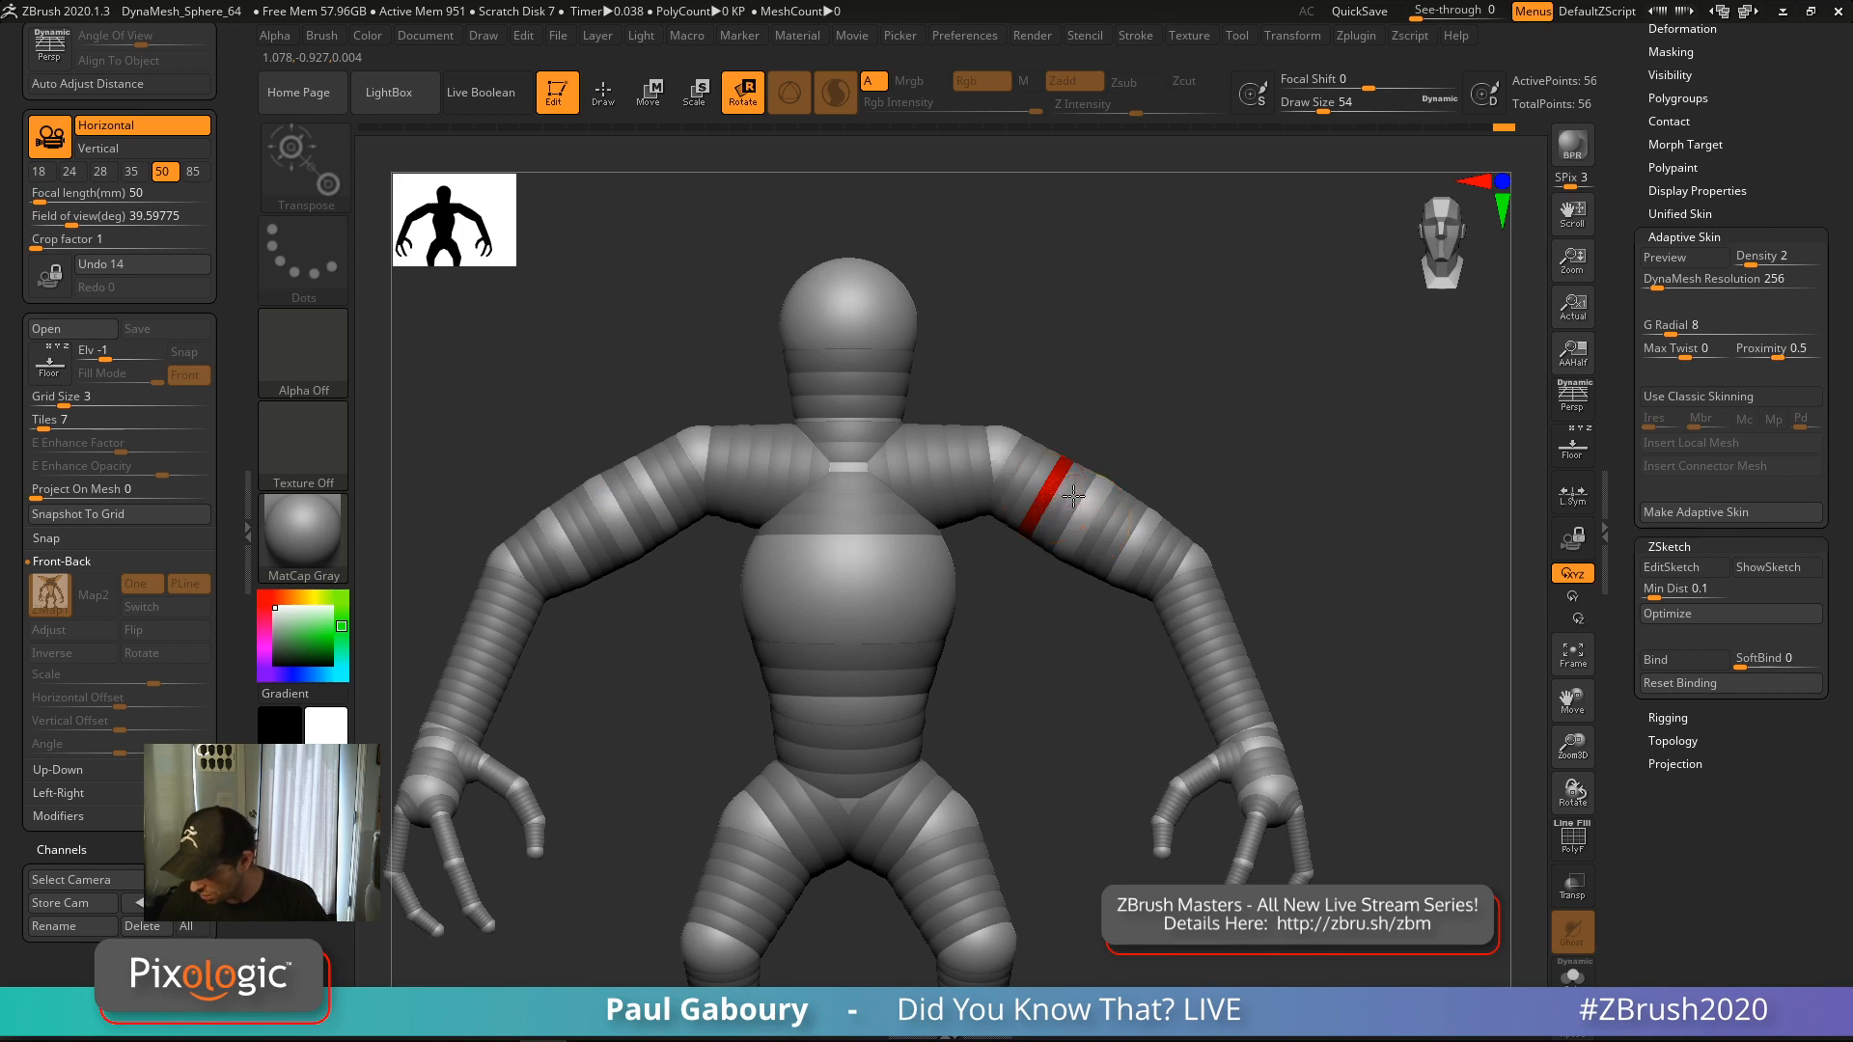
left_click_drag(1096, 501, 1126, 595)
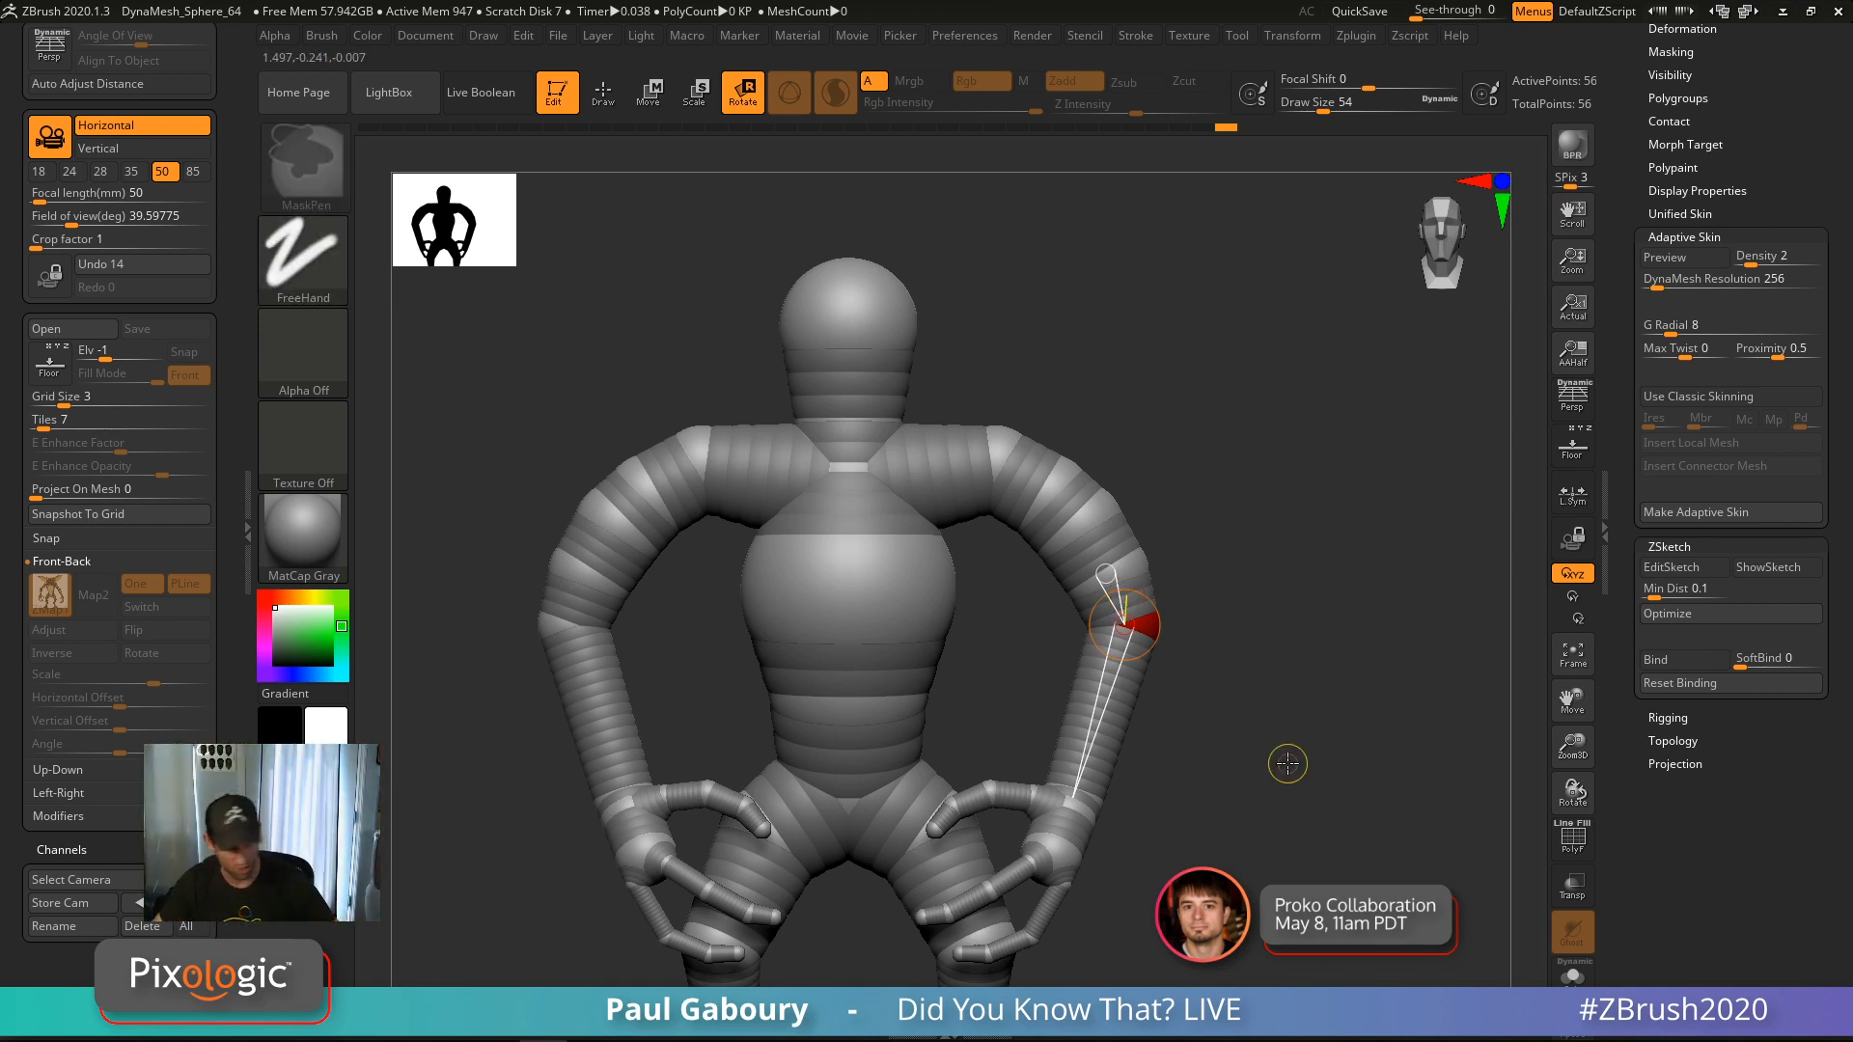
Undo the arm rotations, scaling and inserted ZSpheres back to the original ZSphere body
key("ctrl+z")
key("ctrl+z")
key("ctrl+z")
key("ctrl+z")
key("ctrl+z")
key("ctrl+z")
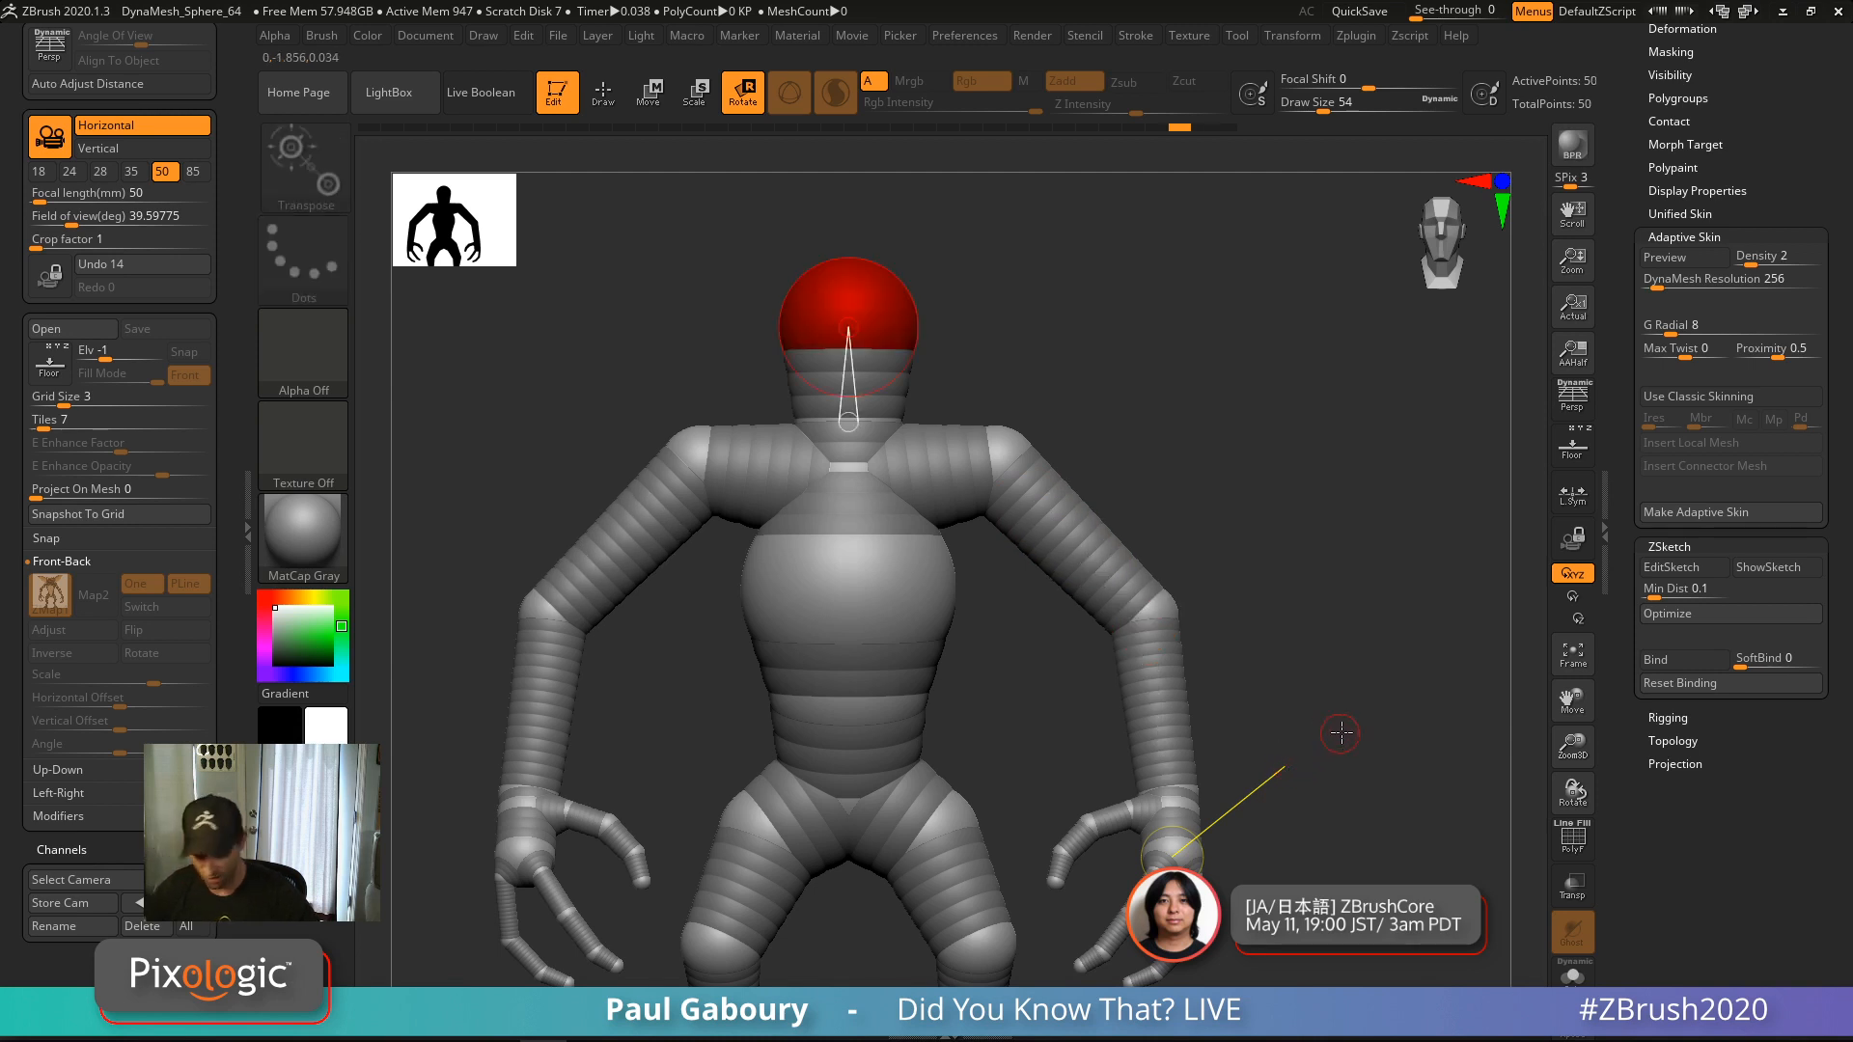
key("ctrl+z")
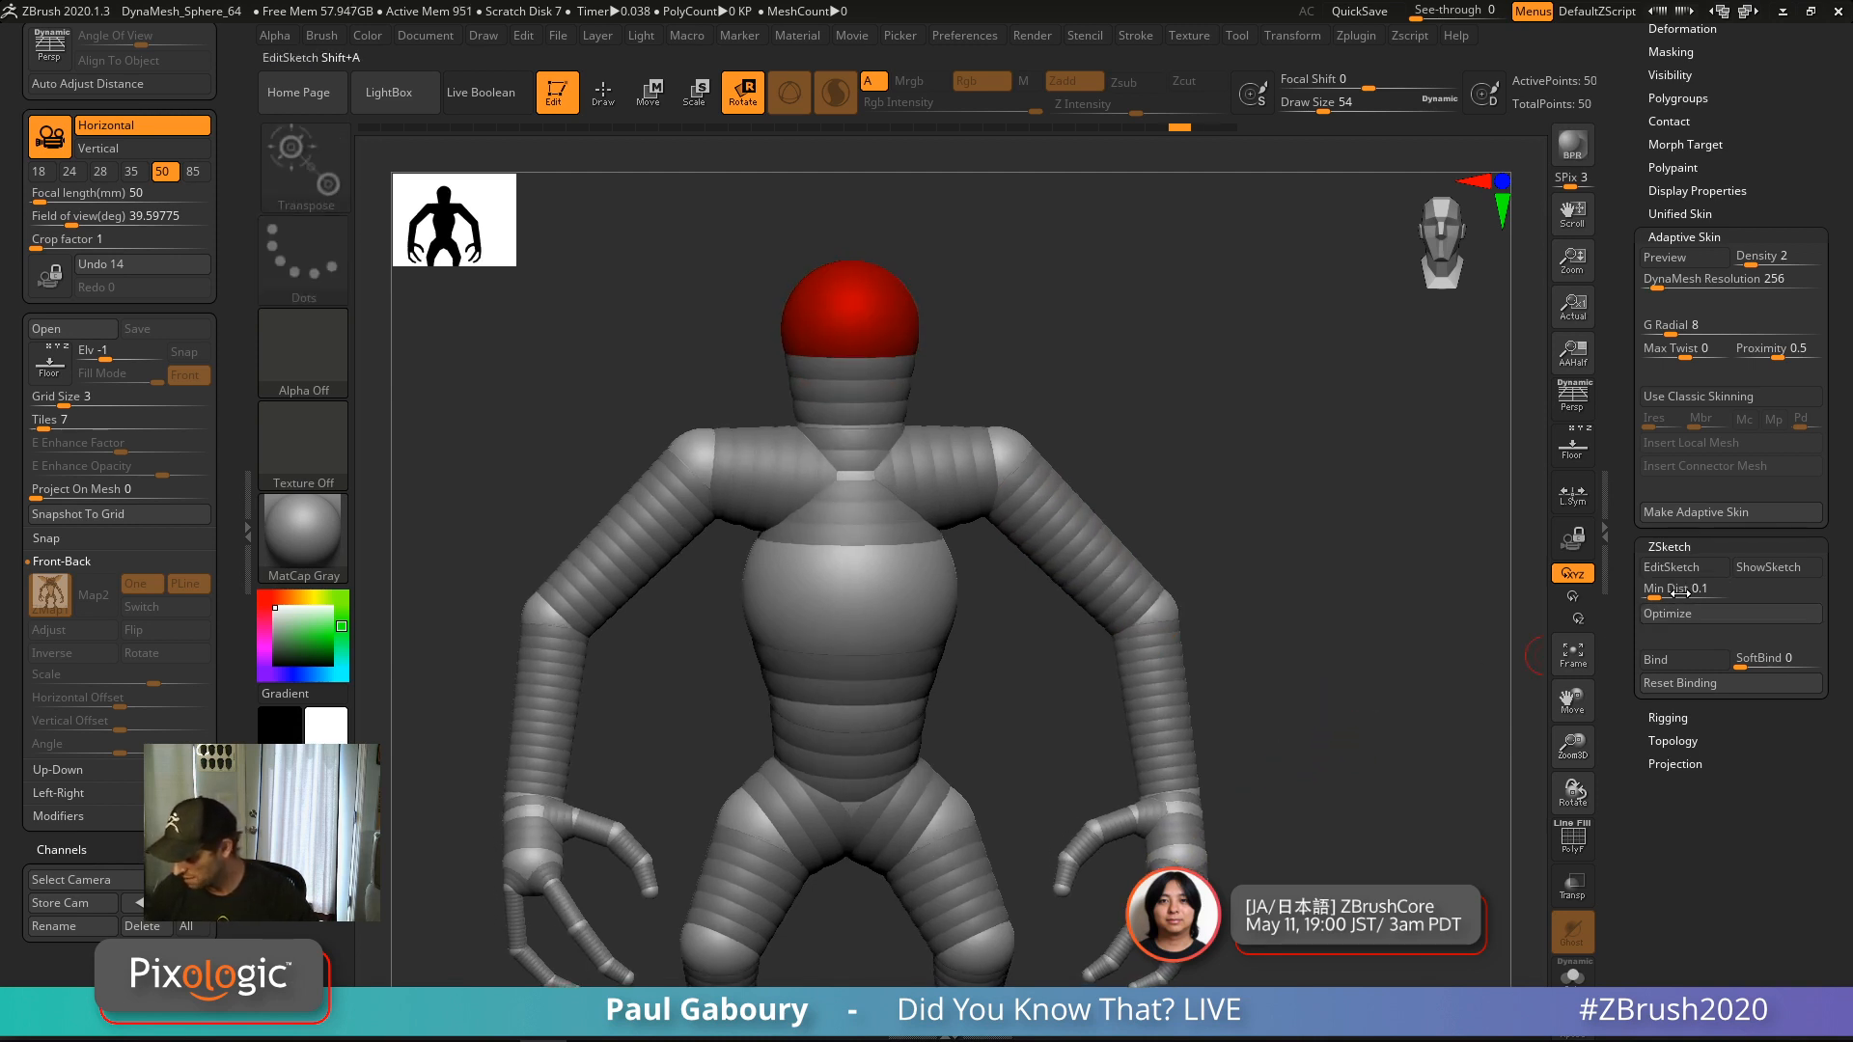
key("ctrl+z")
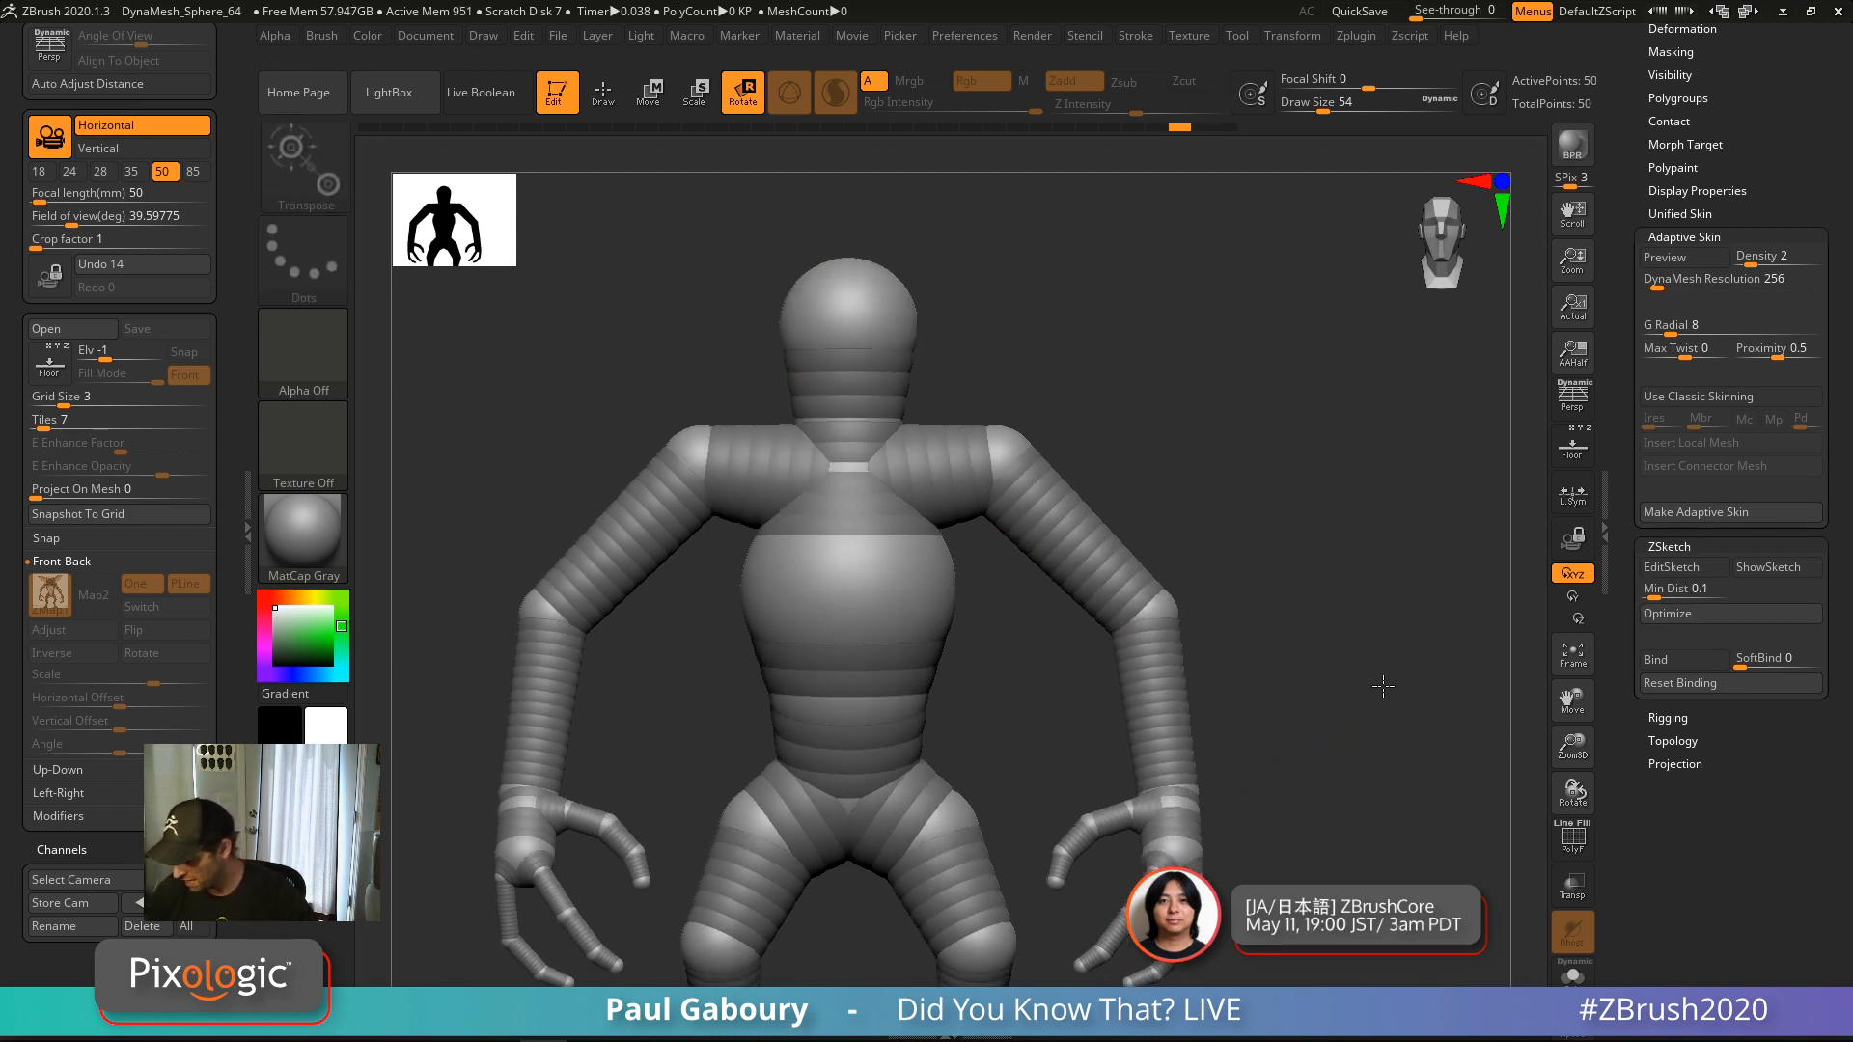
Turn on EditSketch, check an earlier state in the undo history, return to the latest one and activate Draw mode
left_click(1681, 568)
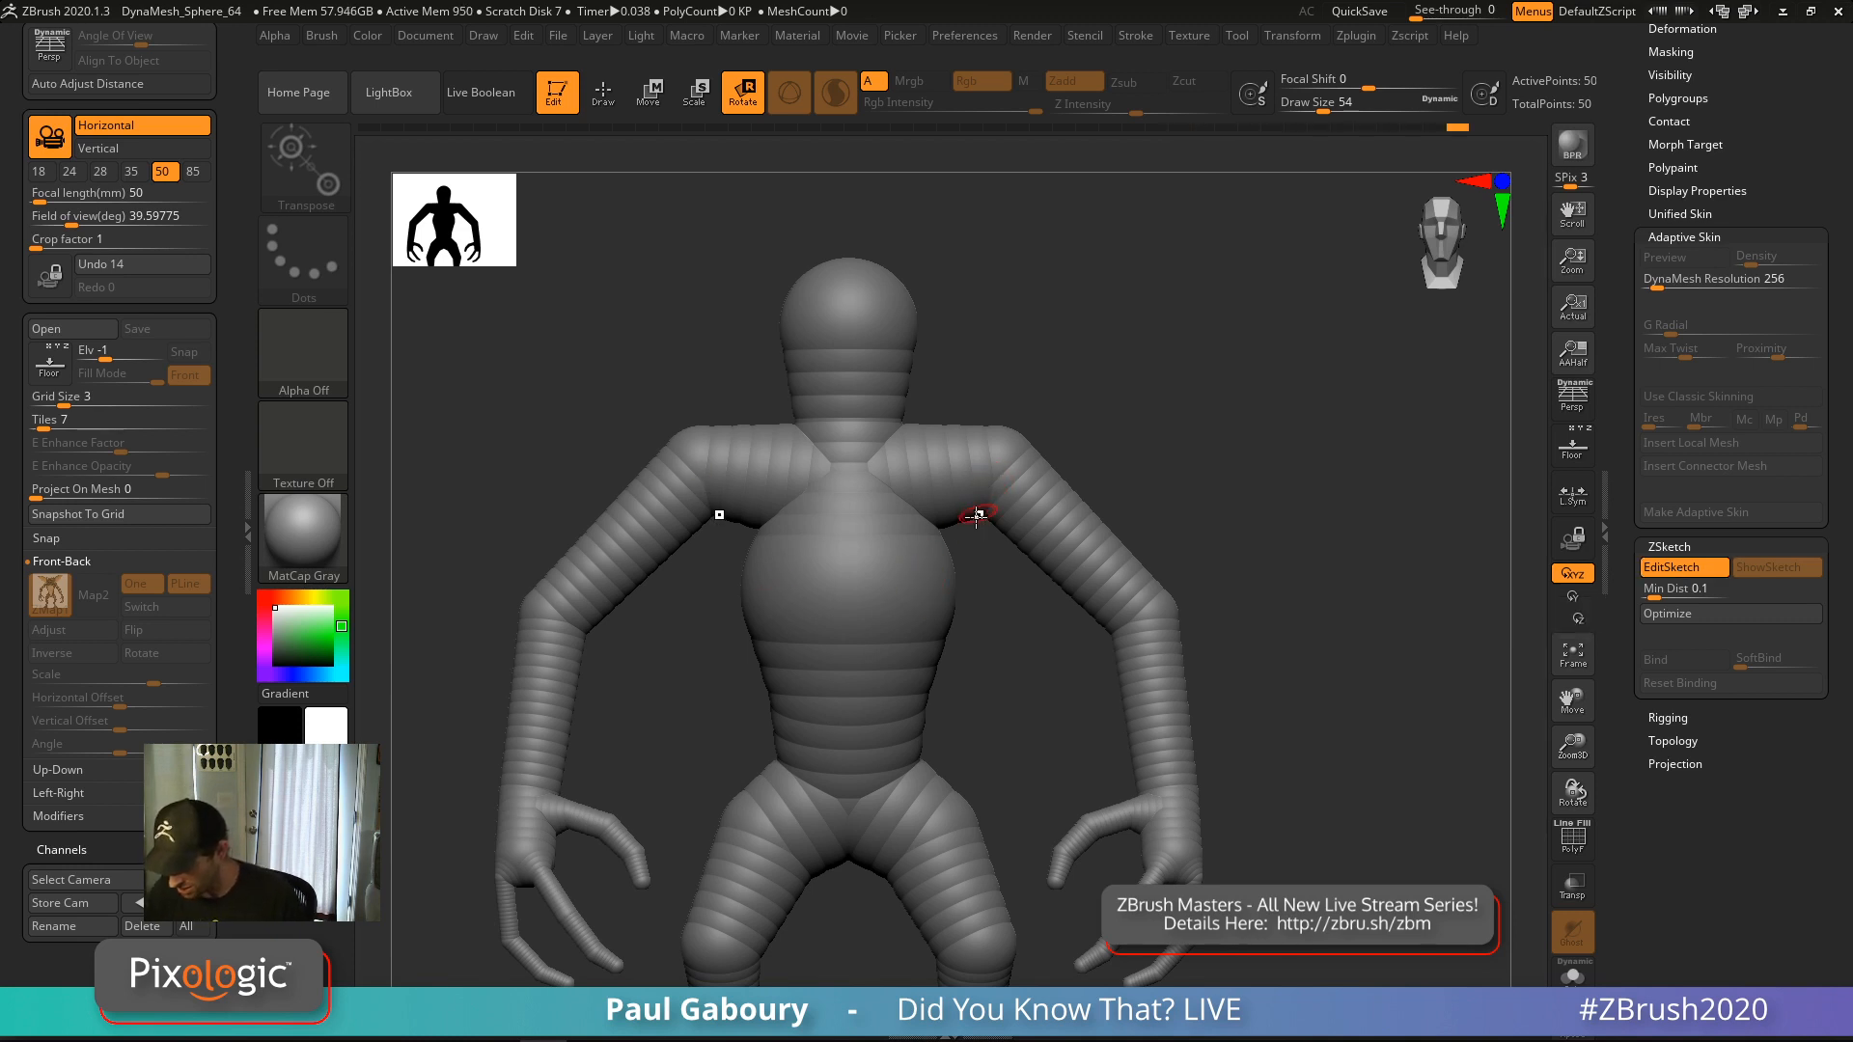
left_click(648, 127)
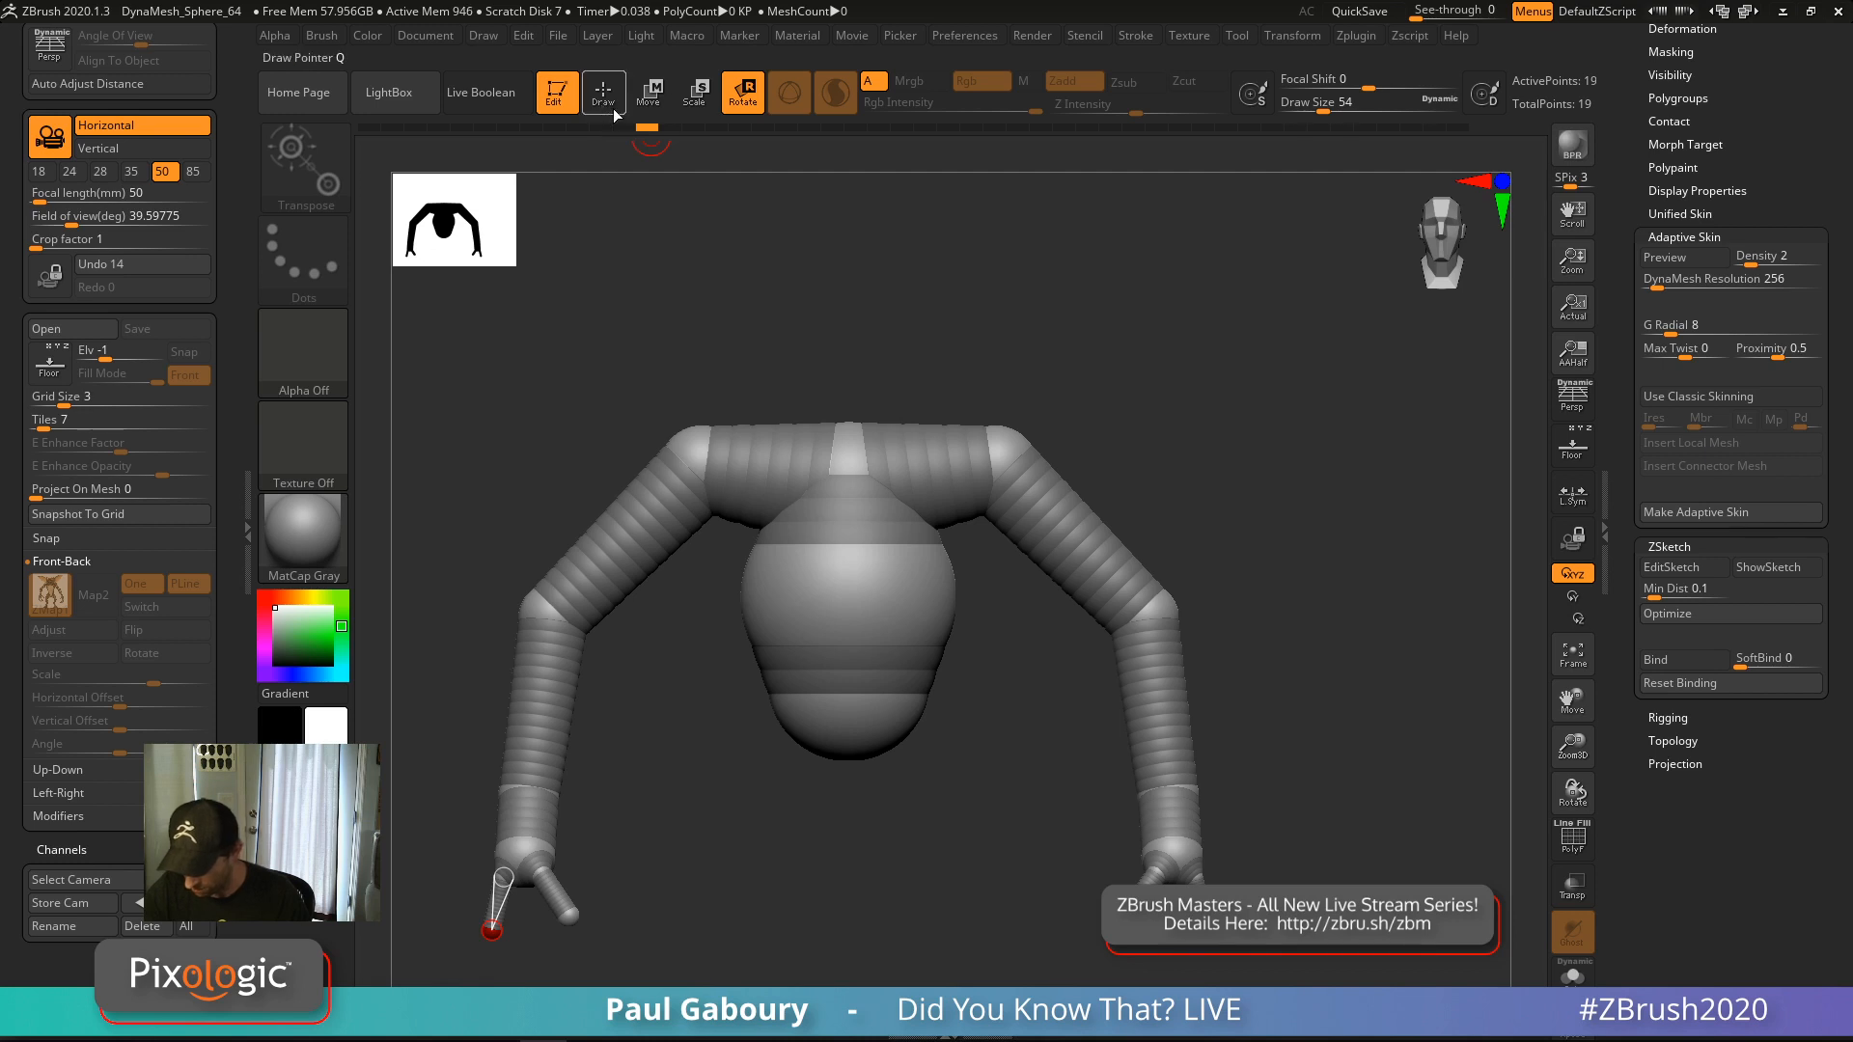
left_click_drag(647, 127, 1469, 142)
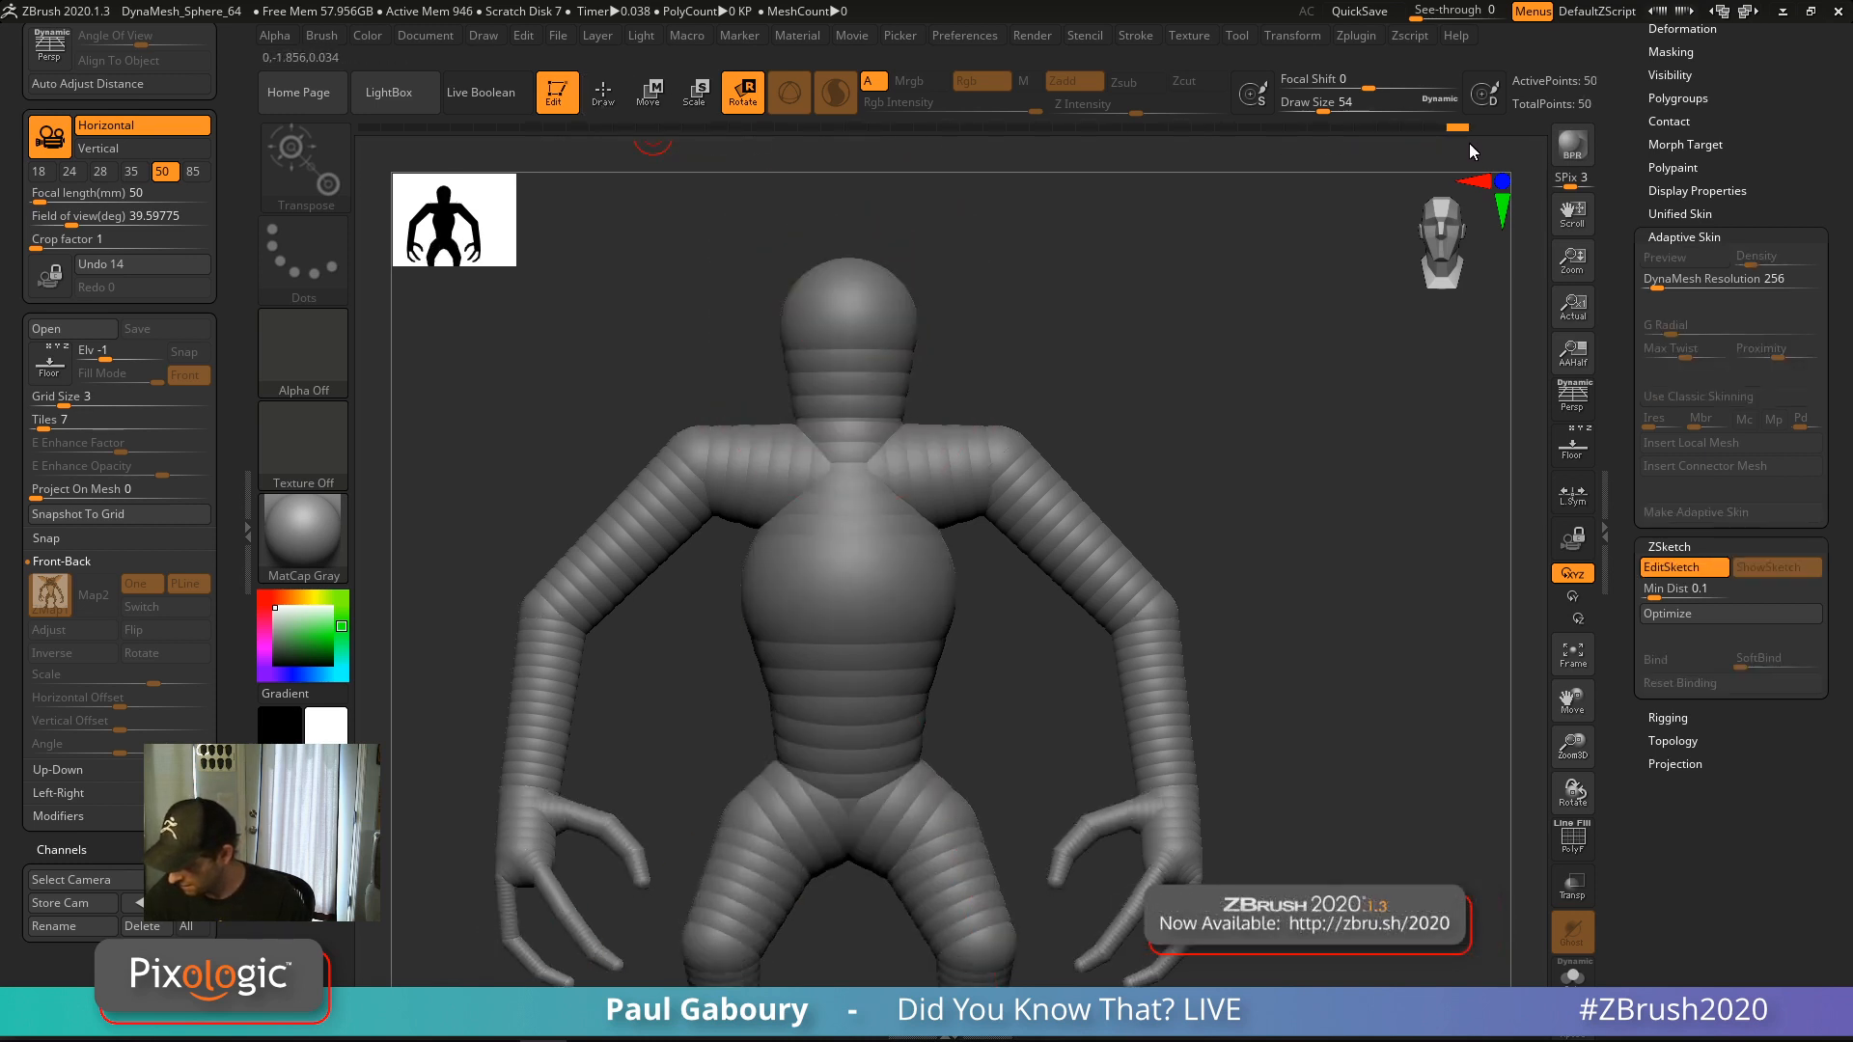
left_click(618, 95)
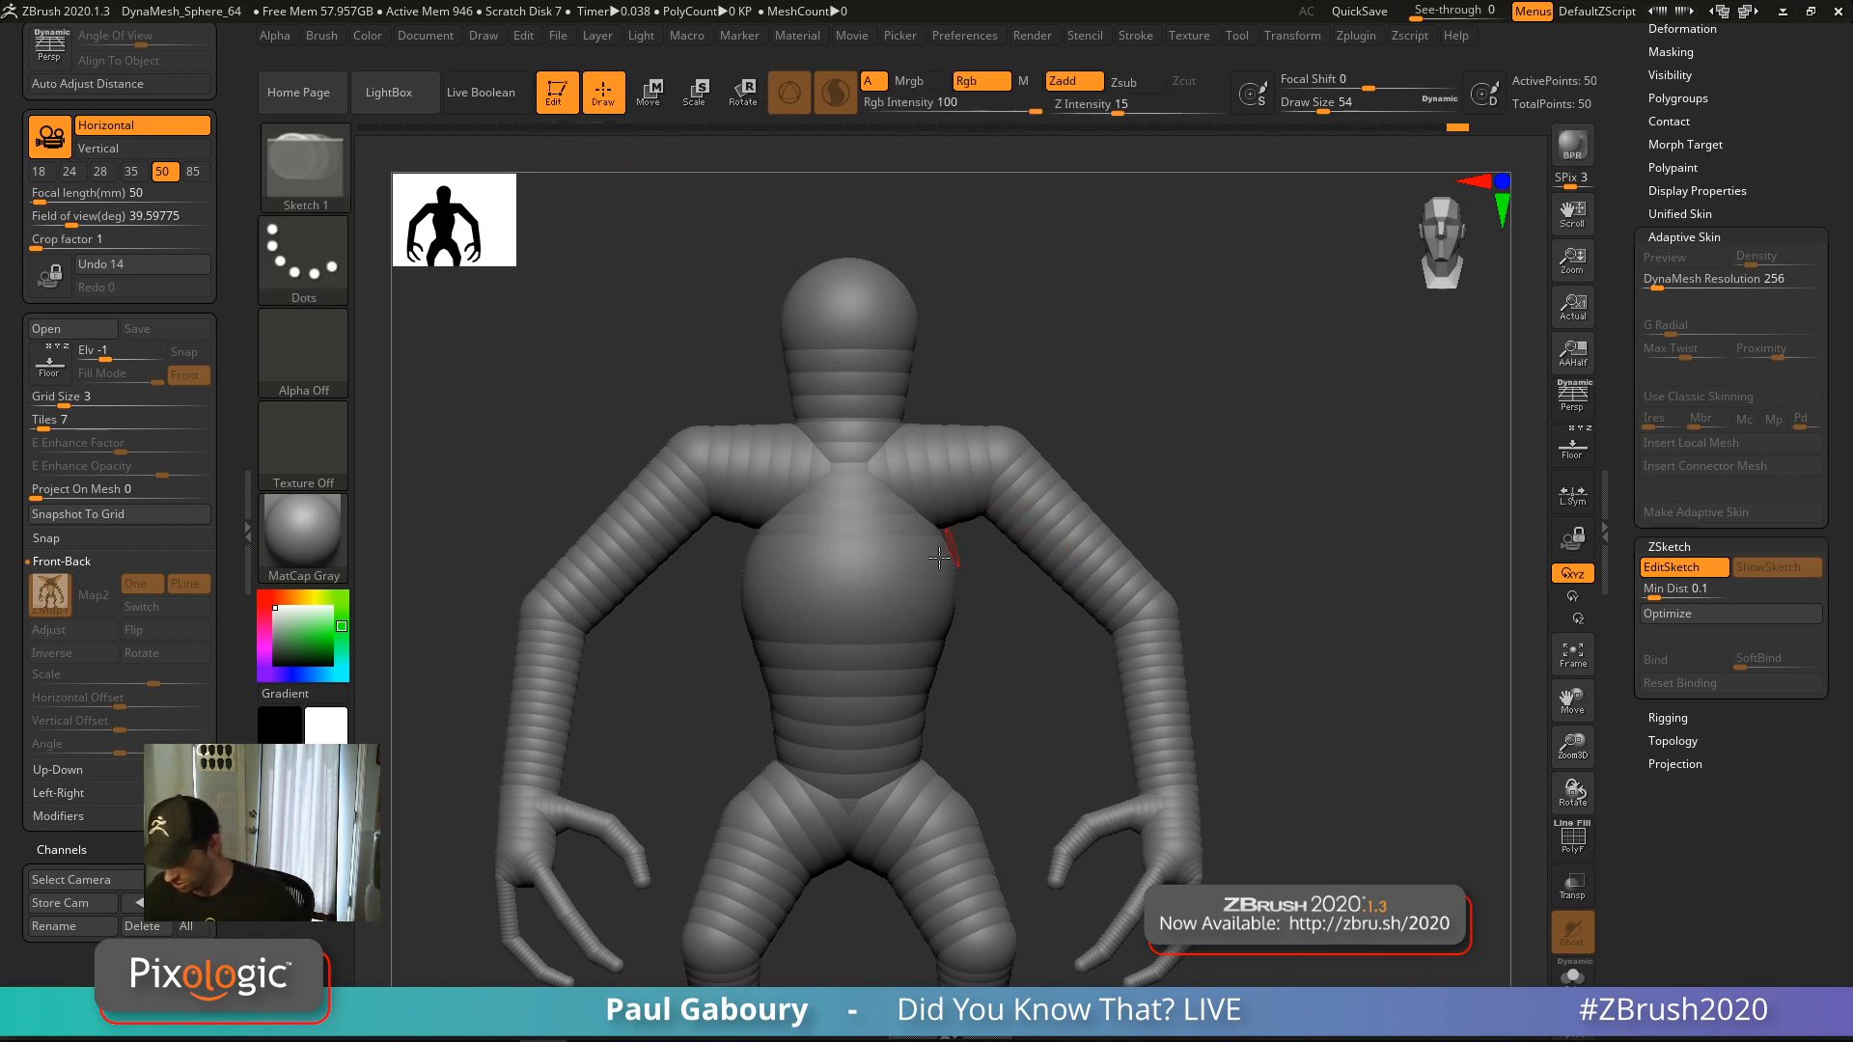
Sketch symmetric muscle strokes across the chest and up to the shoulders, smoothing them into the body
left_click_drag(932, 579, 991, 497)
mouse_move(925, 567)
left_mouse_down("shift")
mouse_move(943, 518)
mouse_move(980, 501)
left_mouse_up("shift")
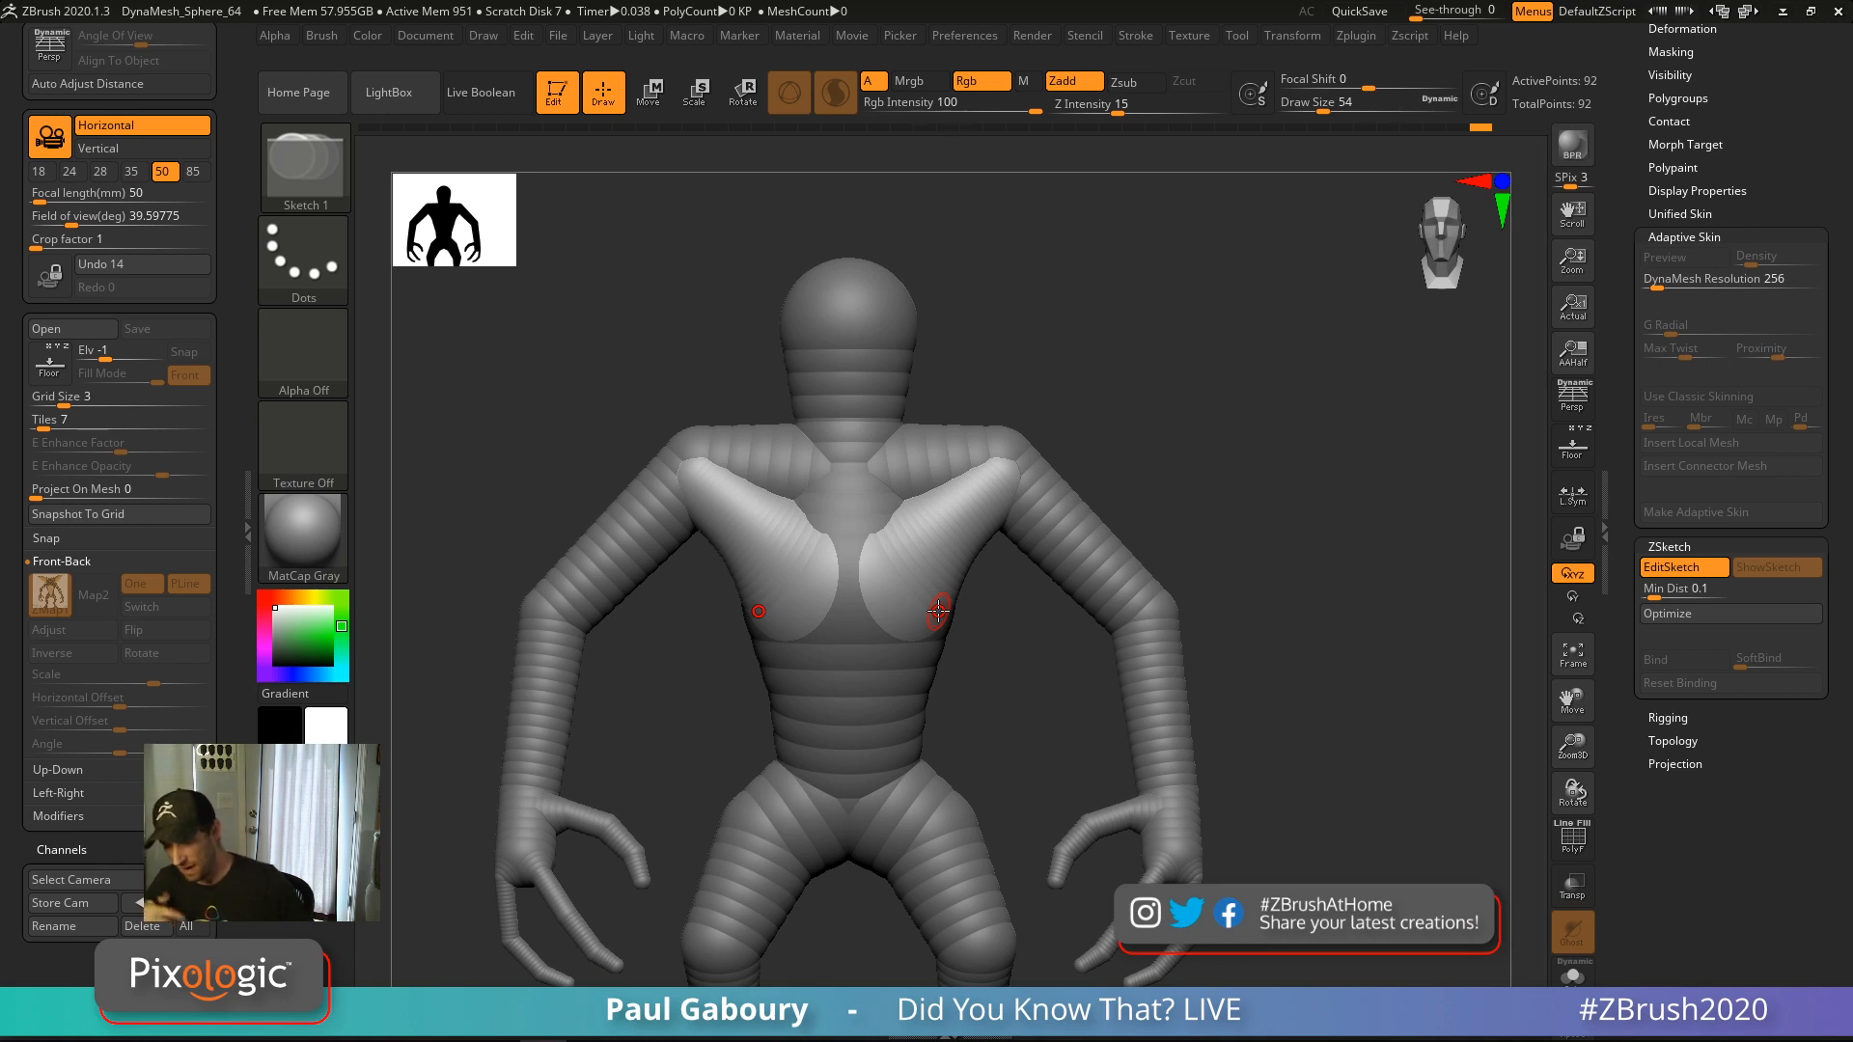
mouse_move(998, 461)
left_mouse_down()
mouse_move(868, 548)
mouse_move(889, 523)
mouse_move(910, 523)
mouse_move(902, 543)
left_mouse_up()
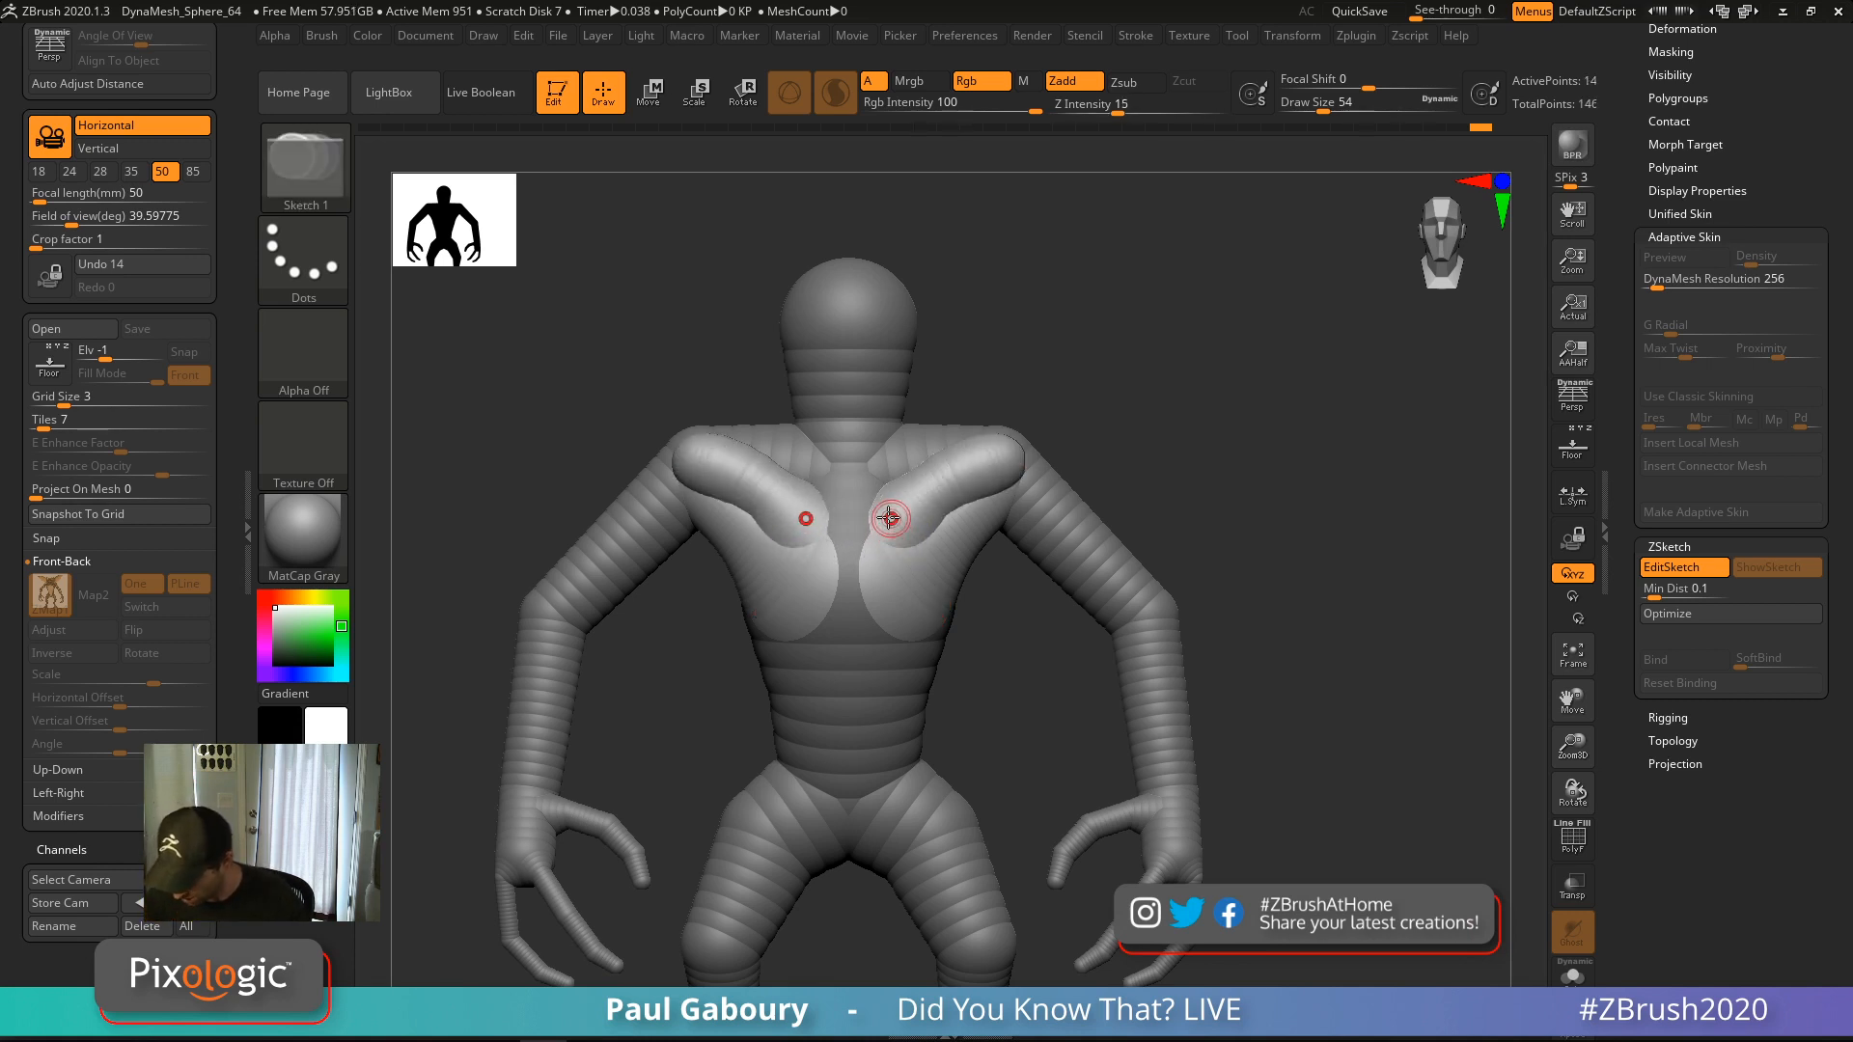
mouse_move(1014, 446)
left_mouse_down("shift")
mouse_move(1006, 473)
mouse_move(874, 548)
mouse_move(994, 467)
left_mouse_up("shift")
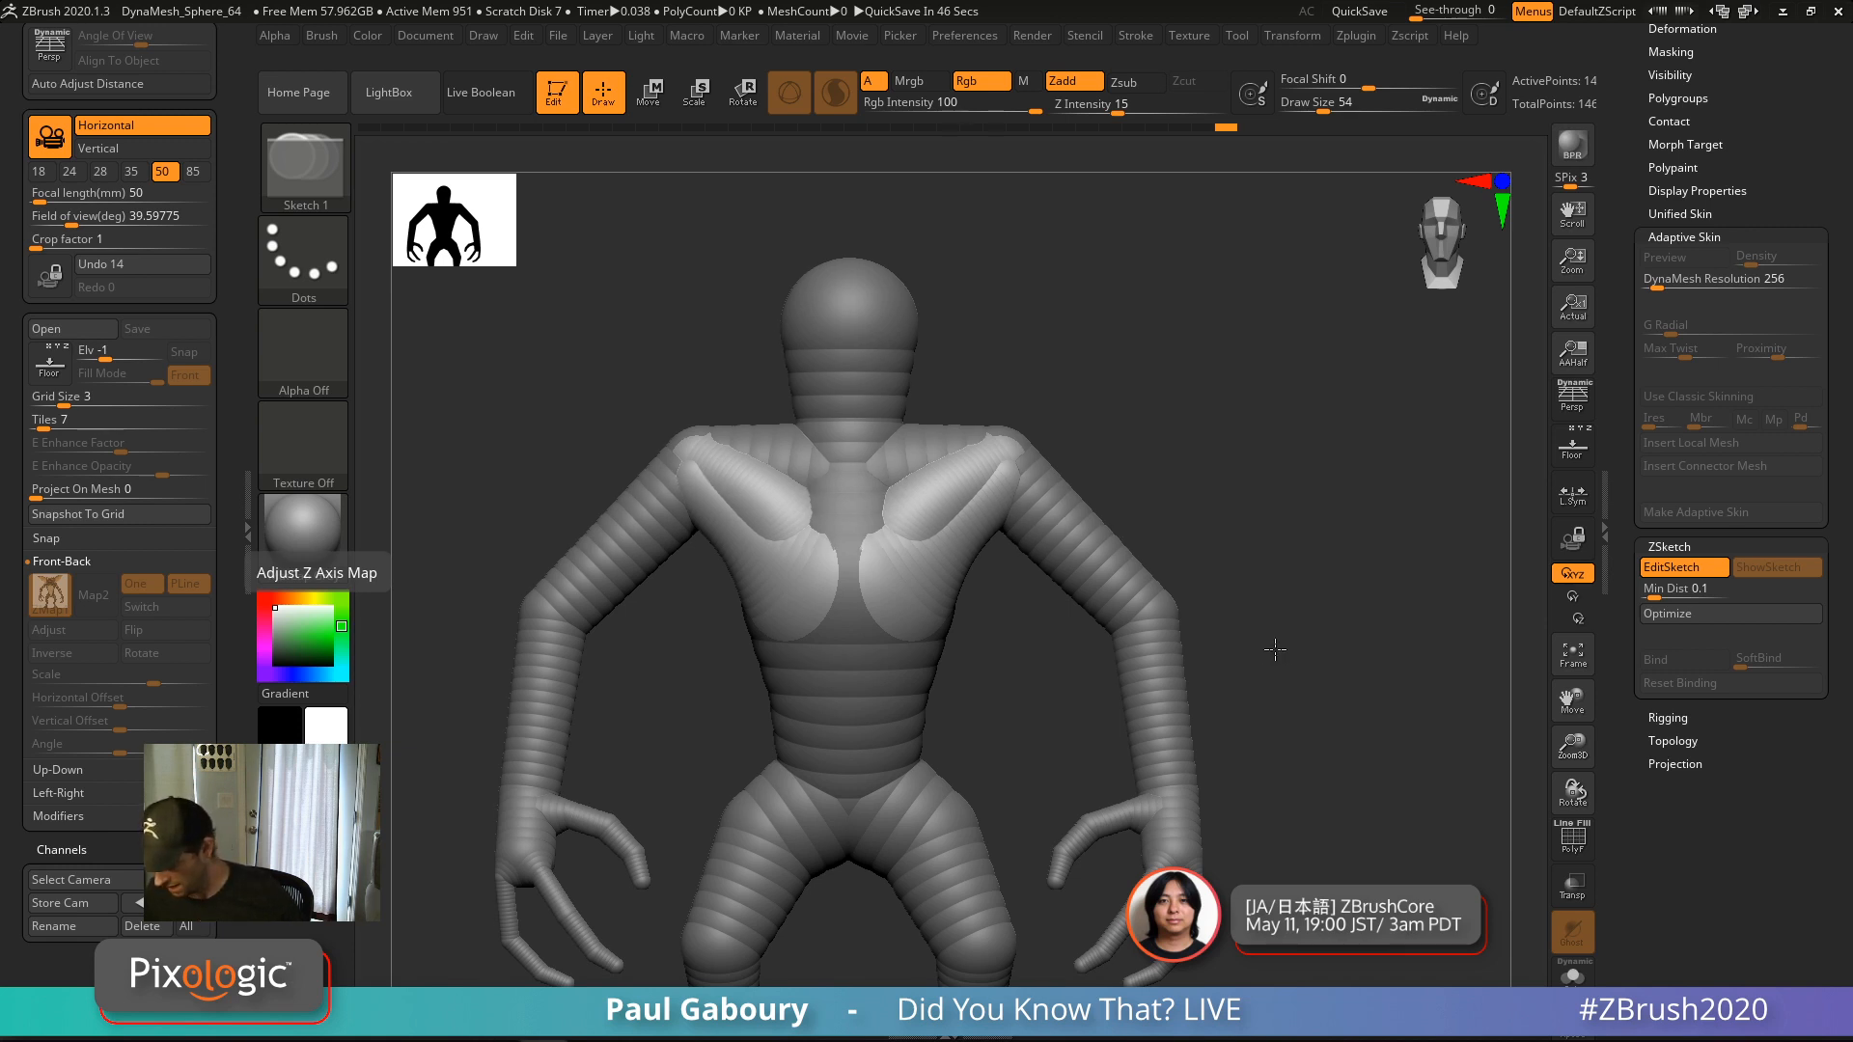
Undo the chest and shoulder sketch strokes, and leave EditSketch to show the plain ZSphere body
key("ctrl")
key("ctrl+z")
key("ctrl+z")
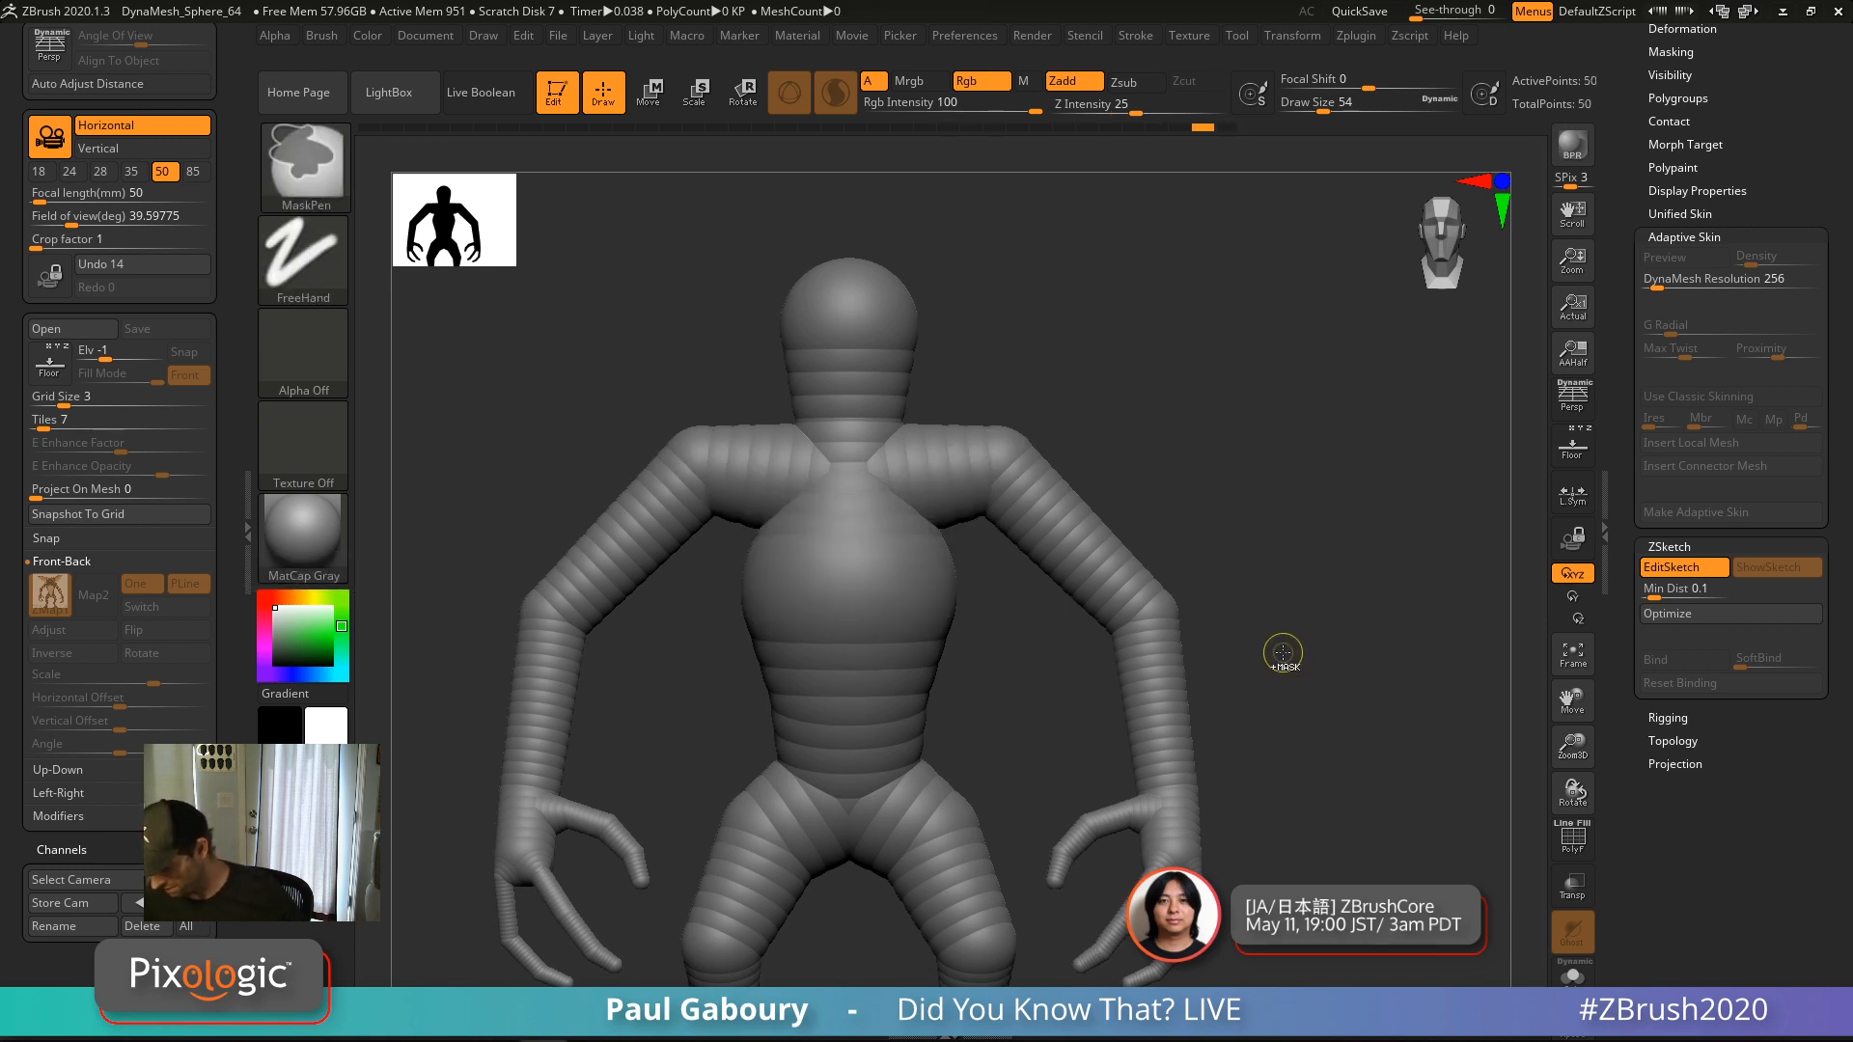
mouse_move(1302, 669)
right_mouse_down("ctrl")
mouse_move(1274, 596)
mouse_move(1231, 558)
right_mouse_up("ctrl")
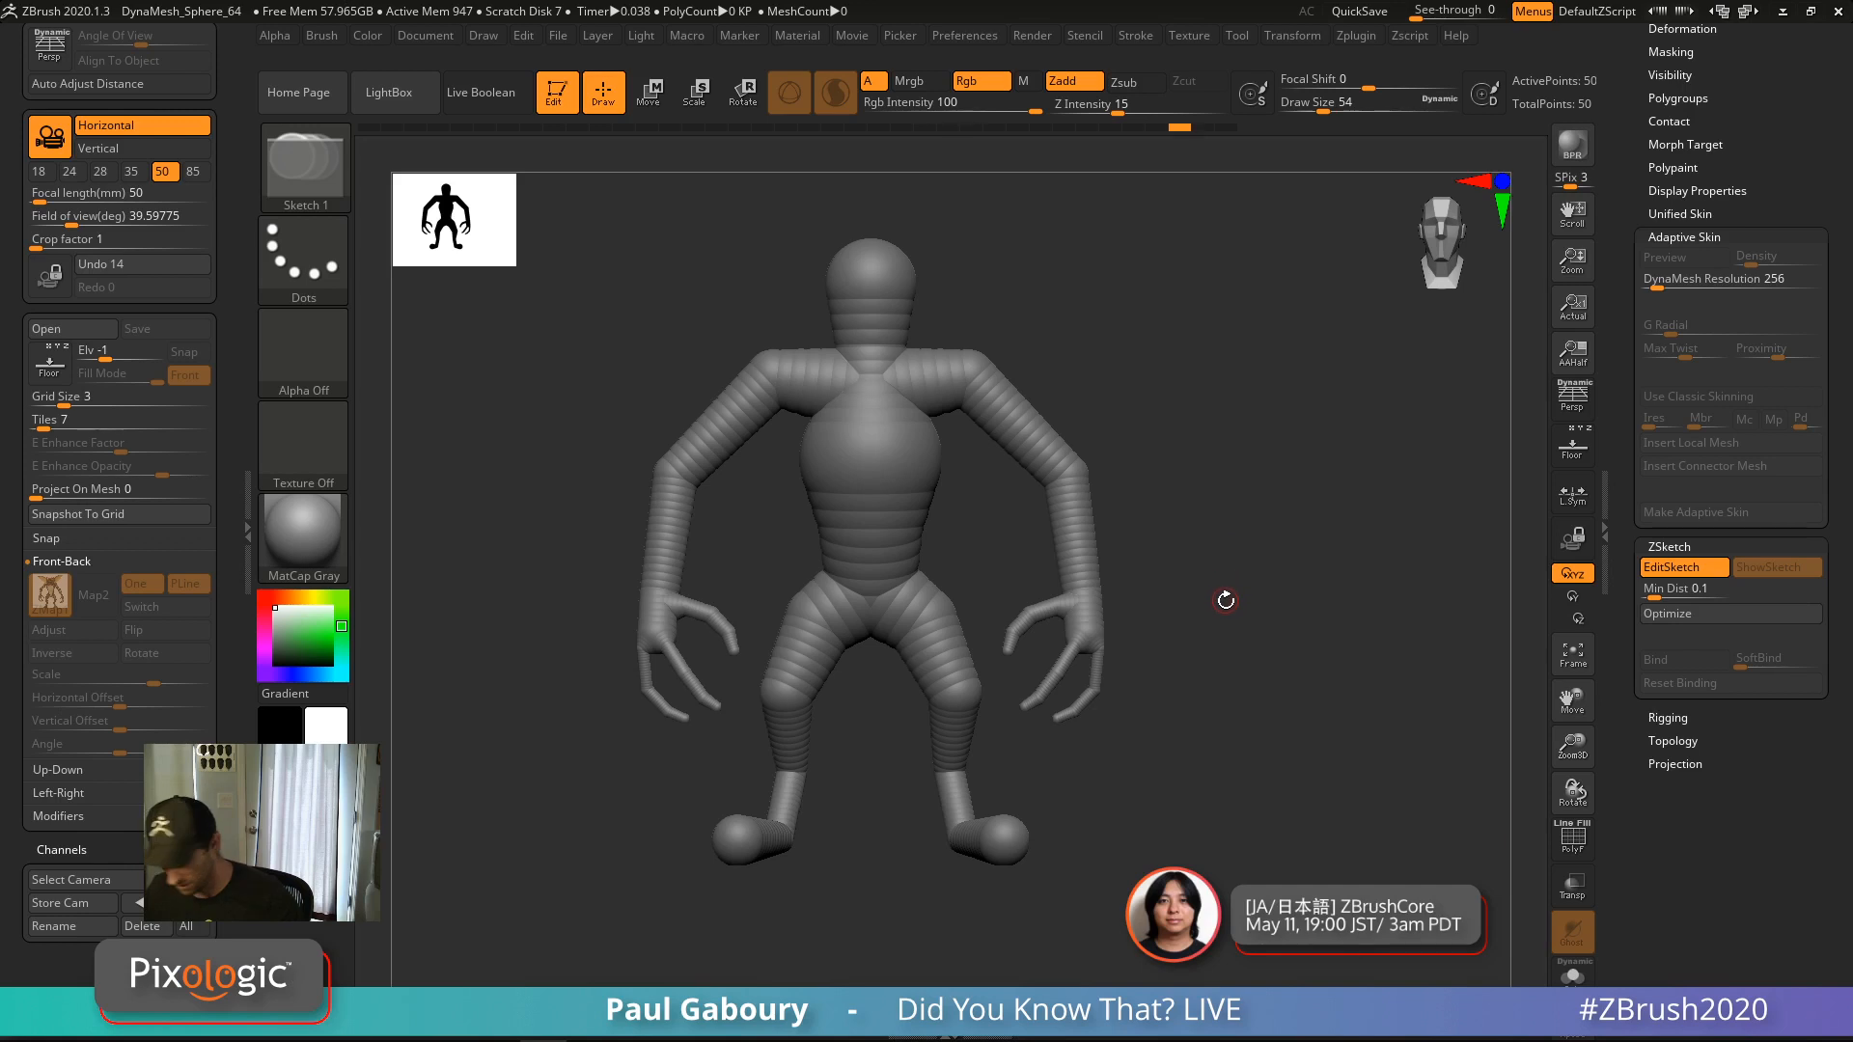
key("a")
left_click_drag(1252, 600, 1256, 673, "alt")
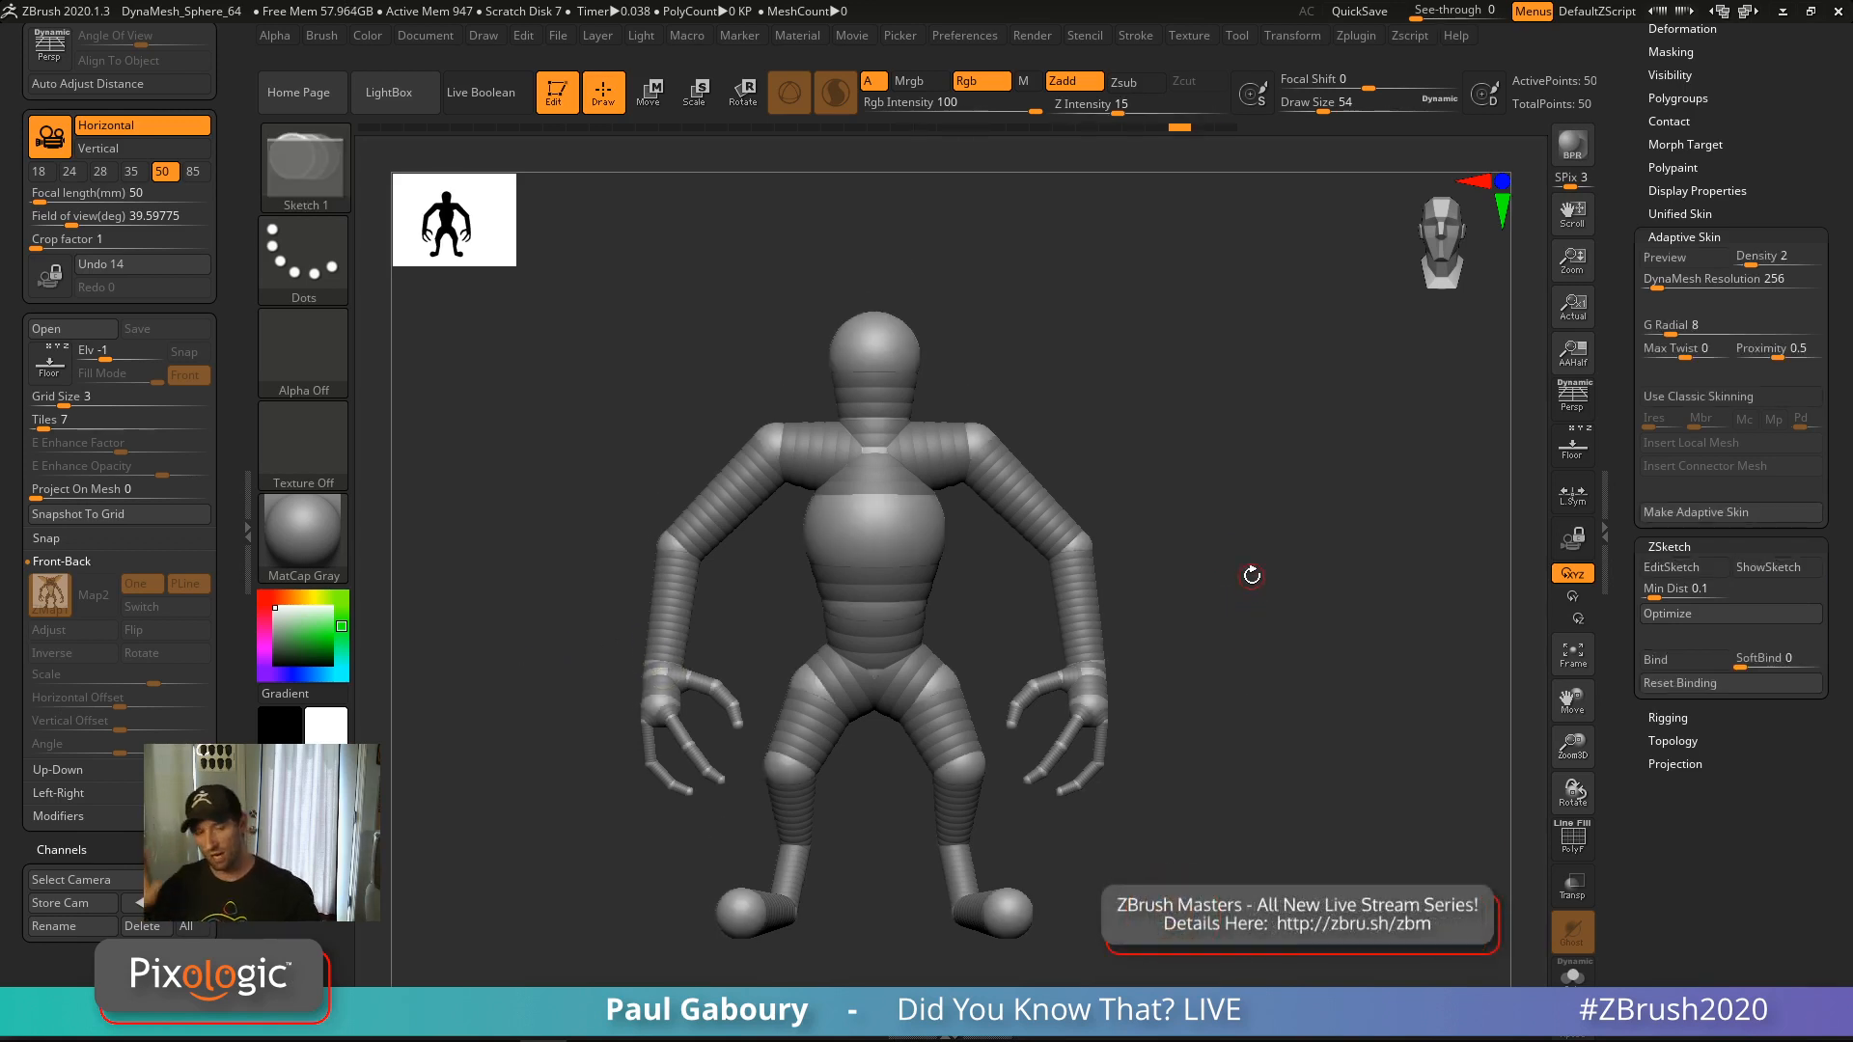
Collapse the Adaptive Skin settings and reset the list of recently used tools
left_click(1716, 235)
left_click_drag(1792, 201, 1824, 446)
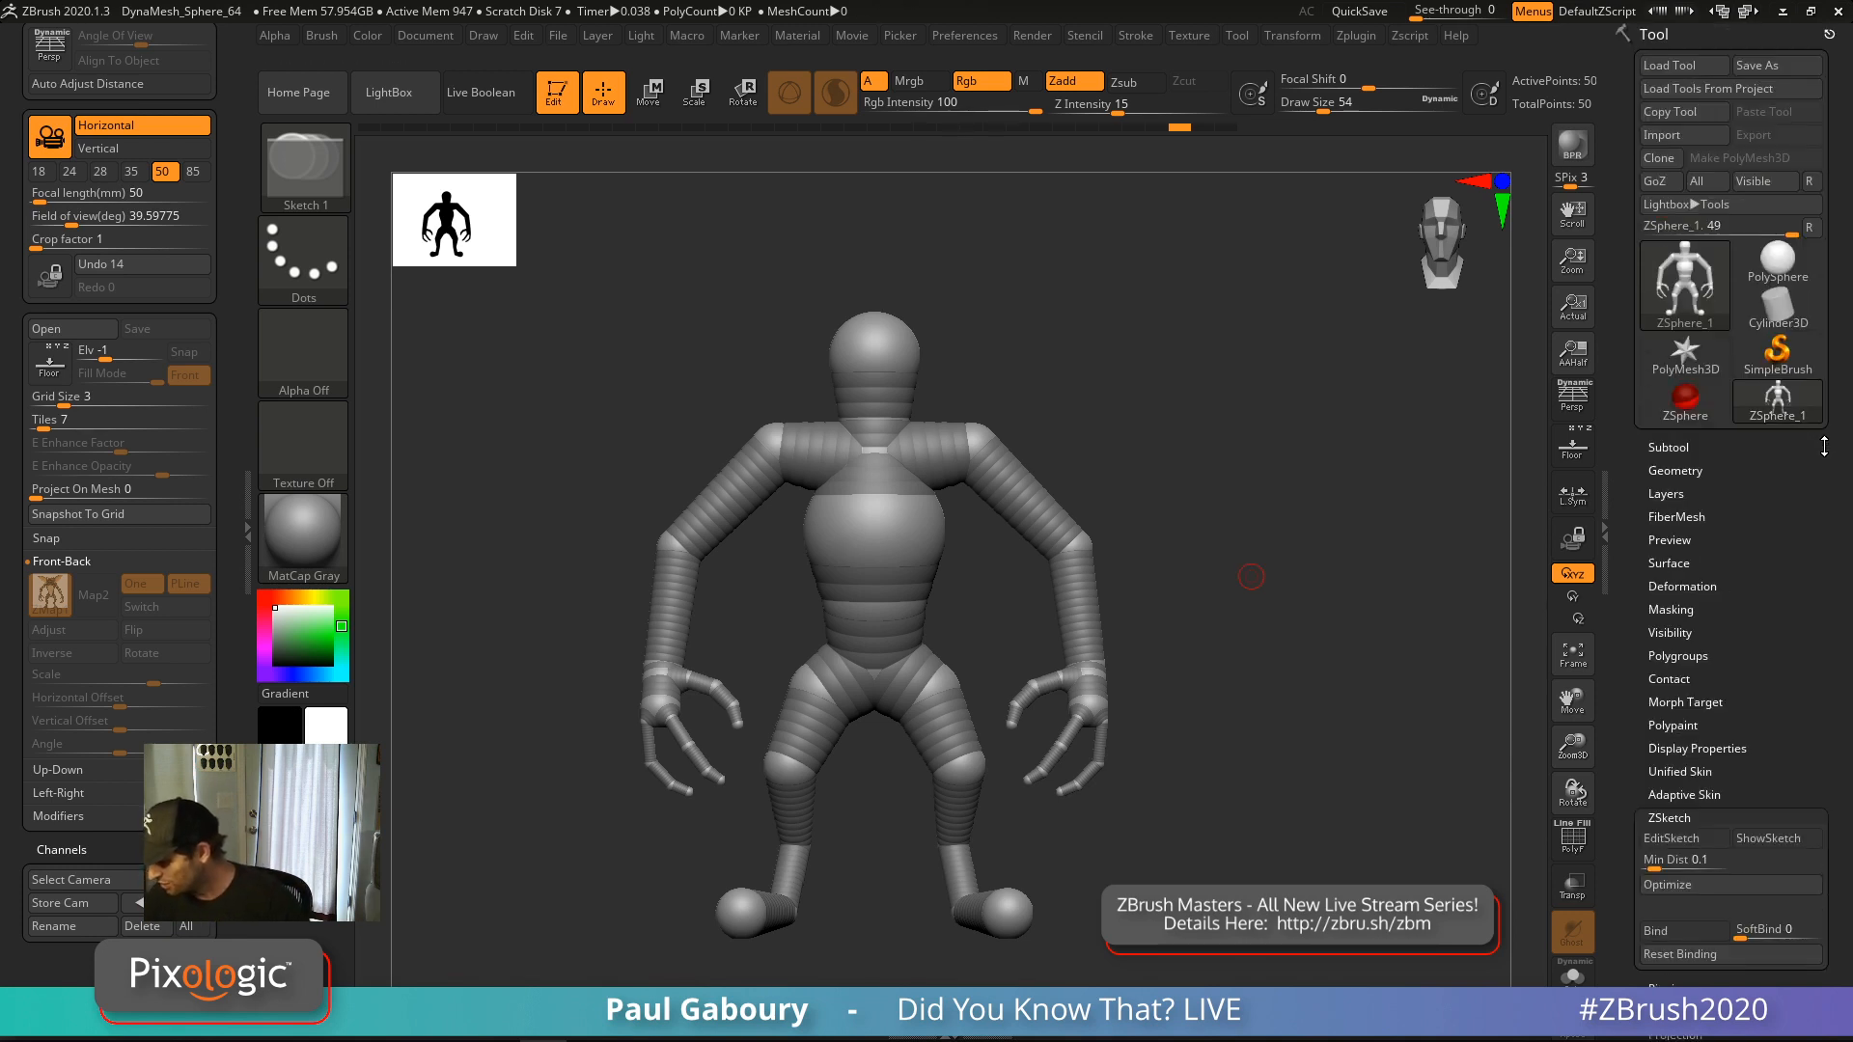
left_click(1809, 228)
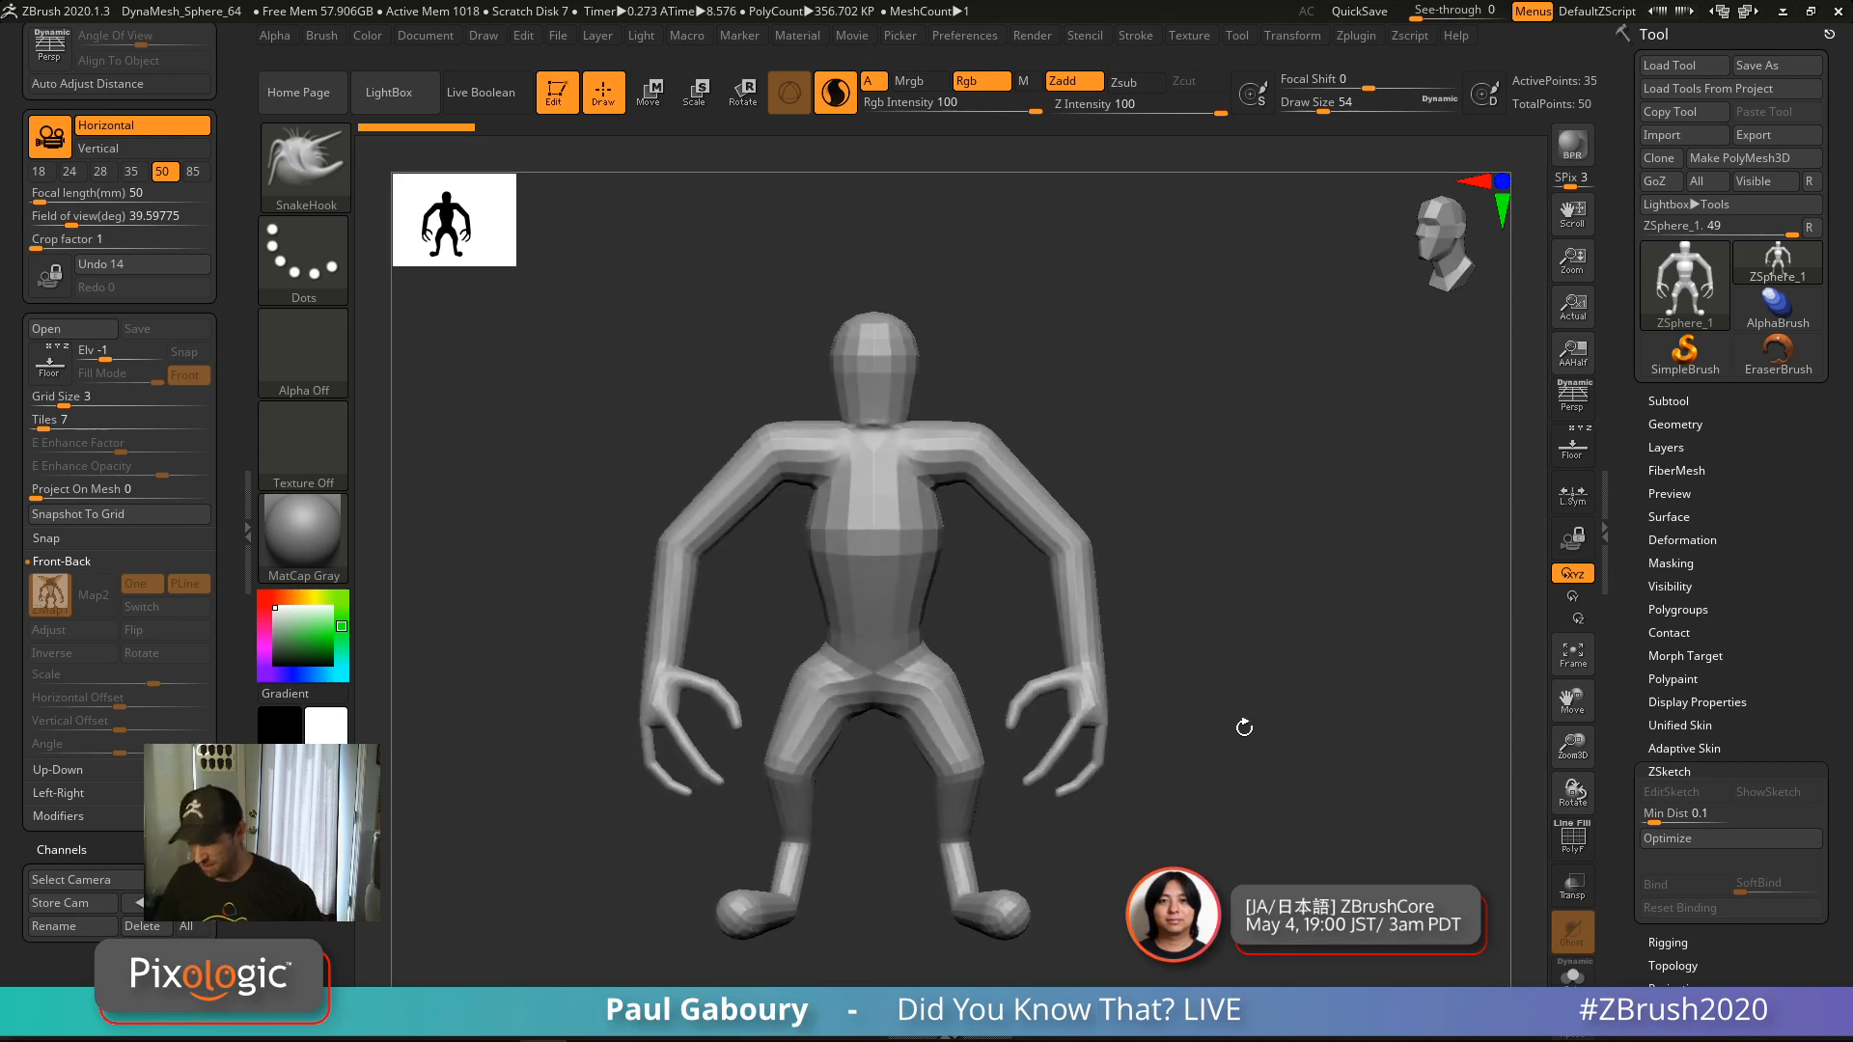
Open the Adaptive Skin settings of the GremlinRig tool while its skin preview is displayed
right_click_drag(1247, 747, 1229, 697, "alt")
left_click(1691, 748)
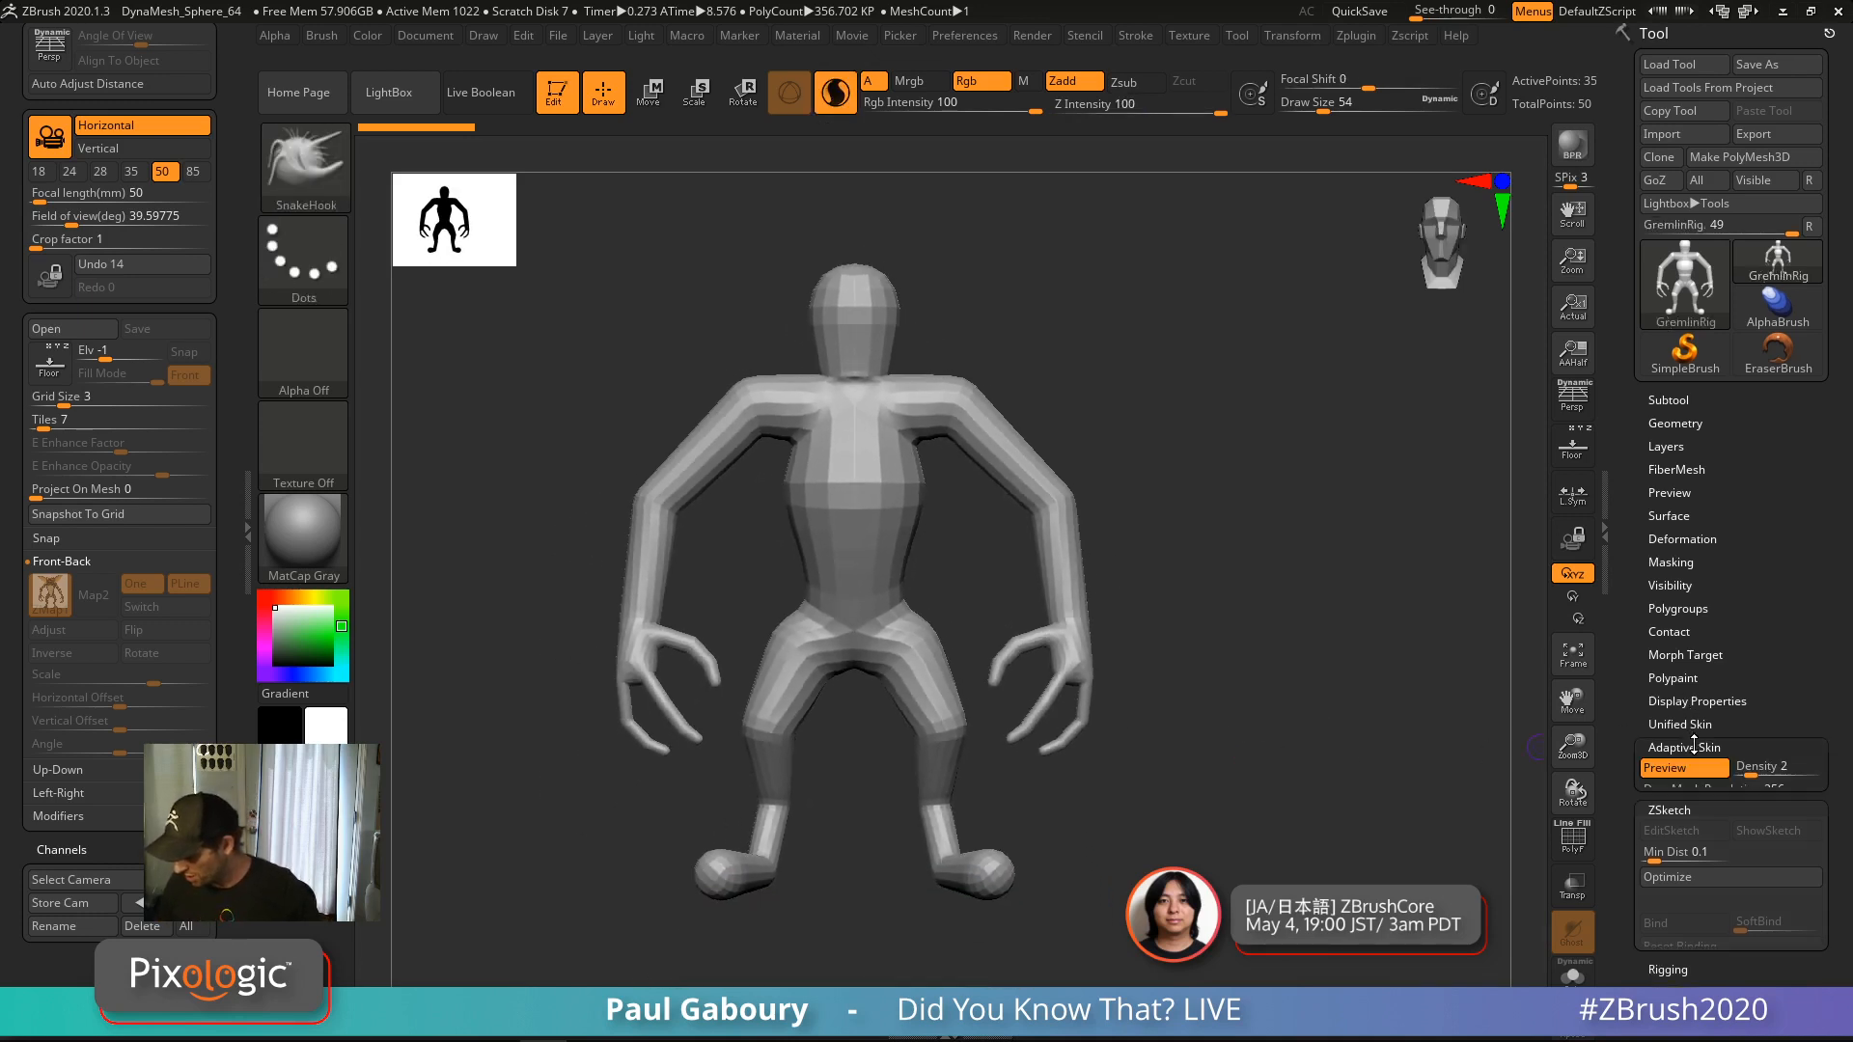
left_click_drag(1791, 747, 1791, 586)
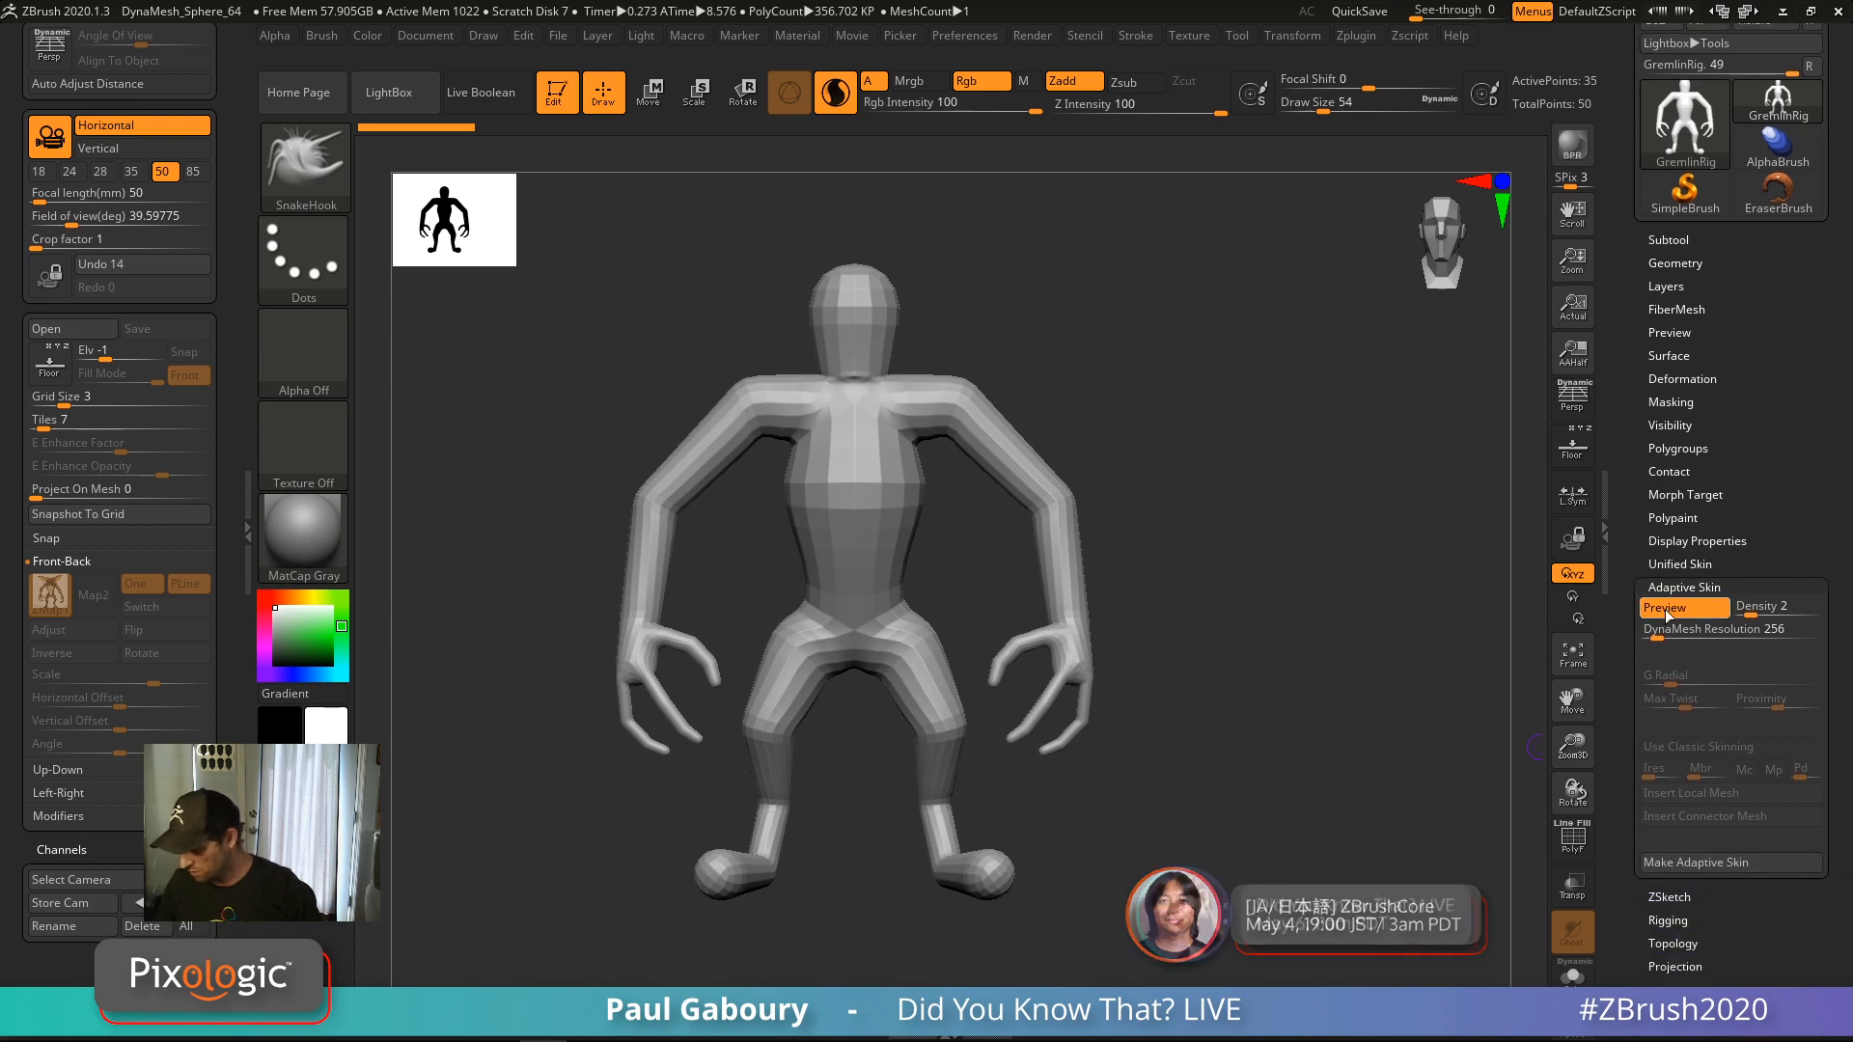
Set the adaptive skin's DynaMesh resolution to 0 and regenerate the preview of the ZSphere rig
key("shift+f")
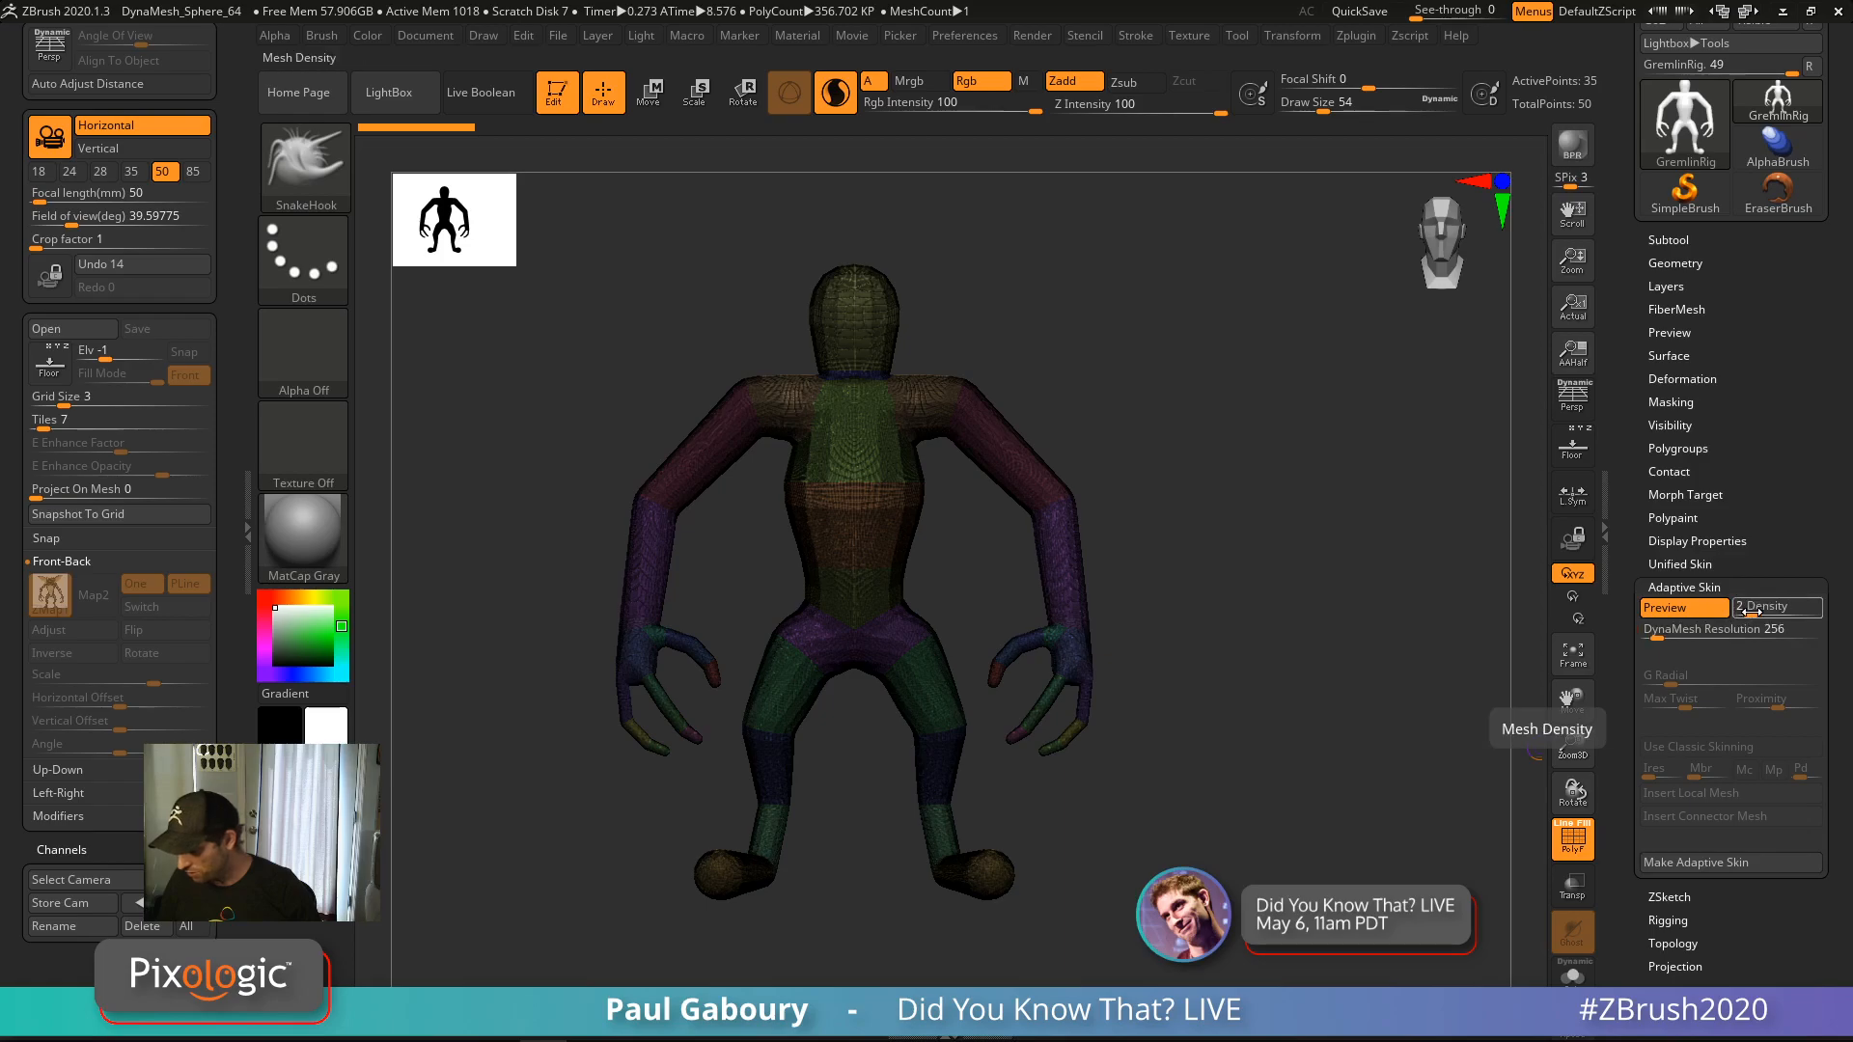
mouse_move(888, 492)
right_mouse_down("ctrl")
mouse_move(1077, 716)
mouse_move(1100, 662)
mouse_move(1155, 778)
right_mouse_up("ctrl")
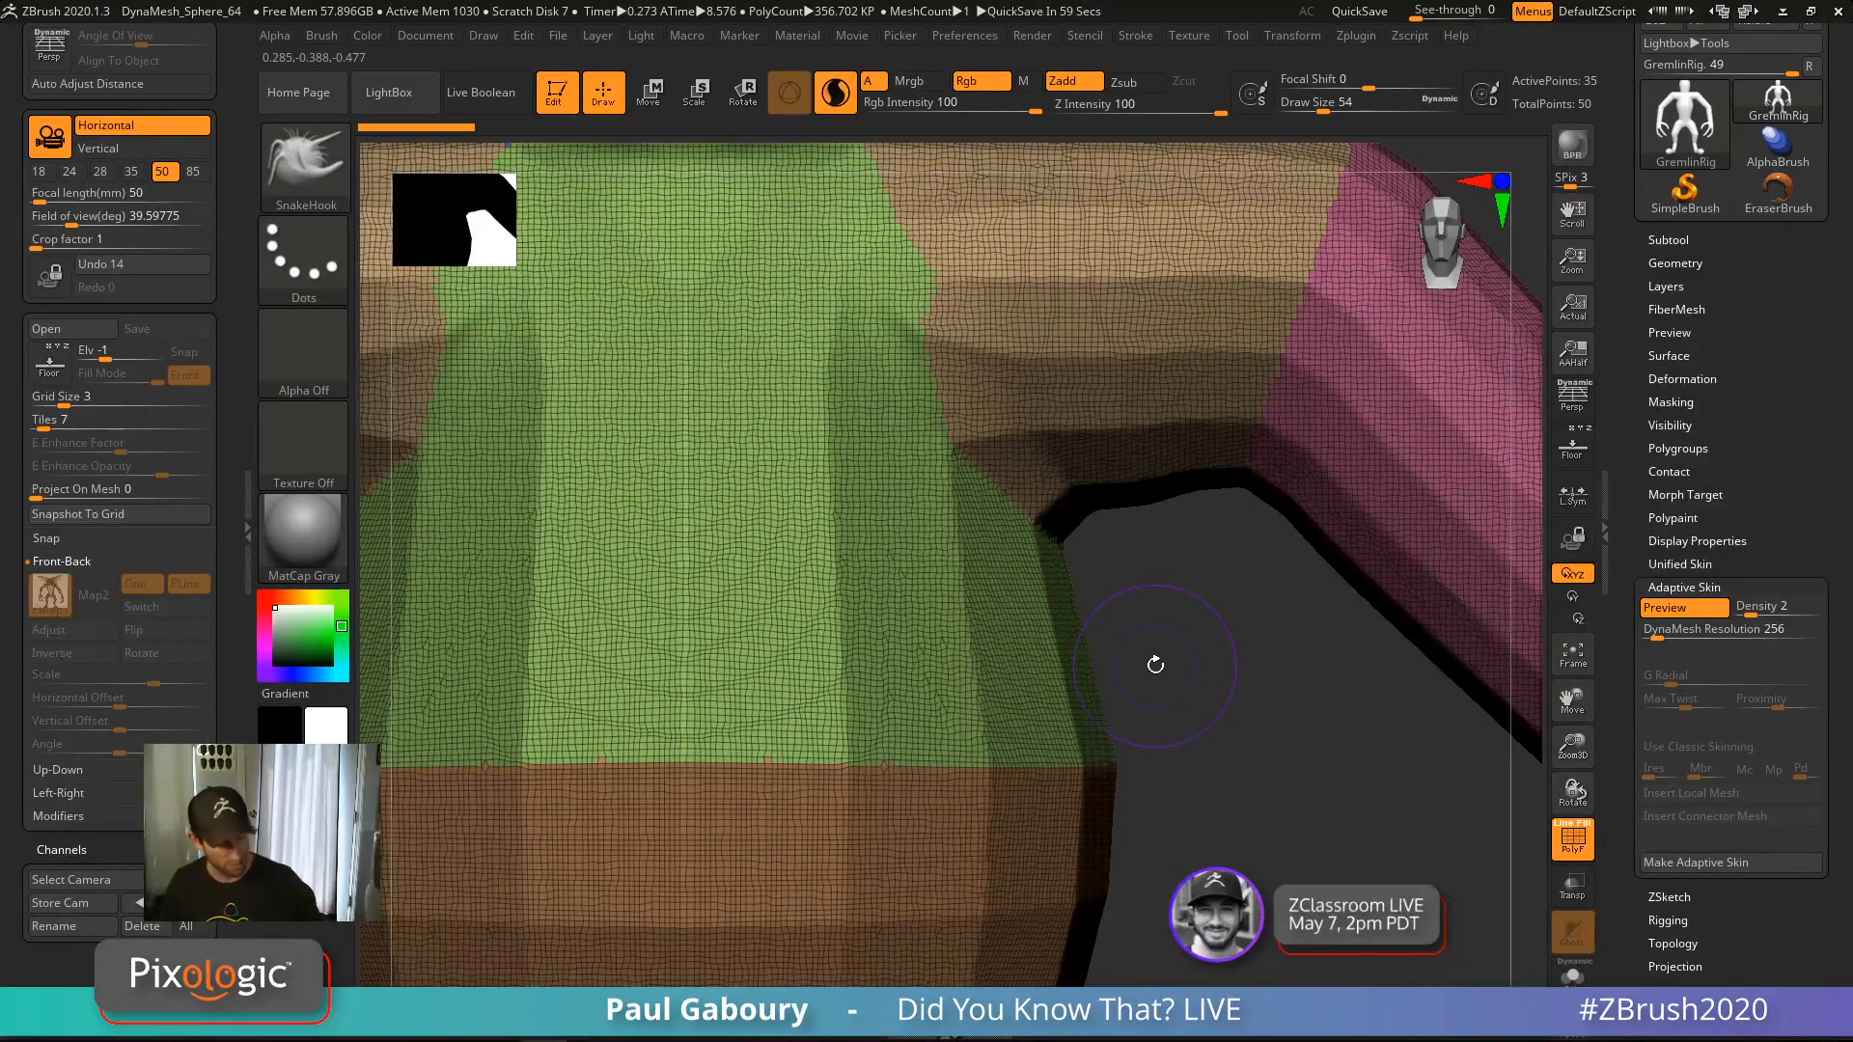
key("a")
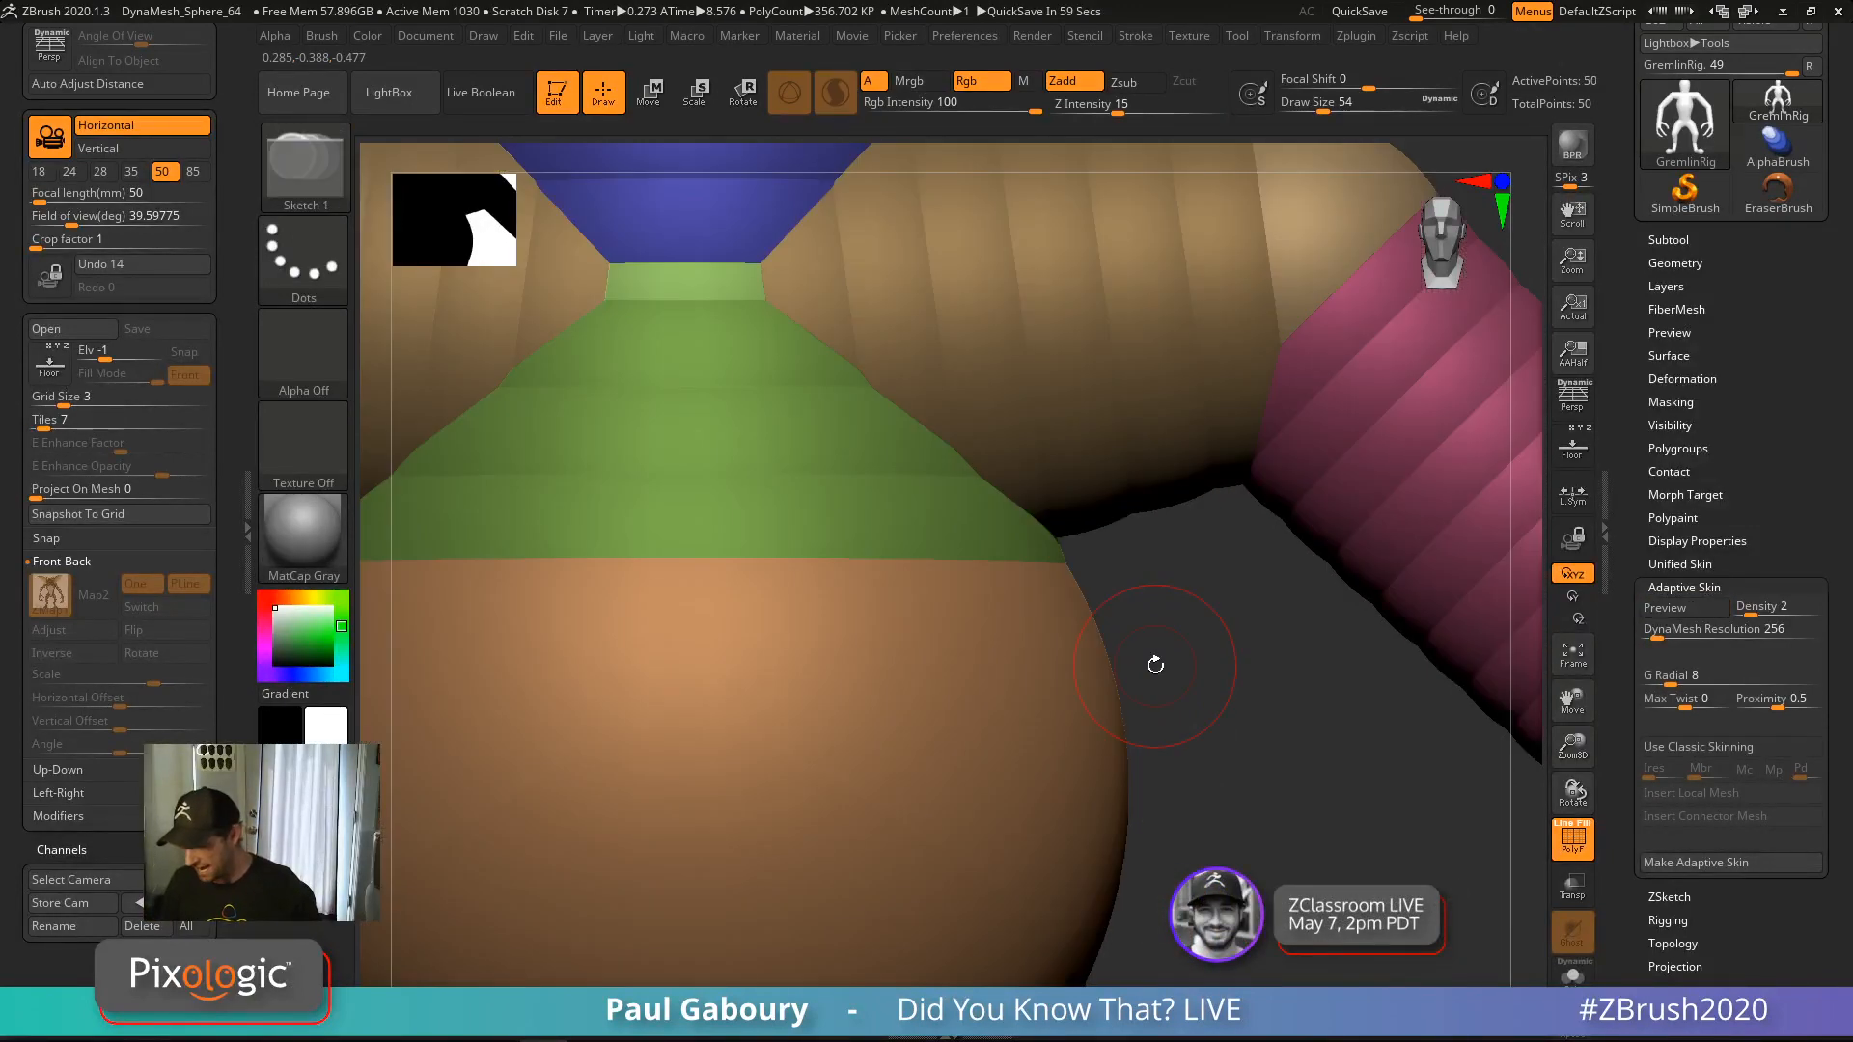
left_click(1659, 632)
type("0")
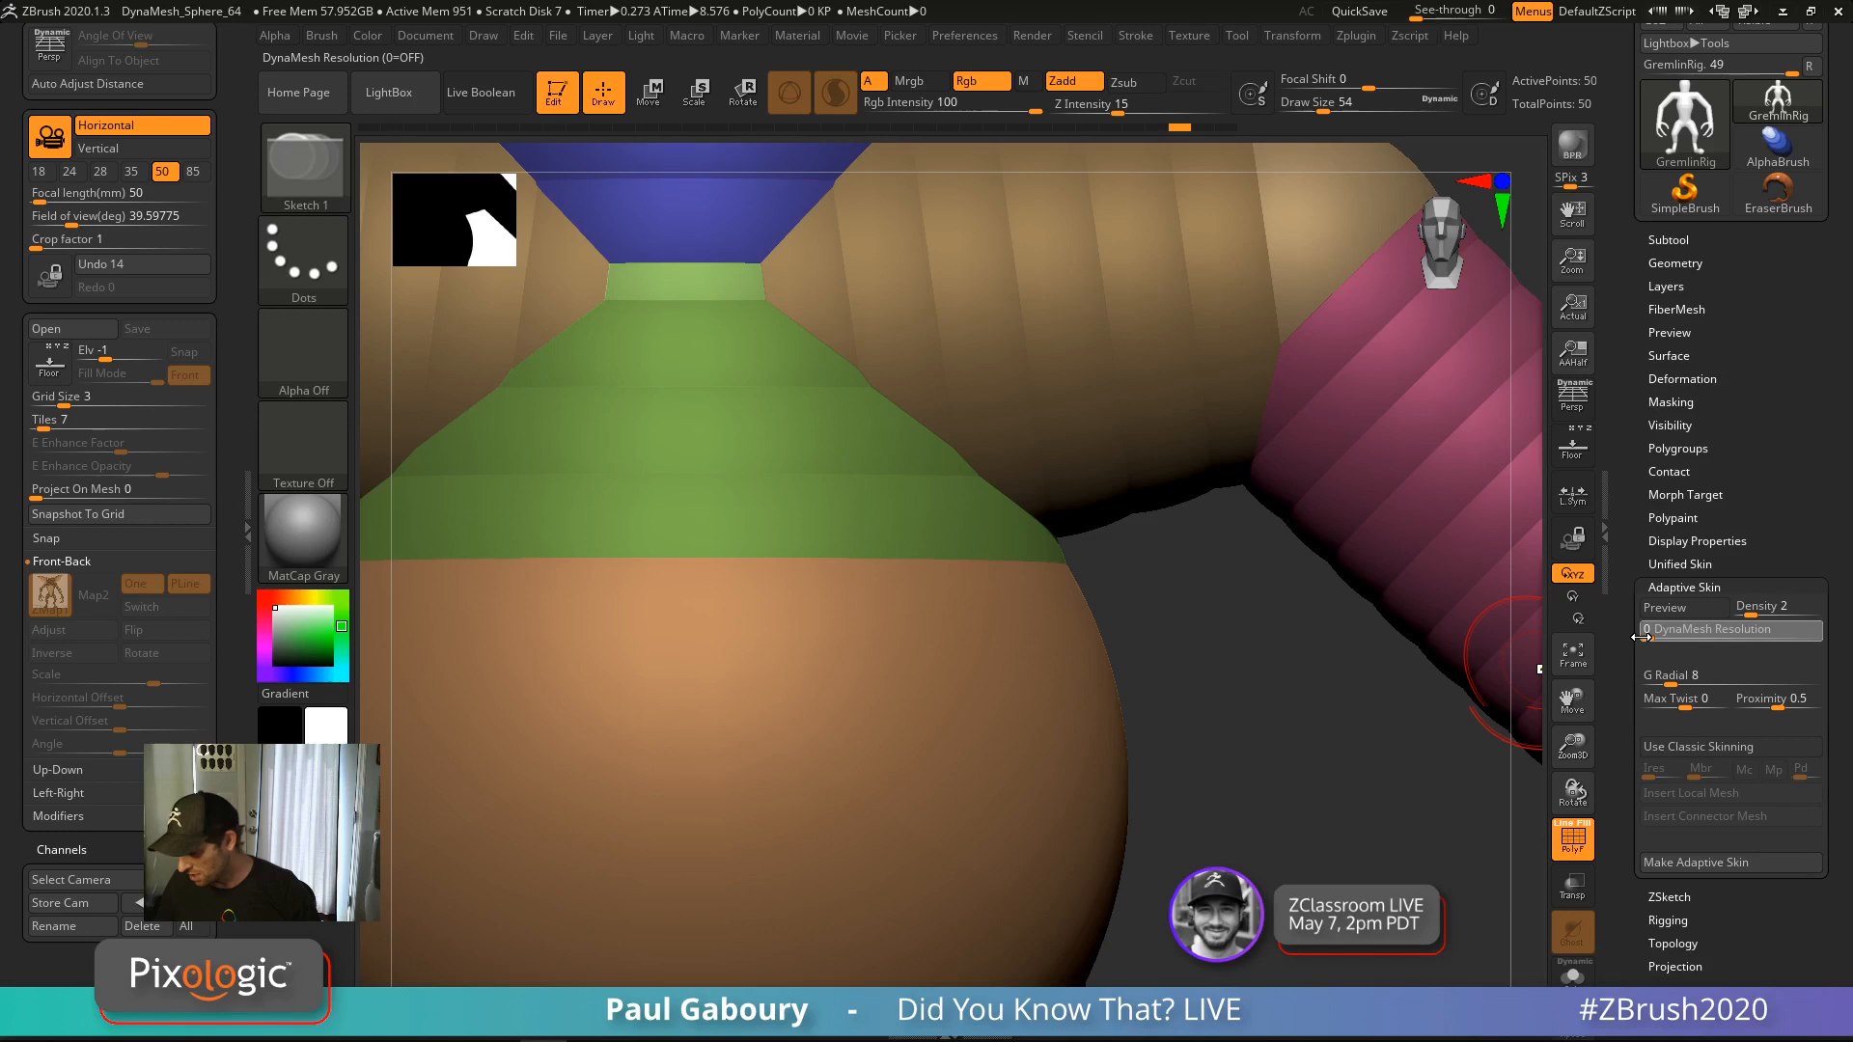
left_click(1685, 608)
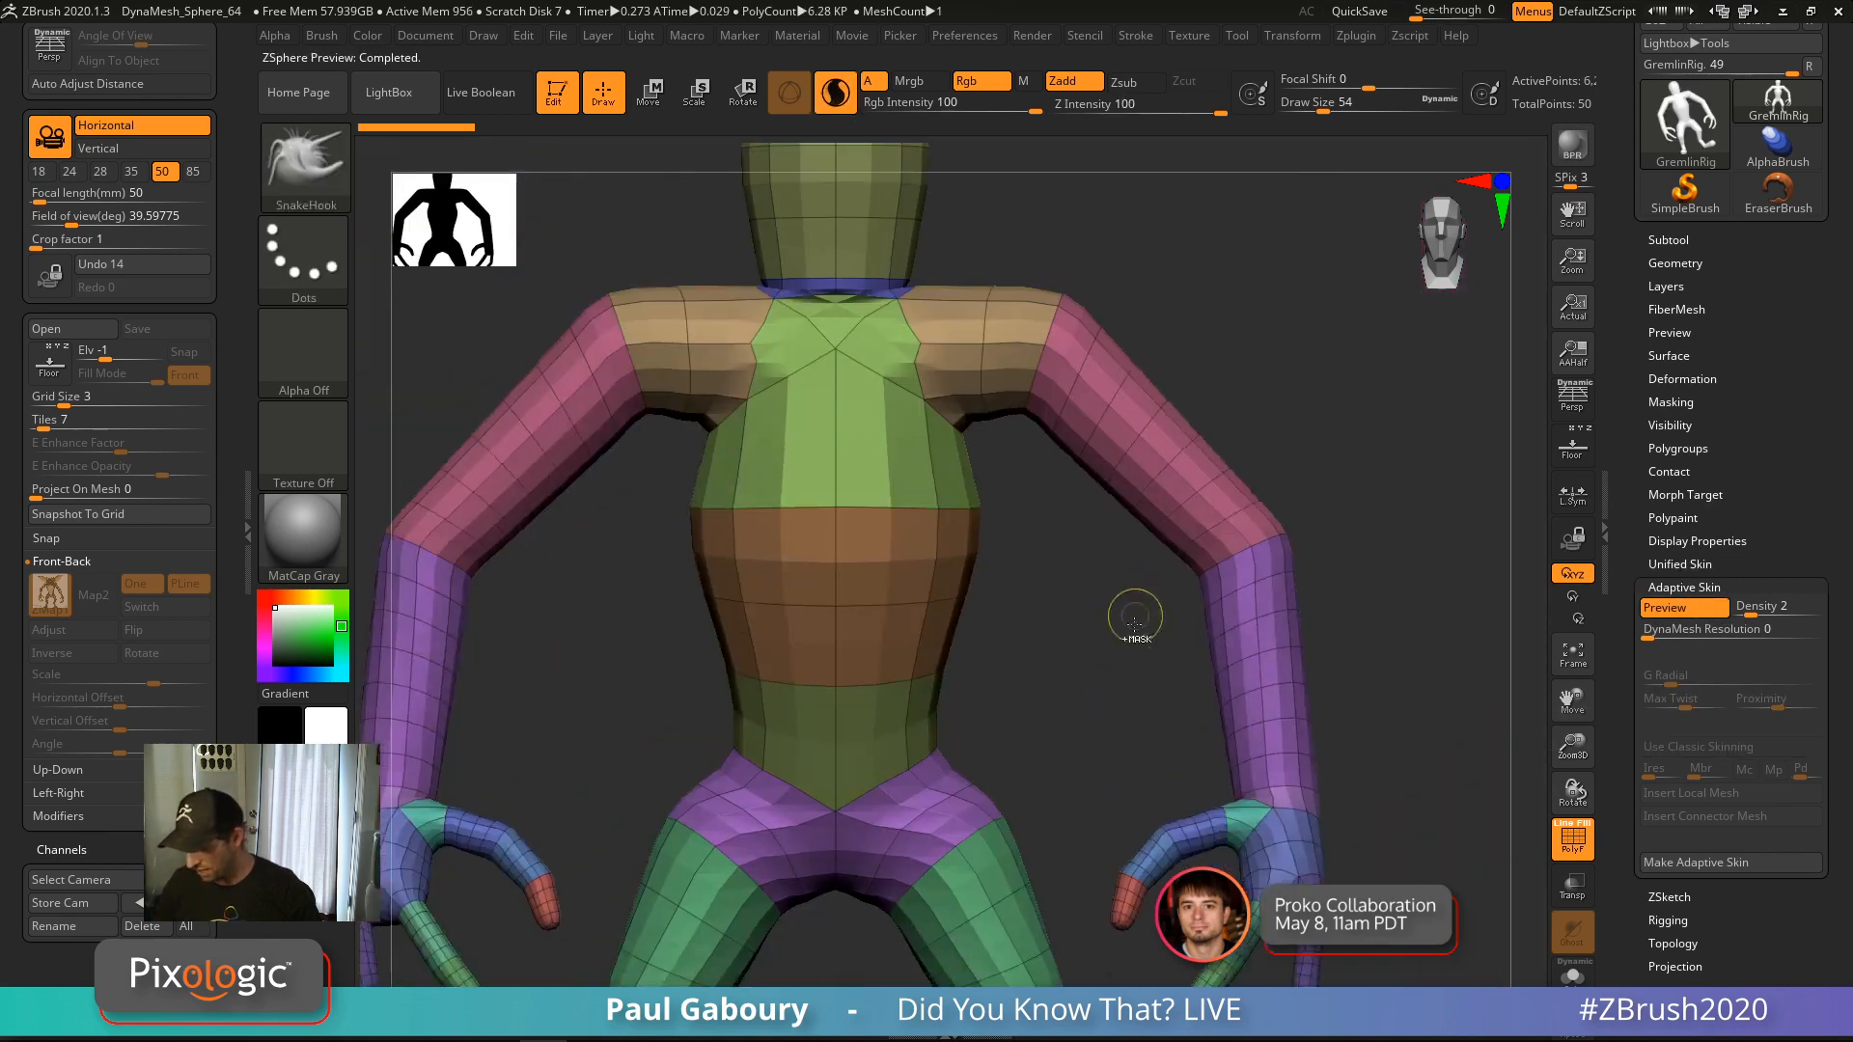
Hide the polyframe and set the adaptive skin's density to 4
right_click_drag(1135, 616, 1092, 595, "ctrl")
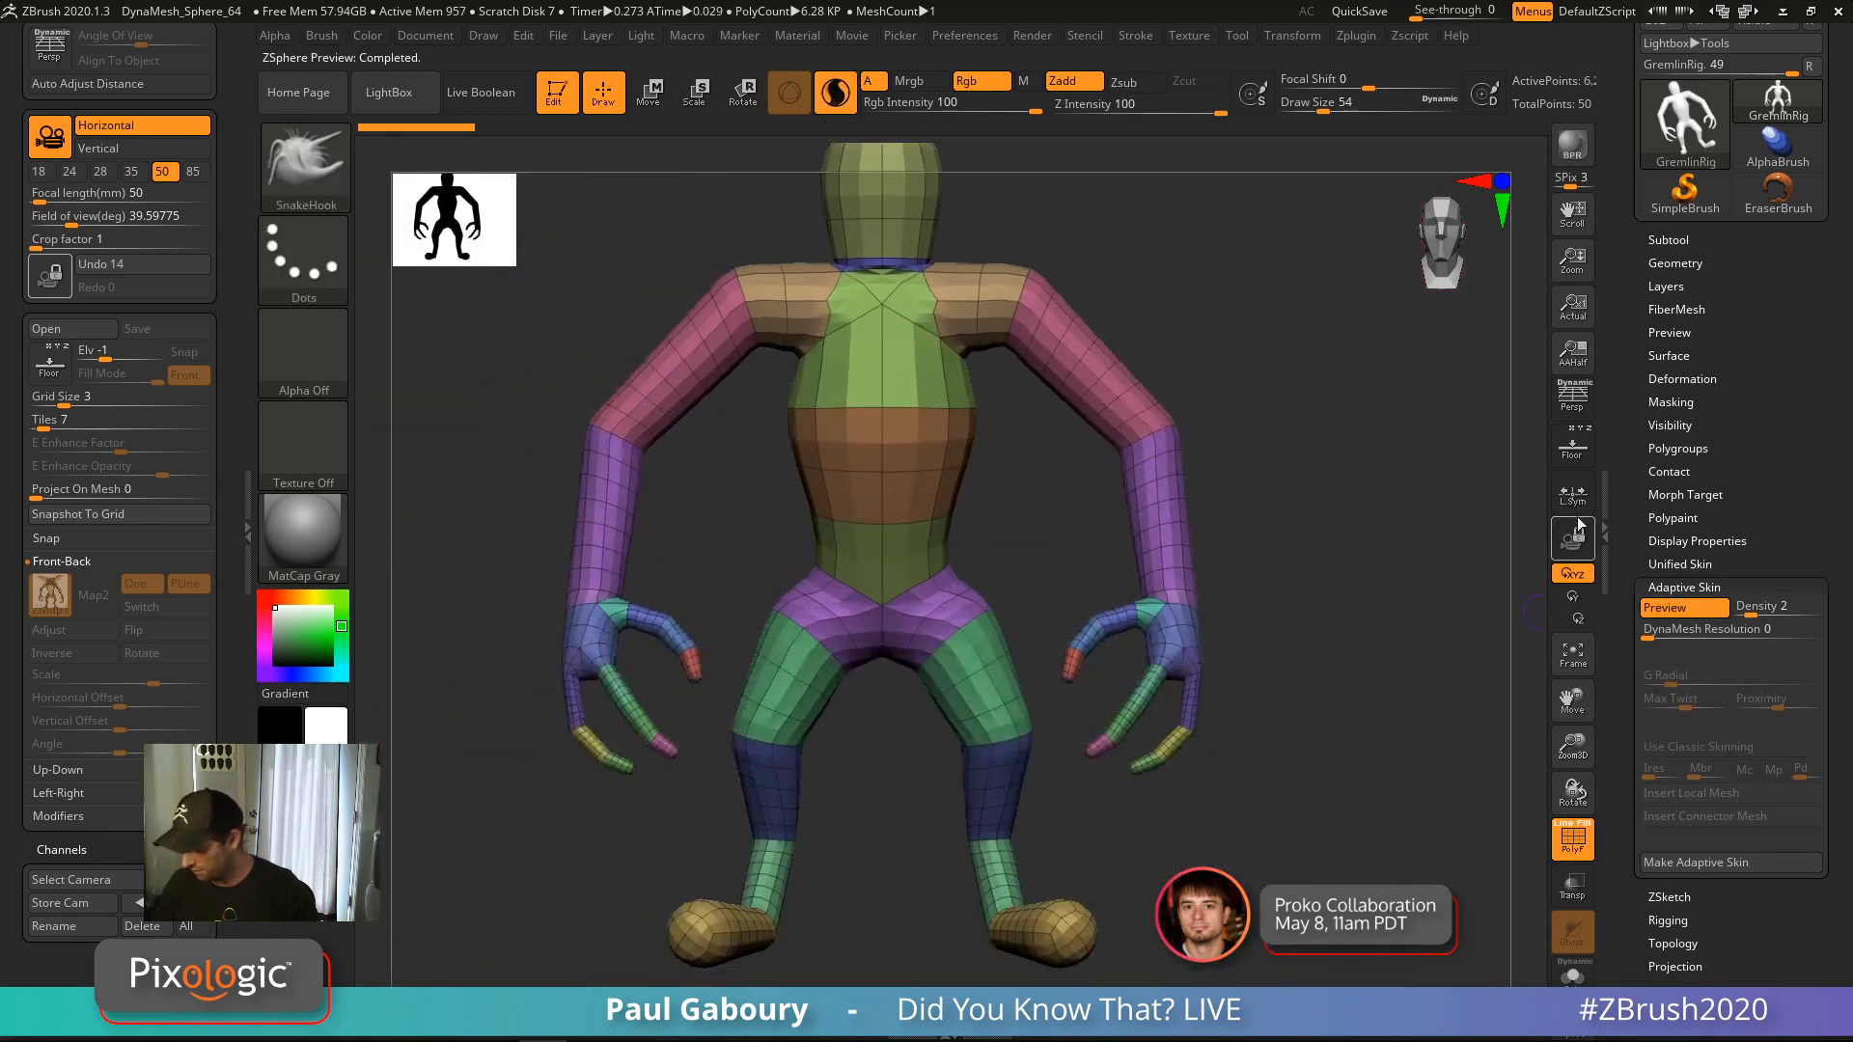
right_click_drag(1353, 666, 1254, 661, "alt")
key("shift+f")
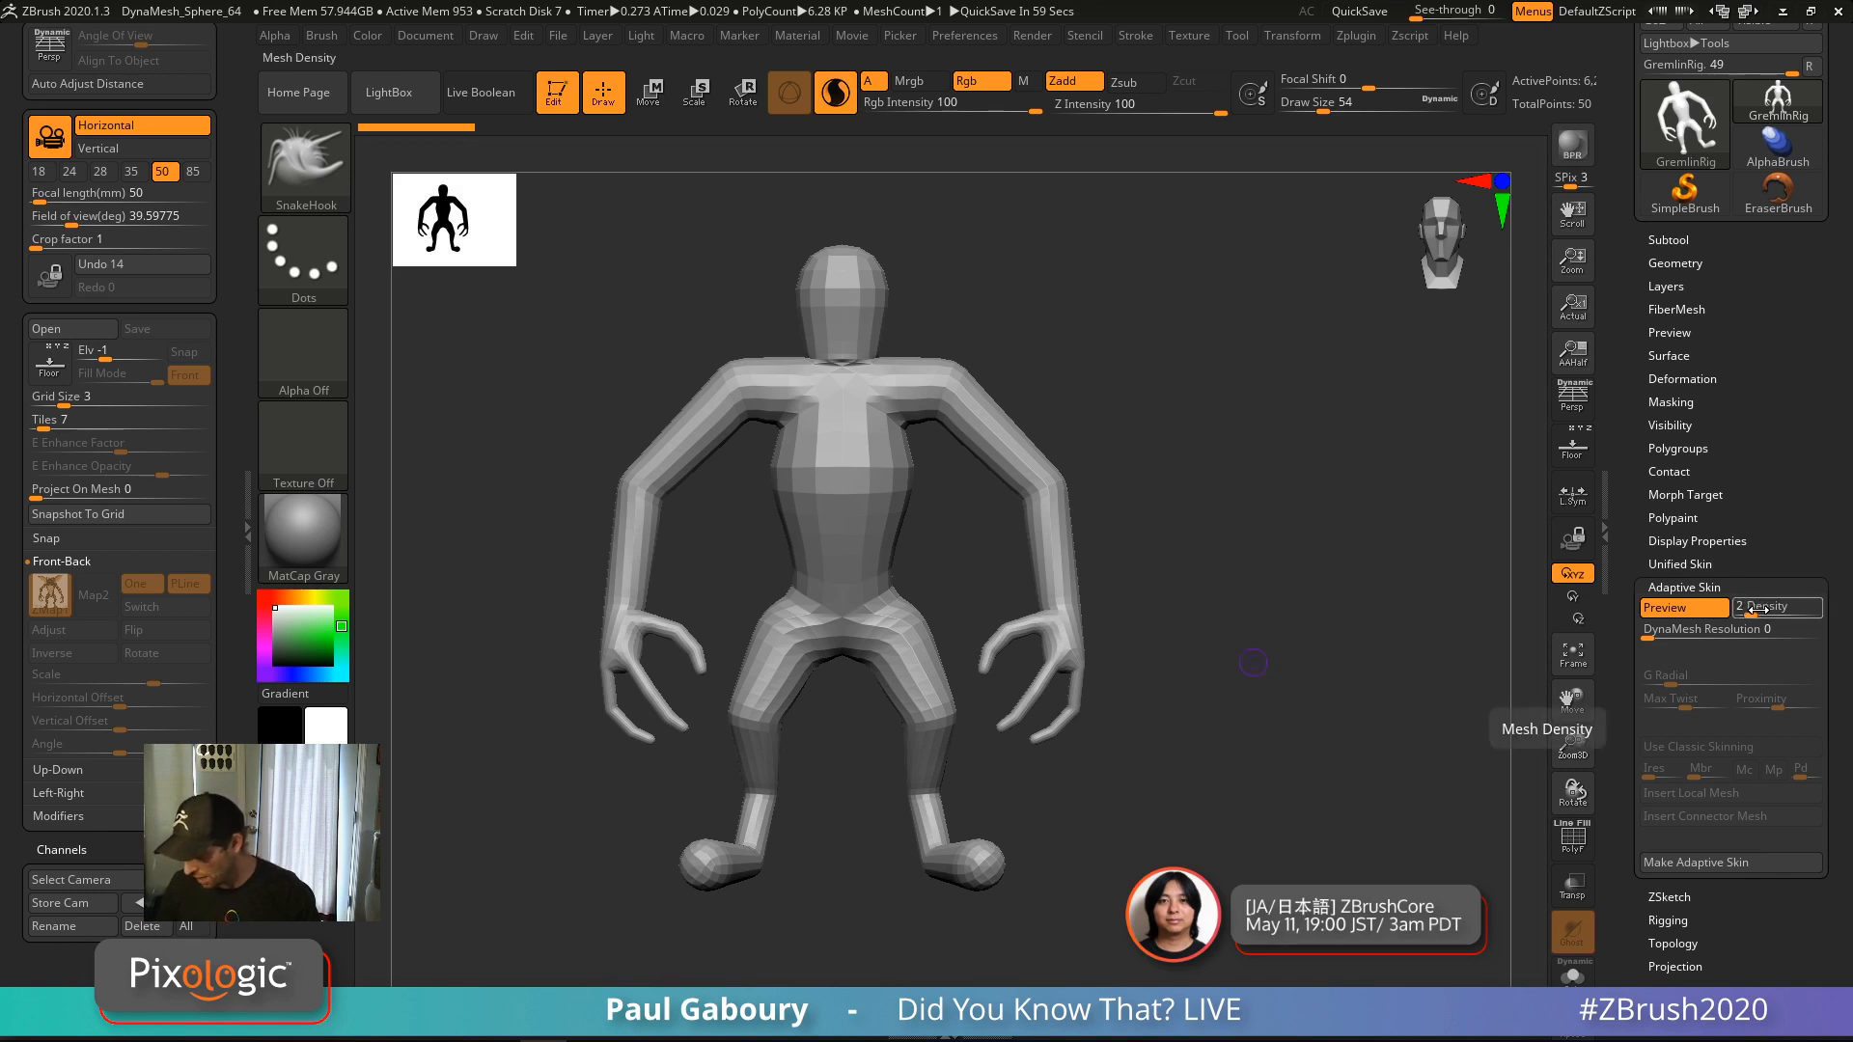
left_click_drag(1757, 608, 1772, 610)
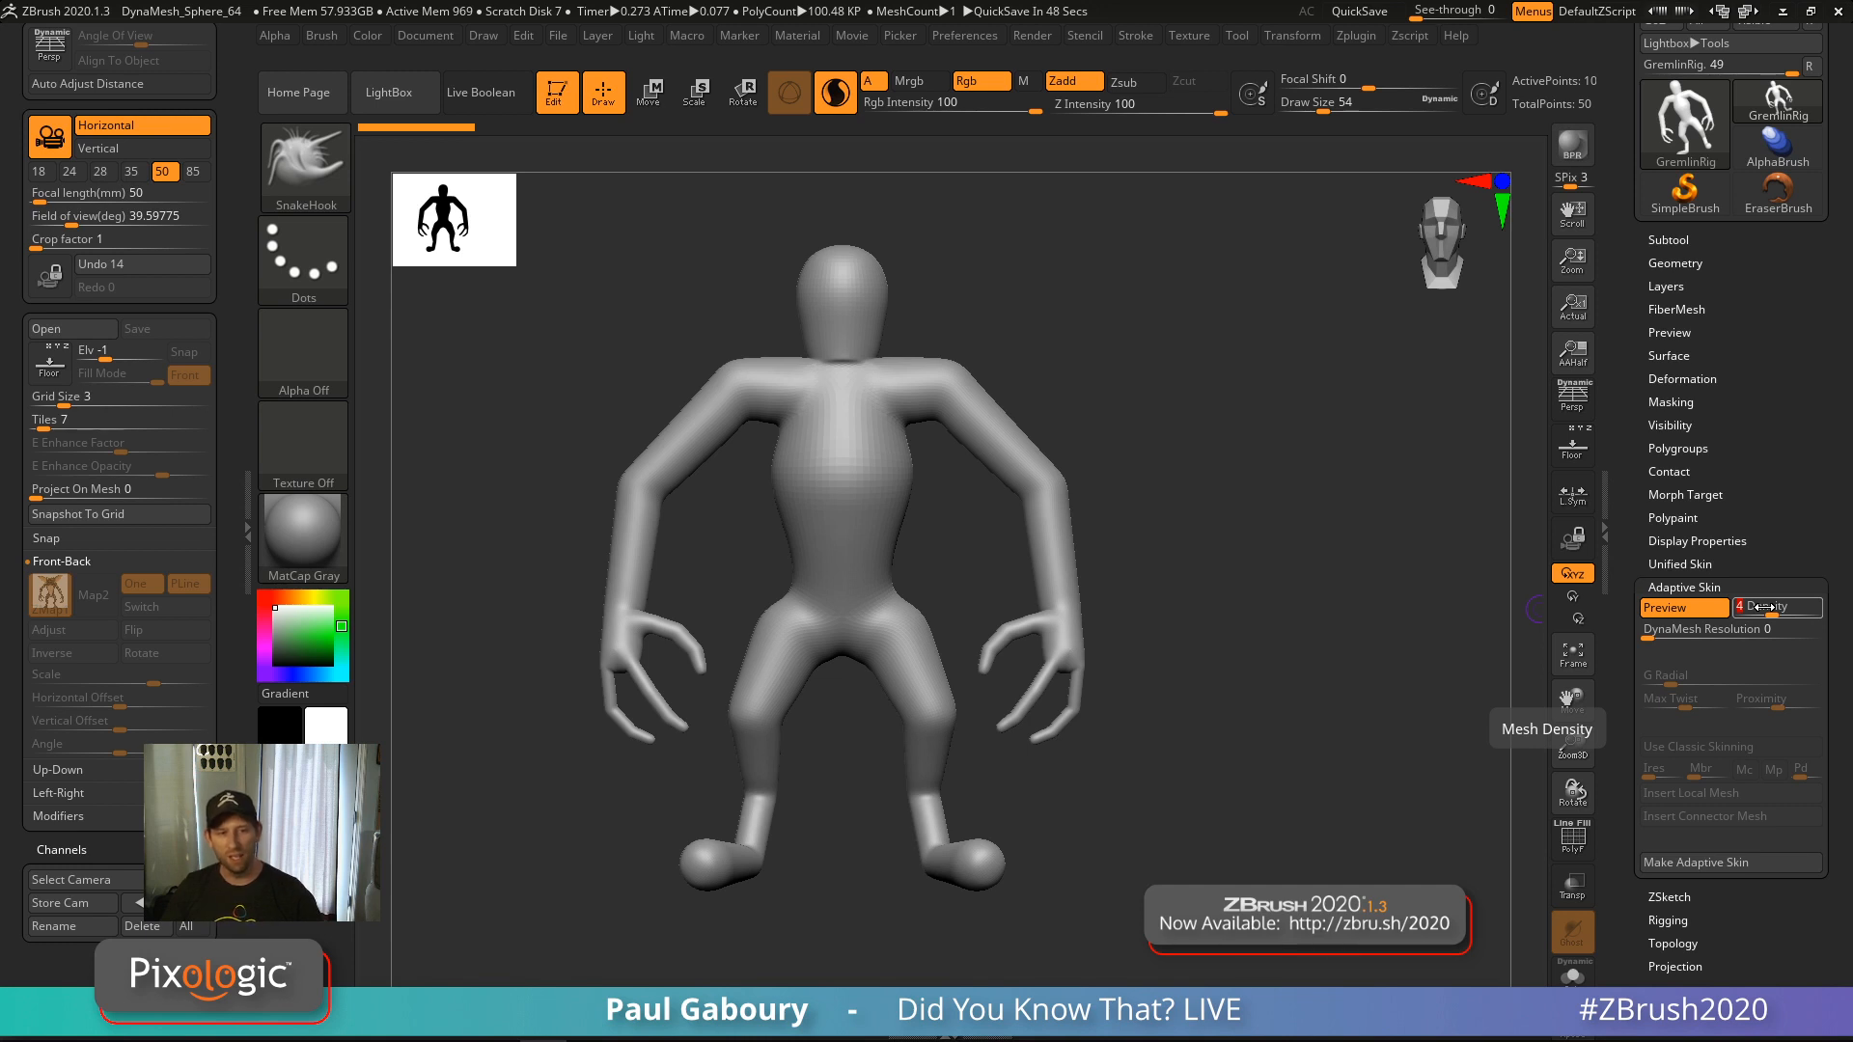
key("Return")
Make an adaptive skin from the gremlin rig and switch to the new Skin_GremlinRig tool
left_click(1731, 863)
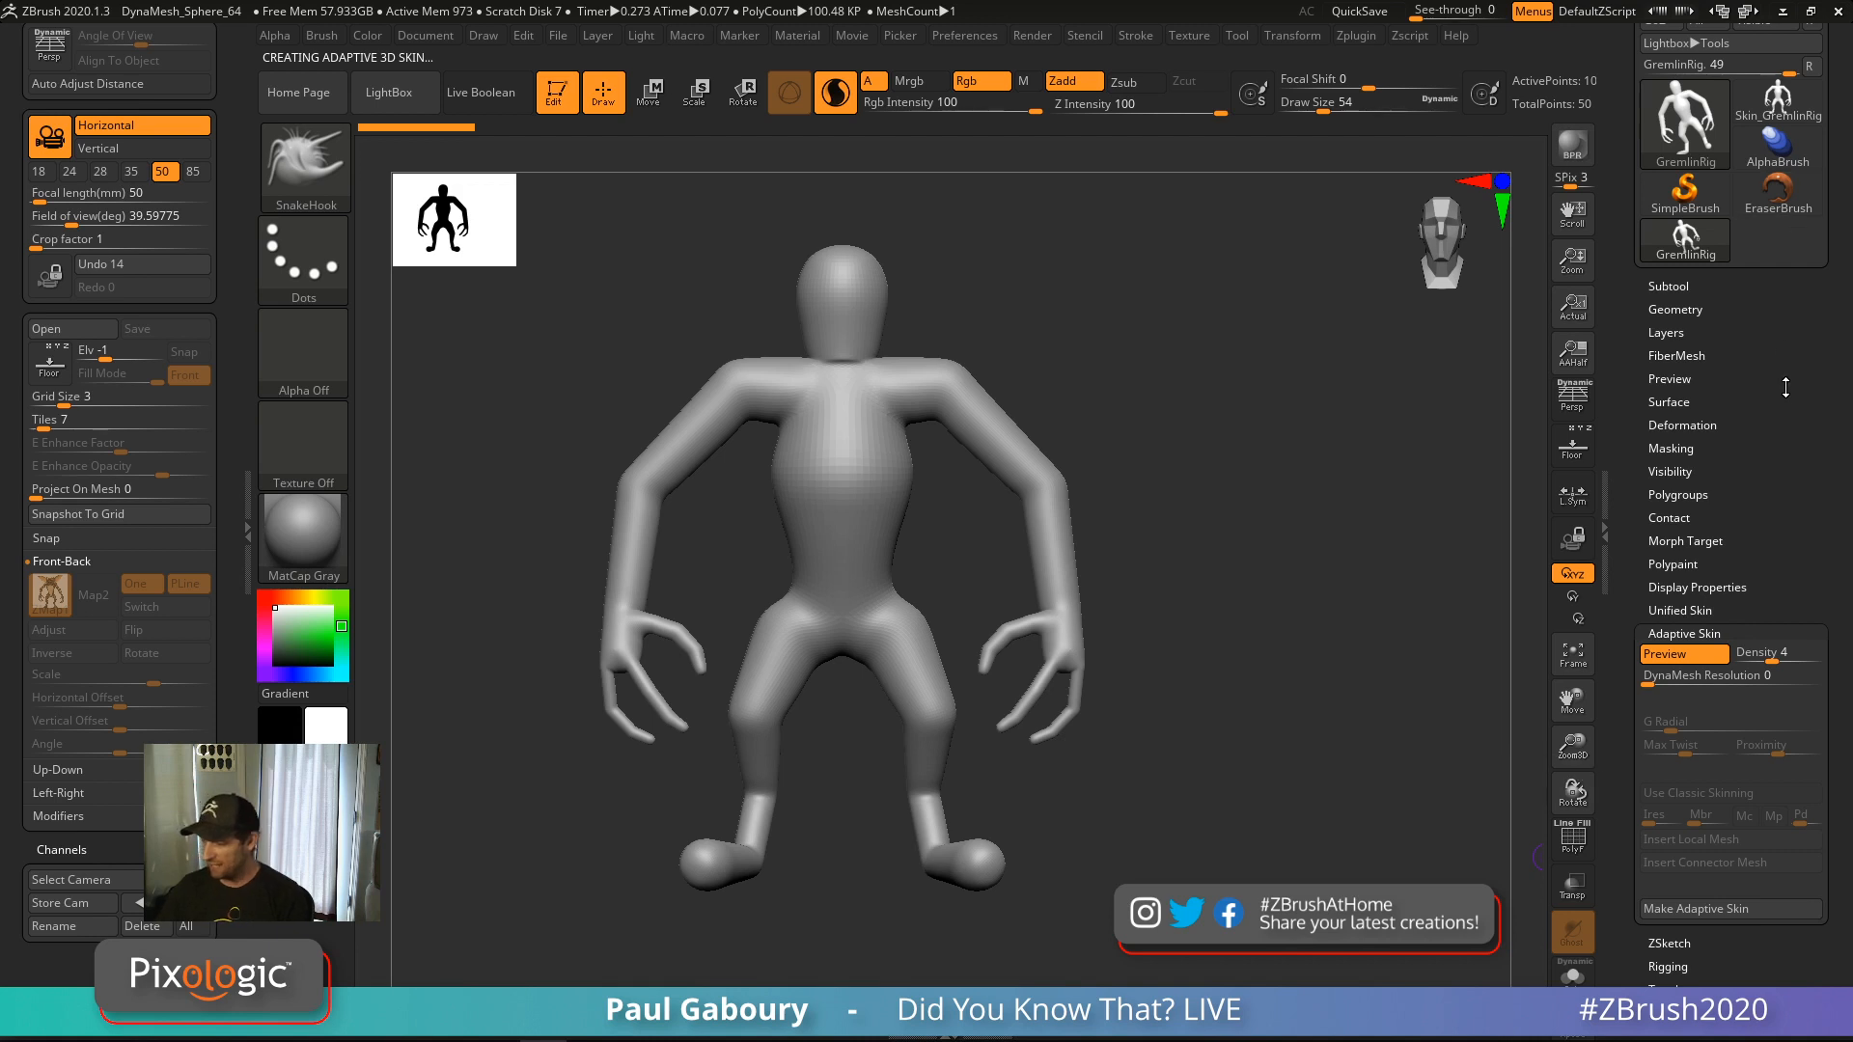
scroll(1788, 289, "up", 2)
left_click(1784, 191)
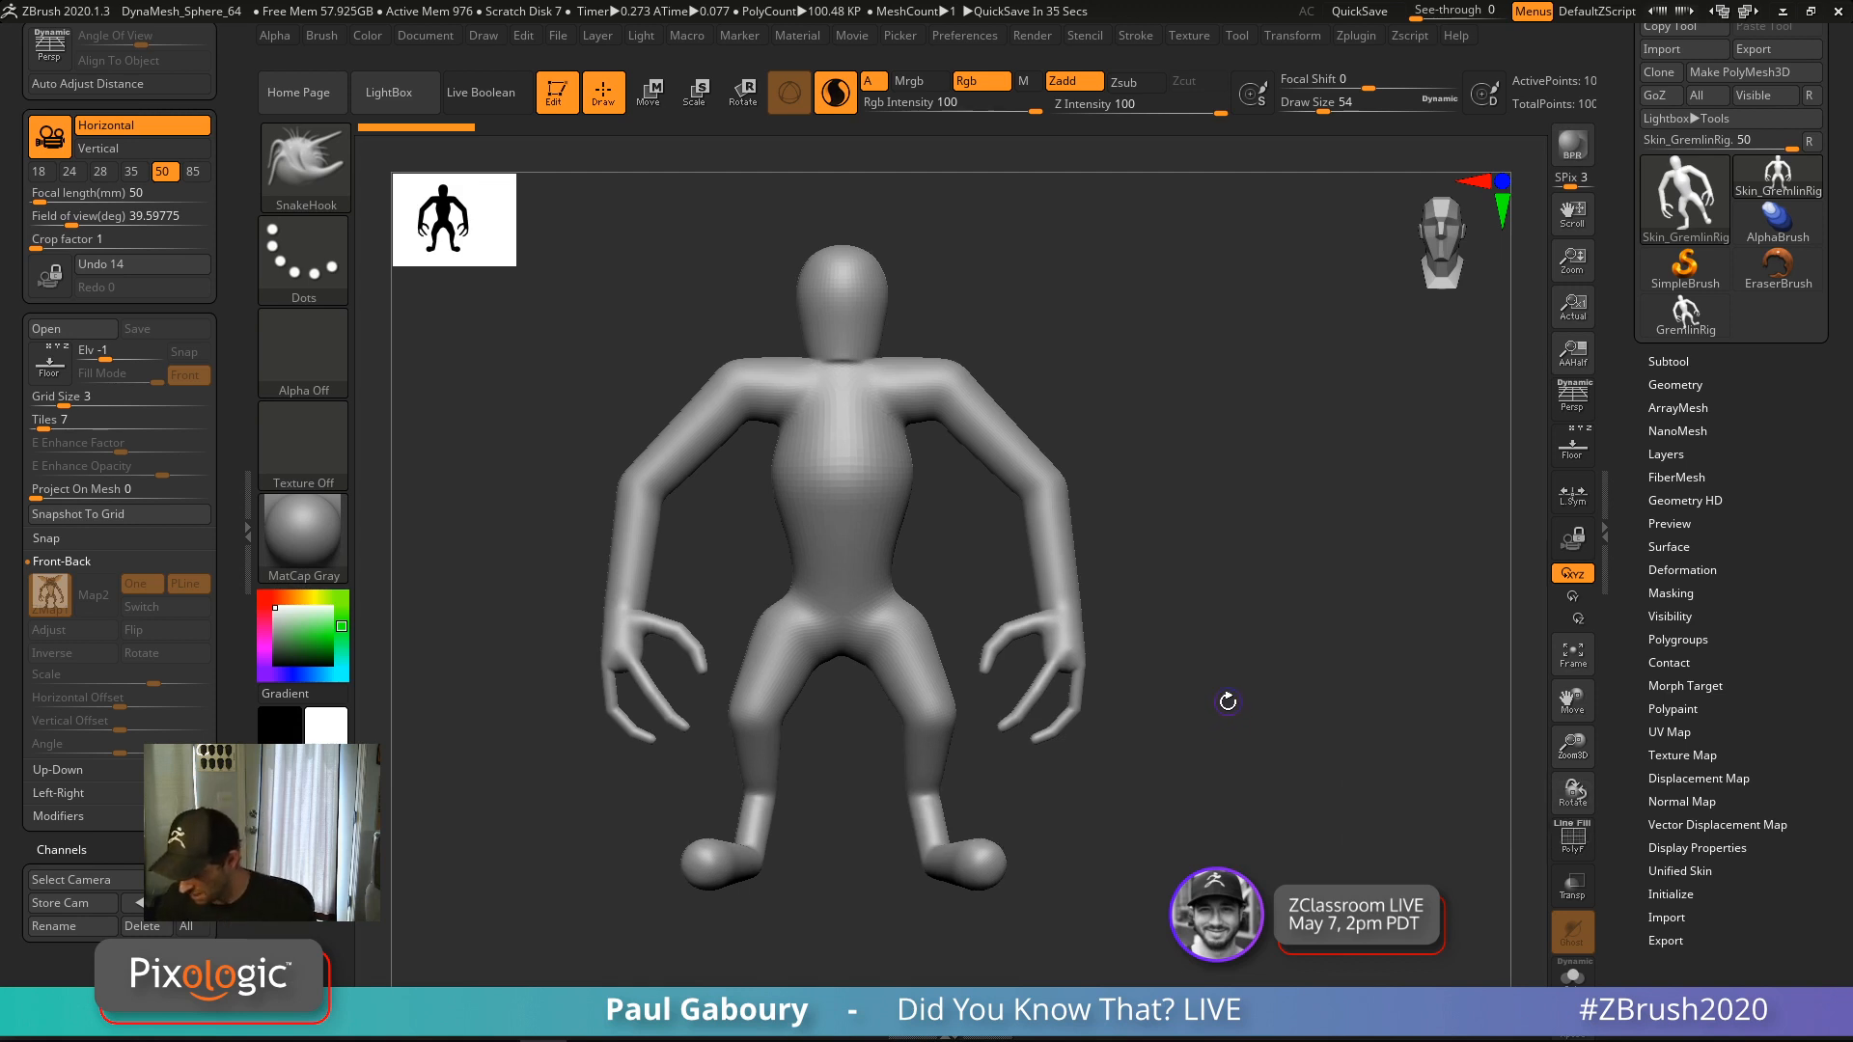
Compare the skin mesh and its polygroups with the gremlin reference image on the floor grid
key("shift+f")
key("shift+f")
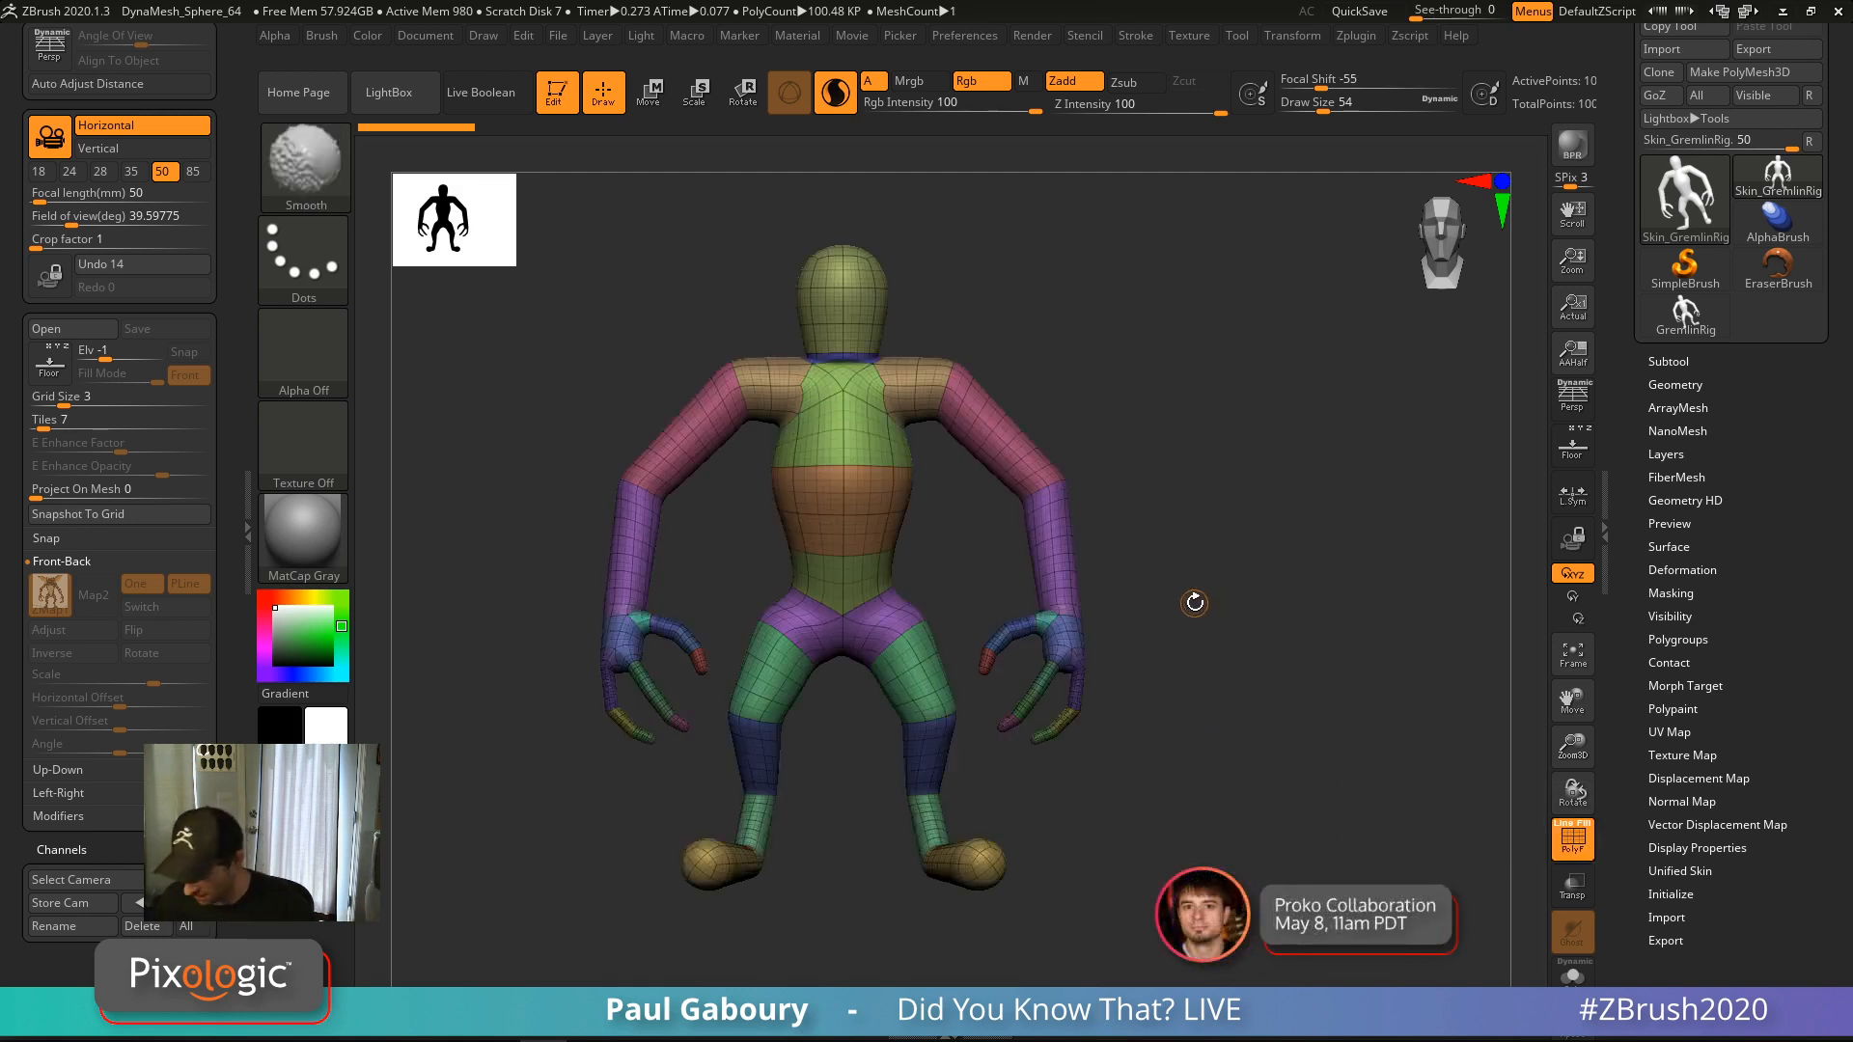
mouse_move(1197, 642)
right_mouse_down("alt")
mouse_move(1253, 677)
mouse_move(1284, 639)
mouse_move(1219, 641)
right_mouse_up("alt")
left_click(1574, 453)
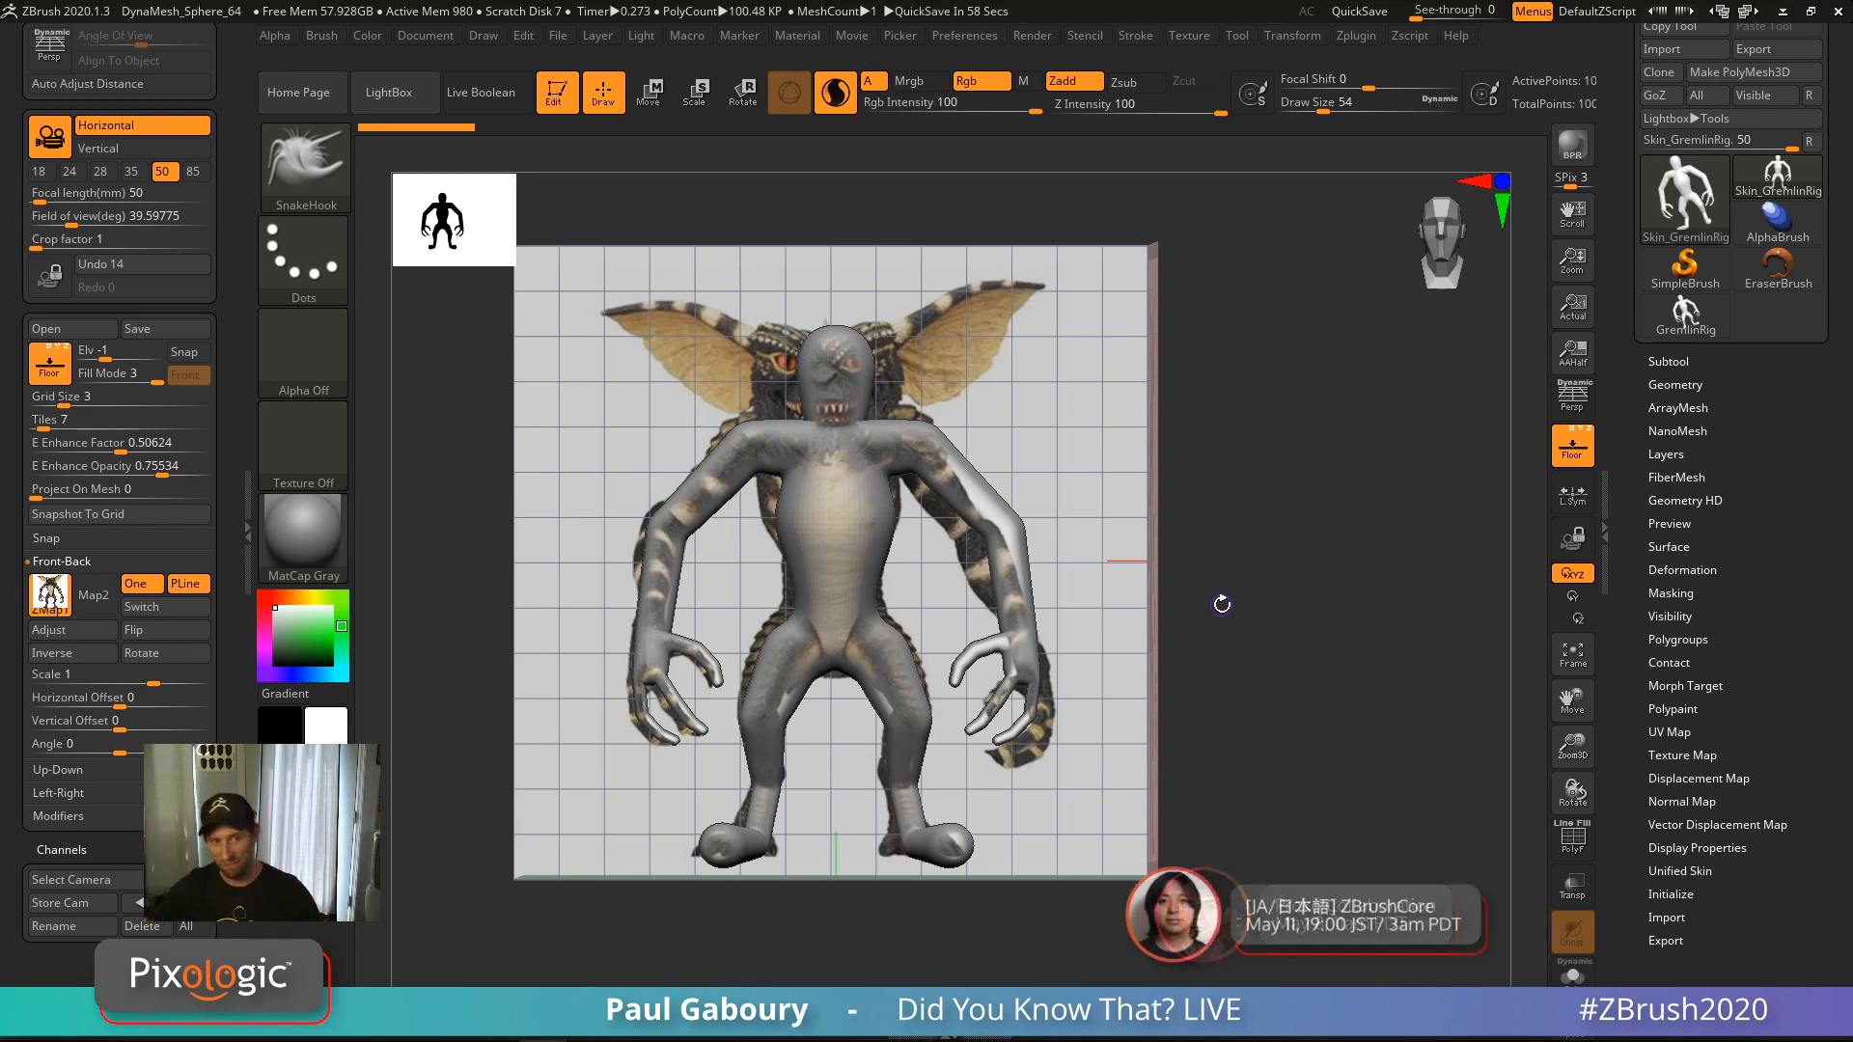
key("shift+f")
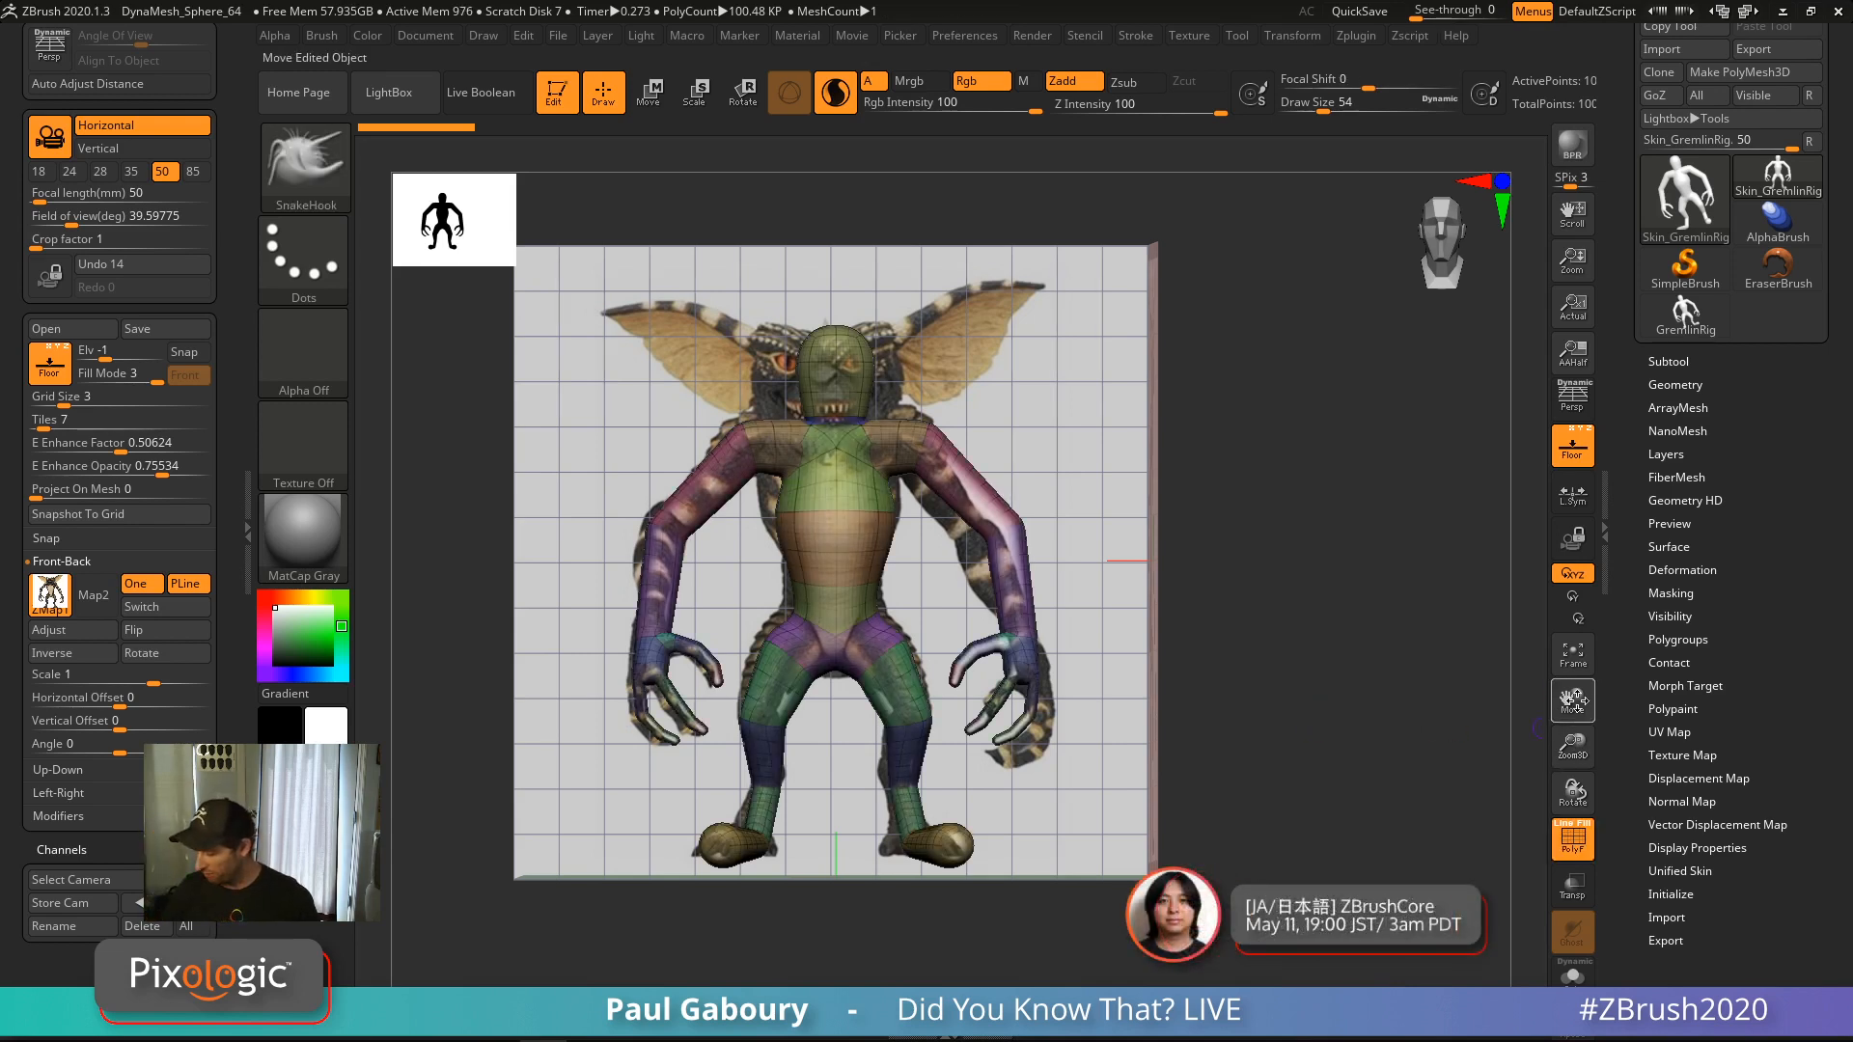
left_click(1573, 449)
Display the mesh with polygroup colours only, without the wireframe lines
left_click_drag(1433, 794, 1296, 787)
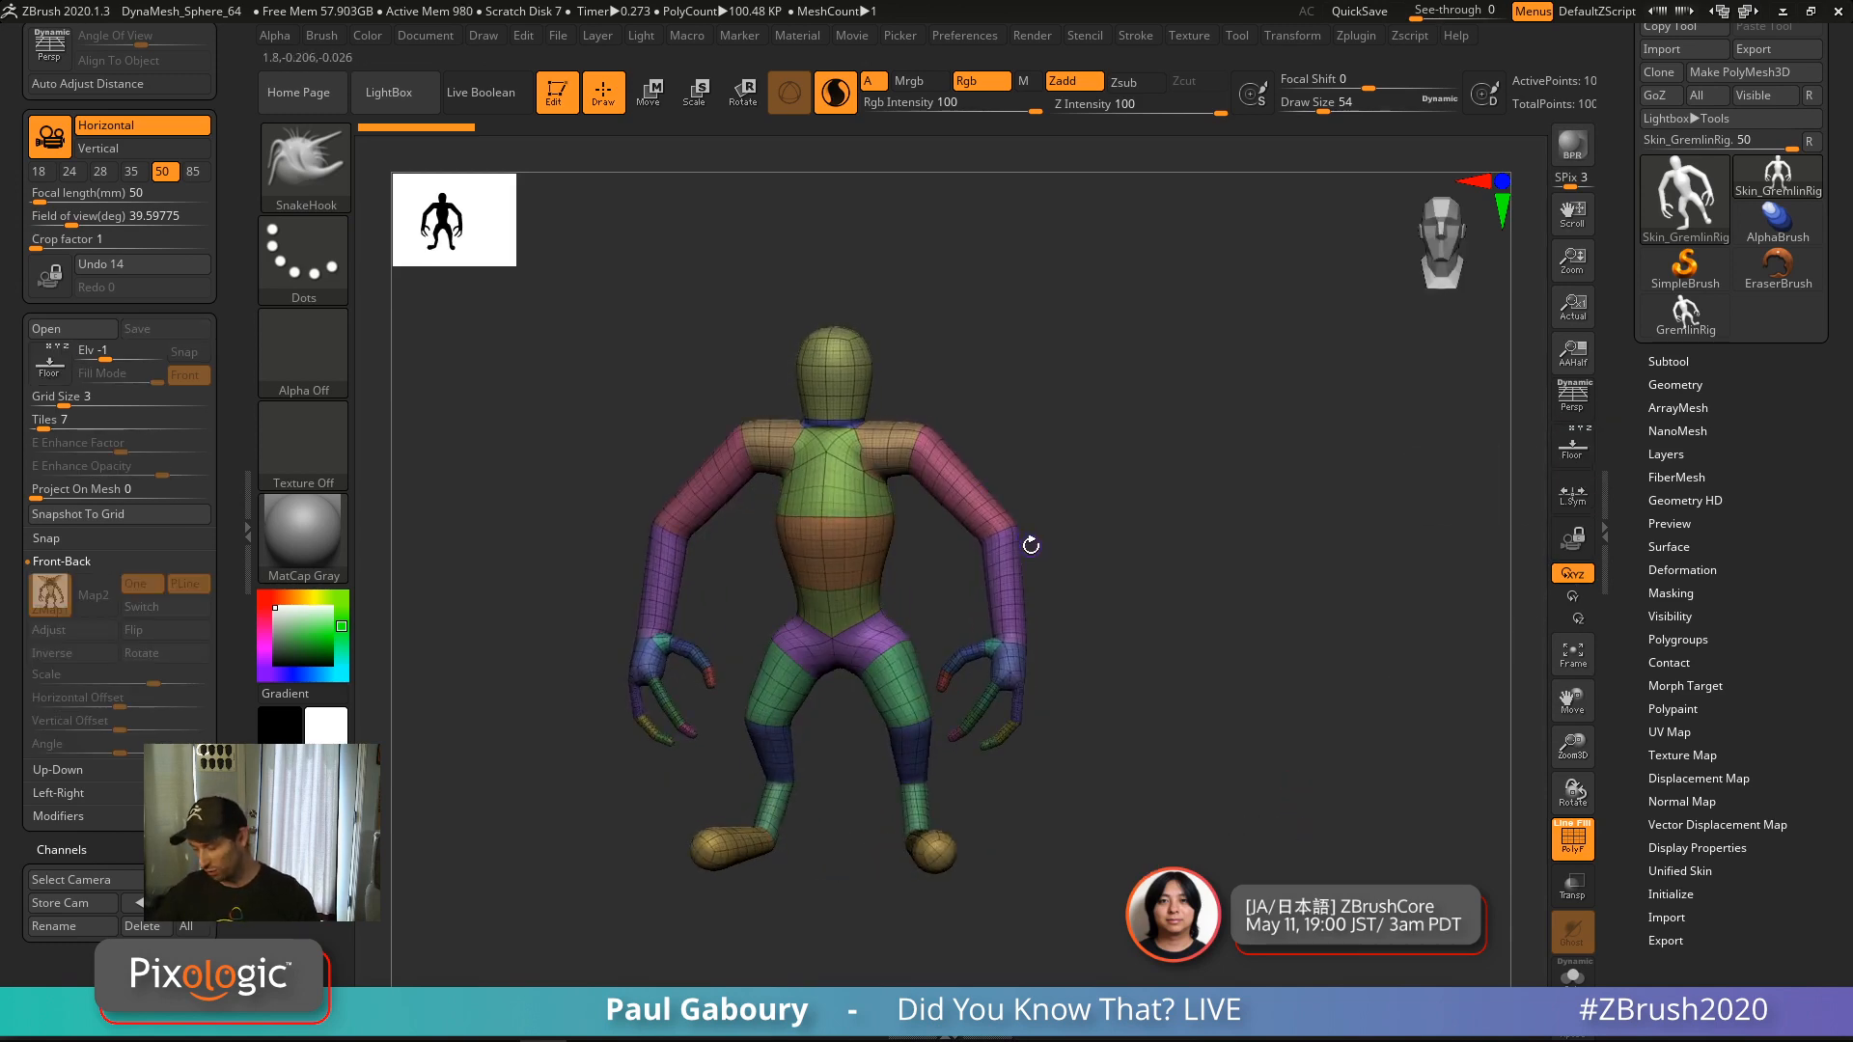
left_click(1572, 837)
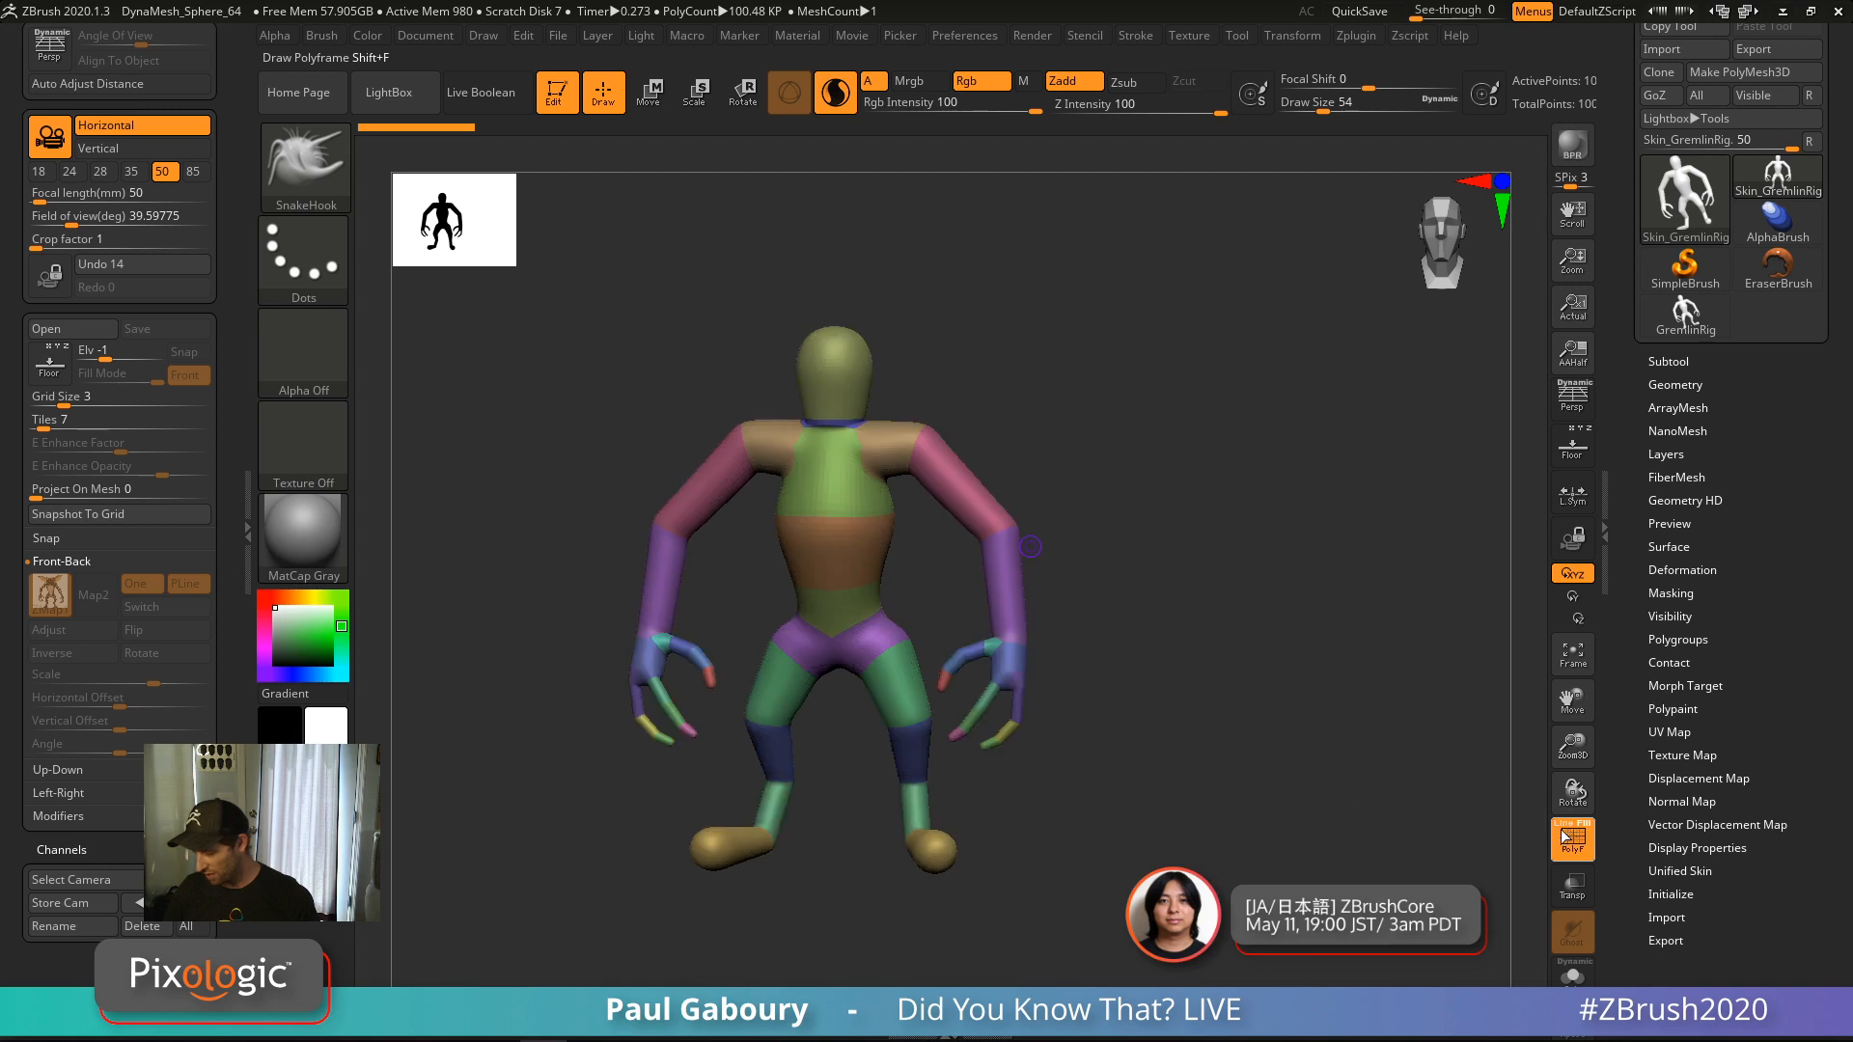
left_click_drag(1141, 840, 1155, 818)
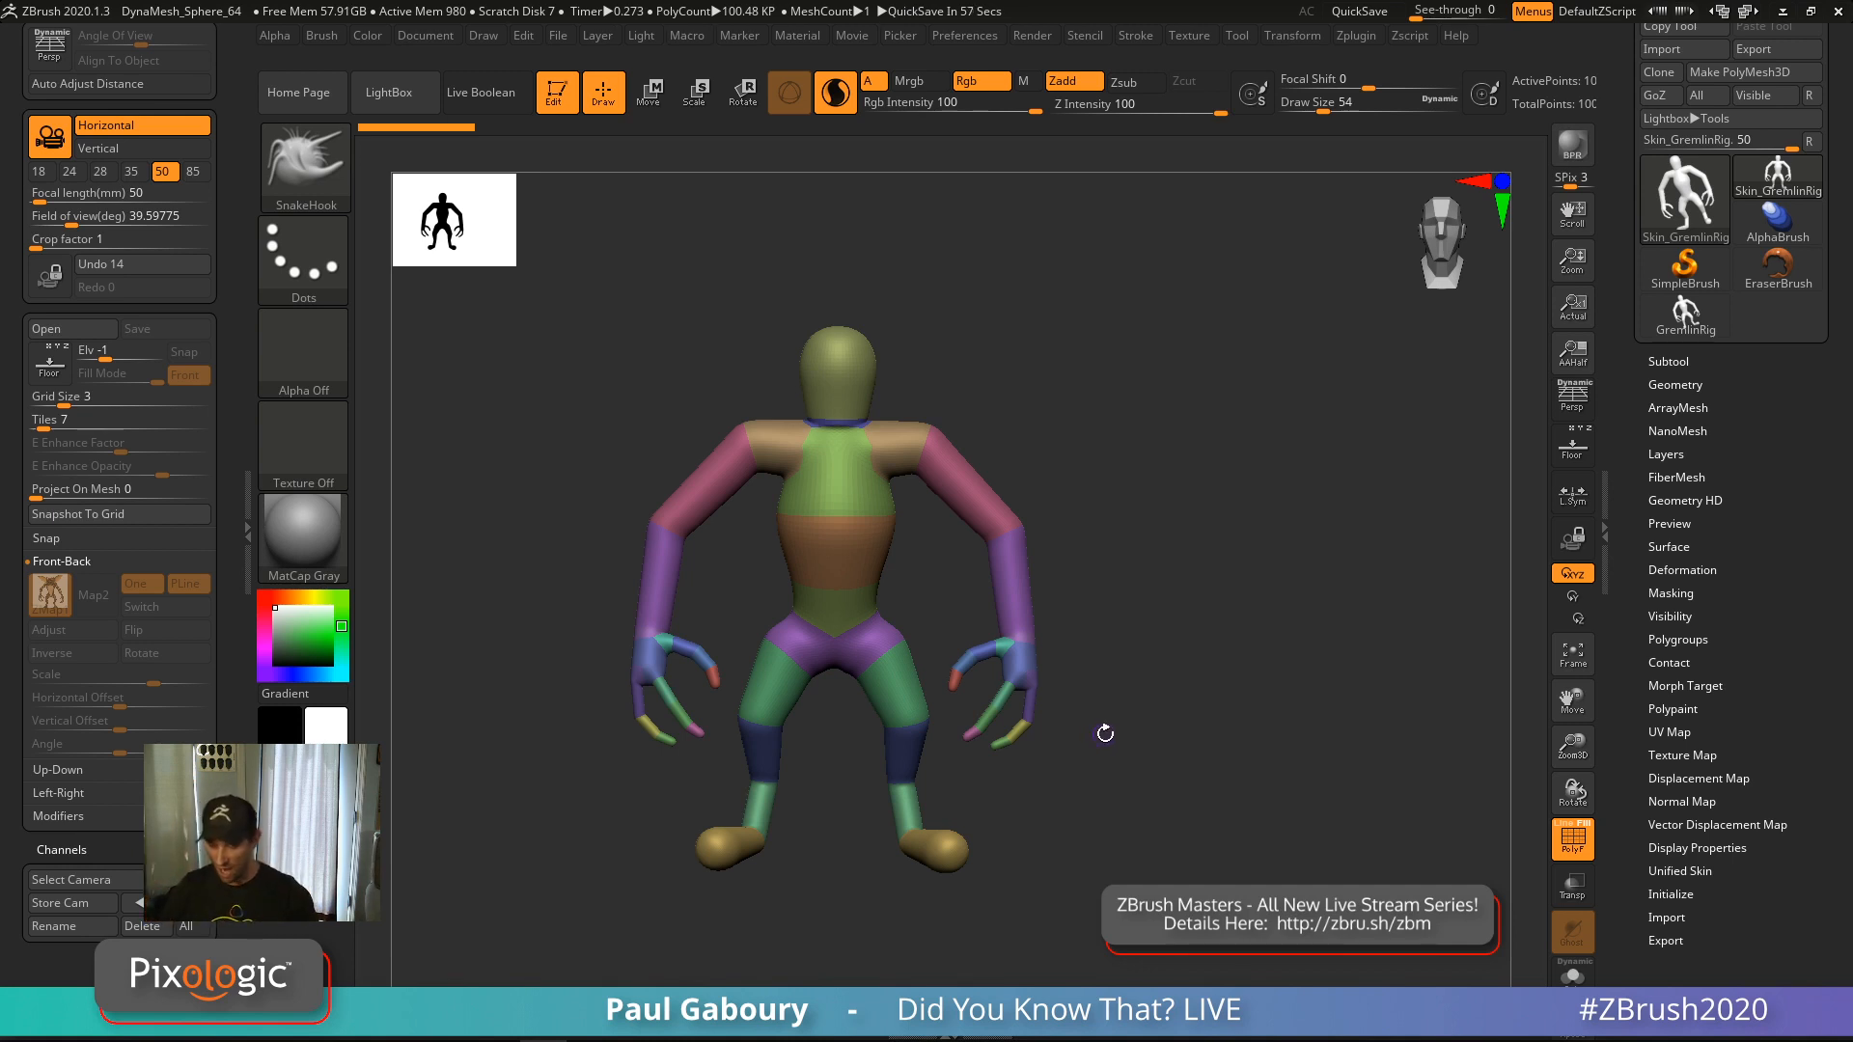
Isolate both arms with their hands, merge them into one polygroup and unhide the whole figure
left_click_drag(1055, 717, 952, 484, "shift")
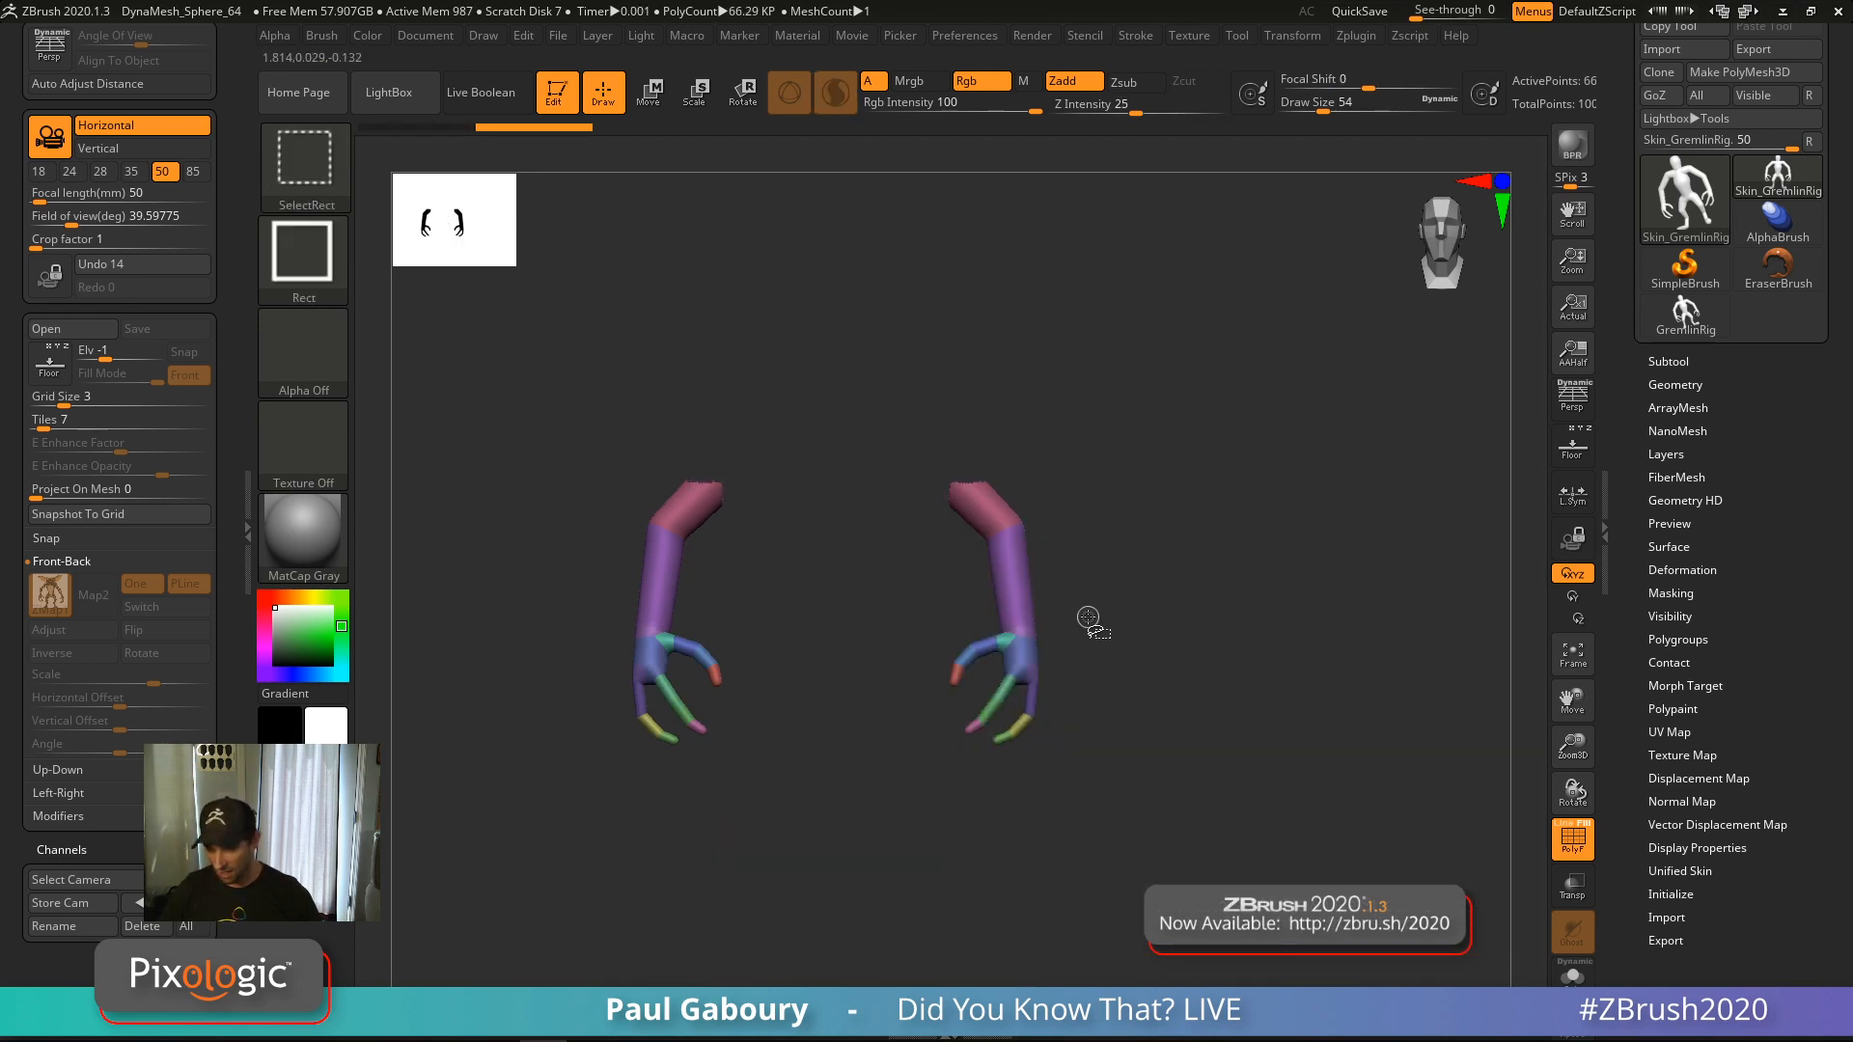
left_click_drag(1096, 625, 1191, 691, "ctrl+shift")
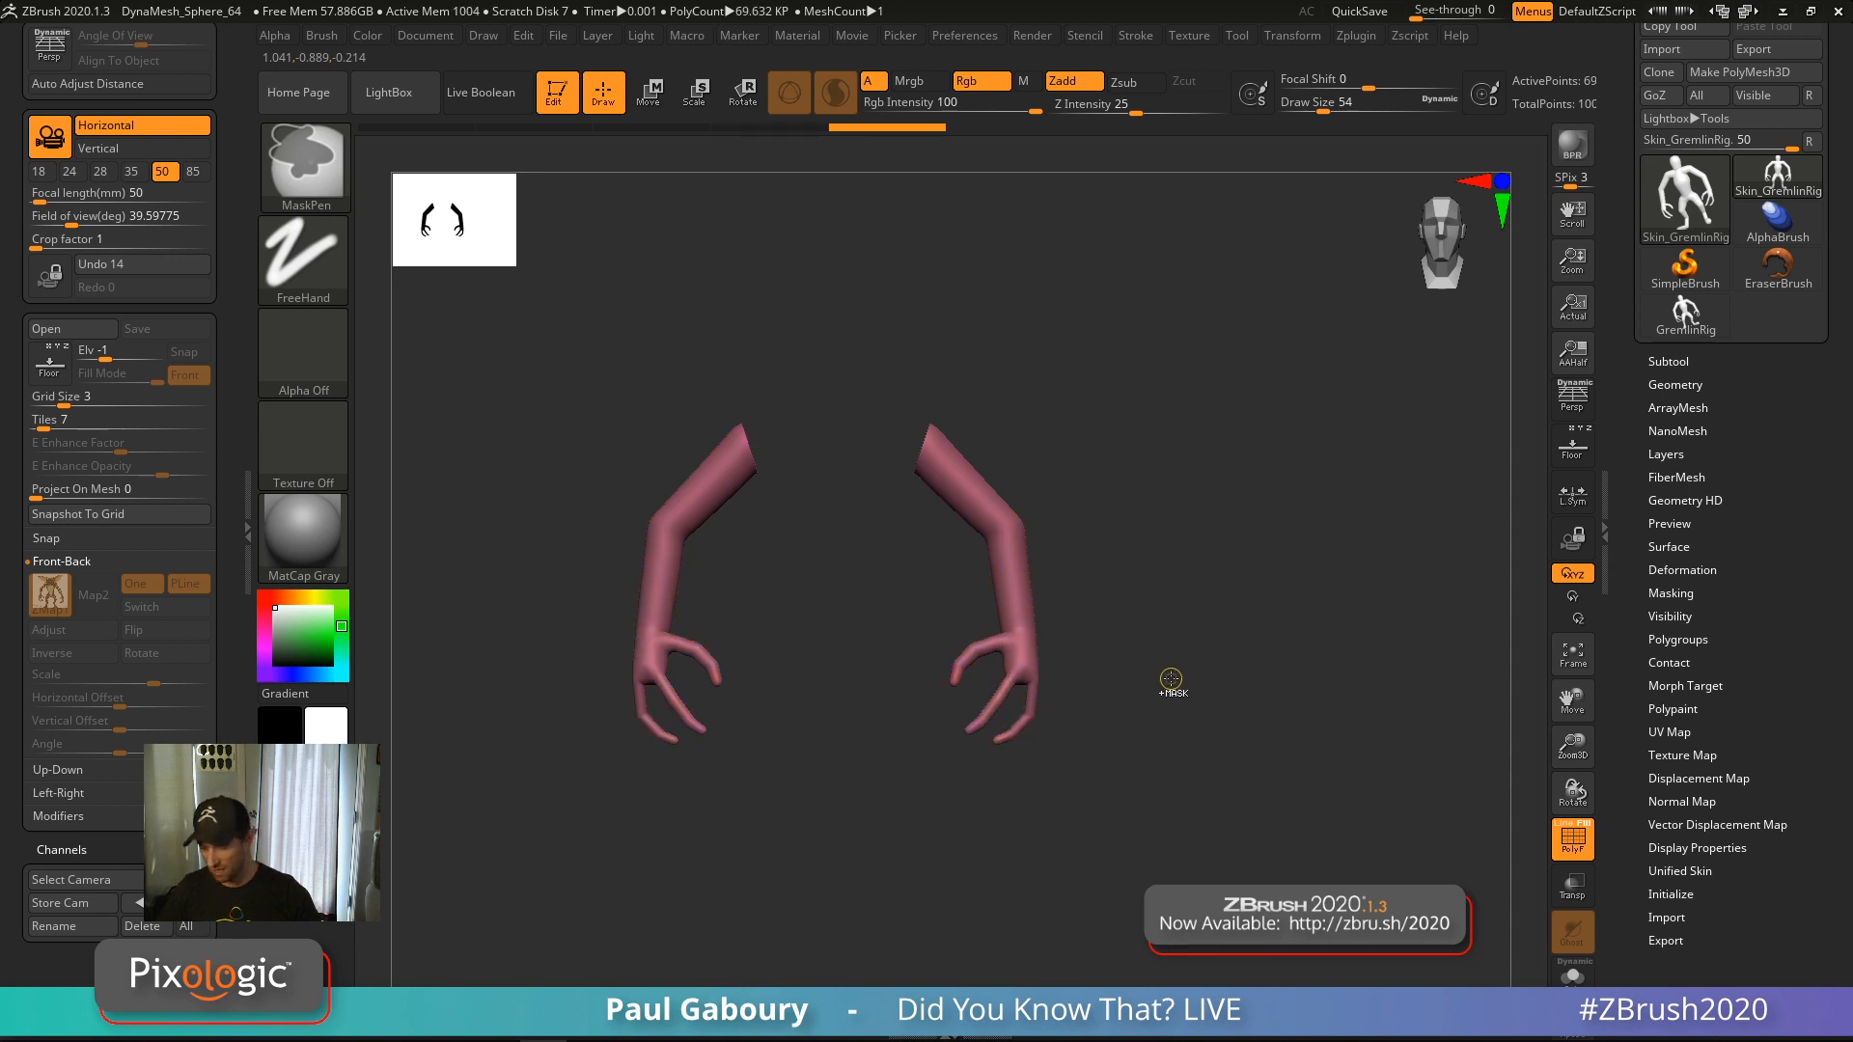
left_click(1177, 682, "ctrl+shift")
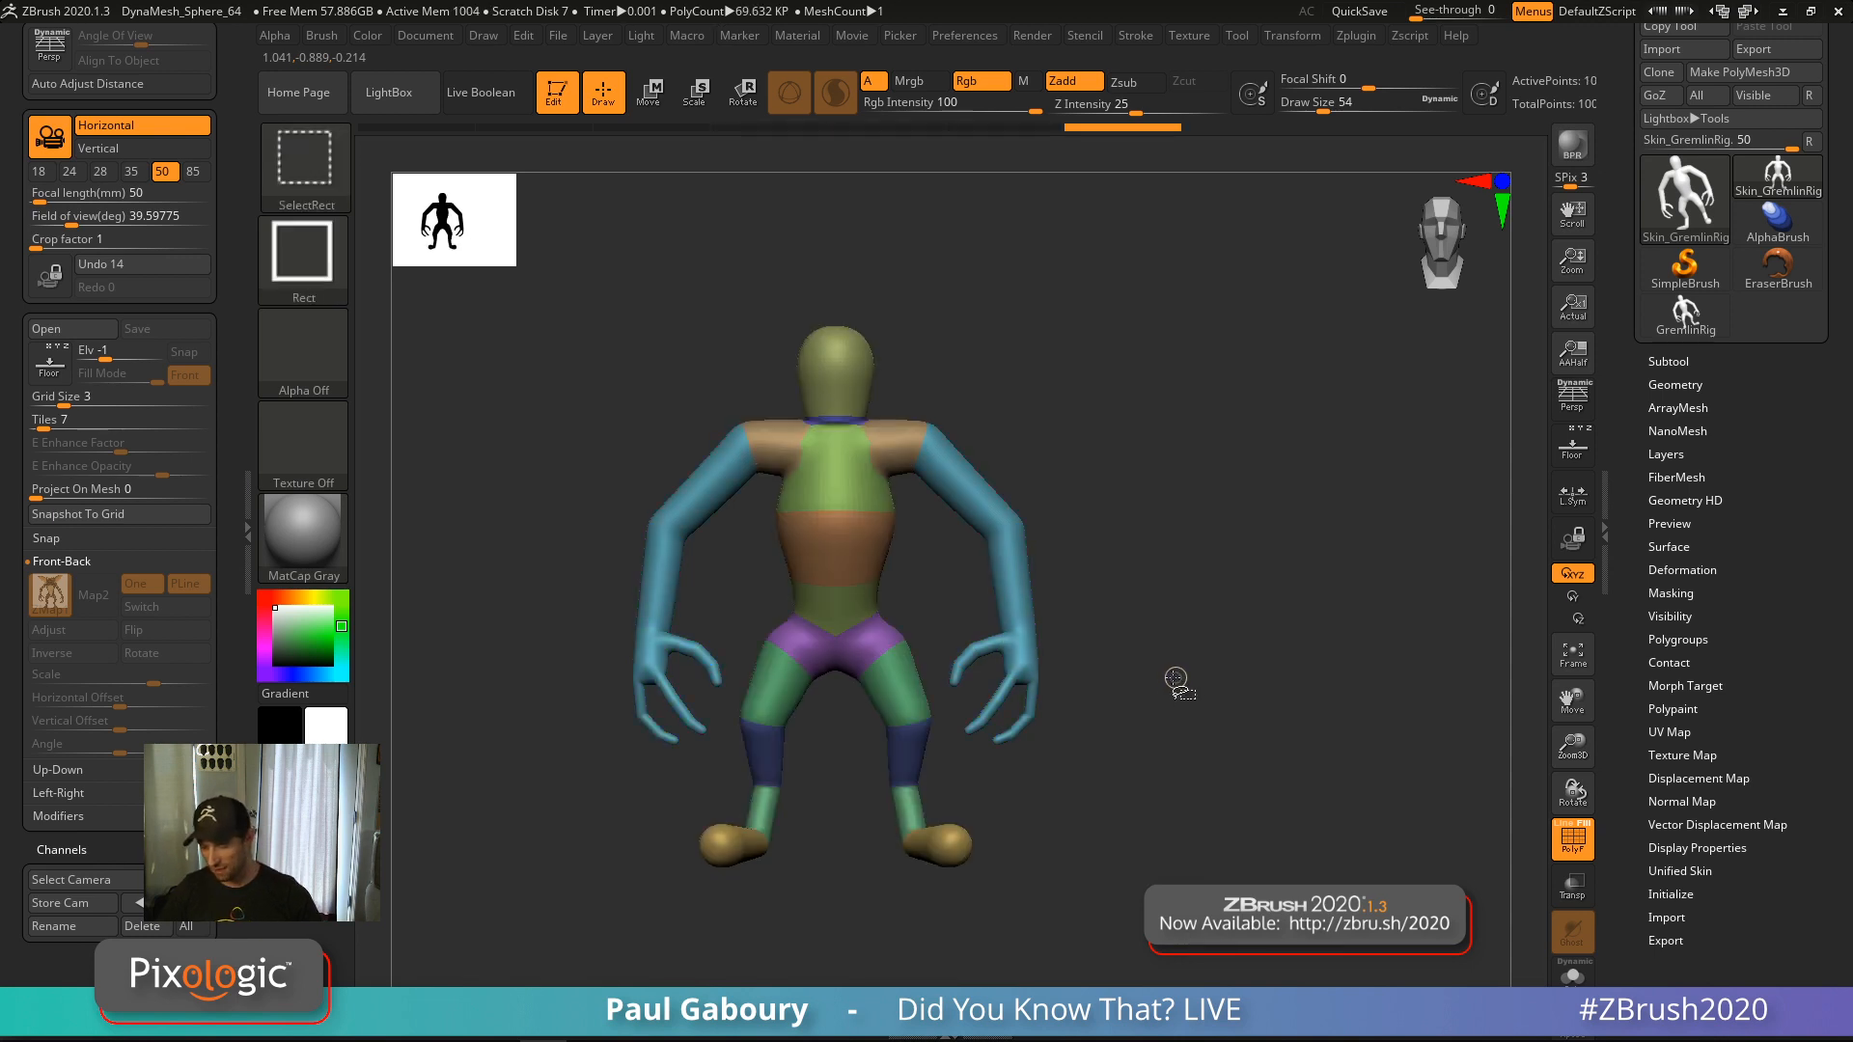
Isolate the polygroups of both legs and feet from the rest of the body
left_click(945, 862, "ctrl+shift")
left_click(941, 841, "ctrl+shift")
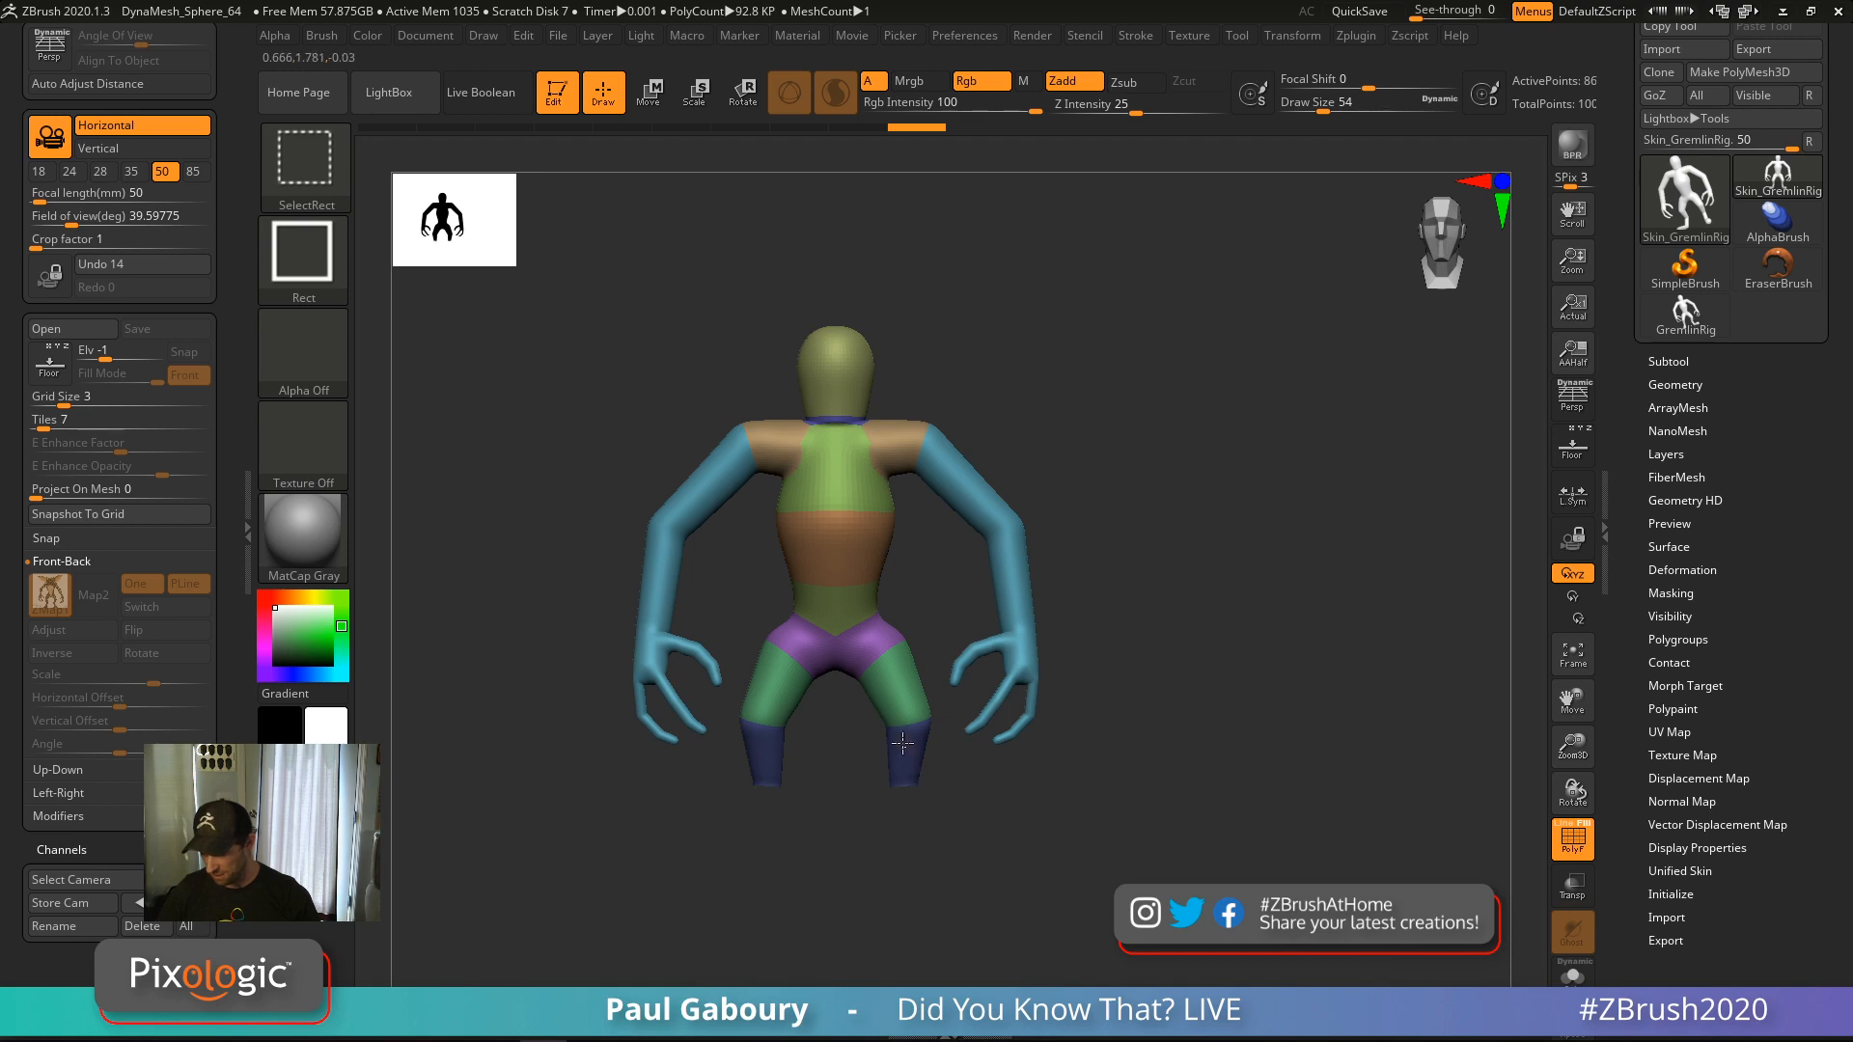
left_click_drag(922, 830, 1006, 904, "ctrl+shift")
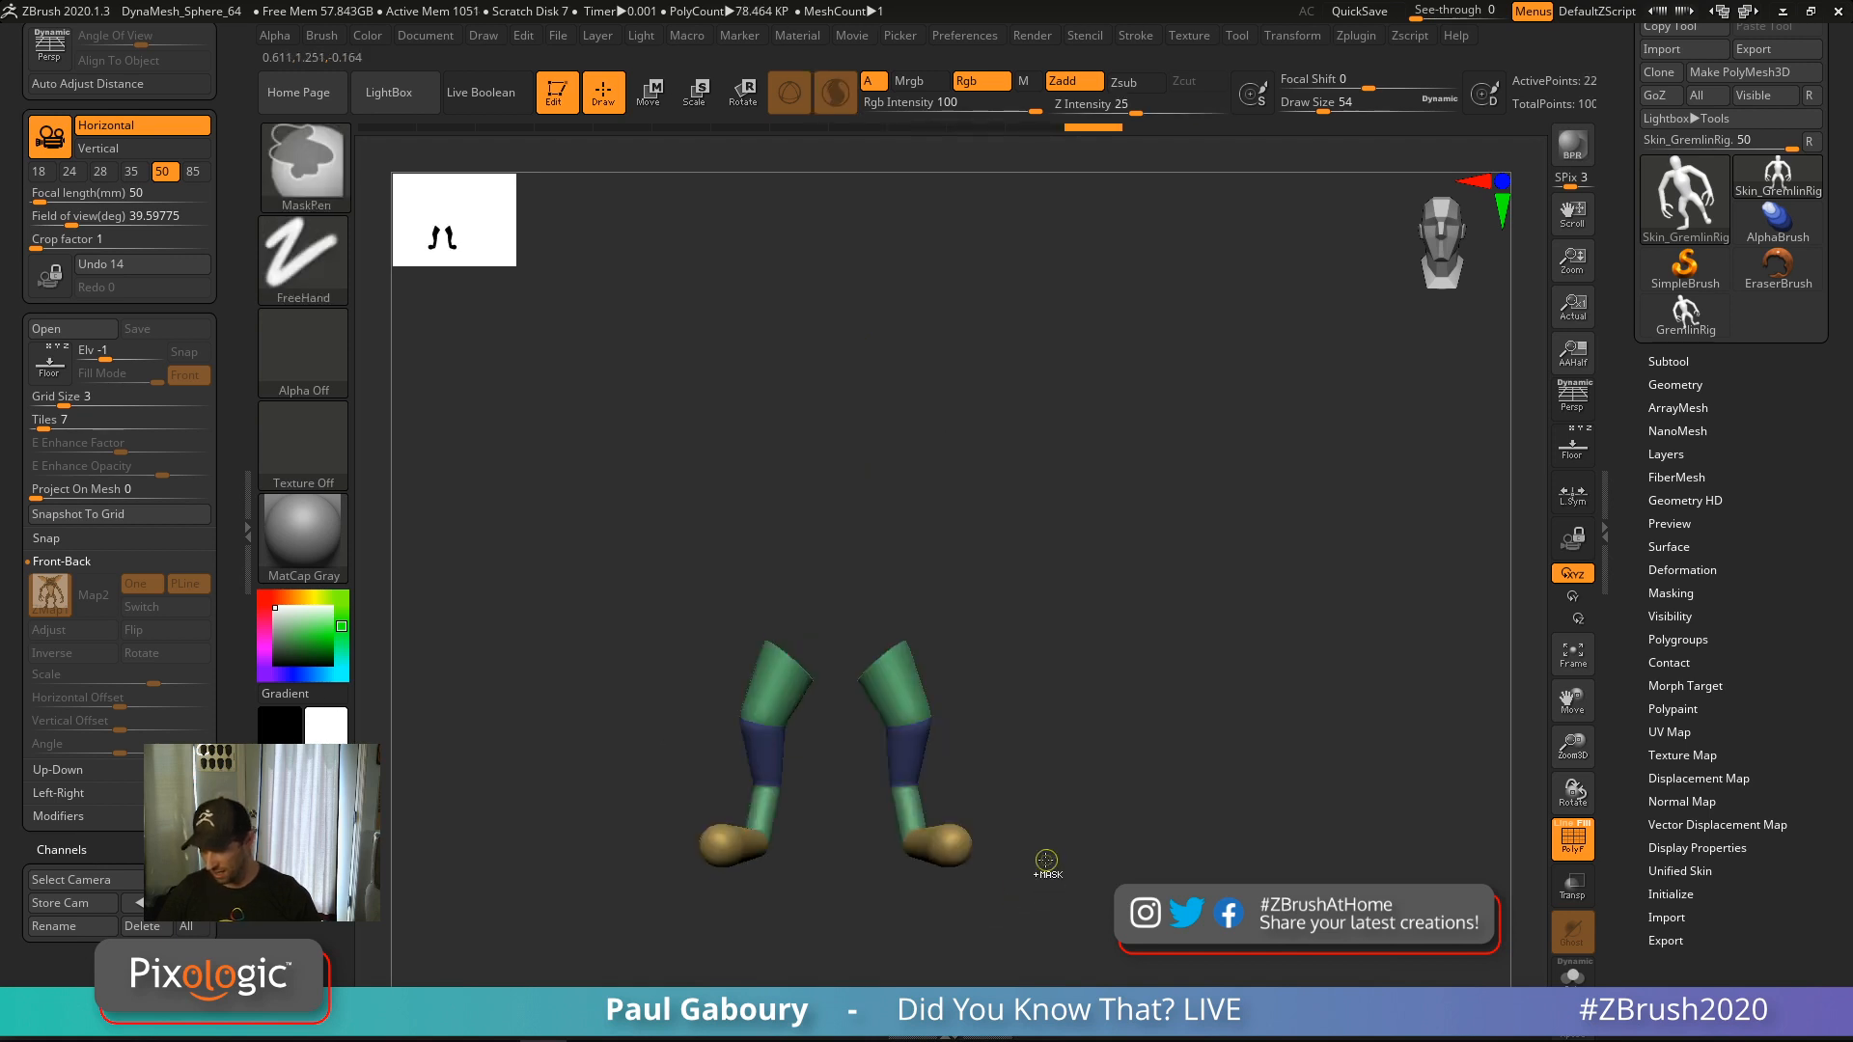
Try to merge the pelvis together with both legs into one polygroup
left_click_drag(1040, 834, 1081, 878, "ctrl+shift")
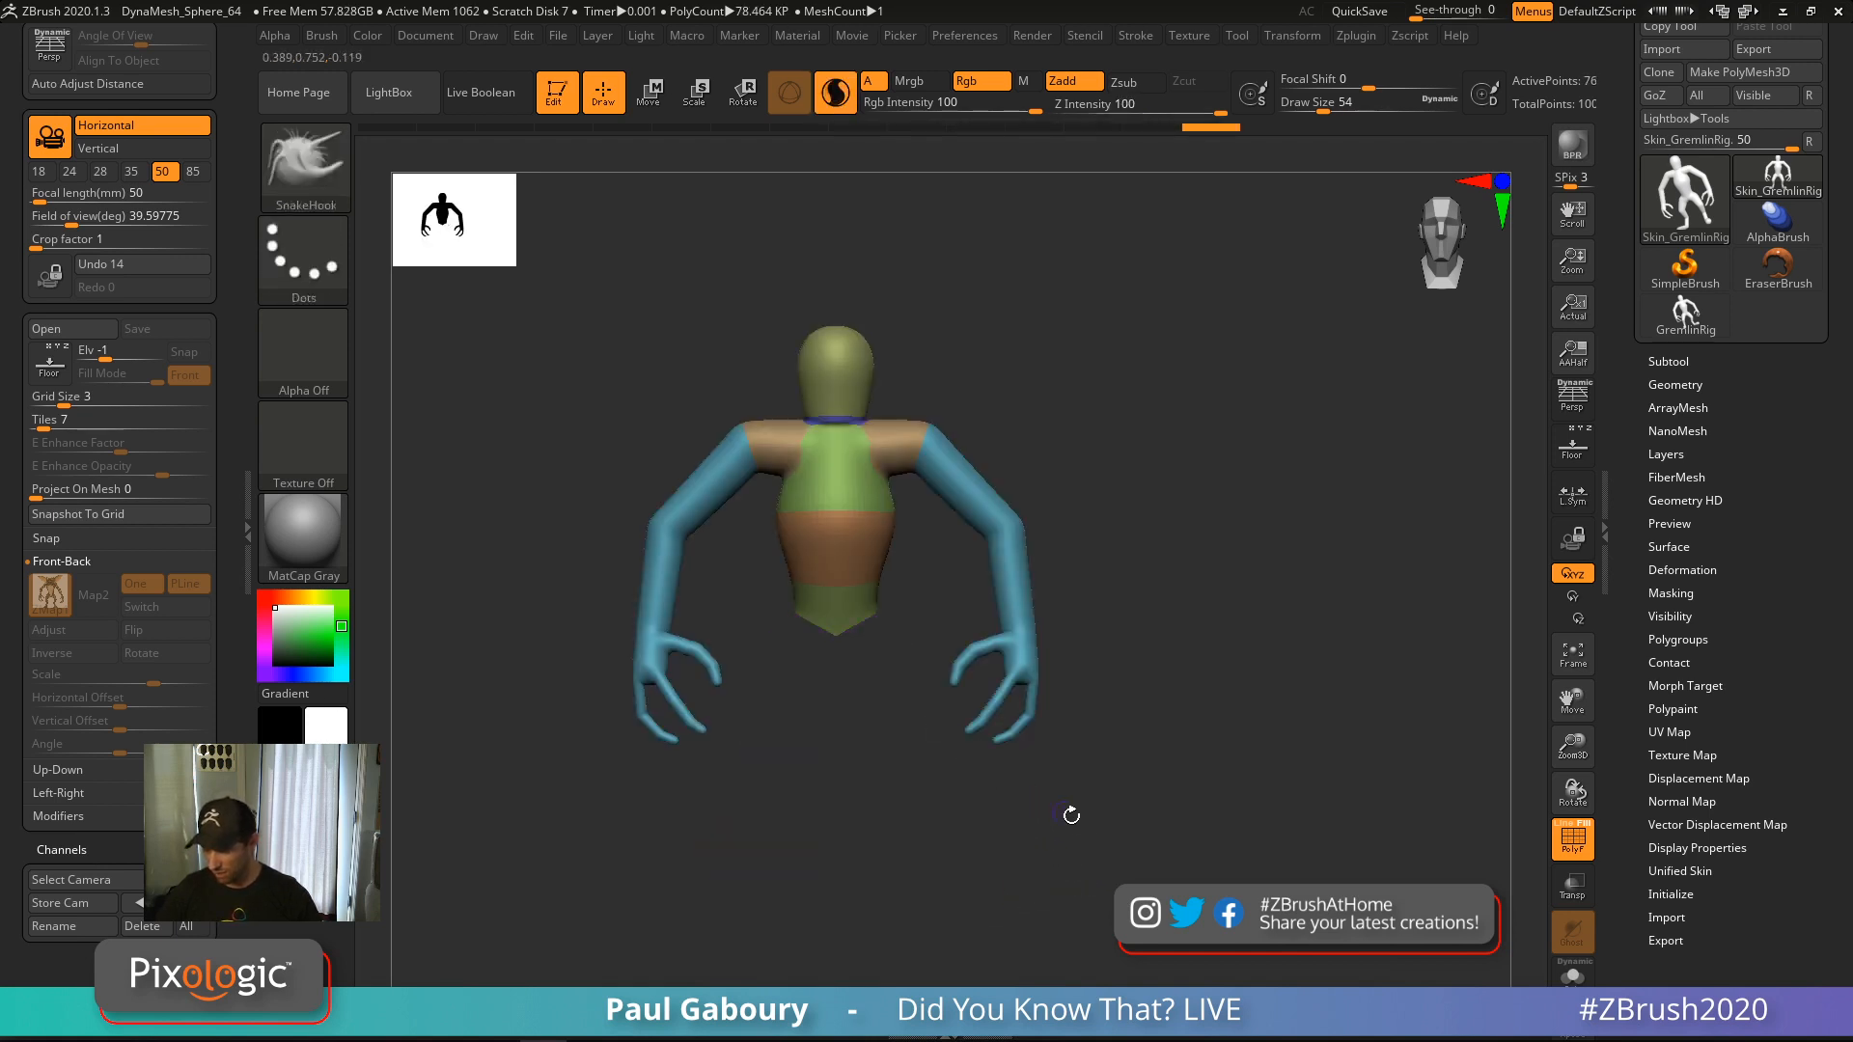
left_click_drag(1072, 816, 1097, 853, "ctrl+shift")
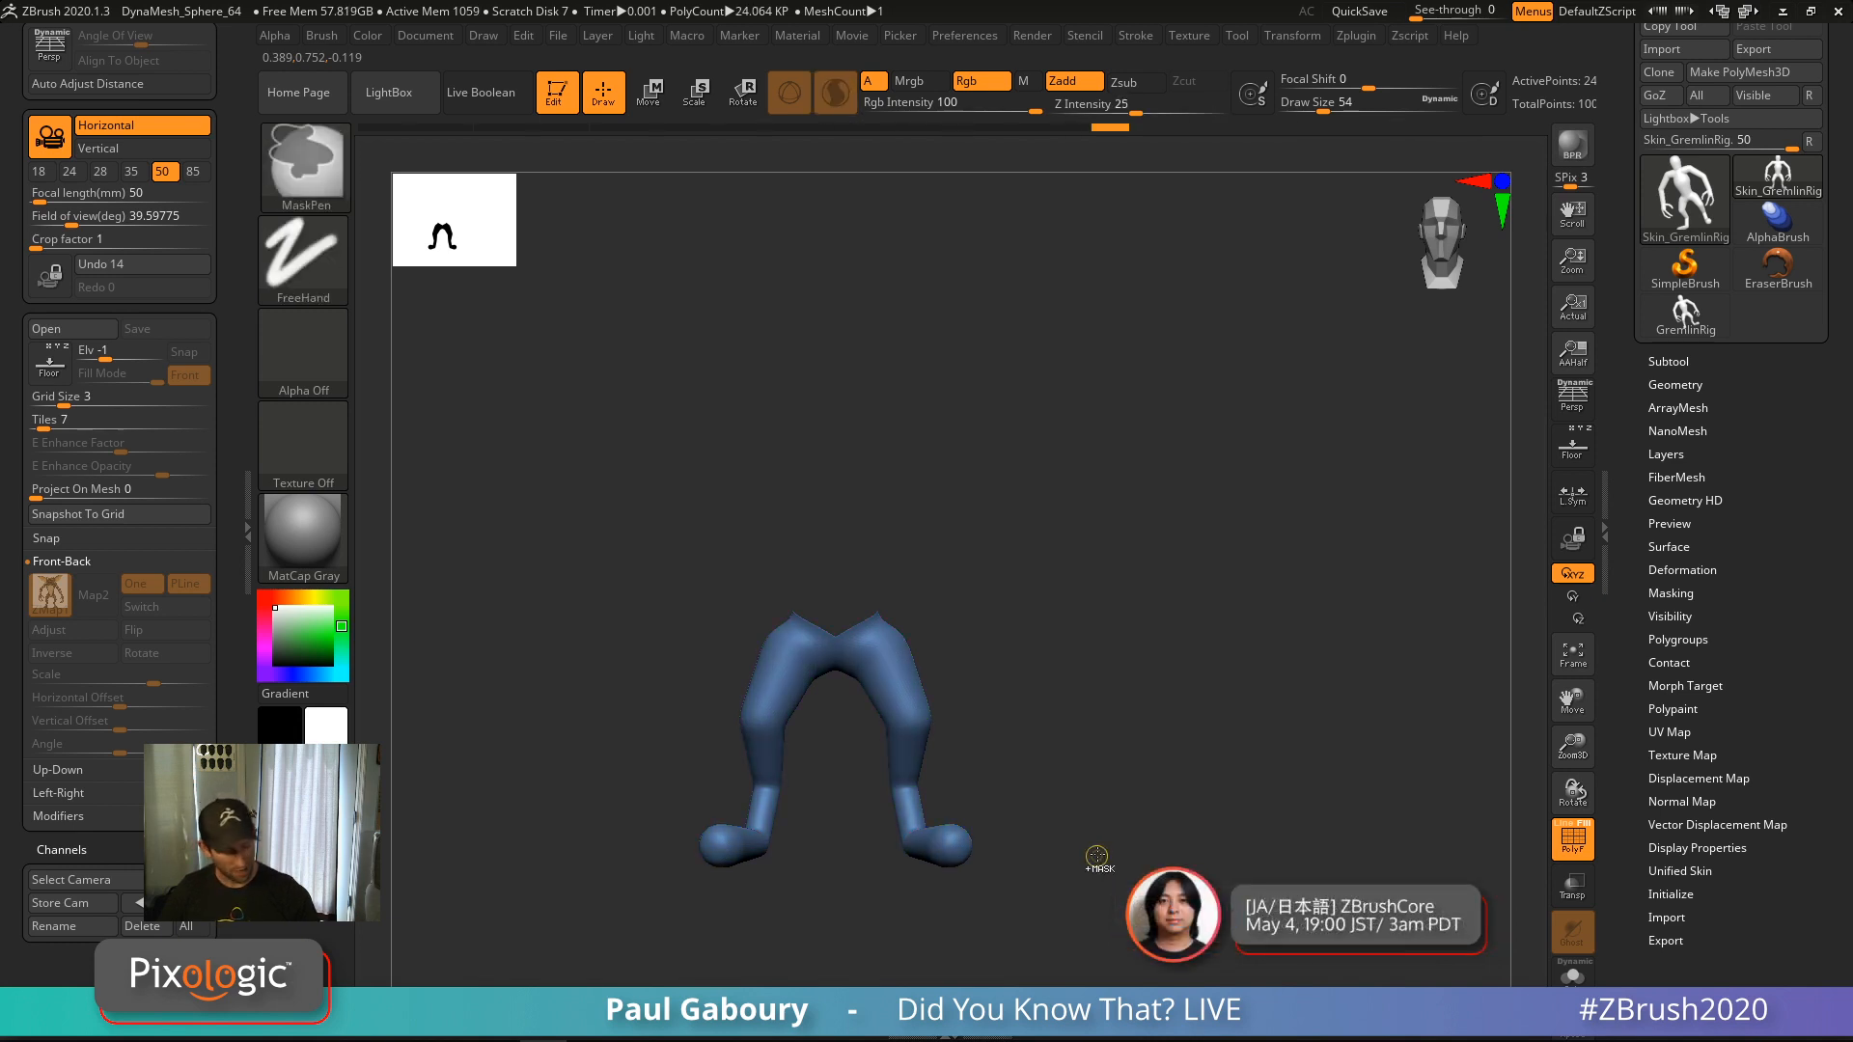
left_click(1097, 855, "ctrl+shift")
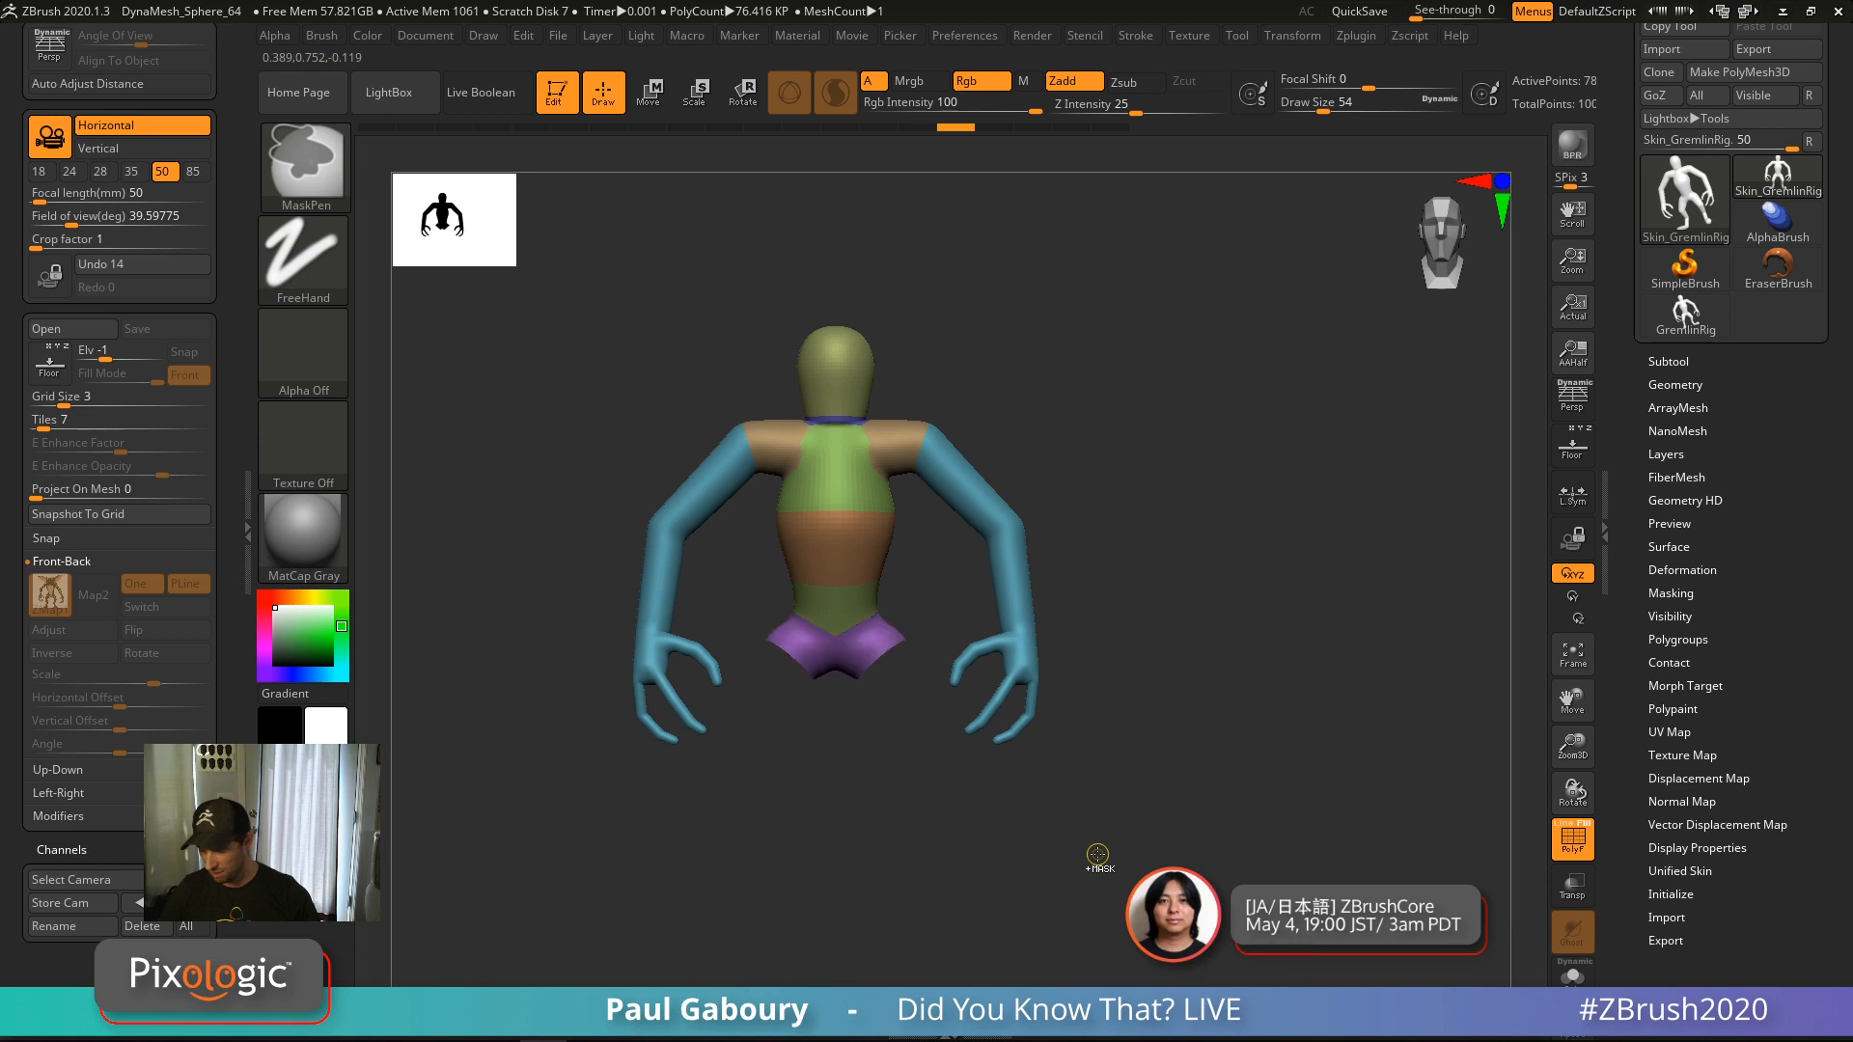
Merge both legs and feet, without the pelvis, into one polygroup and unhide the whole figure
left_click(1117, 799, "ctrl+shift")
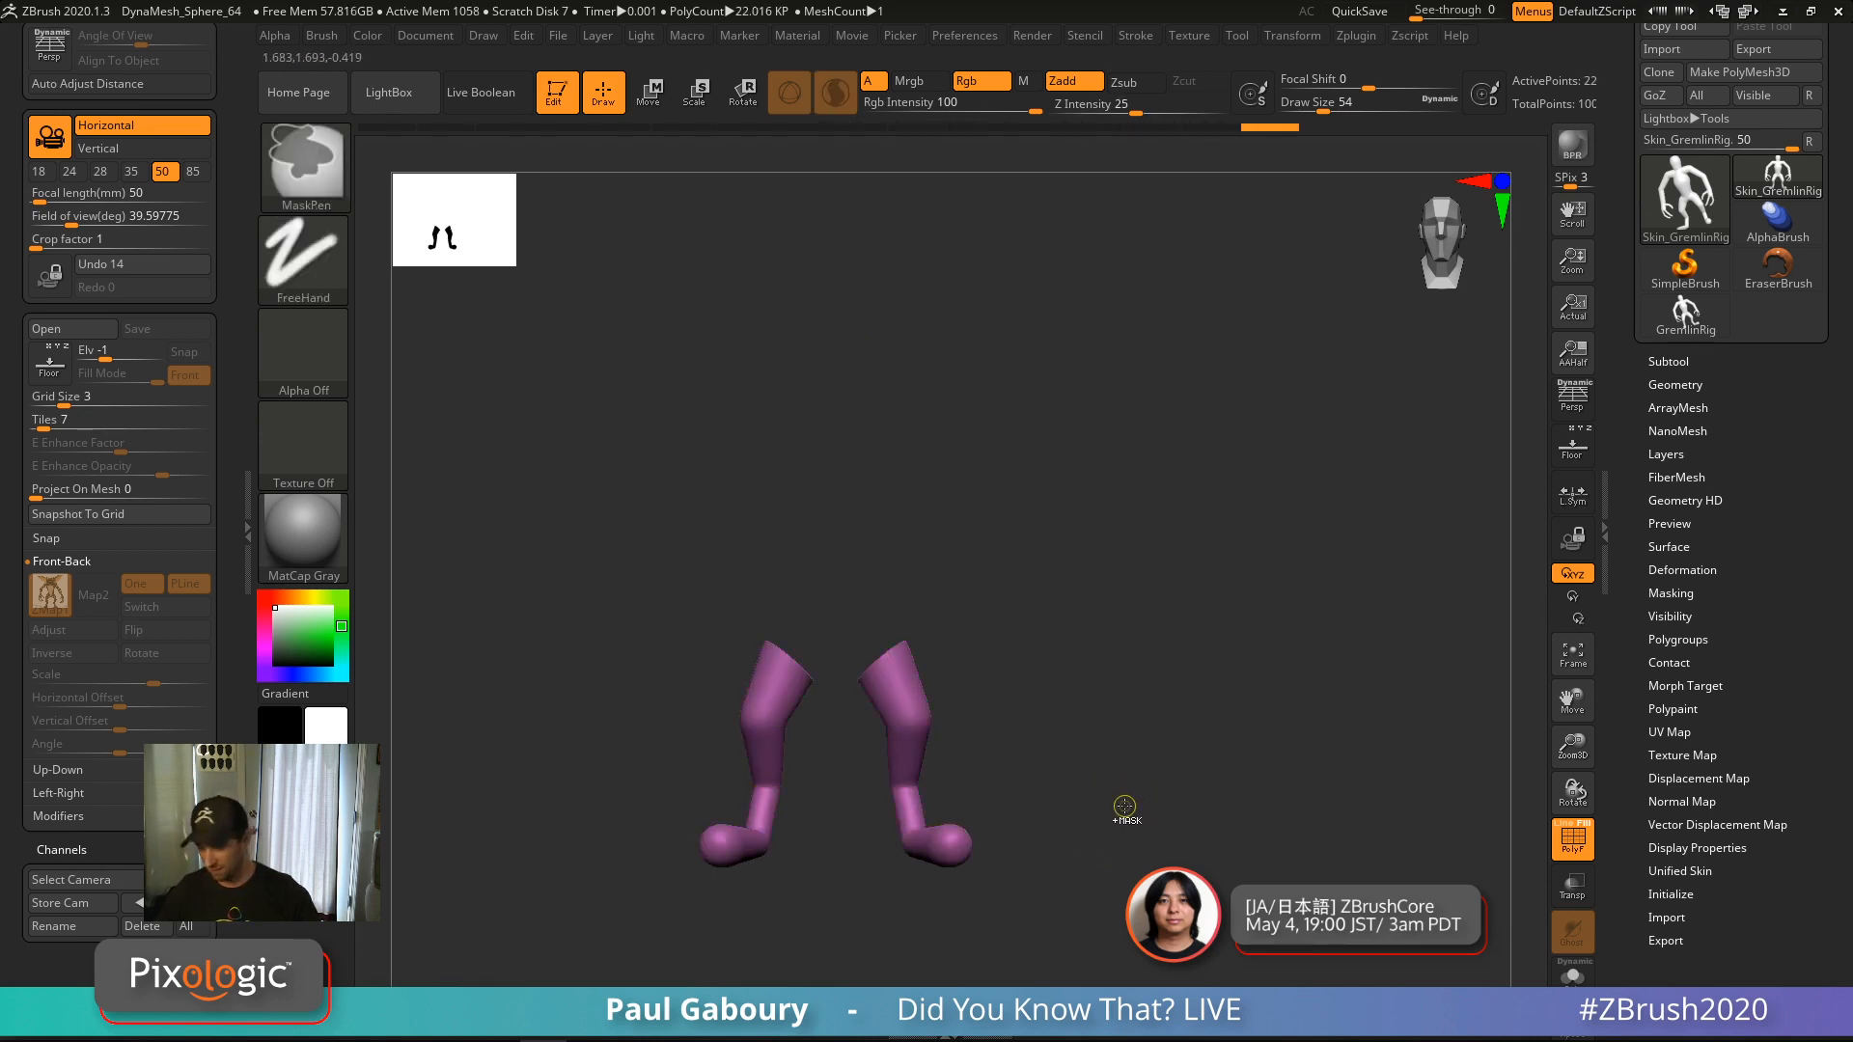
left_click(1126, 787, "ctrl+shift")
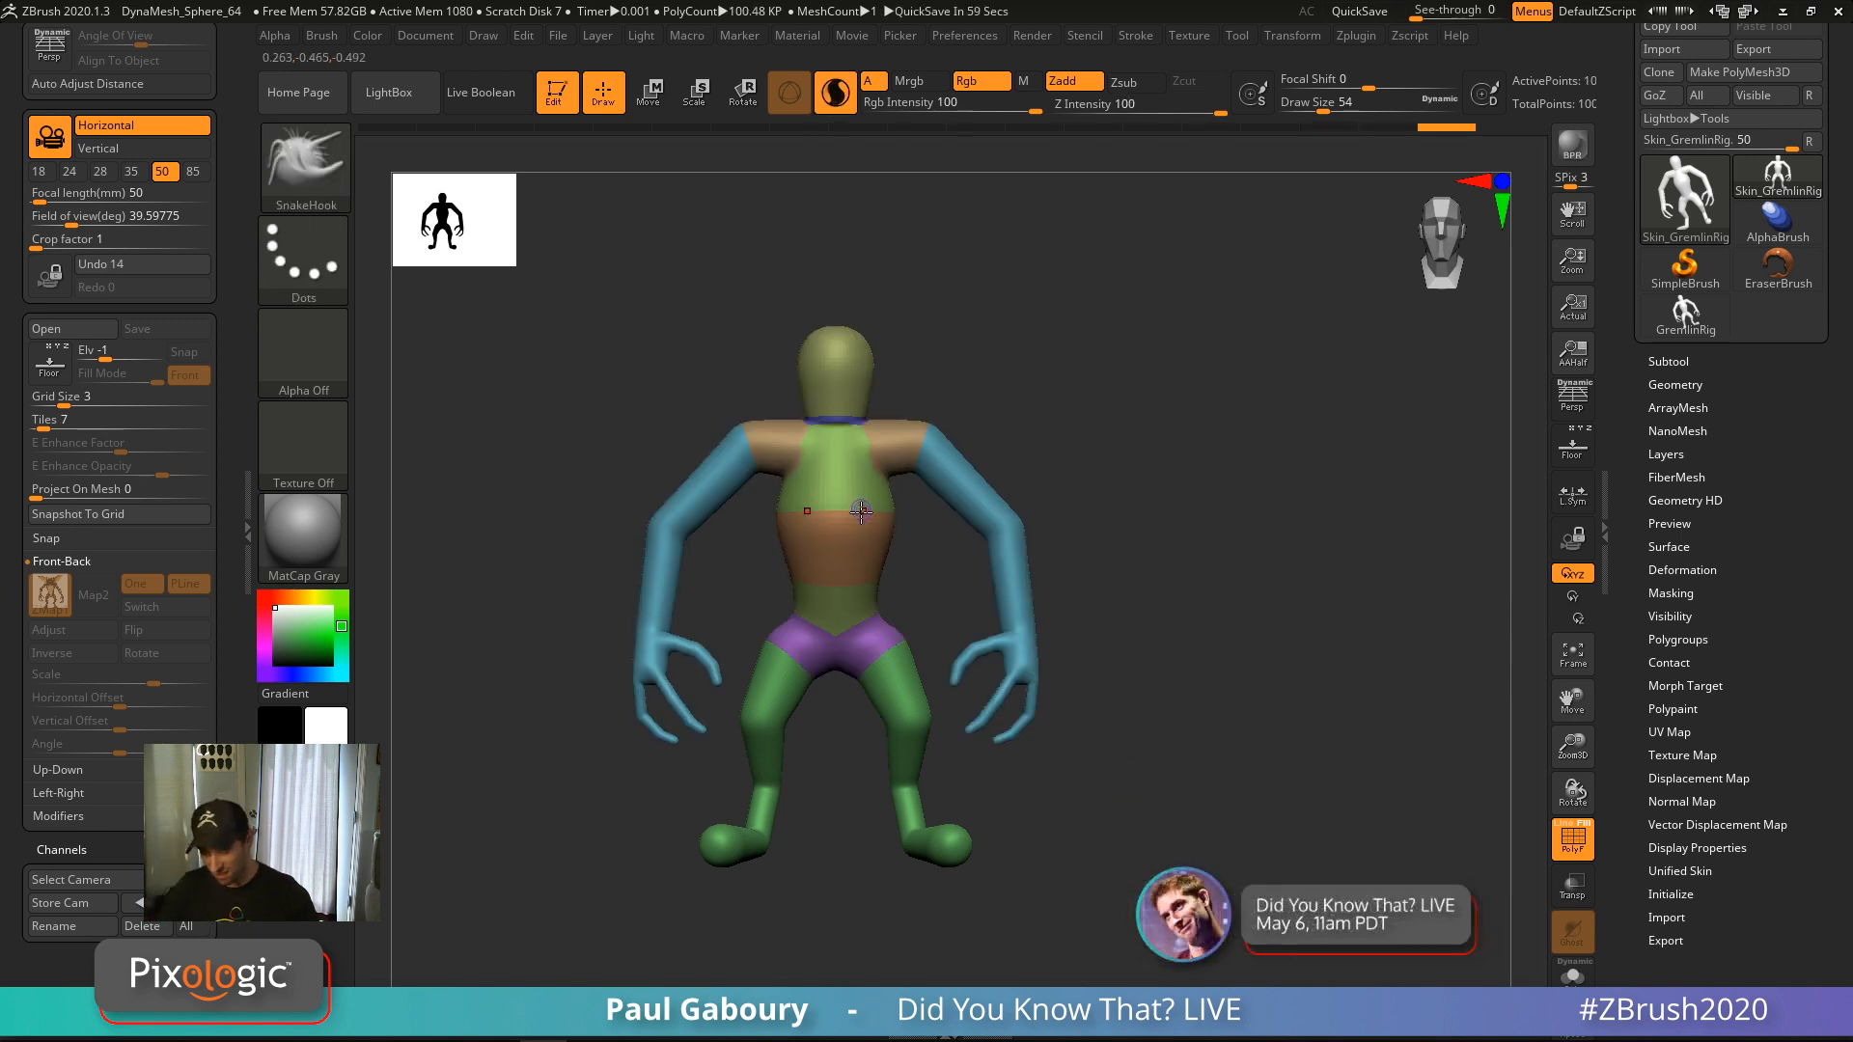
Isolate the chest, waist and abdomen sections, merge them into one torso polygroup and unhide the whole figure
left_click(856, 590, "ctrl+shift")
left_click(857, 591, "ctrl+shift")
left_click(855, 548, "ctrl+shift")
left_click(867, 477, "ctrl+shift")
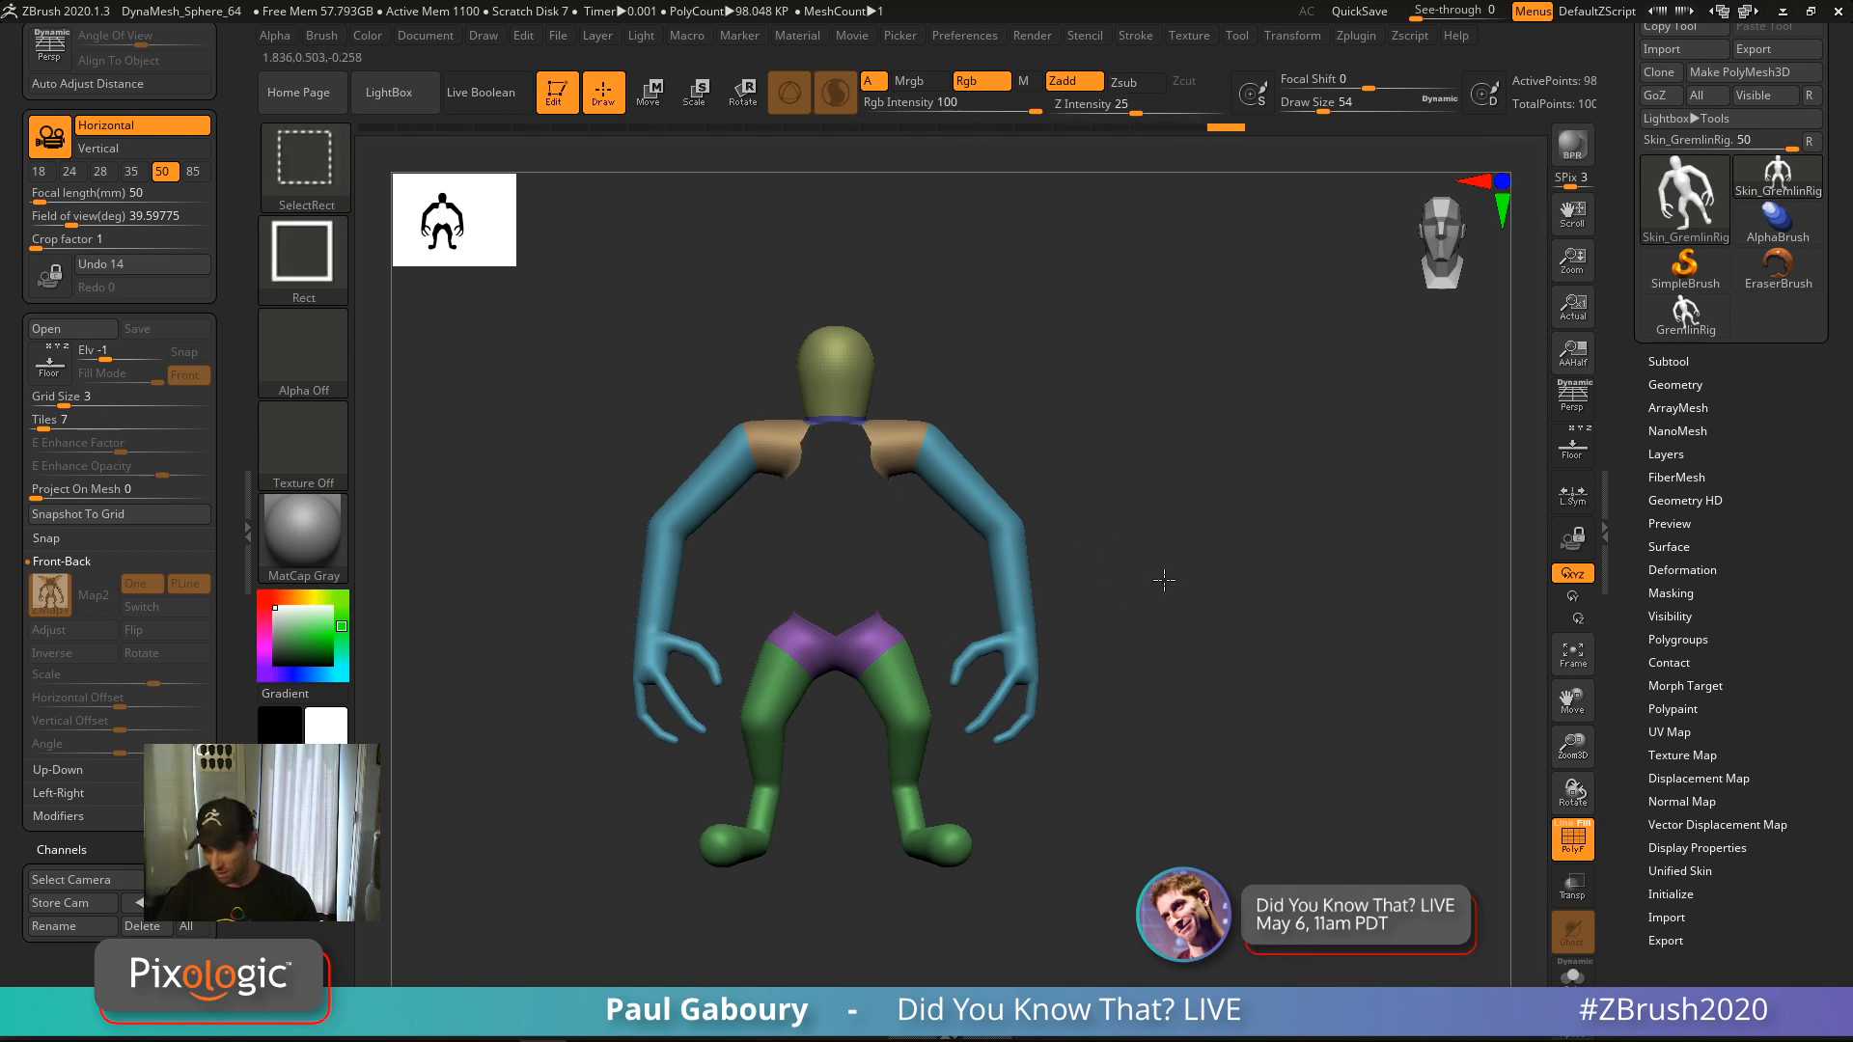
left_click_drag(1164, 583, 1246, 662, "ctrl+shift")
key("ctrl+w")
key("ctrl+w")
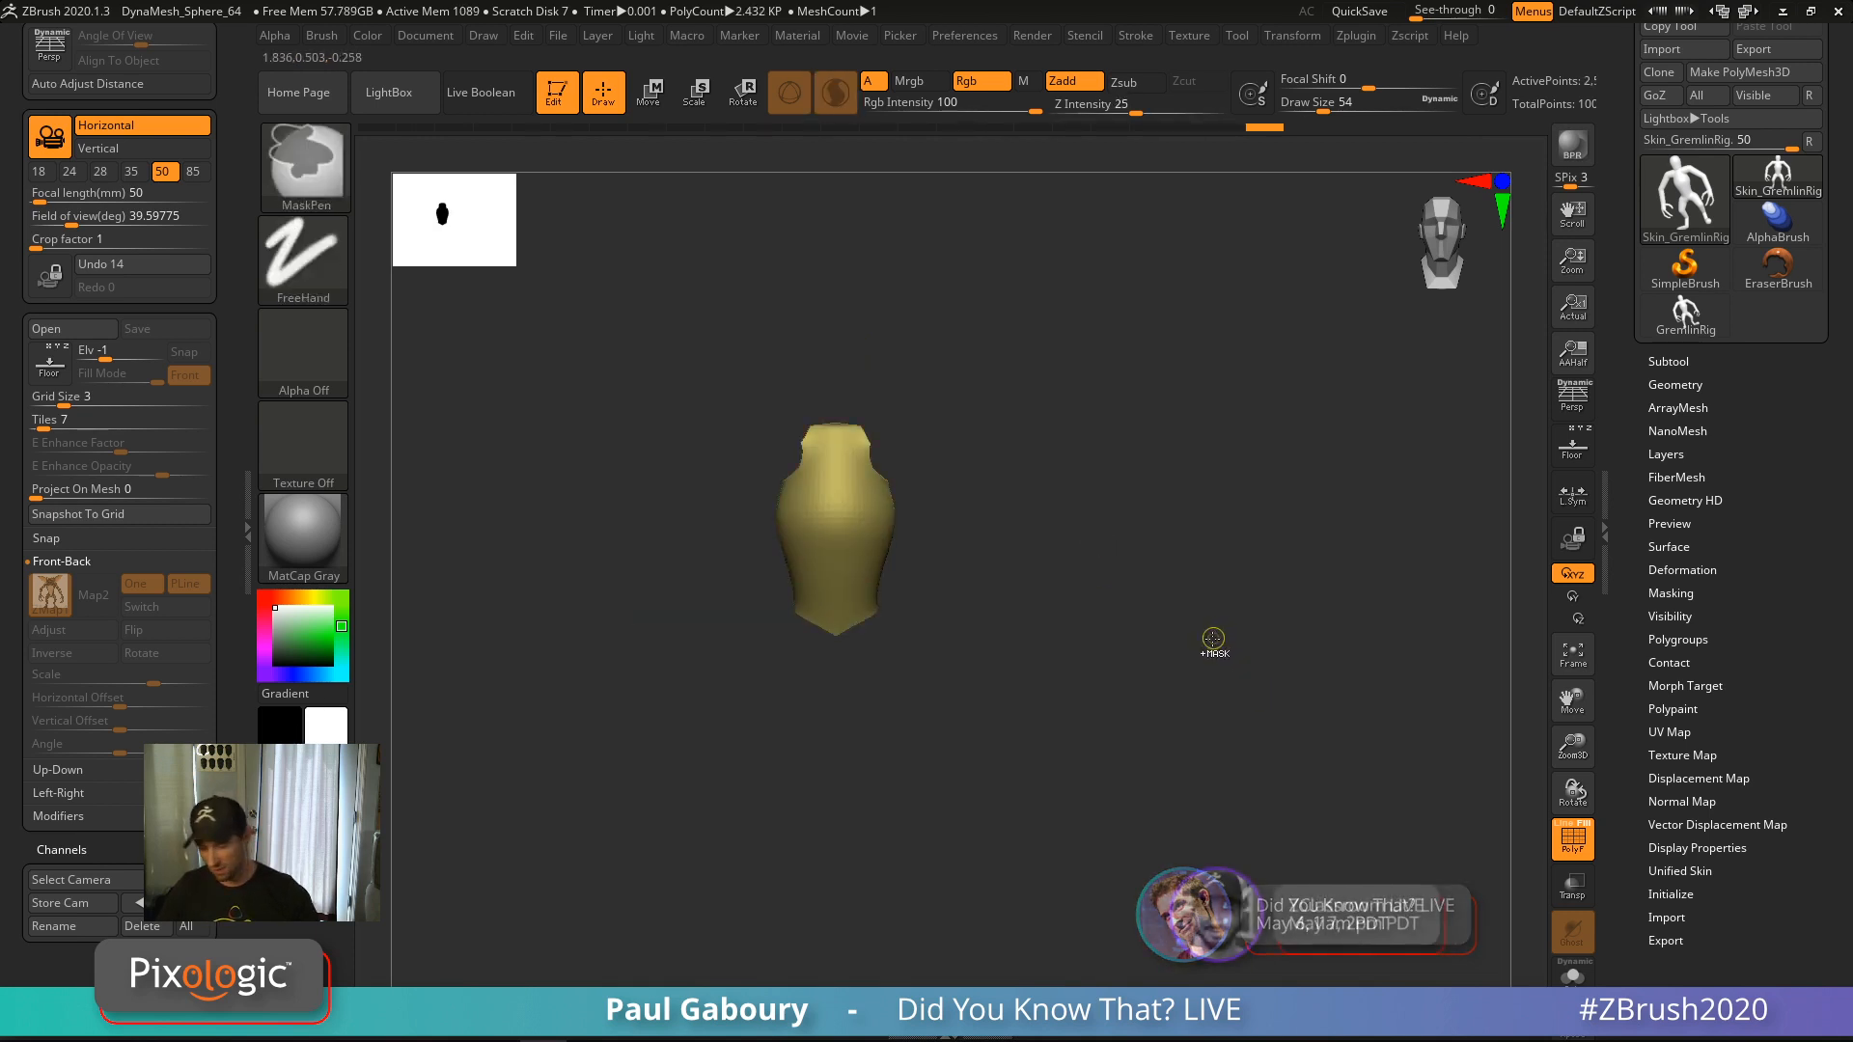
left_click(1213, 640, "ctrl+shift")
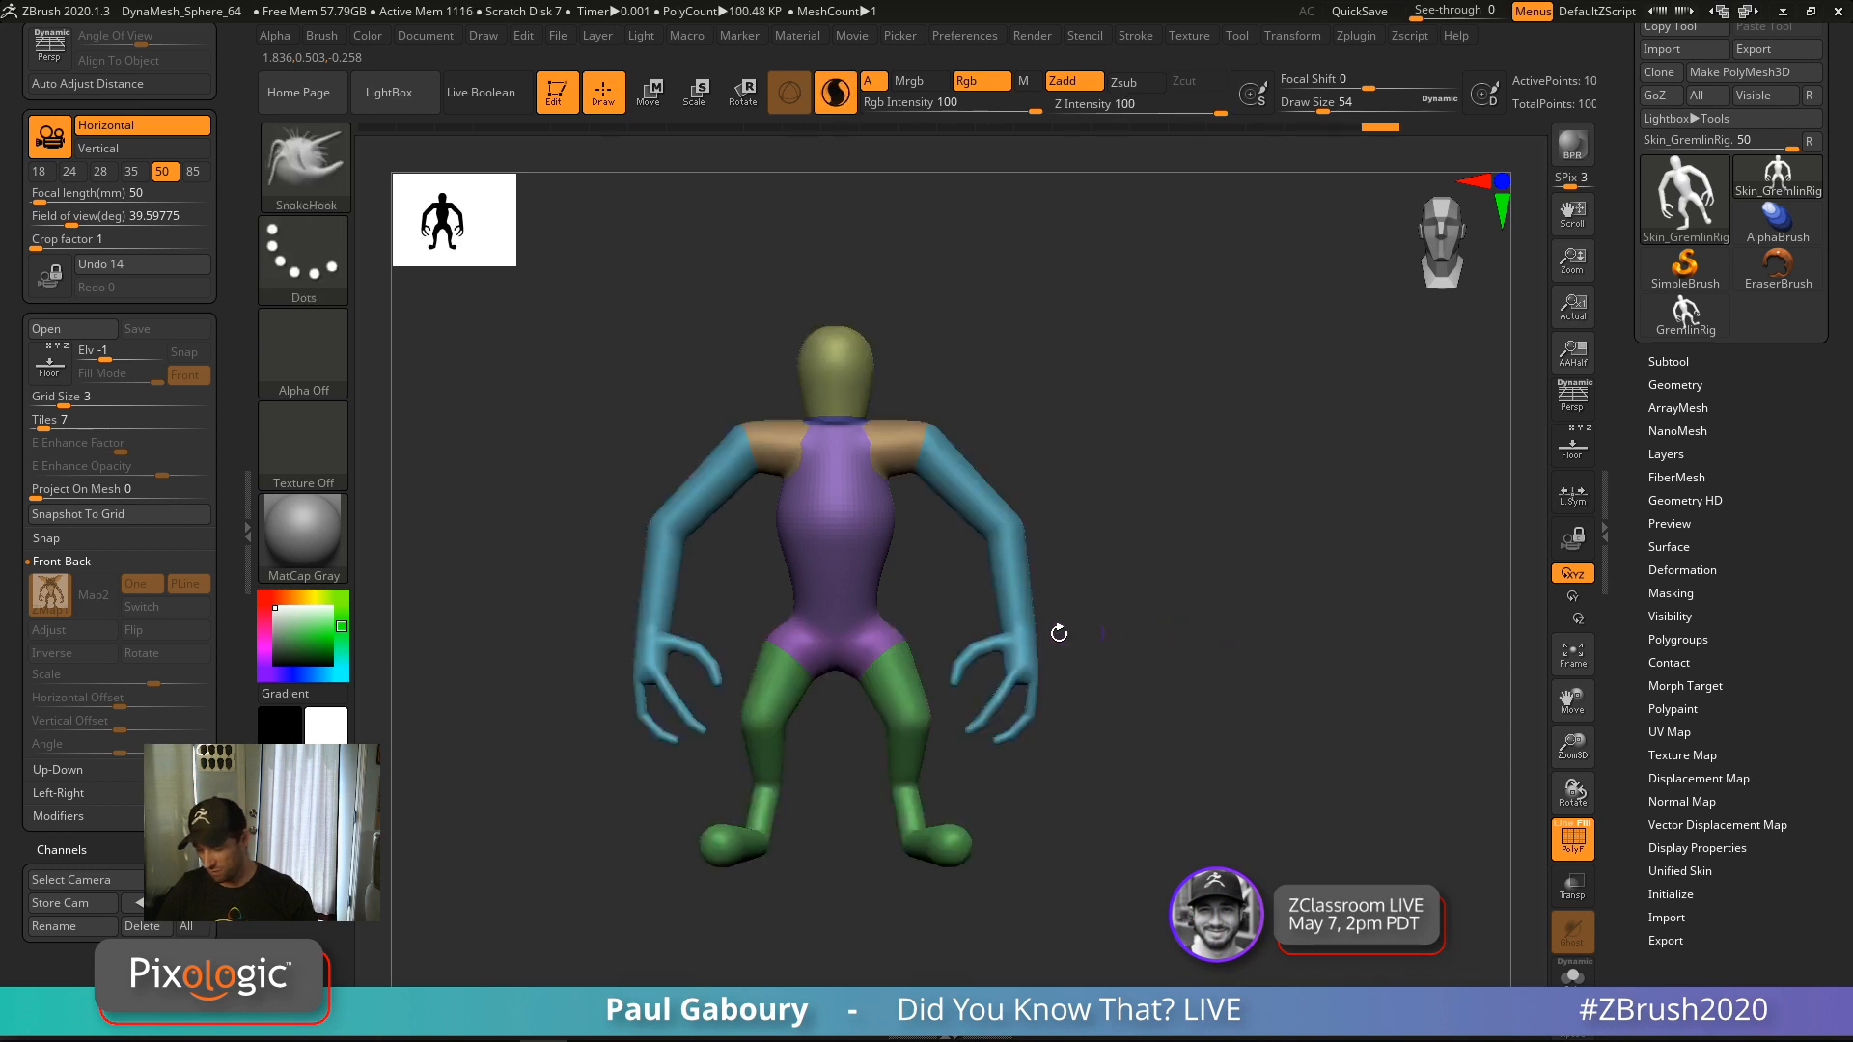
Isolate the pelvis, assign it a new polygroup and unhide the whole figure
left_click(881, 641, "ctrl+shift")
key("ctrl+w")
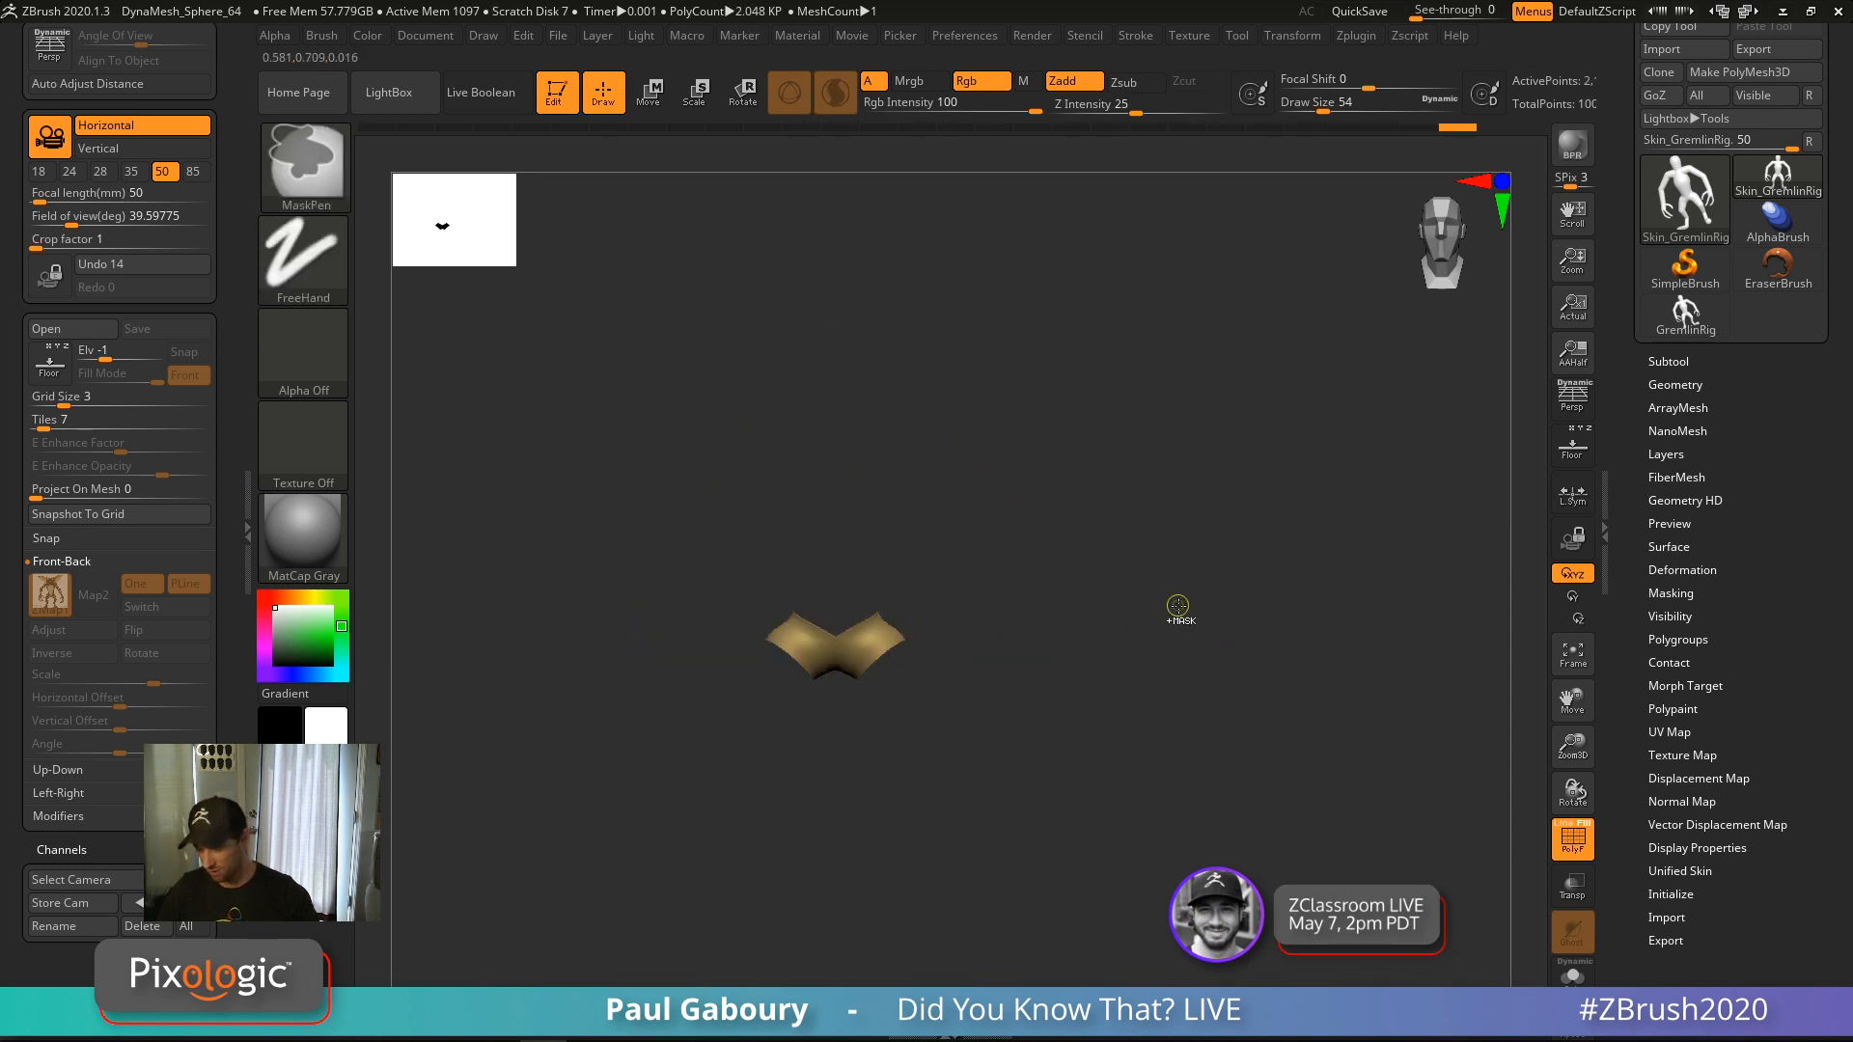
left_click(1178, 606, "ctrl+shift")
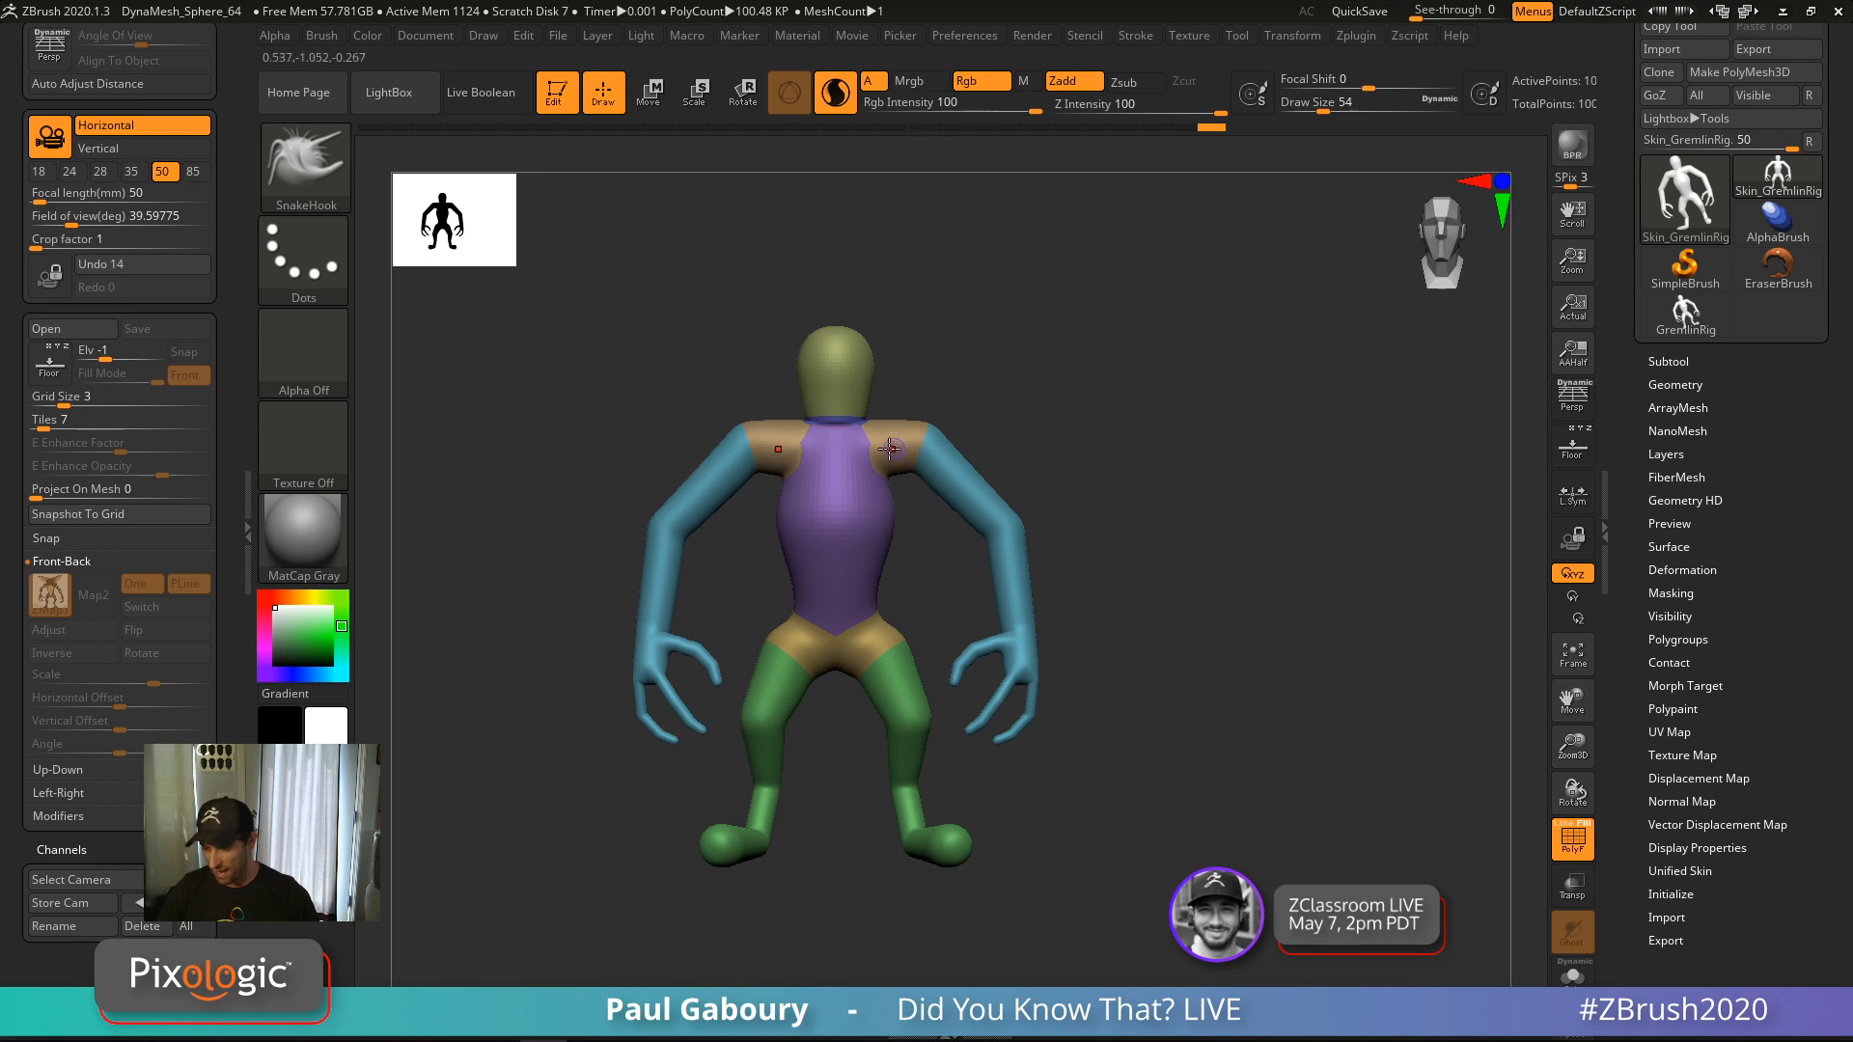
Isolate the head and neck, merge them into one polygroup and unhide the whole figure
left_click(849, 446, "ctrl+shift")
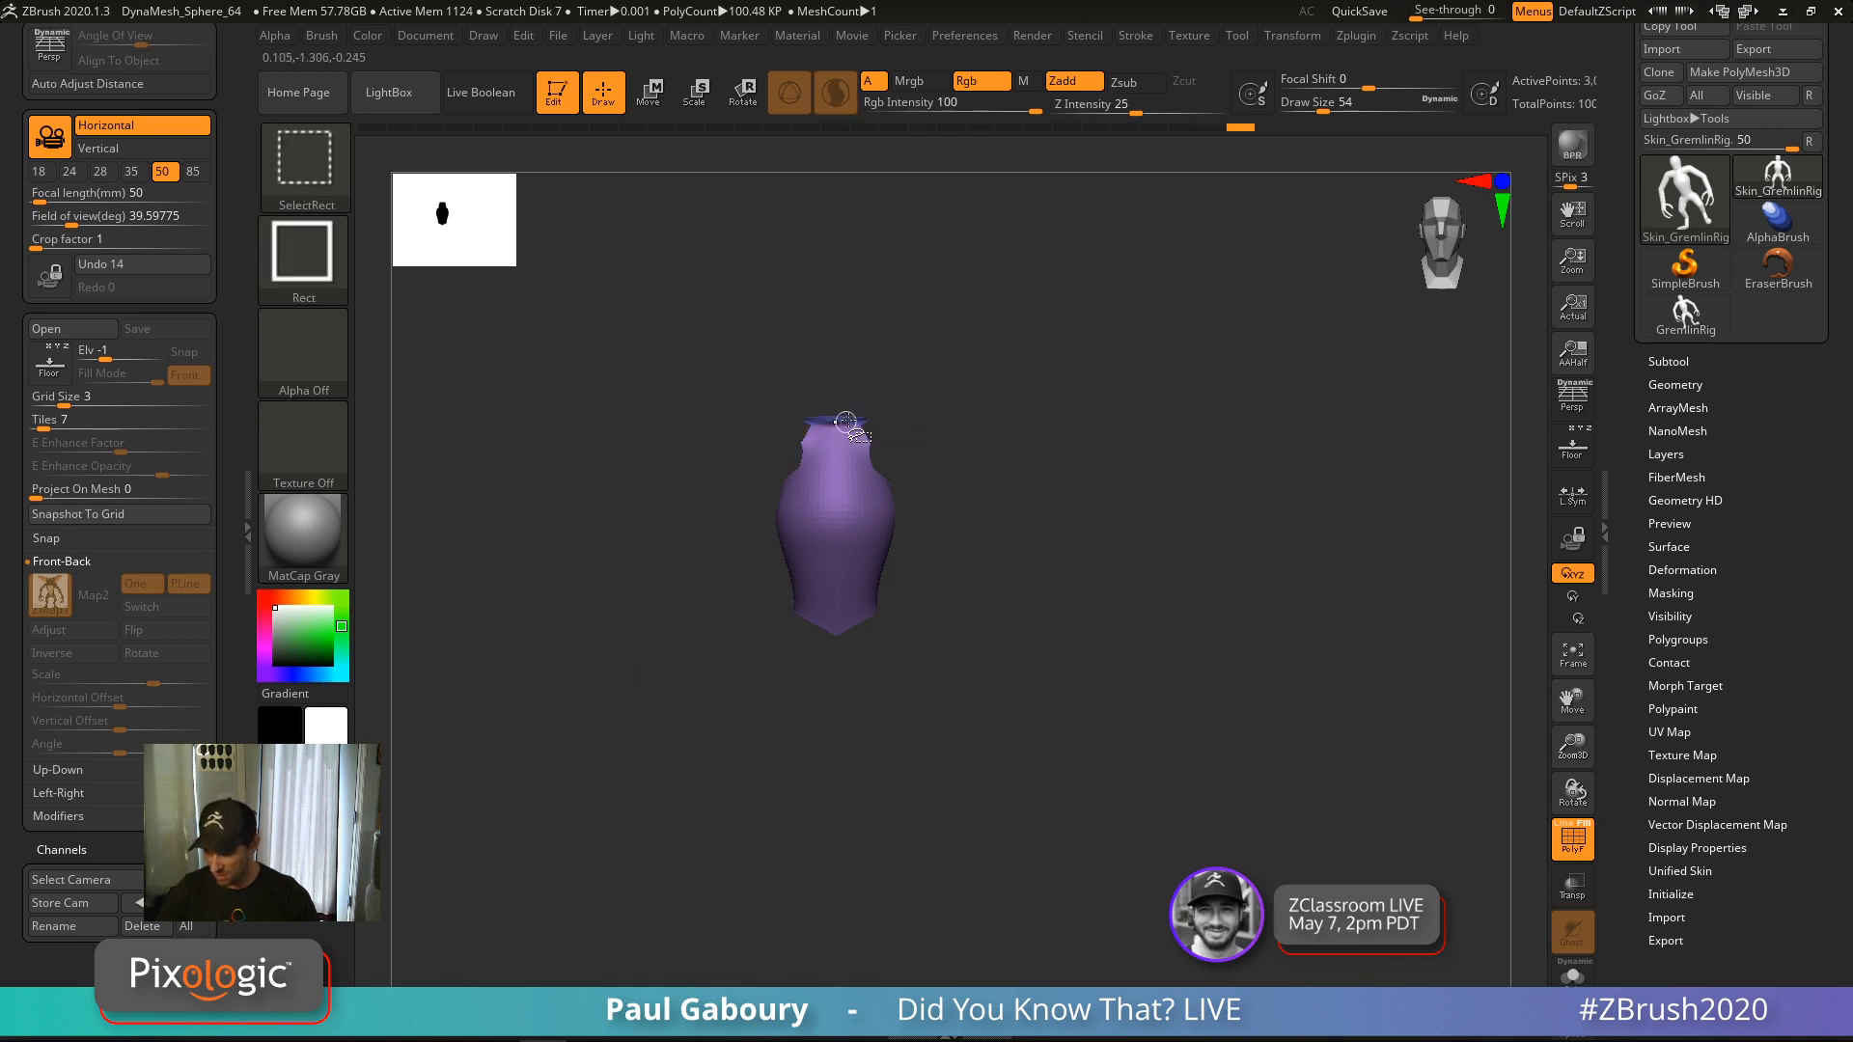
left_click(852, 442, "ctrl+shift")
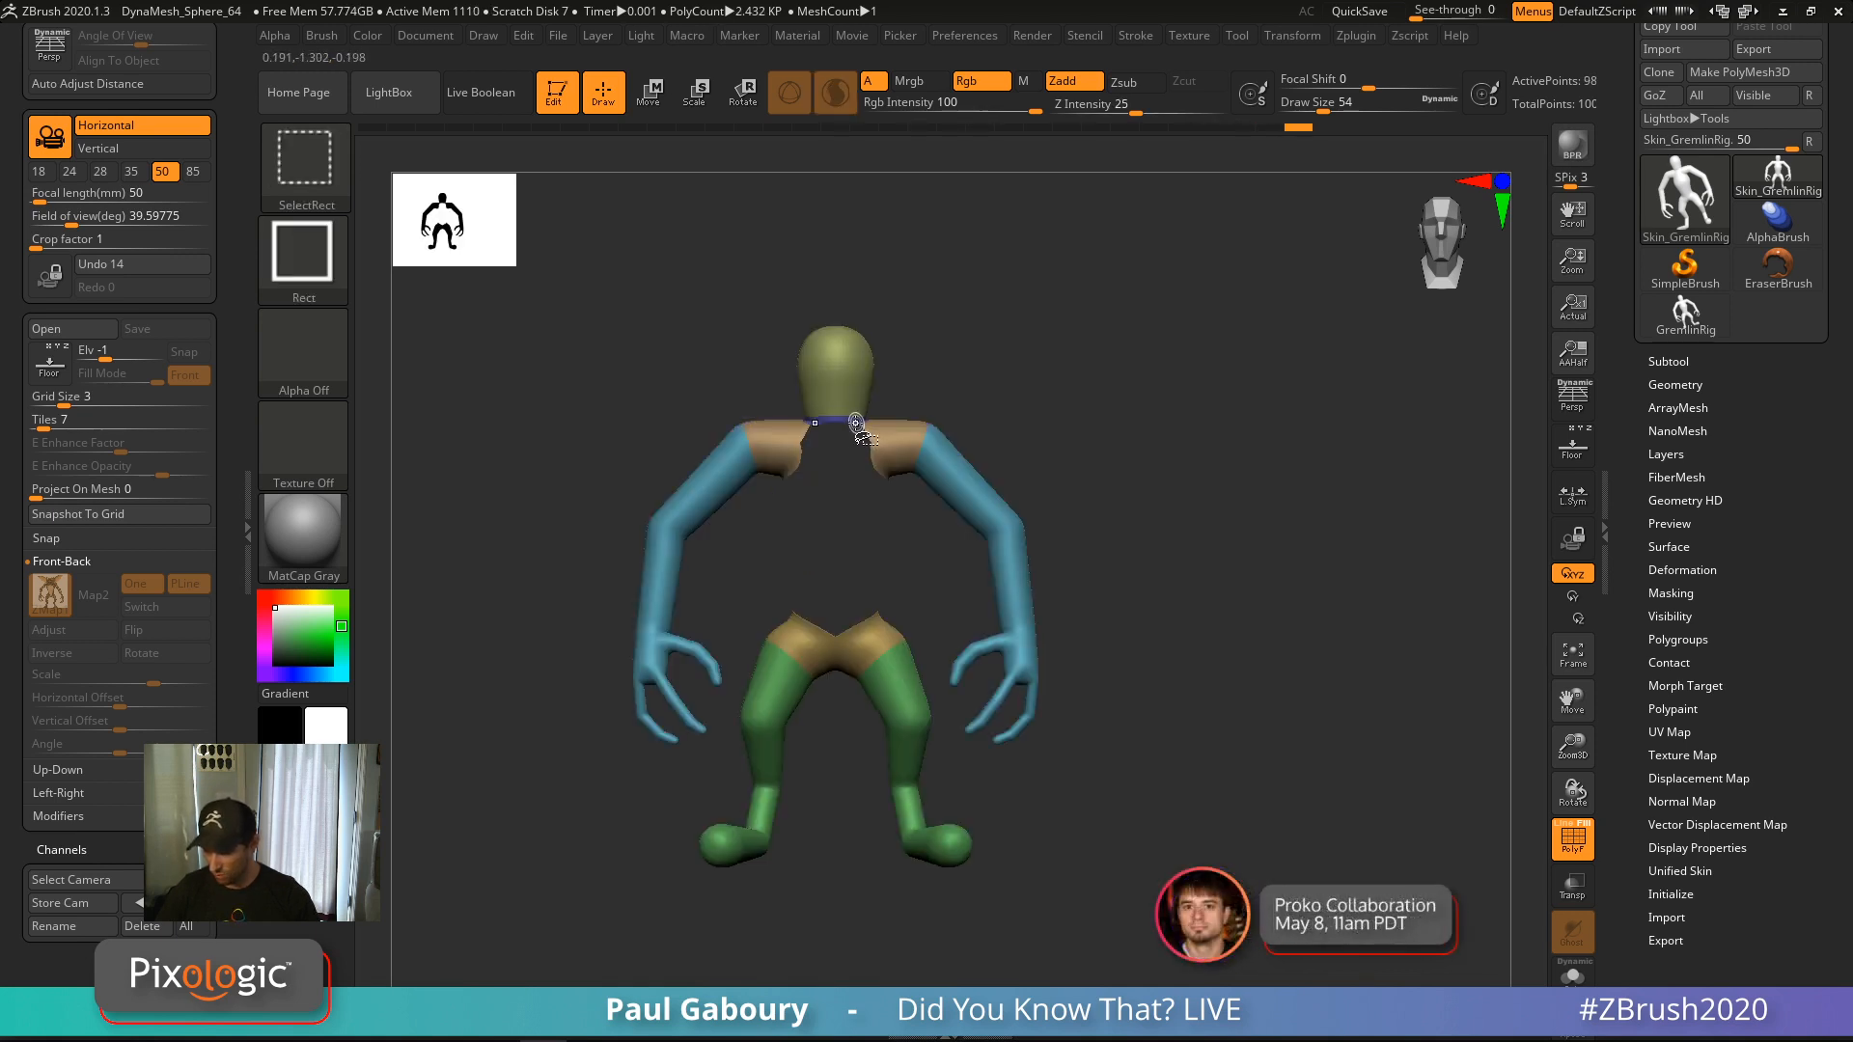
left_click(844, 406, "ctrl+shift")
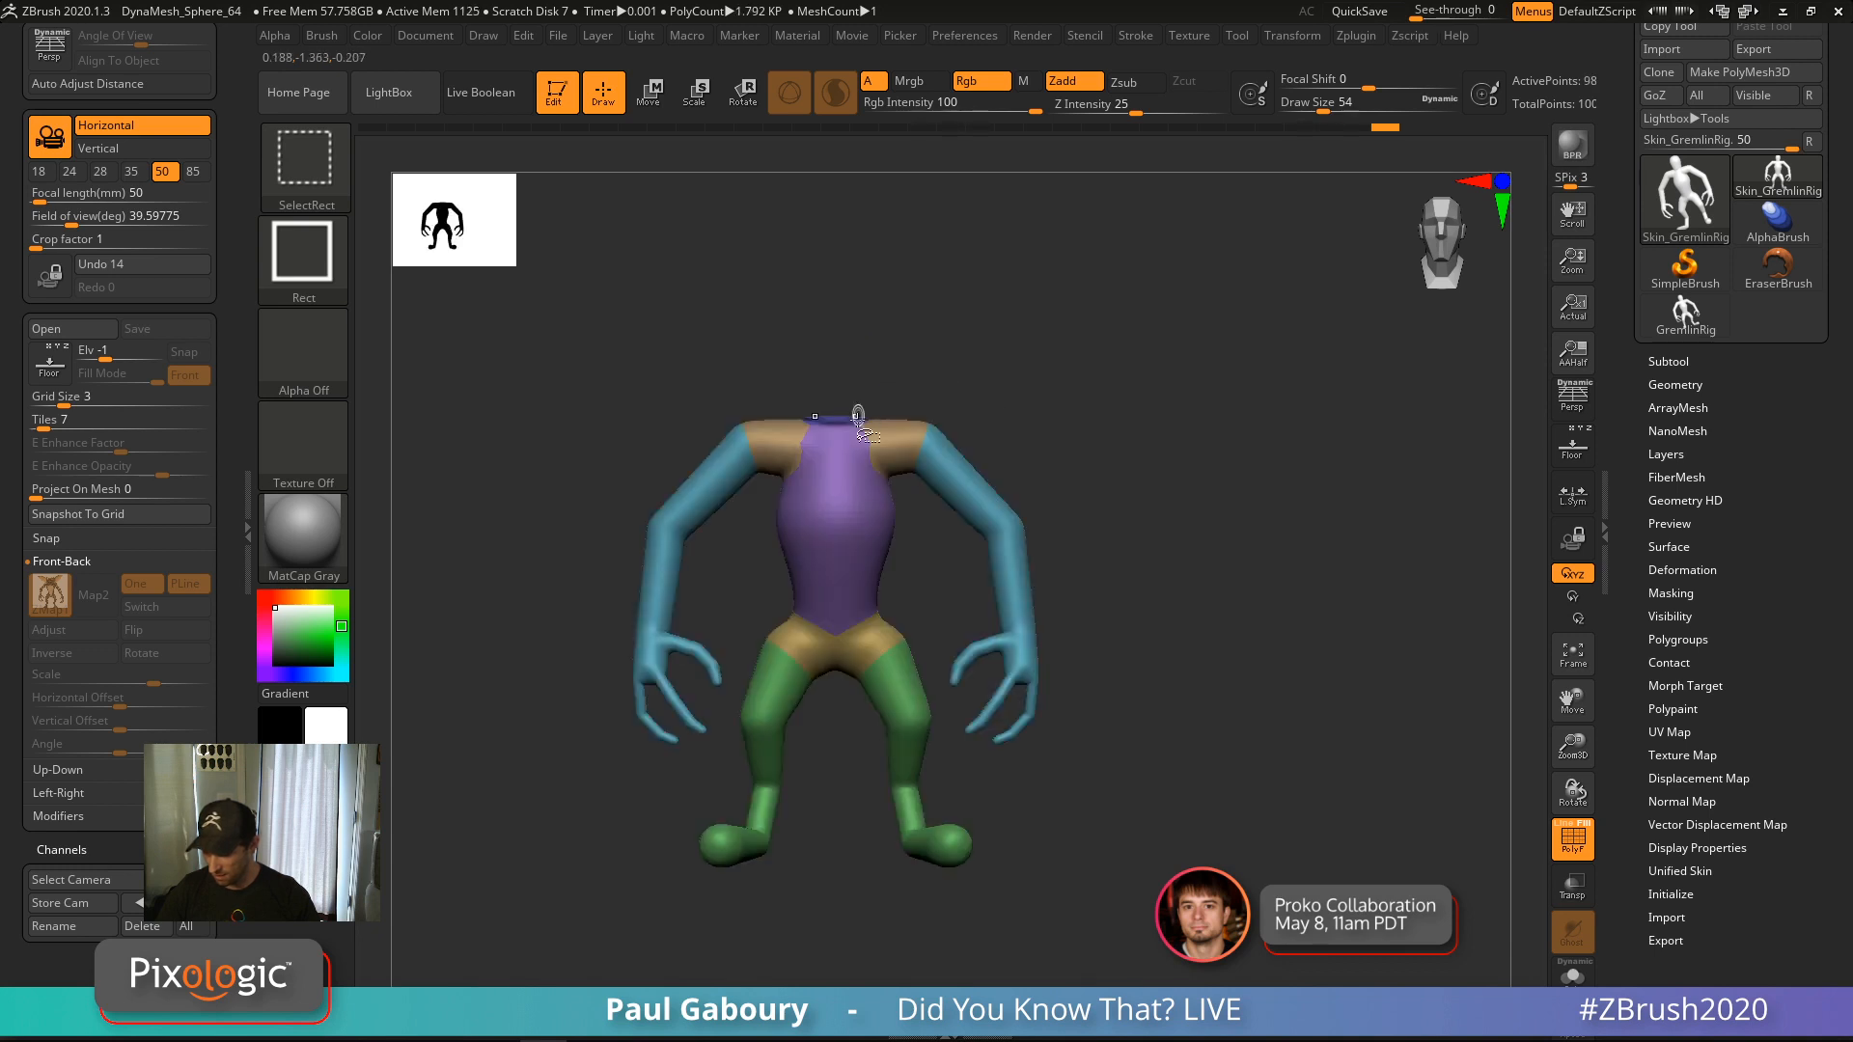
left_click(844, 413, "ctrl+shift")
left_click_drag(1044, 421, 1112, 489, "ctrl+shift")
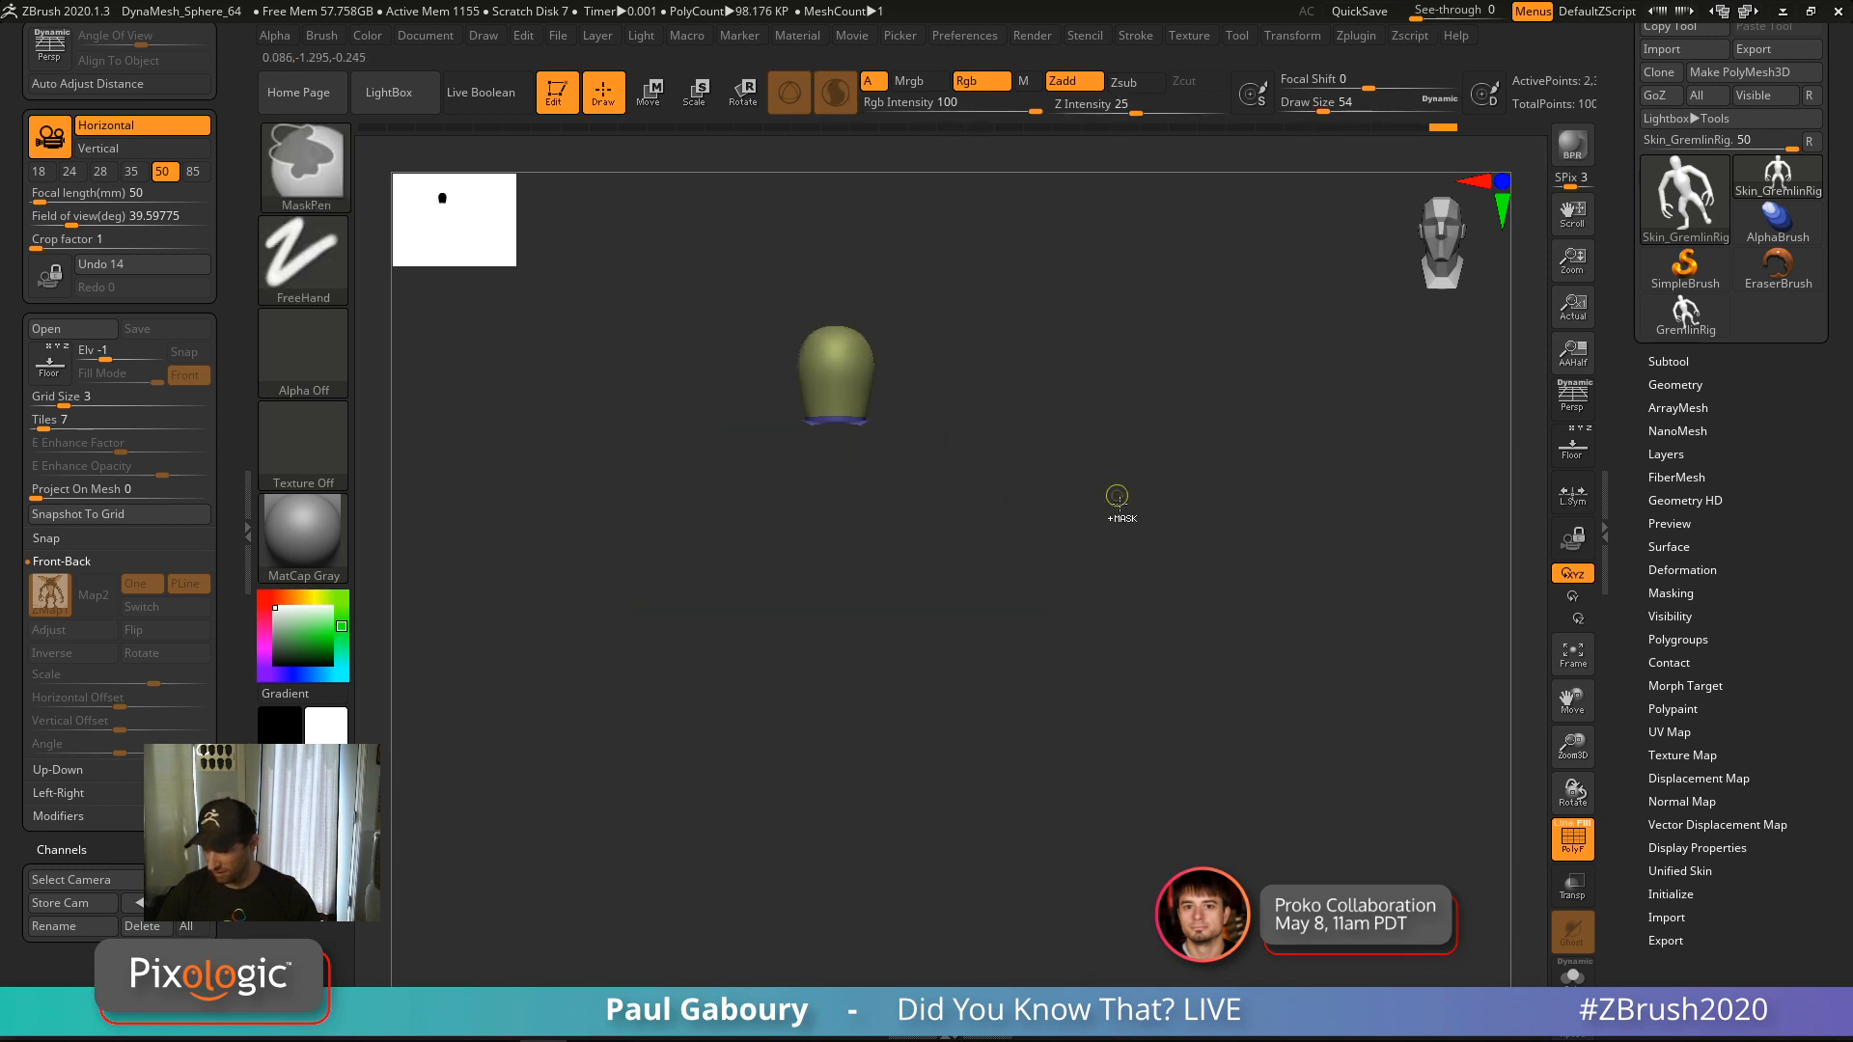
key("ctrl+w")
key("ctrl+w")
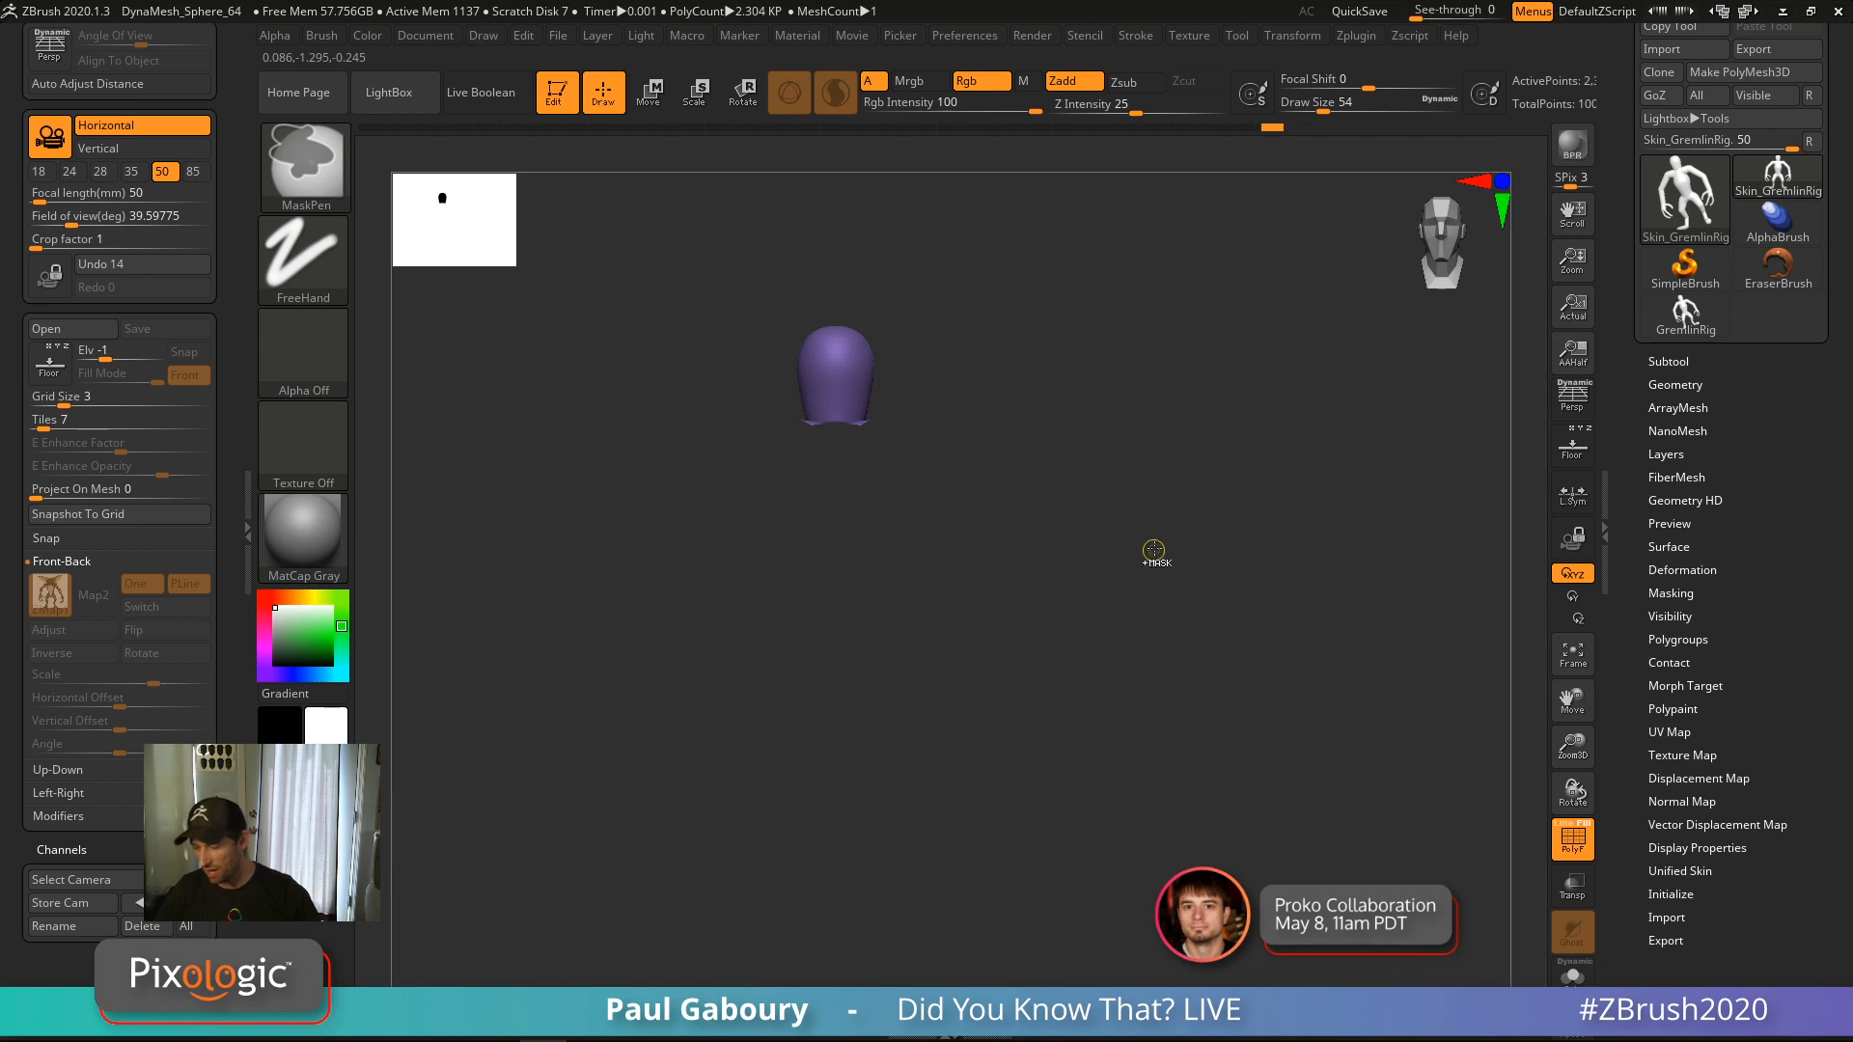
left_click(1151, 536, "ctrl+shift")
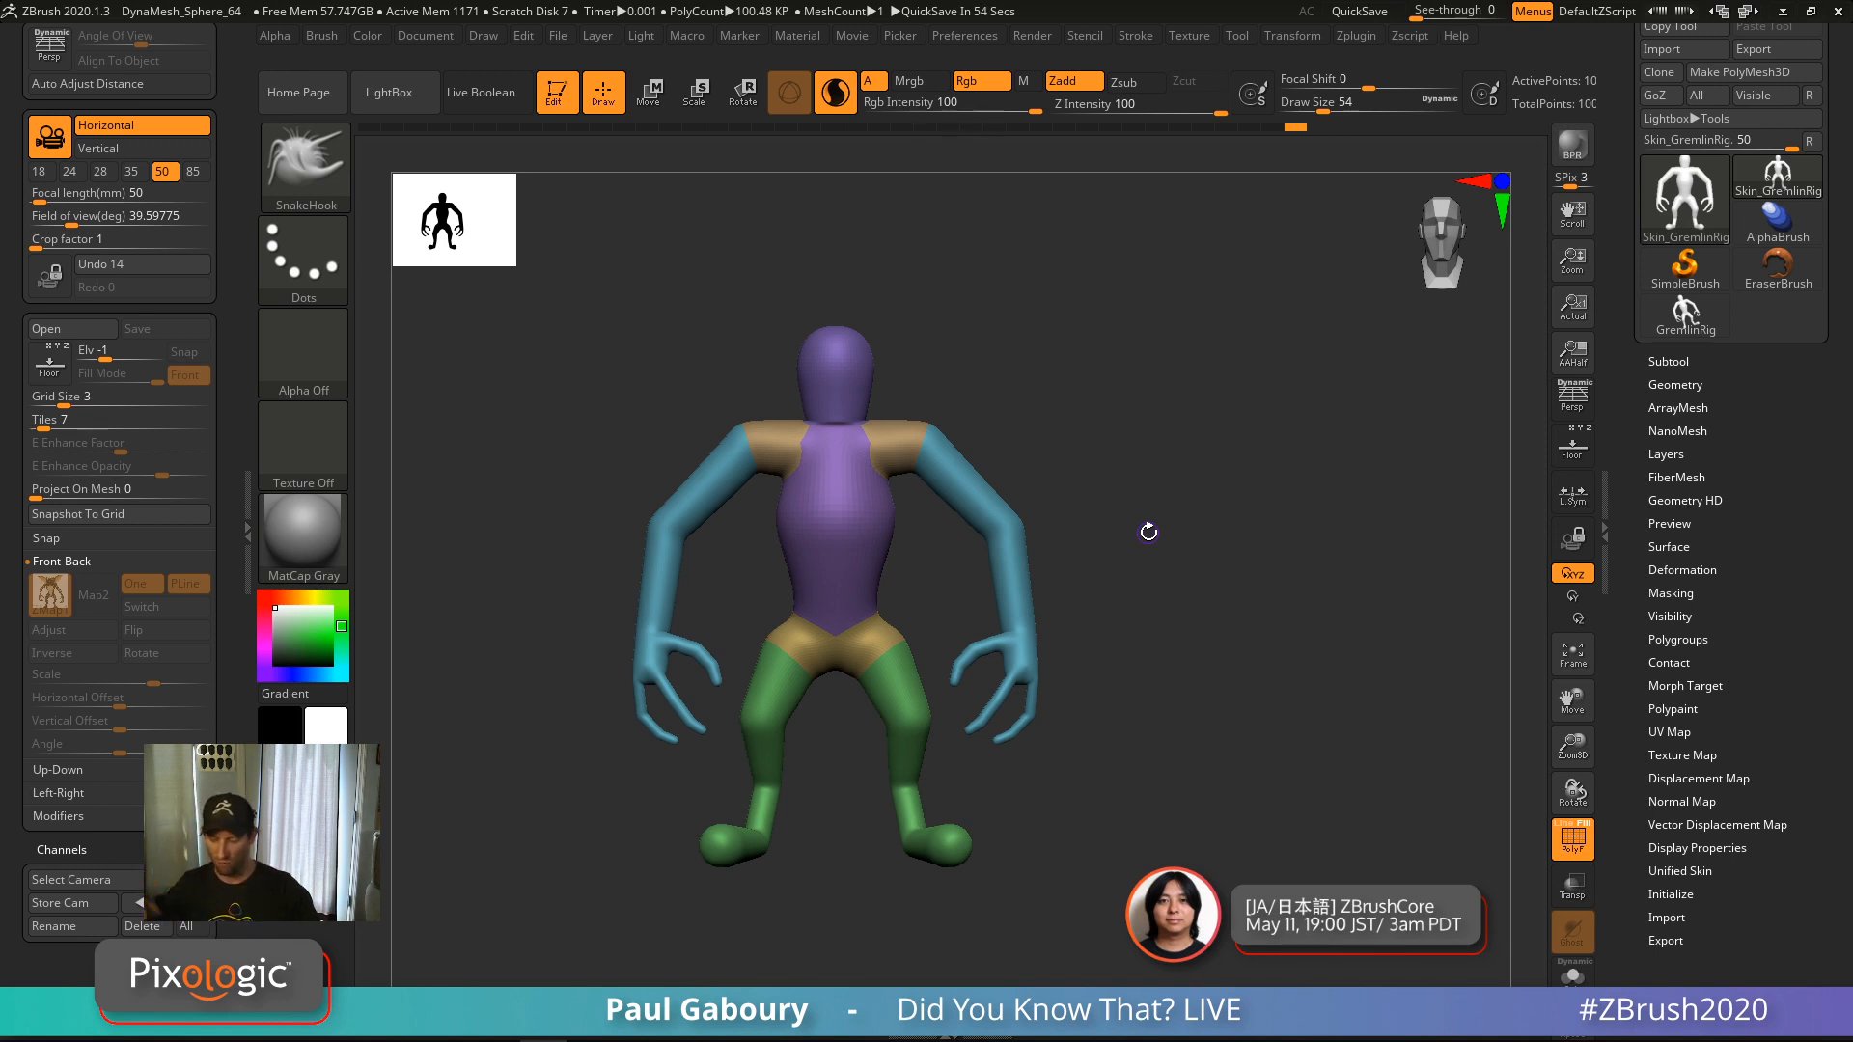
Merge the whole figure into a single polygroup and open its geometry settings
key("shift+f")
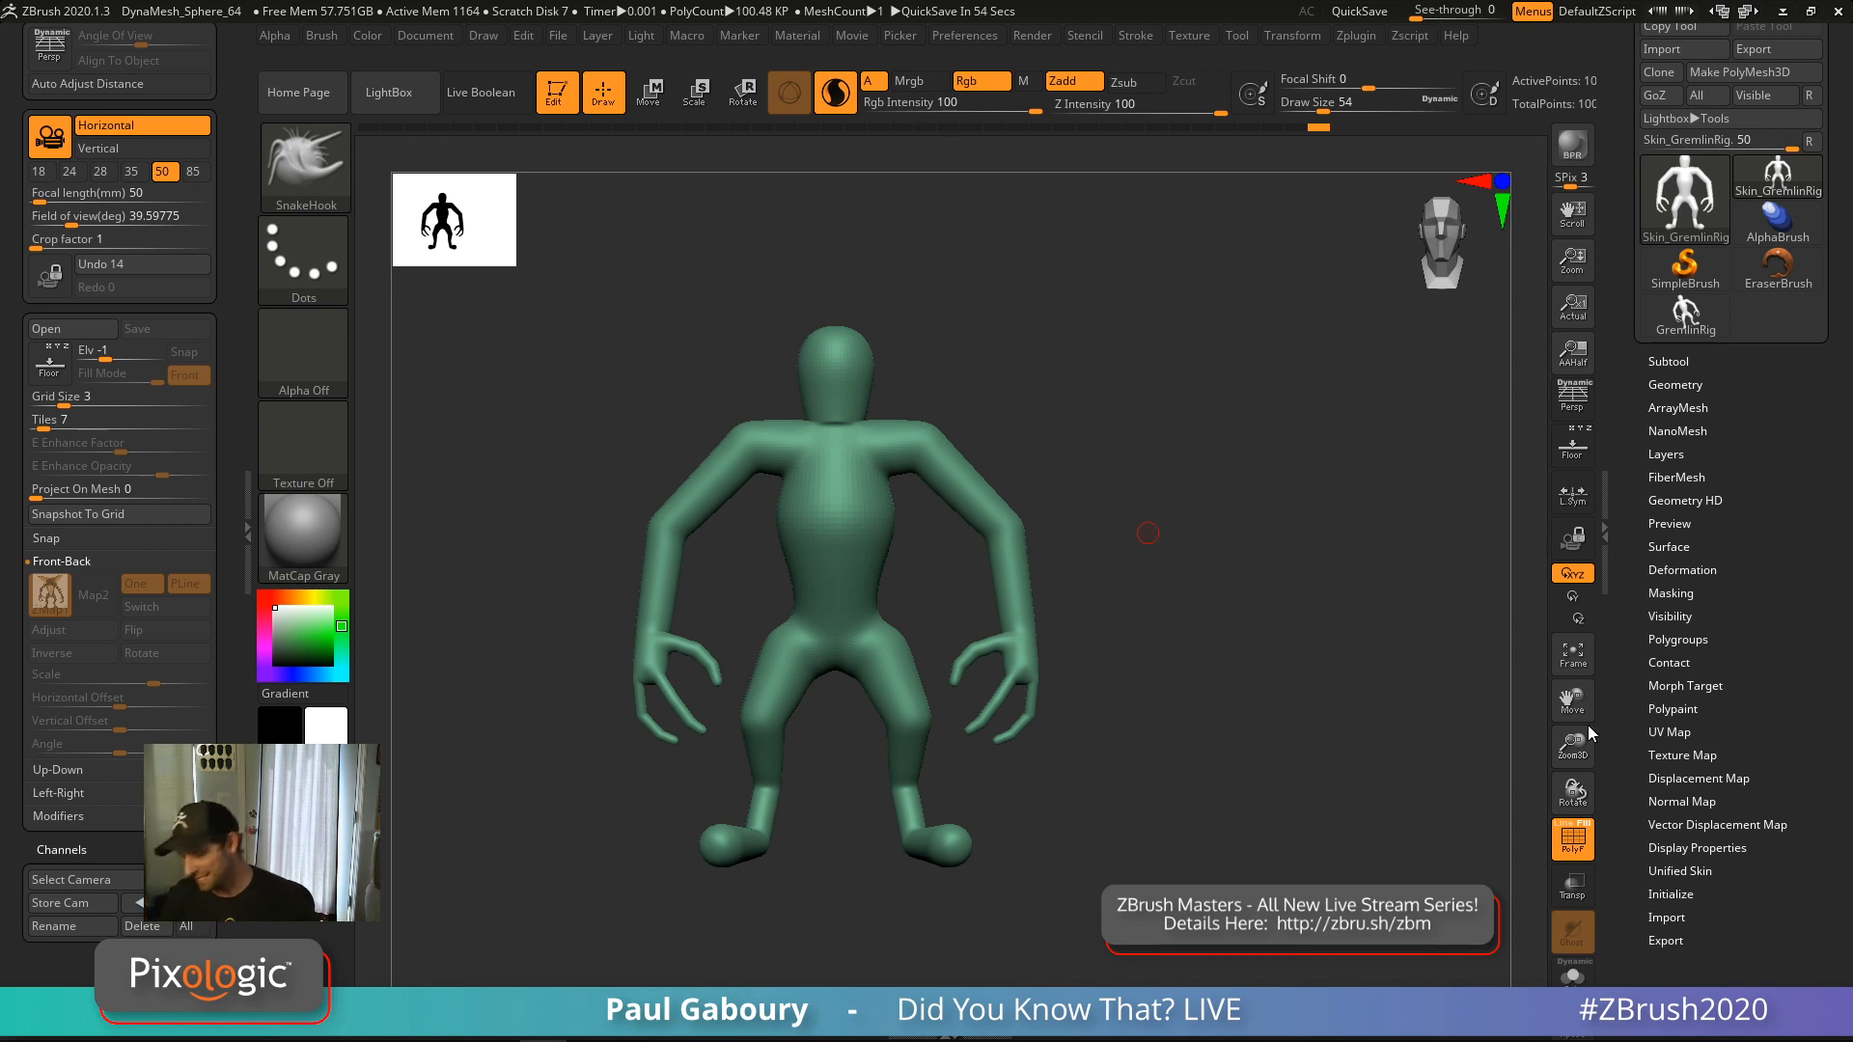
left_click(1677, 385)
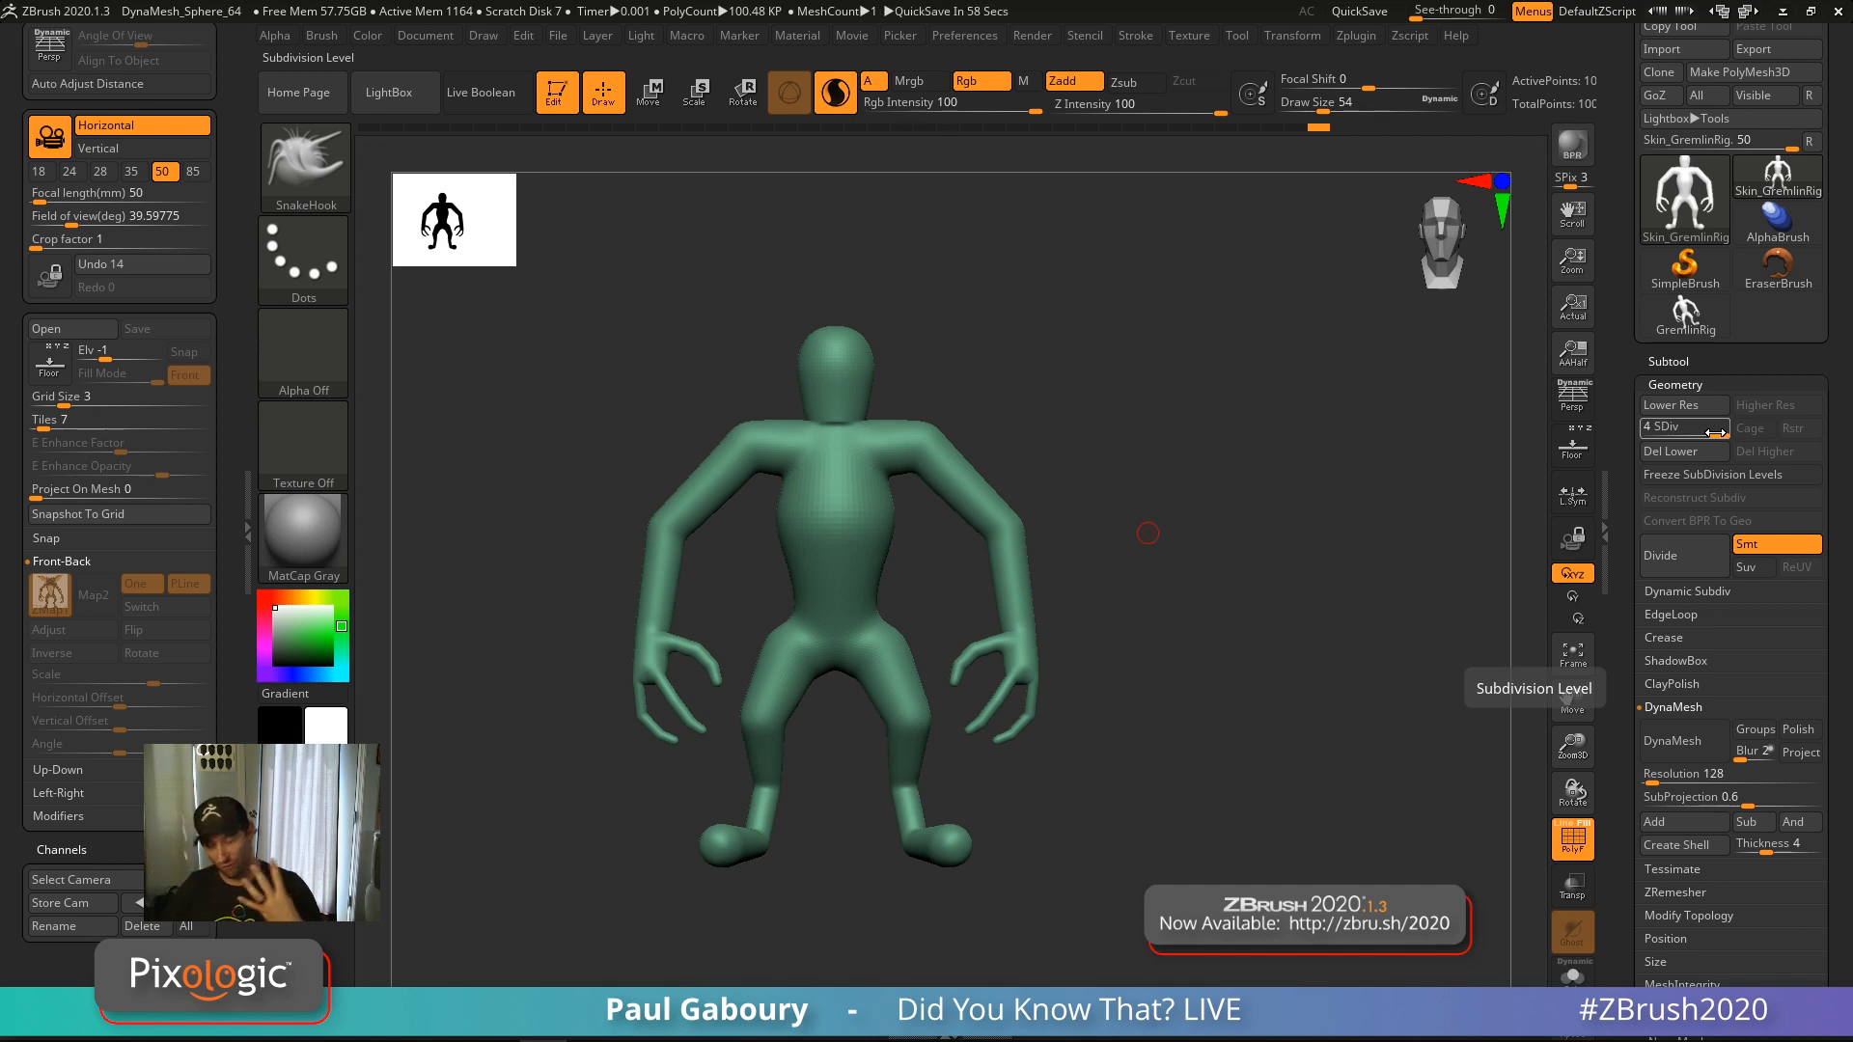
Switch to the GremlinRig ZSphere tool and examine its Adaptive Skin settings
mouse_move(1688, 331)
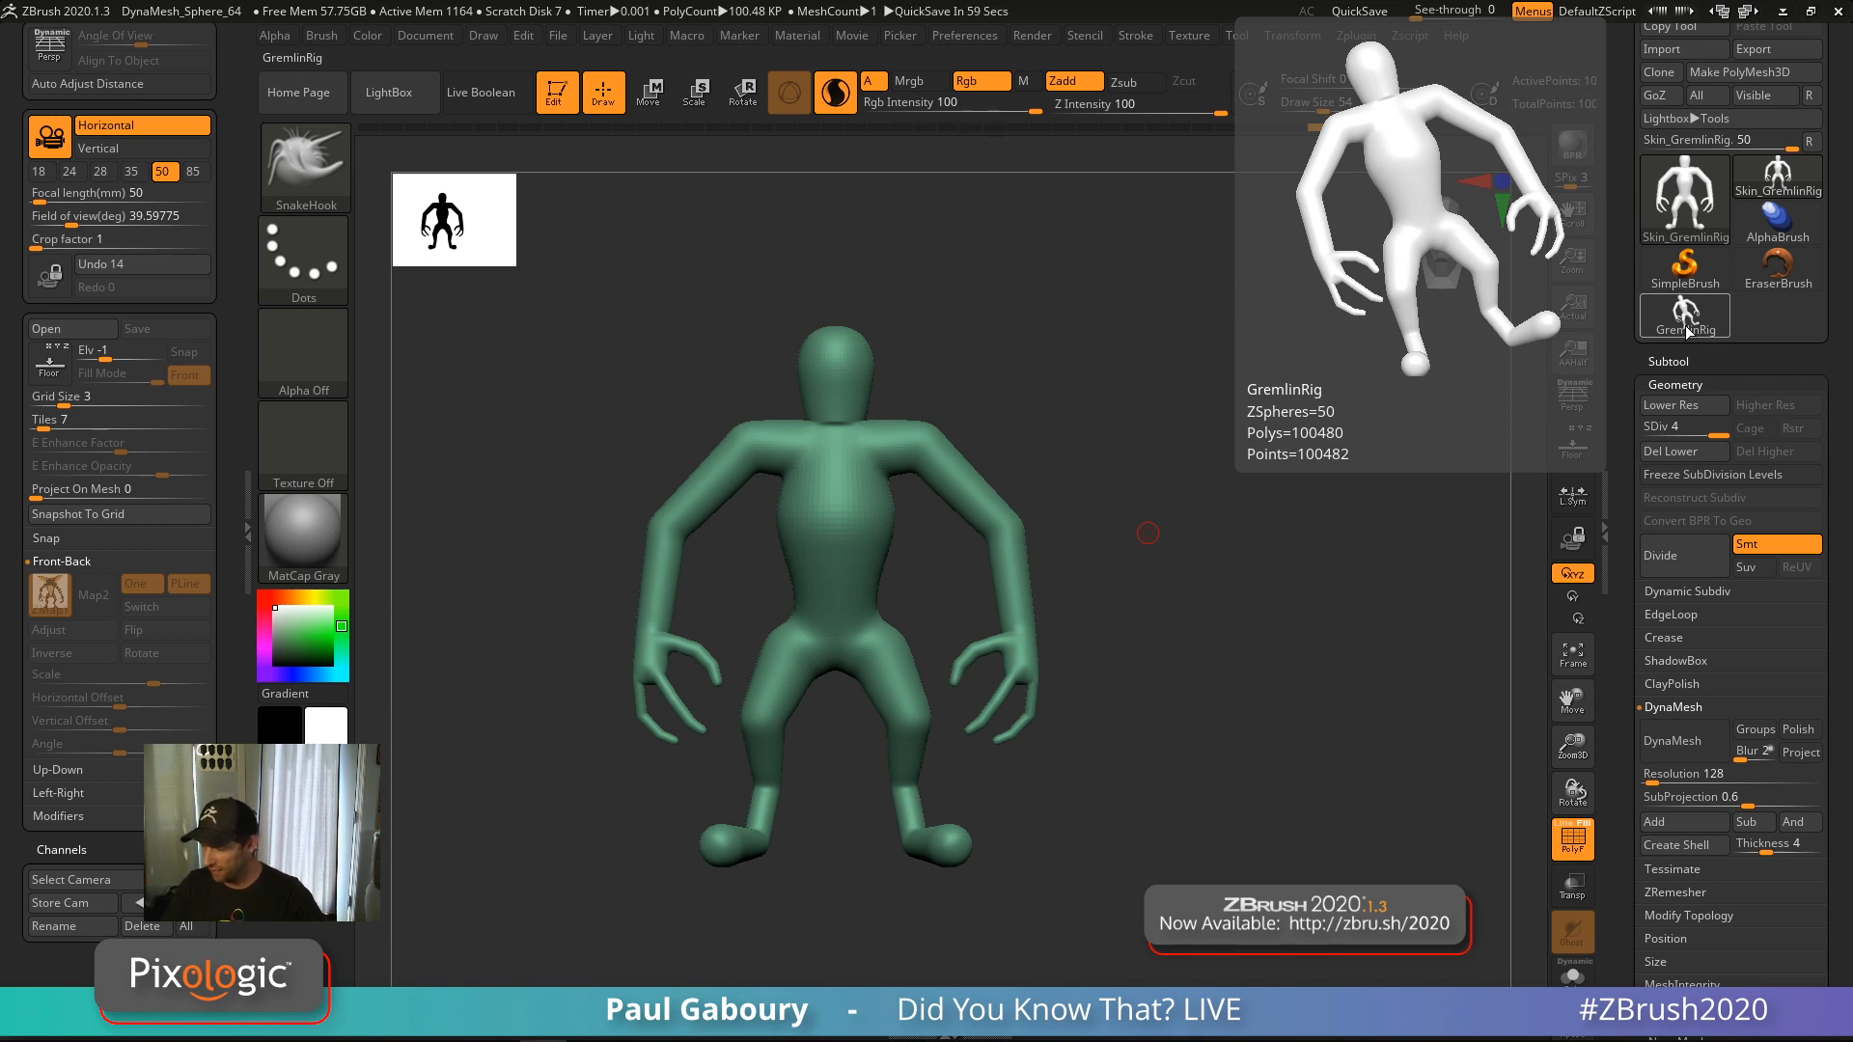
left_click(1687, 331)
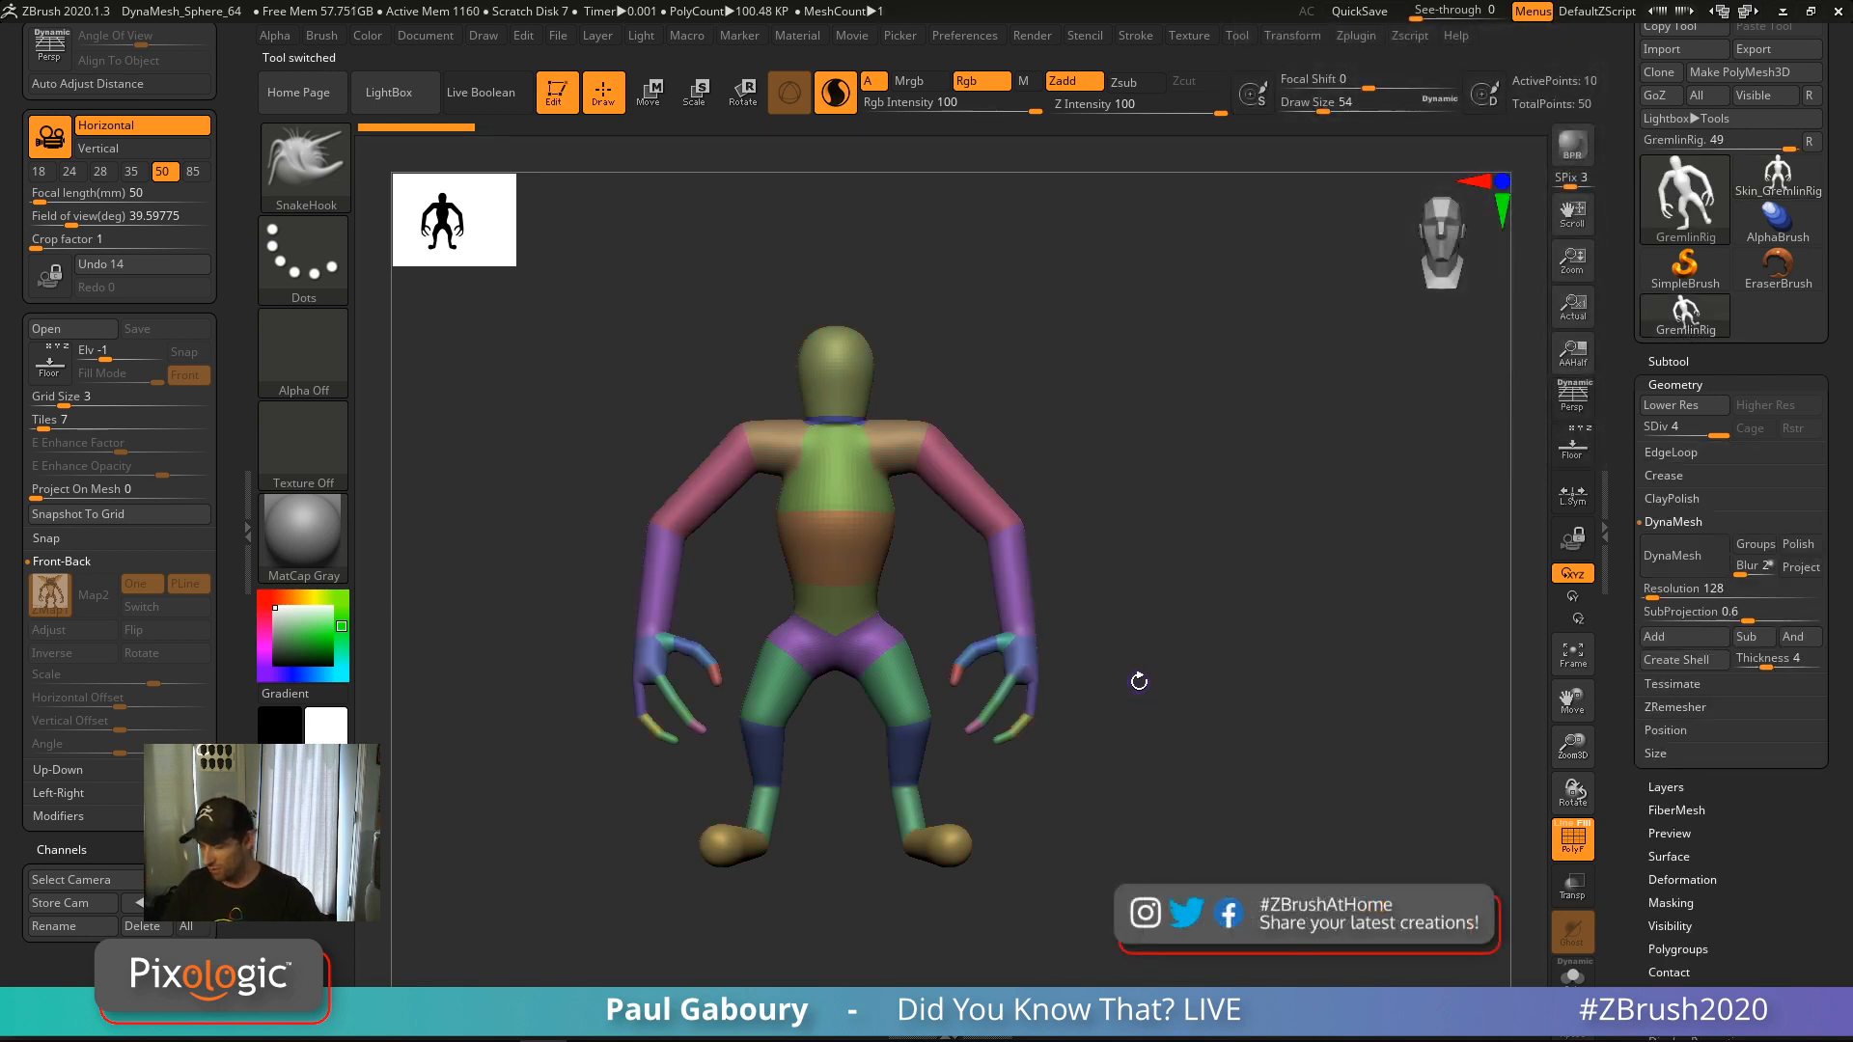
left_click(1675, 384)
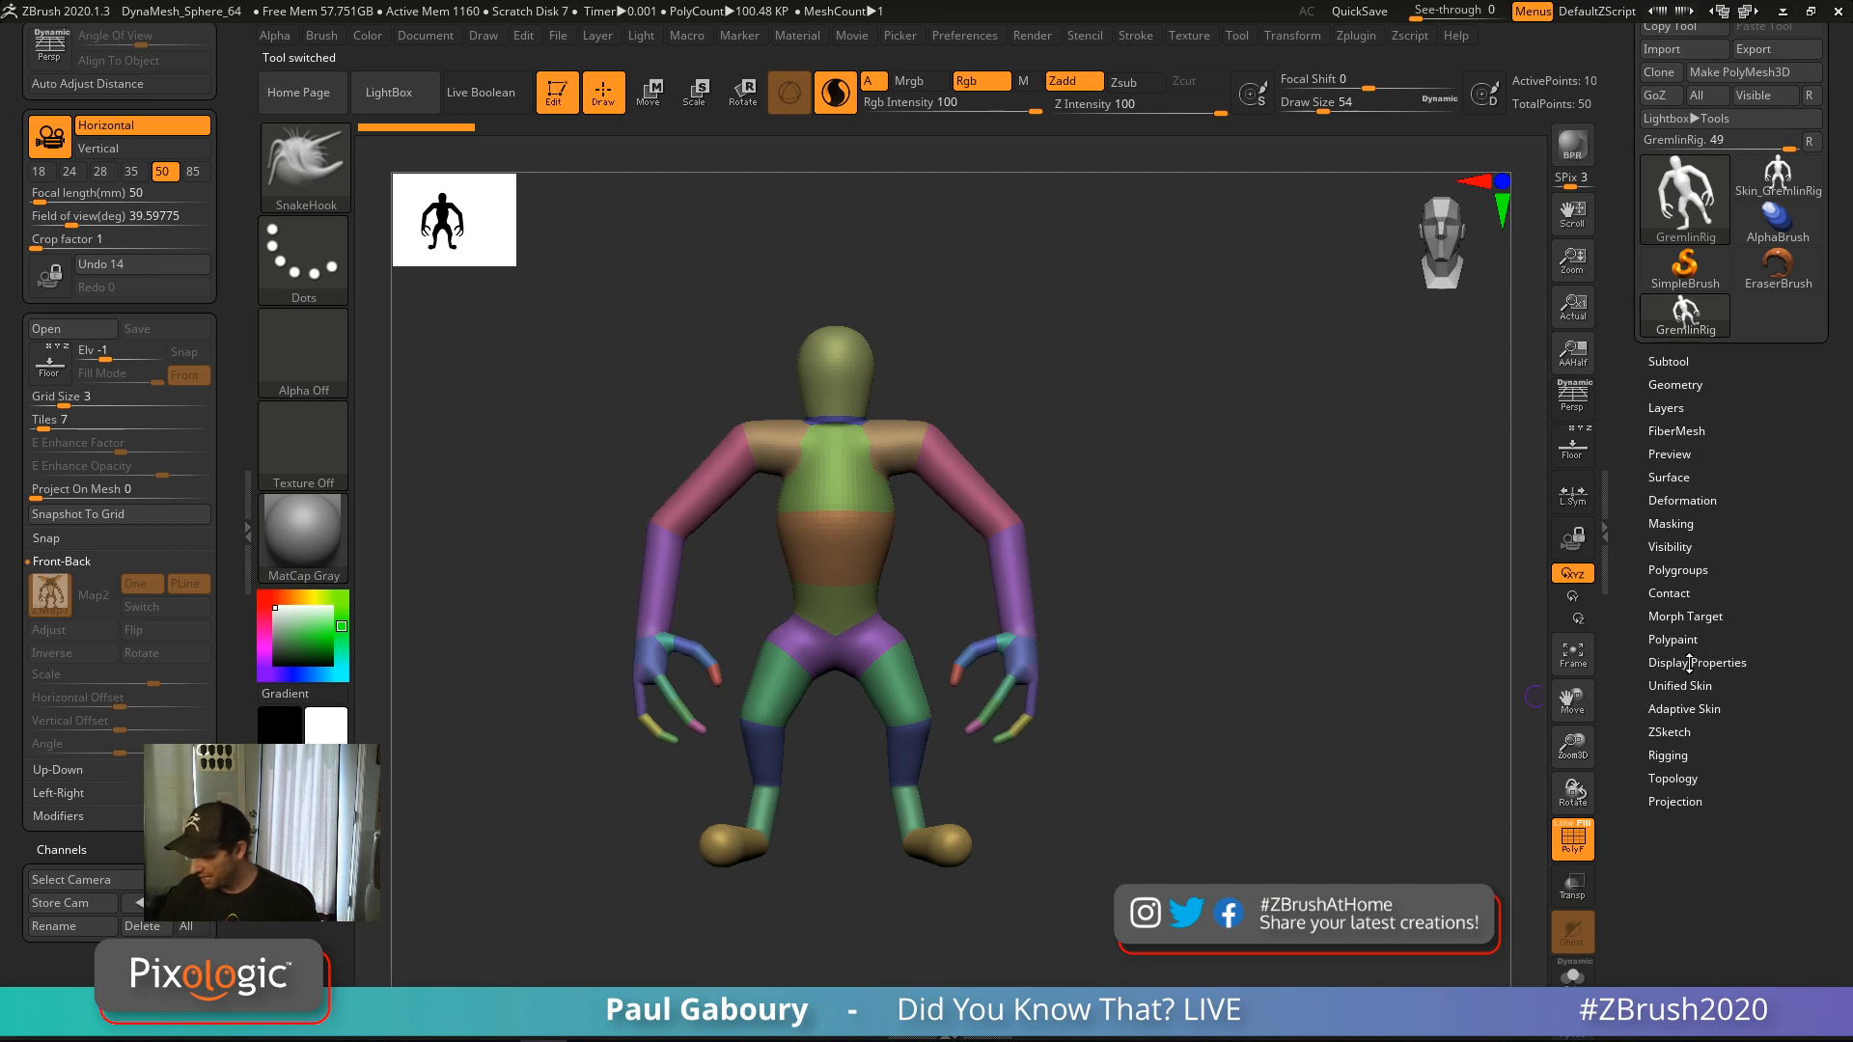
left_click(1684, 709)
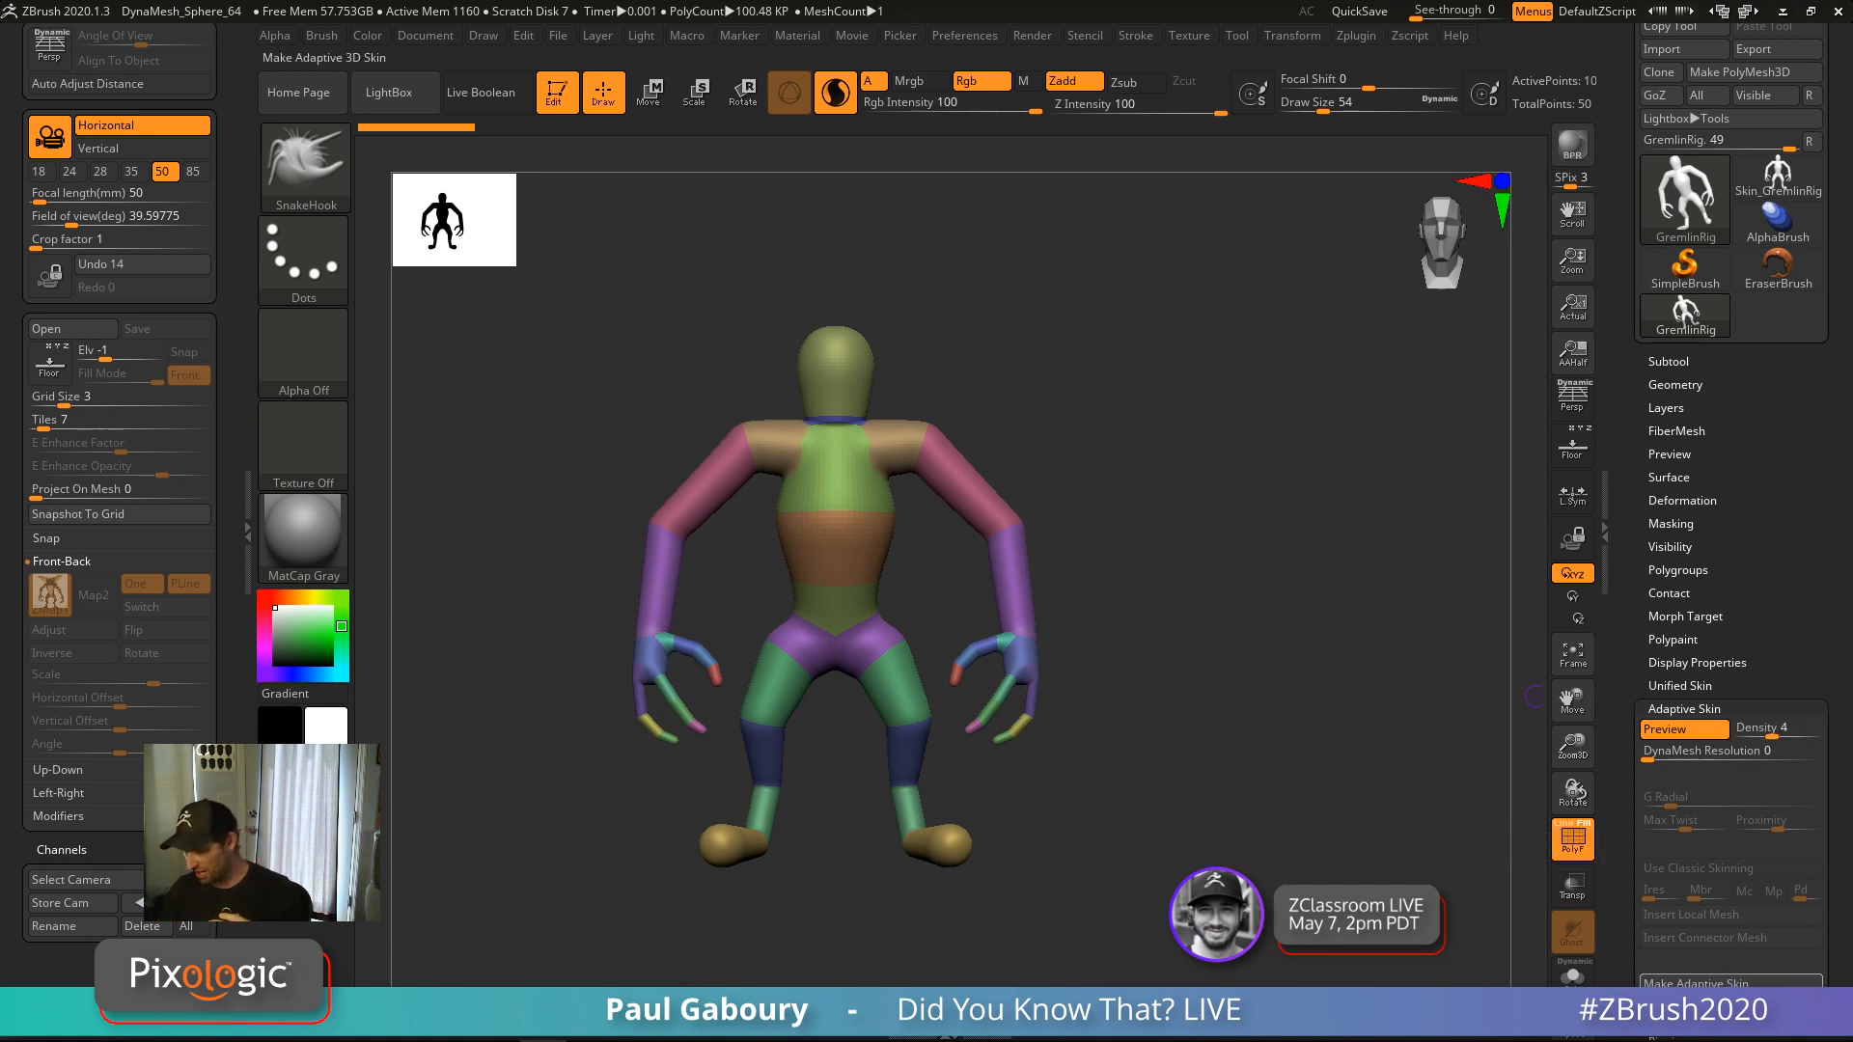
key("shift+f")
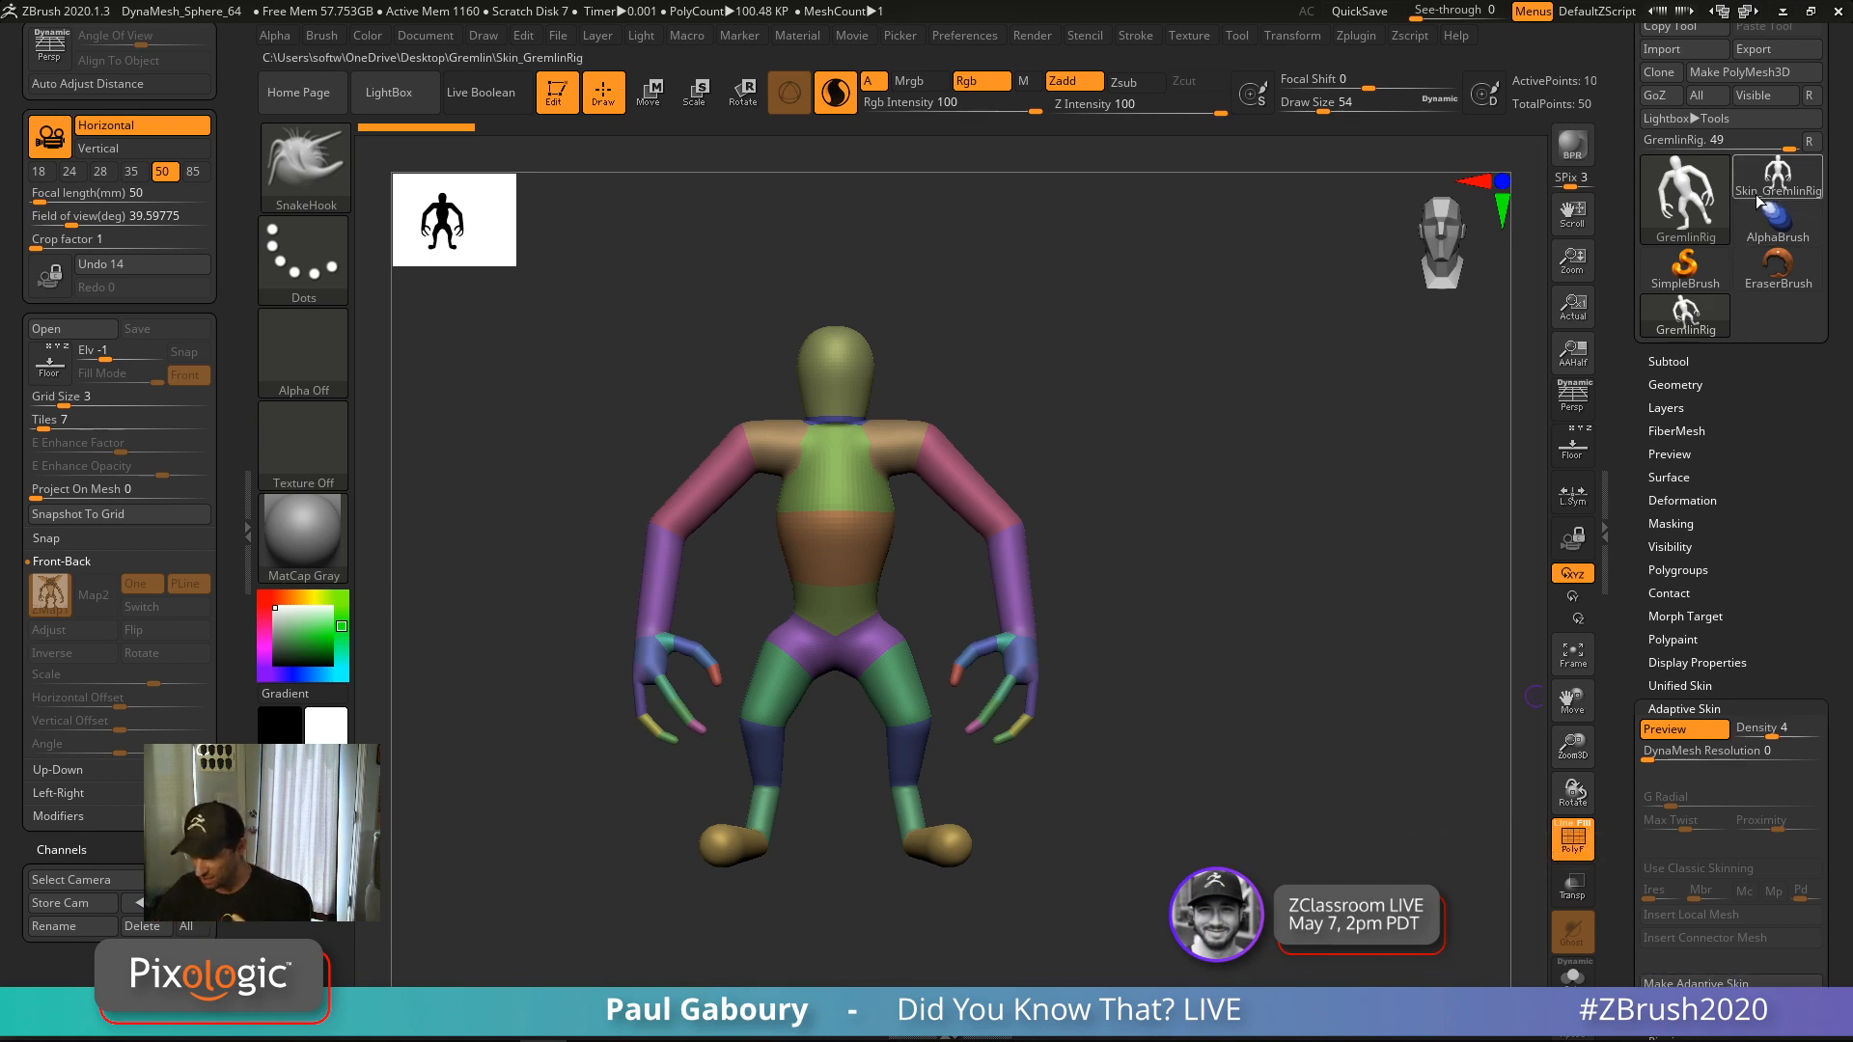
Switch back to the Skin_GremlinRig mesh and show its subdivision level settings
mouse_move(1750, 202)
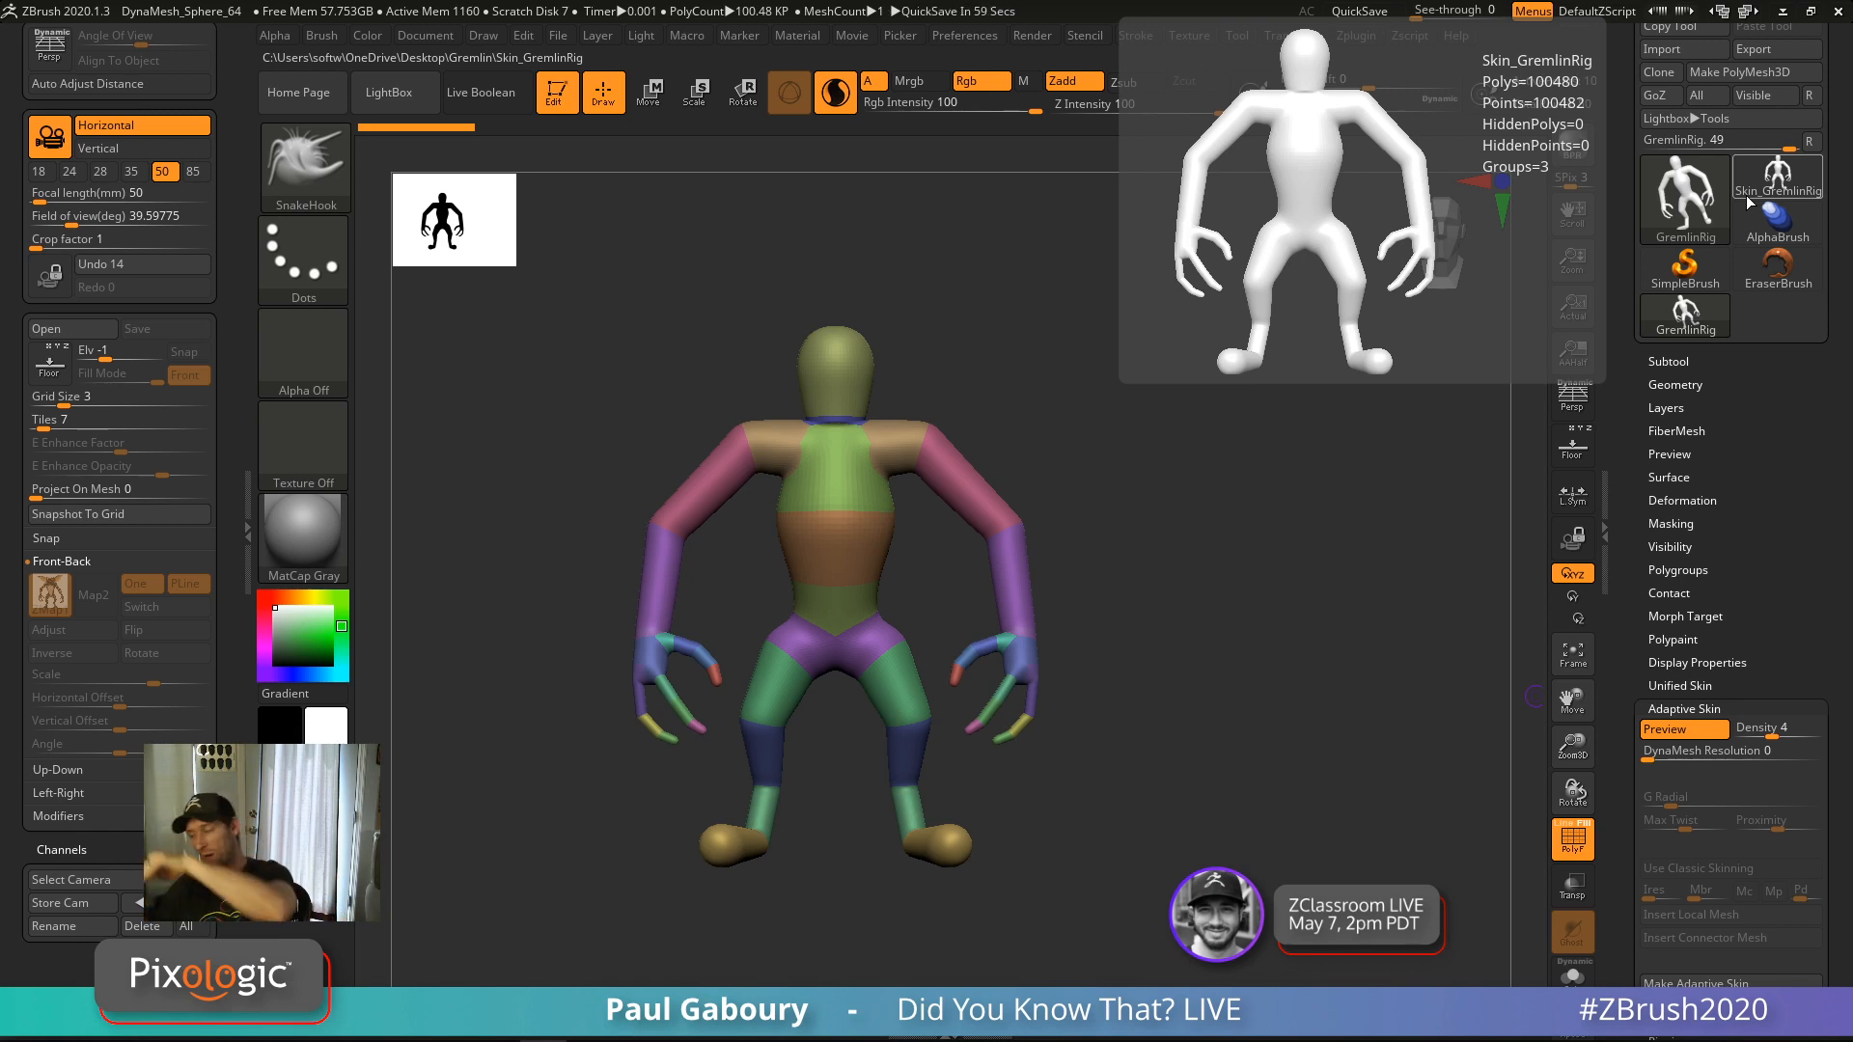
left_click(1774, 182)
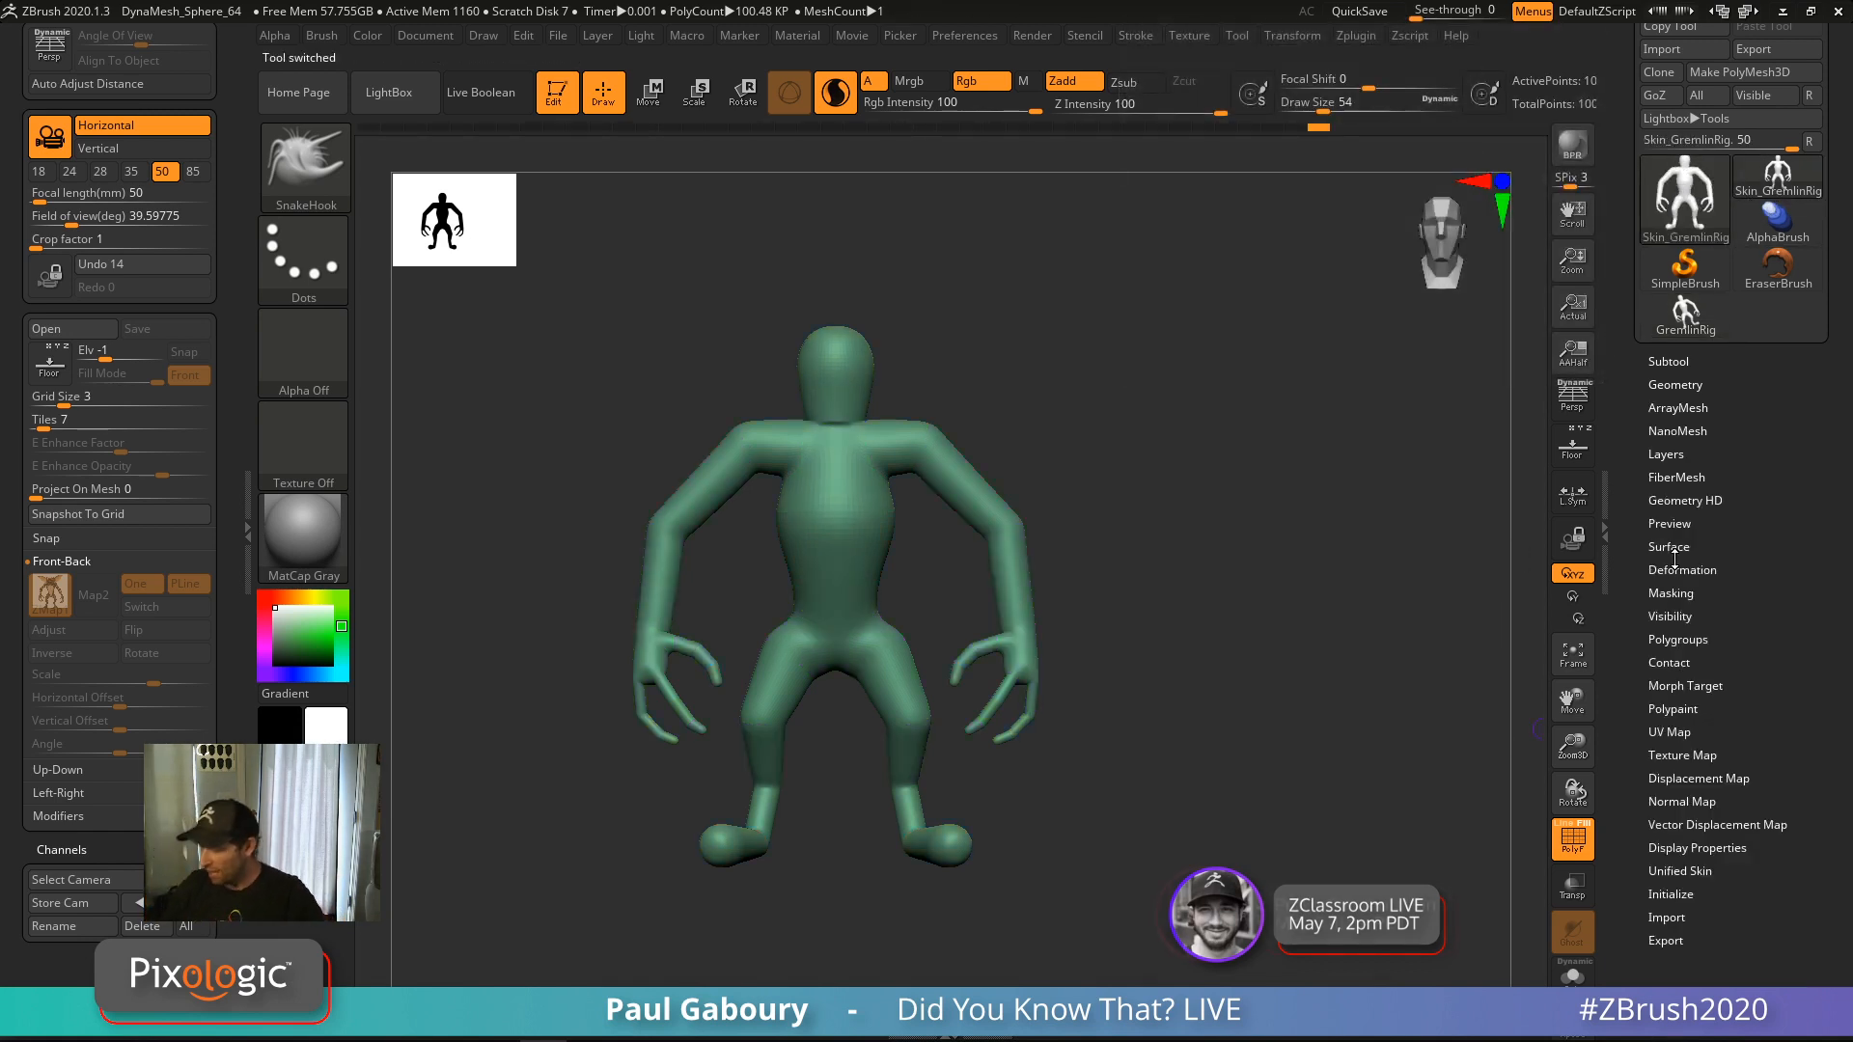
left_click(1676, 384)
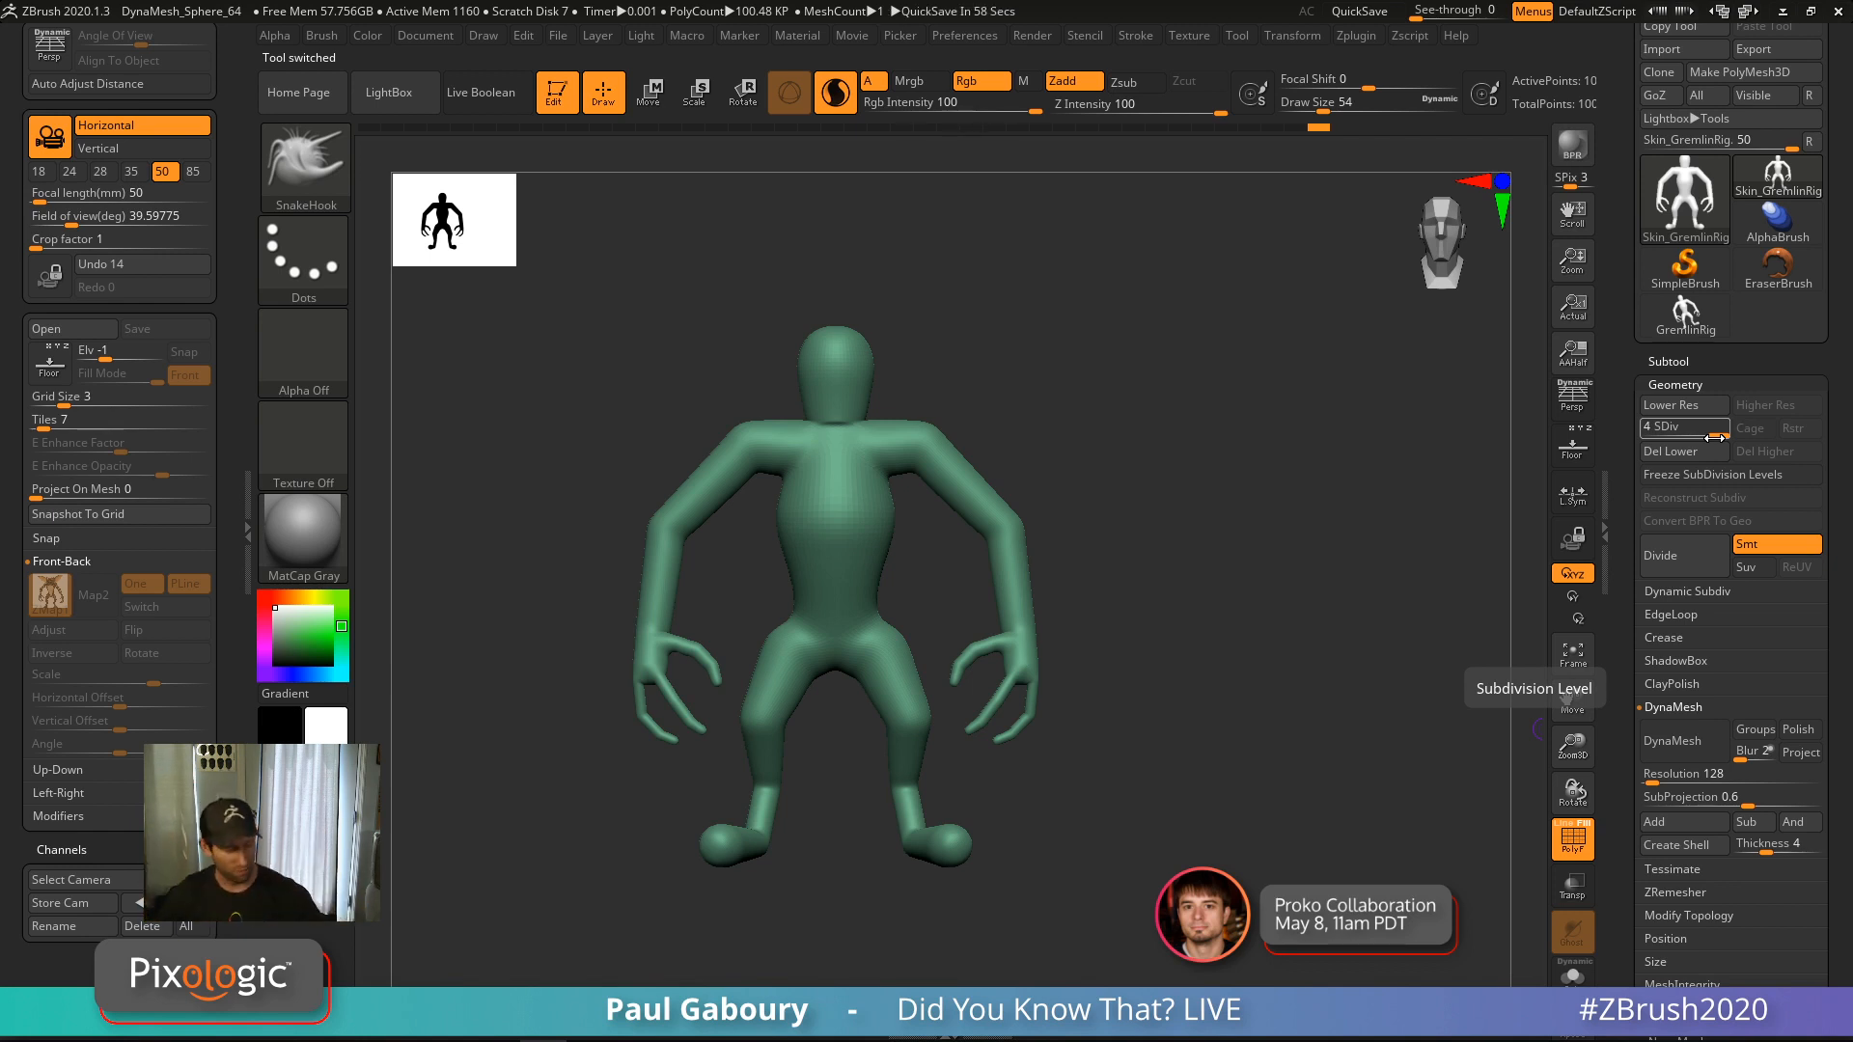
Show the mesh's wireframe and step its subdivision from level 4 down to level 1 and back up twice
key("shift+f")
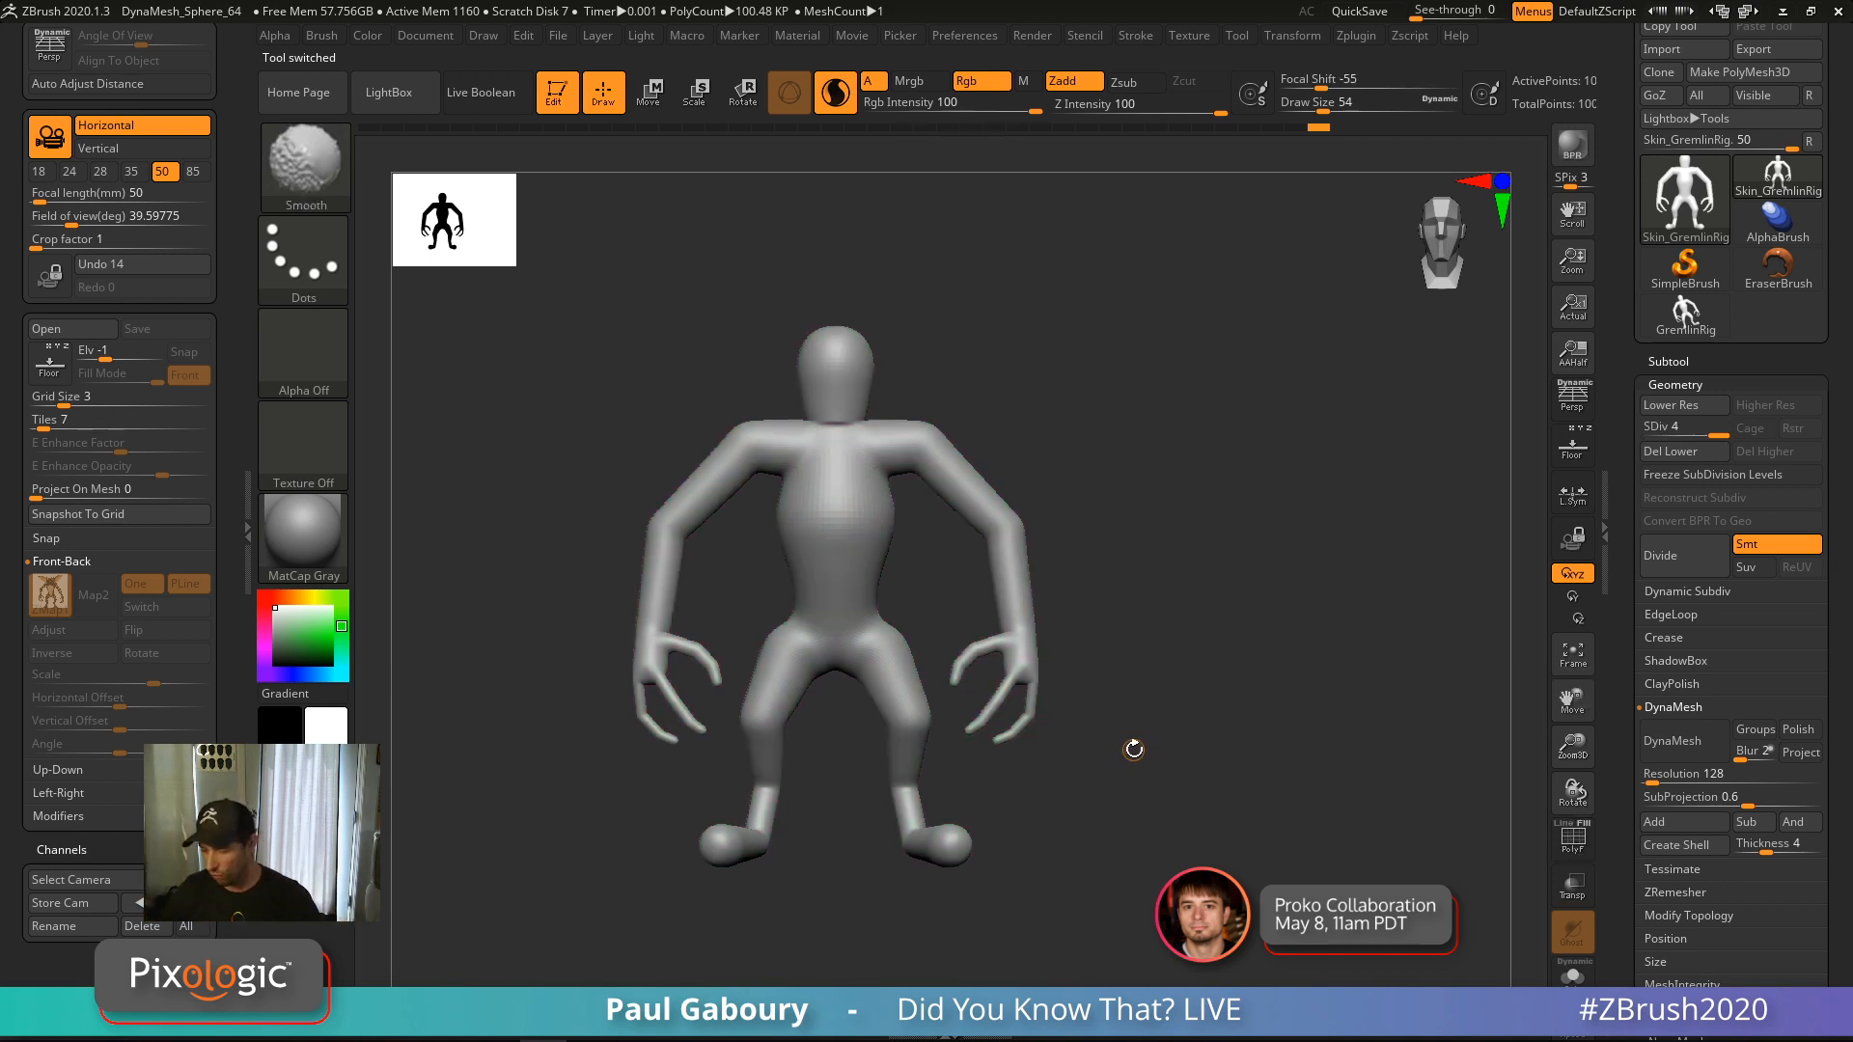
key("shift+f")
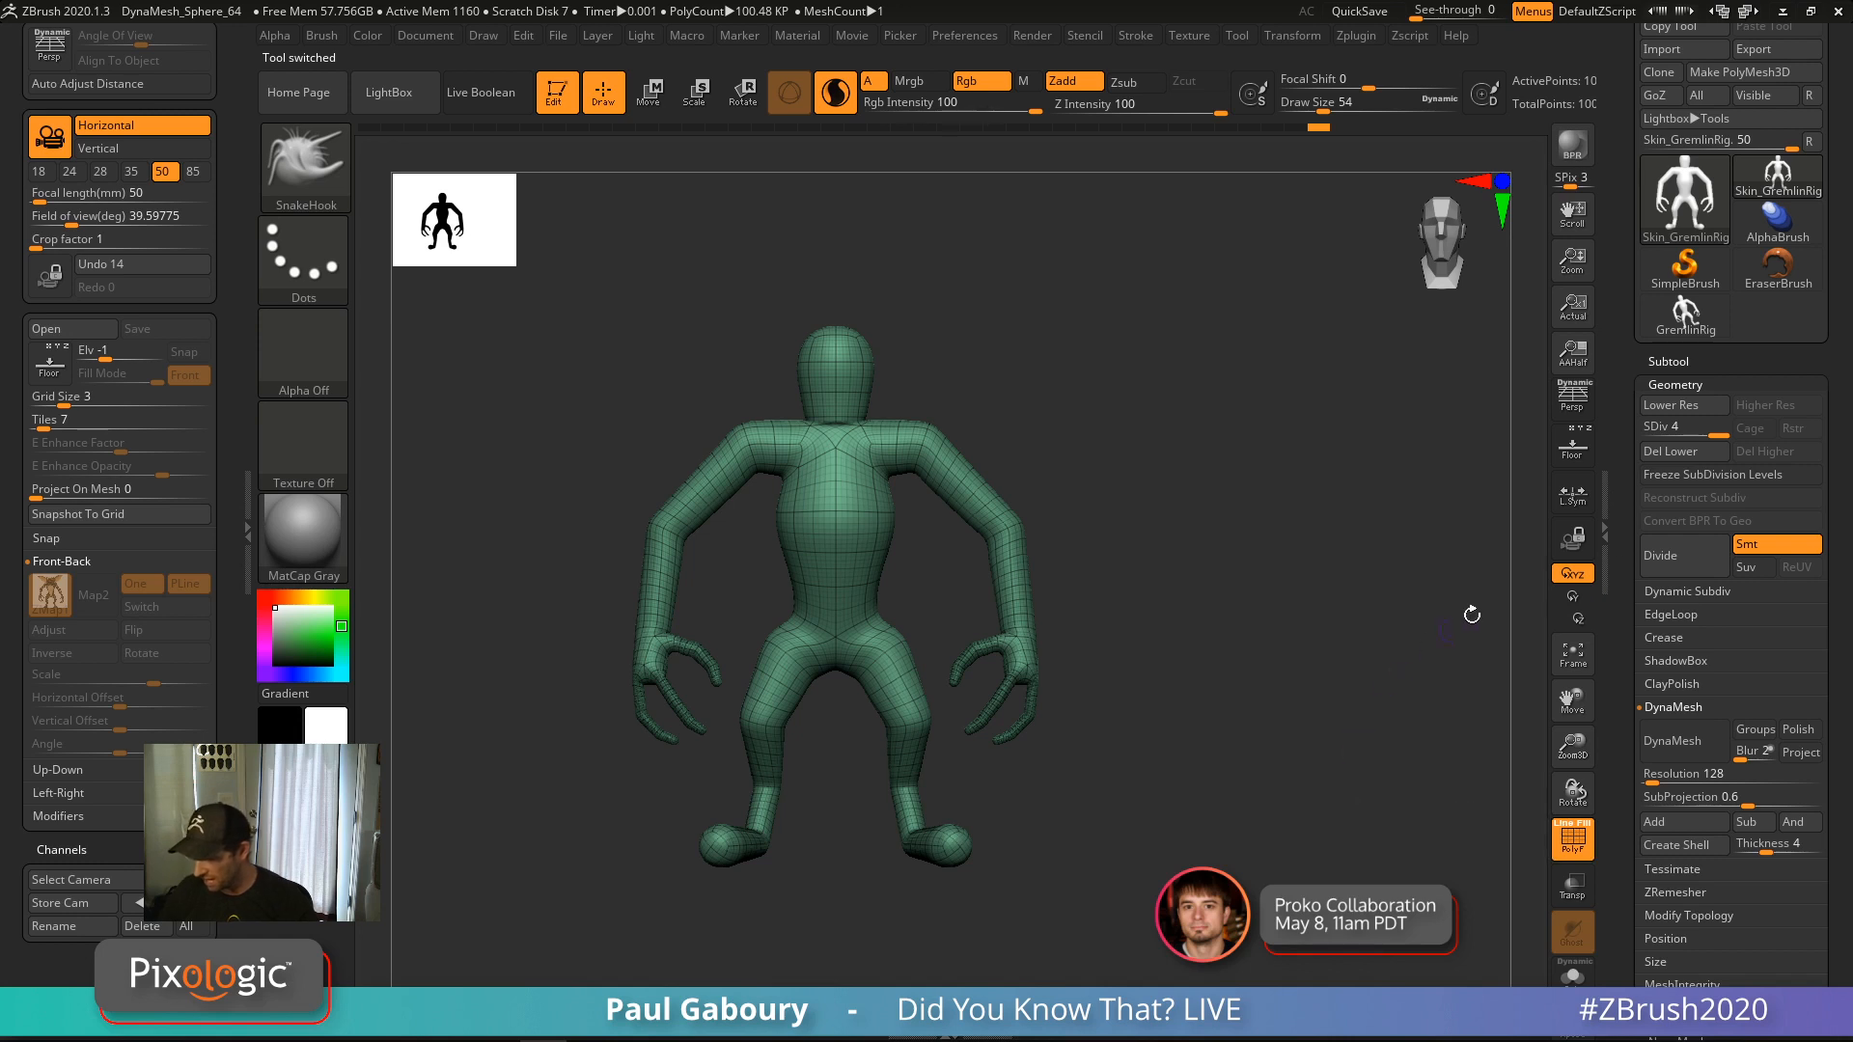
key("shift+d")
key("shift+d")
key("shift+d")
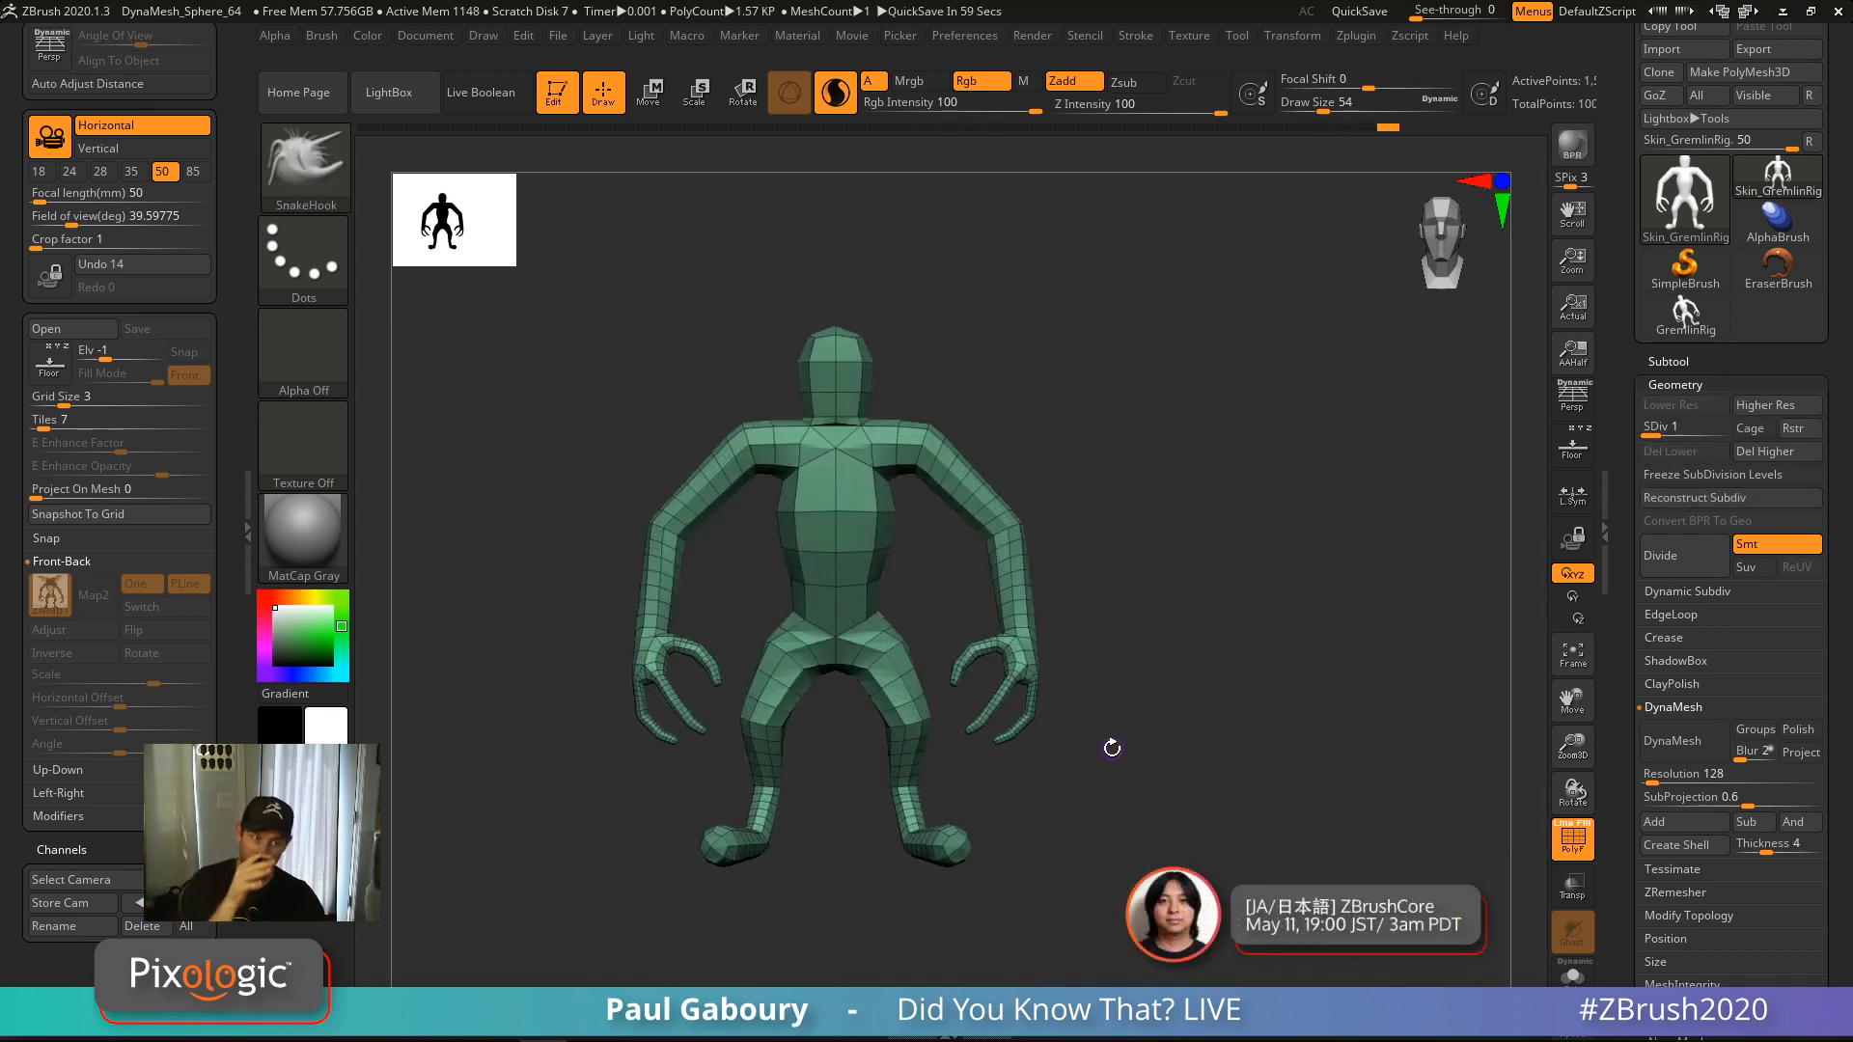
key("d")
key("d")
key("d")
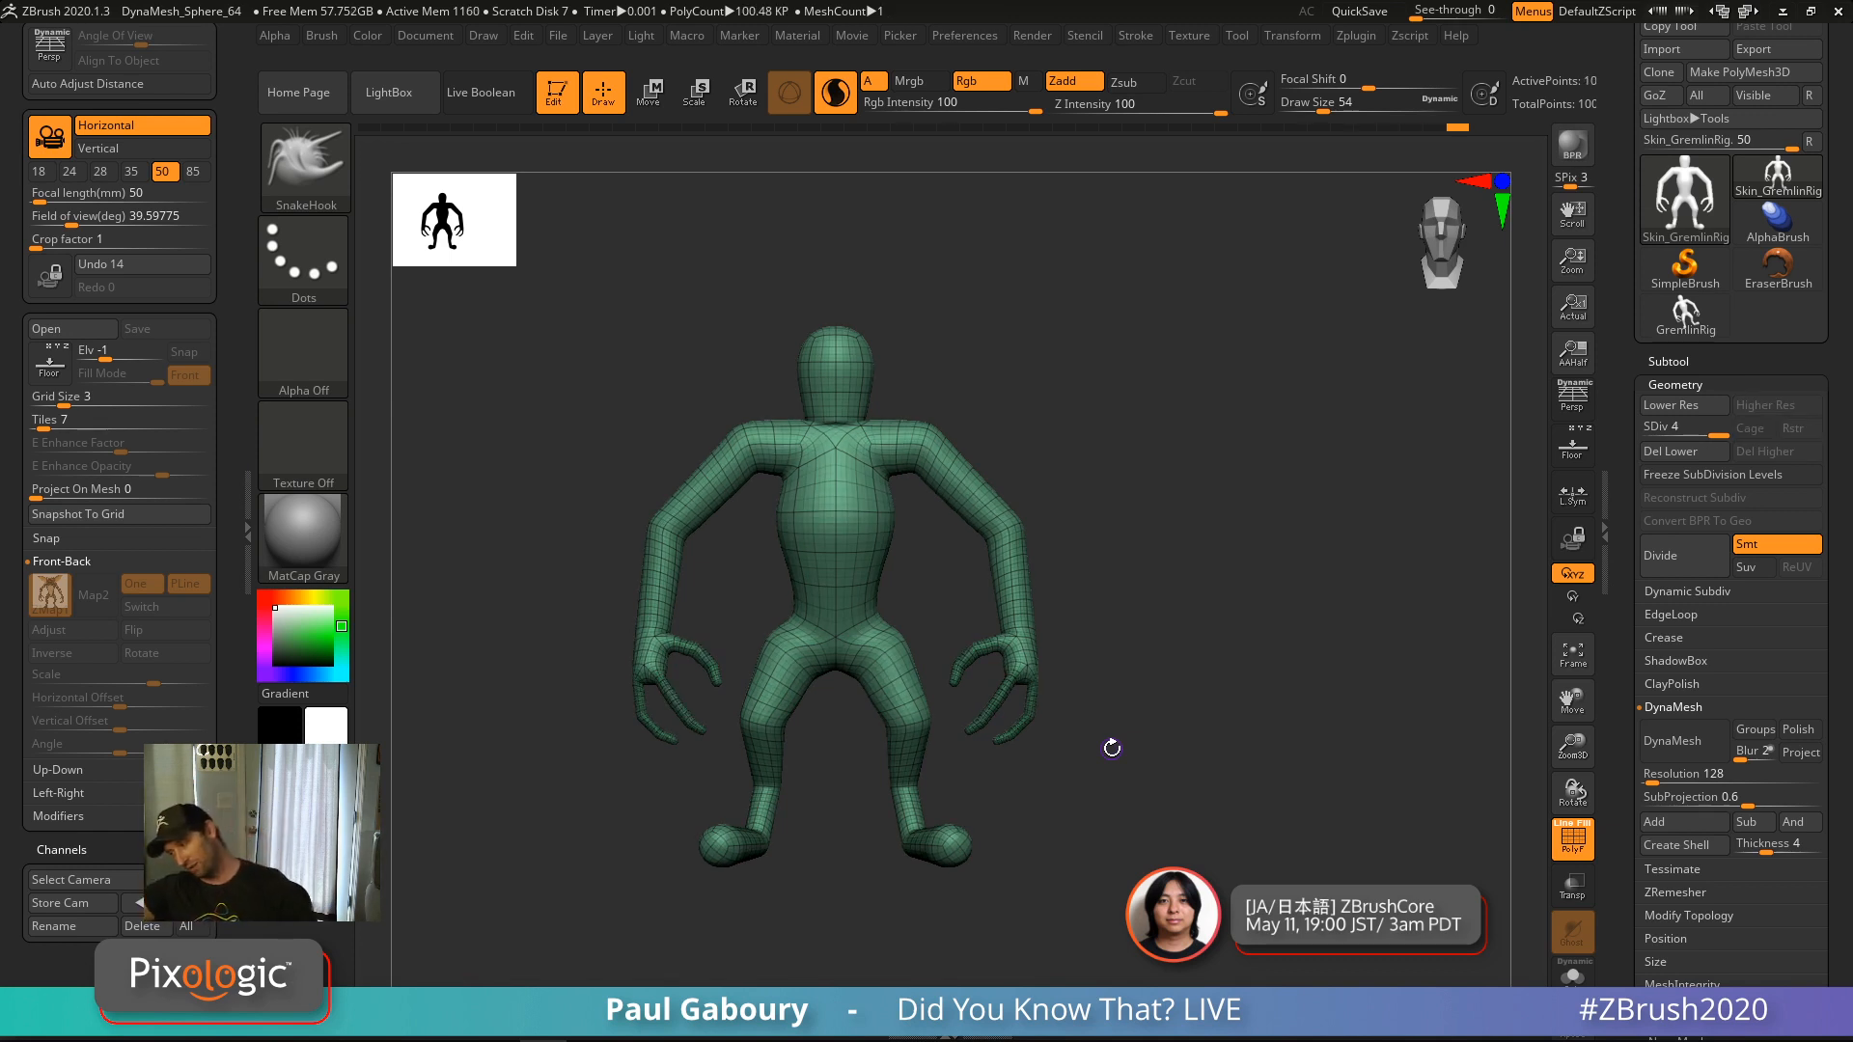
key("shift+d")
key("shift+d")
key("shift+d")
key("d")
key("d")
key("d")
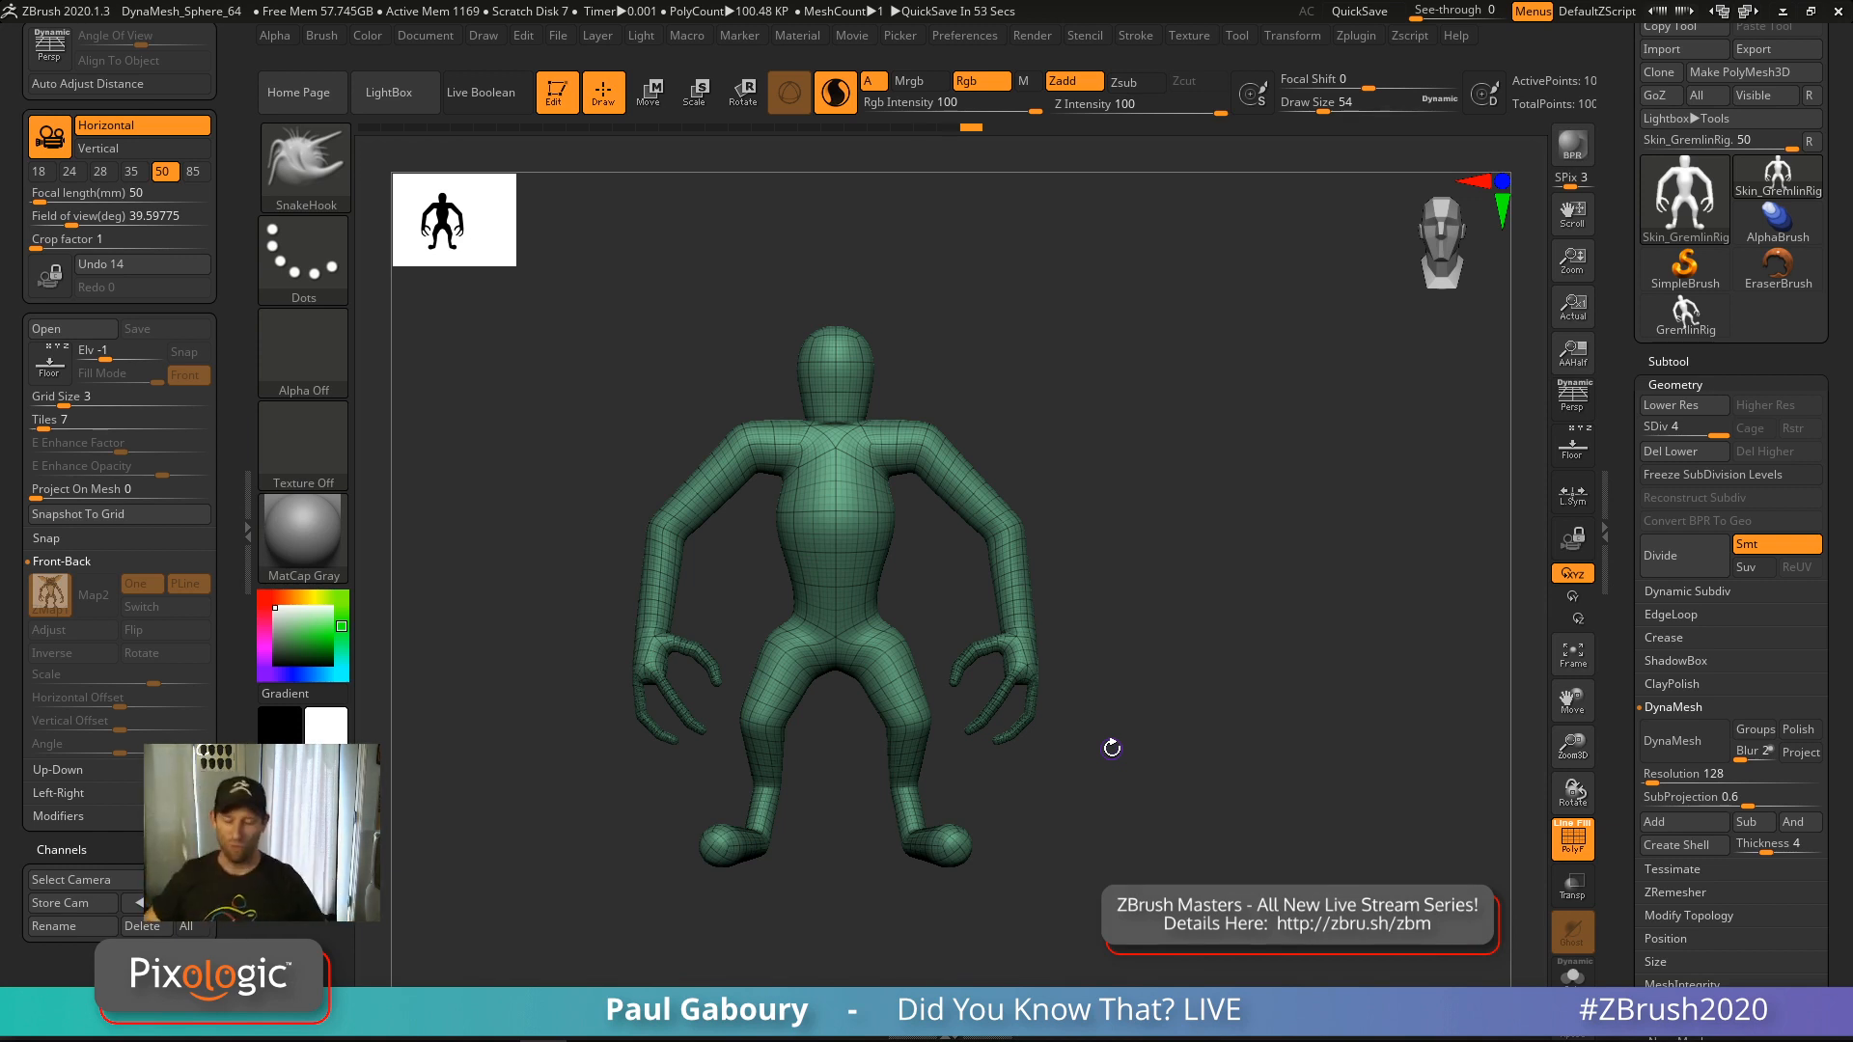
Show the gremlin reference image on the floor grid and delete the mesh's lower subdivision levels
key("shift+p")
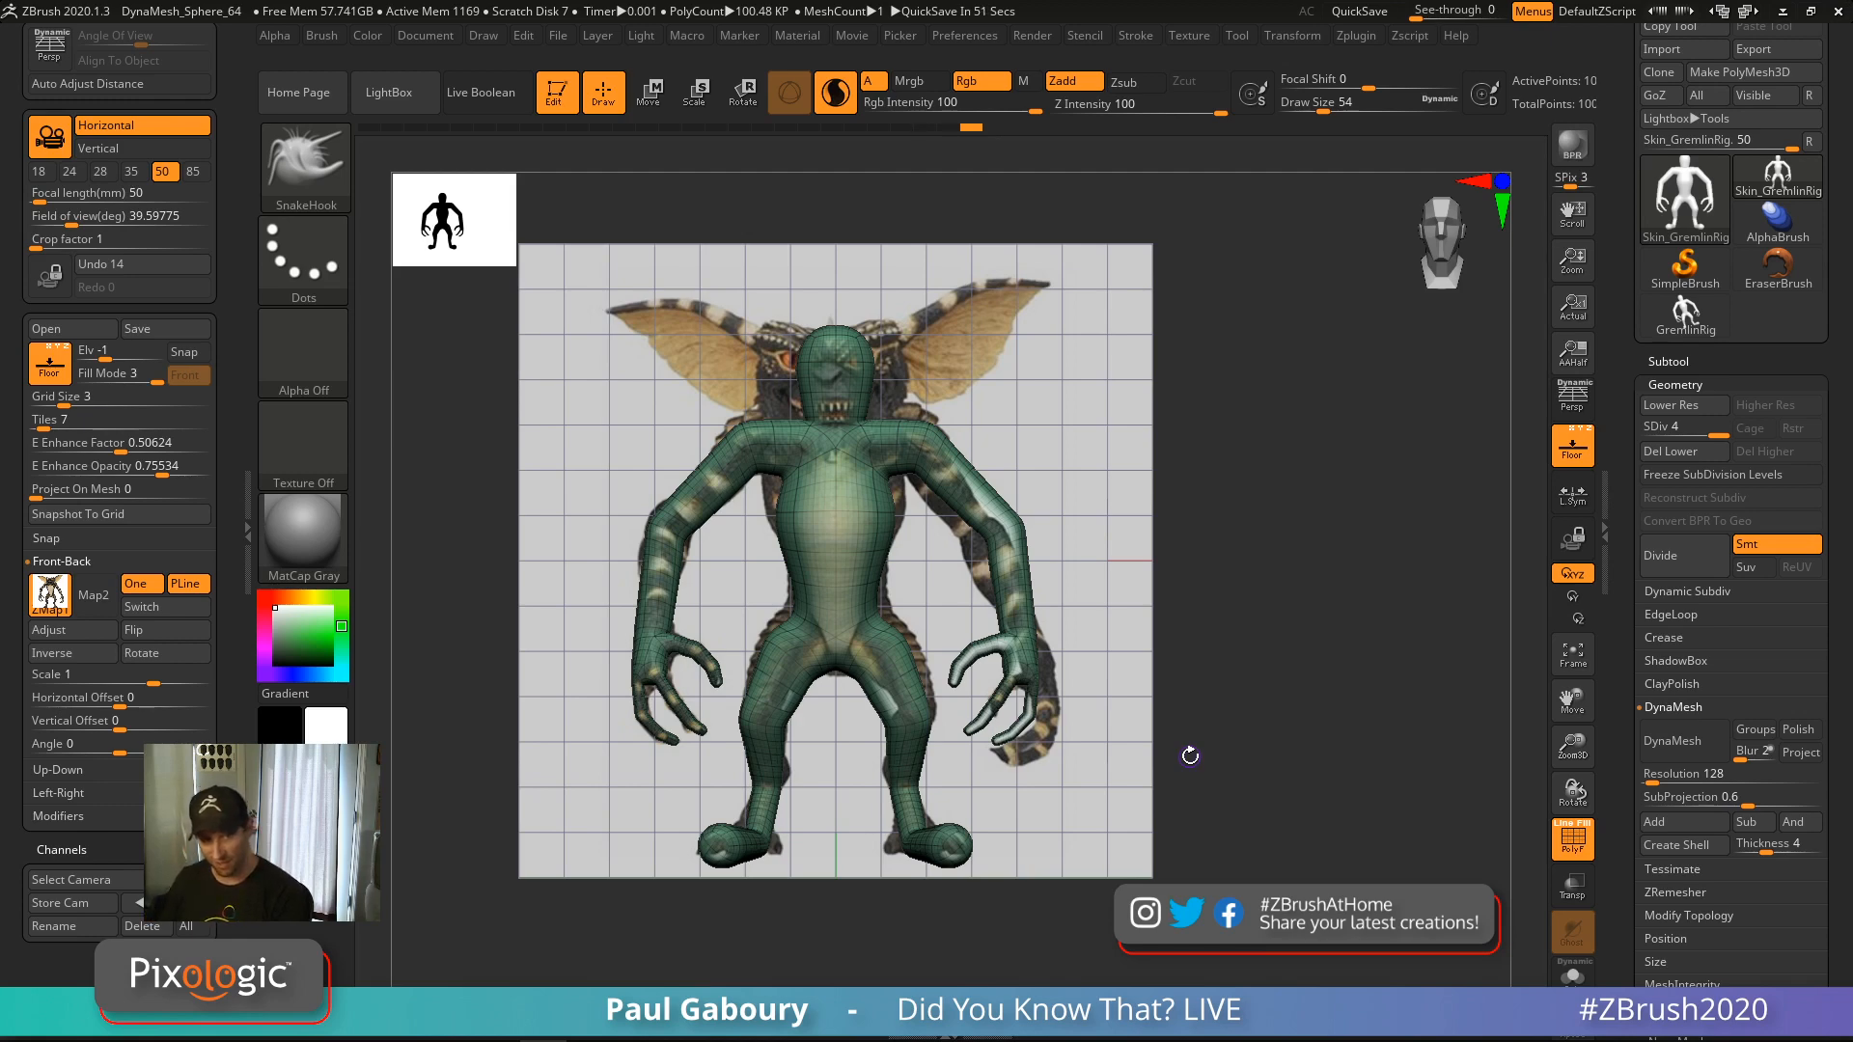
left_click(1671, 452)
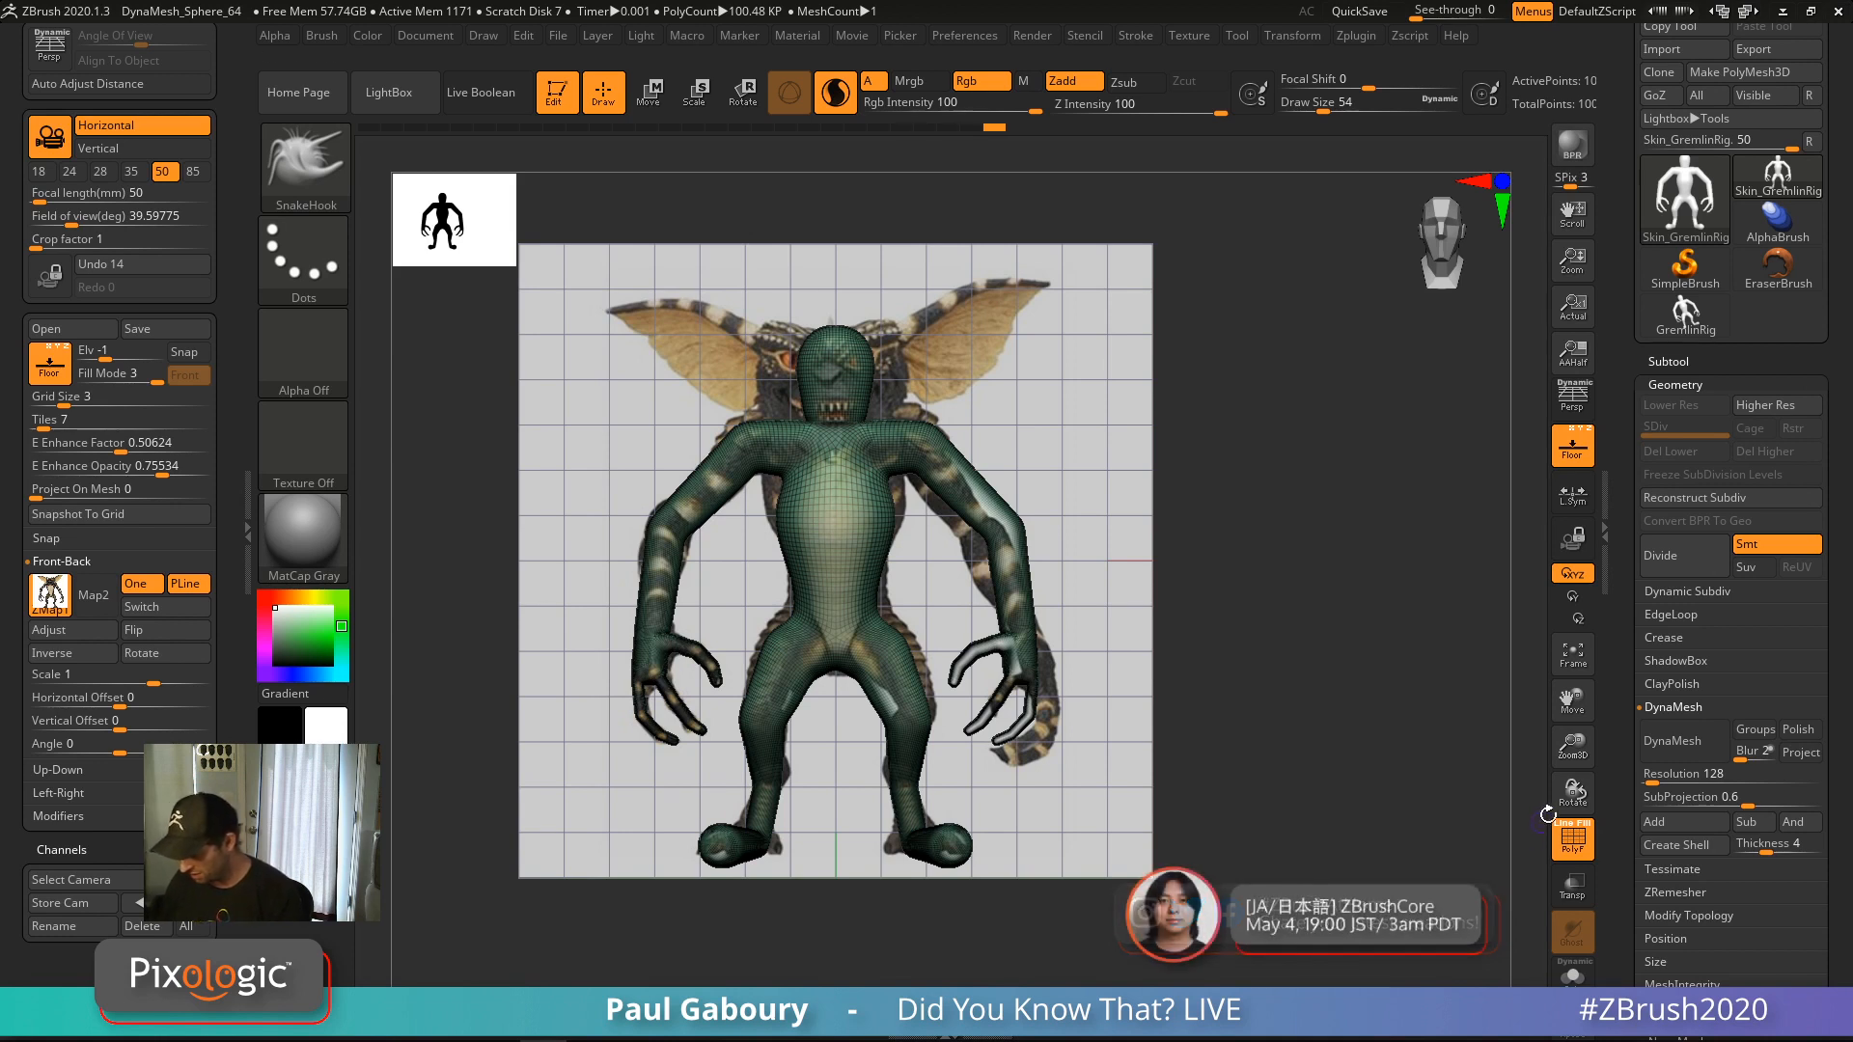
Hide the wireframe lines, and set the grid's edge enhance factor to about 0.856 and edge enhance opacity to about 0.863
left_click(1570, 836)
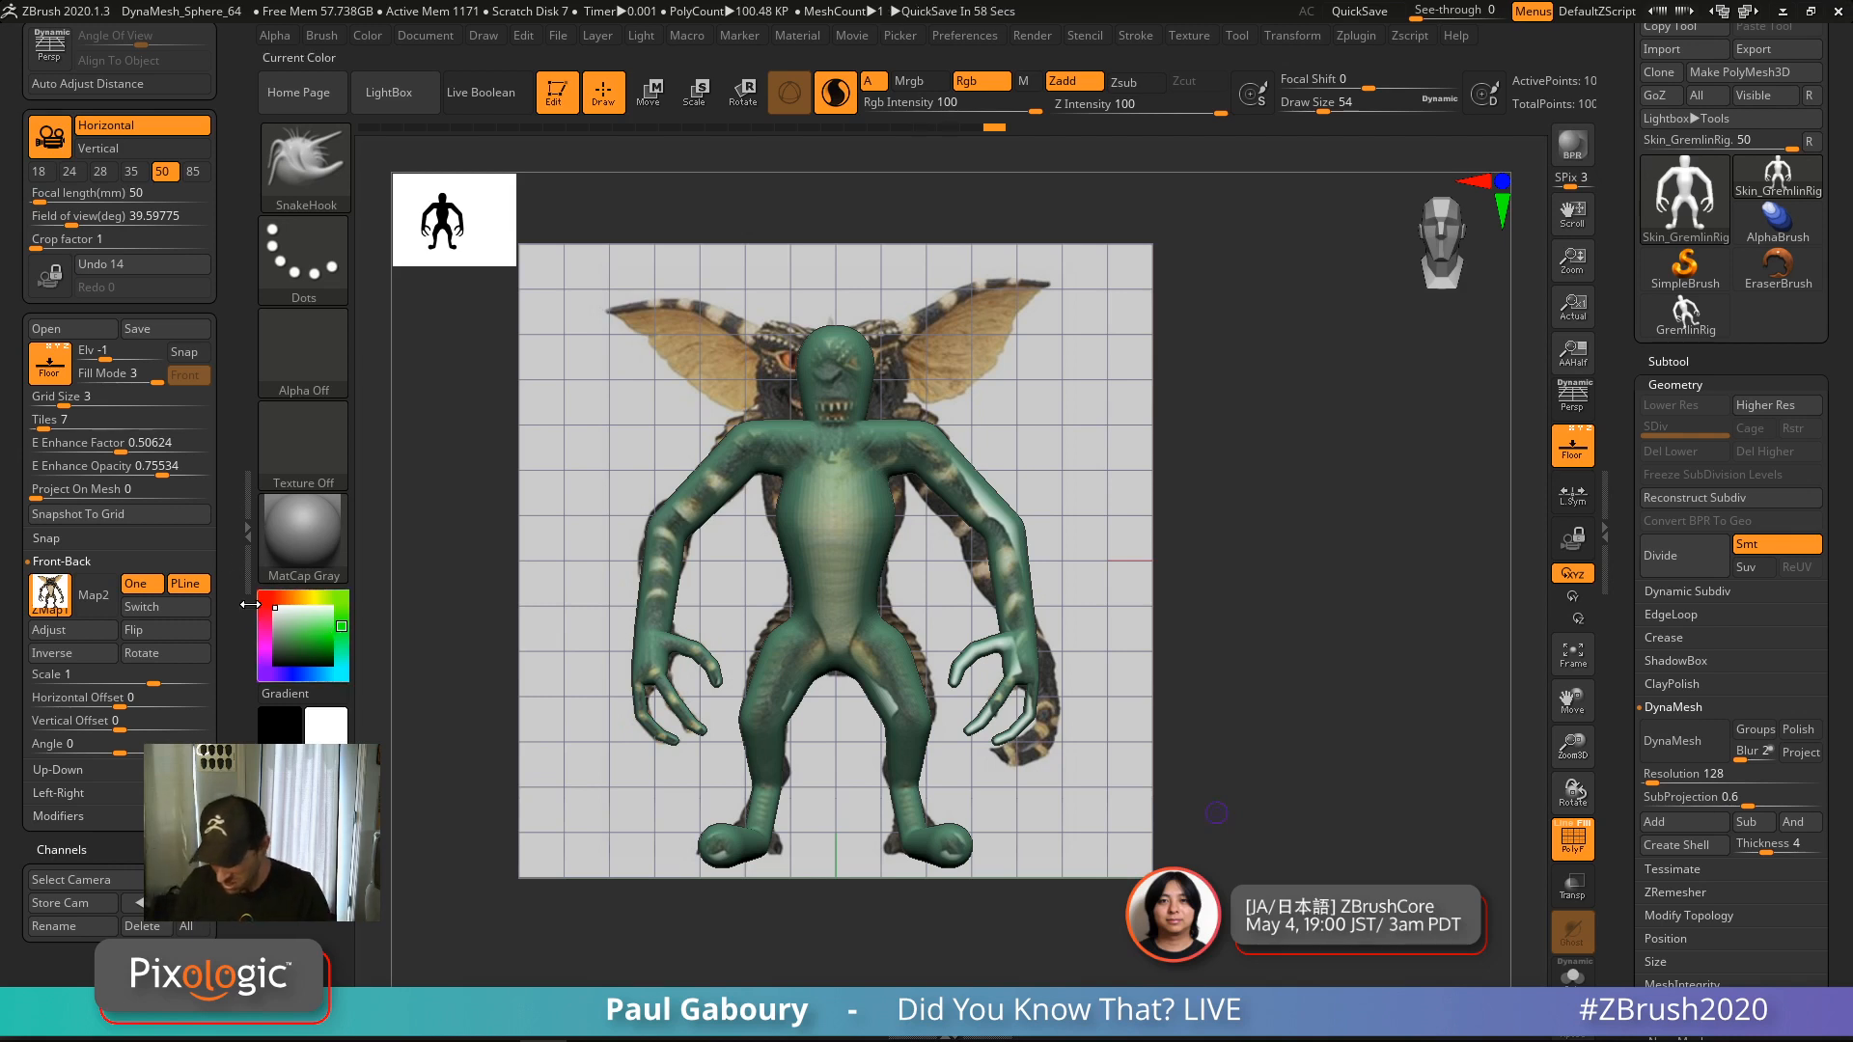
left_click(121, 465)
mouse_move(121, 446)
left_mouse_down()
mouse_move(180, 452)
mouse_move(186, 472)
left_mouse_up()
left_click(166, 452)
left_click(176, 474)
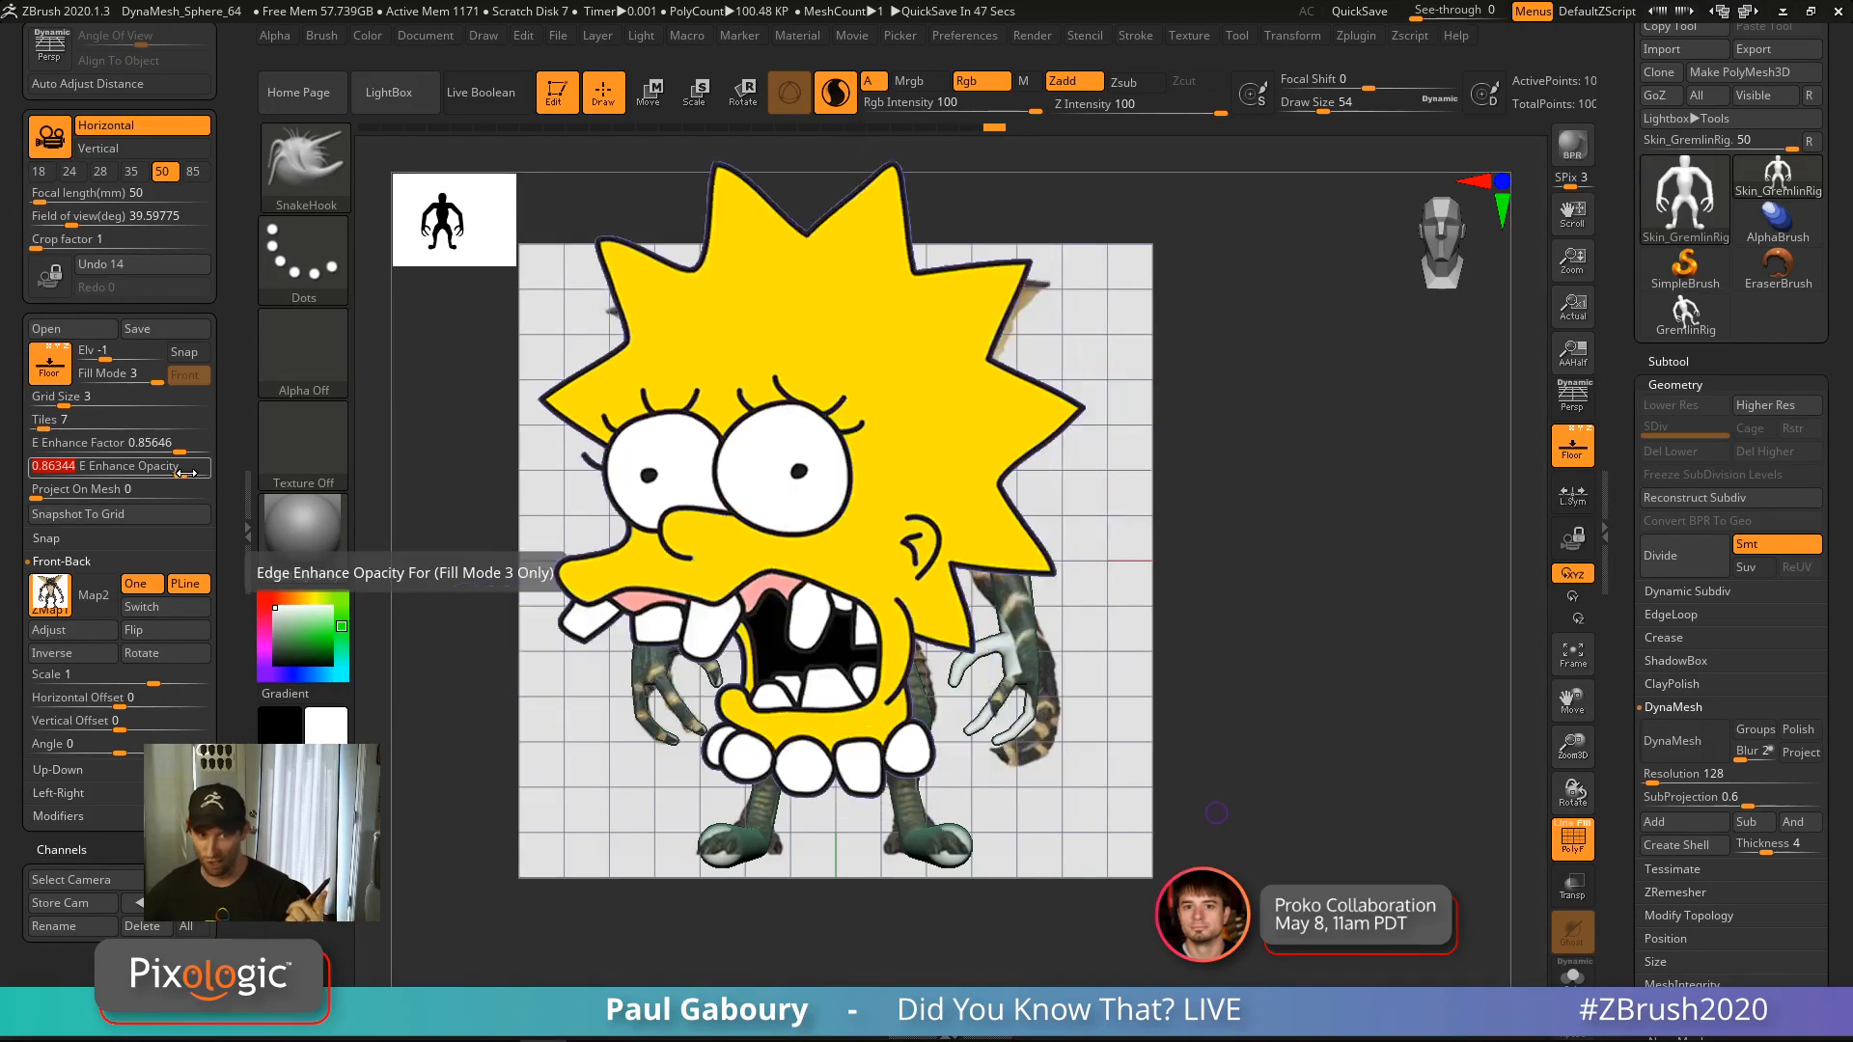
Switch to the GremlinRig tool and locate the ZSphere among the available 3D meshes
mouse_move(1691, 330)
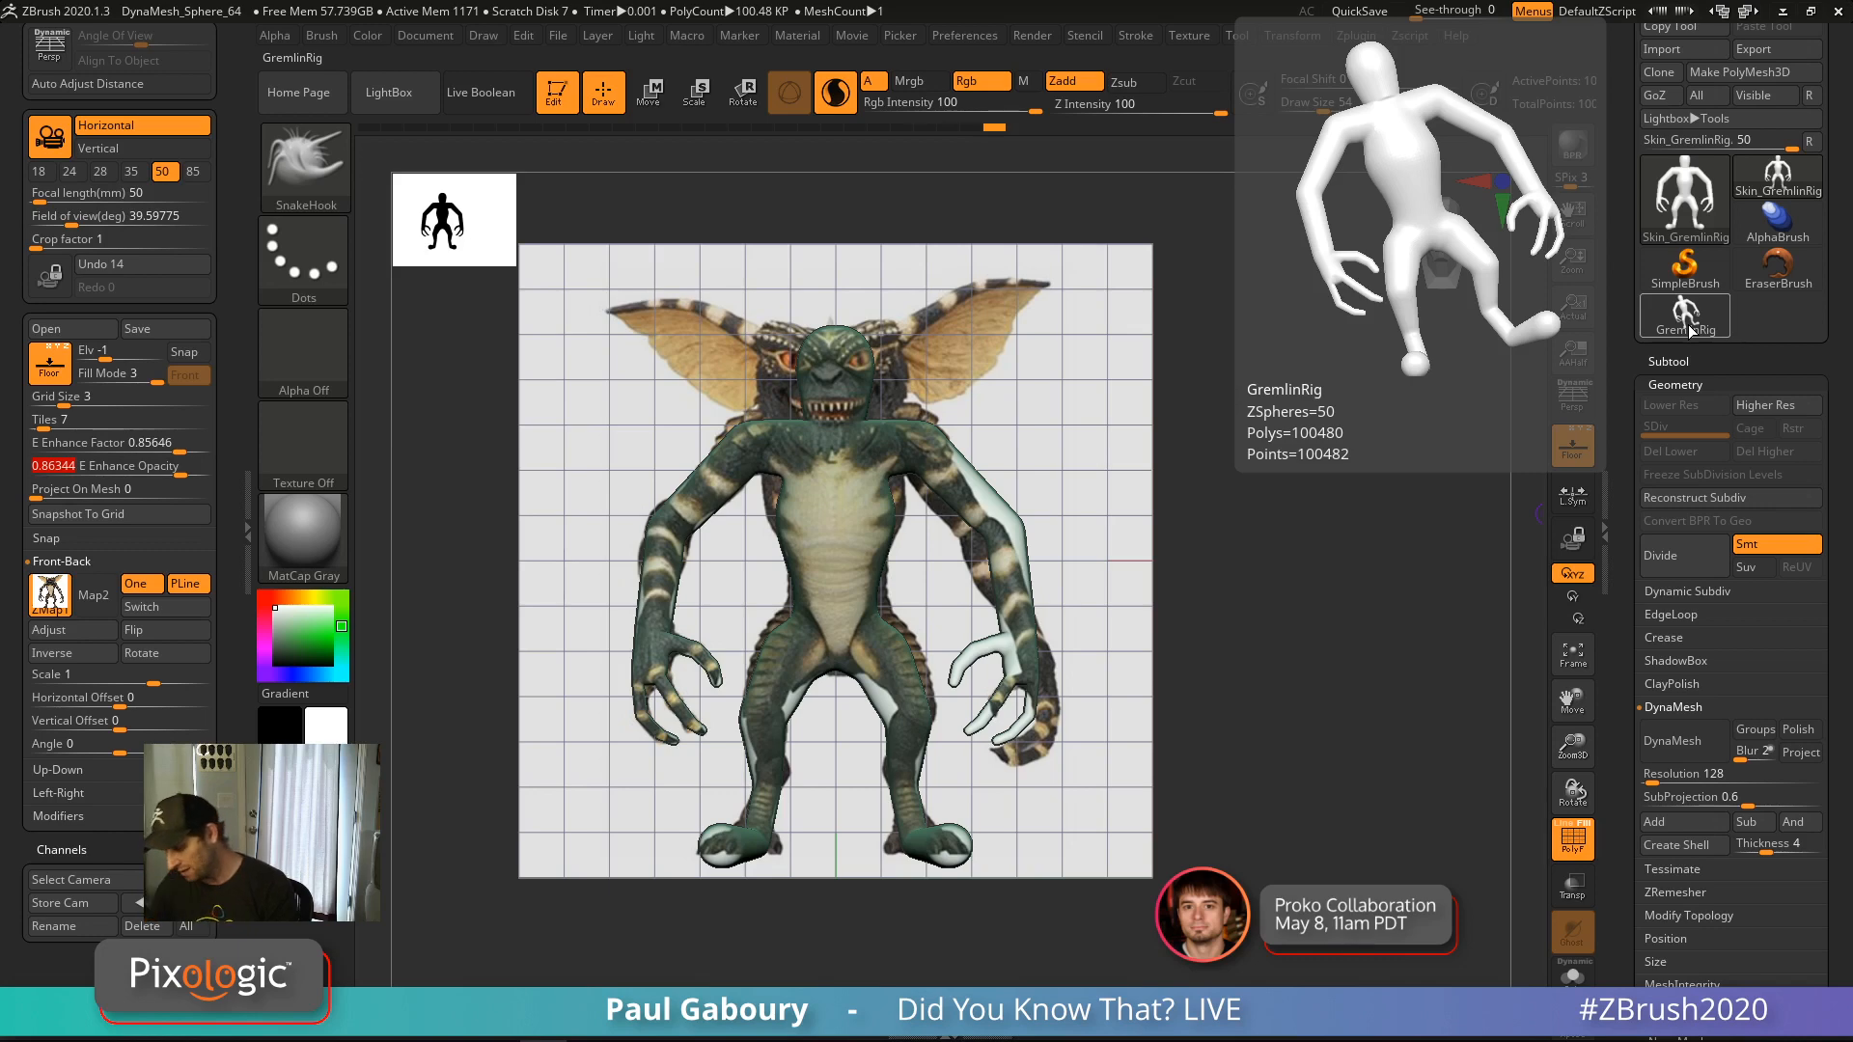
left_click(1691, 330)
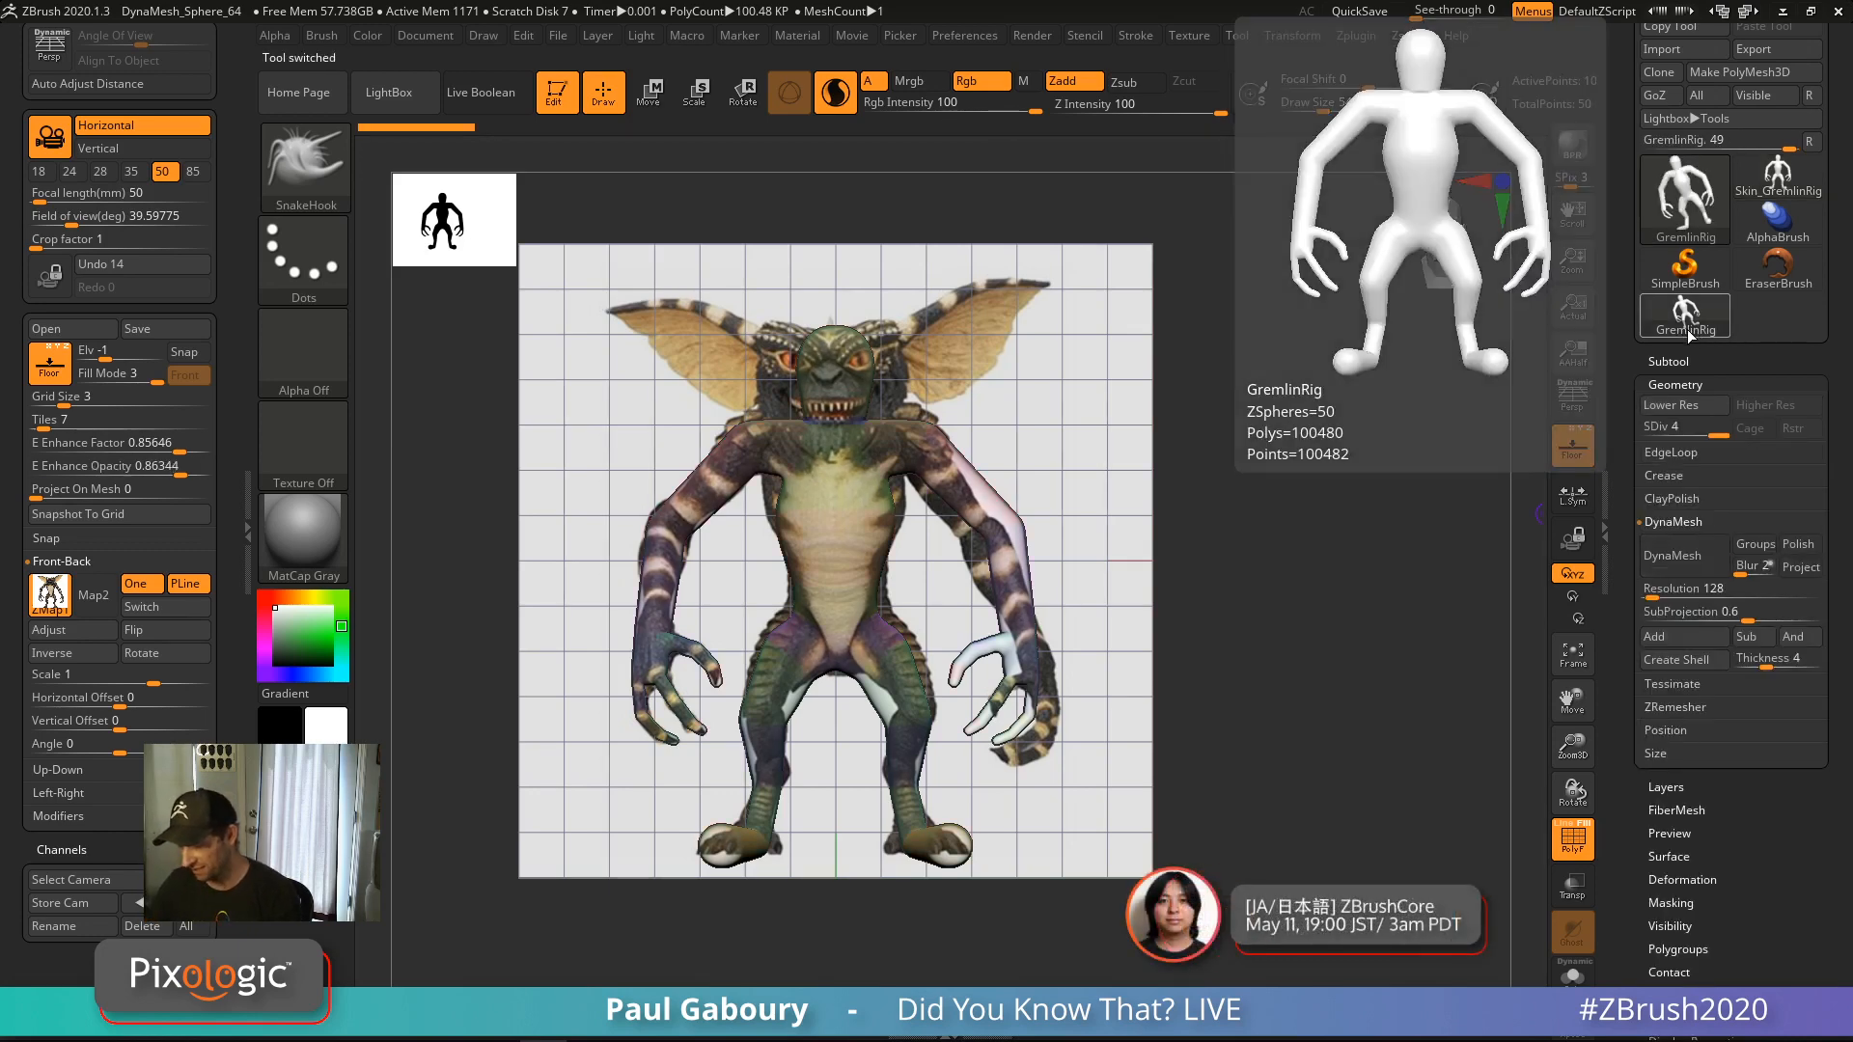
left_click(1675, 385)
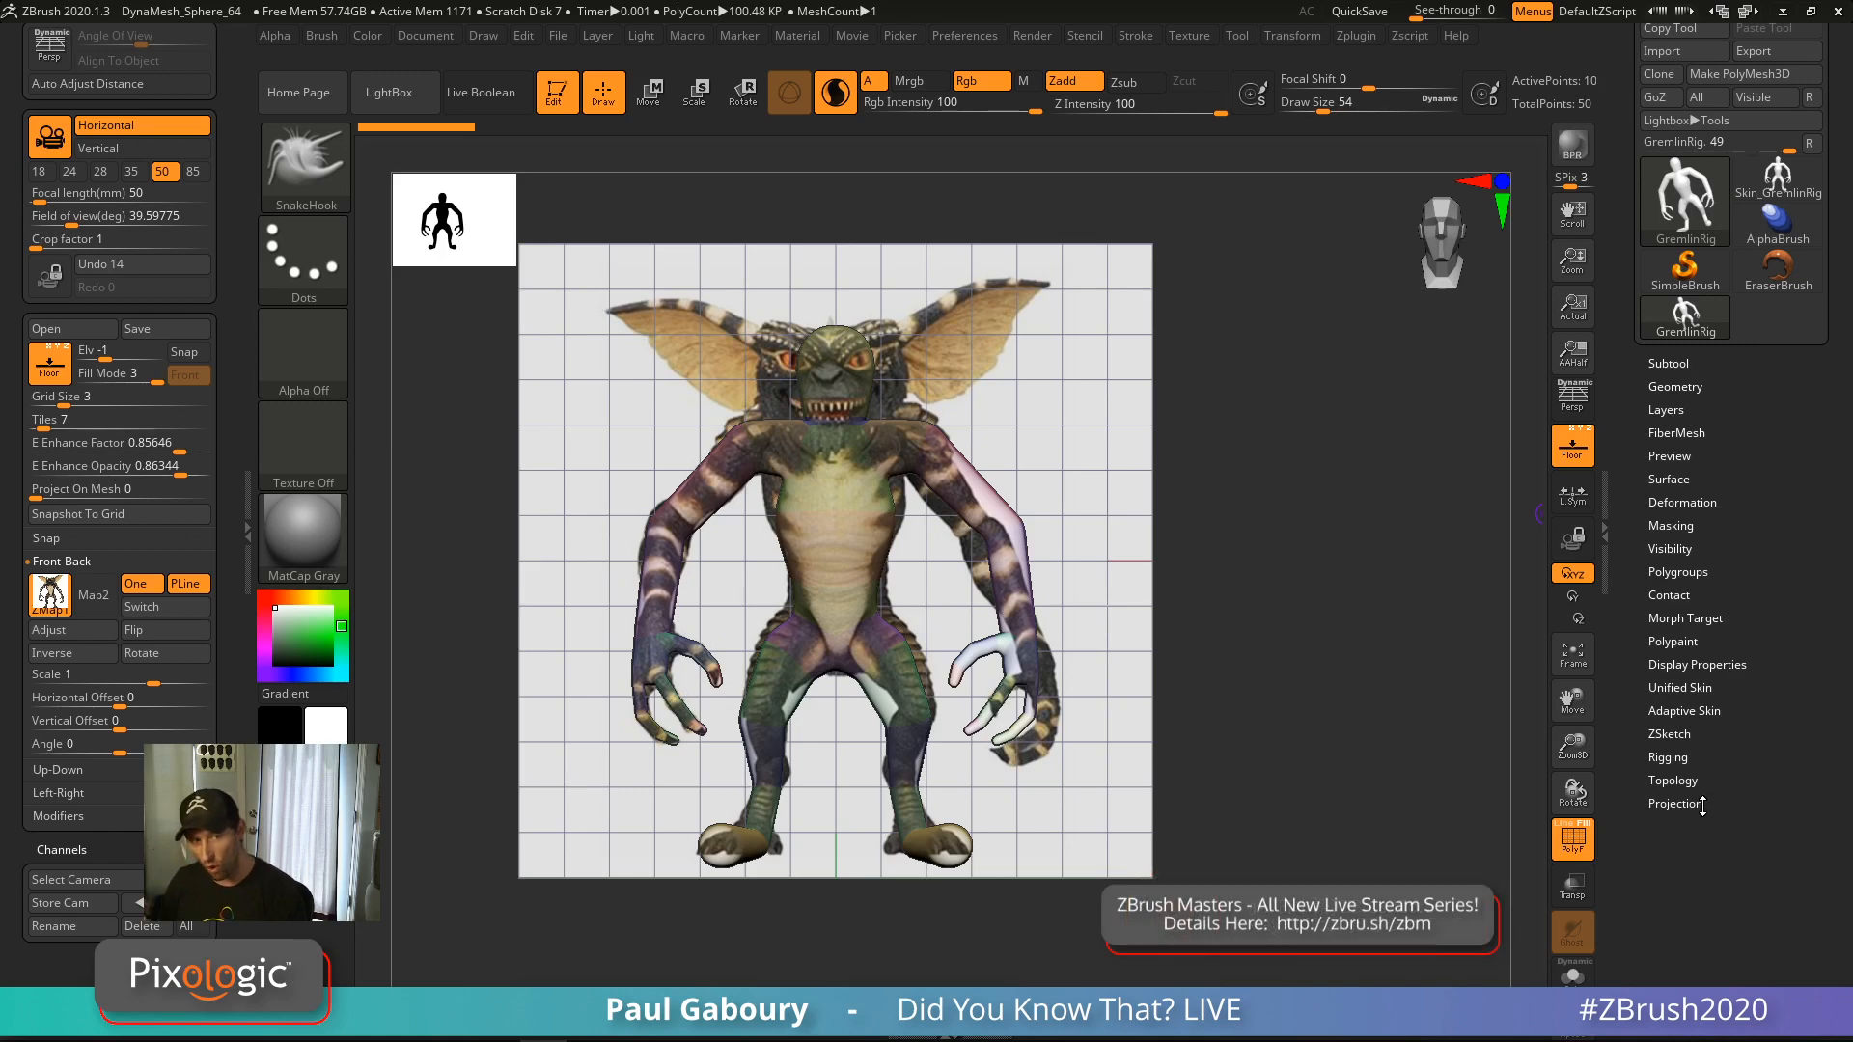
left_click(1685, 203)
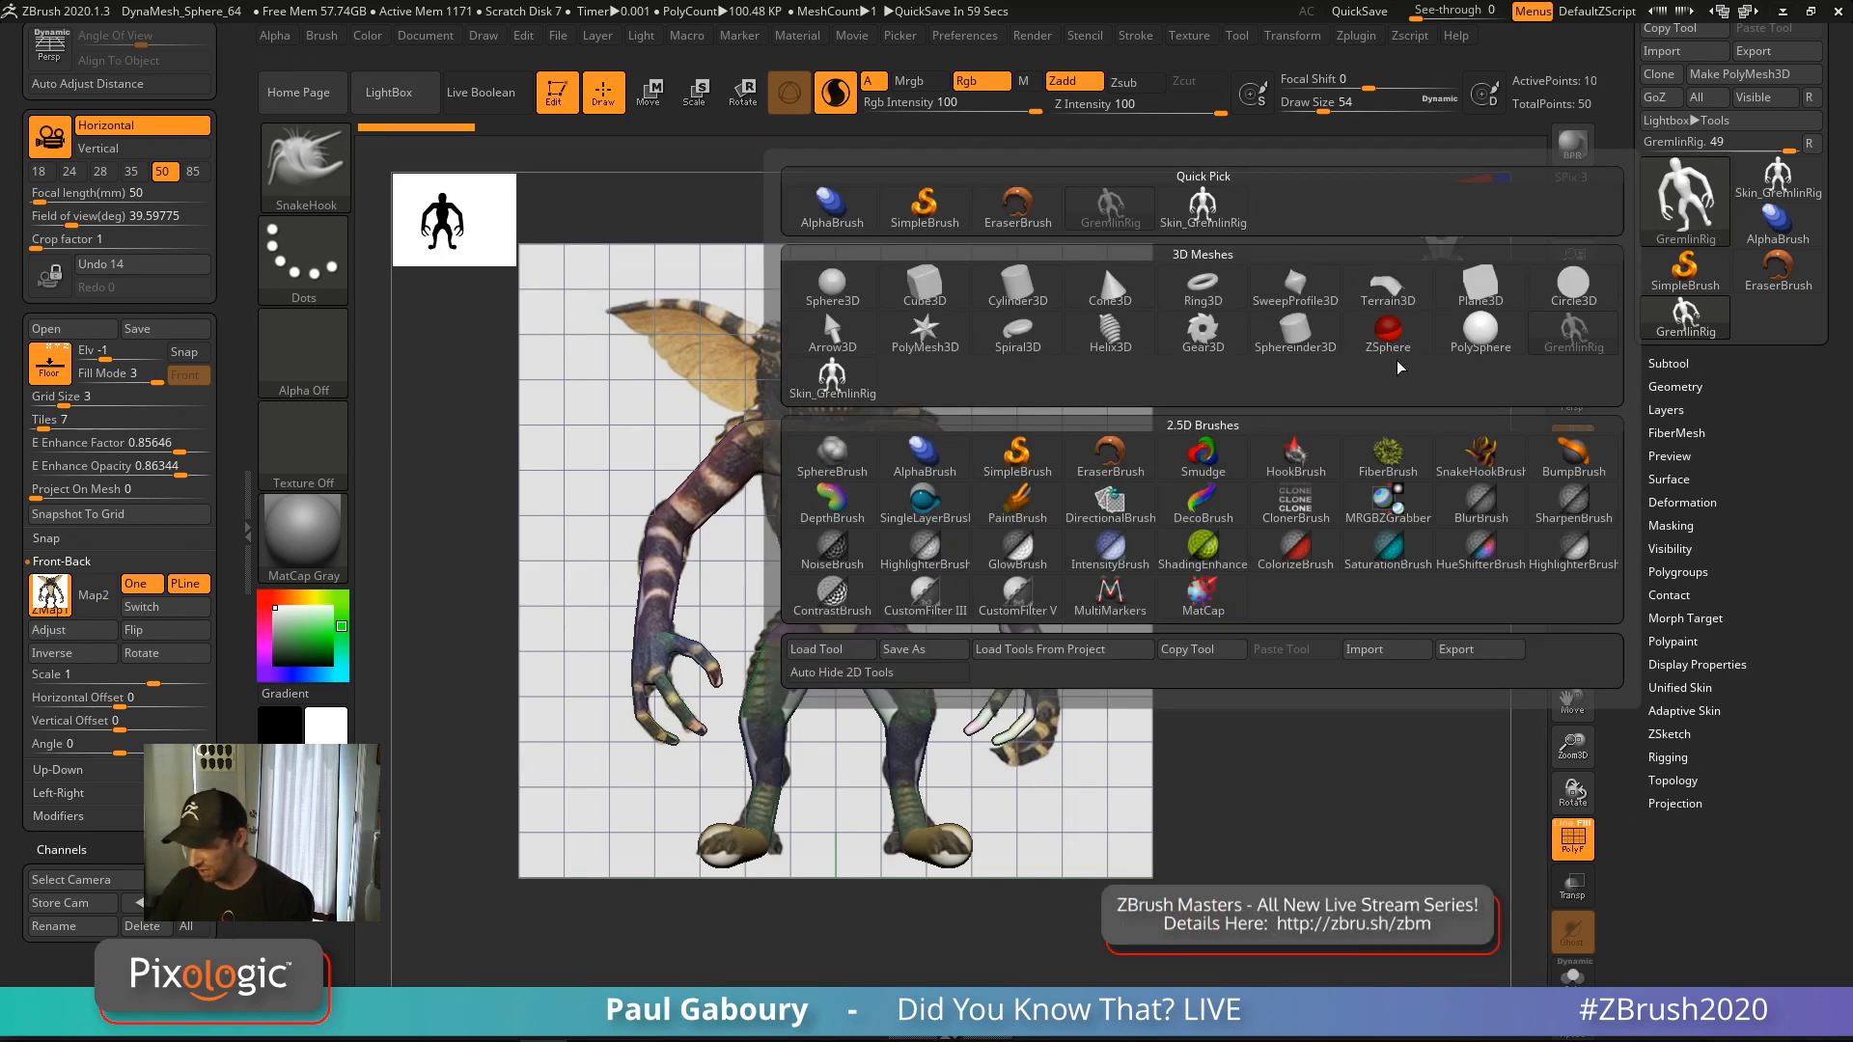
mouse_move(1400, 354)
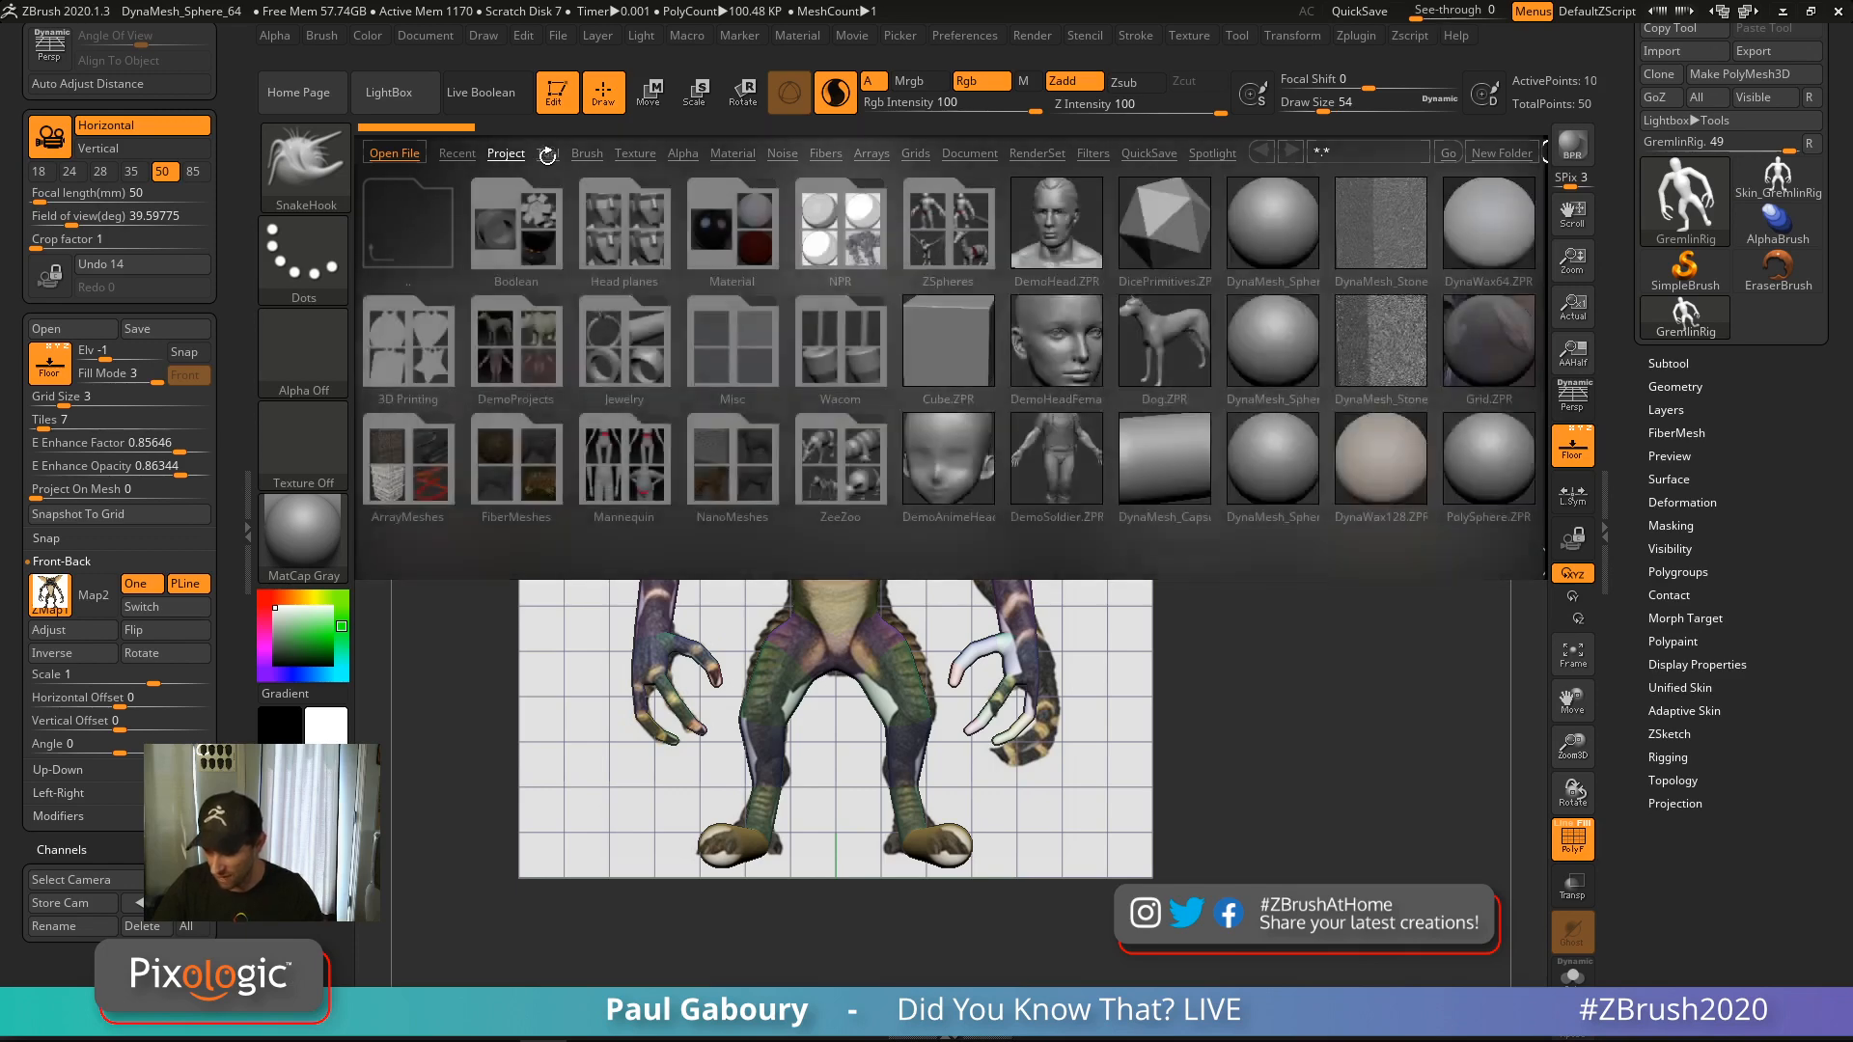
Browse the LightBox tools and projects as far as the ZSphere project, and close LightBox
left_click(547, 155)
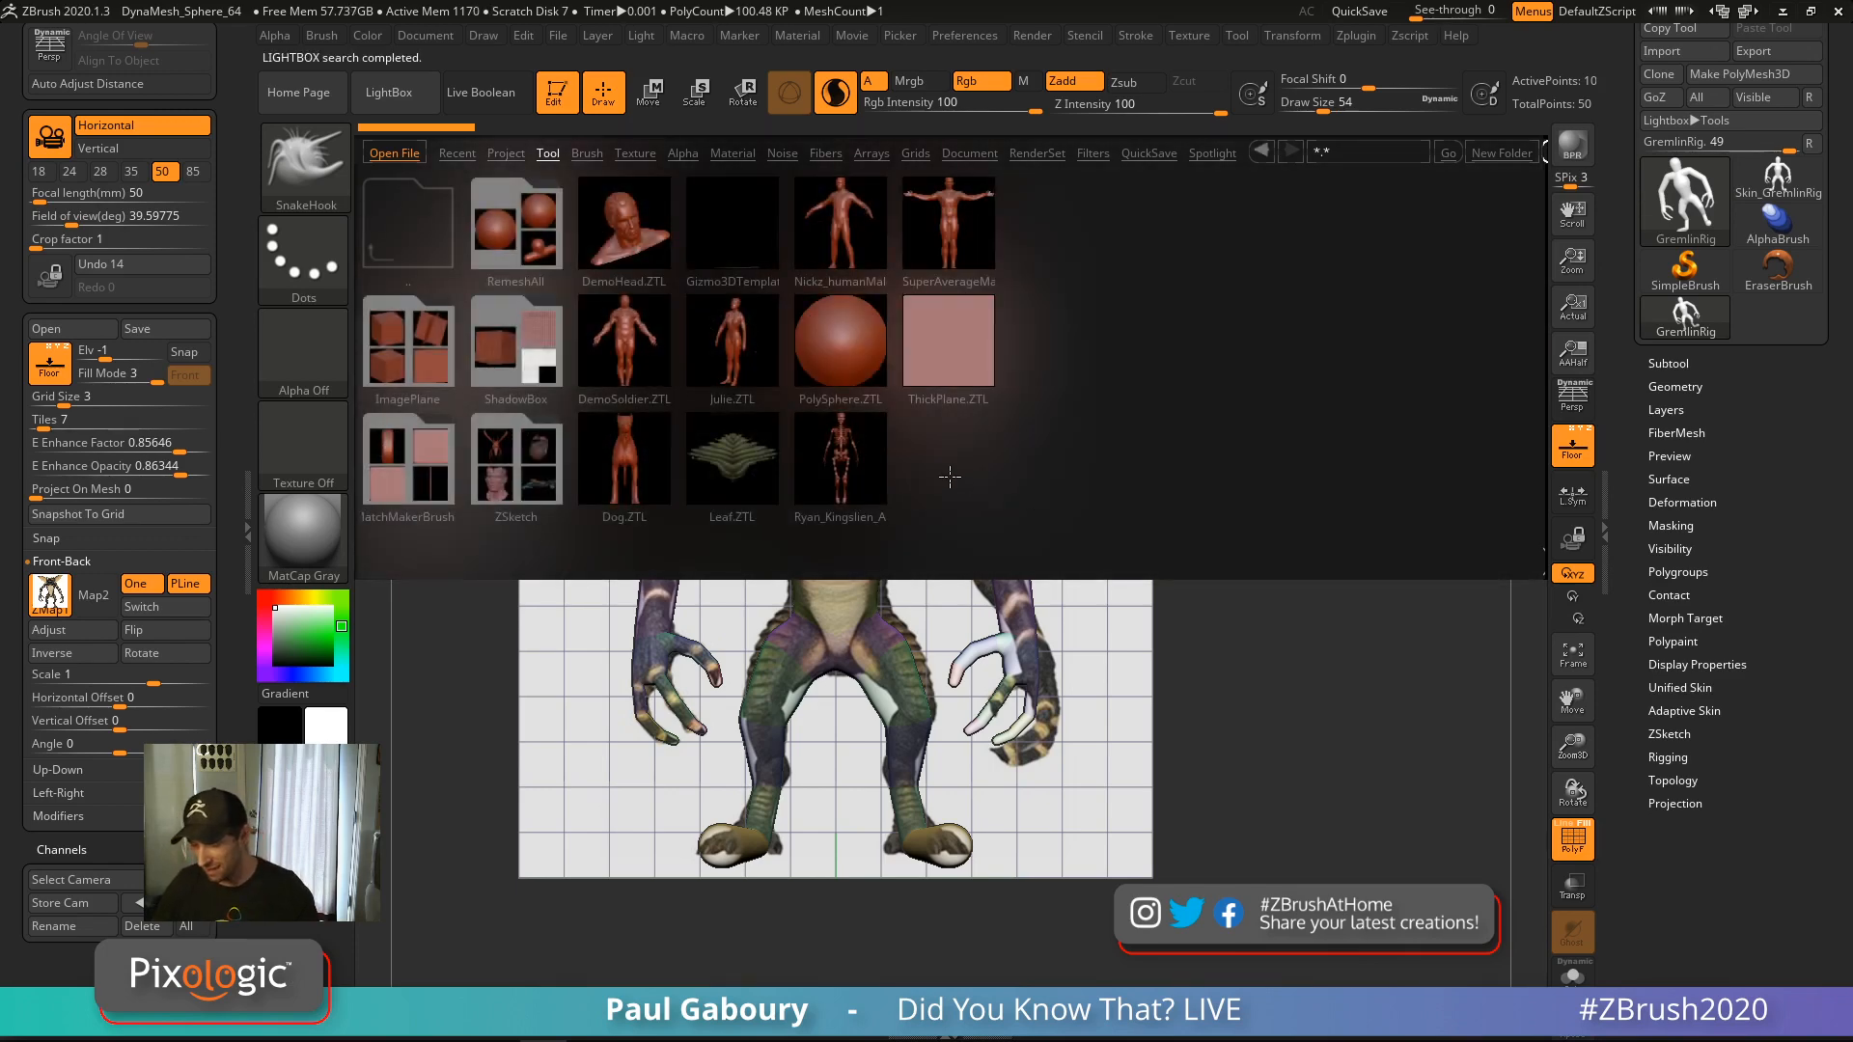
left_click(506, 155)
left_click_drag(1408, 490, 806, 503)
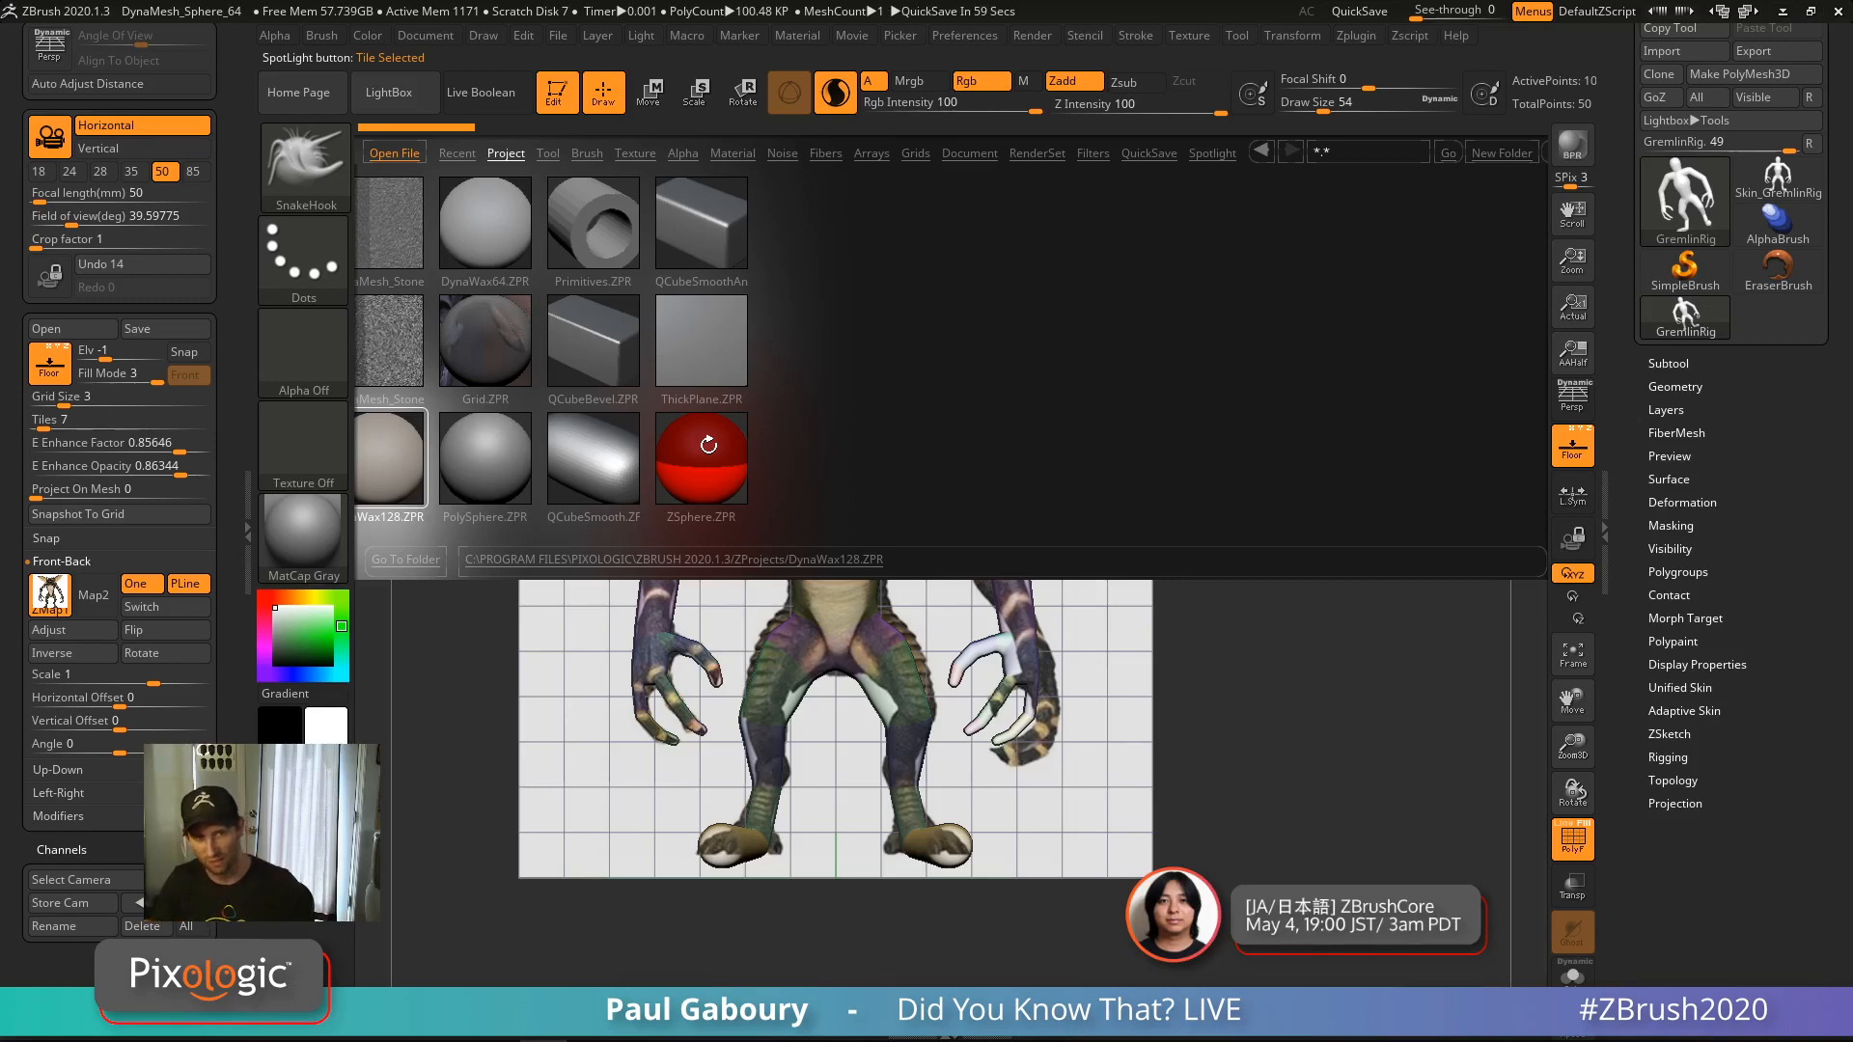
key("comma")
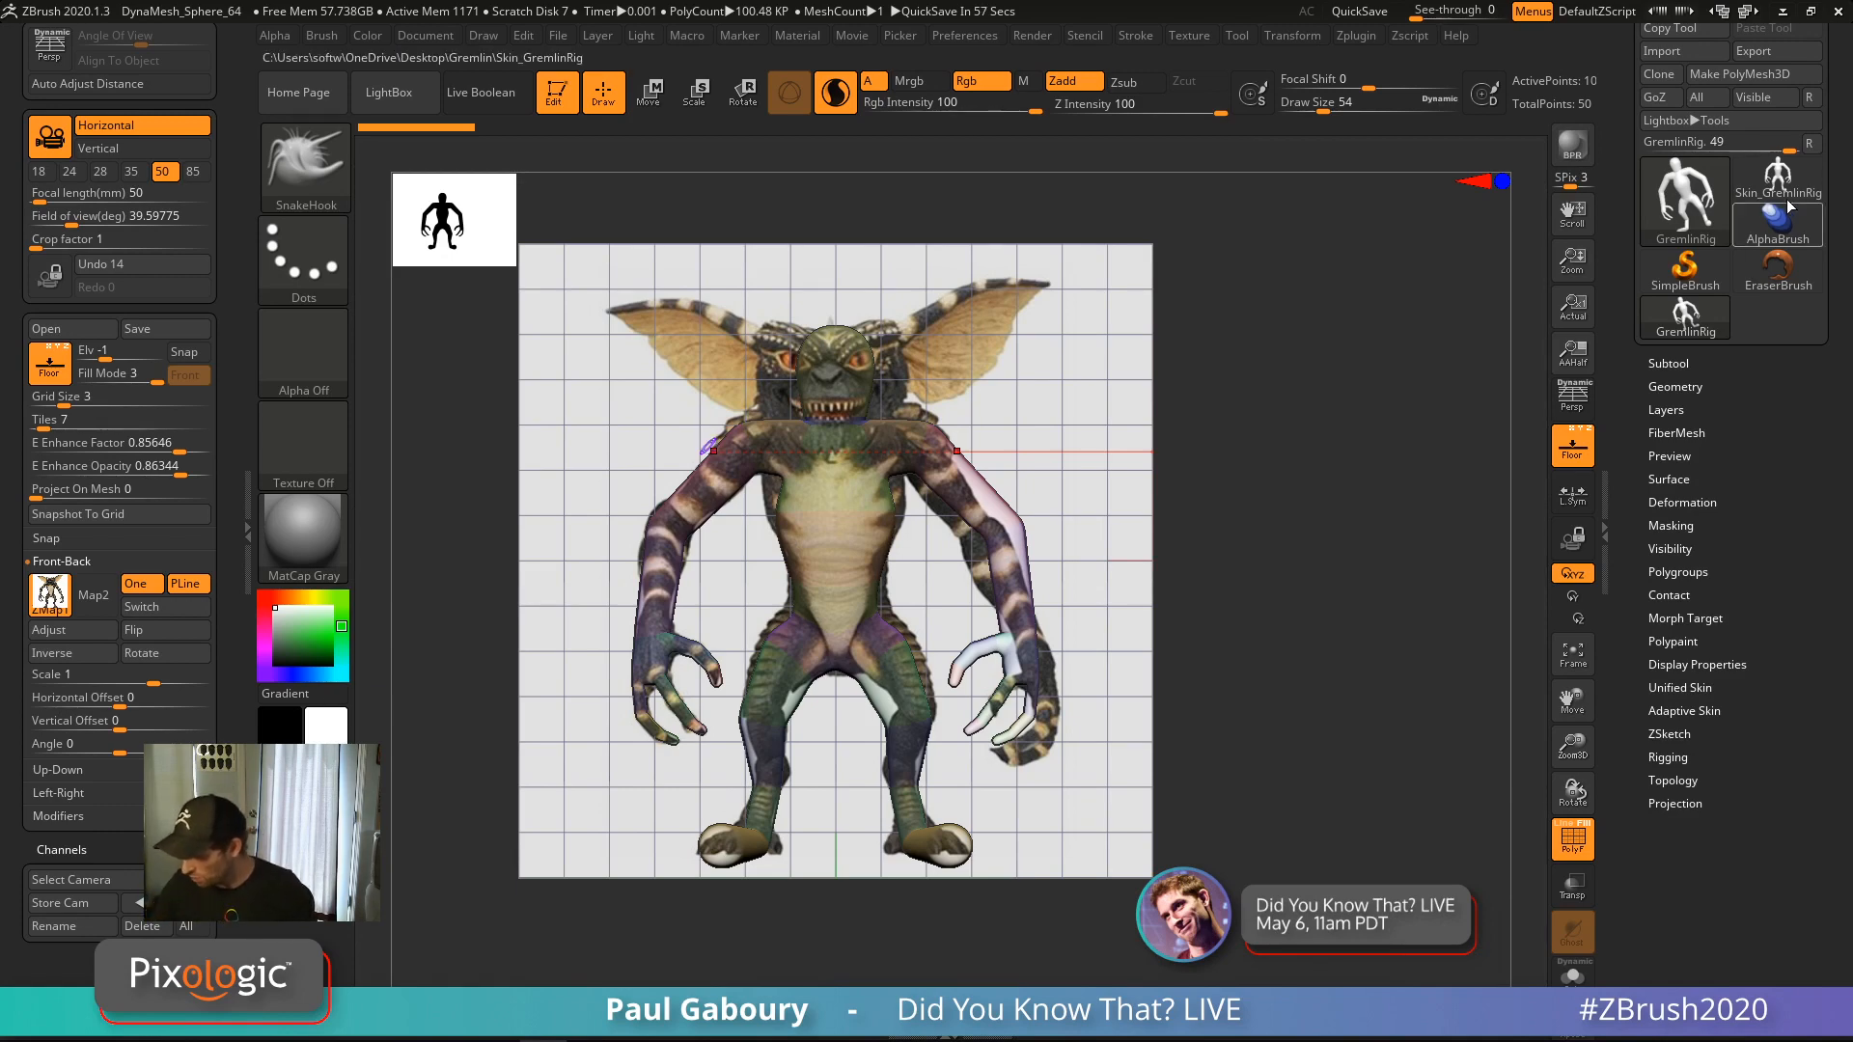
Switch back to the Skin_GremlinRig mesh and set the brush draw size to 393
left_click(1778, 178)
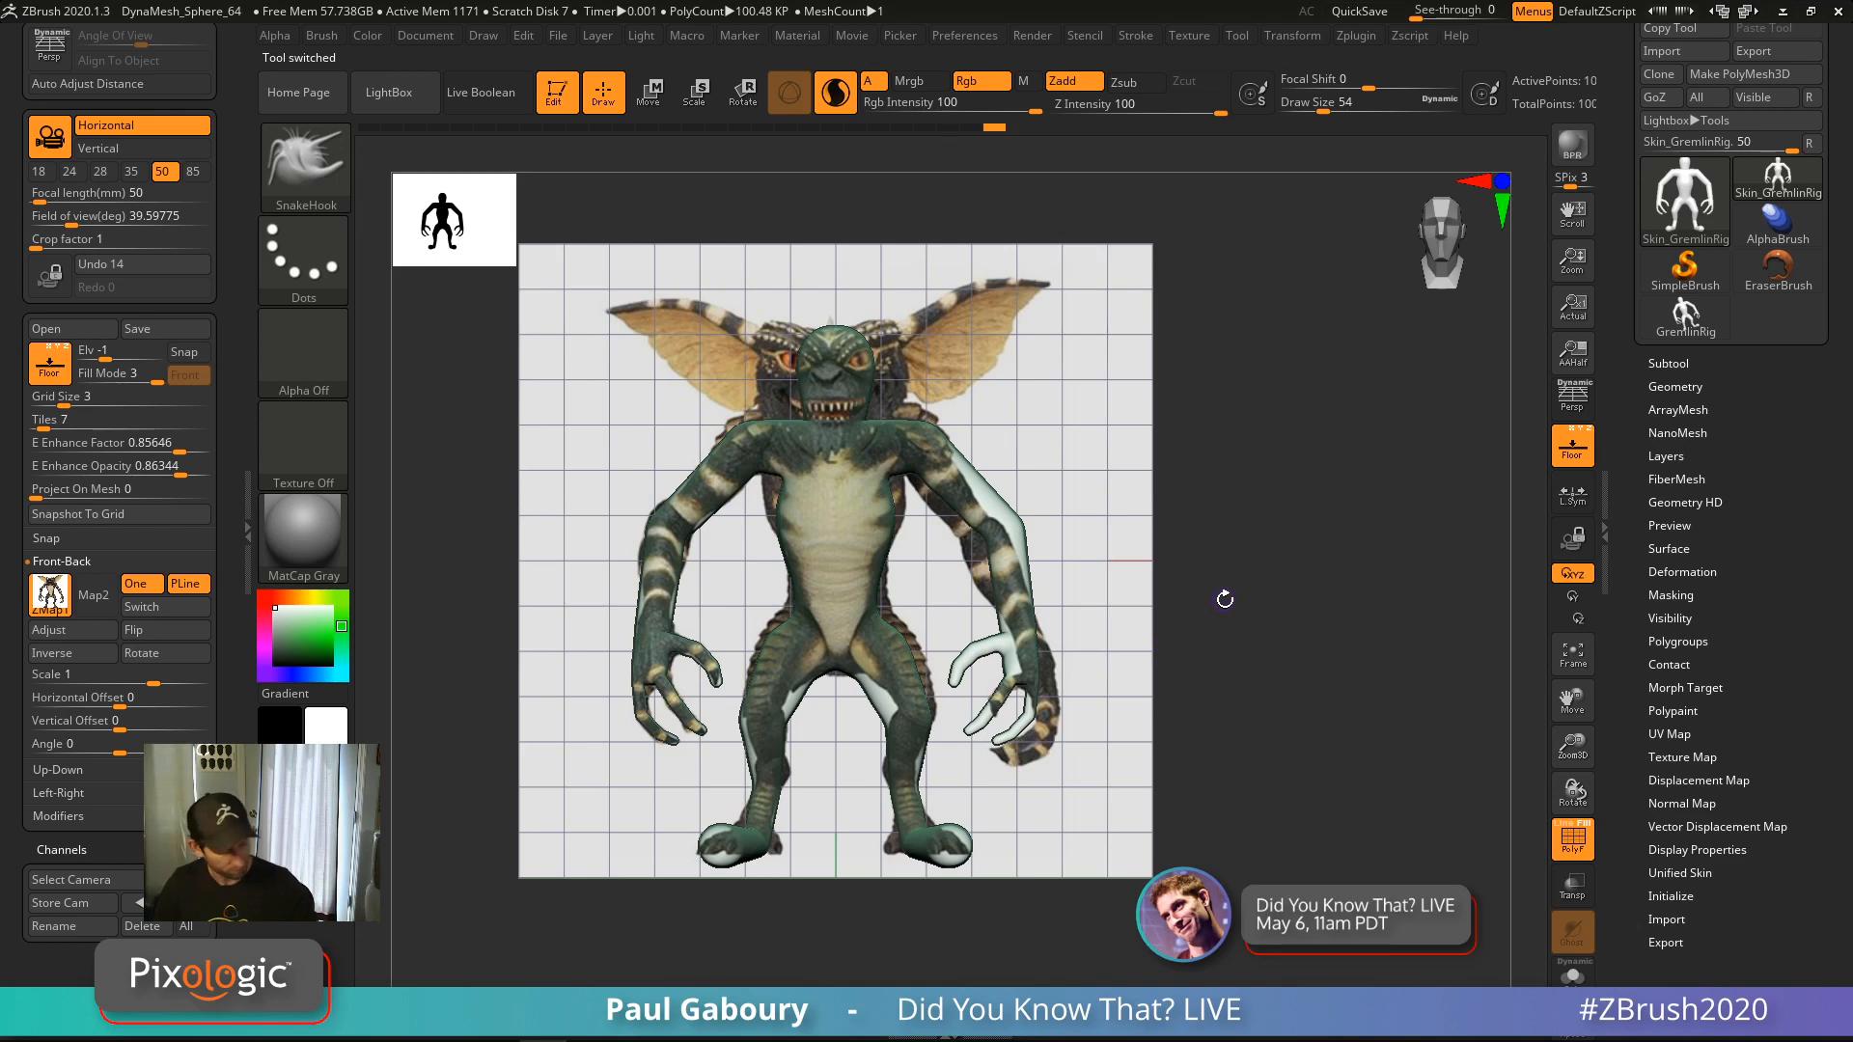
key("s")
left_click_drag(1271, 600, 1295, 599)
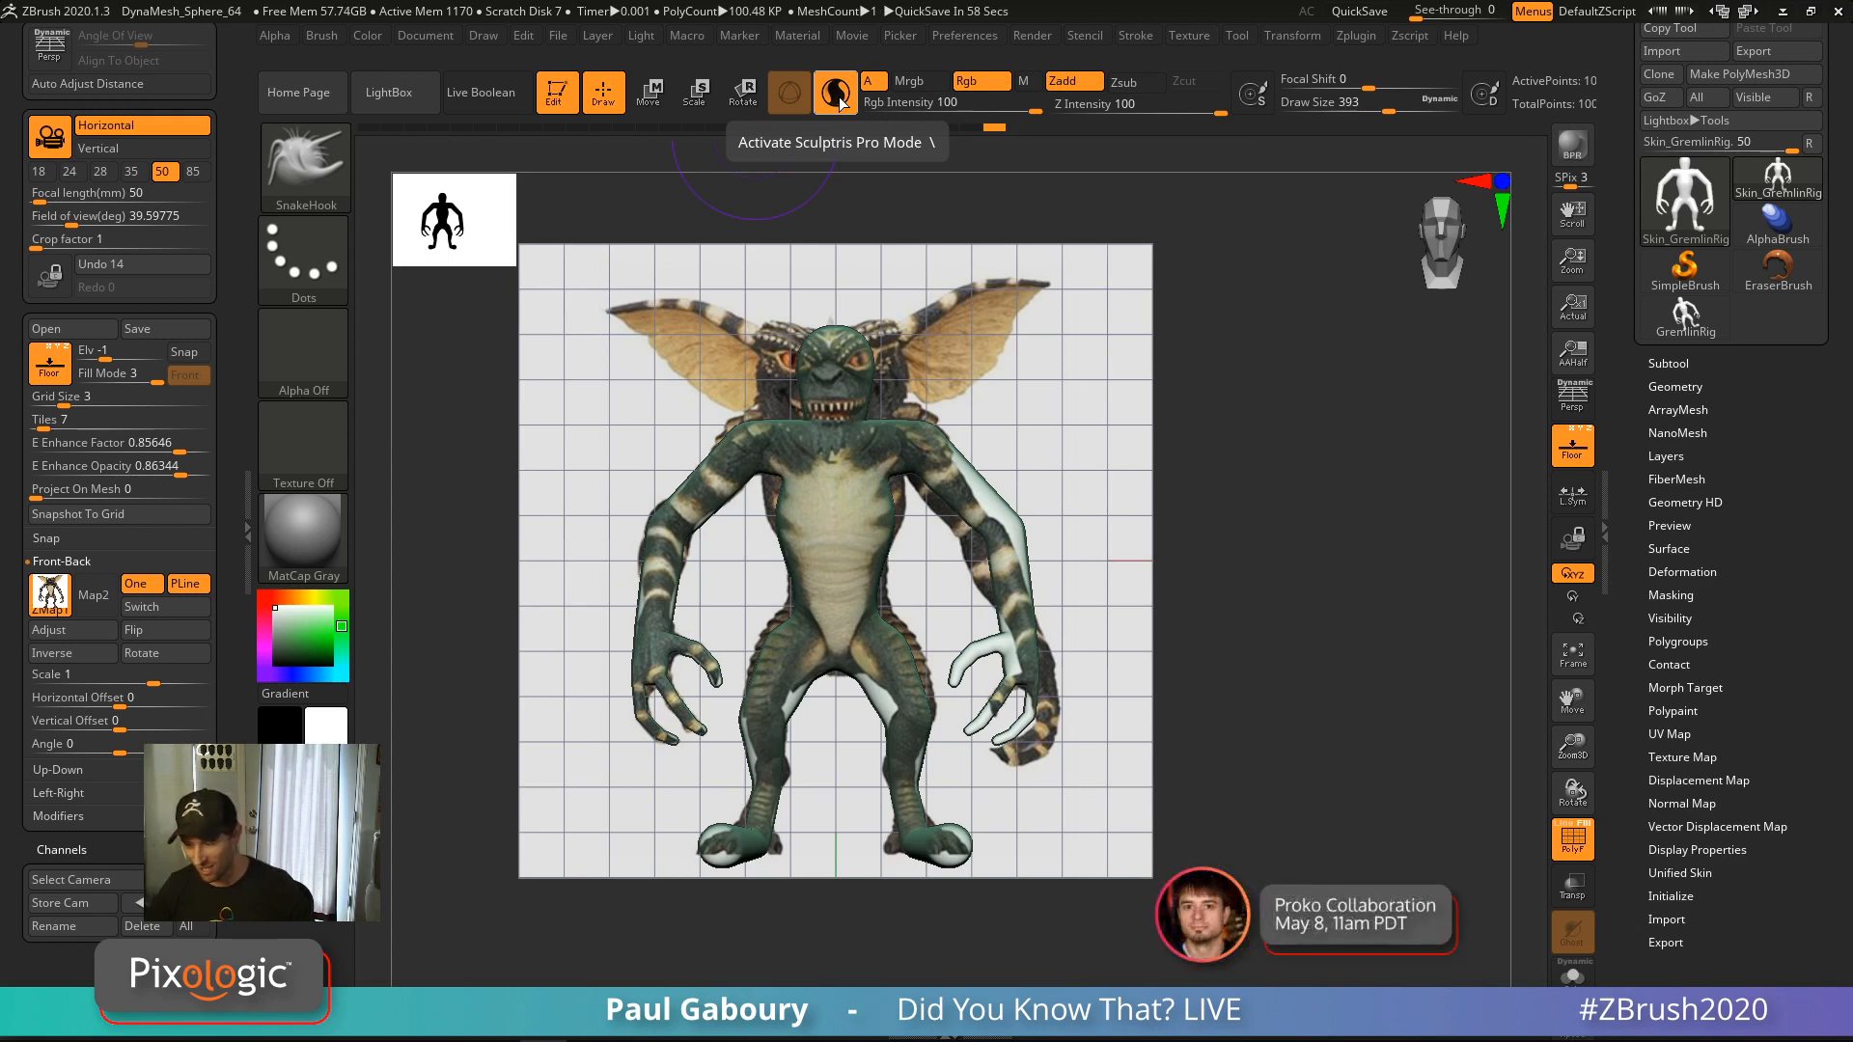
Hide the floor grid and smooth the gremlin's head down into the shoulders with Sculptris Pro on
left_click(1573, 447)
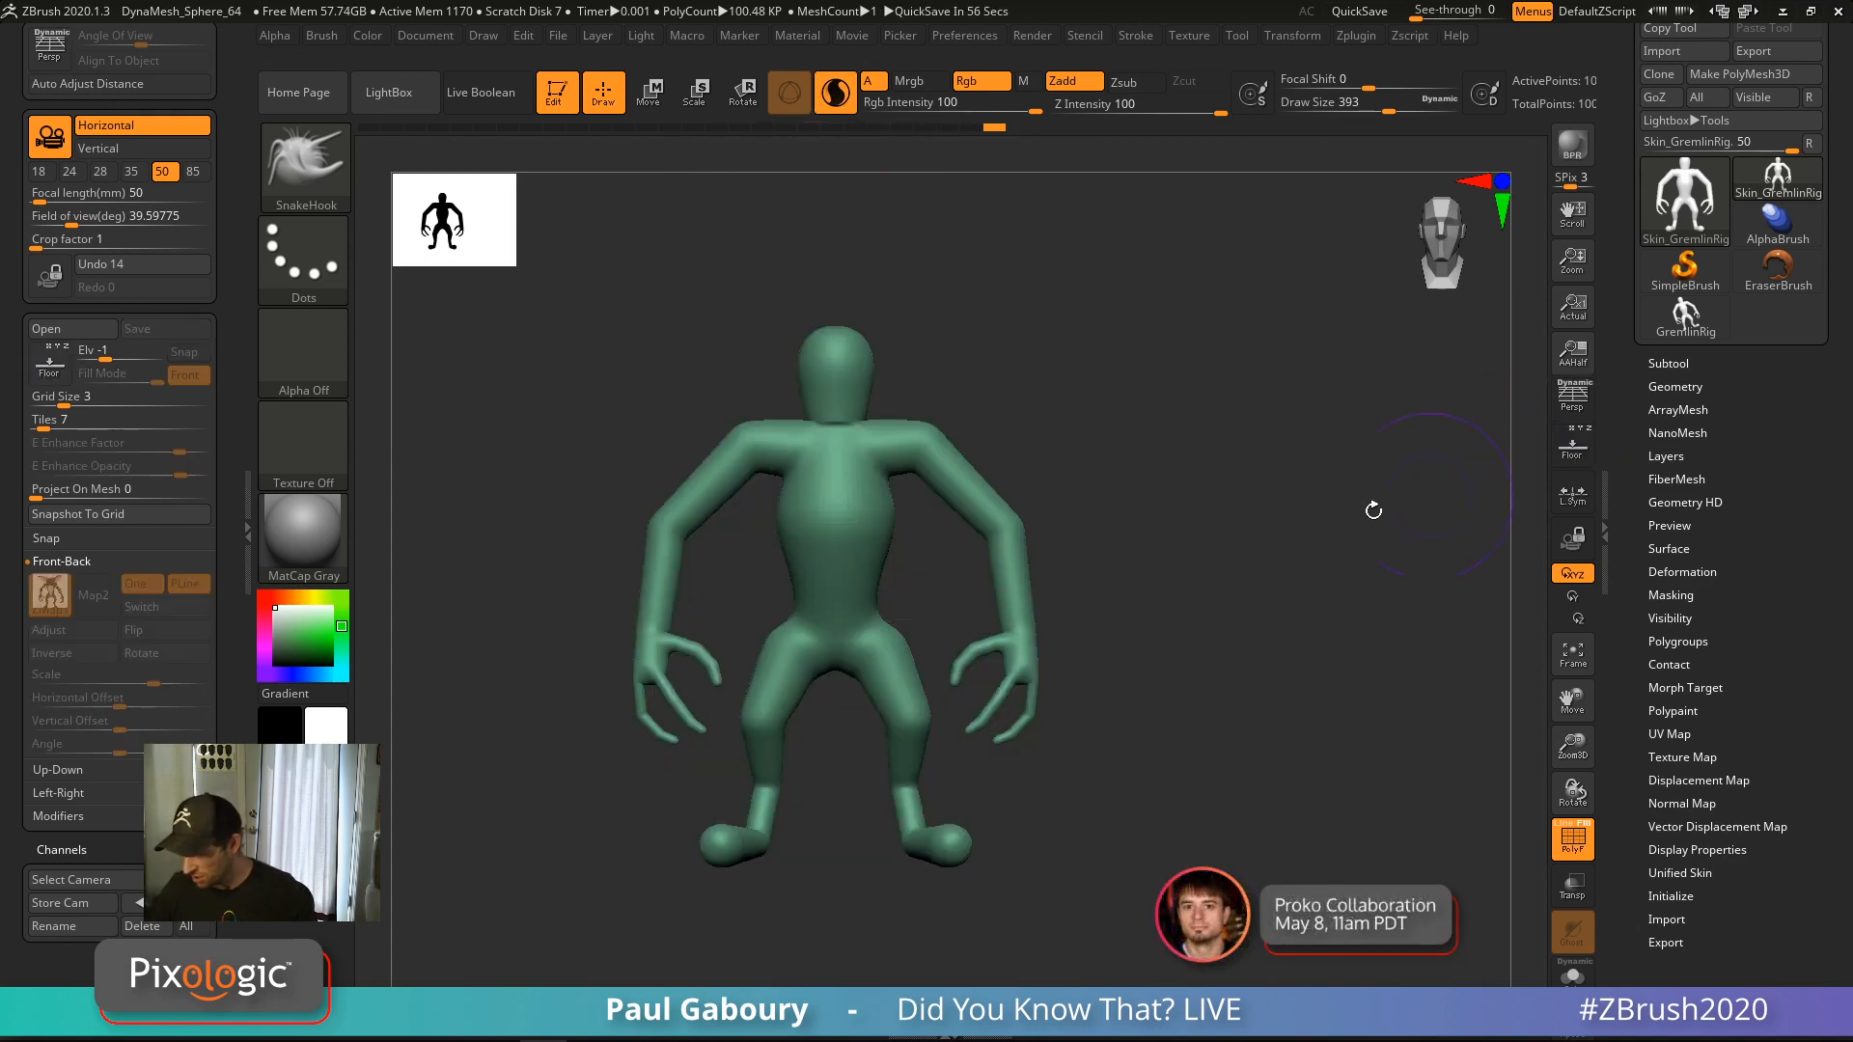
right_click_drag(905, 430, 923, 535)
mouse_move(869, 448)
left_mouse_down("shift")
mouse_move(859, 493)
mouse_move(774, 527)
mouse_move(821, 513)
left_mouse_up("shift")
right_click_drag(1066, 560, 1080, 467, "ctrl")
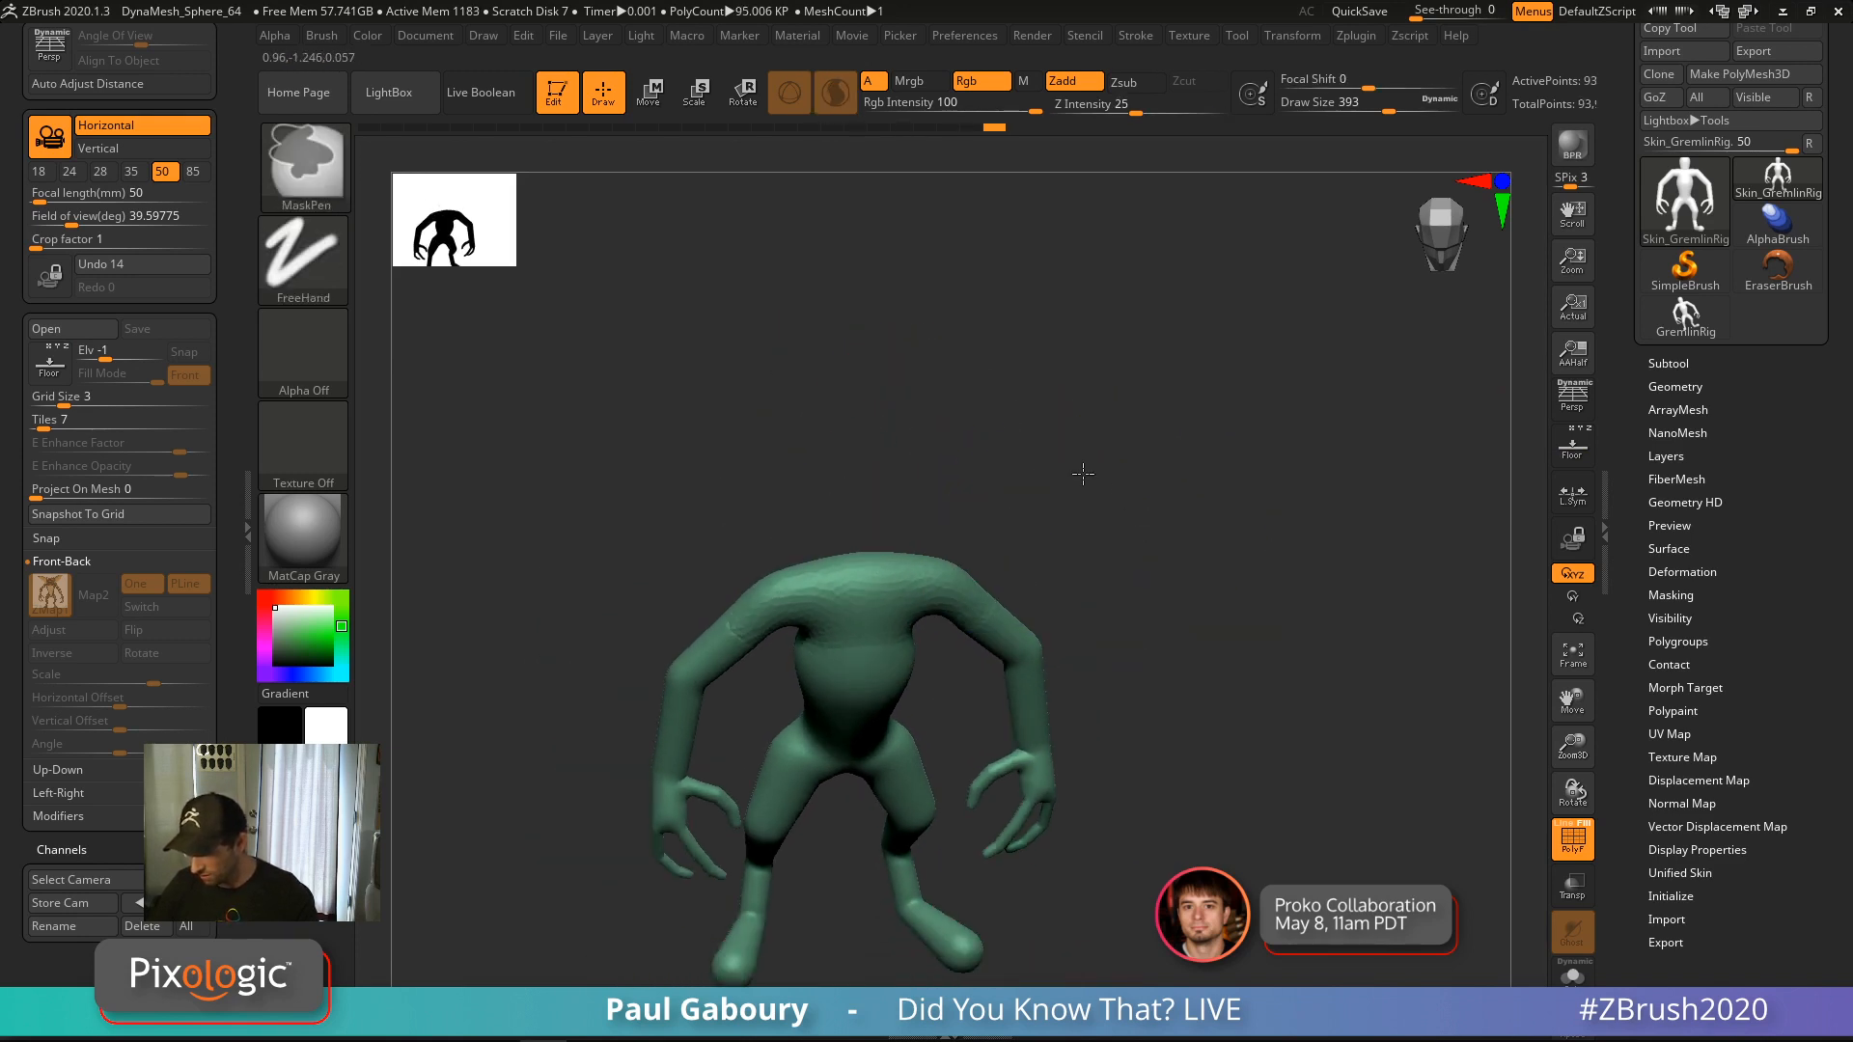
left_click_drag(1080, 467, 1096, 502, "ctrl")
mouse_move(1096, 502)
right_mouse_down("shift")
mouse_move(1100, 521)
mouse_move(1106, 466)
right_mouse_up("shift")
mouse_move(1109, 482)
left_mouse_down()
mouse_move(1335, 530)
mouse_move(1165, 527)
left_mouse_up()
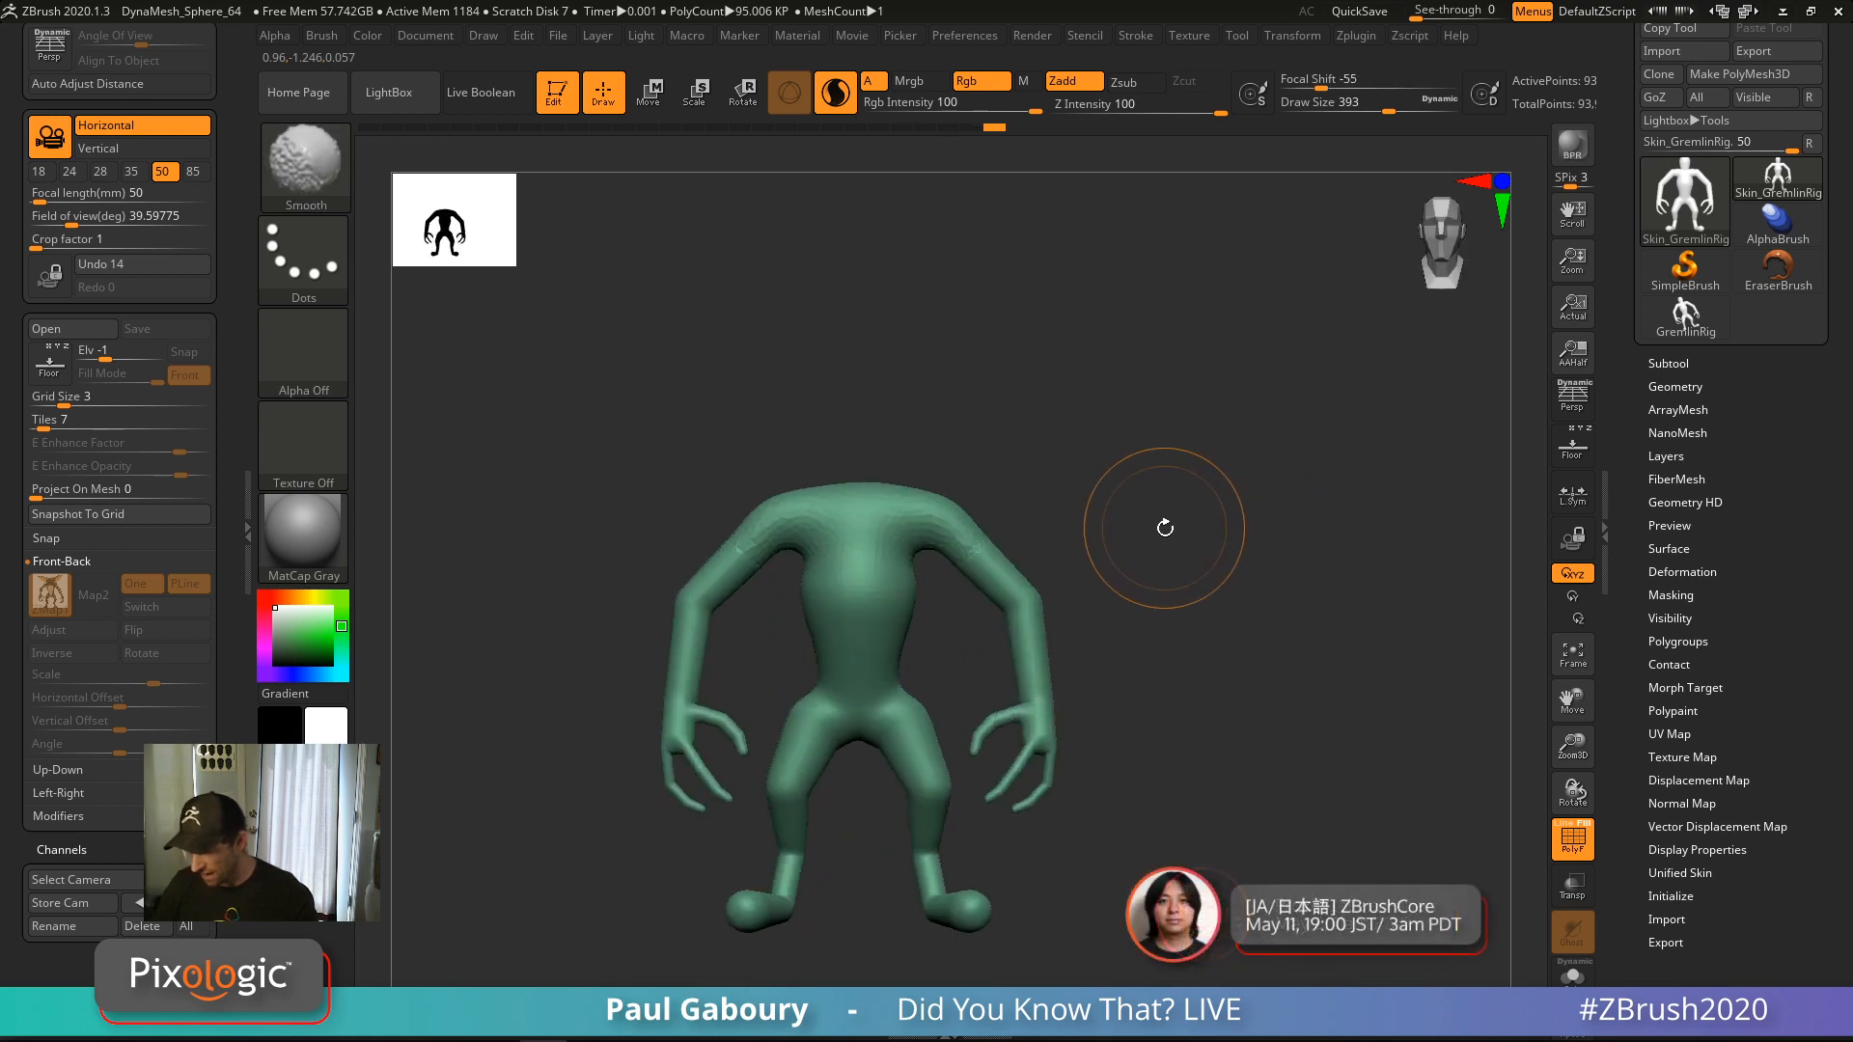
Open the DynaMesh settings under Geometry and display the gremlin mesh with its wireframe lines
left_click(1687, 387)
left_click(1697, 744)
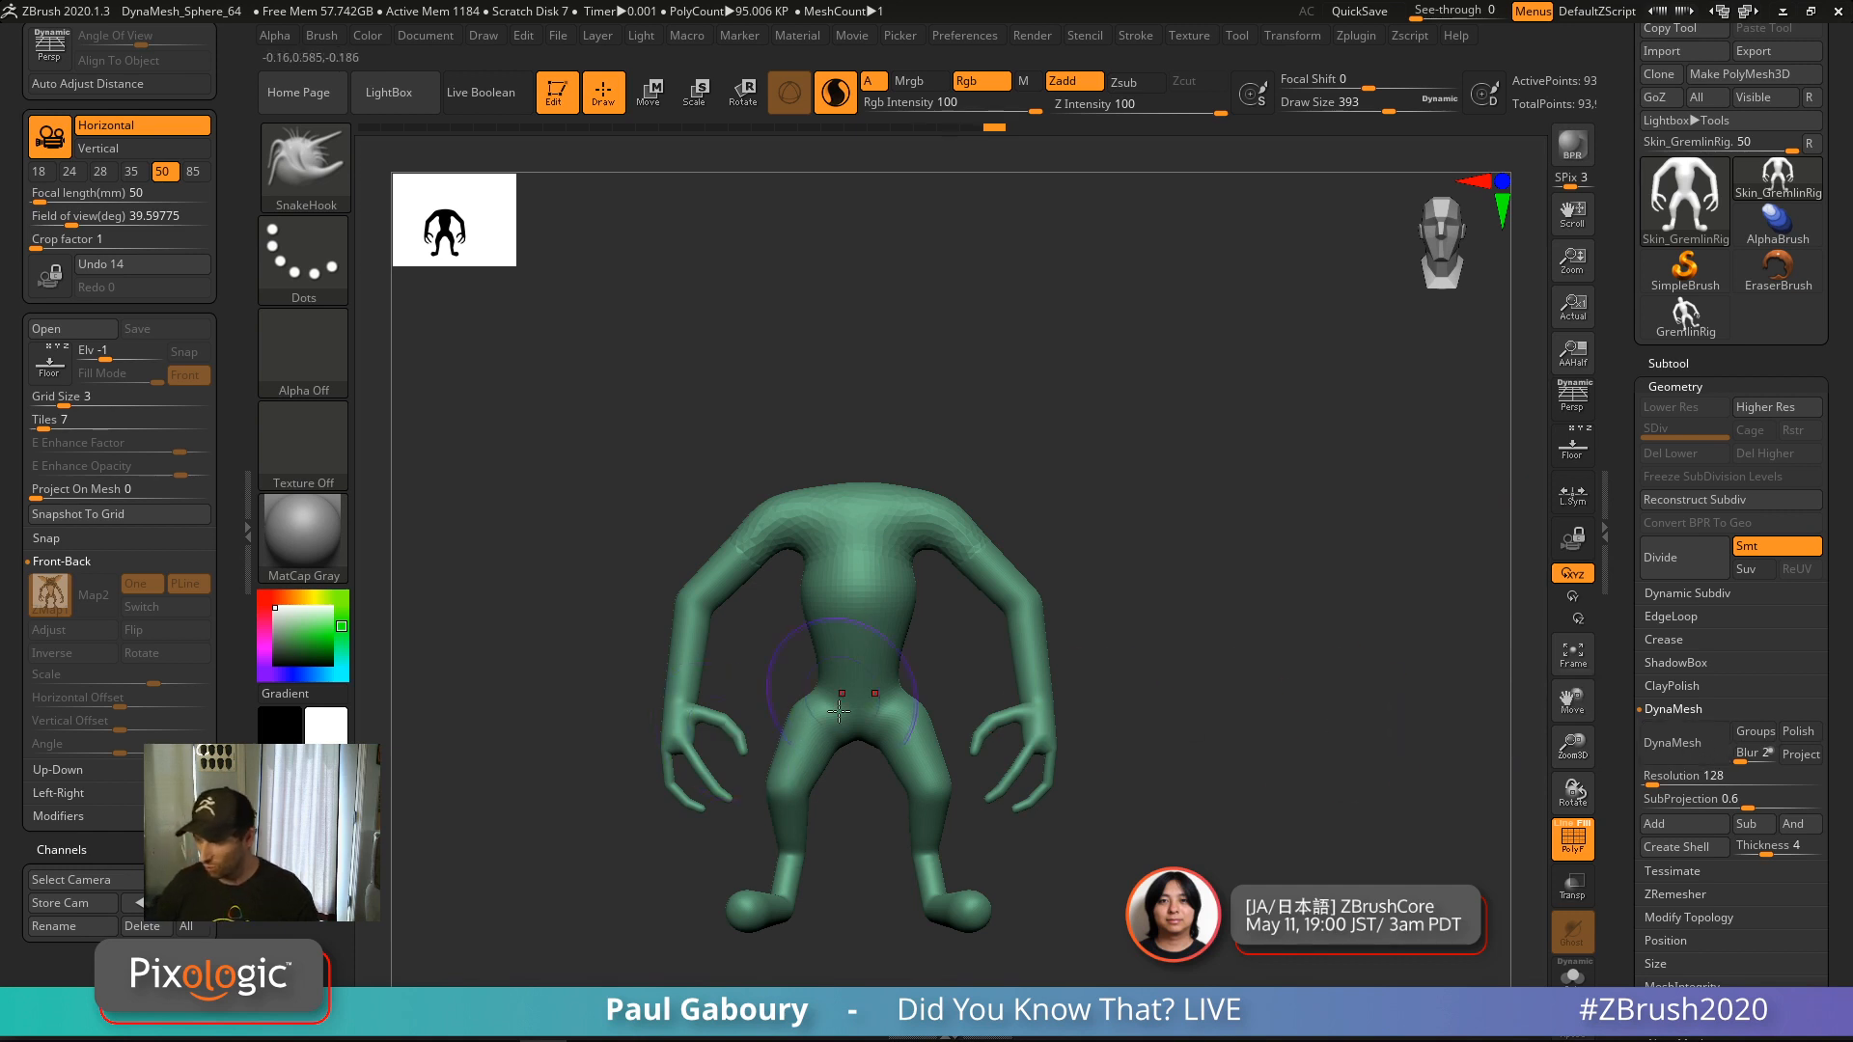
right_click_drag(1209, 759, 1220, 734, "ctrl")
key("shift+f")
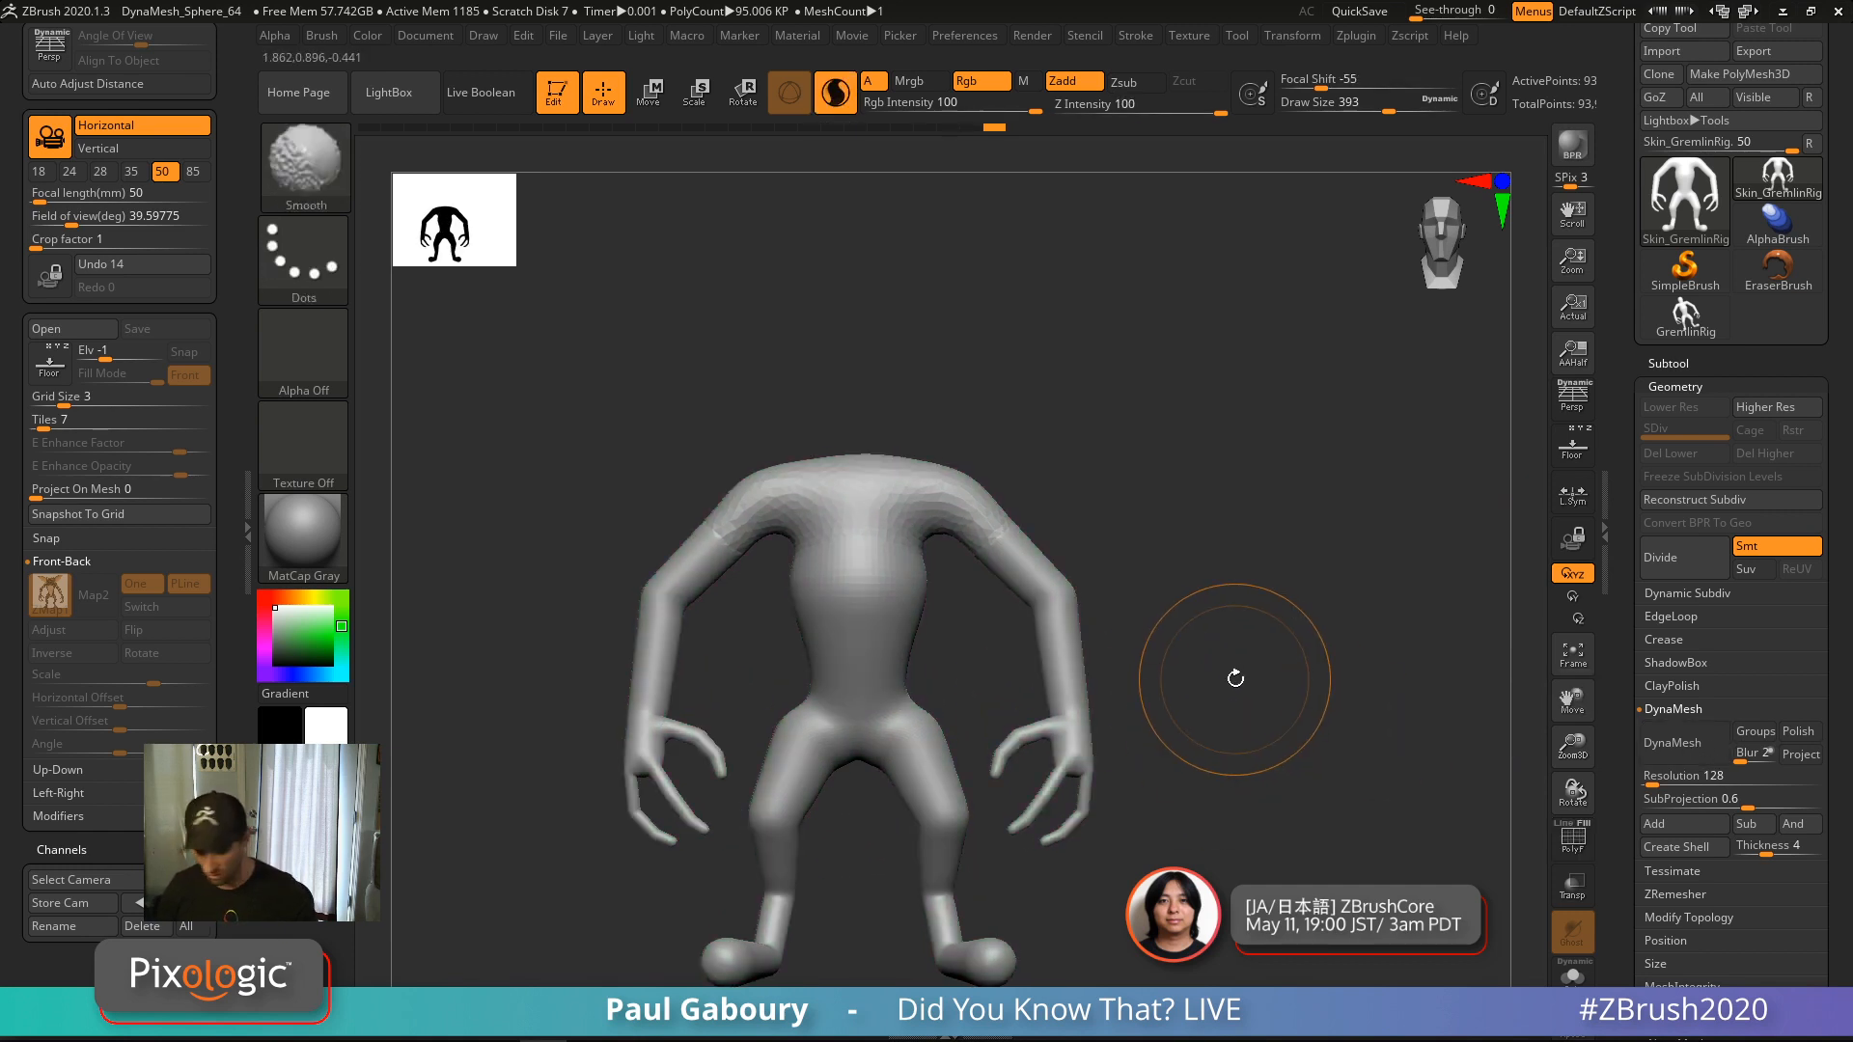
right_click_drag(1059, 579, 1083, 622, "ctrl")
key("shift+f")
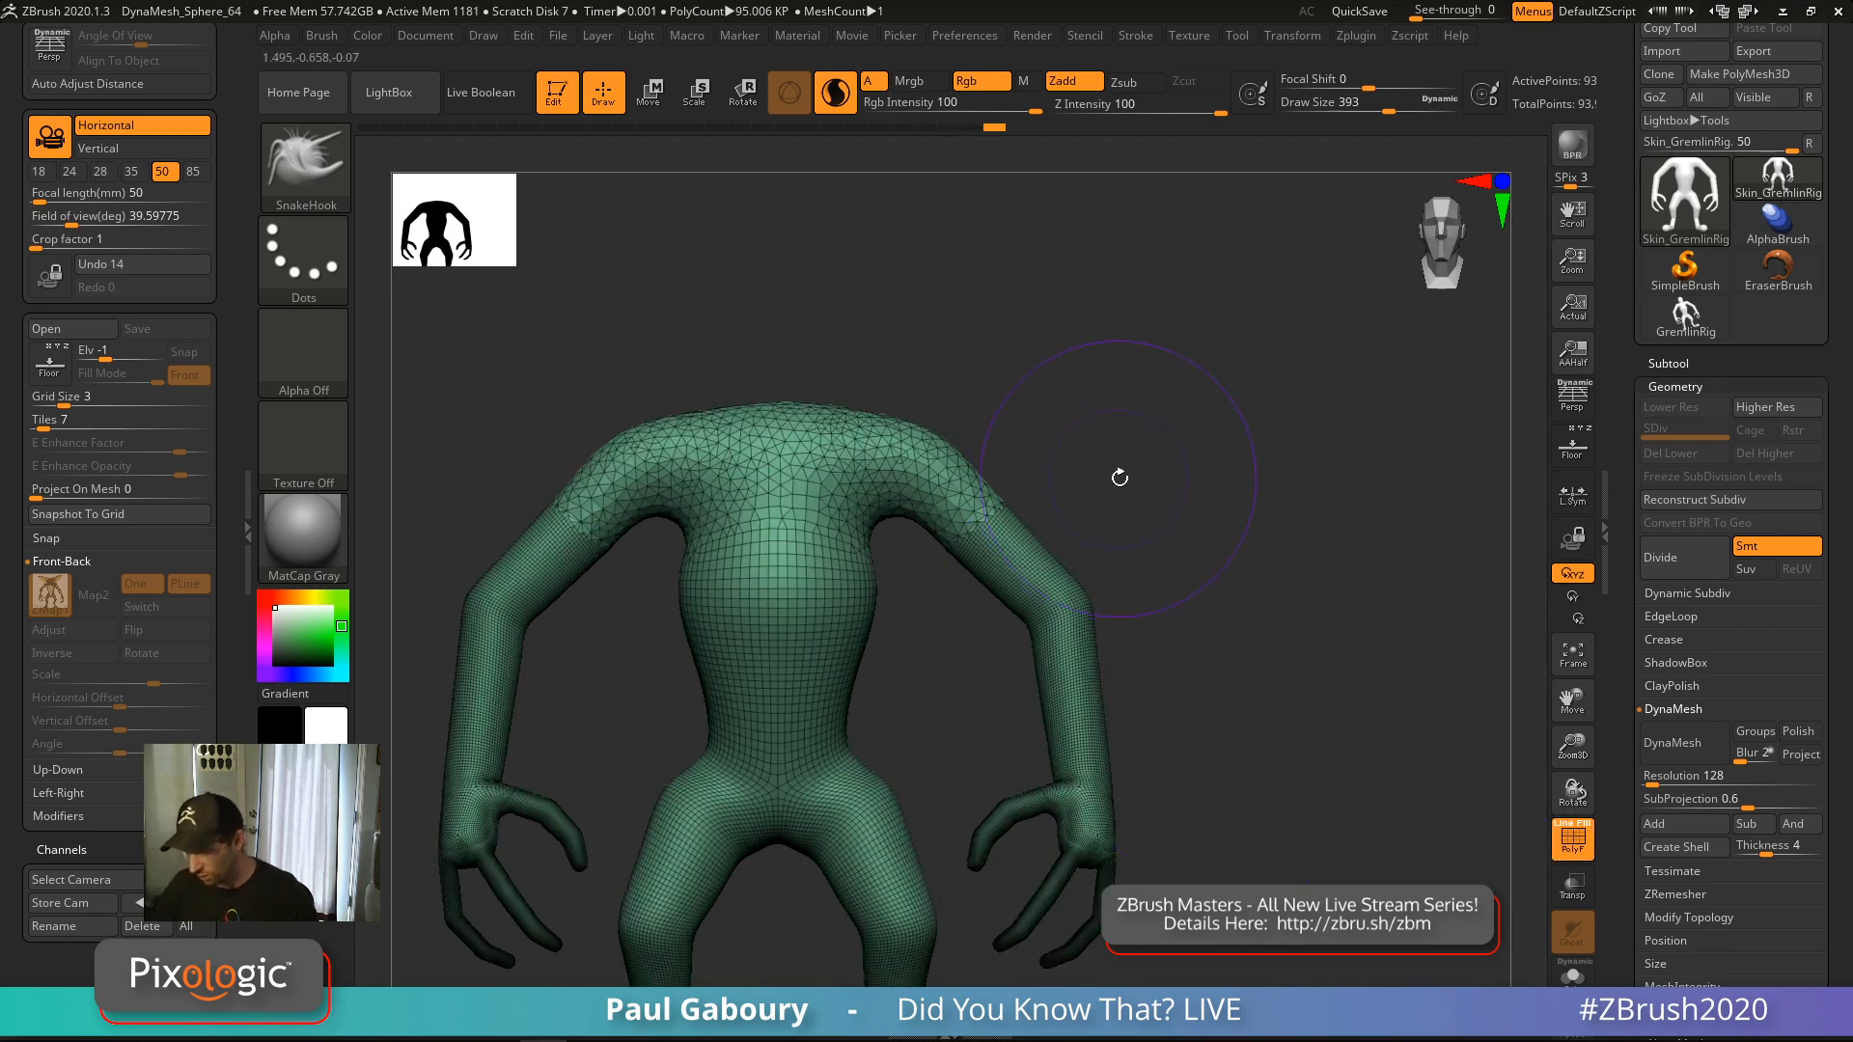
Set the brush draw size to 202 and smooth the gremlin's shoulders and torso to retessellate them more densely
key("s")
left_click_drag(1117, 476, 1086, 476)
mouse_move(1009, 533)
left_mouse_down("shift")
mouse_move(854, 446)
mouse_move(772, 570)
mouse_move(793, 576)
left_mouse_up("shift")
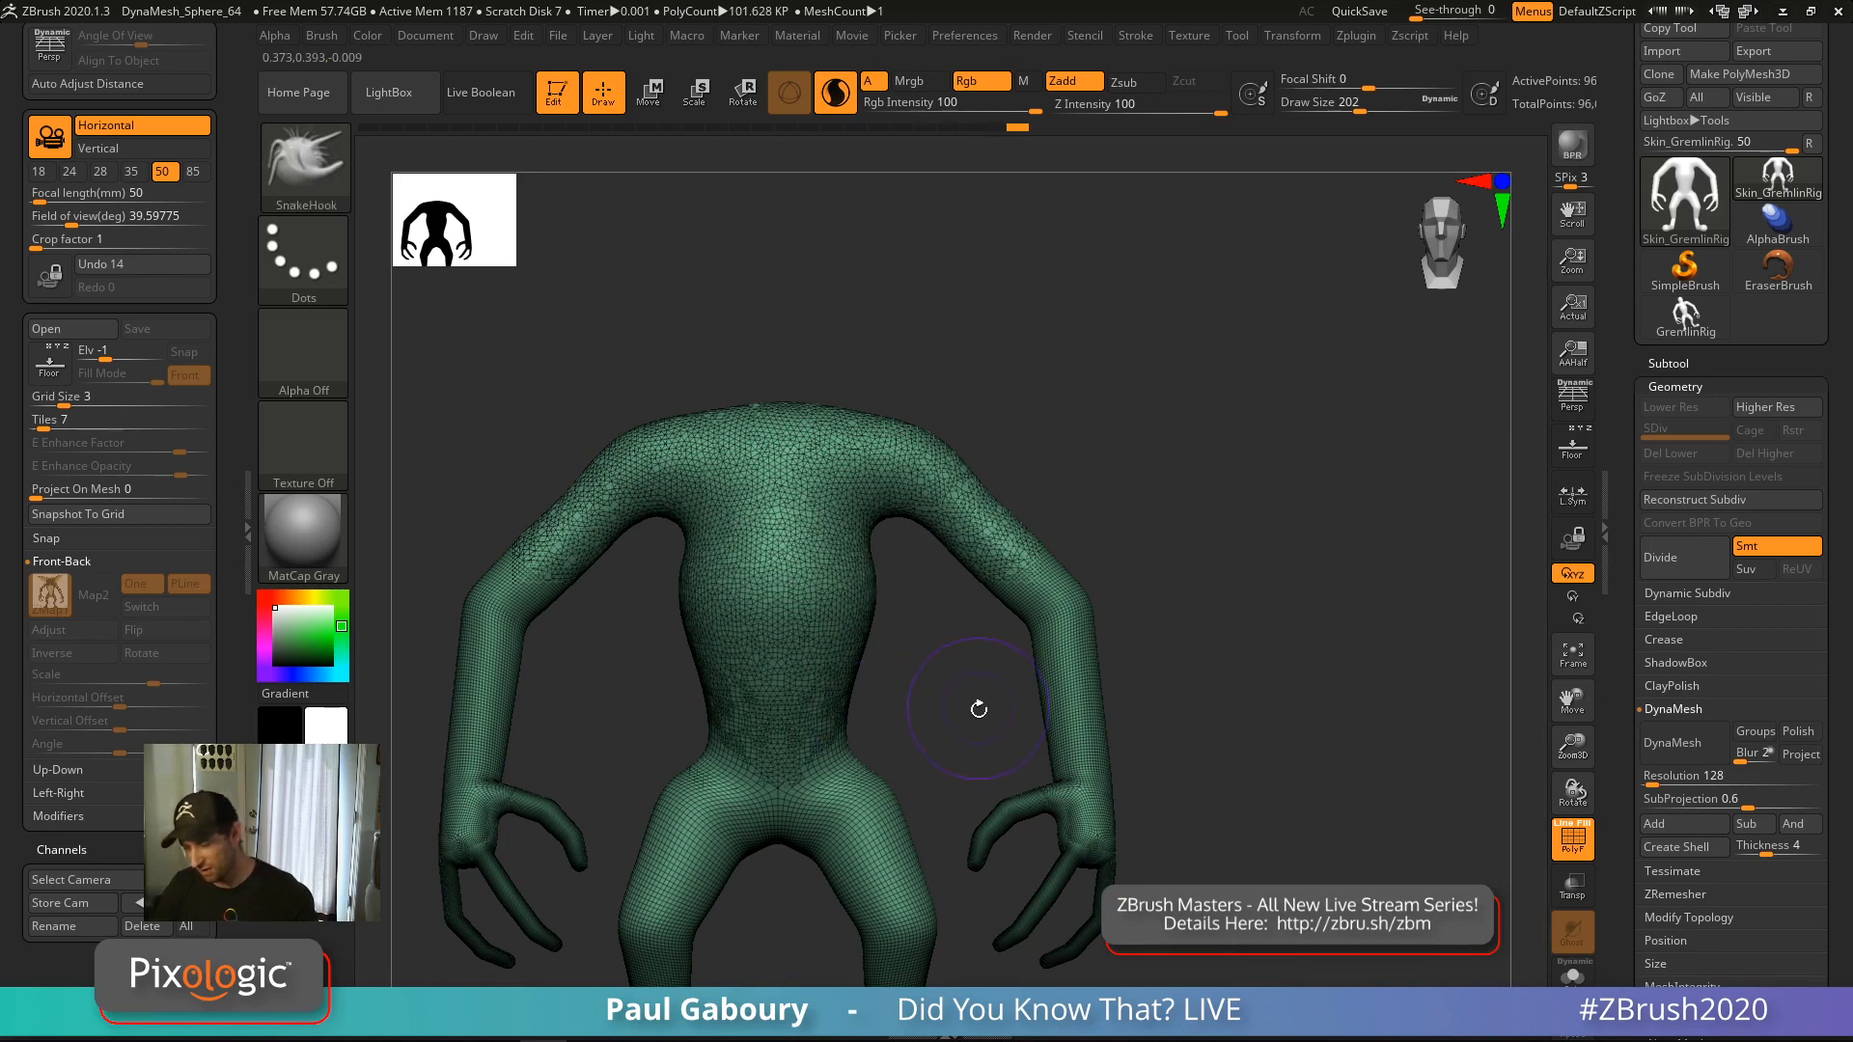
left_click_drag(980, 712, 1005, 592)
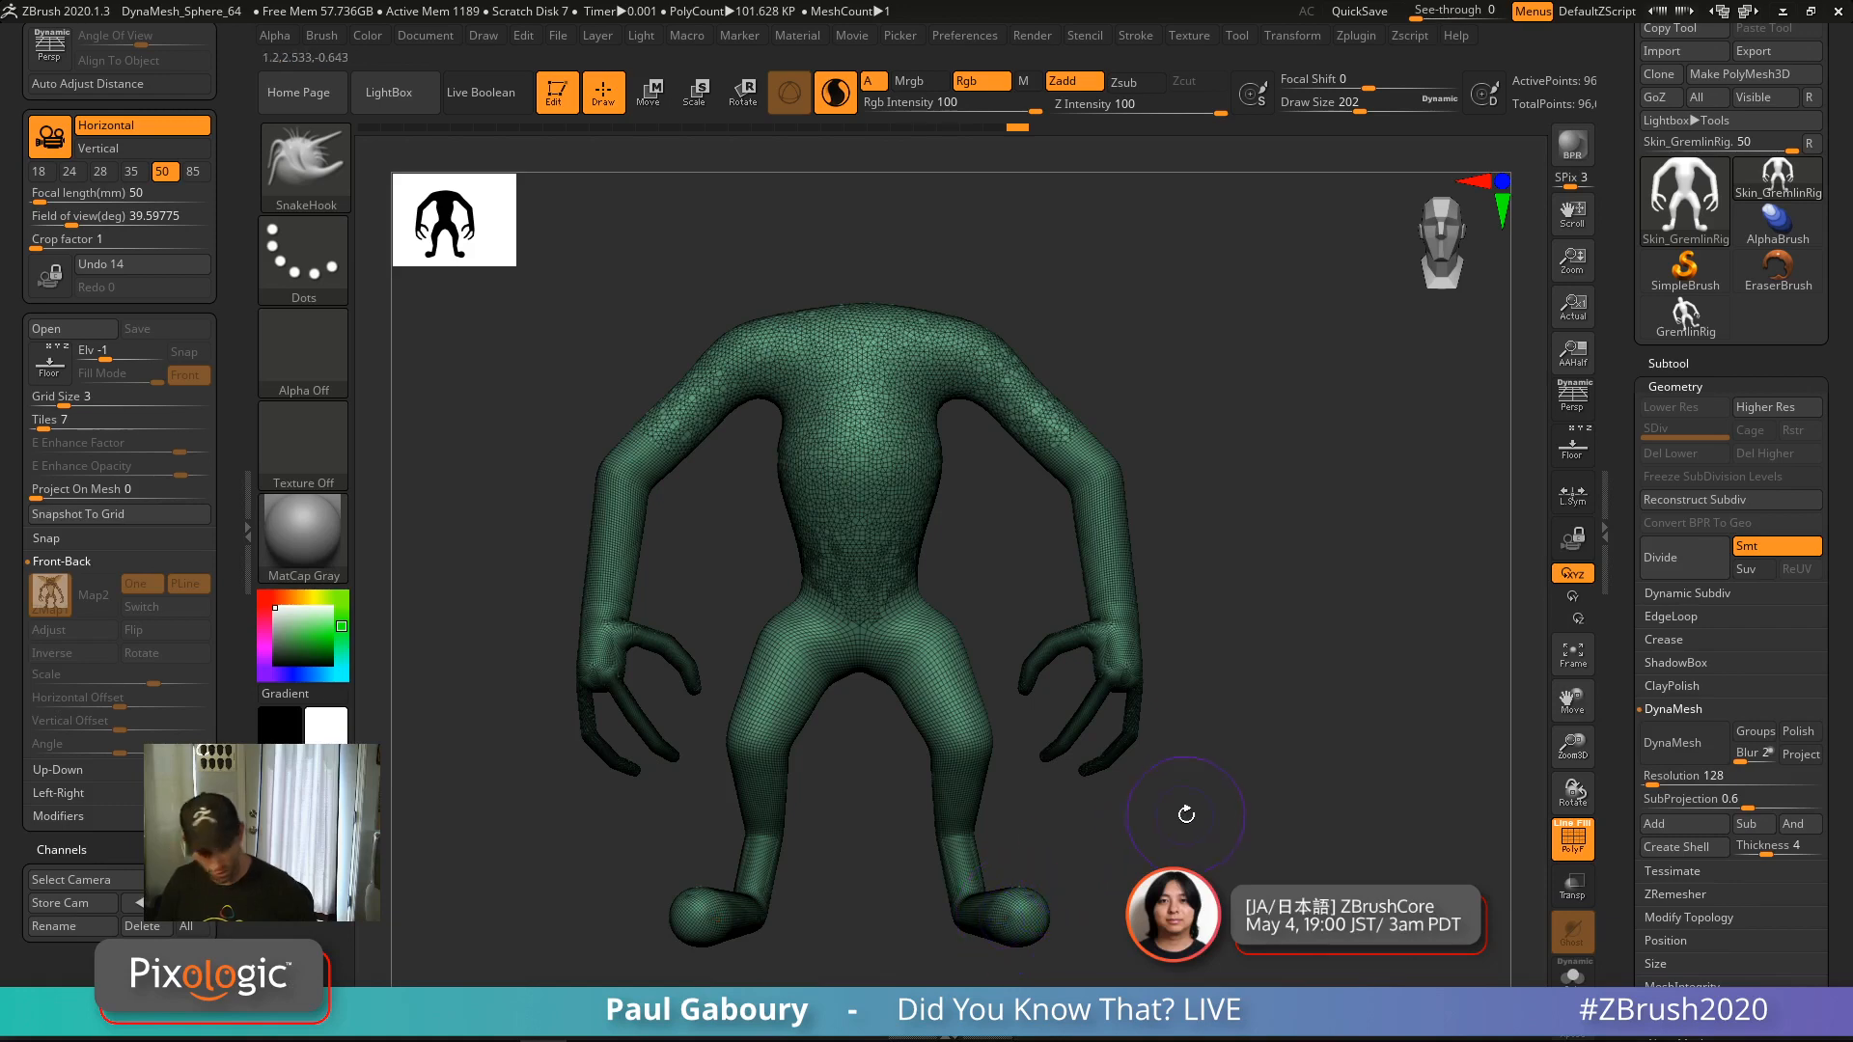
Reduce the brush draw size to 51 with the whole gremlin in view
key("s")
left_click_drag(1187, 813, 1144, 814)
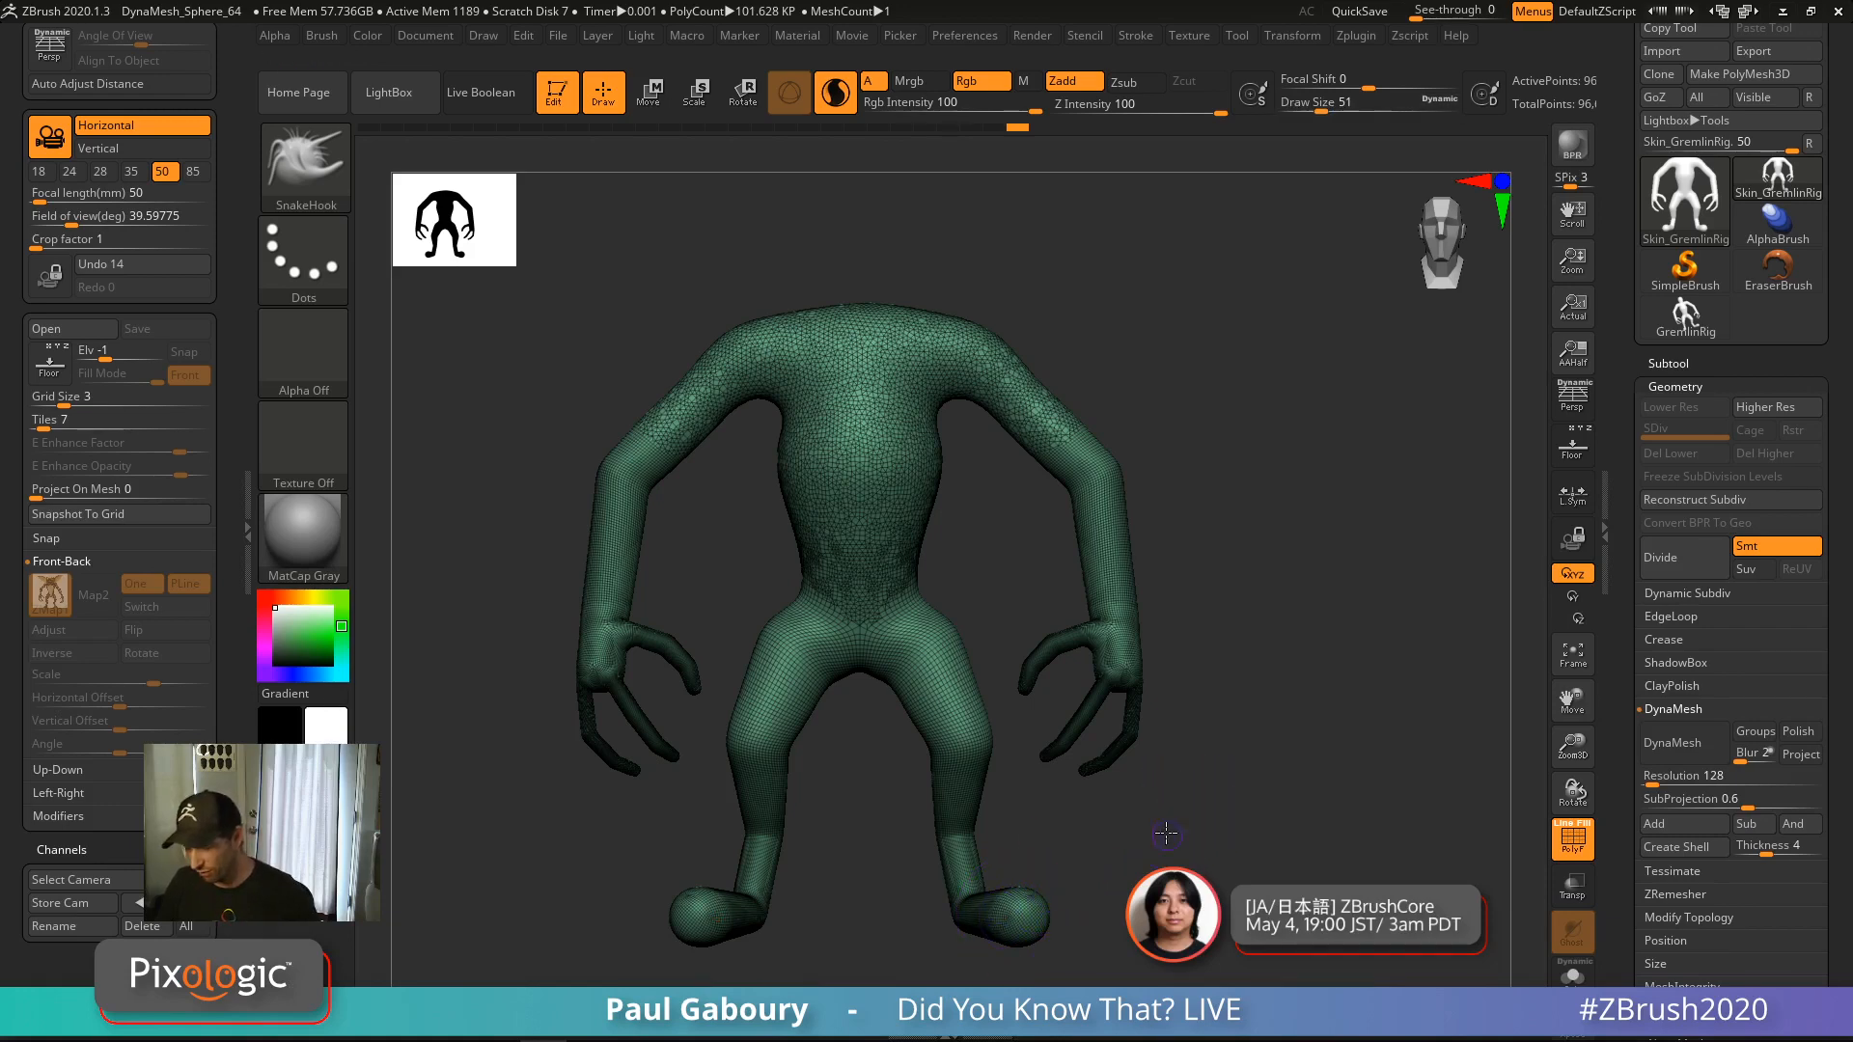
right_click_drag(1144, 816, 1140, 714, "alt")
right_click_drag(1140, 714, 1143, 795, "ctrl")
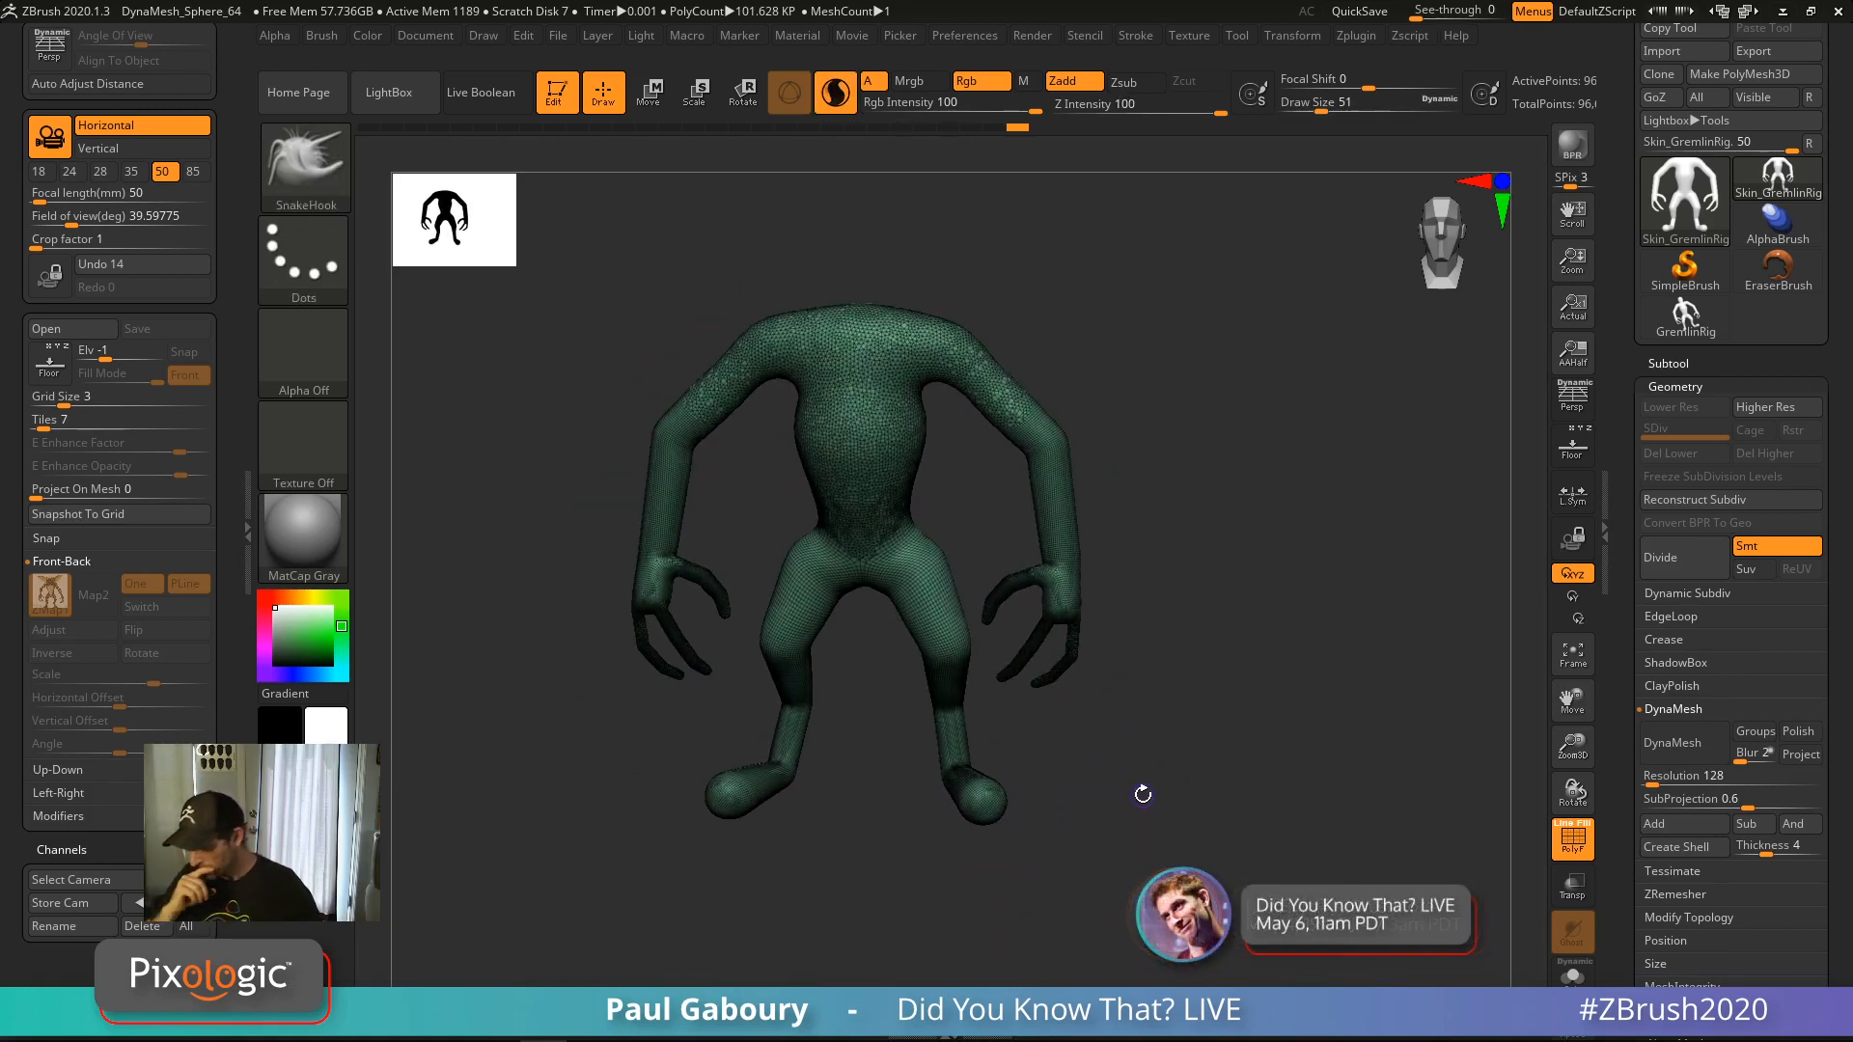
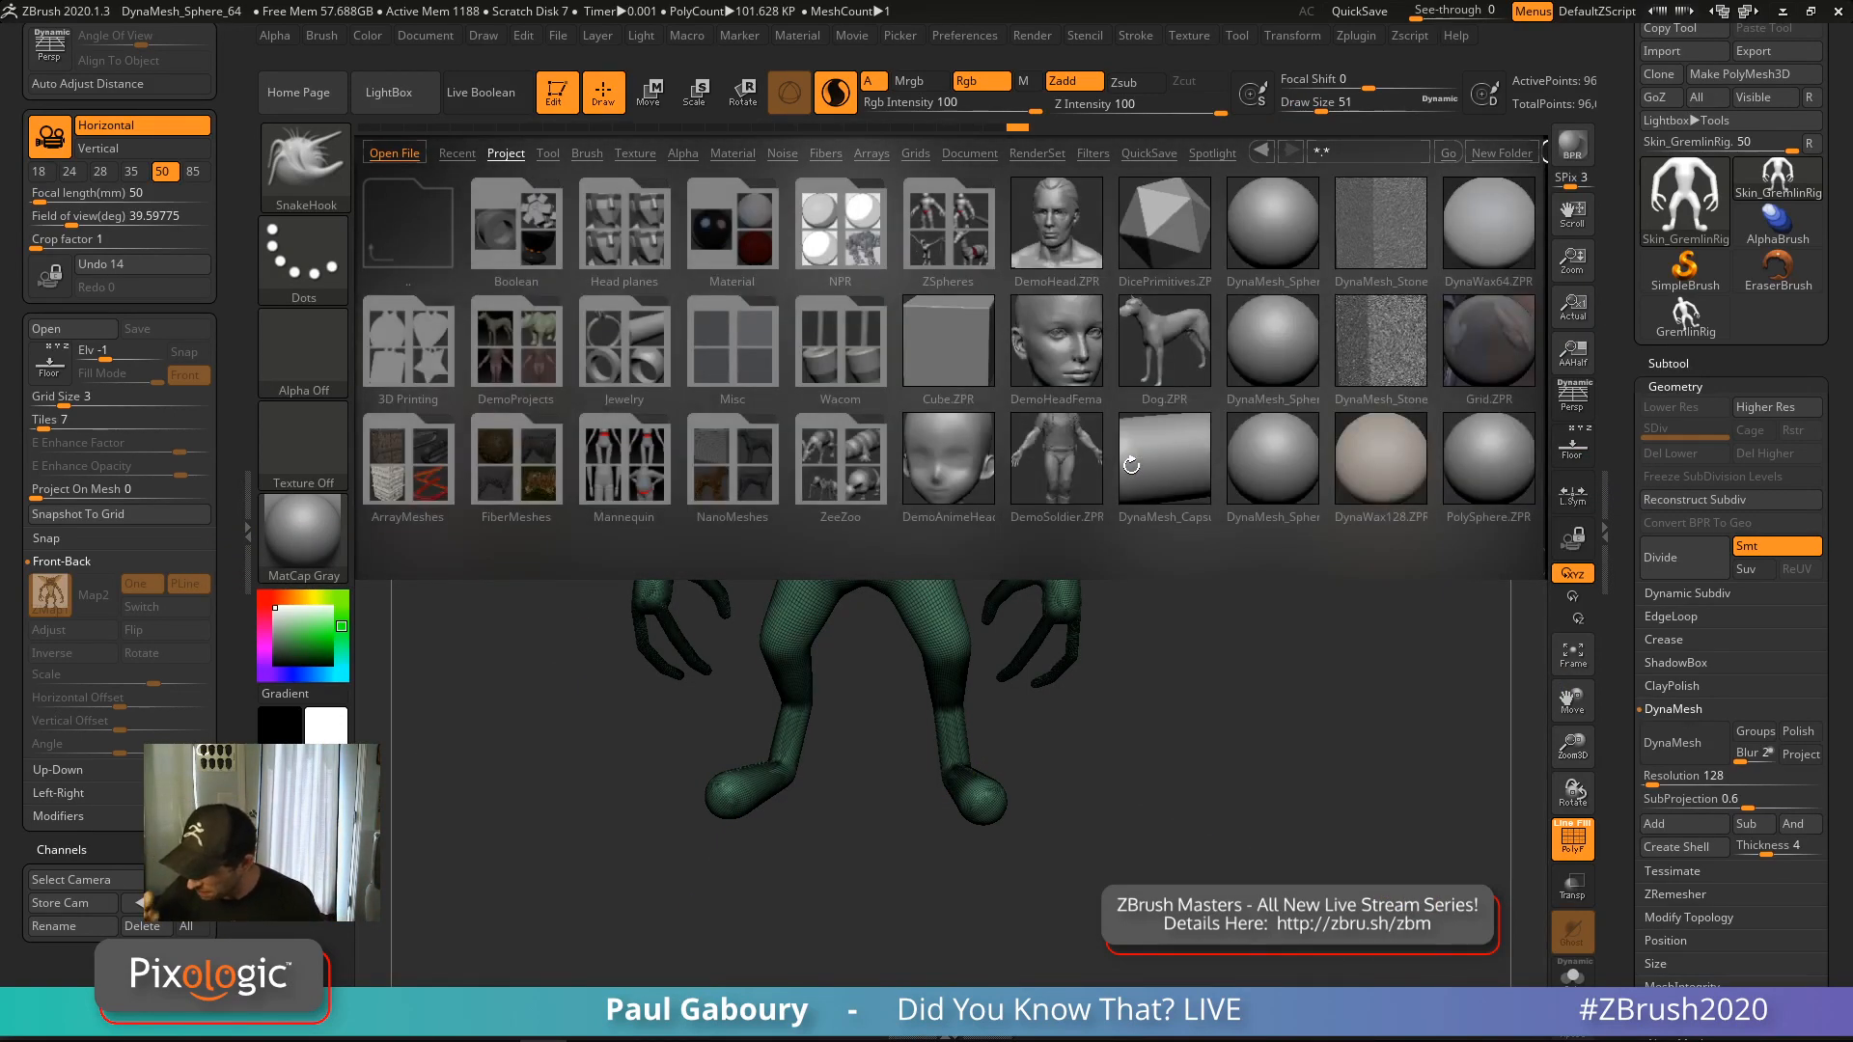
Load DemoHead.ZTL from the LightBox tools and turn off its polyframe display
left_click(548, 154)
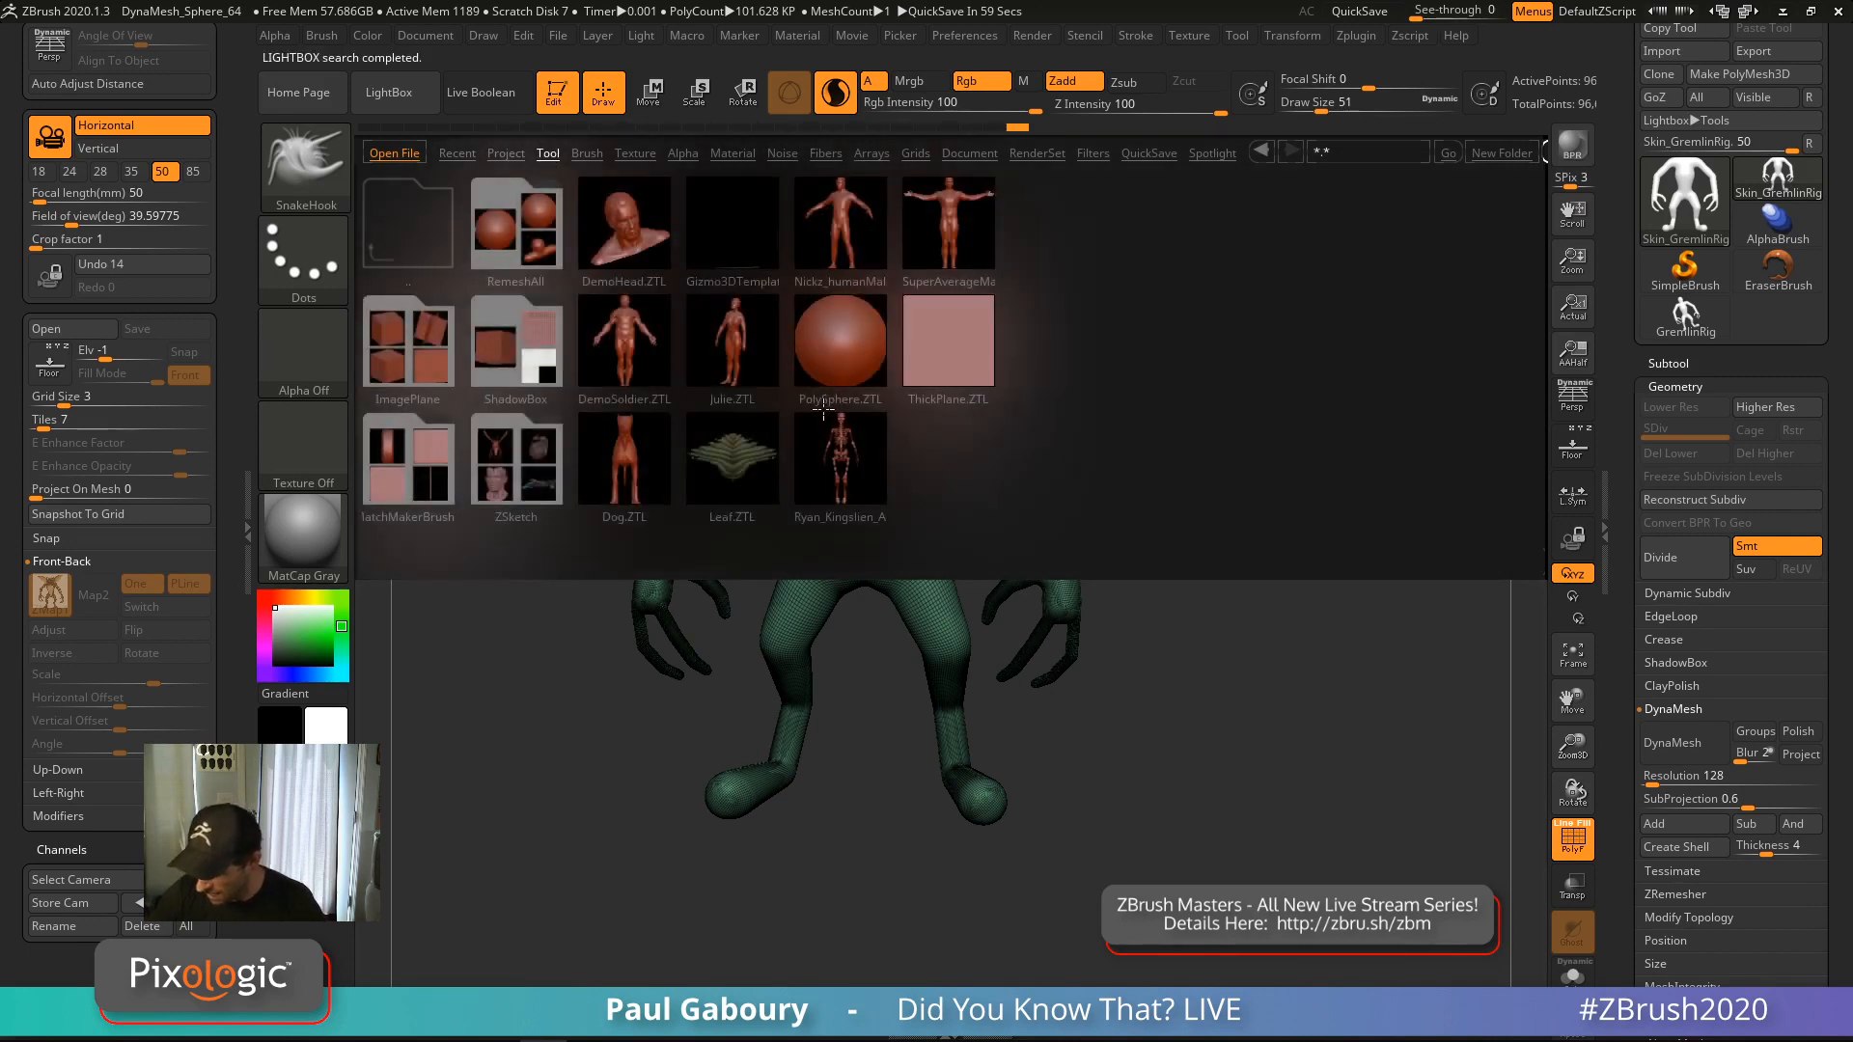
double_click(629, 242)
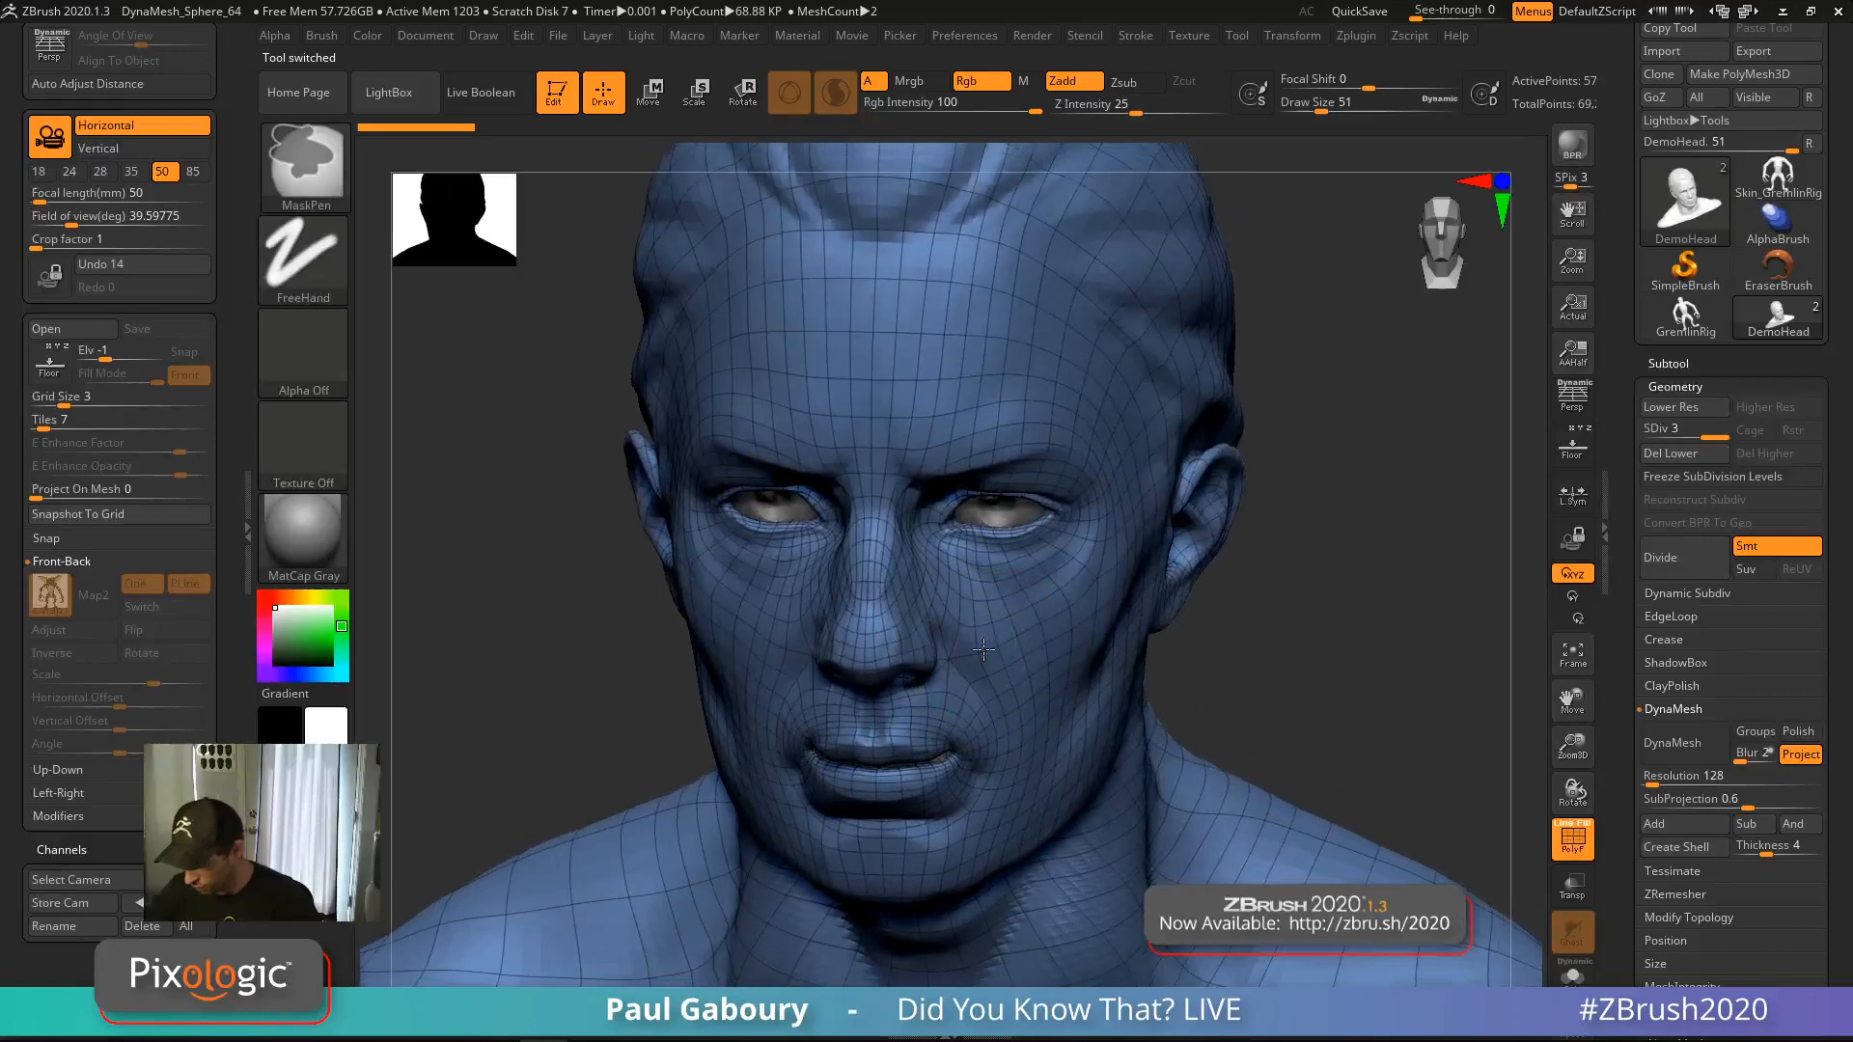
mouse_move(983, 650)
right_mouse_down("ctrl")
mouse_move(999, 579)
mouse_move(907, 555)
mouse_move(1007, 612)
mouse_move(954, 630)
right_mouse_up("ctrl")
key("shift+f")
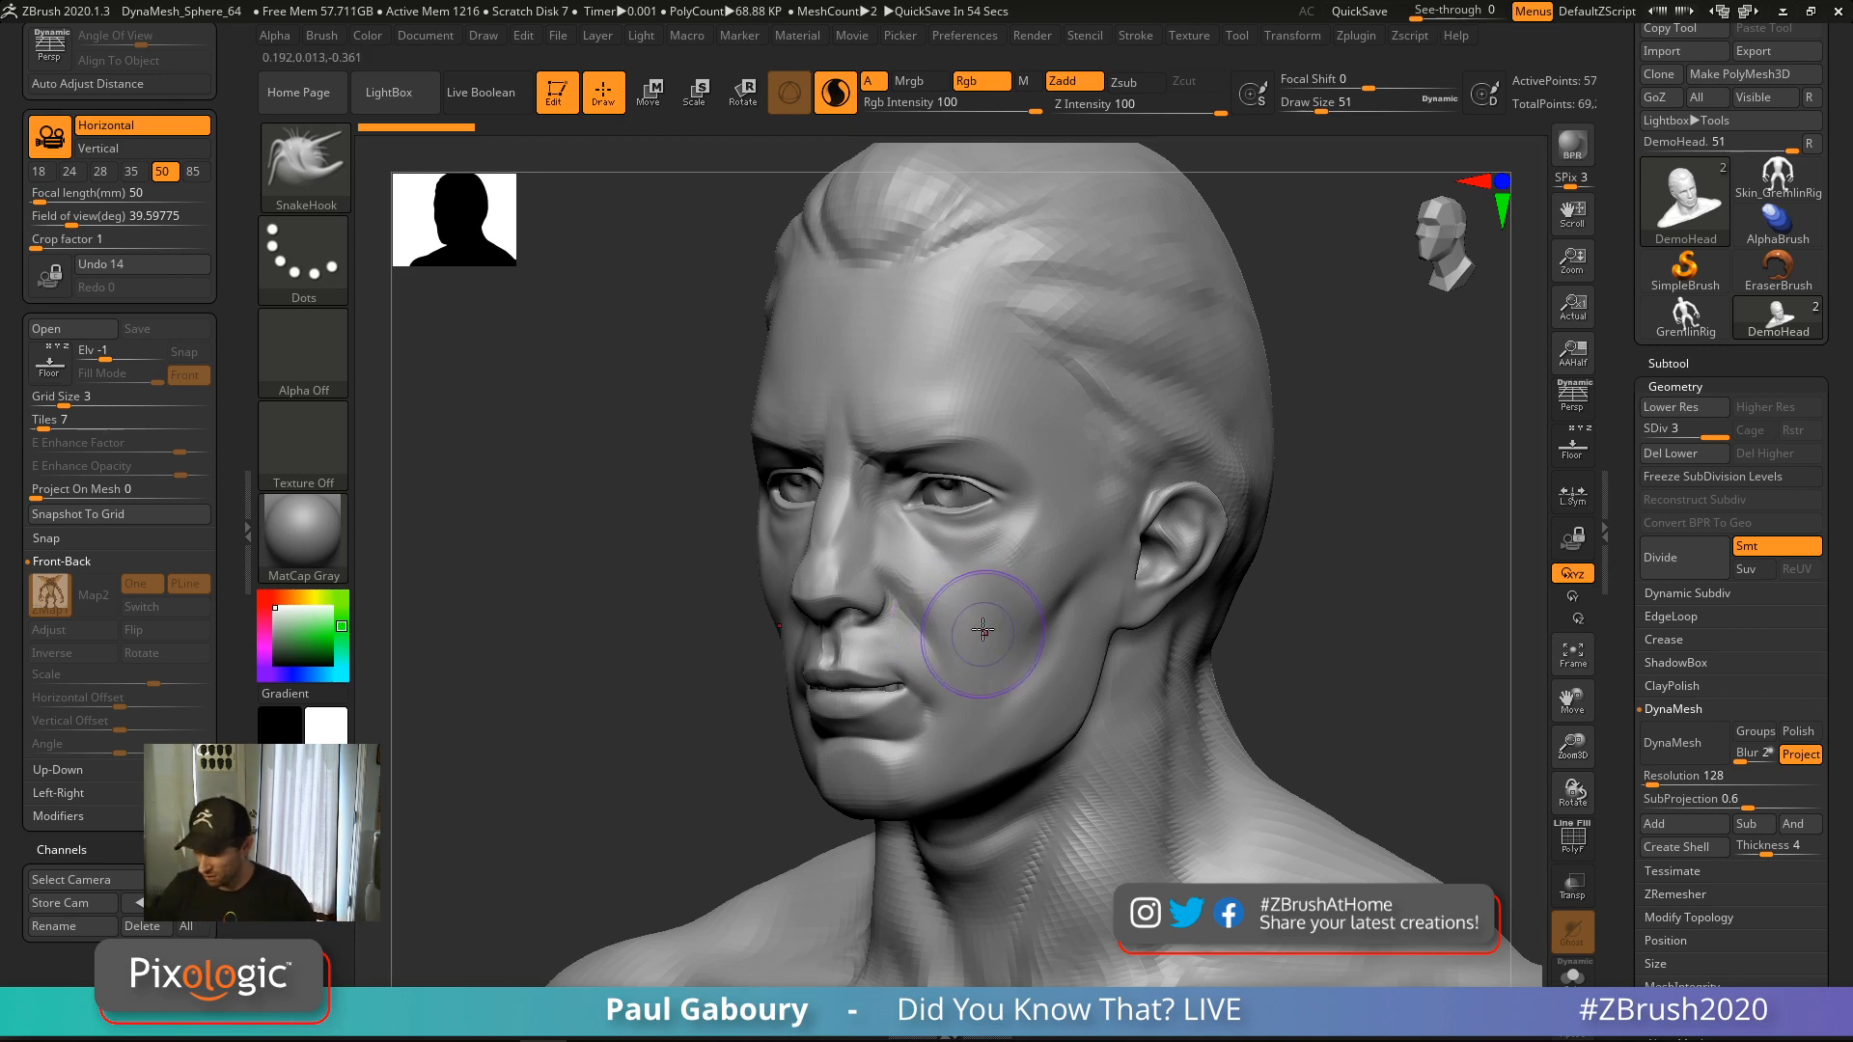
Set the draw size to 41, turn off Sculptris Pro and choose the ClayBuildup brush
key("s")
left_click(985, 615)
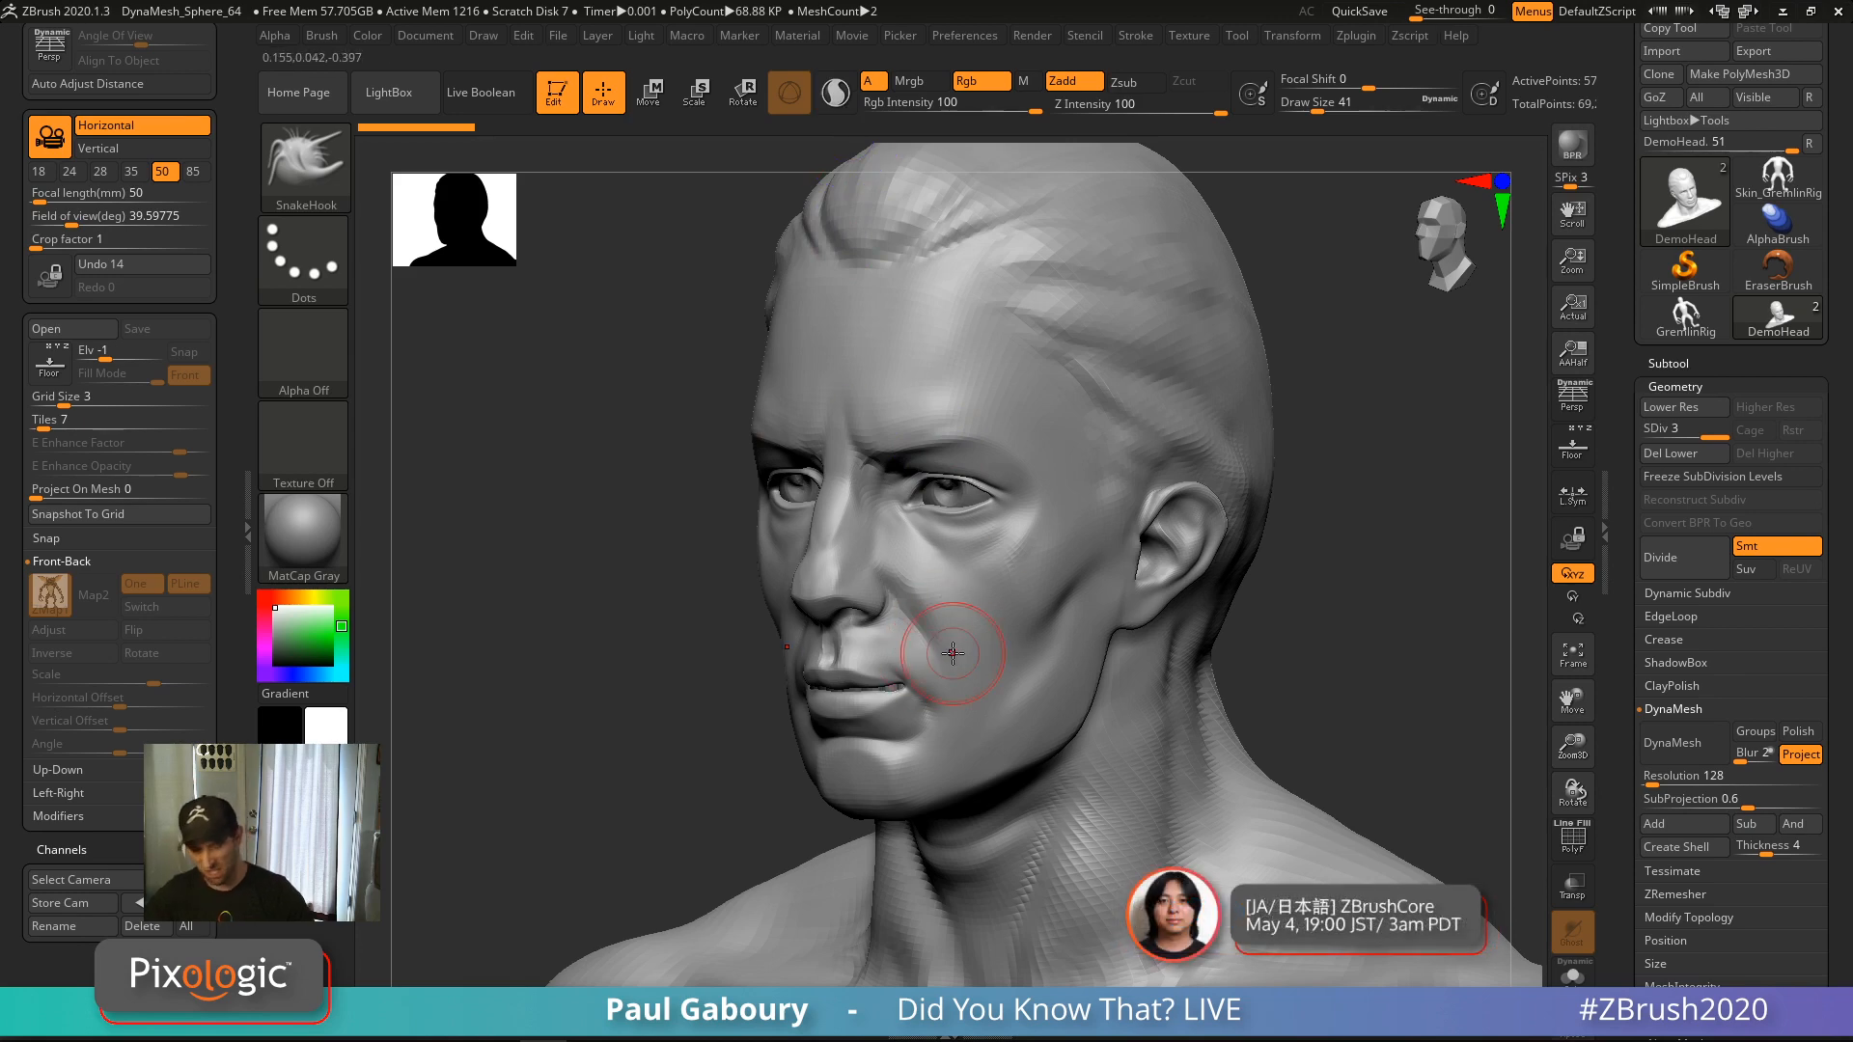
key("b")
key("c")
key("b")
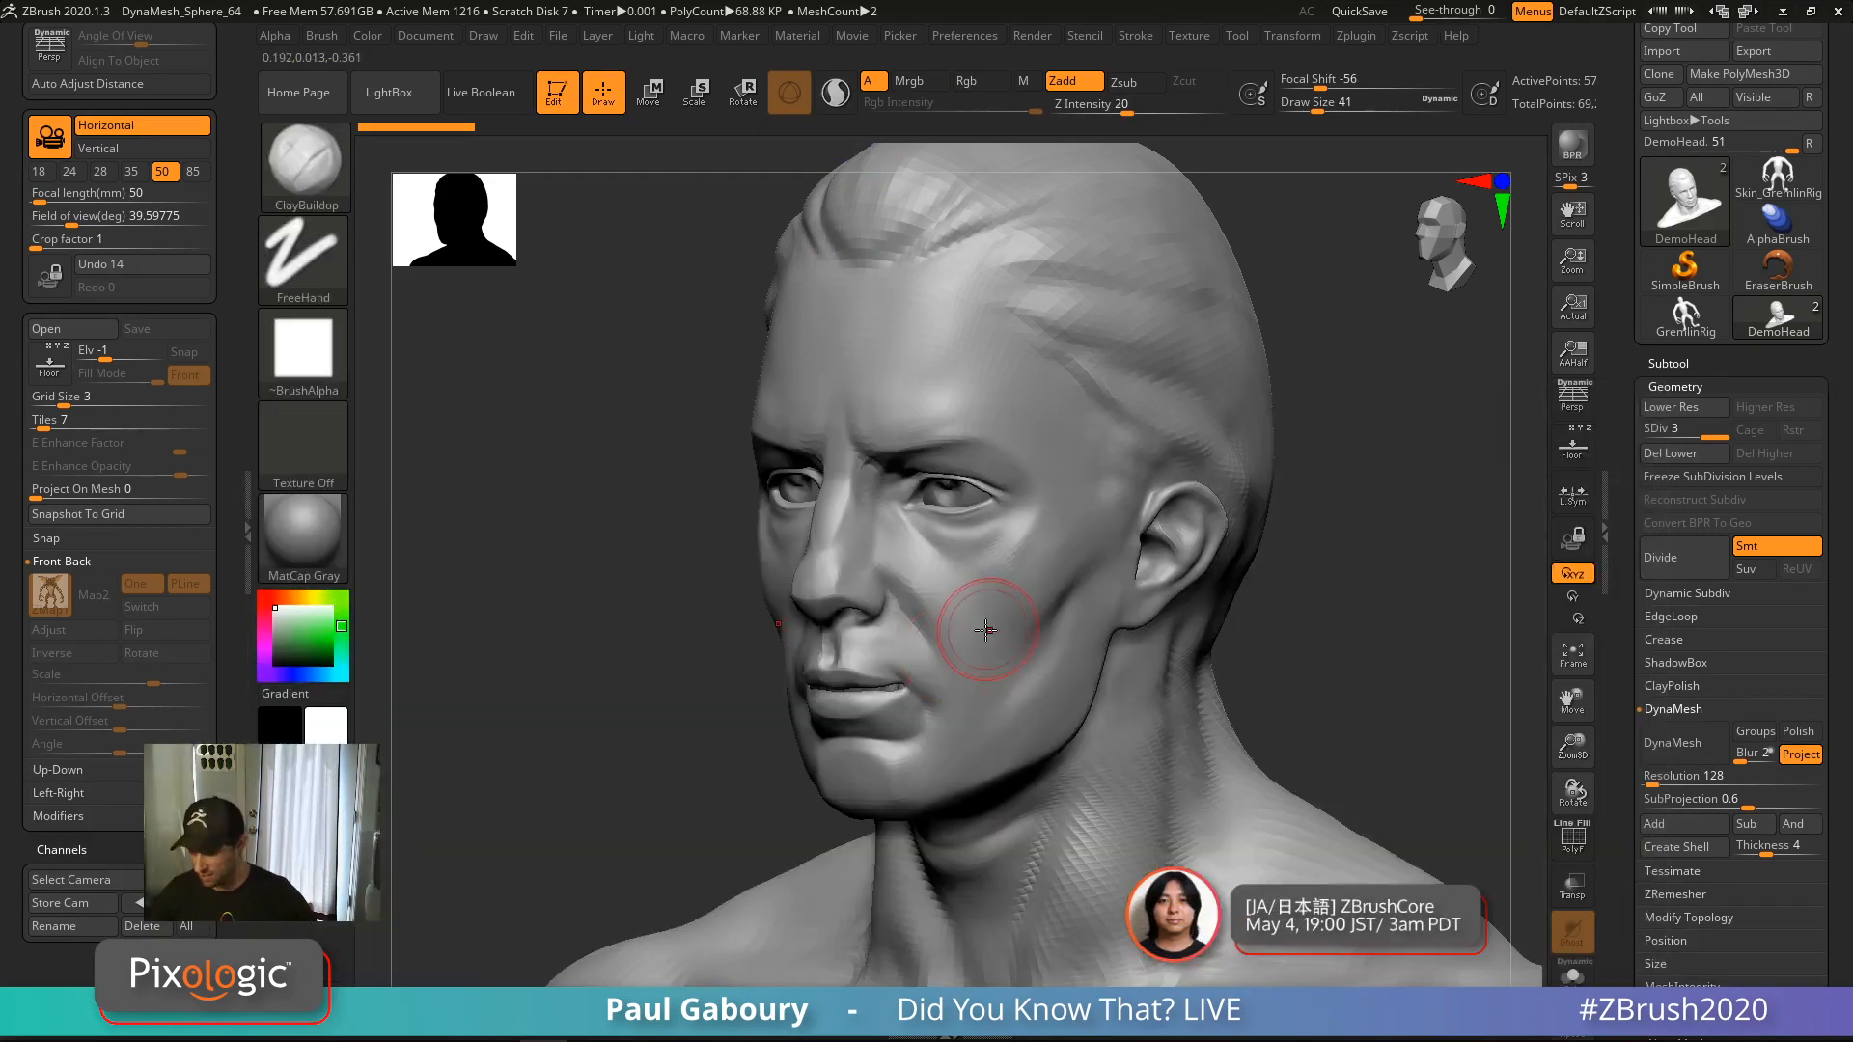
Build up clay strokes along the head's cheekbone and cheek, from beside the nose towards the ear
mouse_move(966, 649)
left_mouse_down()
mouse_move(1101, 474)
mouse_move(1071, 555)
left_mouse_up()
mouse_move(917, 573)
left_mouse_down()
mouse_move(893, 556)
mouse_move(983, 619)
mouse_move(976, 604)
mouse_move(1105, 483)
mouse_move(998, 598)
left_mouse_up()
mouse_move(998, 618)
left_mouse_down()
mouse_move(1110, 493)
mouse_move(1009, 623)
left_mouse_up()
mouse_move(965, 608)
left_mouse_down()
mouse_move(910, 600)
mouse_move(970, 623)
mouse_move(912, 593)
mouse_move(1080, 514)
mouse_move(1061, 521)
left_mouse_up()
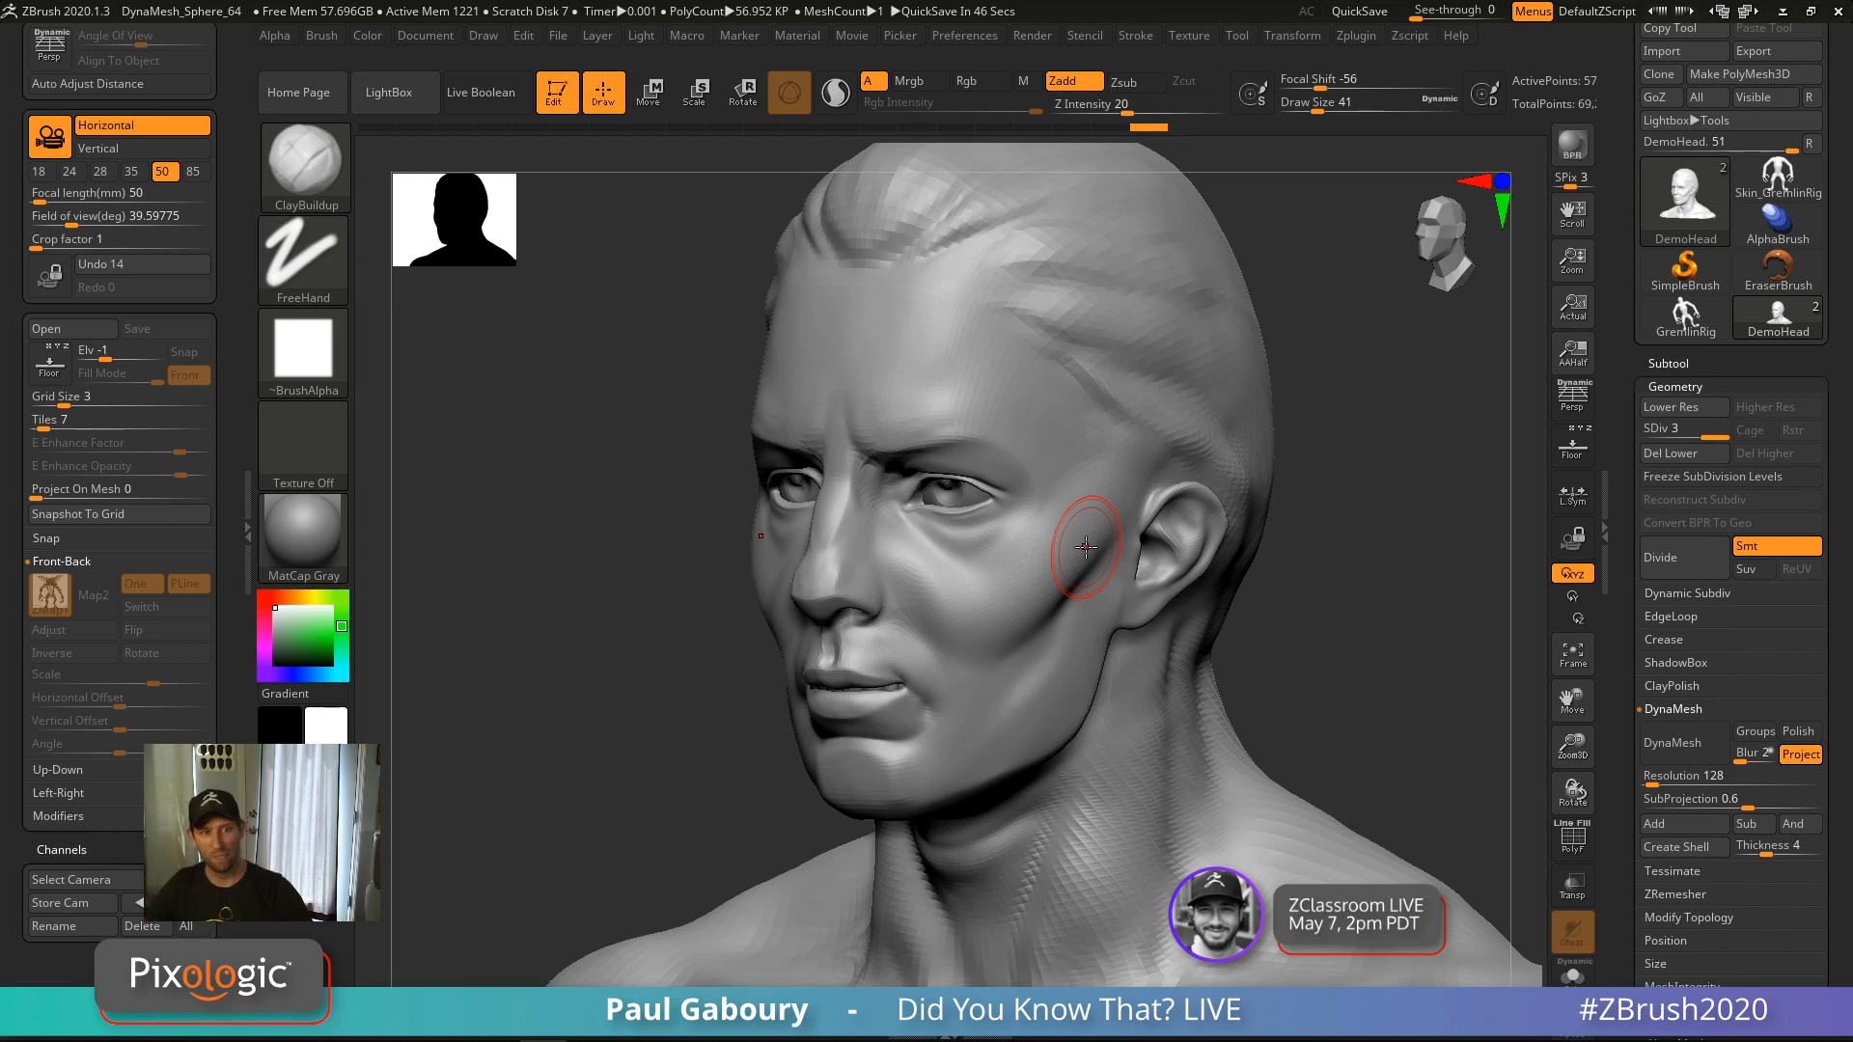
Smooth the clay strokes on the cheek, and also smooth the brow and nose
right_click_drag(1022, 600, 1014, 666, "ctrl")
mouse_move(885, 566)
left_mouse_down()
mouse_move(1175, 443)
mouse_move(1004, 618)
mouse_move(1153, 458)
left_mouse_up()
left_click_drag(1149, 463, 988, 612, "shift")
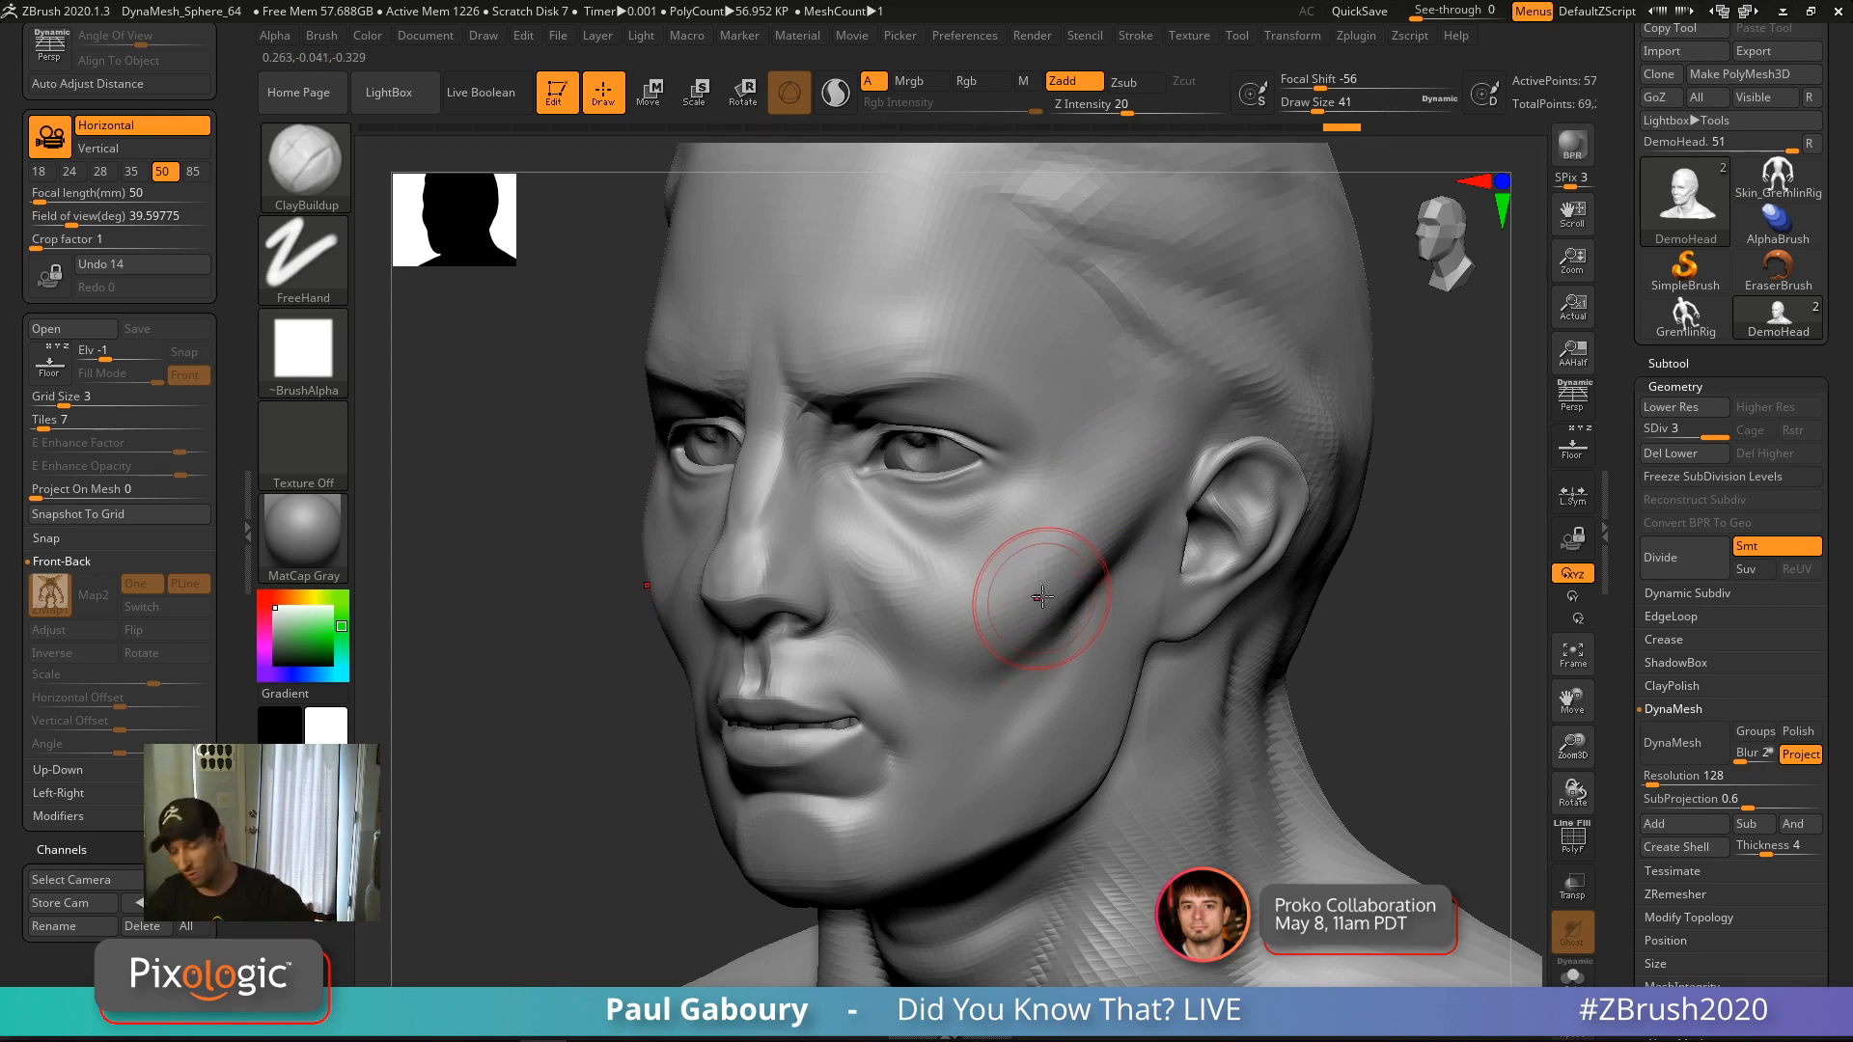
mouse_move(1104, 530)
left_mouse_down("shift")
mouse_move(1078, 526)
mouse_move(1050, 593)
mouse_move(1116, 499)
mouse_move(1119, 387)
mouse_move(1100, 502)
left_mouse_up("shift")
mouse_move(1075, 670)
right_mouse_down("ctrl")
mouse_move(1039, 656)
mouse_move(1026, 675)
mouse_move(921, 531)
right_mouse_up("ctrl")
mouse_move(831, 389)
left_mouse_down("shift")
mouse_move(812, 413)
mouse_move(832, 369)
mouse_move(861, 372)
mouse_move(841, 378)
left_mouse_up("shift")
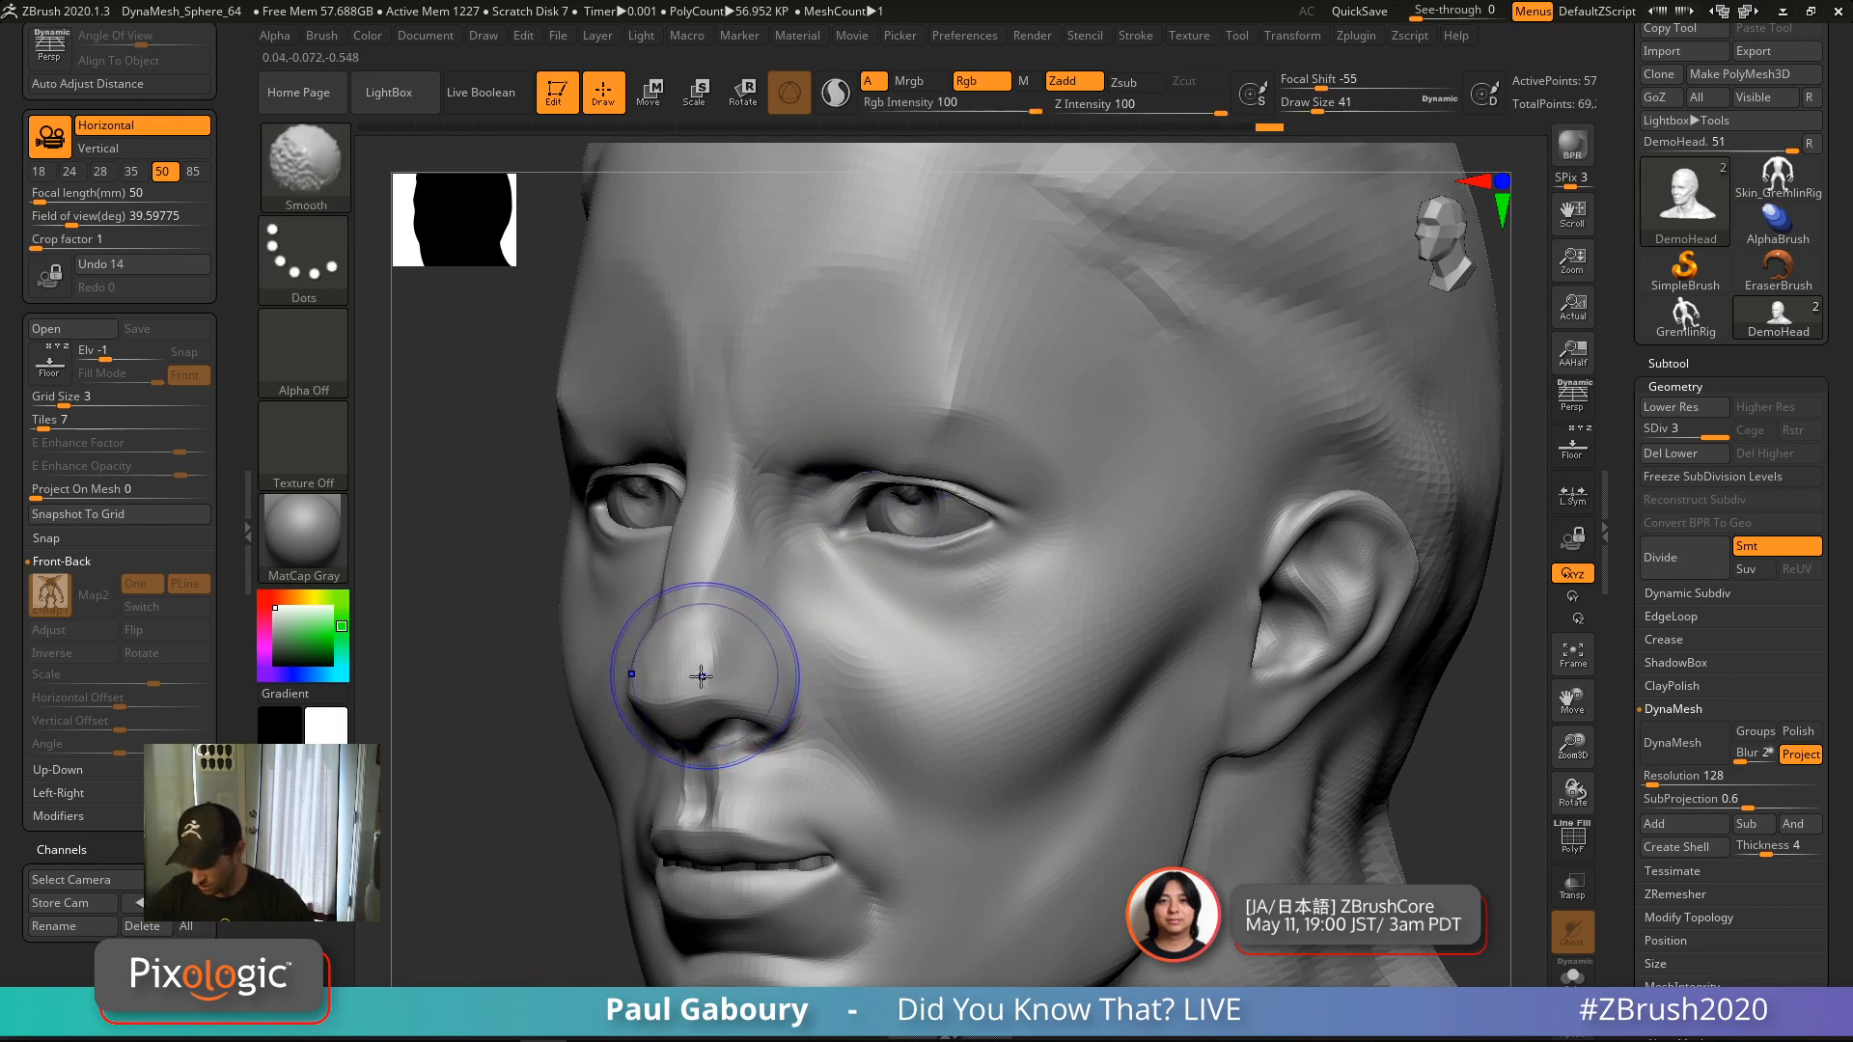
mouse_move(702, 677)
left_mouse_down("shift")
mouse_move(683, 684)
mouse_move(711, 682)
left_mouse_up("shift")
mouse_move(901, 695)
left_mouse_down("shift")
mouse_move(964, 737)
mouse_move(966, 719)
left_mouse_up("shift")
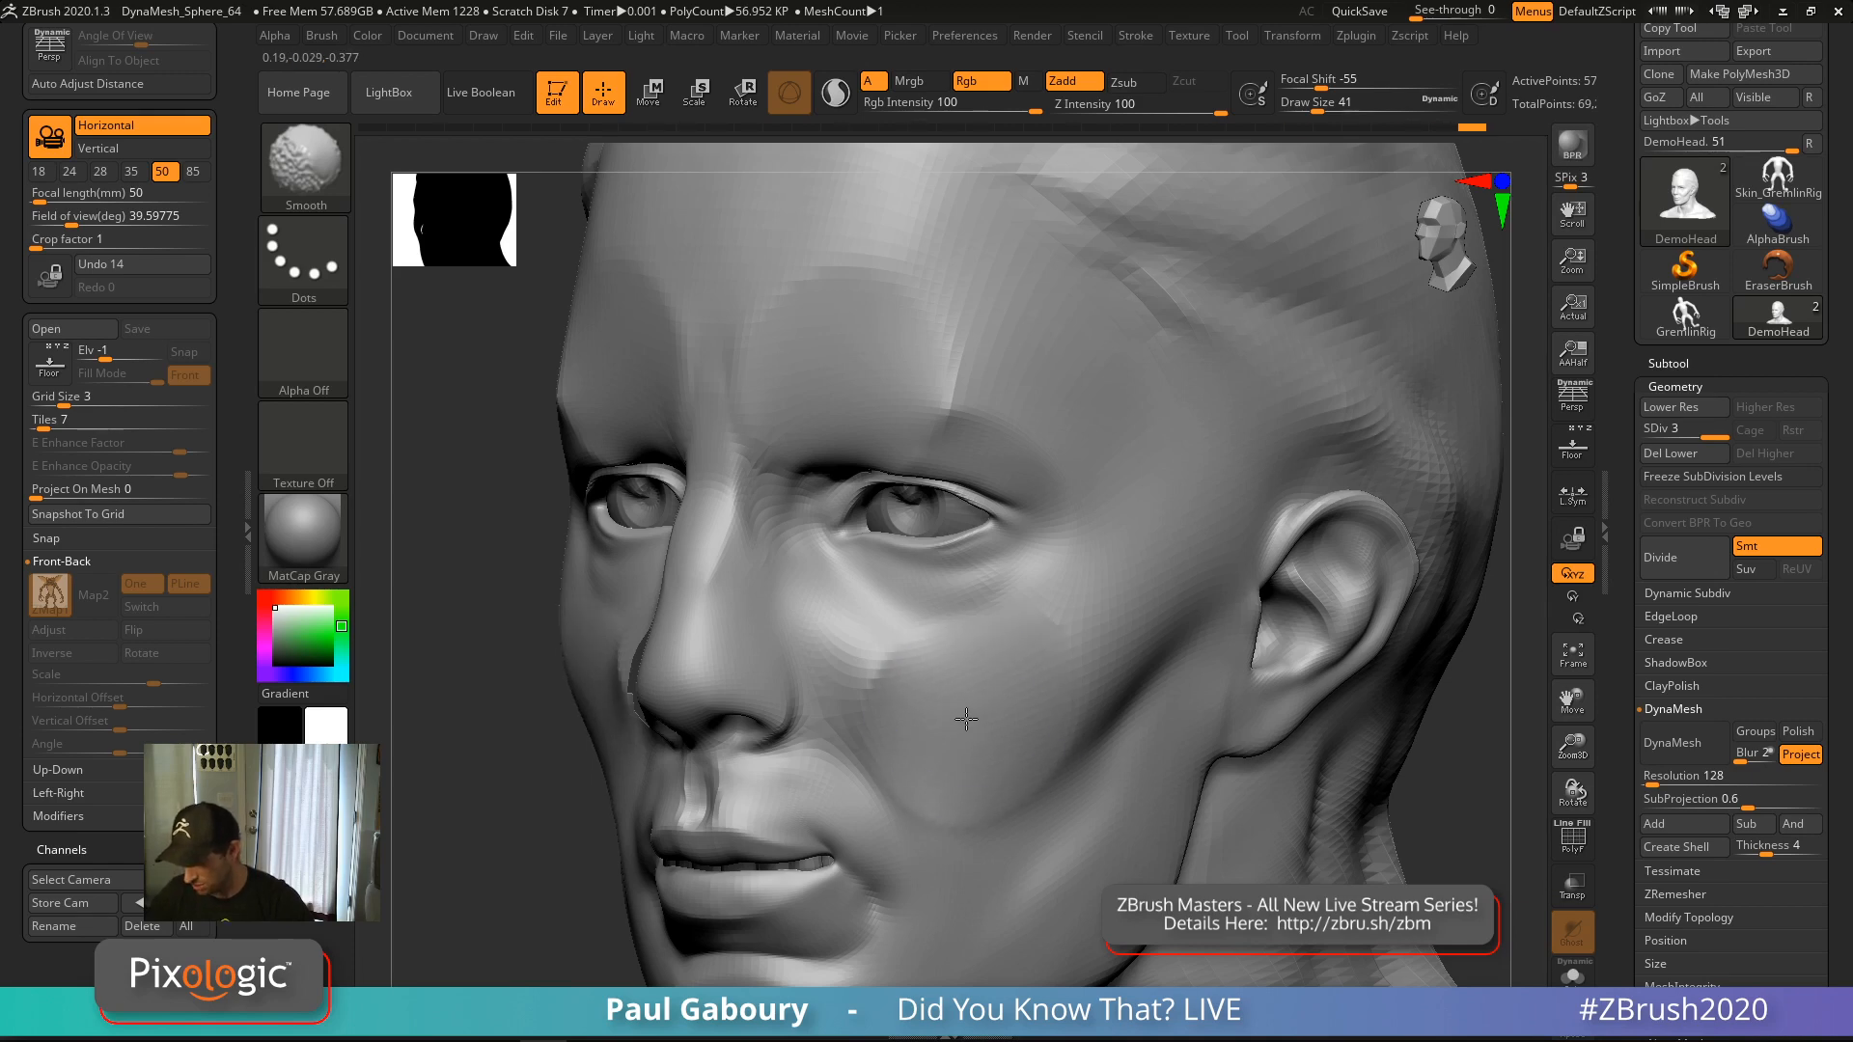
right_click_drag(967, 720, 1025, 666, "ctrl")
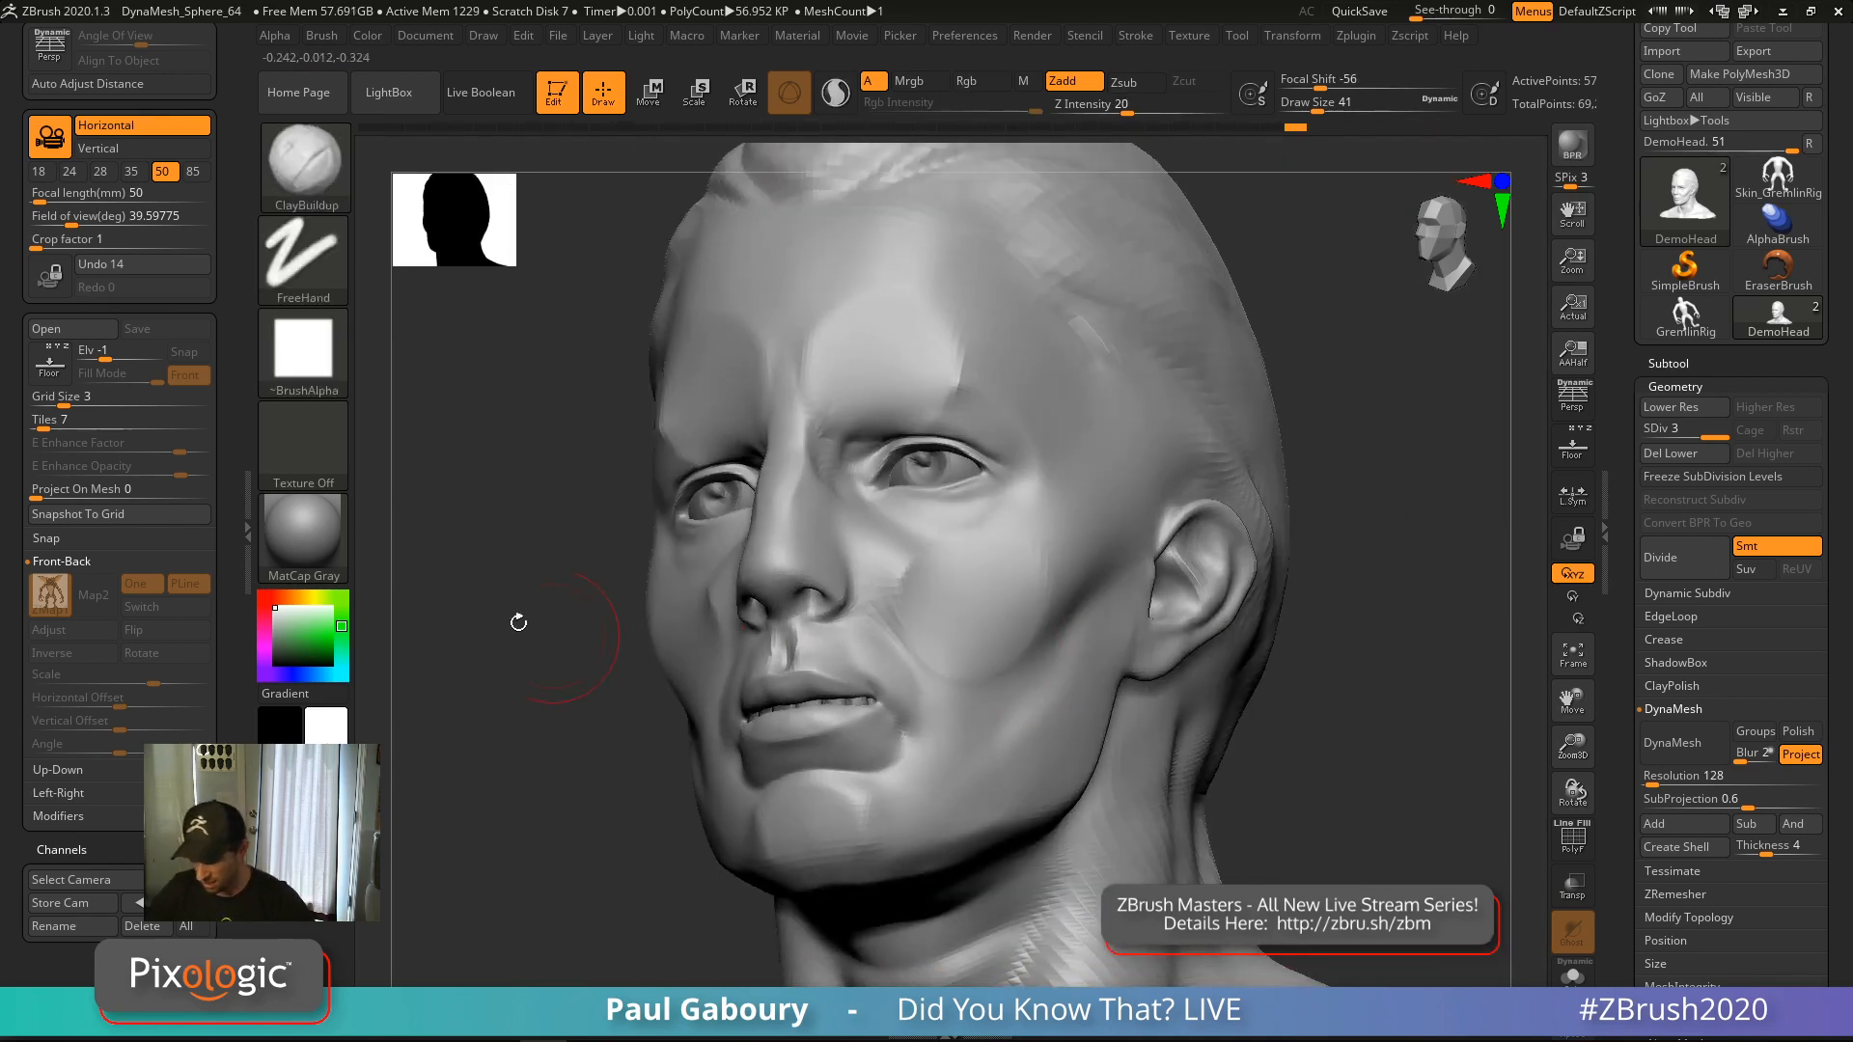
Change the head's material to BasicMaterial2
left_click(320, 544)
left_click(634, 758)
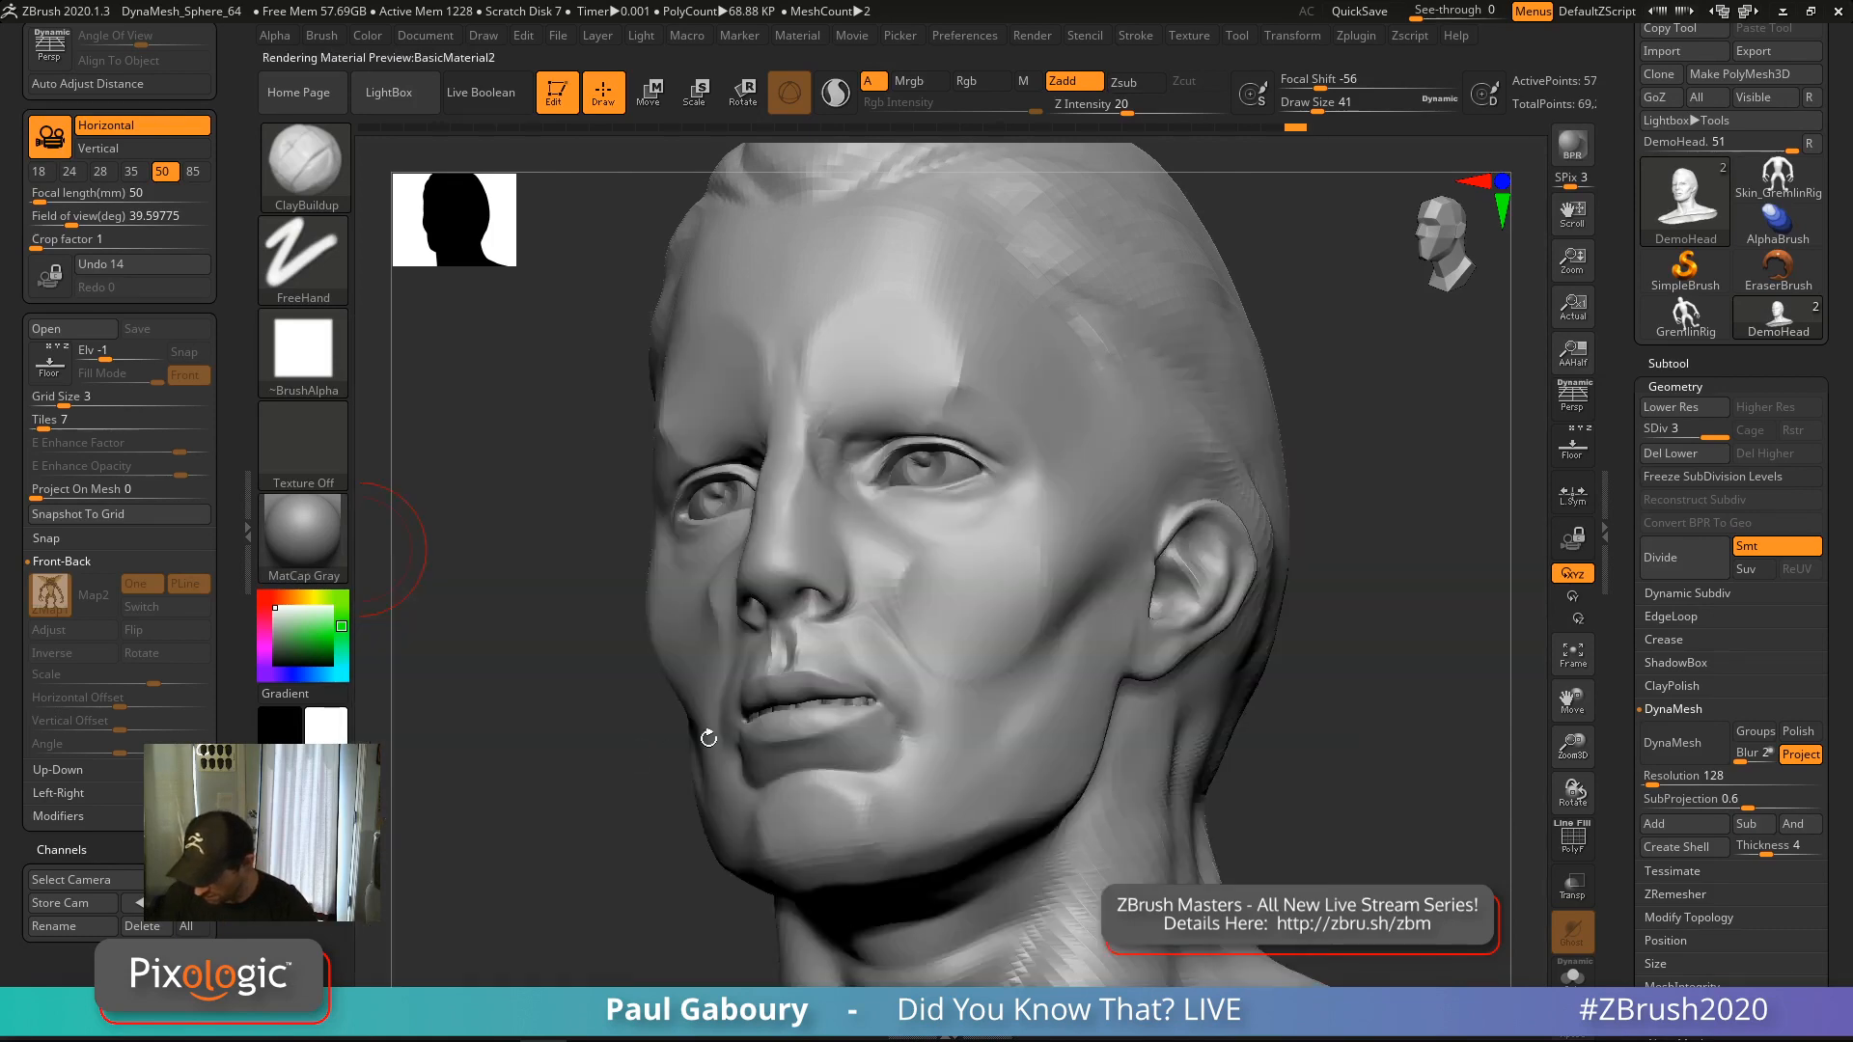
mouse_move(1079, 737)
right_mouse_down()
mouse_move(1057, 744)
mouse_move(1084, 766)
mouse_move(1066, 749)
right_mouse_up()
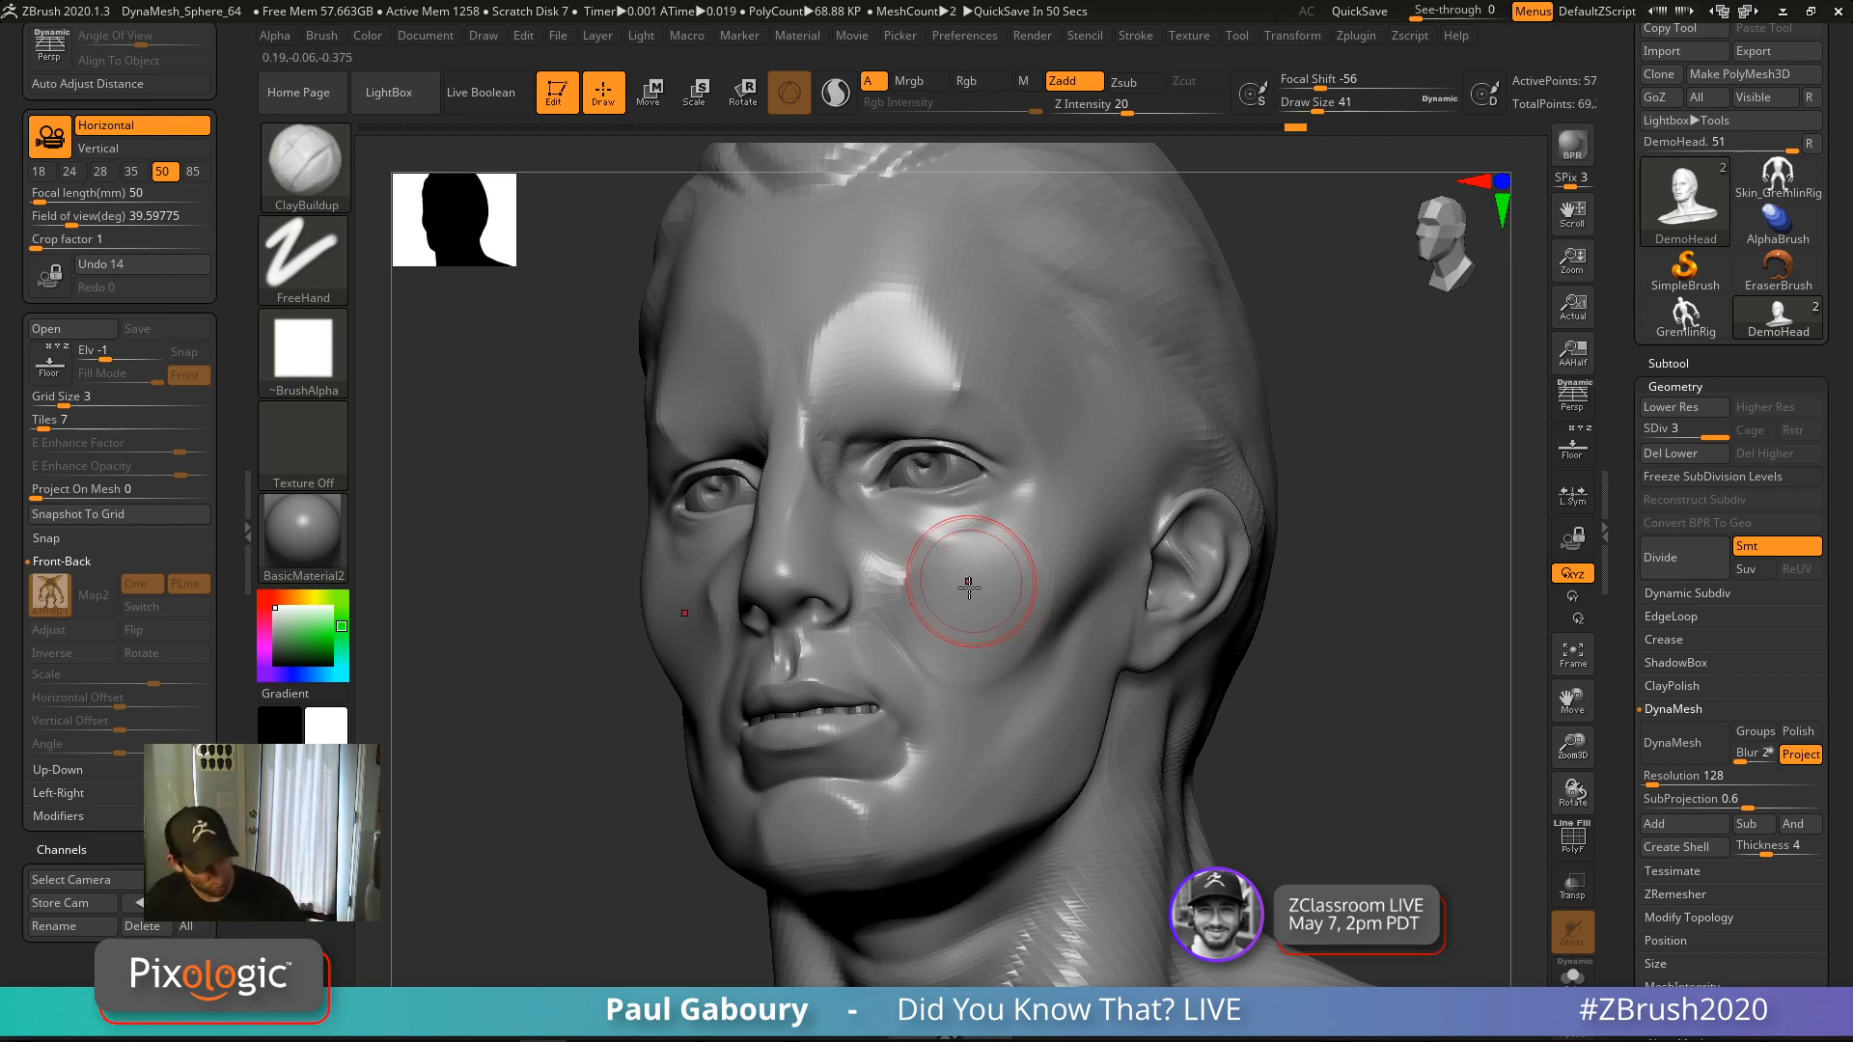
Smooth the cheek once more, and undo the smoothing until the rough clay strokes on the cheek are restored
right_click_drag(968, 583, 980, 629)
mouse_move(987, 599)
left_mouse_down("shift")
mouse_move(976, 639)
mouse_move(983, 602)
left_mouse_up("shift")
key("ctrl+z")
key("ctrl+z")
key("ctrl+z")
key("ctrl+z")
key("ctrl+z")
key("ctrl+z")
key("ctrl+z")
key("ctrl+z")
key("ctrl+z")
key("ctrl+z")
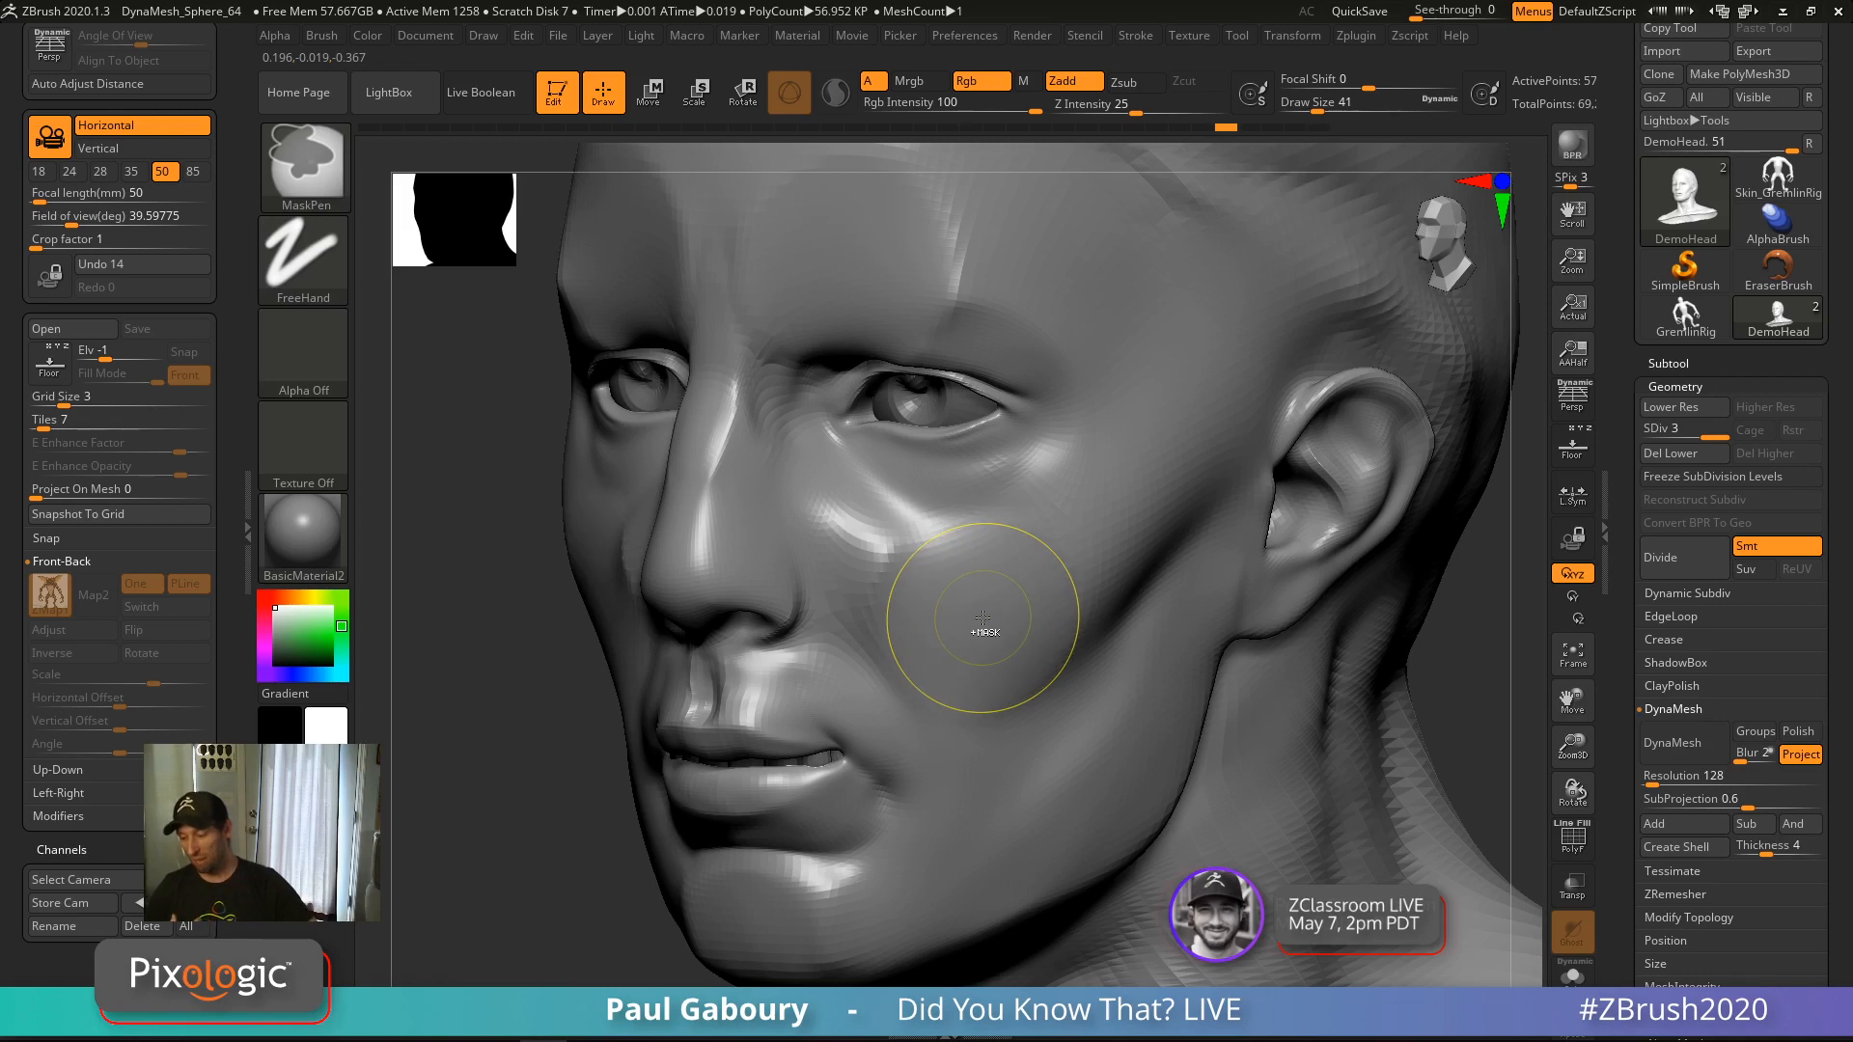
key("ctrl+z")
key("ctrl+z")
key("ctrl+z")
key("ctrl+z")
key("ctrl+z")
key("ctrl+z")
key("ctrl+z")
key("ctrl+z")
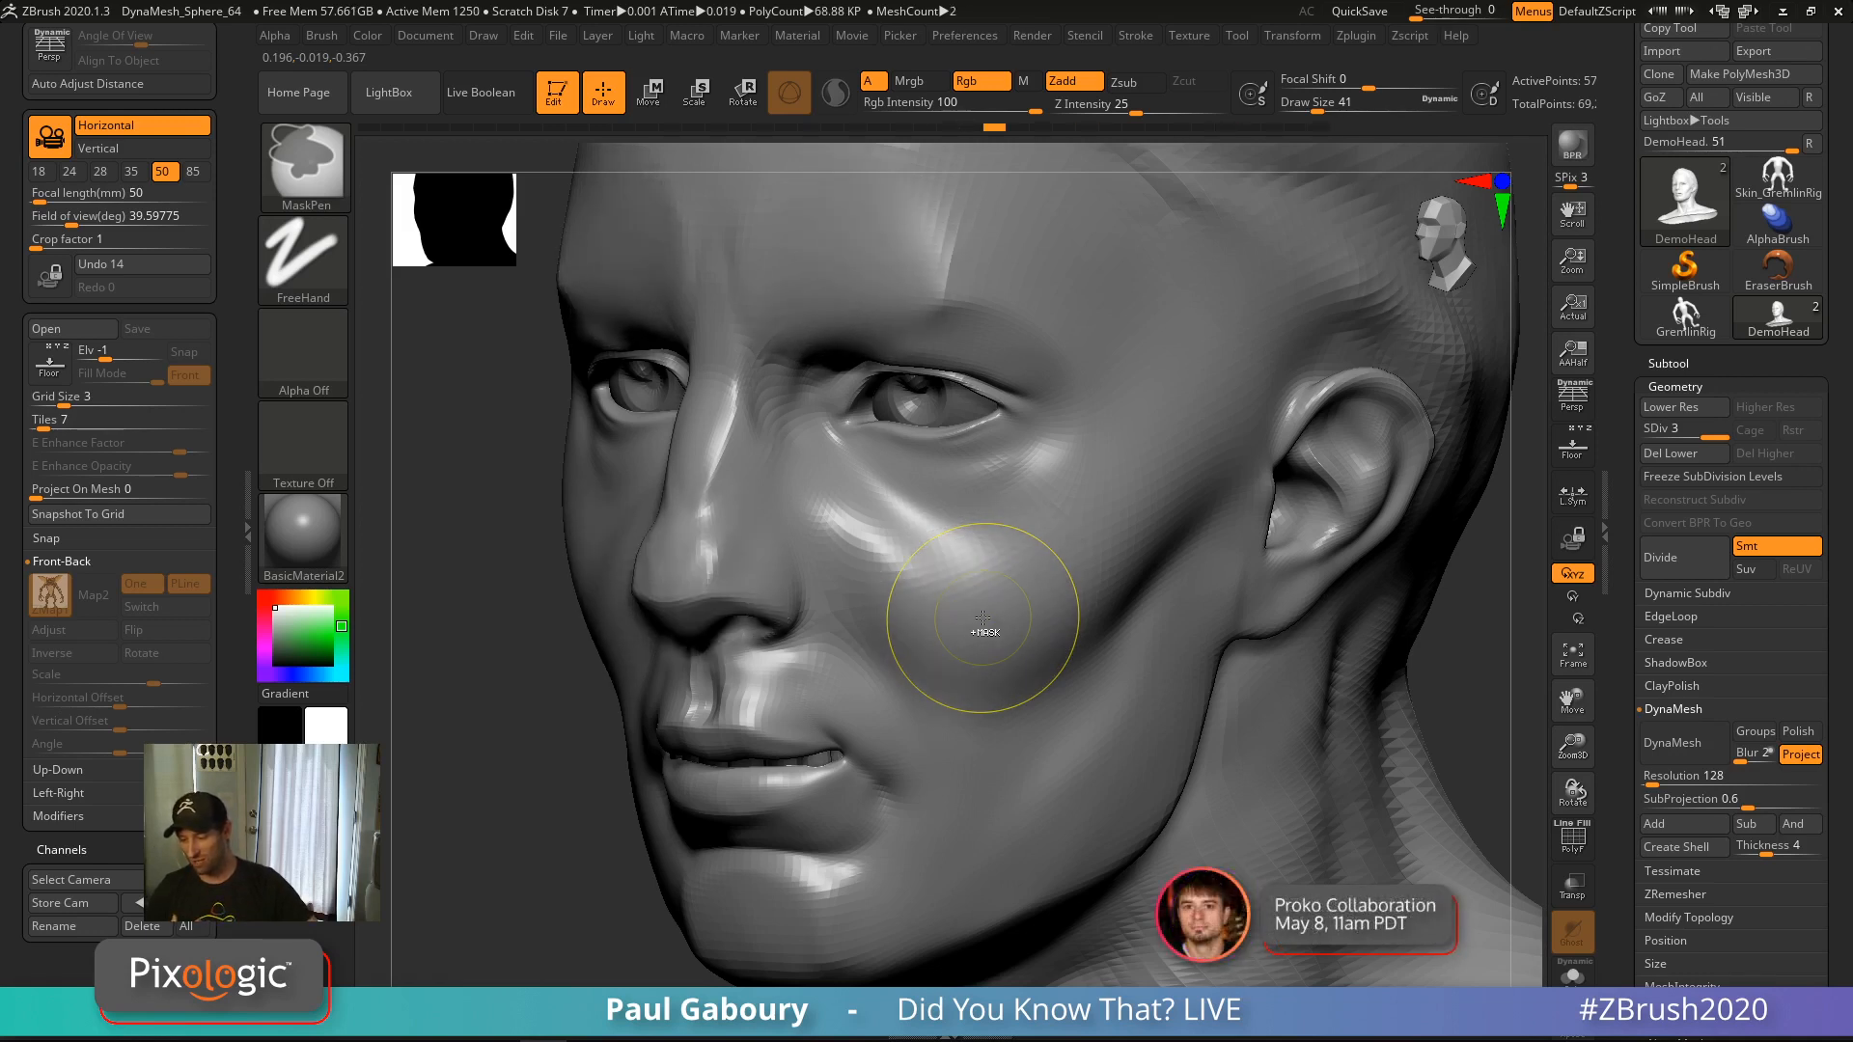
key("ctrl+z")
key("ctrl+z")
key("ctrl+z")
key("ctrl+z")
key("ctrl+z")
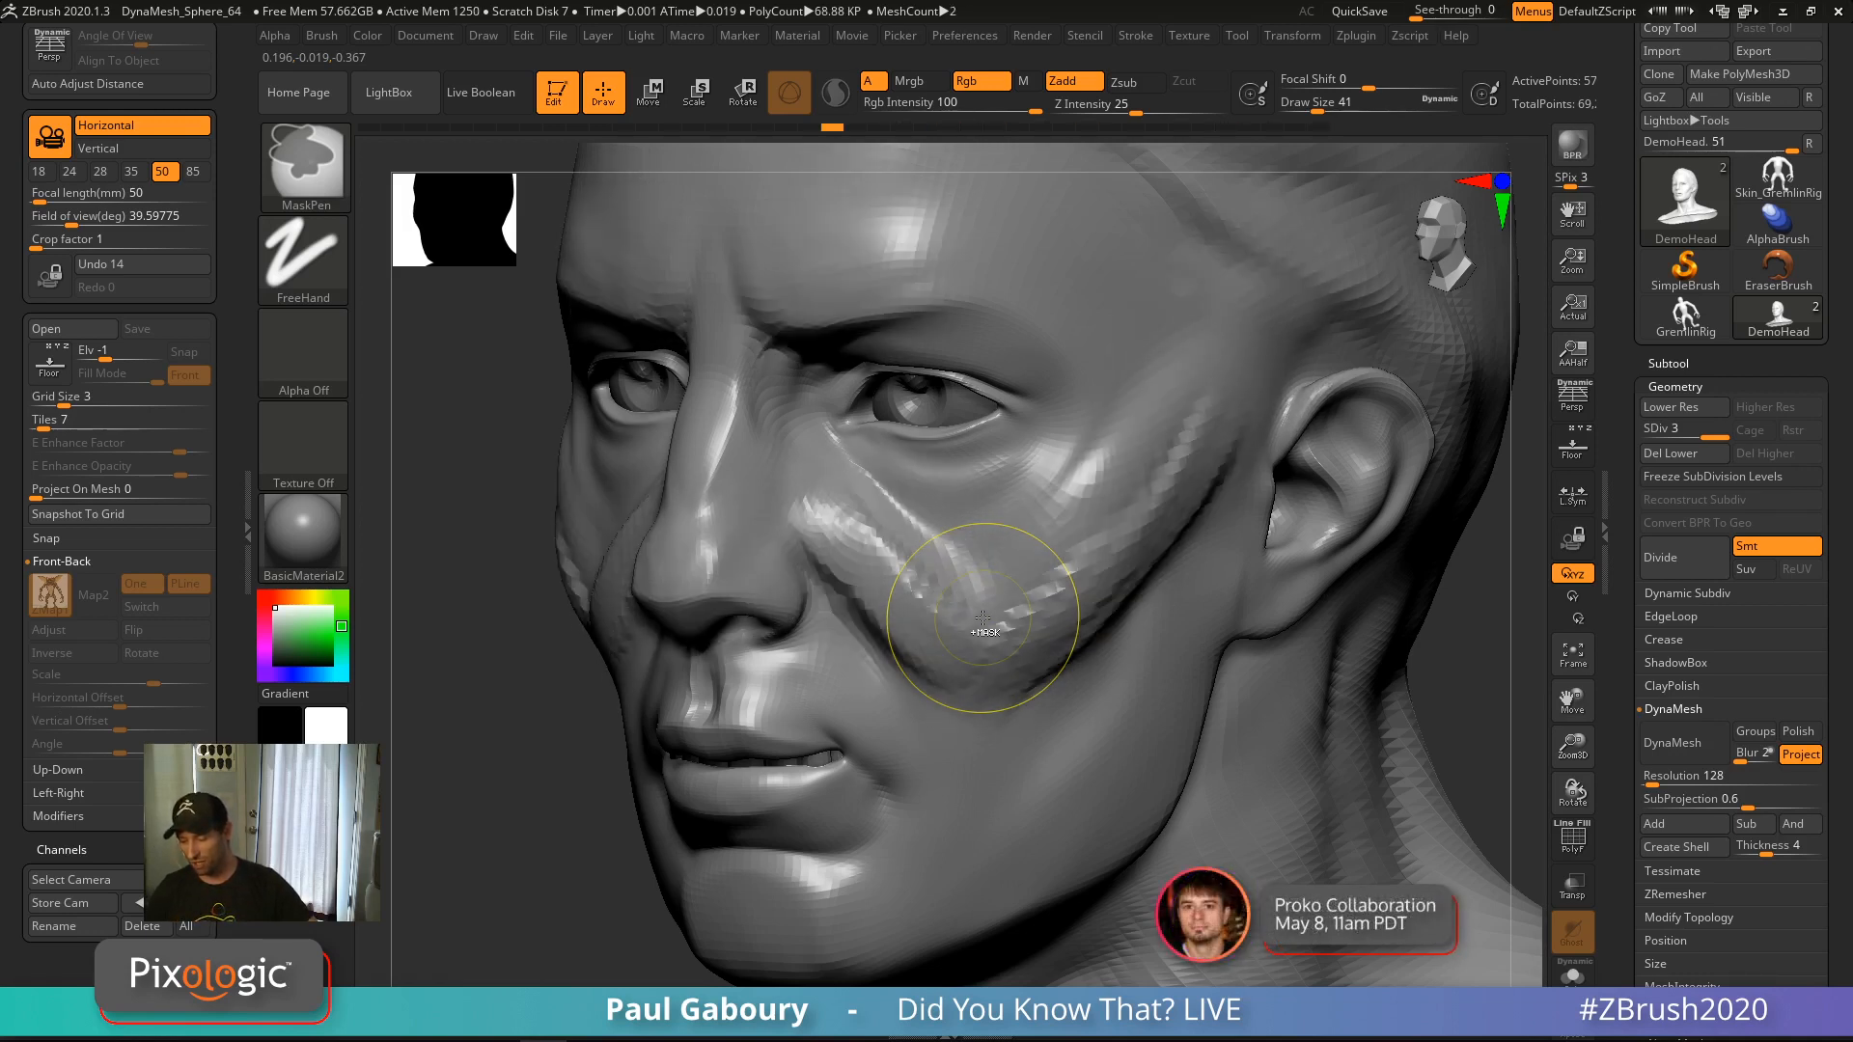
key("ctrl+z")
key("ctrl+z")
key("ctrl+z")
key("ctrl+z")
key("ctrl+z")
key("ctrl+z")
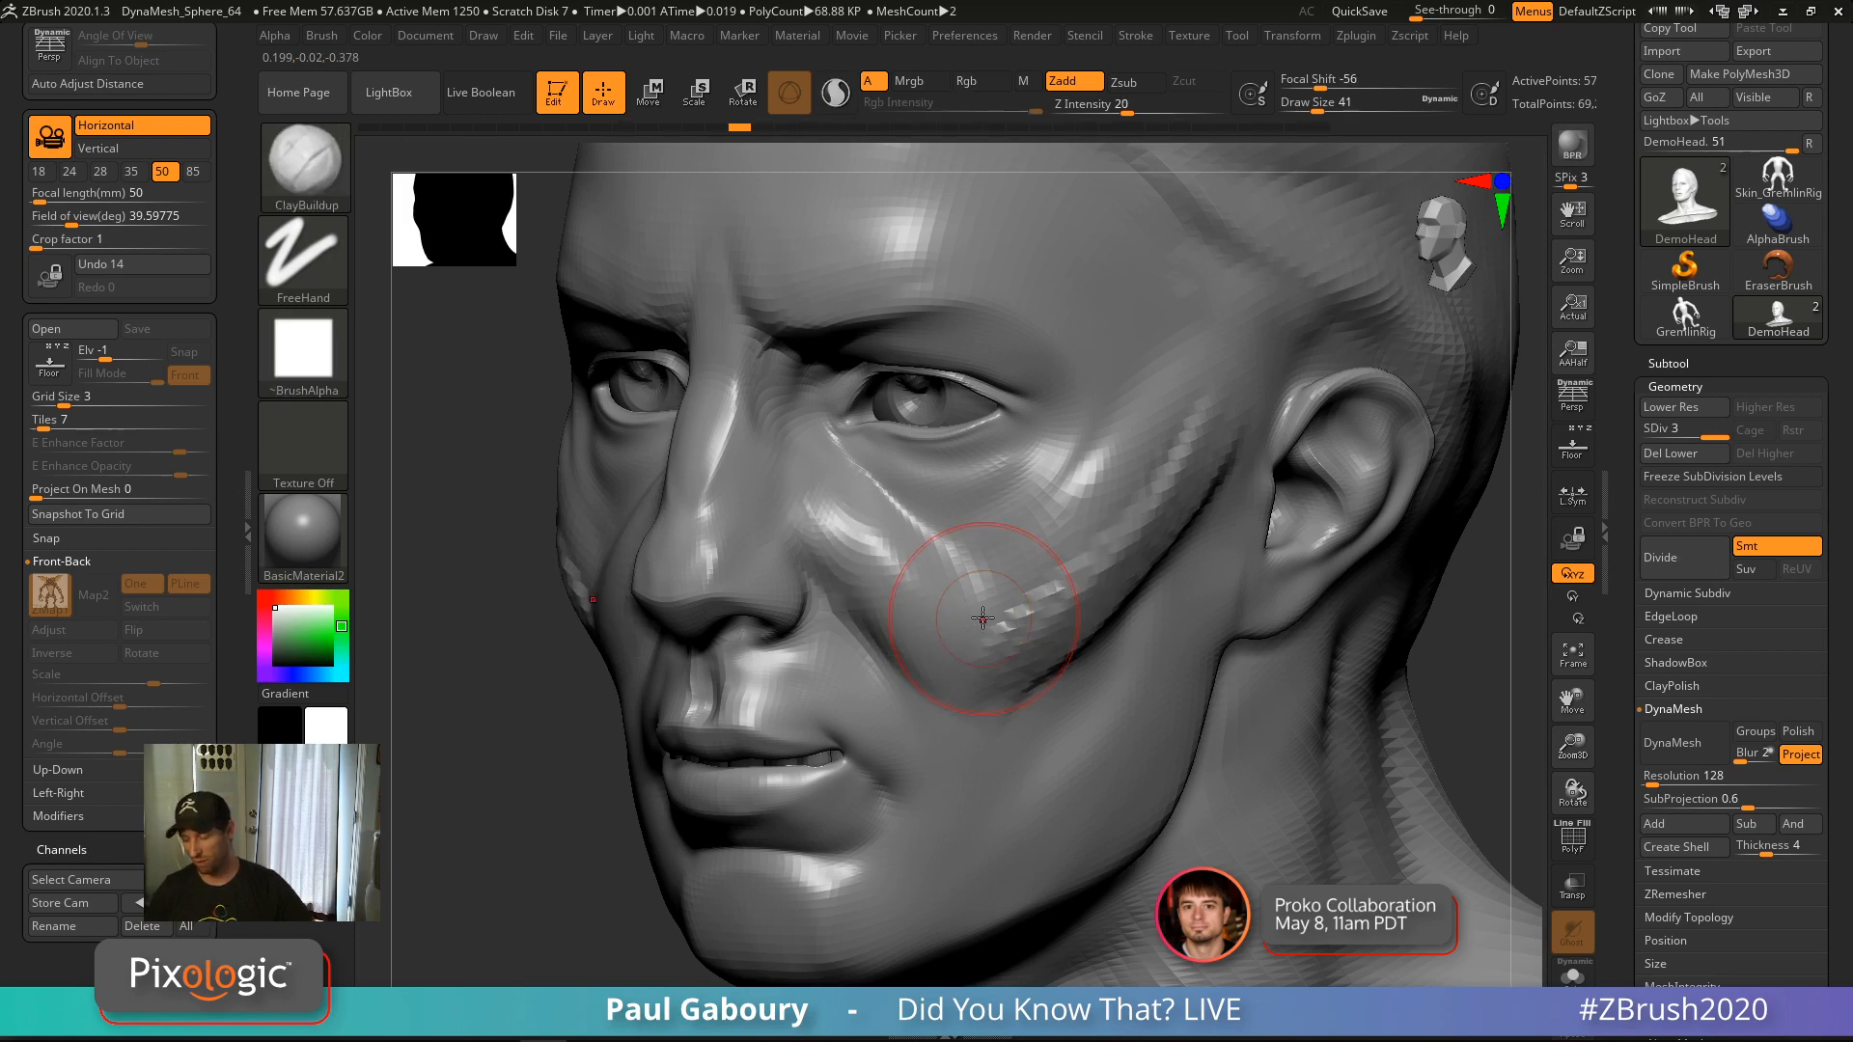
Smooth the clay strokes from the cheekbone down to the mouth corner, and soften the brow
right_click_drag(1124, 593, 1094, 540, "ctrl")
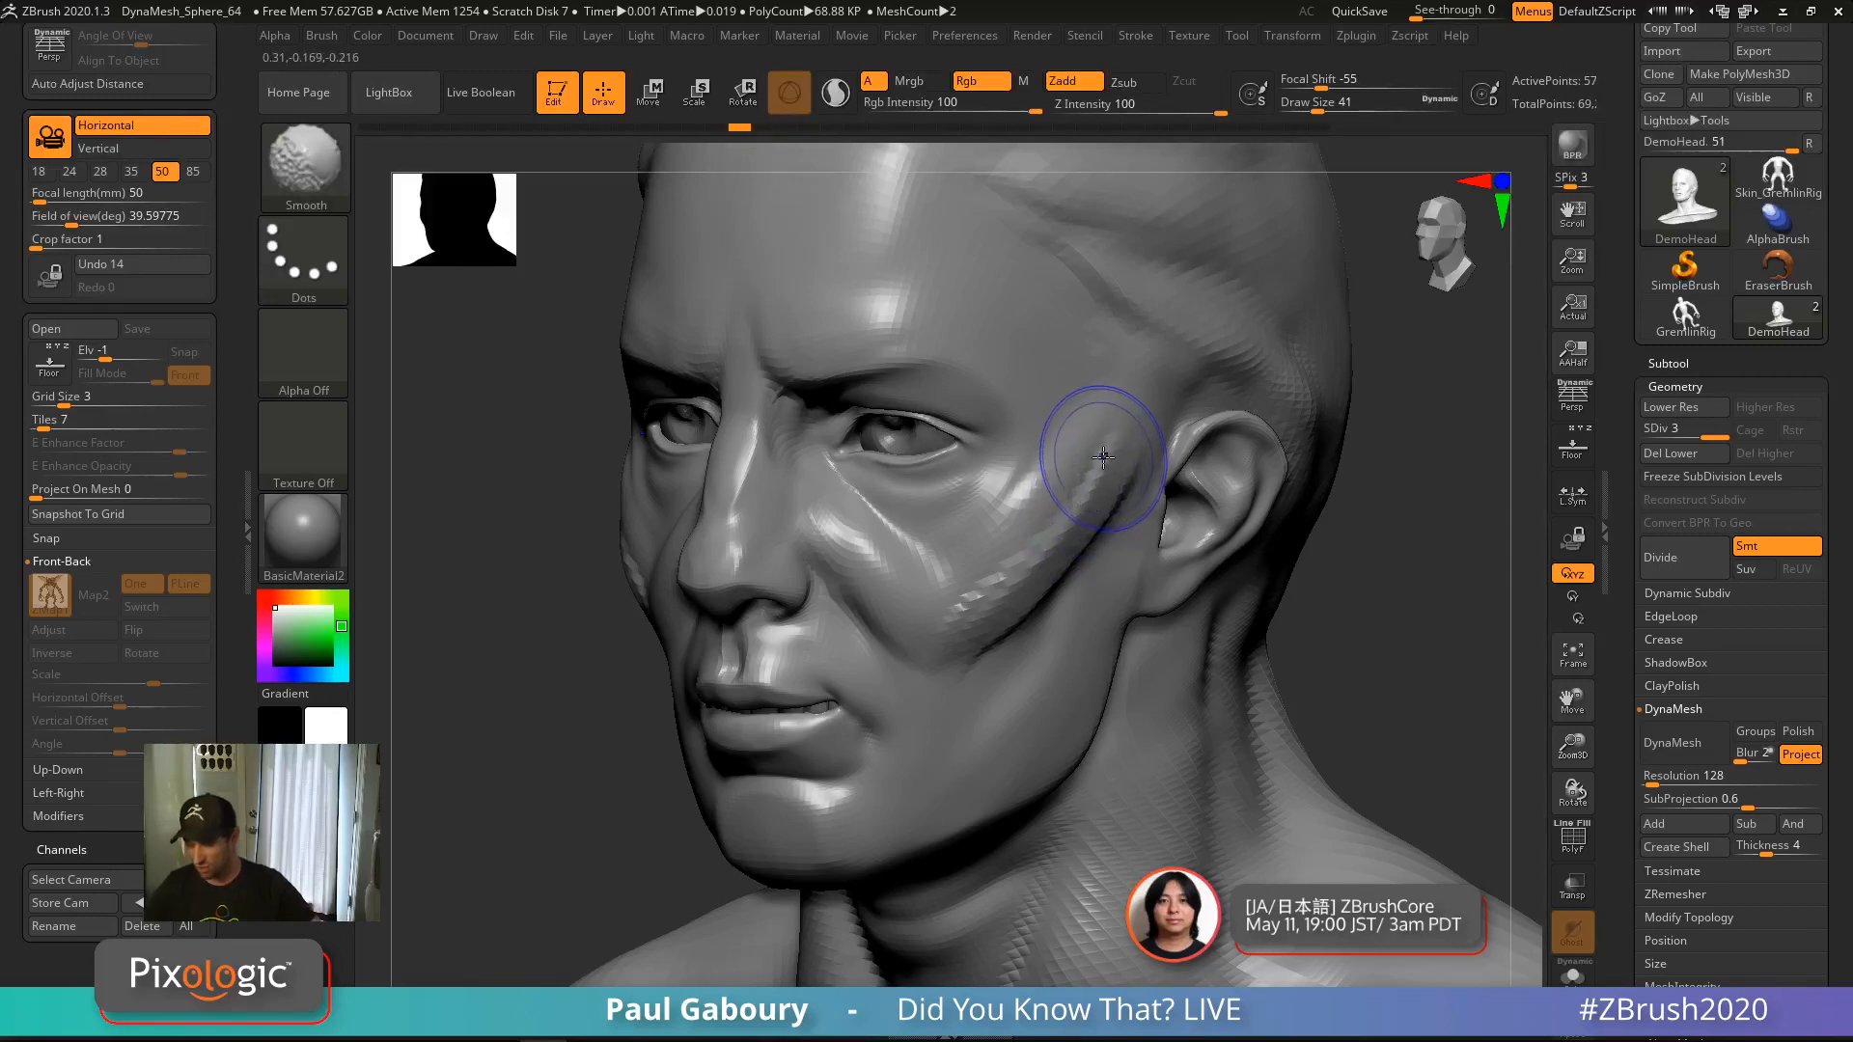
mouse_move(1103, 457)
left_mouse_down("shift")
mouse_move(917, 599)
mouse_move(868, 540)
mouse_move(918, 614)
mouse_move(923, 590)
mouse_move(905, 610)
left_mouse_up("shift")
left_click(913, 682)
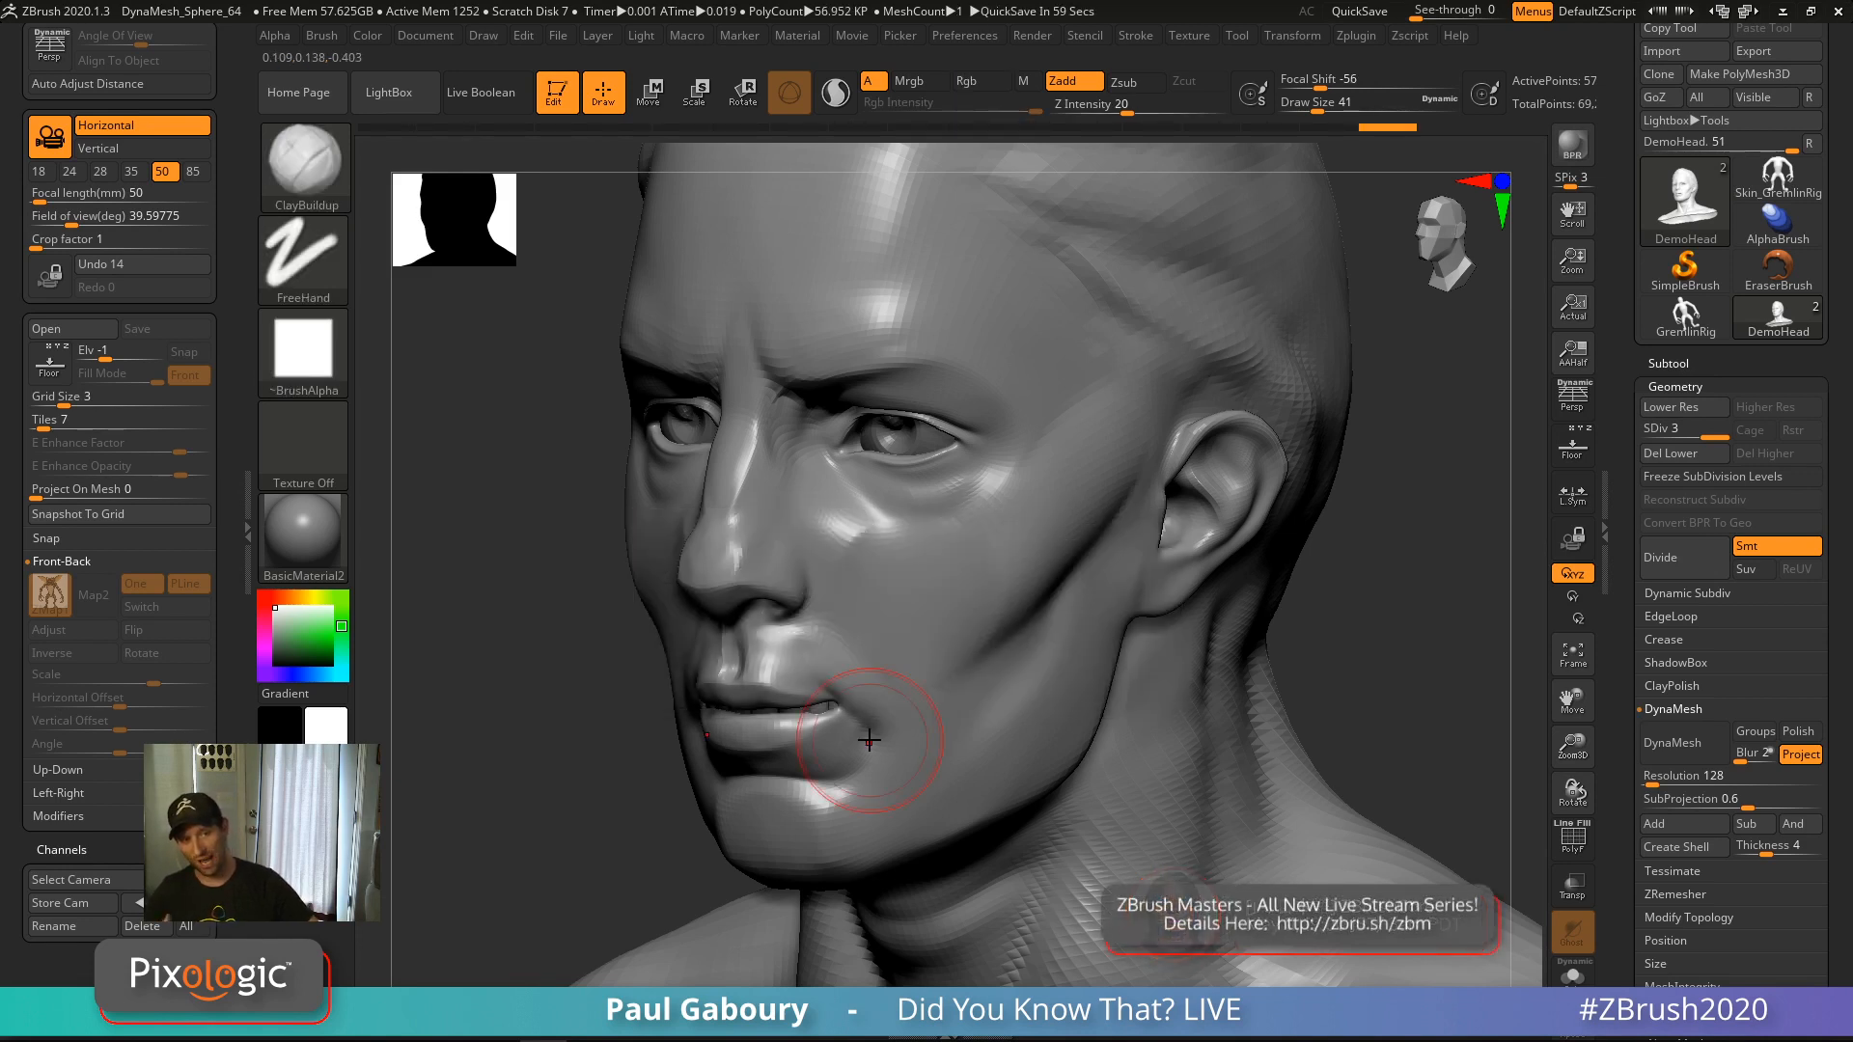
key("ctrl+z")
mouse_move(1098, 479)
left_mouse_down("shift")
mouse_move(1037, 540)
mouse_move(927, 555)
mouse_move(881, 538)
mouse_move(948, 579)
left_mouse_up("shift")
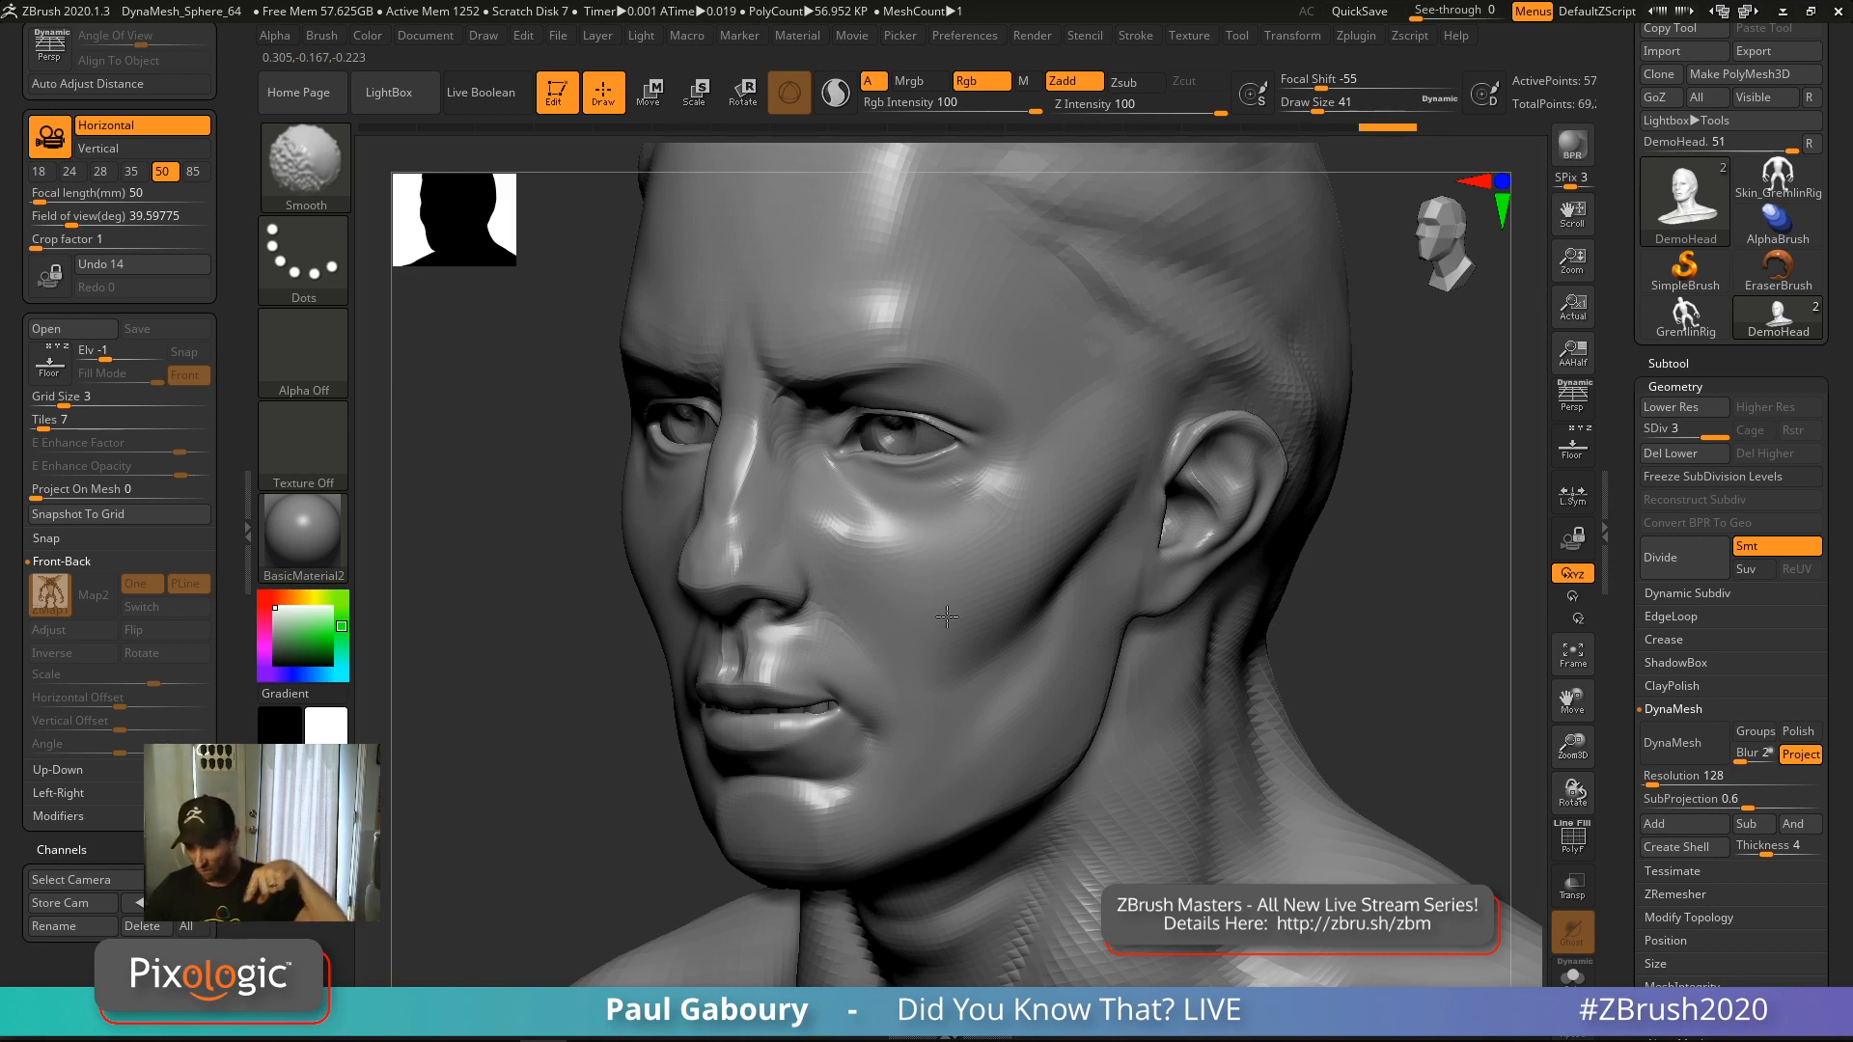
mouse_move(913, 596)
left_mouse_down("shift")
mouse_move(968, 575)
mouse_move(900, 626)
mouse_move(950, 595)
mouse_move(934, 607)
left_mouse_up("shift")
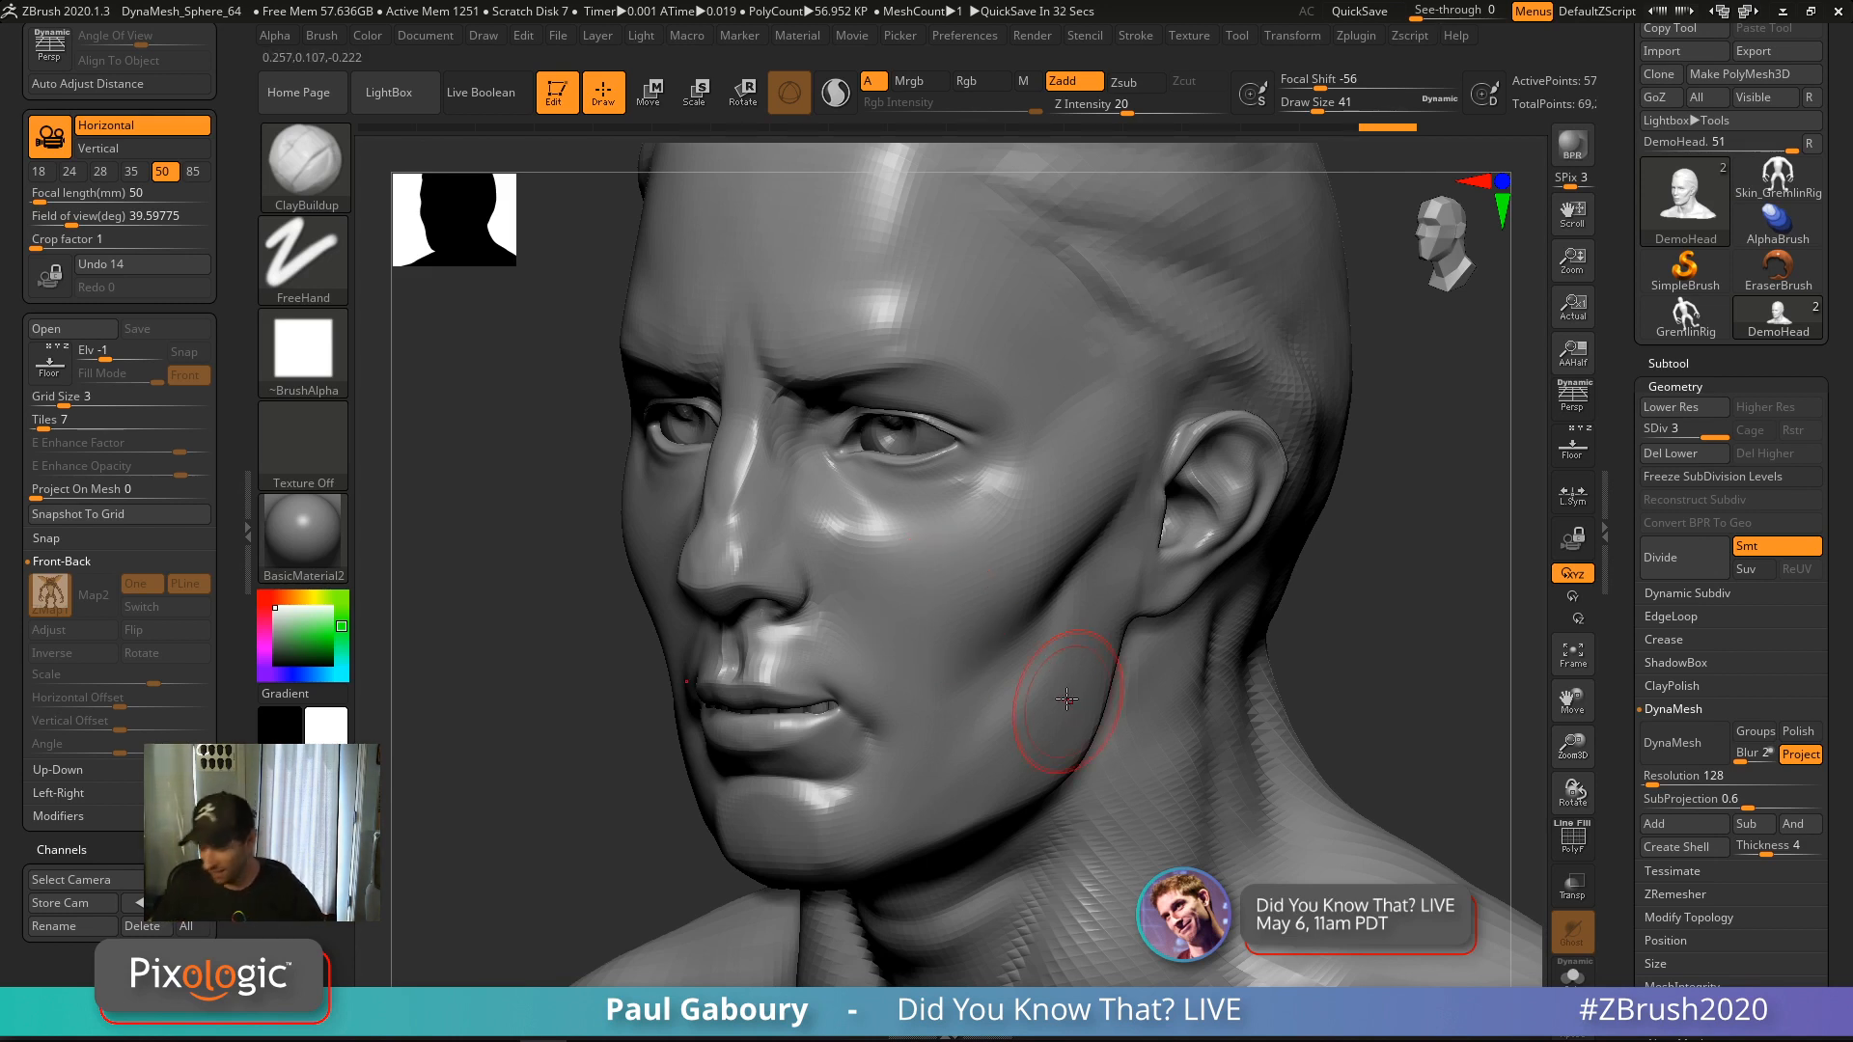
key("shift")
mouse_move(988, 533)
left_mouse_down("shift")
mouse_move(854, 362)
mouse_move(892, 338)
mouse_move(1064, 449)
left_mouse_up("shift")
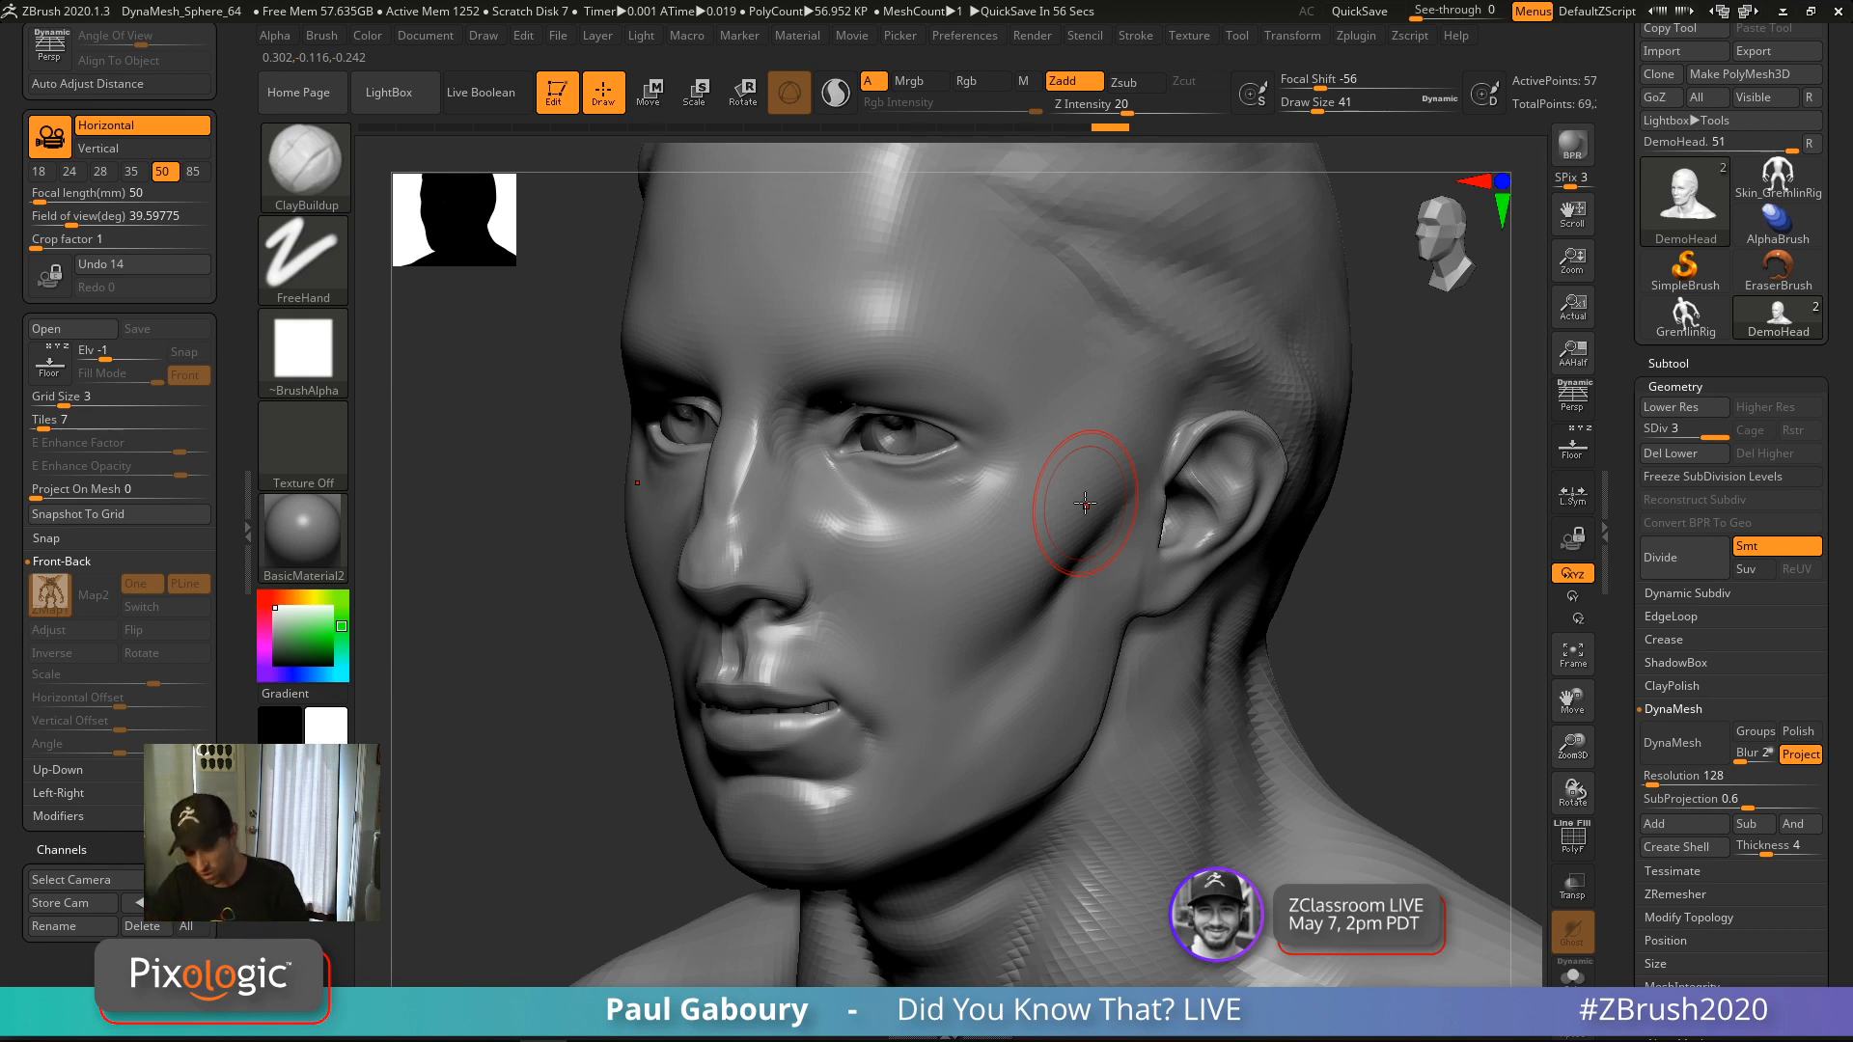
Undo the brow and cheek smoothing, going back to the unsmoothed ClayBuildup strokes
key("ctrl+z")
key("ctrl+z")
key("ctrl+z")
key("ctrl+z")
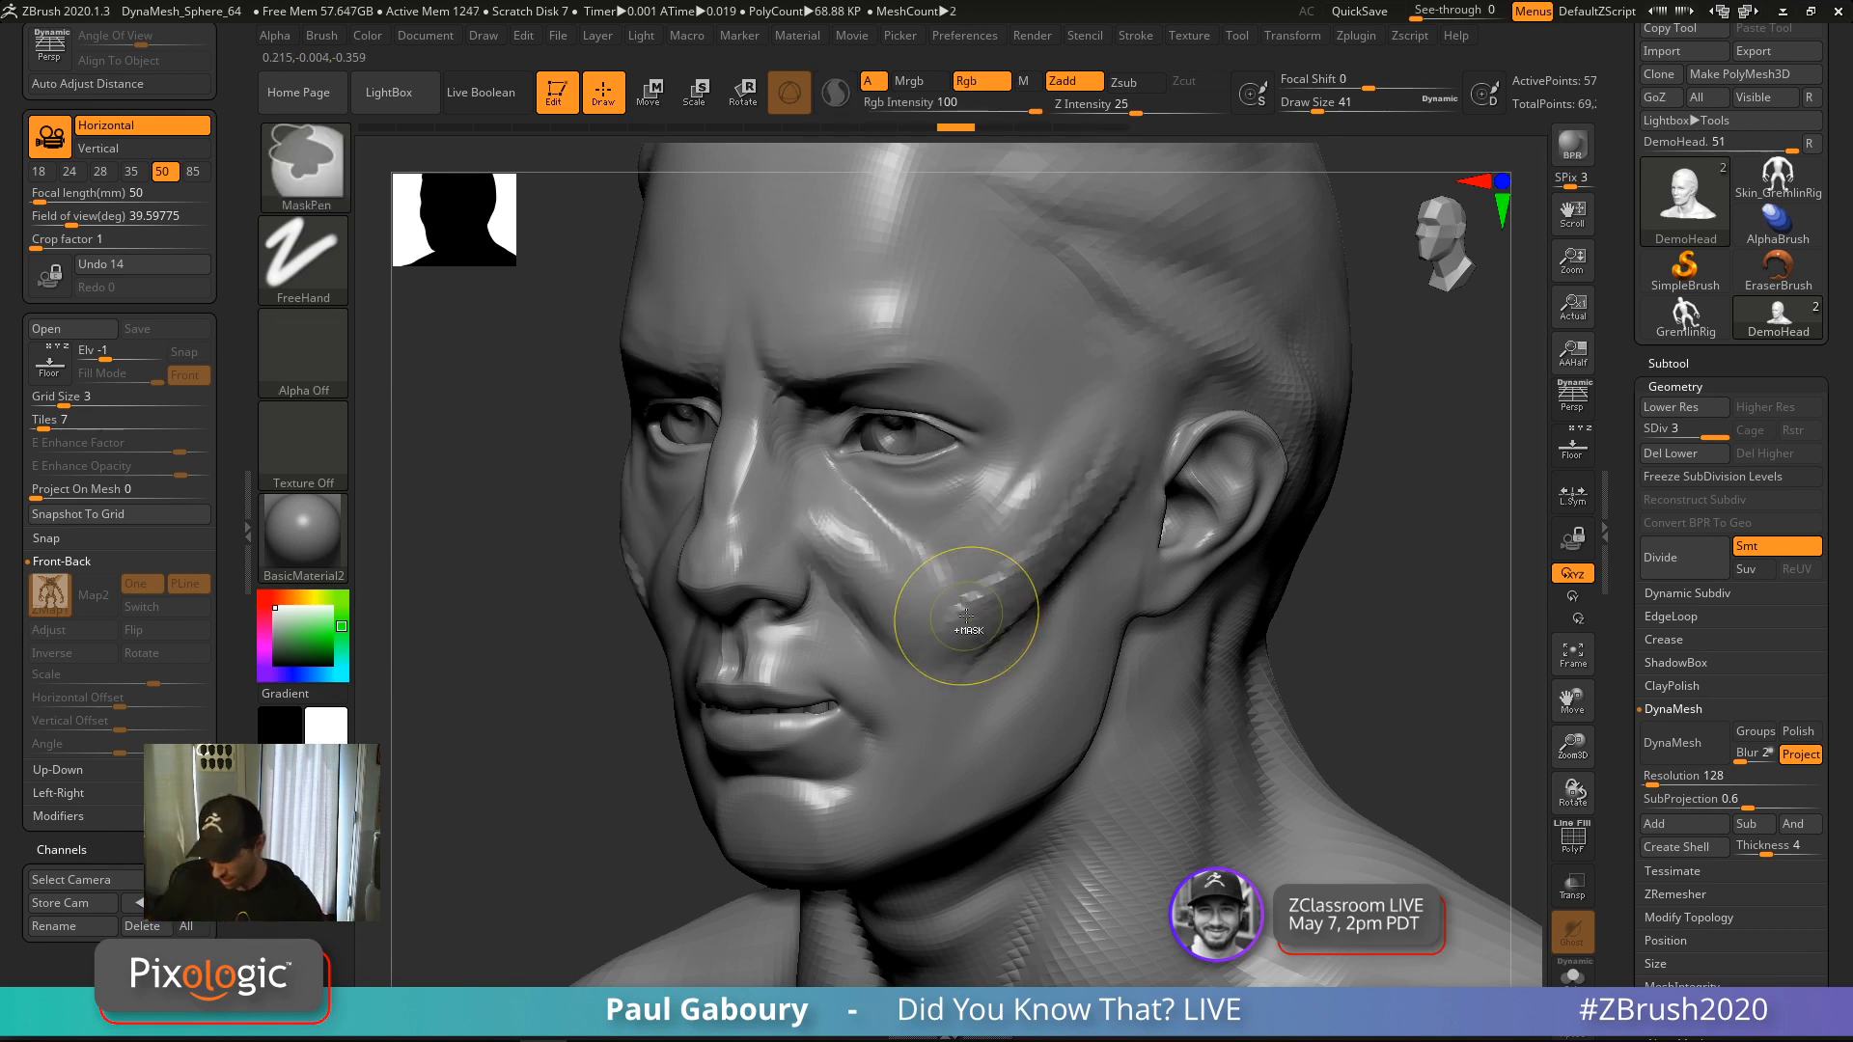
key("ctrl+z")
key("ctrl+z")
key("ctrl+z")
key("ctrl+z")
key("ctrl+z")
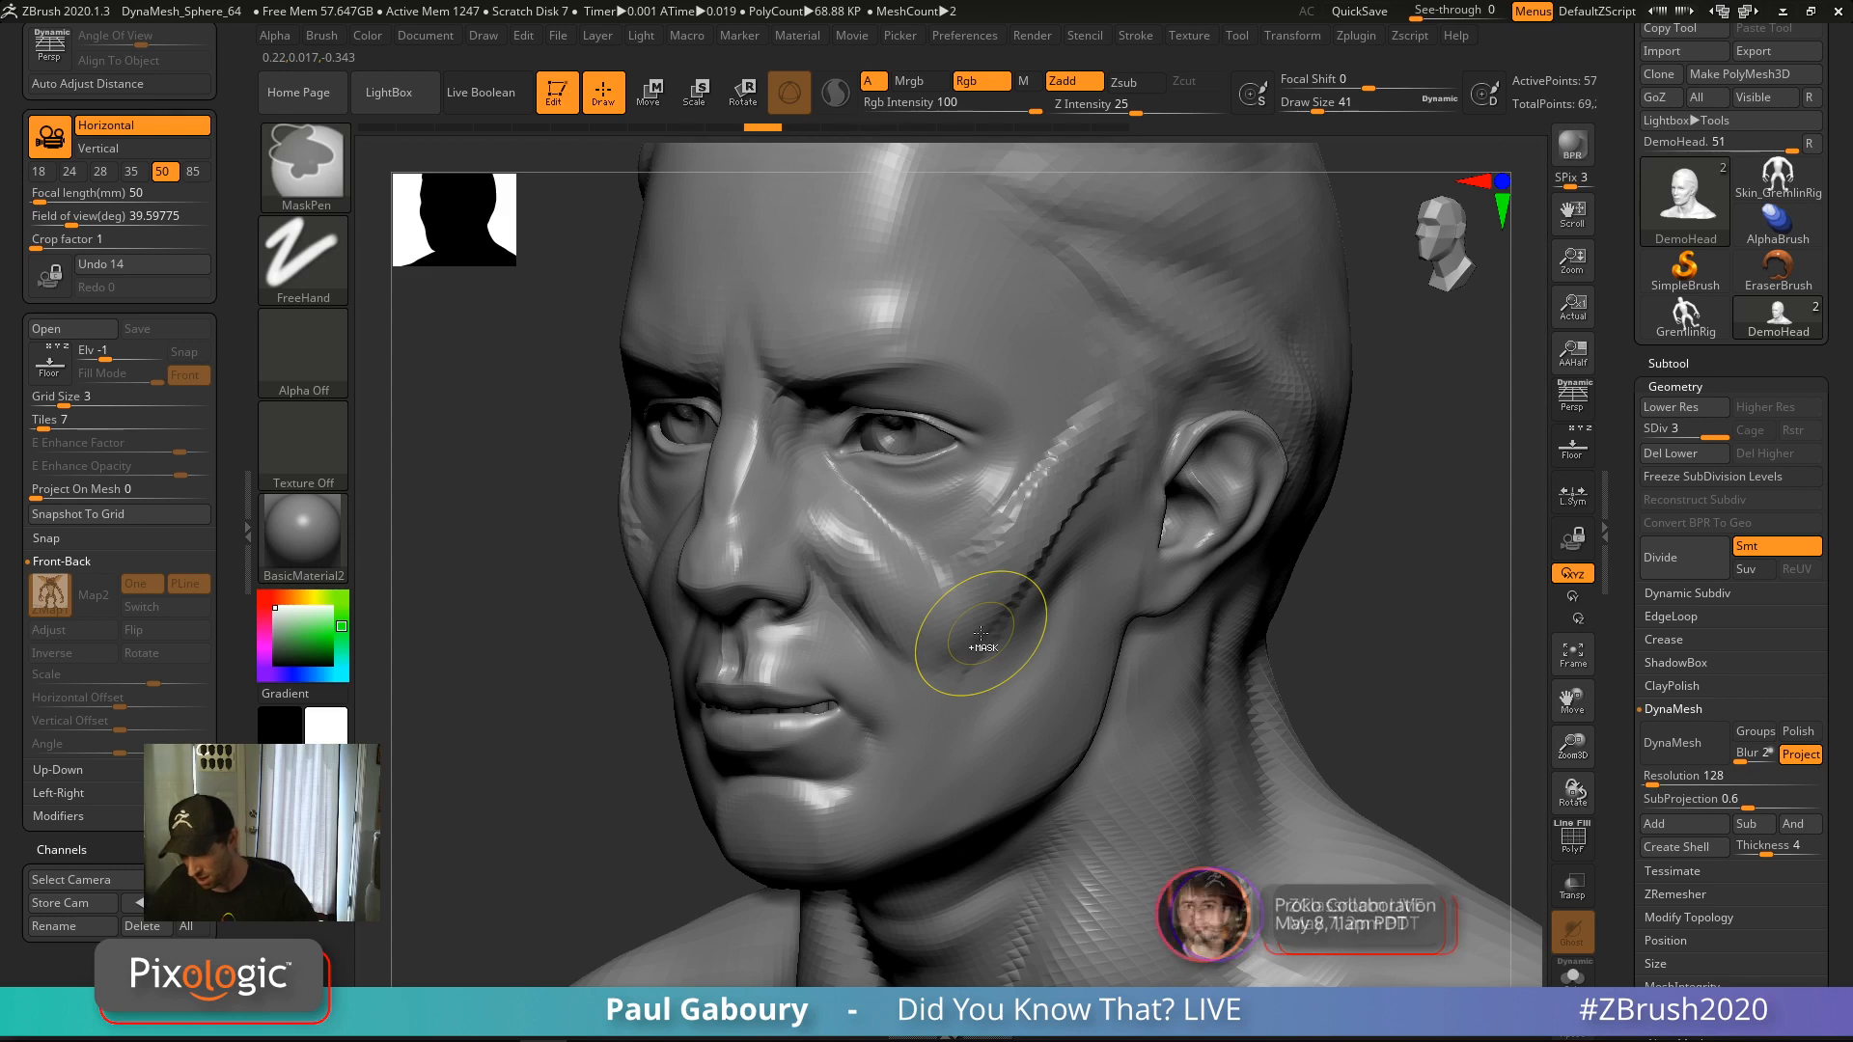
key("ctrl+z")
key("ctrl+z")
key("ctrl+z")
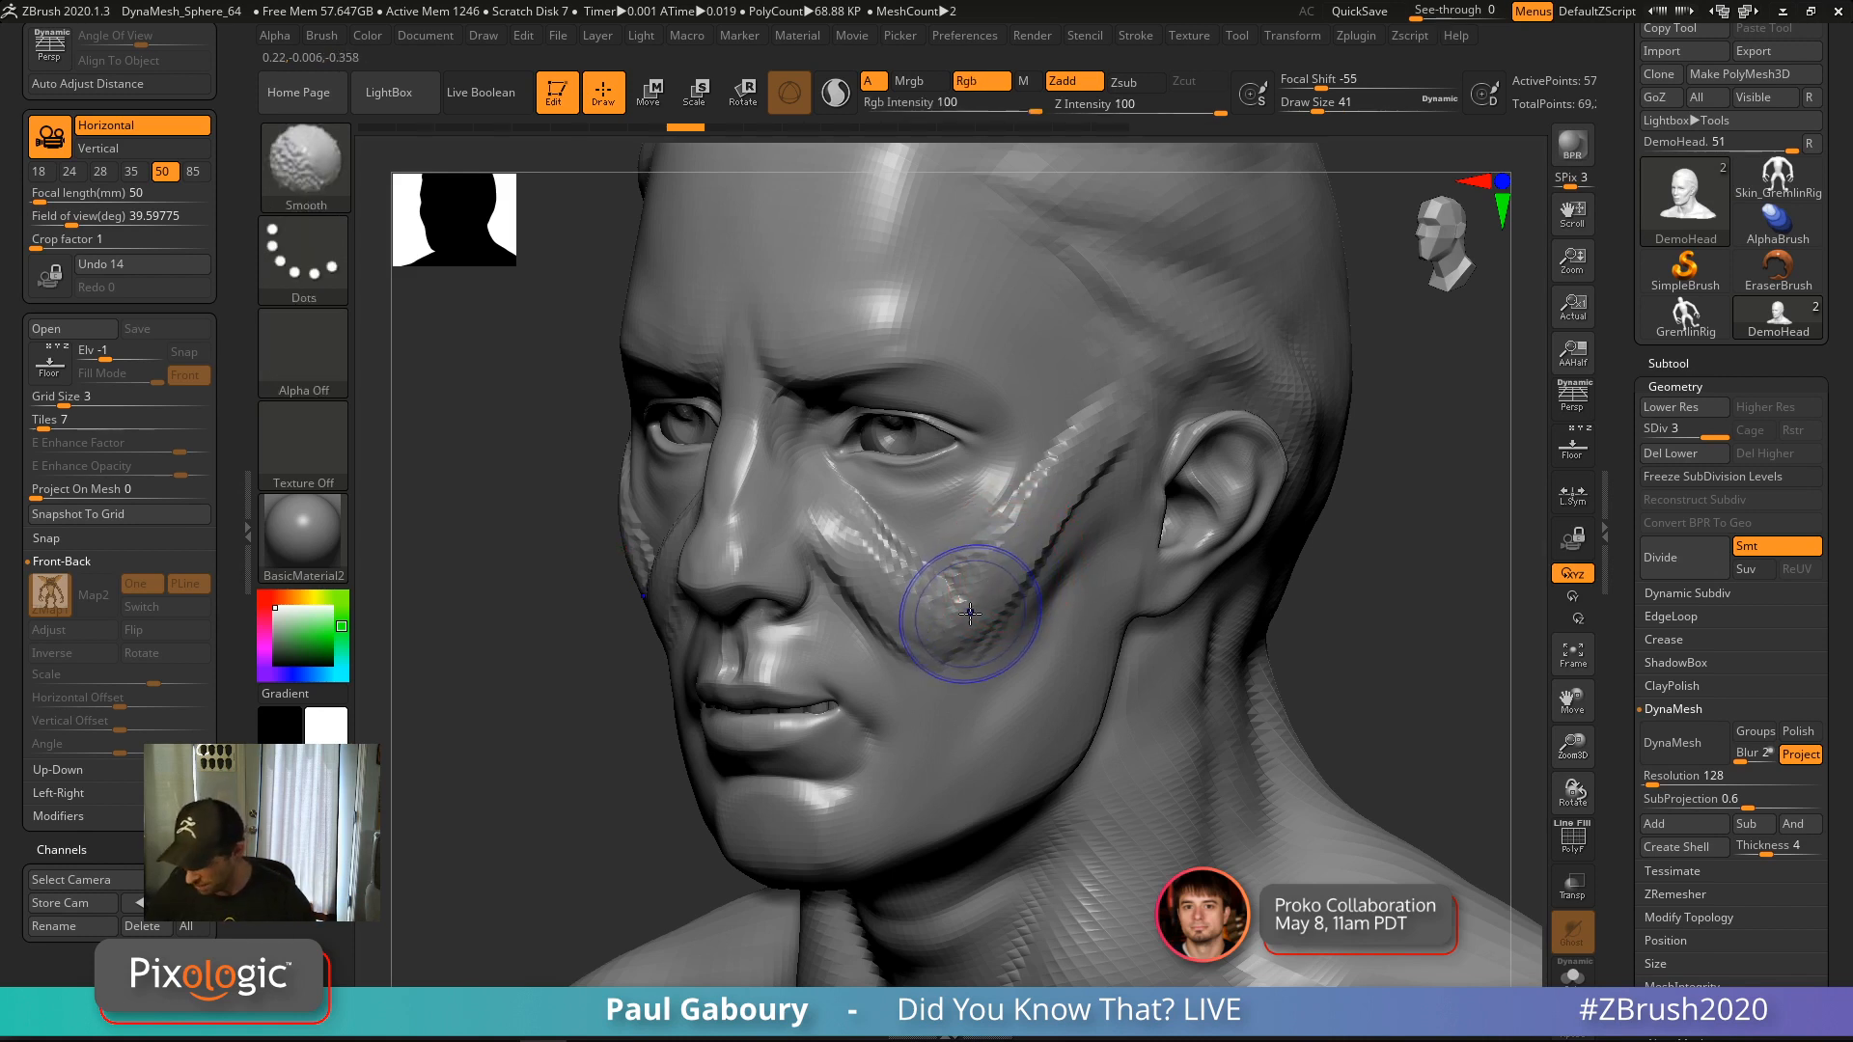
Smooth the ClayBuildup strokes off the cheek completely, and undo this smoothing
left_click_drag(960, 600, 1102, 450, "shift")
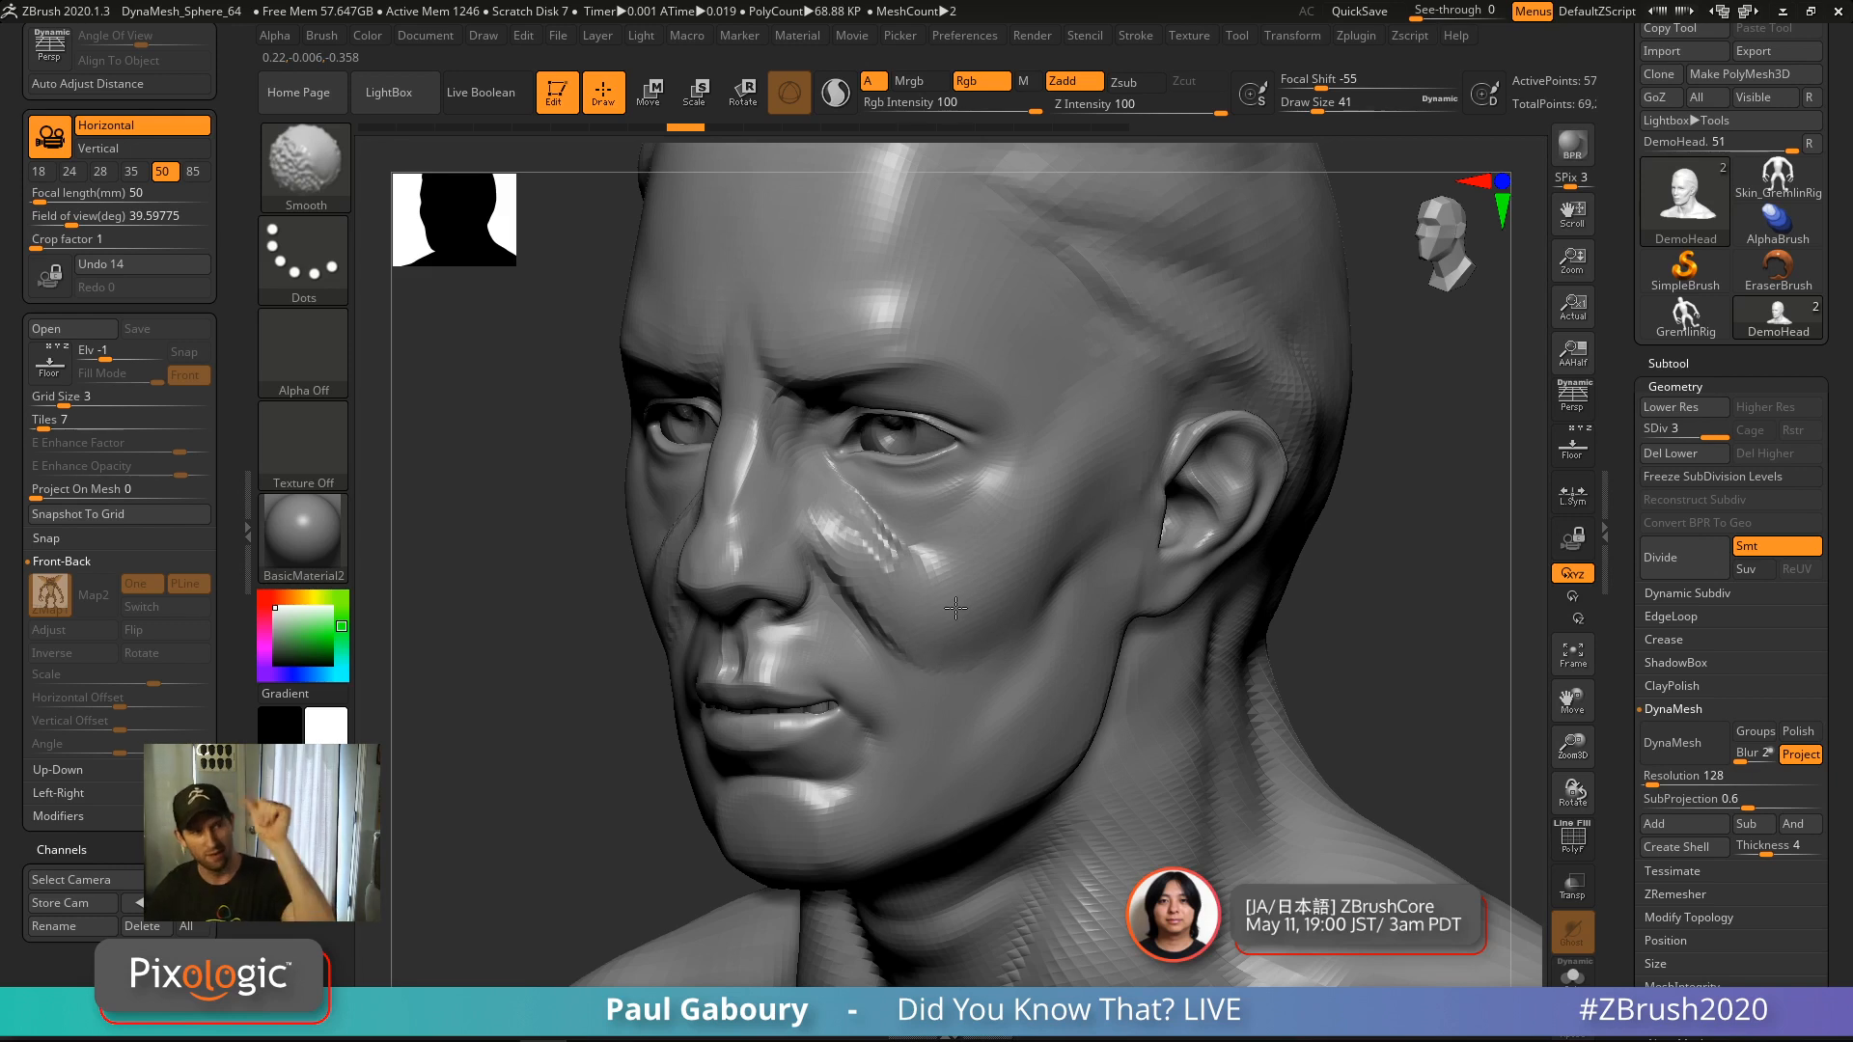
mouse_move(956, 609)
left_mouse_down("shift")
mouse_move(888, 618)
mouse_move(869, 526)
mouse_move(944, 621)
left_mouse_up("shift")
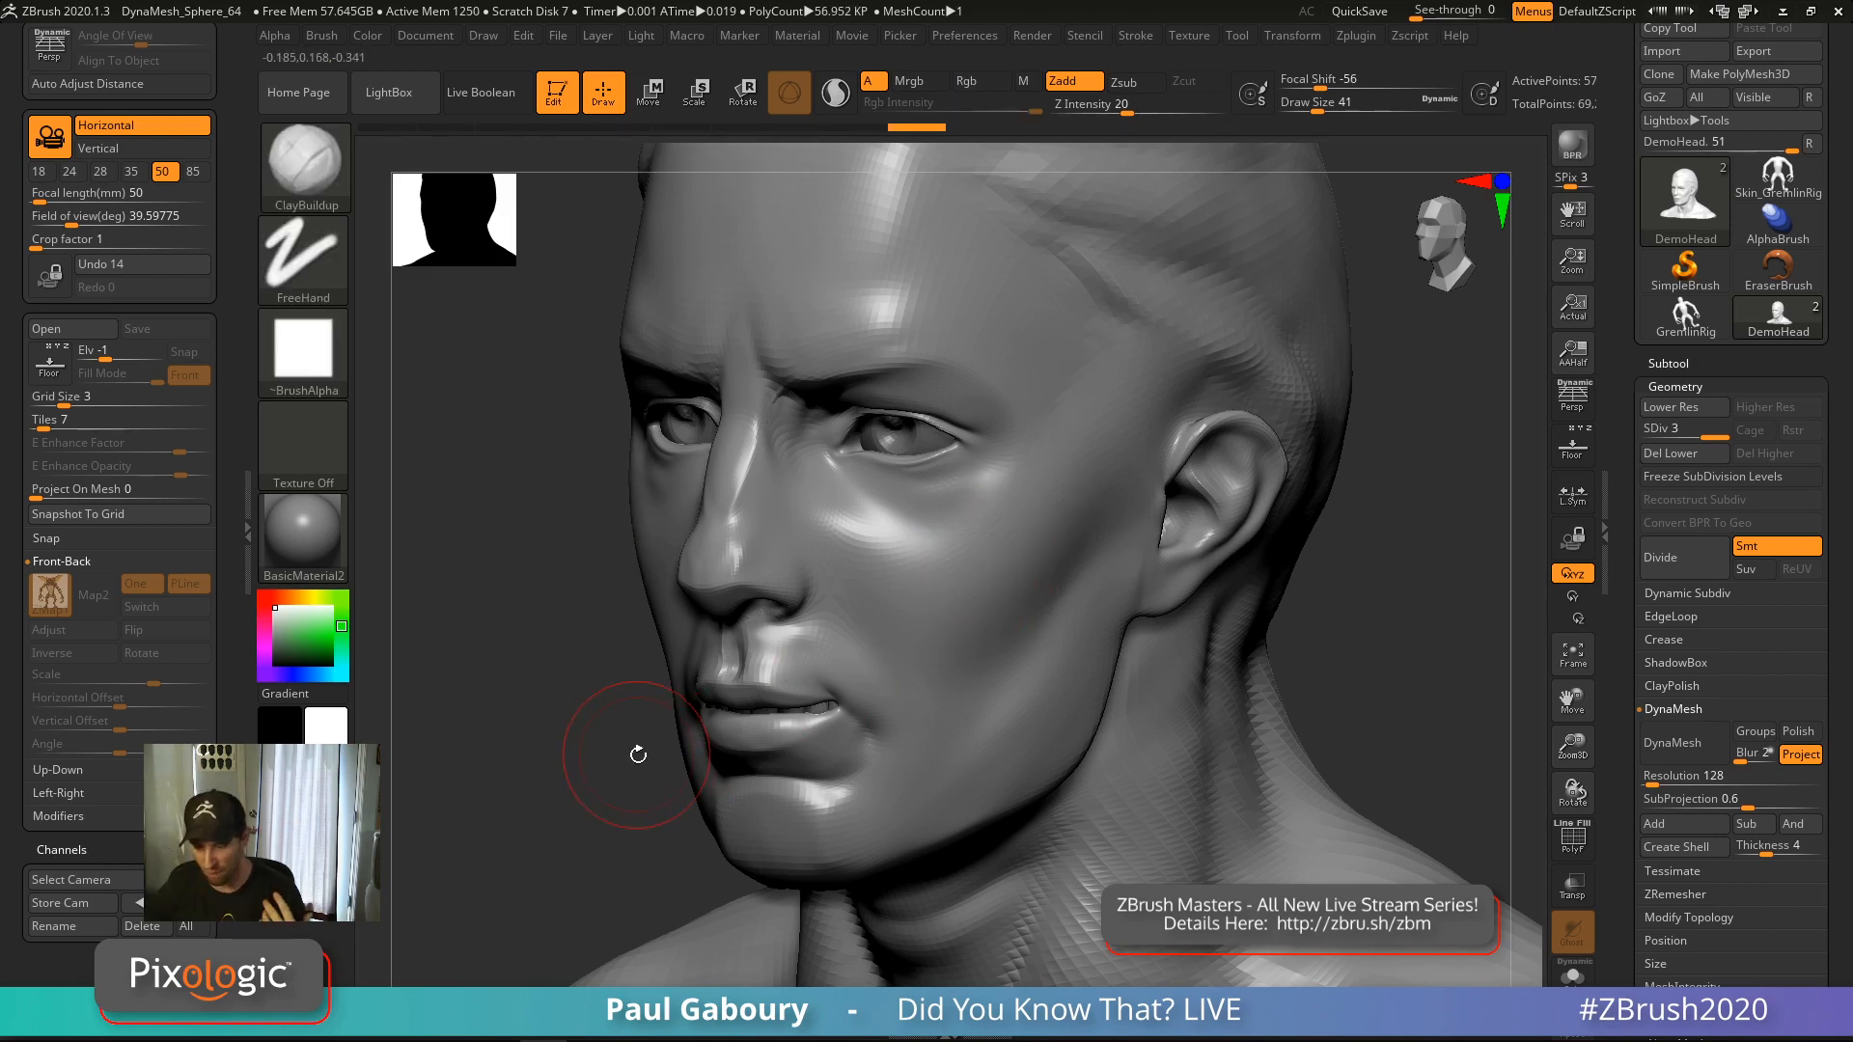
key("ctrl")
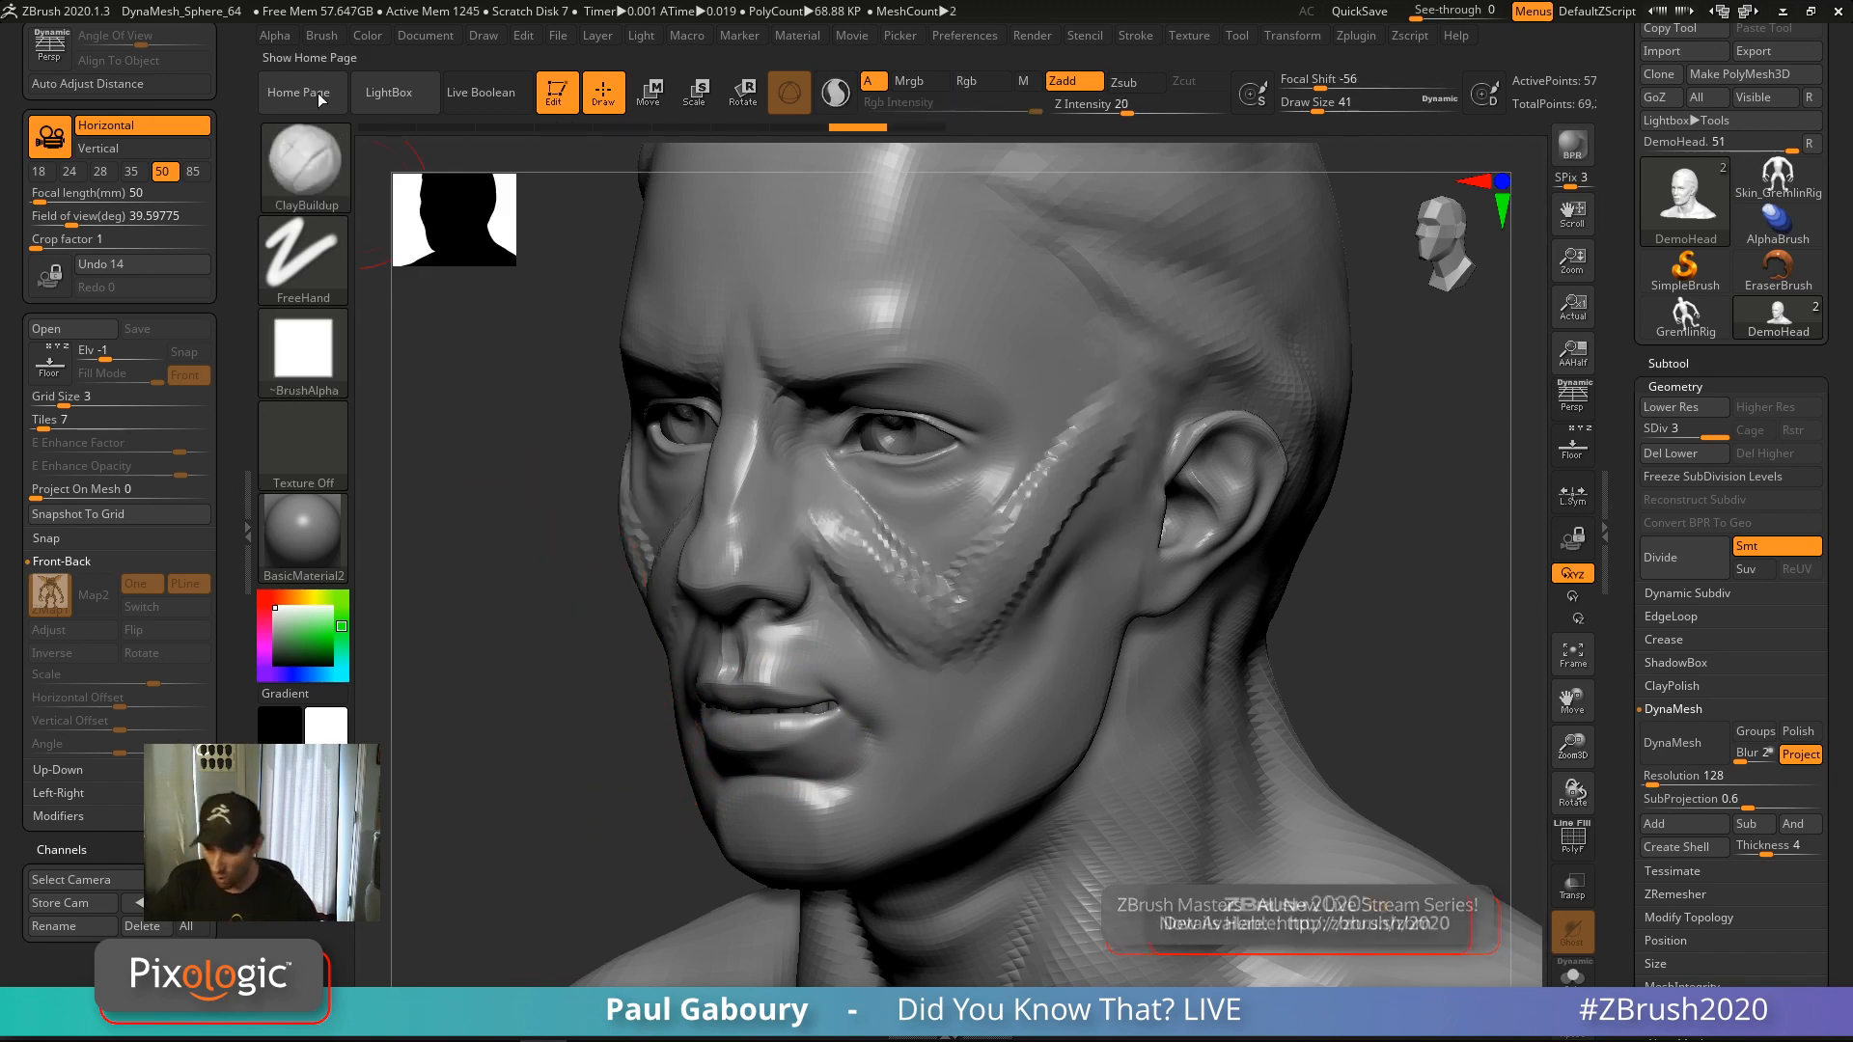
Switch to the Clay brush and restore the brush list to its default number of visible items
left_click(322, 35)
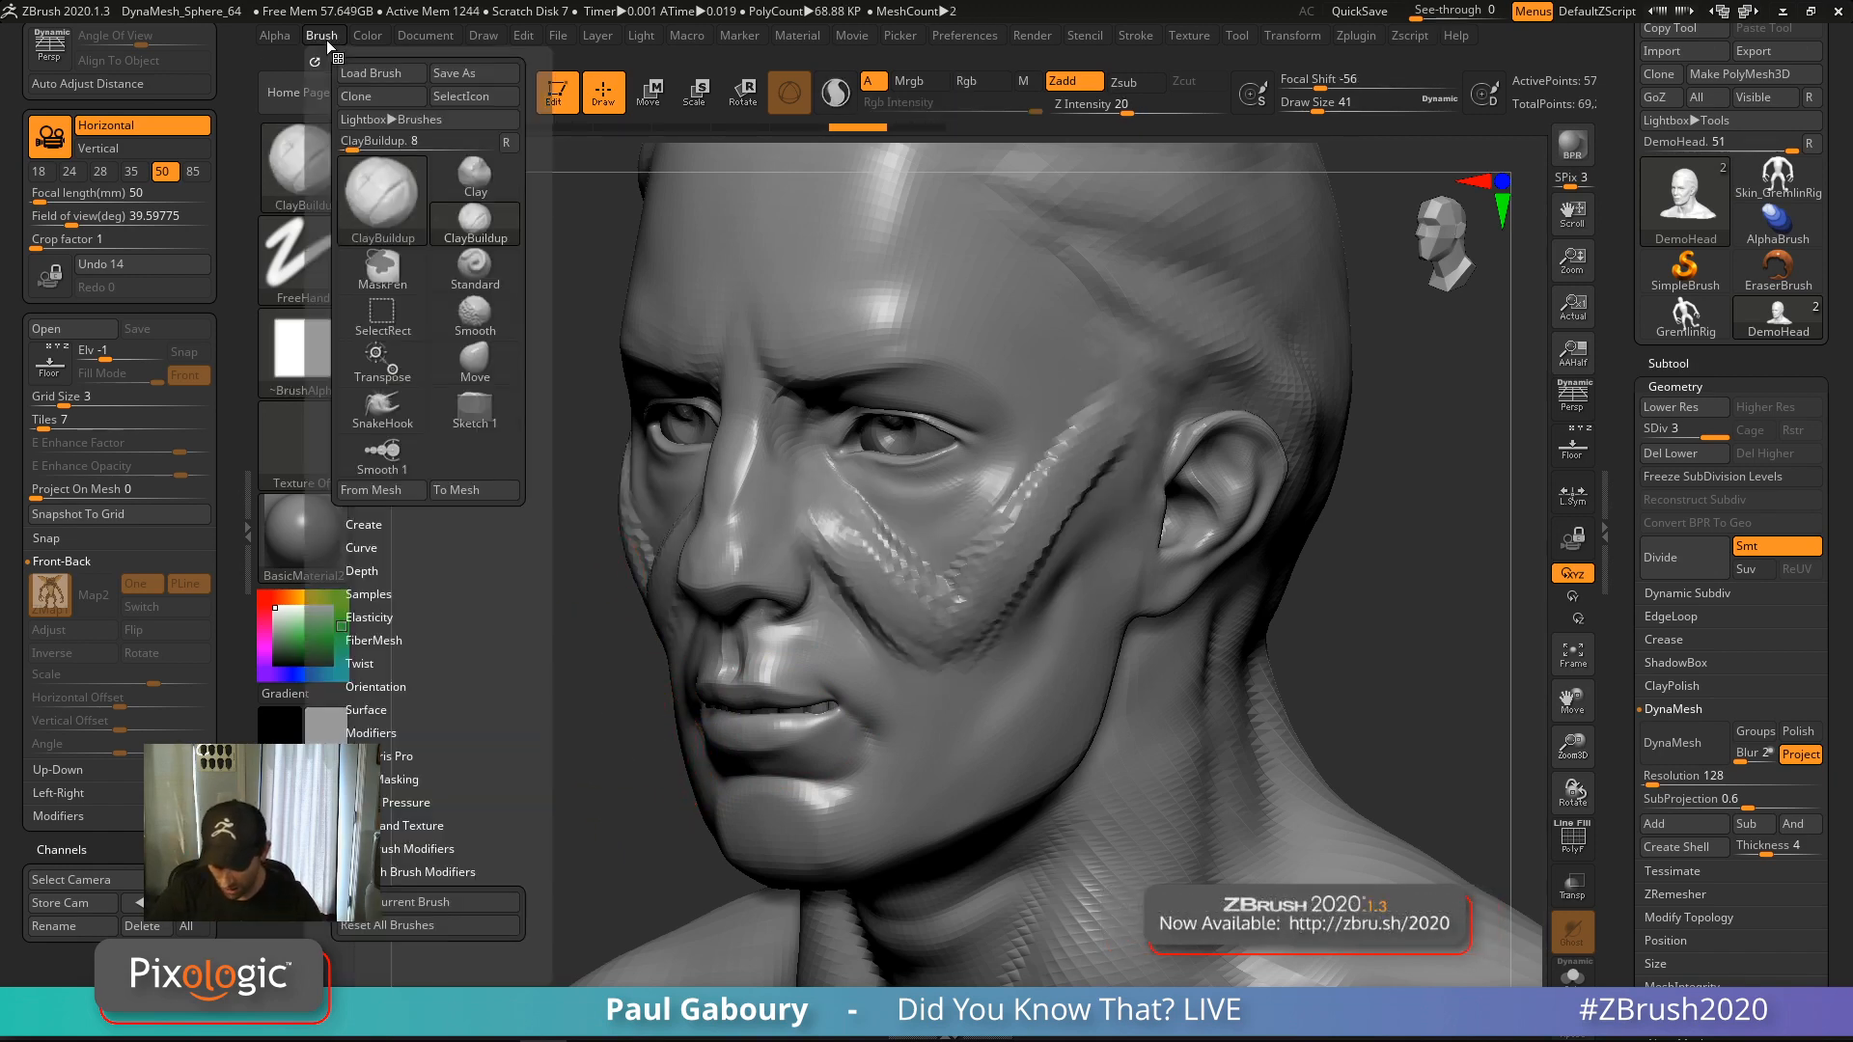
left_click(475, 176)
left_click(508, 144)
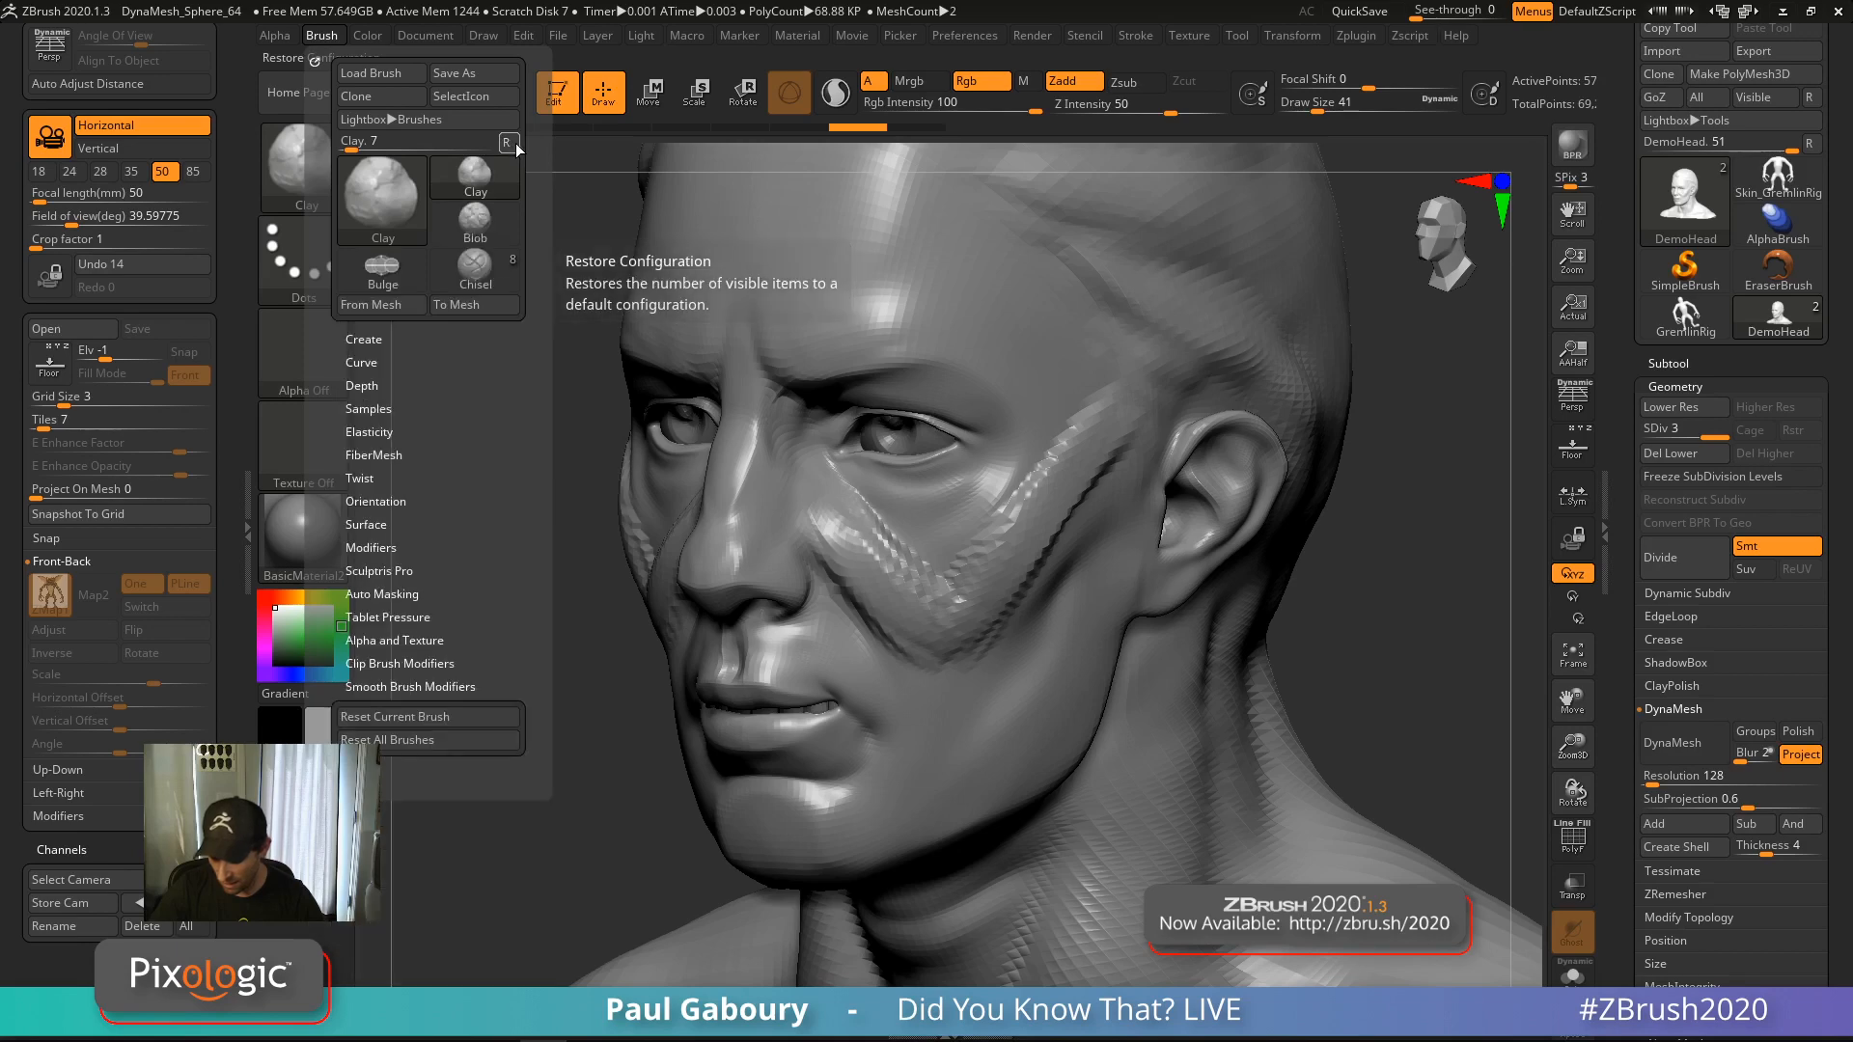
Raise the alternate brush size ratio in the Smooth Brush Modifiers and preview the larger Smooth brush over the cheek
left_click(456, 683)
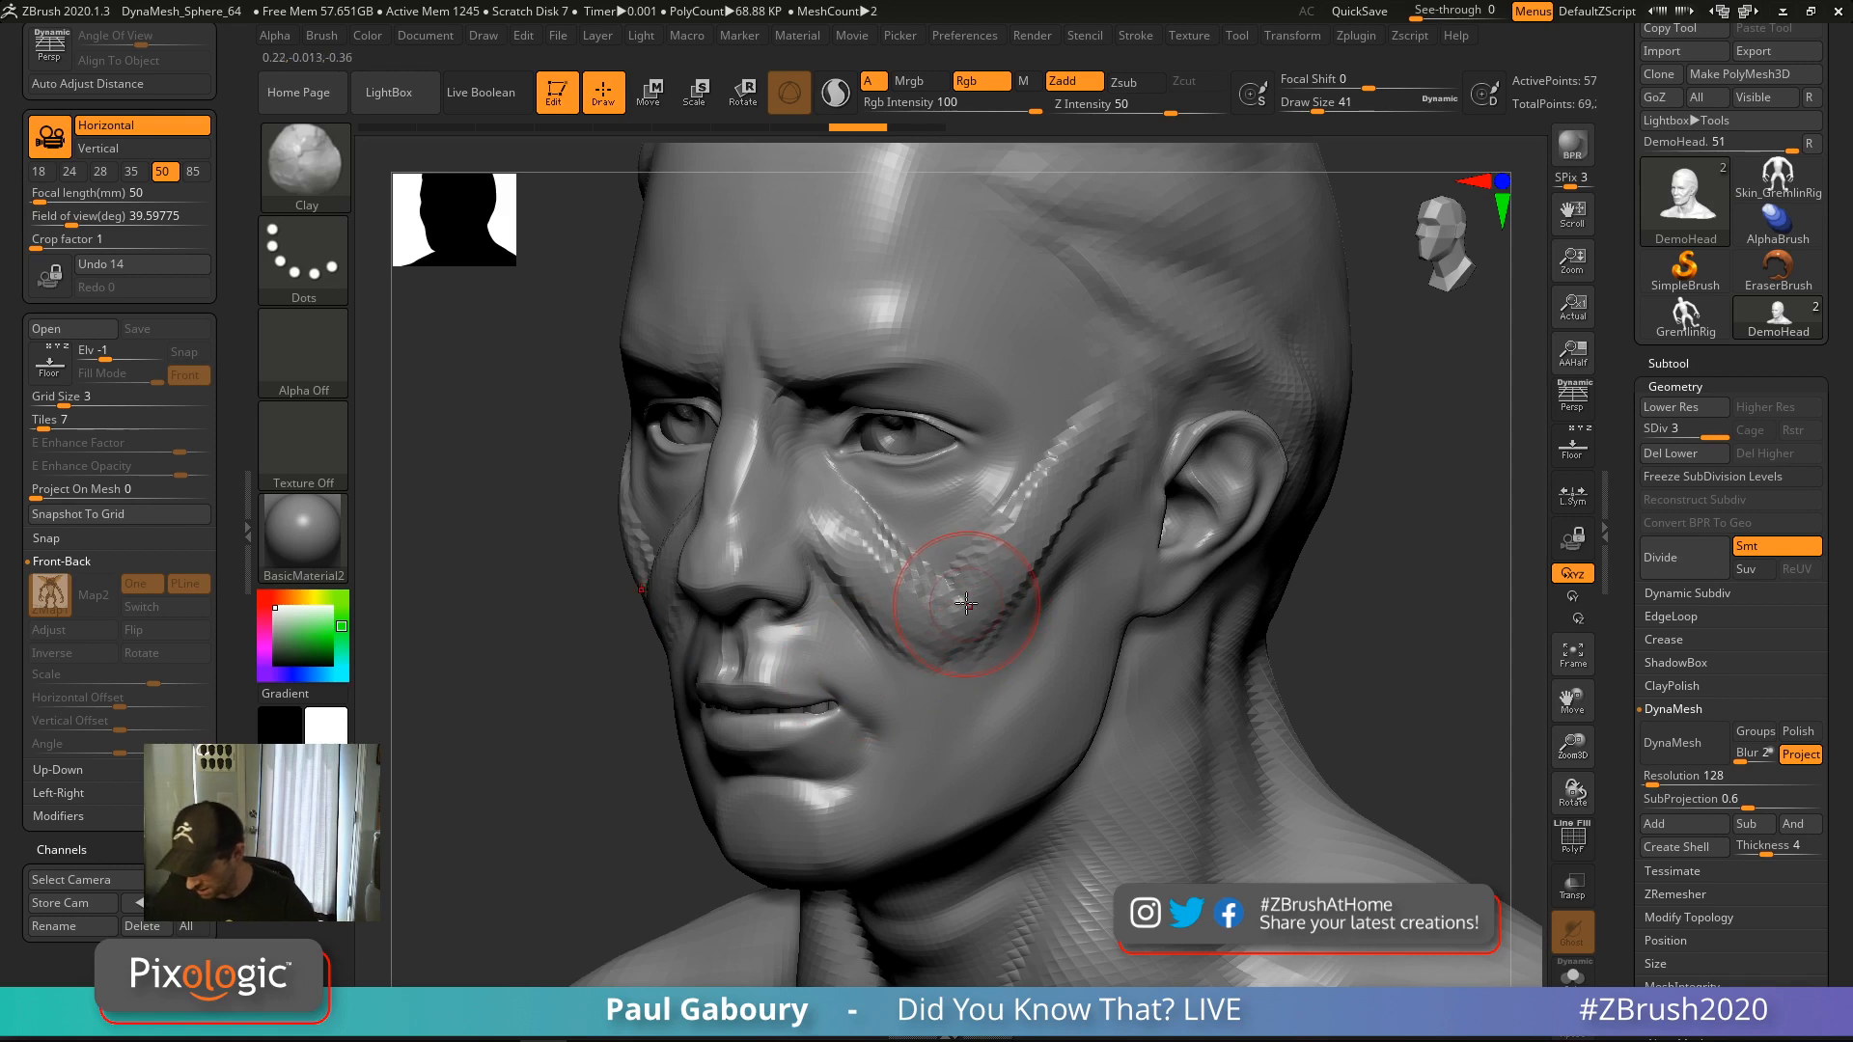
key("shift")
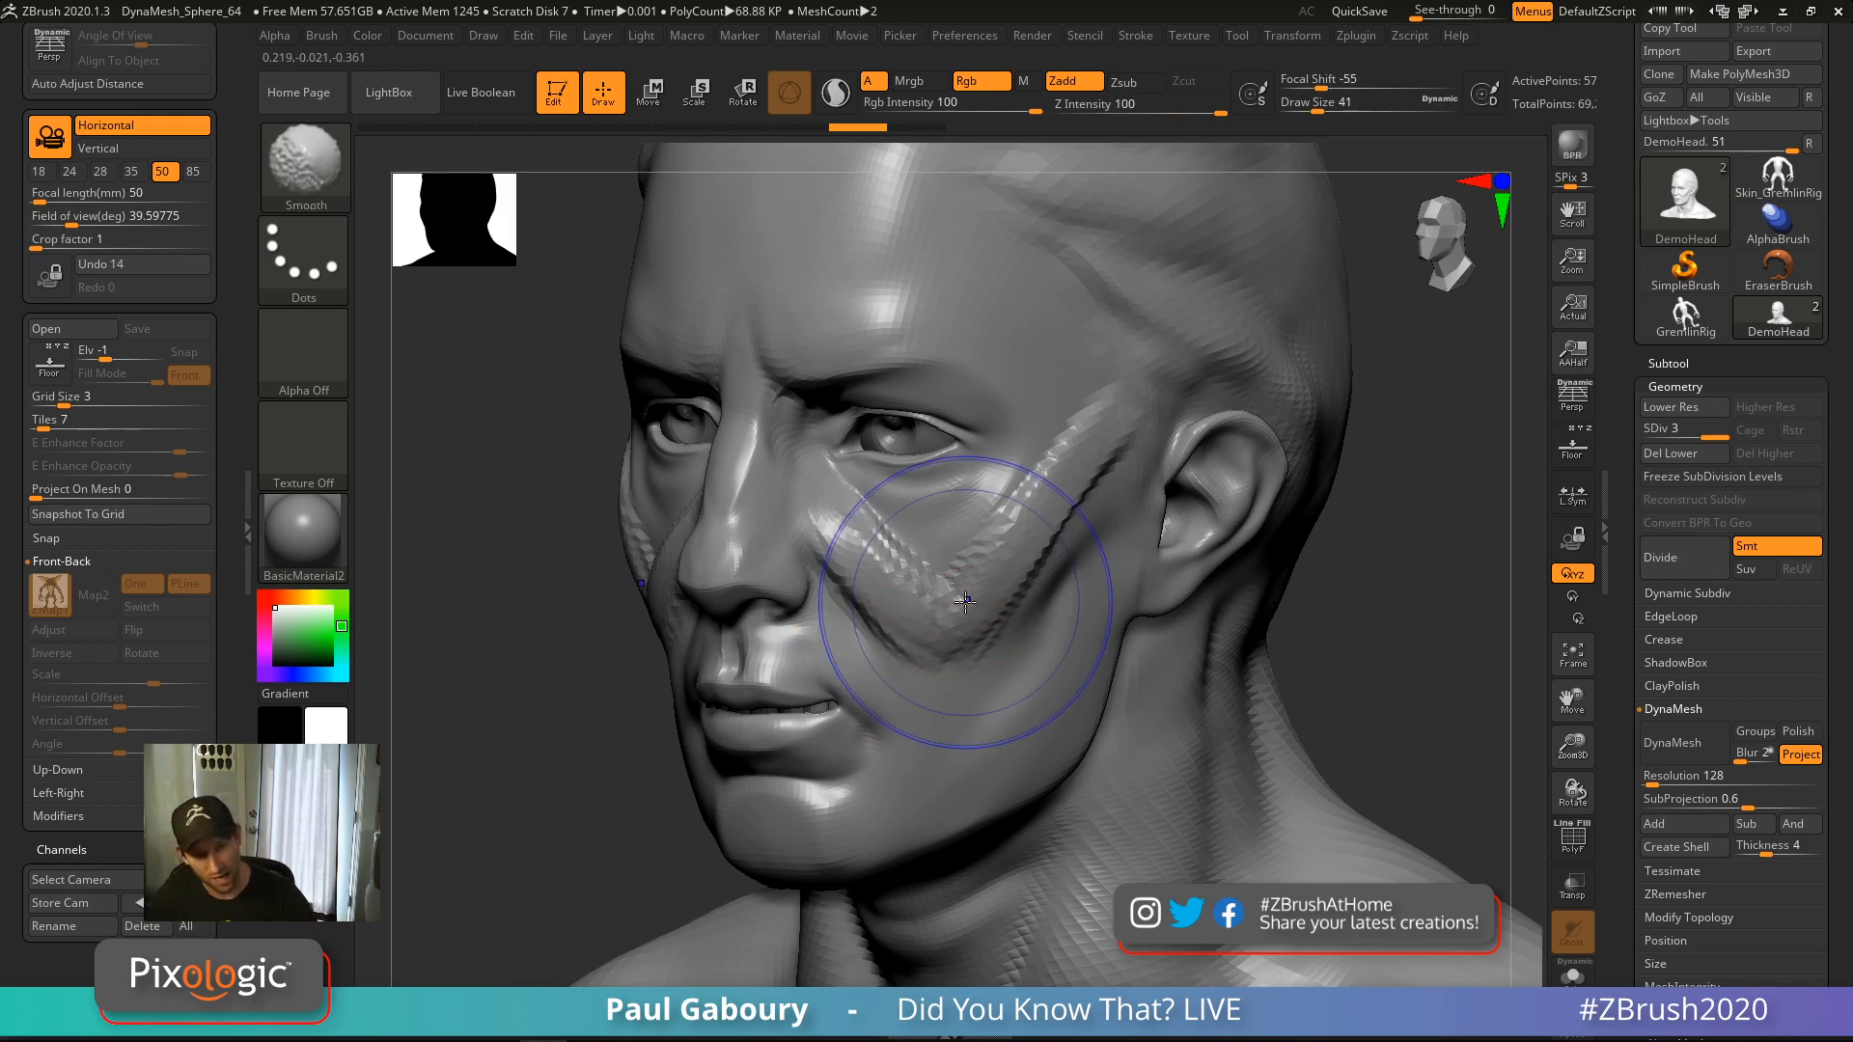
key("shift")
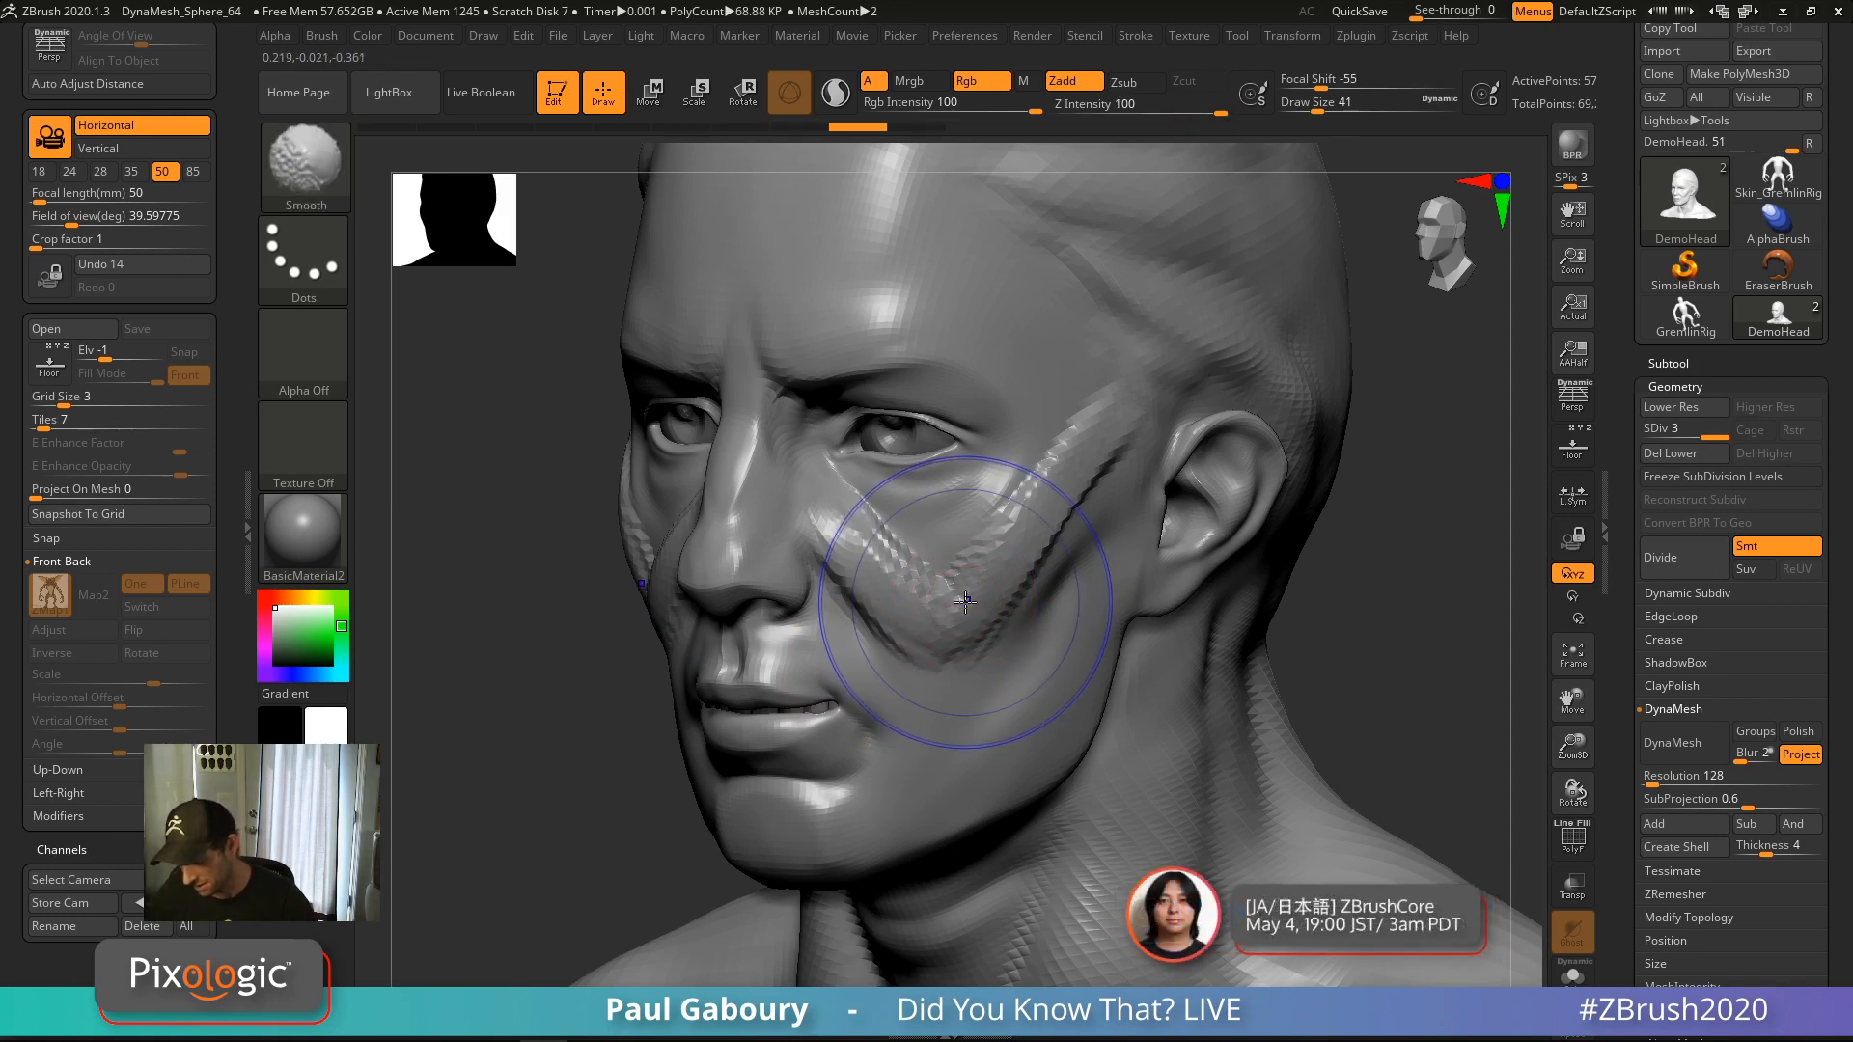
Review the Minimum Connected Points option for smoothing and examine the open edge along the bust's base
left_click(326, 38)
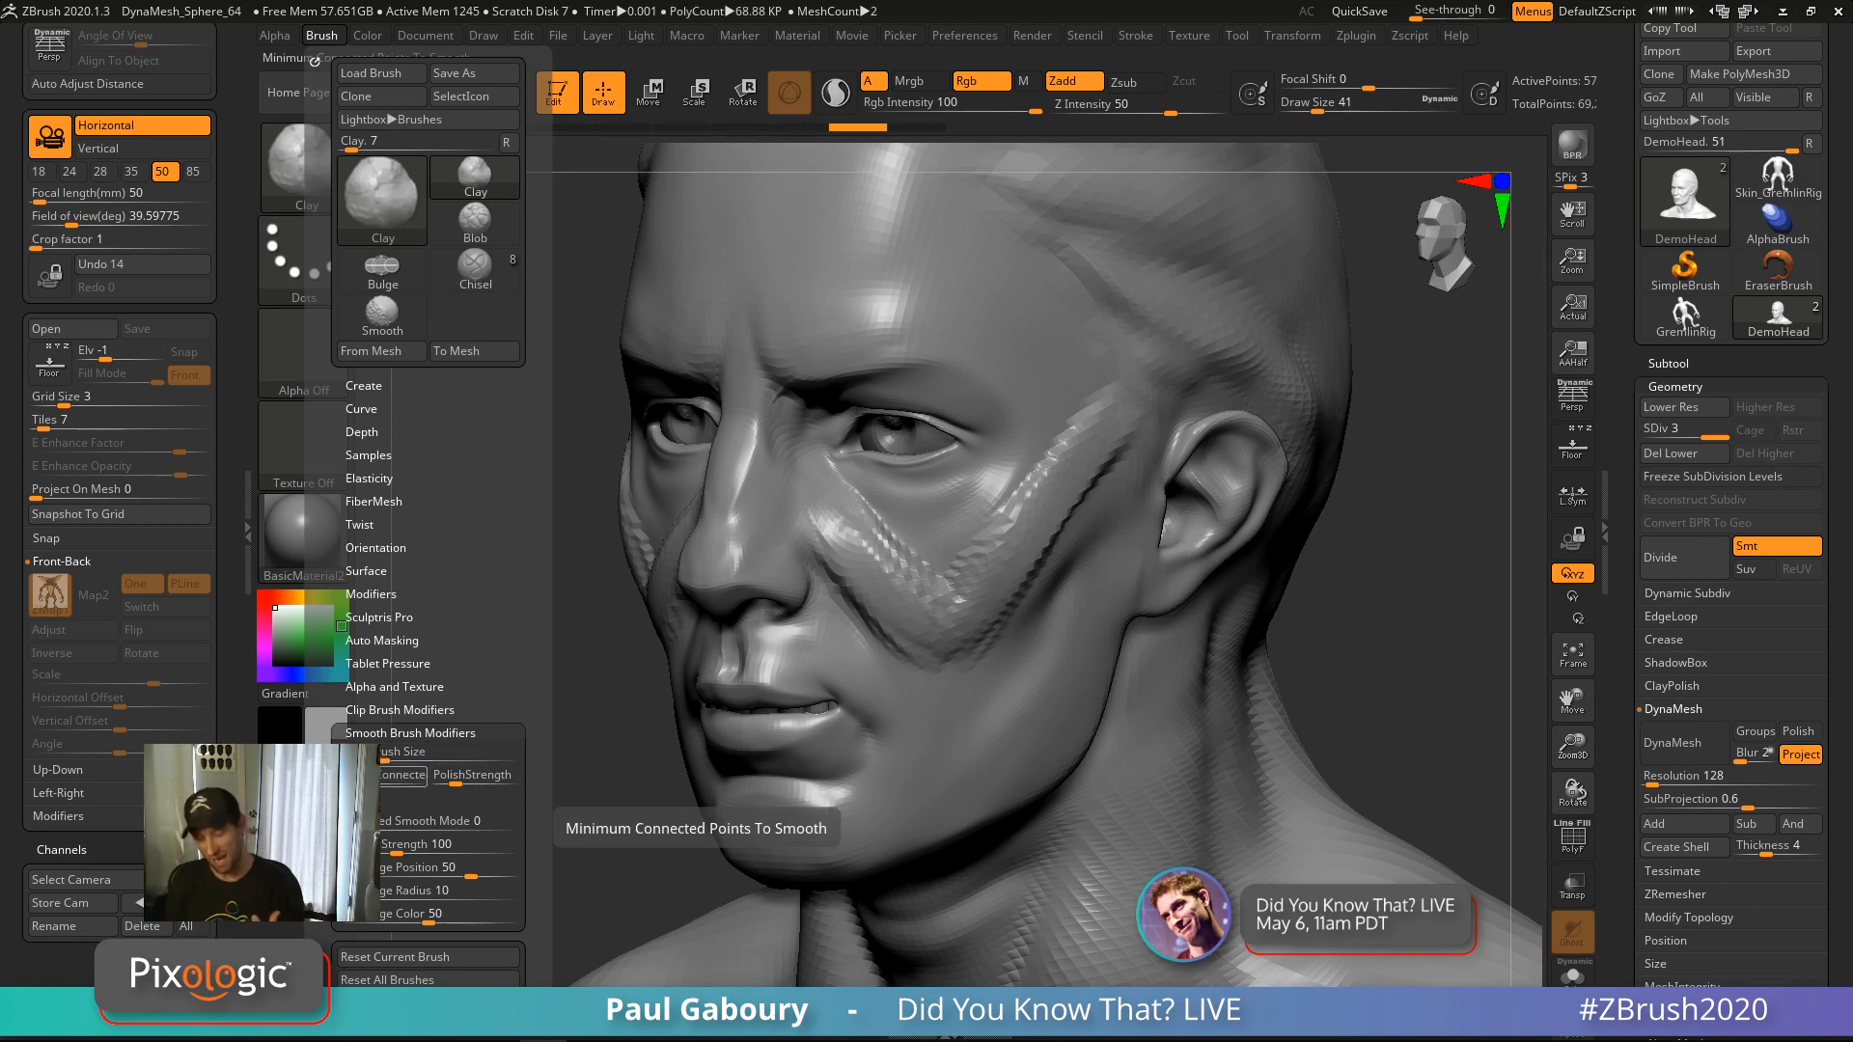
mouse_move(1222, 827)
right_mouse_down("ctrl")
mouse_move(1113, 749)
mouse_move(972, 496)
right_mouse_up("ctrl")
right_click_drag(1004, 589, 1075, 767, "ctrl")
mouse_move(1183, 659)
left_mouse_down("shift")
mouse_move(1387, 643)
mouse_move(1101, 664)
left_mouse_up("shift")
right_click_drag(1057, 826, 1070, 757)
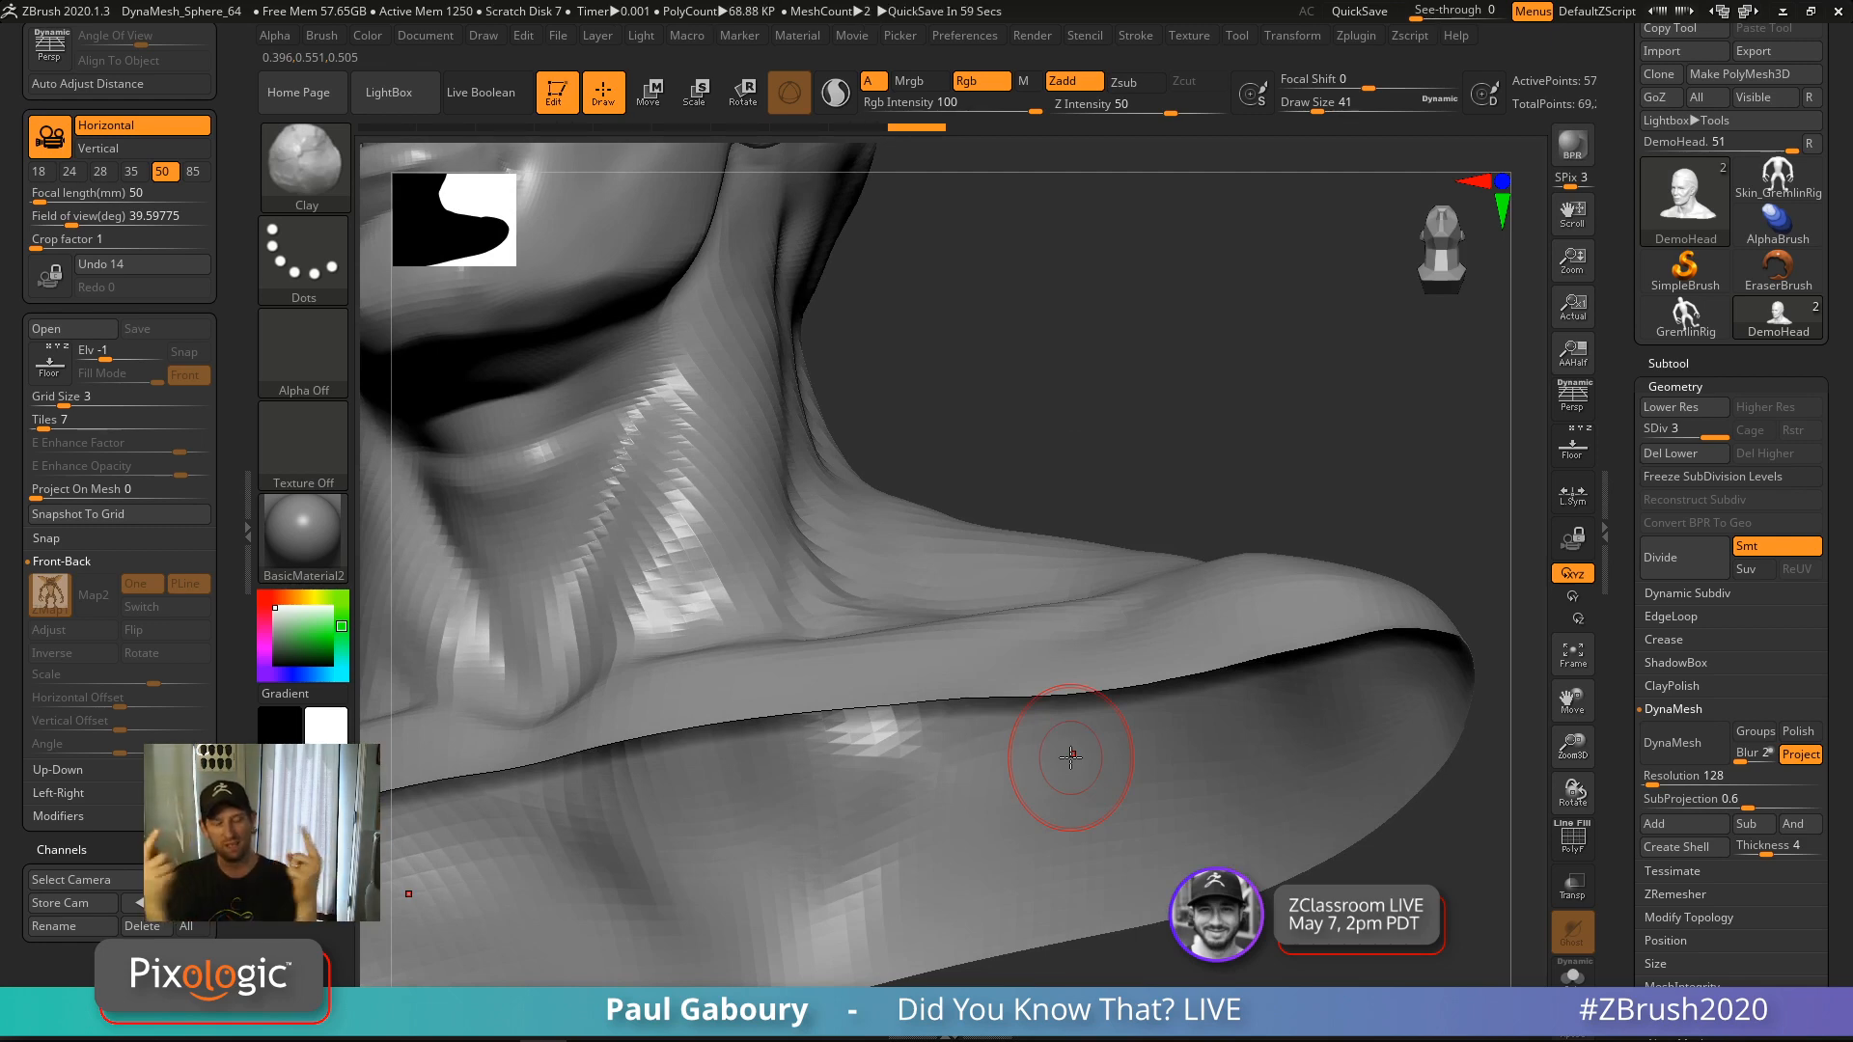
Smooth the open edge along the bust's base, and undo that smoothing
left_click(324, 35)
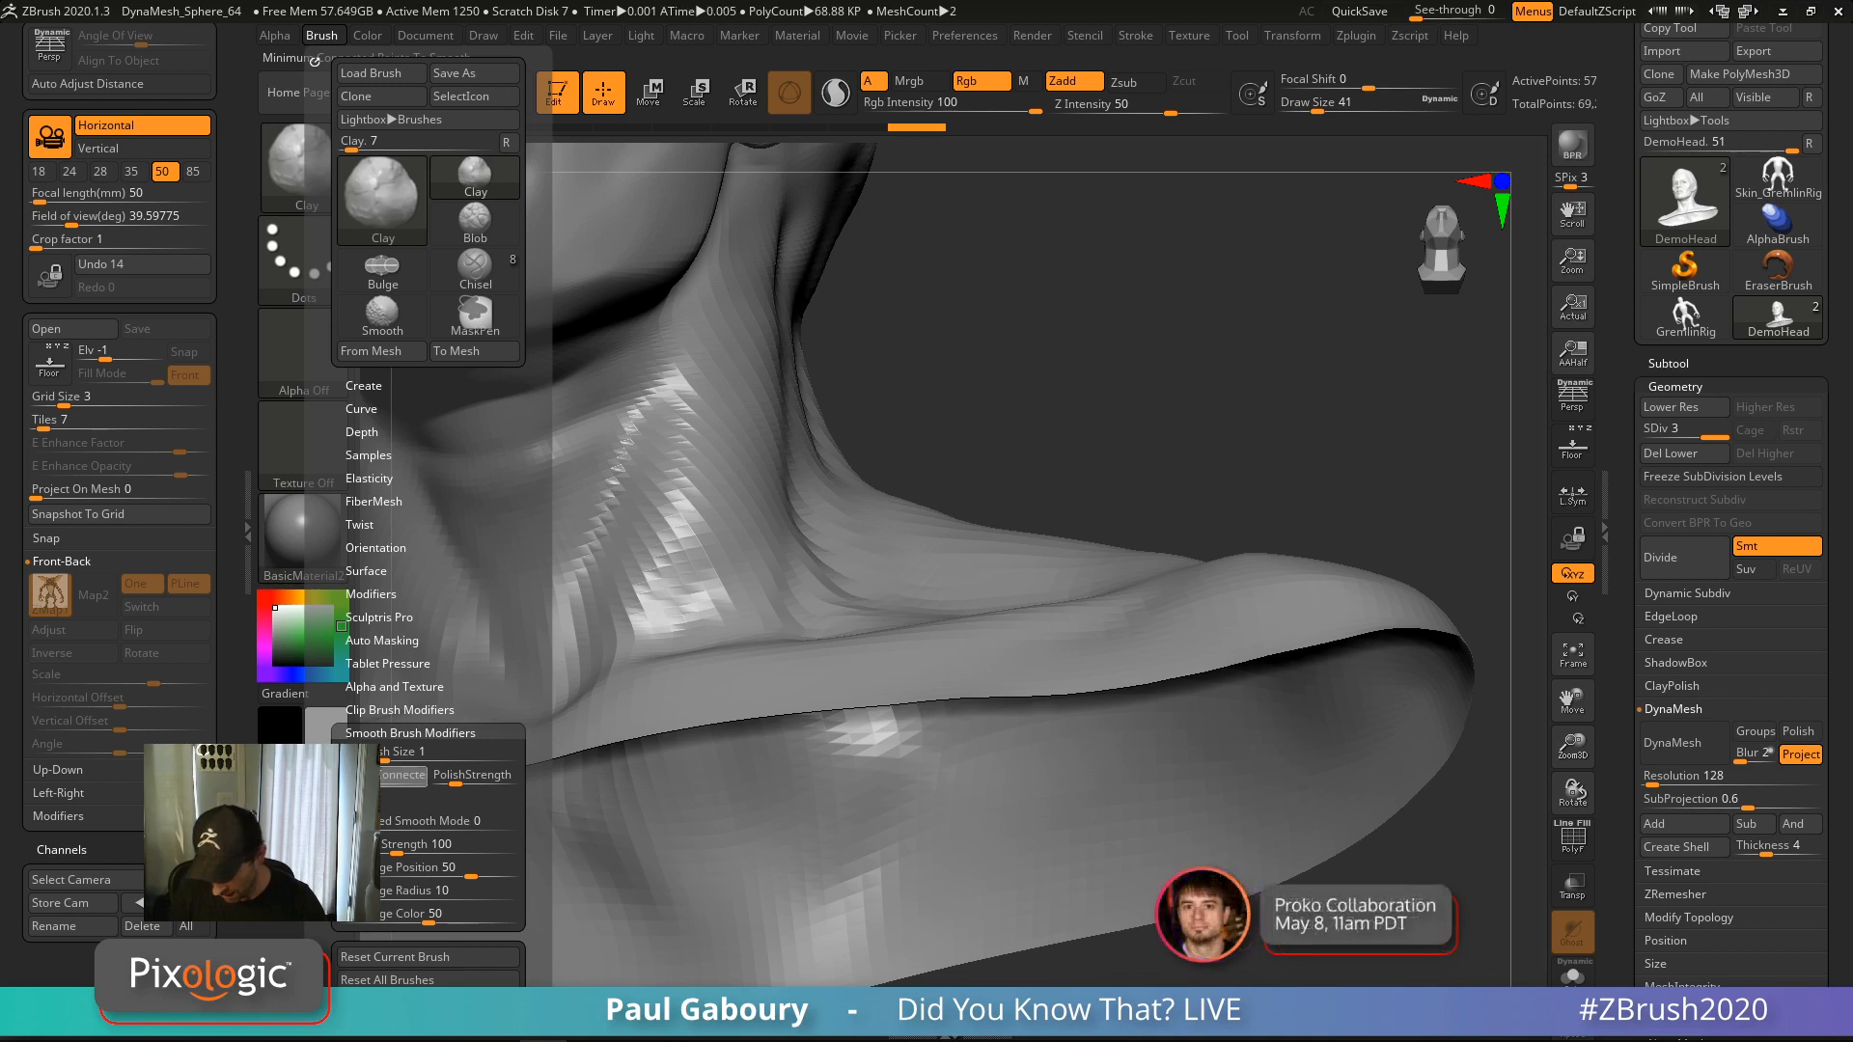
key("shift")
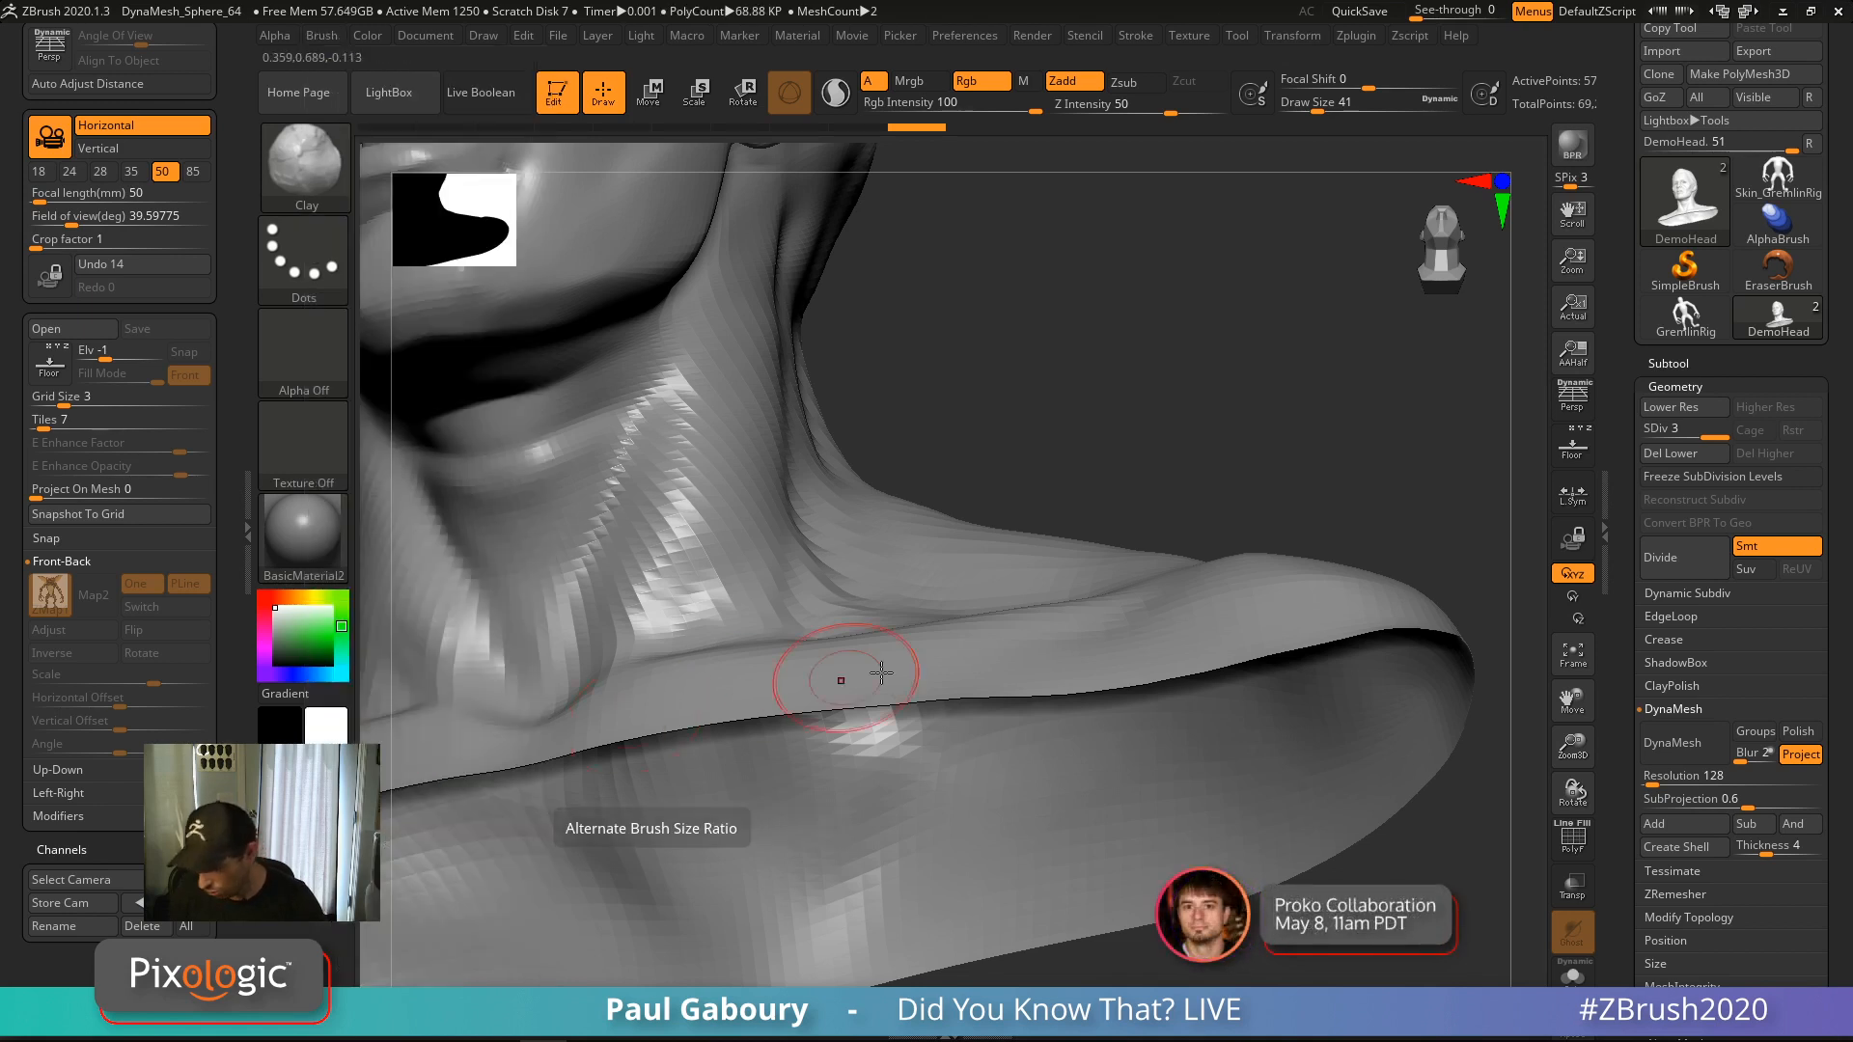
mouse_move(1075, 673)
left_mouse_down("shift")
mouse_move(1197, 675)
mouse_move(1409, 622)
mouse_move(712, 714)
left_mouse_up("shift")
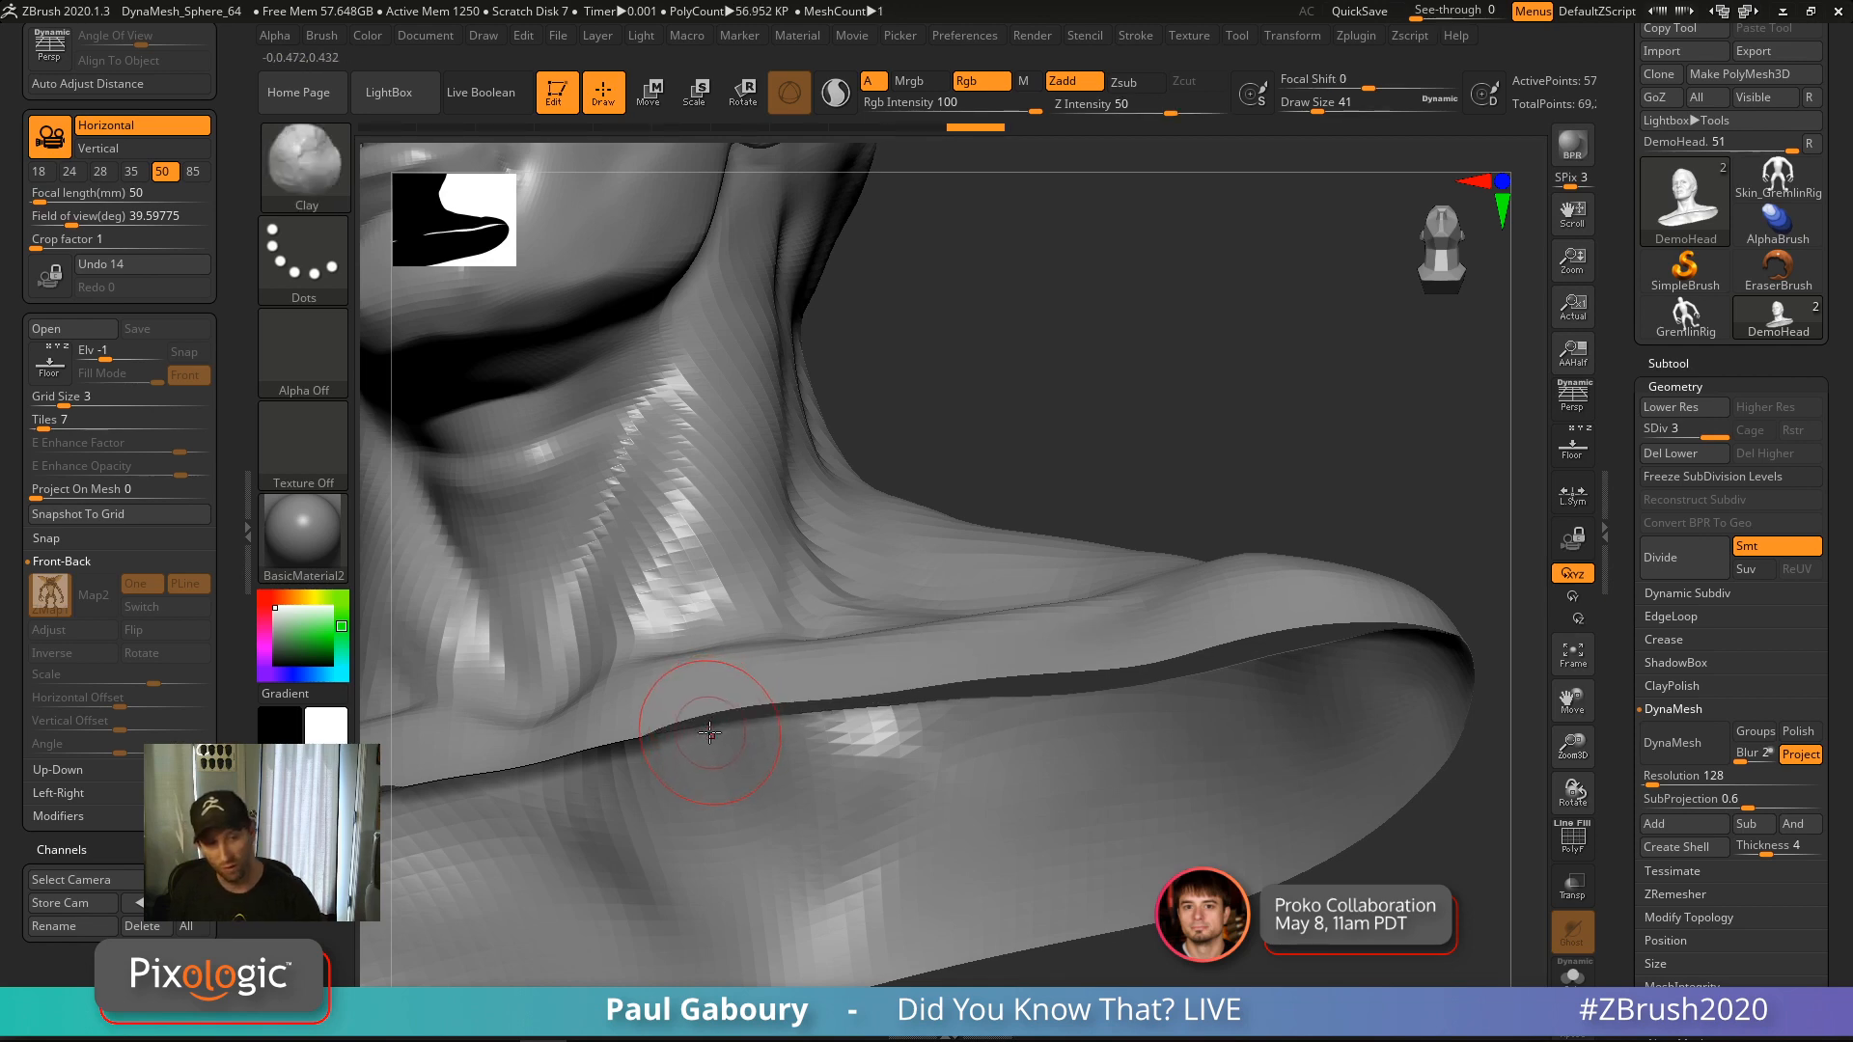
key("ctrl+z")
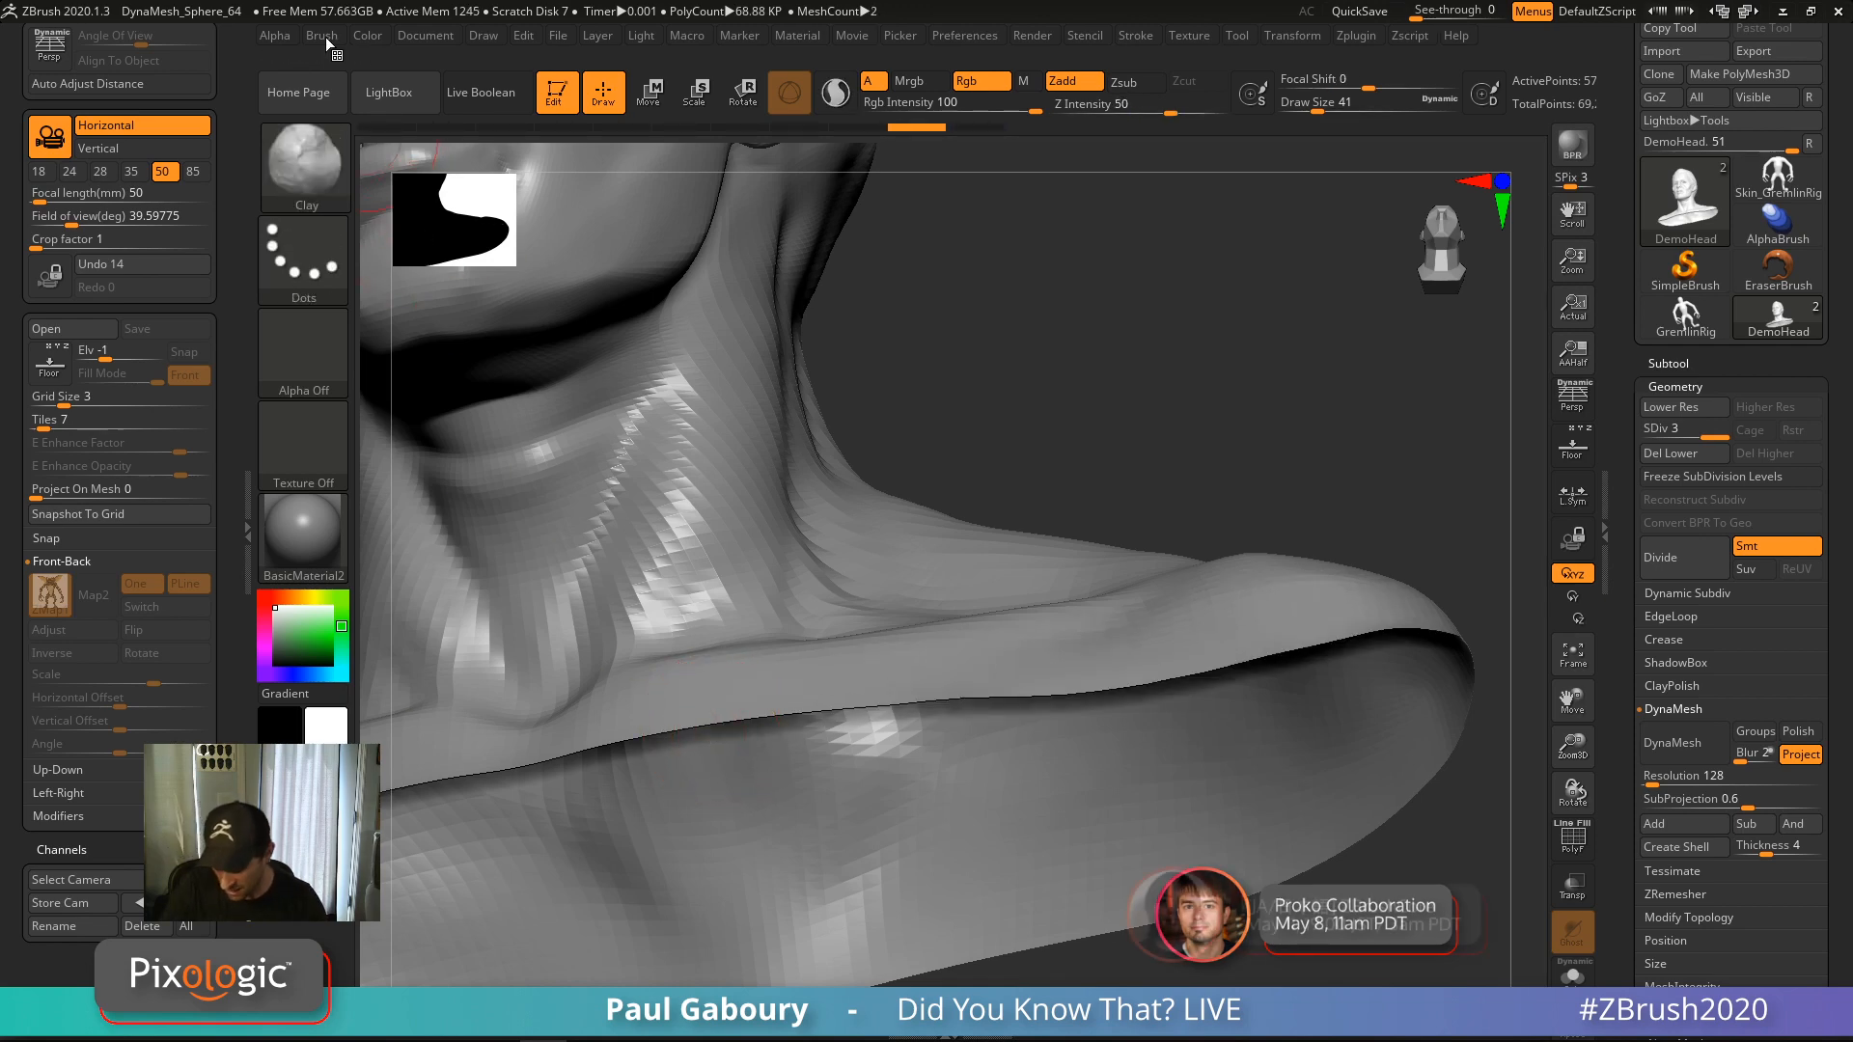
Review the PolishStrength option in the Smooth Brush Modifiers, and smooth the cheek of the head
left_click(322, 34)
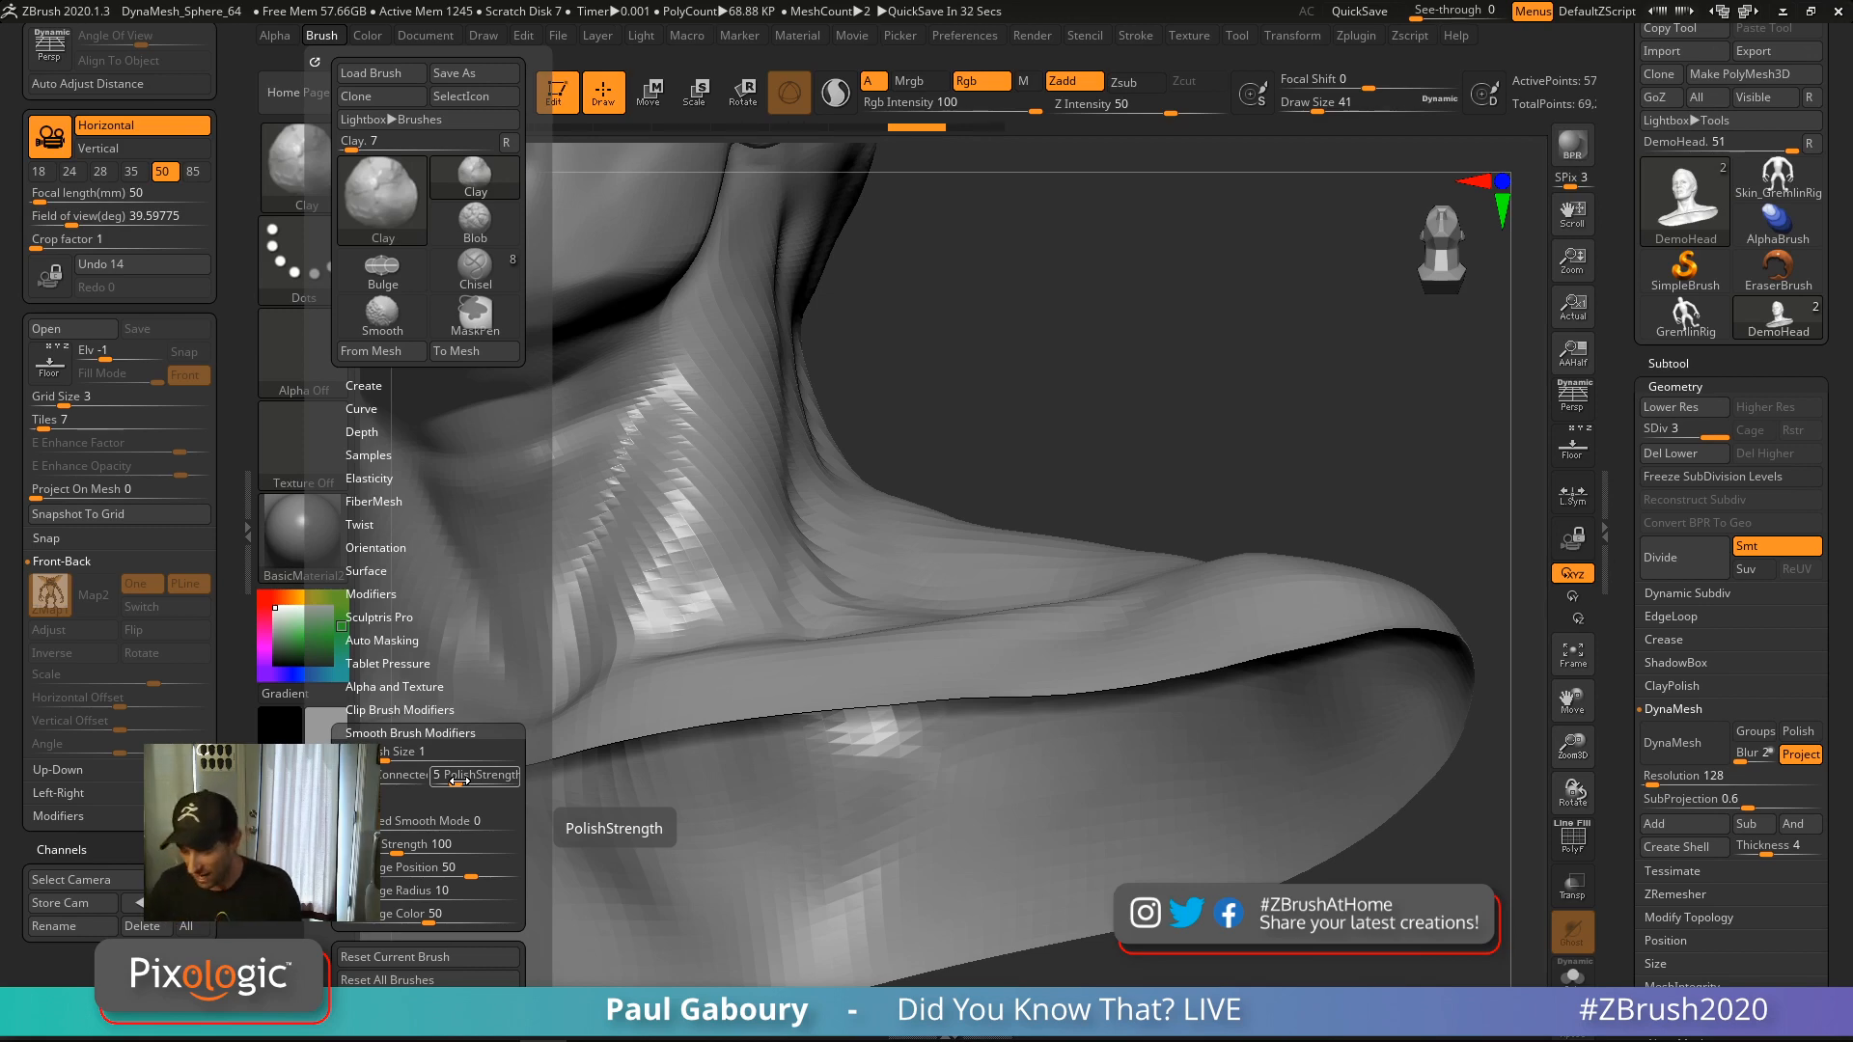
mouse_move(814, 525)
right_mouse_down("ctrl")
mouse_move(749, 467)
mouse_move(903, 607)
right_mouse_up("ctrl")
mouse_move(856, 570)
left_mouse_down("shift")
mouse_move(892, 500)
mouse_move(779, 579)
mouse_move(741, 543)
mouse_move(820, 620)
mouse_move(893, 542)
mouse_move(796, 589)
mouse_move(861, 558)
mouse_move(817, 588)
left_mouse_up("shift")
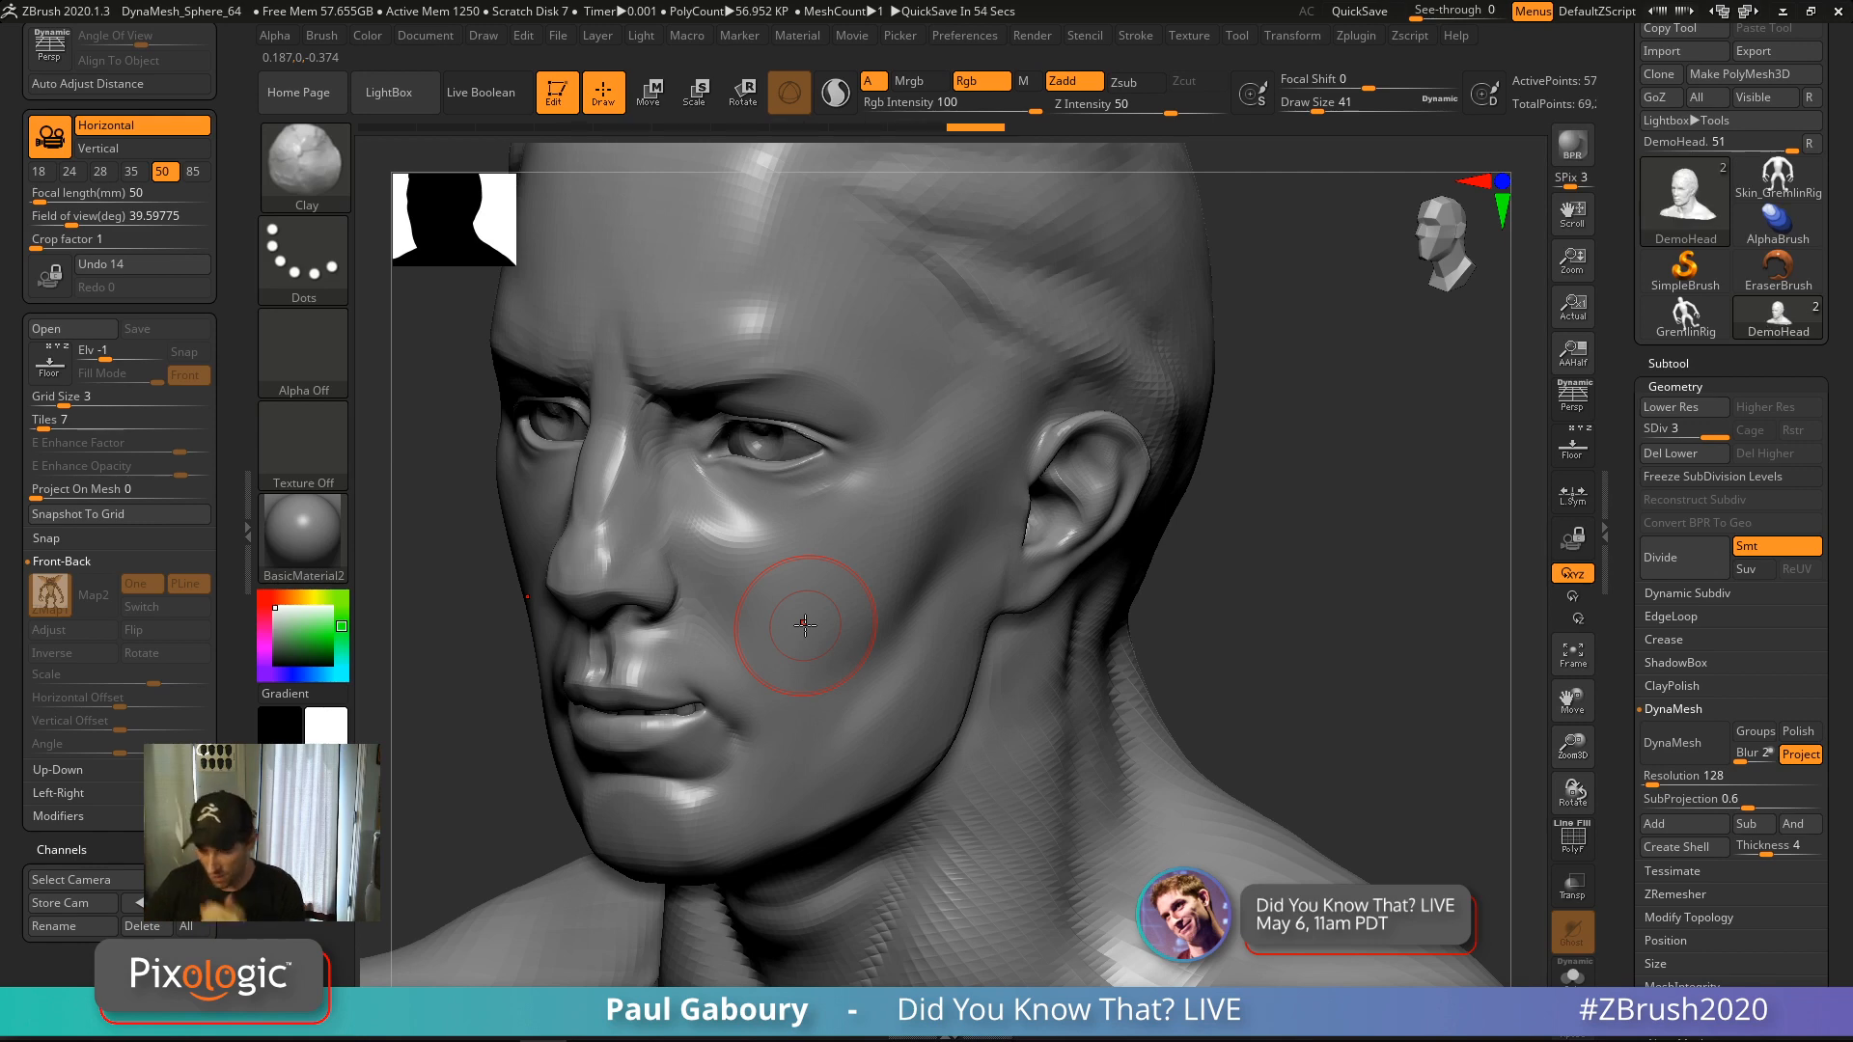
left_click(326, 36)
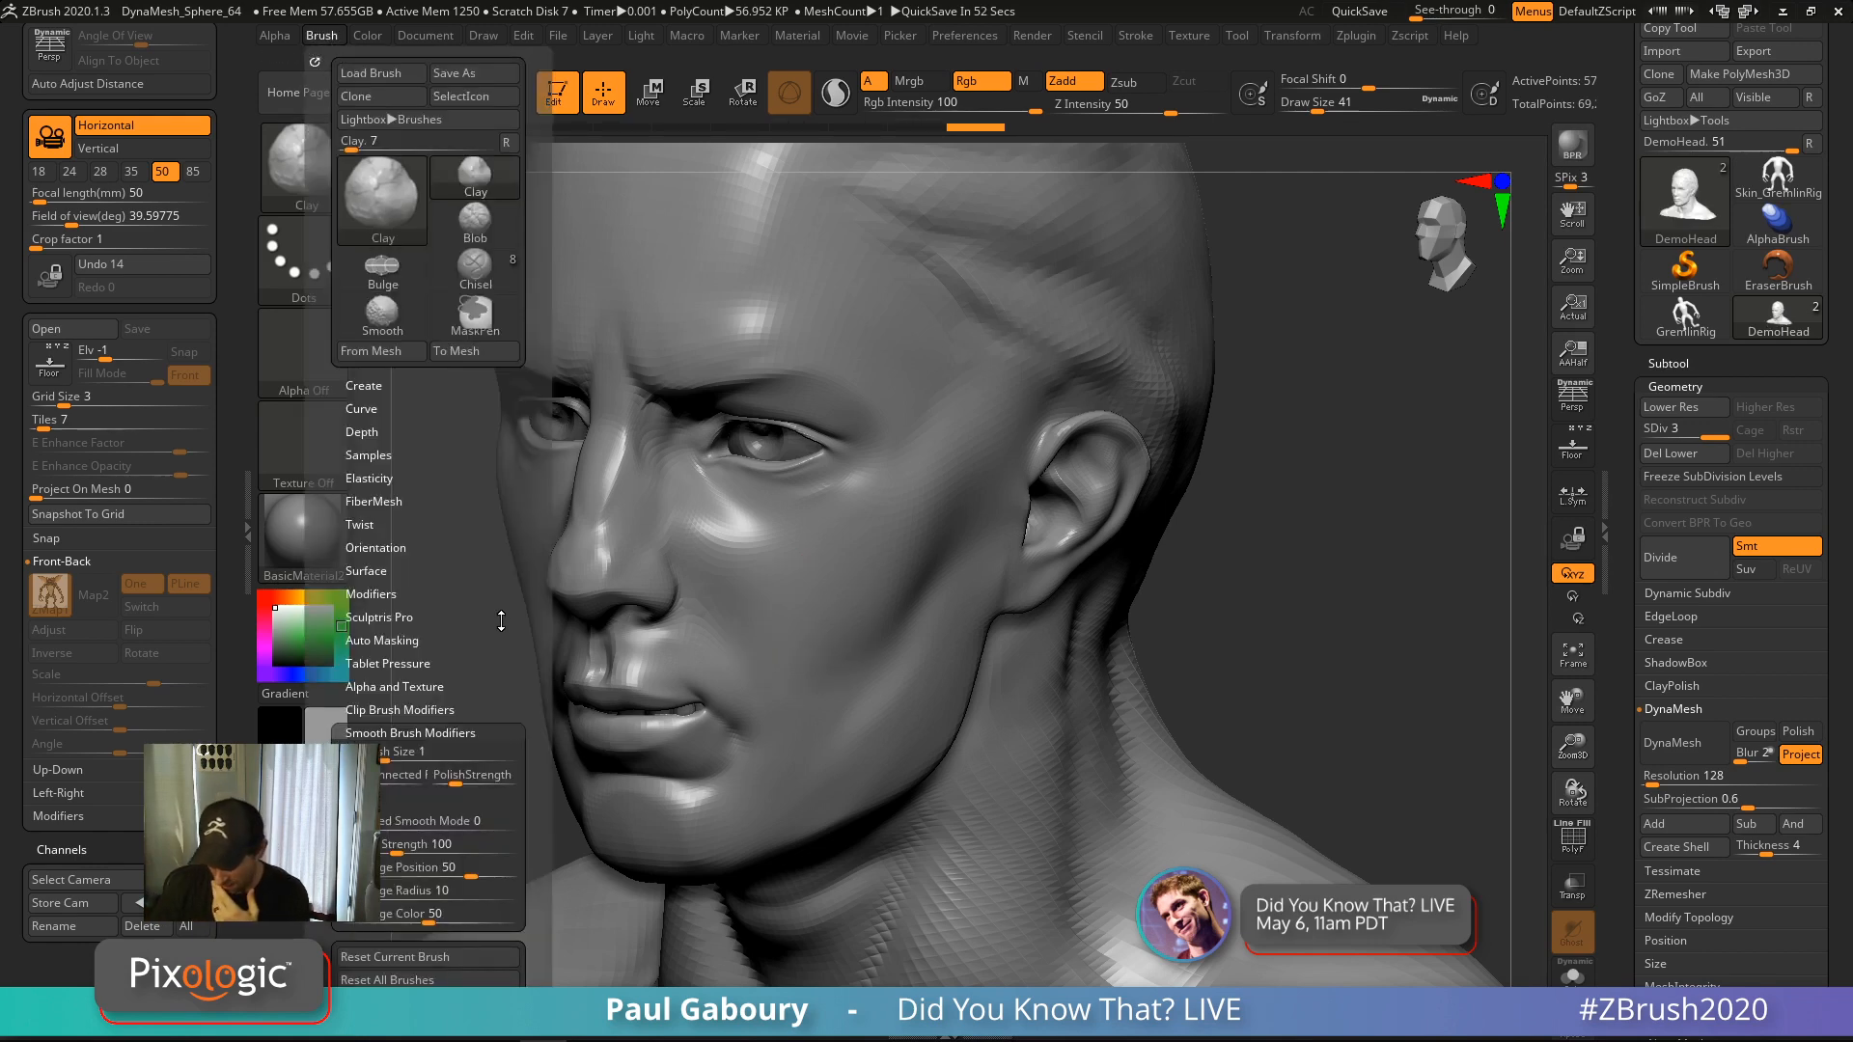
scroll(501, 621, "down", 2)
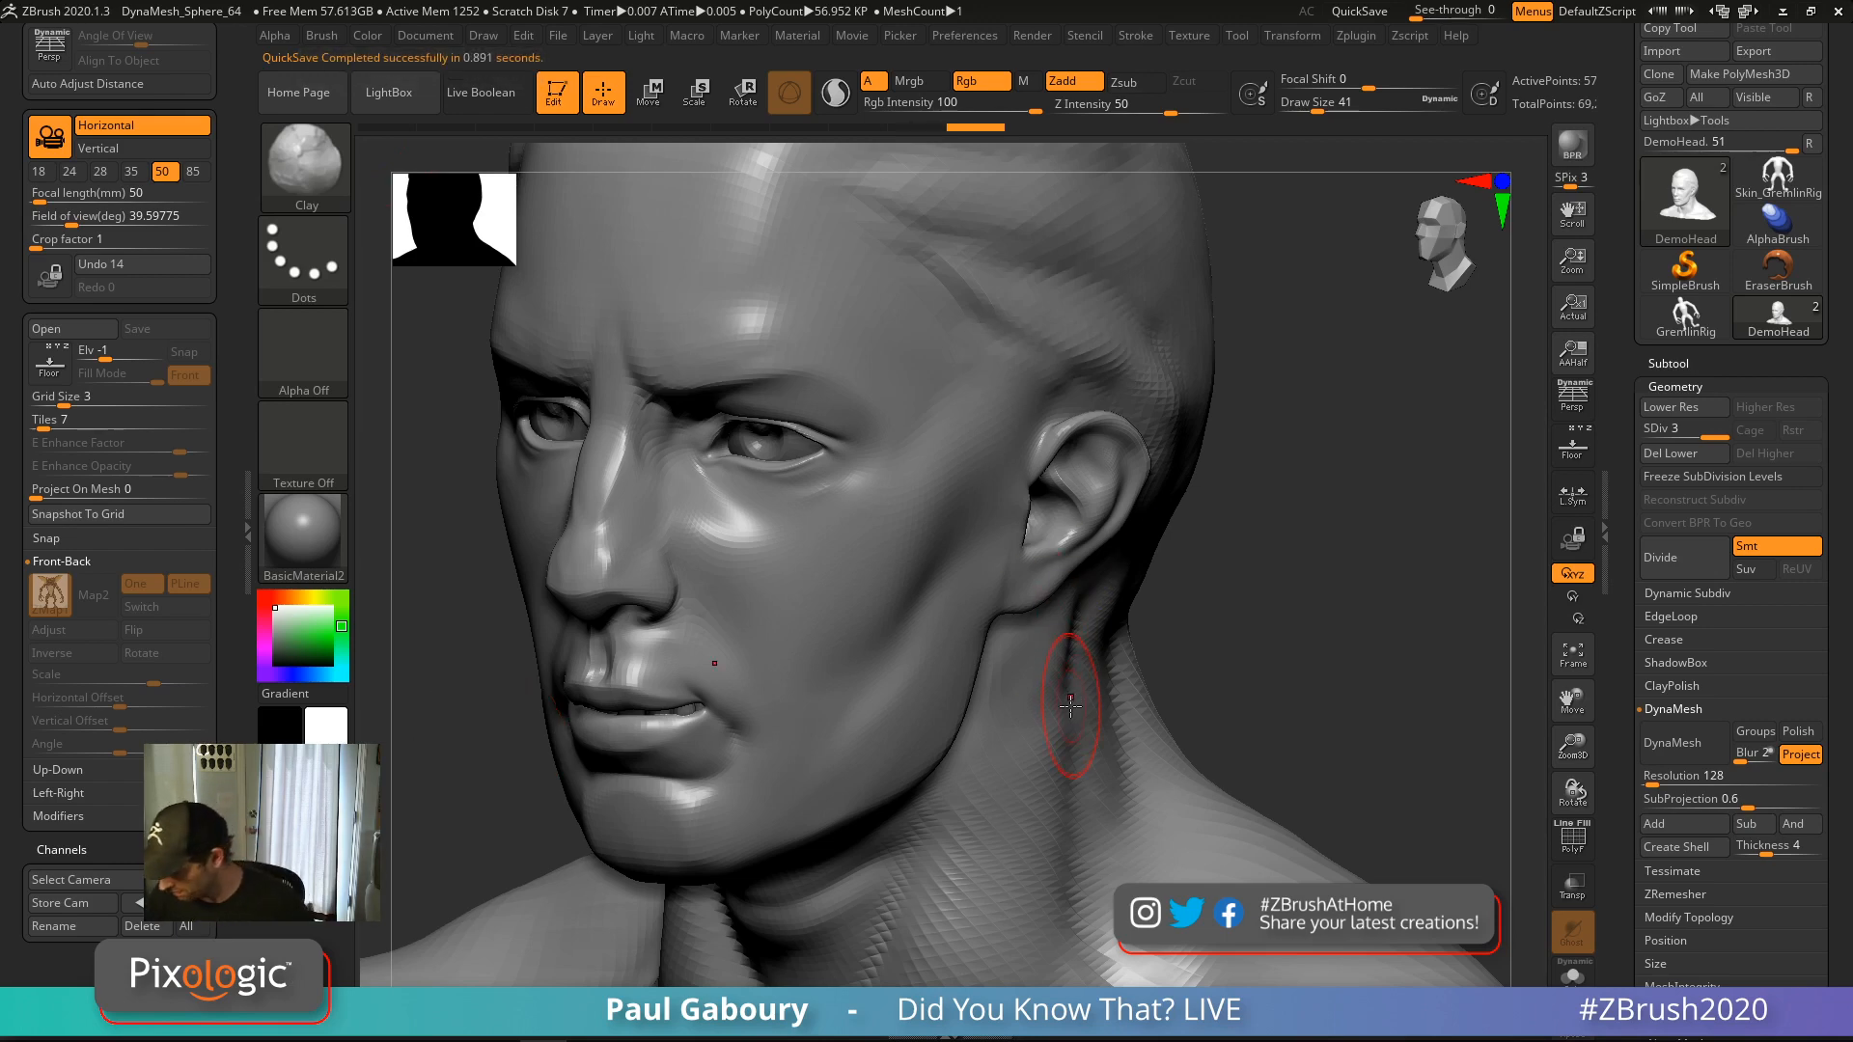
Switch to the Skin_GremlinRig tool and show it with the floor-grid reference image in a straight front view
key("f")
left_click_drag(1155, 653, 1506, 424)
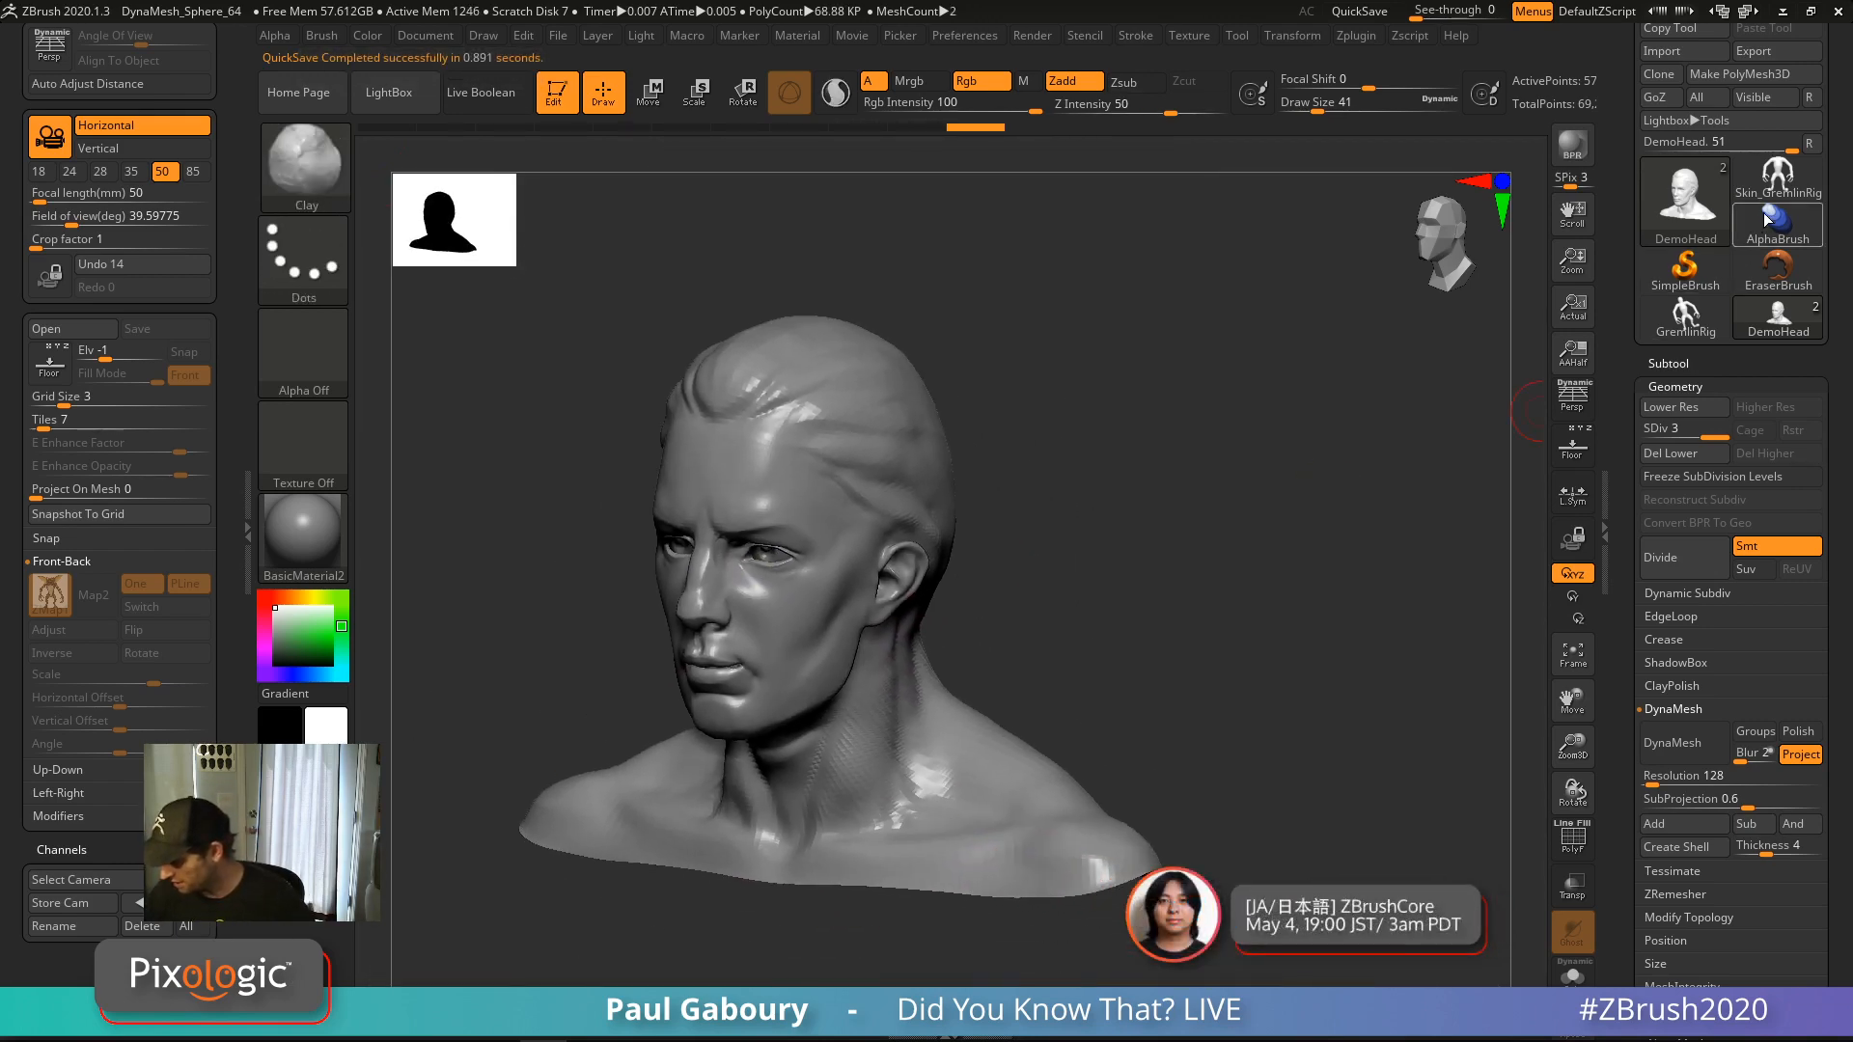
left_click(1779, 177)
key("shift+p")
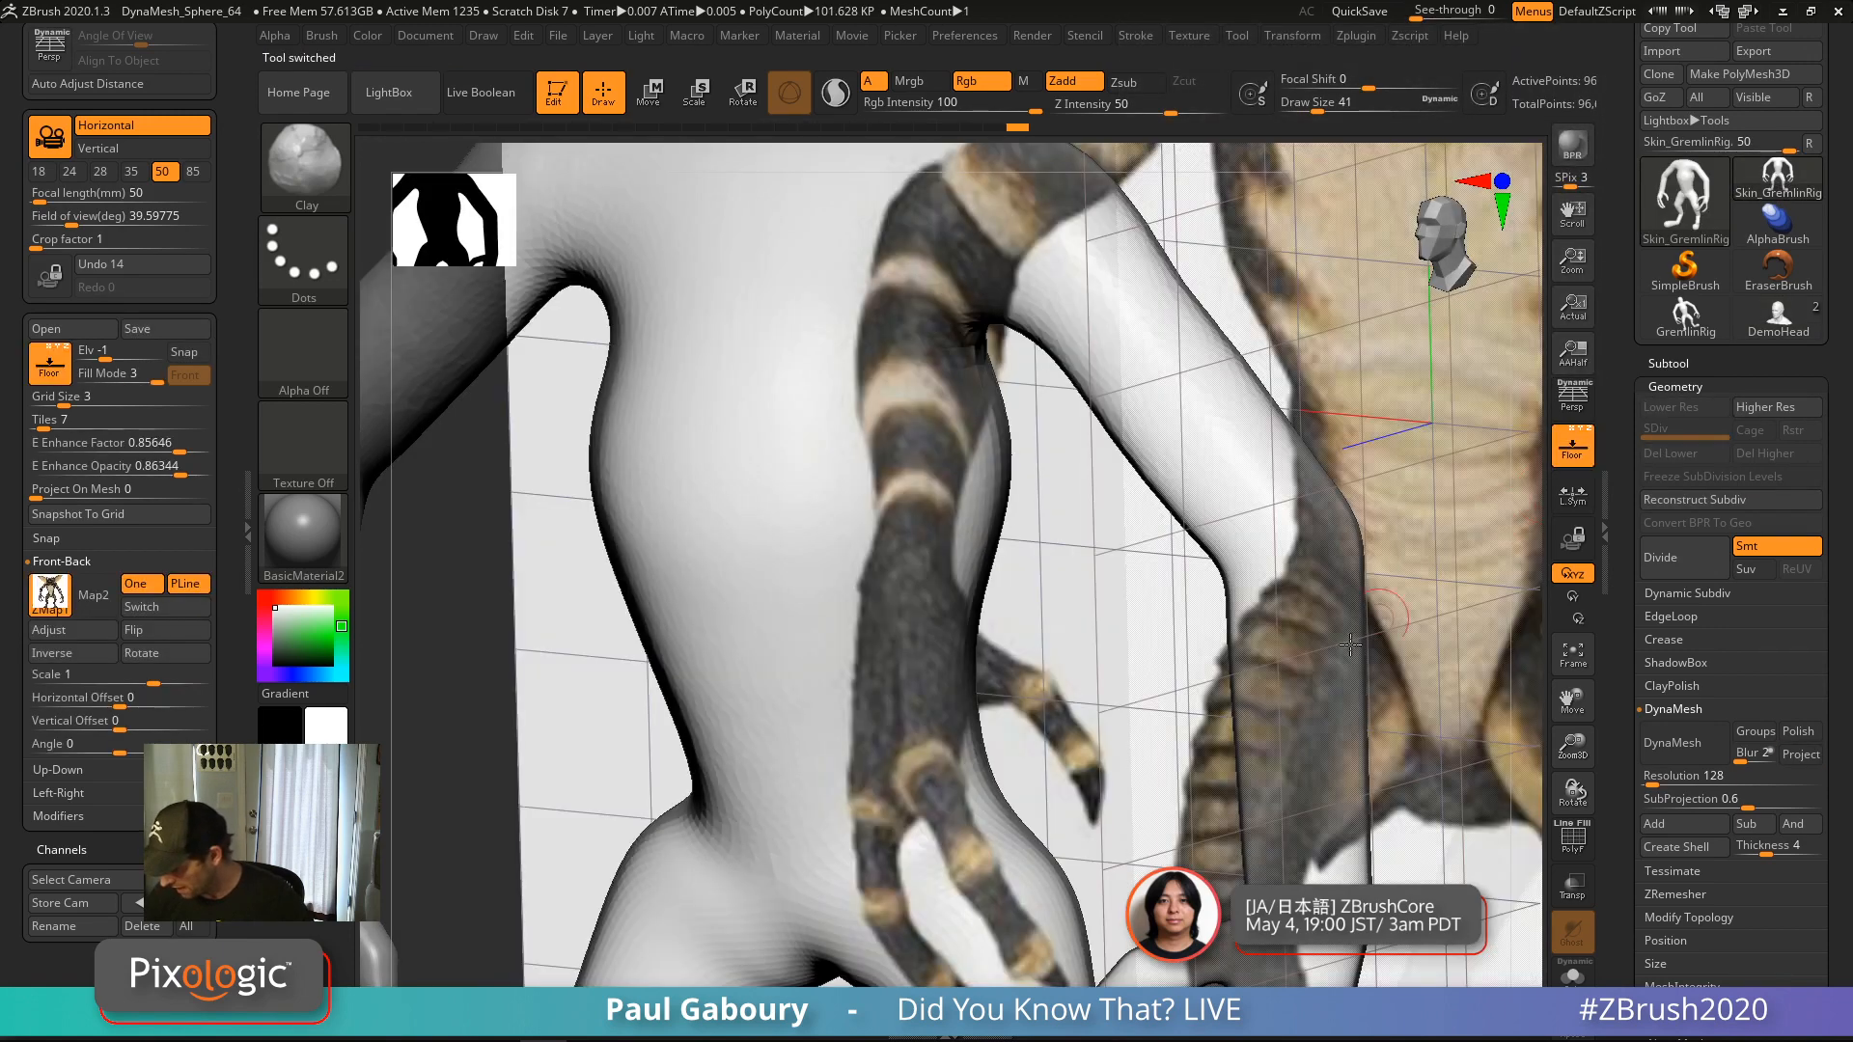
key("f")
left_click_drag(1350, 645, 1337, 641, "shift")
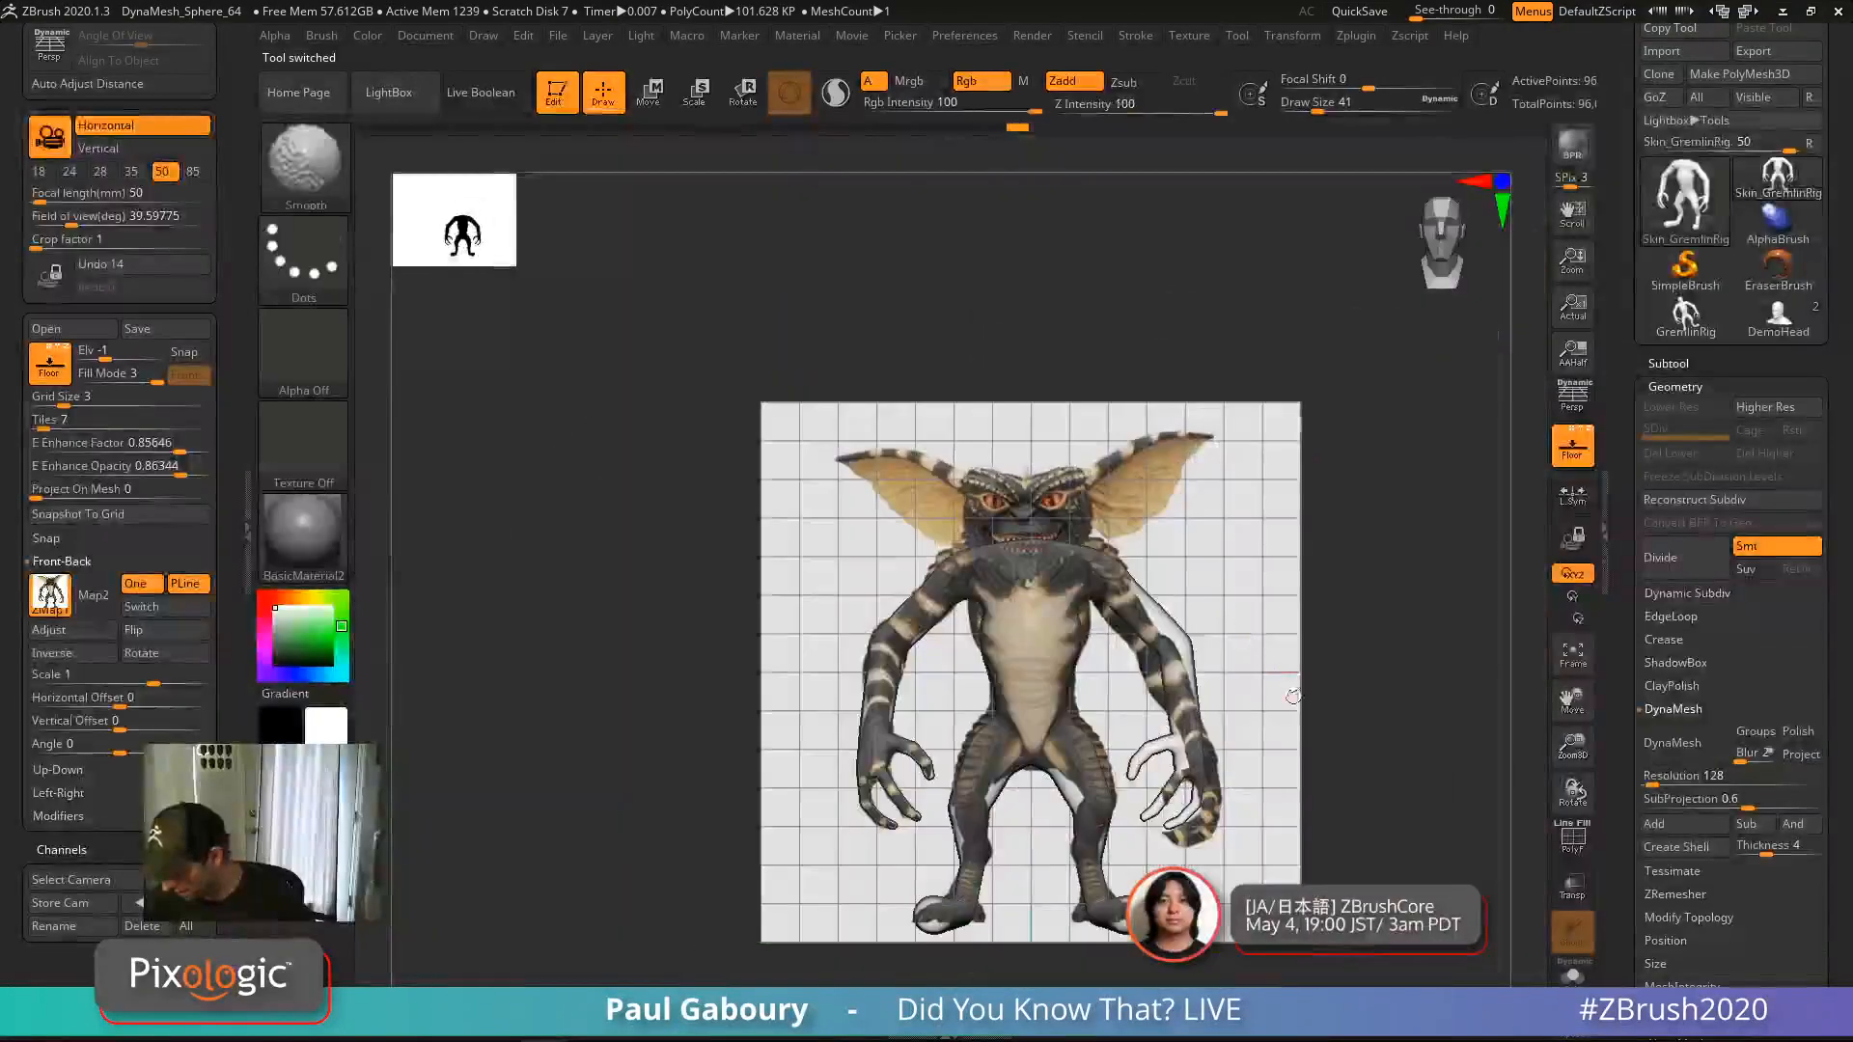
right_click_drag(1284, 627, 1218, 626, "ctrl")
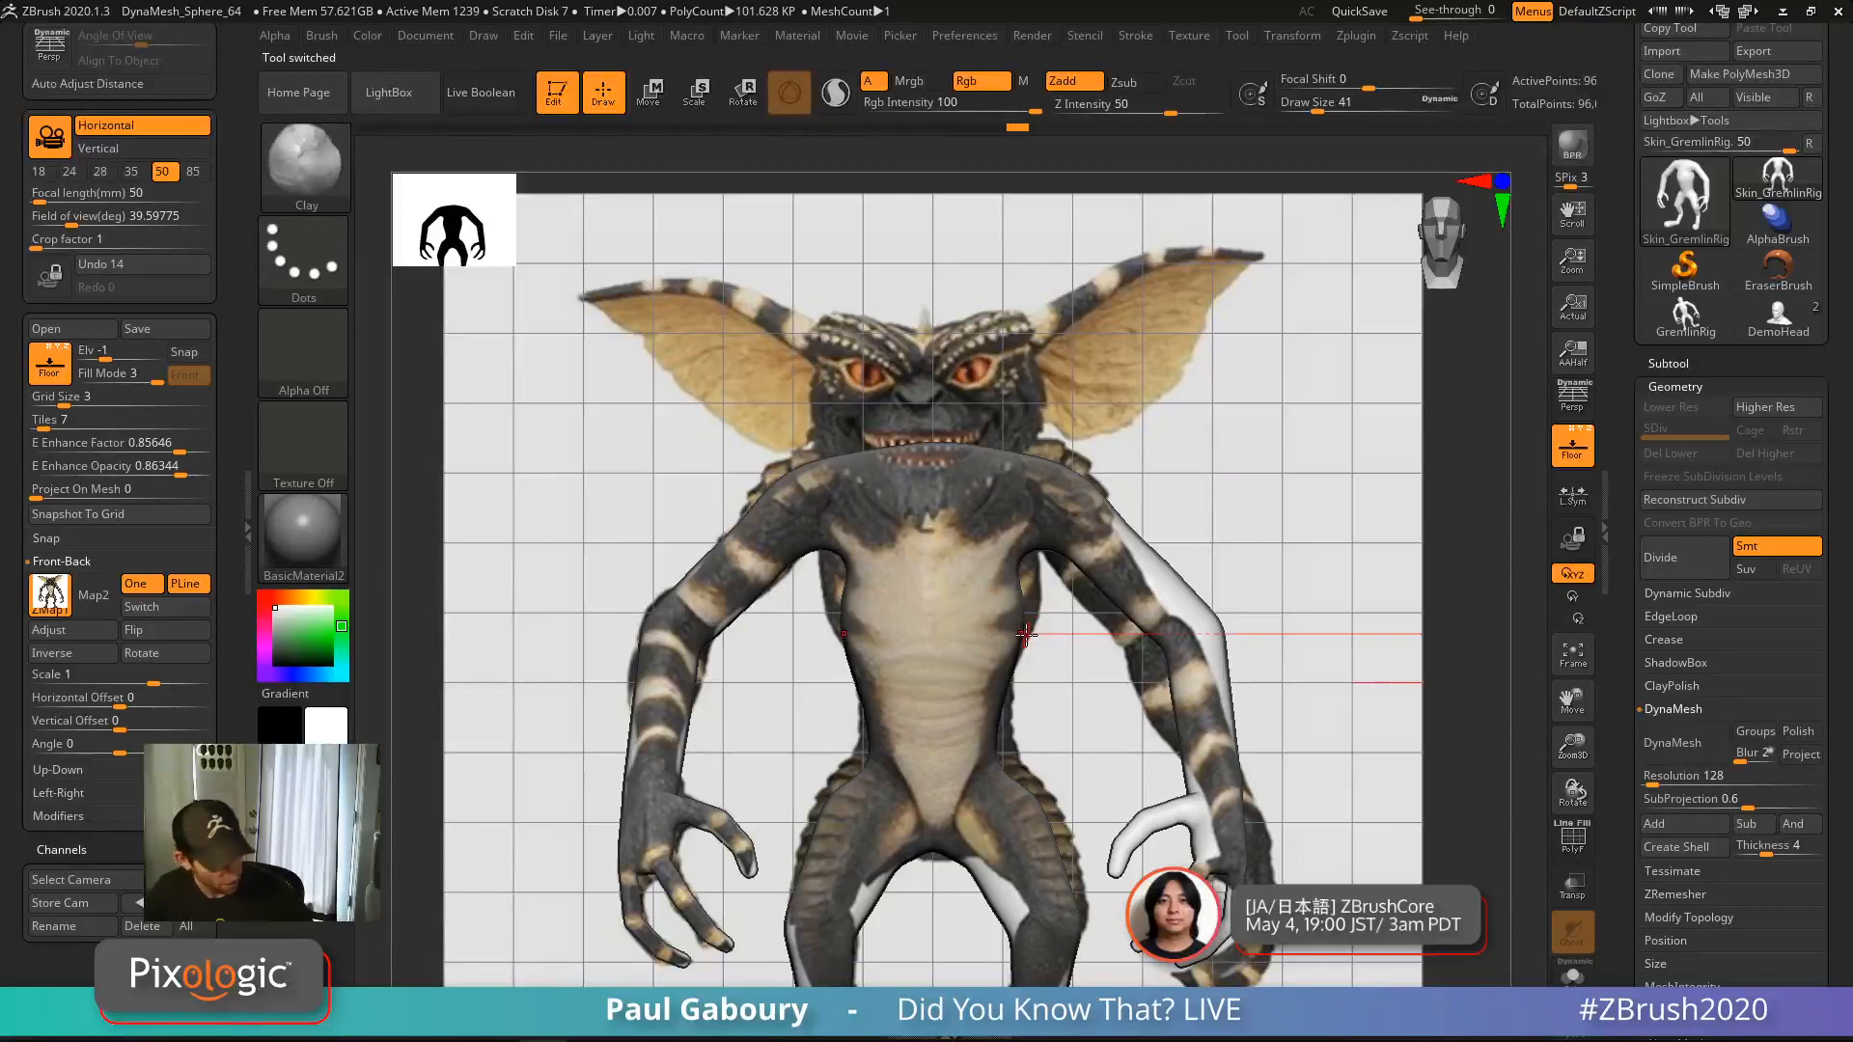
With the Move brush at draw sizes between 177 and 257, fit the sides of the gremlin's torso to the reference outline
key("b")
key("m")
key("v")
key("s")
left_click_drag(1027, 637, 1079, 637)
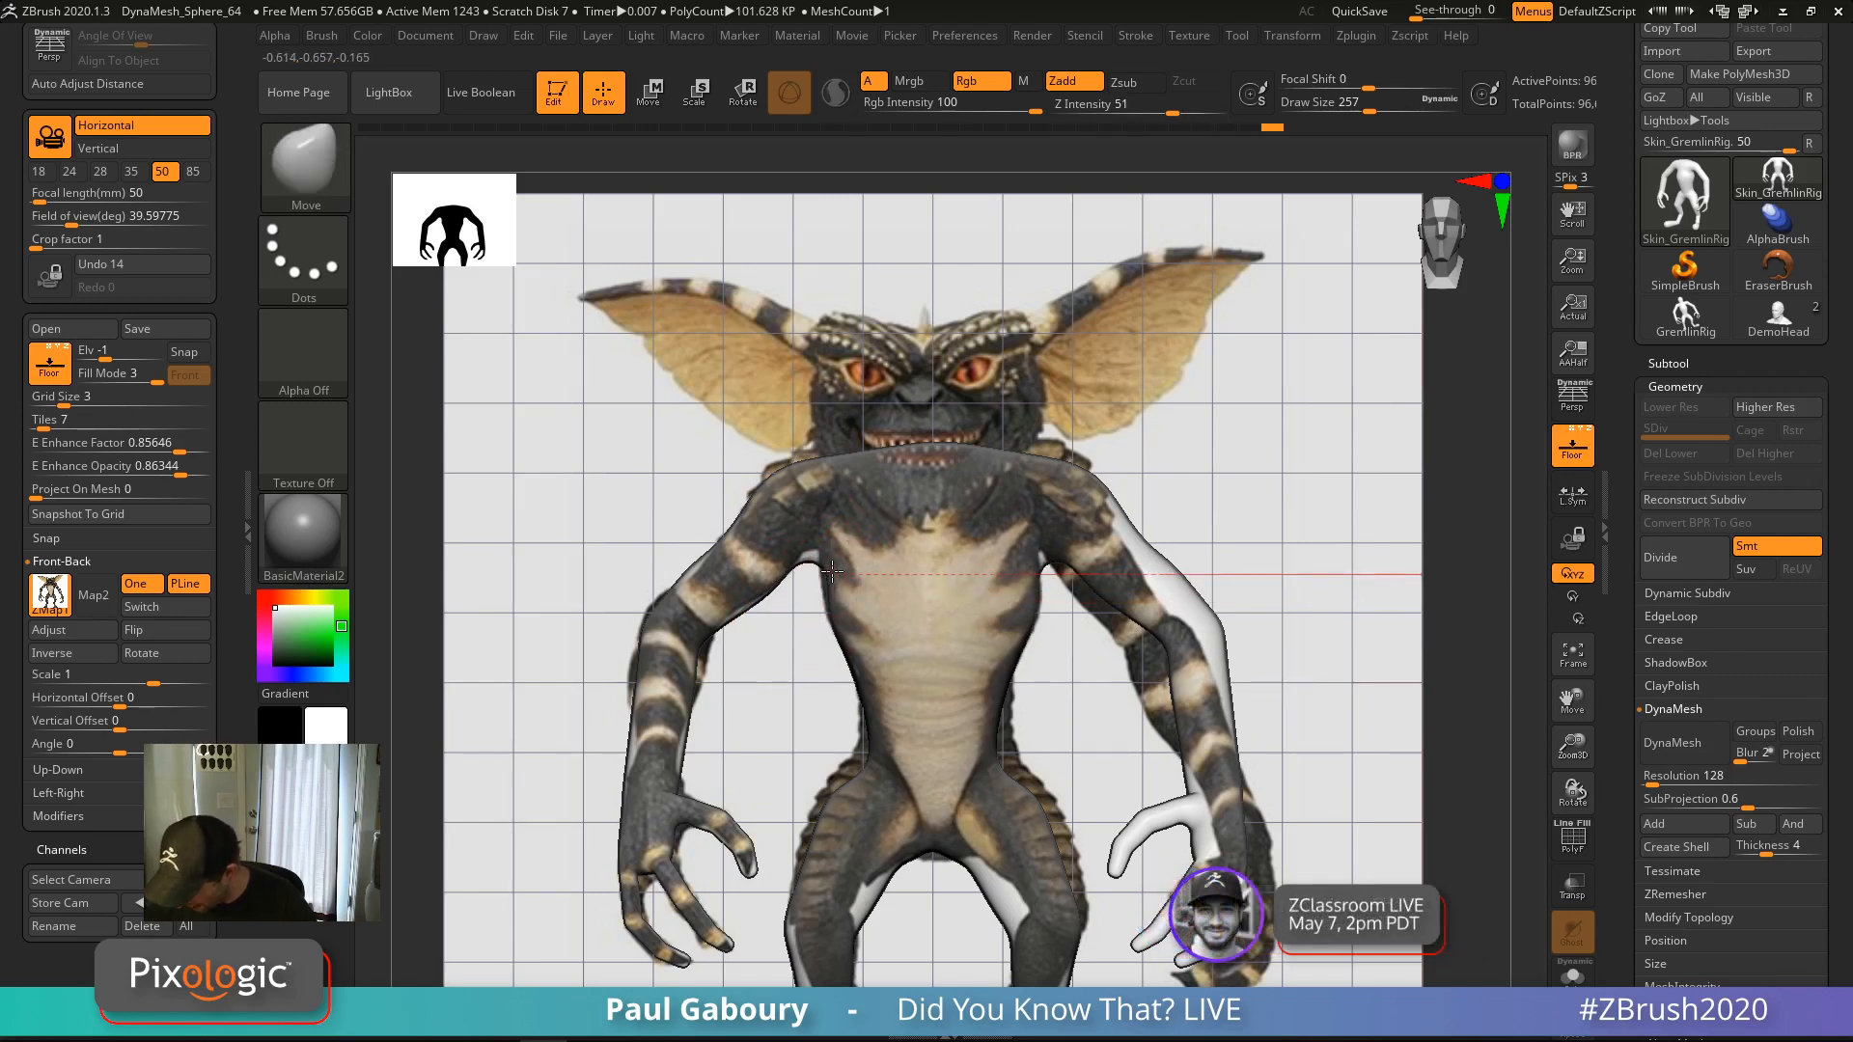
key("s")
left_click_drag(835, 579, 825, 579)
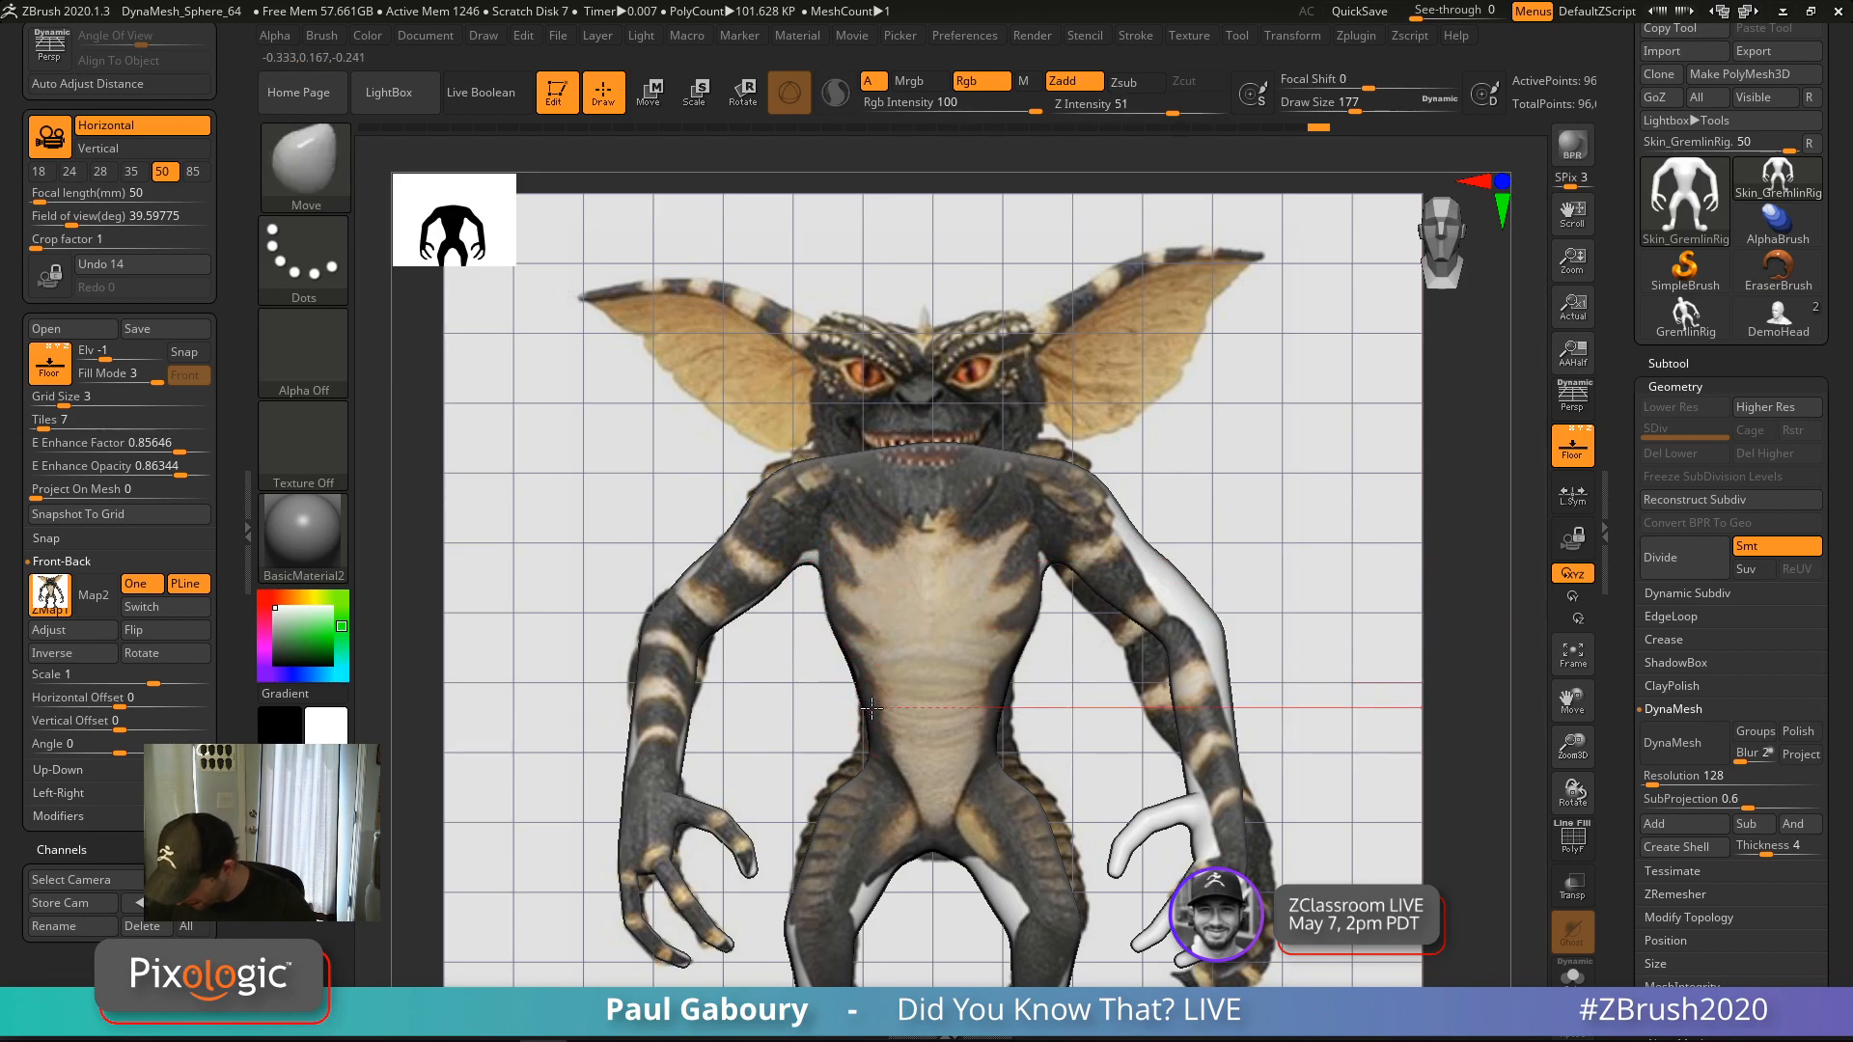
key("s")
left_click_drag(870, 759, 881, 758)
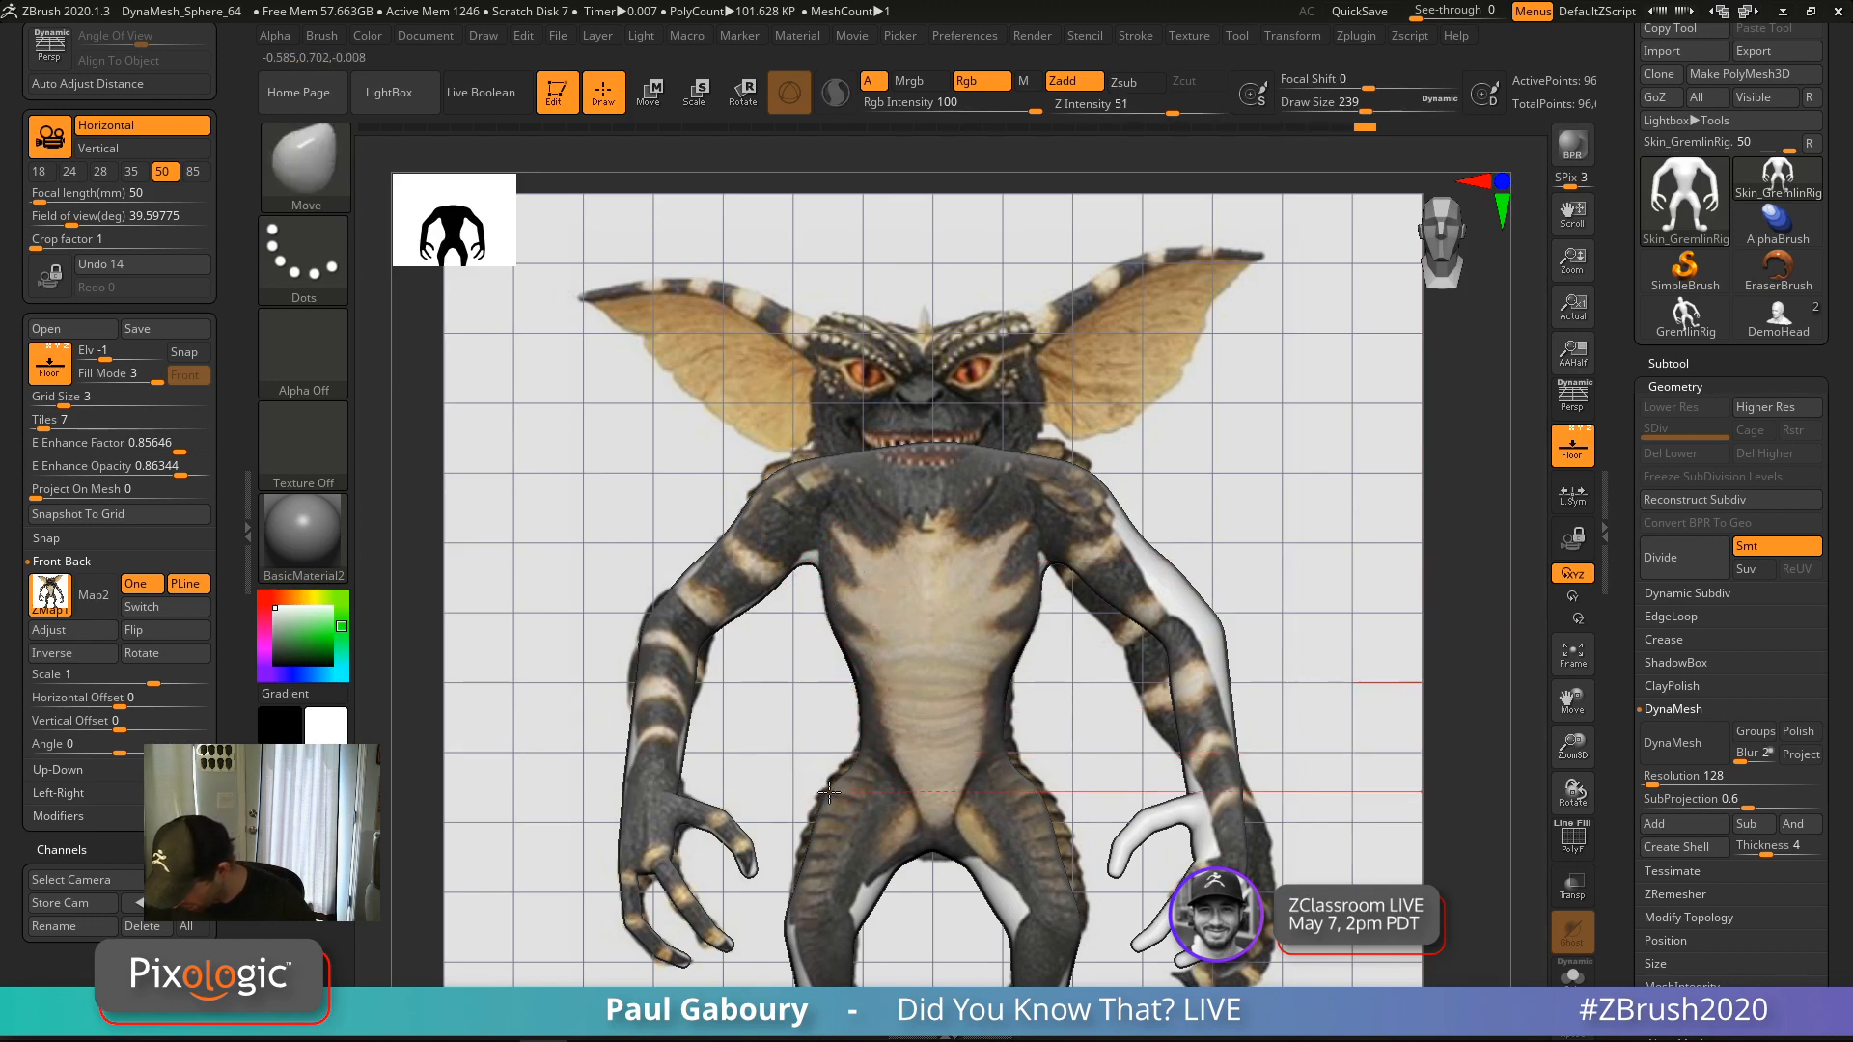
Fit the gremlin's hips, thighs and lower legs to the reference image with the Move brush at draw size 239
right_click_drag(854, 780, 876, 645, "alt")
left_click_drag(899, 768, 882, 762)
left_click_drag(890, 762, 871, 757)
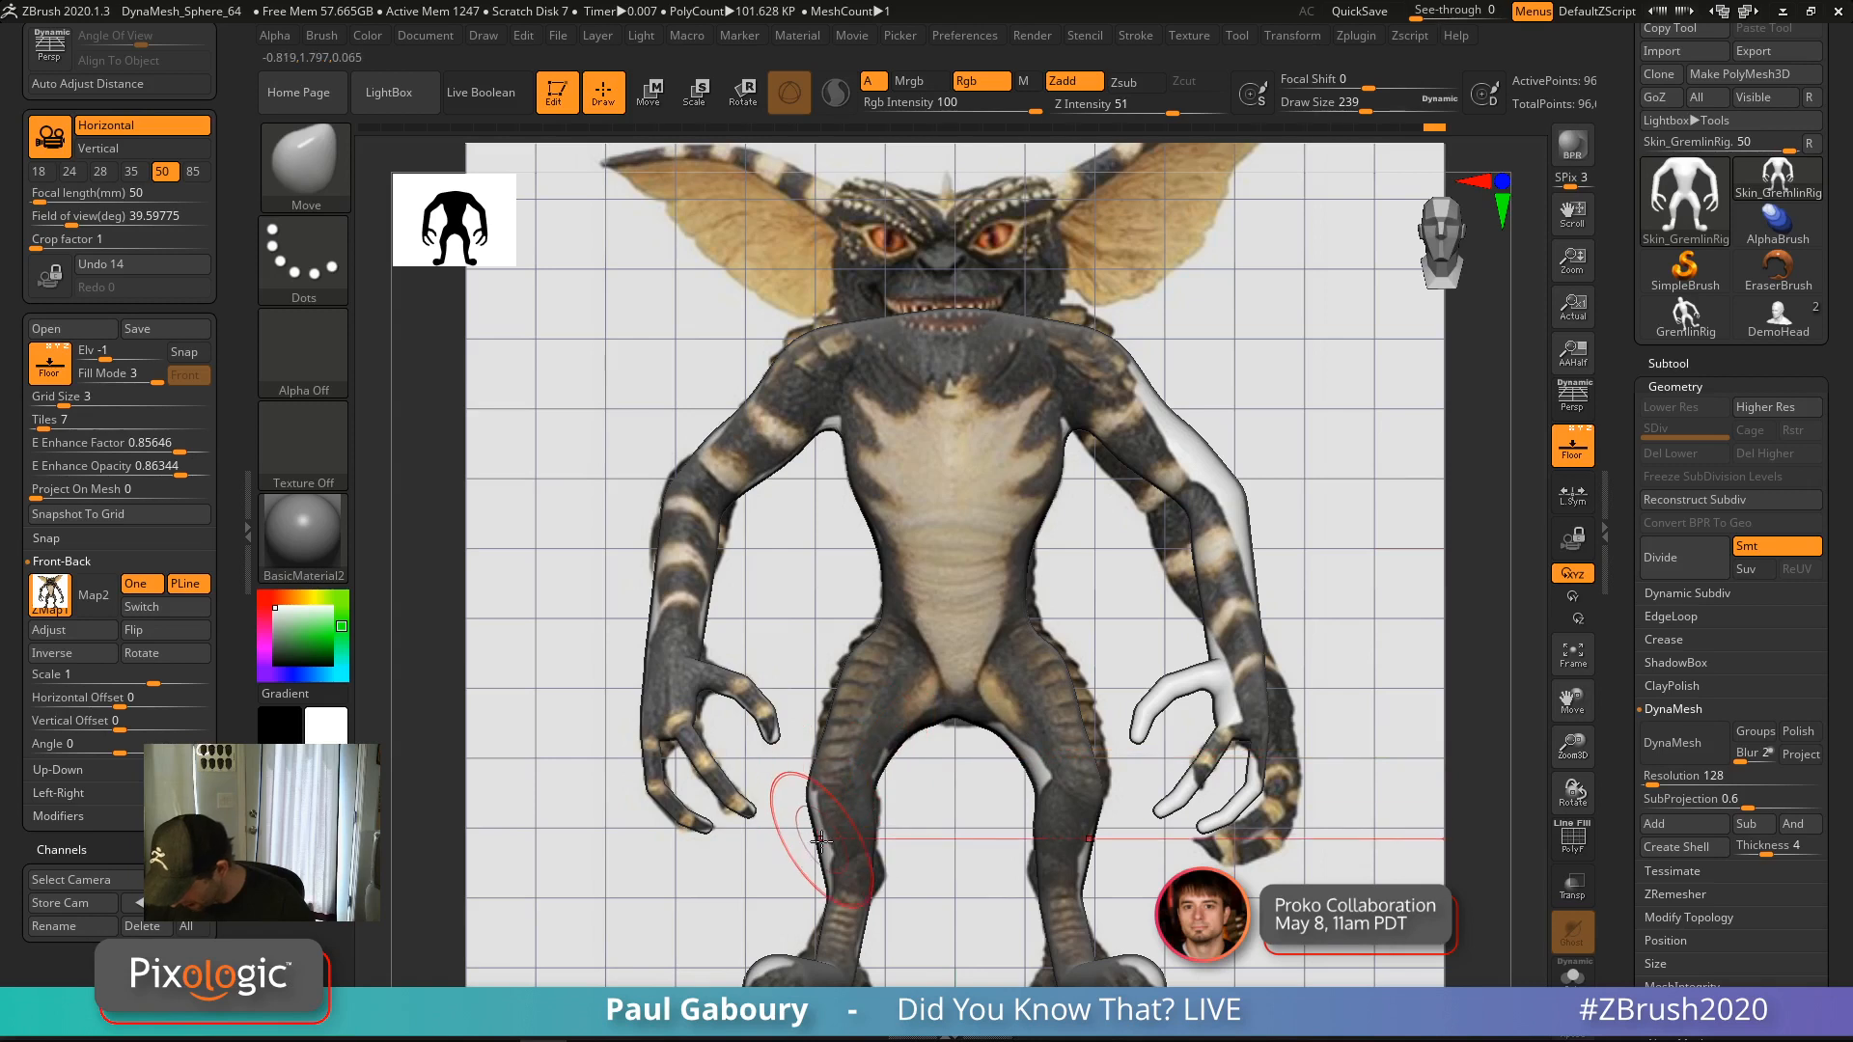
left_click_drag(817, 833, 832, 827)
left_click_drag(827, 715, 834, 653)
mouse_move(872, 635)
left_mouse_down()
mouse_move(890, 637)
mouse_move(863, 644)
left_mouse_up()
Adjust the gremlin's arm and armpit to the reference outline, and reduce the Move brush's draw size to 172
left_click_drag(682, 603, 699, 597, "shift")
mouse_move(725, 545)
left_mouse_down()
mouse_move(651, 538)
mouse_move(724, 544)
left_mouse_up()
left_click_drag(673, 483, 701, 455)
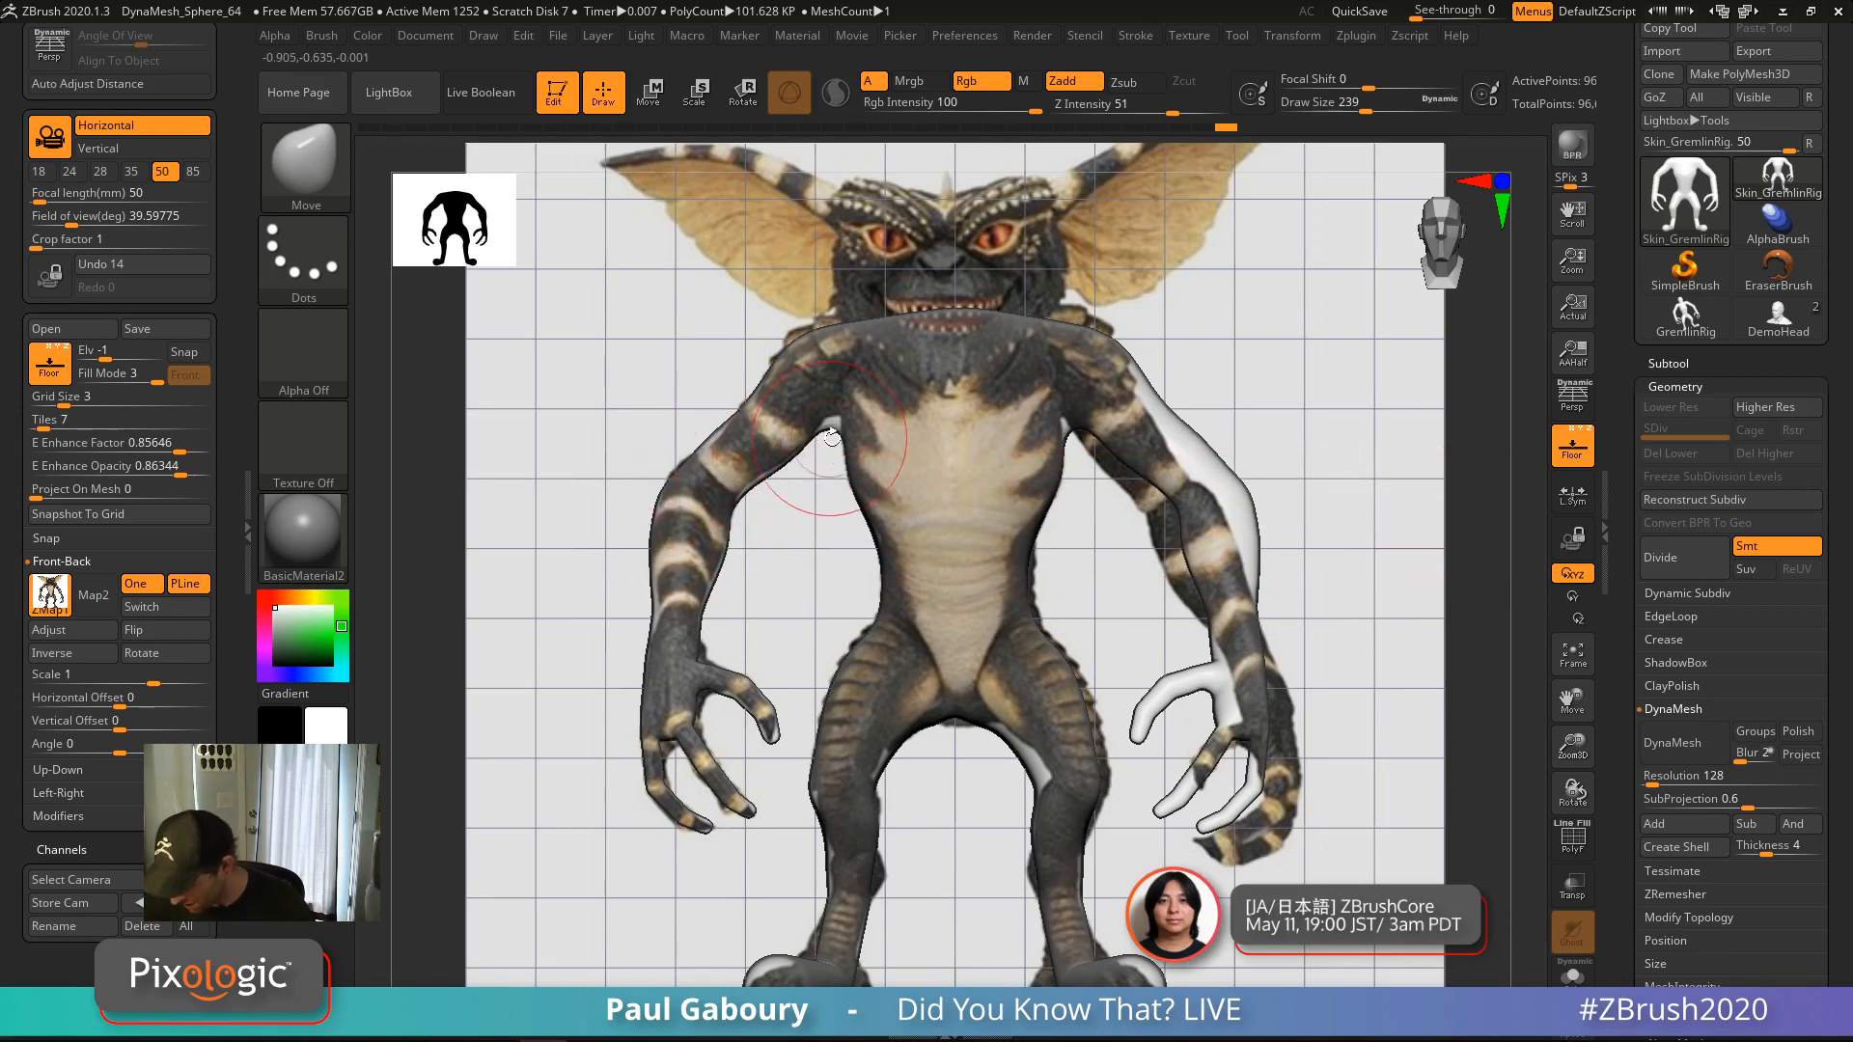
left_click_drag(832, 440, 843, 461)
key("s")
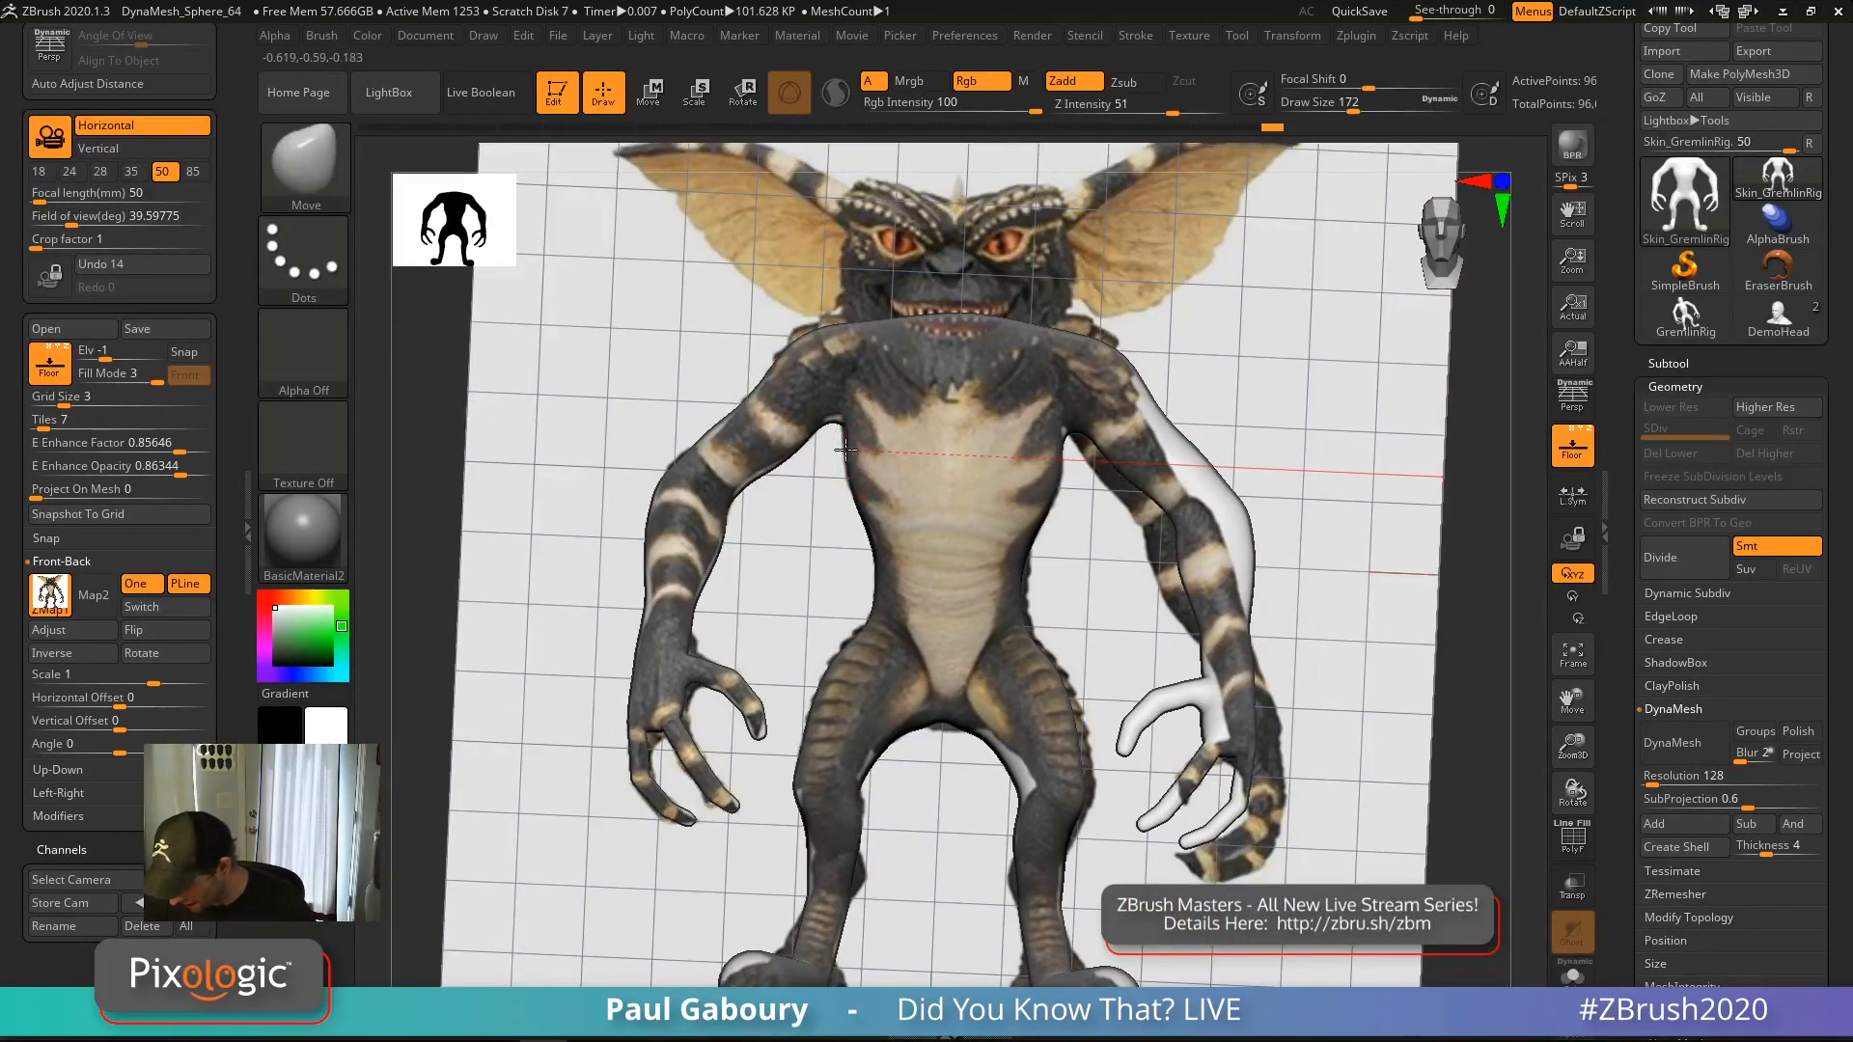
Smooth the top of the gremlin's torso at the neck, working with the whole figure framed
key("f")
left_click_drag(1137, 584, 1084, 682, "shift")
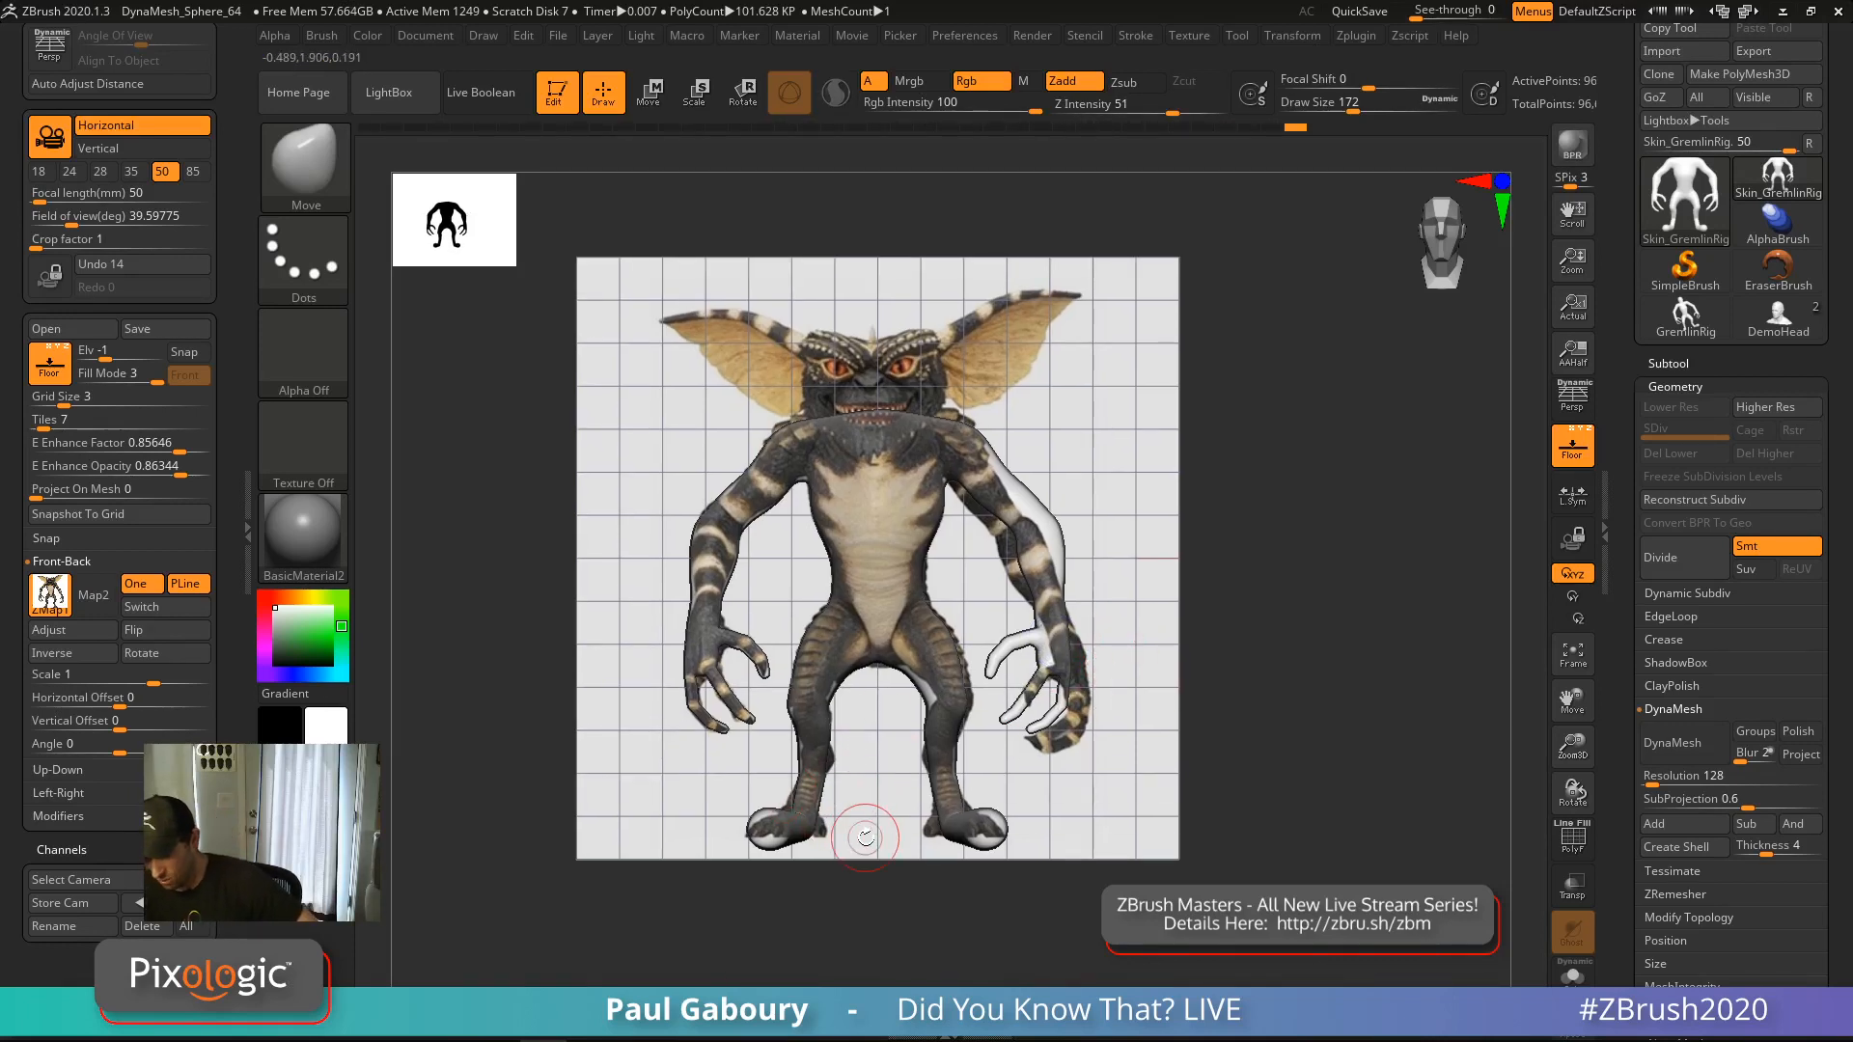
key("shift")
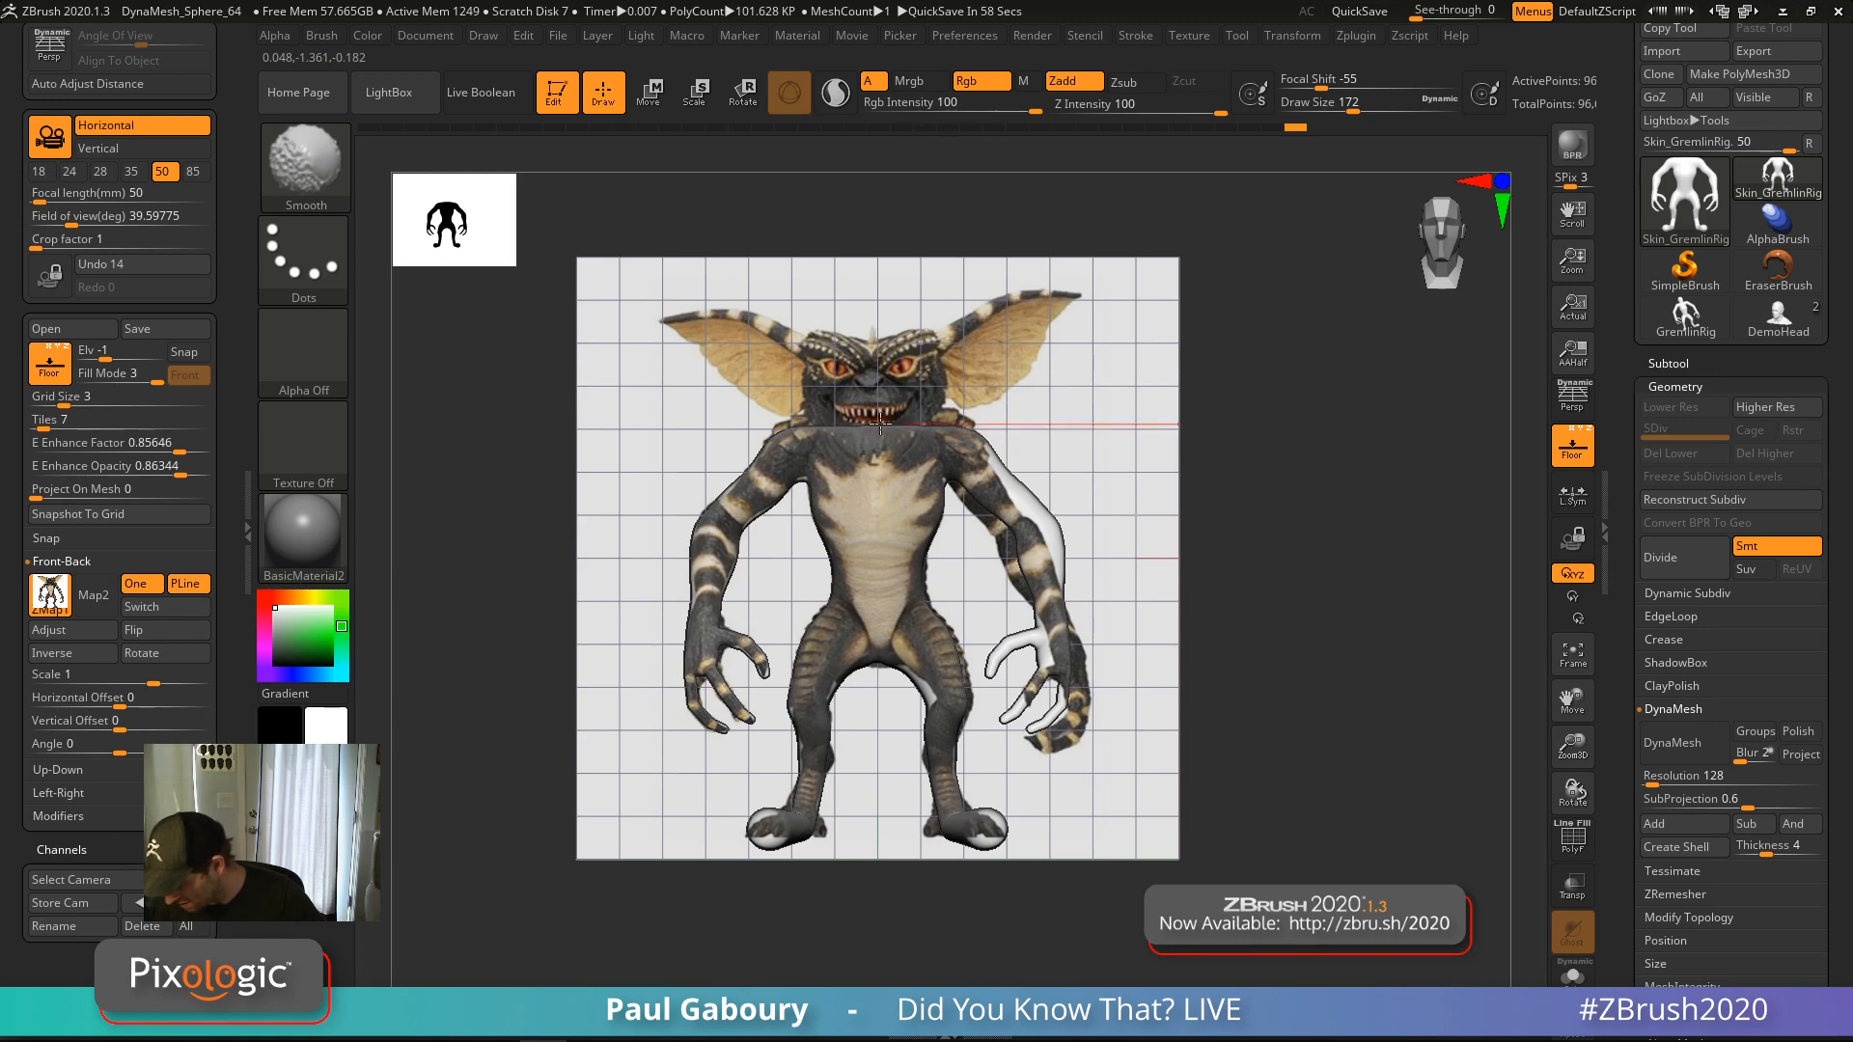
left_click_drag(1348, 628, 1266, 706)
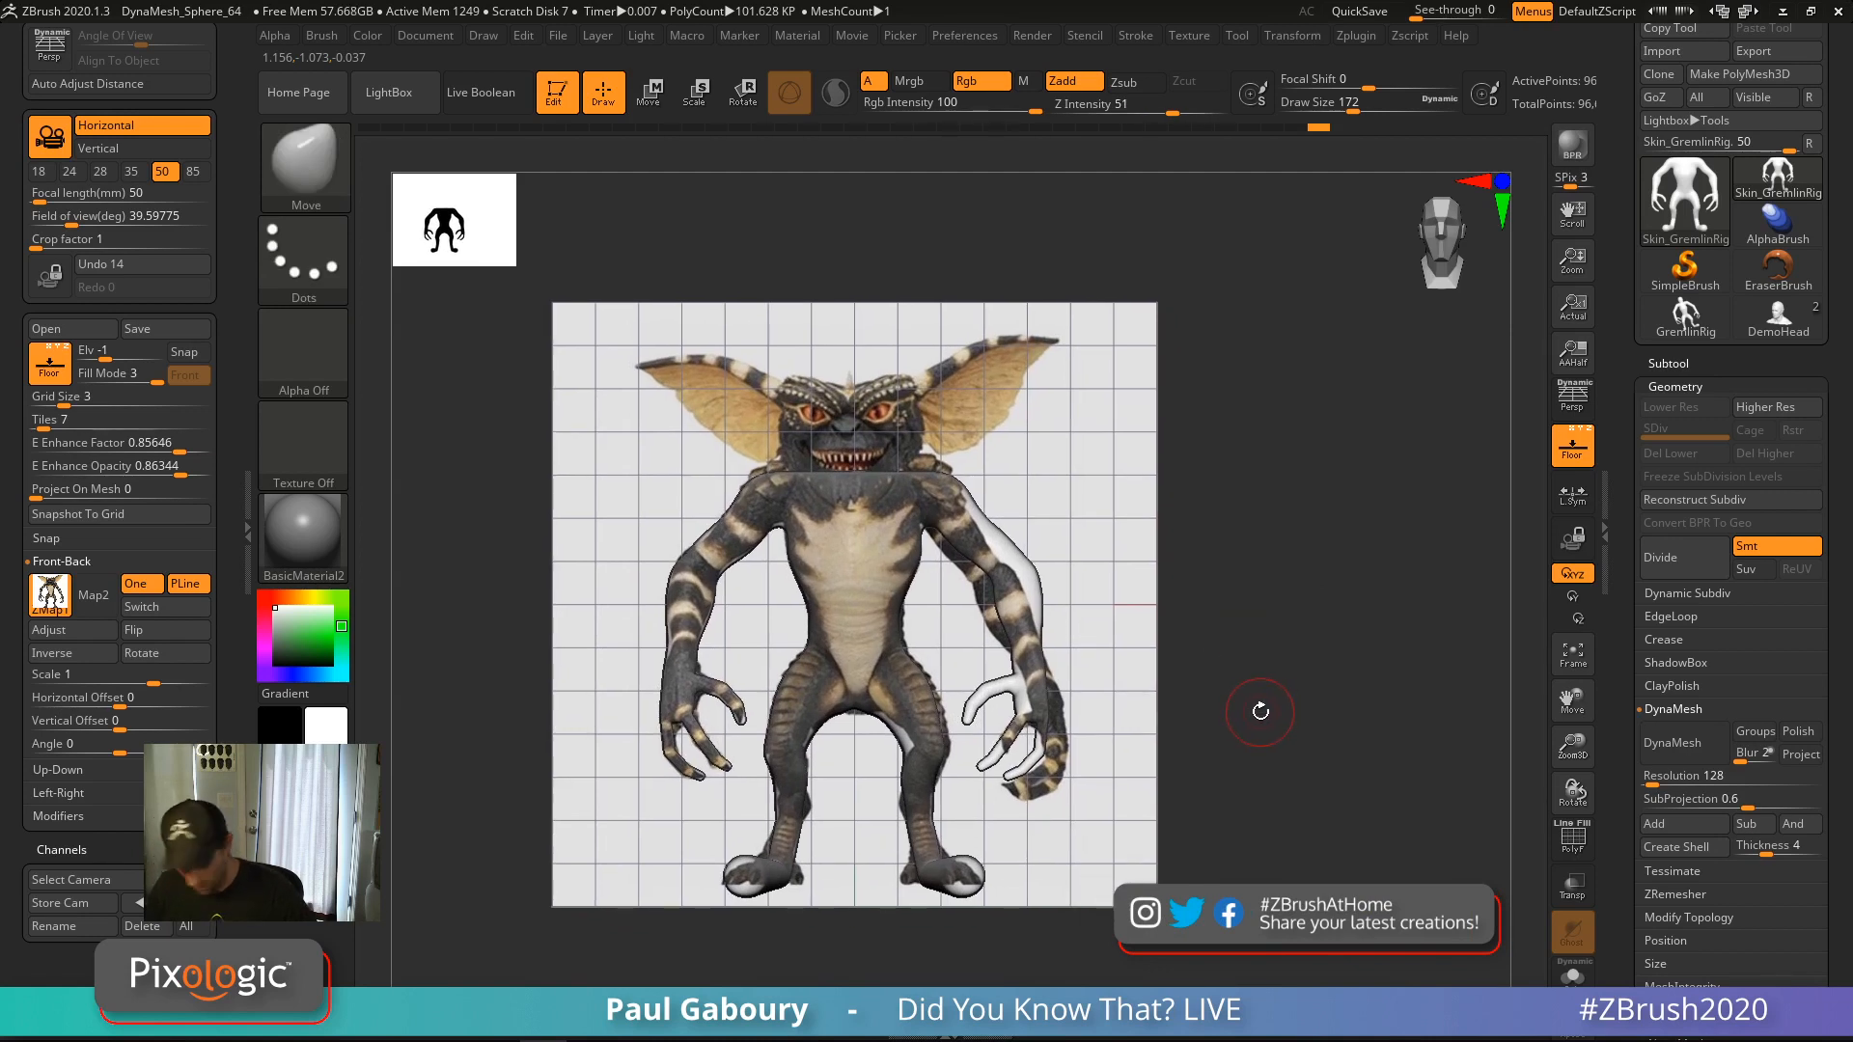
Show the gremlin's PolyFrame with the floor grid and reference hidden, and set the DynaMesh Blur to 0
key("shift+f")
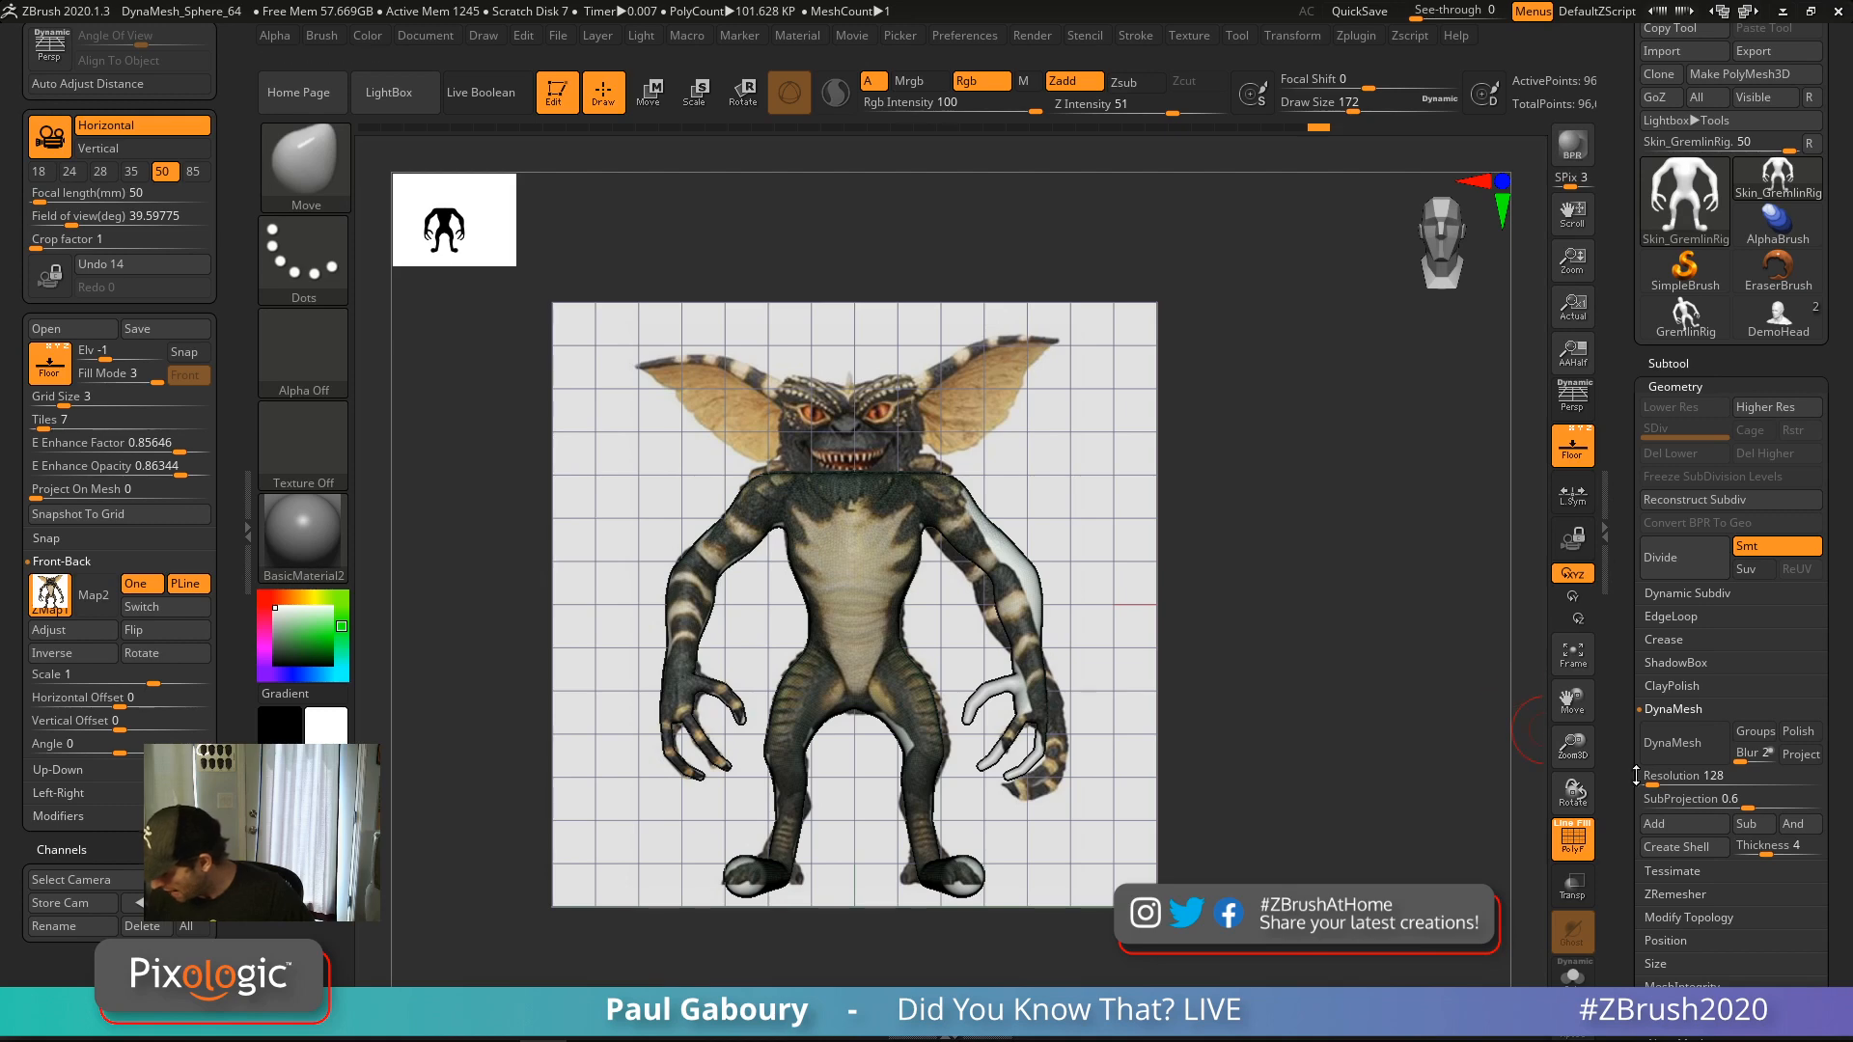
left_click(1576, 452)
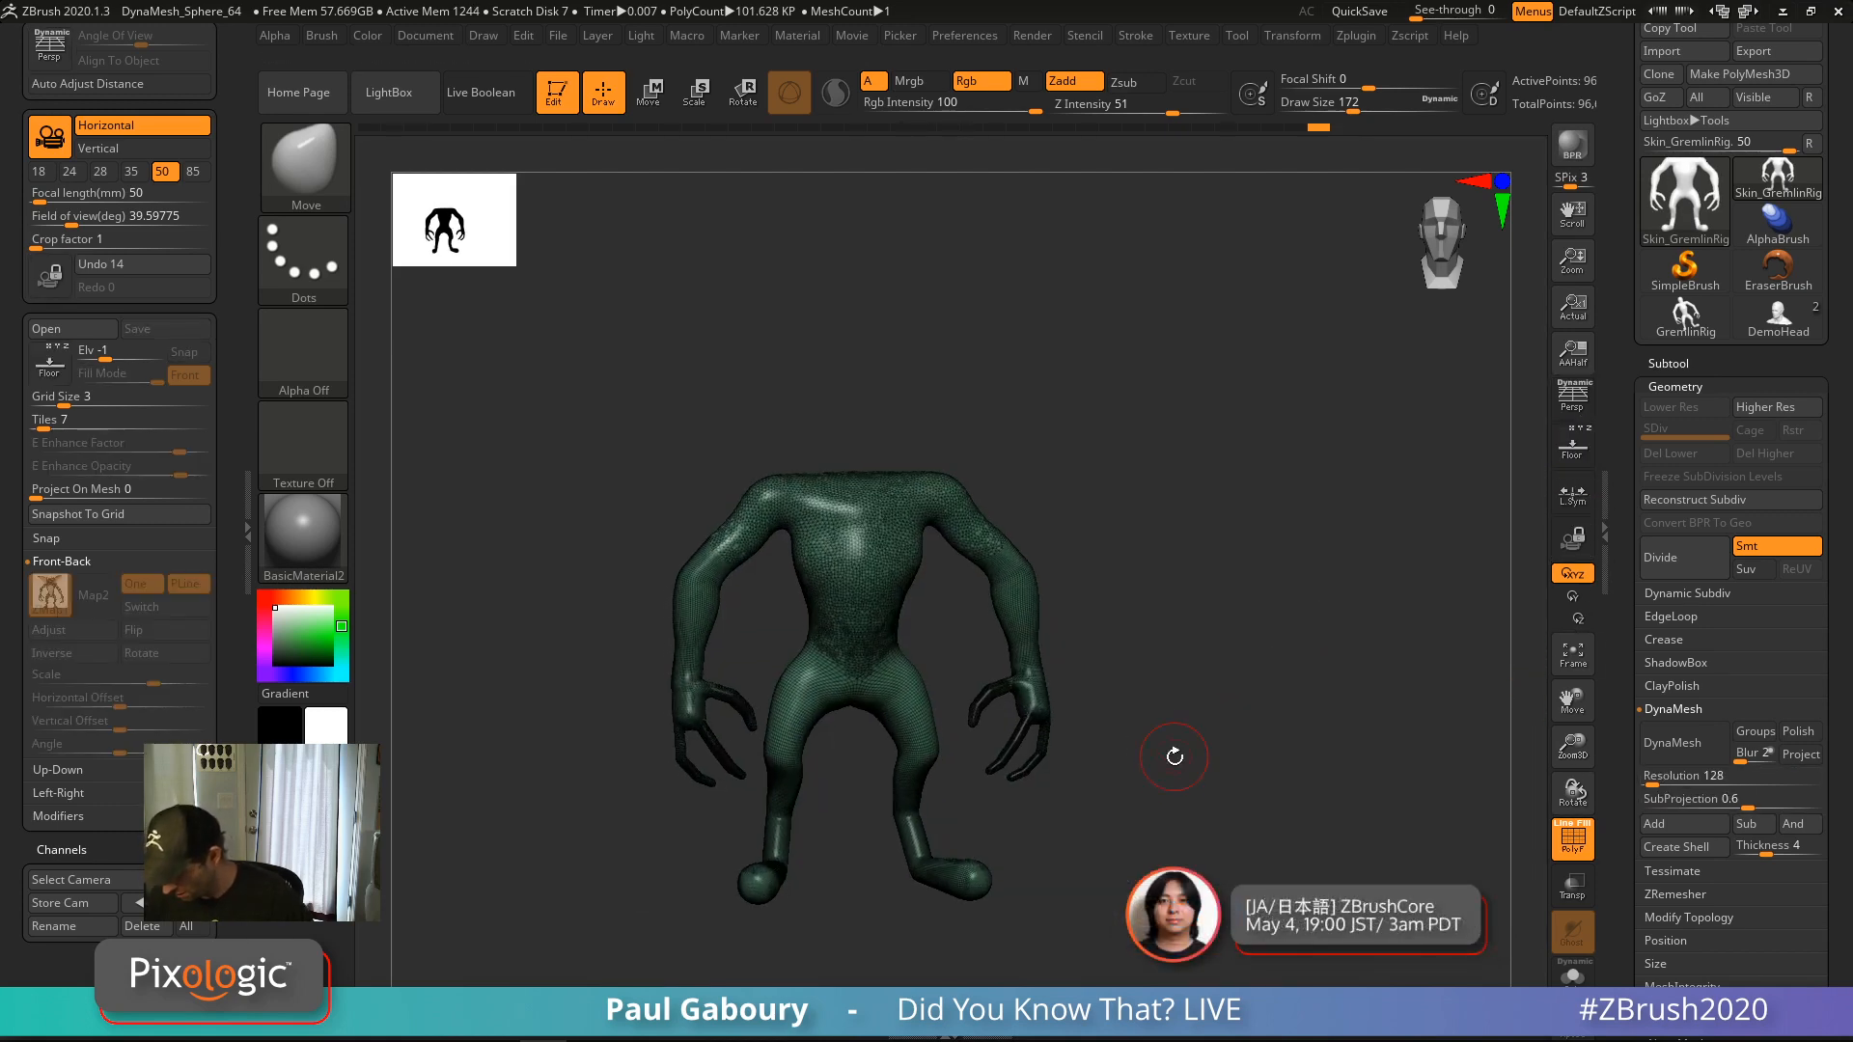
left_click_drag(1174, 756, 1159, 711)
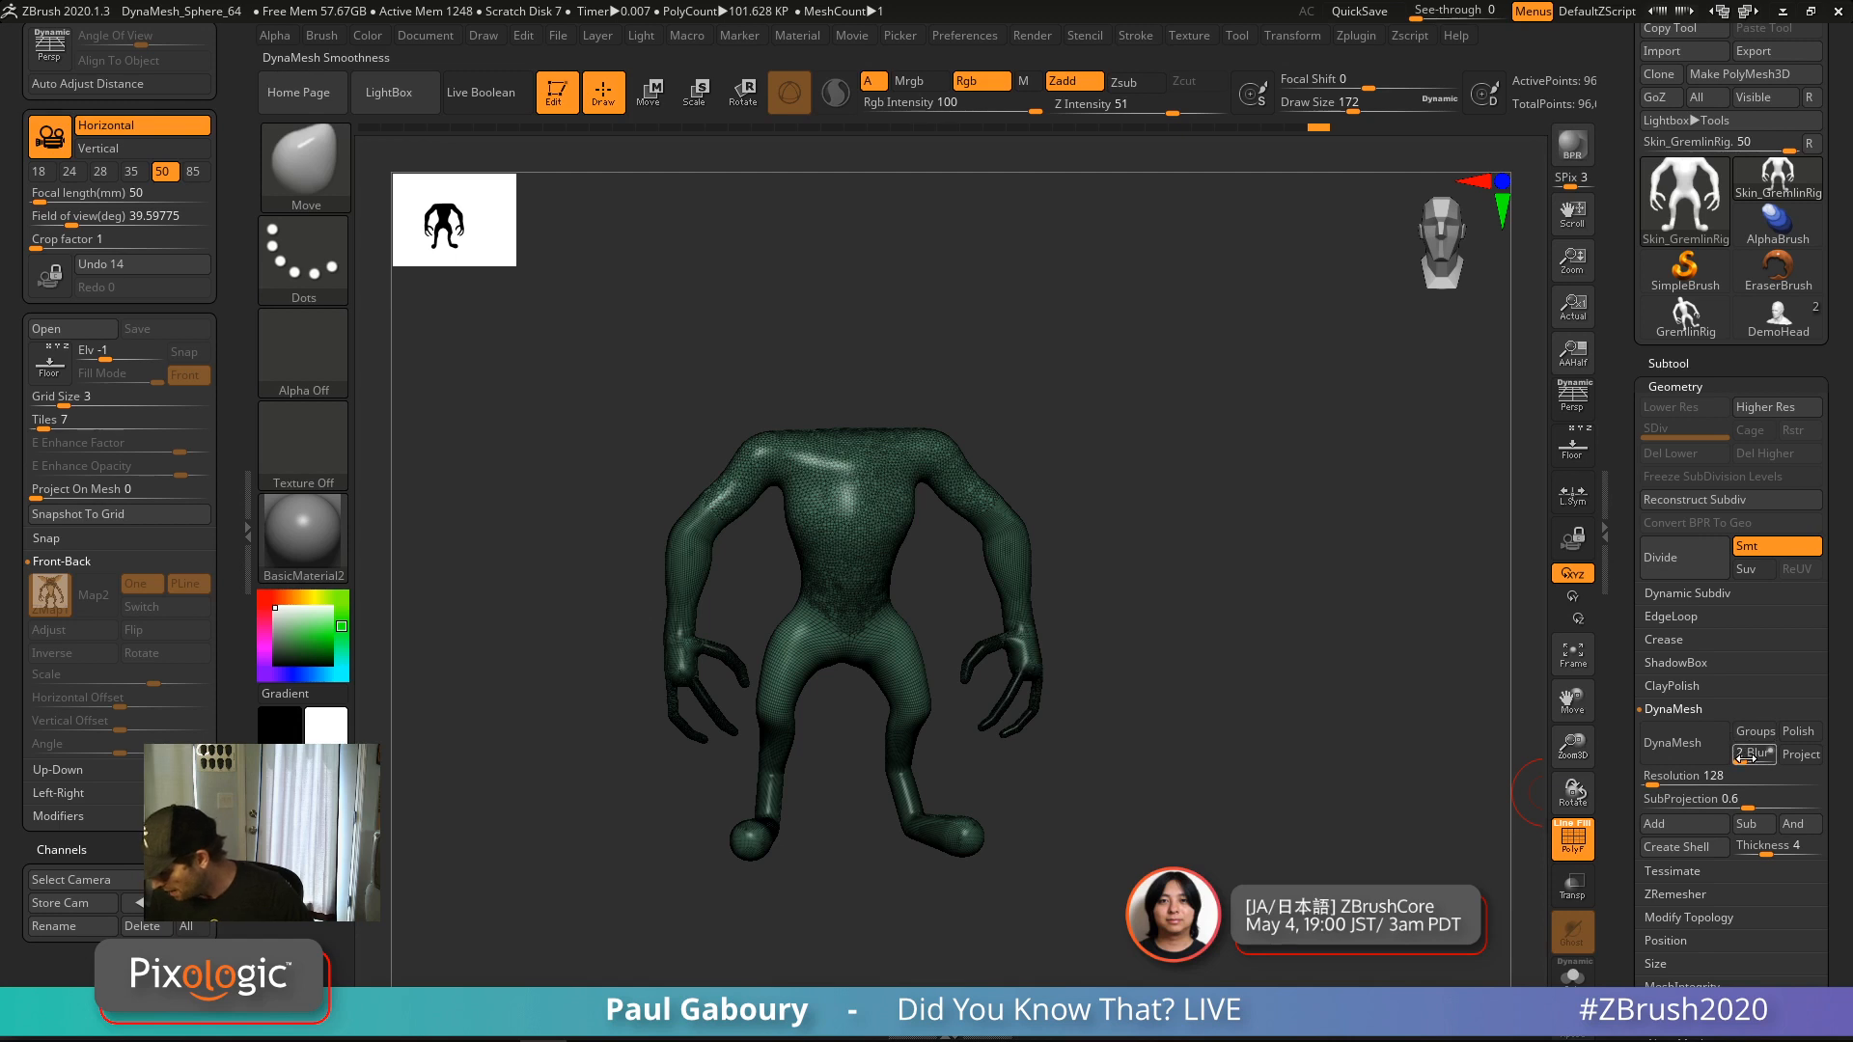
left_click_drag(1745, 757, 1739, 759)
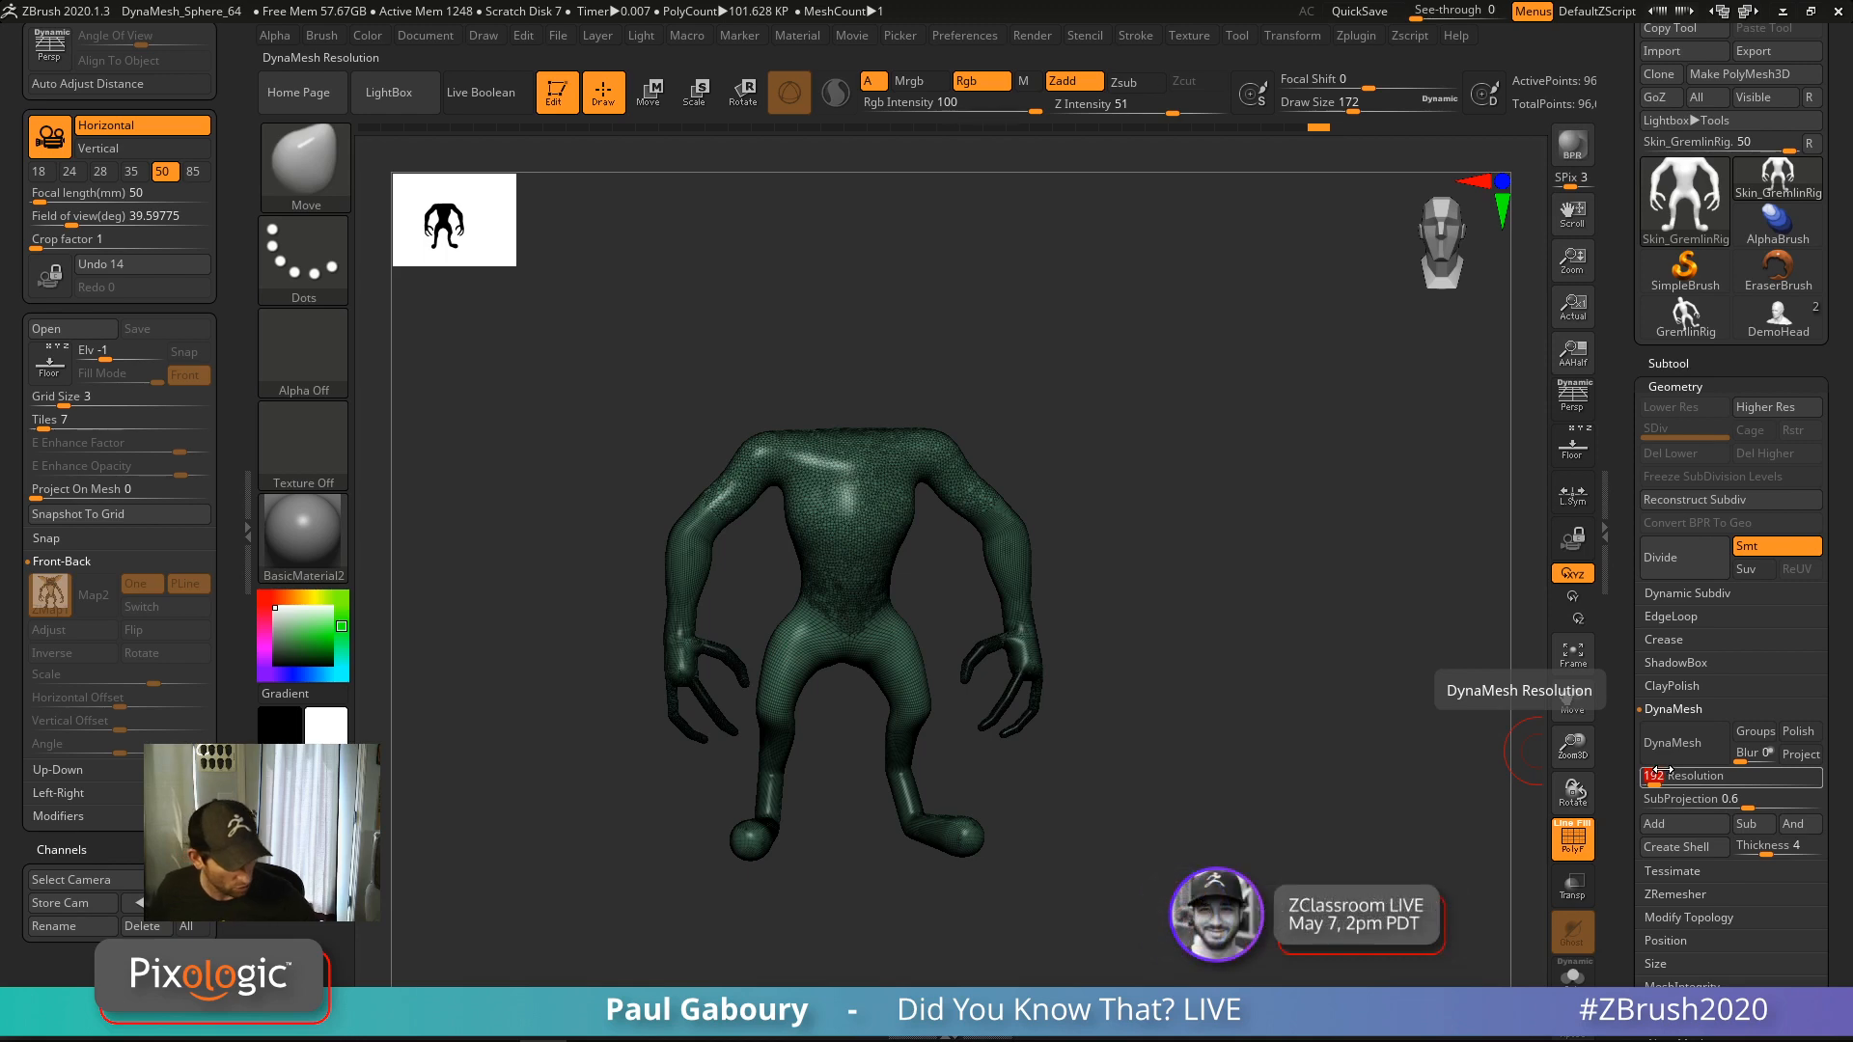
Try DynaMesh on the gremlin at resolution 32 and inspect the remeshed body, undoing the remesh
key("Return")
left_click(1670, 745)
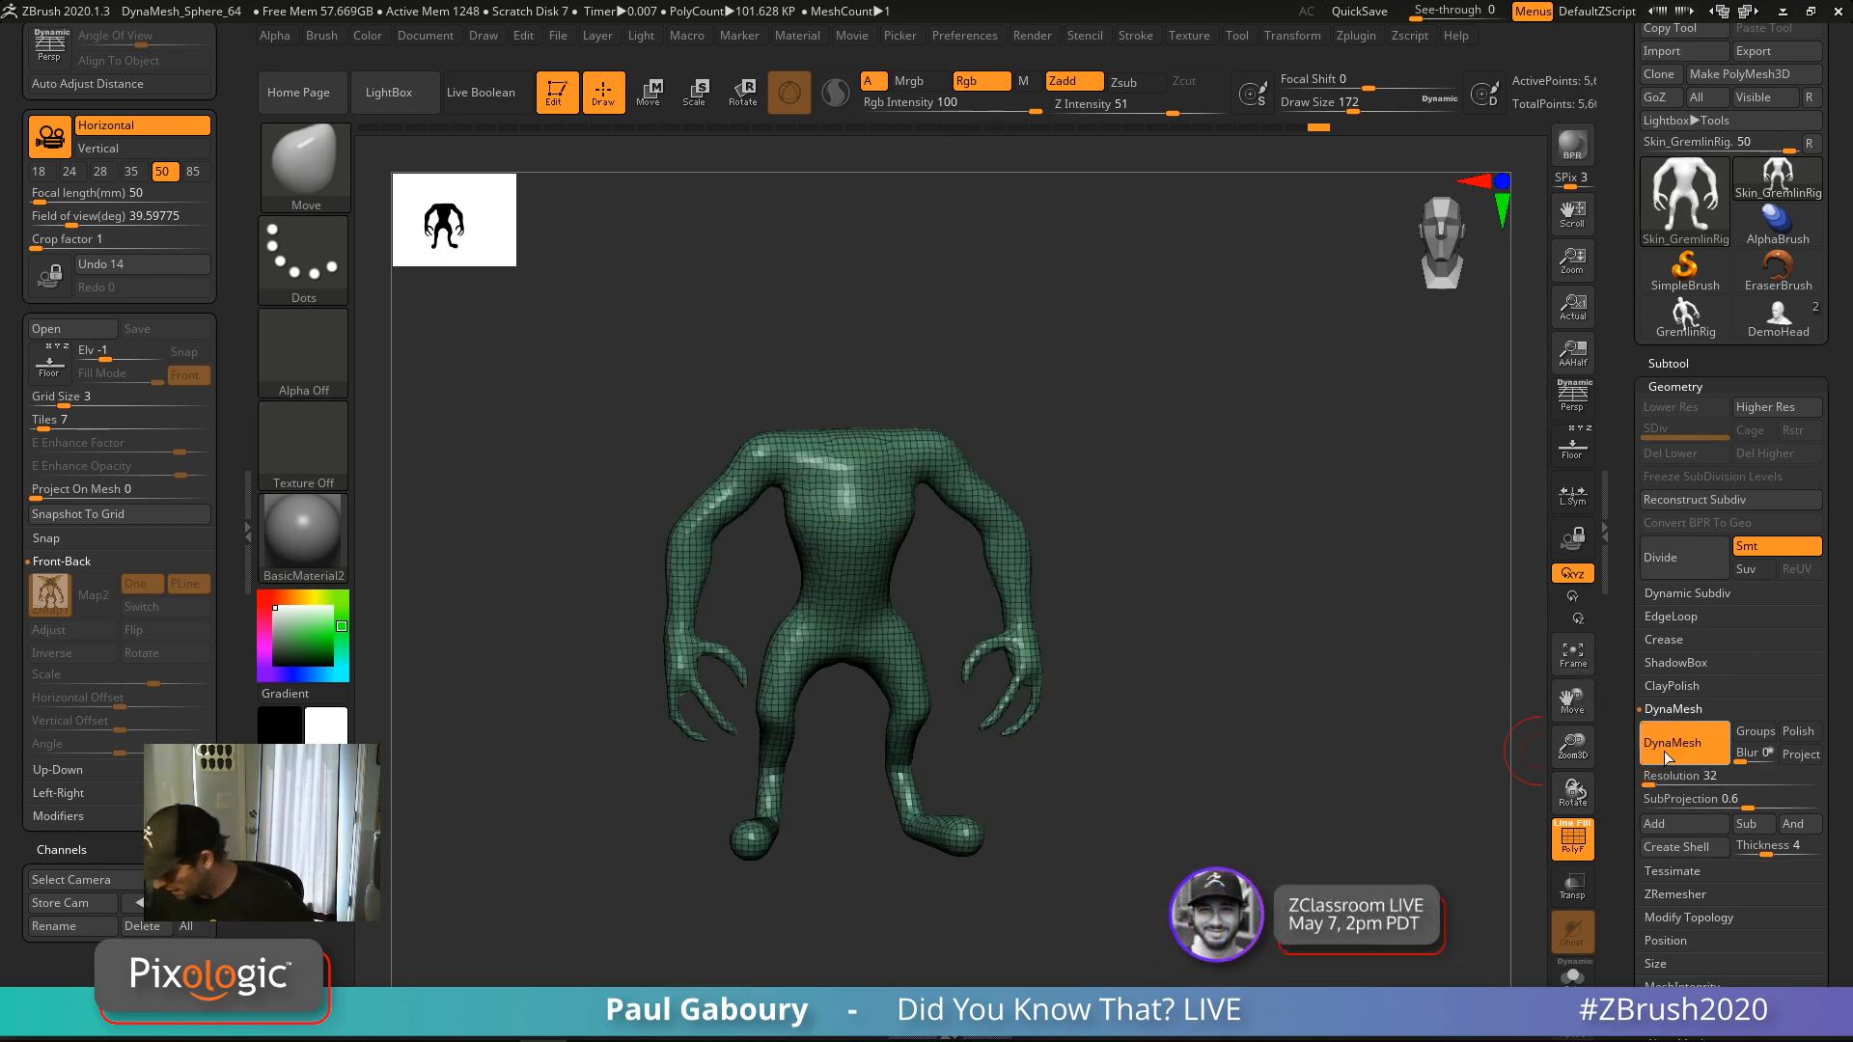
mouse_move(1121, 838)
left_mouse_down()
mouse_move(1081, 881)
mouse_move(1113, 859)
left_mouse_up()
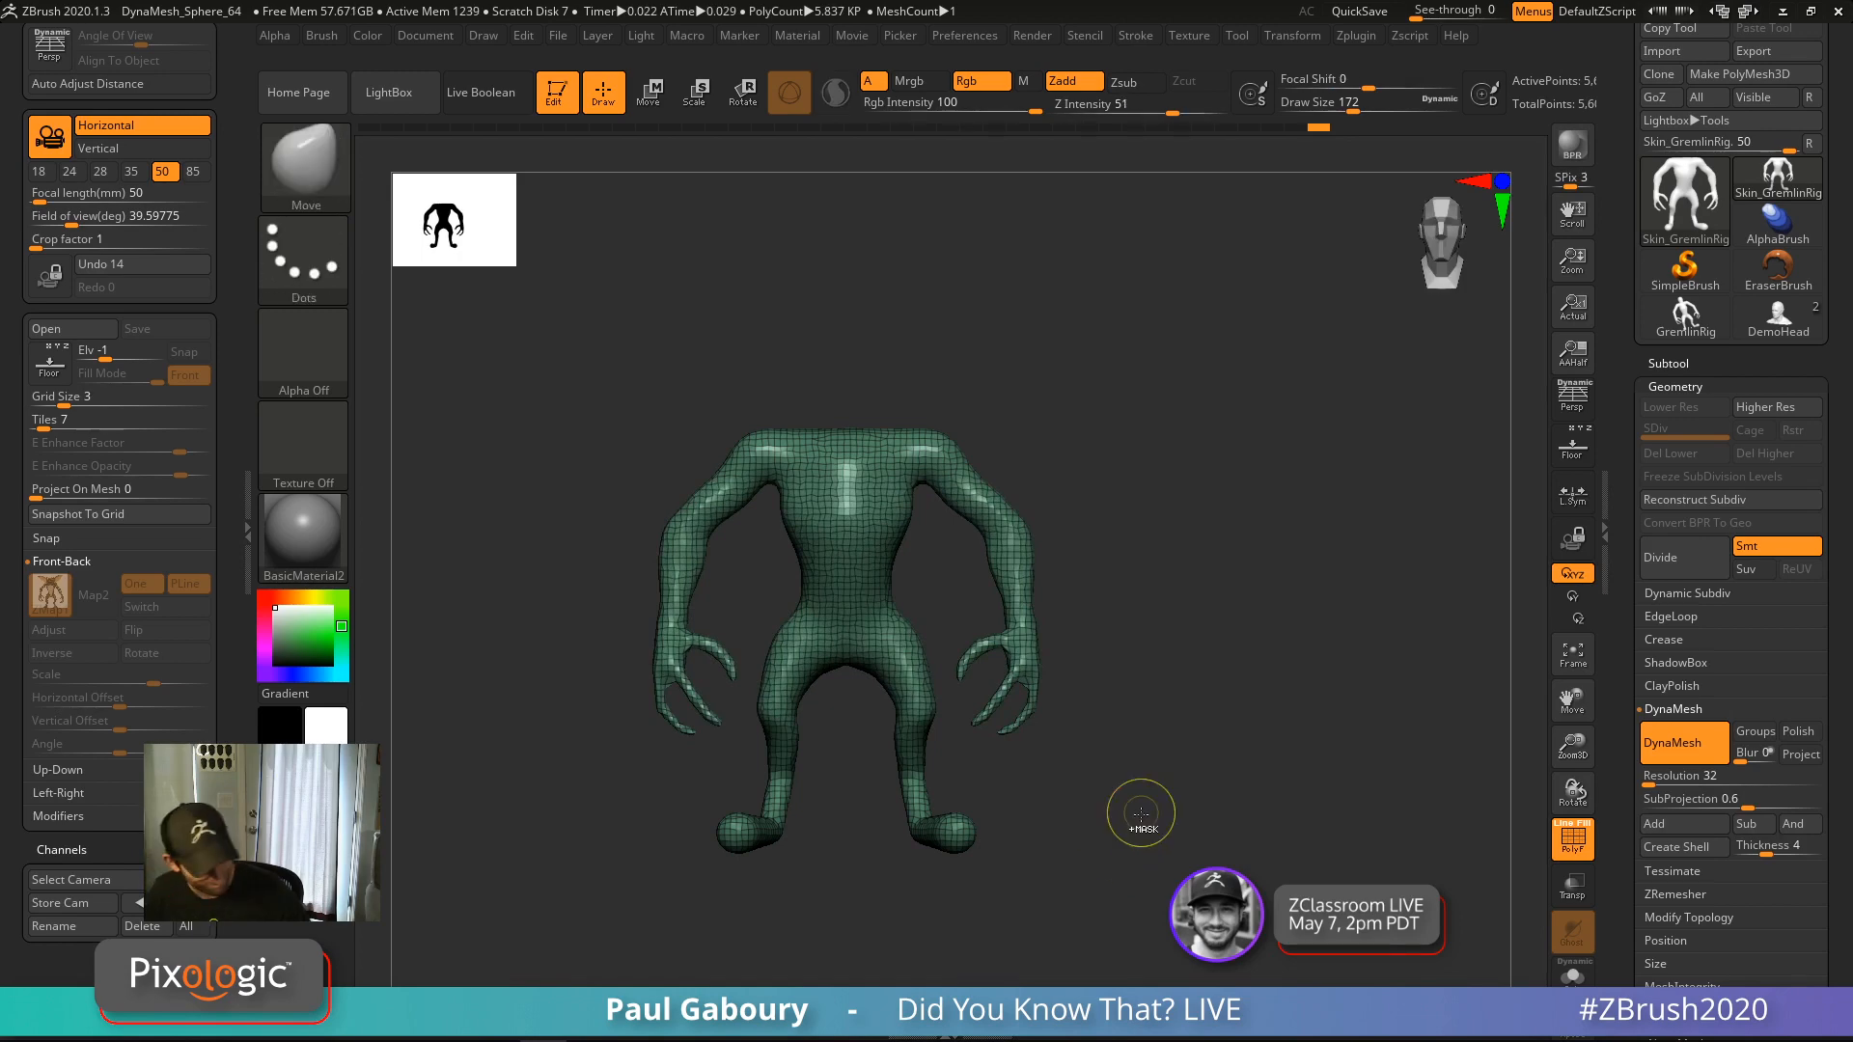
key("ctrl+z")
Try DynaMesh on the gremlin at resolution 128 and inspect the denser mesh, undoing the remesh
left_click(1674, 746)
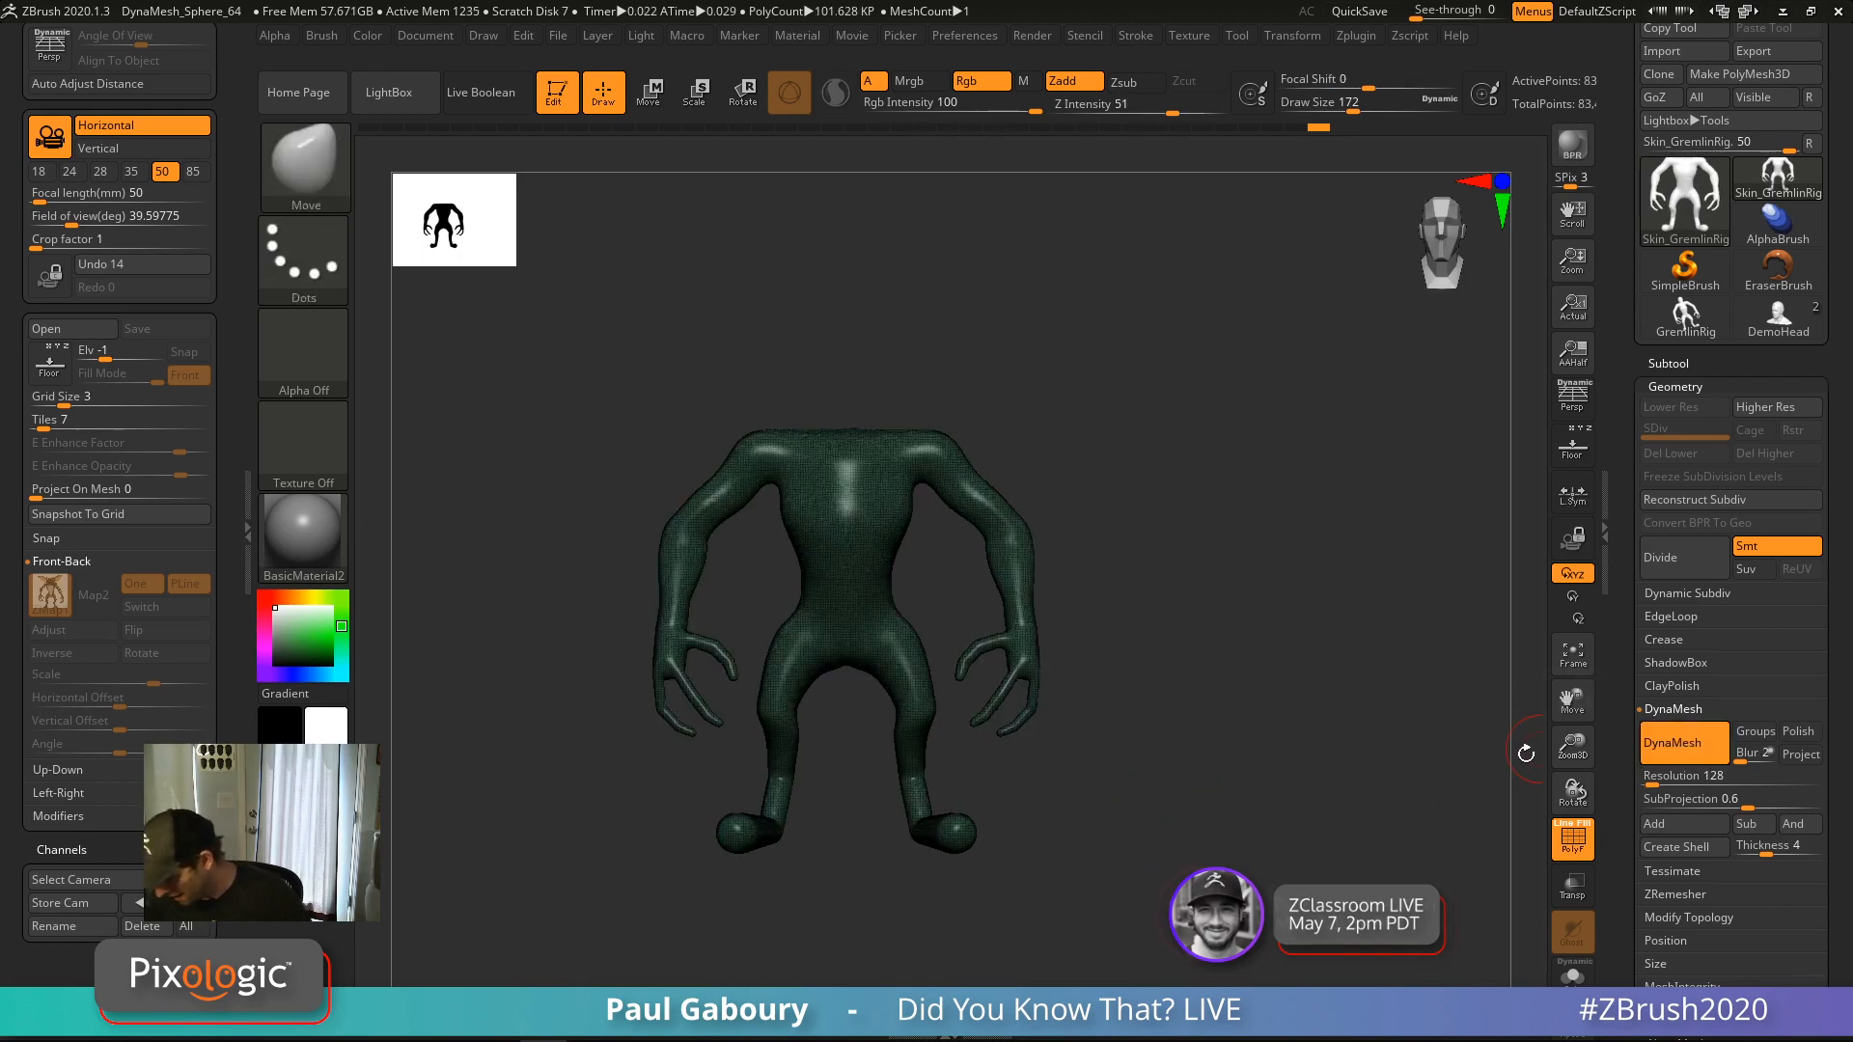
left_click_drag(1125, 849, 1222, 842)
right_click_drag(1179, 749, 1229, 796, "ctrl")
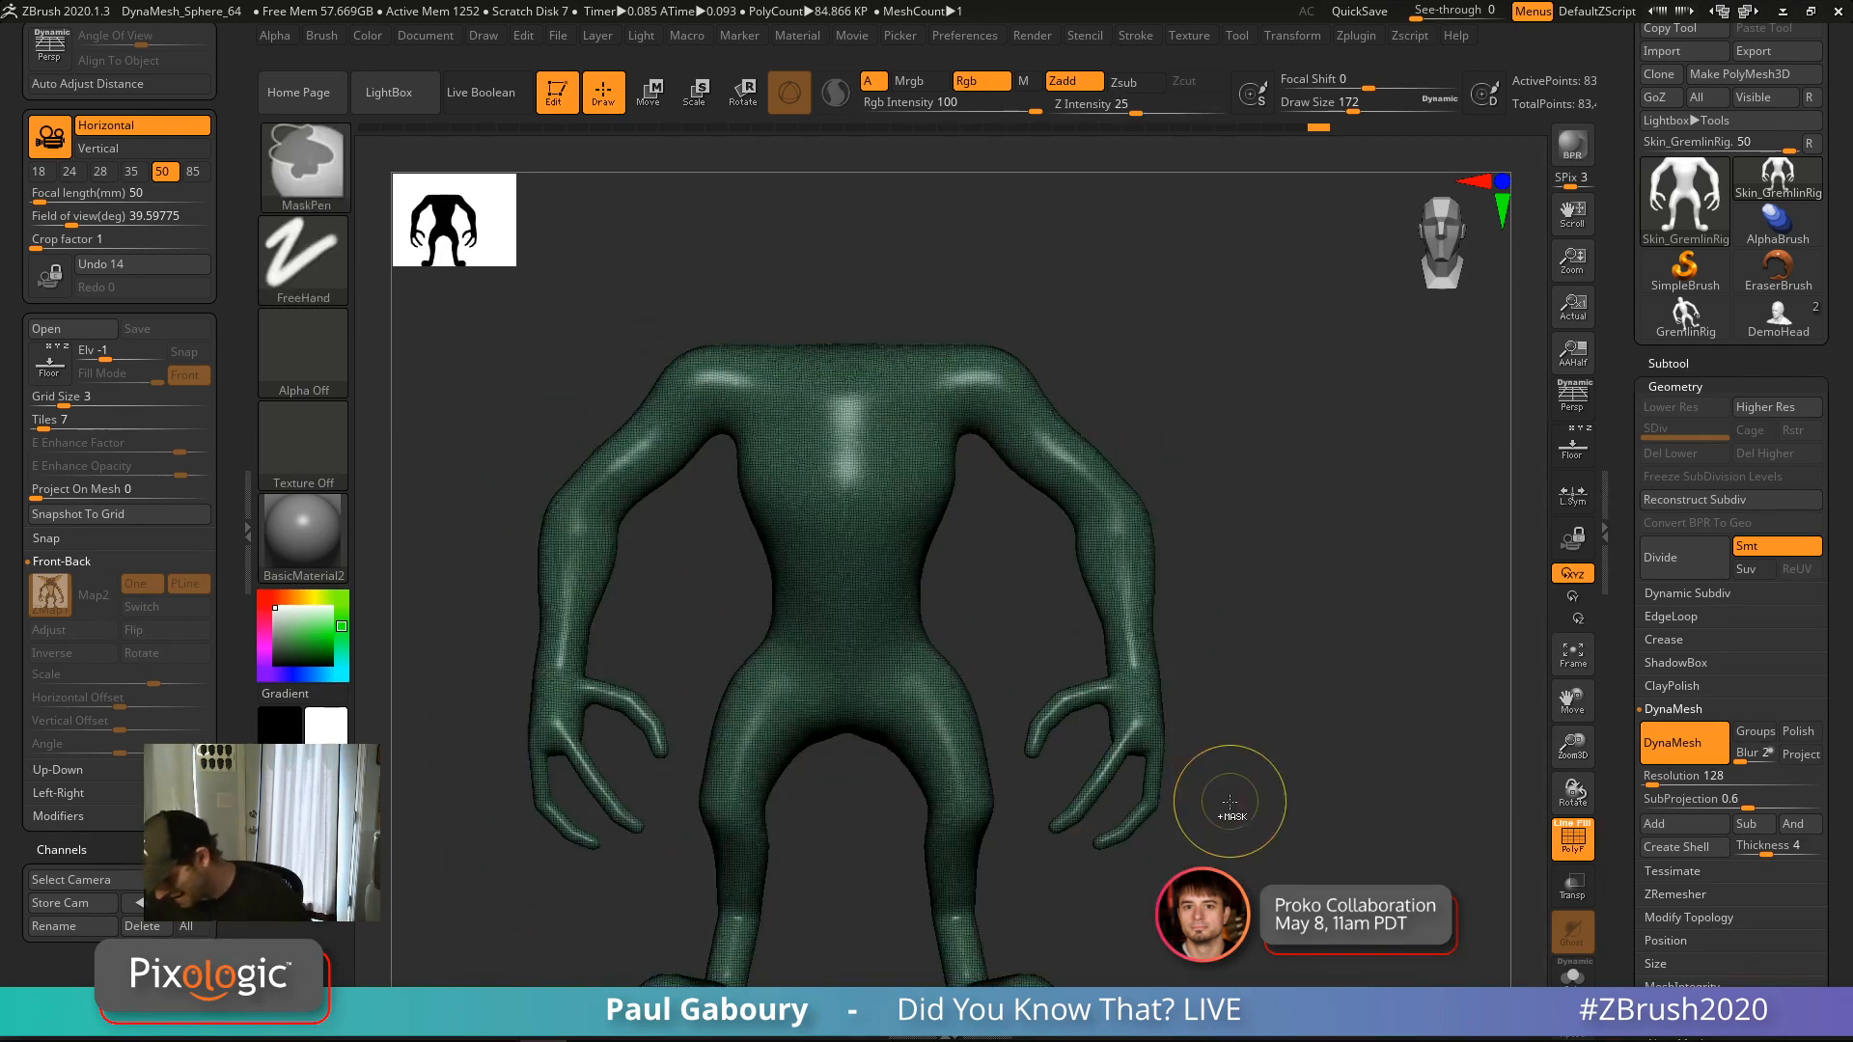
key("ctrl+z")
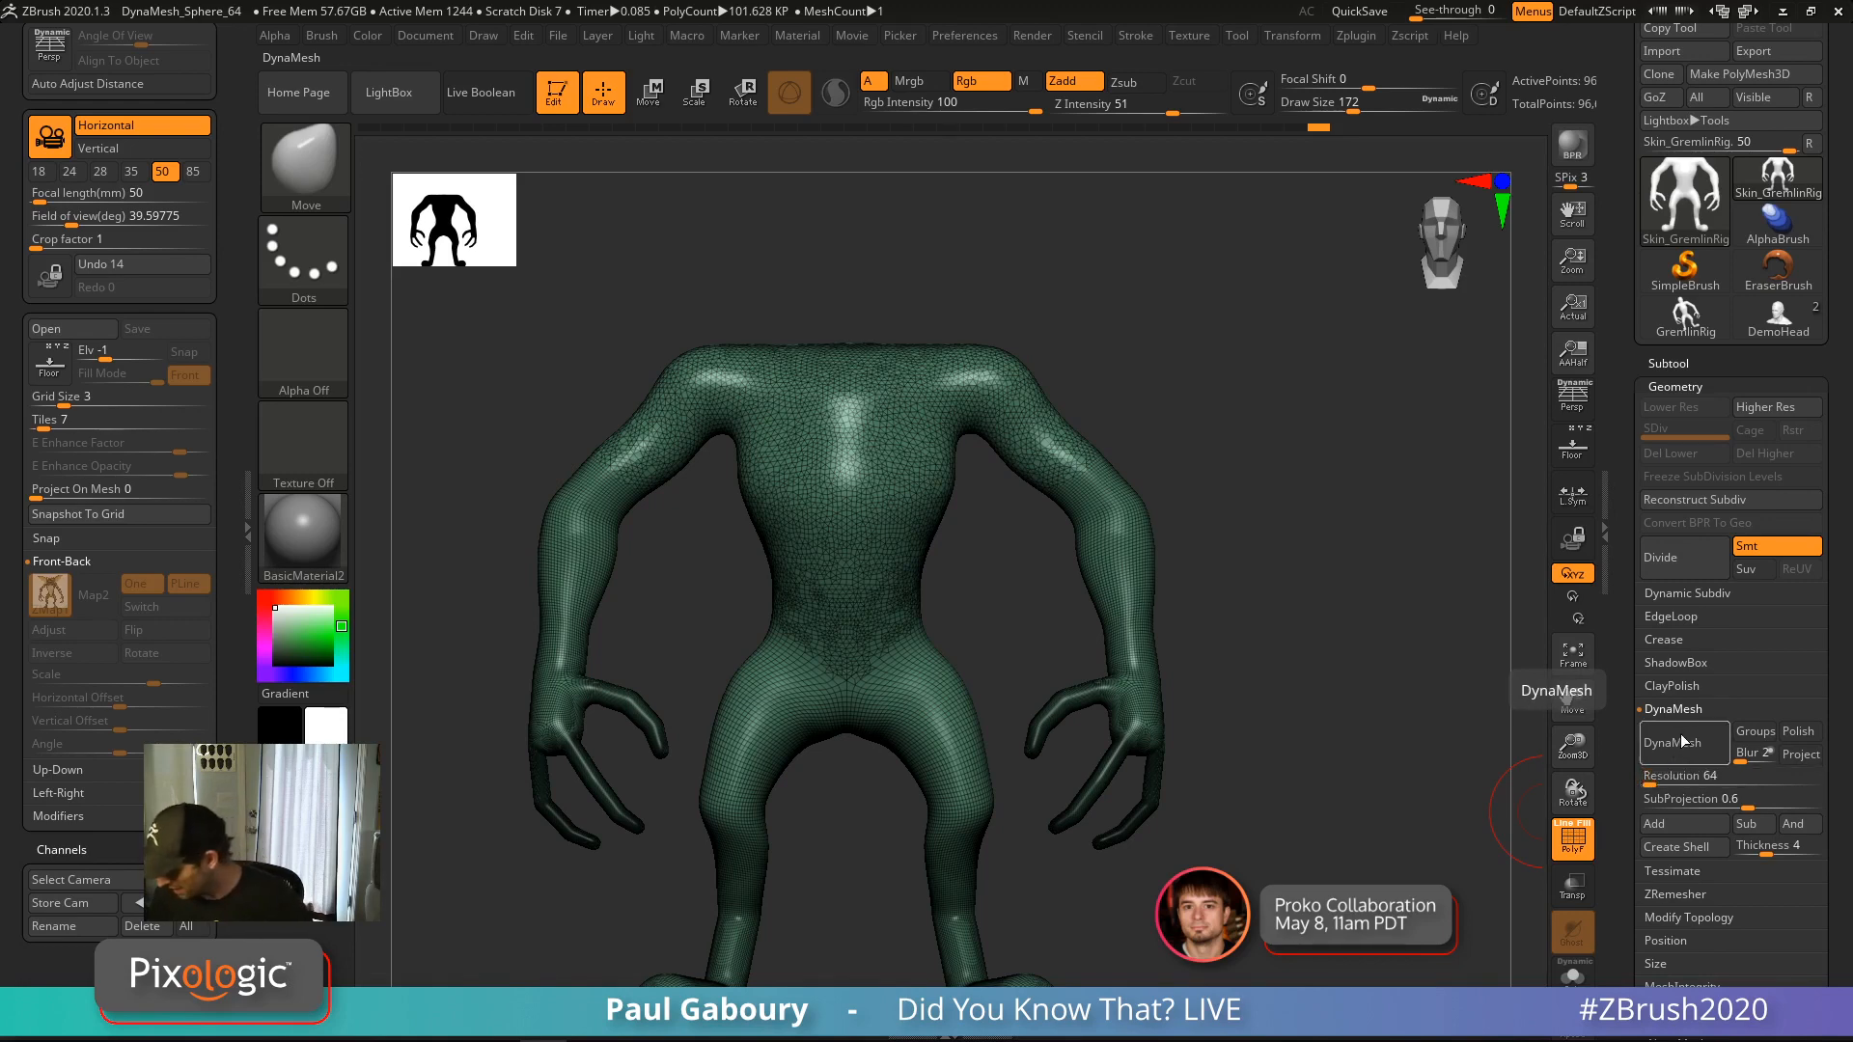
DynaMesh the gremlin body at resolution 64
left_click(1683, 744)
right_click_drag(1203, 893, 1220, 803, "alt")
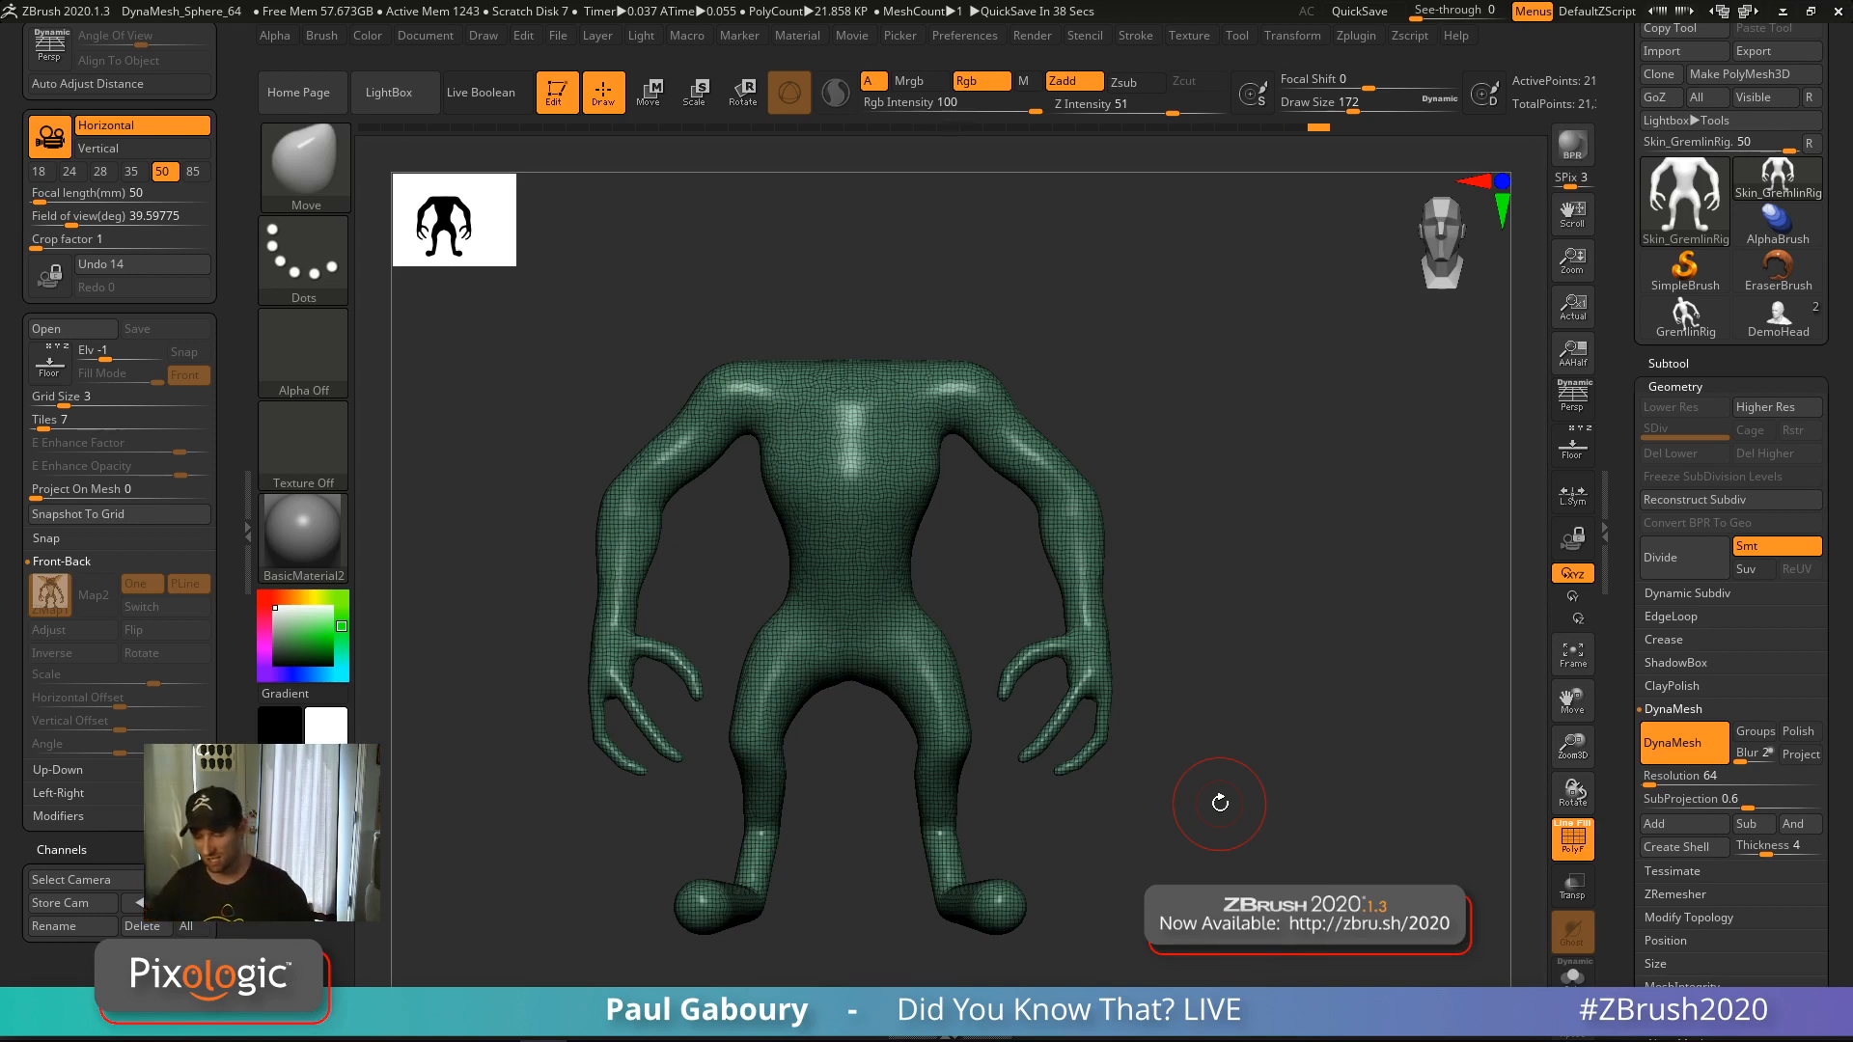
Smooth the gremlin's chest and waist, and point out the Weighted Smooth Mode in the brush's smooth modifiers
key("shift")
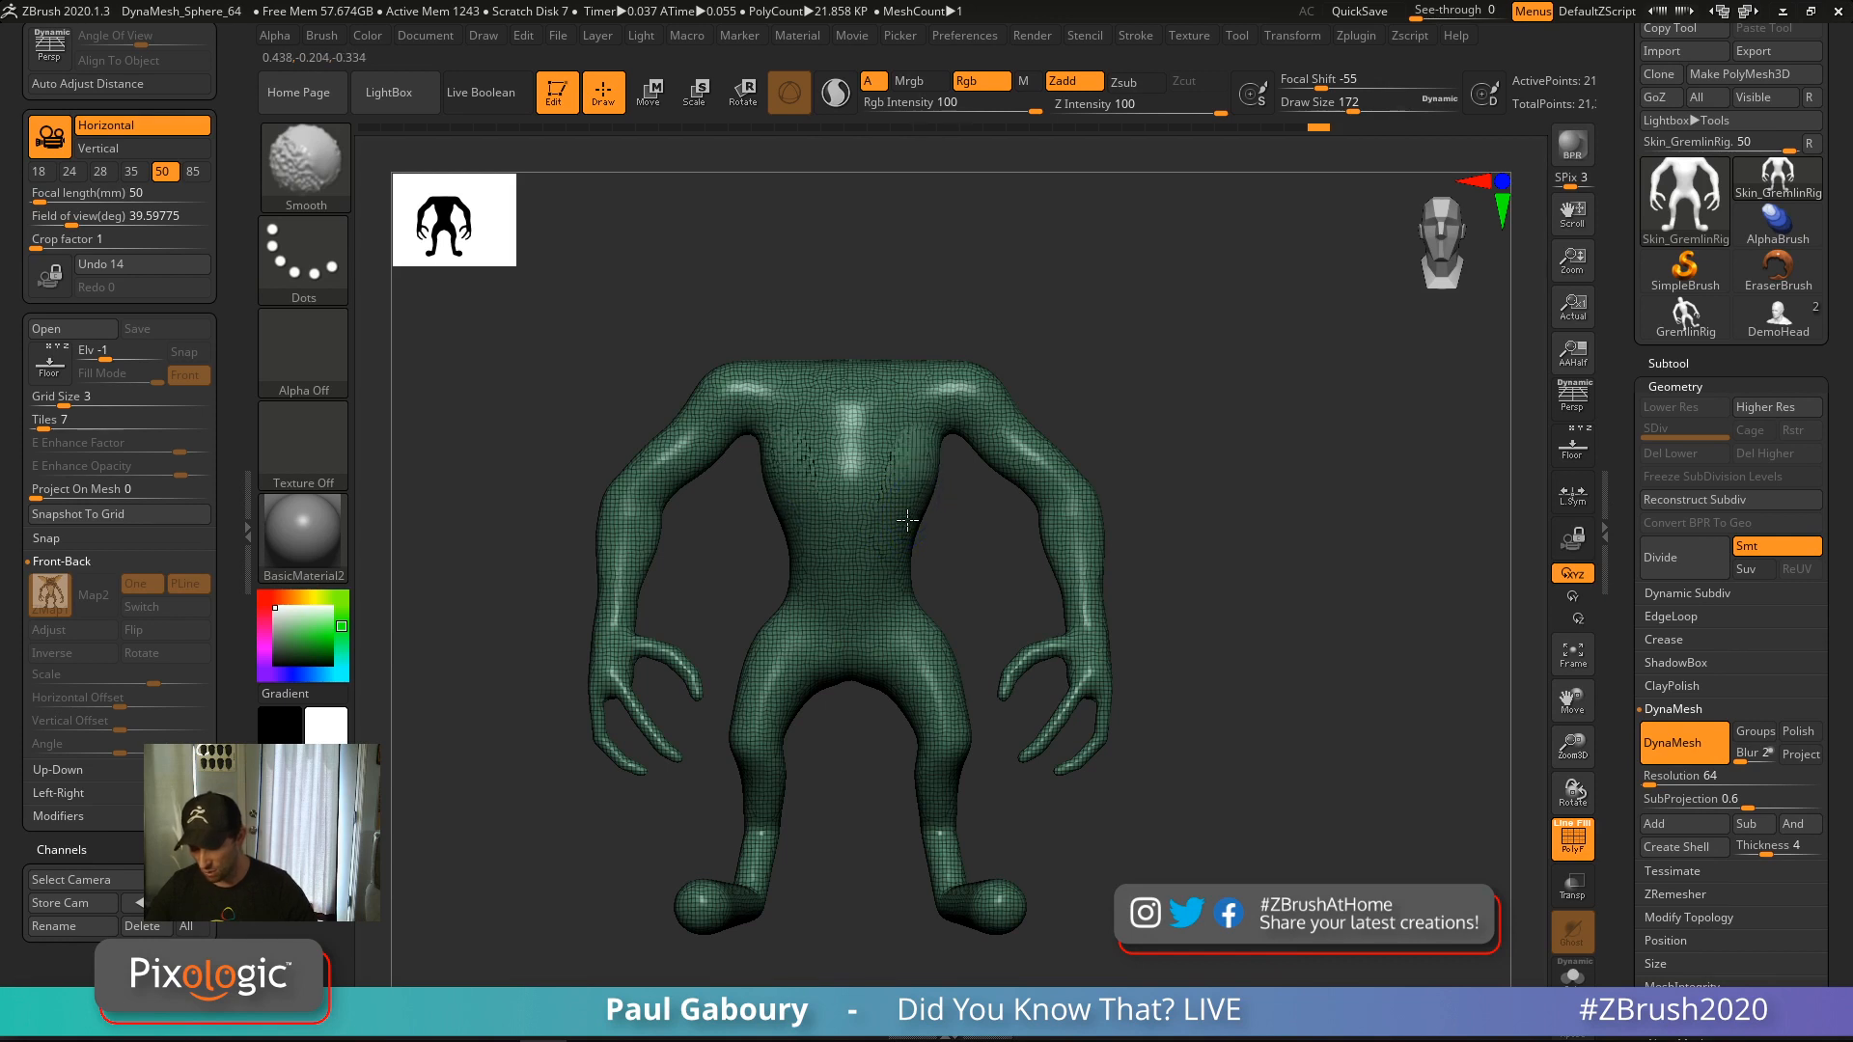
left_click_drag(907, 520, 913, 492, "shift")
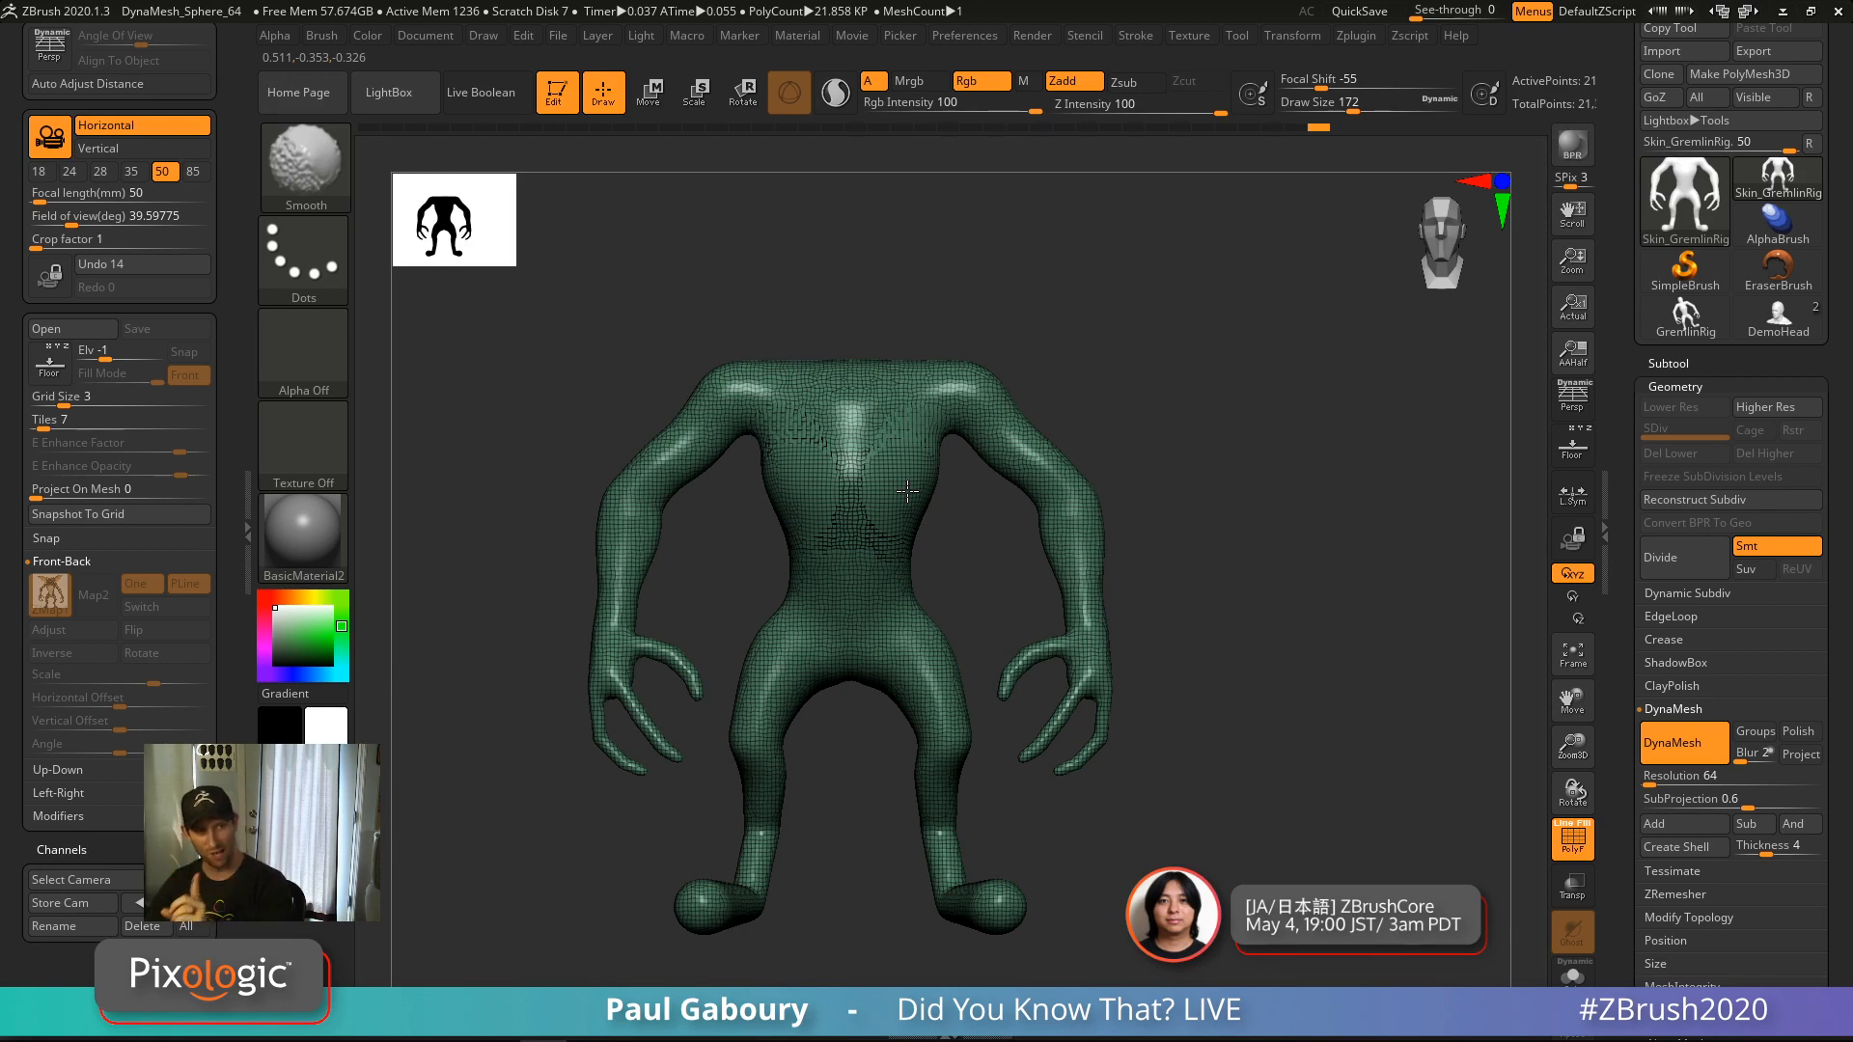
left_click_drag(903, 501, 894, 490, "shift")
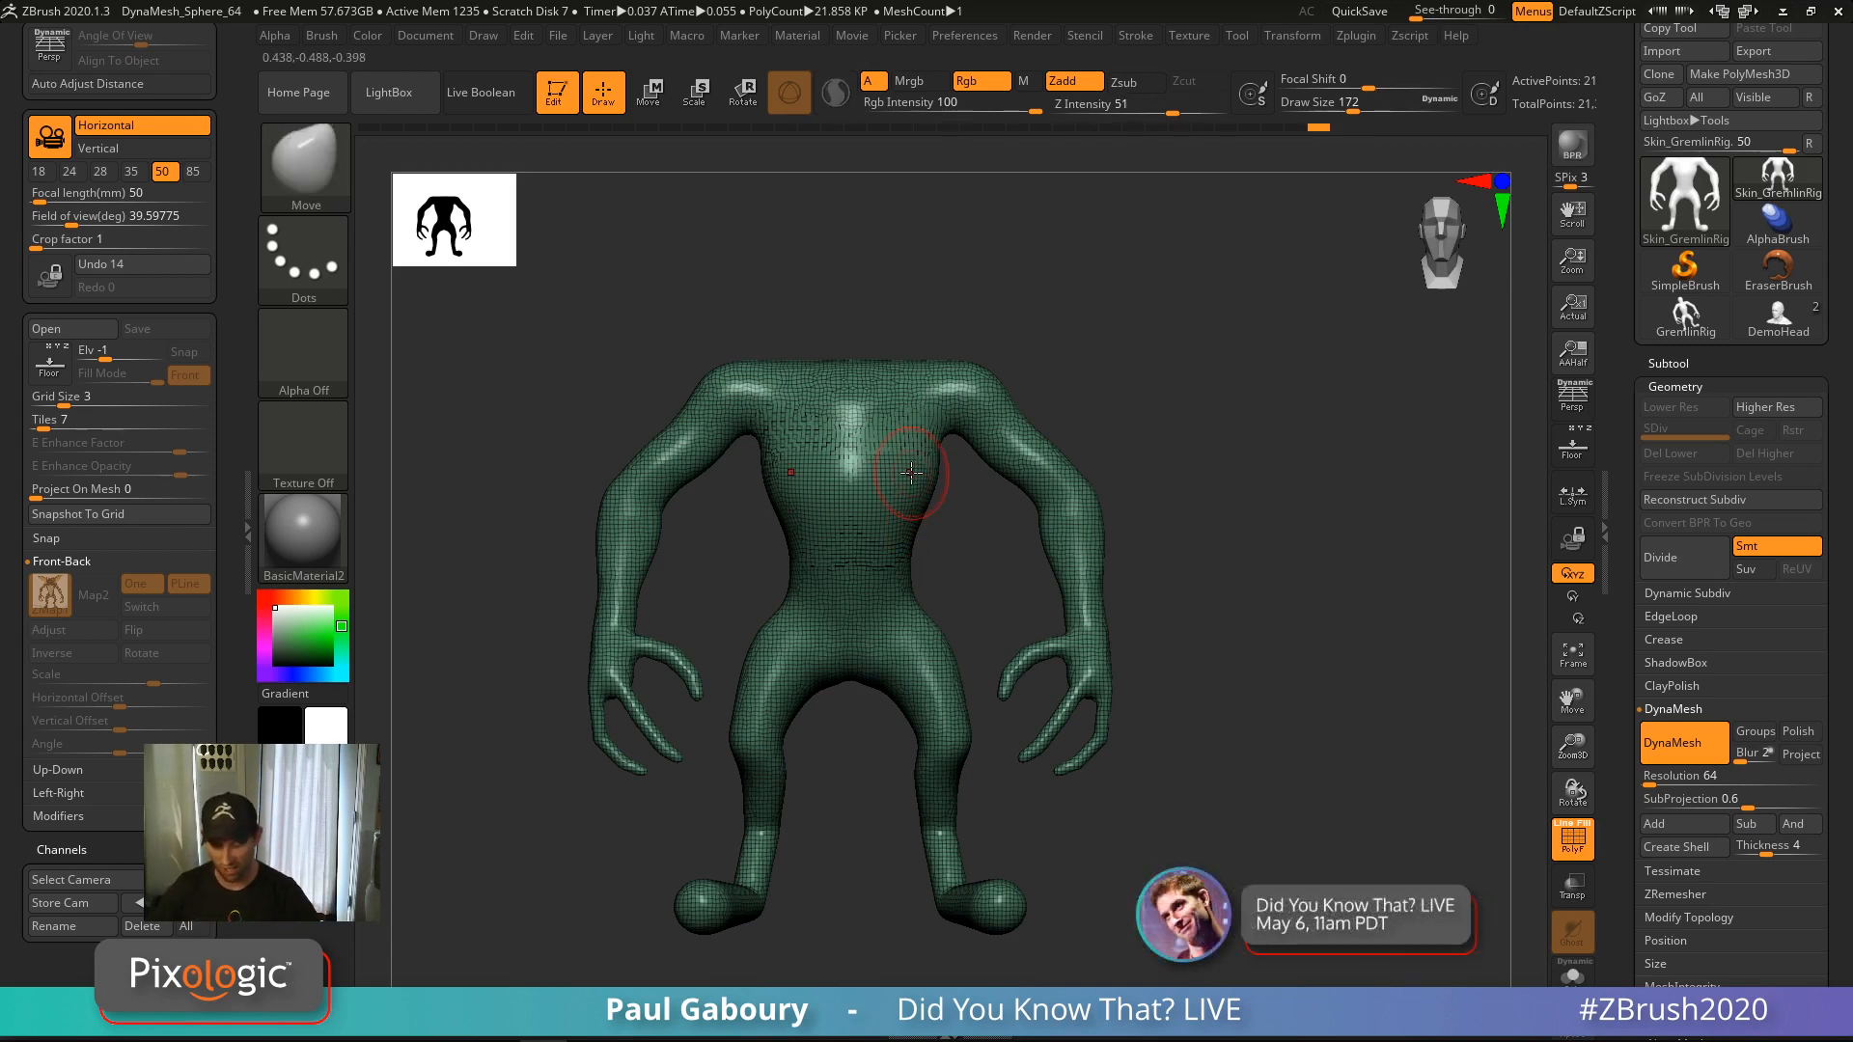
left_click(323, 36)
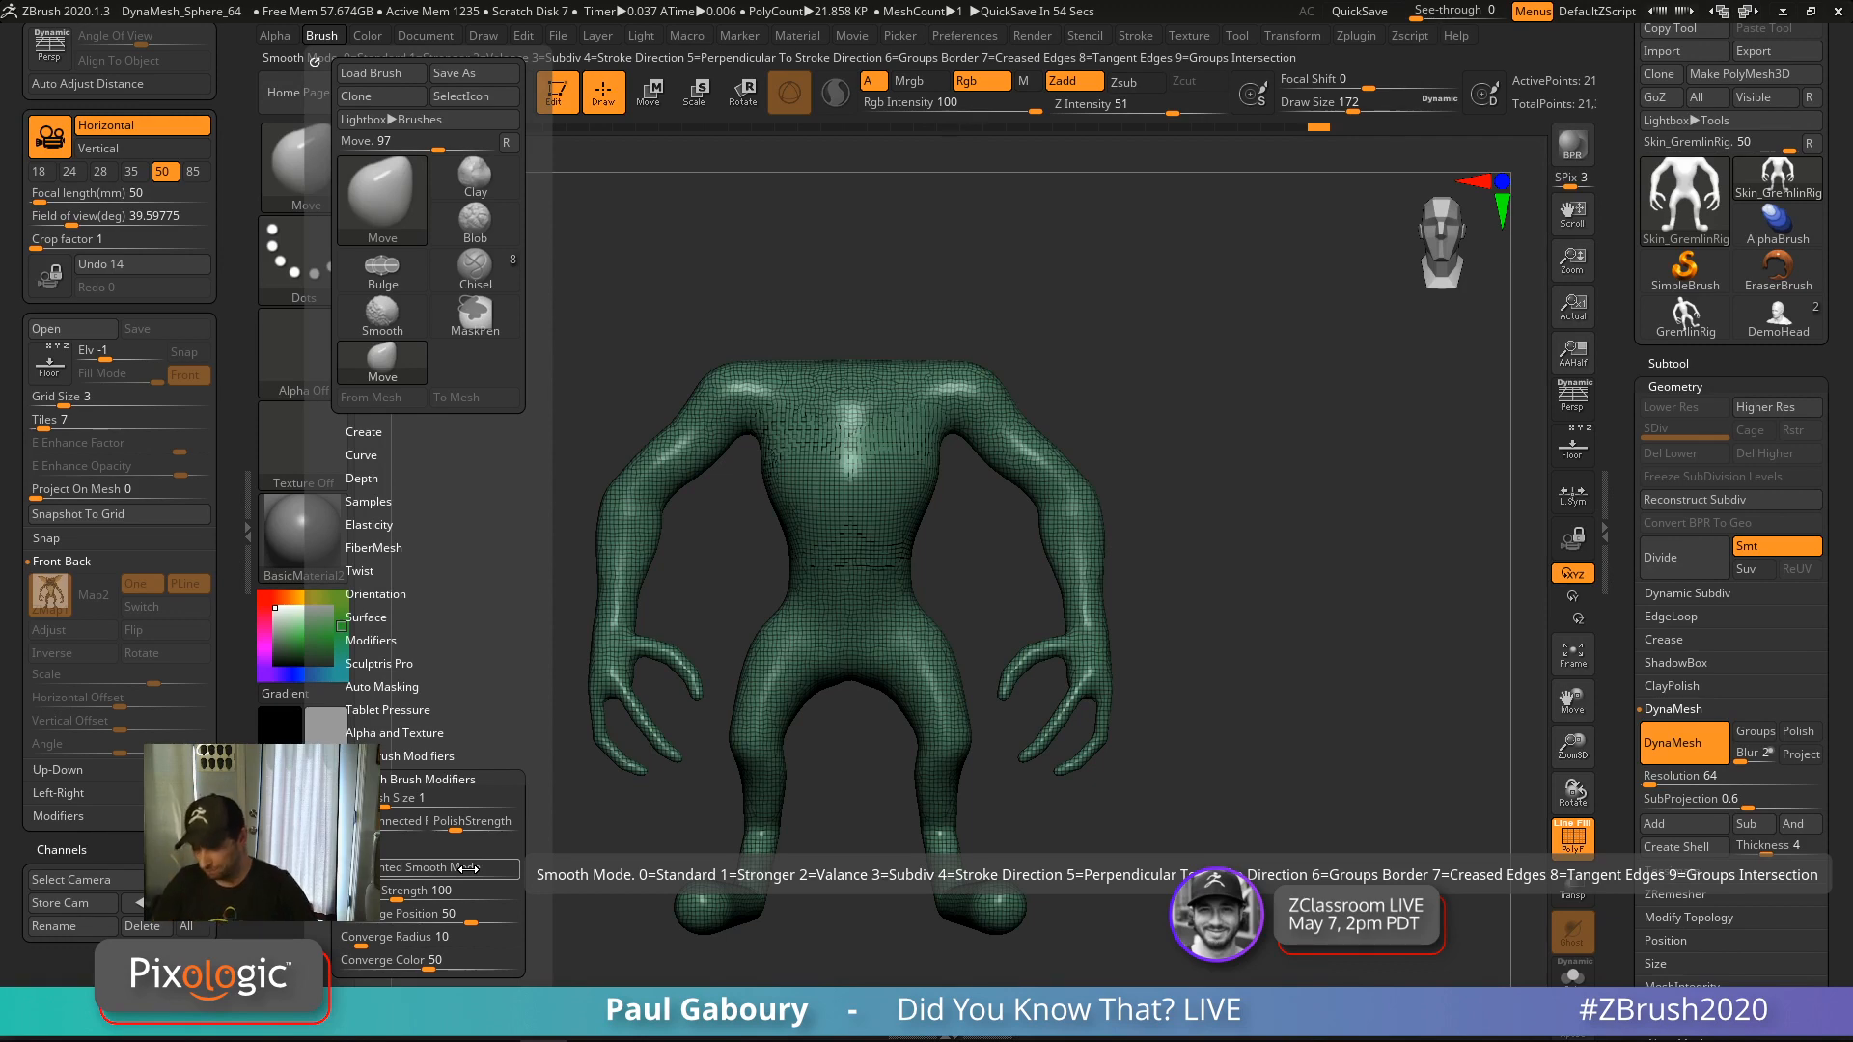
Insert a head sphere at the centre of the gremlin's neck using Insert Sphere from the IMM Primitives brush
left_click_drag(971, 543, 1039, 629, "alt")
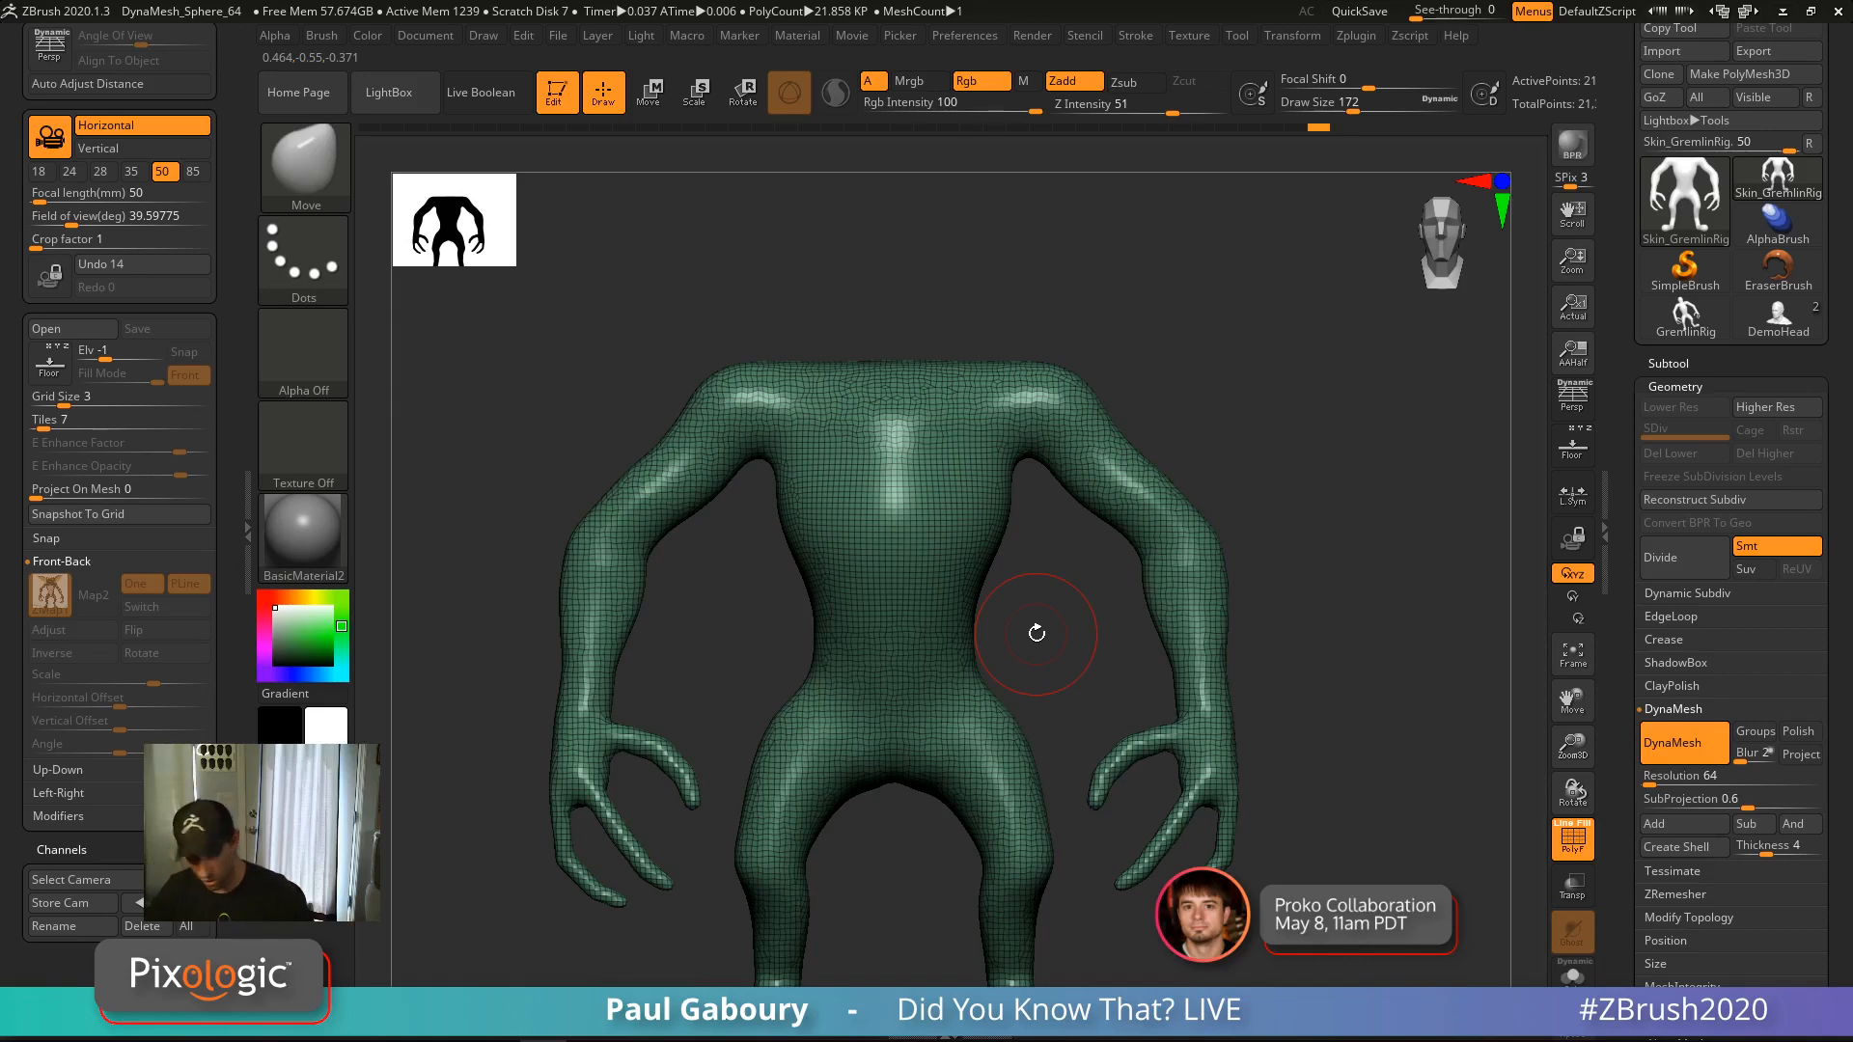
key("b")
key("i")
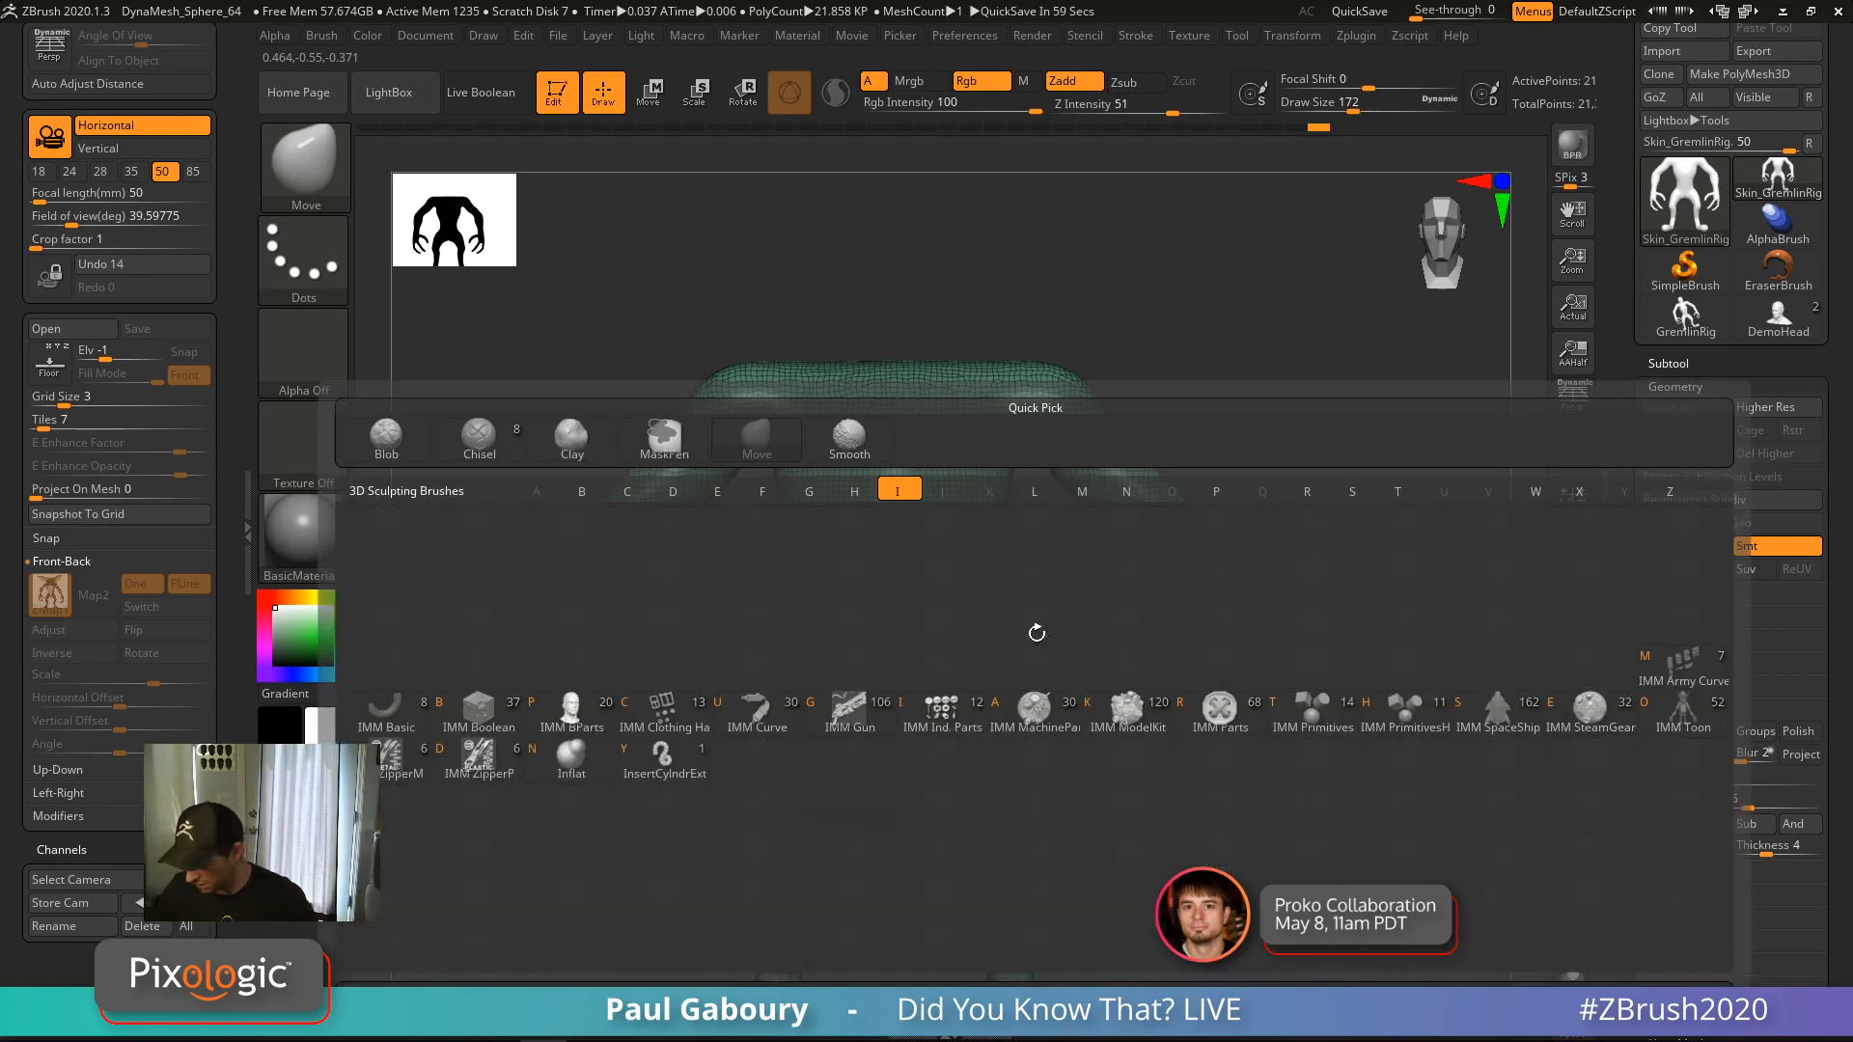
left_click(1404, 721)
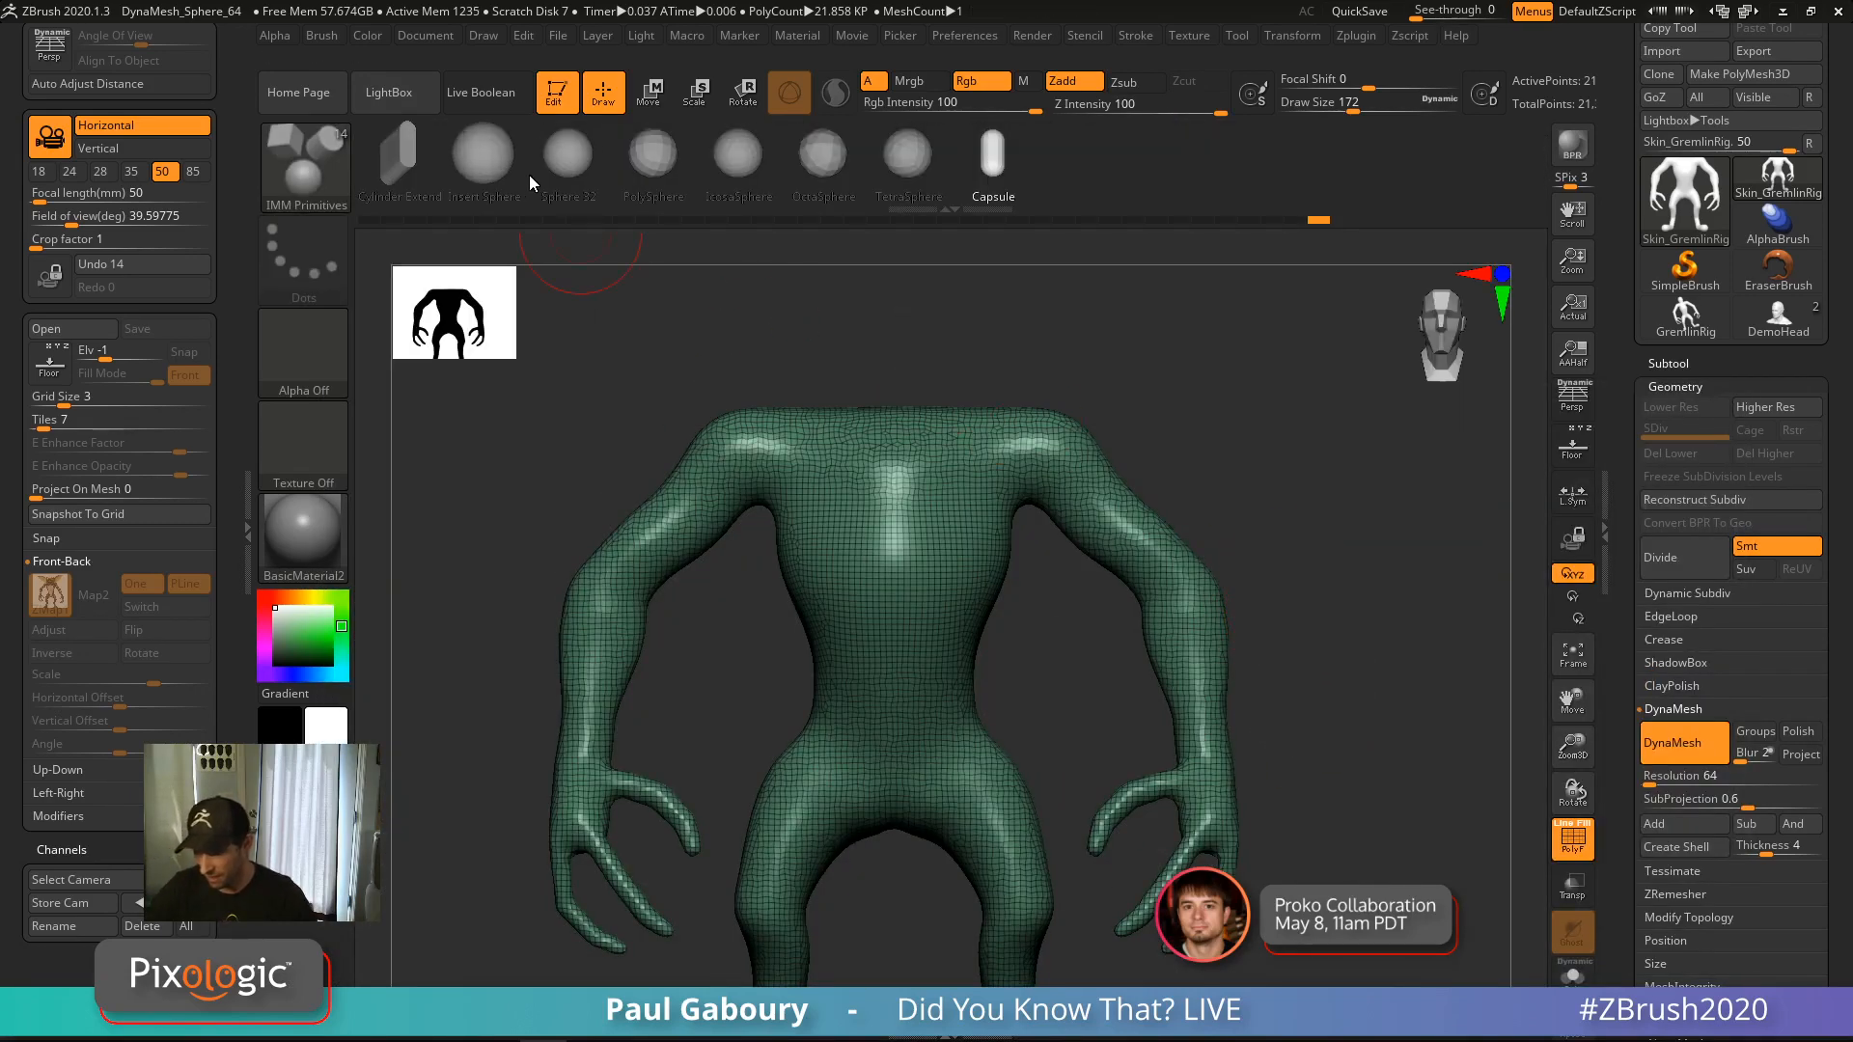
left_click(707, 155)
mouse_move(982, 605)
right_mouse_down("ctrl")
mouse_move(941, 501)
mouse_move(943, 628)
mouse_move(1058, 666)
right_mouse_up("ctrl")
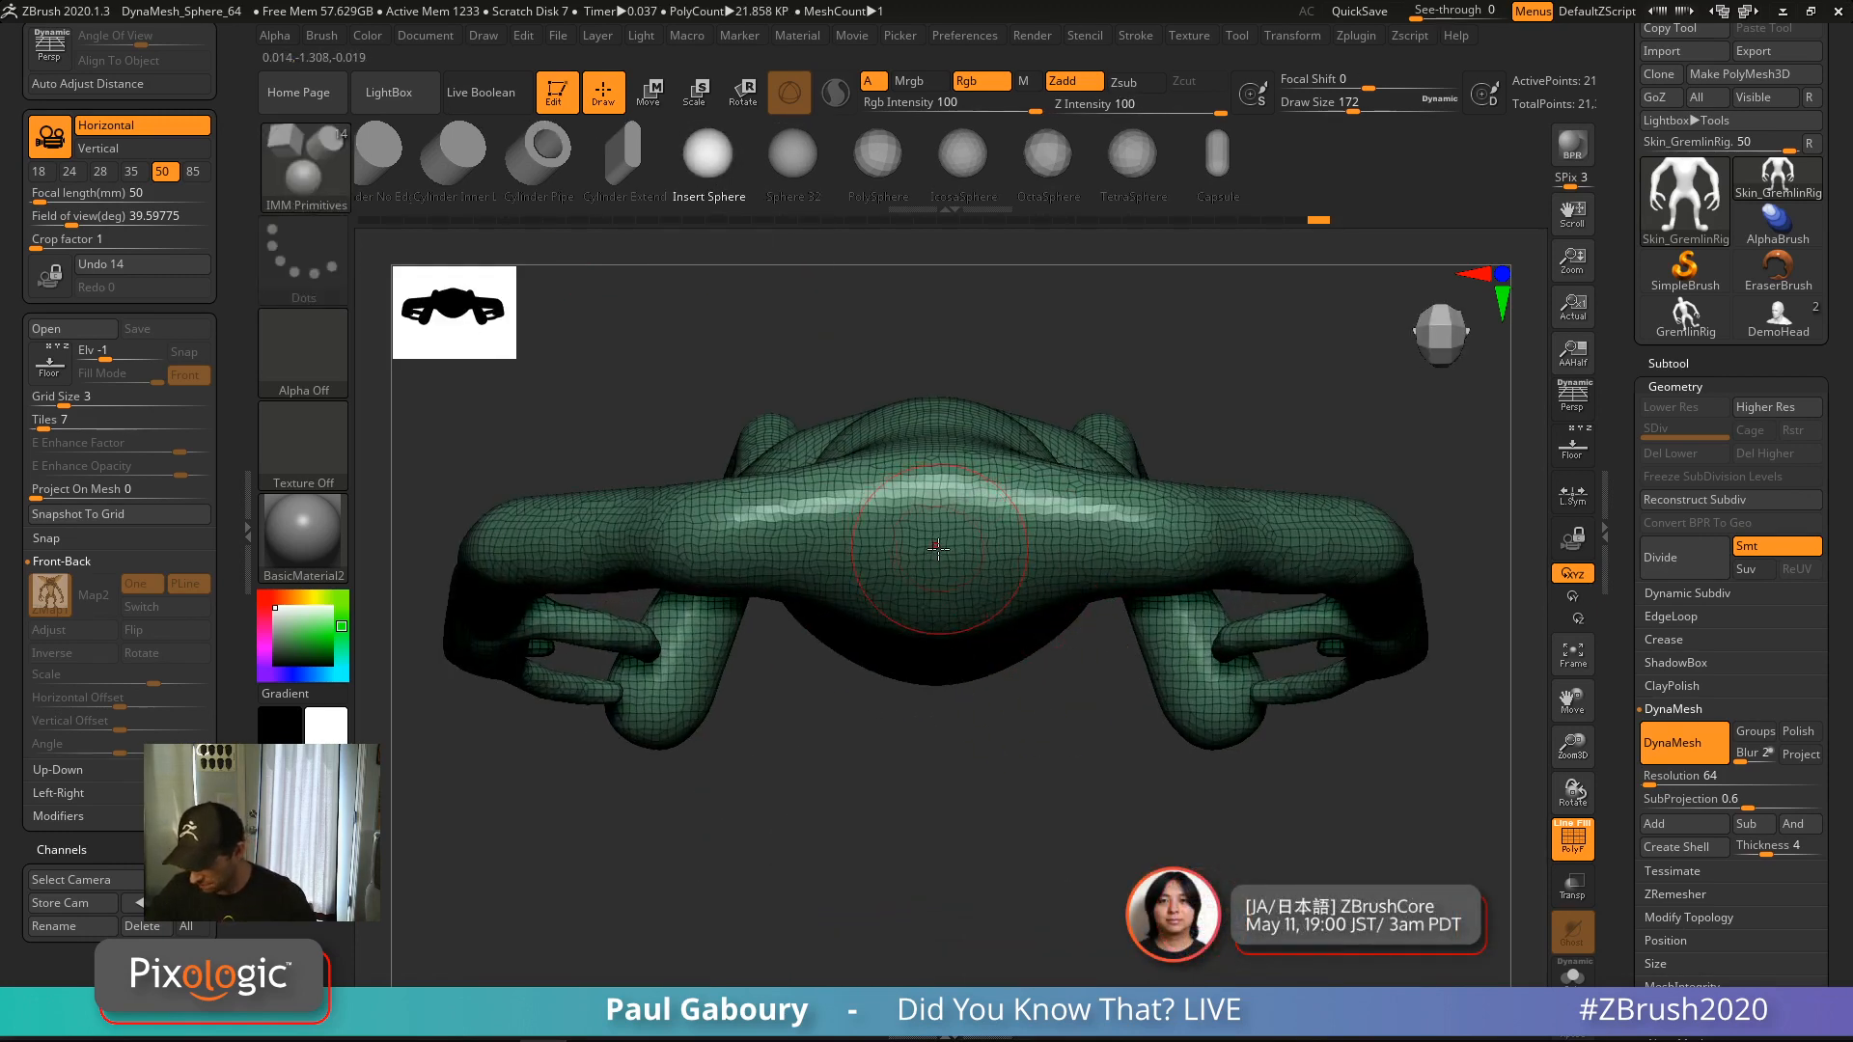
left_click_drag(938, 552, 994, 670)
mouse_move(1055, 769)
right_mouse_down("shift")
mouse_move(1109, 689)
mouse_move(1081, 782)
mouse_move(1075, 723)
right_mouse_up("shift")
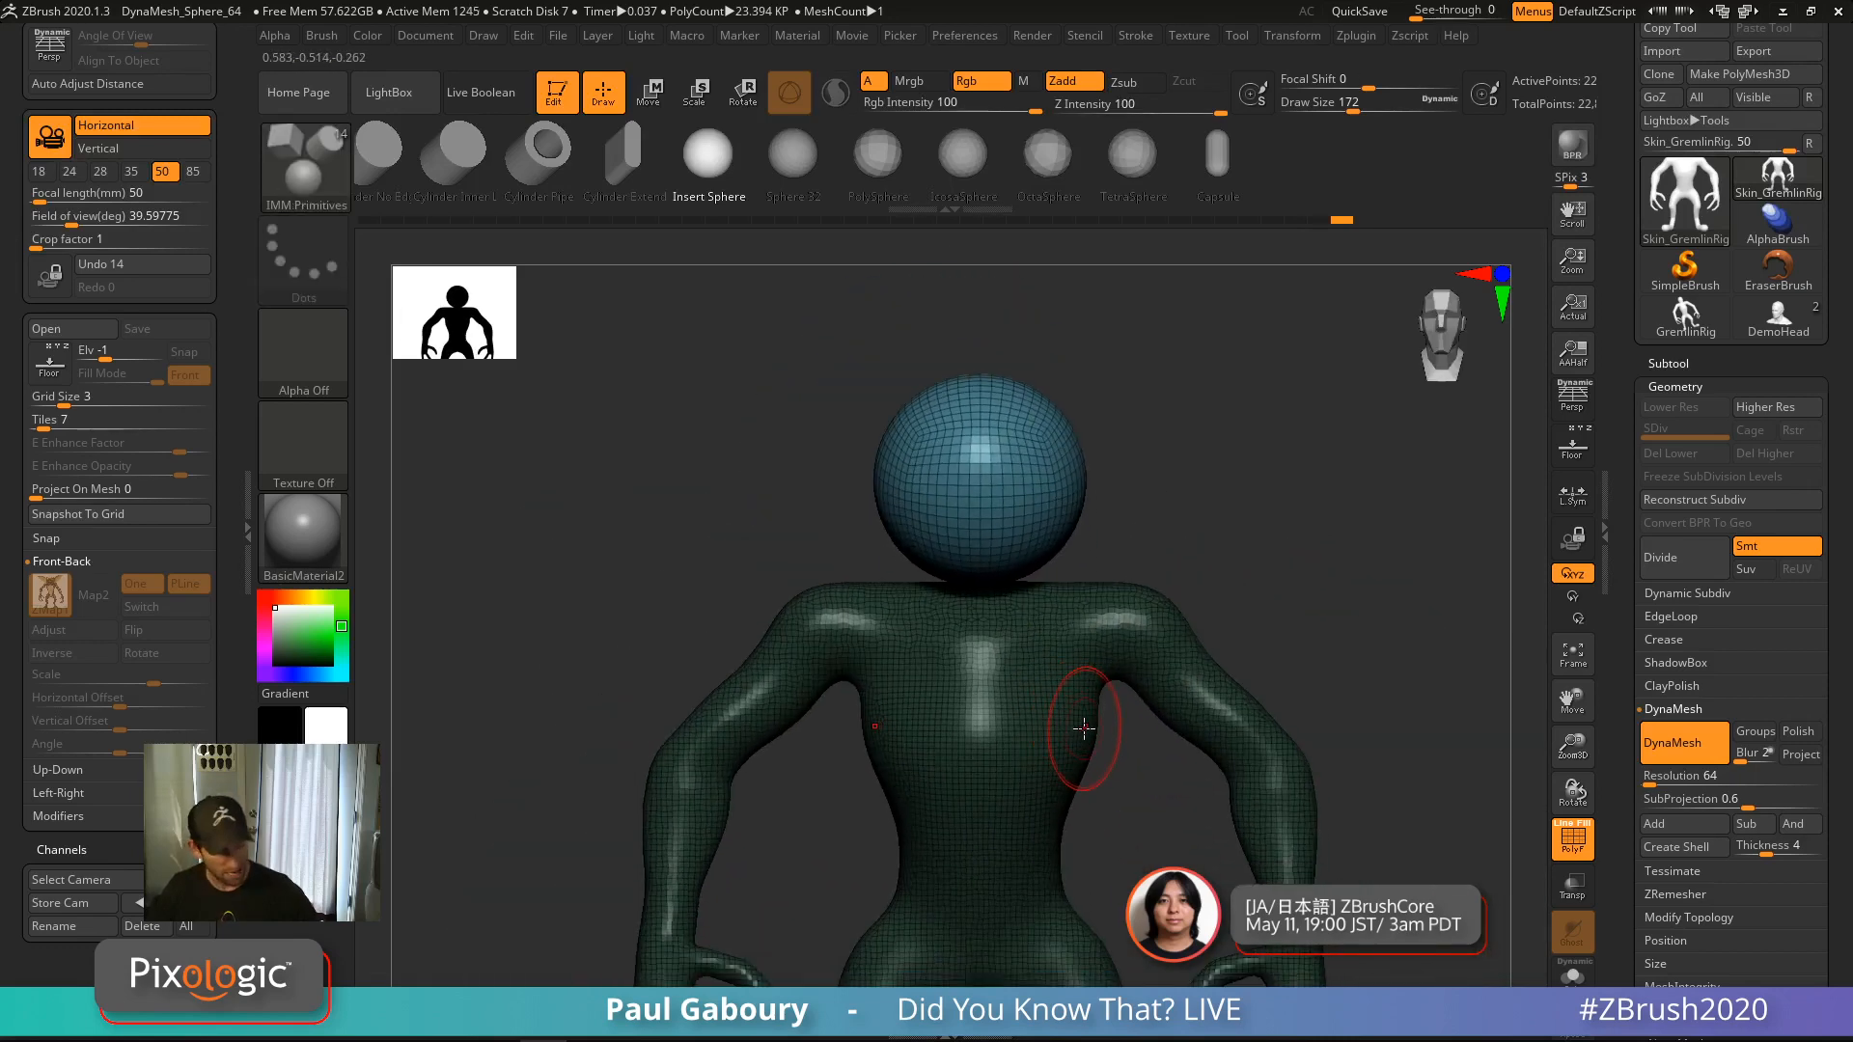
Show the floor grid and reference image, and move the head sphere down about 0.28 onto the reference face with the Gizmo
key("w")
left_click(1007, 432)
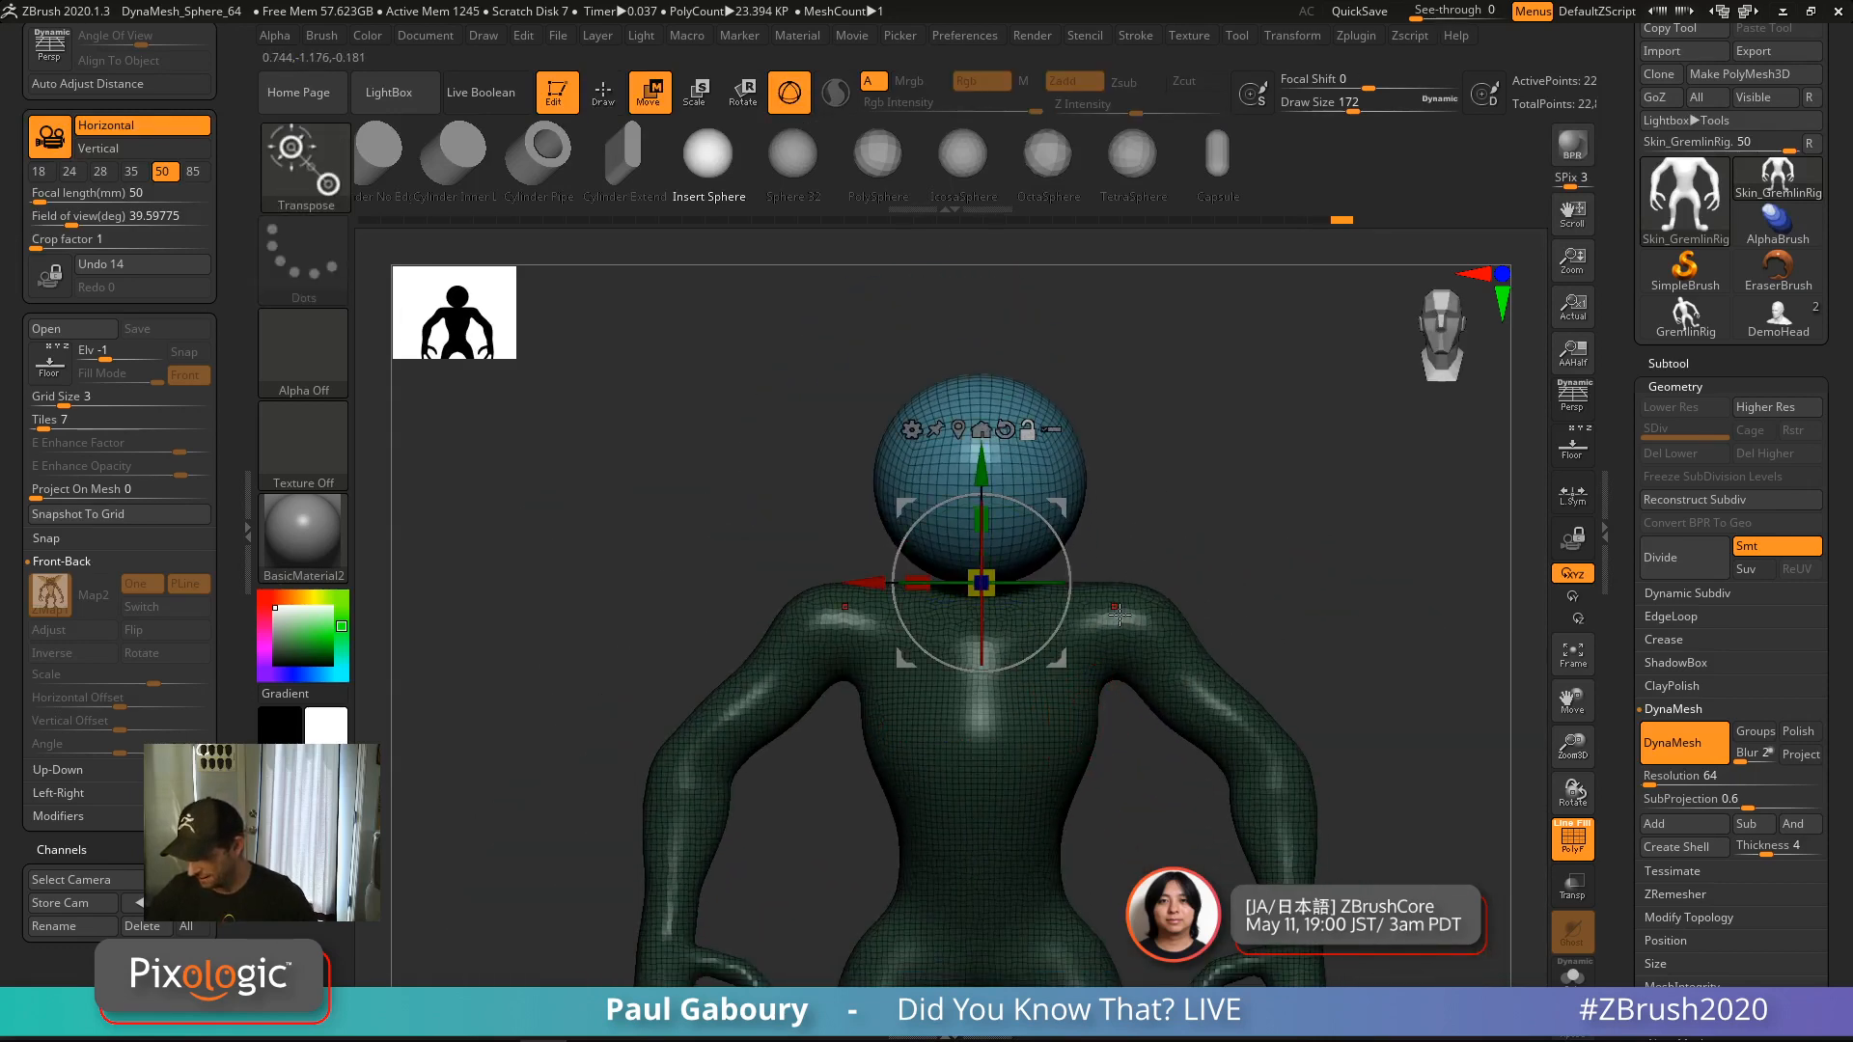
key("shift+p")
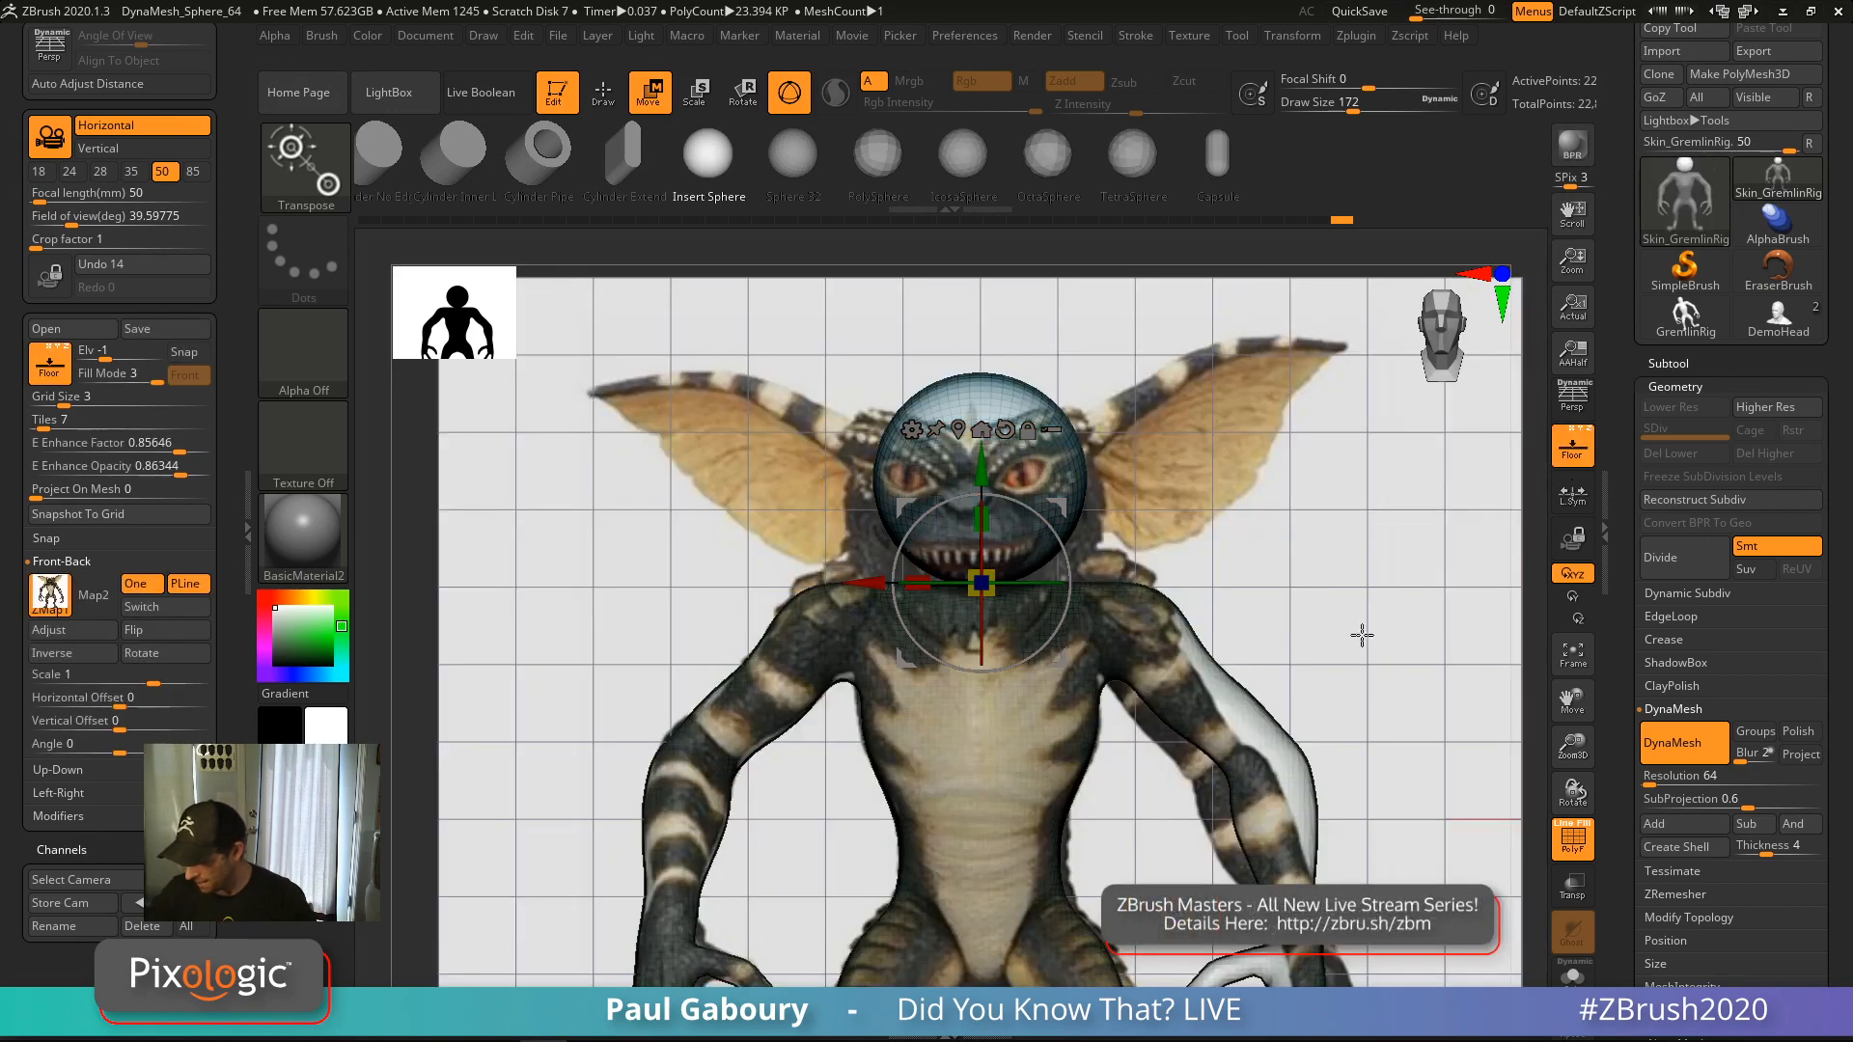
right_click_drag(1298, 645, 1309, 646, "ctrl")
left_click_drag(913, 457, 913, 518)
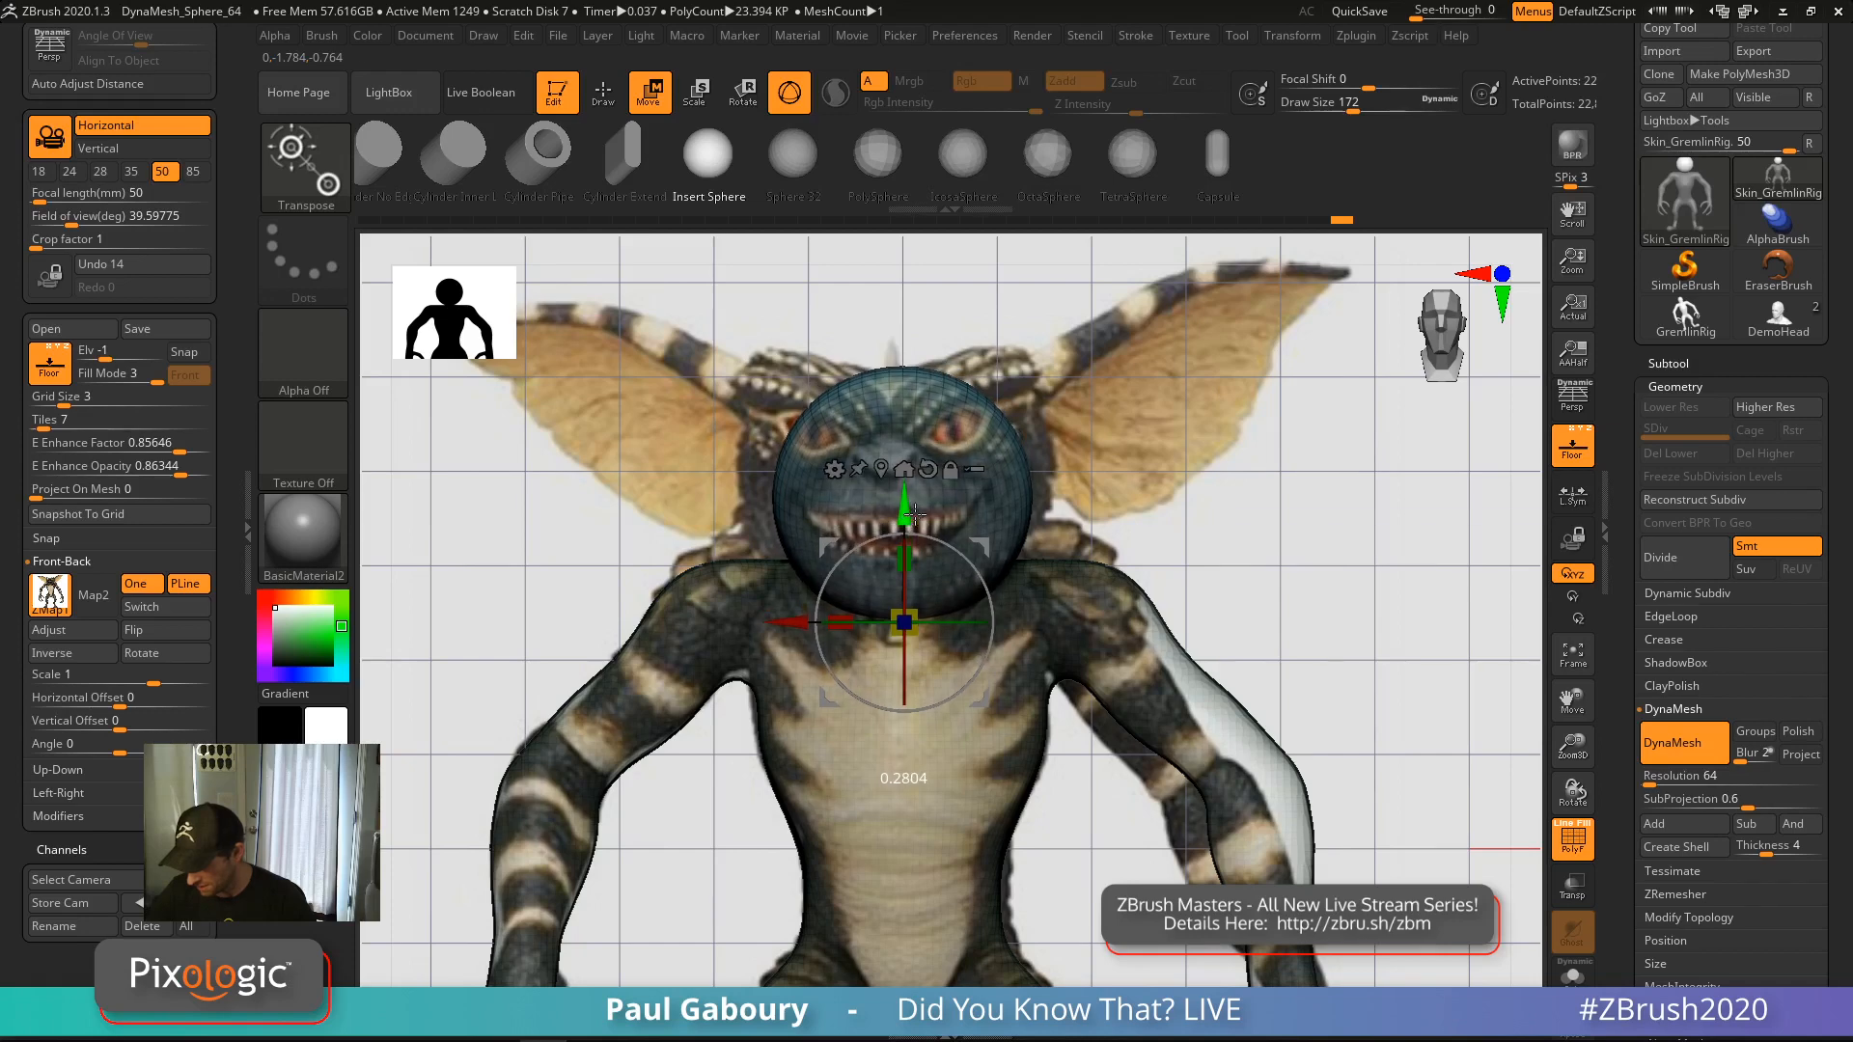
right_click_drag(1231, 570, 1298, 603, "alt")
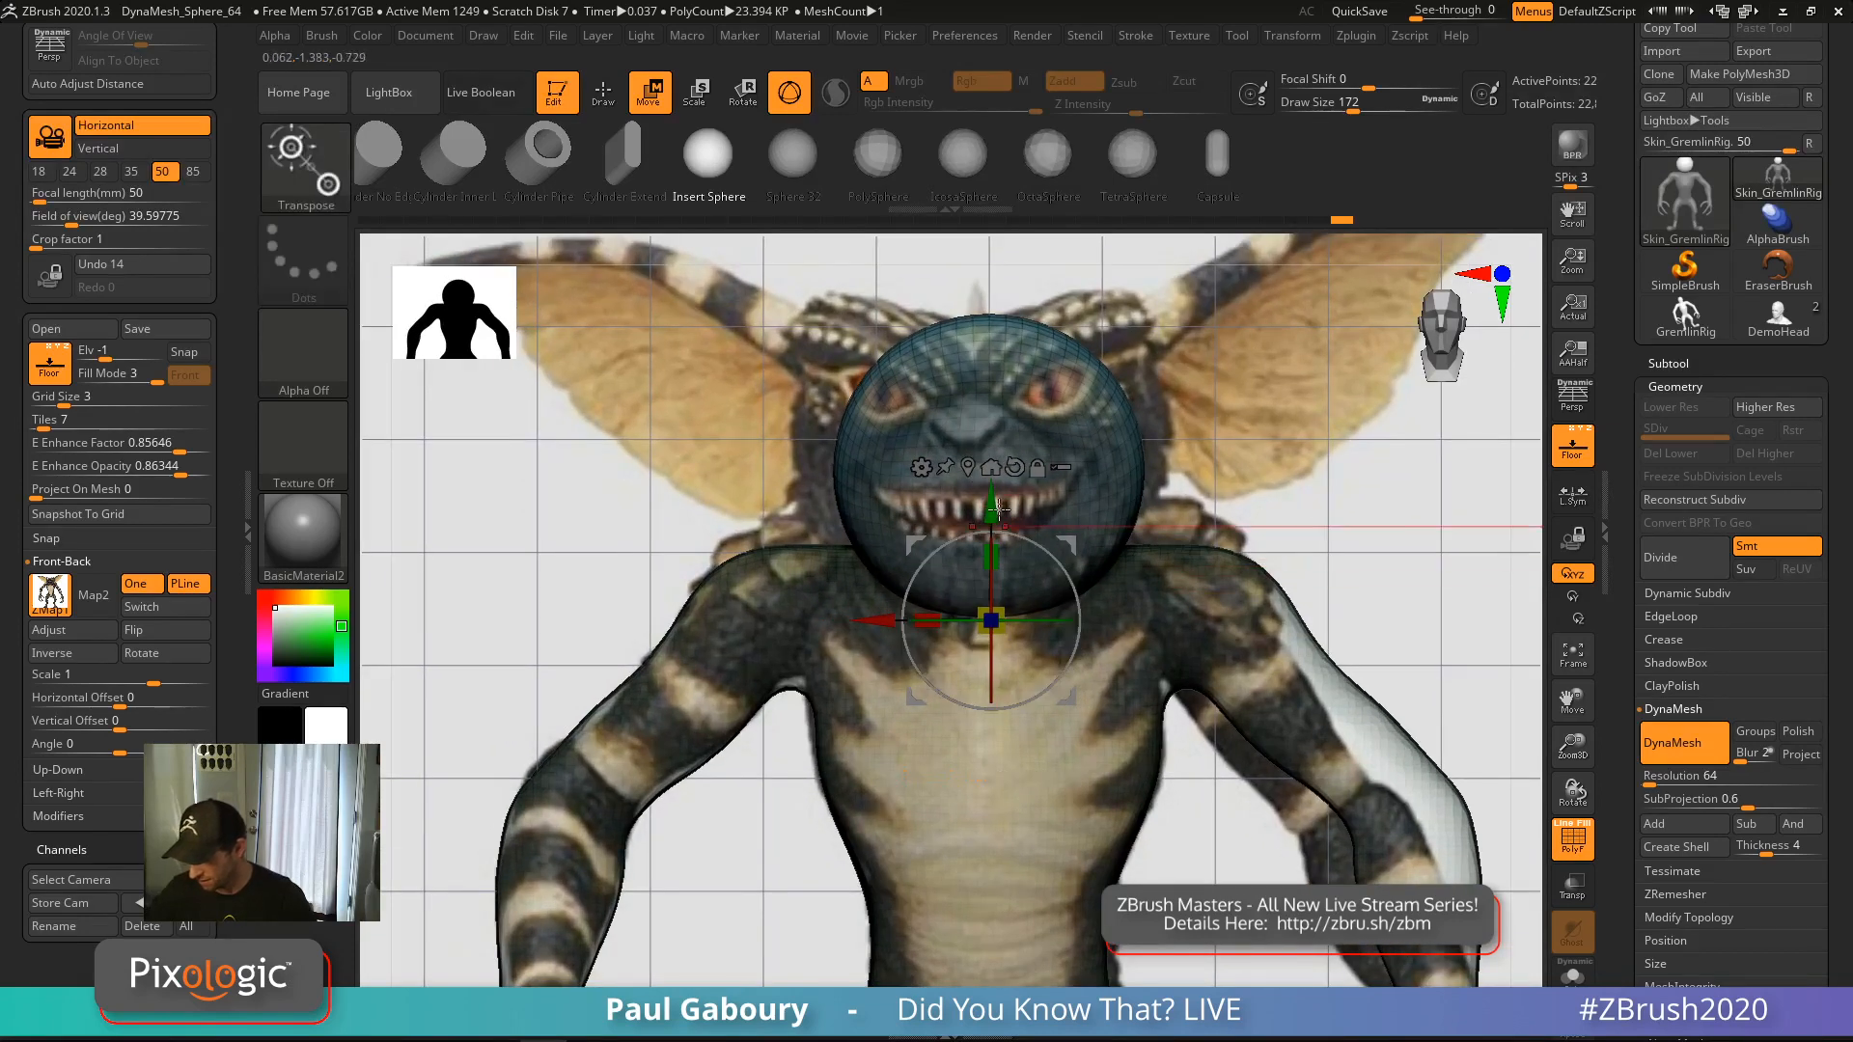
Centre the Gizmo on the head sphere with symmetry off, scale the sphere to the reference head's width and height, and return to Draw mode
left_click(968, 467)
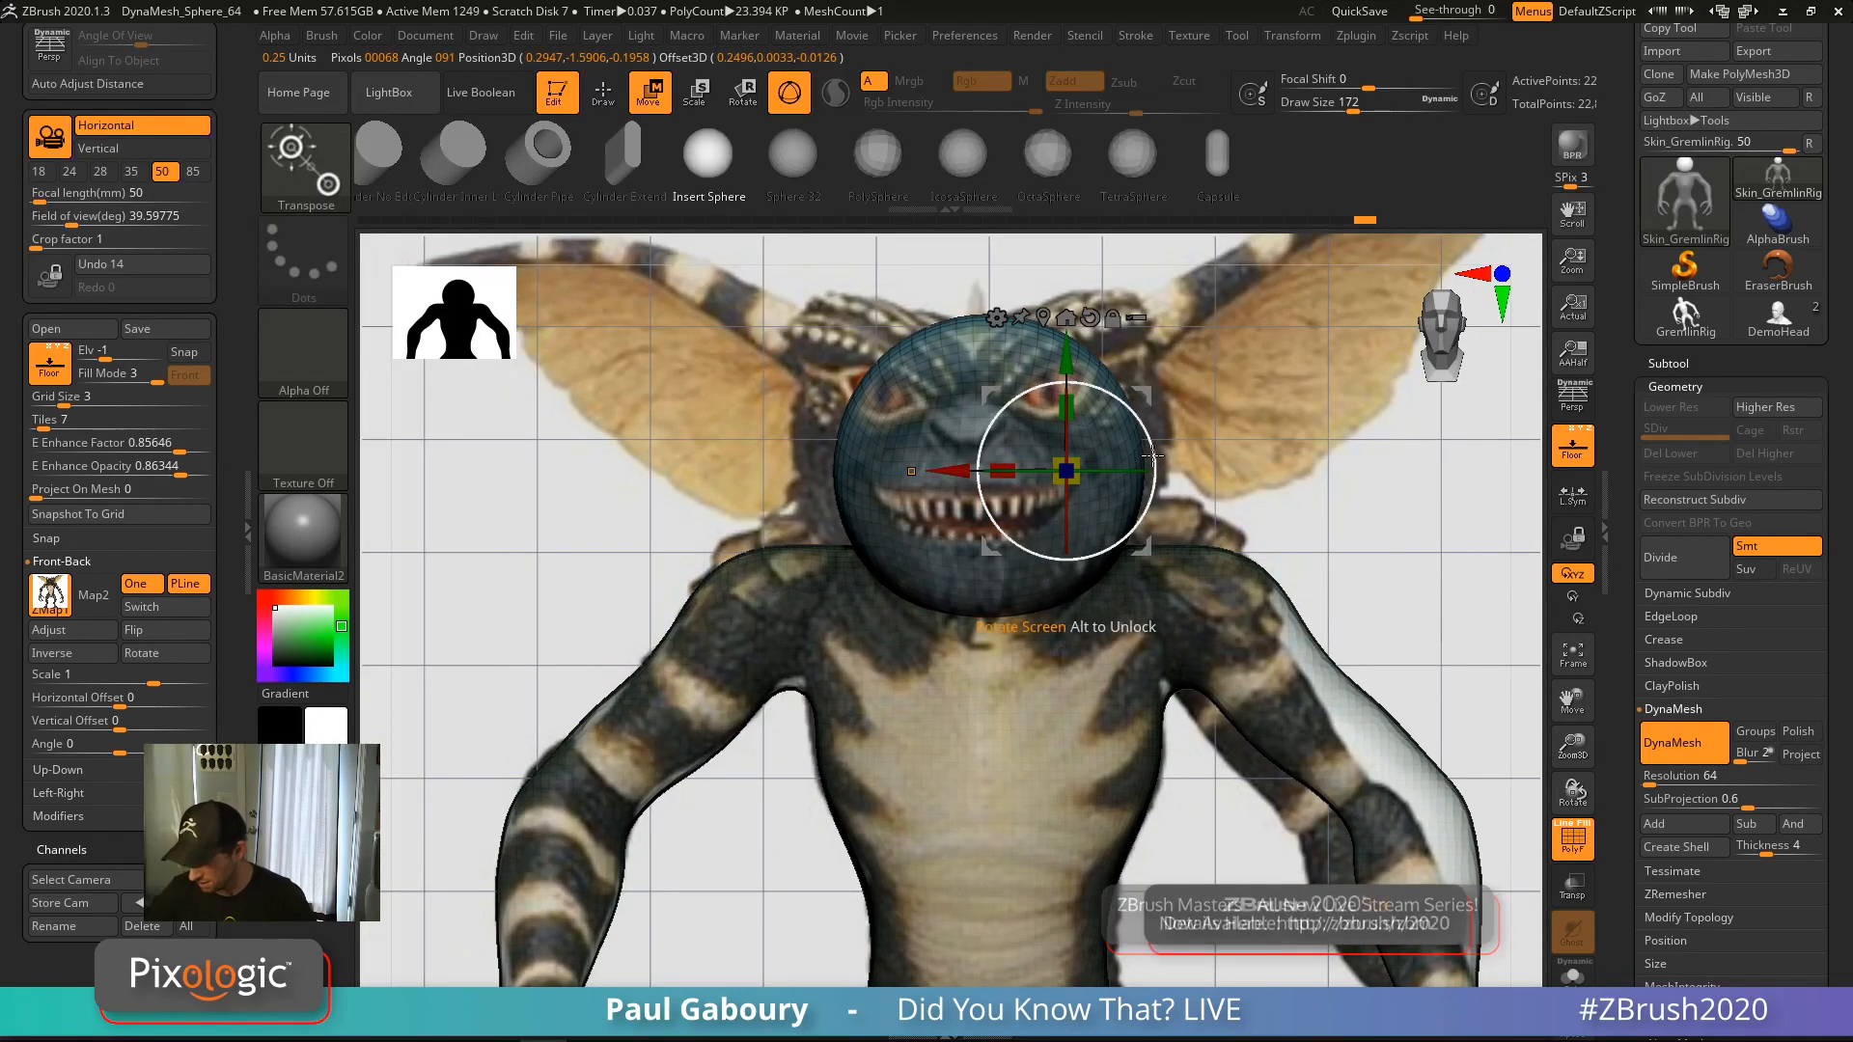
left_click_drag(1067, 409, 1066, 391)
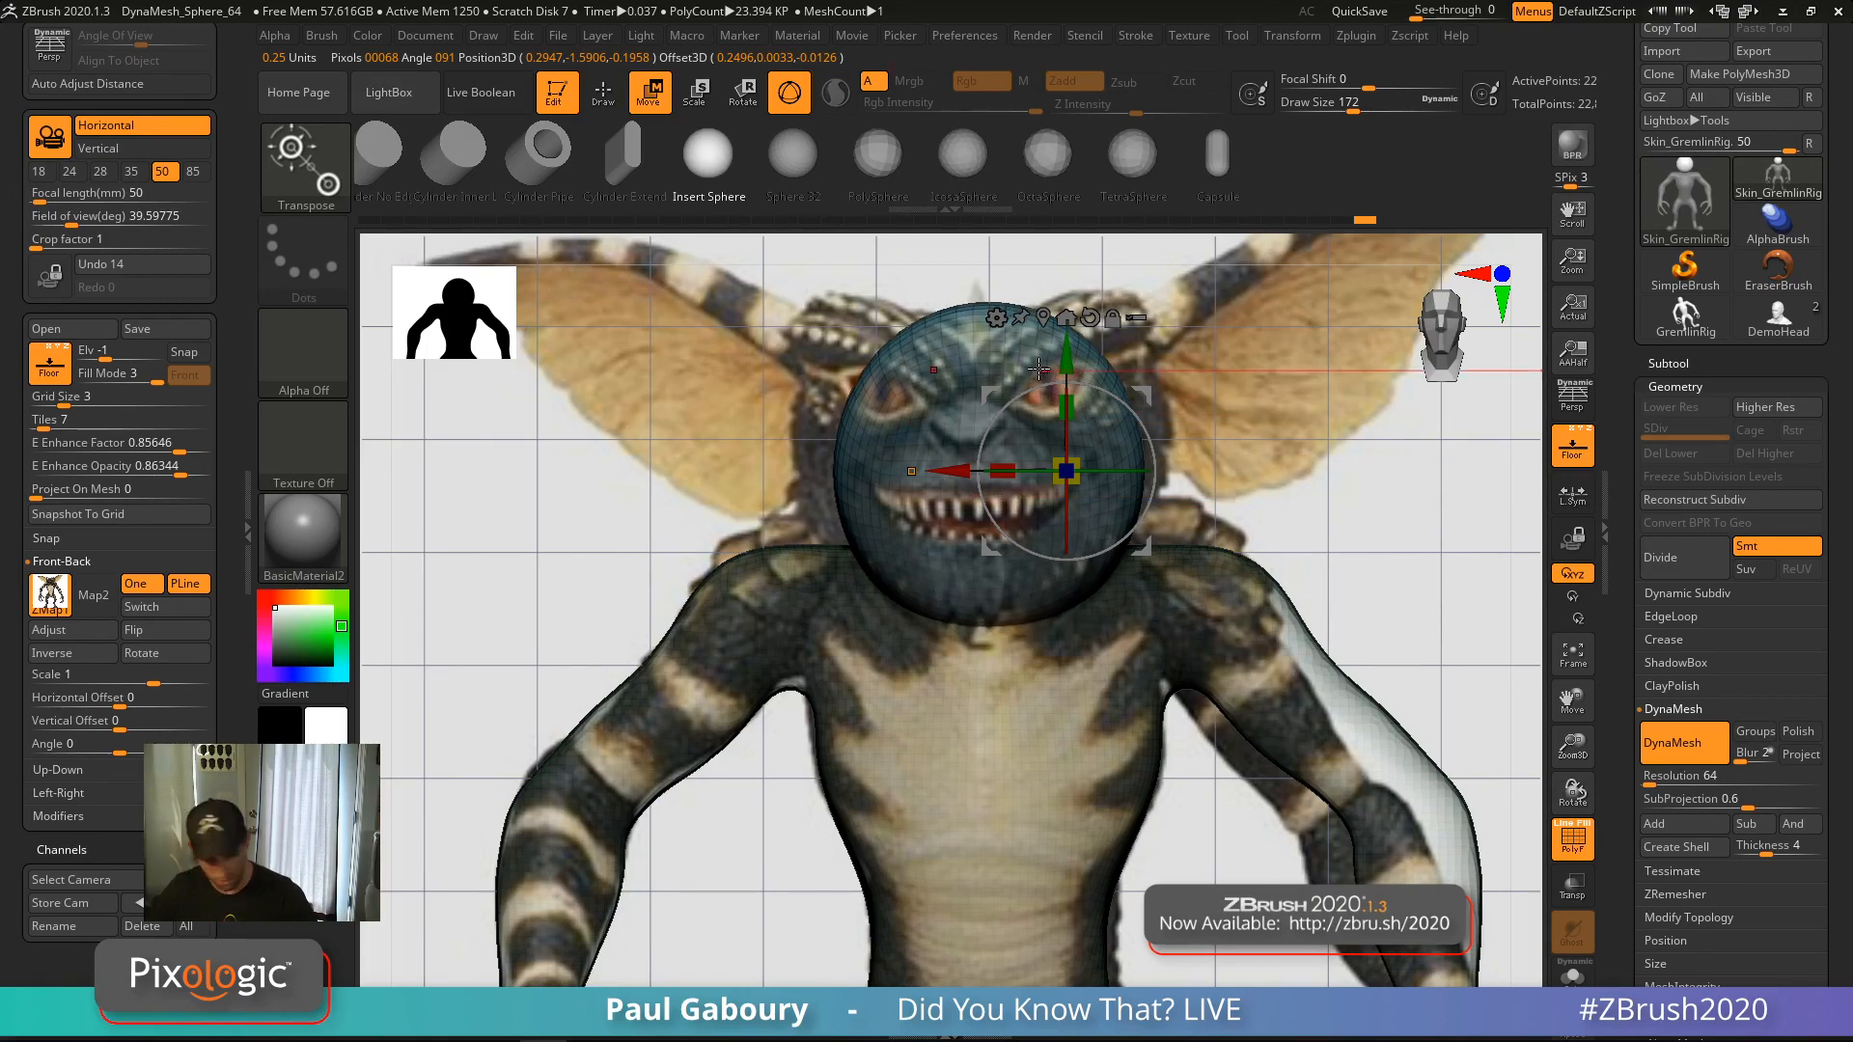
key("x")
left_click(1044, 318)
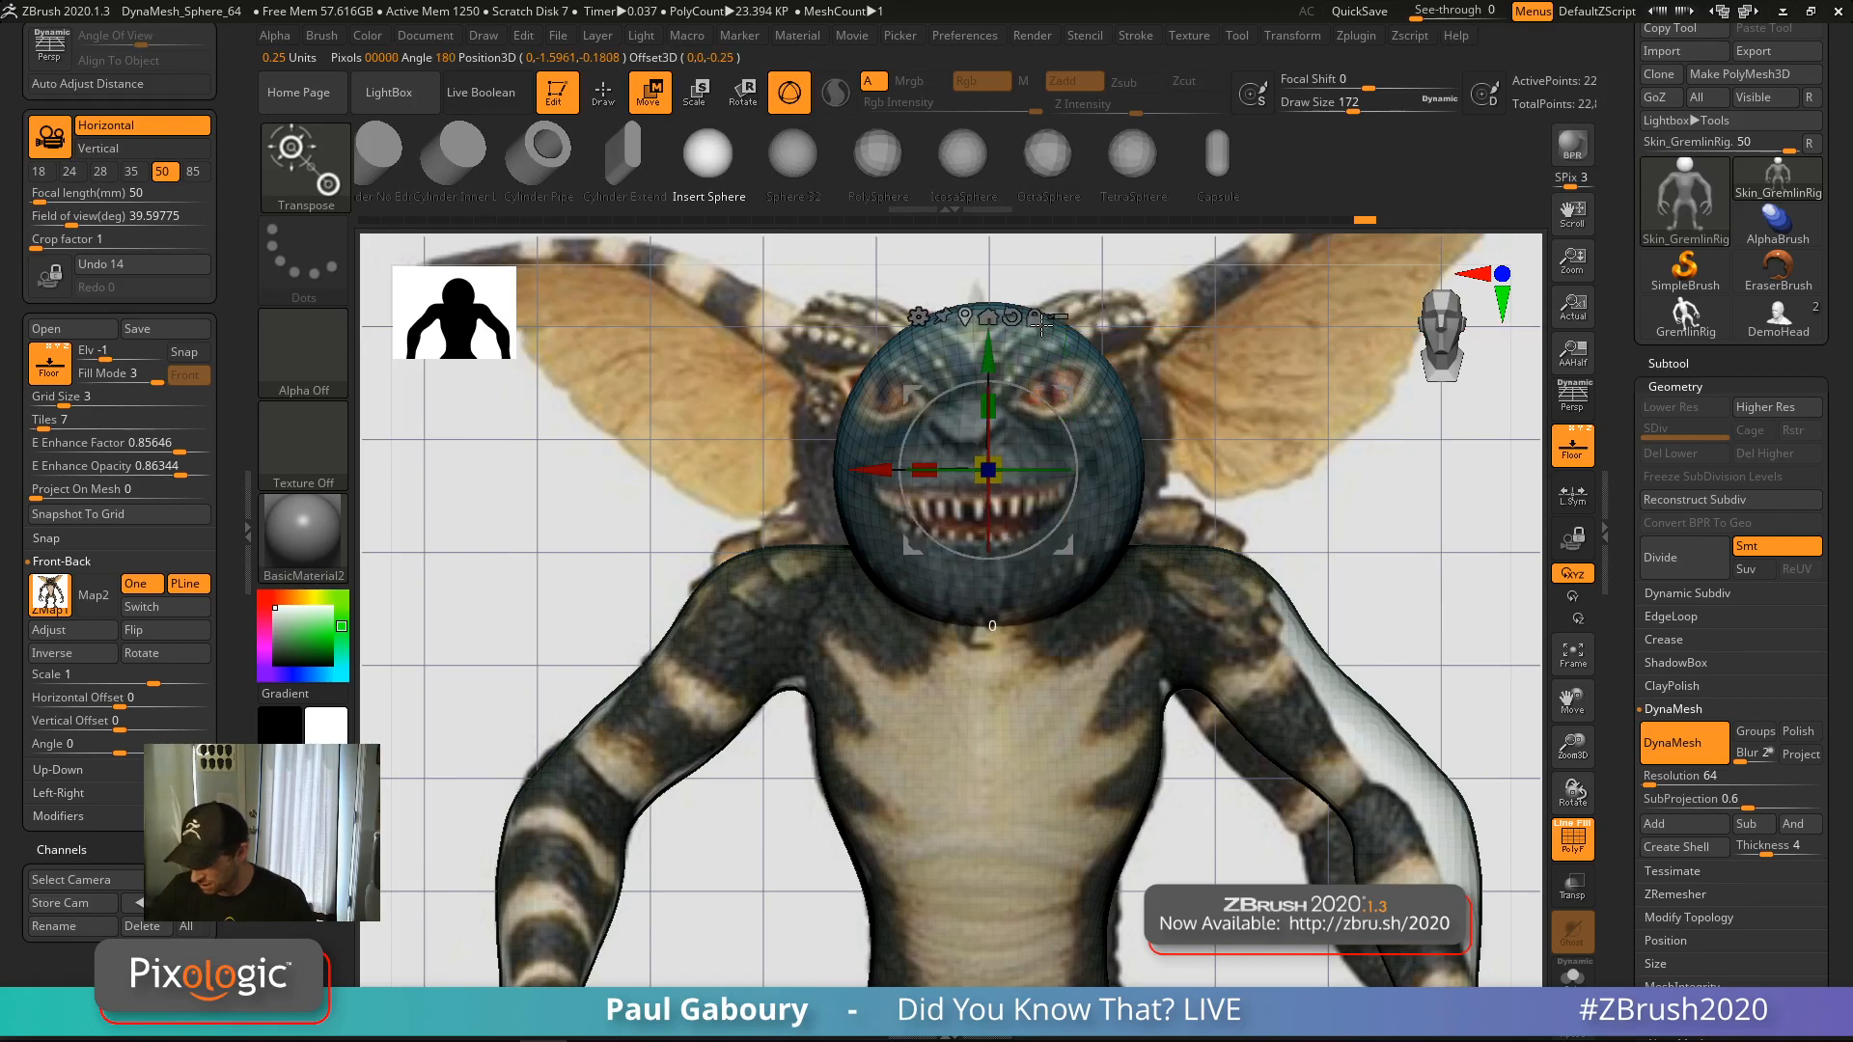
left_click_drag(924, 470, 855, 470)
left_click_drag(990, 373, 991, 365)
key("minus")
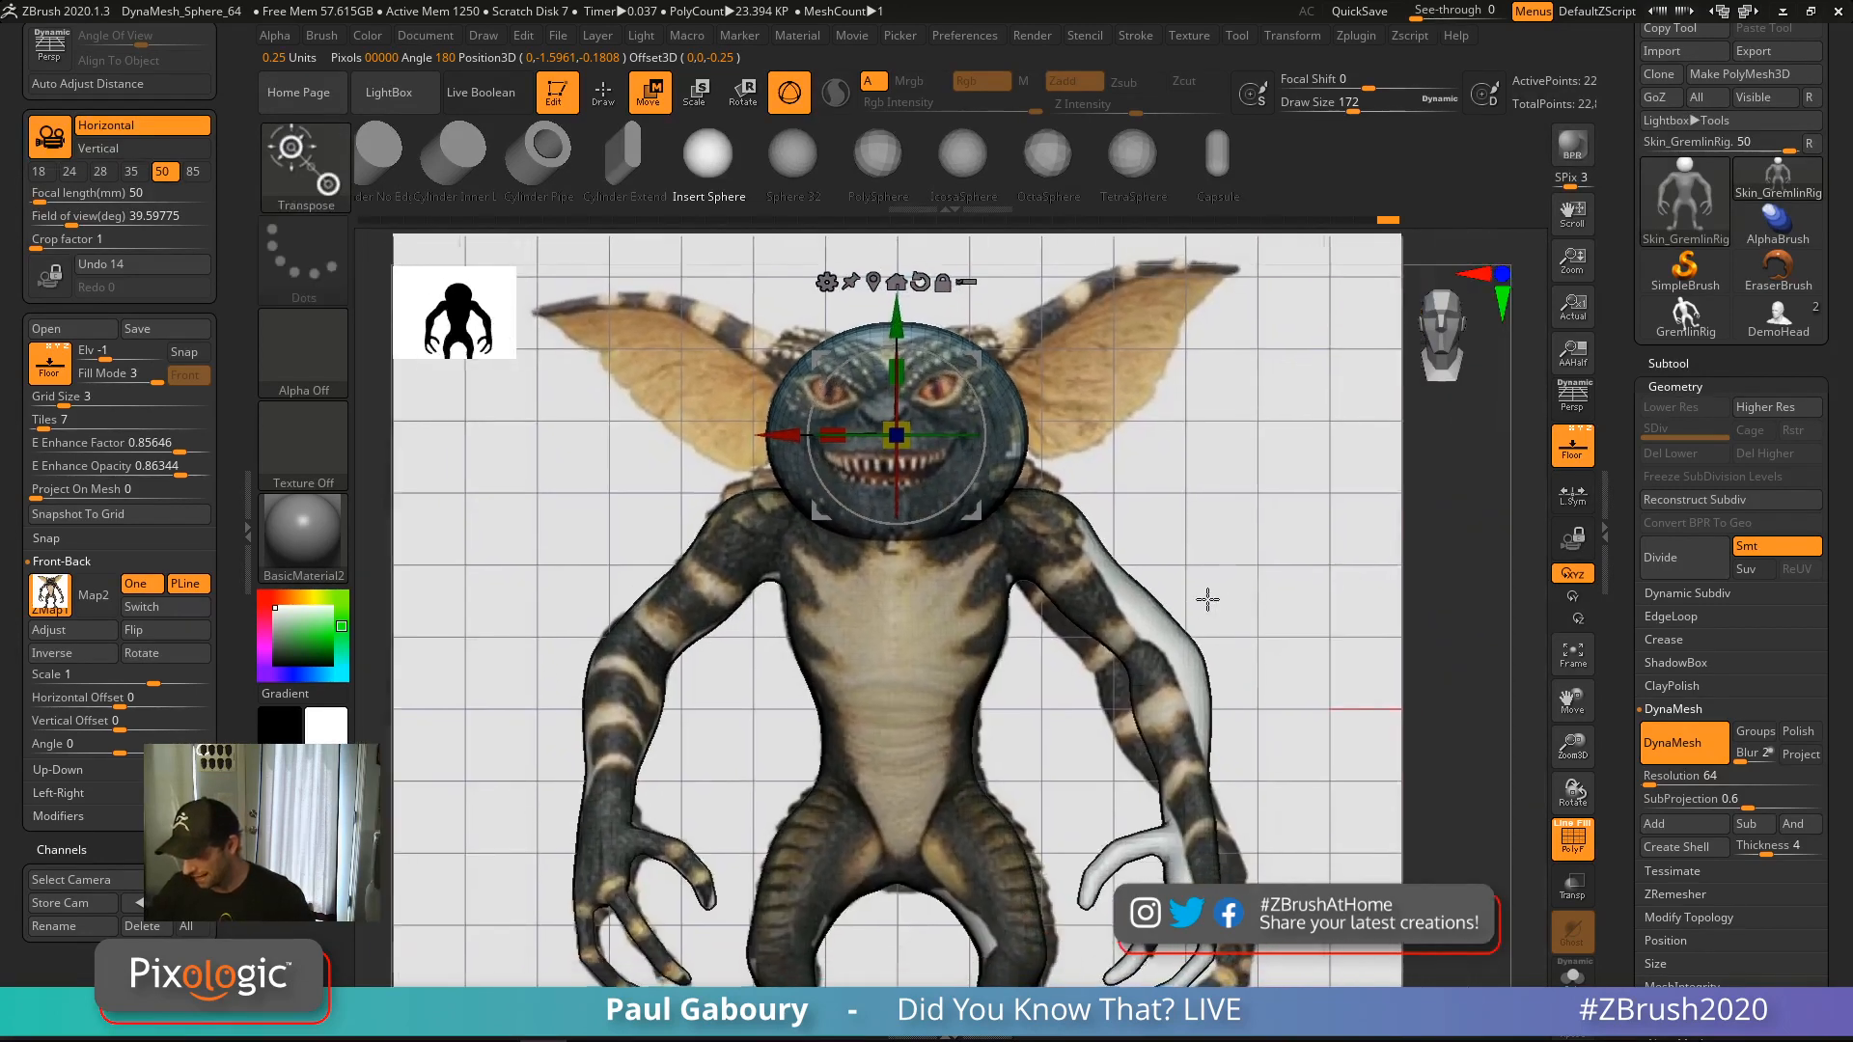
key("q")
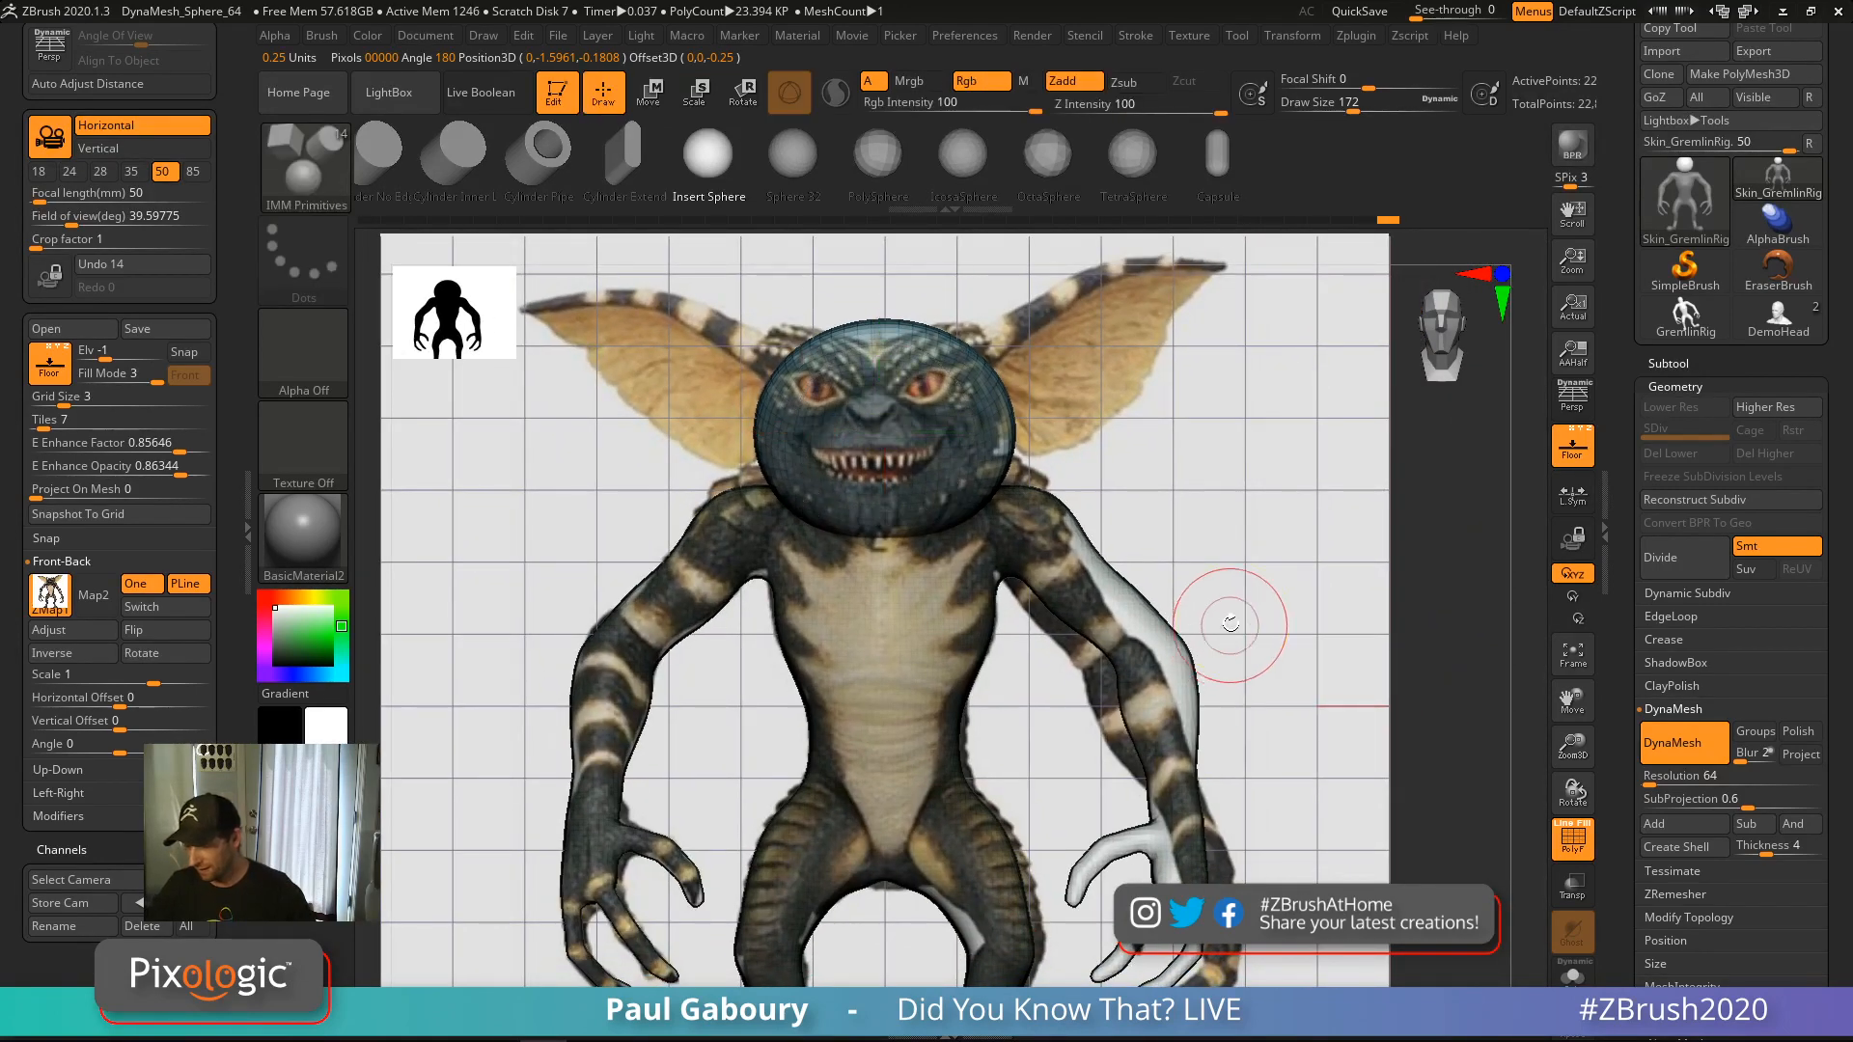
Try remeshing the head sphere into the body with the PolyFrame hidden, inspect the neck junction, and undo the remesh
key("plus")
key("plus")
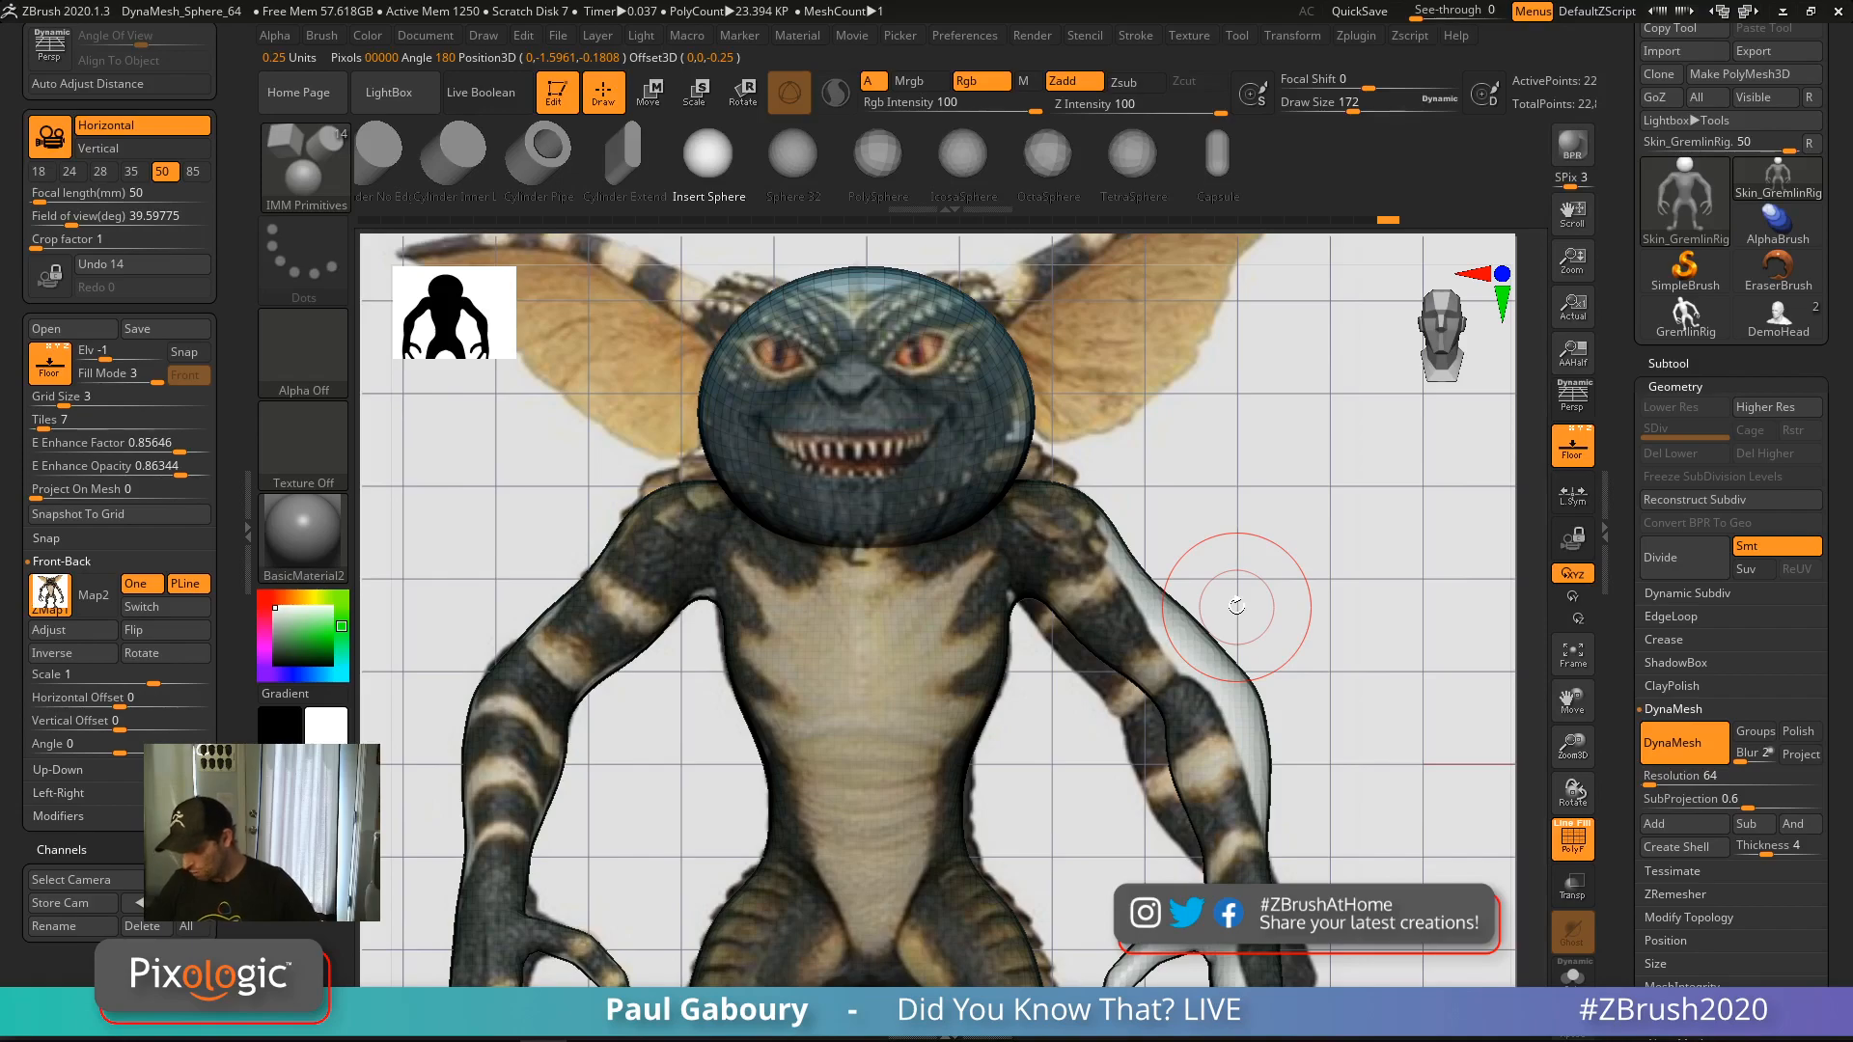
mouse_move(1370, 782)
right_mouse_down("ctrl")
mouse_move(1419, 633)
mouse_move(1282, 715)
mouse_move(1240, 772)
mouse_move(1129, 738)
mouse_move(1170, 786)
right_mouse_up("ctrl")
key("shift")
key("shift+f")
left_click_drag(1034, 804, 1120, 915, "ctrl")
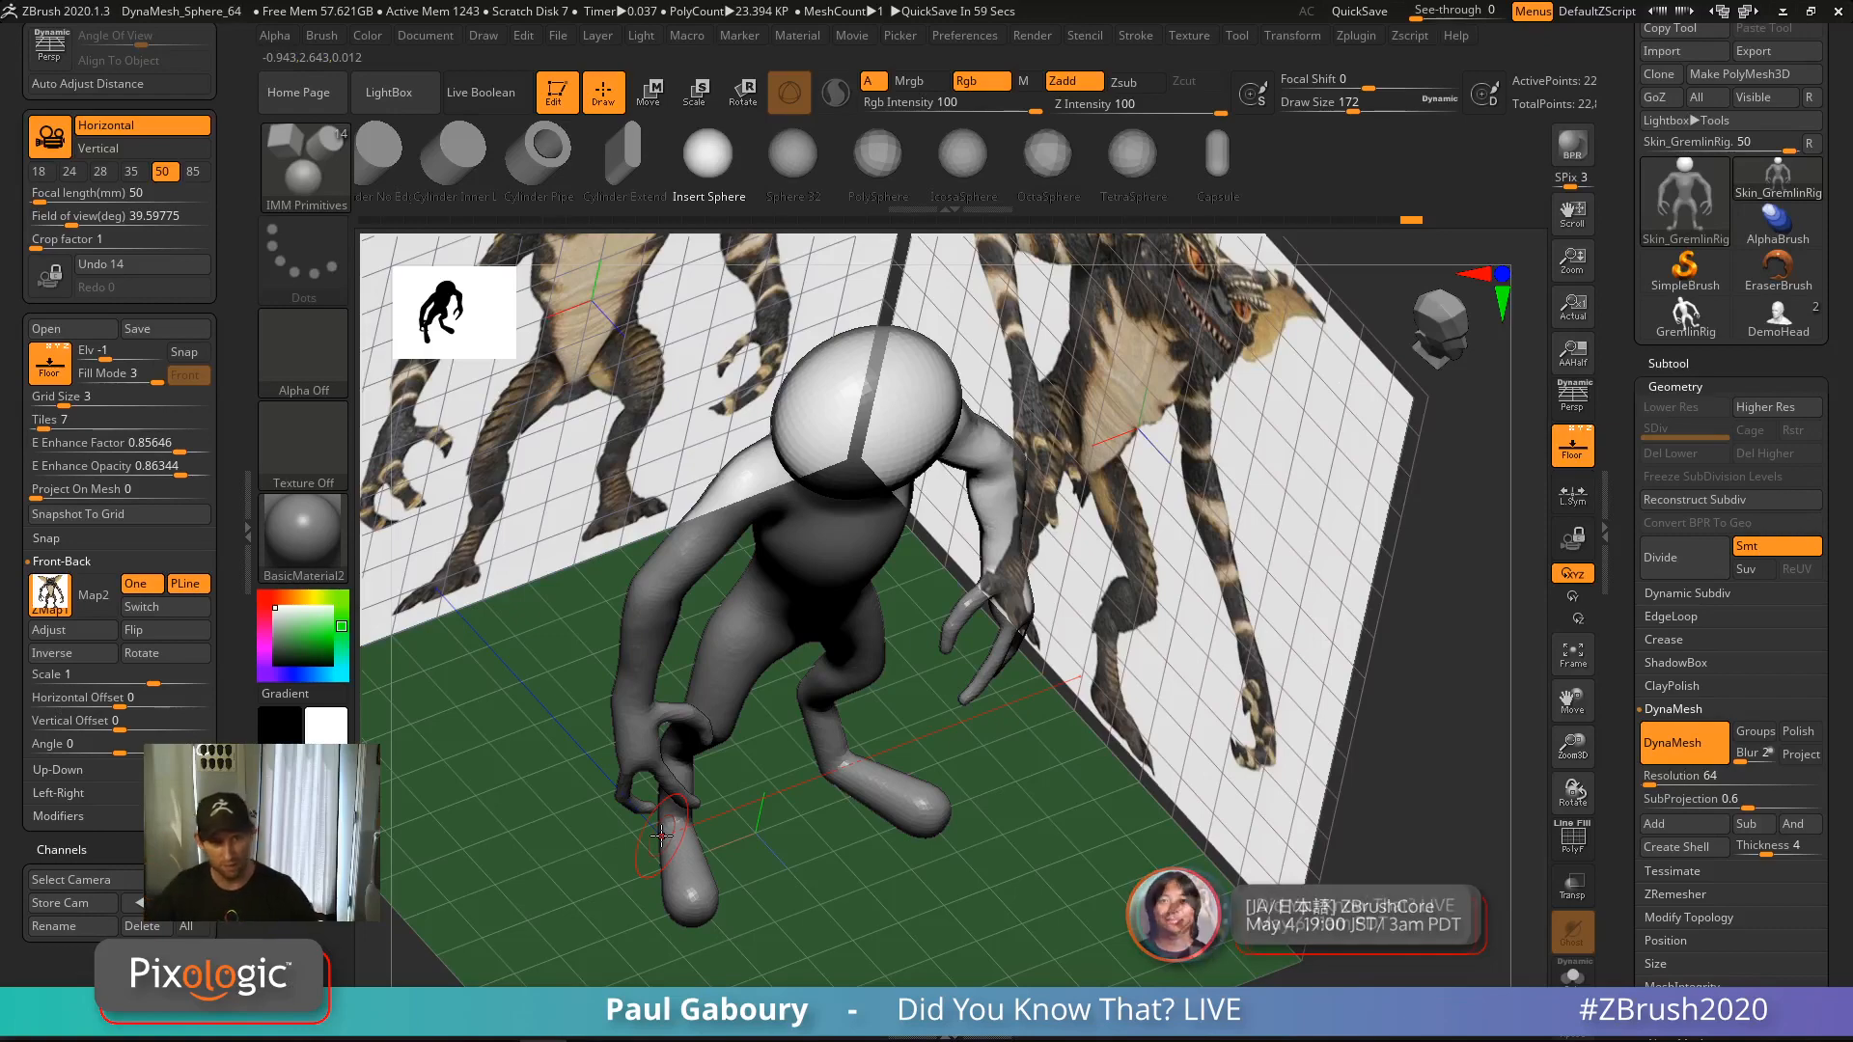
left_click_drag(1063, 861, 1121, 934, "ctrl")
mouse_move(1095, 904)
right_mouse_down()
mouse_move(1086, 820)
mouse_move(1125, 769)
mouse_move(1076, 762)
mouse_move(888, 547)
mouse_move(878, 484)
right_mouse_up()
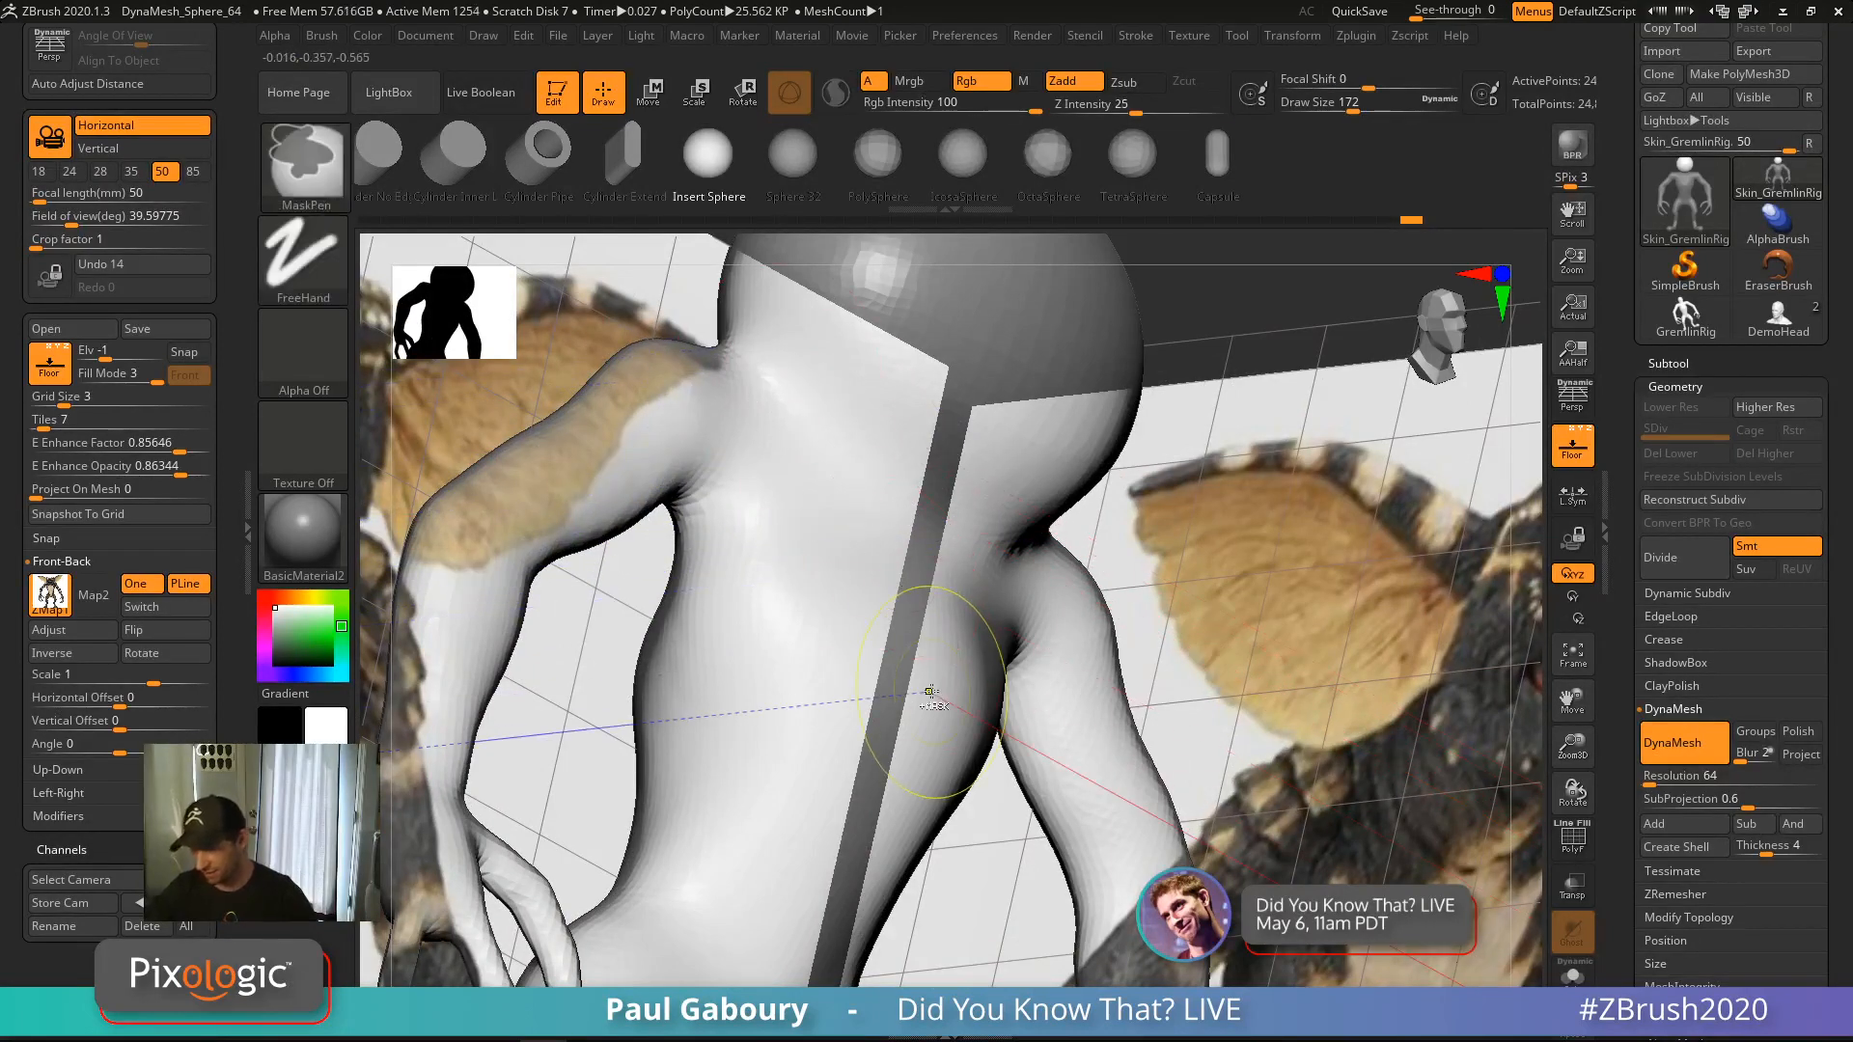
key("ctrl+z")
key("ctrl+z")
Hide the floor grid and reference image, and show the PolyFrame on the gremlin
right_click_drag(980, 726, 951, 526, "ctrl")
left_click(1578, 453)
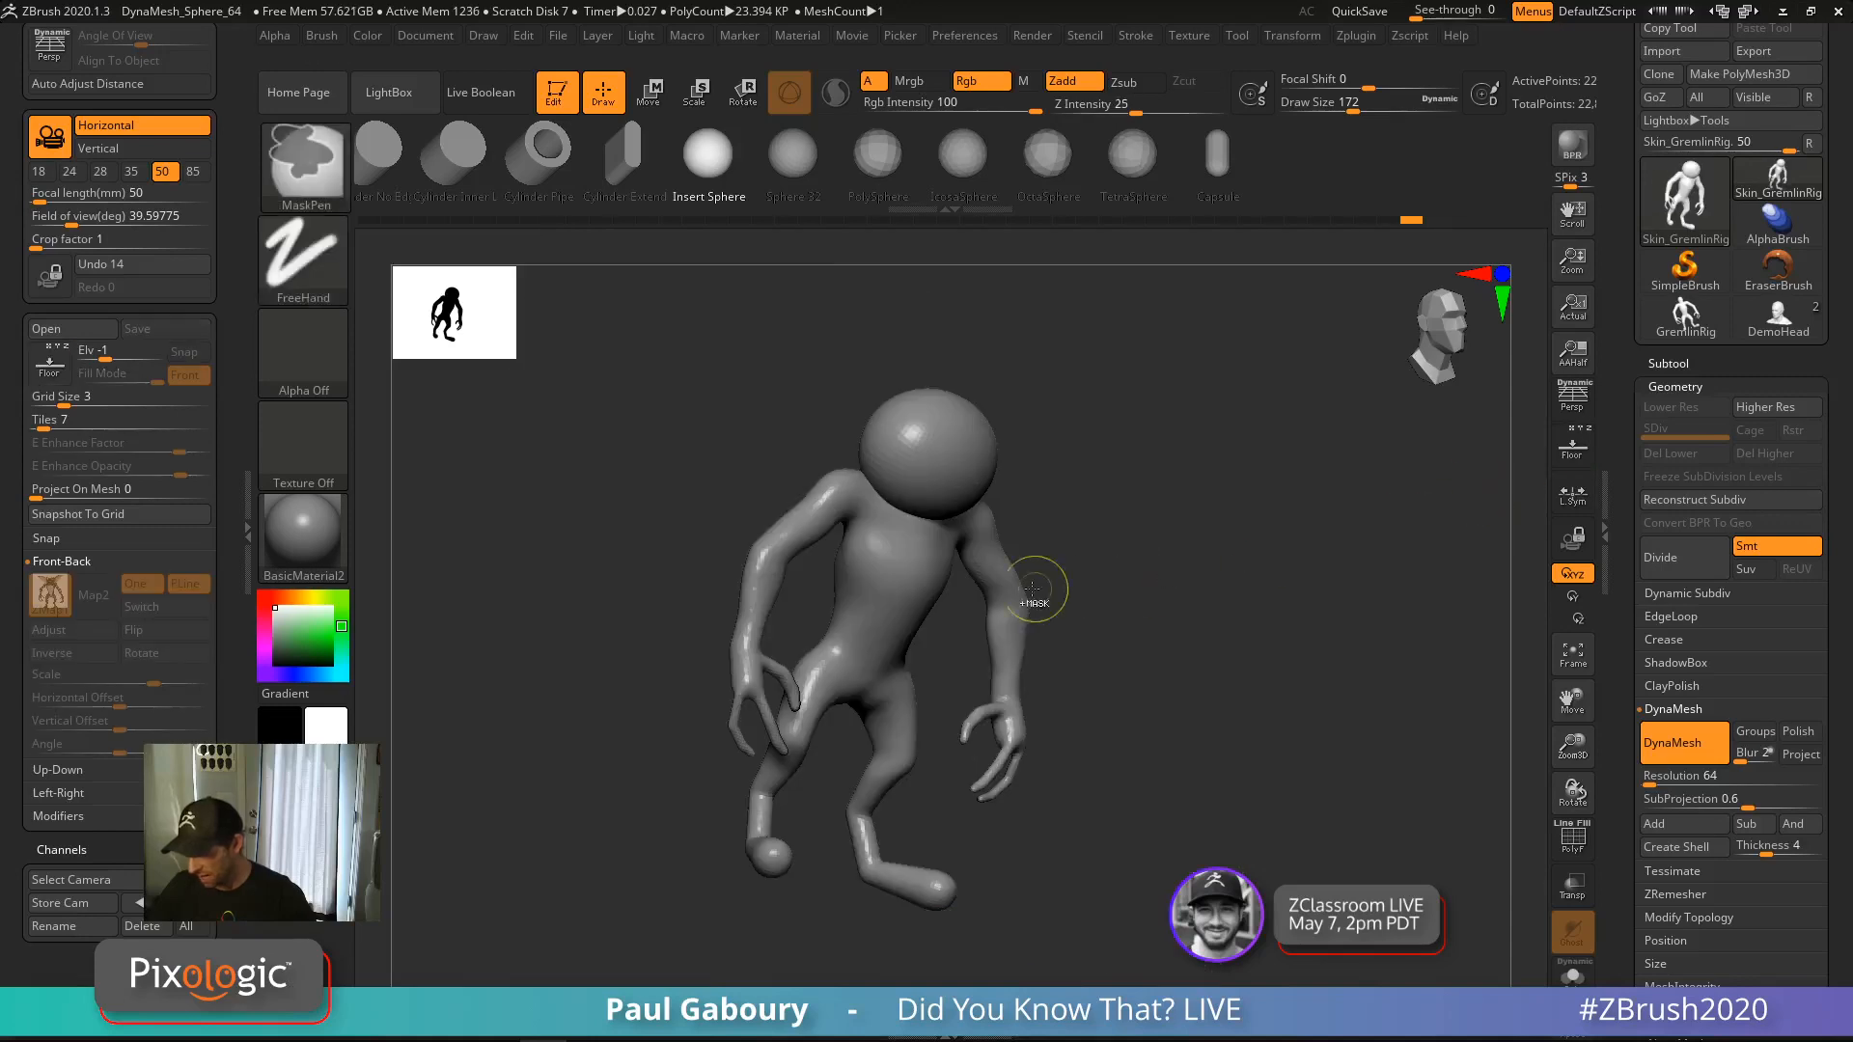
right_click_drag(1034, 592, 1141, 639, "ctrl")
key("shift+f")
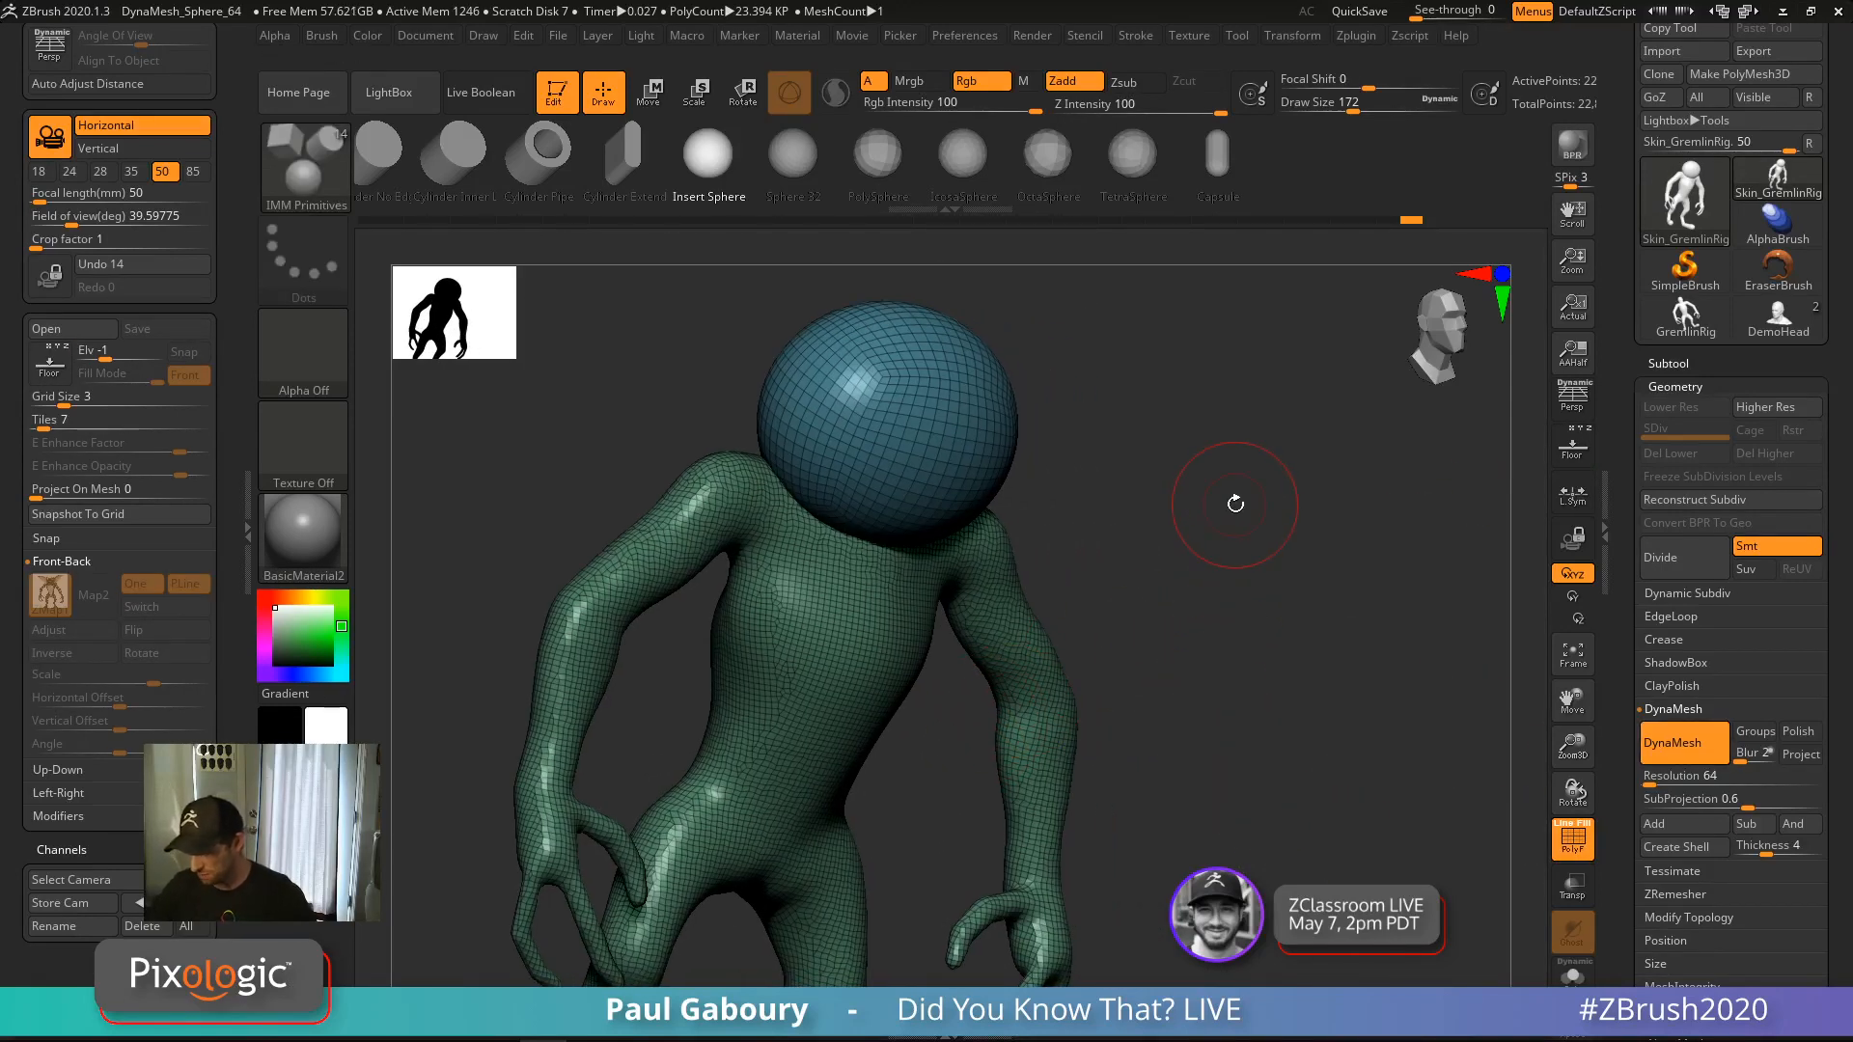
Reduce the draw size to 112 and update the DynaMesh to fuse the head sphere with the body
key("s")
left_click_drag(1229, 505, 1345, 674)
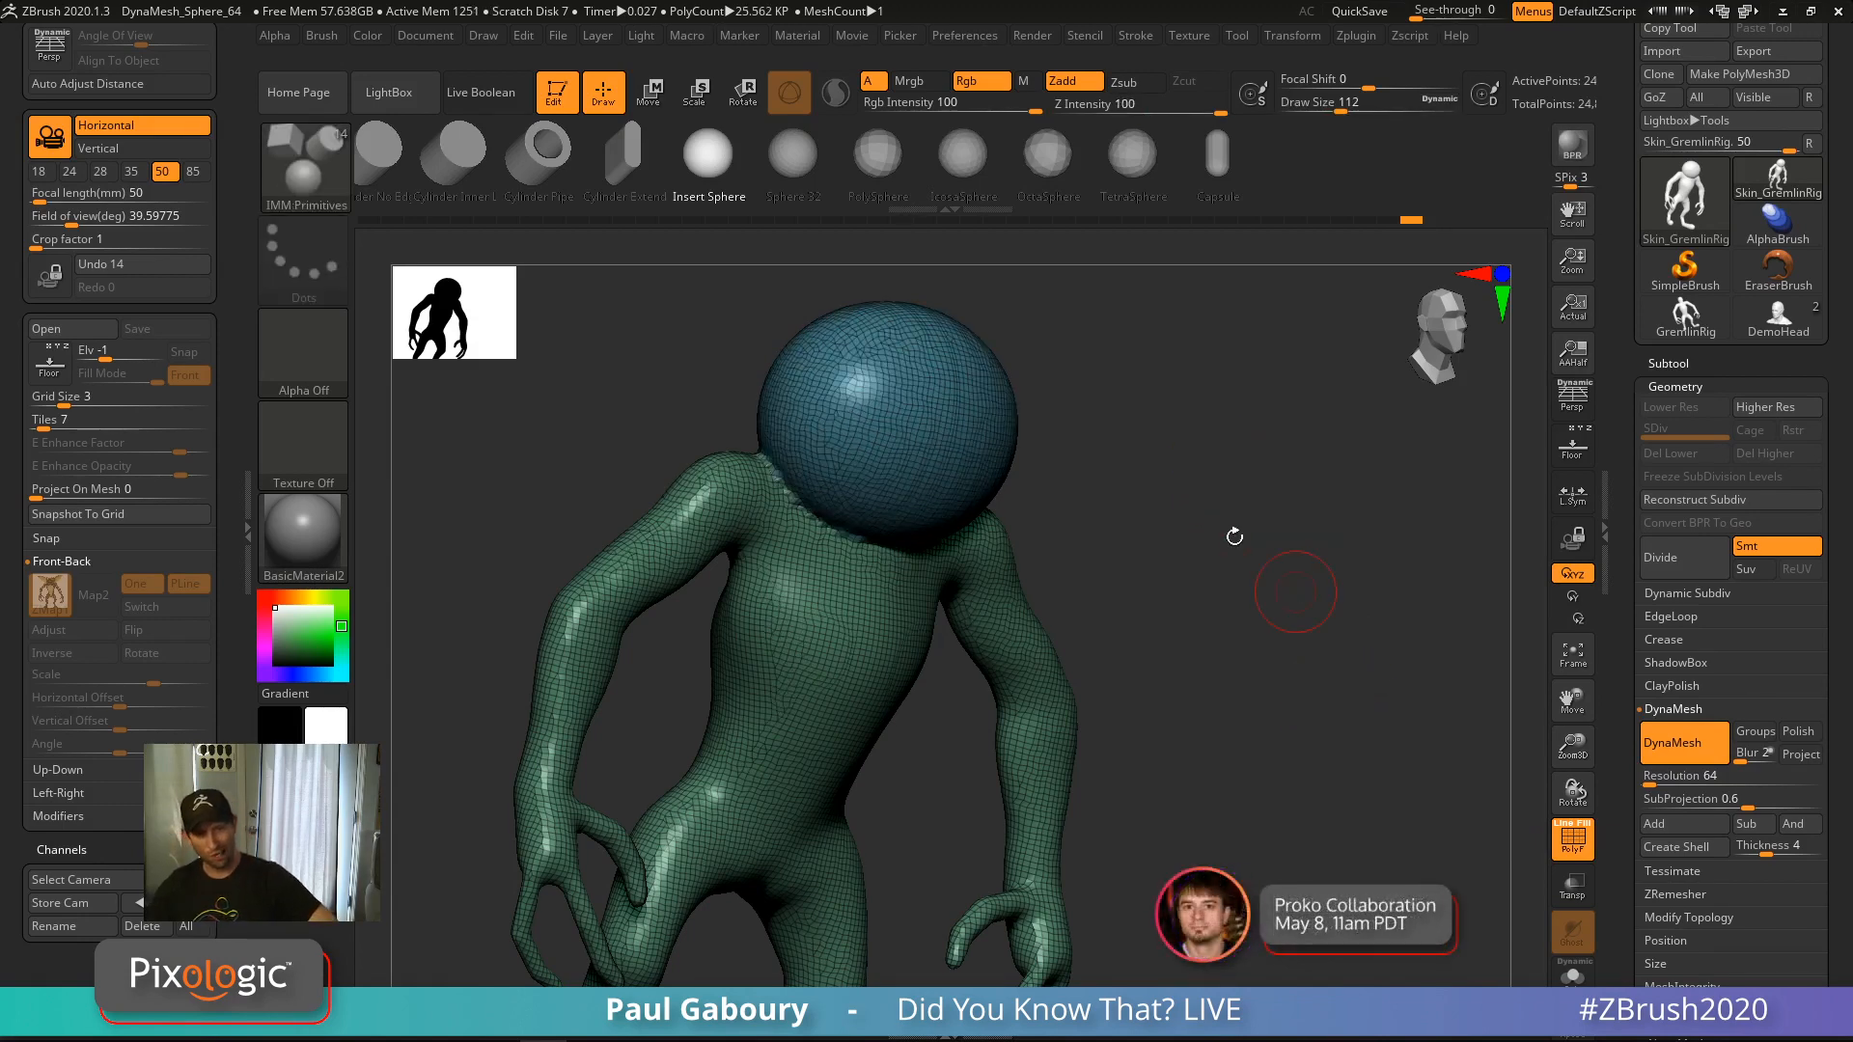
key("ctrl")
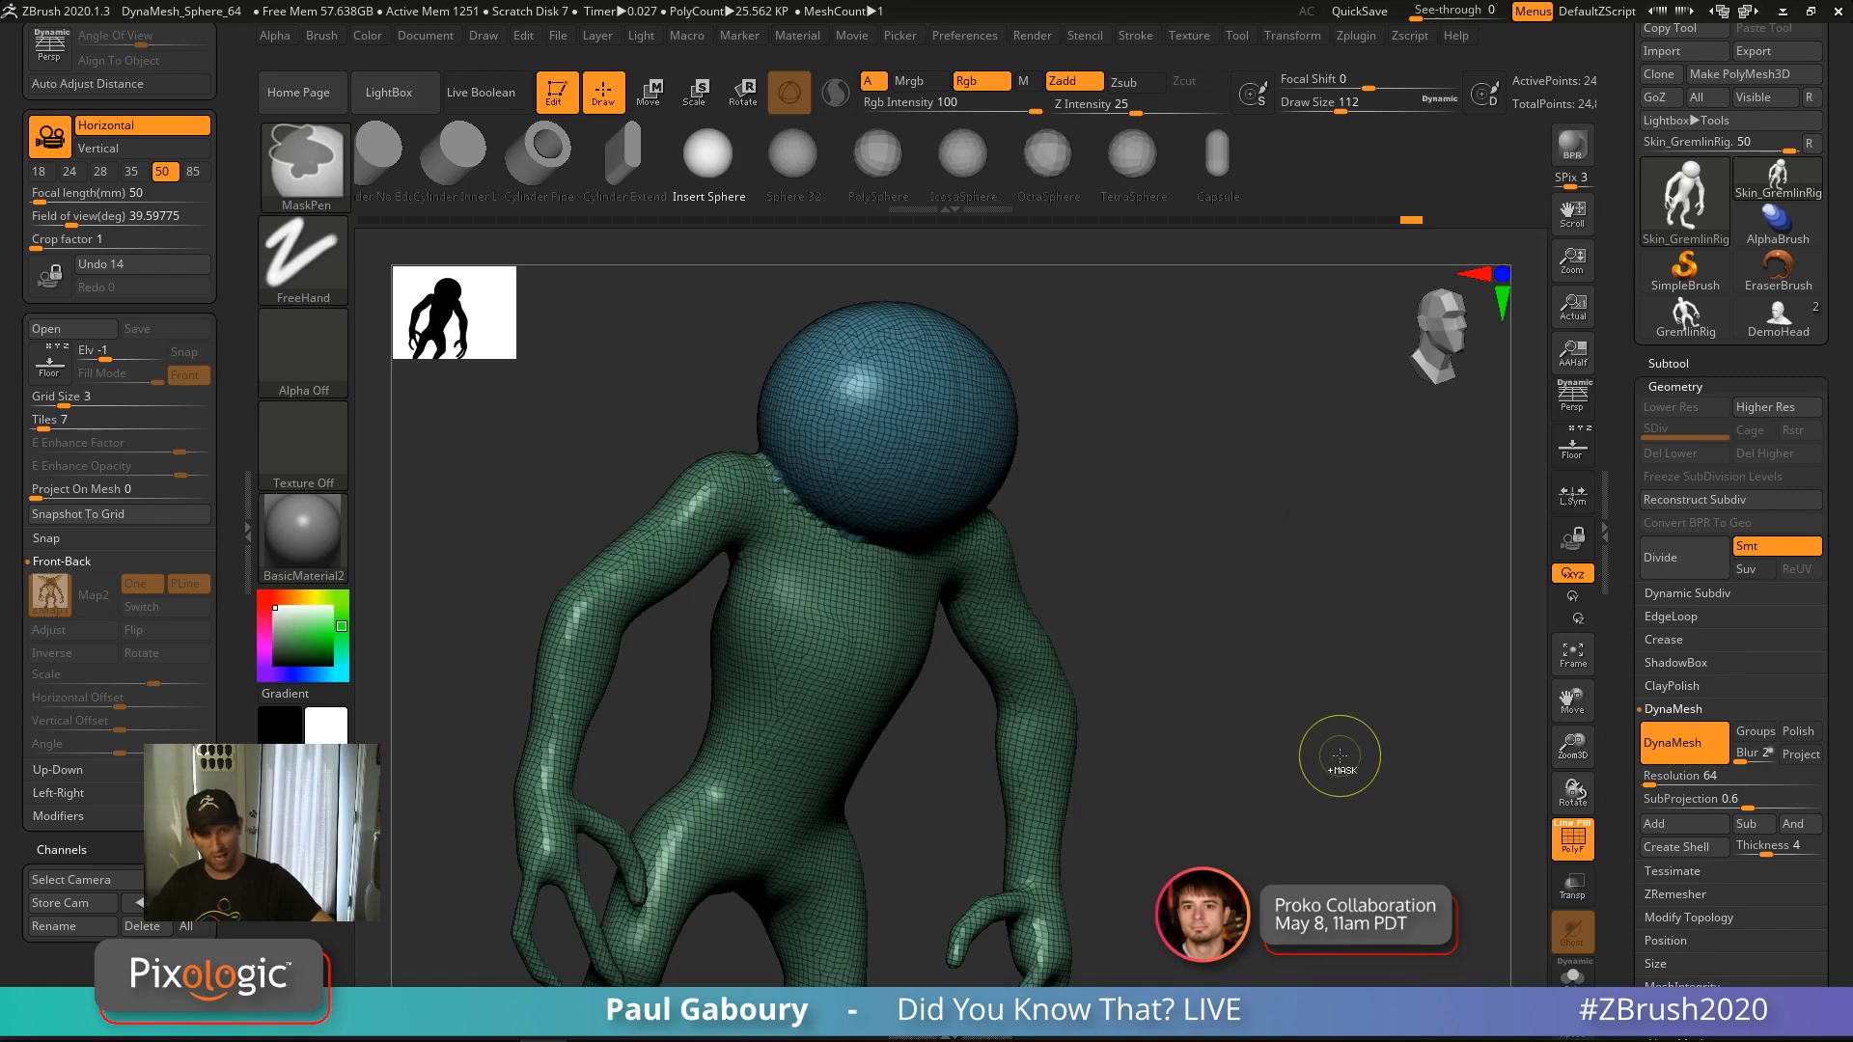
Try to smooth the seam where the fused head meets the neck and shoulders
right_click_drag(857, 523, 832, 530)
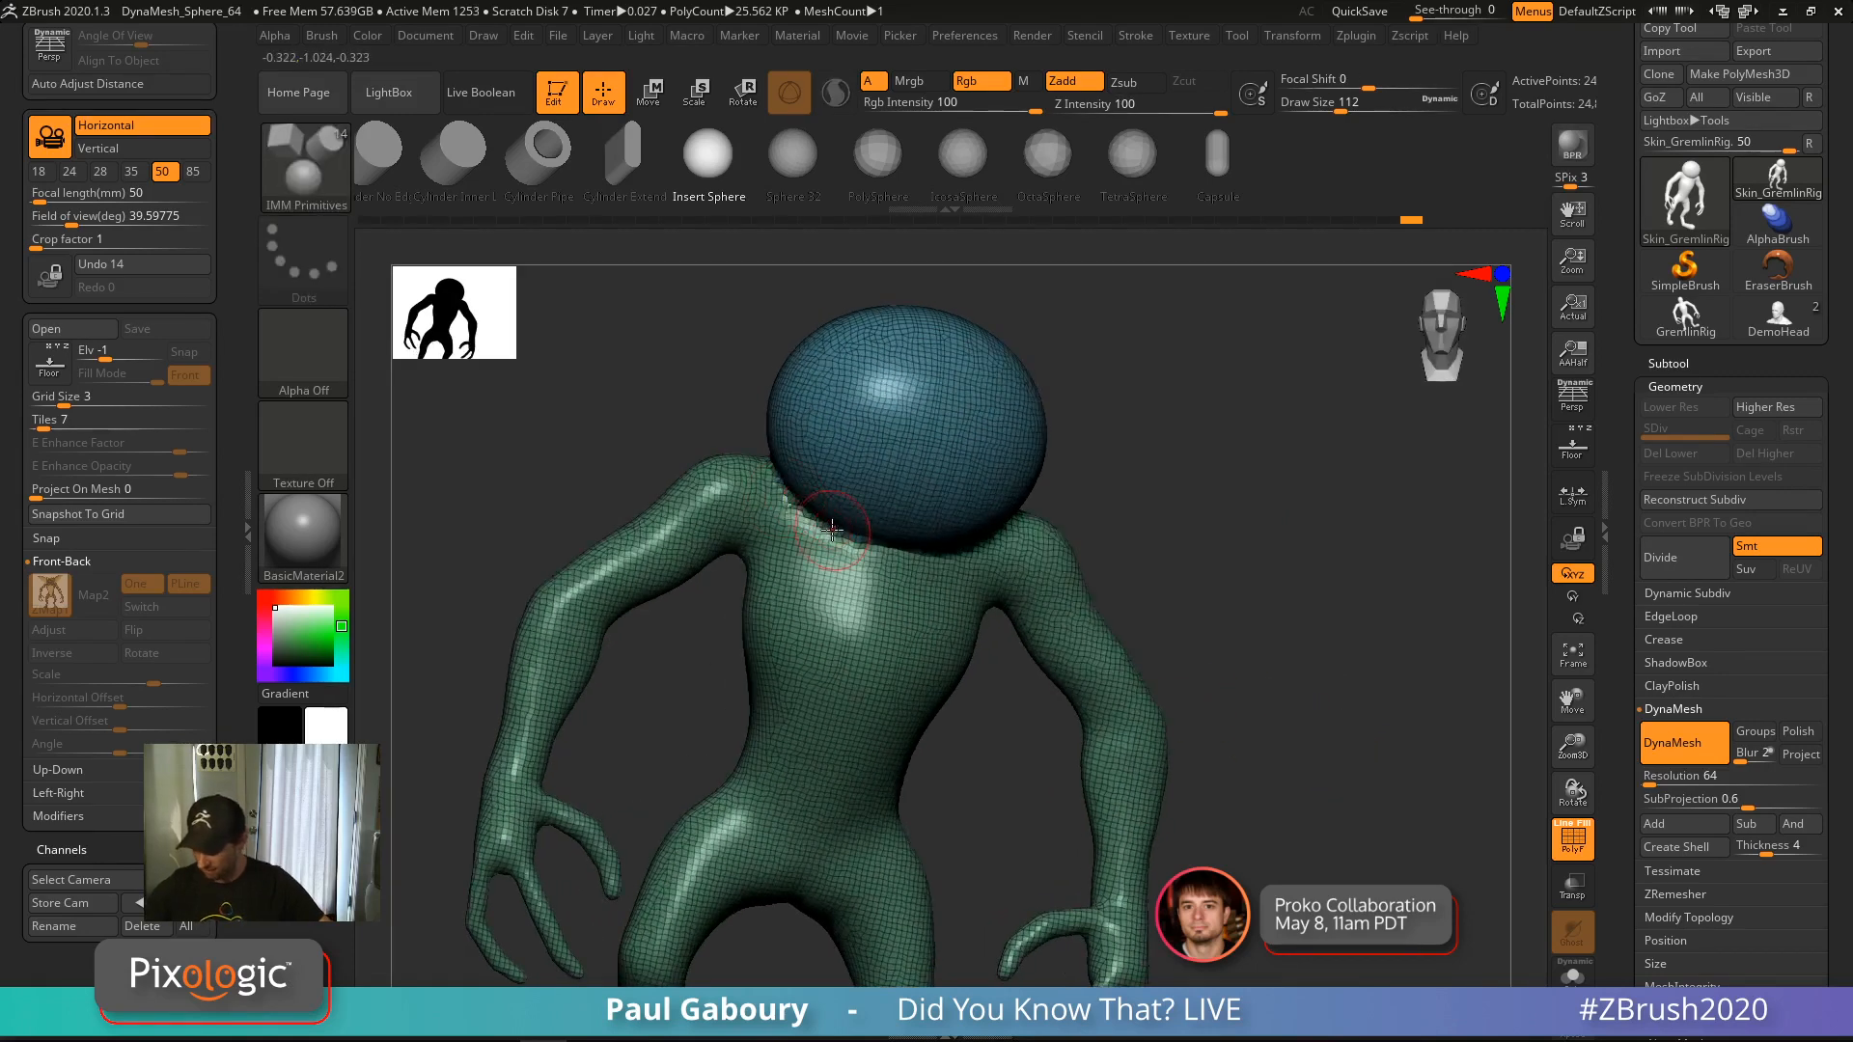
mouse_move(832, 530)
left_mouse_down("shift")
mouse_move(888, 564)
mouse_move(738, 494)
left_mouse_up("shift")
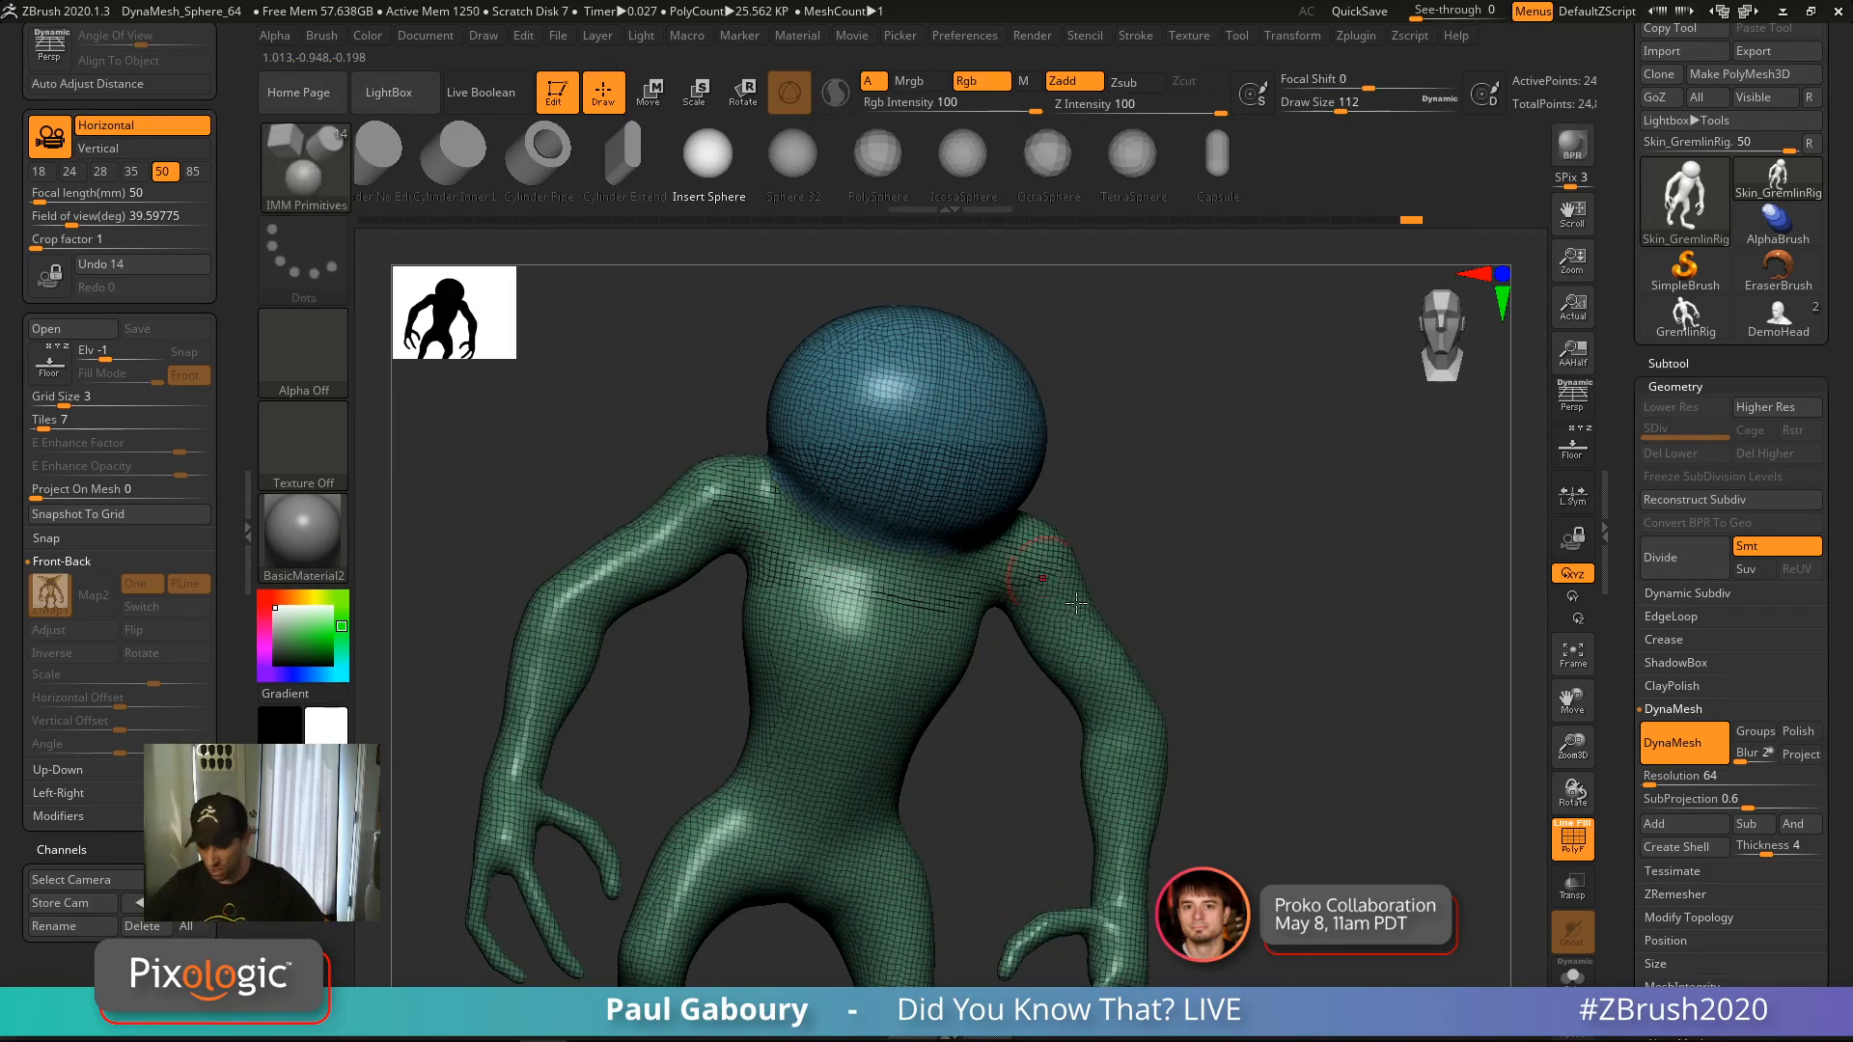
right_click_drag(1076, 604, 783, 464)
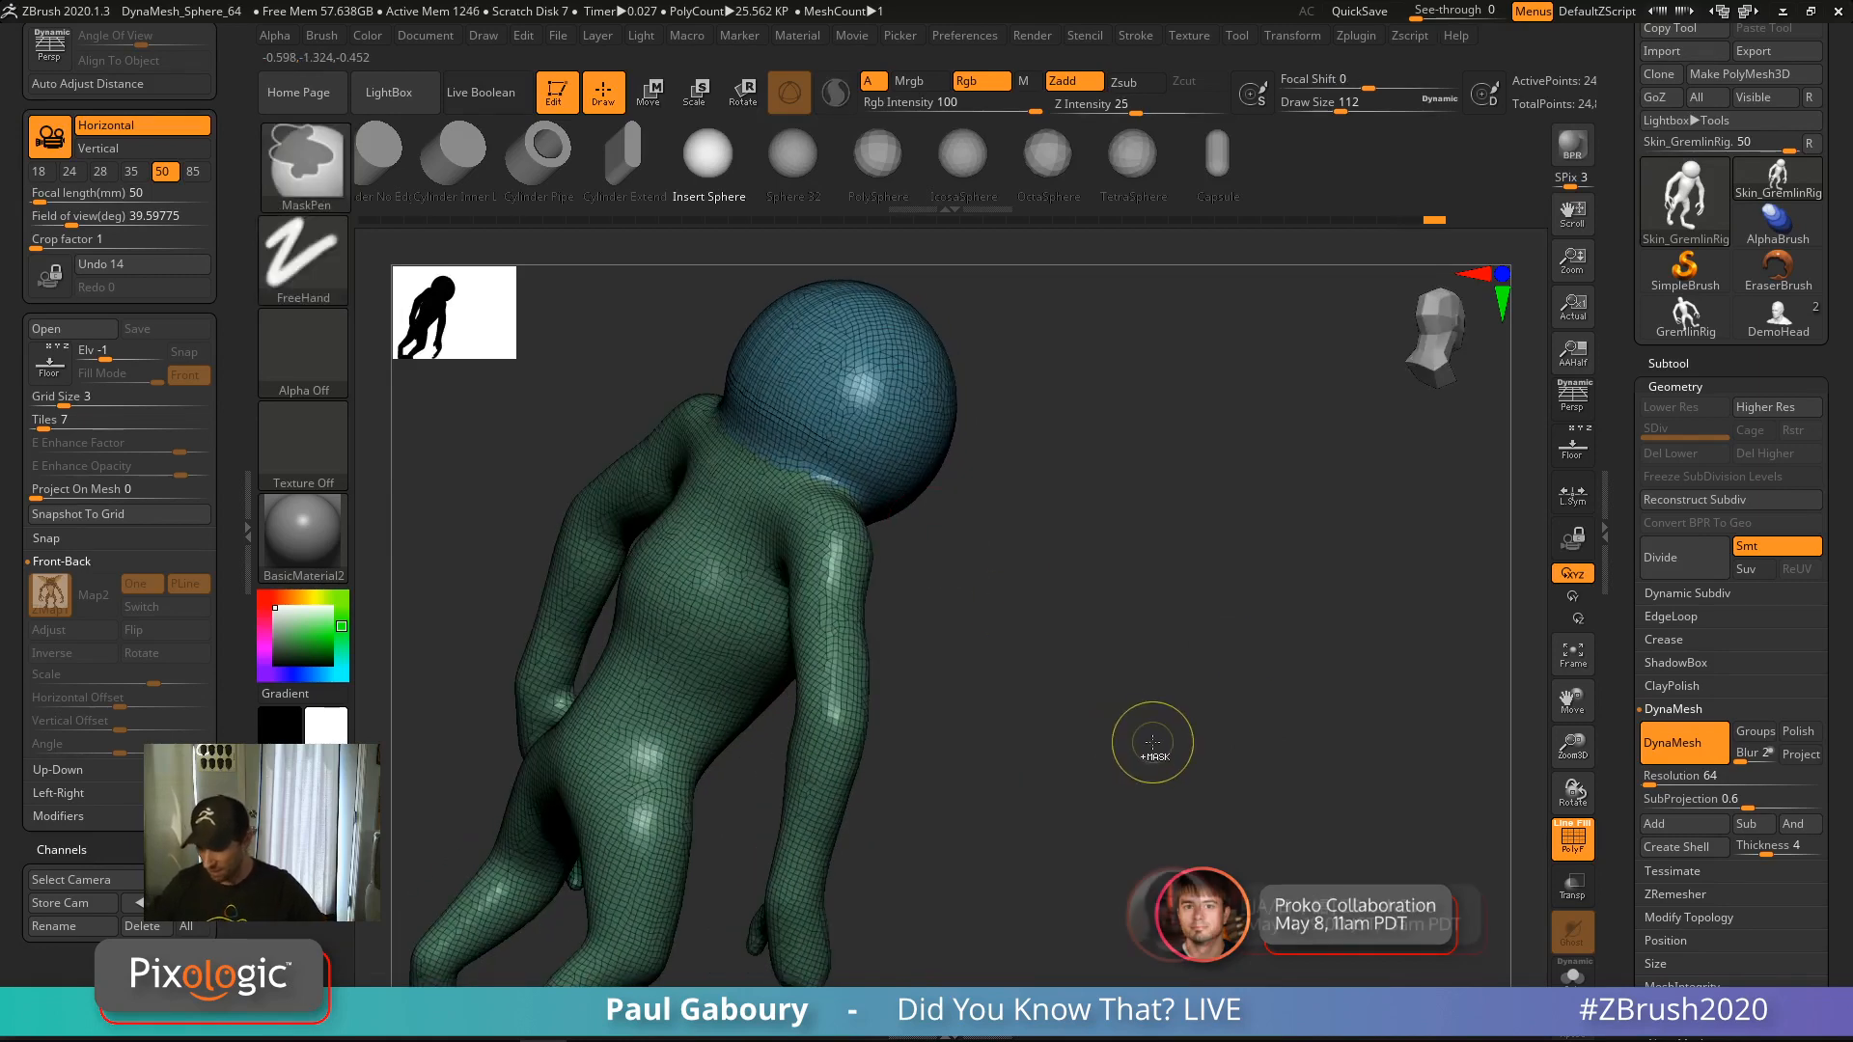
right_click_drag(1187, 756, 1119, 752)
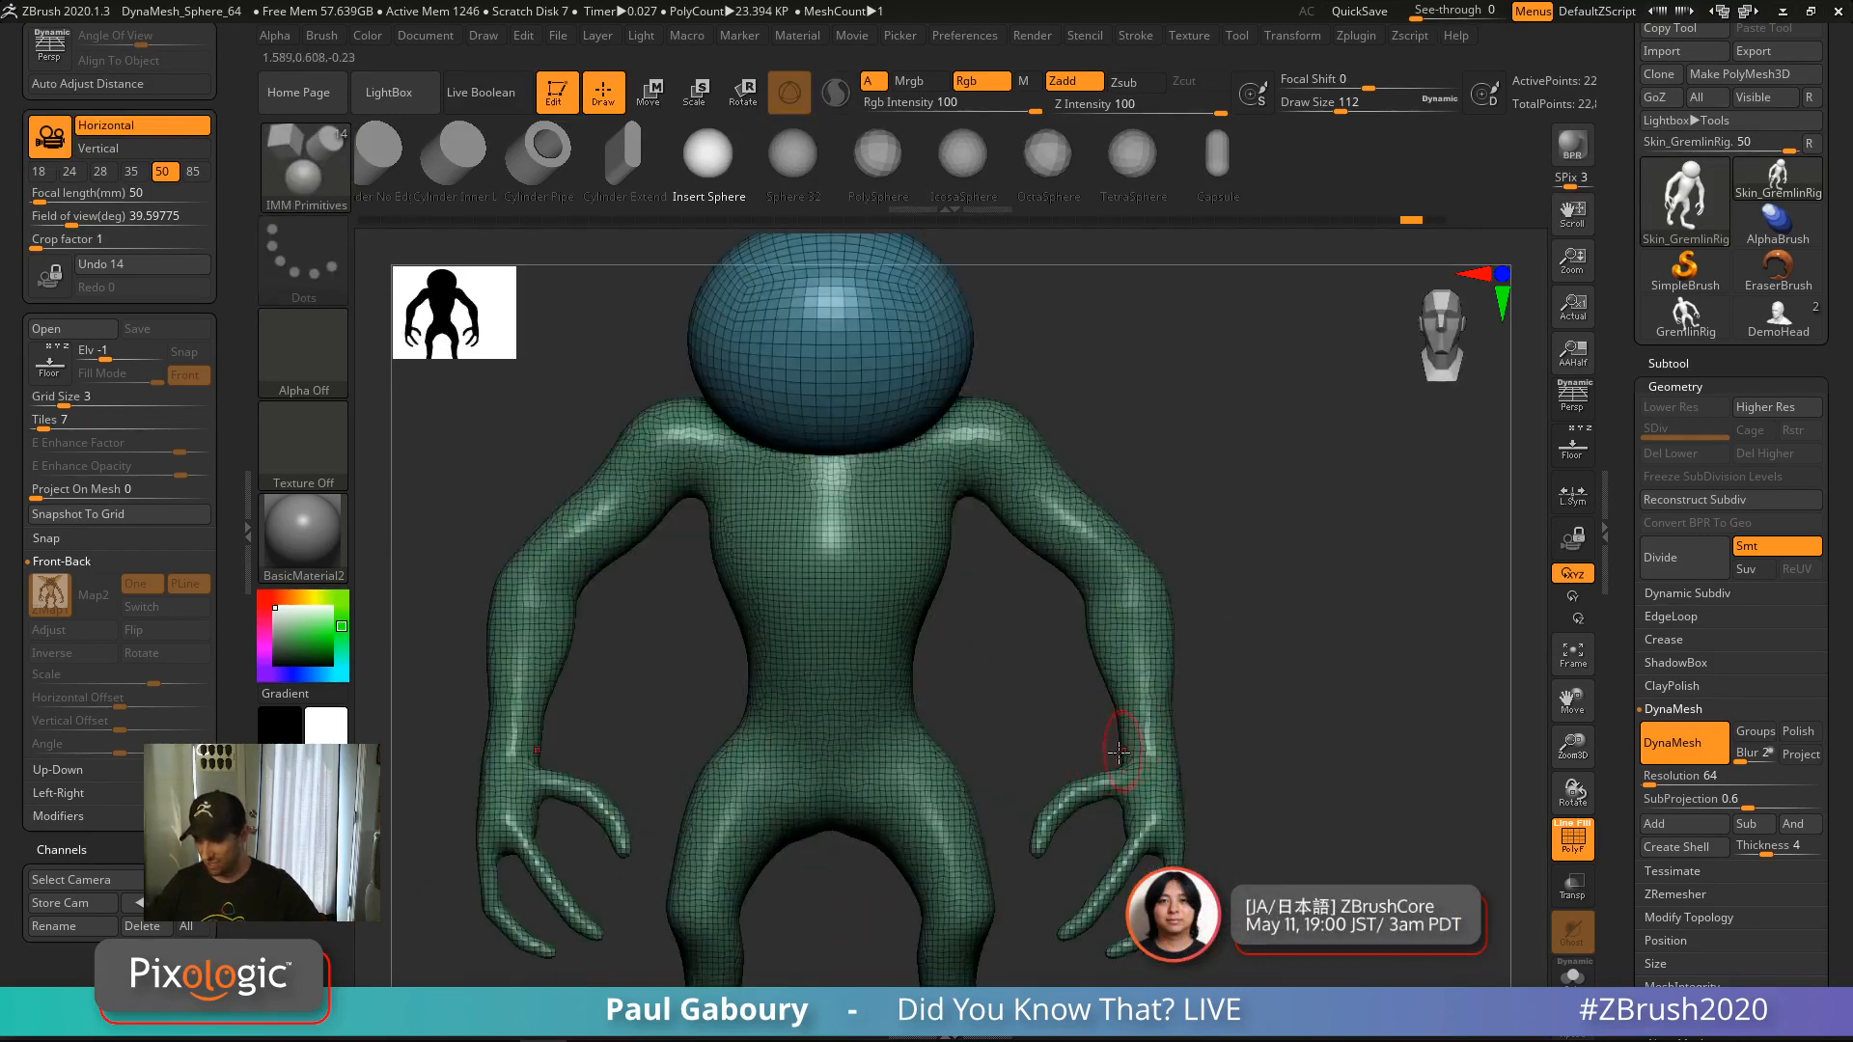
Turn on the DynaMesh Groups option and remesh the gremlin with the head and body as separate polygroup volumes
left_click(1755, 732)
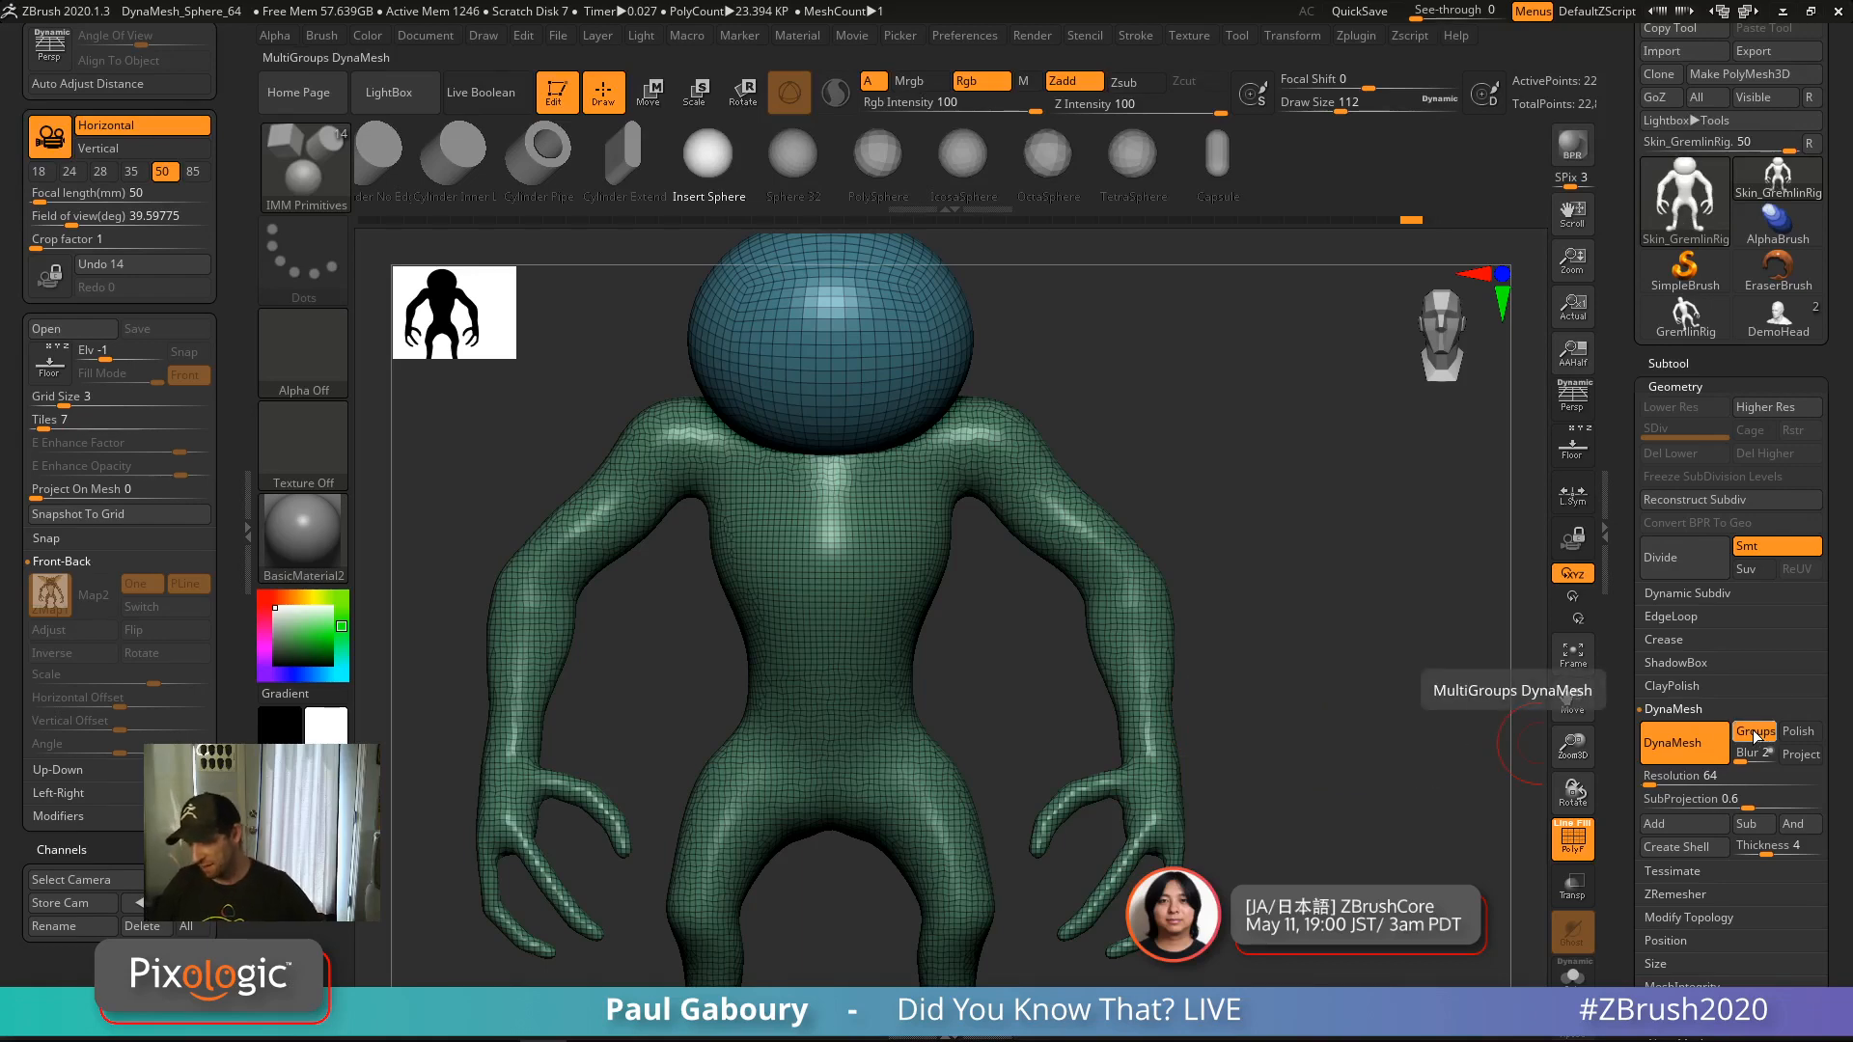
mouse_move(1323, 744)
right_mouse_down("ctrl")
mouse_move(1238, 698)
mouse_move(1269, 608)
mouse_move(1342, 612)
right_mouse_up("ctrl")
right_click_drag(910, 517, 865, 528, "ctrl")
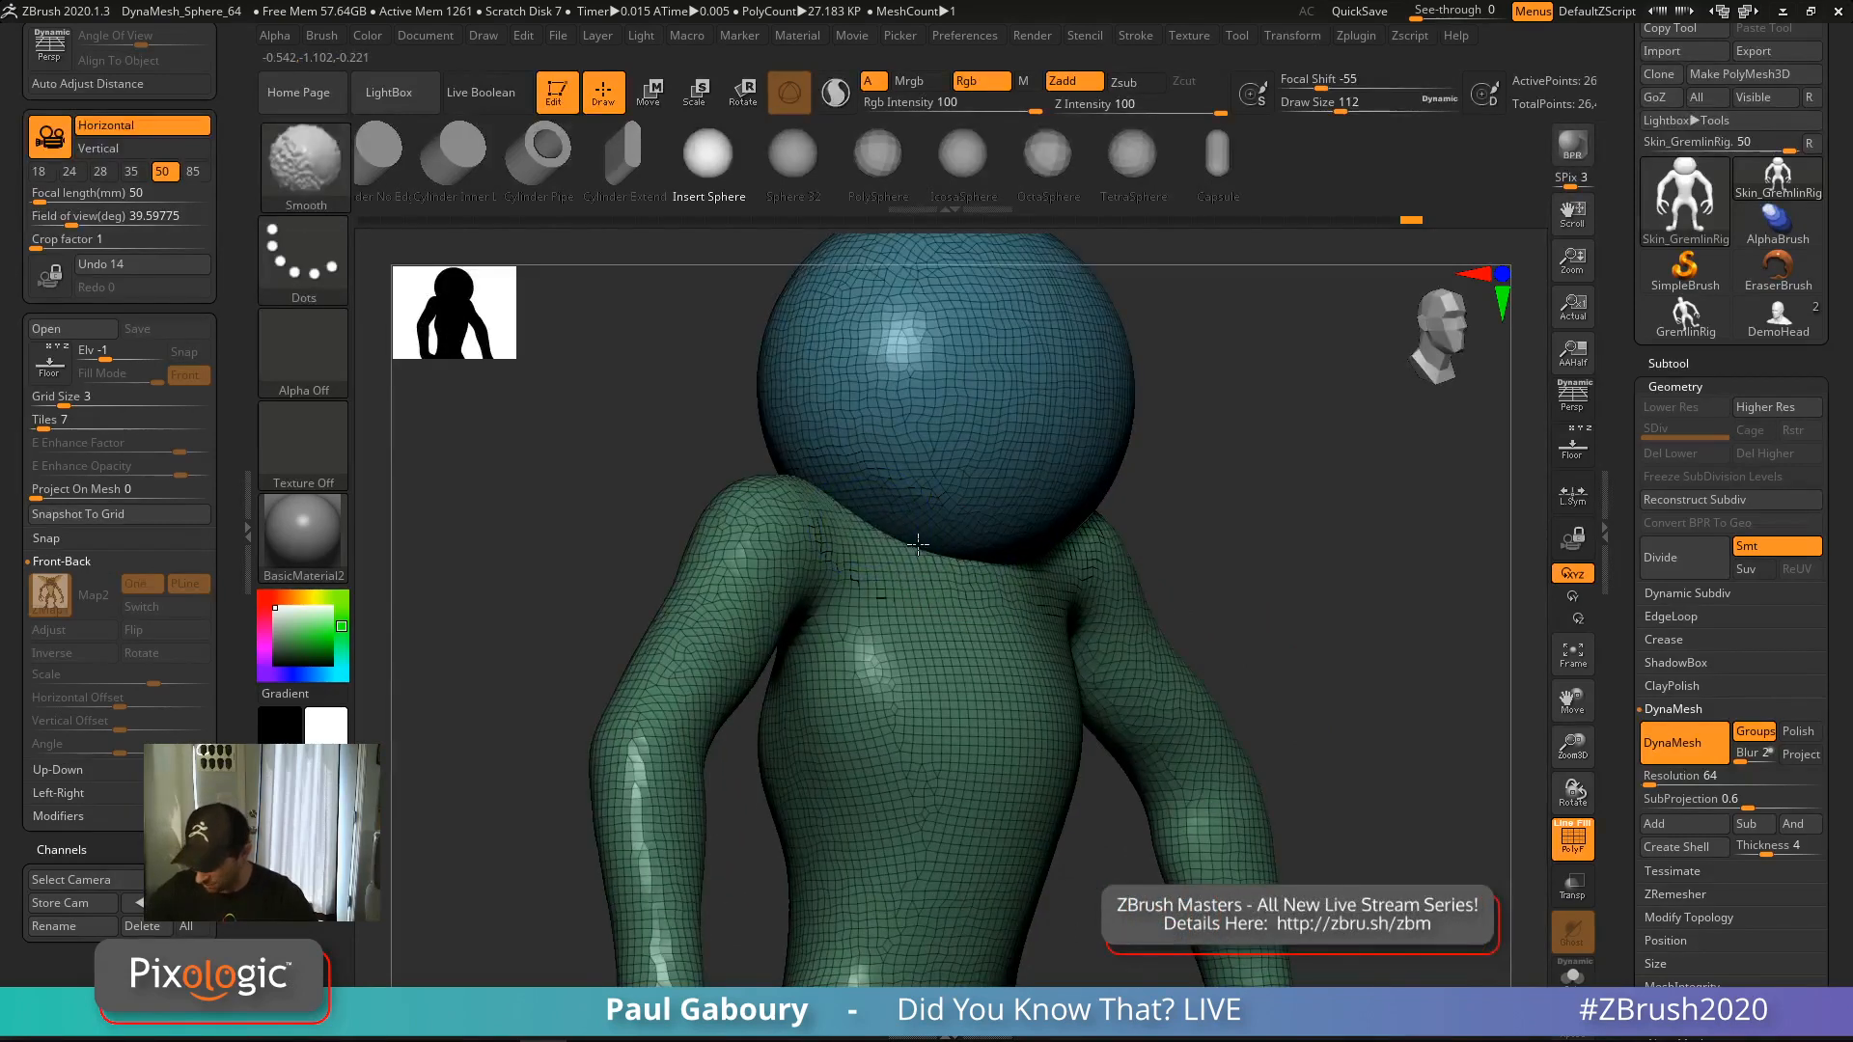
Smooth the gremlin's upper chest and shoulders along the underside of the head
left_click_drag(908, 526, 832, 512, "shift")
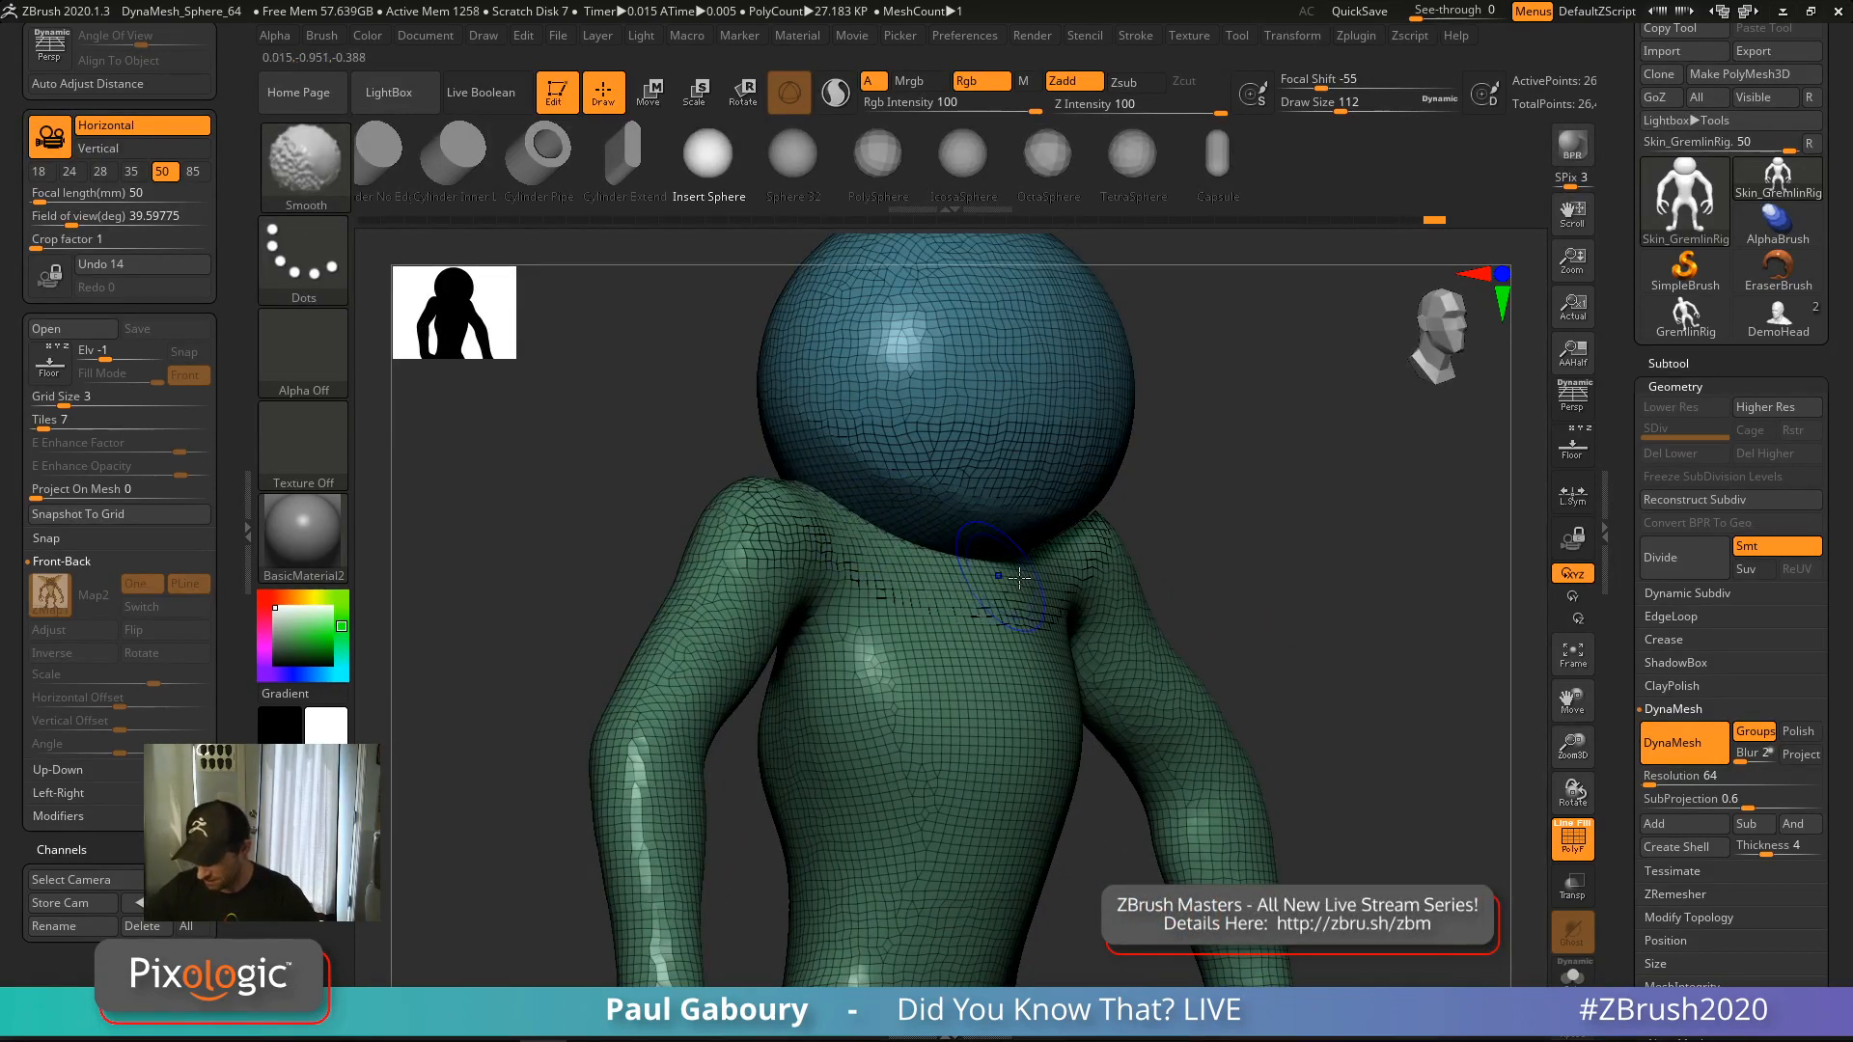
mouse_move(1245, 666)
right_mouse_down("ctrl")
mouse_move(1233, 591)
mouse_move(1185, 594)
right_mouse_up("ctrl")
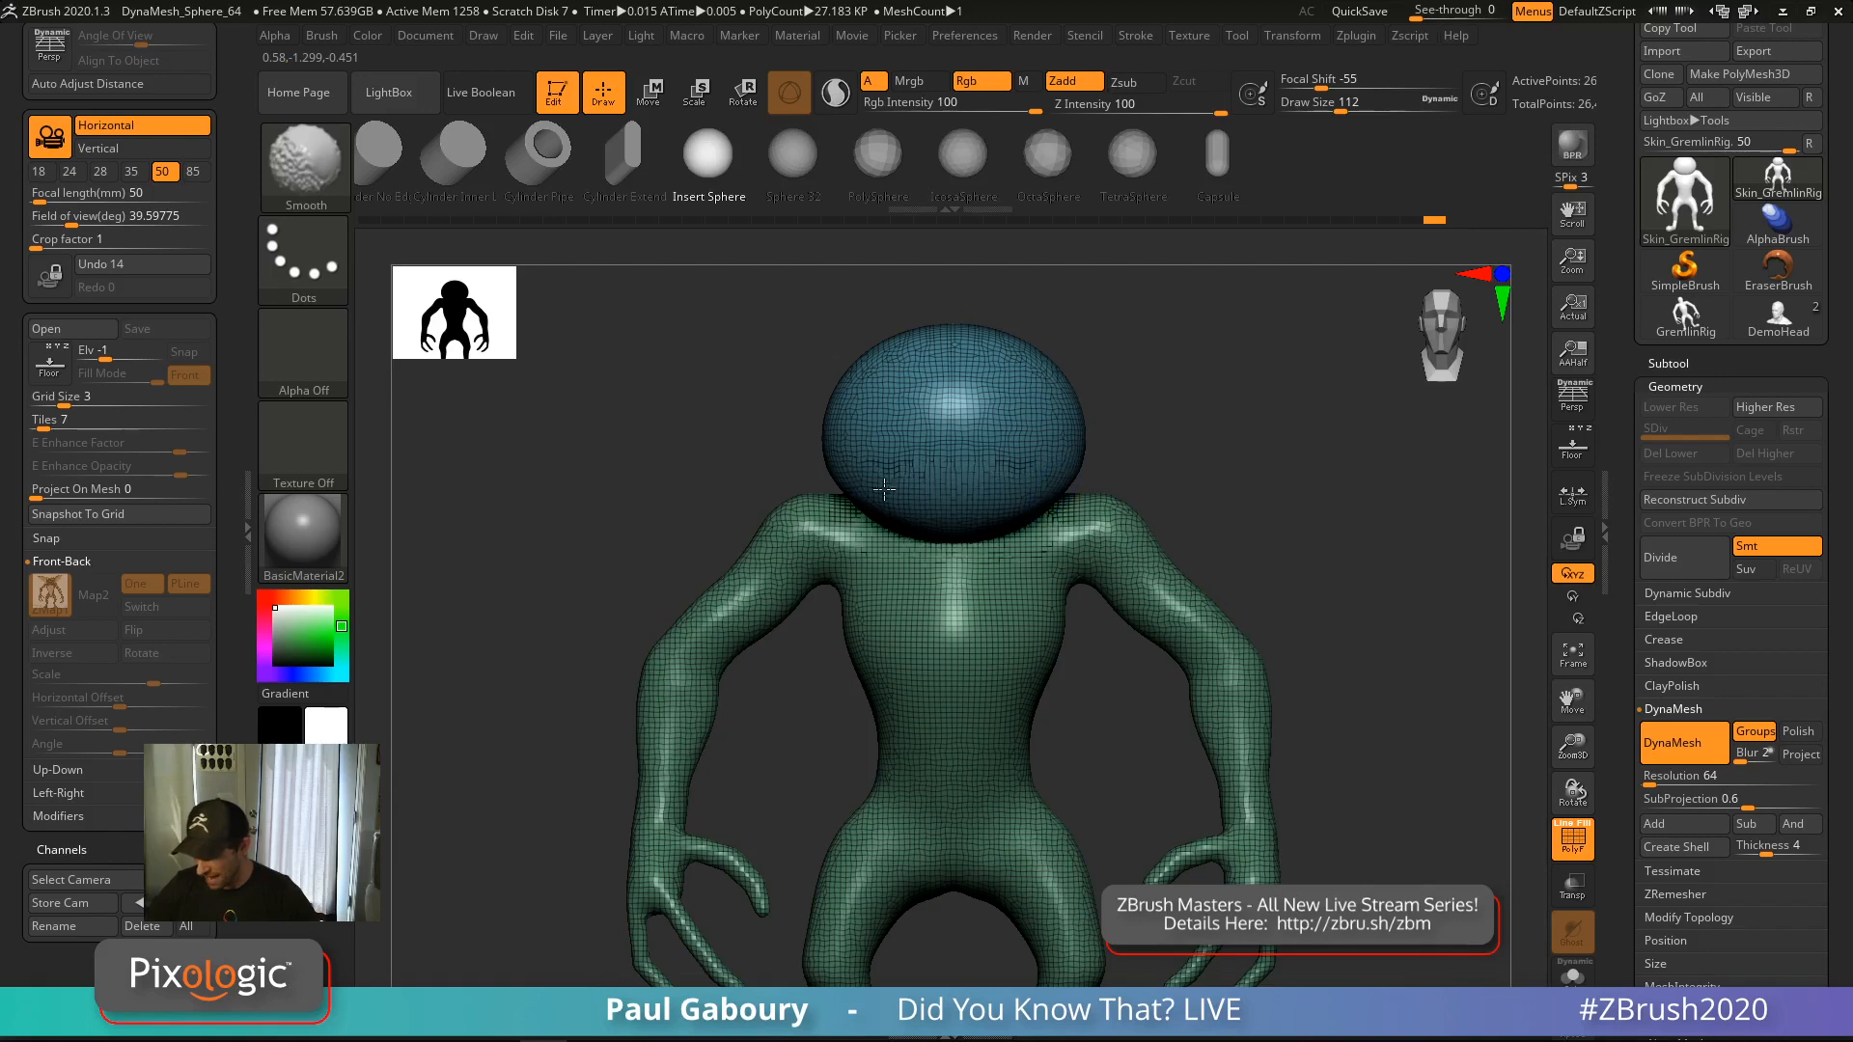
right_click_drag(1075, 512, 1245, 558)
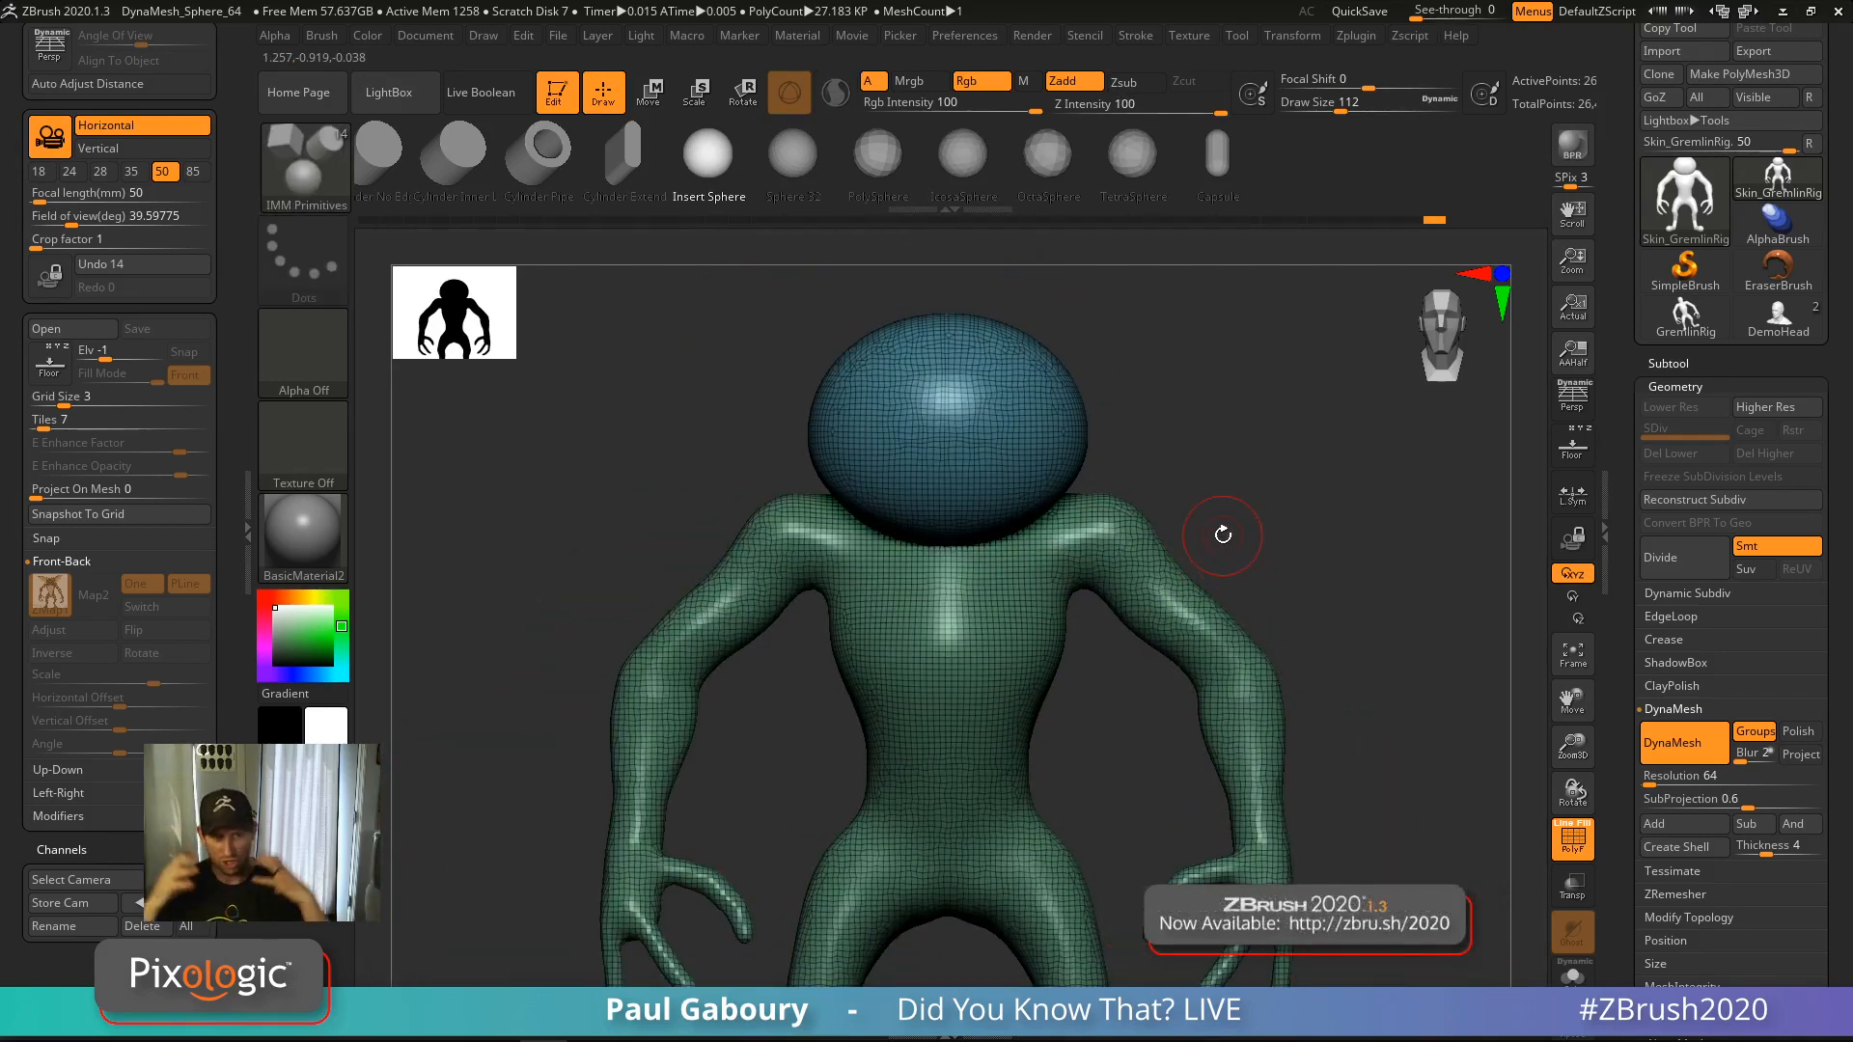
Switch to the Move Topological brush, enlarge the draw size to 311, and adjust the lower part of the head
key("b")
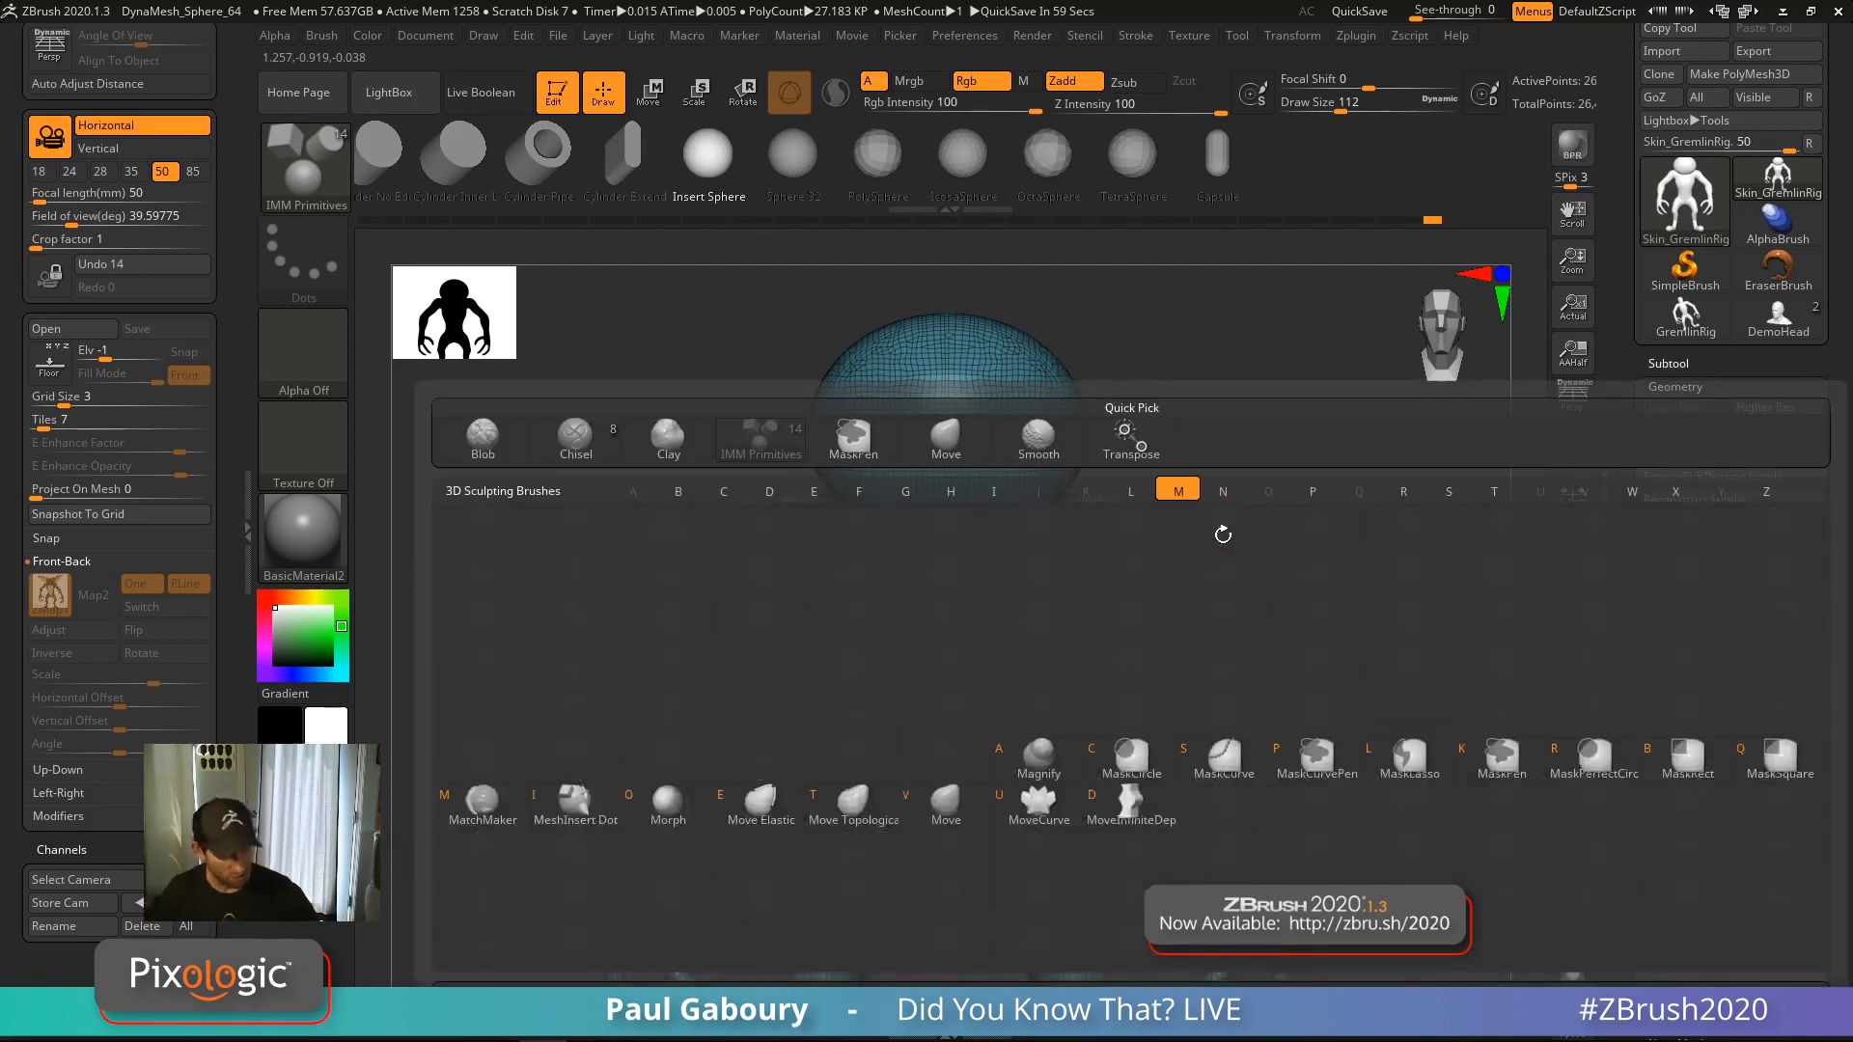
key("m")
key("t")
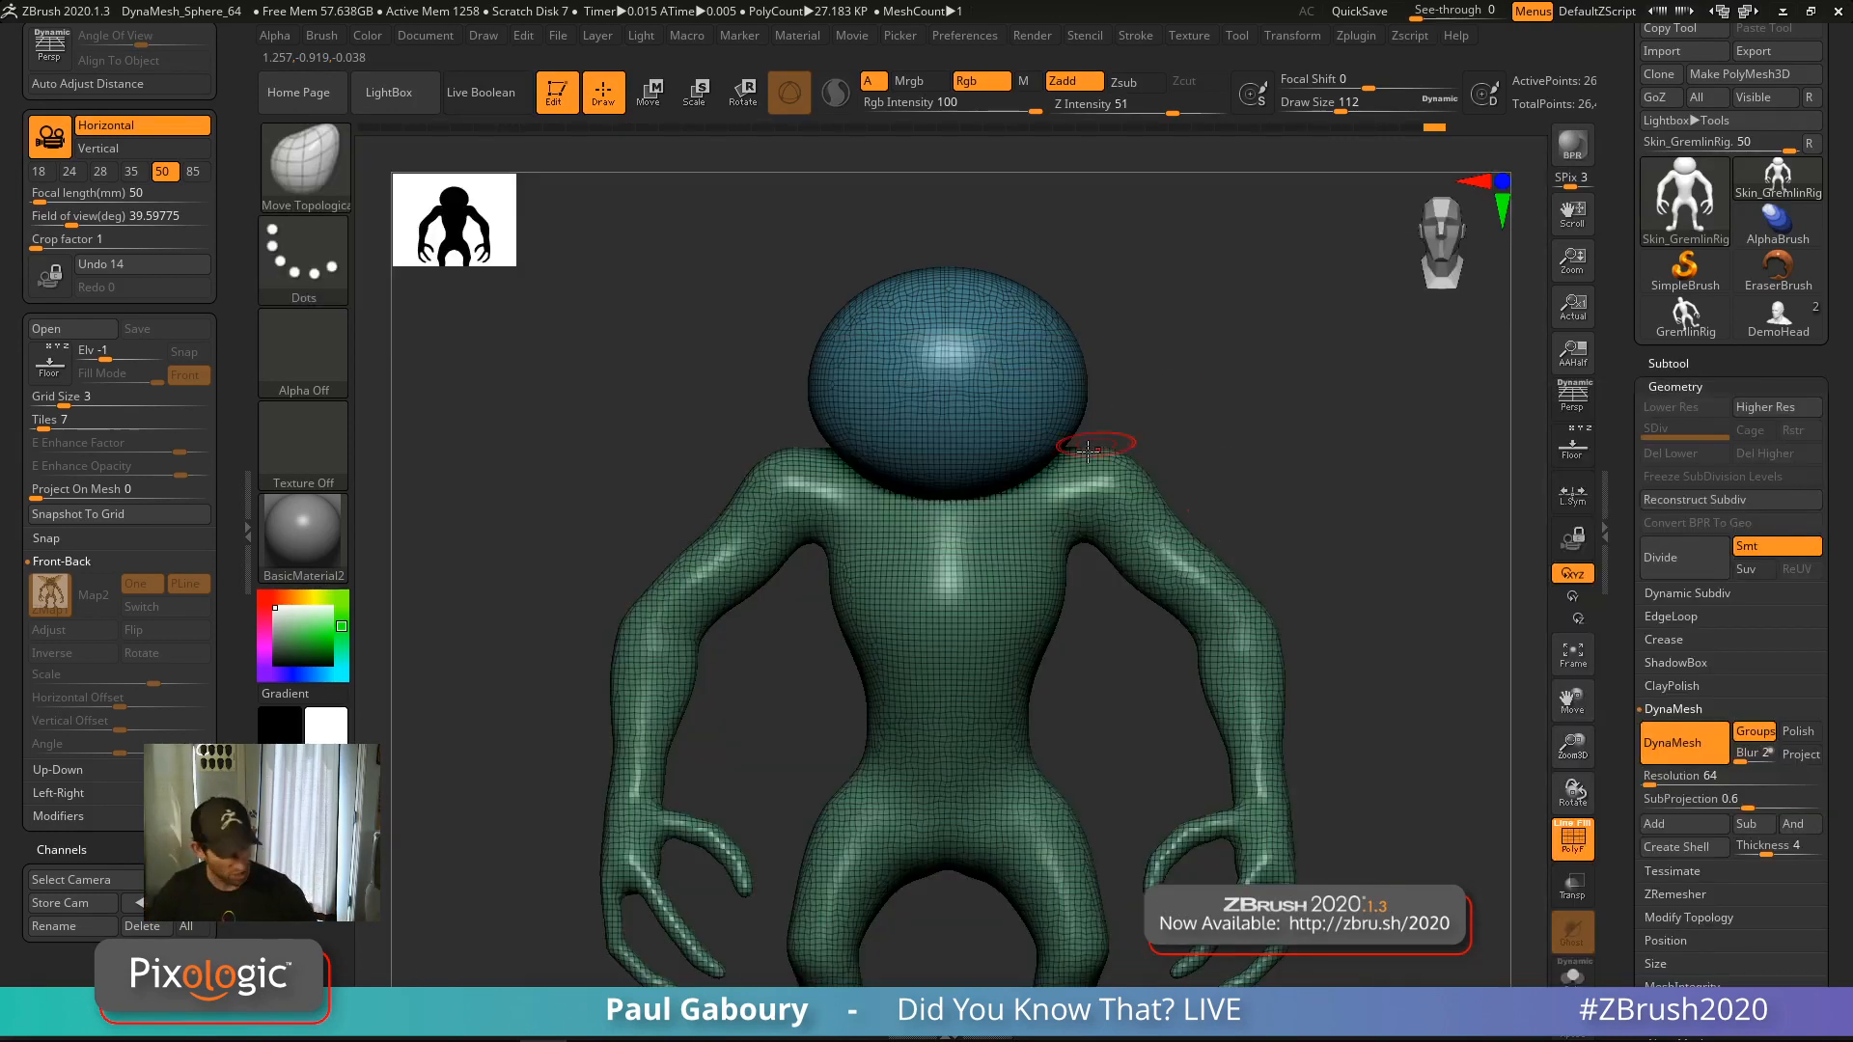
key("s")
left_click_drag(1033, 473, 1058, 472)
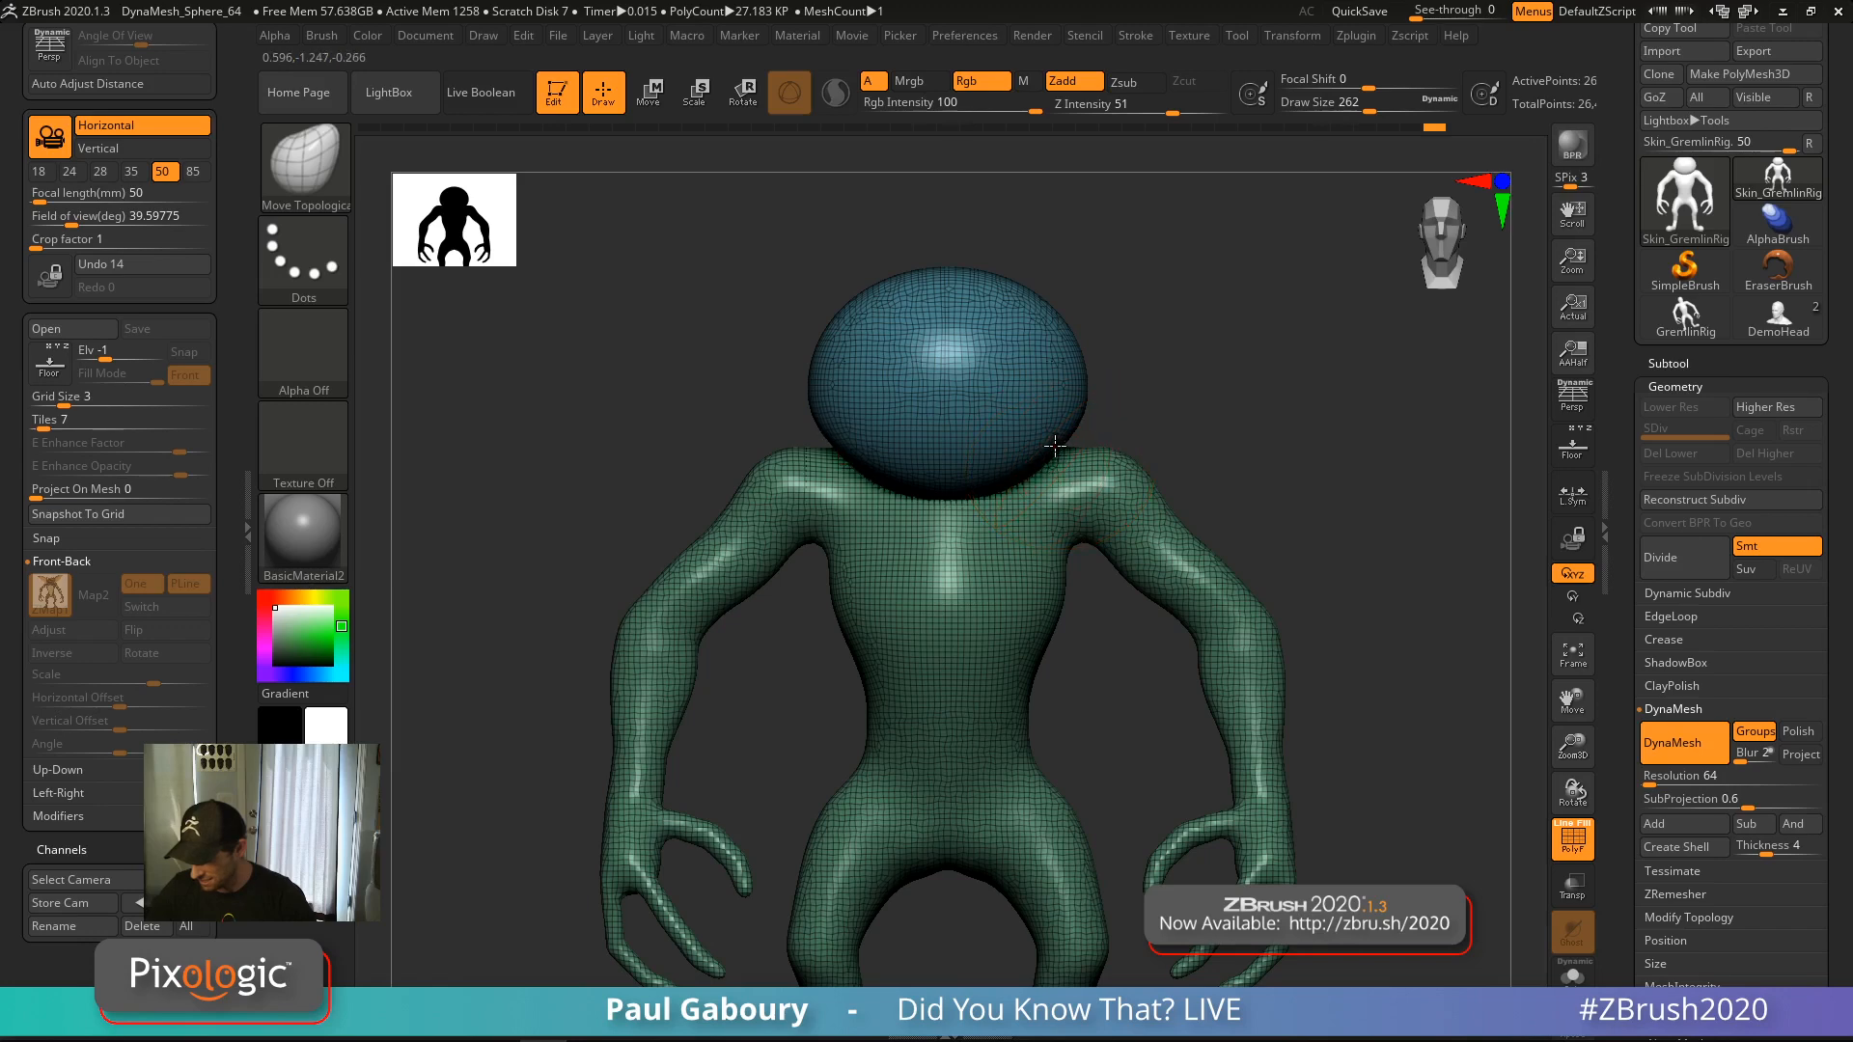
key("s")
left_click(980, 466)
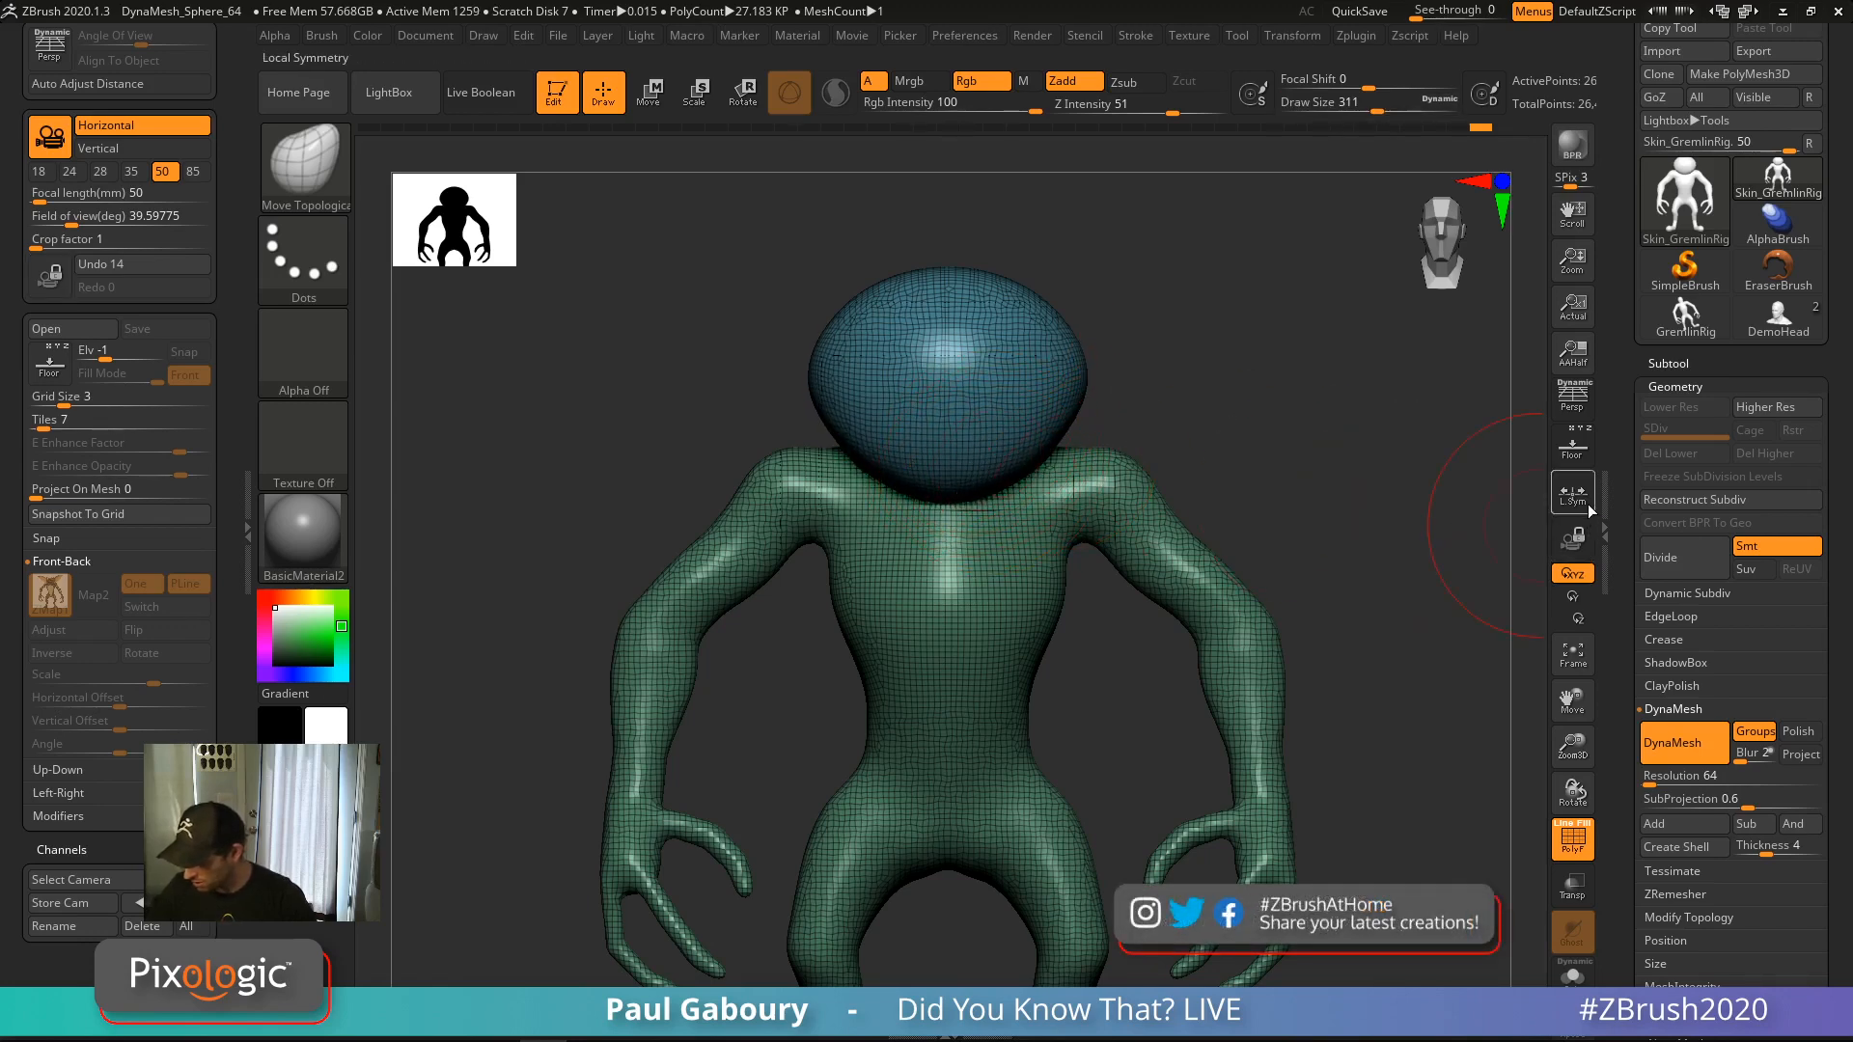
Show the floor grid with the reference image and reshape the head to match it from front and side
left_click(1573, 462)
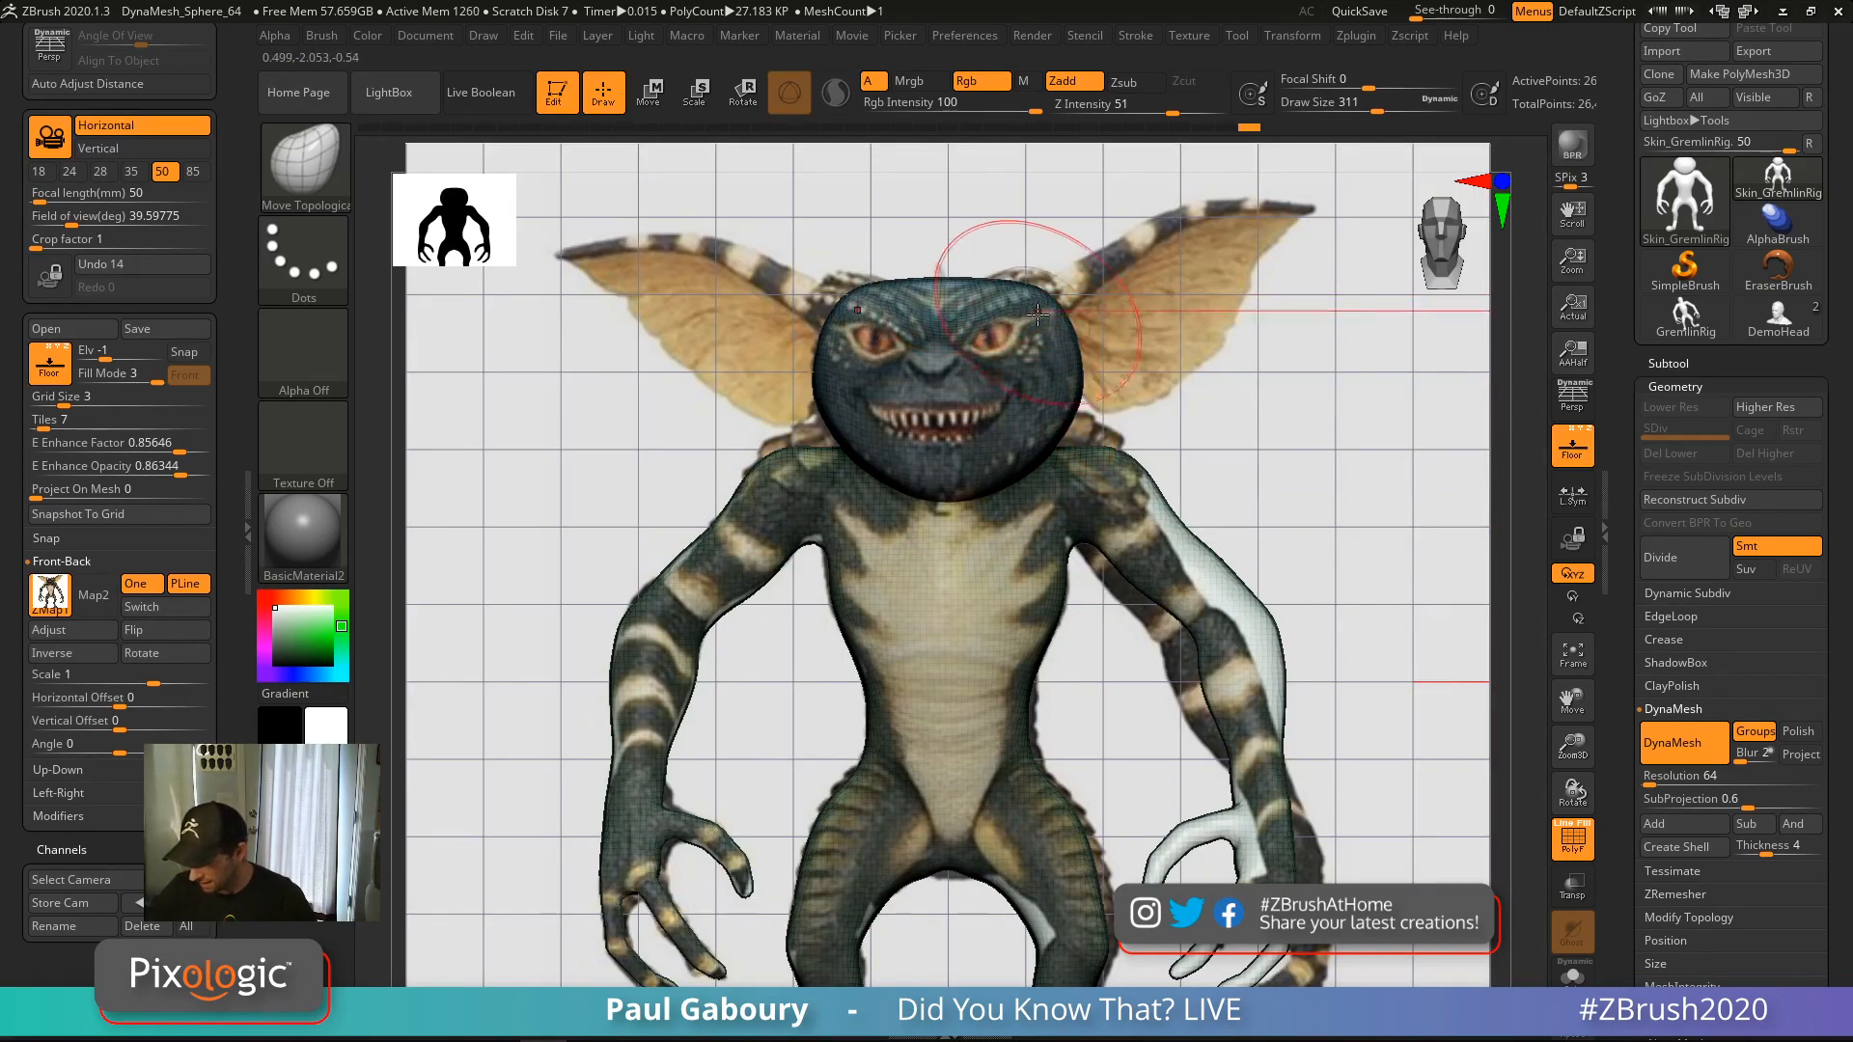
left_click_drag(1052, 324, 1070, 354)
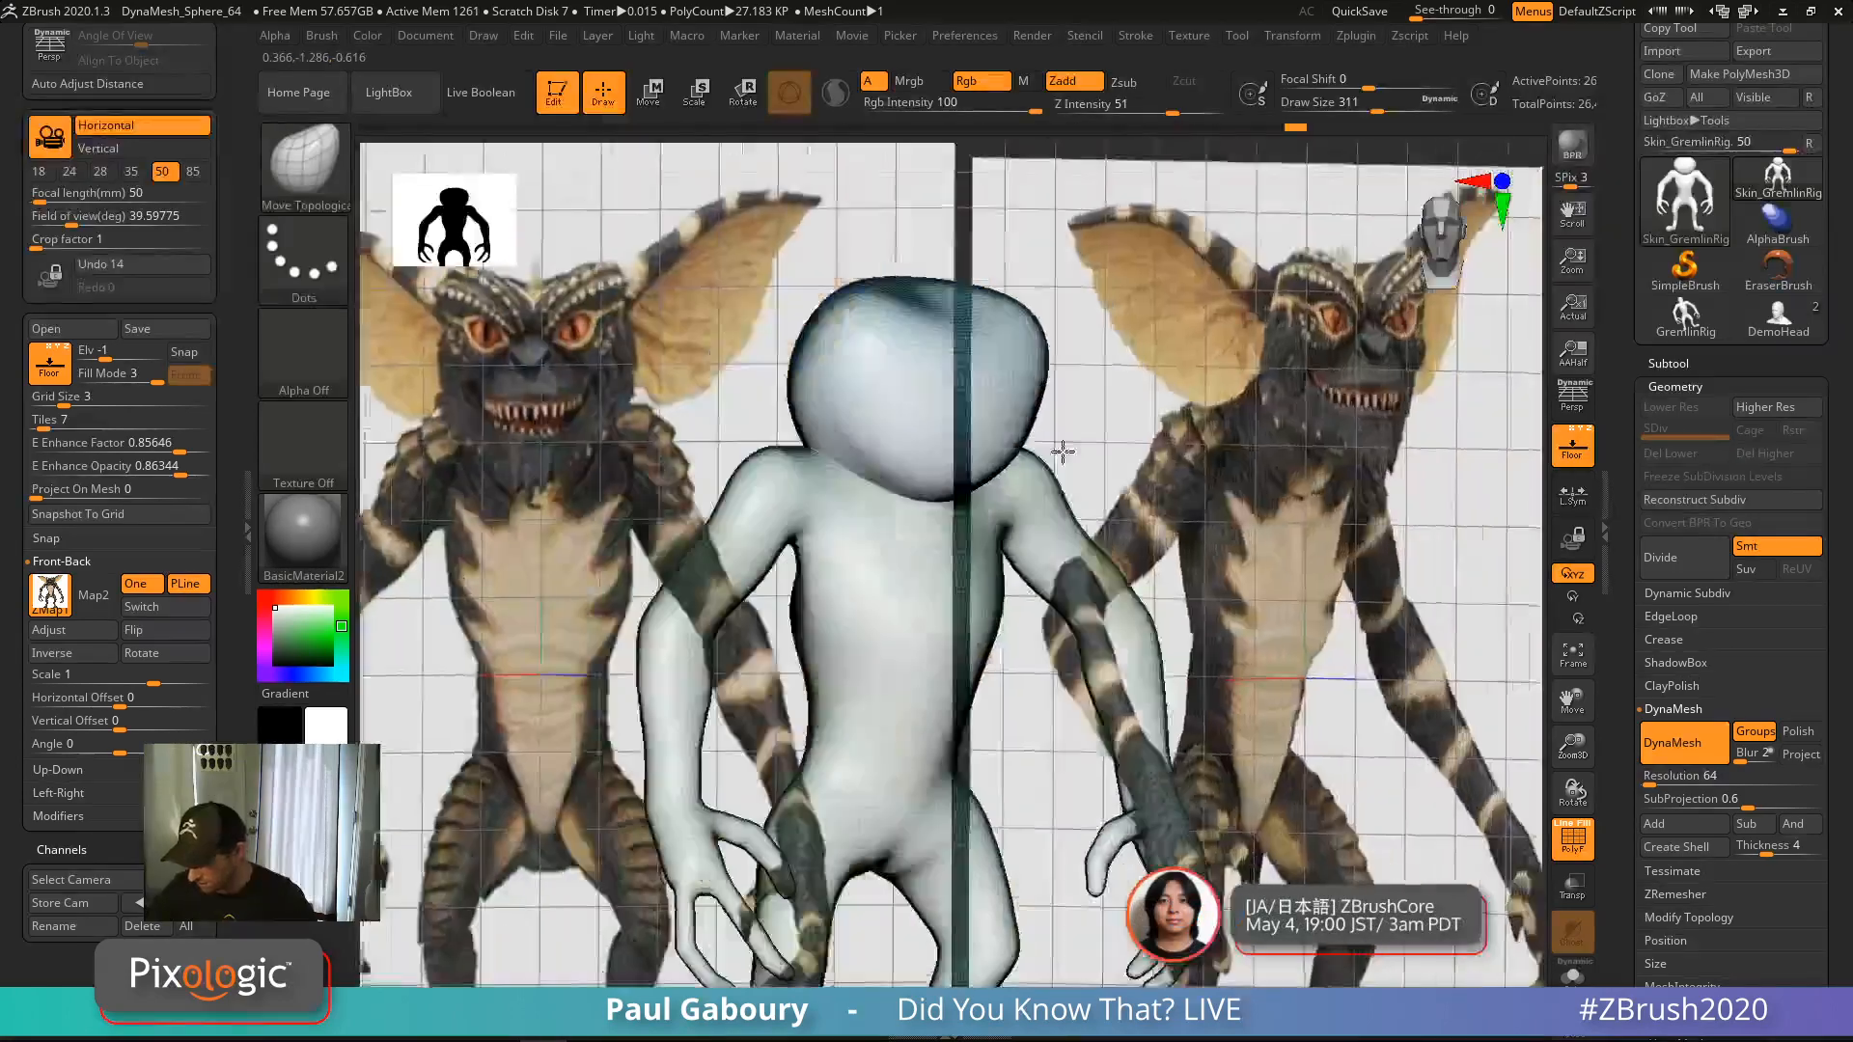
left_click_drag(1062, 452, 1101, 436, "shift")
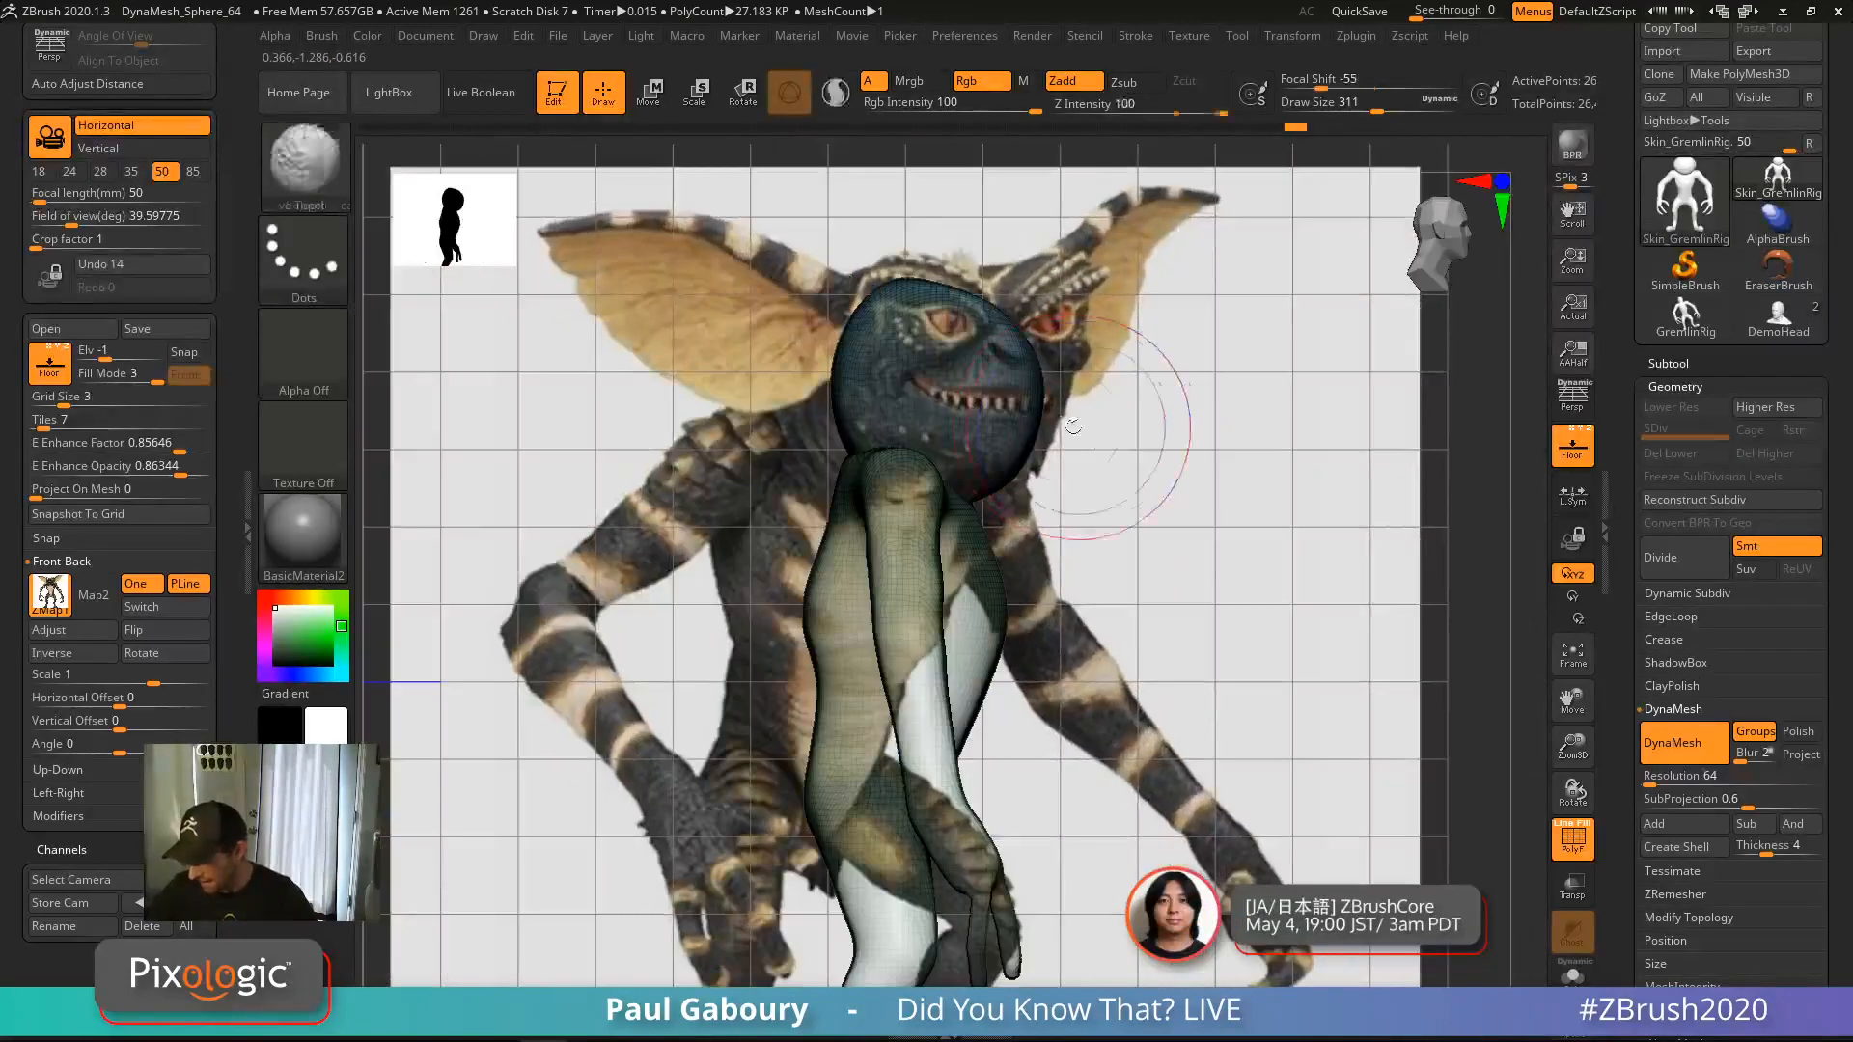
left_click_drag(1004, 217, 966, 268)
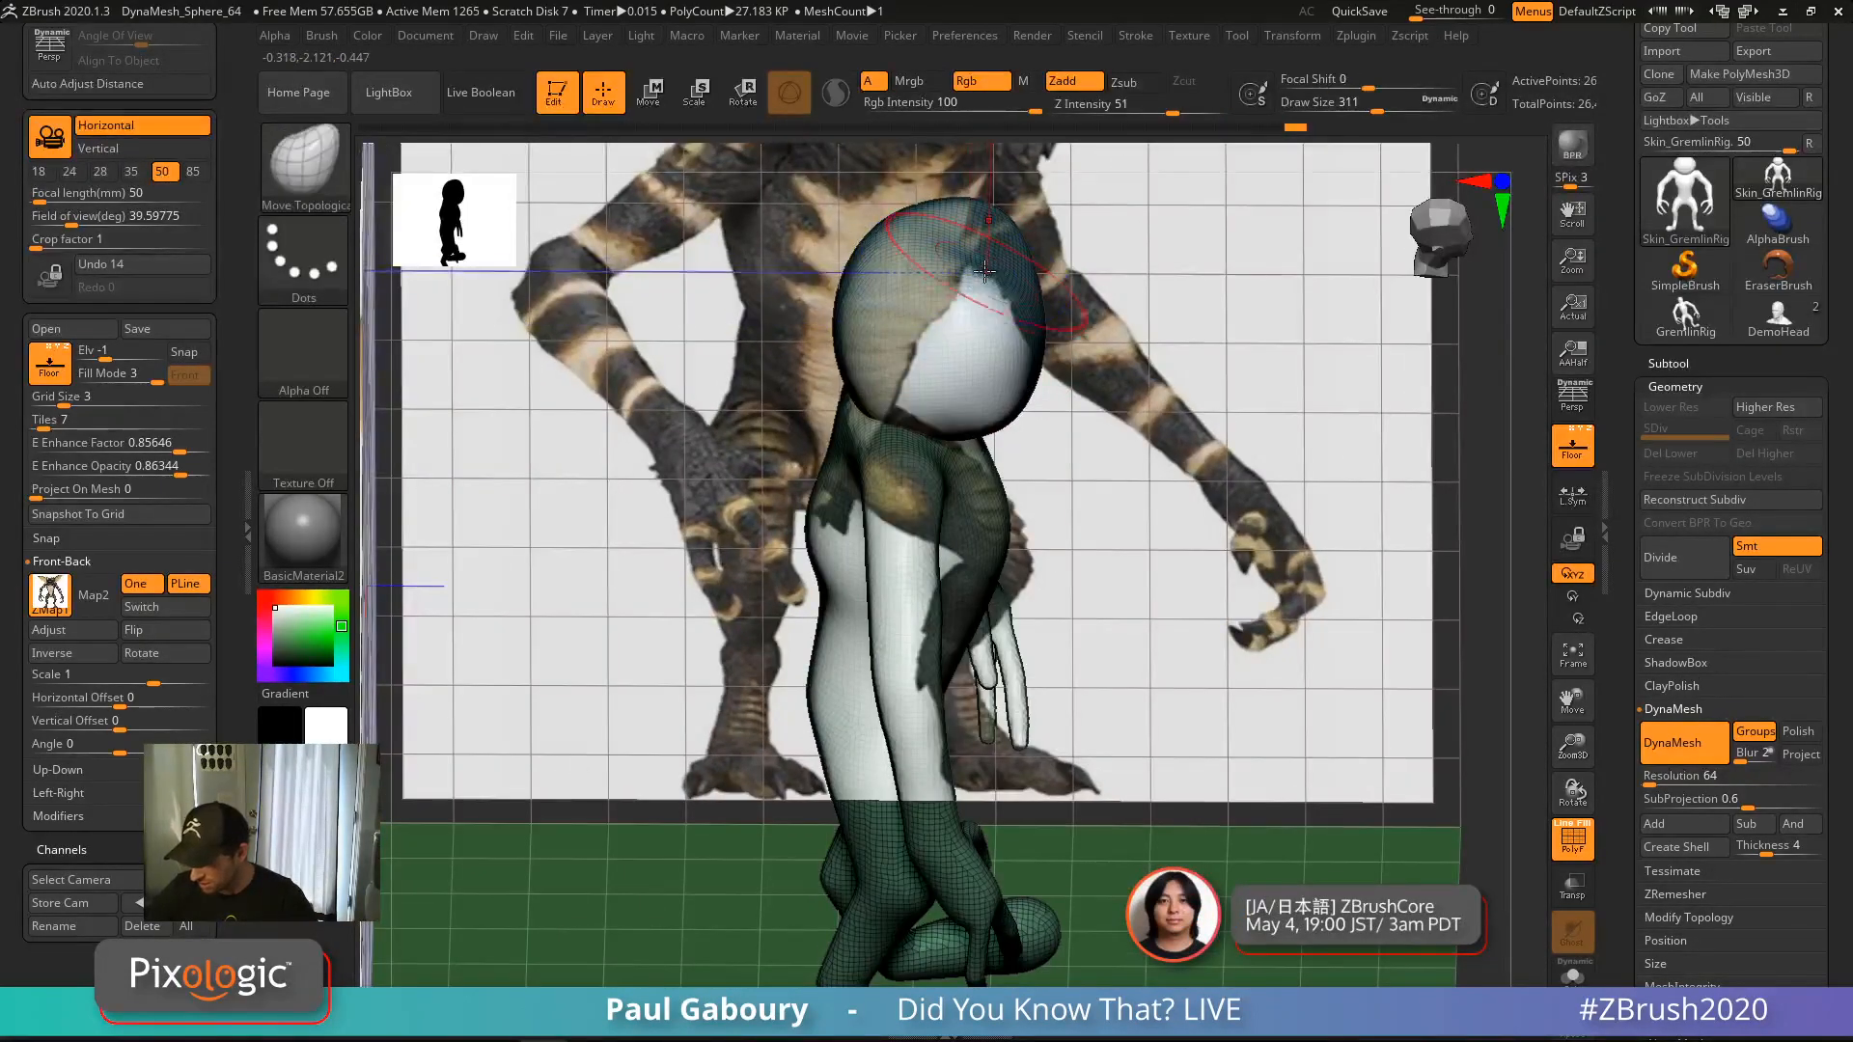
right_click_drag(992, 260, 975, 317)
left_click_drag(1019, 237, 1027, 225)
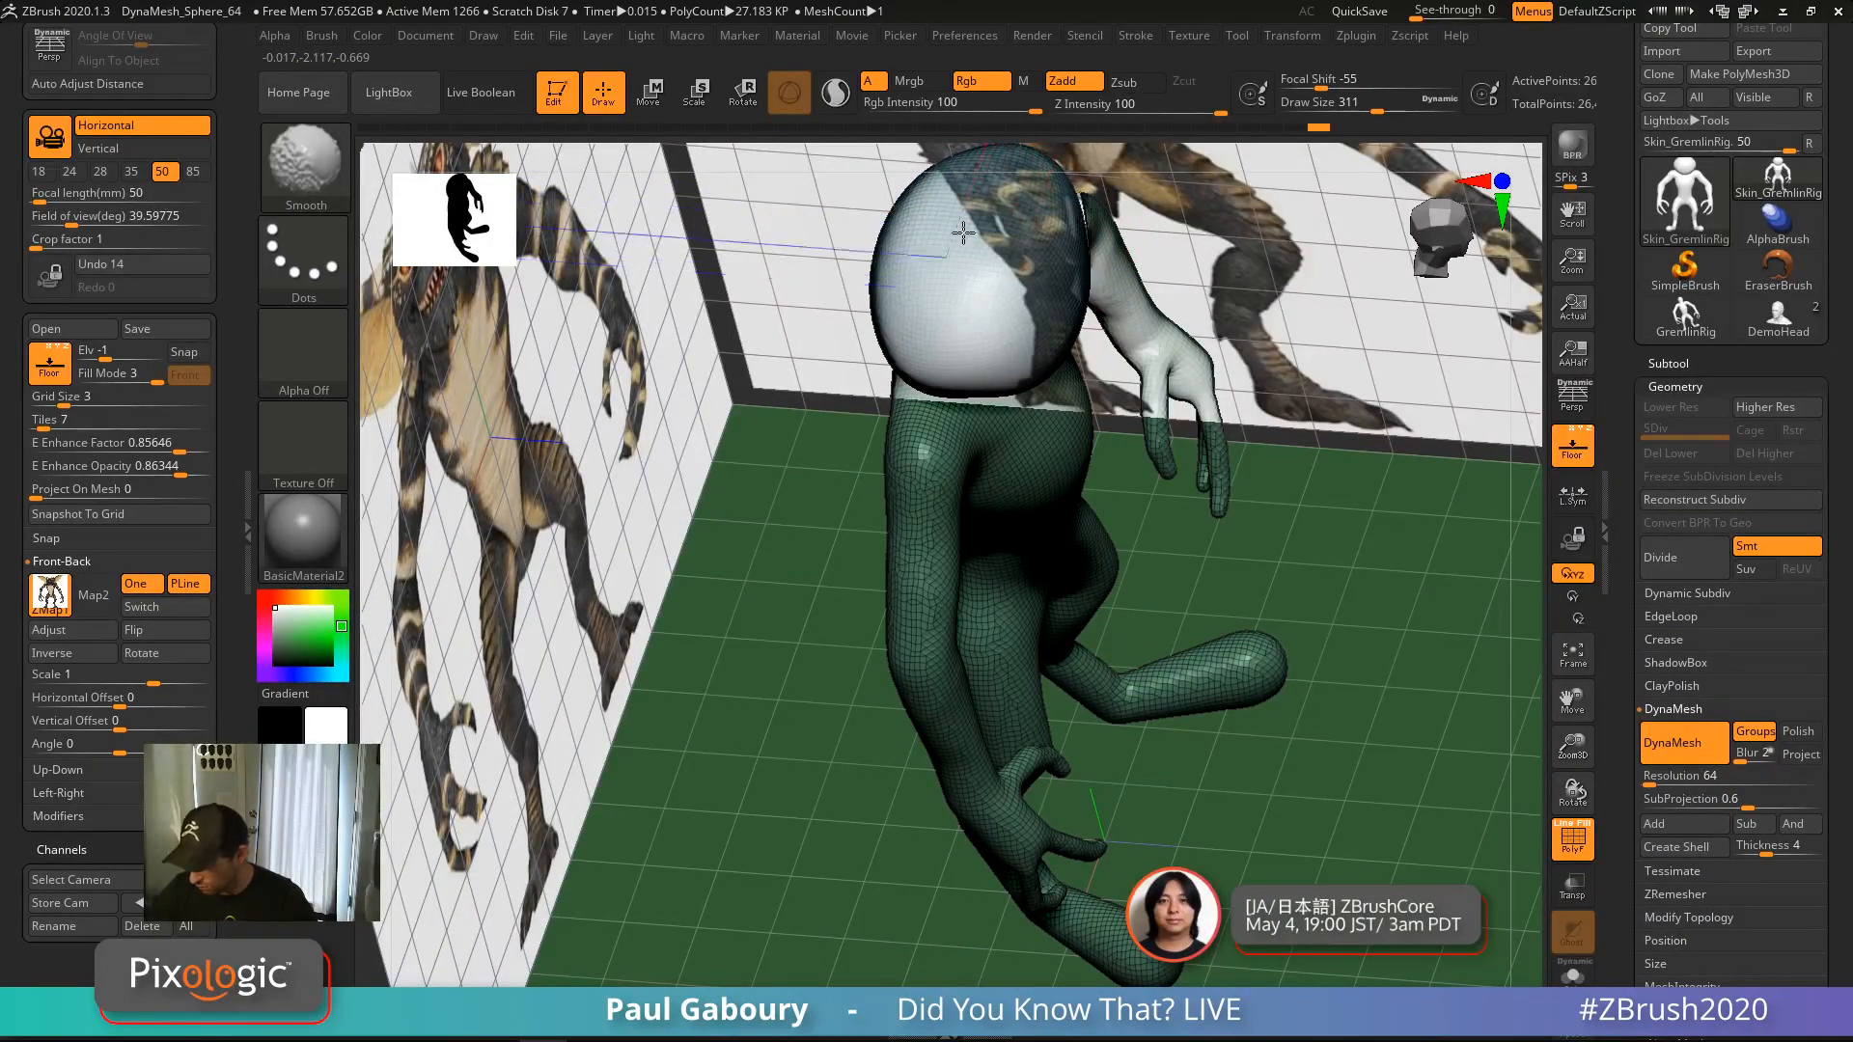
right_click_drag(1065, 313, 1066, 816, "shift")
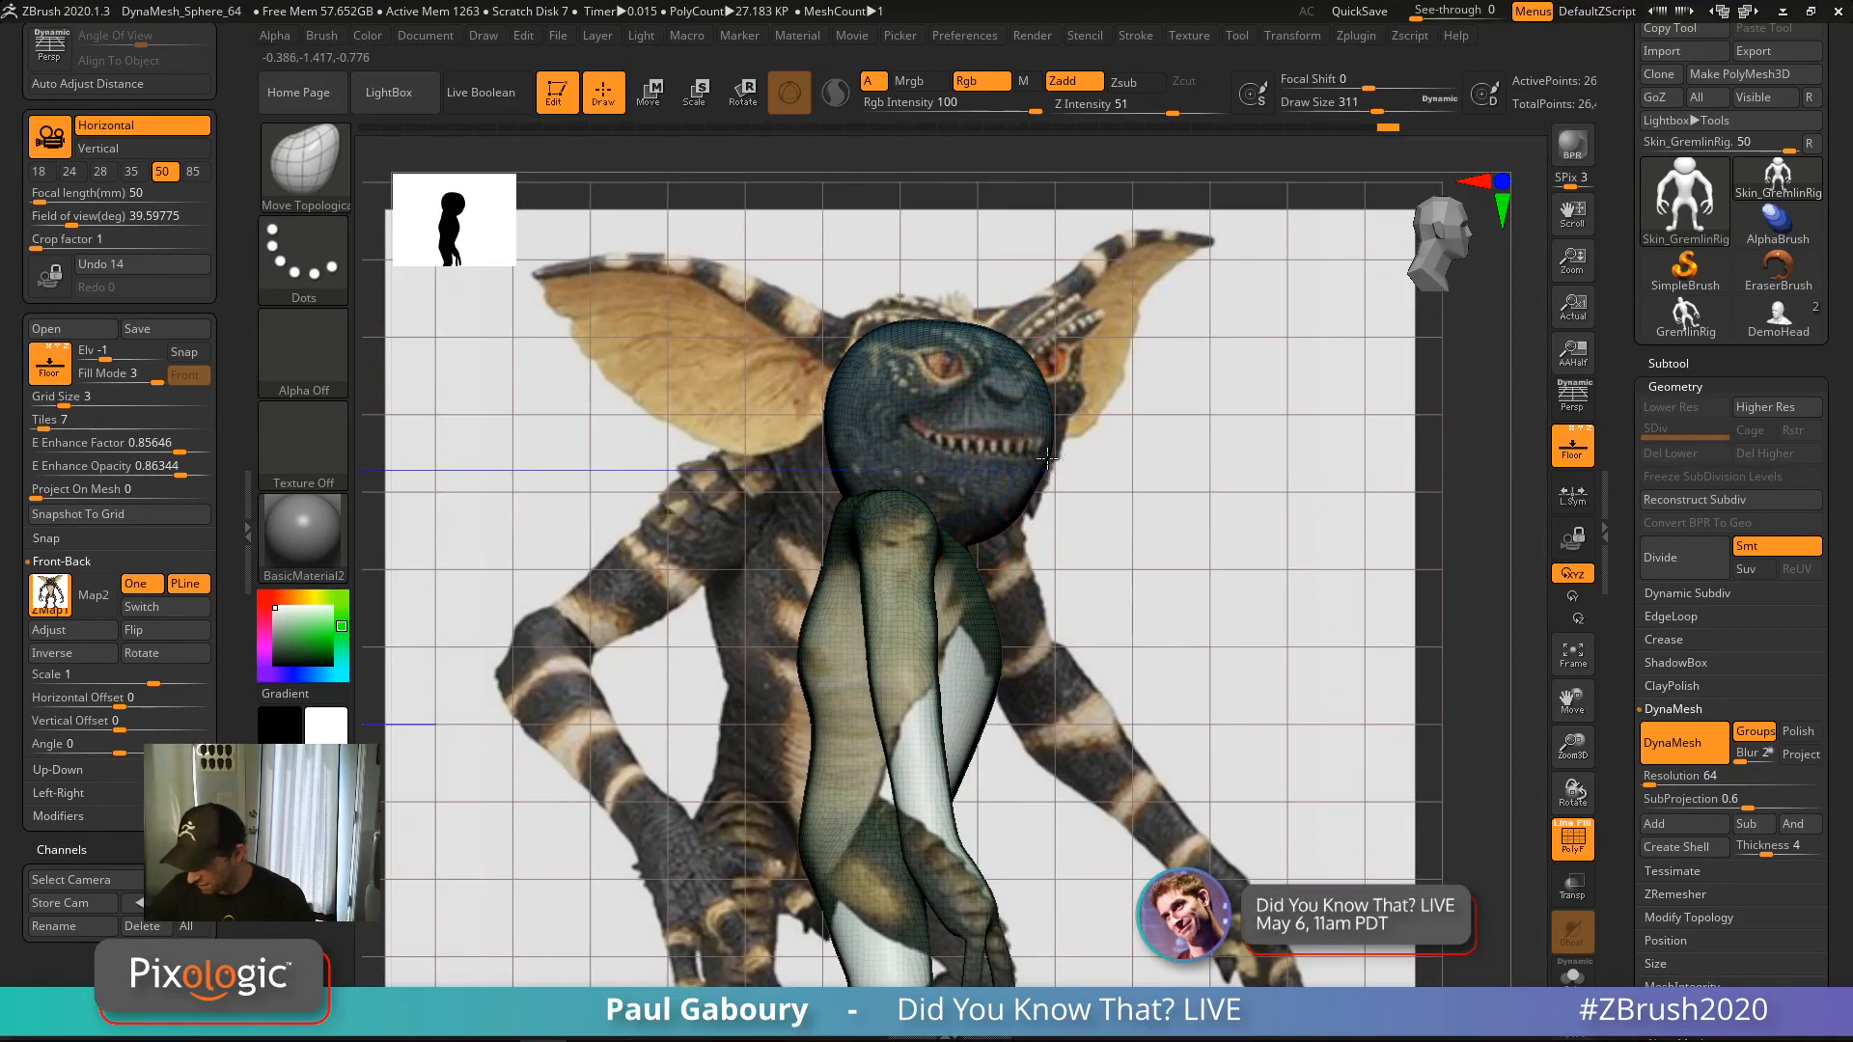
Refine the jaw in side view and the brow in front view against the reference with Move Topological and smoothing
key("shift")
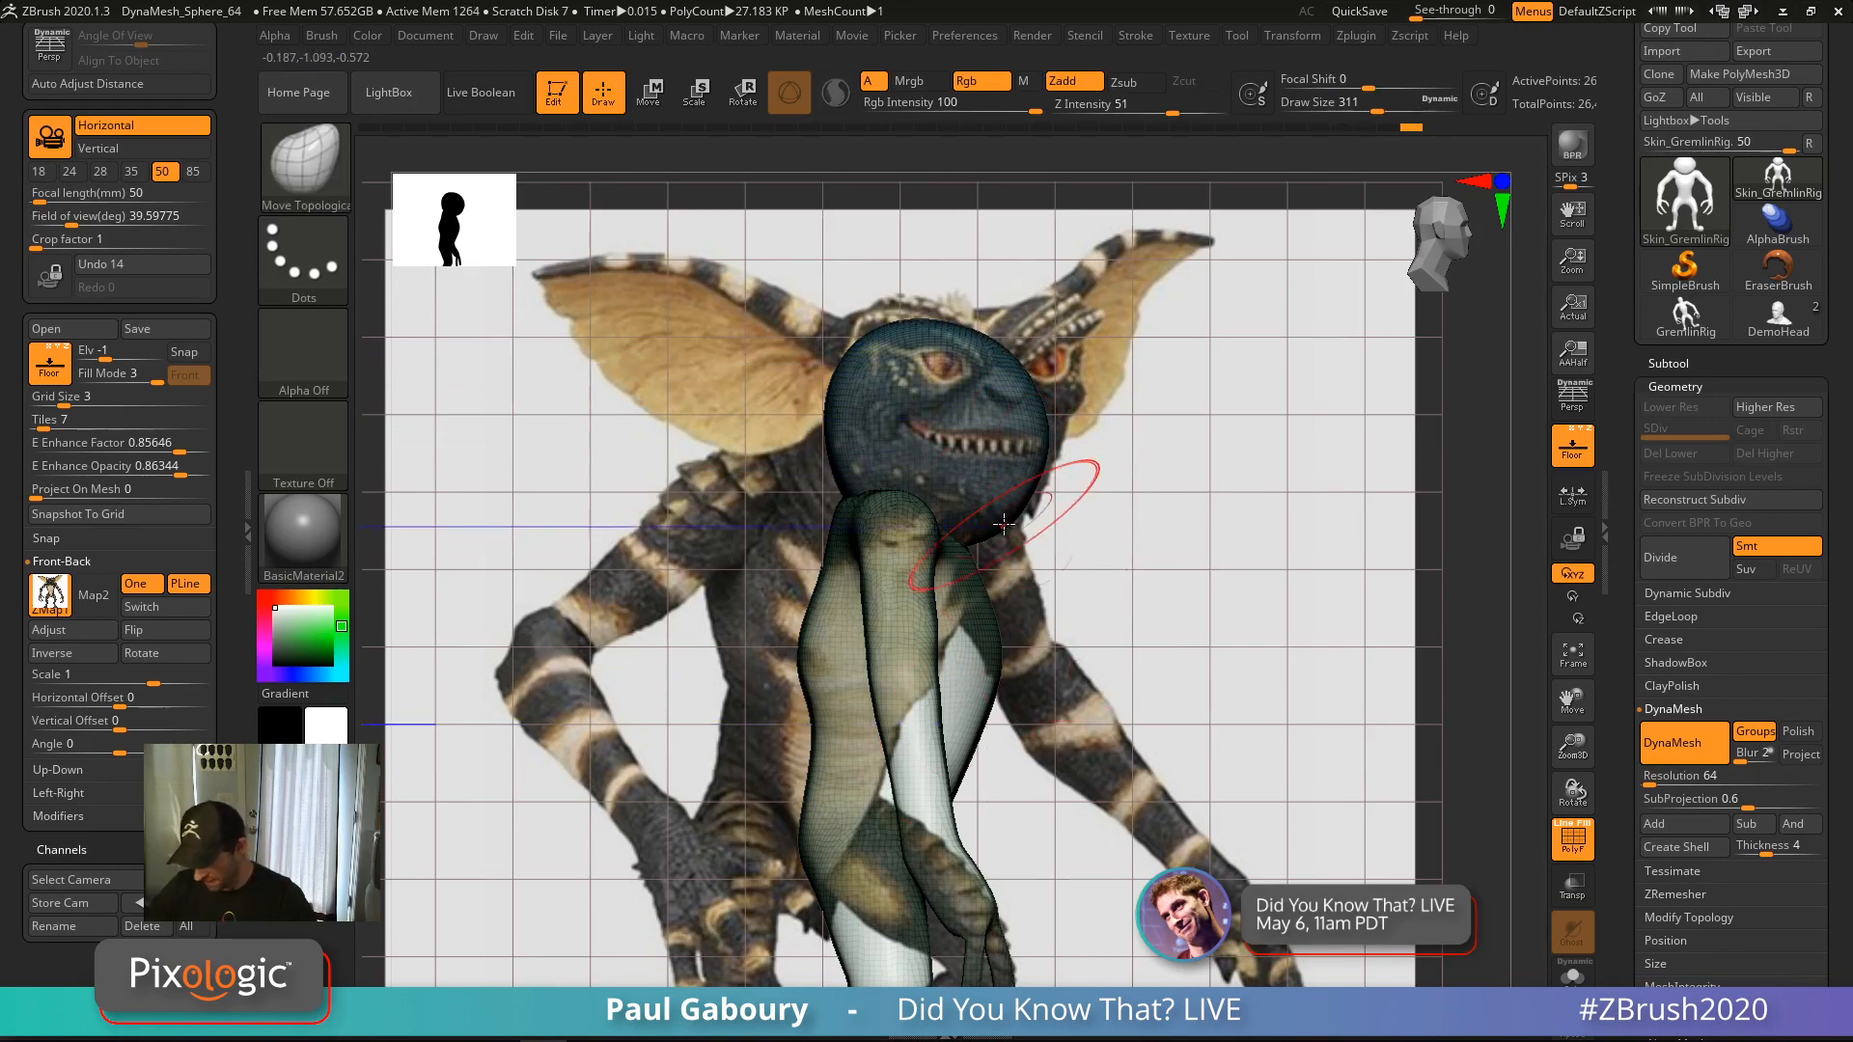
right_click_drag(1125, 600, 1158, 529, "ctrl")
right_click_drag(1158, 529, 1091, 591)
left_click_drag(1073, 484, 1083, 480)
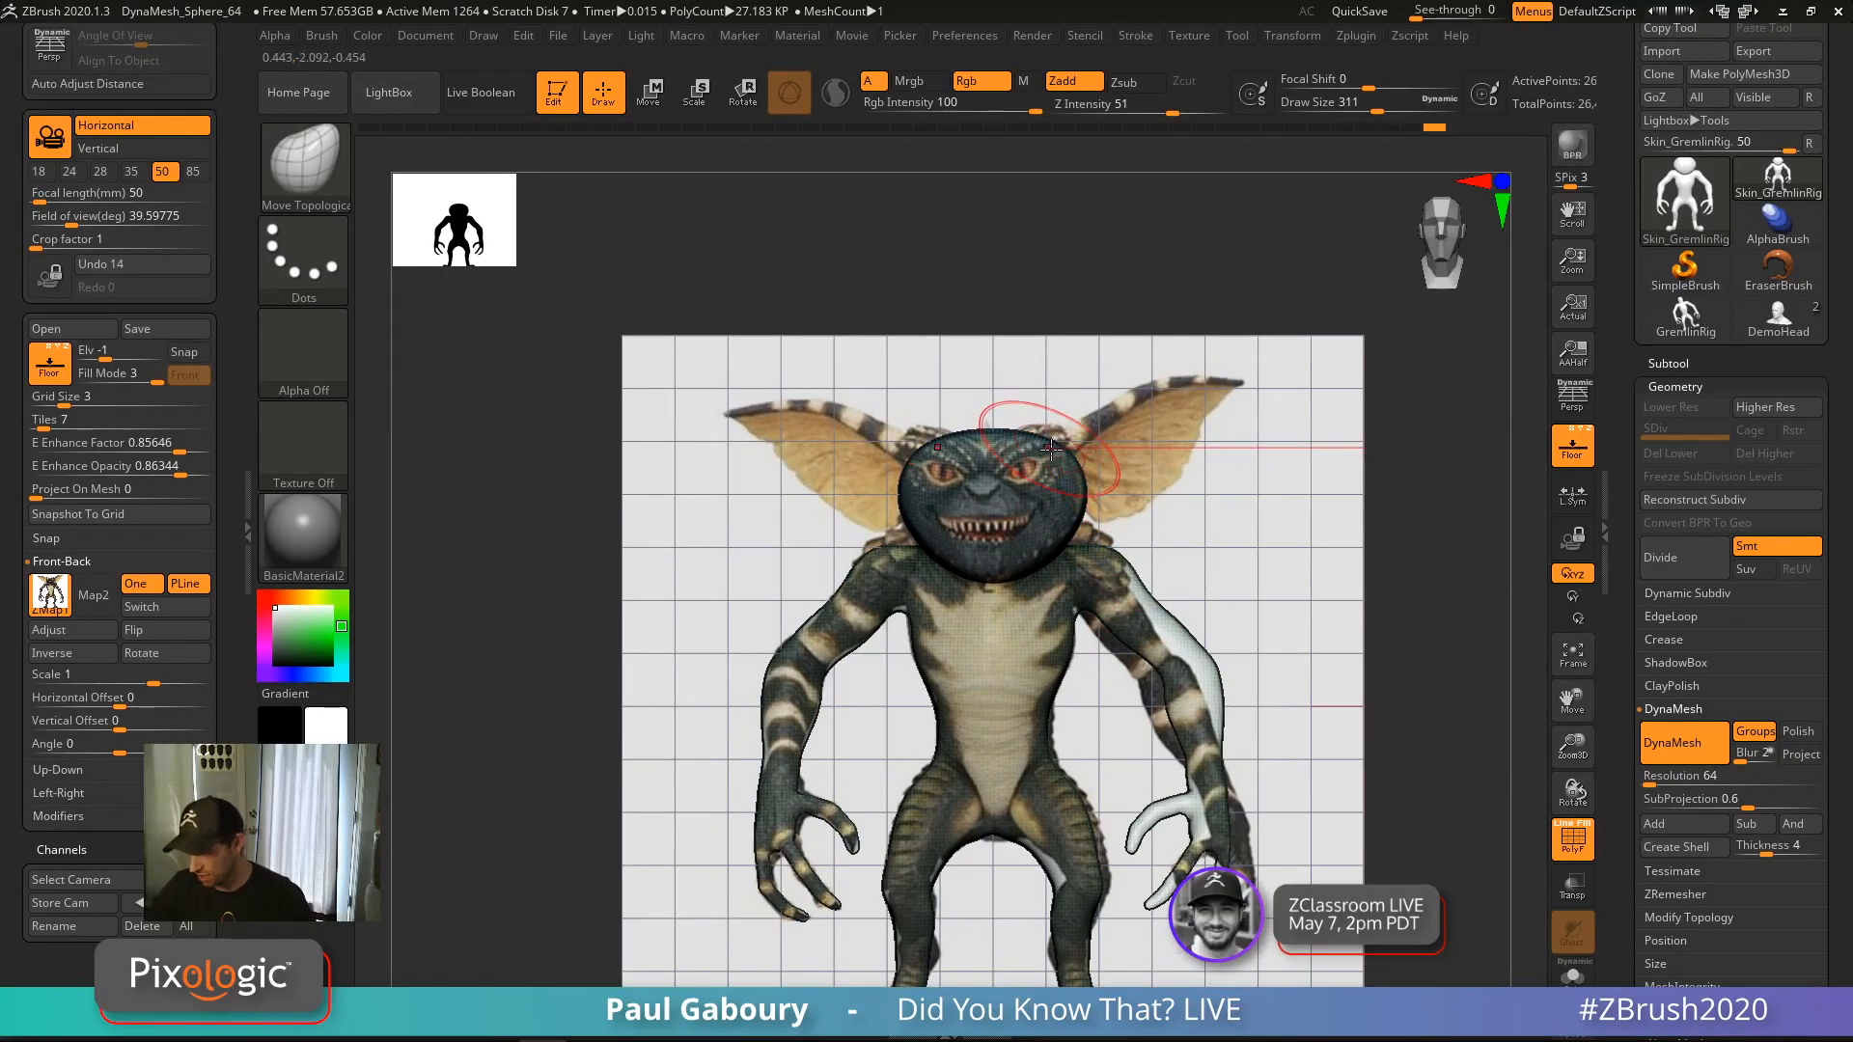
key("shift")
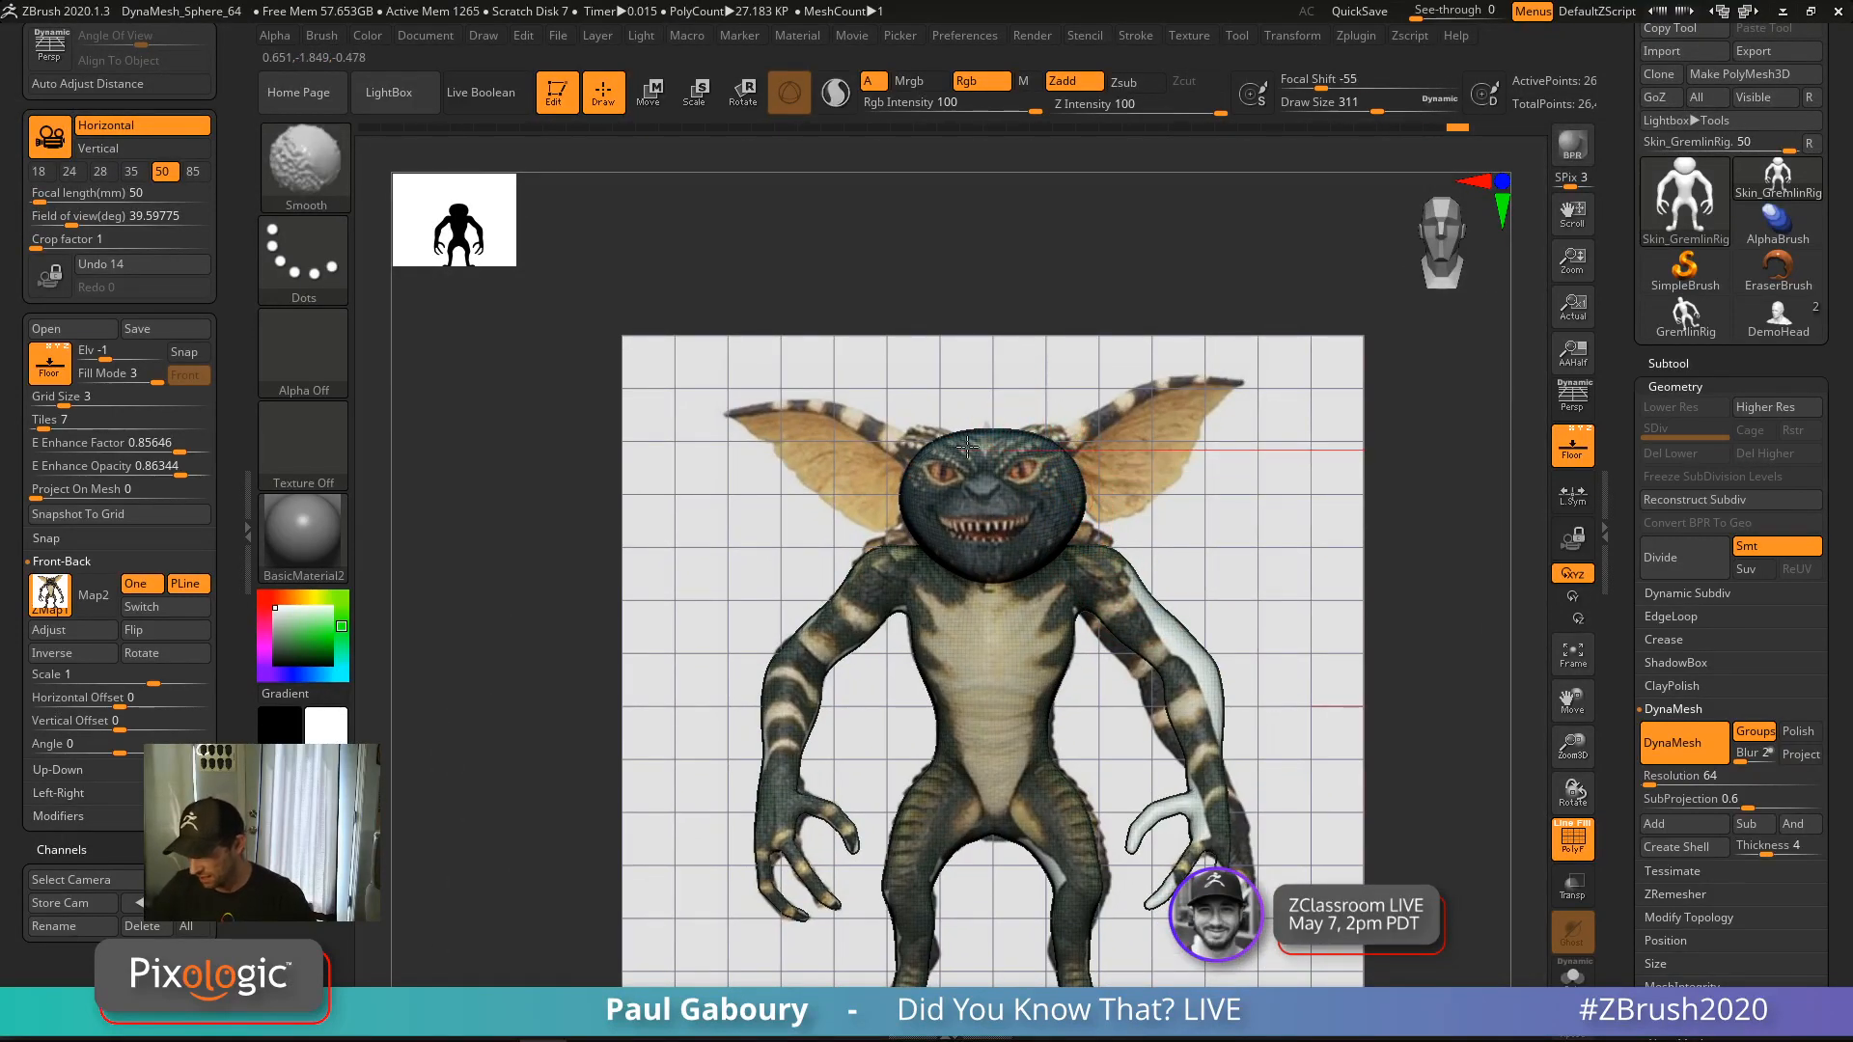
Reduce the draw size to 83 and hide the PolyFrame to compare the gremlin with the reference image
mouse_move(1303, 571)
right_mouse_down("alt")
mouse_move(1179, 580)
mouse_move(1254, 621)
mouse_move(1259, 578)
mouse_move(1204, 587)
mouse_move(1205, 569)
right_mouse_up("alt")
key("s")
left_click_drag(1213, 566, 1184, 567)
right_click_drag(1183, 568, 1196, 498, "alt")
right_click_drag(1196, 498, 1193, 509, "ctrl")
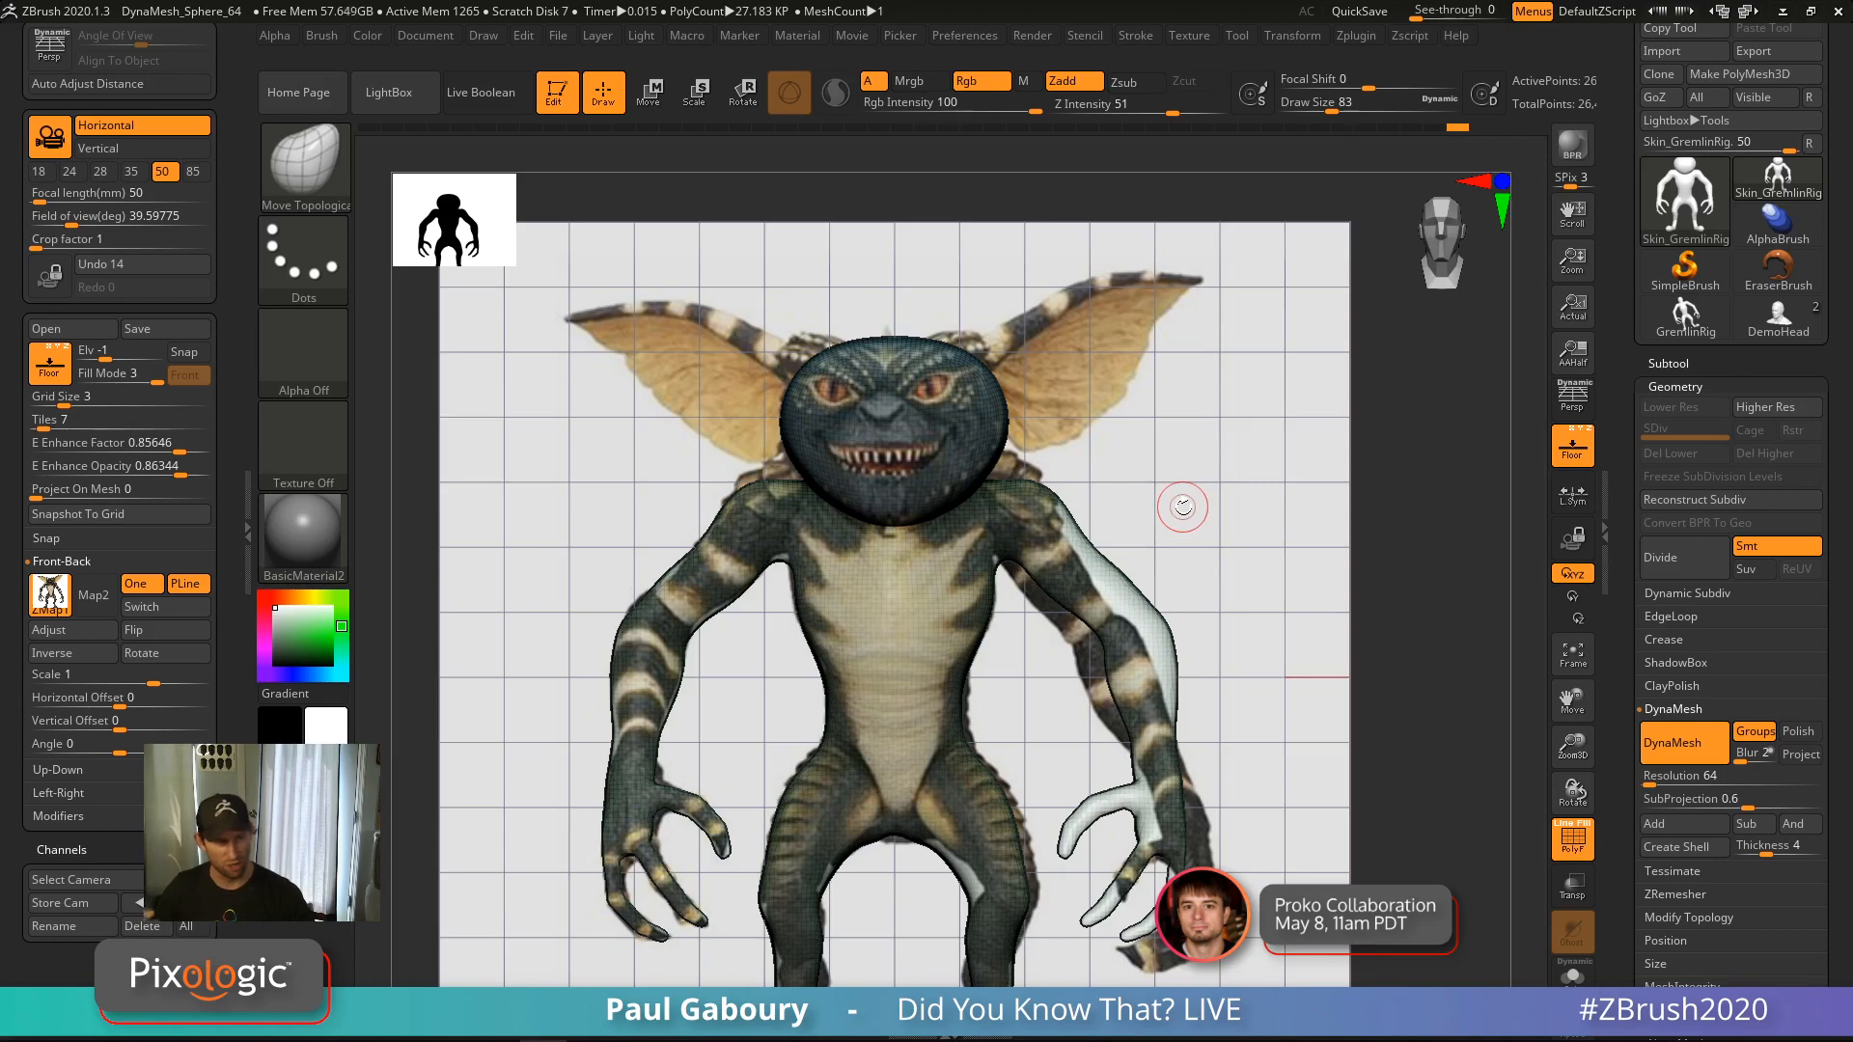
left_click(1581, 843)
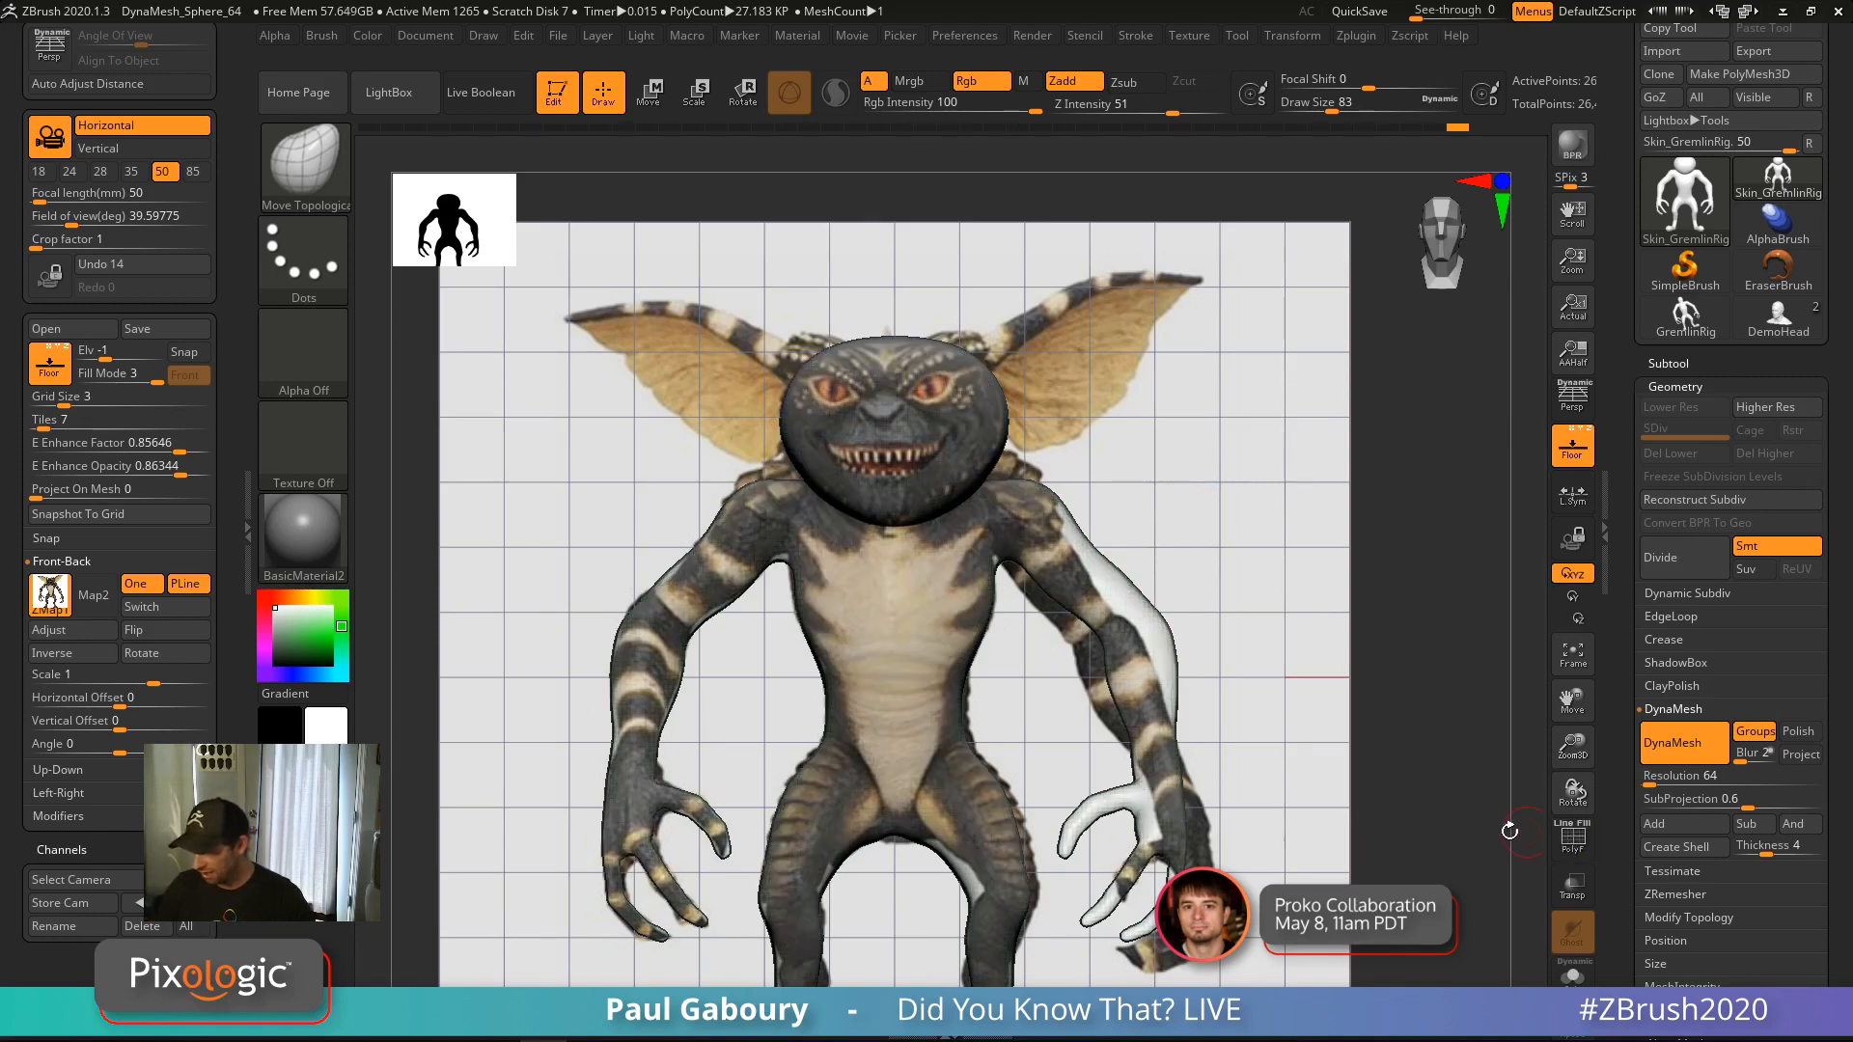
right_click_drag(1274, 687, 1212, 656, "alt")
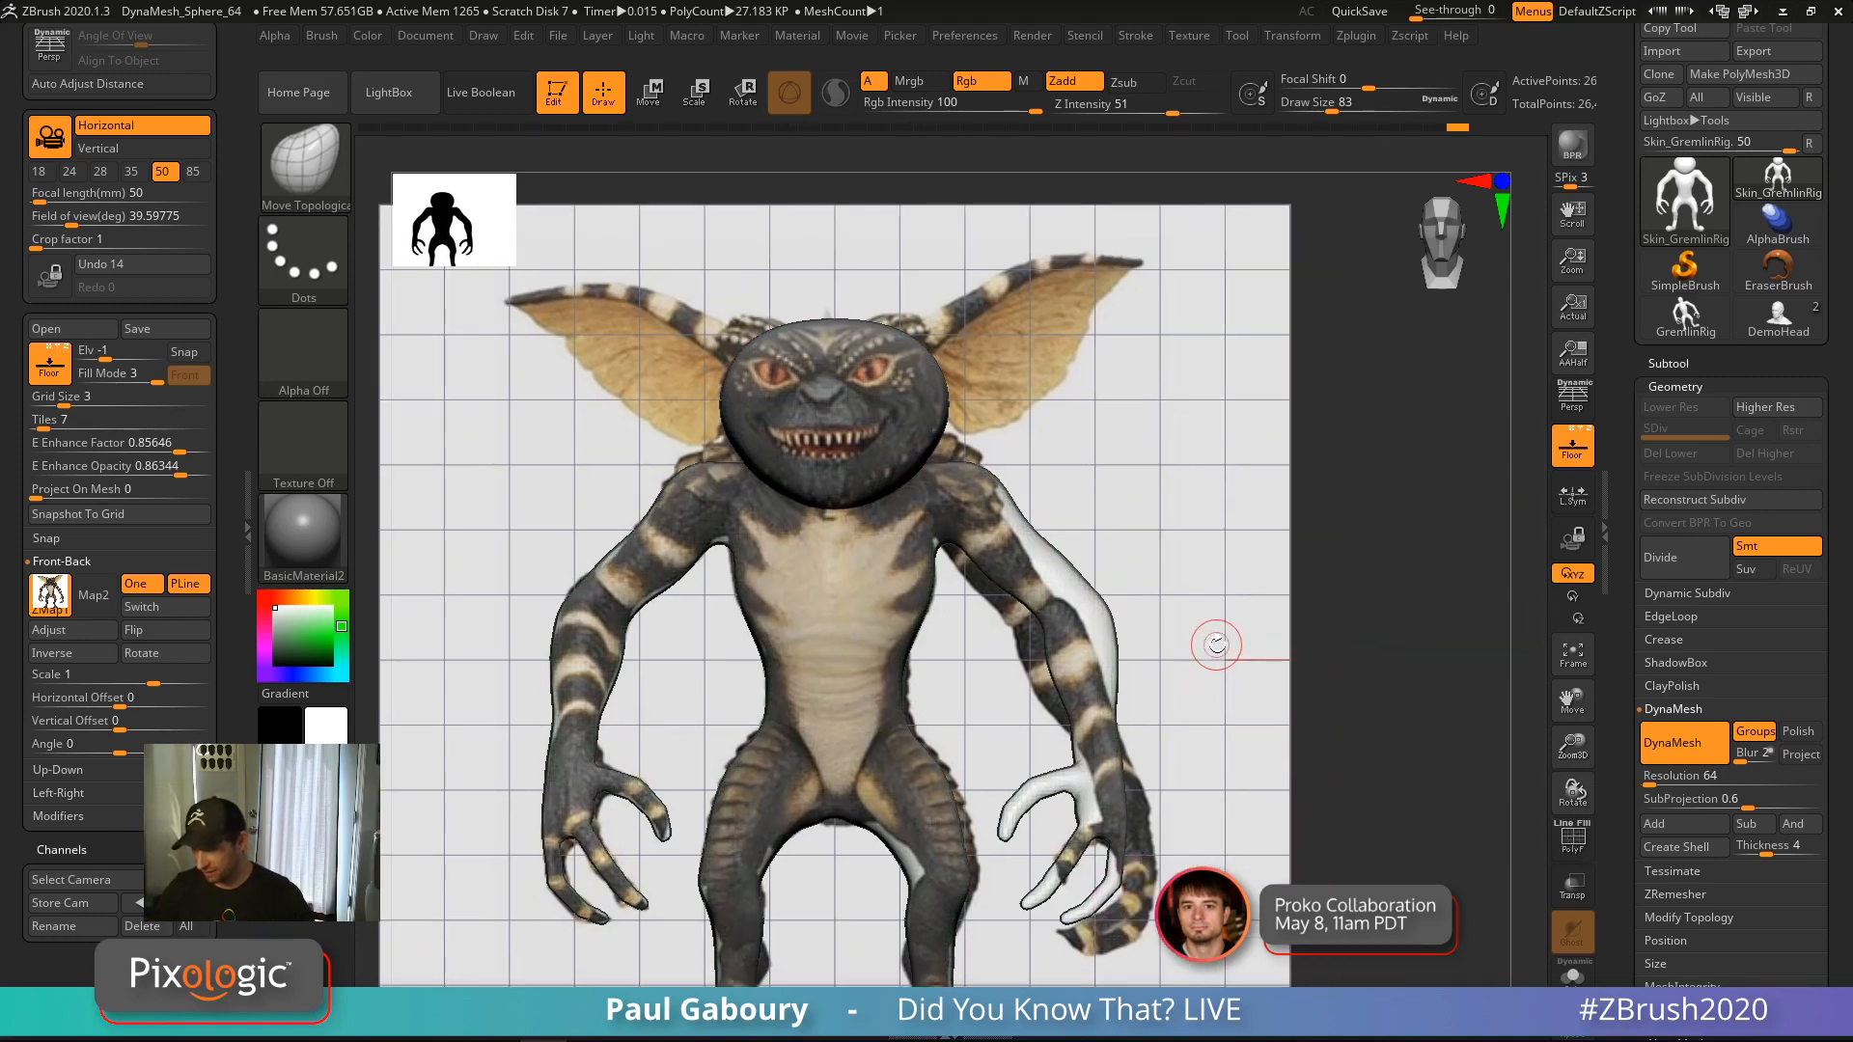
Hide the floor grid and reference image, and show the PolyFrame on the gremlin
left_click(1574, 450)
left_click_drag(1265, 649, 1241, 662)
key("shift+f")
right_click_drag(856, 490, 971, 510, "alt")
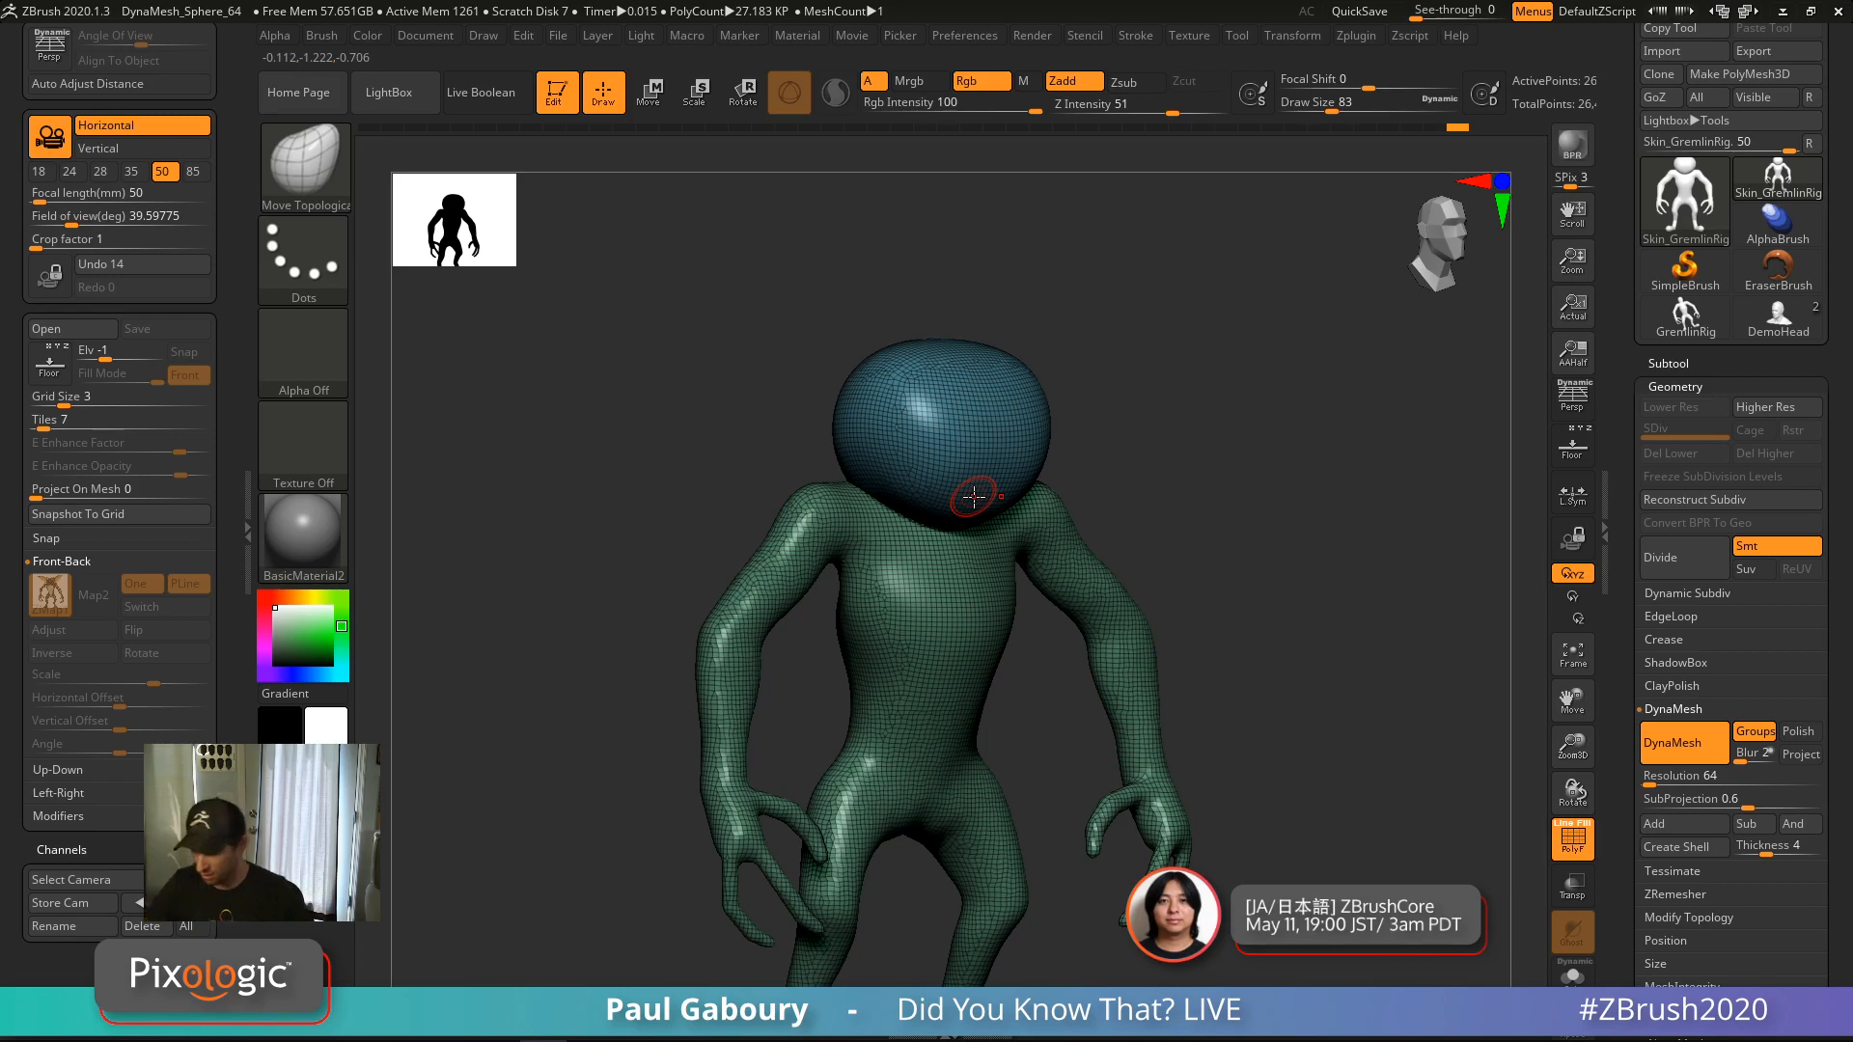
Isolate the head, assign it a new polygroup, and unhide the body
left_click(975, 496, "ctrl+shift")
key("ctrl+w")
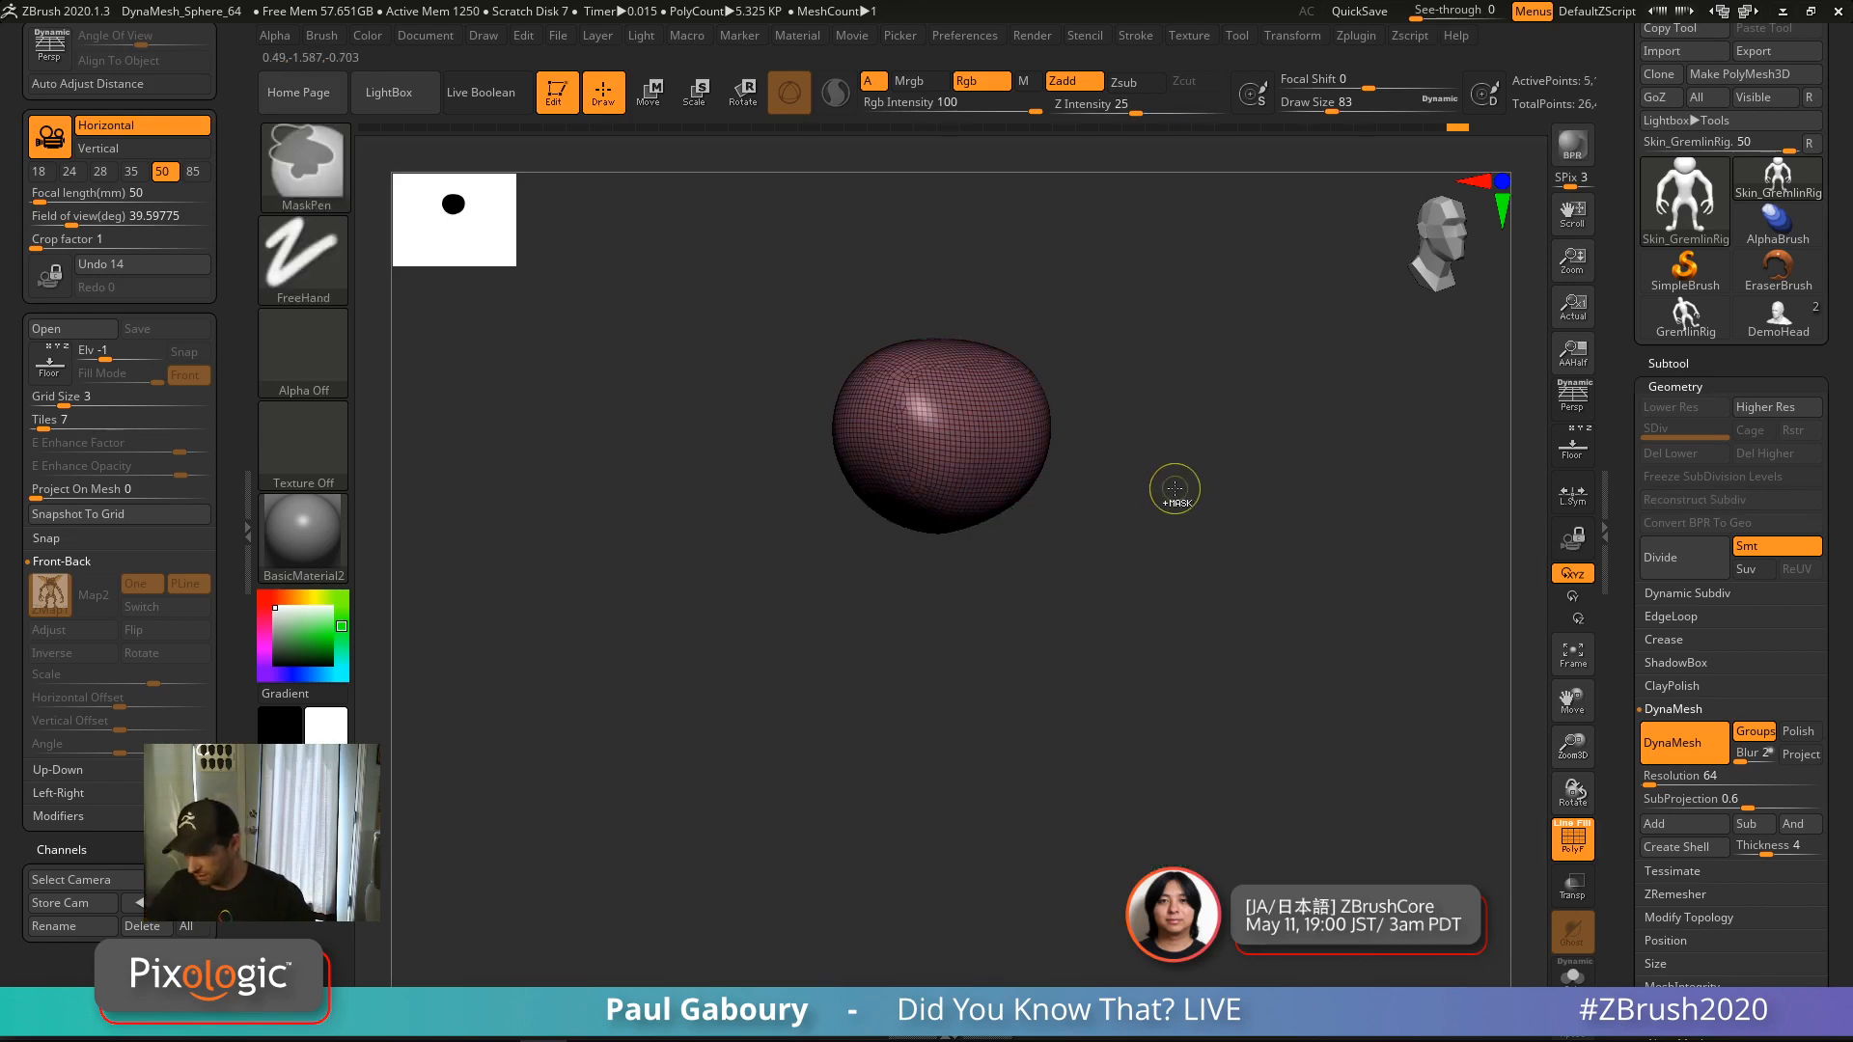
left_click(1178, 487, "ctrl+shift")
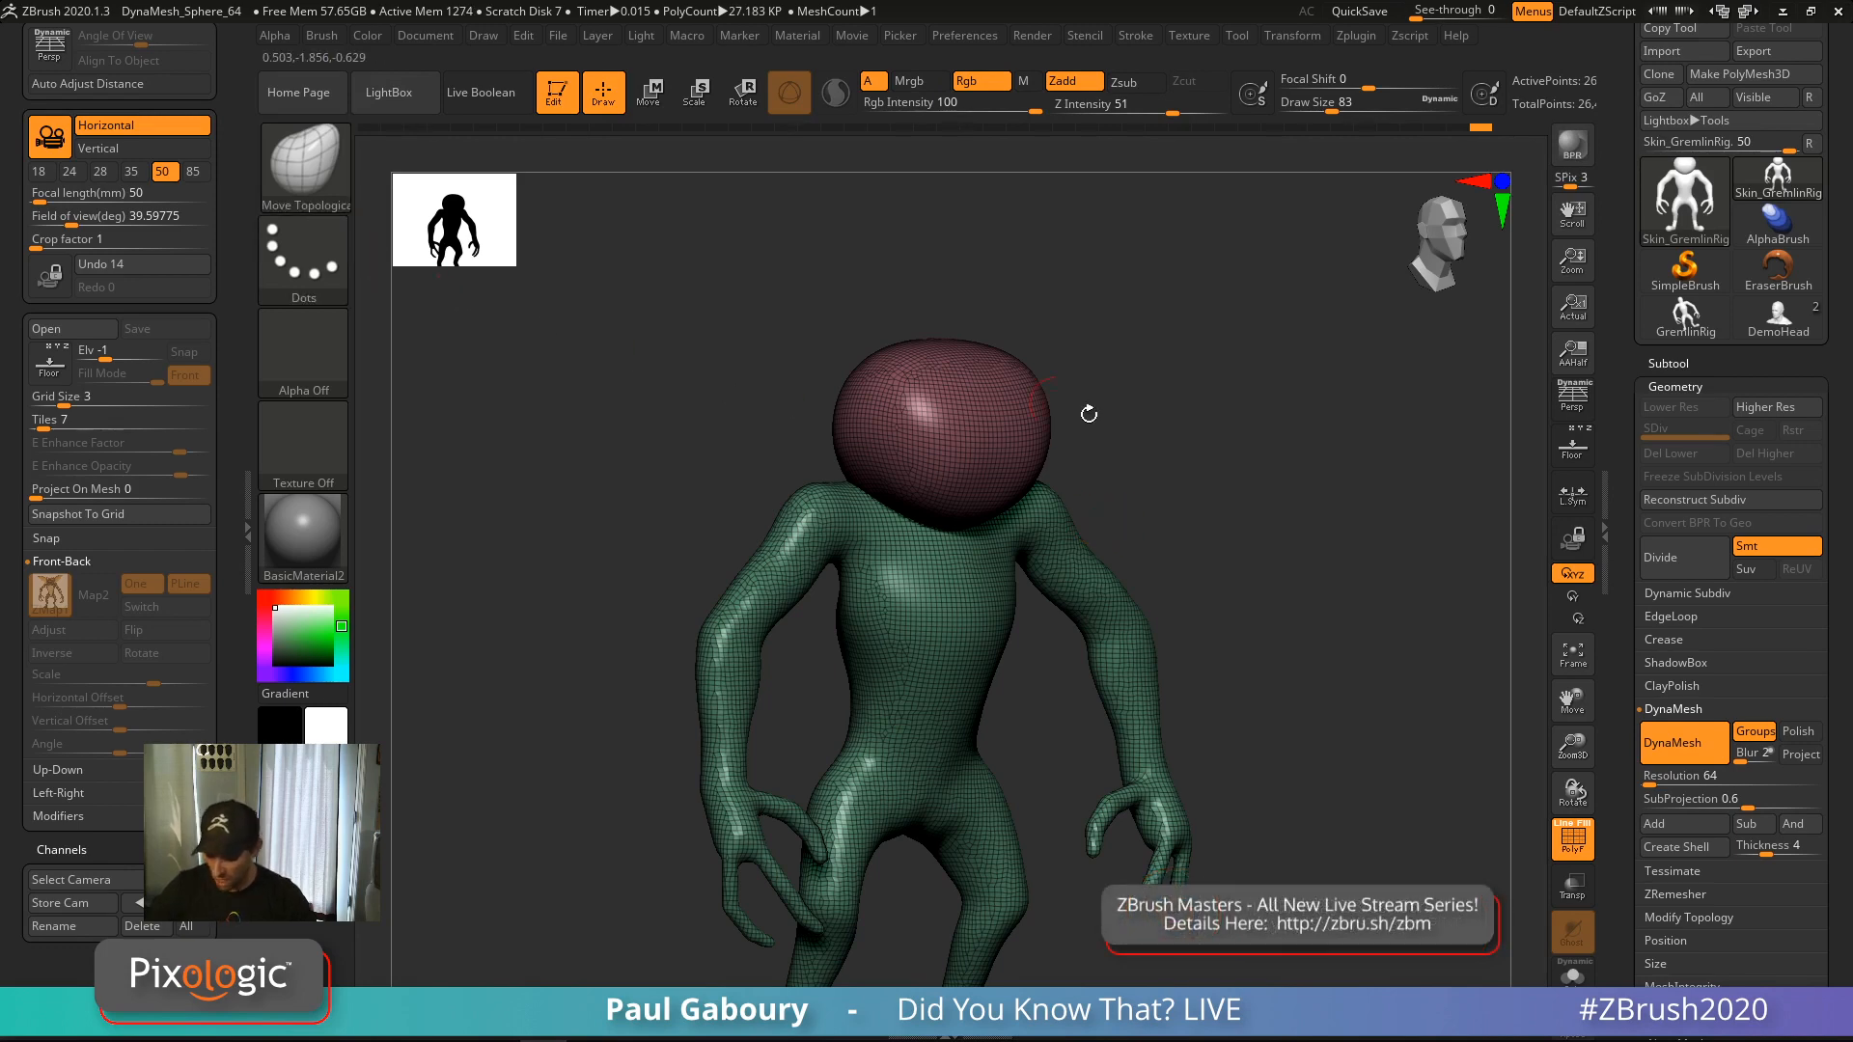
Try widening the head with Move Topological at draw size 943, and undo the stroke
key("s")
left_click_drag(1142, 455, 1255, 459)
left_click_drag(1236, 459, 1071, 455)
right_click_drag(1067, 470, 998, 508)
mouse_move(998, 508)
left_mouse_down()
mouse_move(1171, 413)
mouse_move(1255, 470)
mouse_move(1201, 509)
mouse_move(525, 463)
mouse_move(1292, 522)
mouse_move(1139, 494)
mouse_move(417, 507)
mouse_move(762, 415)
mouse_move(1200, 492)
left_mouse_up()
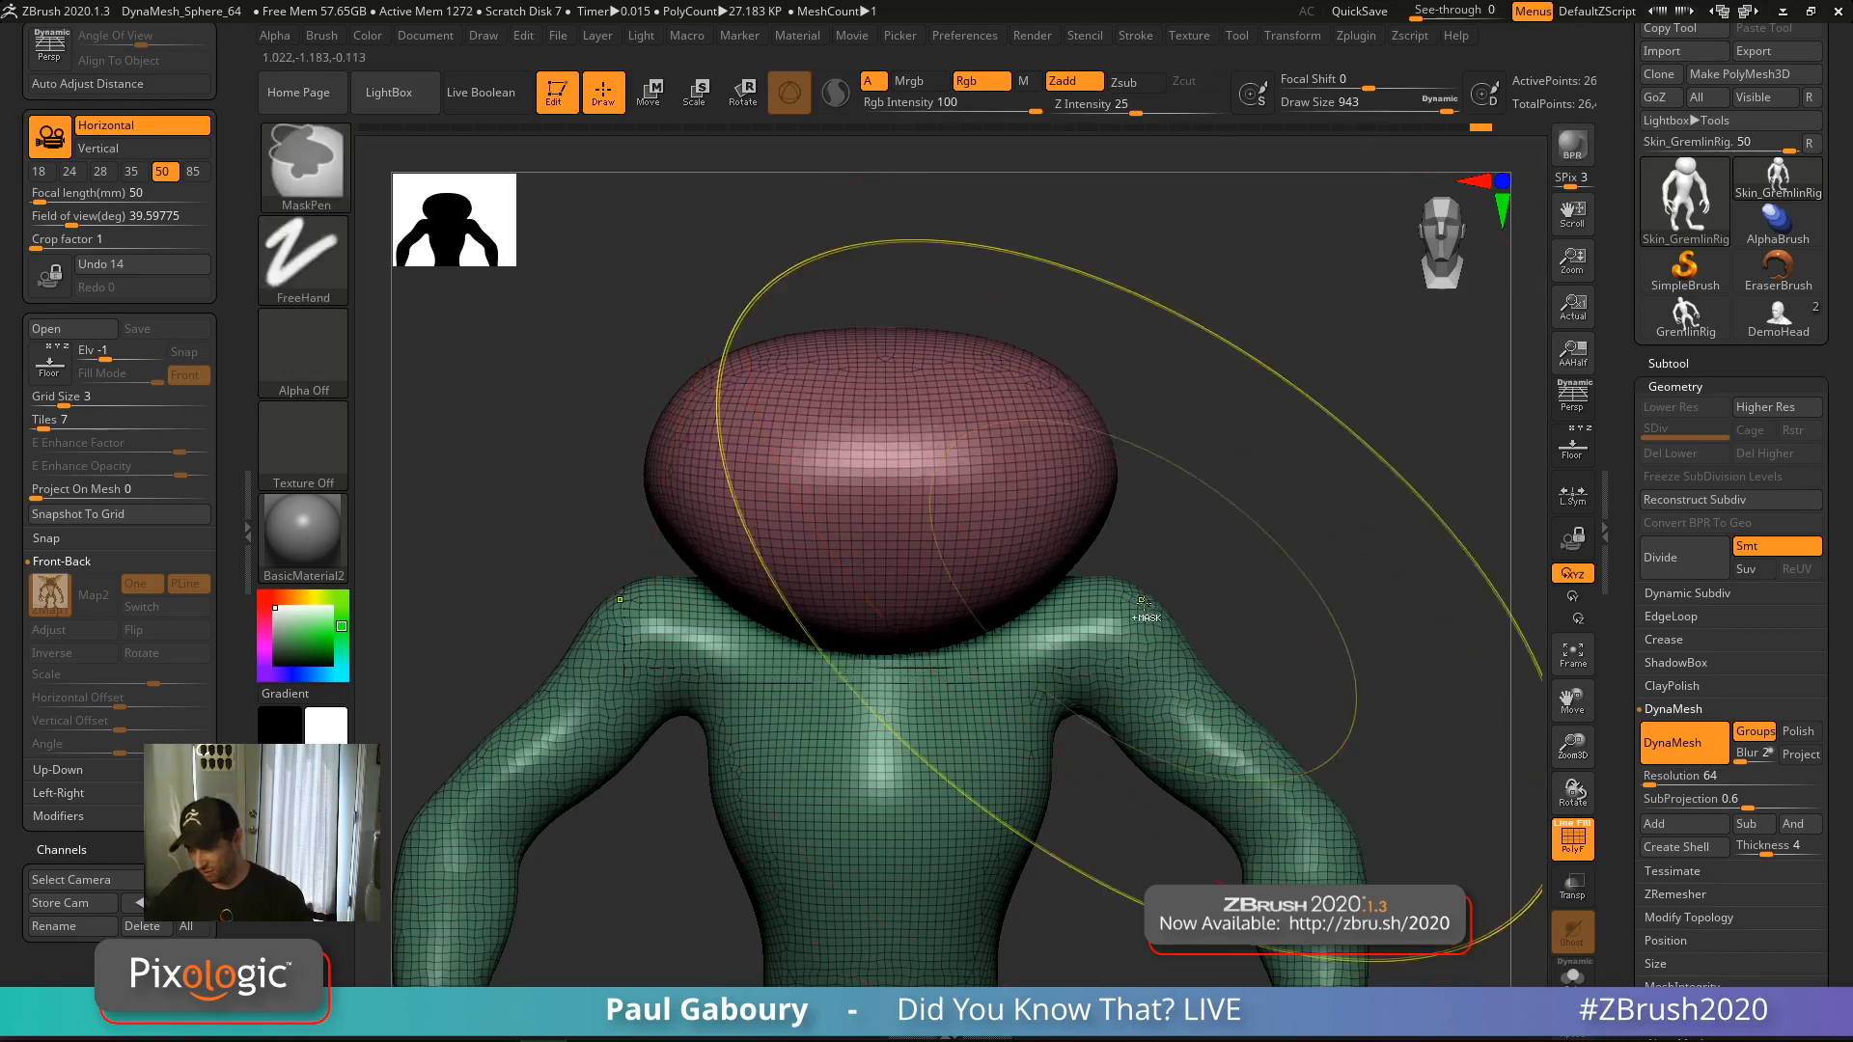
key("ctrl+z")
Set the draw size to 437 and reshape the shoulders beside the head with Move Topological
key("s")
mouse_move(1125, 623)
left_mouse_down()
mouse_move(1076, 622)
mouse_move(1130, 602)
mouse_move(1131, 636)
left_mouse_up()
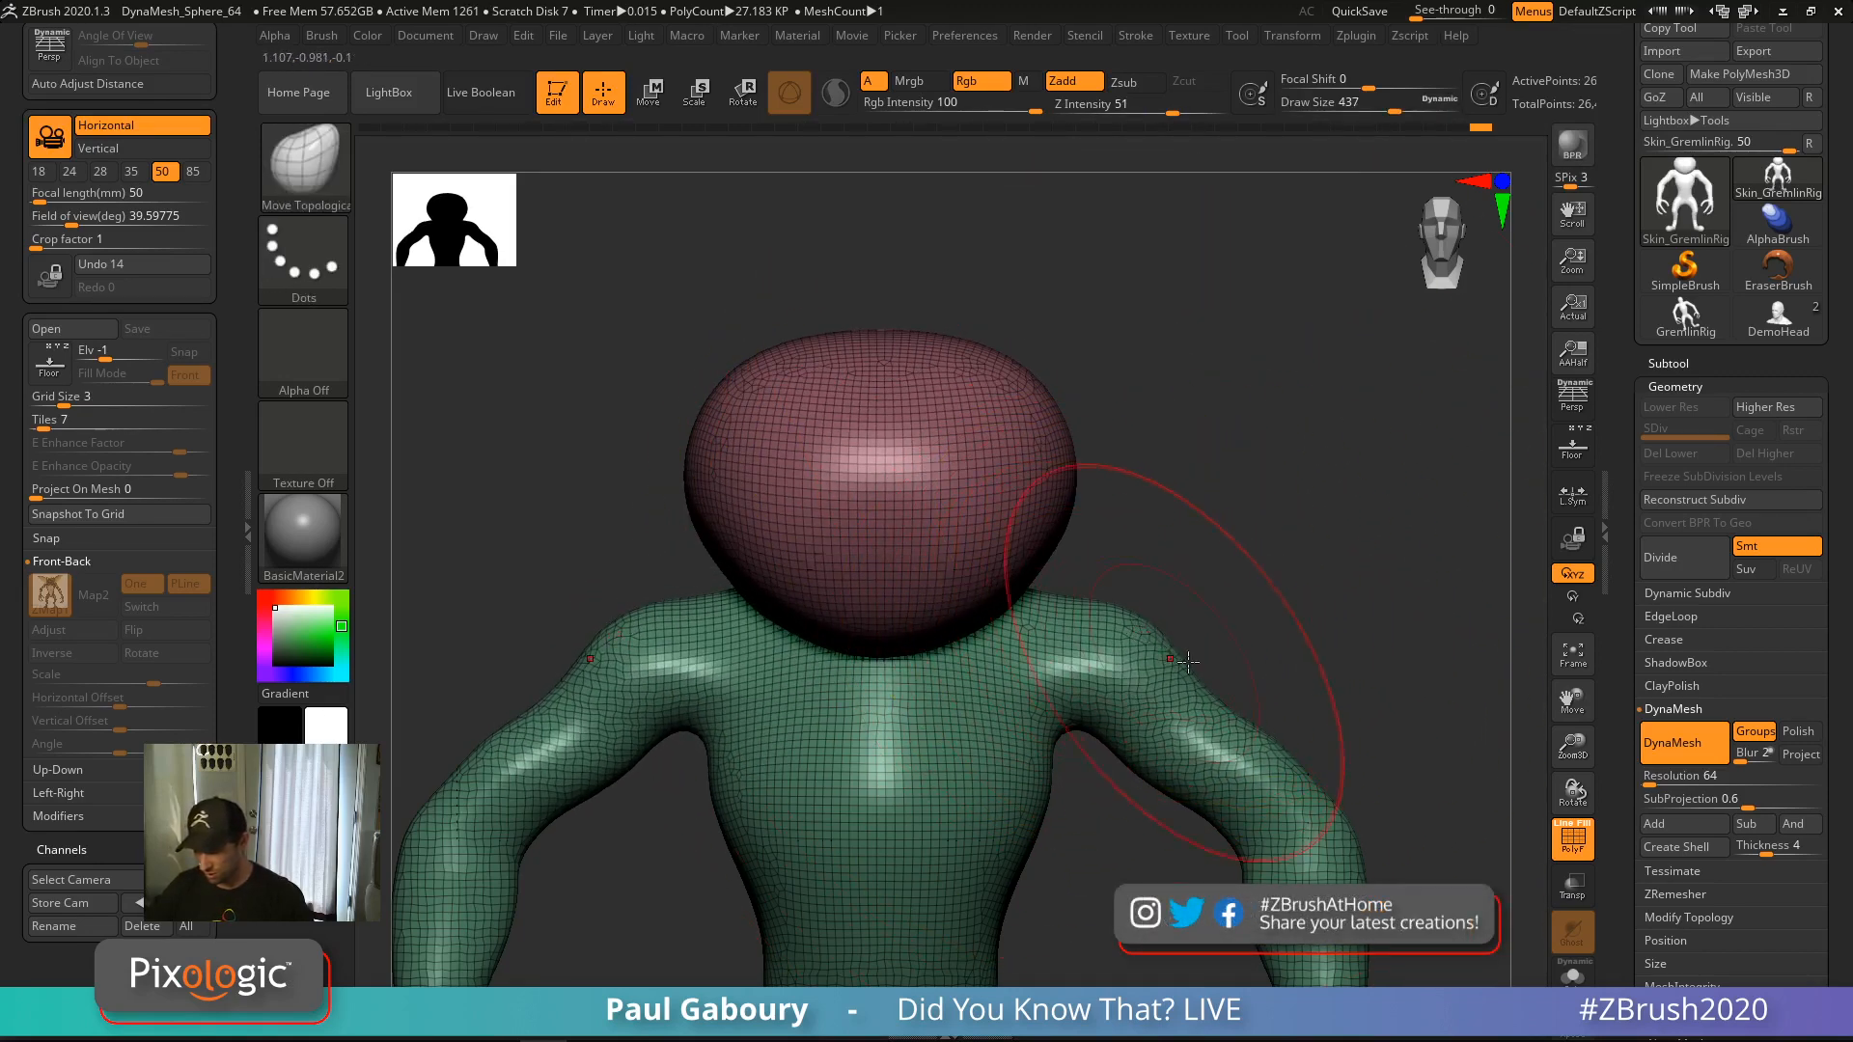
right_click_drag(1189, 662, 1216, 545, "ctrl")
left_click_drag(1174, 591, 1183, 586)
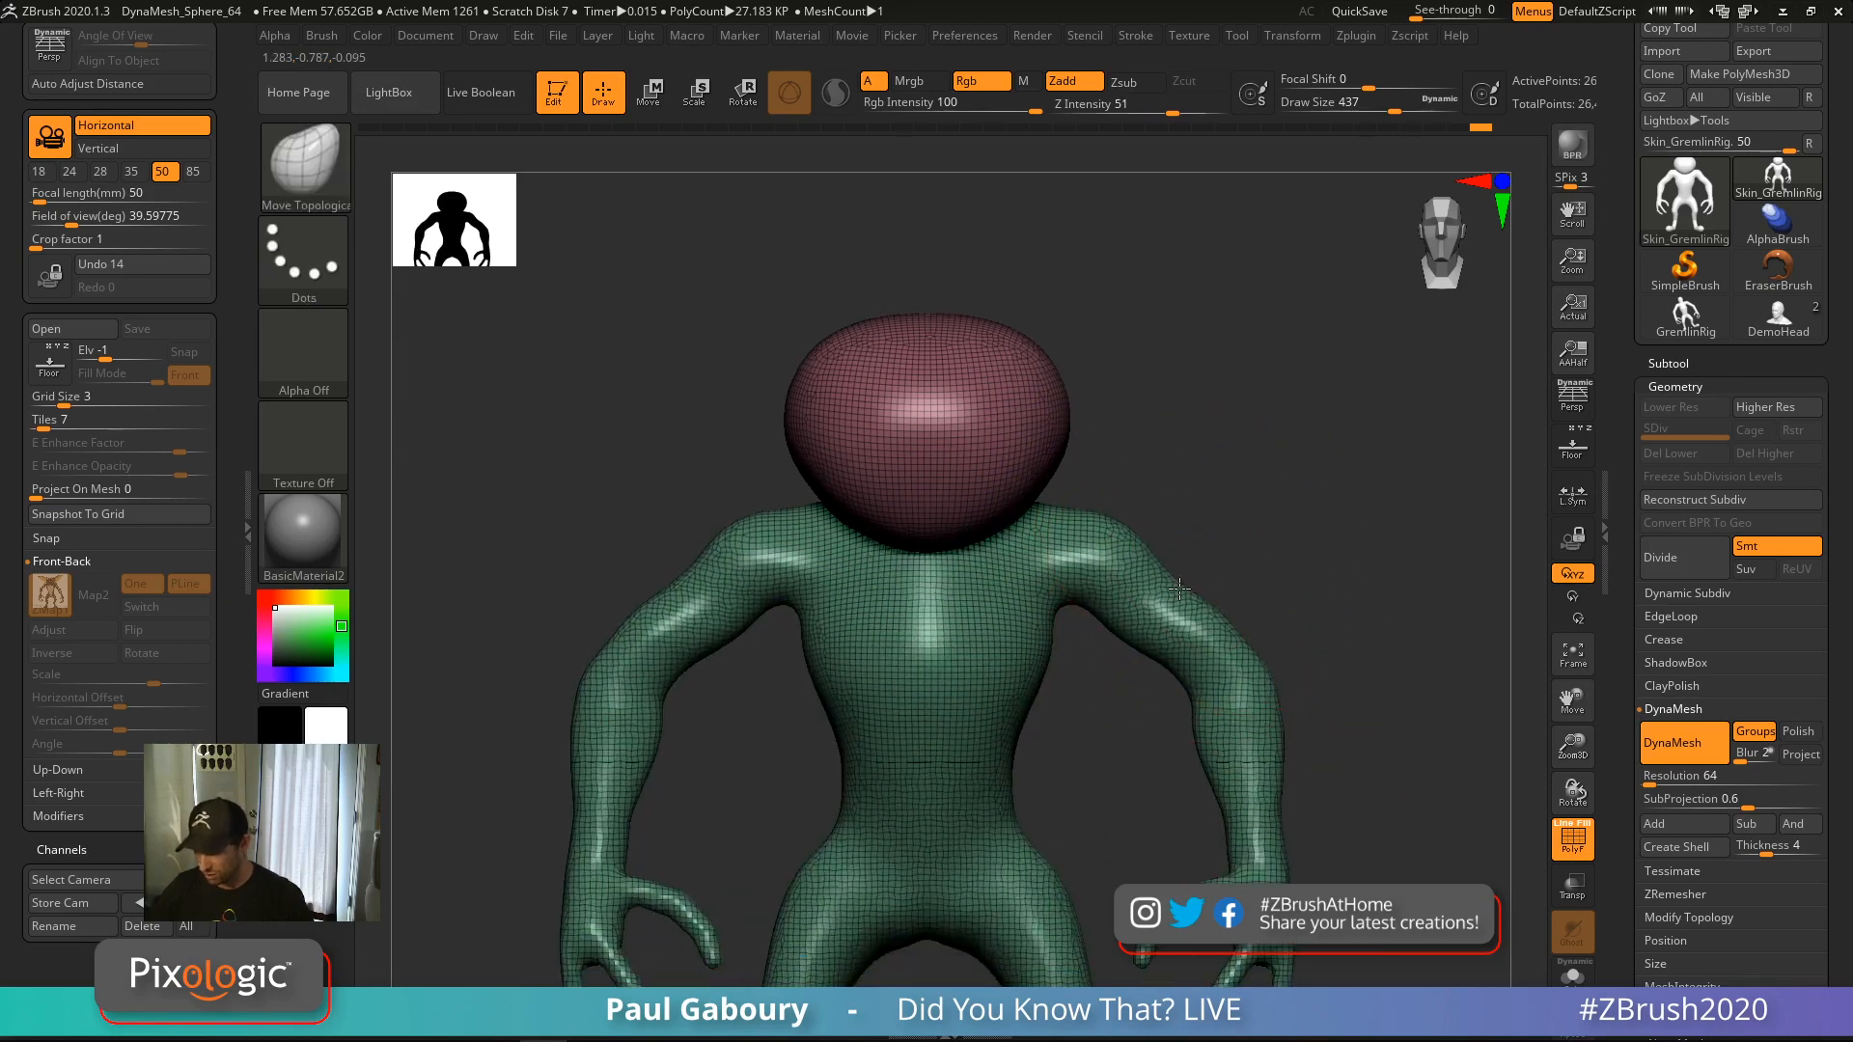
left_click_drag(1247, 713, 1247, 704)
left_click_drag(1042, 513, 1043, 502)
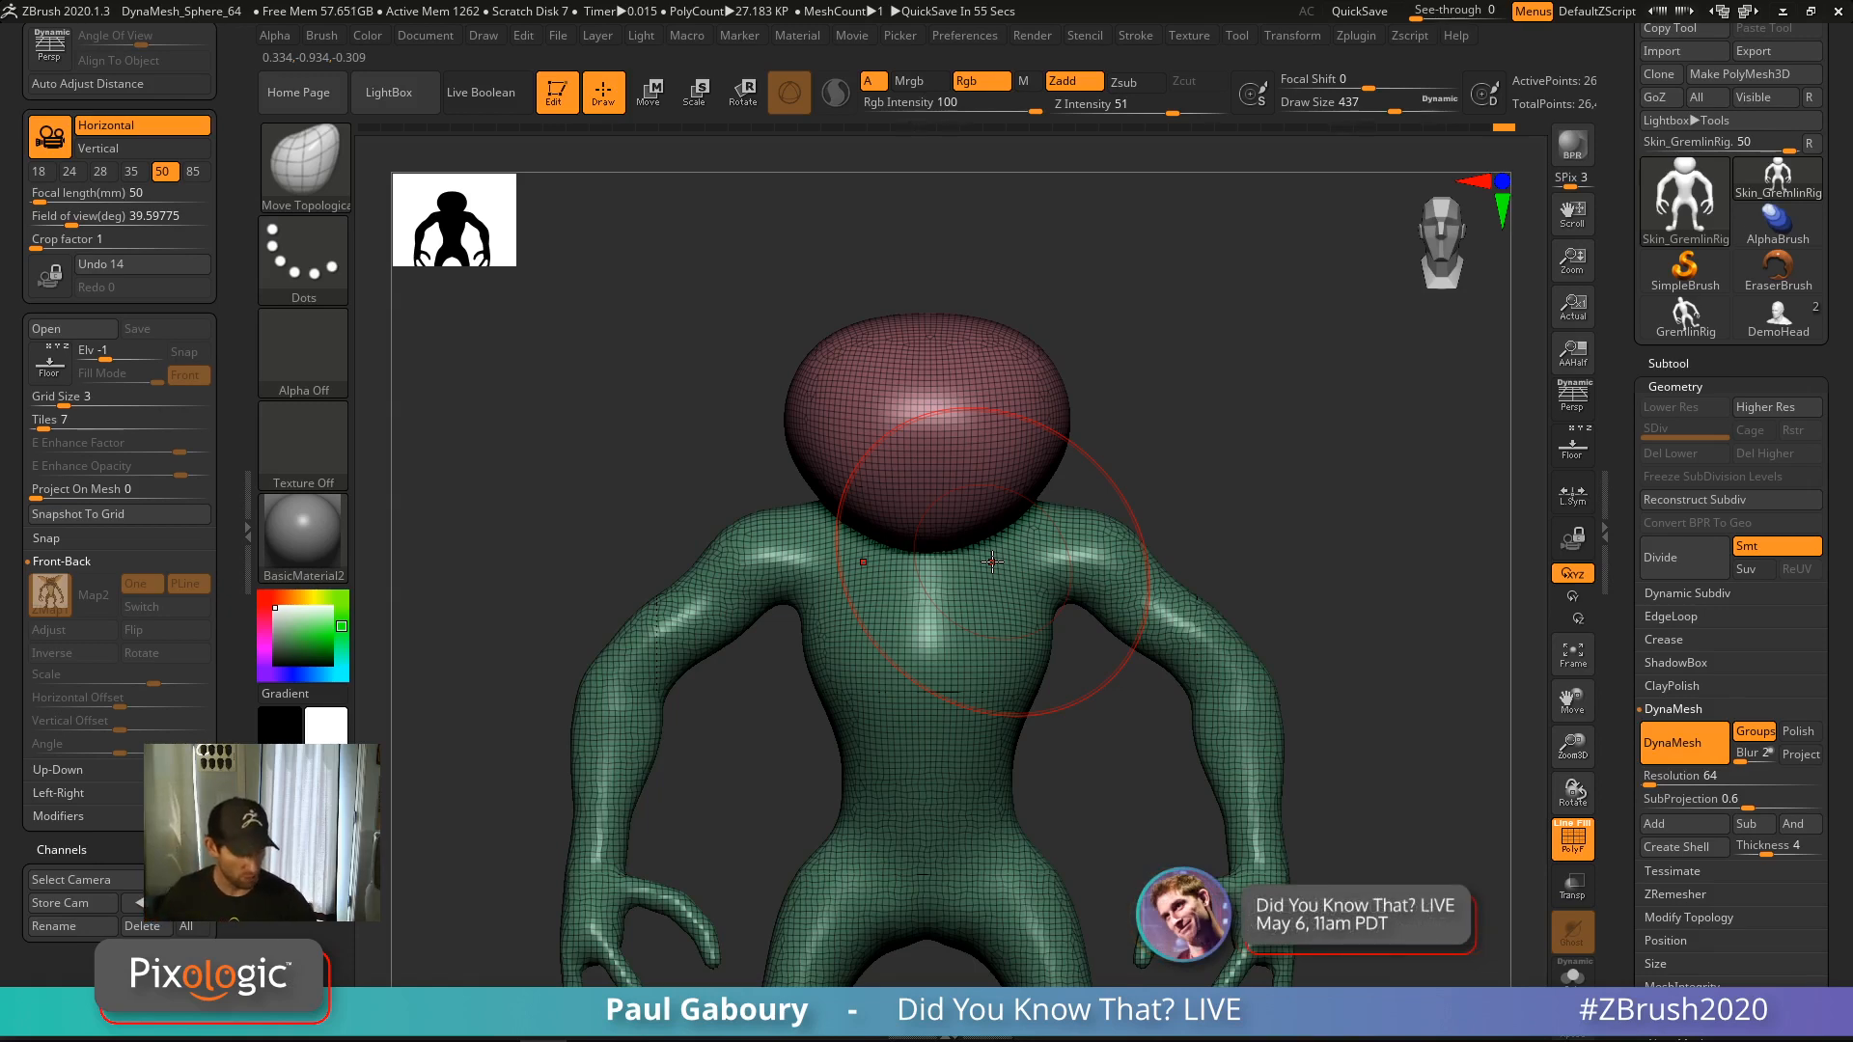
Try pulling the area where the head meets the shoulders with the Move brush, and undo the changes
key("b")
key("m")
key("v")
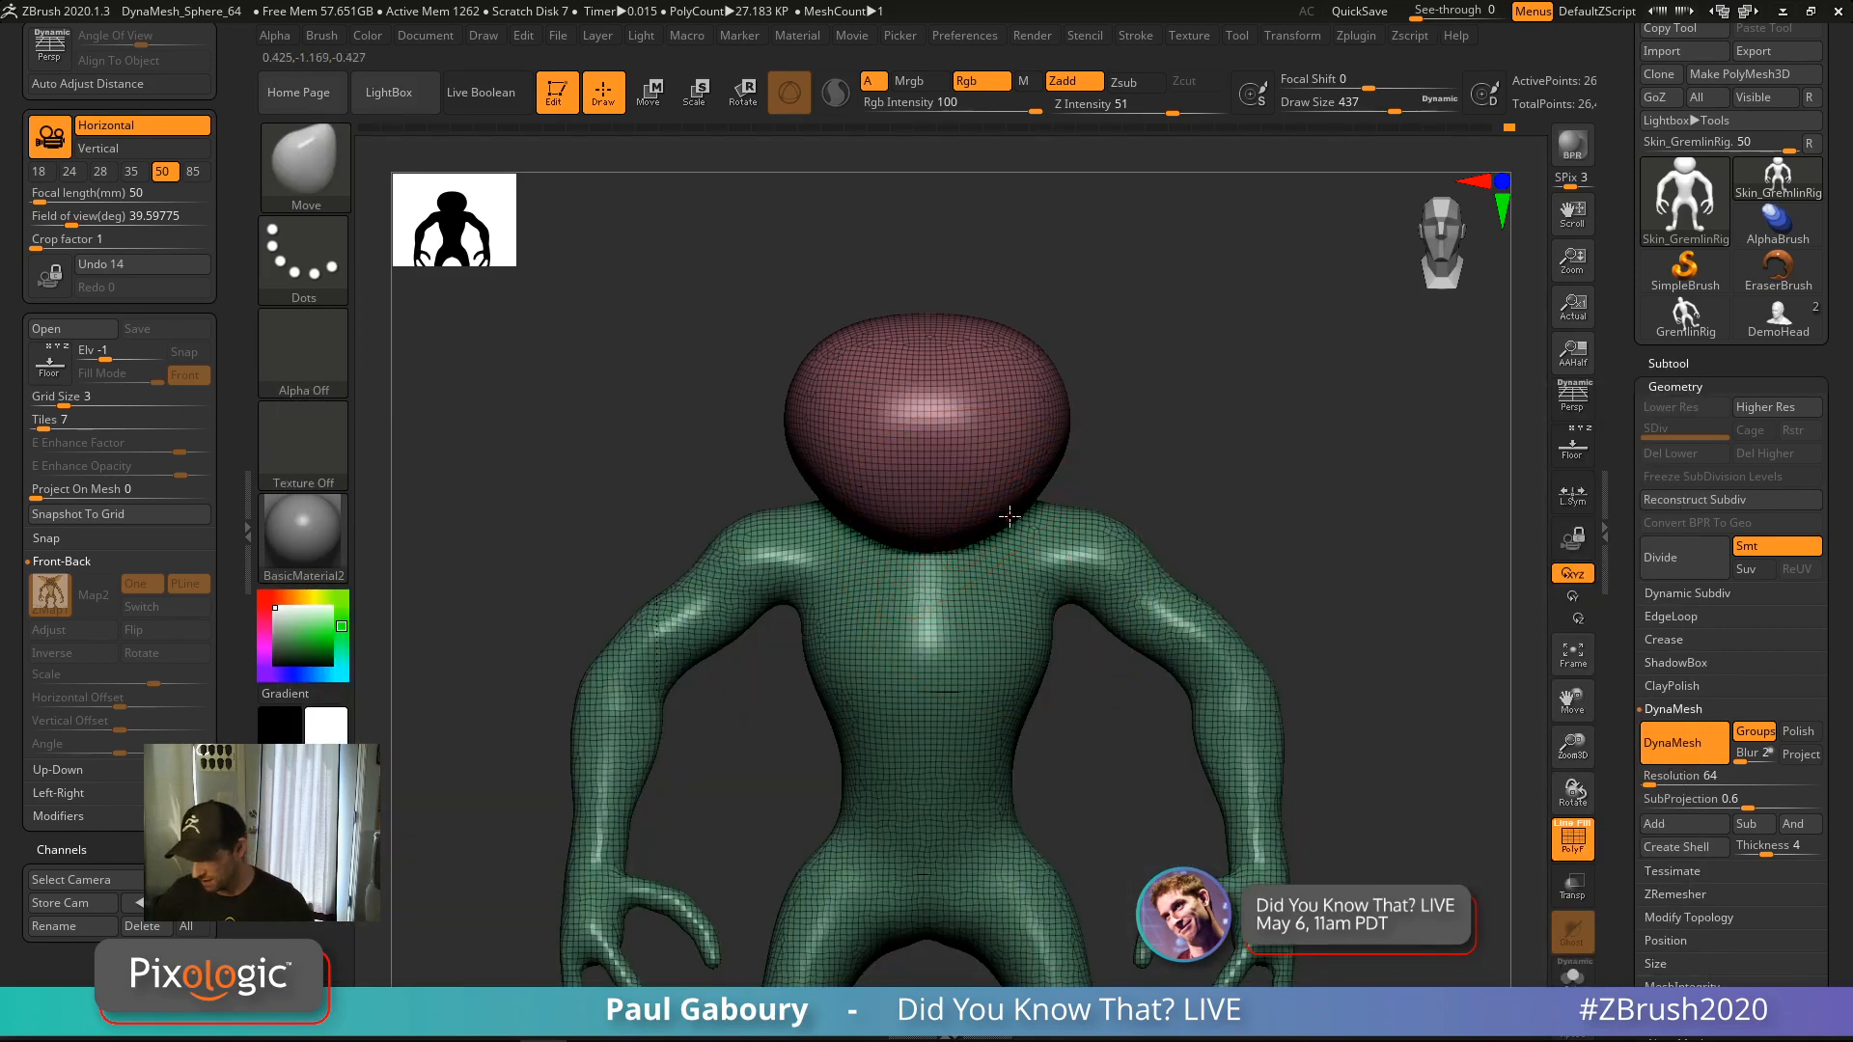
mouse_move(1010, 516)
left_mouse_down()
mouse_move(1038, 568)
mouse_move(1046, 555)
left_mouse_up()
right_click_drag(1047, 550, 1163, 383)
right_click_drag(1216, 457, 1023, 466)
mouse_move(1023, 466)
left_mouse_down()
mouse_move(1025, 574)
mouse_move(1022, 409)
mouse_move(1021, 429)
left_mouse_up()
key("ctrl+z")
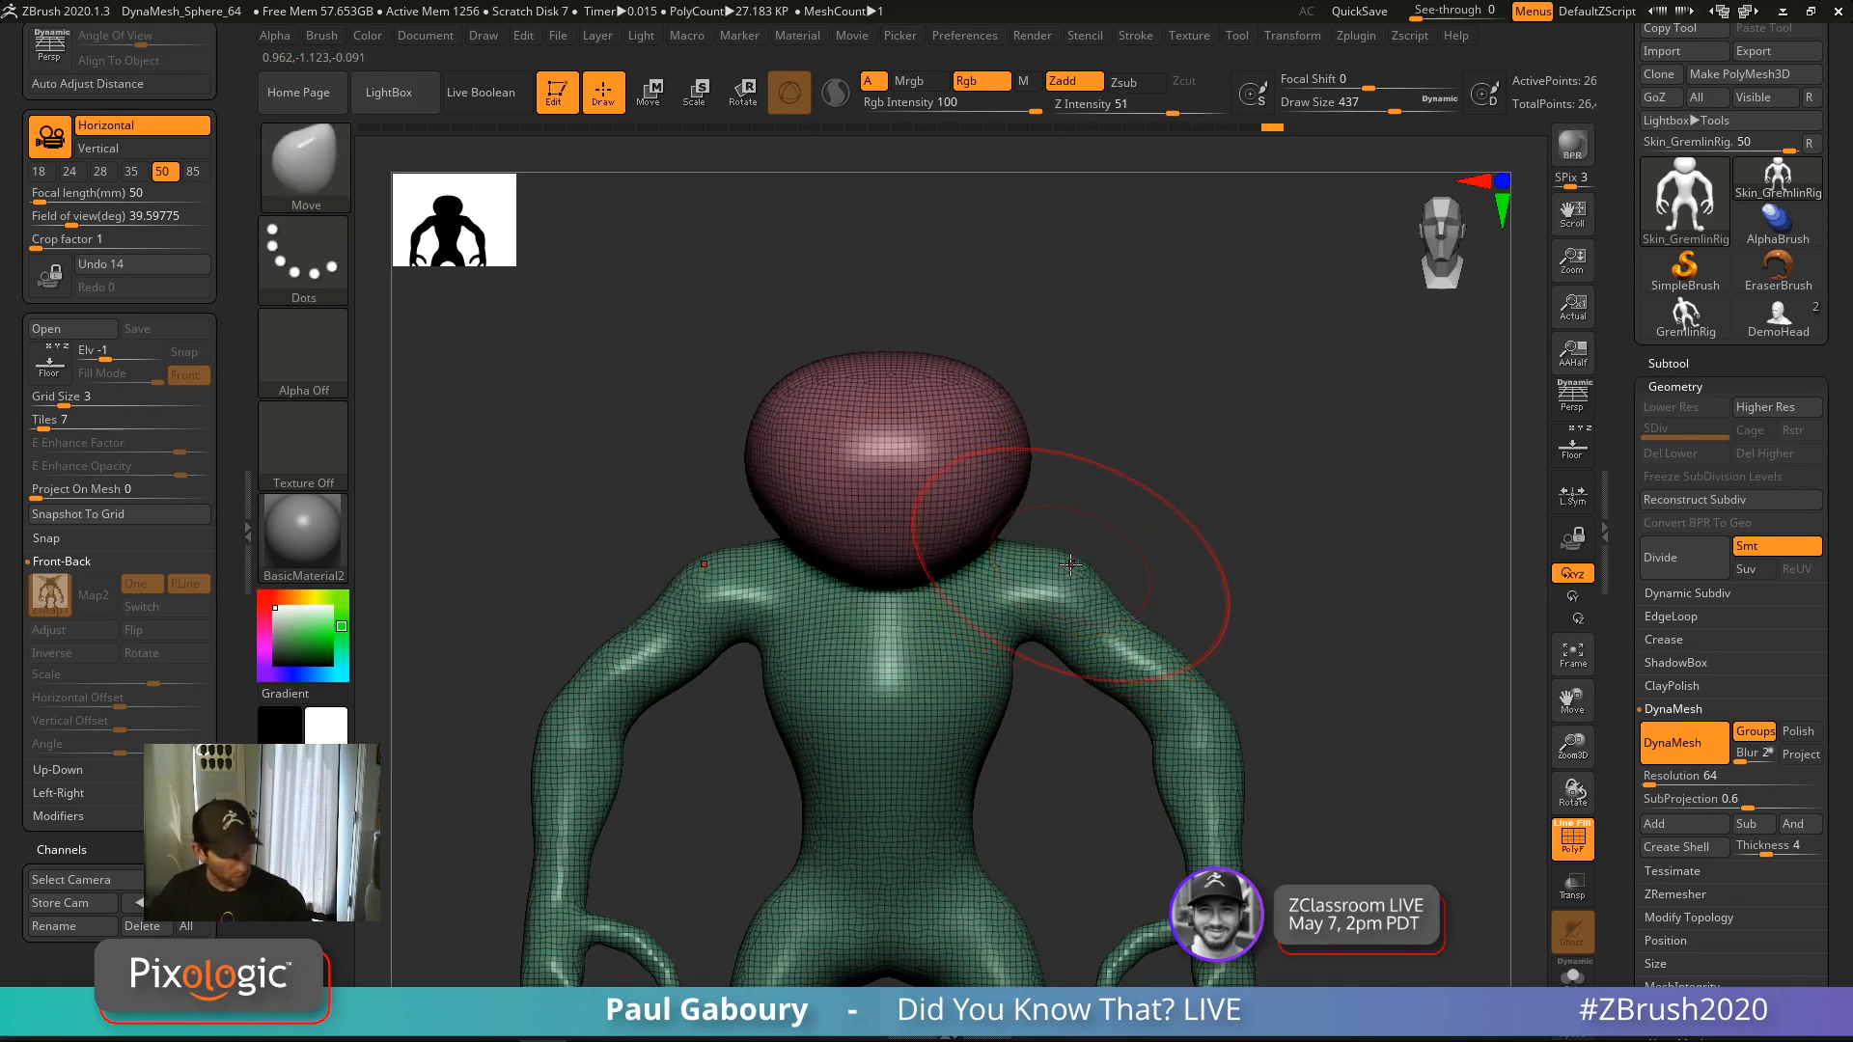
Switch back to Move Topological and push the underside of the head upward without moving the body
key("b")
key("m")
key("t")
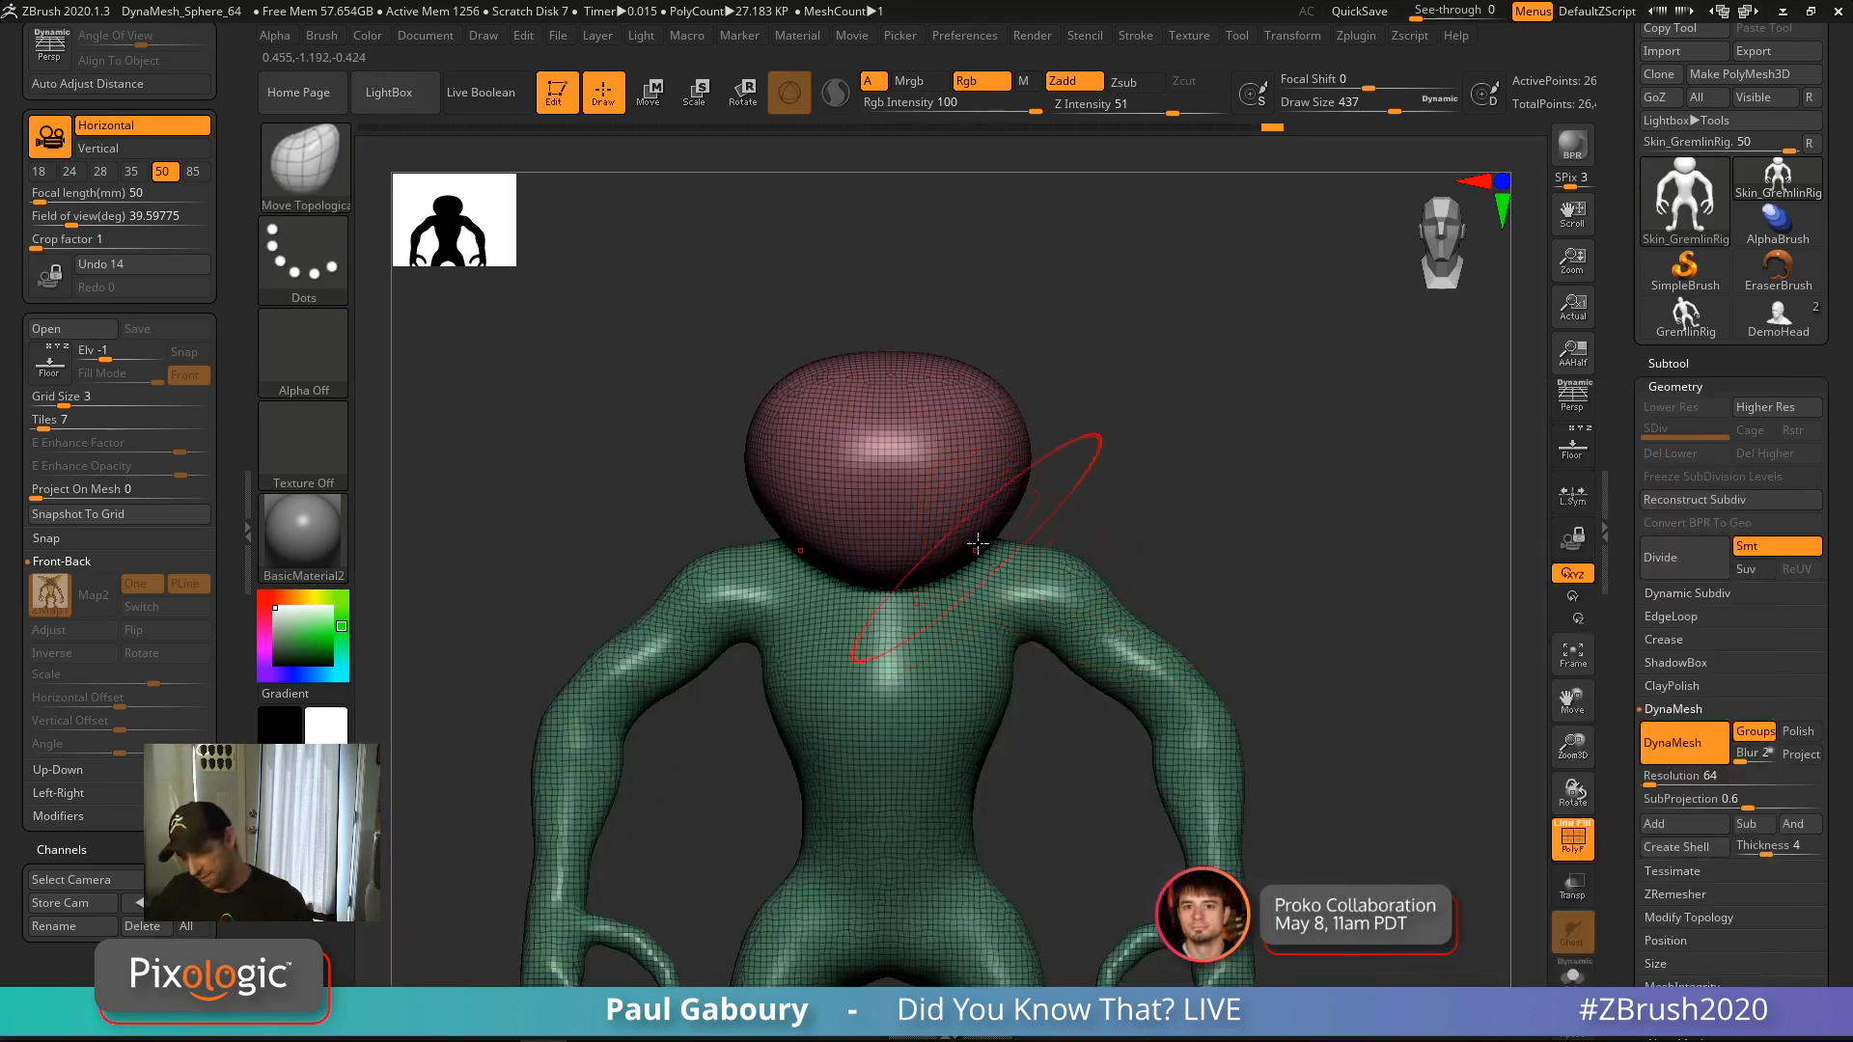
mouse_move(993, 528)
left_mouse_down()
mouse_move(1074, 538)
mouse_move(1019, 448)
mouse_move(967, 433)
mouse_move(1031, 469)
mouse_move(1002, 412)
left_mouse_up()
left_click_drag(924, 571, 923, 560)
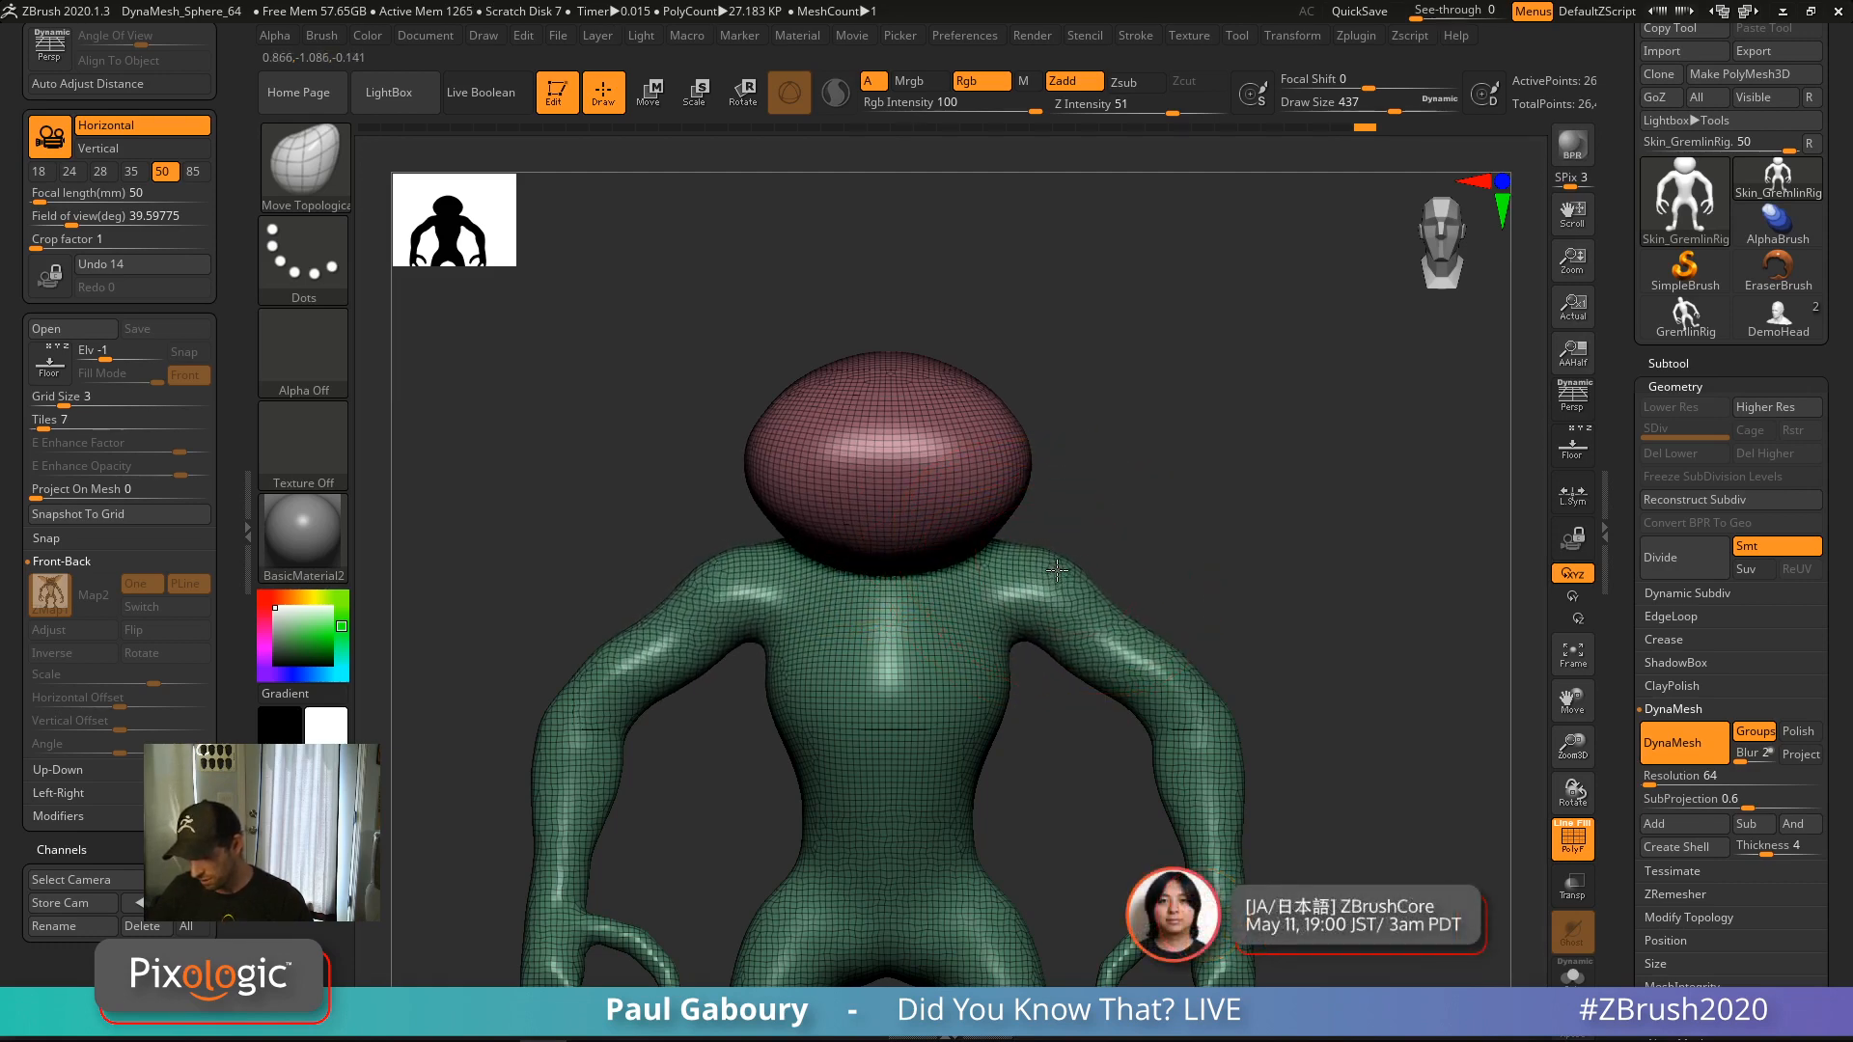
Reduce the draw size to 158 and smooth the surface of the head
left_click_drag(1117, 477, 1072, 478)
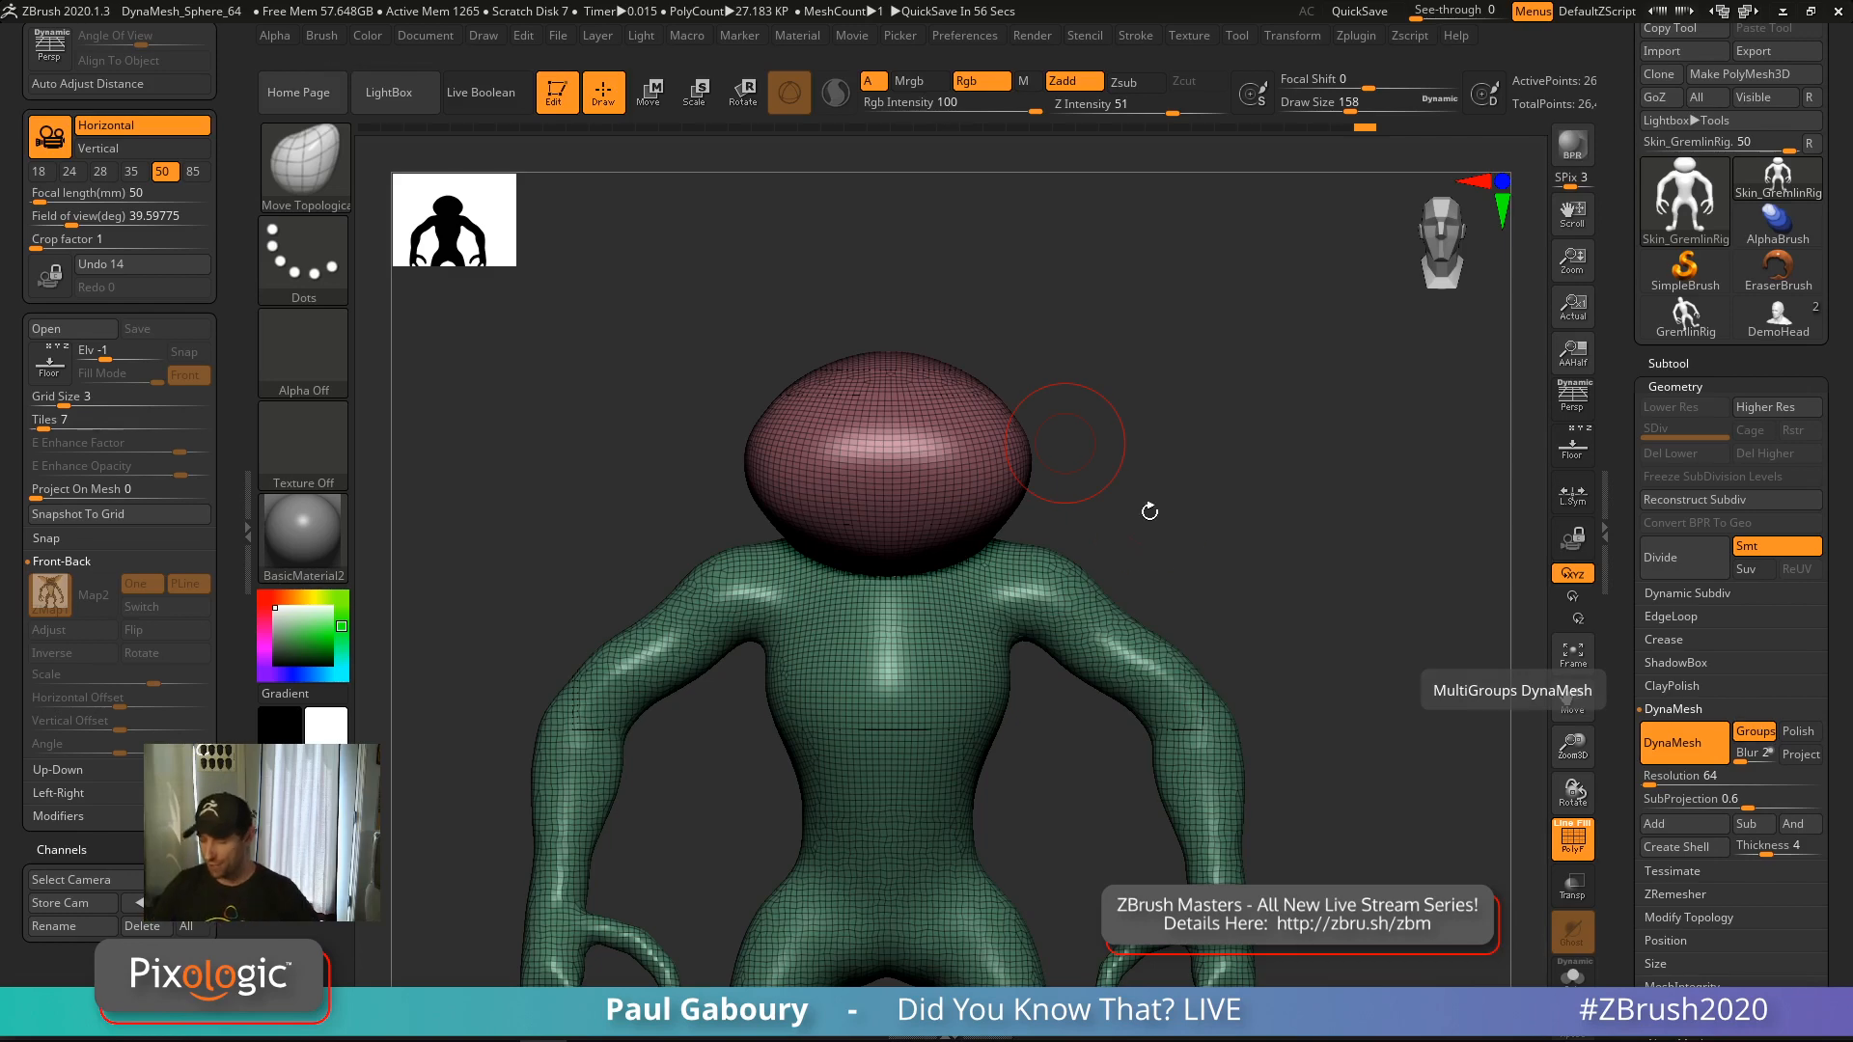
mouse_move(1188, 498)
left_mouse_down()
mouse_move(1200, 521)
mouse_move(1150, 451)
left_mouse_up()
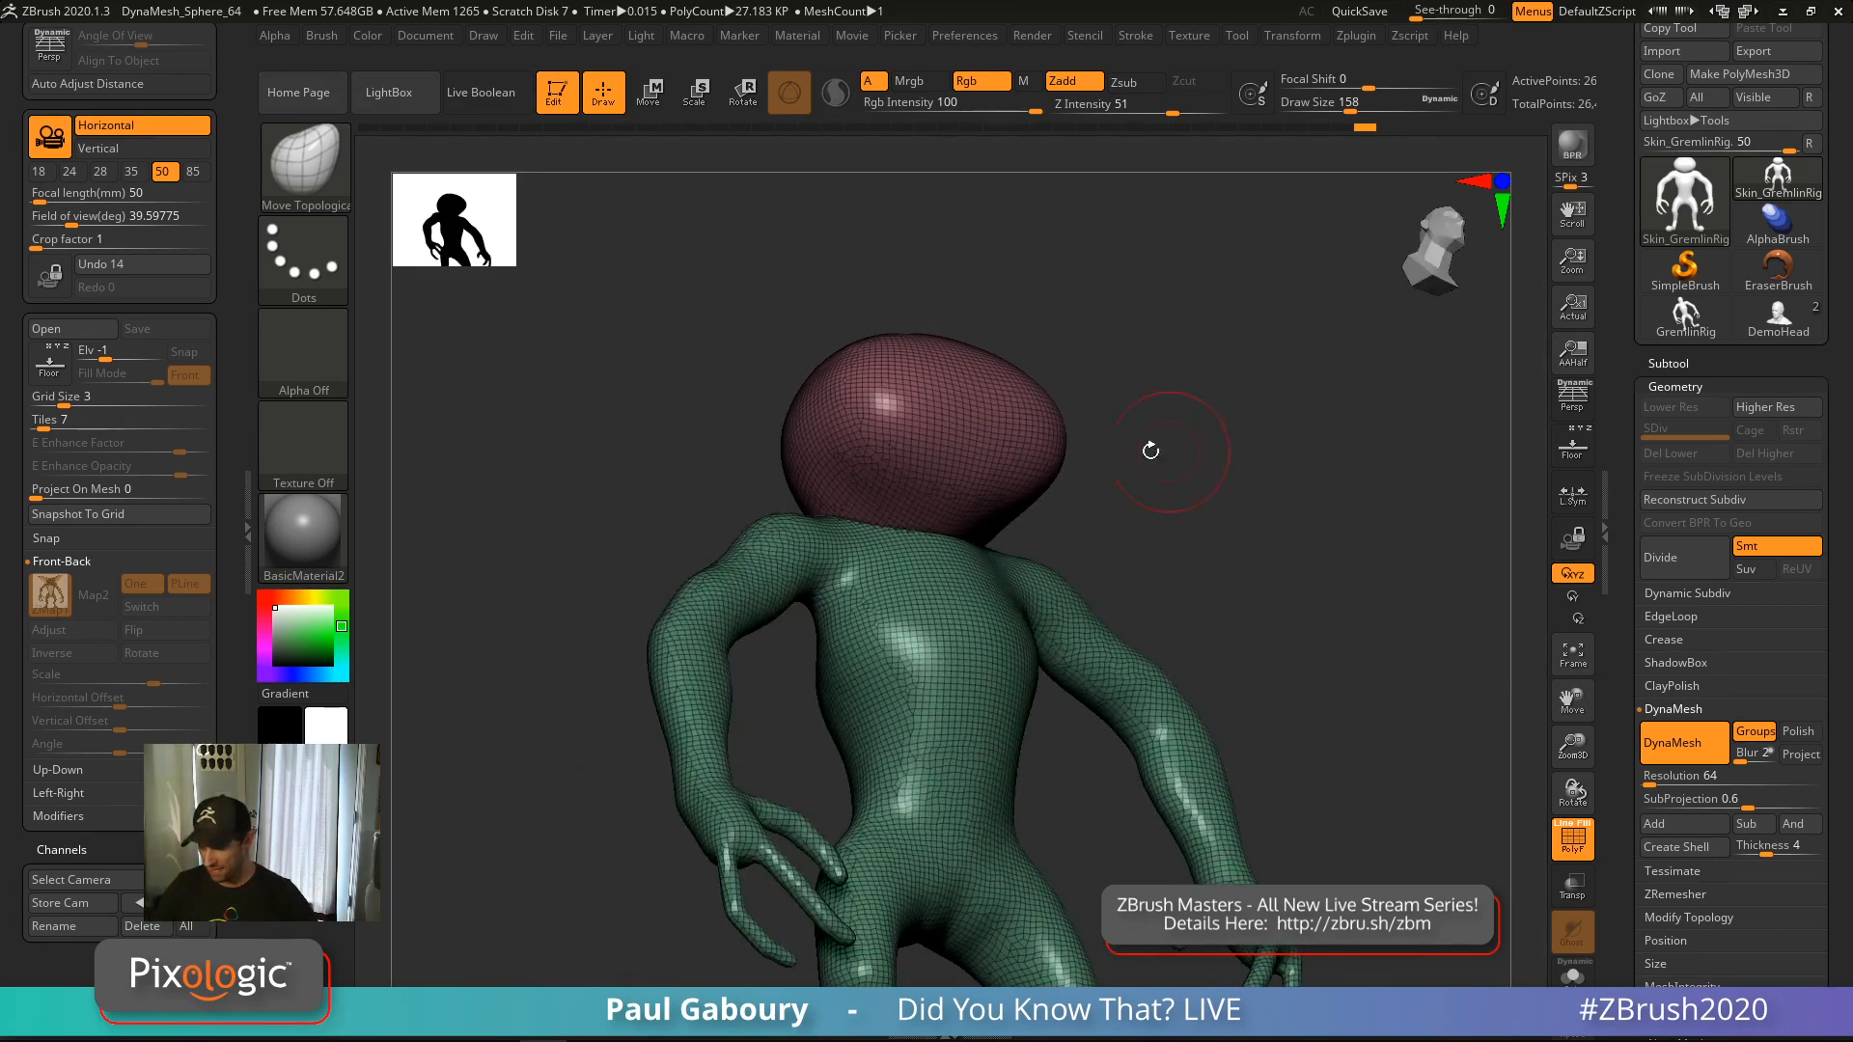
key("shift")
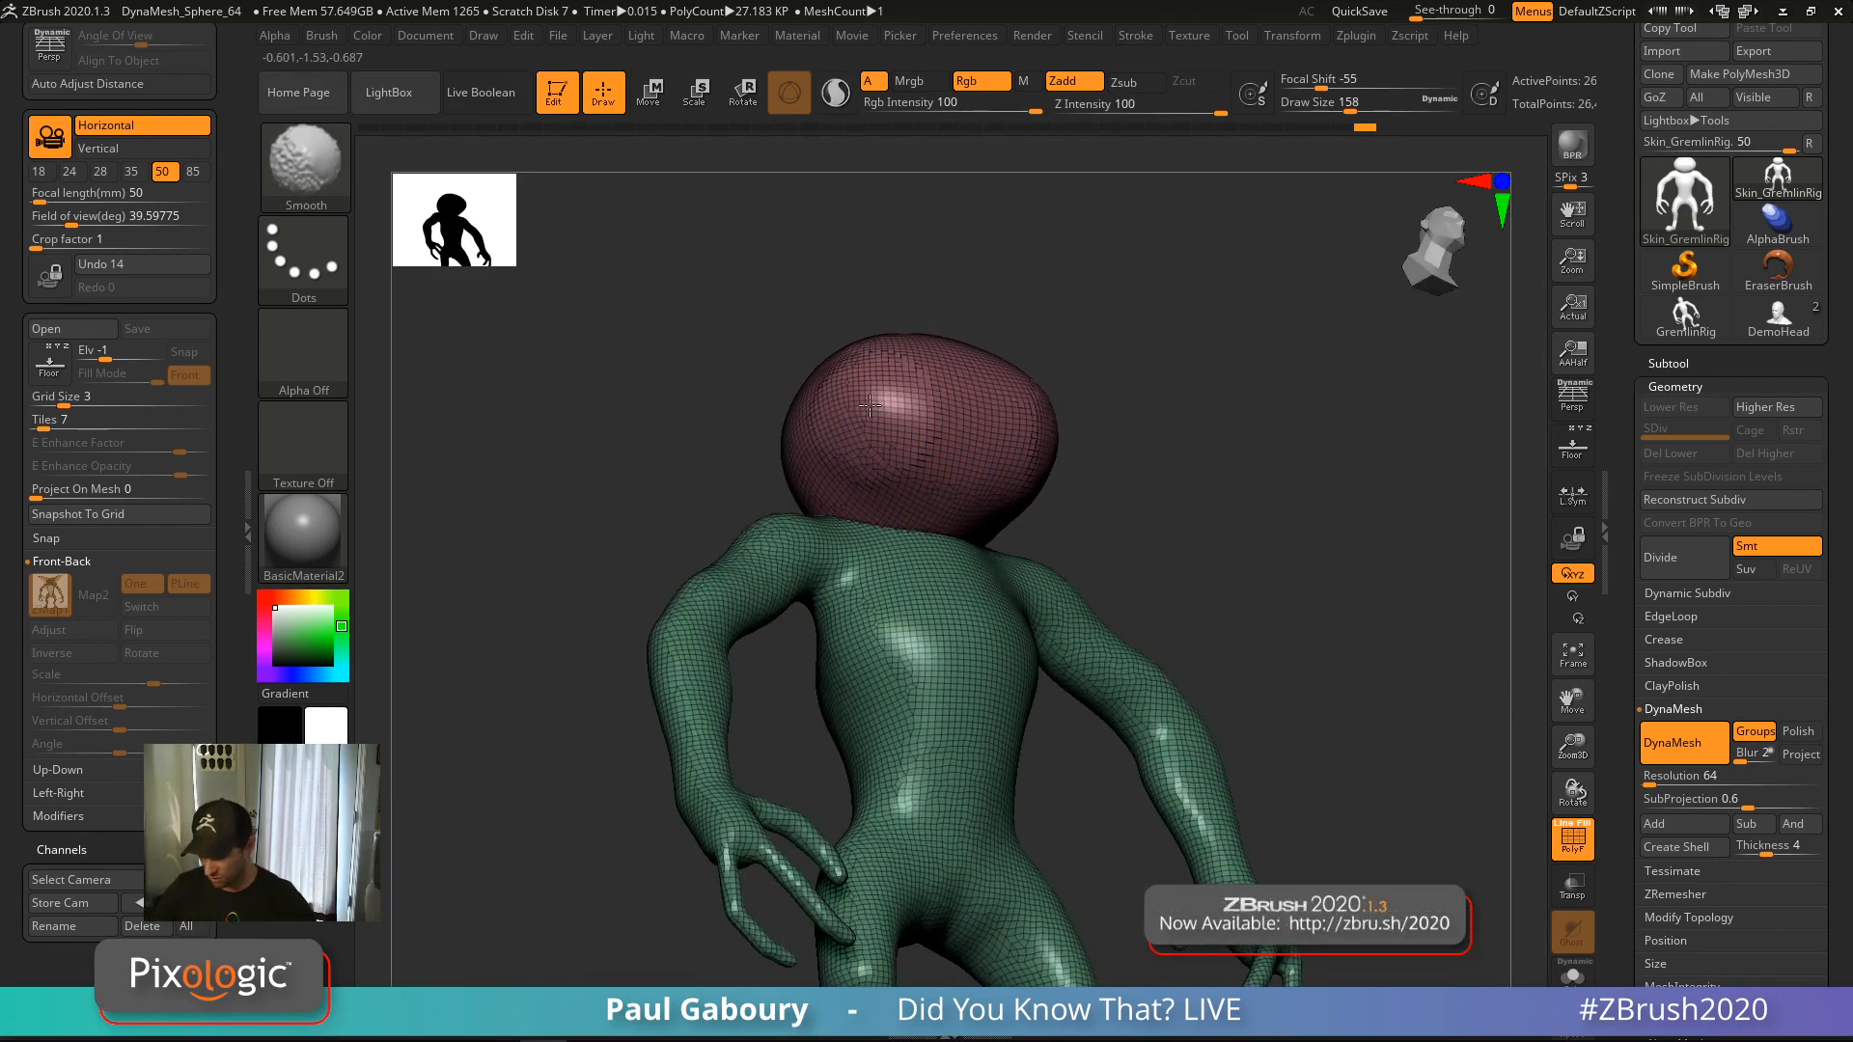
Smooth the front, sides and top of the head to even out its rounded shape
mouse_move(923, 419)
left_mouse_down("shift")
mouse_move(1010, 442)
mouse_move(1025, 473)
left_mouse_up("shift")
left_click_drag(1159, 444, 981, 467)
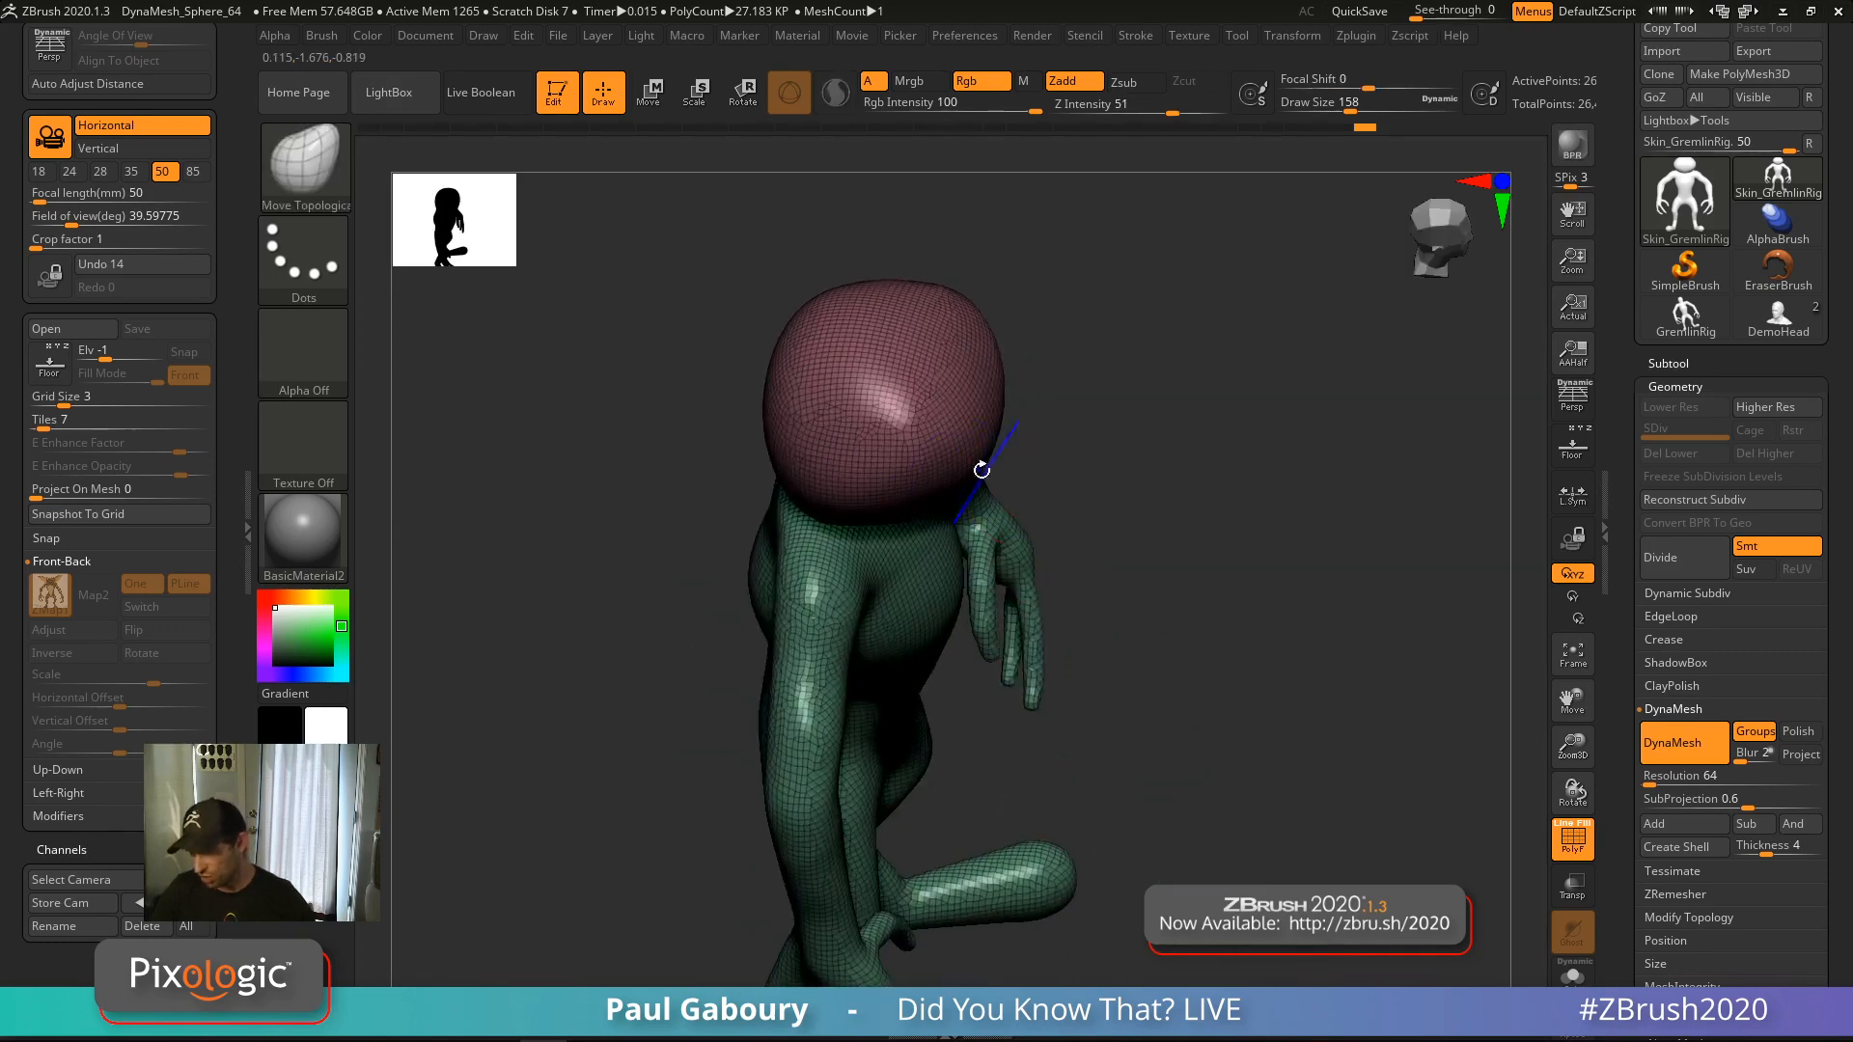
mouse_move(931, 405)
left_mouse_down("shift")
mouse_move(878, 485)
mouse_move(902, 383)
left_mouse_up("shift")
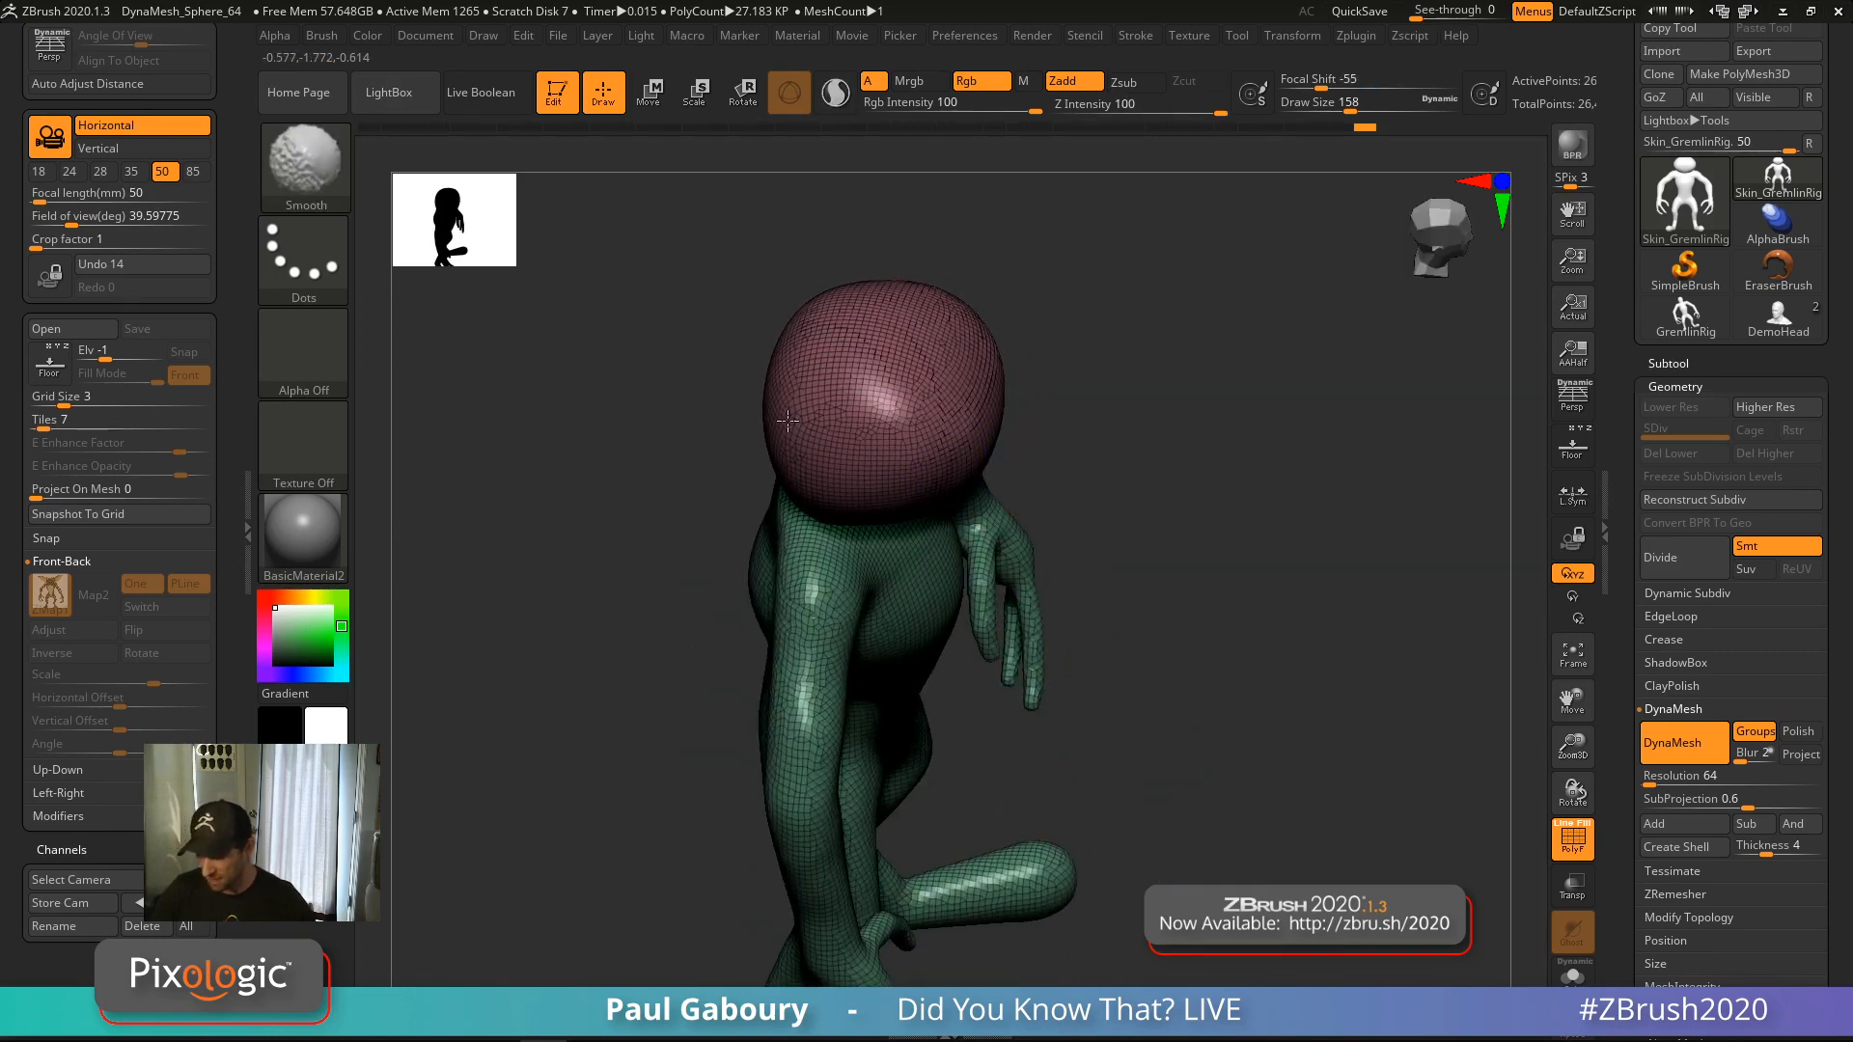
right_click_drag(788, 419, 881, 455)
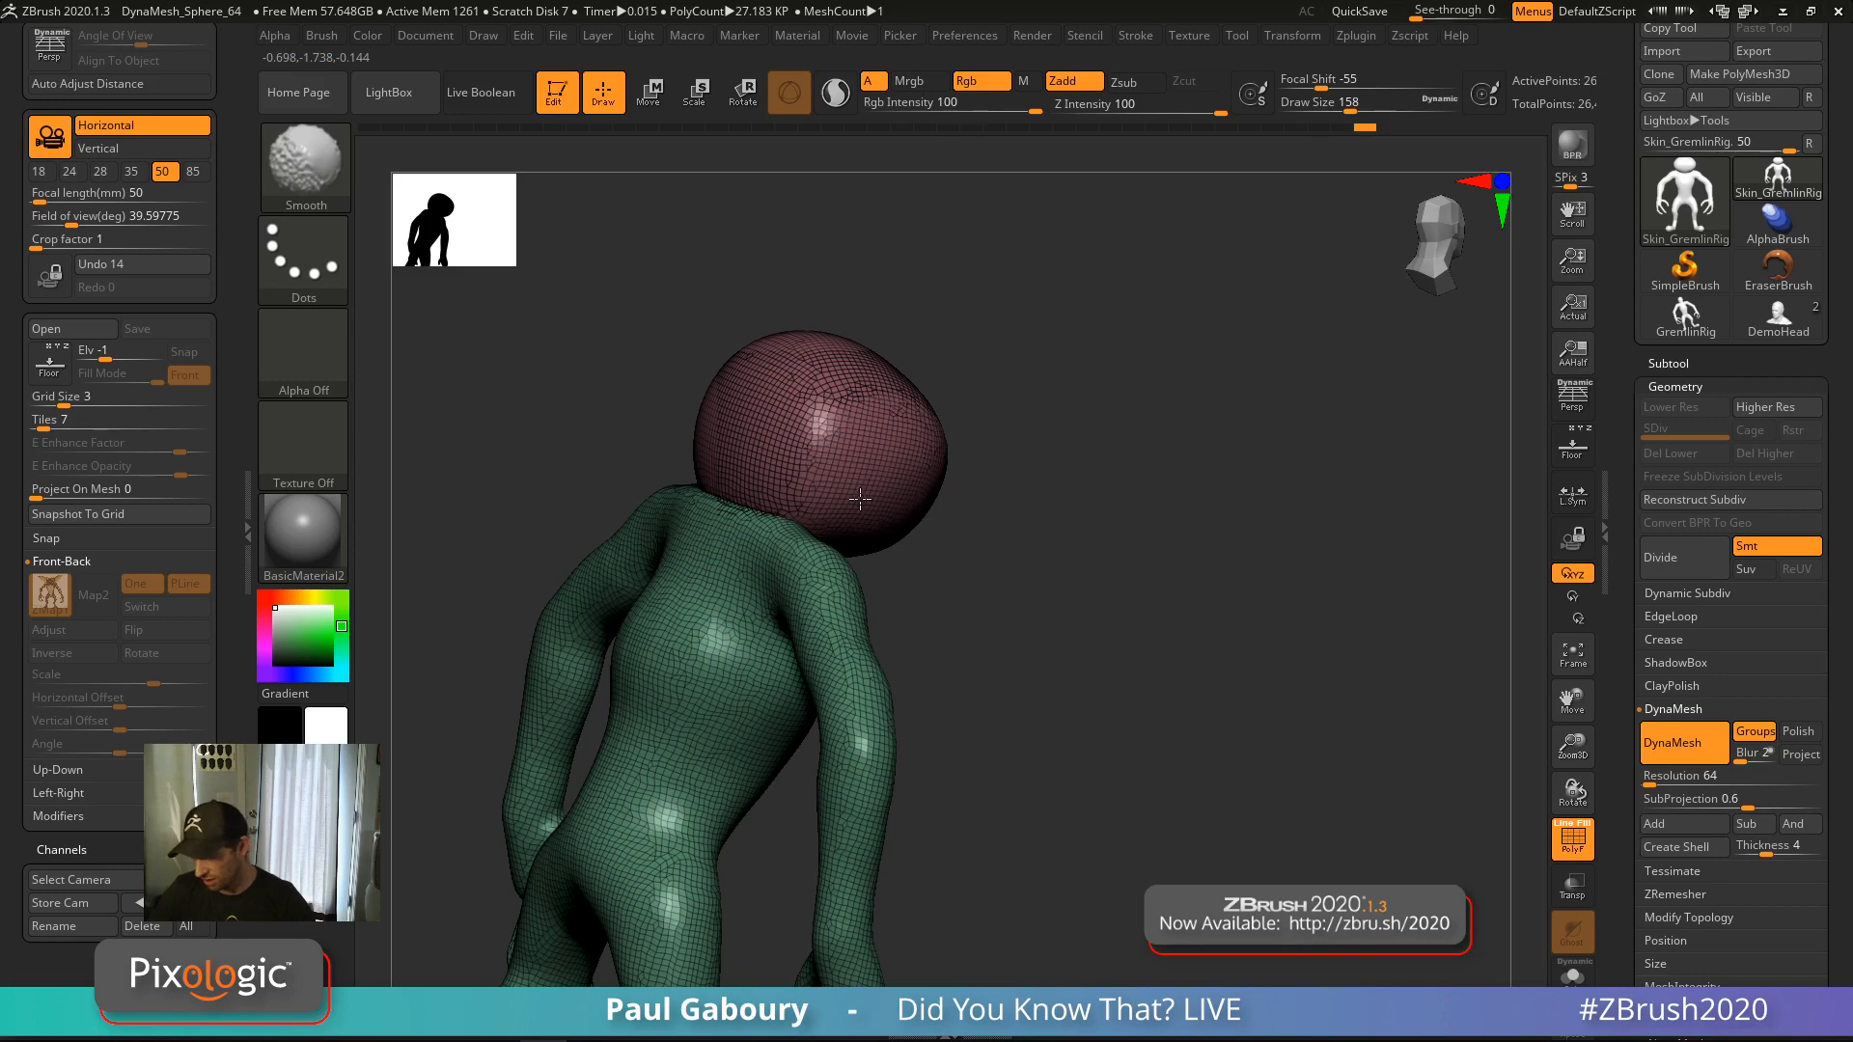
left_click_drag(860, 499, 844, 440, "shift")
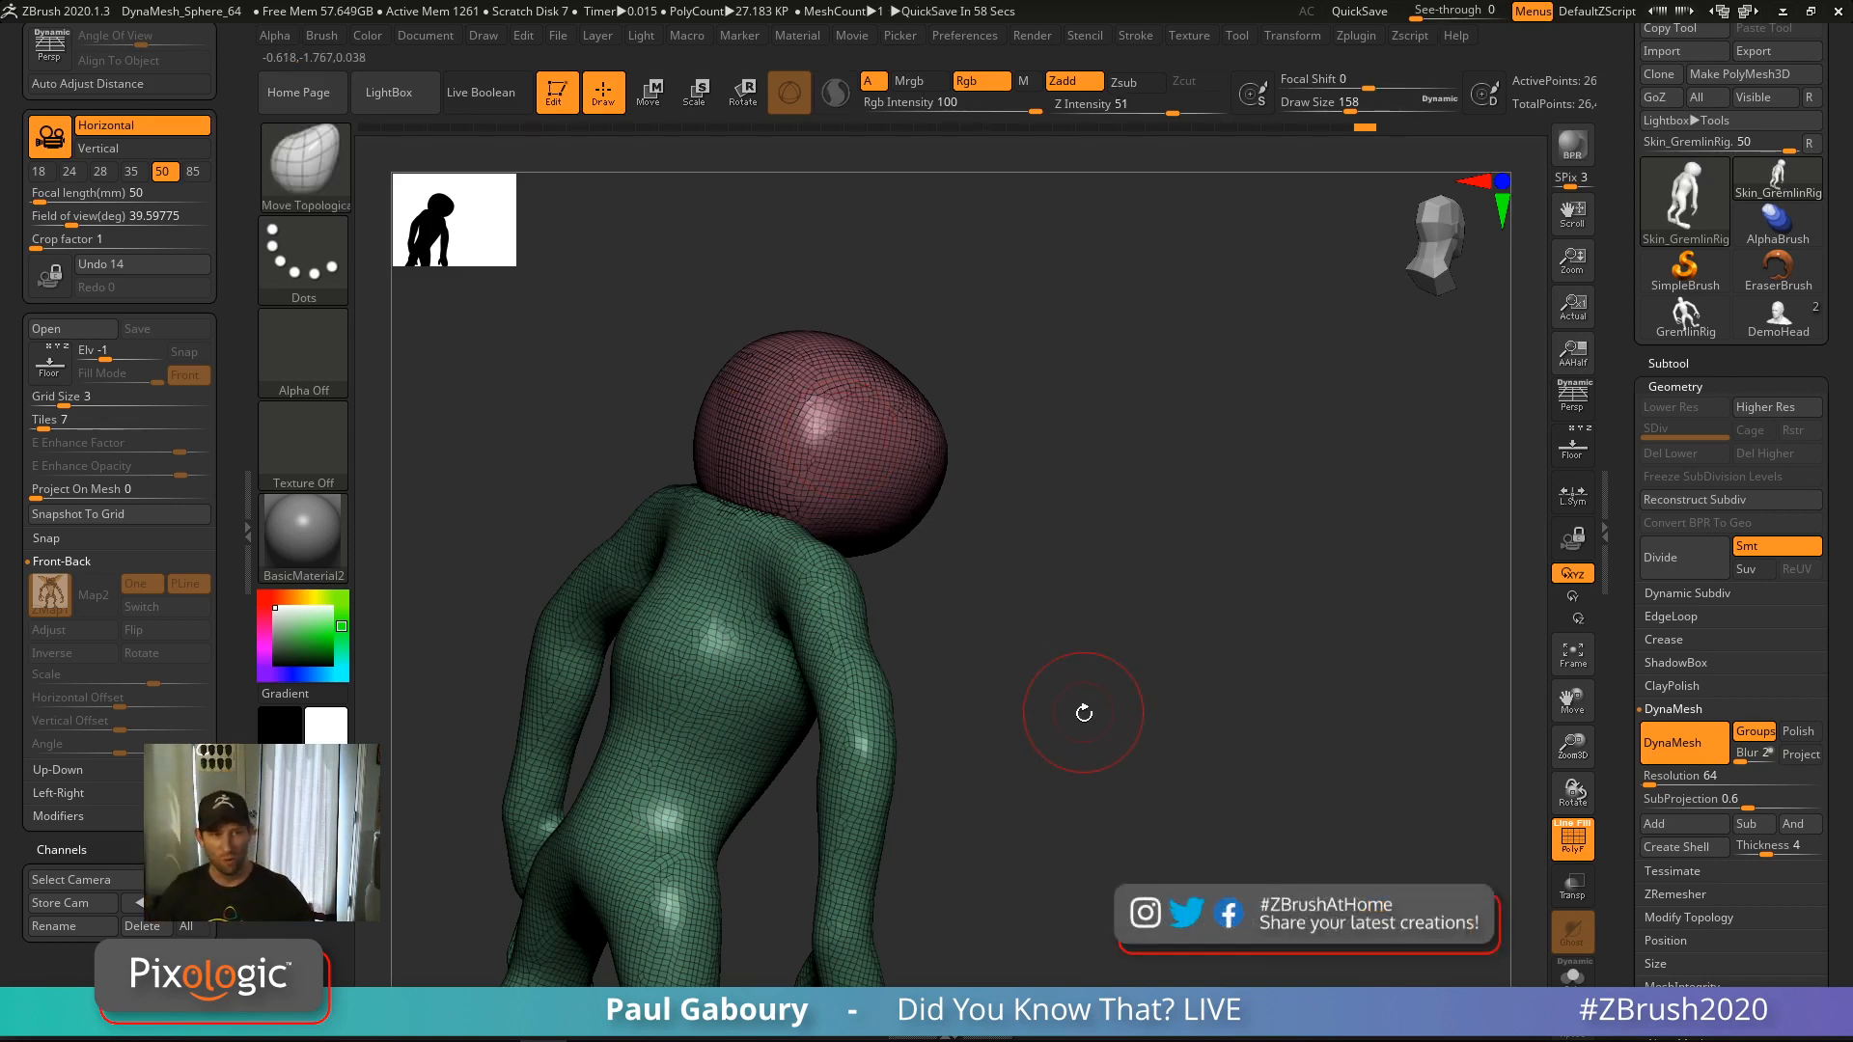
right_click_drag(1135, 719, 1085, 708)
mouse_move(1125, 629)
right_mouse_down("alt")
mouse_move(1092, 679)
mouse_move(1095, 739)
right_mouse_up("alt")
left_click_drag(986, 533, 935, 606, "shift")
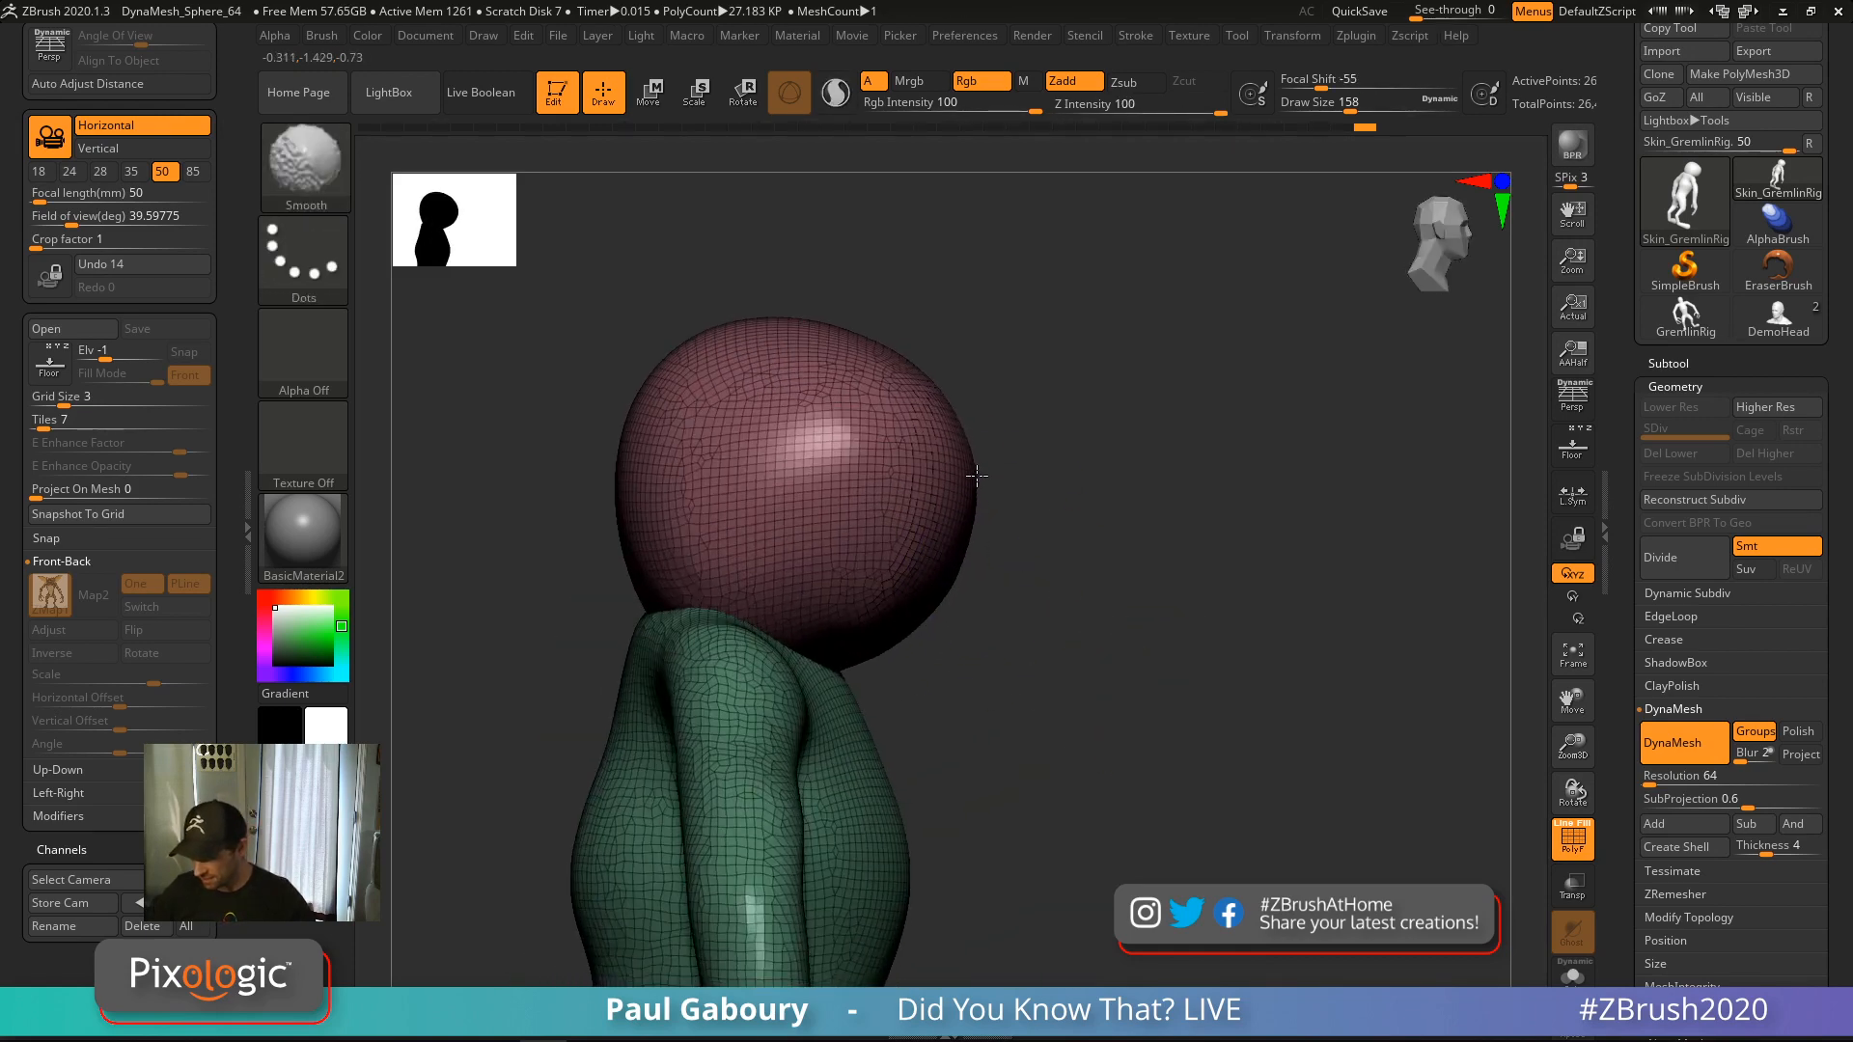
left_click_drag(901, 530, 821, 386, "shift")
left_click_drag(713, 360, 691, 361, "shift")
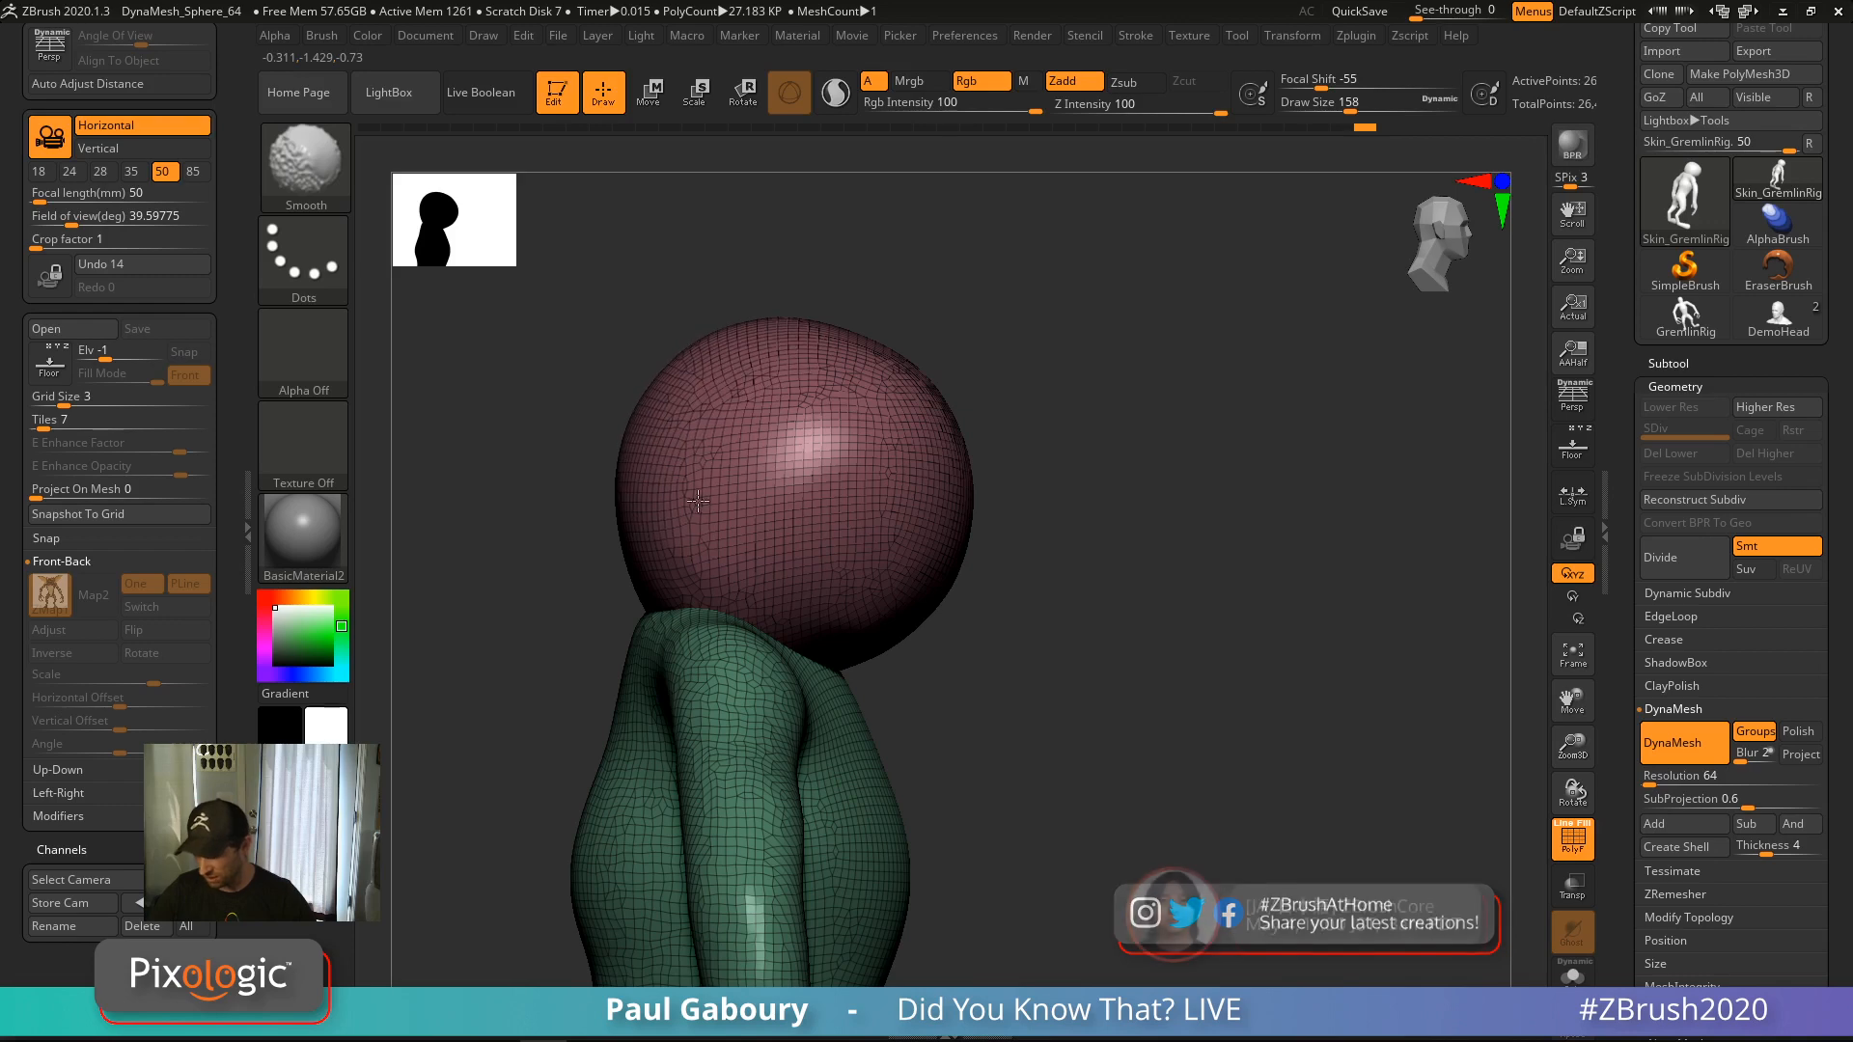
Remesh the gremlin with DynaMesh and return to the front view
left_click_drag(1114, 566, 1241, 763, "ctrl")
right_click_drag(1236, 724, 1226, 666, "ctrl")
right_click_drag(1226, 666, 1059, 674, "shift")
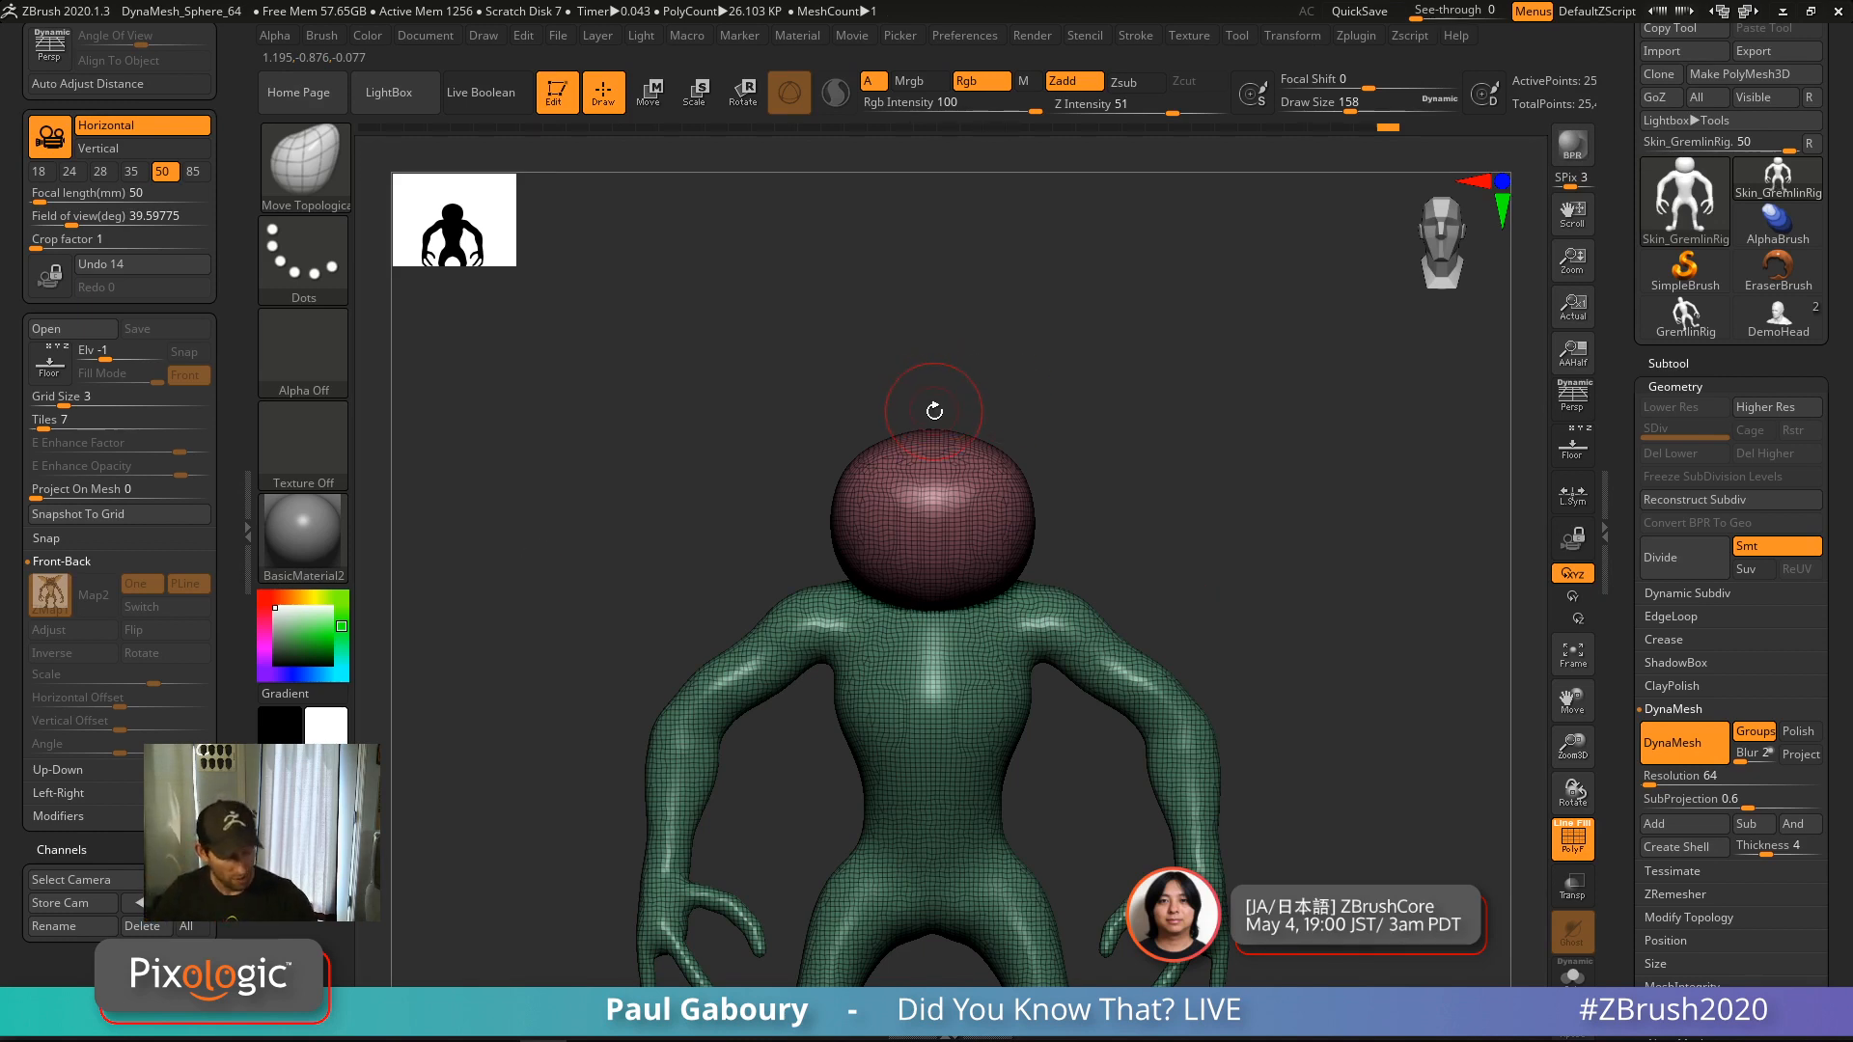
Switch to the ClayBuildup brush with draw size 116 and sculpt strokes on the face and side of the head
key("b")
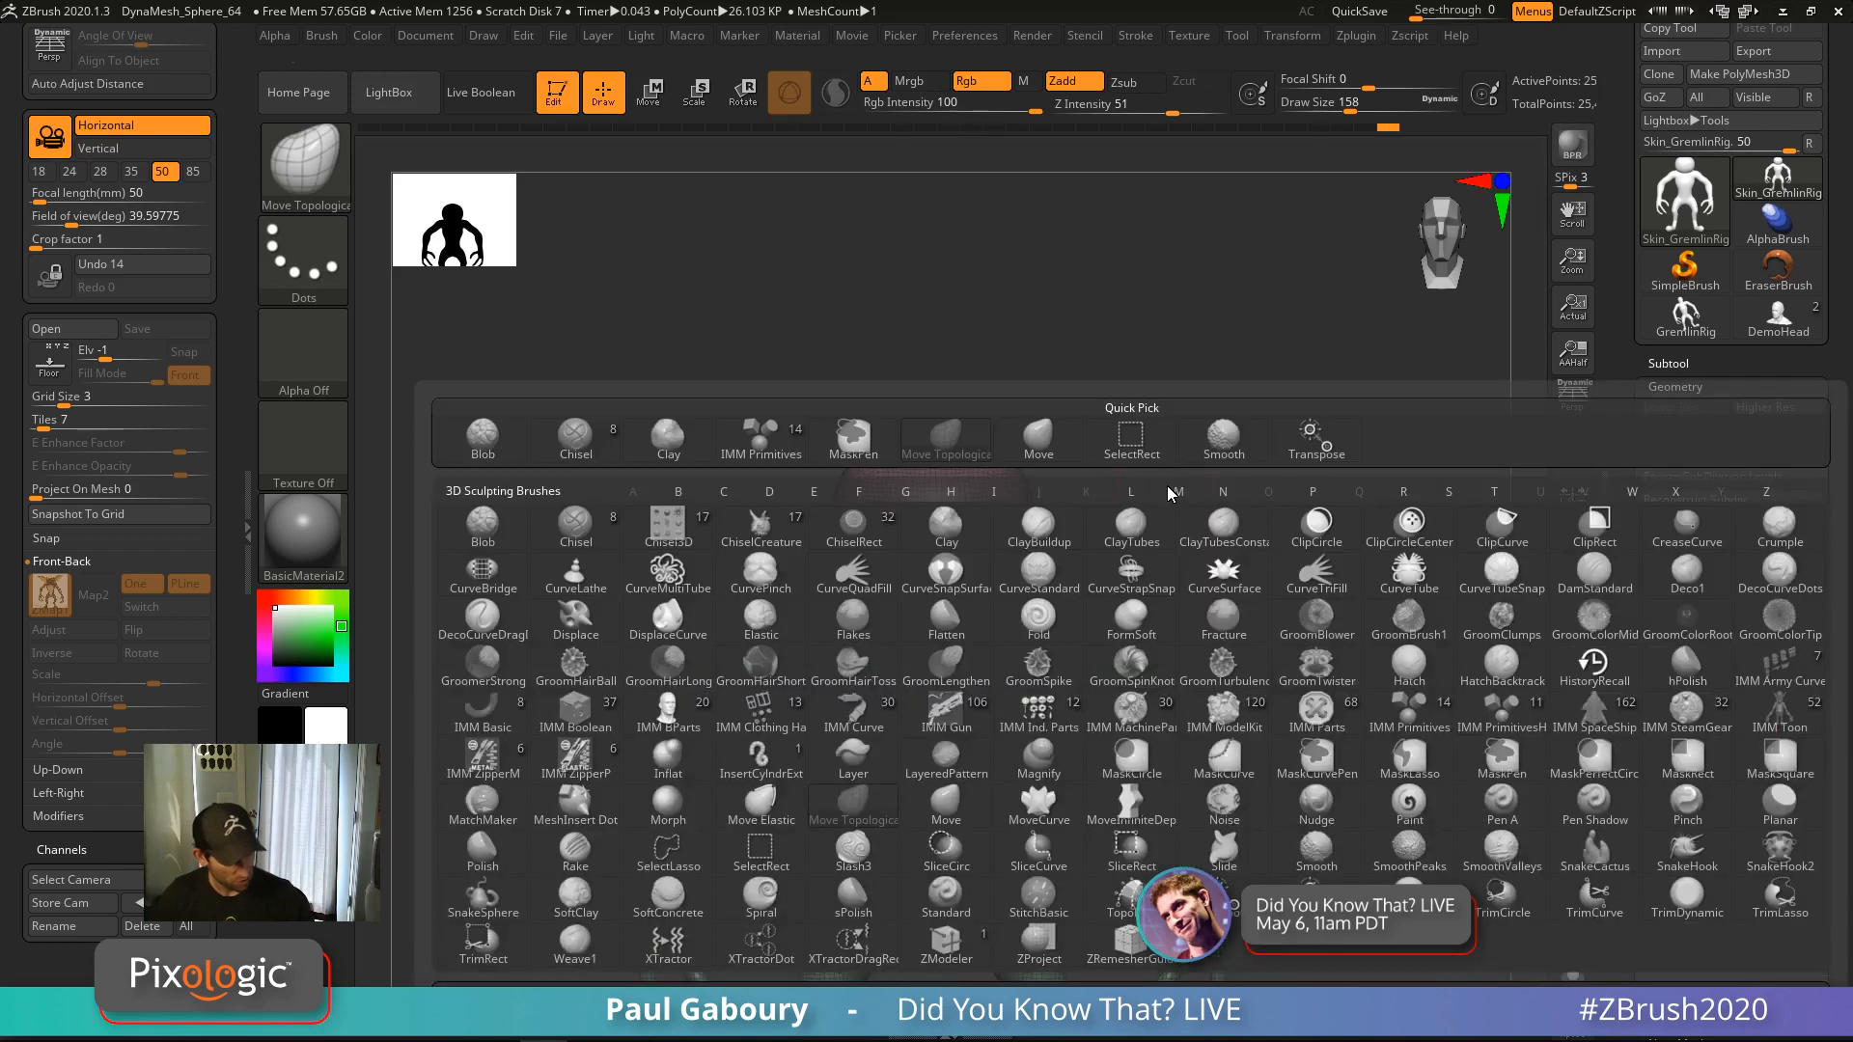
key("c")
key("b")
mouse_move(906, 592)
right_mouse_down("ctrl")
mouse_move(932, 621)
mouse_move(968, 591)
right_mouse_up("ctrl")
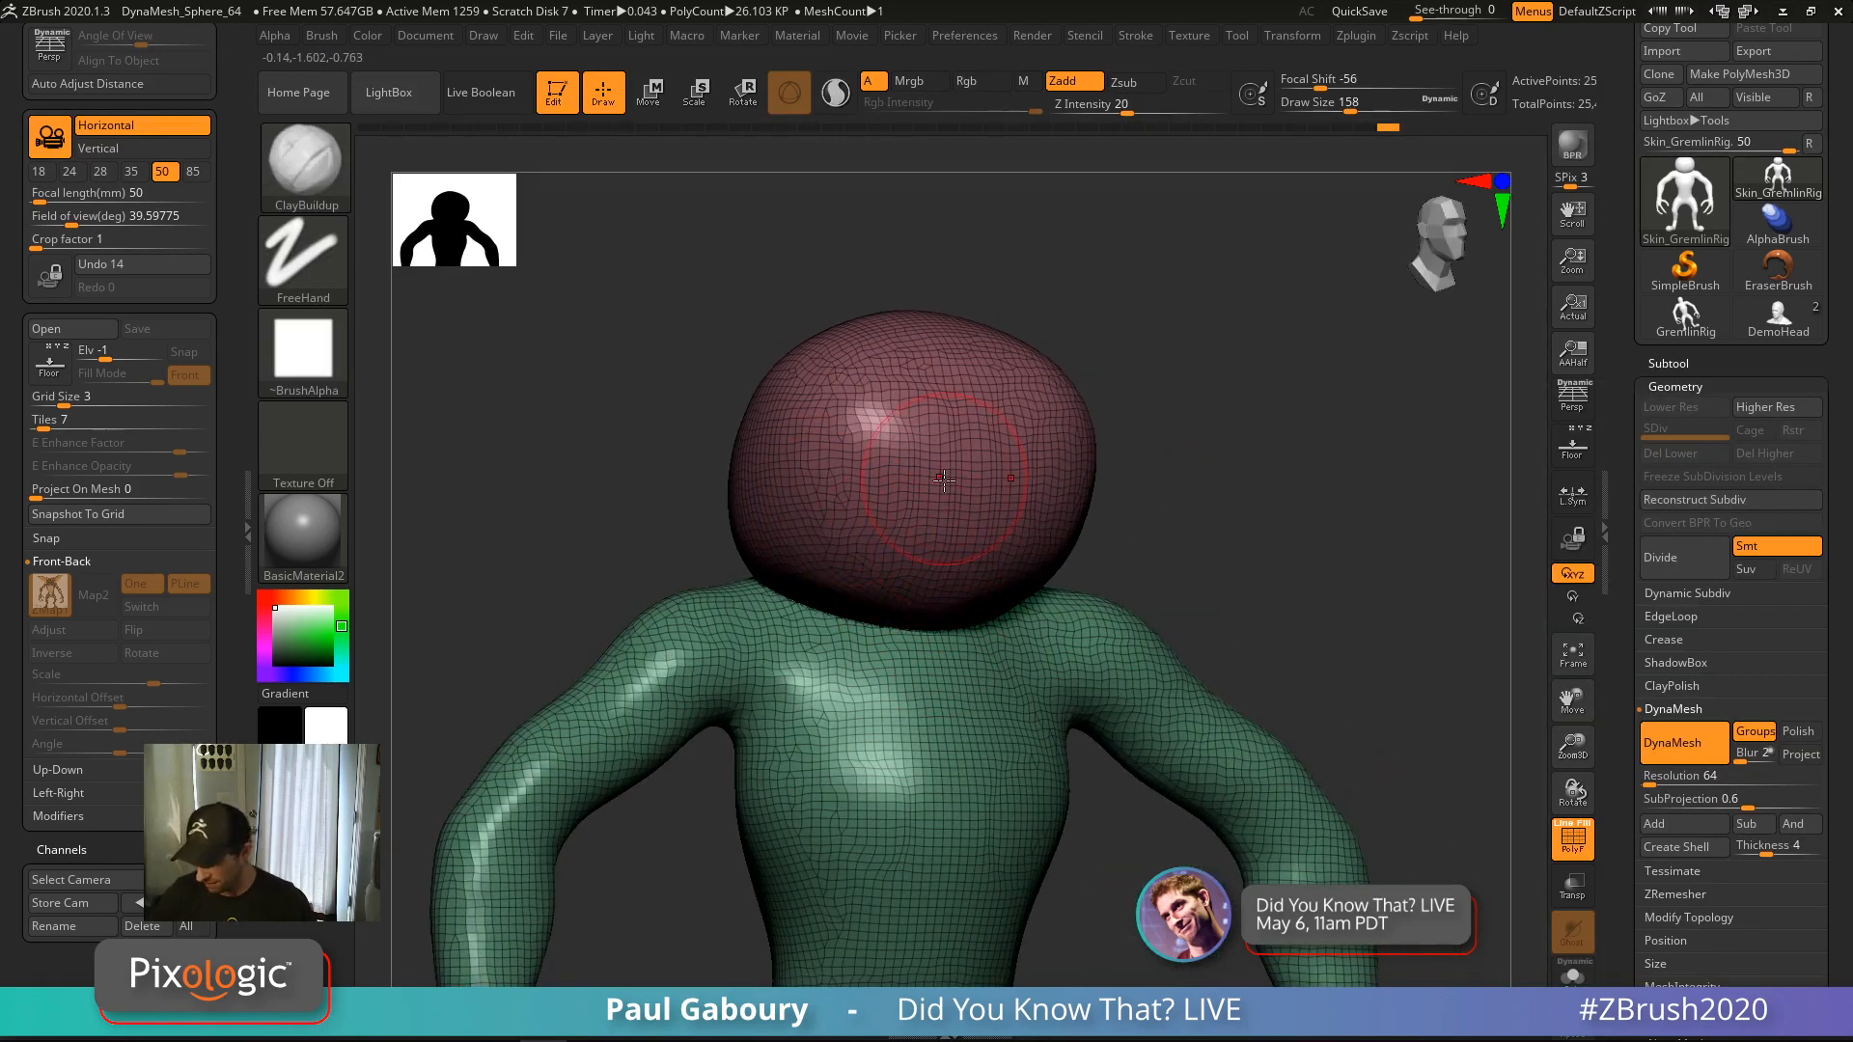
key("s")
mouse_move(944, 480)
left_mouse_down()
mouse_move(883, 448)
mouse_move(967, 497)
mouse_move(967, 536)
mouse_move(987, 538)
mouse_move(977, 510)
mouse_move(922, 529)
mouse_move(951, 533)
mouse_move(951, 572)
mouse_move(969, 560)
left_mouse_up()
left_click_drag(951, 558, 942, 506, "shift")
right_click_drag(943, 592, 976, 530)
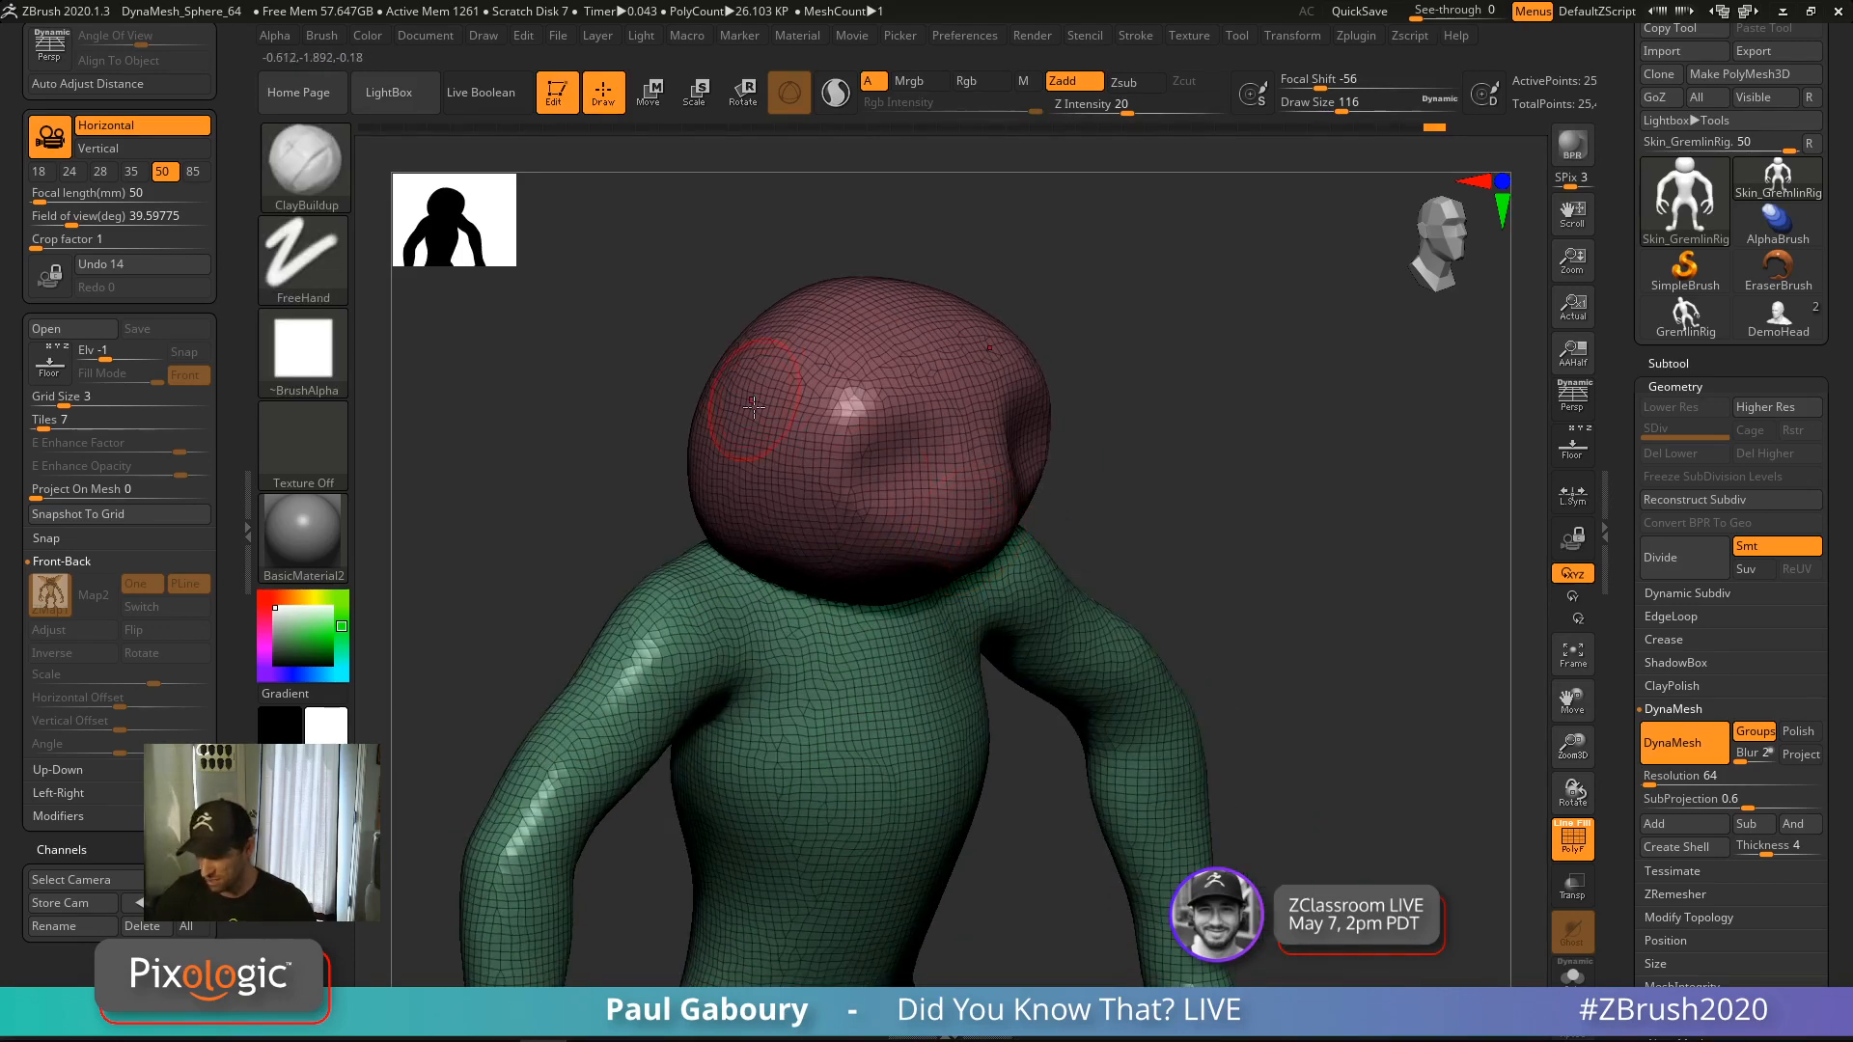
mouse_move(754, 403)
left_mouse_down()
mouse_move(753, 439)
mouse_move(756, 401)
left_mouse_up()
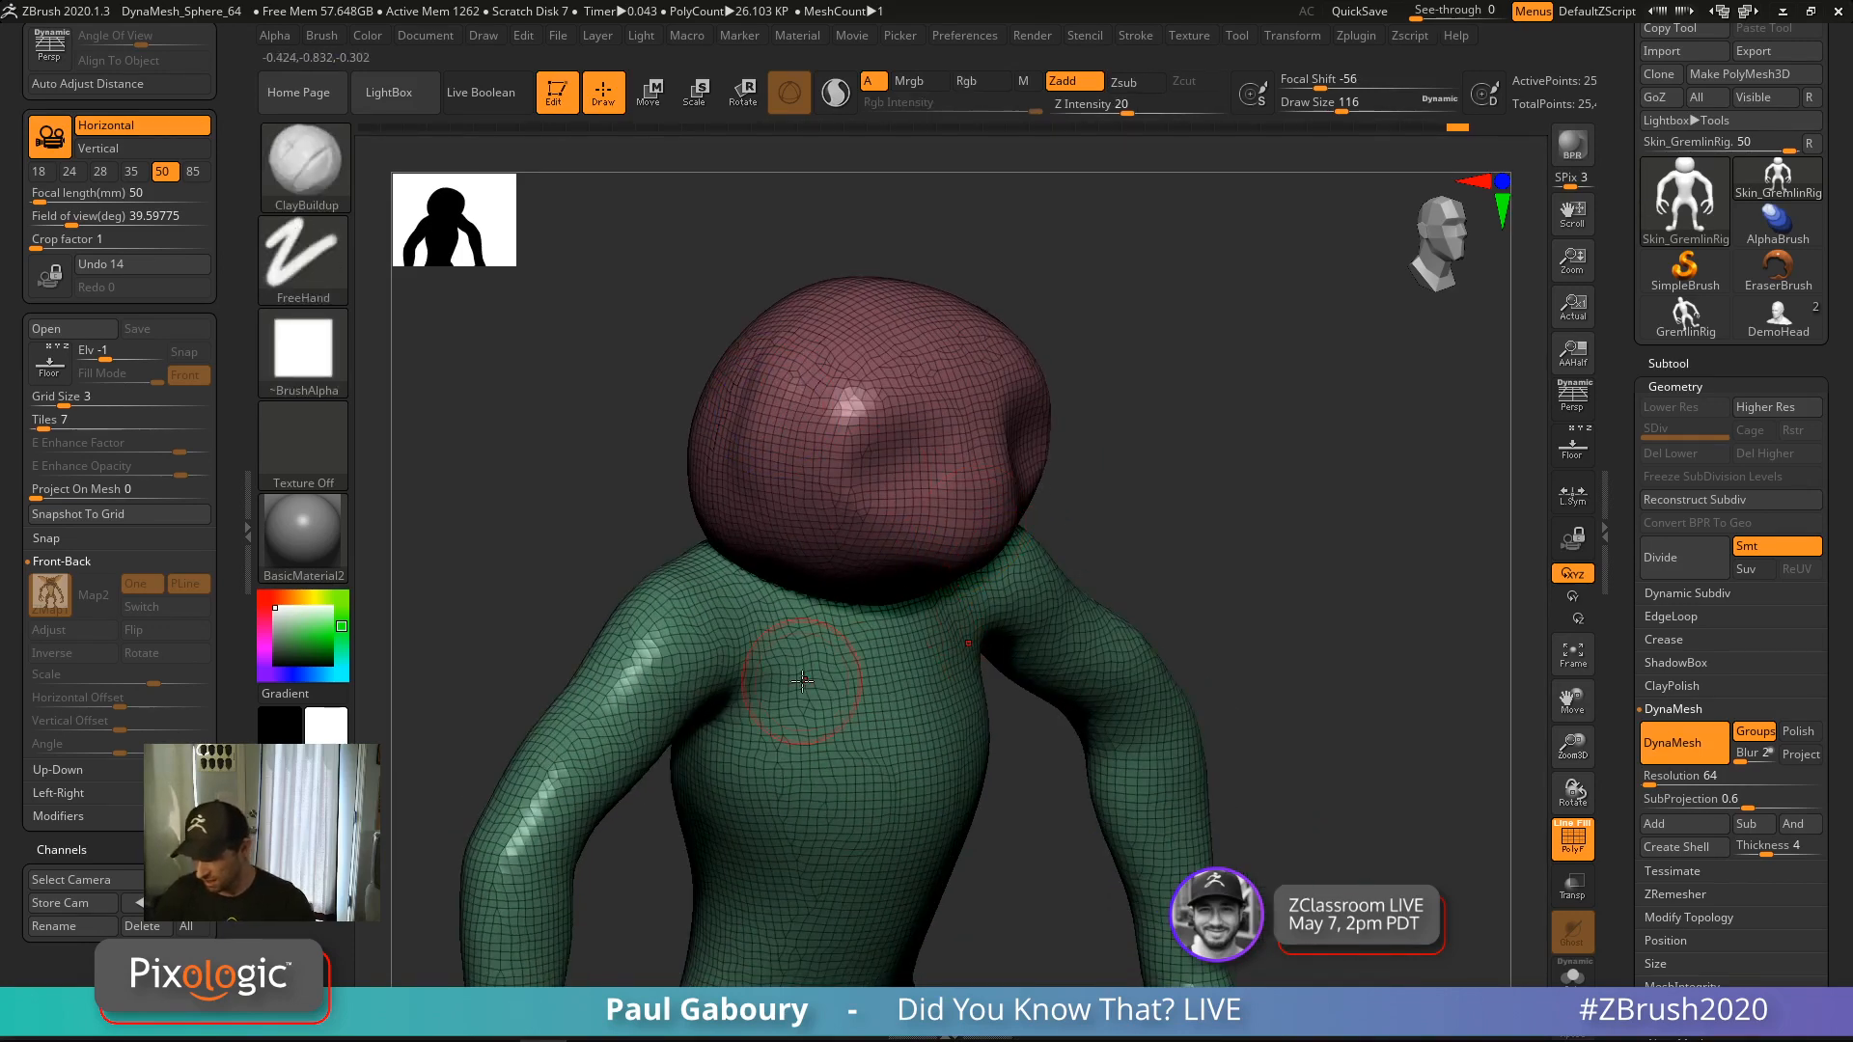
Try ClayBuildup strokes on the upper chest below the head, and undo them
mouse_move(805, 671)
left_mouse_down()
mouse_move(807, 425)
mouse_move(813, 680)
left_mouse_up()
right_click_drag(815, 678, 822, 547)
mouse_move(805, 683)
left_mouse_down()
mouse_move(802, 474)
mouse_move(817, 726)
left_mouse_up()
key("ctrl+z")
key("ctrl+z")
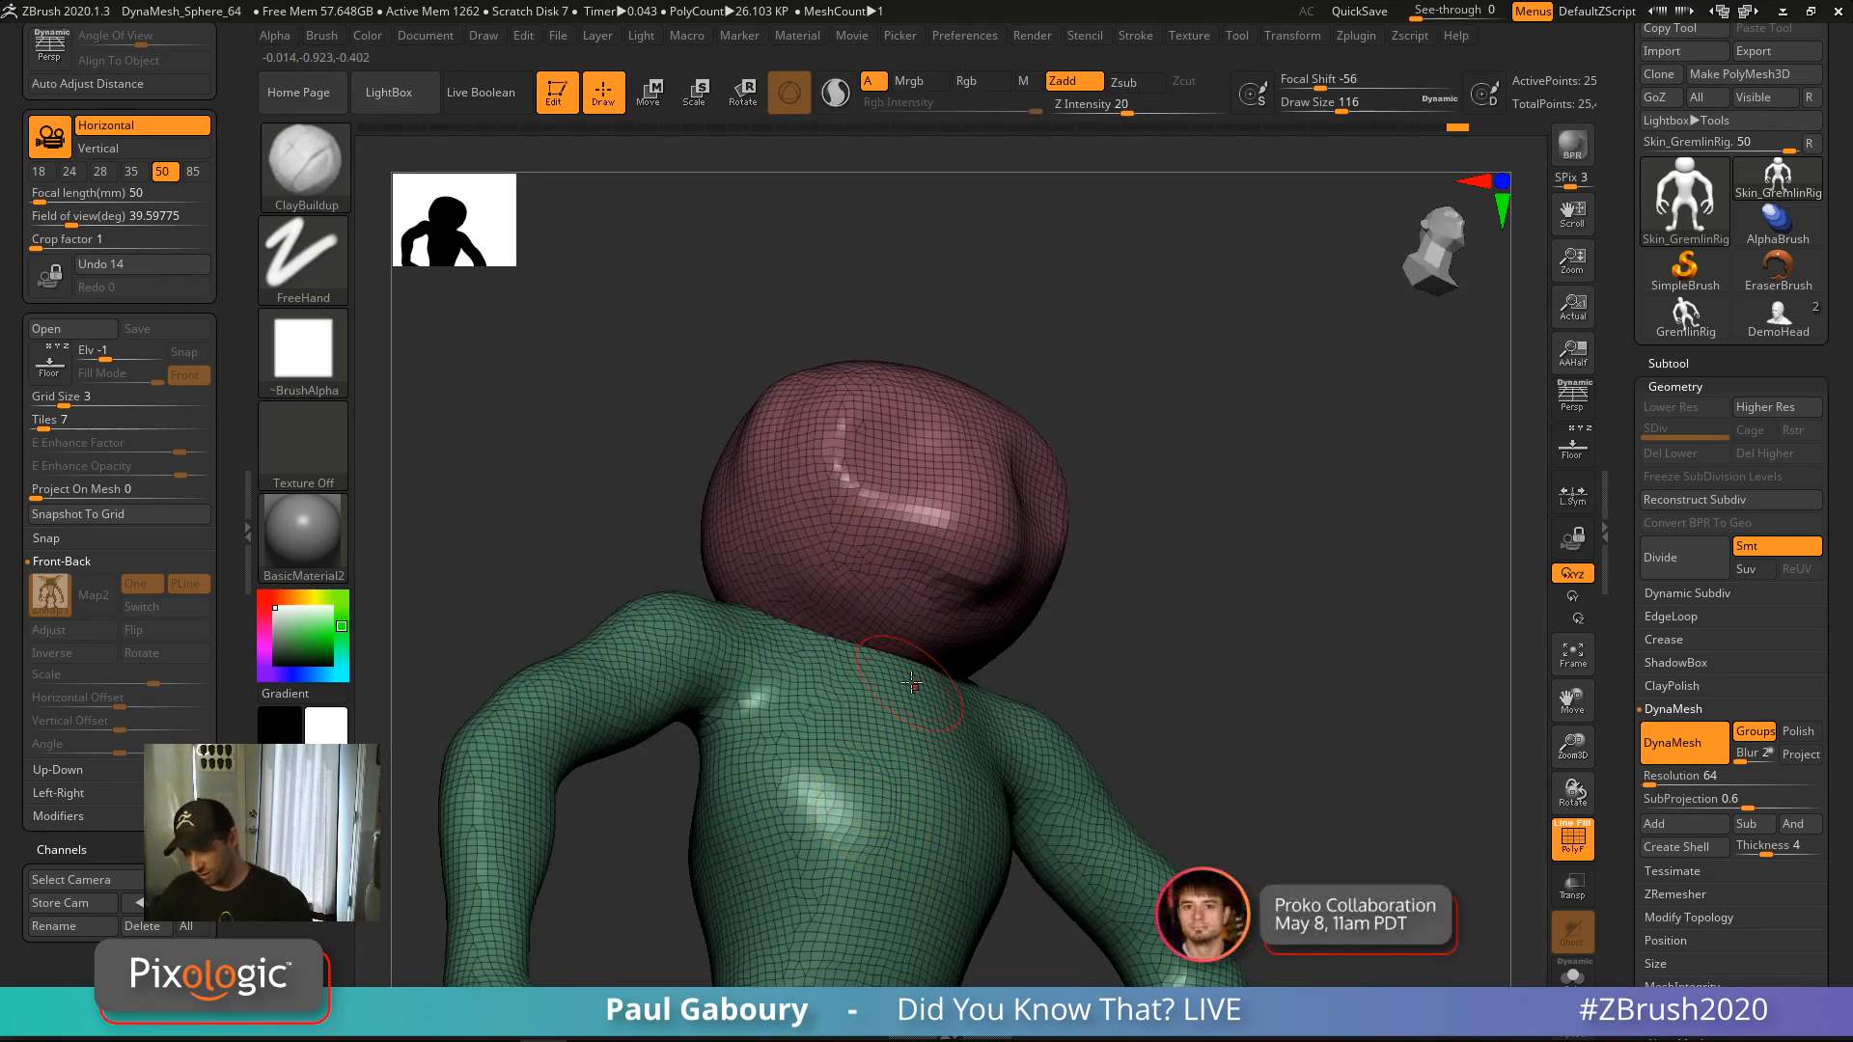
Smooth away the clay strokes on the front of the head
right_click_drag(922, 680, 911, 644, "shift")
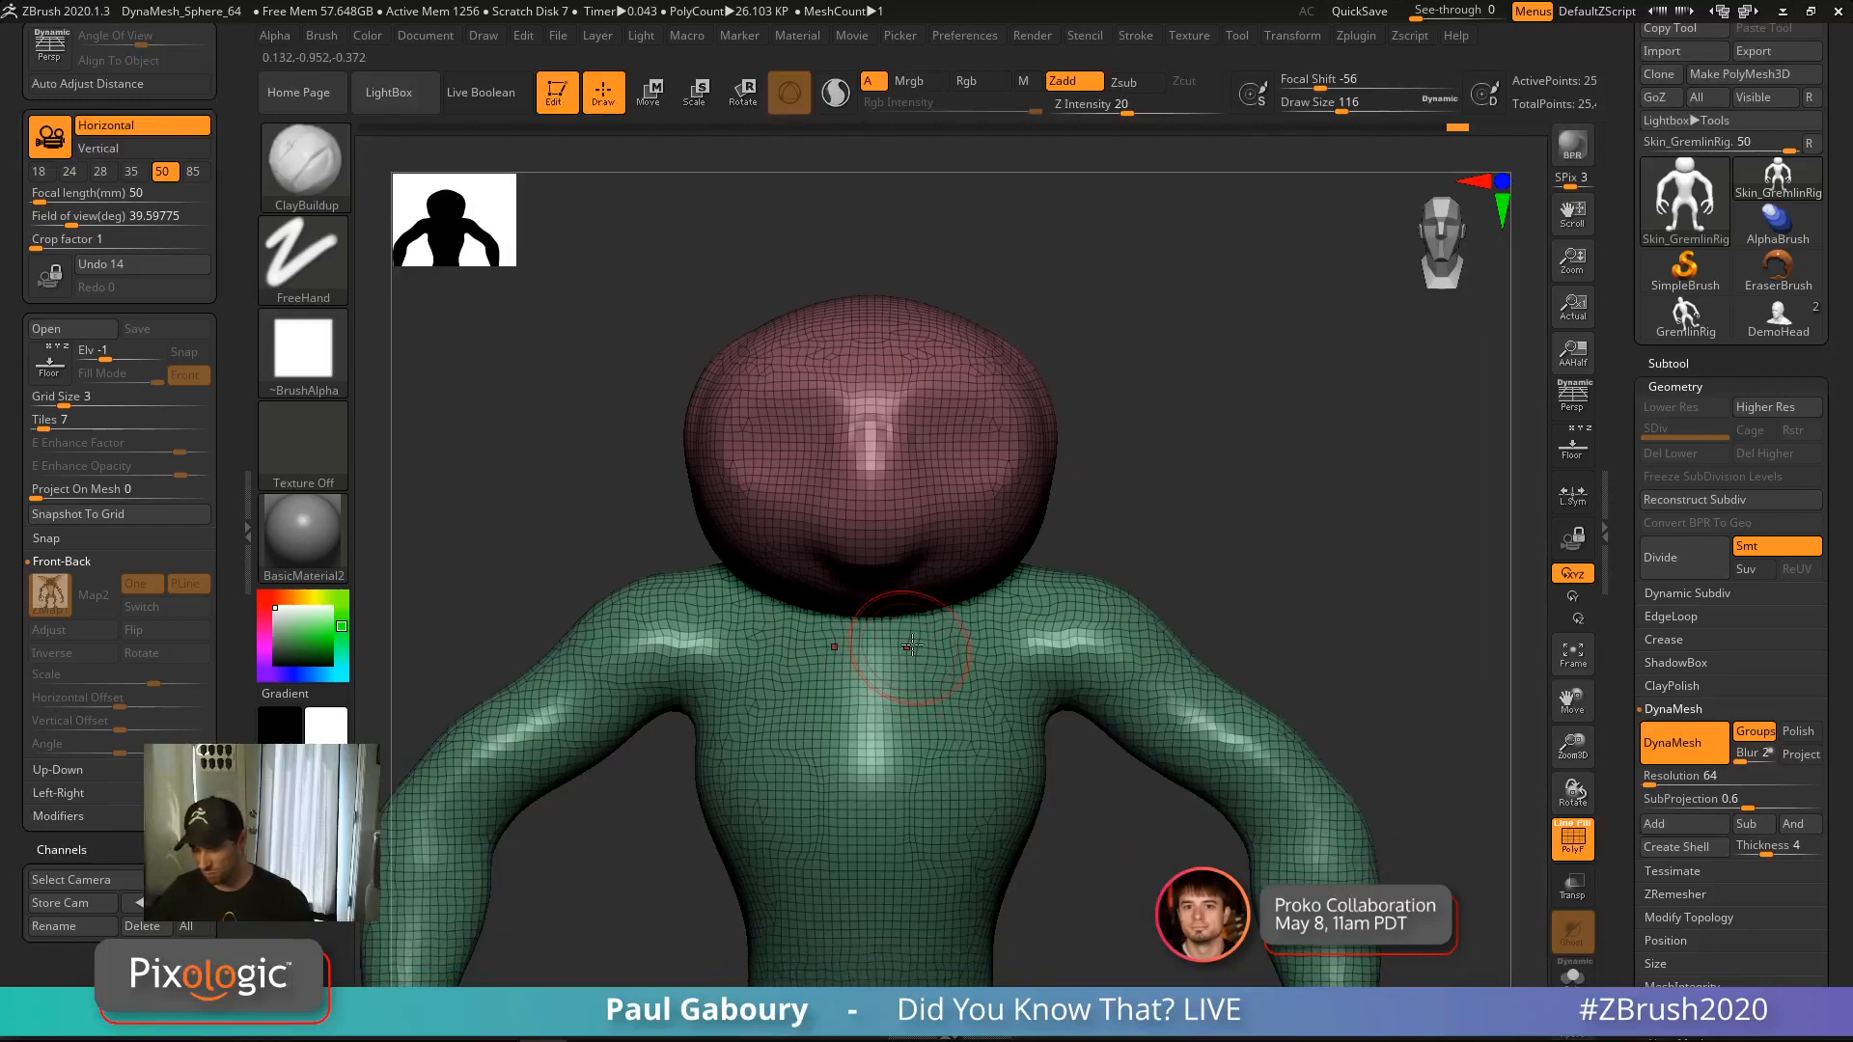
mouse_move(893, 560)
left_mouse_down("shift")
mouse_move(834, 541)
mouse_move(1008, 400)
mouse_move(826, 460)
left_mouse_up("shift")
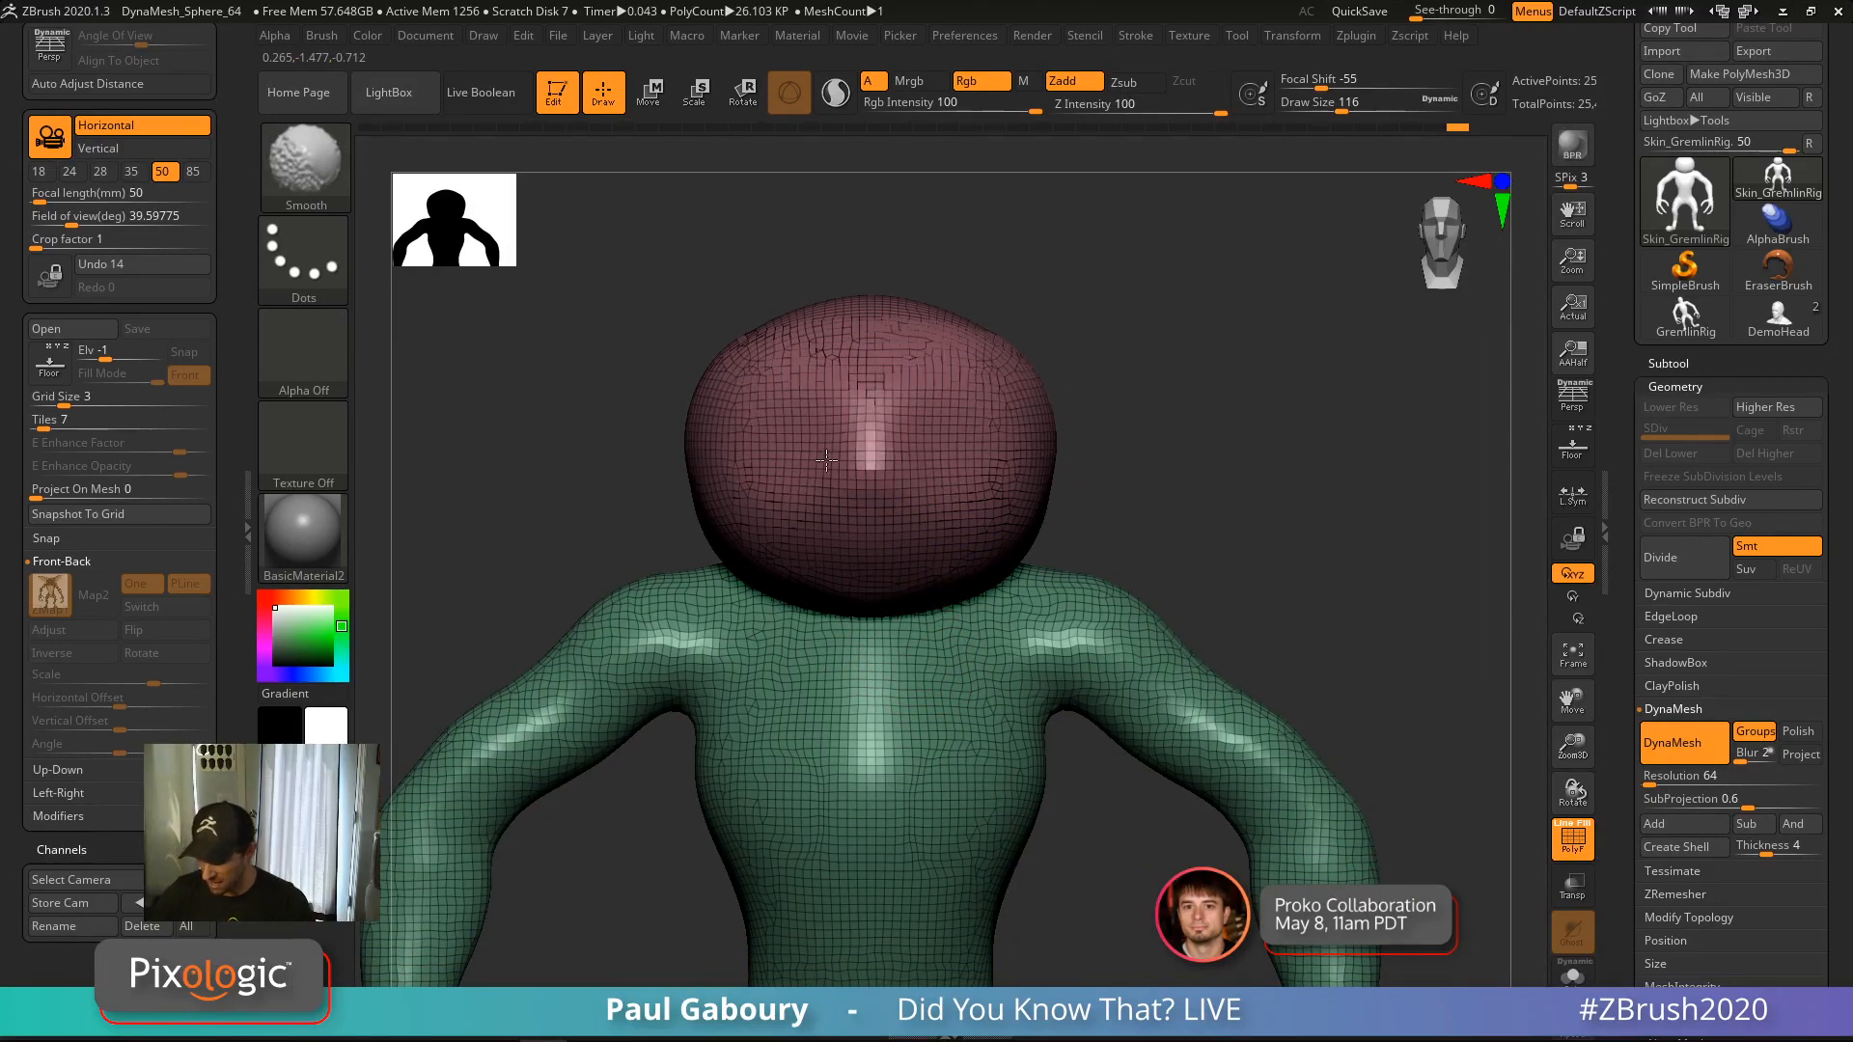
left_click_drag(983, 374, 1017, 379, "shift")
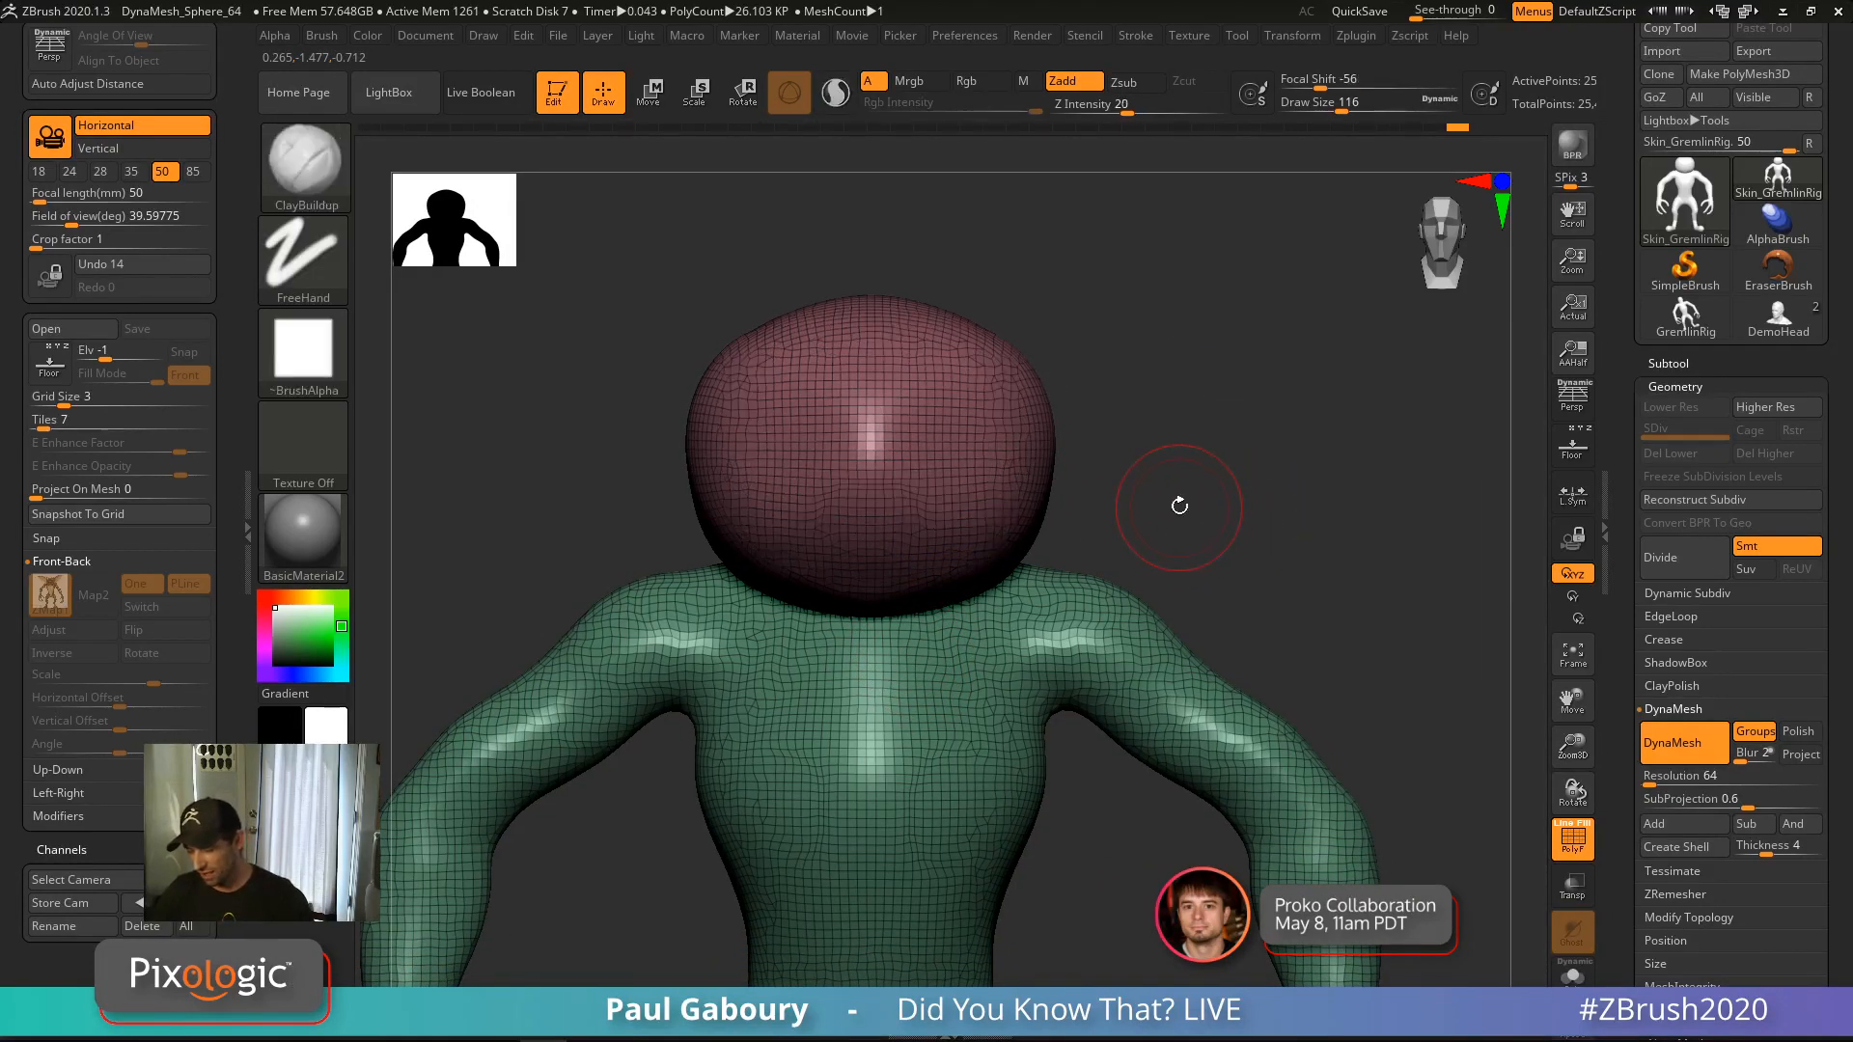
Collapse the smooth brush modifiers and examine ClayBuildup's Auto Masking settings, including Topological
left_click(323, 36)
left_click(506, 142)
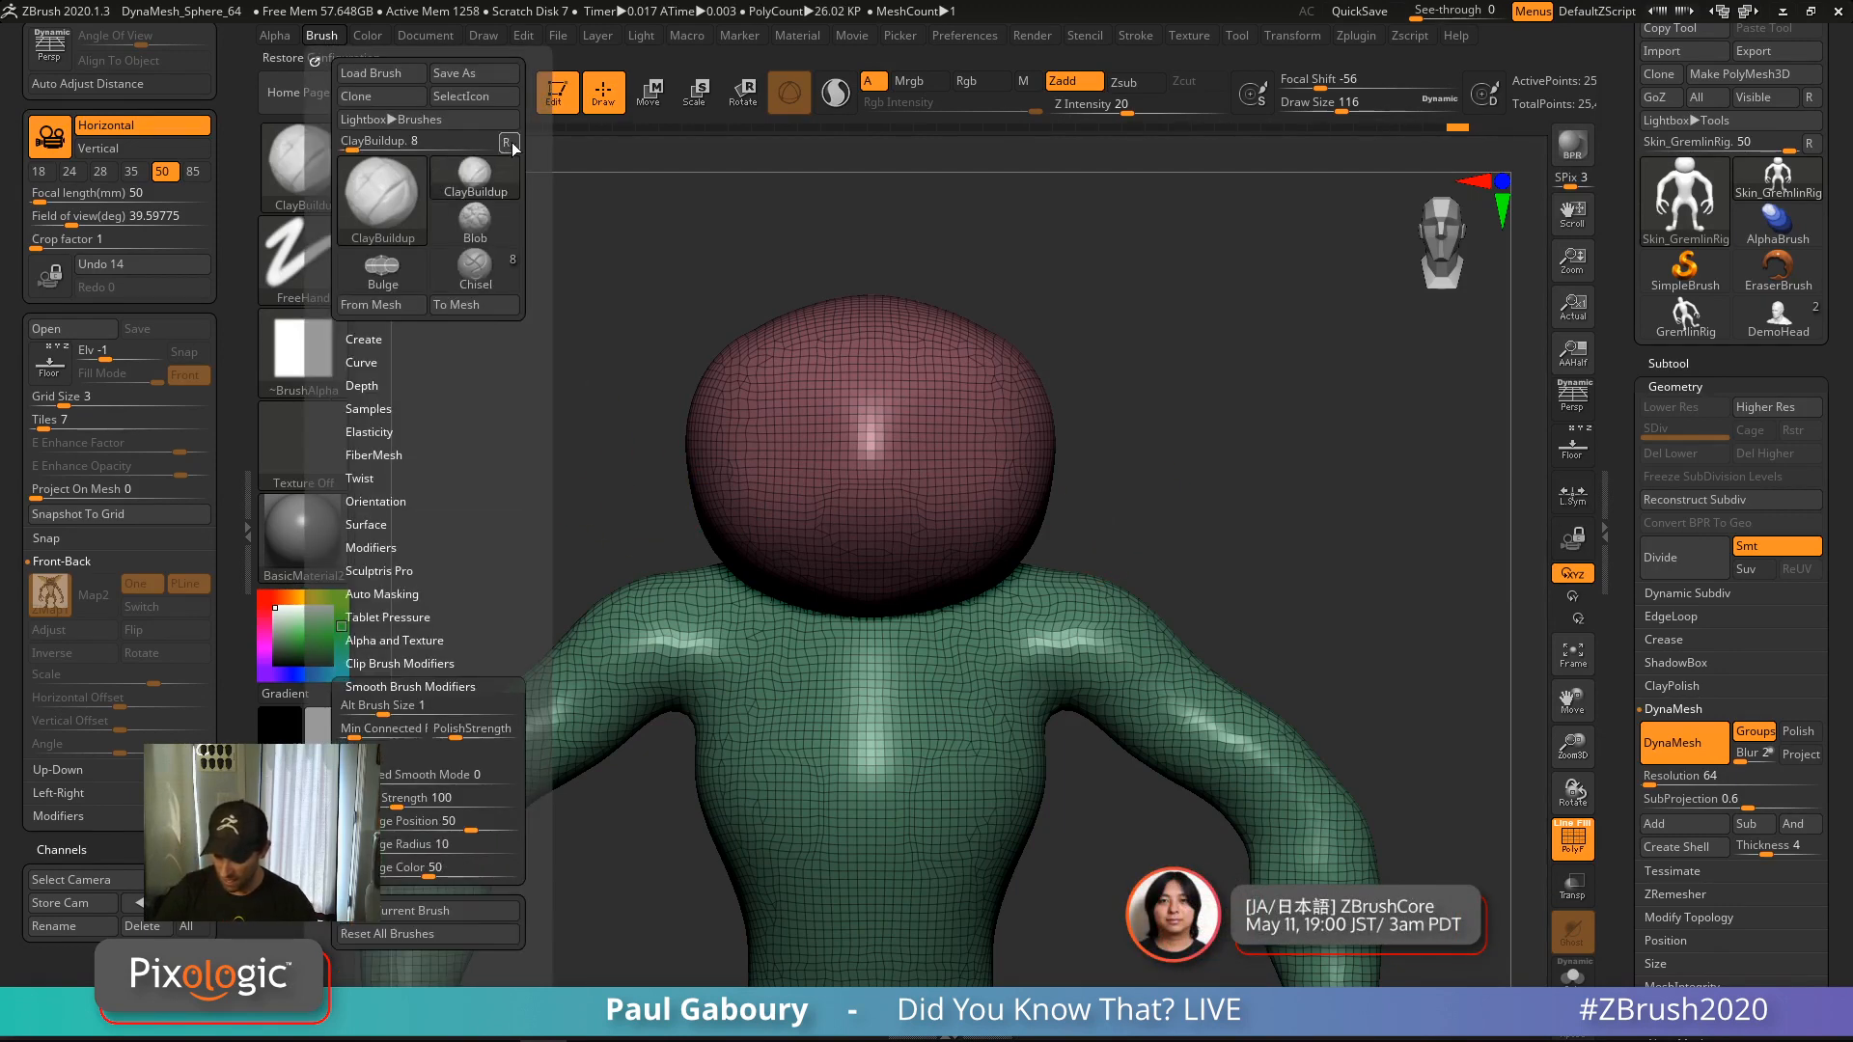
left_click(415, 681)
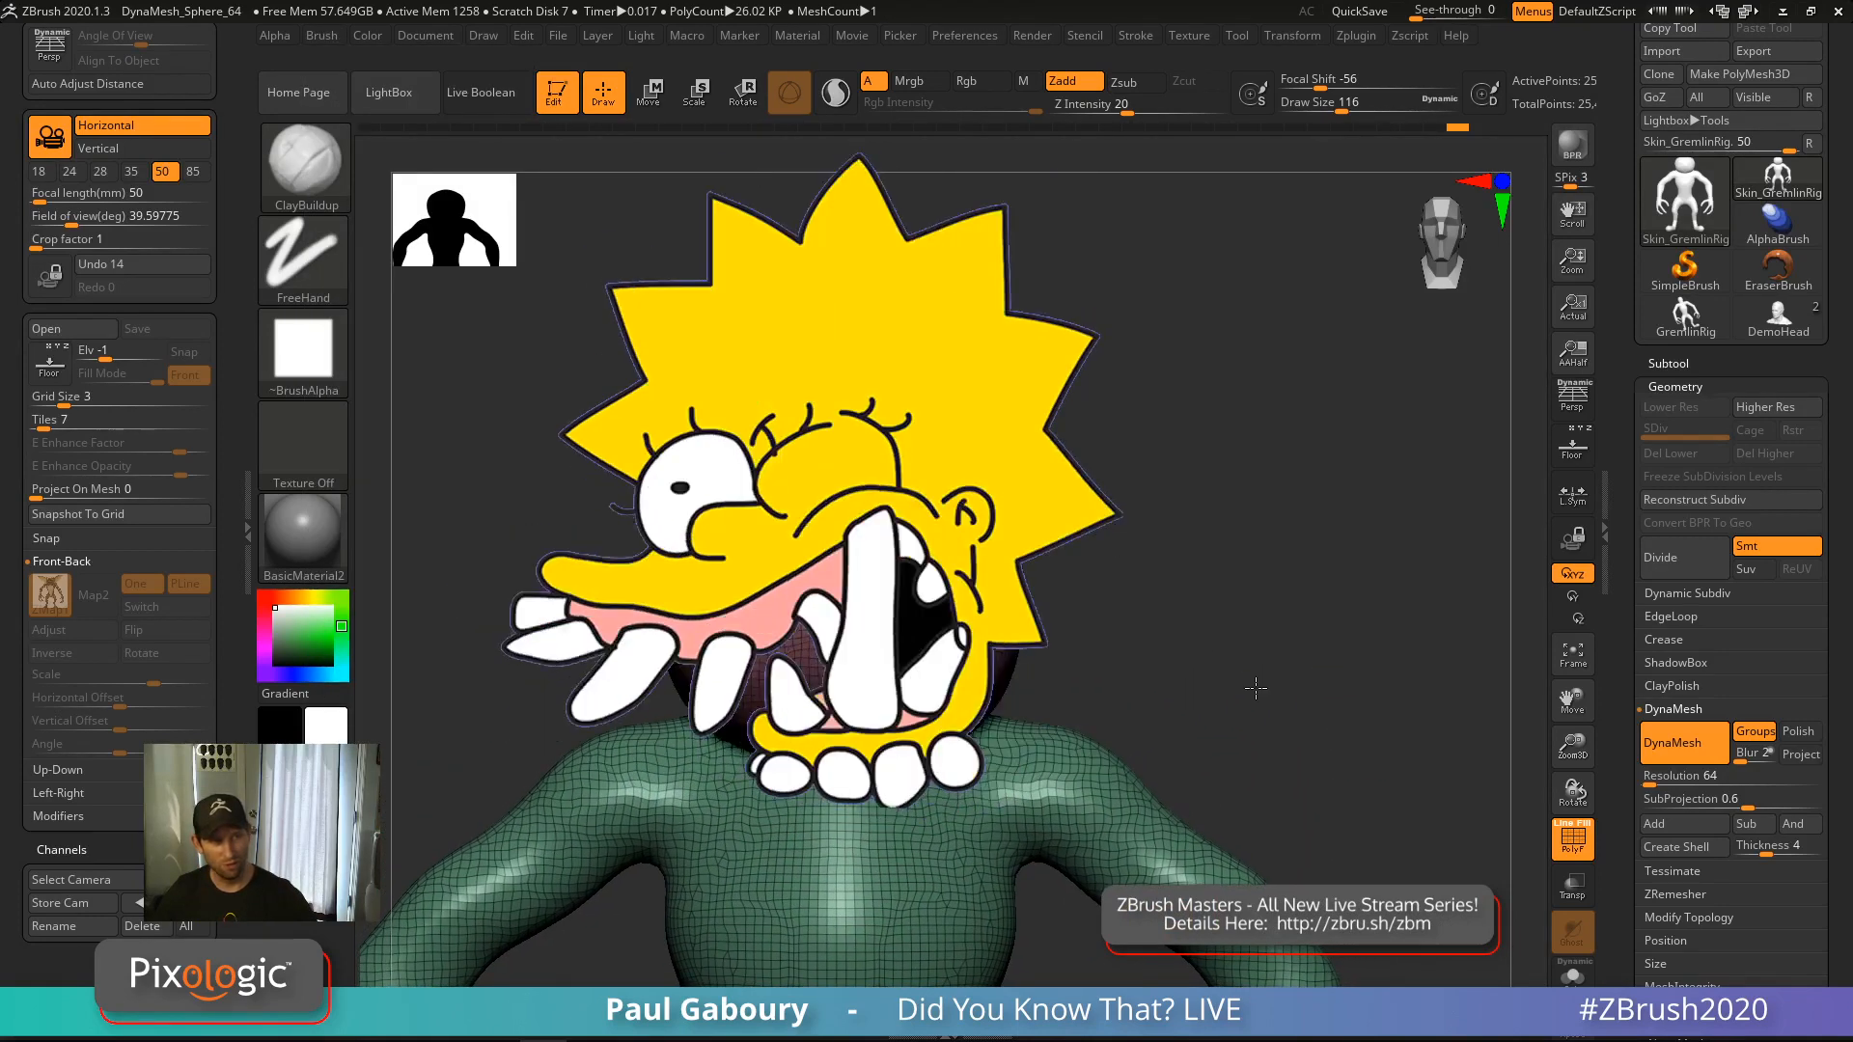
left_click_drag(1257, 641, 1324, 409, "alt")
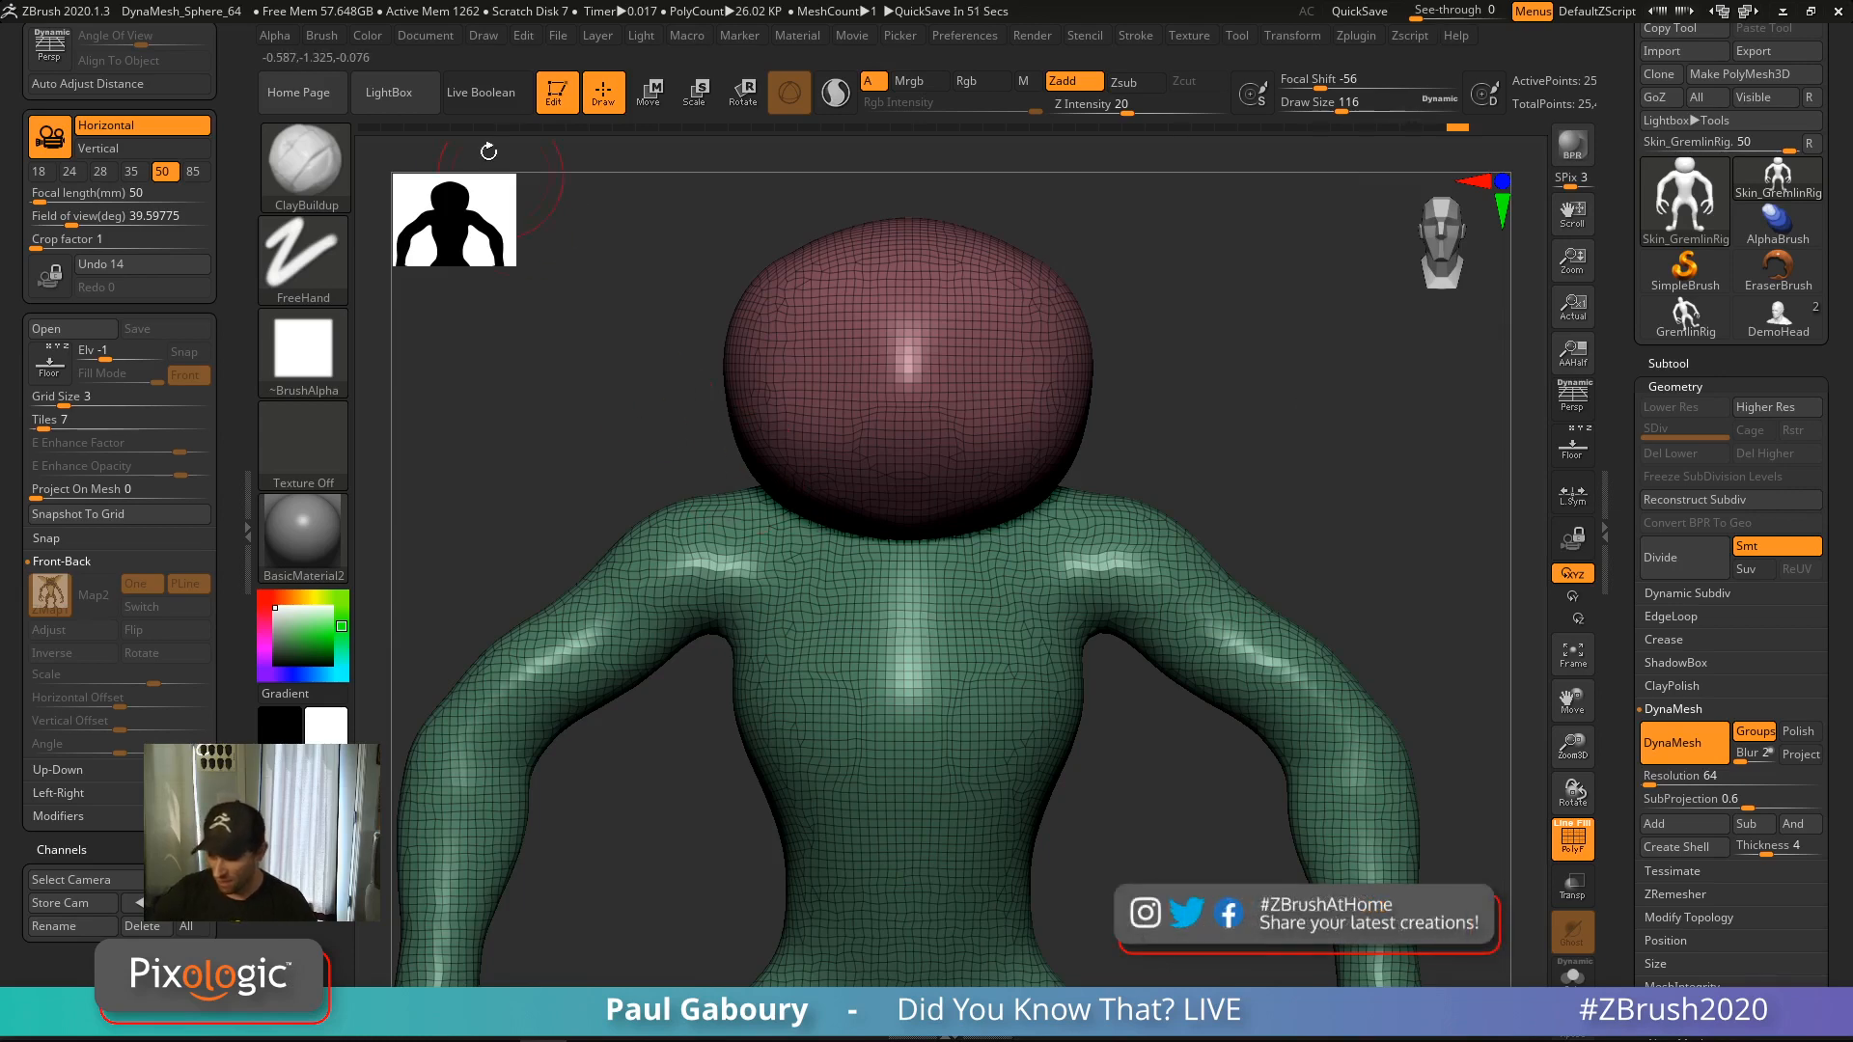
left_click(326, 36)
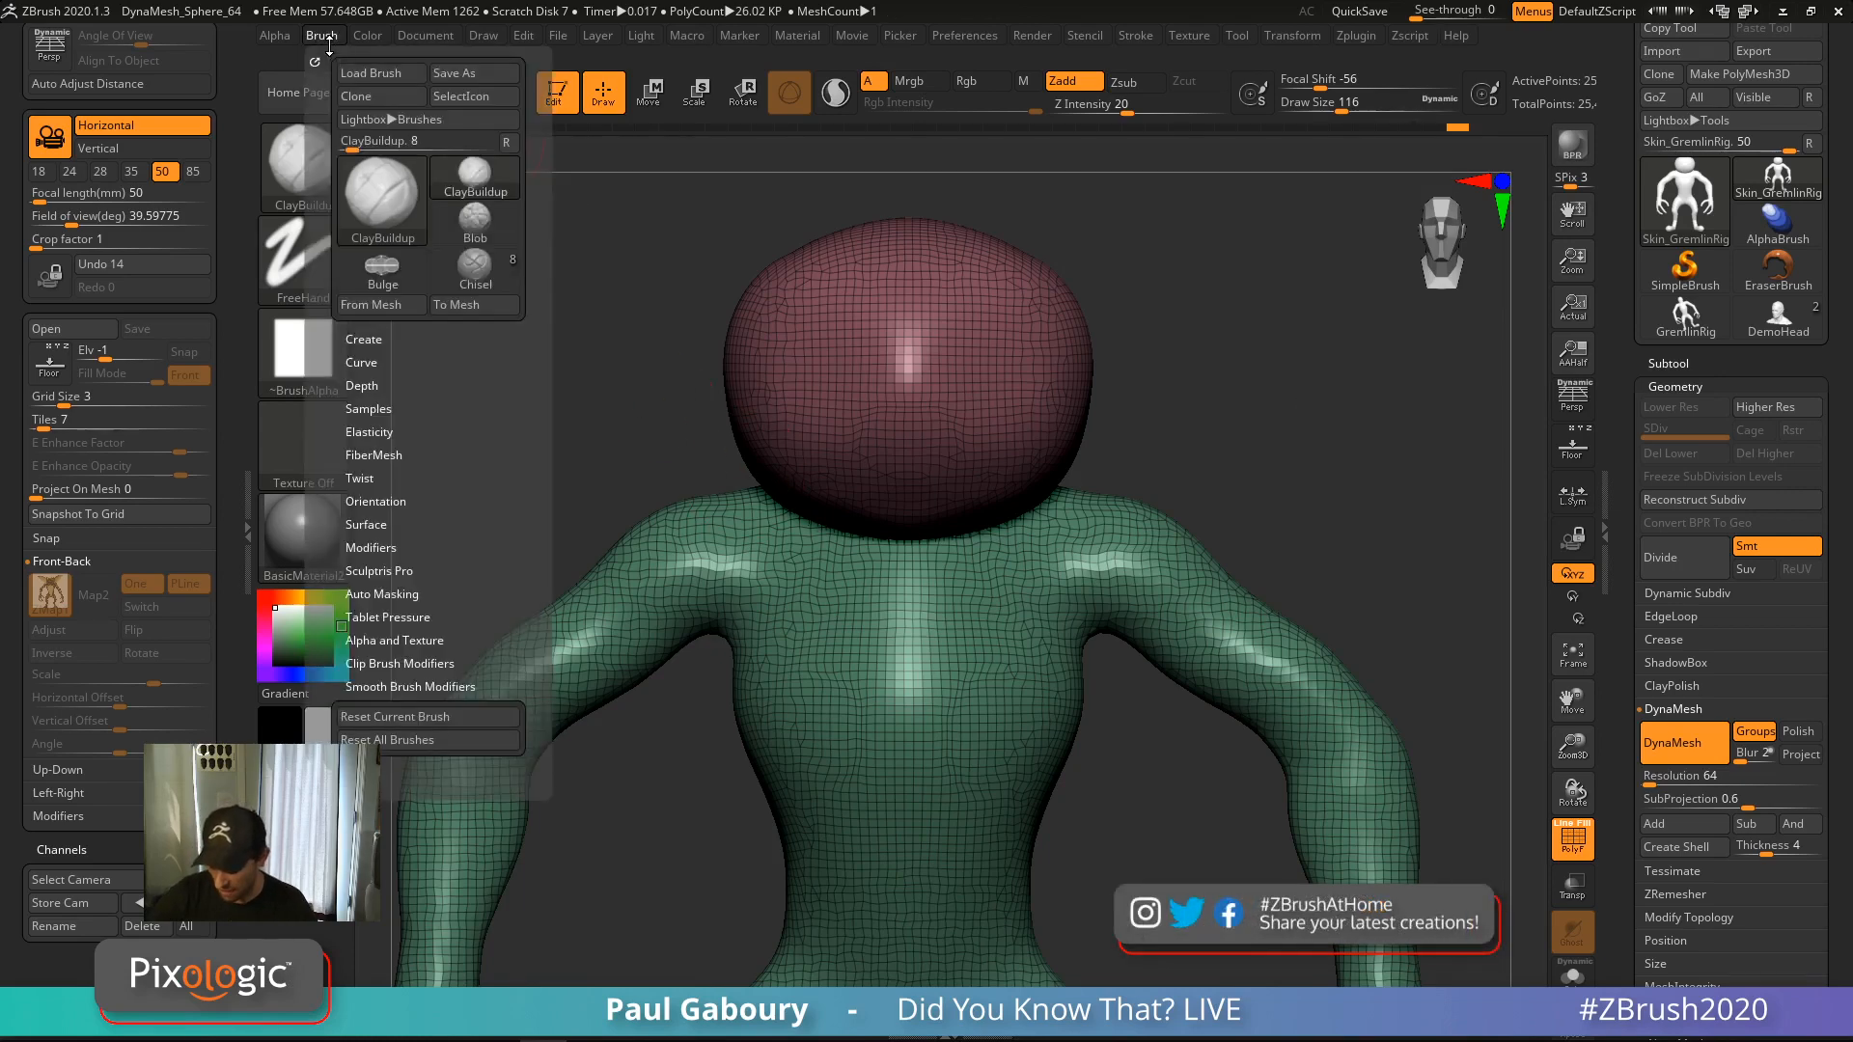
left_click(425, 595)
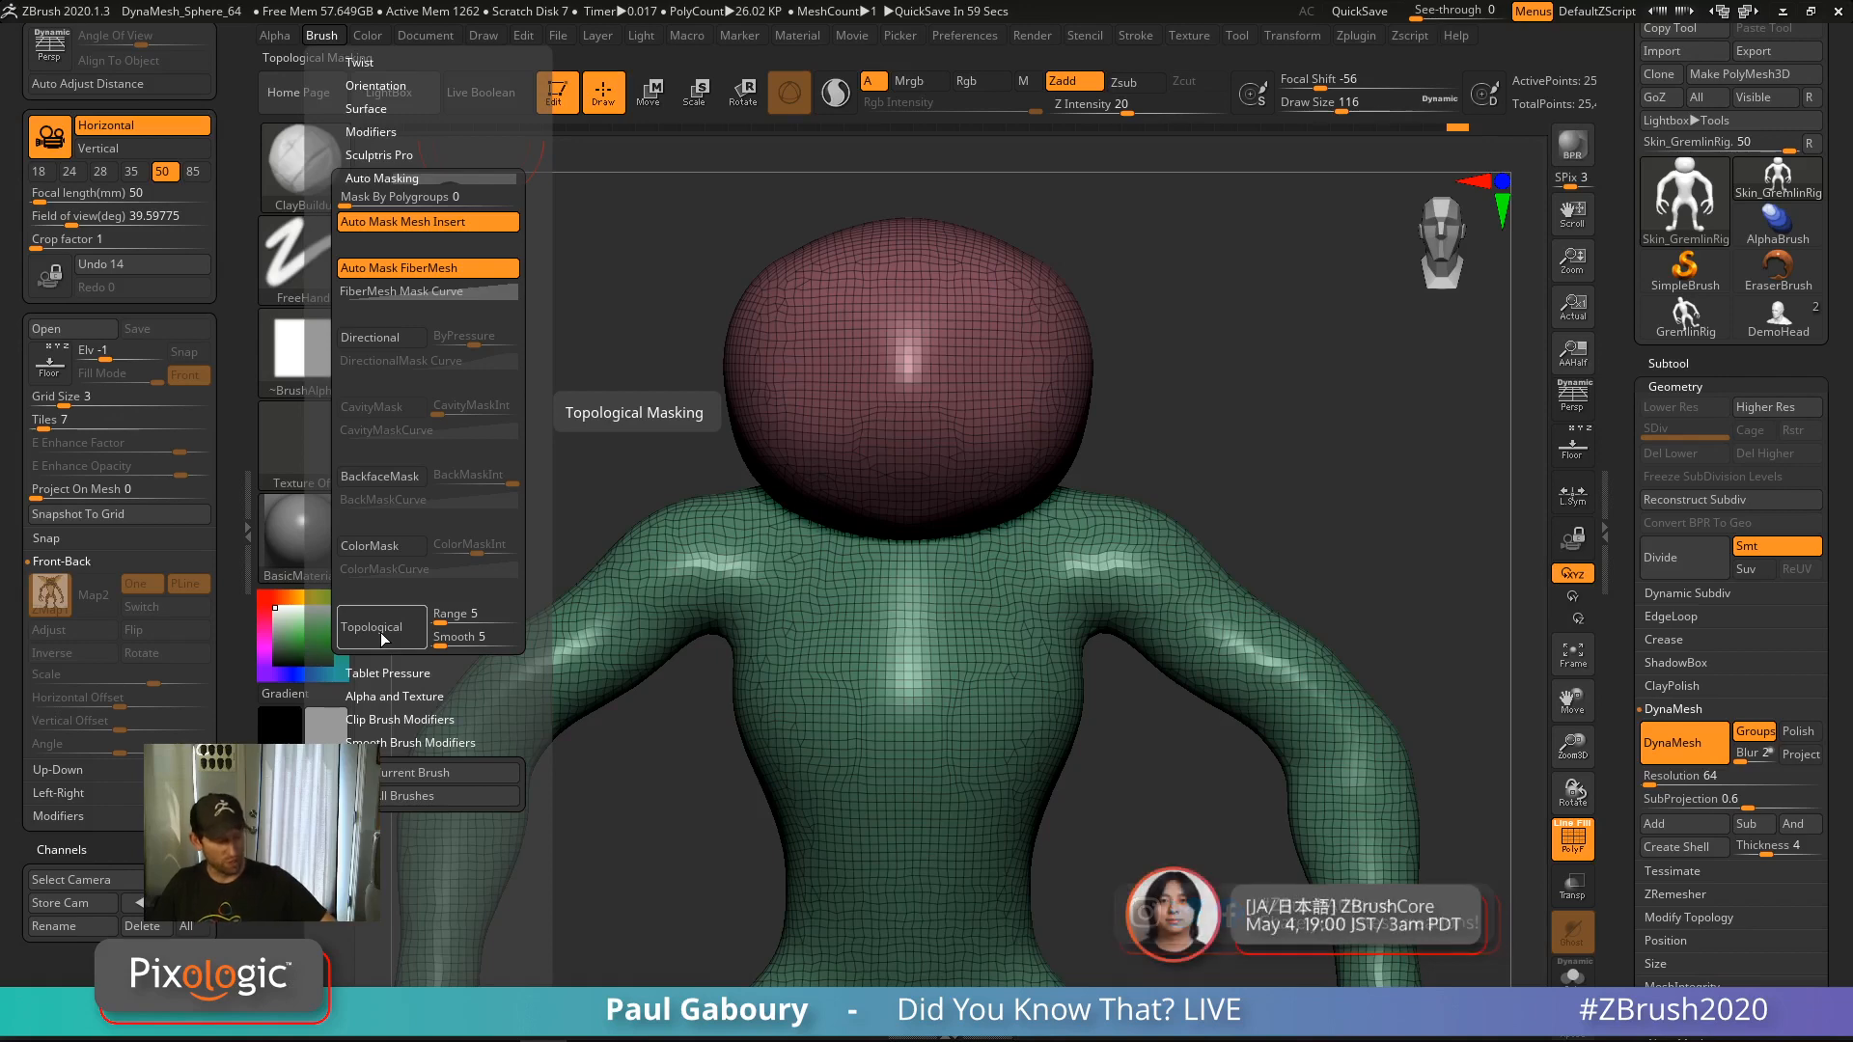
Compare the Topological auto masking settings of the Move Topological and Move brushes
key("b")
key("m")
key("t")
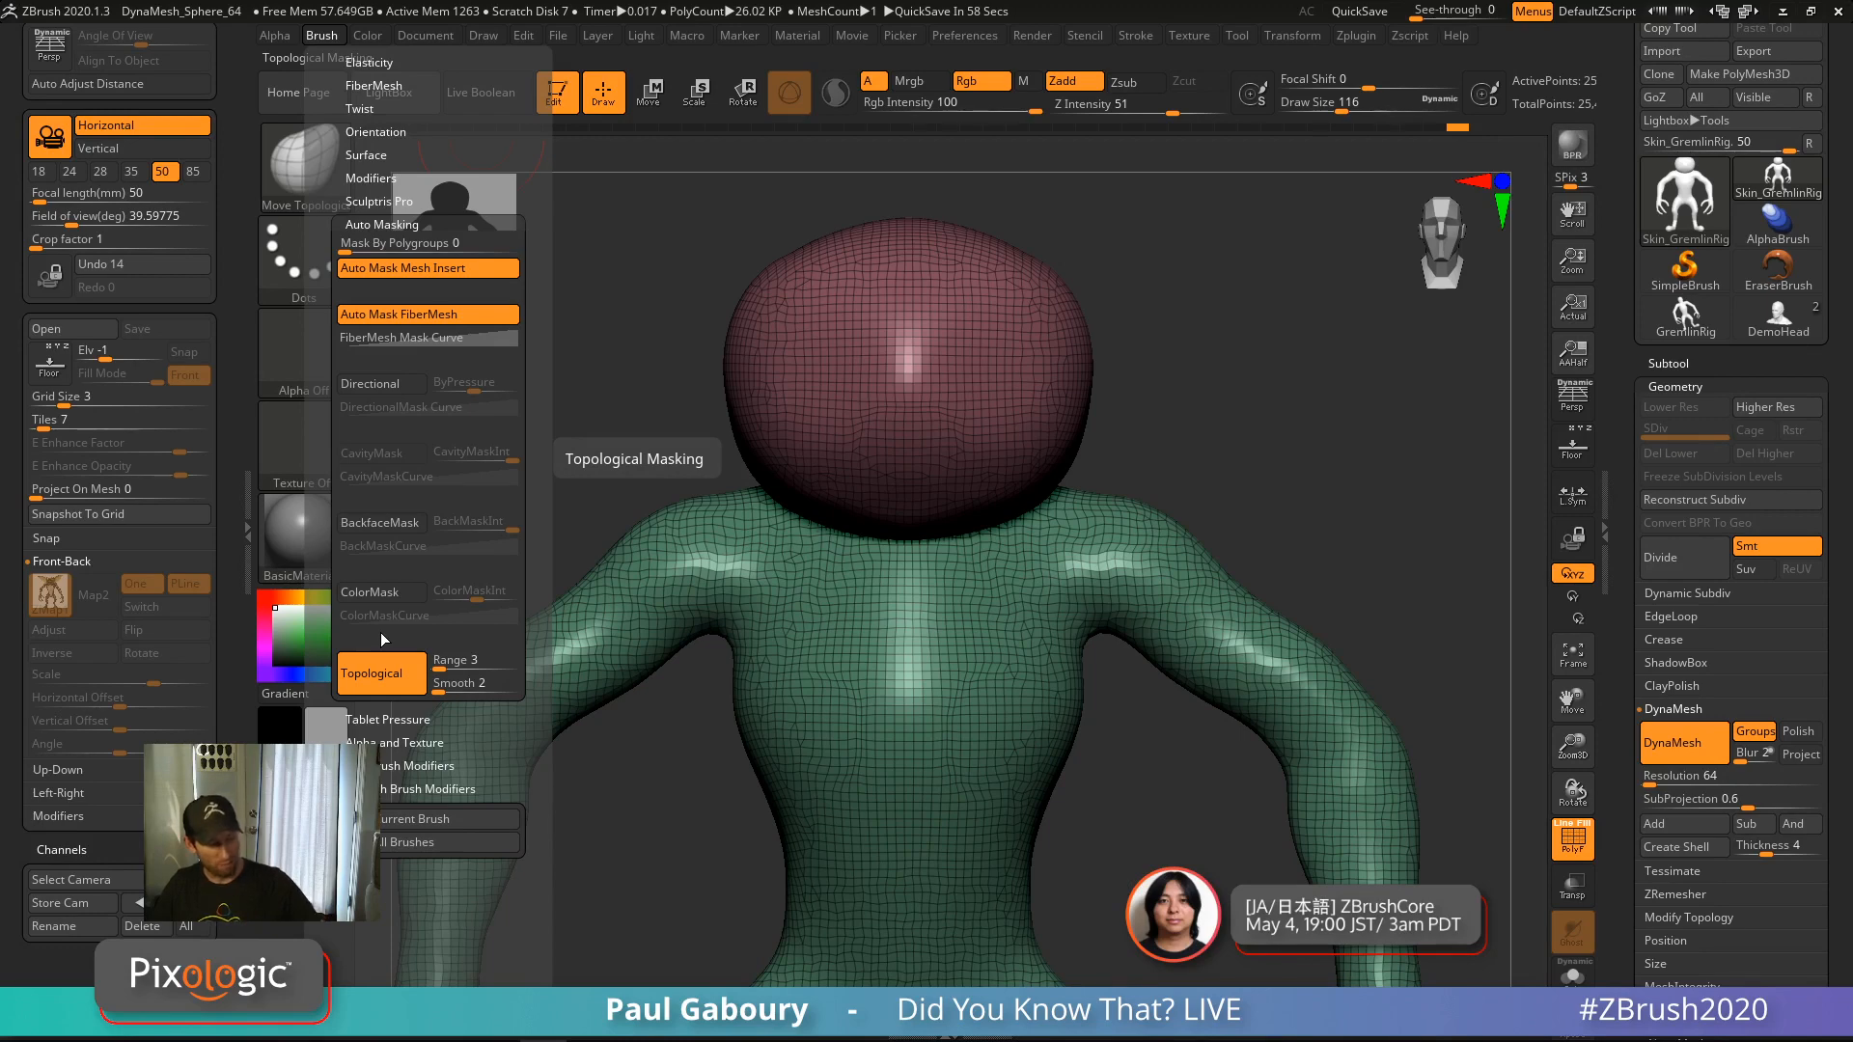
key("b")
key("m")
key("v")
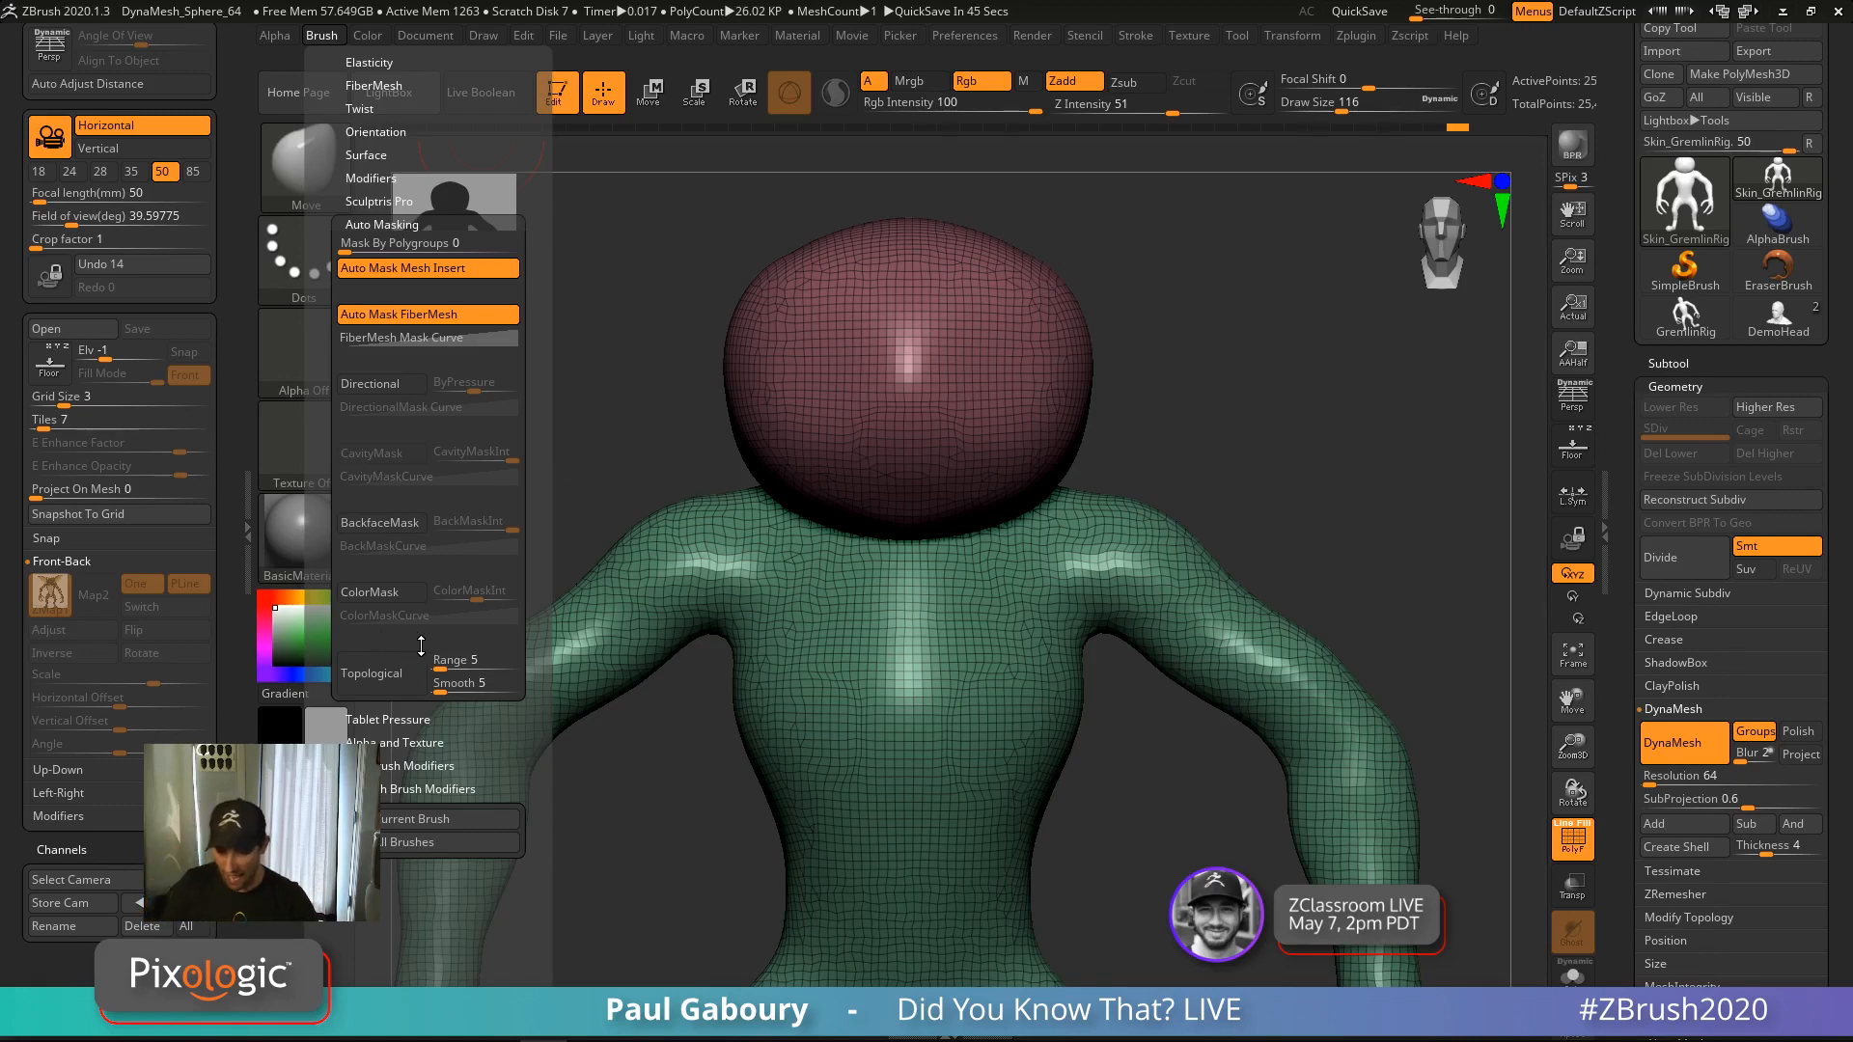
Return to the ClayBuildup brush and reshape the lower sides of the head into a narrower jaw
key("b")
key("c")
key("b")
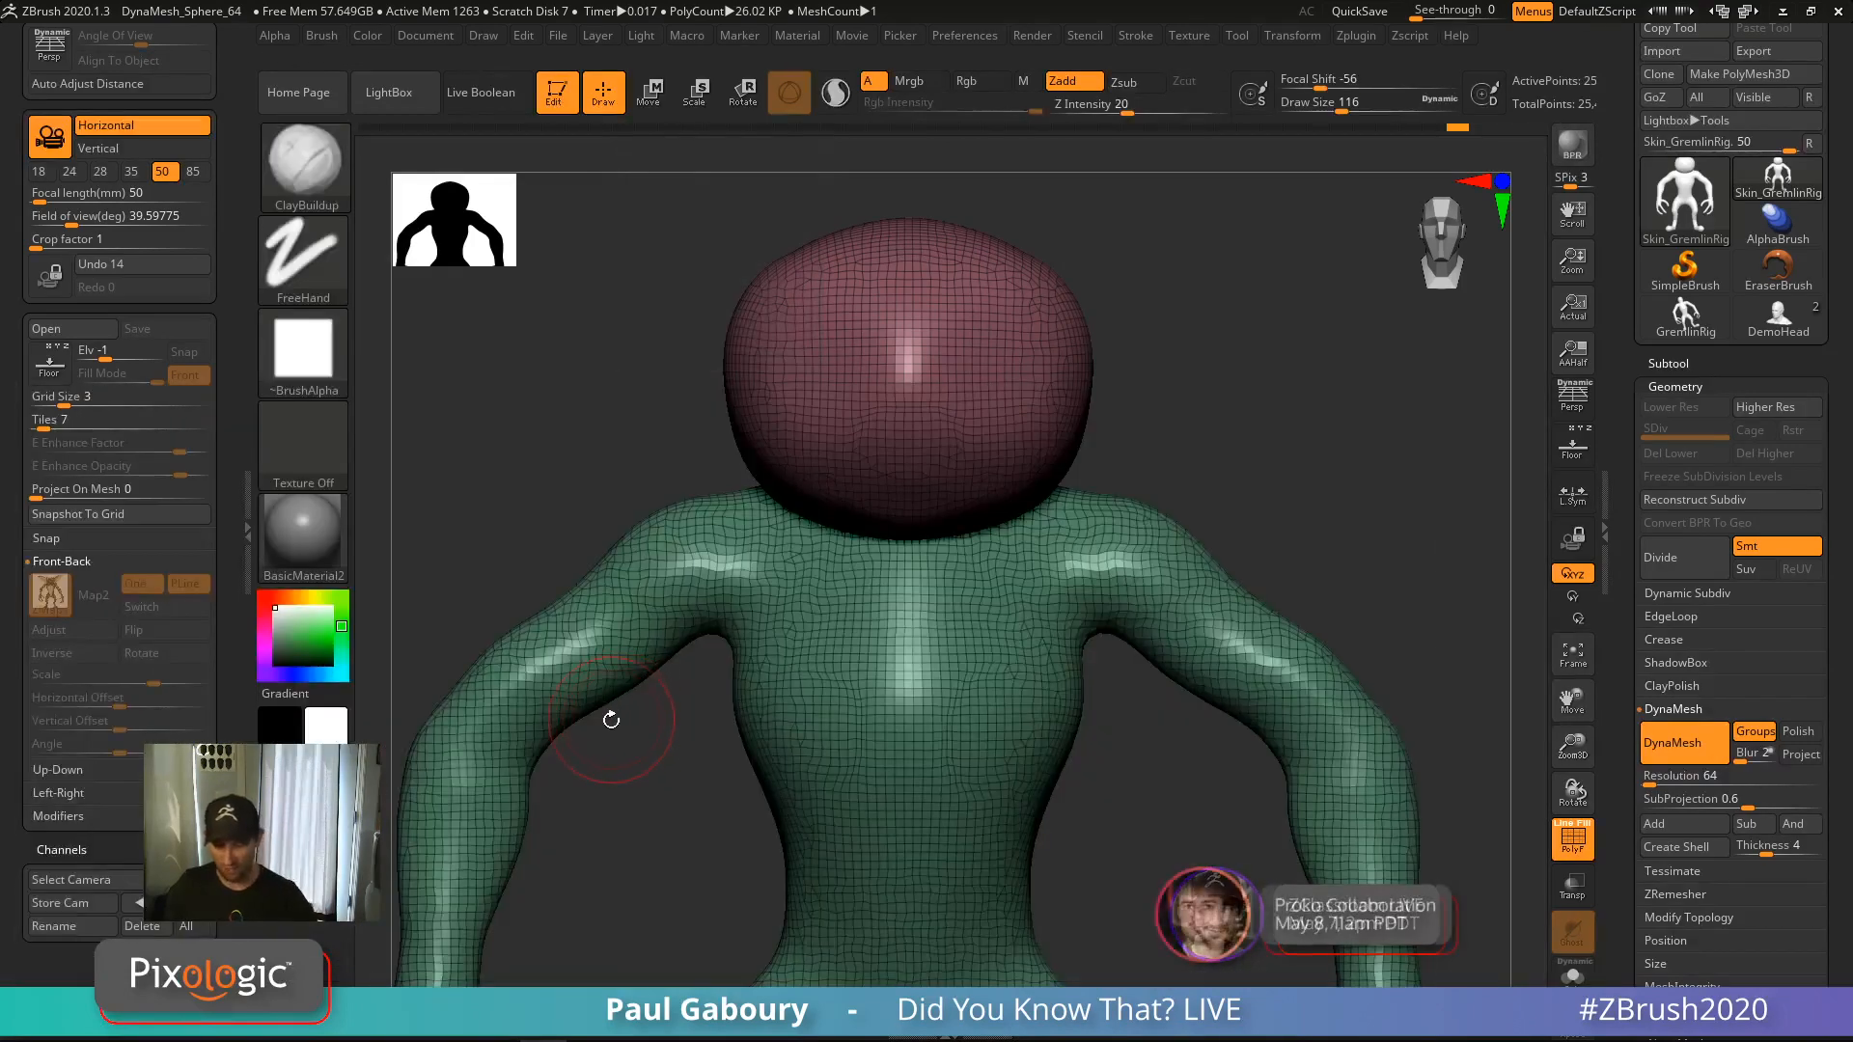
left_click(320, 35)
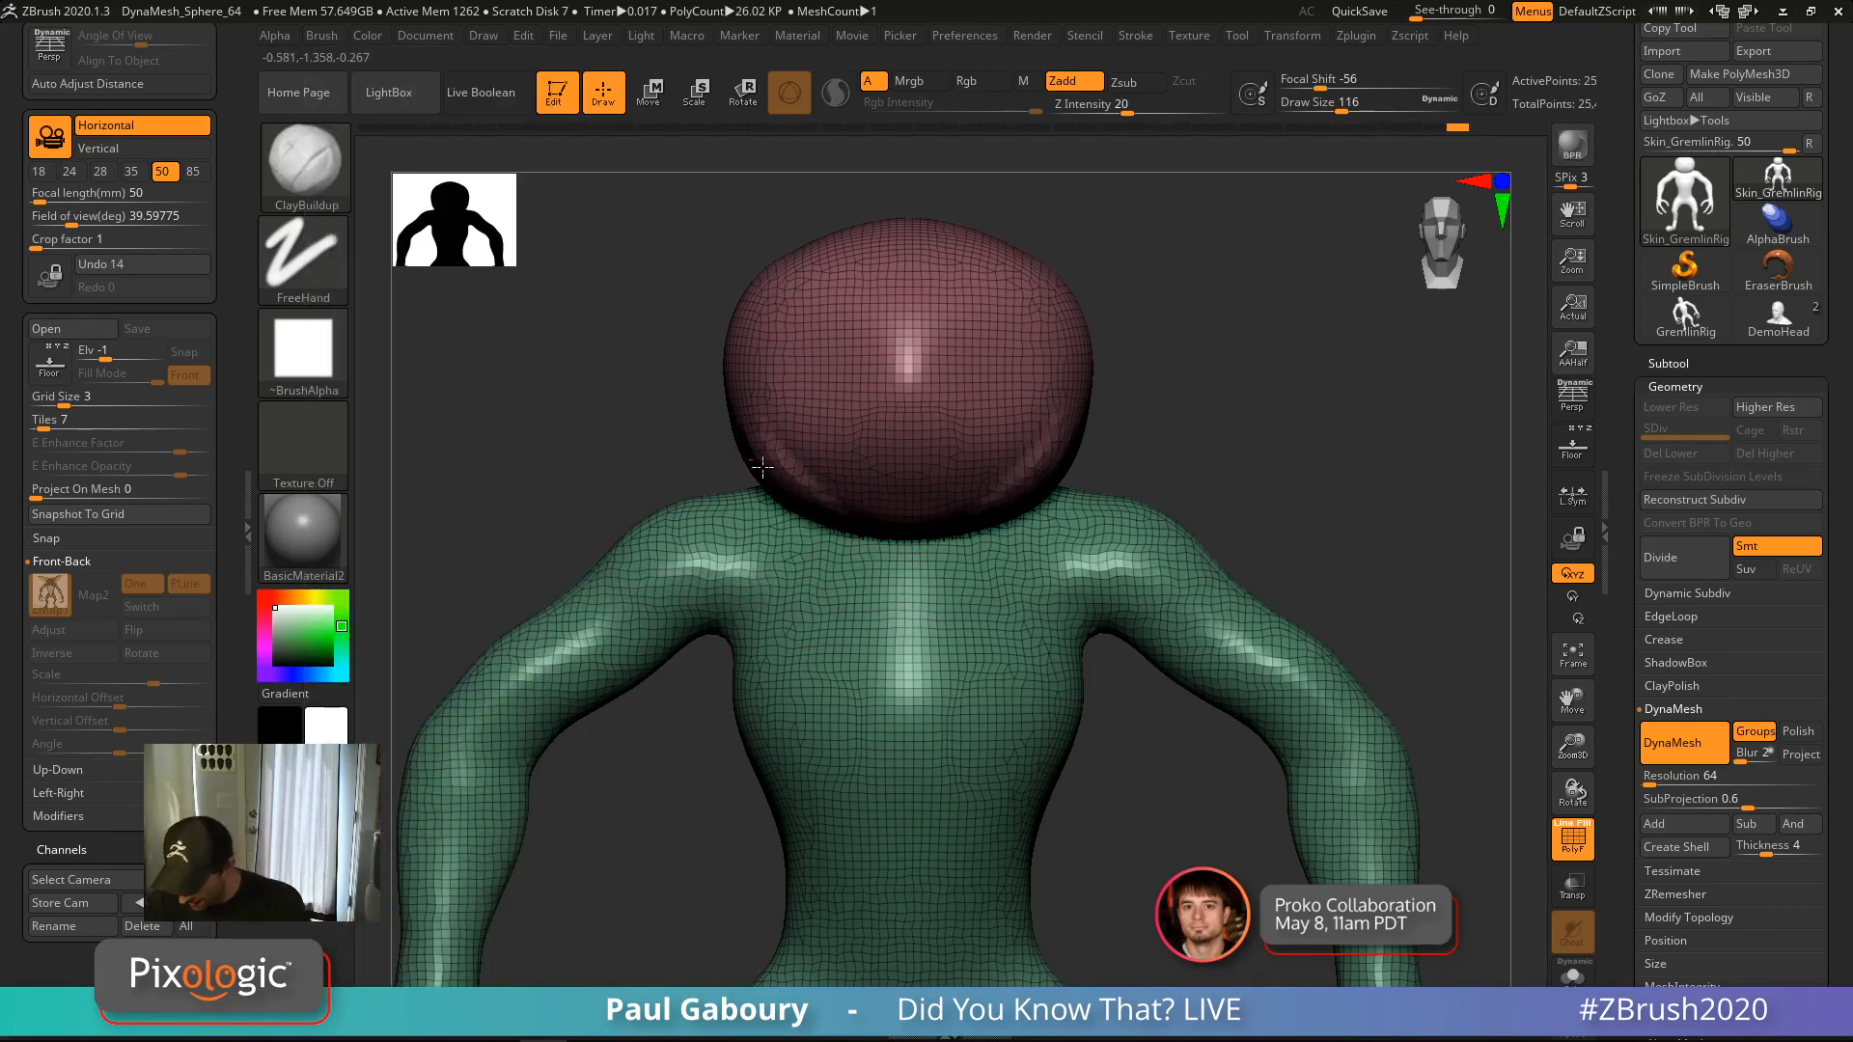
right_click_drag(866, 511, 898, 473)
mouse_move(780, 461)
left_mouse_down()
mouse_move(836, 546)
mouse_move(918, 550)
mouse_move(913, 520)
mouse_move(765, 473)
mouse_move(920, 502)
left_mouse_up()
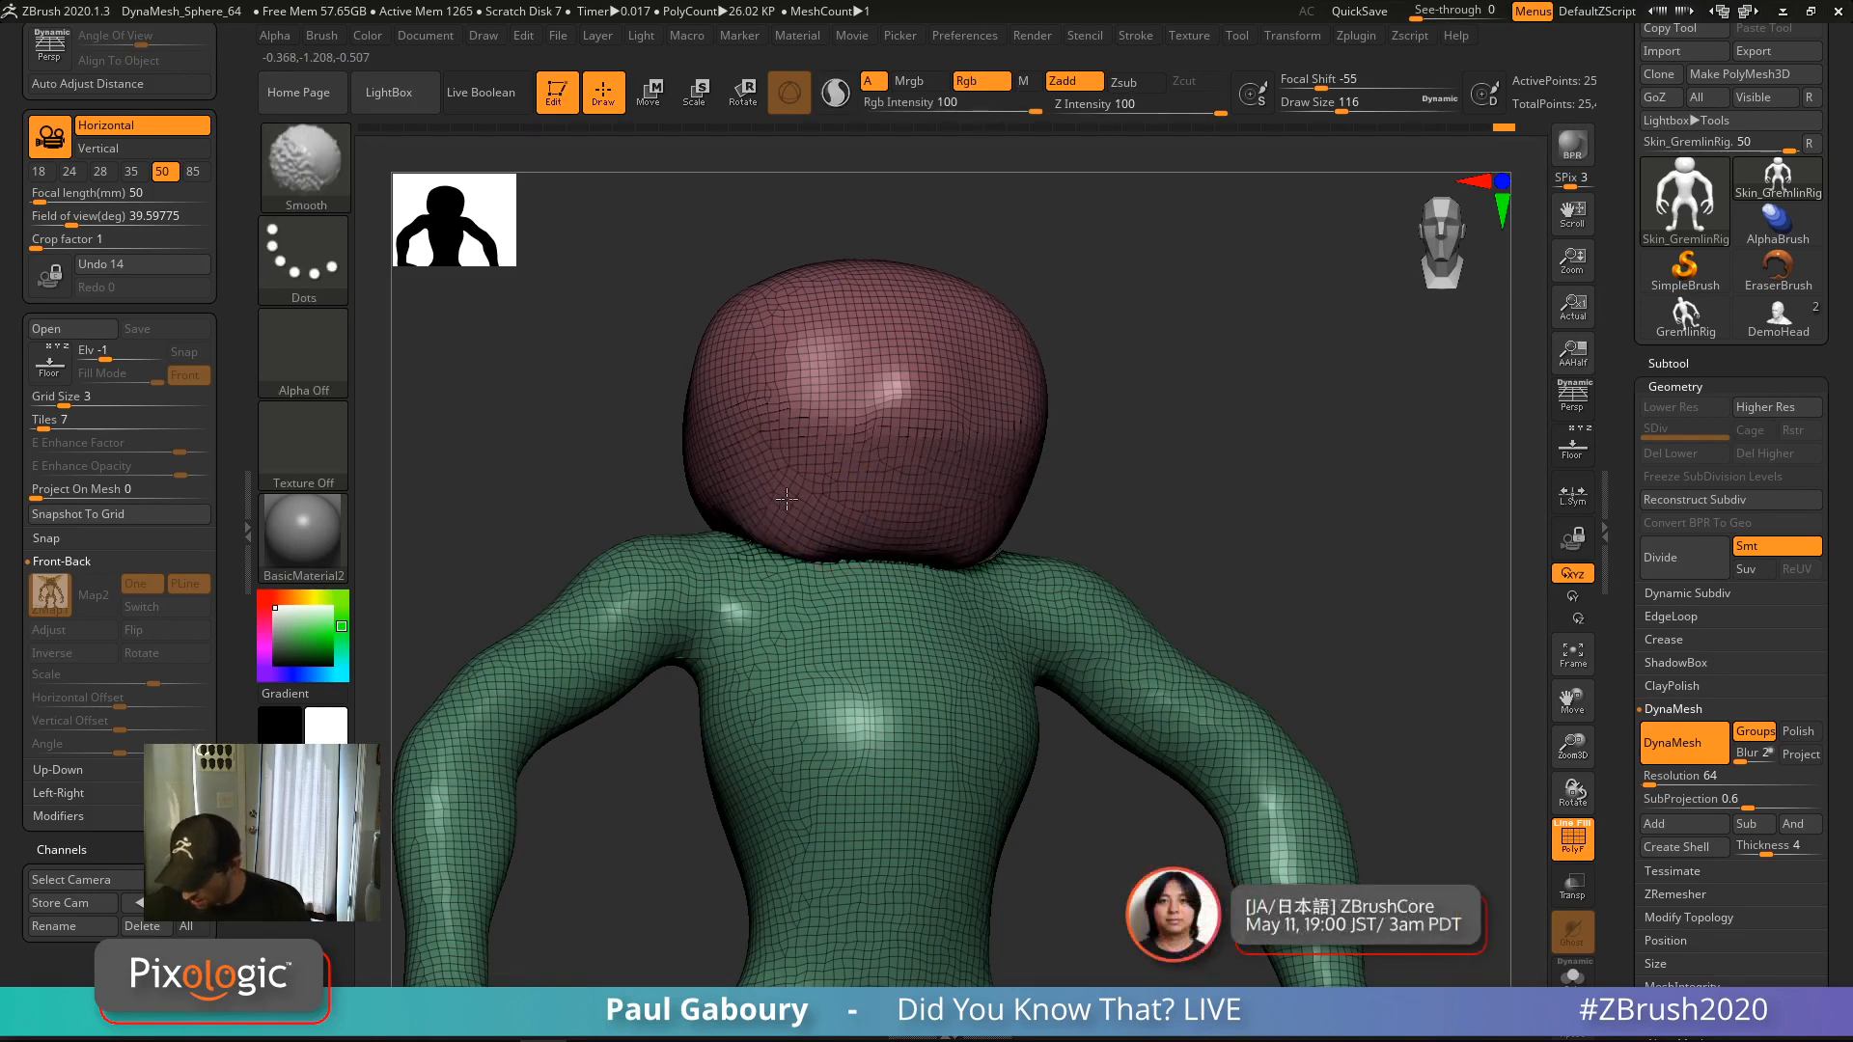
Build up muscle volume on both shoulders with ClayBuildup strokes running from the chest to the upper arms
right_click_drag(857, 525, 739, 573)
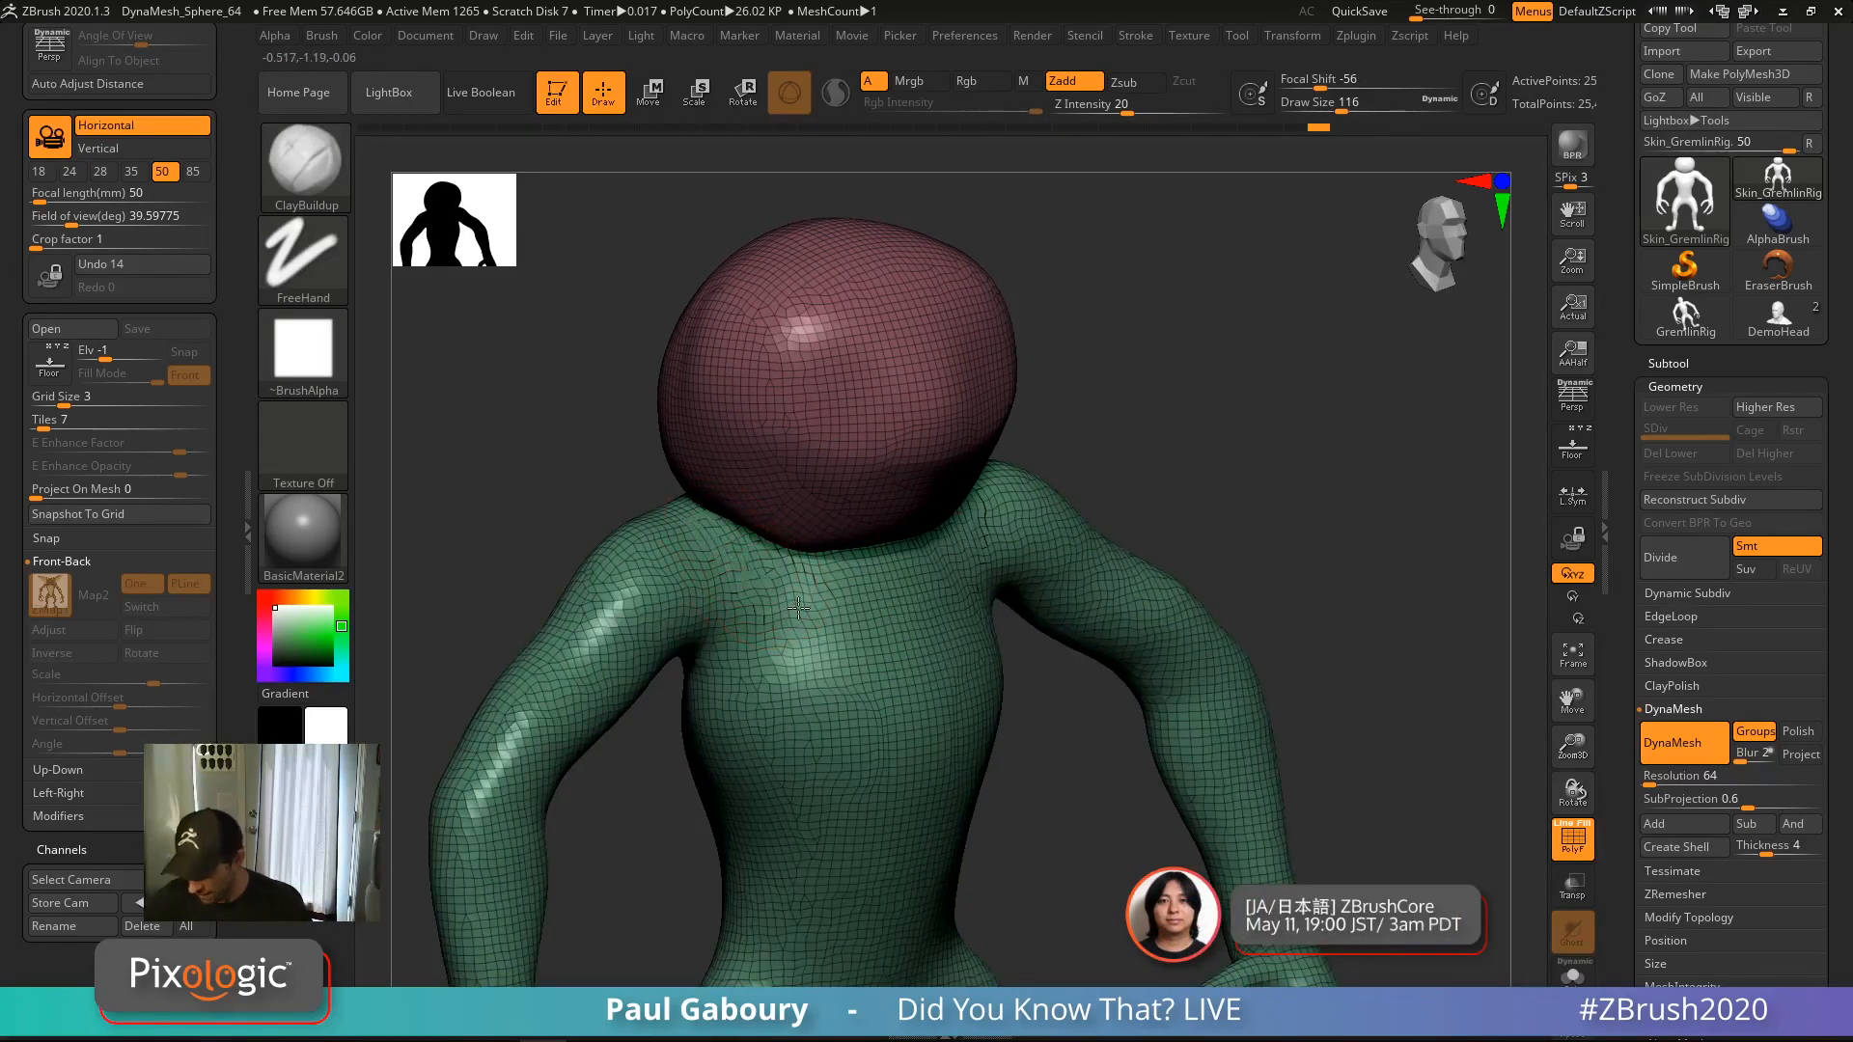
mouse_move(798, 606)
left_mouse_down()
mouse_move(719, 546)
mouse_move(664, 543)
mouse_move(712, 590)
mouse_move(659, 573)
left_mouse_up()
mouse_move(622, 606)
left_mouse_down()
mouse_move(735, 610)
mouse_move(632, 591)
left_mouse_up()
right_click_drag(763, 579, 690, 570)
mouse_move(700, 579)
left_mouse_down("shift")
mouse_move(683, 574)
mouse_move(744, 569)
left_mouse_up("shift")
mouse_move(743, 569)
right_mouse_down()
mouse_move(773, 626)
mouse_move(838, 617)
right_mouse_up()
mouse_move(613, 584)
left_mouse_down()
mouse_move(618, 543)
mouse_move(642, 570)
mouse_move(691, 521)
mouse_move(671, 541)
left_mouse_up()
right_click_drag(676, 533, 594, 526)
mouse_move(588, 526)
left_mouse_down()
mouse_move(604, 473)
mouse_move(617, 586)
left_mouse_up()
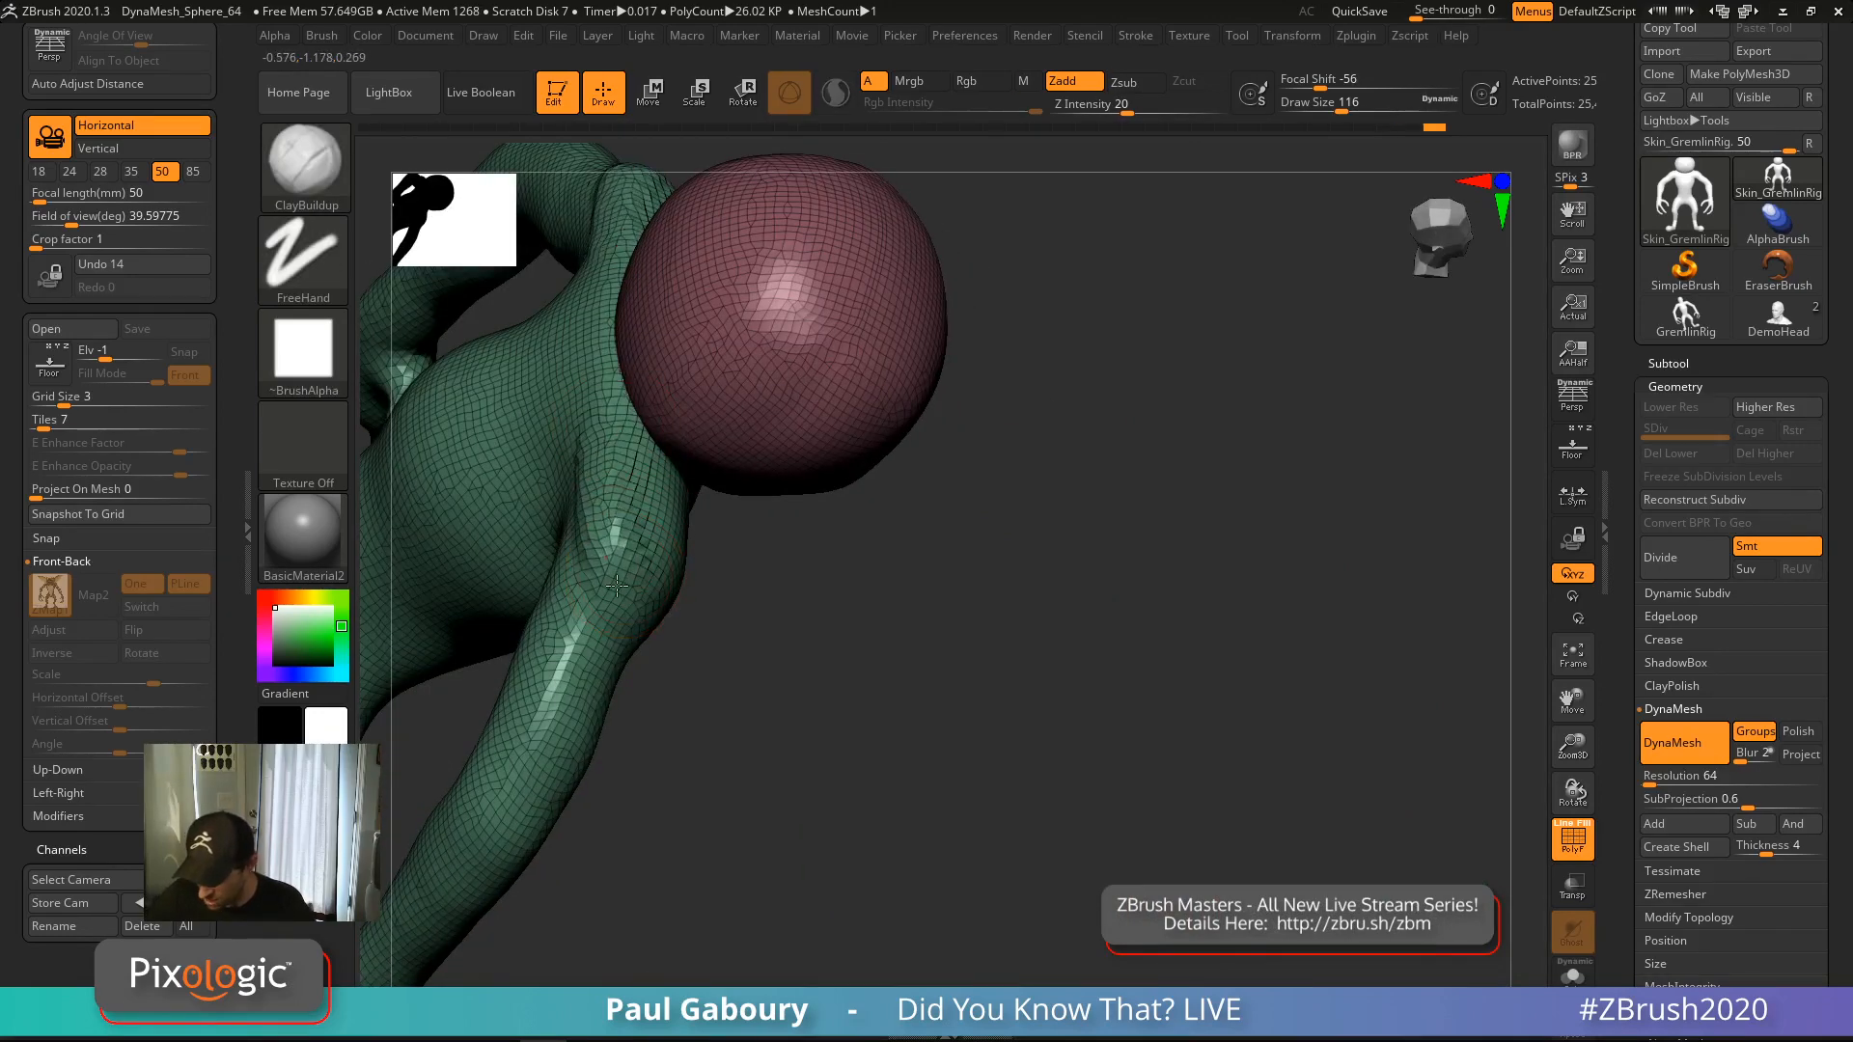
Hide the polyframe and smooth the built-up clay where the shoulder meets the upper arm
key("shift+f")
mouse_move(683, 599)
right_mouse_down()
mouse_move(731, 649)
mouse_move(697, 594)
right_mouse_up()
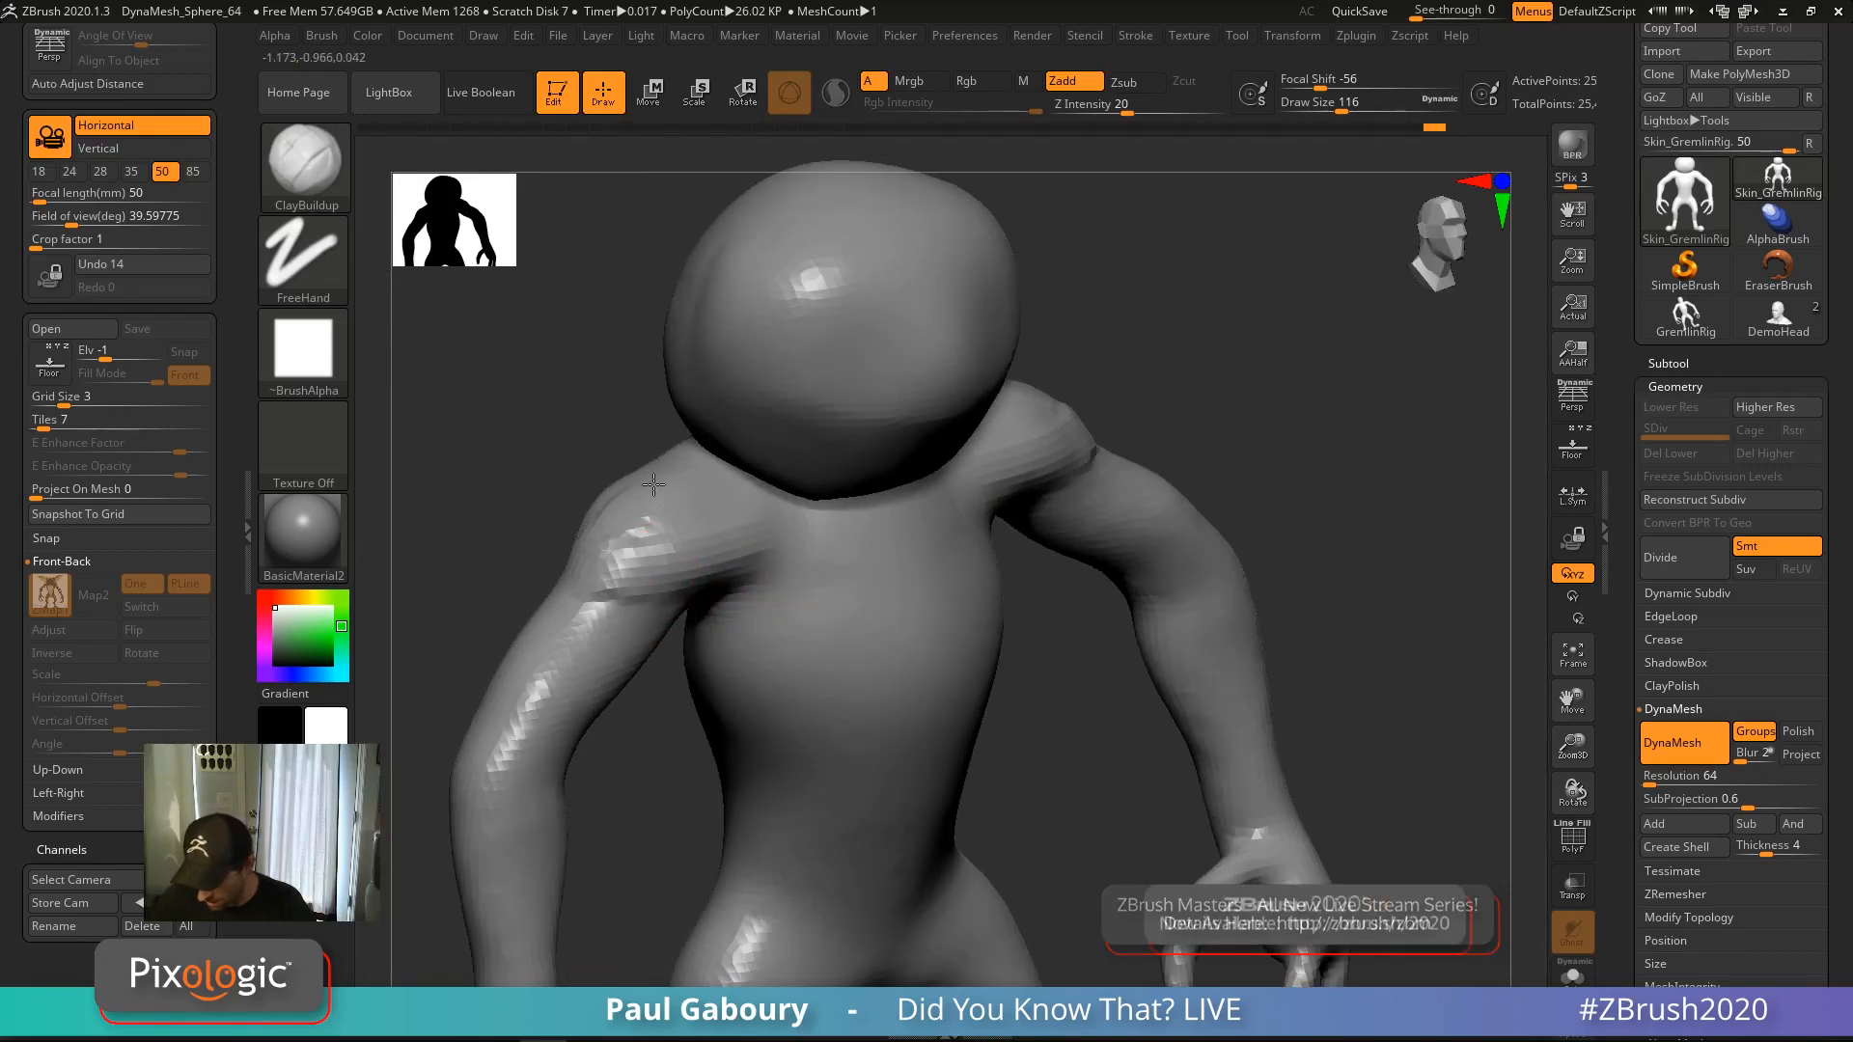
right_click_drag(700, 521, 682, 539)
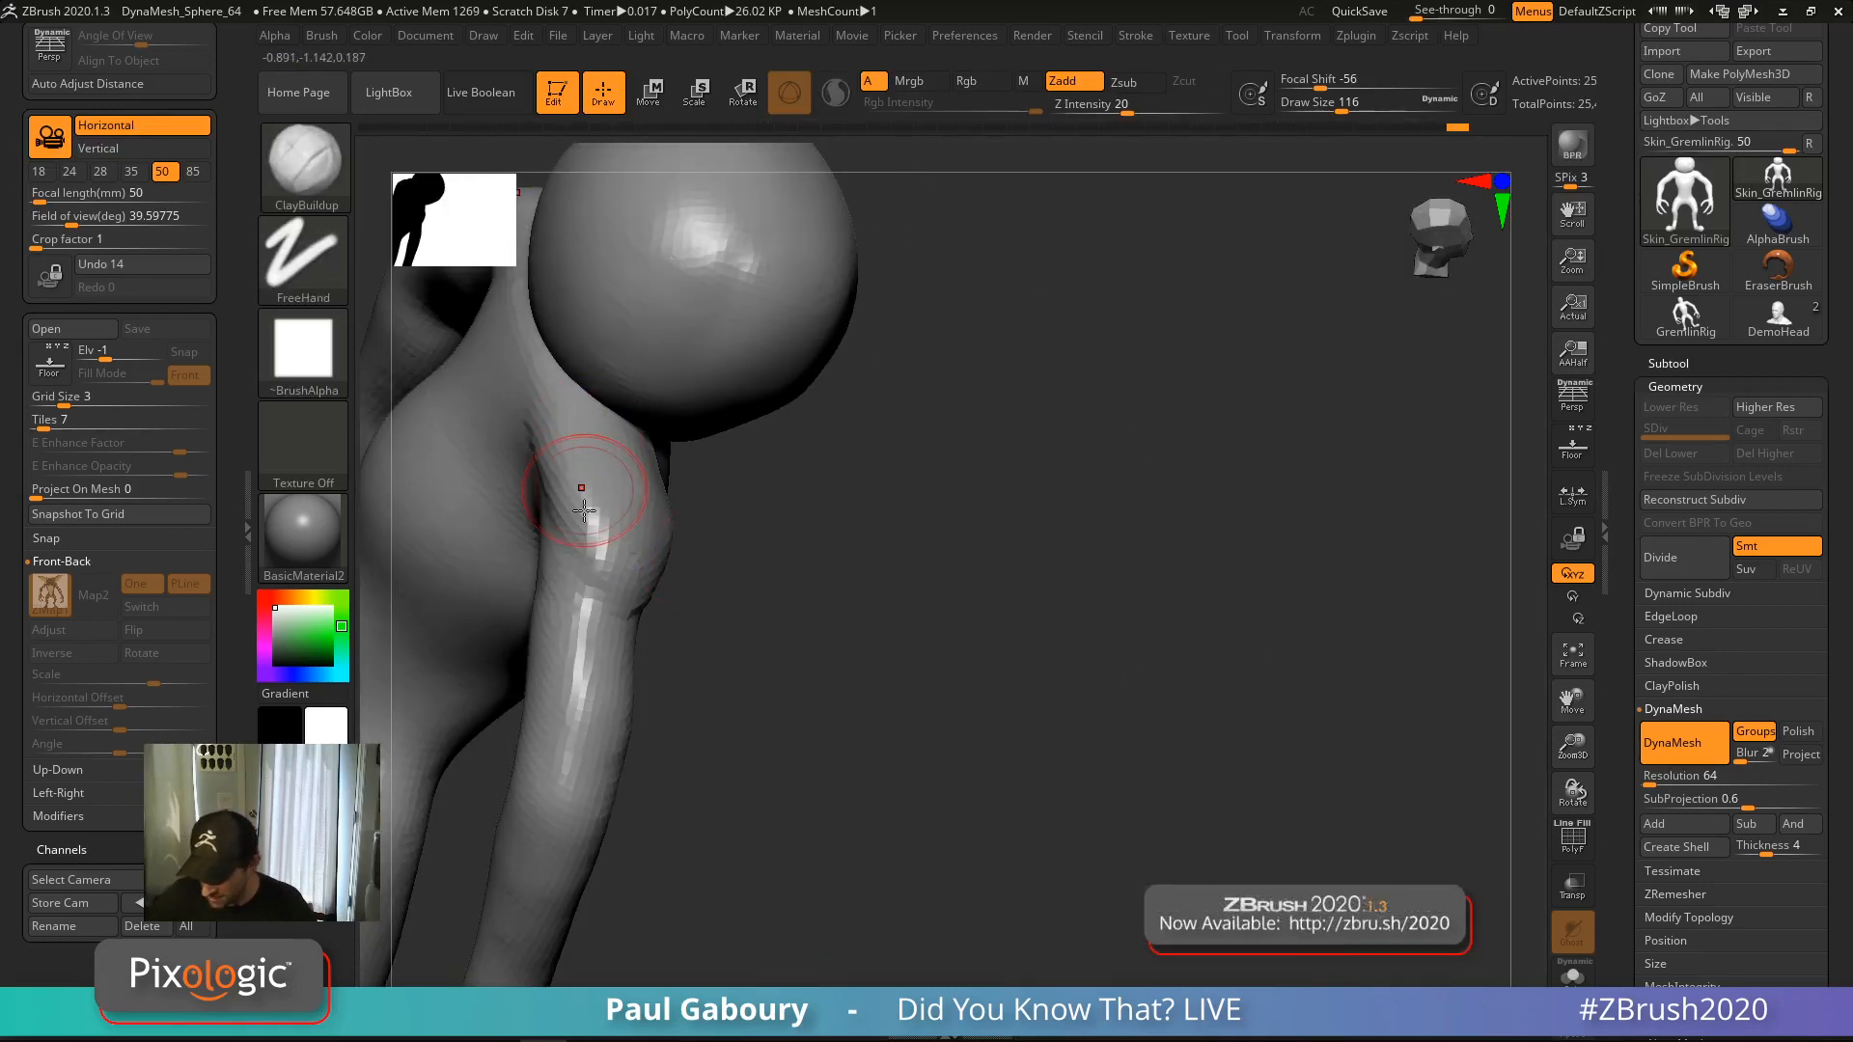
key("shift")
right_click_drag(571, 467, 580, 523)
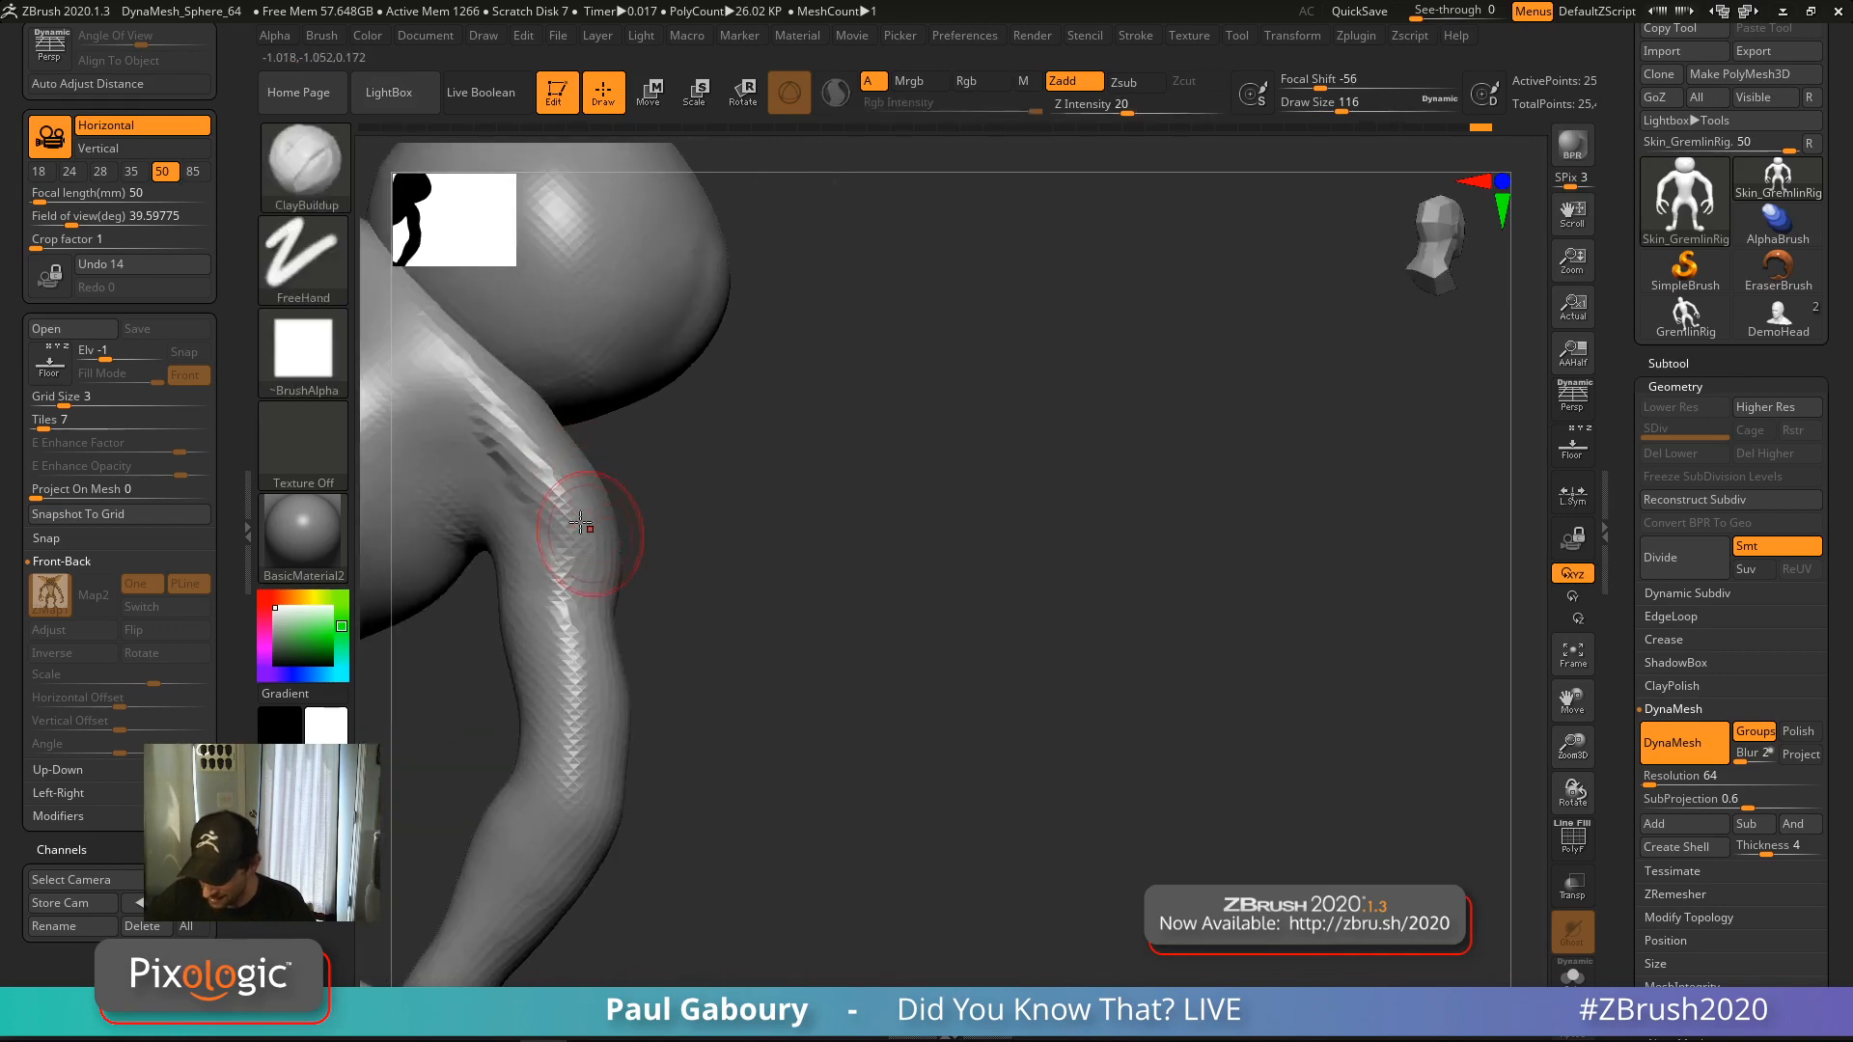
left_click_drag(555, 495, 513, 457, "shift")
Add ClayBuildup volume to the upper arms just below the shoulders from the front view
mouse_move(617, 483)
right_mouse_down("ctrl")
mouse_move(774, 600)
mouse_move(745, 571)
right_mouse_up("ctrl")
mouse_move(901, 640)
right_mouse_down("alt")
mouse_move(943, 600)
mouse_move(790, 559)
right_mouse_up("alt")
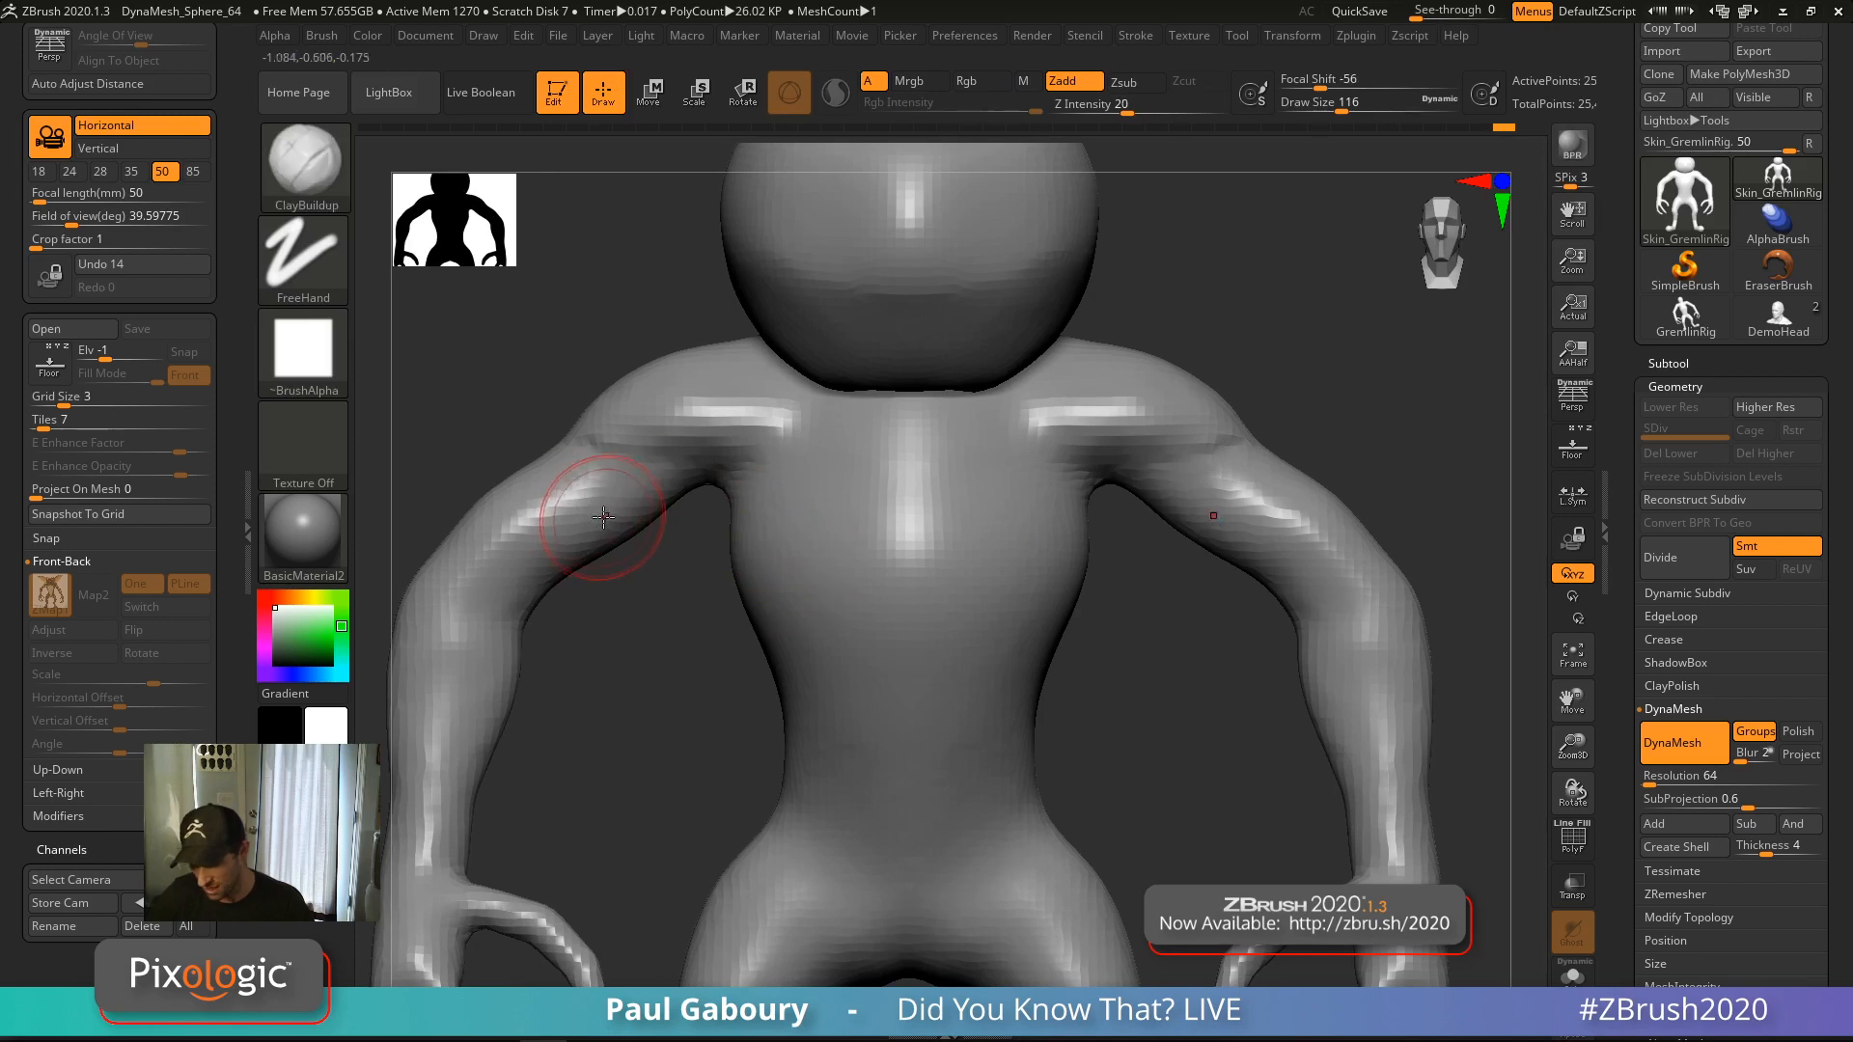
mouse_move(621, 508)
left_mouse_down()
mouse_move(557, 501)
mouse_move(573, 568)
mouse_move(597, 490)
left_mouse_up()
mouse_move(666, 618)
right_mouse_down("ctrl")
mouse_move(711, 695)
mouse_move(903, 699)
right_mouse_up("ctrl")
right_click_drag(902, 700, 940, 725, "alt")
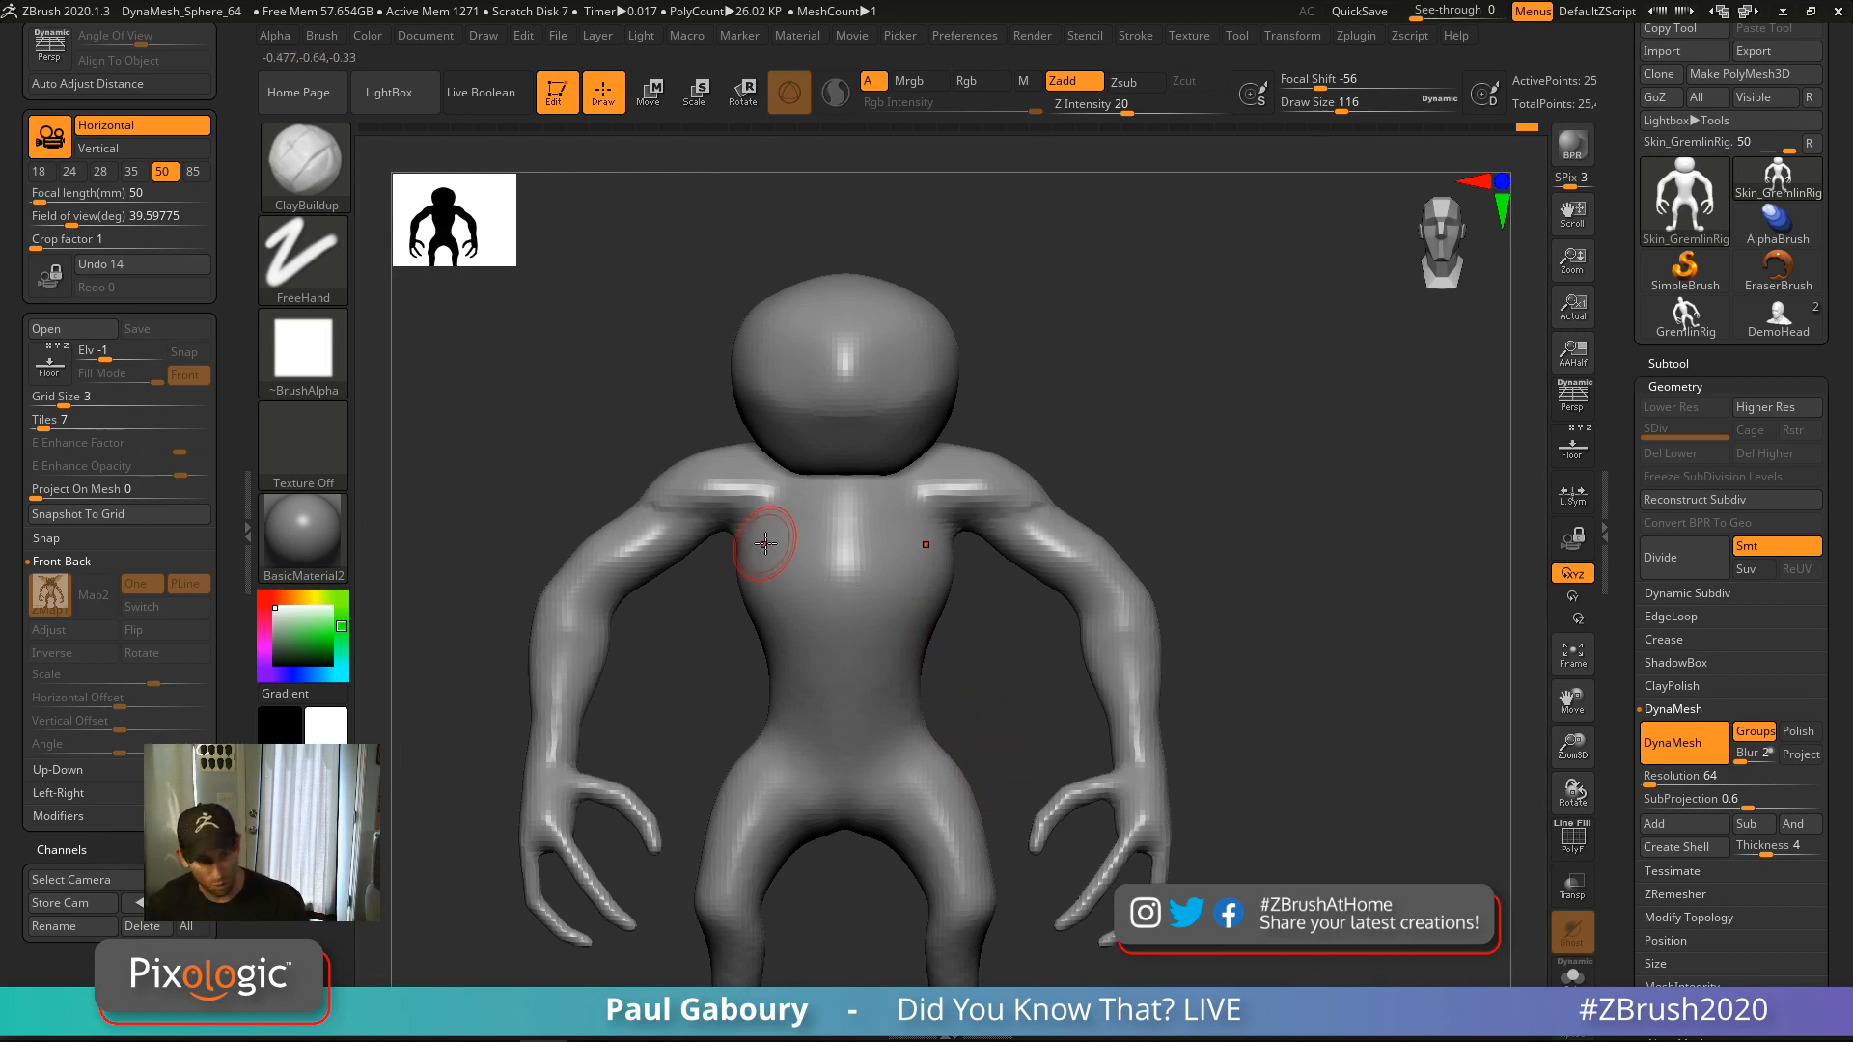
Show the floor grid with the front reference image and set its Edge Enhance Factor to 0.44308
left_click(1573, 449)
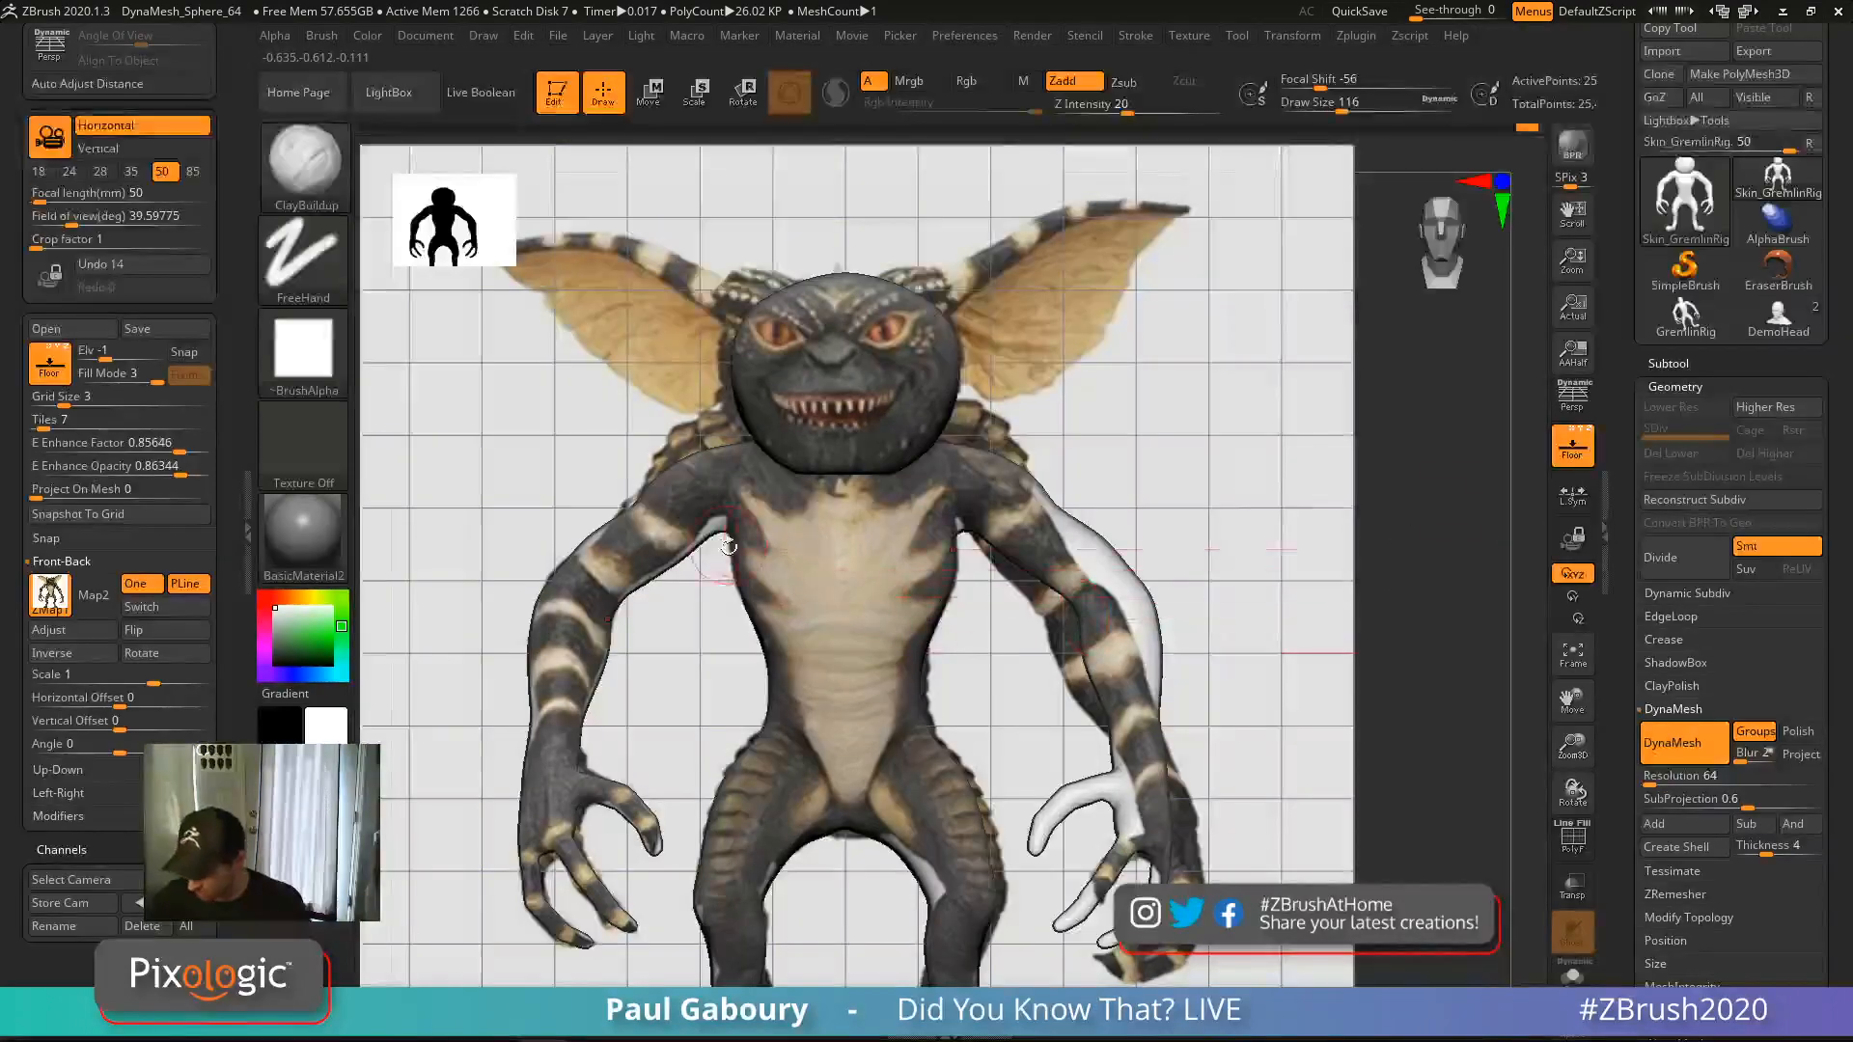
right_click_drag(728, 547, 835, 574)
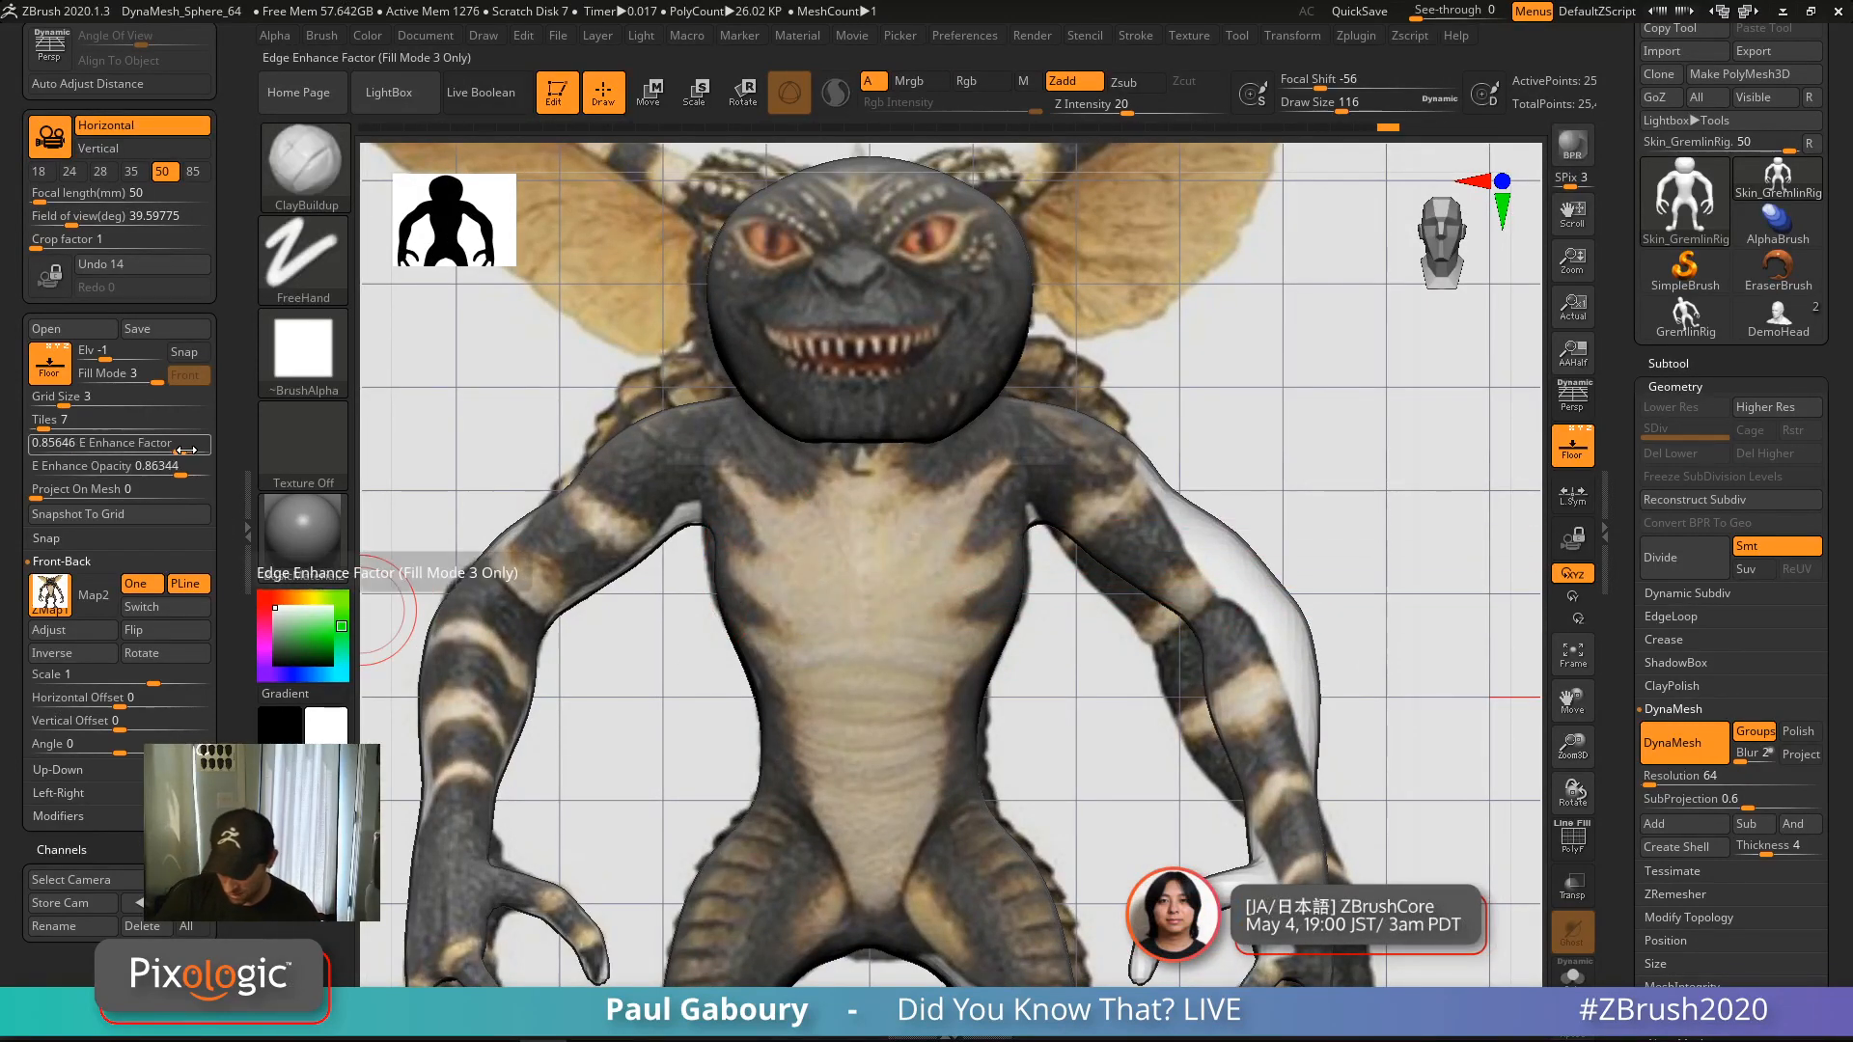
left_click_drag(185, 450, 111, 439)
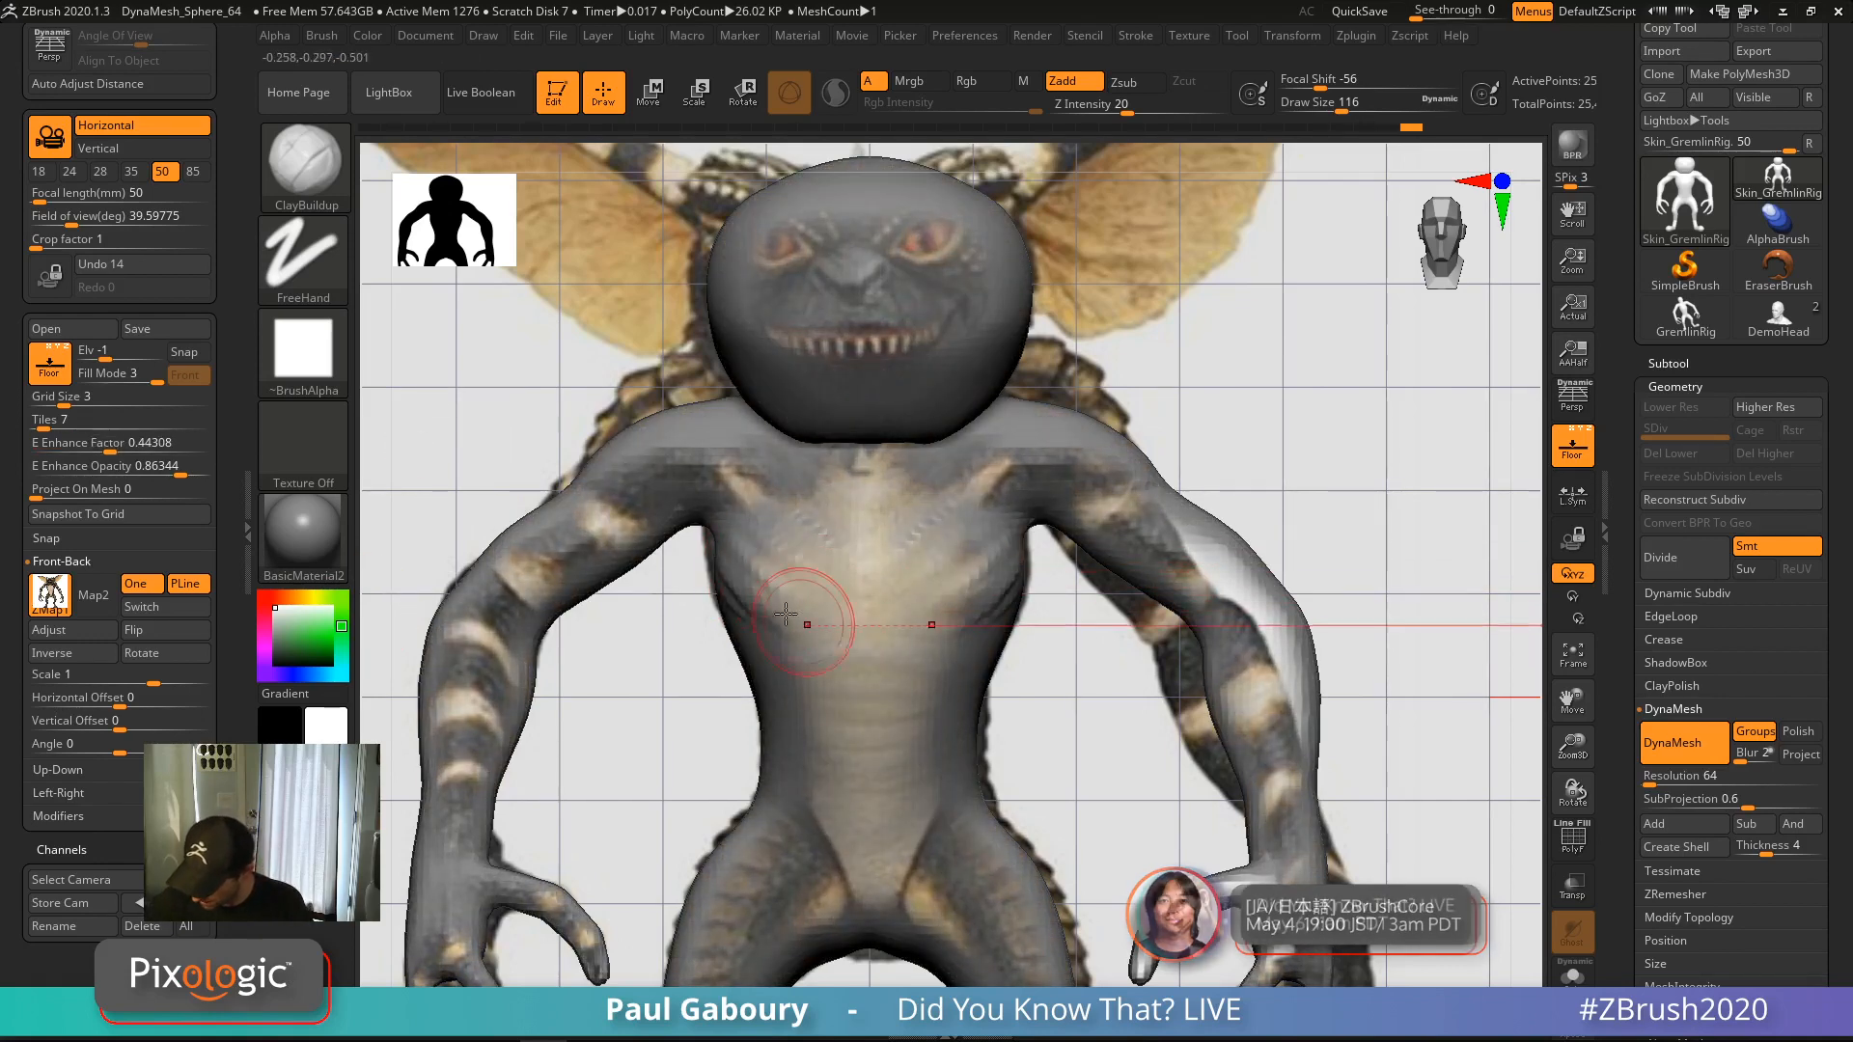
Smooth the clay strokes across the chest in the front view over the reference image
left_click_drag(703, 599, 737, 542)
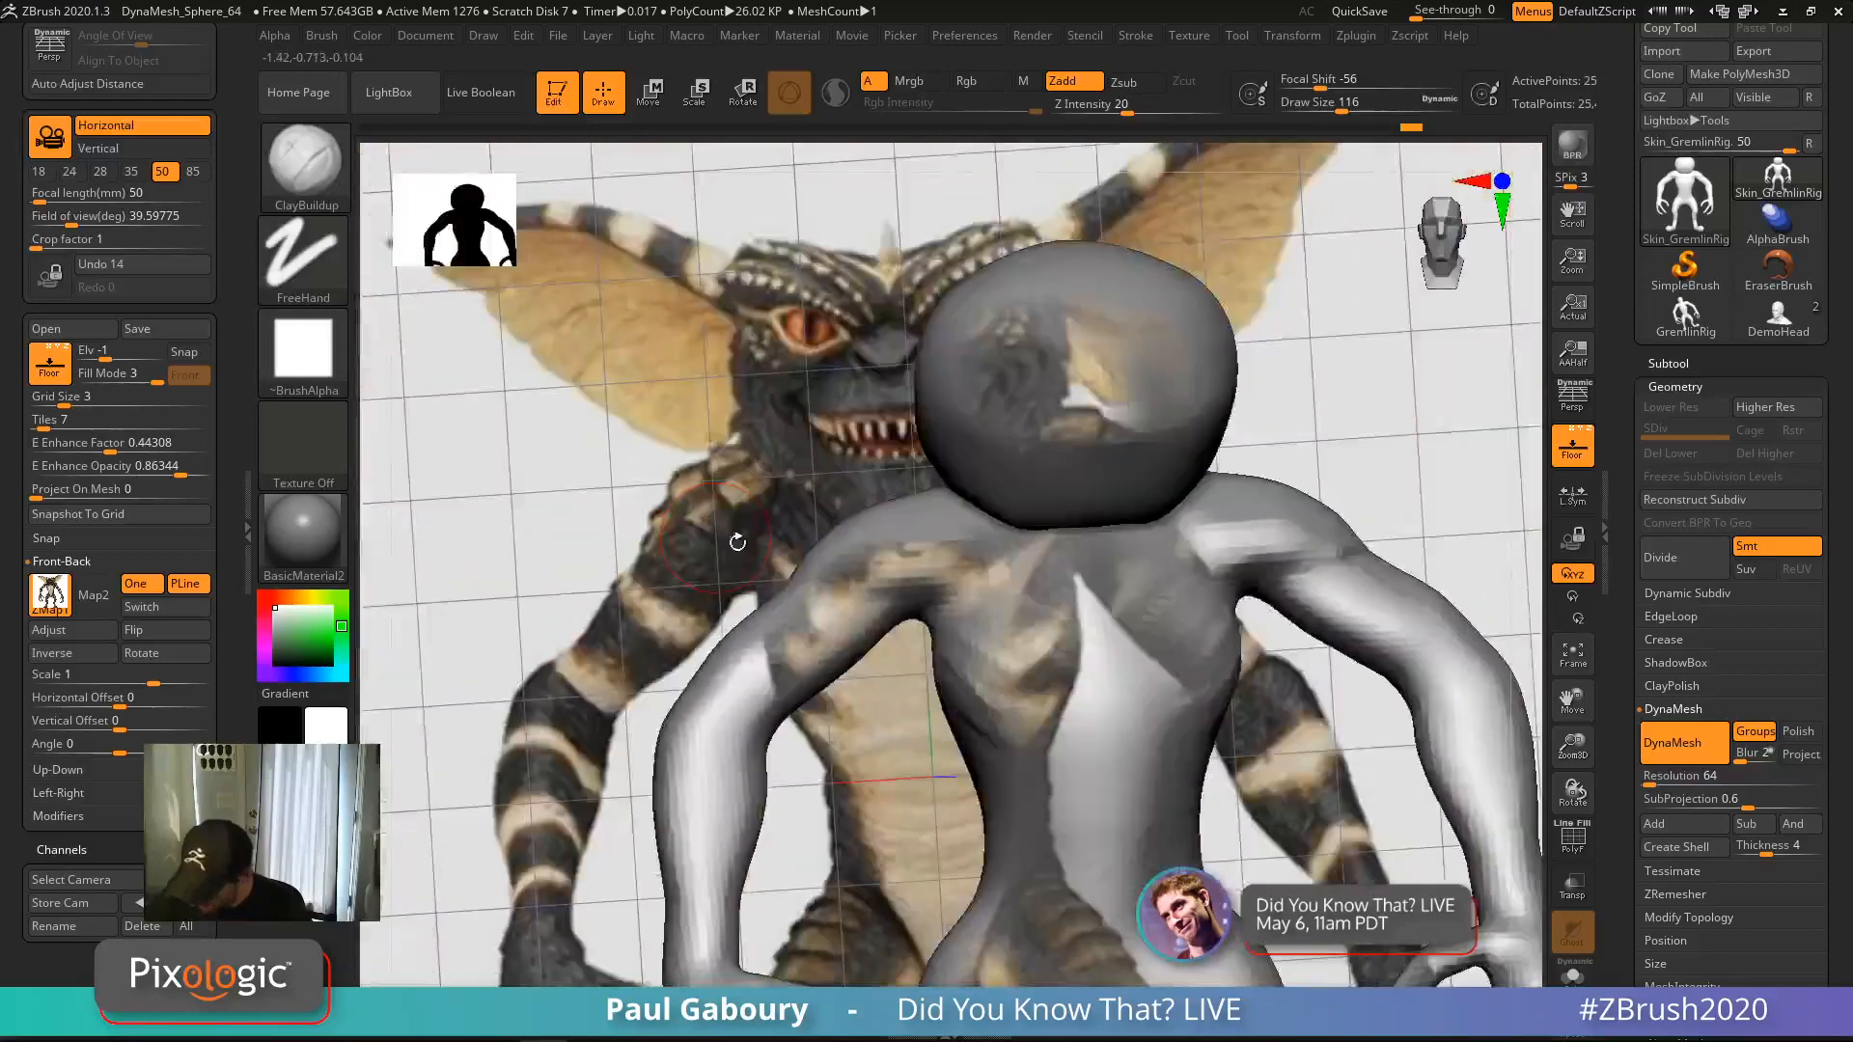
right_click_drag(737, 542, 801, 570, "shift")
right_click_drag(972, 623, 854, 543, "alt")
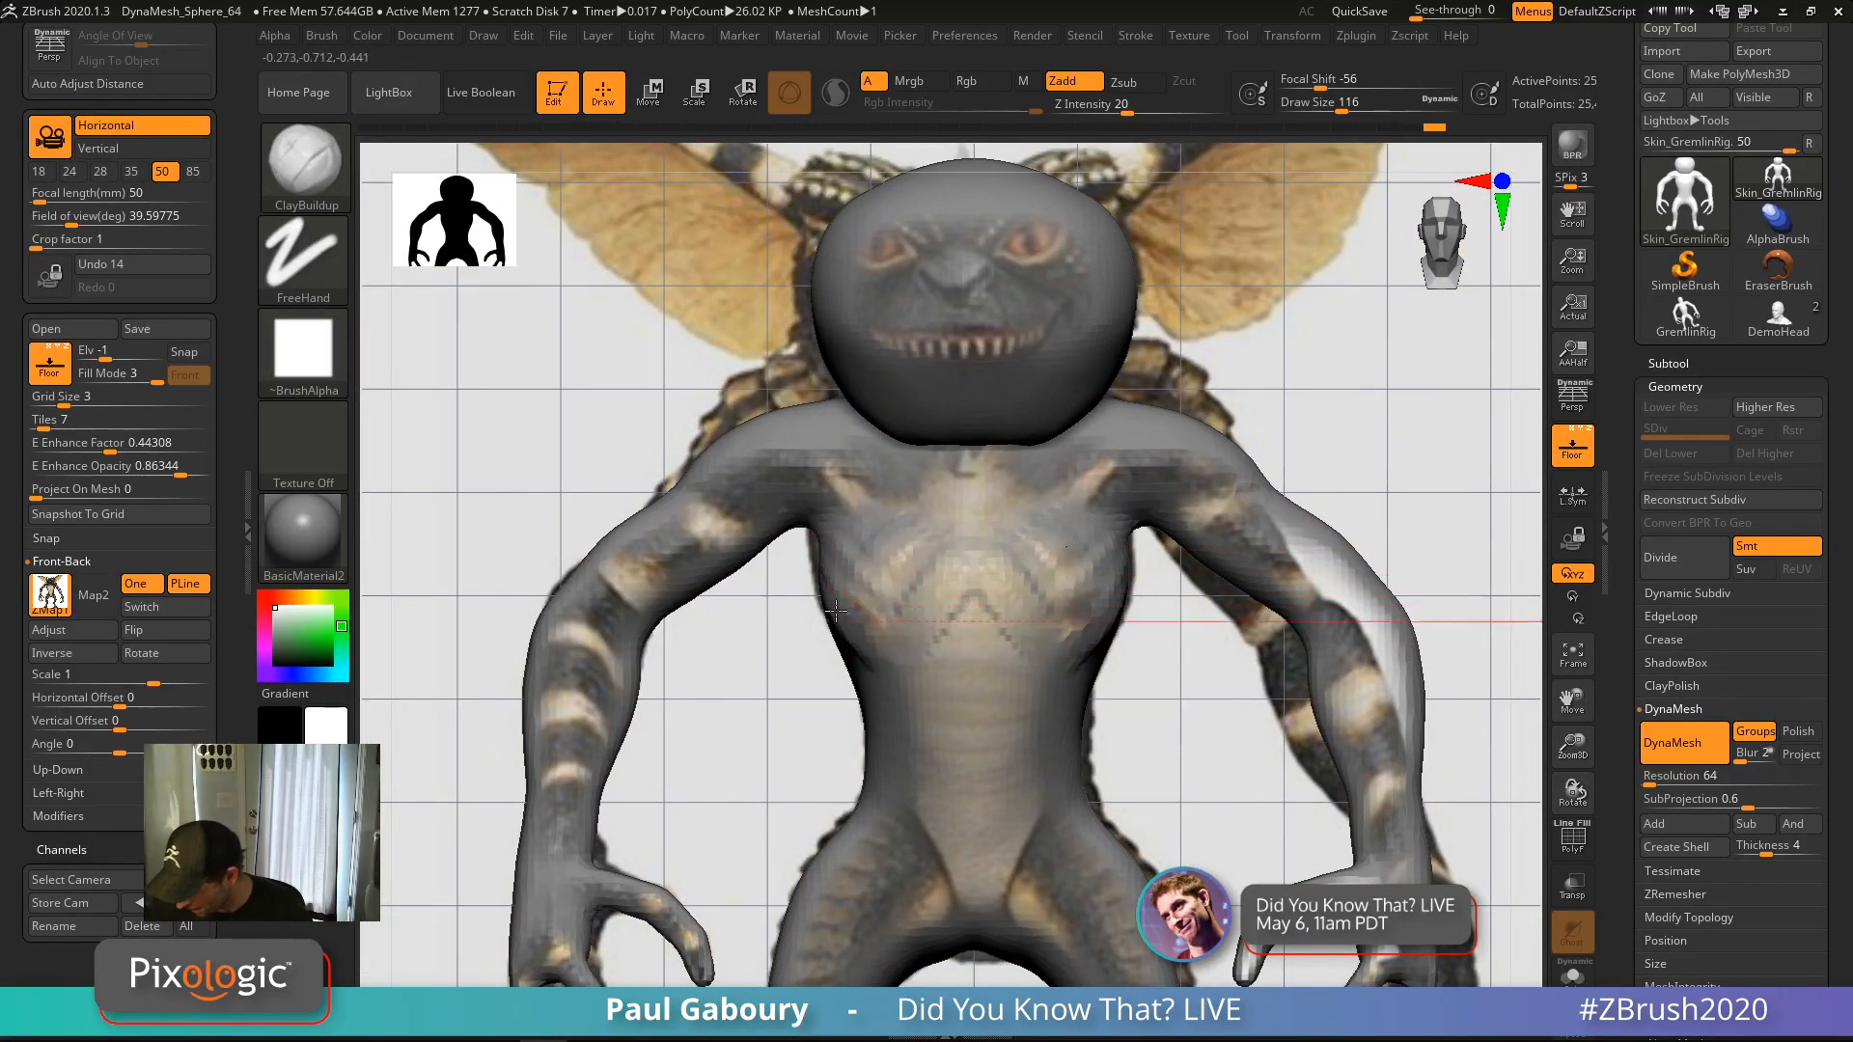
mouse_move(836, 611)
left_mouse_down("shift")
mouse_move(867, 562)
mouse_move(845, 608)
left_mouse_up("shift")
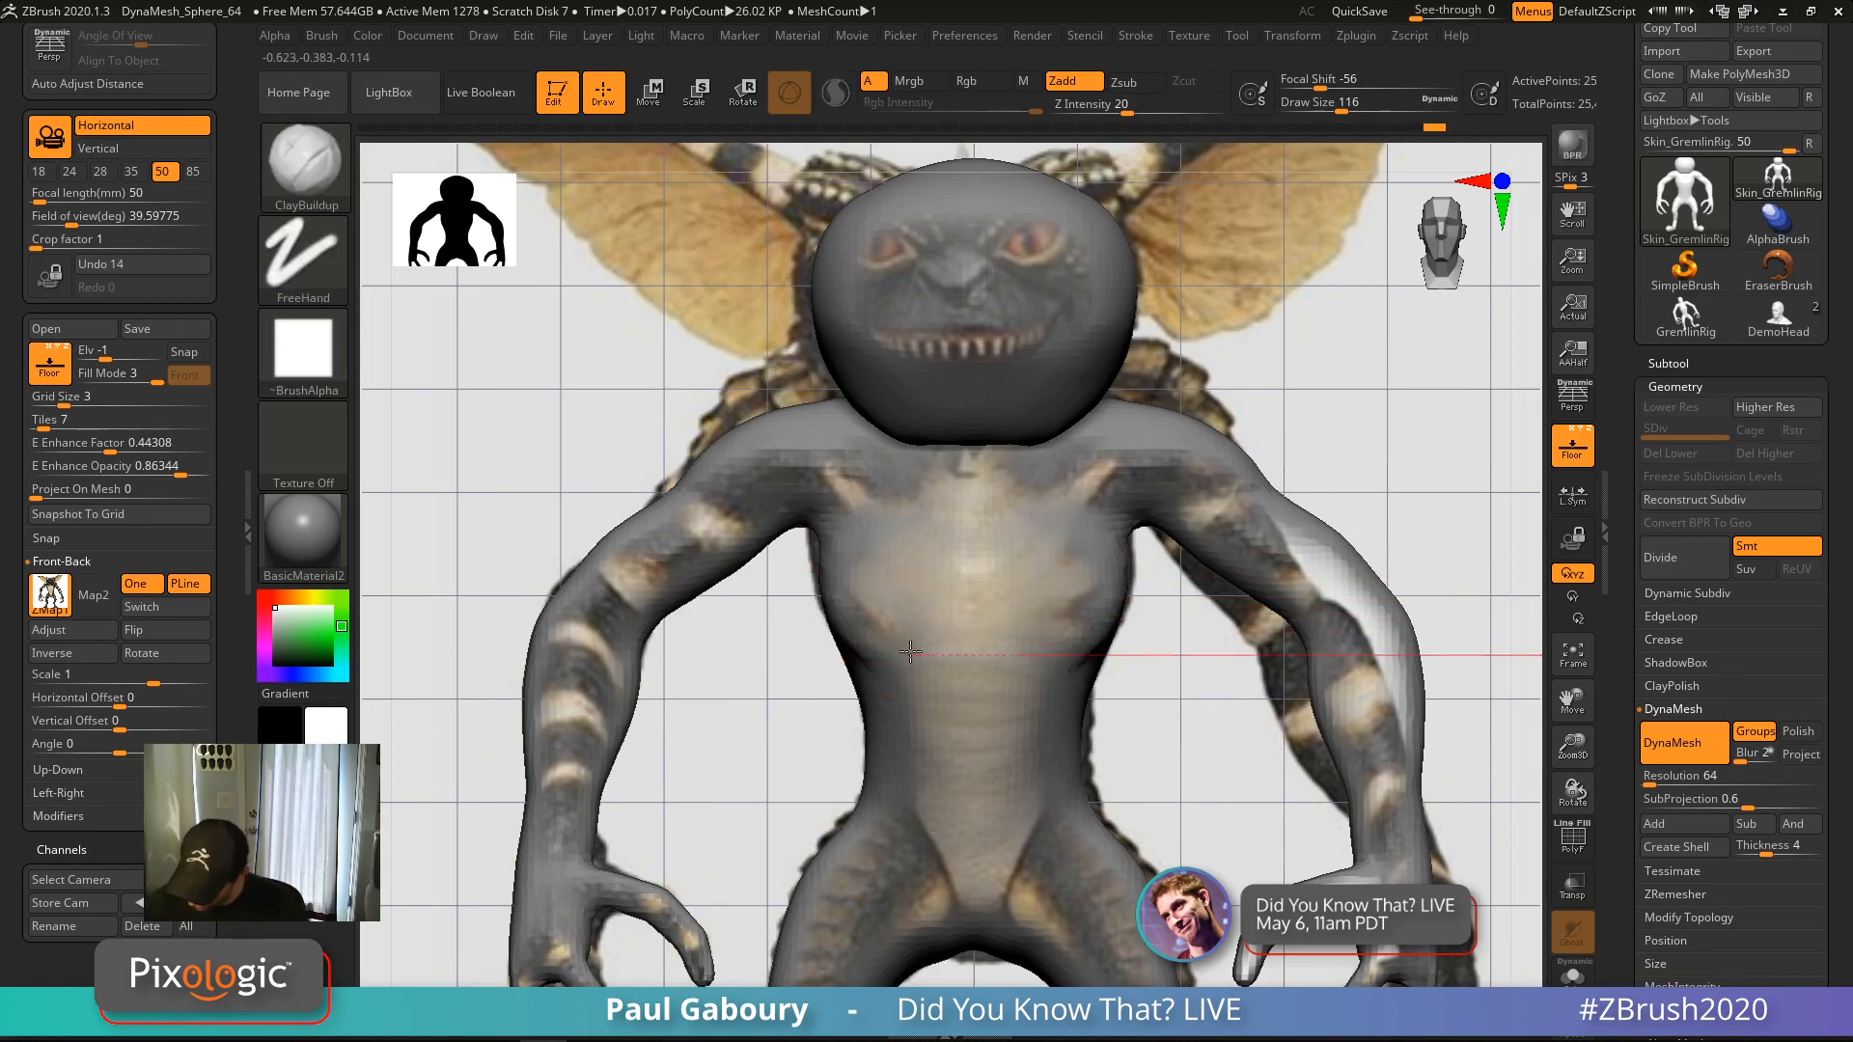
right_click_drag(911, 651, 809, 617)
mouse_move(1013, 761)
right_mouse_down("shift")
mouse_move(1069, 735)
mouse_move(1091, 697)
right_mouse_up("shift")
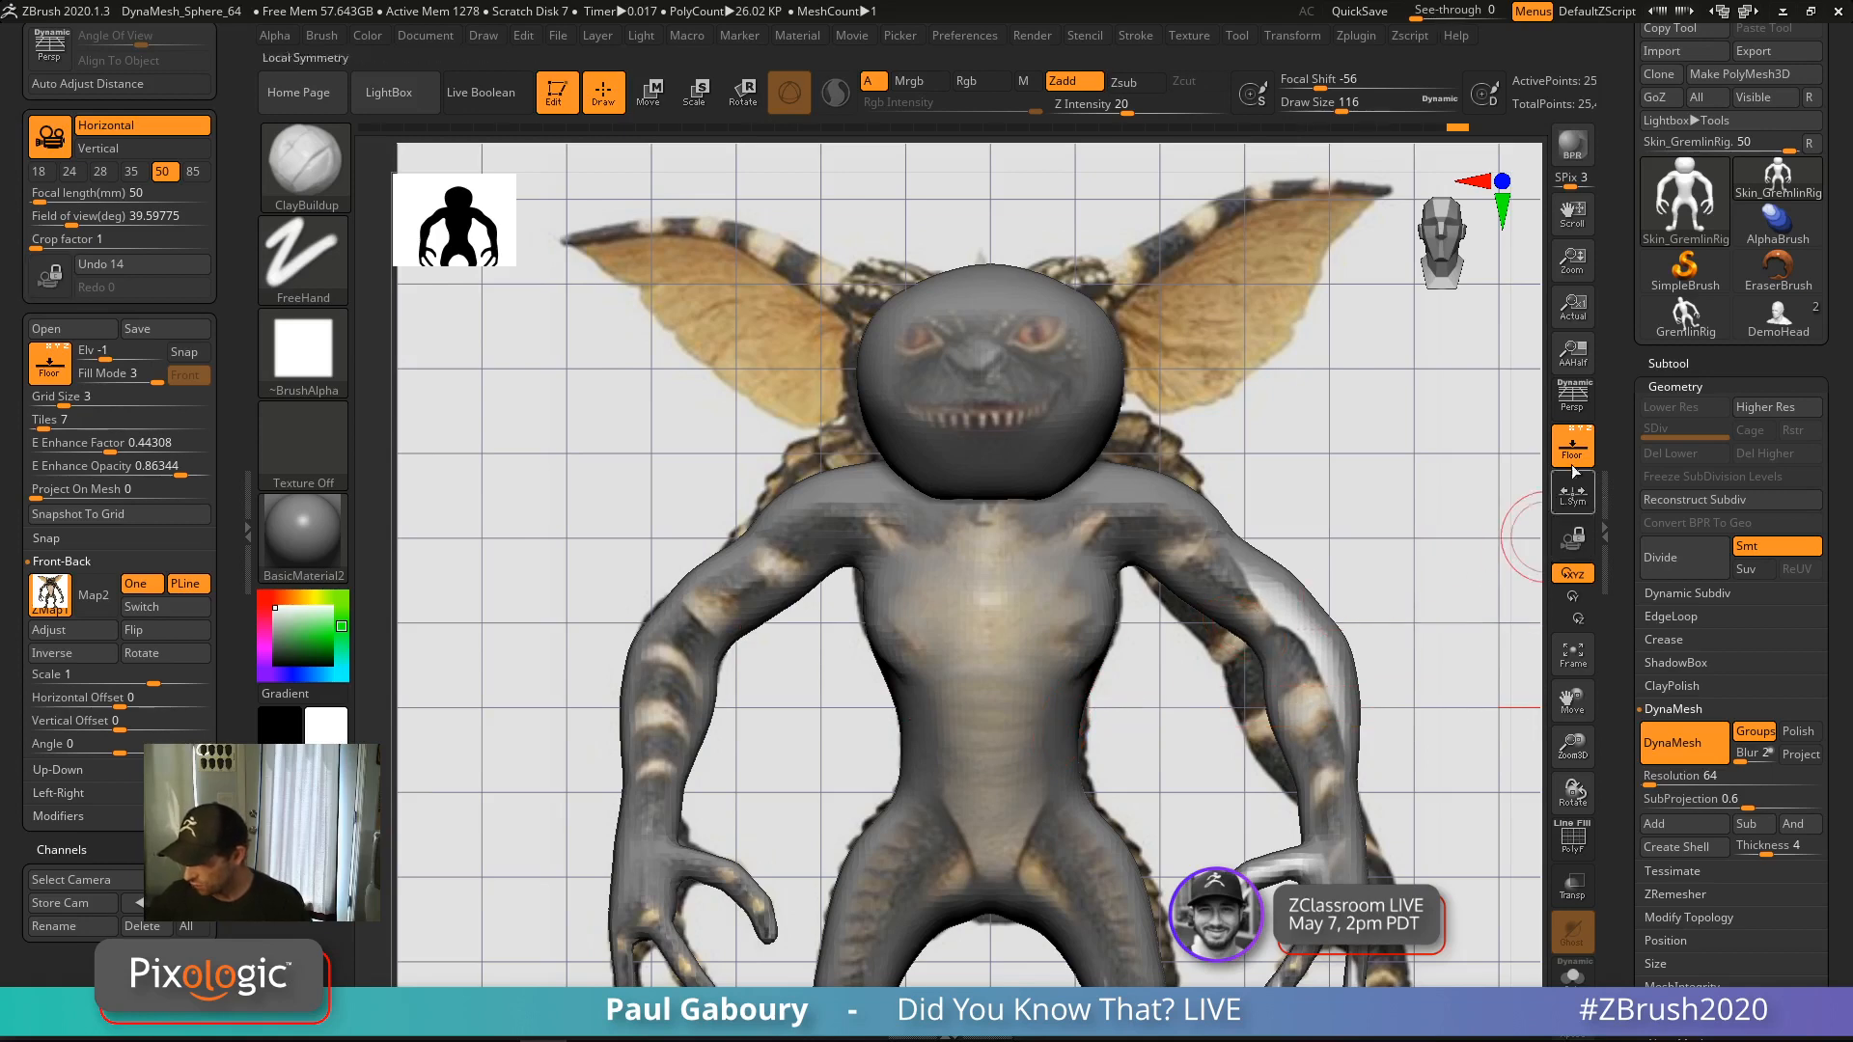
Smooth the side of the upper ribcage in perspective with the camera locked
left_click(1574, 400)
mouse_move(1337, 598)
right_mouse_down("alt")
mouse_move(1324, 533)
mouse_move(1289, 541)
right_mouse_up("alt")
mouse_move(1289, 540)
right_mouse_down("ctrl")
mouse_move(1287, 591)
mouse_move(1322, 596)
right_mouse_up("ctrl")
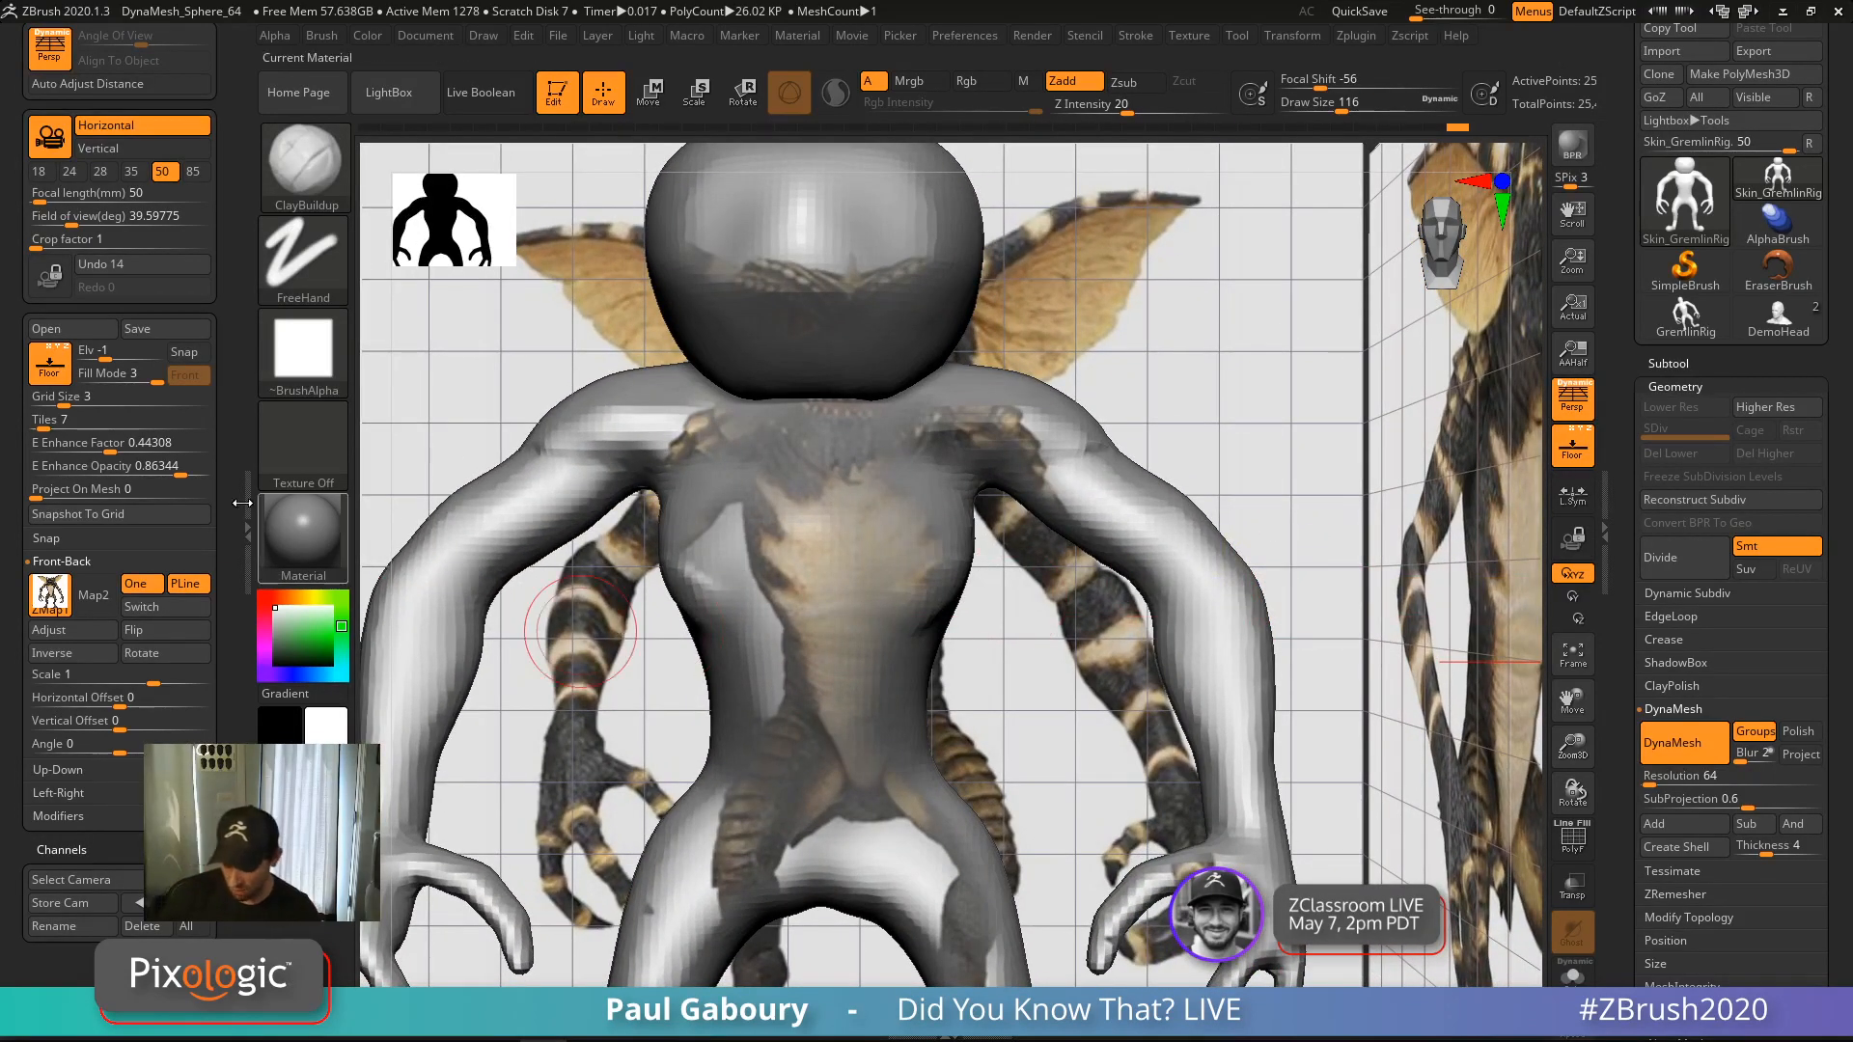
left_click(50, 276)
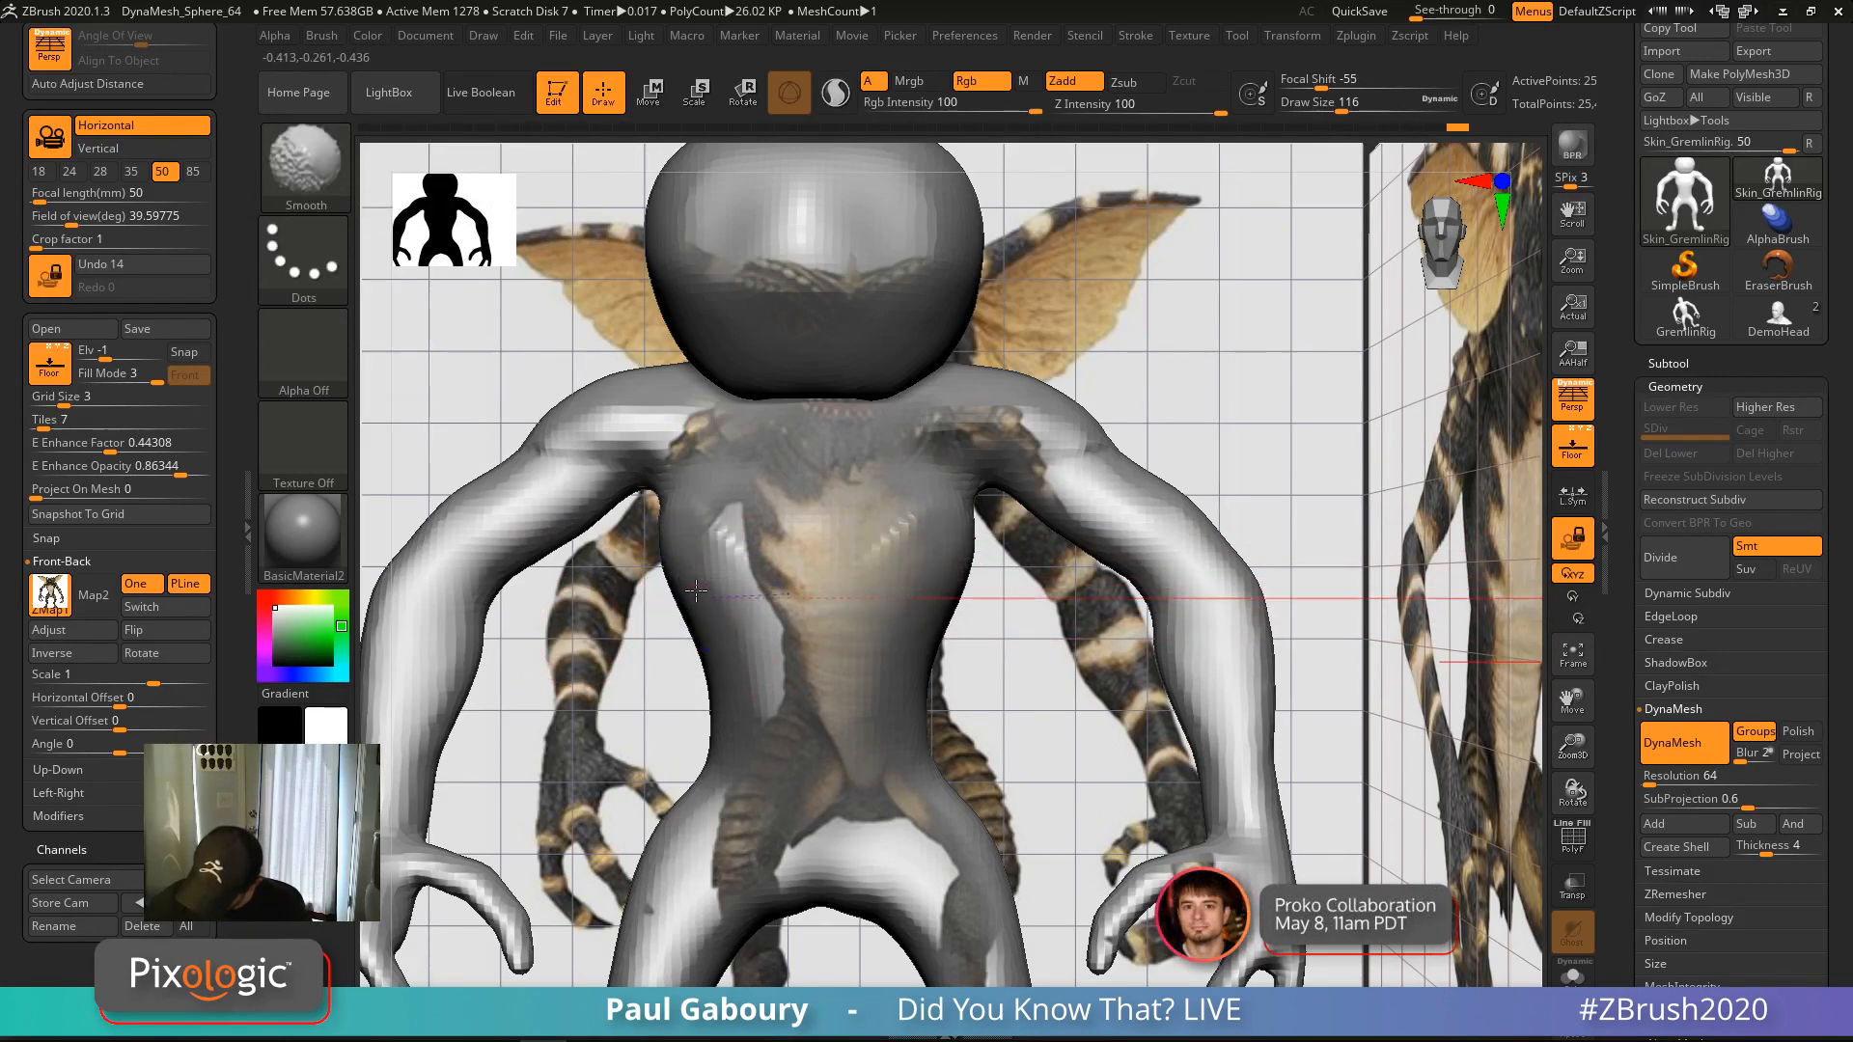
mouse_move(729, 566)
left_mouse_down()
mouse_move(722, 531)
mouse_move(714, 548)
left_mouse_up()
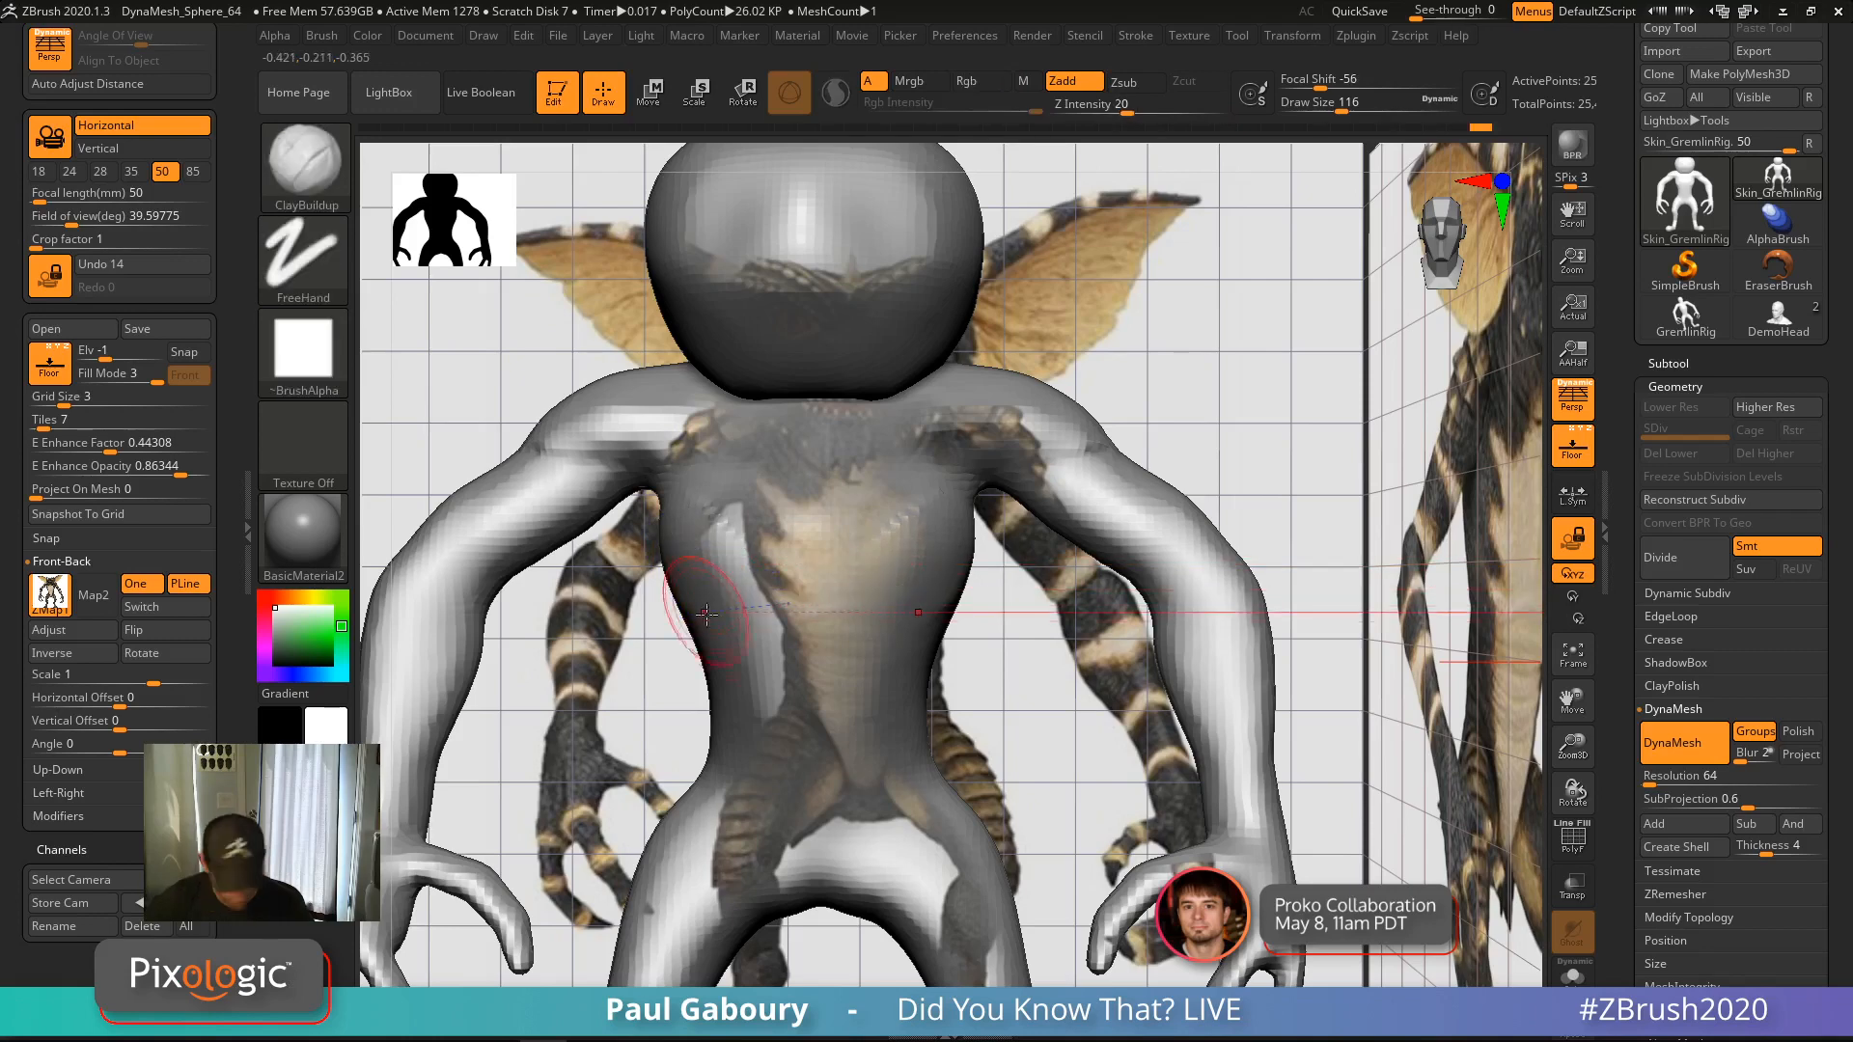
Switch to the DamStandard brush and reduce the draw size to 51
key("b")
key("c")
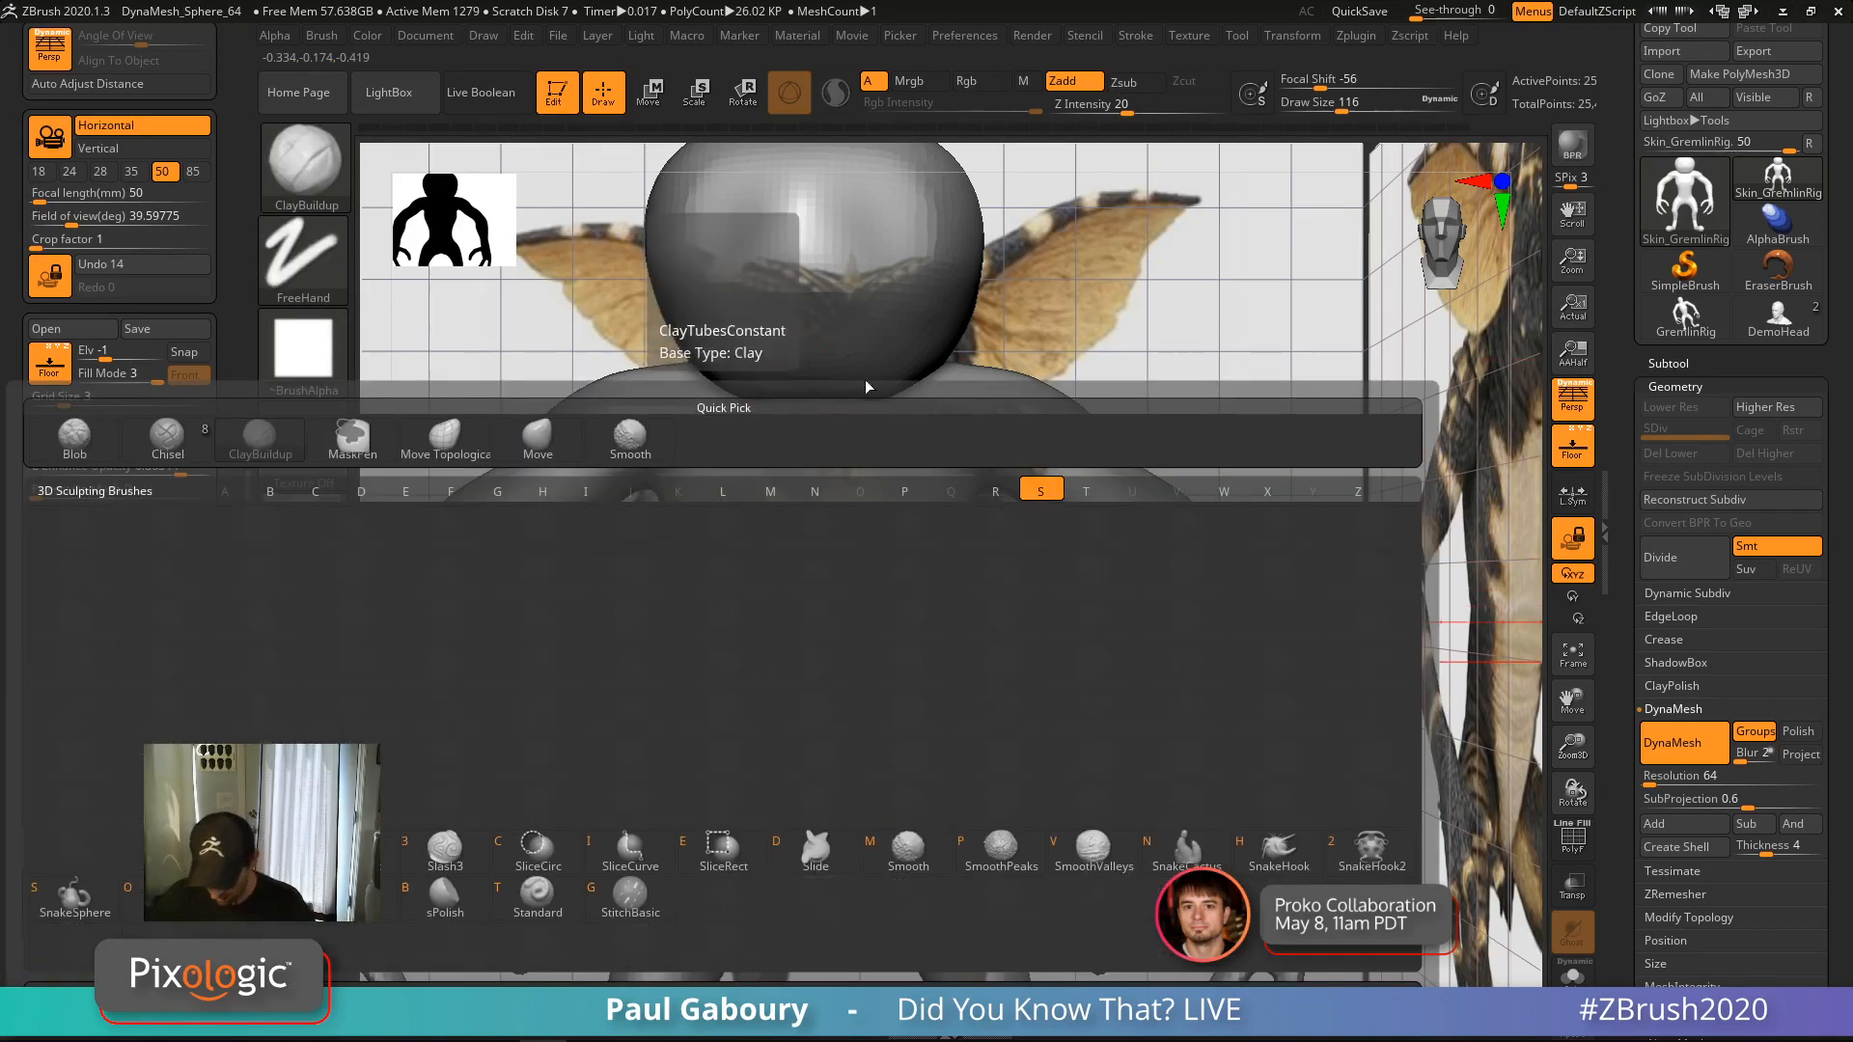
key("b")
key("b")
key("d")
key("s")
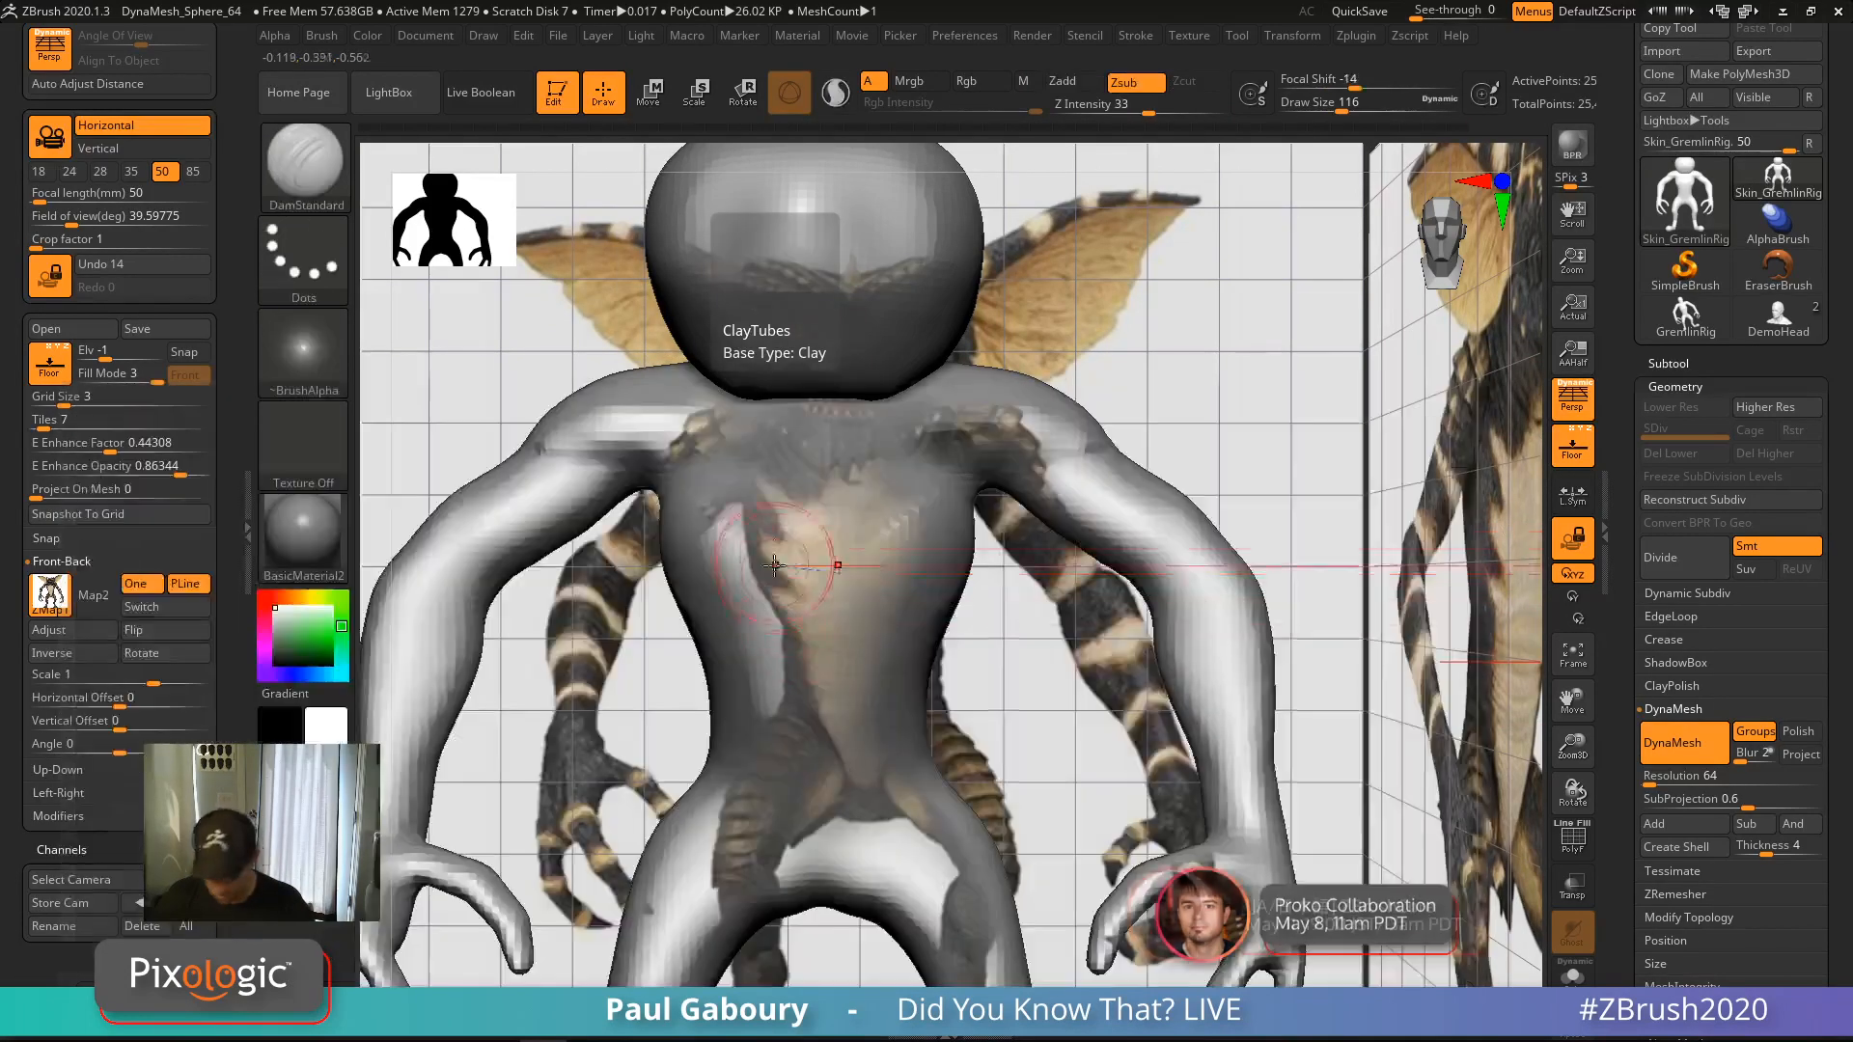
key("ctrl")
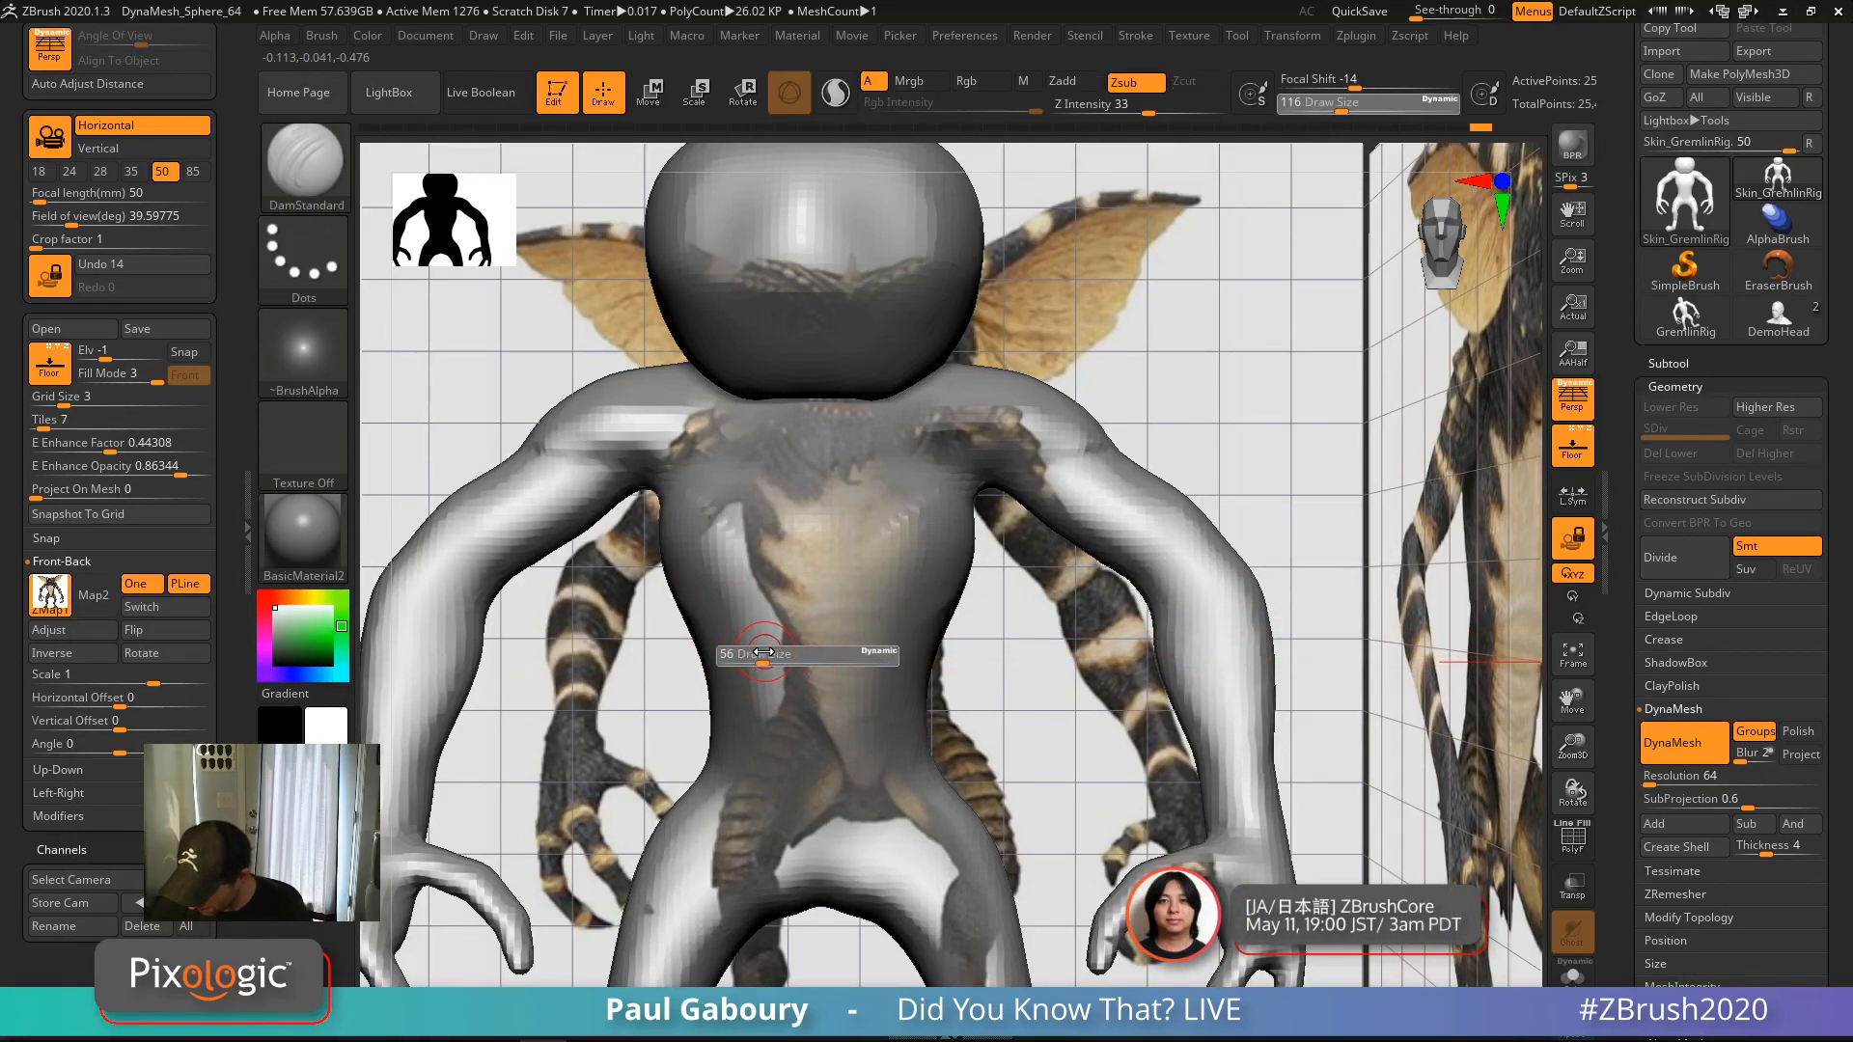
Smooth the waist and the area just below the ribcage, and set the draw size to 97
key("shift")
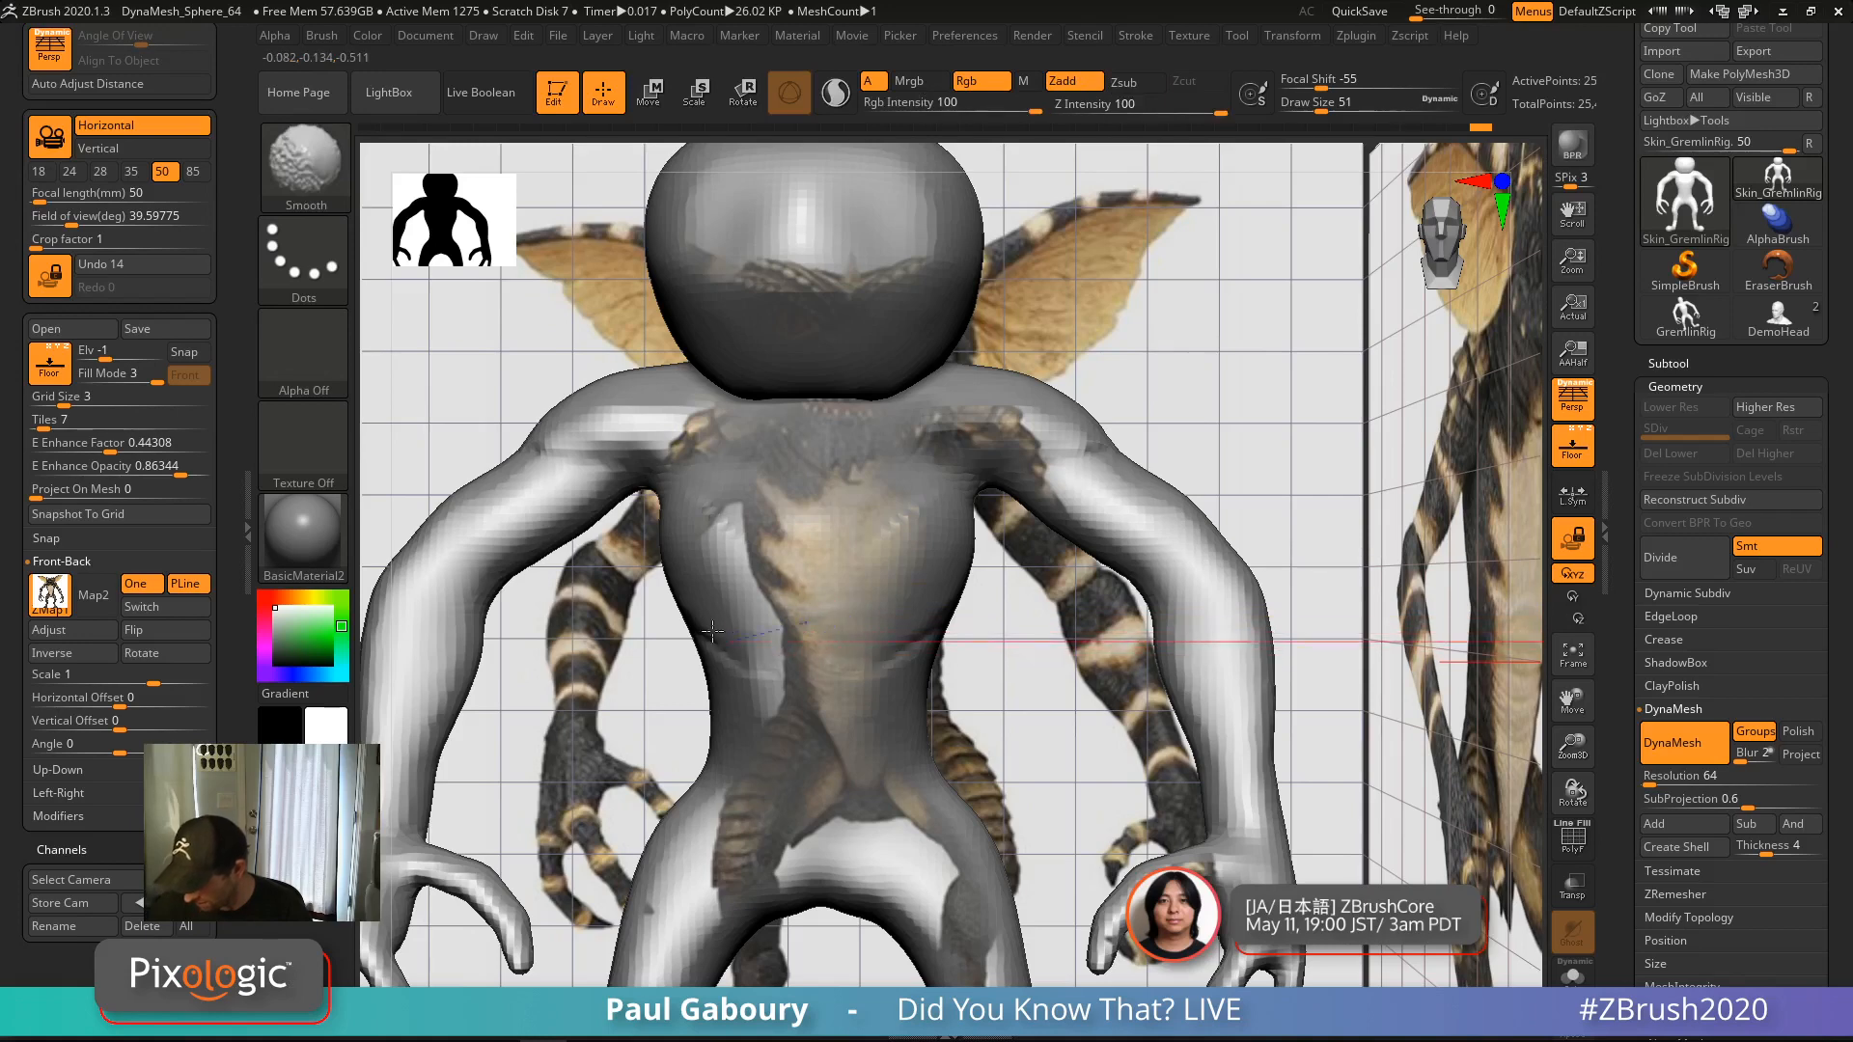
left_click_drag(929, 685, 927, 674, "shift")
key("shift")
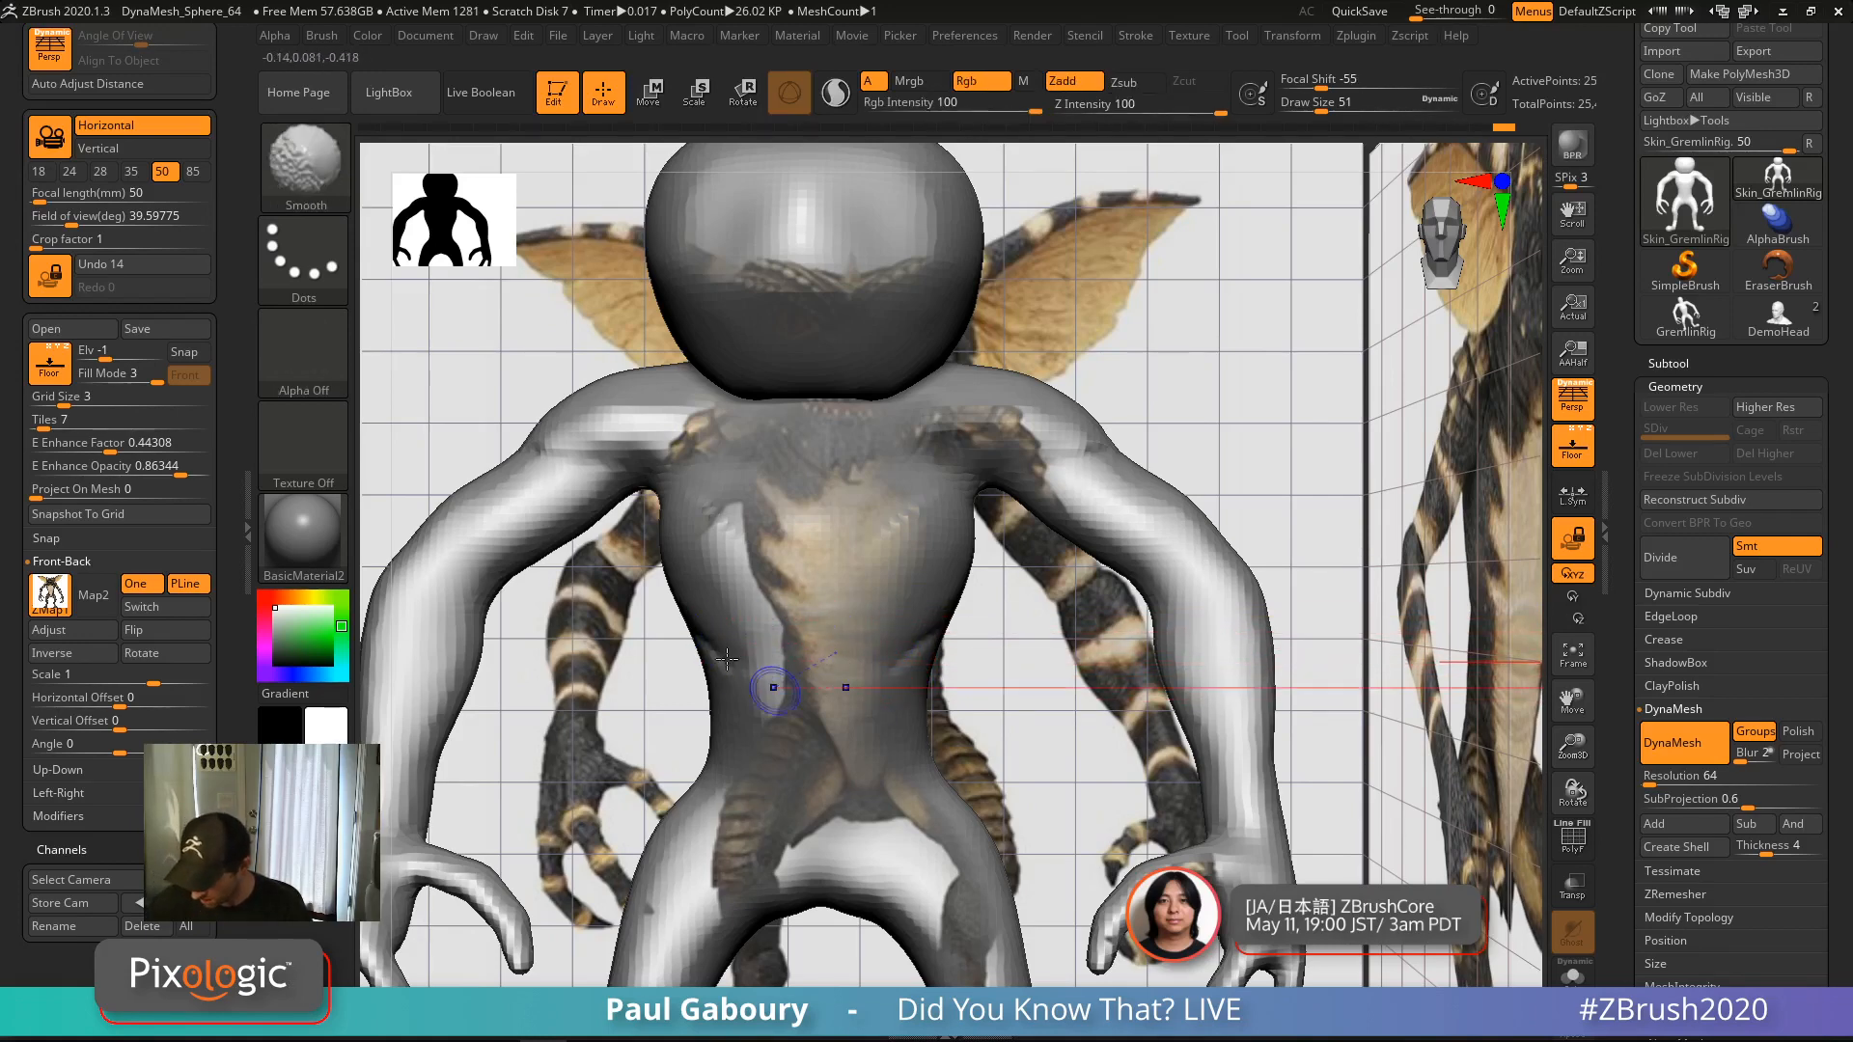
key("s")
left_click_drag(722, 668, 722, 679)
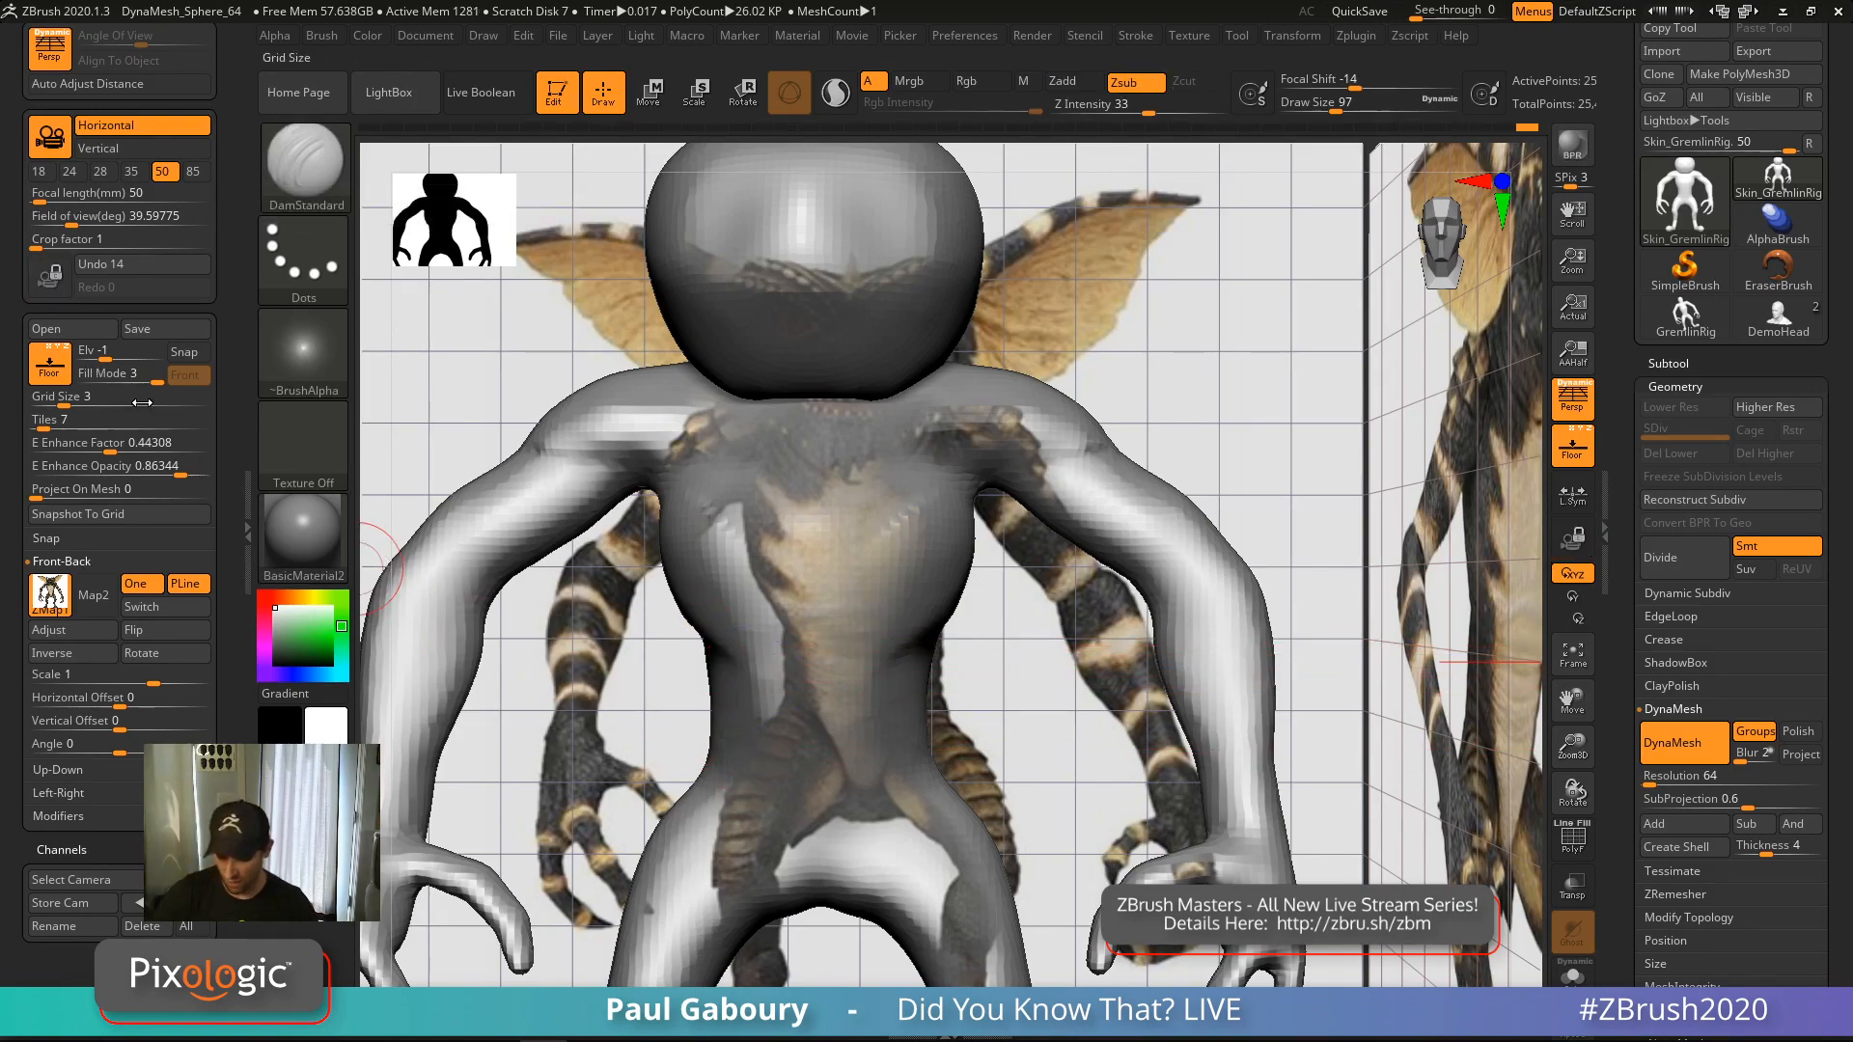
Turn off perspective and frame the gremlin's full body in the front view against the reference image
right_click_drag(1202, 566, 1255, 552, "shift")
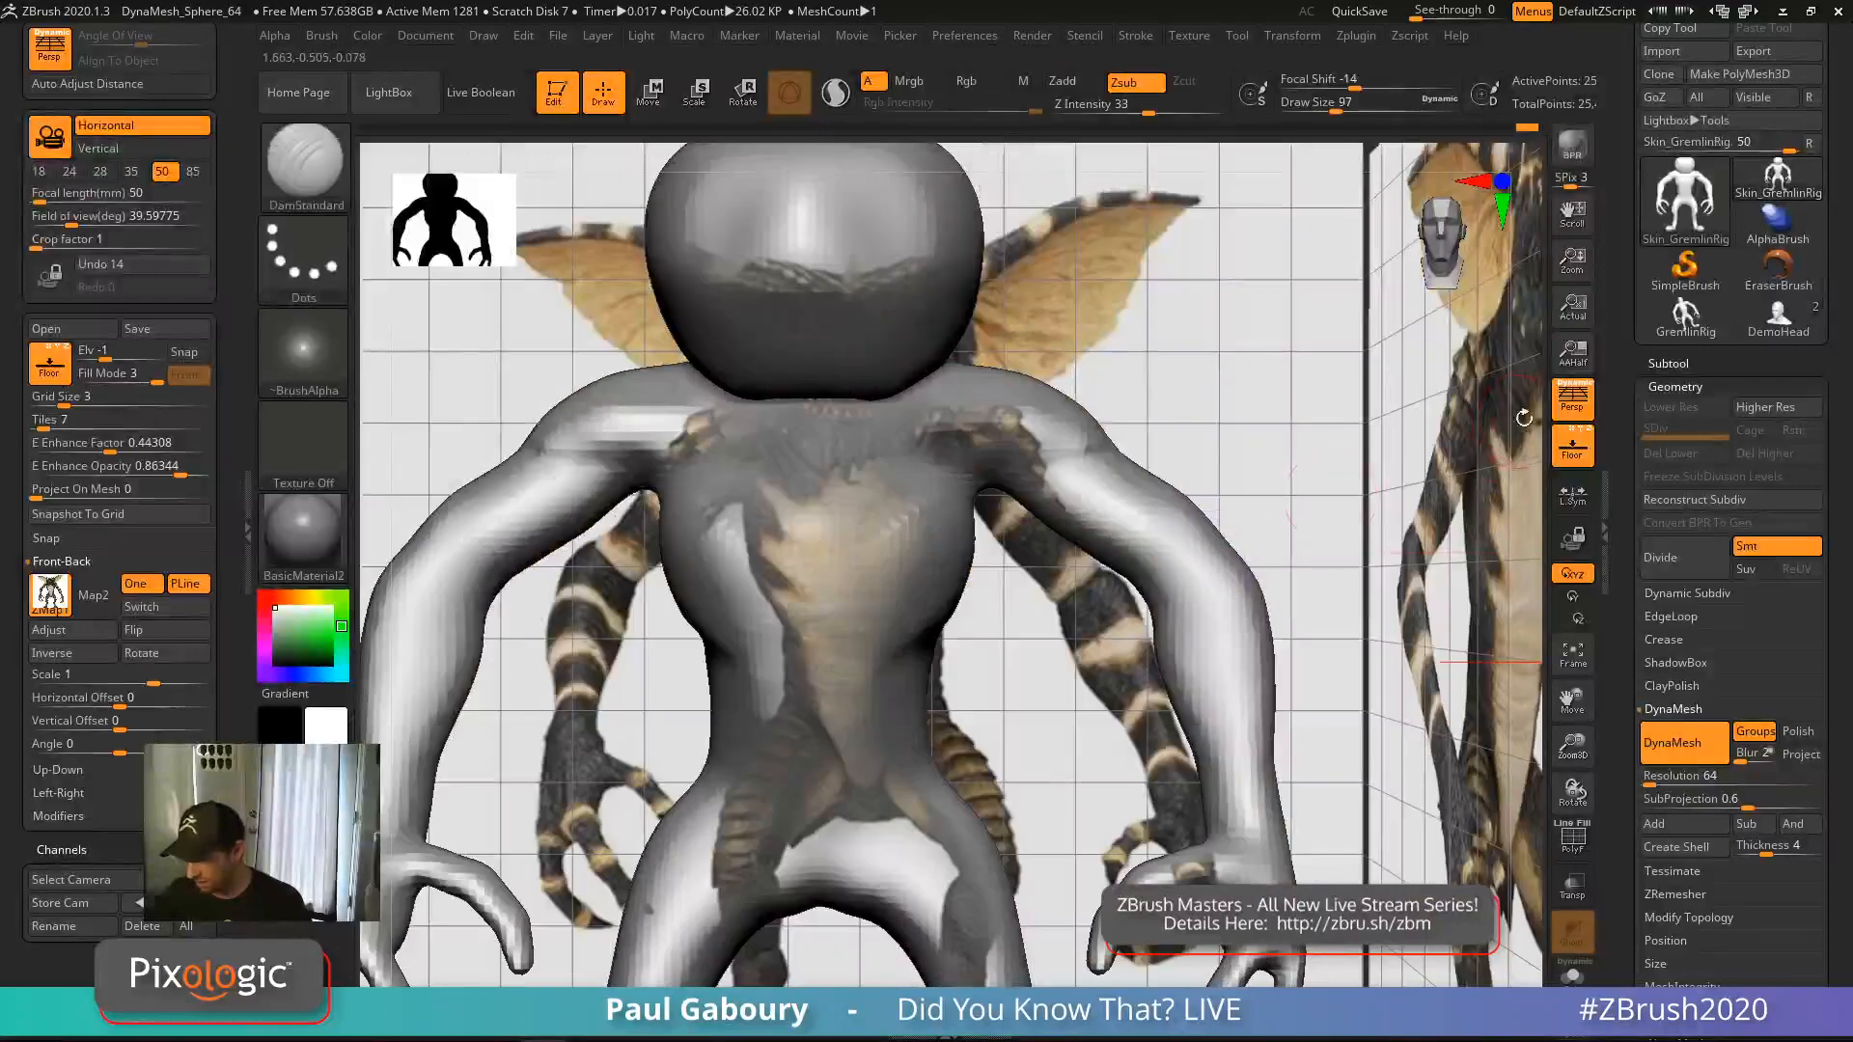
left_click(1576, 419)
left_click(1577, 419)
left_click(1576, 419)
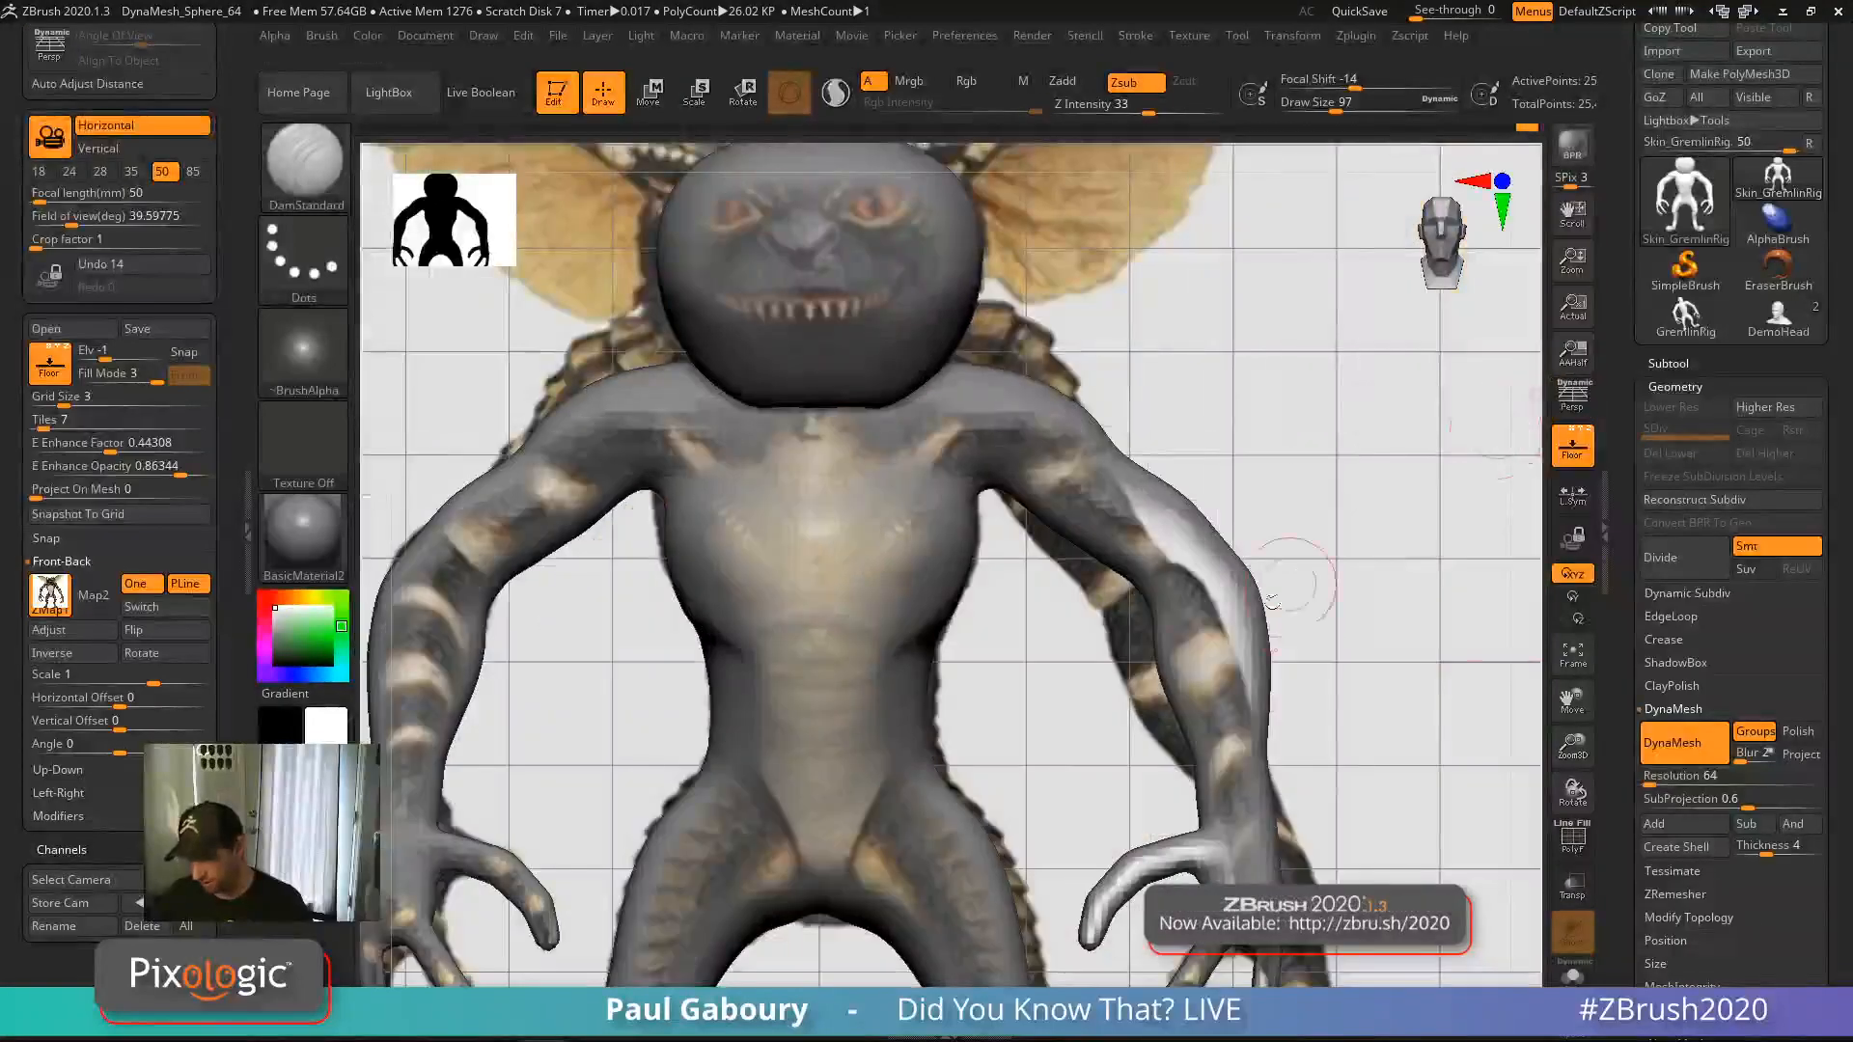
mouse_move(1011, 639)
right_mouse_down("alt")
mouse_move(979, 658)
mouse_move(1006, 660)
right_mouse_up("alt")
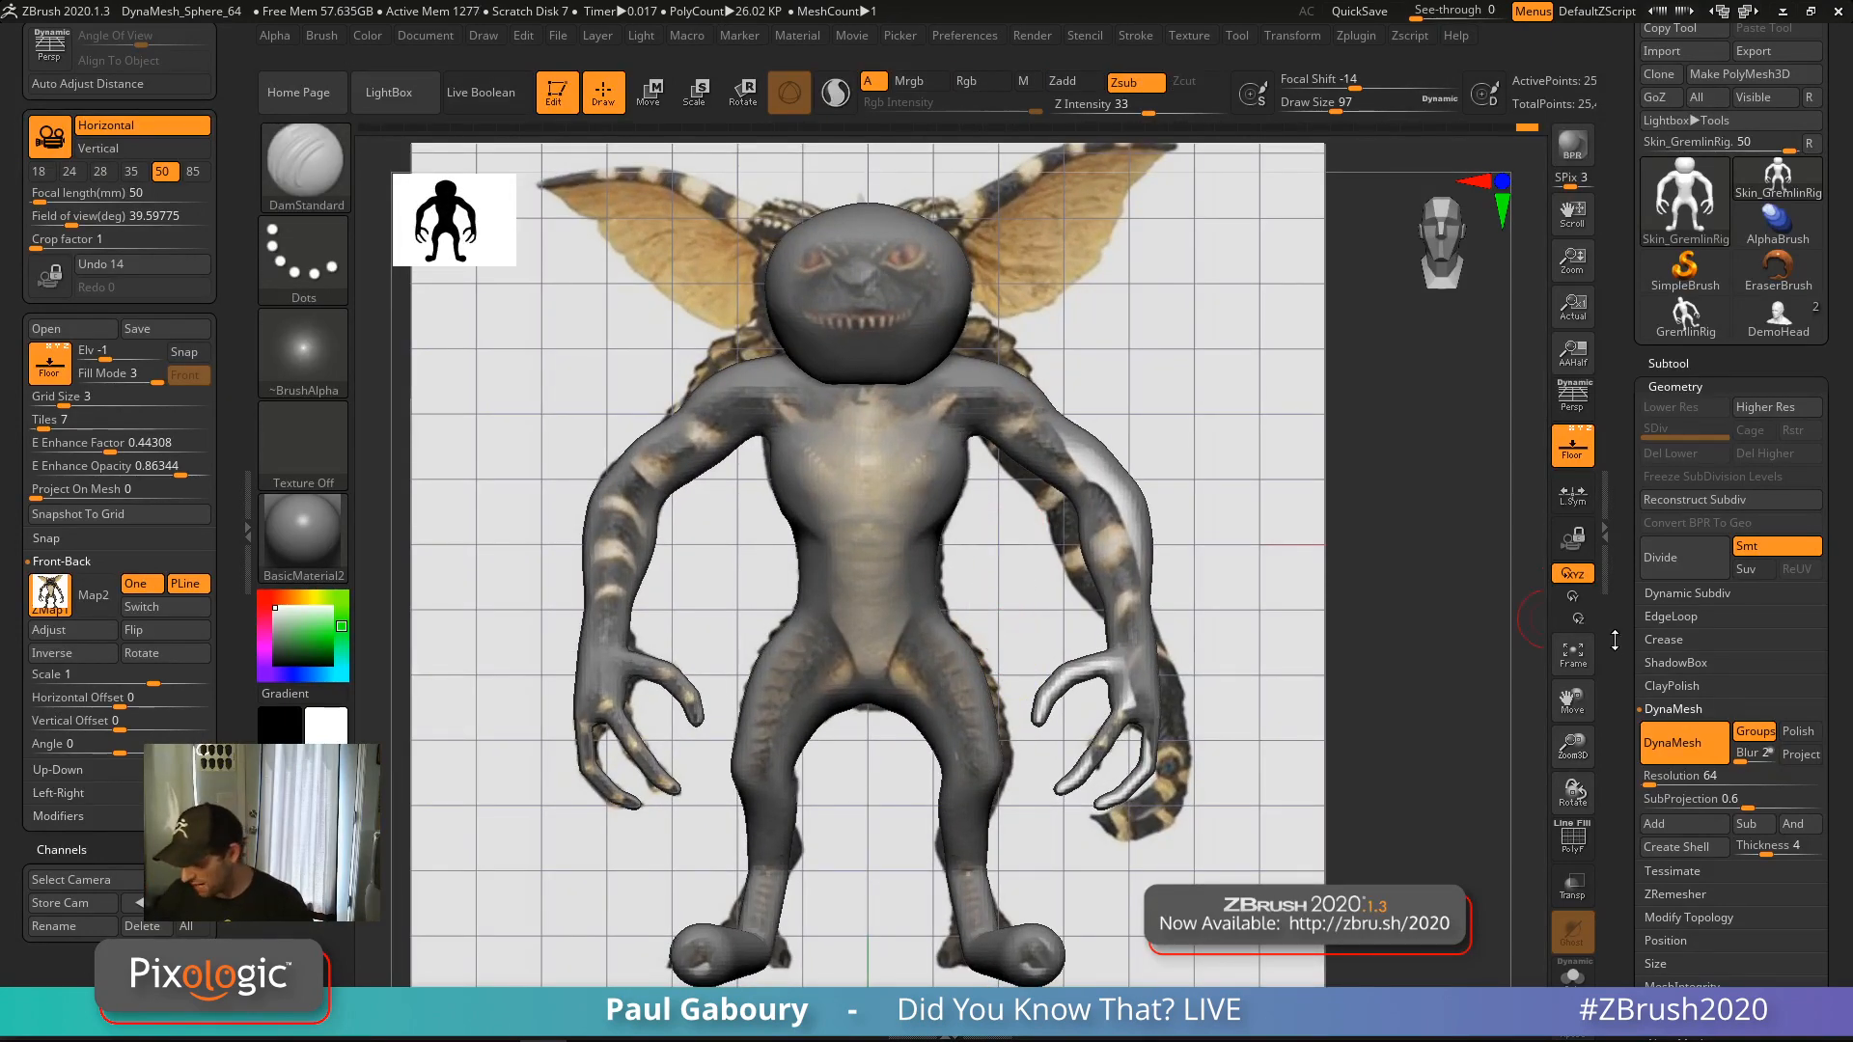
Hide the floor grid and smooth the chest toward the shoulder at draw size 136
left_click(1572, 446)
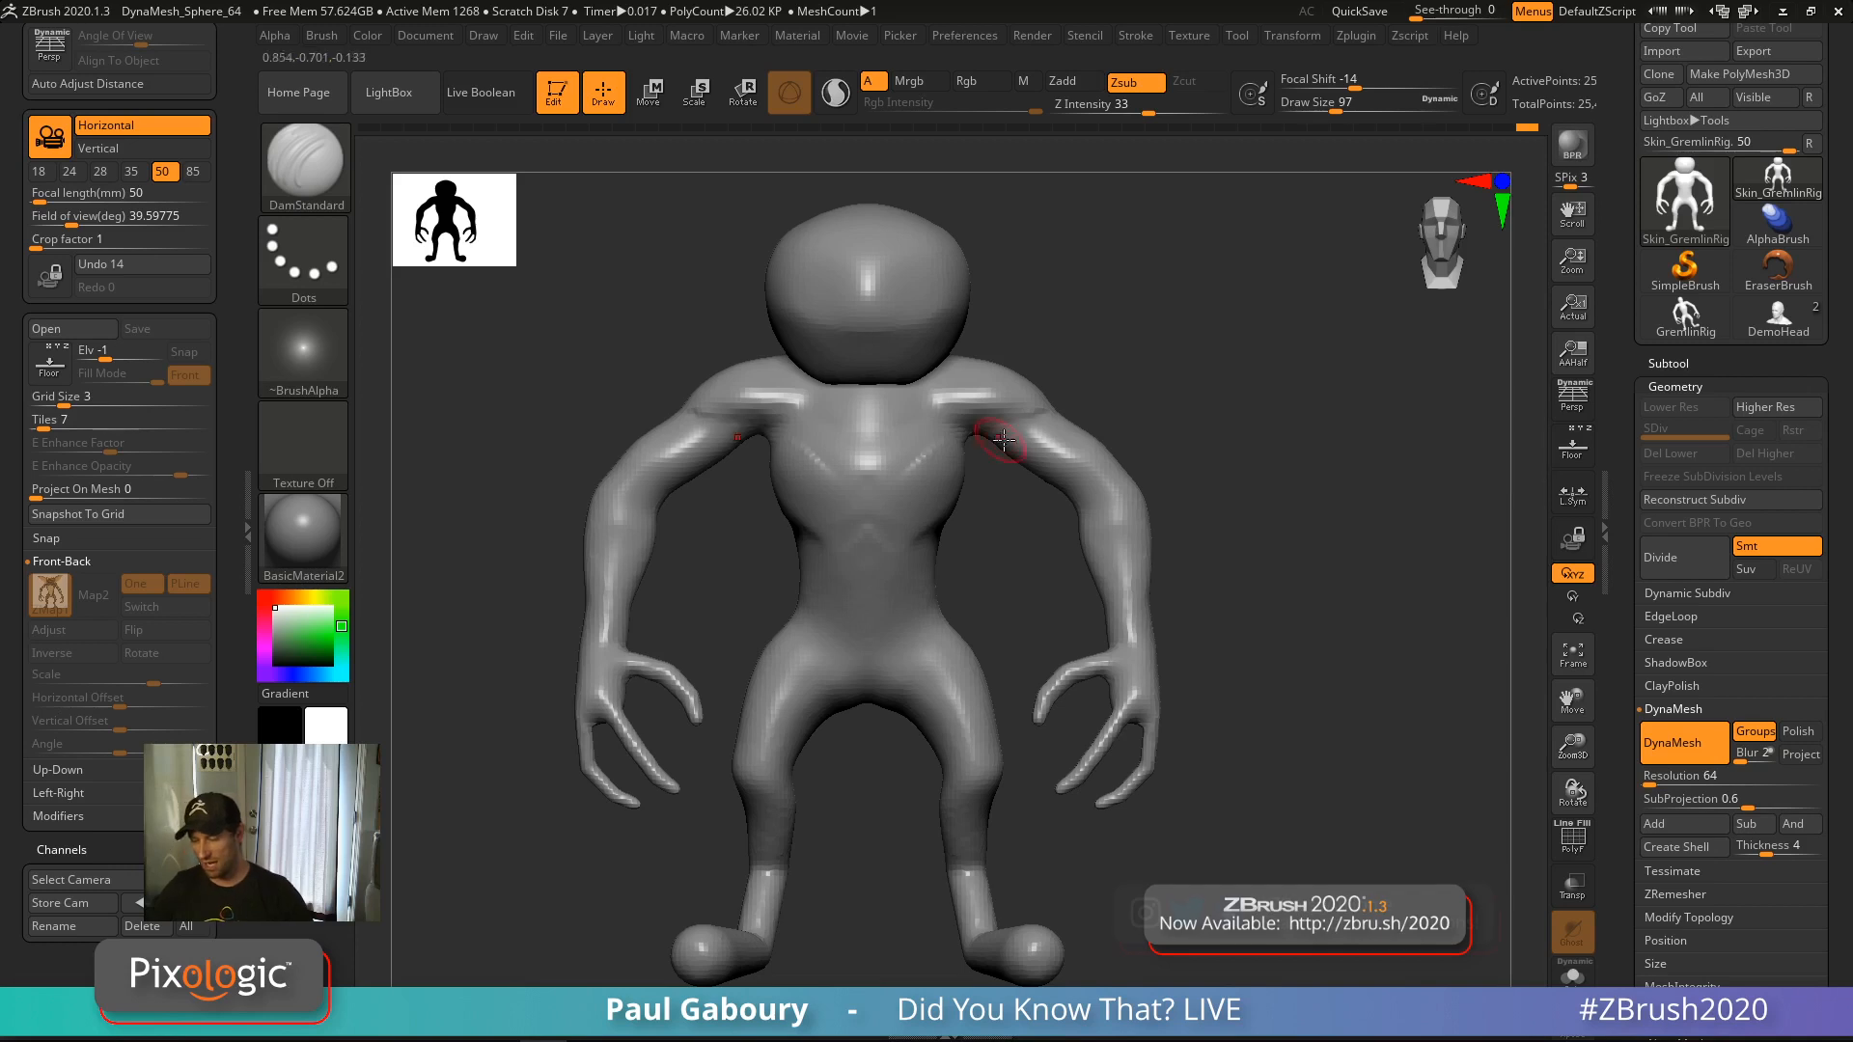
key("shift")
mouse_move(815, 481)
left_mouse_down("shift")
mouse_move(766, 430)
mouse_move(772, 401)
left_mouse_up("shift")
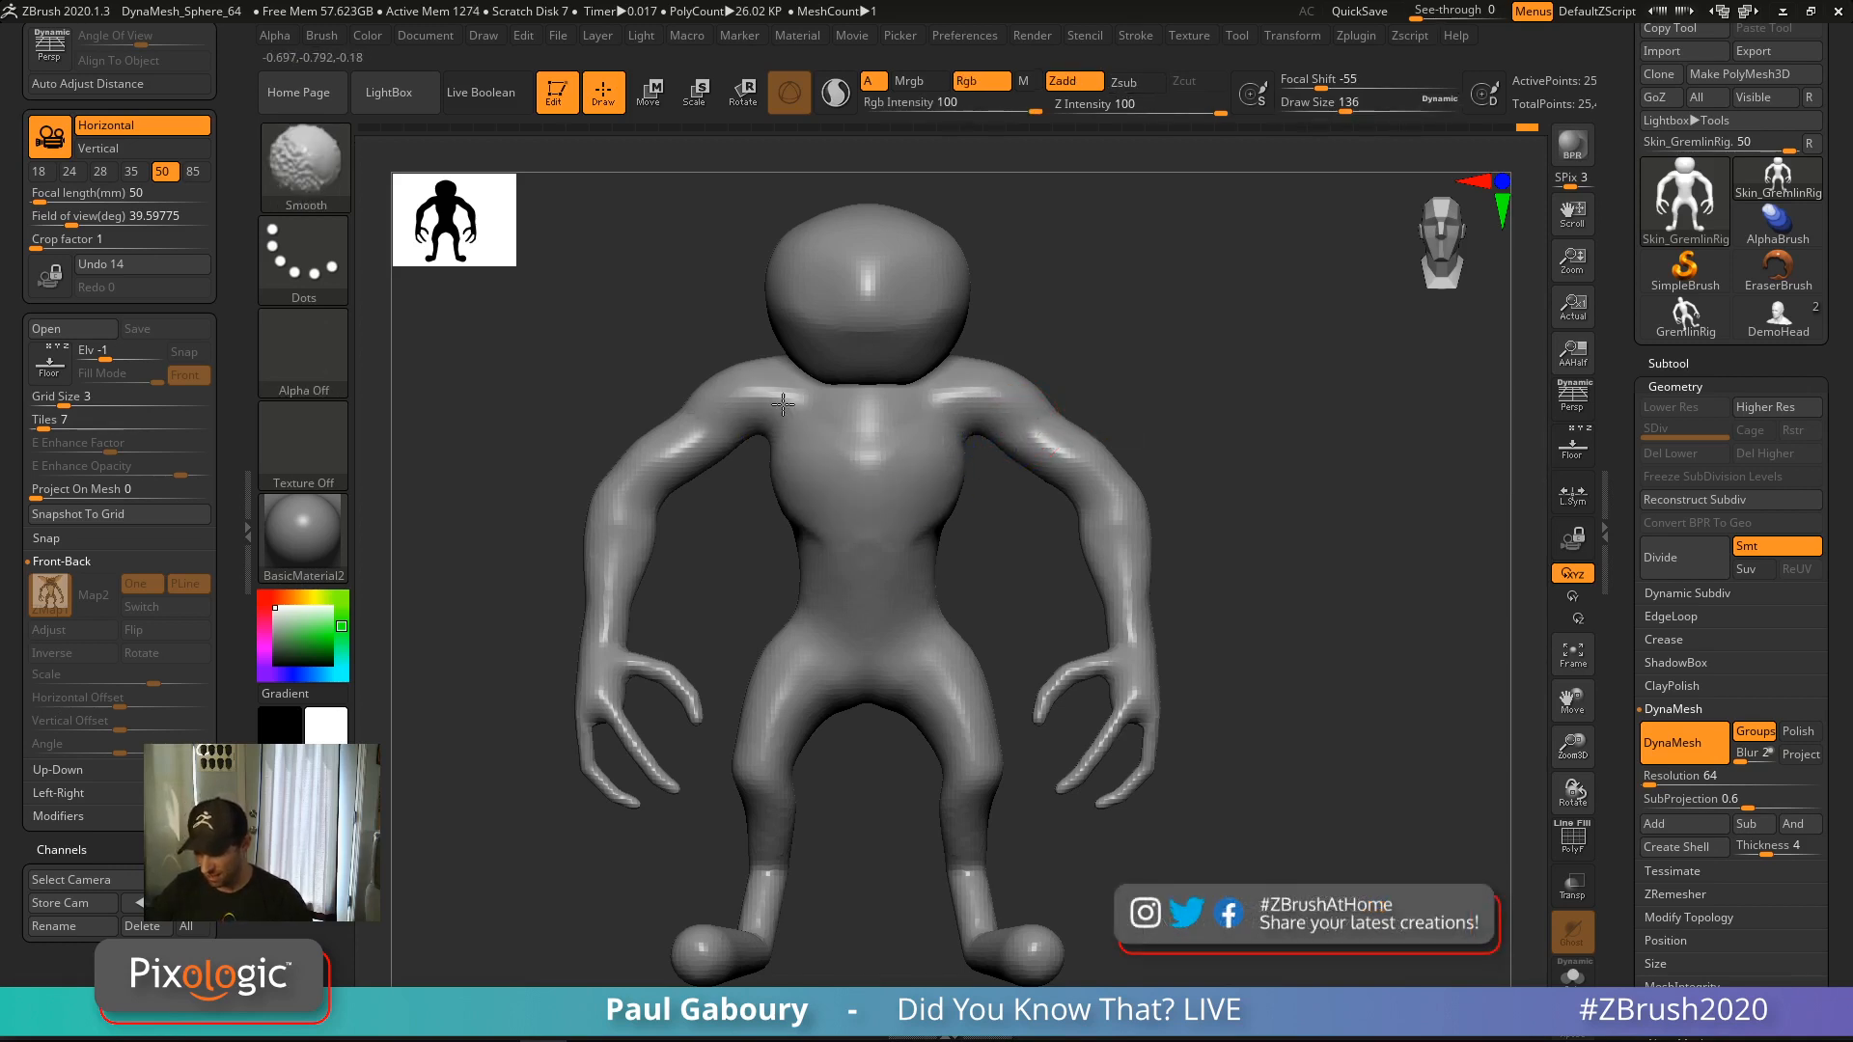
Turn on Topological auto masking for the Smooth brush
left_click(323, 37)
scroll(497, 410, "down", 5)
scroll(497, 411, "up", 2)
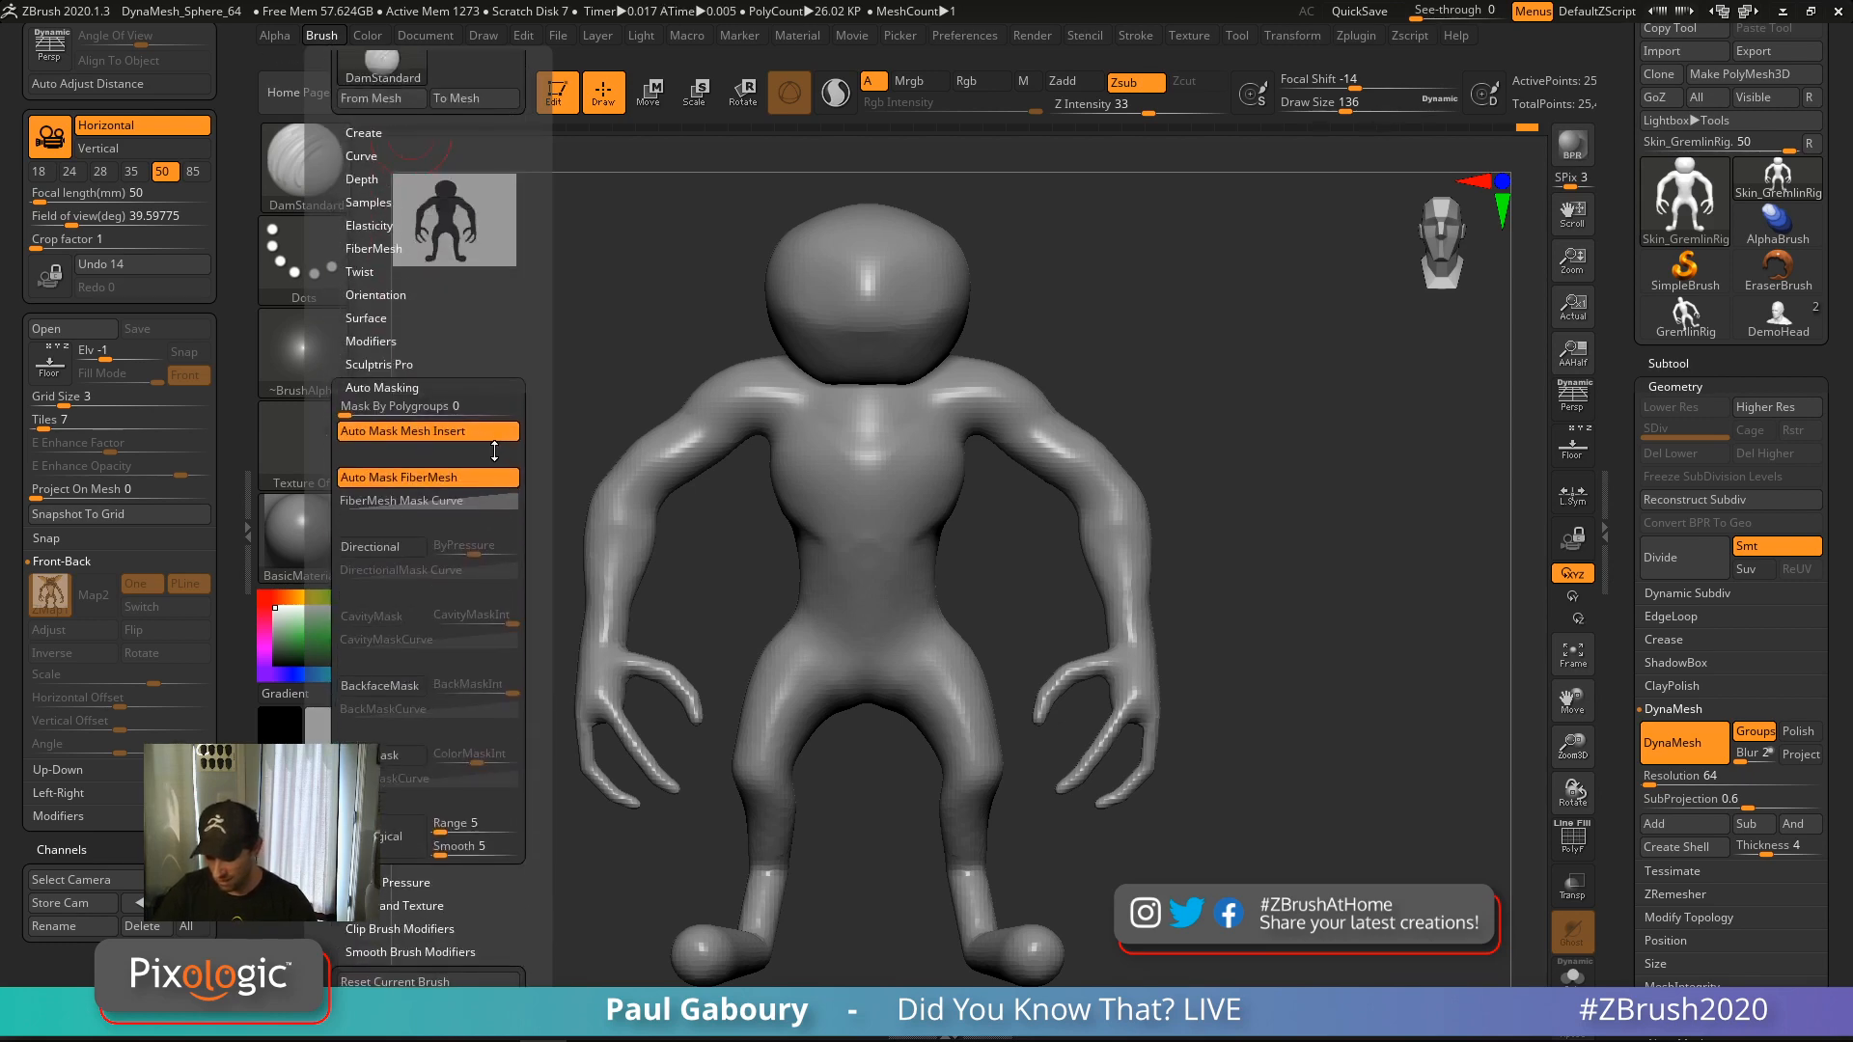
key("shift")
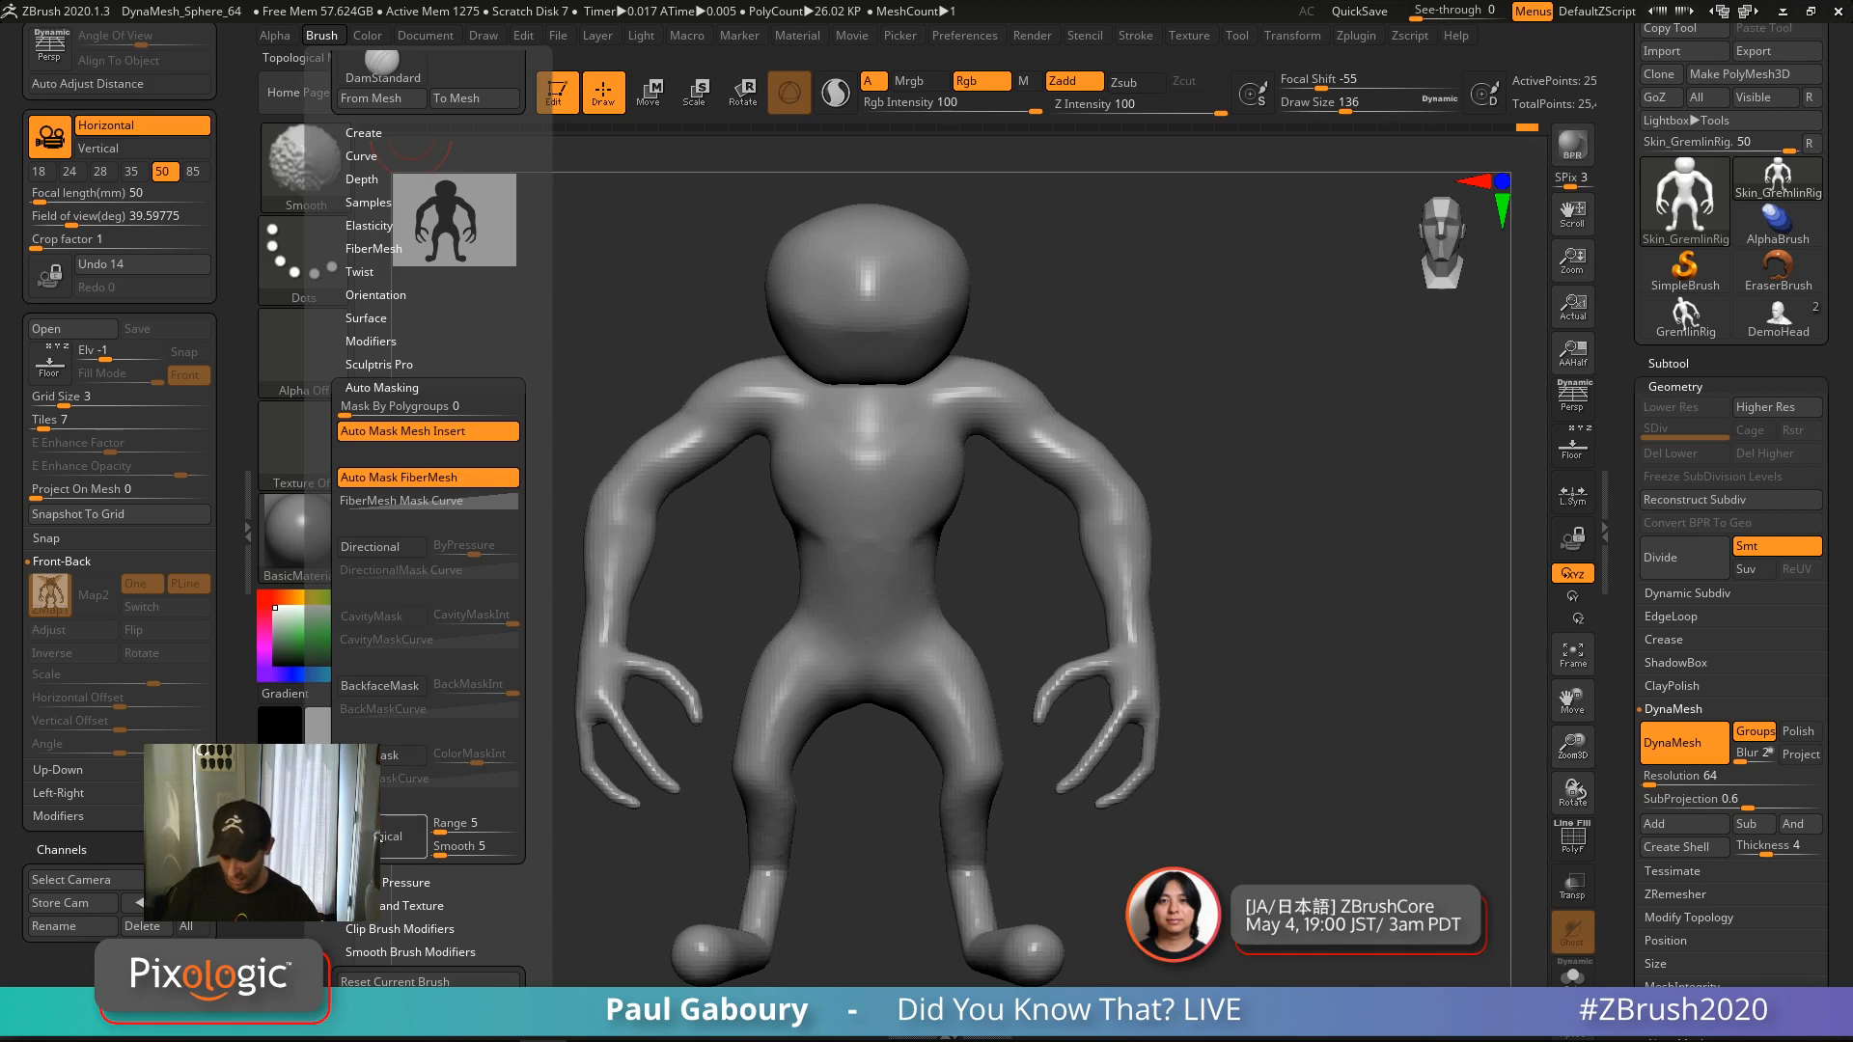
left_click(383, 838)
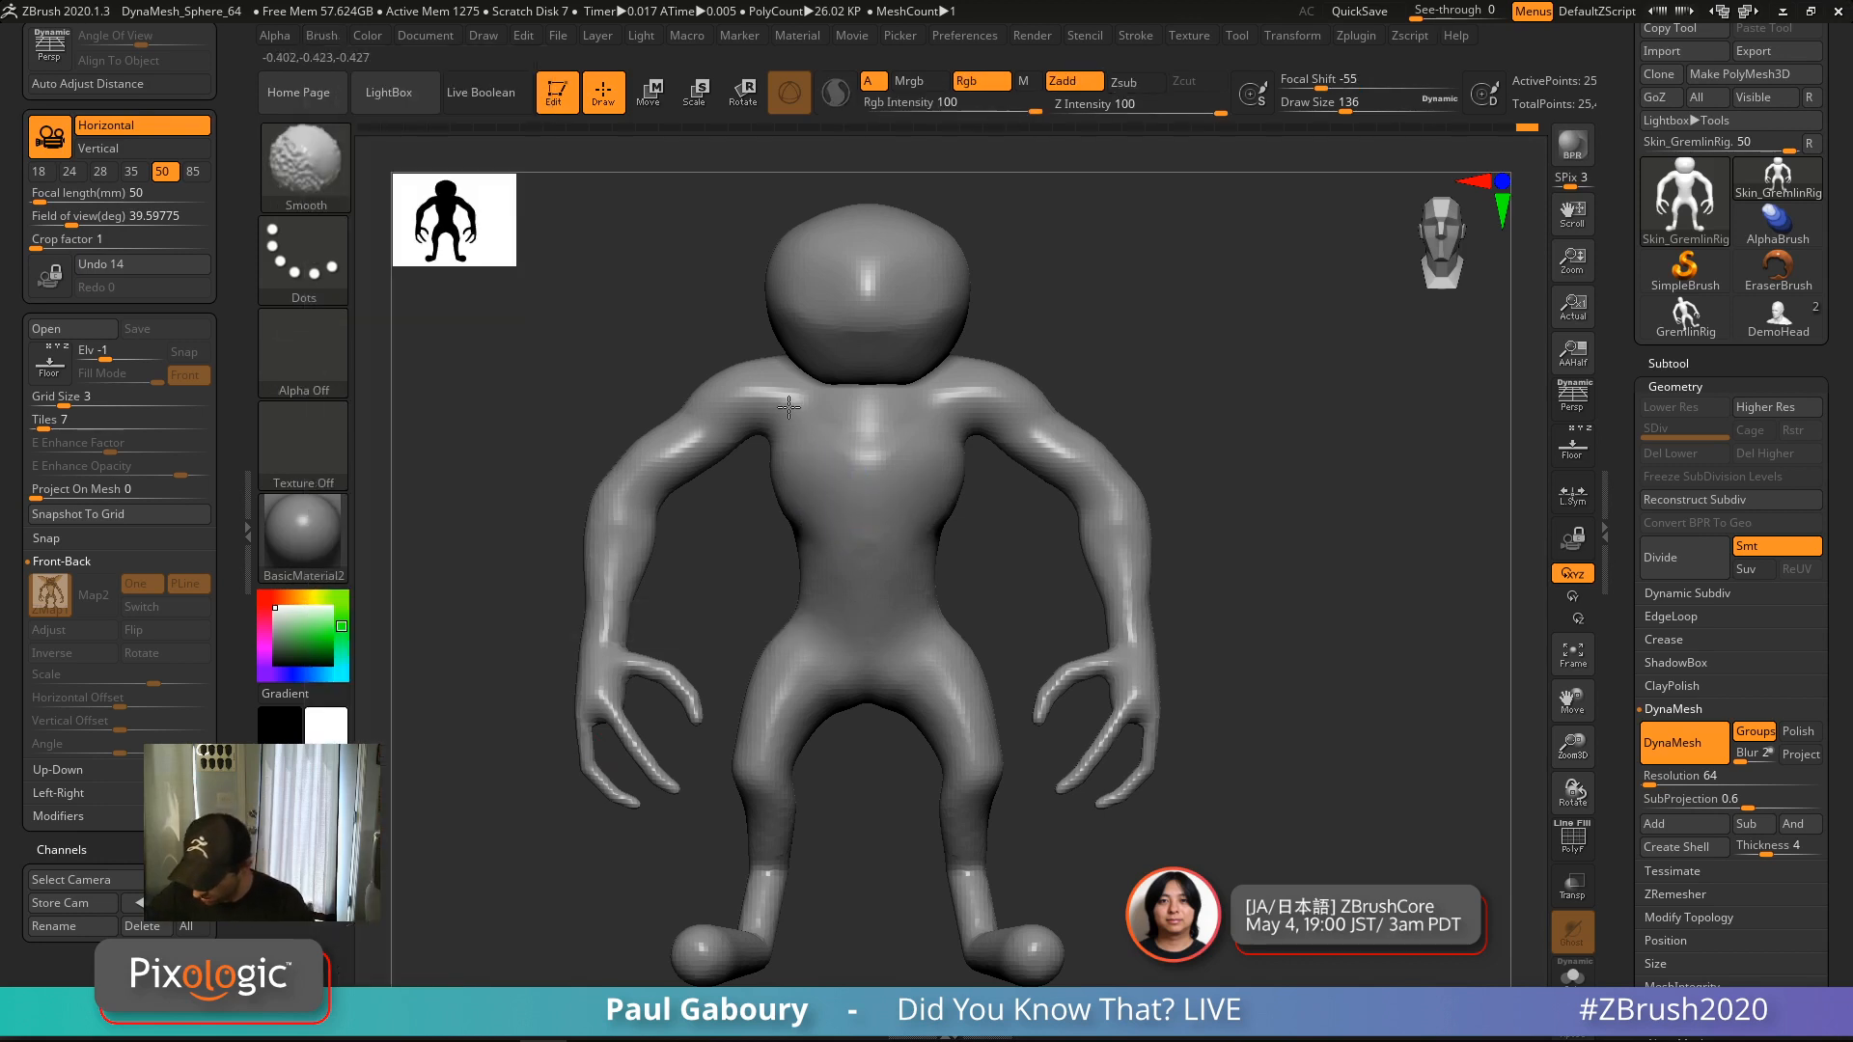
Smooth the head into a rounder ball from several angles at draw size 234
right_click_drag(801, 406, 846, 333)
key("s")
left_click(851, 356)
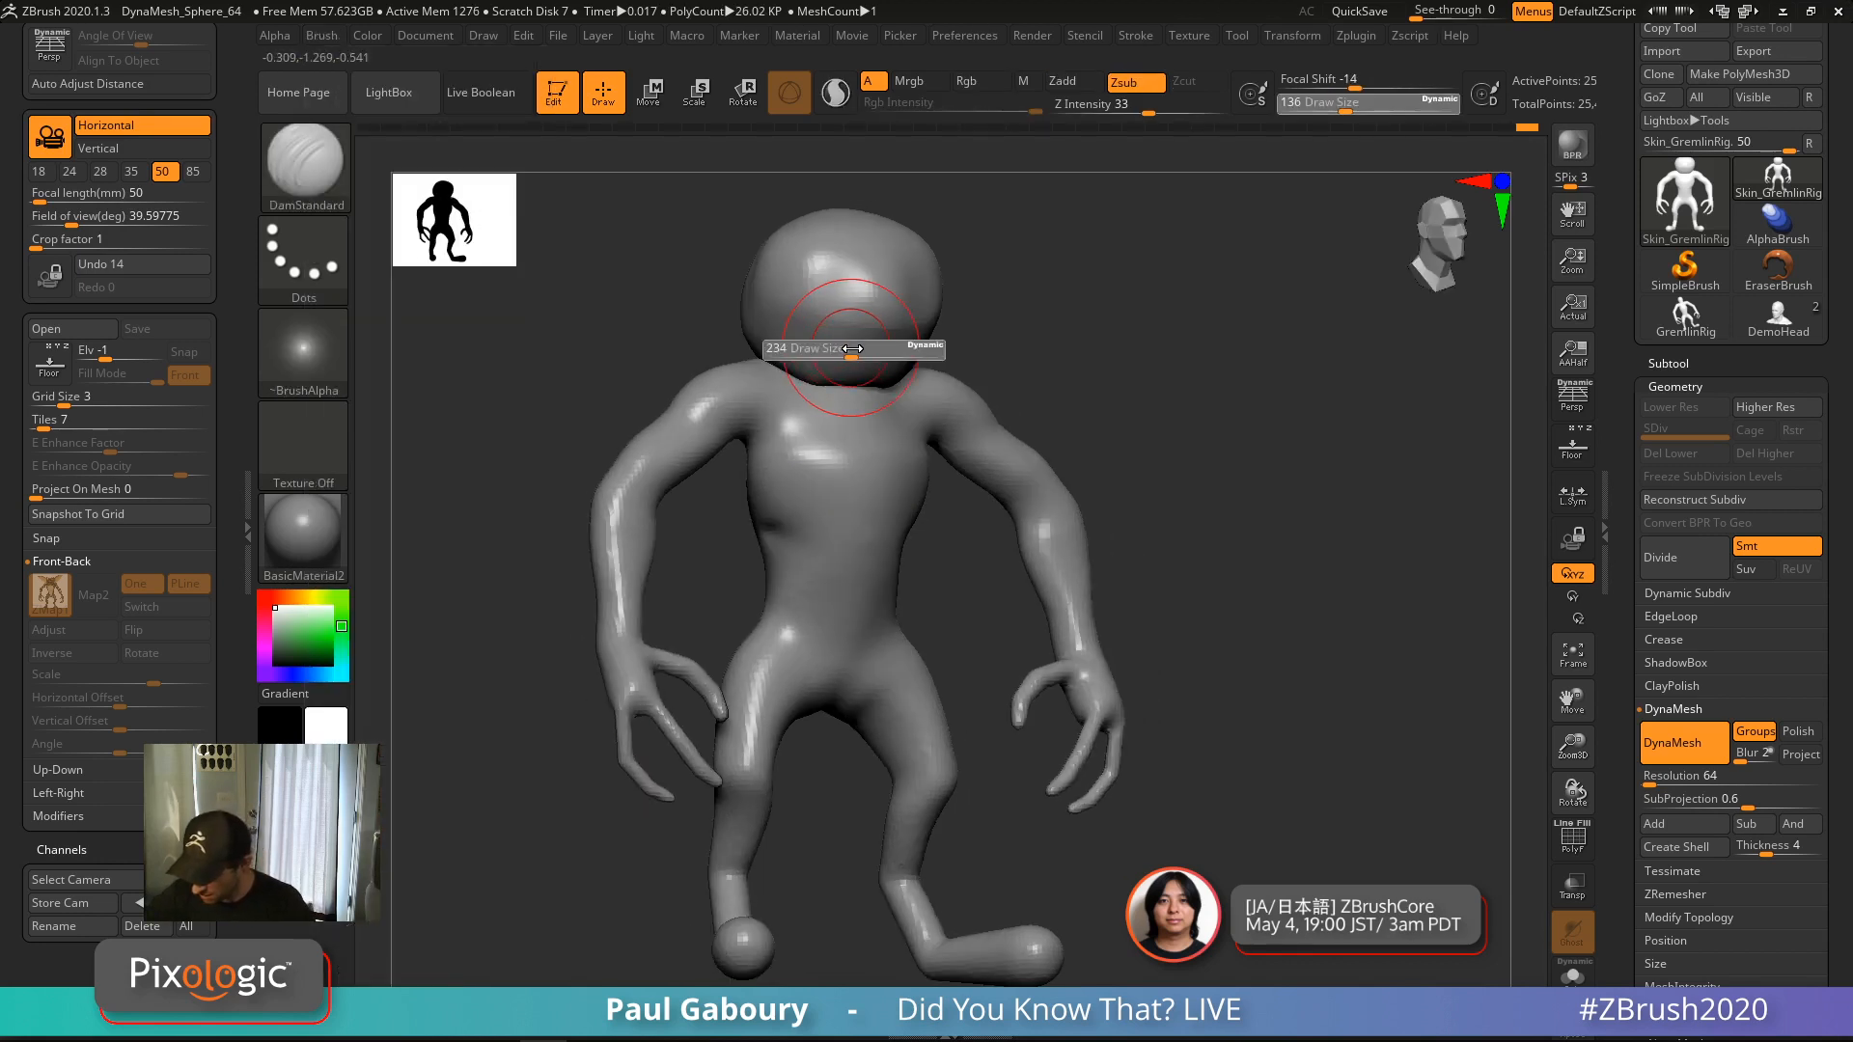
mouse_move(841, 340)
left_mouse_down("shift")
mouse_move(890, 338)
mouse_move(795, 335)
mouse_move(826, 321)
left_mouse_up("shift")
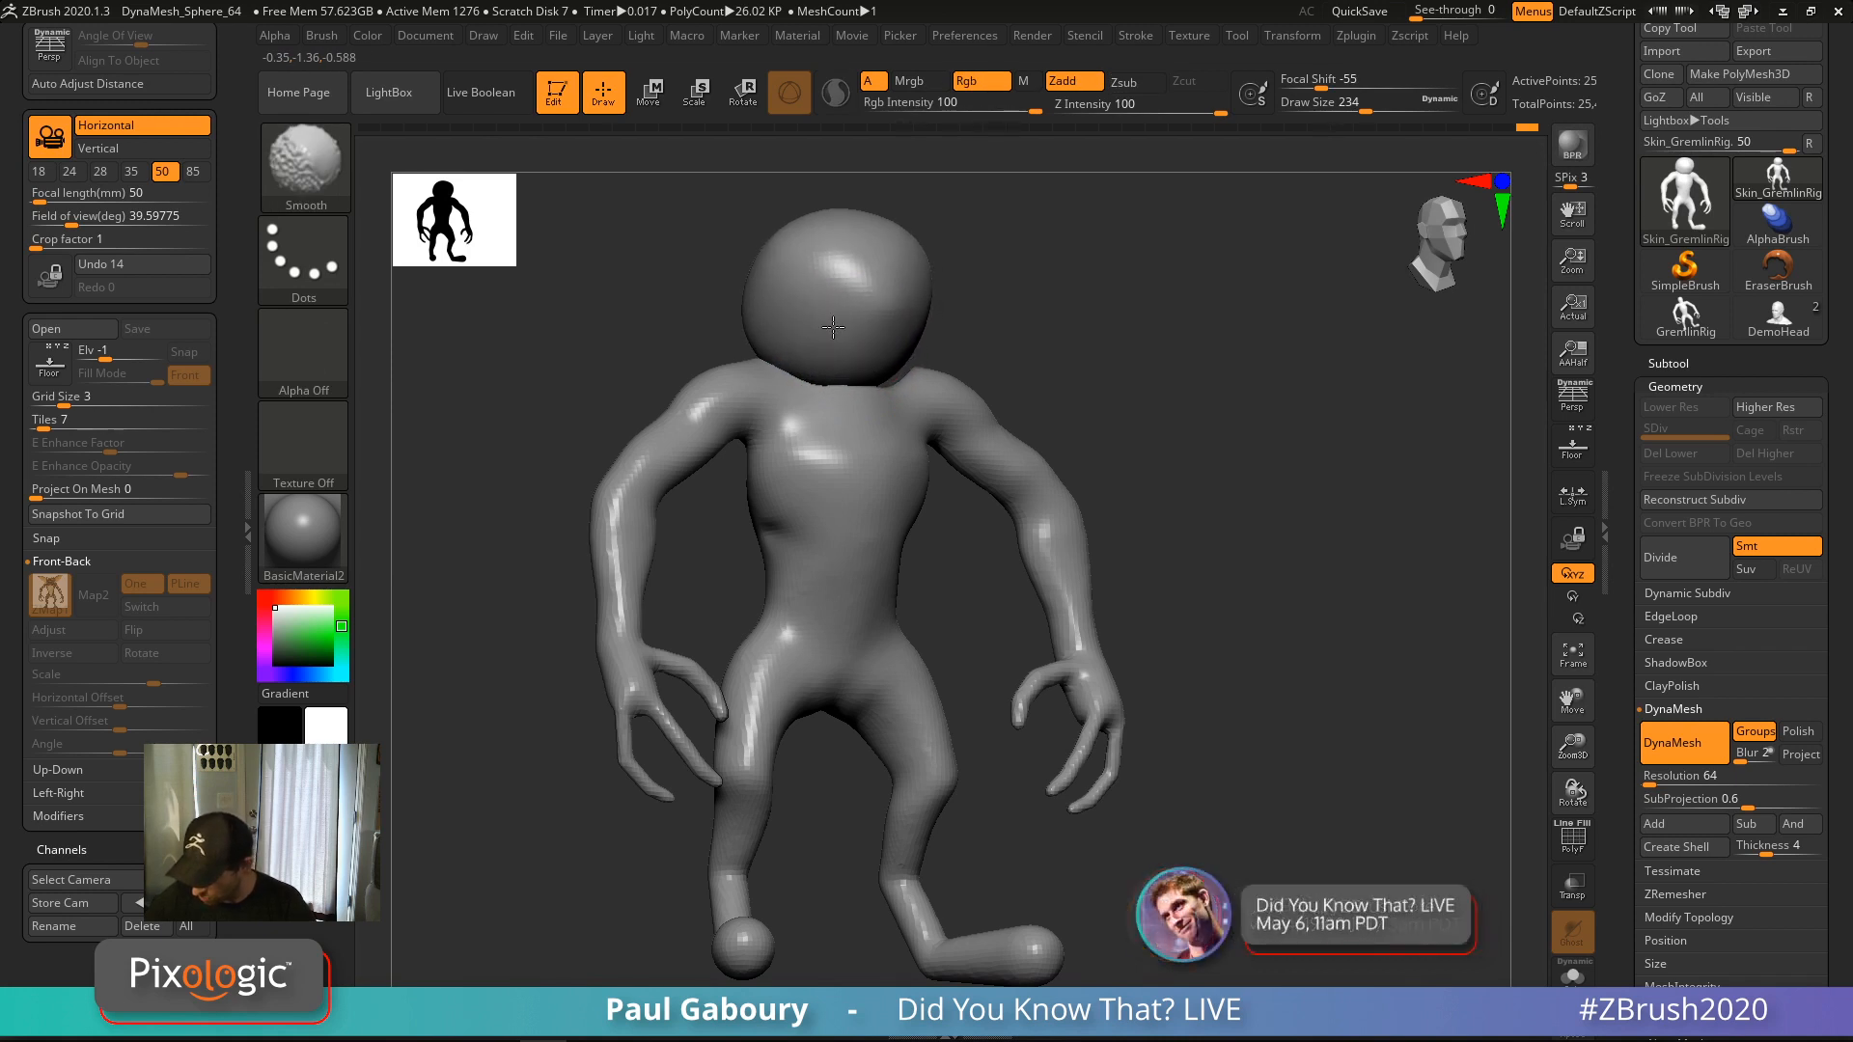
right_click_drag(780, 300, 844, 375)
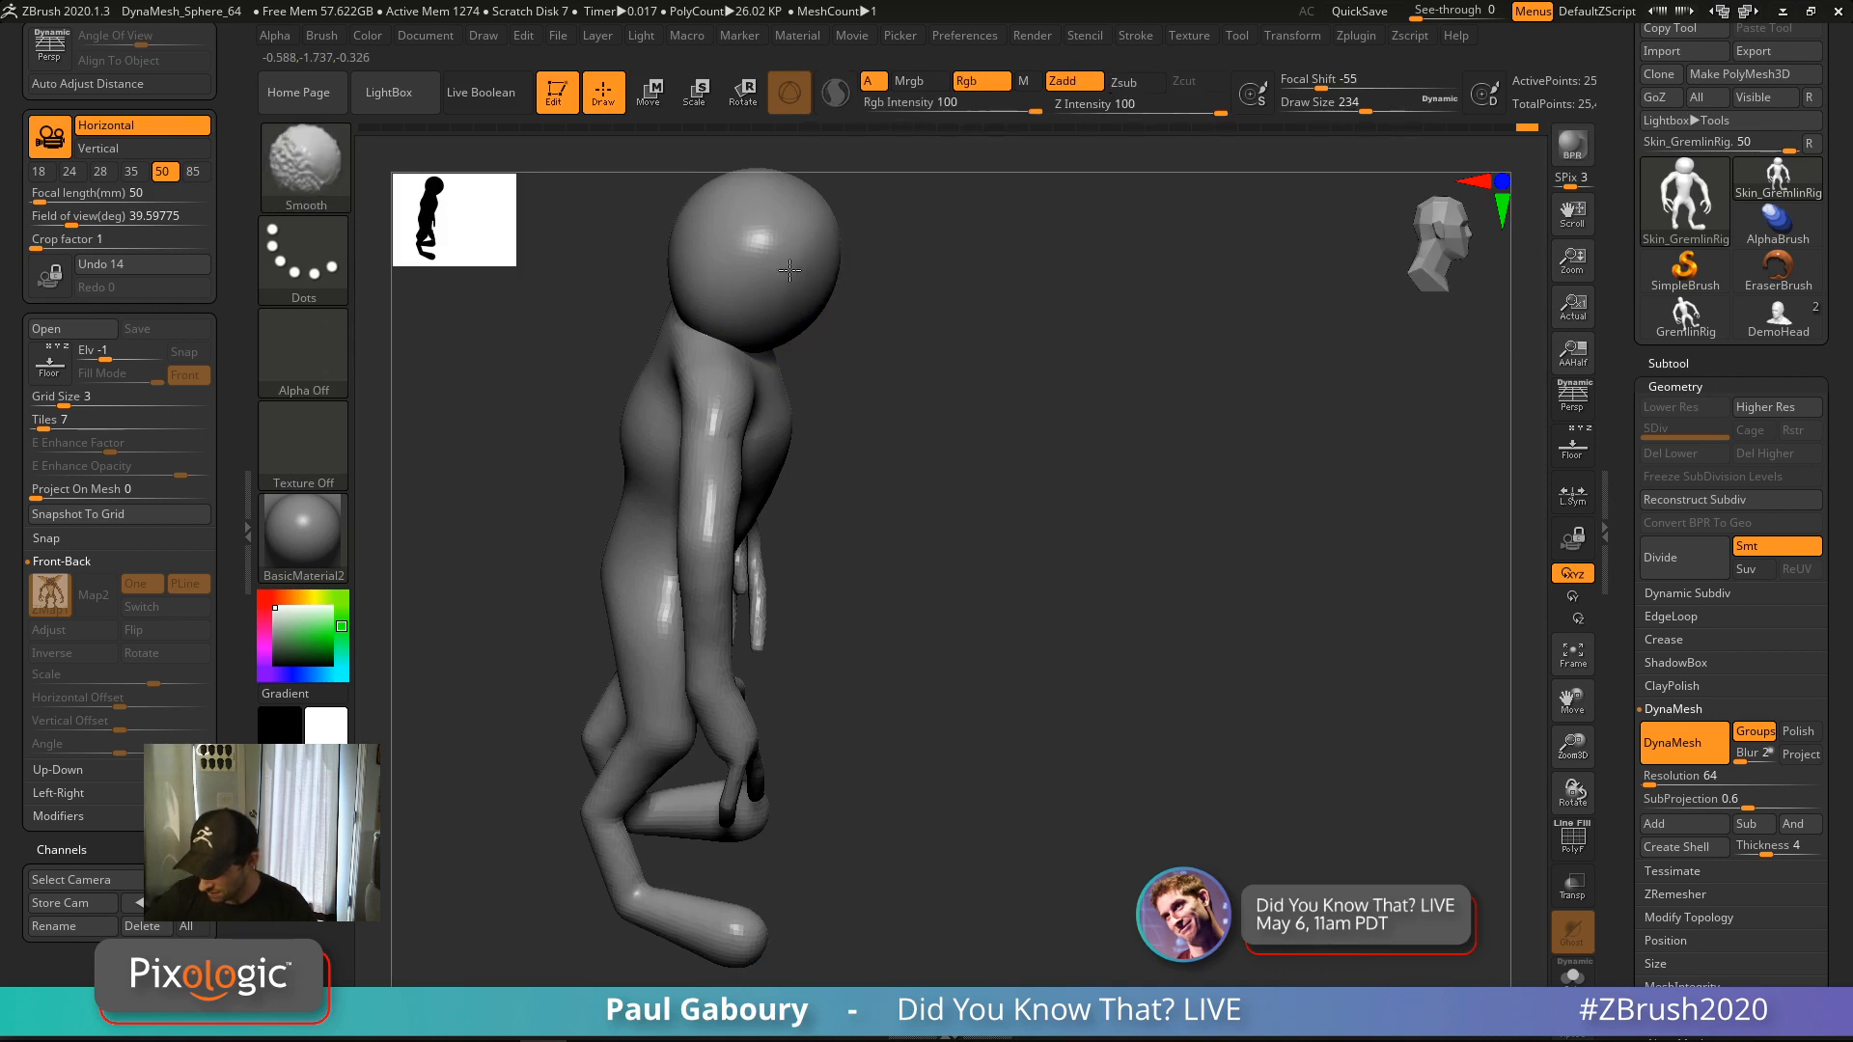
right_click_drag(789, 270, 1049, 562)
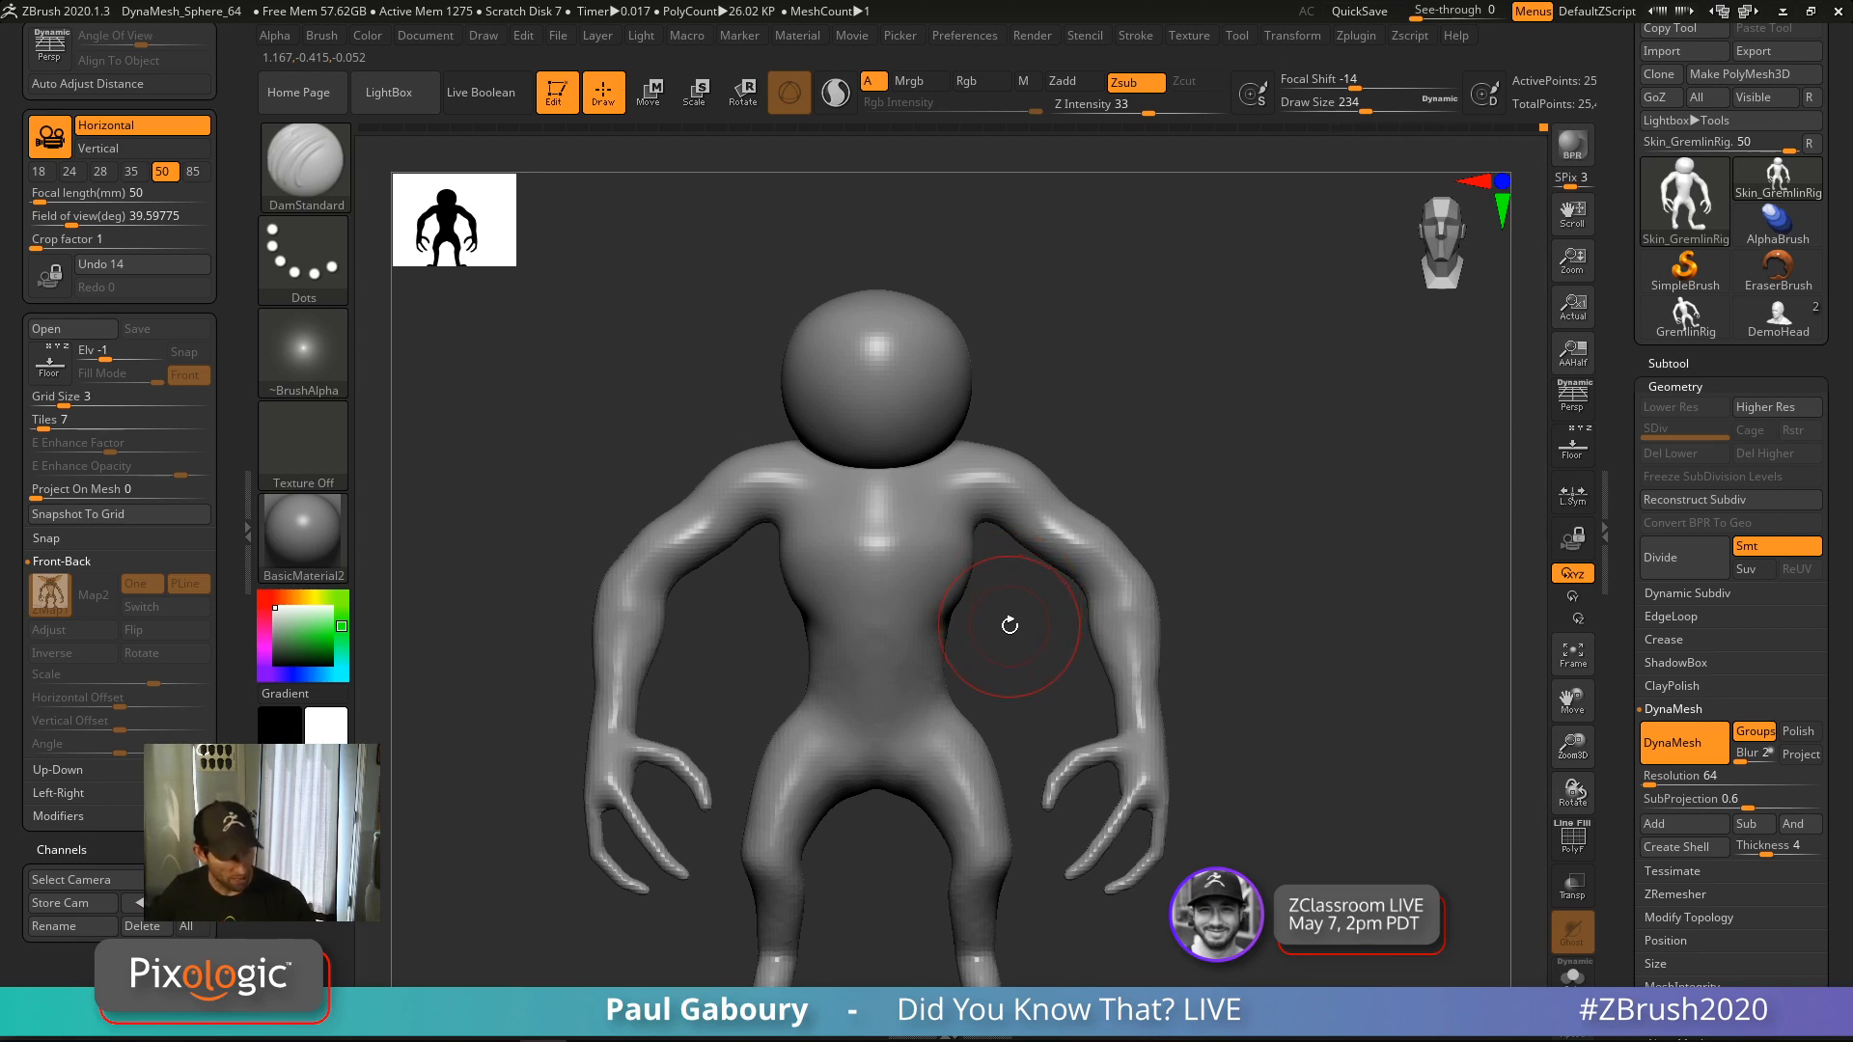
Raise the whole head above the shoulders with the Move Topological brush at draw size 1
key("b")
key("m")
key("v")
mouse_move(931, 479)
right_mouse_down("ctrl")
mouse_move(971, 518)
mouse_move(1096, 483)
right_mouse_up("ctrl")
key("s")
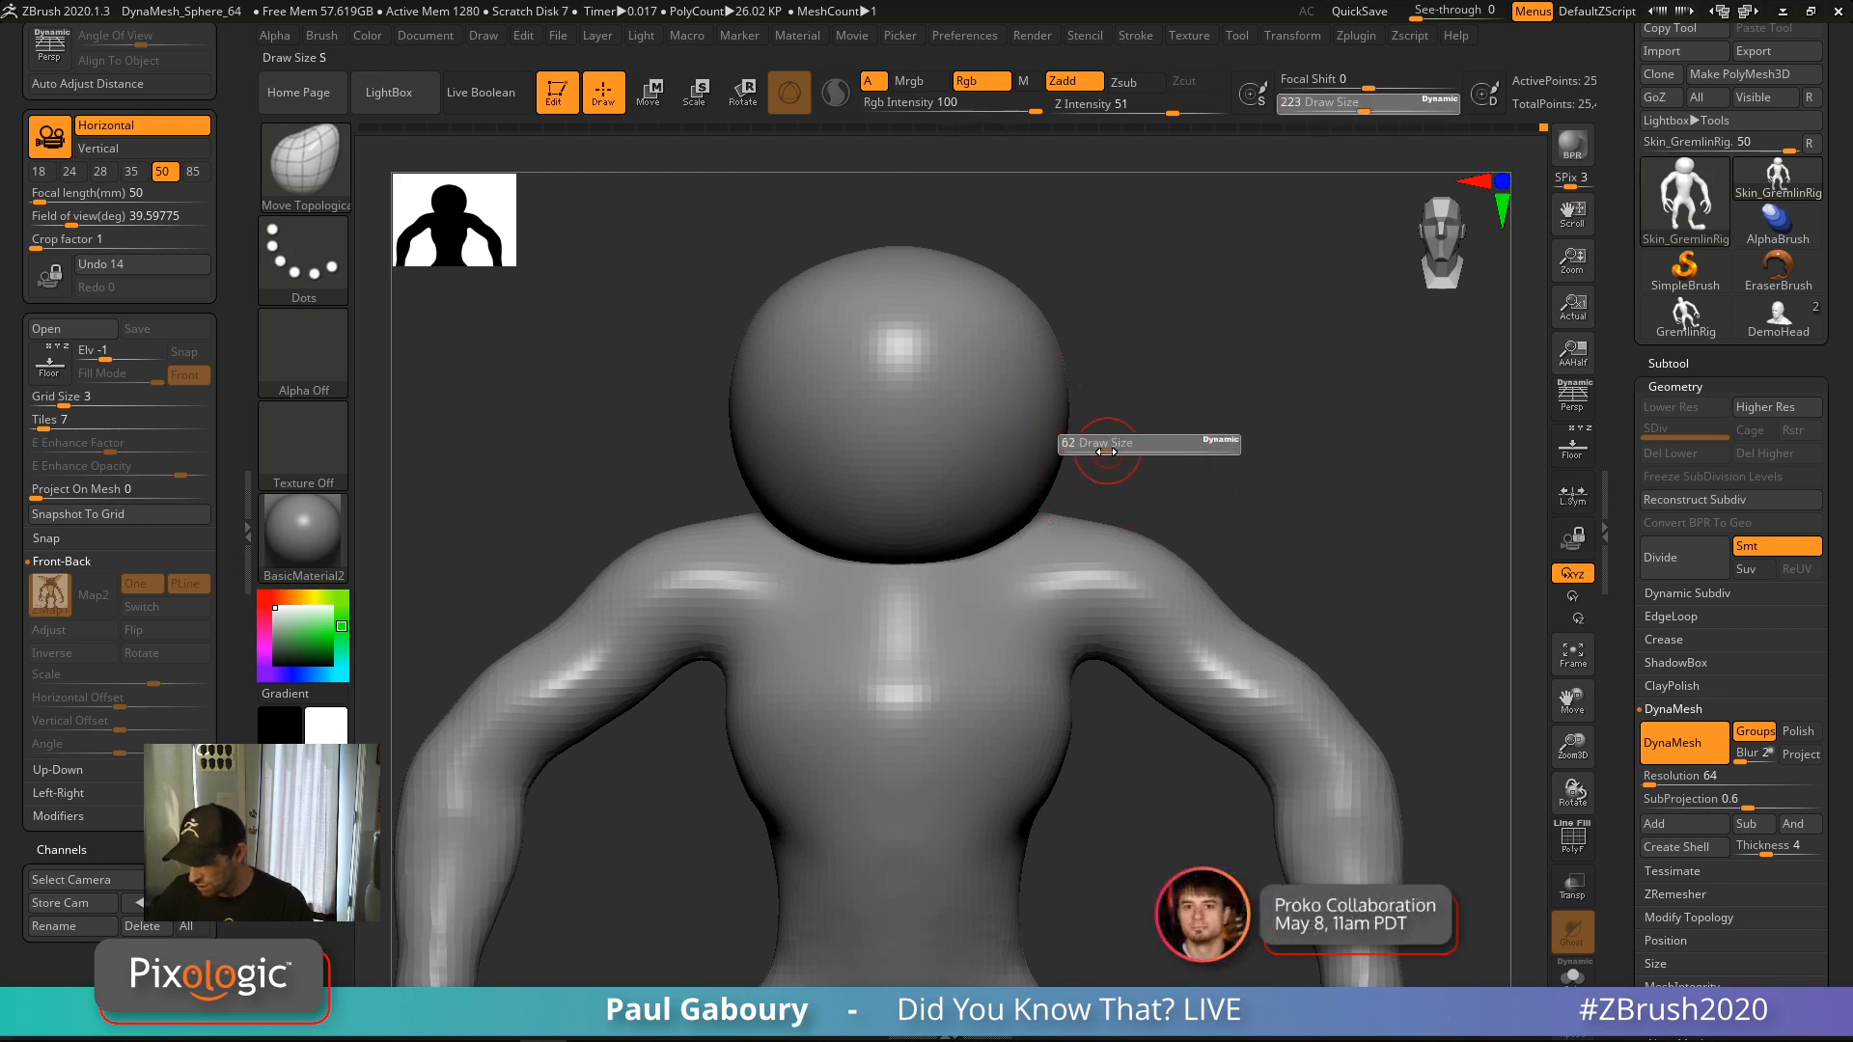
mouse_move(1106, 451)
left_mouse_down()
mouse_move(1074, 456)
mouse_move(1027, 421)
mouse_move(1031, 376)
left_mouse_up()
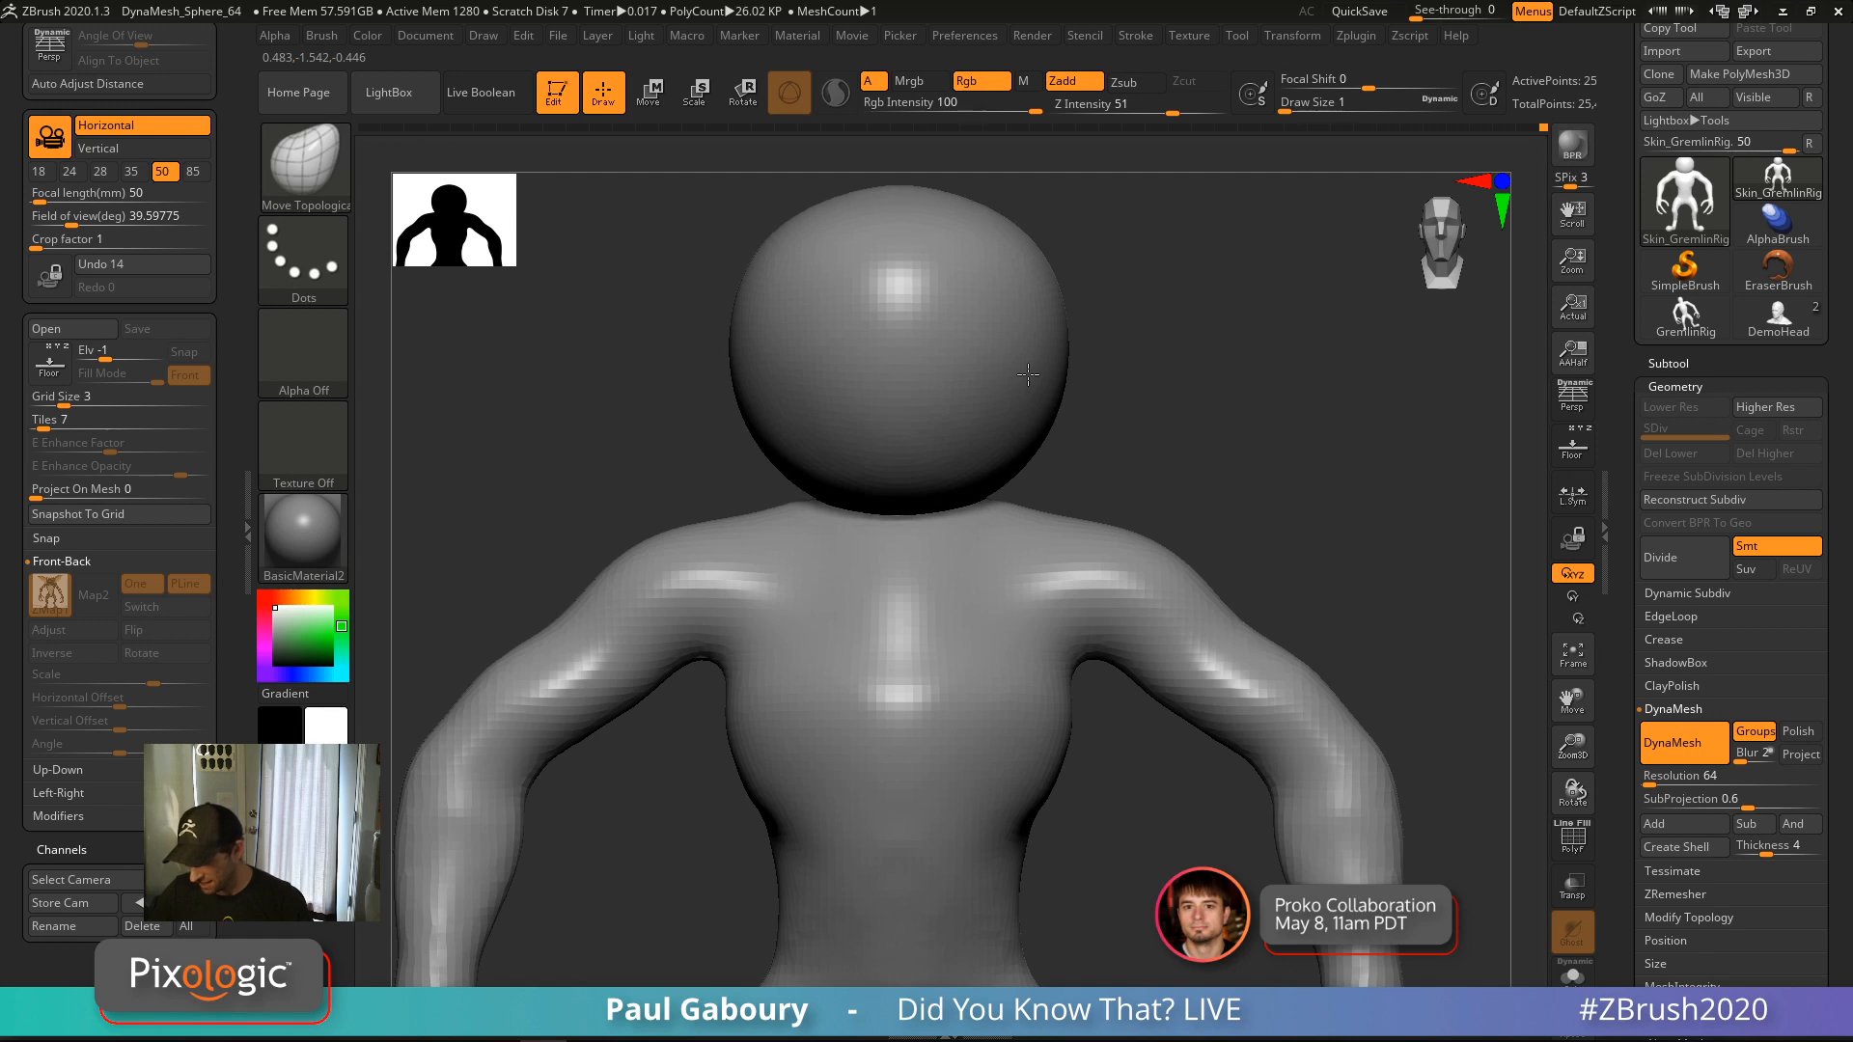
key("ctrl")
right_click_drag(1227, 481, 1205, 393, "ctrl")
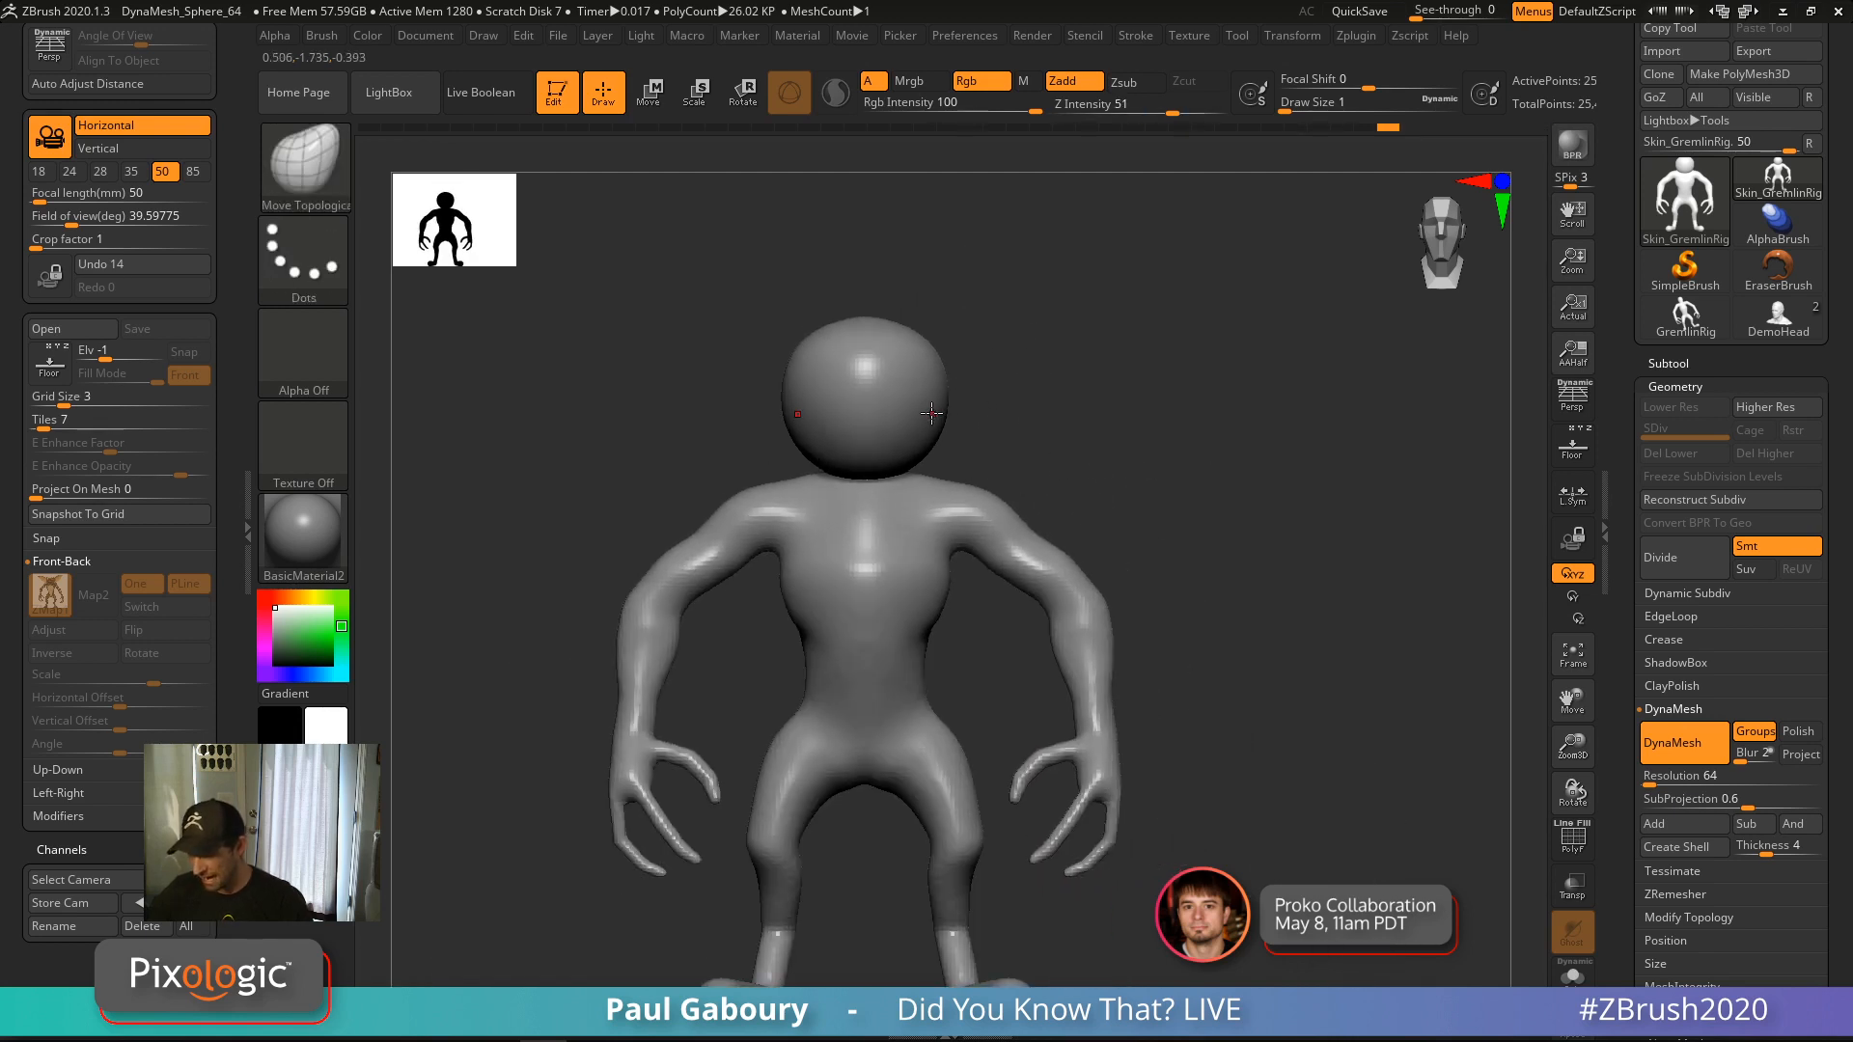
Demonstrate Move Topological at draw size 1 by shifting the whole head up and down above the shoulders
mouse_move(932, 436)
left_mouse_down()
mouse_move(952, 363)
mouse_move(939, 412)
mouse_move(926, 387)
left_mouse_up()
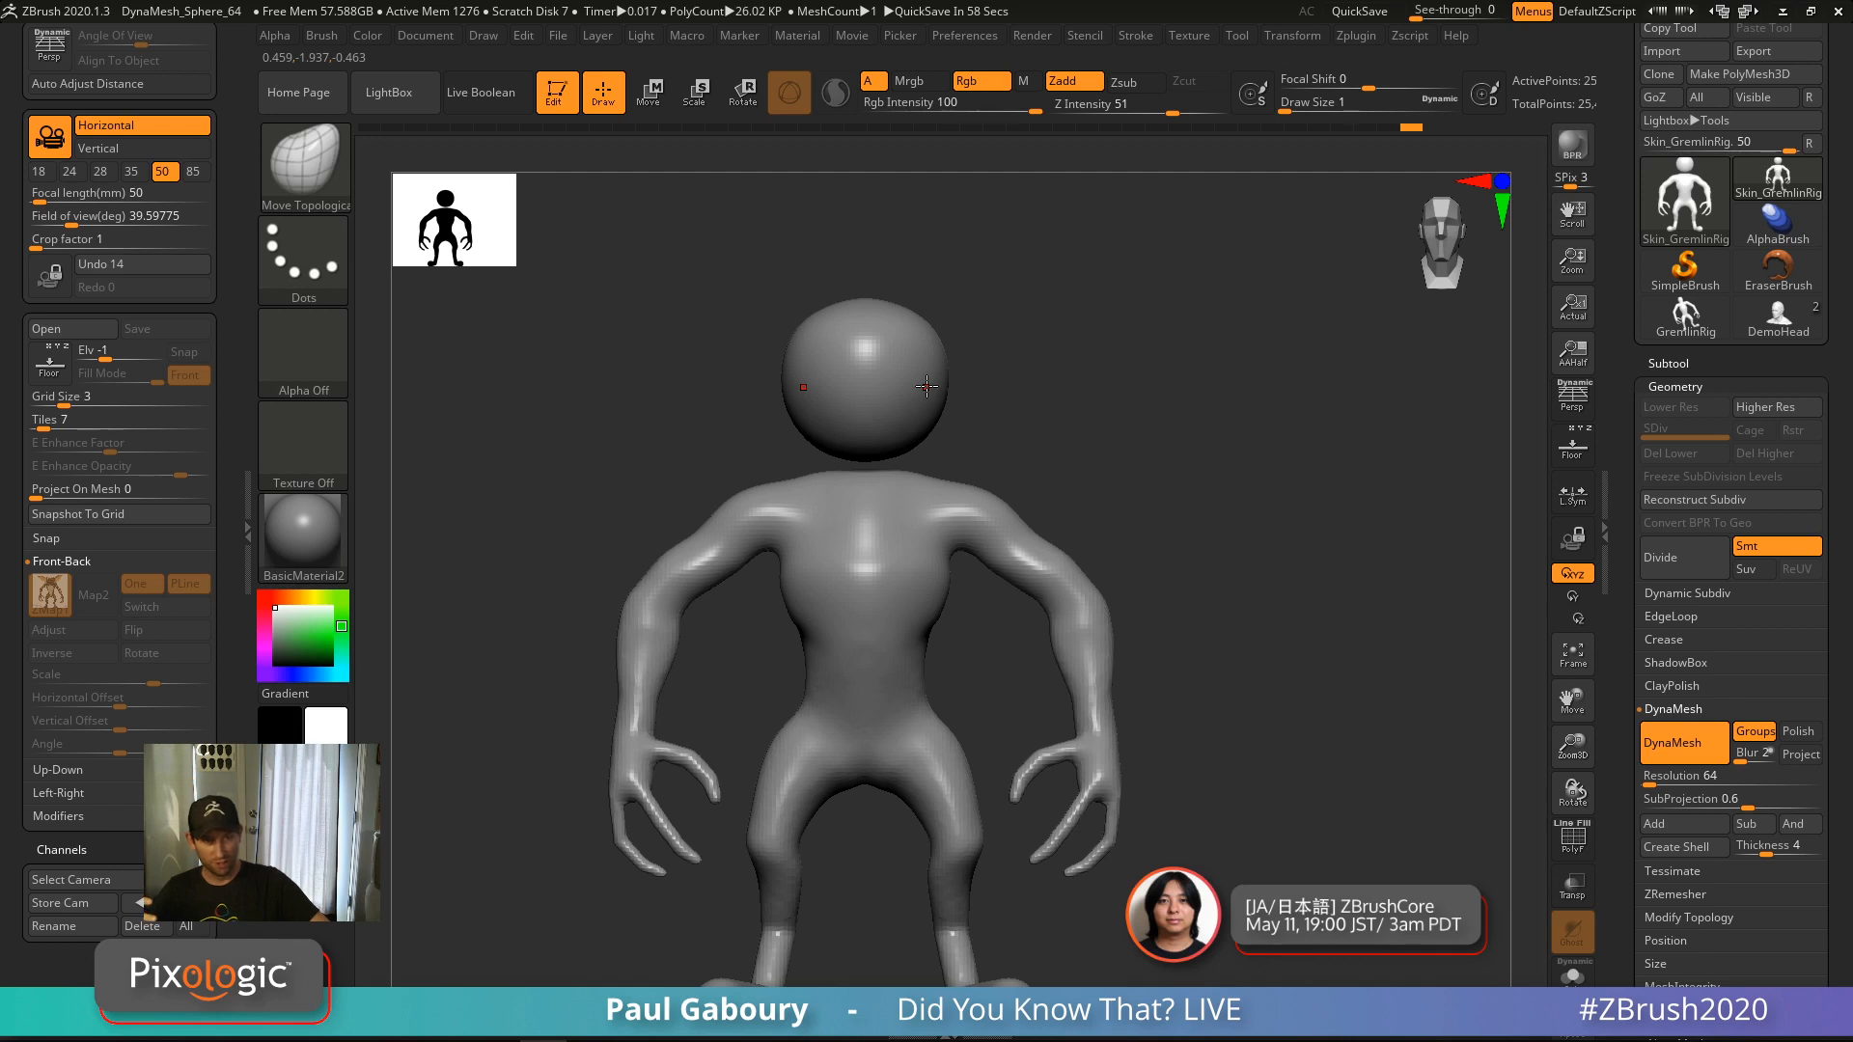
mouse_move(924, 399)
left_mouse_down()
mouse_move(922, 431)
mouse_move(922, 400)
left_mouse_up()
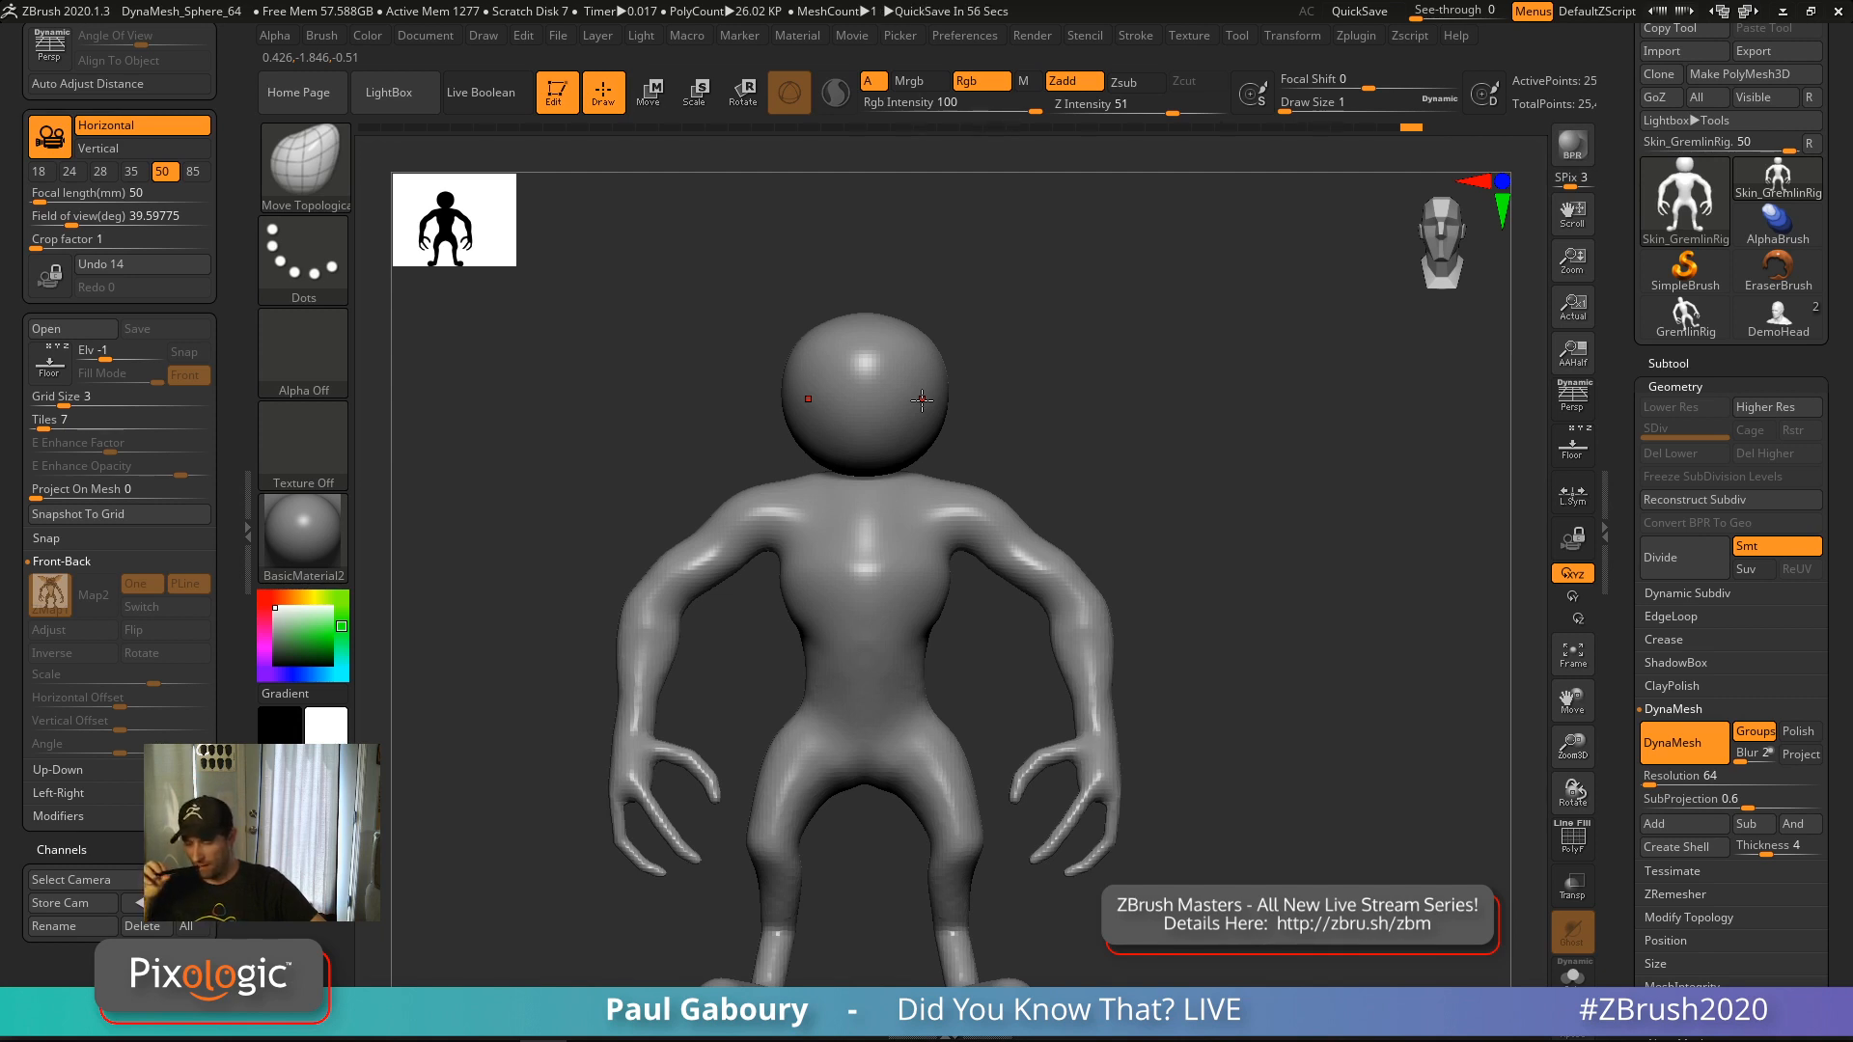
mouse_move(907, 395)
left_mouse_down()
mouse_move(908, 361)
mouse_move(909, 399)
left_mouse_up()
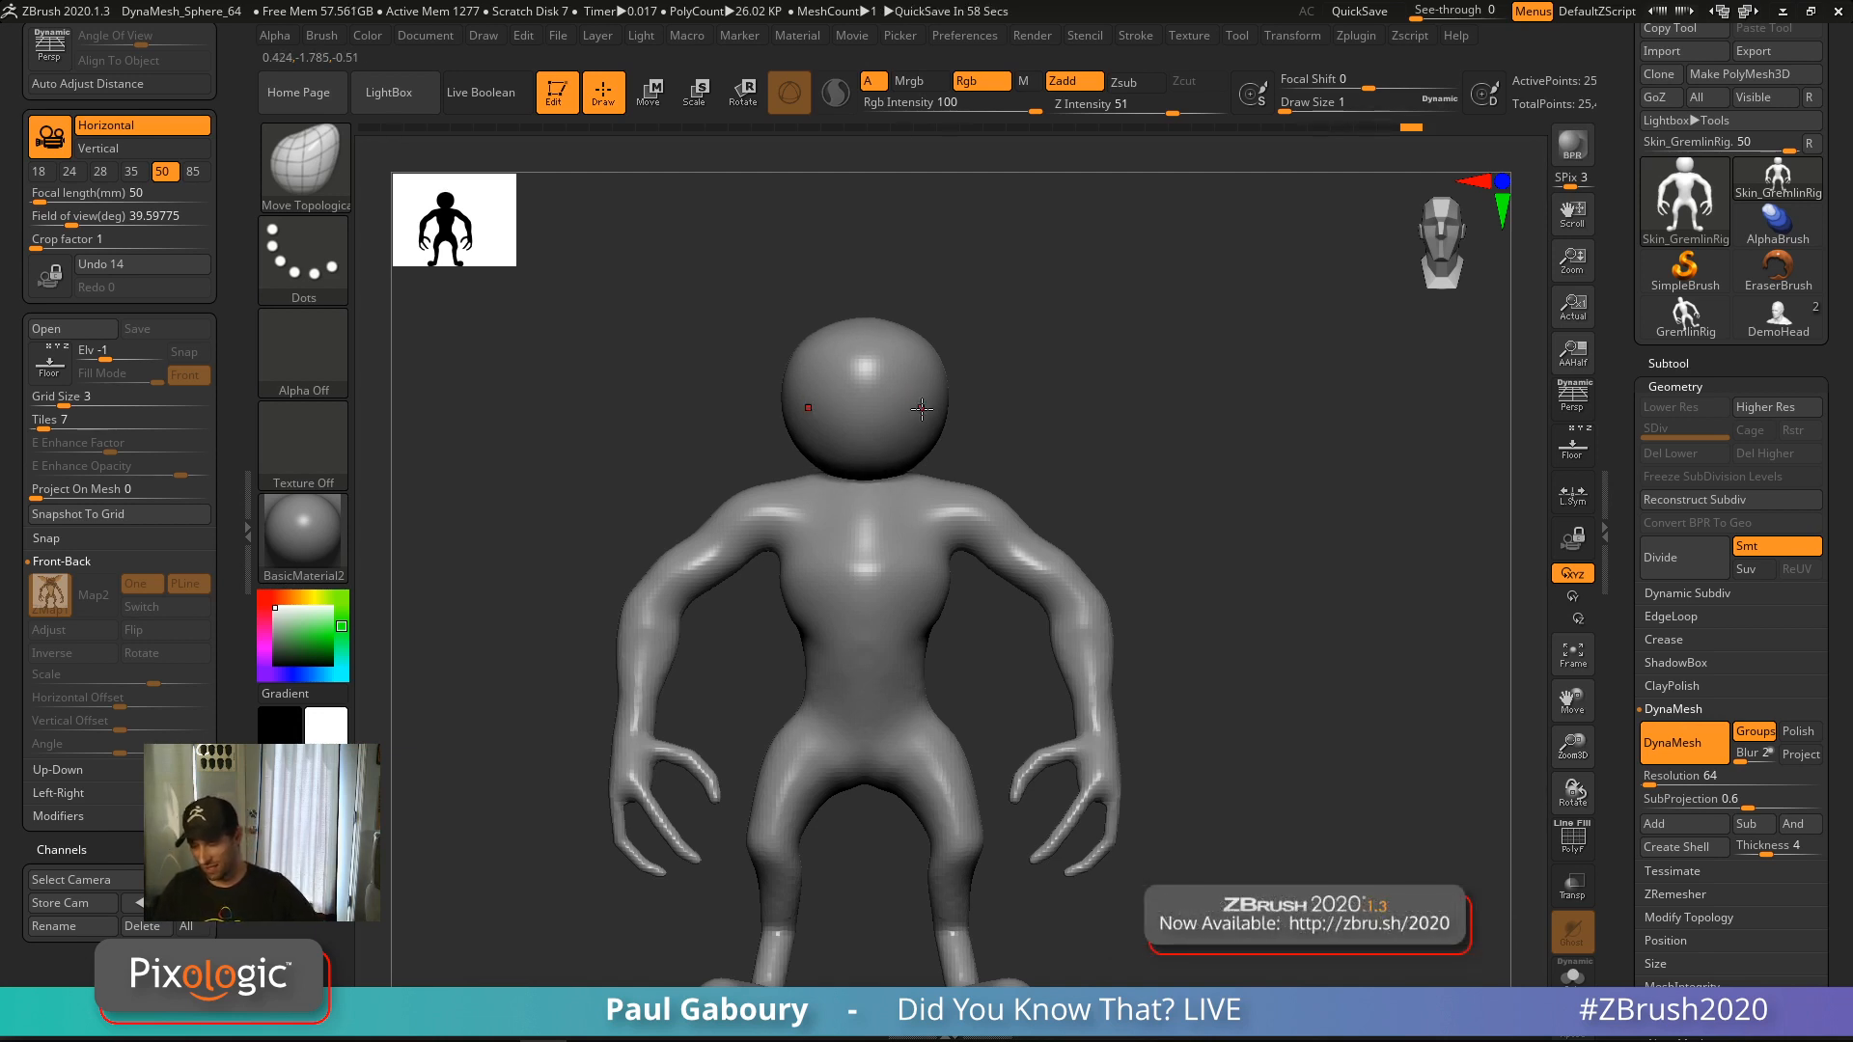
left_click_drag(922, 409, 921, 403)
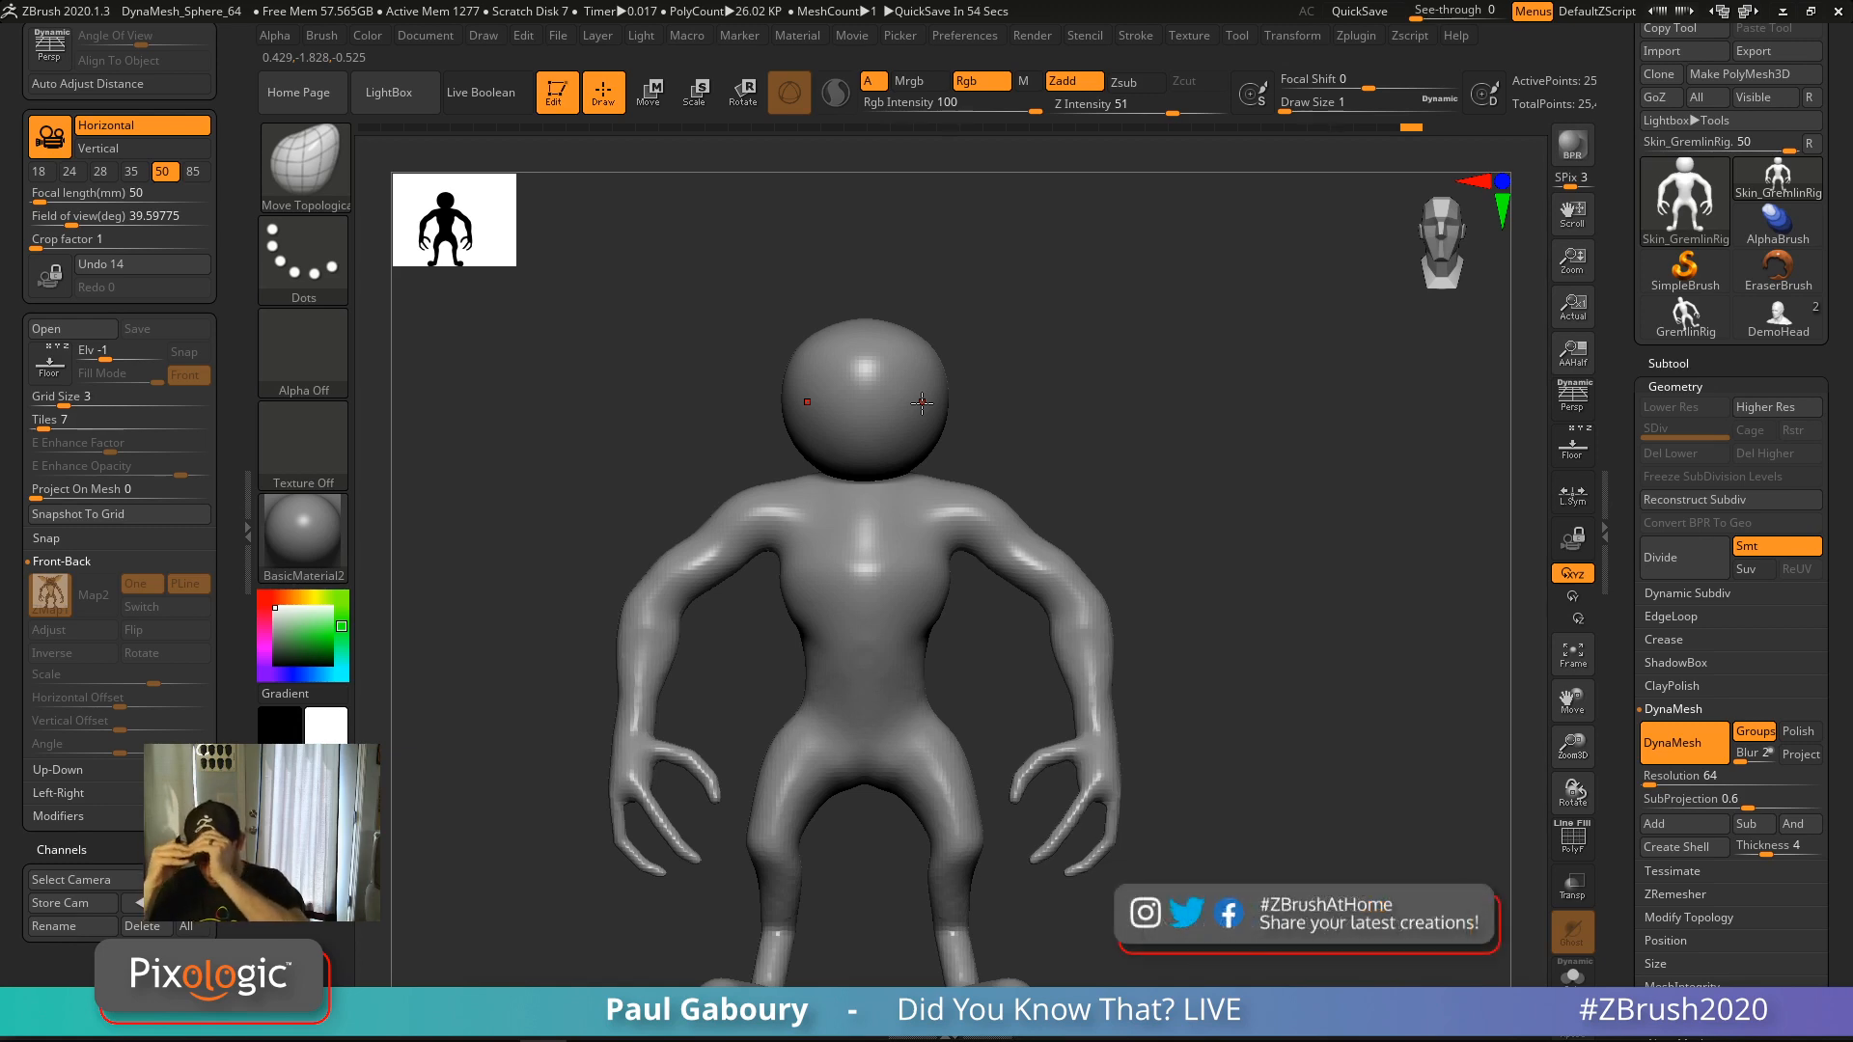
Try the MatCap Gray material on the gremlin and switch back to BasicMaterial2
left_click(311, 535)
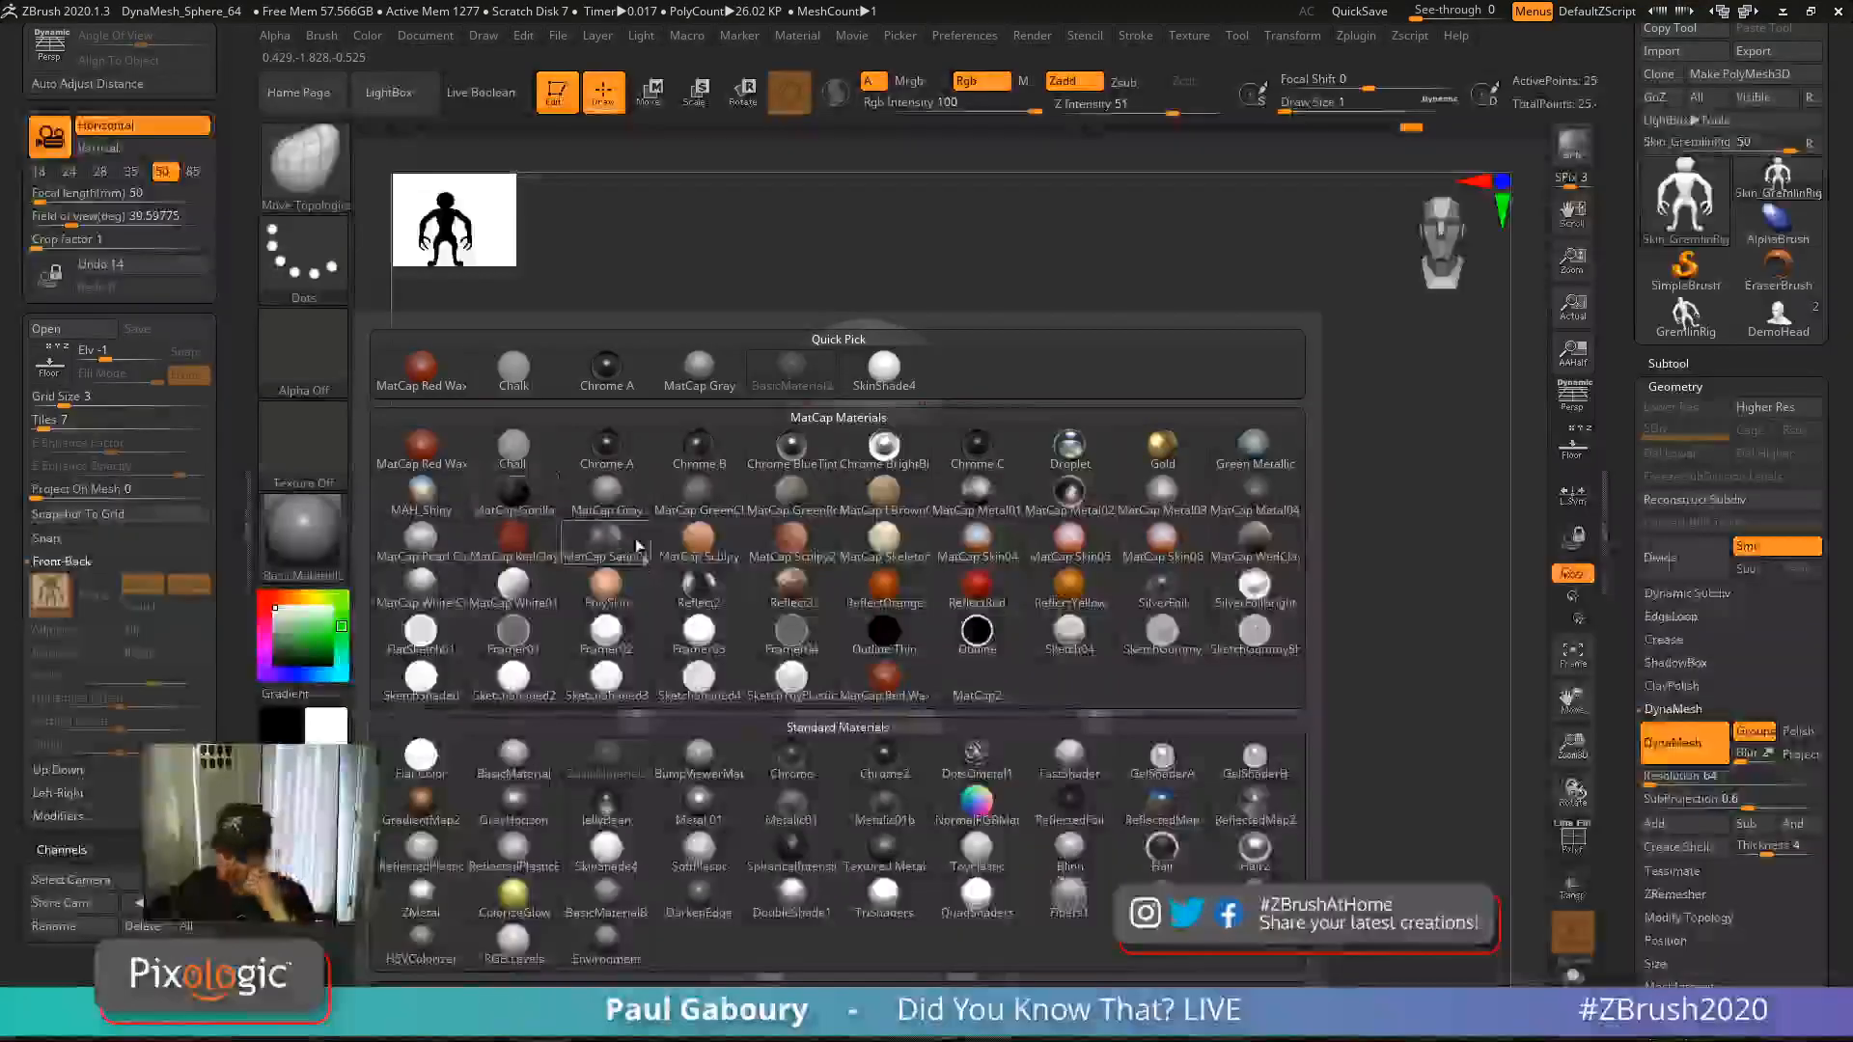
left_click(637, 546)
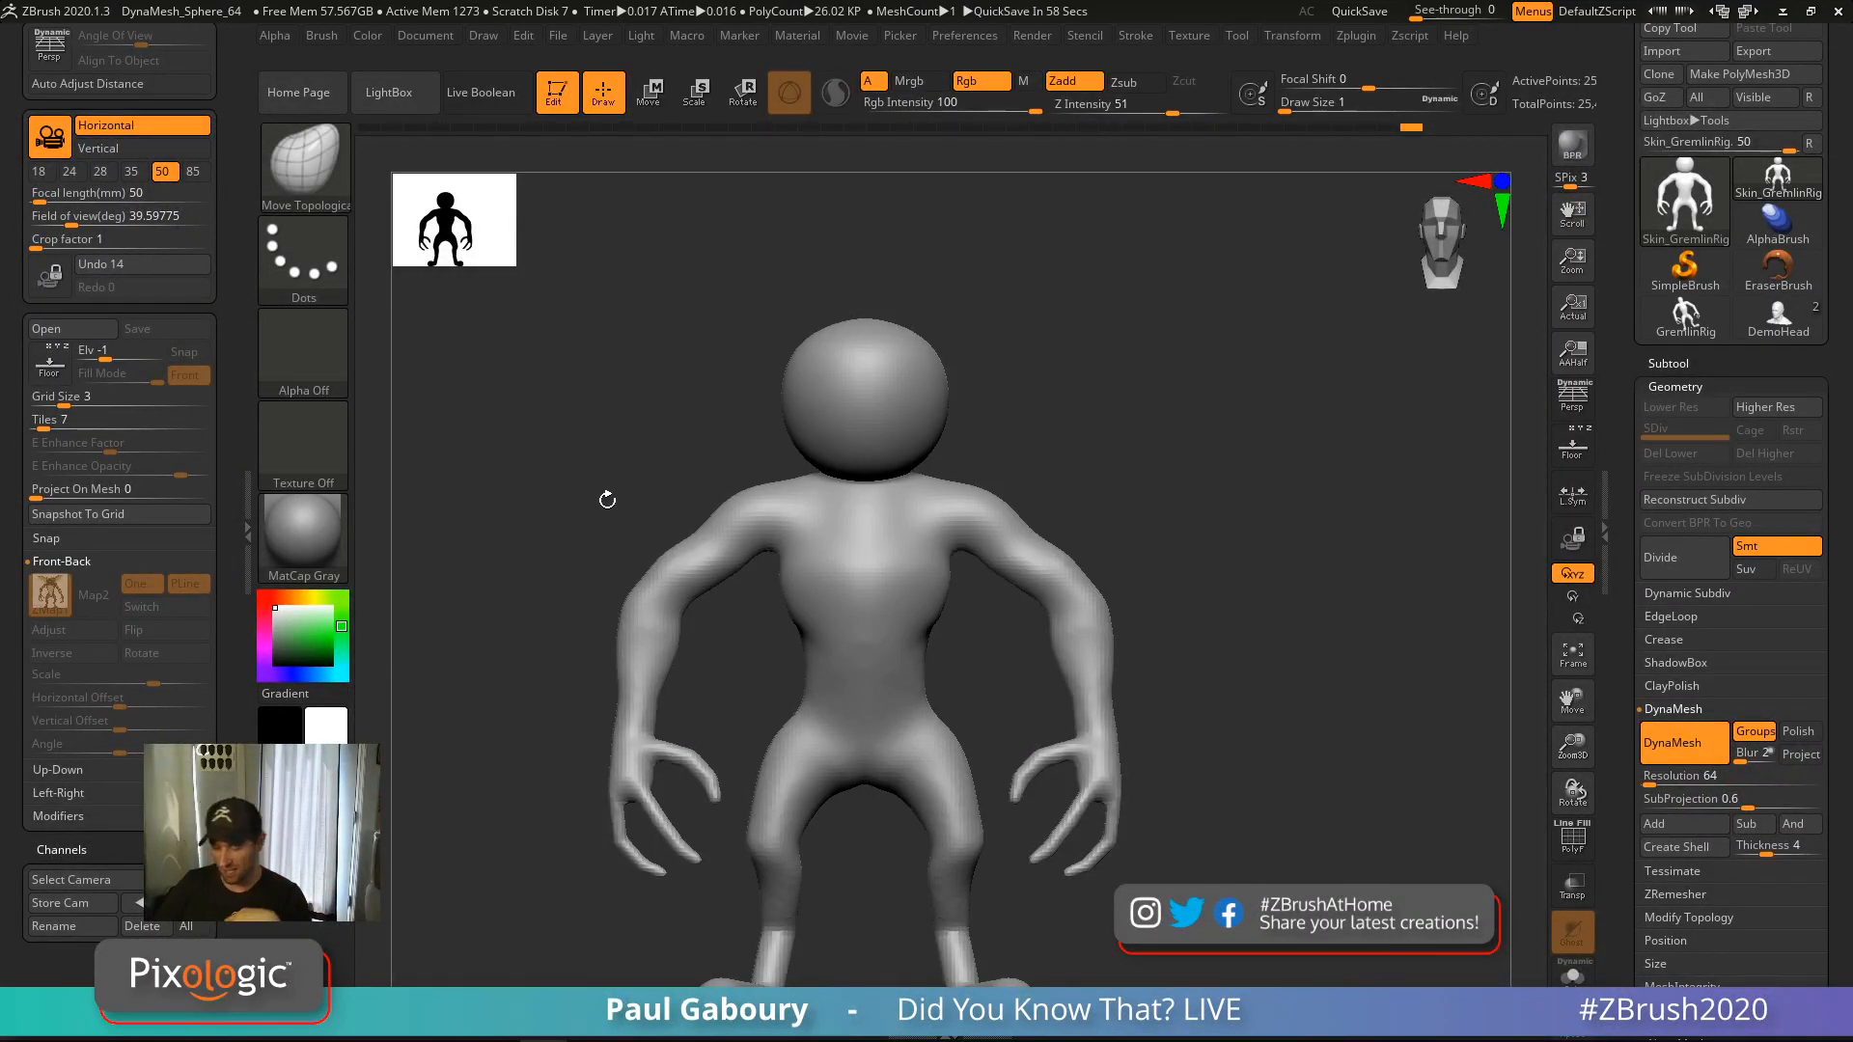
left_click(322, 535)
left_click(615, 749)
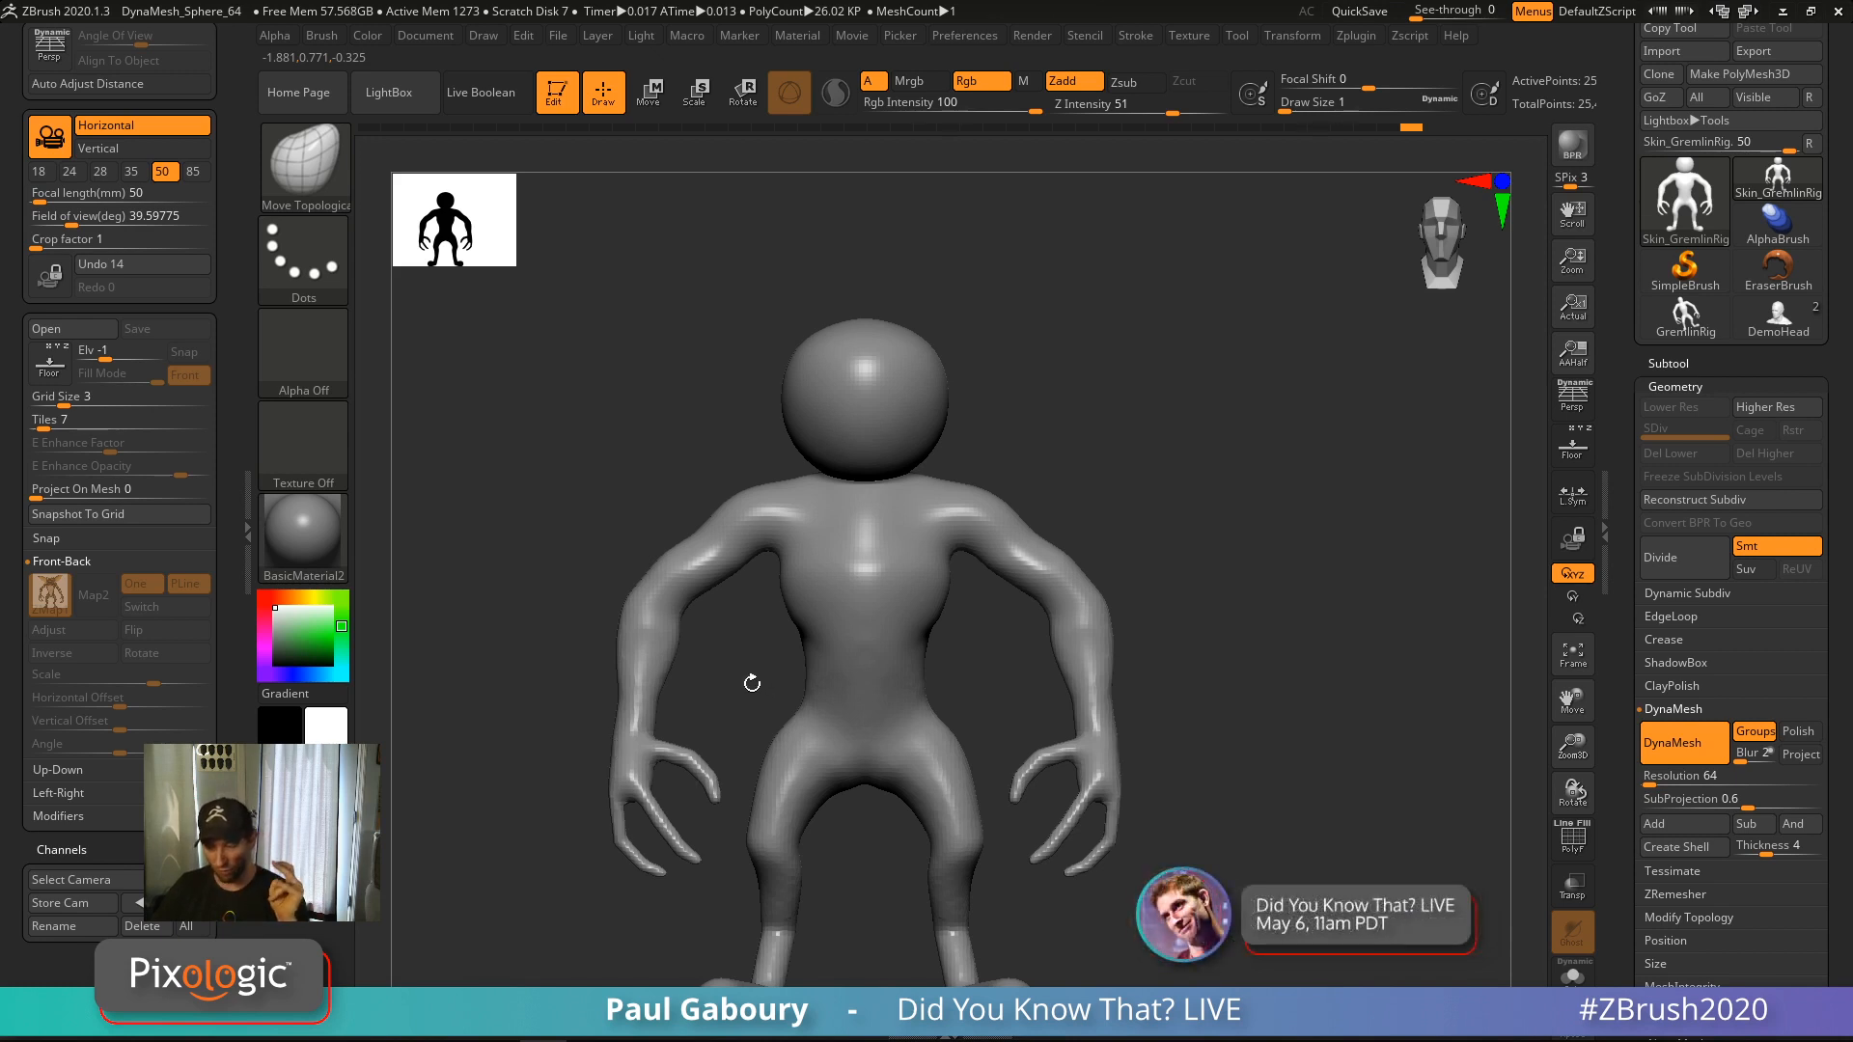
Switch on the second light and colour it yellow-orange with red 255, green 198 and blue 0
left_click(642, 35)
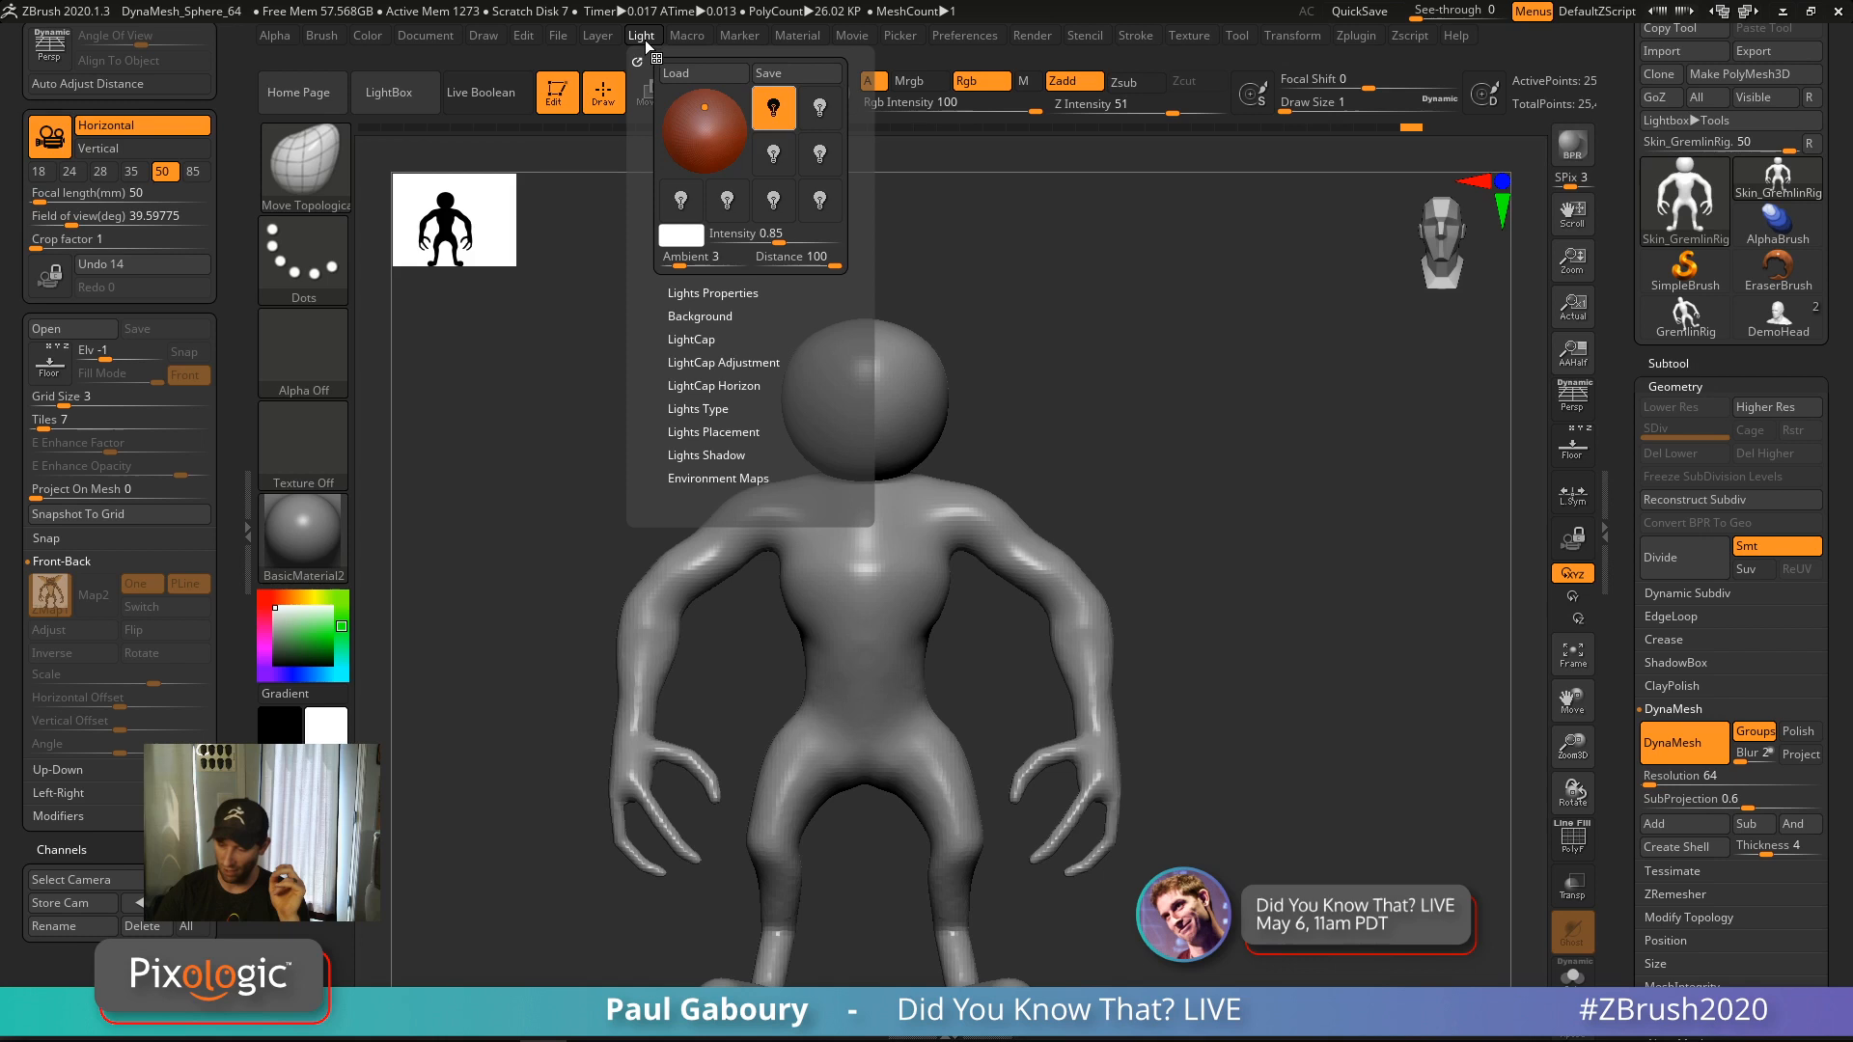
left_click(829, 126)
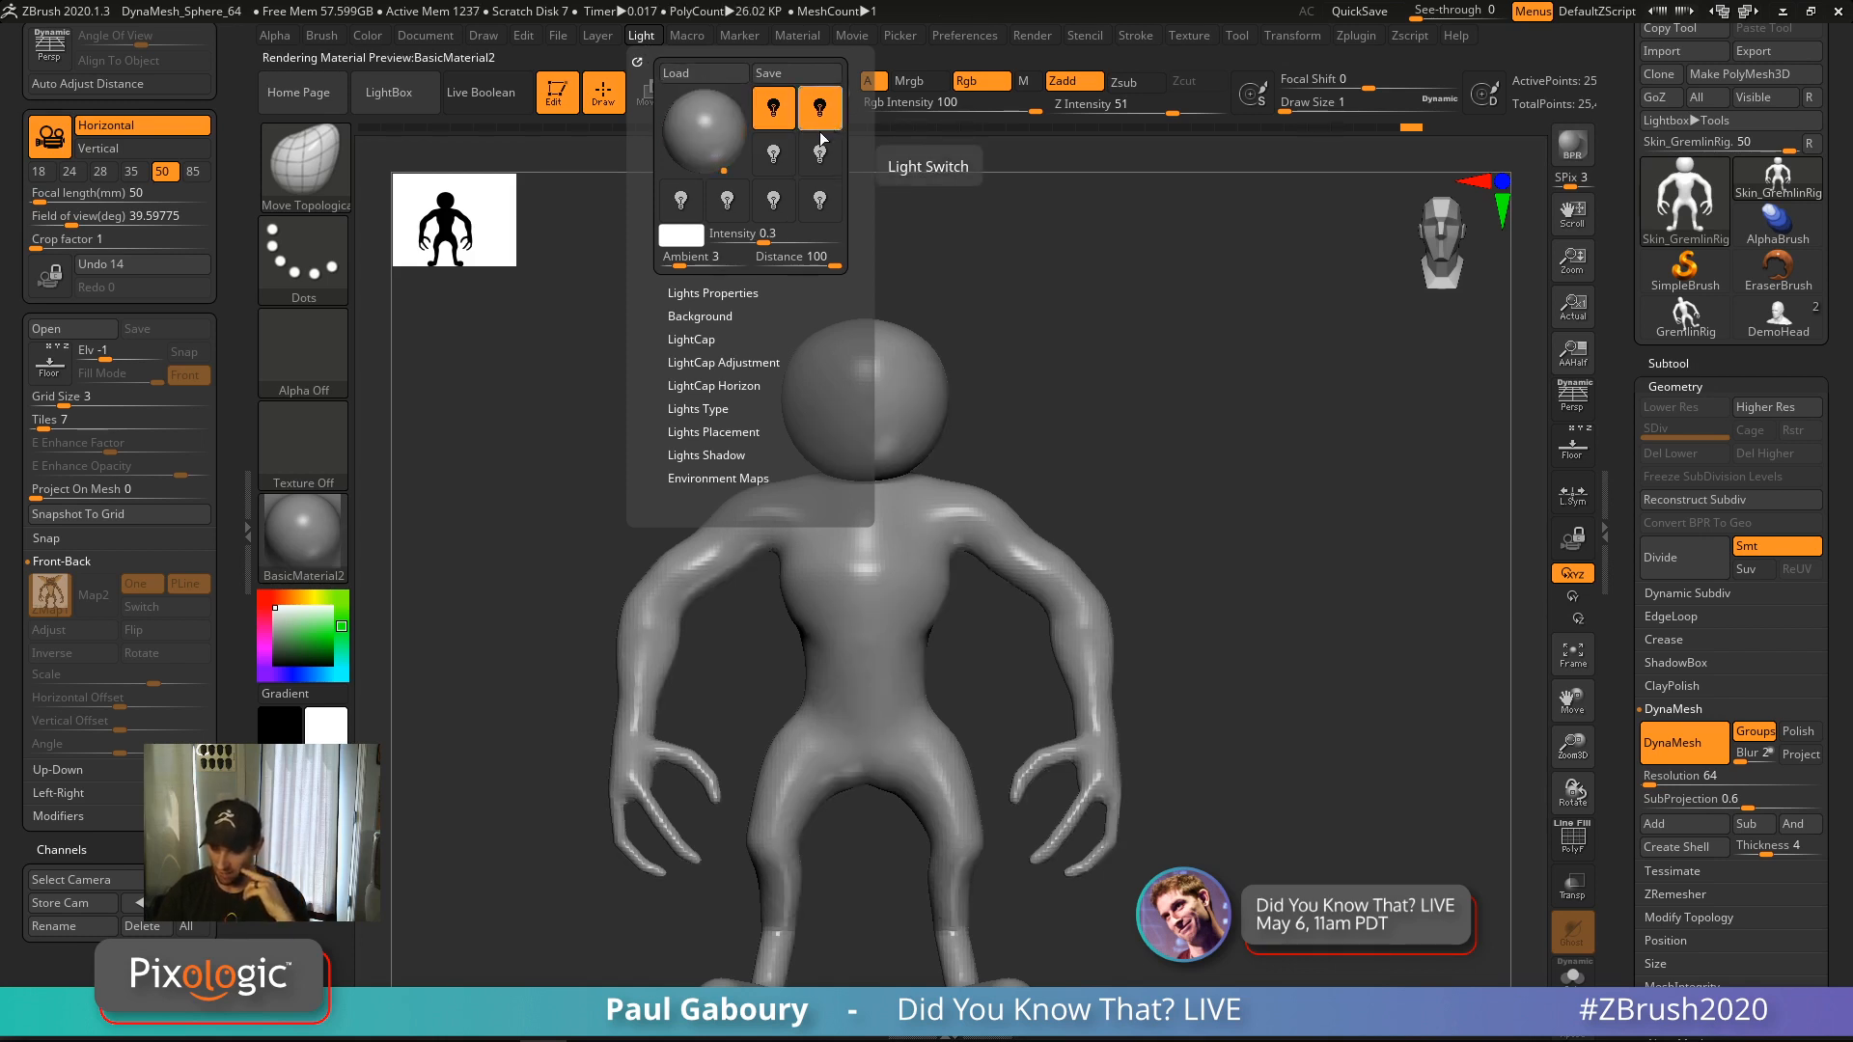
left_click(693, 236)
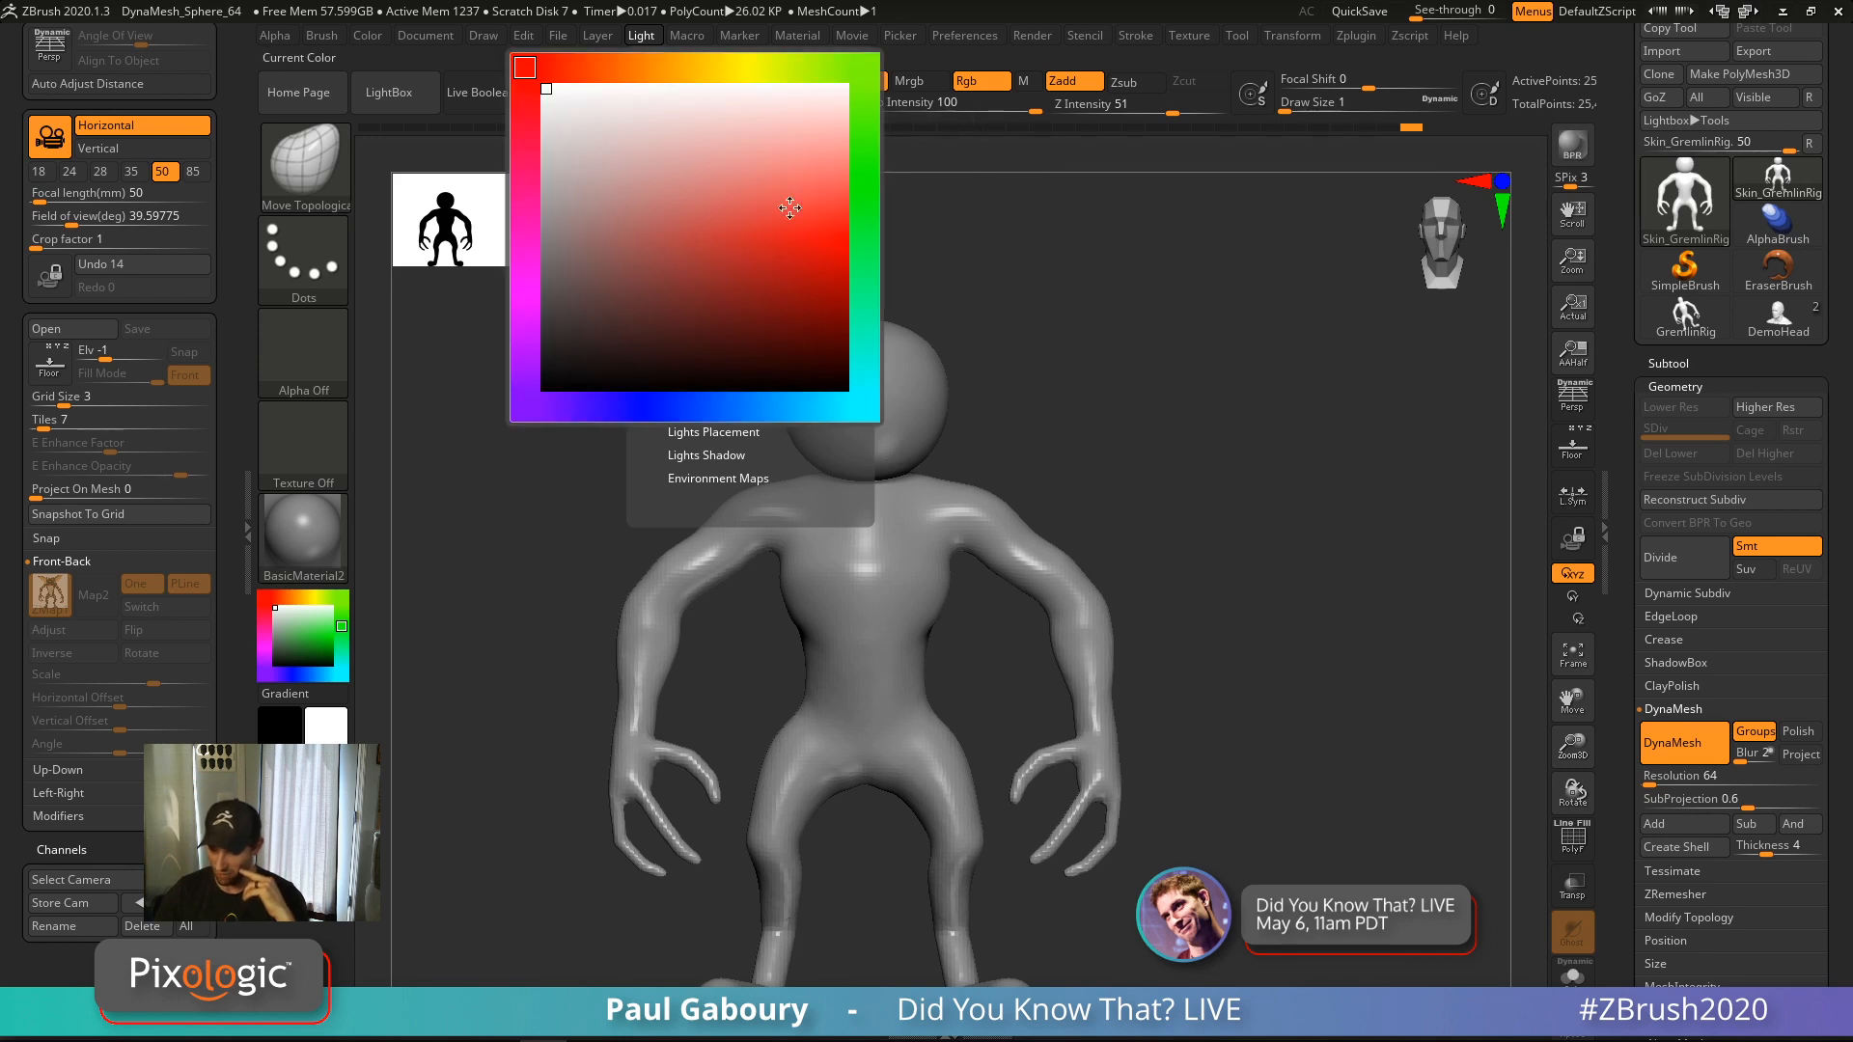
left_click(702, 66)
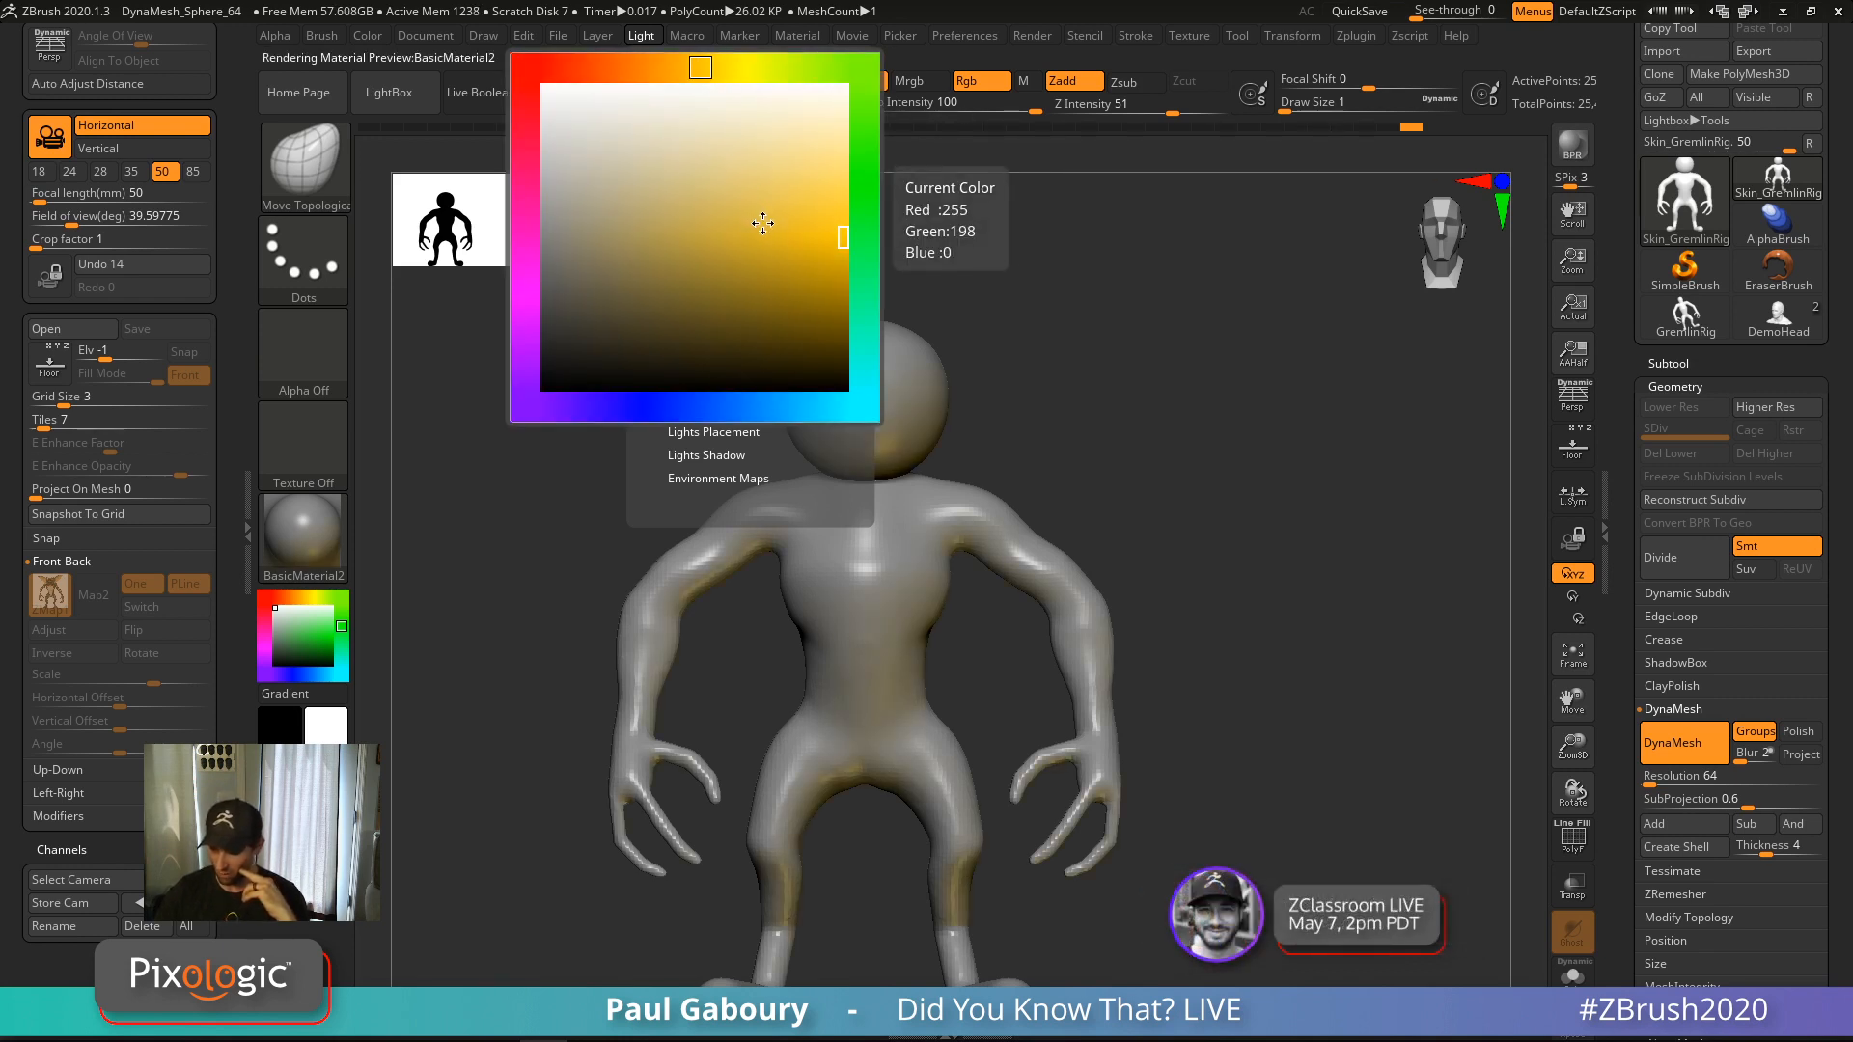
left_click(737, 306)
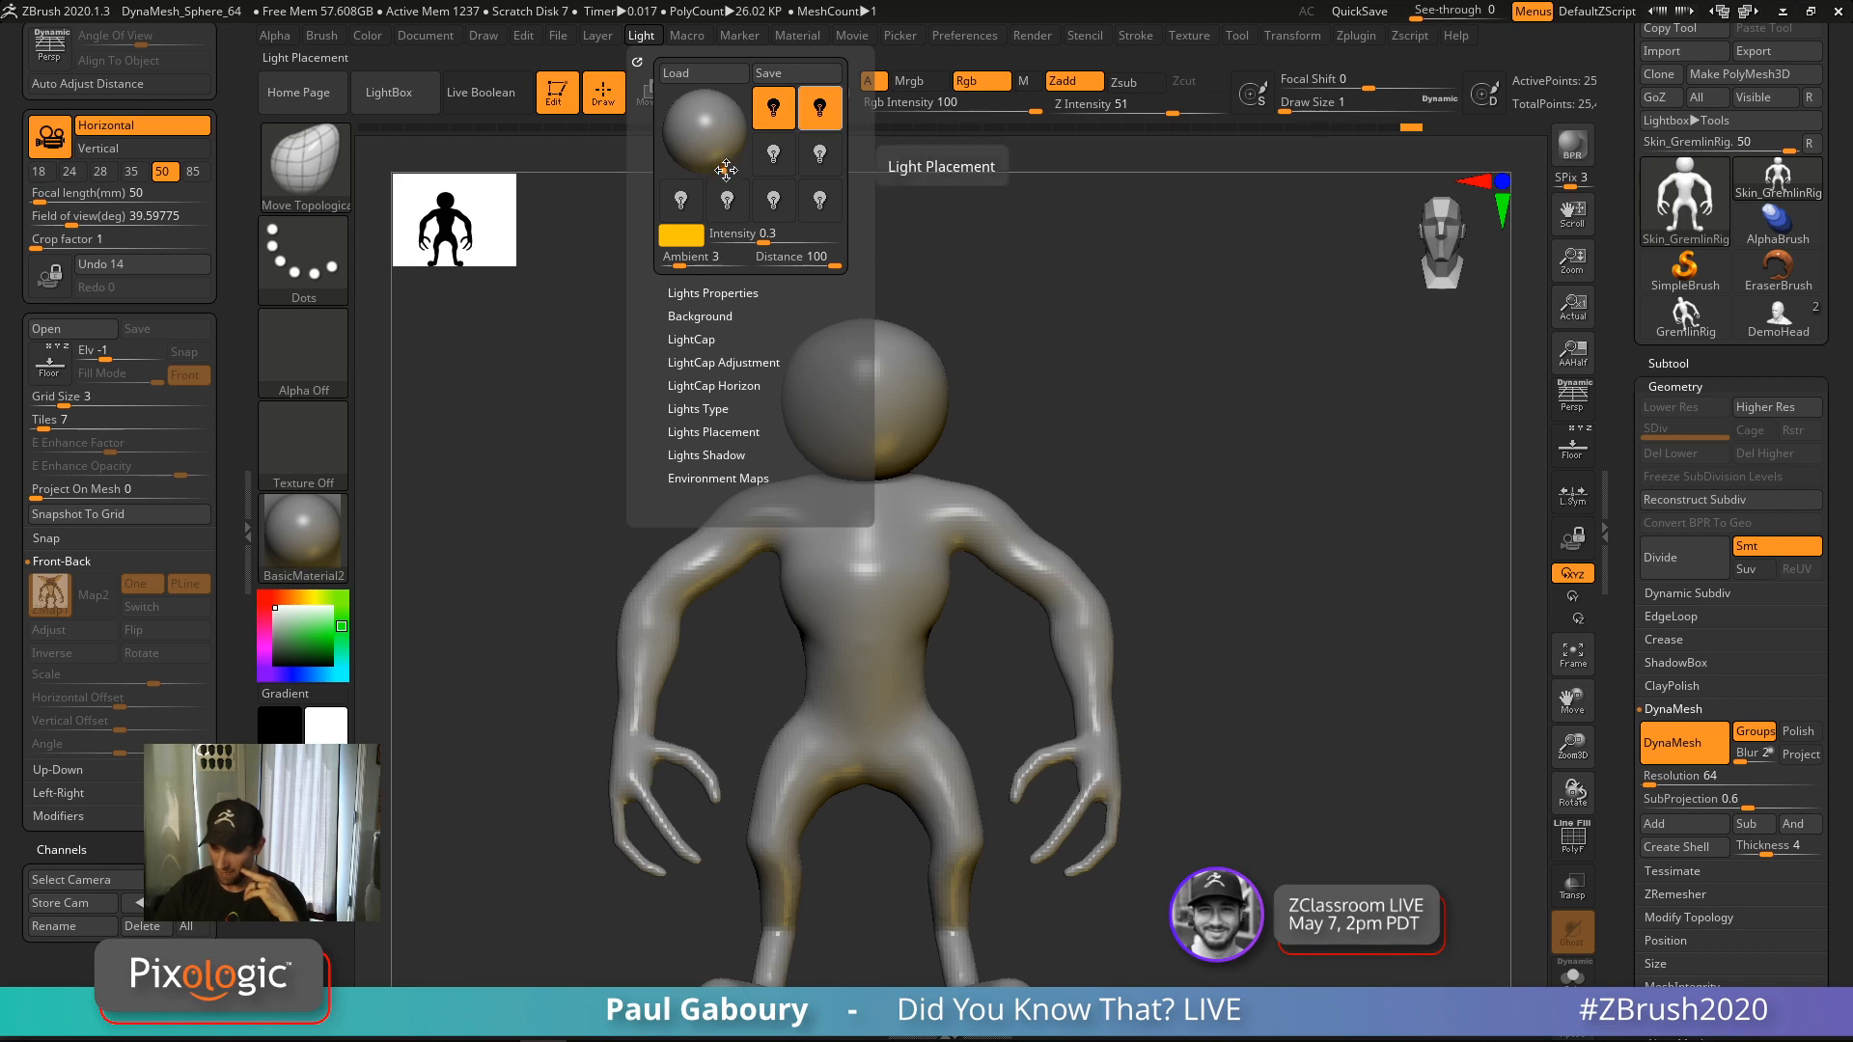
Reposition the yellow light so it shines on the gremlin from the lower right as a rim light
left_click(713, 120)
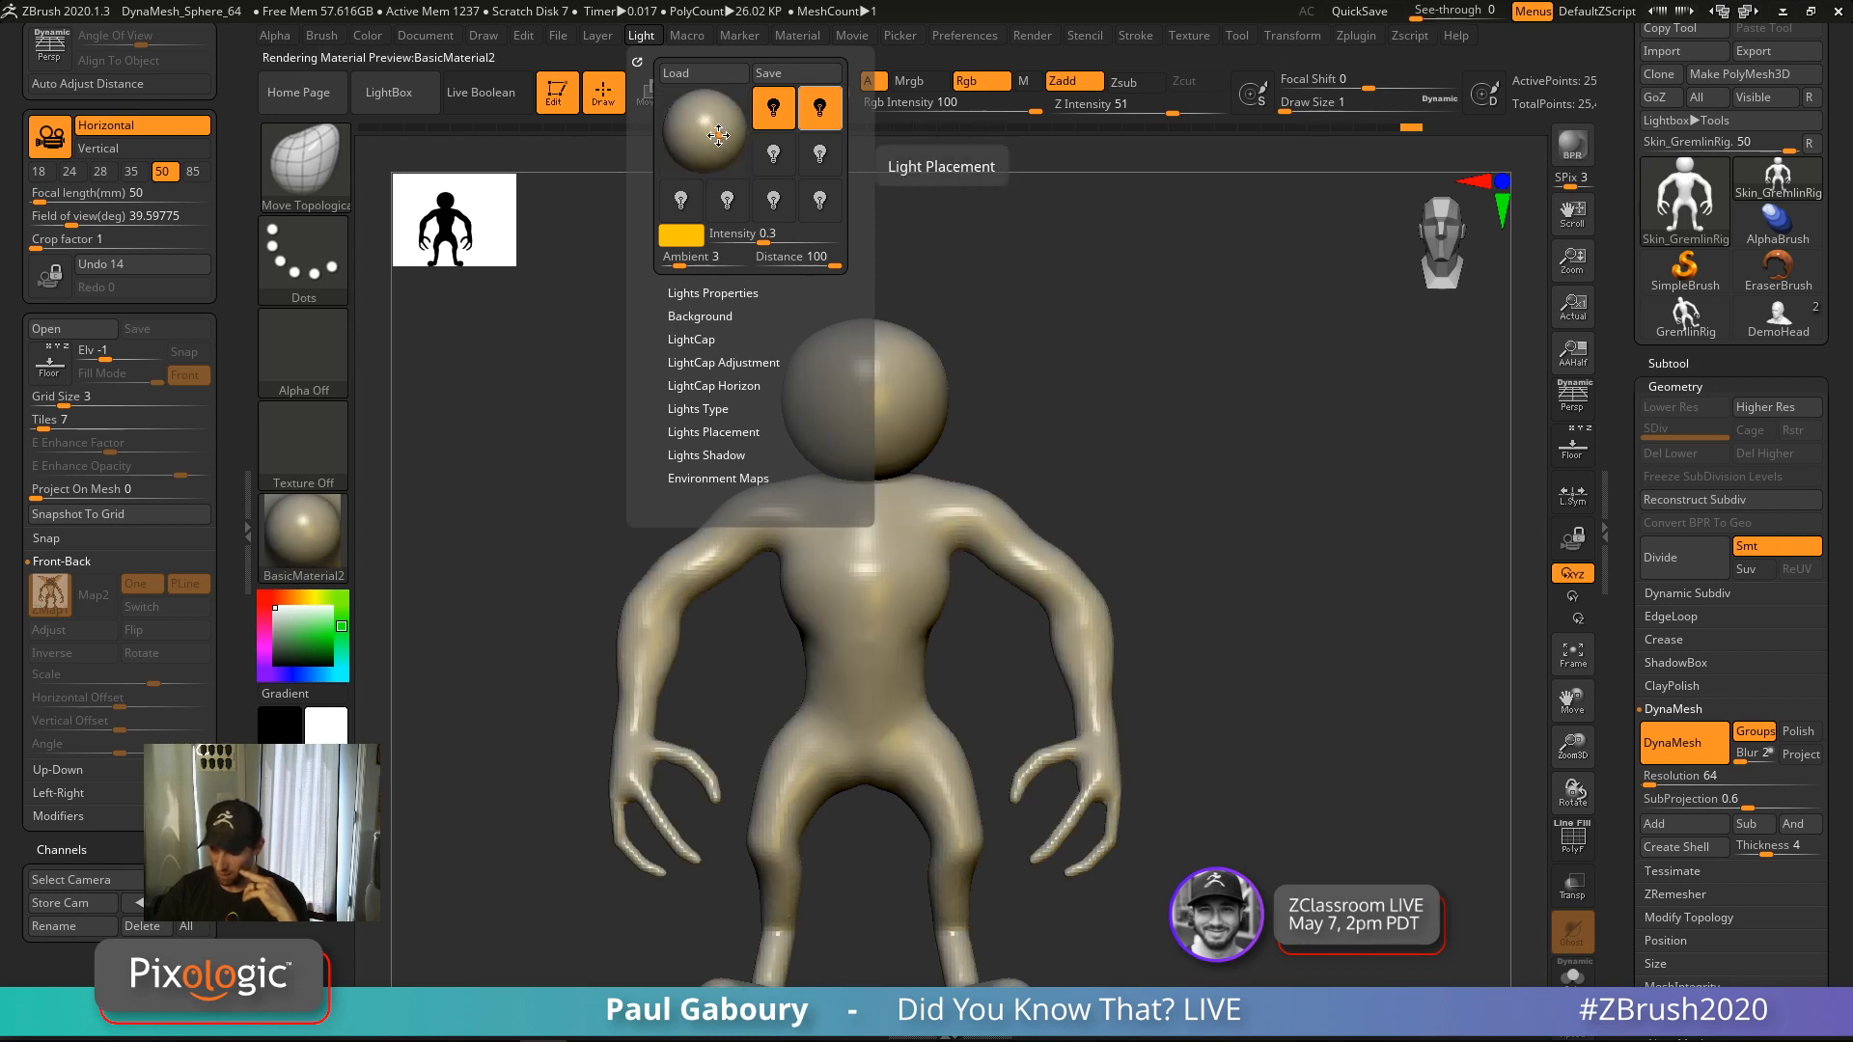
left_click(720, 135)
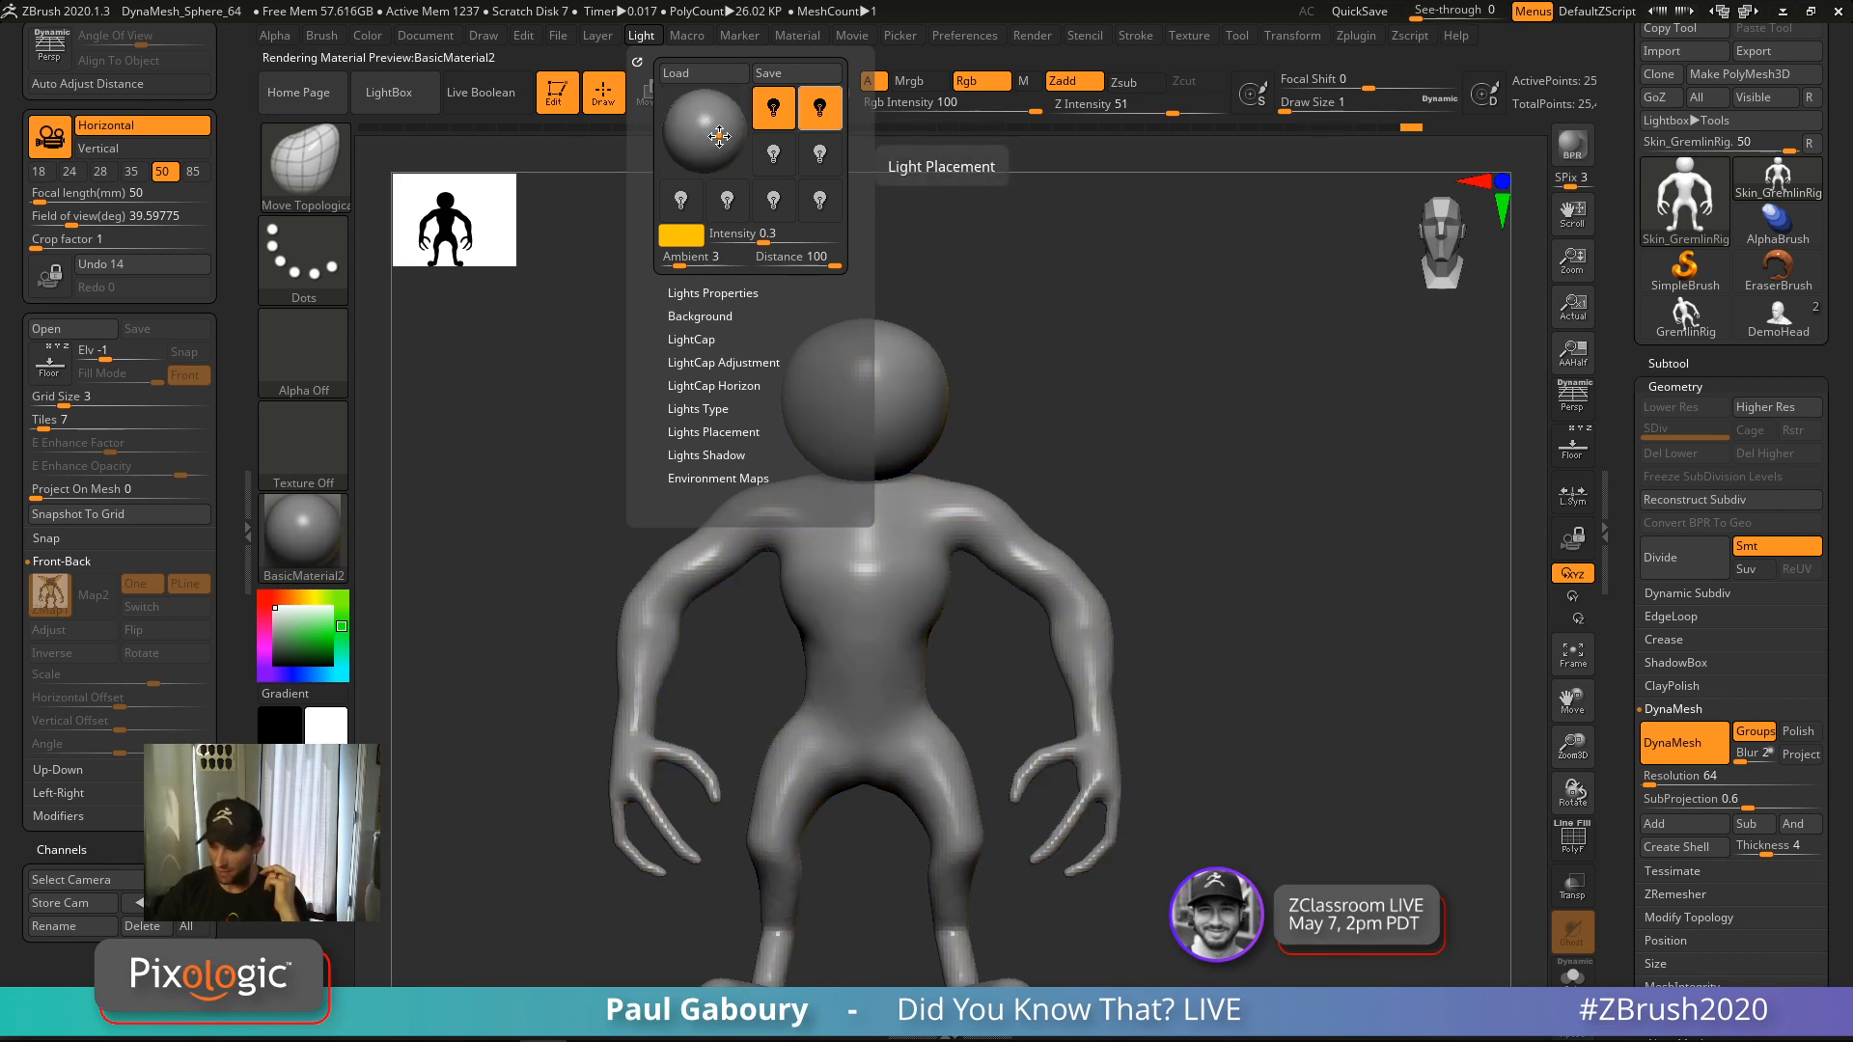
left_click_drag(720, 135, 740, 169)
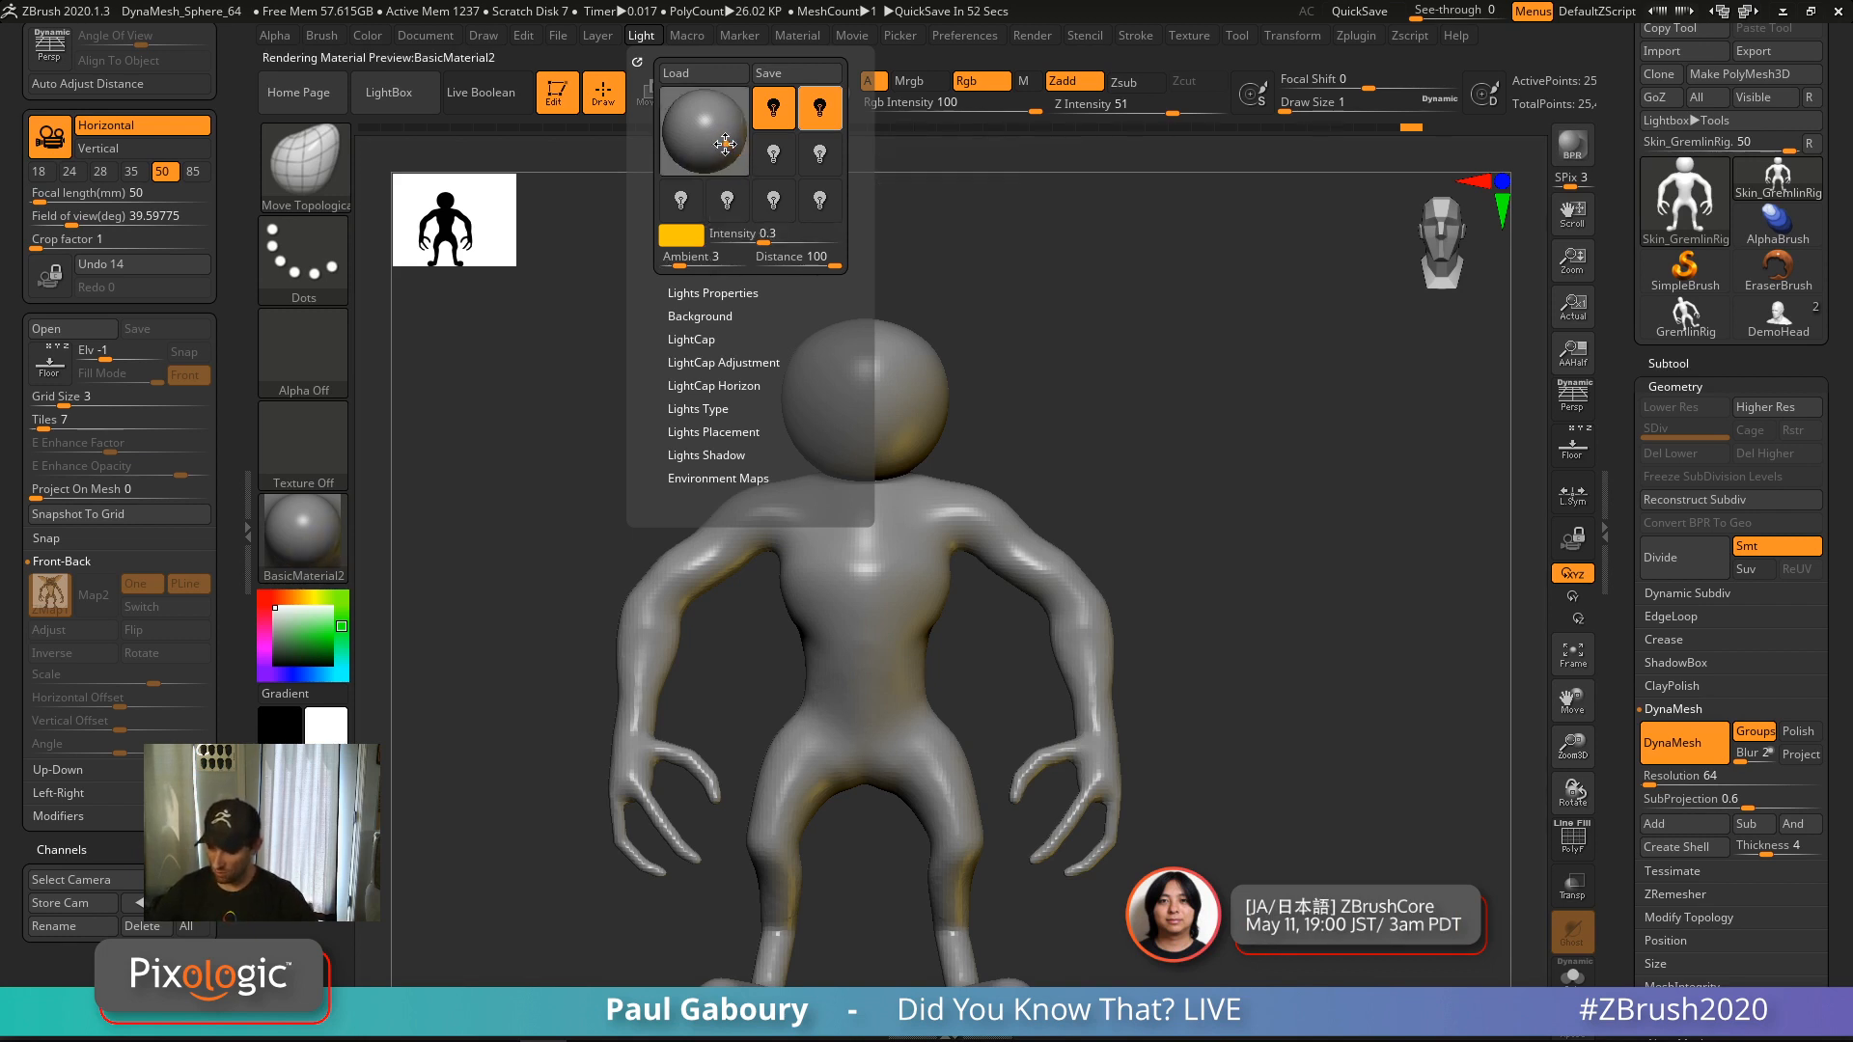
left_click(732, 159)
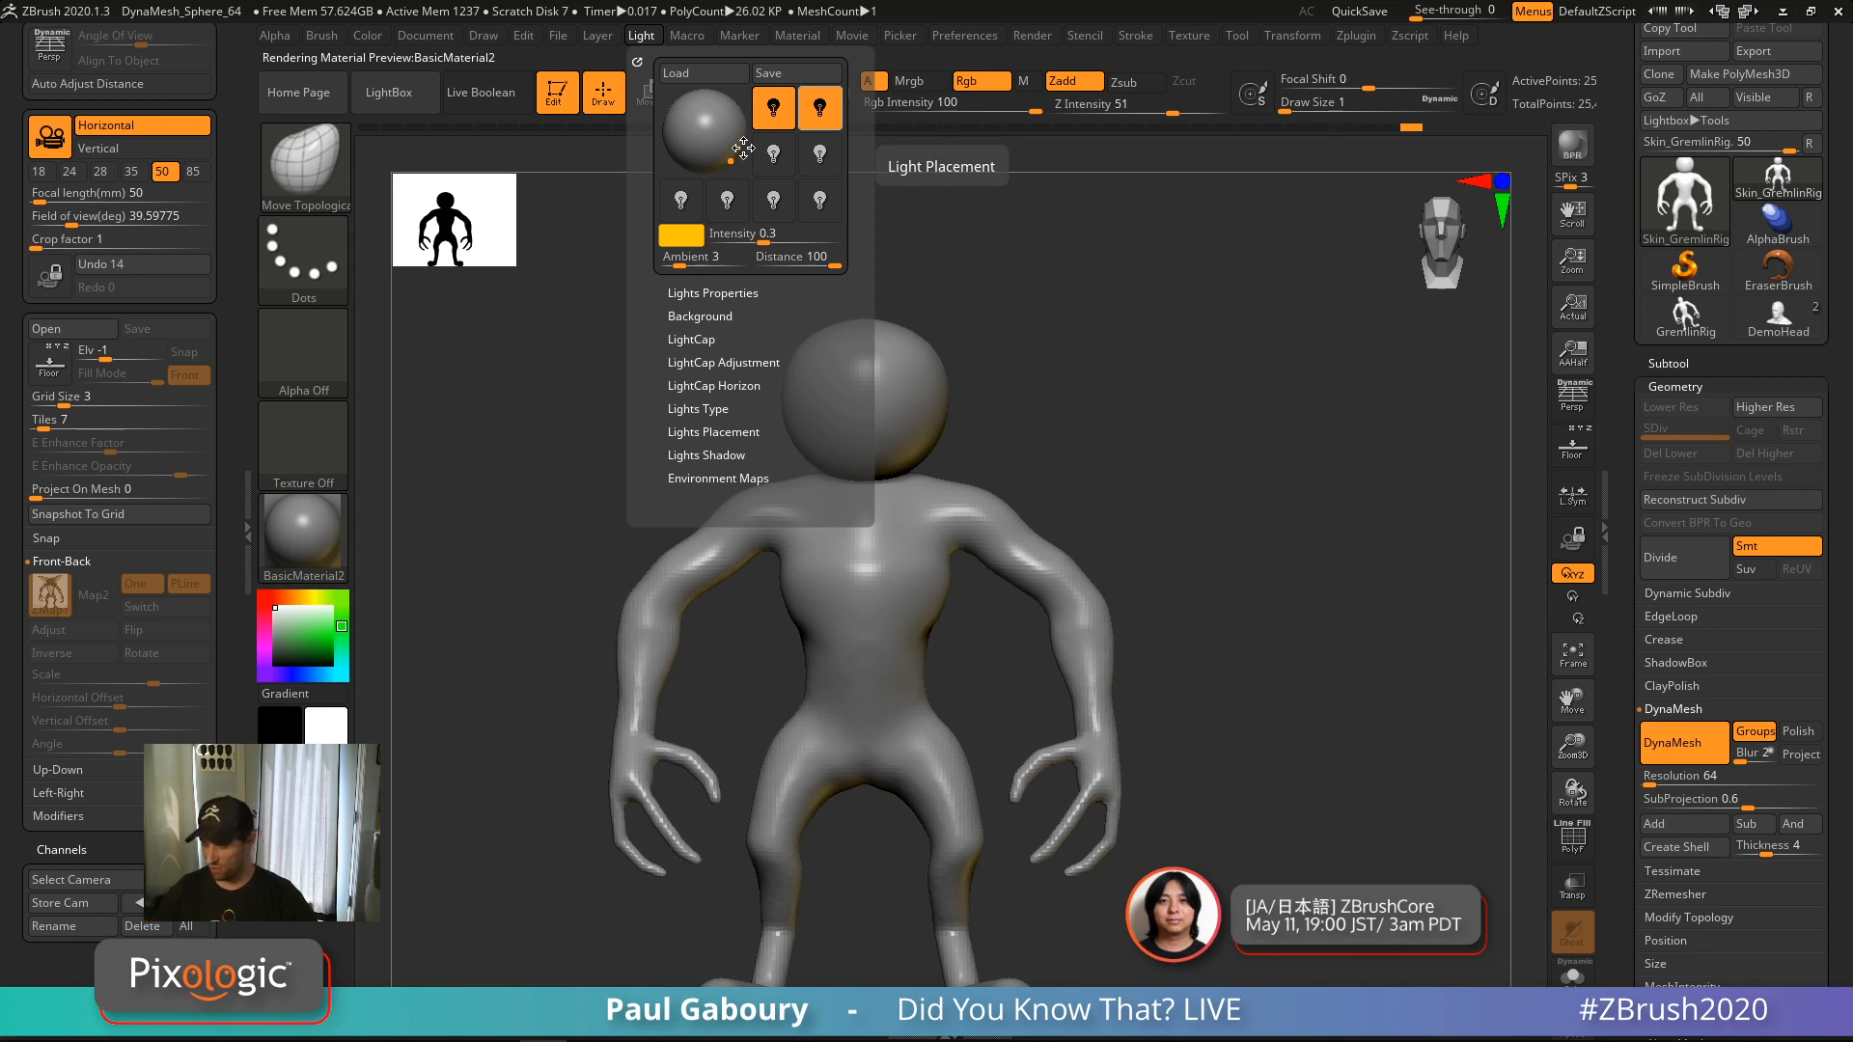
mouse_move(1308, 606)
left_mouse_down()
mouse_move(1218, 671)
mouse_move(1270, 724)
mouse_move(1314, 642)
mouse_move(1283, 641)
mouse_move(1279, 611)
left_mouse_up()
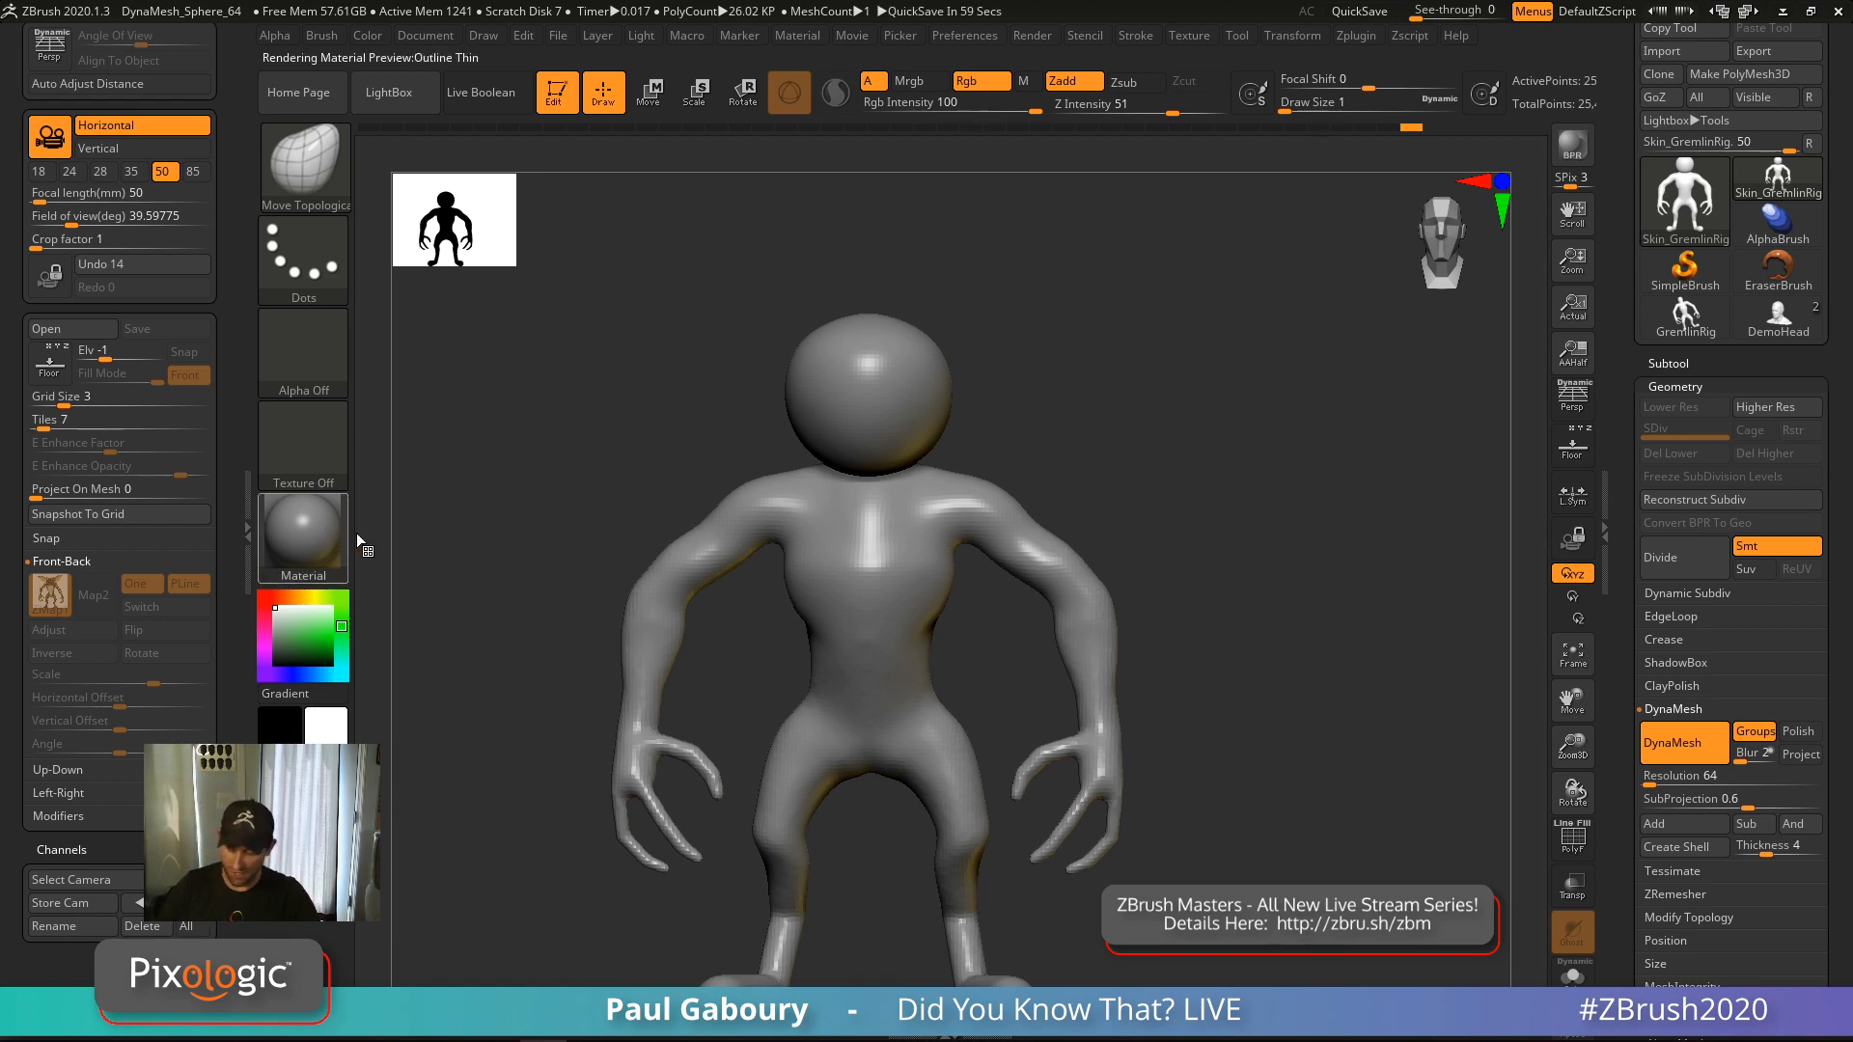
left_click(328, 536)
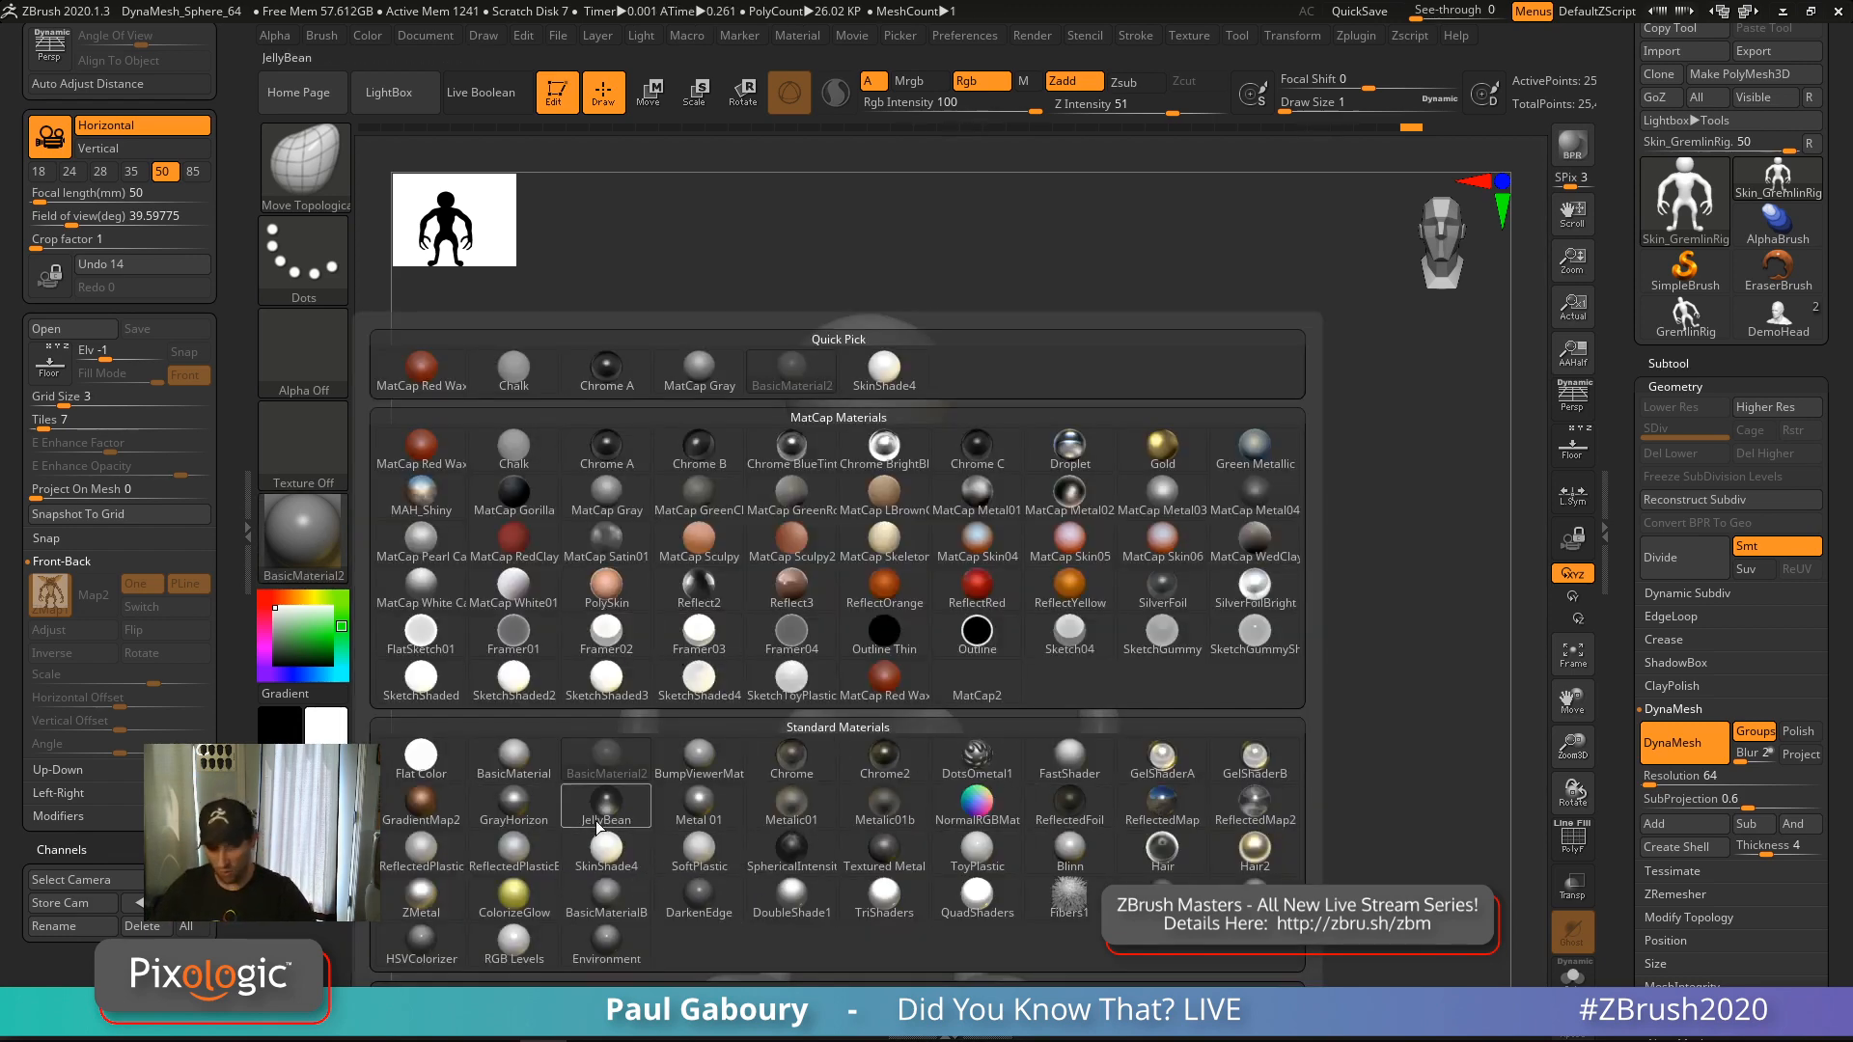
mouse_move(598, 828)
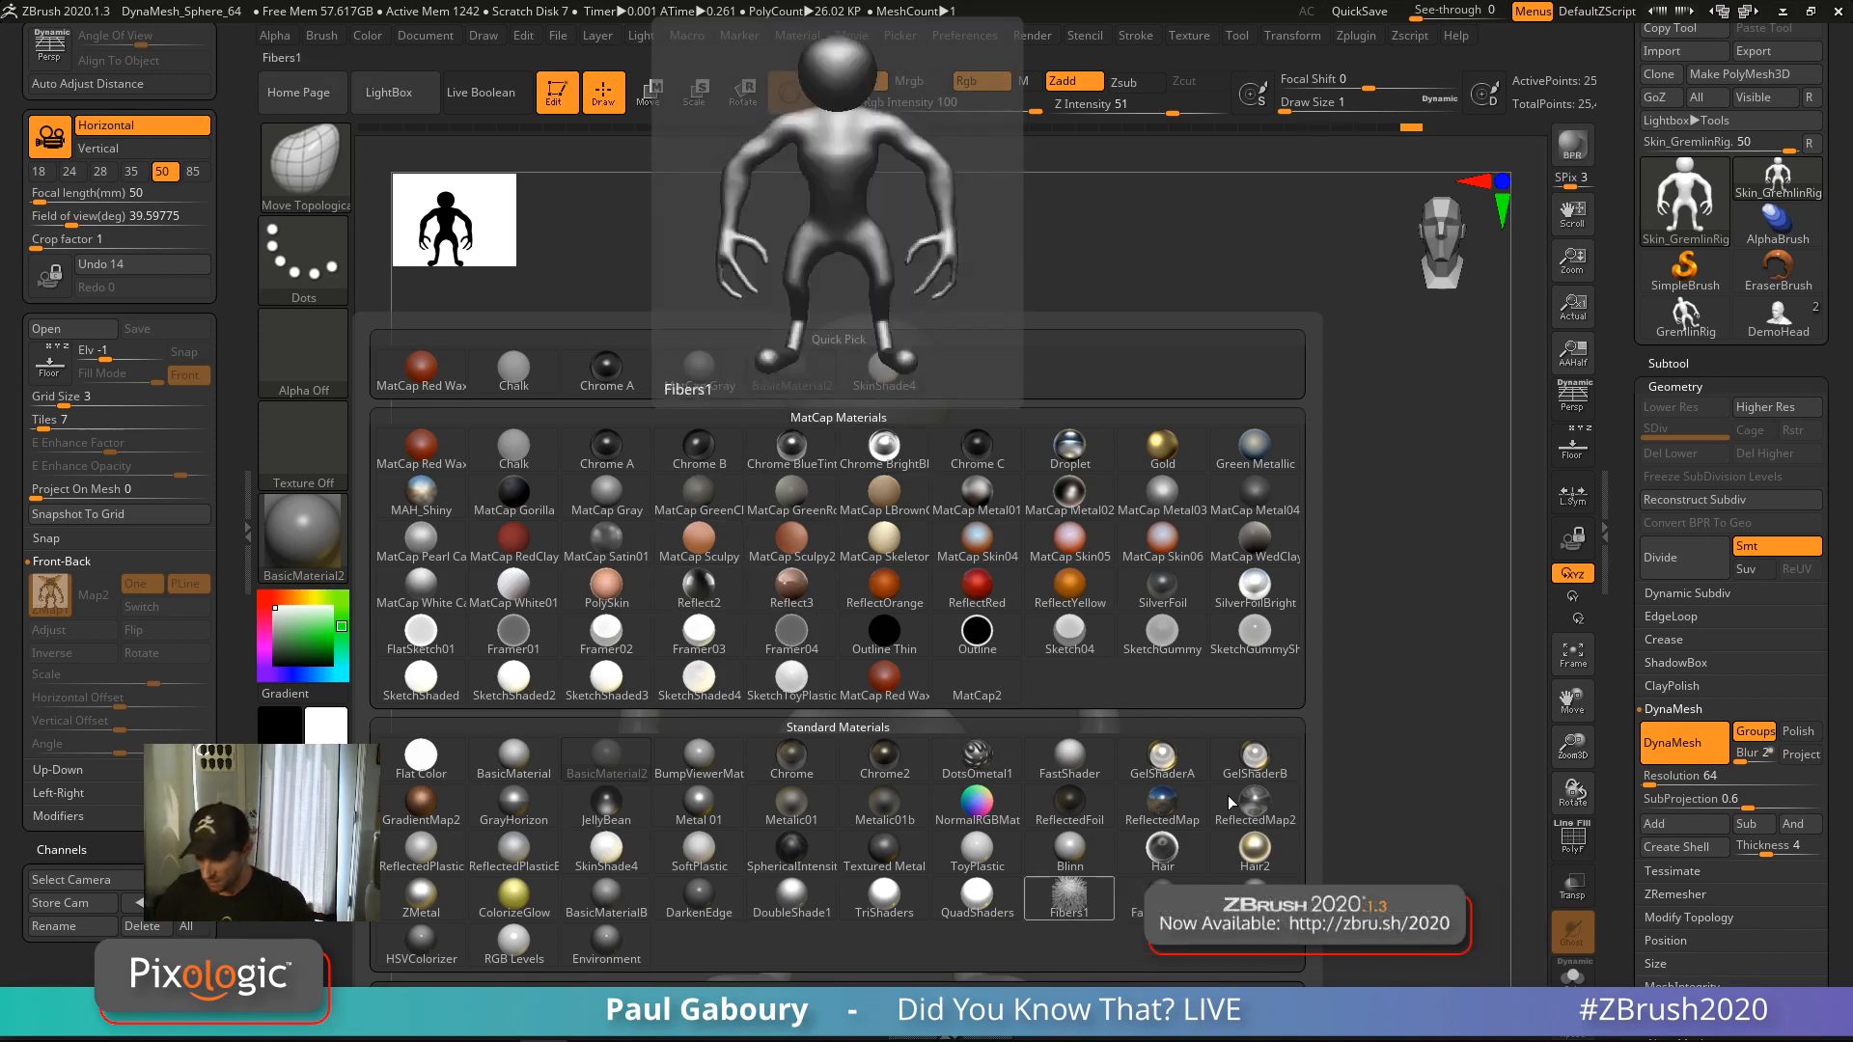
Show the floor grid with its reference images behind the gremlin's head in front view
right_click_drag(1179, 609, 1196, 590)
right_click_drag(1205, 527, 1207, 618, "alt")
right_click_drag(1206, 618, 1241, 552, "ctrl")
left_click(1582, 453)
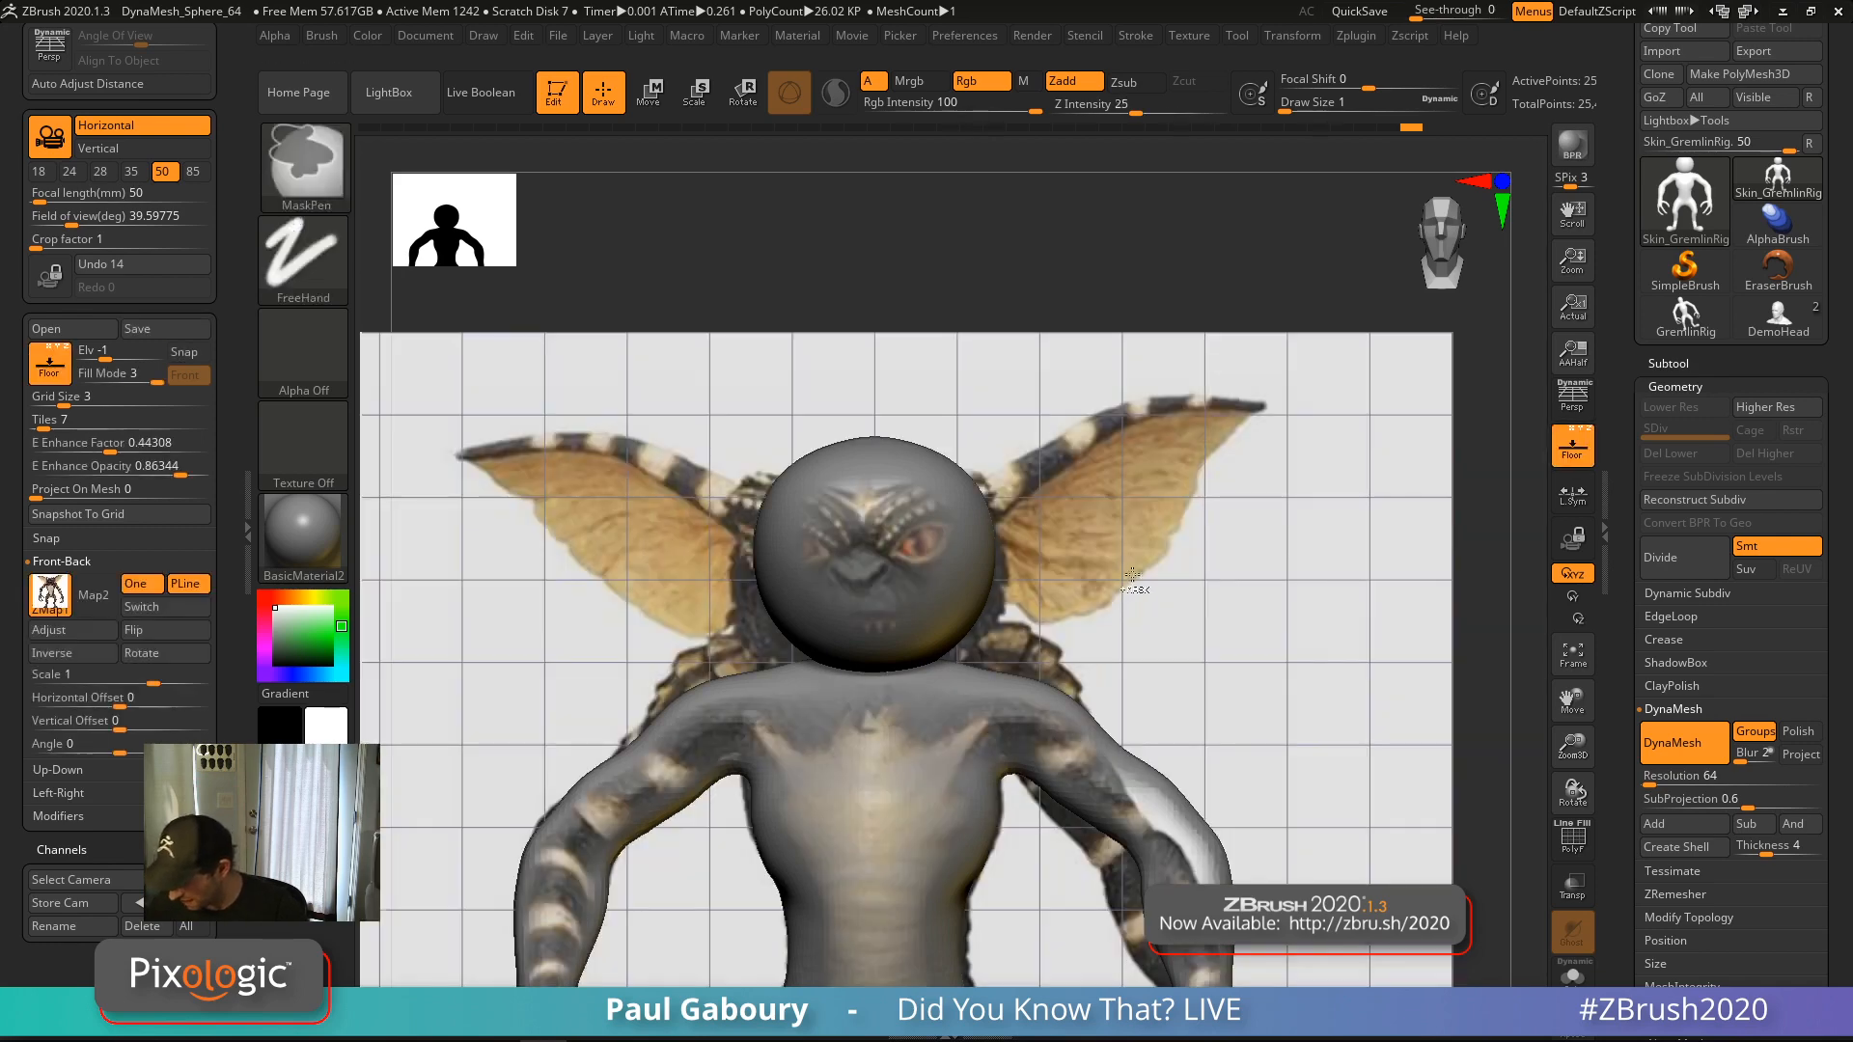
right_click_drag(1132, 575, 1183, 553)
Choose the CurveQuadFill brush for building the ears beside the head
key("b")
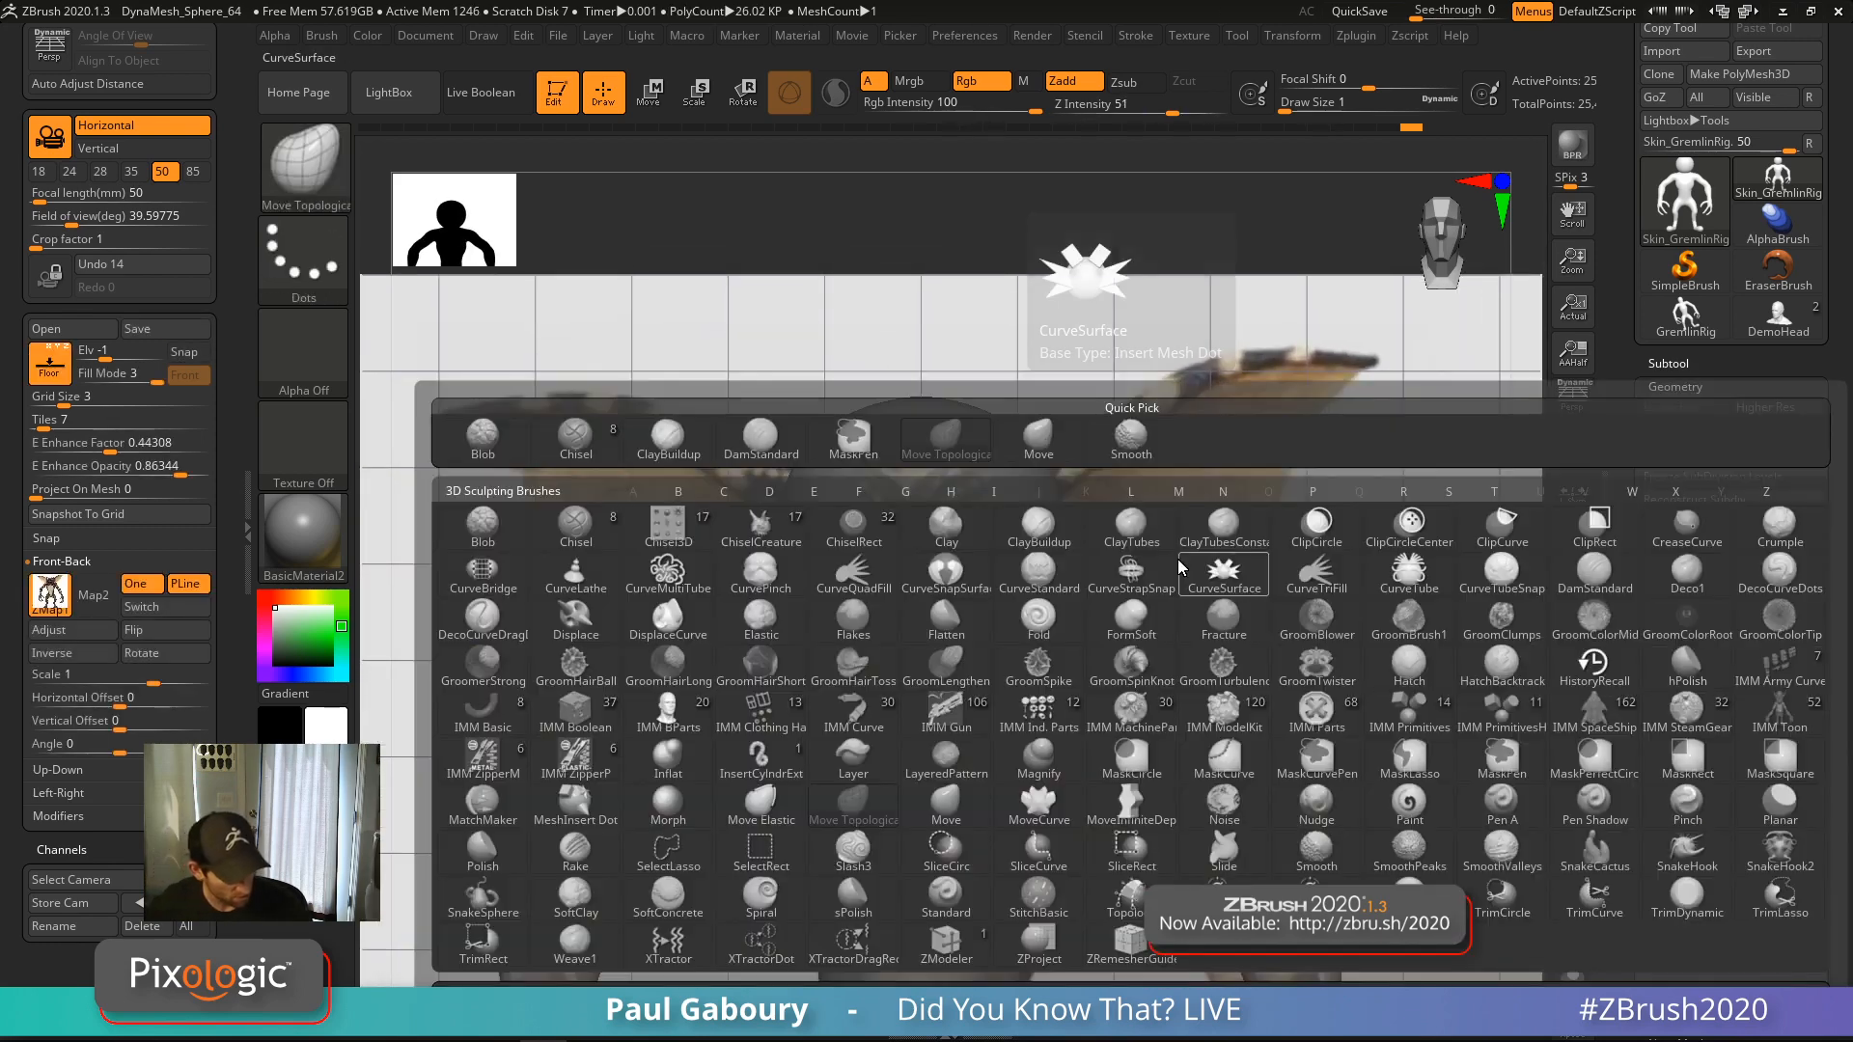
key("c")
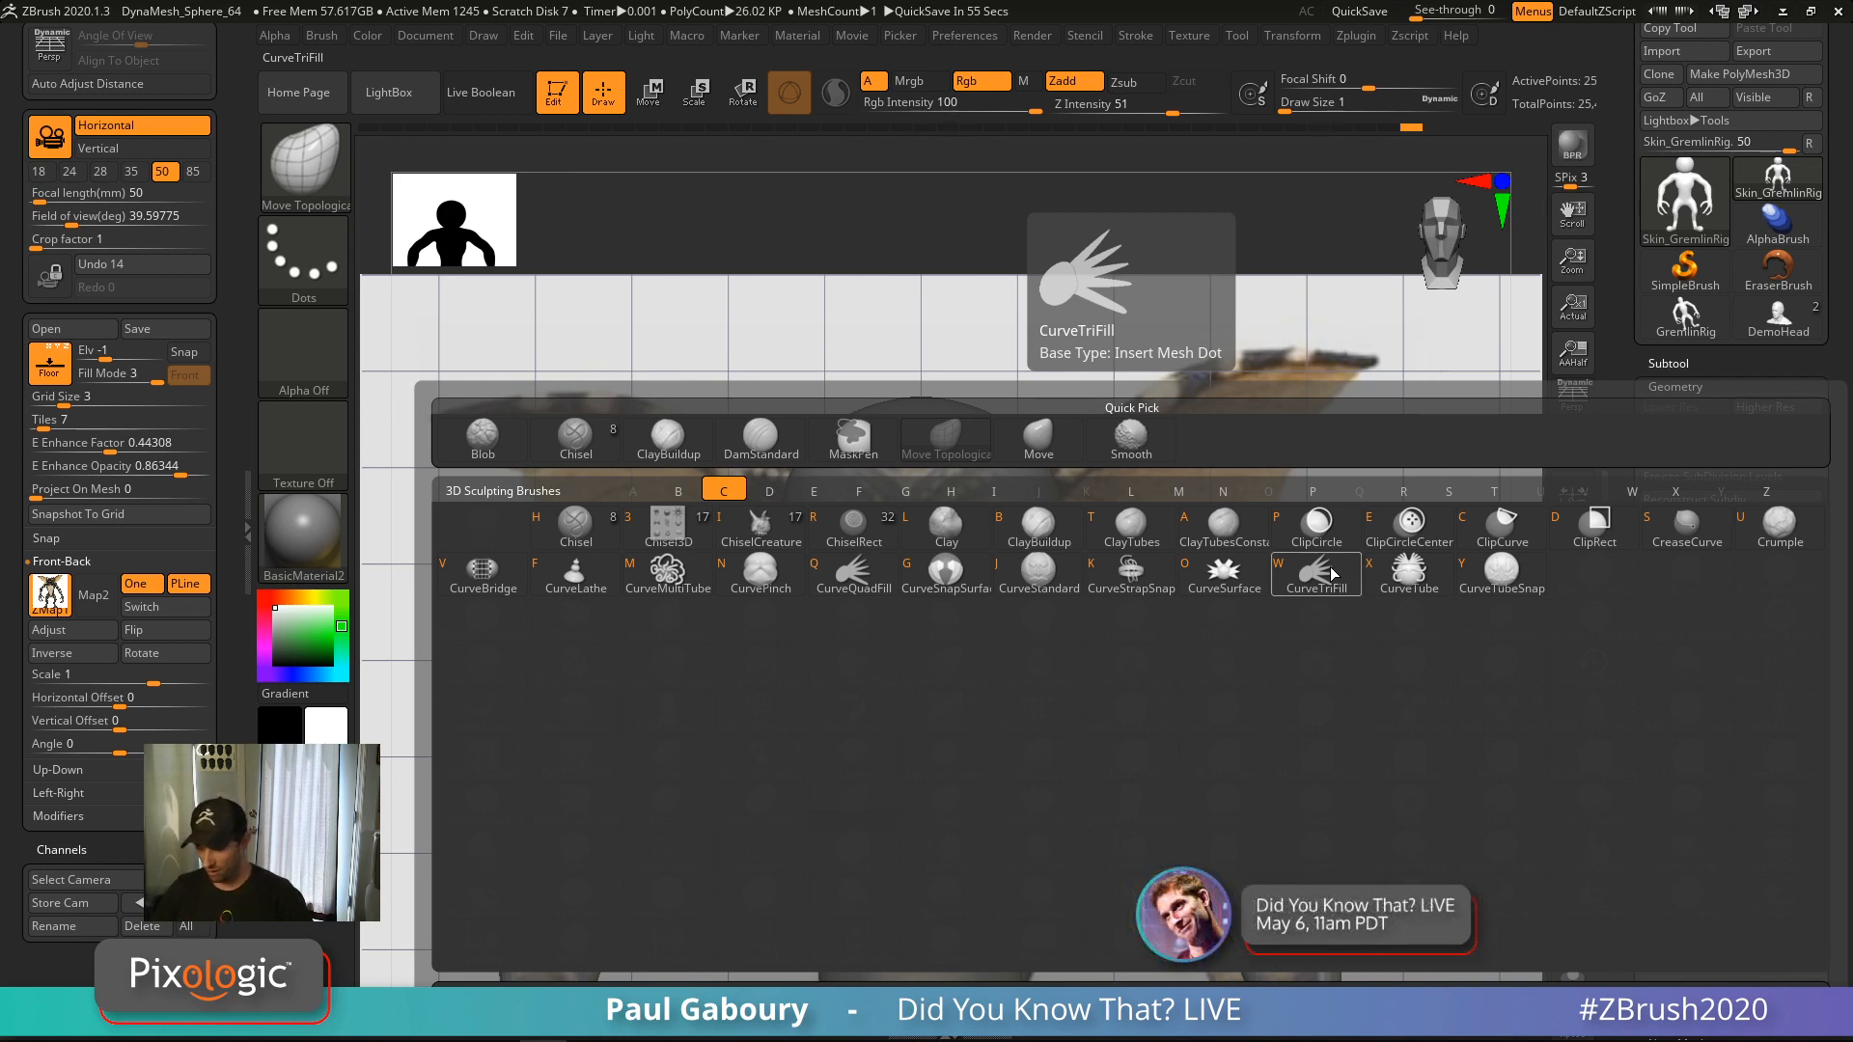
left_click(854, 574)
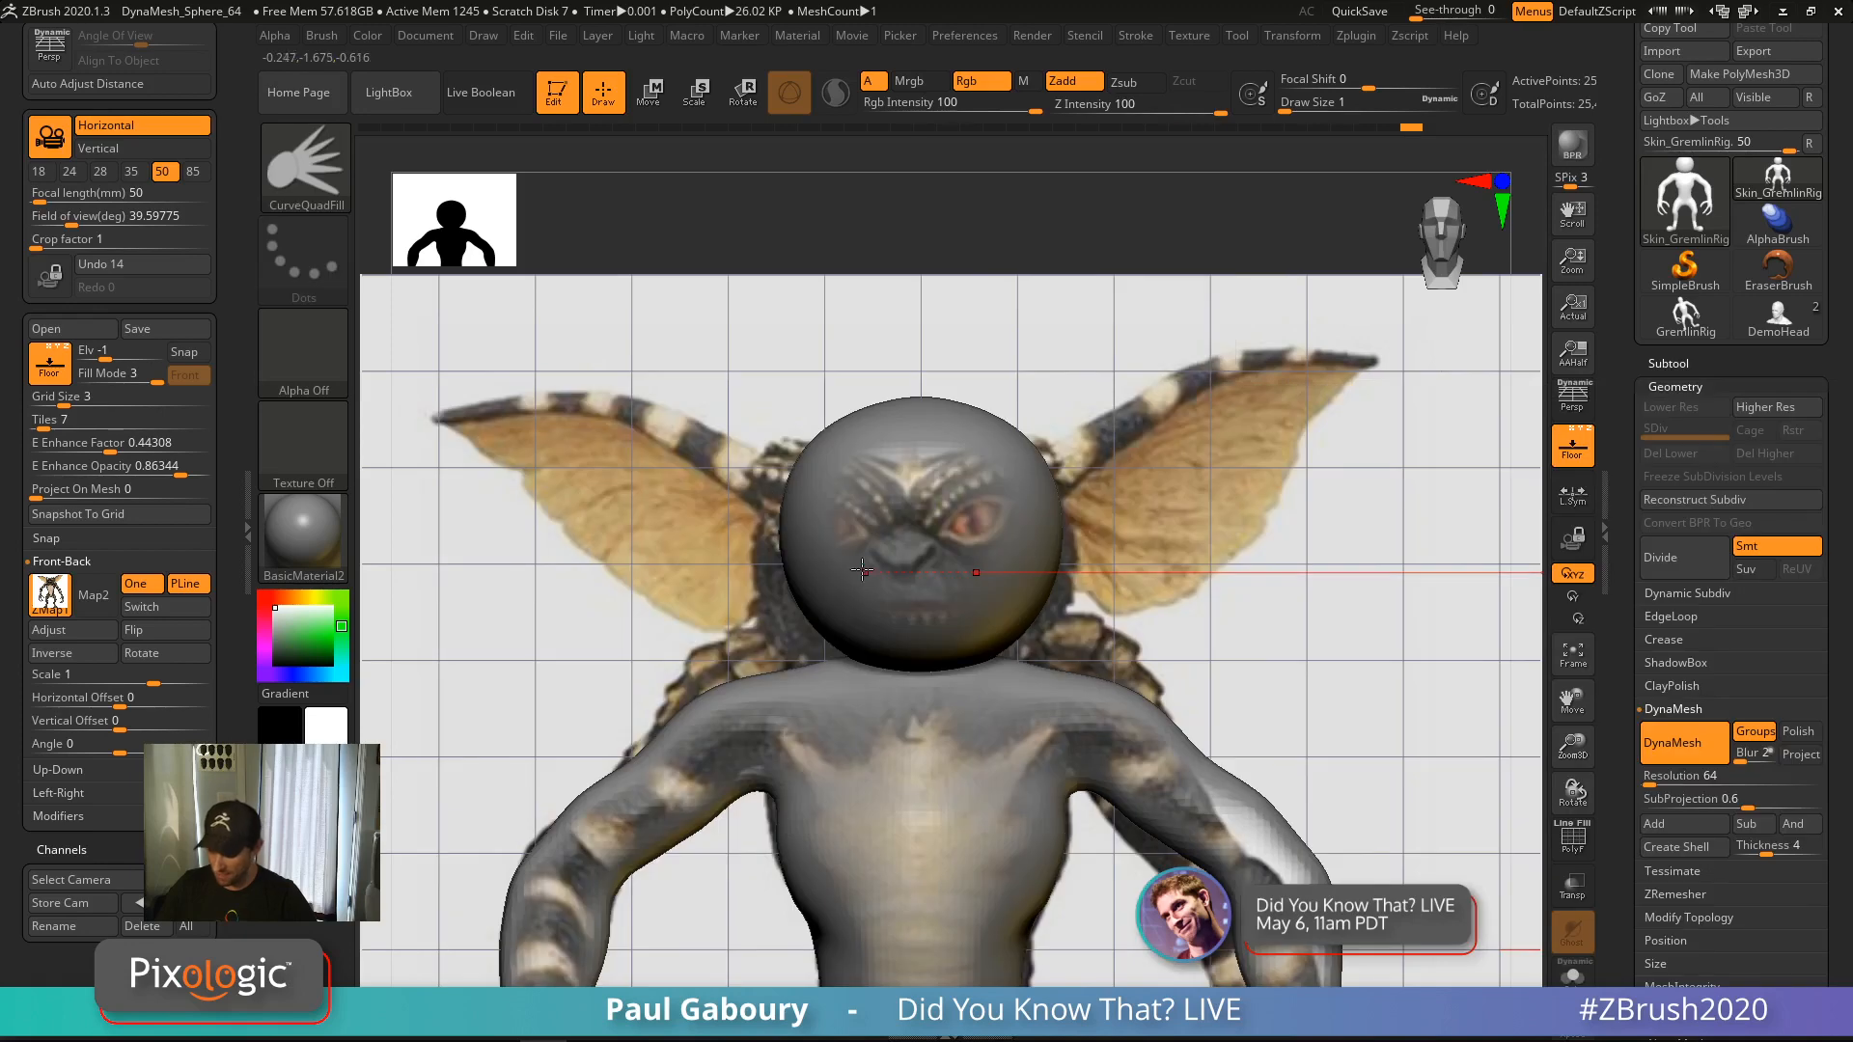
right_click_drag(1042, 524, 1263, 563, "alt")
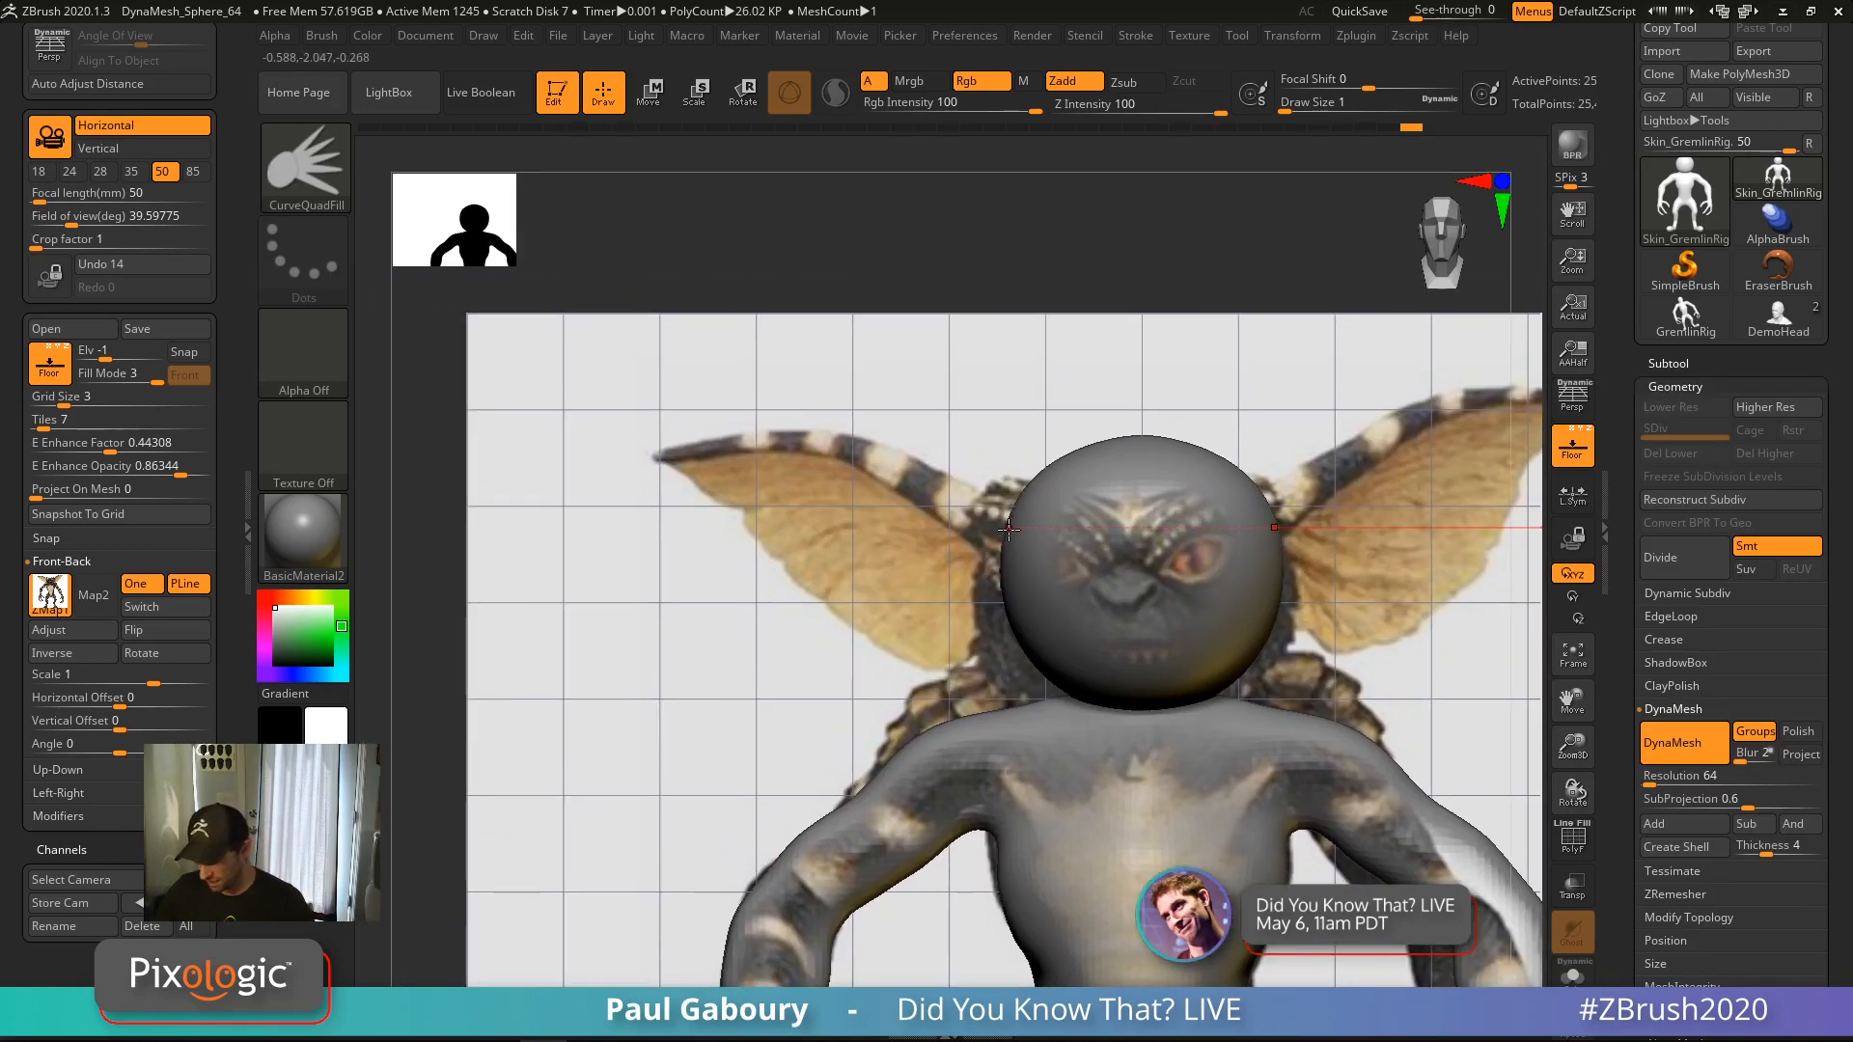
mouse_move(1012, 516)
left_mouse_down()
mouse_move(820, 439)
mouse_move(628, 443)
mouse_move(782, 527)
left_mouse_up()
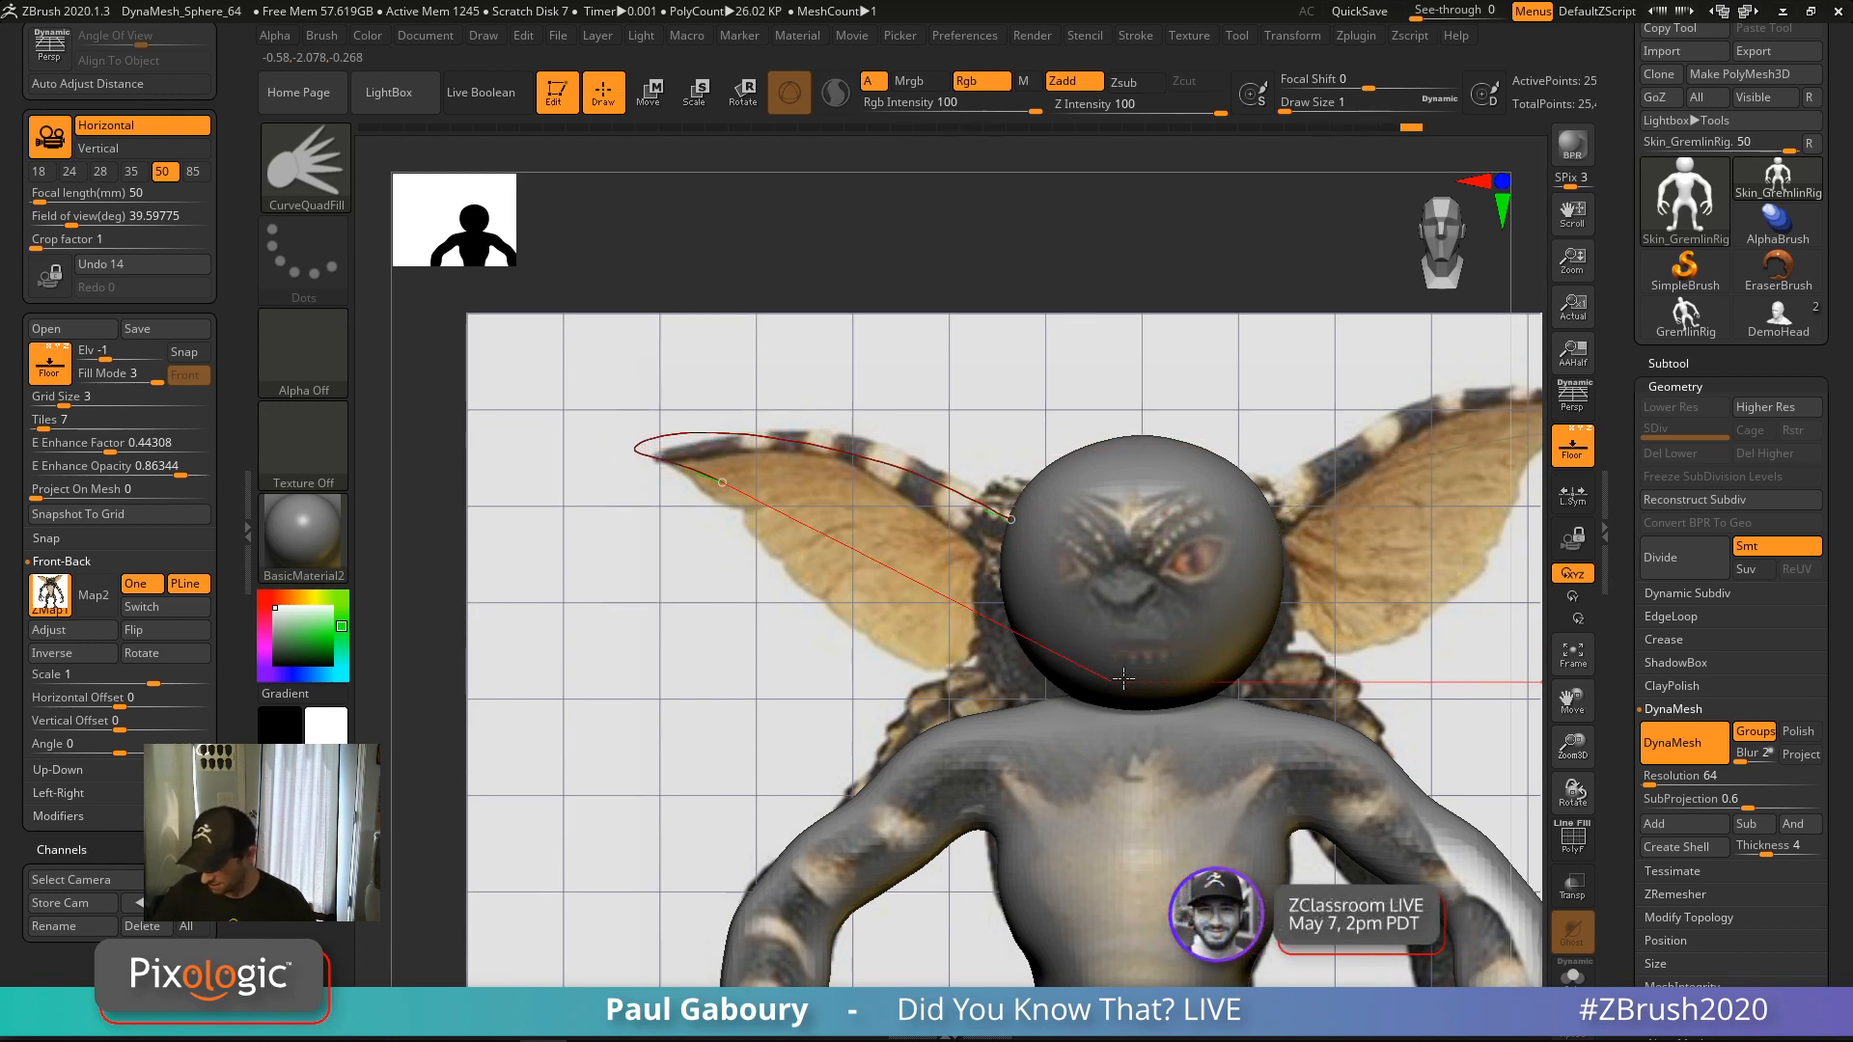
key("shift")
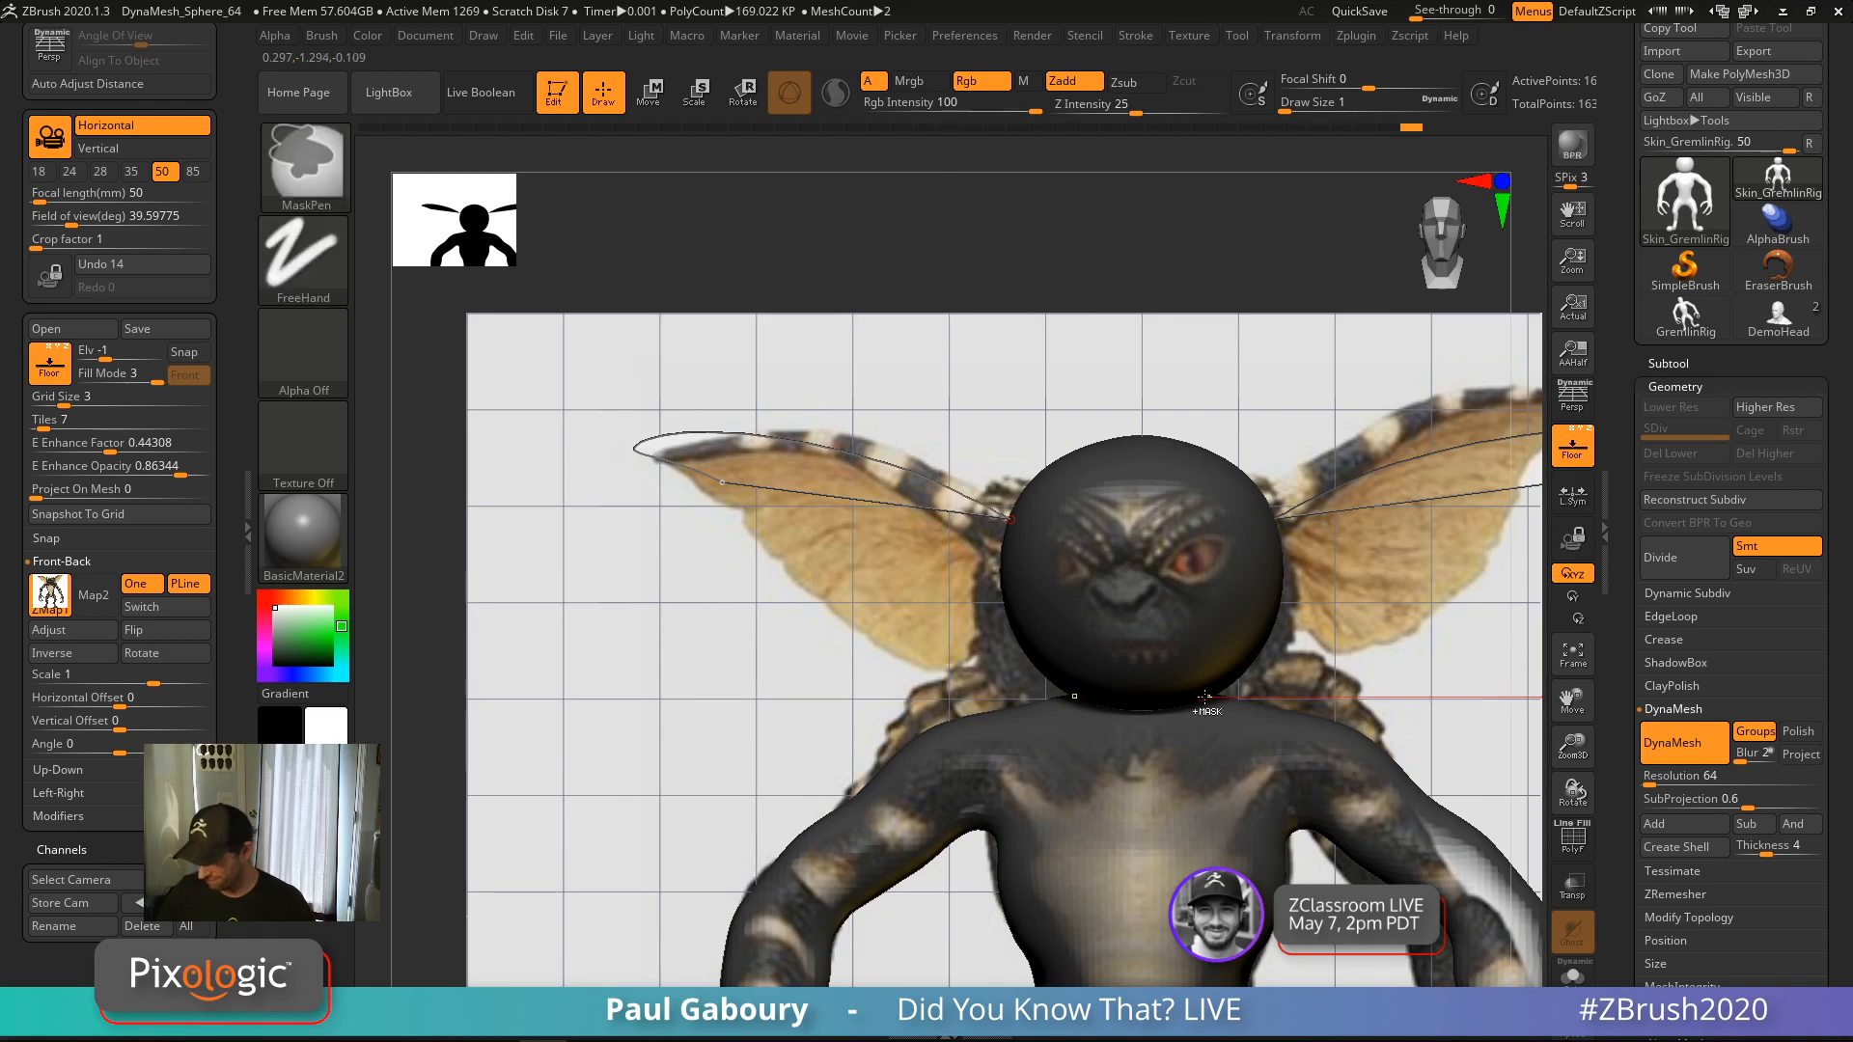
right_click_drag(1192, 719, 995, 650, "alt")
key("ctrl+z")
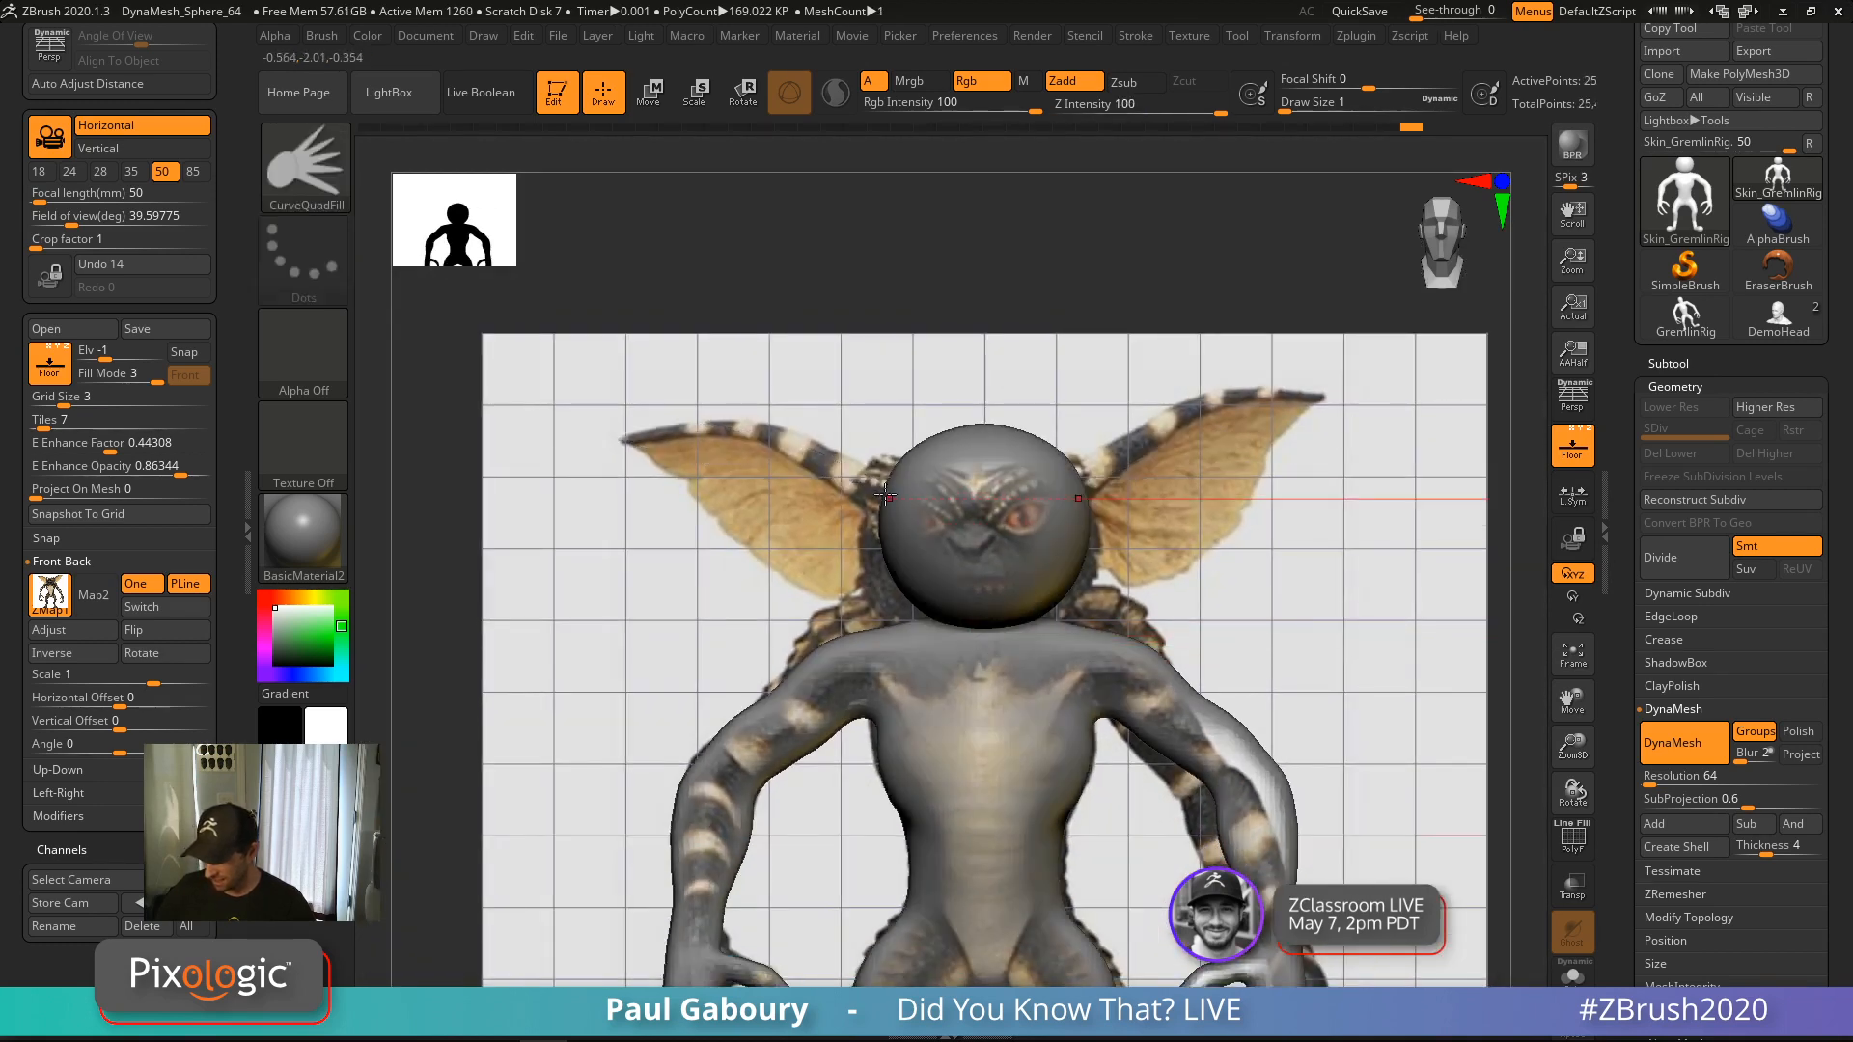
mouse_move(885, 485)
left_mouse_down()
mouse_move(675, 440)
mouse_move(657, 526)
left_mouse_up()
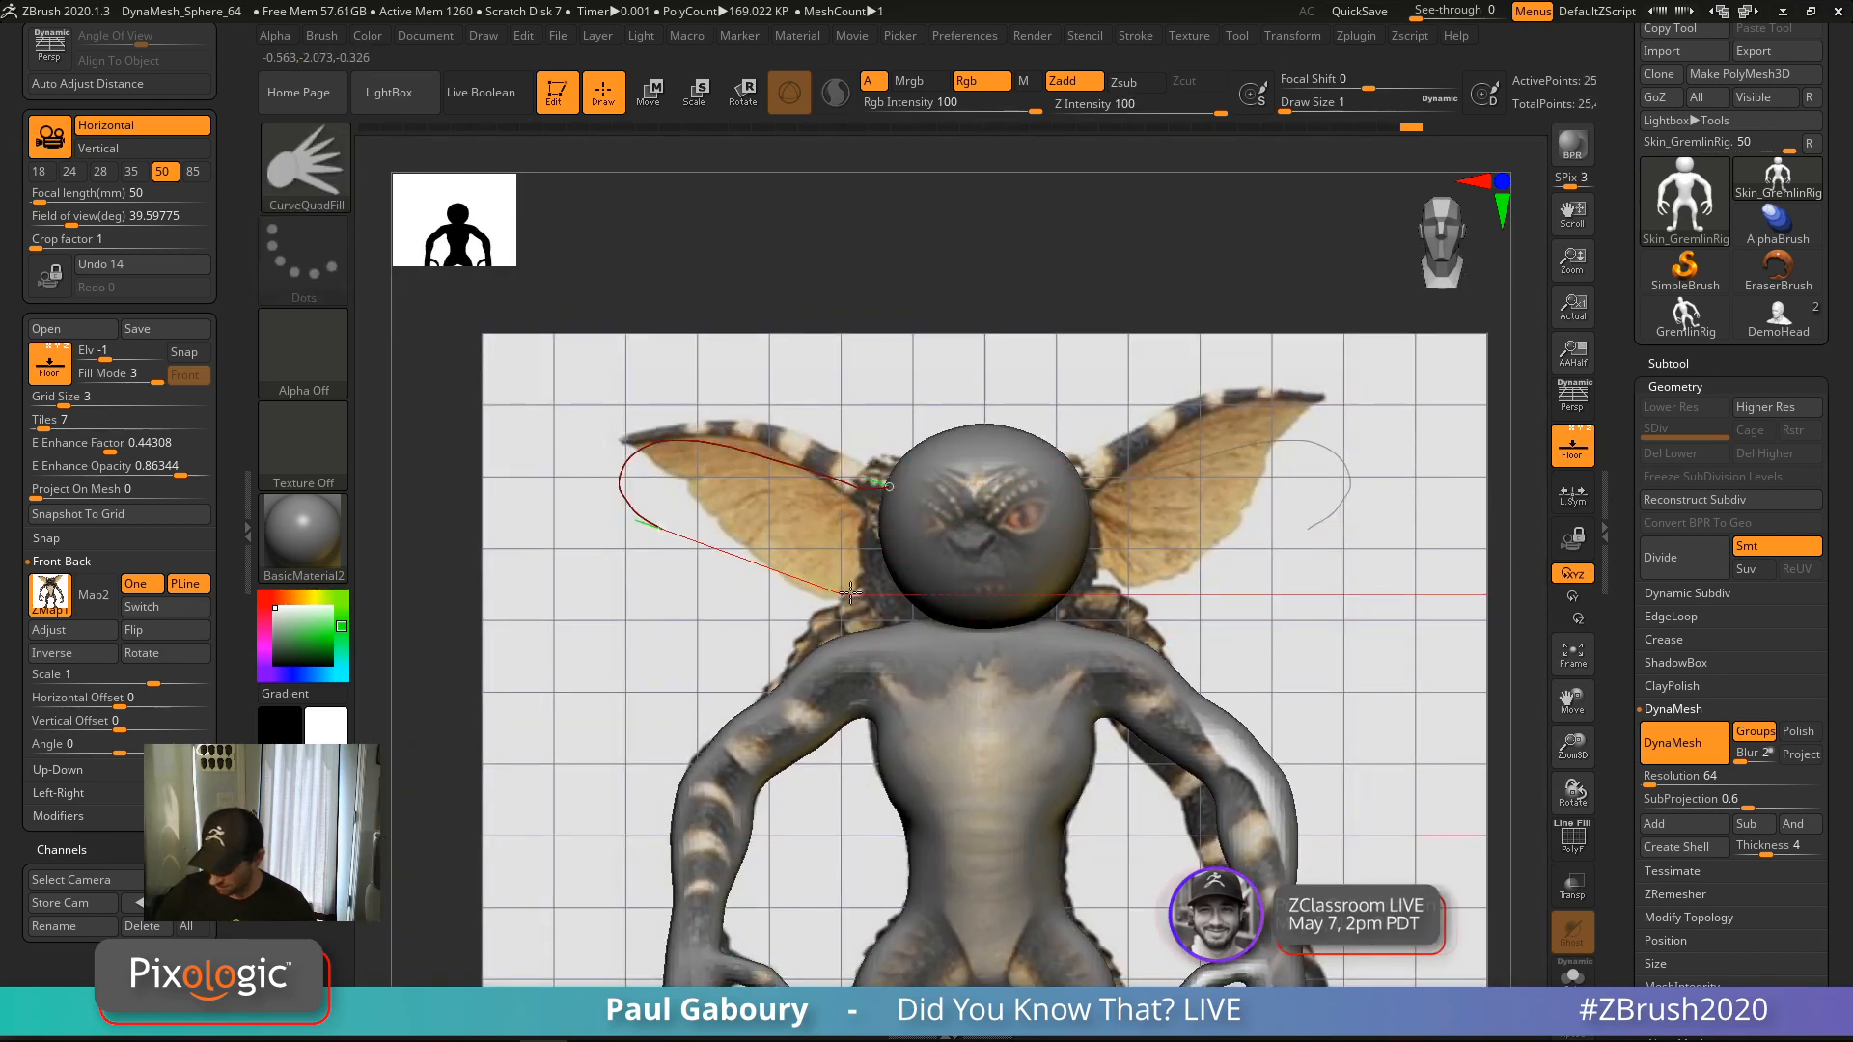
left_click_drag(910, 578, 883, 712)
key("ctrl+z")
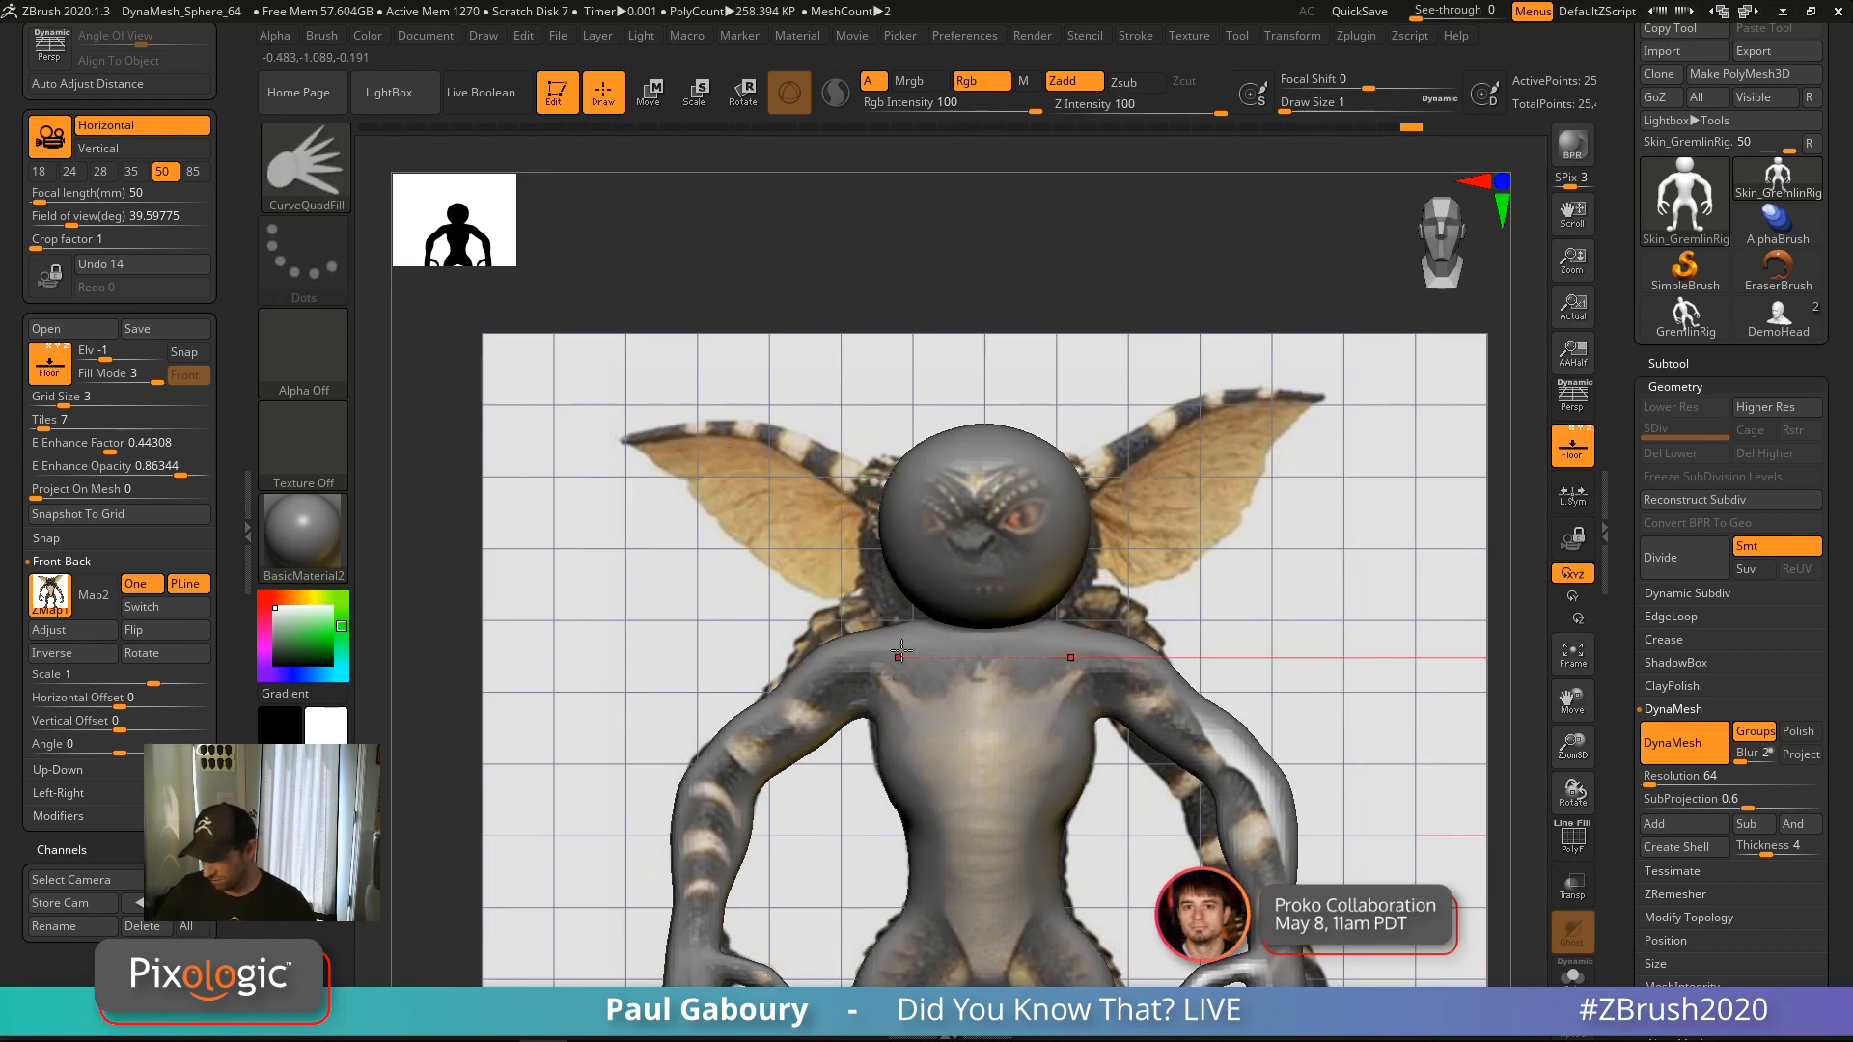
Set the CurveQuadFill brush's draw size to 97
key("s")
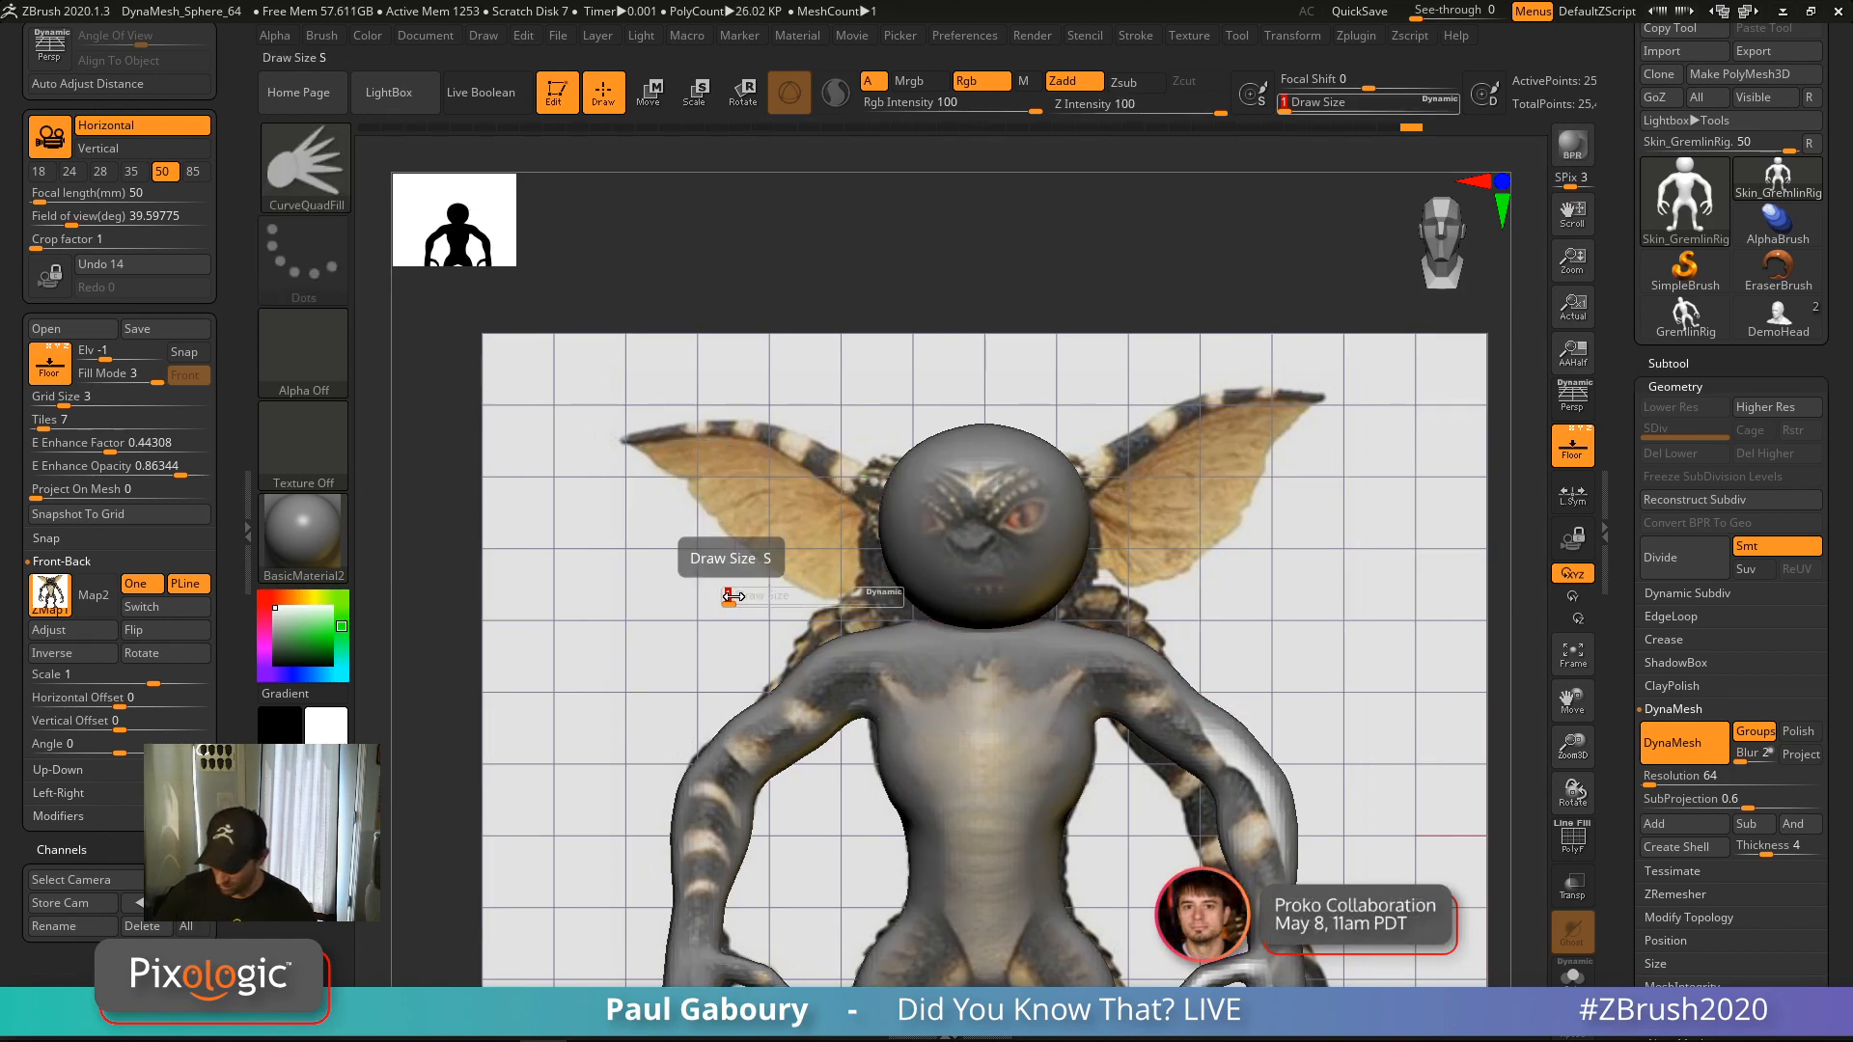
left_click_drag(751, 598, 782, 598)
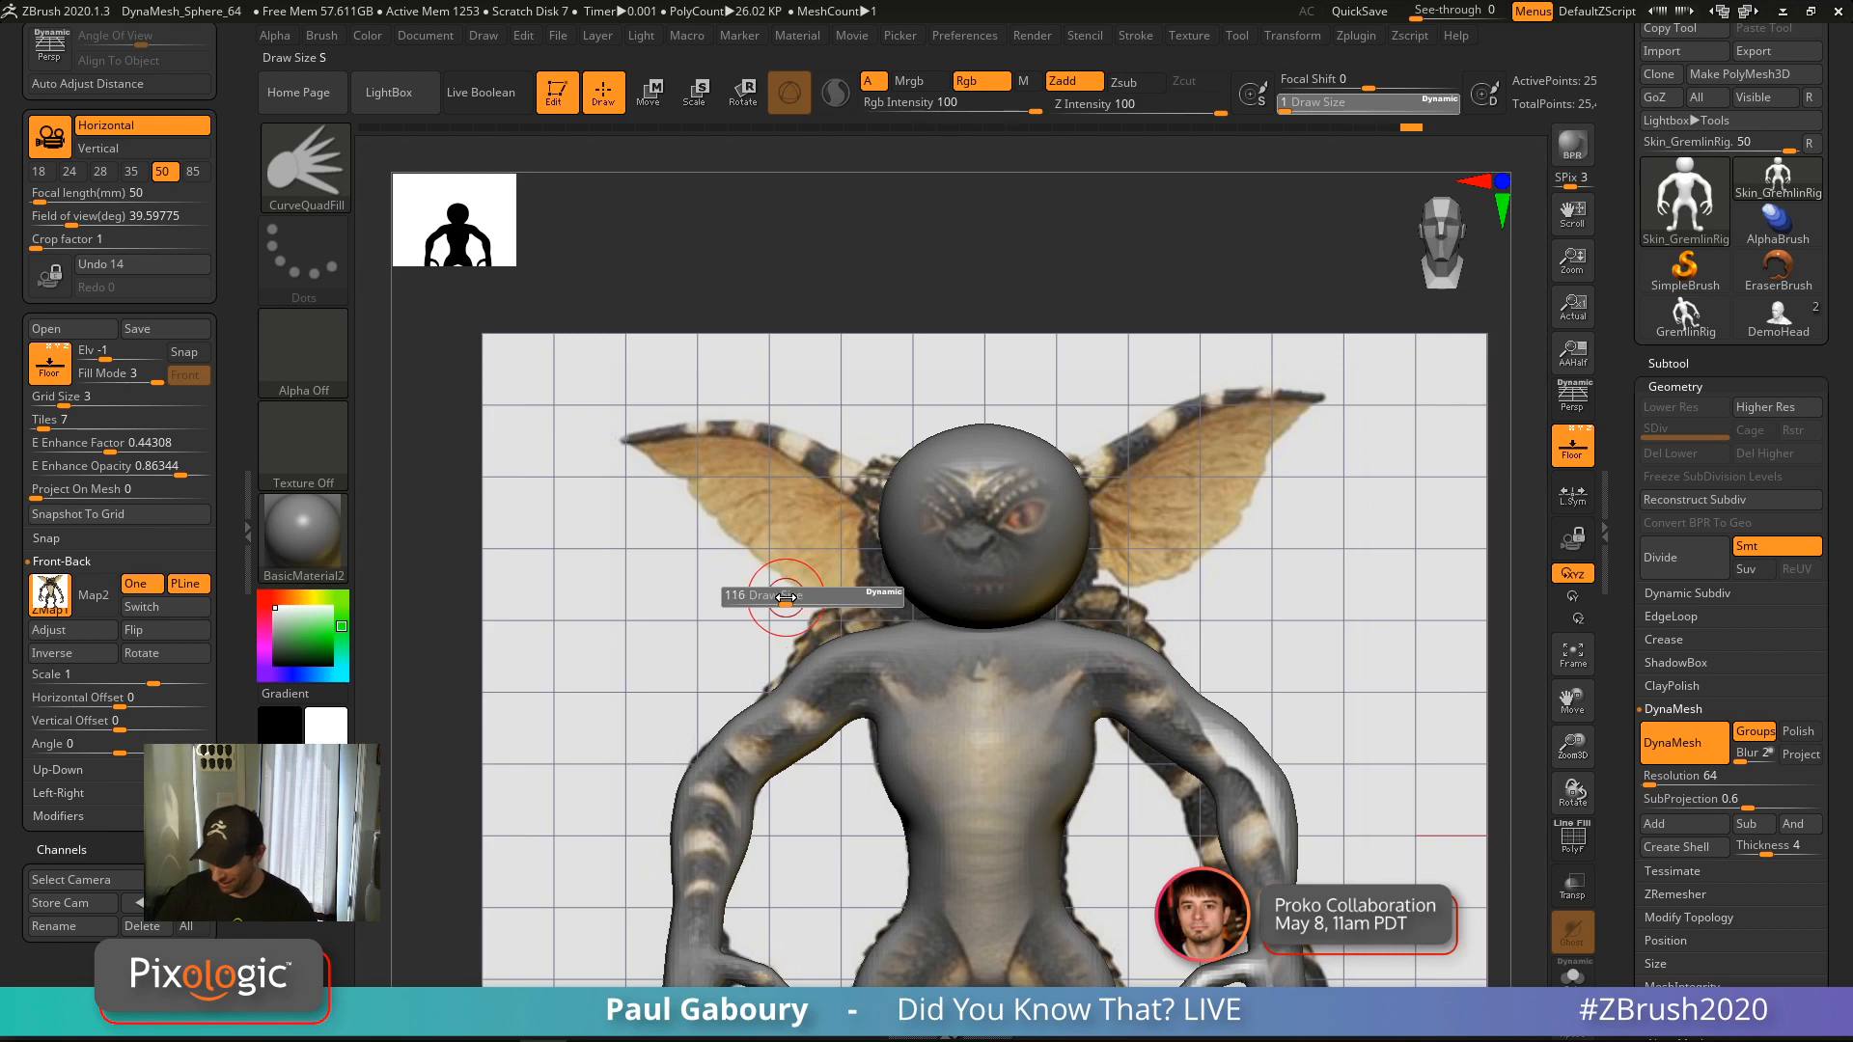
right_click_drag(784, 598, 874, 600, "ctrl")
mouse_move(885, 501)
left_mouse_down()
mouse_move(652, 412)
mouse_move(516, 437)
mouse_move(778, 628)
mouse_move(921, 600)
left_mouse_up()
right_click_drag(1372, 686, 1250, 655, "ctrl")
mouse_move(1250, 655)
right_mouse_down()
mouse_move(1284, 643)
mouse_move(1290, 554)
mouse_move(1214, 608)
mouse_move(1245, 752)
right_mouse_up()
left_click_drag(1271, 742, 1262, 634)
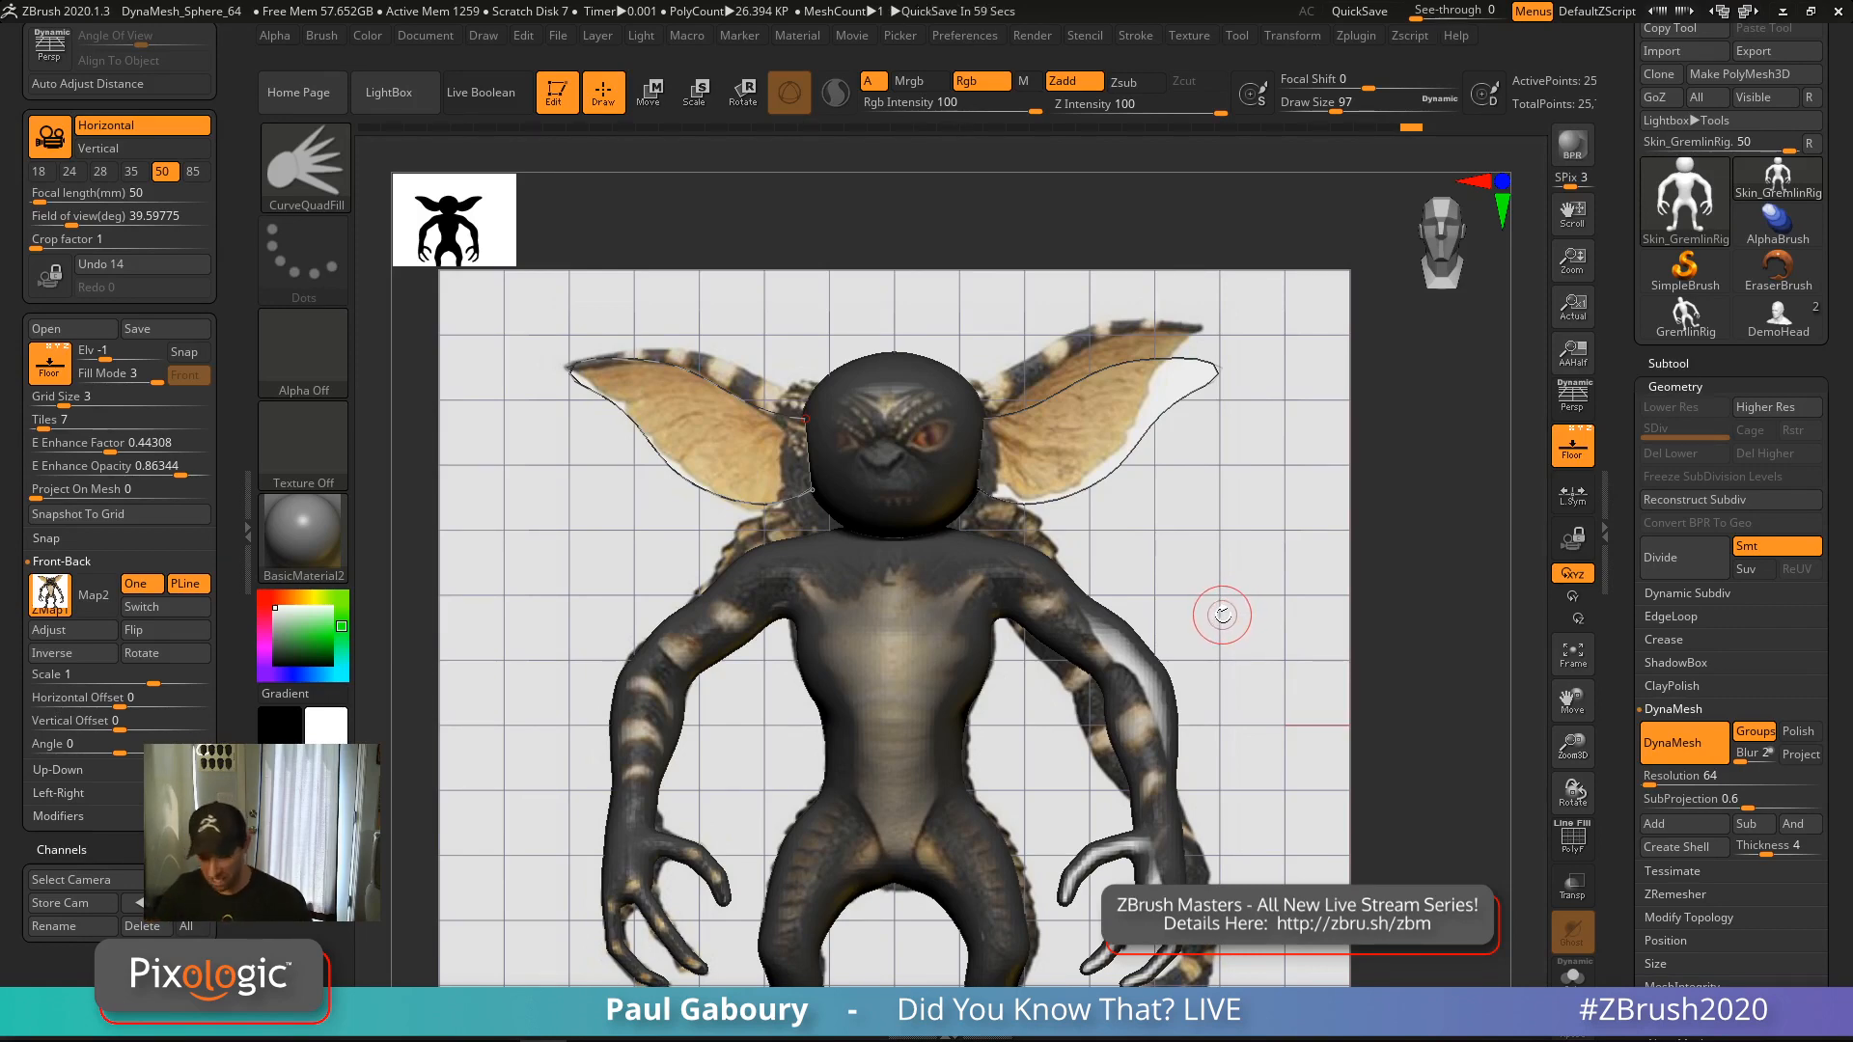
key("ctrl+z")
Trace the reference ear's outline from the side of the head with CurveQuadFill to create both mirrored ears
mouse_move(821, 496)
right_mouse_down("ctrl")
mouse_move(874, 577)
mouse_move(984, 625)
right_mouse_up("ctrl")
mouse_move(909, 440)
left_mouse_down()
mouse_move(600, 319)
mouse_move(489, 348)
mouse_move(666, 507)
mouse_move(897, 583)
mouse_move(970, 543)
mouse_move(977, 557)
left_mouse_up()
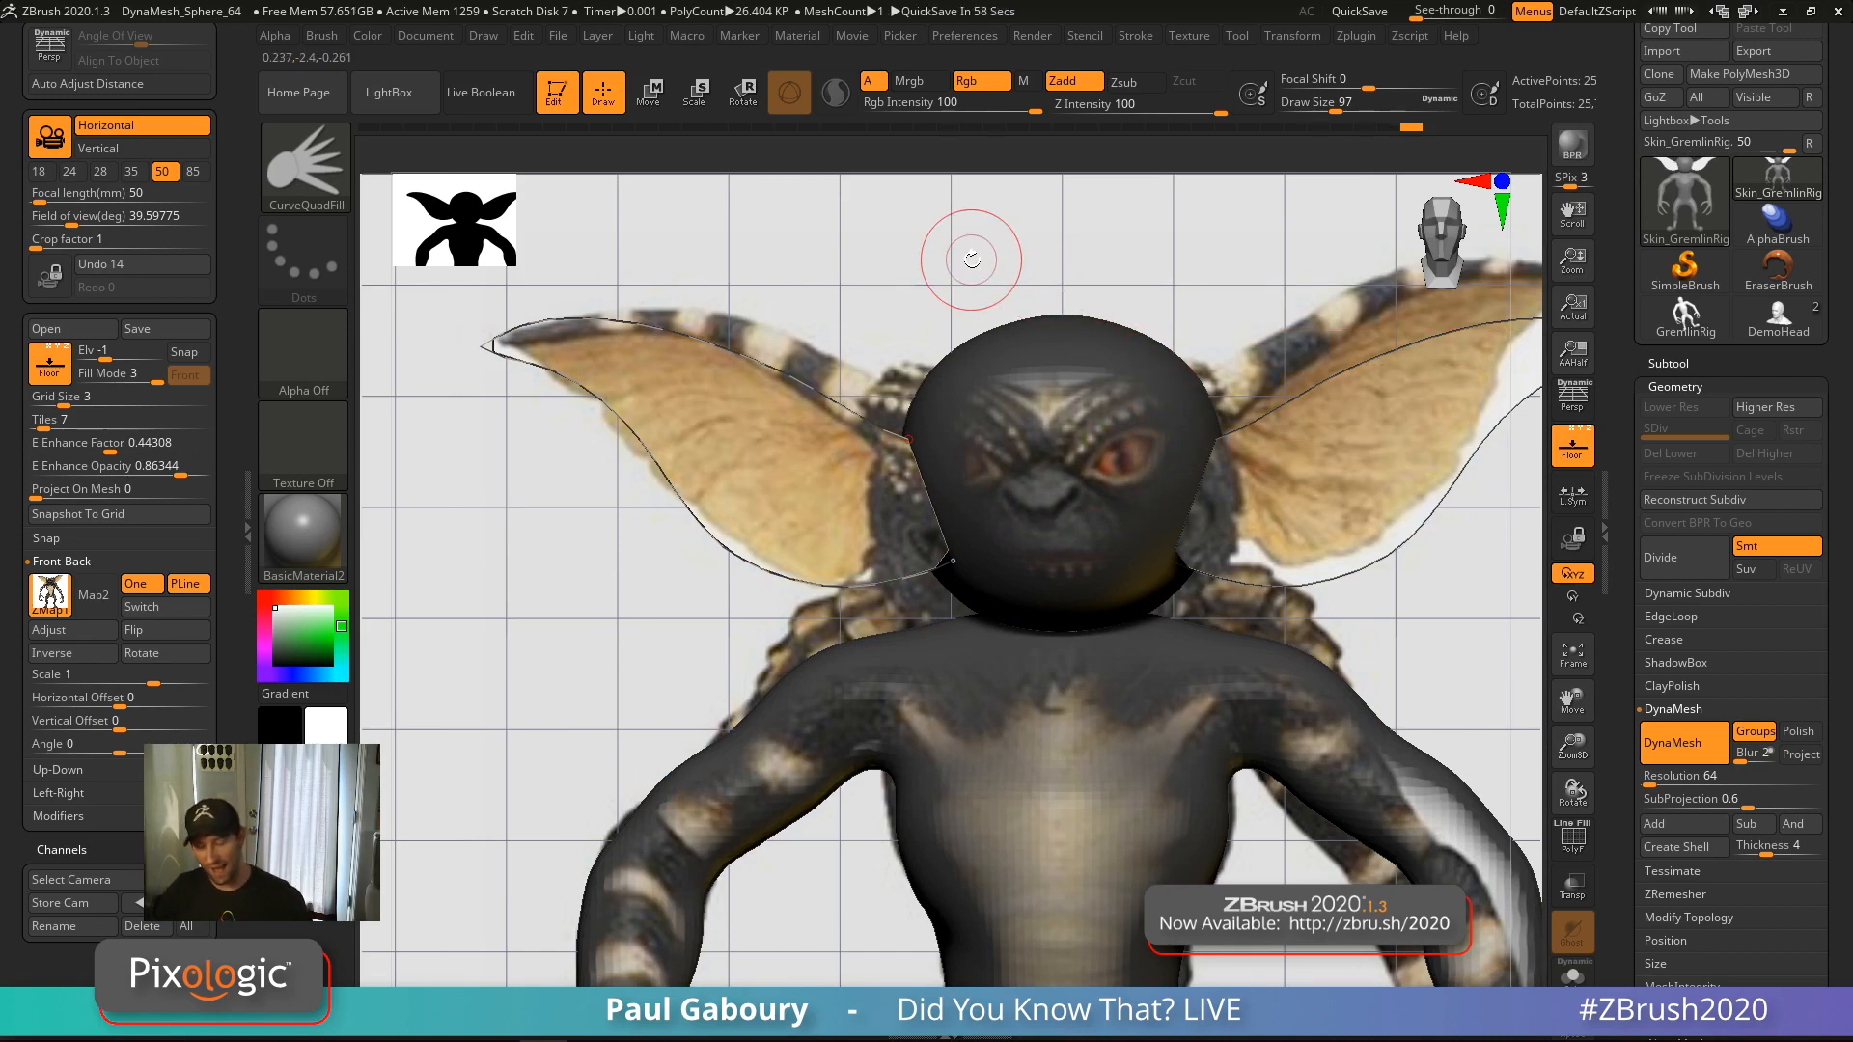
mouse_move(1353, 684)
right_mouse_down("ctrl")
mouse_move(1454, 548)
mouse_move(1249, 649)
mouse_move(1274, 816)
mouse_move(1196, 753)
right_mouse_up("ctrl")
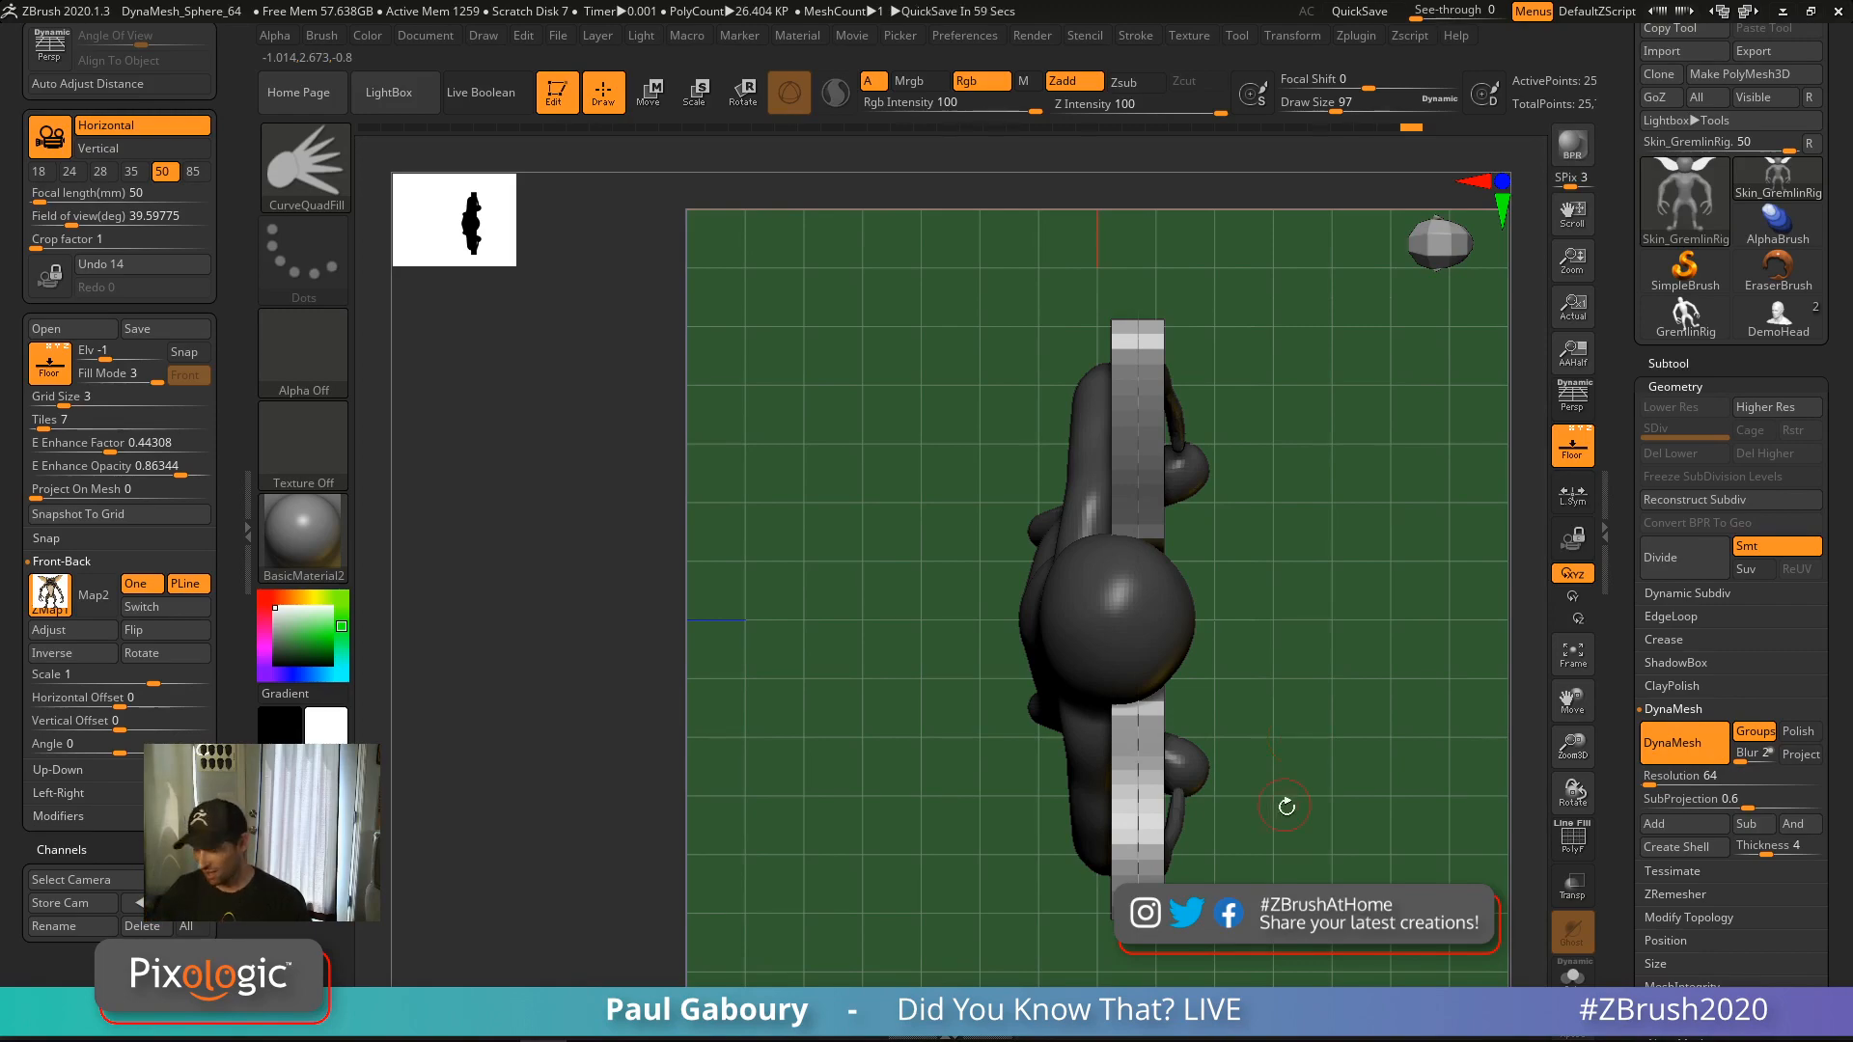
right_click_drag(1287, 807, 1240, 599)
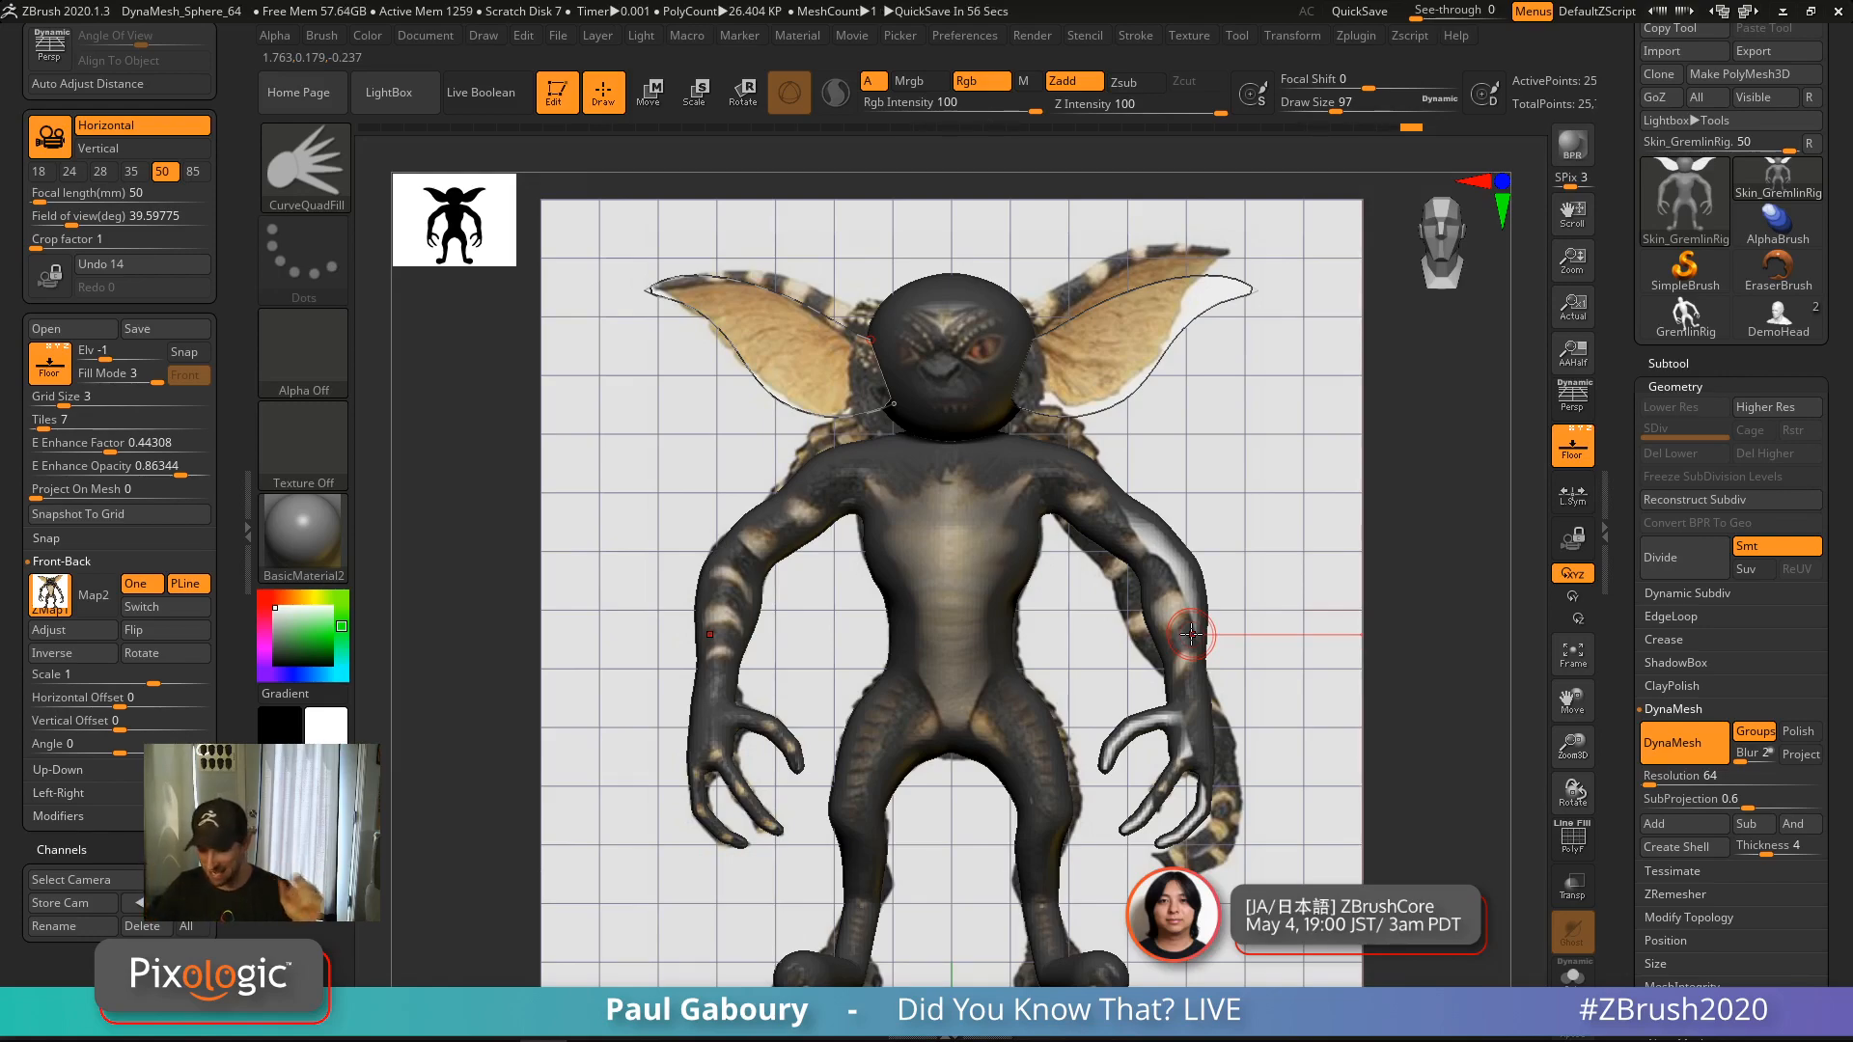
right_click_drag(1191, 635, 1171, 786)
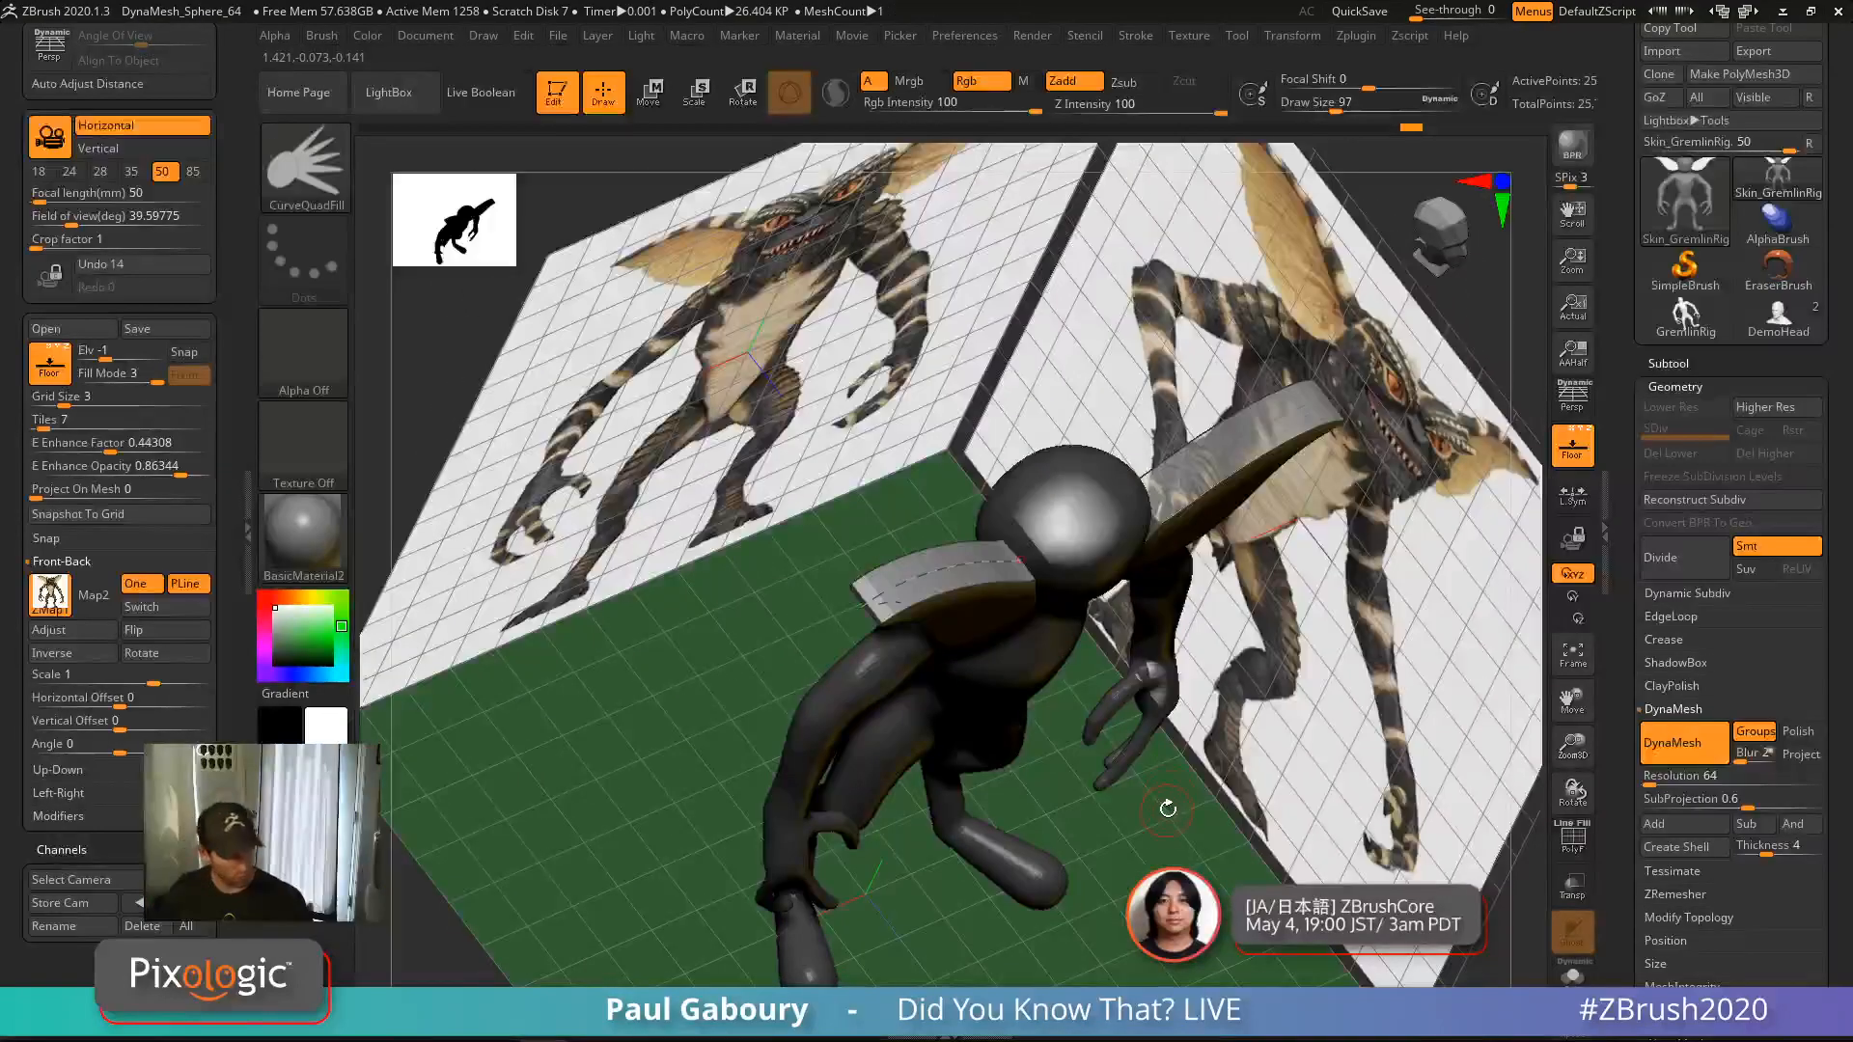
Thin the ears progressively by updating their curve at draw size 44 and finally 20
key("s")
key("s")
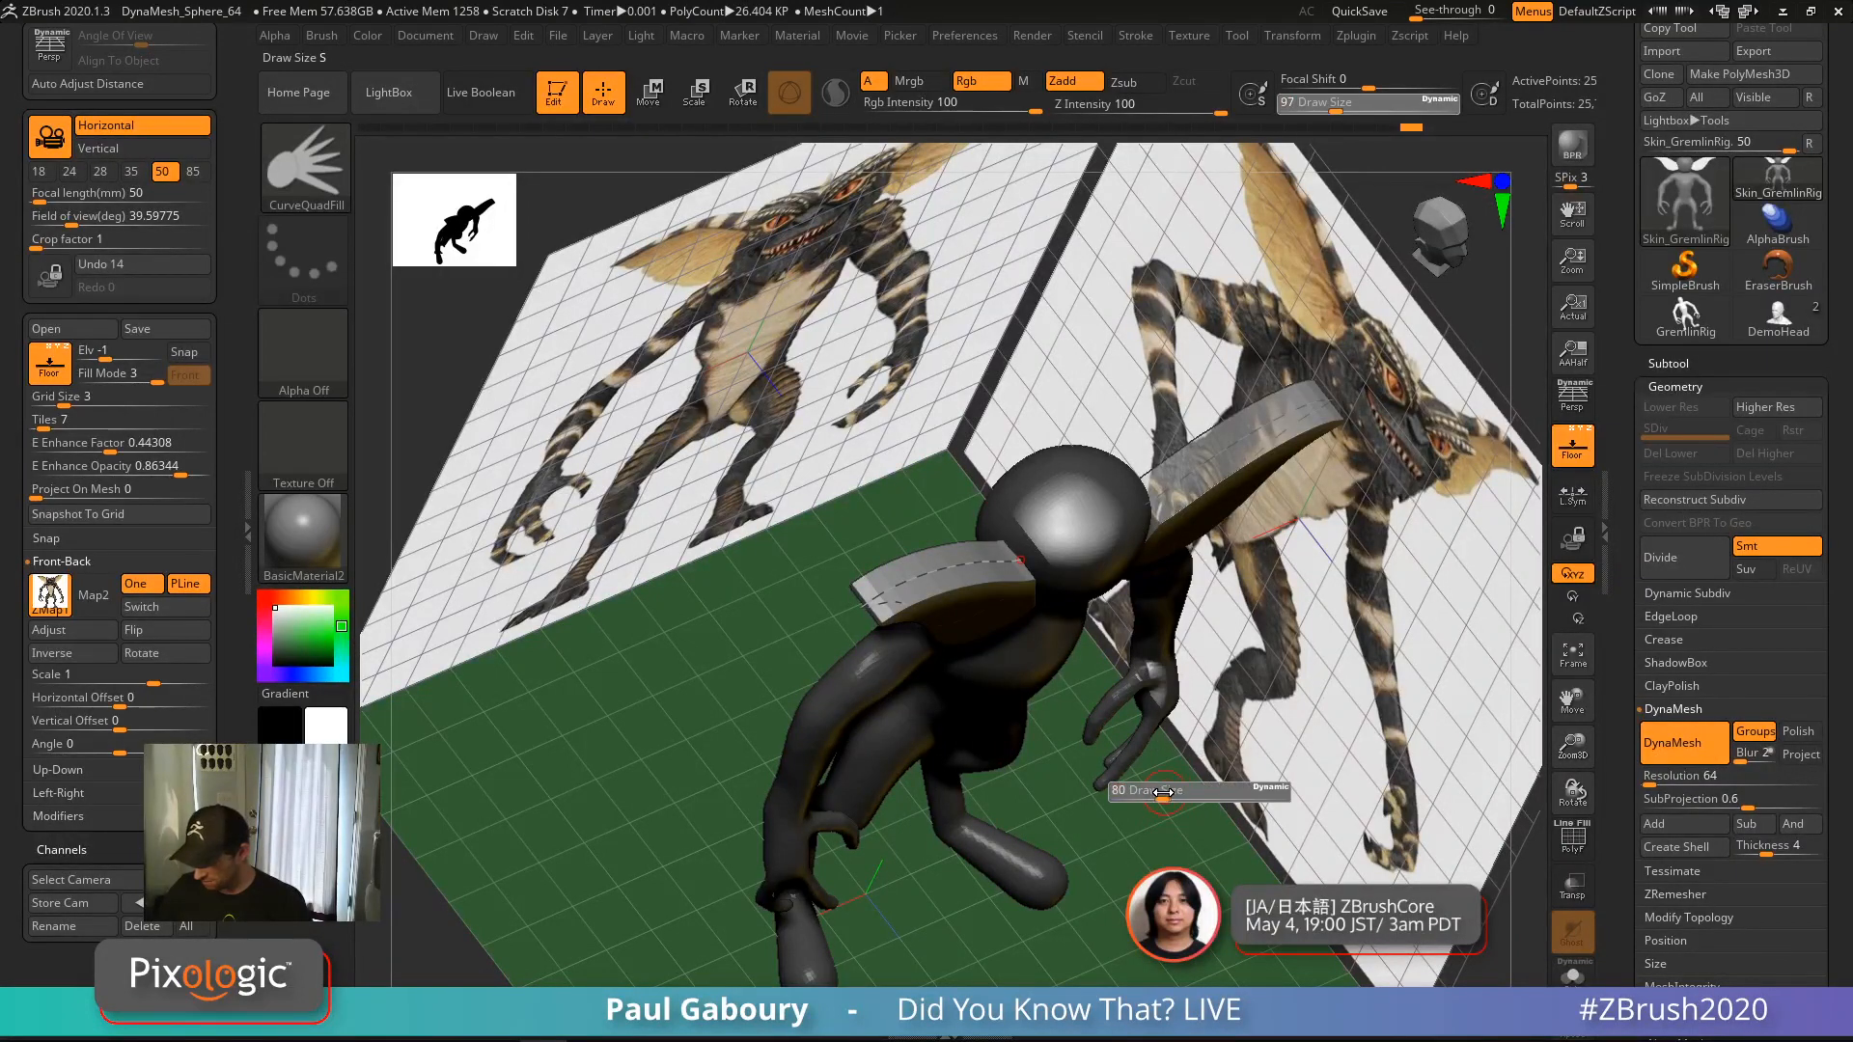
left_click_drag(1163, 792, 1151, 792)
left_click(950, 562)
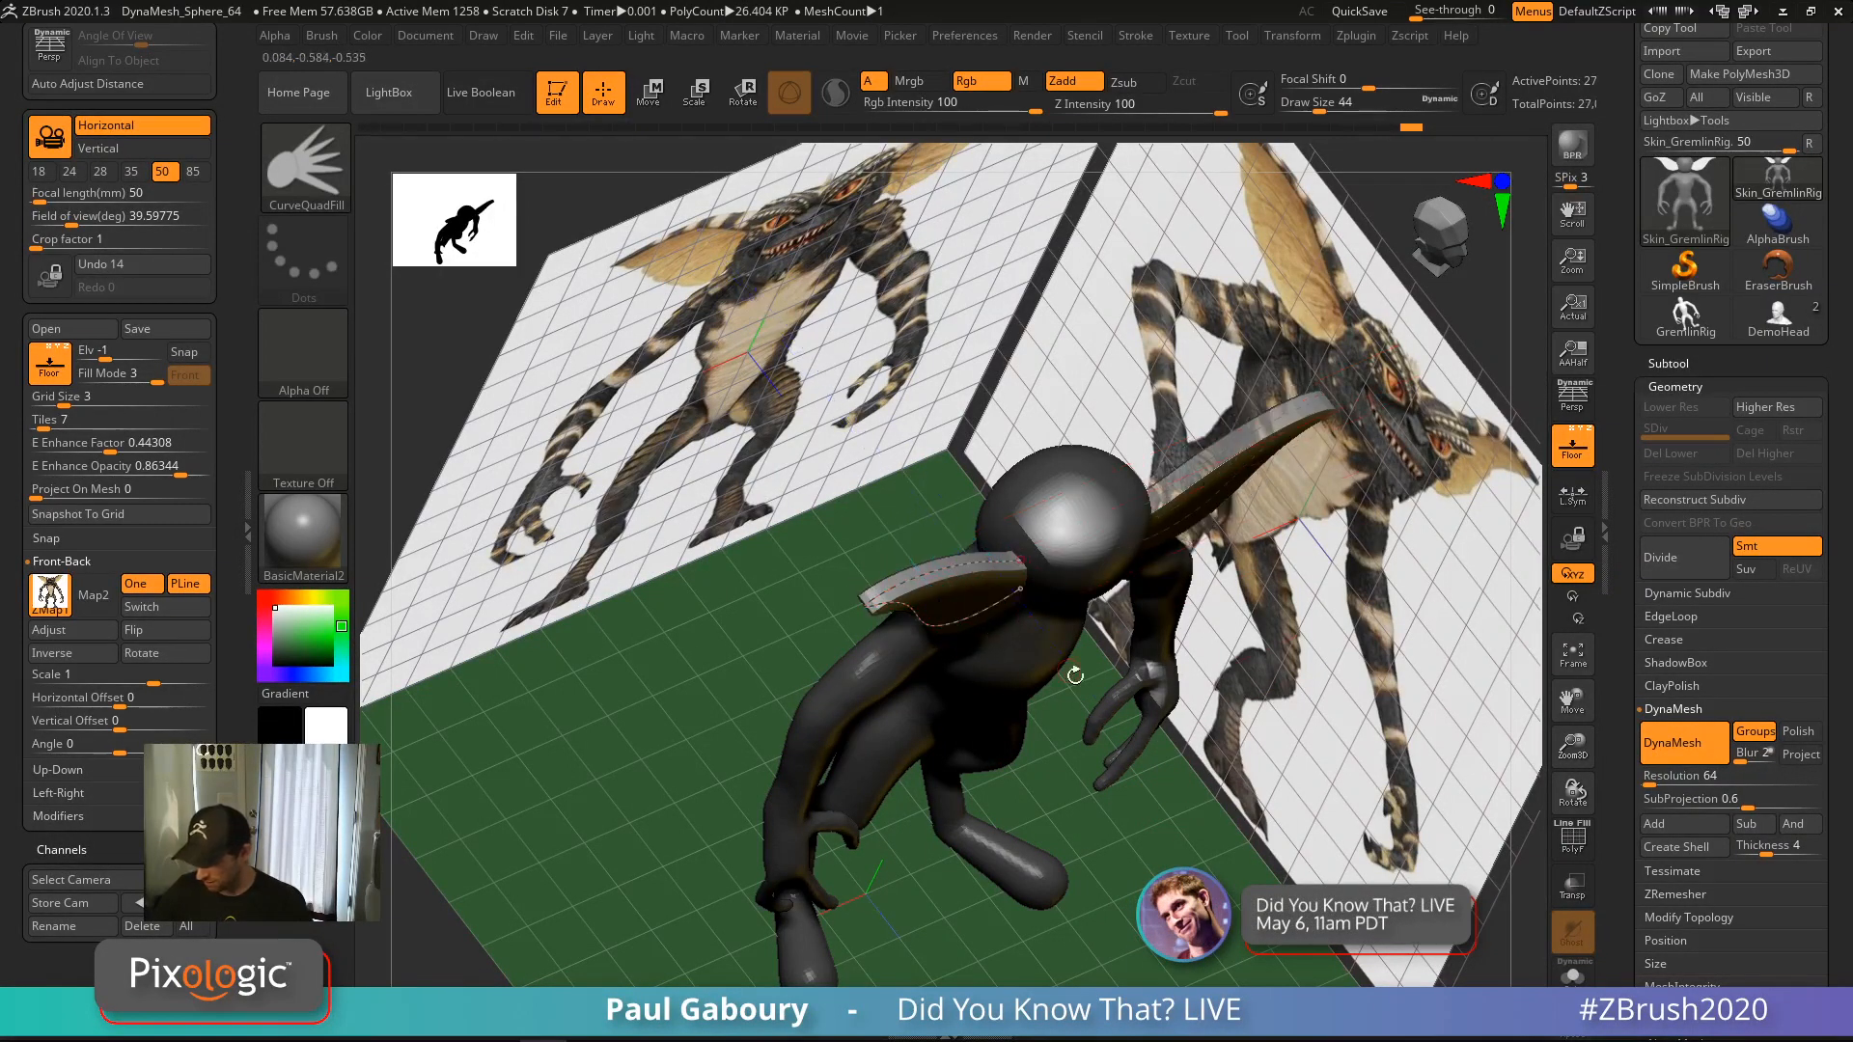
right_click_drag(1075, 676, 1139, 773)
key("s")
left_click_drag(1161, 789, 1079, 819)
left_click(946, 533)
key("s")
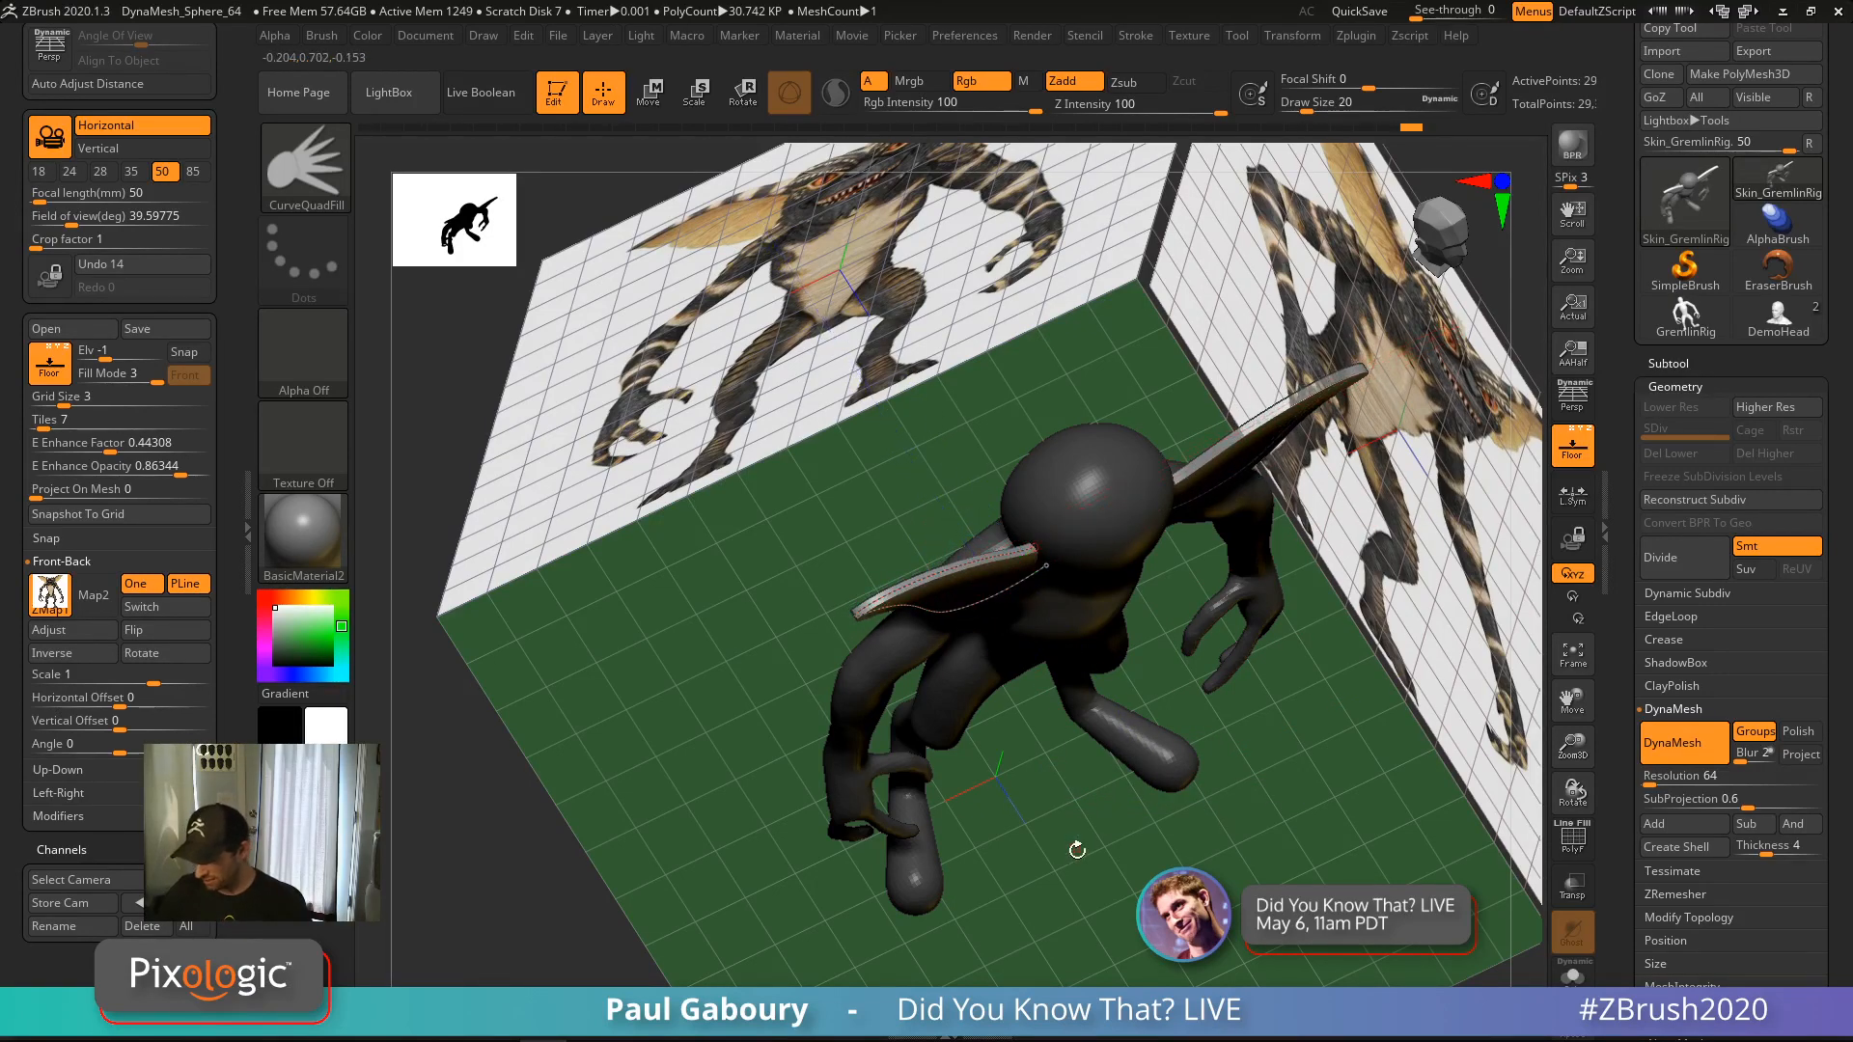
Check the thinned ears' outline against the front reference image
mouse_move(1077, 850)
right_mouse_down()
mouse_move(1031, 778)
mouse_move(1034, 742)
mouse_move(1069, 772)
mouse_move(1040, 864)
right_mouse_up()
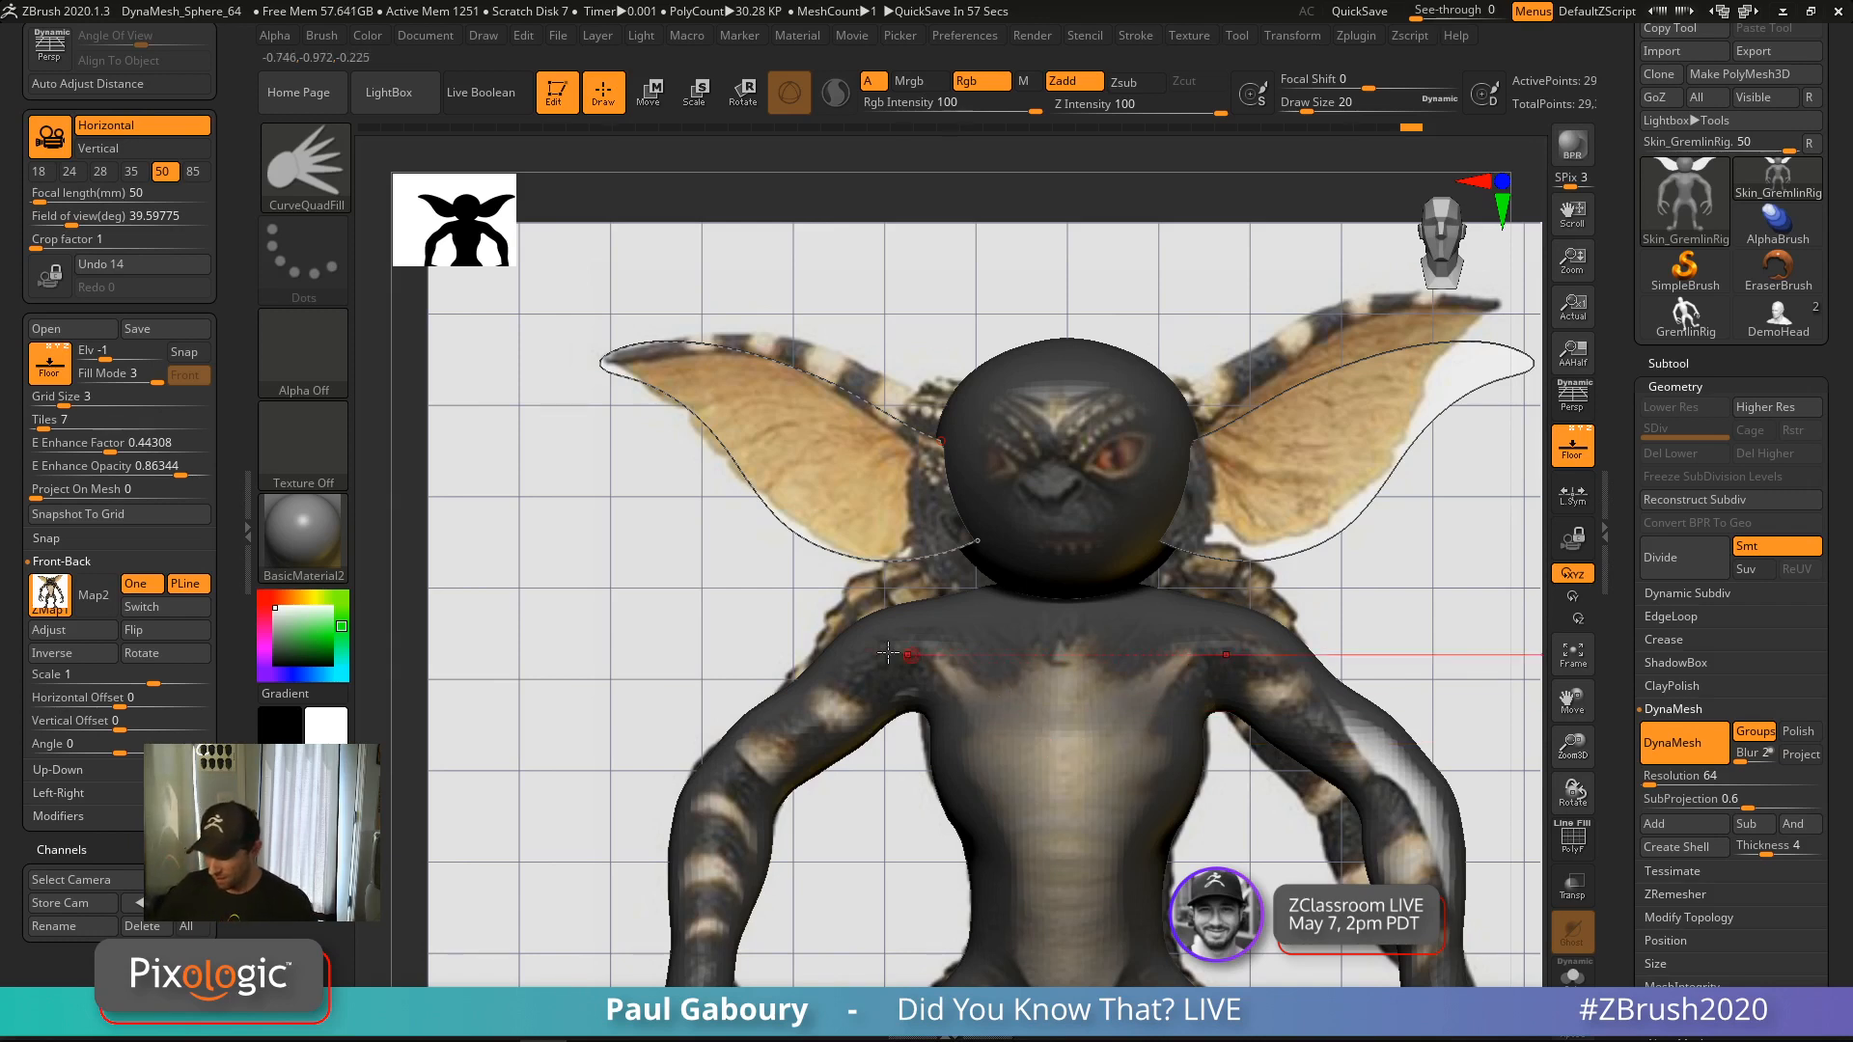
left_click_drag(420, 551, 505, 570, "alt")
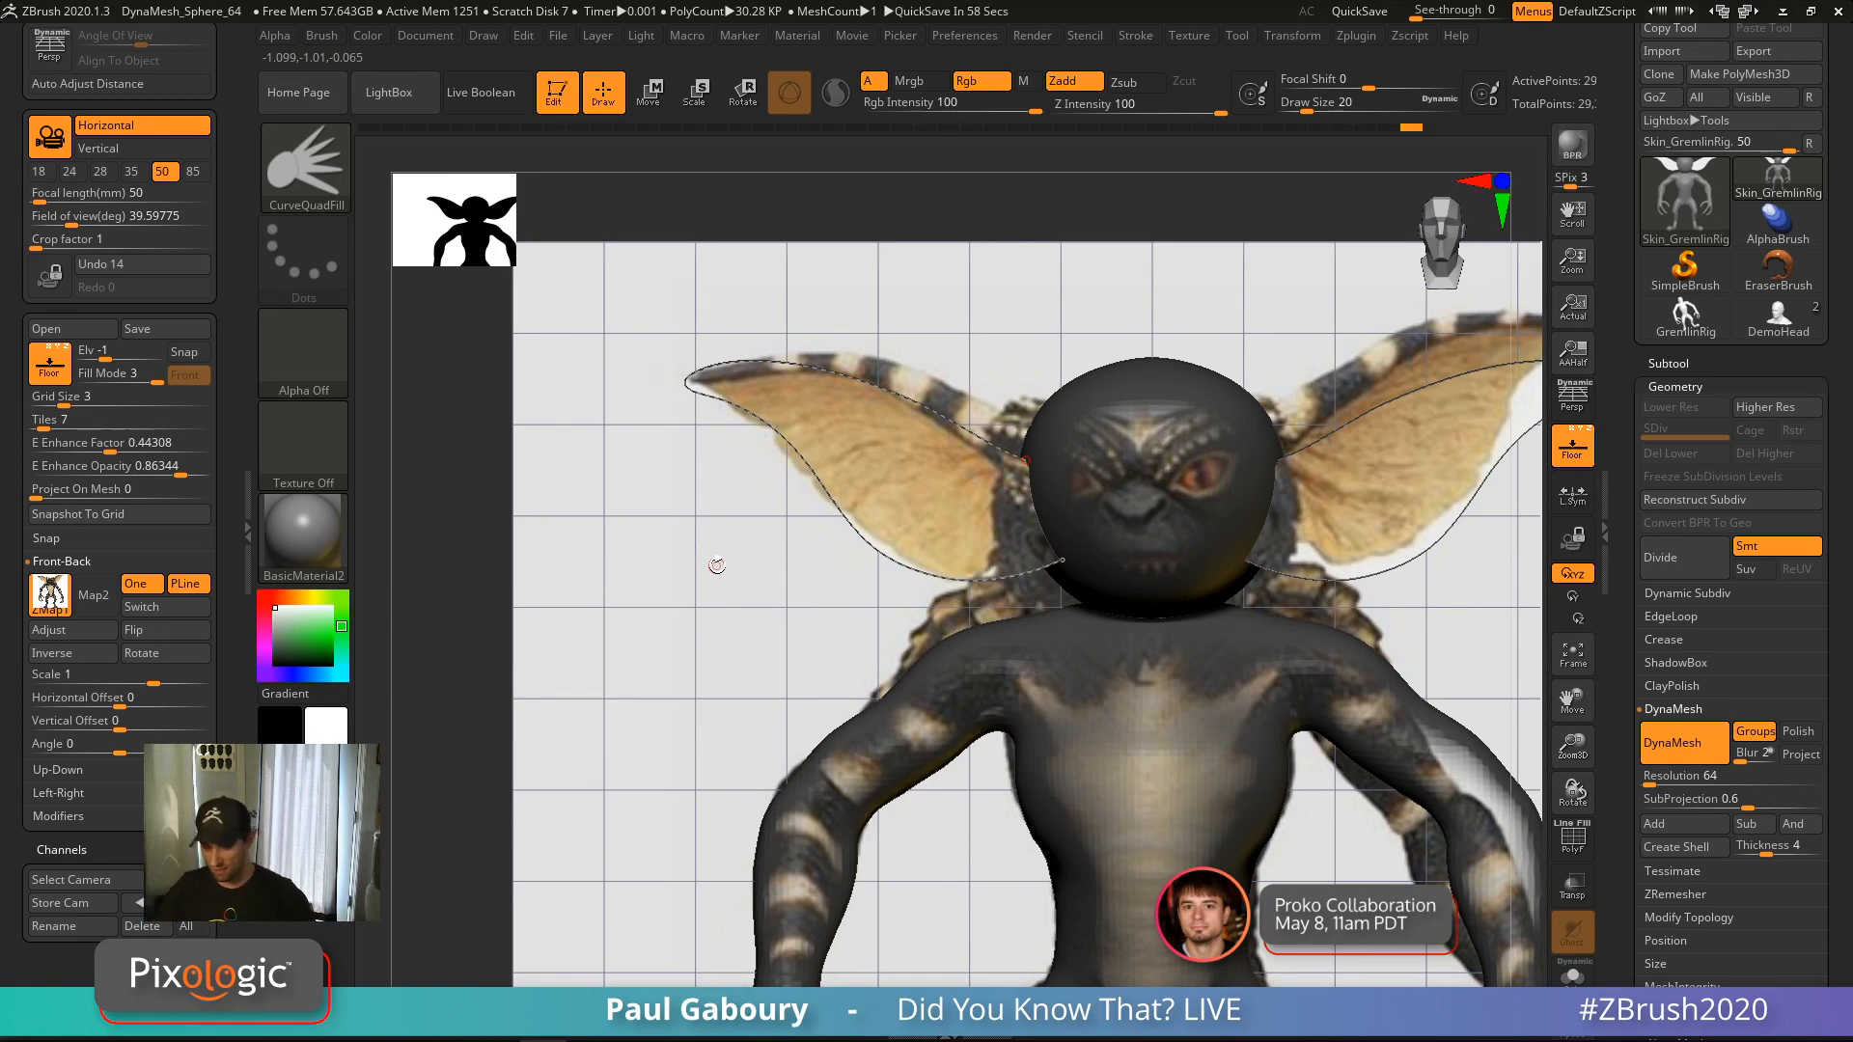
left_click(716, 565)
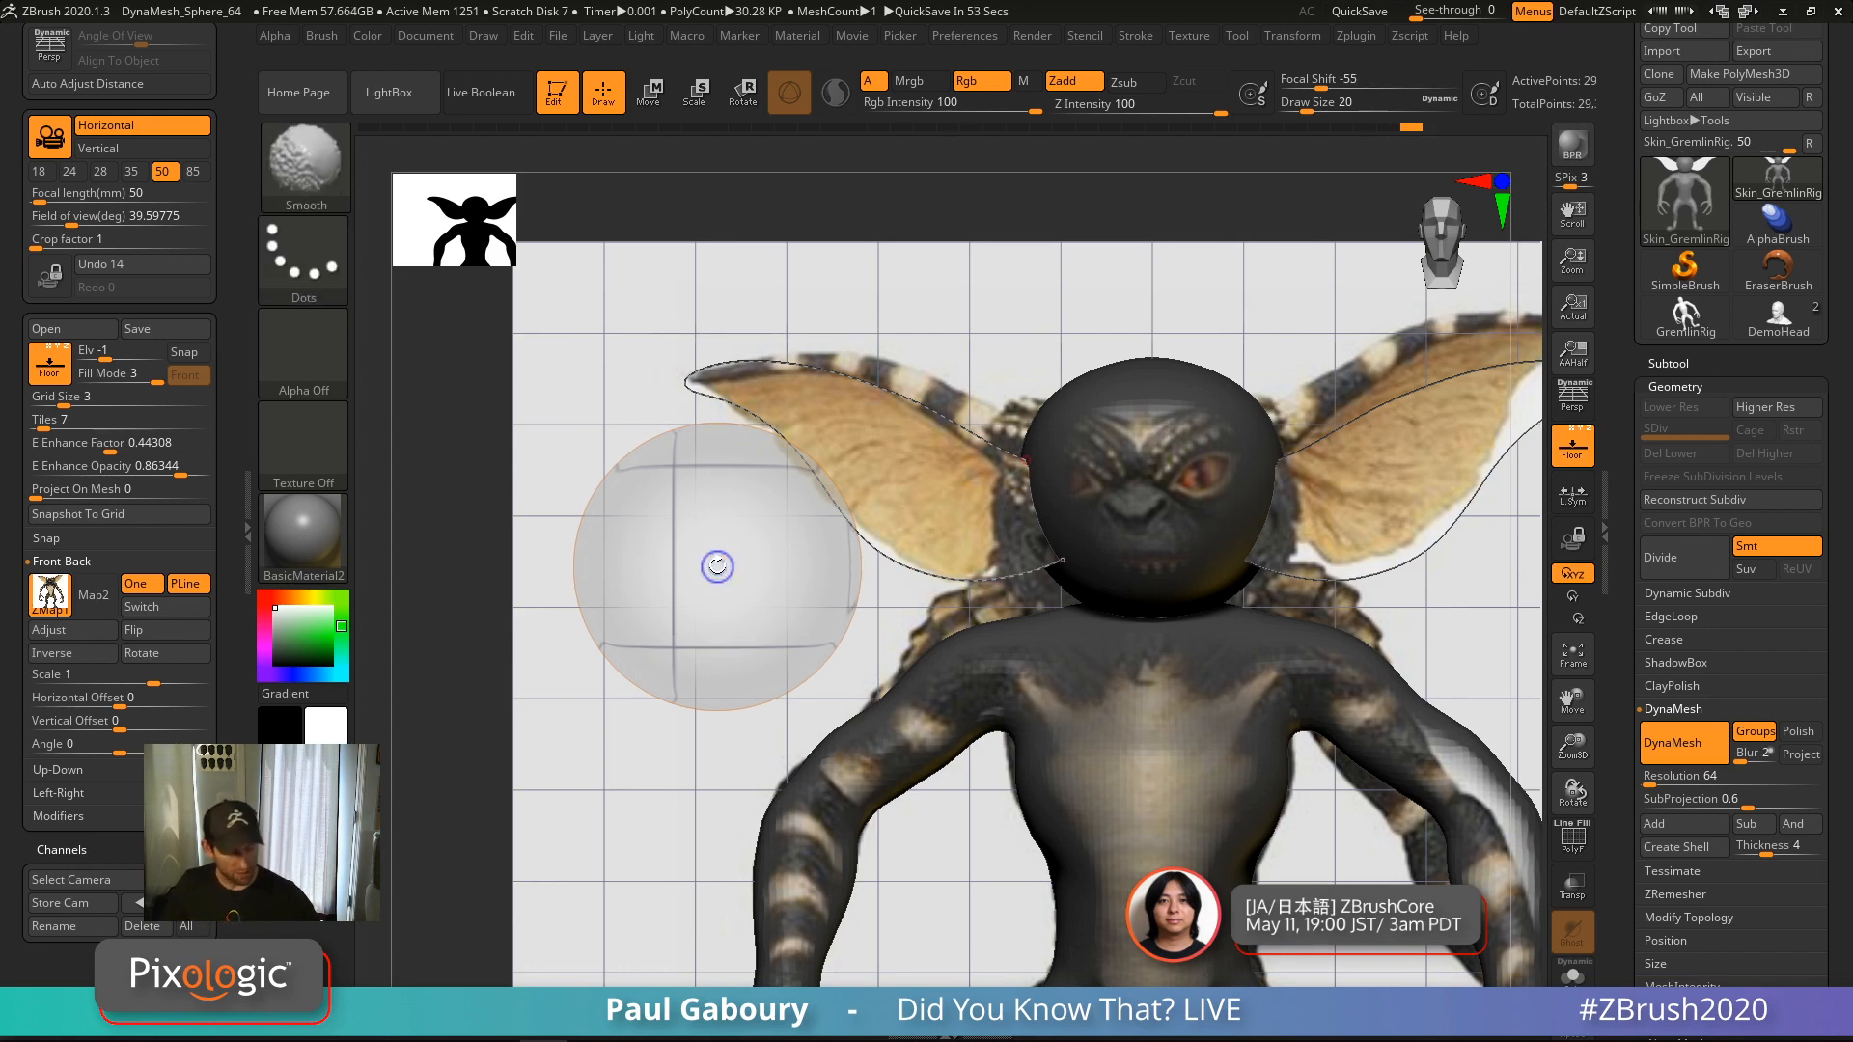
Shift the ends of the ear curve into the side of the head so the outline follows the front reference ear
key("shift+z")
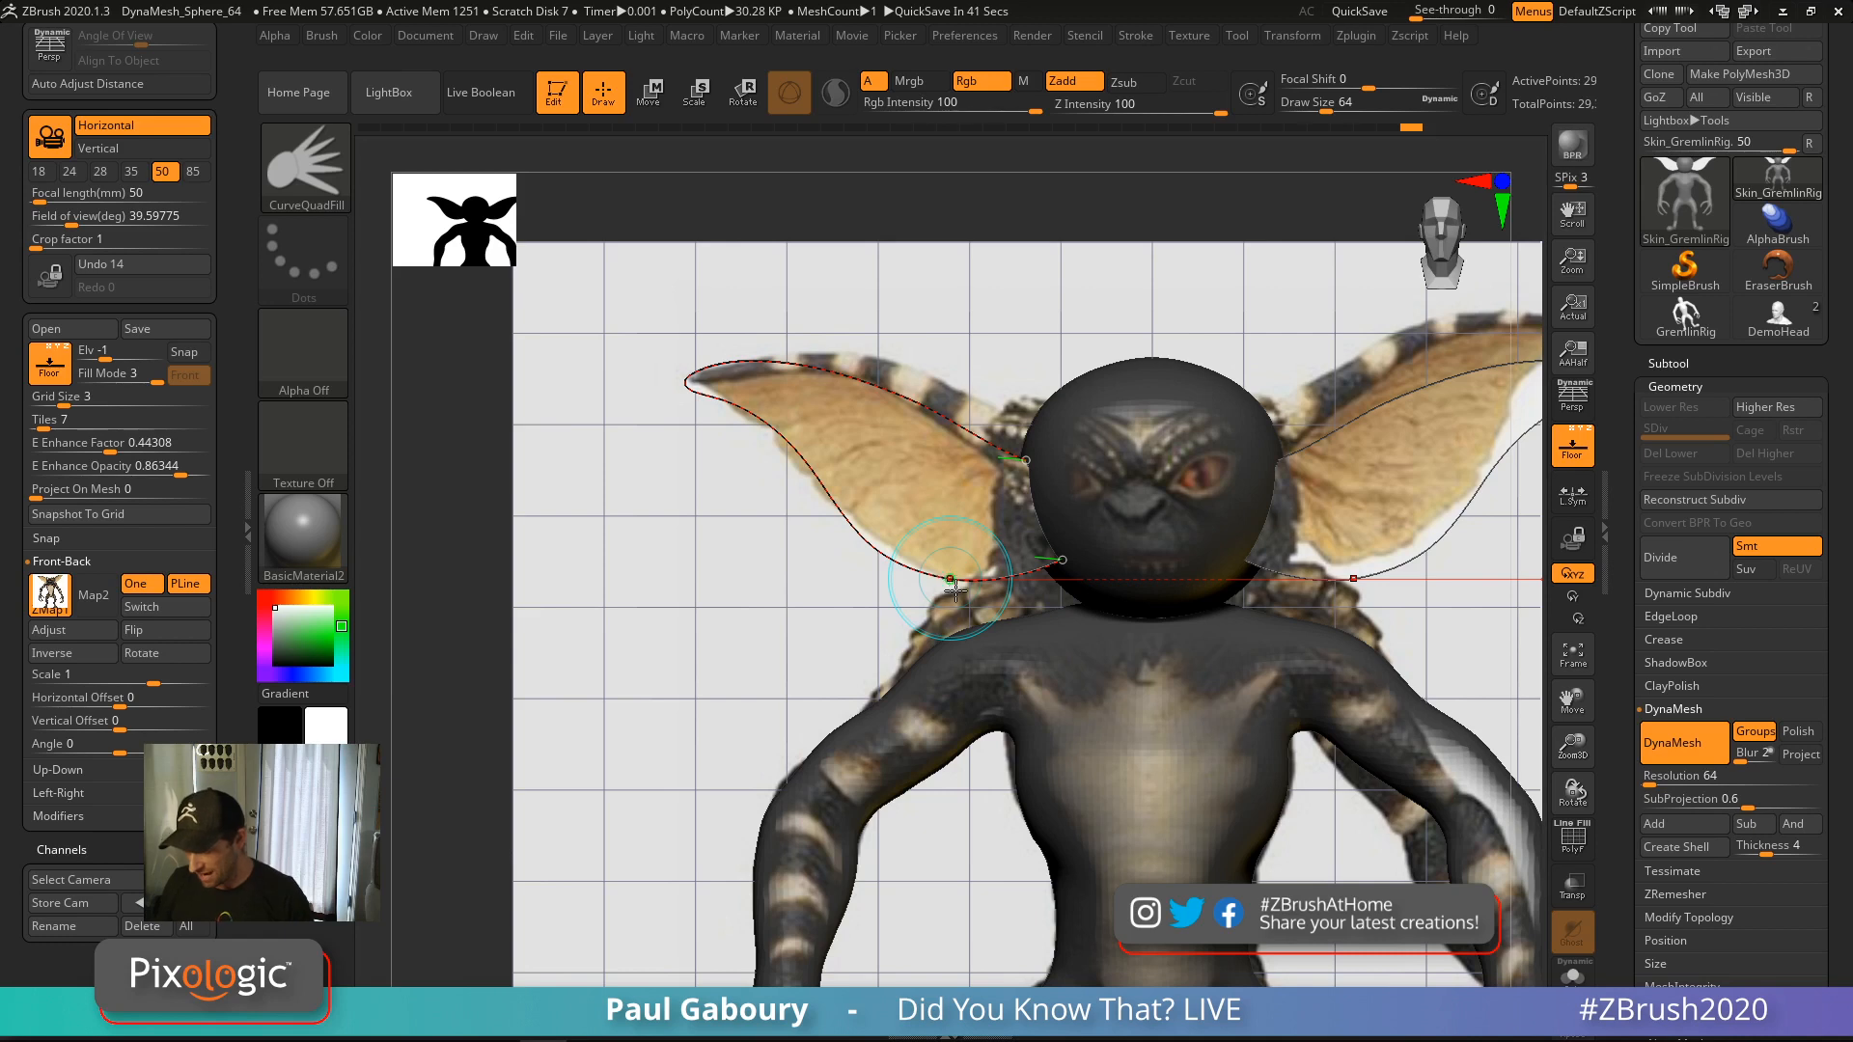
left_click_drag(952, 581, 592, 587)
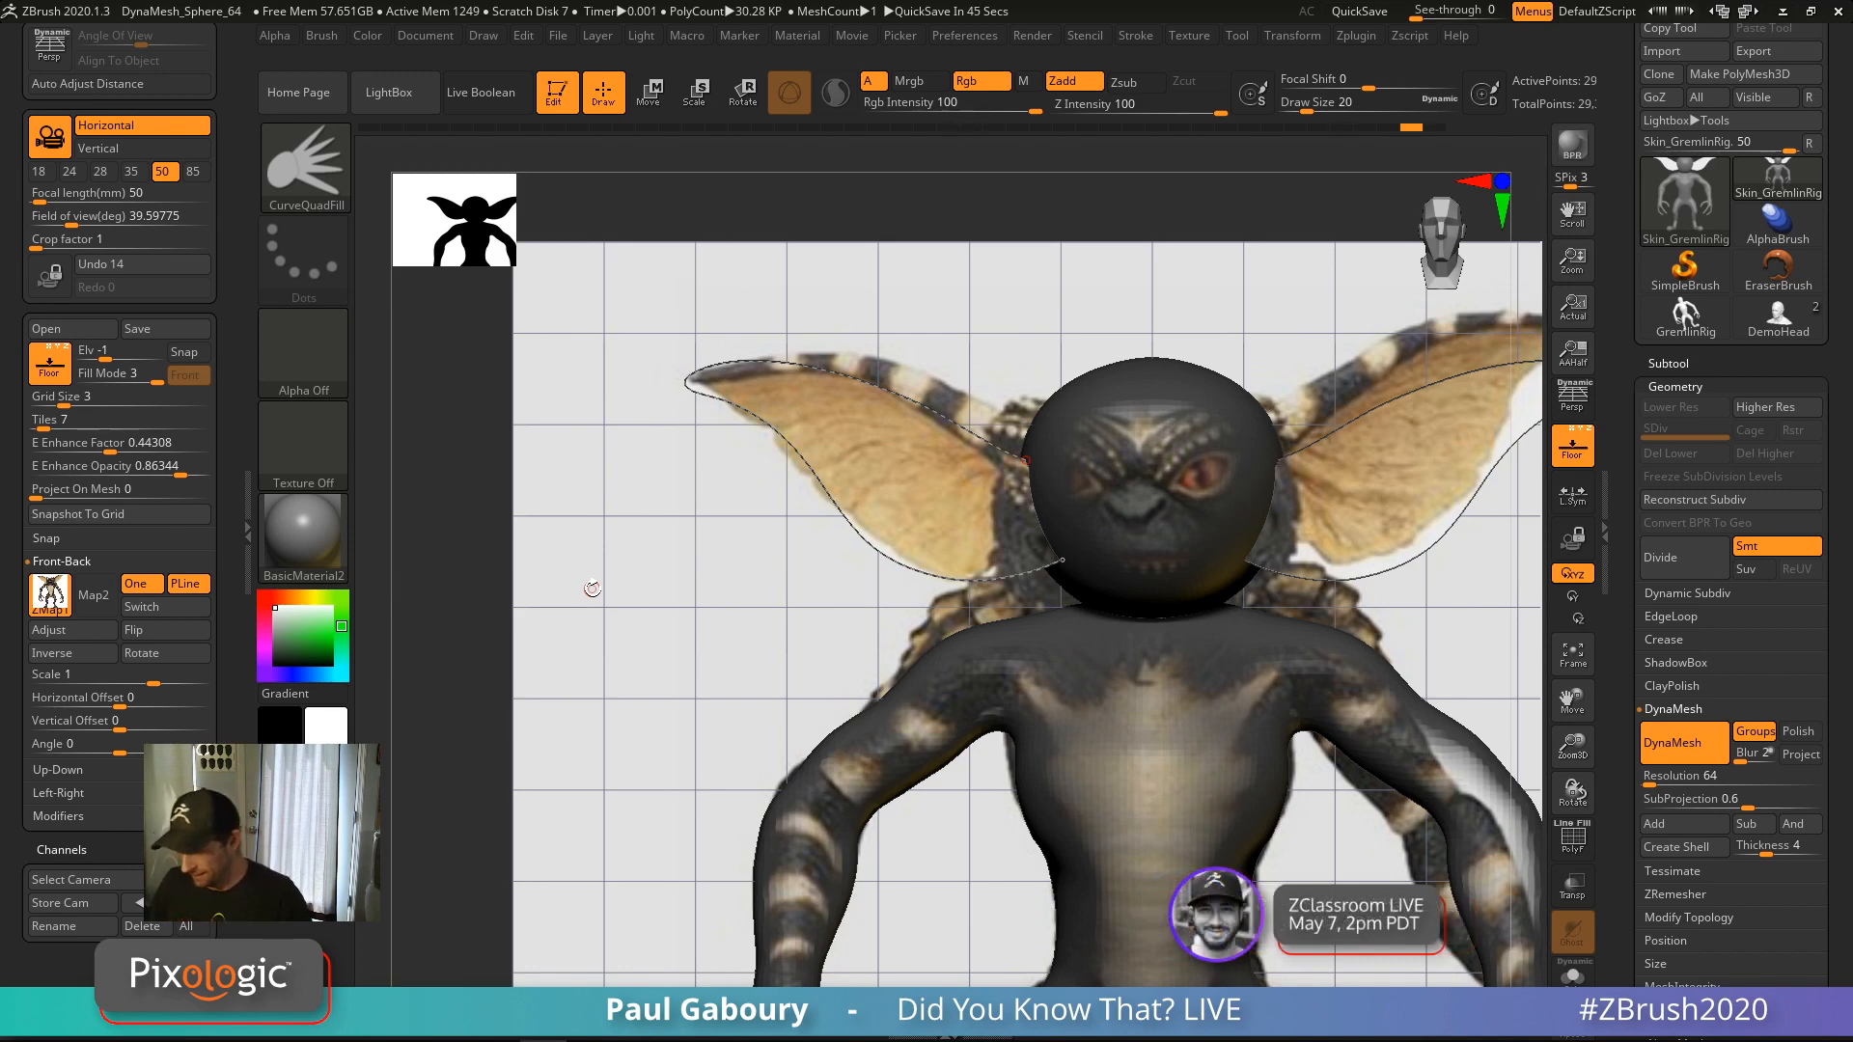
left_click_drag(803, 630, 1011, 315)
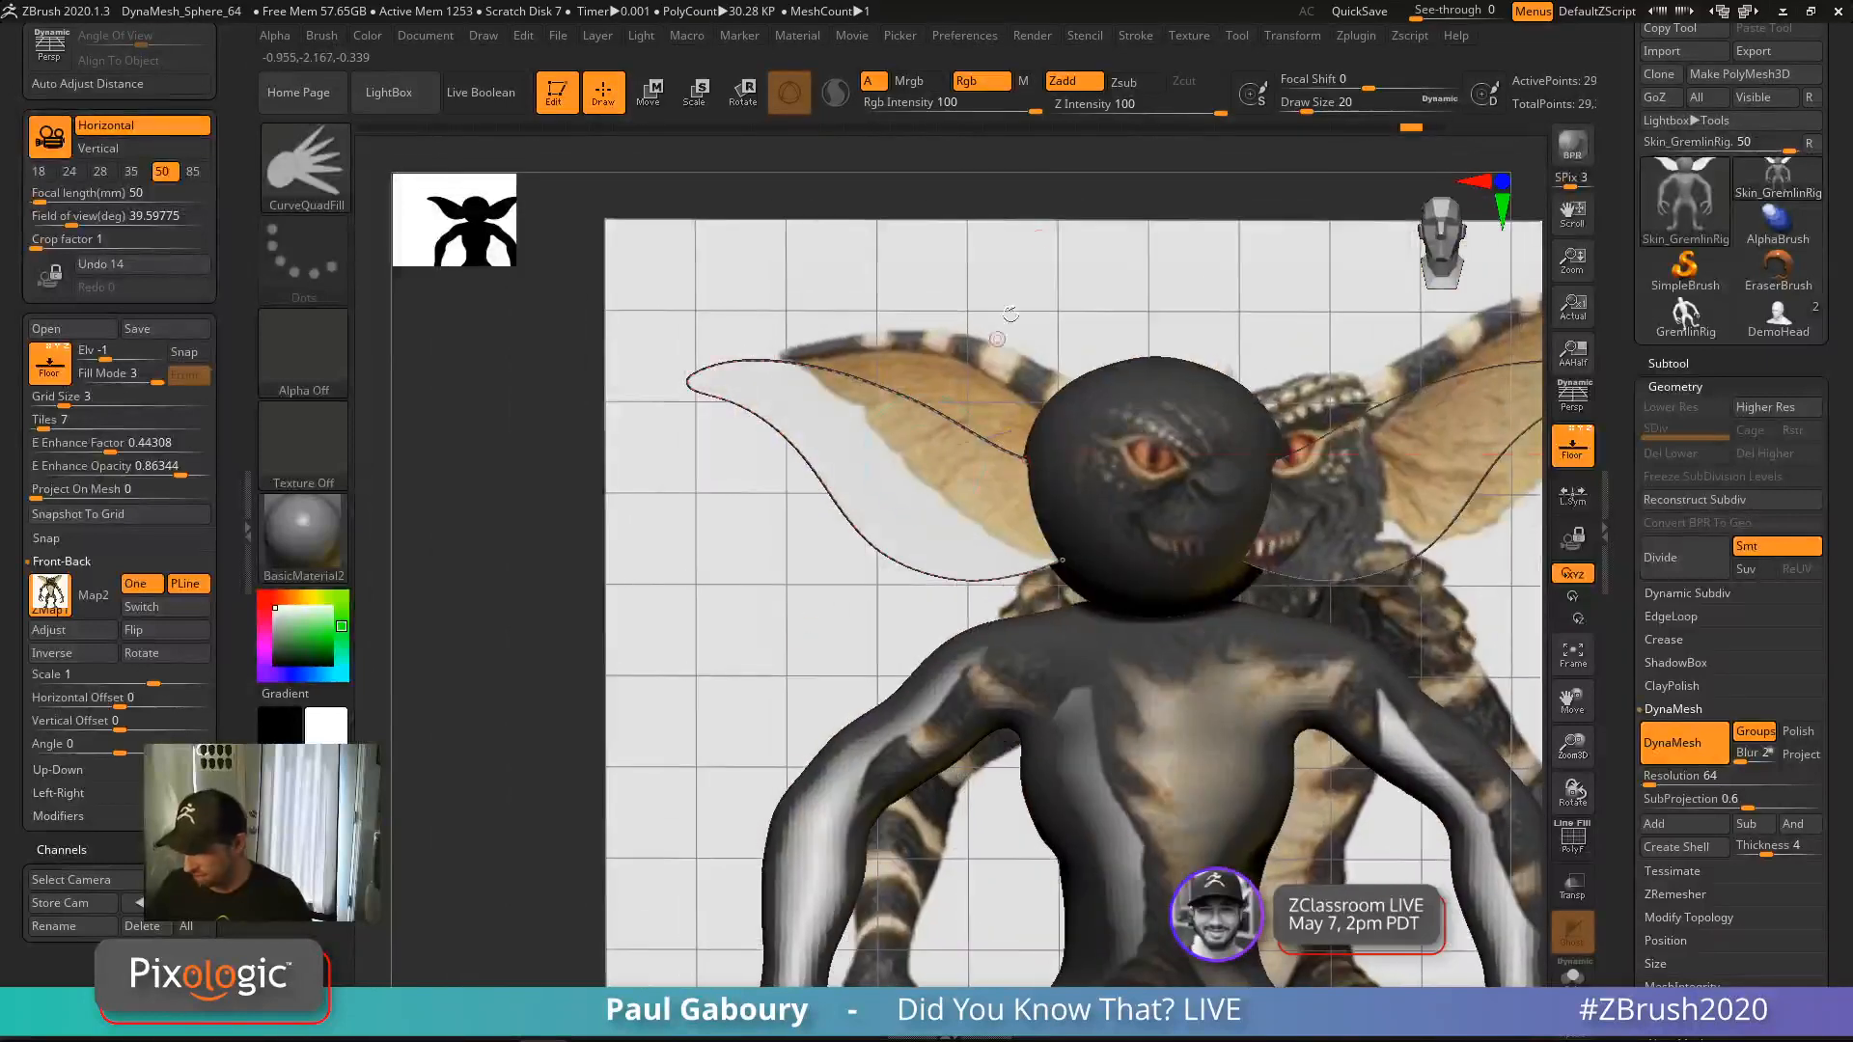
left_click(1136, 36)
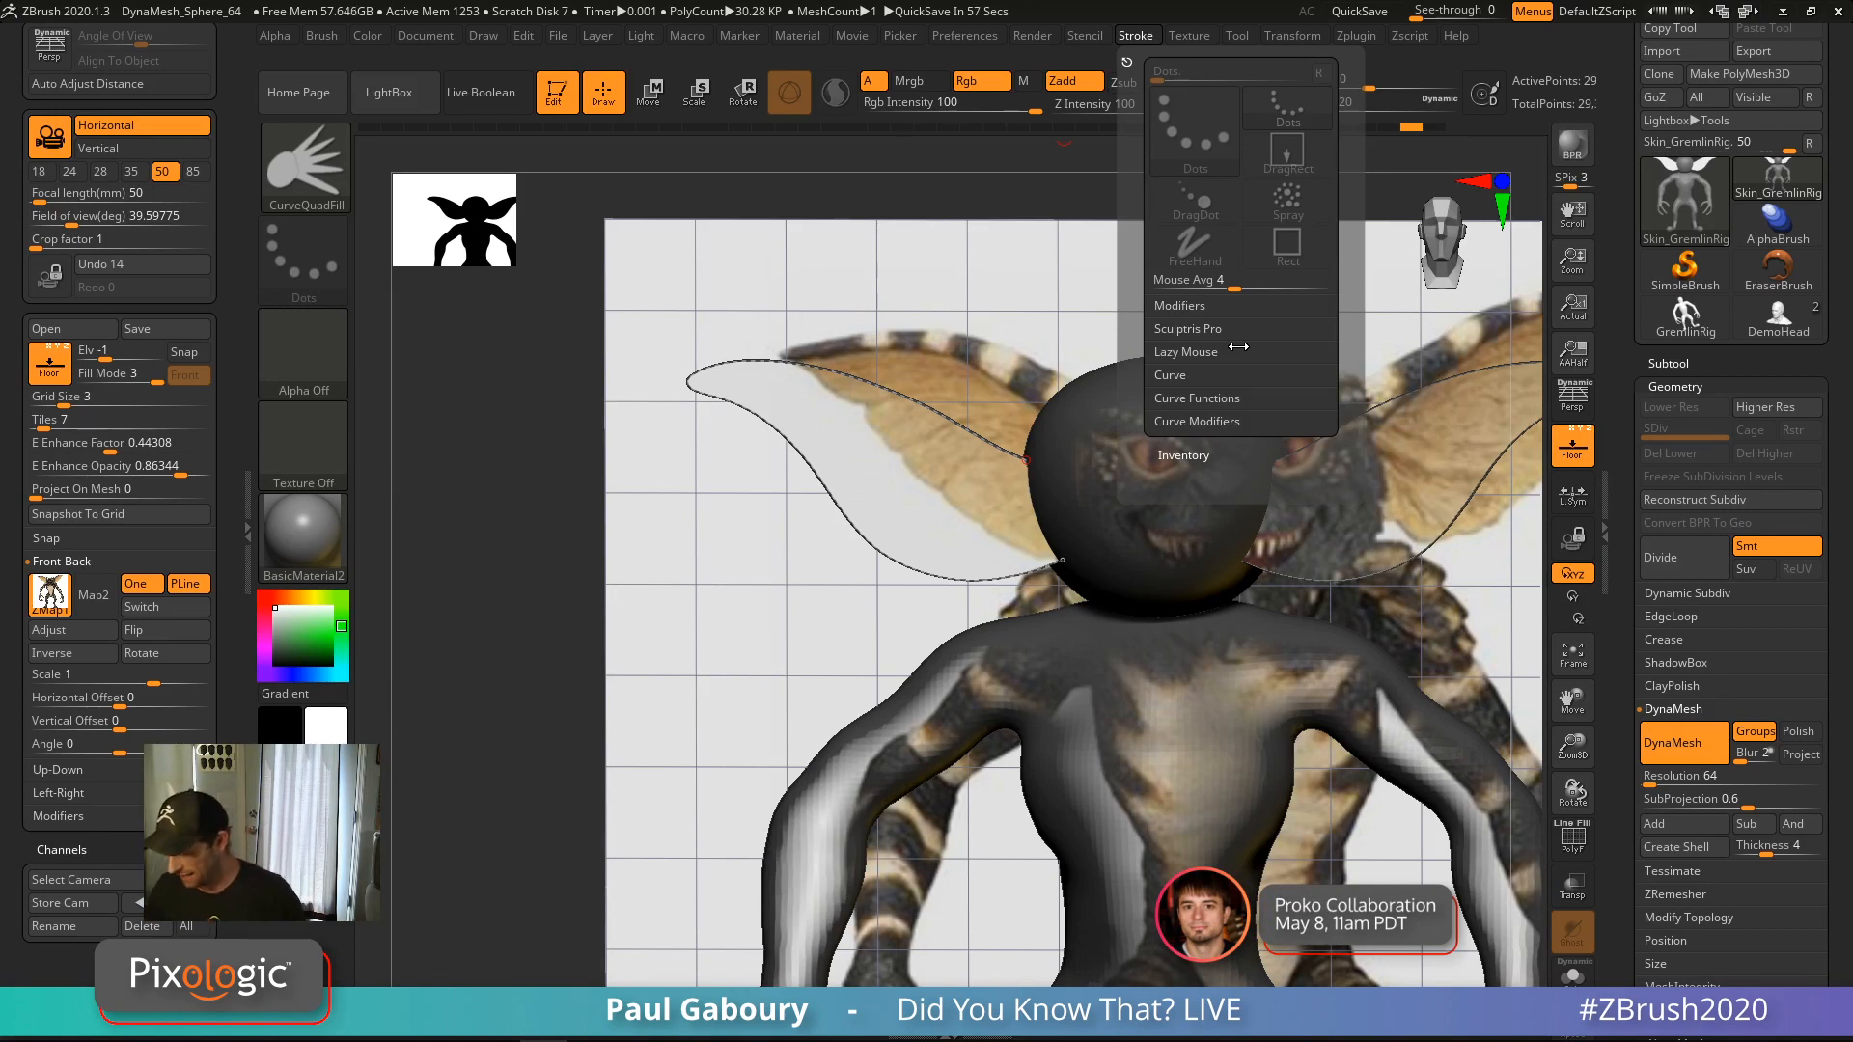
left_click(1212, 376)
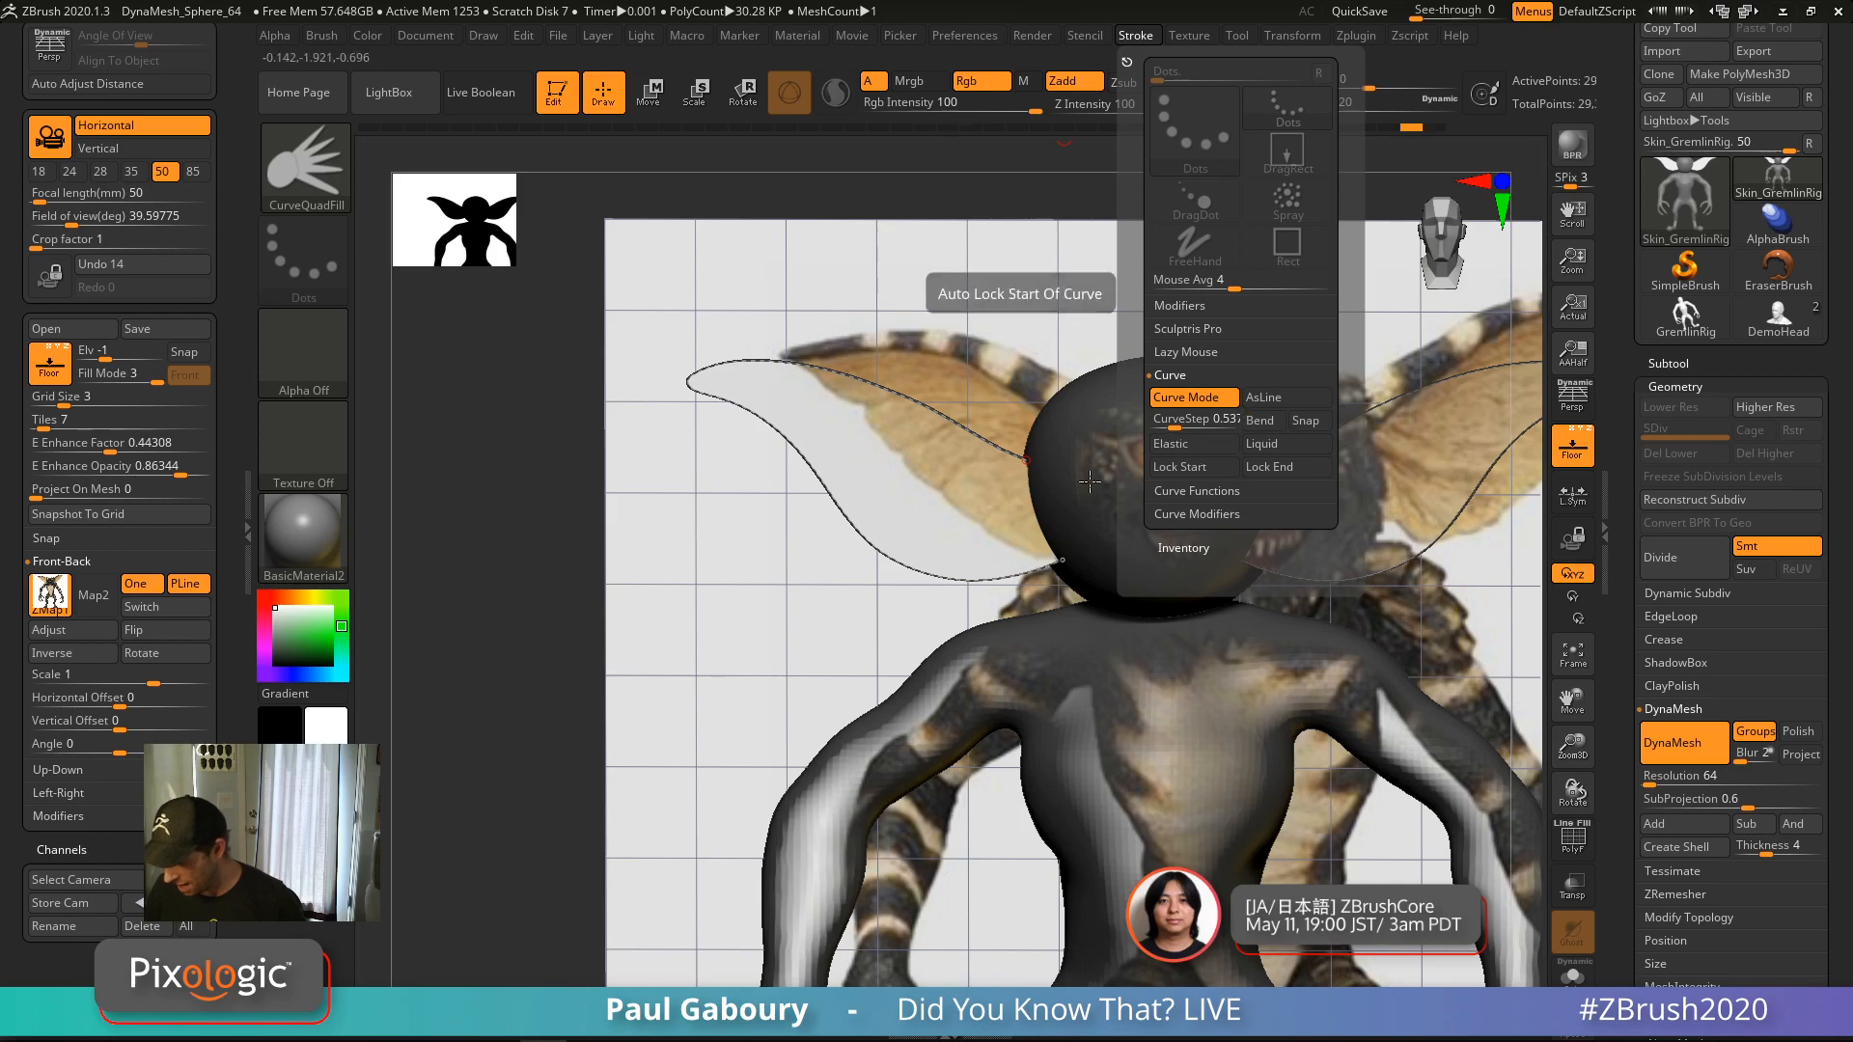
mouse_move(1020, 461)
left_mouse_down()
mouse_move(1054, 333)
mouse_move(1035, 486)
left_mouse_up()
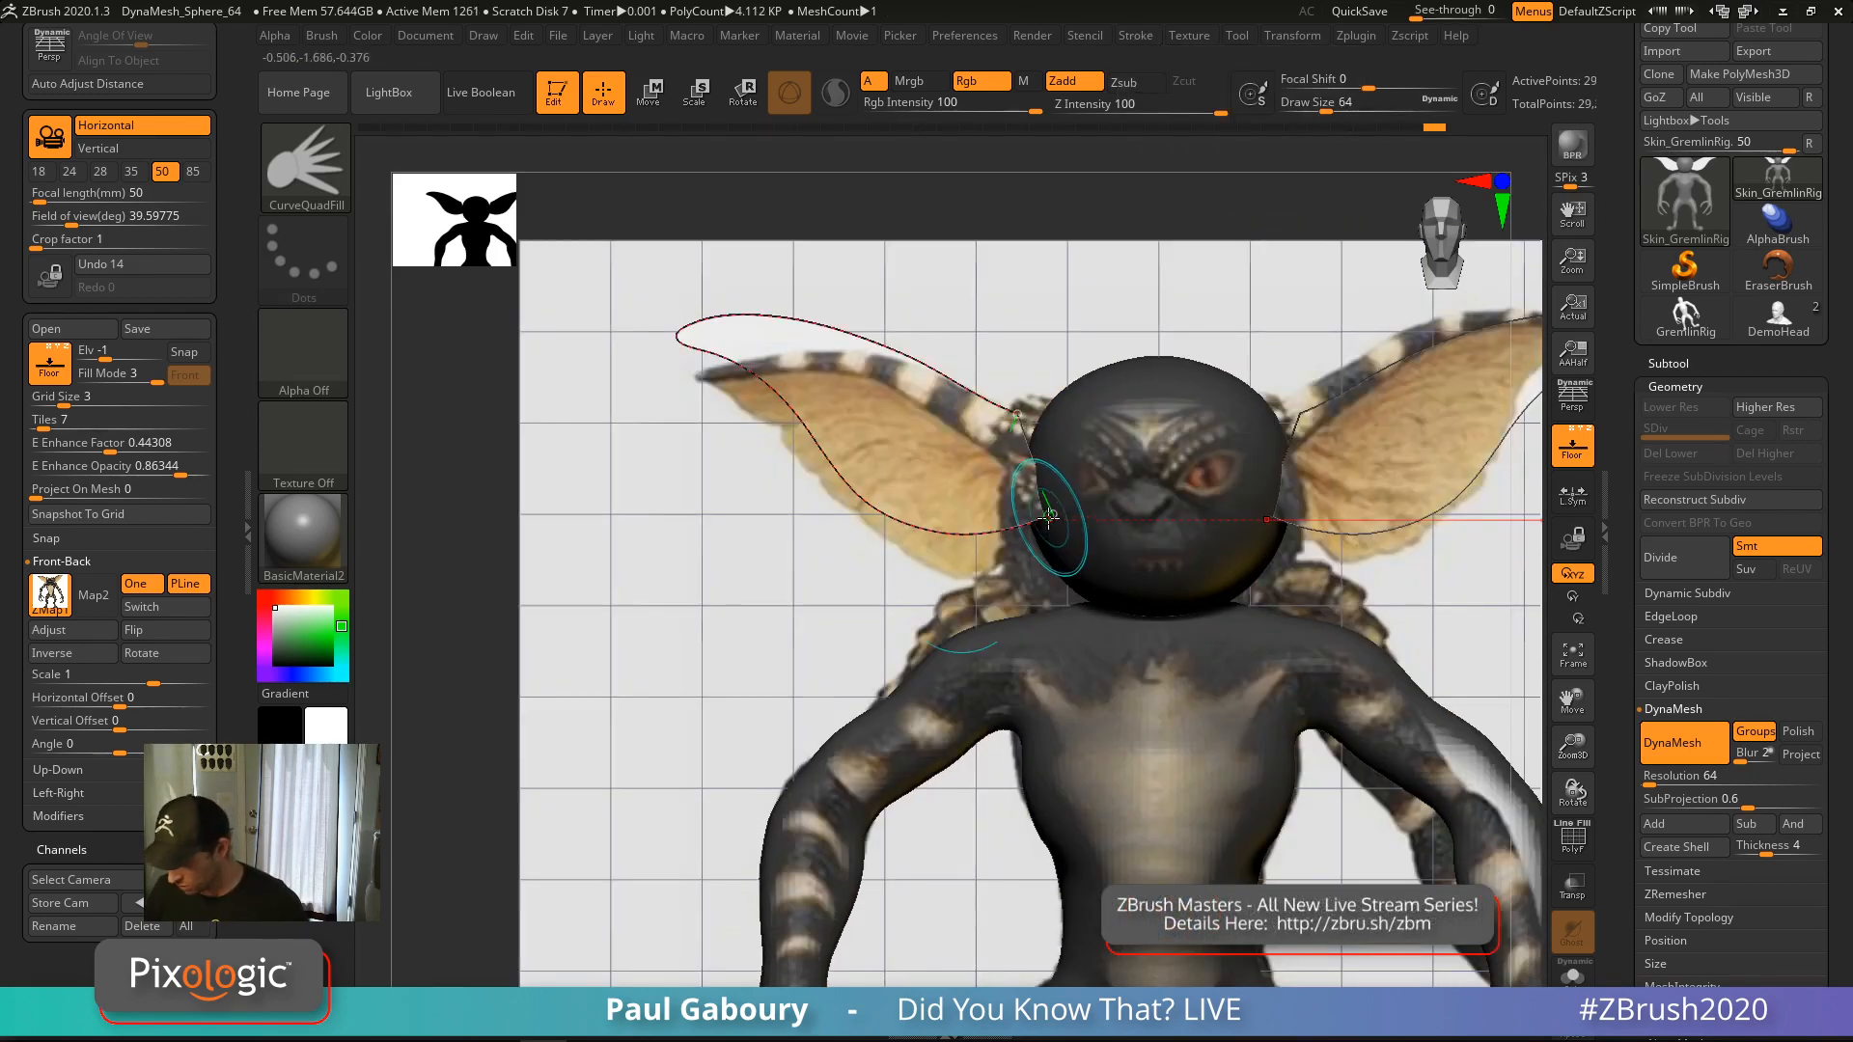
left_click_drag(1055, 517, 1069, 557)
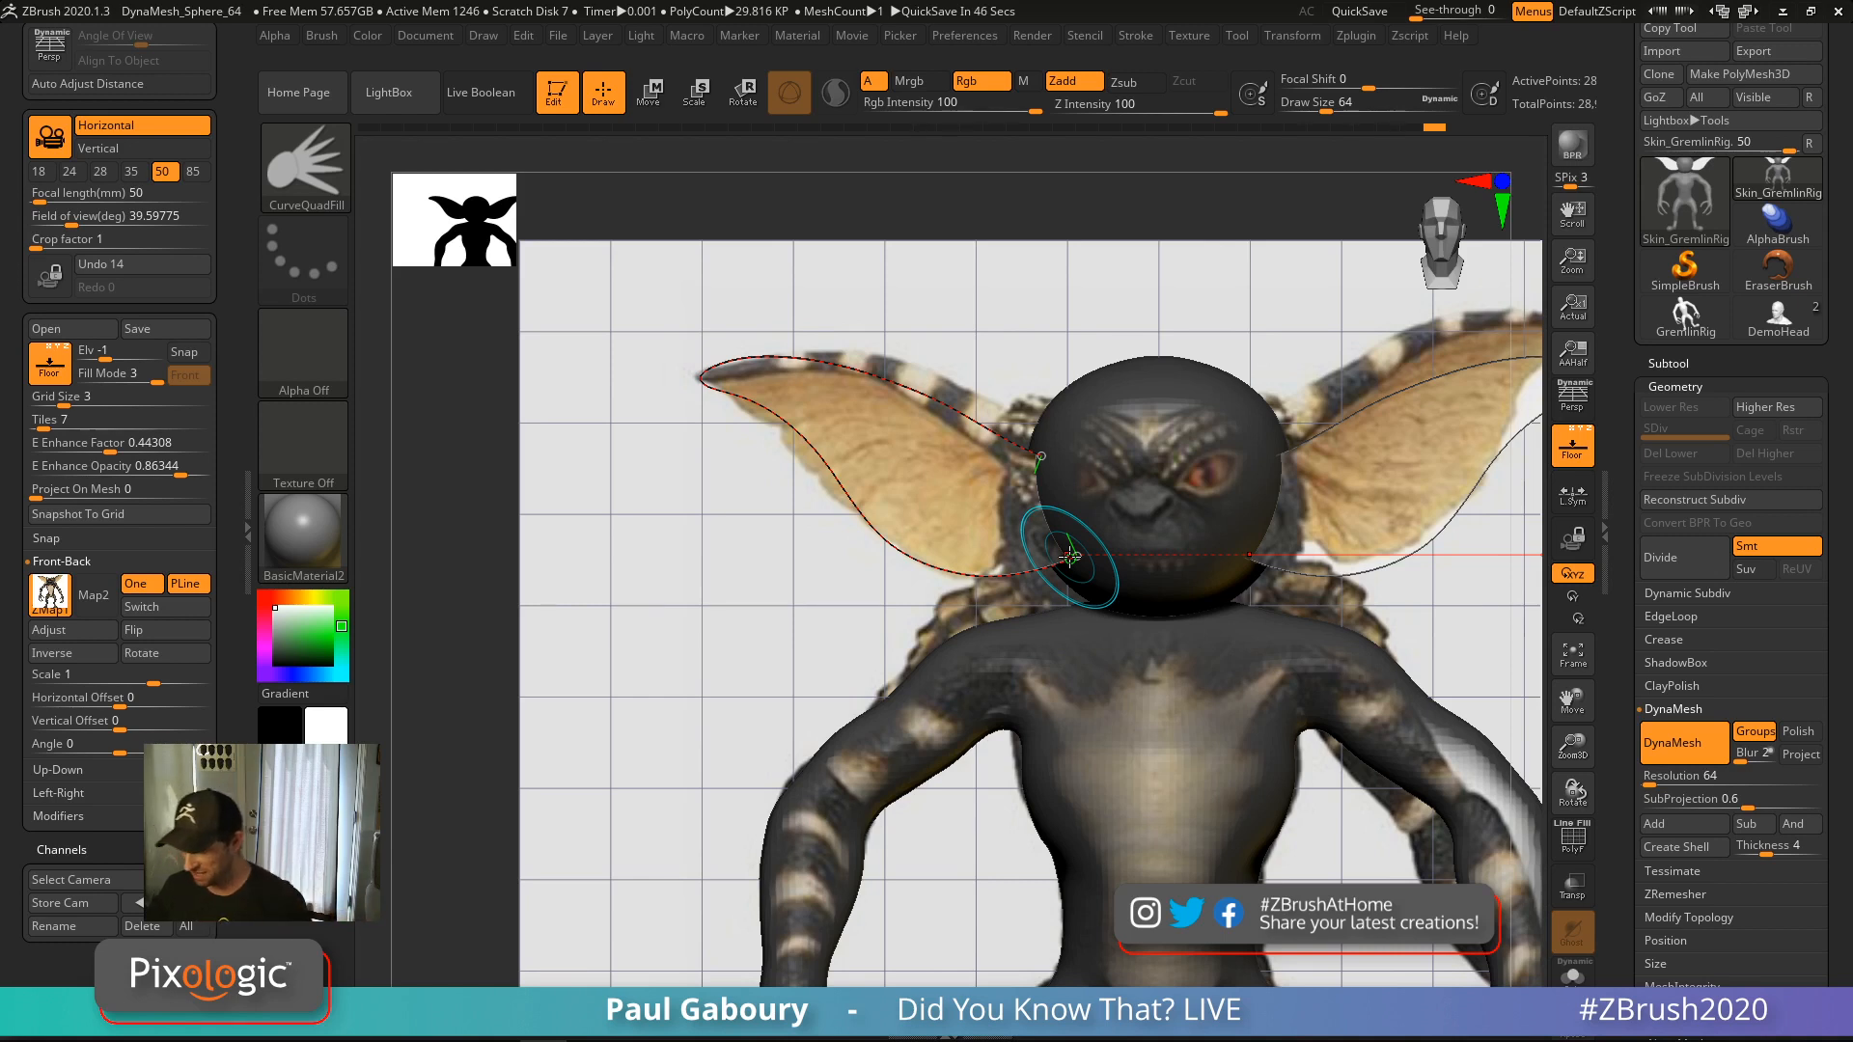
Enable Bend, Lock Start and Lock End in the curve settings of the CurveQuadFill brush
left_click(1139, 37)
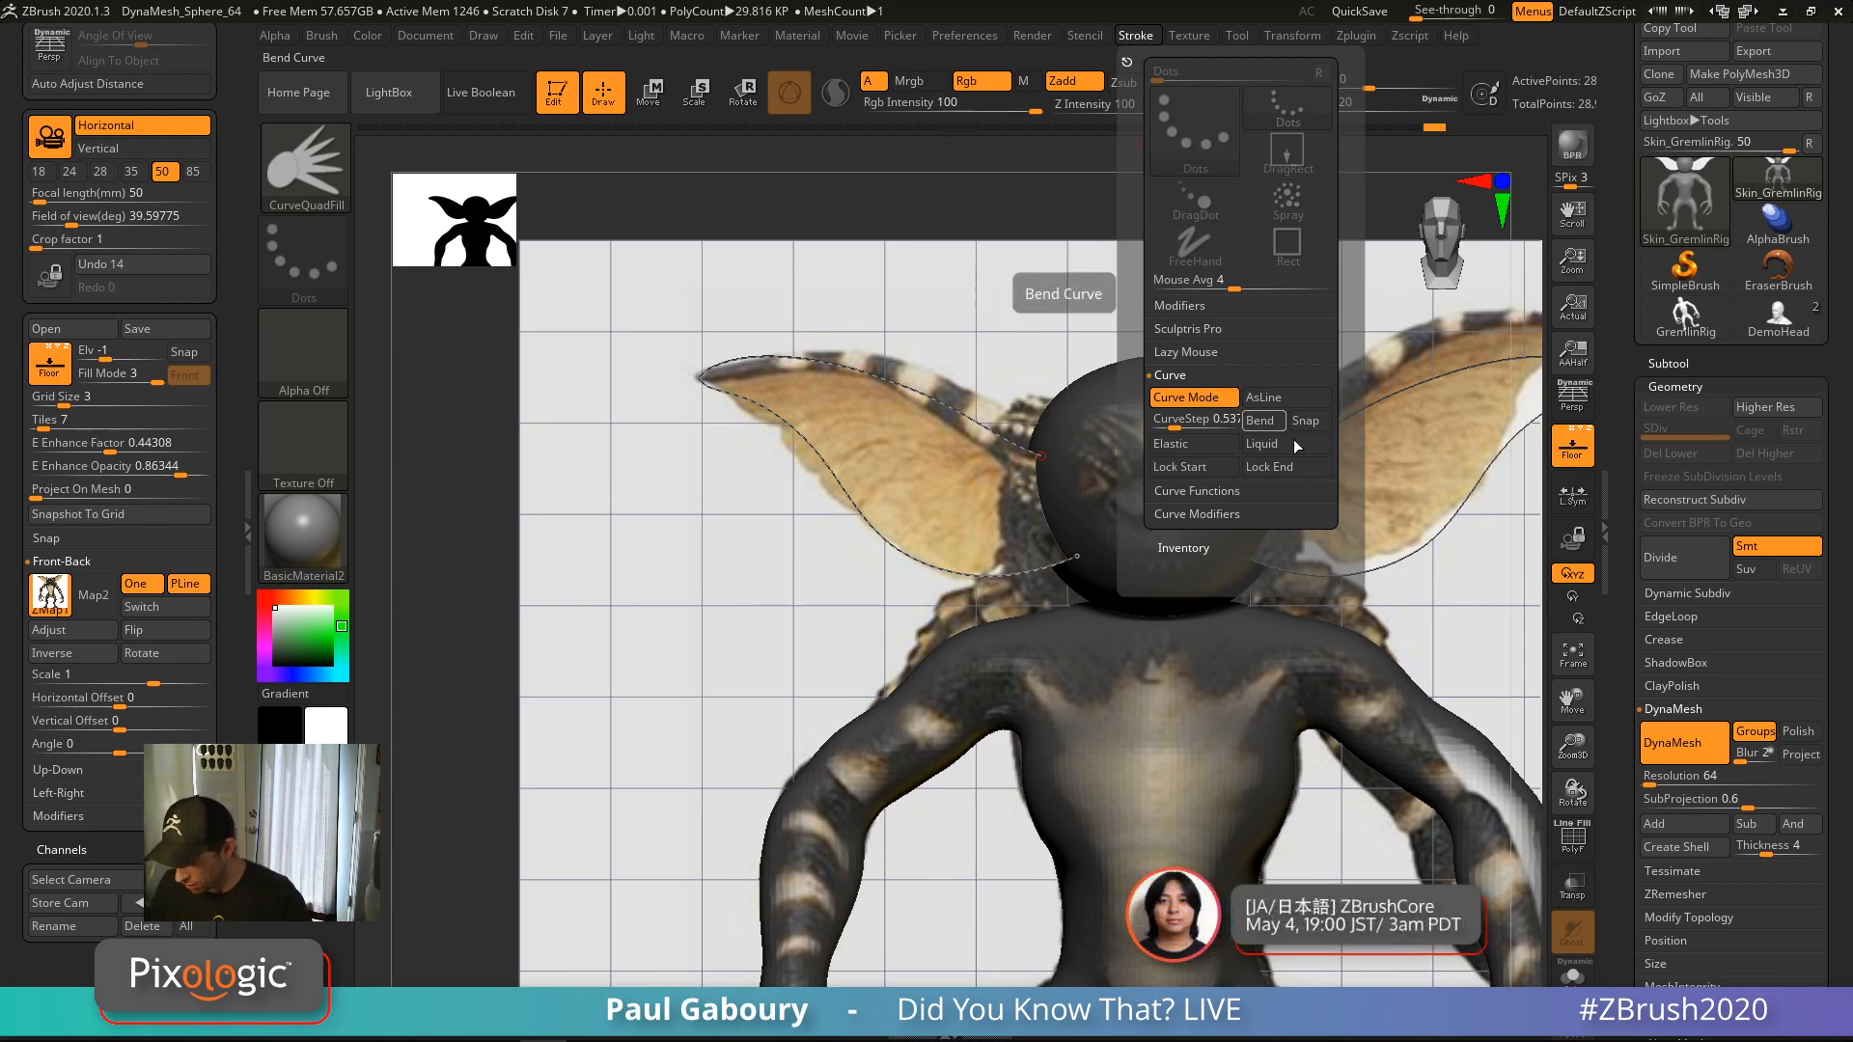
left_click(1263, 422)
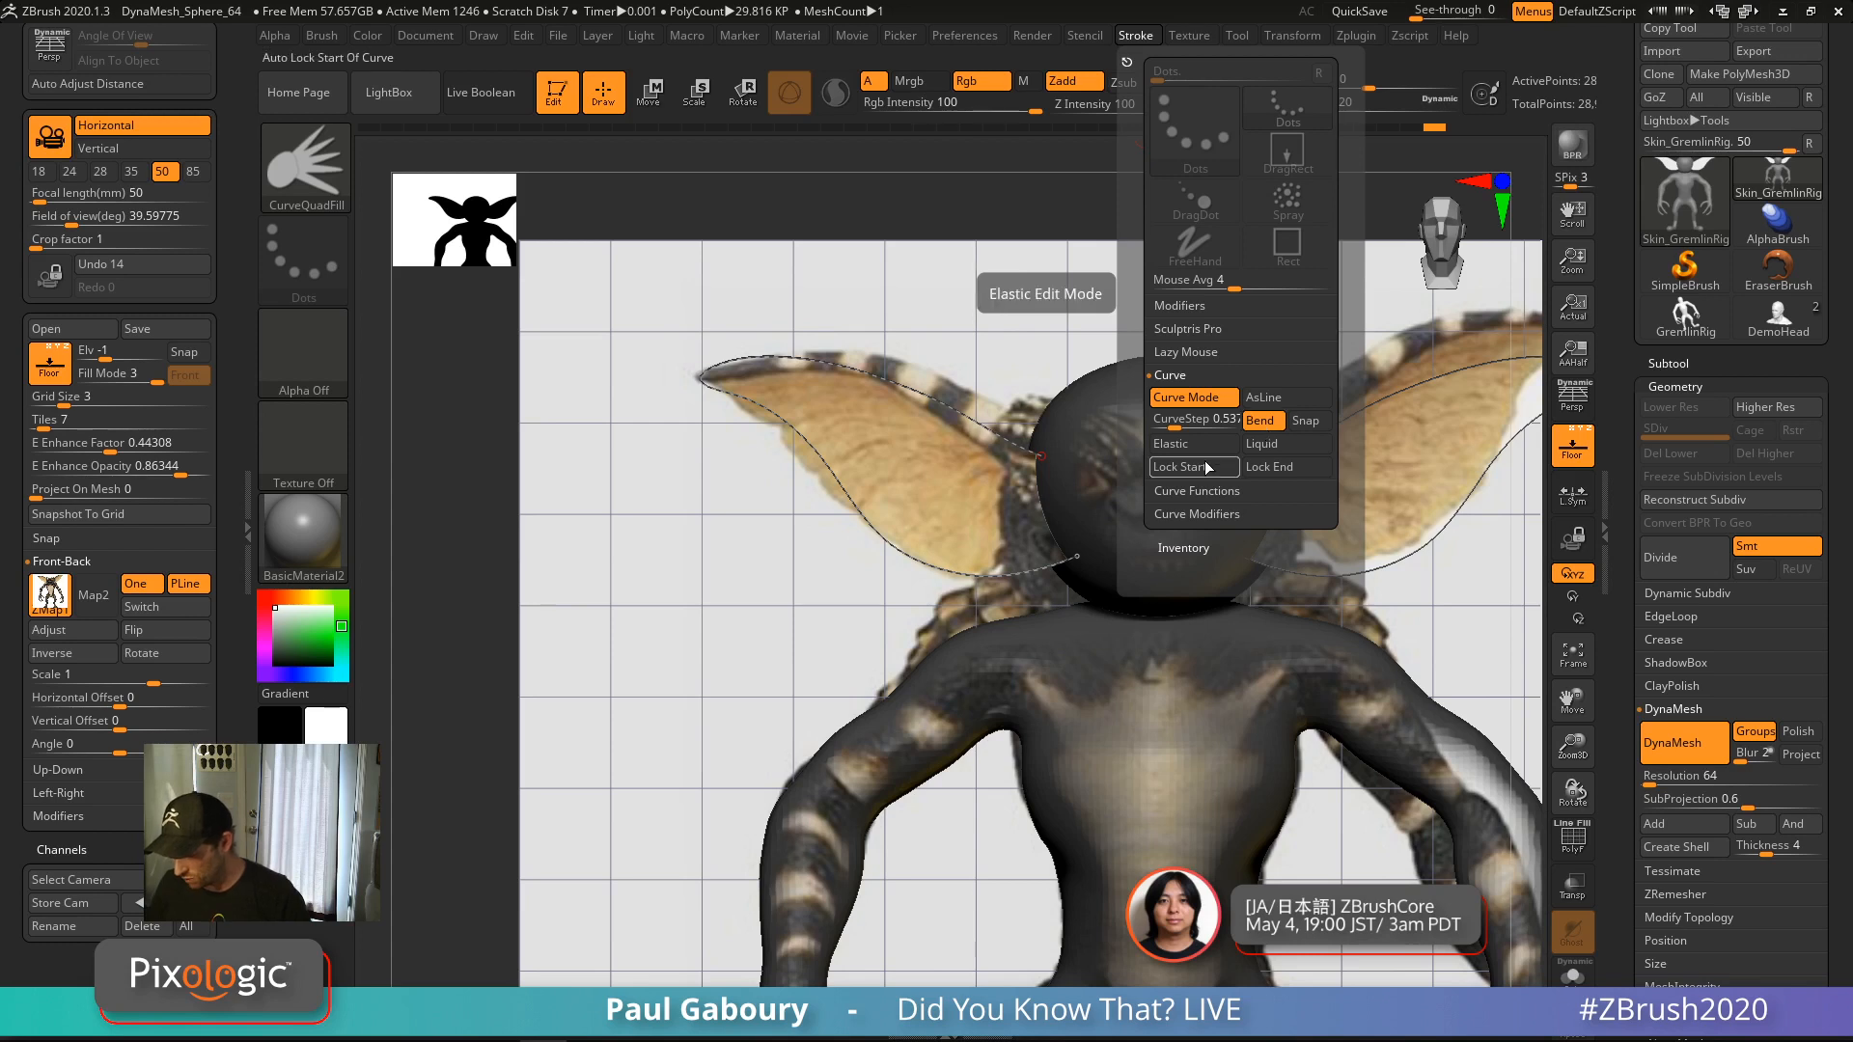
left_click(1207, 473)
left_click(1277, 468)
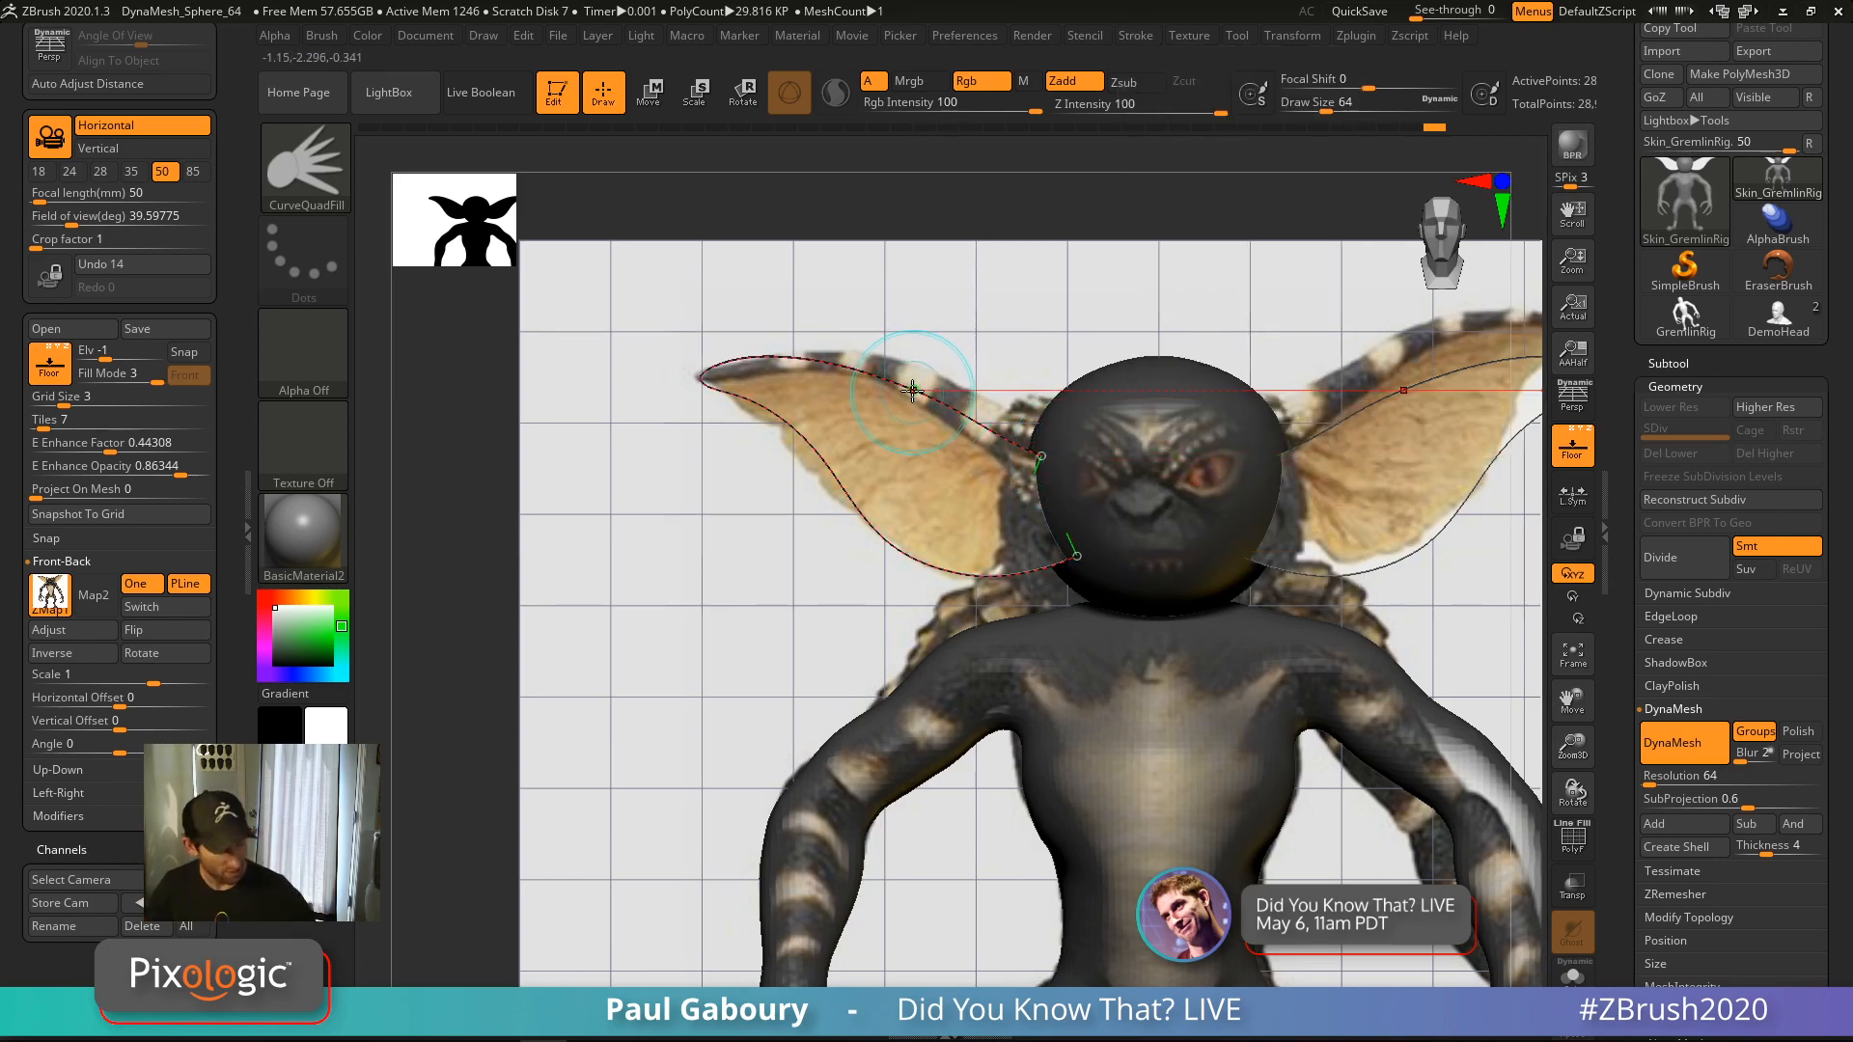
Set the draw size to 104 and reshape the ear curve's upper edge and tip to follow the reference
key("s")
mouse_move(915, 392)
left_mouse_down()
mouse_move(932, 377)
mouse_move(1019, 416)
left_mouse_up()
left_click_drag(865, 381, 848, 367)
left_click_drag(726, 384, 688, 374)
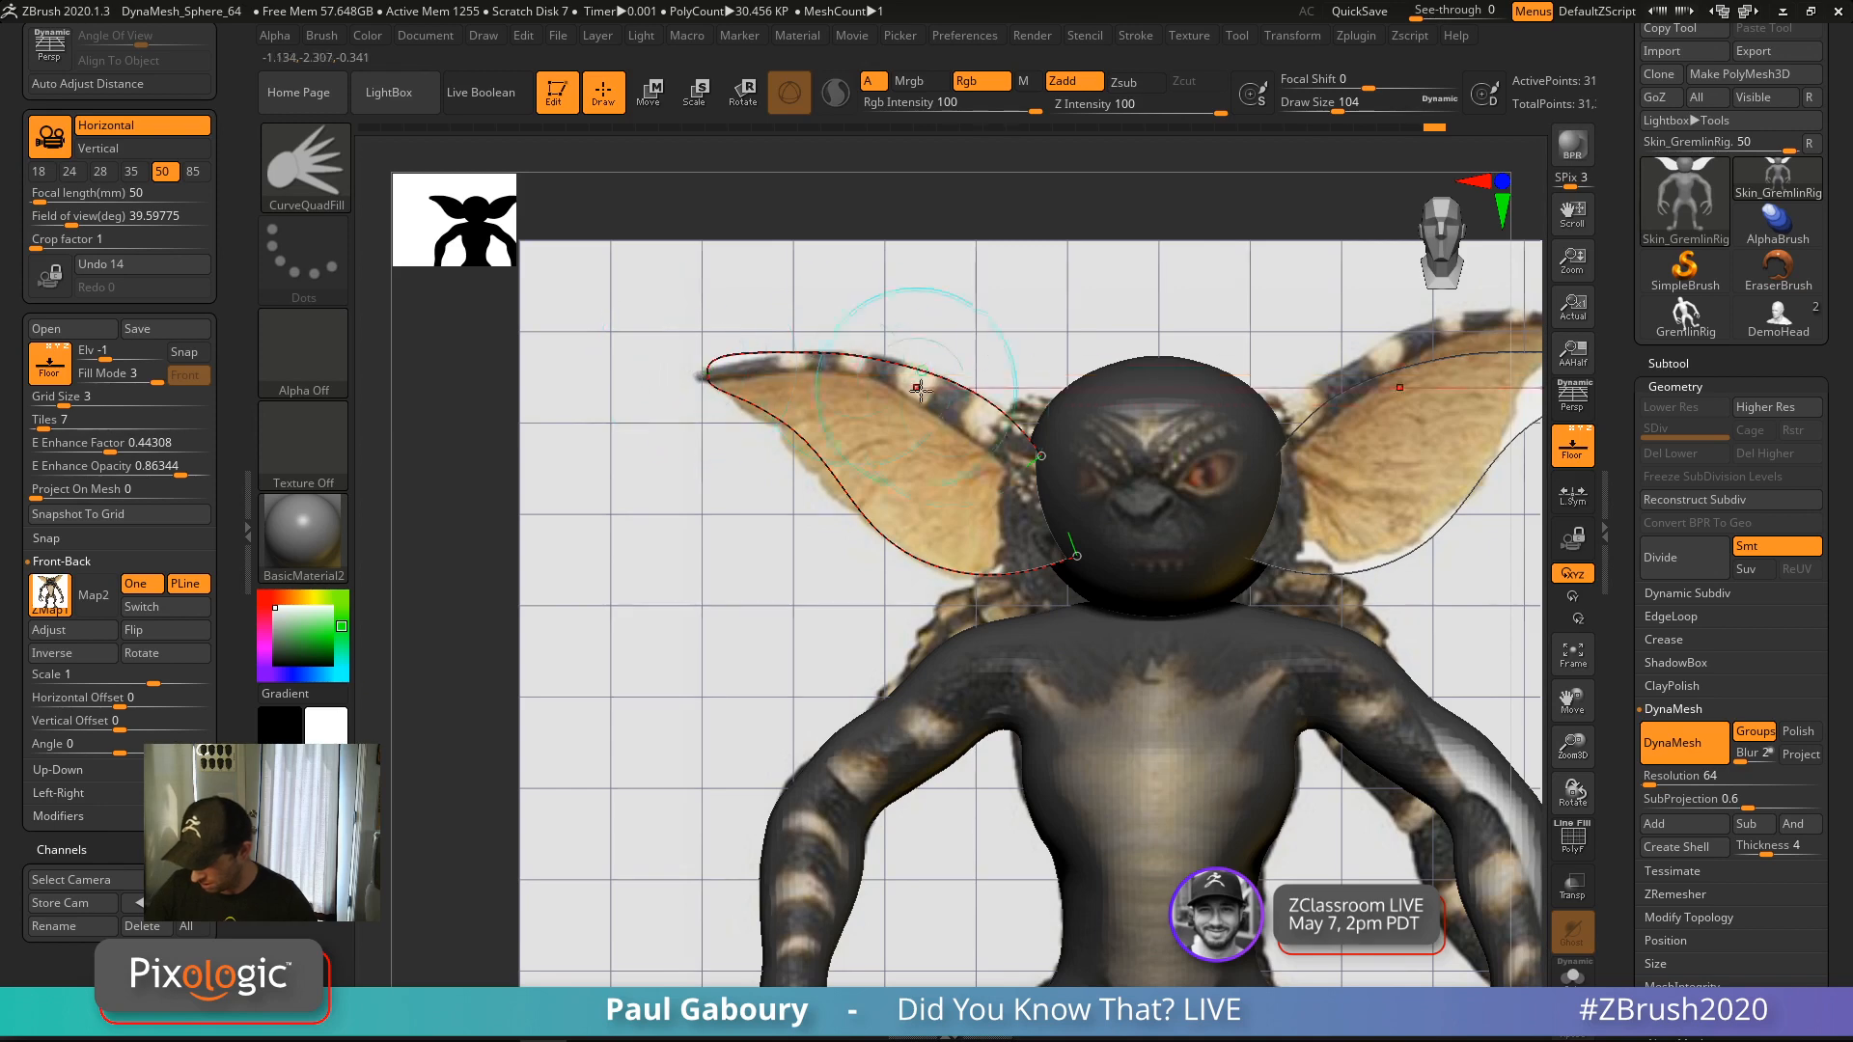
left_click_drag(856, 374, 857, 368)
Hide the floor reference and try bending the ears' outer edges and tips into a curled shape from several angles
left_click(1591, 463)
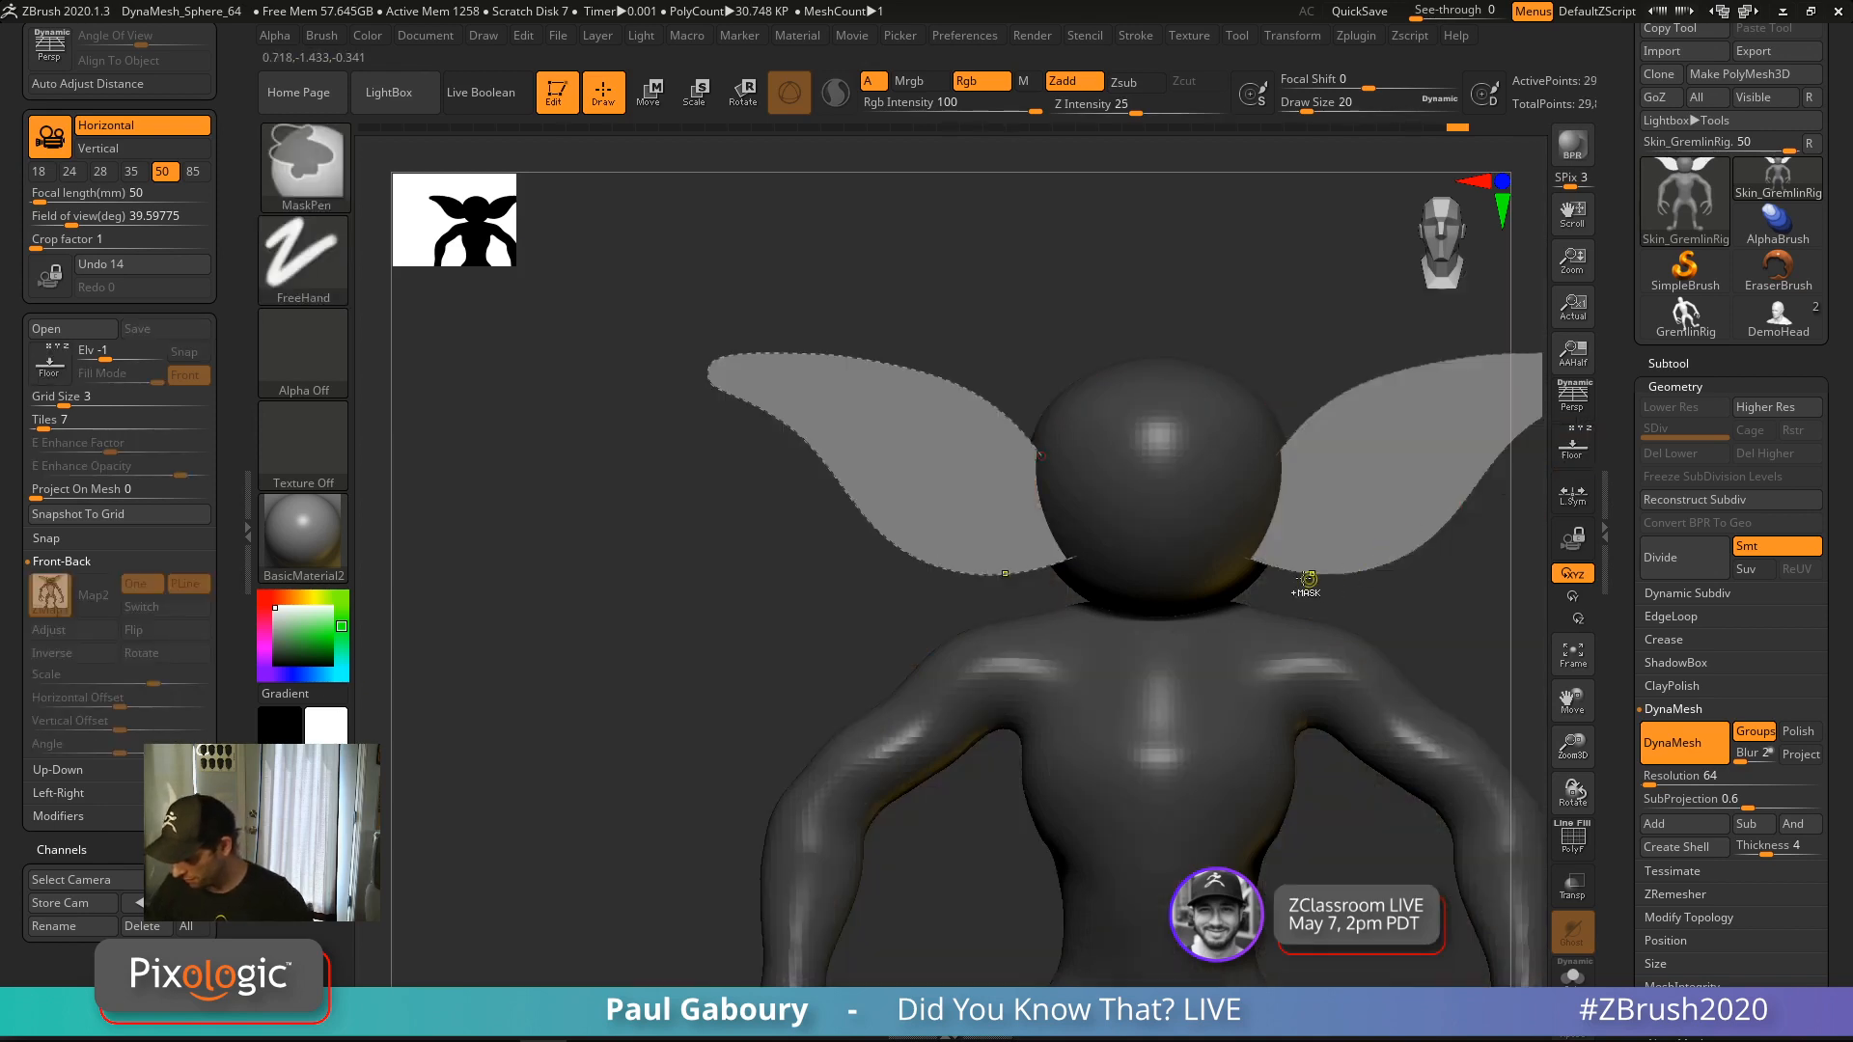
right_click_drag(1306, 583, 1218, 637, "ctrl")
right_click_drag(1218, 637, 1062, 763)
right_click_drag(925, 615, 771, 711)
left_click_drag(852, 750, 860, 794)
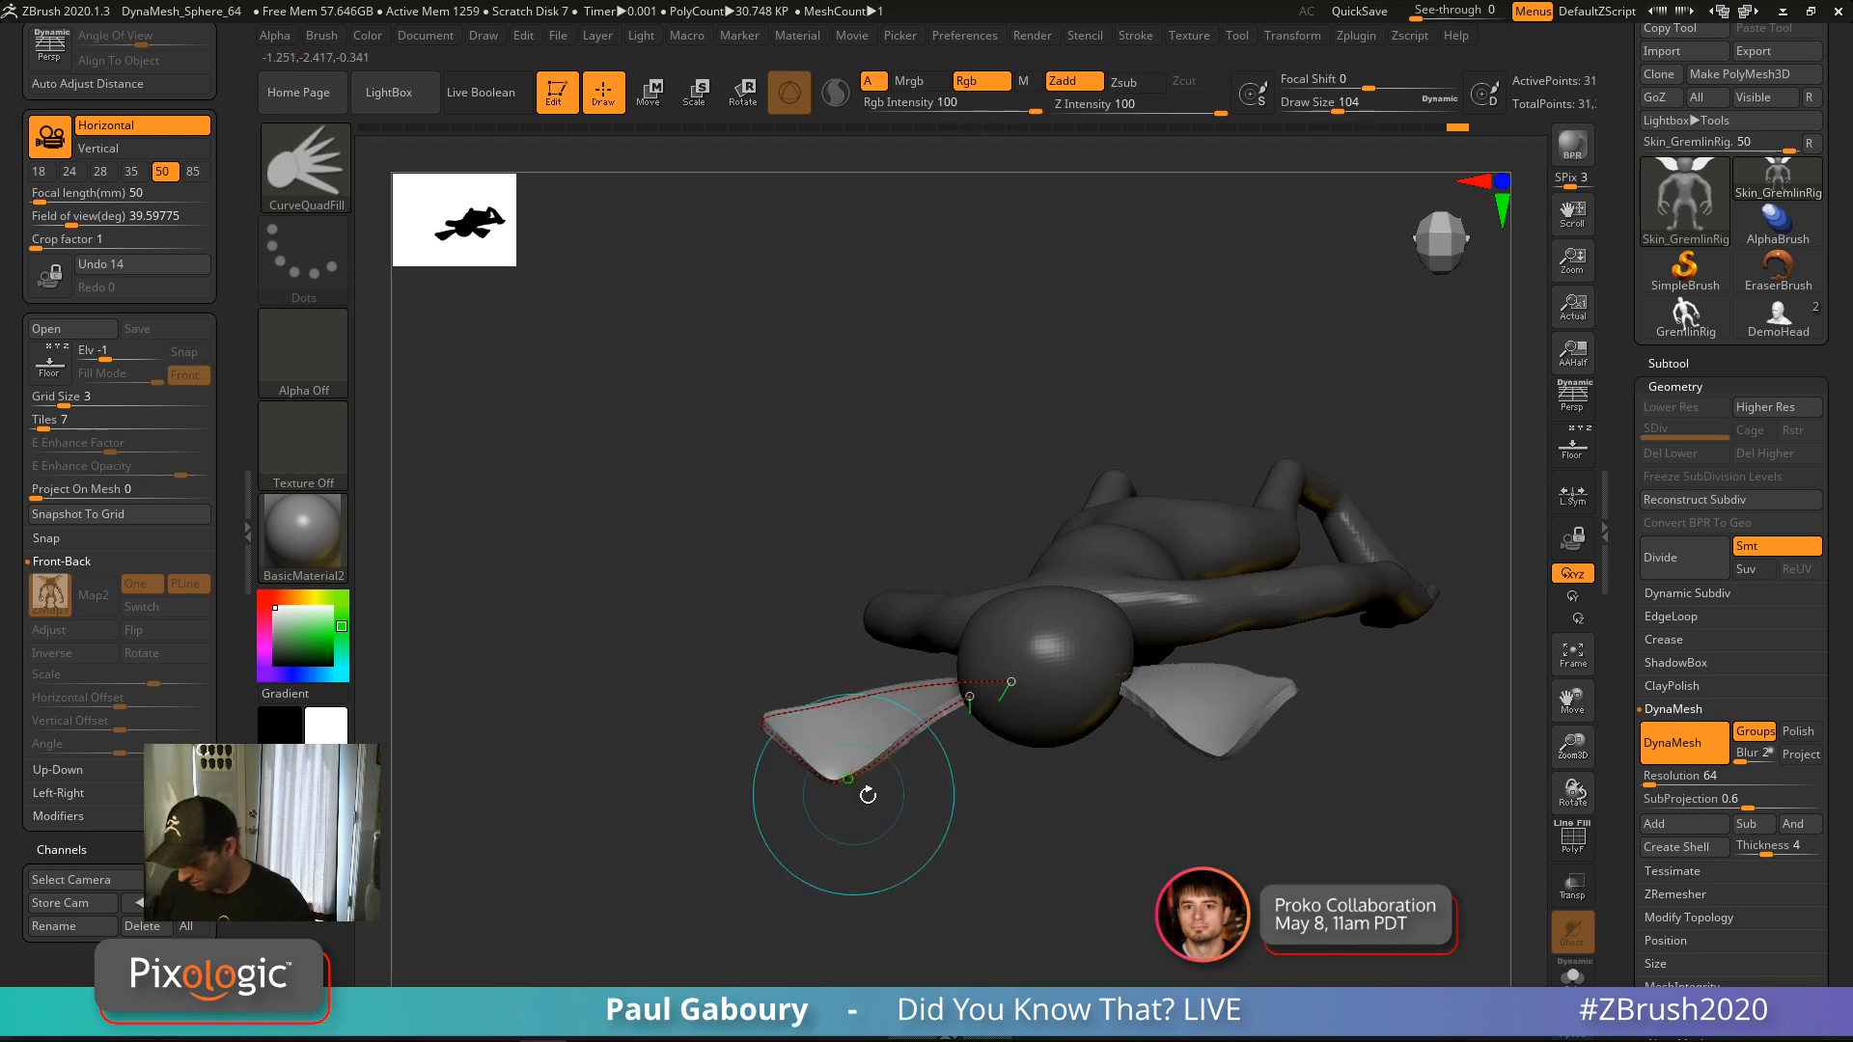
right_click_drag(861, 795, 1037, 629)
left_click_drag(853, 689, 934, 517)
left_click_drag(823, 542, 980, 515)
left_click_drag(1105, 579, 889, 666)
left_click_drag(687, 753, 752, 671)
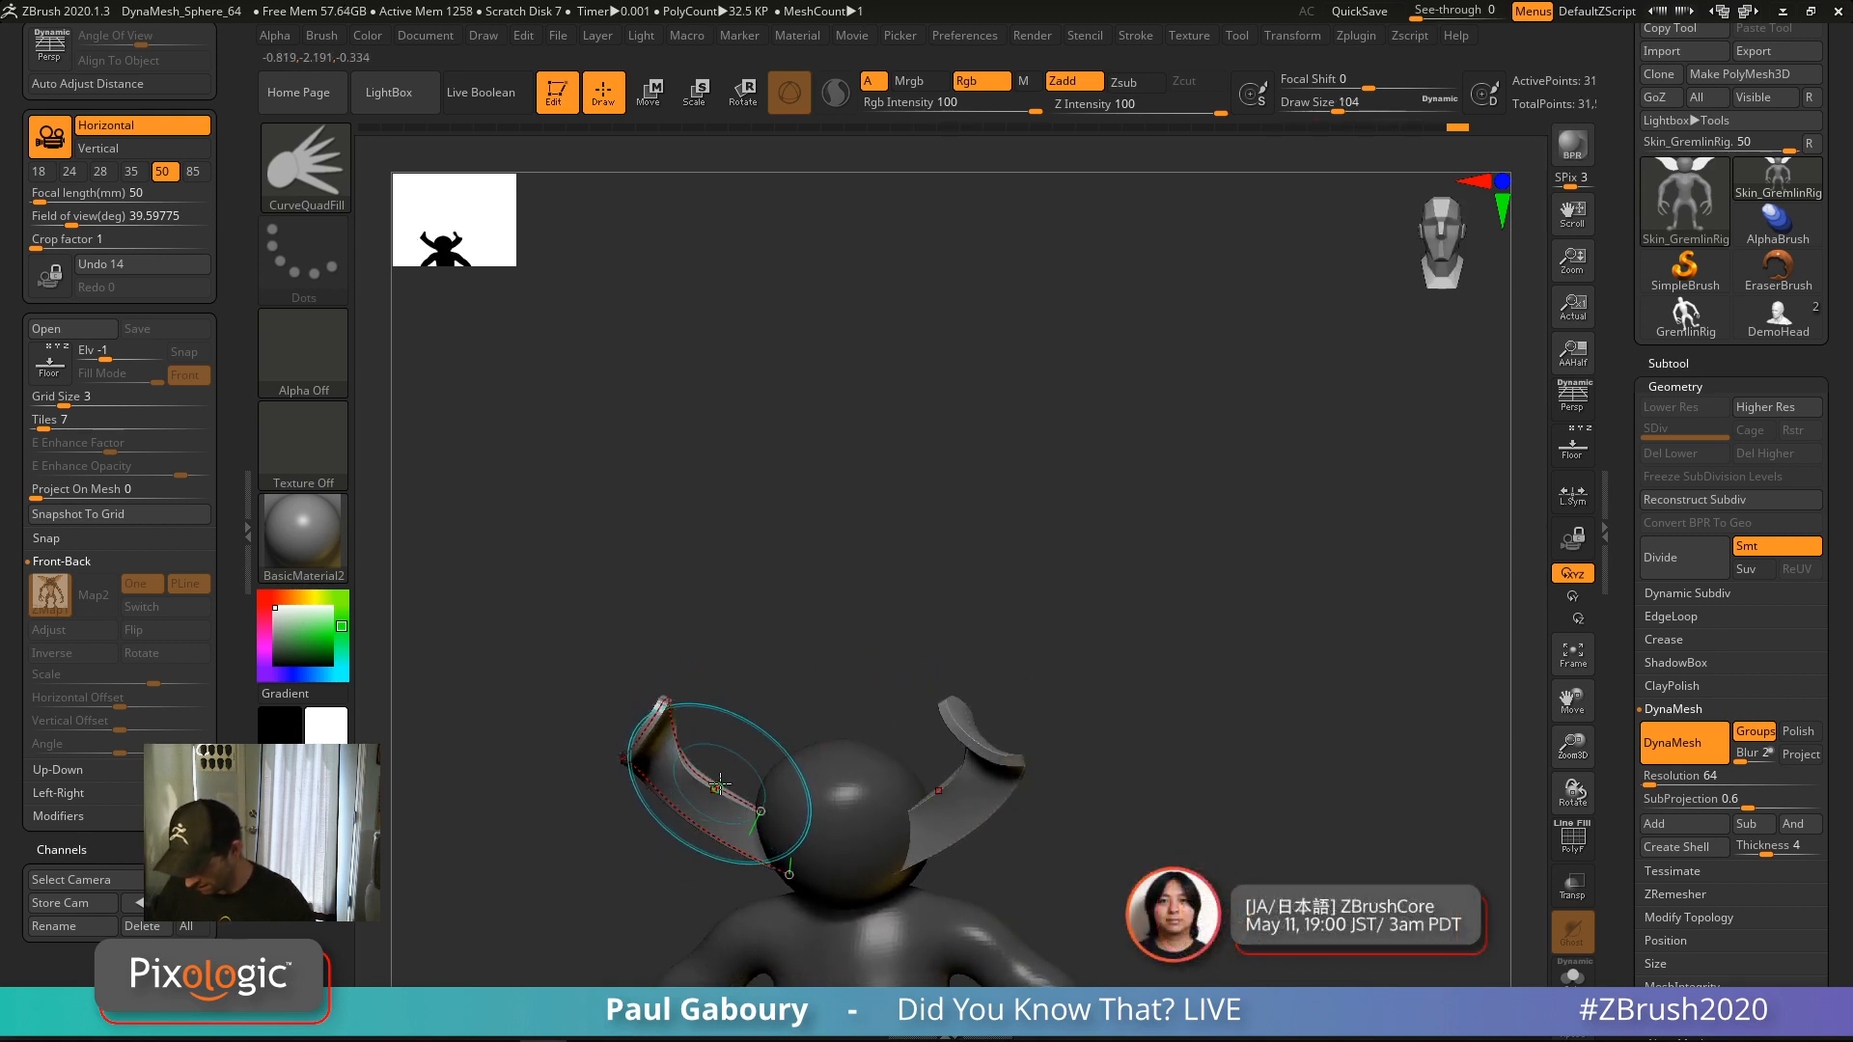
mouse_move(720, 780)
left_mouse_down()
mouse_move(779, 638)
mouse_move(910, 732)
mouse_move(951, 579)
mouse_move(1149, 674)
mouse_move(1255, 696)
mouse_move(1052, 666)
left_mouse_up()
right_click_drag(780, 562, 769, 618, "ctrl")
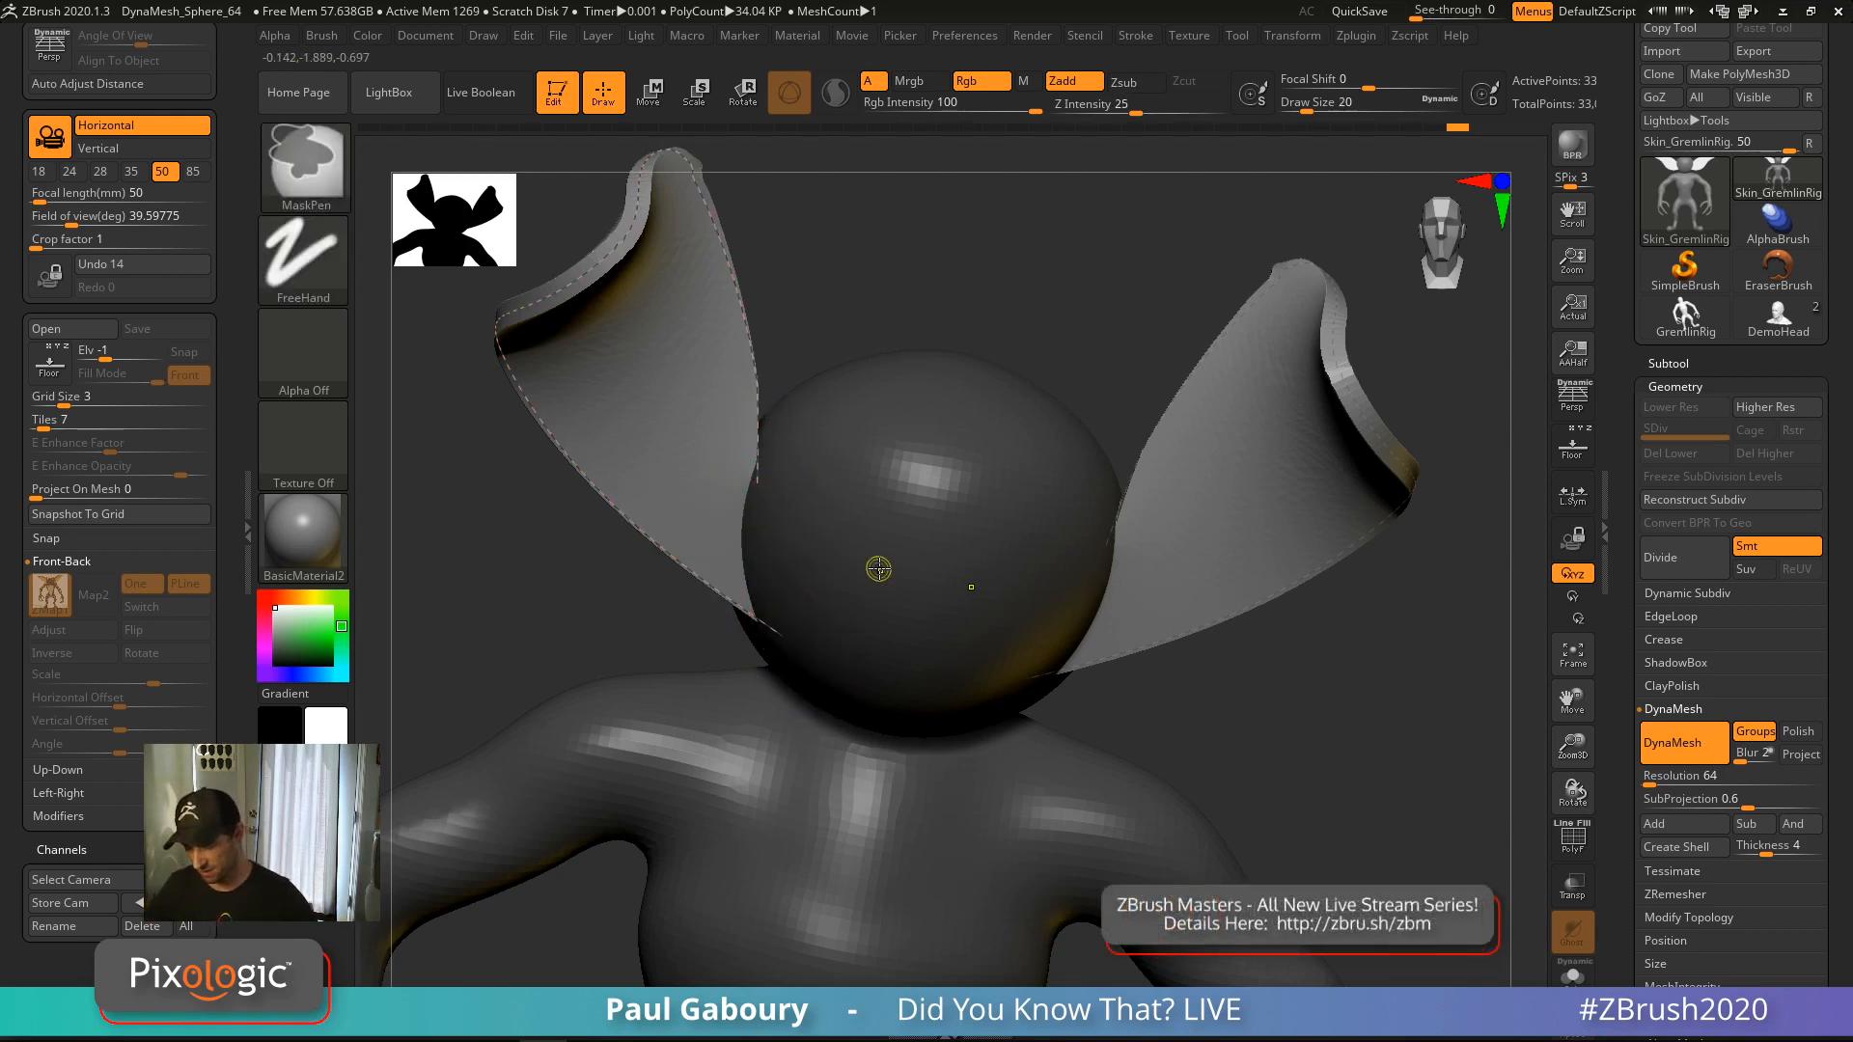
Undo the ear bends back to the flat ear shape and return to the front view
right_click_drag(877, 570, 937, 629, "ctrl")
key("ctrl+z")
key("ctrl+z")
key("ctrl+z")
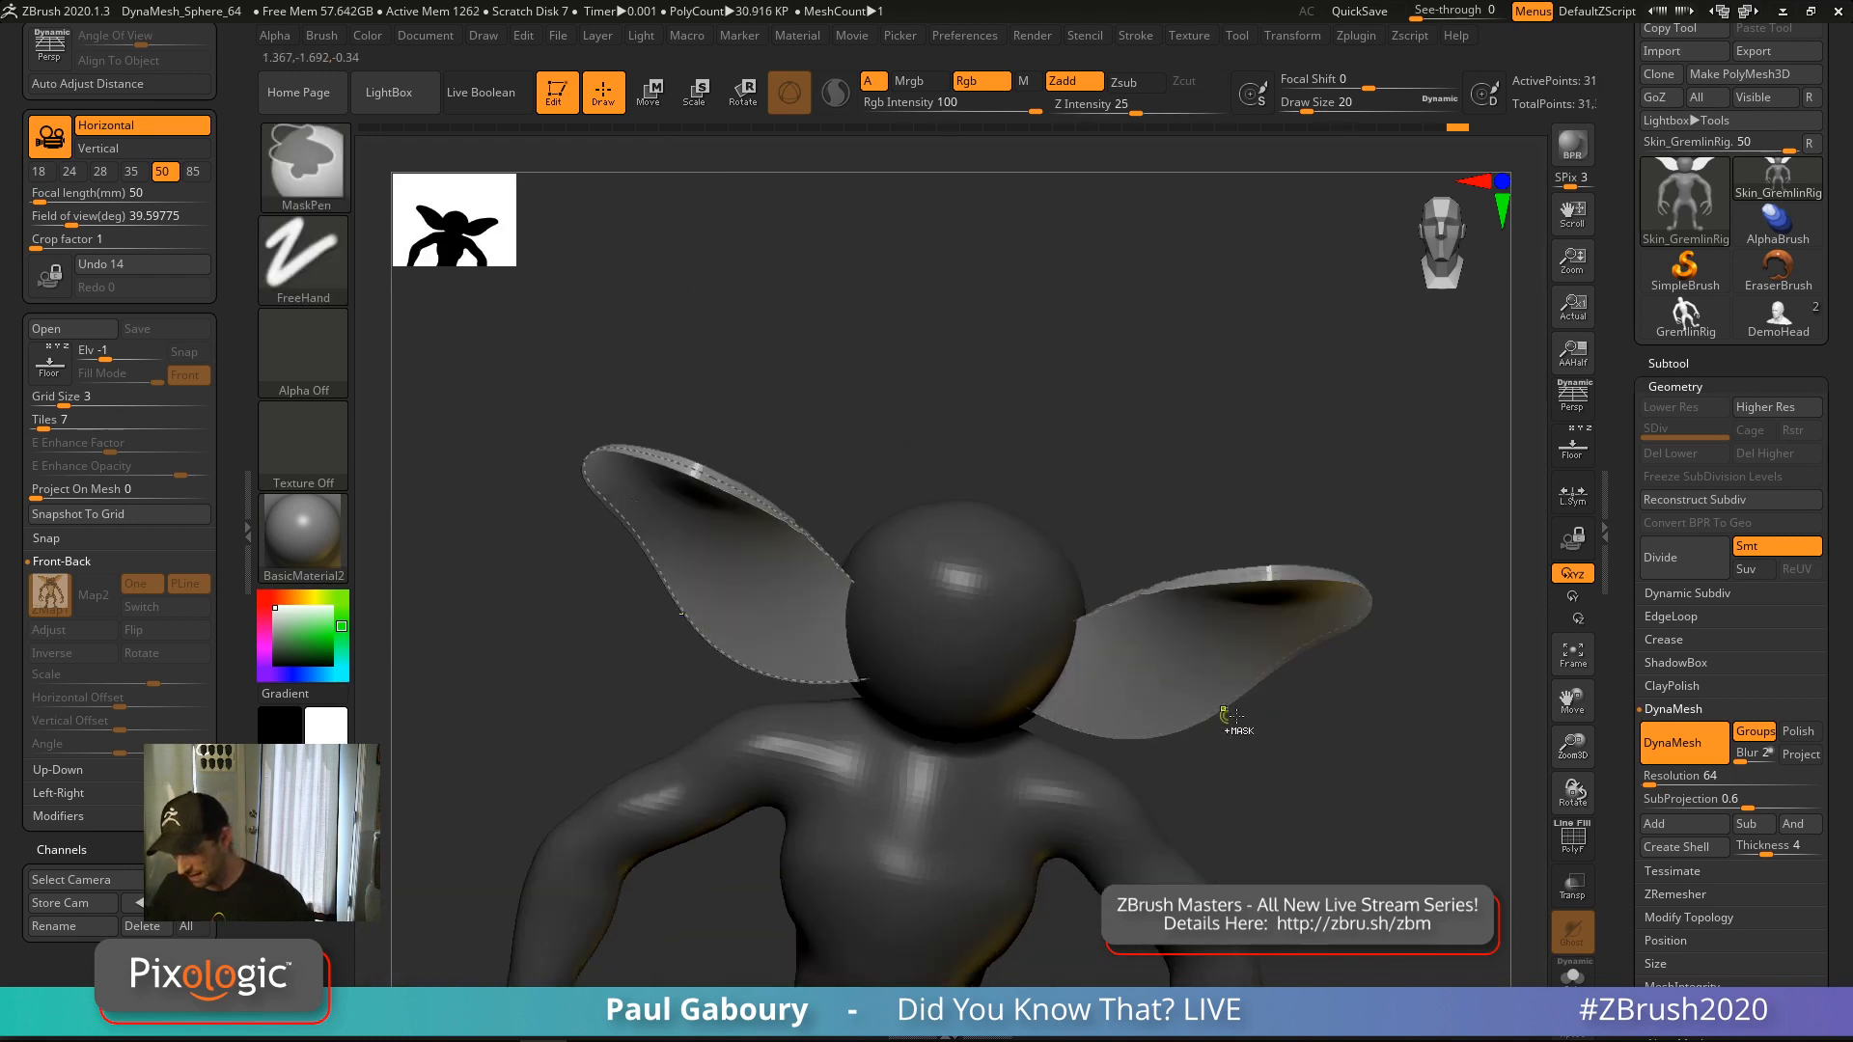
left_click_drag(1224, 716, 1244, 643, "shift")
key("ctrl+z")
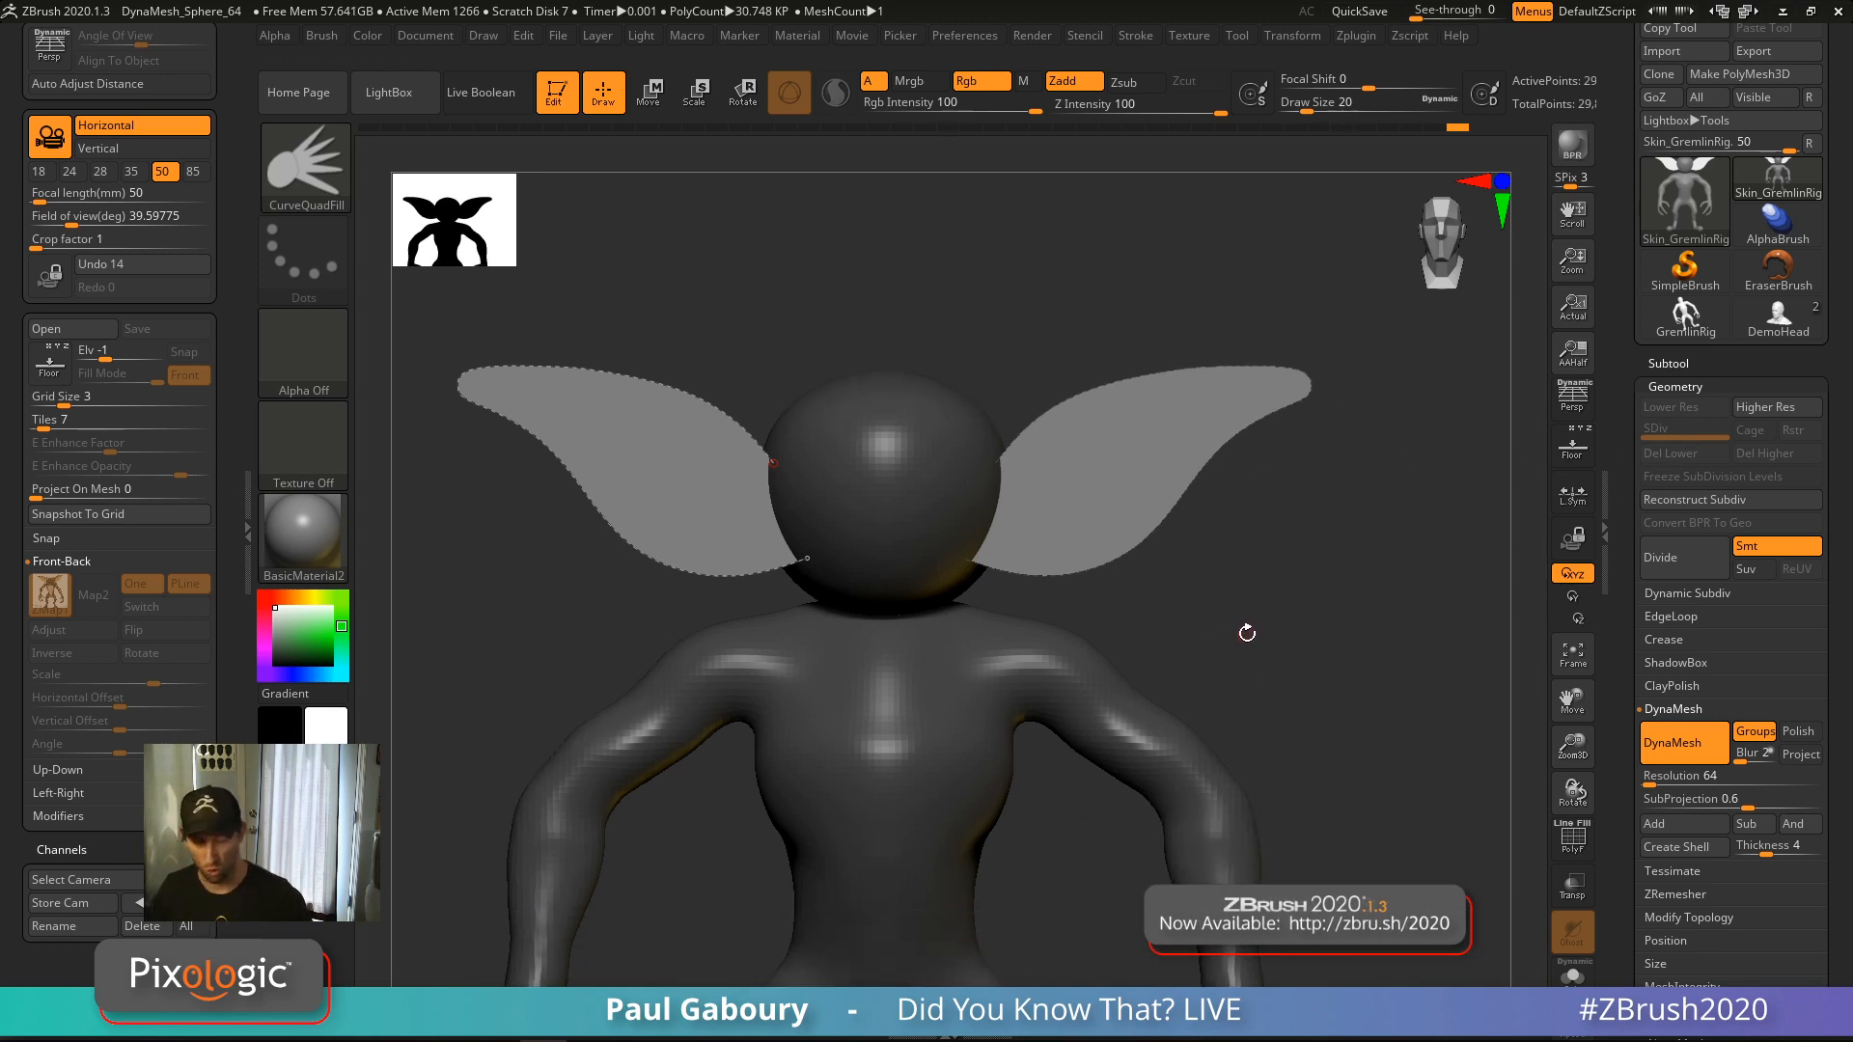
Try stretching the ear tips outward with the Liquid curve mode
left_click(1136, 36)
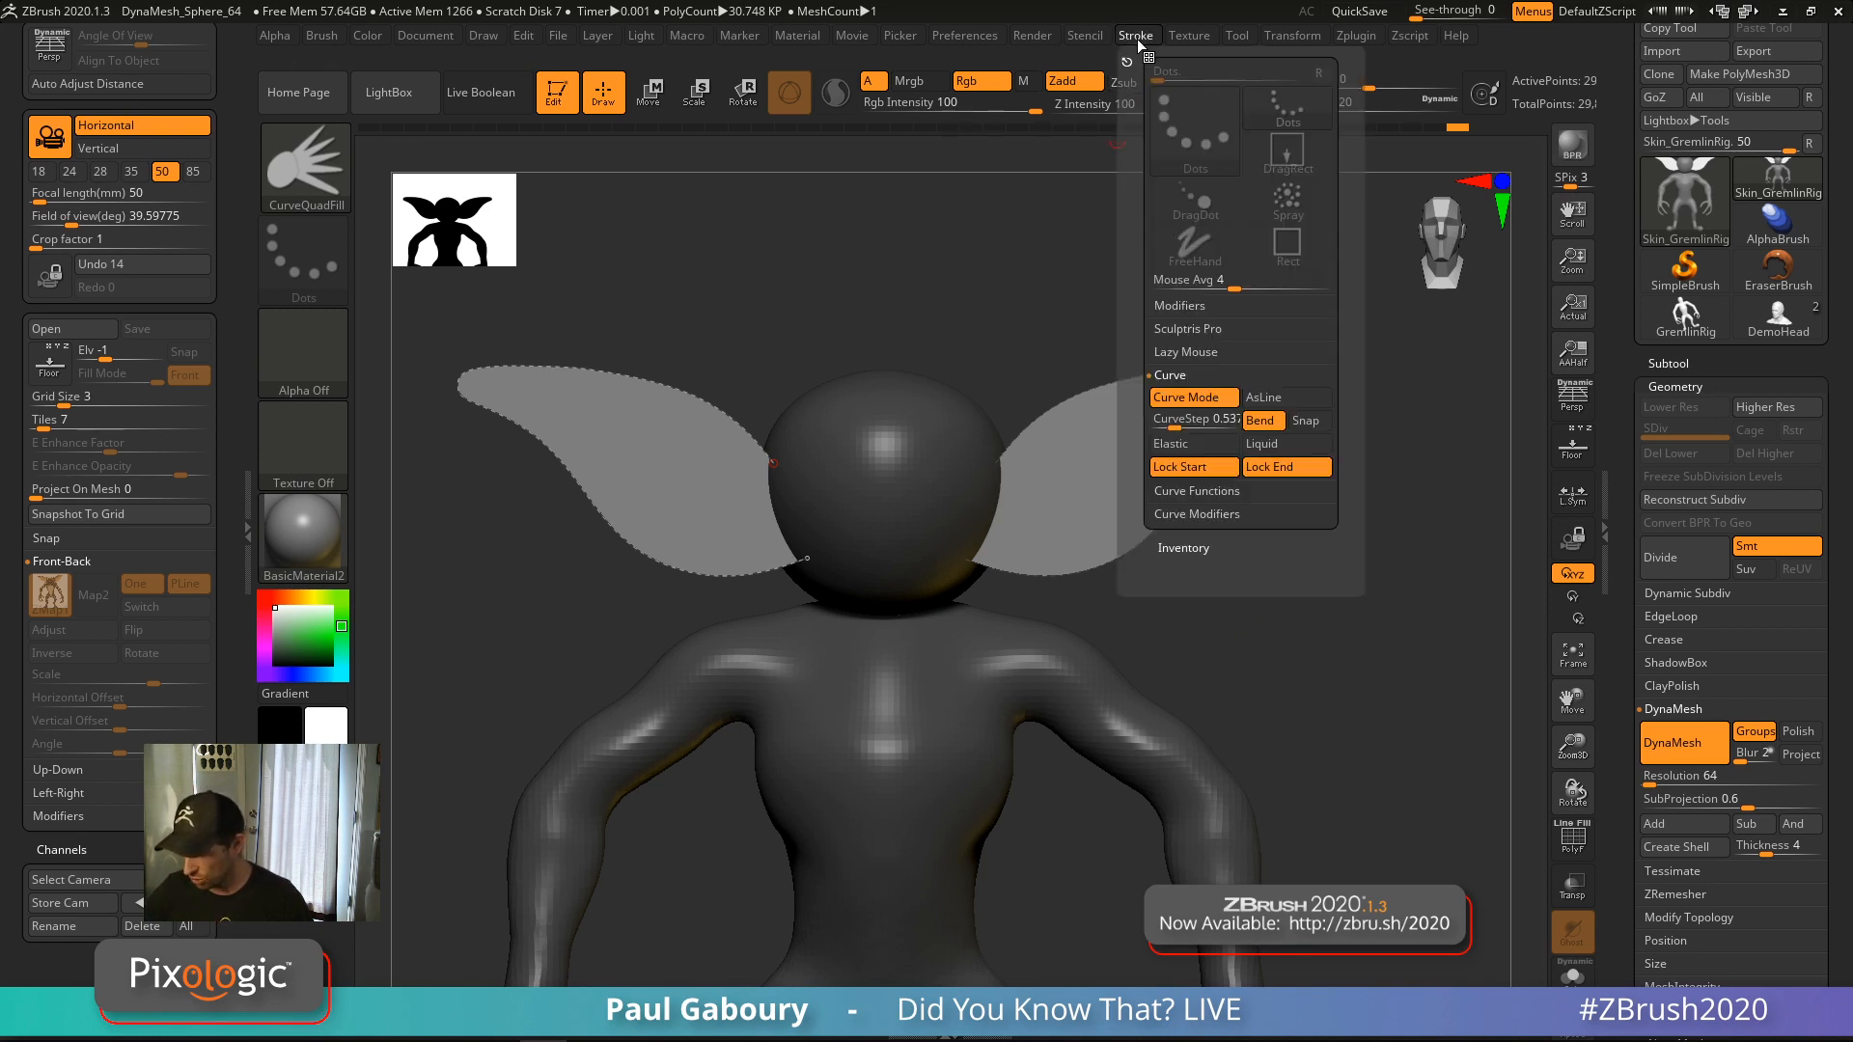
left_click(1280, 449)
left_click_drag(461, 386, 413, 387)
mouse_move(672, 388)
left_mouse_down()
mouse_move(490, 336)
mouse_move(373, 351)
left_mouse_up()
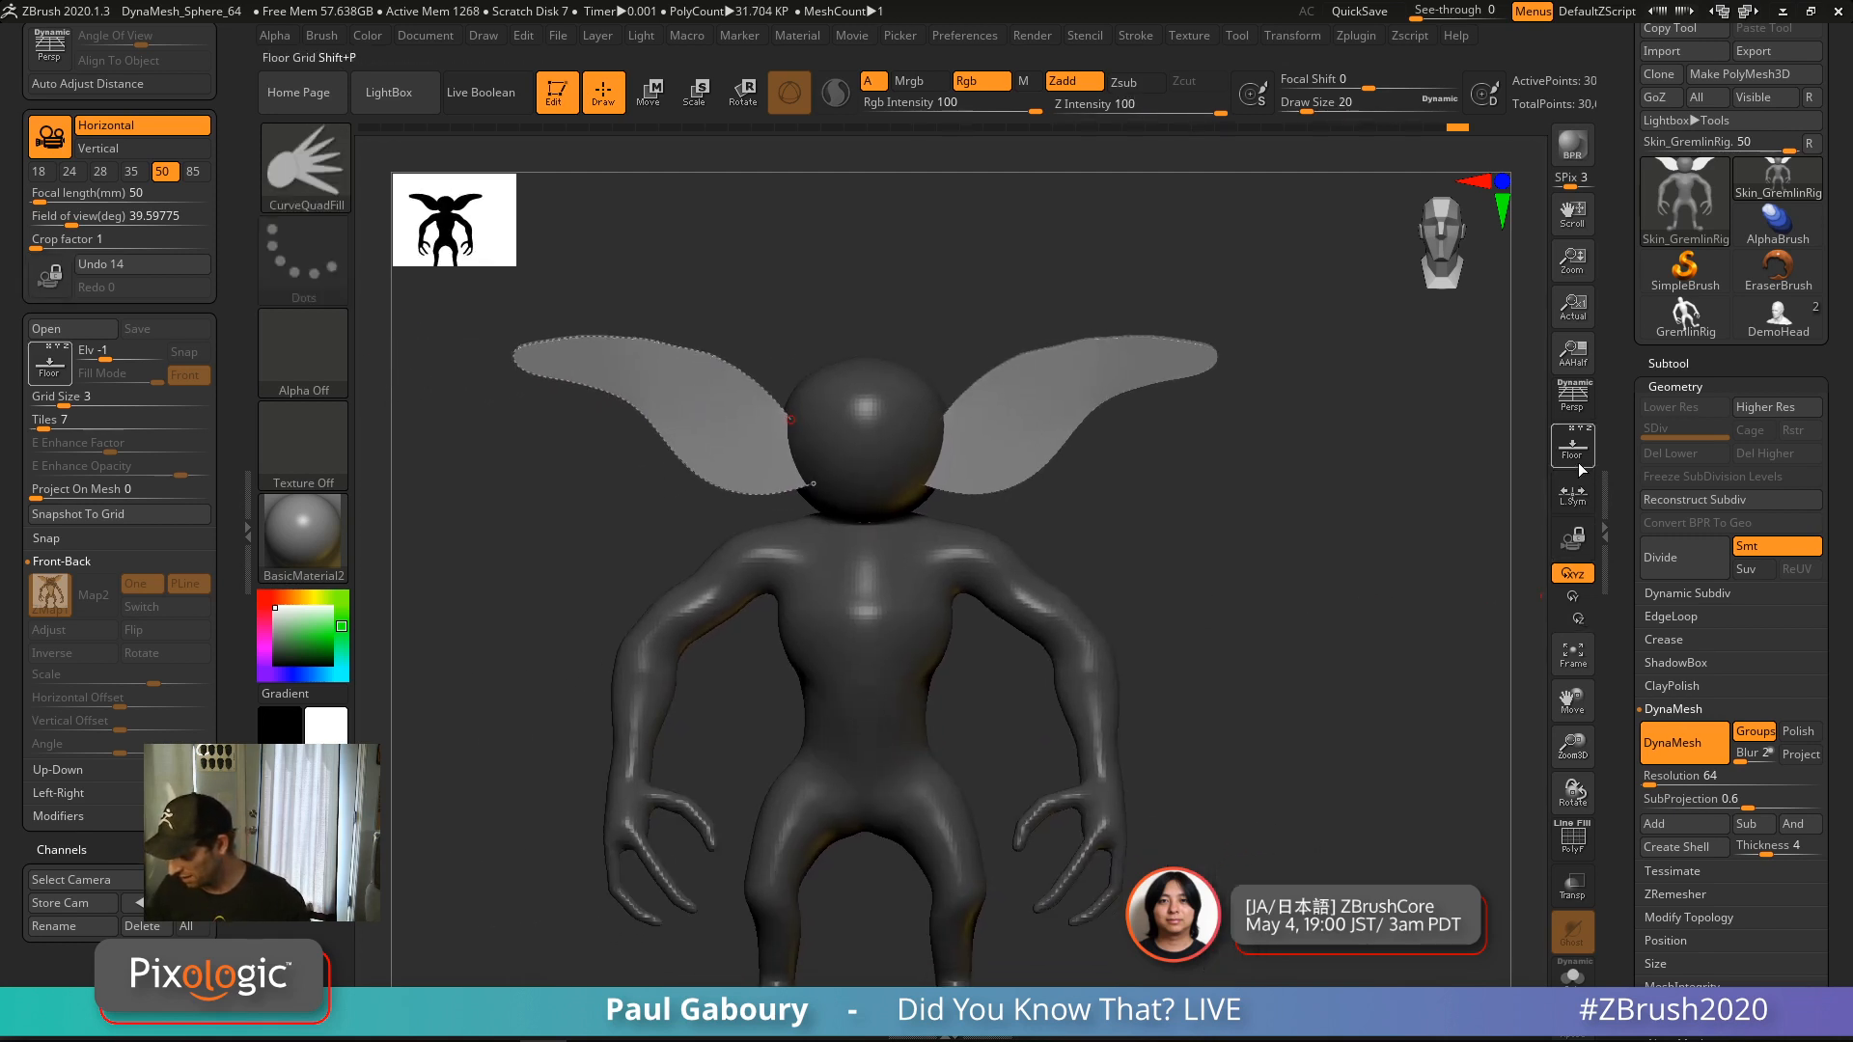
Show the floor reference and undo the stretching of the ear tips
left_click(1573, 447)
left_click_drag(1228, 608, 1195, 608, "alt")
key("ctrl+z")
key("ctrl+z")
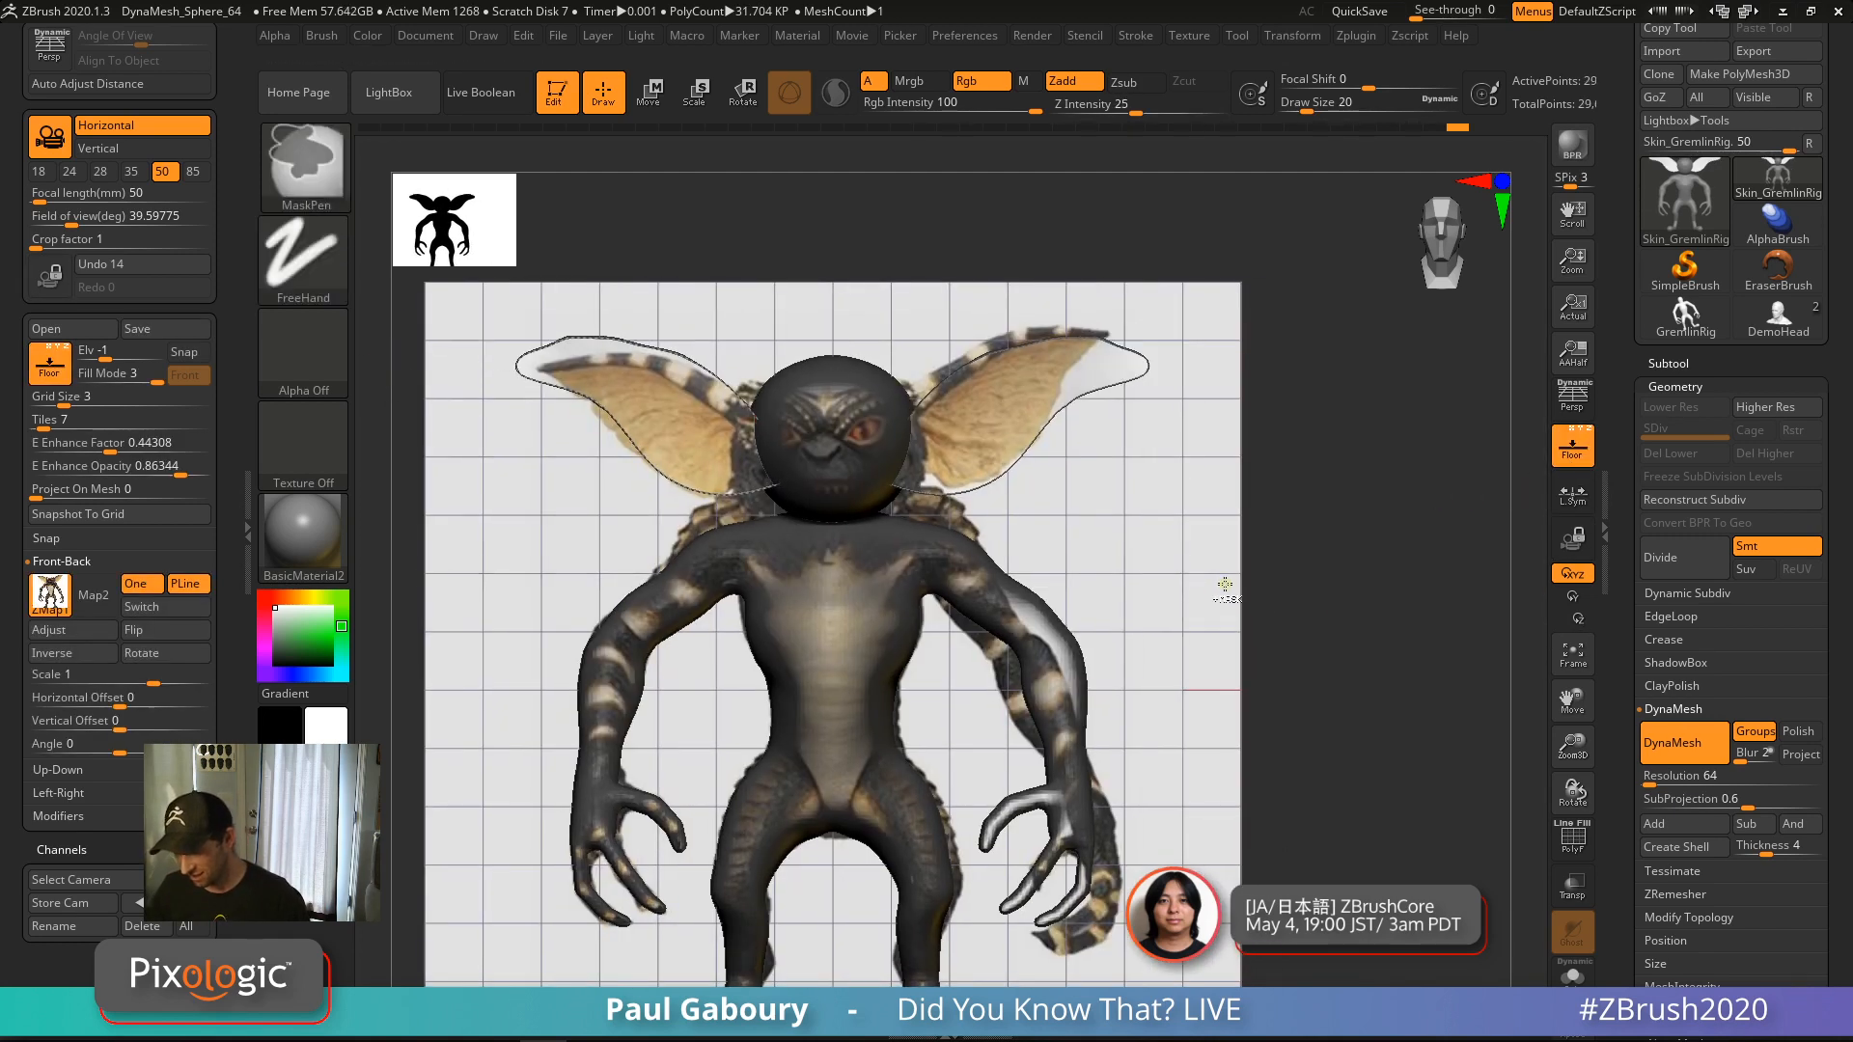
key("ctrl+z")
key("ctrl+z")
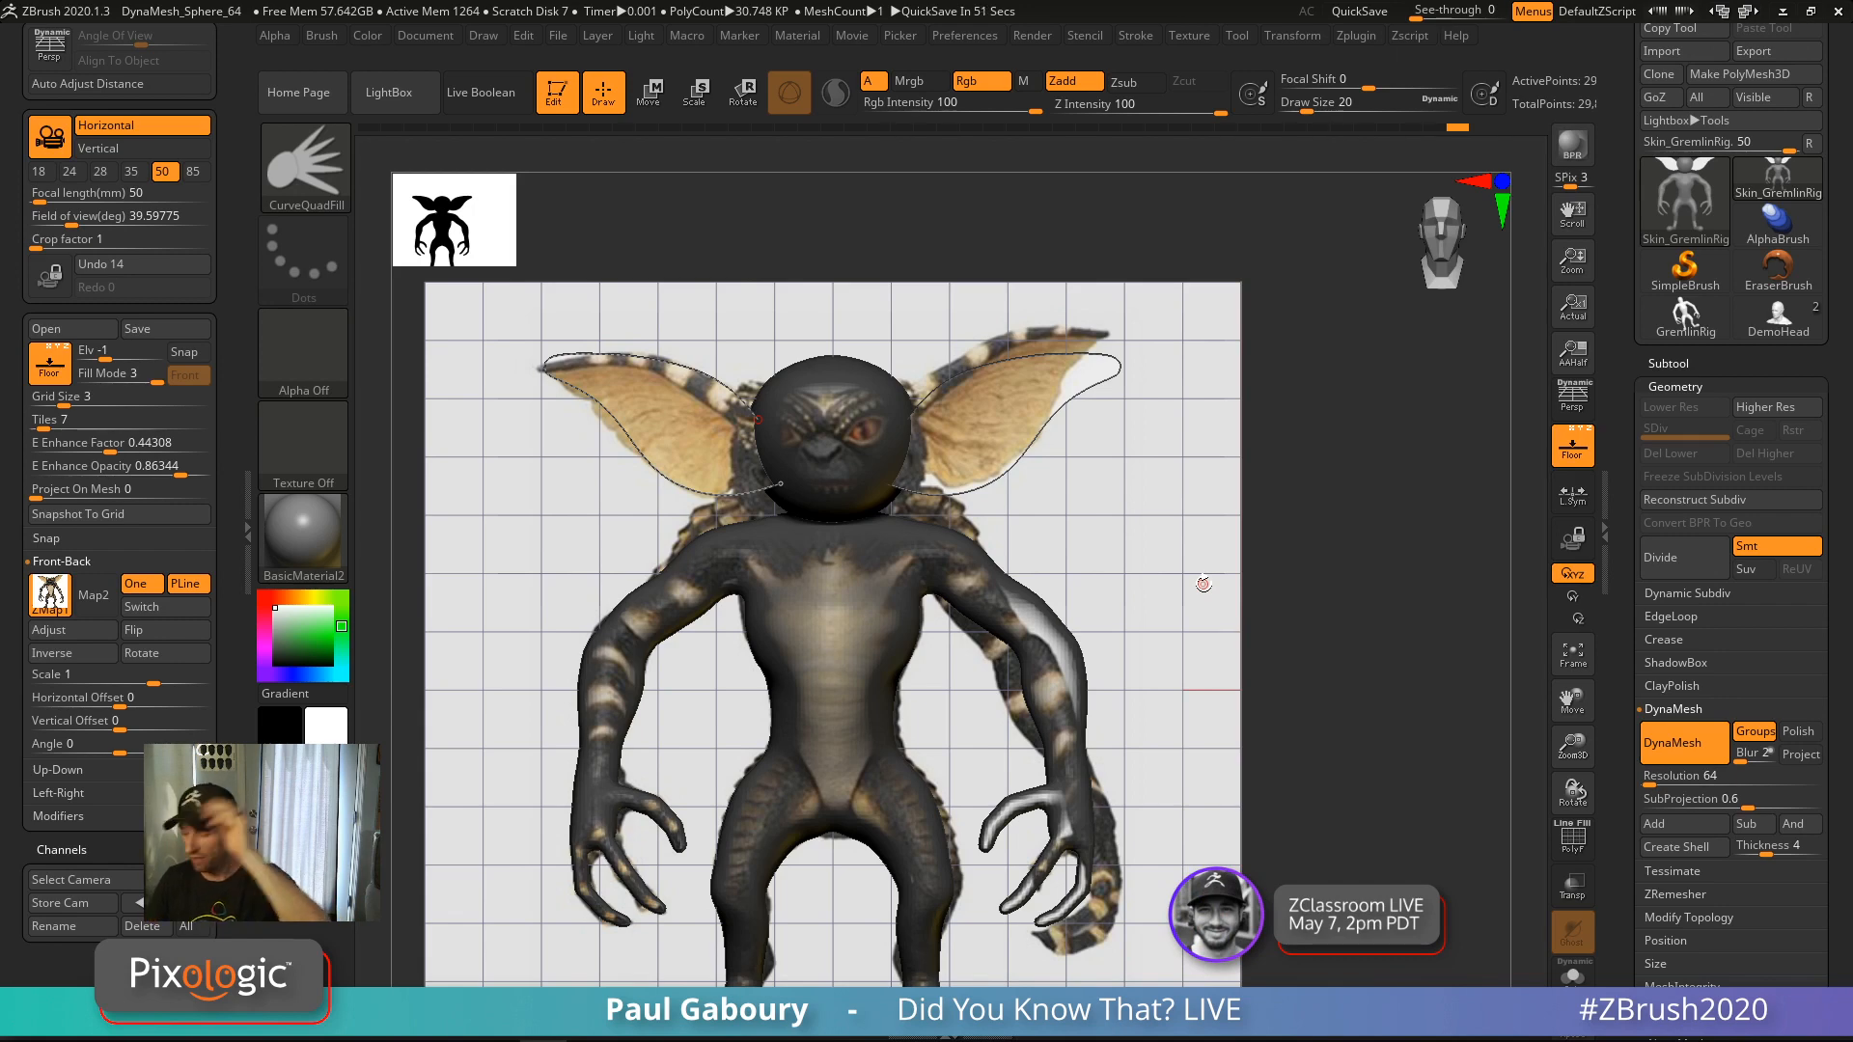
Turn on the polyframe display and hide the floor reference to expose the ears' mesh topology
key("shift+f")
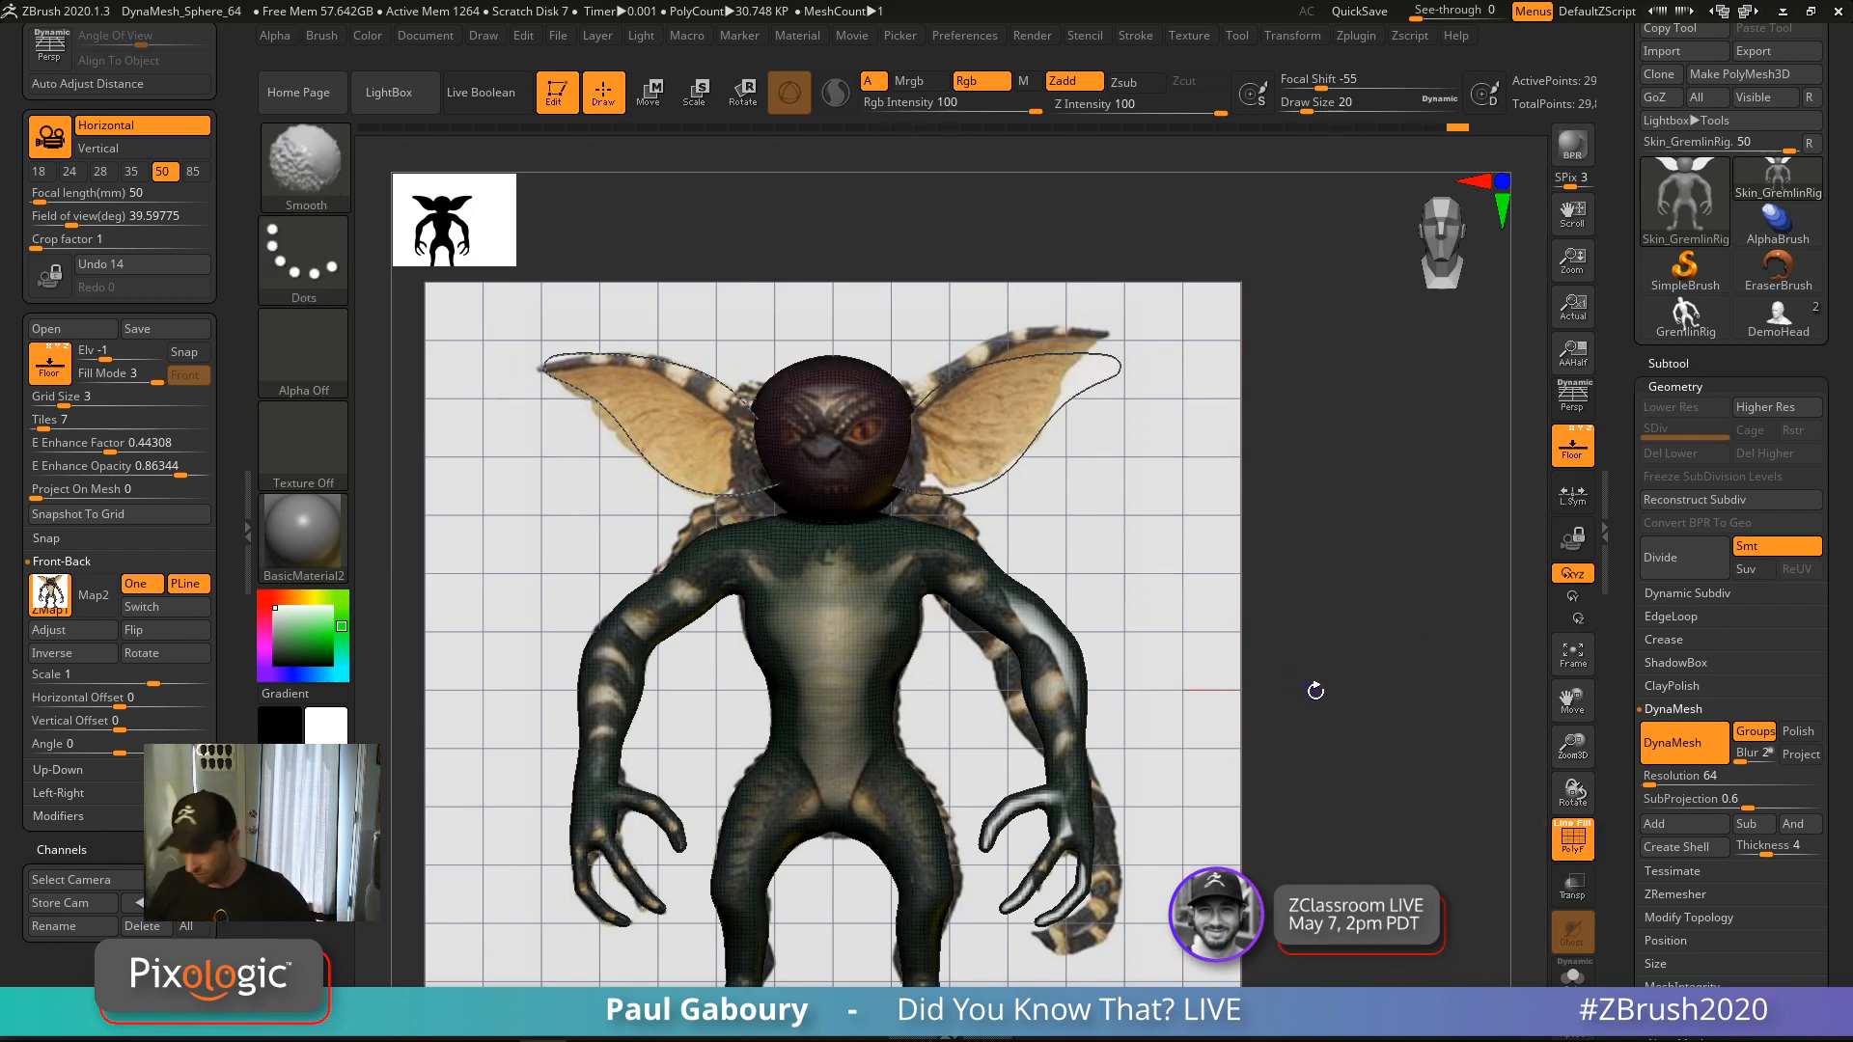
key("shift+p")
right_click_drag(1222, 587, 1031, 583, "ctrl")
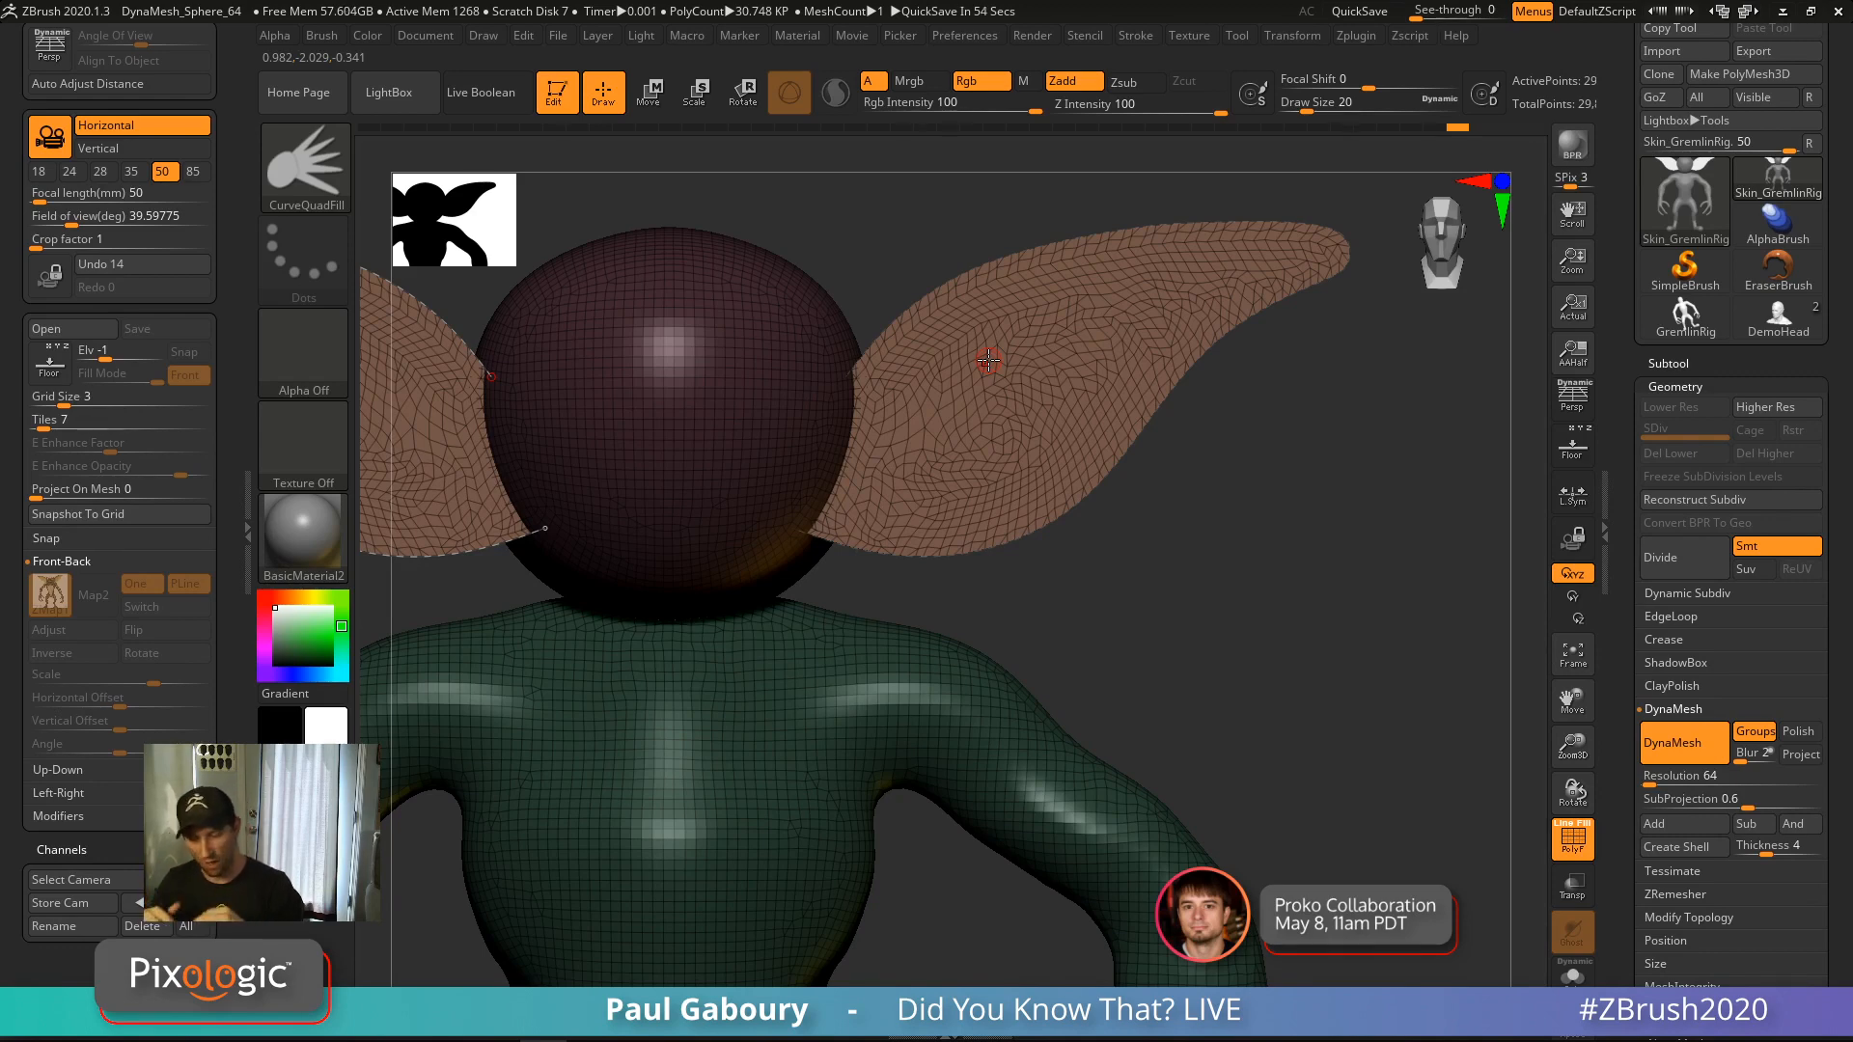
Switch to the CurveTriFill brush and update the existing ear curve to refill both ears with triangles
key("b")
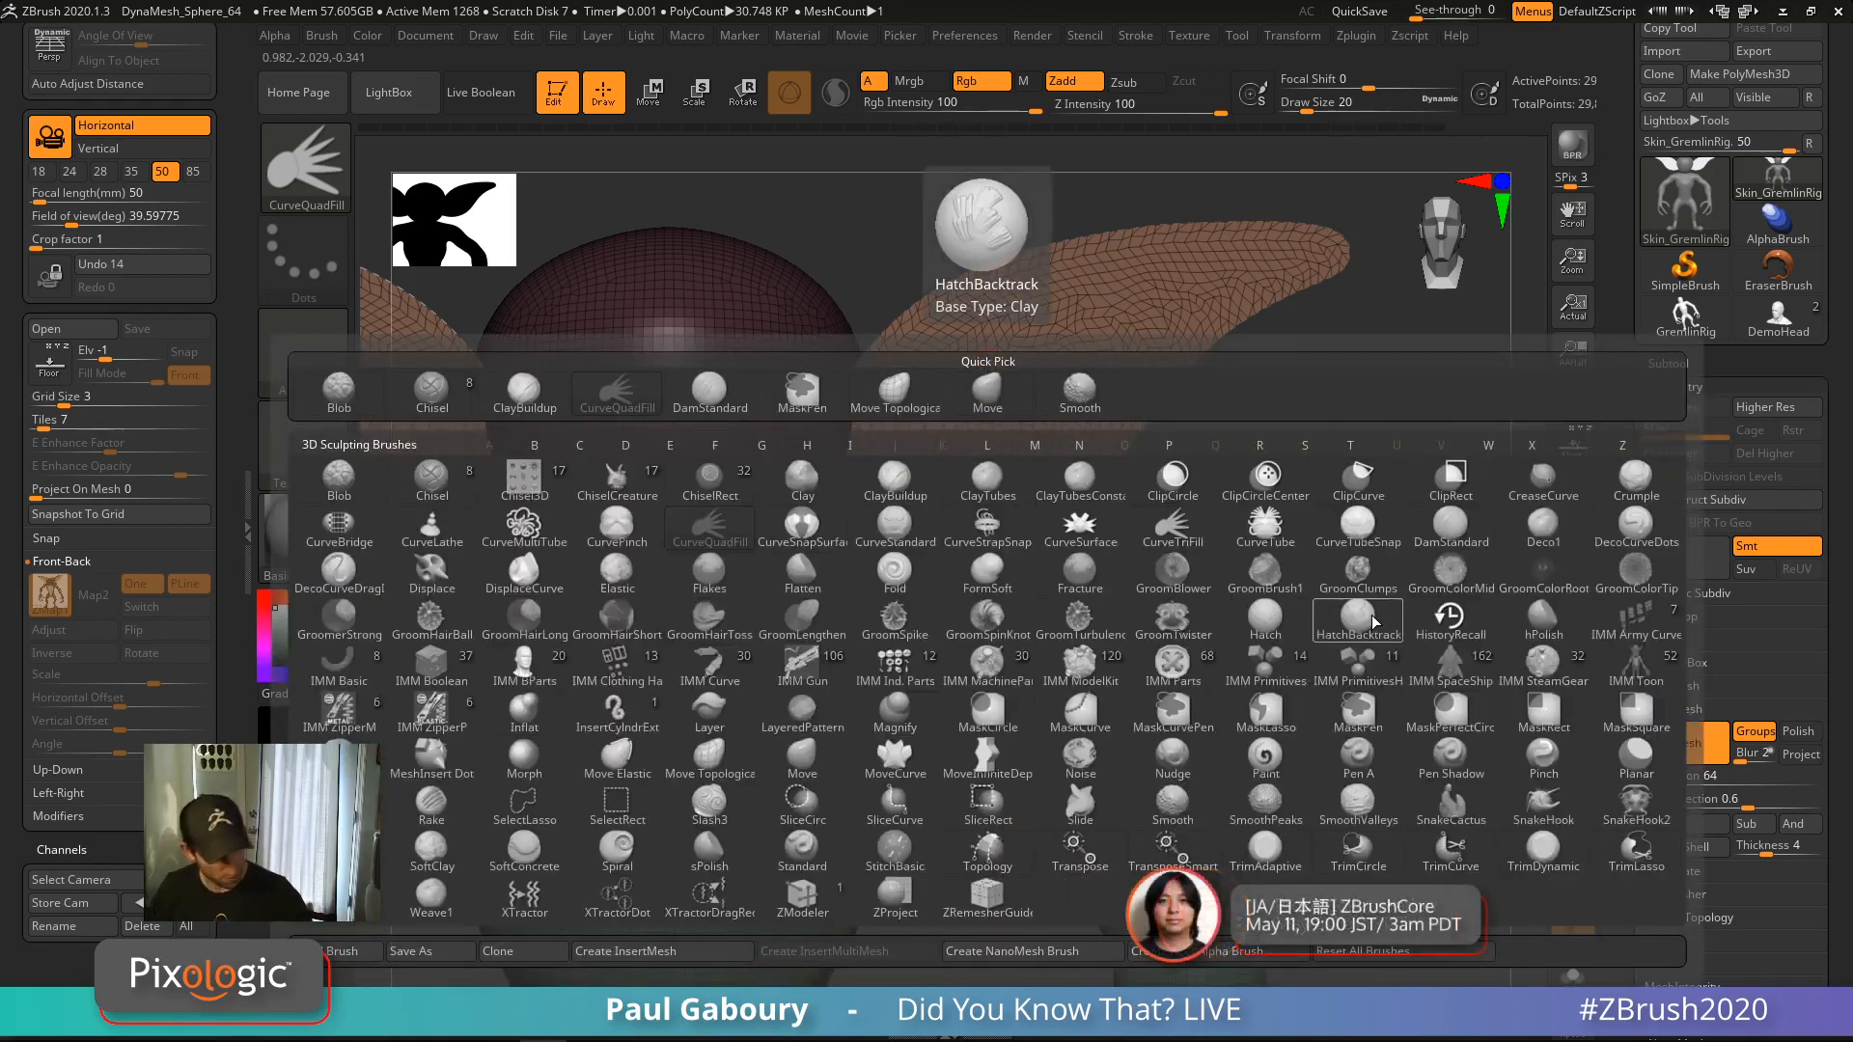
key("c")
left_click(1178, 534)
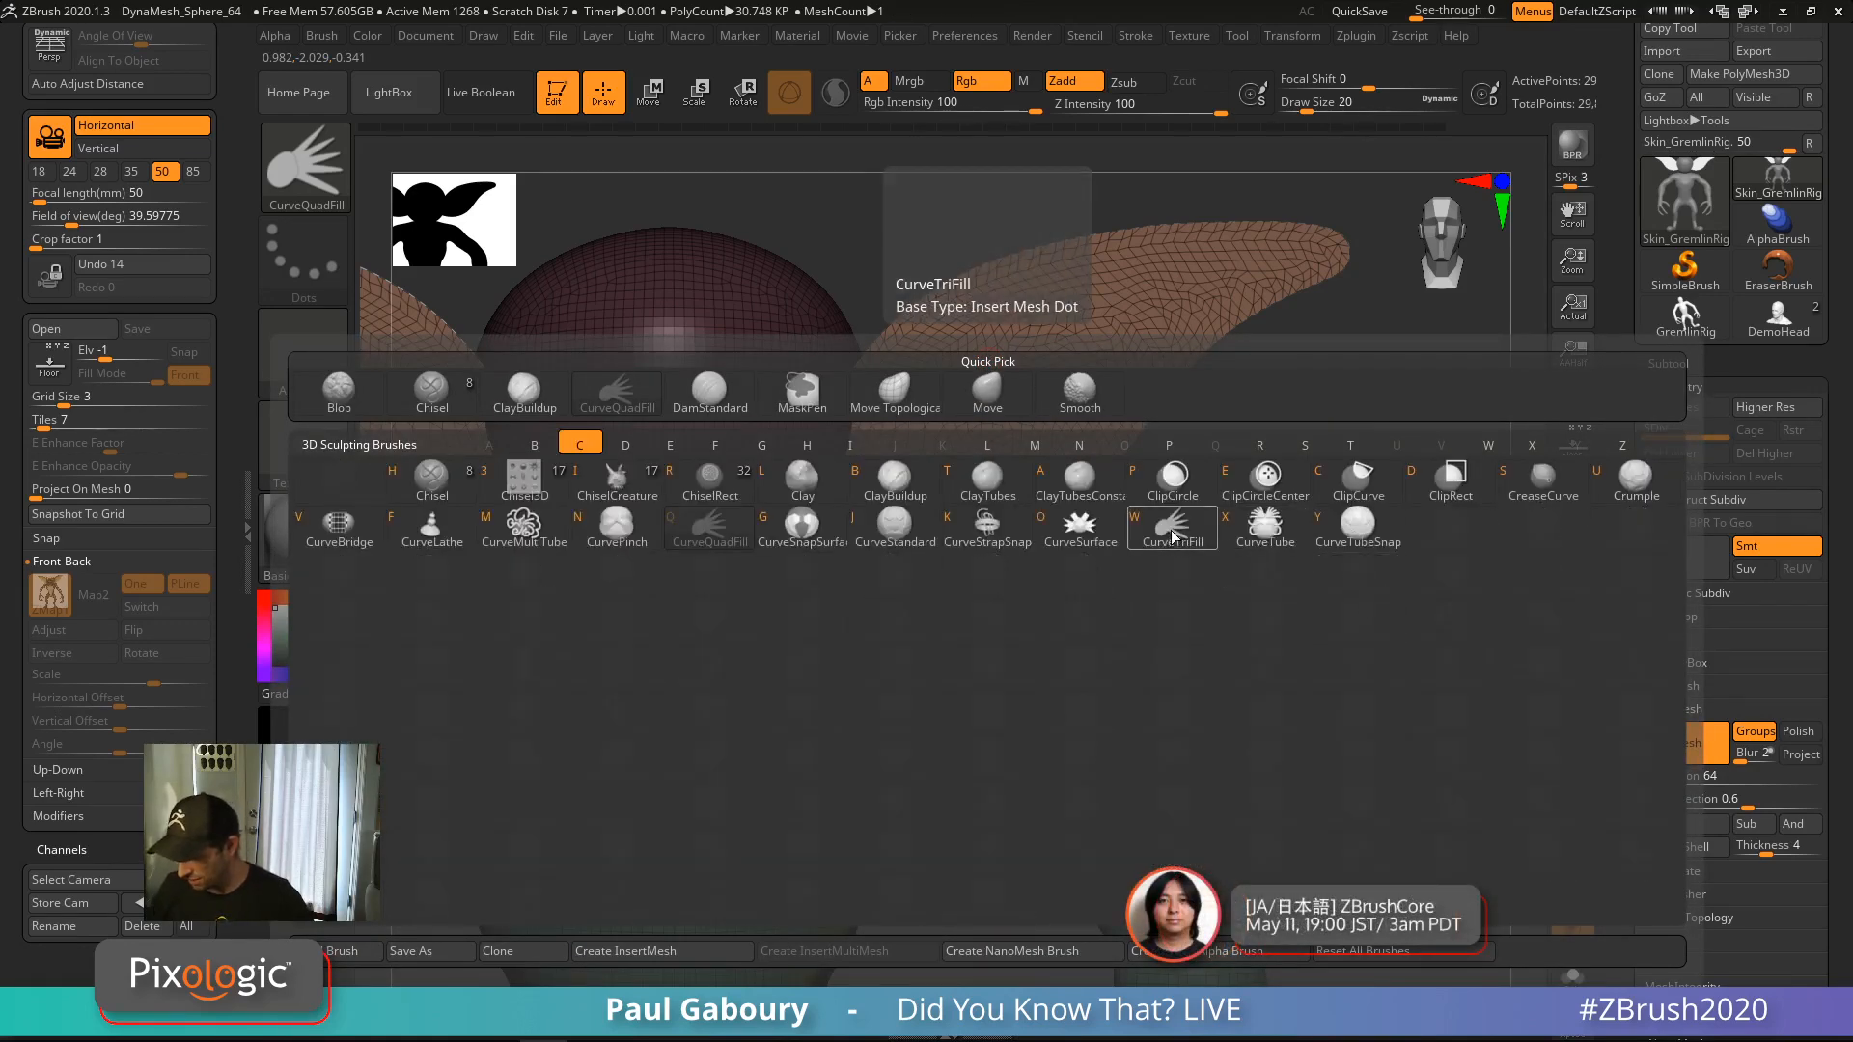
right_click_drag(1224, 622, 1230, 571, "ctrl")
right_click_drag(1230, 571, 1361, 590, "alt")
left_click(726, 552)
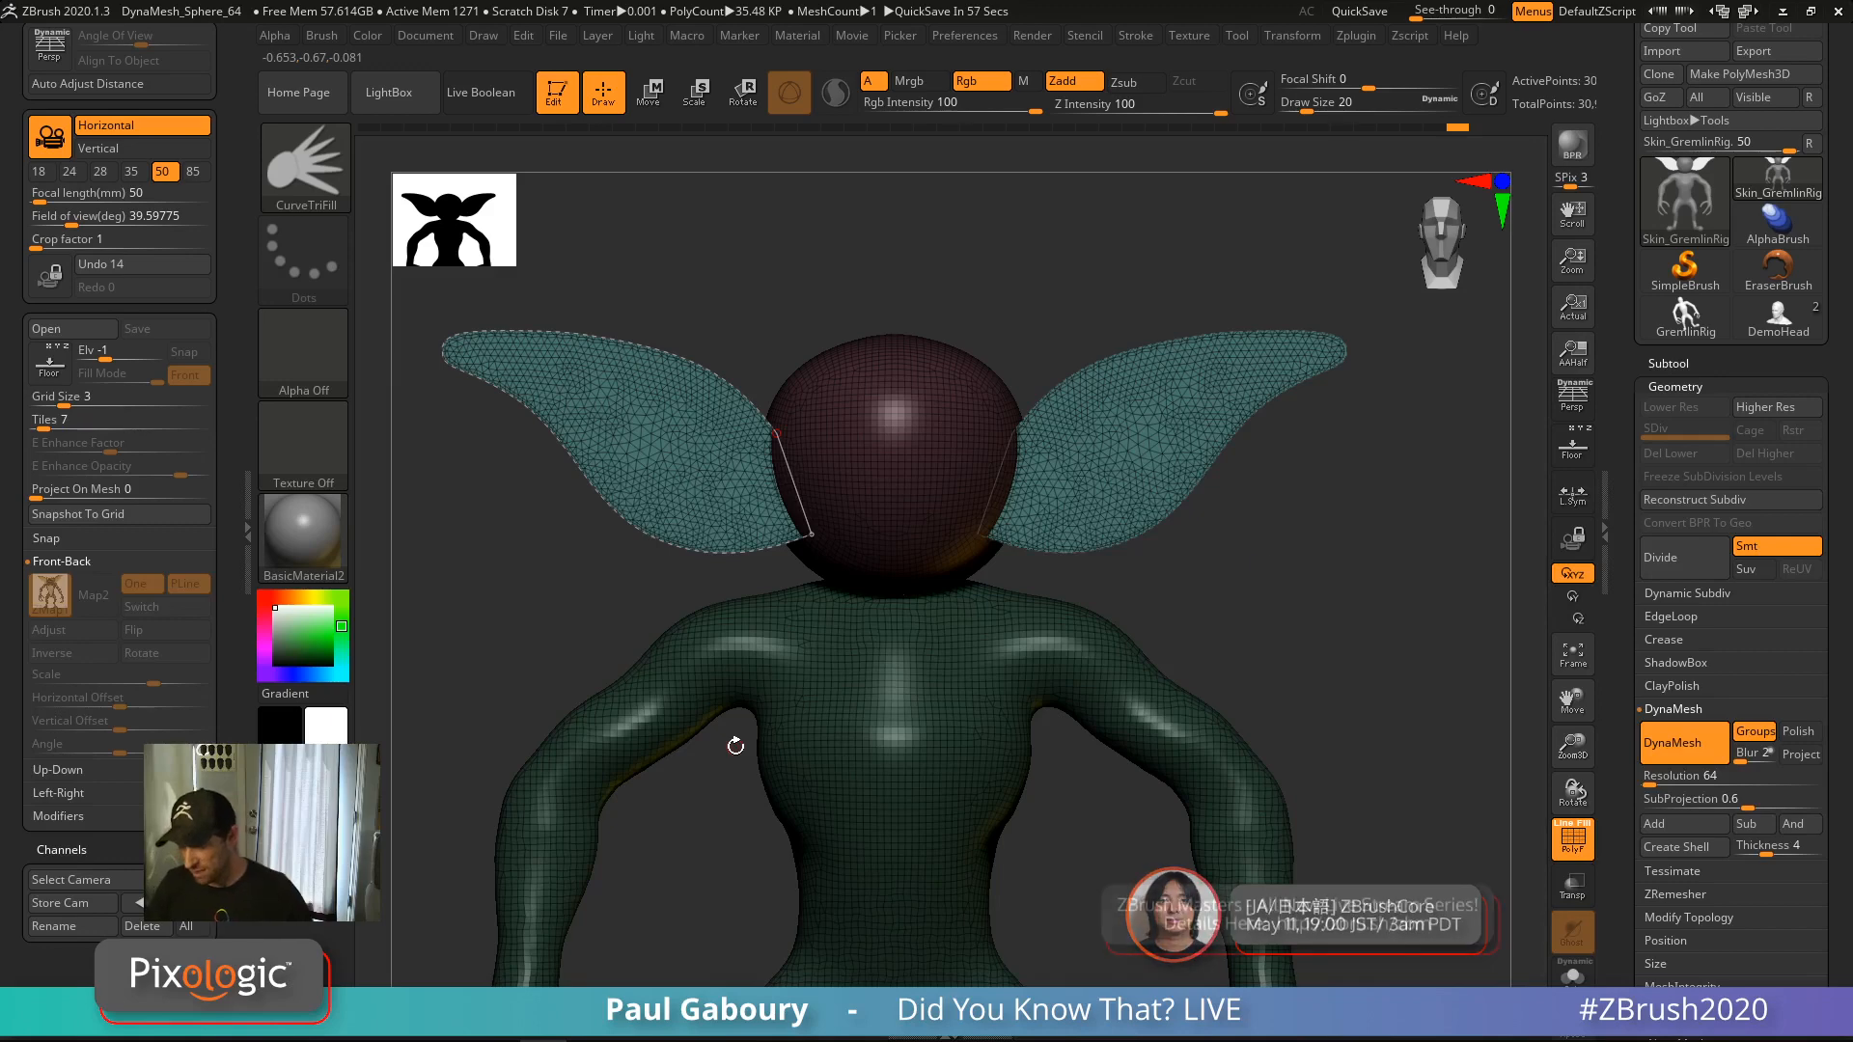
left_click_drag(736, 746, 1291, 608)
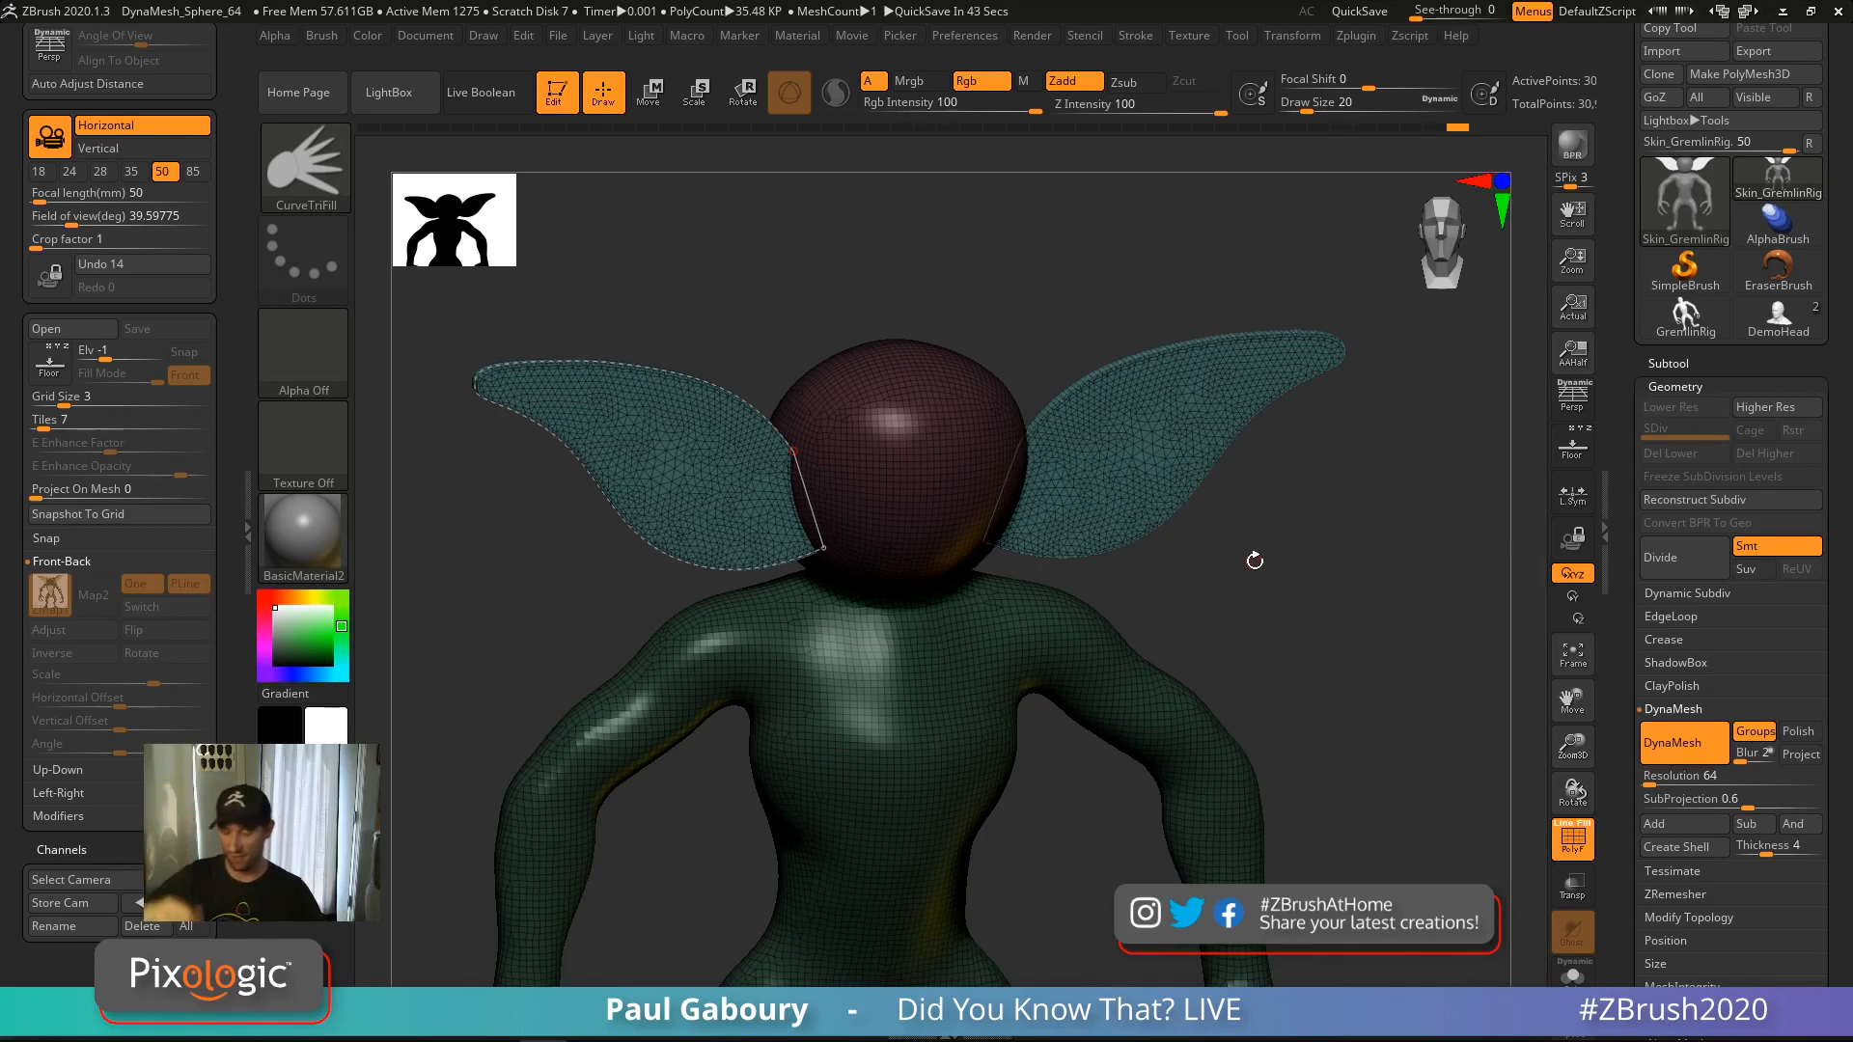
Take a snapshot of the ear curve with the curve functions
left_click(1138, 34)
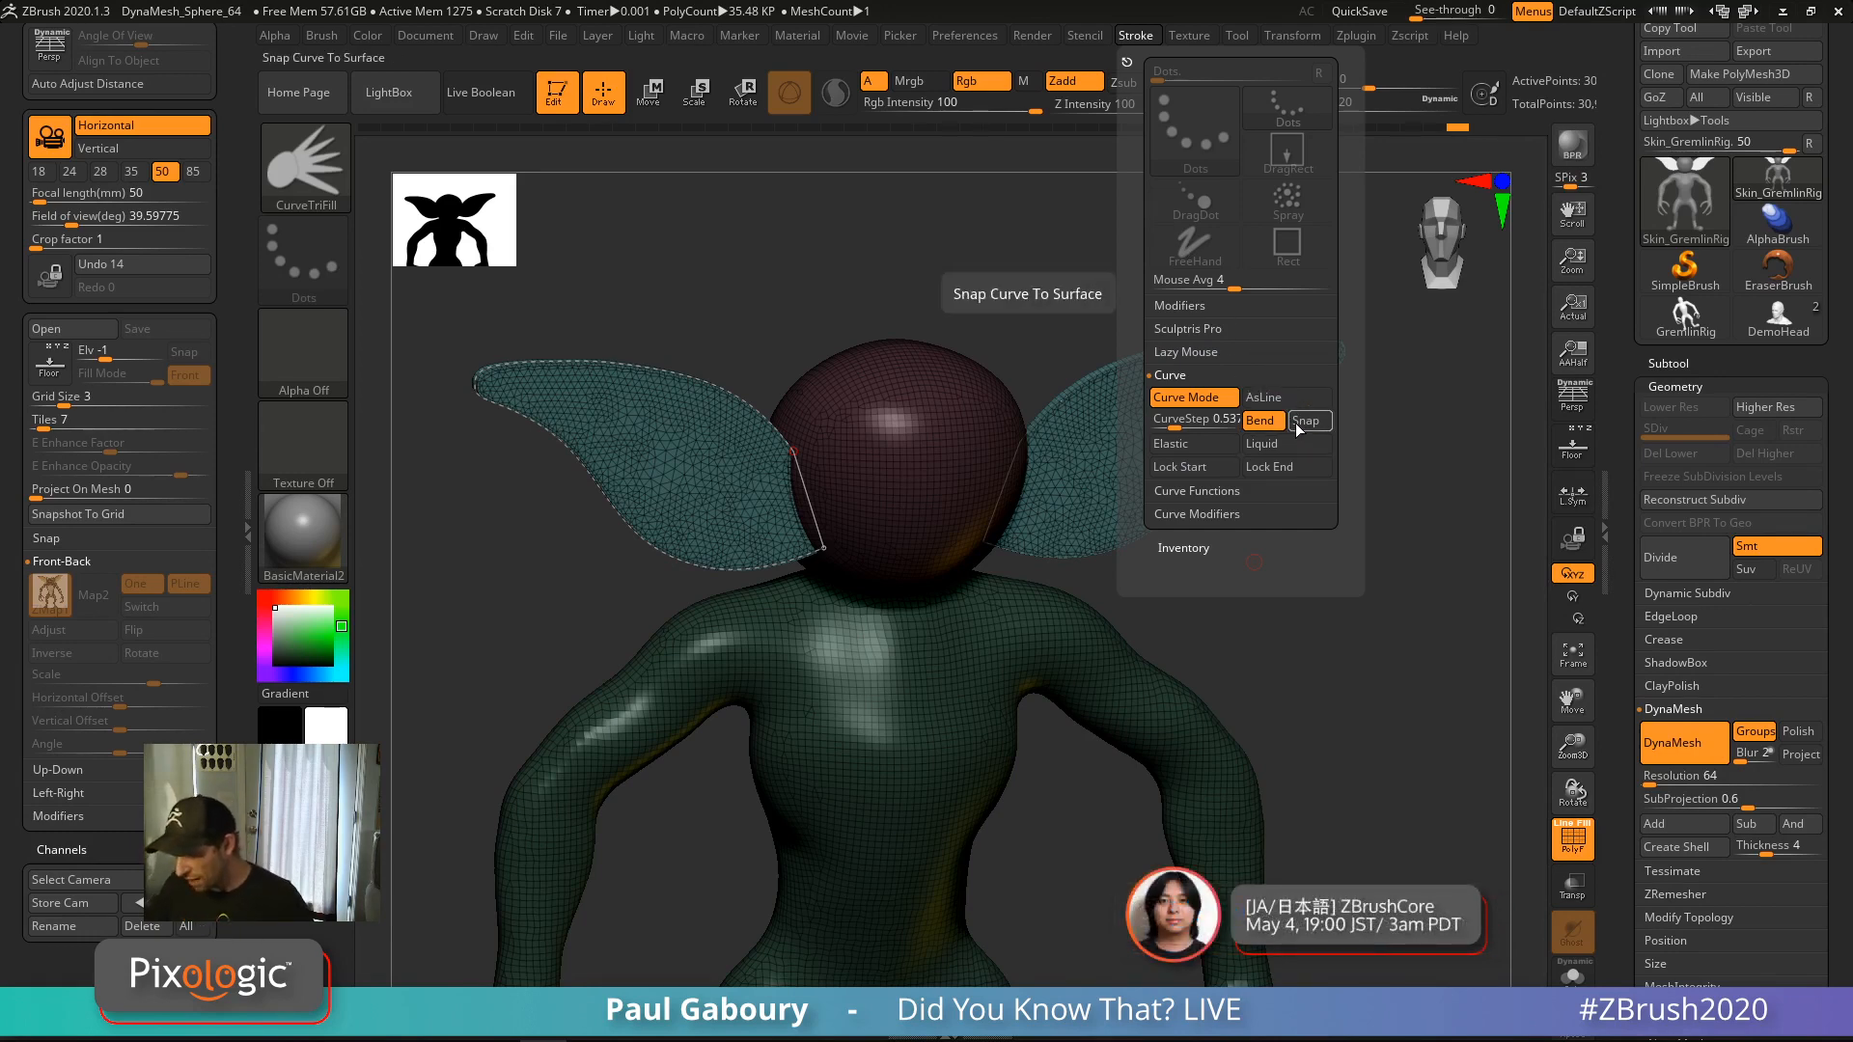
left_click(1230, 492)
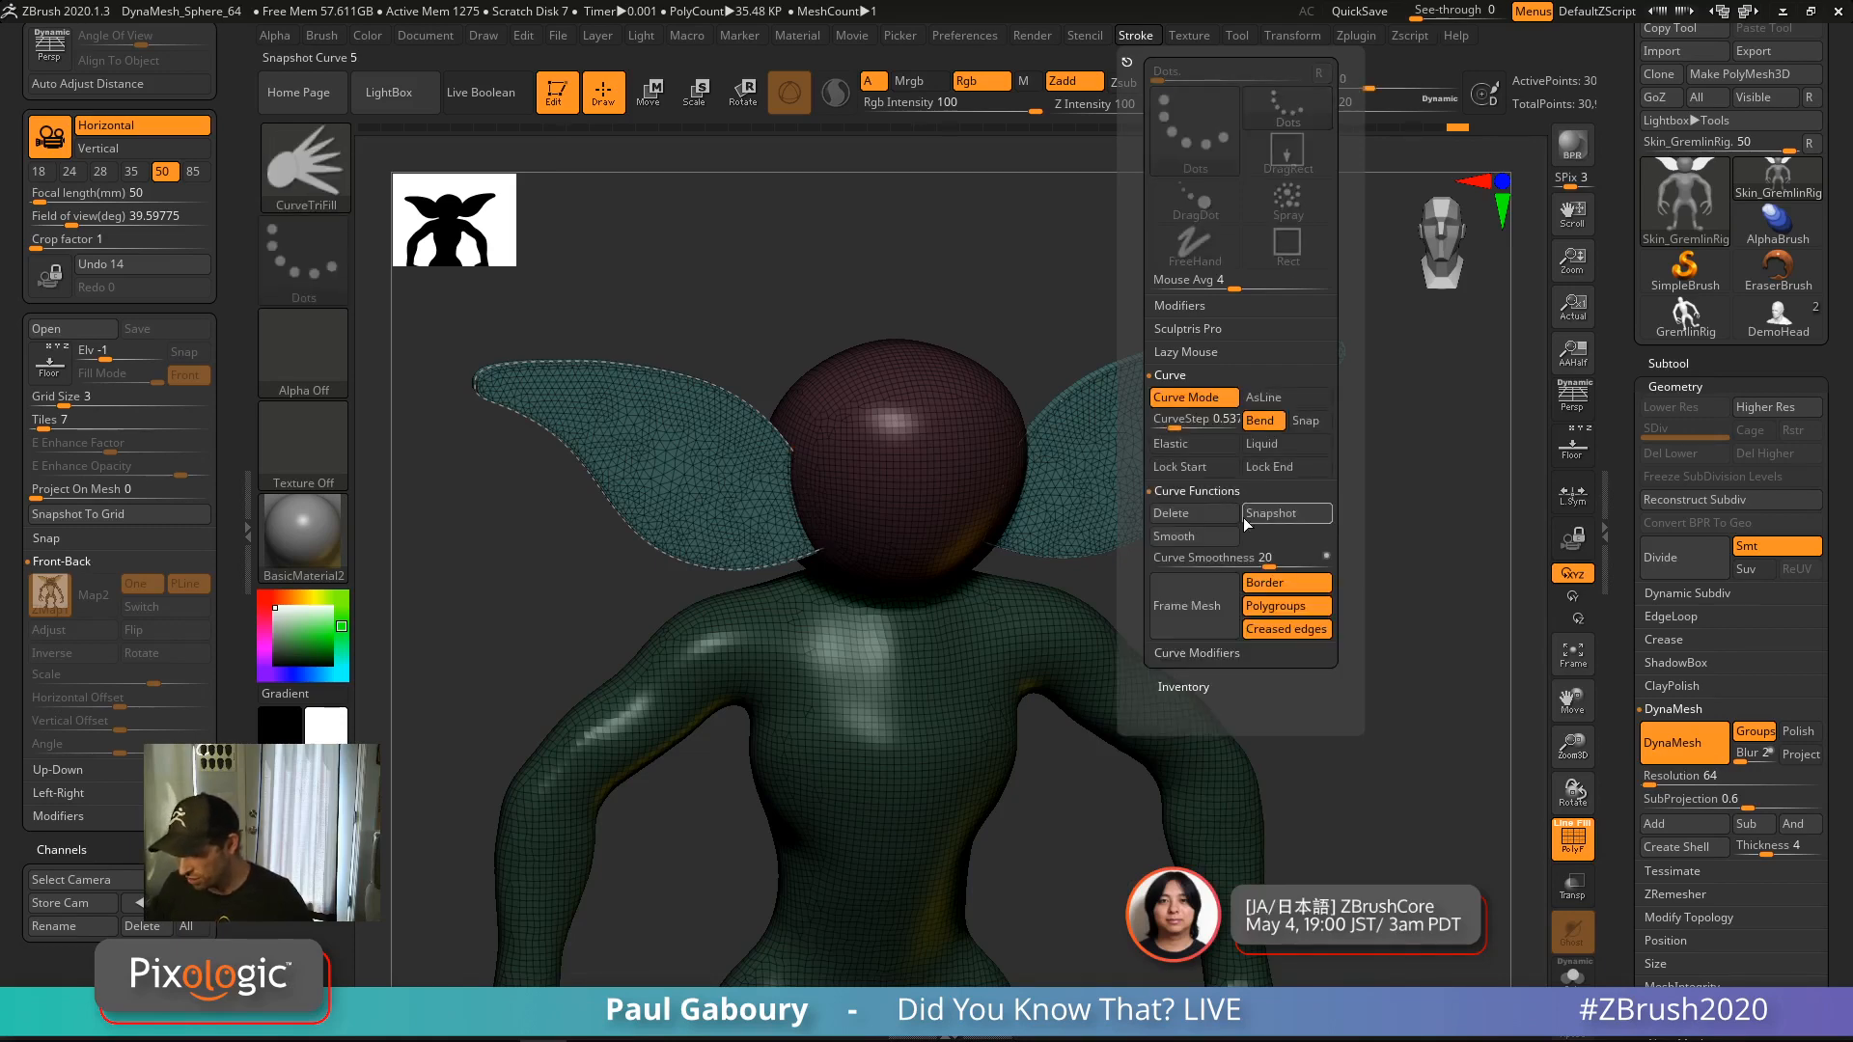
left_click(1284, 517)
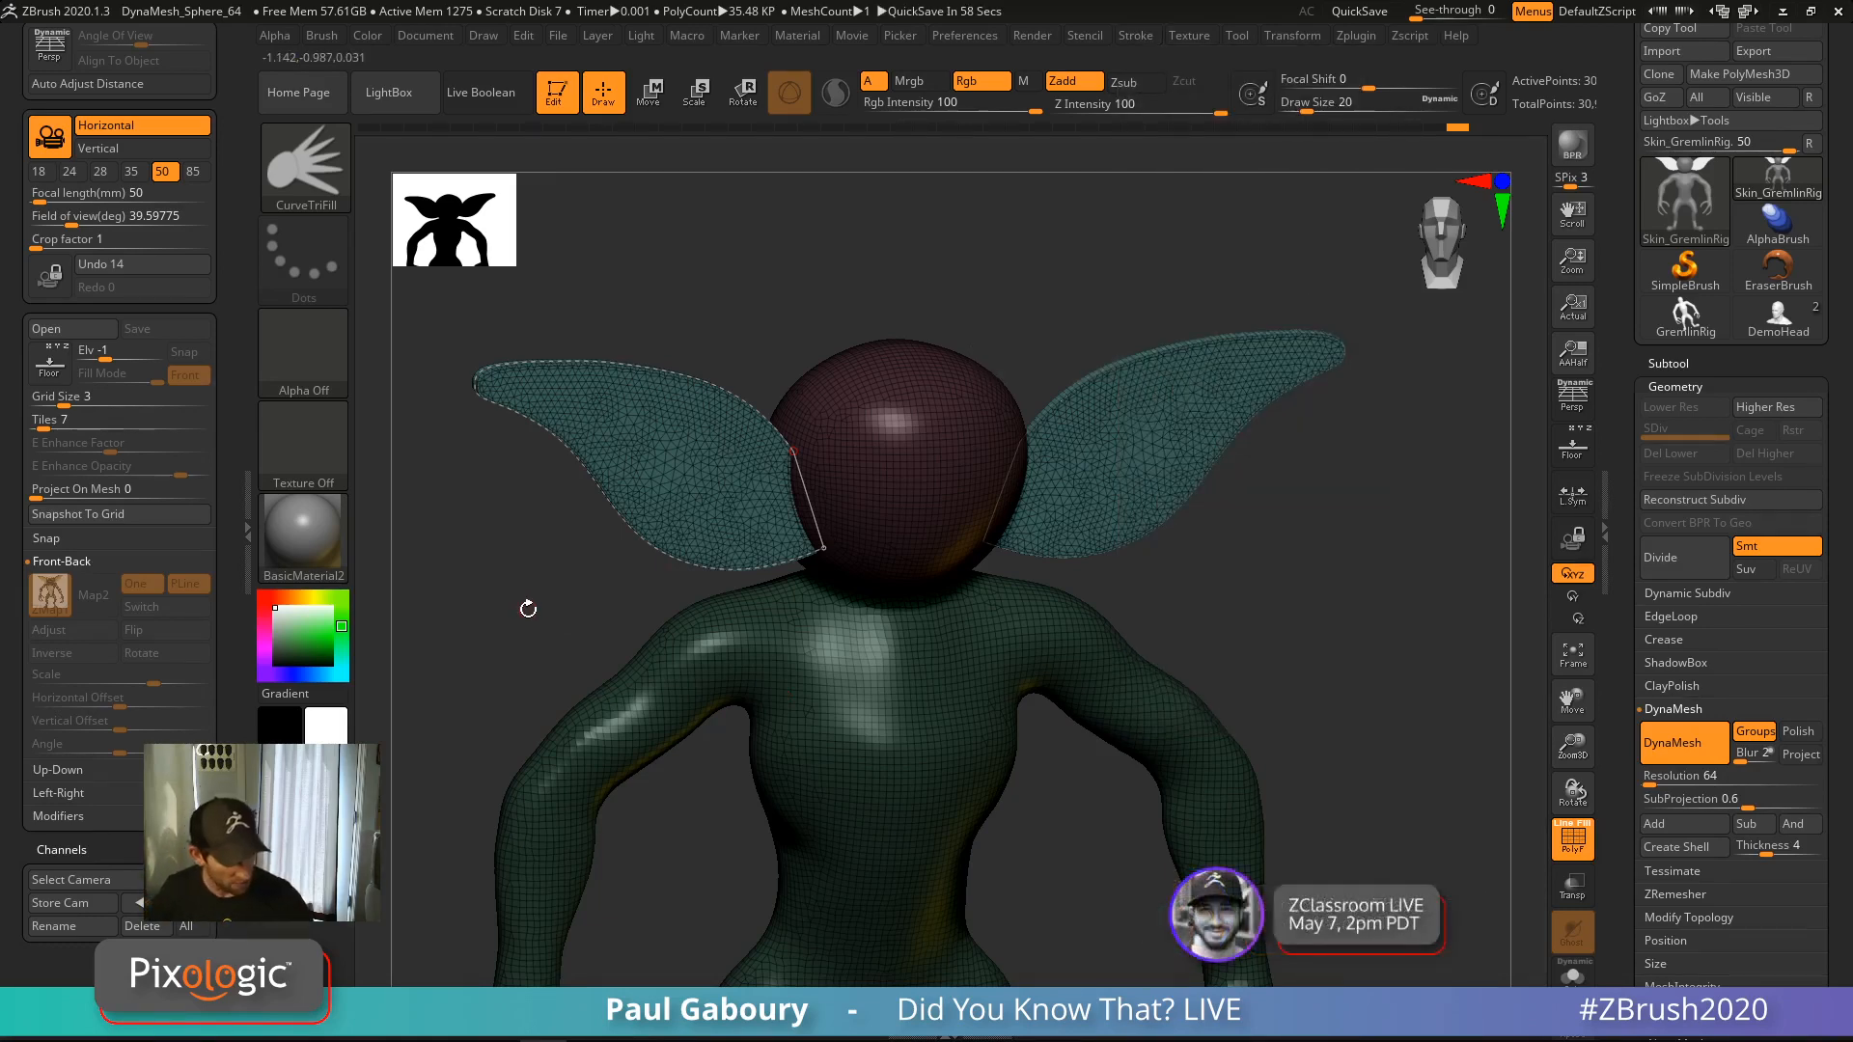
Switch to the CurveTube brush and apply it to the ear curve to add a tubular rim around both ears
key("b")
key("c")
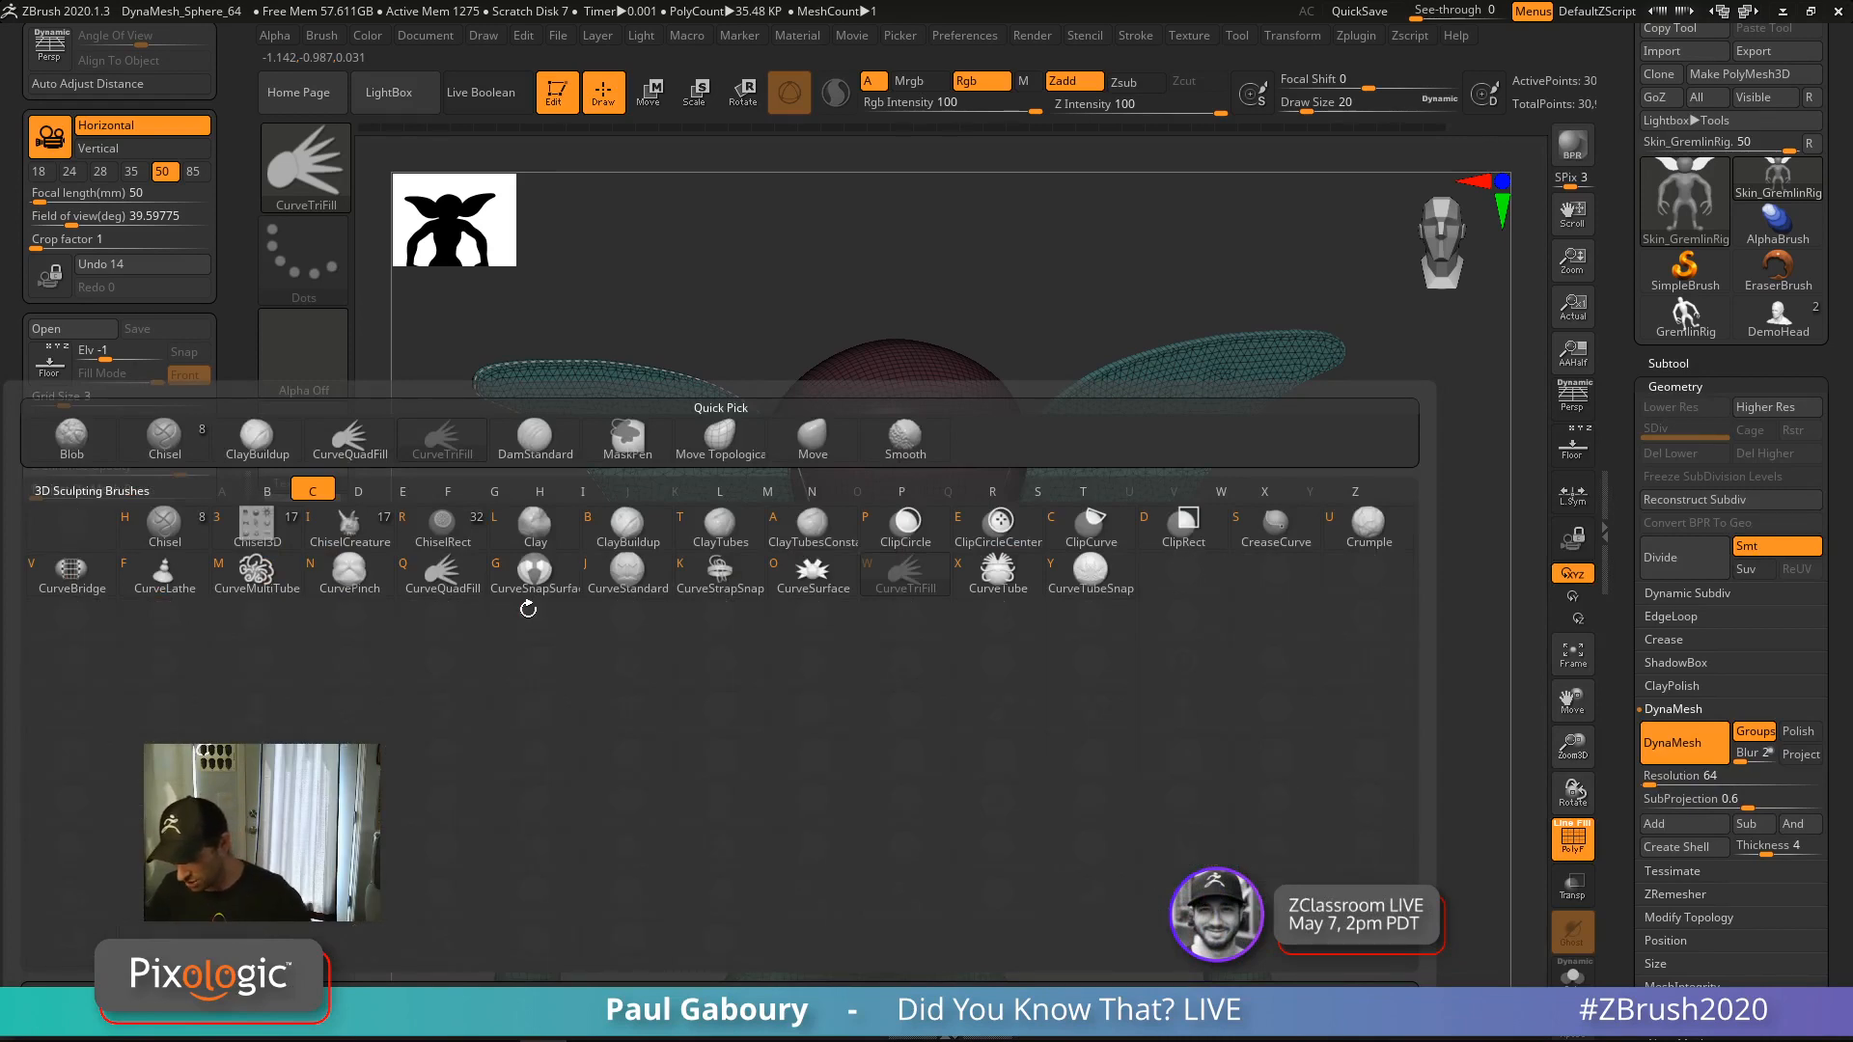
key("x")
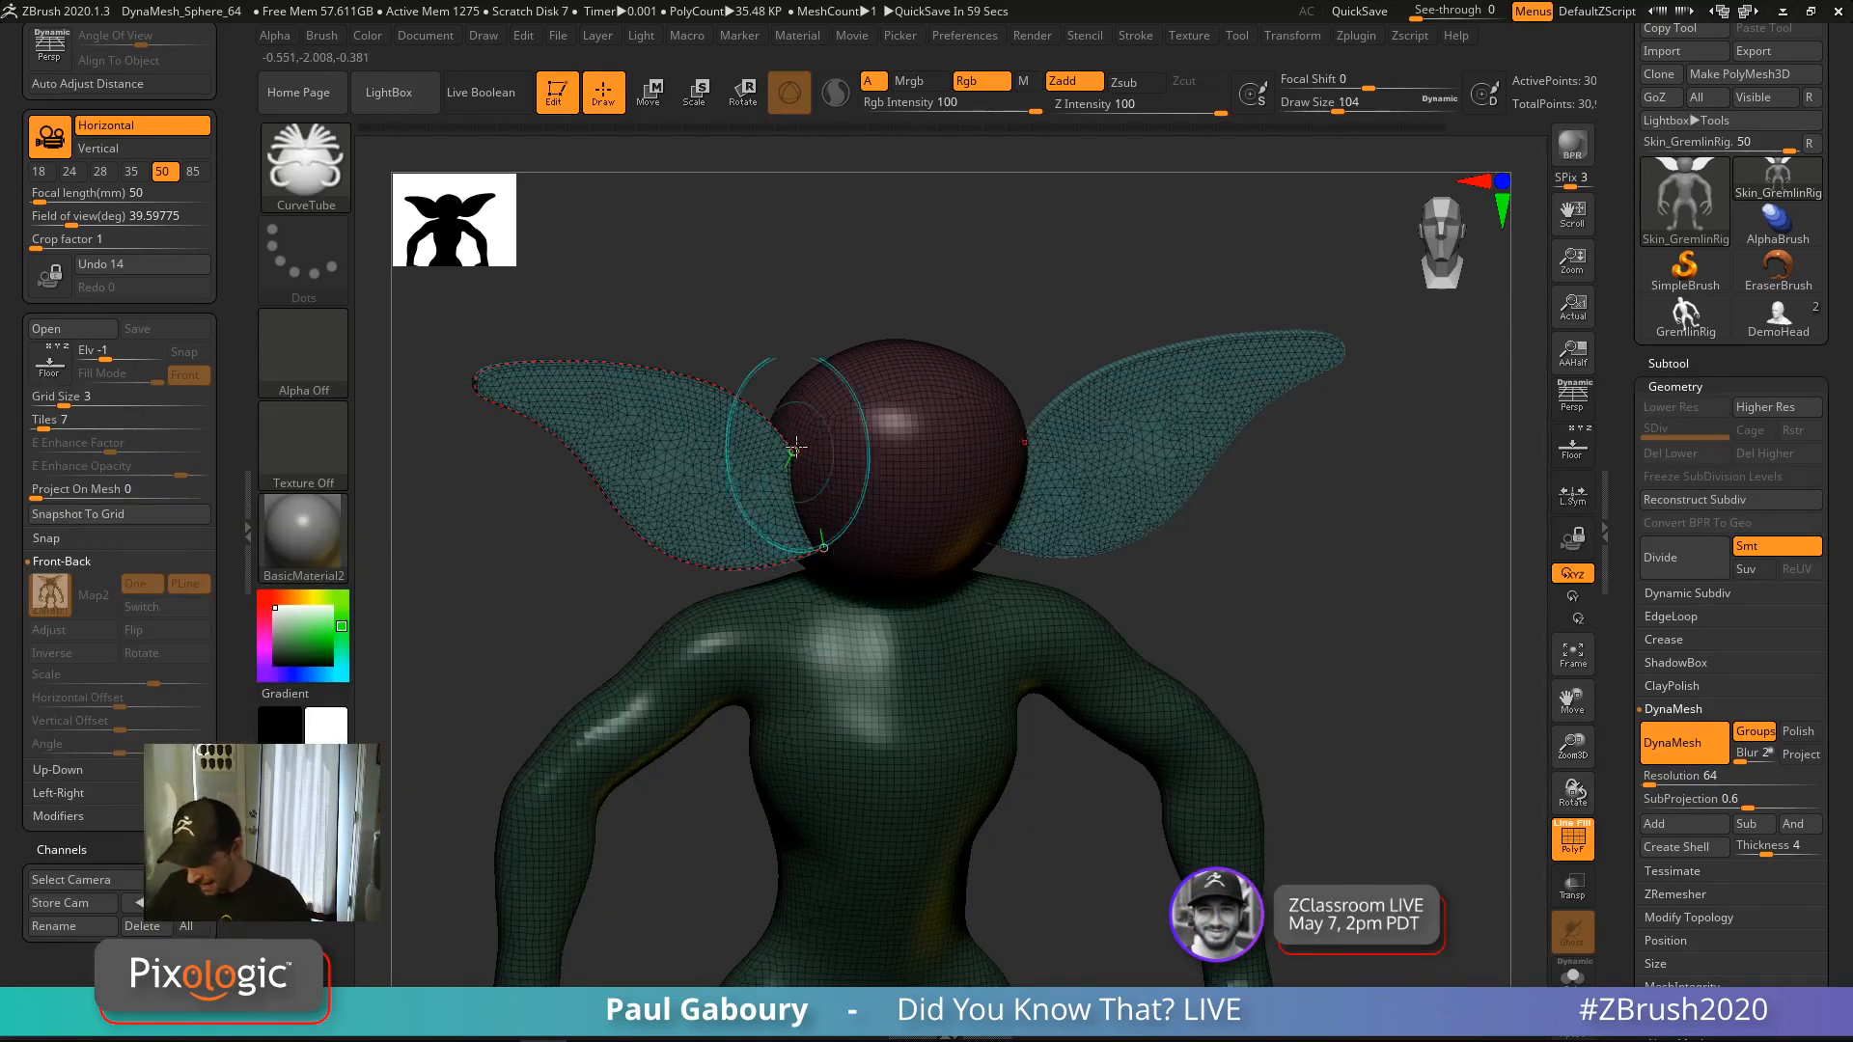
left_click(775, 427)
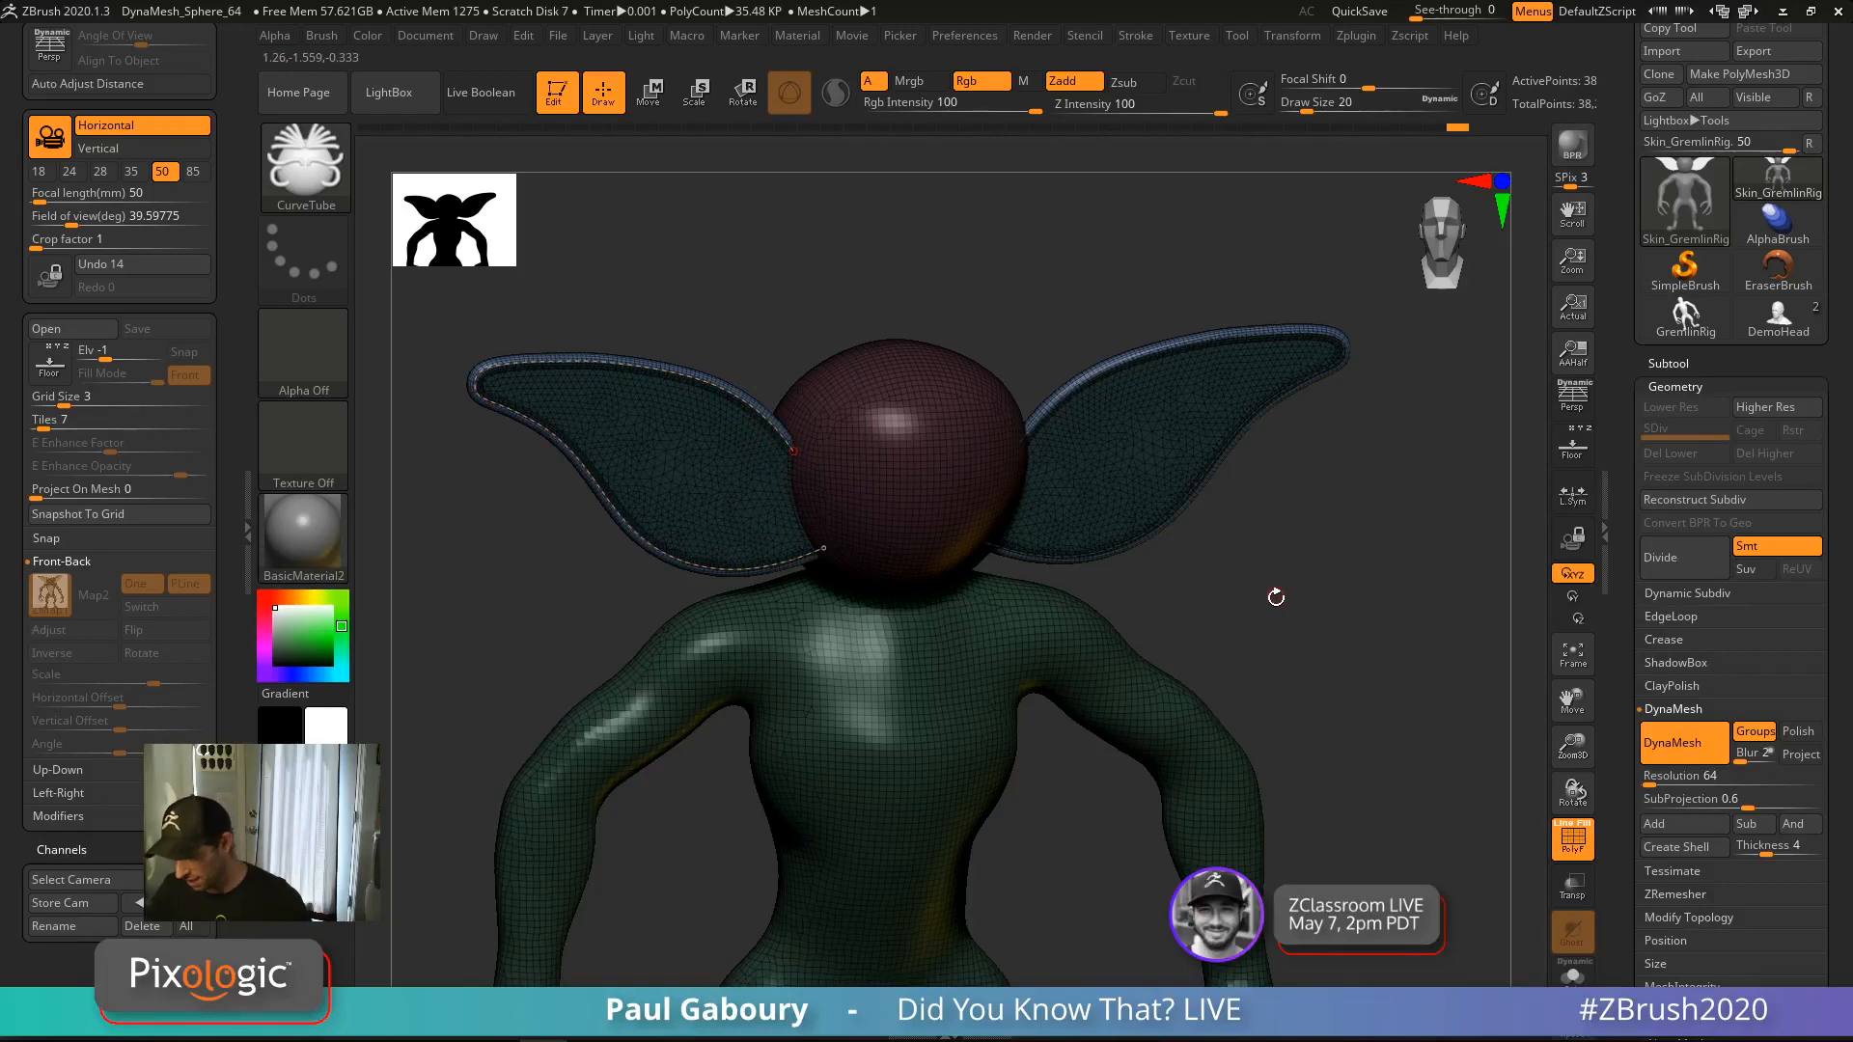
Clear the mask from the gremlin's ears, head and body while viewing the ear rim up close
mouse_move(1276, 597)
left_mouse_down()
mouse_move(1241, 540)
mouse_move(1261, 592)
mouse_move(1325, 522)
left_mouse_up()
mouse_move(874, 526)
right_mouse_down("ctrl")
mouse_move(649, 610)
mouse_move(757, 674)
mouse_move(662, 707)
mouse_move(708, 760)
right_mouse_up("ctrl")
mouse_move(709, 760)
right_mouse_down("ctrl")
mouse_move(662, 749)
mouse_move(578, 801)
right_mouse_up("ctrl")
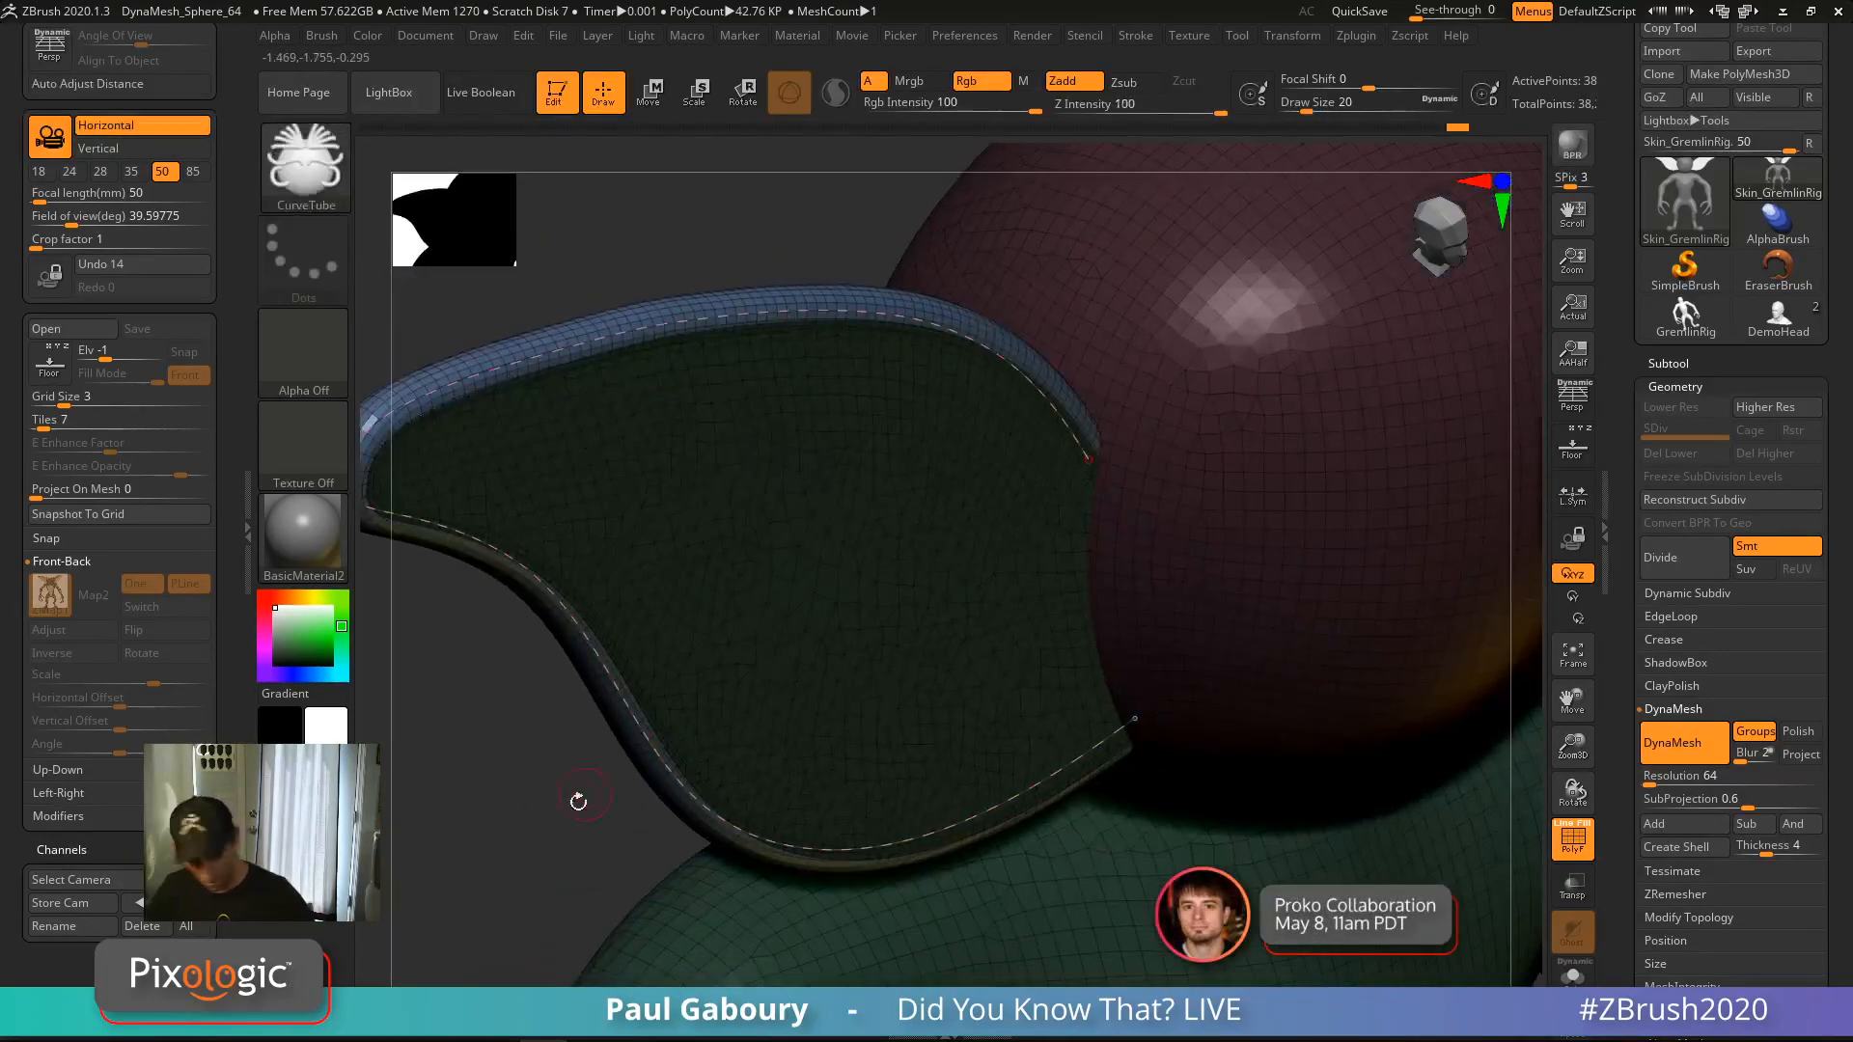
left_click_drag(552, 838, 556, 825, "ctrl")
right_click_drag(556, 814, 707, 796, "alt")
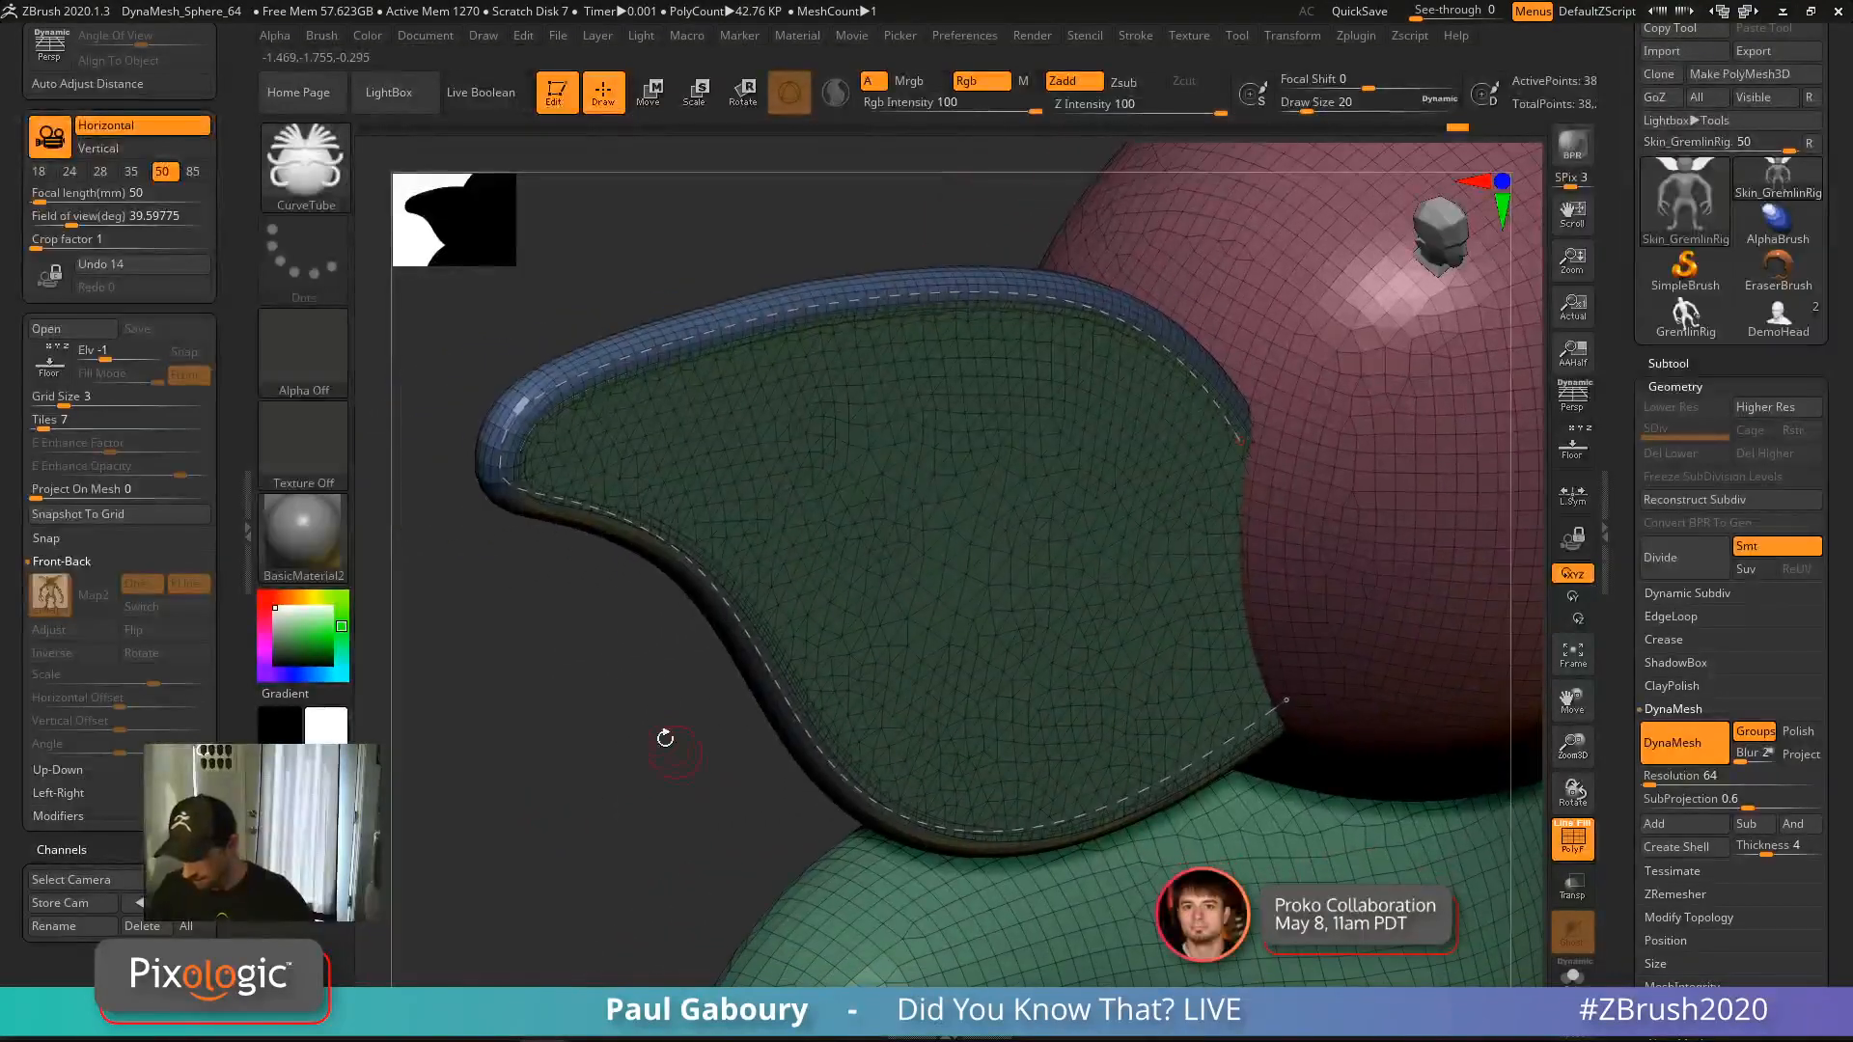
Set the draw size to 41 and update the ear curve to thicken the tubular rim around both ears
key("s")
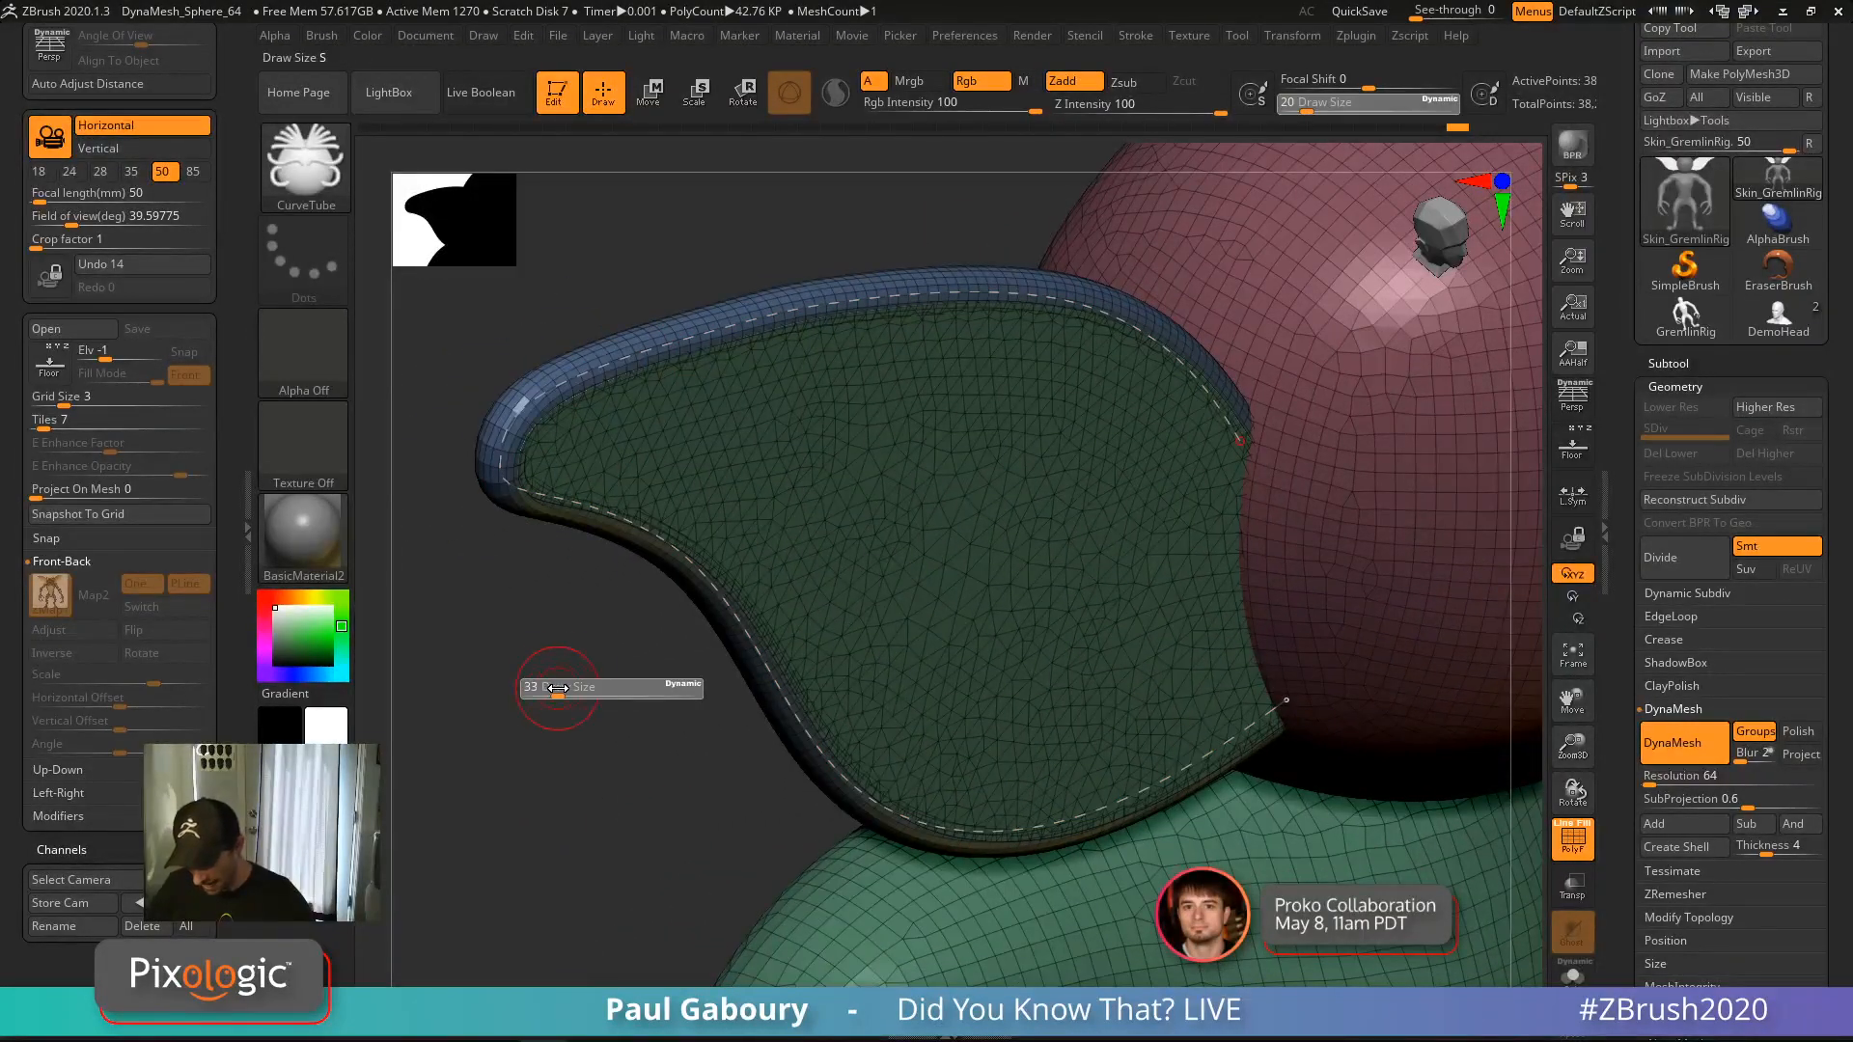
left_click_drag(552, 690, 564, 691)
left_click(569, 391)
mouse_move(577, 754)
right_mouse_down("ctrl")
mouse_move(484, 699)
mouse_move(1320, 554)
mouse_move(1395, 604)
mouse_move(1212, 547)
mouse_move(1298, 543)
right_mouse_up("ctrl")
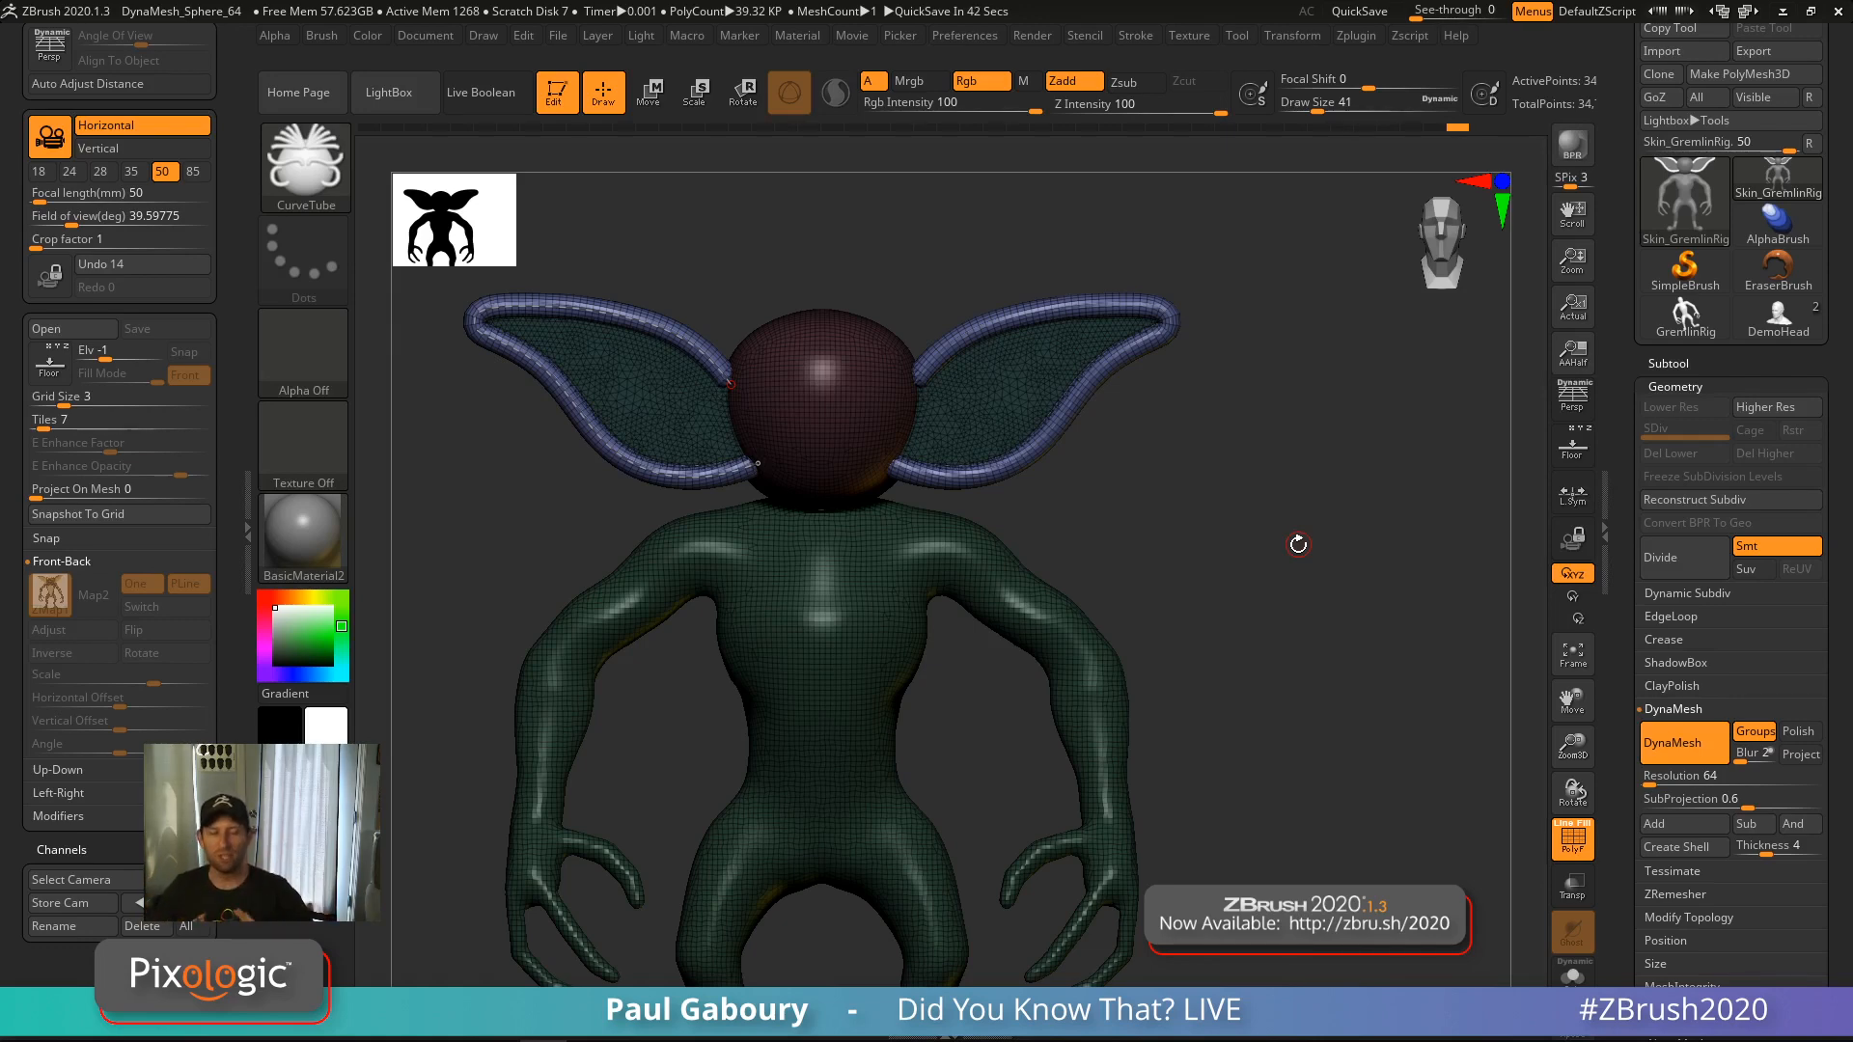
Switch to the IMM Curve brush and try its Stitch and Fence meshes along the ear curve
key("b")
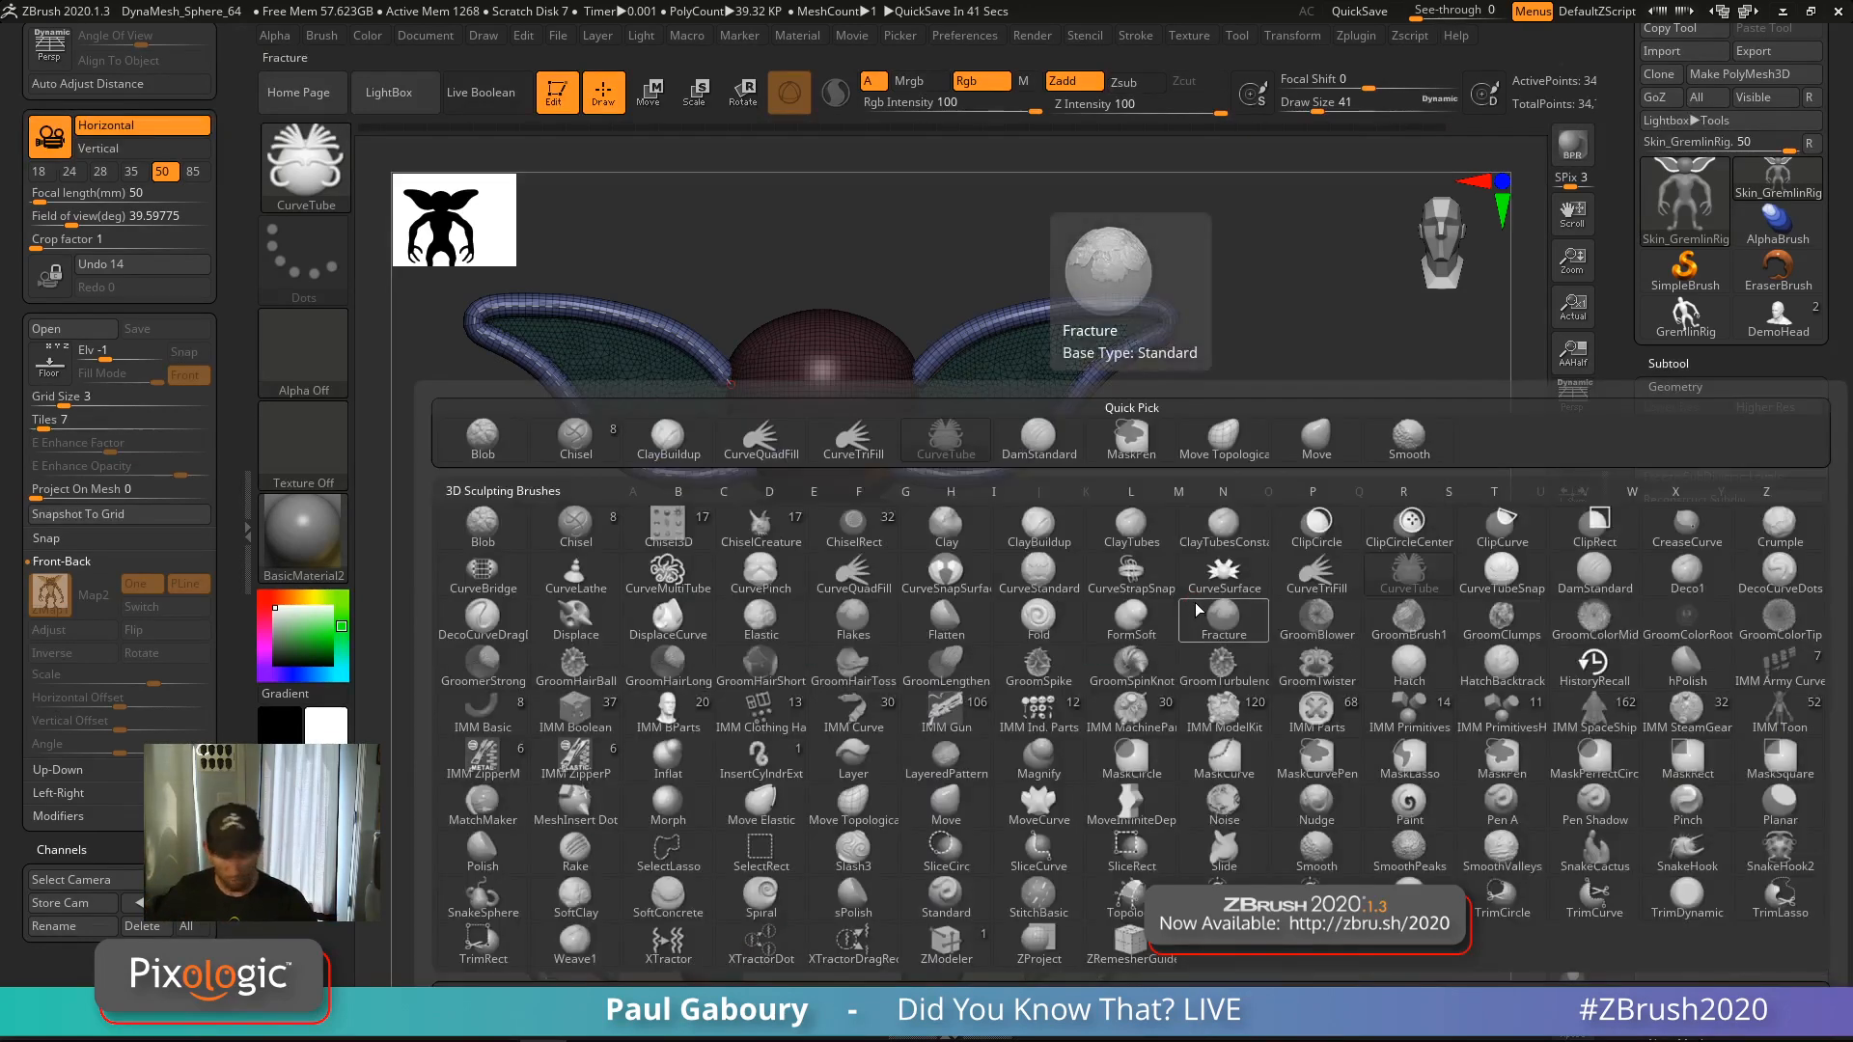
key("i")
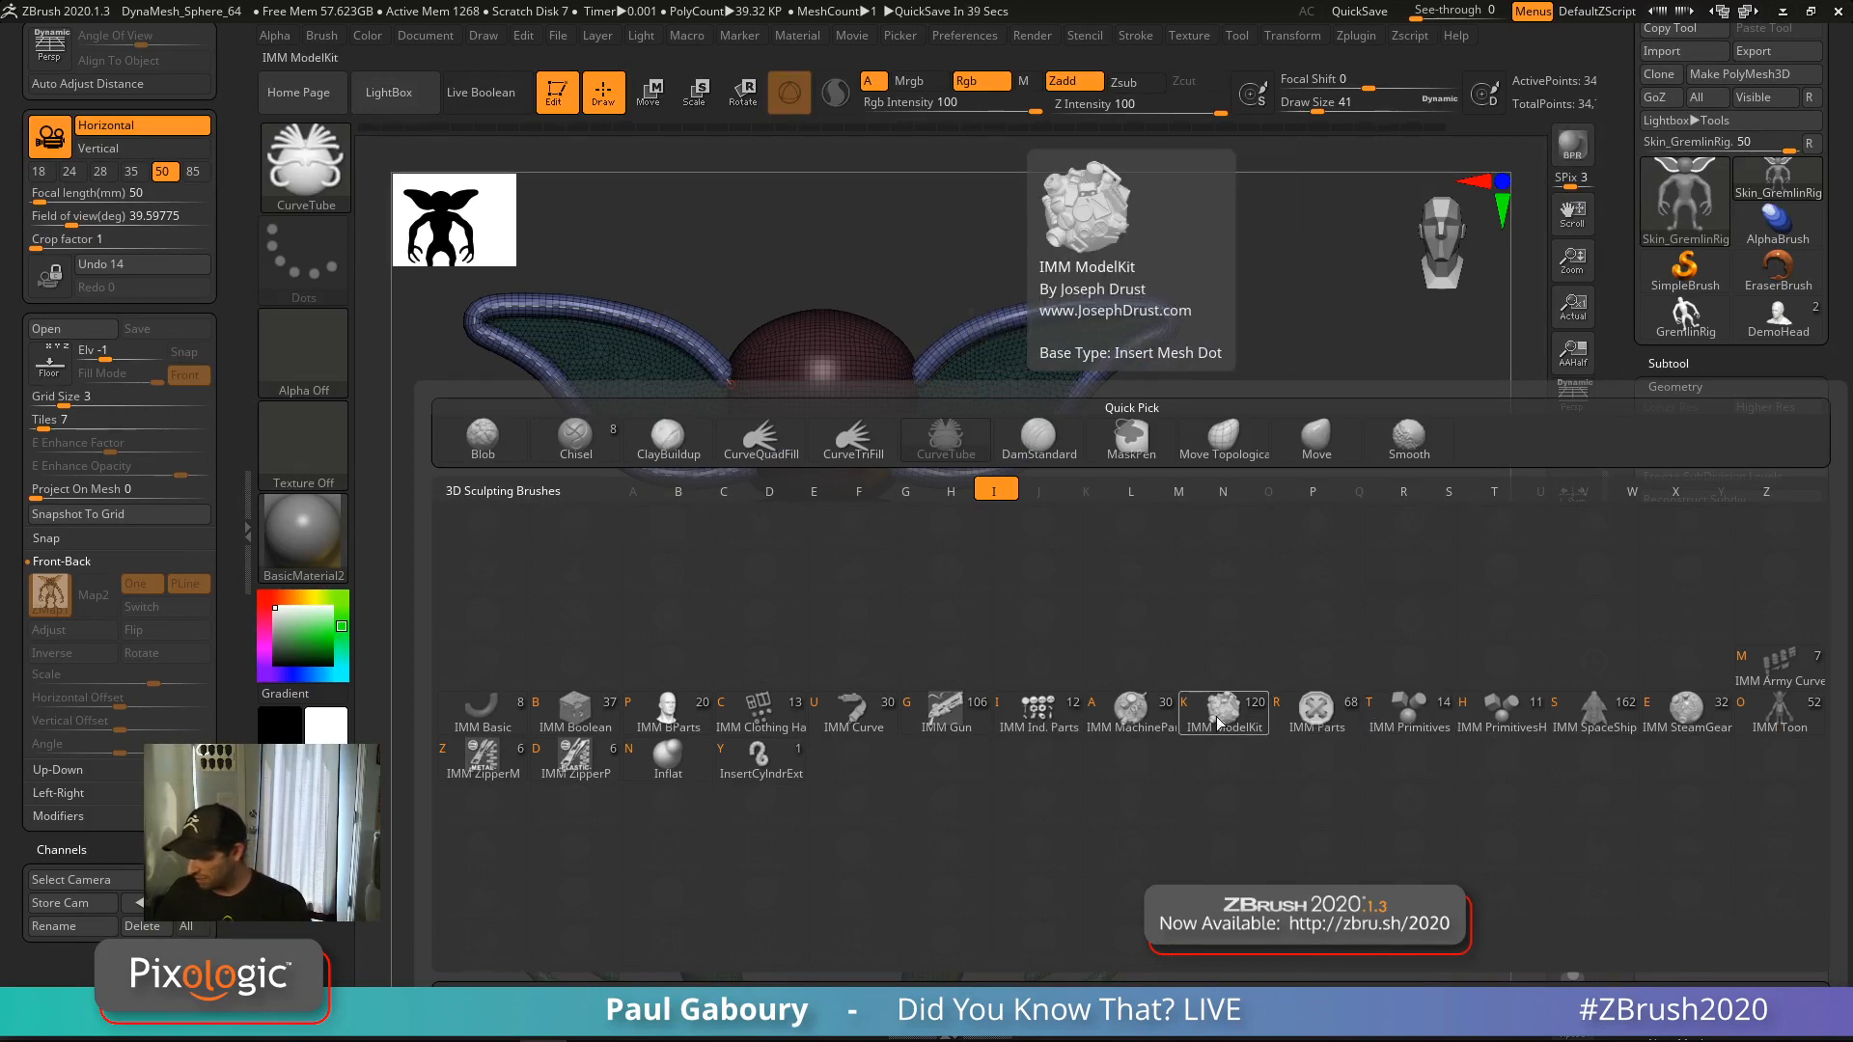
left_click(856, 709)
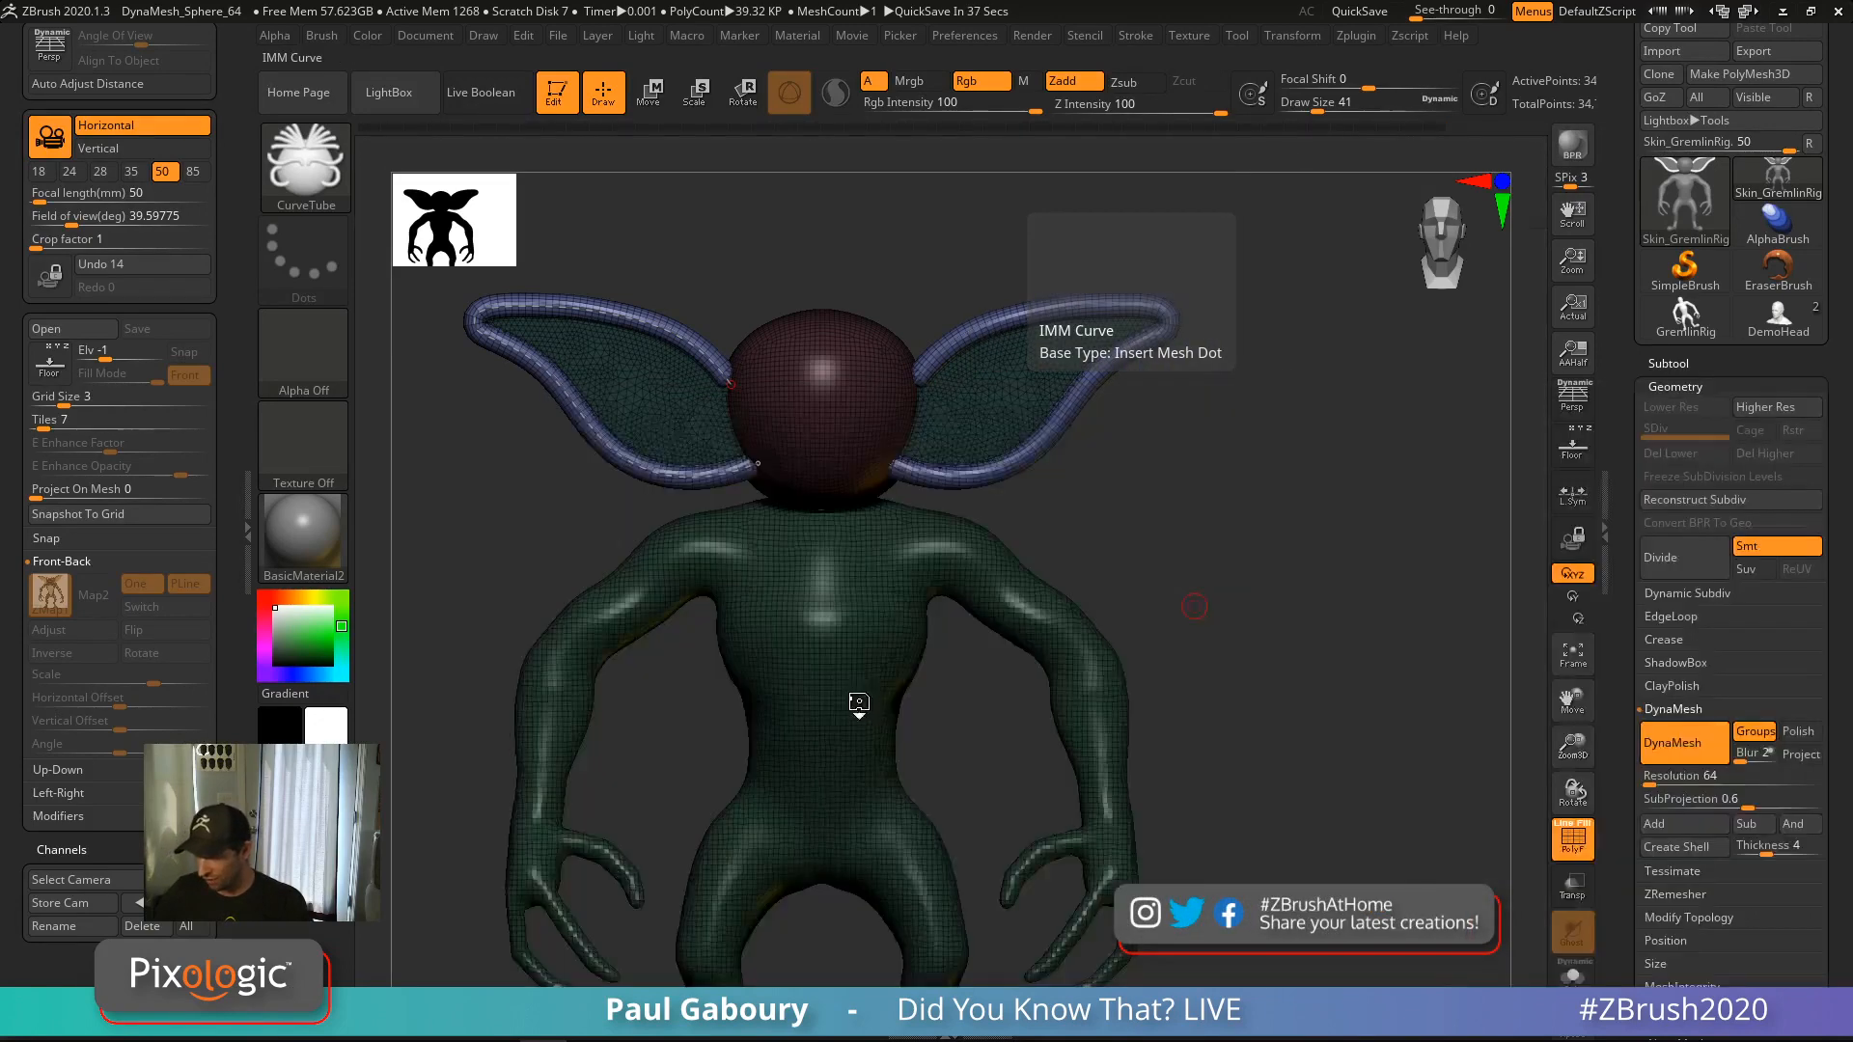
left_click(1330, 159)
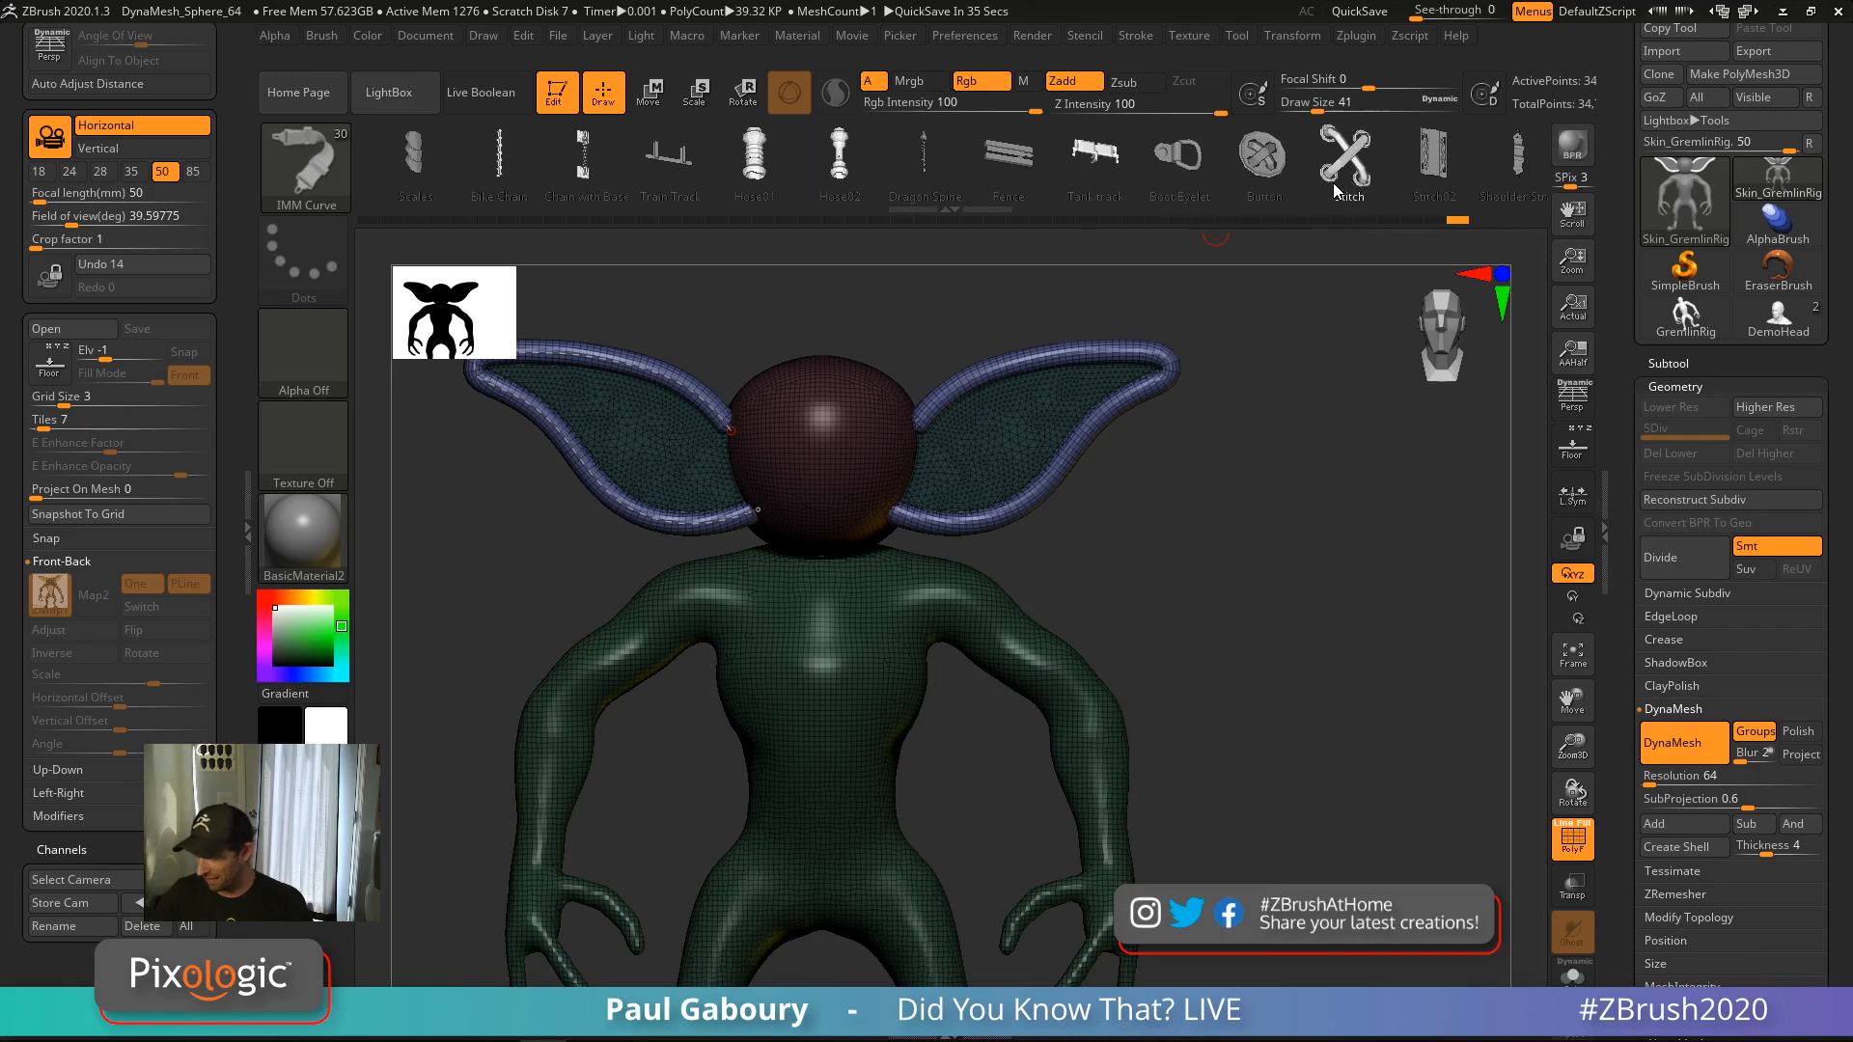
left_click(664, 520)
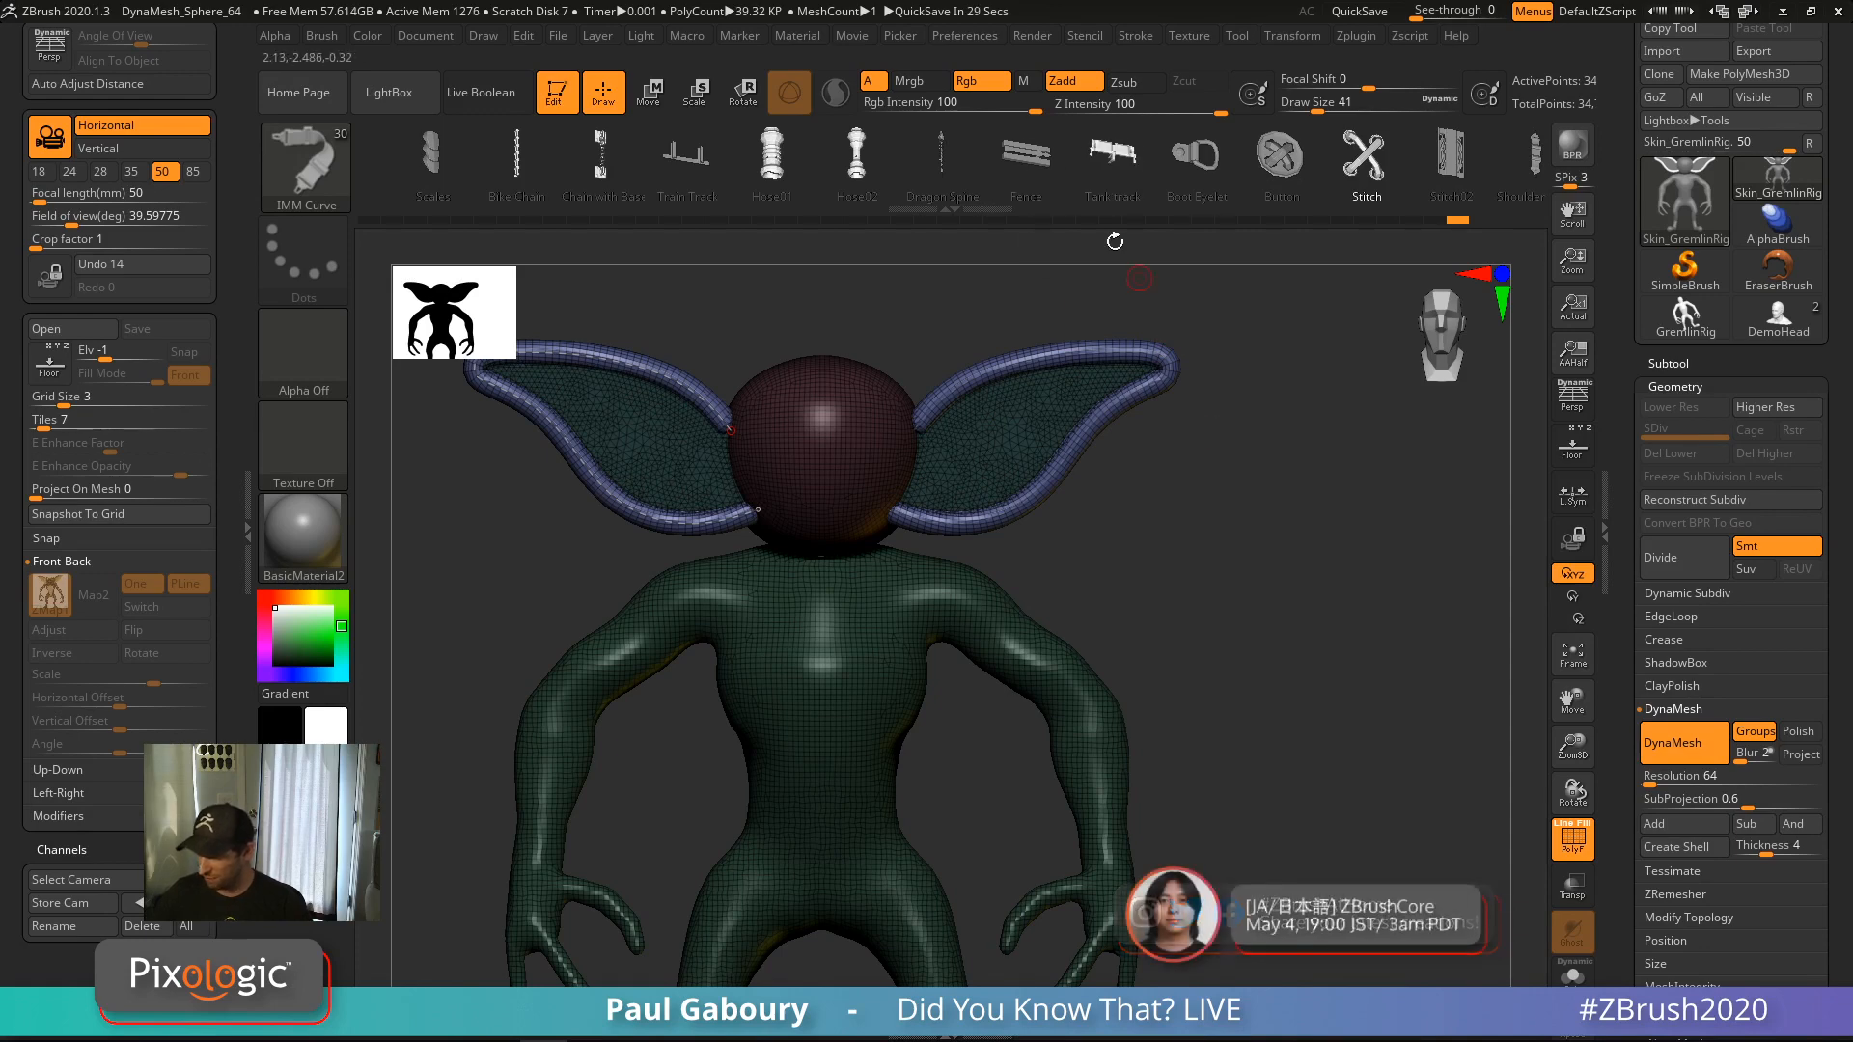
left_click(1026, 160)
left_click(676, 522)
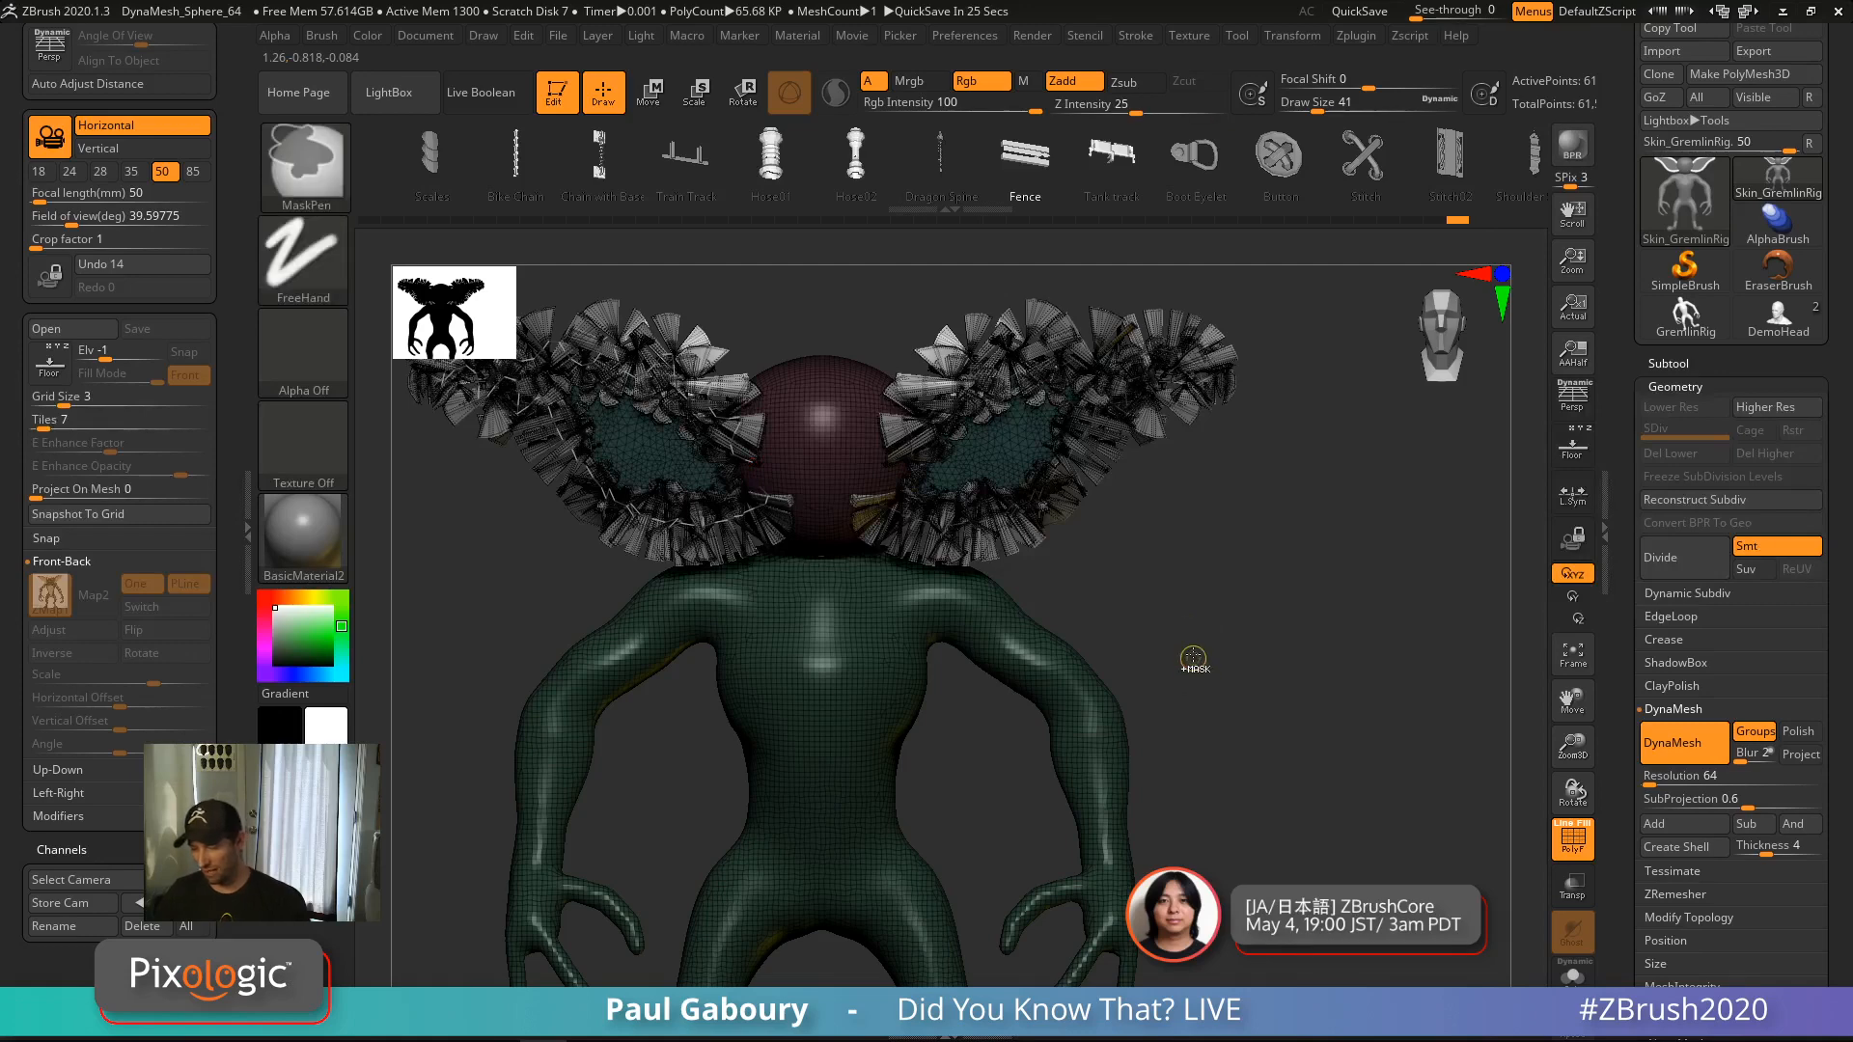
Try the Wide Strap mesh of the IMM Curve brush along the ear curve and inspect the ear up close
left_click_drag(1447, 164, 1196, 169)
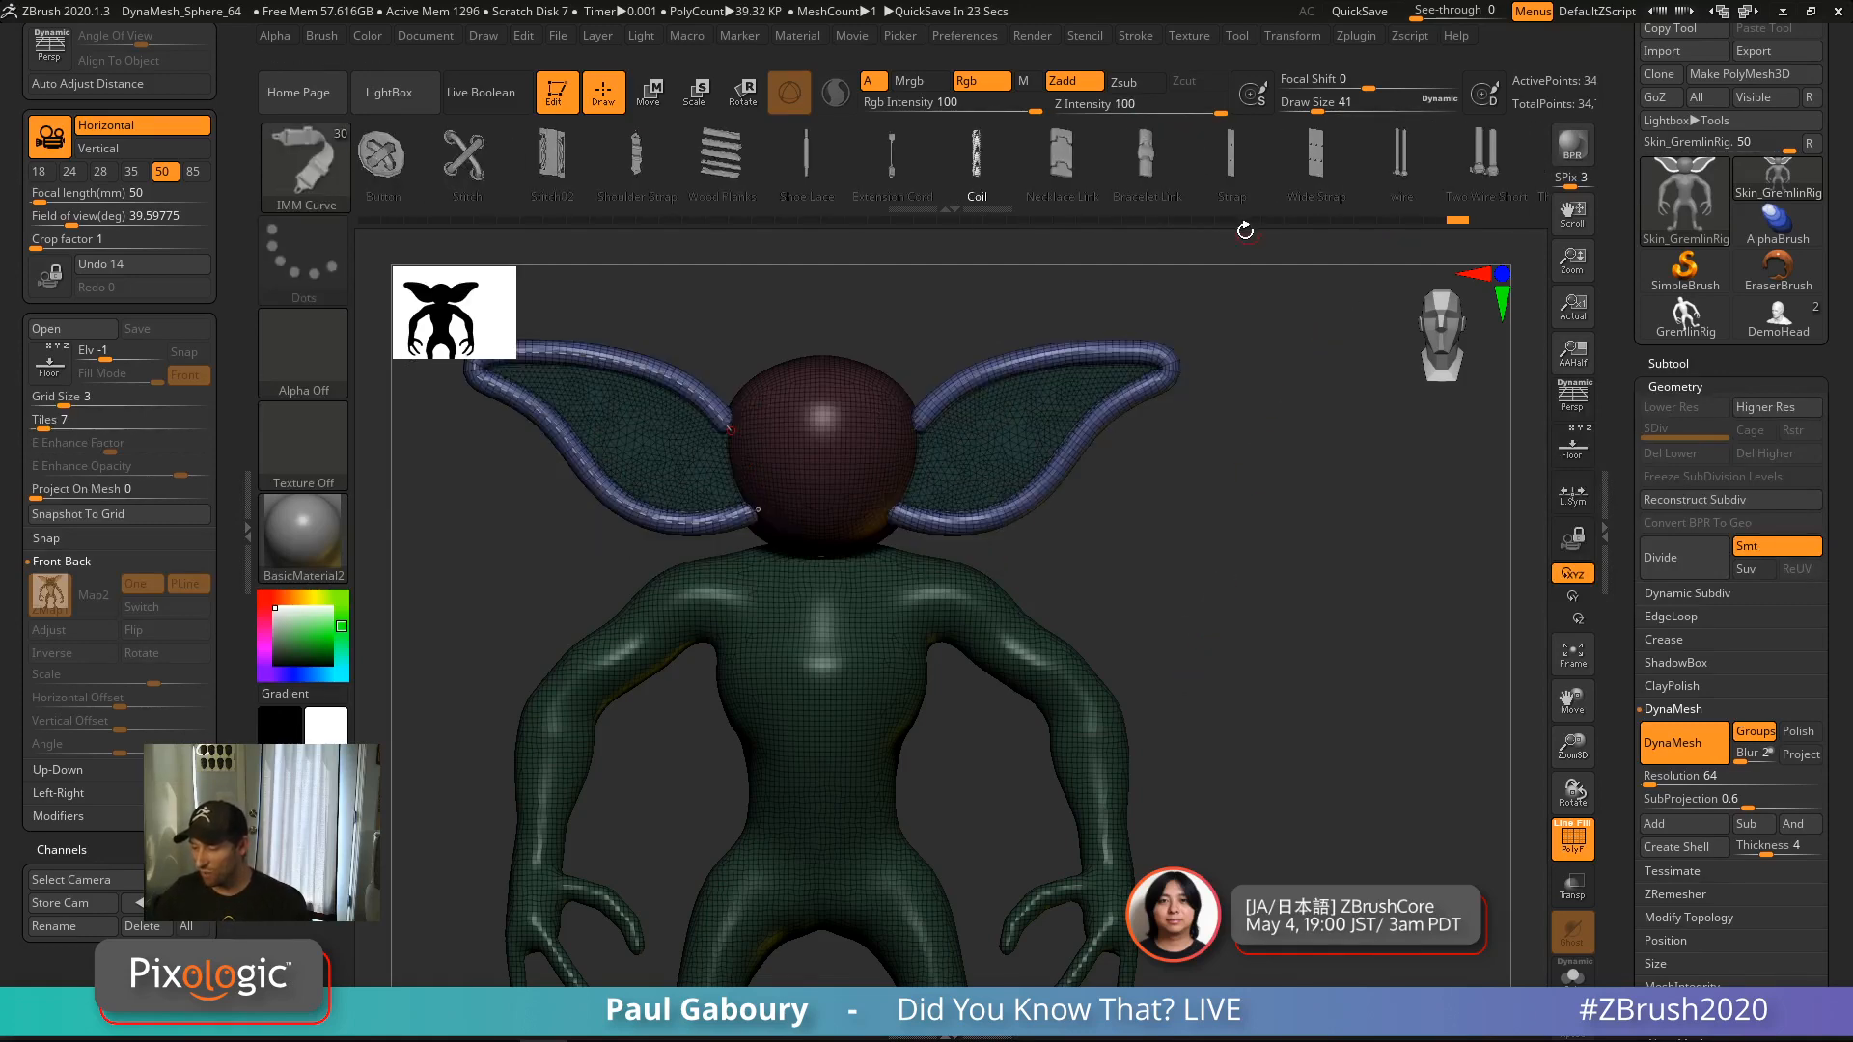
left_click_drag(1341, 169, 1023, 201)
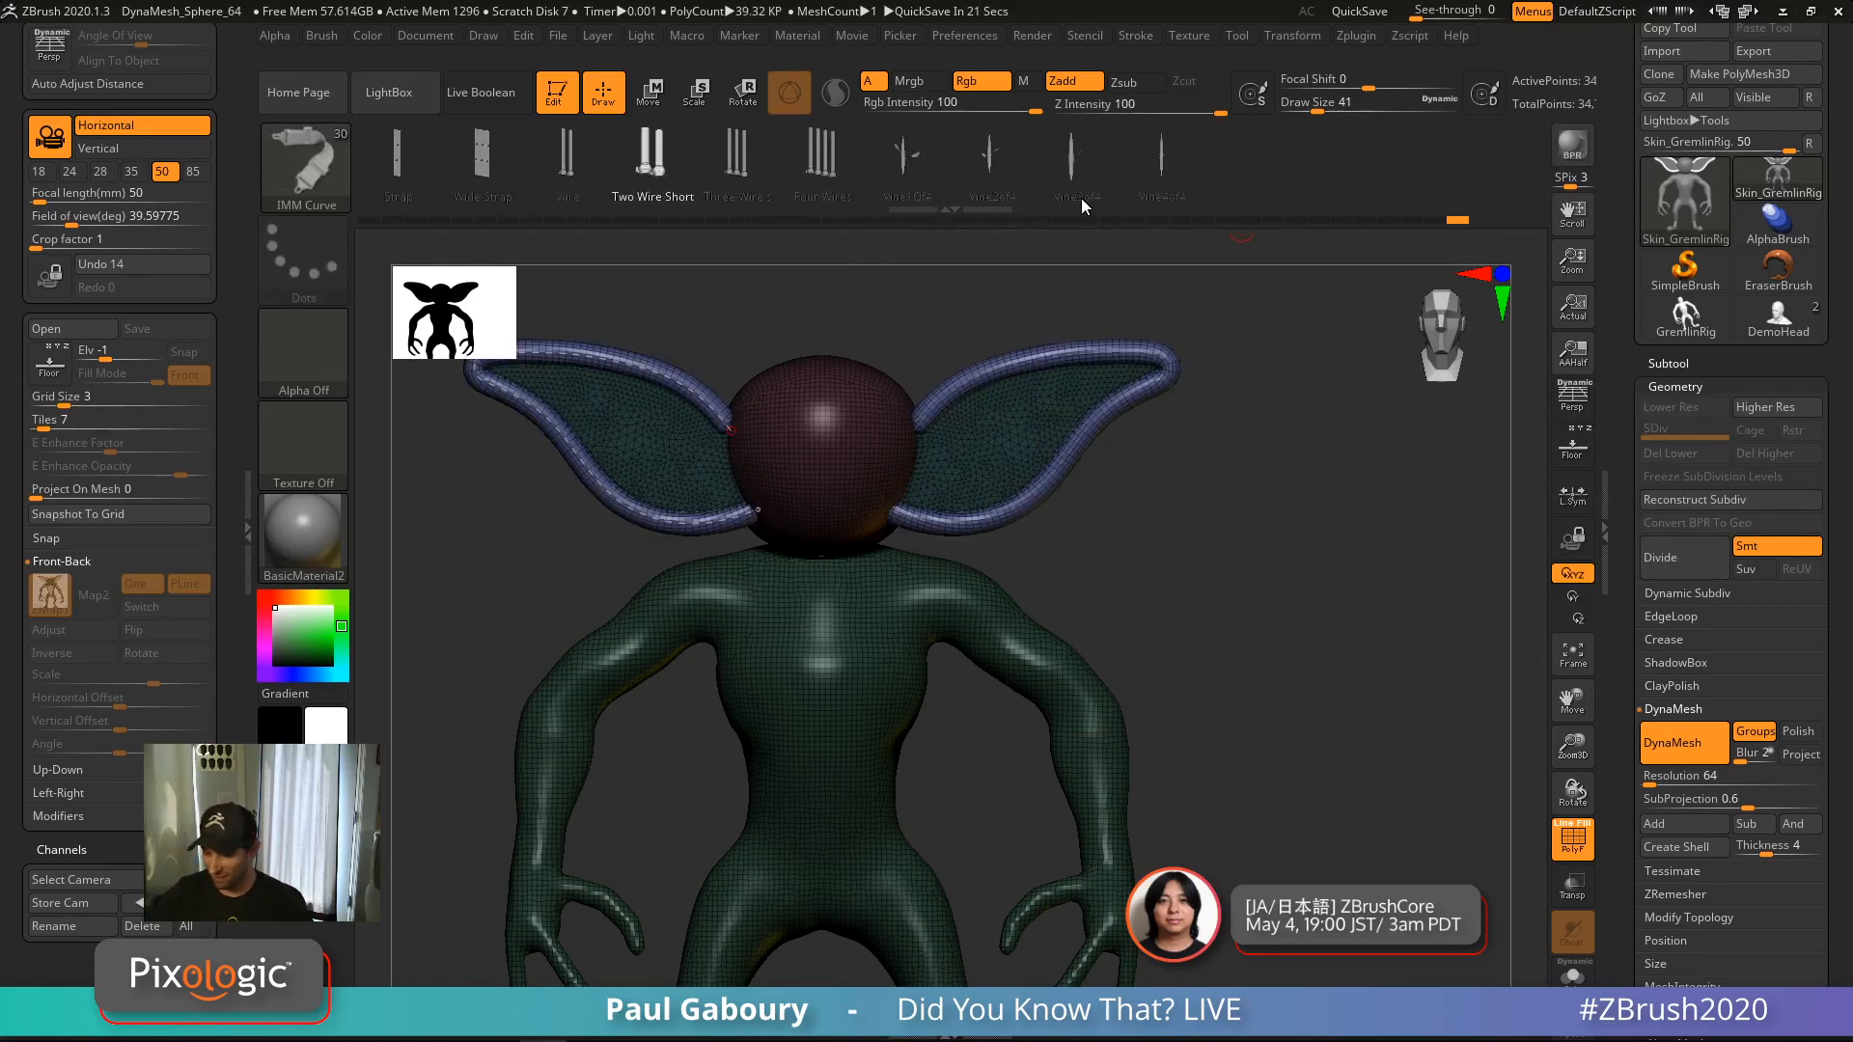
left_click(713, 527)
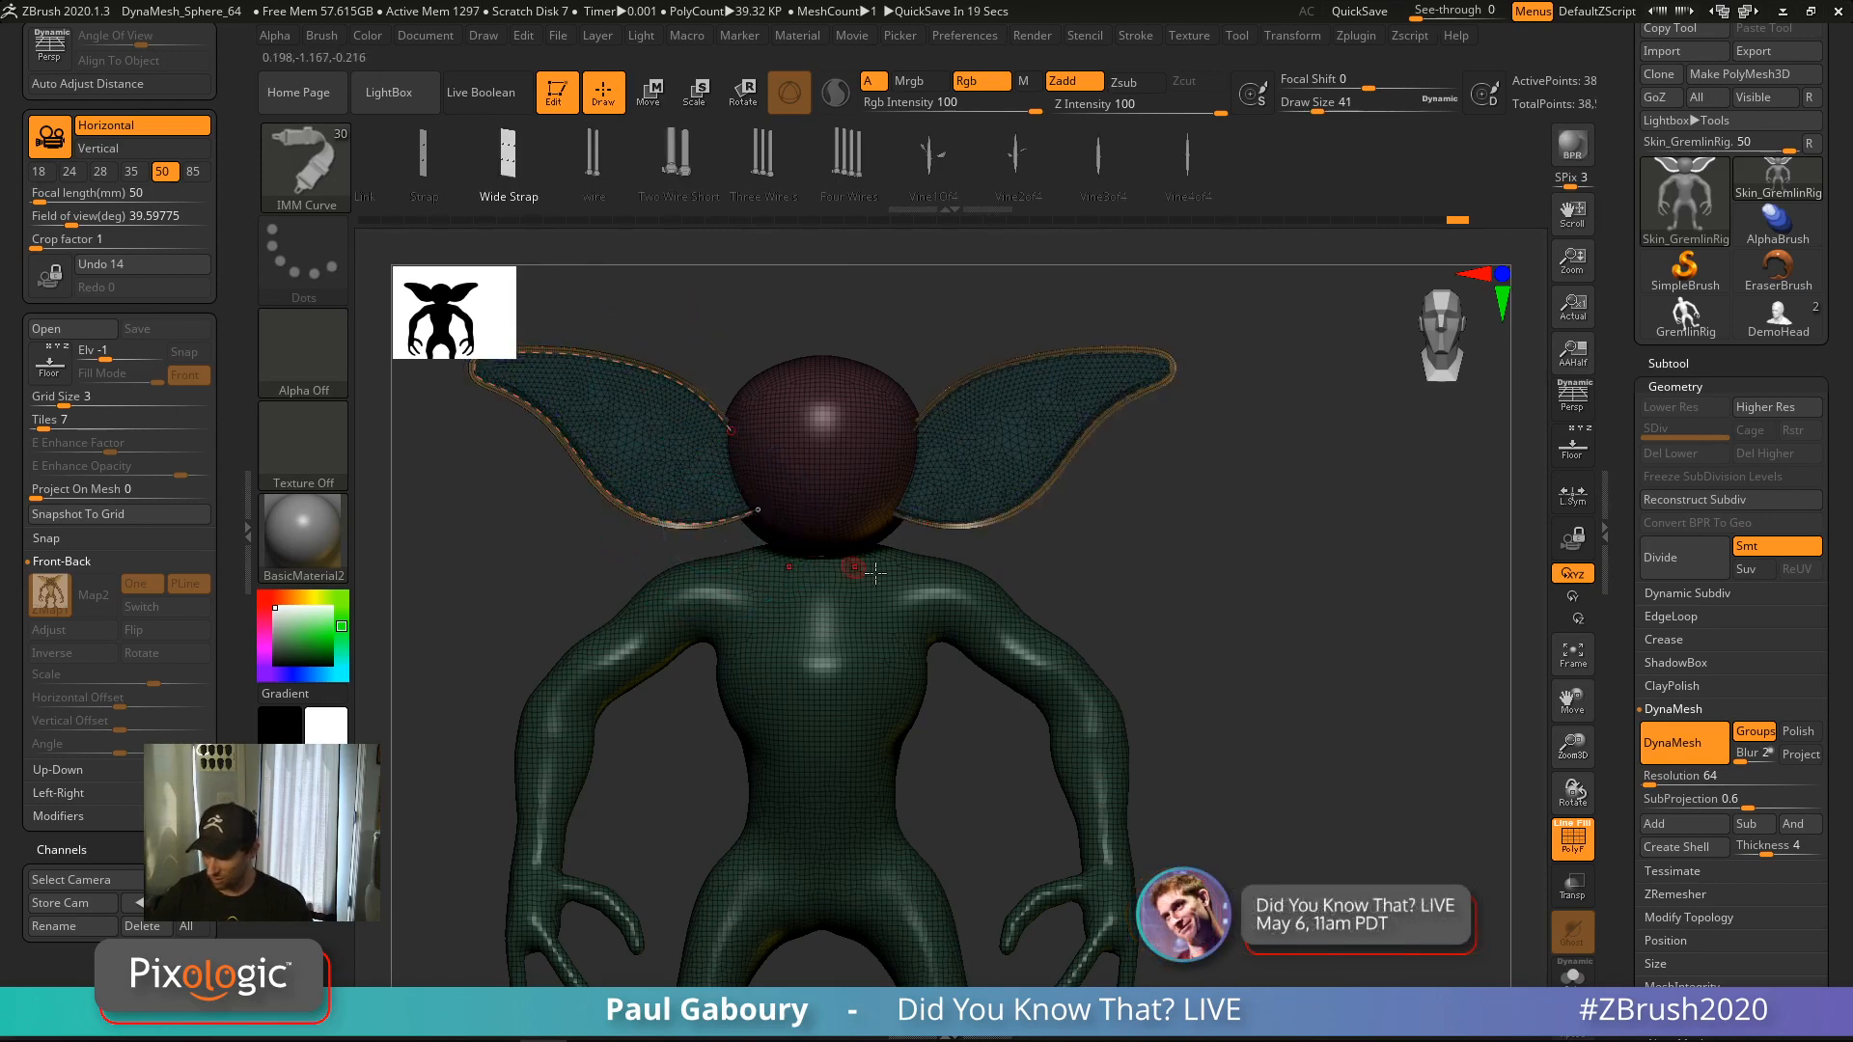
left_click_drag(1200, 618, 1351, 622)
right_click_drag(697, 506, 918, 641, "ctrl")
right_click_drag(724, 446, 1062, 804, "alt")
right_click_drag(1061, 804, 975, 666, "ctrl")
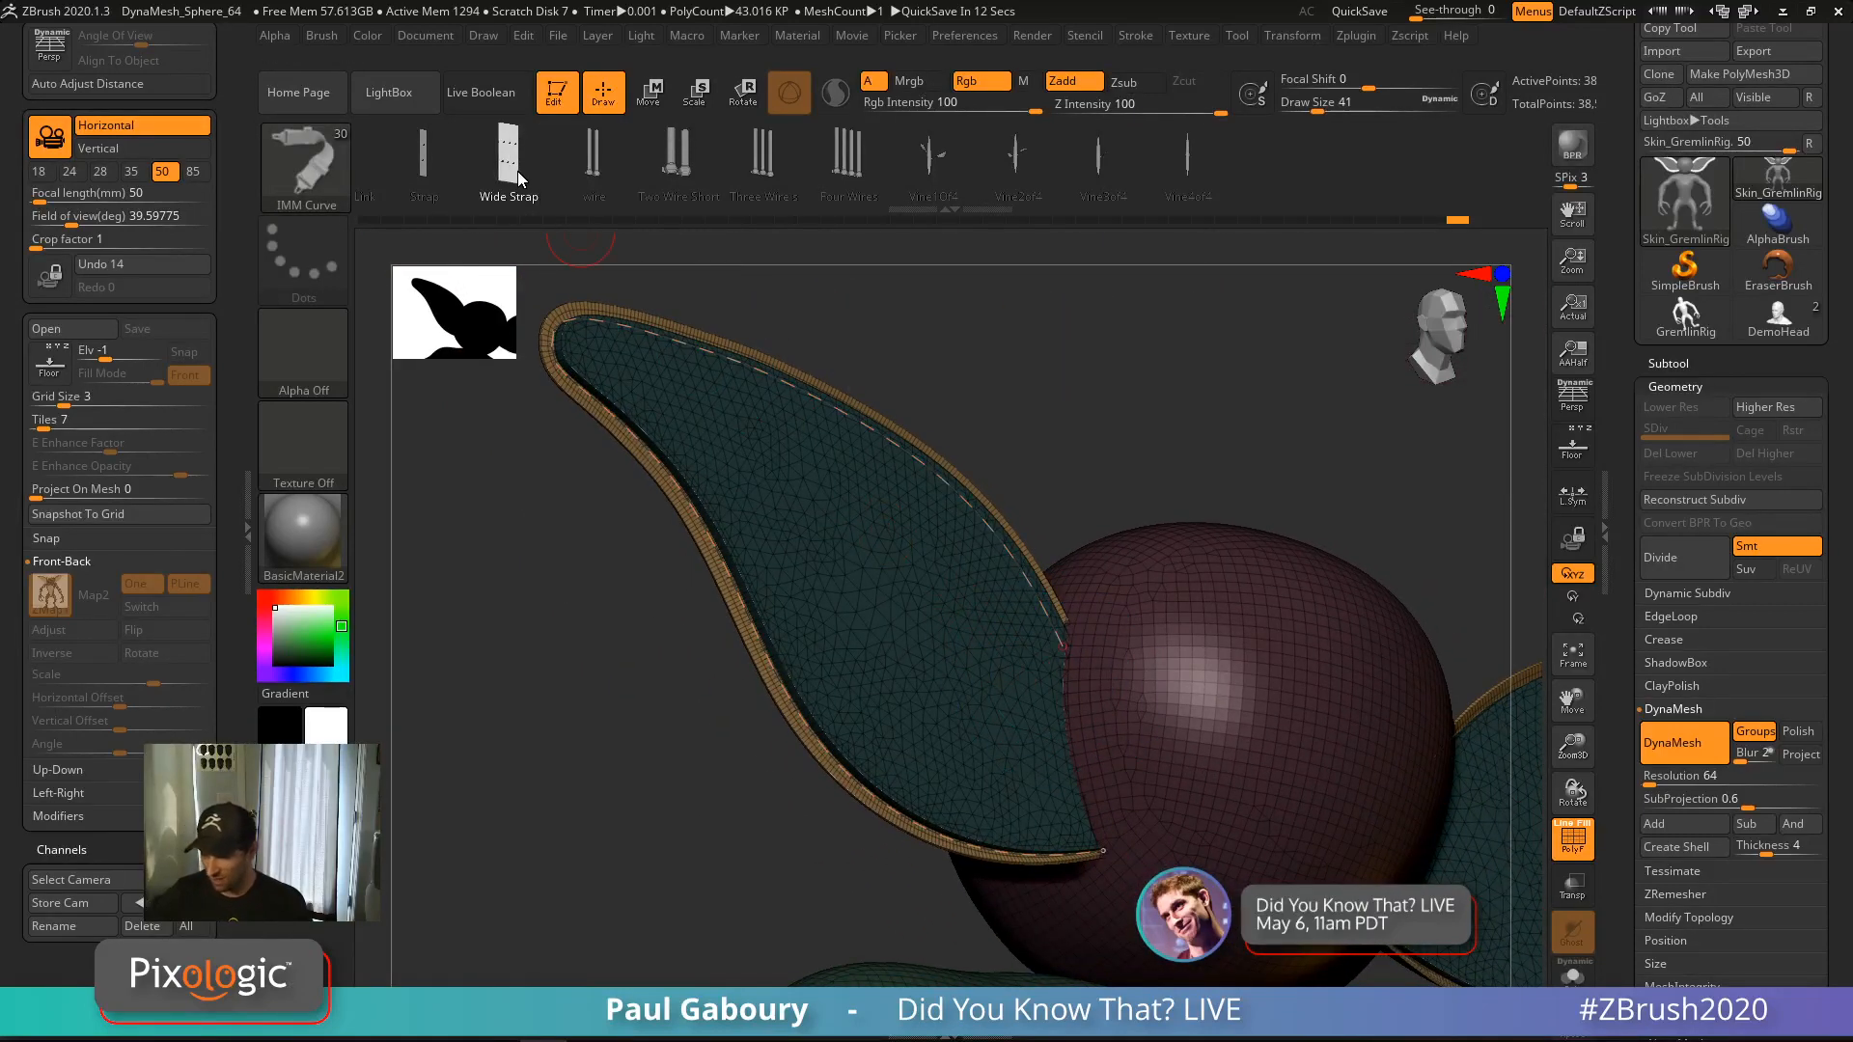
Try the Strap and Two Wire Short meshes on the ear curve, and undo back to the tubular rim
left_click(425, 159)
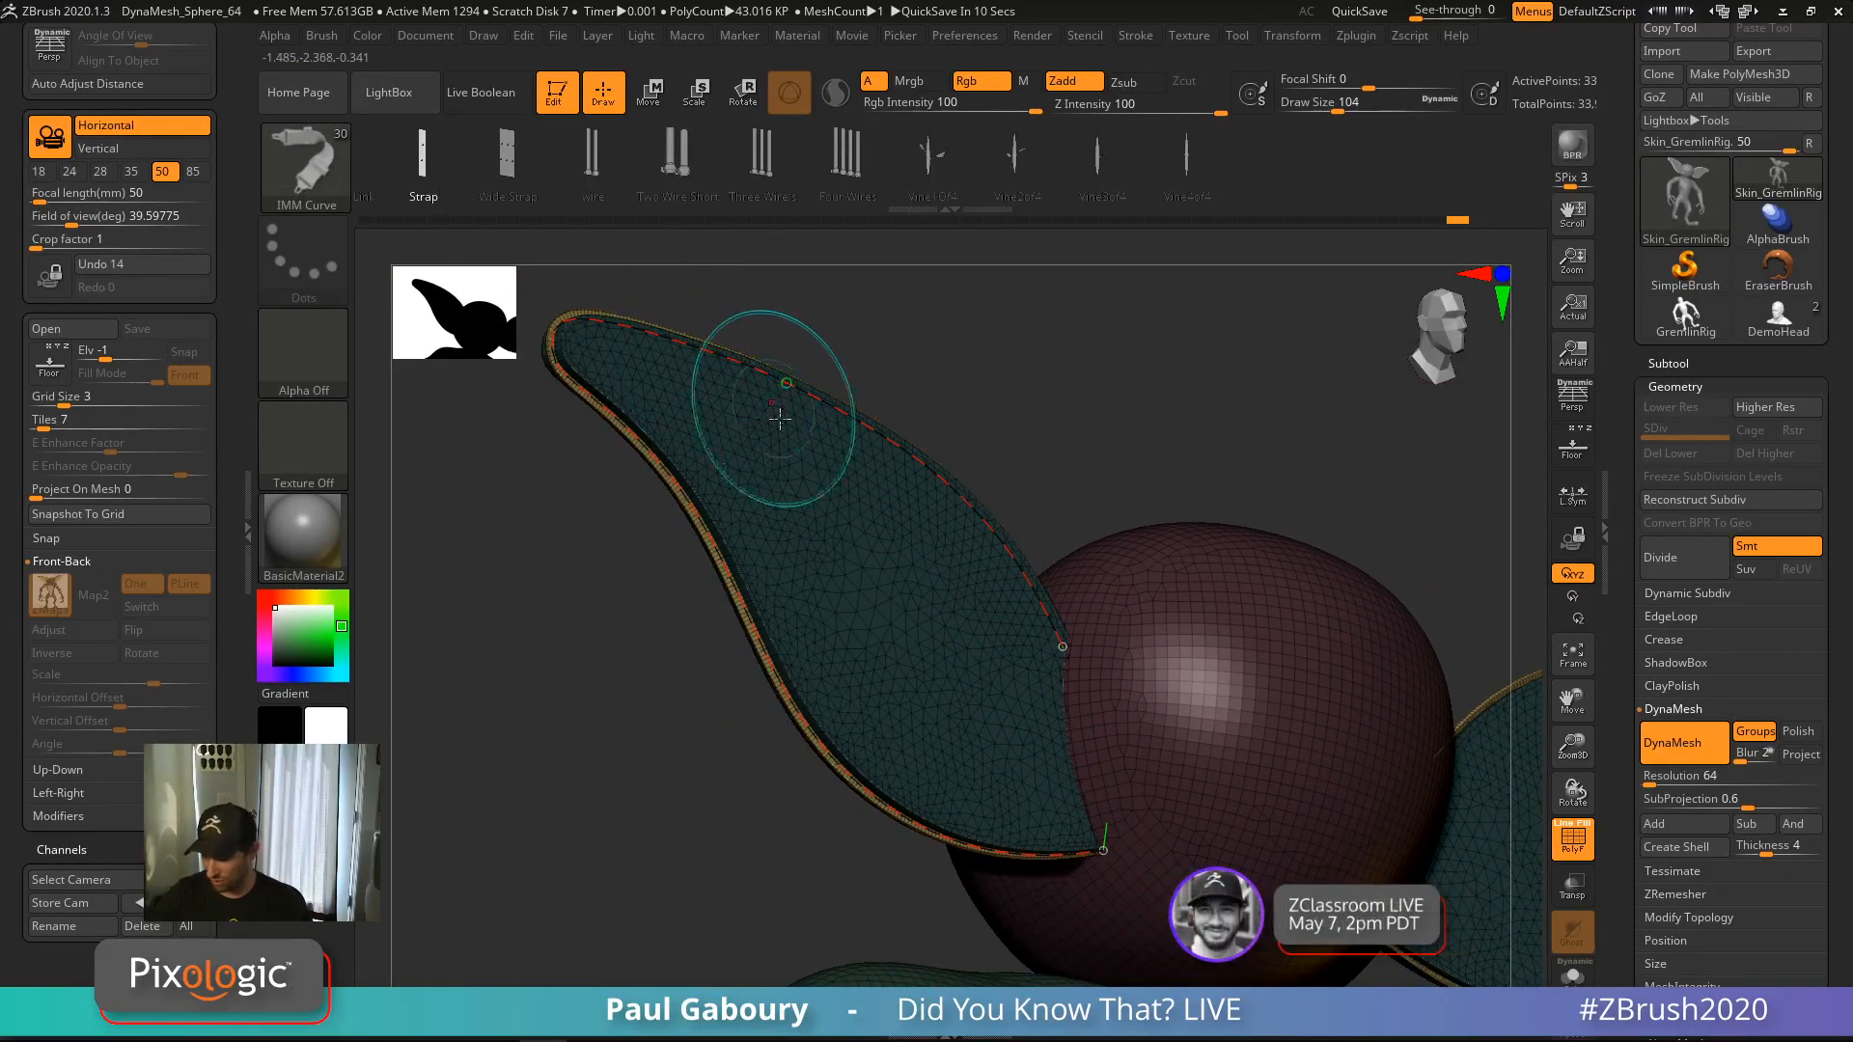
left_click(695, 197)
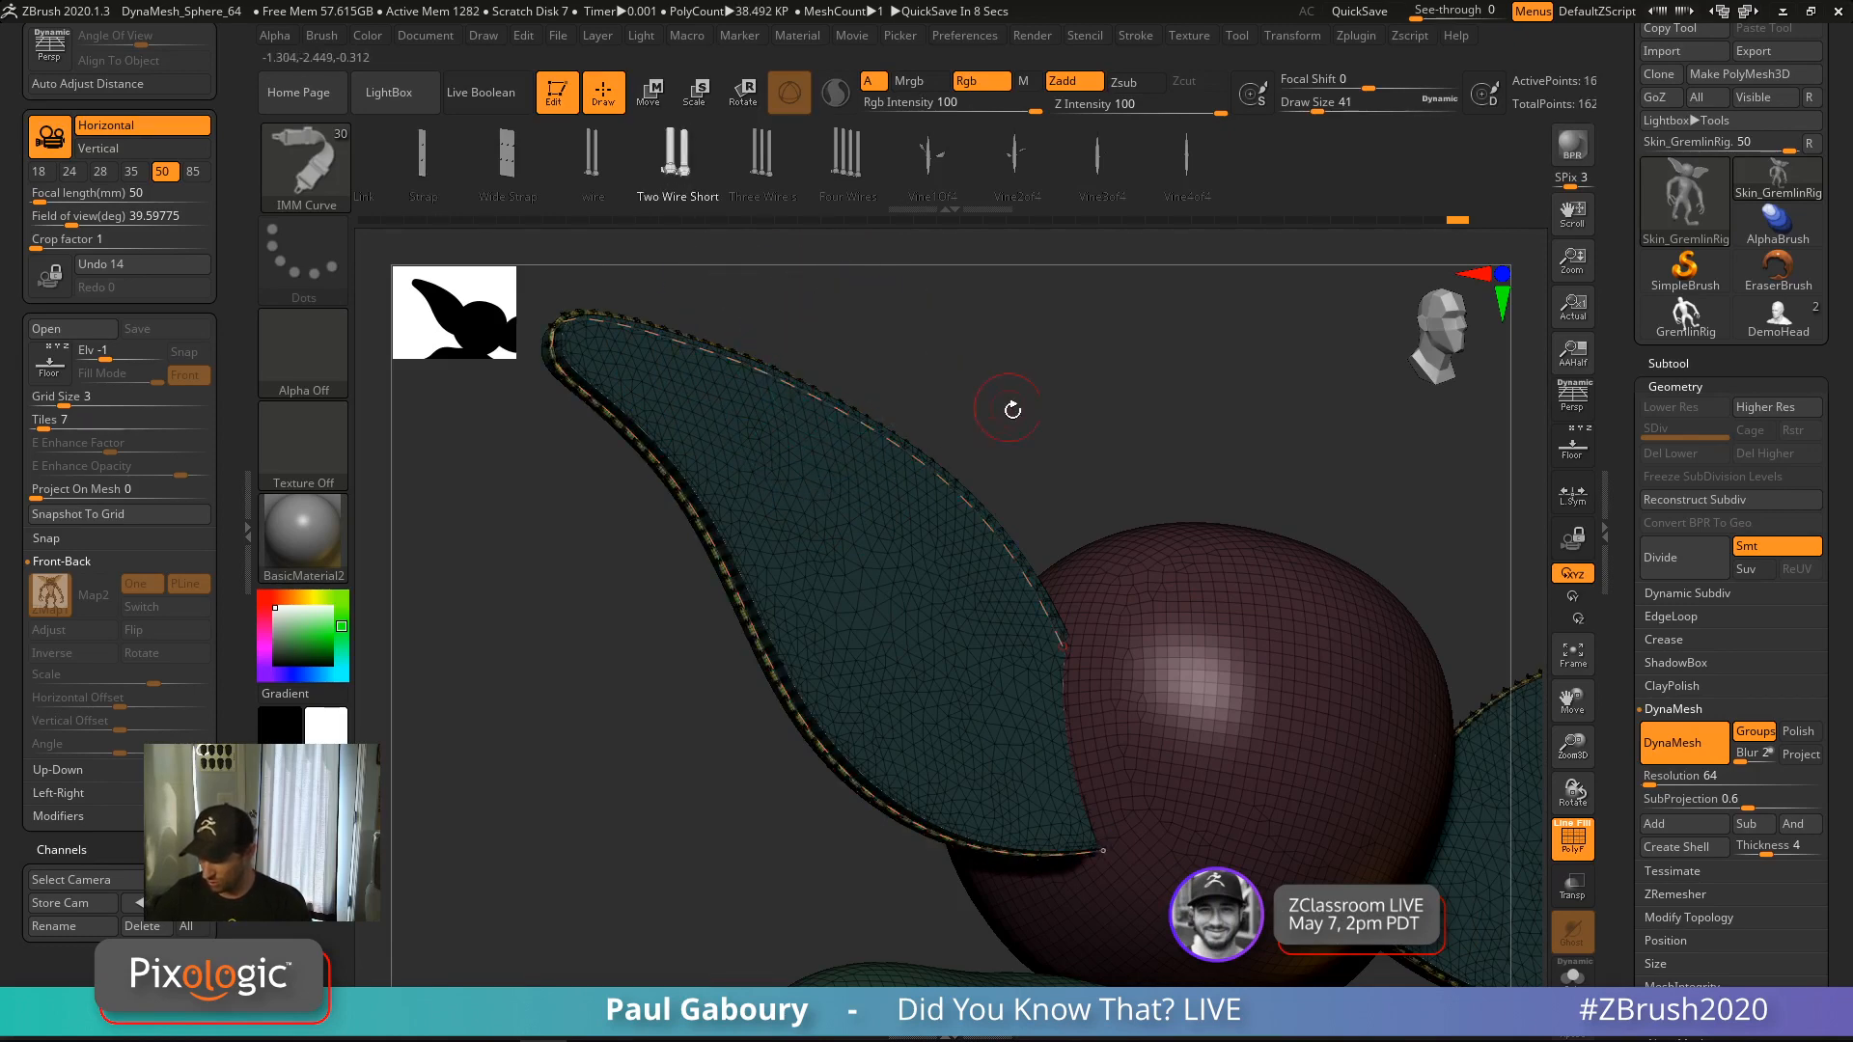
mouse_move(1010, 411)
right_mouse_down("ctrl")
mouse_move(886, 741)
mouse_move(1023, 812)
mouse_move(1005, 745)
mouse_move(1027, 621)
right_mouse_up("ctrl")
right_click_drag(985, 738, 447, 459, "ctrl")
right_click_drag(994, 617, 1142, 604)
key("ctrl+z")
key("ctrl+z")
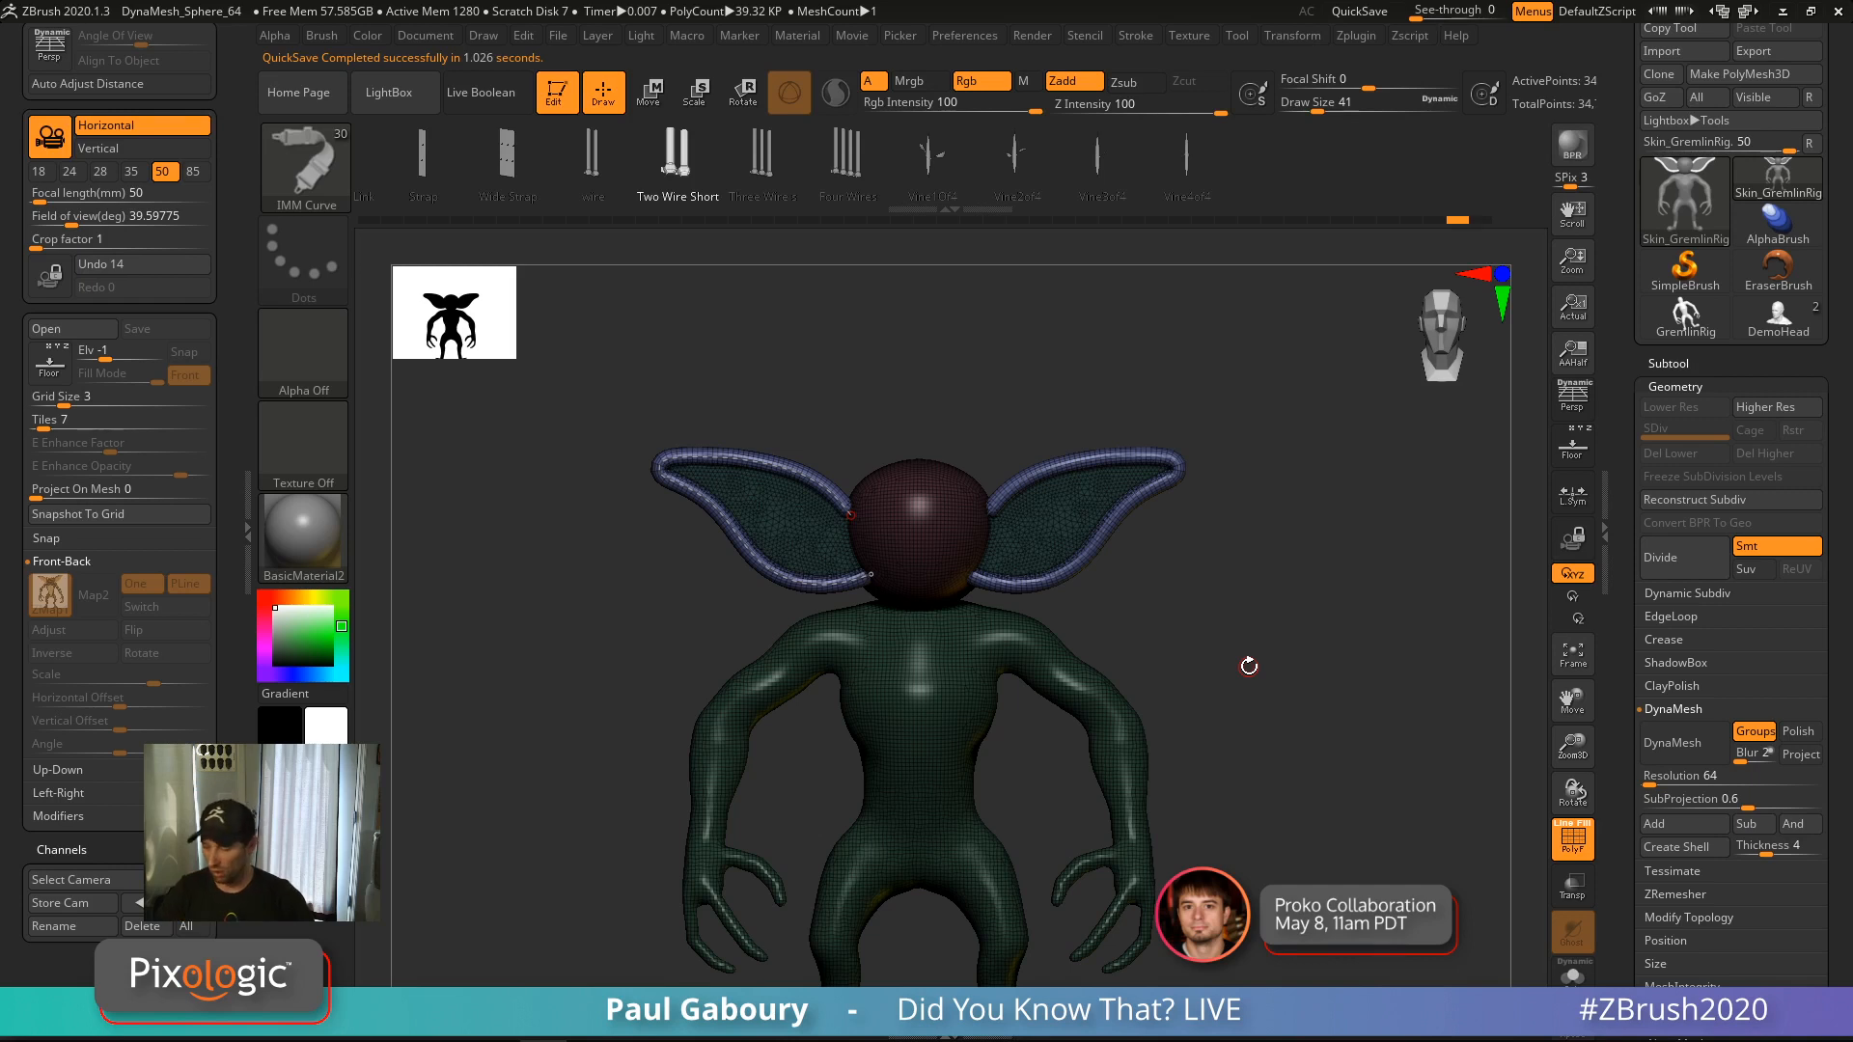
Set the draw size to 149 and try the Two Wire Short mesh along the ear curve
key("s")
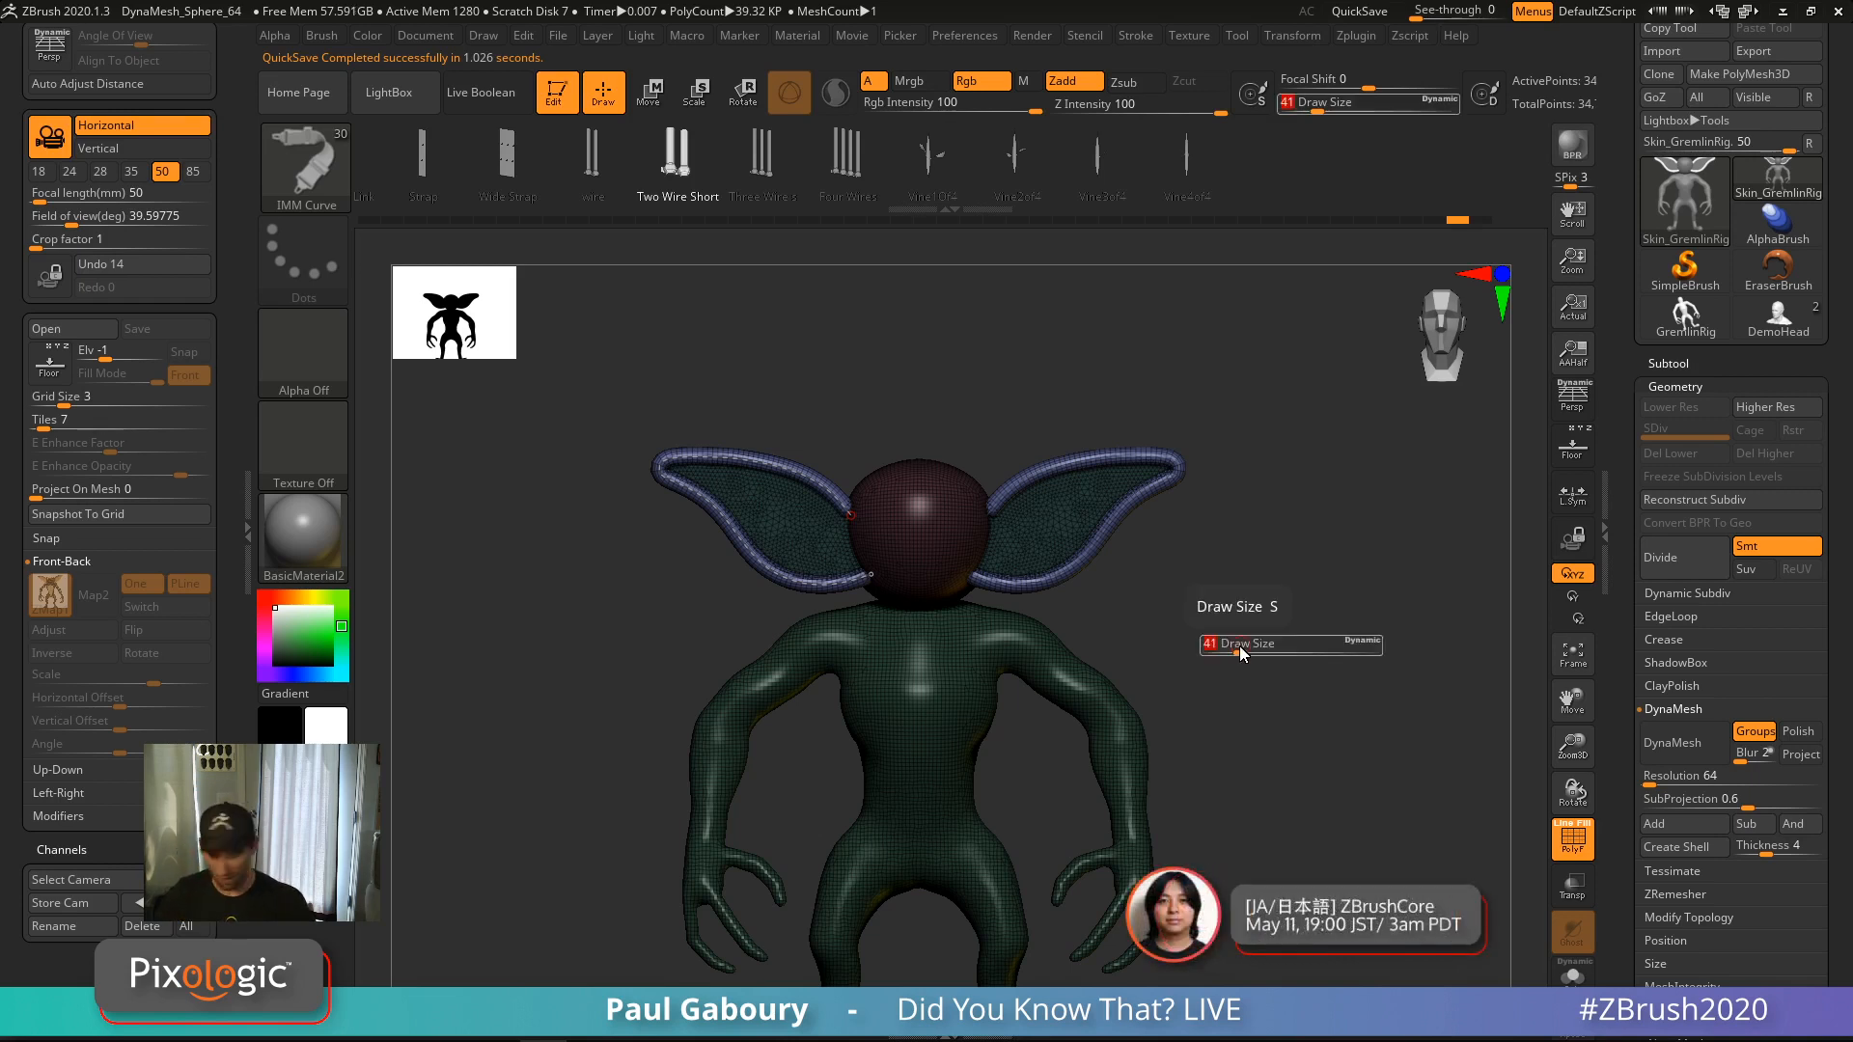
left_click_drag(1242, 646, 1270, 645)
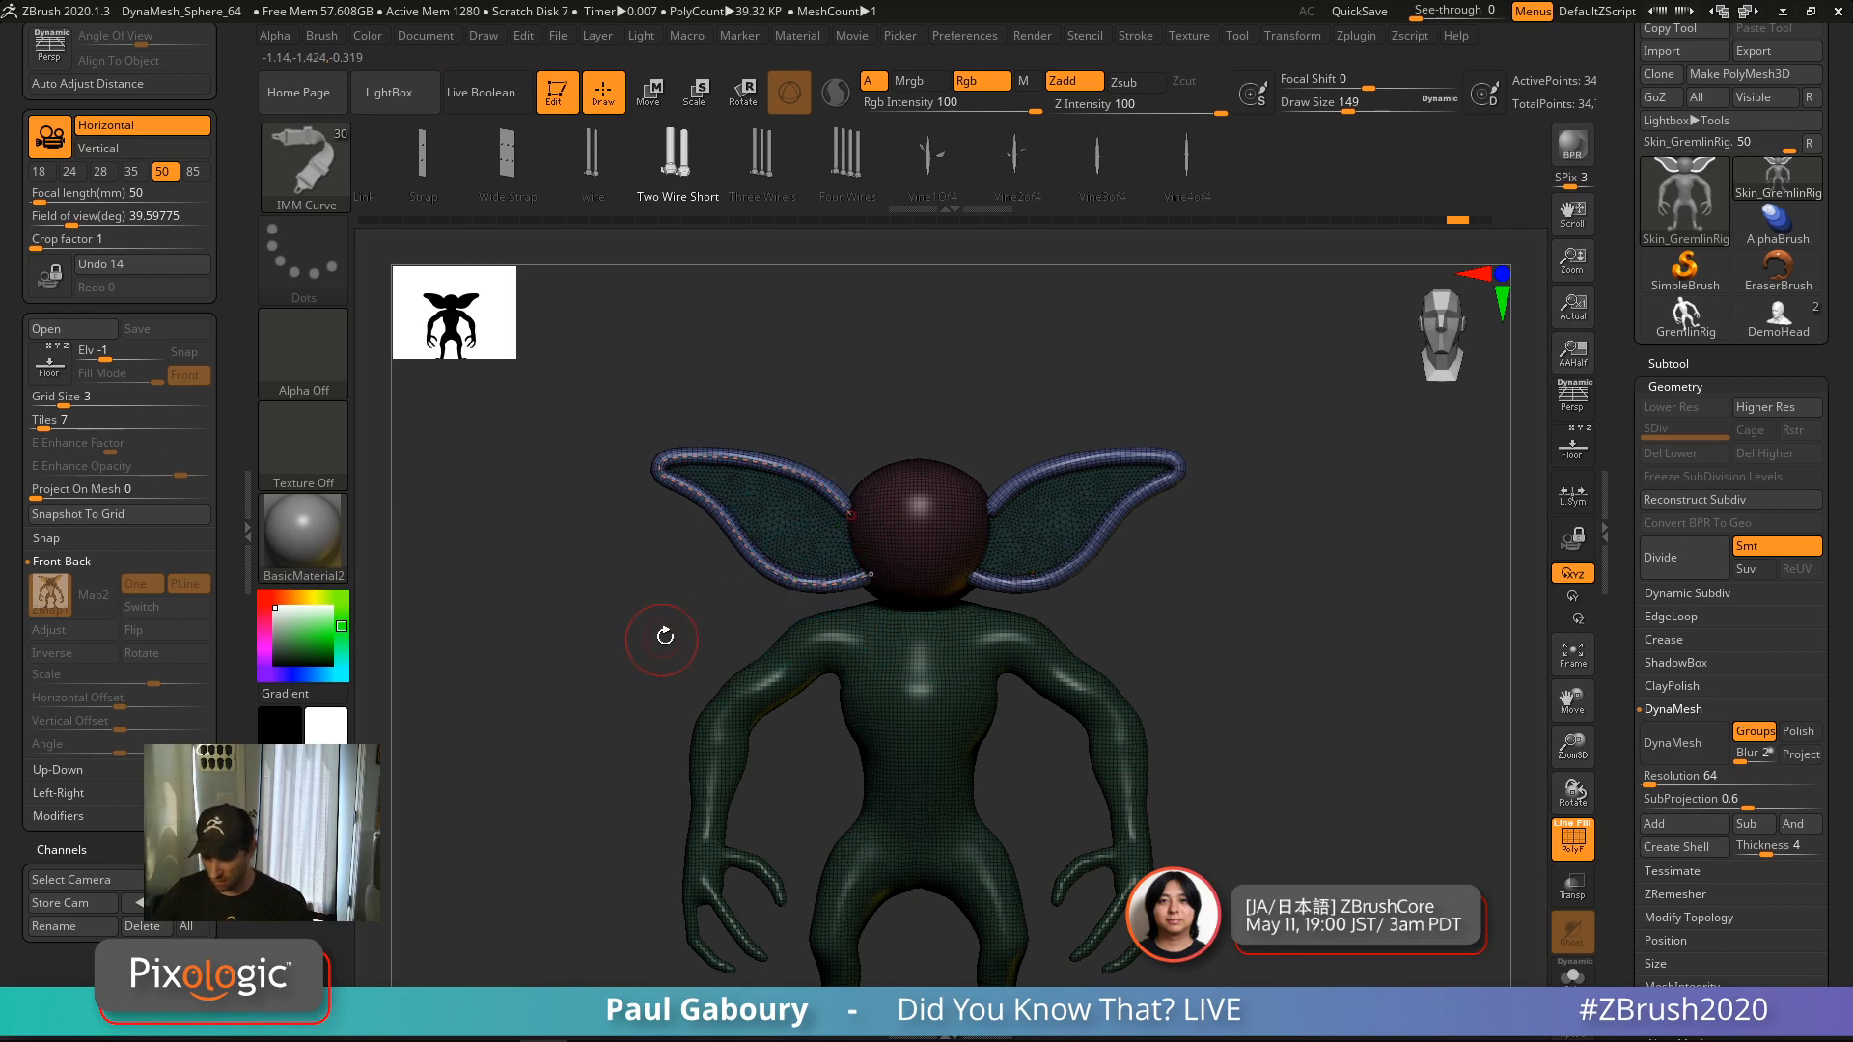
left_click(761, 566)
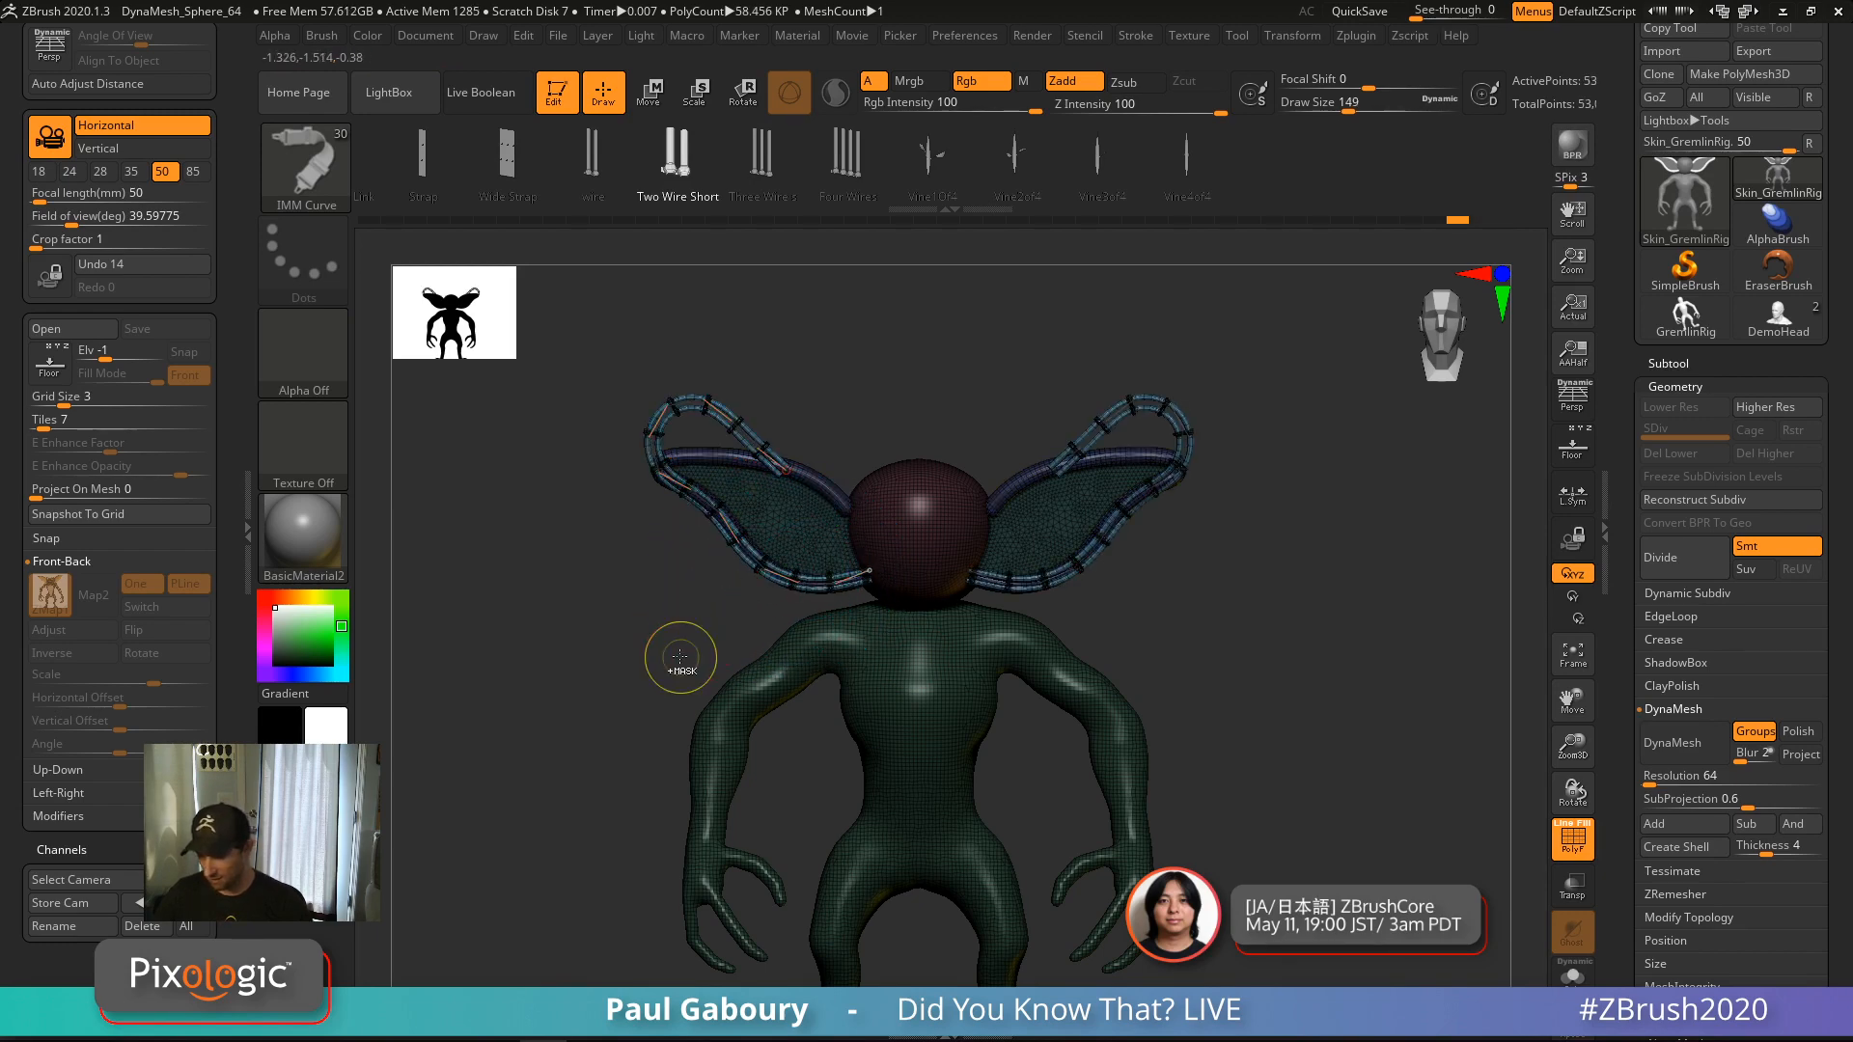
Switch back to the CurveTube brush, try a thick rim on the ear curve at draw size 149, and undo it
key("b")
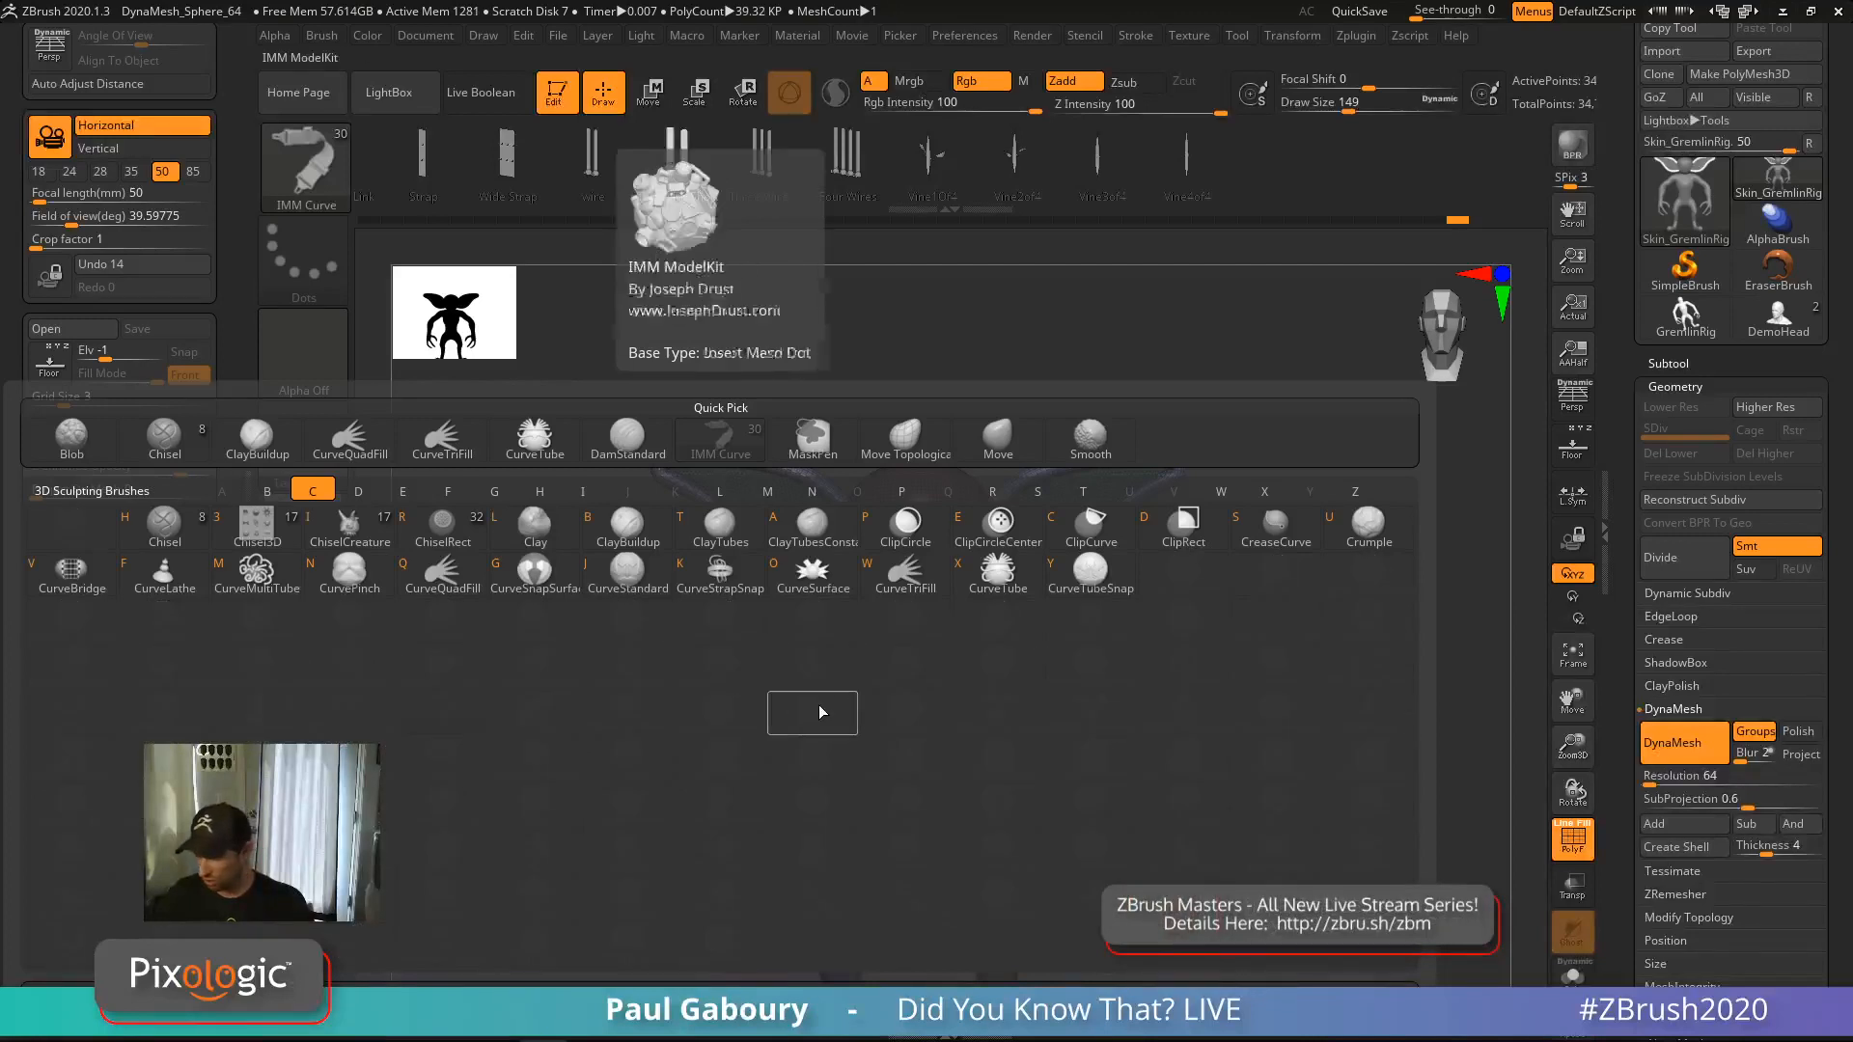
key("x")
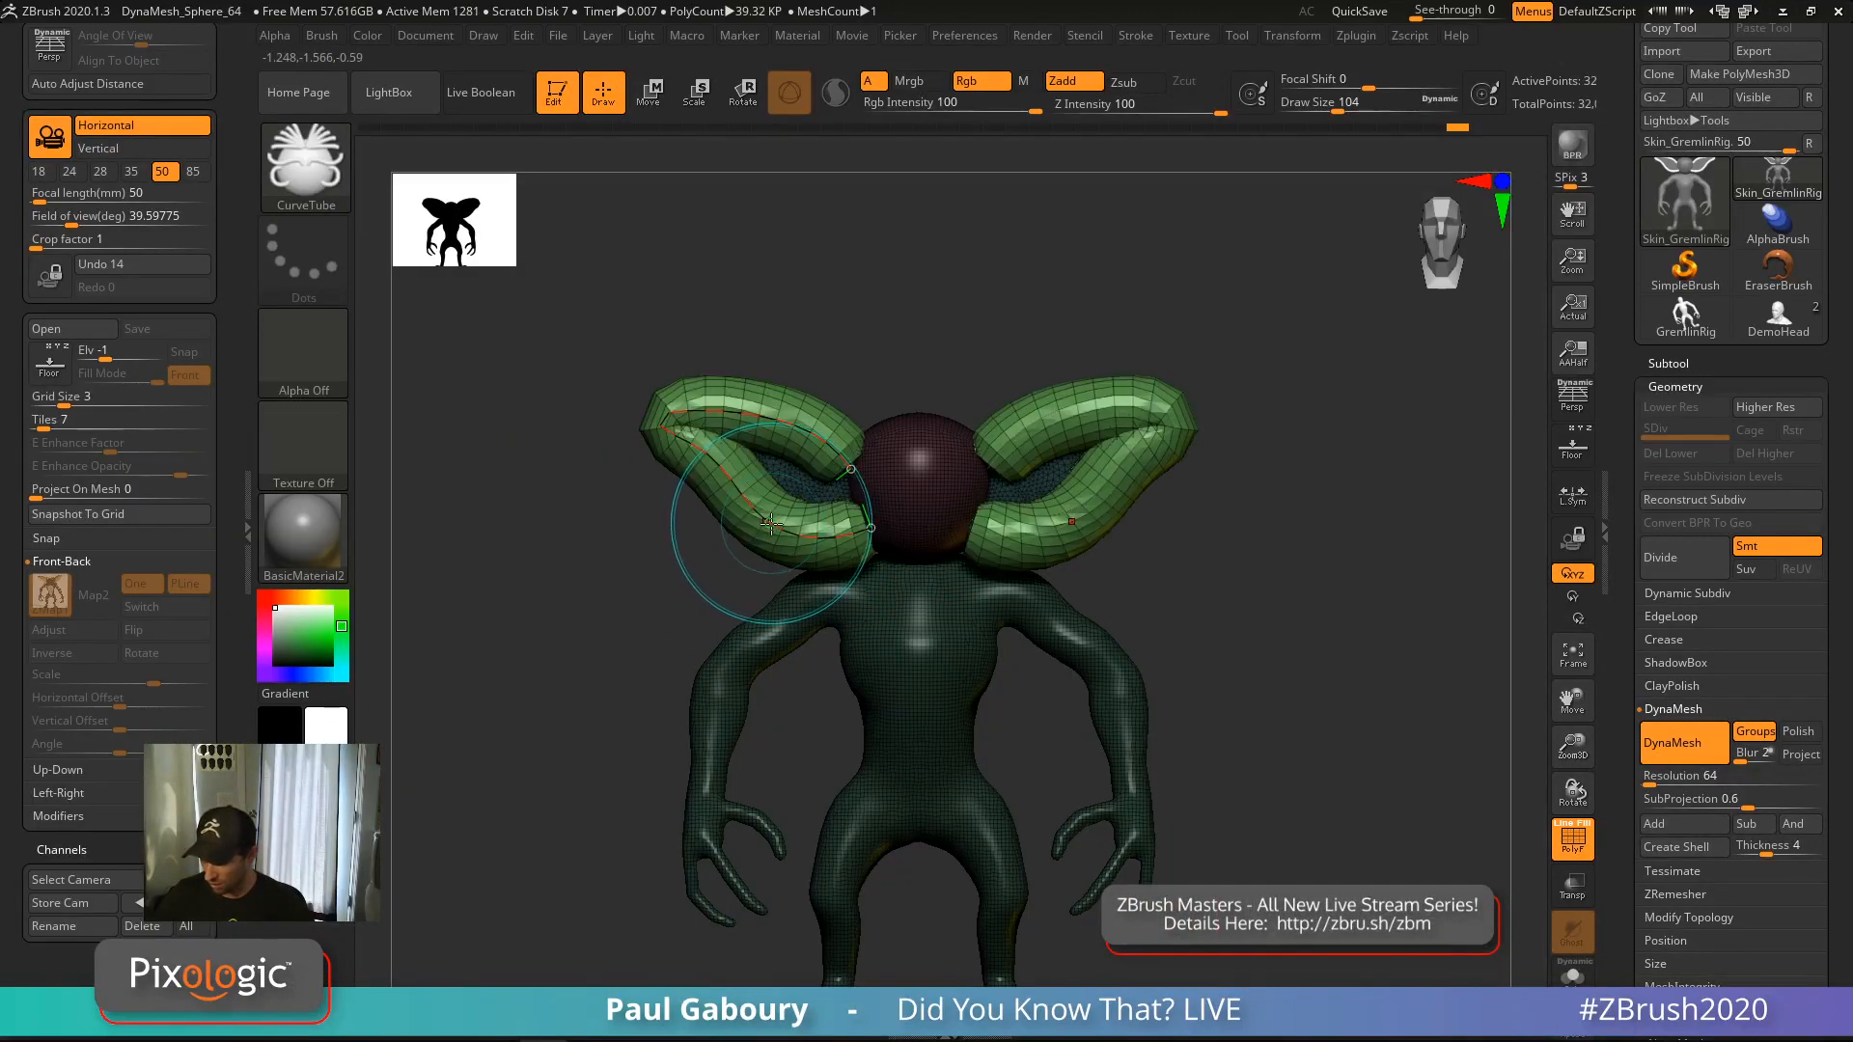
key("]")
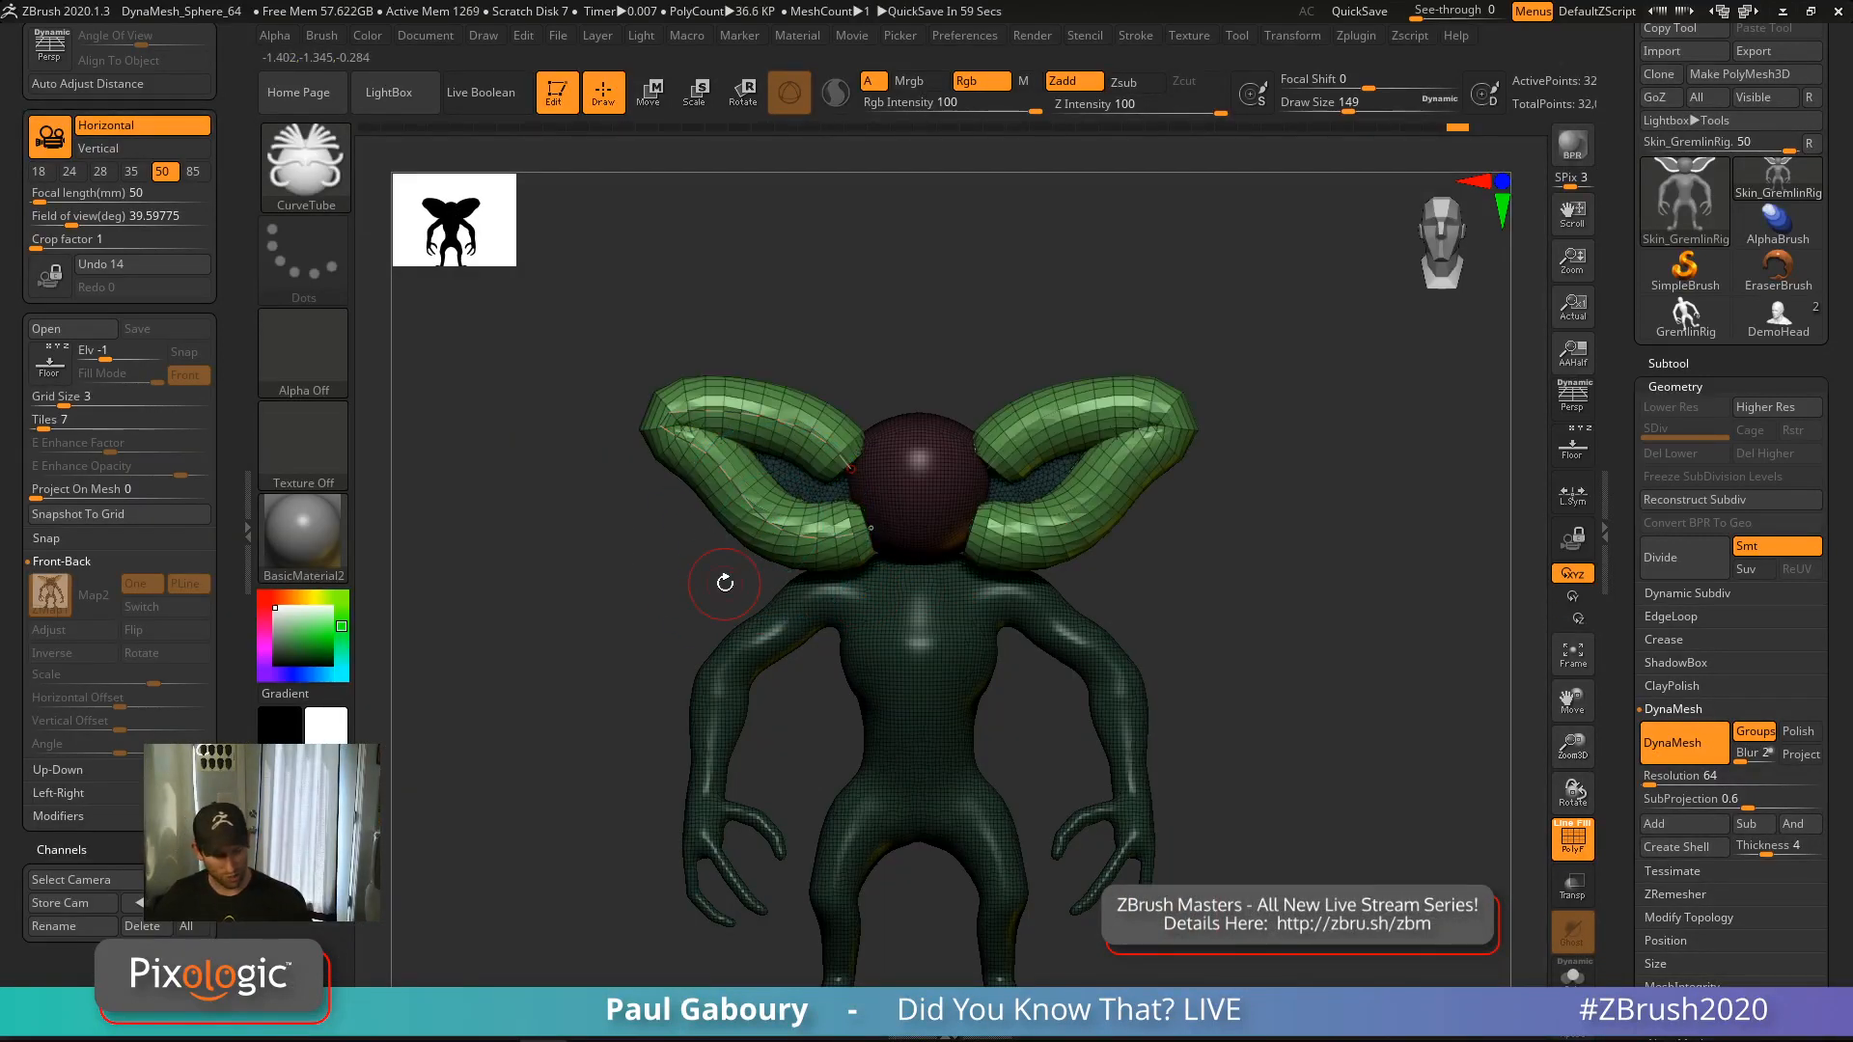
key("ctrl+z")
Try a CurveTube rim around both ears at draw size 68 and undo it
key("s")
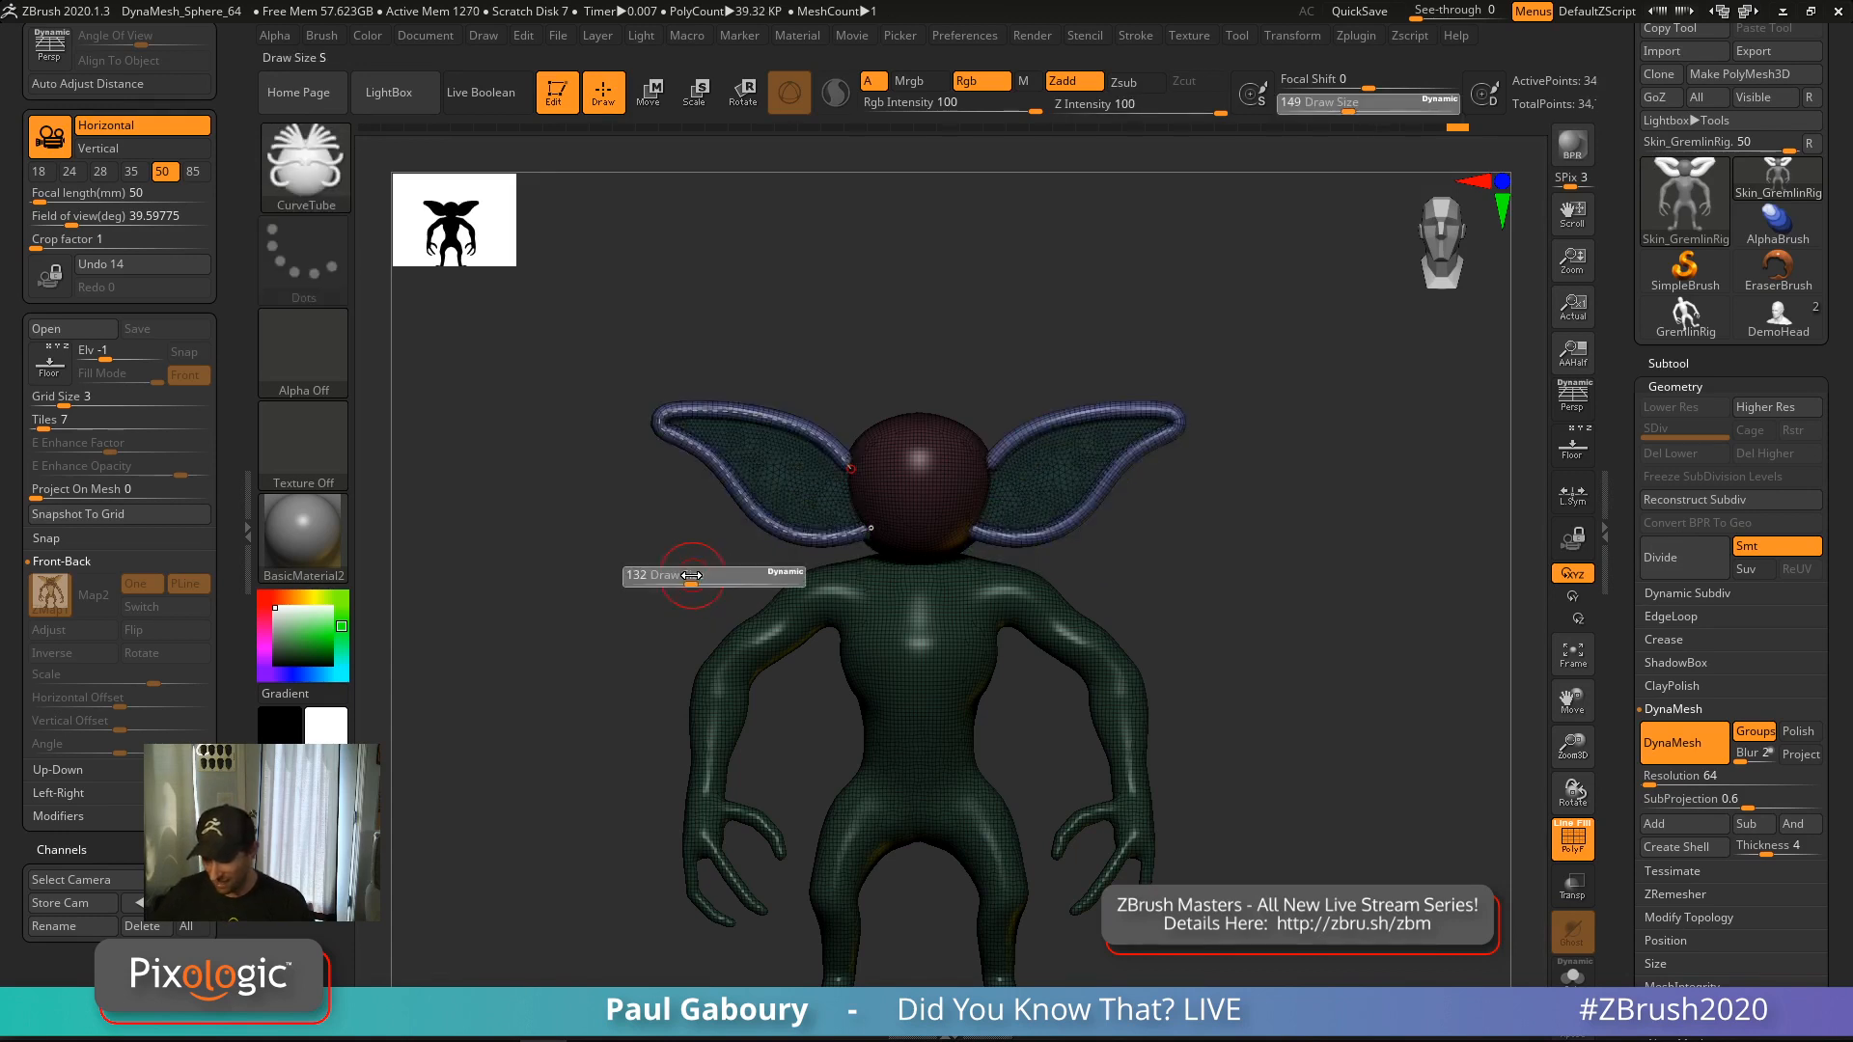
left_click_drag(676, 576, 670, 576)
left_click(714, 545)
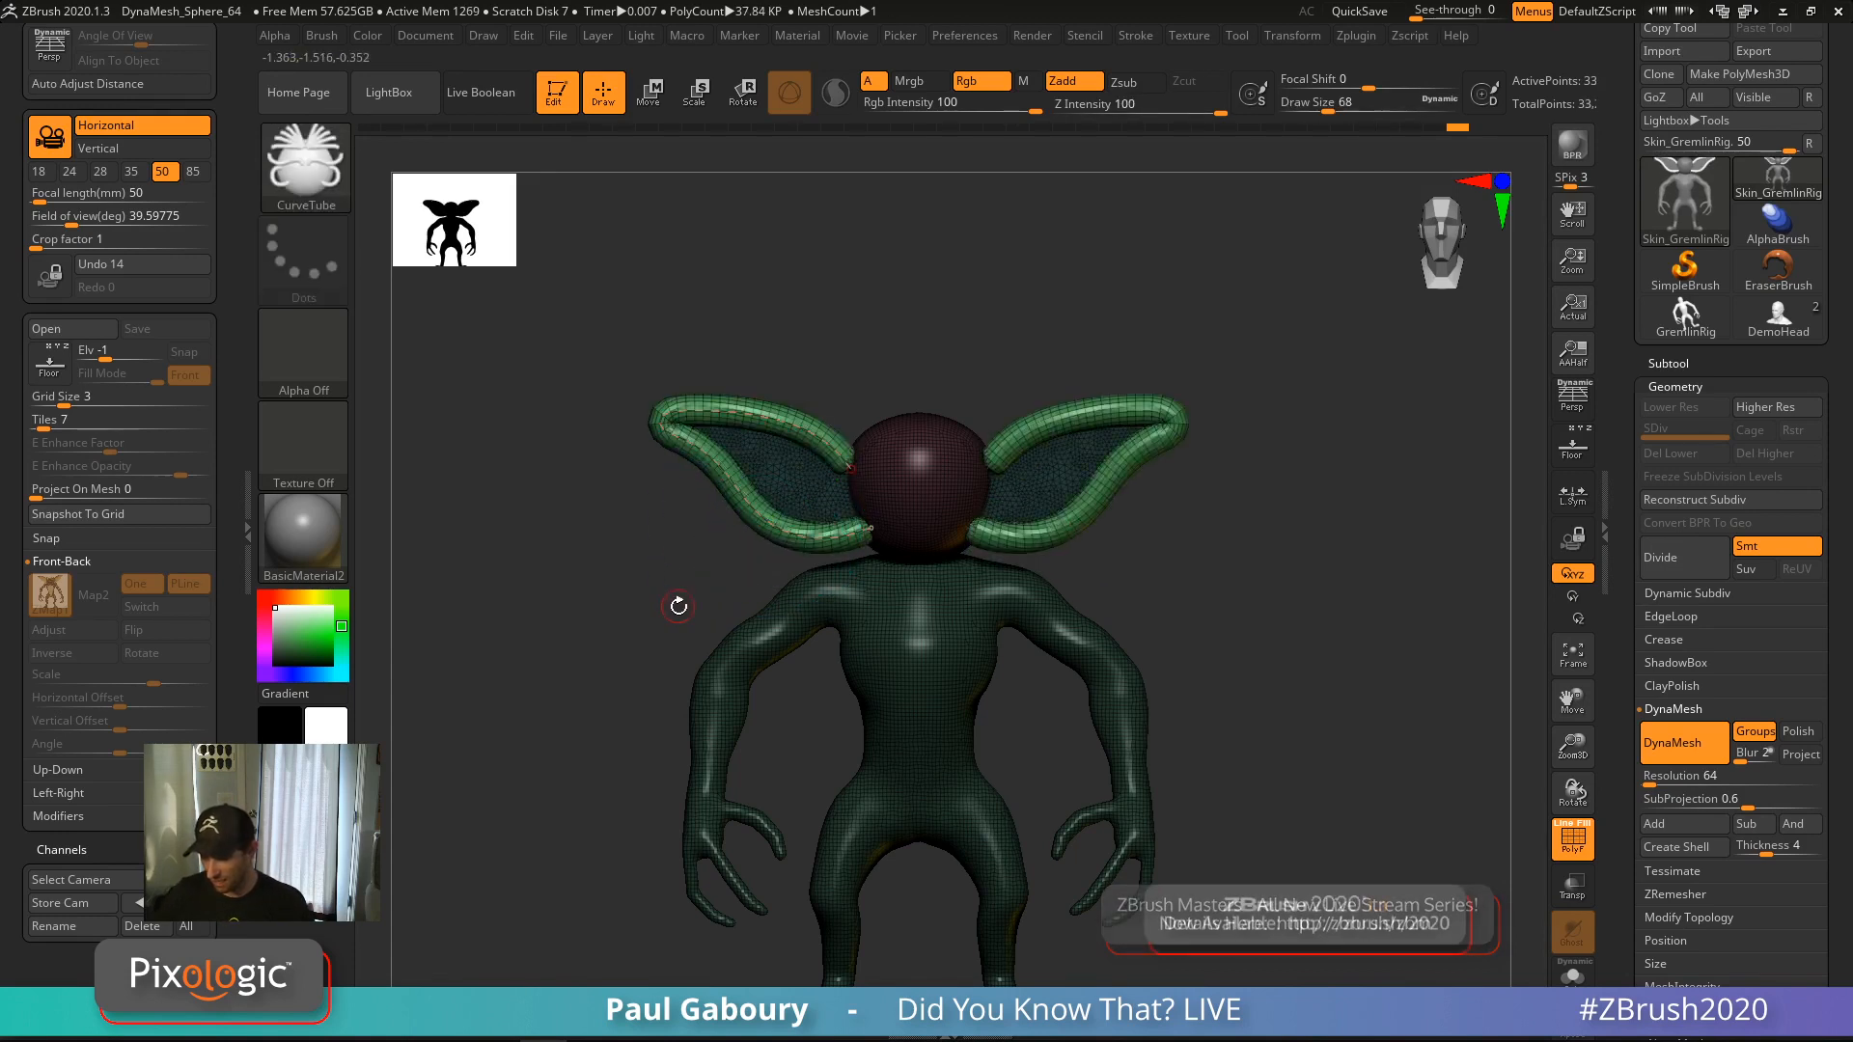
key("ctrl+z")
Set the draw size to 25 and apply CurveTube to the ear curve for a thin rim around both ears
key("s")
left_click_drag(672, 600, 680, 600)
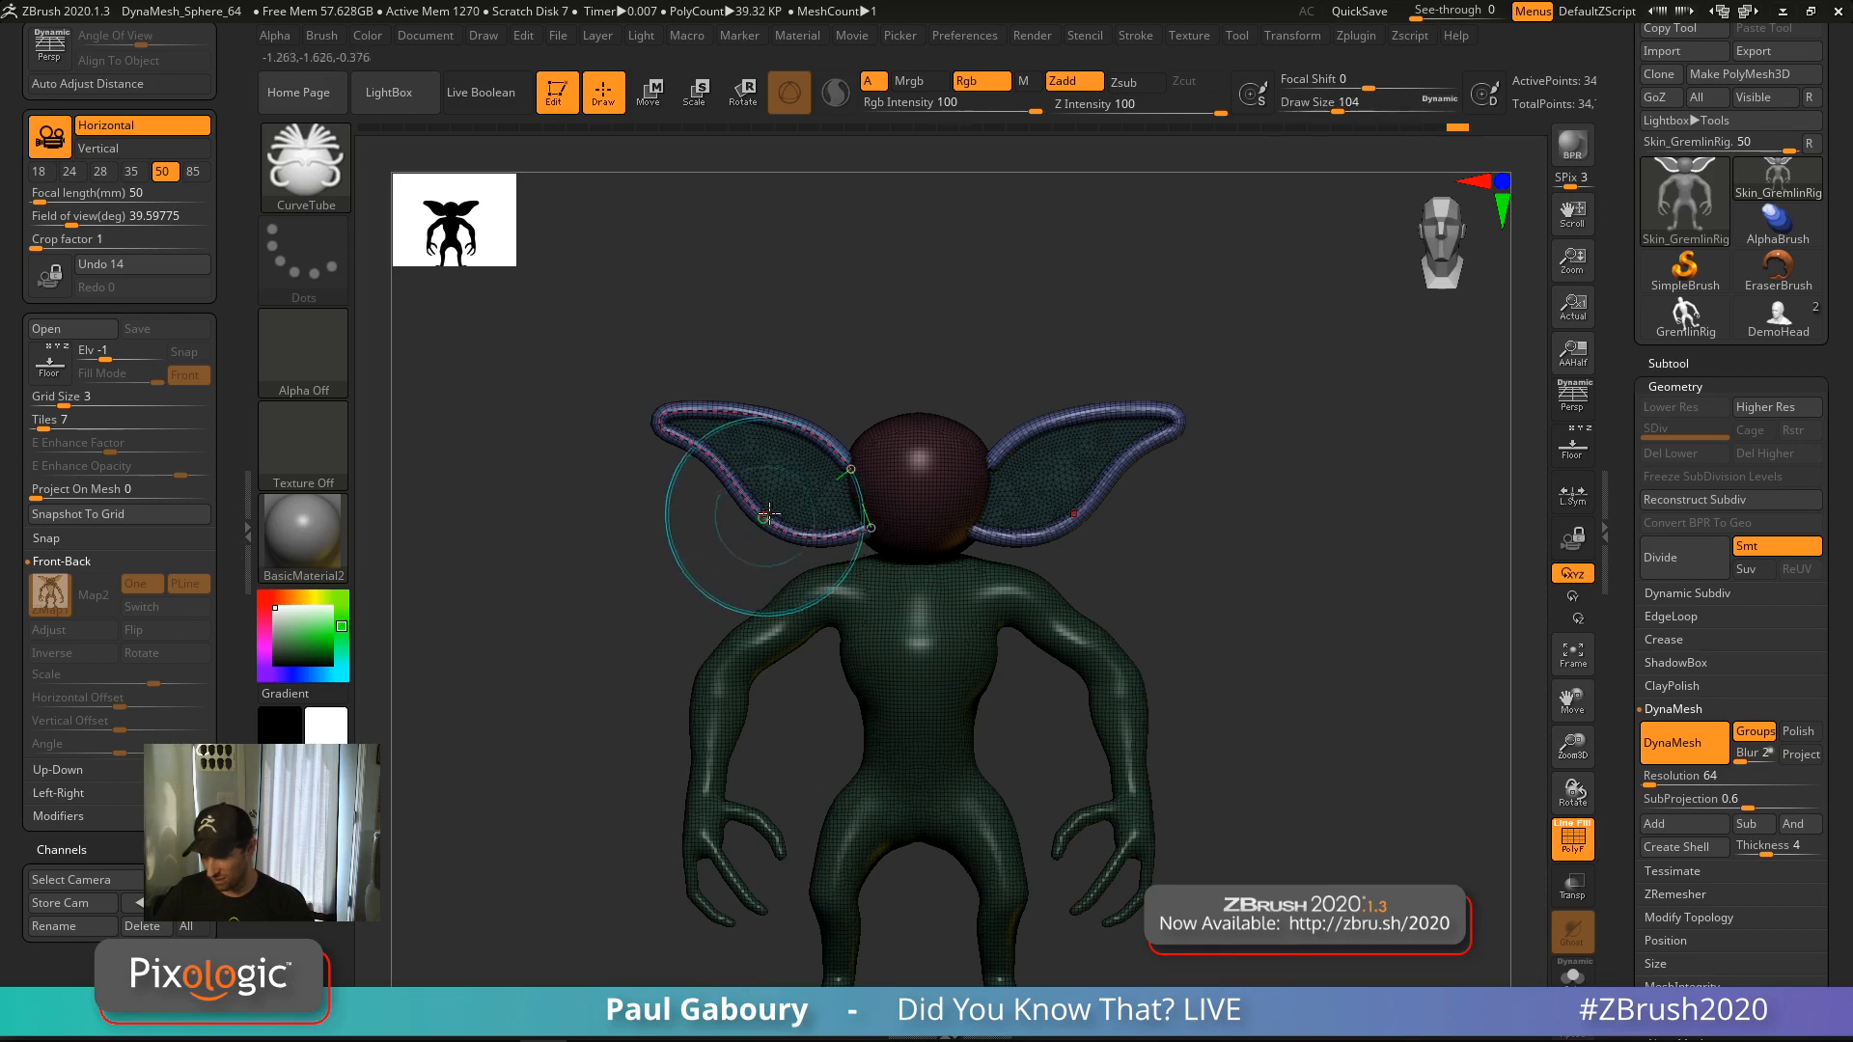
left_click(765, 524)
right_click_drag(655, 615, 785, 653, "ctrl")
right_click_drag(720, 578, 769, 645, "alt")
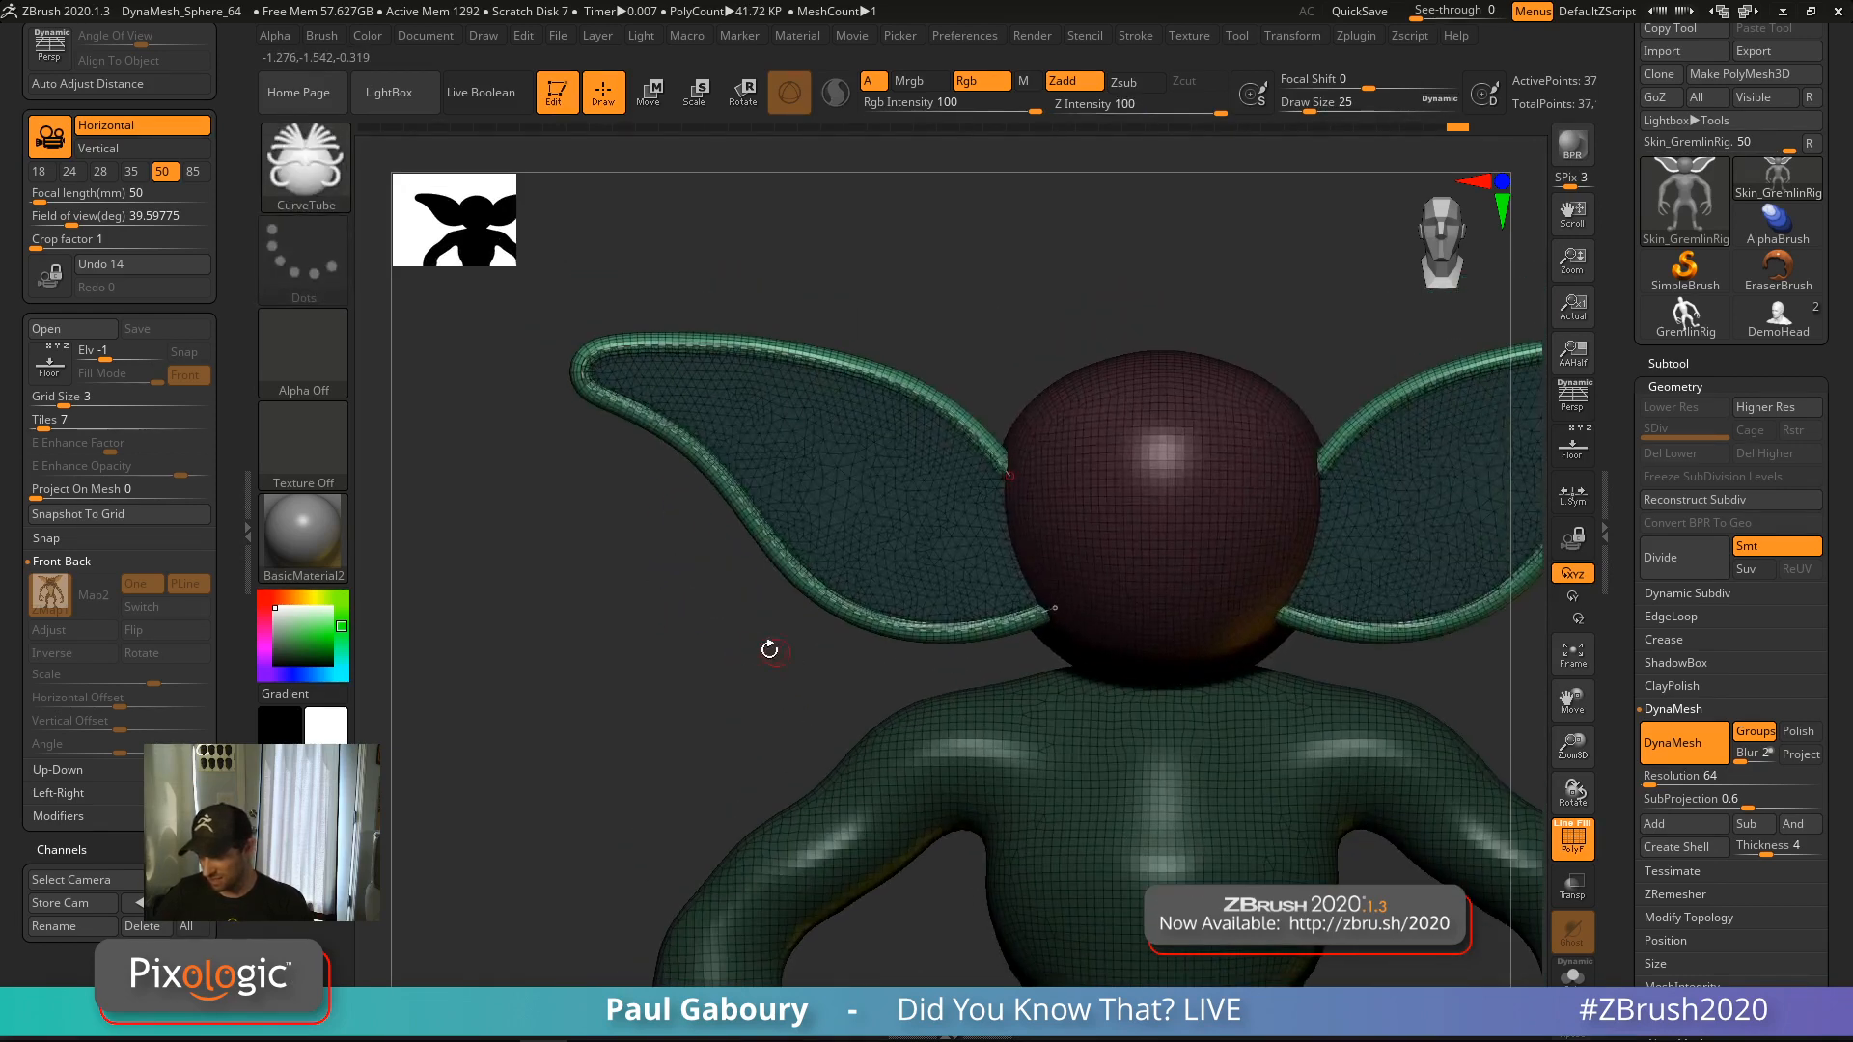
Reduce the draw size to 17 and update the curve tube along the ear rim to that thickness
key("s")
left_click_drag(777, 649, 749, 651)
left_click(819, 596)
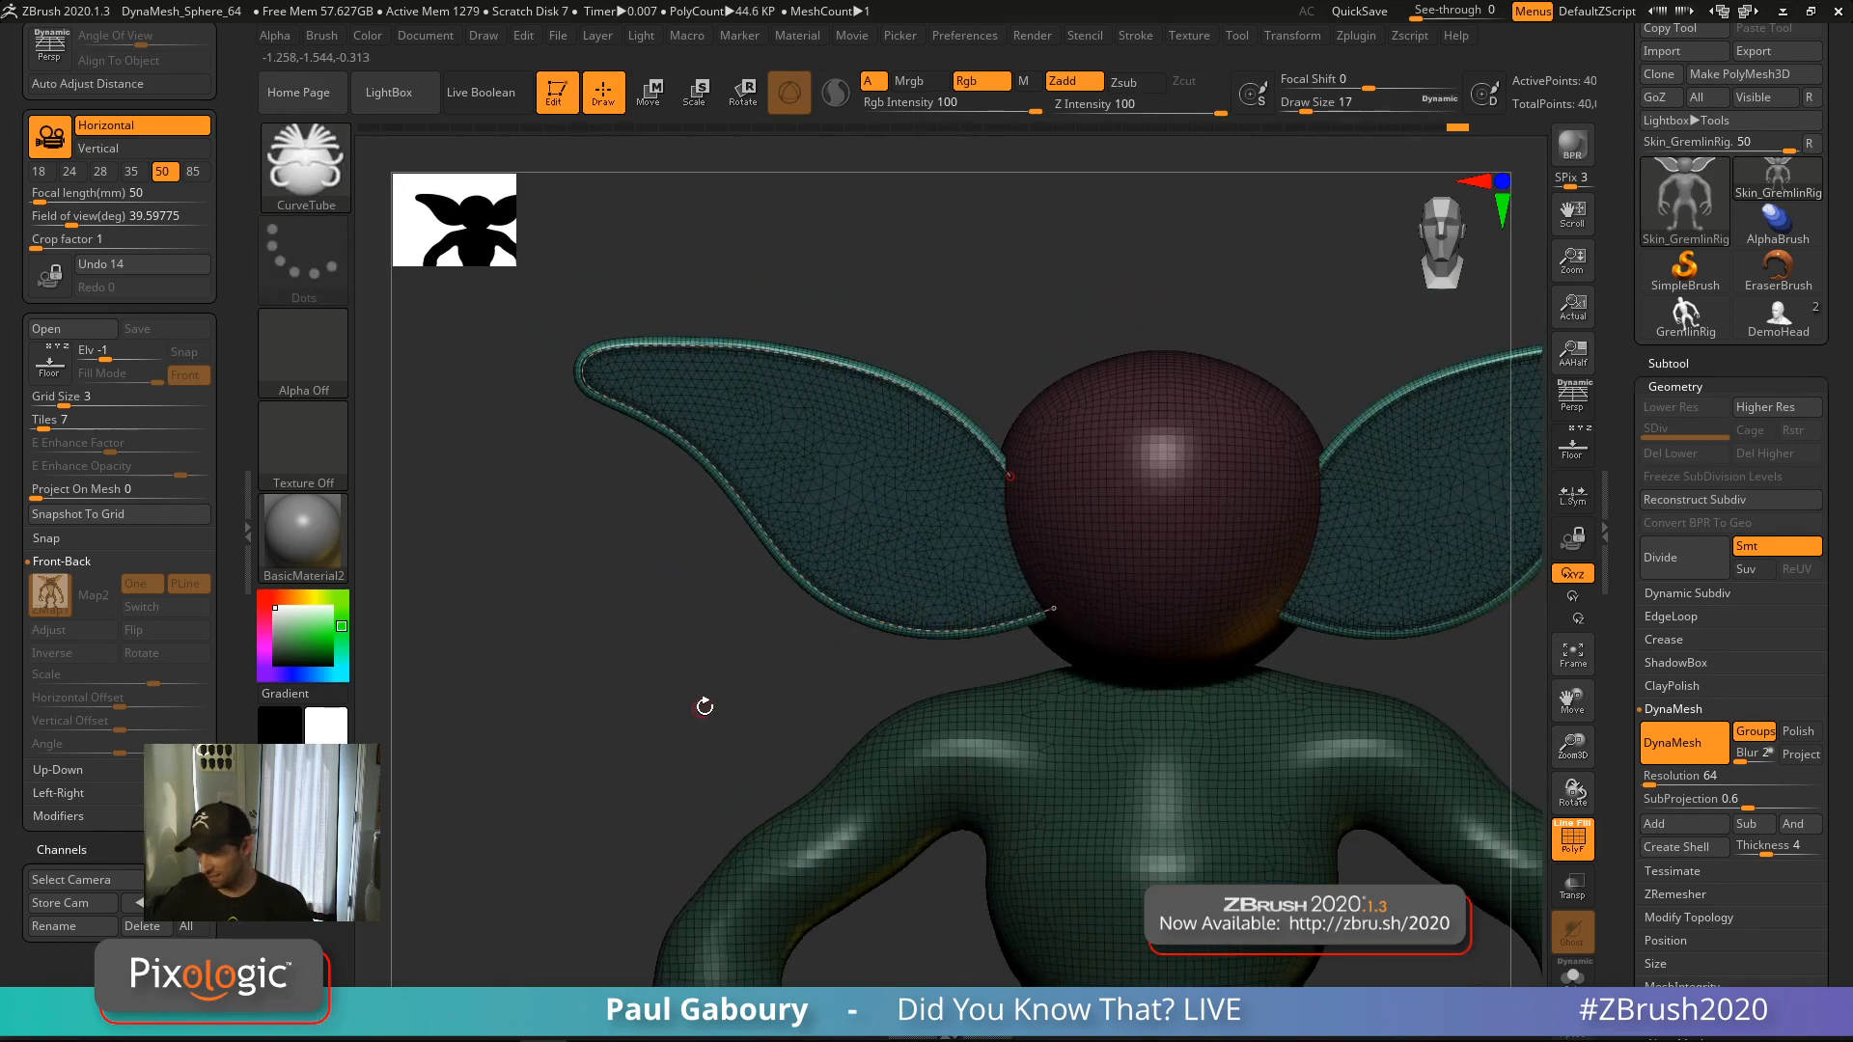
Hide the polyframe to examine the gremlin's ears, head and body from several angles, and show the polyframe again
mouse_move(730, 718)
right_mouse_down("alt")
mouse_move(569, 670)
mouse_move(549, 624)
right_mouse_up("alt")
key("shift+f")
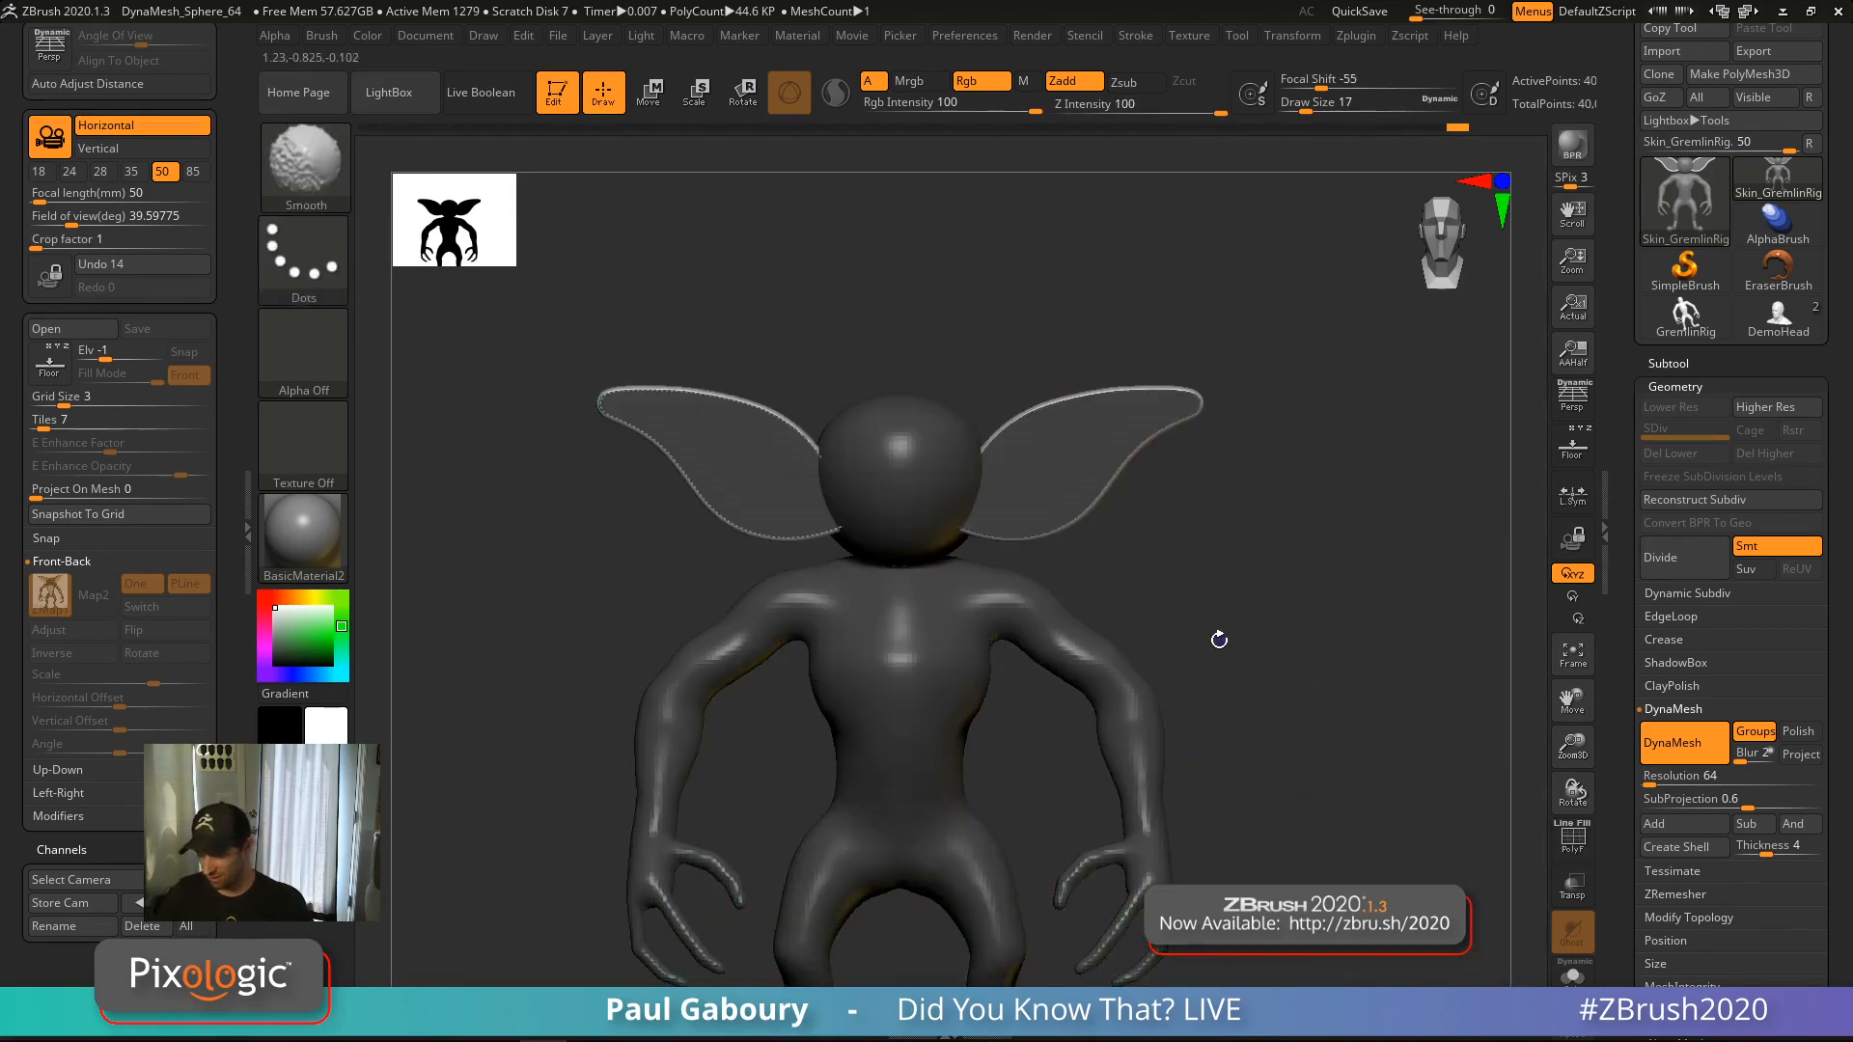
right_click_drag(1220, 639, 1165, 597)
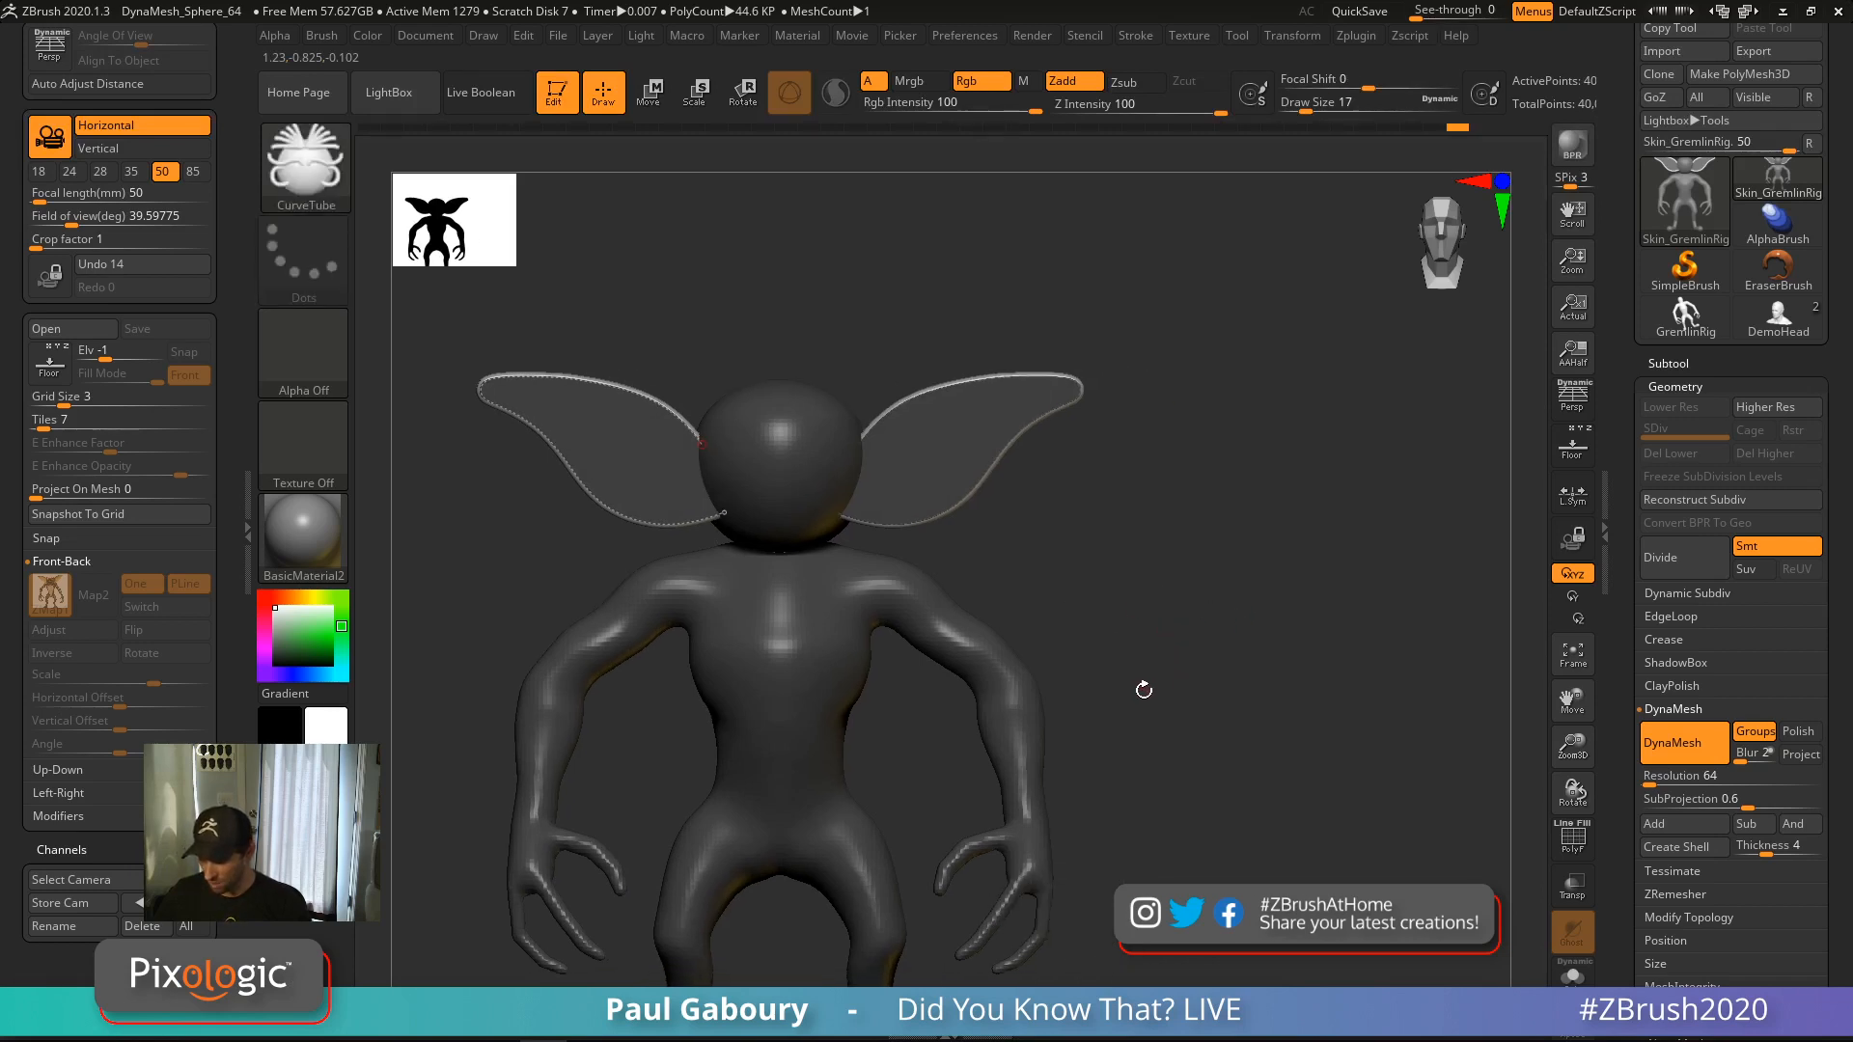
right_click_drag(1146, 690, 1258, 637, "alt")
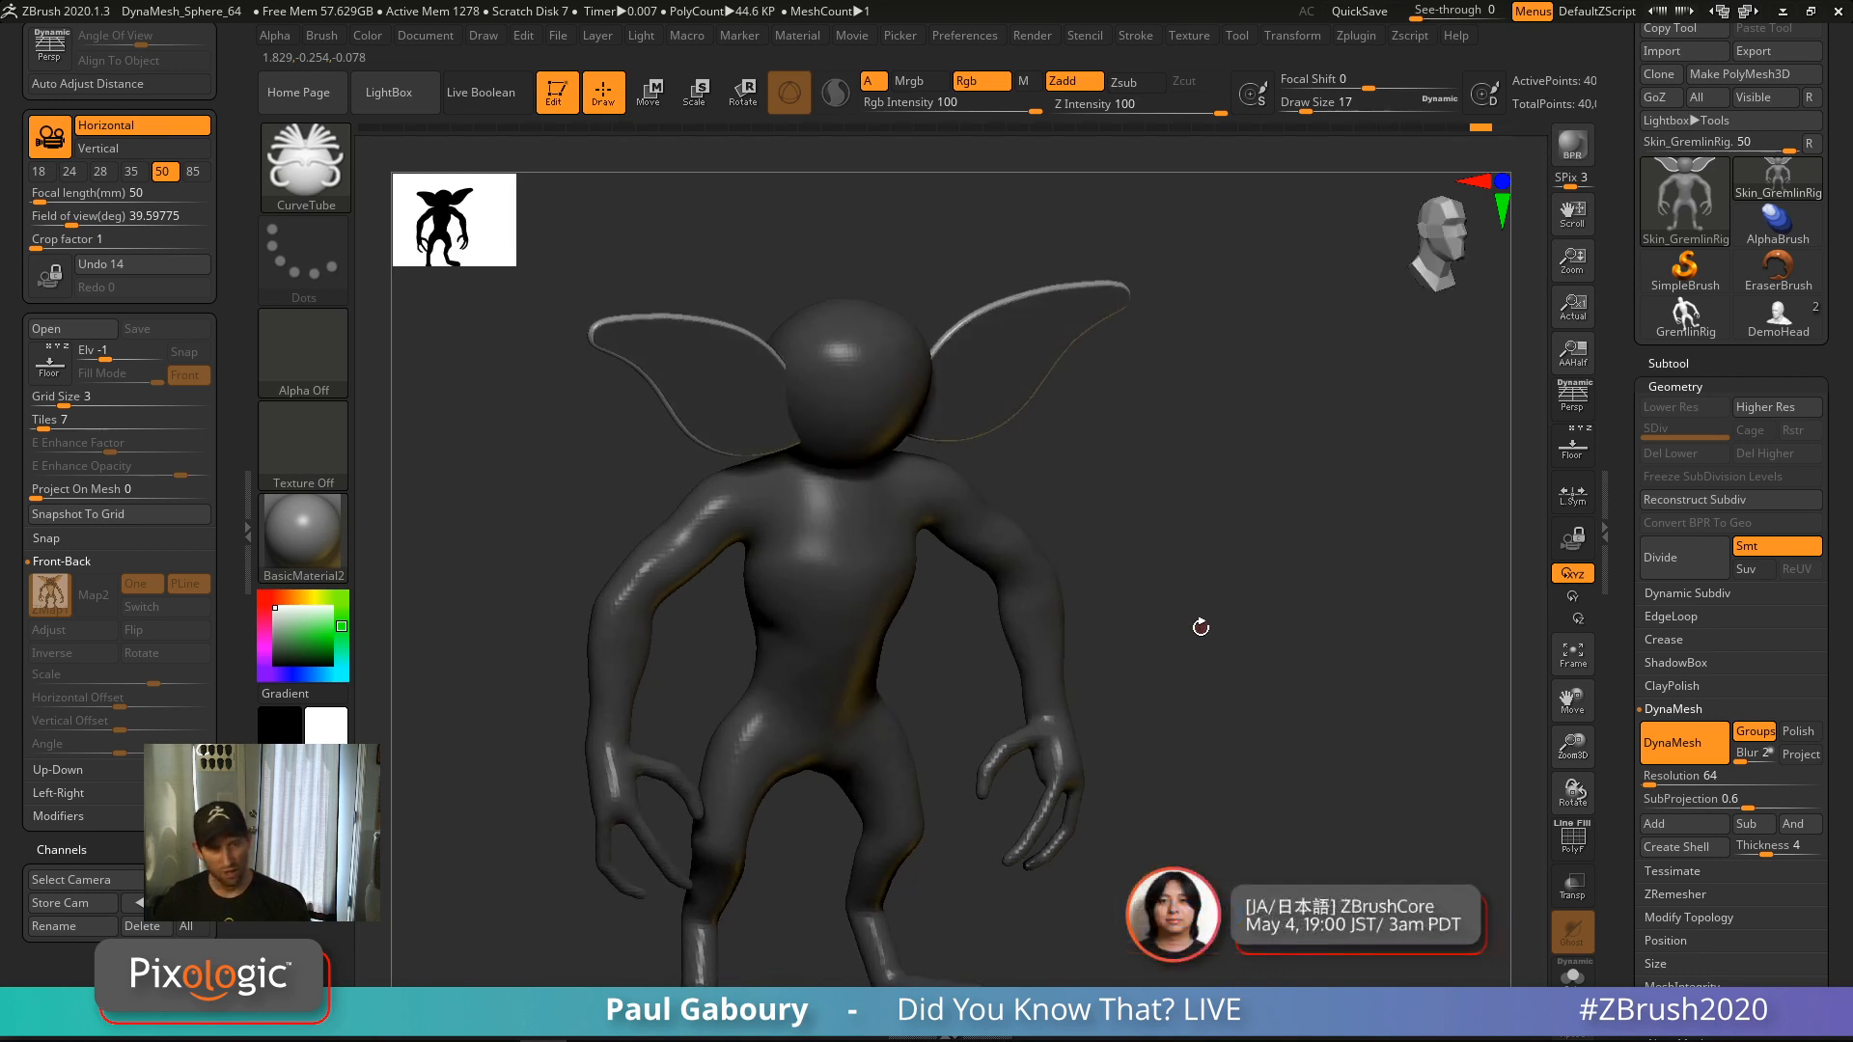
right_click_drag(1200, 628, 1279, 630)
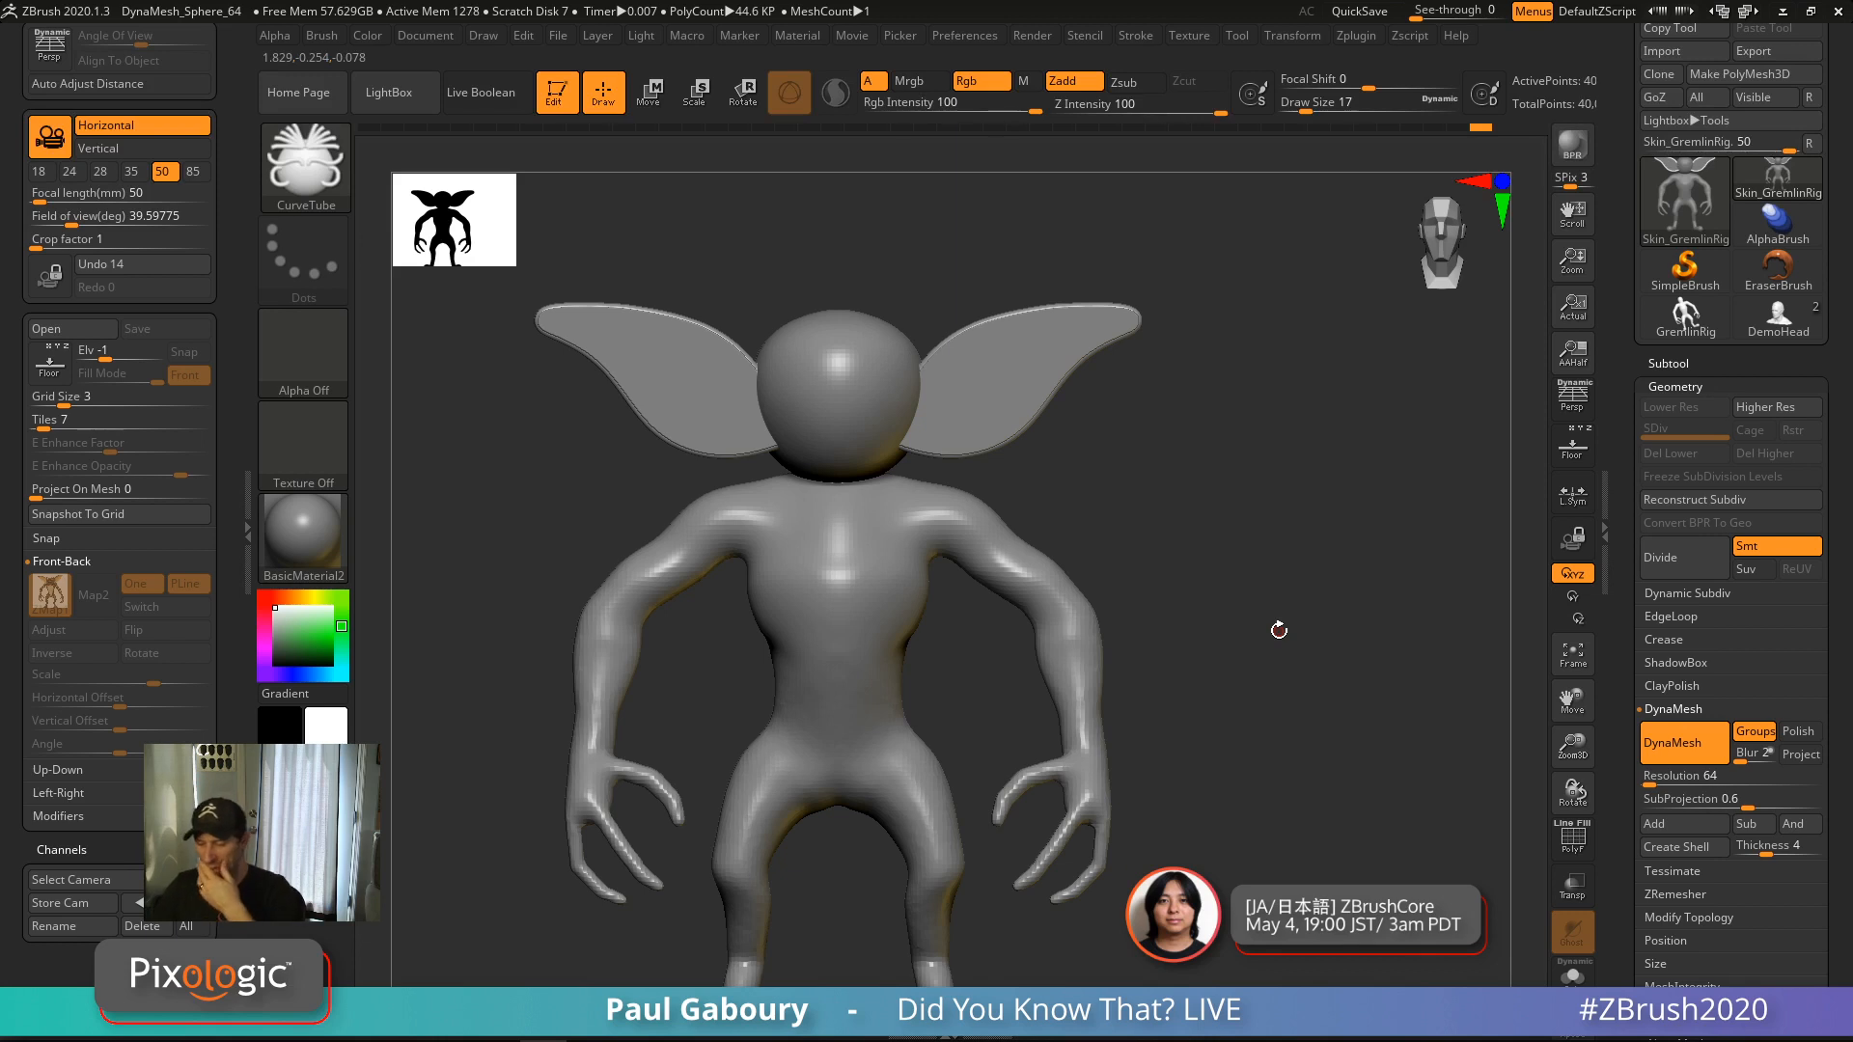
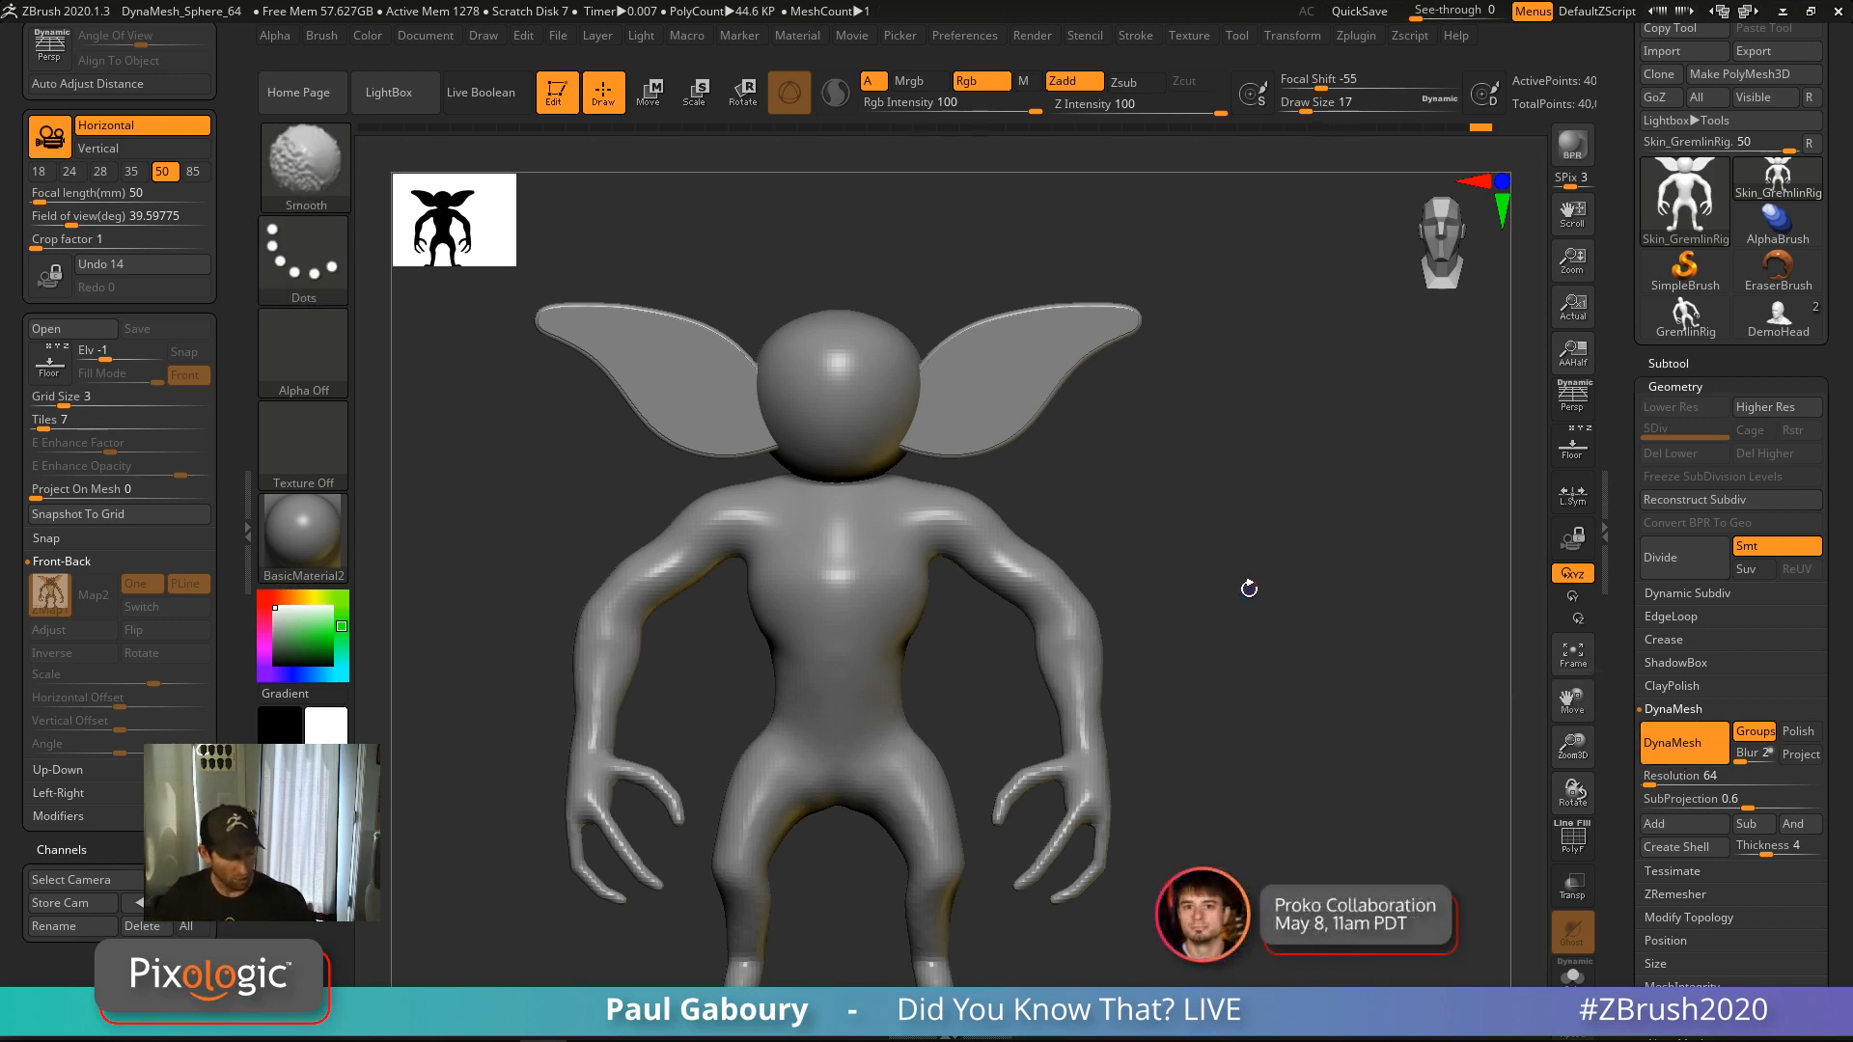
key("shift+f")
Isolate the polygroup of the ear rim tubes
right_click_drag(857, 632, 866, 725, "alt")
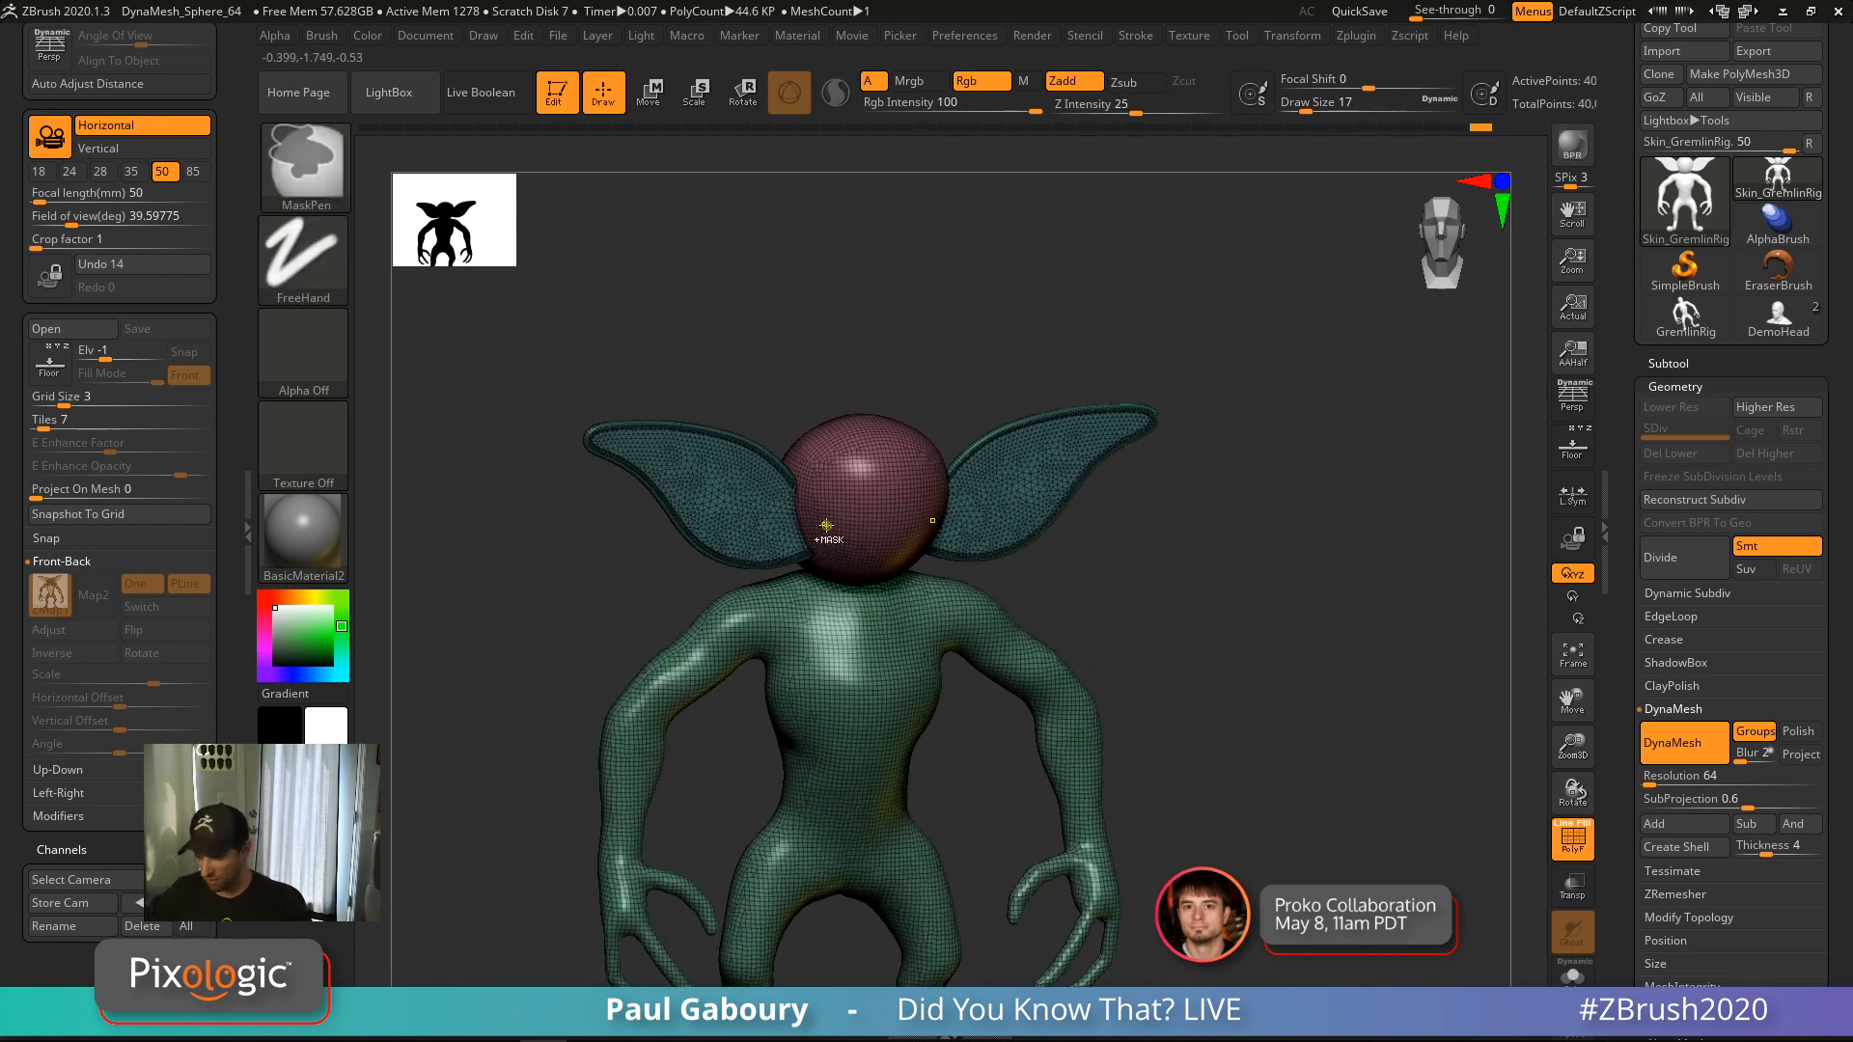
mouse_move(827, 525)
right_mouse_down("ctrl")
mouse_move(922, 628)
mouse_move(903, 635)
mouse_move(936, 724)
right_mouse_up("ctrl")
right_click_drag(918, 600, 950, 714, "ctrl")
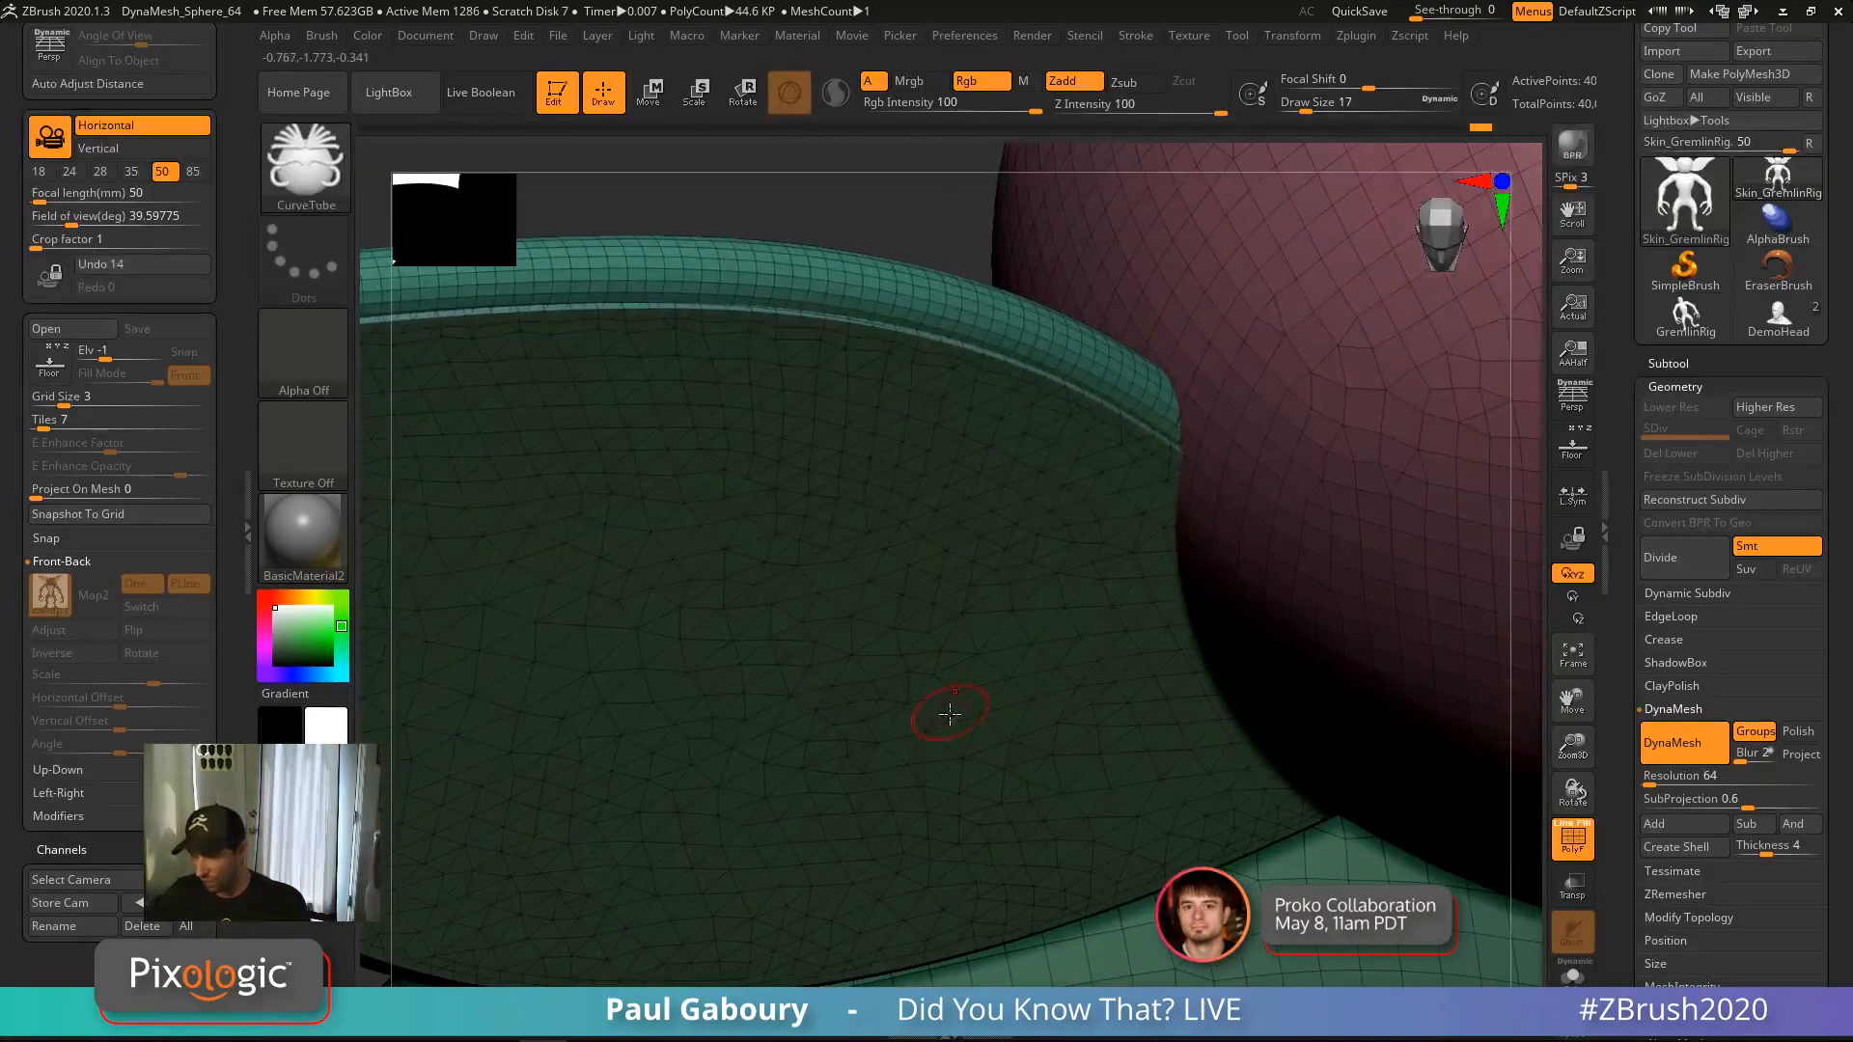
right_click_drag(827, 830, 826, 460, "ctrl")
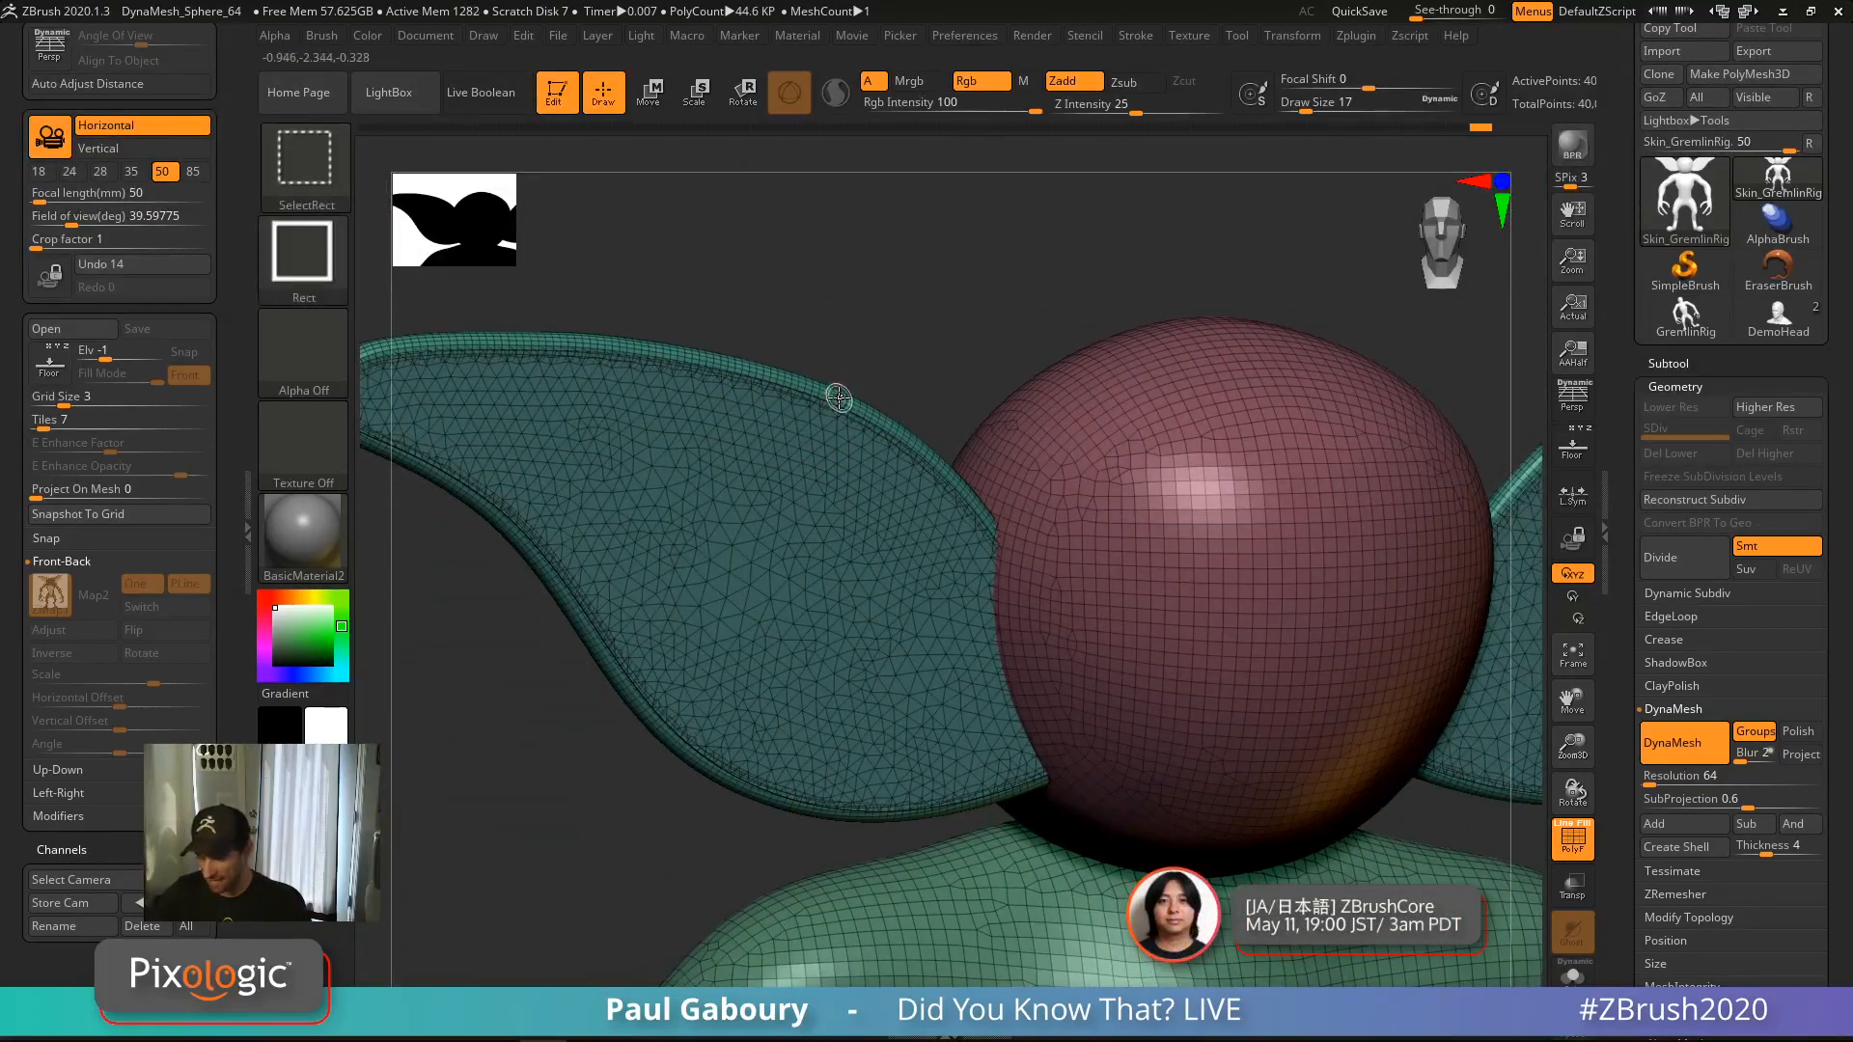
left_click(837, 400, "ctrl+shift")
right_click_drag(966, 633, 904, 629)
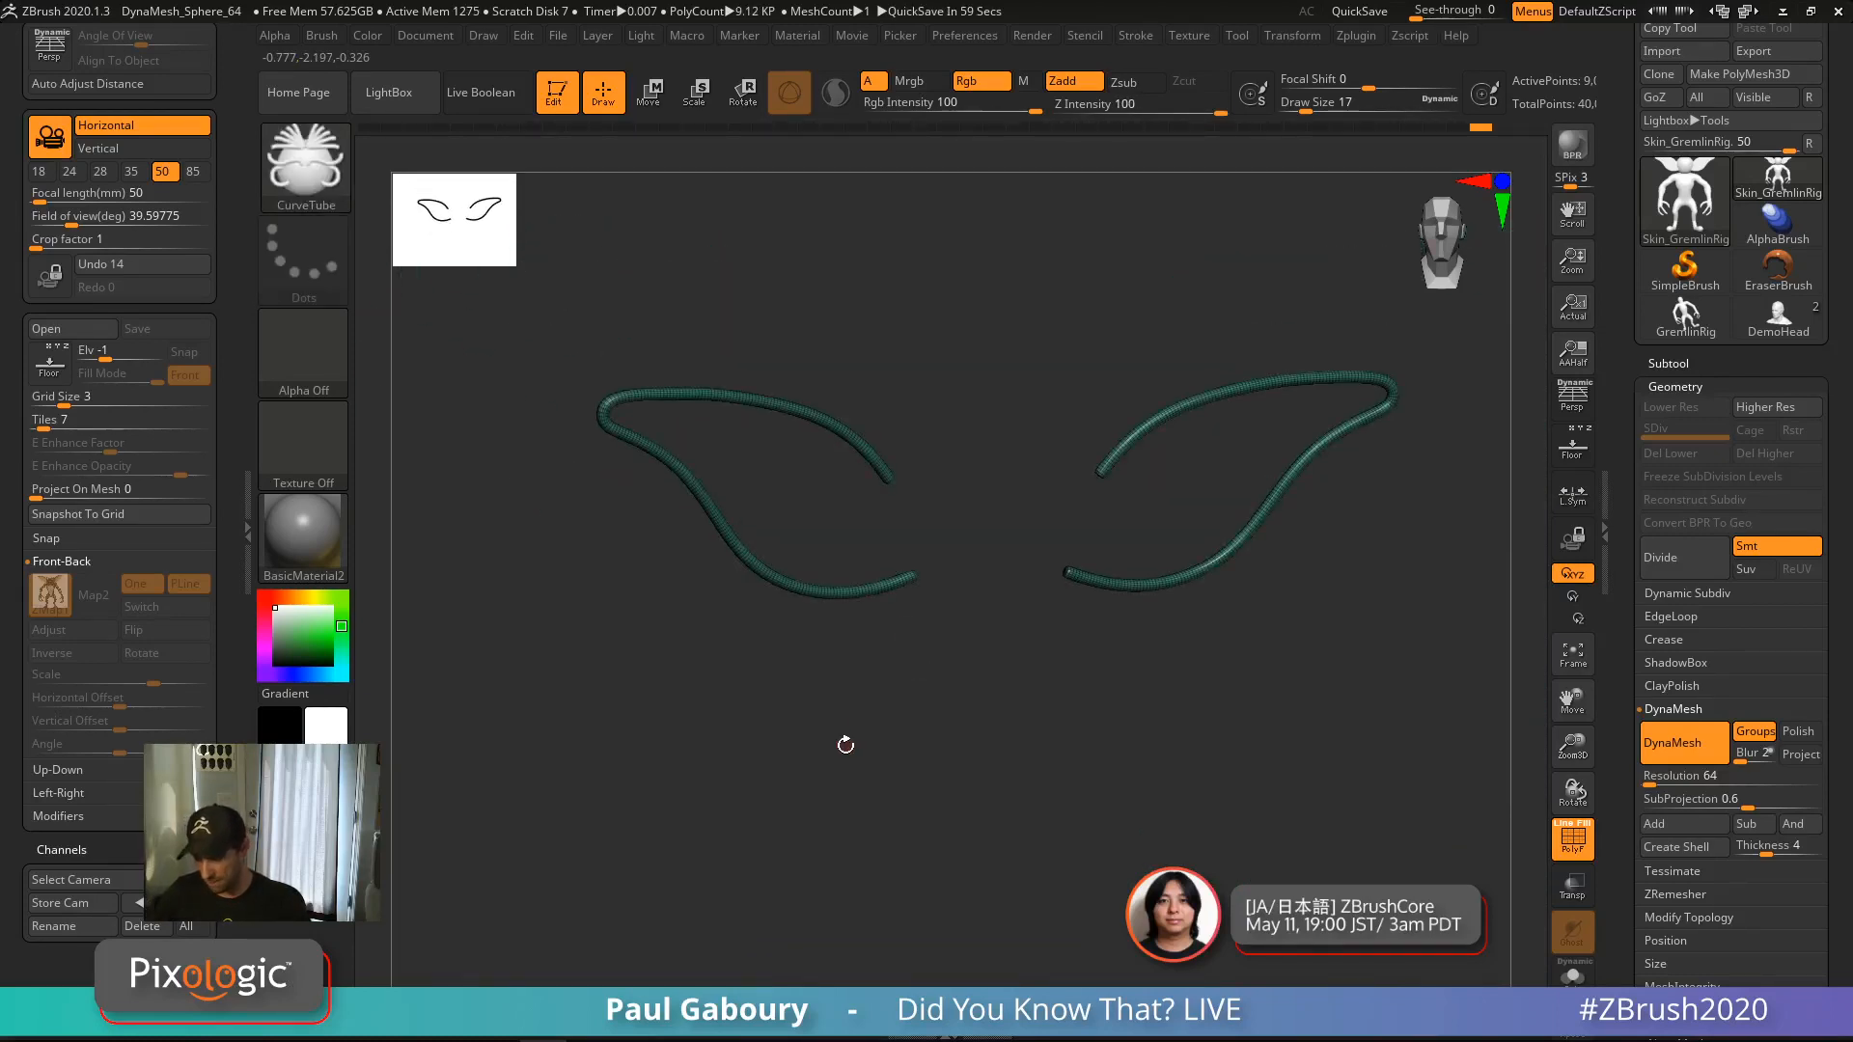
Invert the visibility to examine the ears without their rim tubes, and show the whole model again
left_click(874, 590, "ctrl+shift")
right_click_drag(868, 601, 868, 695, "ctrl")
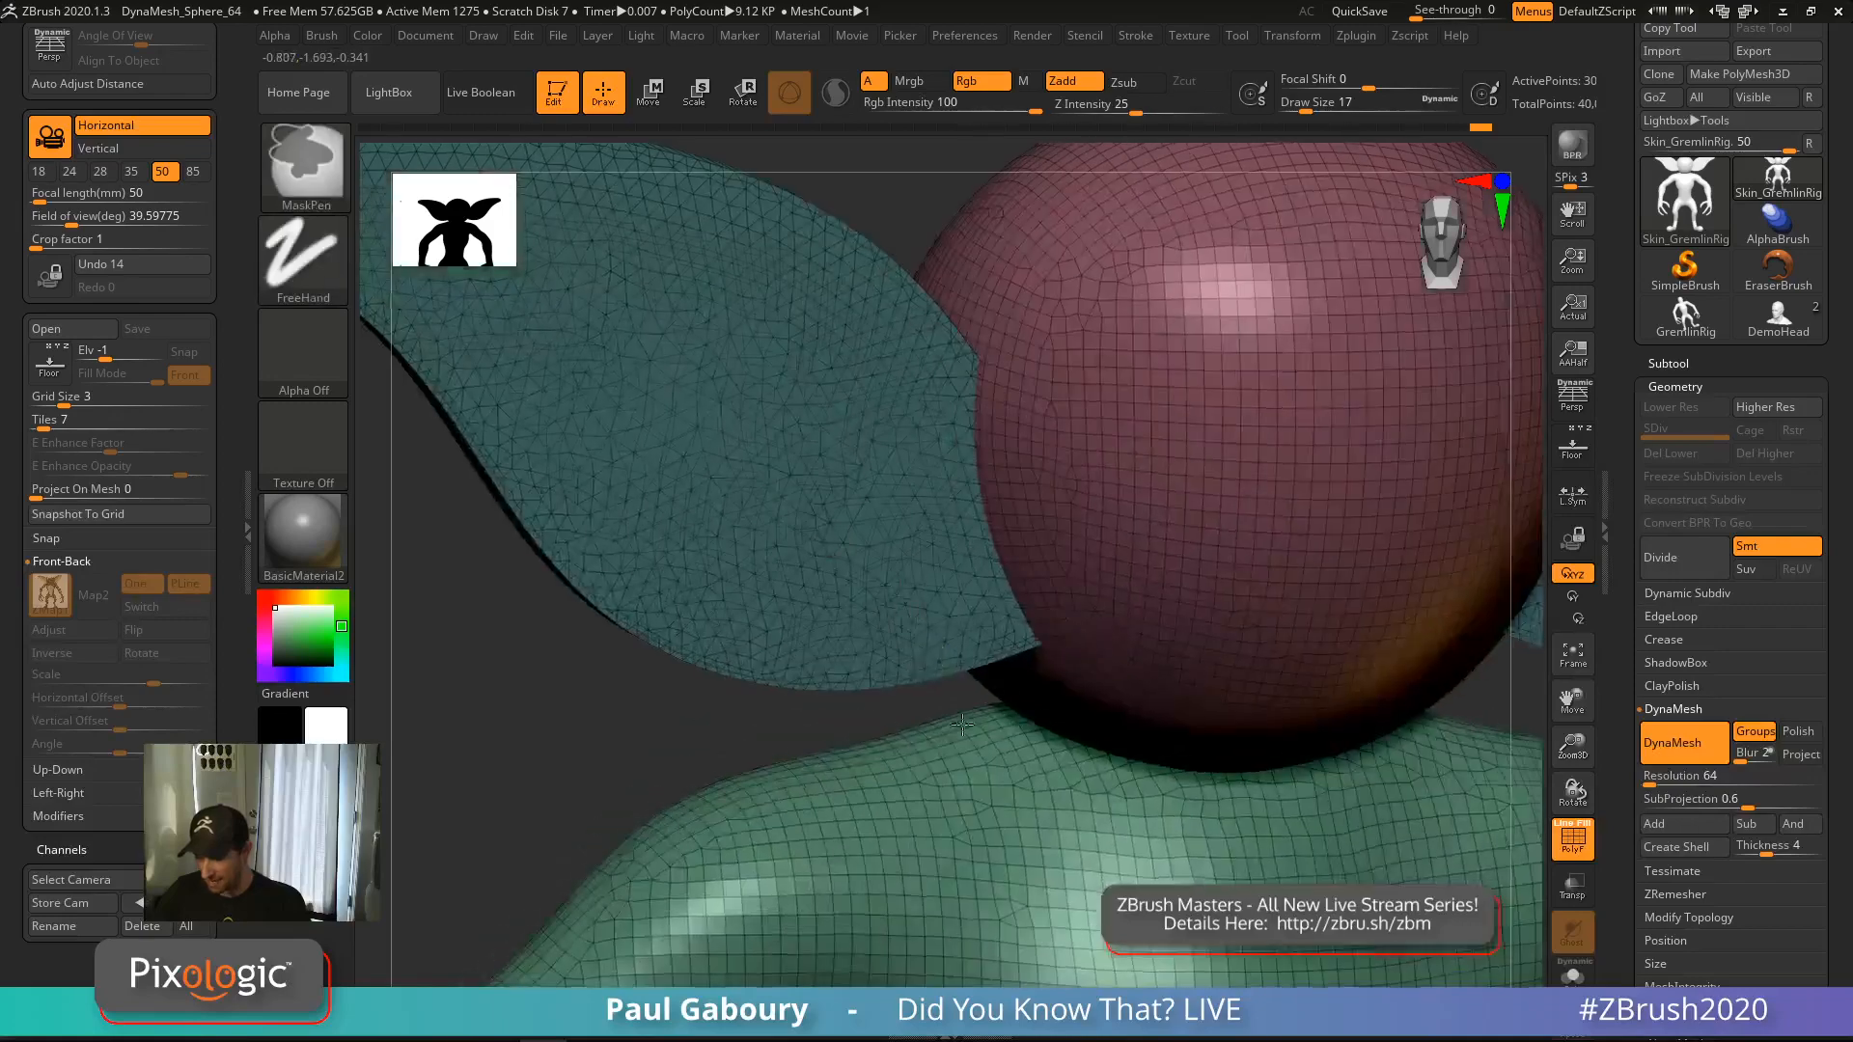
right_click_drag(780, 577, 880, 494)
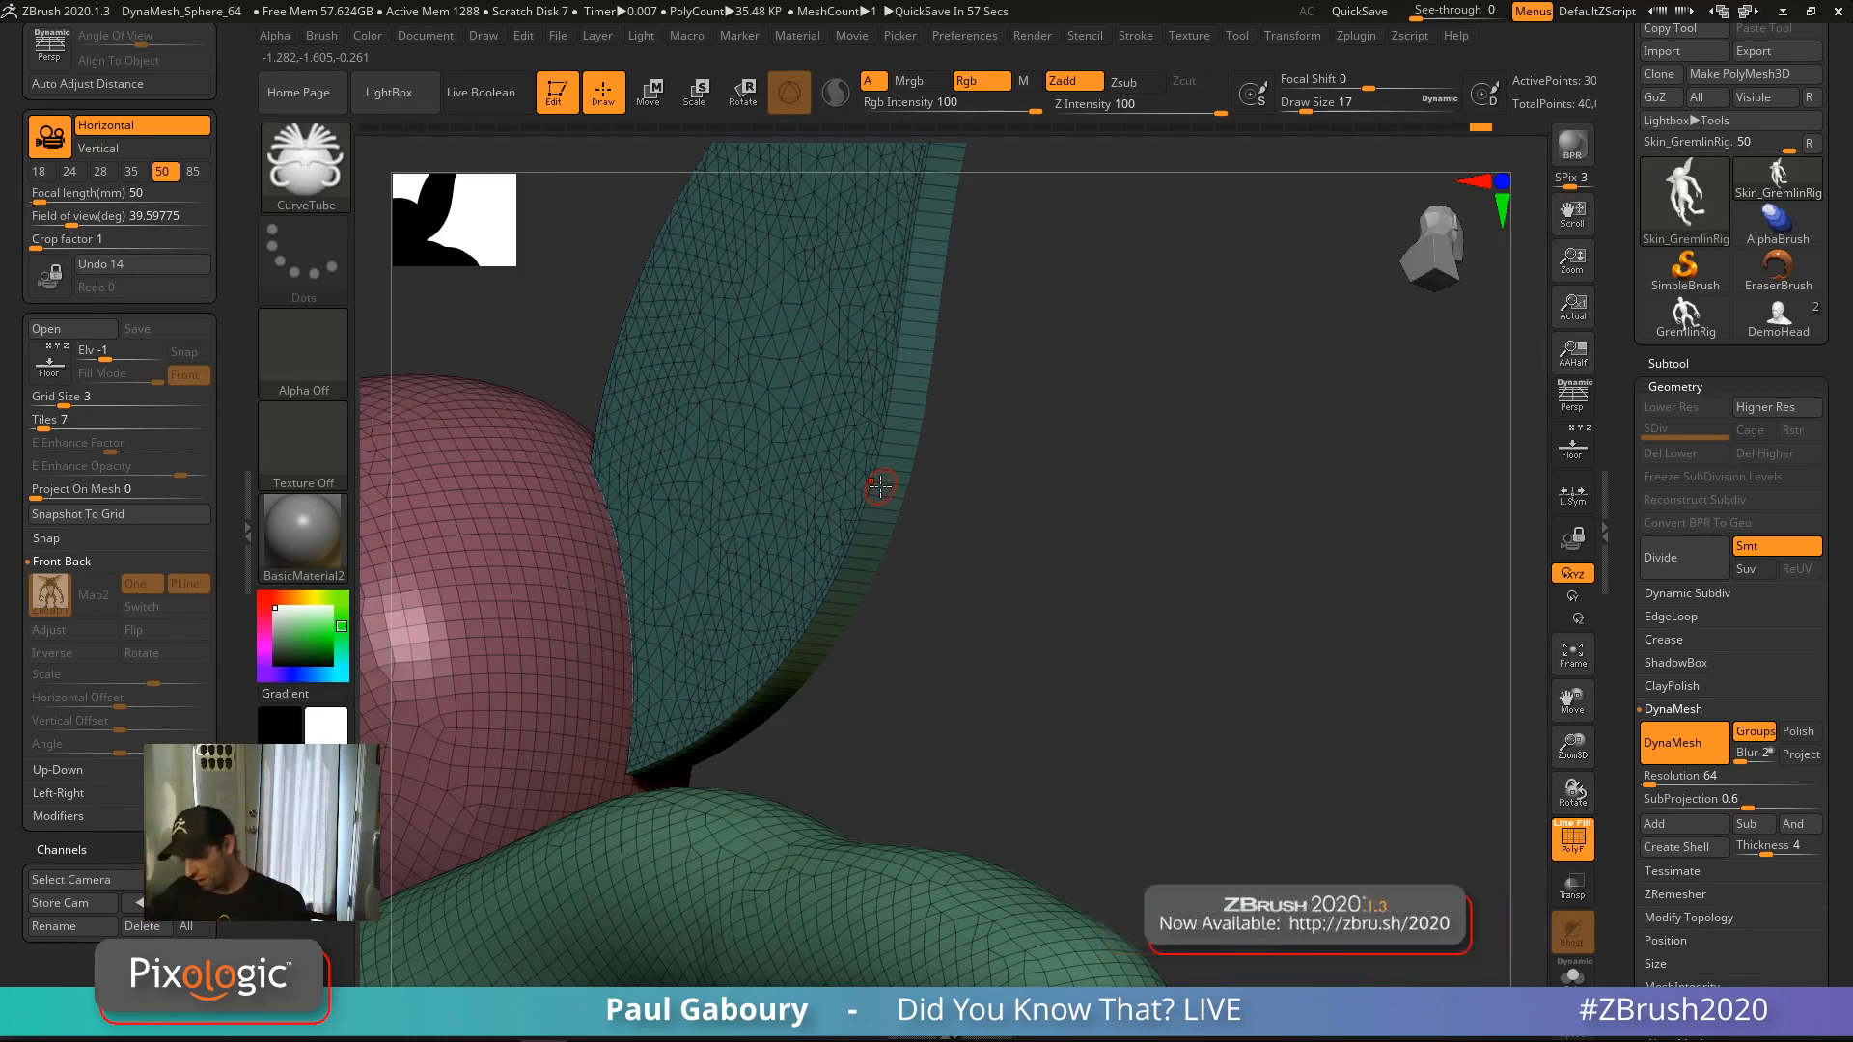
left_click(1209, 667, "ctrl+shift")
right_click_drag(1212, 662, 1104, 604, "ctrl")
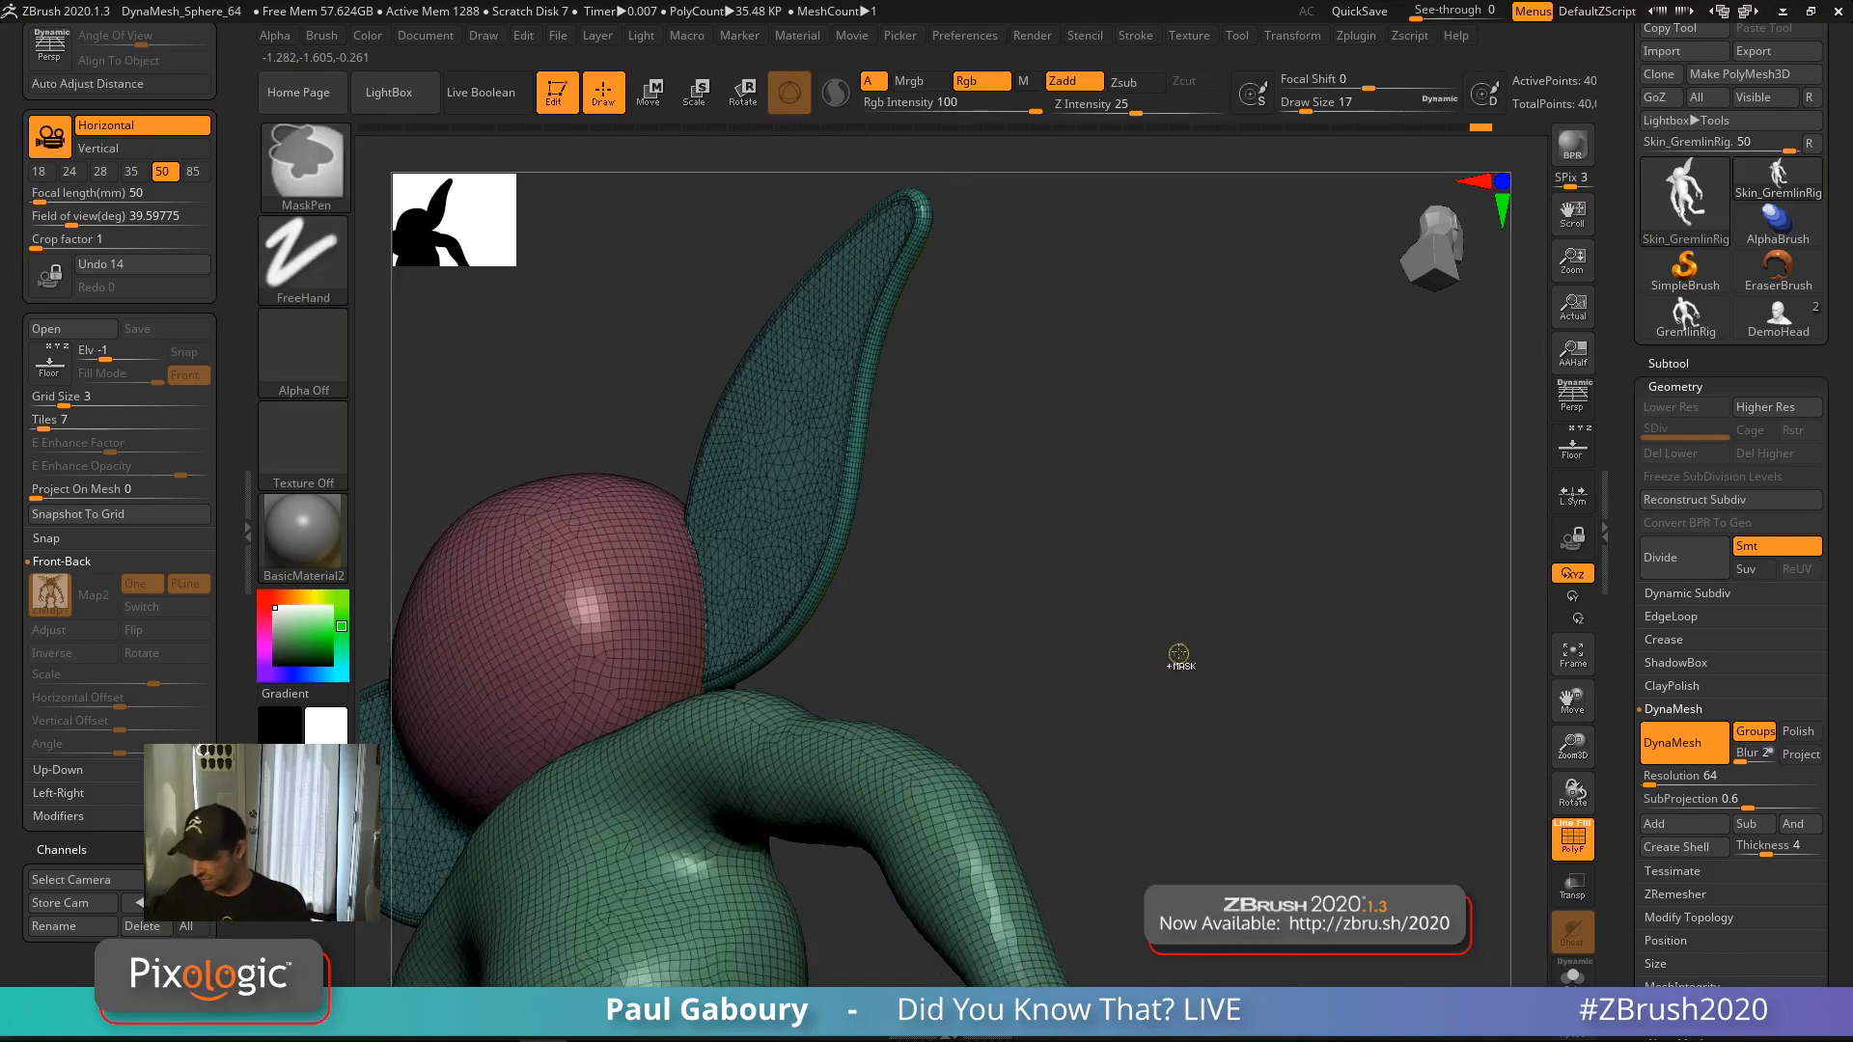
Try to remesh the model with DynaMesh and inspect the isolated ear rim tubes
left_click_drag(1177, 653, 1287, 805, "ctrl")
right_click_drag(1246, 712, 749, 720)
left_click(750, 733, "ctrl+shift")
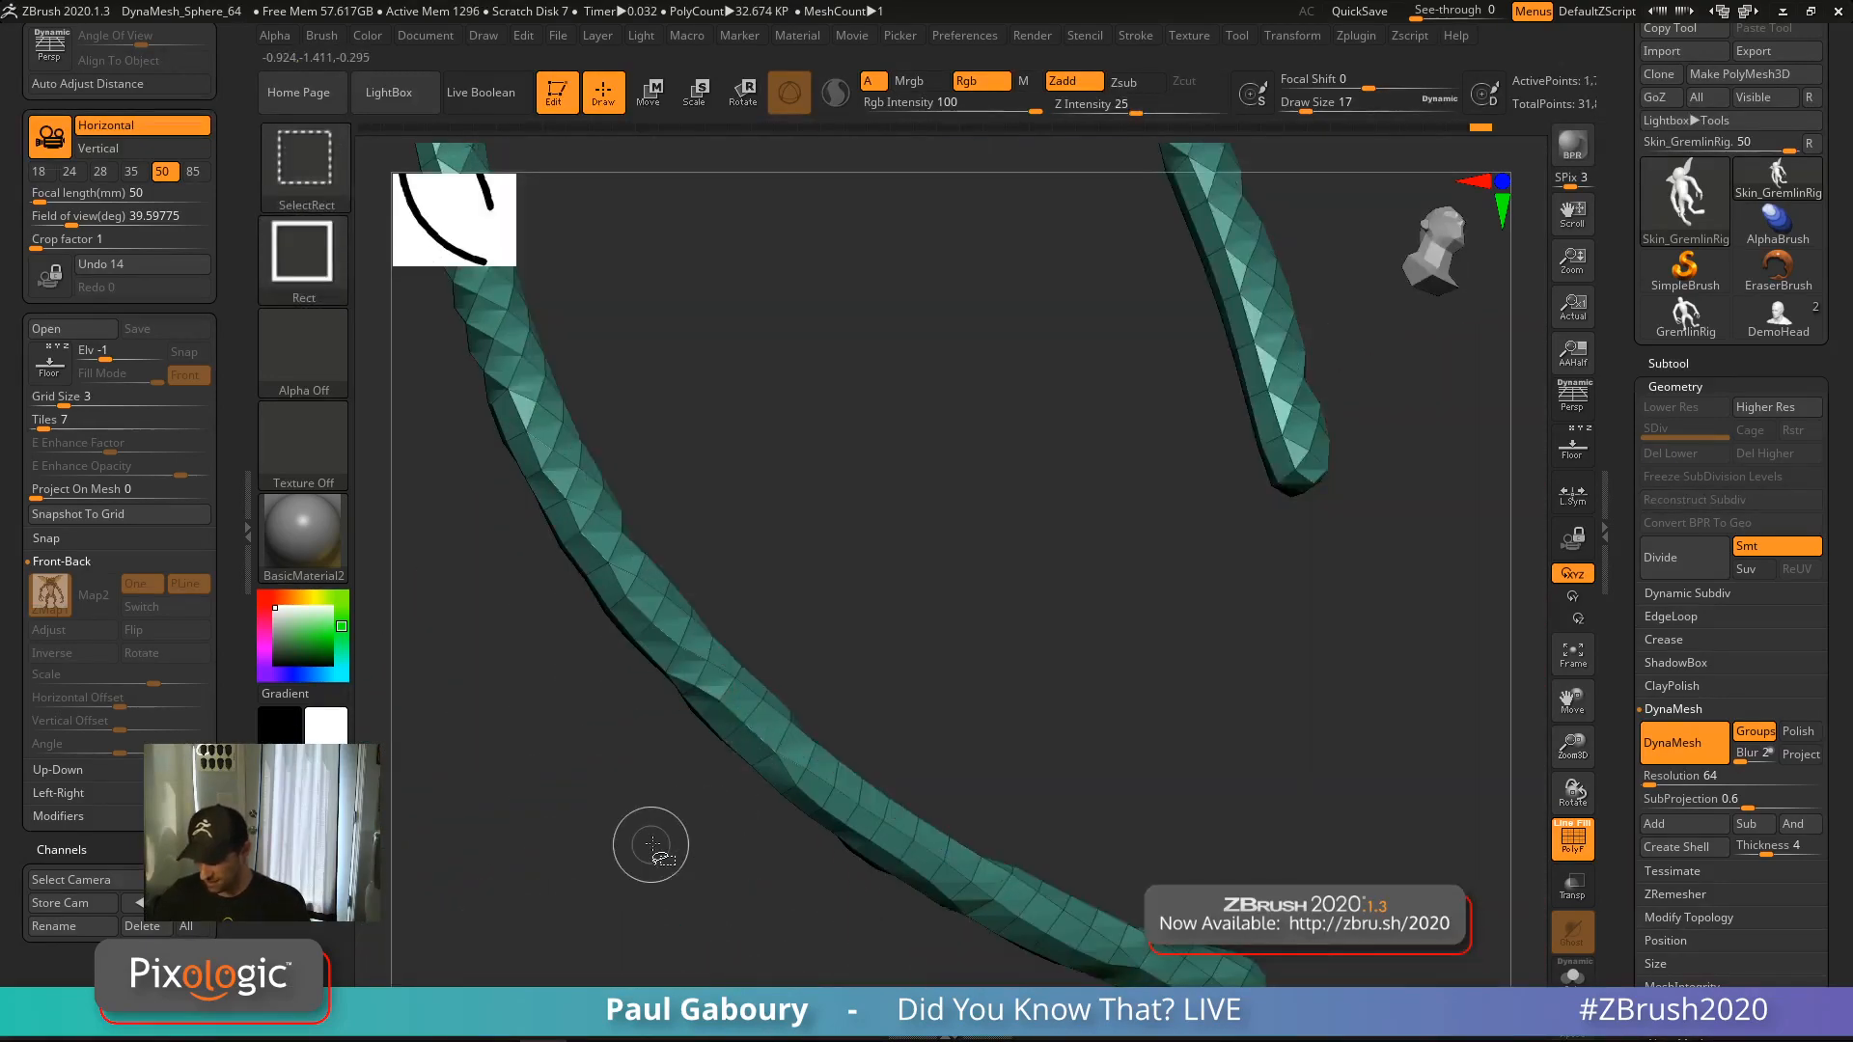
left_click(664, 845, "ctrl+shift")
right_click_drag(868, 683, 778, 740)
left_click_drag(783, 750, 777, 753, "ctrl+shift")
left_click(778, 752, "ctrl+shift")
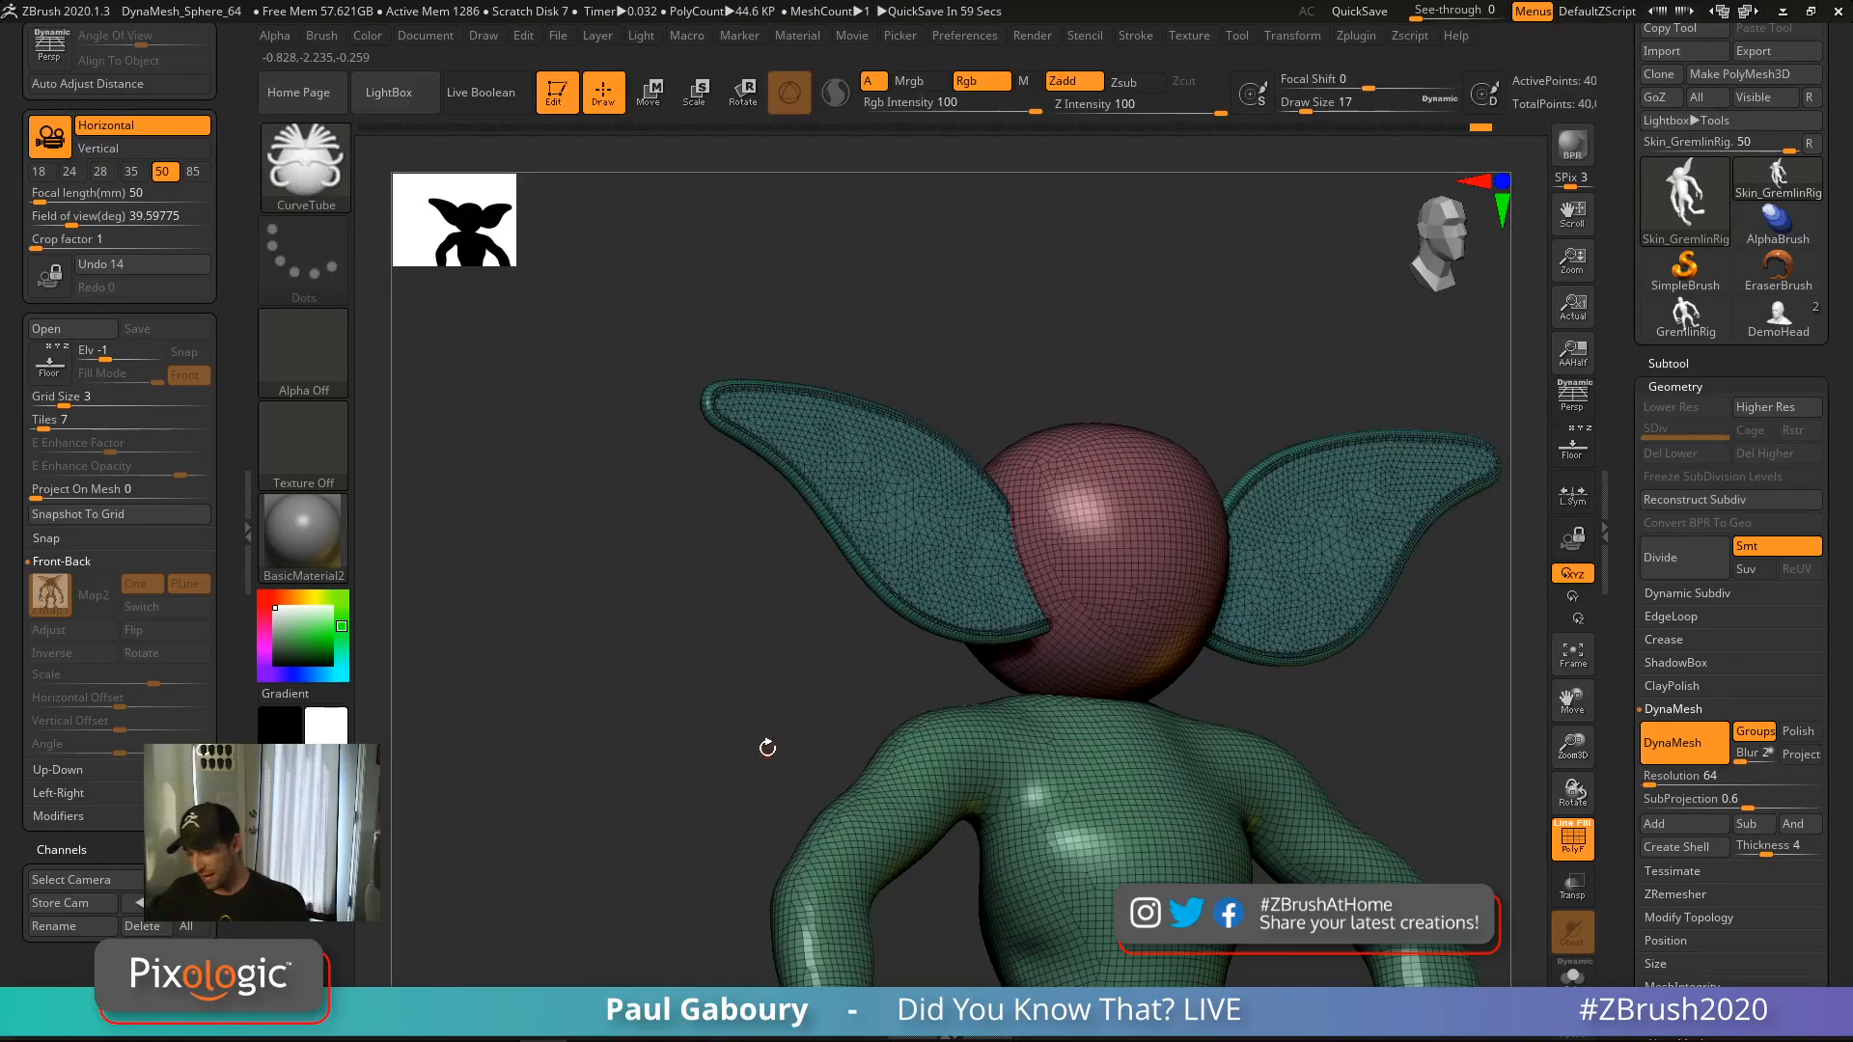
Face the model from the front and set the draw size to 71
right_click_drag(768, 749, 753, 709, "shift")
key("s")
left_click_drag(743, 699, 764, 699)
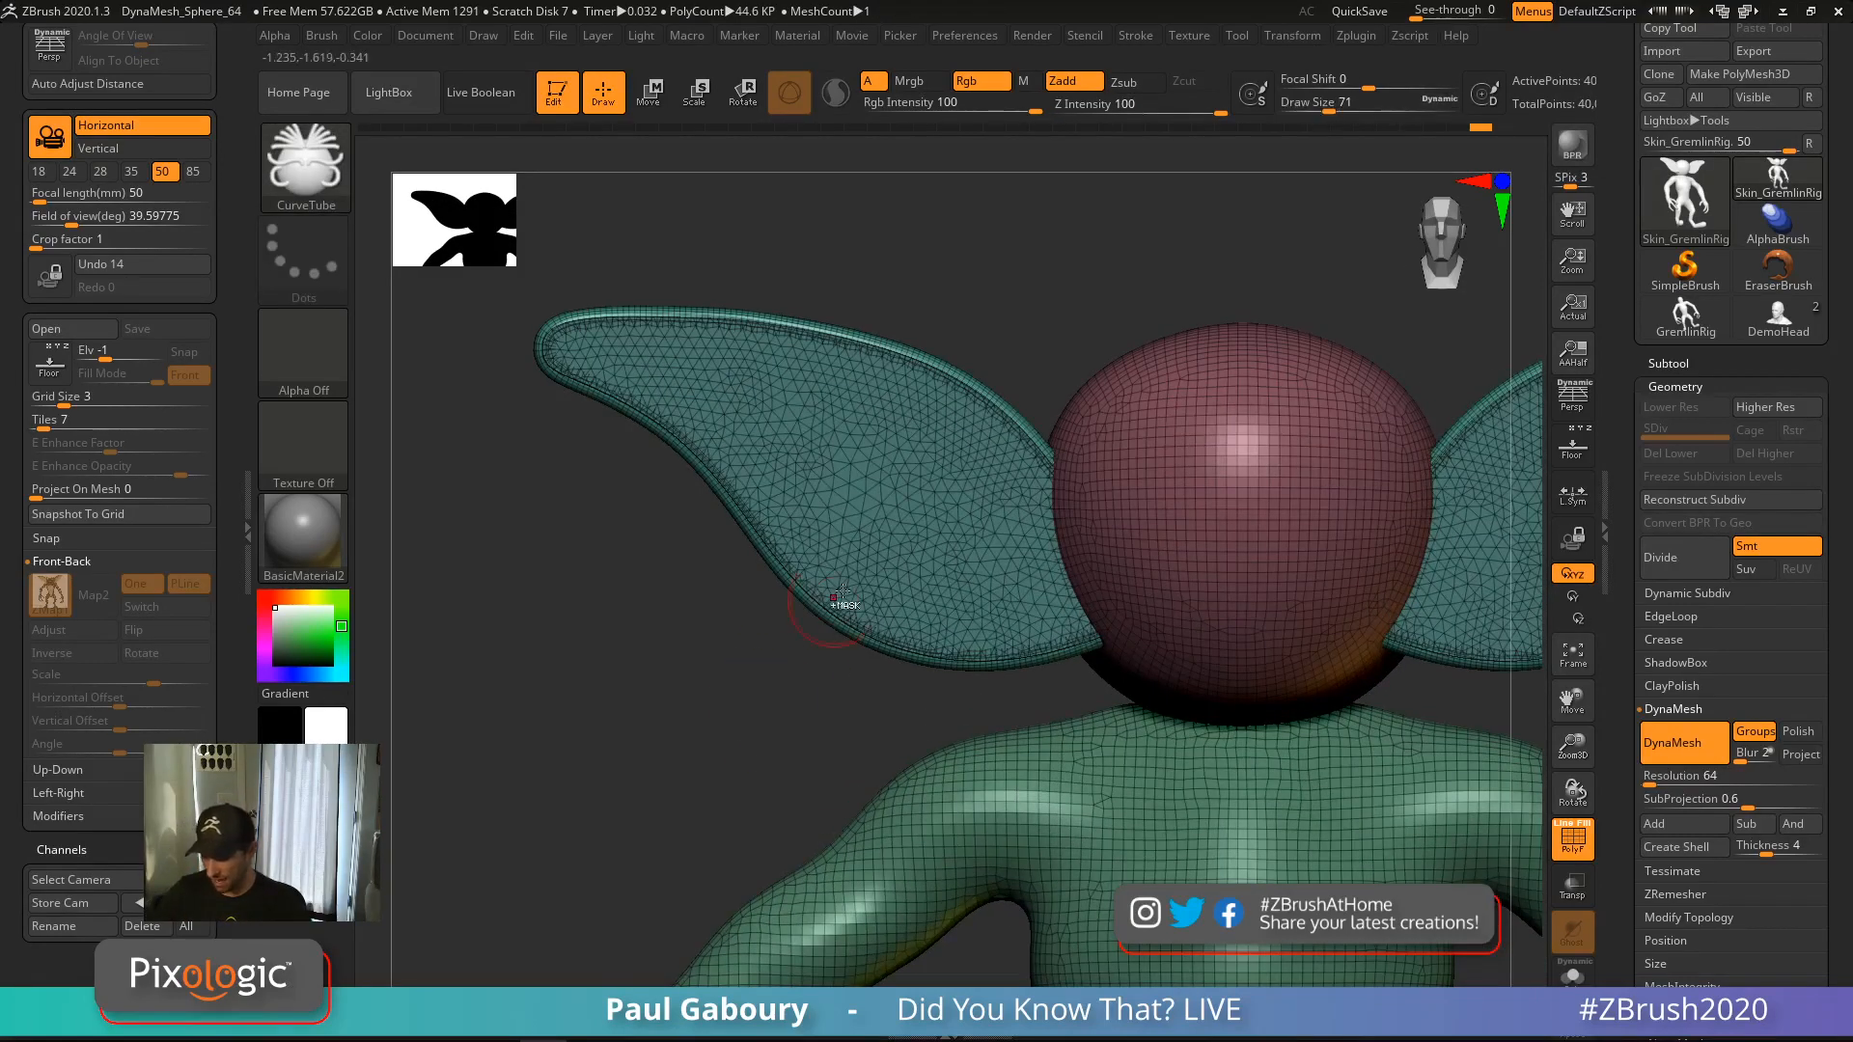
Turn a masked round spot on the ear into its own polygroup and isolate it for inspection
left_click(900, 511, "ctrl")
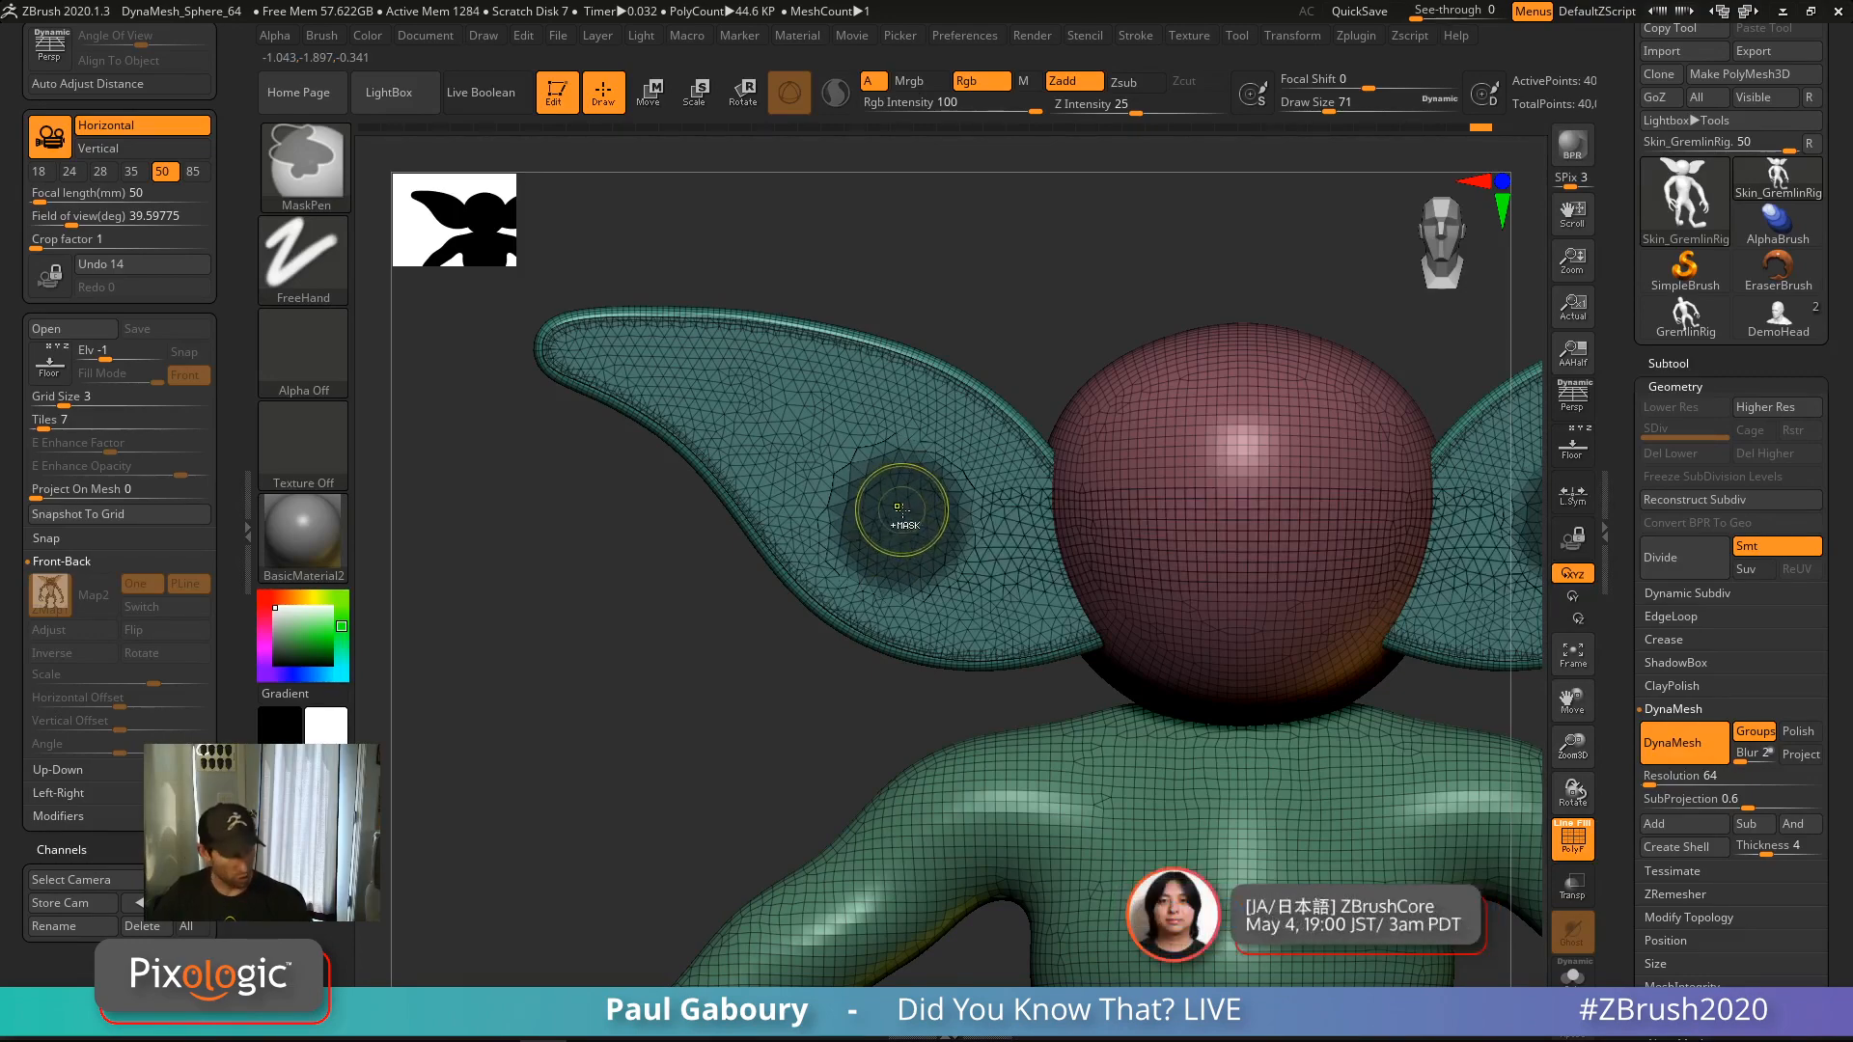
mouse_move(711, 733)
left_mouse_down()
mouse_move(878, 712)
mouse_move(691, 724)
mouse_move(548, 698)
left_mouse_up()
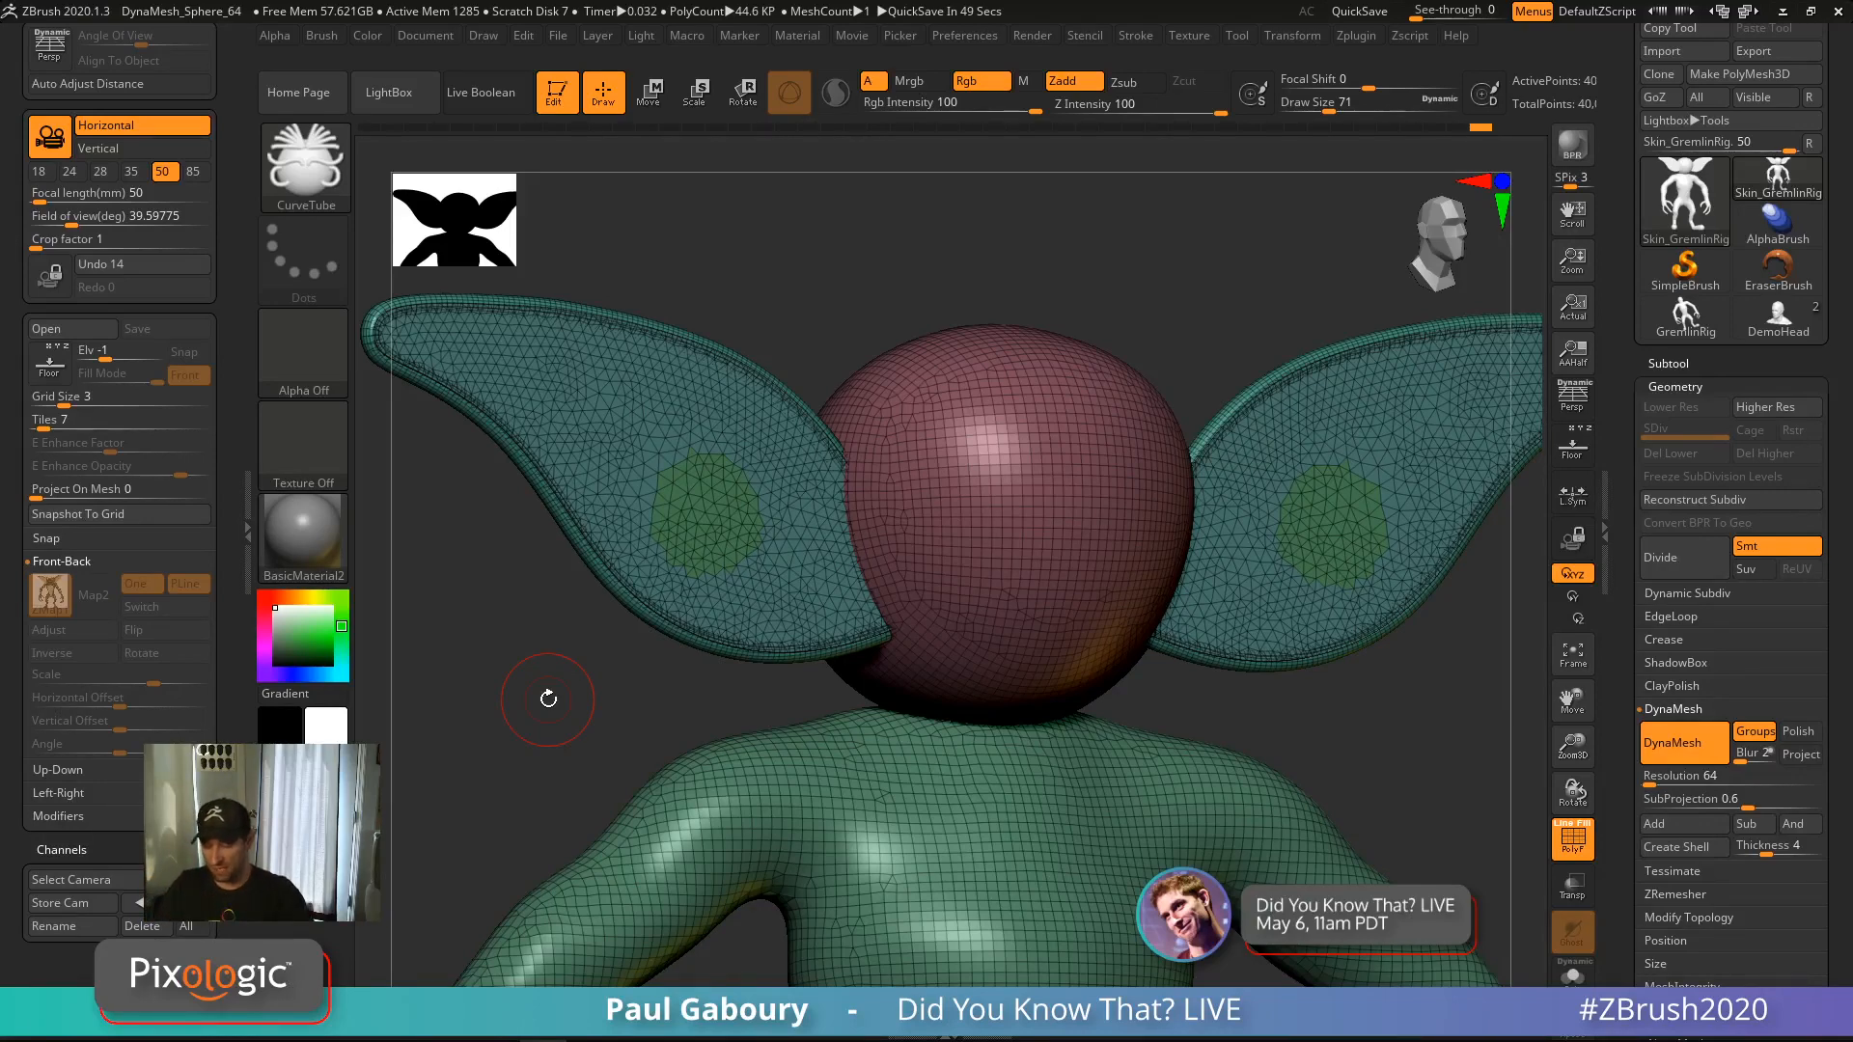
left_click(716, 526, "ctrl+shift")
left_click_drag(736, 594, 936, 787)
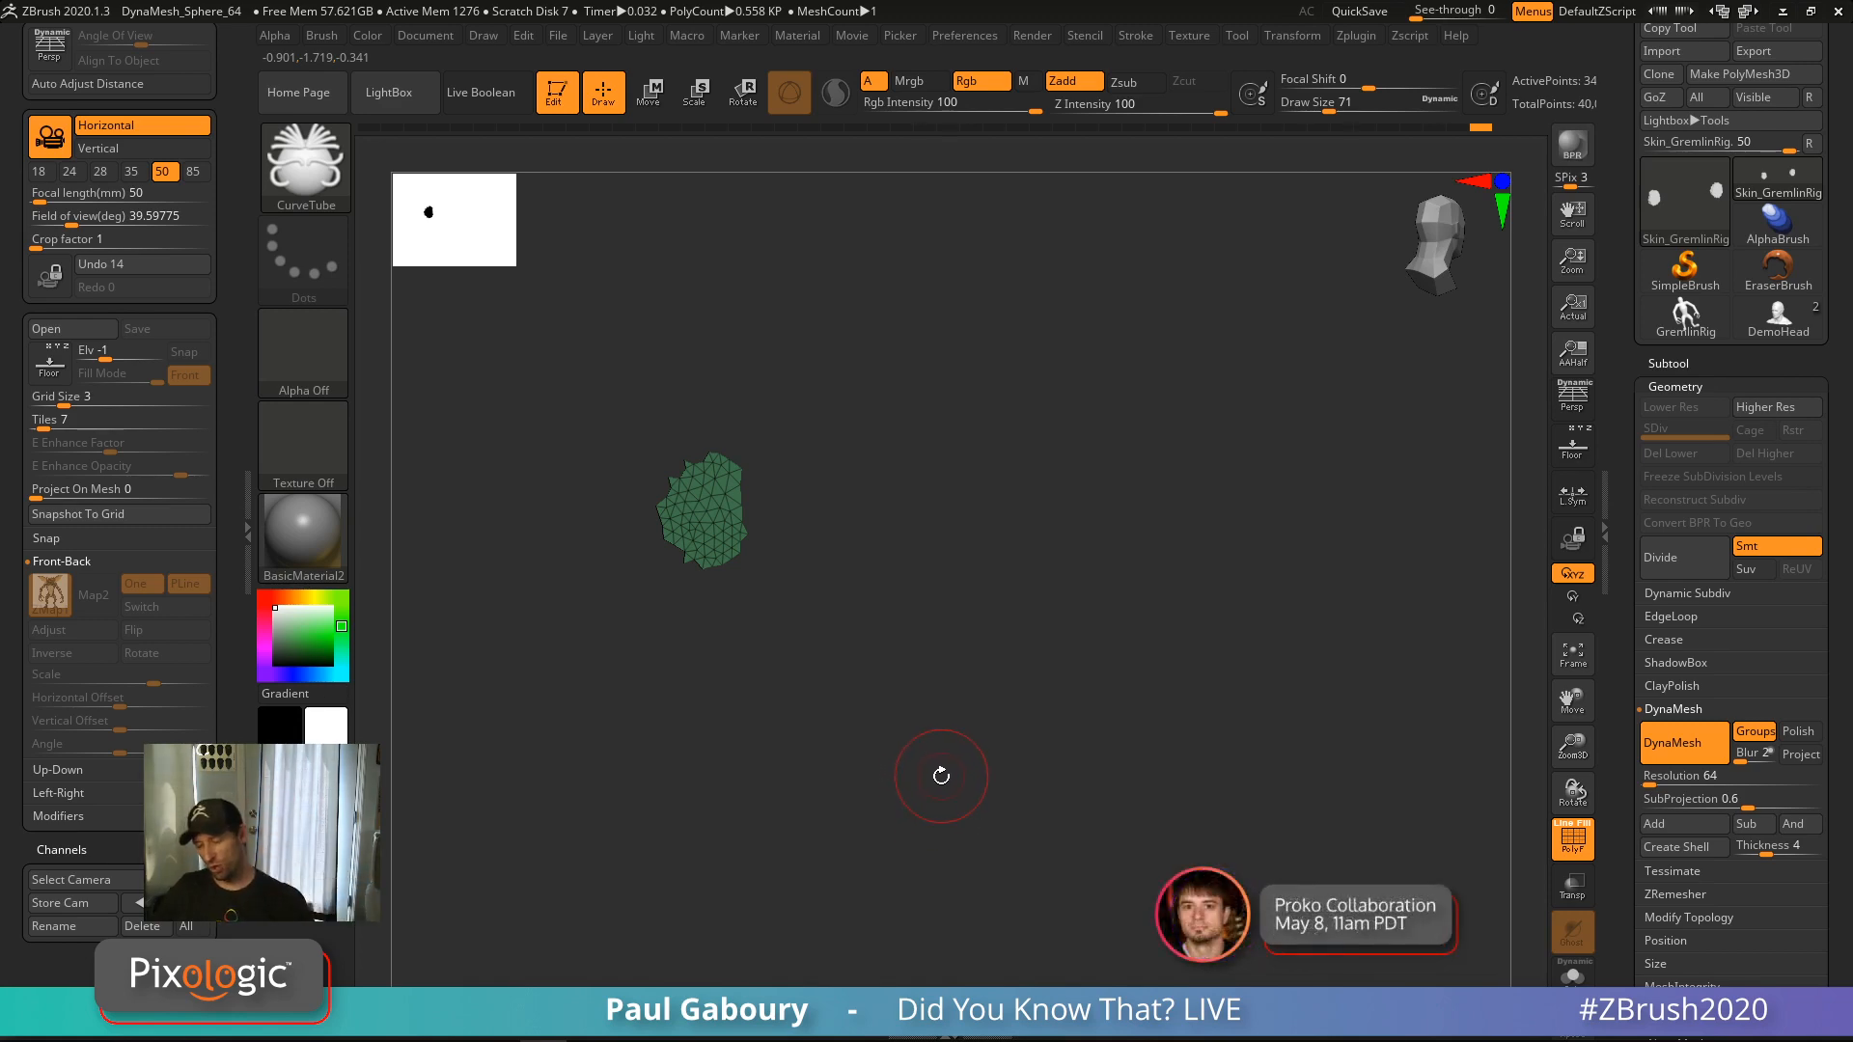
left_click(939, 775, "ctrl+shift")
left_click_drag(897, 778, 881, 761)
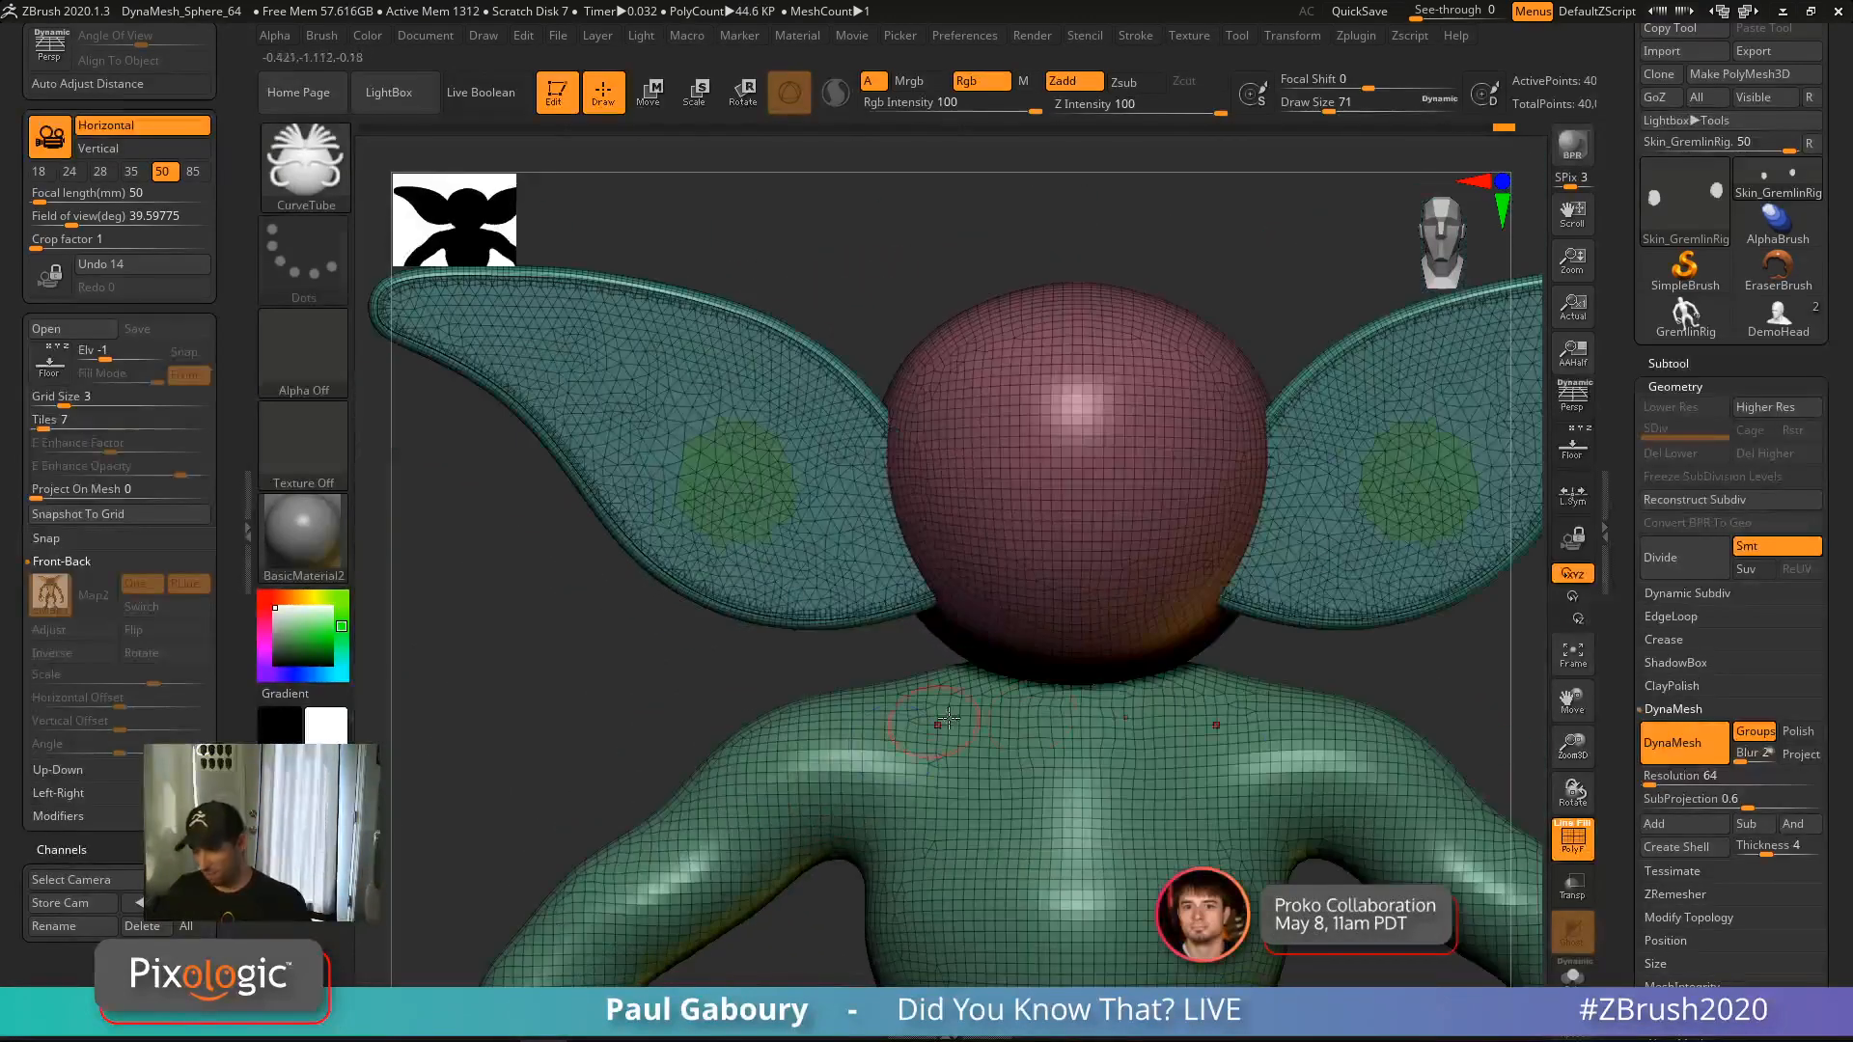
Remesh the model with DynaMesh and inspect the isolated round patches on the ears
key("ctrl")
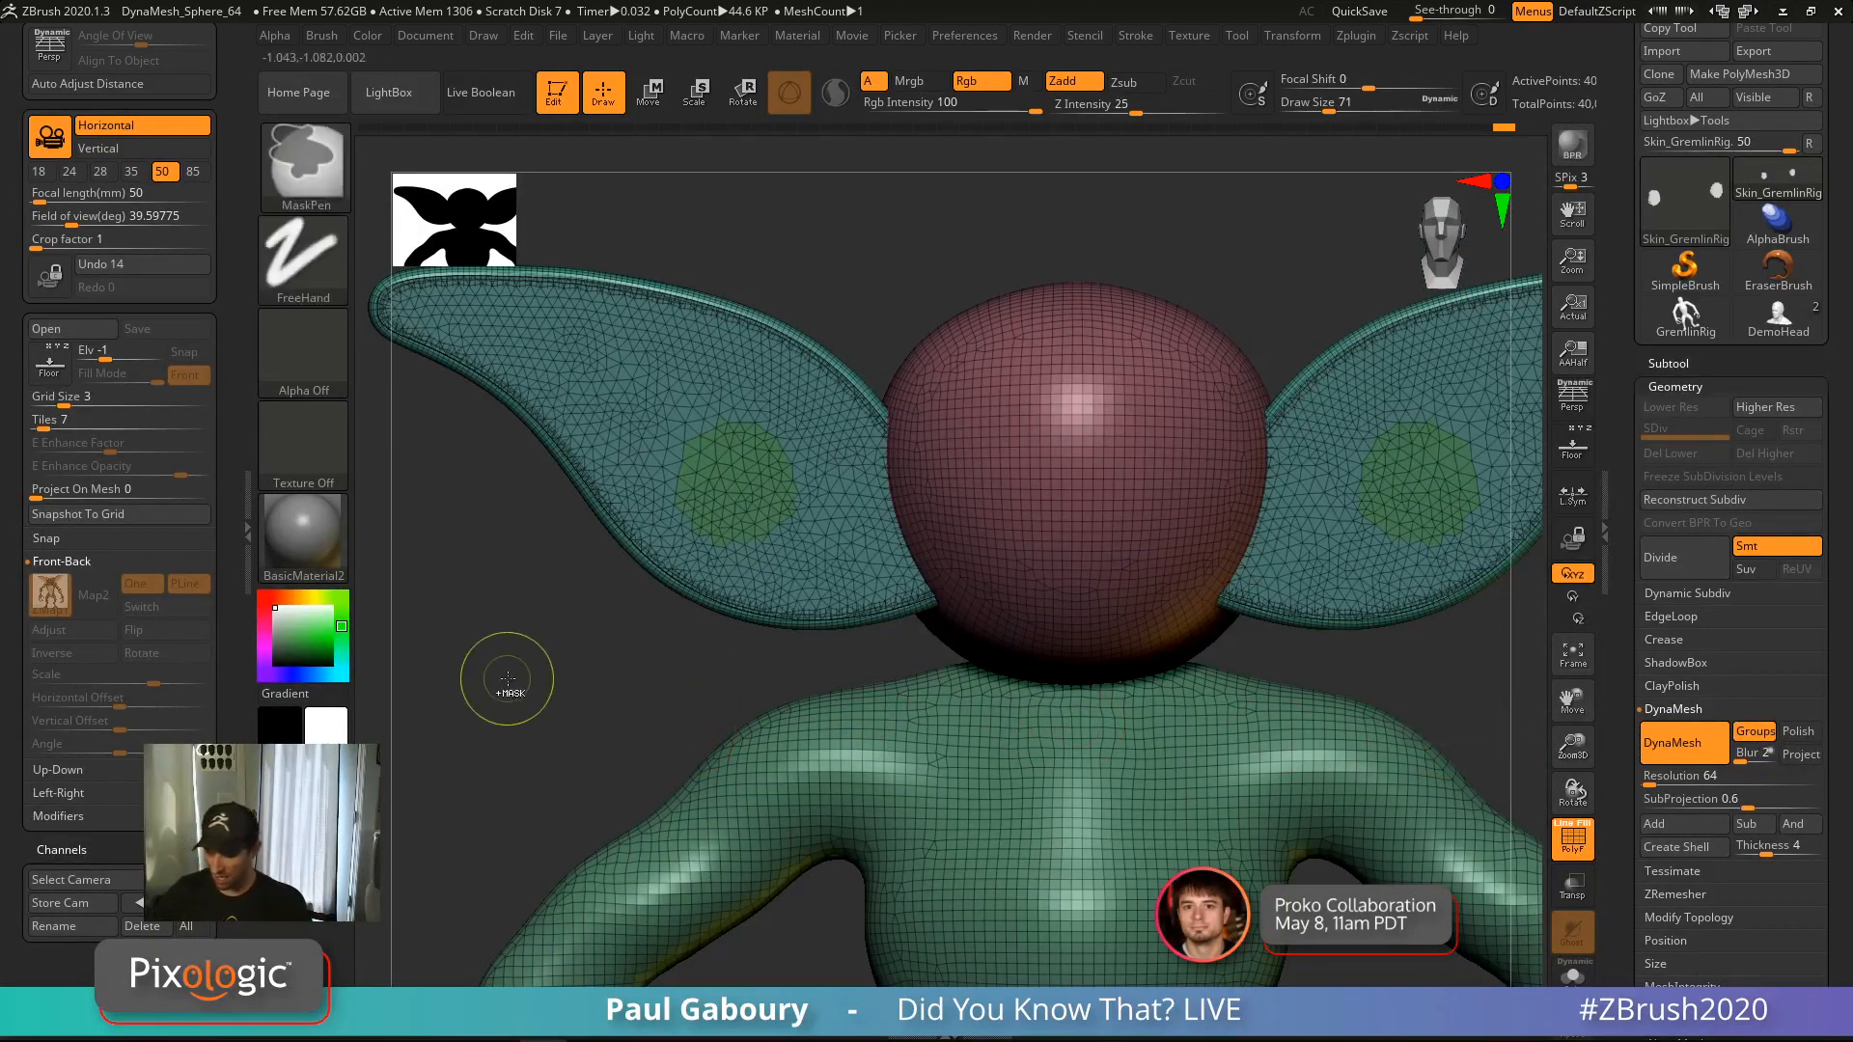
left_click_drag(508, 679, 592, 813, "ctrl")
mouse_move(738, 491)
right_mouse_down("ctrl")
mouse_move(782, 521)
mouse_move(848, 627)
mouse_move(850, 595)
mouse_move(856, 625)
mouse_move(778, 588)
mouse_move(814, 586)
right_mouse_up("ctrl")
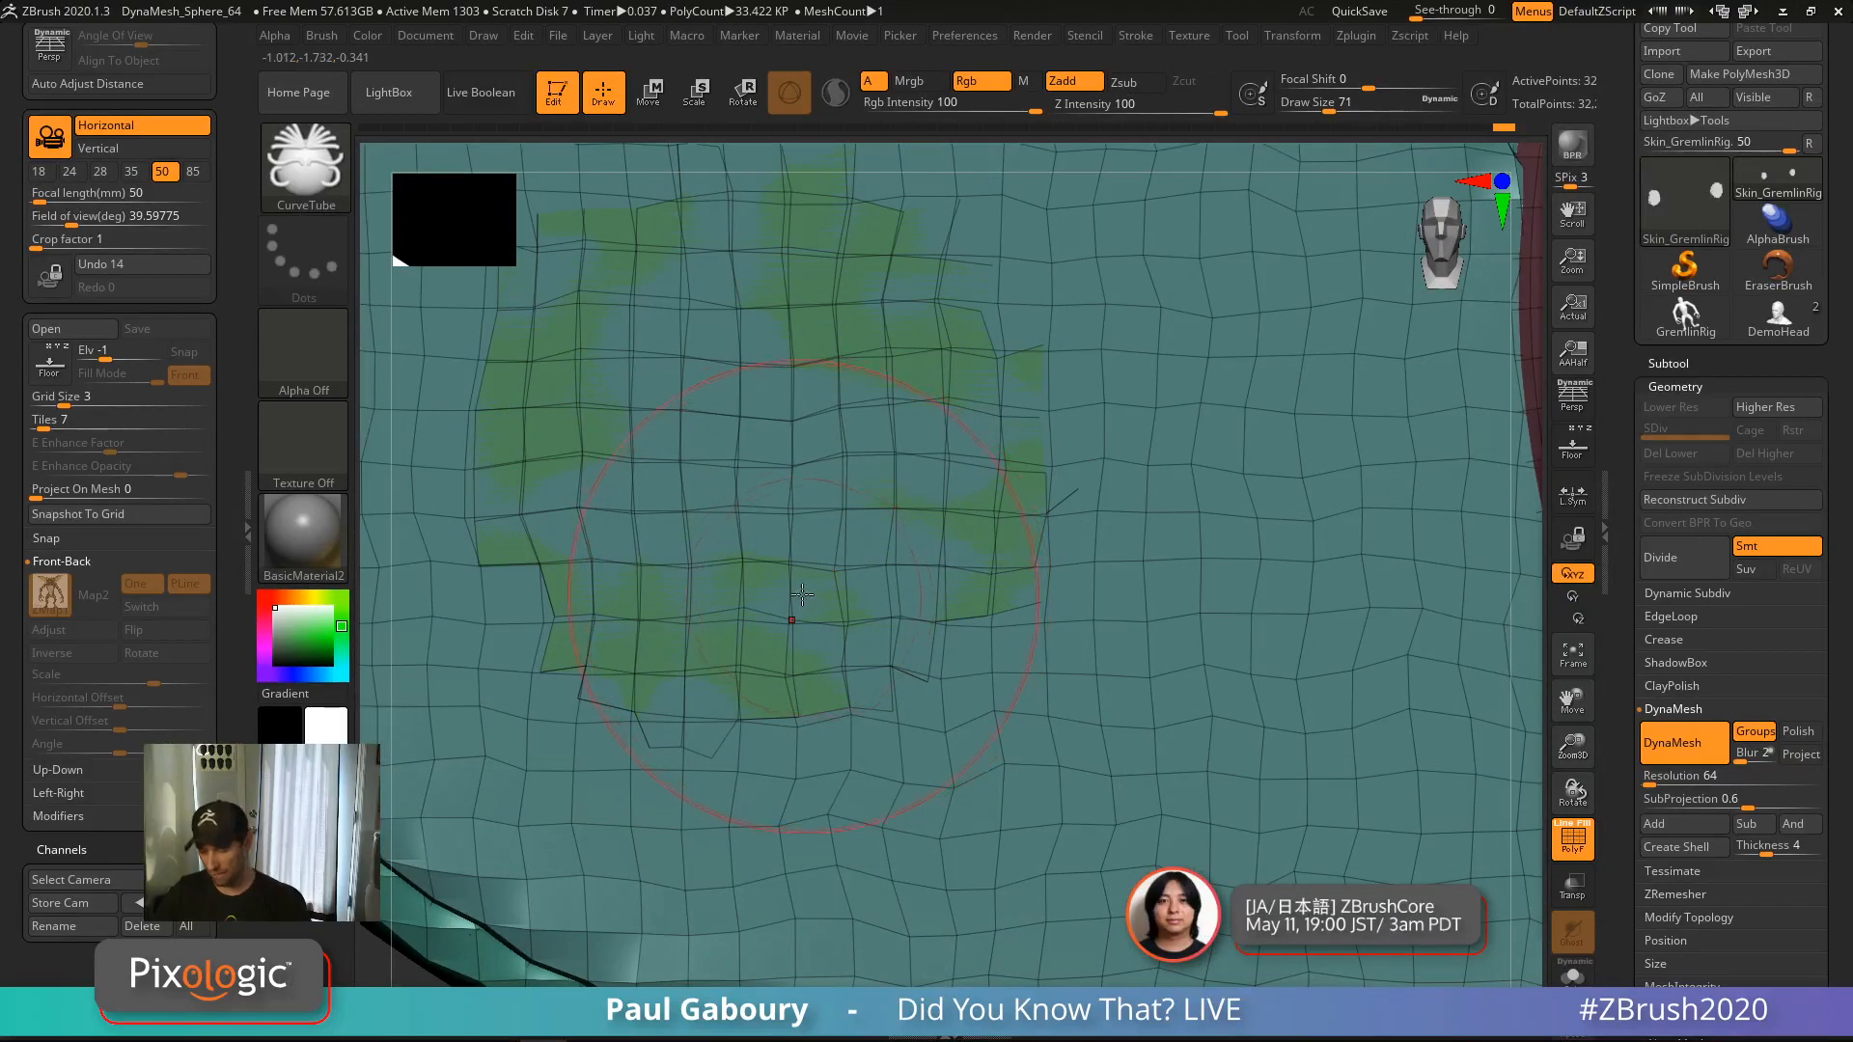
left_click(807, 601, "ctrl+shift")
mouse_move(809, 666)
right_mouse_down("ctrl")
mouse_move(763, 591)
mouse_move(851, 606)
mouse_move(819, 641)
mouse_move(839, 638)
mouse_move(749, 612)
mouse_move(810, 596)
mouse_move(801, 575)
right_mouse_up("ctrl")
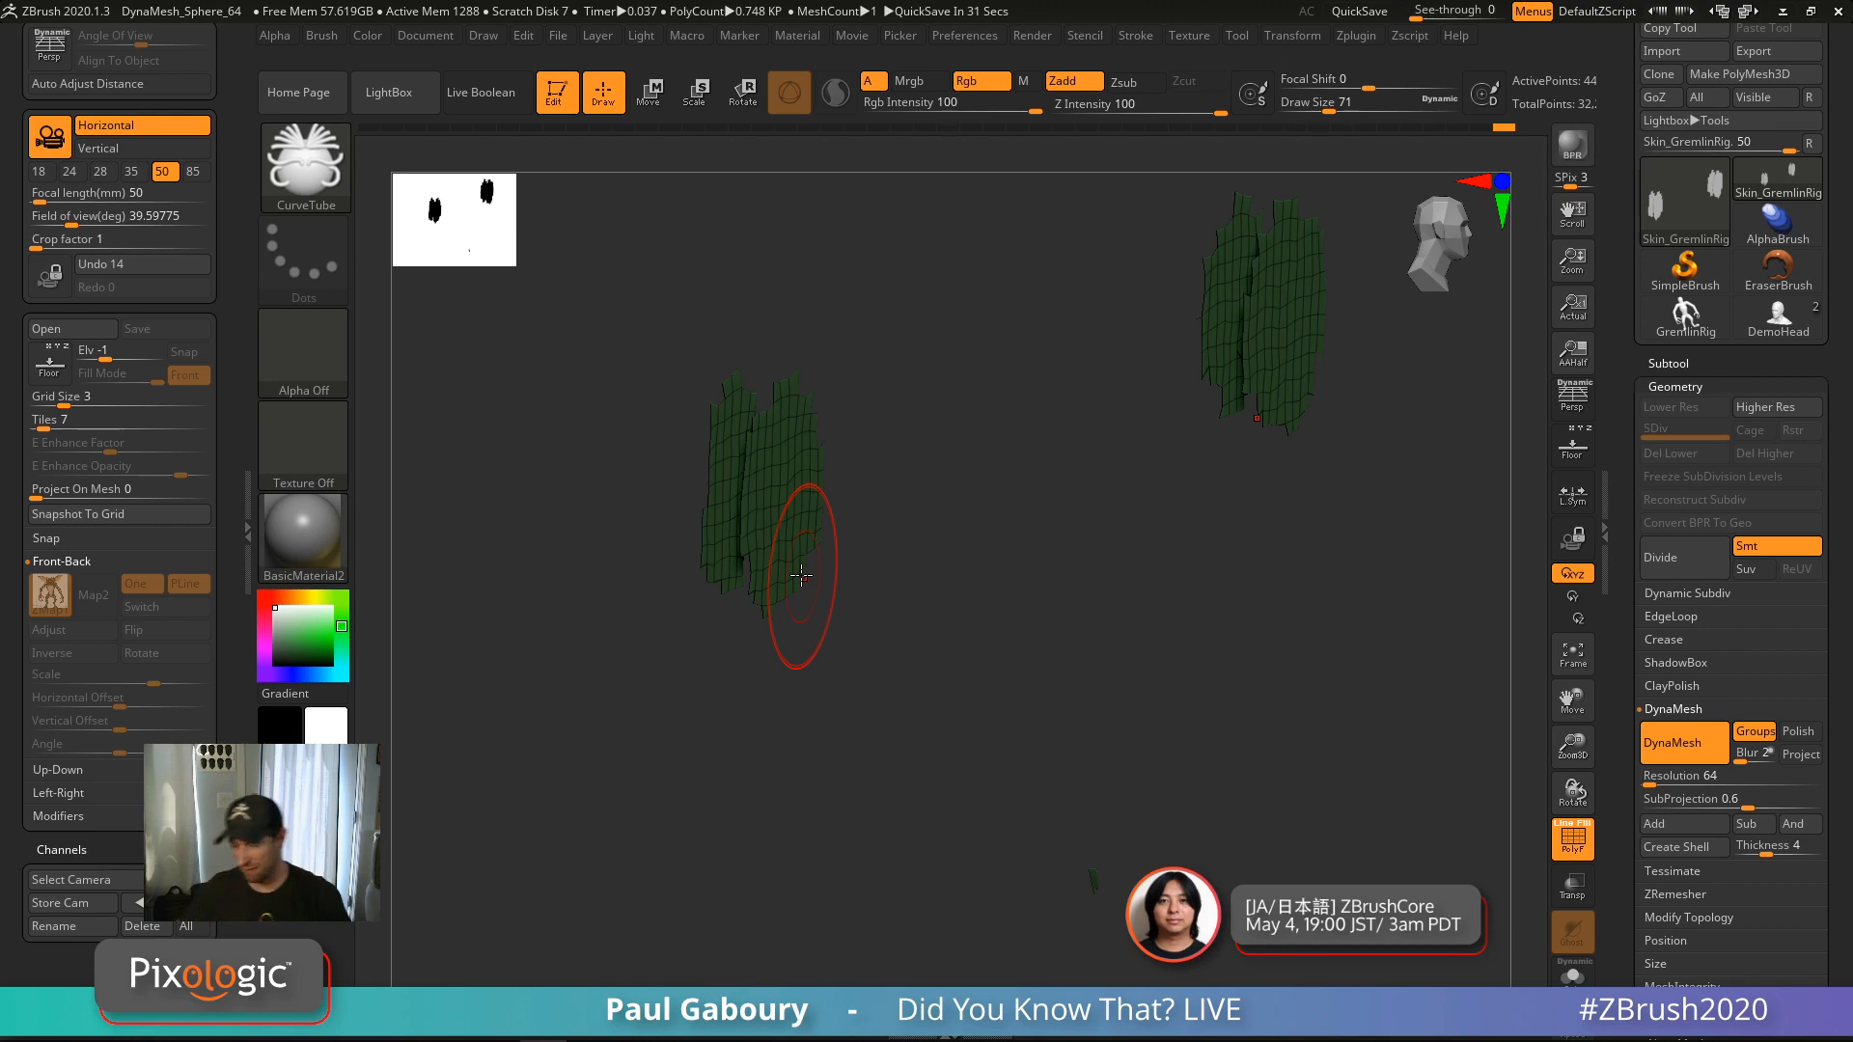
left_click(902, 819, "ctrl+shift")
Undo the remesh and the round ear polygroups, and clear the mask from the ears
right_click_drag(914, 720, 921, 634, "ctrl")
right_click_drag(921, 634, 975, 693, "alt")
key("ctrl+z")
key("ctrl+z")
key("ctrl+z")
key("ctrl+z")
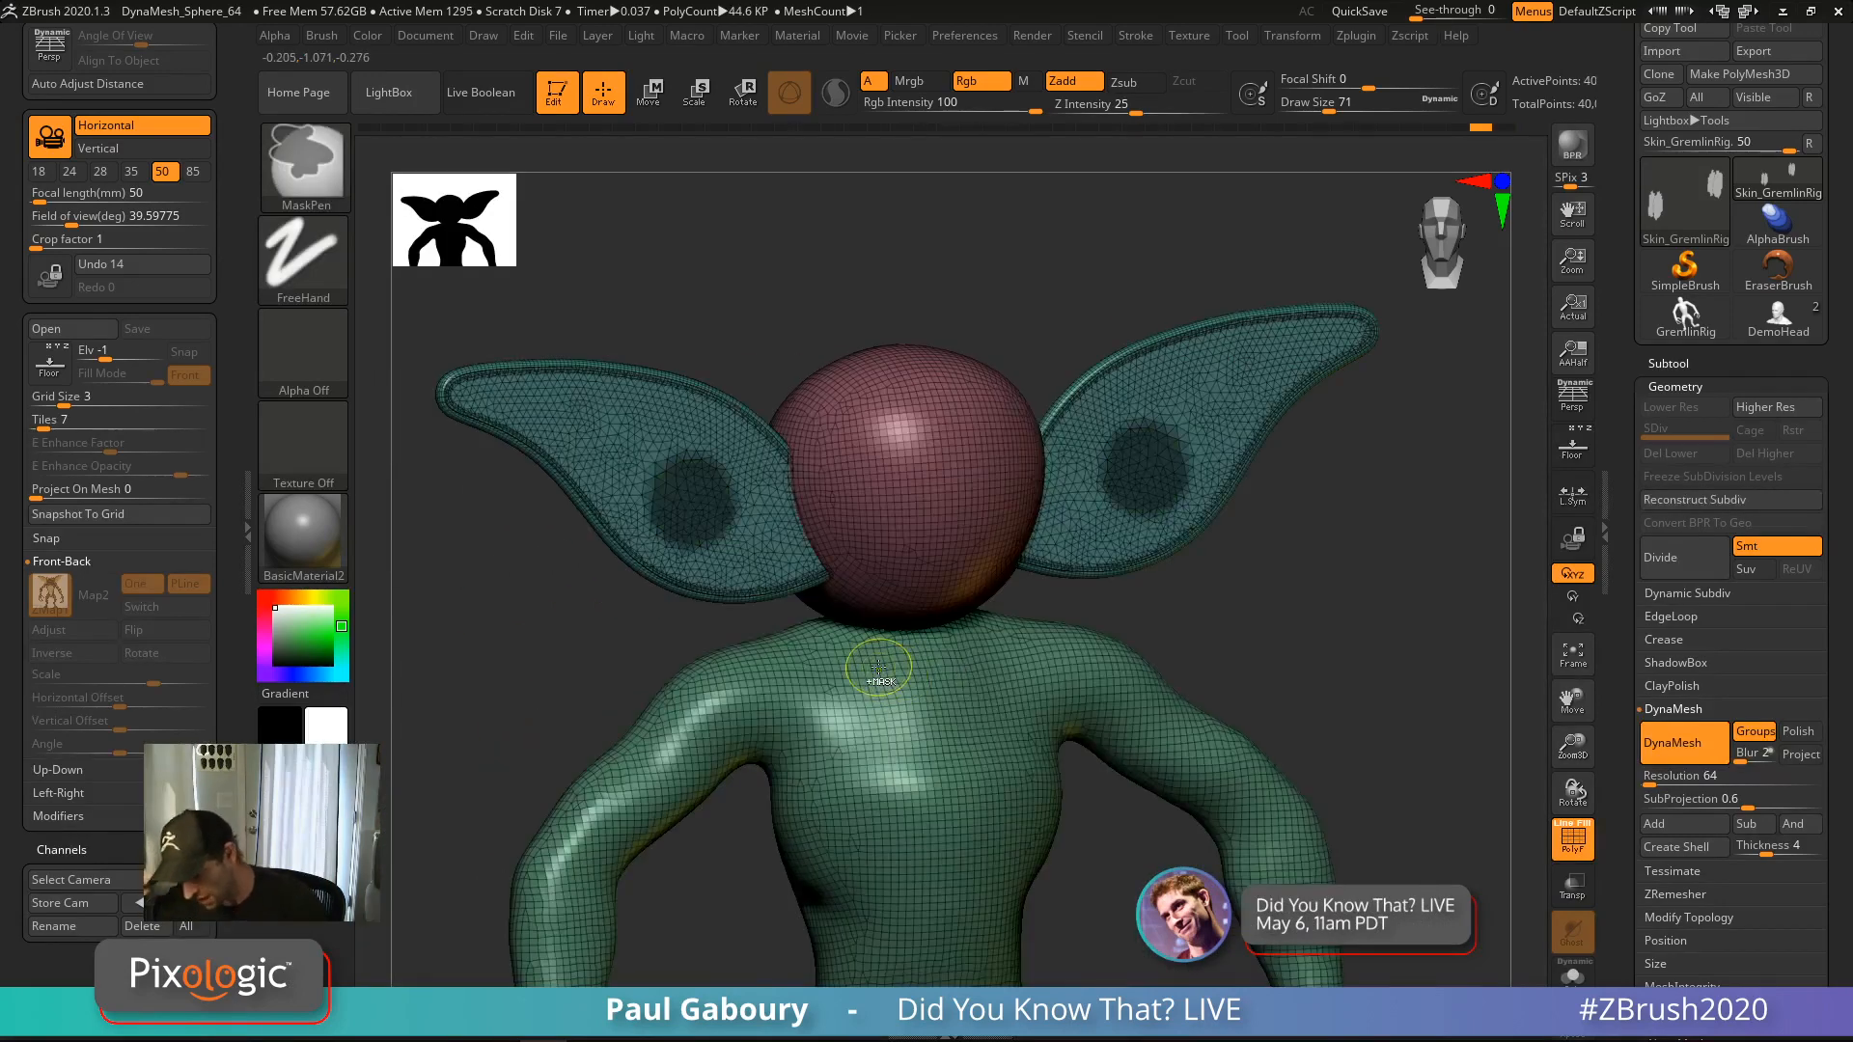
right_click_drag(701, 565, 521, 470, "ctrl")
left_click_drag(628, 691, 691, 656, "alt")
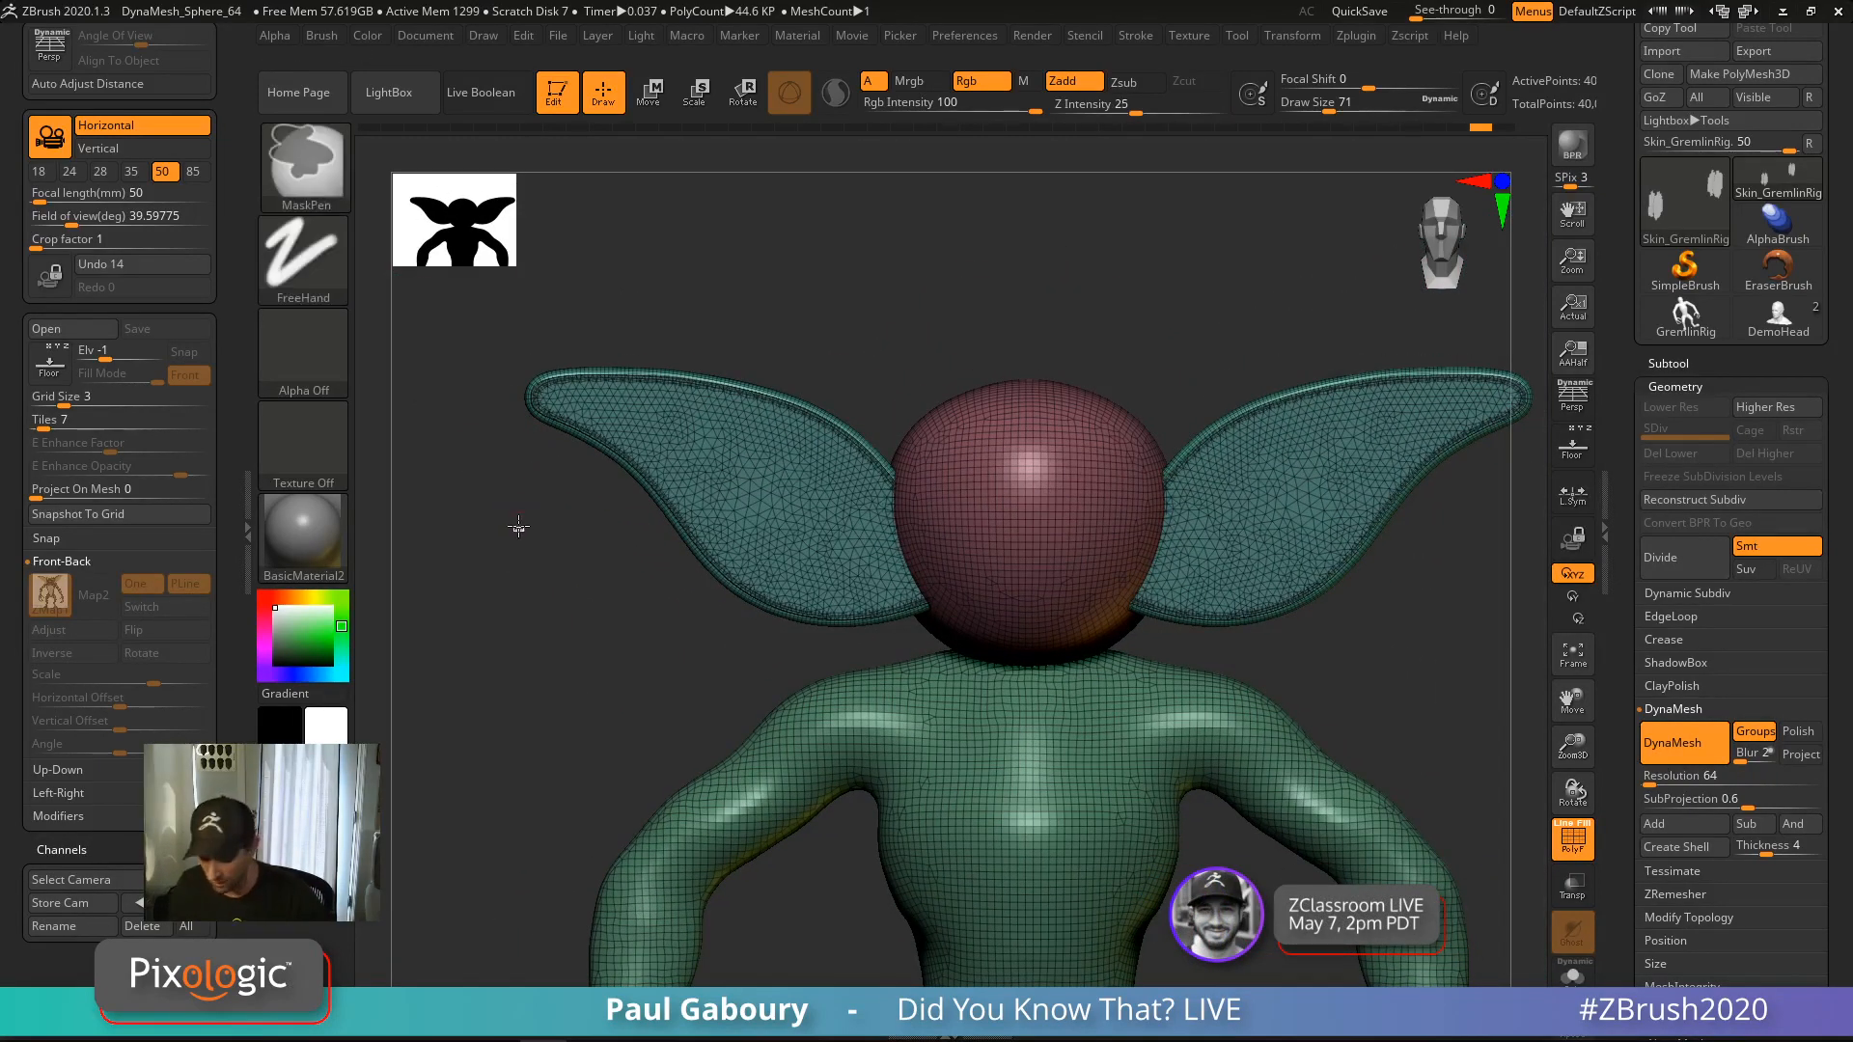
Isolate both ears with their rim tubes, assign them a single polygroup, and show the whole model again
left_click_drag(552, 590, 557, 626, "alt")
left_click_drag(493, 378, 597, 533, "ctrl+shift")
key("ctrl+shift+a")
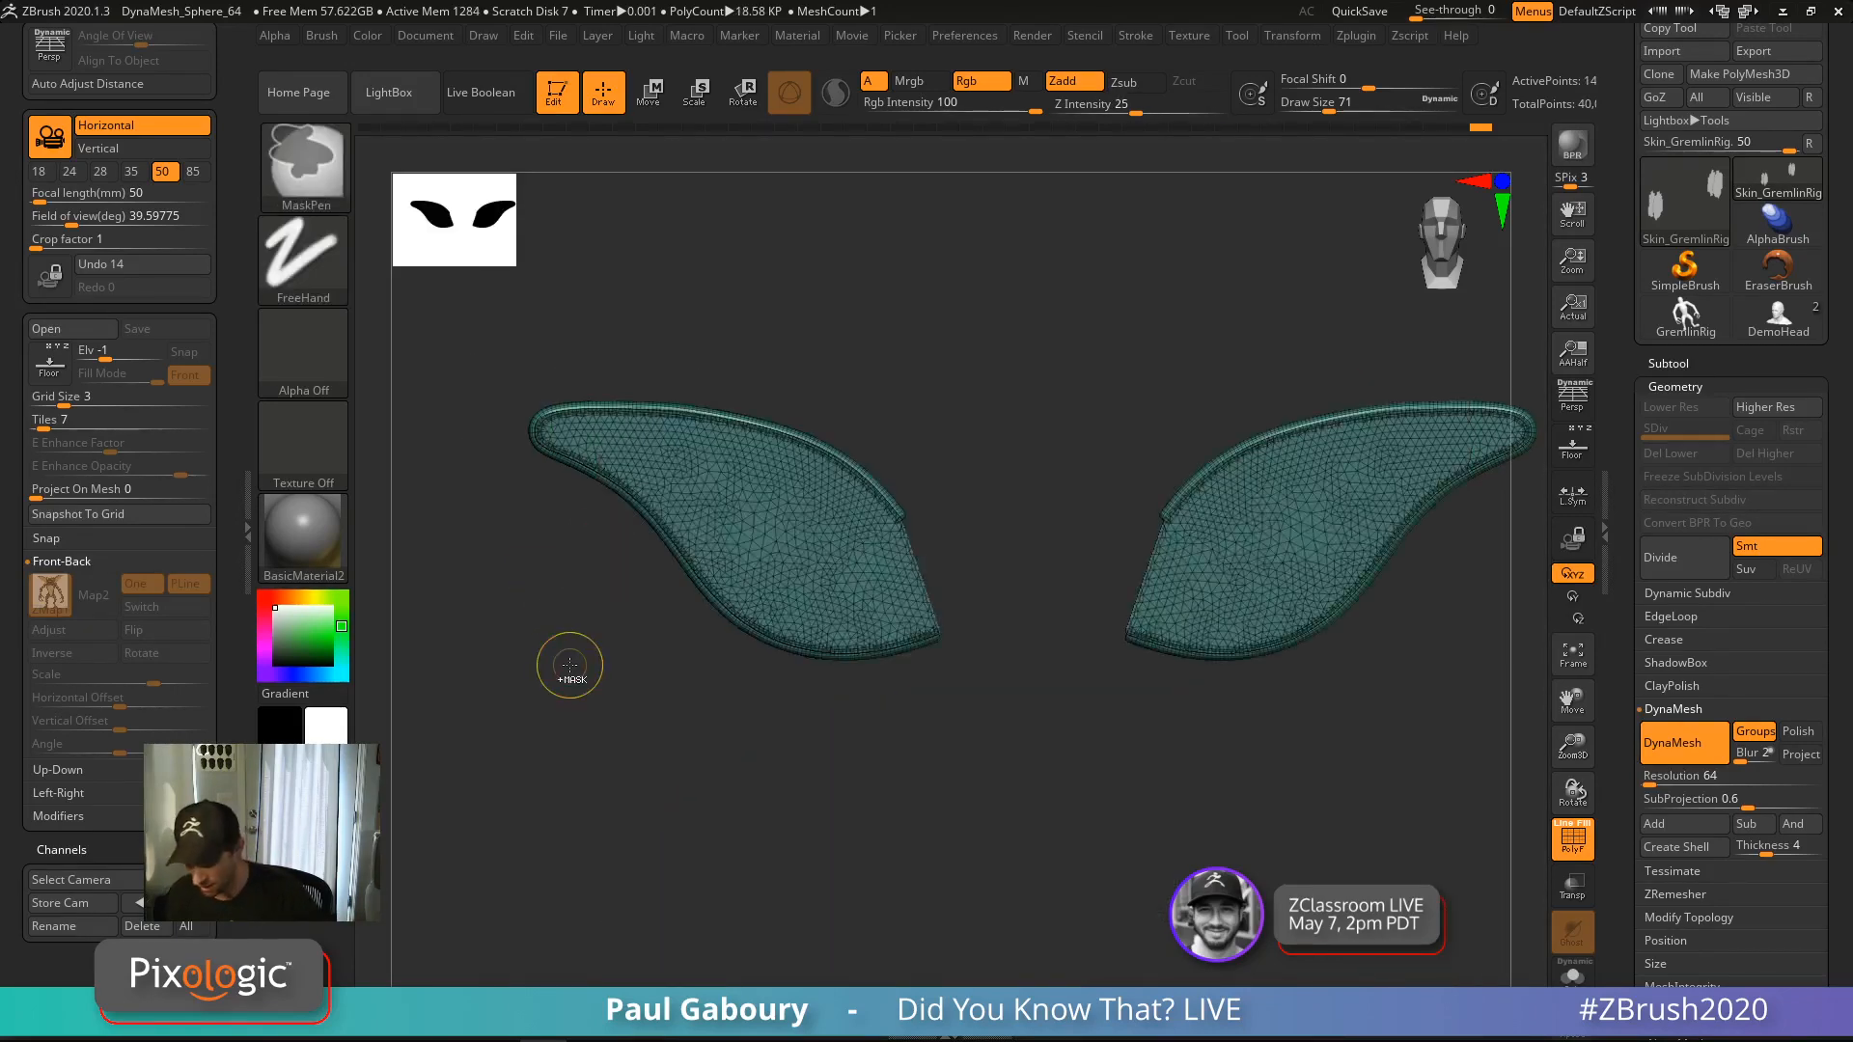
key("ctrl+w")
left_click(566, 677, "ctrl+shift")
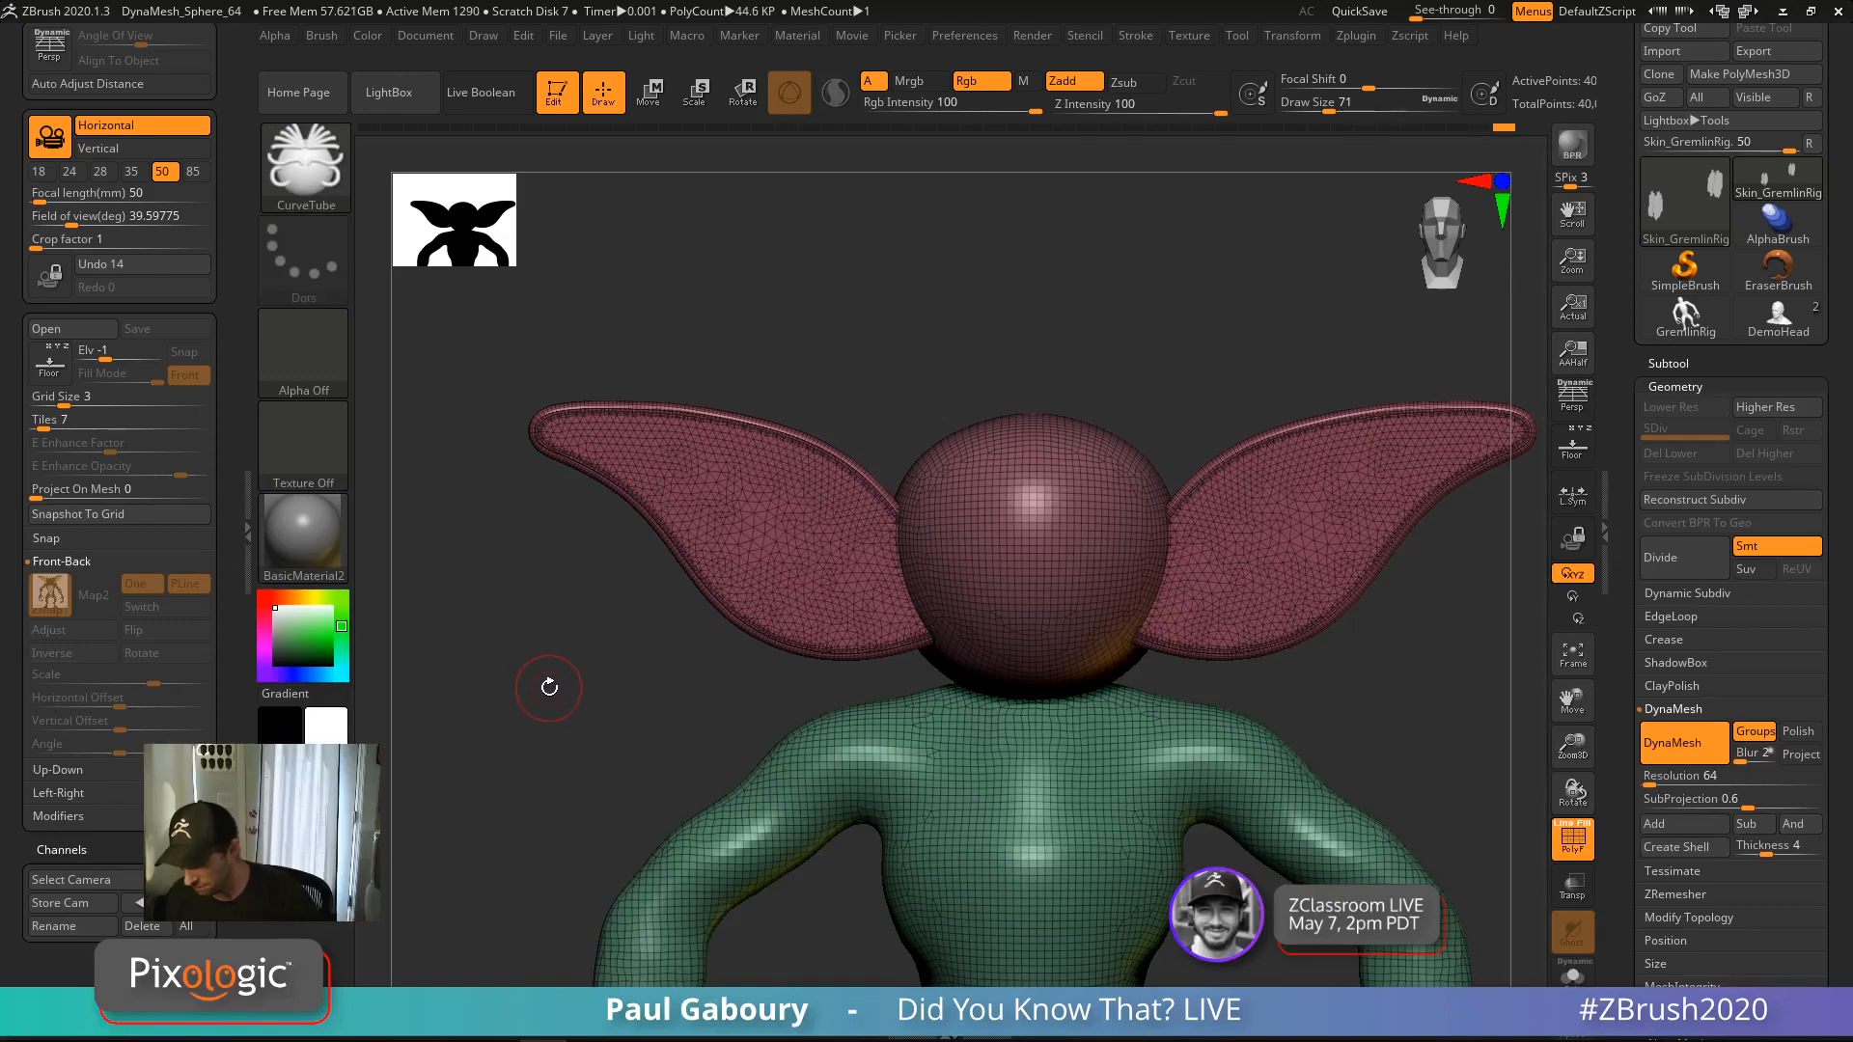
Remesh the model with DynaMesh to fuse each ear with its rim tube
left_click_drag(557, 686, 567, 710, "ctrl")
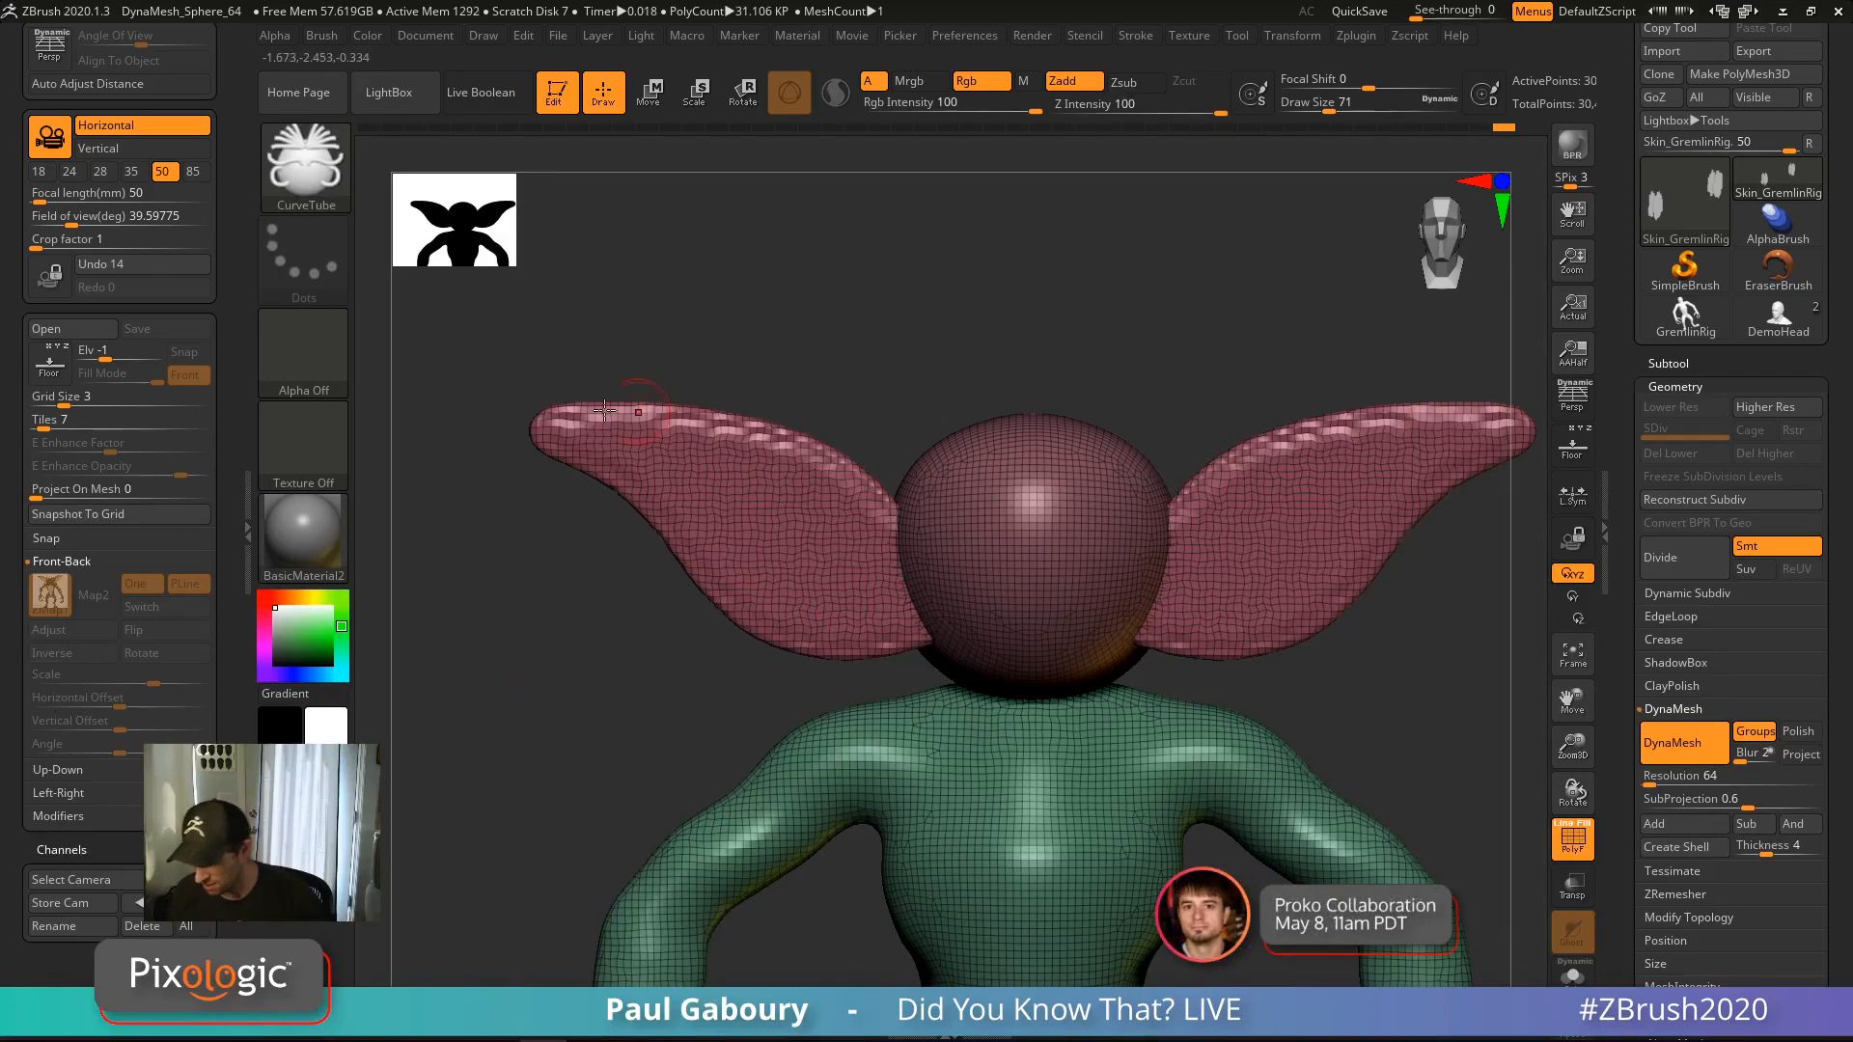
left_click_drag(731, 724, 1073, 645)
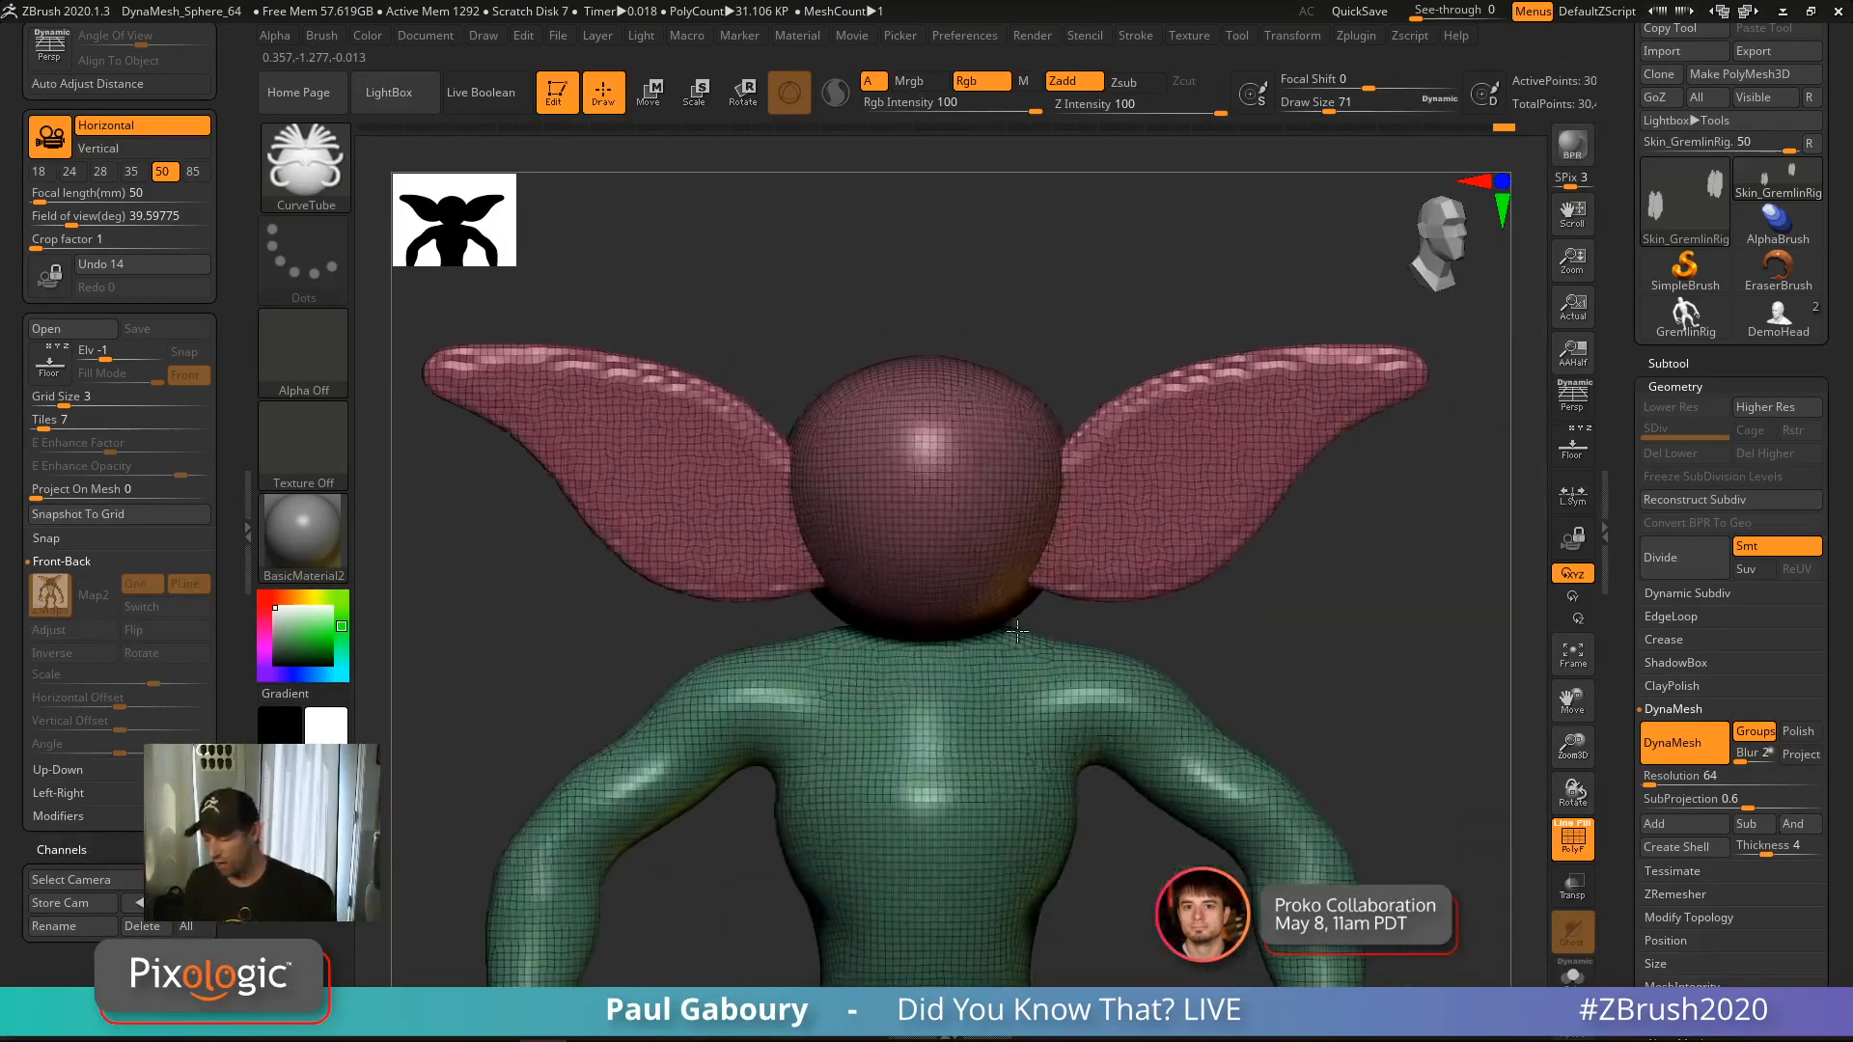
mouse_move(1073, 646)
right_mouse_down("alt")
mouse_move(1016, 616)
mouse_move(1059, 609)
mouse_move(1009, 531)
mouse_move(1013, 571)
right_mouse_up("alt")
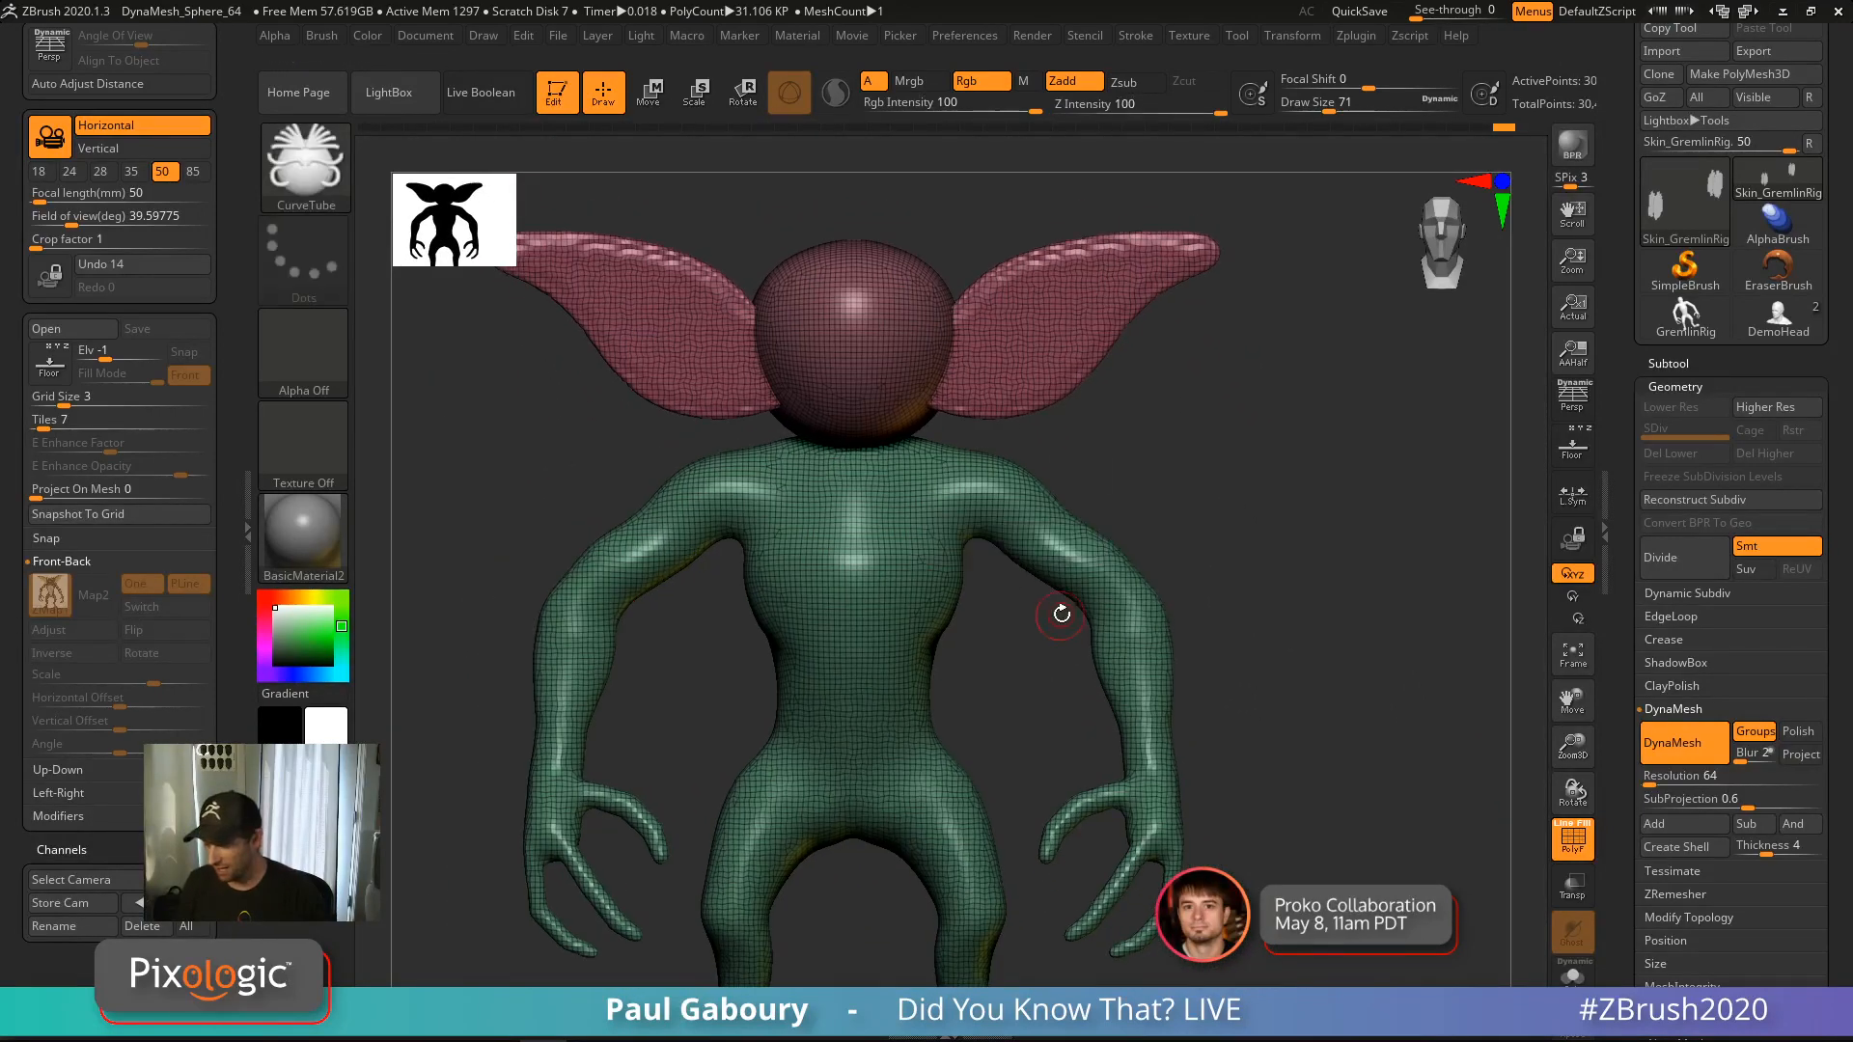
right_click_drag(1263, 516, 1270, 538, "alt")
Turn on the floor grid with the gremlin reference image and check the model from above and from the front
left_click(1572, 448)
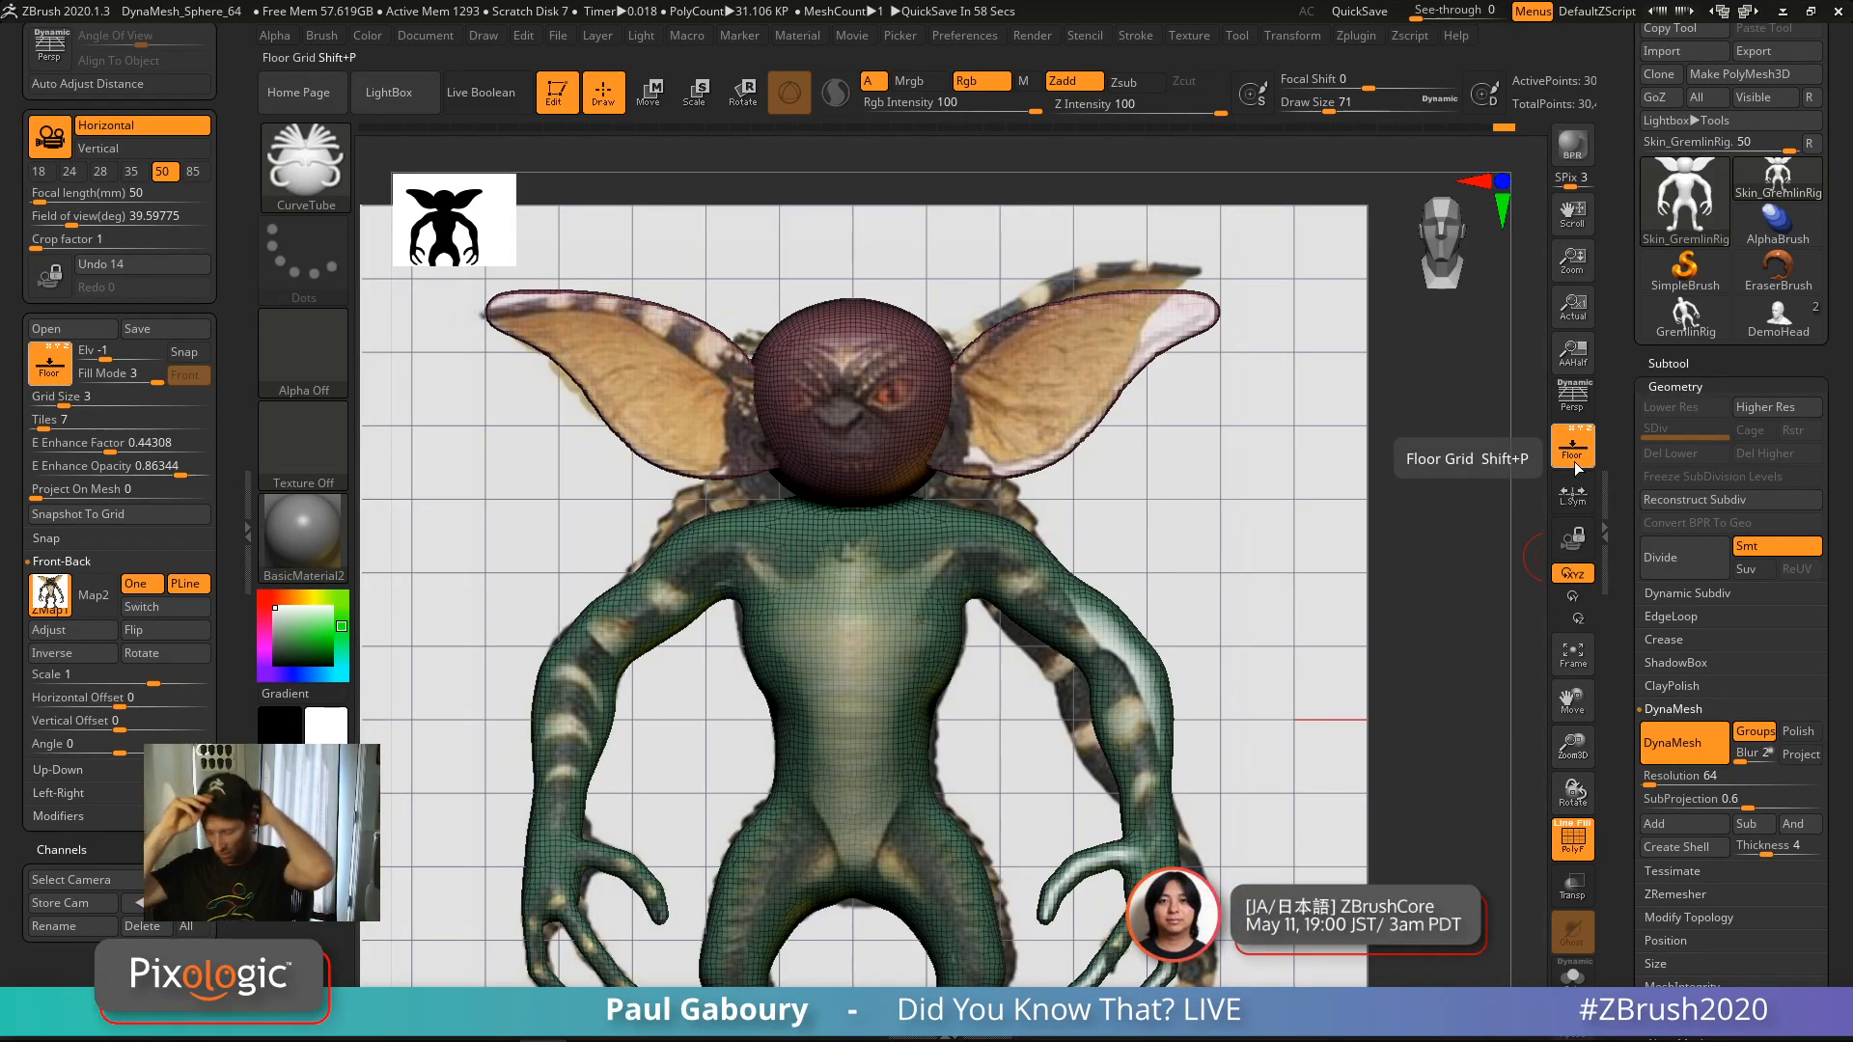
left_click_drag(1219, 603, 1167, 823)
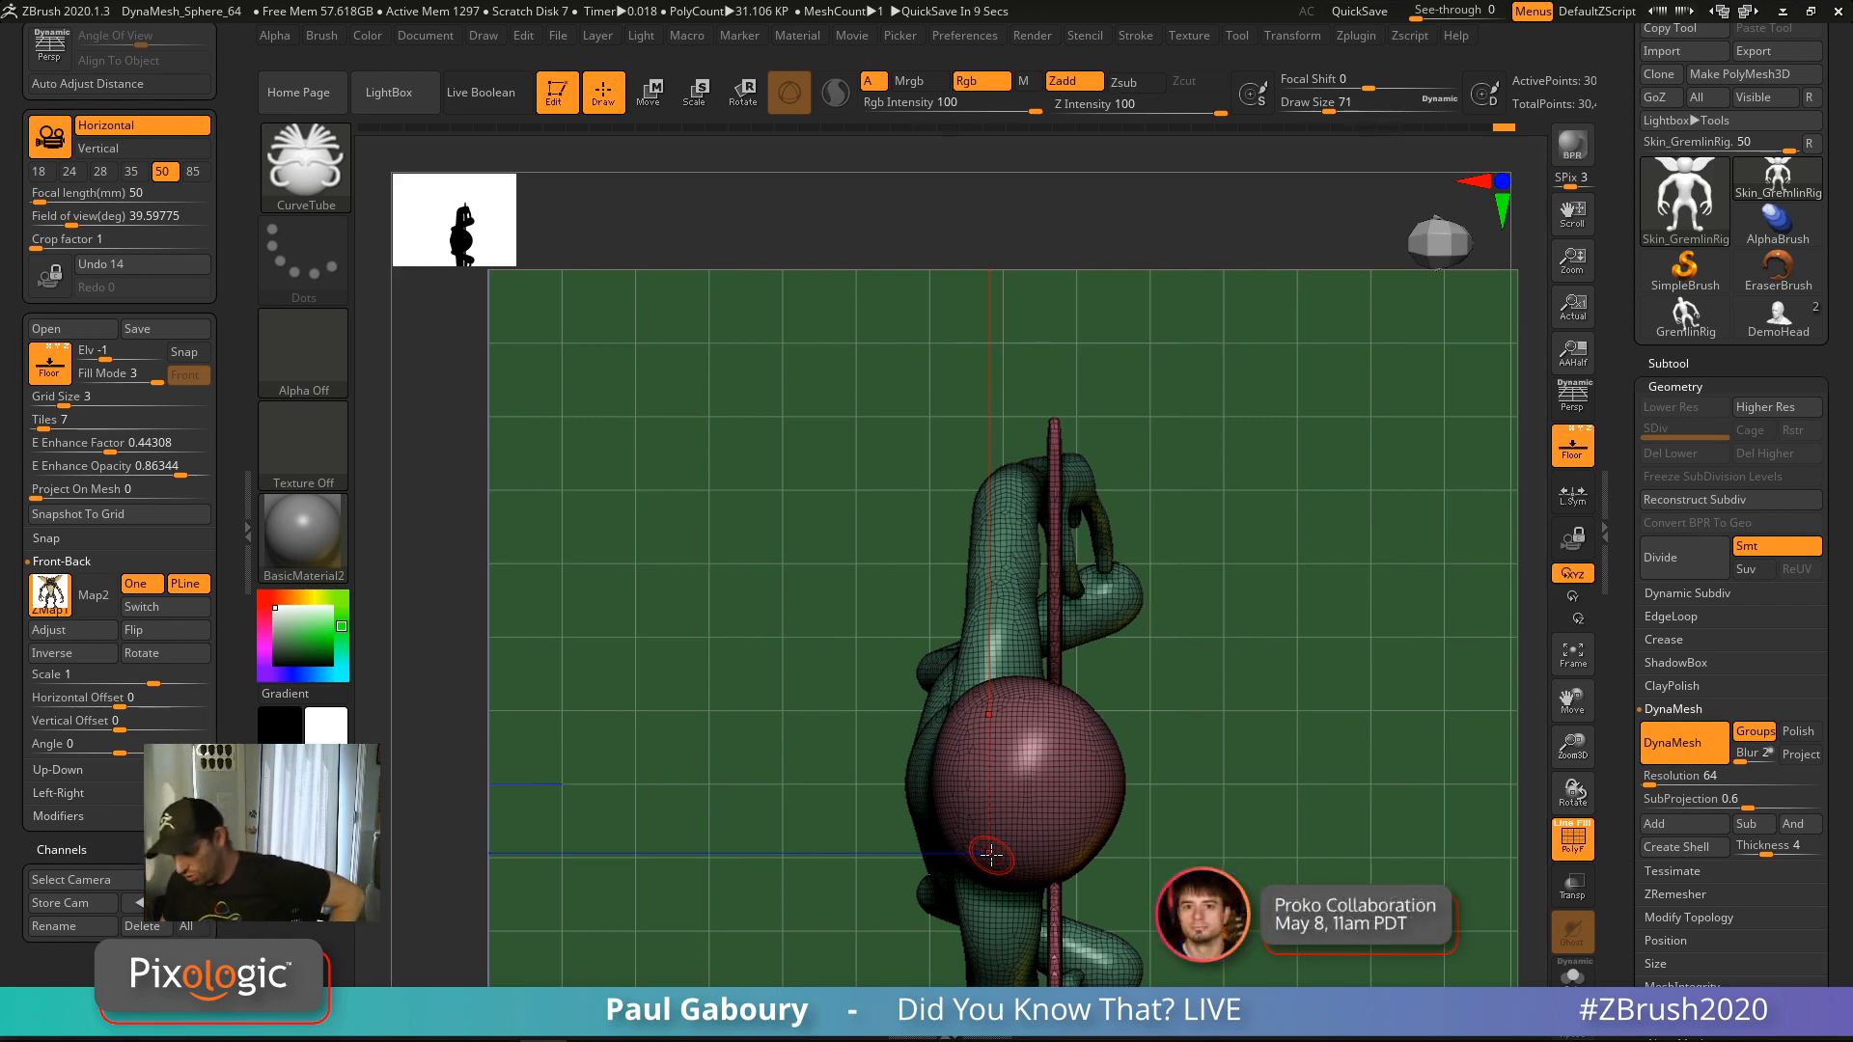
left_click_drag(1131, 713, 1158, 660)
left_click_drag(1120, 537, 1125, 728, "alt")
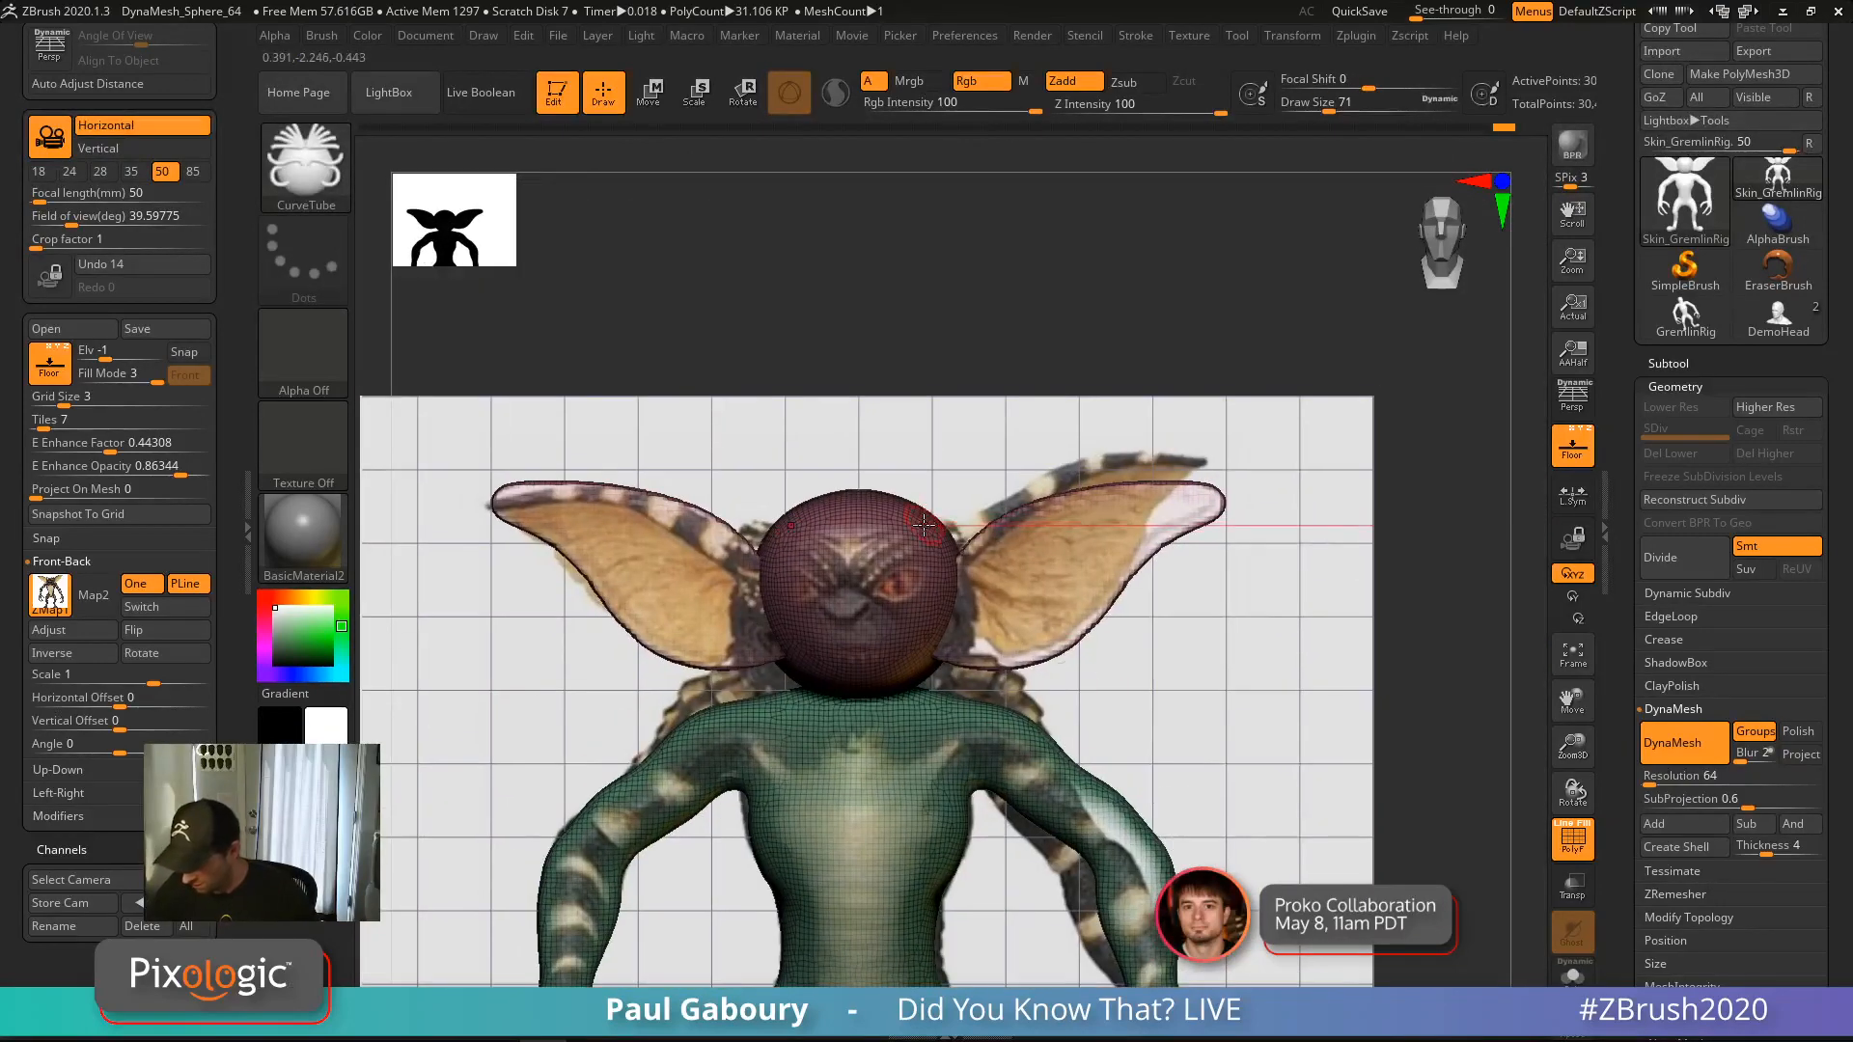
Draw a mirrored curve tube rising outward from the head like a horn, and bend its curve downward above the ear
left_click_drag(924, 524, 1294, 247)
left_click_drag(1249, 641, 1237, 679, "alt")
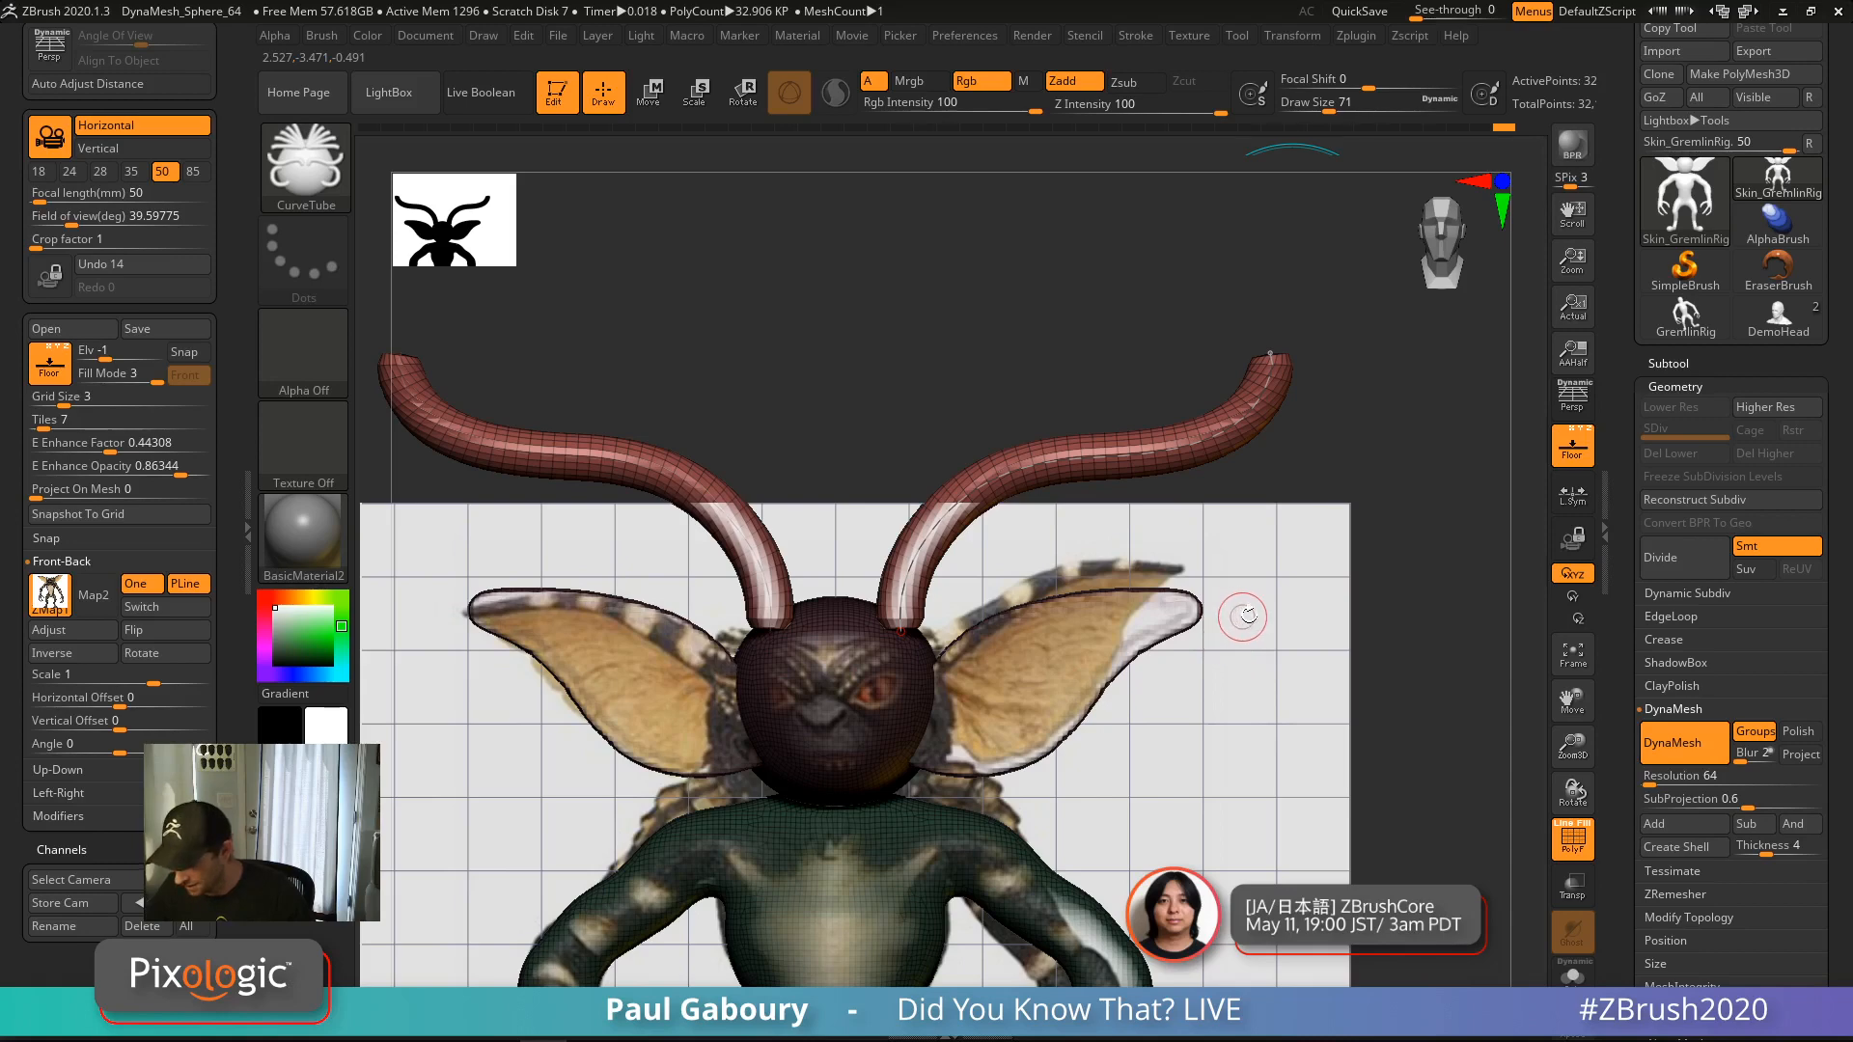
left_click_drag(1143, 458, 1063, 545)
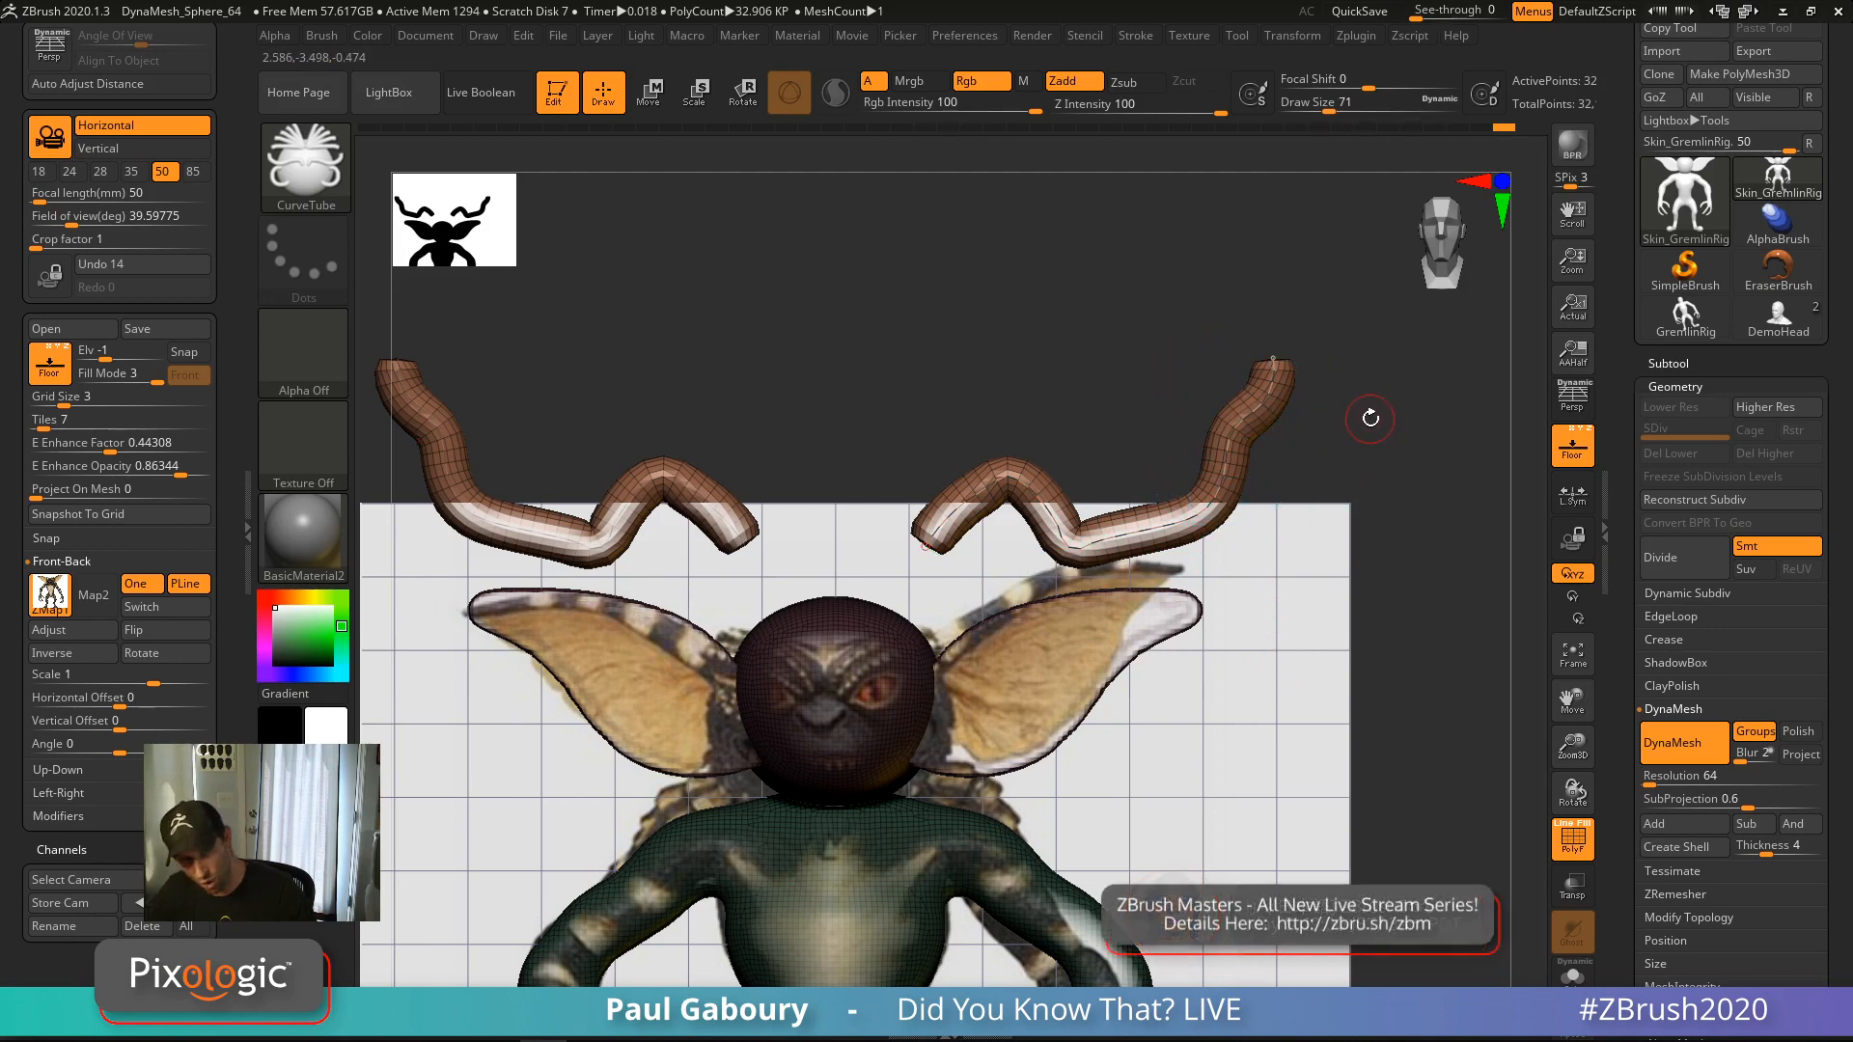
Bend the mirrored horn tubes further, pulling their sections outward and upward above the ears into a curled shape
left_click_drag(1226, 460, 1300, 473)
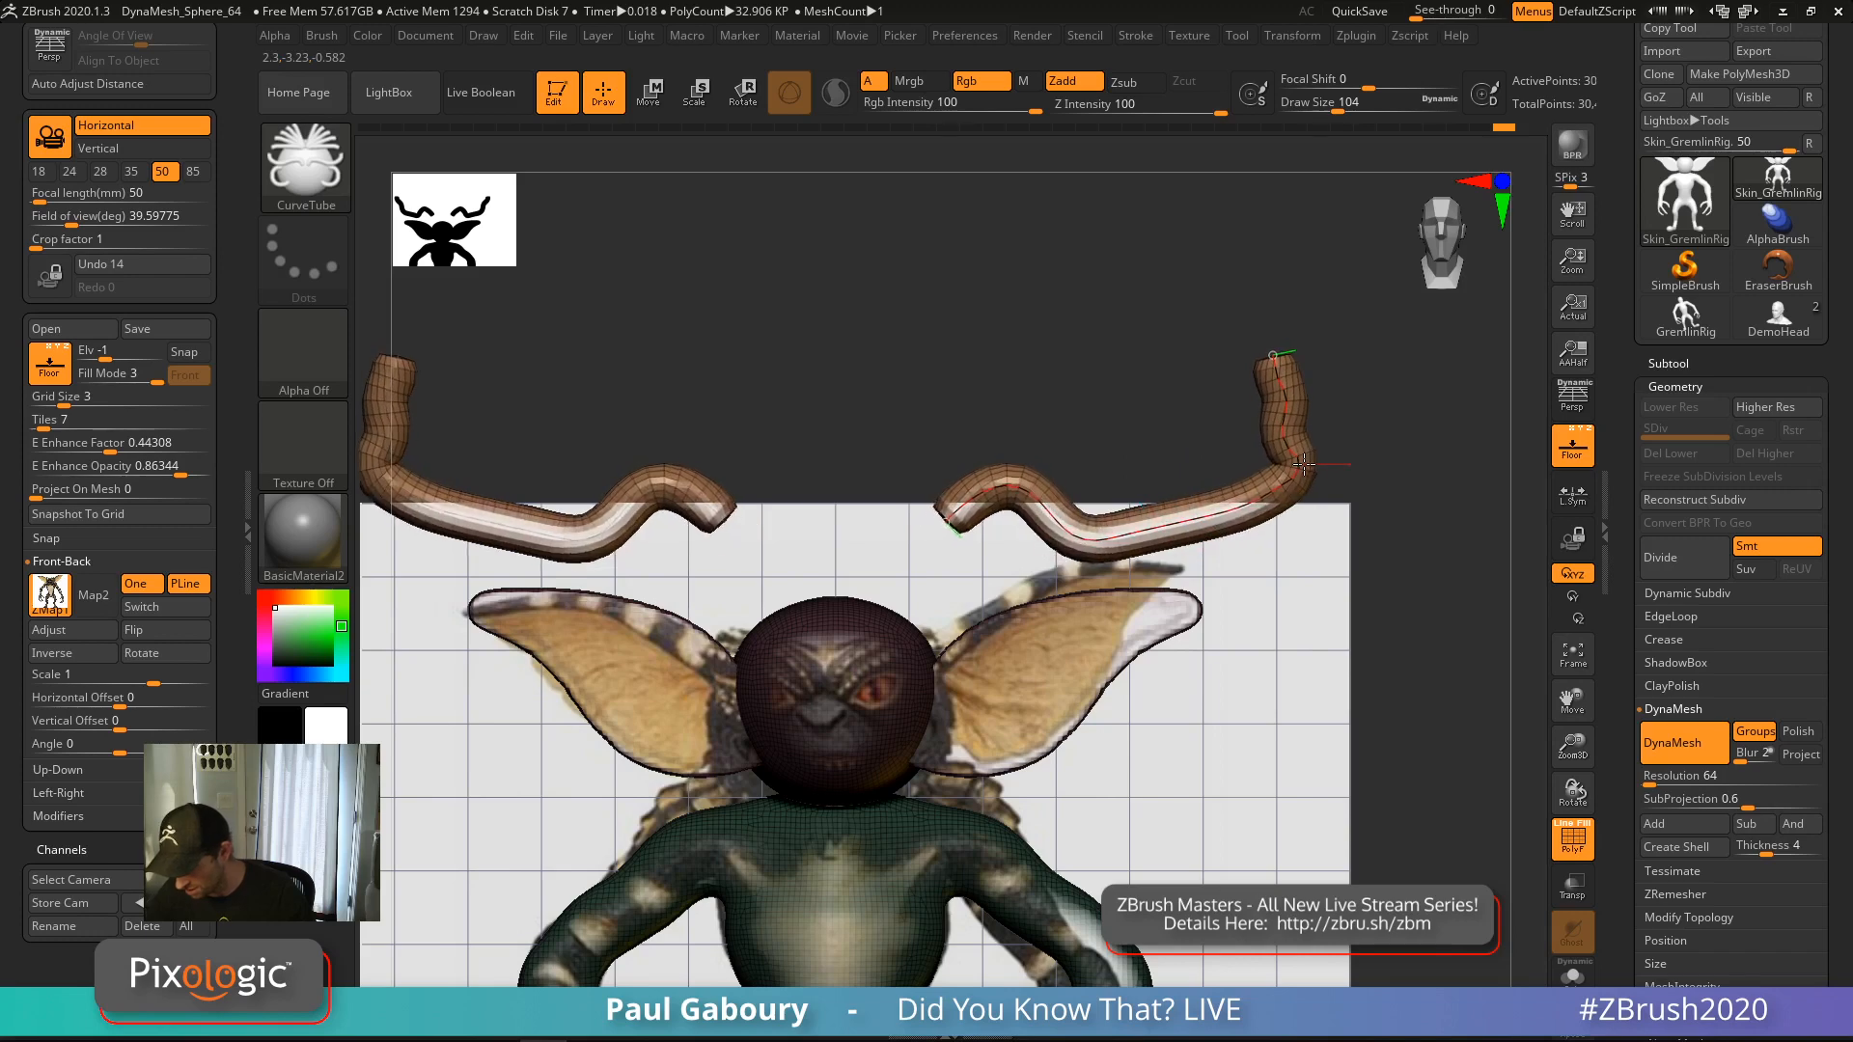
left_click_drag(1178, 526, 1133, 348)
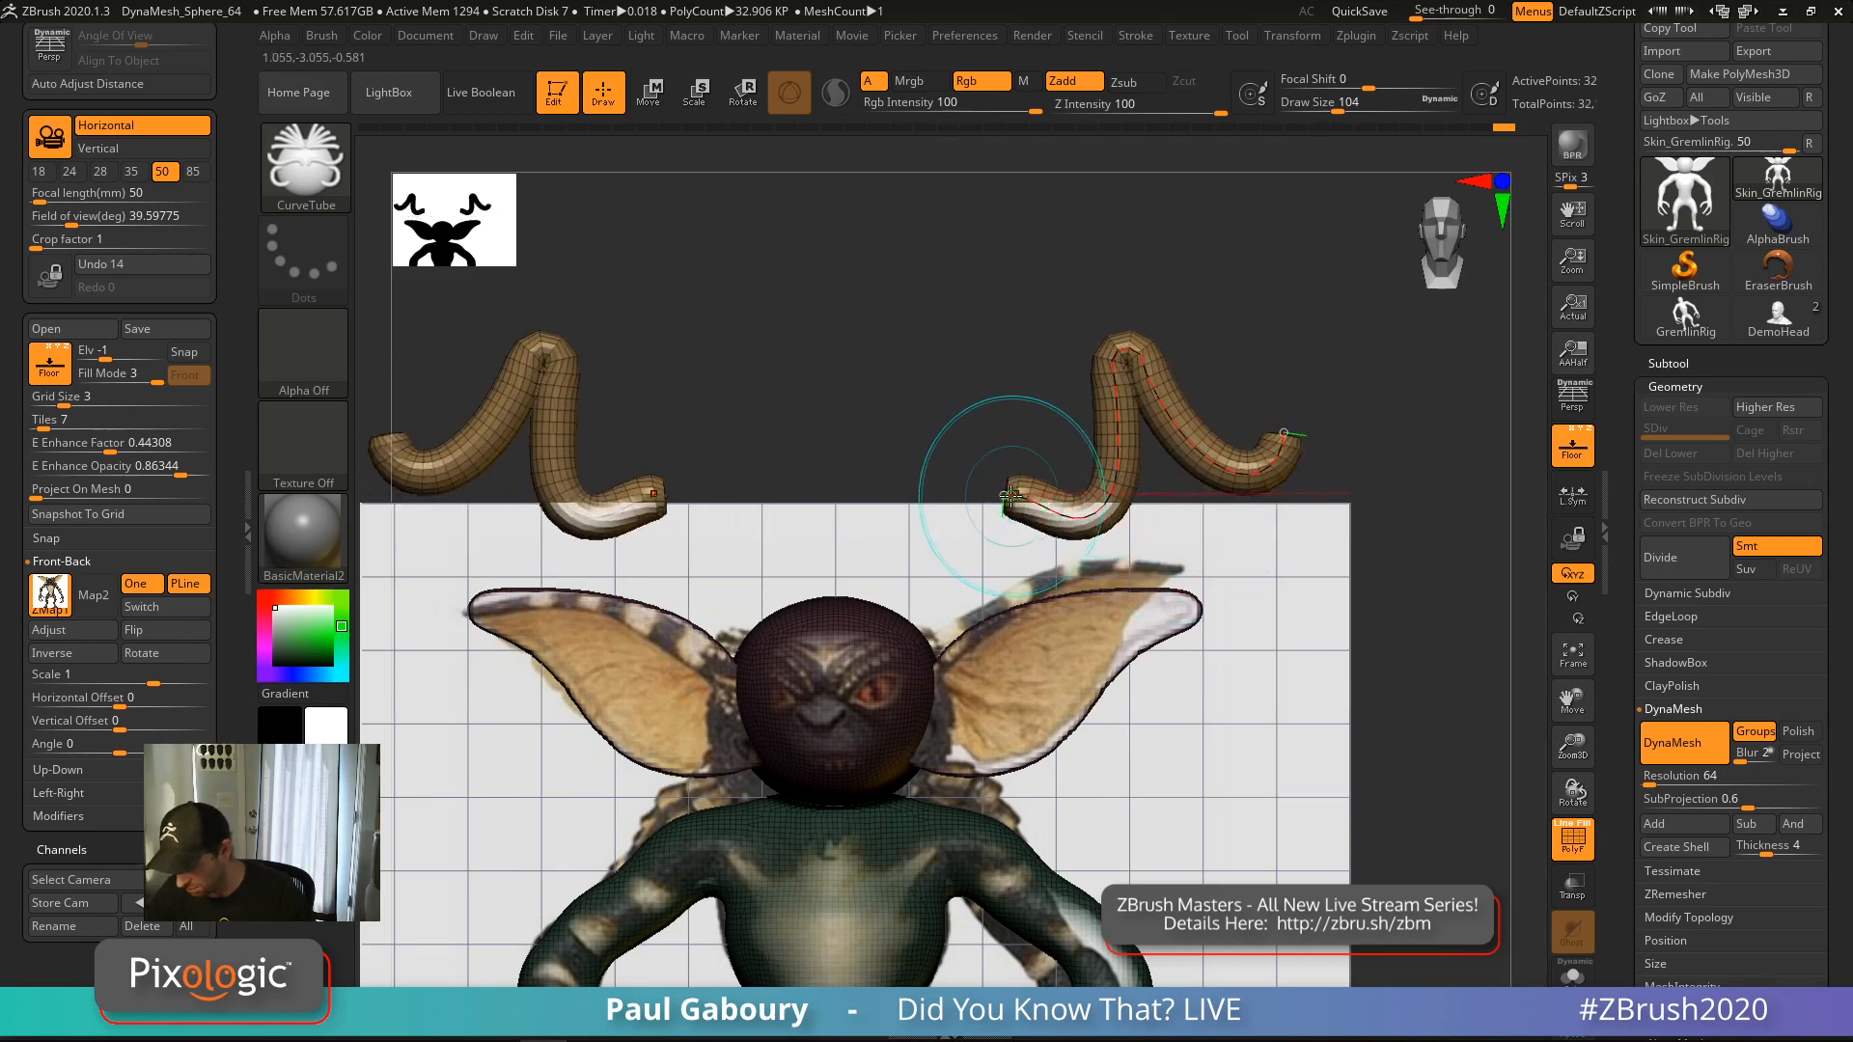
mouse_move(1009, 494)
left_mouse_down()
mouse_move(932, 480)
mouse_move(945, 273)
mouse_move(1315, 470)
mouse_move(1125, 421)
mouse_move(1197, 456)
left_mouse_up()
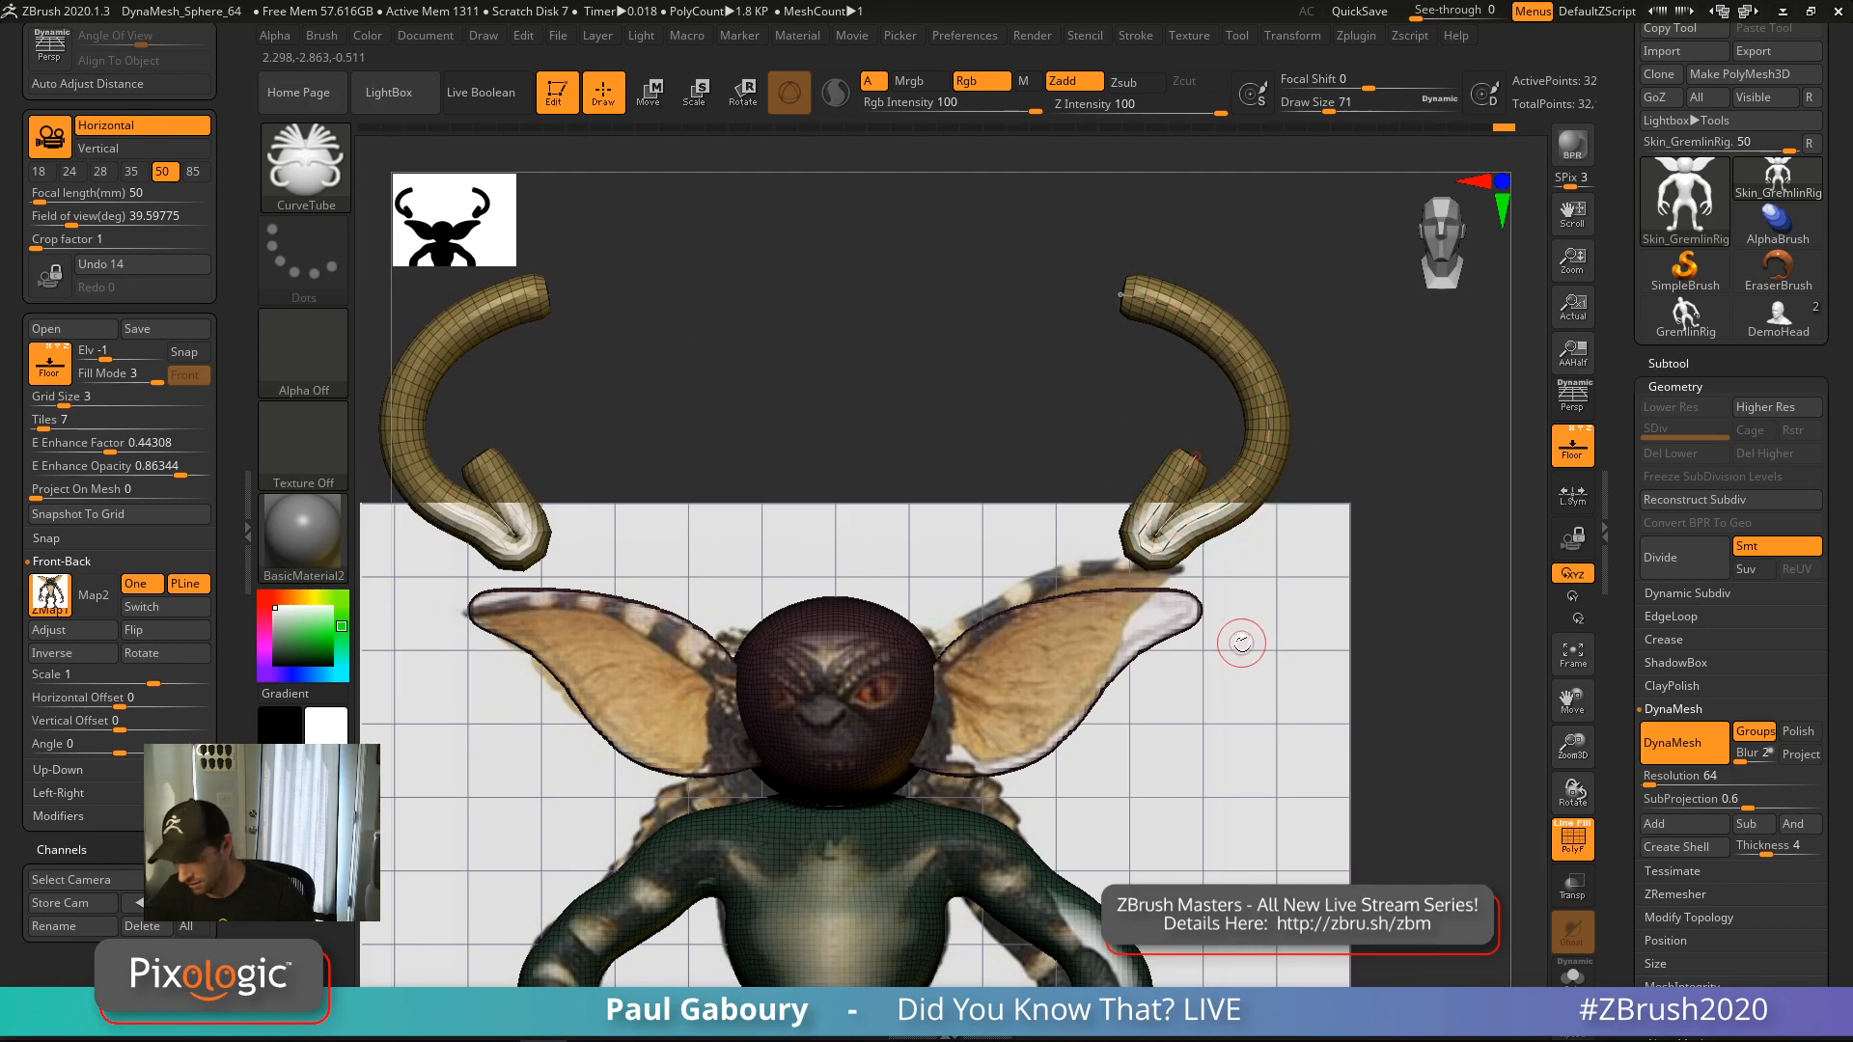
Undo the horn tube edits until the tubes above the gremlin's head are removed
key("ctrl+z")
key("ctrl+z")
key("ctrl+z")
key("ctrl+z")
key("ctrl+z")
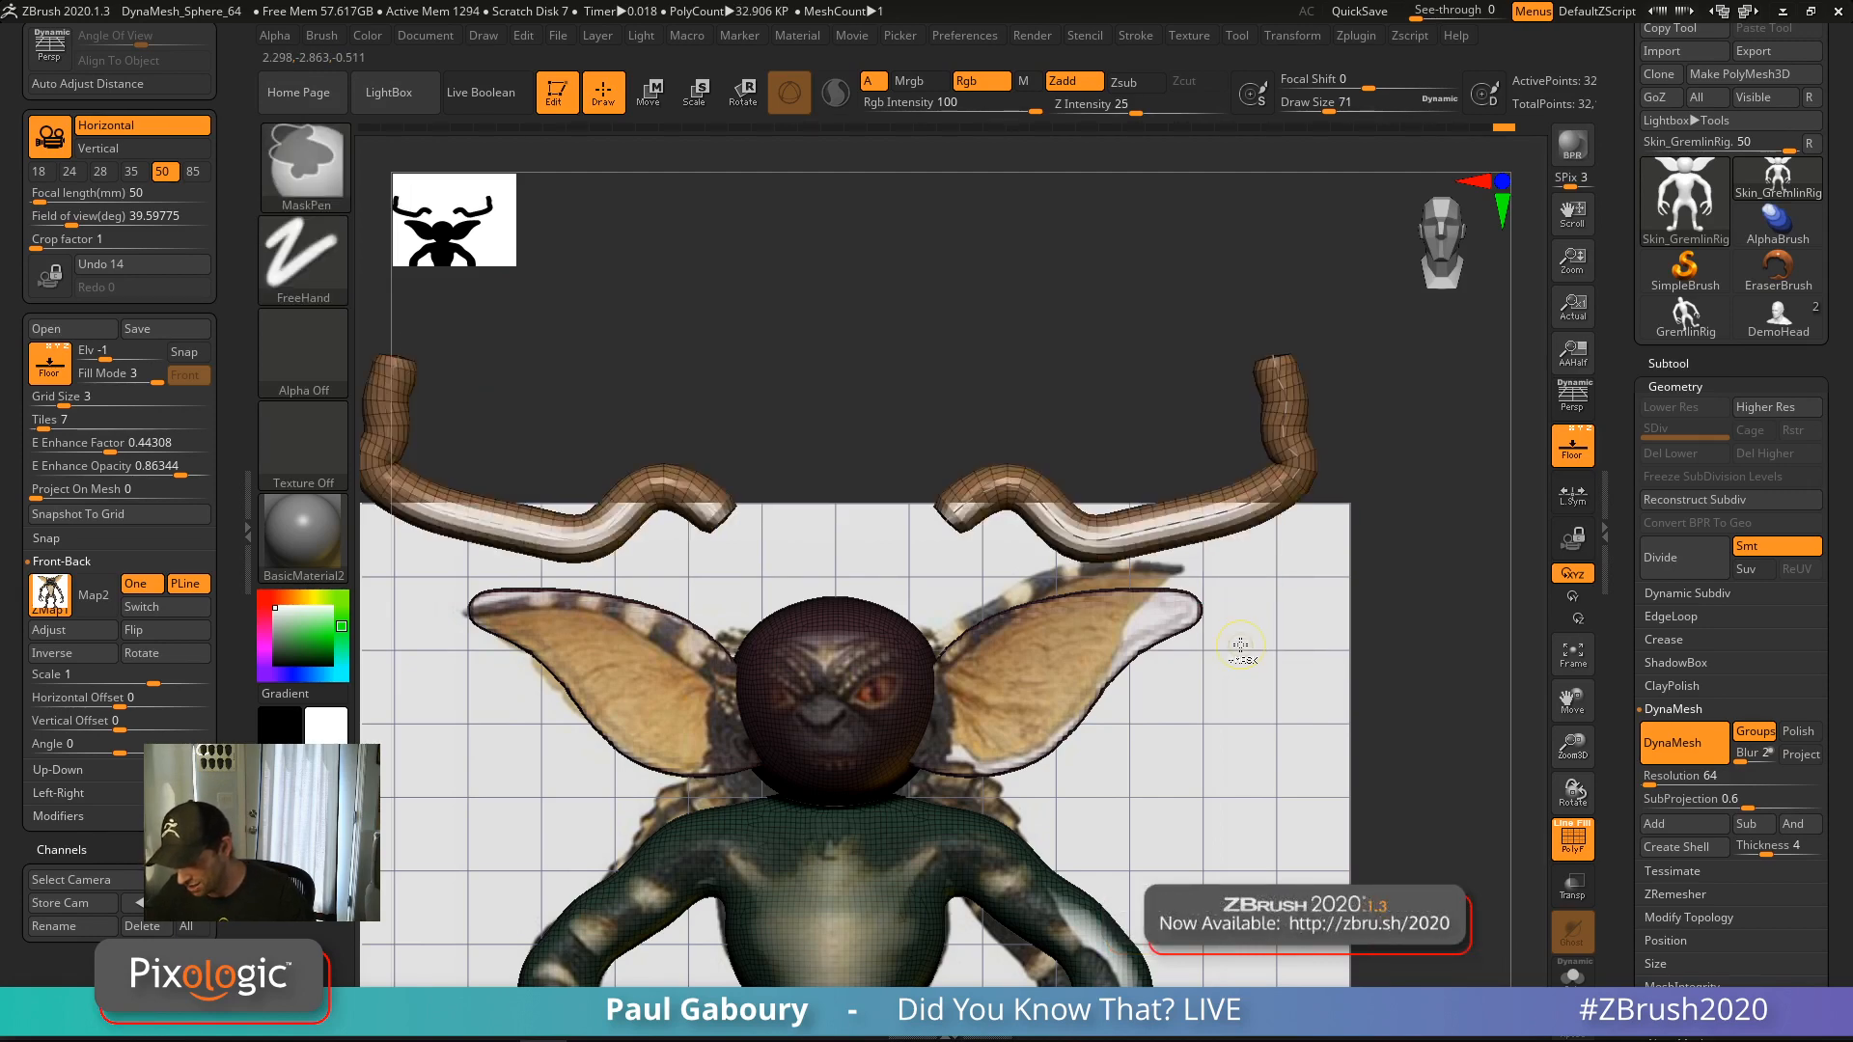
right_click_drag(1243, 654, 1238, 581, "ctrl")
right_click_drag(1237, 581, 1281, 295, "alt")
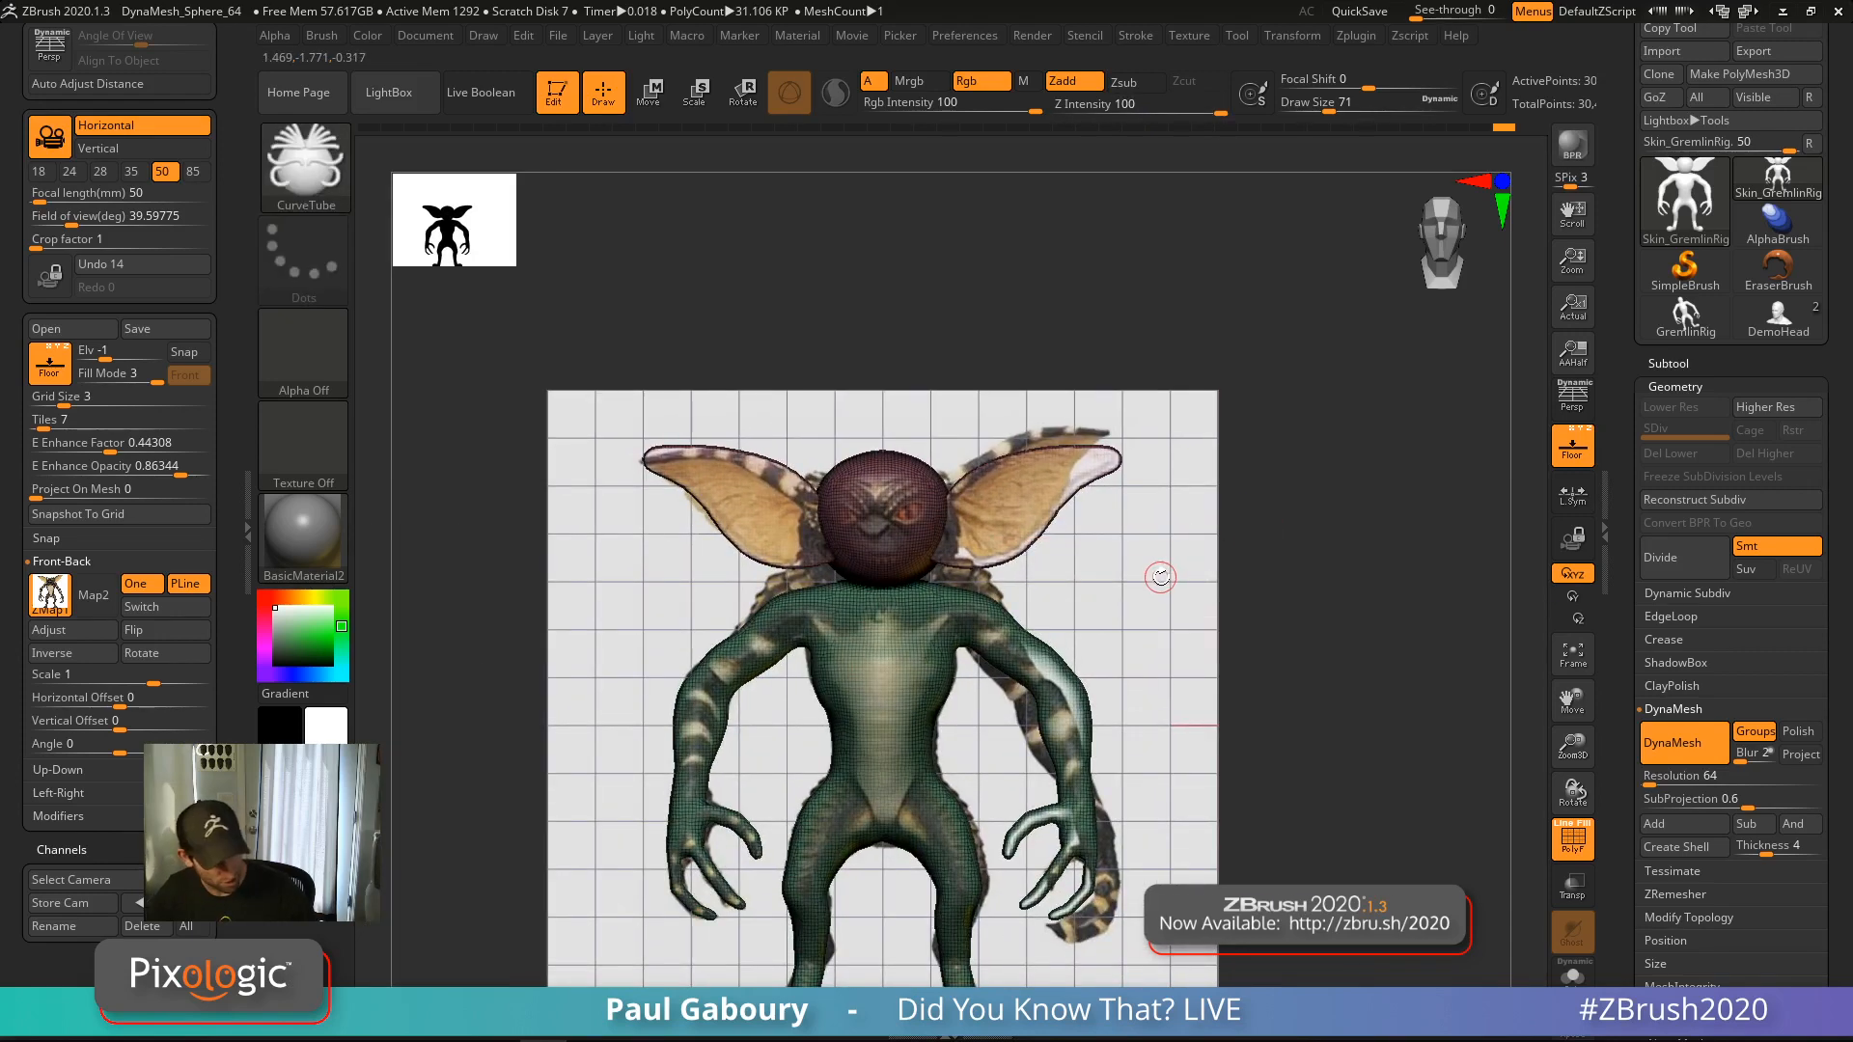
Switch to the Move gizmo and mask everything except the two ears
key("w")
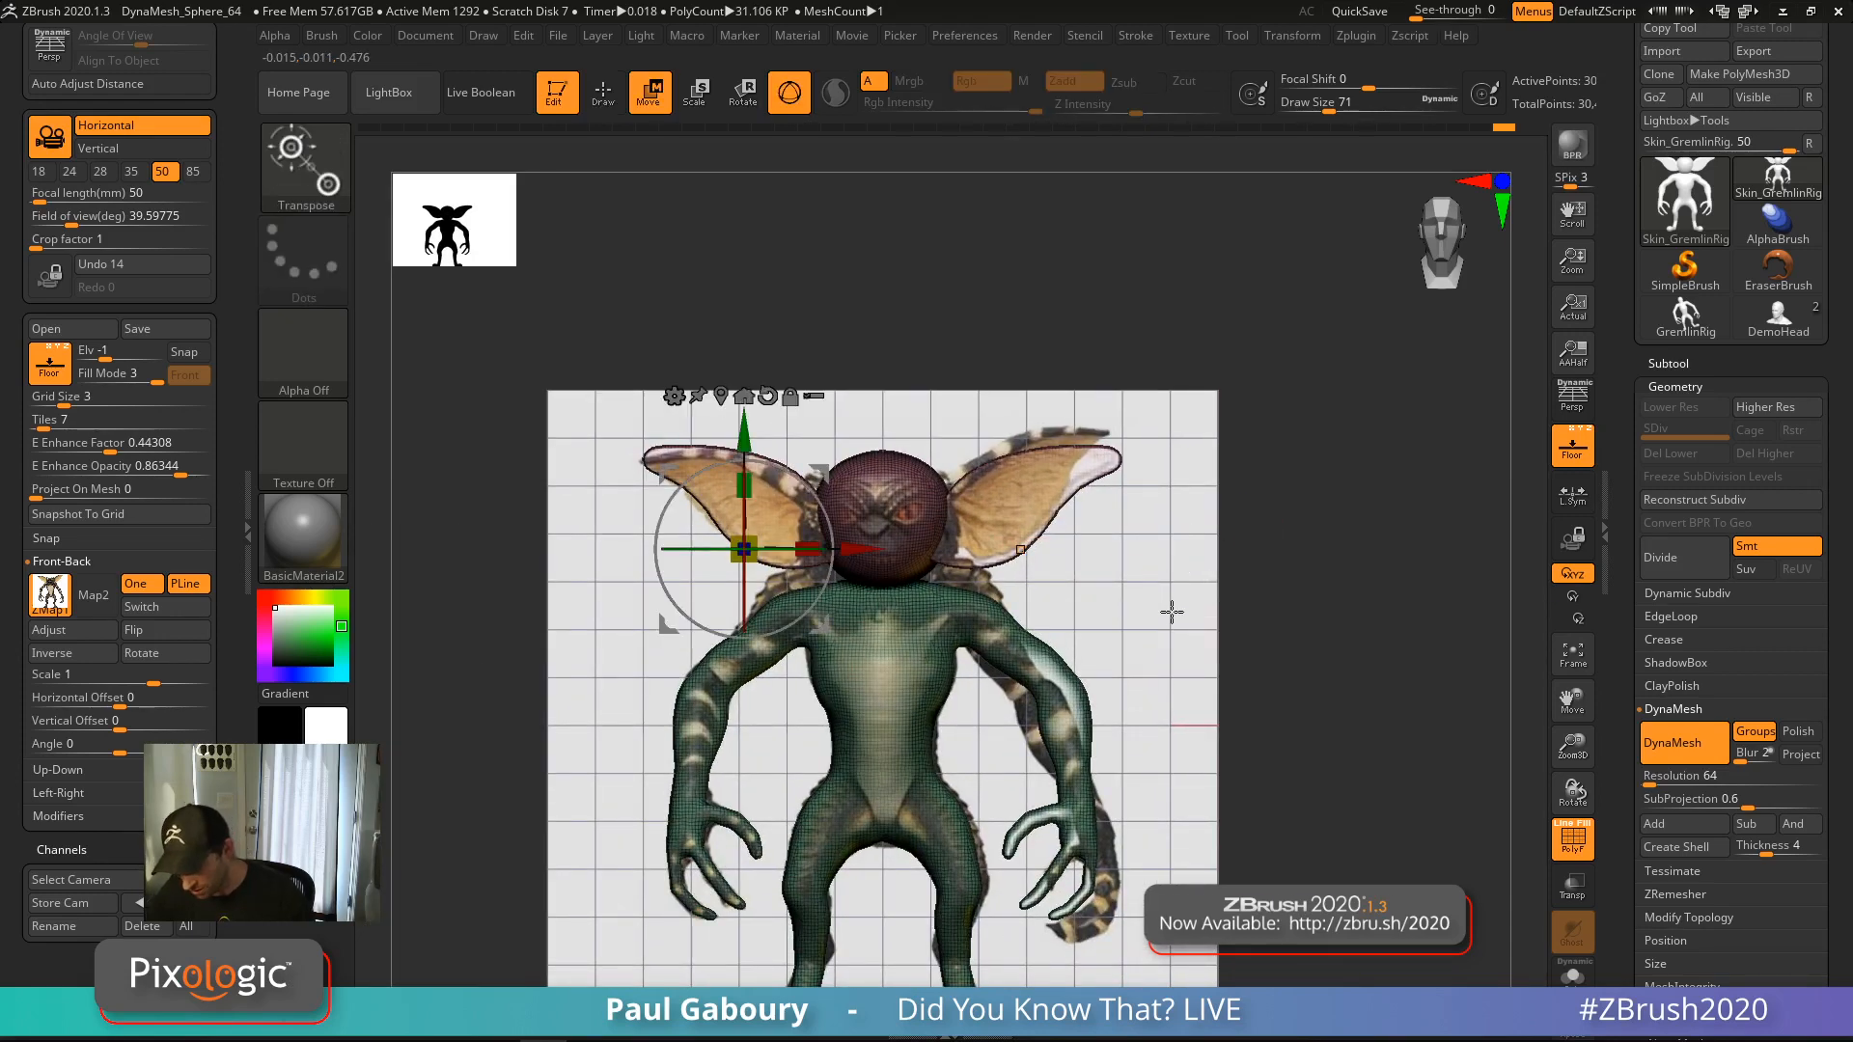
left_click(1021, 550)
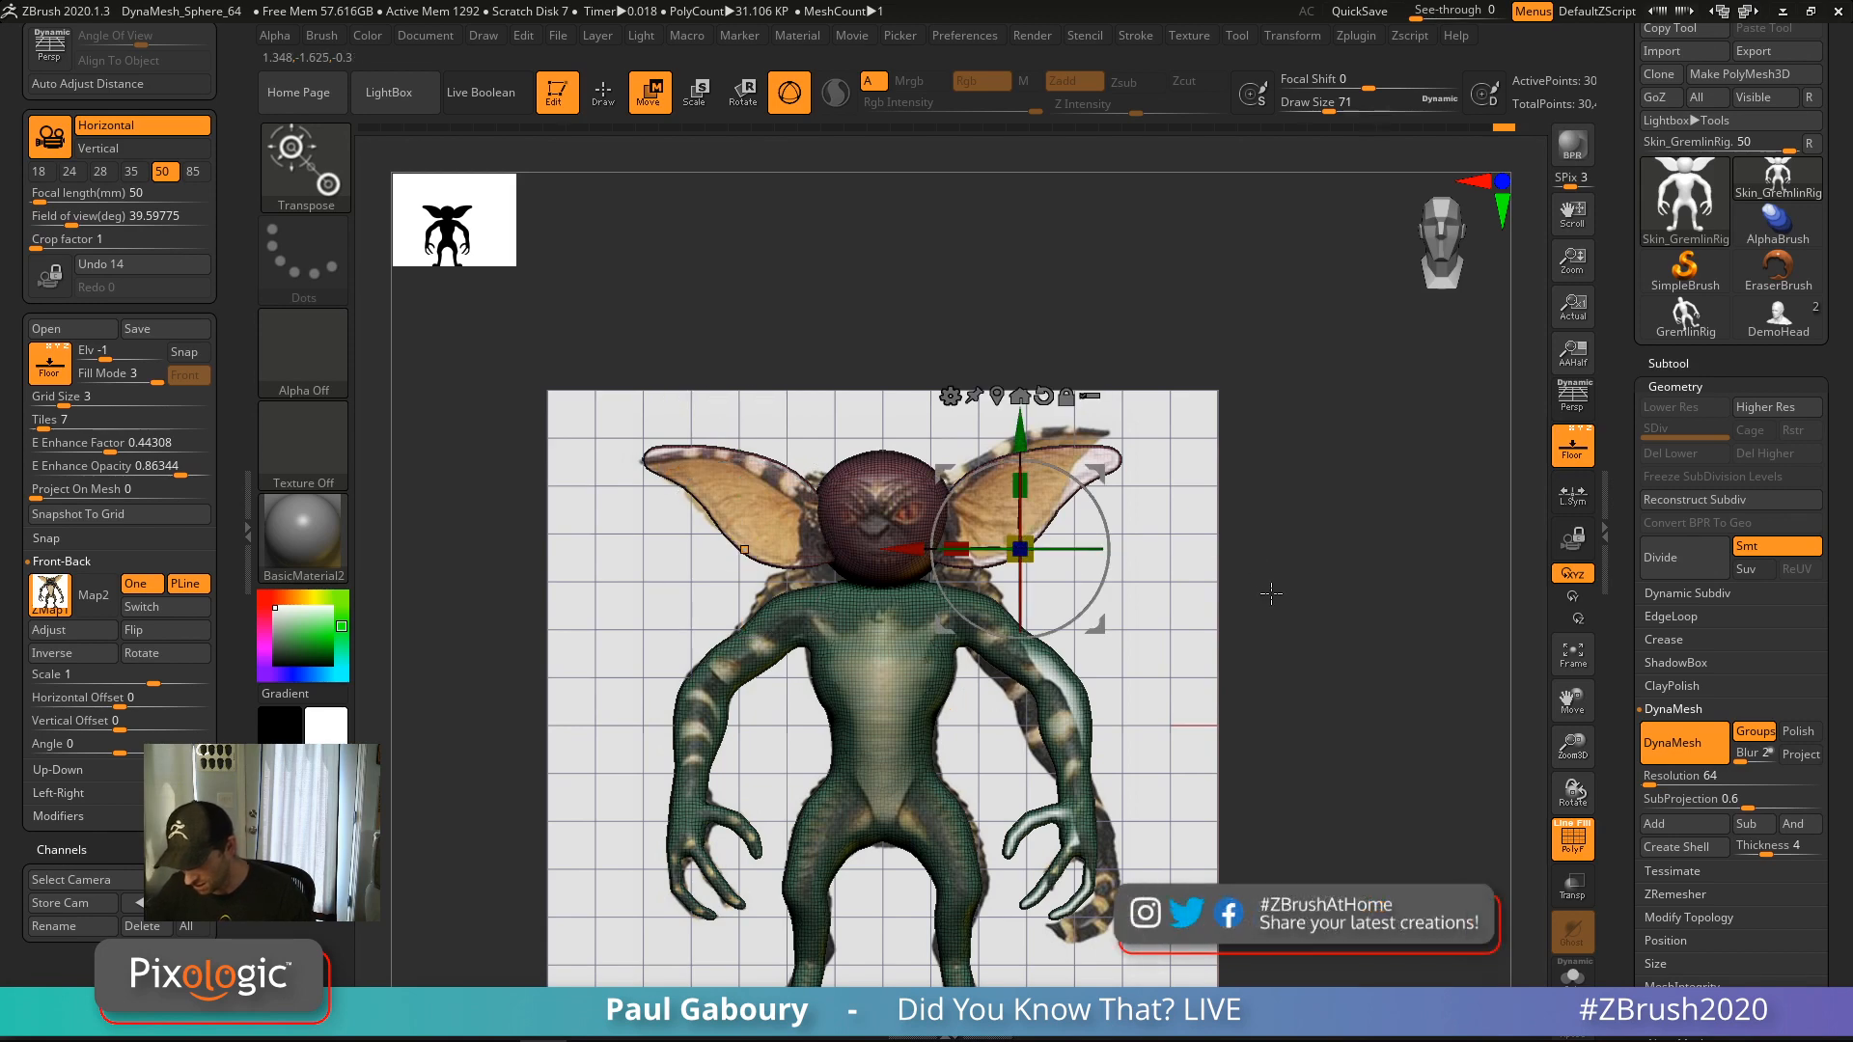
right_click_drag(1250, 611, 1225, 628, "ctrl")
left_click(676, 507, "ctrl")
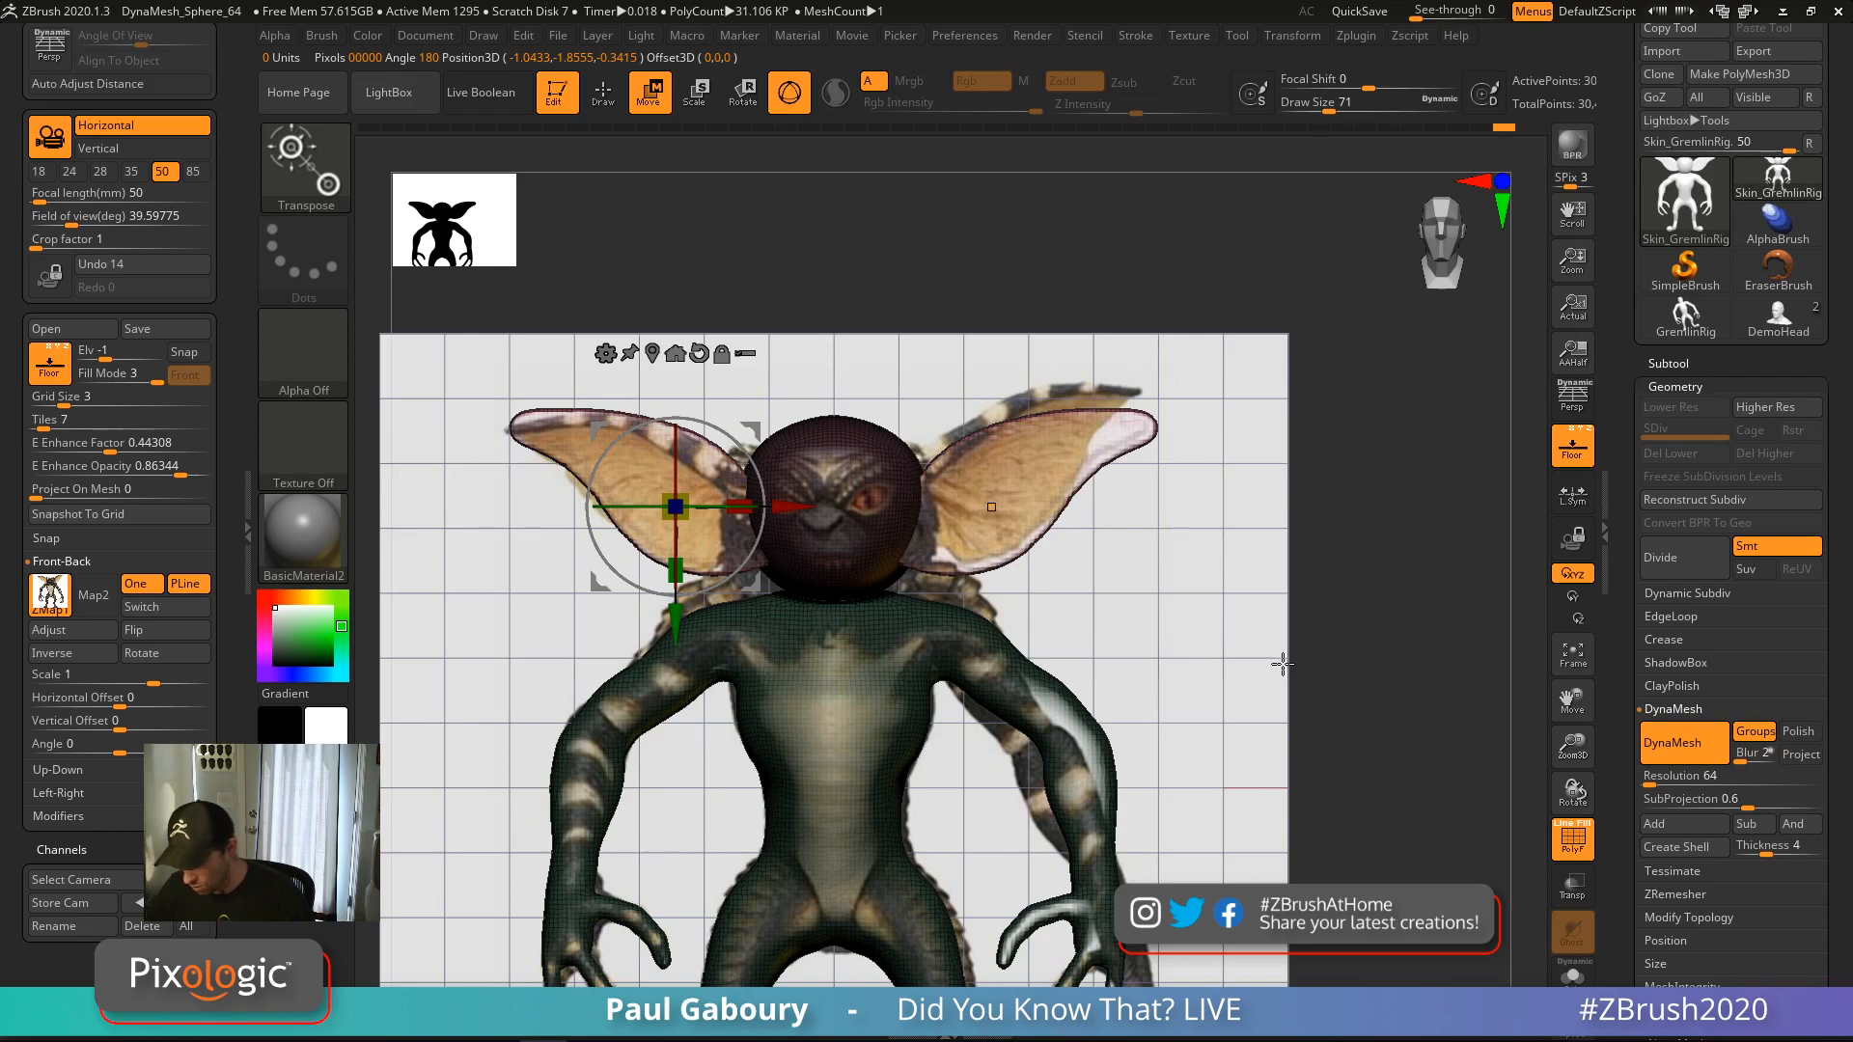
Place the gizmo where the ear meets the head and rotate both ears backward as seen from above
left_click_drag(1281, 664, 1141, 620)
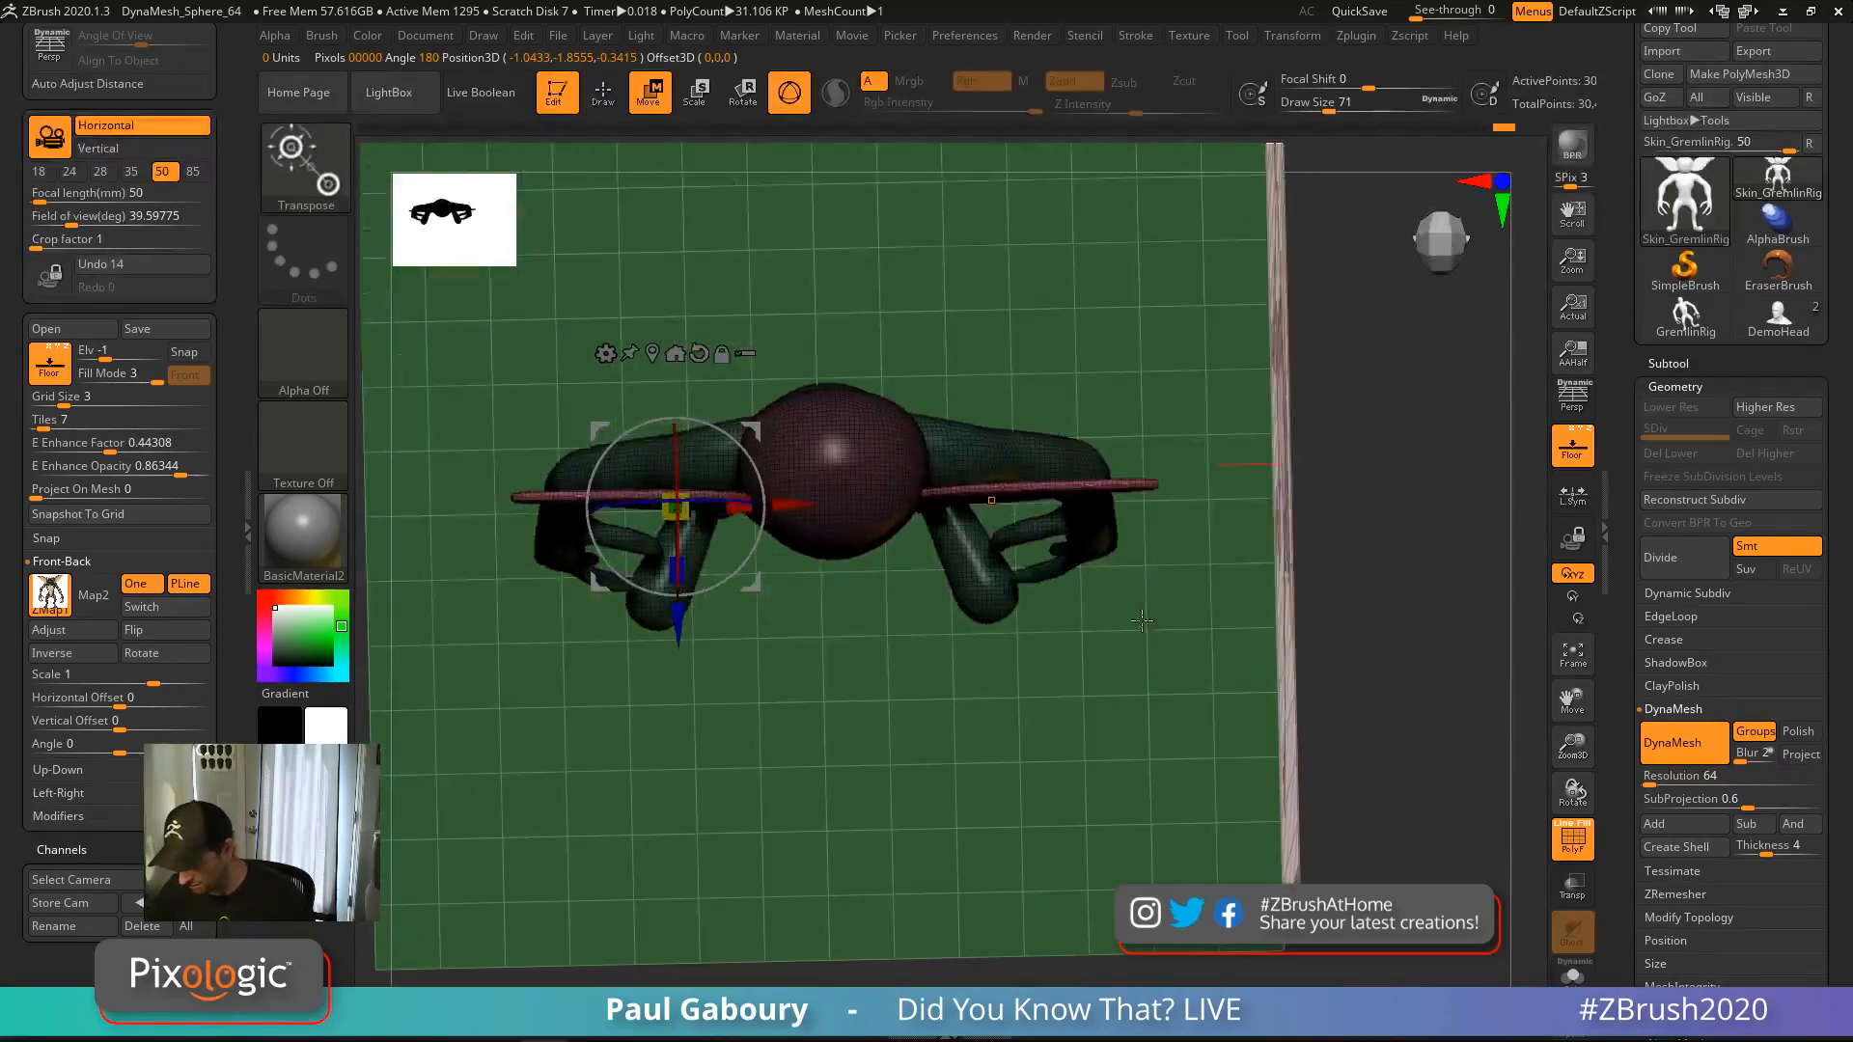
right_click_drag(987, 732, 979, 772)
right_click_drag(718, 535, 788, 676, "alt")
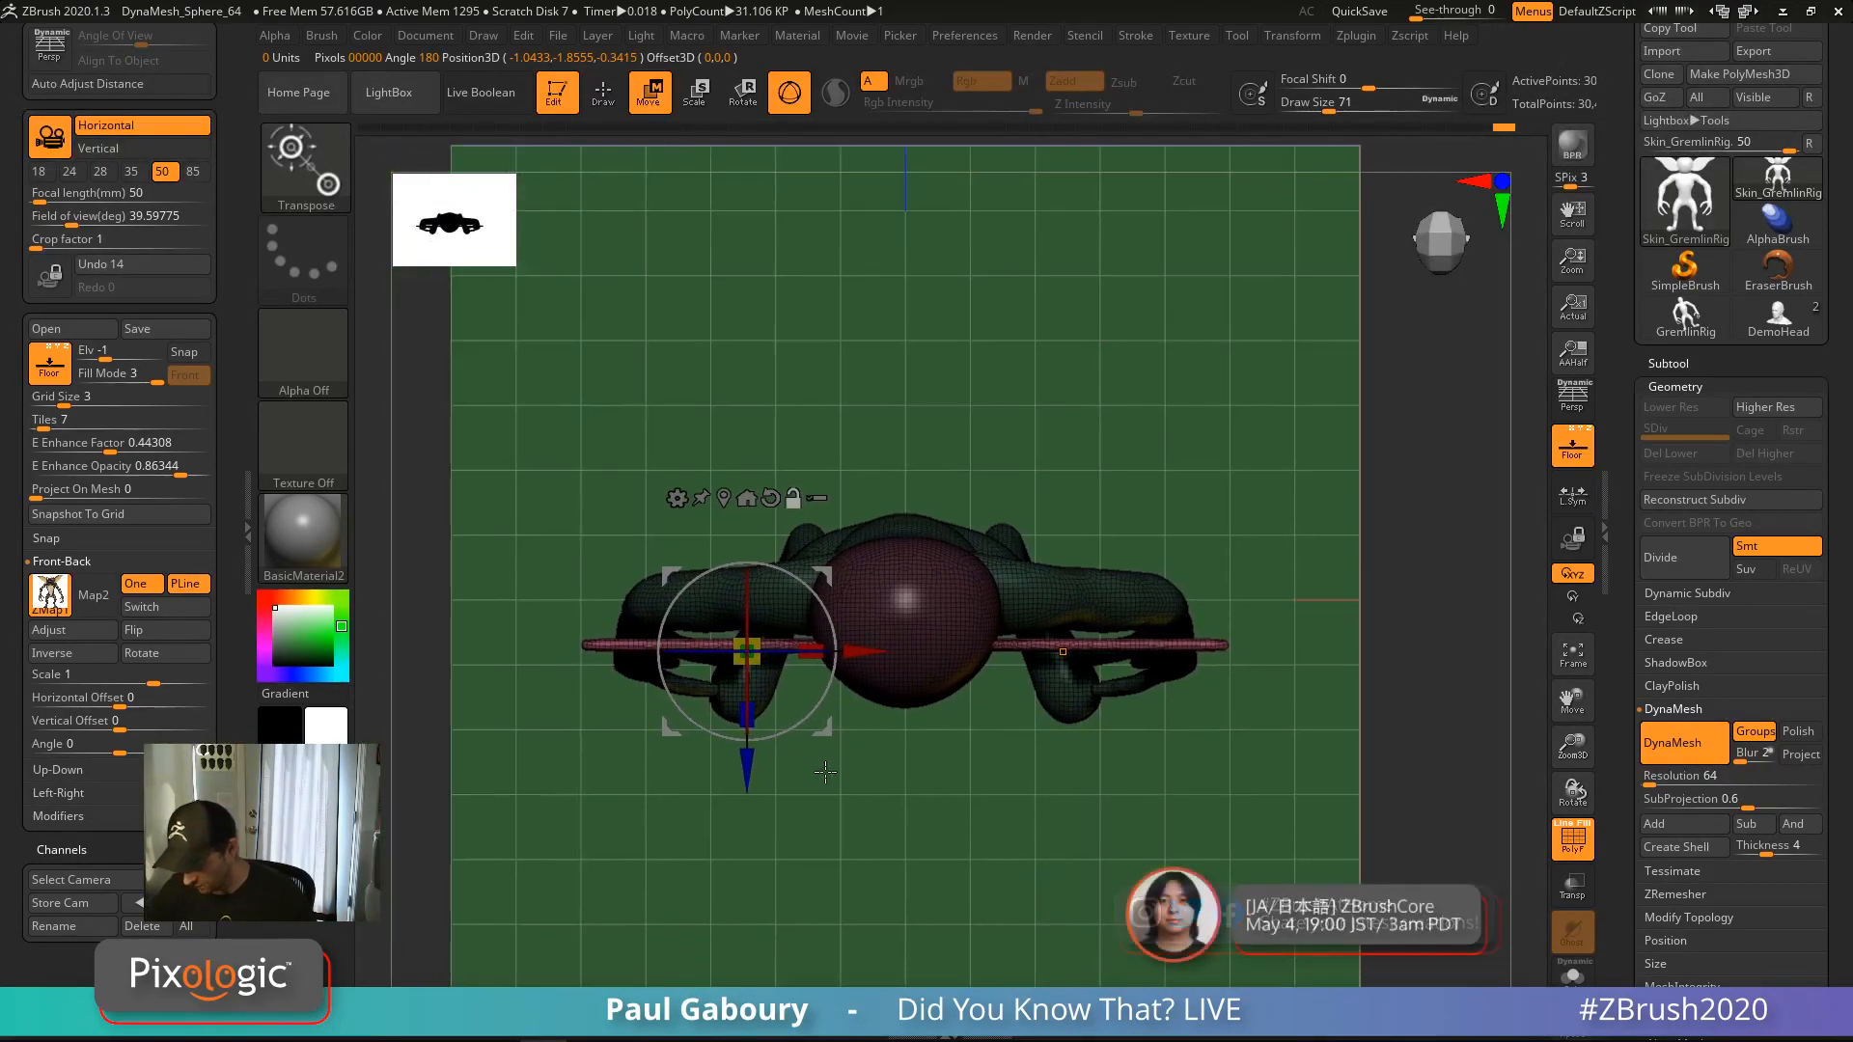
left_click_drag(747, 758, 900, 692)
left_click_drag(548, 748, 547, 676, "shift")
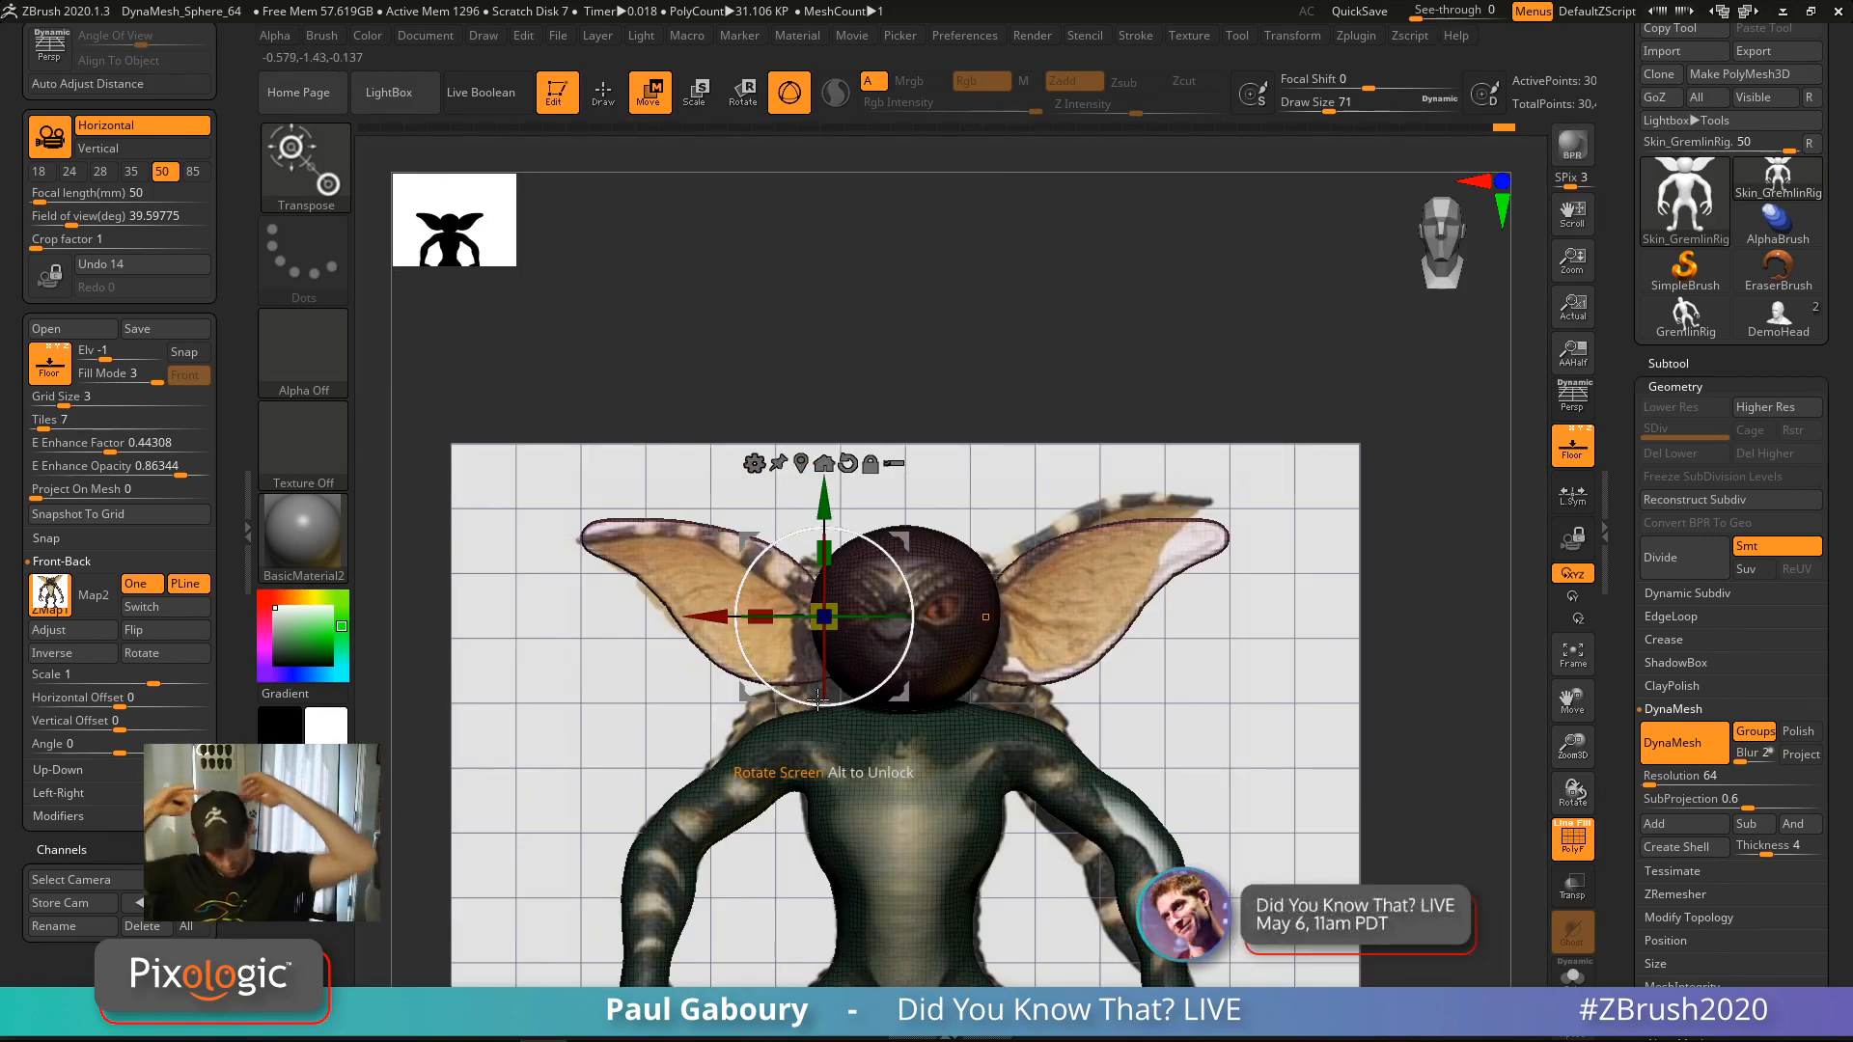
left_click_drag(1095, 684, 1083, 877, "shift")
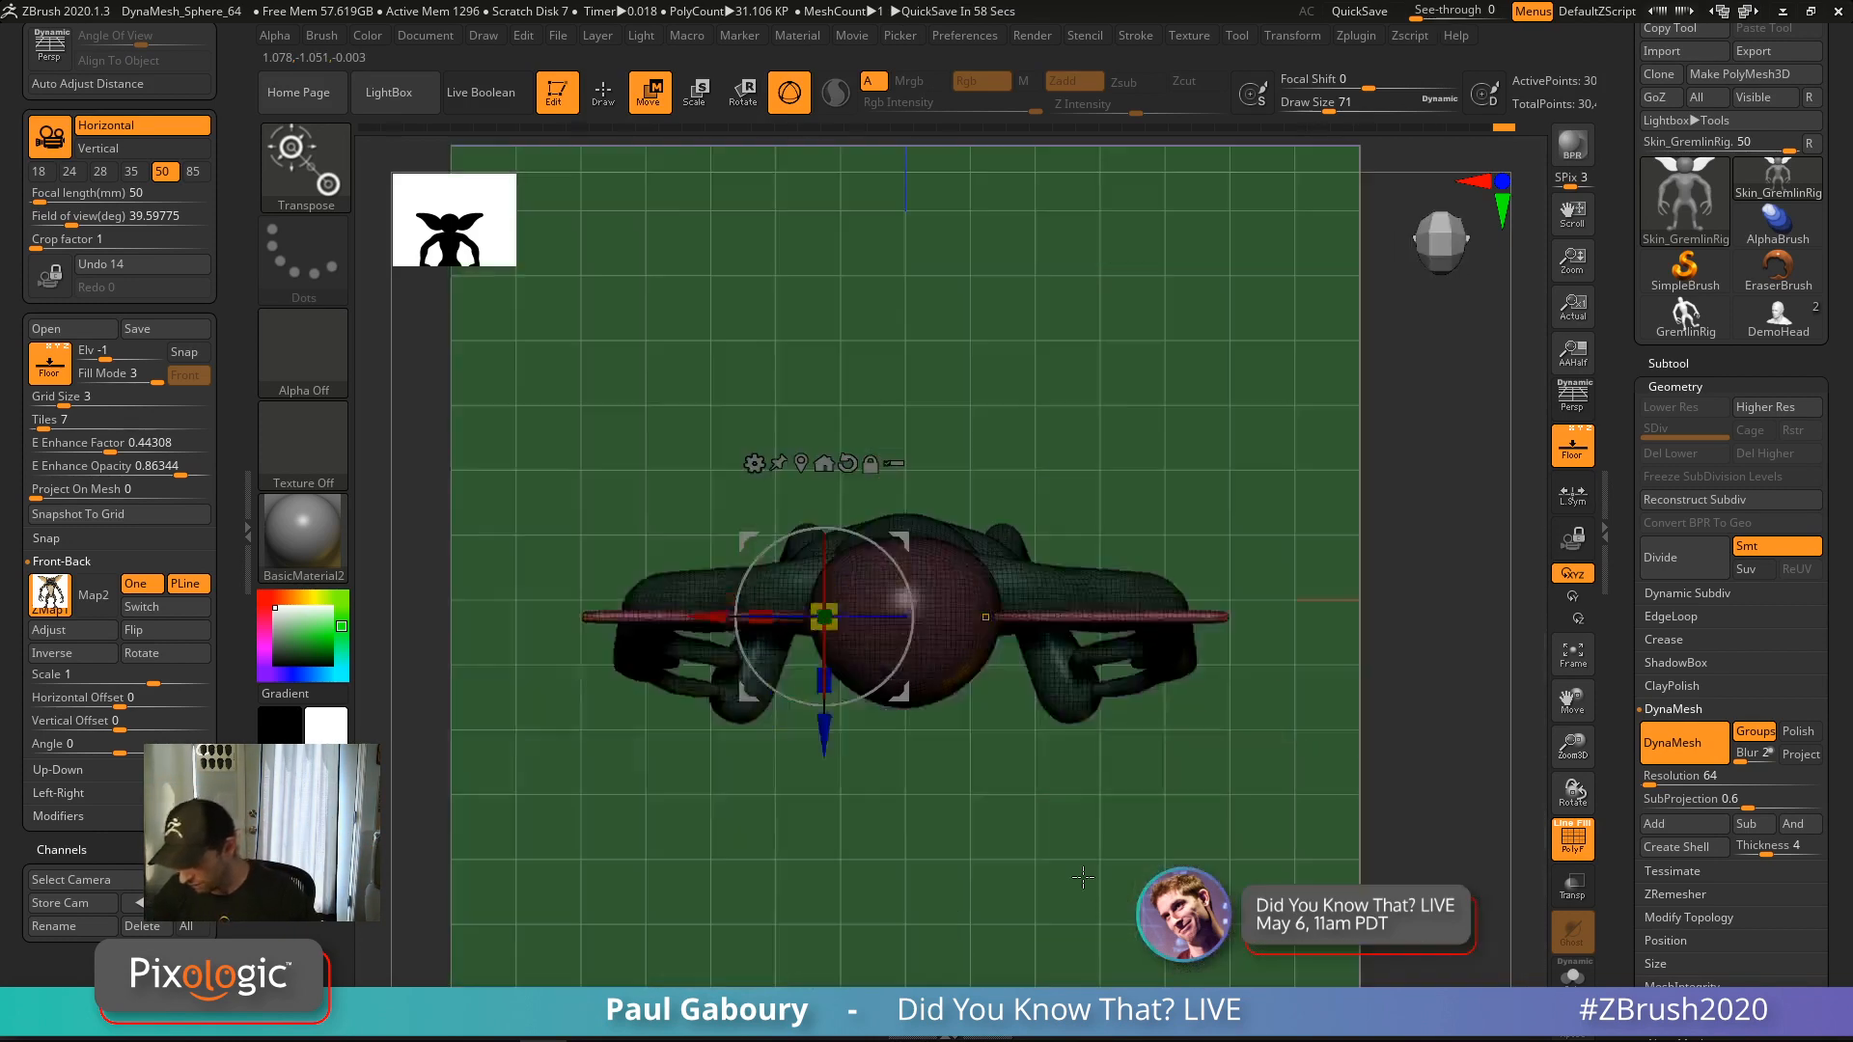
left_click_drag(898, 687, 867, 692)
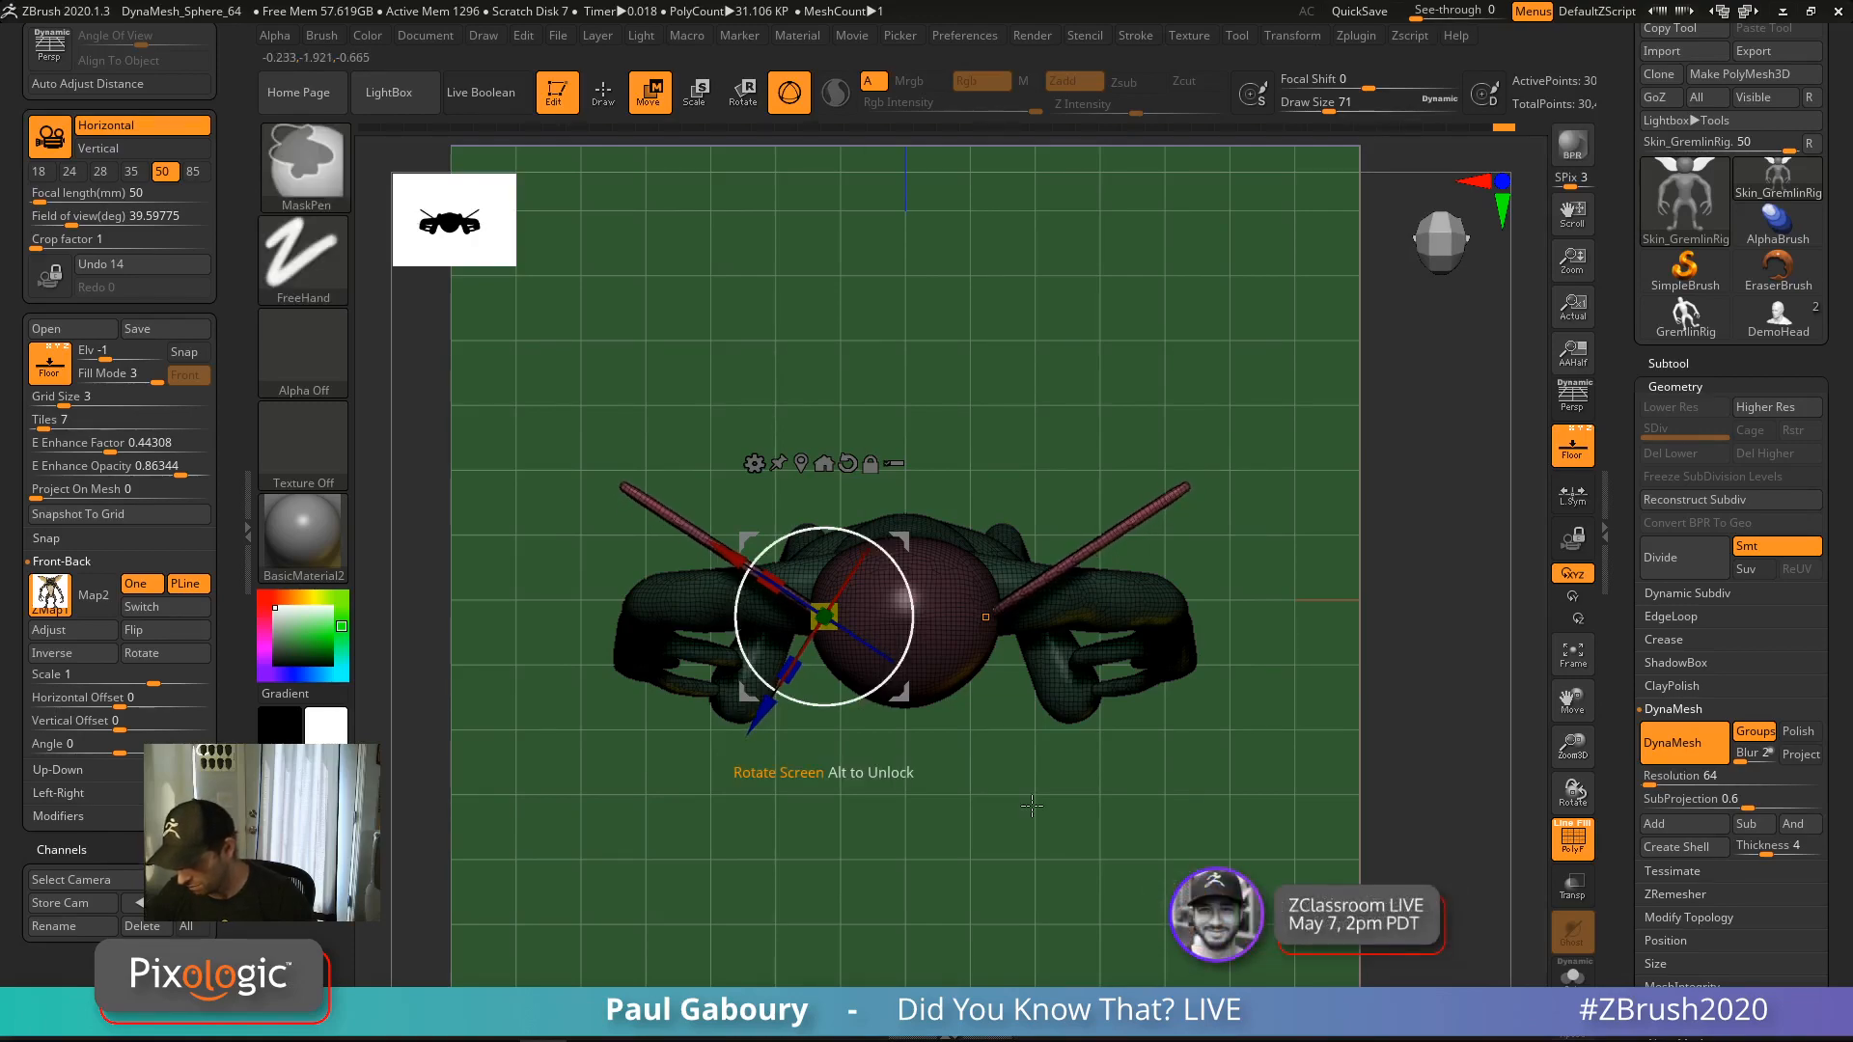
Recenter the gizmo at the top of the head, reset its orientation, move both ears slightly forward, and return to Draw mode
mouse_move(867, 692)
right_mouse_down()
mouse_move(896, 645)
mouse_move(1075, 647)
mouse_move(1035, 684)
mouse_move(1109, 654)
mouse_move(1054, 737)
right_mouse_up()
right_click_drag(1054, 737, 1131, 855, "ctrl")
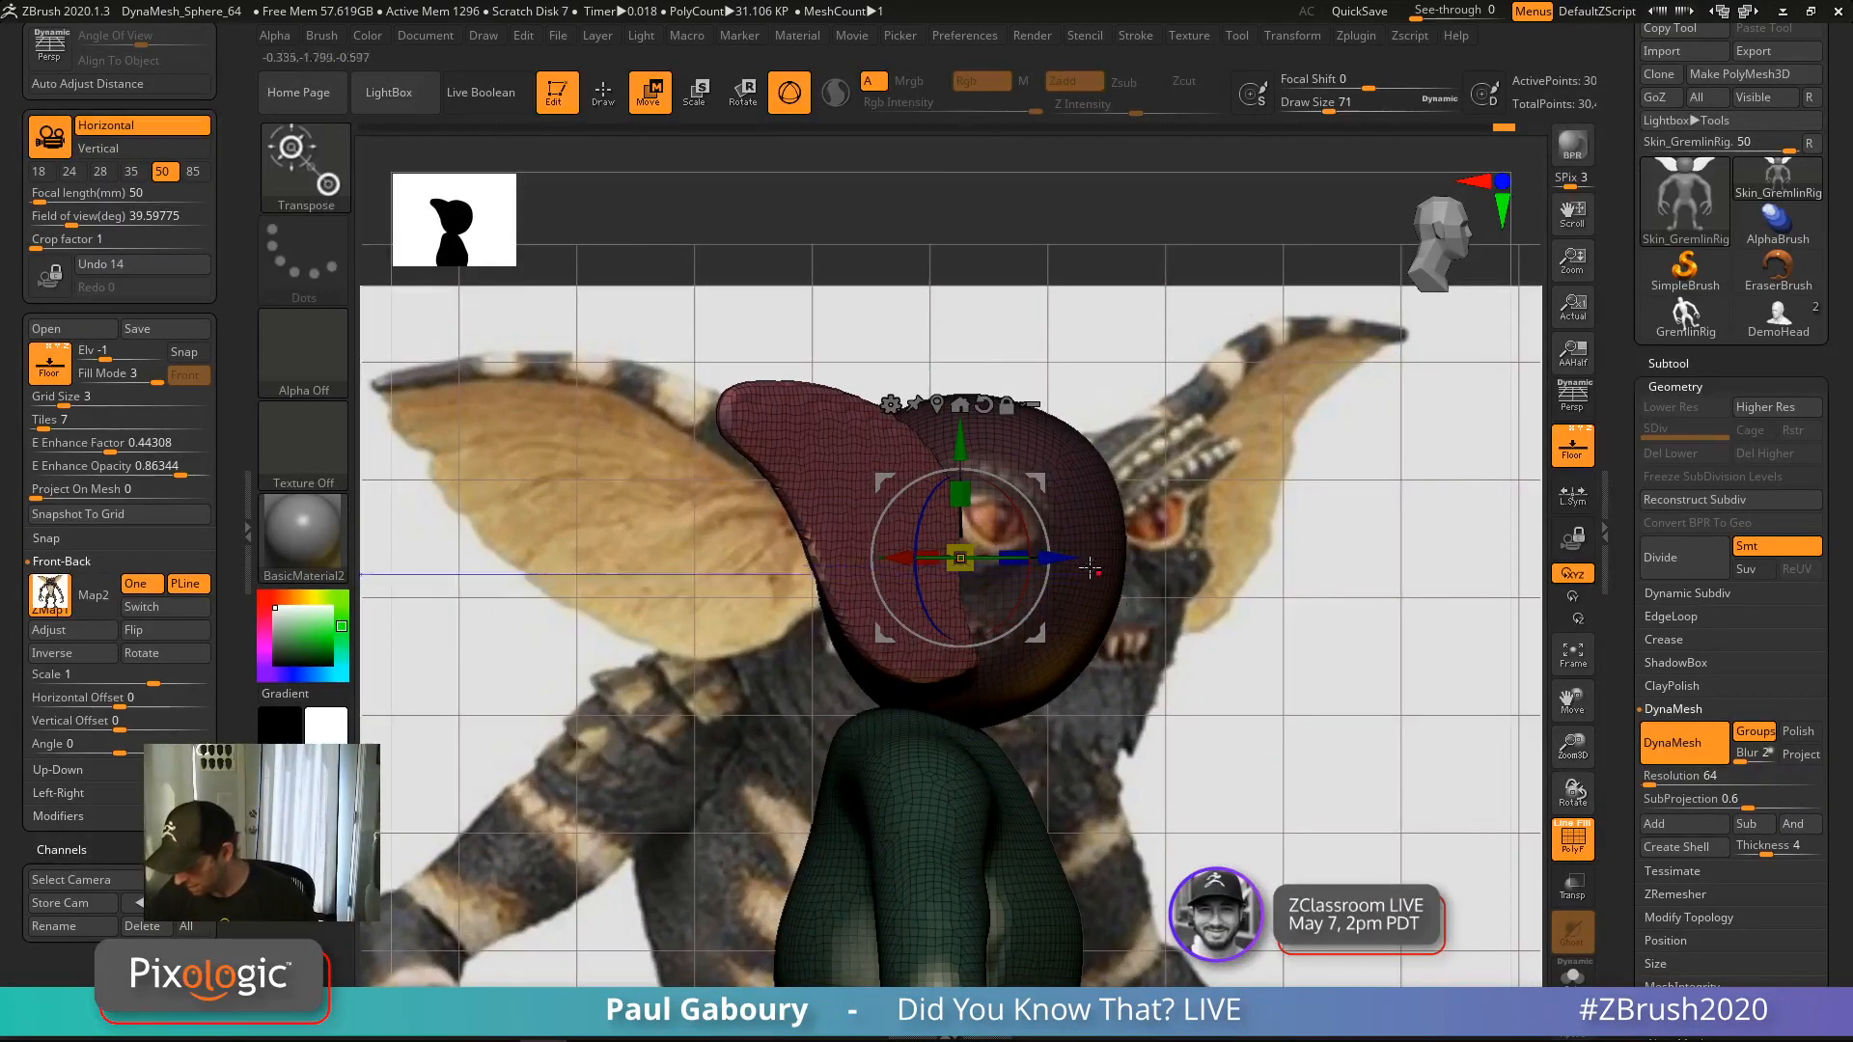
left_click(984, 418)
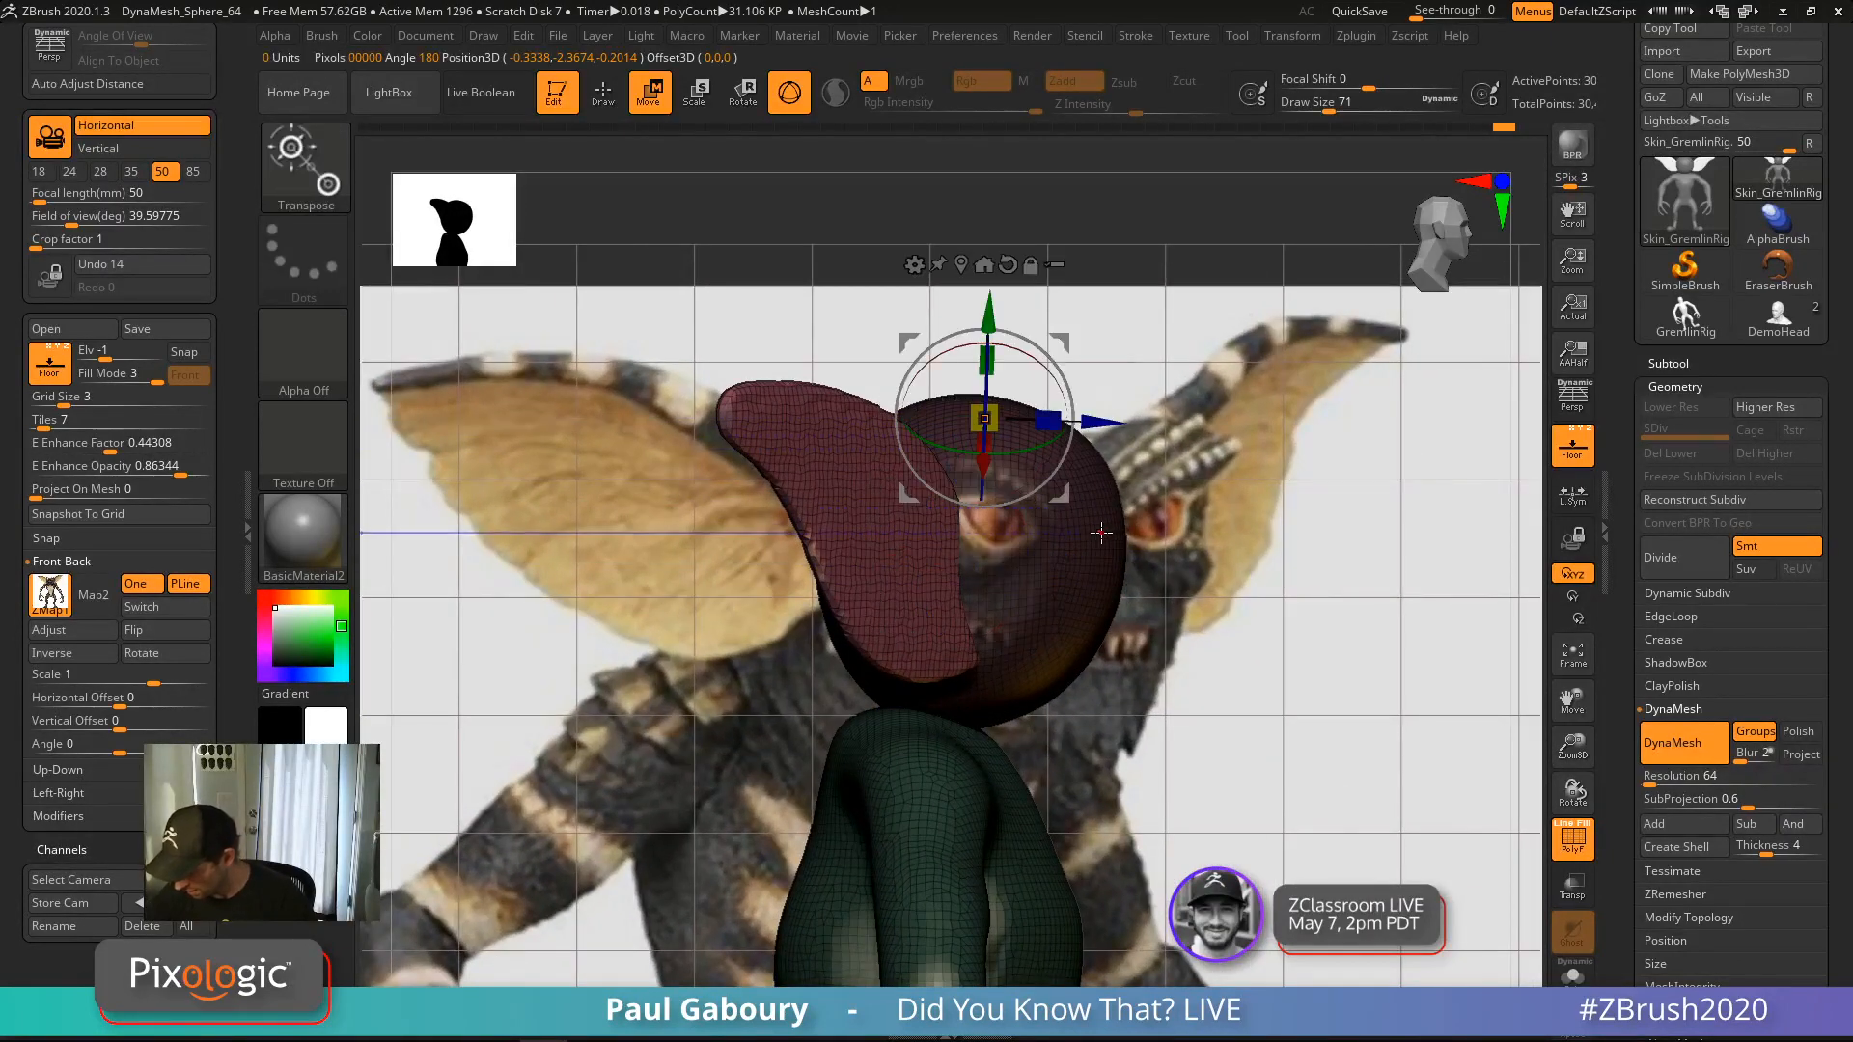
left_click(1008, 265)
left_click_drag(1112, 435, 1121, 428)
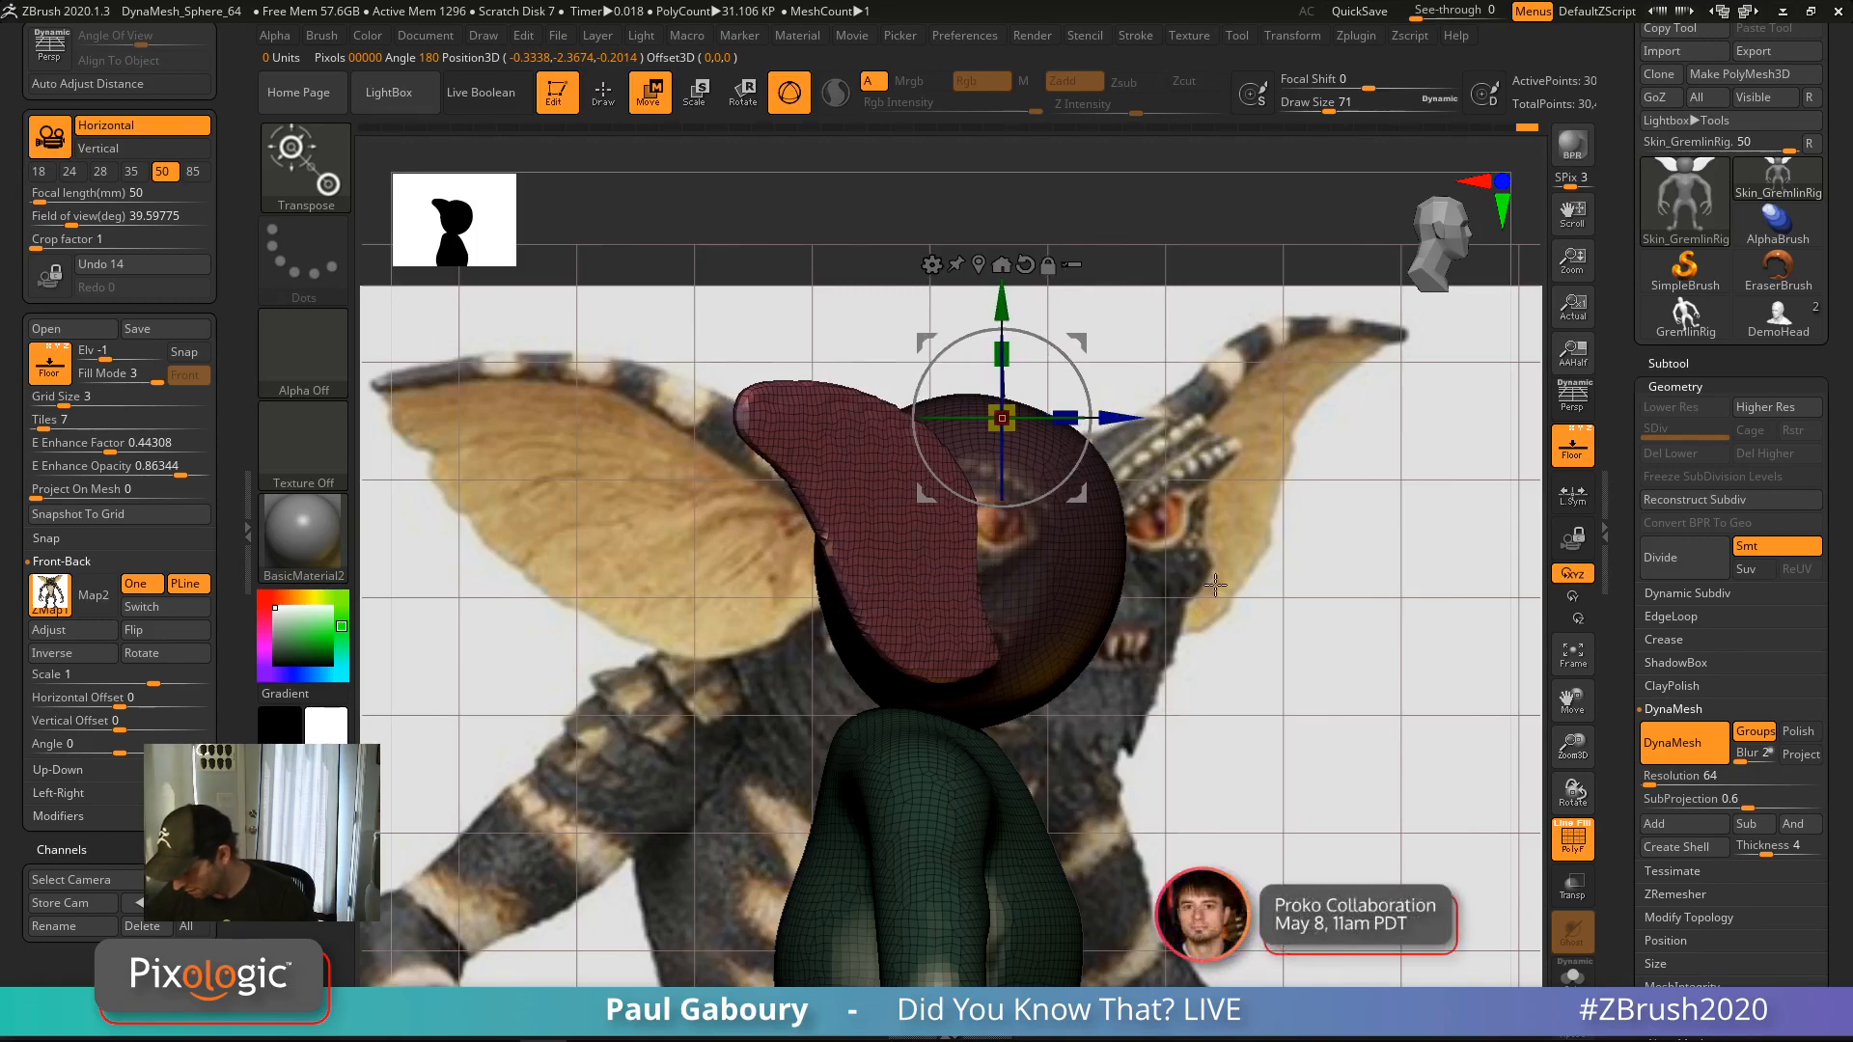
mouse_move(1239, 714)
right_mouse_down("alt")
mouse_move(1171, 711)
mouse_move(1134, 676)
mouse_move(1069, 704)
mouse_move(1024, 783)
right_mouse_up("alt")
left_click_drag(888, 381, 888, 384)
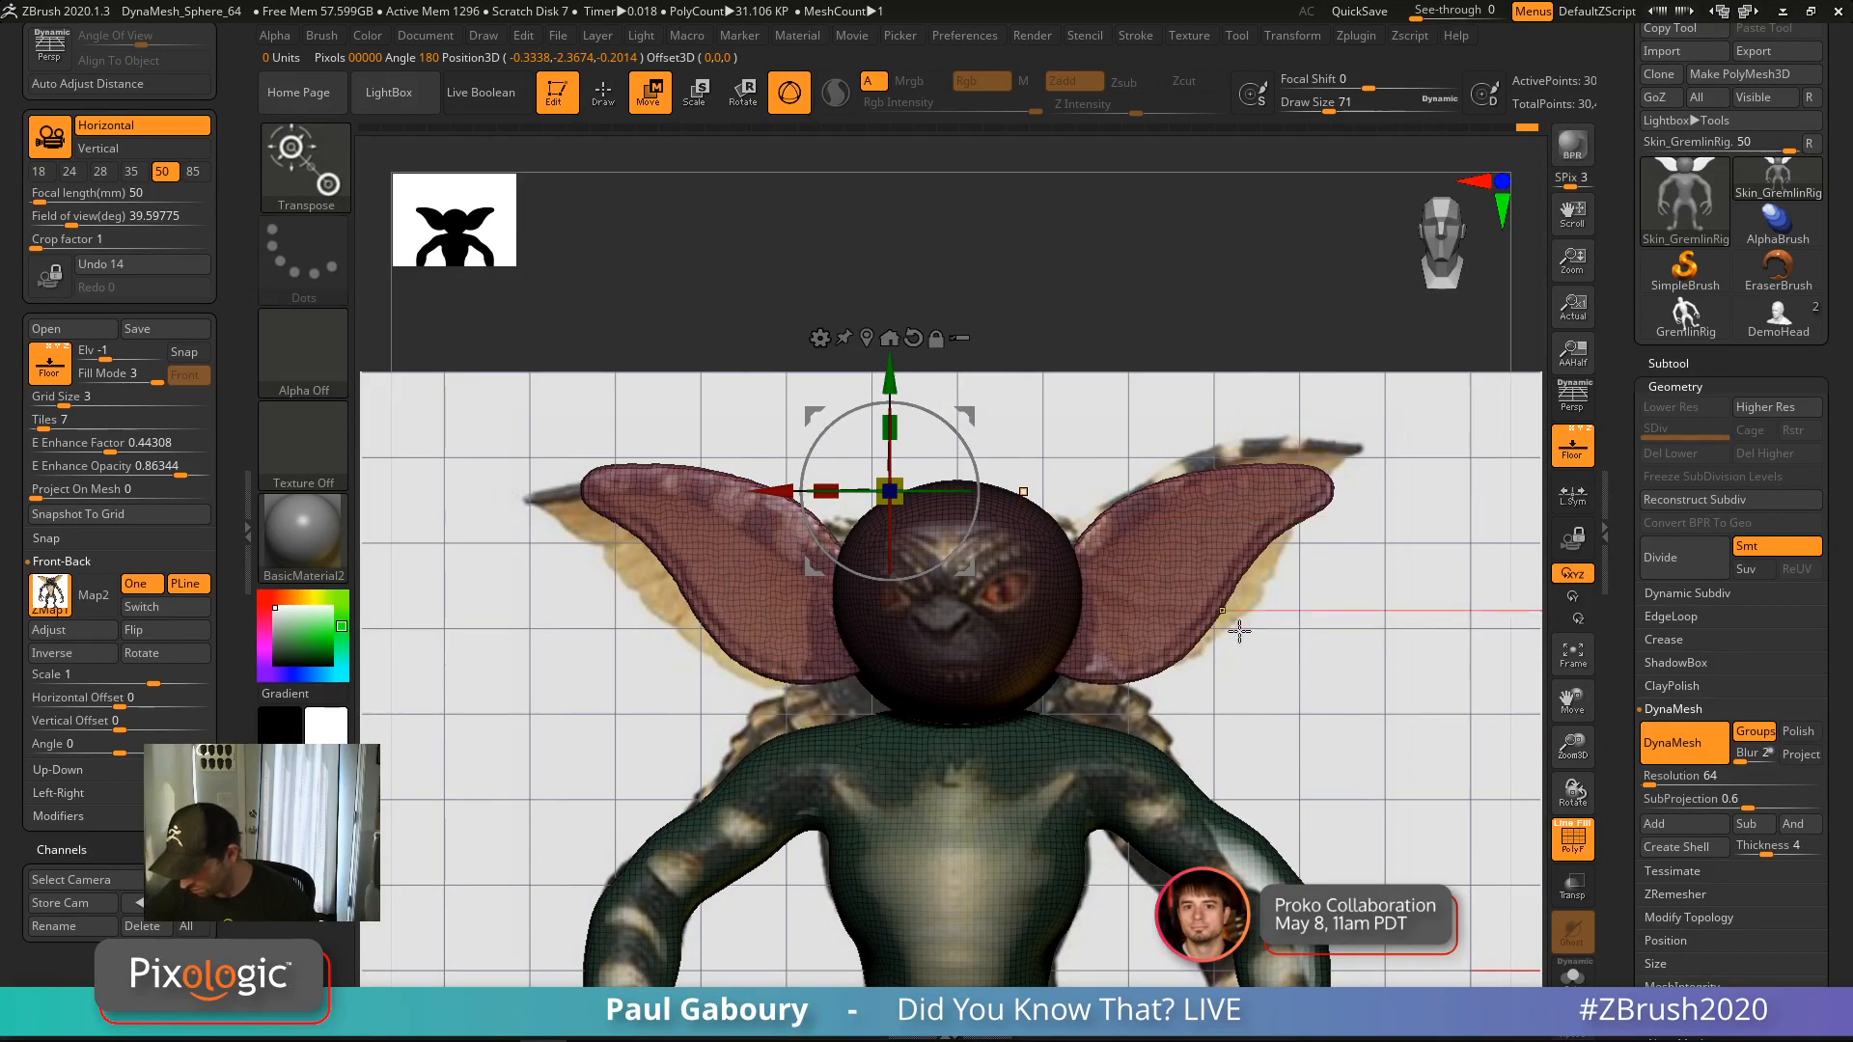
right_click_drag(1352, 628, 1191, 621, "ctrl")
key("q")
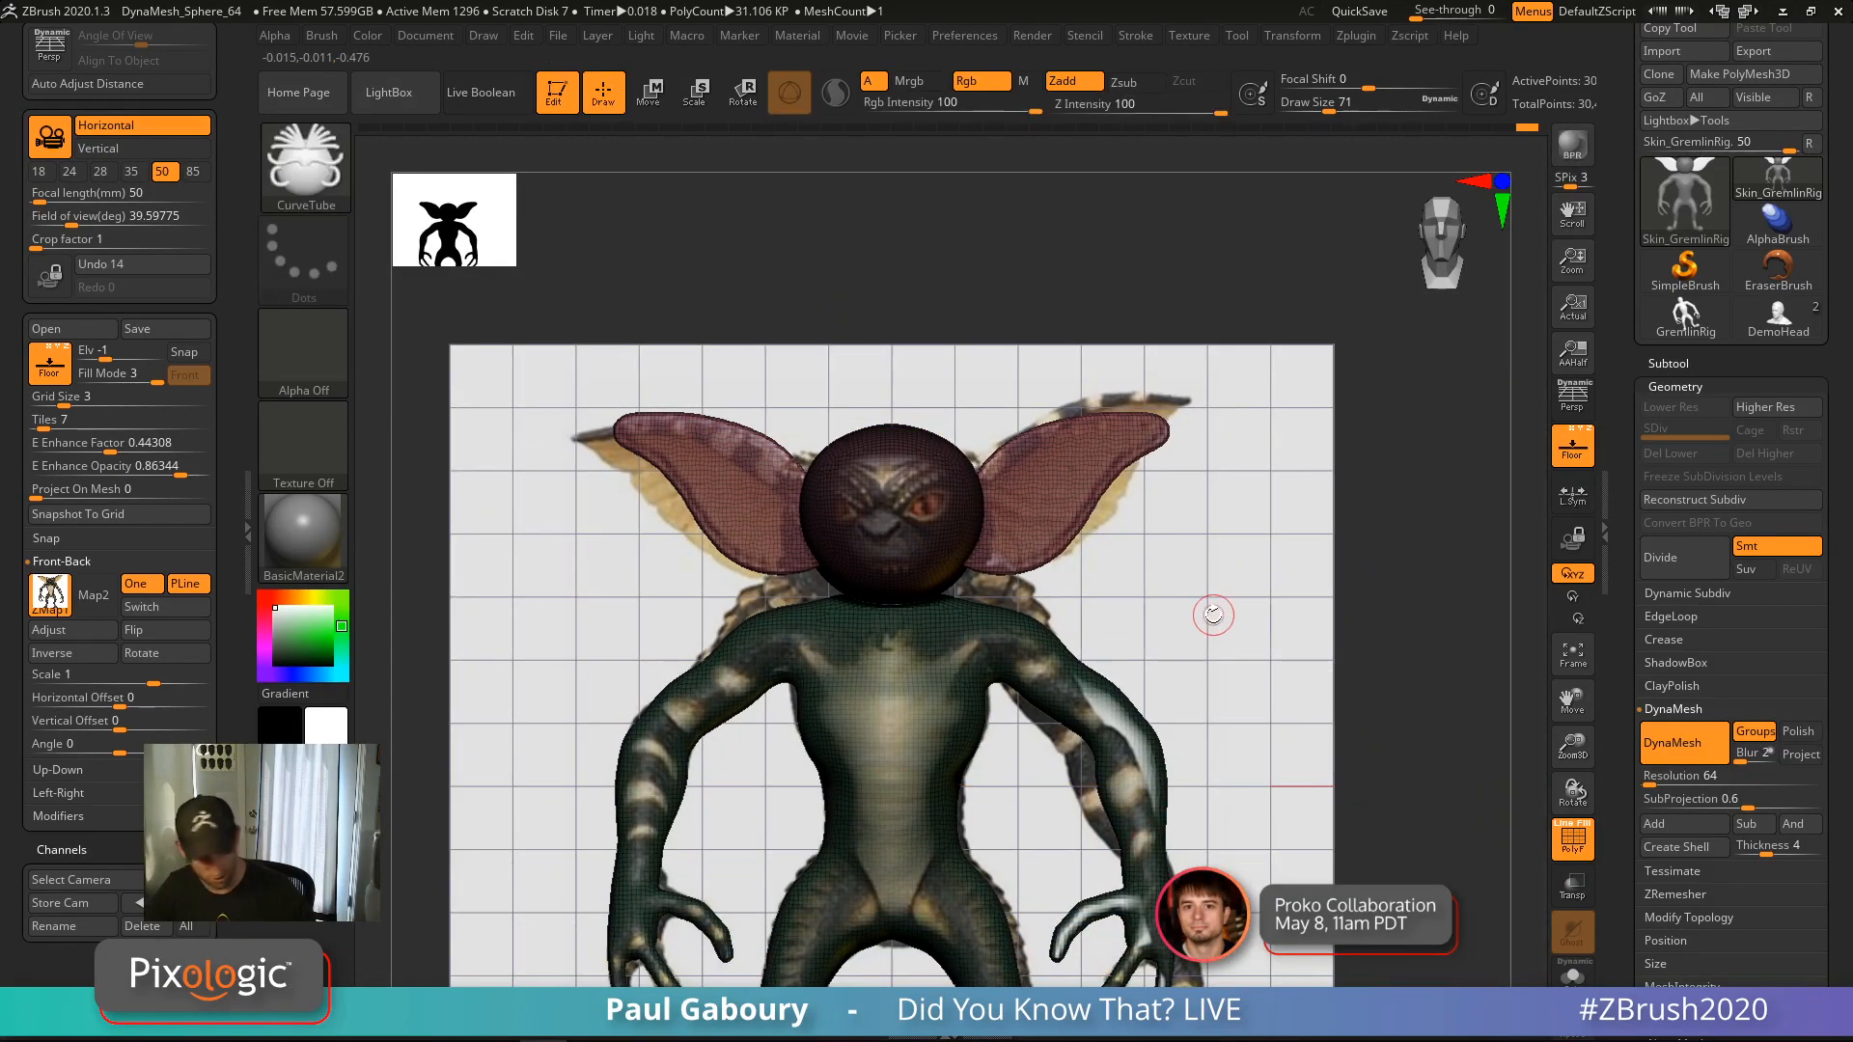
Turn off the polyframe and Solo display and view the head and ears closely from above
key("shift+f")
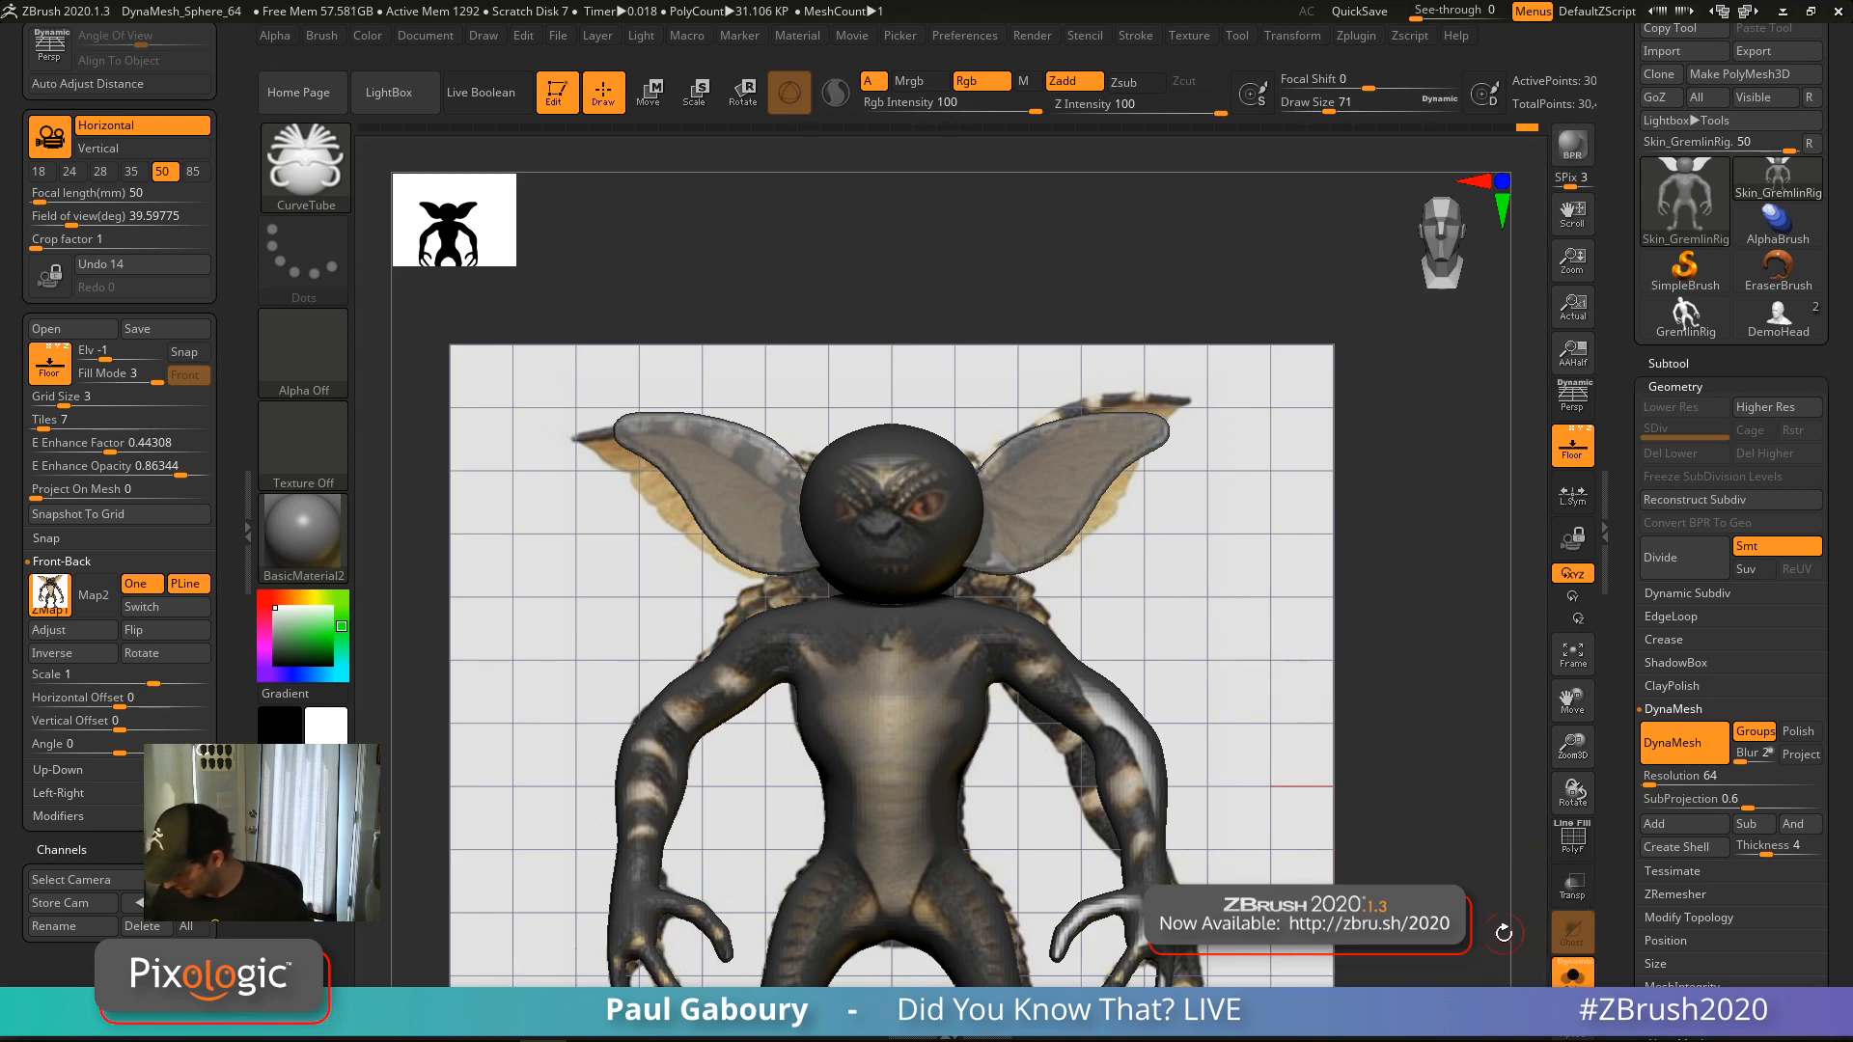
left_click(1572, 972)
left_click_drag(1294, 675, 1272, 775)
right_click_drag(1140, 609, 918, 592, "ctrl")
right_click_drag(1163, 439, 1029, 397, "ctrl")
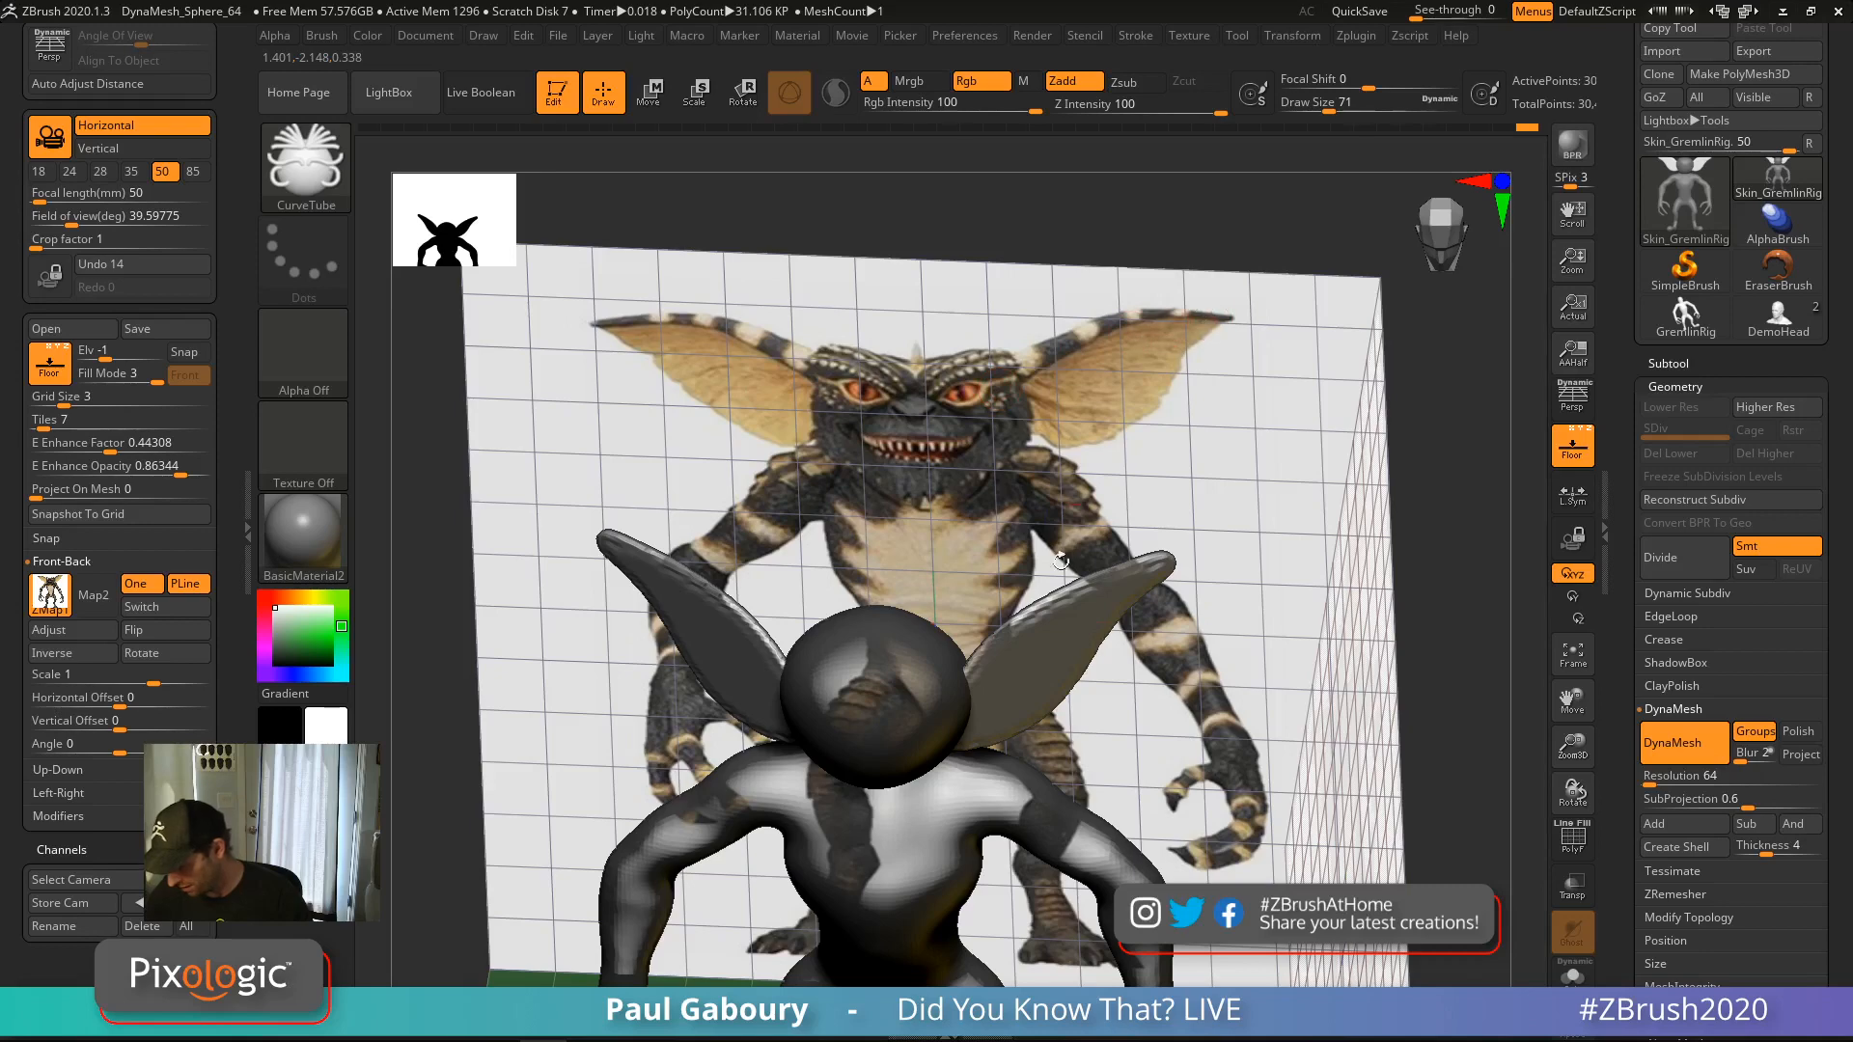
right_click_drag(978, 649, 998, 567, "ctrl")
Draw a mirrored tube along the upper edge of the ear with the CurveTubeSnap brush at draw size 44
key("s")
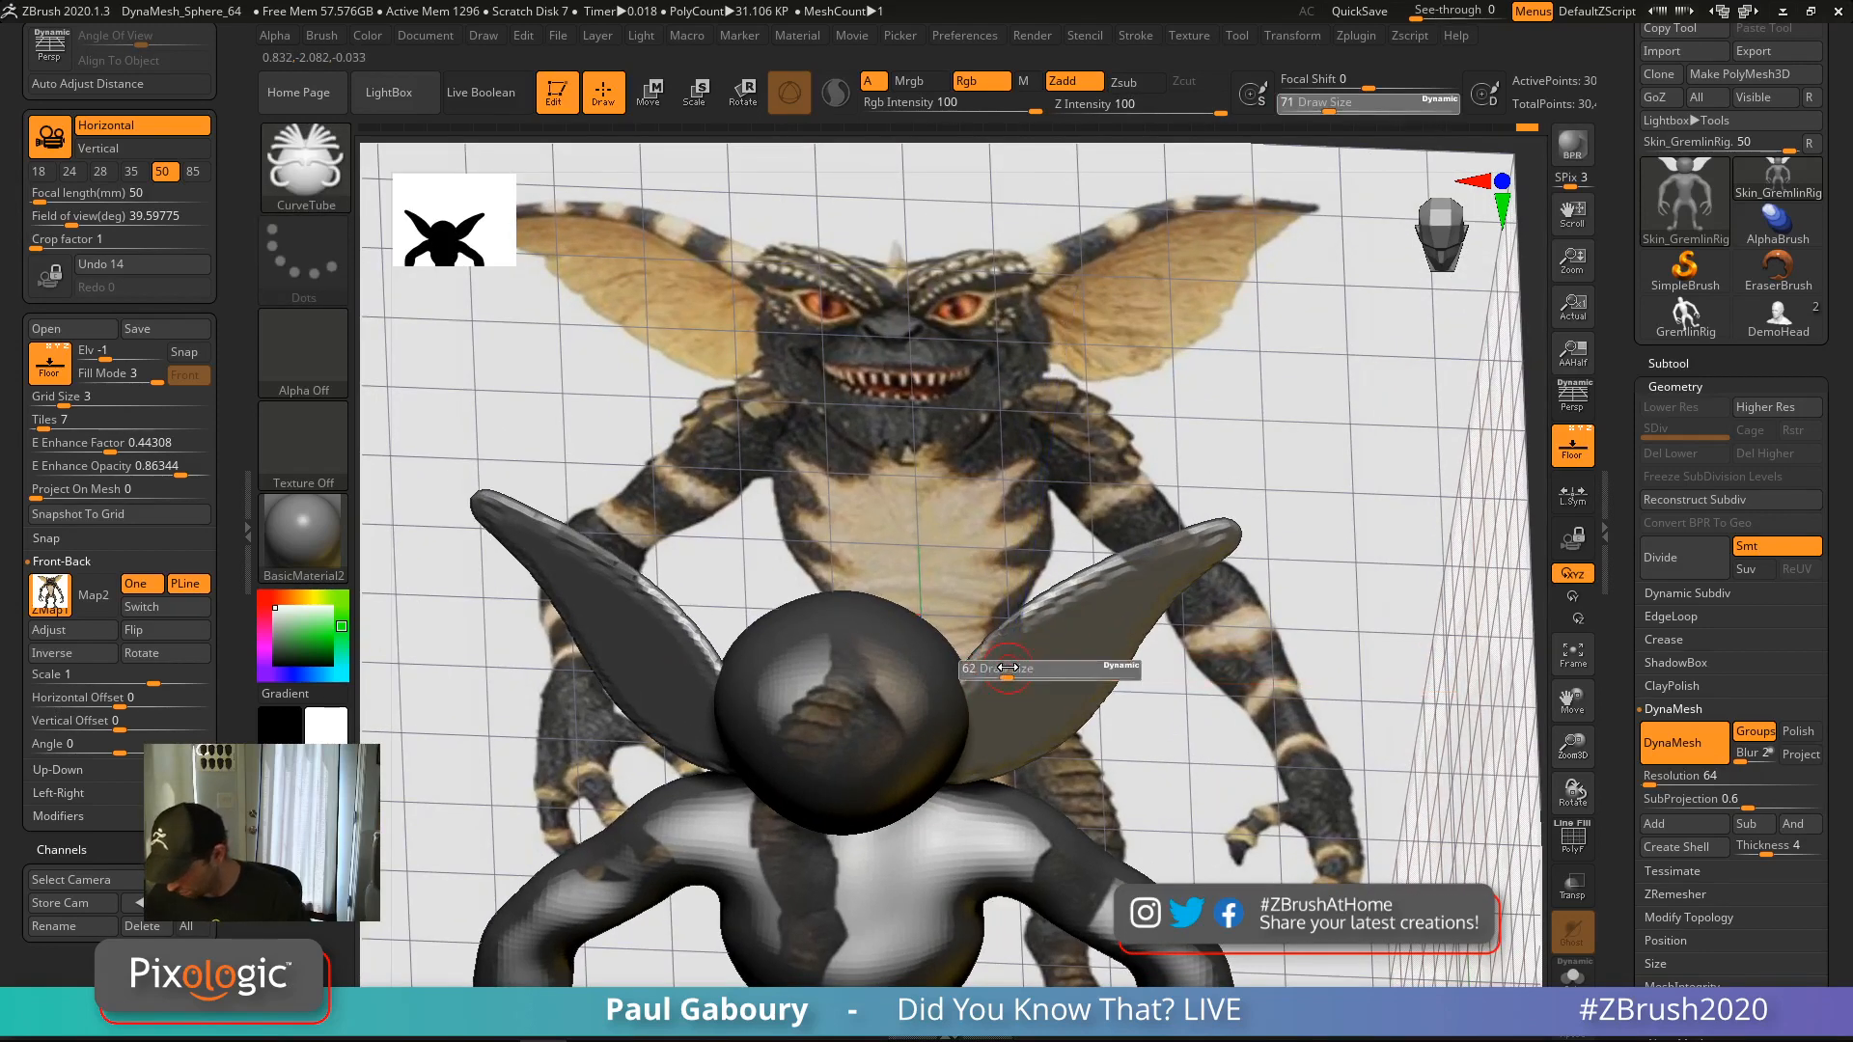
left_click_drag(1010, 673, 1000, 673)
key("b")
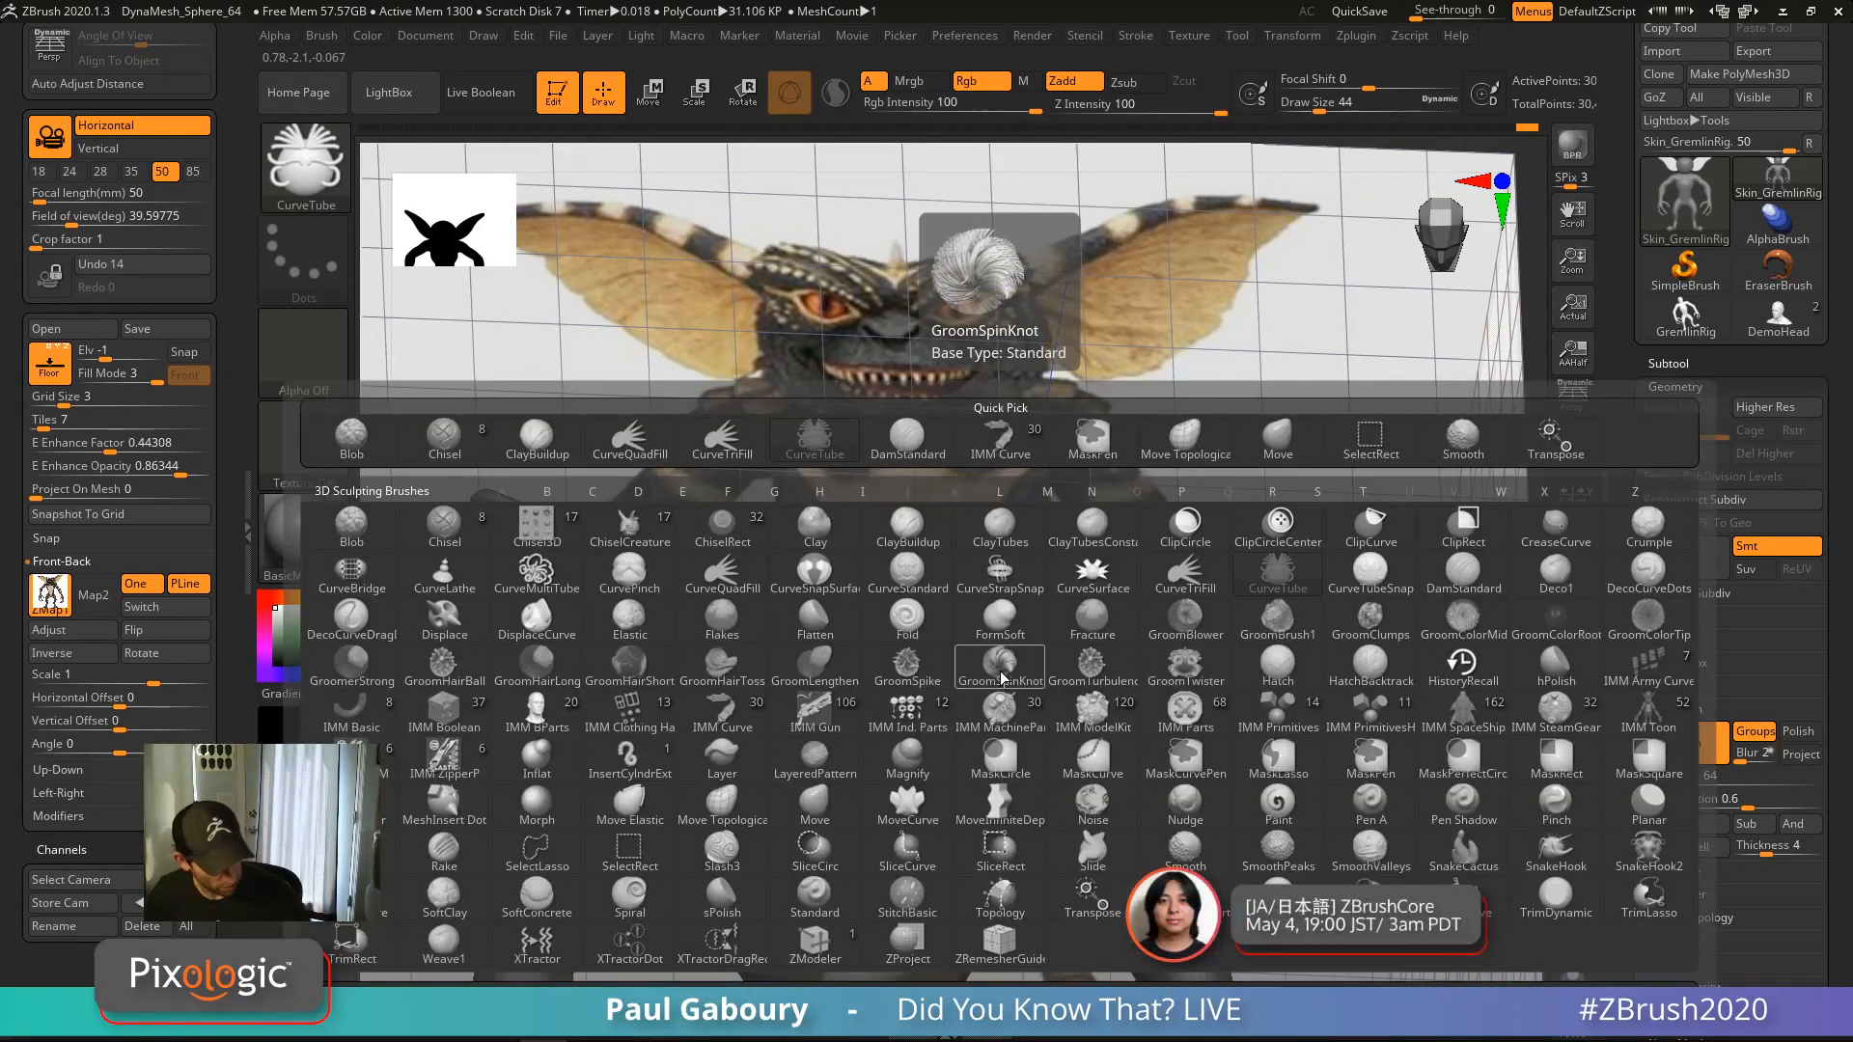
key("c")
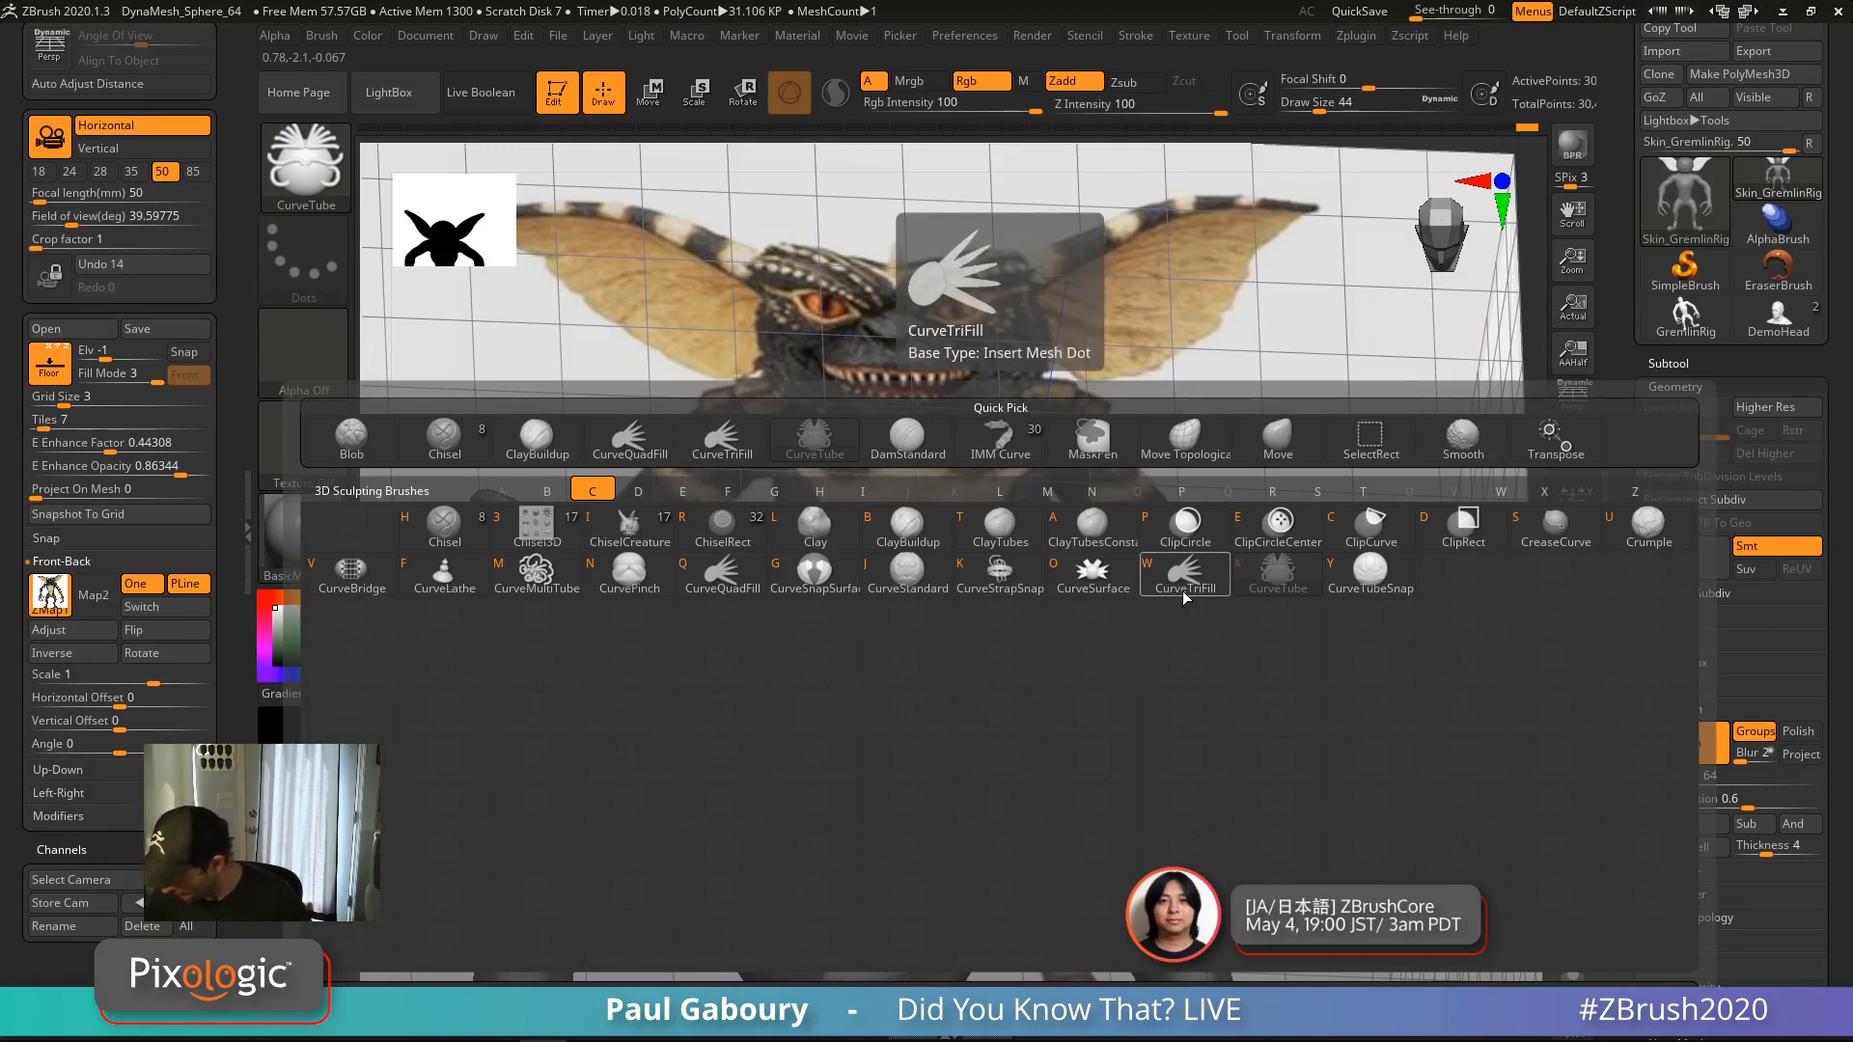
left_click(1367, 577)
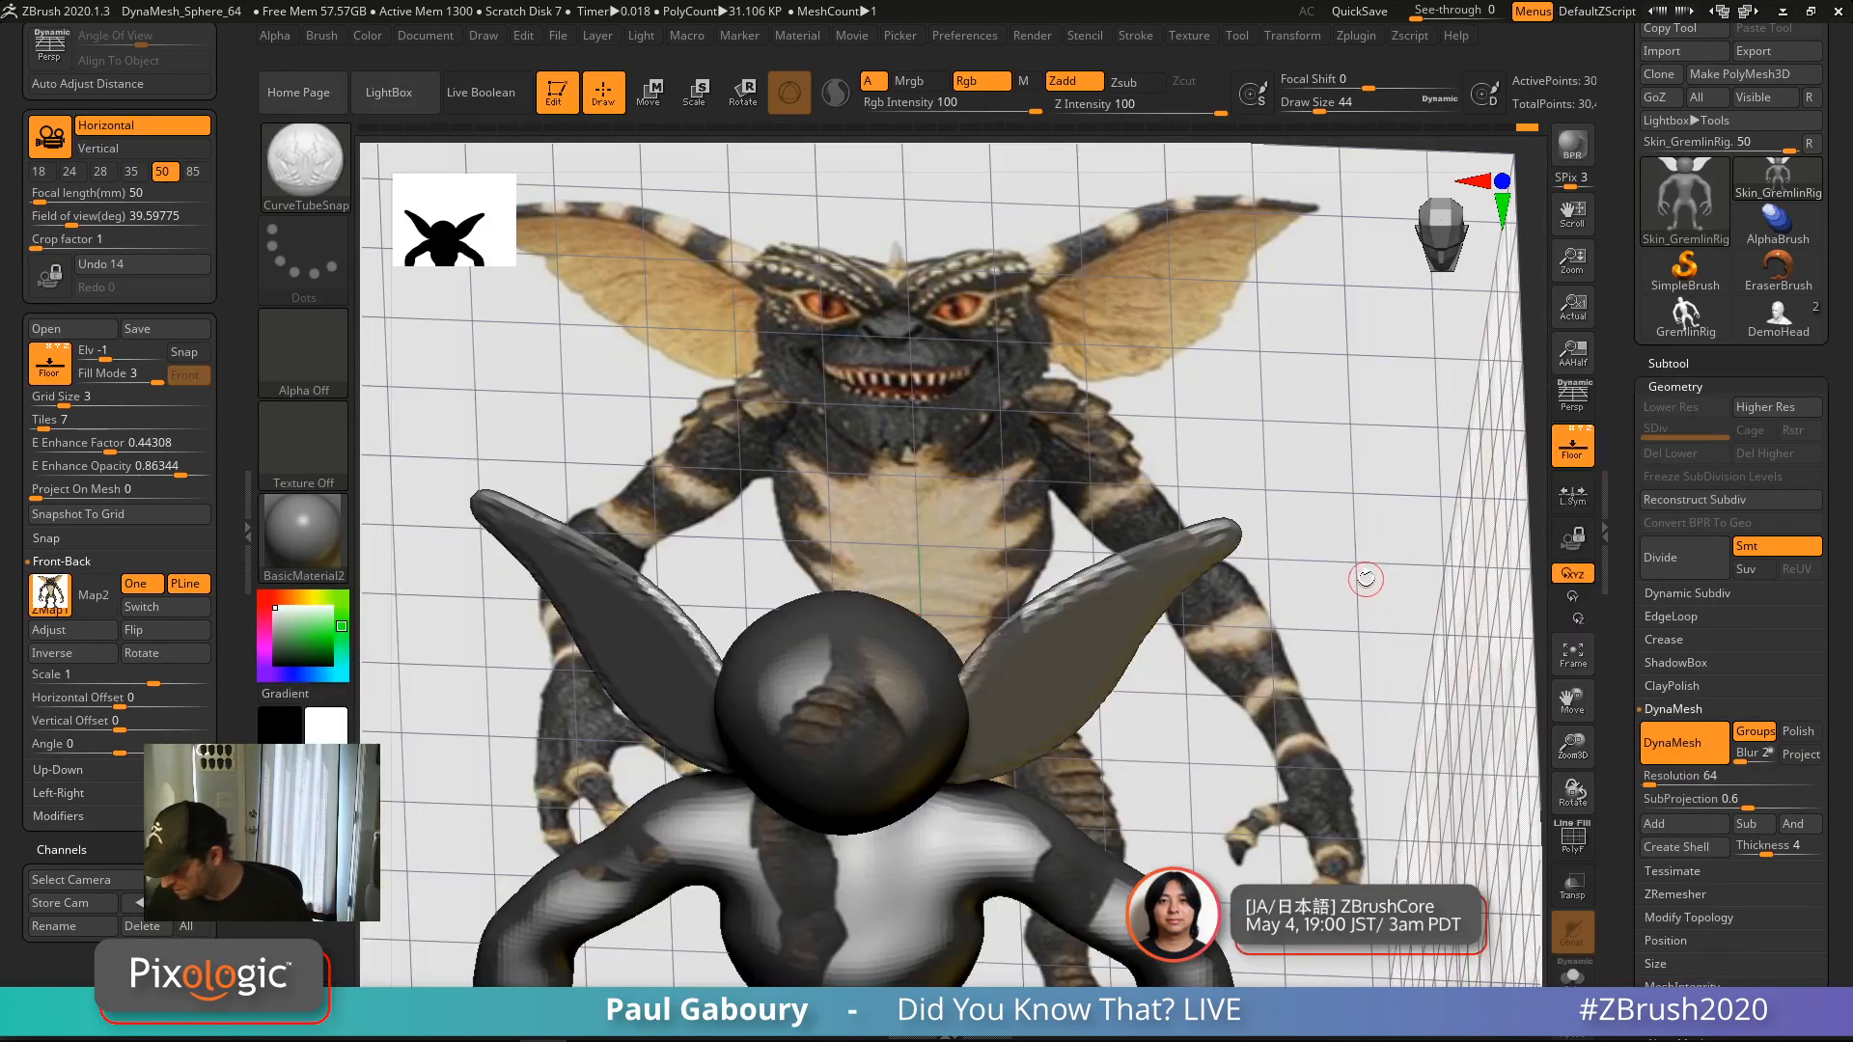
mouse_move(960, 683)
left_mouse_down()
mouse_move(1236, 541)
mouse_move(1240, 555)
left_mouse_up()
Set the draw size to 59 and update the ear-edge tubes to that thickness
mouse_move(1175, 722)
left_mouse_down()
mouse_move(1120, 644)
mouse_move(1160, 659)
mouse_move(1122, 736)
mouse_move(1064, 616)
mouse_move(1098, 558)
mouse_move(1062, 758)
mouse_move(1028, 697)
left_mouse_up()
key("s")
left_click(964, 687)
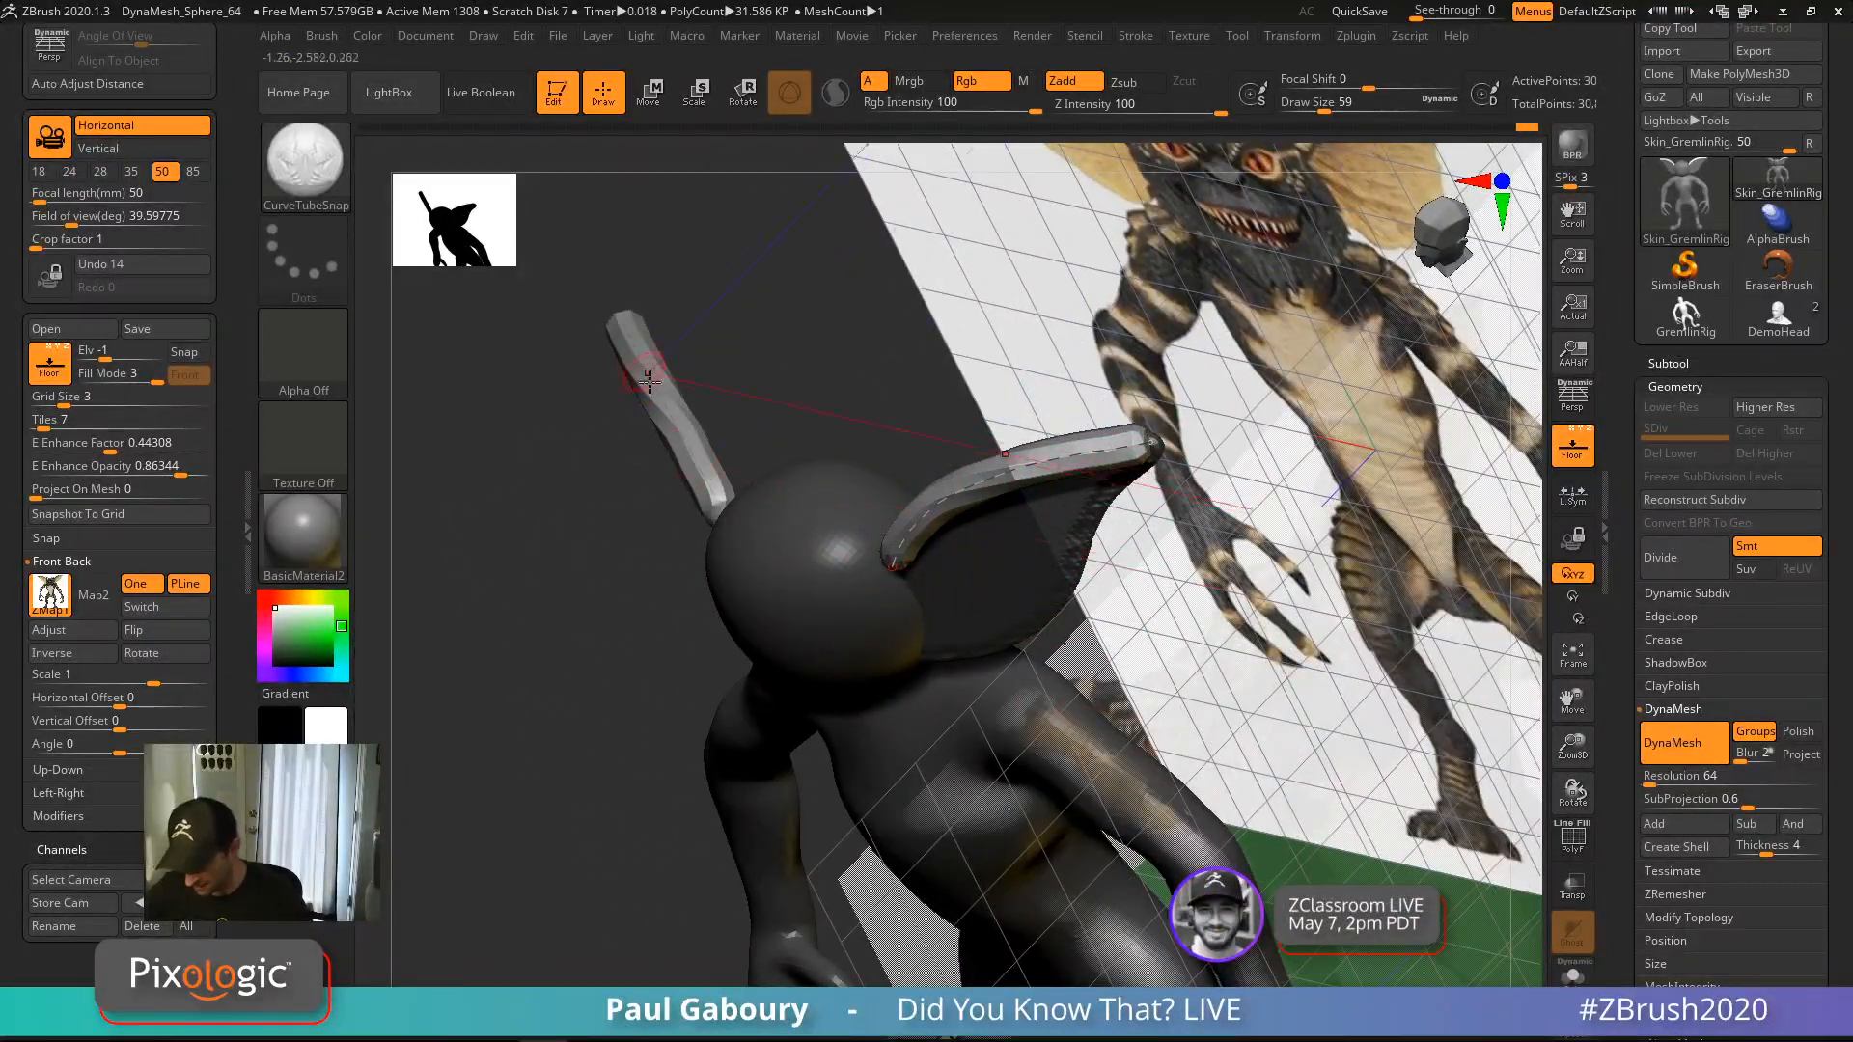
Raise the CurveTubeSnap brush modifier to give the tubes more sides and update the tubes along the ears
left_click(322, 37)
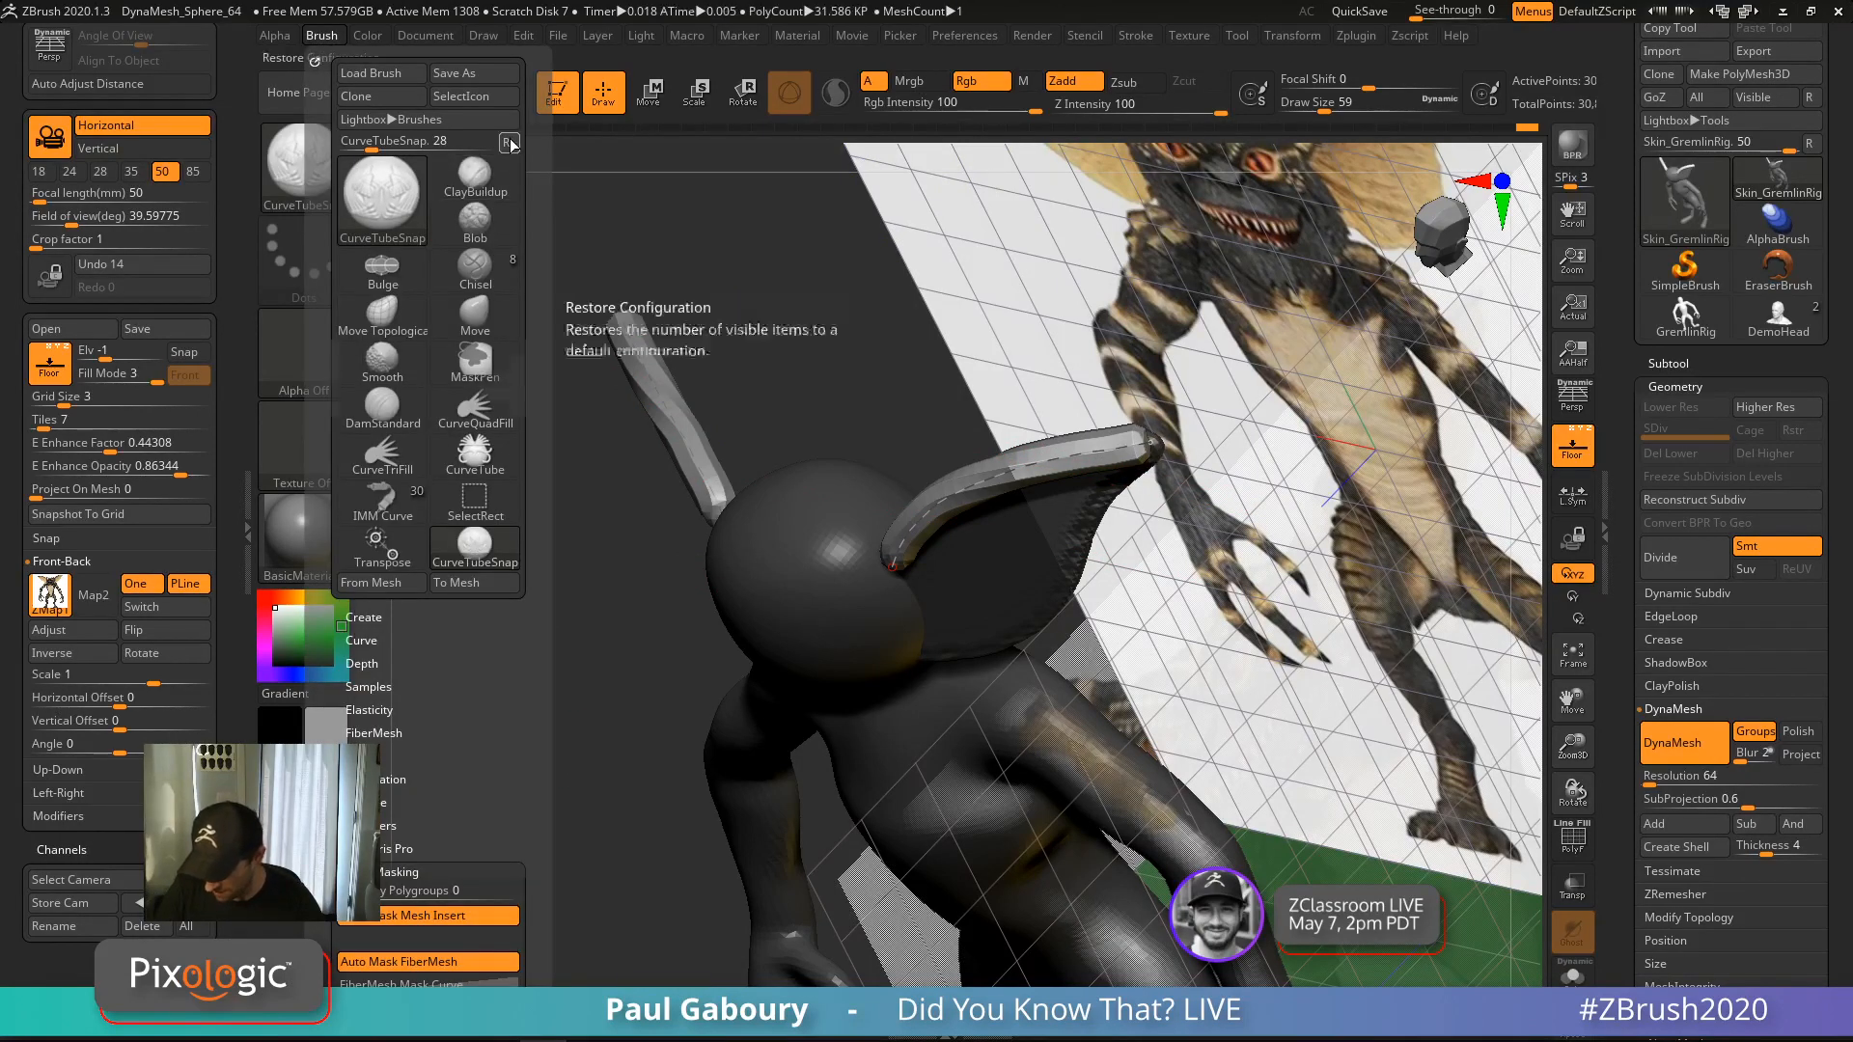
left_click(506, 143)
left_click(404, 593)
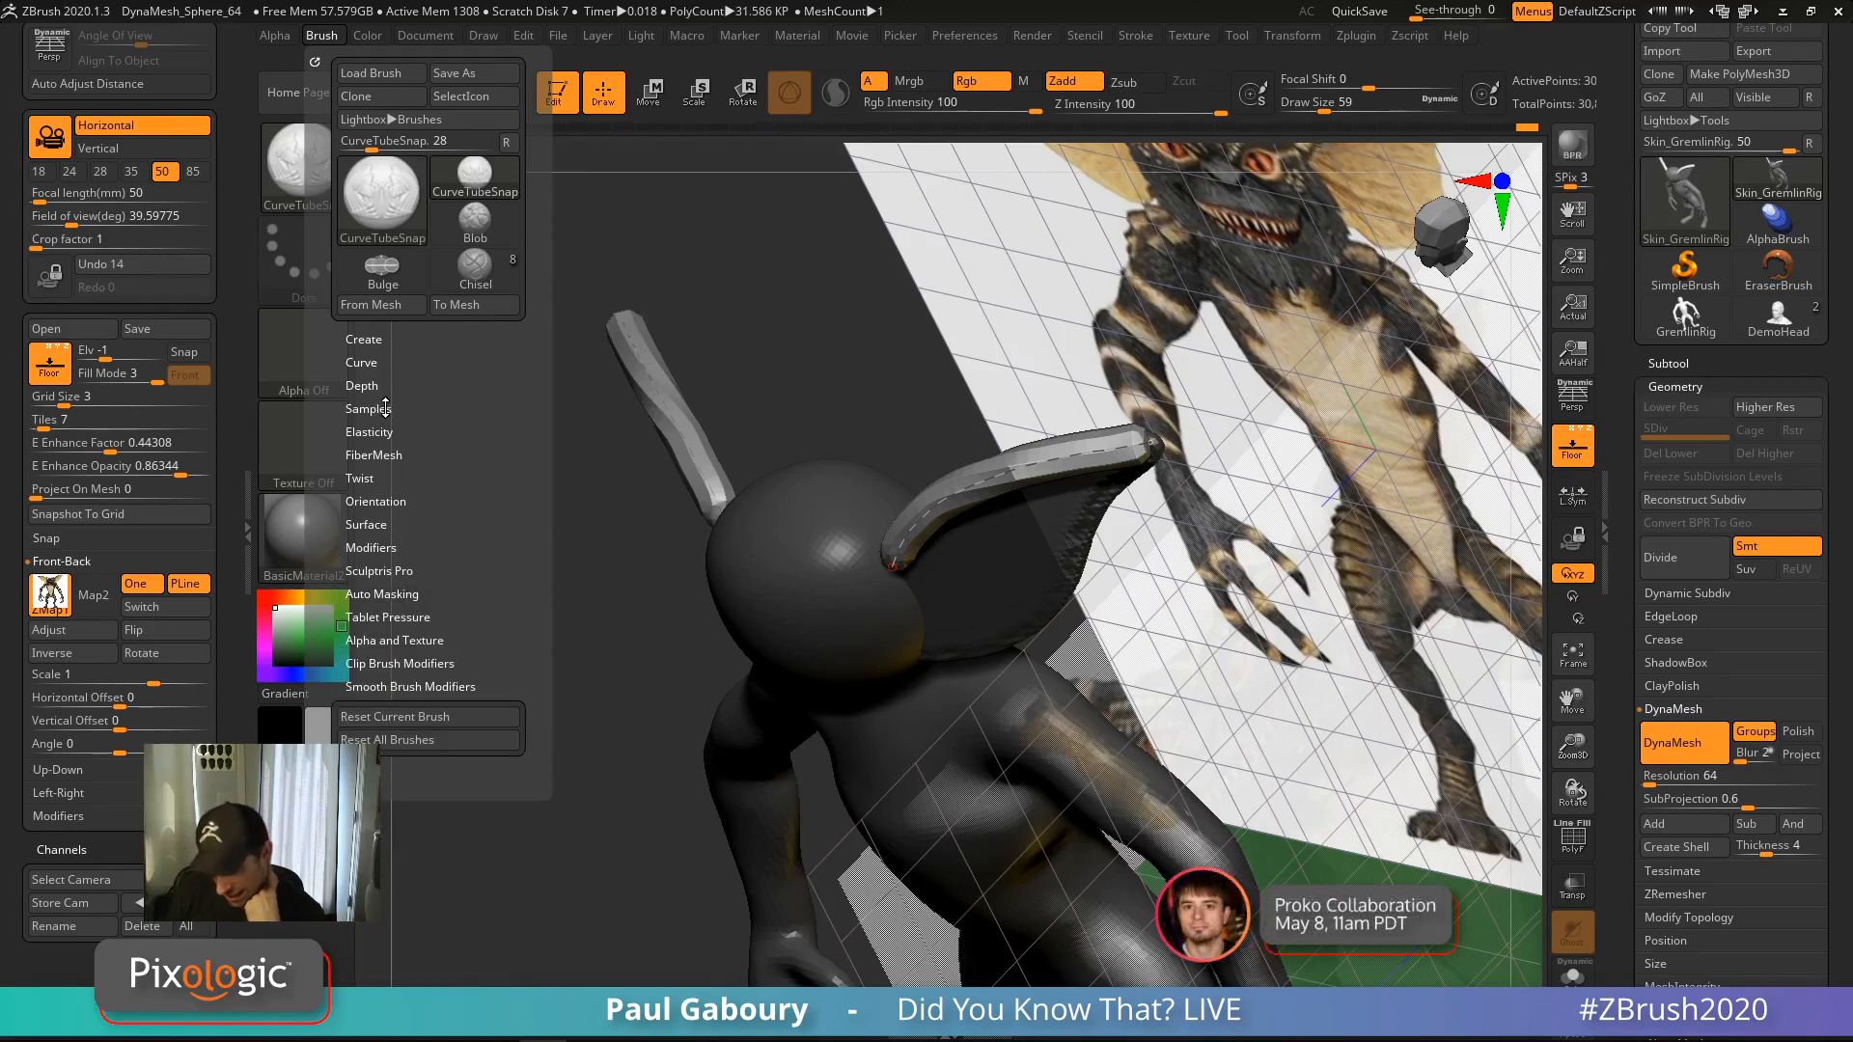
left_click(376, 547)
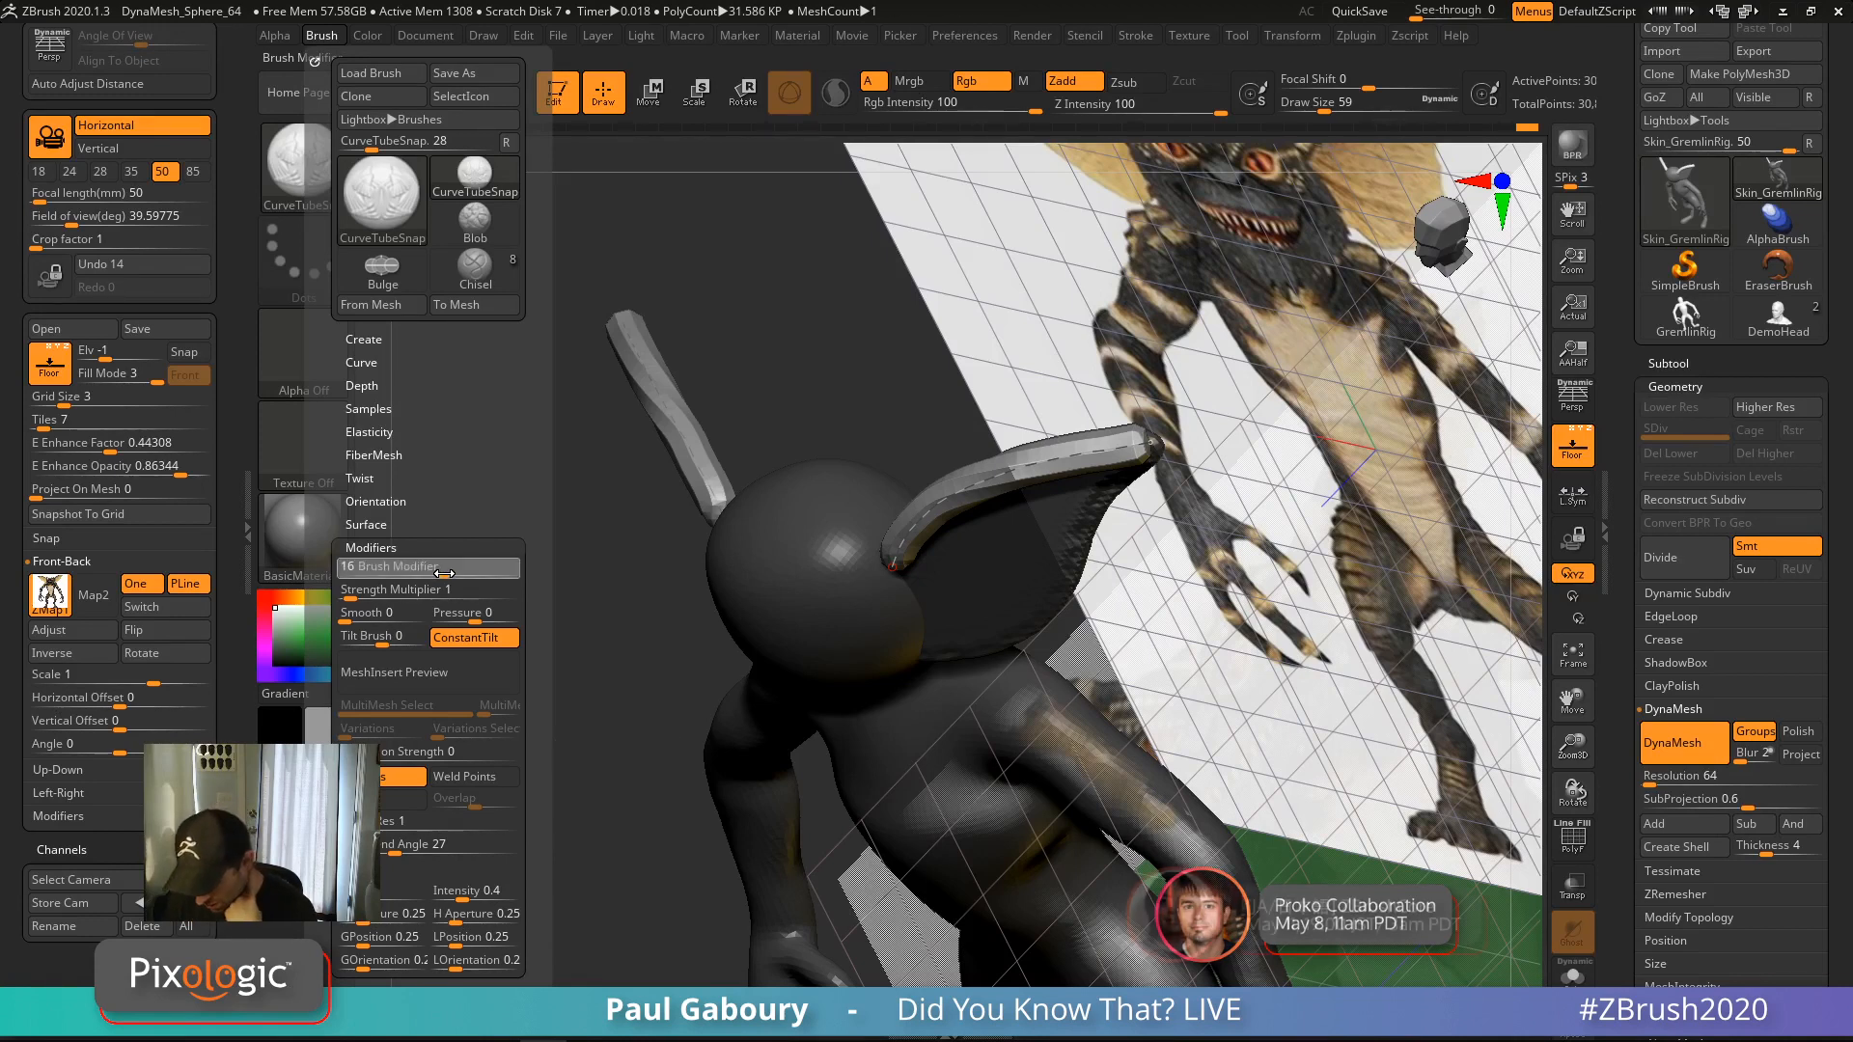
left_click(893, 569)
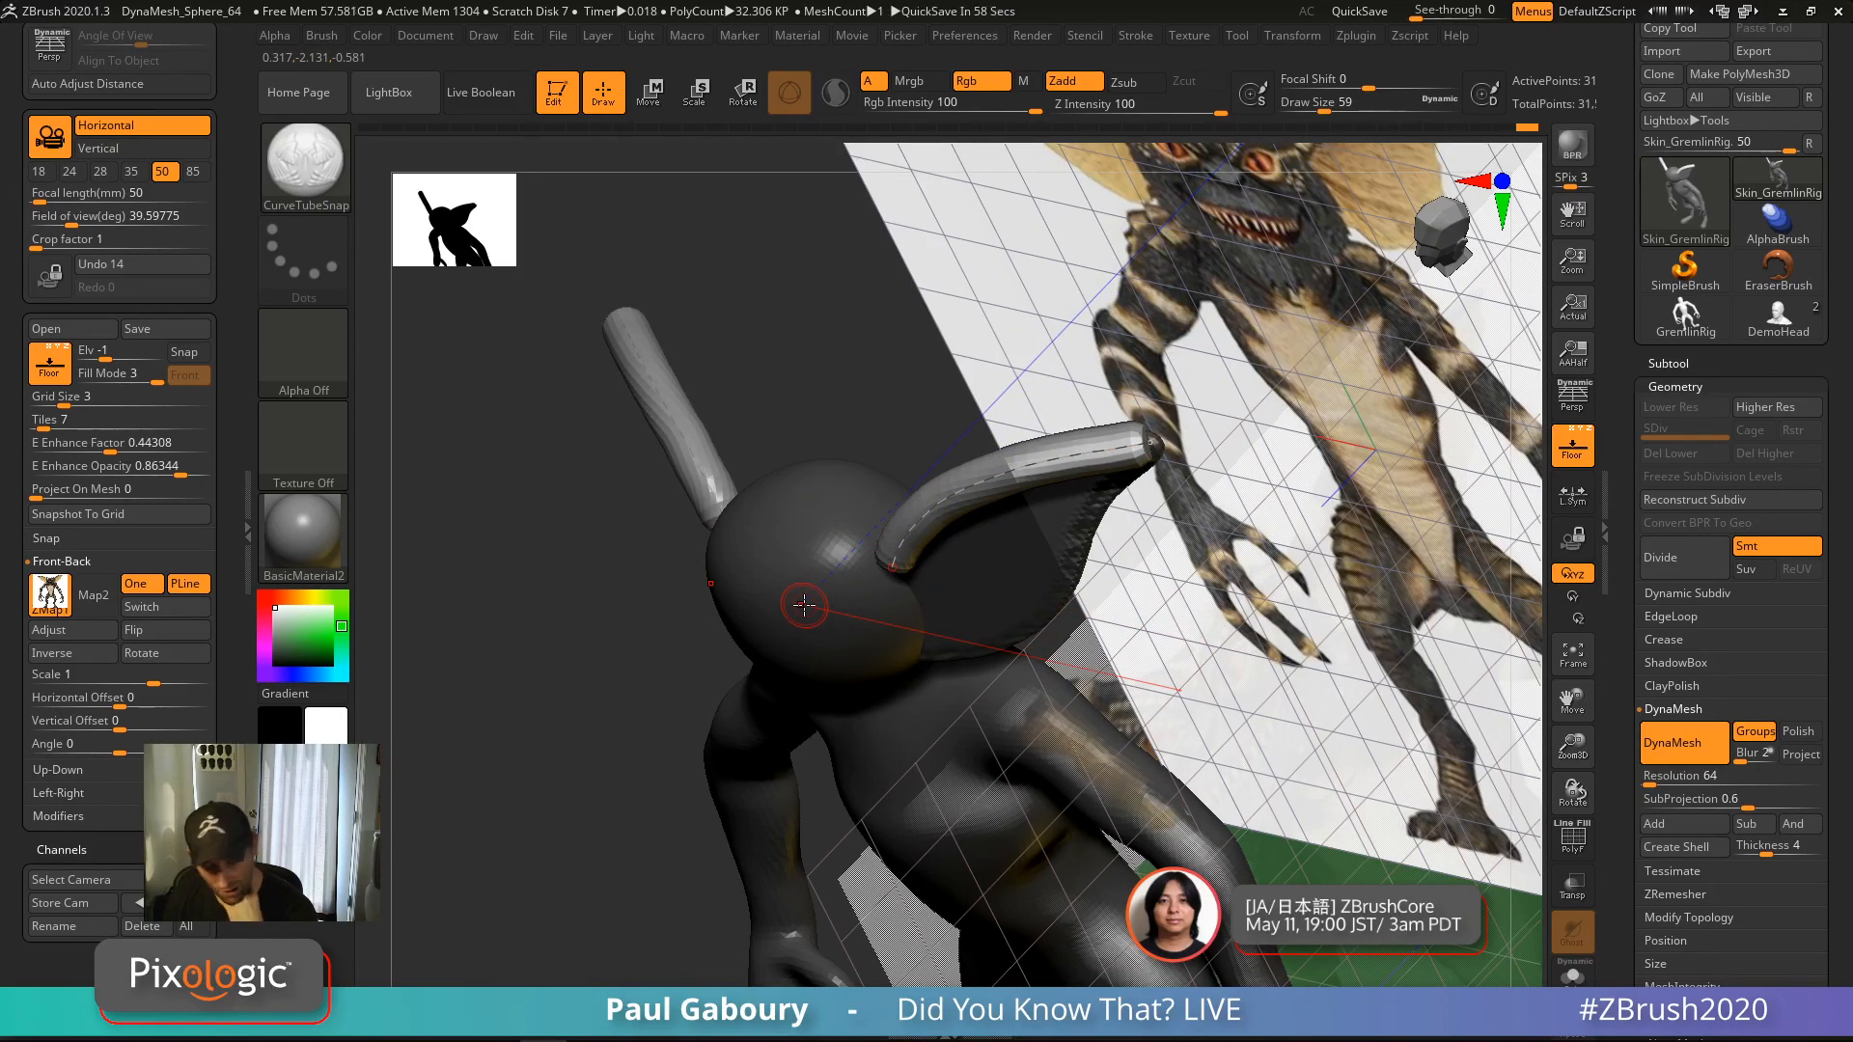
Set the brush modifier to 4 and update the ear tubes to a square profile
left_click(321, 36)
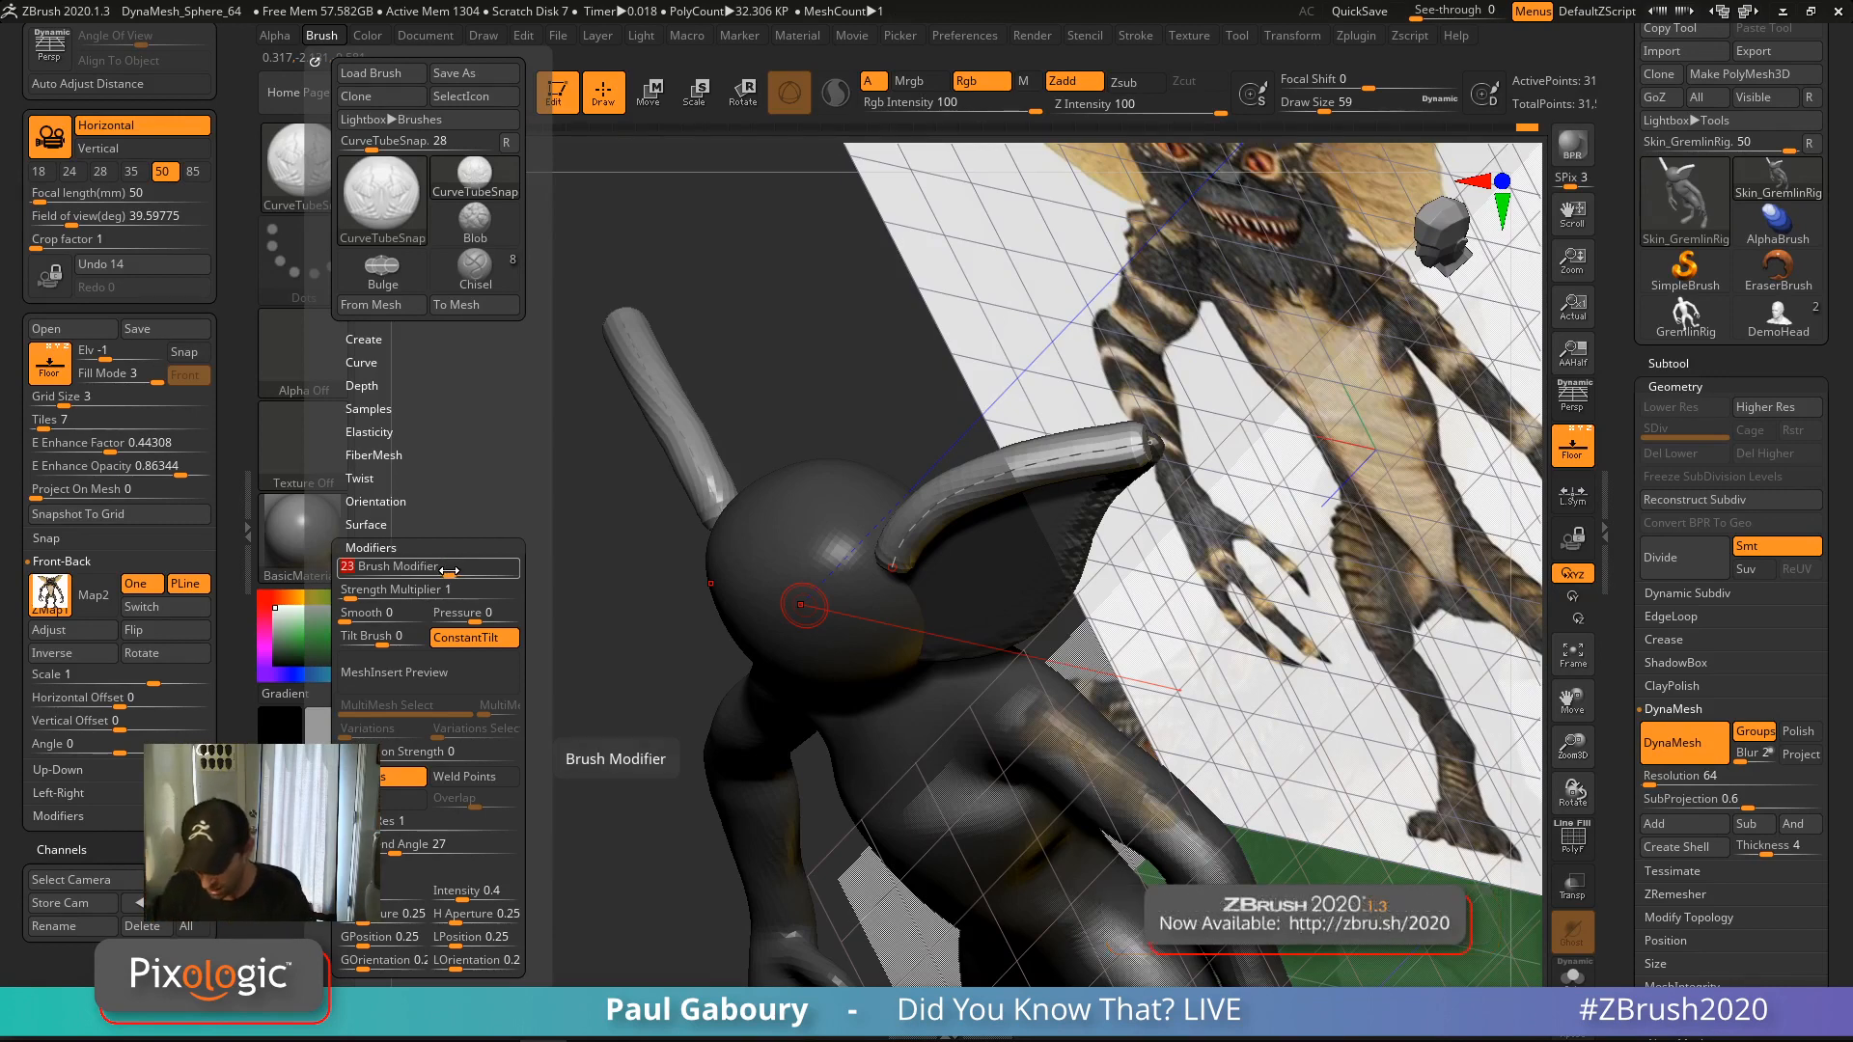
left_click_drag(454, 574, 445, 568)
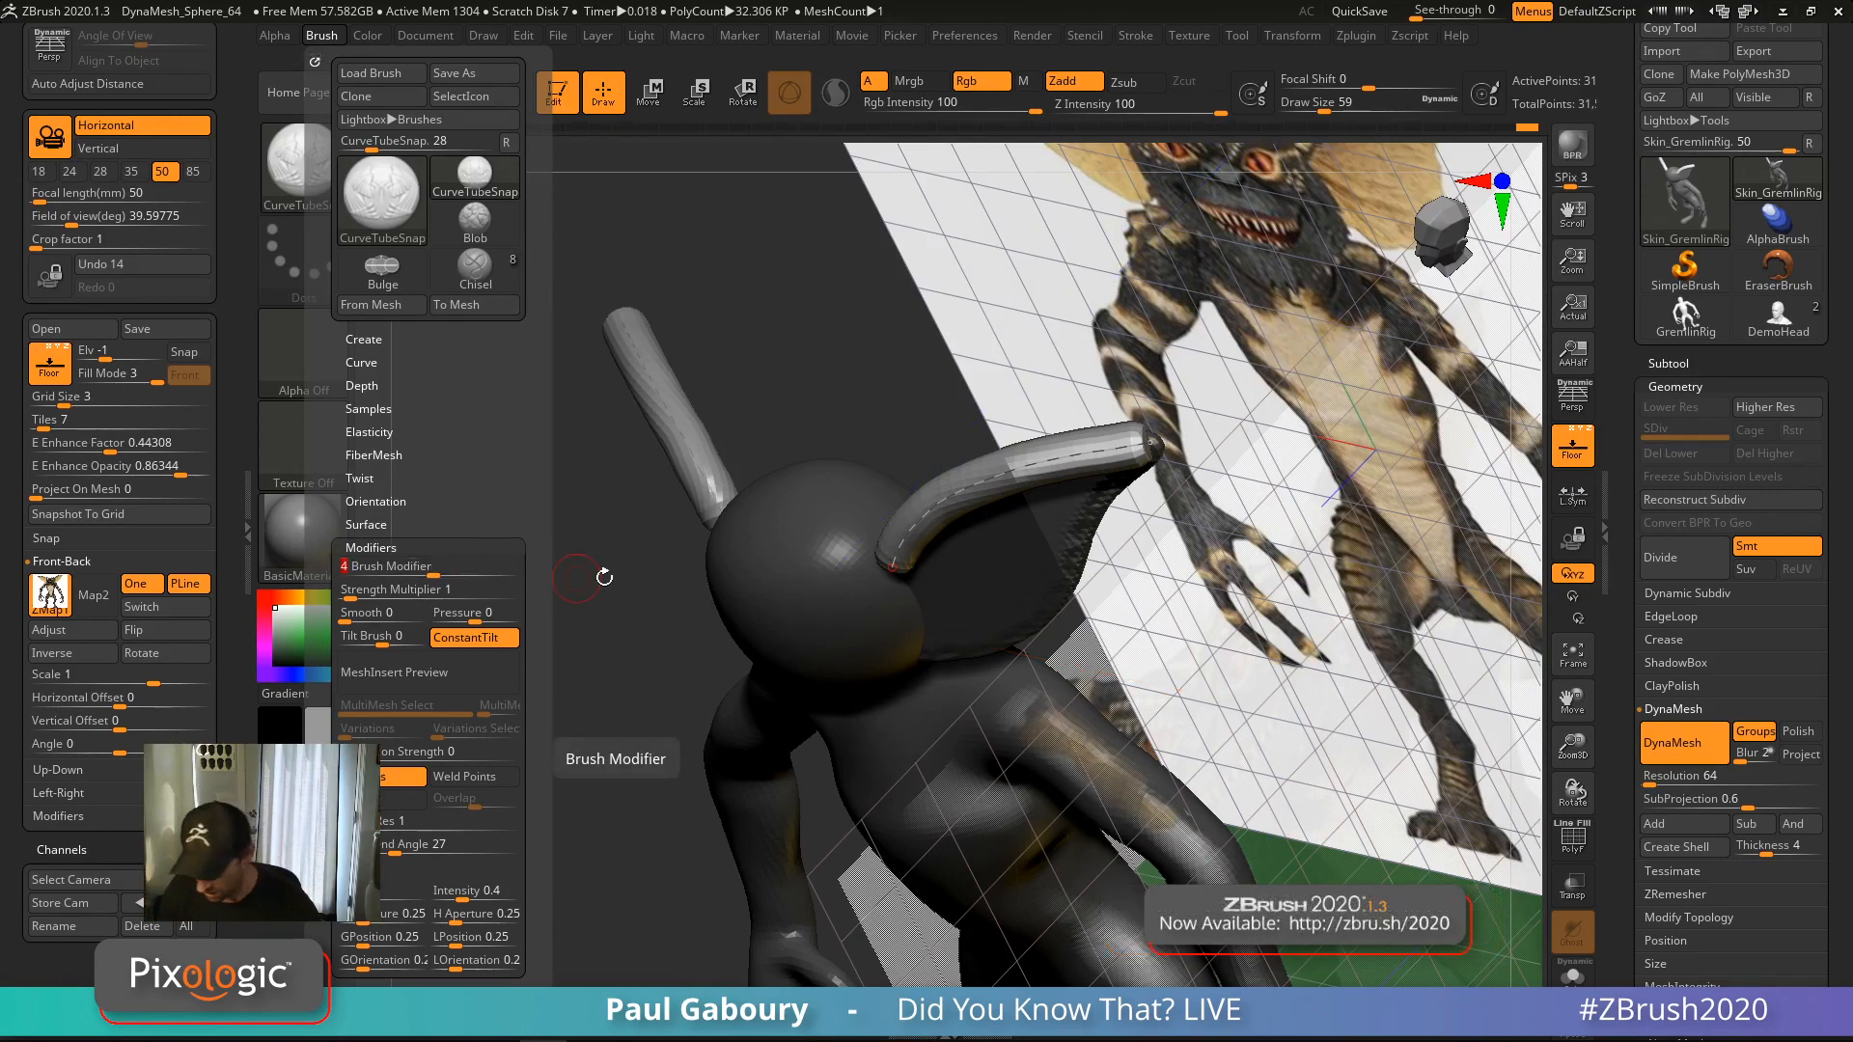
key("Return")
left_click(894, 568)
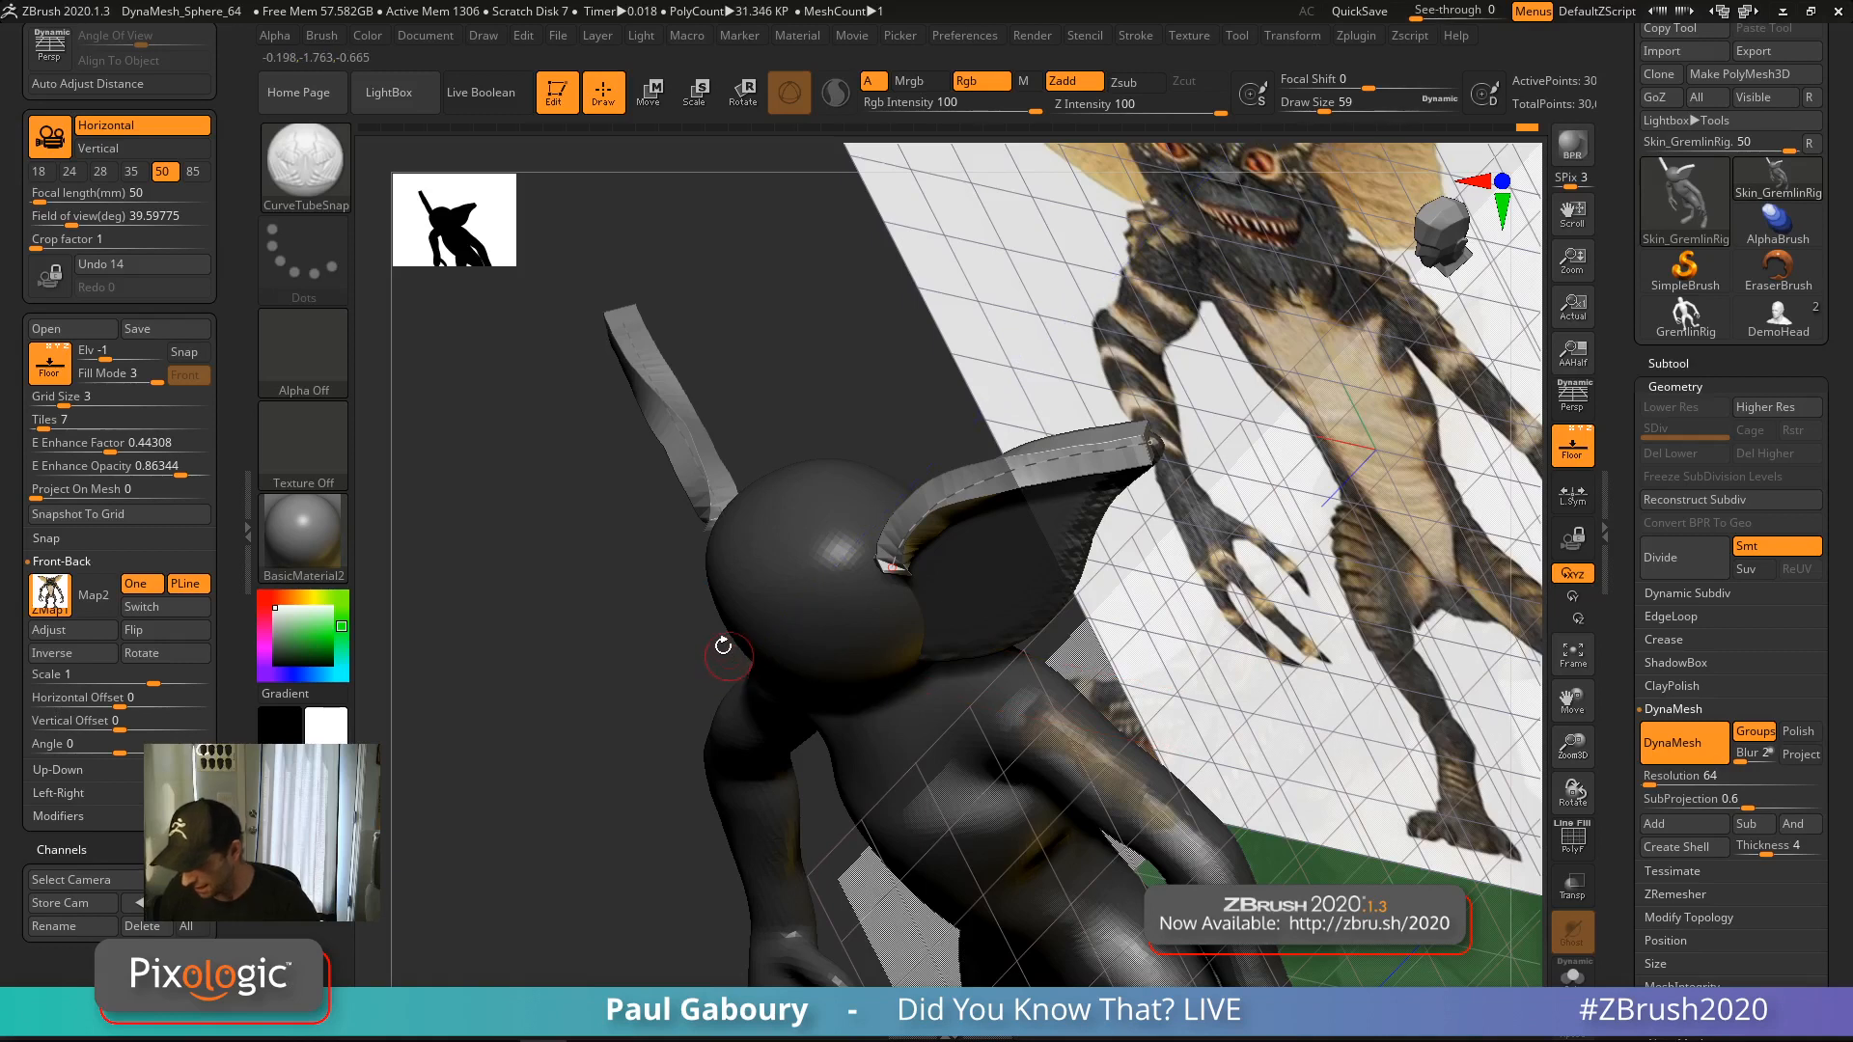
Set the brush modifier to 3 and update the ear tubes to a triangular profile
left_click(319, 37)
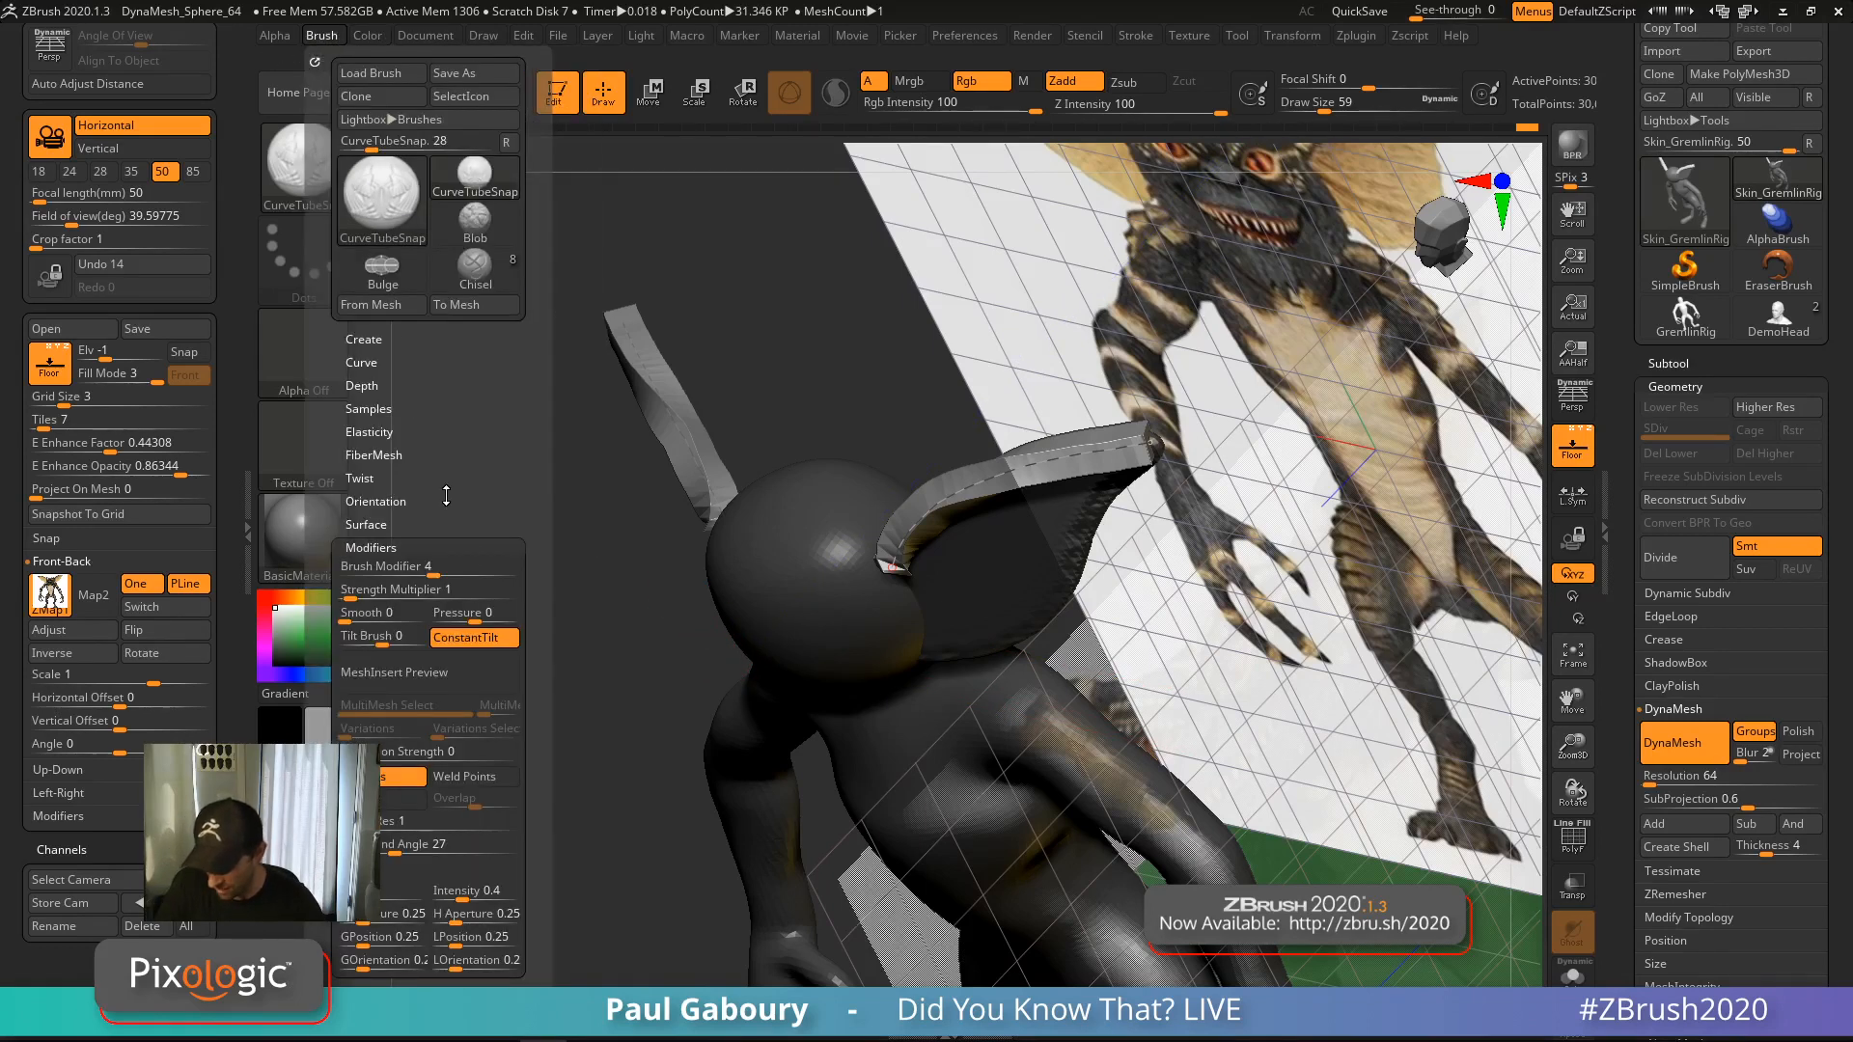
left_click(432, 569)
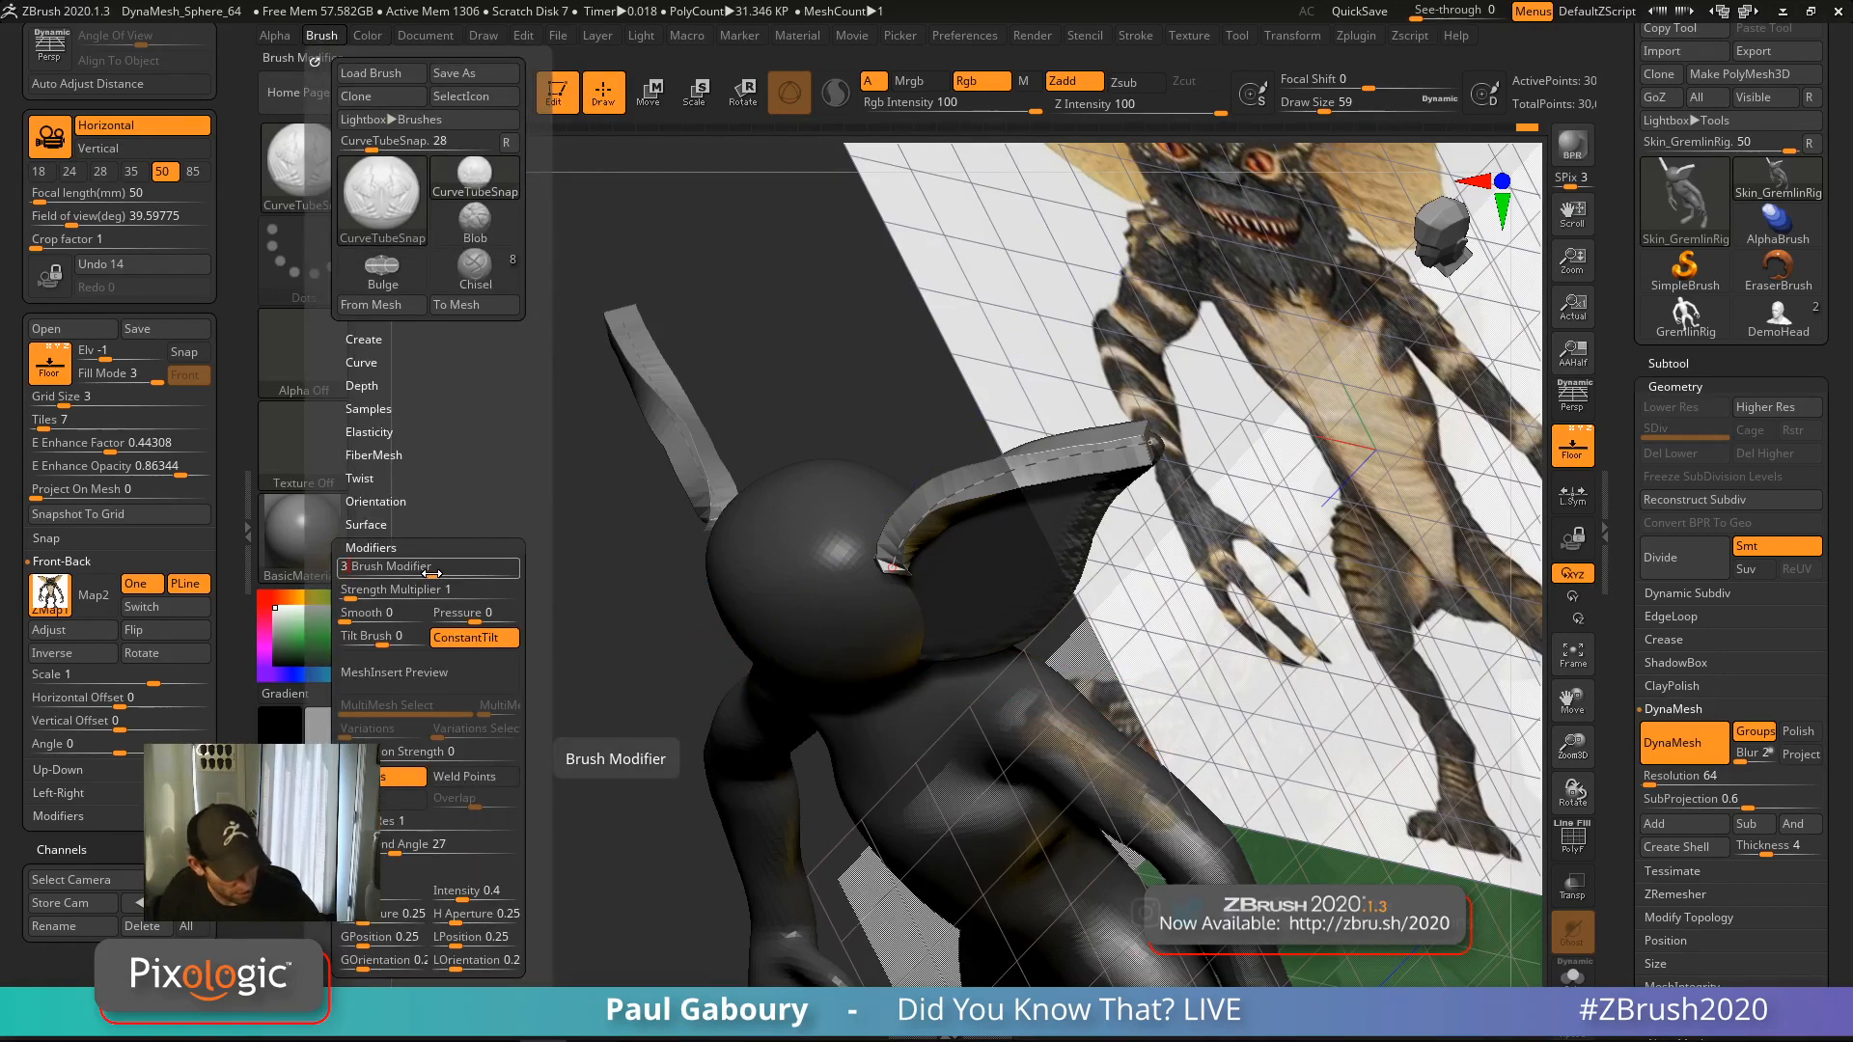
key("Return")
left_click(1031, 603)
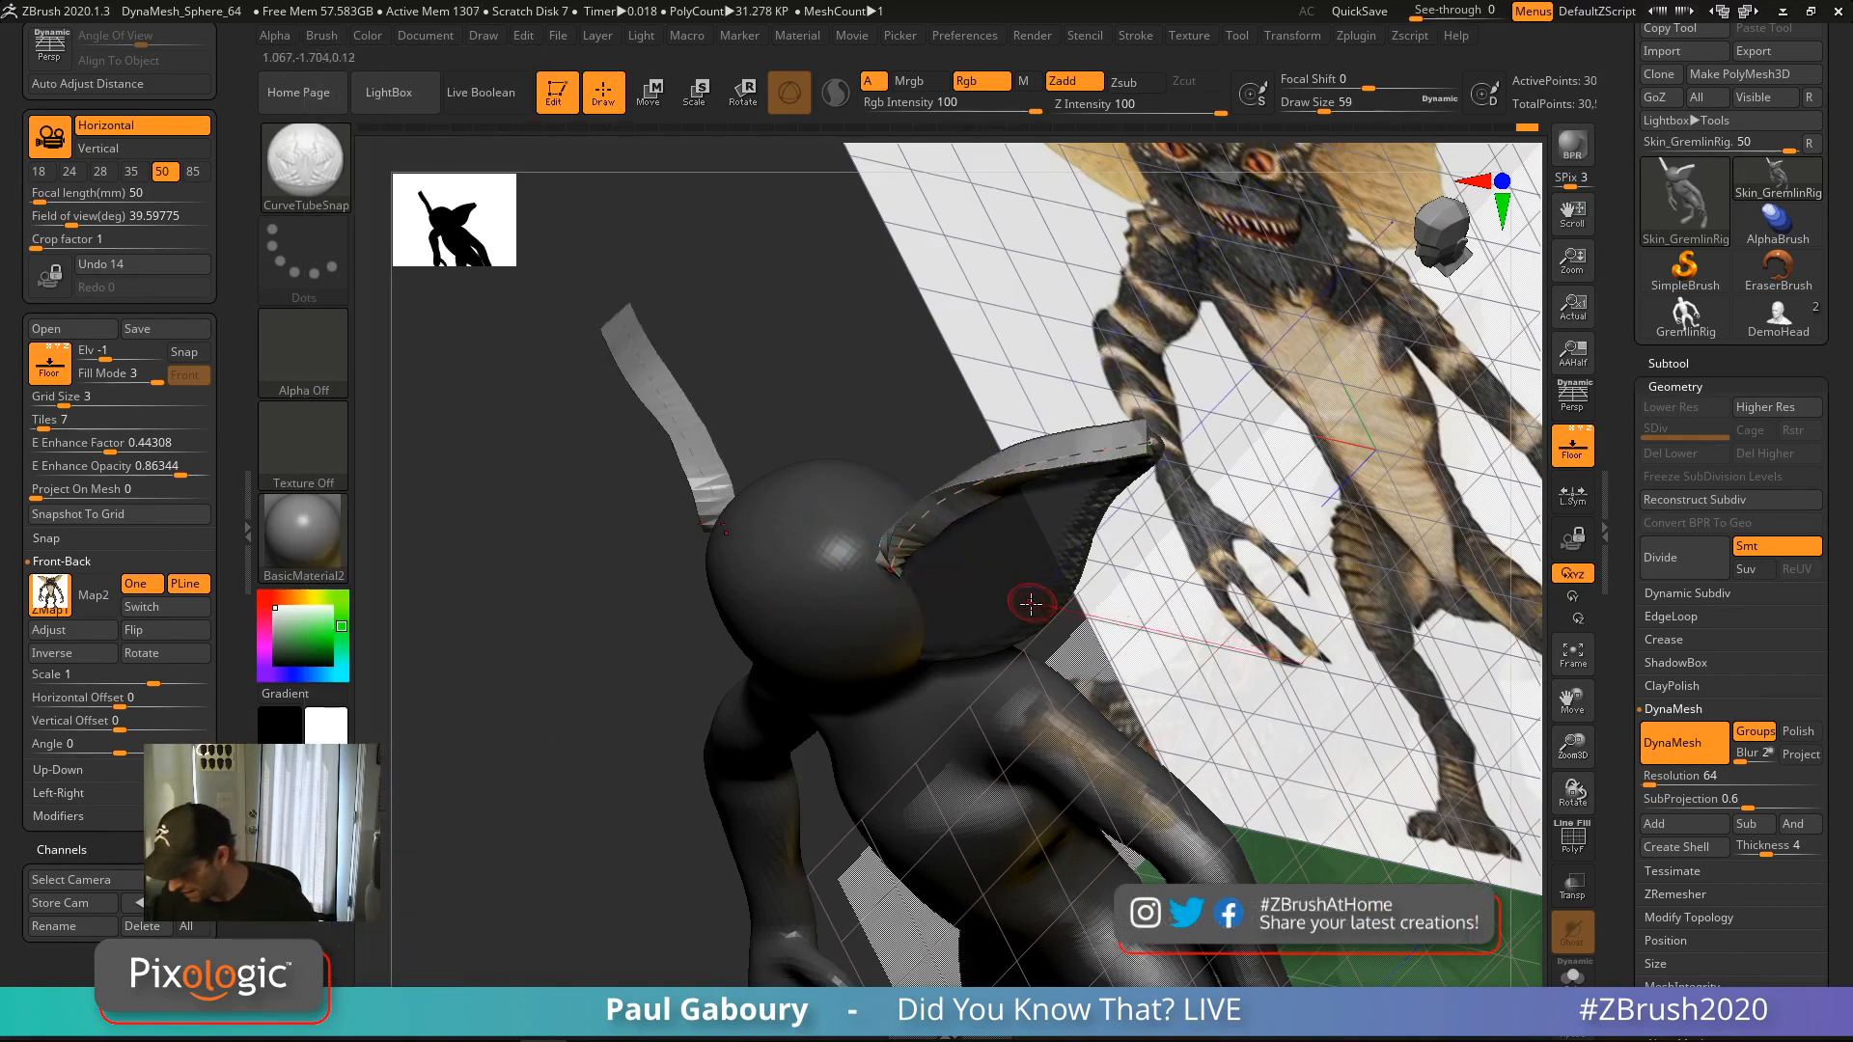
Set the CurveTubeSnap brush modifier to 25 and update the ear tubes to a round profile
right_click_drag(1005, 572, 1051, 607)
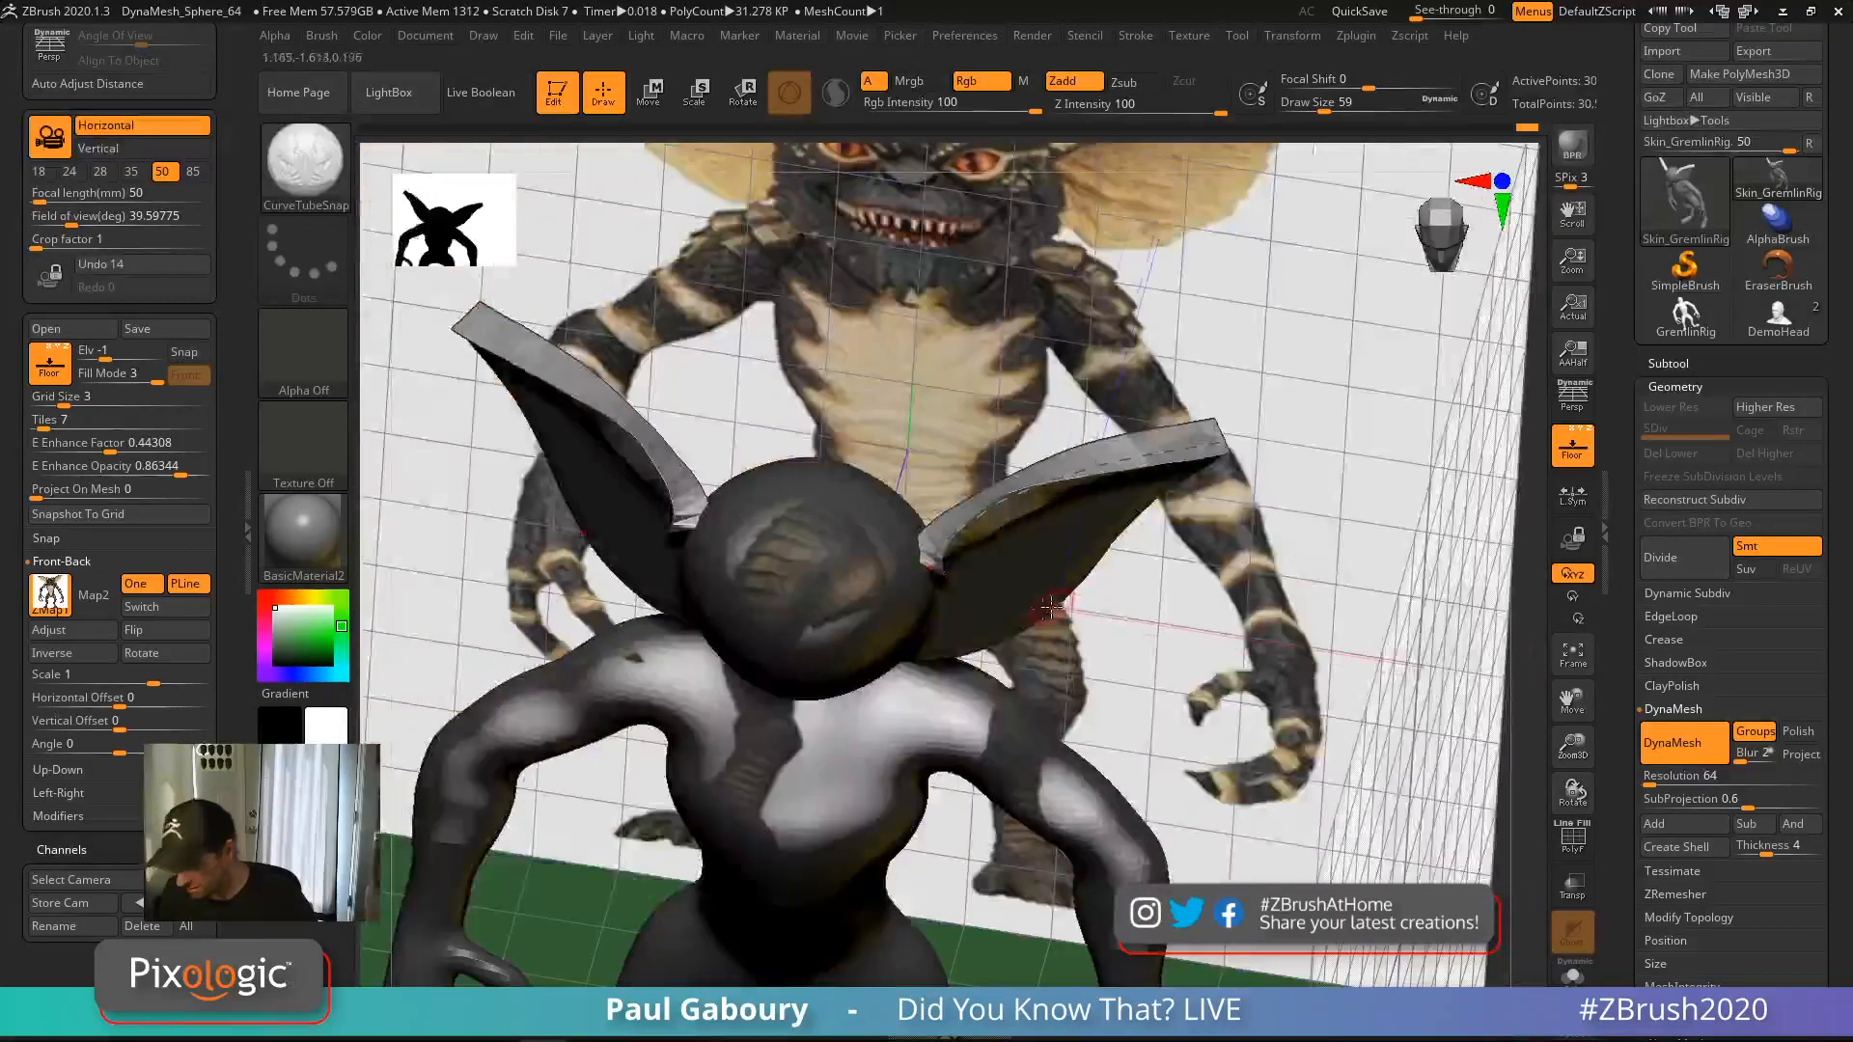
left_click(322, 35)
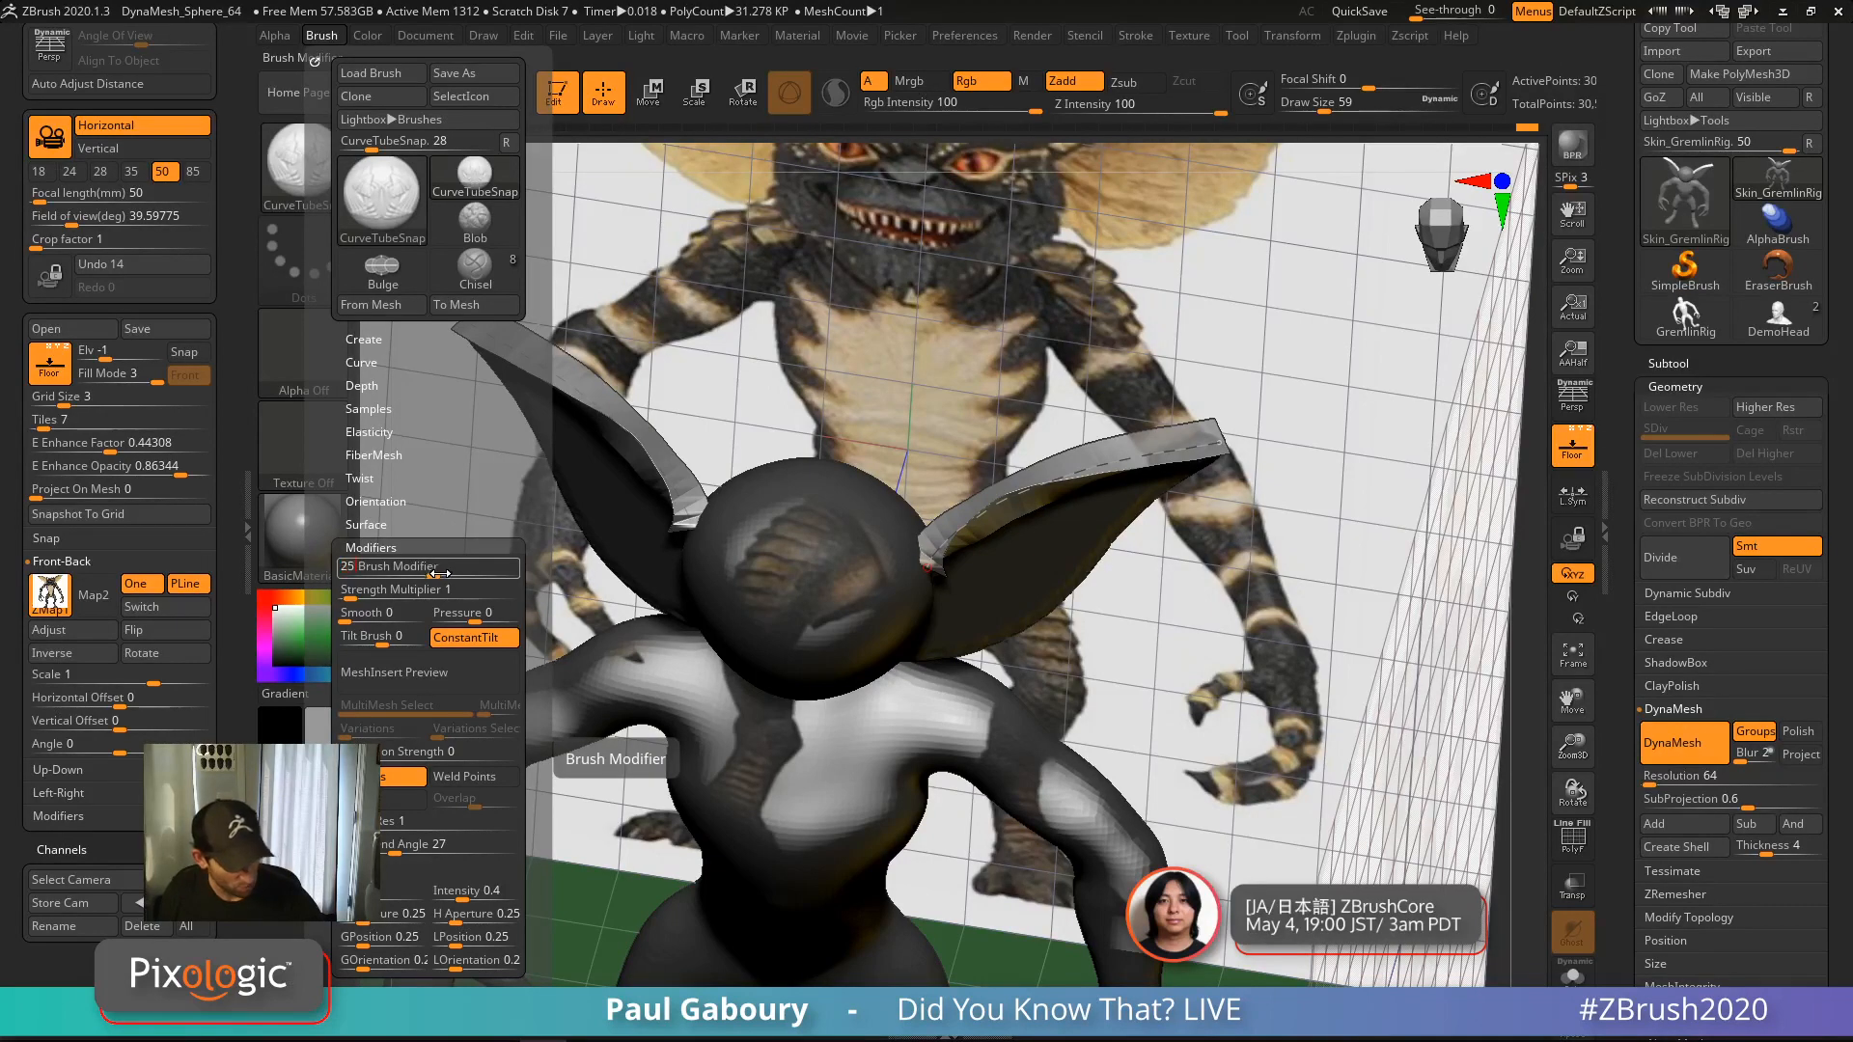
left_click(973, 515)
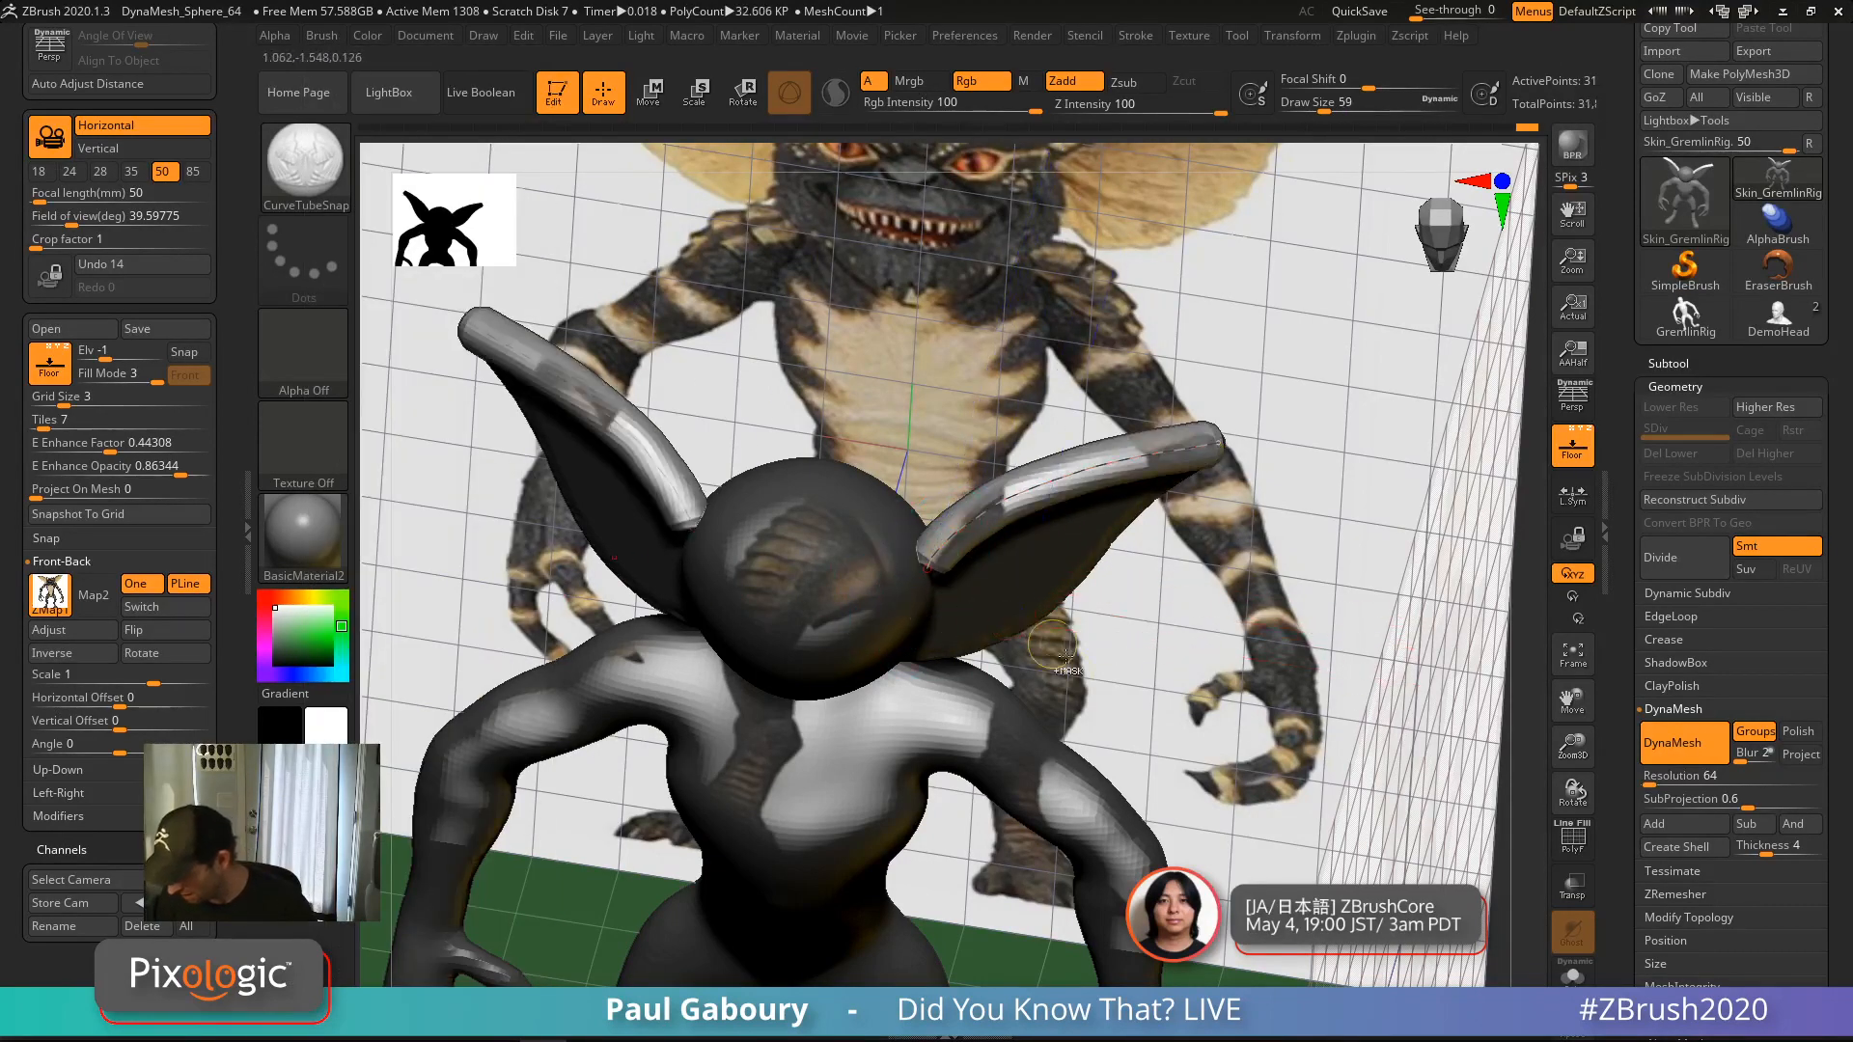
Enable Lock Start and Lock End for the curve and nudge the tube's inner end at the base of the ear
mouse_move(973, 540)
right_mouse_down("ctrl")
mouse_move(867, 635)
mouse_move(886, 580)
mouse_move(741, 504)
mouse_move(753, 495)
mouse_move(793, 548)
right_mouse_up("ctrl")
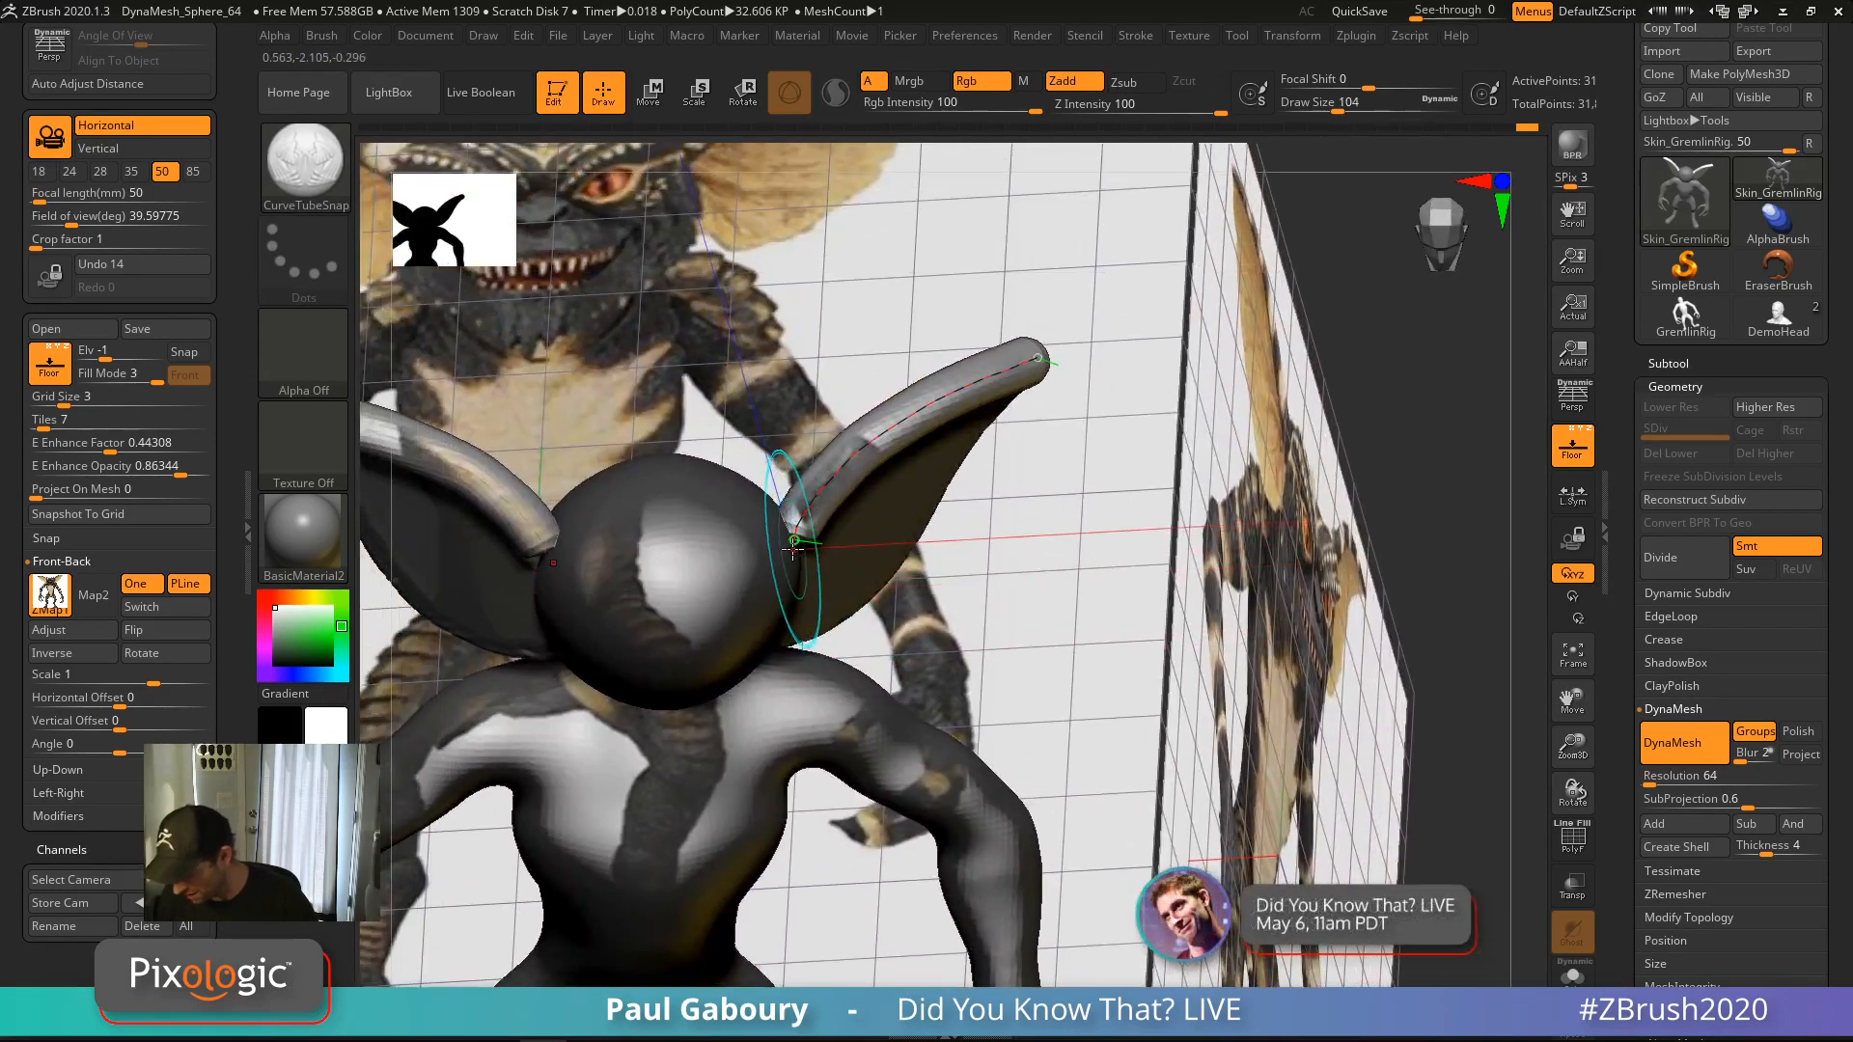
left_click(1135, 37)
left_click(1218, 478)
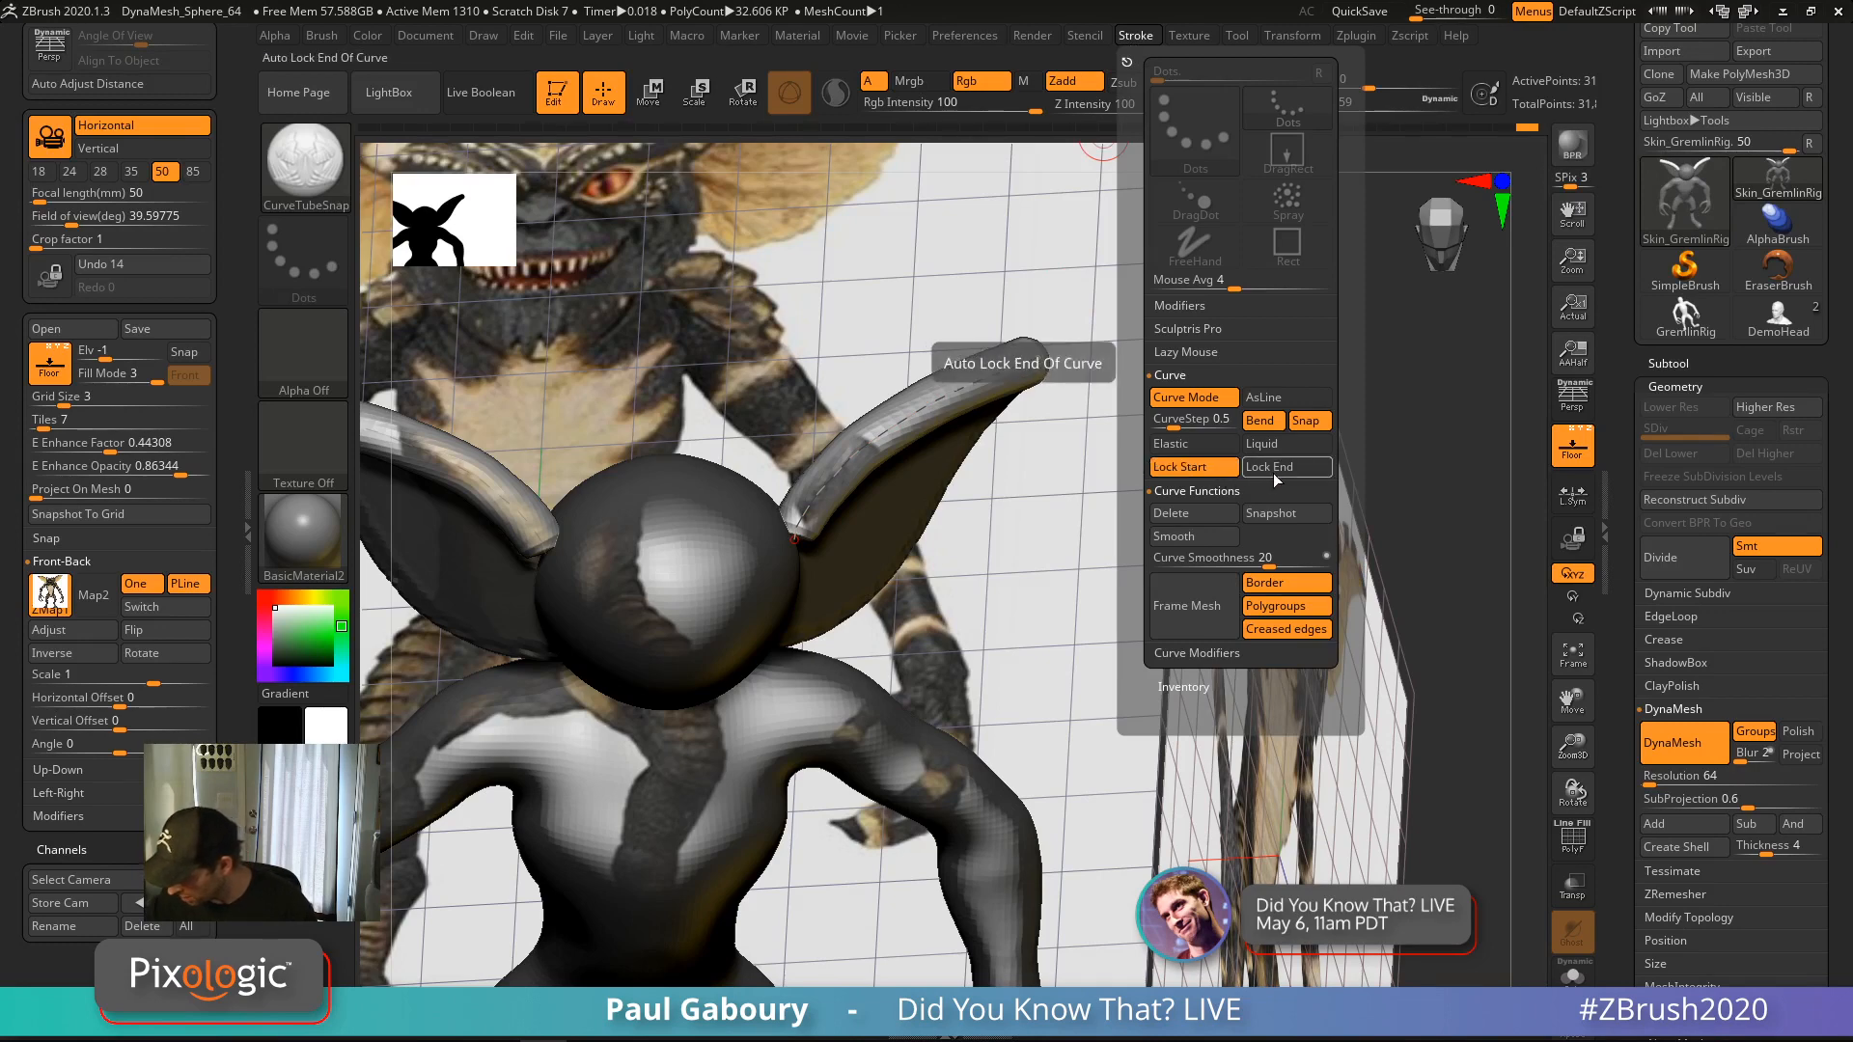
left_click(1272, 473)
right_click_drag(868, 473, 845, 560)
mouse_move(792, 579)
left_mouse_down()
mouse_move(771, 567)
mouse_move(790, 581)
left_mouse_up()
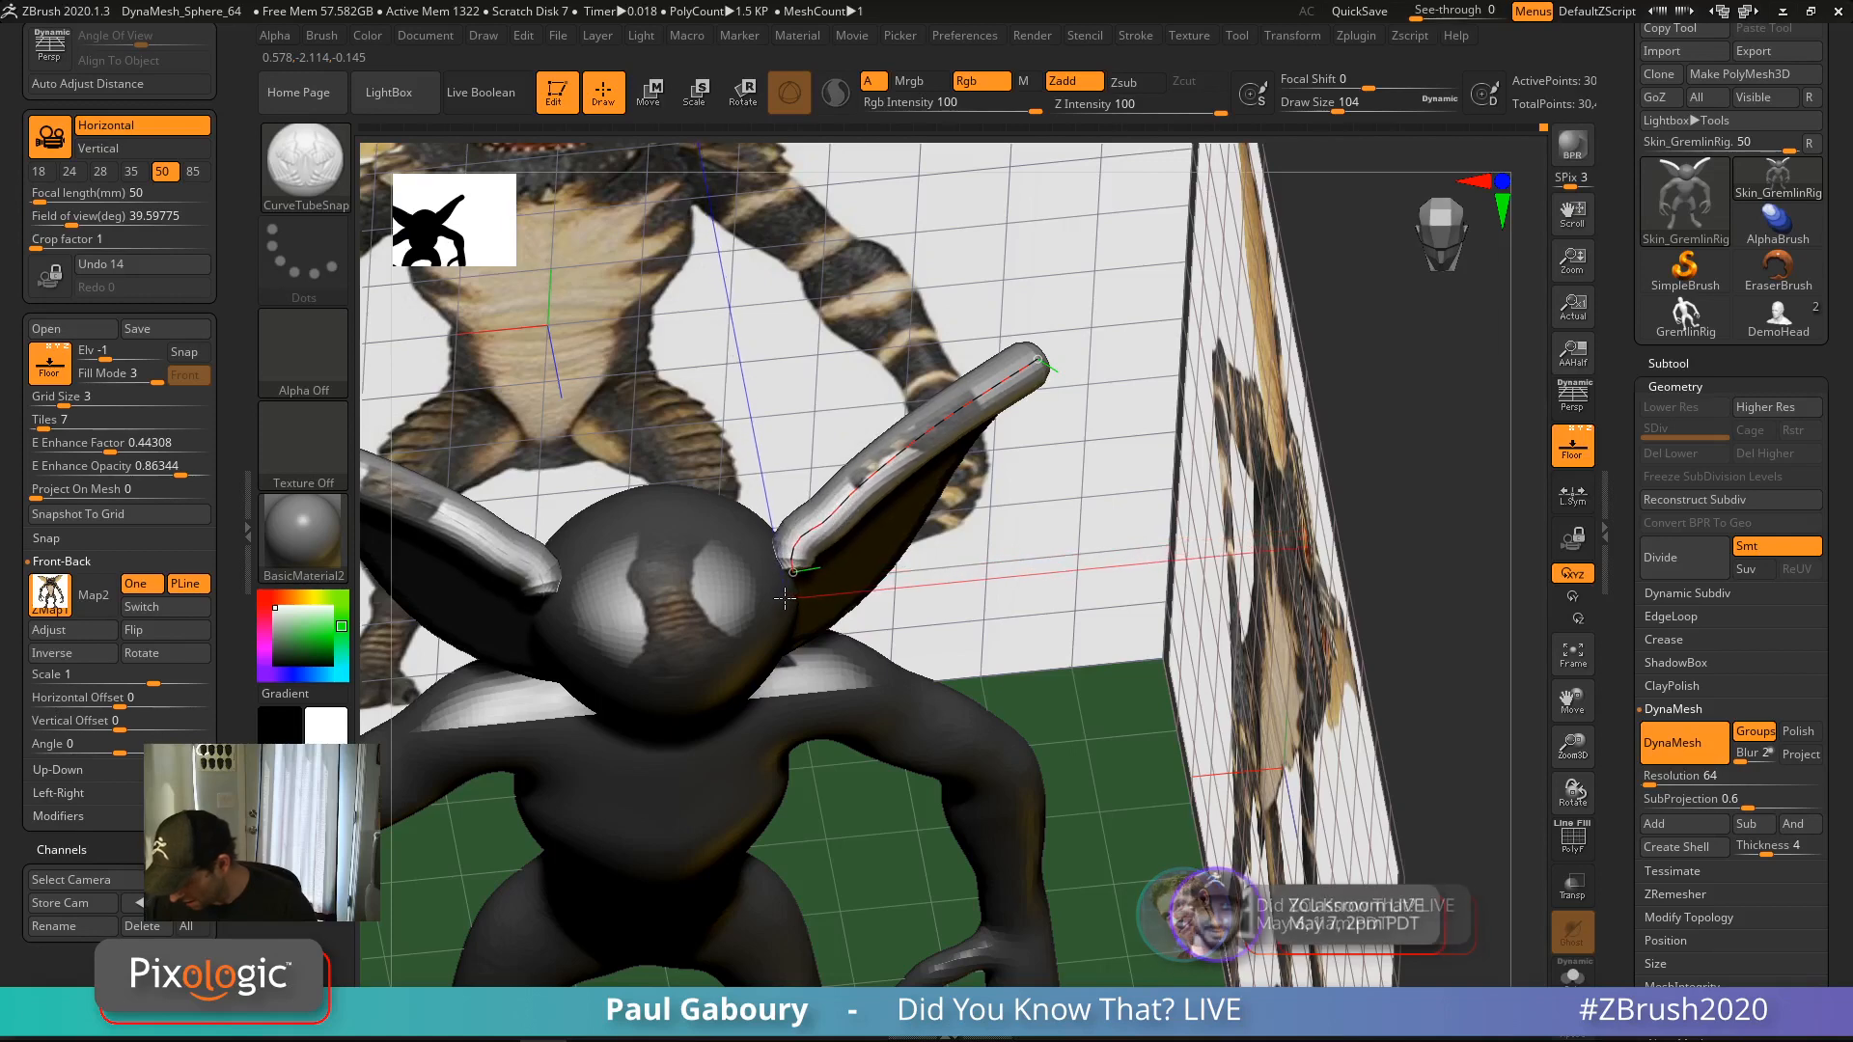
Disable curve snapping and pull the tube's inner end inward toward the head
left_click(1039, 36)
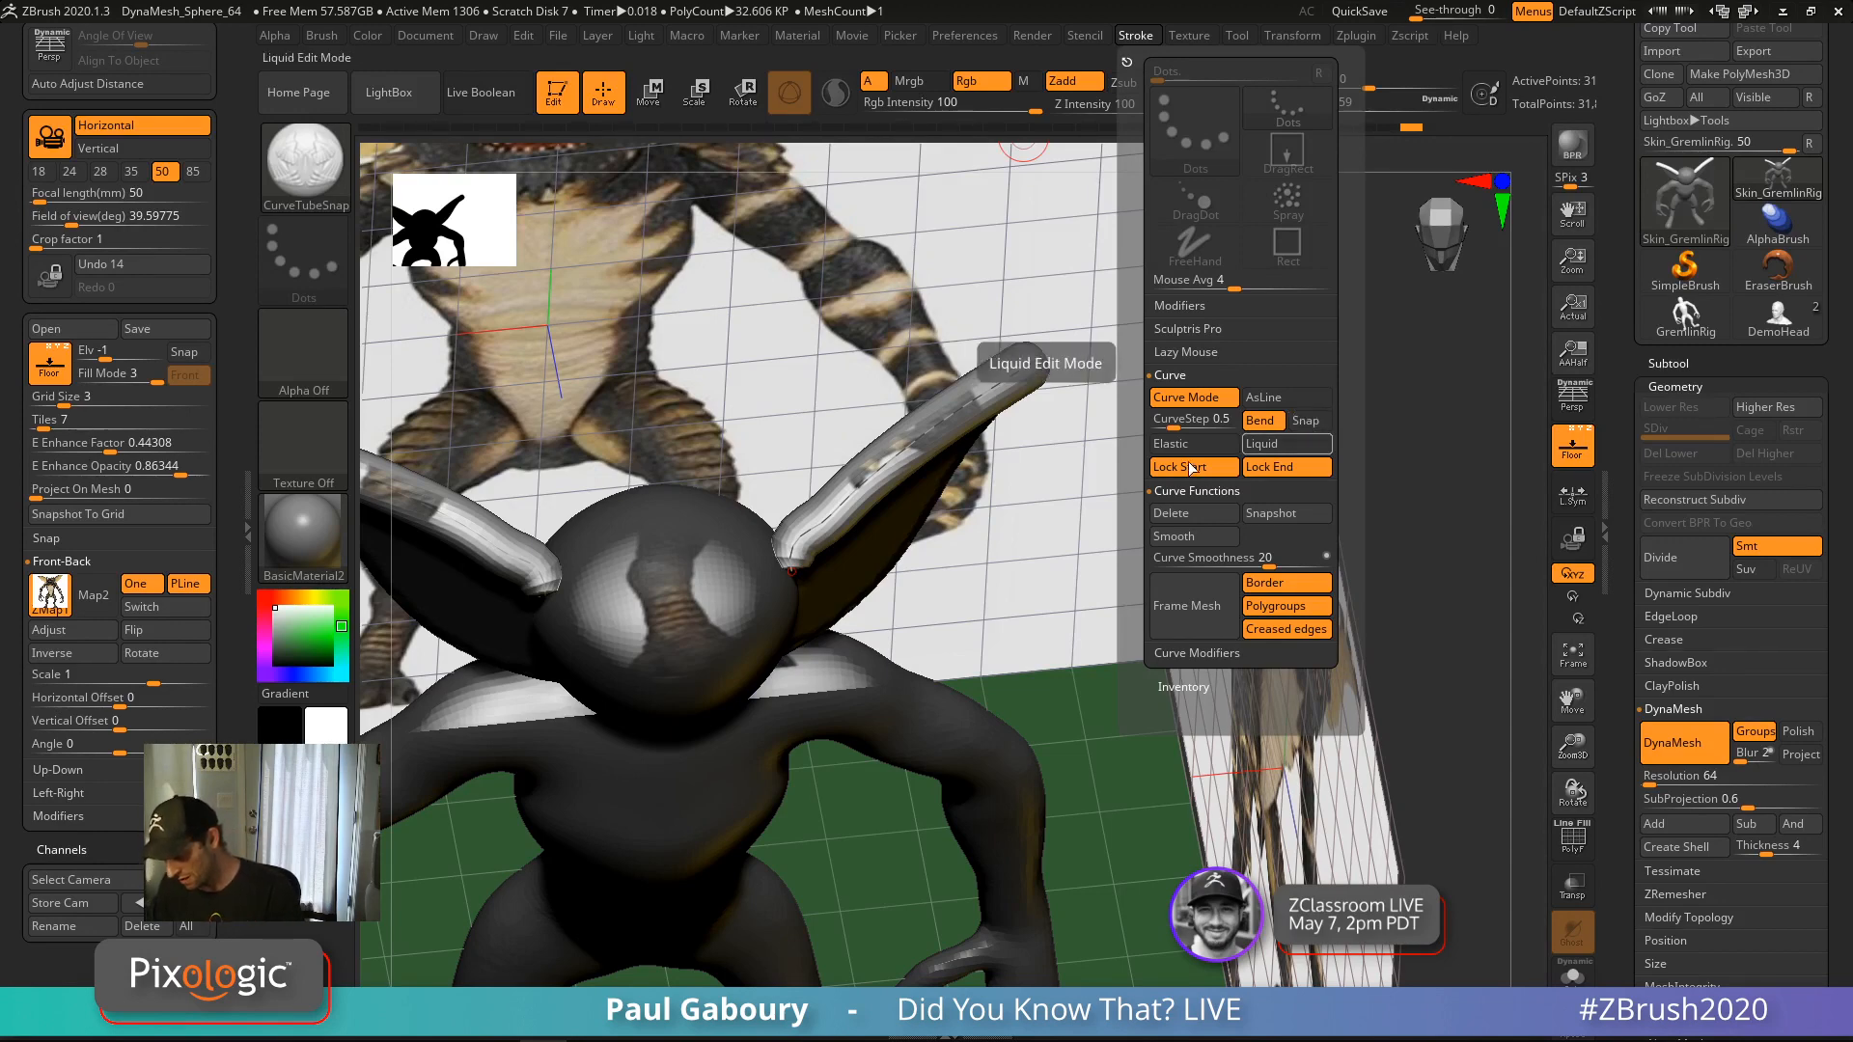
left_click_drag(787, 570, 726, 614)
mouse_move(877, 628)
left_mouse_down()
mouse_move(838, 559)
mouse_move(768, 506)
mouse_move(763, 521)
mouse_move(873, 573)
left_mouse_up()
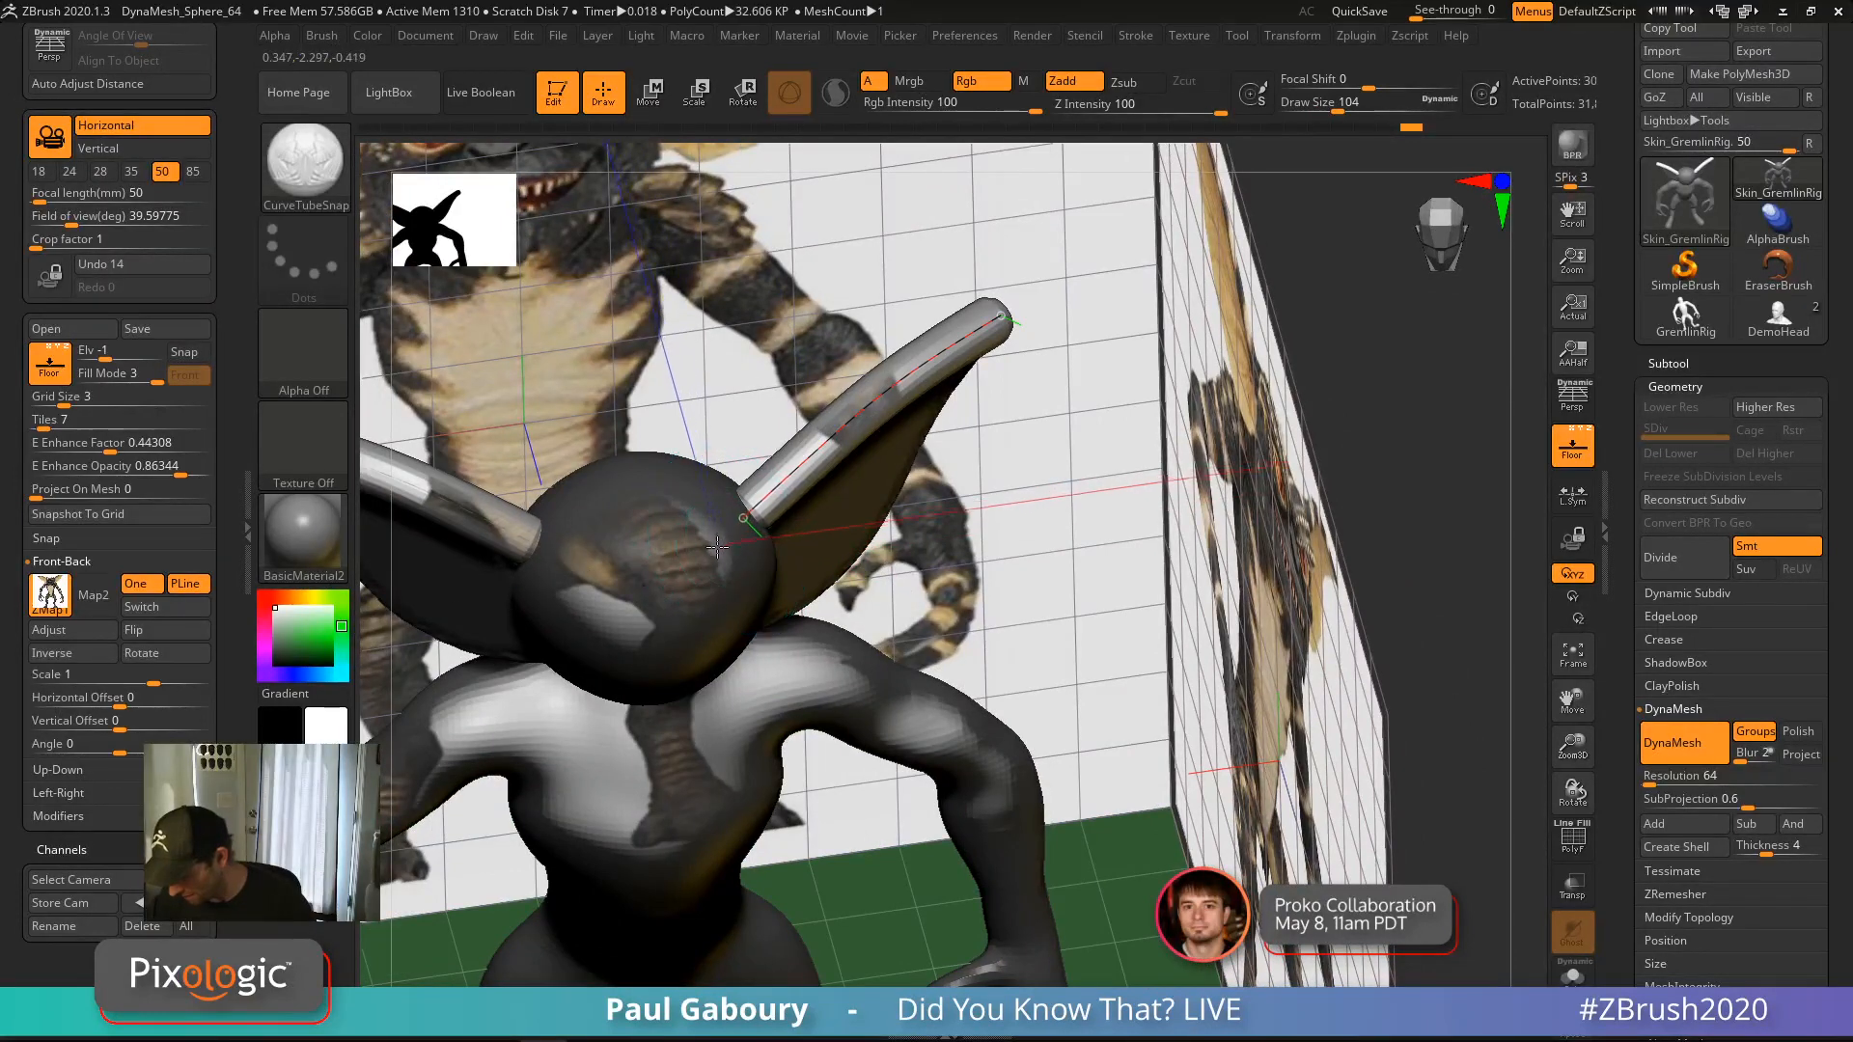
Enable the Size option in the curve modifiers and update the ear tubes to a tapered thickness
left_click_drag(1012, 483, 943, 587, "alt")
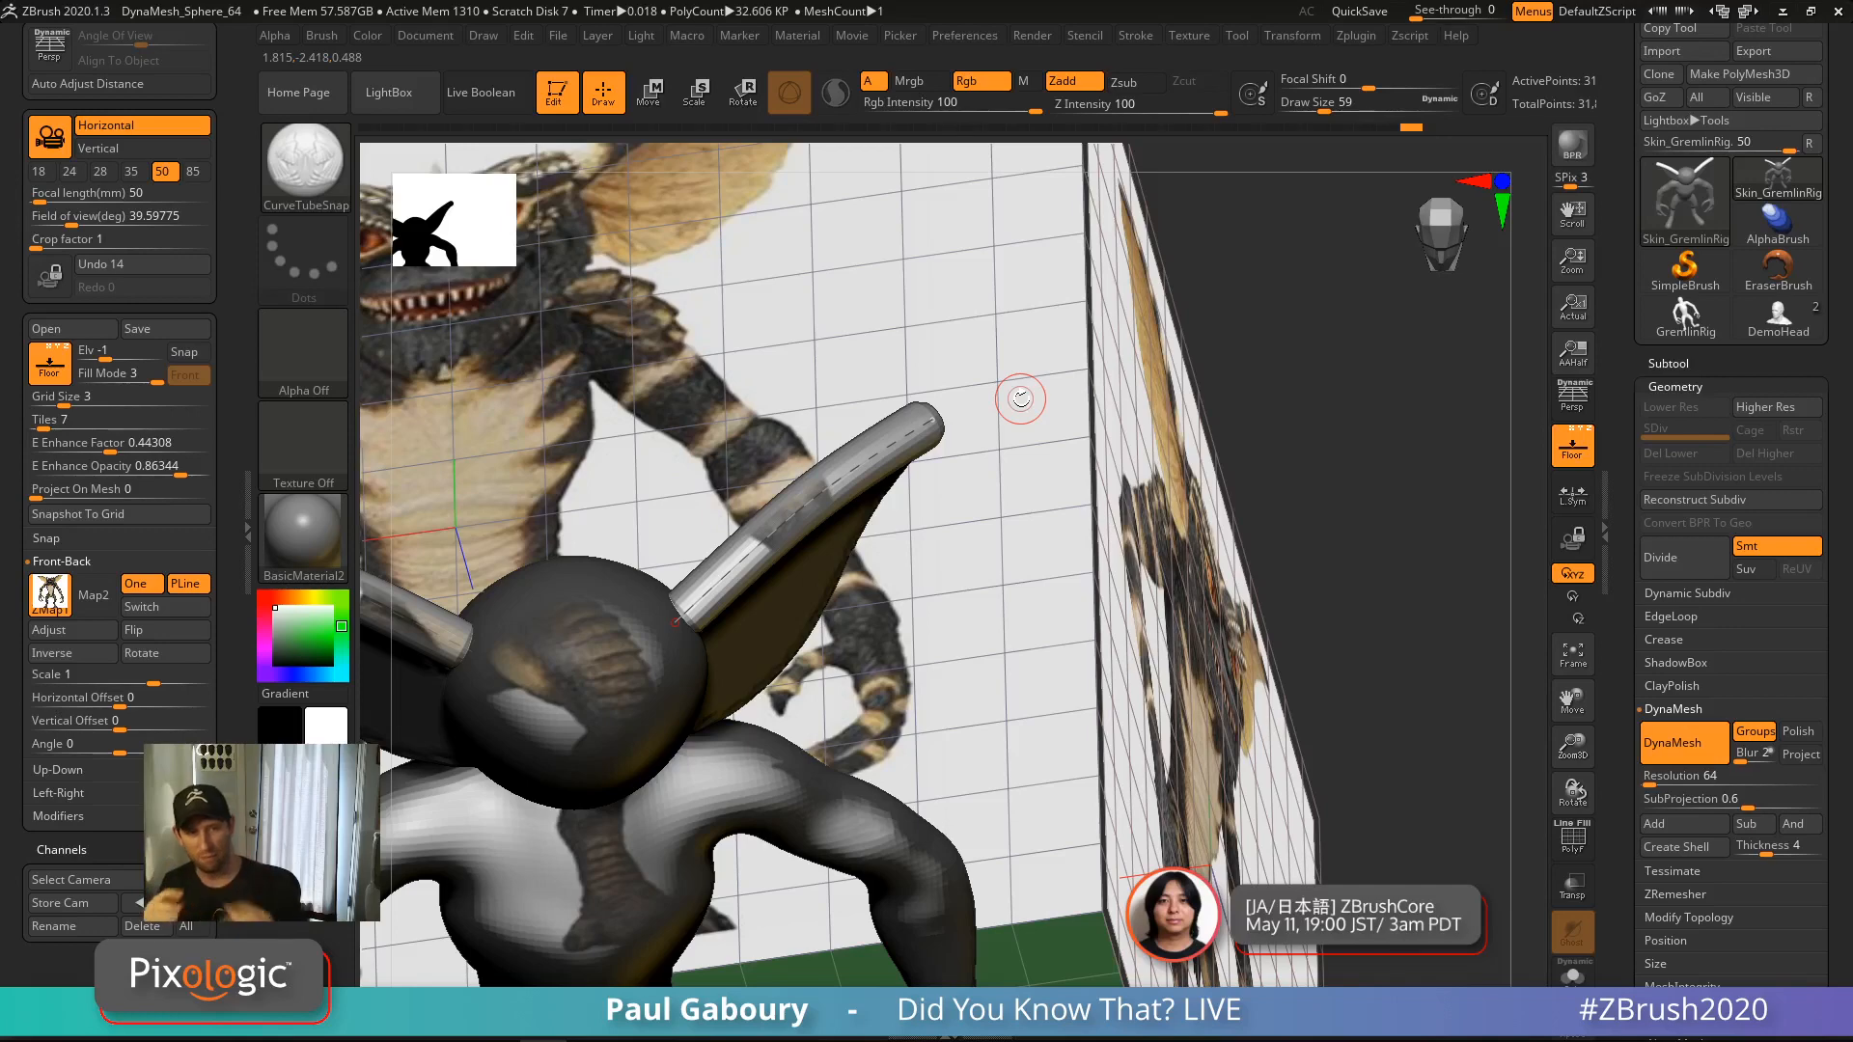
left_click_drag(883, 621, 965, 557, "alt")
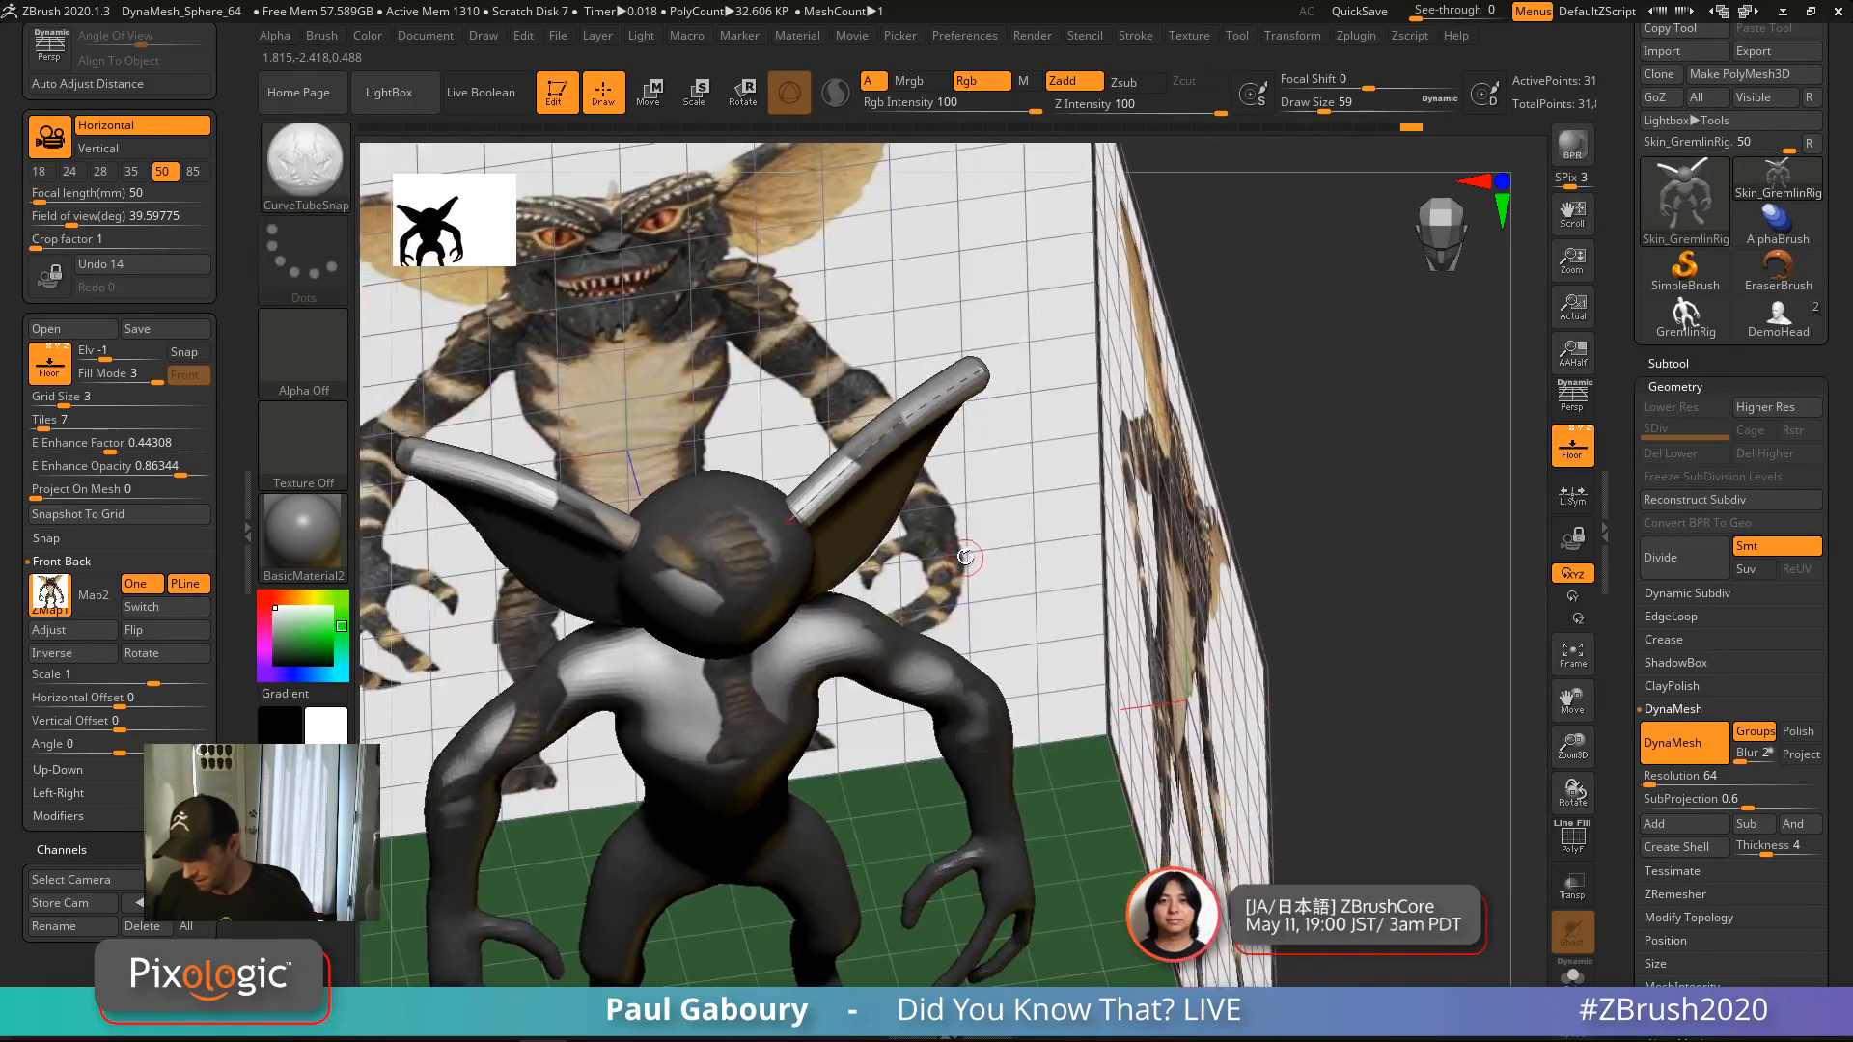
left_click(1139, 37)
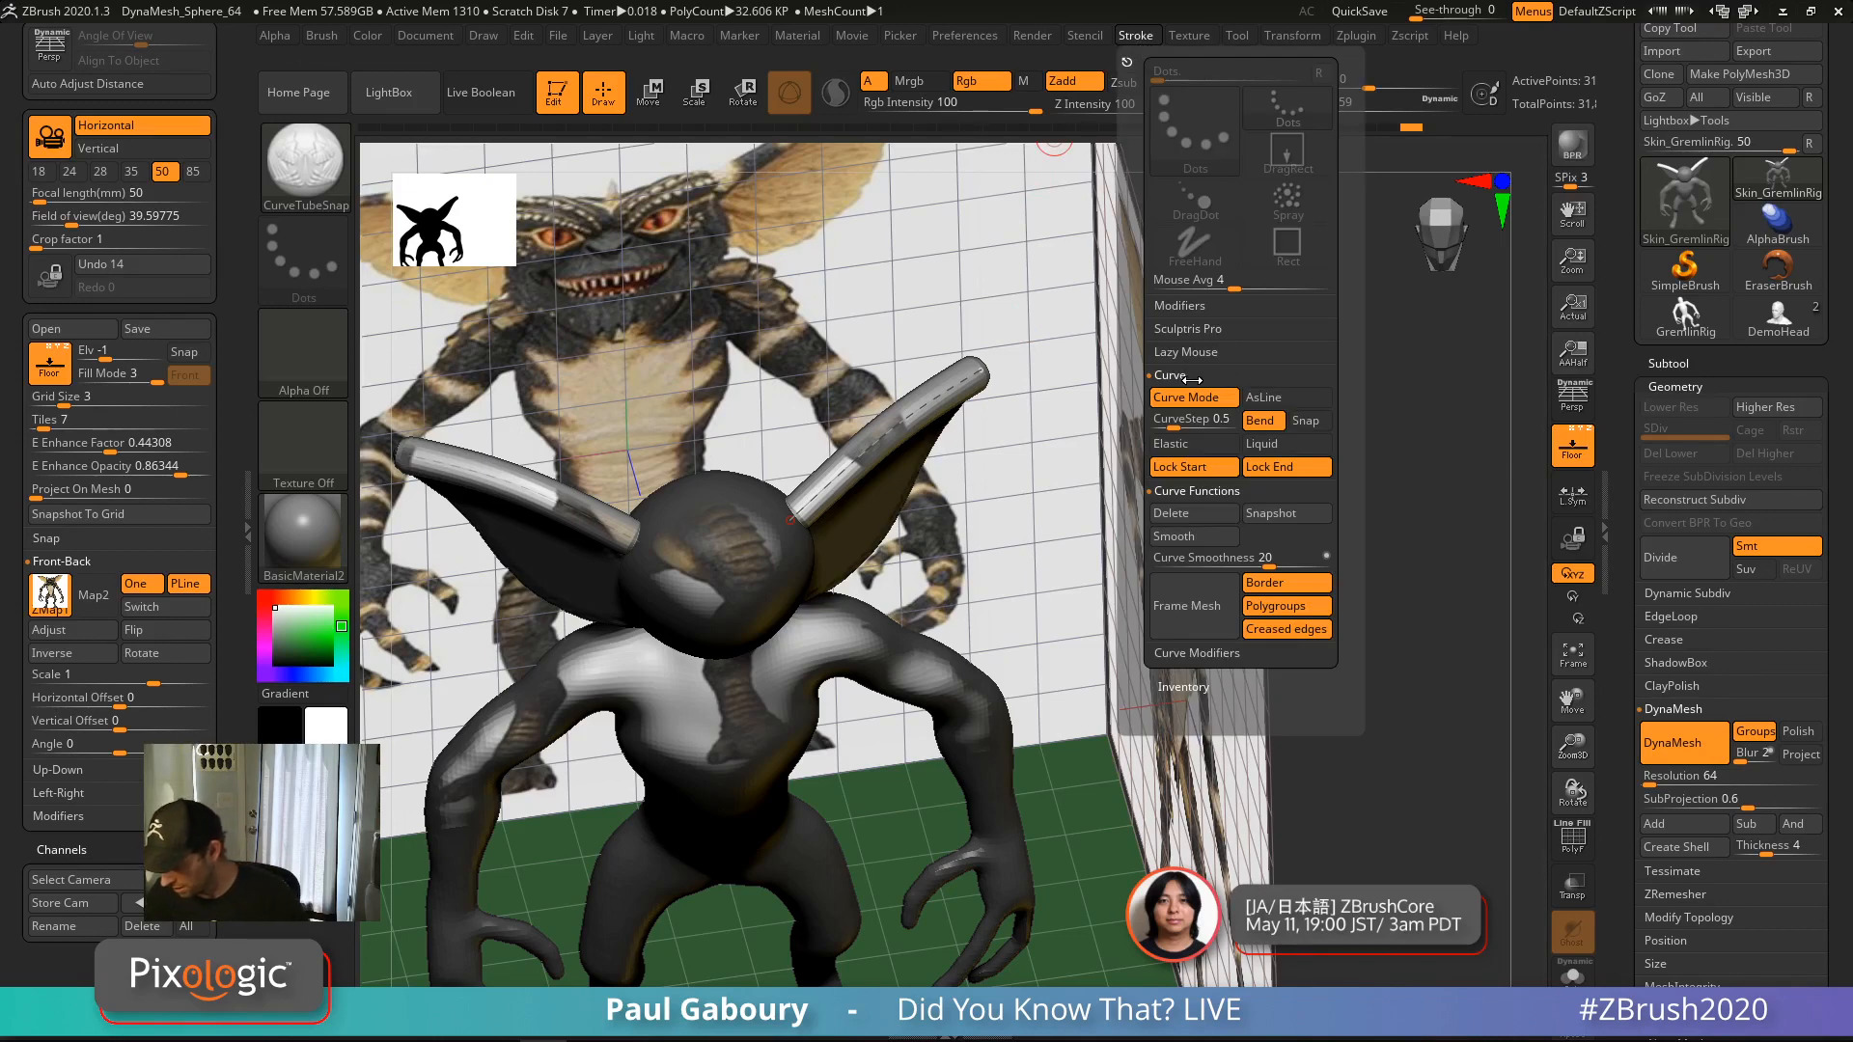
left_click(1202, 492)
left_click(1187, 377)
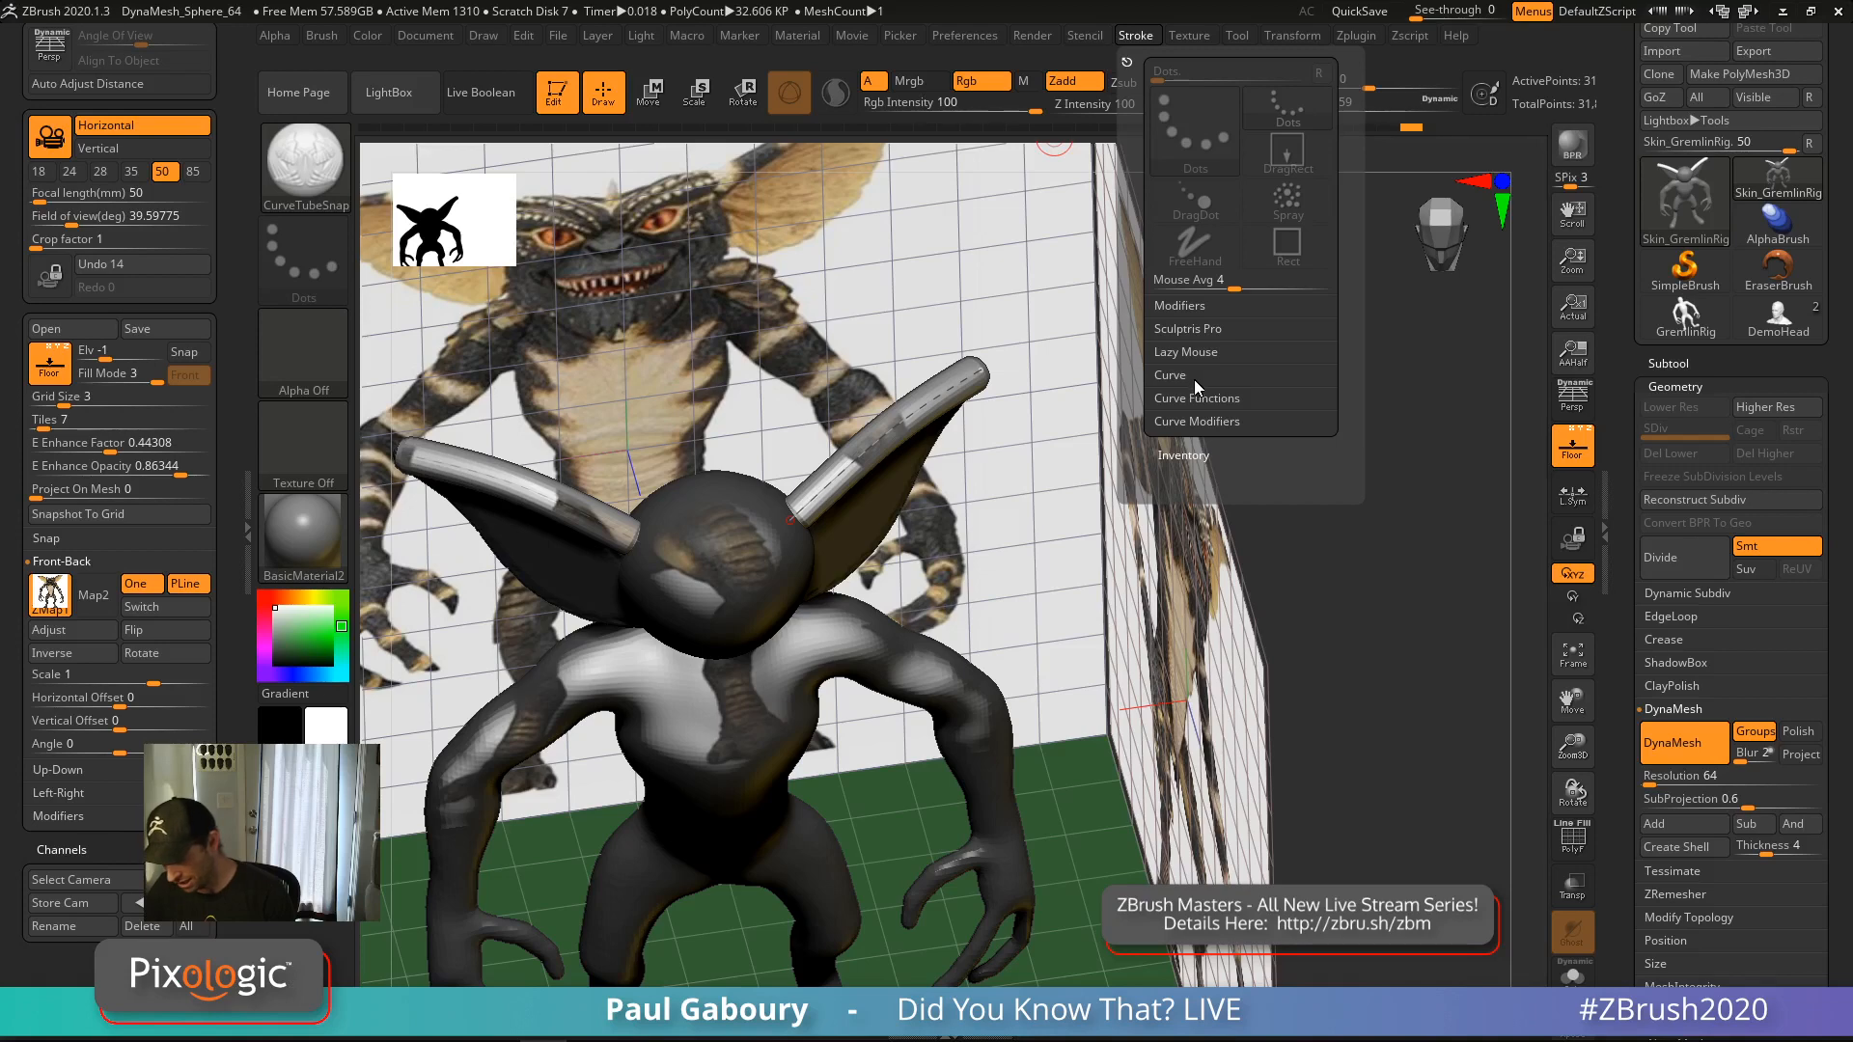
left_click(1218, 425)
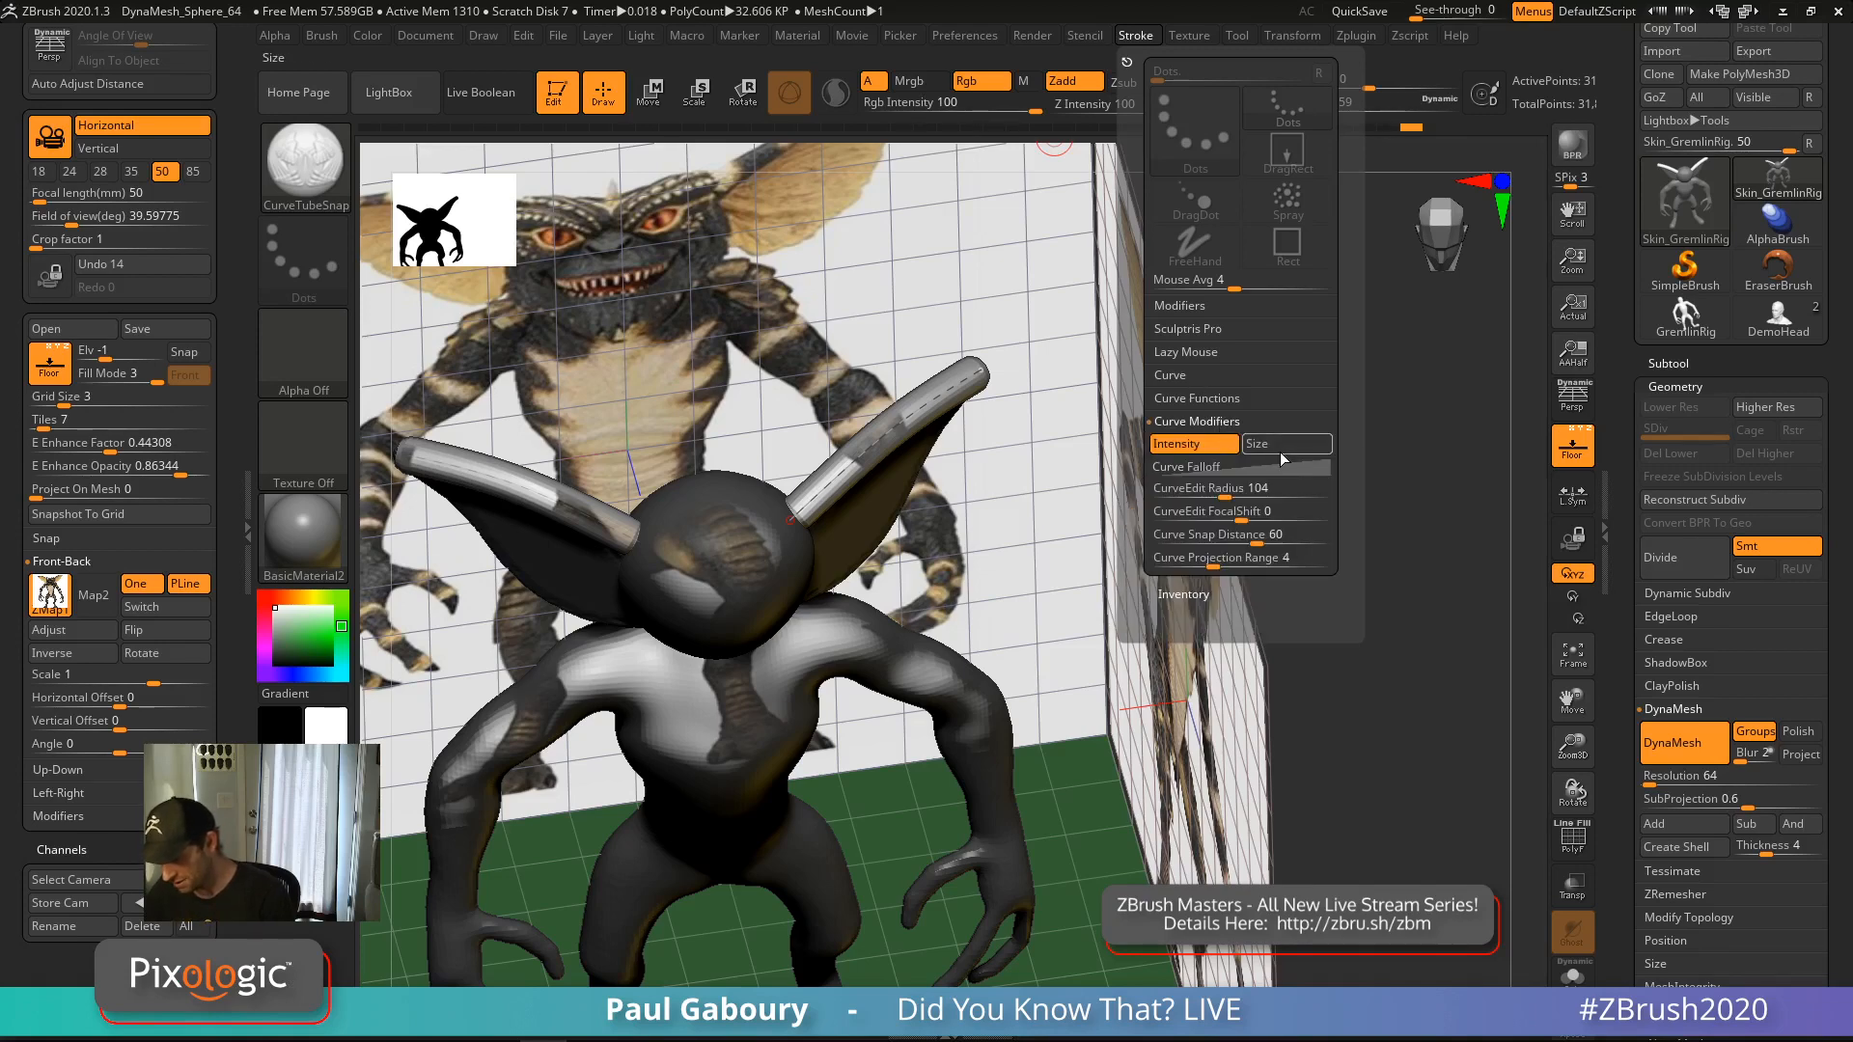
left_click(1287, 446)
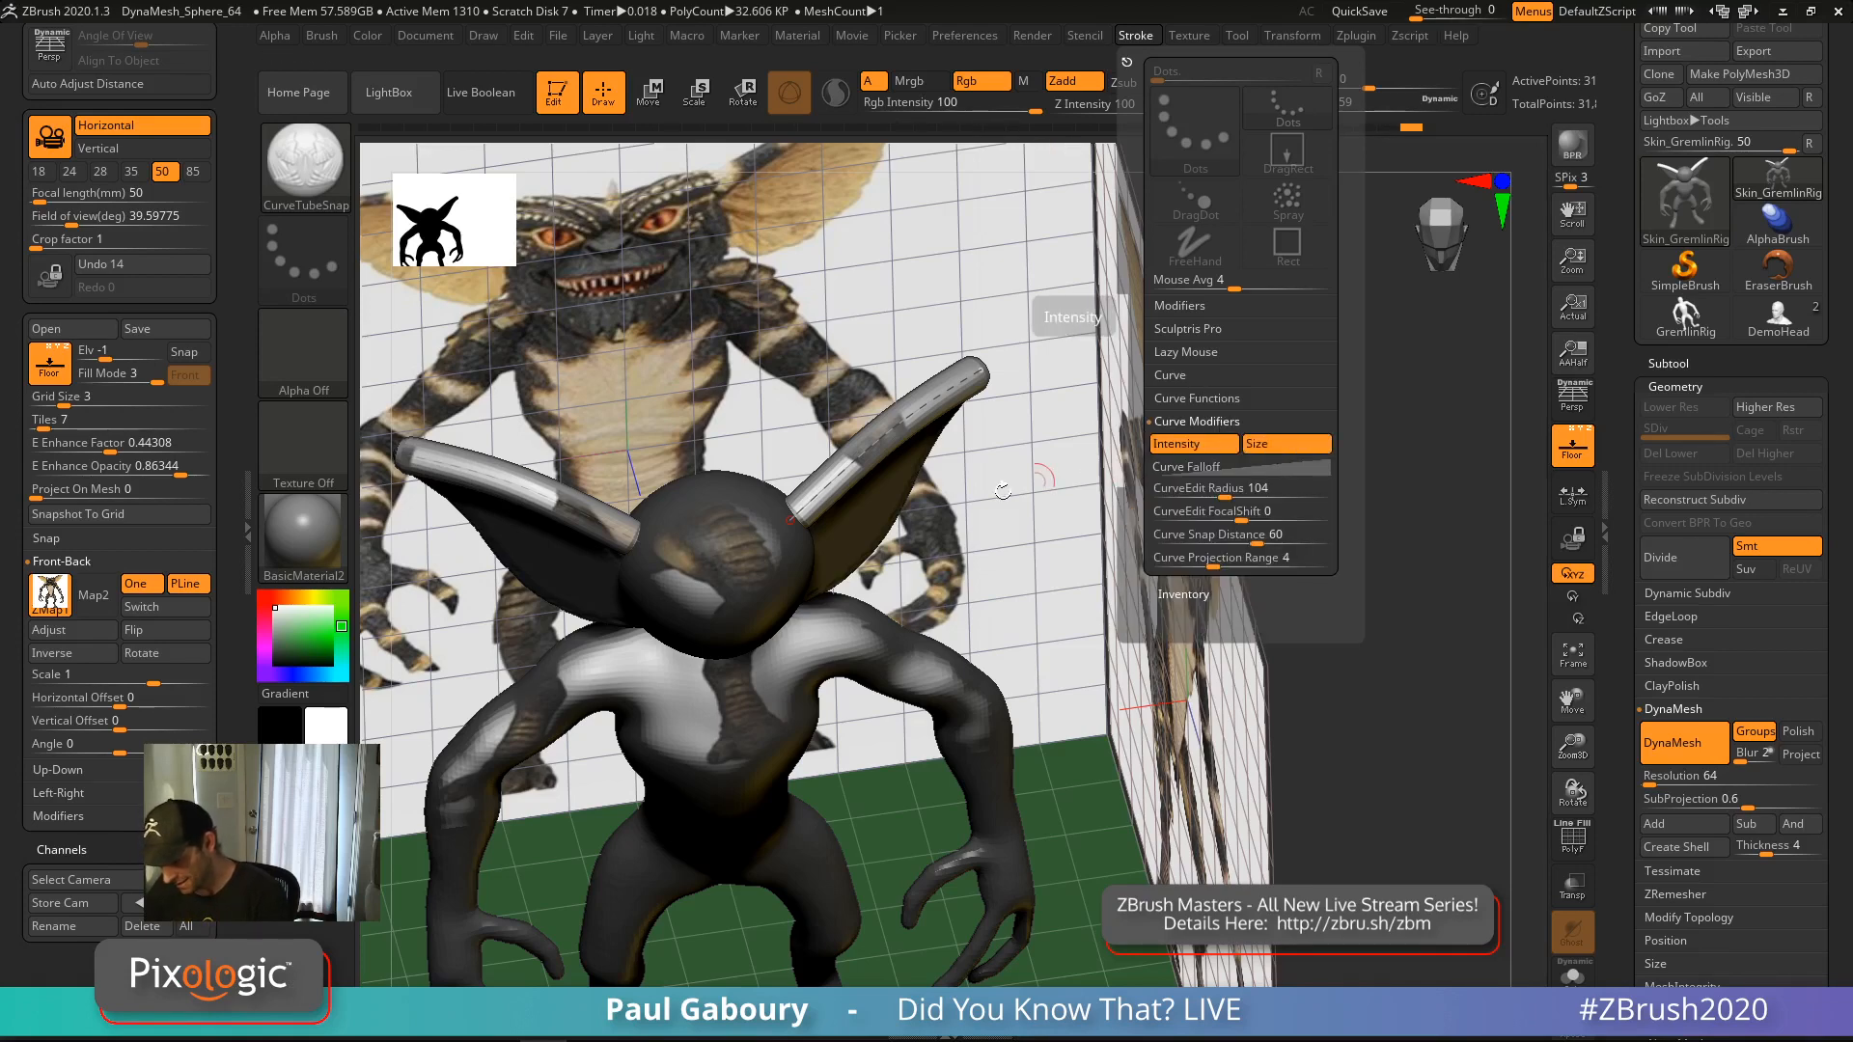
left_click(790, 521)
mouse_move(1003, 617)
left_mouse_down()
mouse_move(906, 597)
mouse_move(925, 594)
left_mouse_up()
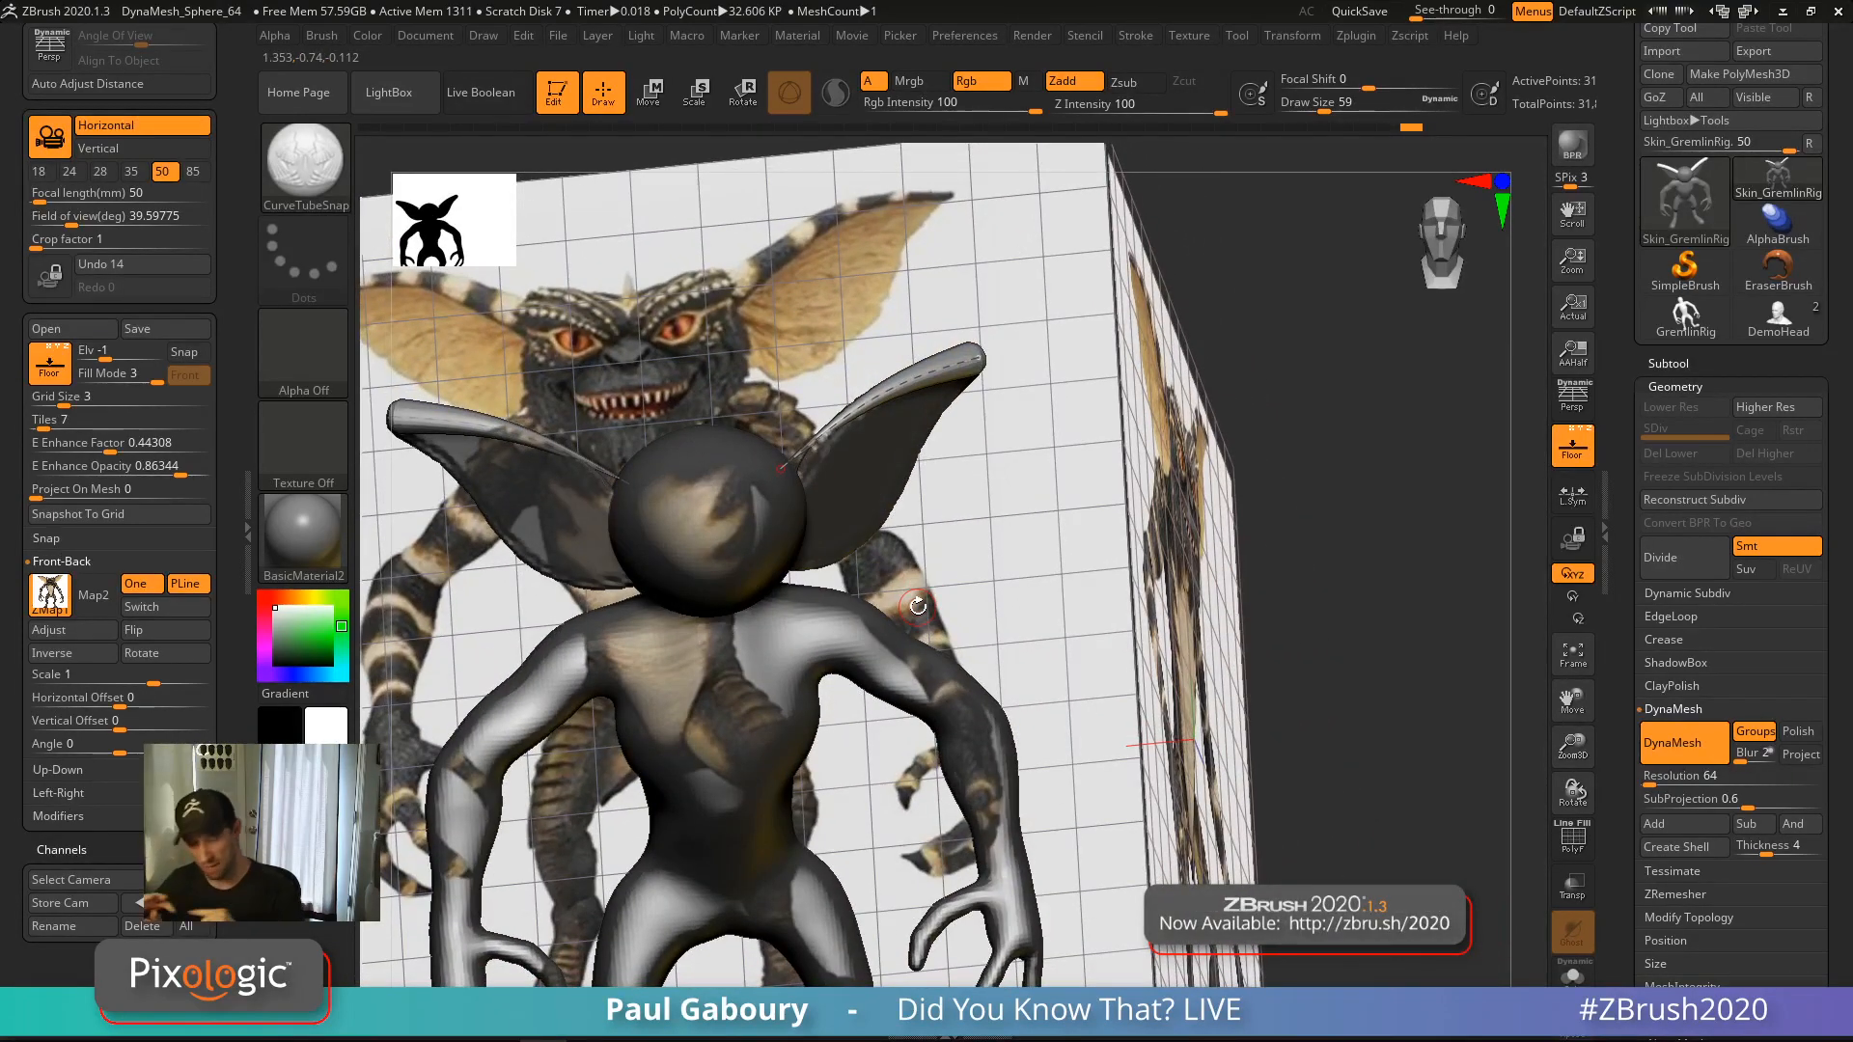
Flip the Curve Falloff vertically and update the ear tubes to reverse their taper
left_click(1137, 37)
left_click(1271, 470)
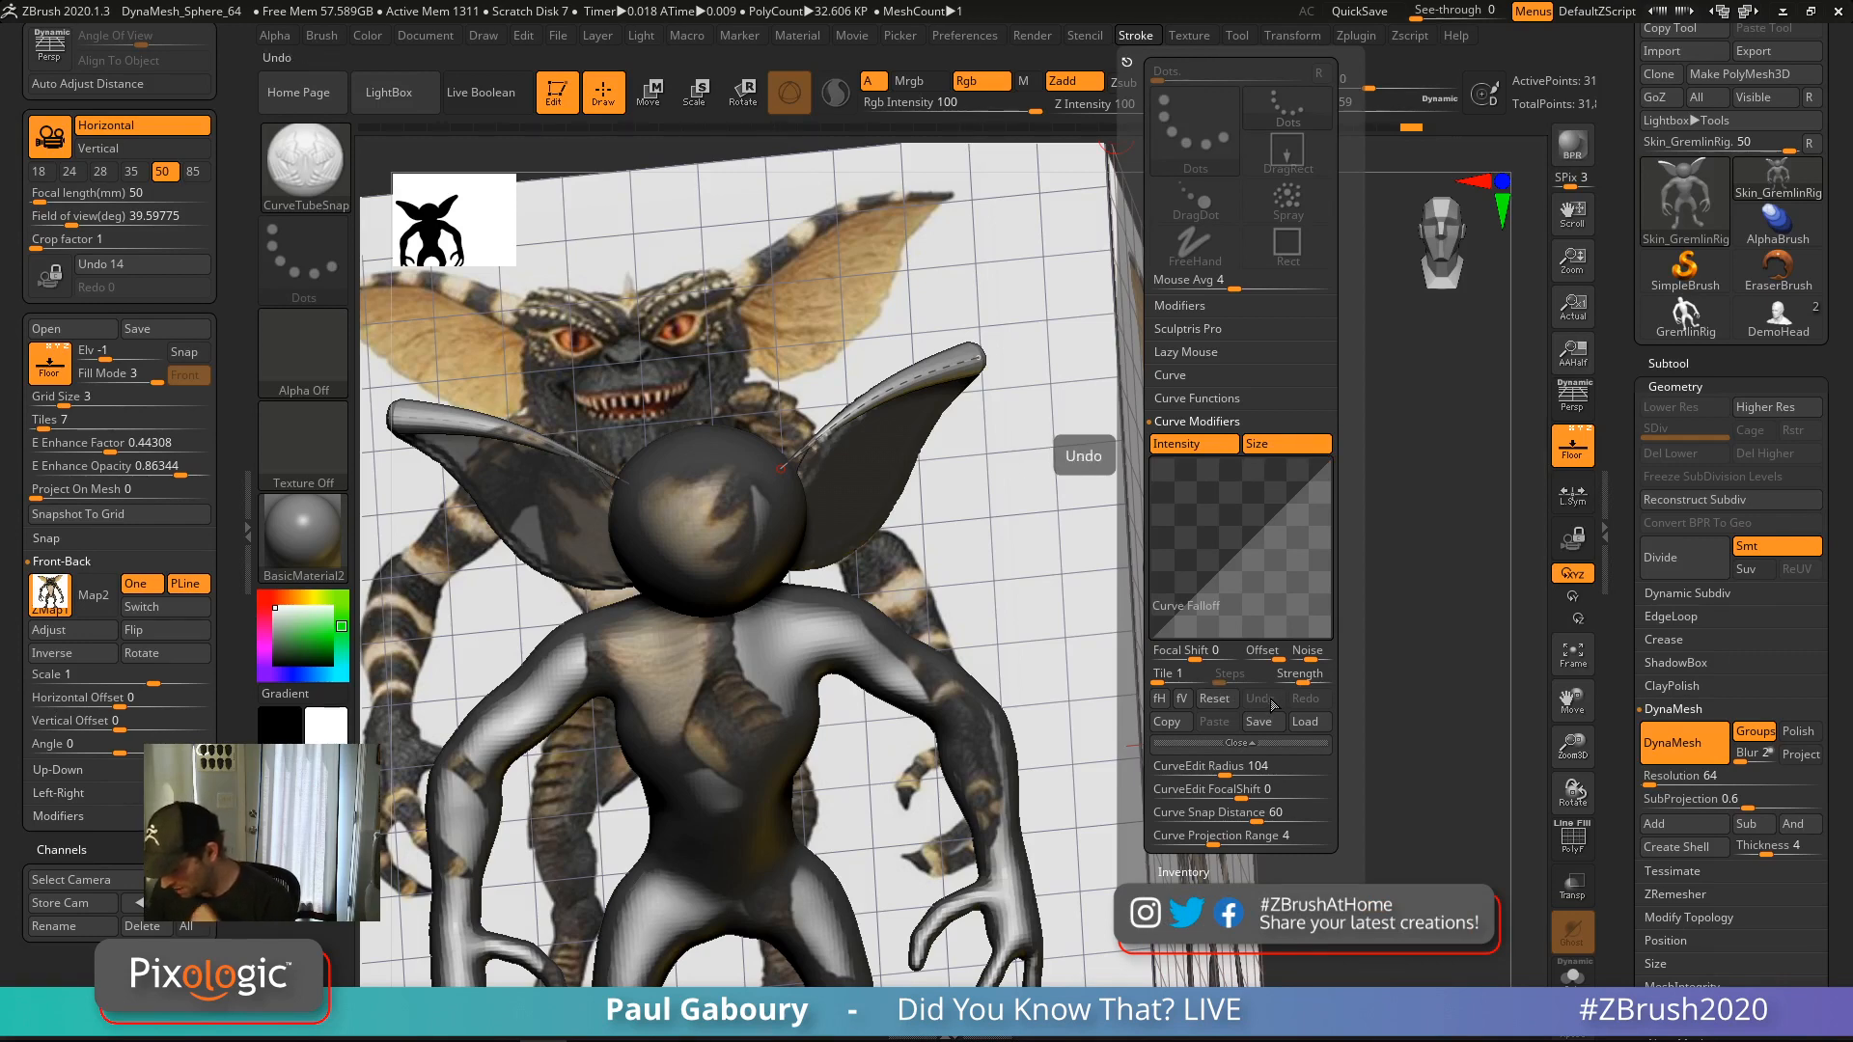
left_click(1185, 704)
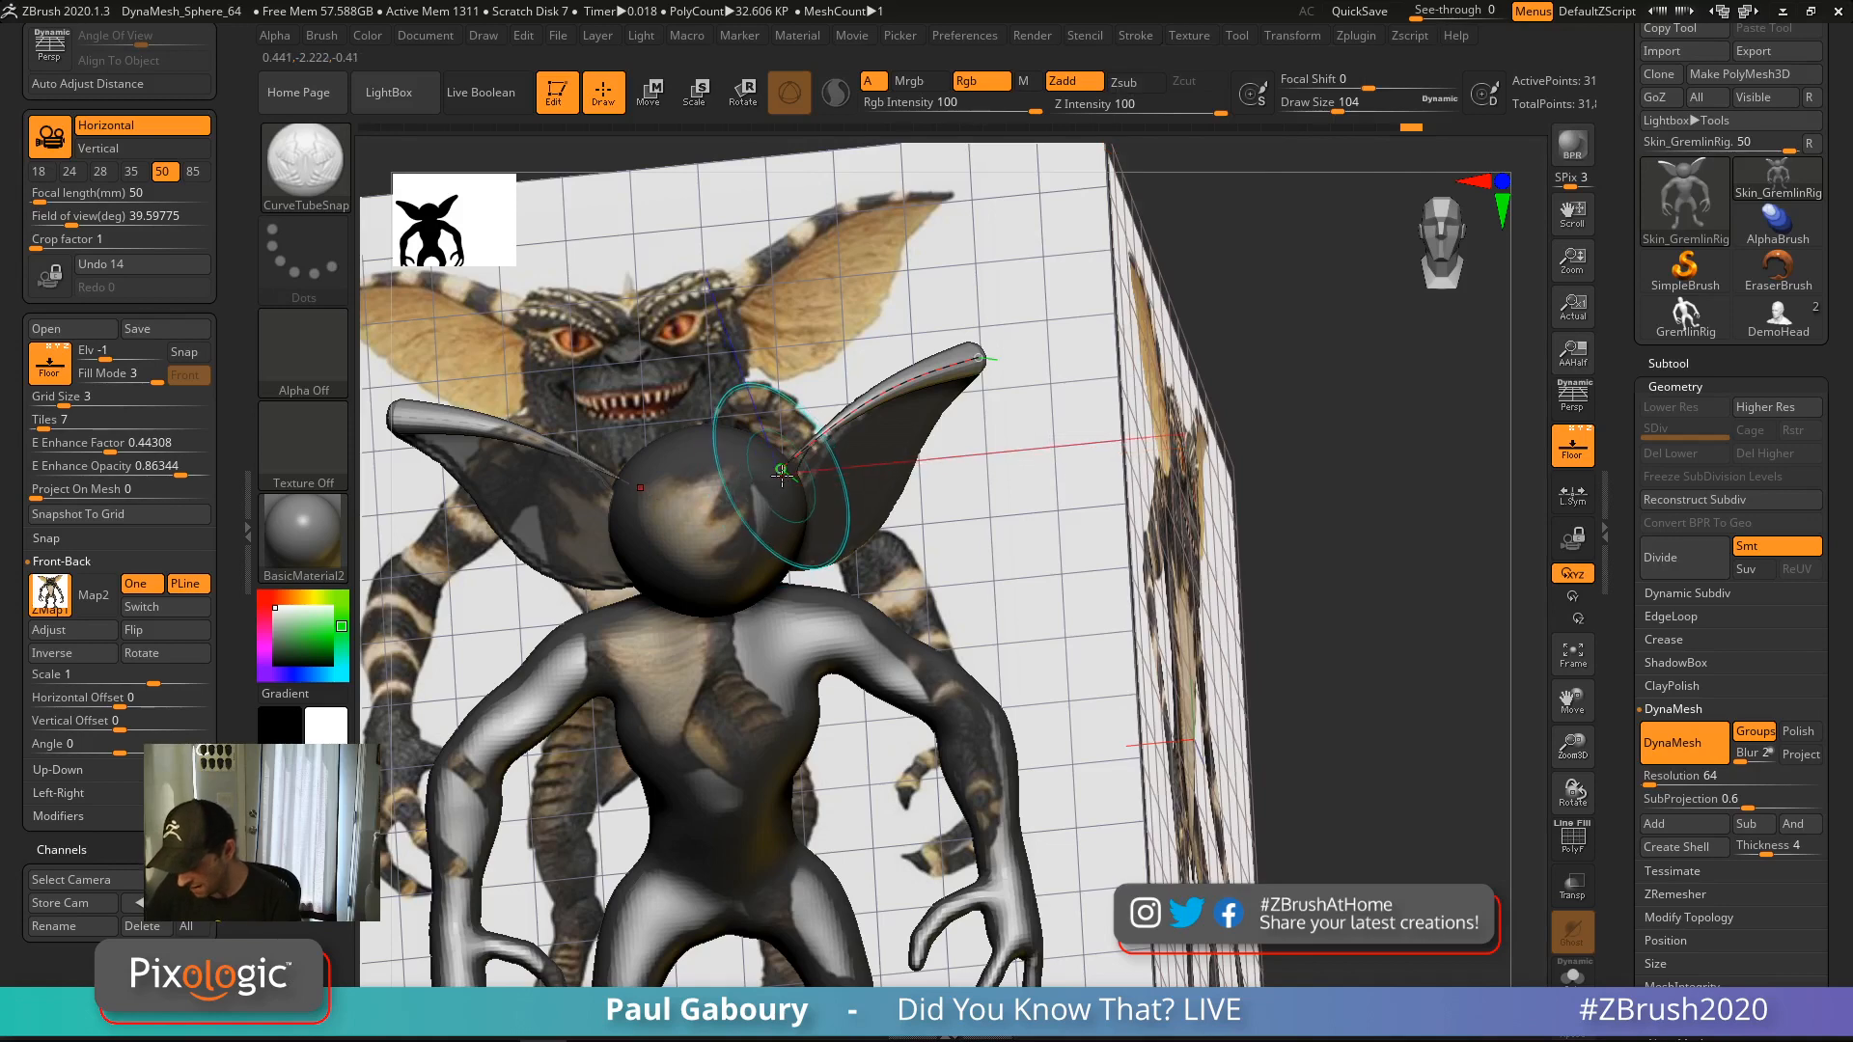
left_click(782, 473)
mouse_move(917, 589)
right_mouse_down()
mouse_move(821, 555)
mouse_move(883, 558)
right_mouse_up()
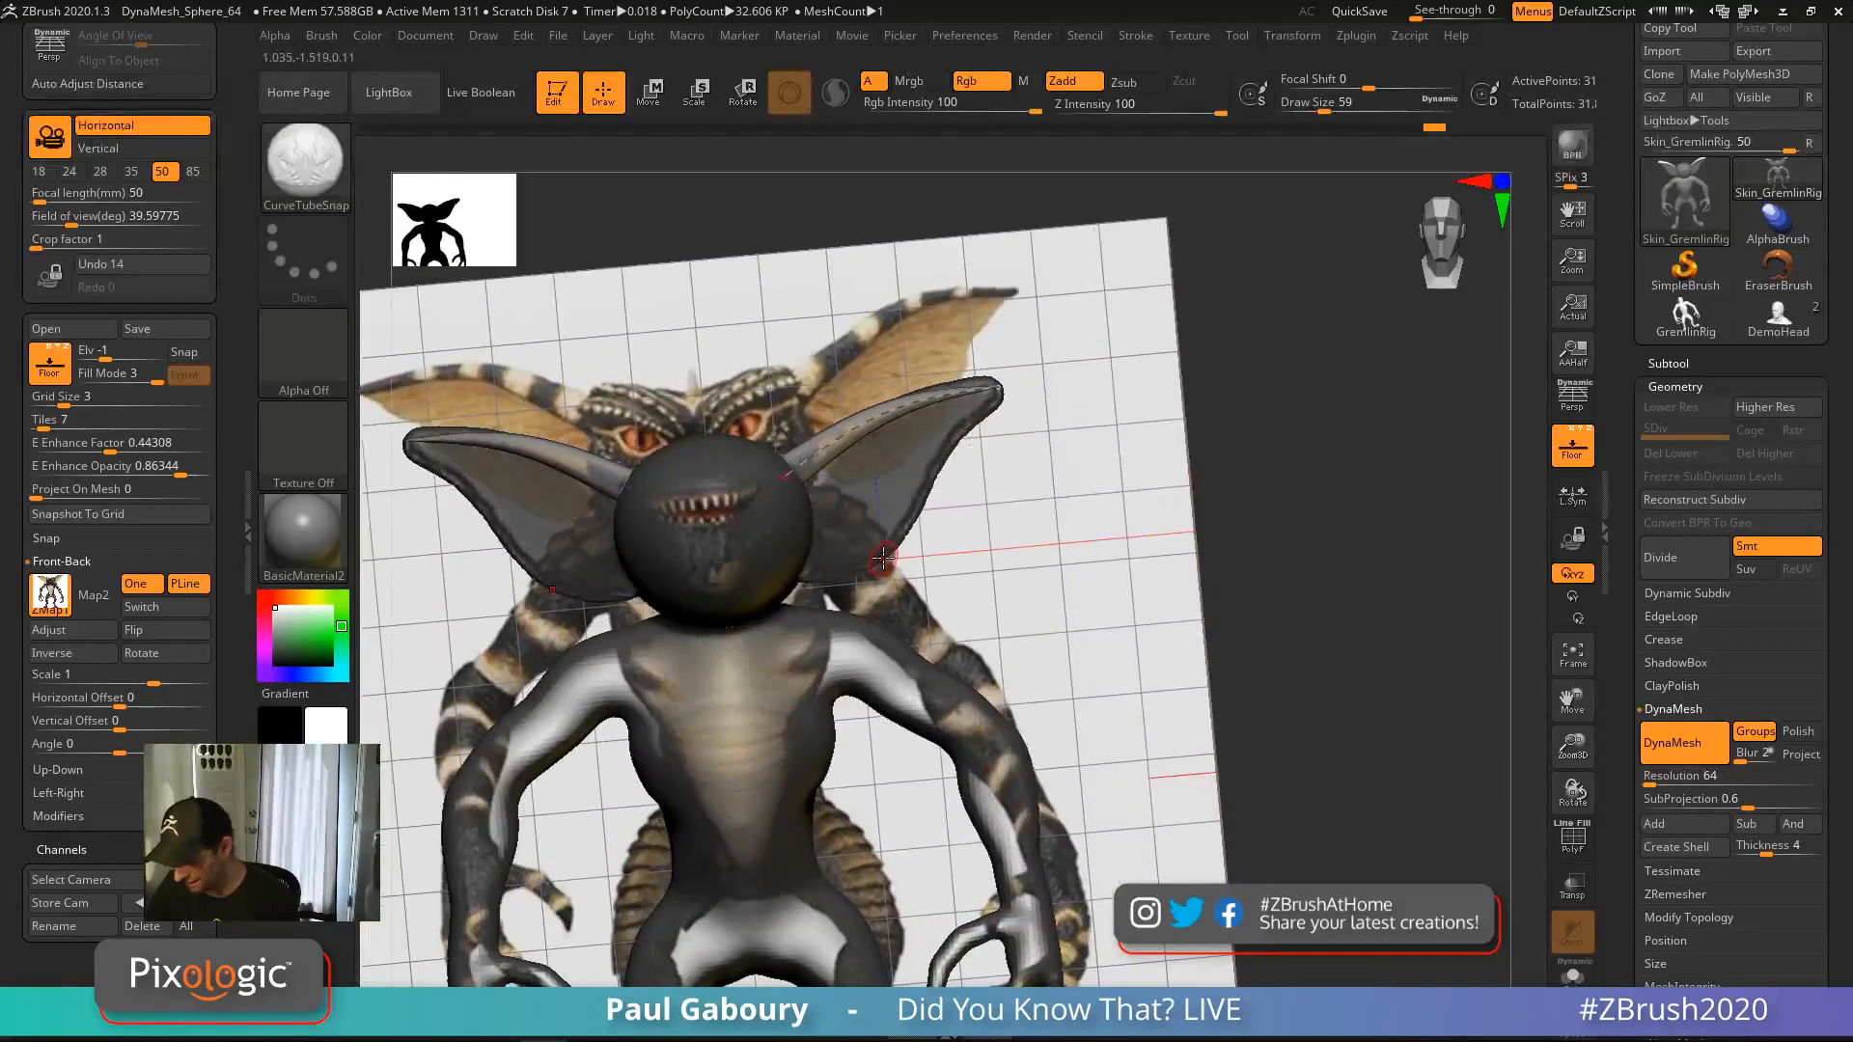
Raise the low end point of the Curve Falloff slightly and update the ear tubes with it
left_click(1137, 37)
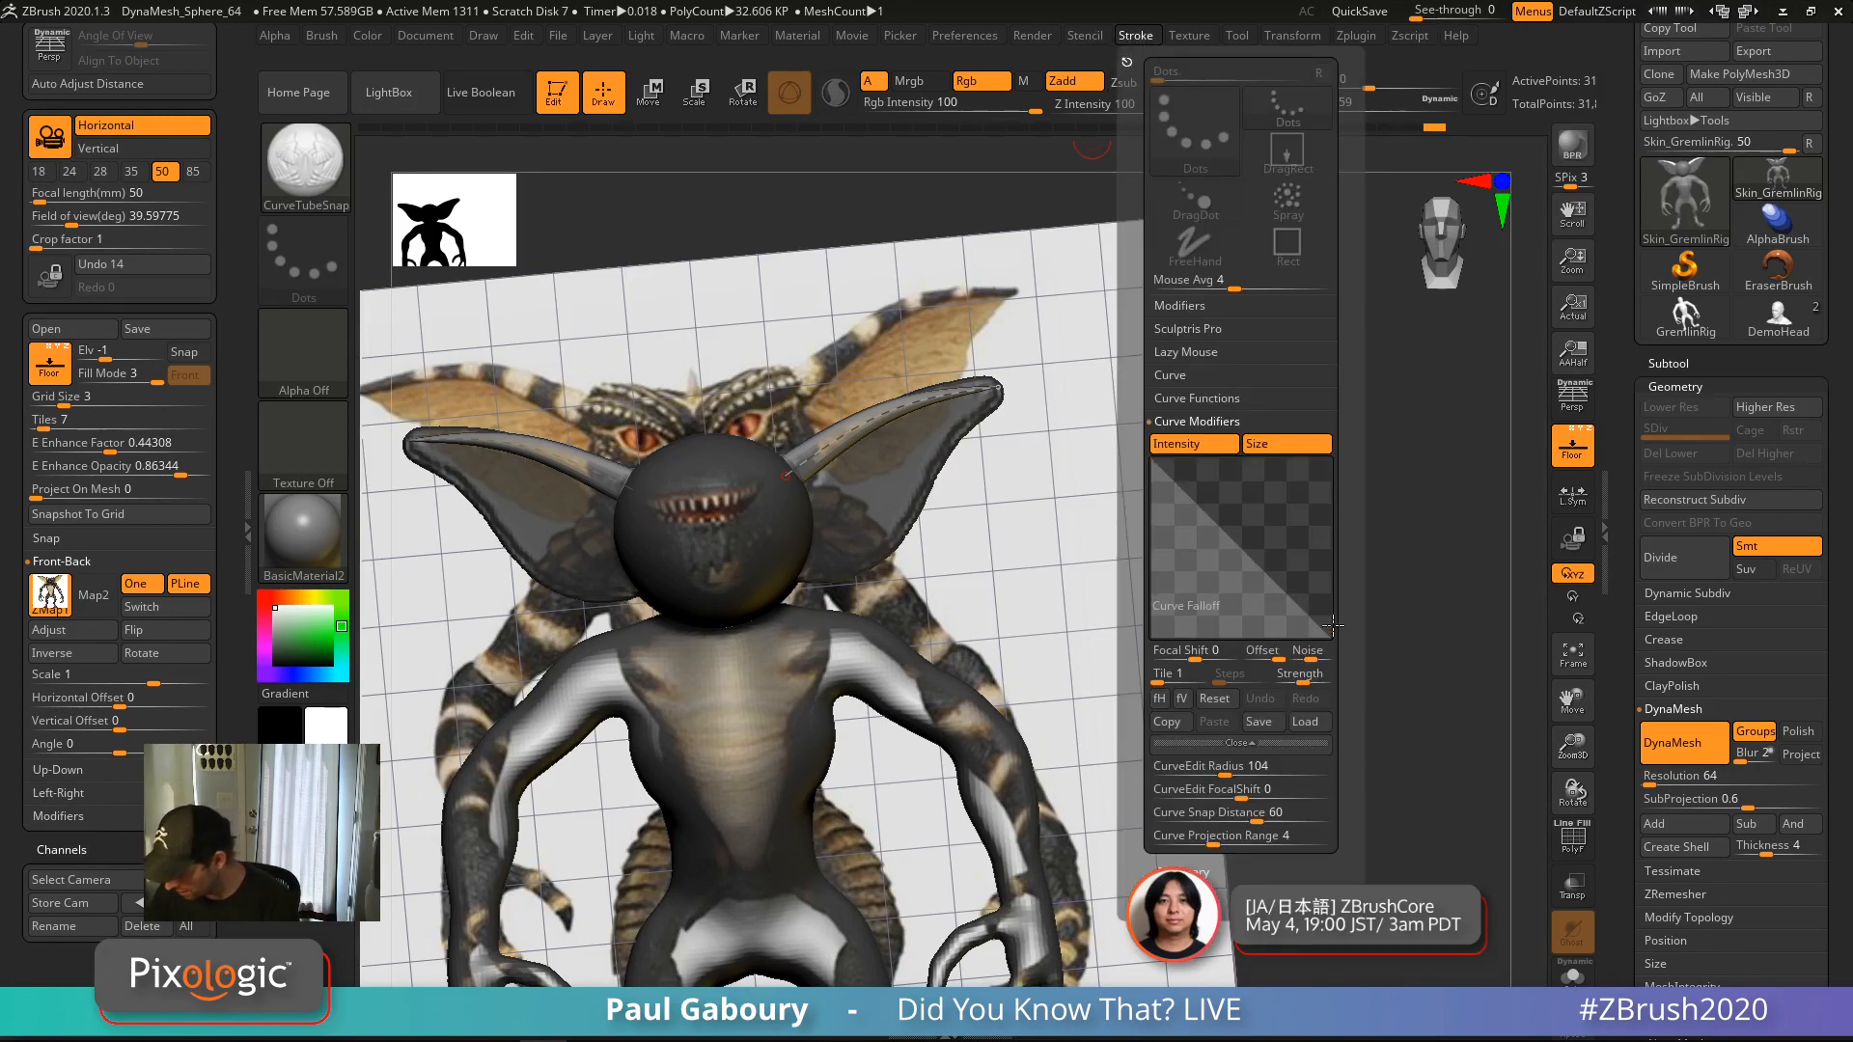
left_click_drag(1332, 637, 1335, 612)
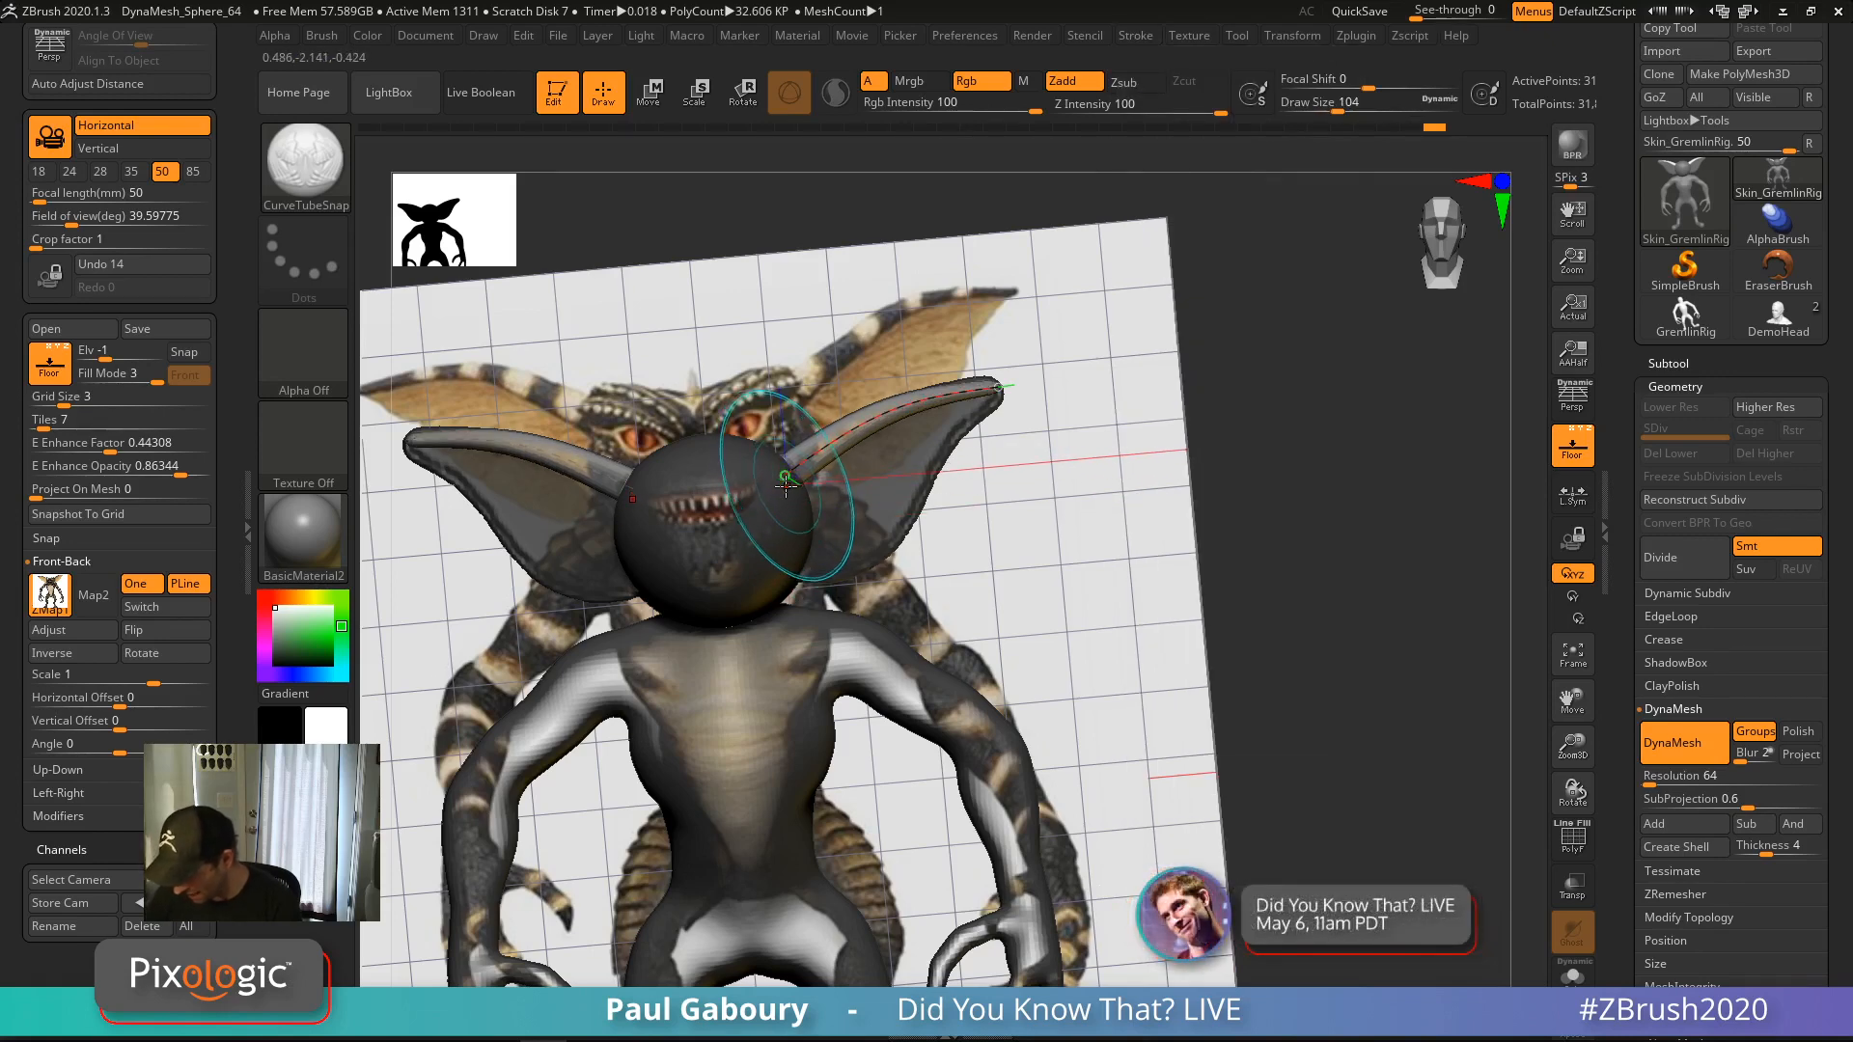
left_click_drag(948, 596, 995, 557)
Enable Liquid curve editing and extend the ear curve outward beyond the ear tip
mouse_move(995, 557)
right_mouse_down("alt")
mouse_move(961, 623)
mouse_move(1121, 539)
mouse_move(1117, 663)
mouse_move(1116, 646)
mouse_move(1075, 658)
right_mouse_up("alt")
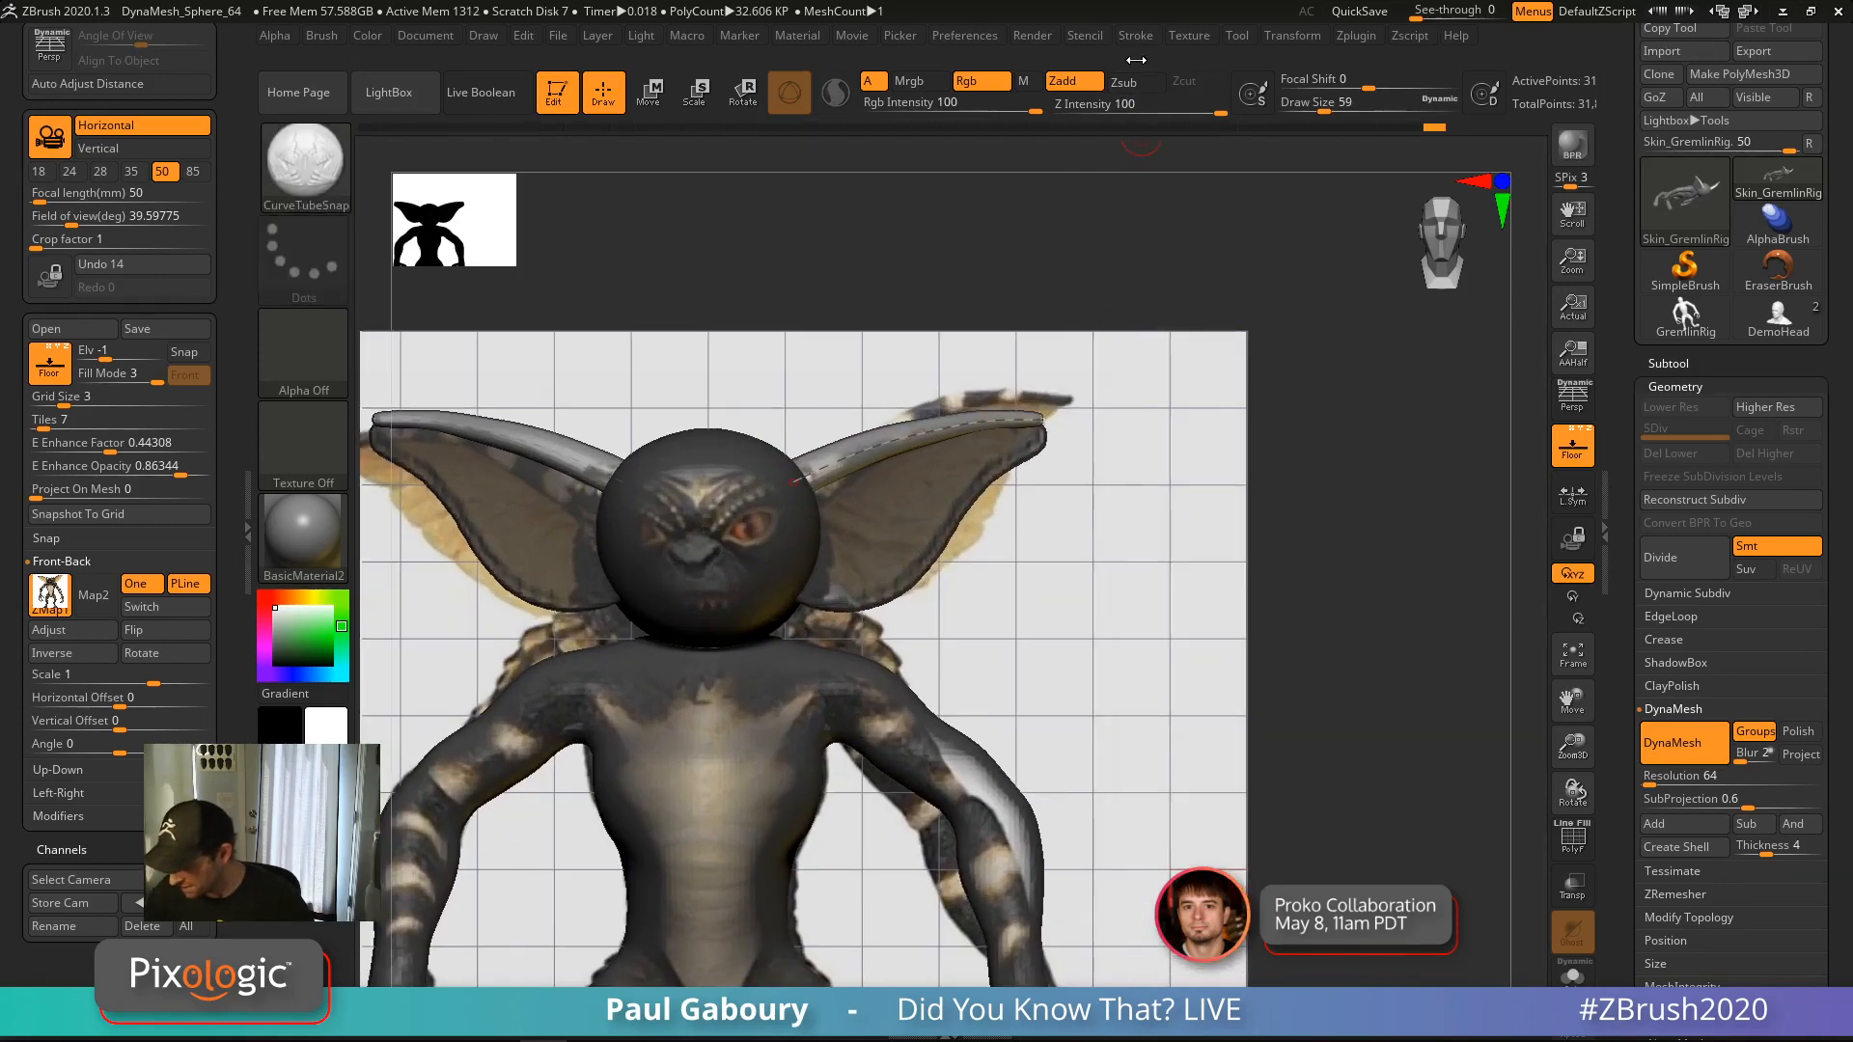
left_click(1136, 36)
left_click(1190, 381)
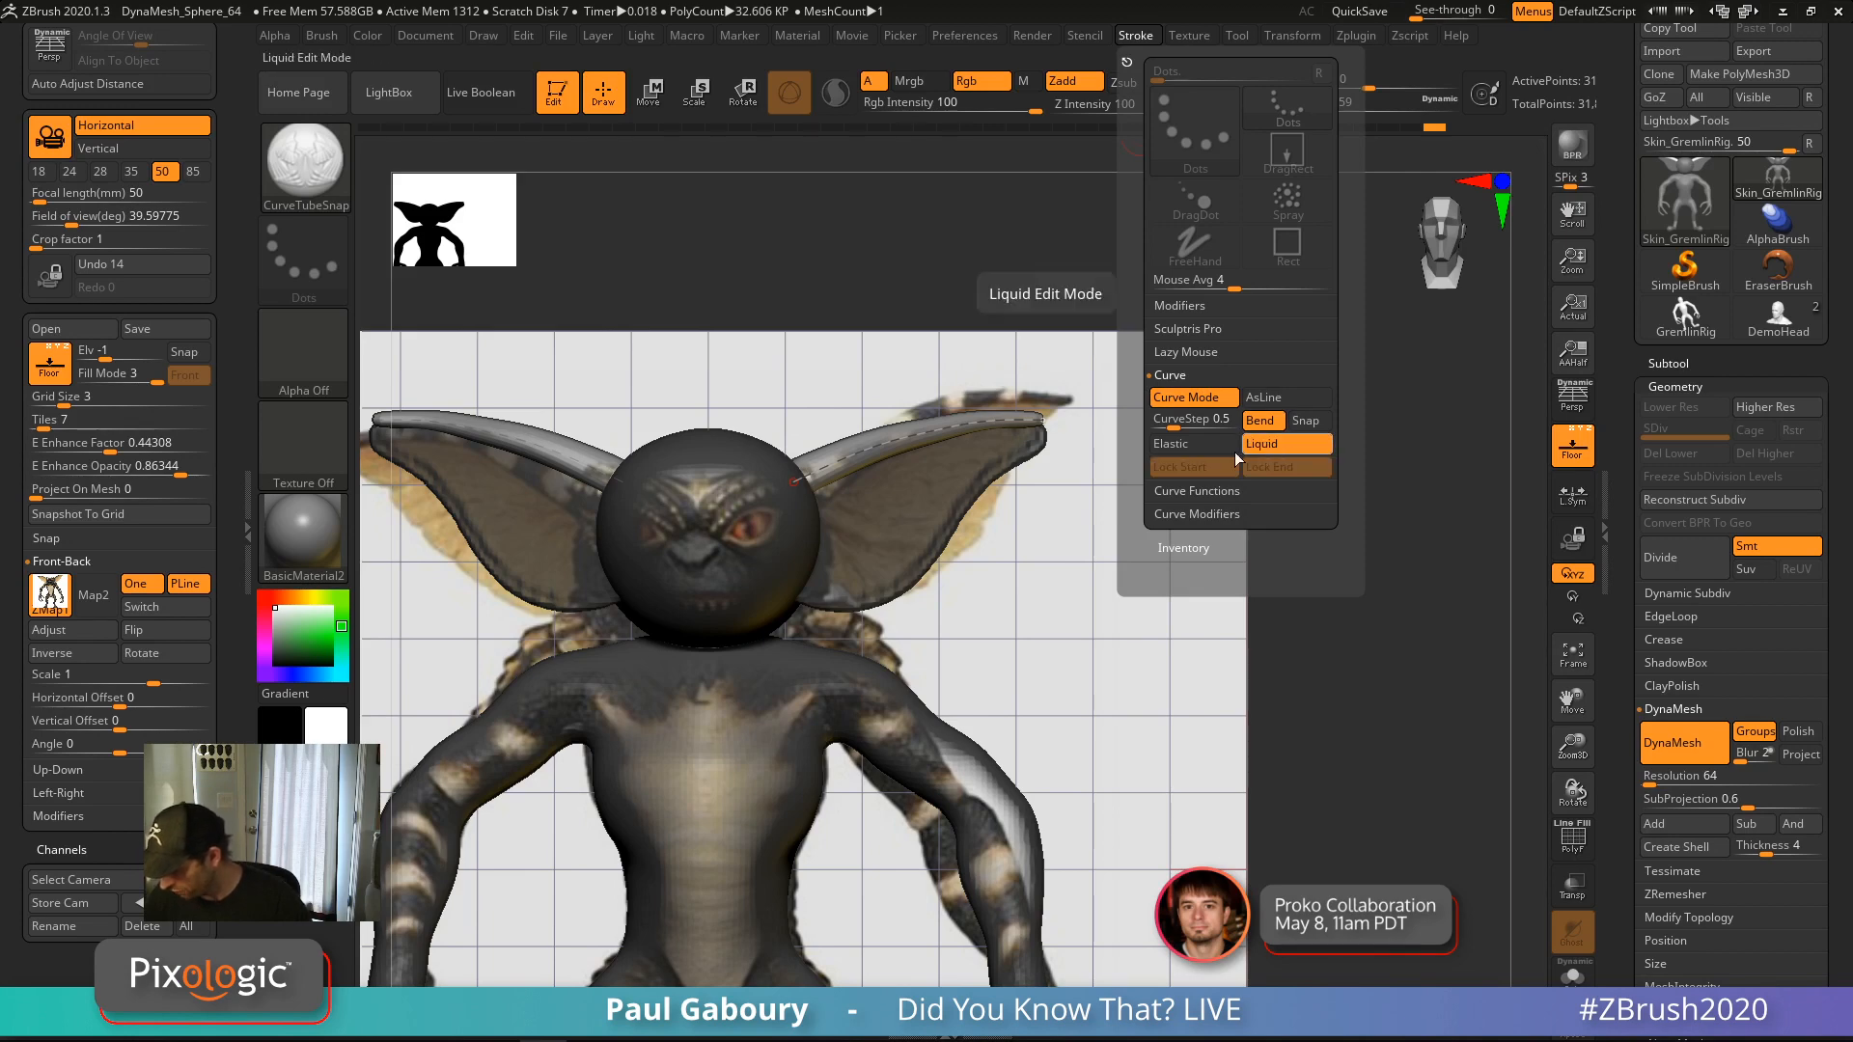
left_click_drag(1074, 446, 994, 506)
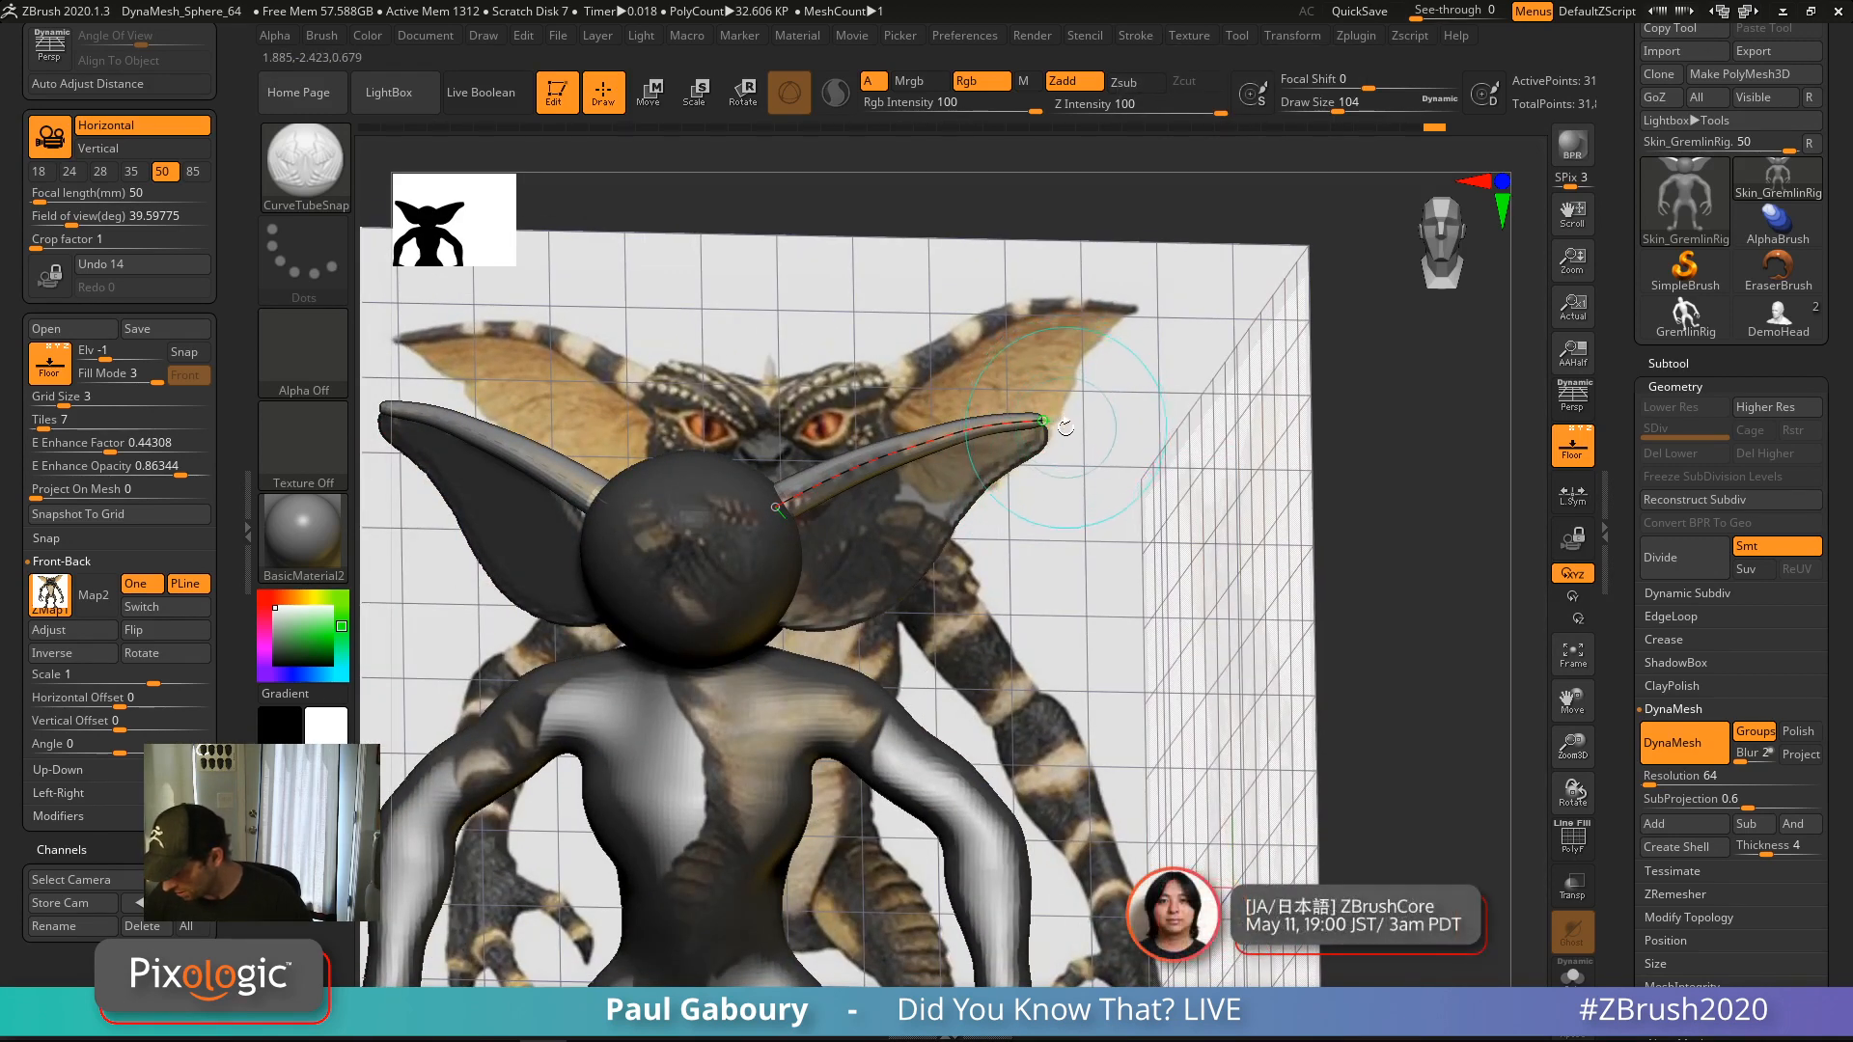
left_click_drag(1139, 415, 1187, 388, "shift")
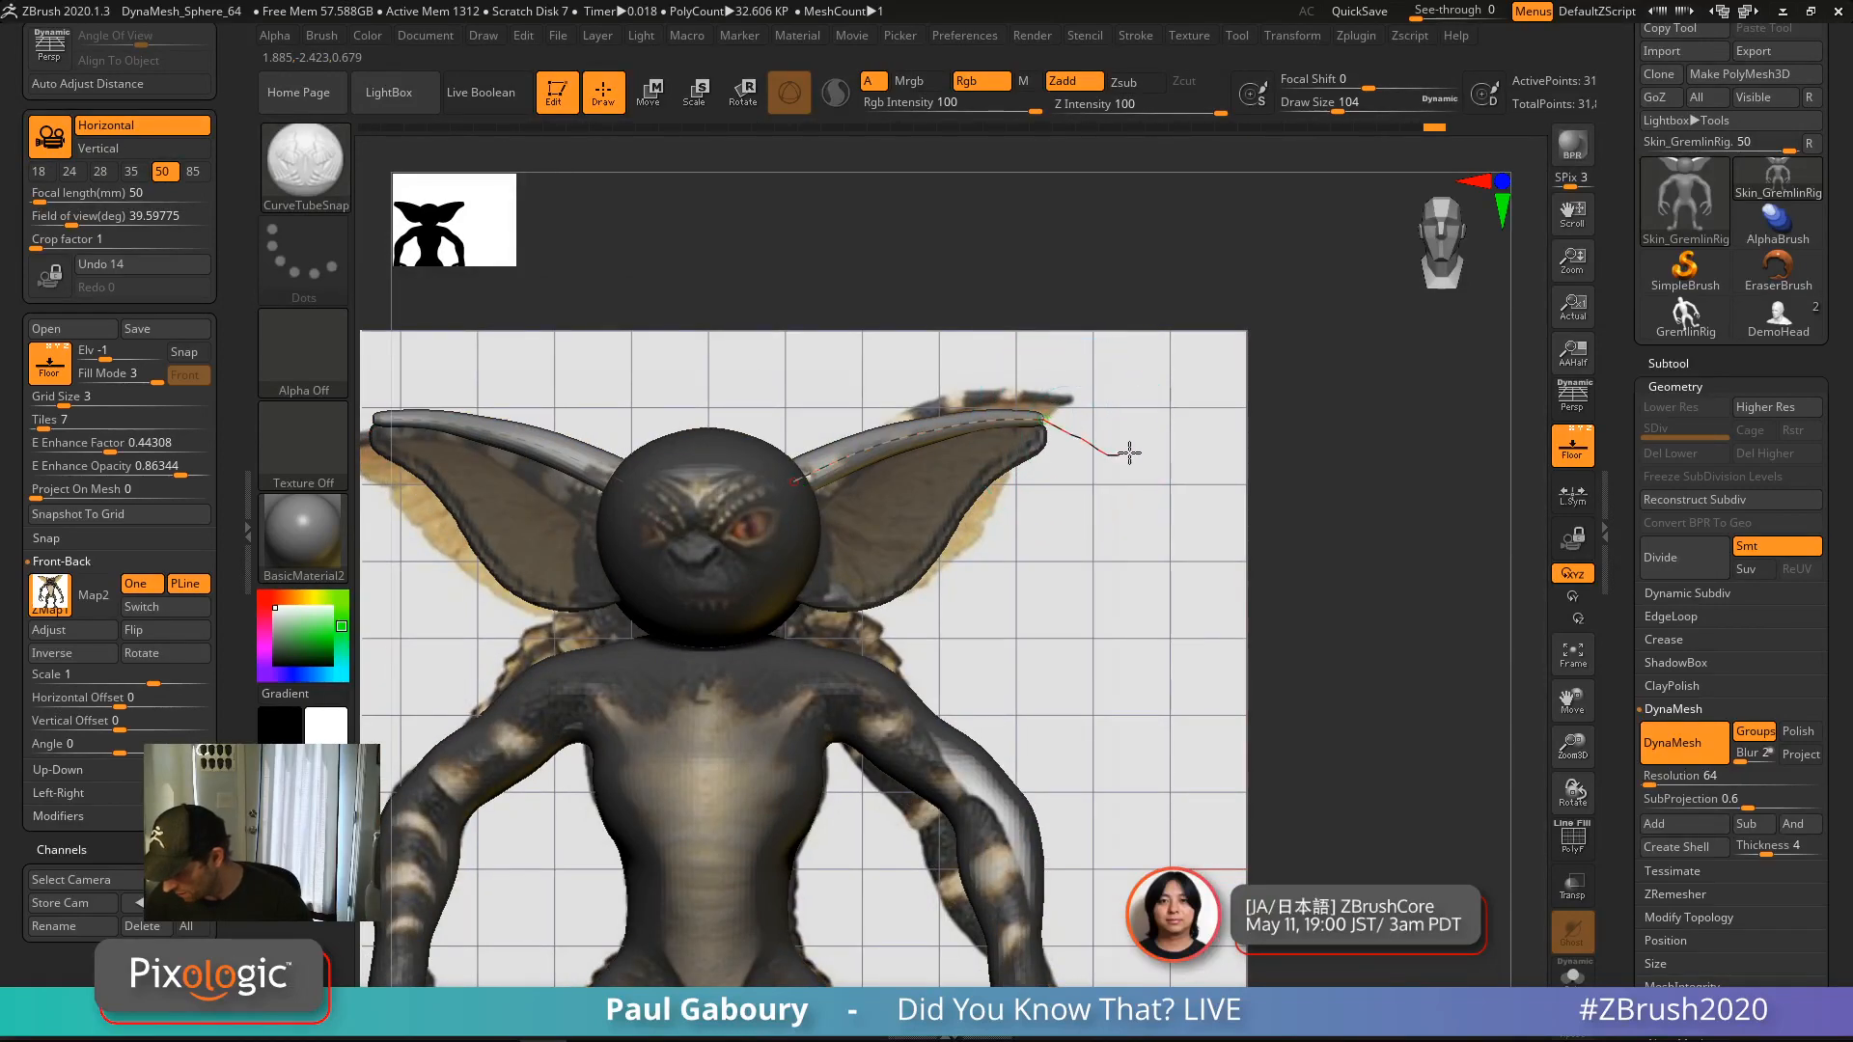
mouse_move(1129, 452)
left_mouse_down()
mouse_move(1159, 450)
mouse_move(1166, 645)
mouse_move(1162, 536)
left_mouse_up()
Try stretching the extended tube tip outward in the top view and undo the move
key("ctrl")
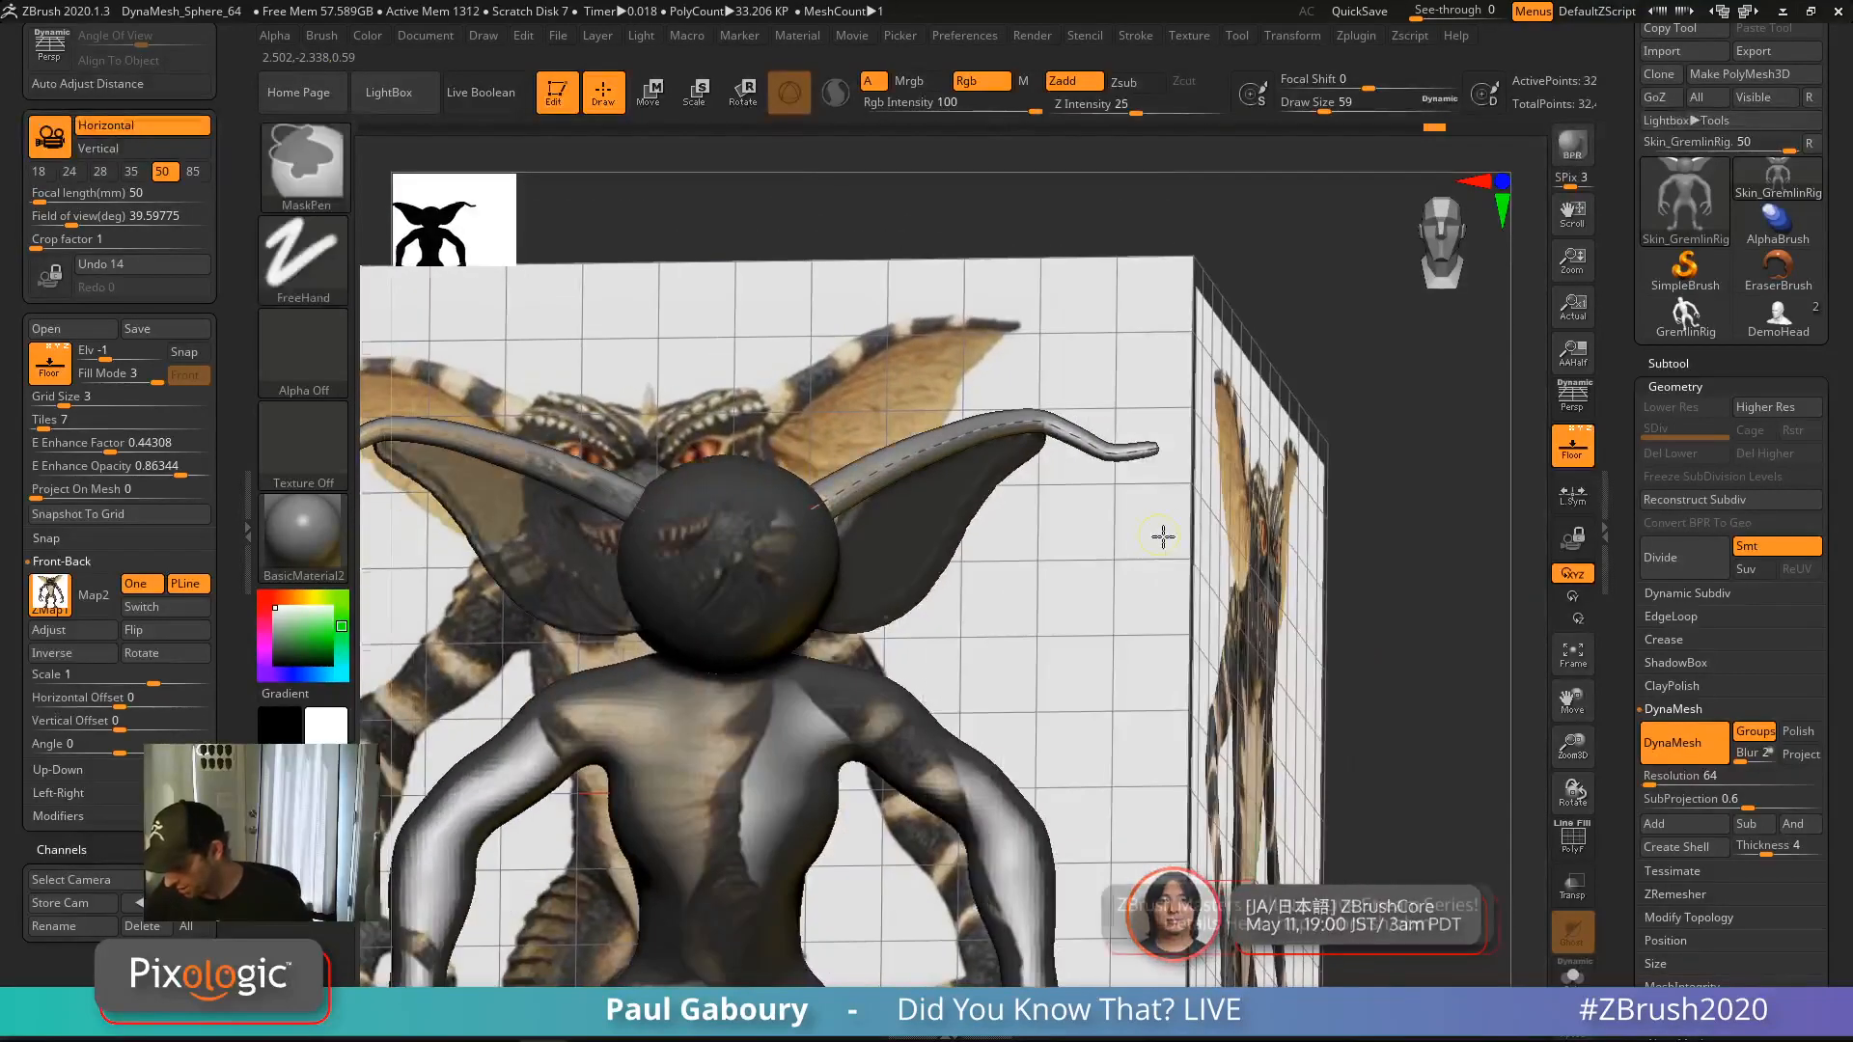
right_click_drag(1163, 537, 1167, 509, "ctrl")
mouse_move(1091, 437)
right_mouse_down()
mouse_move(1100, 666)
mouse_move(1101, 646)
right_mouse_up()
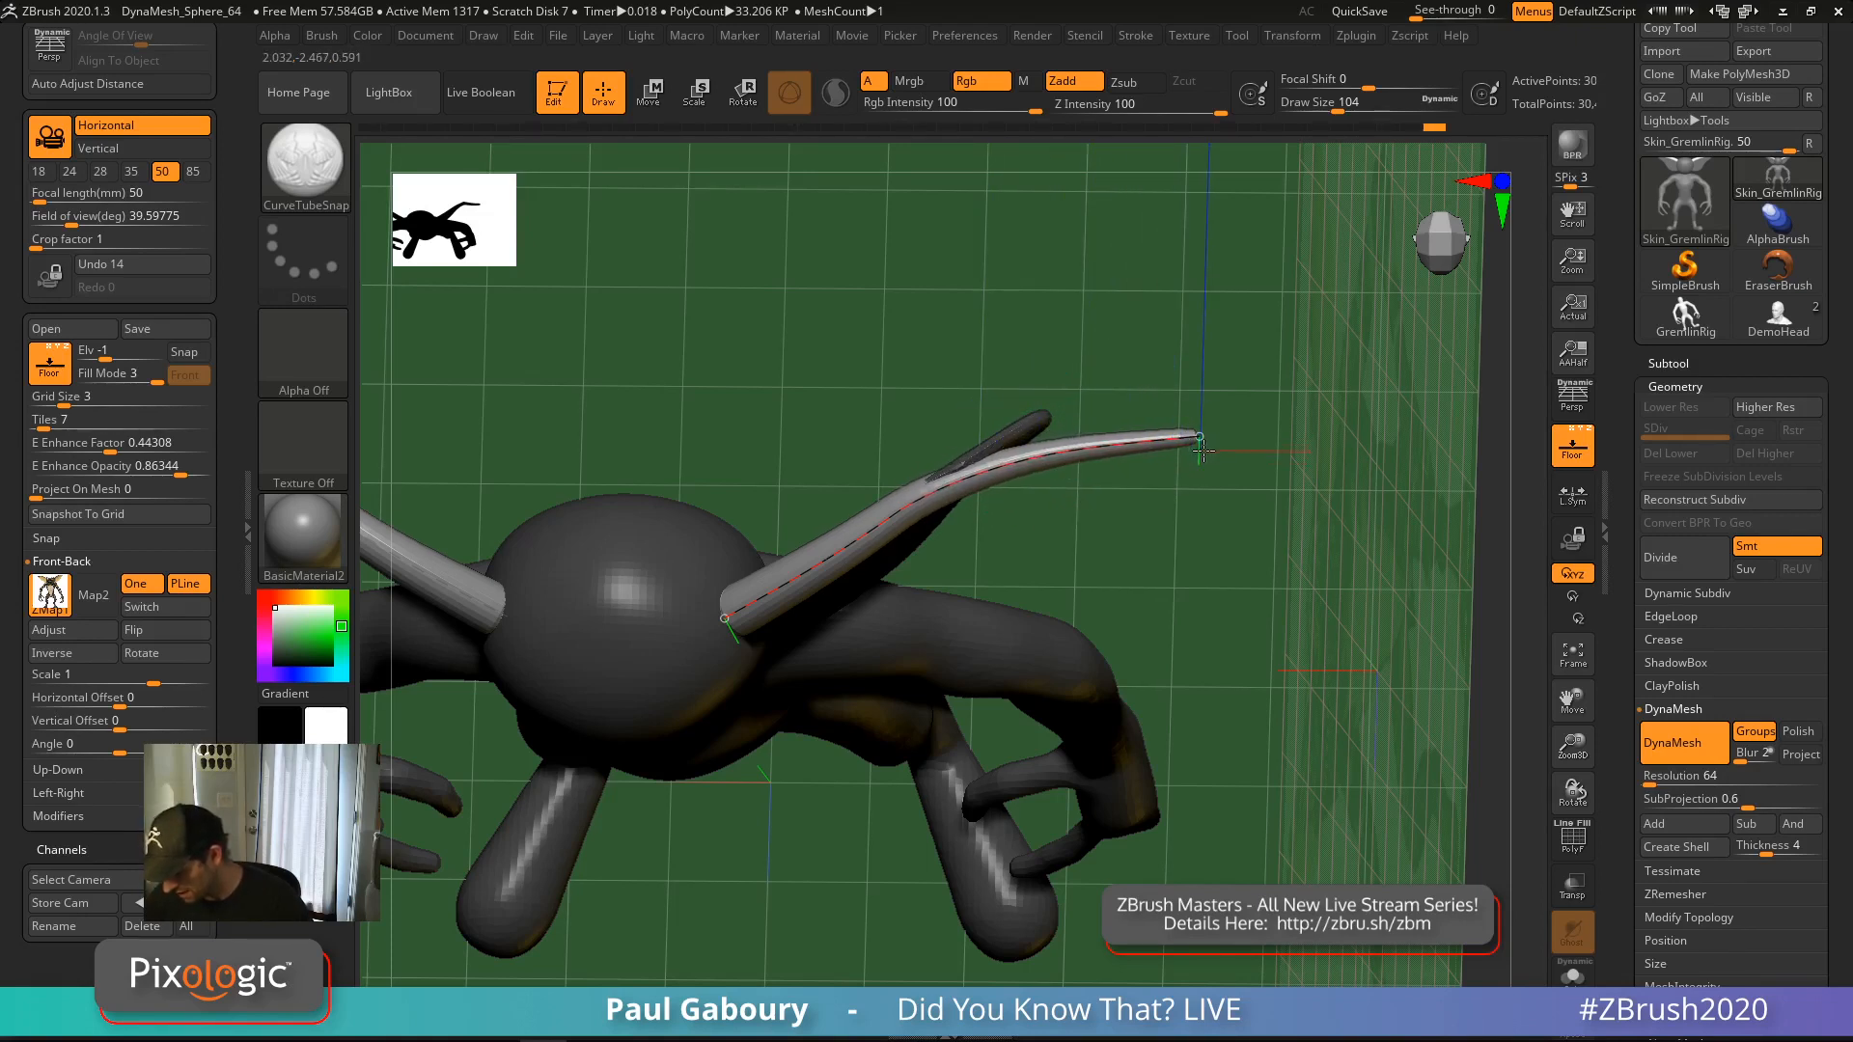
left_click_drag(994, 460, 1004, 473)
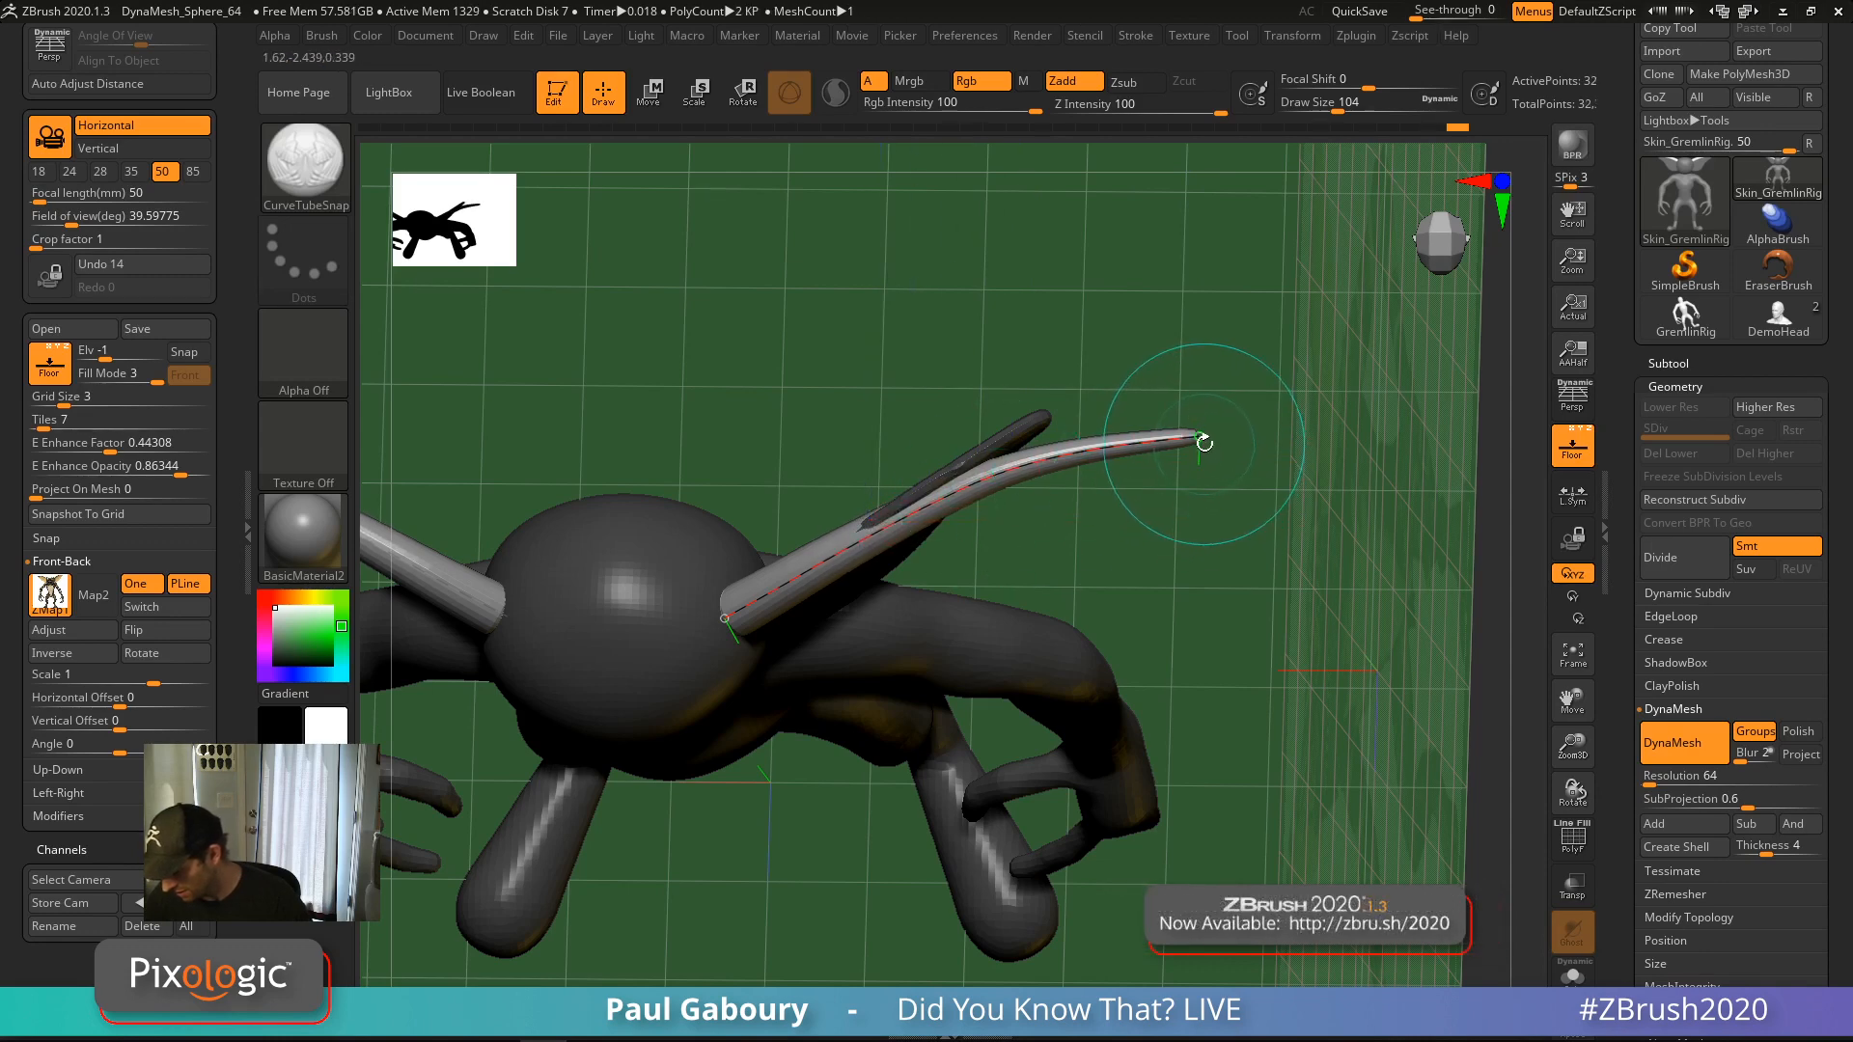
key("ctrl+z")
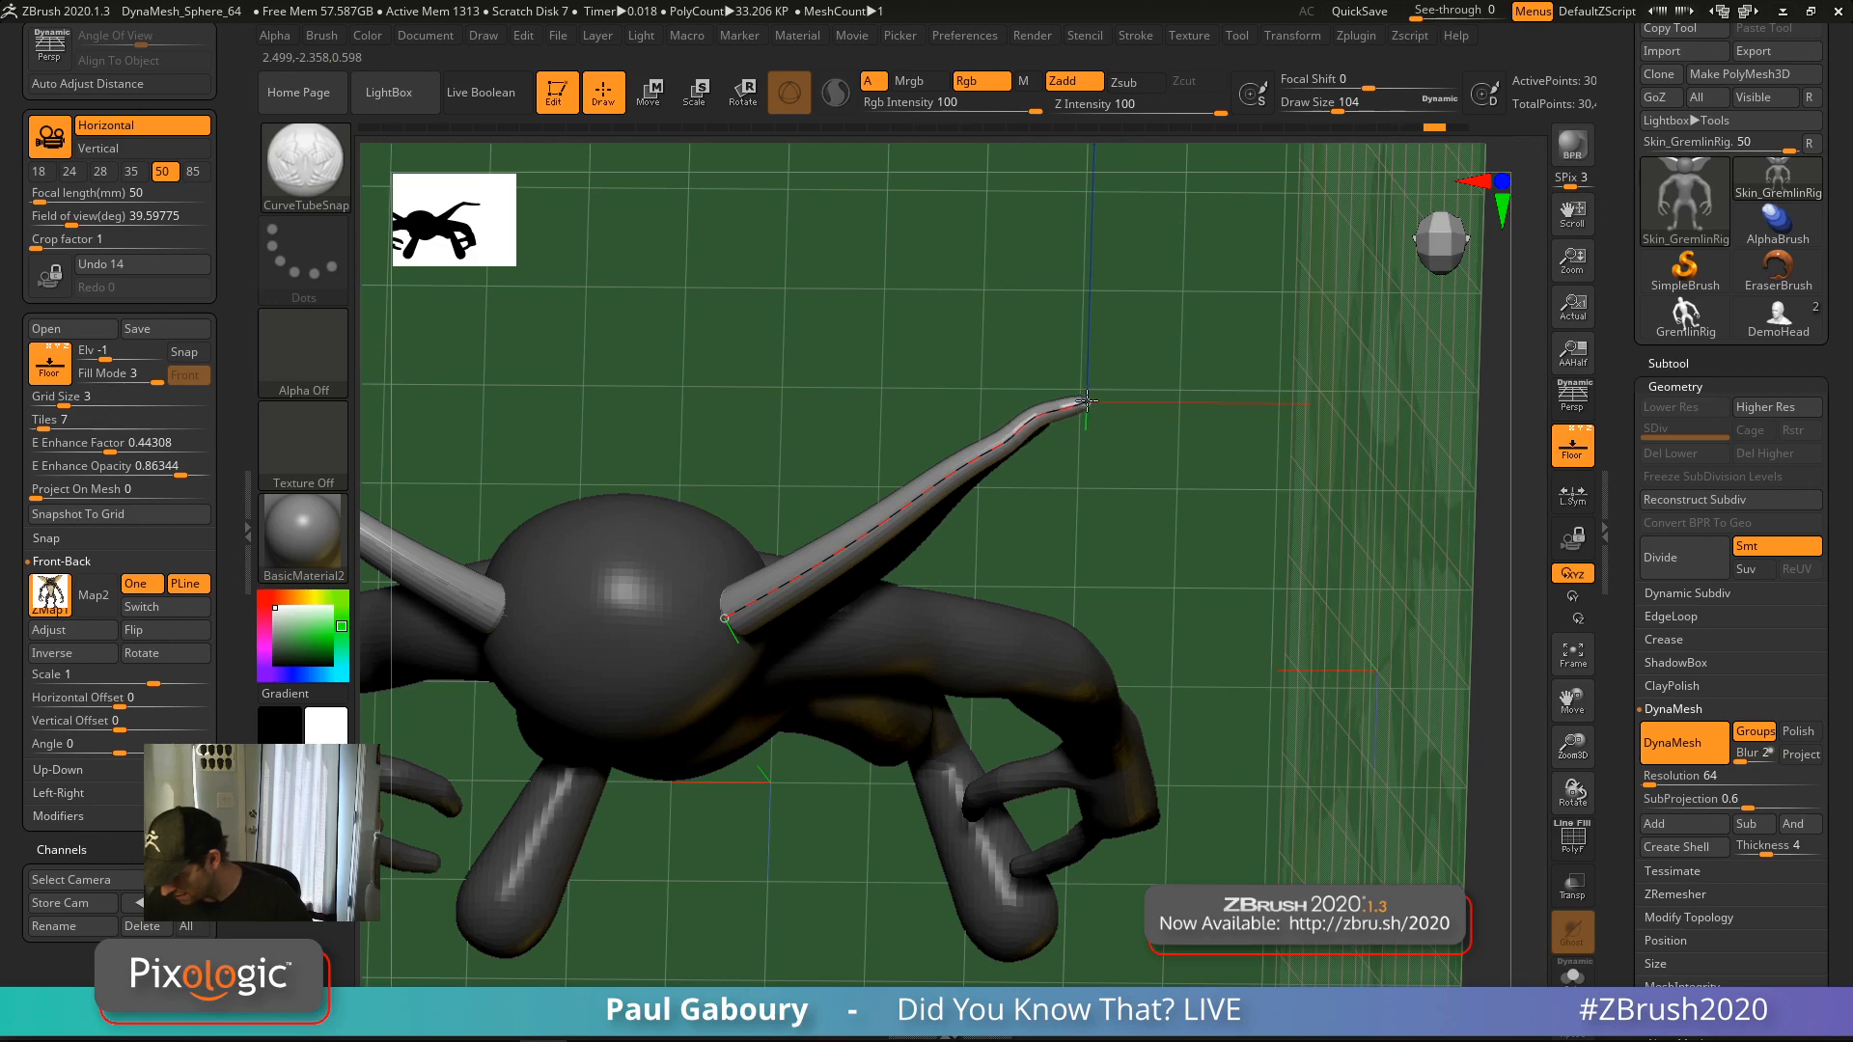
Reshape the extended curve from above and from the front to make the tube follow the ear's upper edge
left_click_drag(1087, 401, 1091, 401)
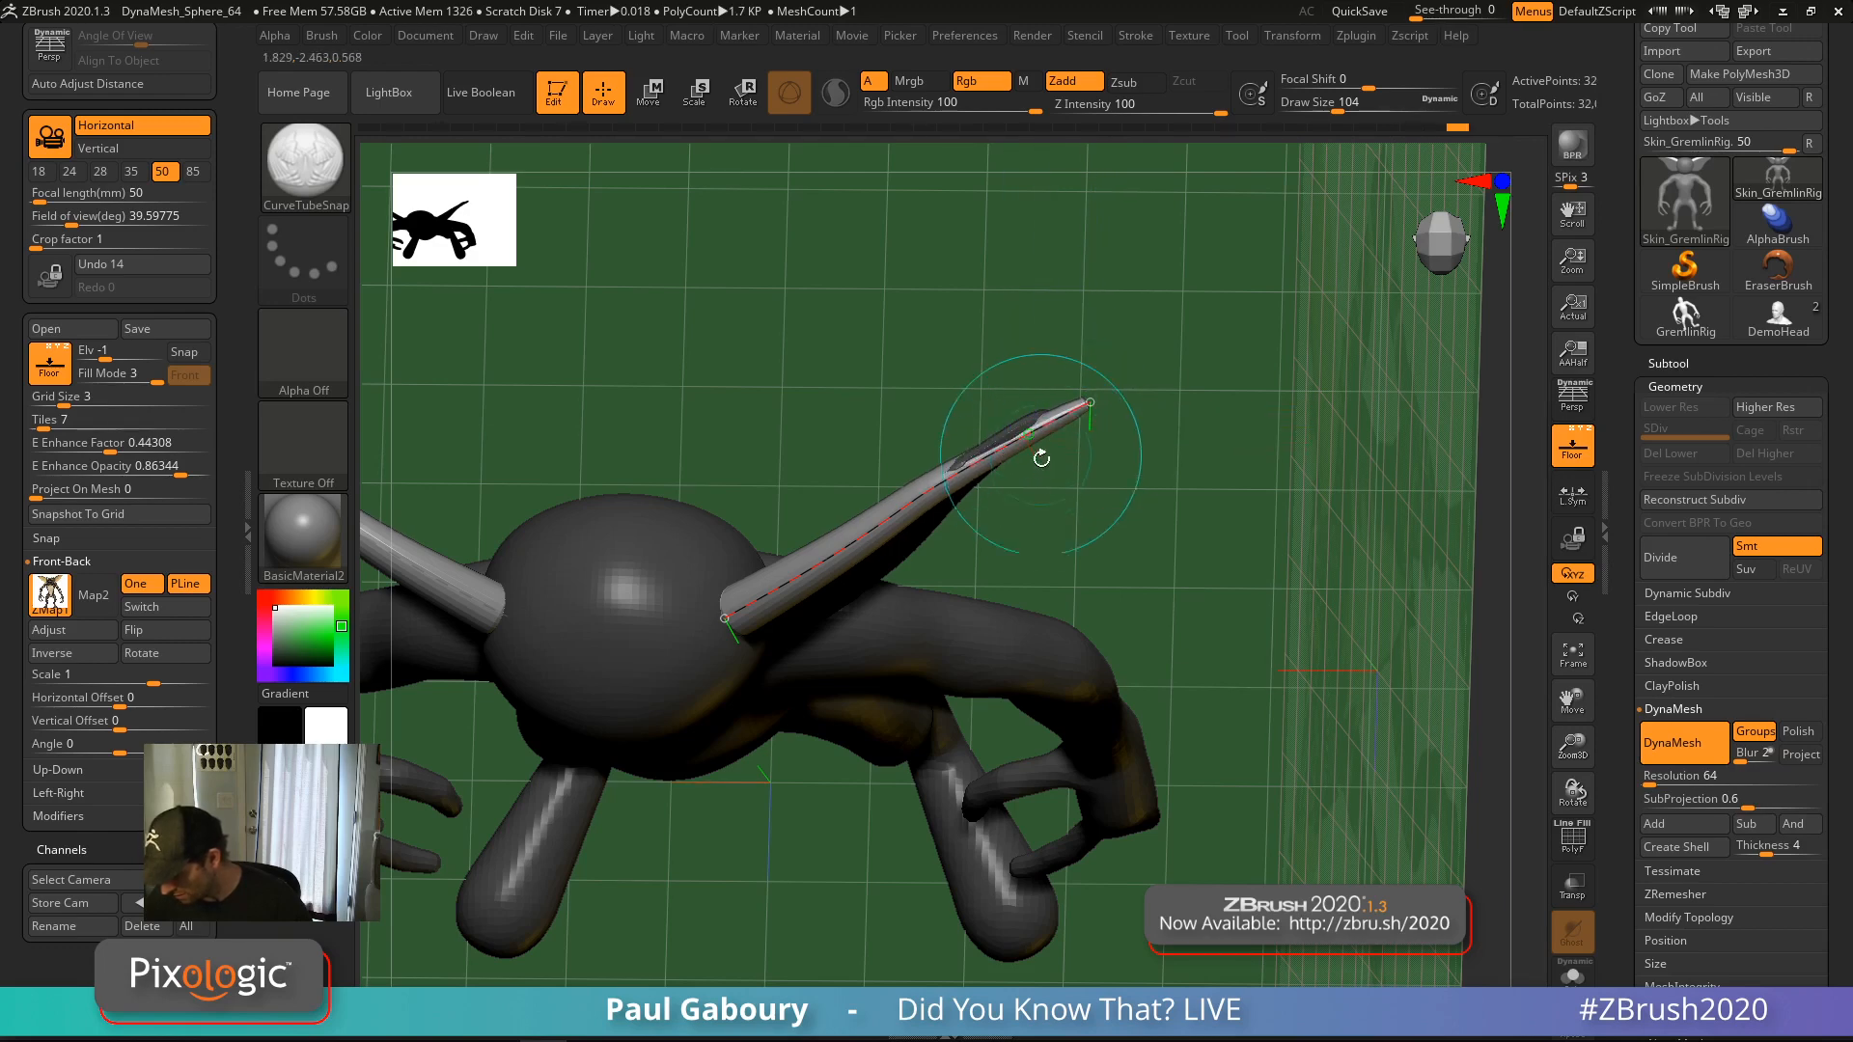
left_click_drag(1041, 458, 1061, 384)
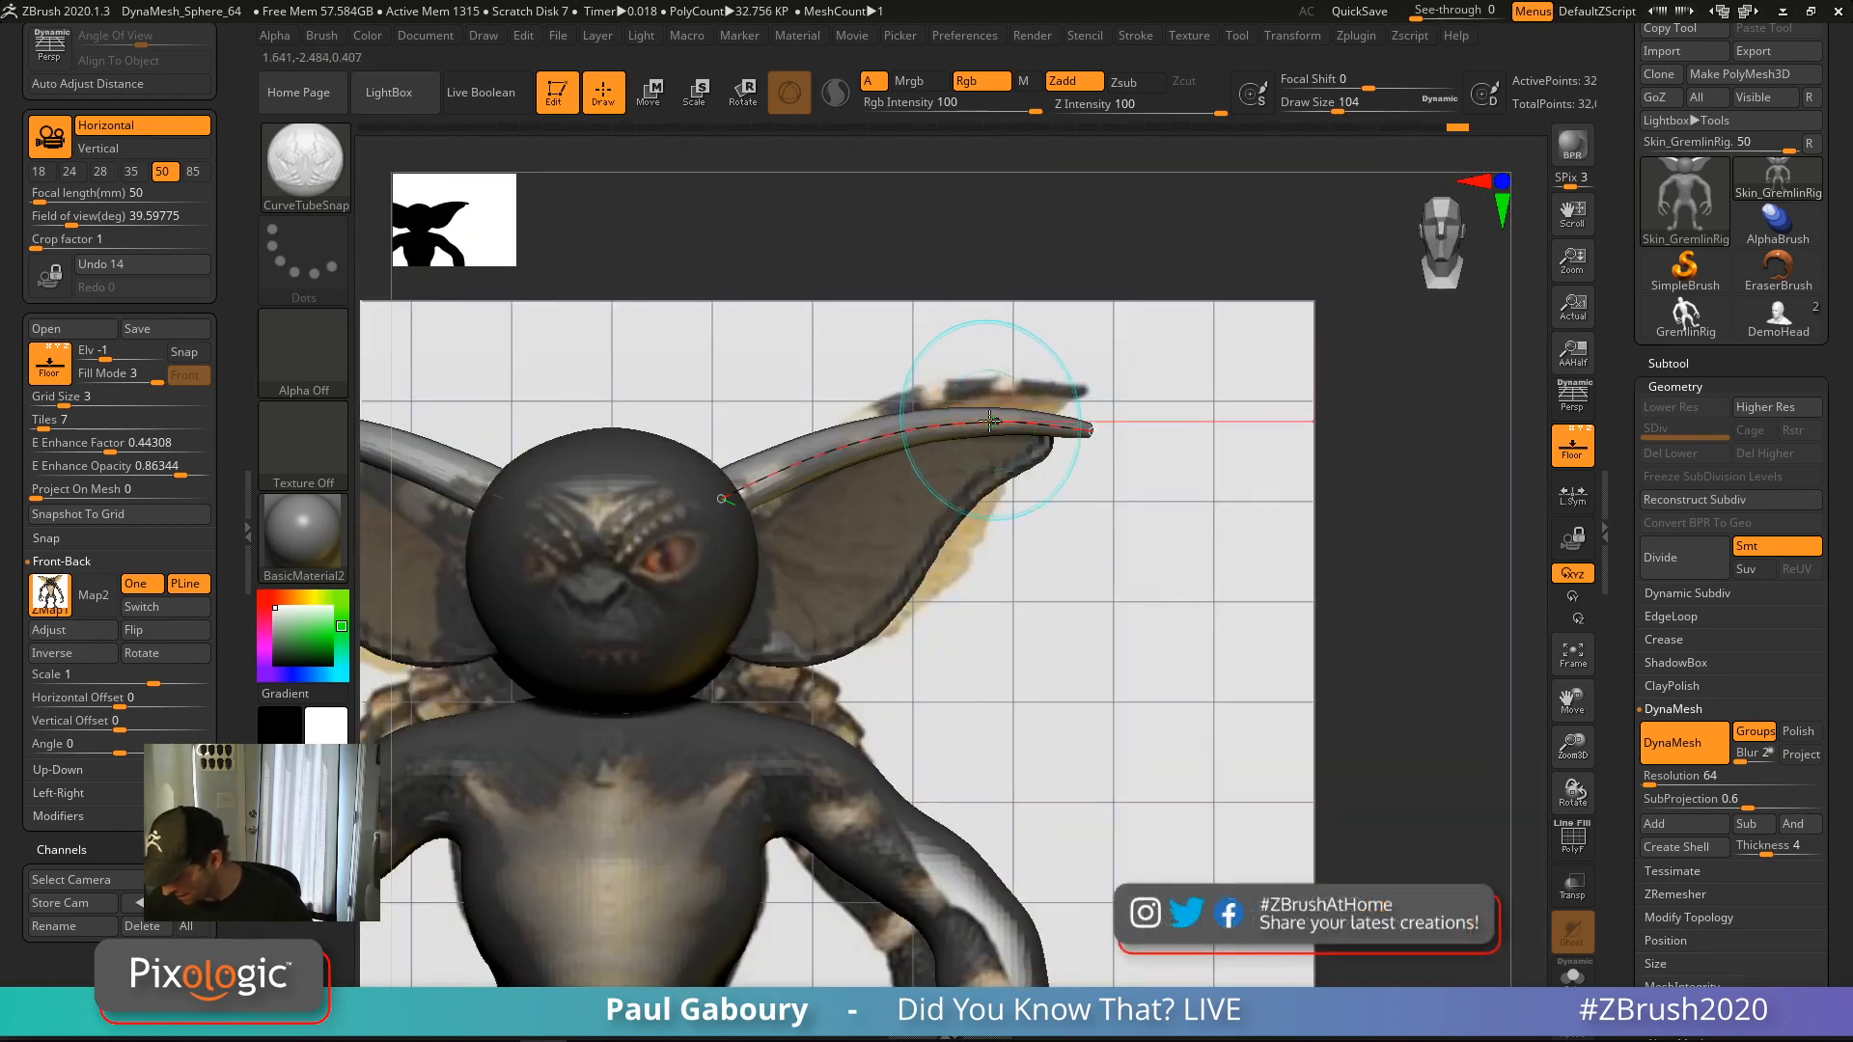
right_click_drag(1030, 419, 1019, 465, "shift")
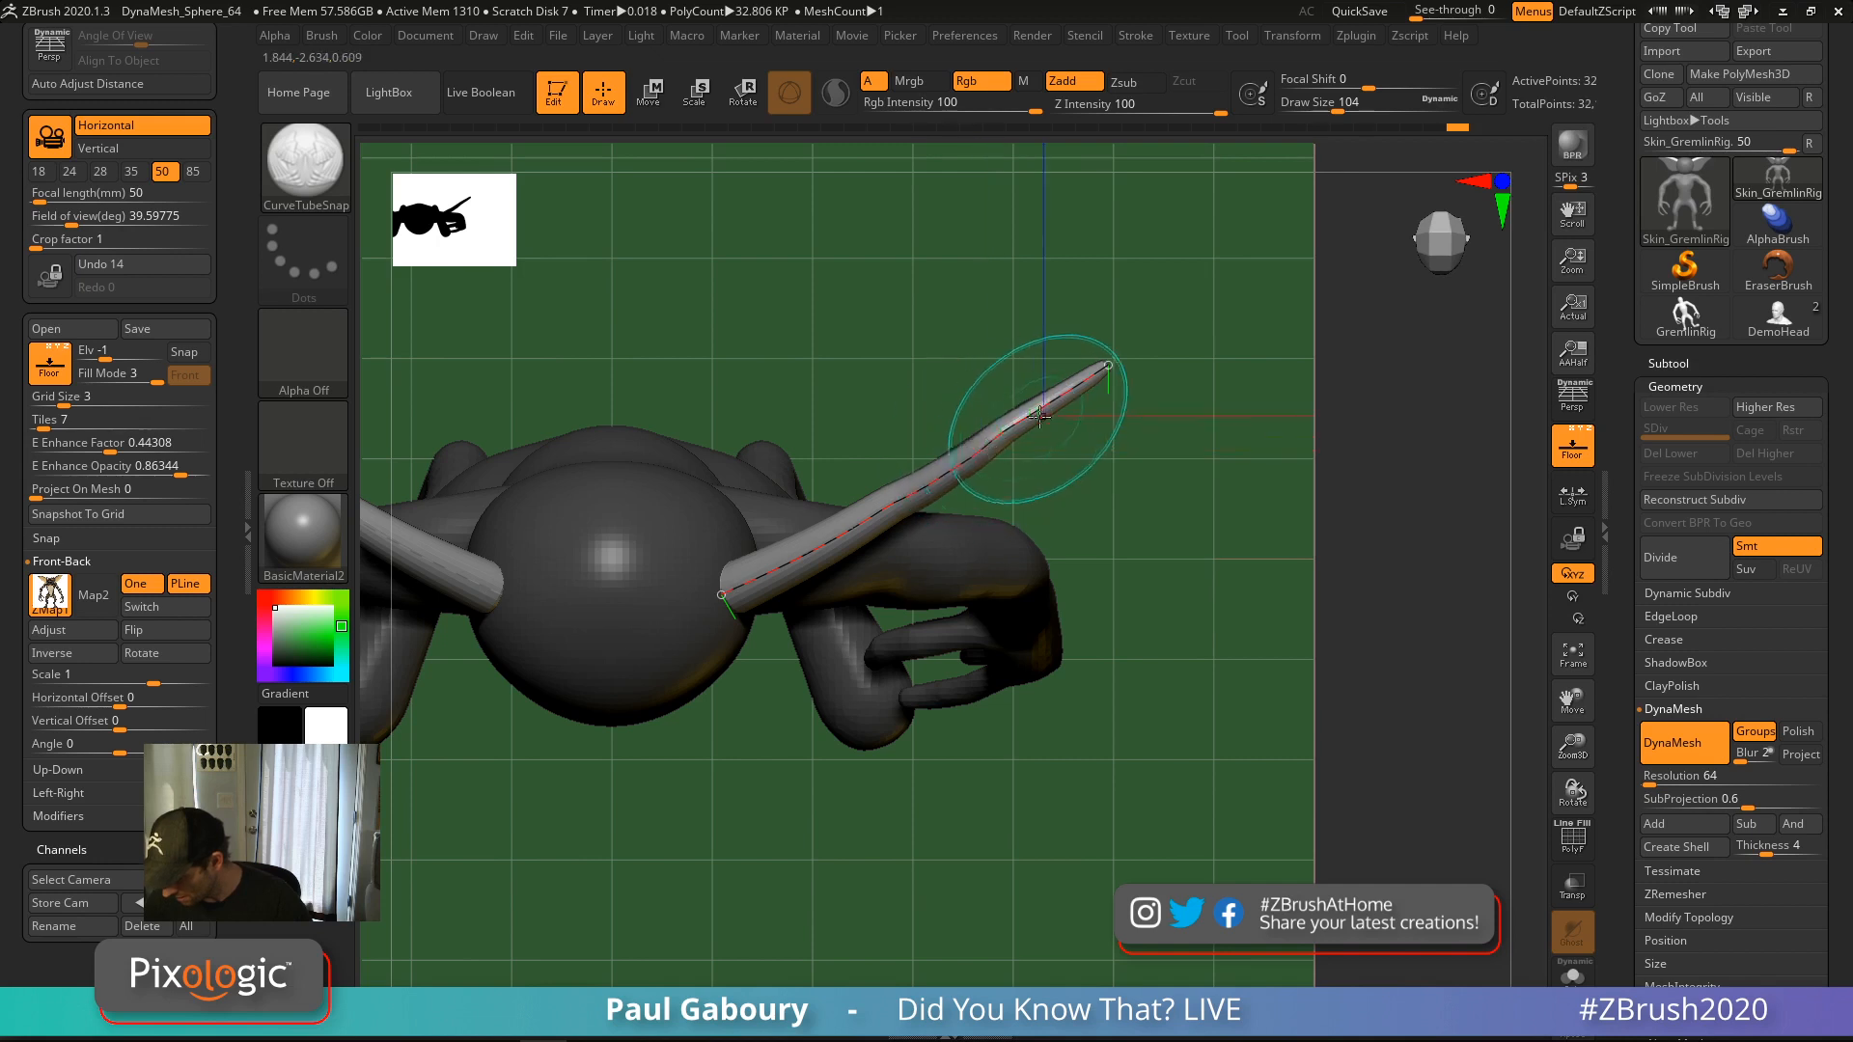
mouse_move(1002, 445)
left_mouse_down("shift")
mouse_move(1010, 432)
mouse_move(949, 468)
left_mouse_up("shift")
mouse_move(1038, 421)
left_mouse_down("shift")
mouse_move(889, 495)
mouse_move(988, 442)
left_mouse_up("shift")
left_click_drag(1025, 519, 1122, 764, "shift")
mouse_move(1211, 614)
right_mouse_down("ctrl")
mouse_move(1171, 534)
mouse_move(1142, 513)
mouse_move(1109, 525)
right_mouse_up("ctrl")
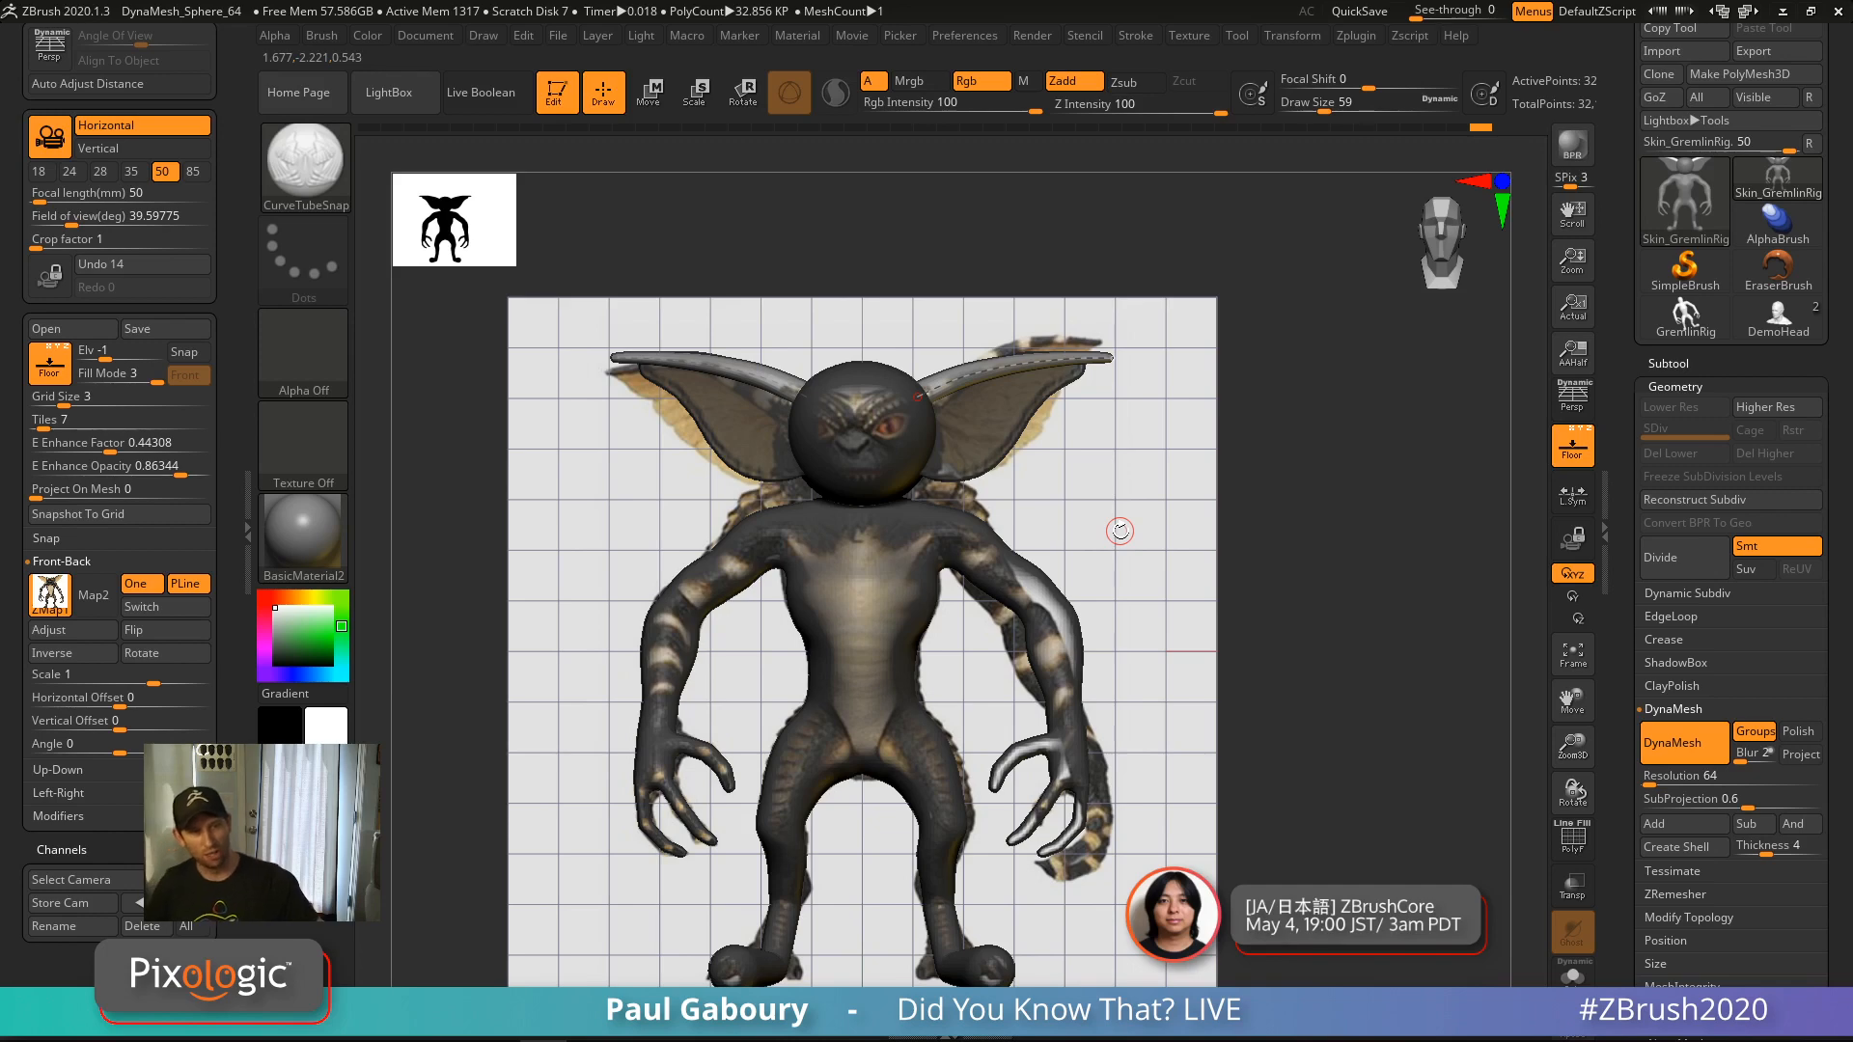
Display the polyframe on the gremlin and hide the floor grid with its reference images
right_click_drag(1218, 615, 1177, 579, "ctrl")
key("shift+f")
left_click(1579, 453)
right_click_drag(1129, 314, 1233, 707, "alt")
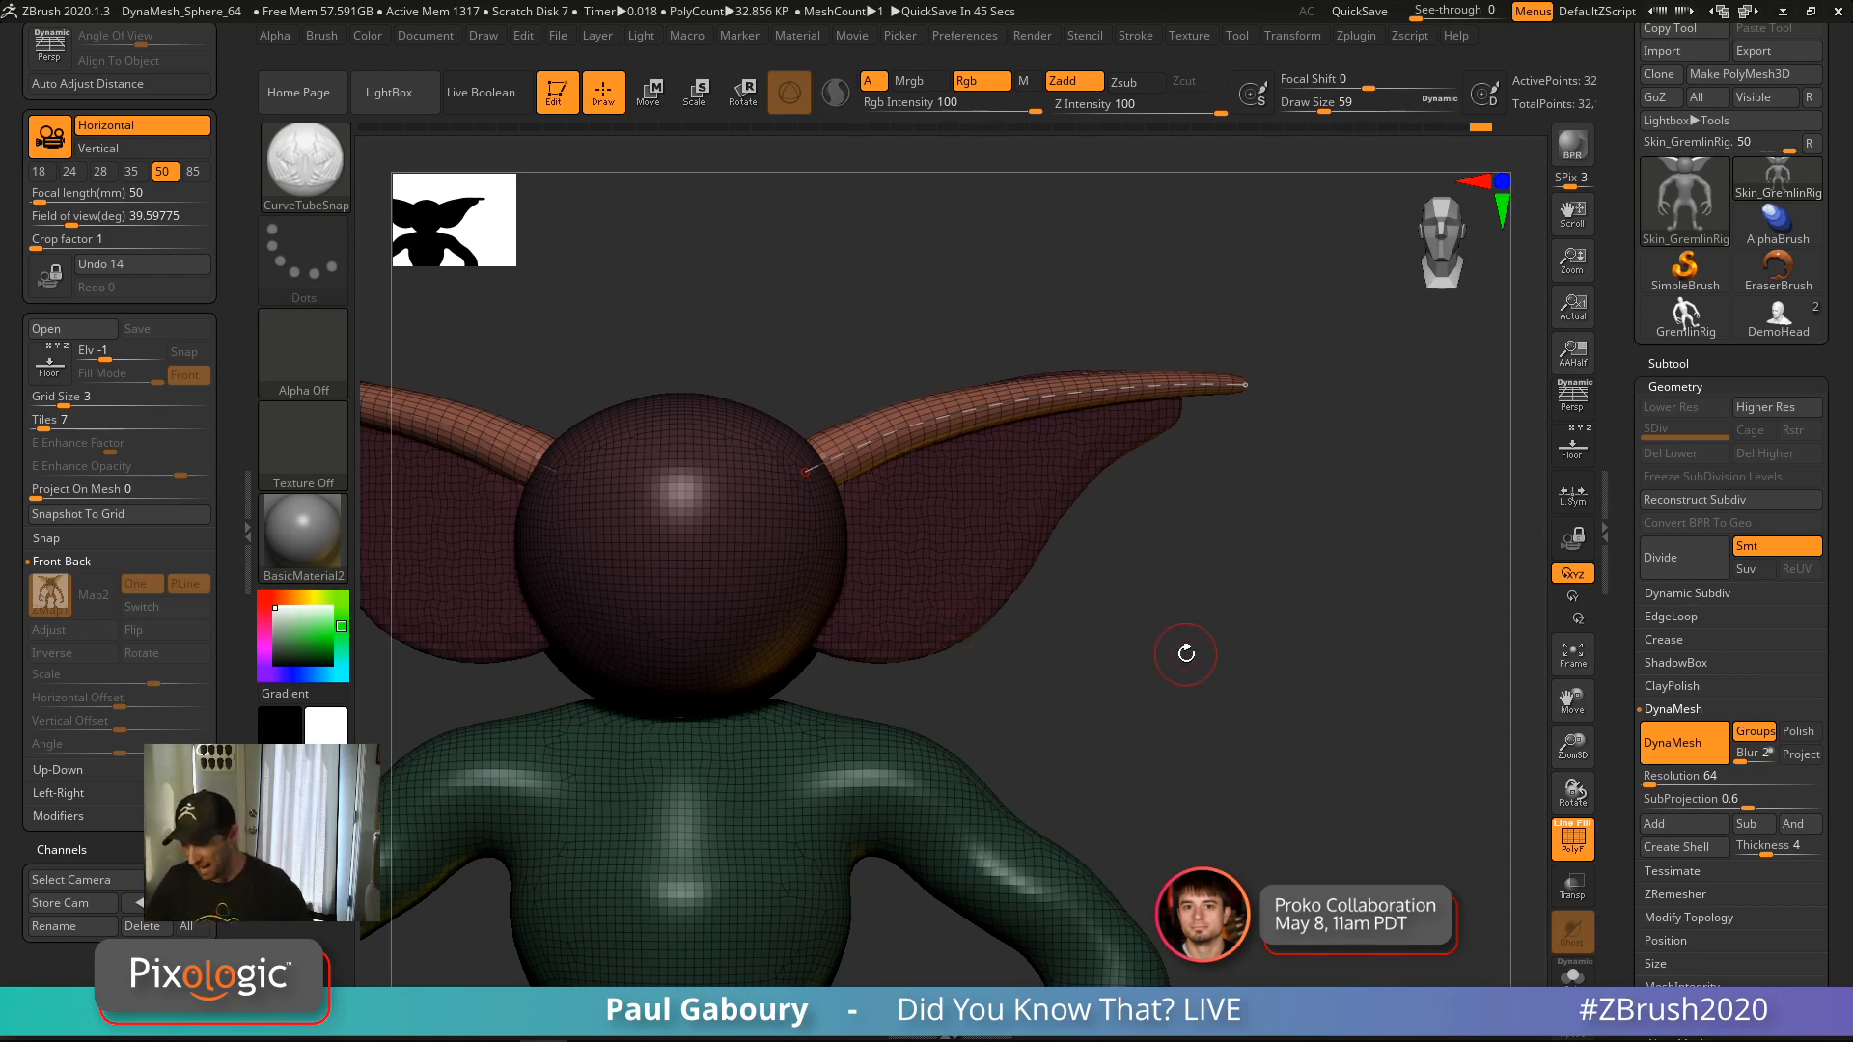
Remesh the gremlin with DynaMesh to include the ear tubes, and select the Move Topological brush
mouse_move(1204, 621)
left_mouse_down("ctrl")
mouse_move(1323, 835)
mouse_move(1249, 653)
mouse_move(1250, 774)
mouse_move(1249, 634)
mouse_move(1231, 681)
left_mouse_up("ctrl")
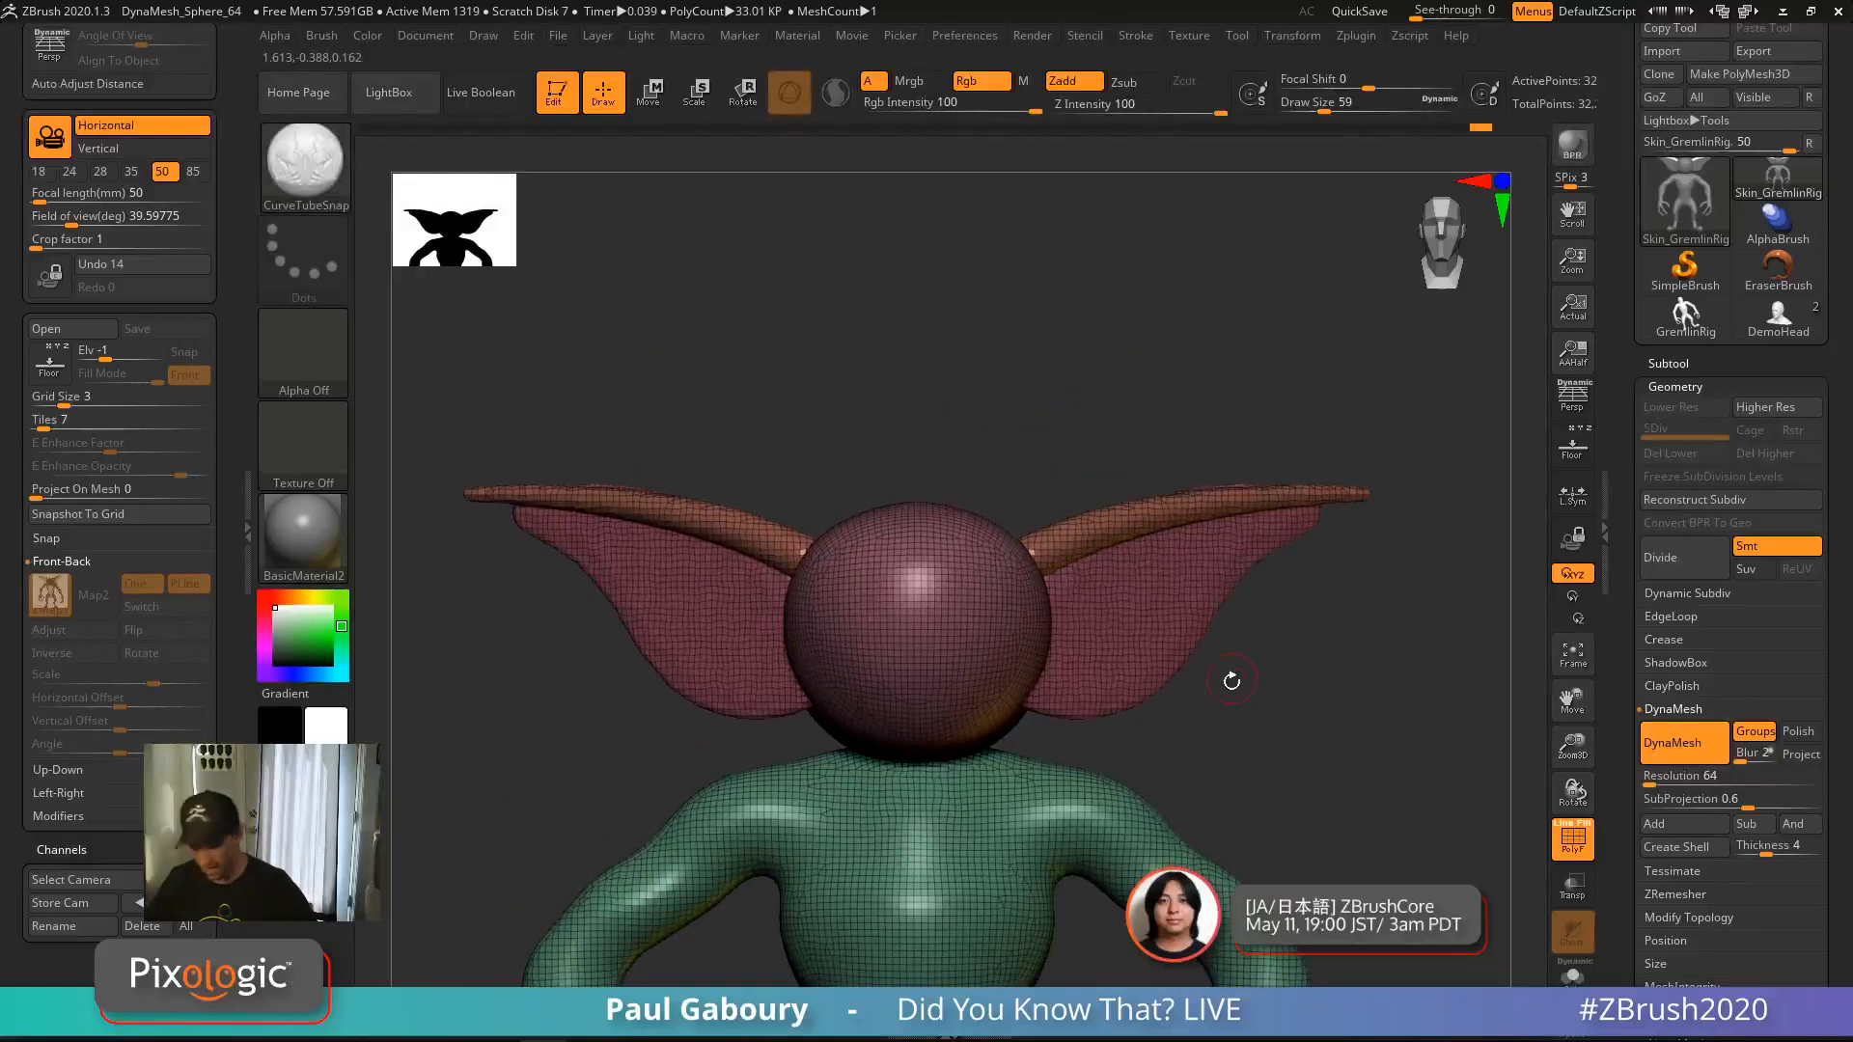
key("b")
key("m")
key("t")
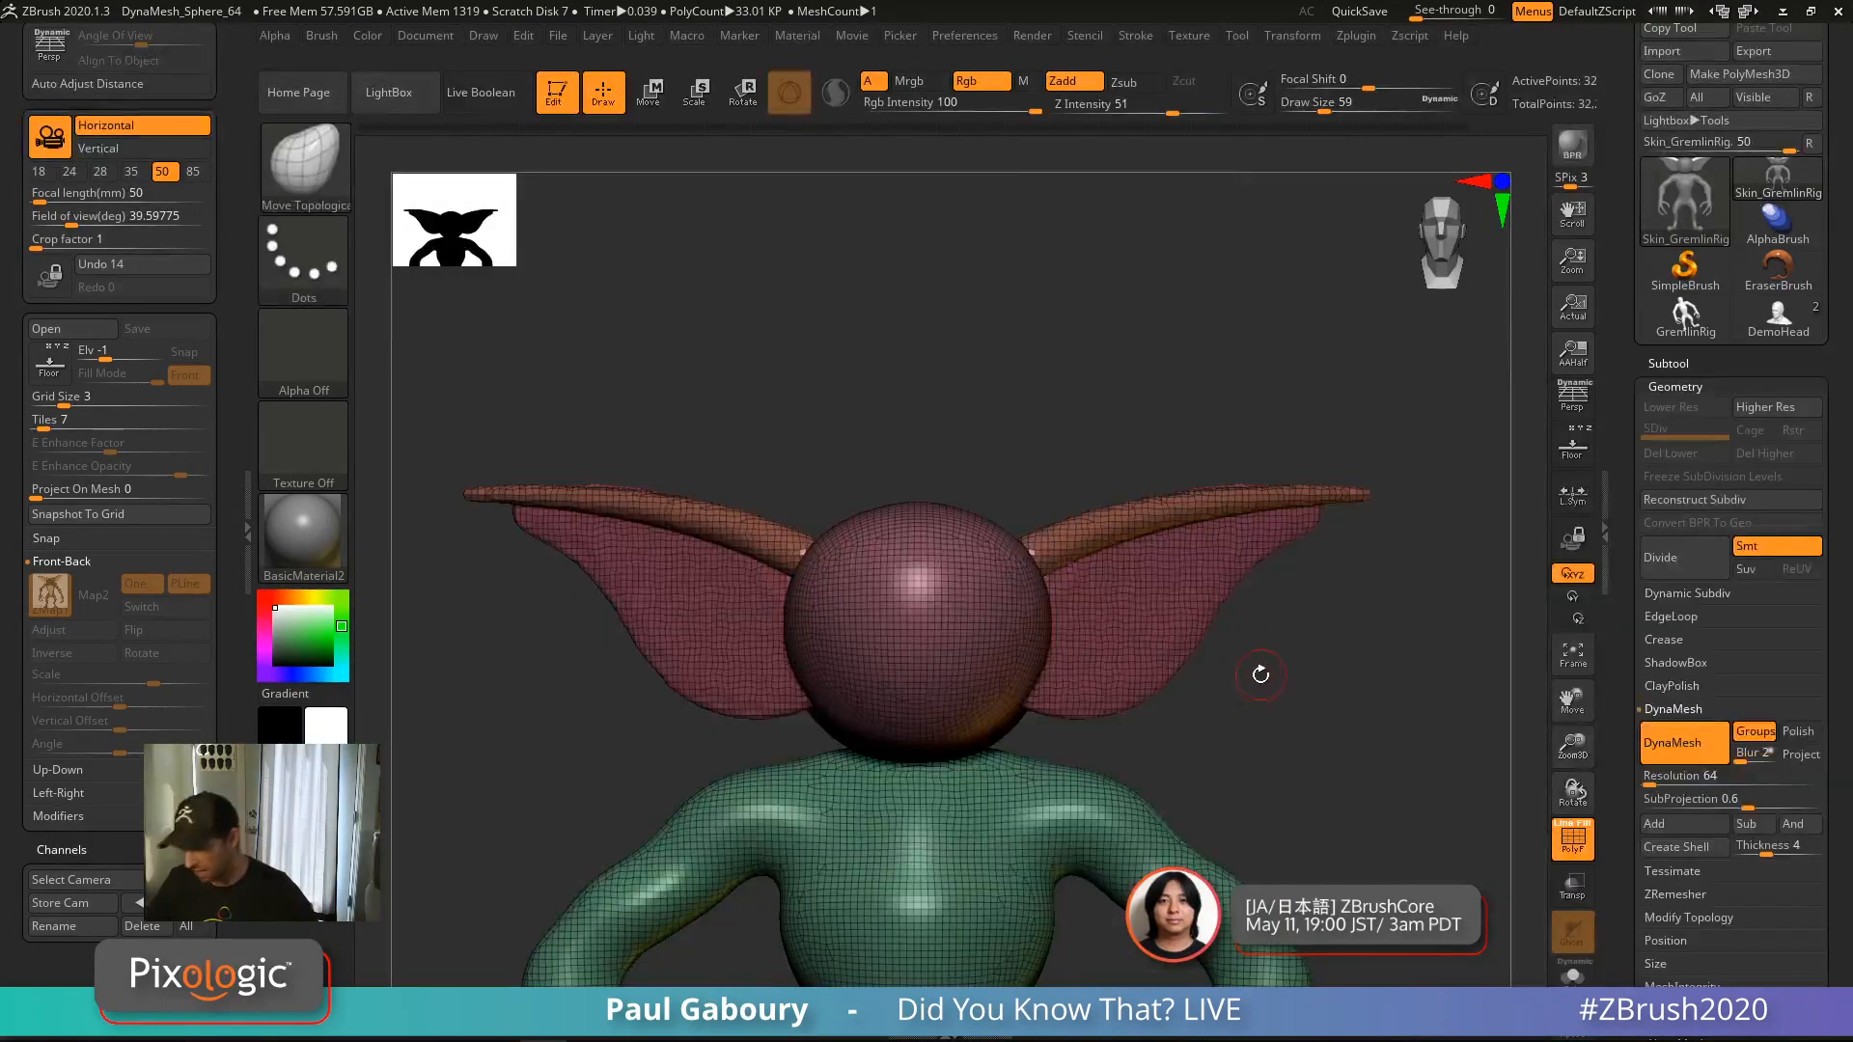
Set the Move Topological draw size to 177, then reshape and smooth the tube along the ear's upper edge
key("s")
left_click_drag(1258, 691, 1287, 693)
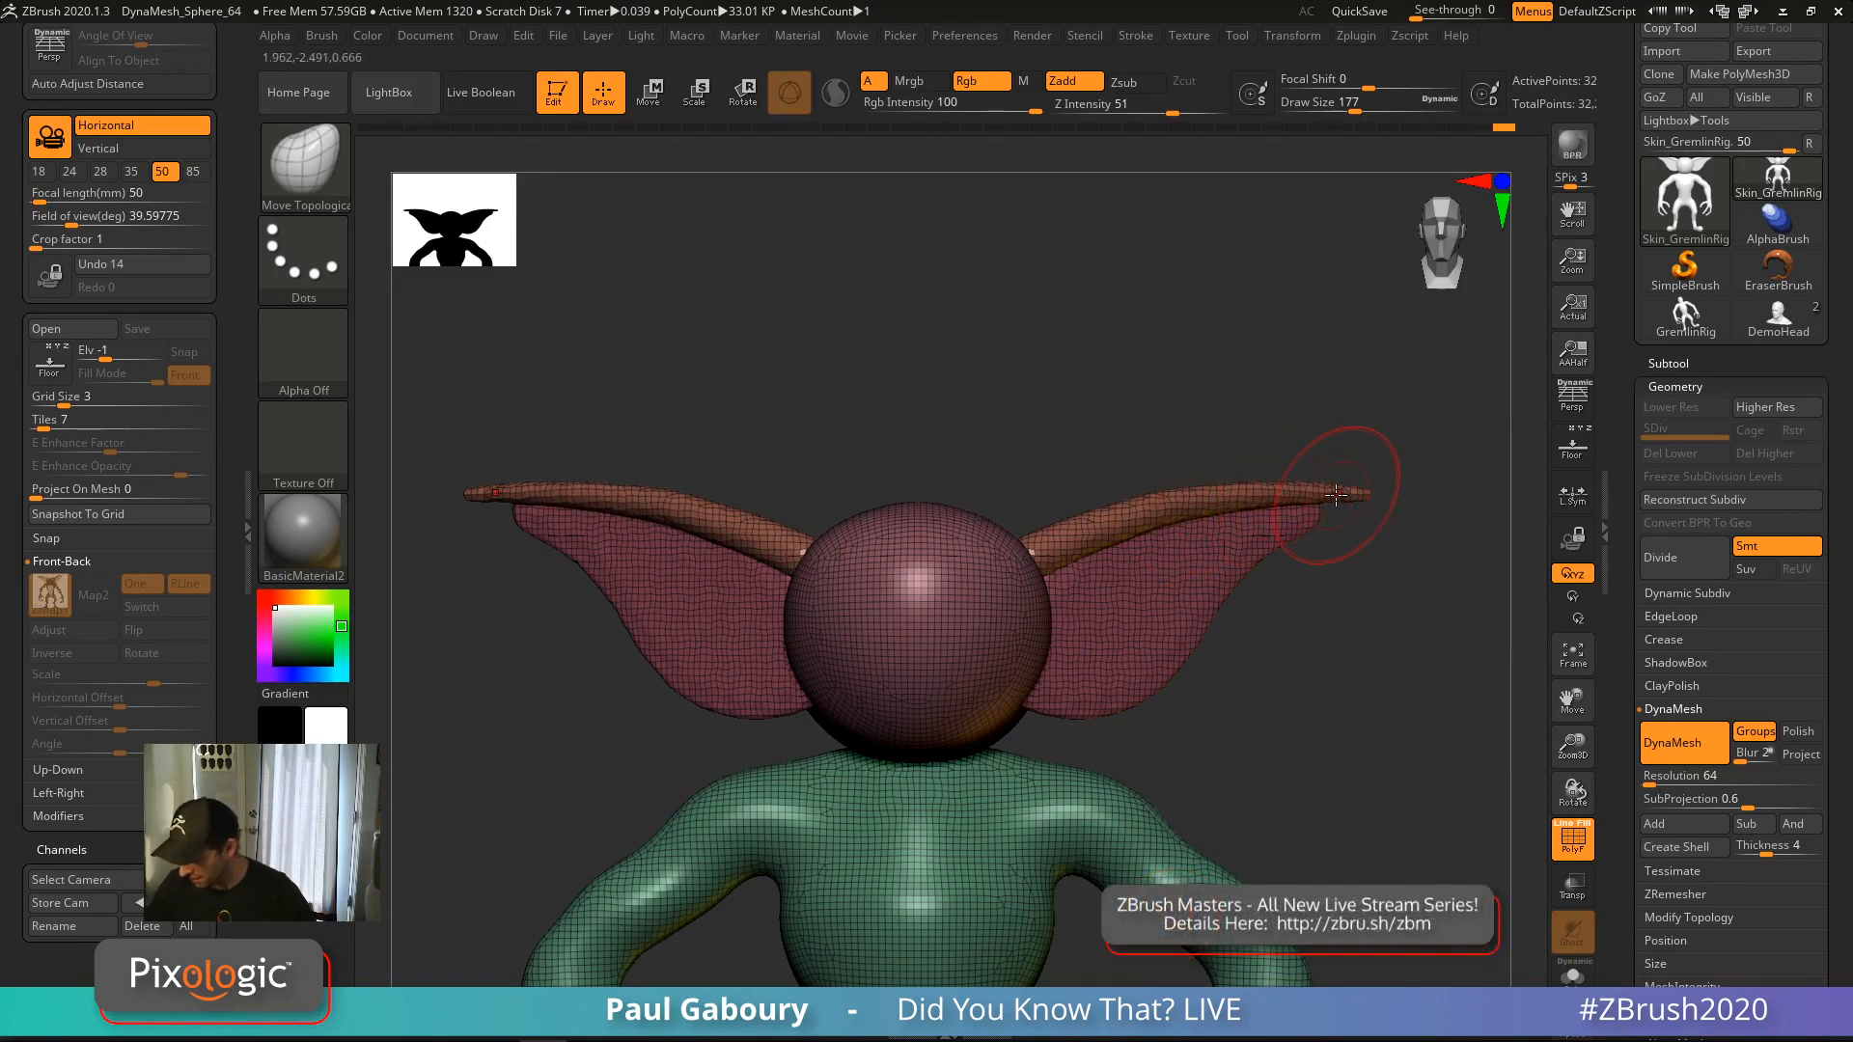
left_click_drag(1336, 468, 1330, 797)
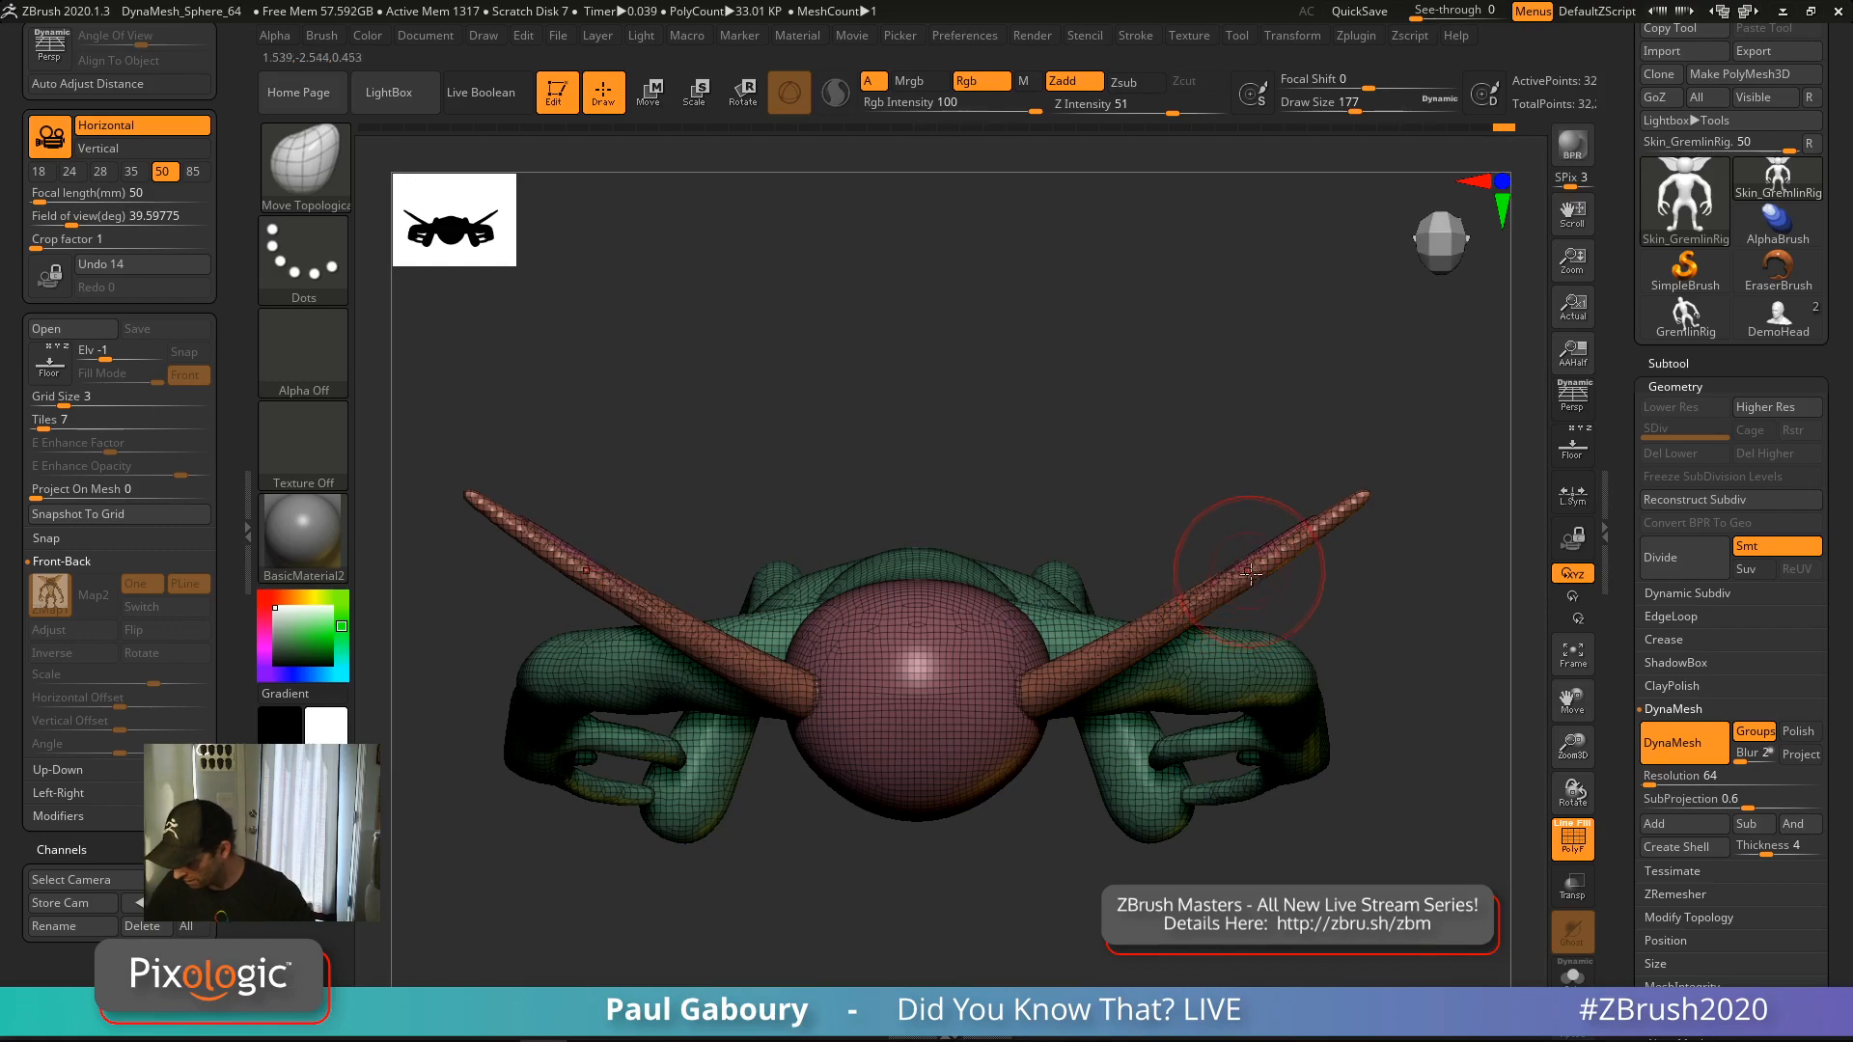
left_click_drag(1276, 597, 1303, 695)
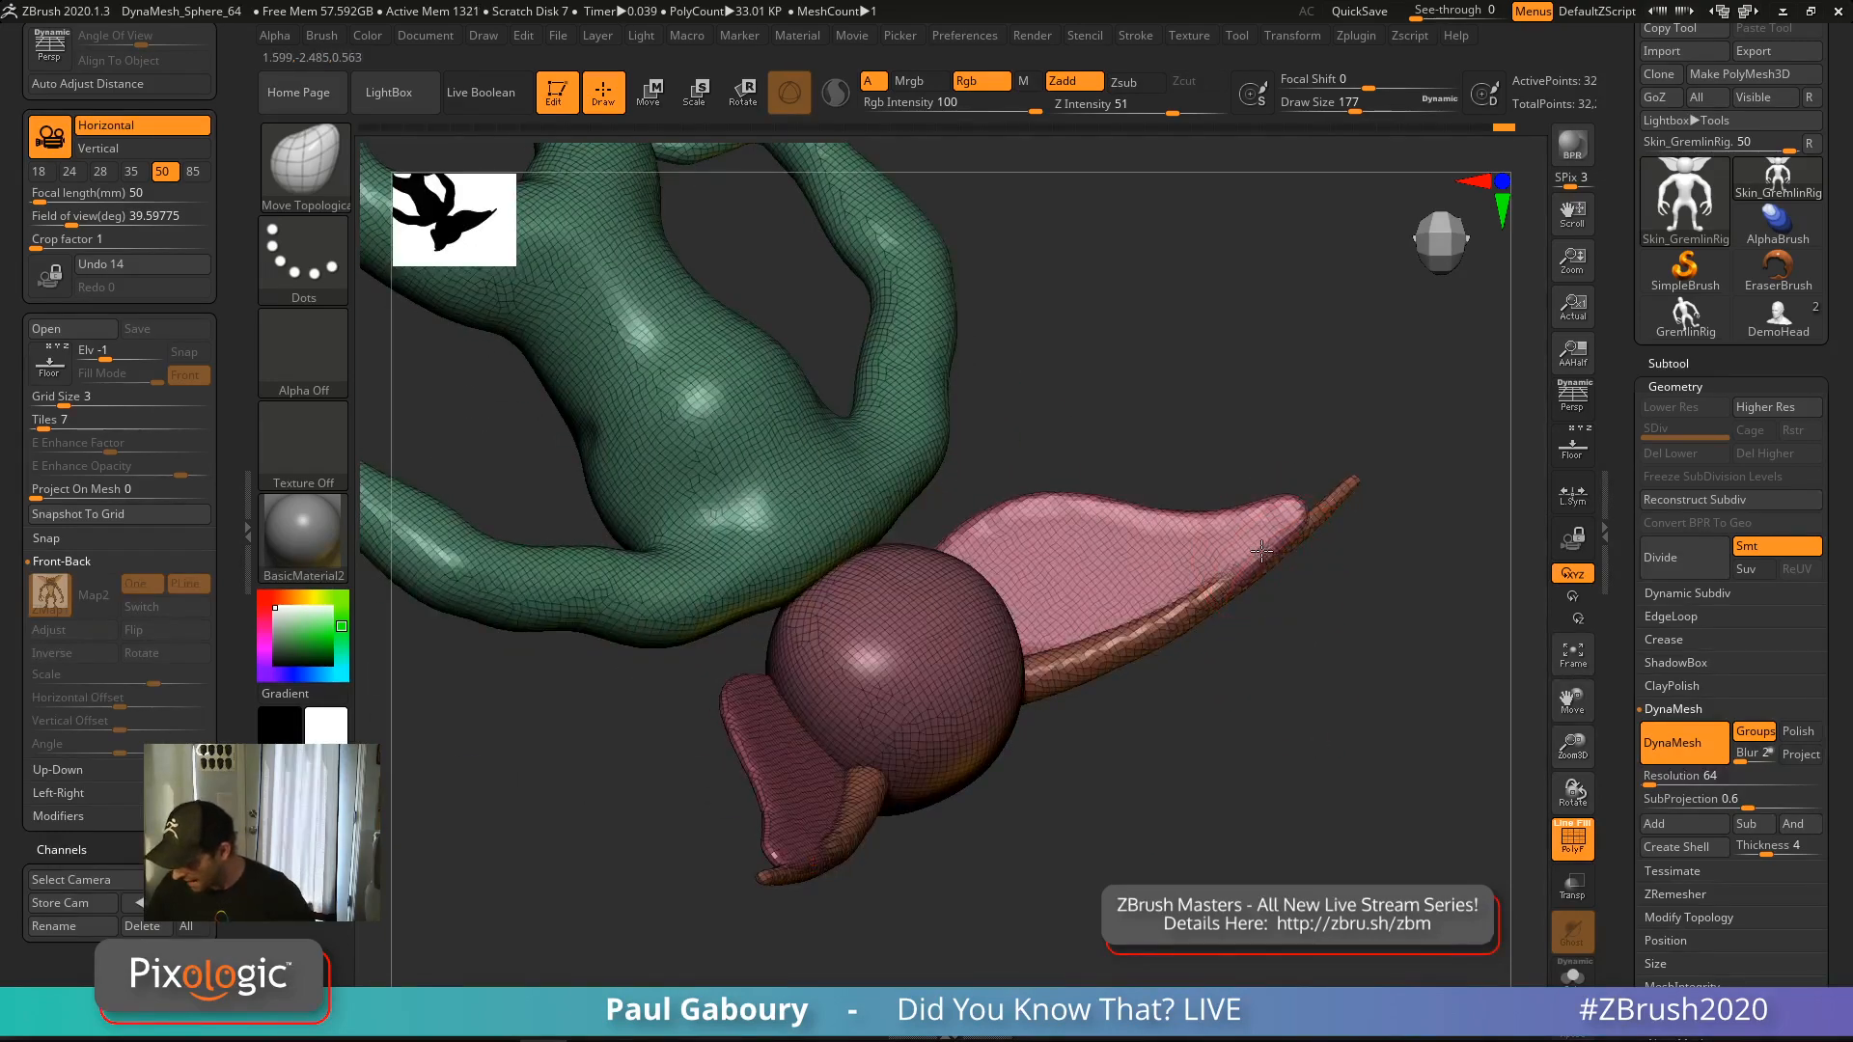
mouse_move(1276, 632)
left_mouse_down()
mouse_move(1241, 278)
mouse_move(1290, 570)
left_mouse_up()
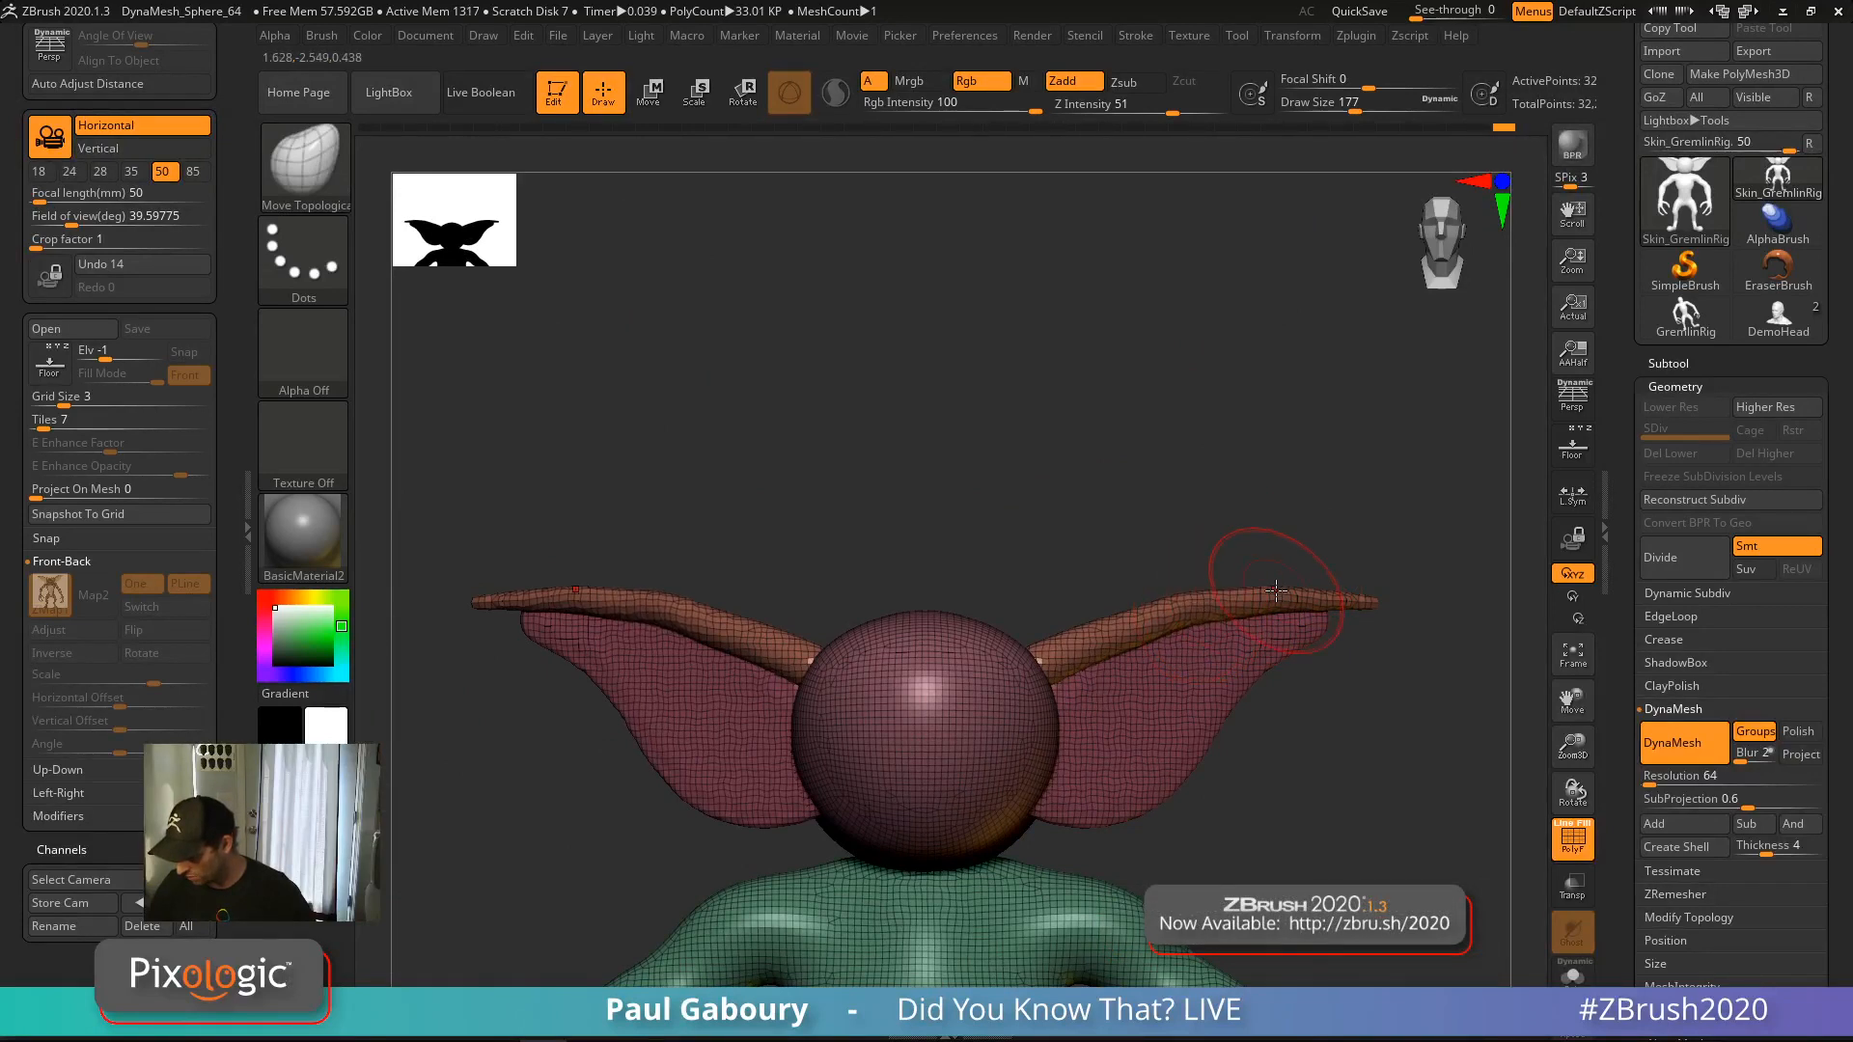
mouse_move(1280, 595)
left_mouse_down()
mouse_move(1335, 597)
mouse_move(1199, 612)
left_mouse_up()
mouse_move(1272, 594)
left_mouse_down("shift")
mouse_move(1300, 593)
mouse_move(1221, 601)
mouse_move(1251, 599)
left_mouse_up("shift")
Thicken the upper-edge ear tube with the Inflat brush along its length and smooth the result
right_click_drag(1257, 618, 1240, 691)
right_click_drag(1241, 690, 1271, 736, "ctrl")
right_click_drag(1271, 736, 1220, 743, "alt")
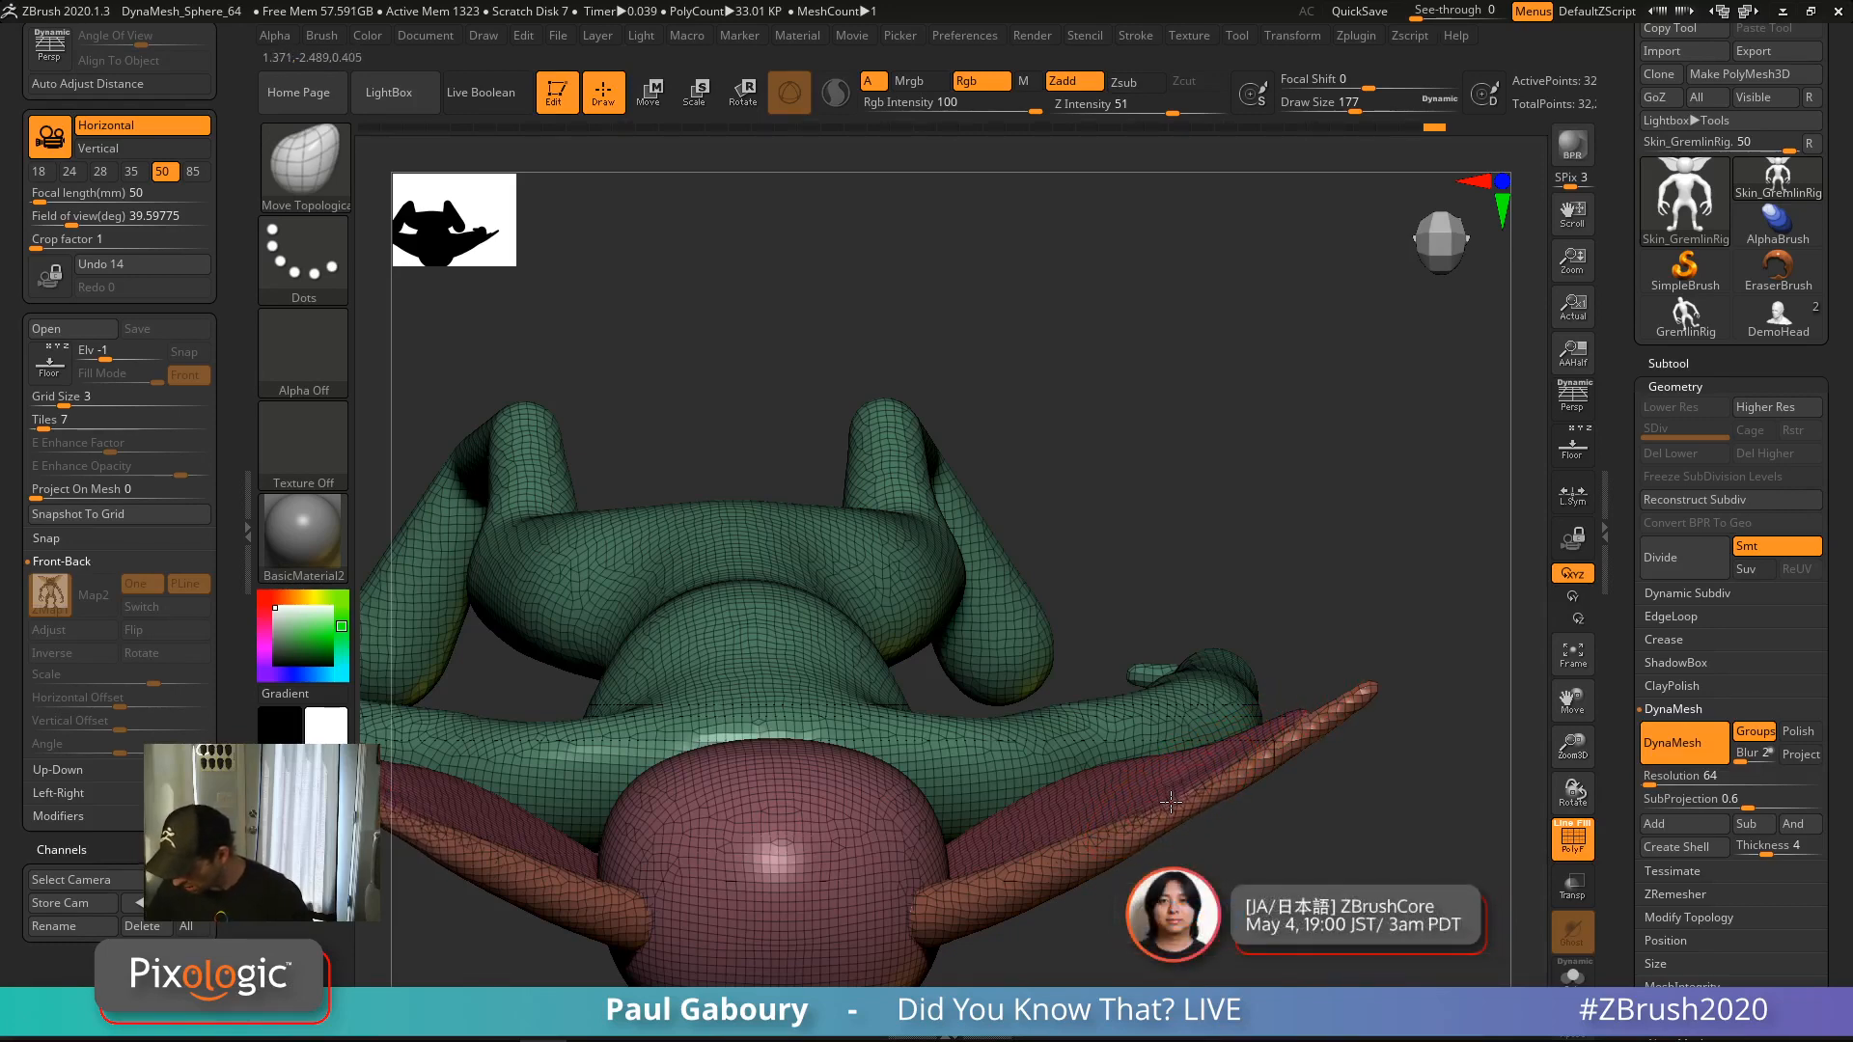
right_click_drag(1169, 790, 1219, 510)
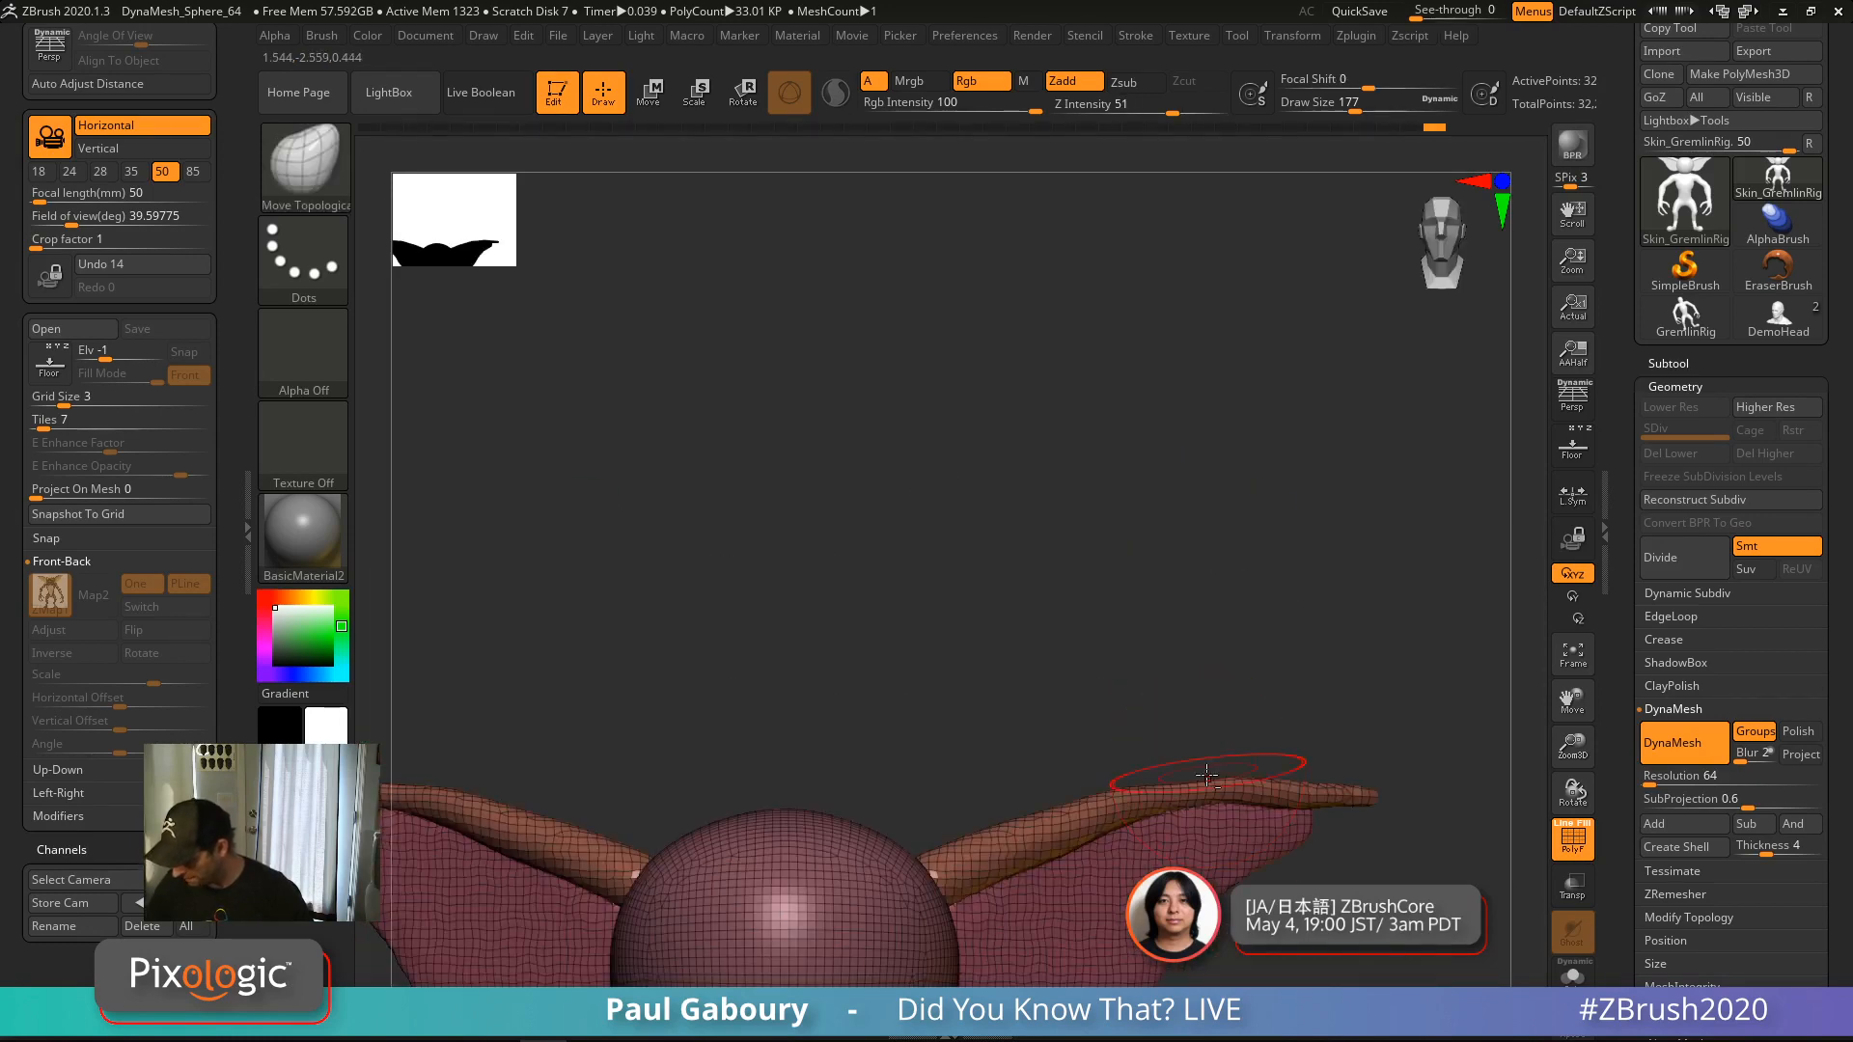
right_click_drag(1207, 775, 1171, 642, "alt")
right_click_drag(1170, 642, 1149, 648, "ctrl")
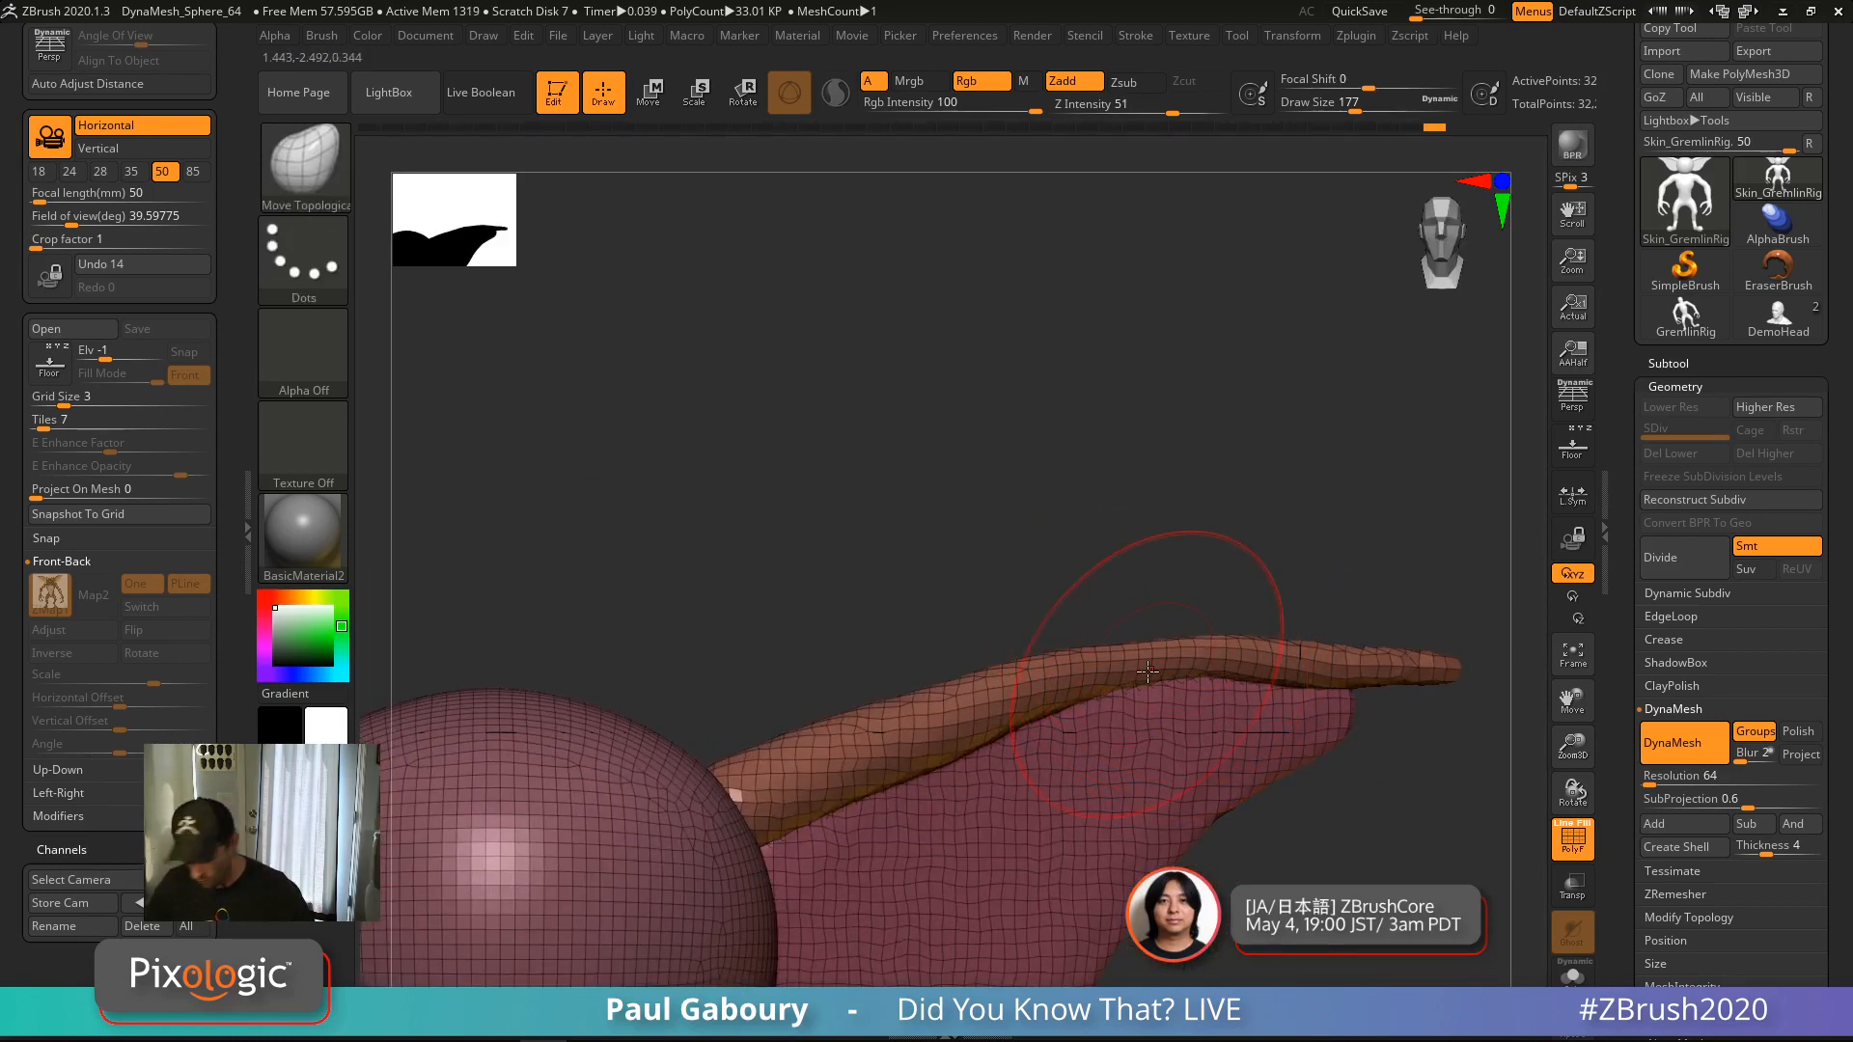
key("b")
key("i")
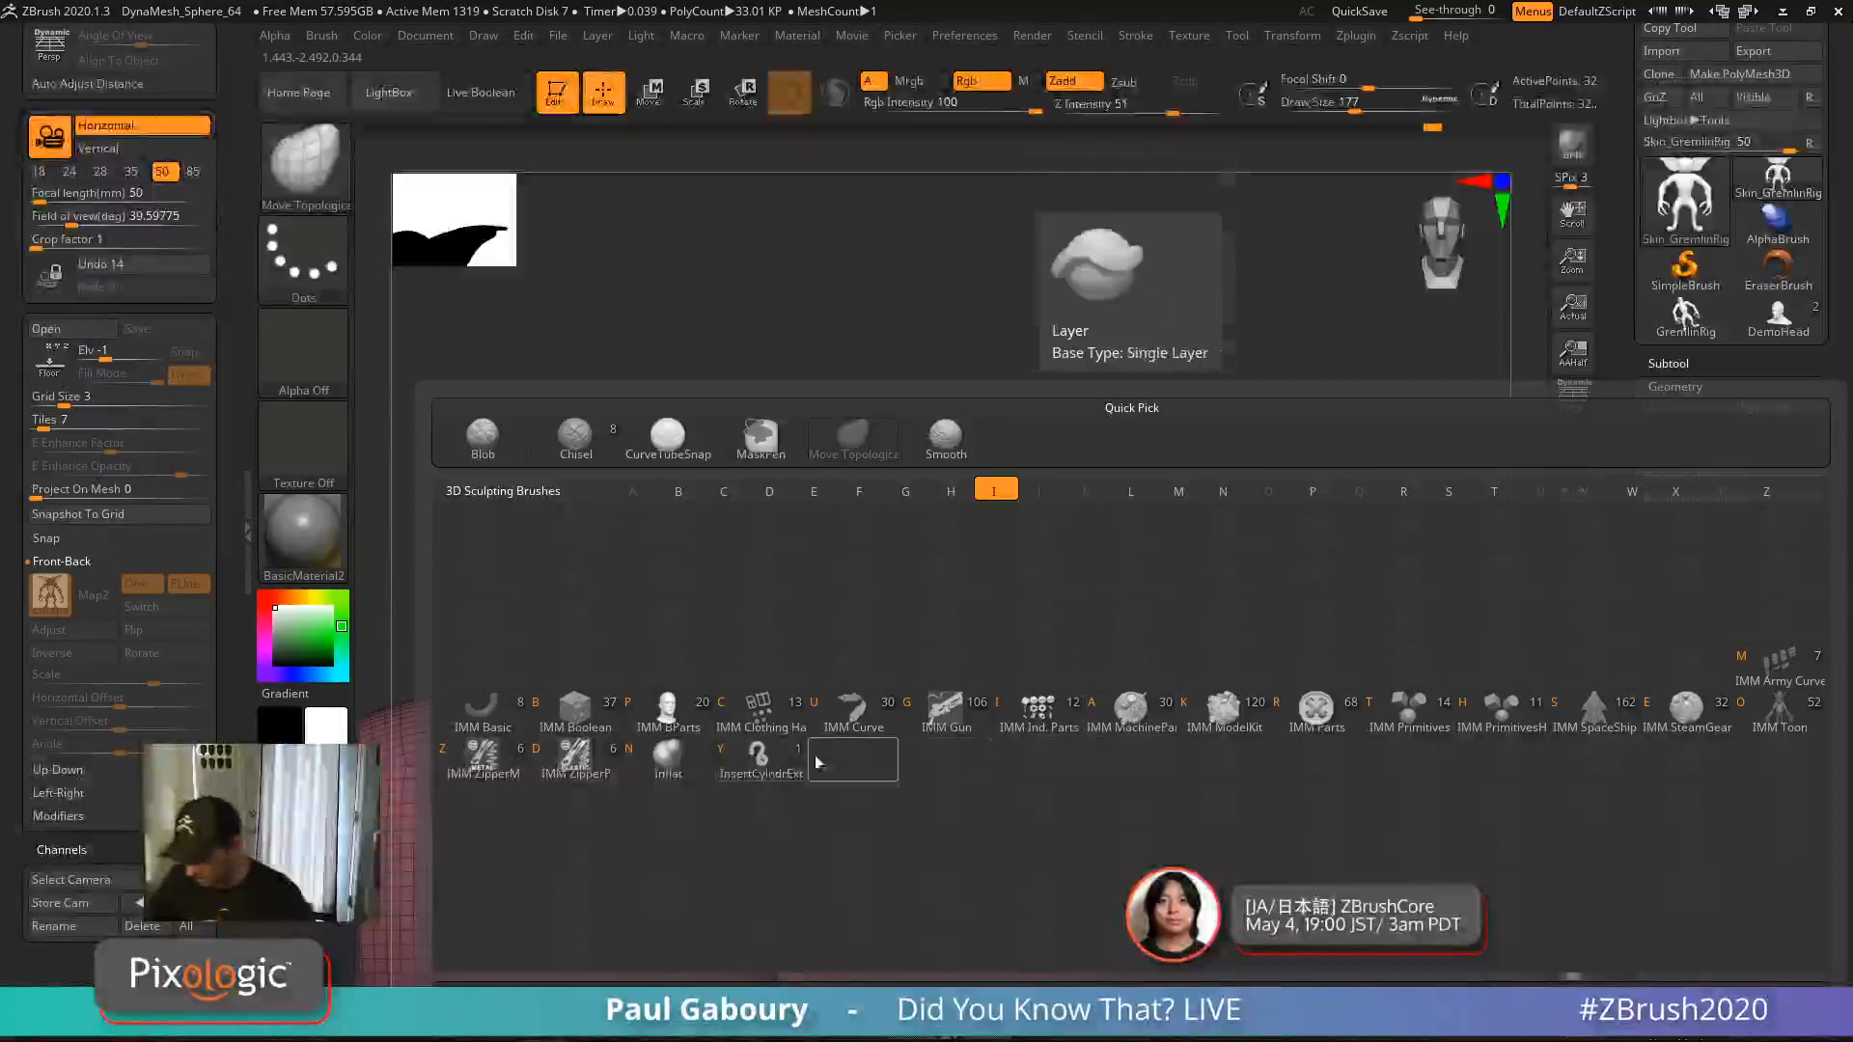
key("n")
mouse_move(1149, 650)
left_mouse_down()
mouse_move(1105, 674)
mouse_move(1328, 655)
left_mouse_up()
left_click_drag(951, 687, 1324, 651)
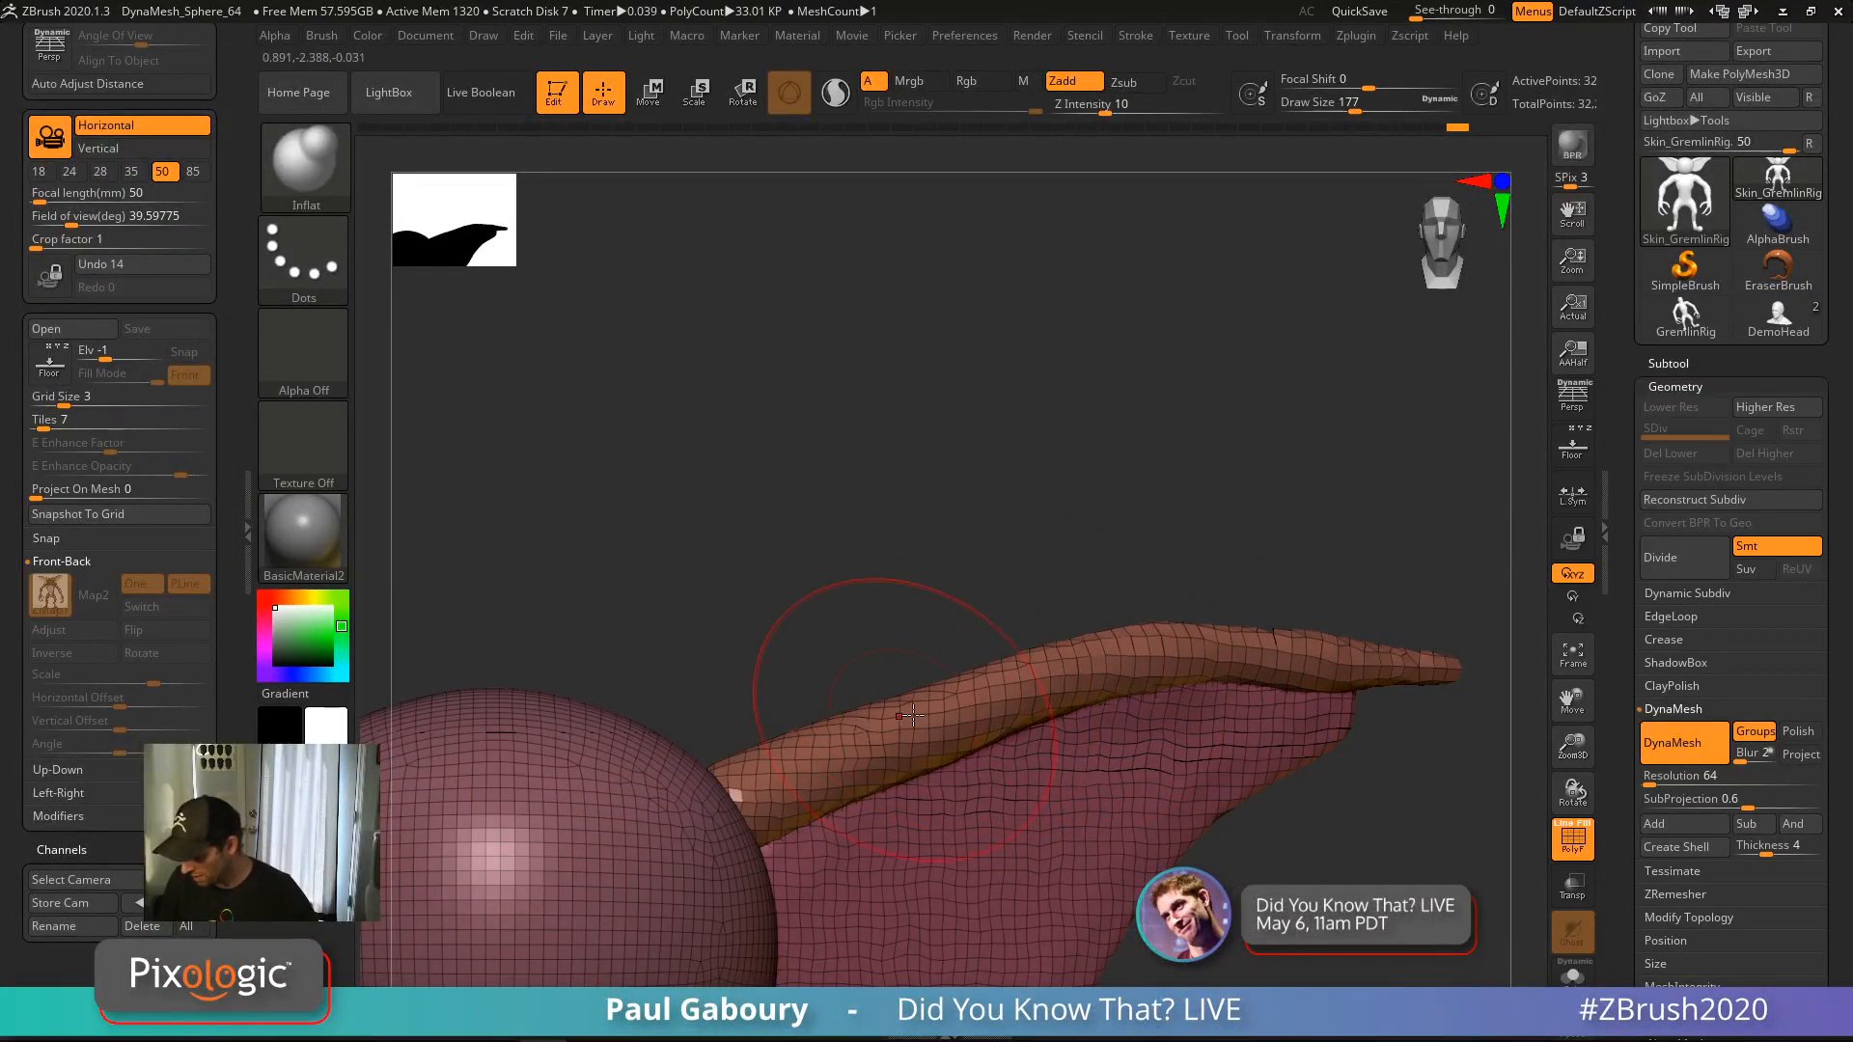
left_click_drag(885, 711, 1351, 652, "shift")
Hide the gremlin's polyframe and reduce the brush draw size to 83
mouse_move(1350, 690)
right_mouse_down("ctrl")
mouse_move(1138, 699)
mouse_move(1174, 592)
mouse_move(1261, 617)
mouse_move(1279, 603)
right_mouse_up("ctrl")
key("shift+f")
mouse_move(1279, 604)
right_mouse_down()
mouse_move(1256, 615)
mouse_move(1336, 695)
mouse_move(1239, 597)
right_mouse_up()
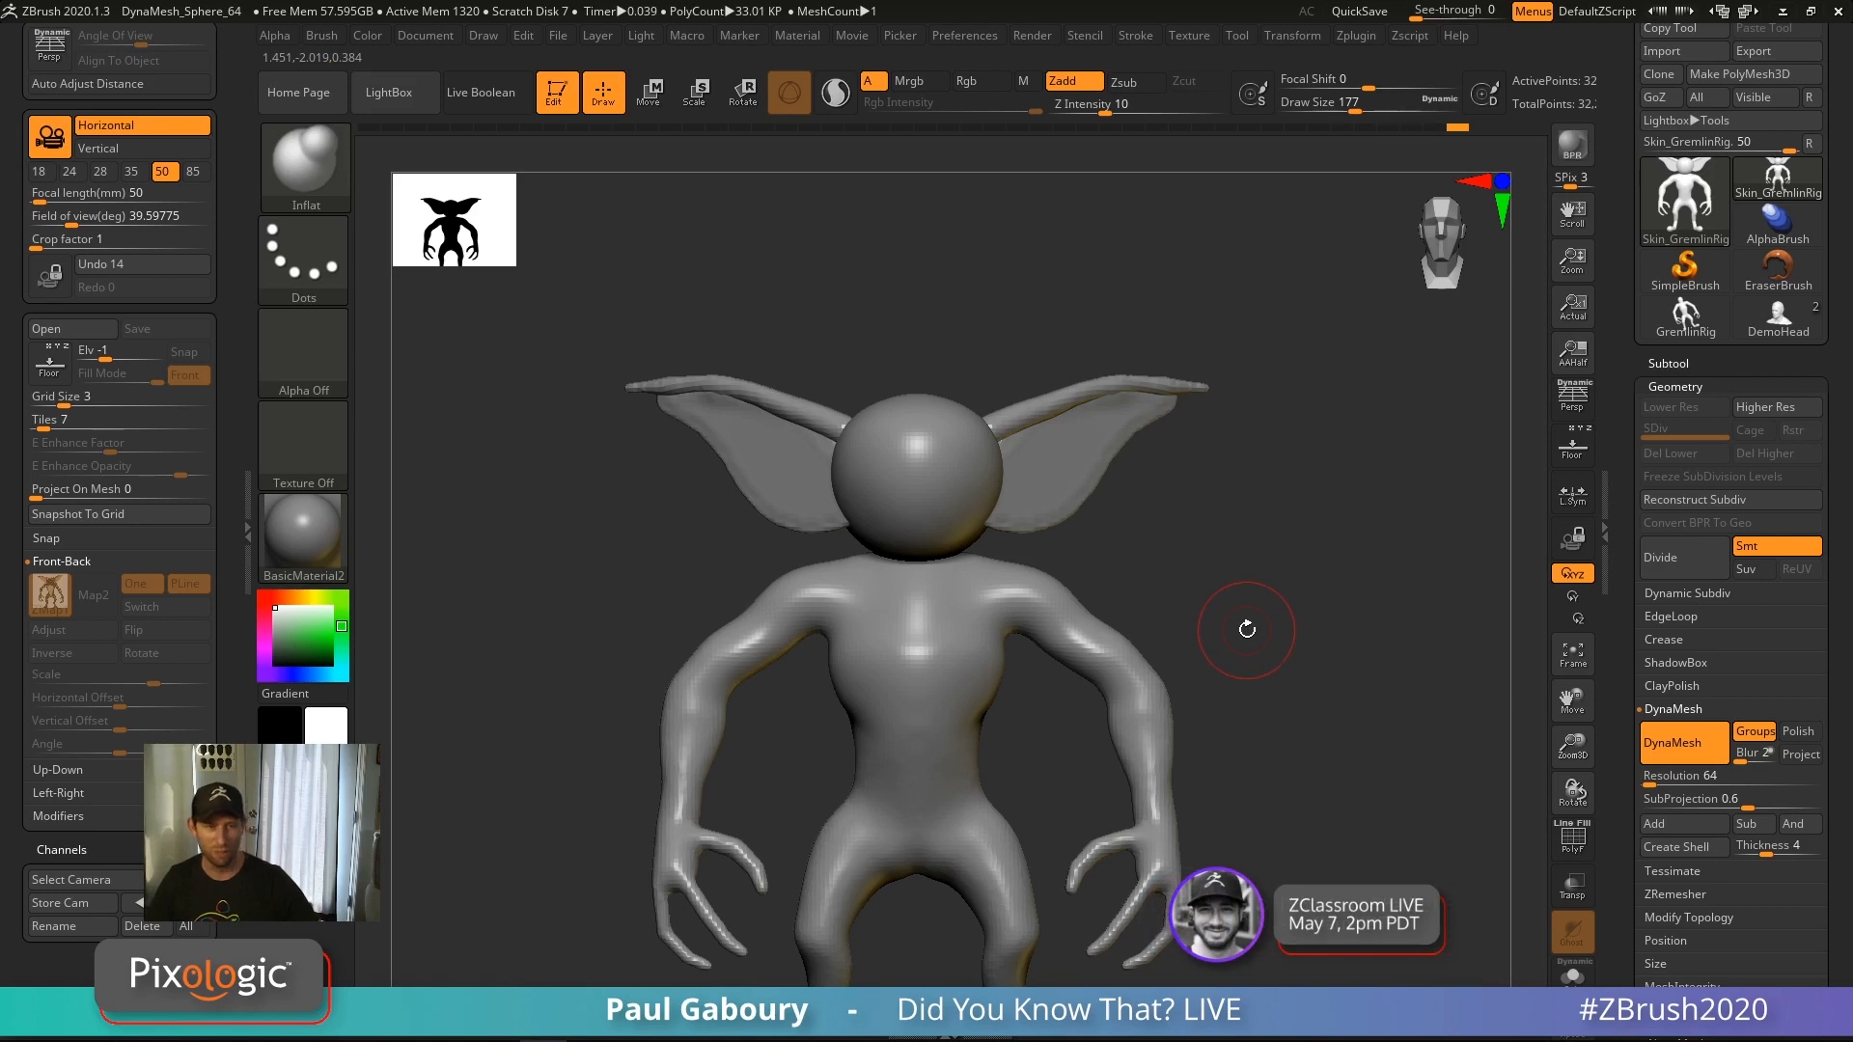
key("s")
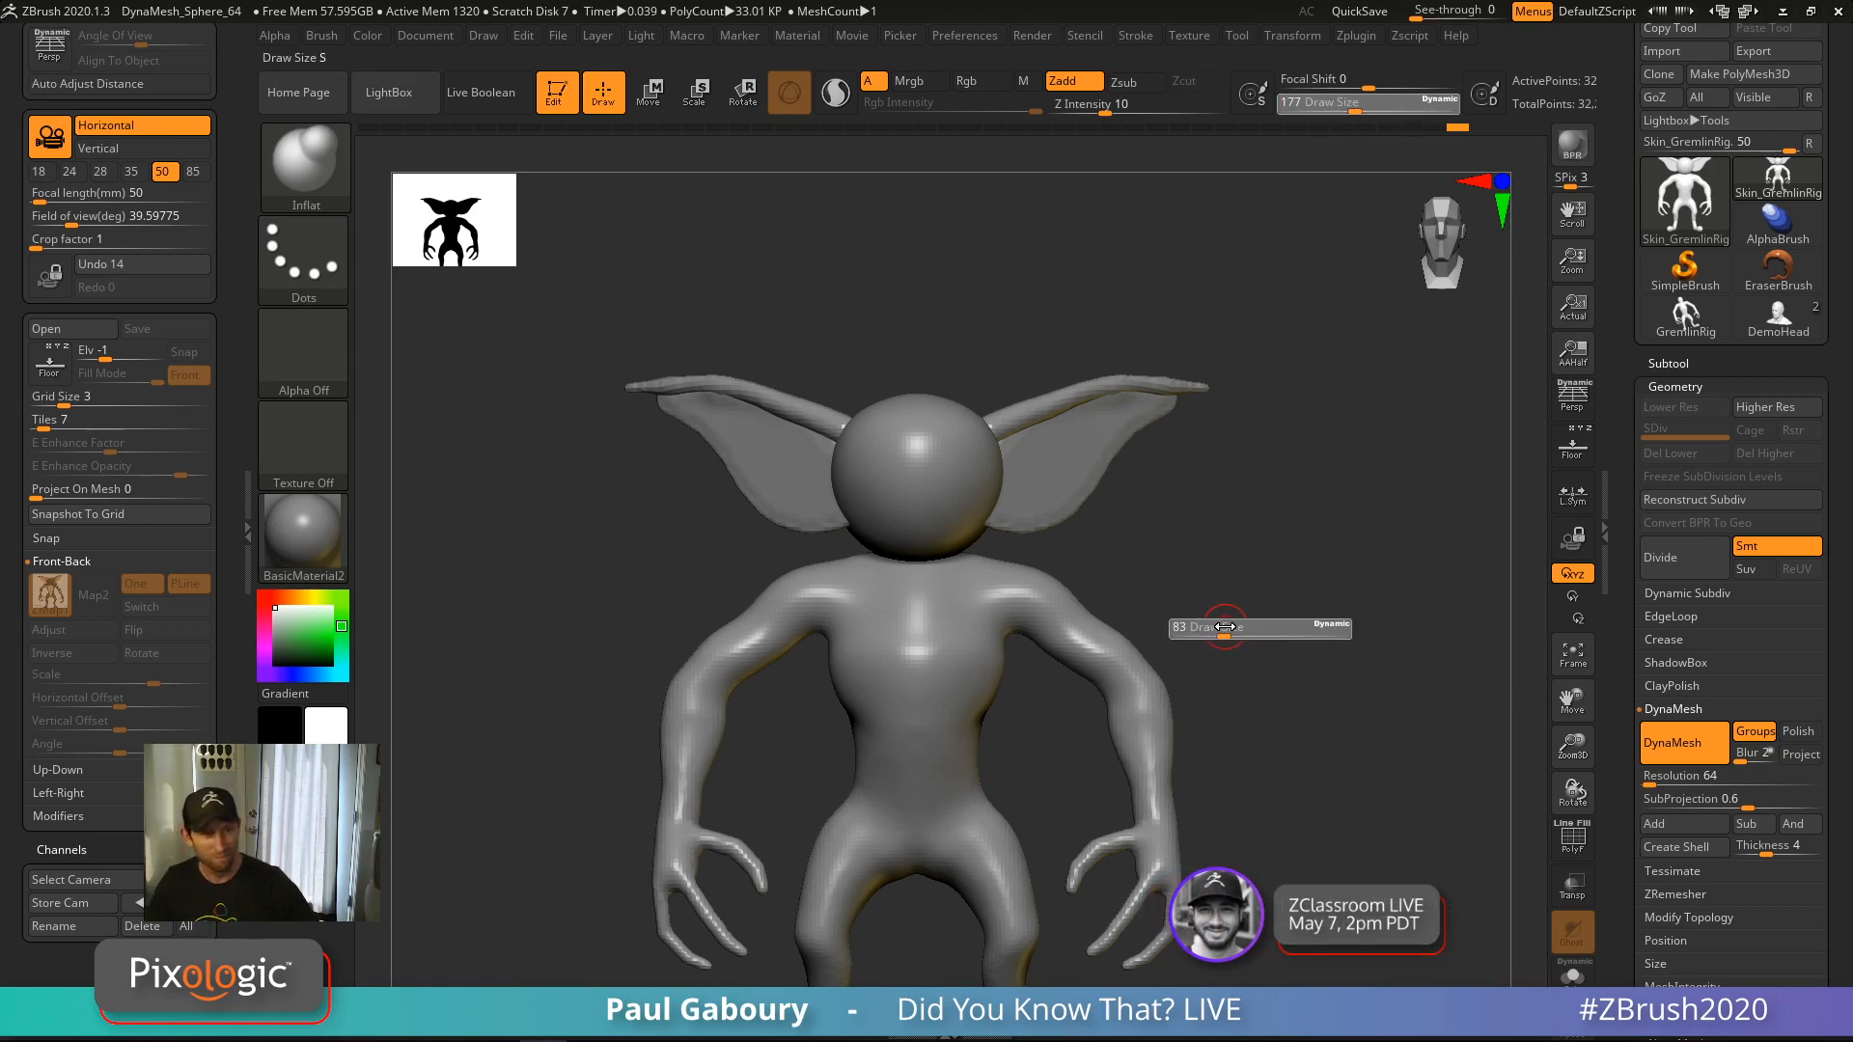
left_click(1225, 627)
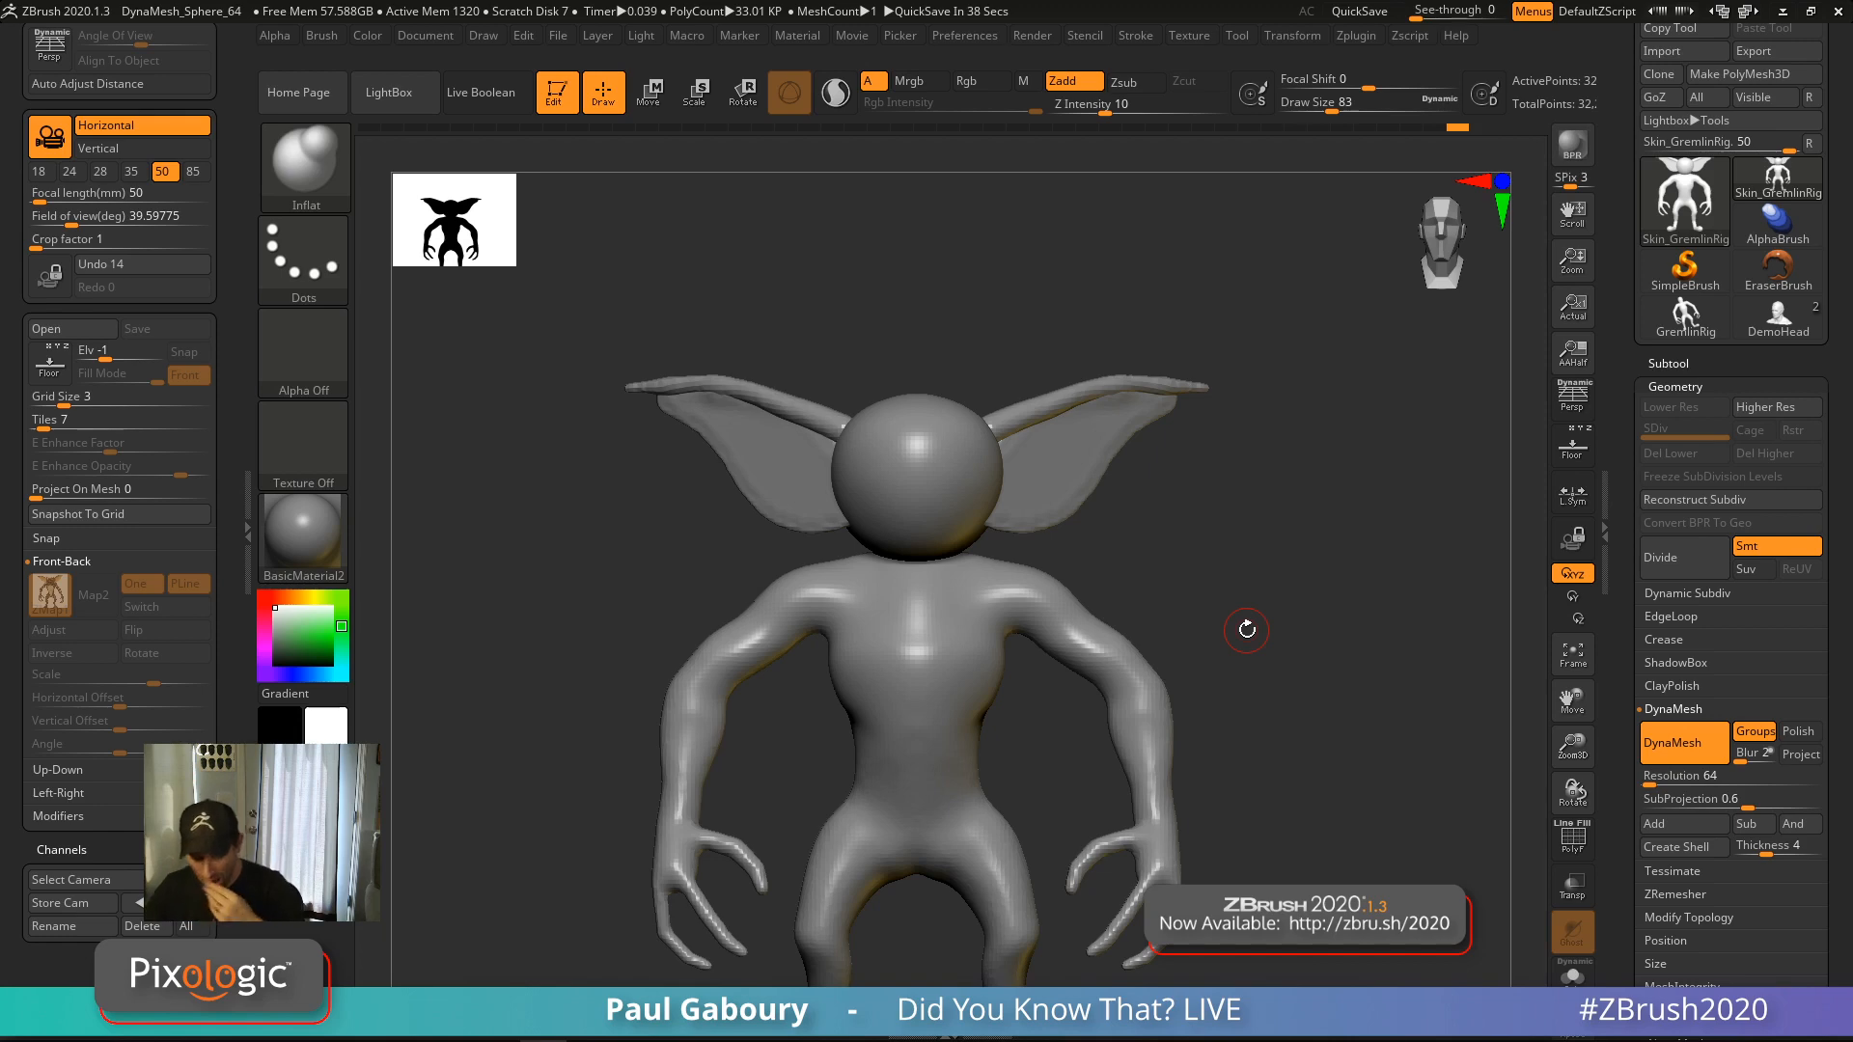
Draw a short CurveTube claw from the inner front of the foot at draw size 59
key("b")
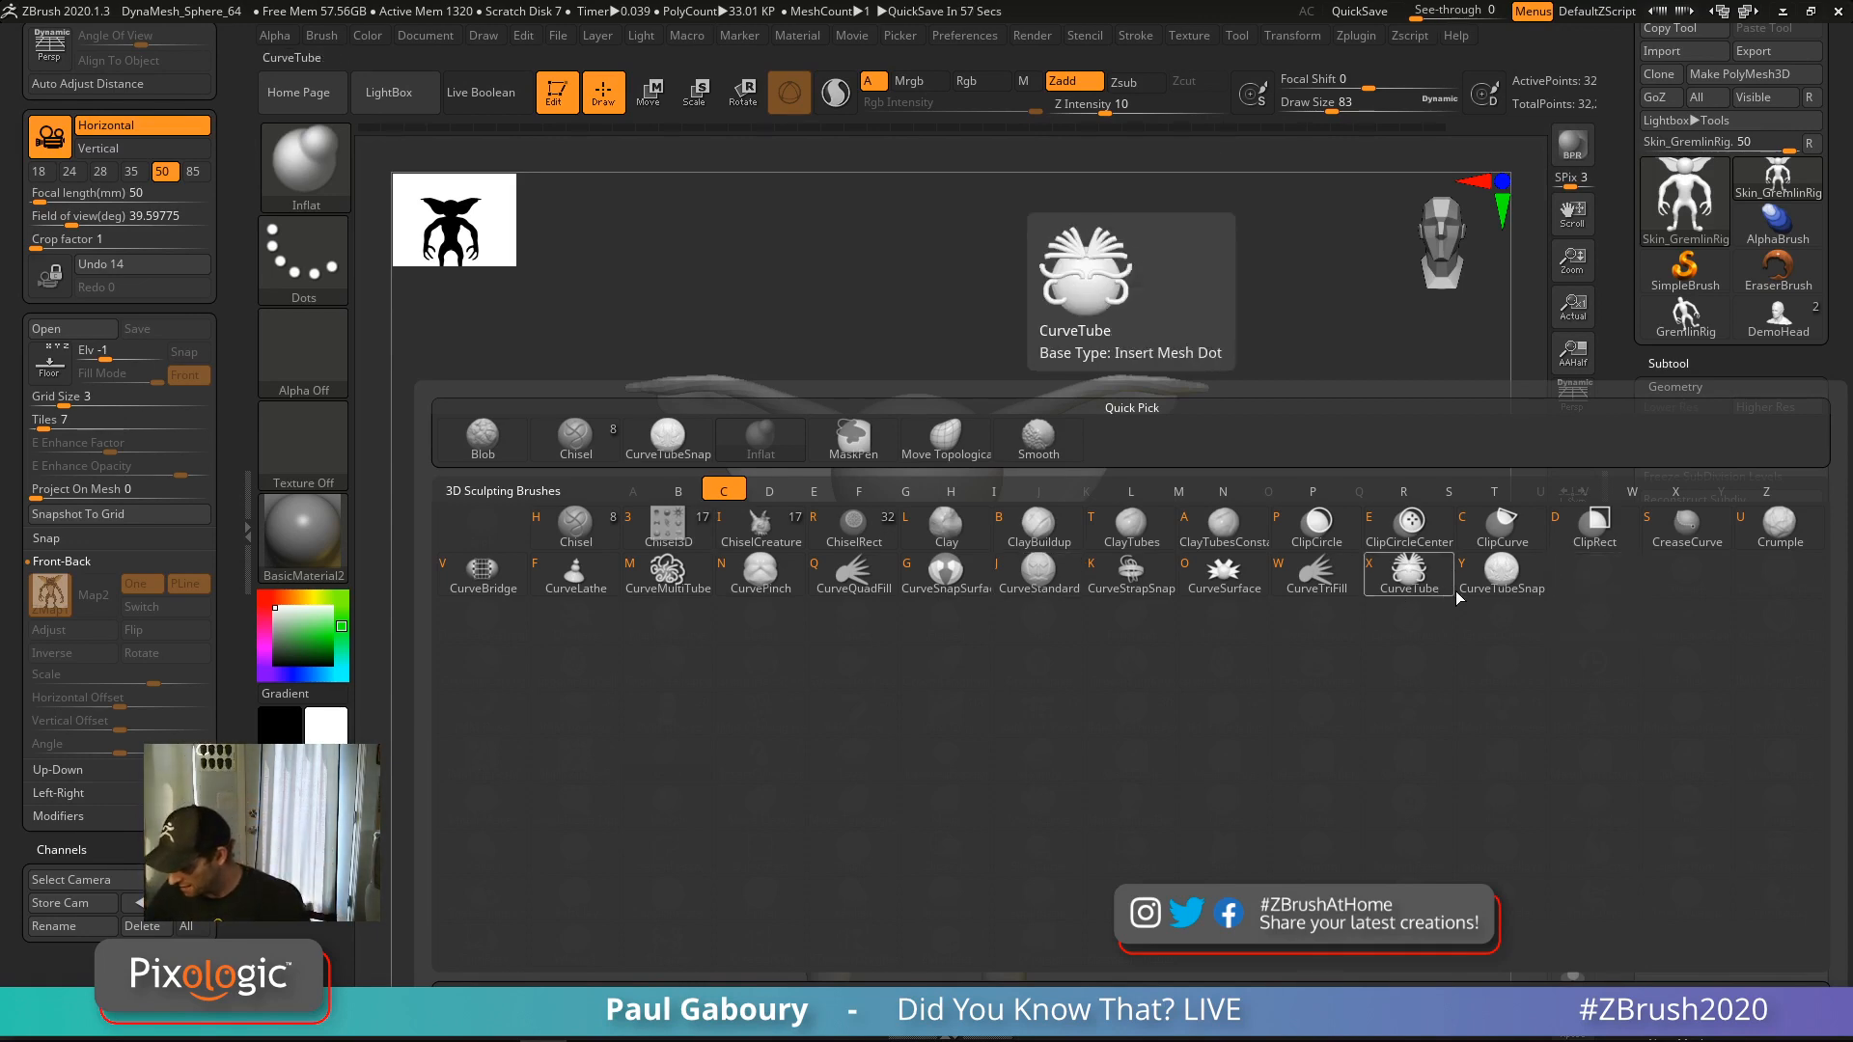
left_click(1428, 591)
mouse_move(1274, 861)
left_mouse_down("alt")
mouse_move(1257, 554)
mouse_move(1117, 724)
mouse_move(1058, 628)
mouse_move(1117, 740)
mouse_move(1126, 628)
mouse_move(1118, 678)
left_mouse_up("alt")
key("s")
right_click_drag(1100, 697, 1092, 701, "ctrl")
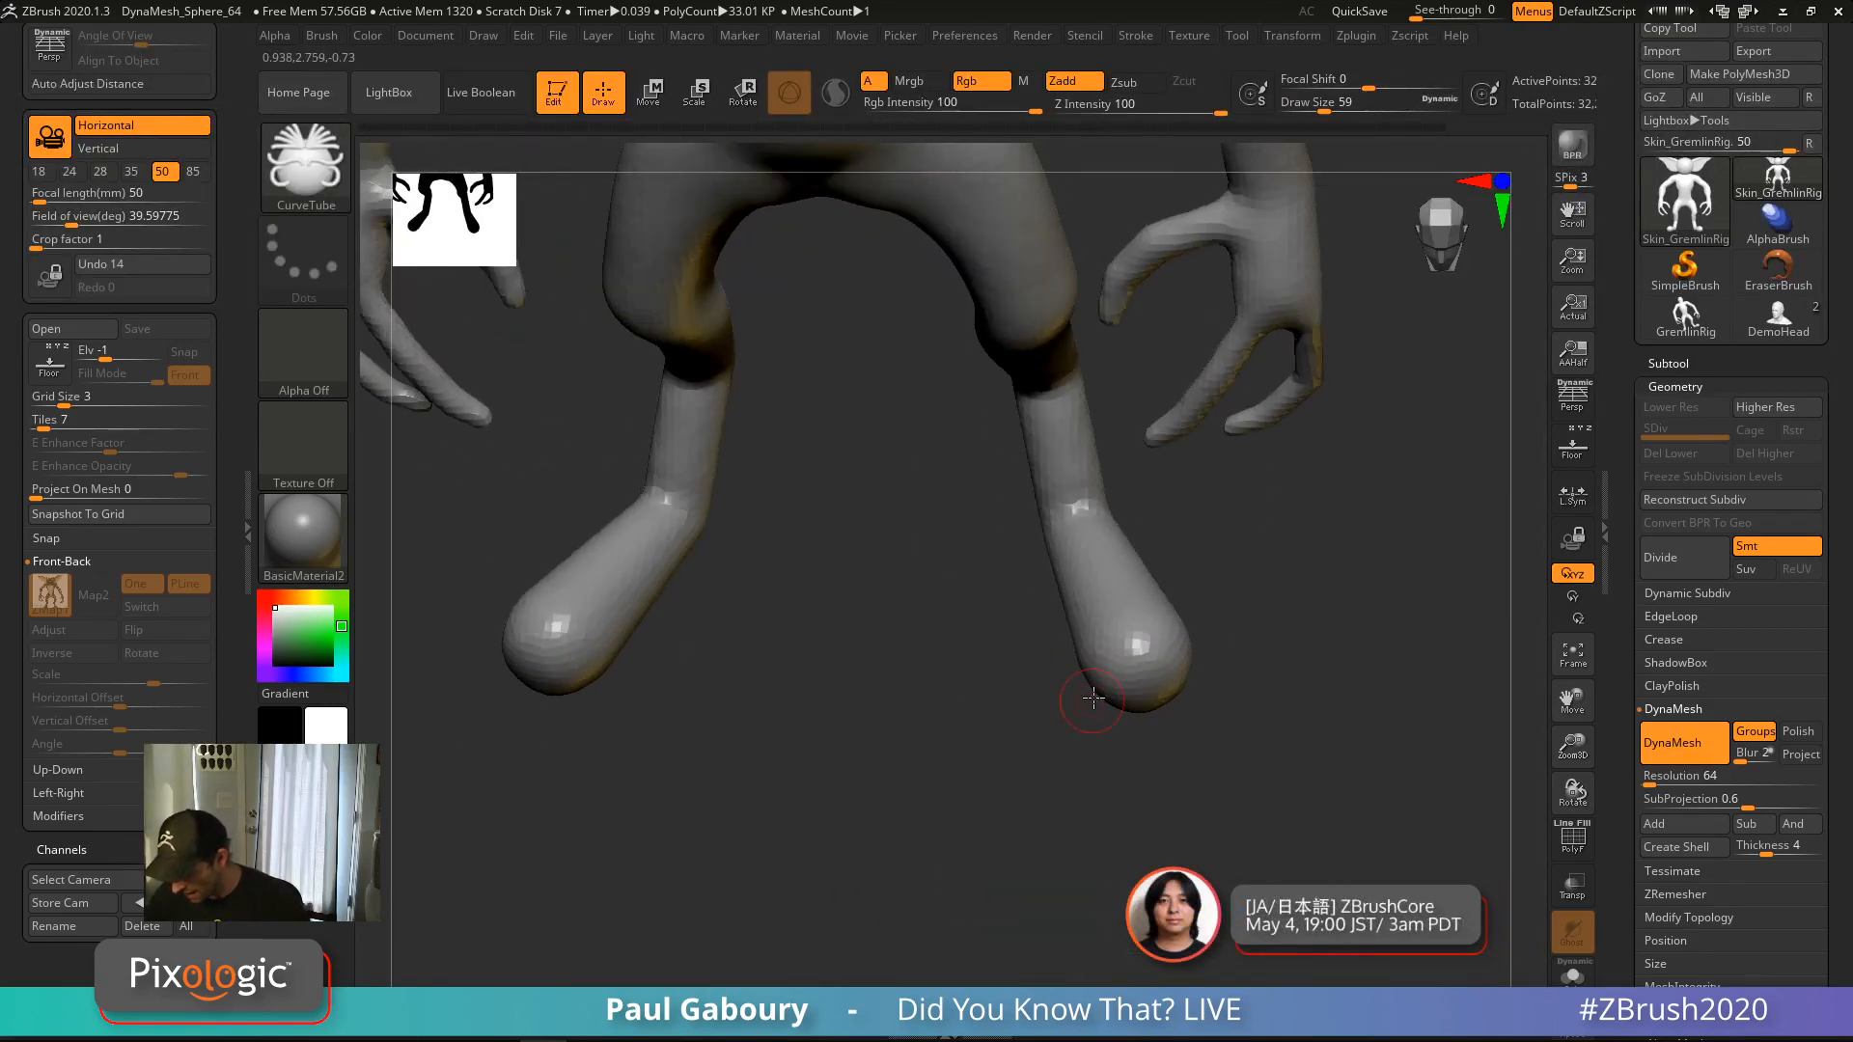
key("s")
left_click_drag(1103, 682, 1052, 754)
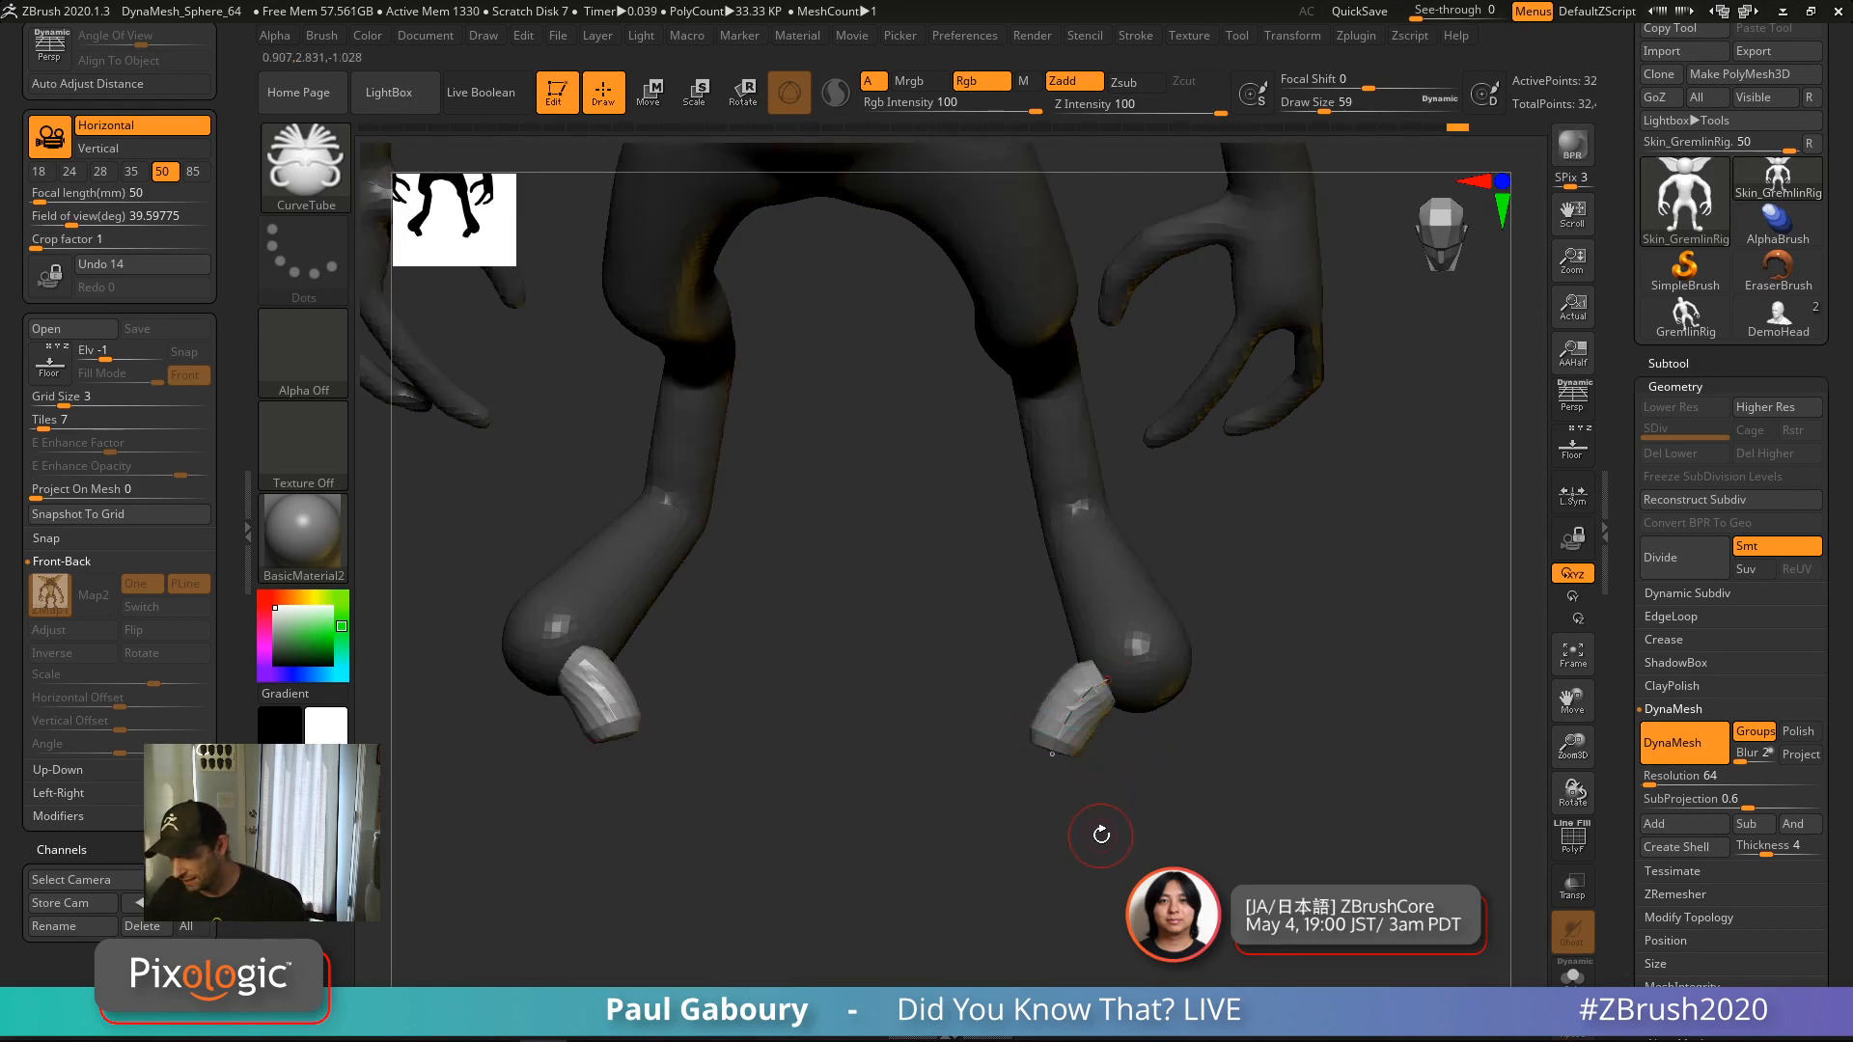
Enable the Size curve modifier to taper the foot claw and flip its falloff horizontally
left_click(1137, 36)
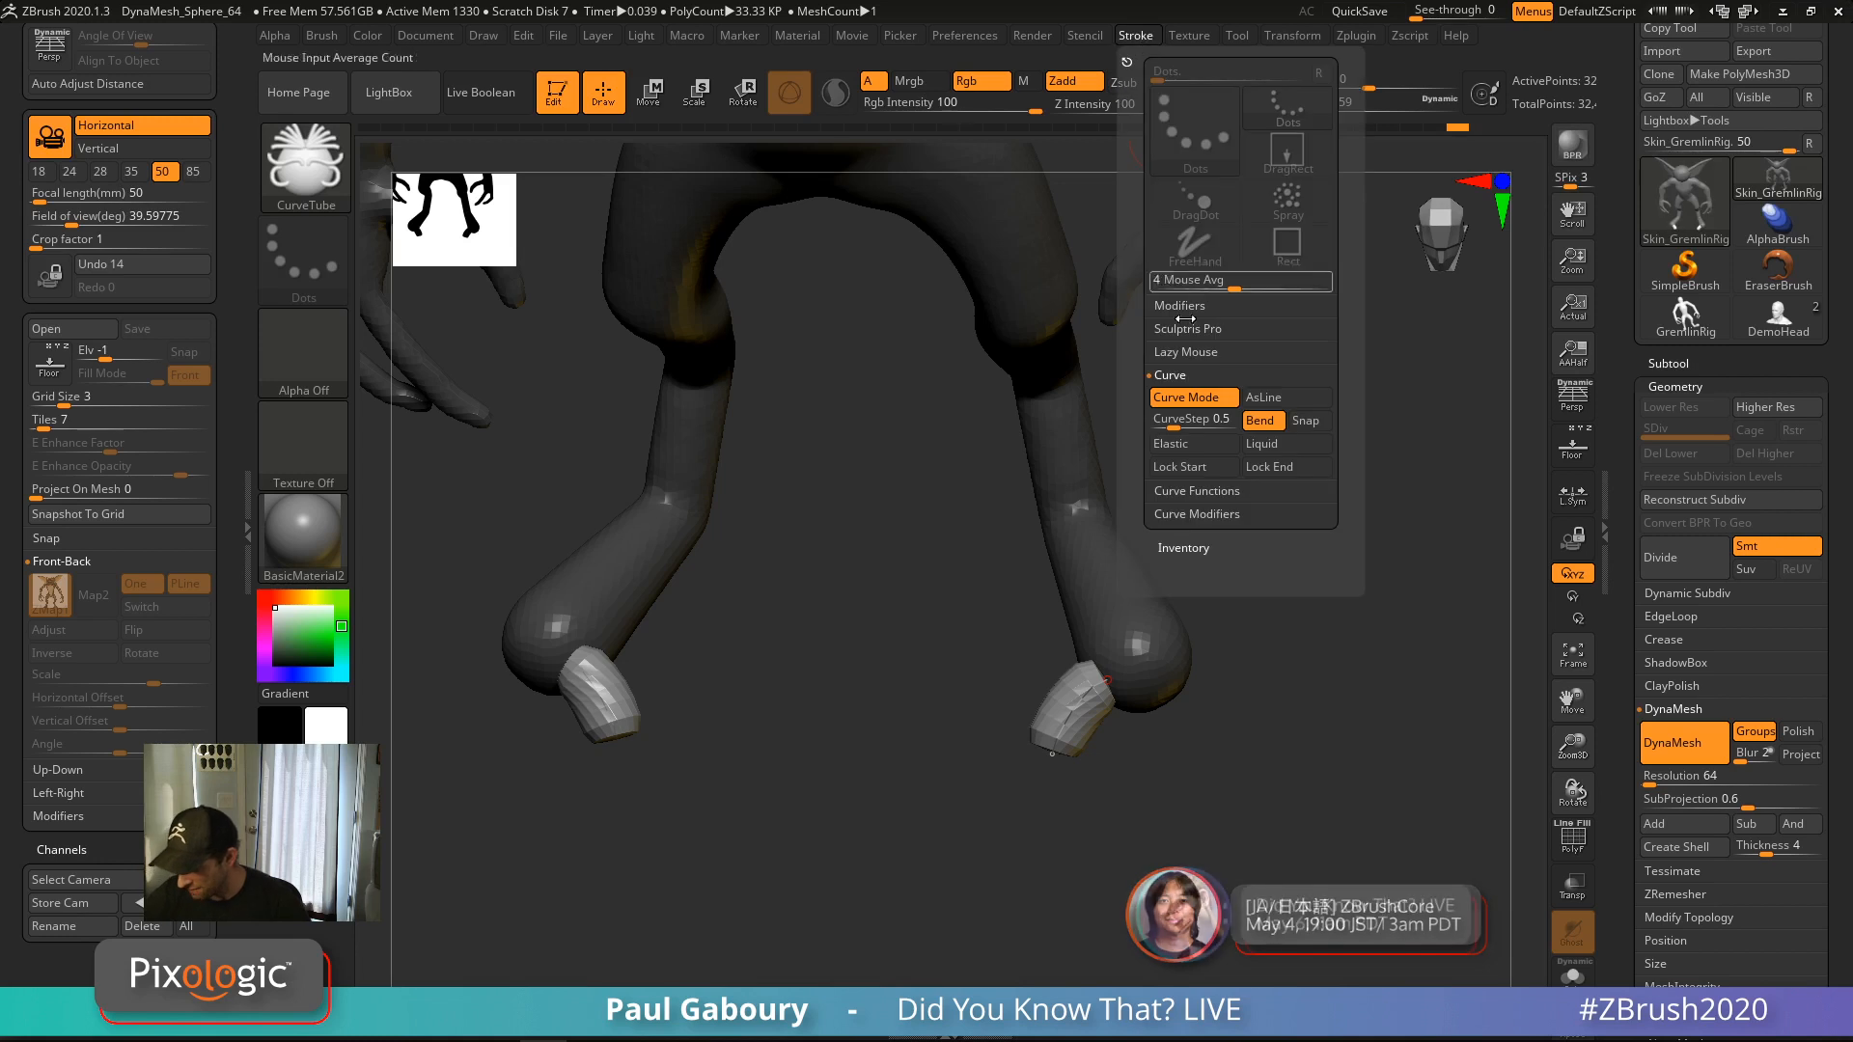
left_click(1243, 512)
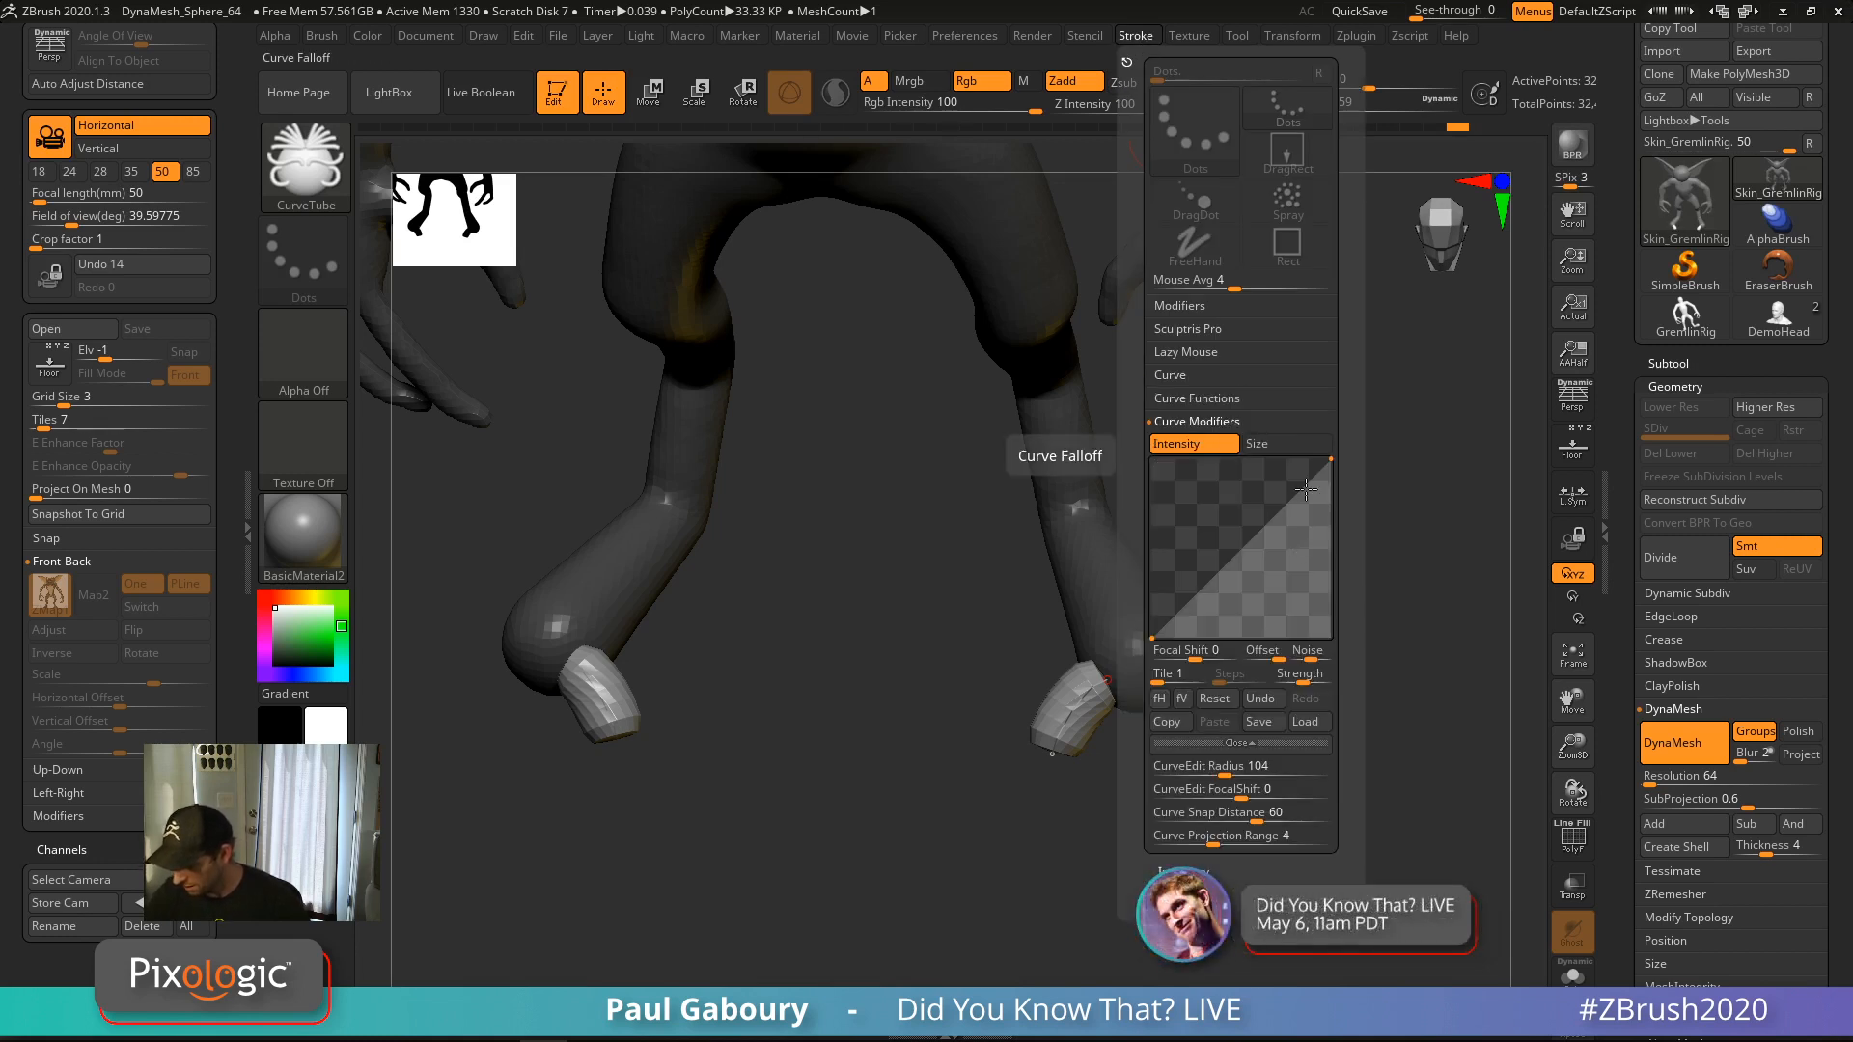
left_click(1295, 446)
left_click(1055, 751)
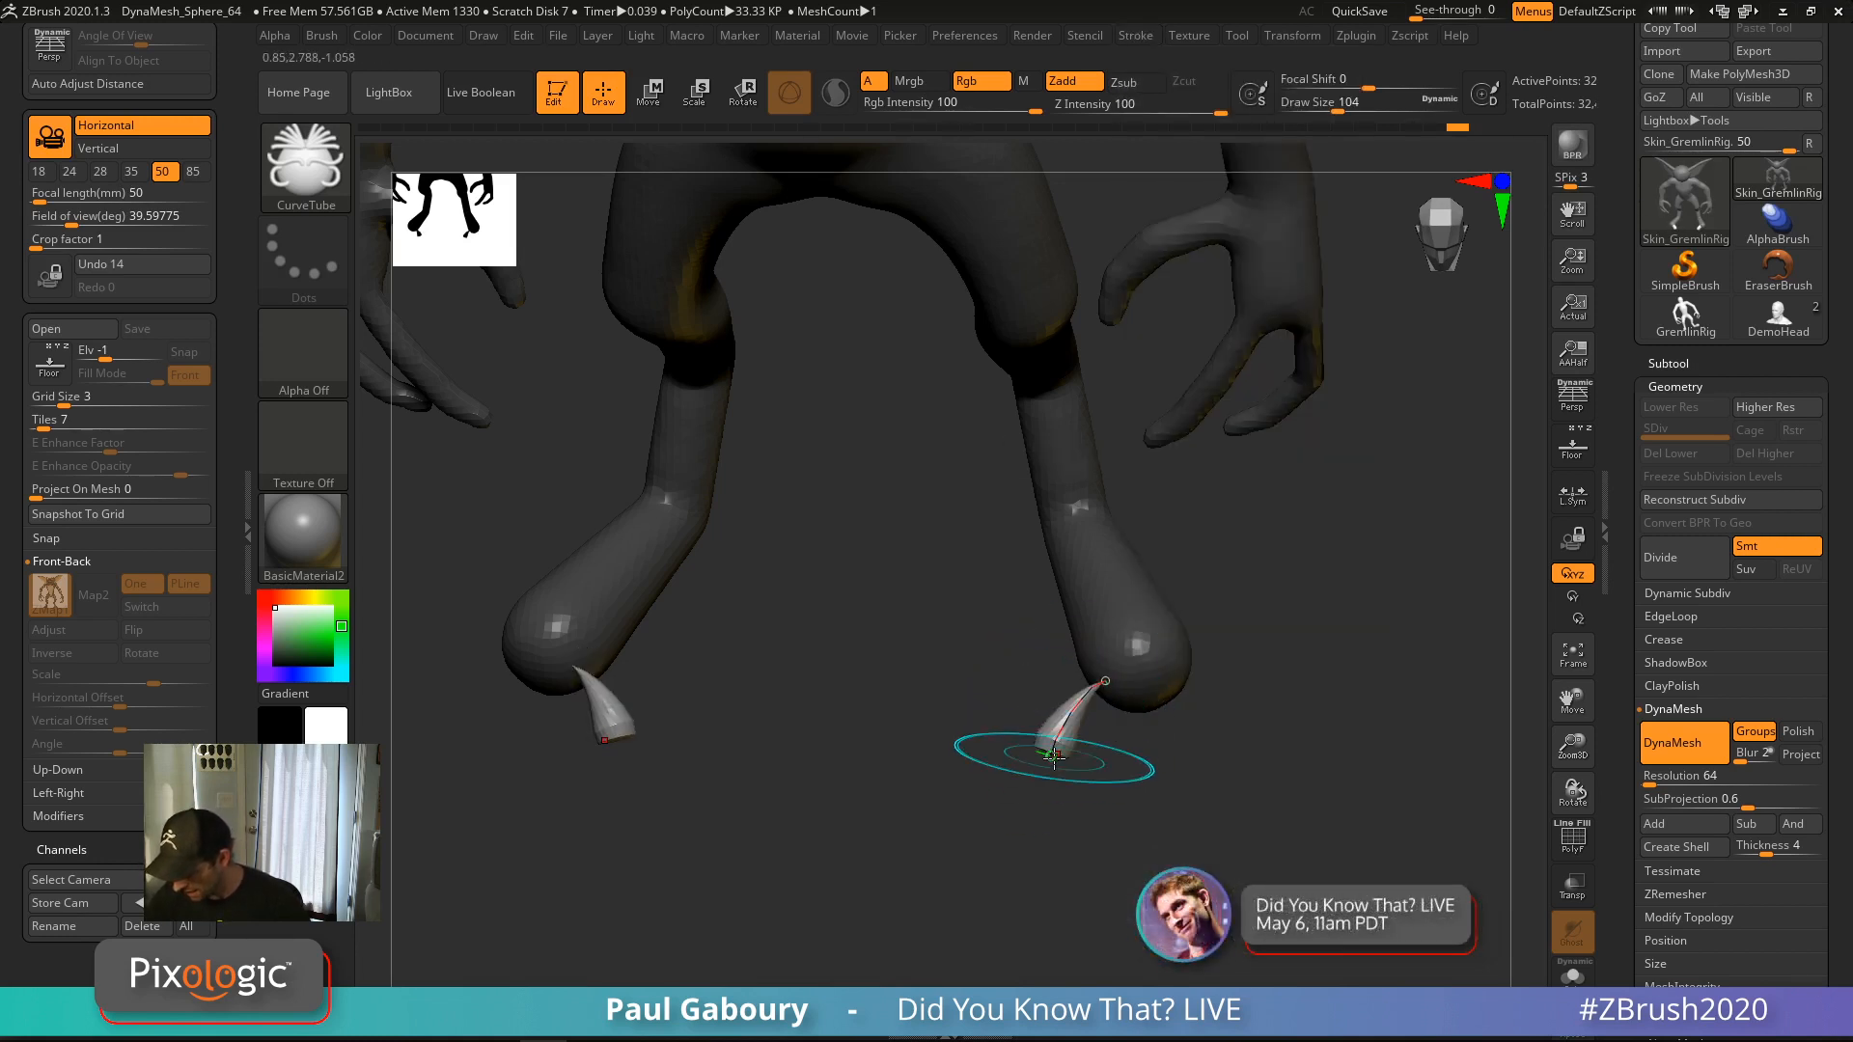
left_click(1141, 38)
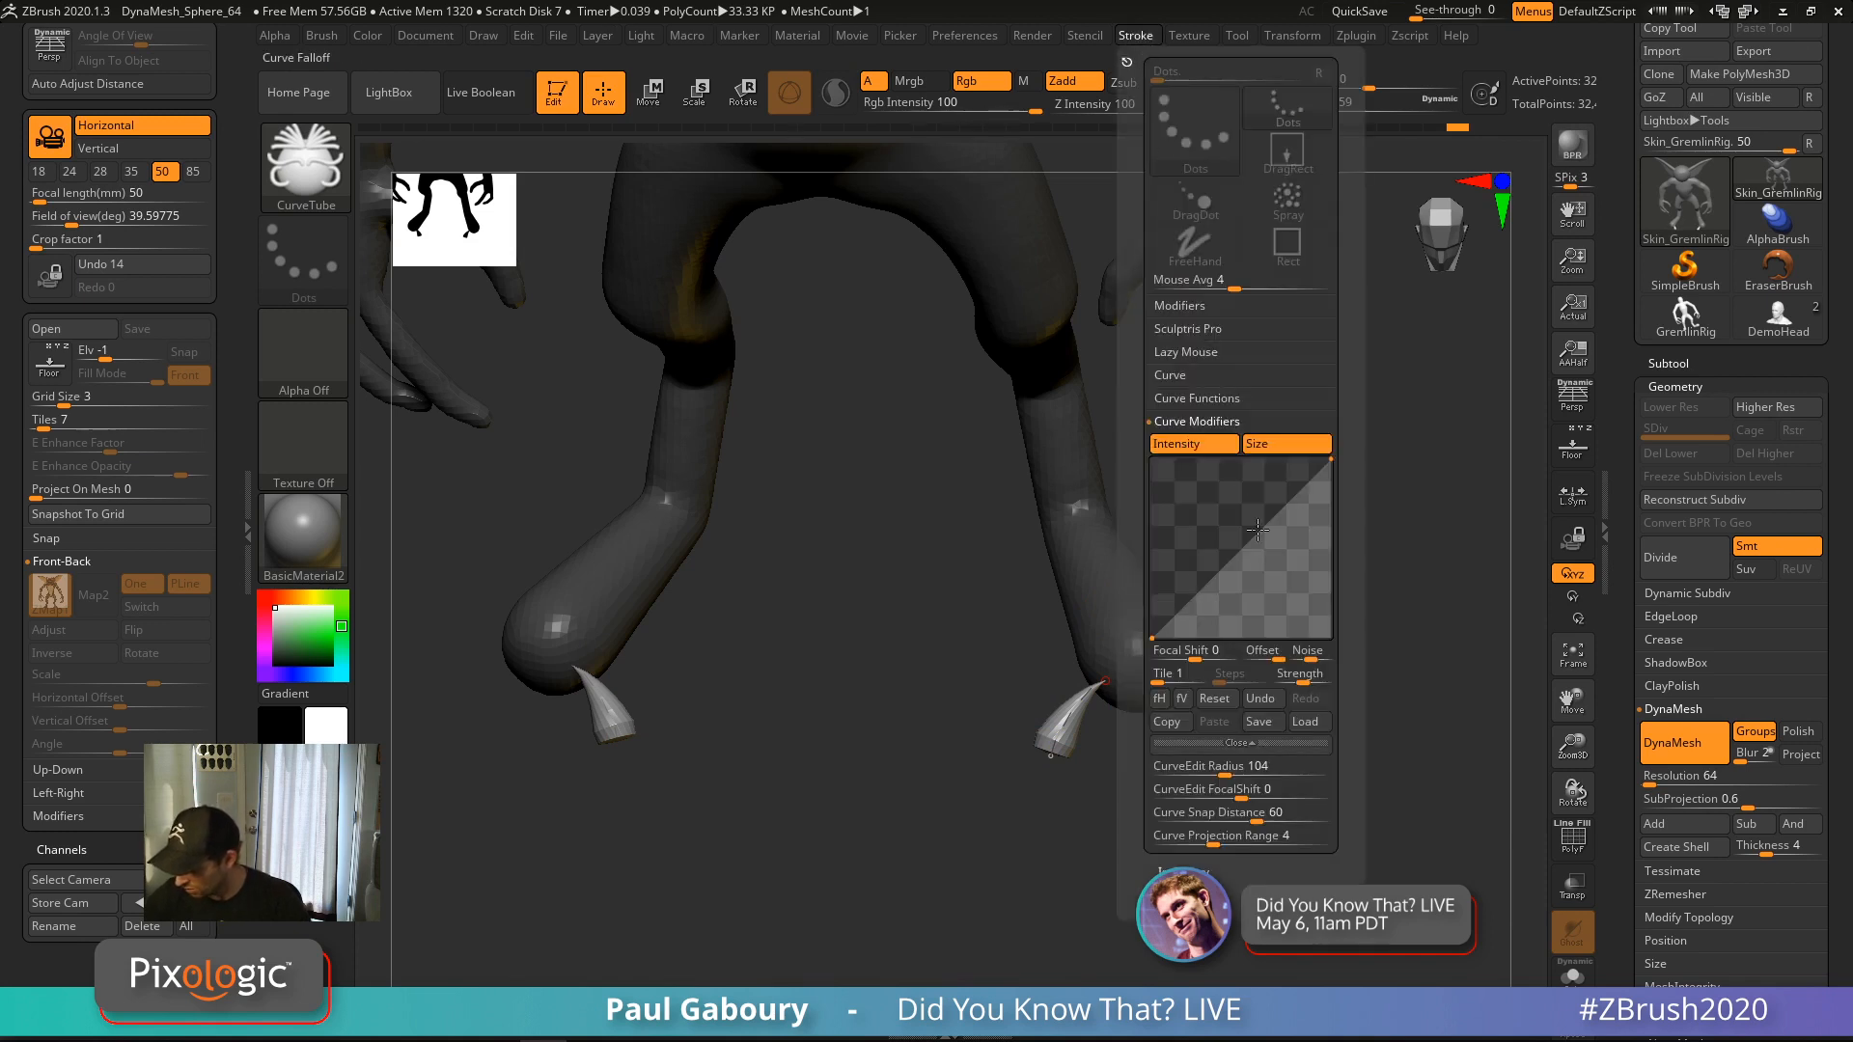
left_click(1160, 698)
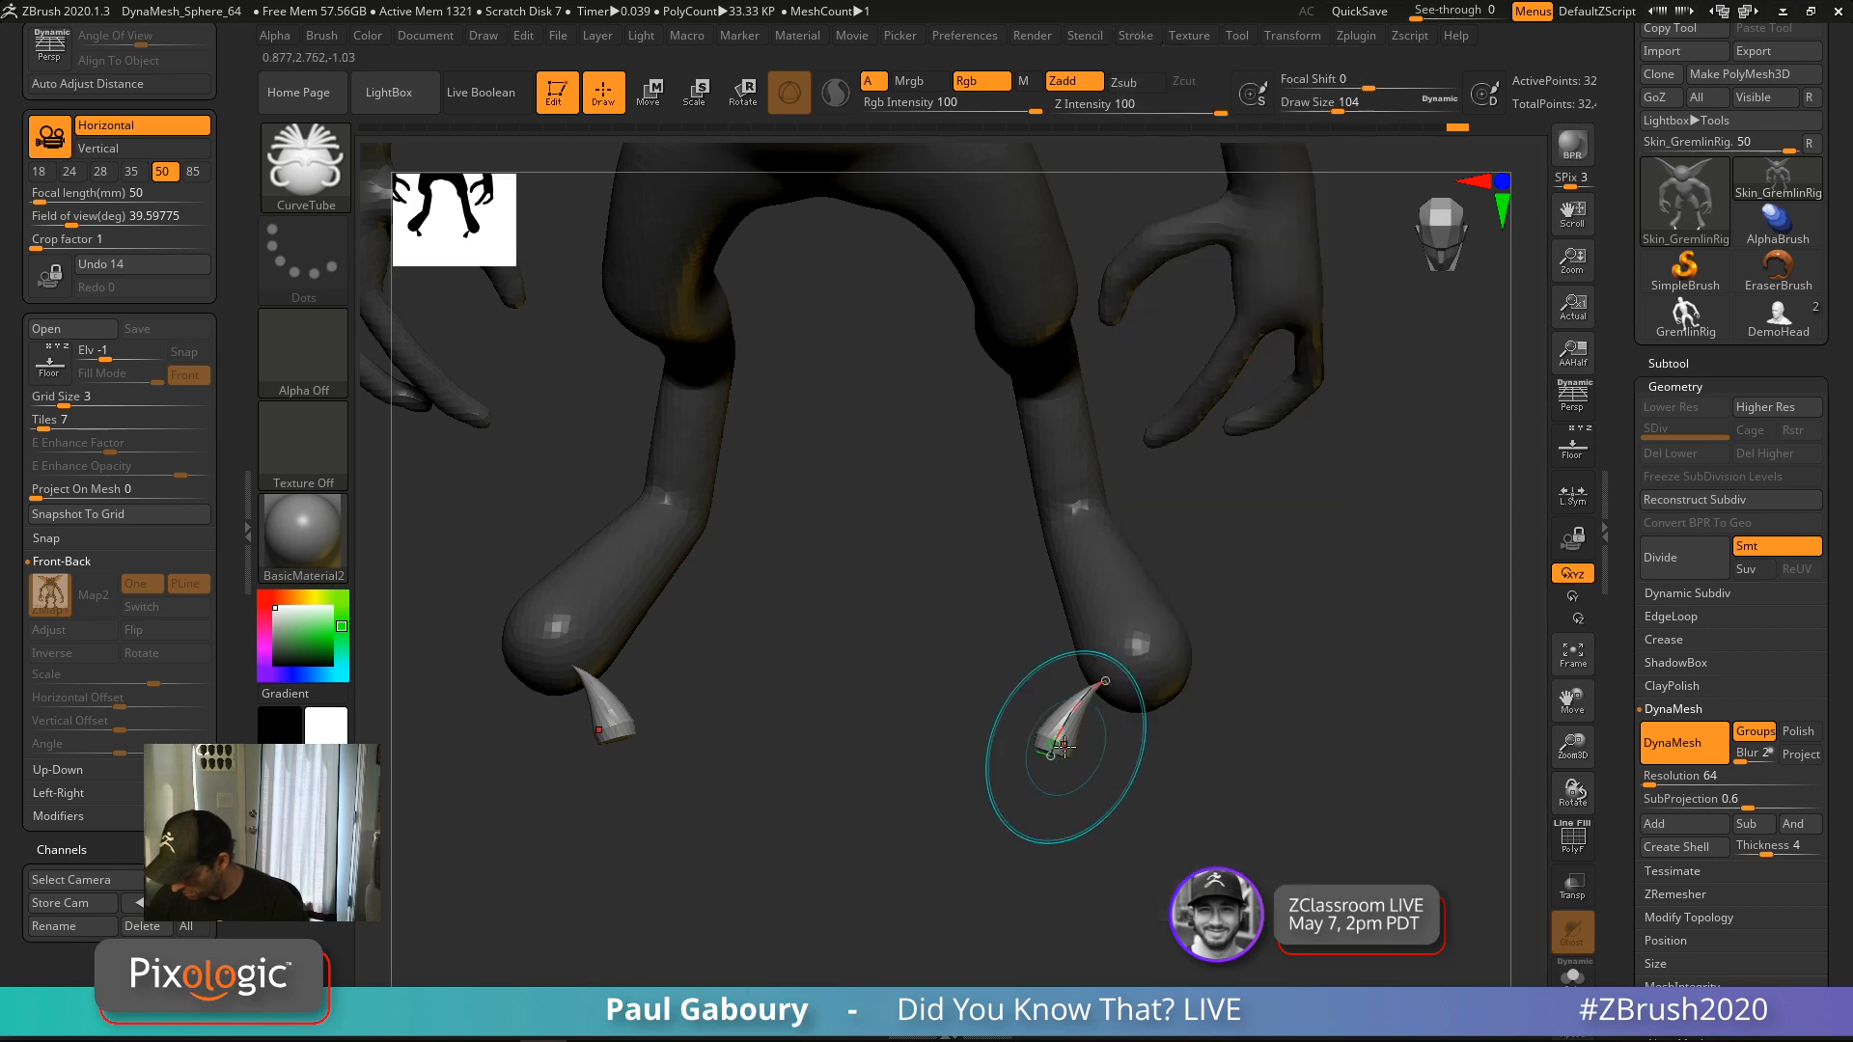
Apply the flipped taper to the claw and move its curve's base point into the foot from several angles
left_click_drag(1104, 684, 1147, 676)
right_click_drag(1147, 676, 1159, 716, "ctrl")
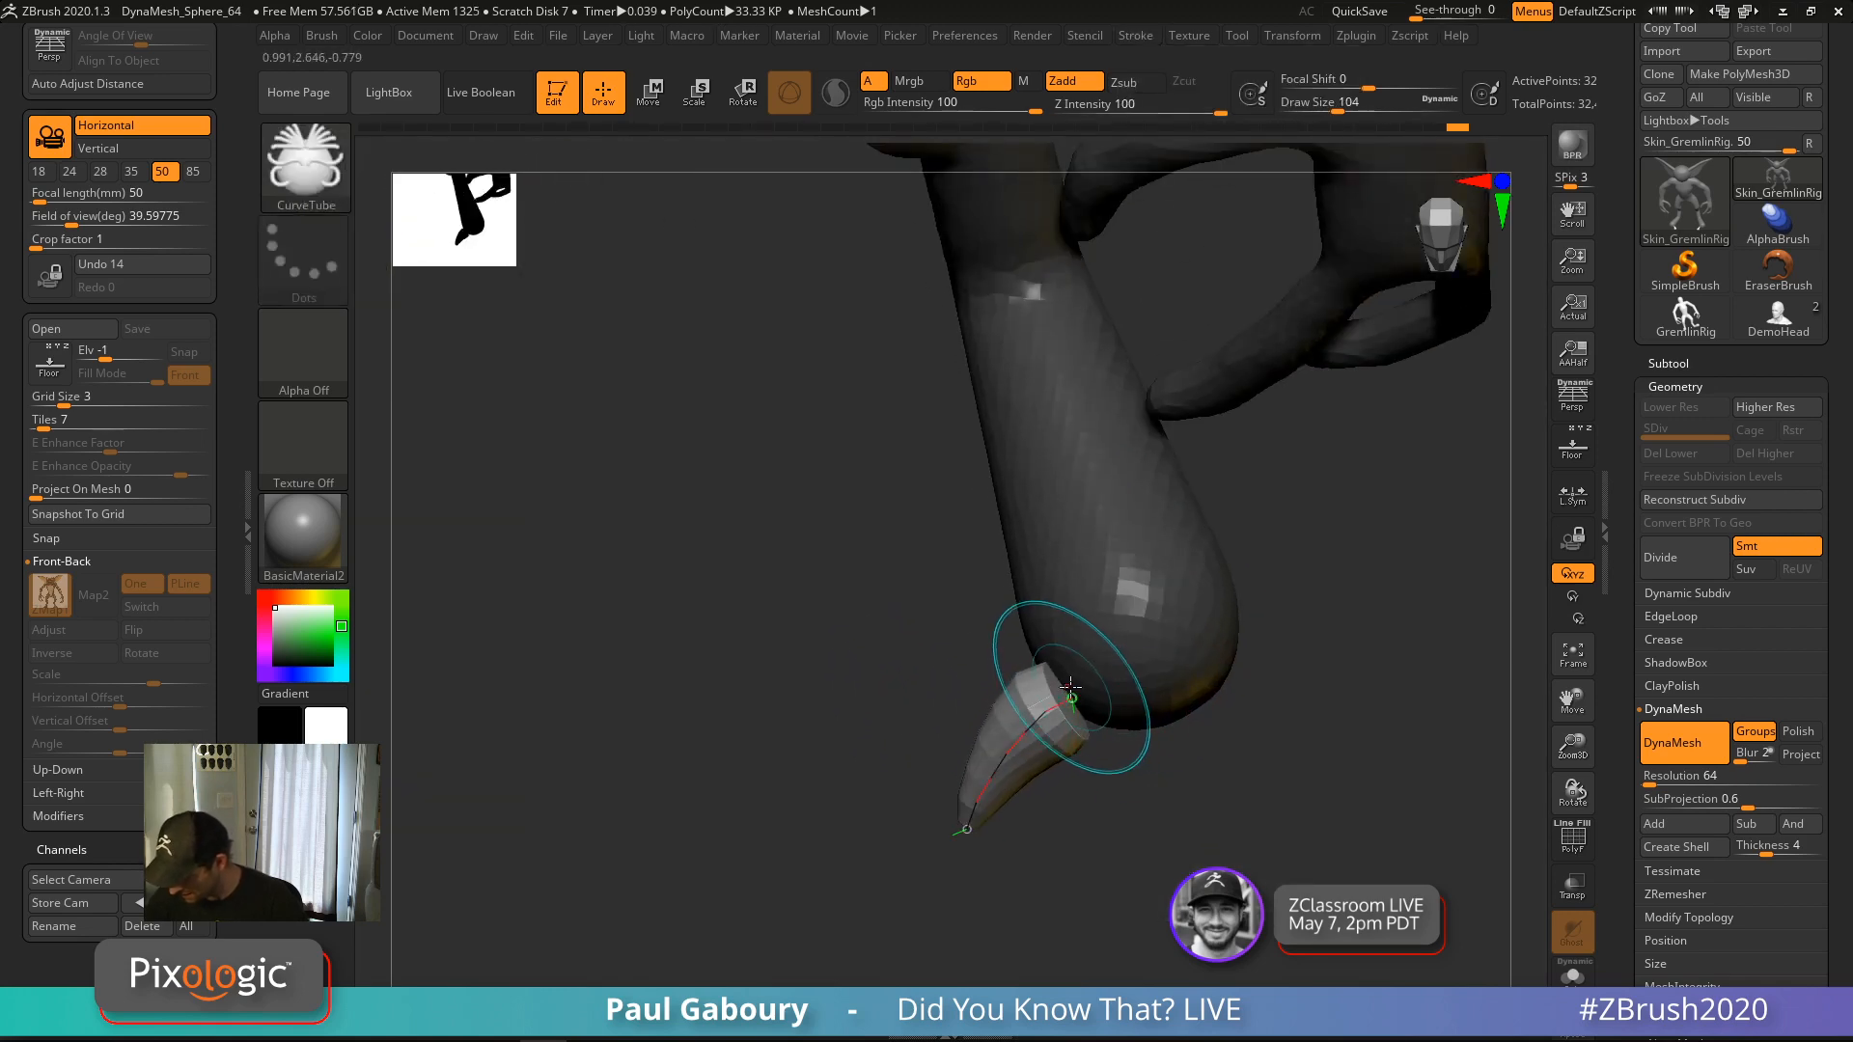
left_click_drag(1067, 691, 1109, 666)
right_click_drag(1109, 666, 1004, 603)
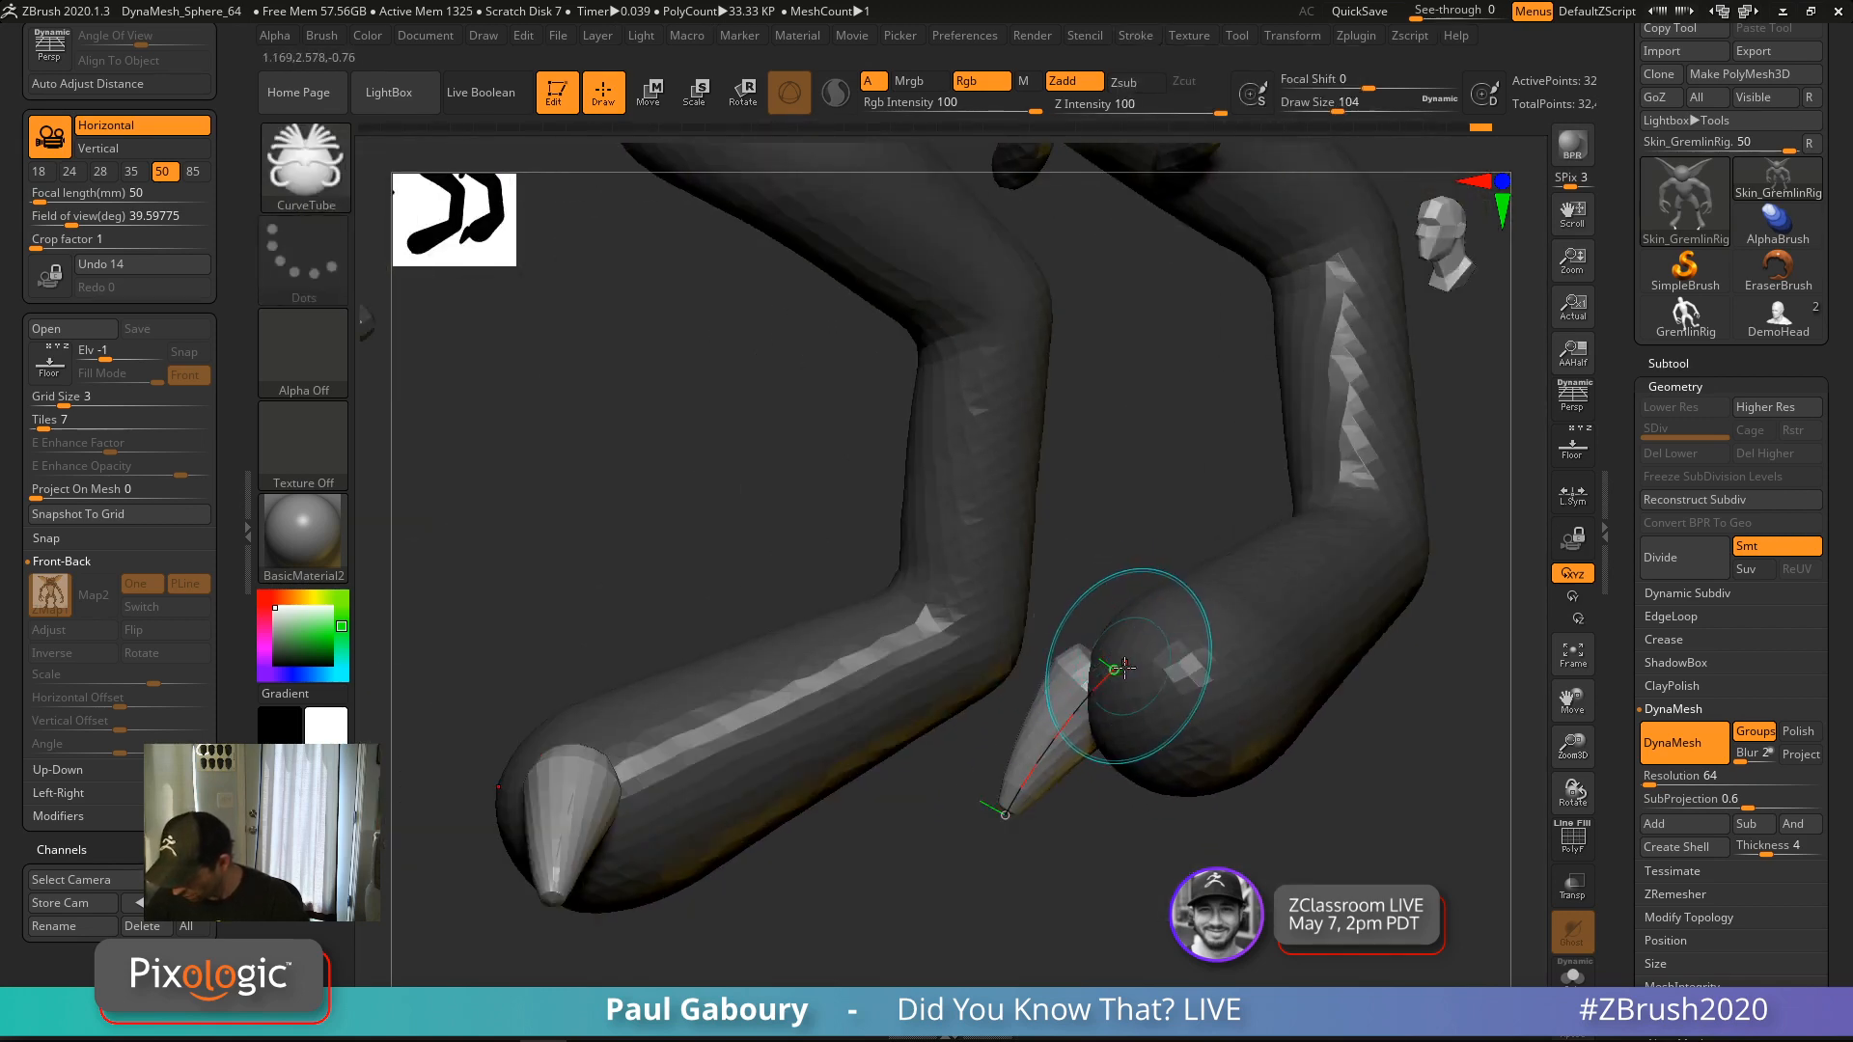
left_click_drag(1121, 668, 1147, 688)
right_click_drag(1147, 688, 1262, 695)
left_click_drag(1177, 689, 1187, 752)
mouse_move(1197, 763)
right_mouse_down()
mouse_move(1132, 787)
mouse_move(1158, 744)
right_mouse_up()
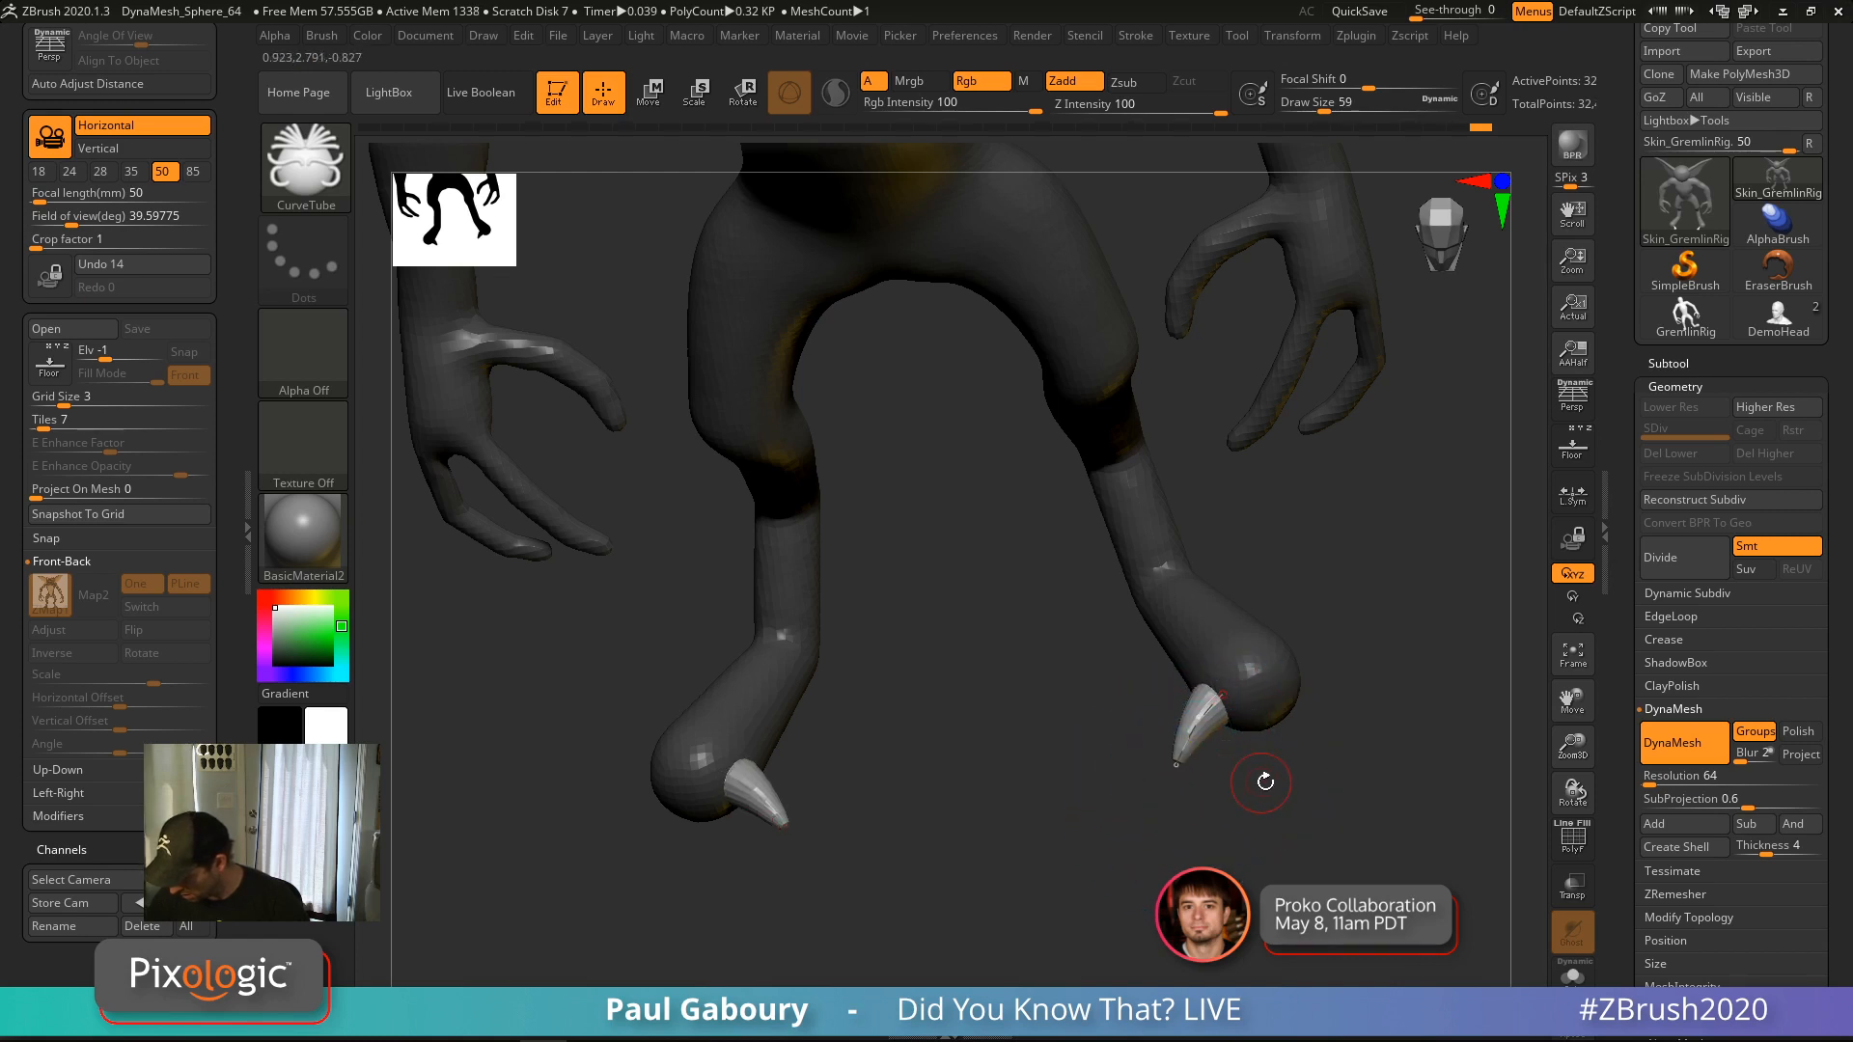
Reduce the draw size to 41 and update the claw curve to make the claw thinner
key("s")
key("s")
left_click_drag(1324, 780, 1309, 778)
left_click(1203, 710)
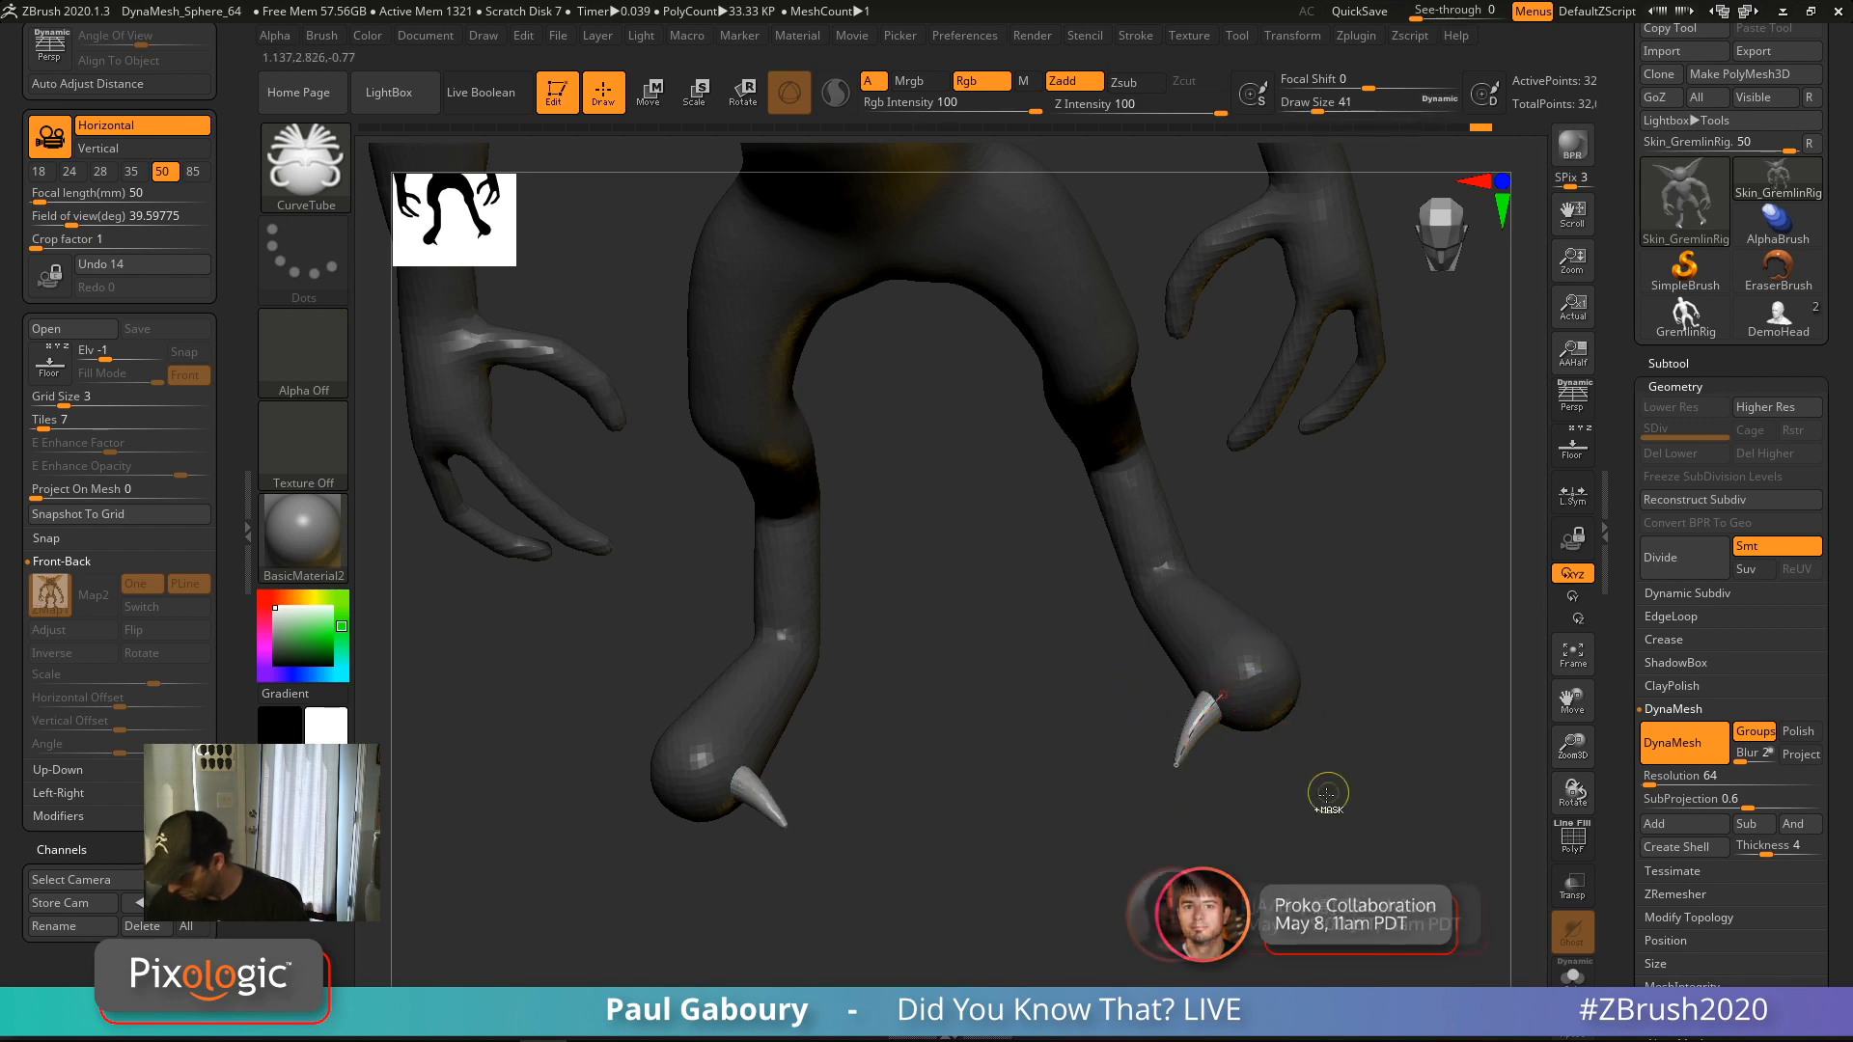
Duplicate the claw with the Move gizmo and rotate the copy into place at the front of the foot
right_click_drag(1323, 786, 1189, 829)
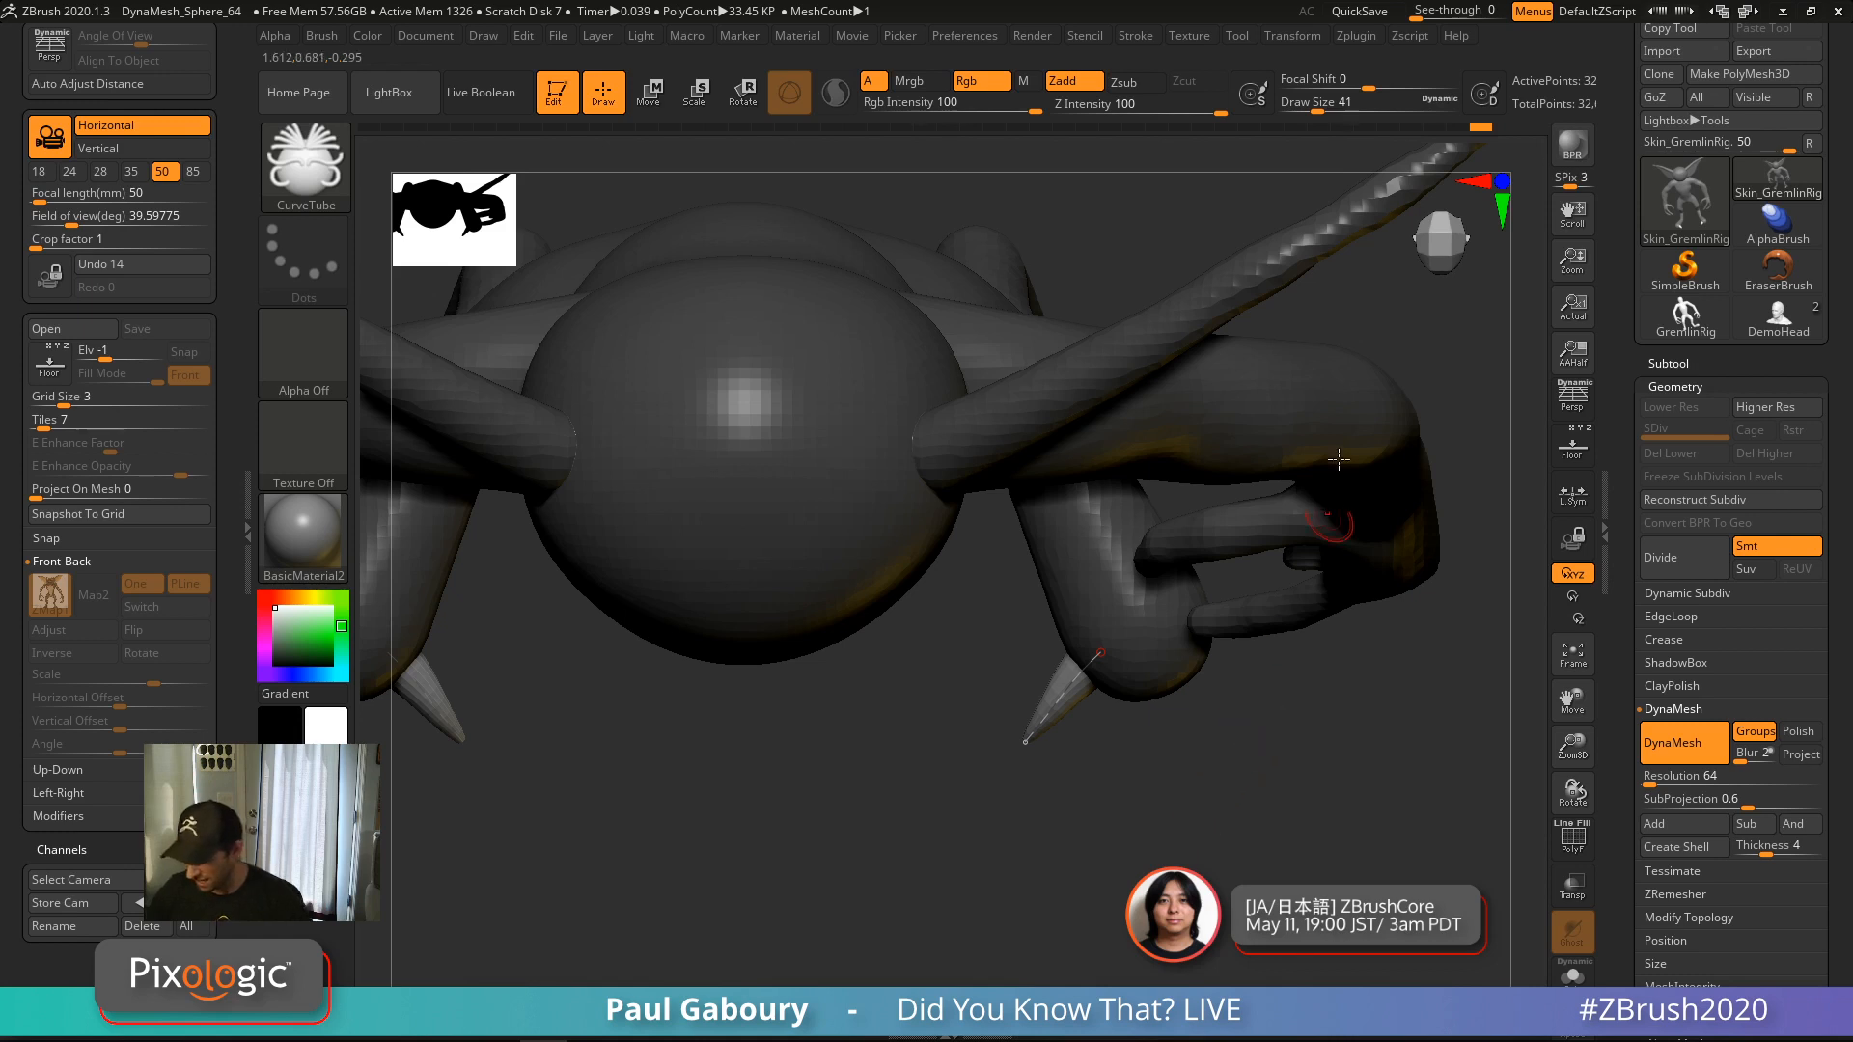
left_click(1243, 792)
key("w")
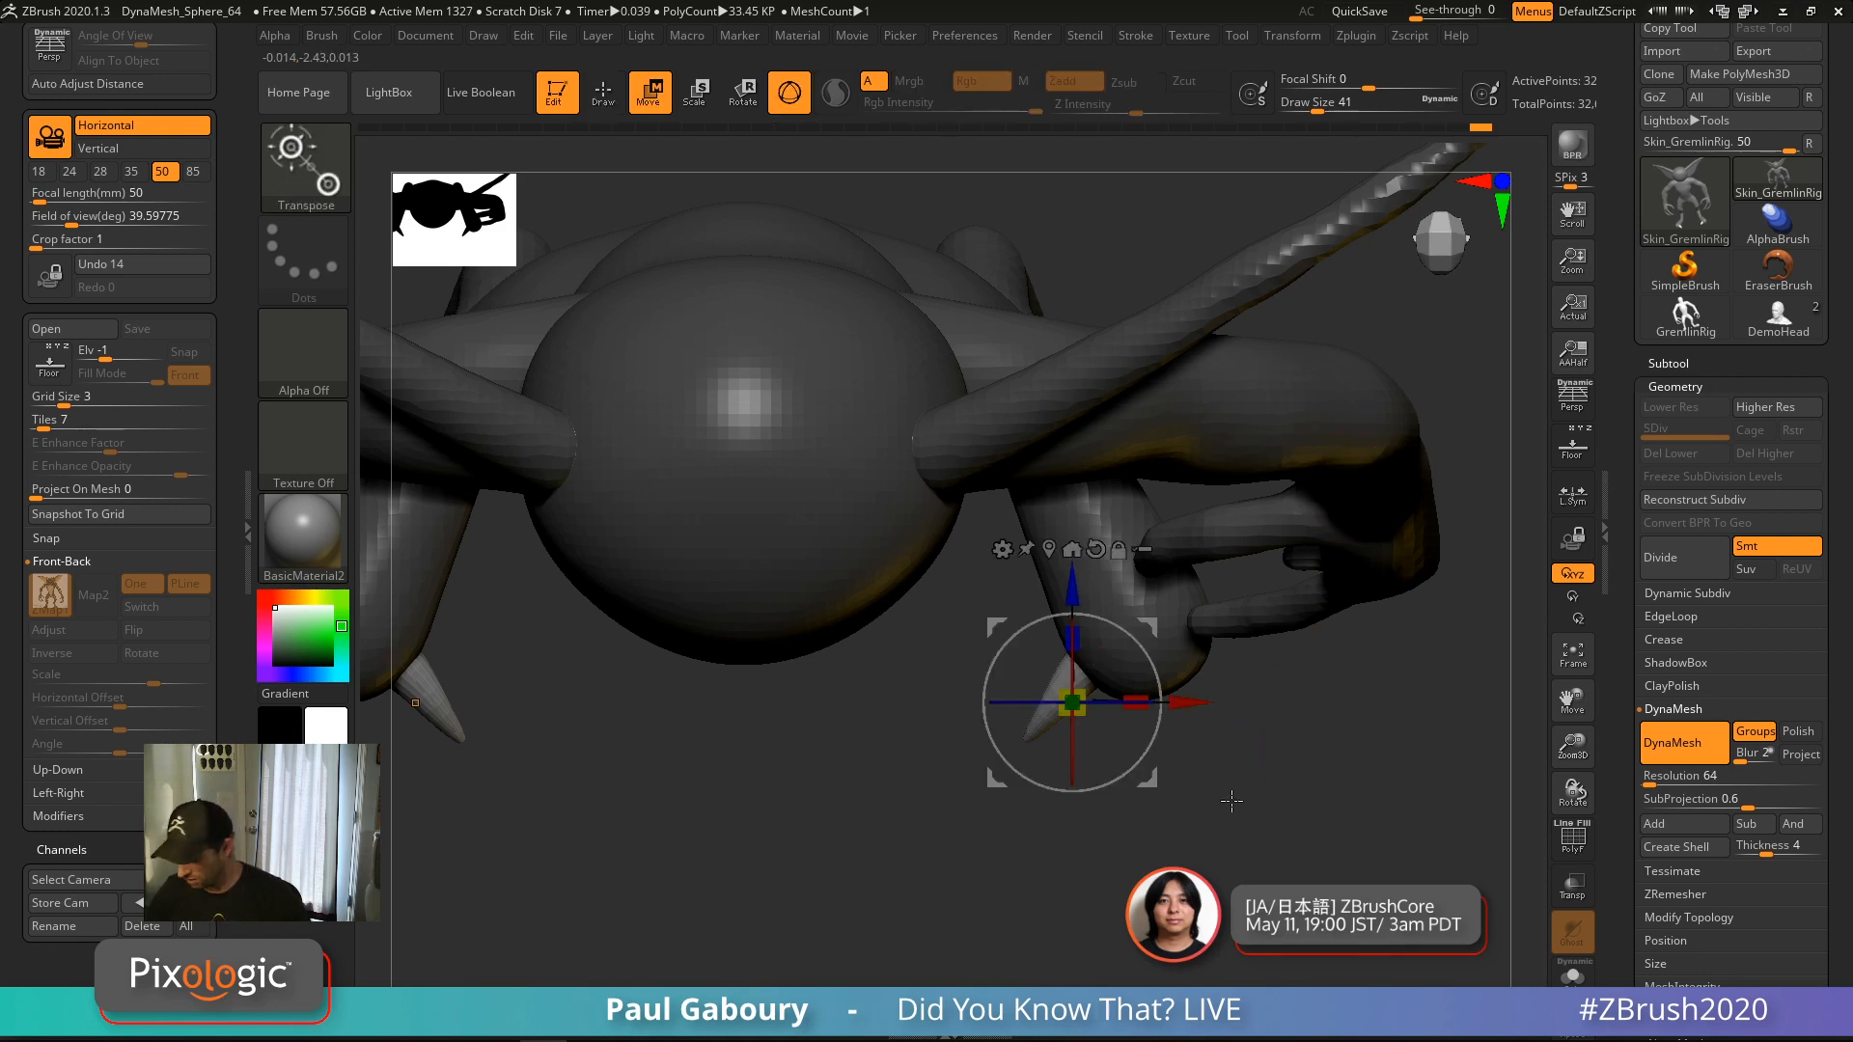
right_click_drag(1237, 810, 1185, 803, "alt")
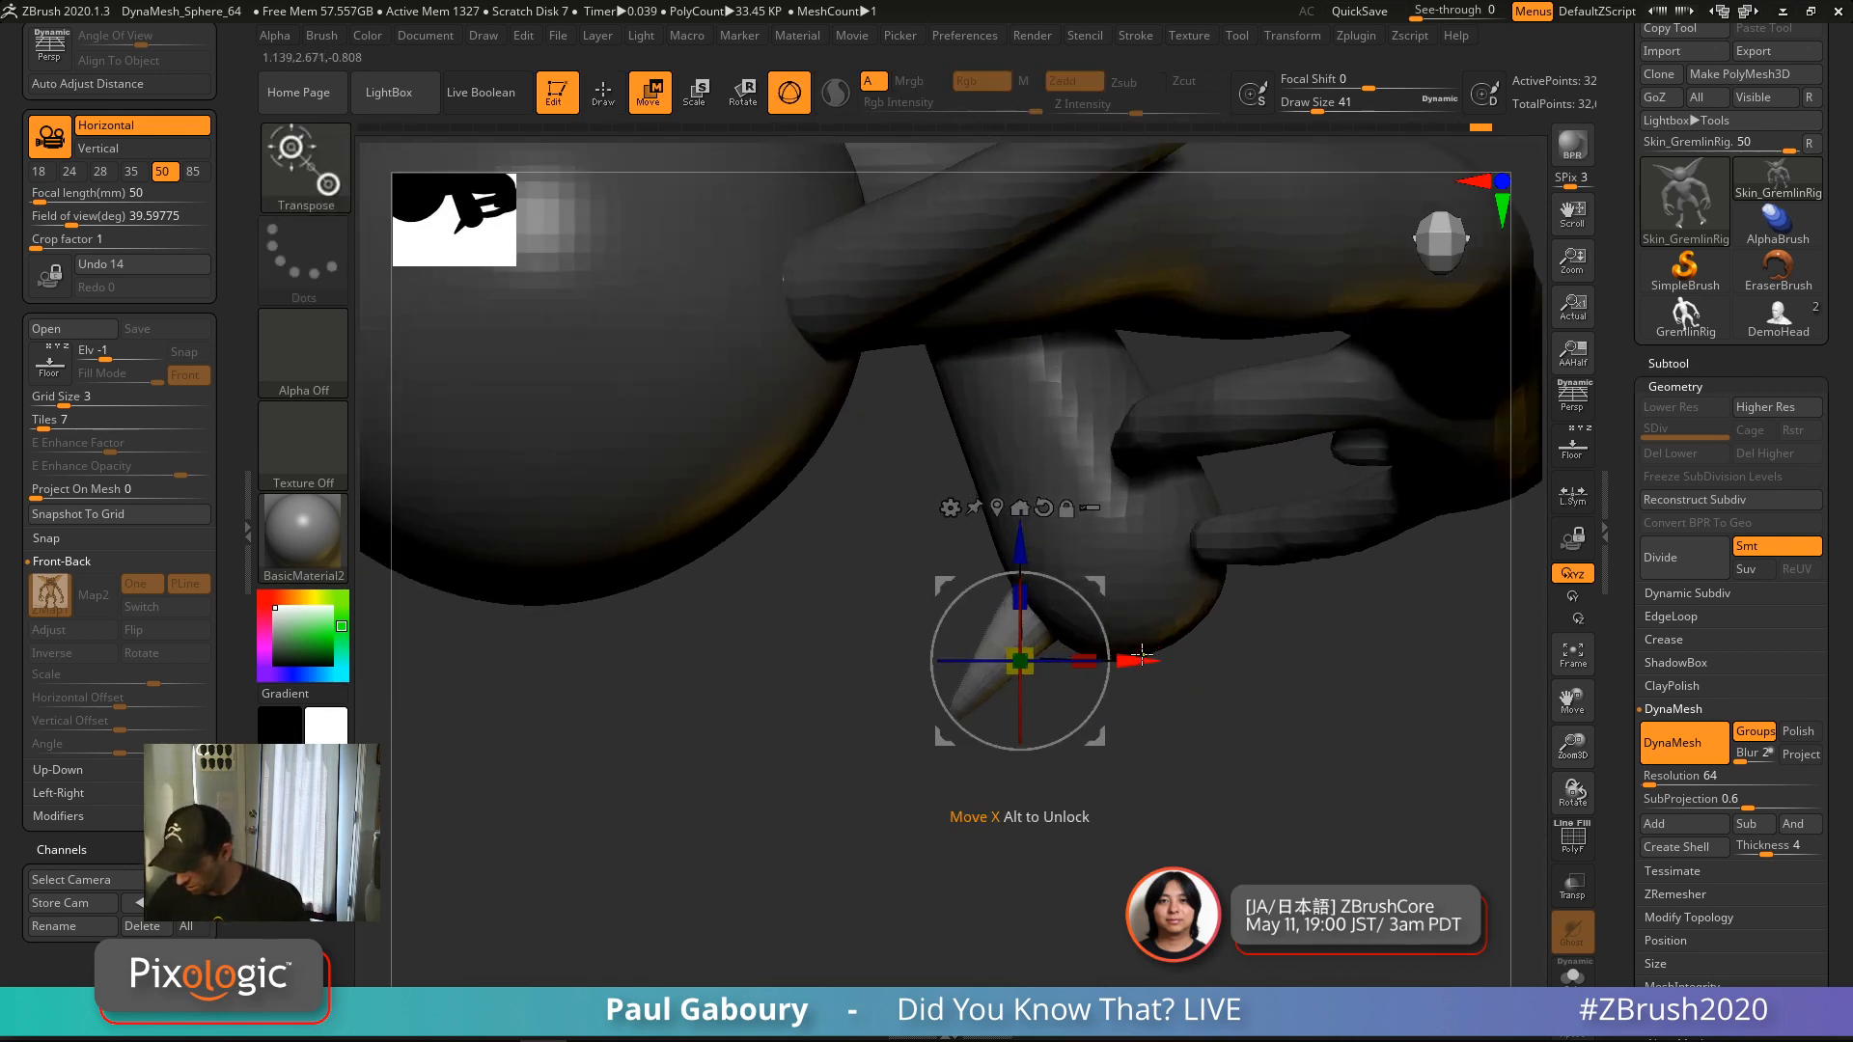
left_click_drag(1163, 658, 1271, 657, "ctrl")
left_click_drag(1212, 681, 1259, 580)
right_click_drag(1250, 657, 1260, 590, "shift")
left_click_drag(1205, 731, 1273, 720)
right_click_drag(1273, 720, 1274, 760, "ctrl")
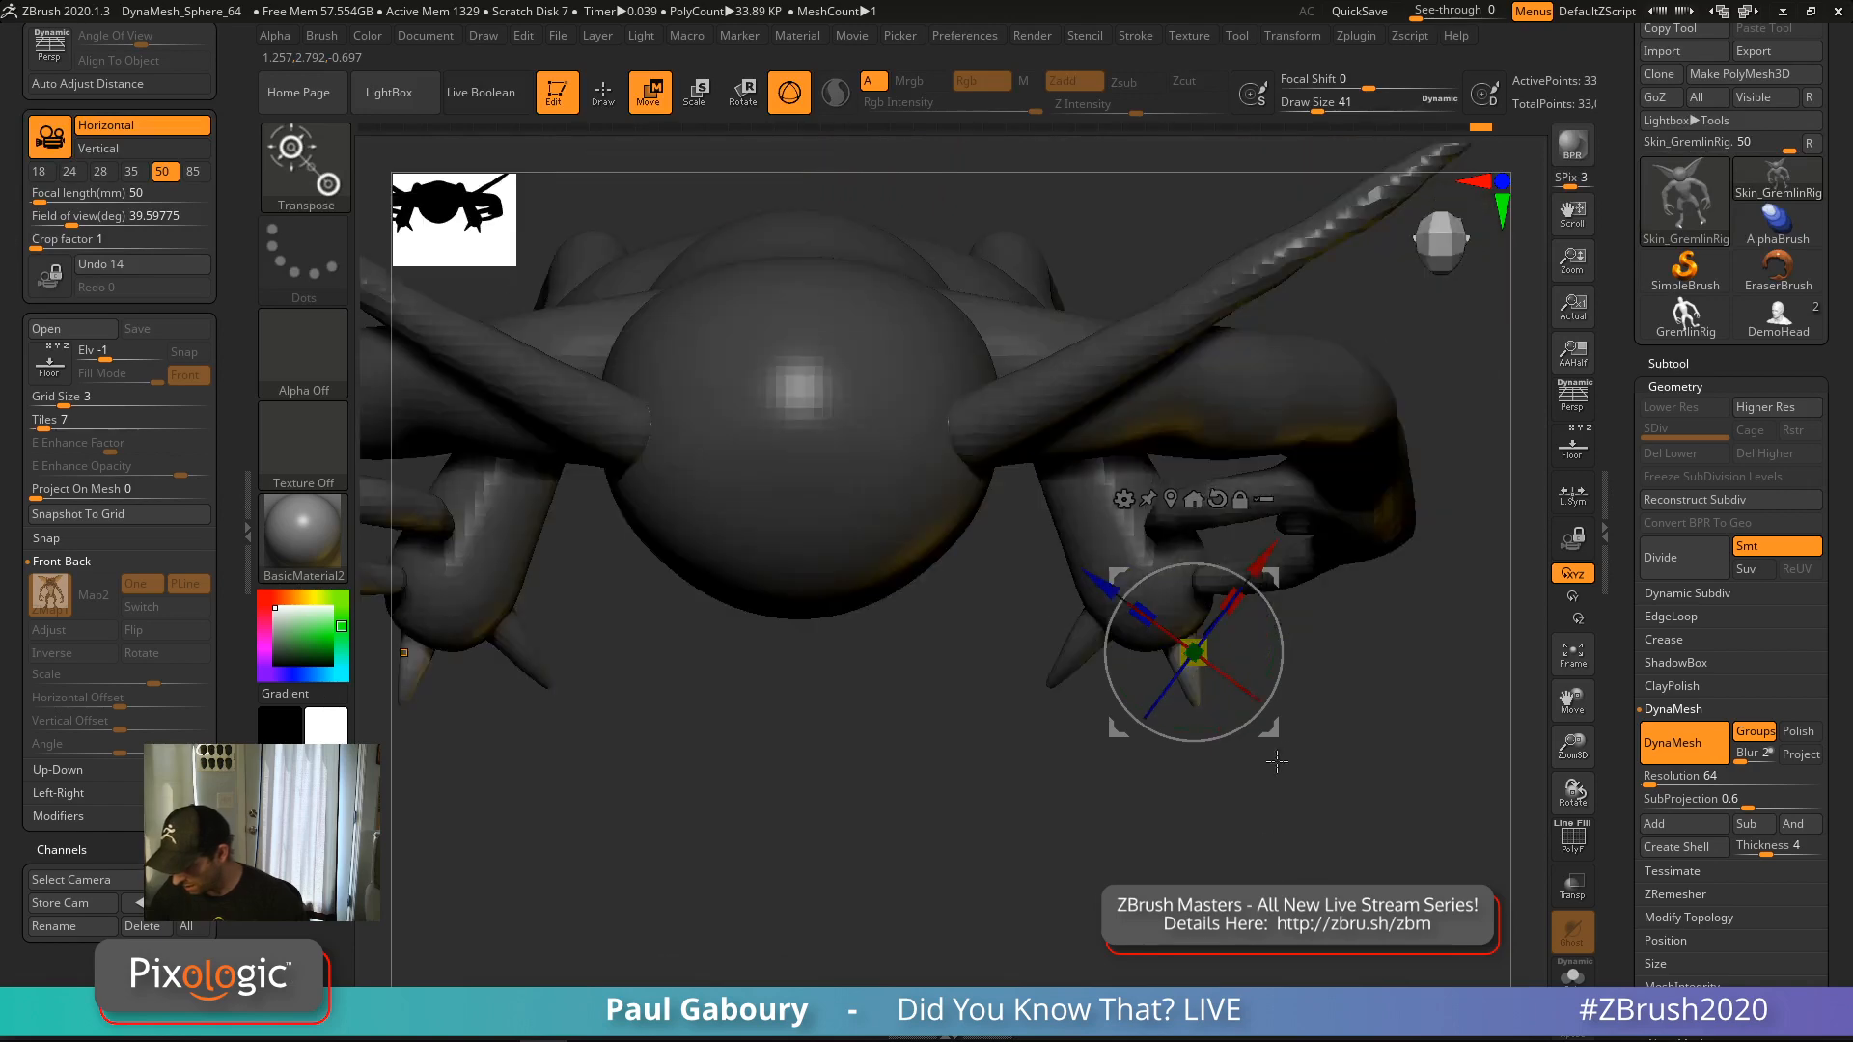
Fine-tune the second claw's placement on the toe end from above and from the front
left_click_drag(1272, 730, 1260, 735)
right_click_drag(1265, 719, 1286, 569, "shift")
left_click_drag(1185, 541, 1184, 532)
right_click_drag(1315, 649, 1257, 732)
left_click_drag(1257, 733, 1264, 737)
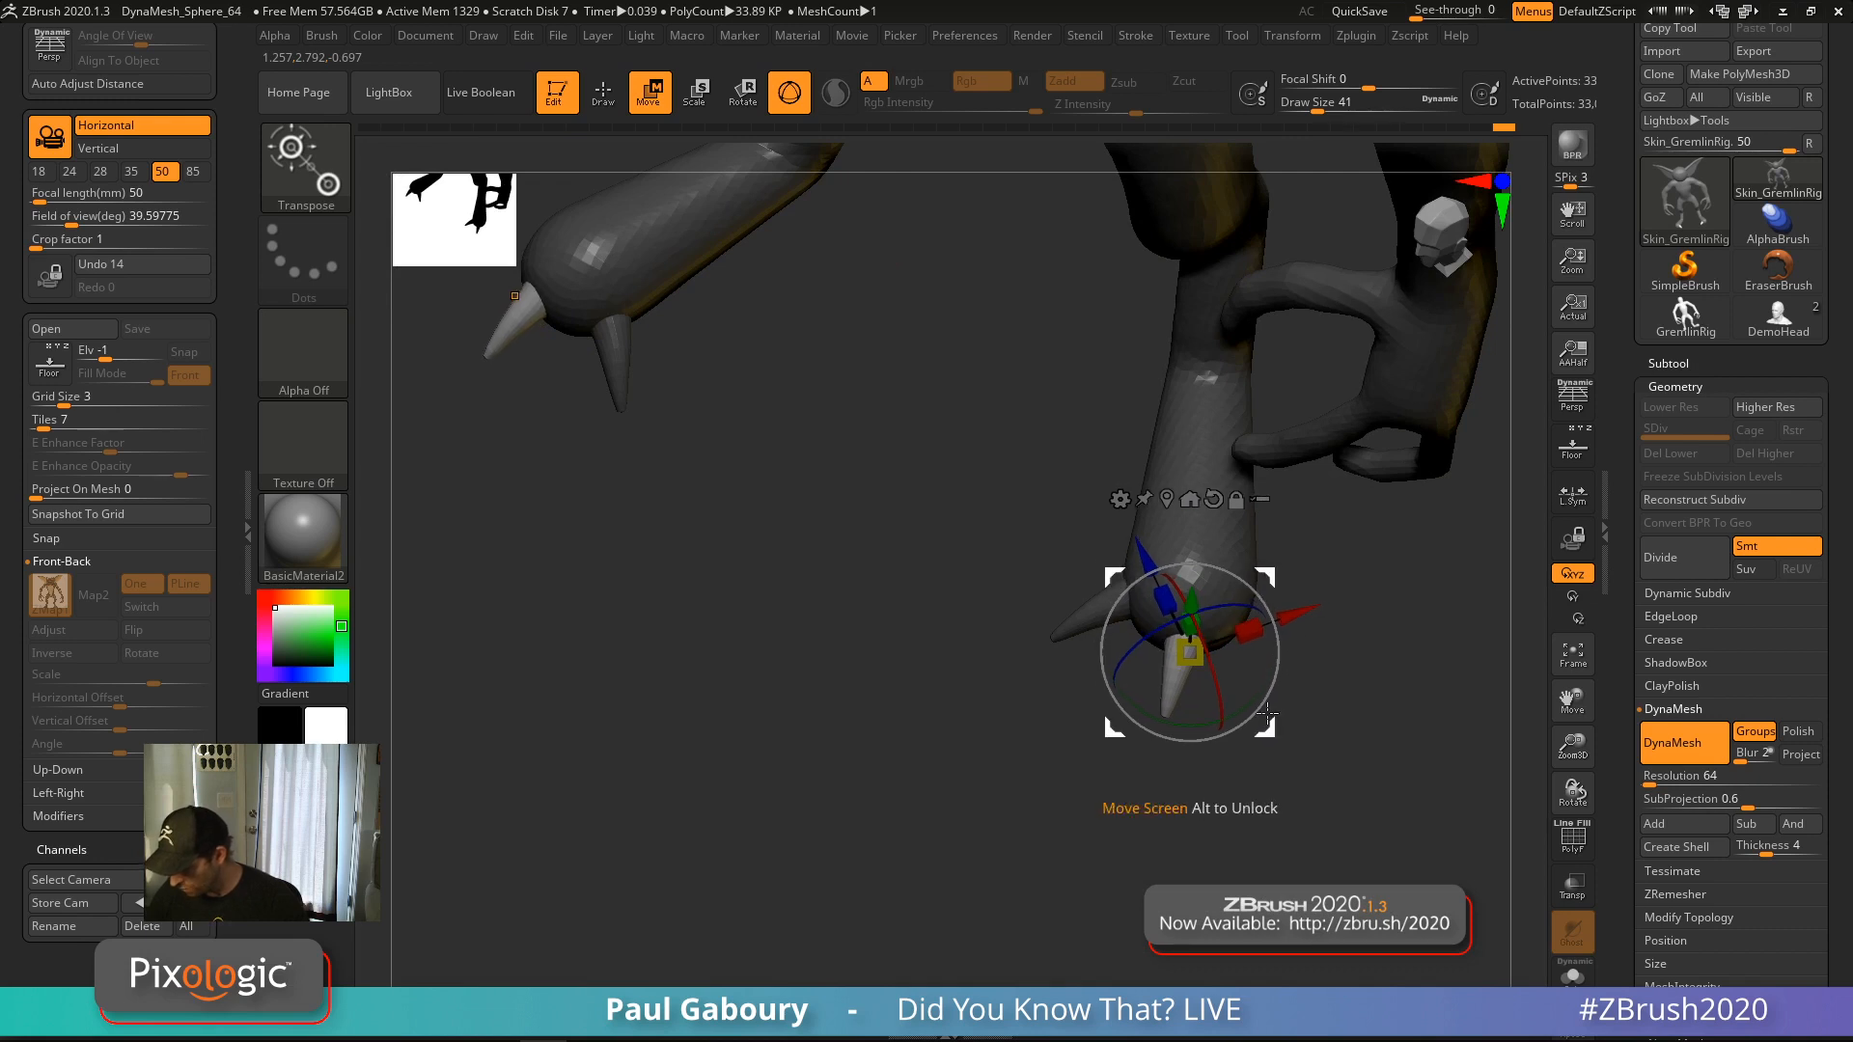
right_click_drag(1293, 788, 1193, 832)
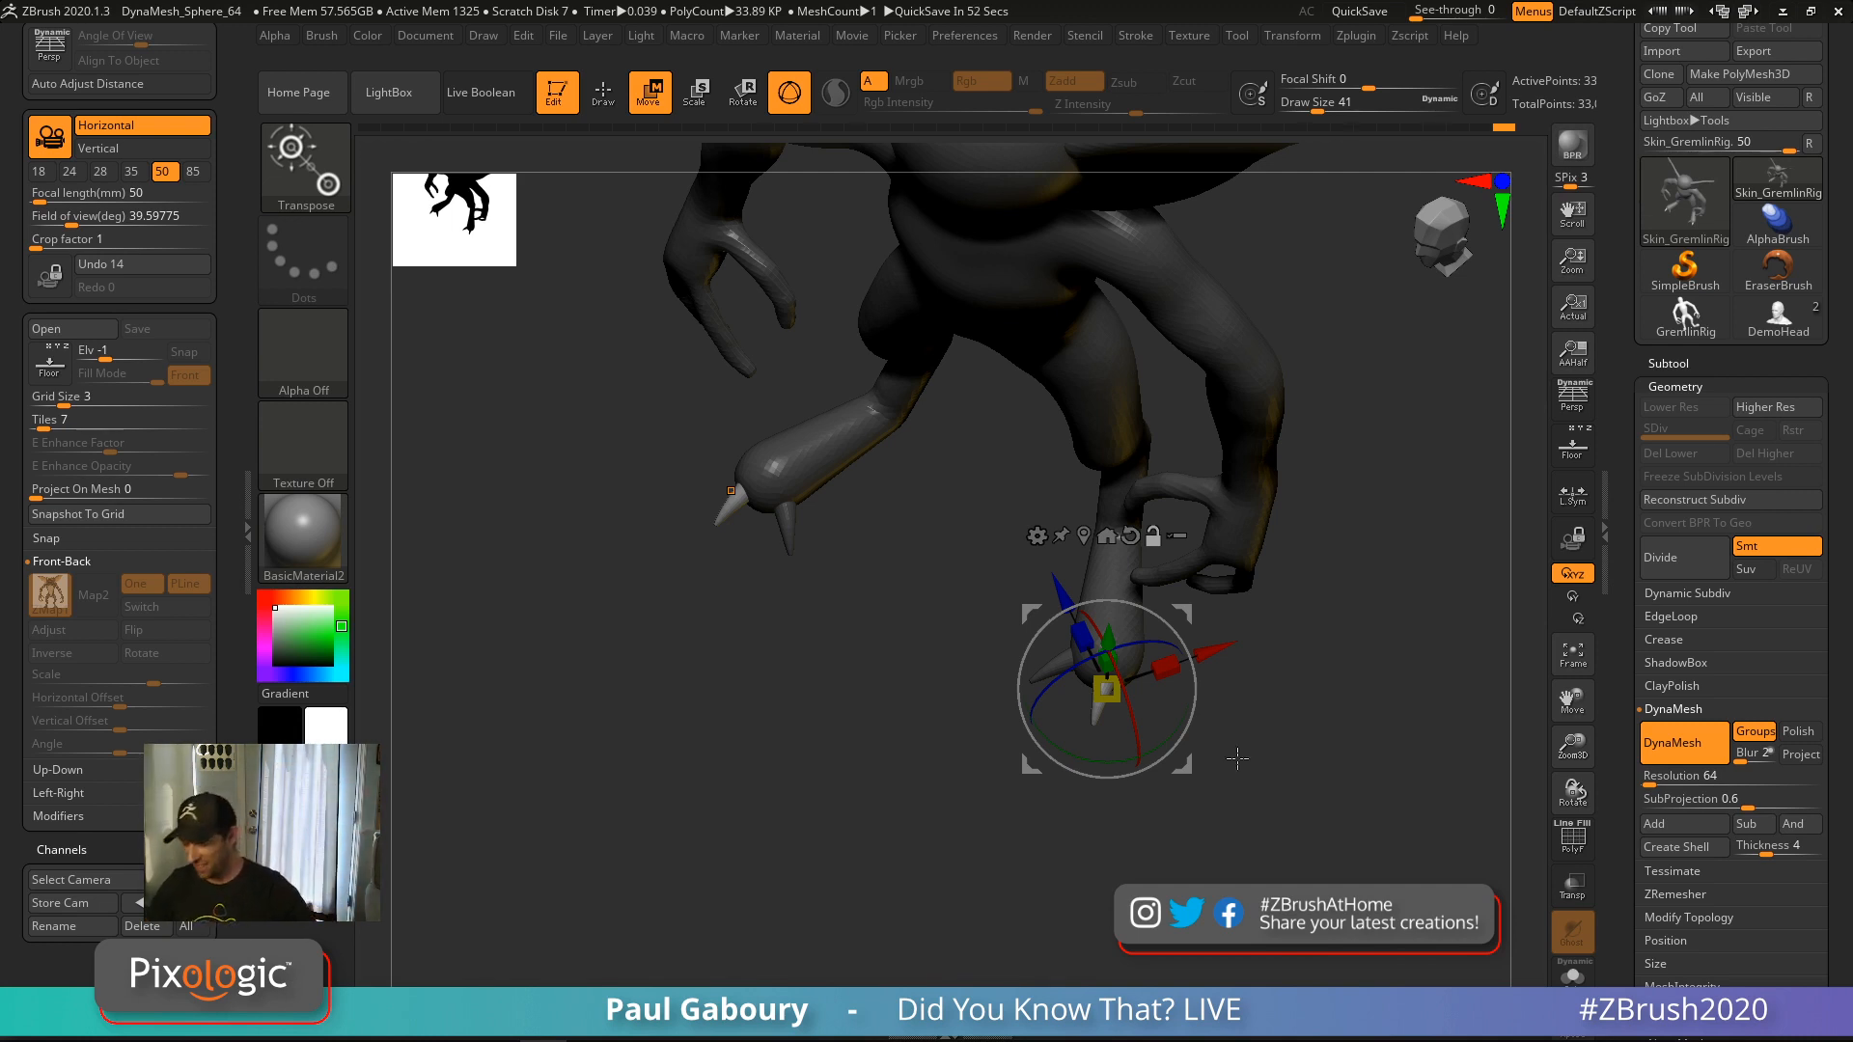
Duplicate the second claw to make a third and rotate and position it on the outer side of the foot
right_click_drag(1241, 756, 1303, 812, "ctrl")
right_click(1303, 811)
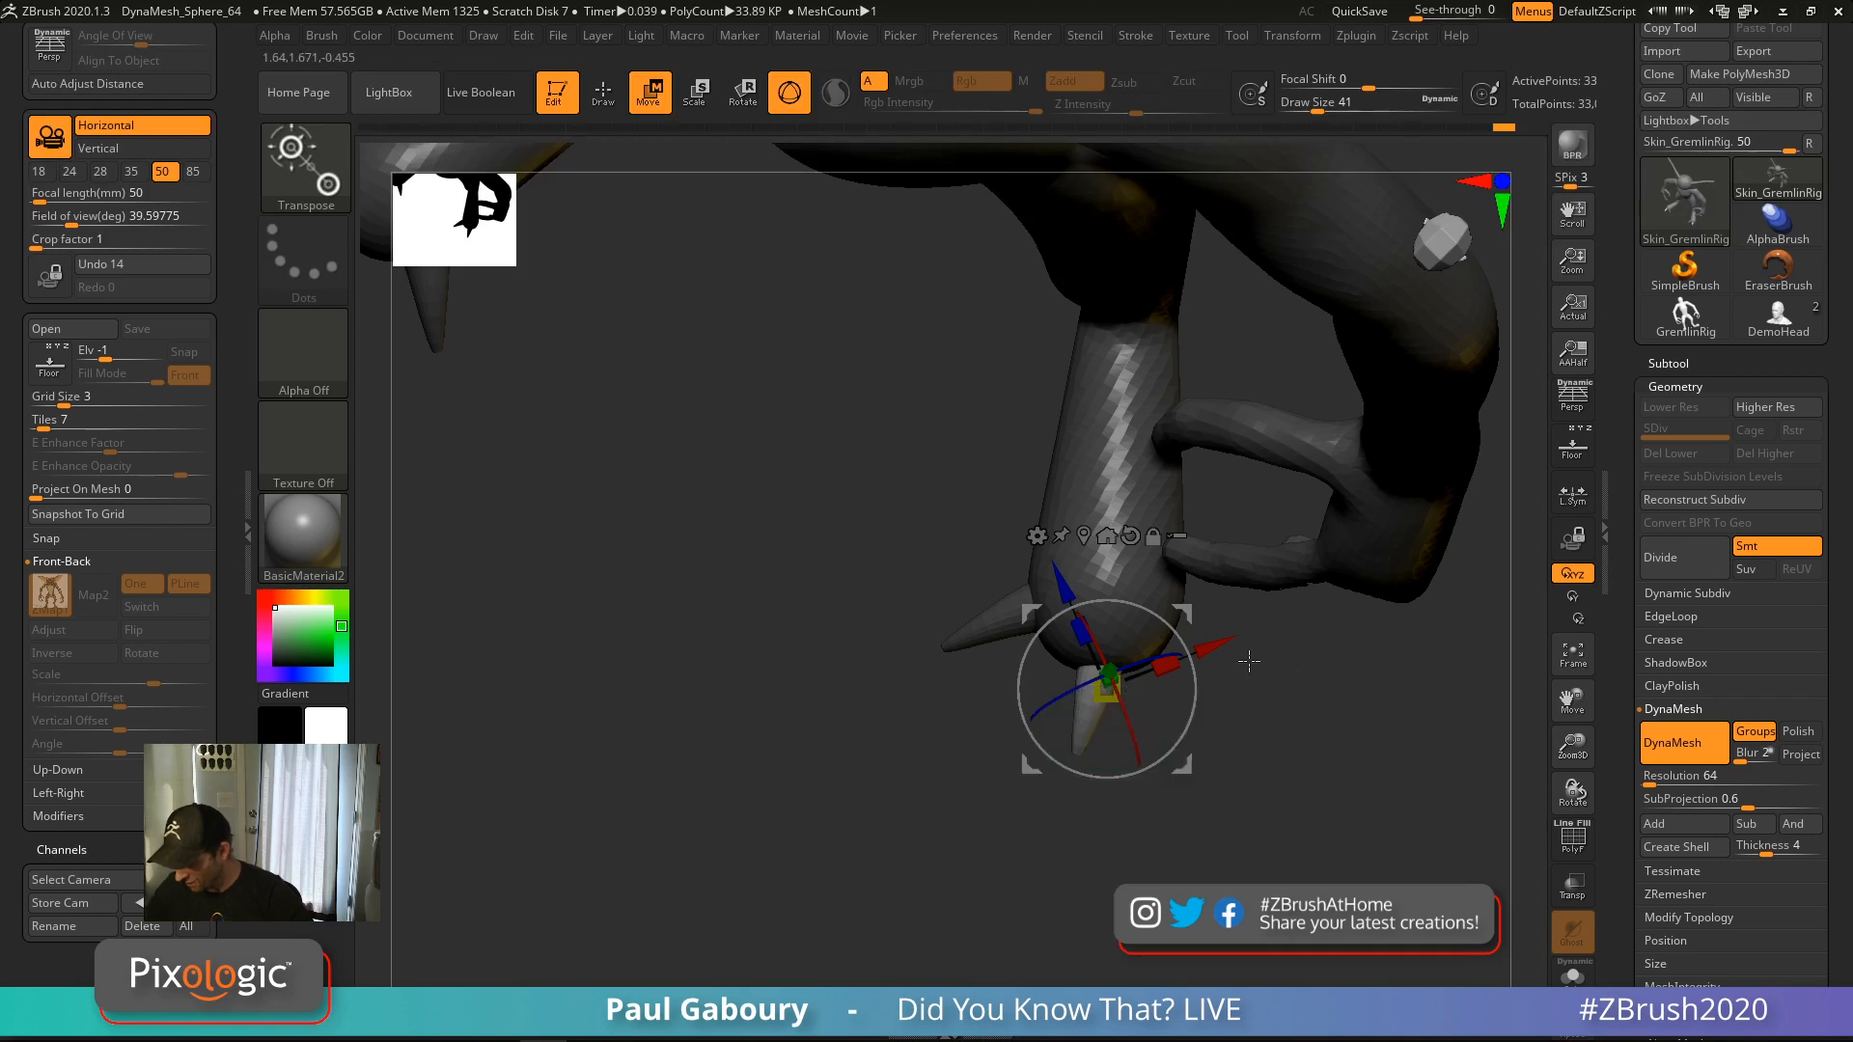
left_click_drag(1188, 754, 1314, 604)
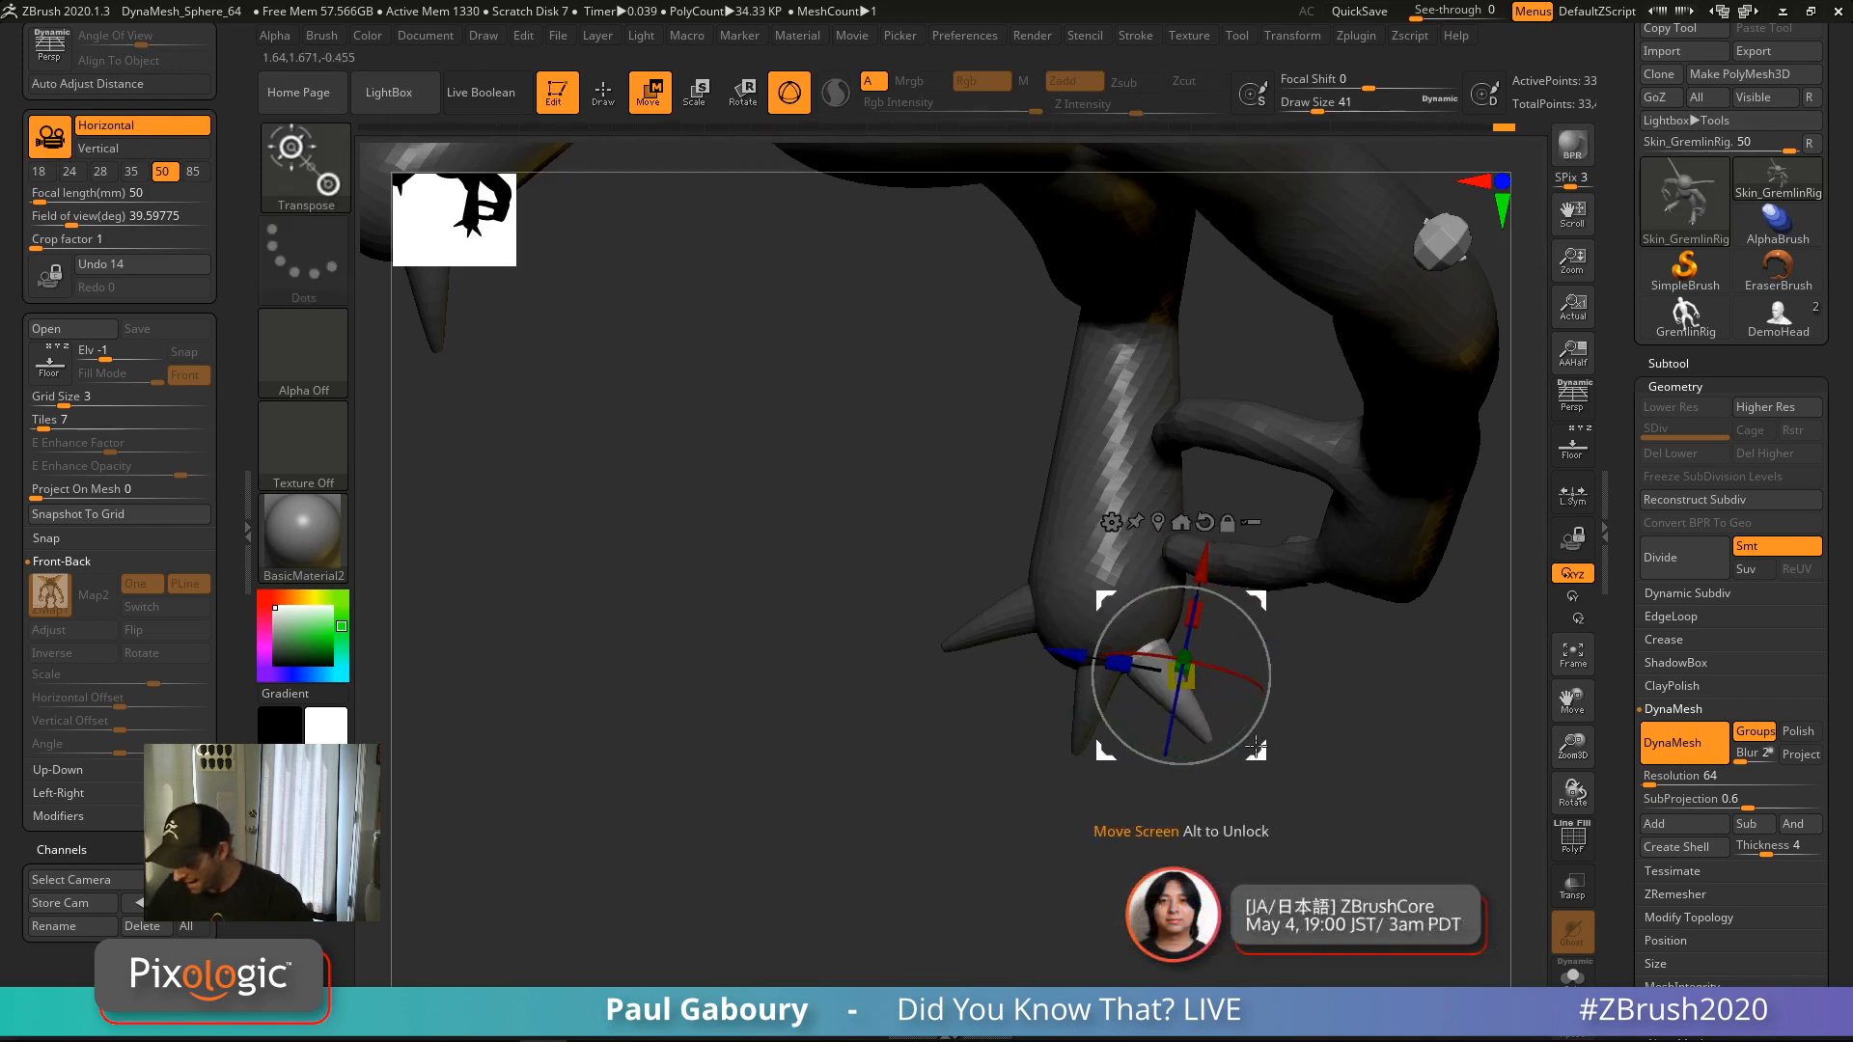
left_click_drag(1257, 753, 1282, 719)
right_click_drag(1290, 782, 1302, 598)
left_click_drag(1284, 565, 1277, 603)
right_click_drag(1280, 617, 1326, 756)
left_click_drag(1282, 731, 1276, 724)
right_click_drag(1278, 731, 1270, 693, "ctrl")
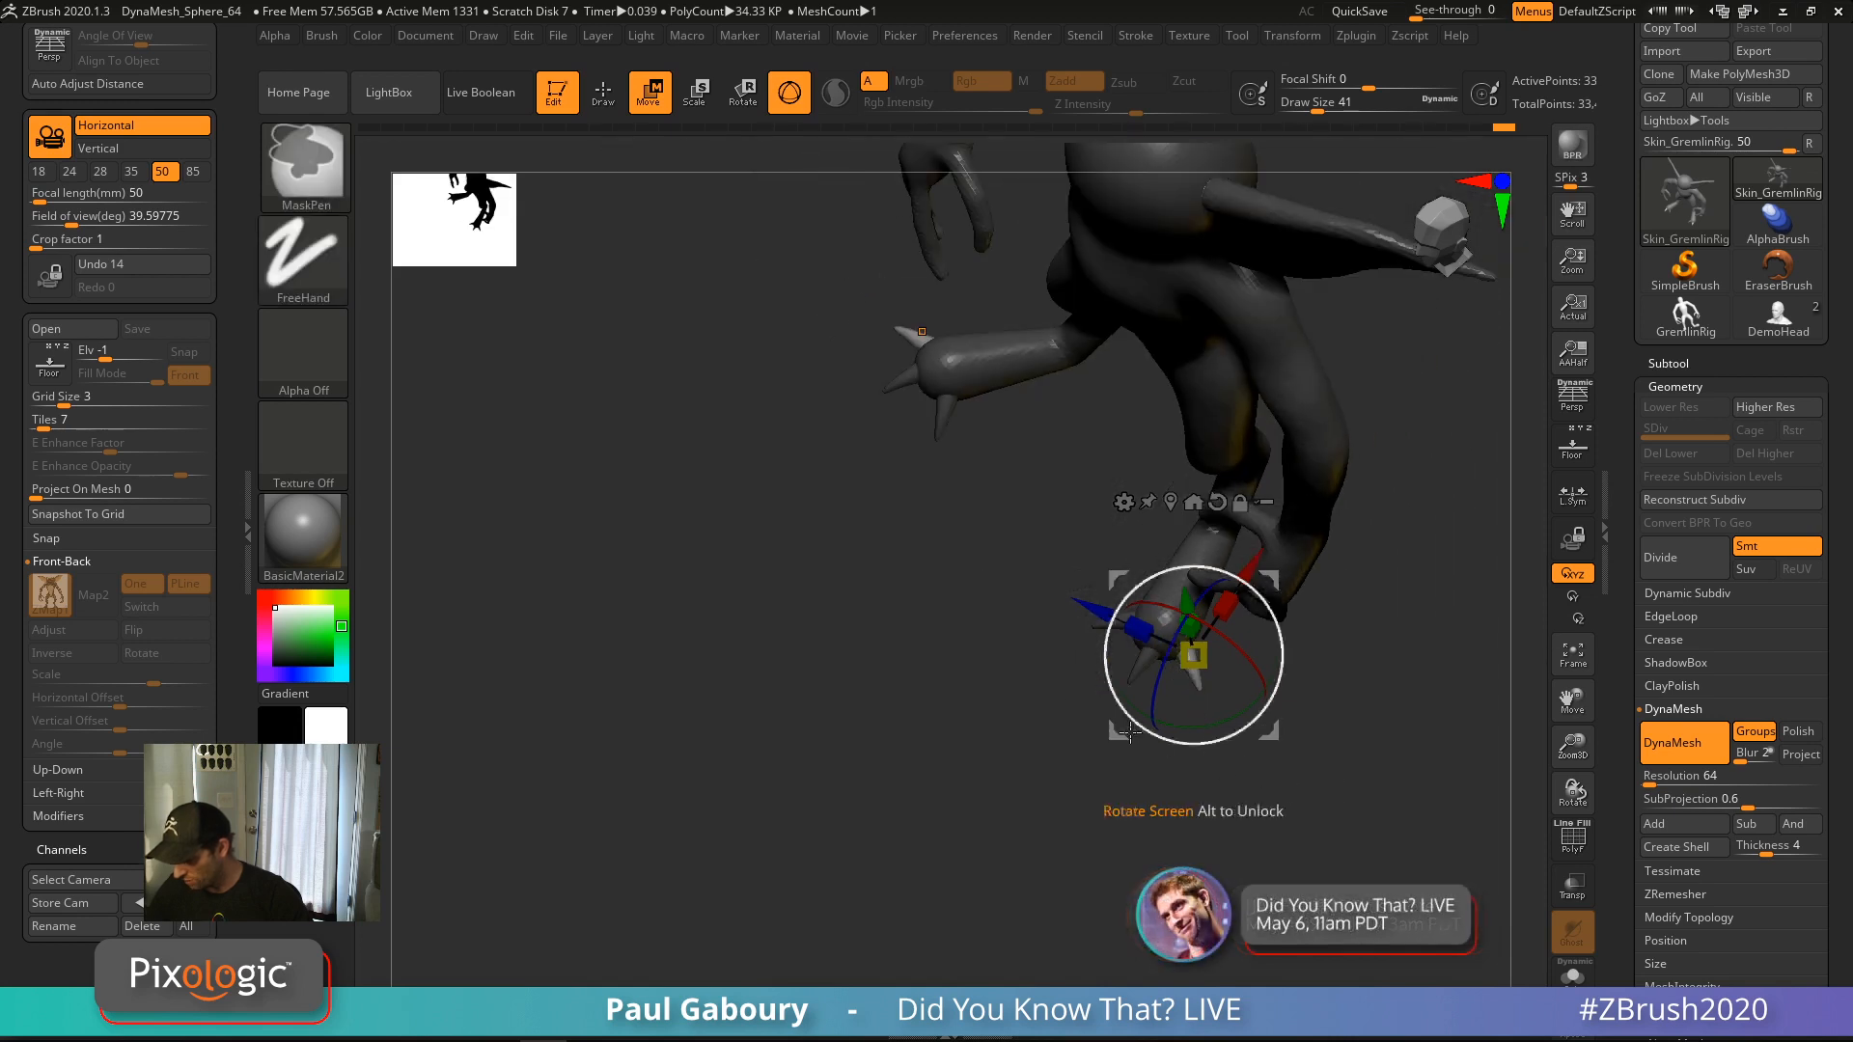
Return to Draw mode, clear the mask from the gremlin's body, and display the polyframe
key("q")
mouse_move(1241, 814)
right_mouse_down()
mouse_move(1316, 702)
mouse_move(1320, 731)
mouse_move(1271, 749)
mouse_move(1253, 710)
right_mouse_up()
left_click_drag(1285, 784, 1320, 819, "ctrl")
right_click_drag(1320, 816, 1199, 654)
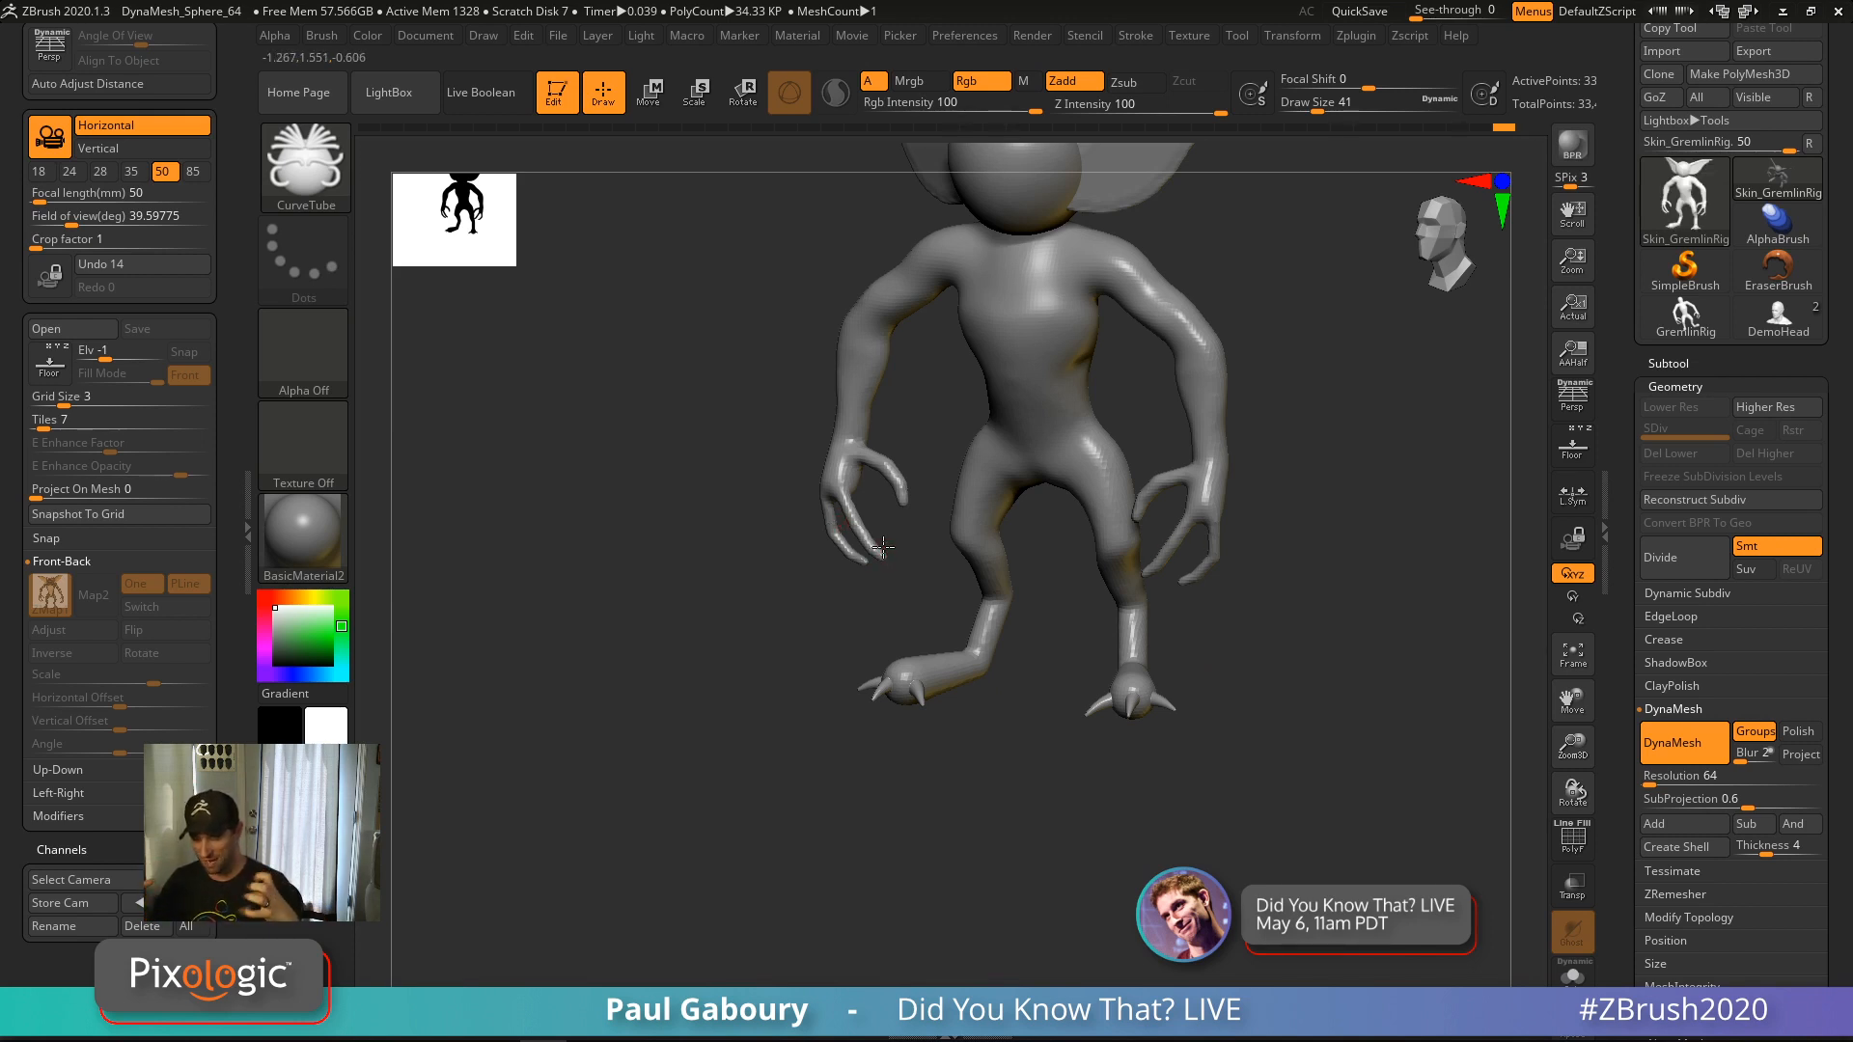
right_click_drag(884, 548, 1055, 789)
key("shift+f")
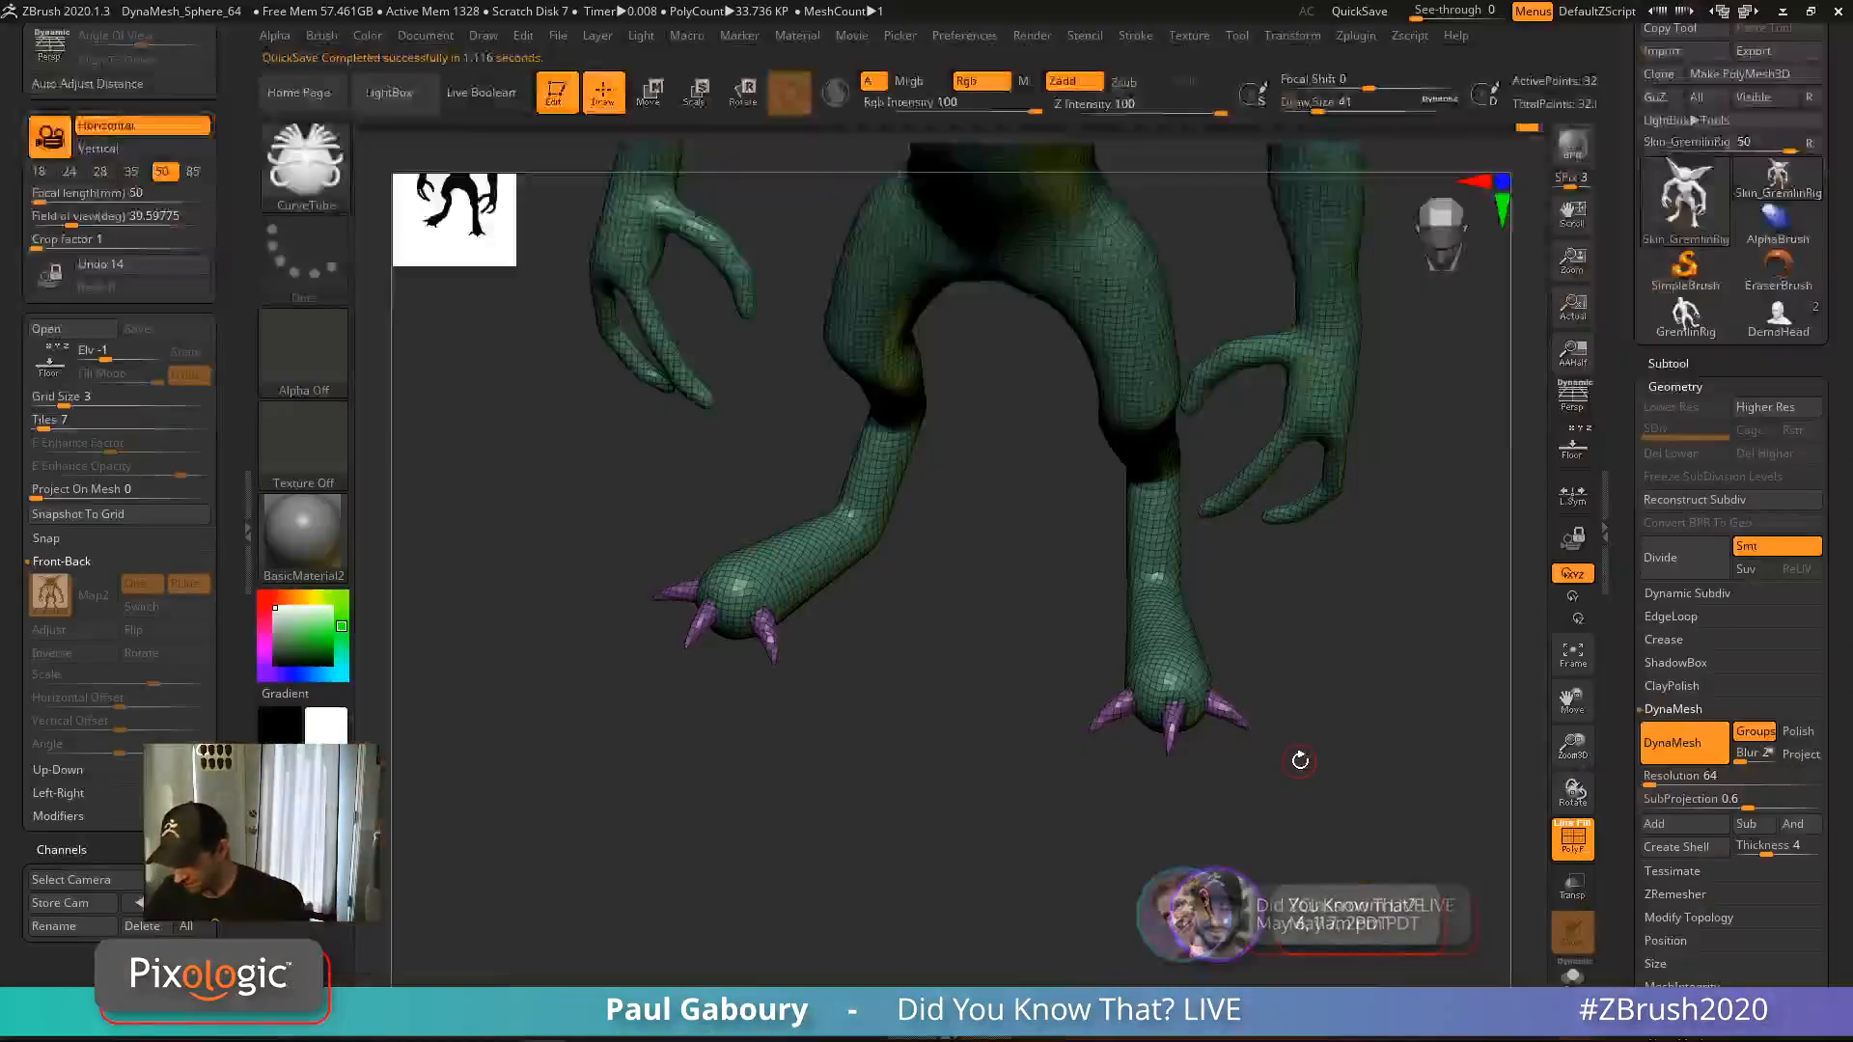
Add a long curved tube claw on the side of the foot and bring up the Move gizmo for it
left_click_drag(1299, 759, 1228, 773)
key("w")
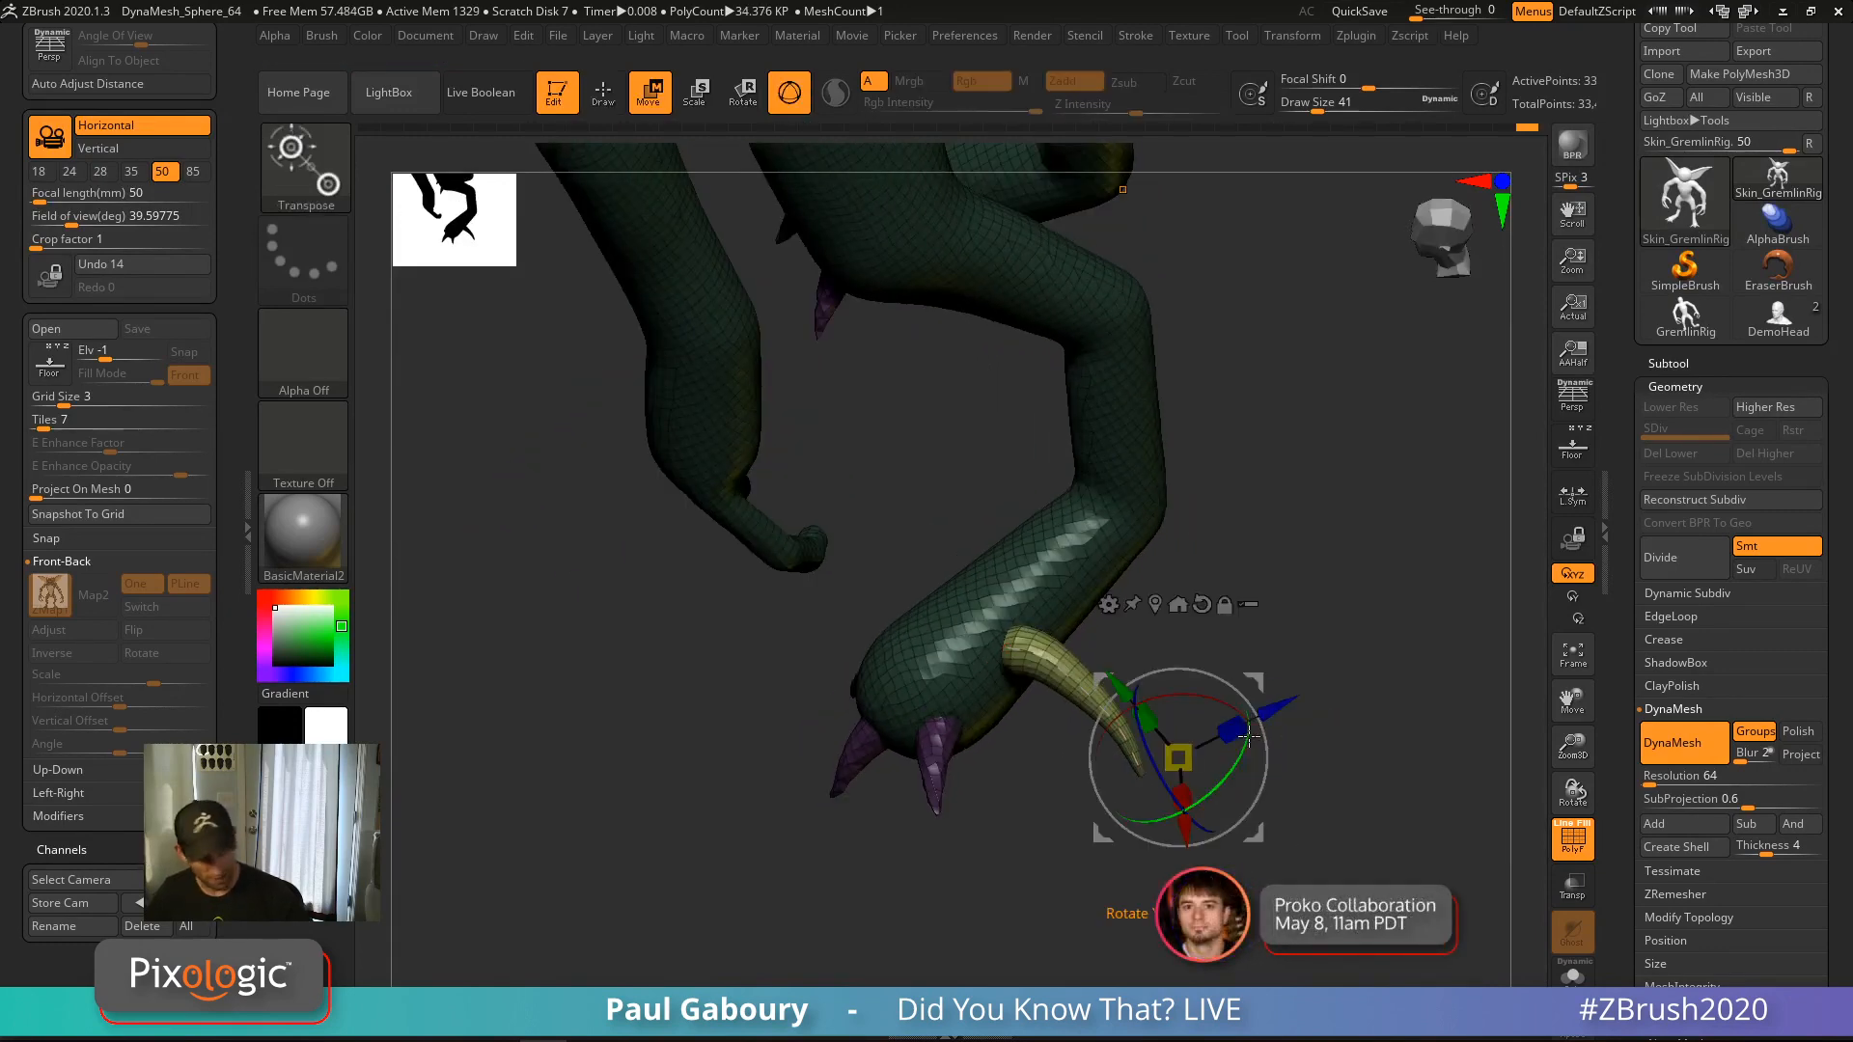
right_click_drag(1254, 740, 1272, 784, "ctrl")
right_click_drag(1342, 729, 1217, 617, "alt")
left_click_drag(1217, 617, 1206, 623, "shift")
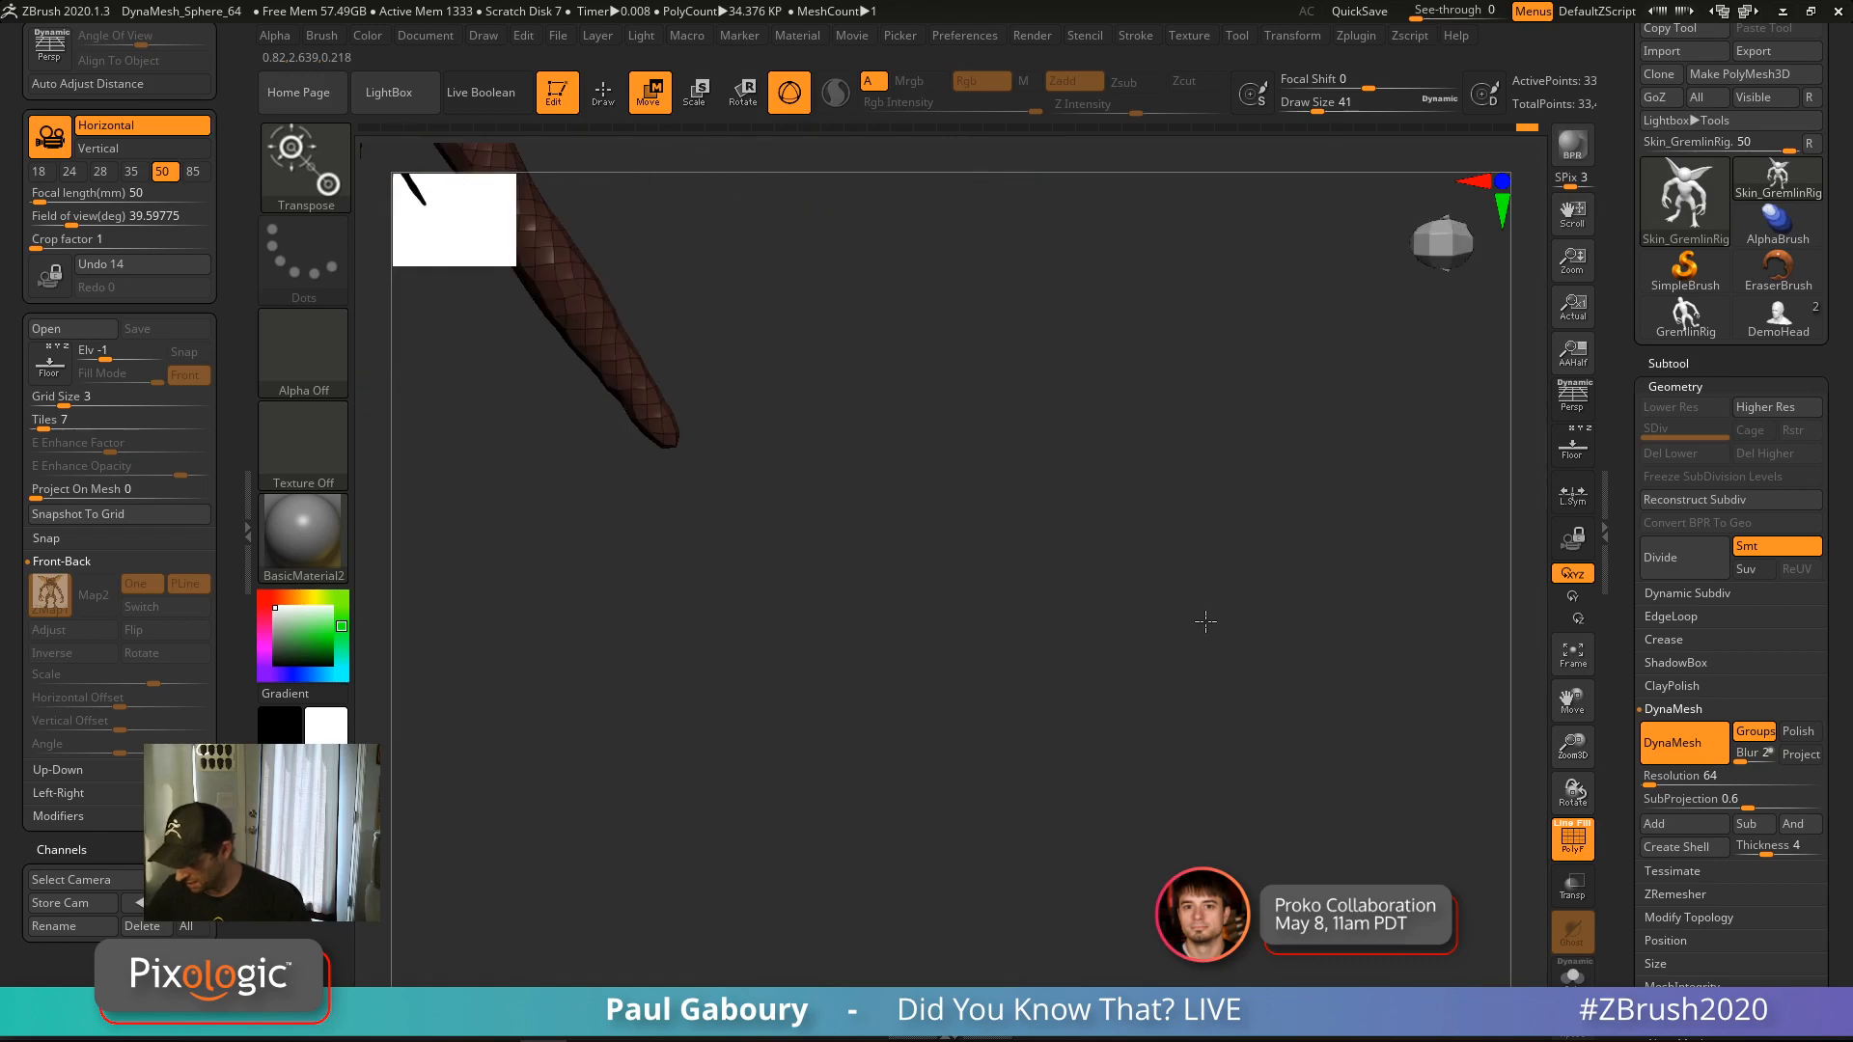
right_click_drag(1206, 623, 1270, 860, "alt")
right_click_drag(1147, 705, 1337, 748, "alt")
left_click_drag(1223, 750, 1148, 525)
left_click(954, 570)
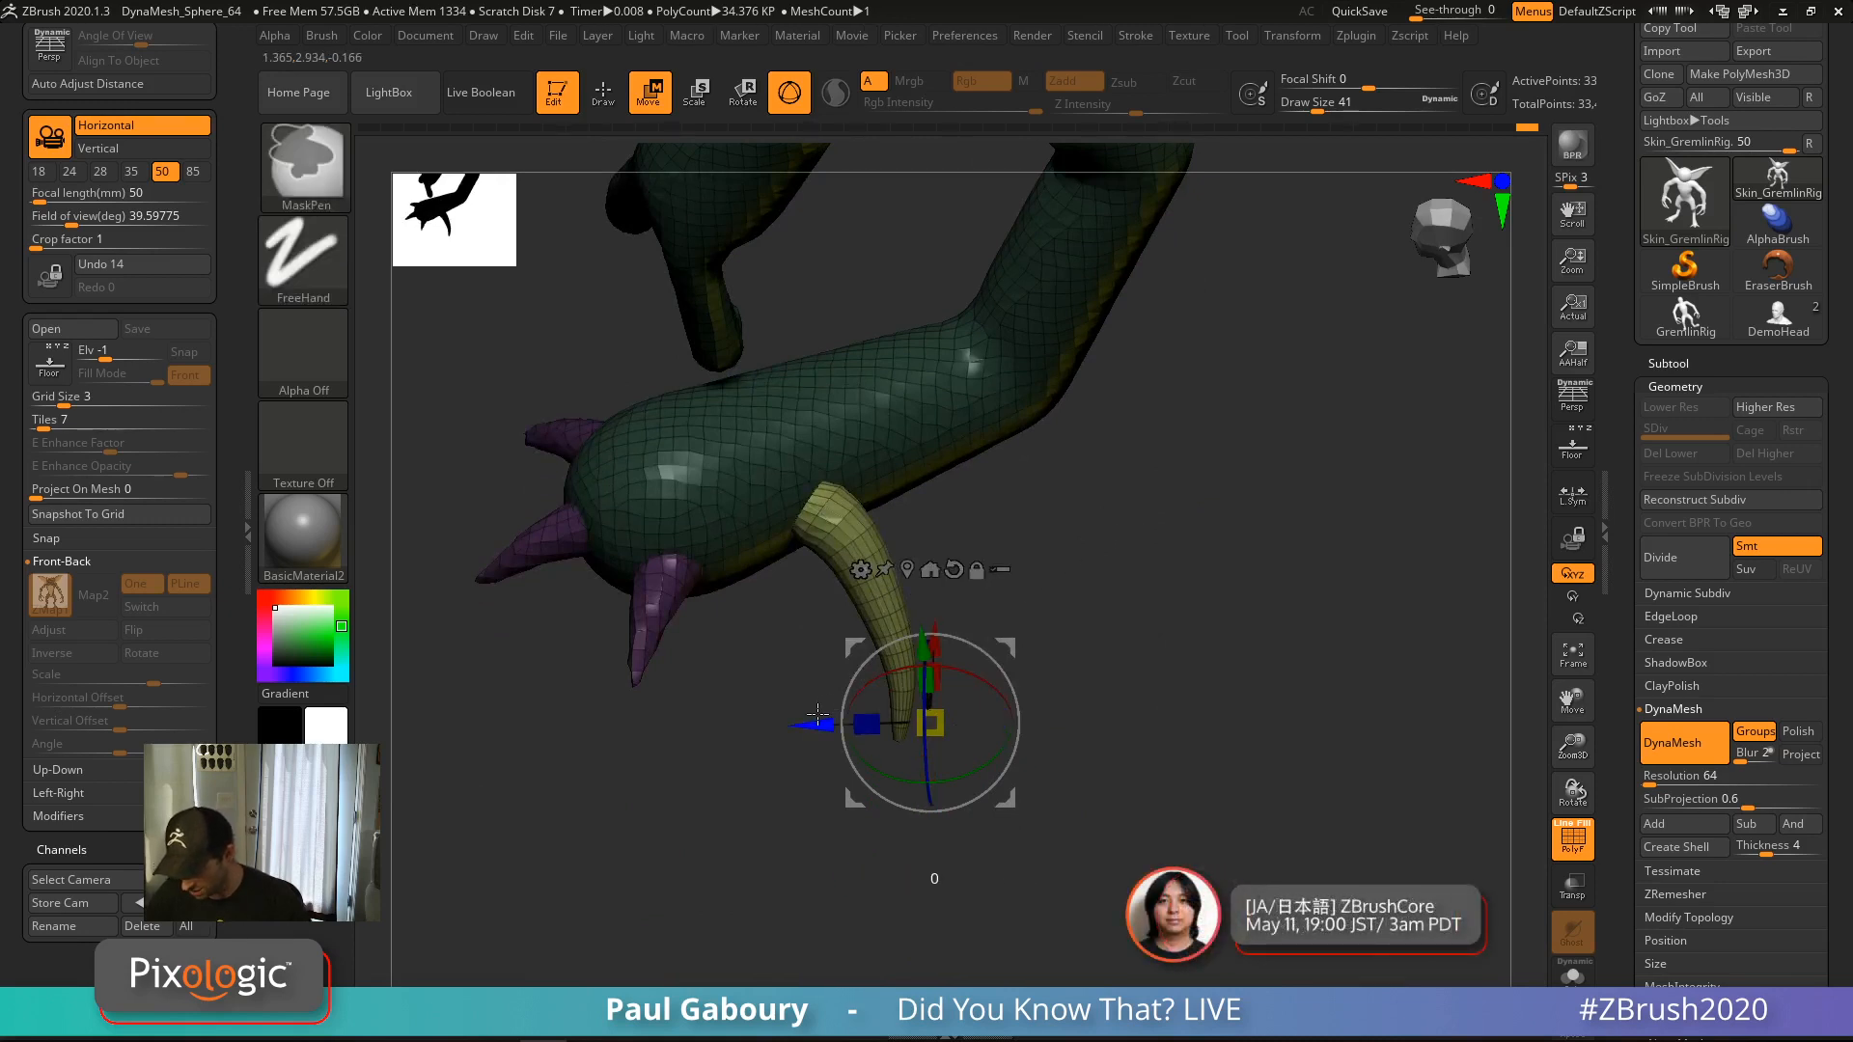
Duplicate the long claw right beside the original and assign the copy its own polygroup in Draw mode
mouse_move(818, 704)
left_mouse_down("ctrl")
mouse_move(865, 703)
mouse_move(844, 681)
left_mouse_up("ctrl")
left_click_drag(1096, 704, 1062, 772)
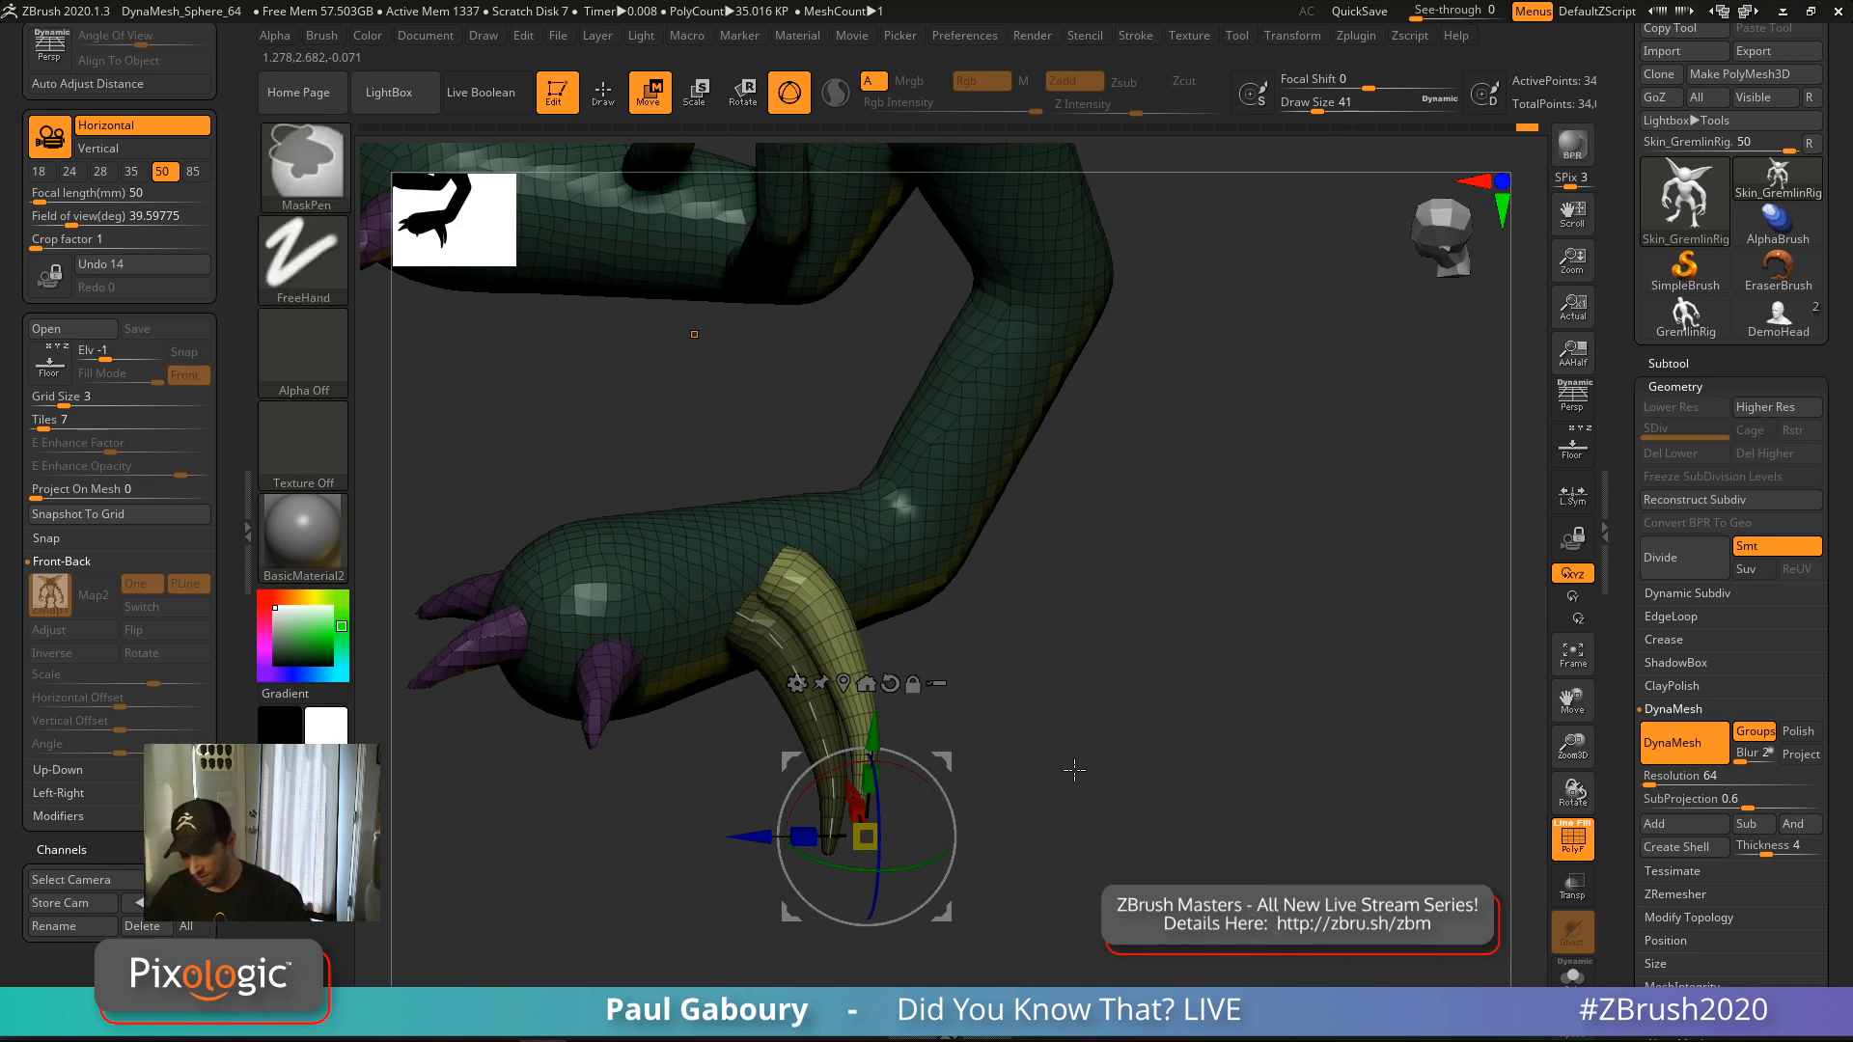
key("q")
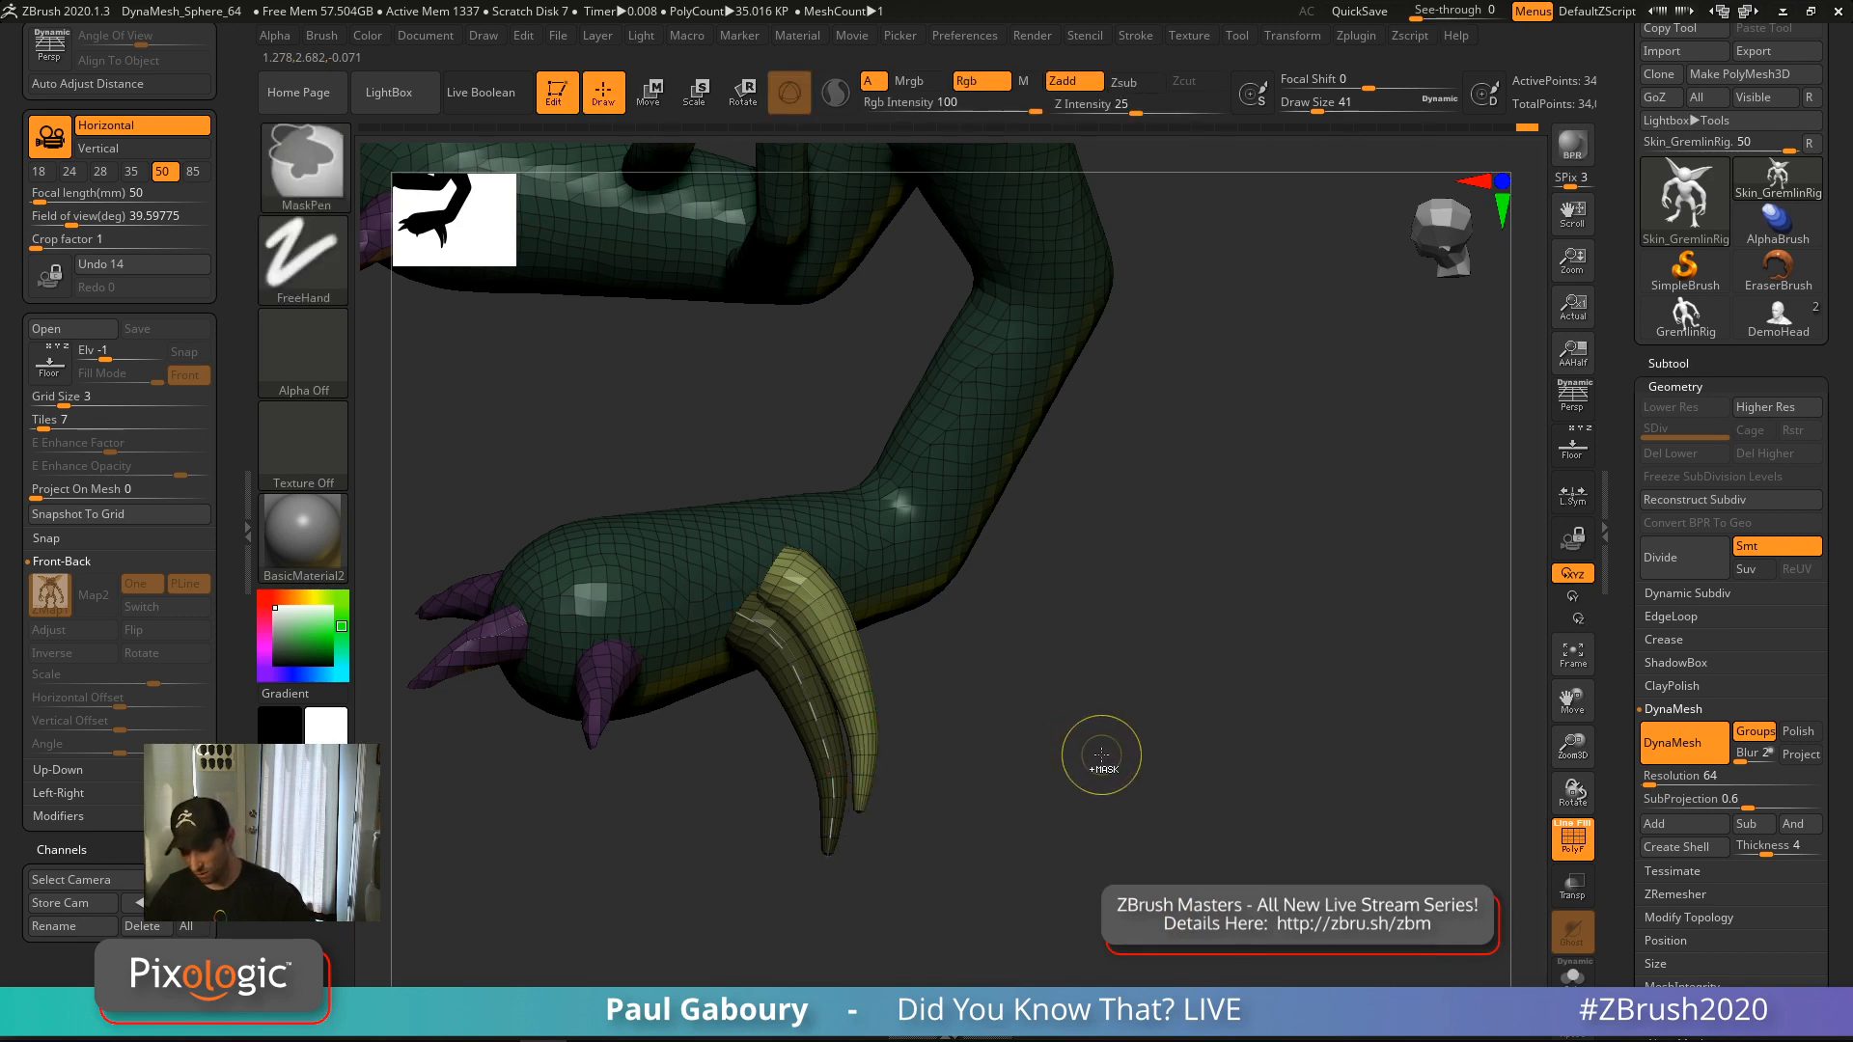
left_click(1098, 761, "ctrl")
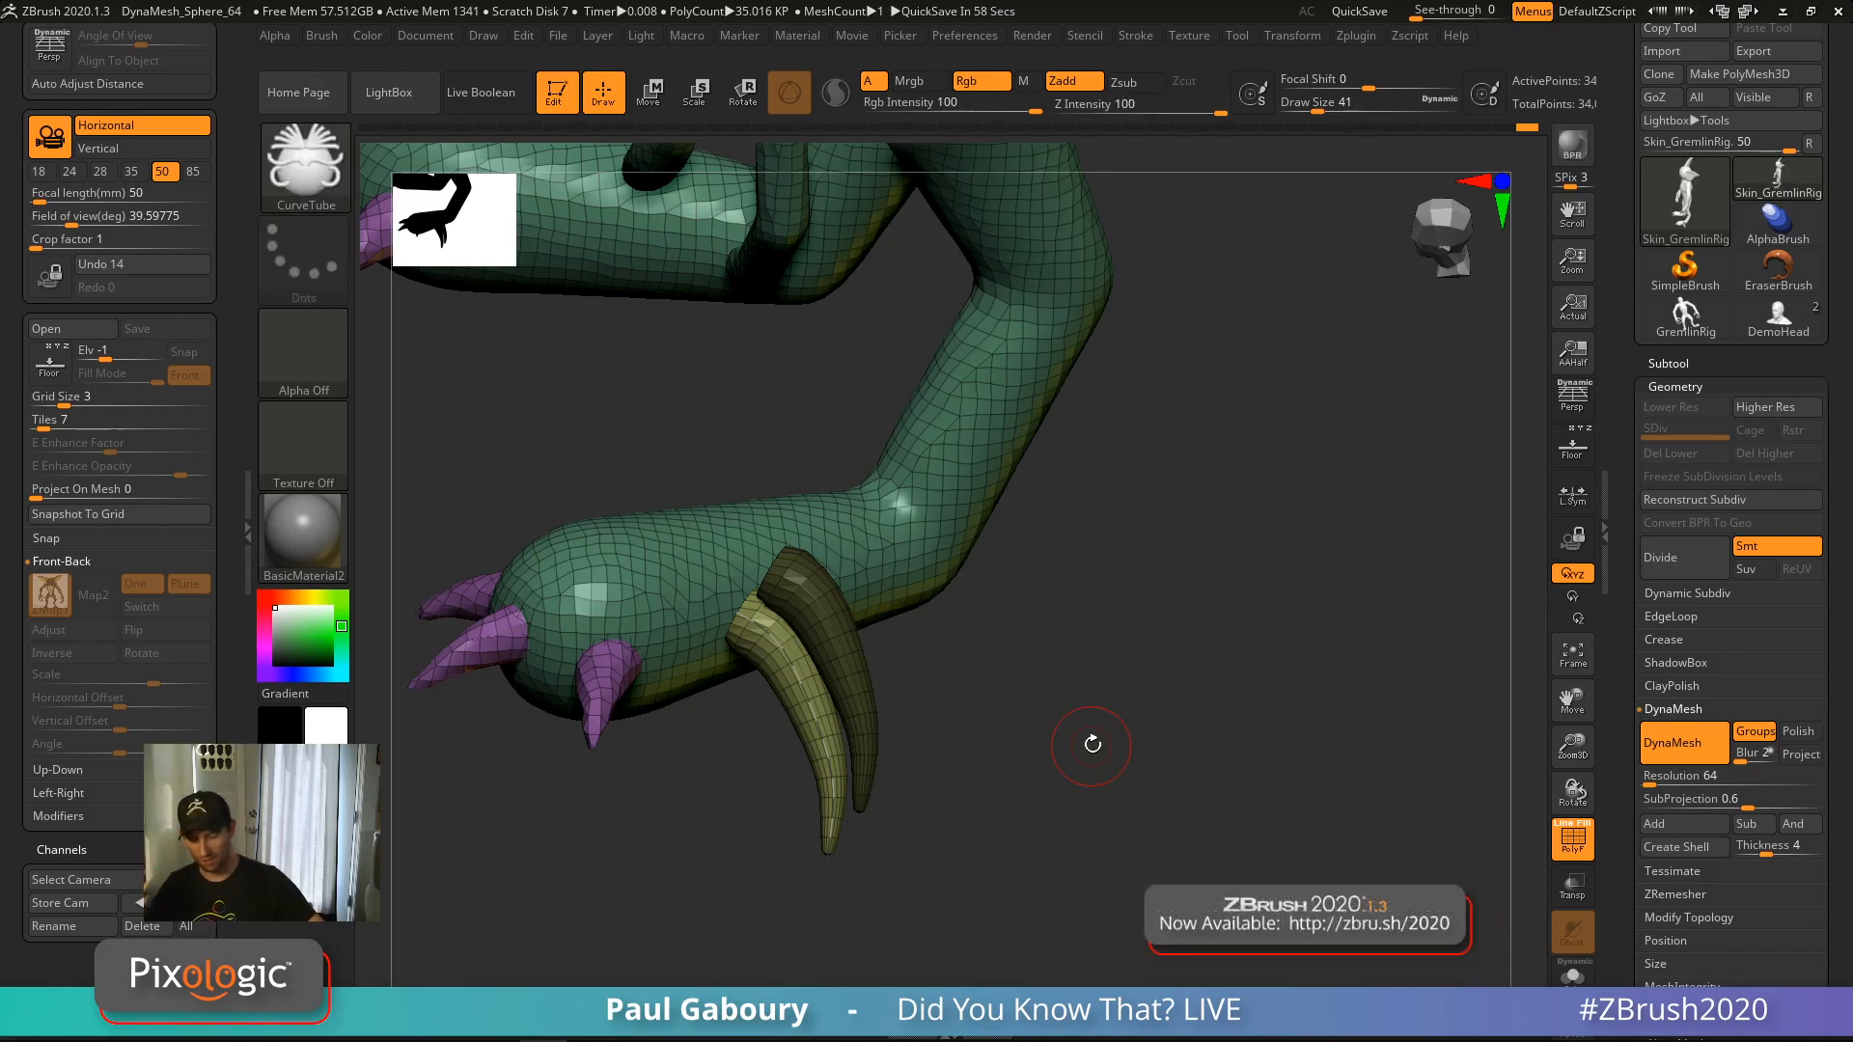
left_click(1092, 745, "ctrl")
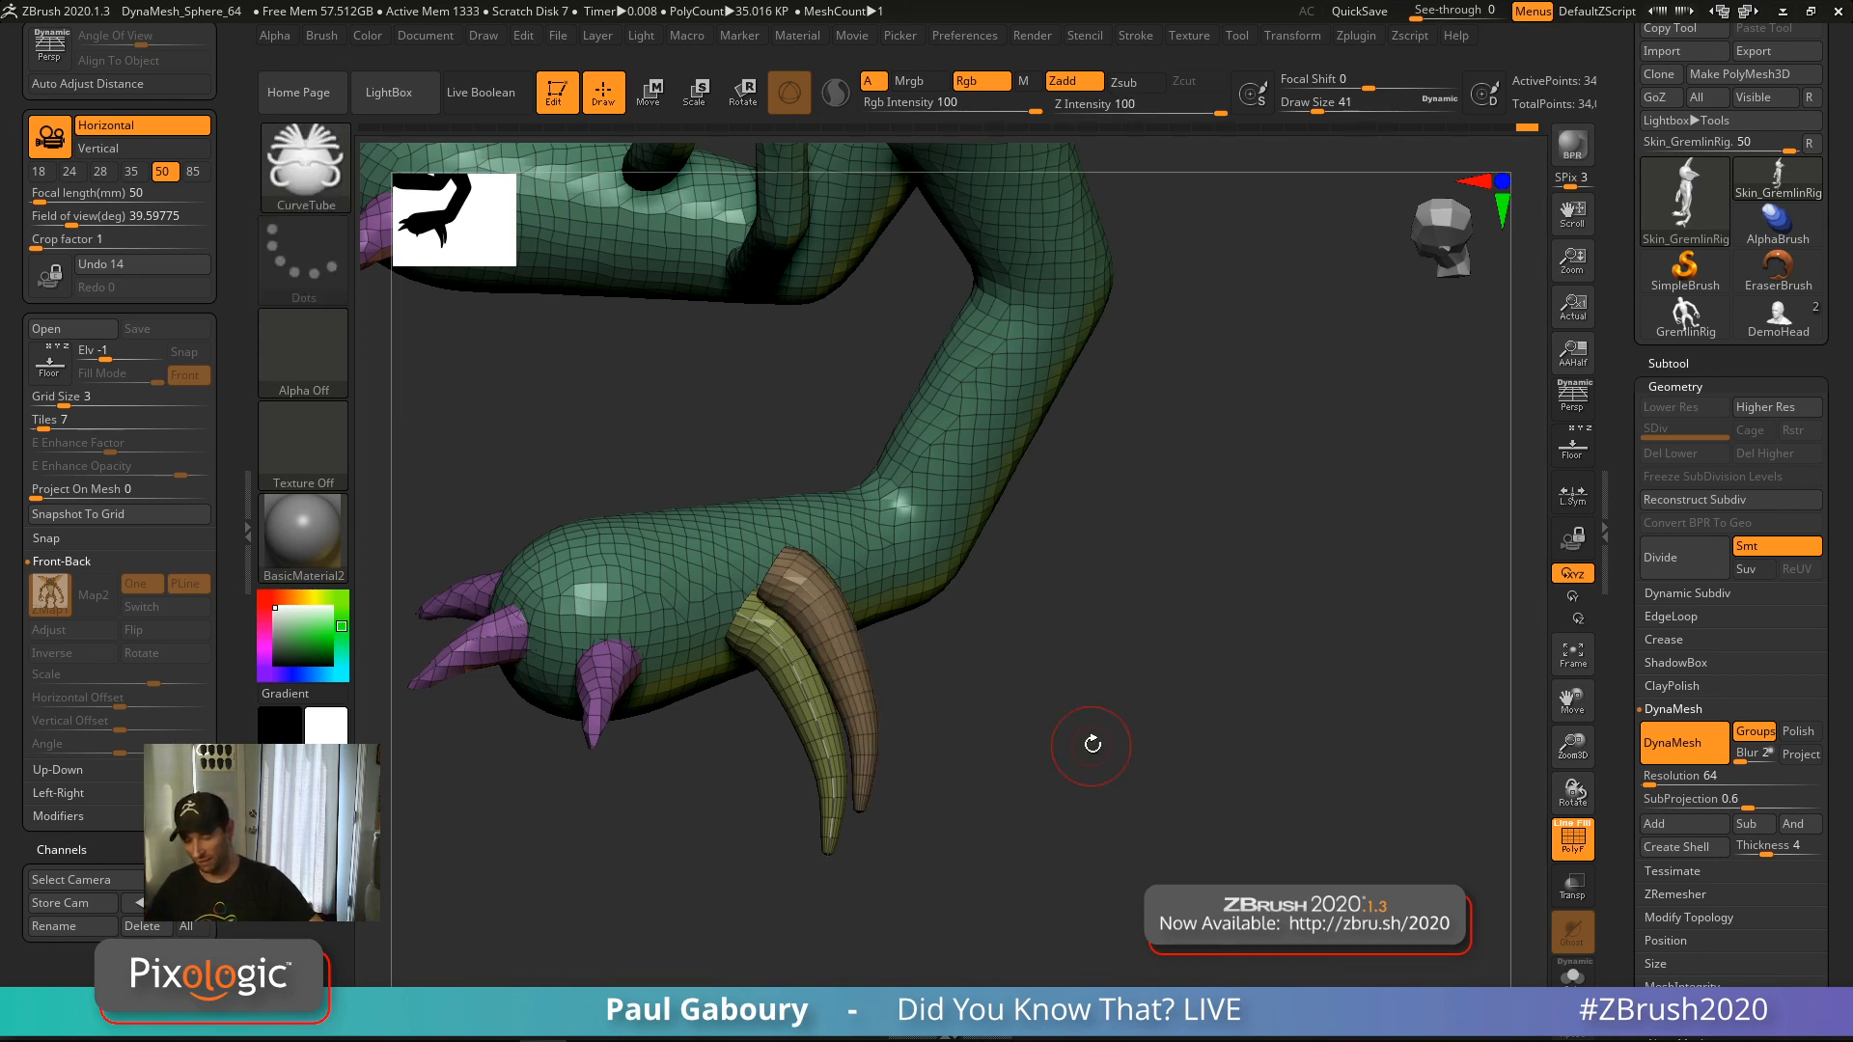
Remesh the model using DynaMesh with Groups enabled and inspect where the two adjacent claws and the body meet
mouse_move(1092, 745)
left_mouse_down()
mouse_move(1178, 724)
mouse_move(1215, 801)
left_mouse_up()
mouse_move(1207, 786)
right_mouse_down()
mouse_move(1209, 709)
mouse_move(1265, 826)
right_mouse_up()
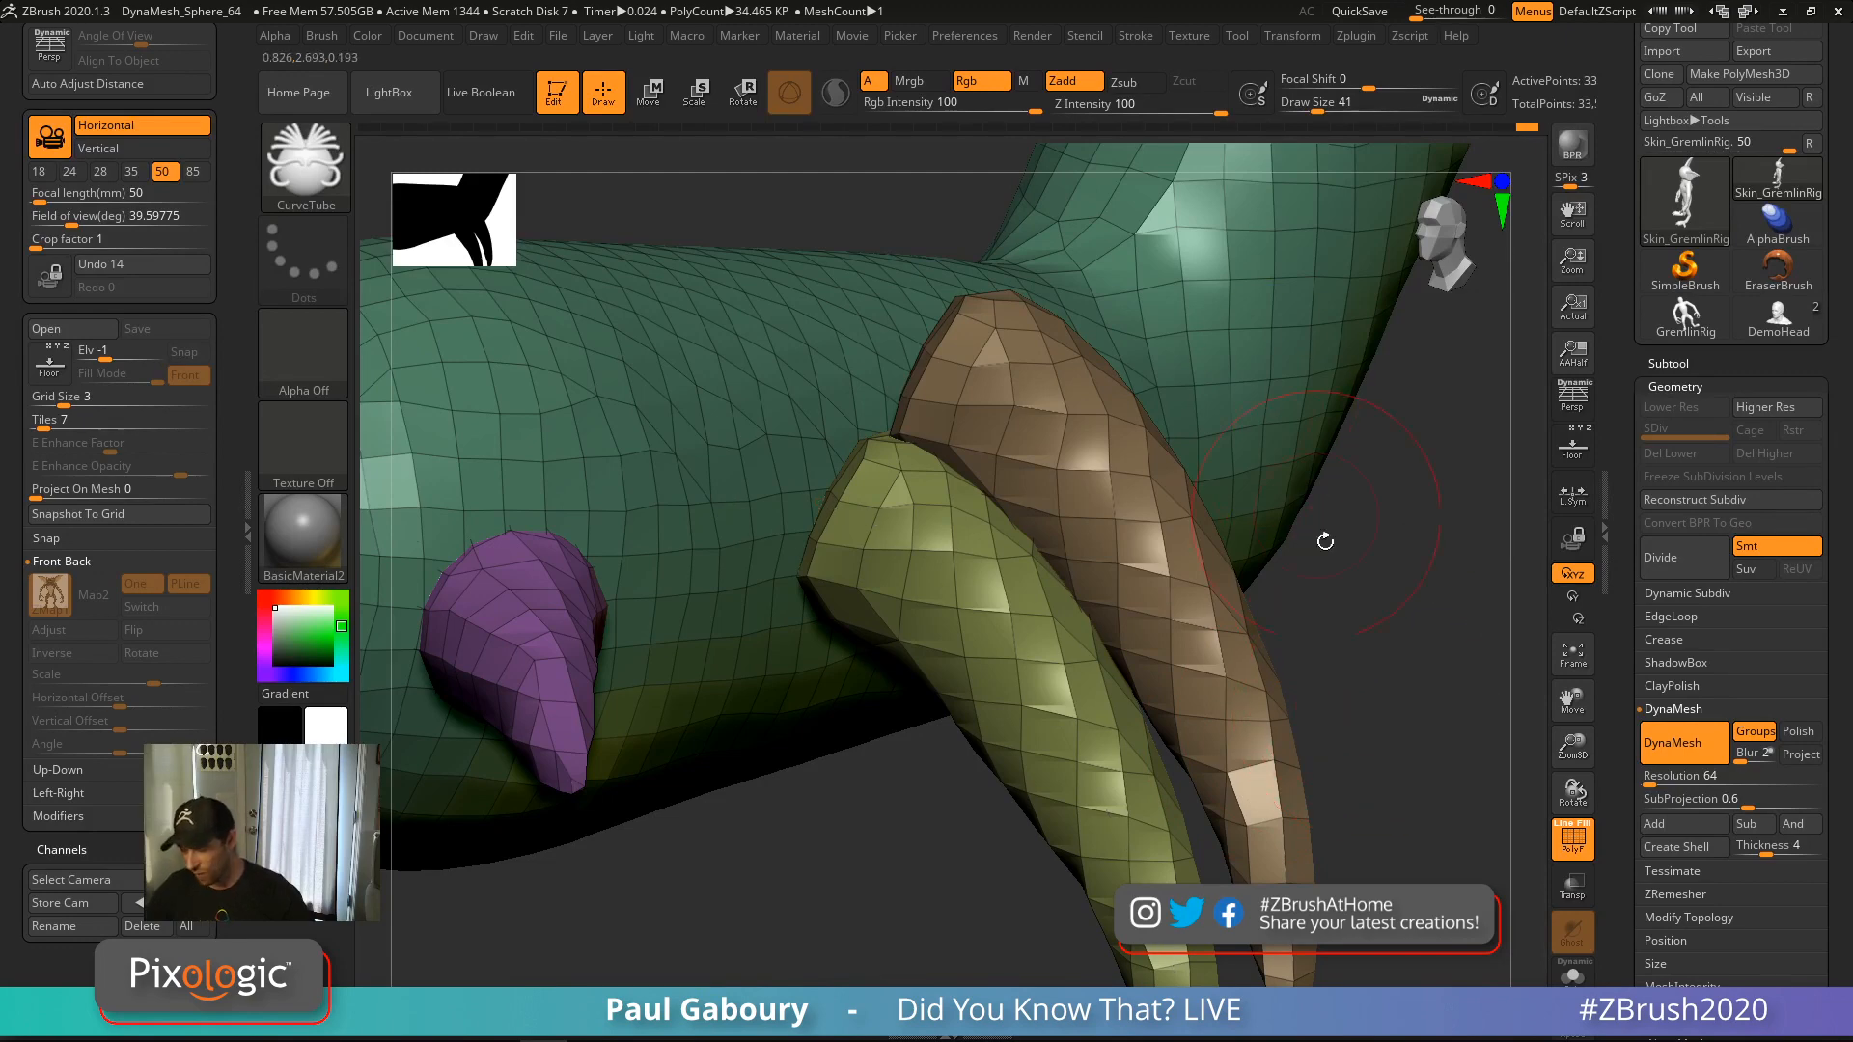
mouse_move(1323, 538)
right_mouse_down("ctrl")
mouse_move(1099, 585)
mouse_move(1187, 711)
mouse_move(1146, 773)
mouse_move(1187, 798)
mouse_move(1140, 758)
right_mouse_up("ctrl")
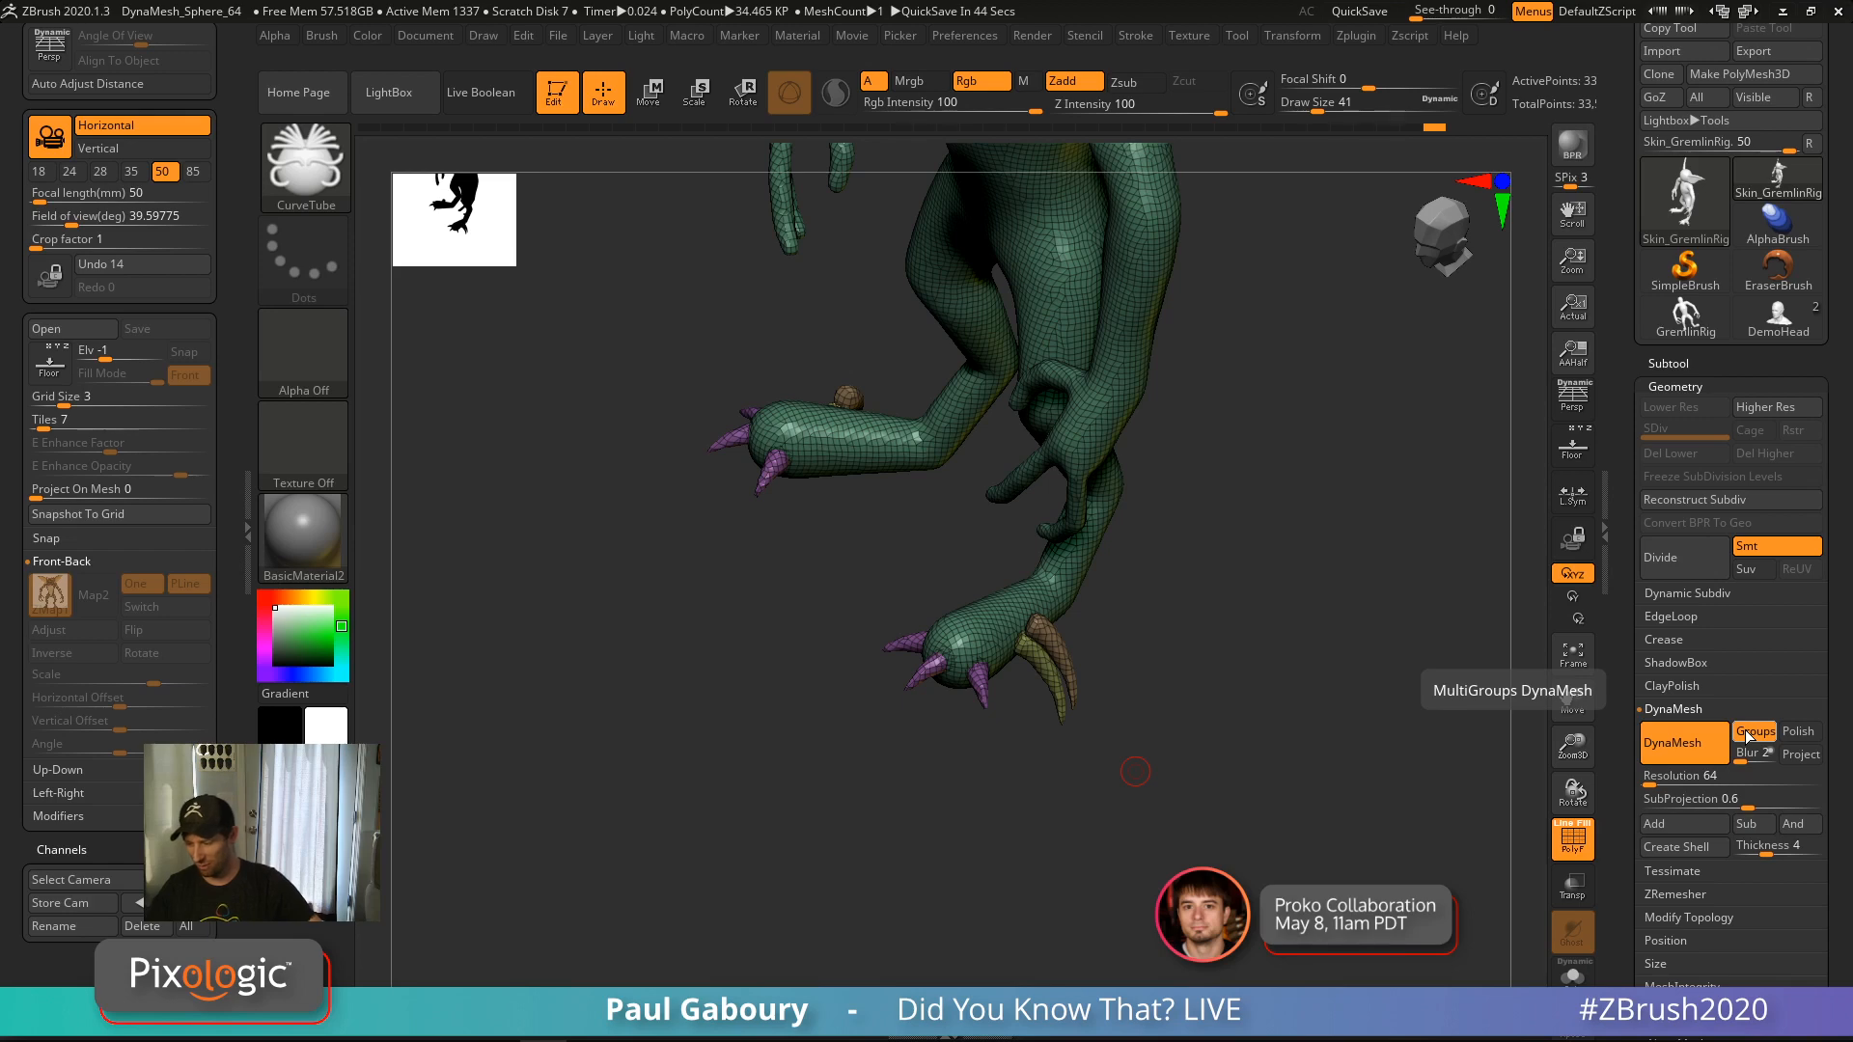
right_click_drag(1180, 621, 1173, 811, "alt")
right_click_drag(1173, 811, 1188, 666, "ctrl")
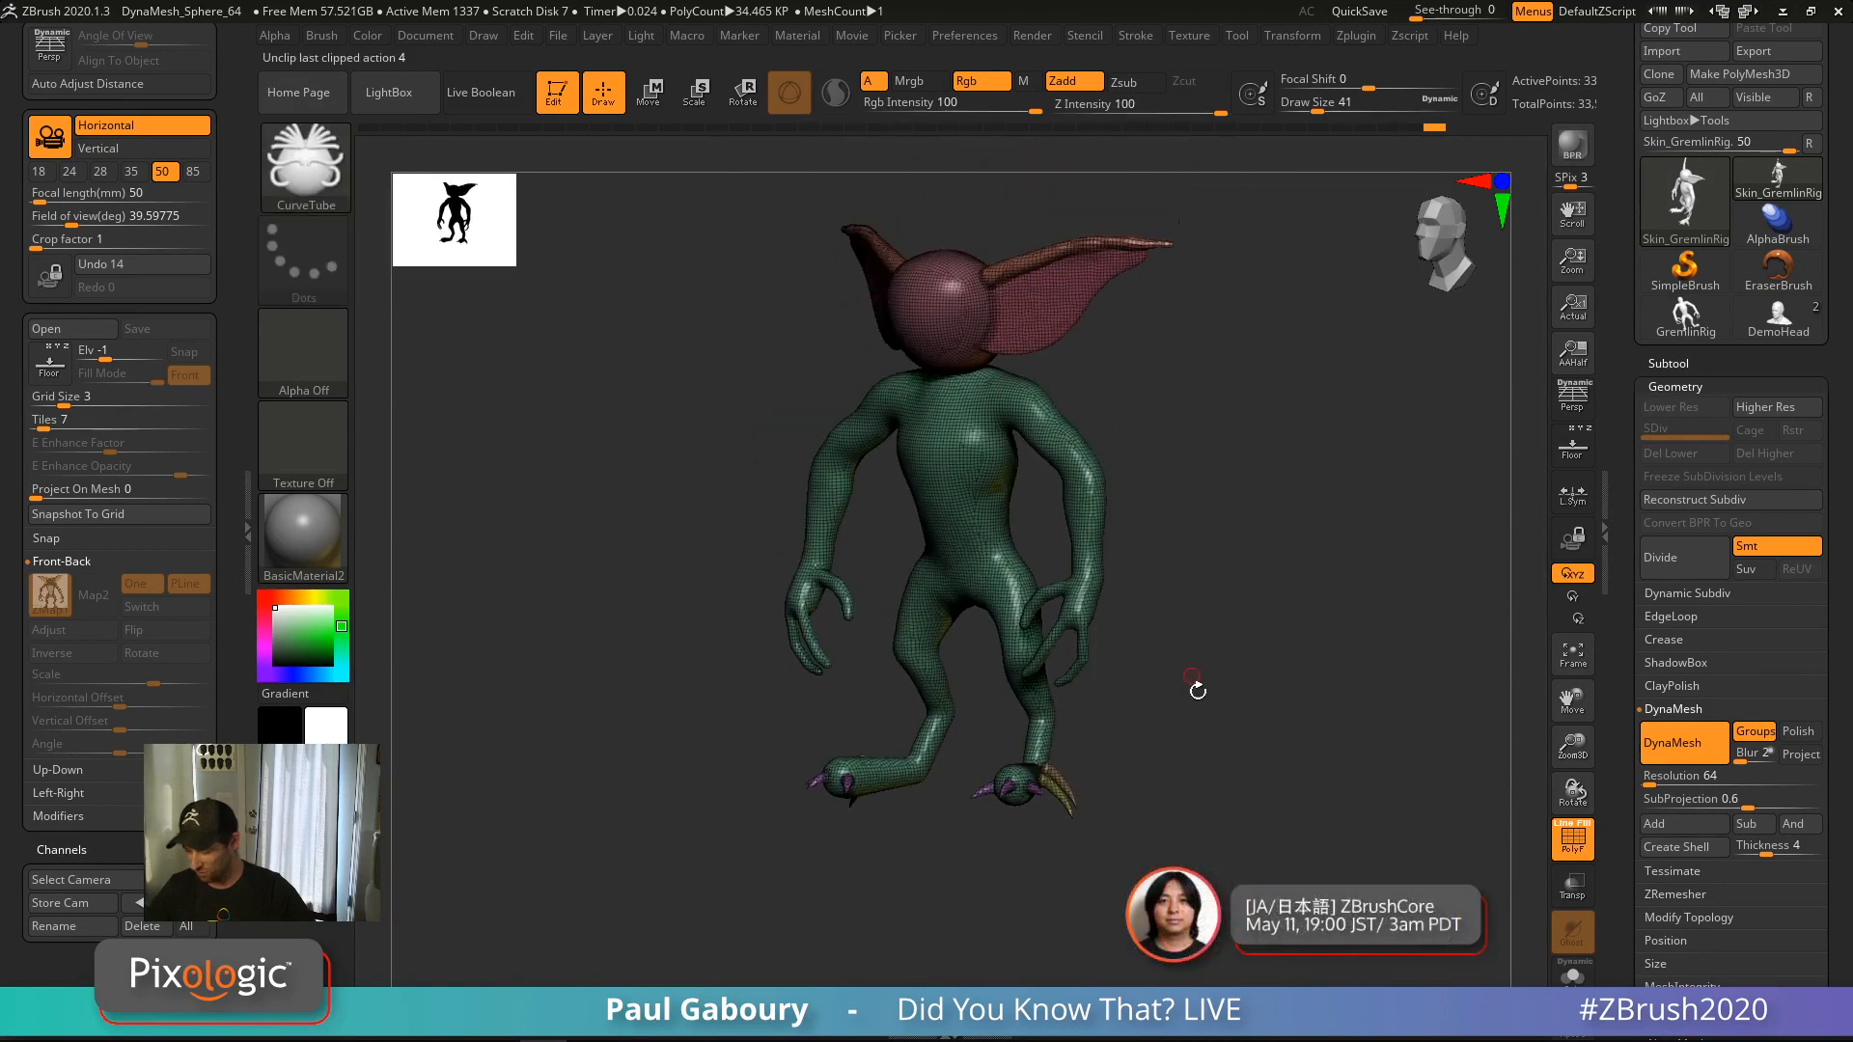
right_click_drag(1207, 735, 1207, 720)
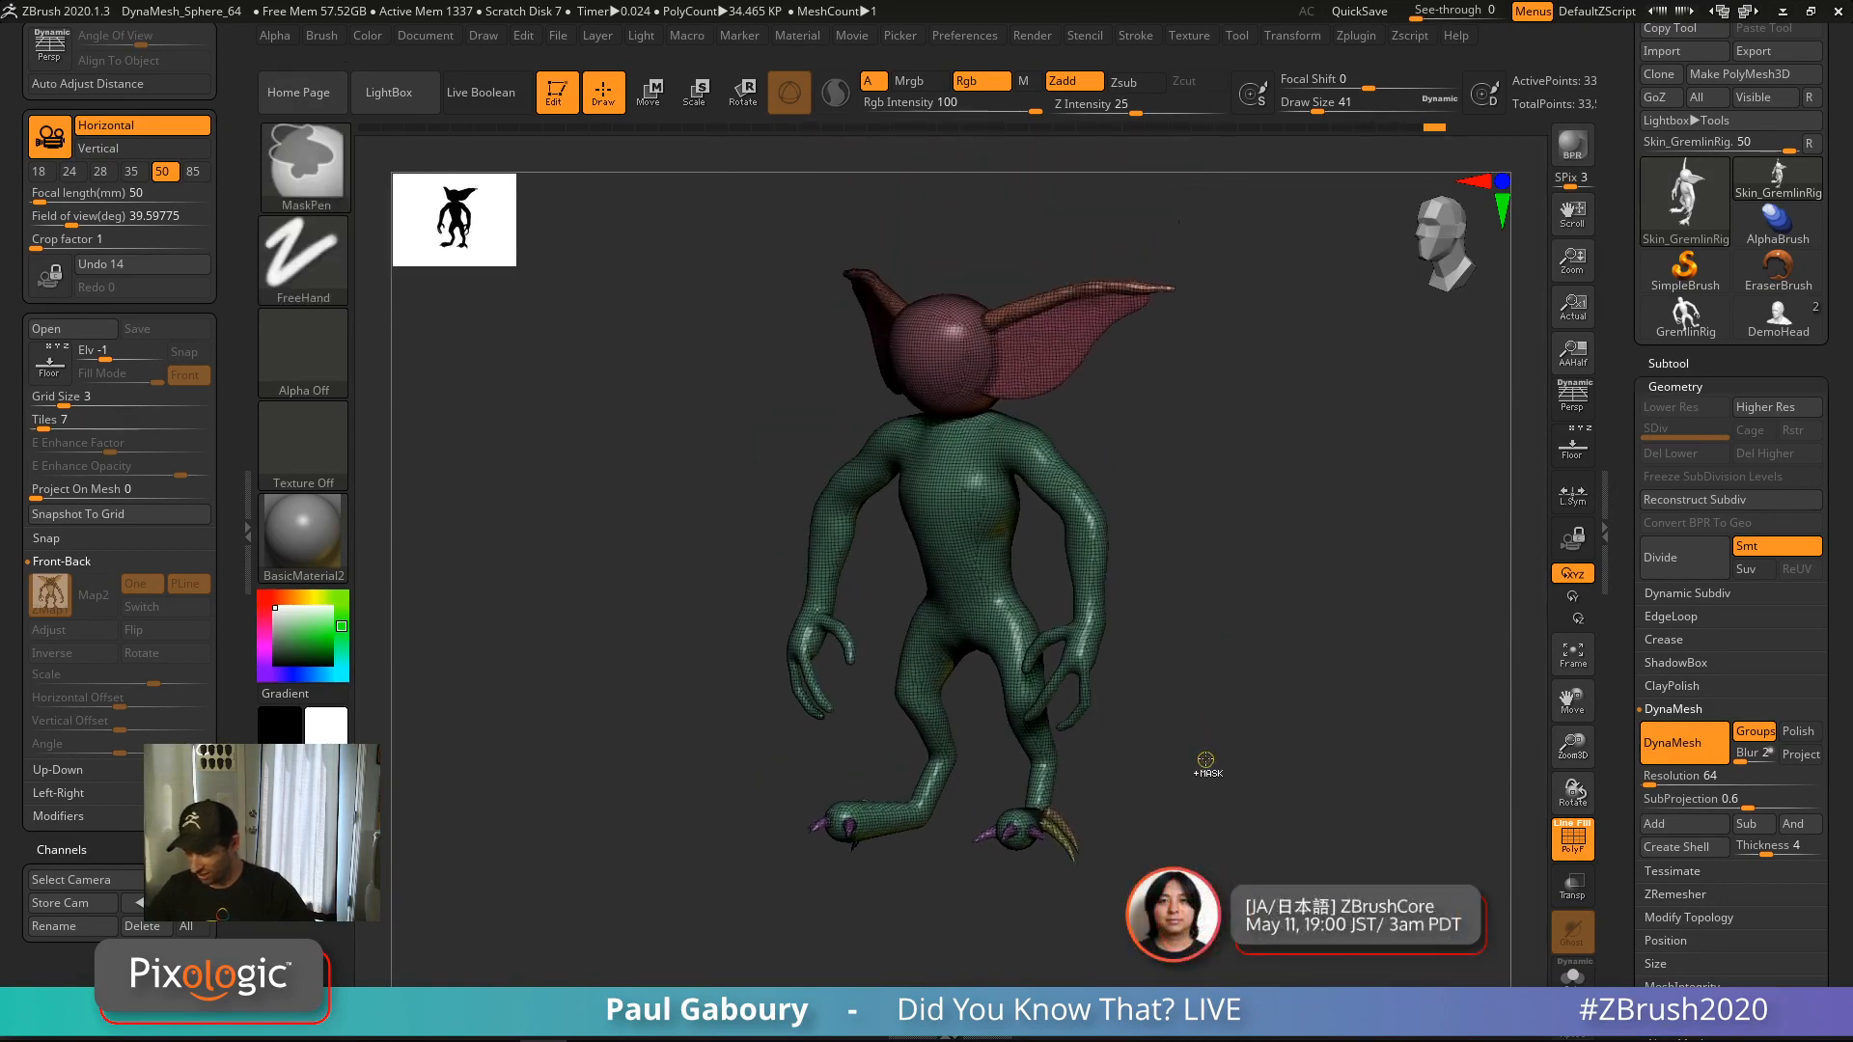
Undo back to both long claws sharing one polygroup, clear the mask, and remesh the model with DynaMesh
left_click(1205, 760, "ctrl")
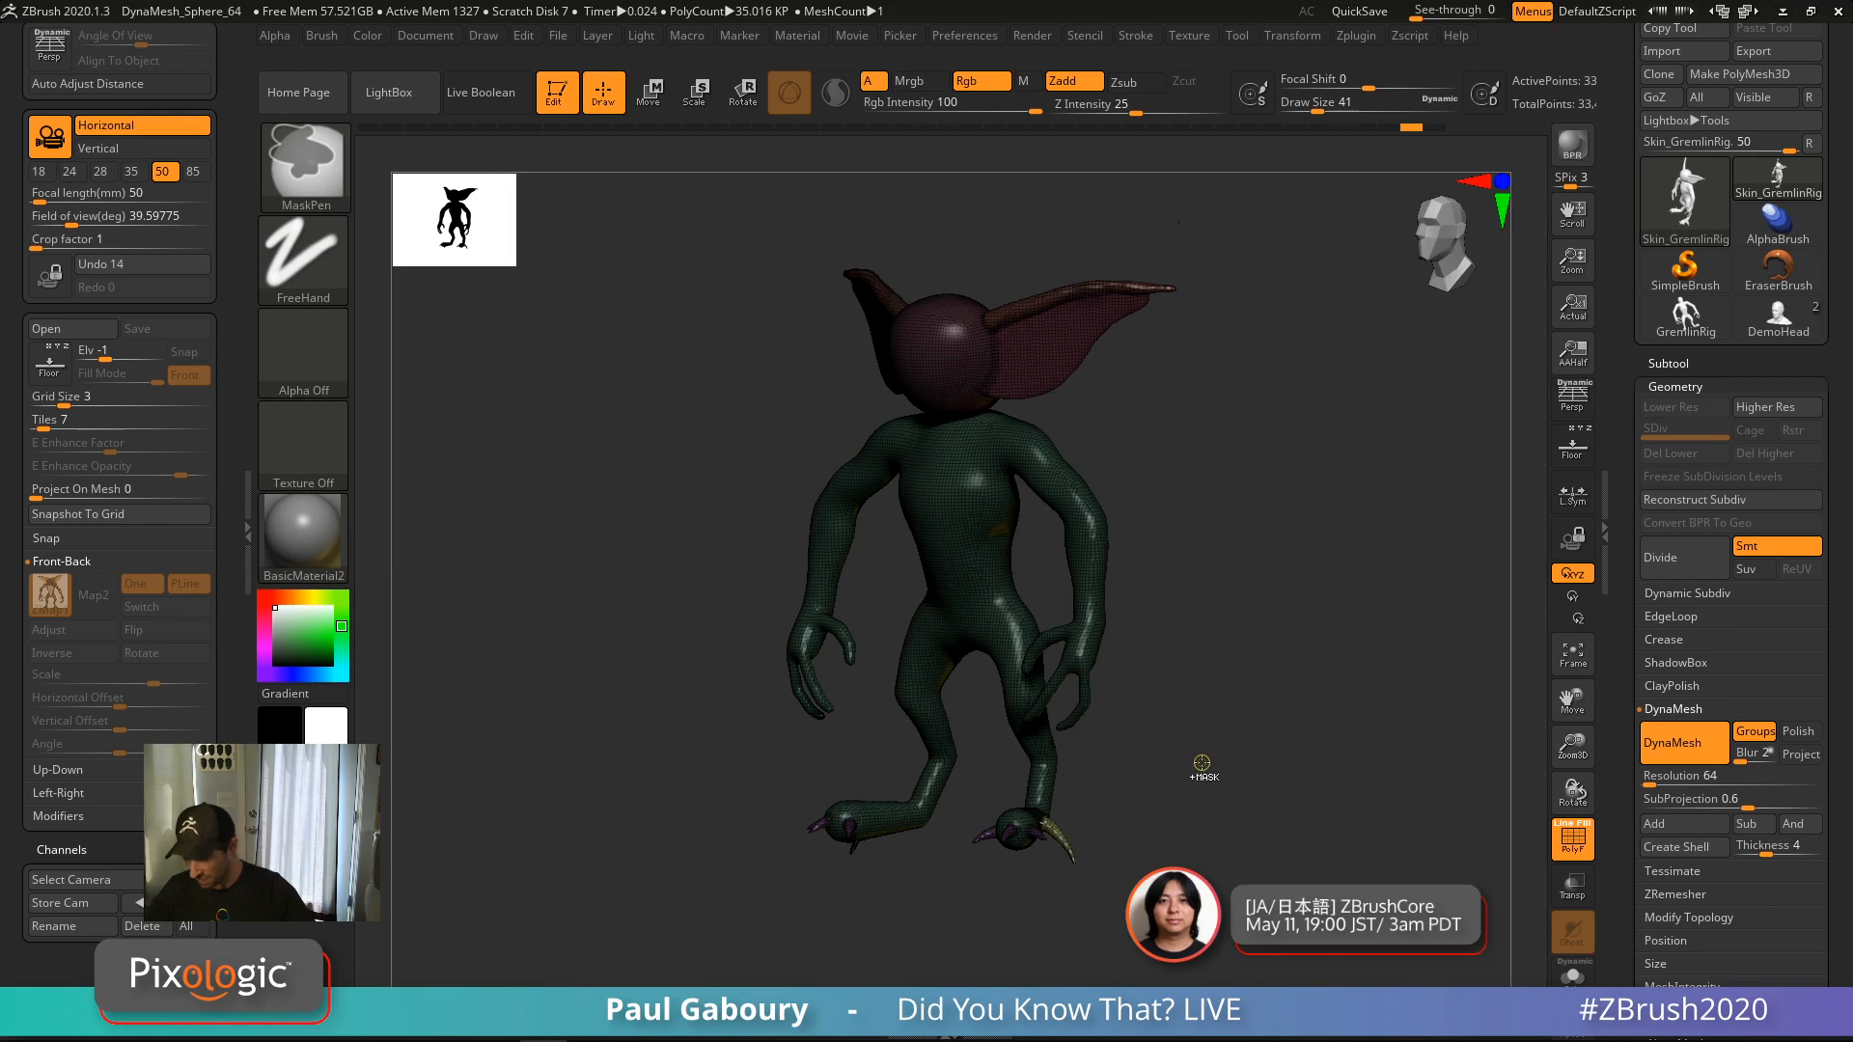
left_click_drag(1200, 758, 1187, 774, "ctrl")
right_click_drag(1137, 812, 1194, 826, "ctrl")
mouse_move(1025, 653)
left_mouse_down()
mouse_move(1126, 770)
mouse_move(1171, 757)
mouse_move(1213, 820)
left_mouse_up()
left_click_drag(1171, 739, 1248, 871, "ctrl")
right_click_drag(1154, 794, 1025, 750, "ctrl")
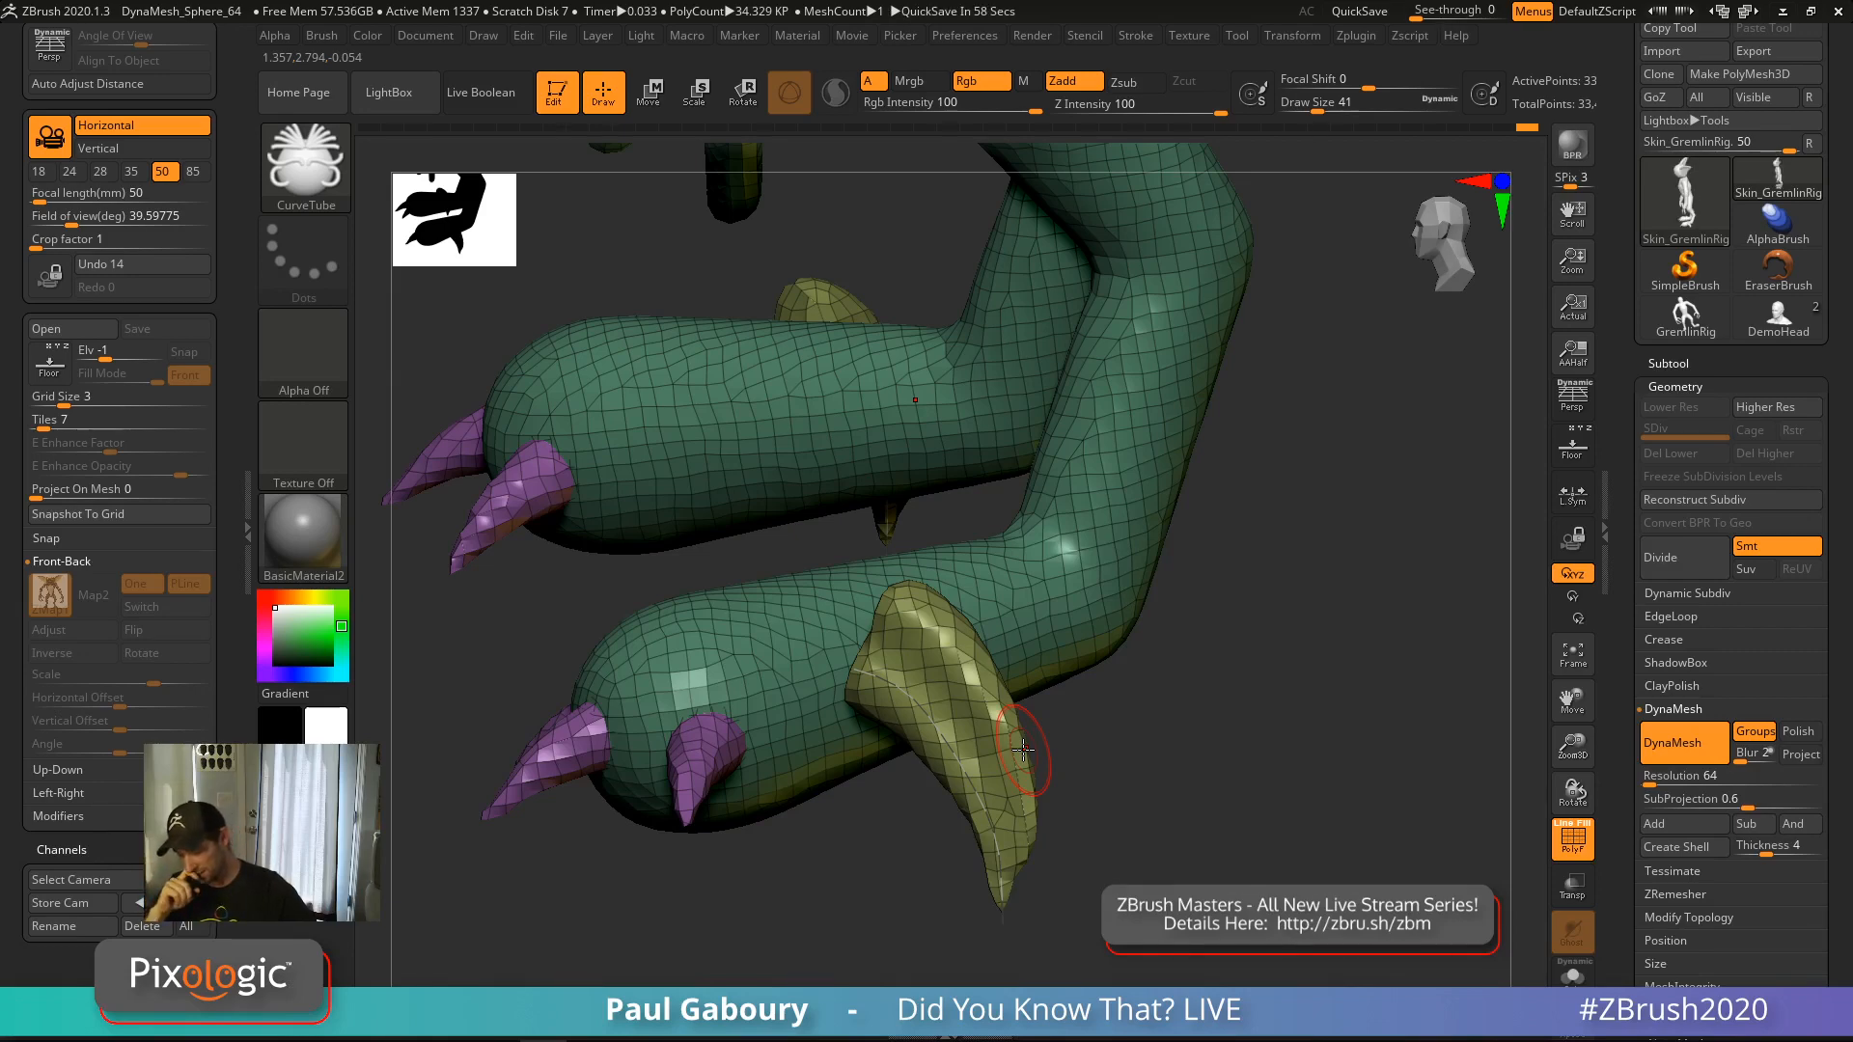
Undo the merged claws, give the copied claw a separate polygroup, and remesh the model with DynaMesh again
key("ctrl+z")
key("ctrl+z")
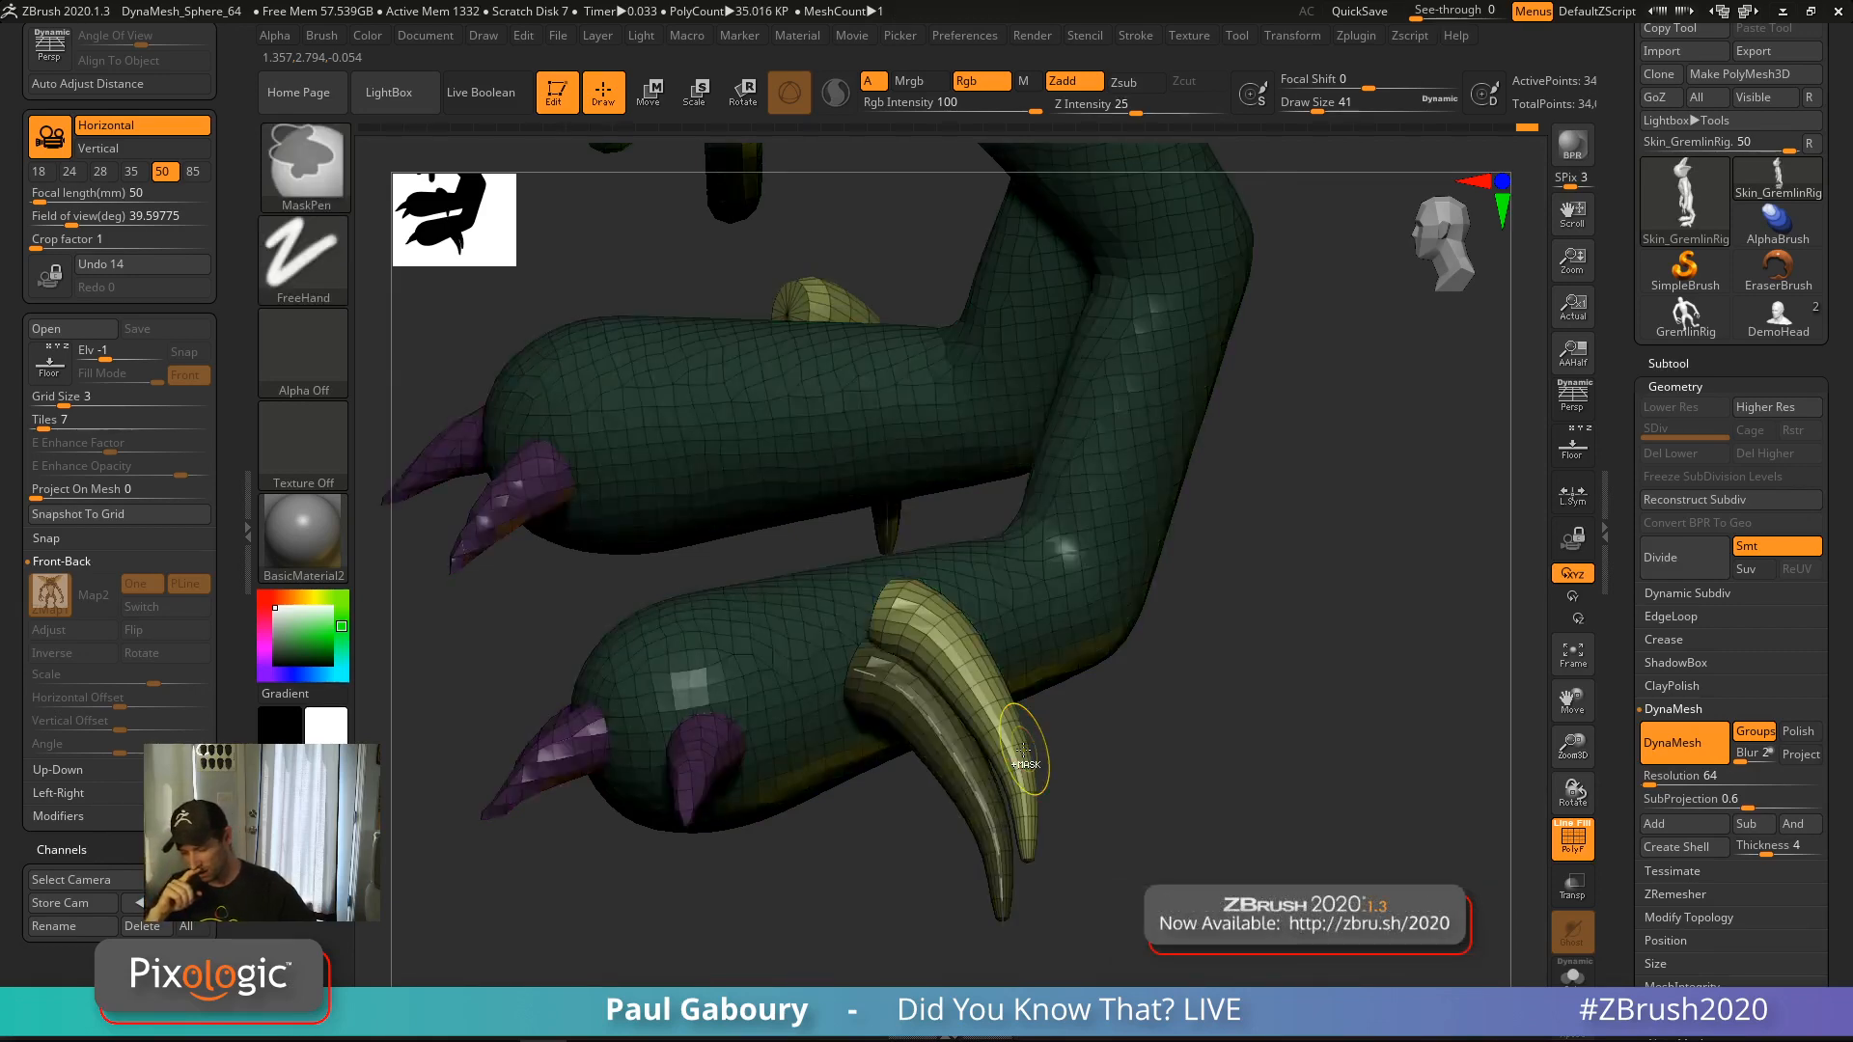
left_click(1206, 771, "ctrl")
key("ctrl+w")
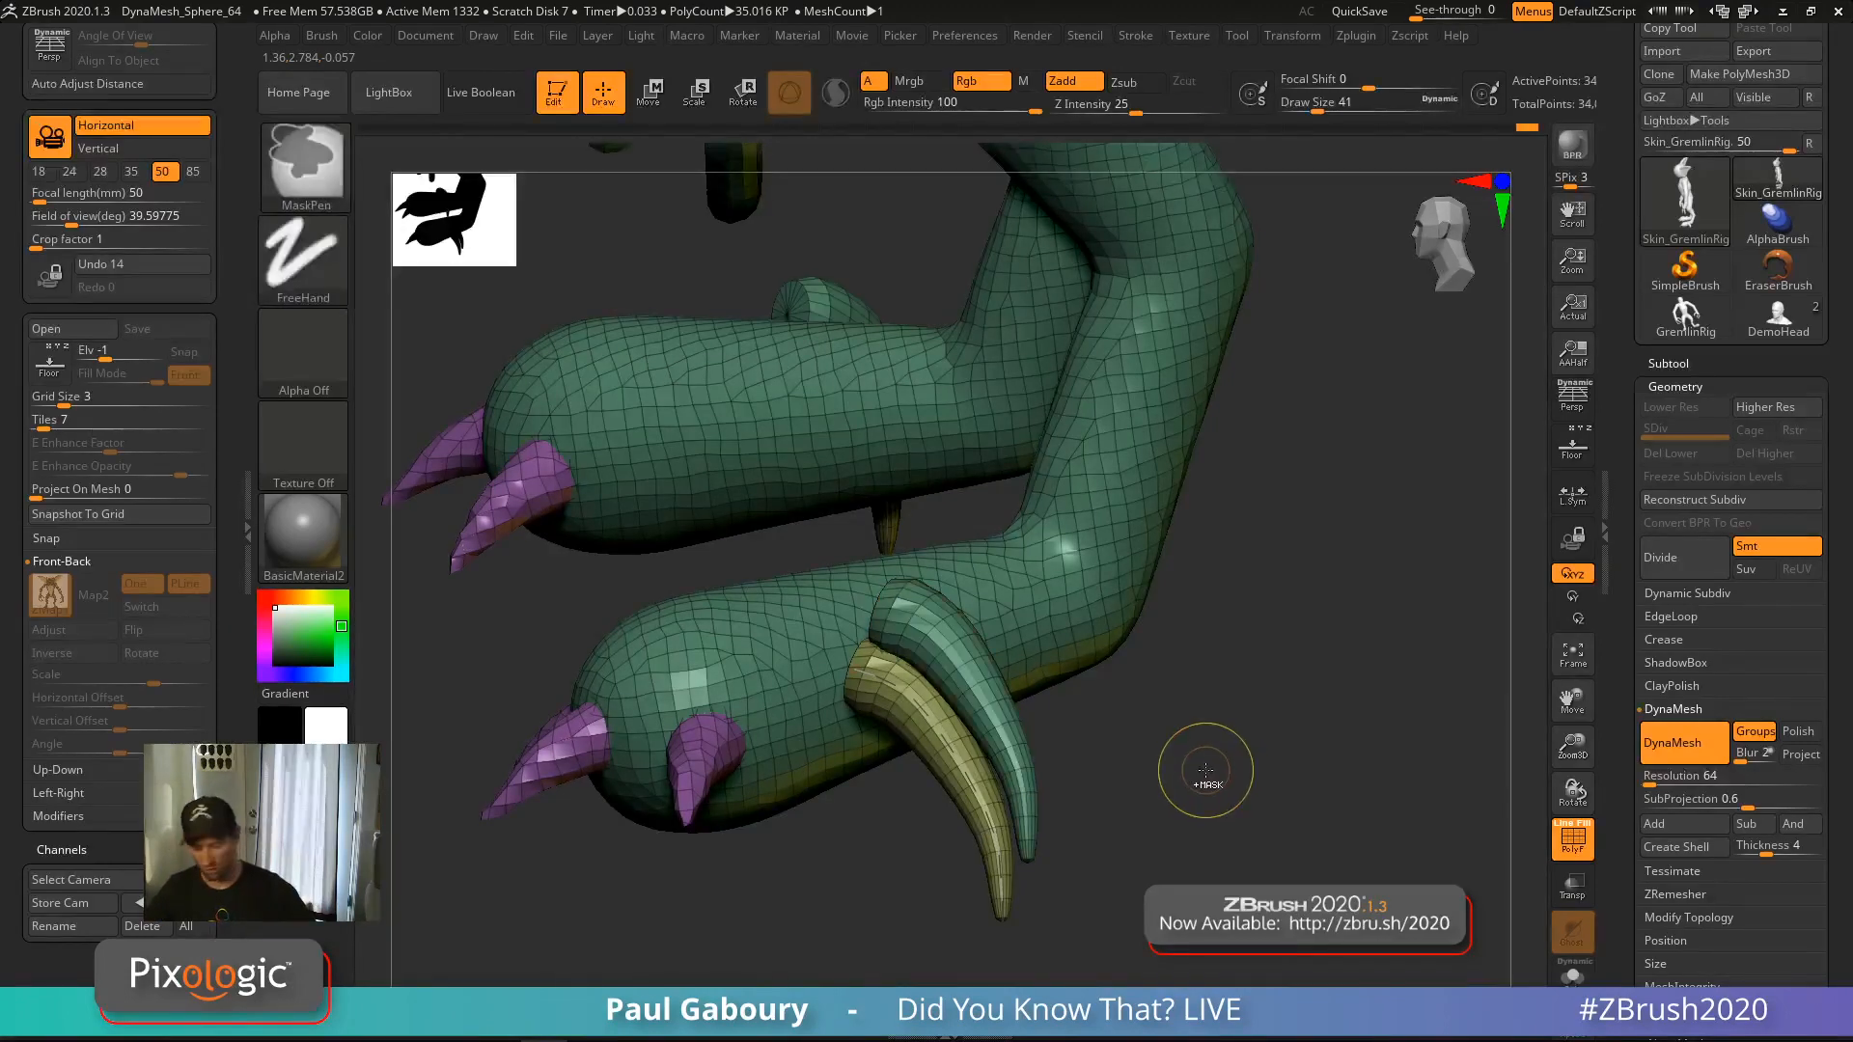
left_click_drag(1191, 736, 1226, 820, "ctrl")
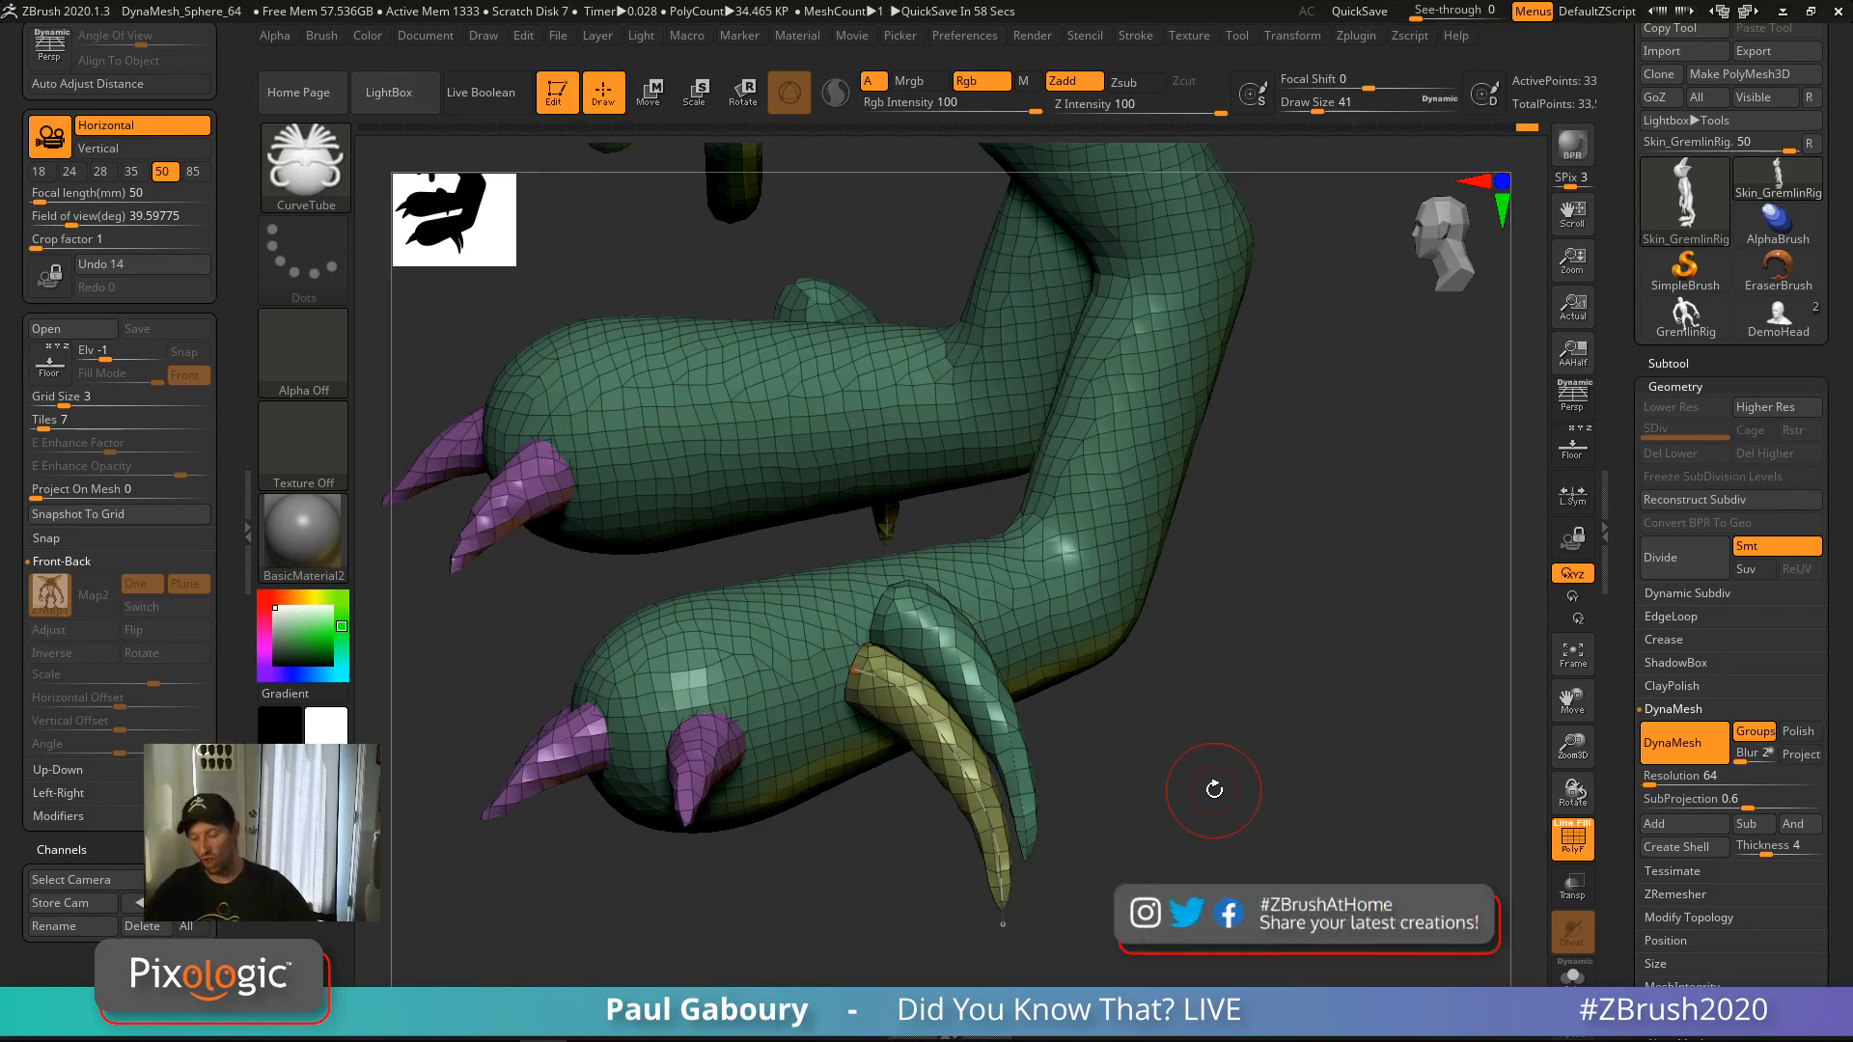
Undo the remesh, the polygroup change, and the creation of both long side claws
key("ctrl+z")
key("ctrl+z")
key("ctrl+z")
key("ctrl+z")
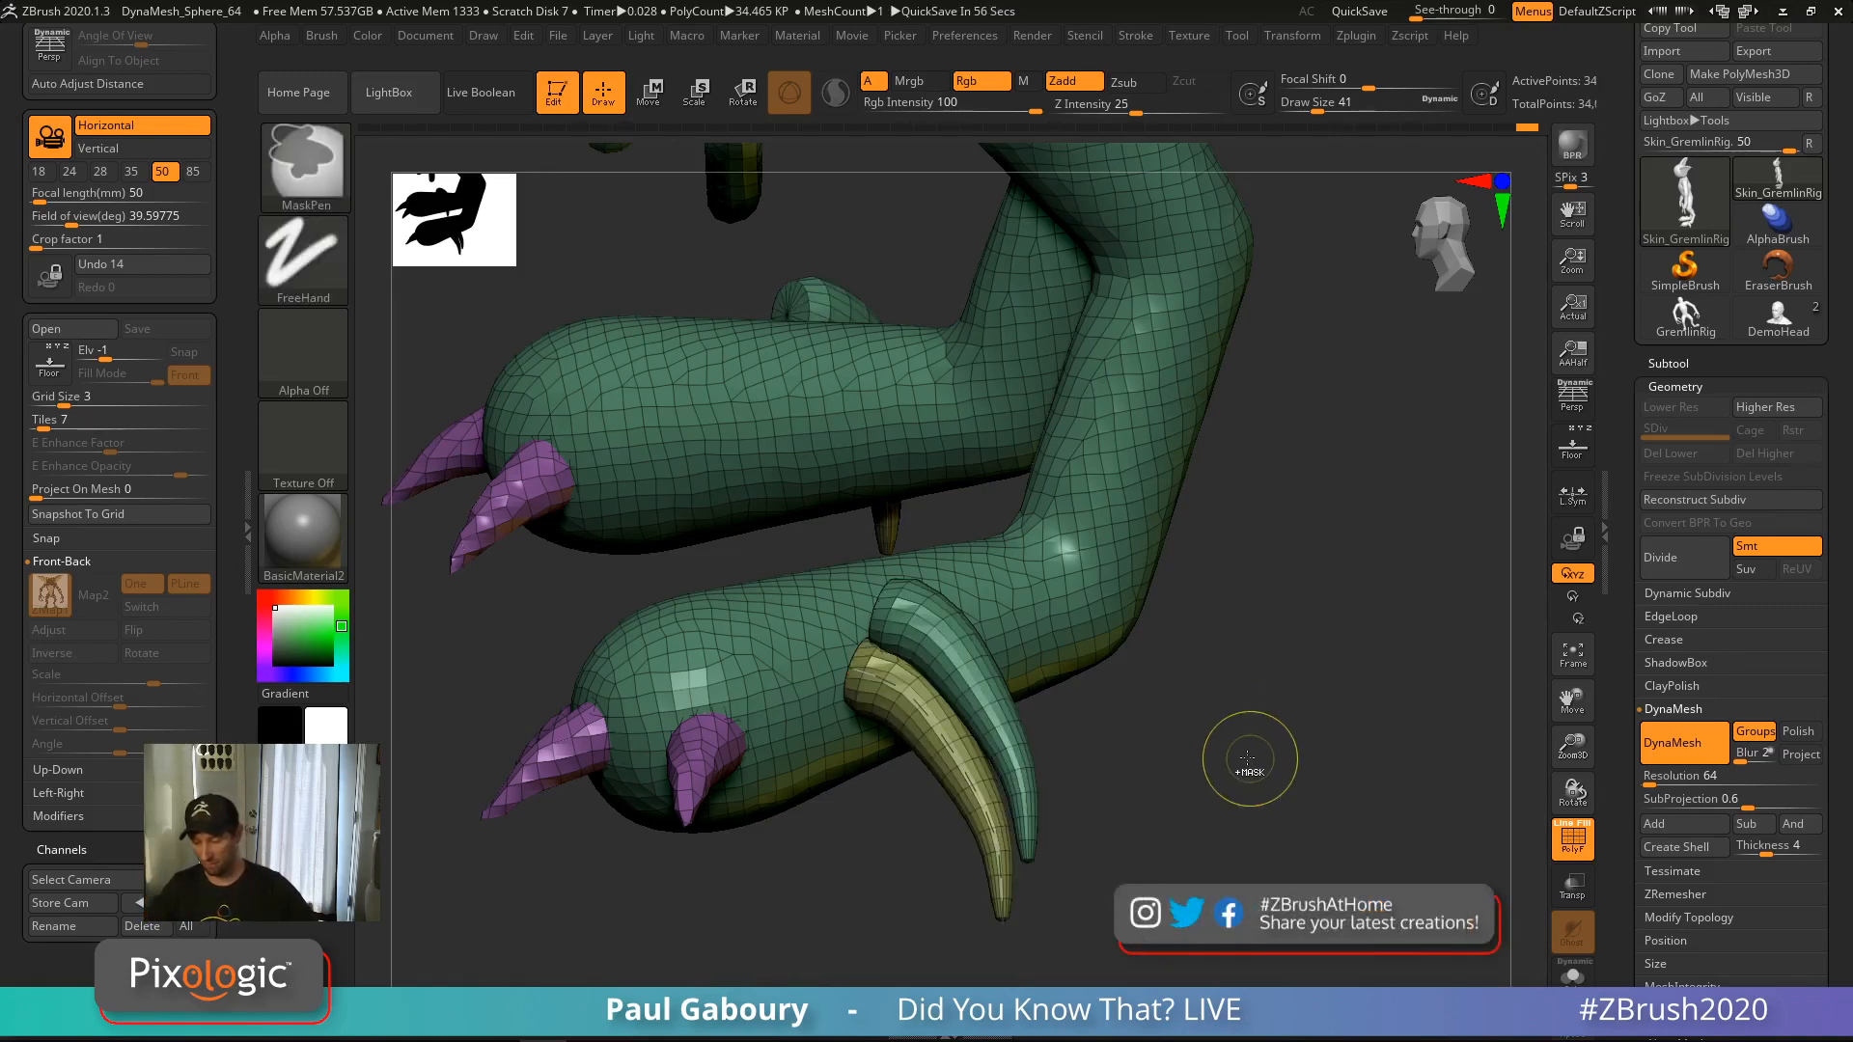
key("ctrl+z")
key("ctrl+z")
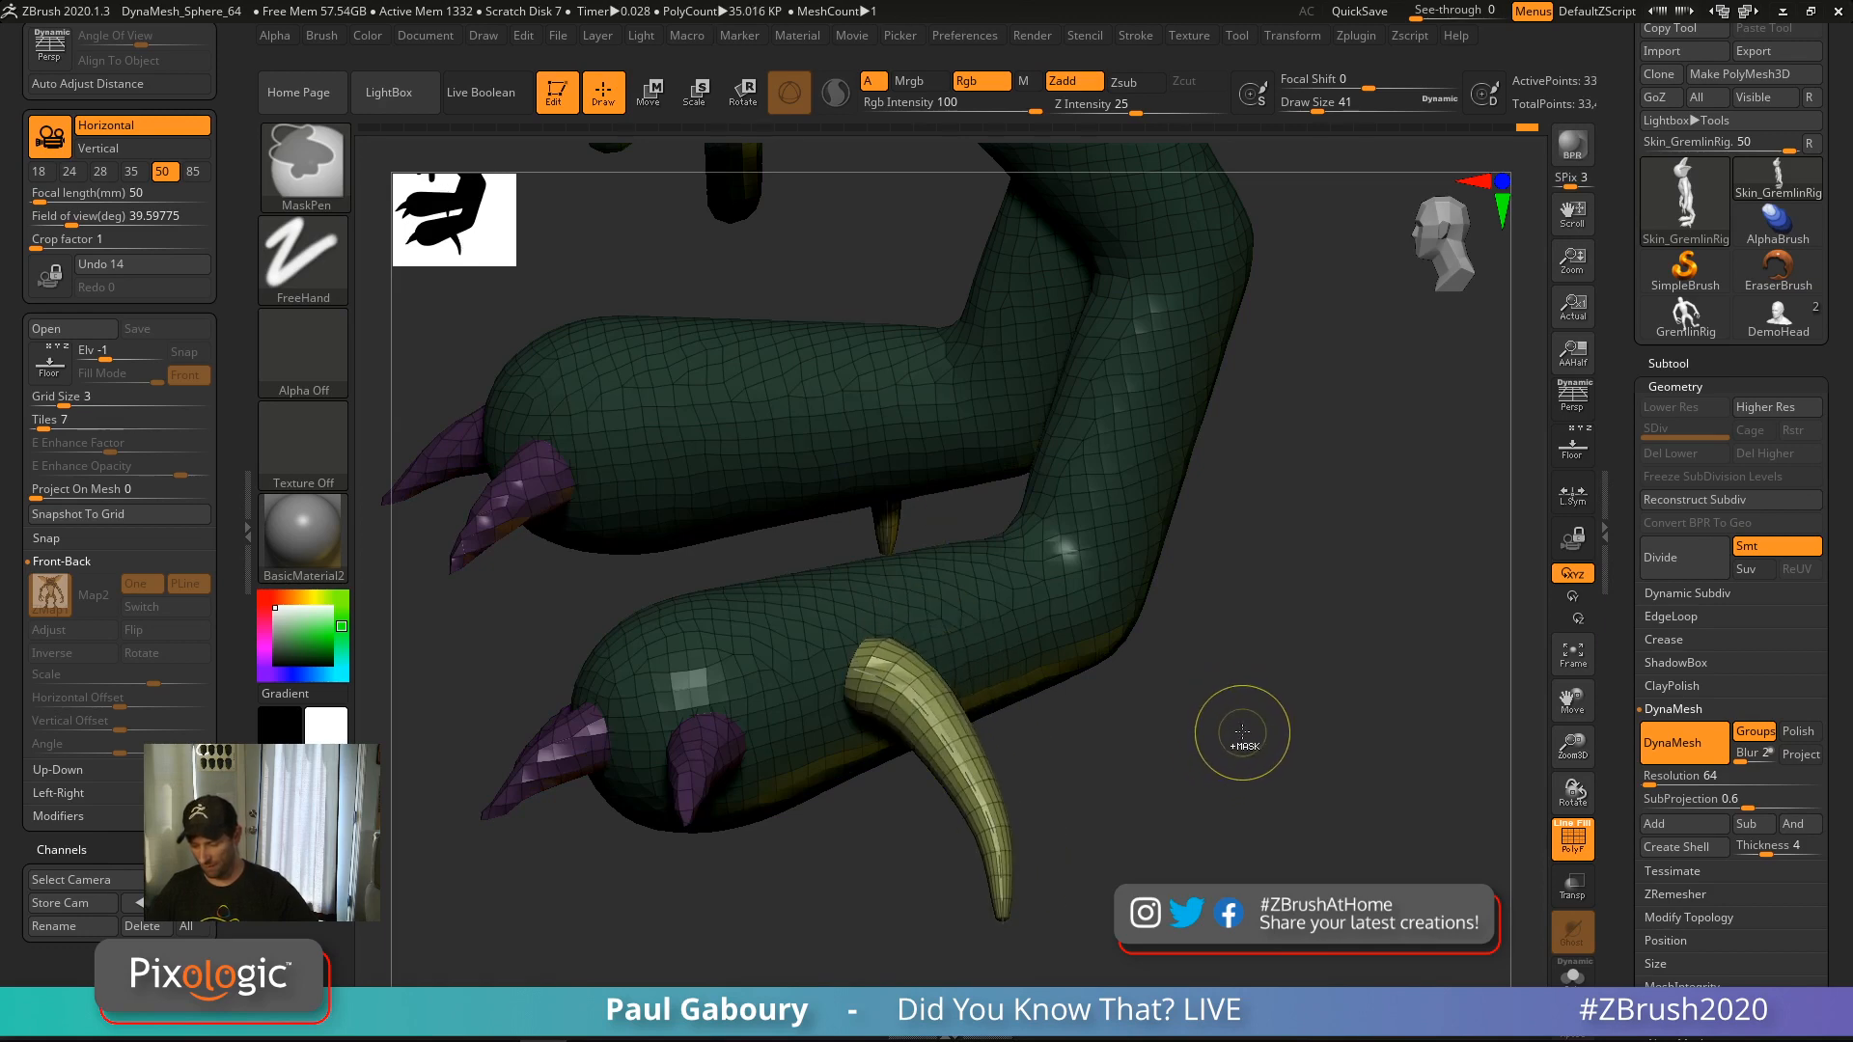
mouse_move(1241, 733)
right_mouse_down("ctrl")
mouse_move(1236, 757)
mouse_move(1089, 685)
mouse_move(1138, 765)
mouse_move(1183, 715)
mouse_move(1084, 785)
mouse_move(1059, 569)
mouse_move(1053, 652)
right_mouse_up("ctrl")
key("ctrl+z")
Load the Cube3D primitive, convert it to a PolyMesh3D, and set the draw size to 90
key("b")
key("c")
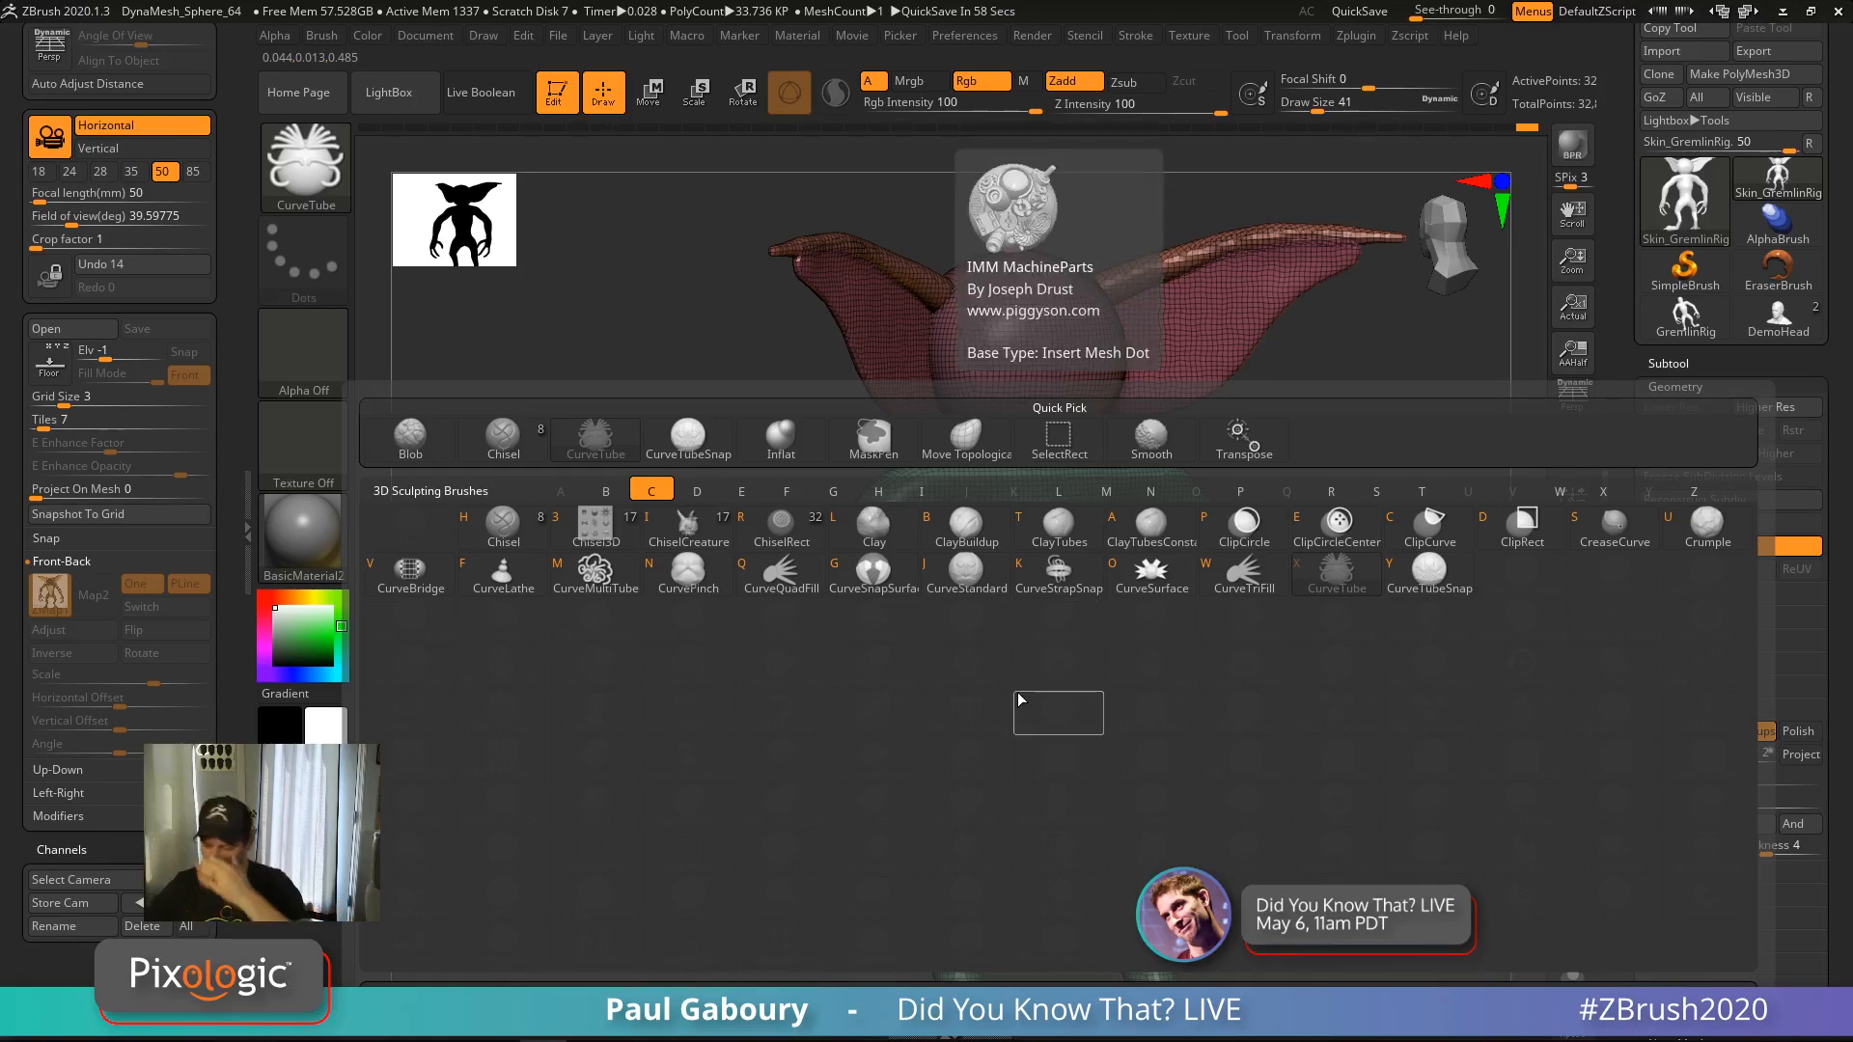
key("x")
left_click(1693, 229)
left_click(931, 297)
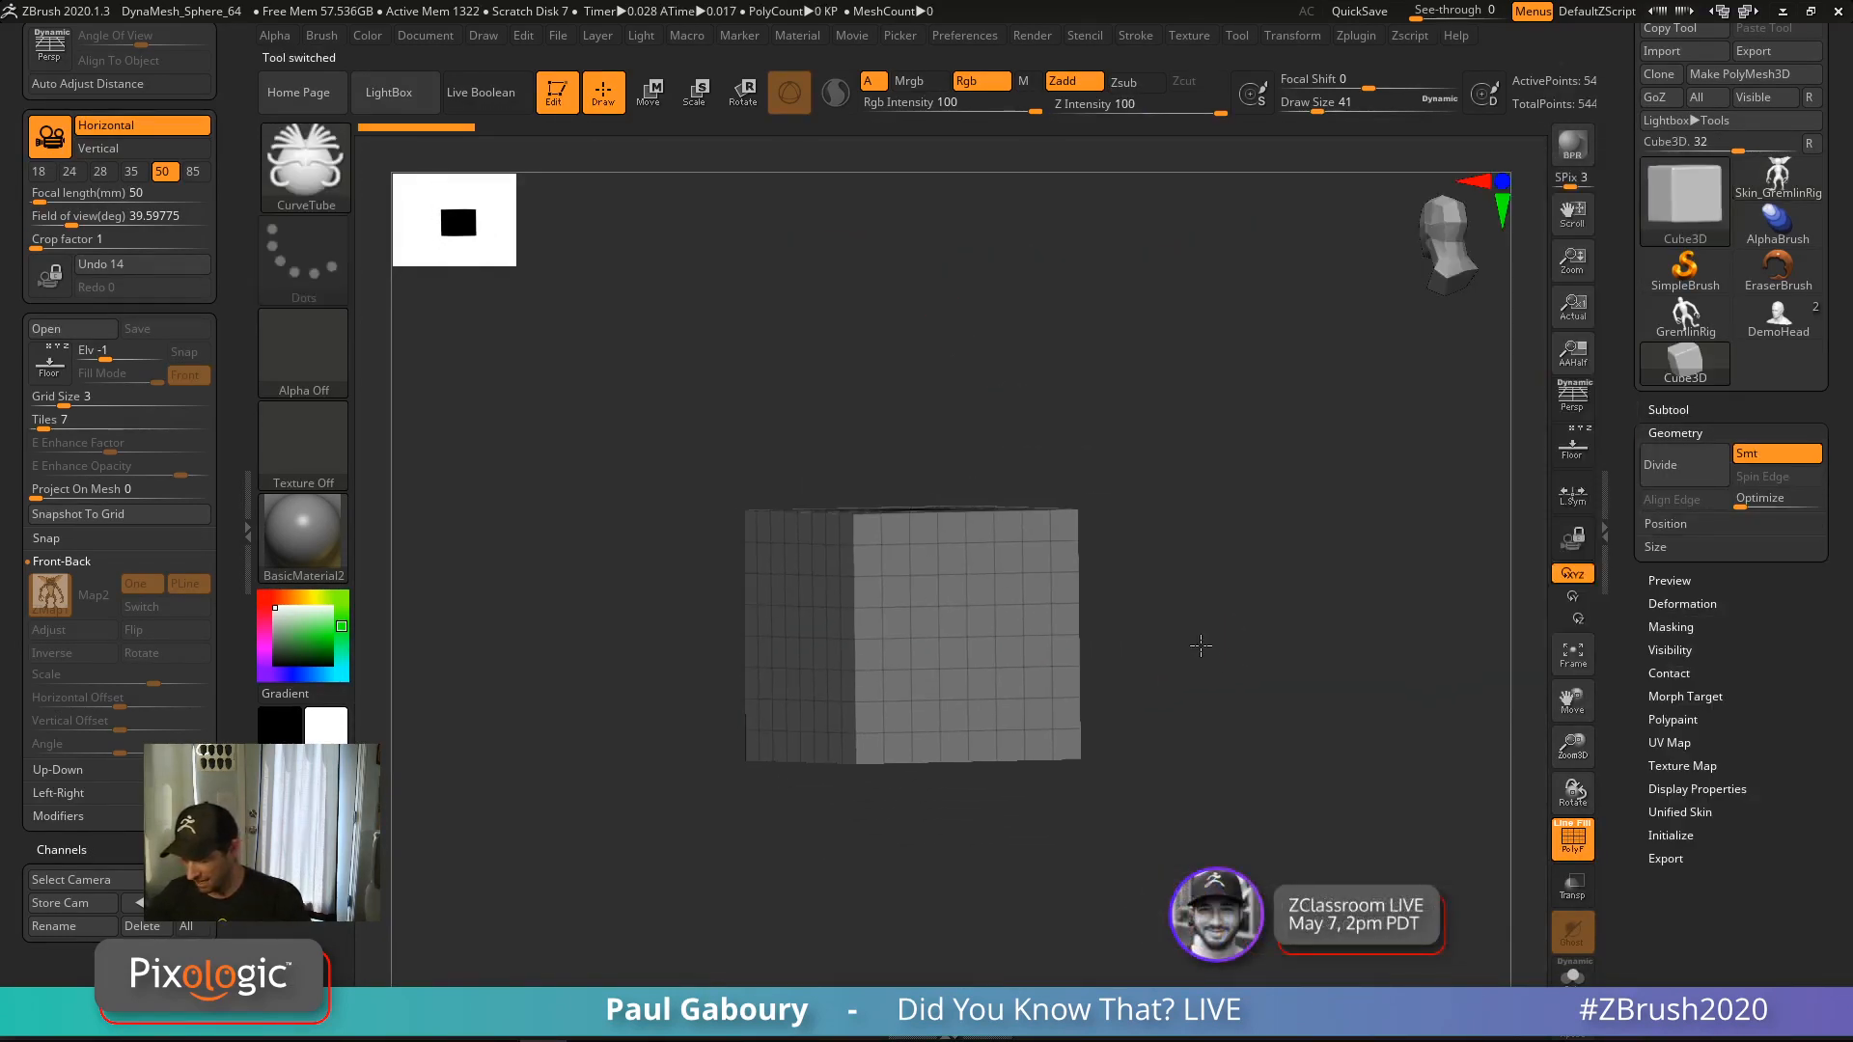
left_click(1763, 77)
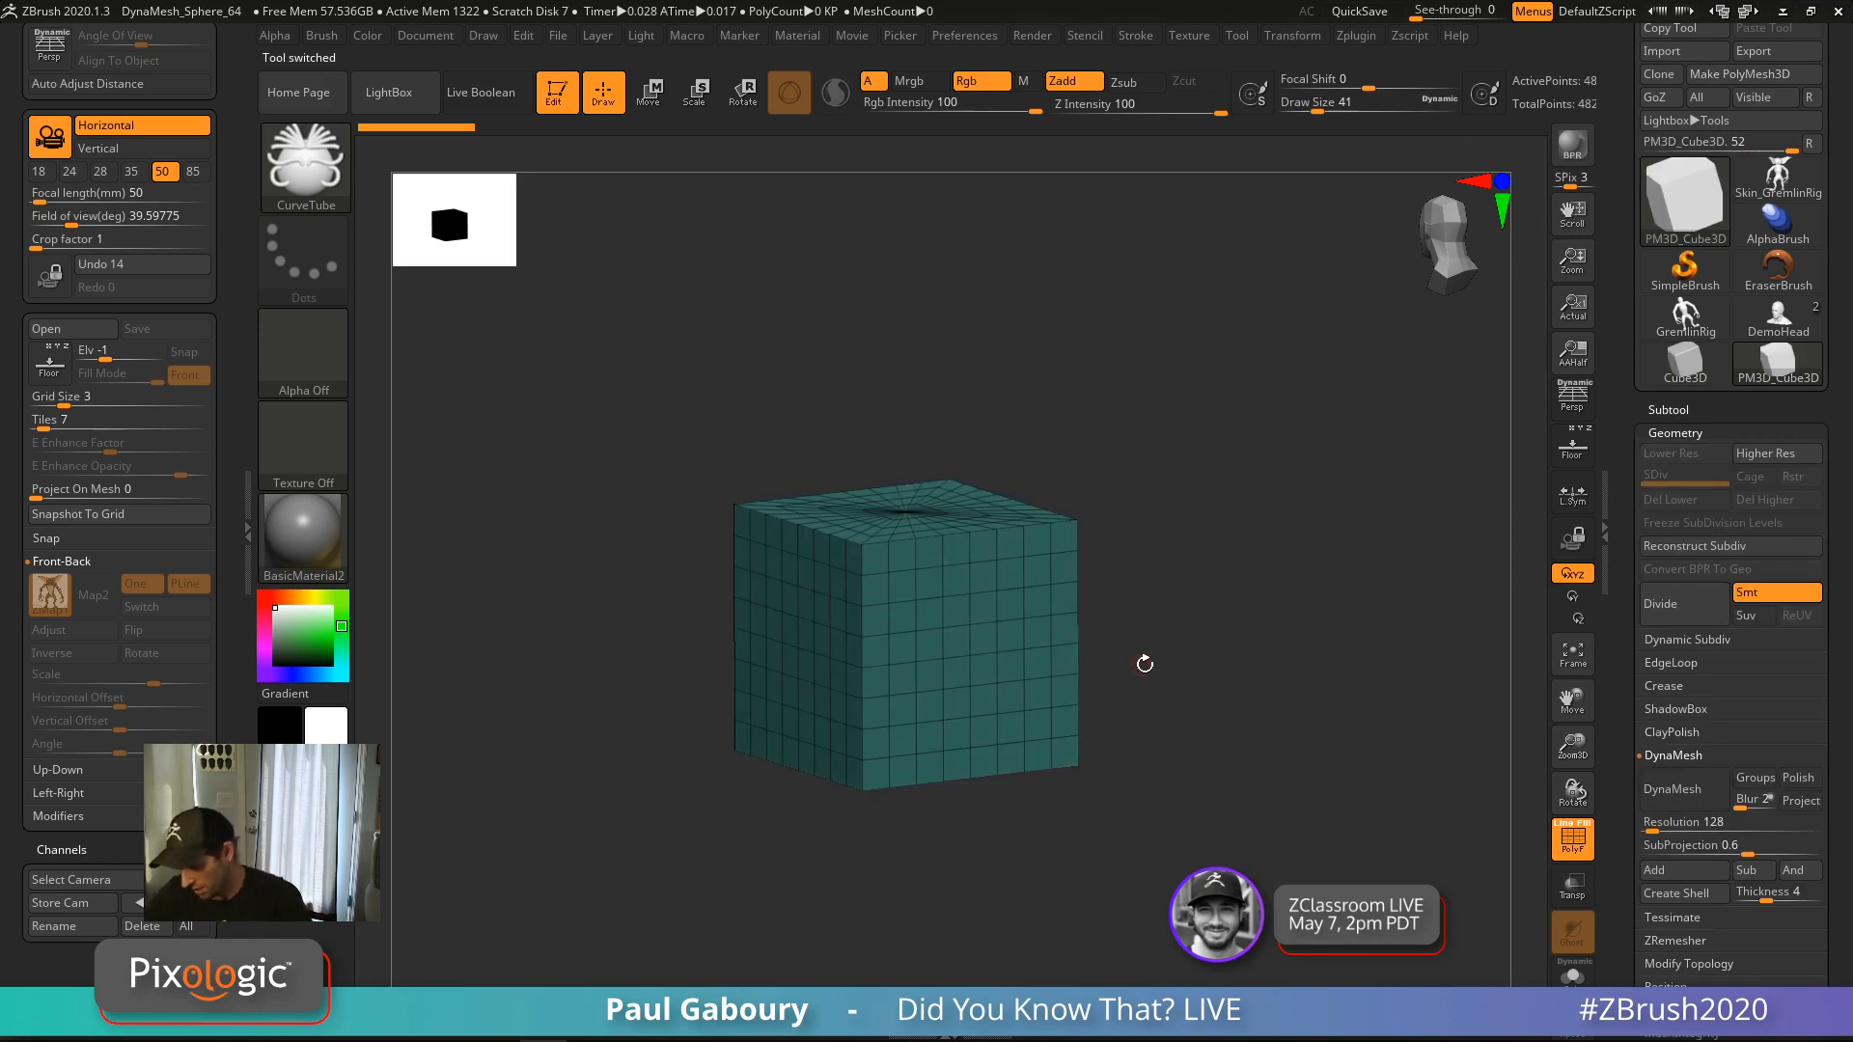
key("s")
mouse_move(1168, 663)
left_mouse_down()
mouse_move(1199, 663)
mouse_move(1146, 674)
mouse_move(1157, 618)
left_mouse_up()
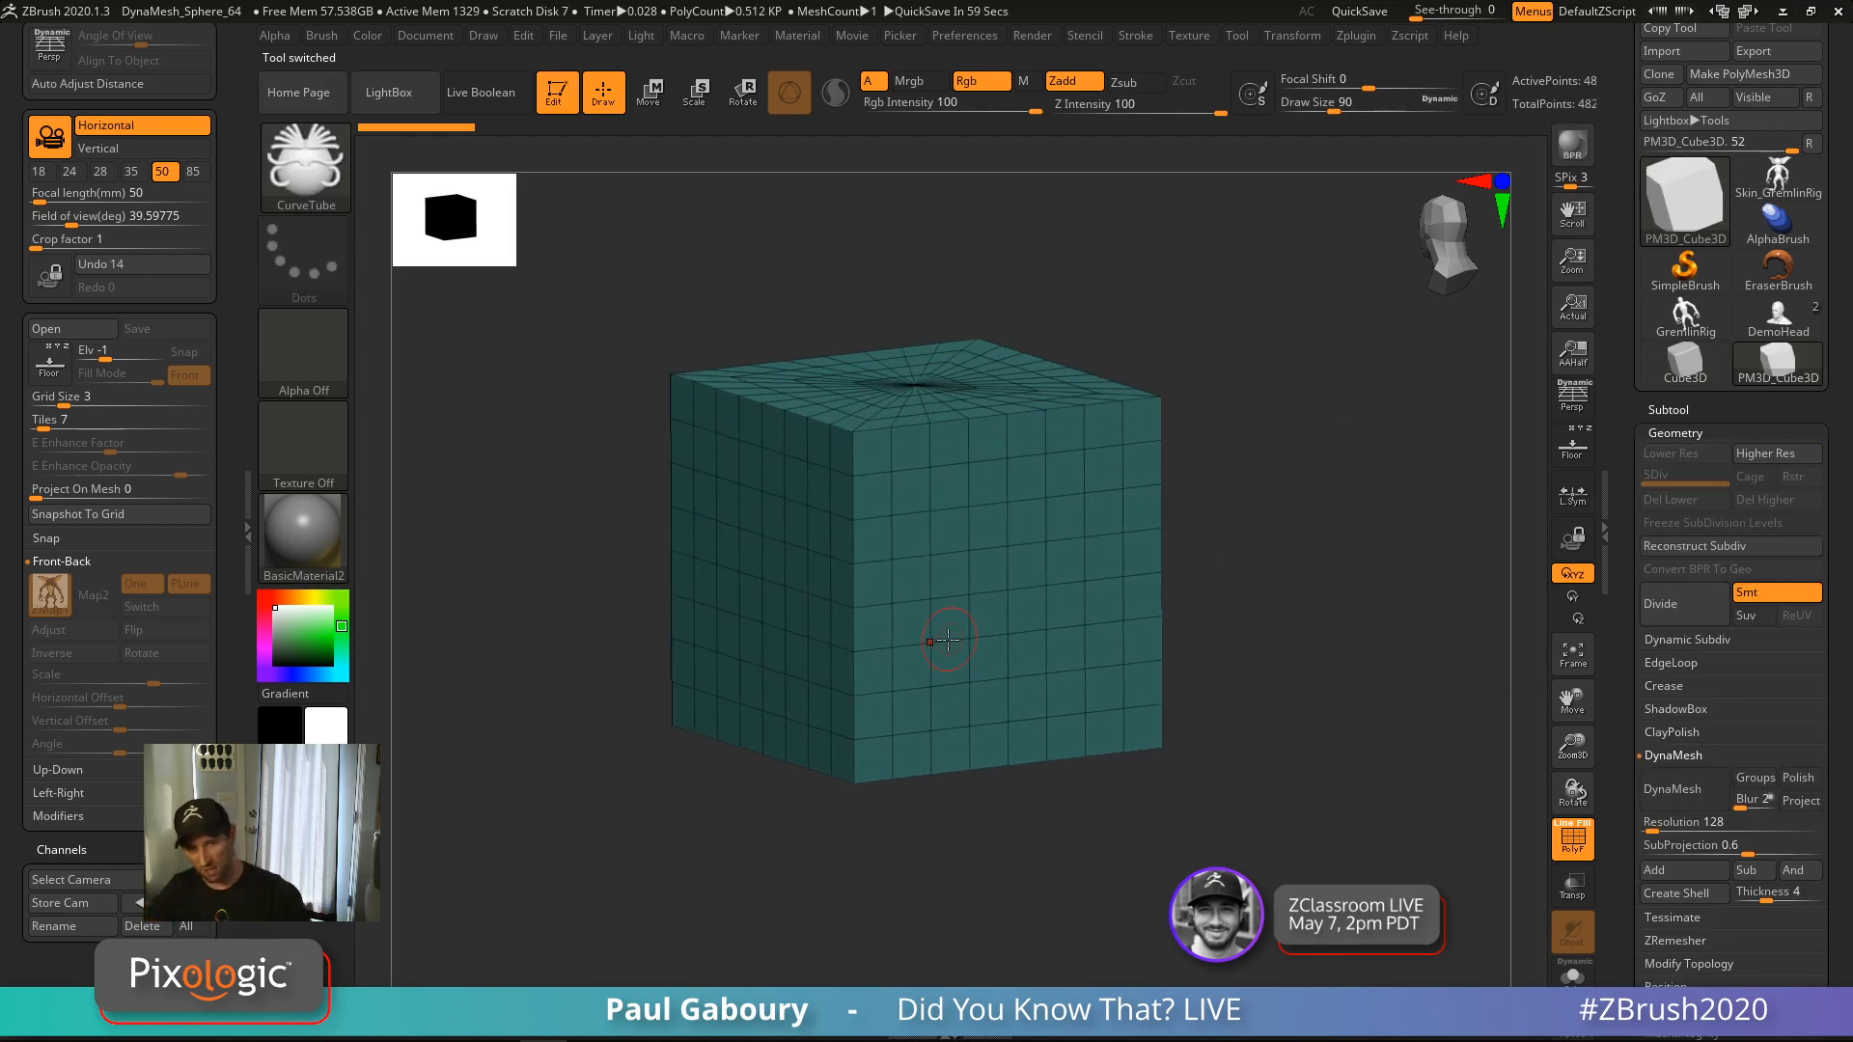
Use the CurveSnapSurface brush at draw size 54 to draw two curves down one cube face, forming a hanging strip
key("b")
key("c")
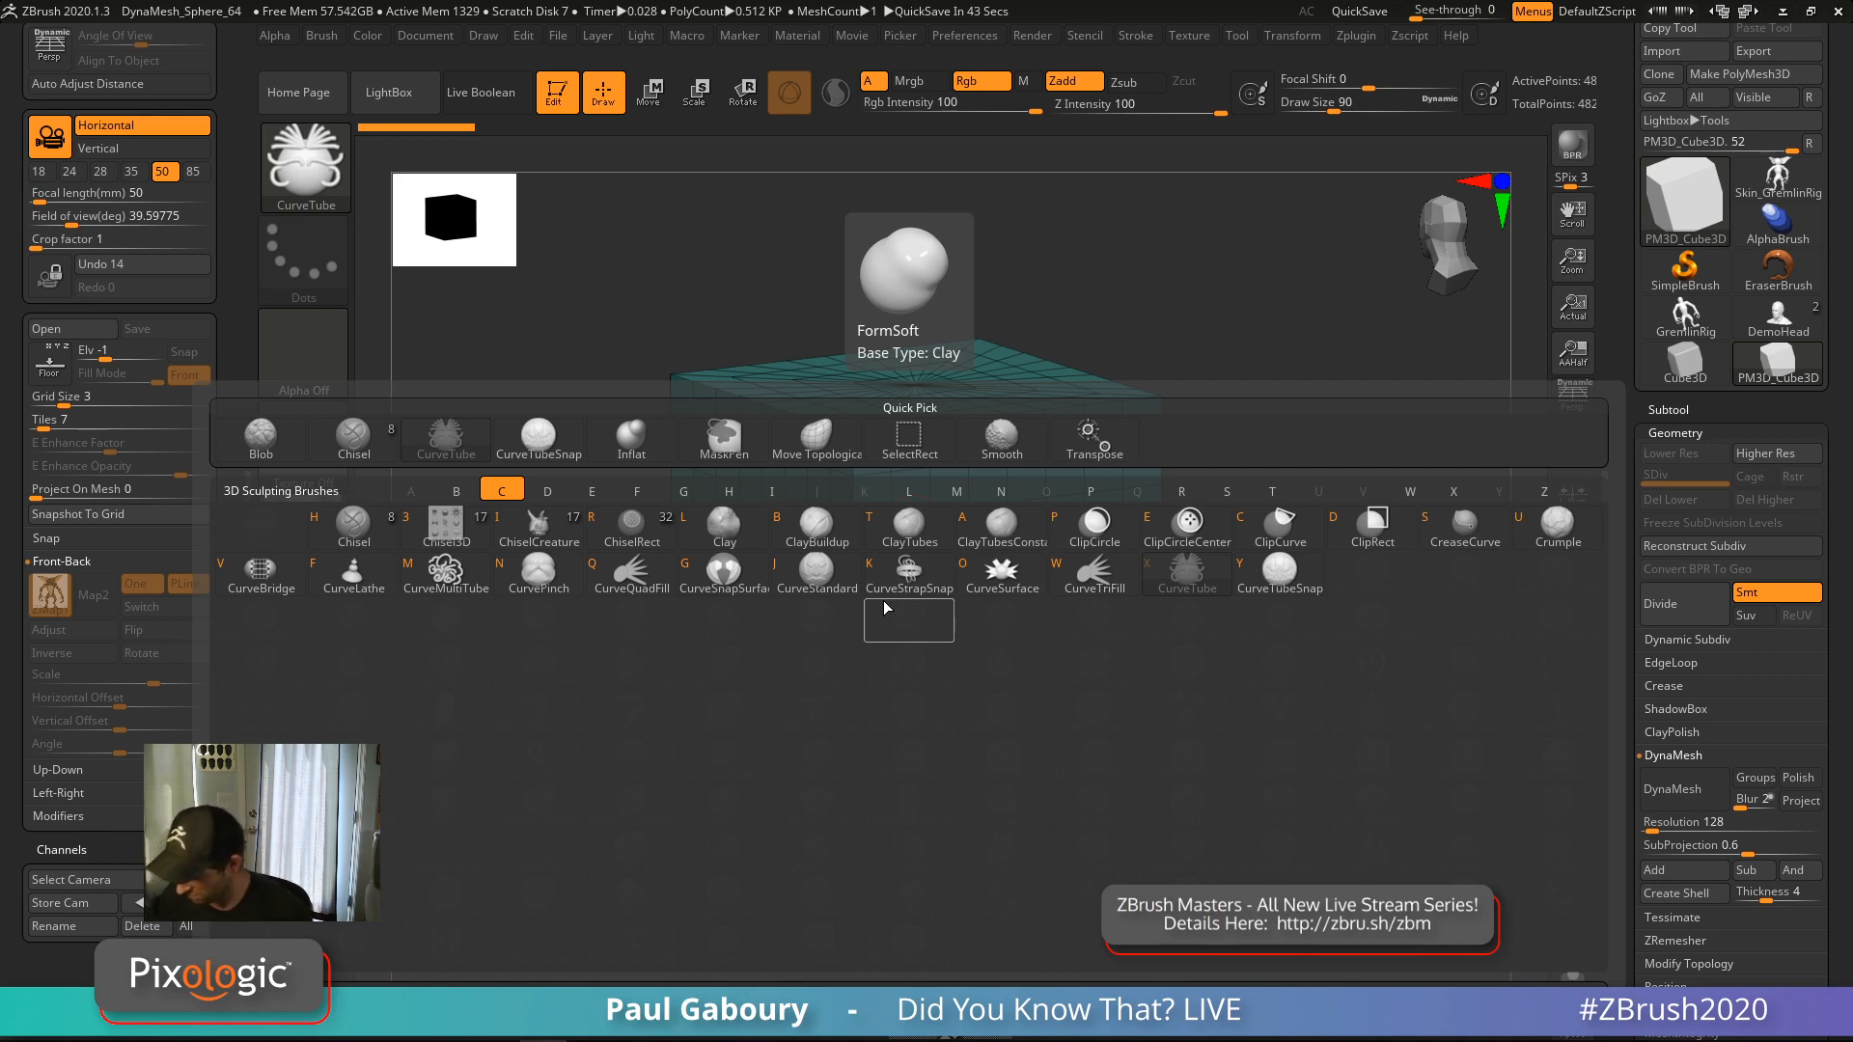
left_click(725, 579)
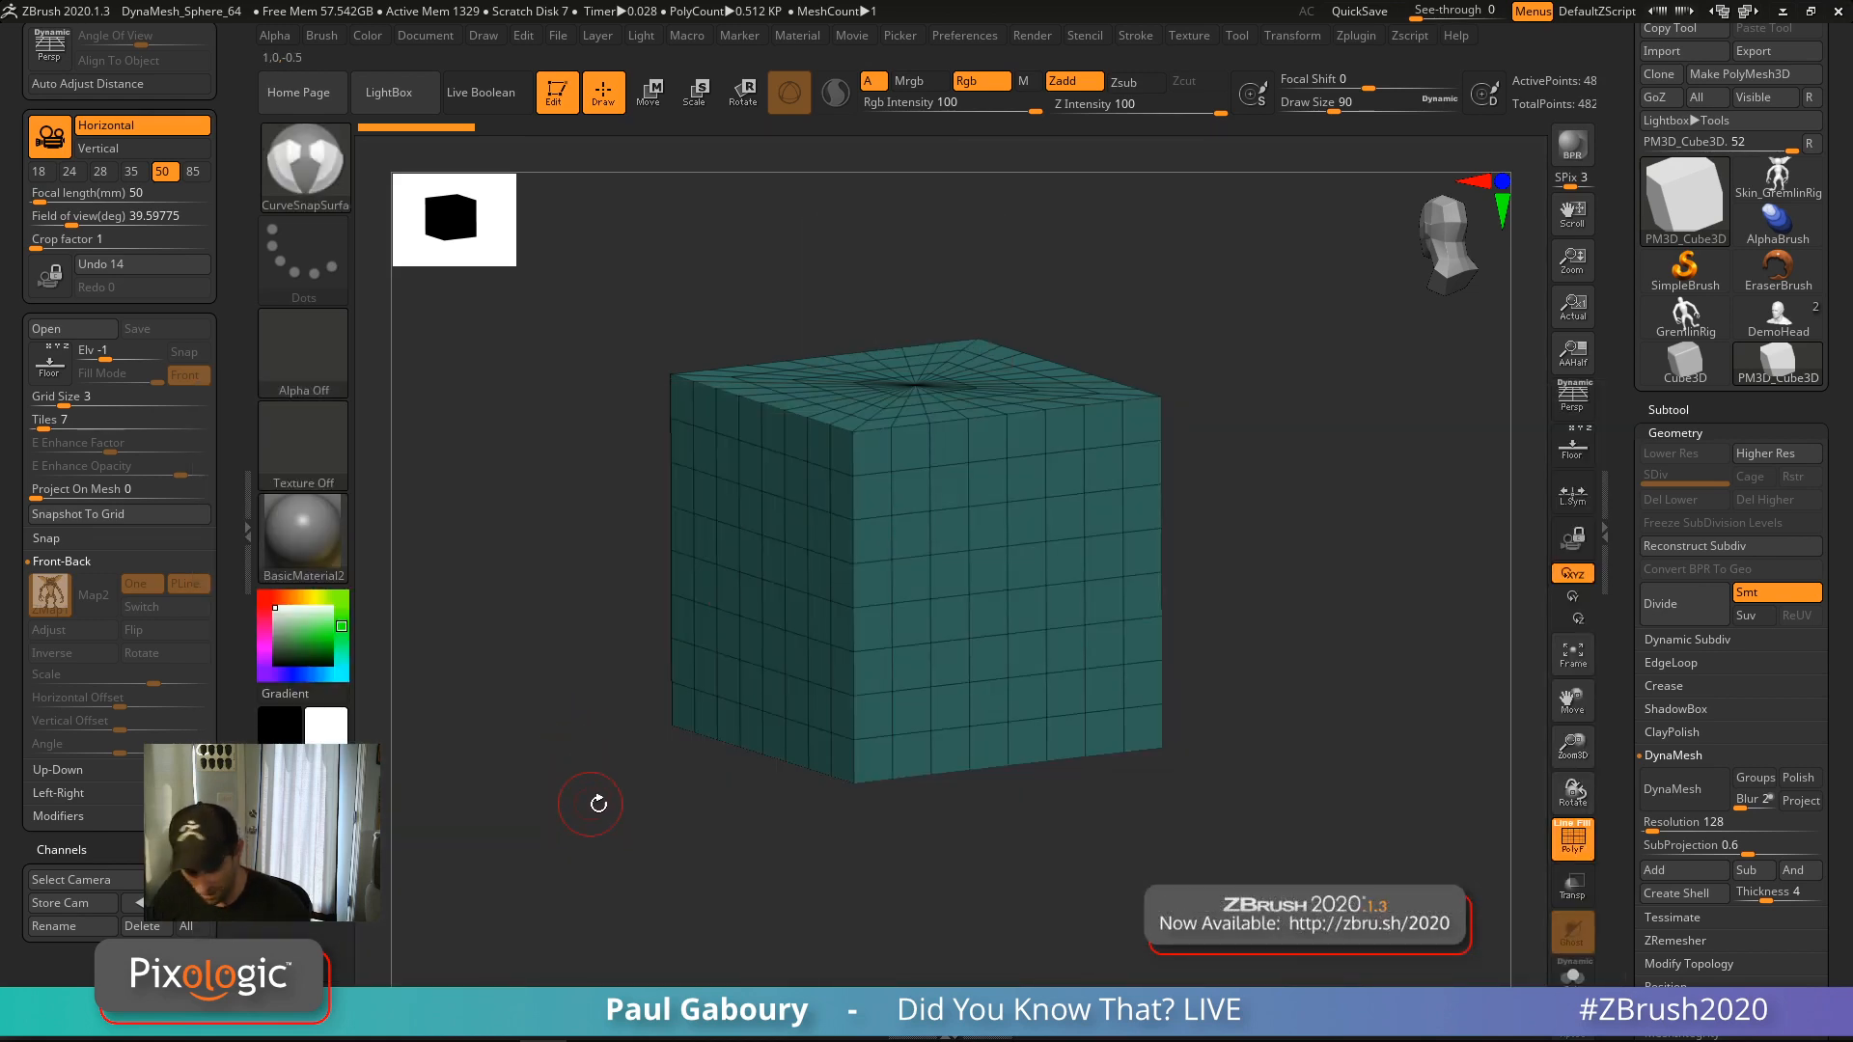
mouse_move(749, 849)
left_mouse_down()
mouse_move(715, 785)
mouse_move(771, 758)
left_mouse_up()
key("s")
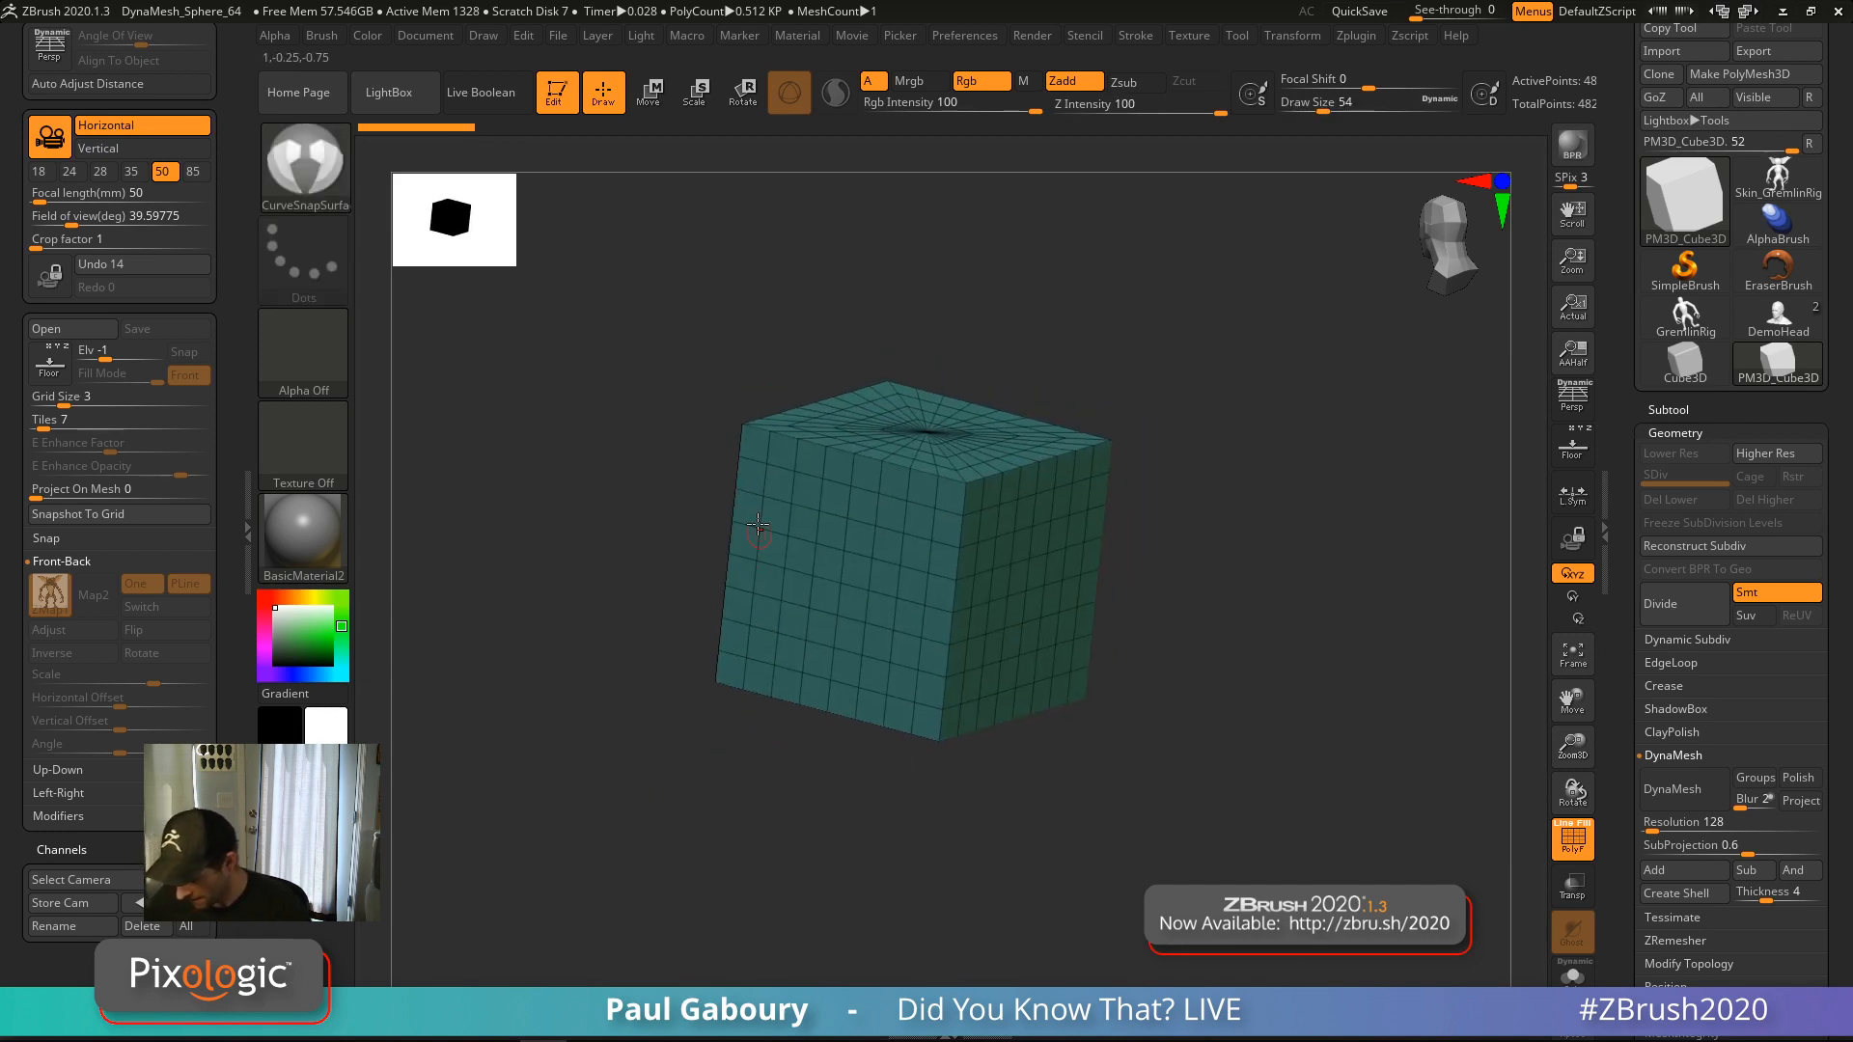
left_click_drag(764, 443, 697, 756)
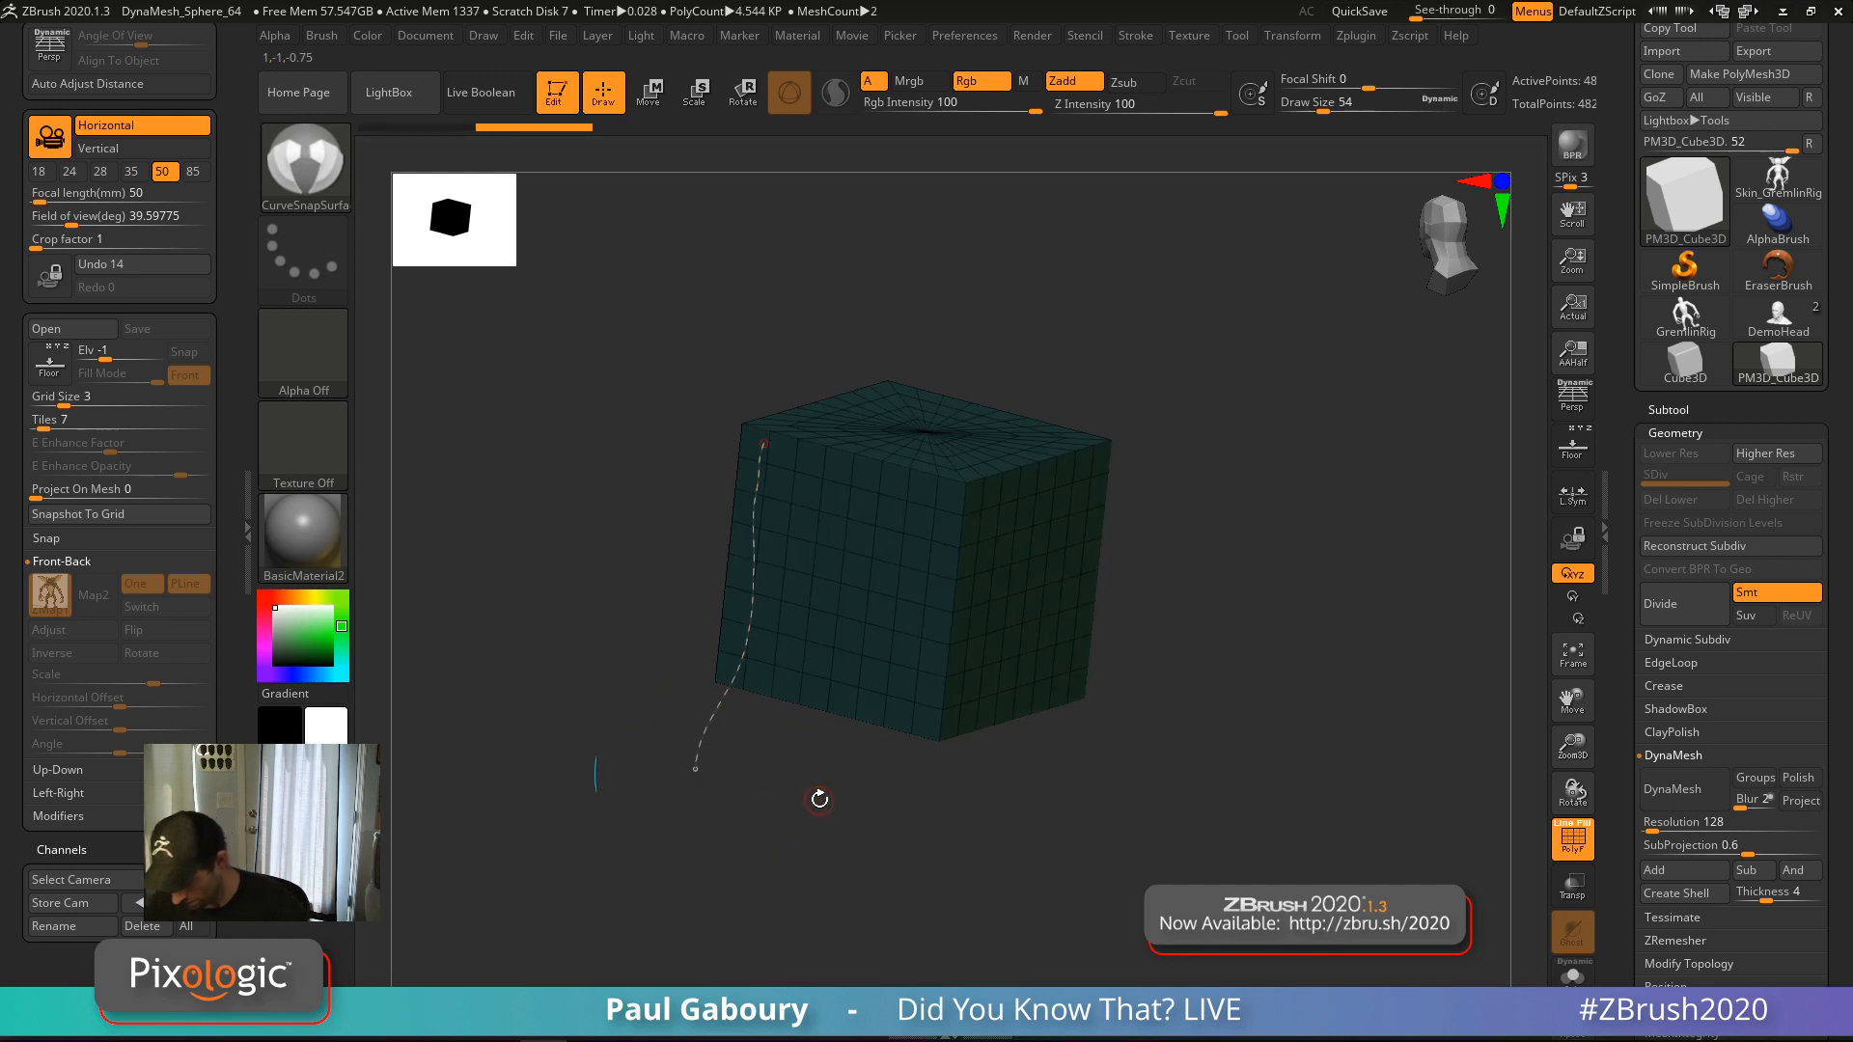
mouse_move(823, 459)
left_mouse_down()
mouse_move(800, 804)
mouse_move(865, 797)
mouse_move(862, 752)
left_mouse_up()
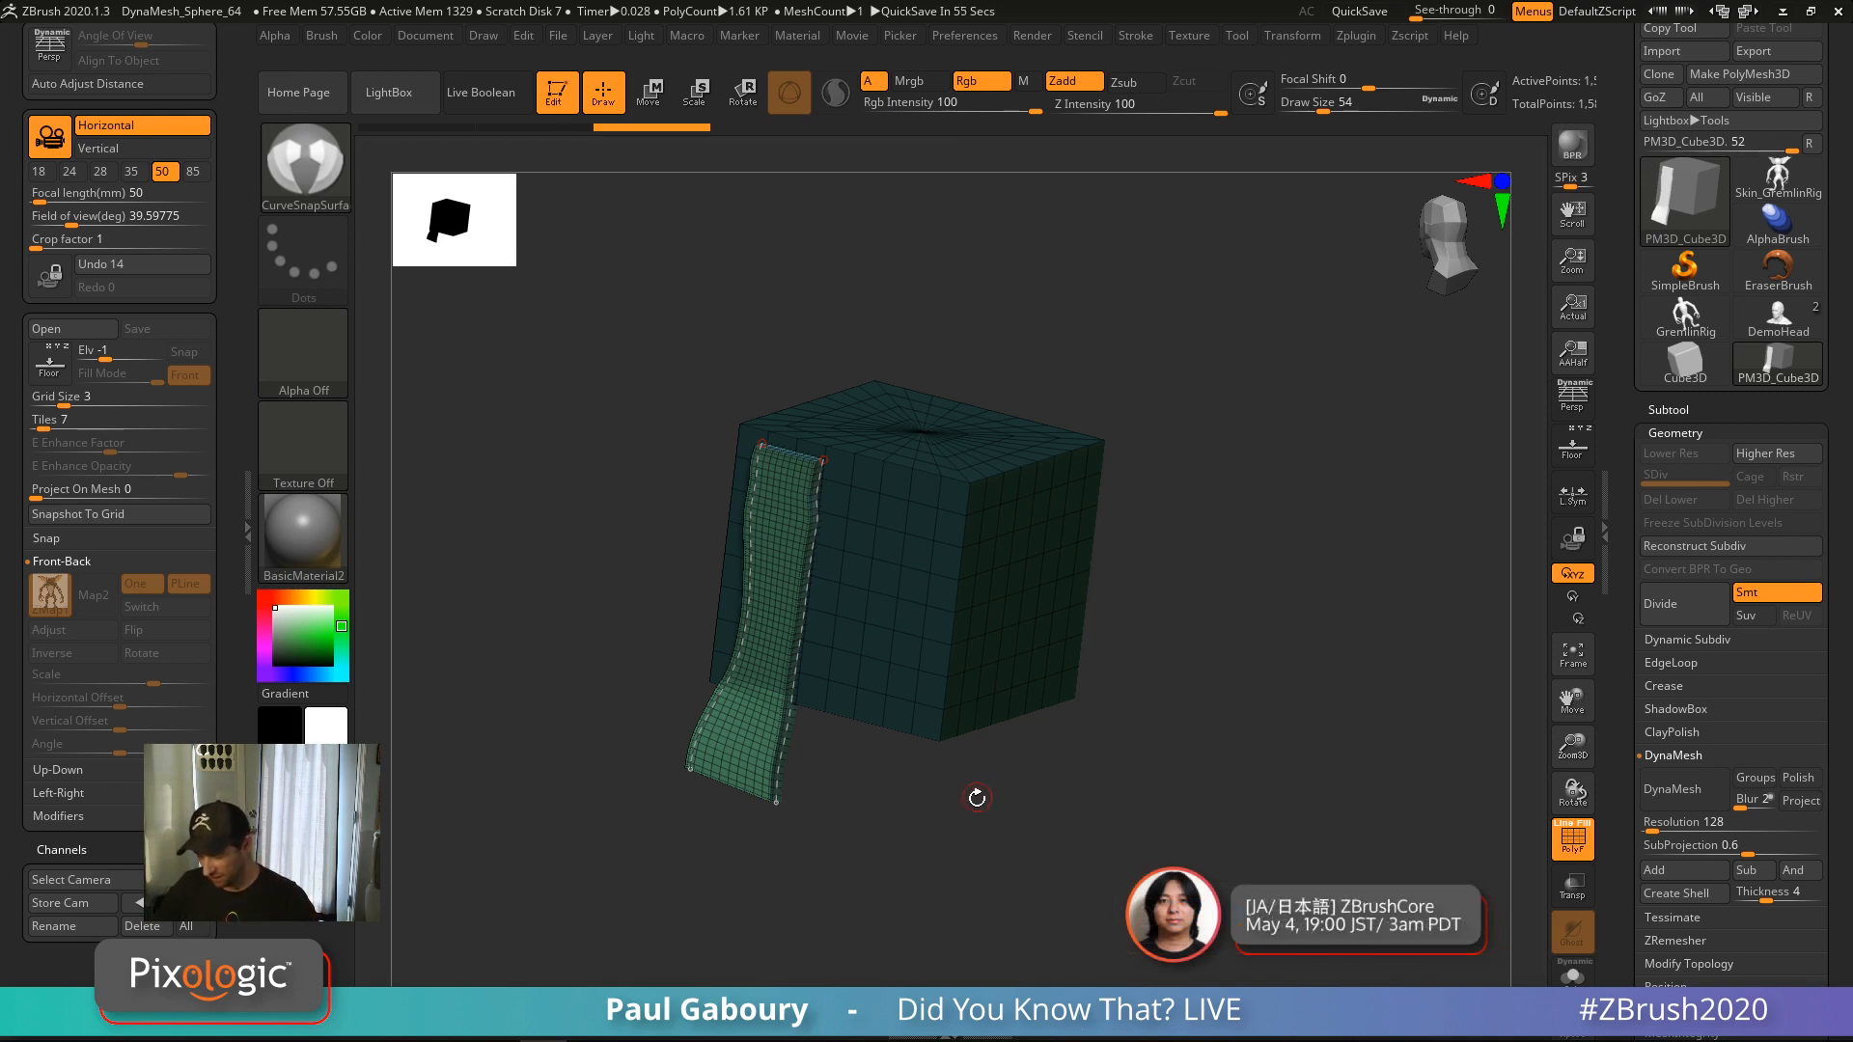
Try extending the strip with a third curve after raising the size to 104, retry at draw size 54, and undo each attempt
left_click_drag(968, 802, 970, 740)
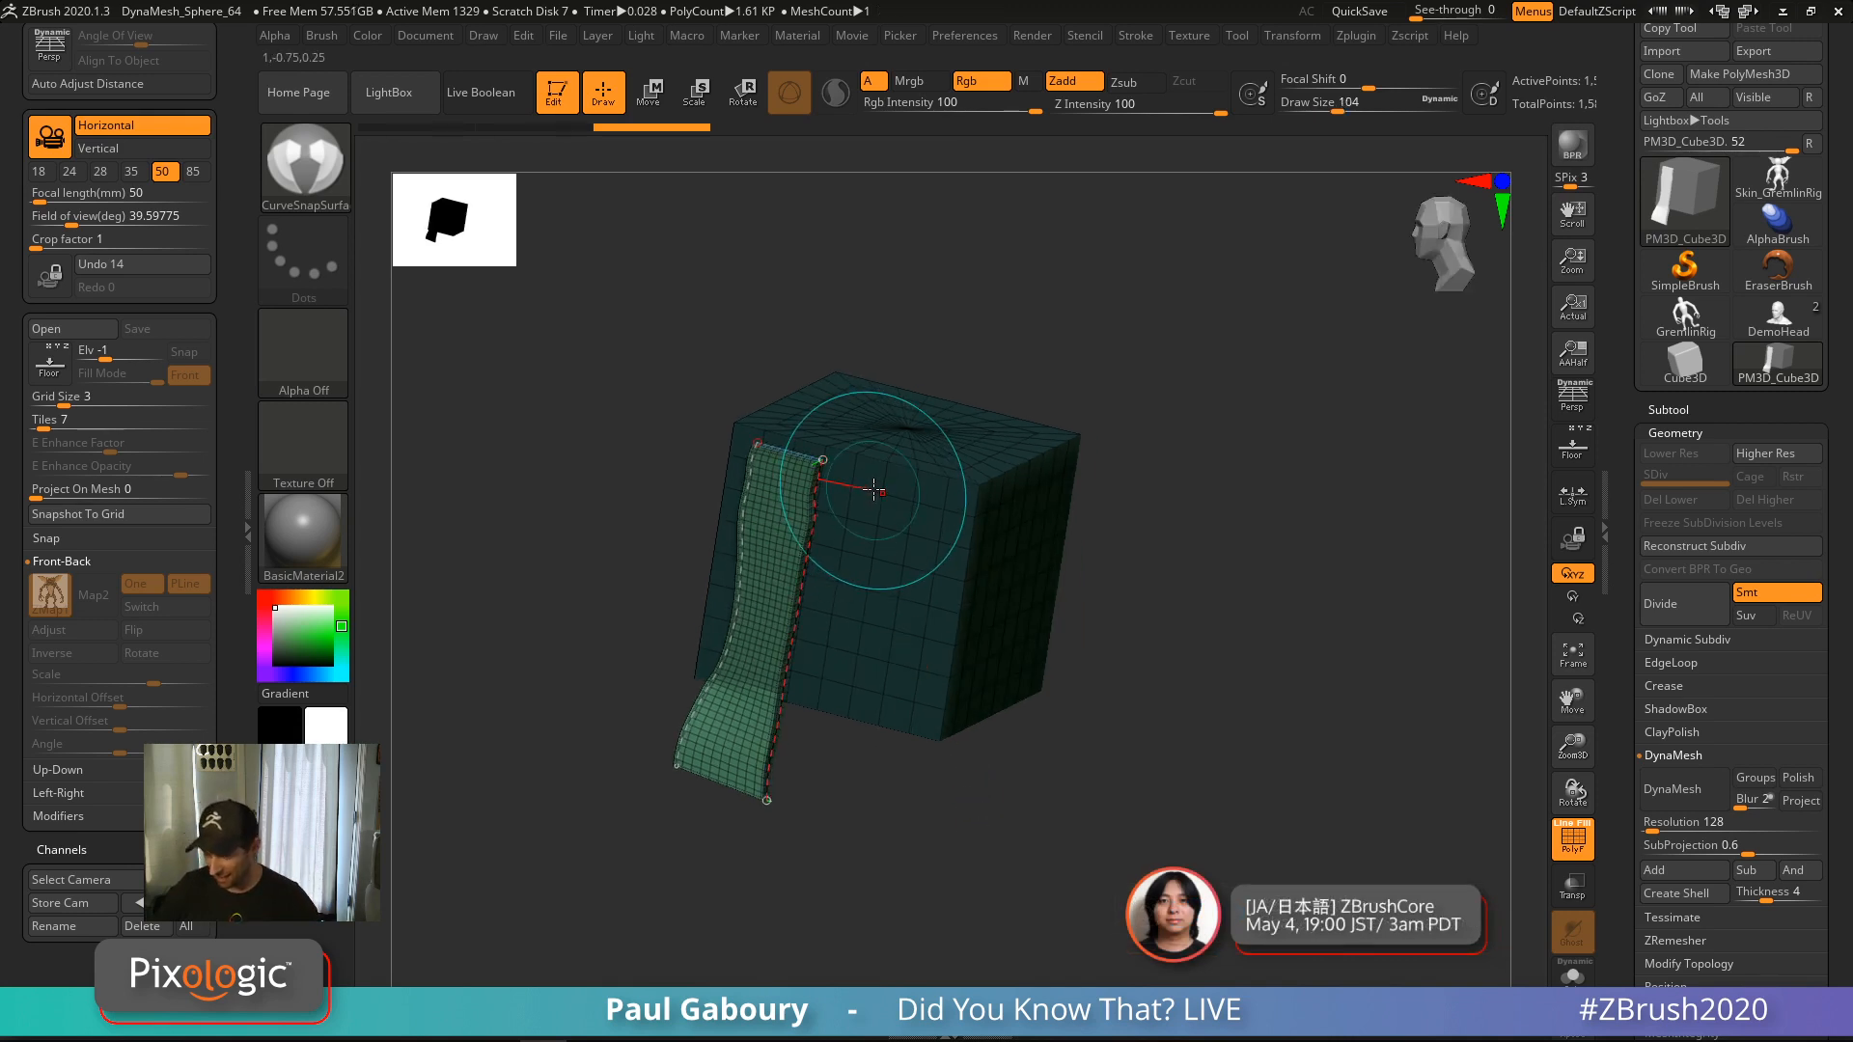
key("bracketright")
key("bracketright")
key("bracketright")
key("bracketright")
key("bracketright")
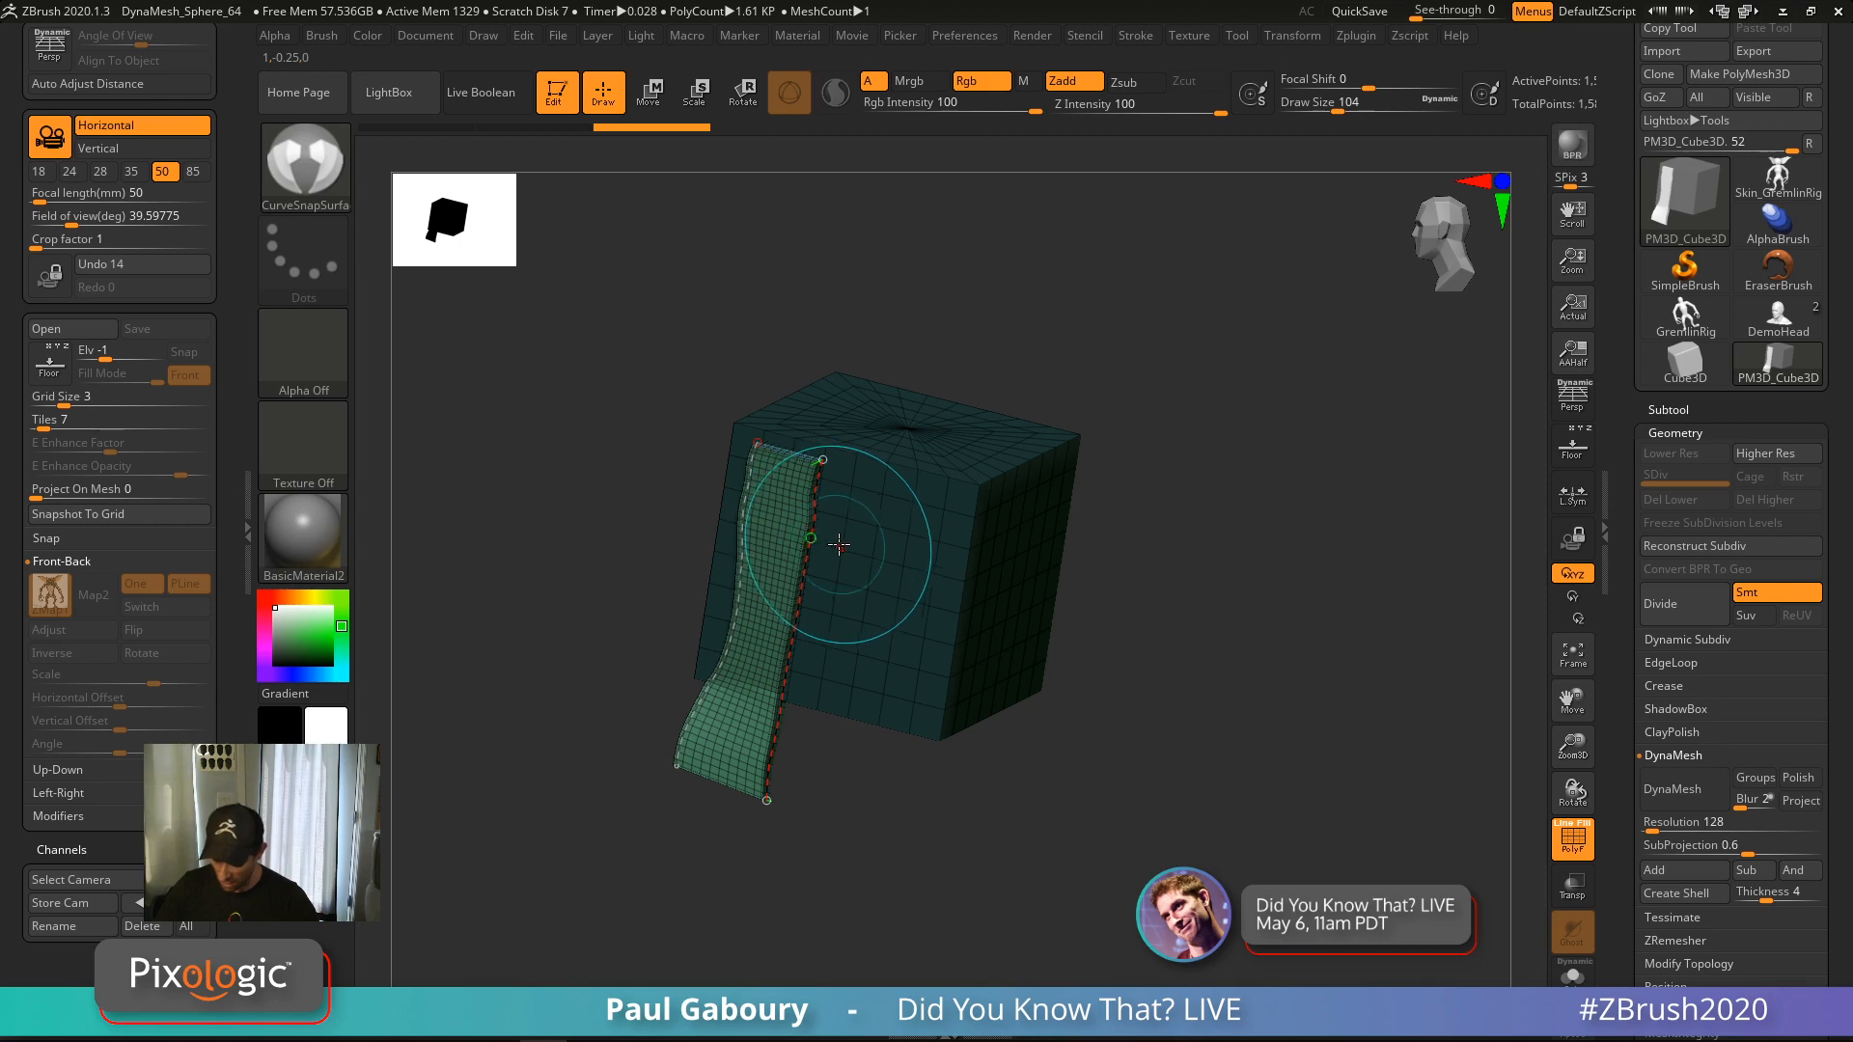
mouse_move(827, 538)
left_mouse_down()
mouse_move(843, 563)
mouse_move(833, 807)
left_mouse_up()
key("bracketleft")
key("bracketleft")
key("bracketleft")
key("bracketleft")
key("bracketleft")
mouse_move(902, 725)
right_mouse_down()
mouse_move(940, 723)
mouse_move(959, 693)
right_mouse_up()
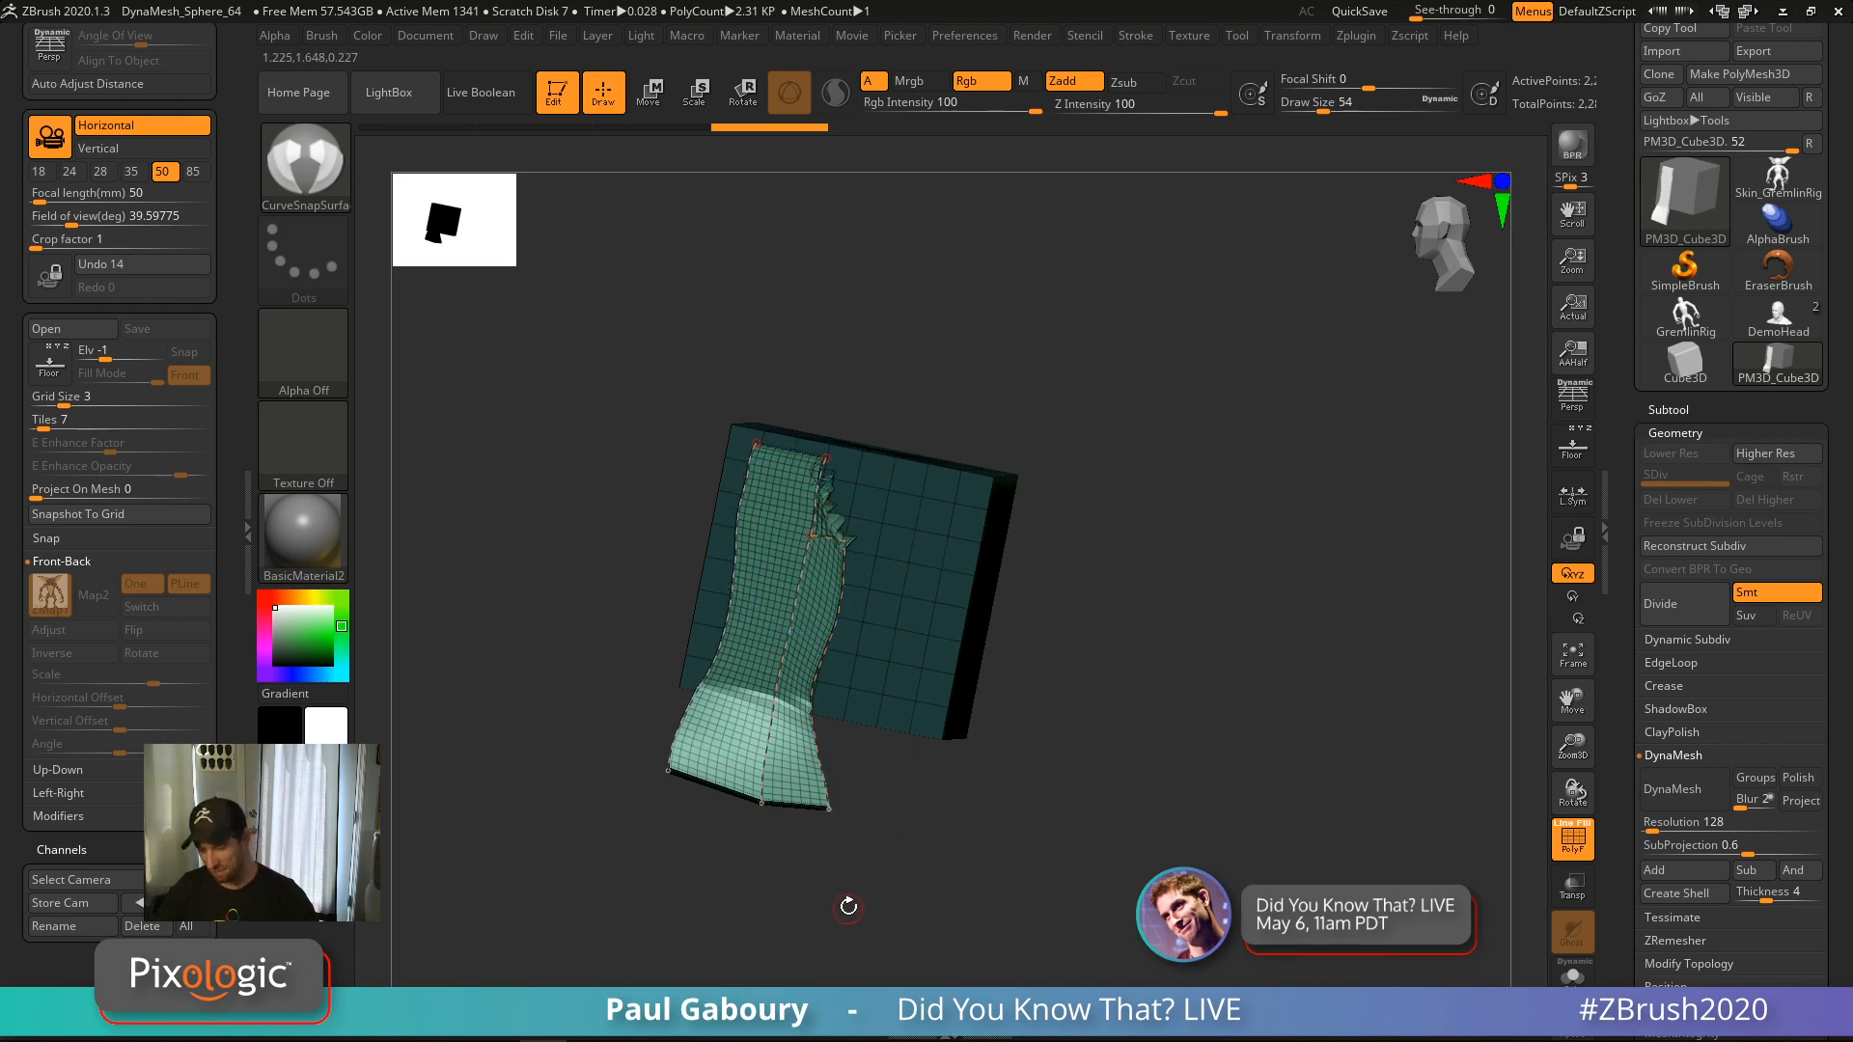
key("ctrl+z")
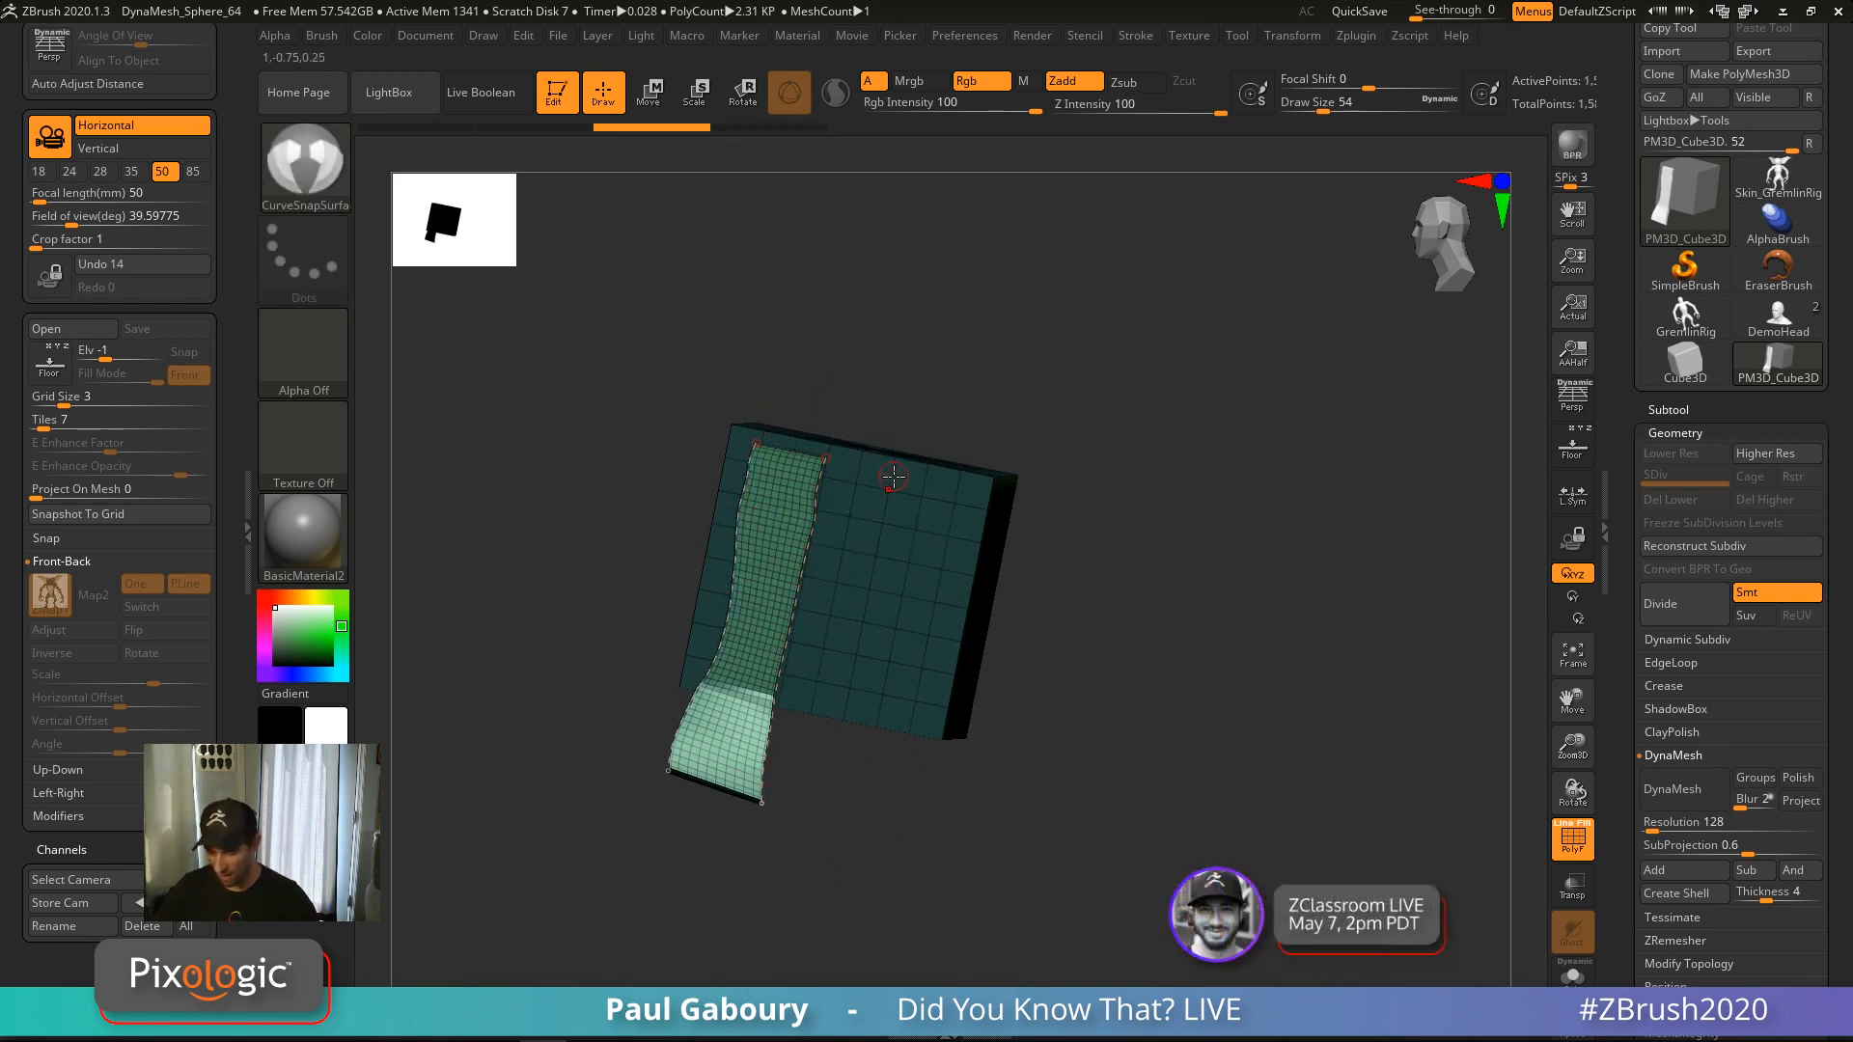
left_click_drag(874, 473, 840, 852)
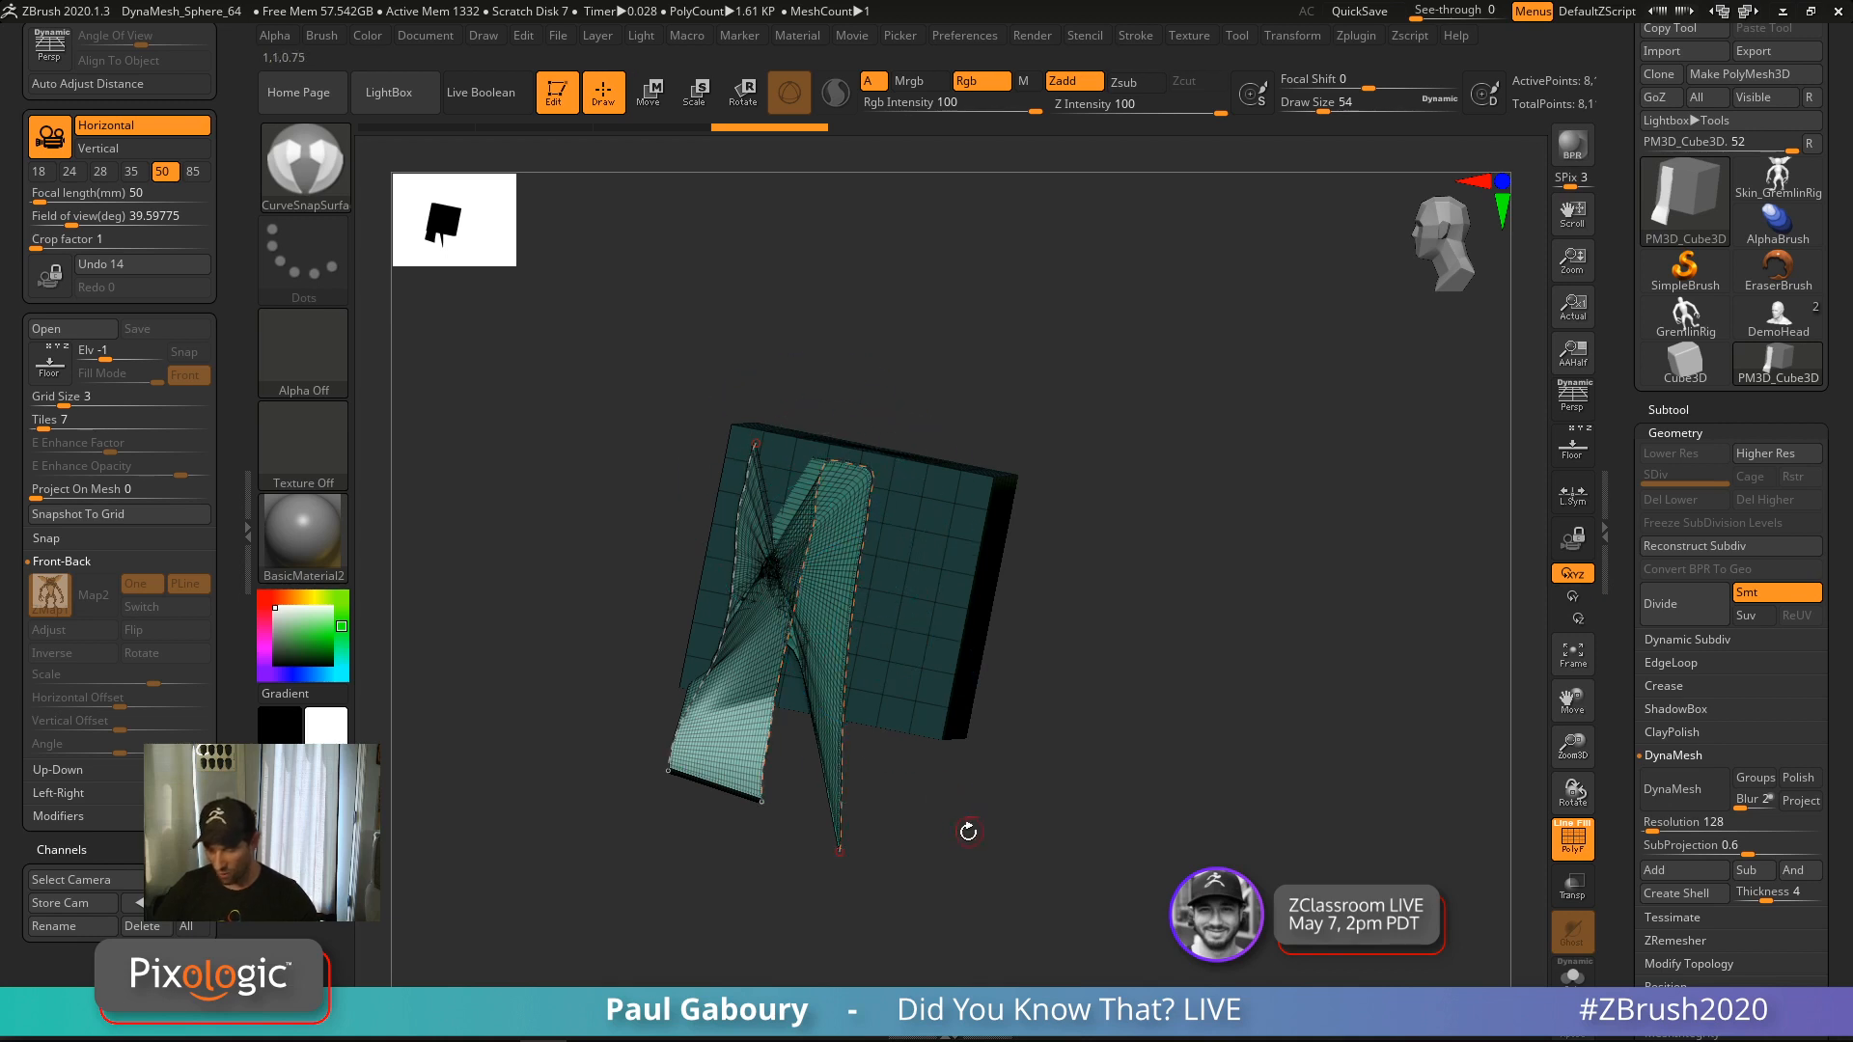
key("ctrl+z")
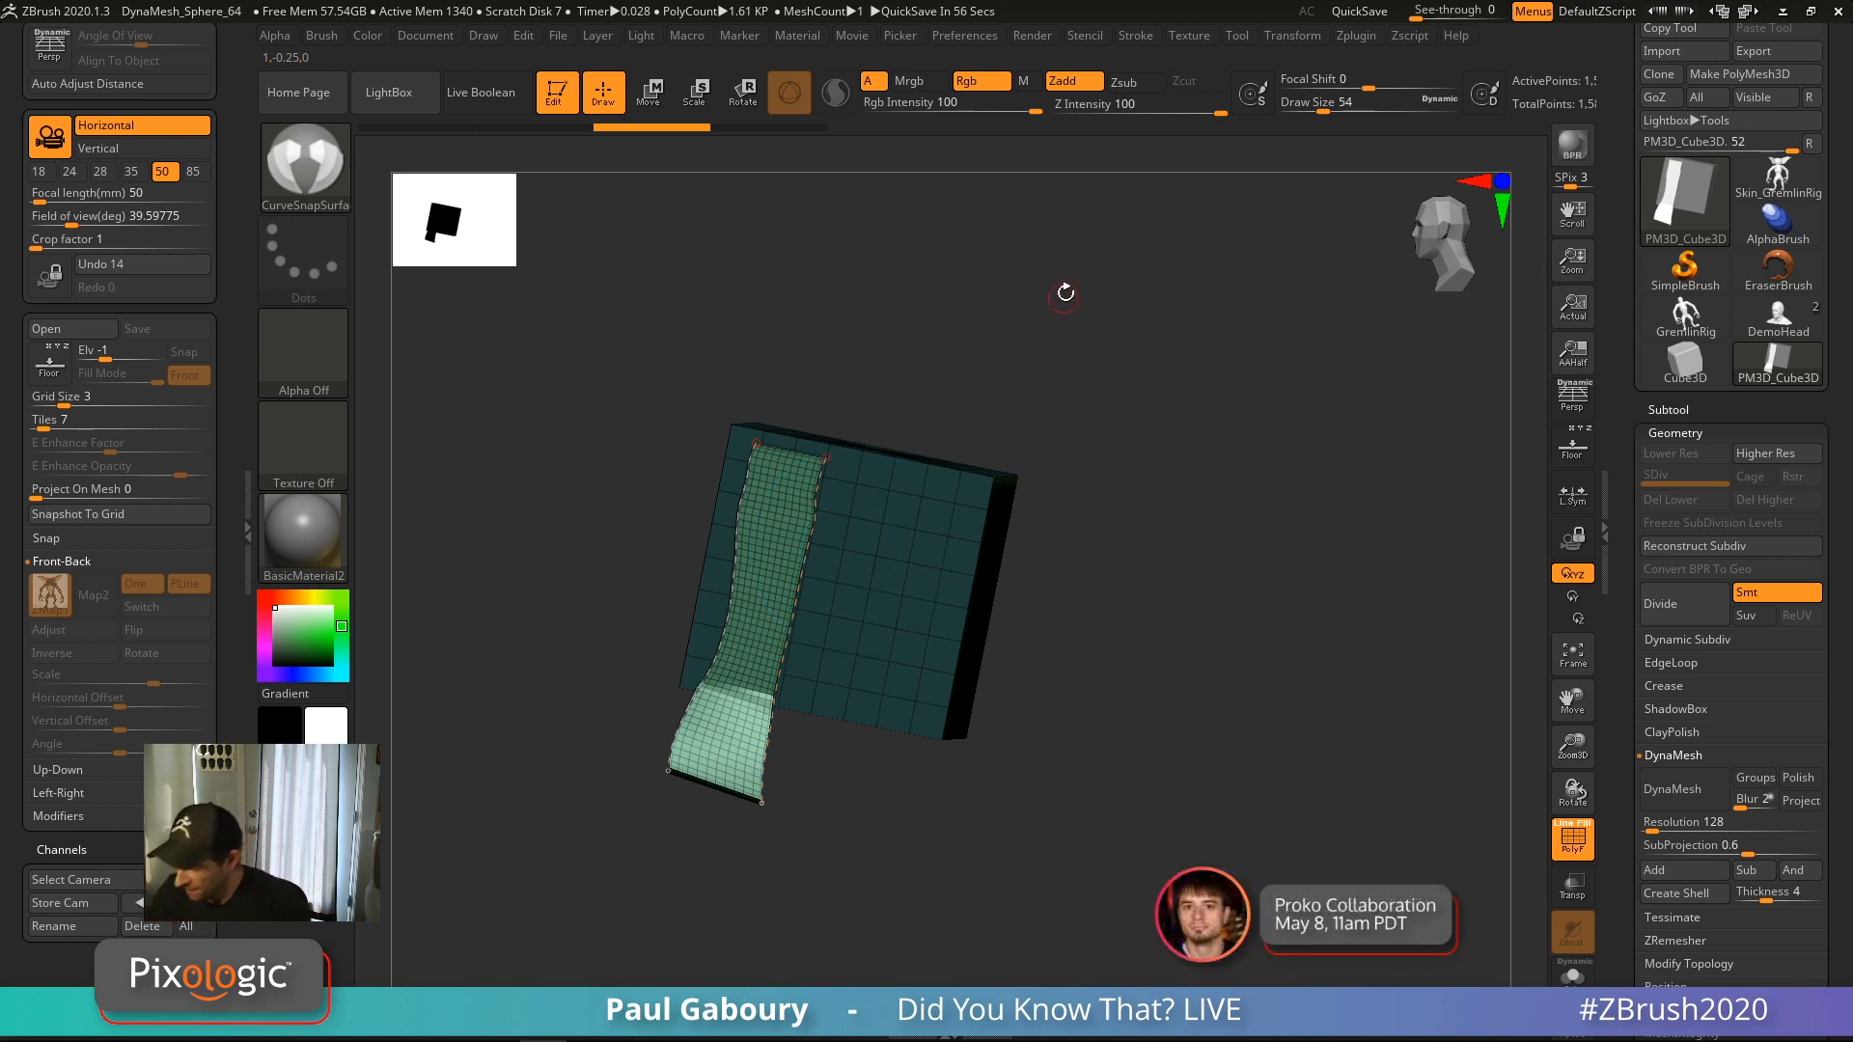
Review the Curve and Curve Modifiers settings of the stroke, including the CurveEdit Radius and Curve Snap Distance, and collapse the Curve Falloff graph
left_click(1138, 38)
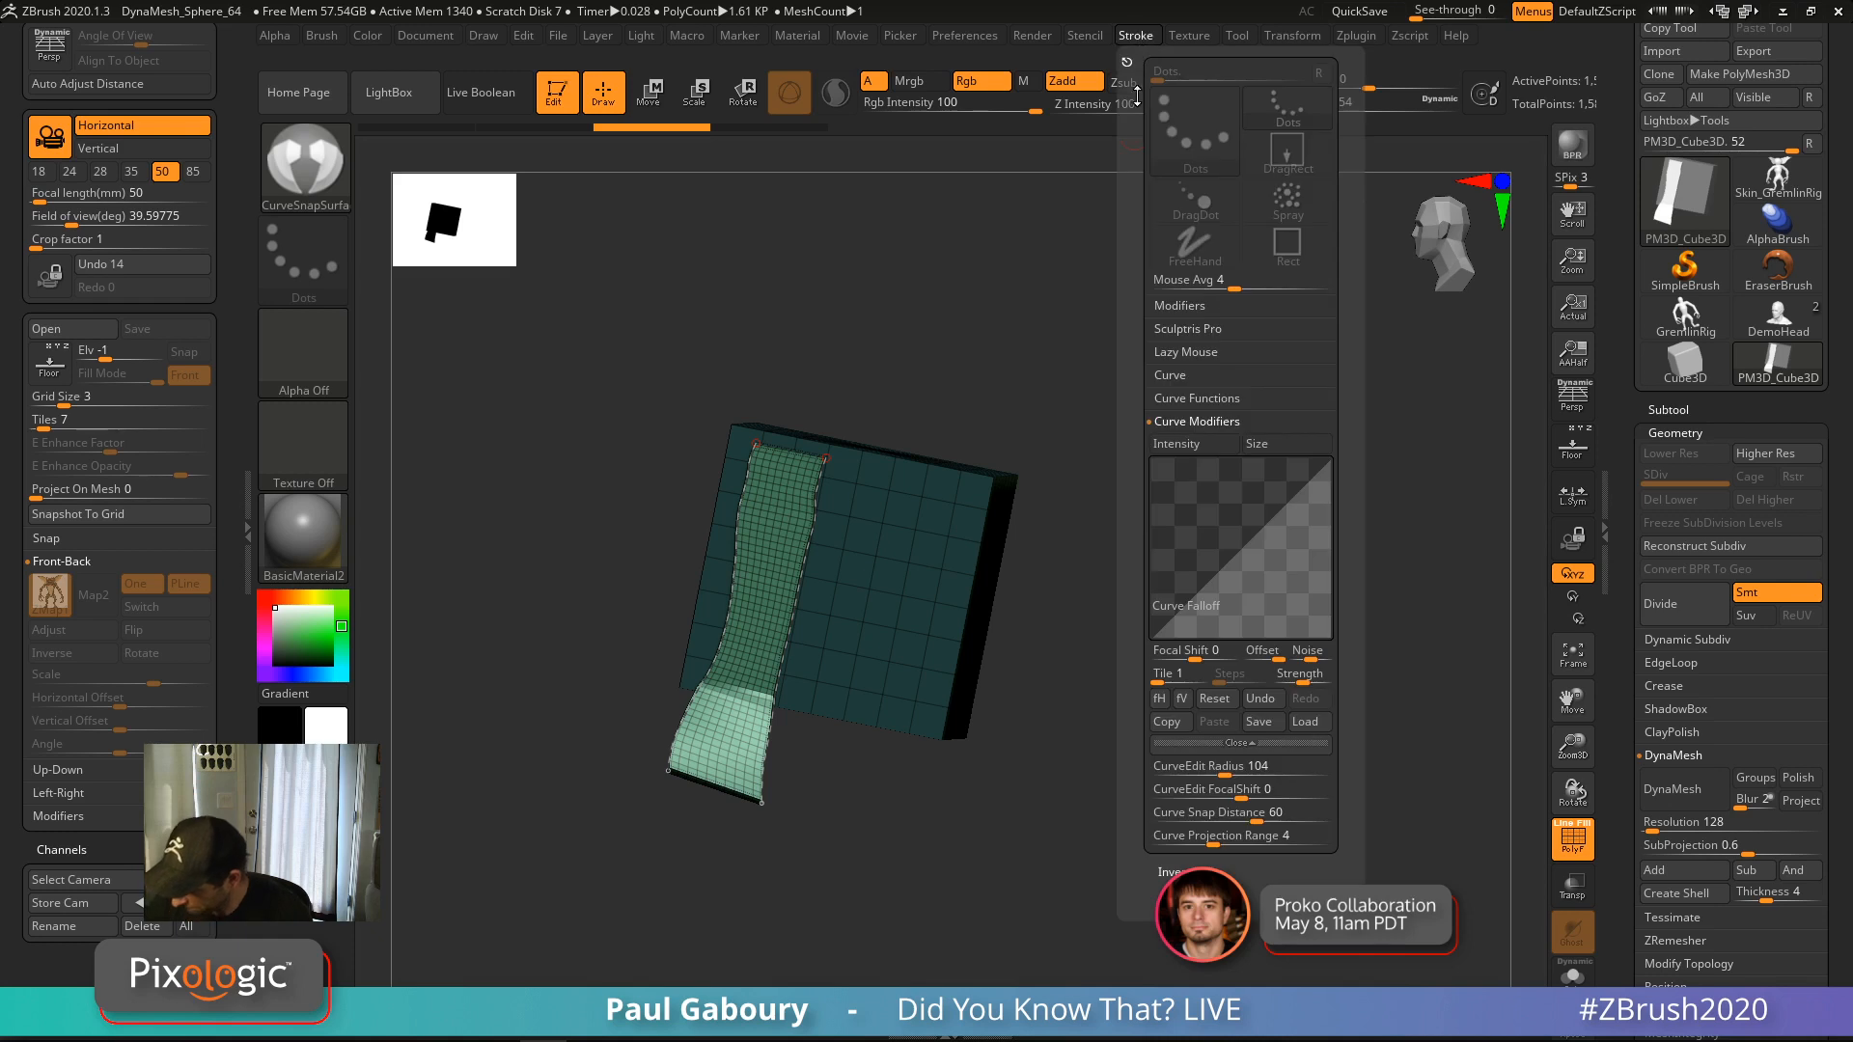
left_click(1200, 422)
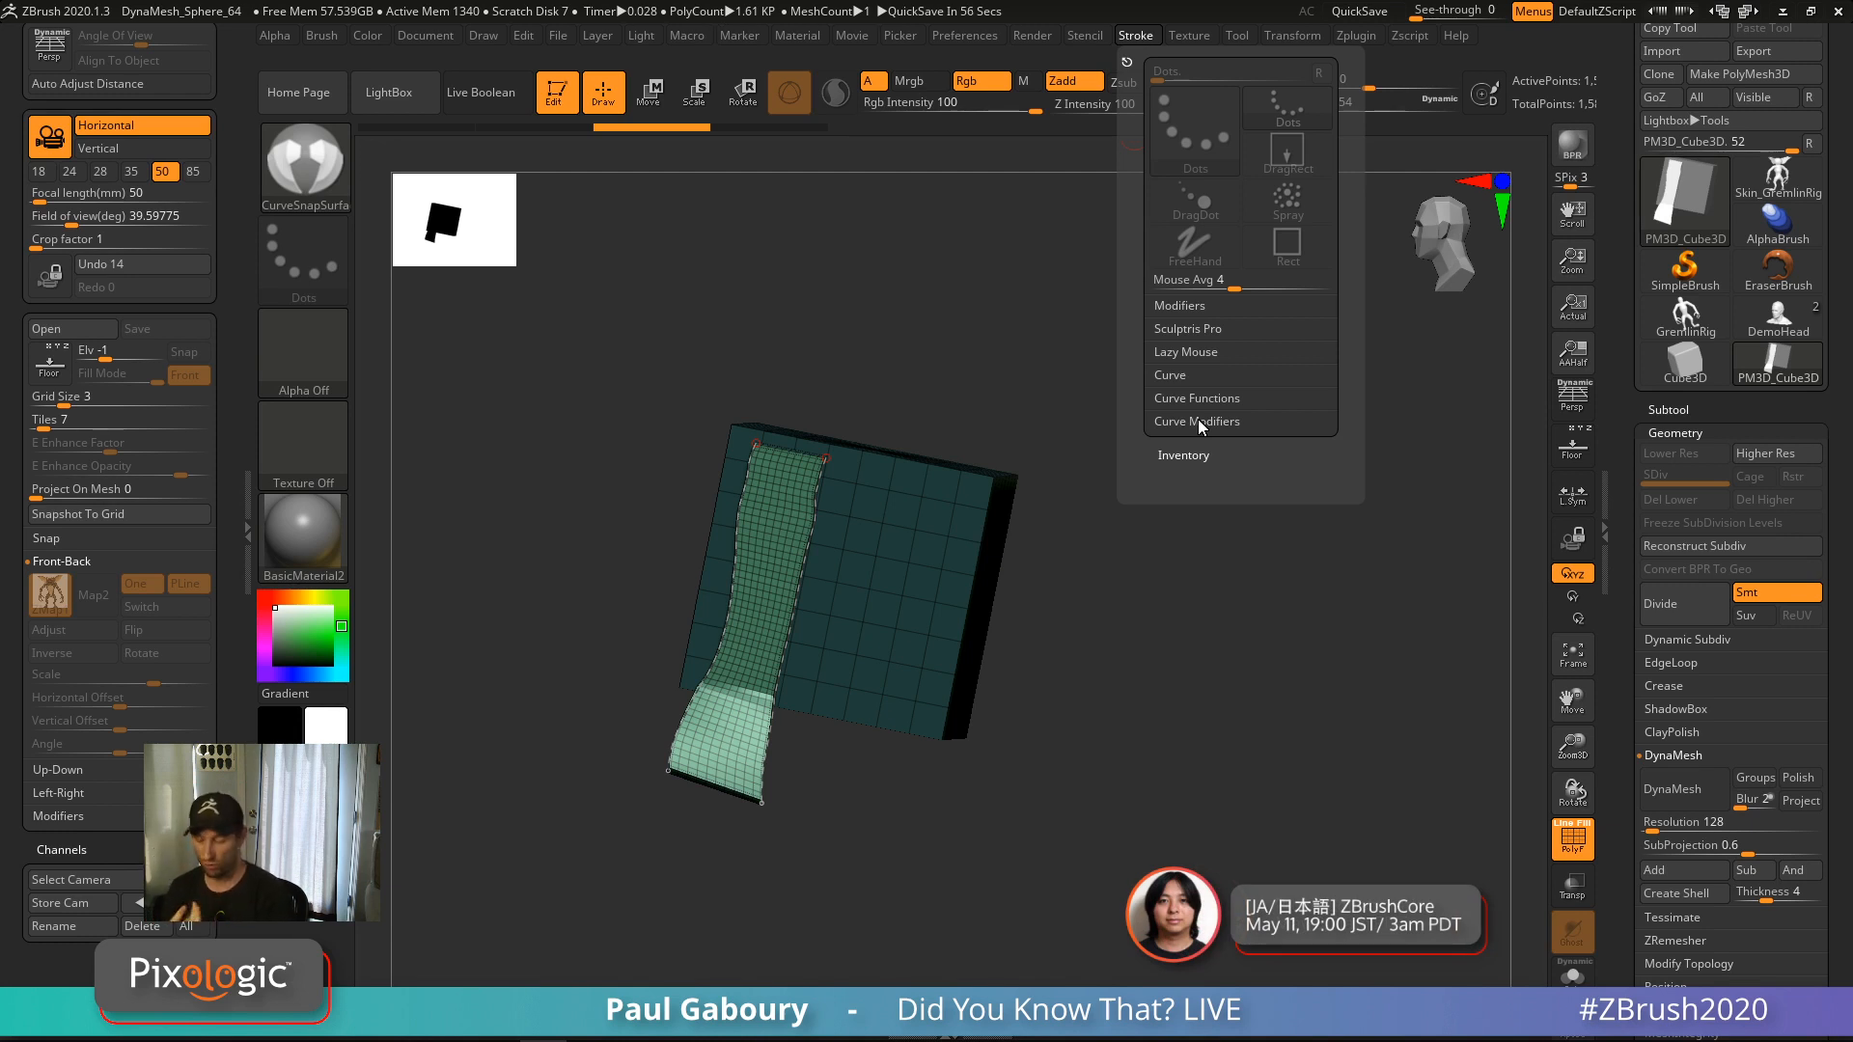
left_click(1180, 379)
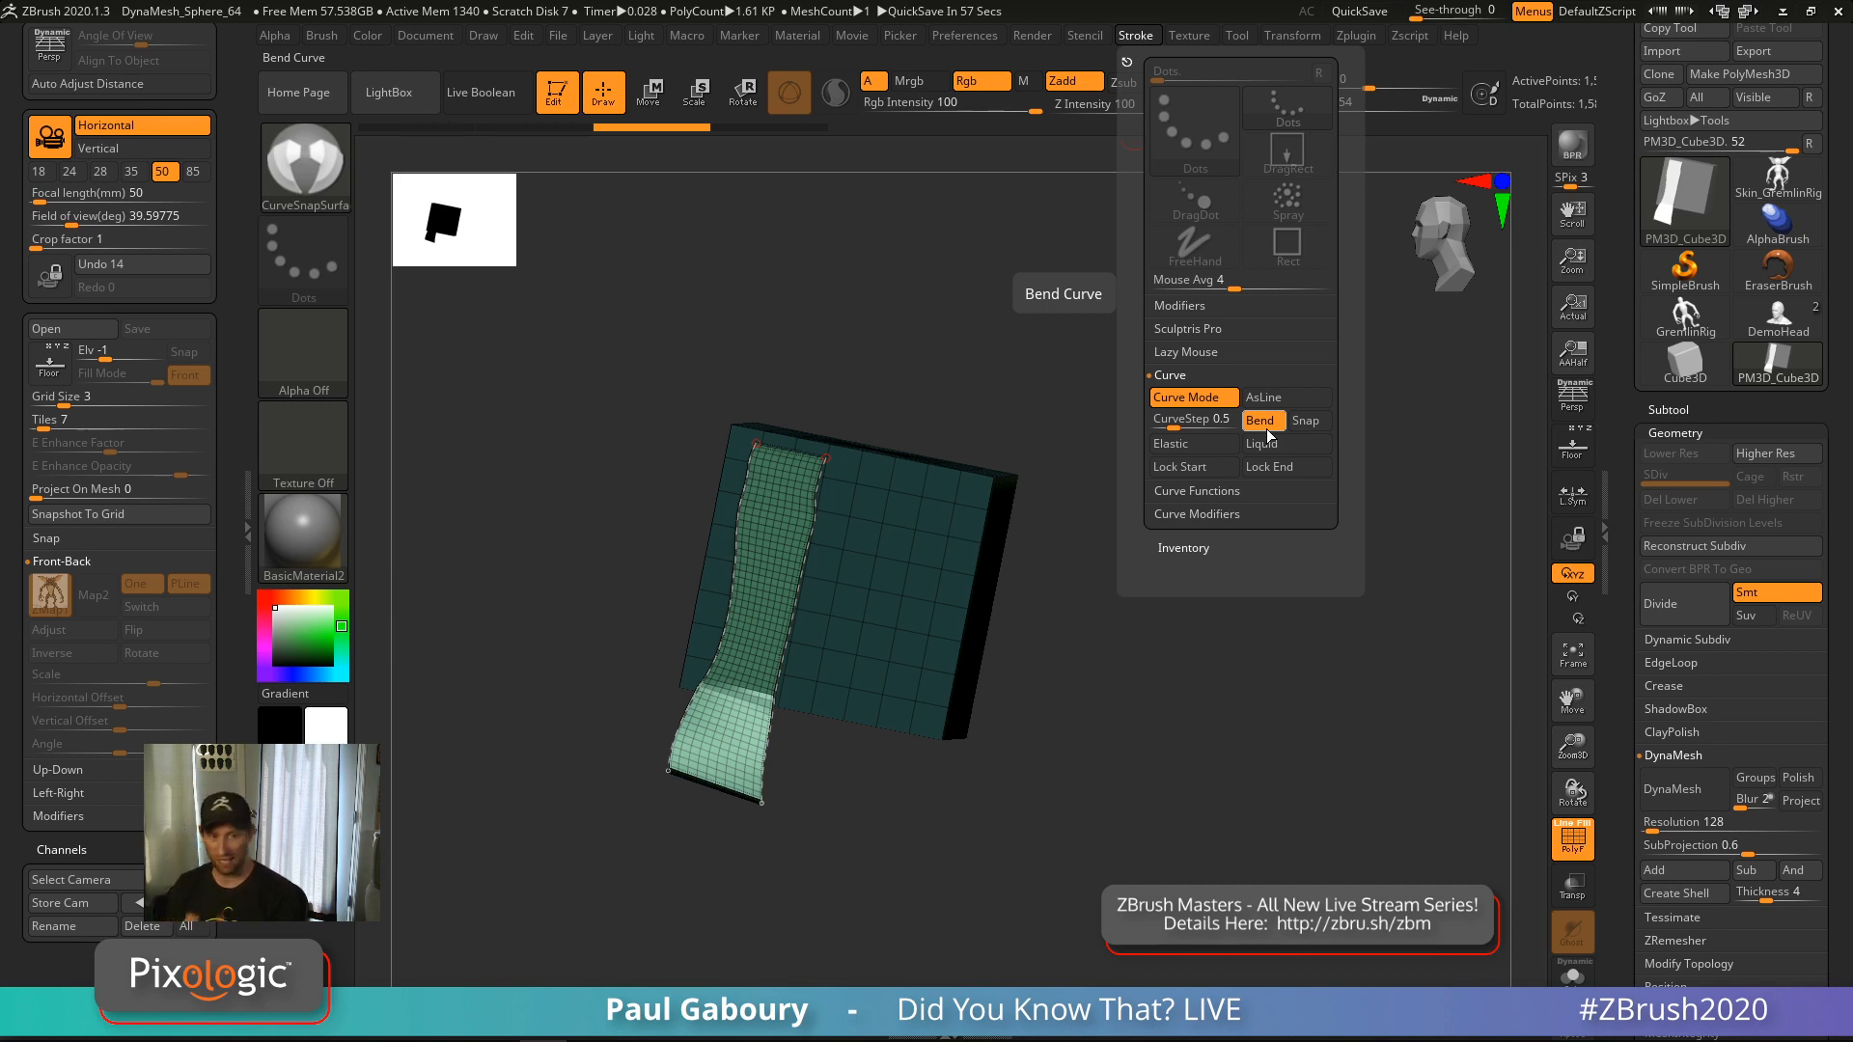
left_click(1215, 514)
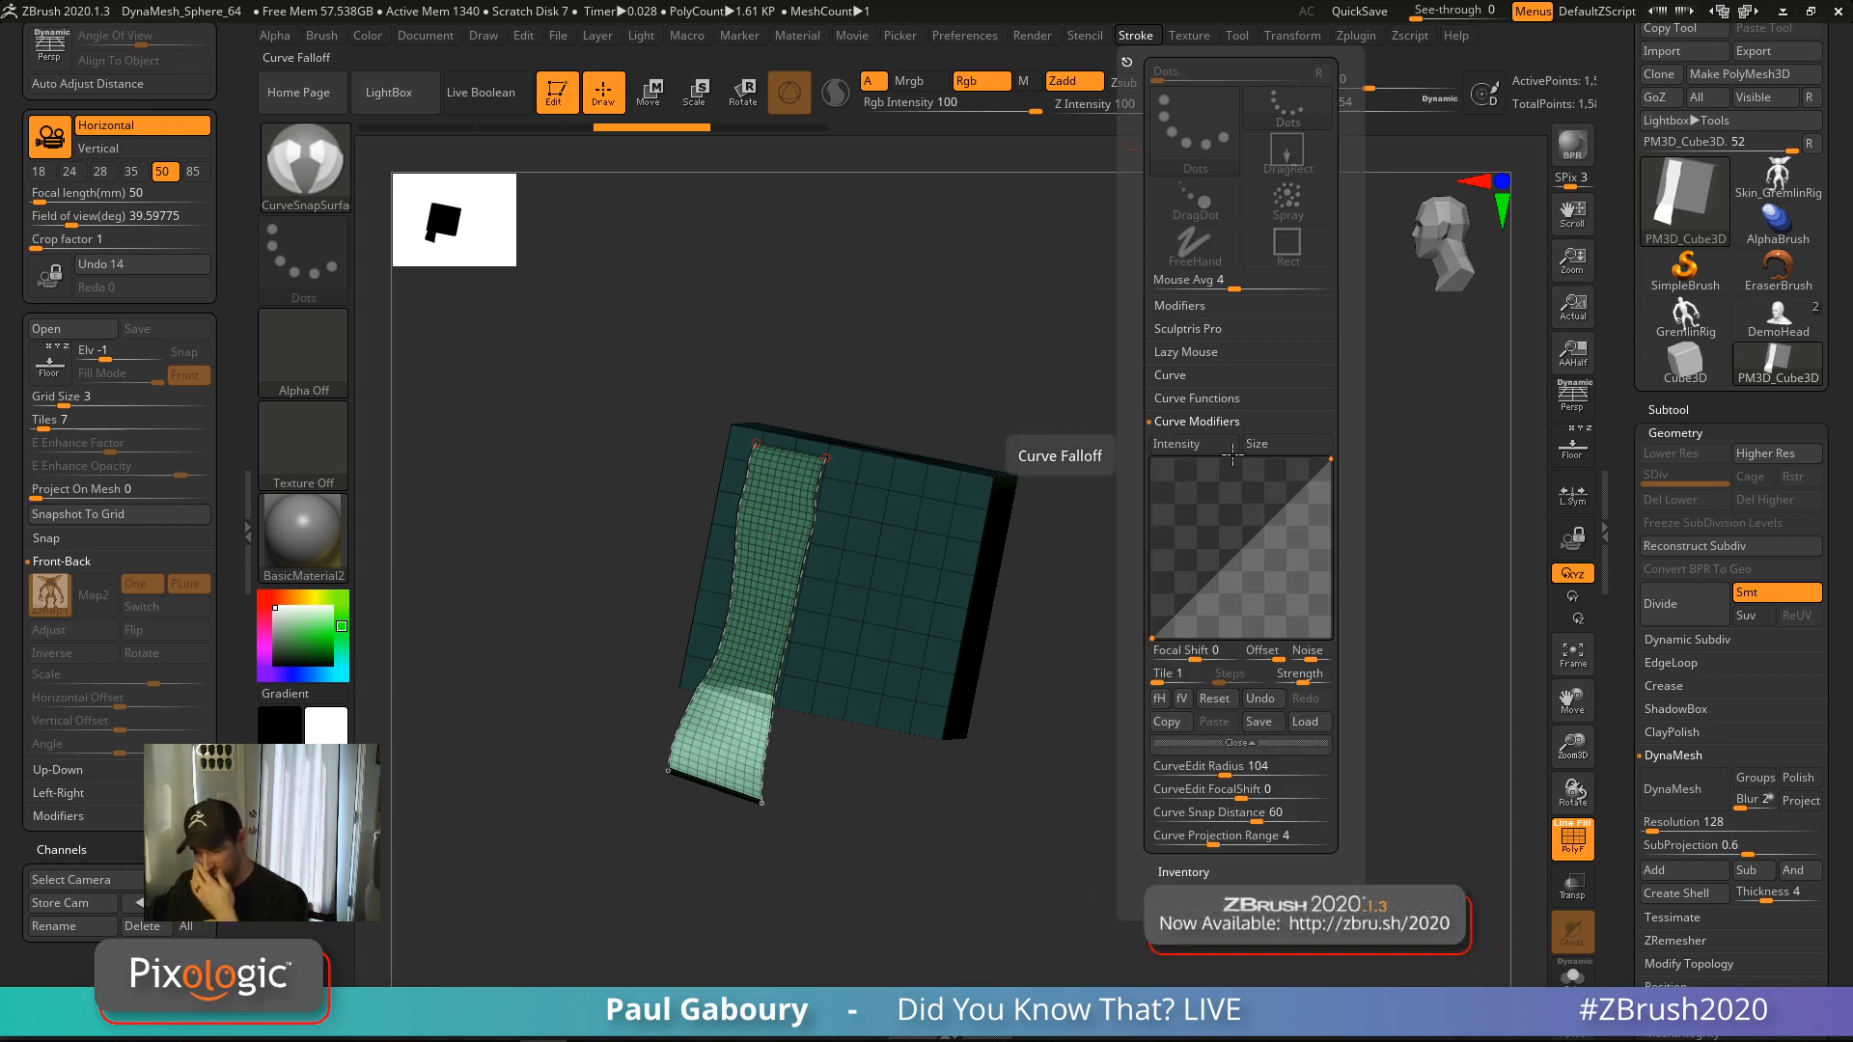
left_click(1247, 742)
left_click(1130, 38)
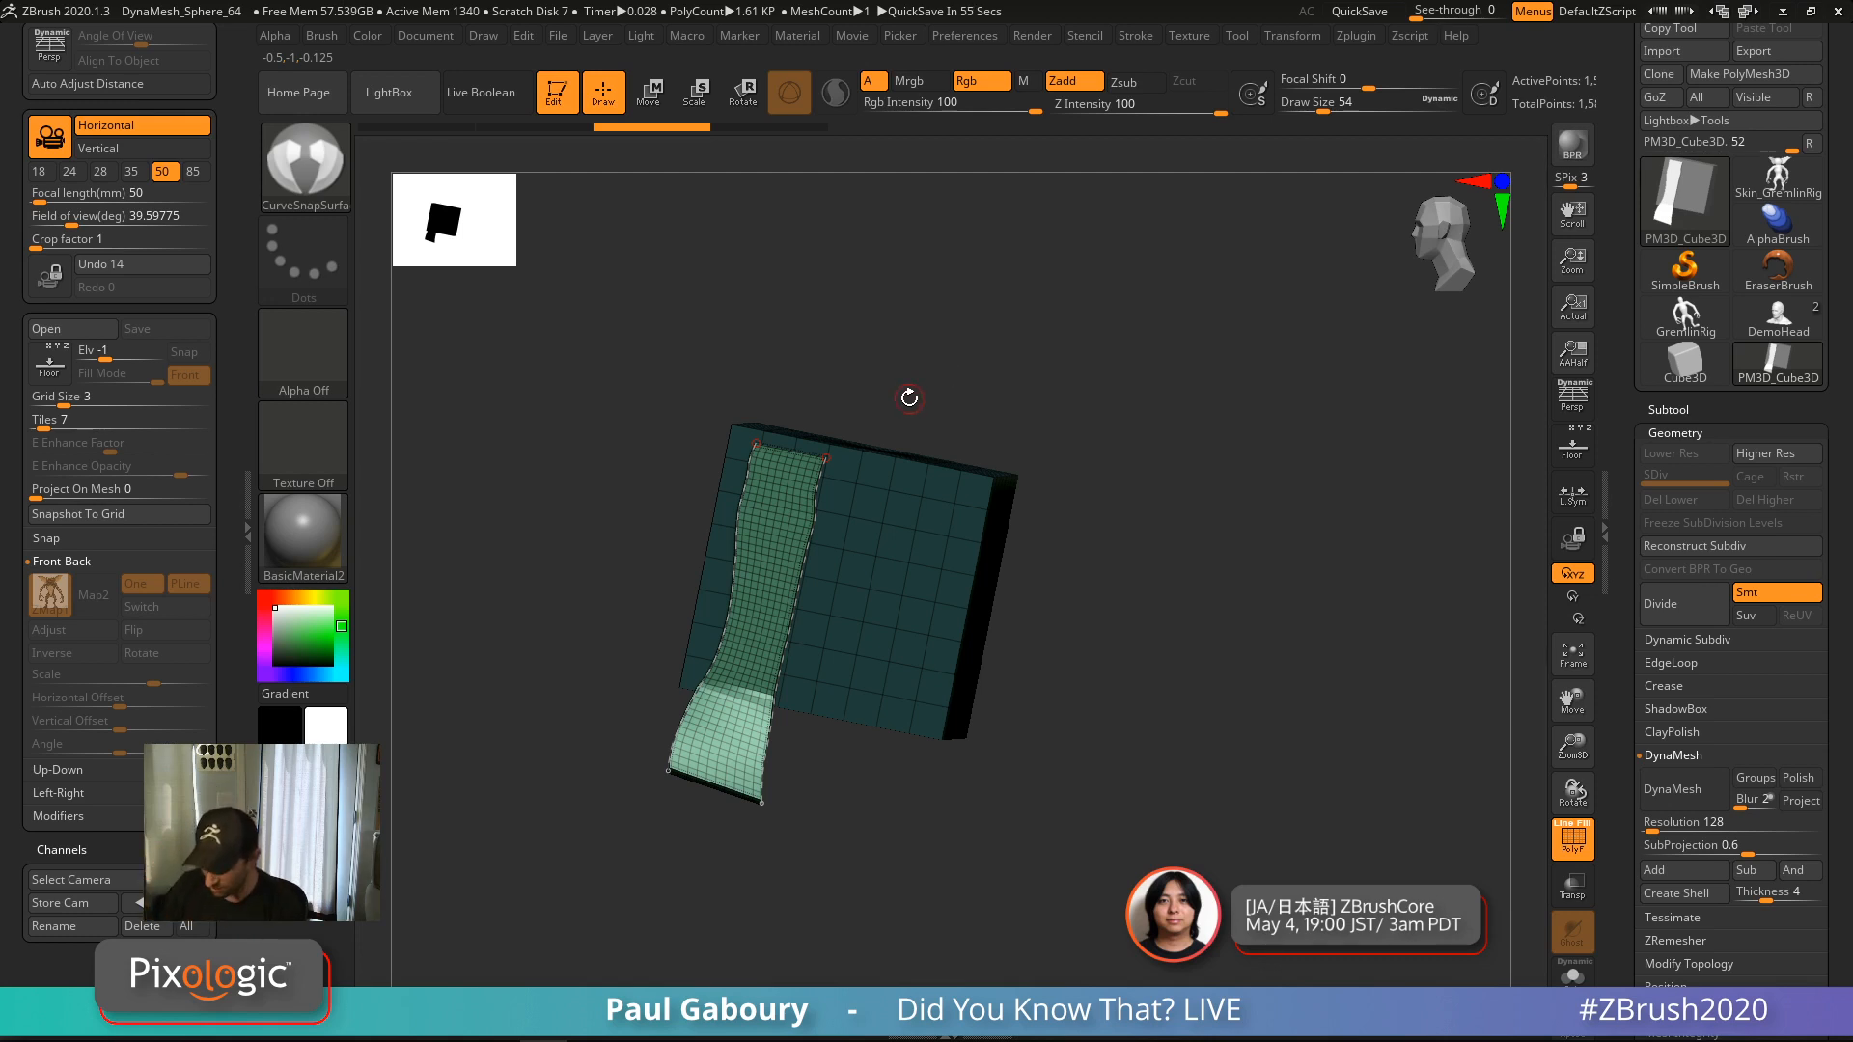
Reshape the cloth strip by pulling the middle of its right curve outward and its upper end toward the cube's top edge
key("bracketright")
key("bracketright")
key("bracketright")
key("bracketright")
key("bracketright")
left_click_drag(806, 581, 818, 598)
mouse_move(828, 457)
left_mouse_down()
mouse_move(825, 483)
mouse_move(827, 441)
left_mouse_up()
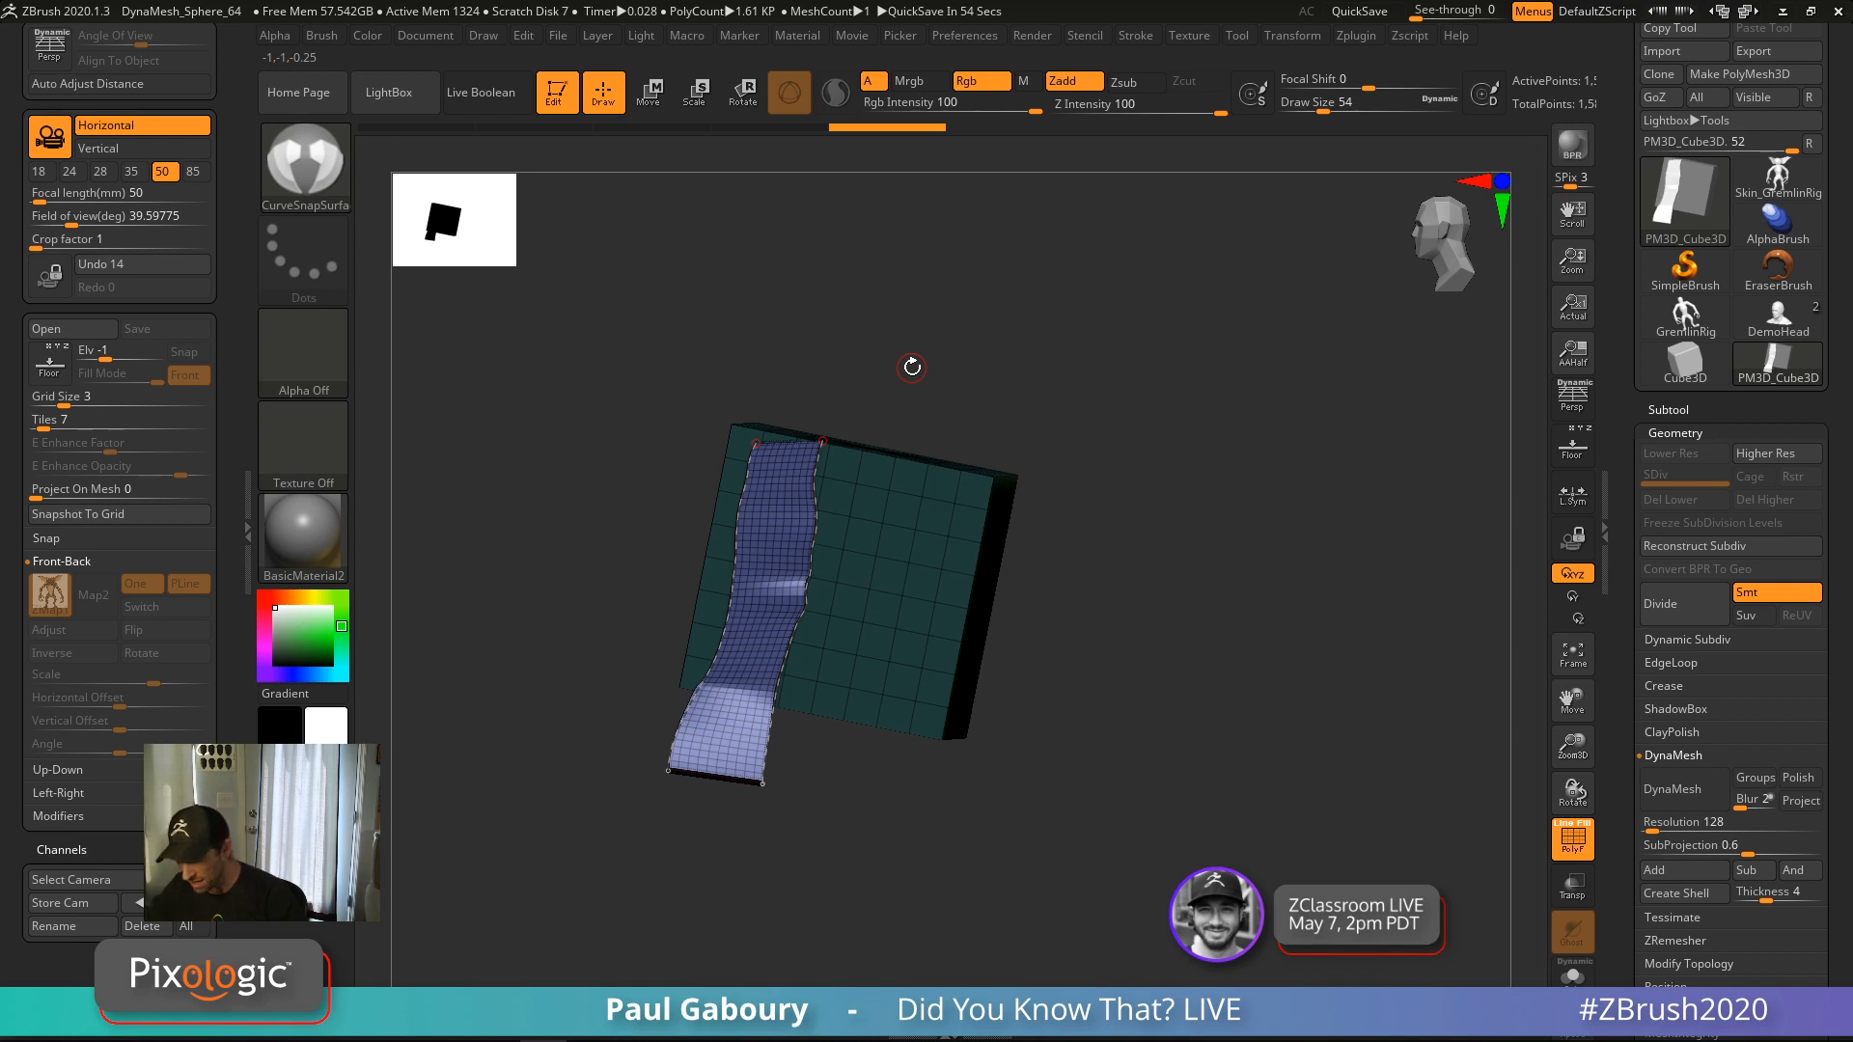
Set the CurveEdit Radius to 230 and pull the middle of the strip's right curve outward
left_click(1136, 37)
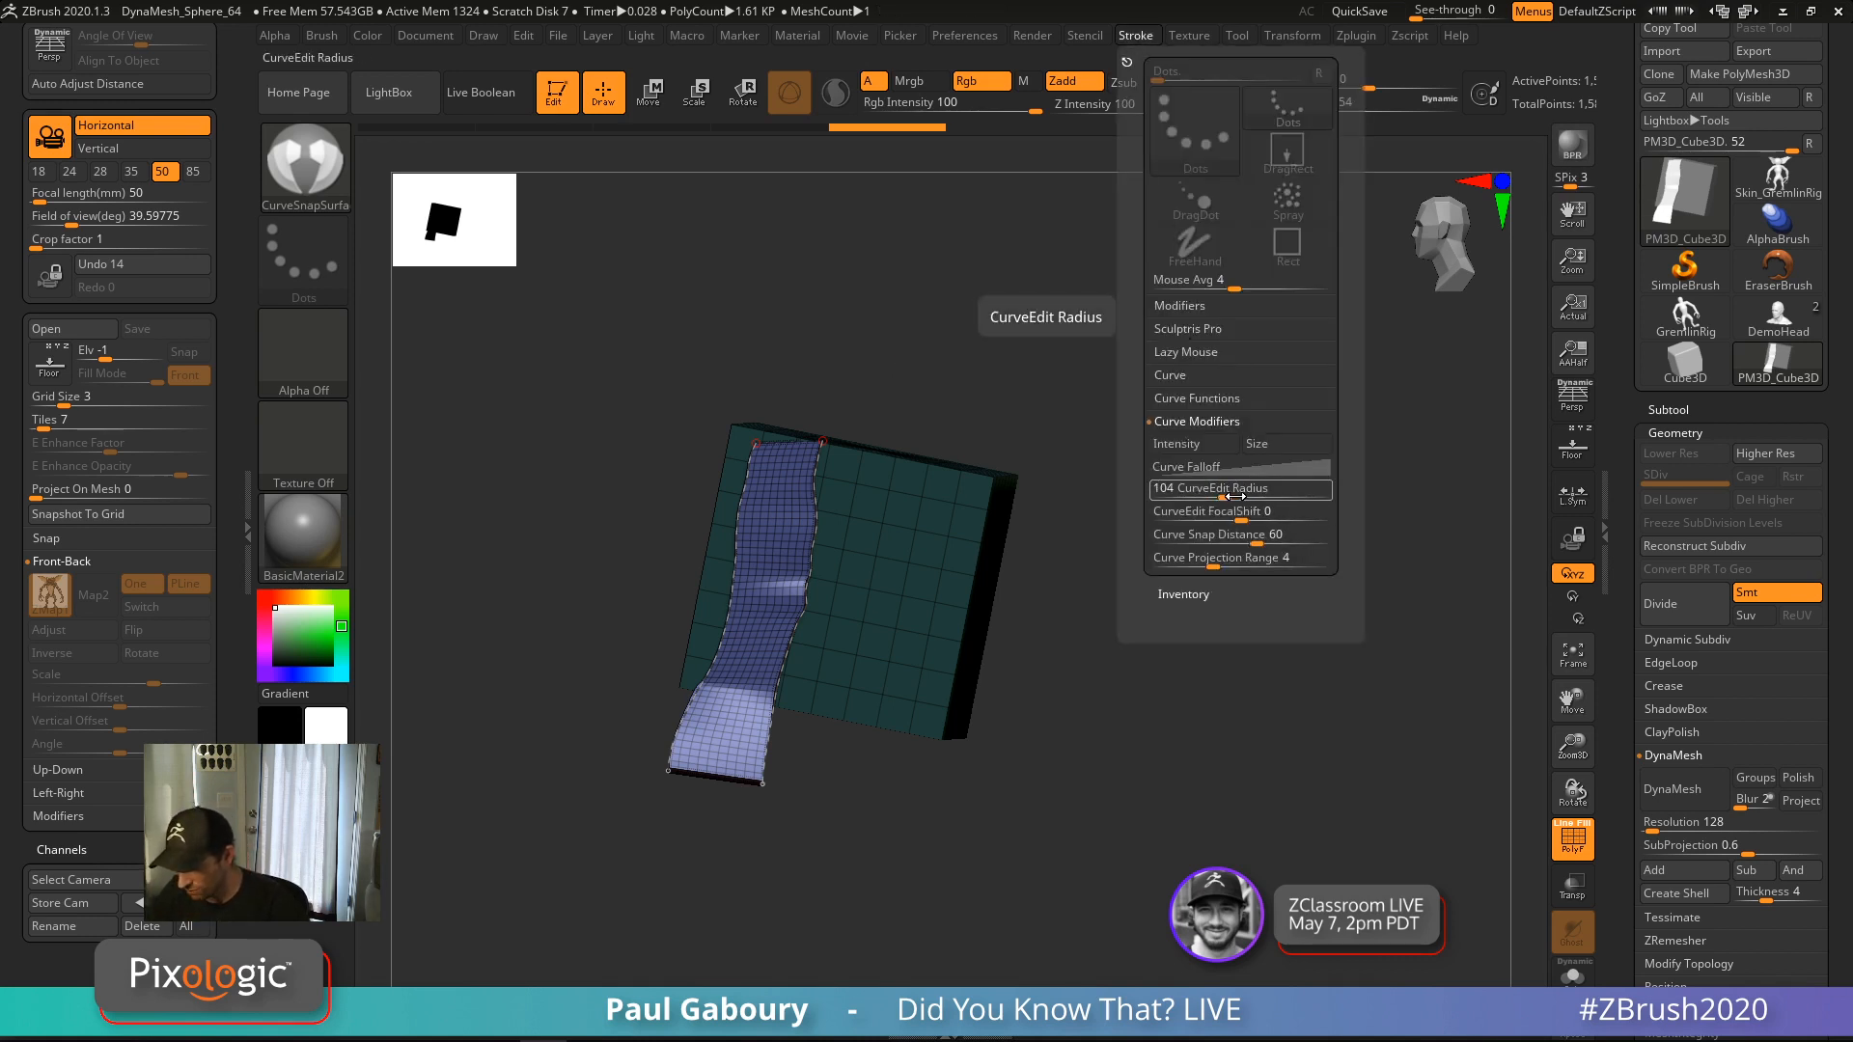
left_click_drag(1234, 496, 1296, 496)
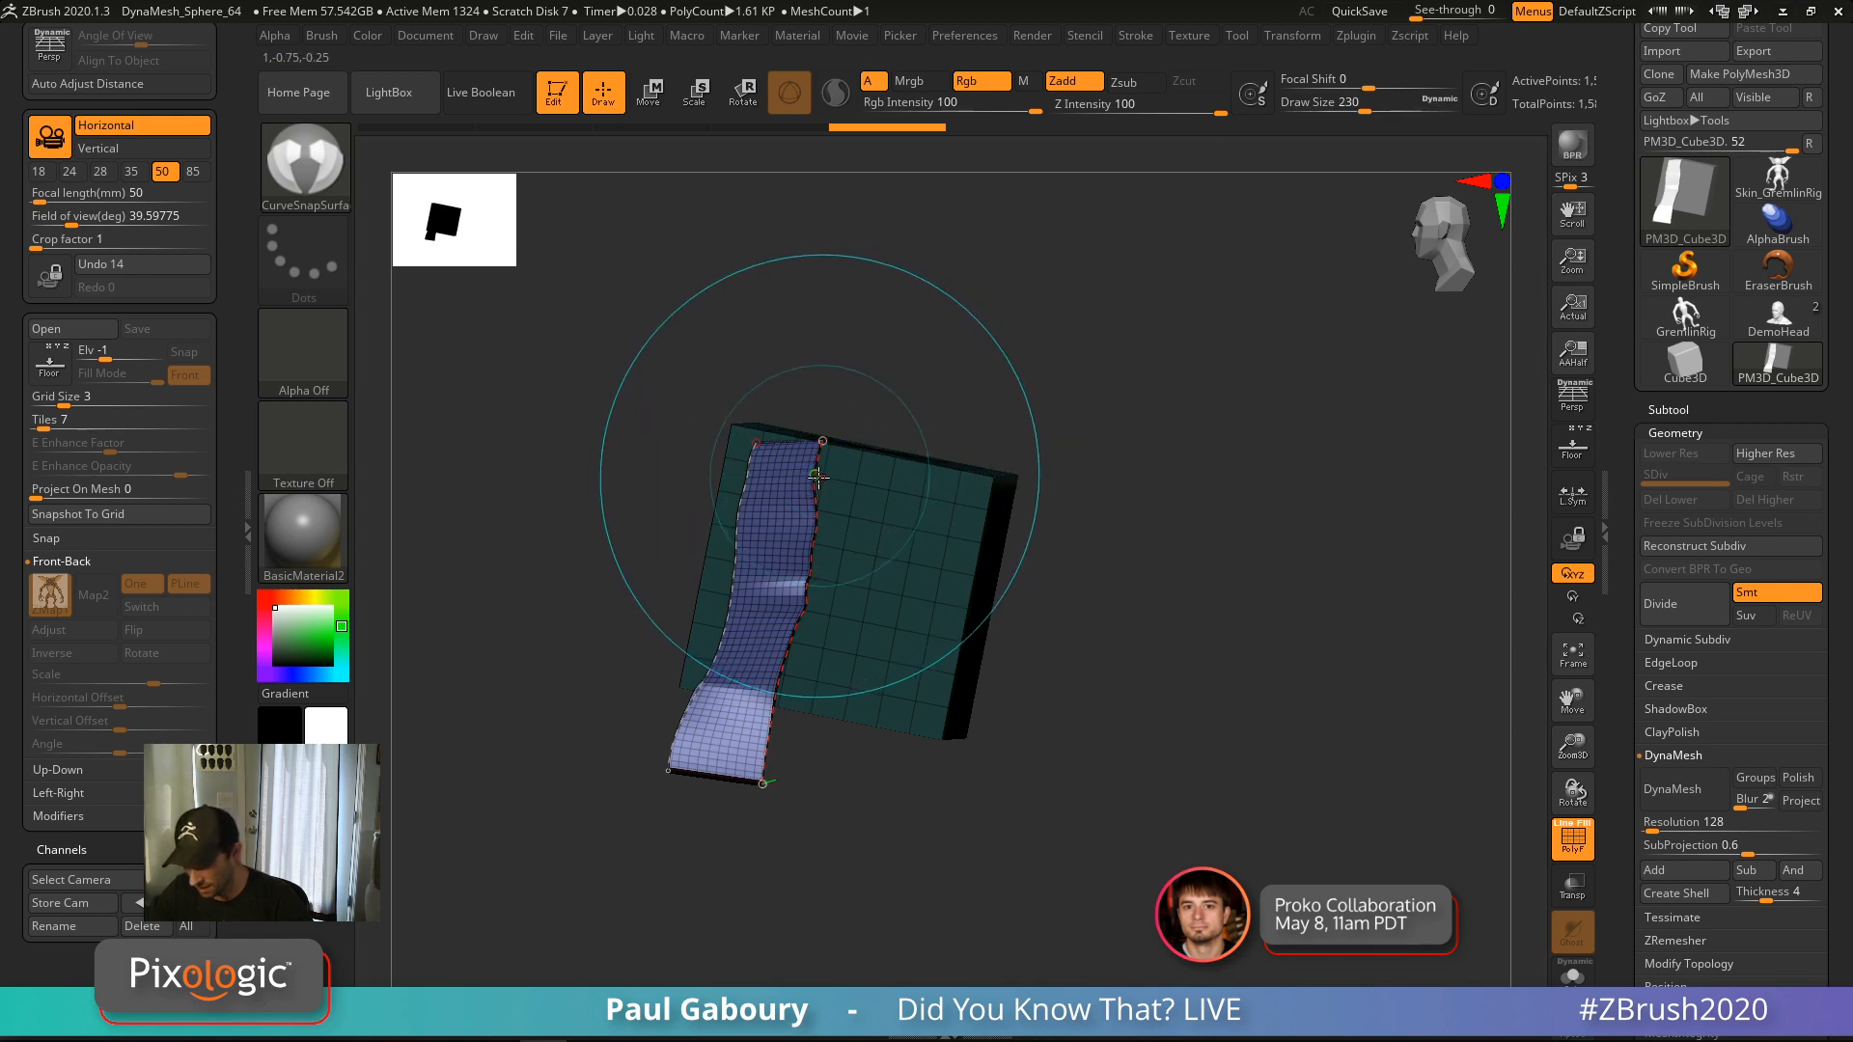
mouse_move(808, 614)
left_mouse_down()
mouse_move(836, 615)
mouse_move(786, 618)
mouse_move(838, 628)
mouse_move(816, 630)
left_mouse_up()
left_click_drag(829, 632, 823, 636)
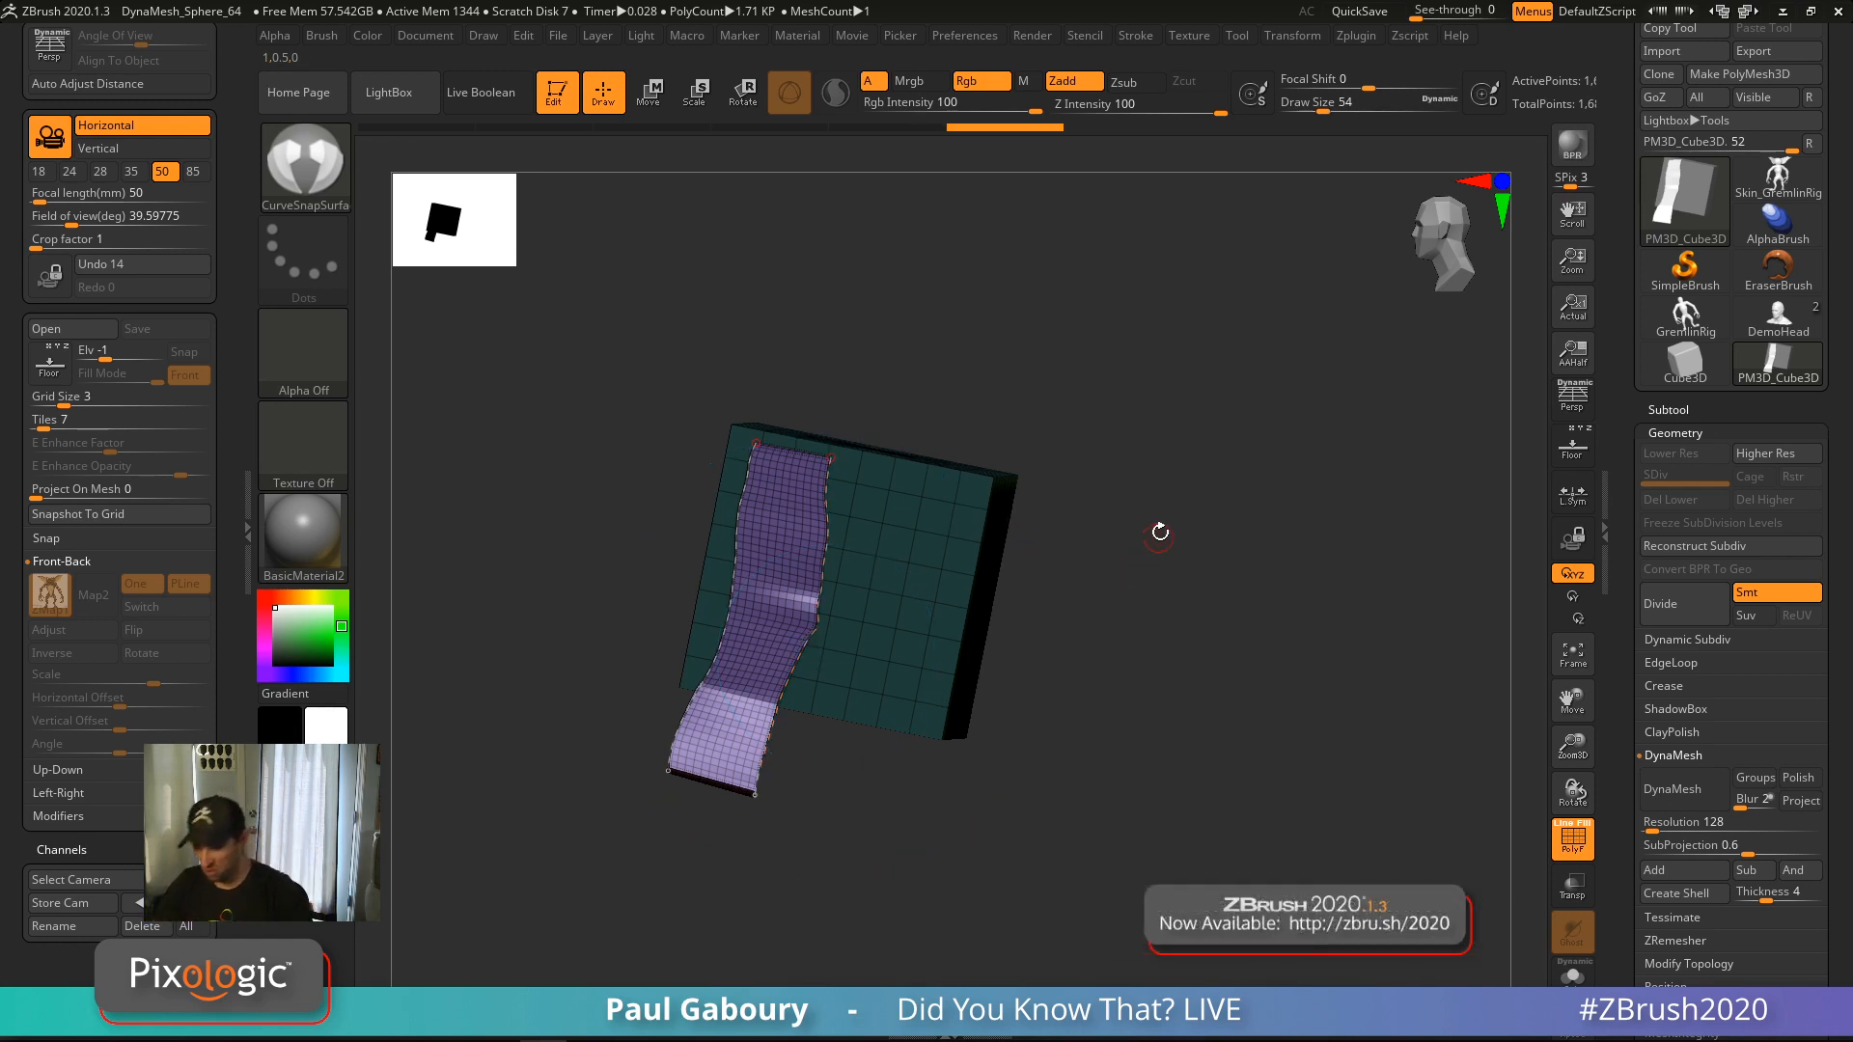
Try a small CurveEdit Radius of 23 on the strip's curve, and set the radius to 100
left_click(1135, 35)
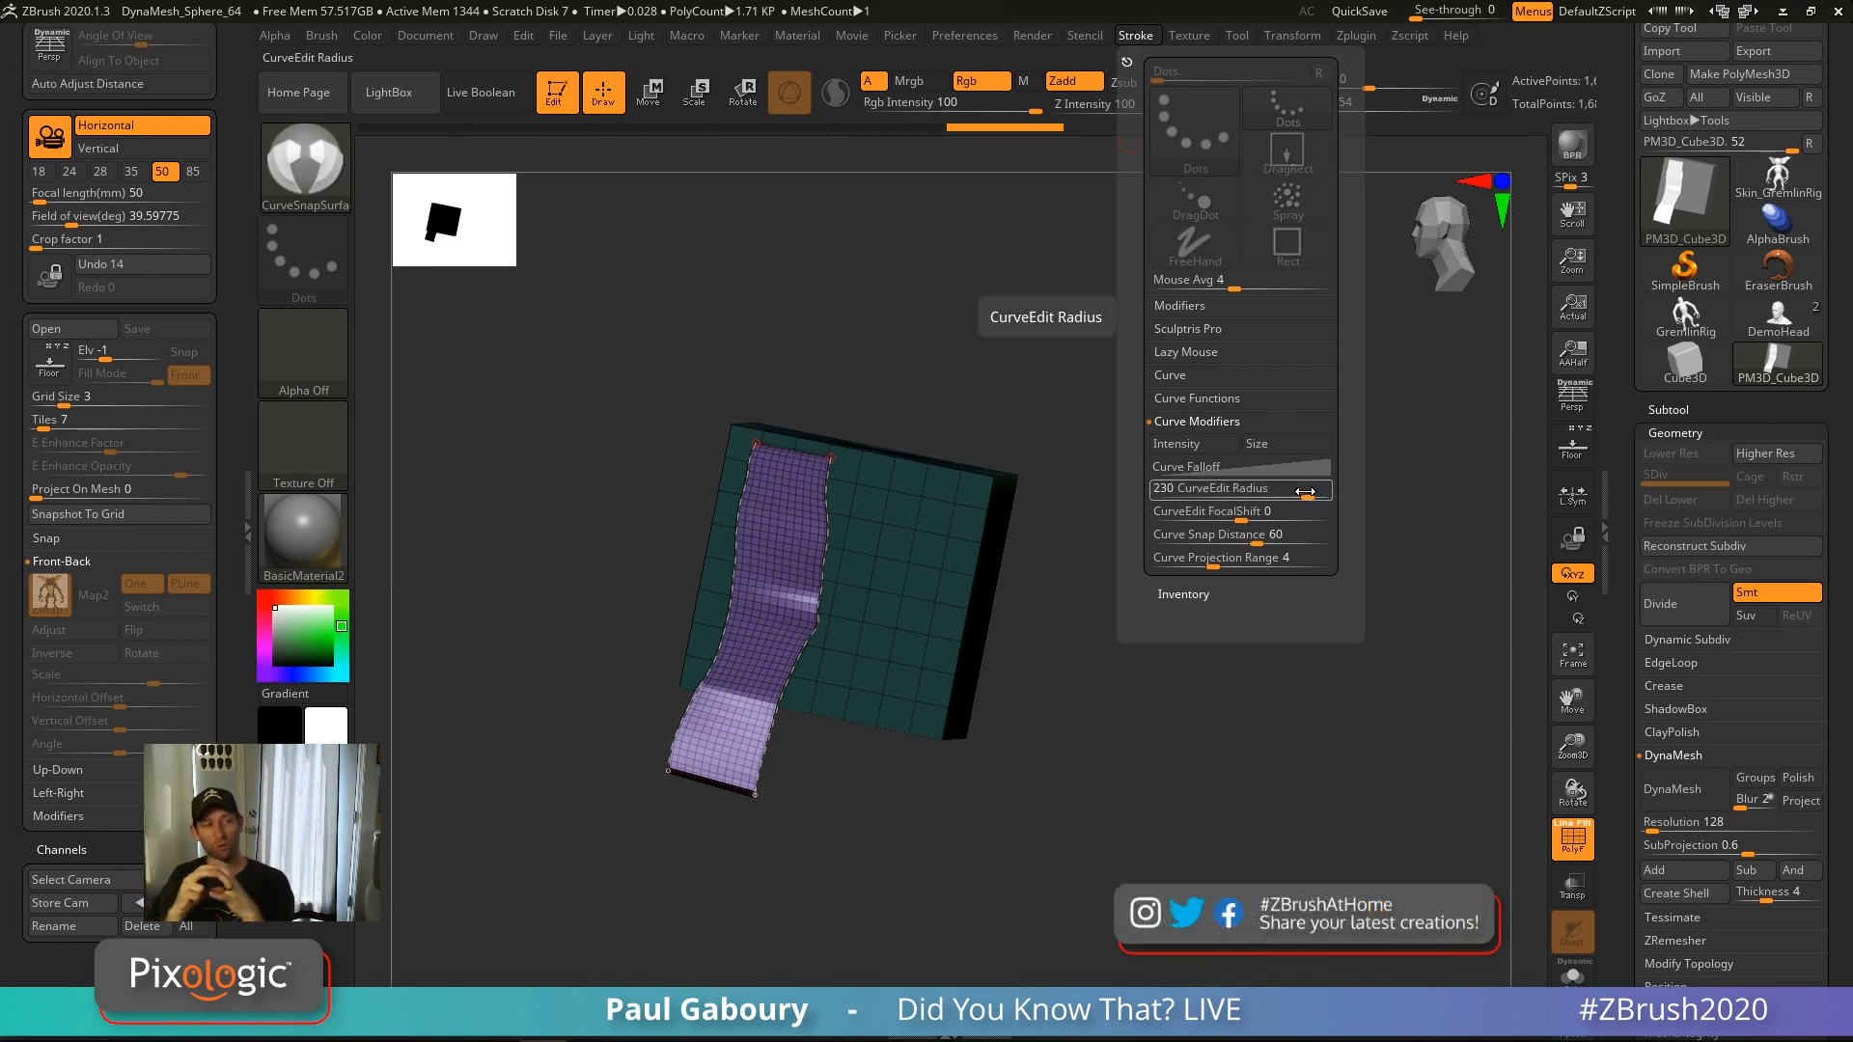
left_click_drag(1304, 496, 1203, 500)
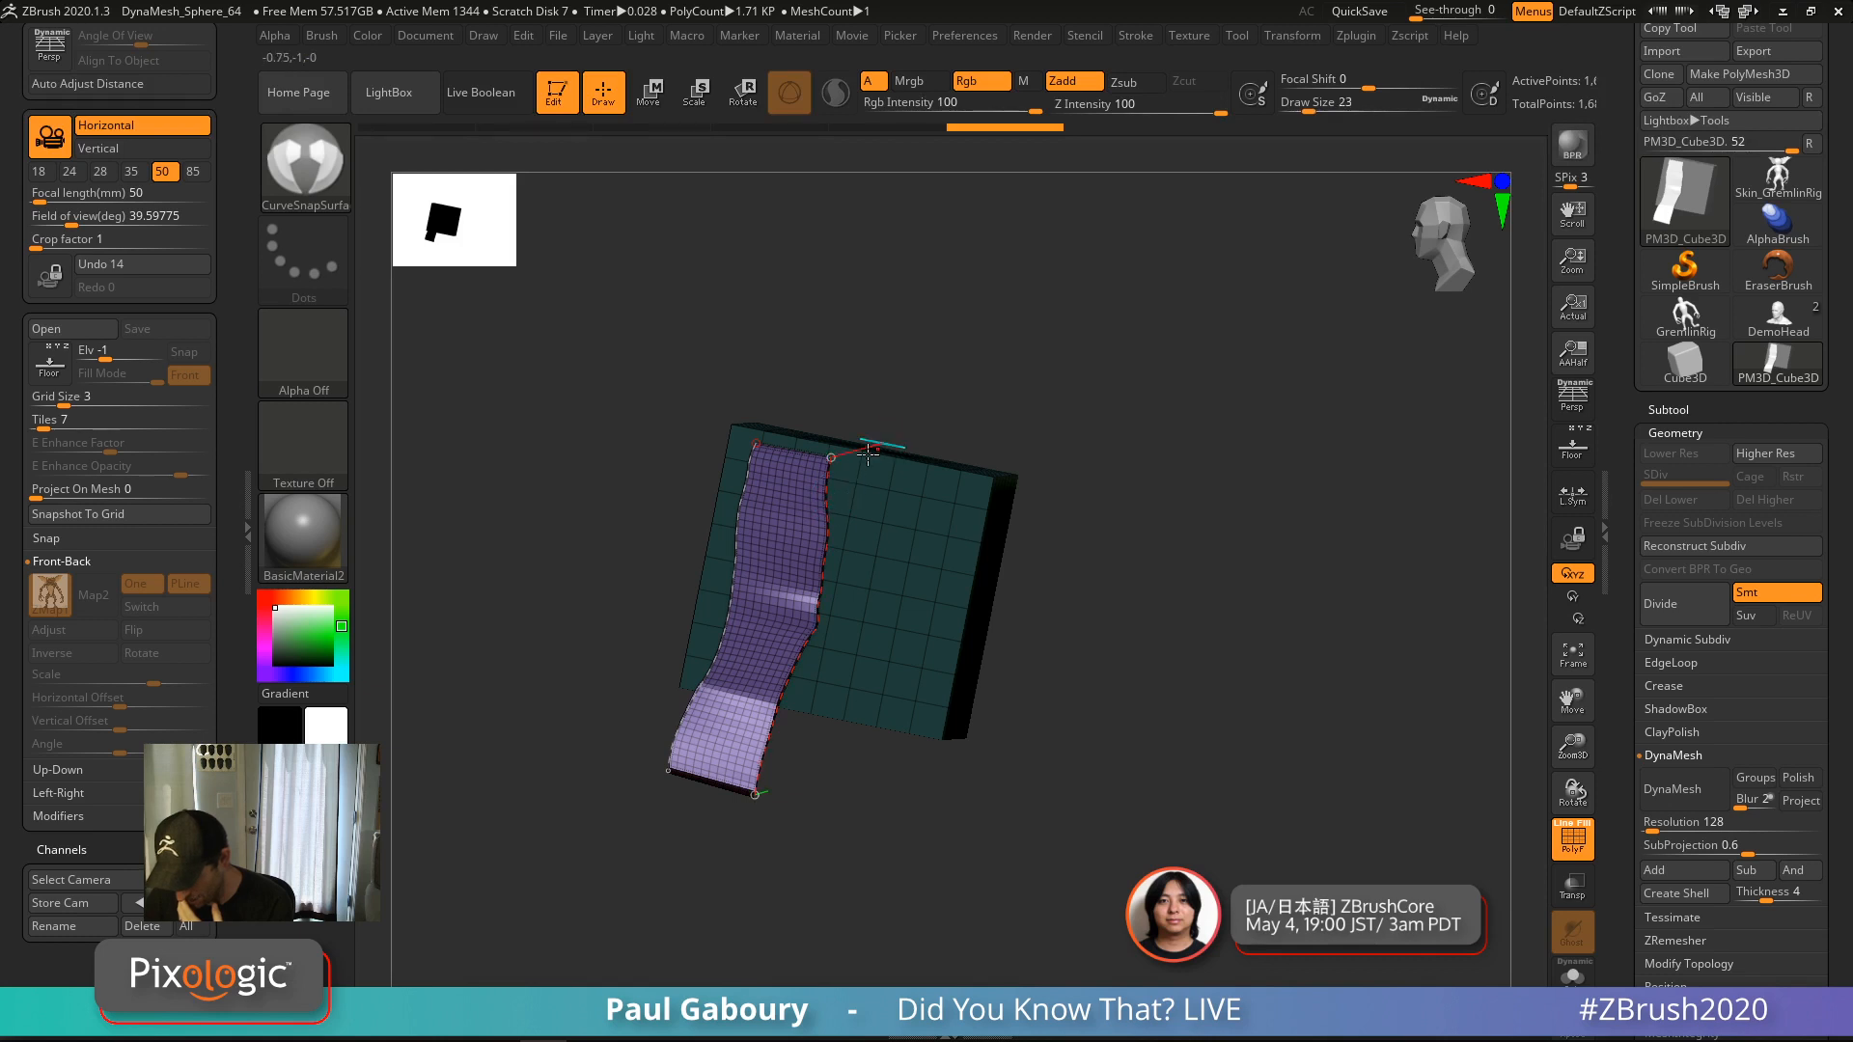
left_click(1137, 34)
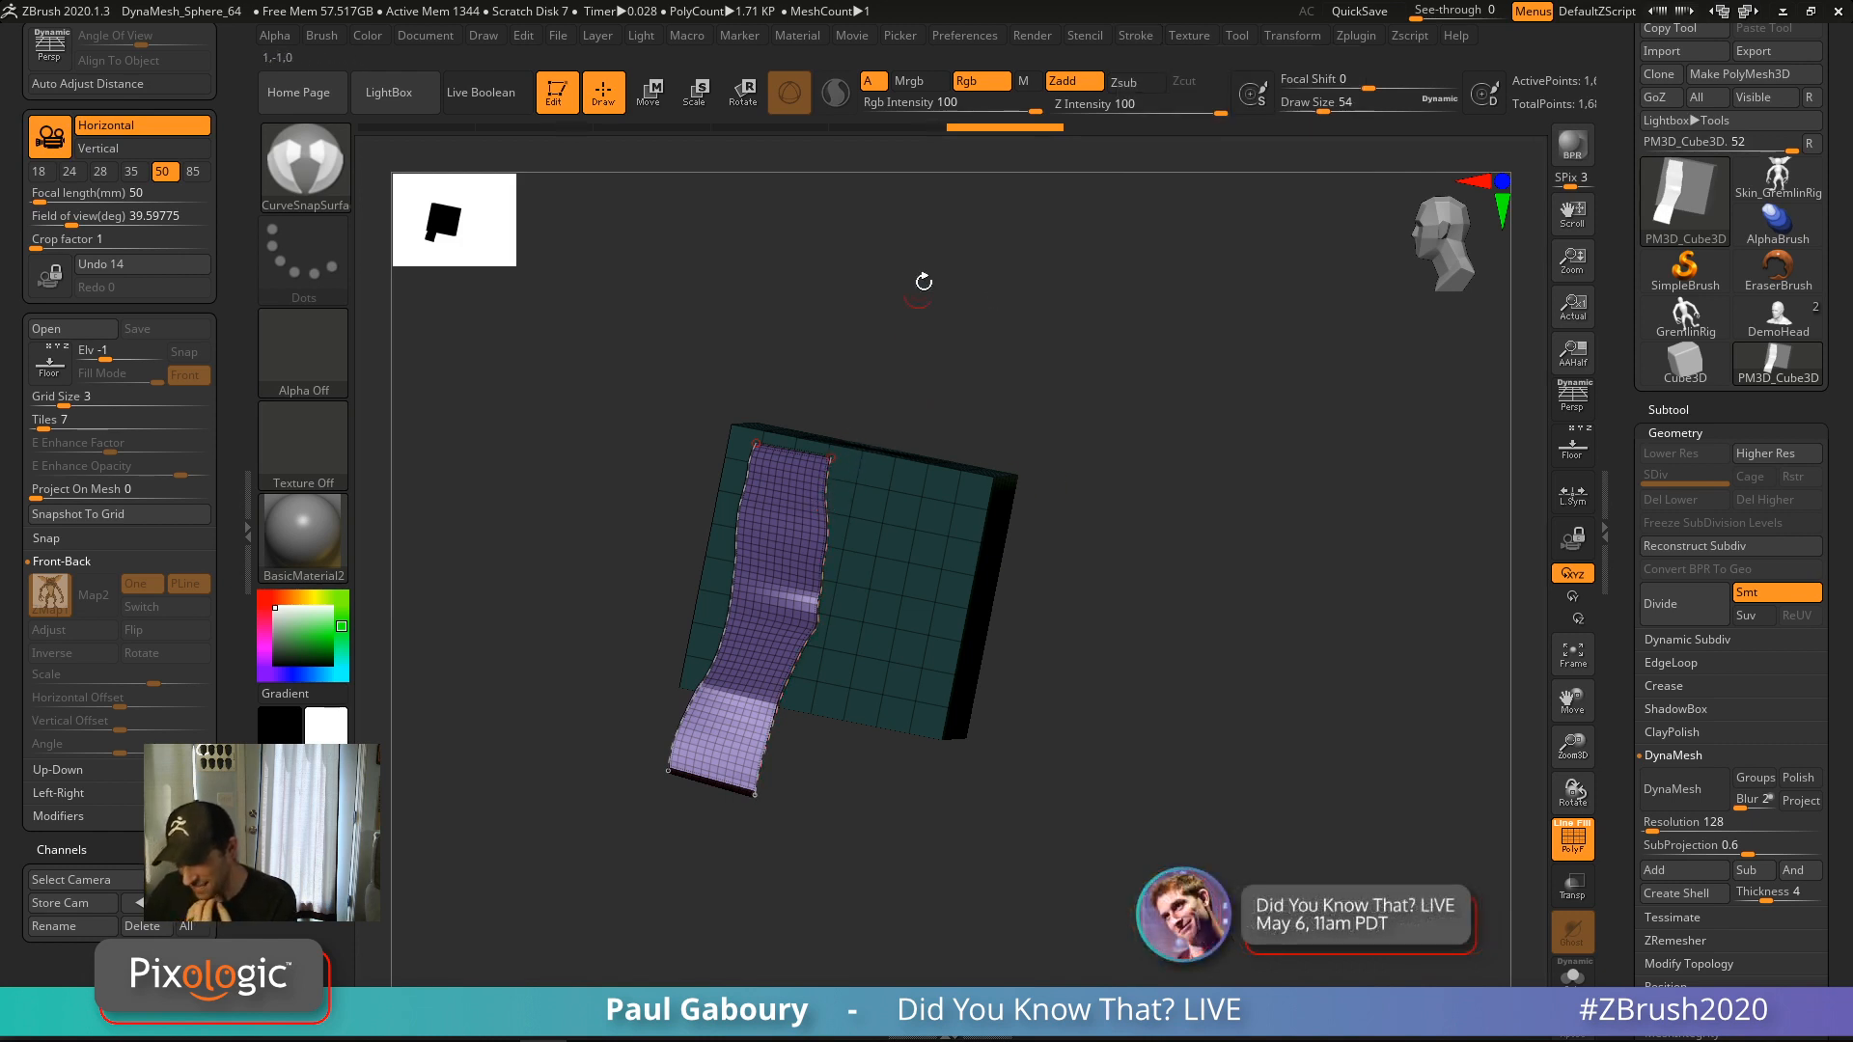
left_click(1134, 36)
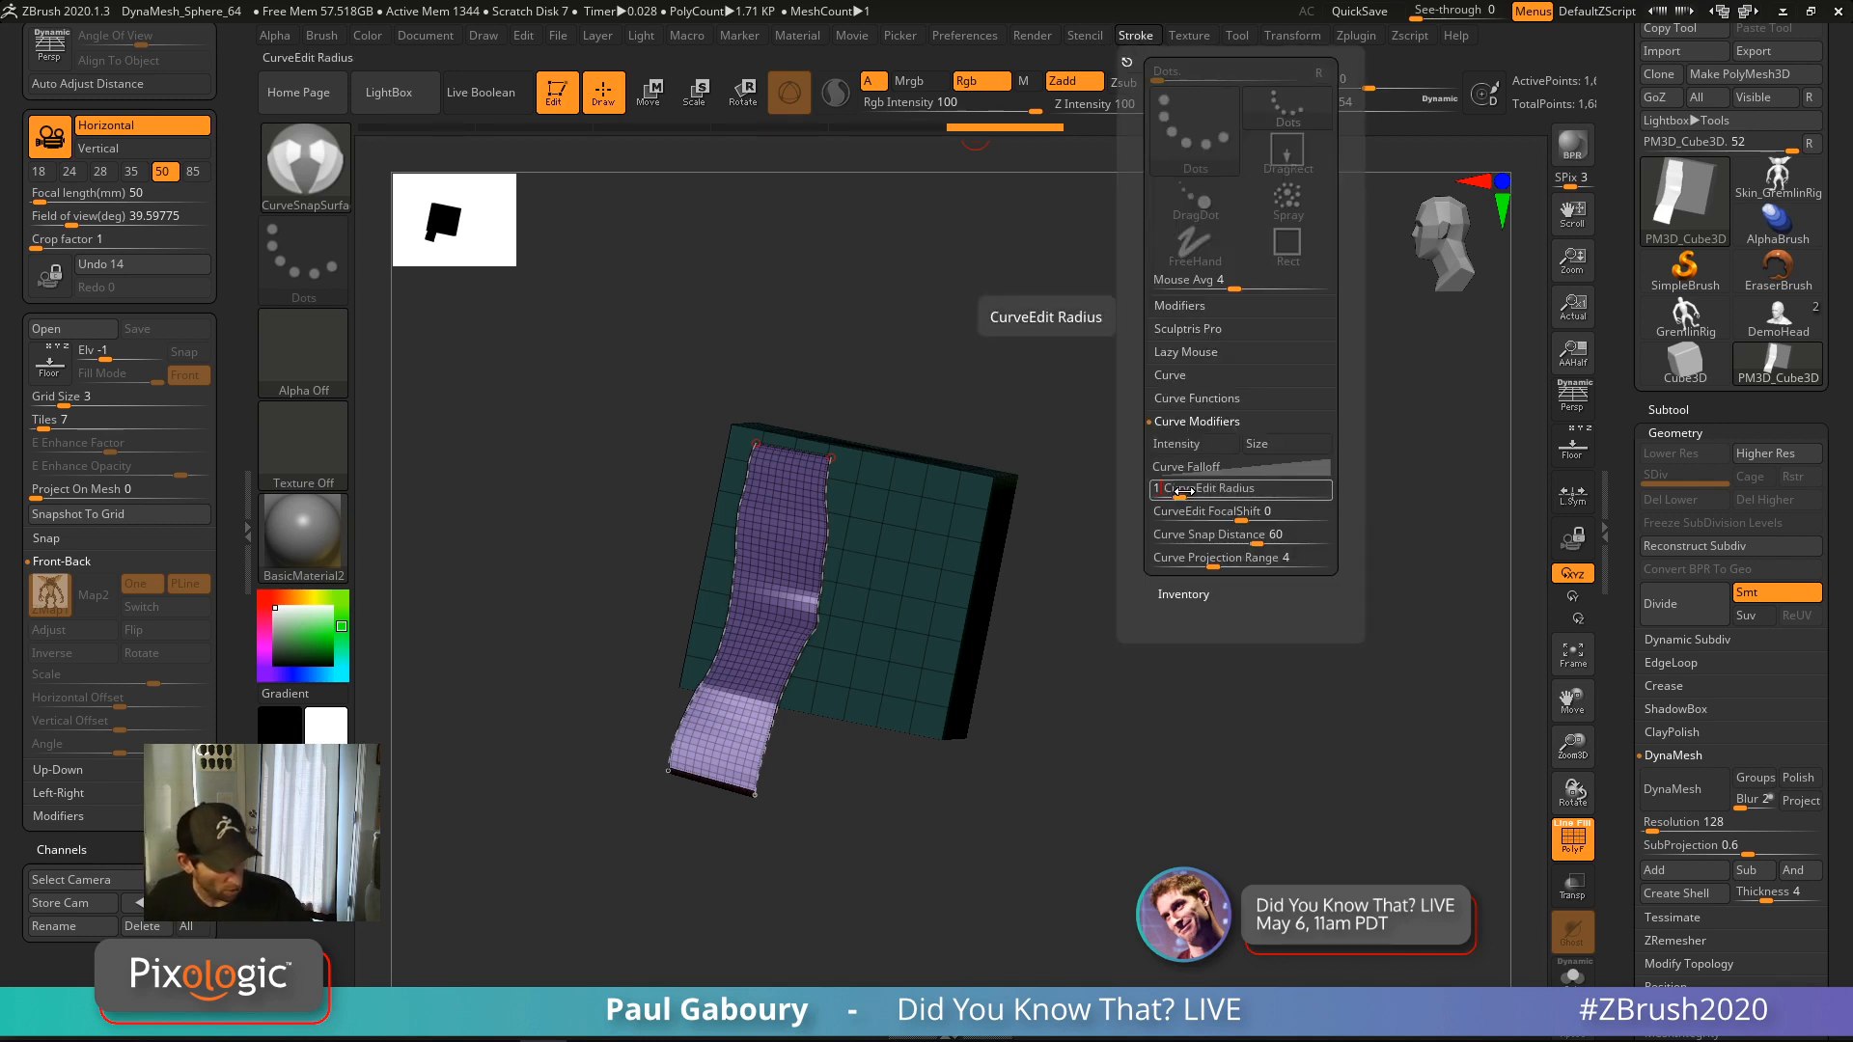
type("00")
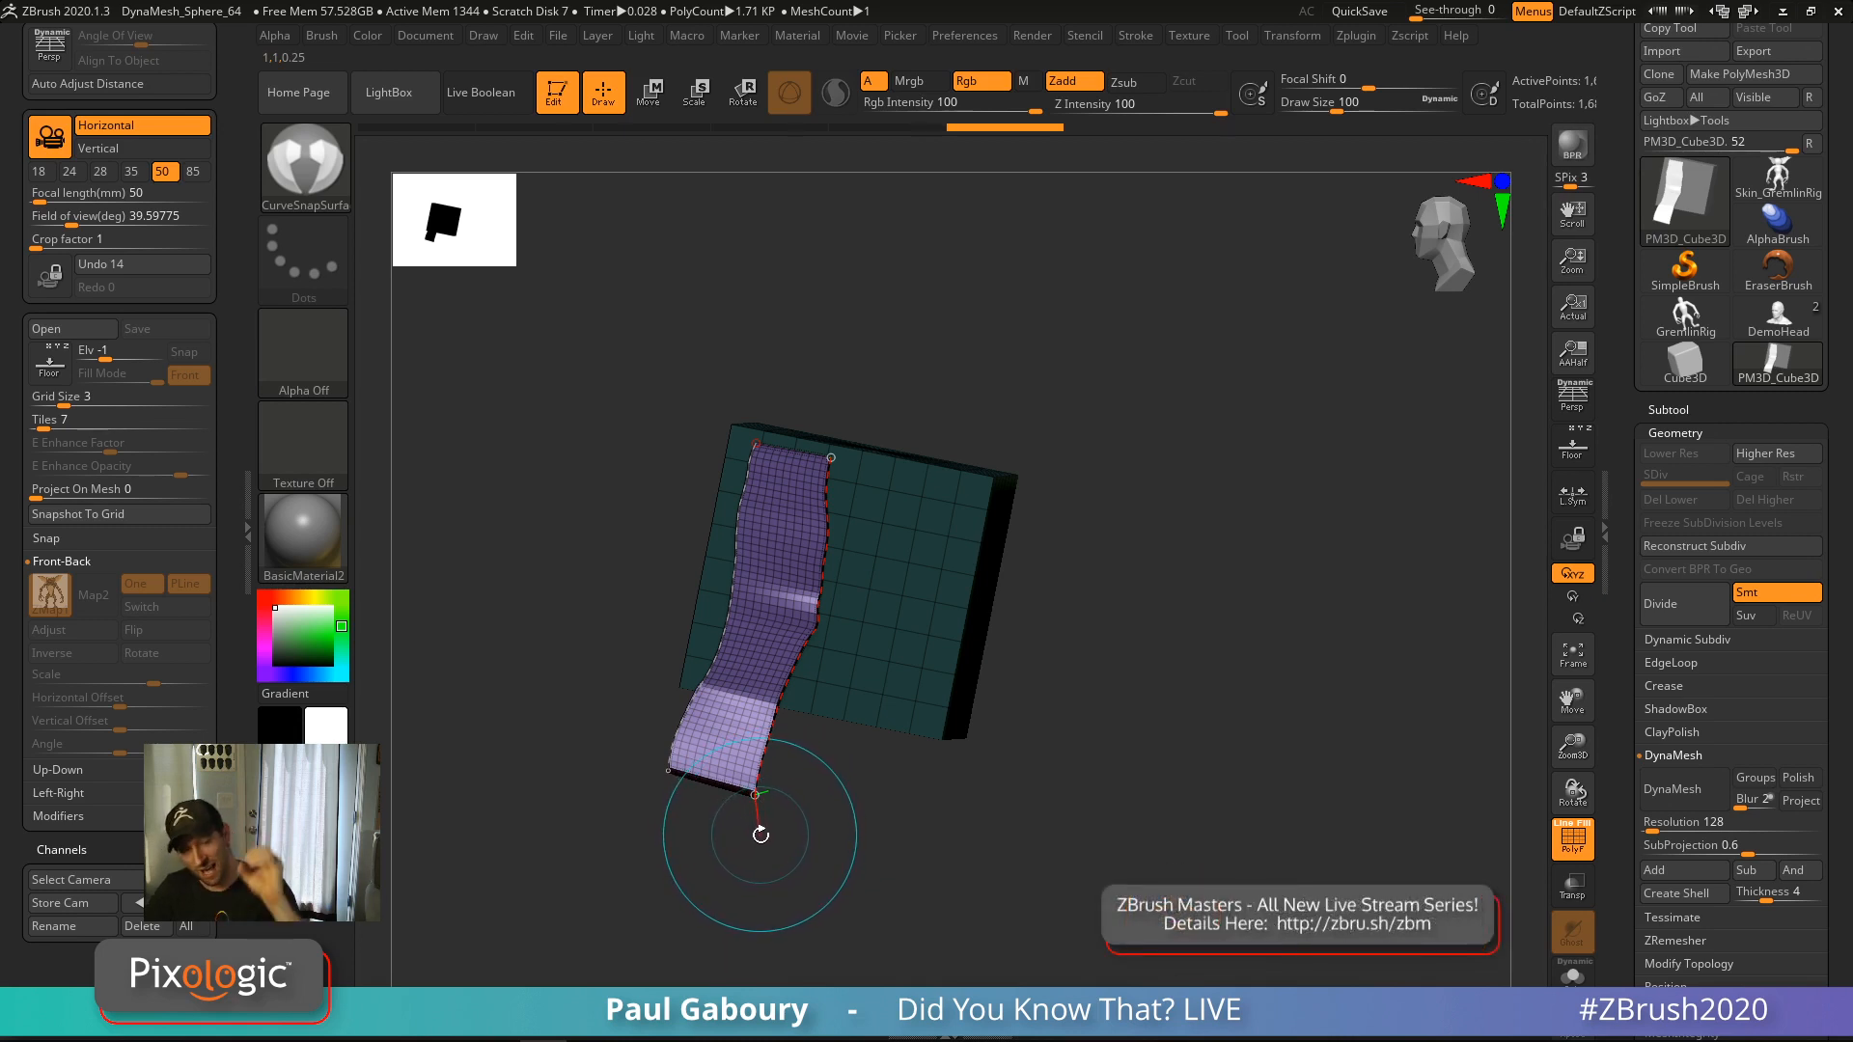
Try pulling the lower end of the strip's right curve down and outward, and undo the change
left_click_drag(761, 828, 826, 927)
left_click(997, 899)
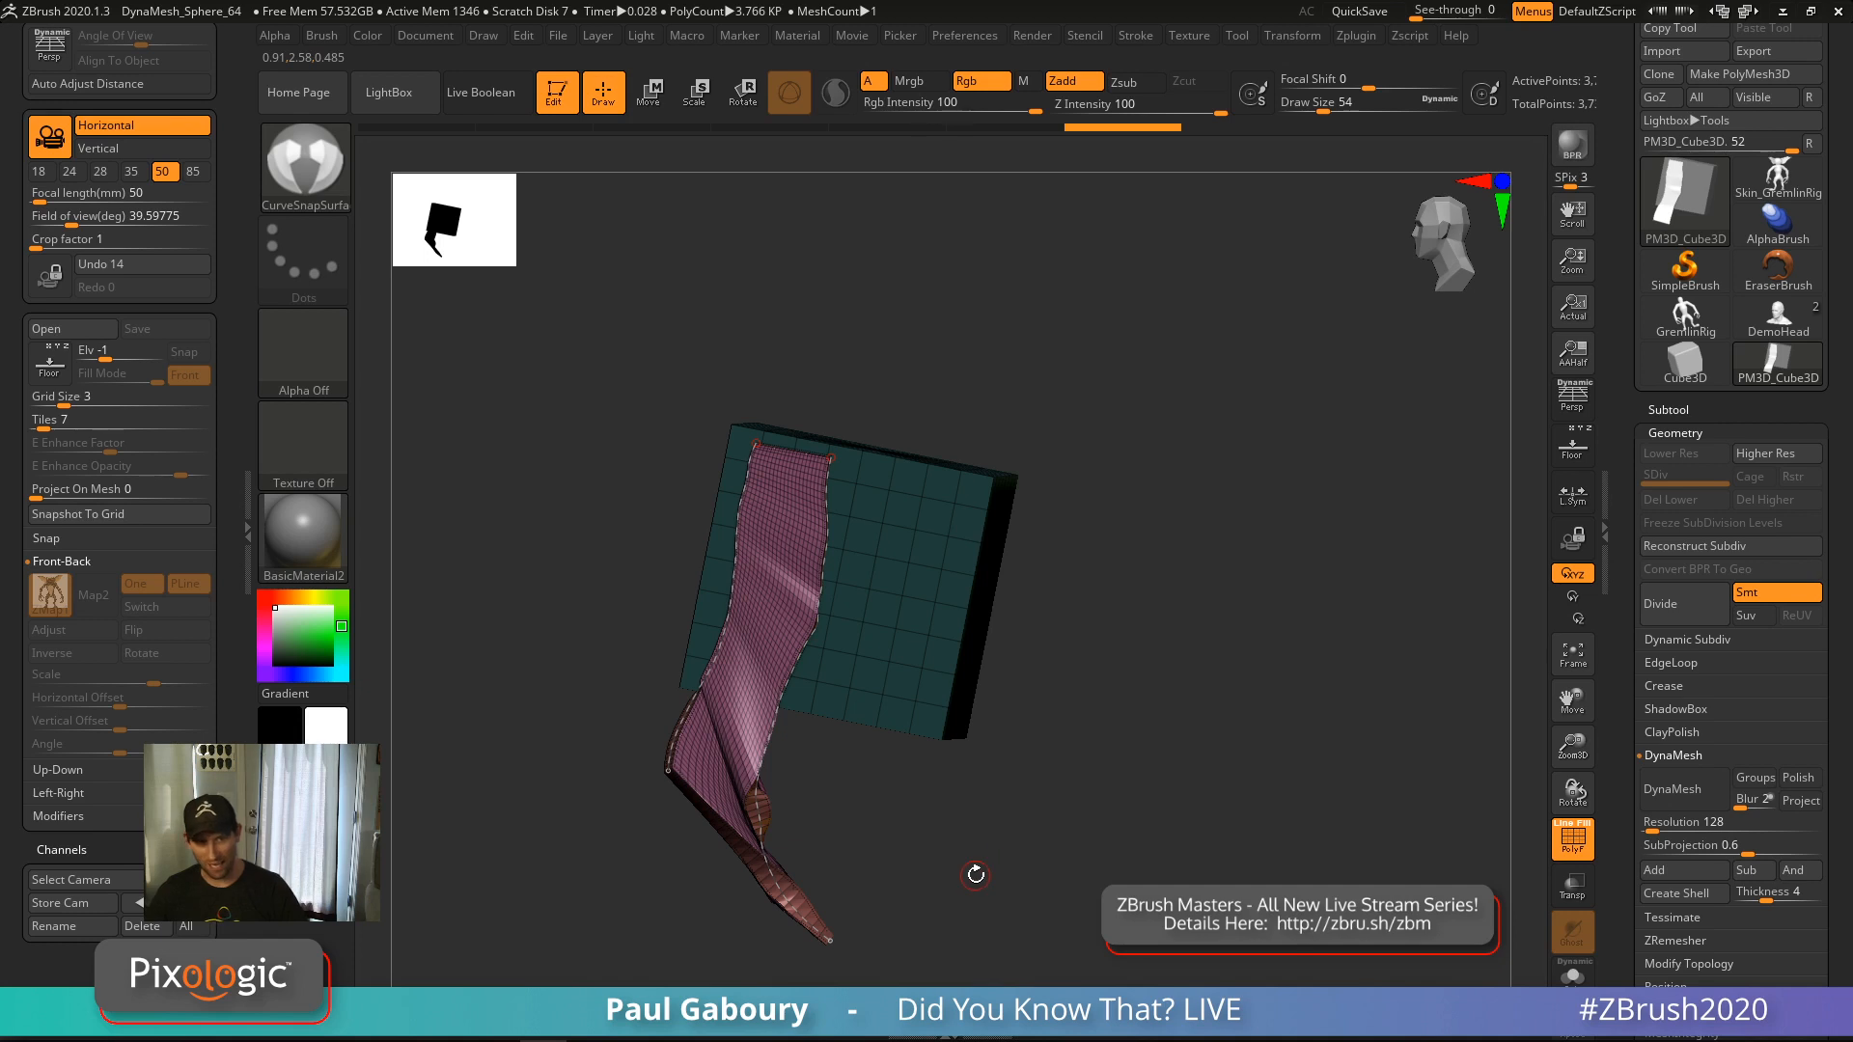
key("ctrl+z")
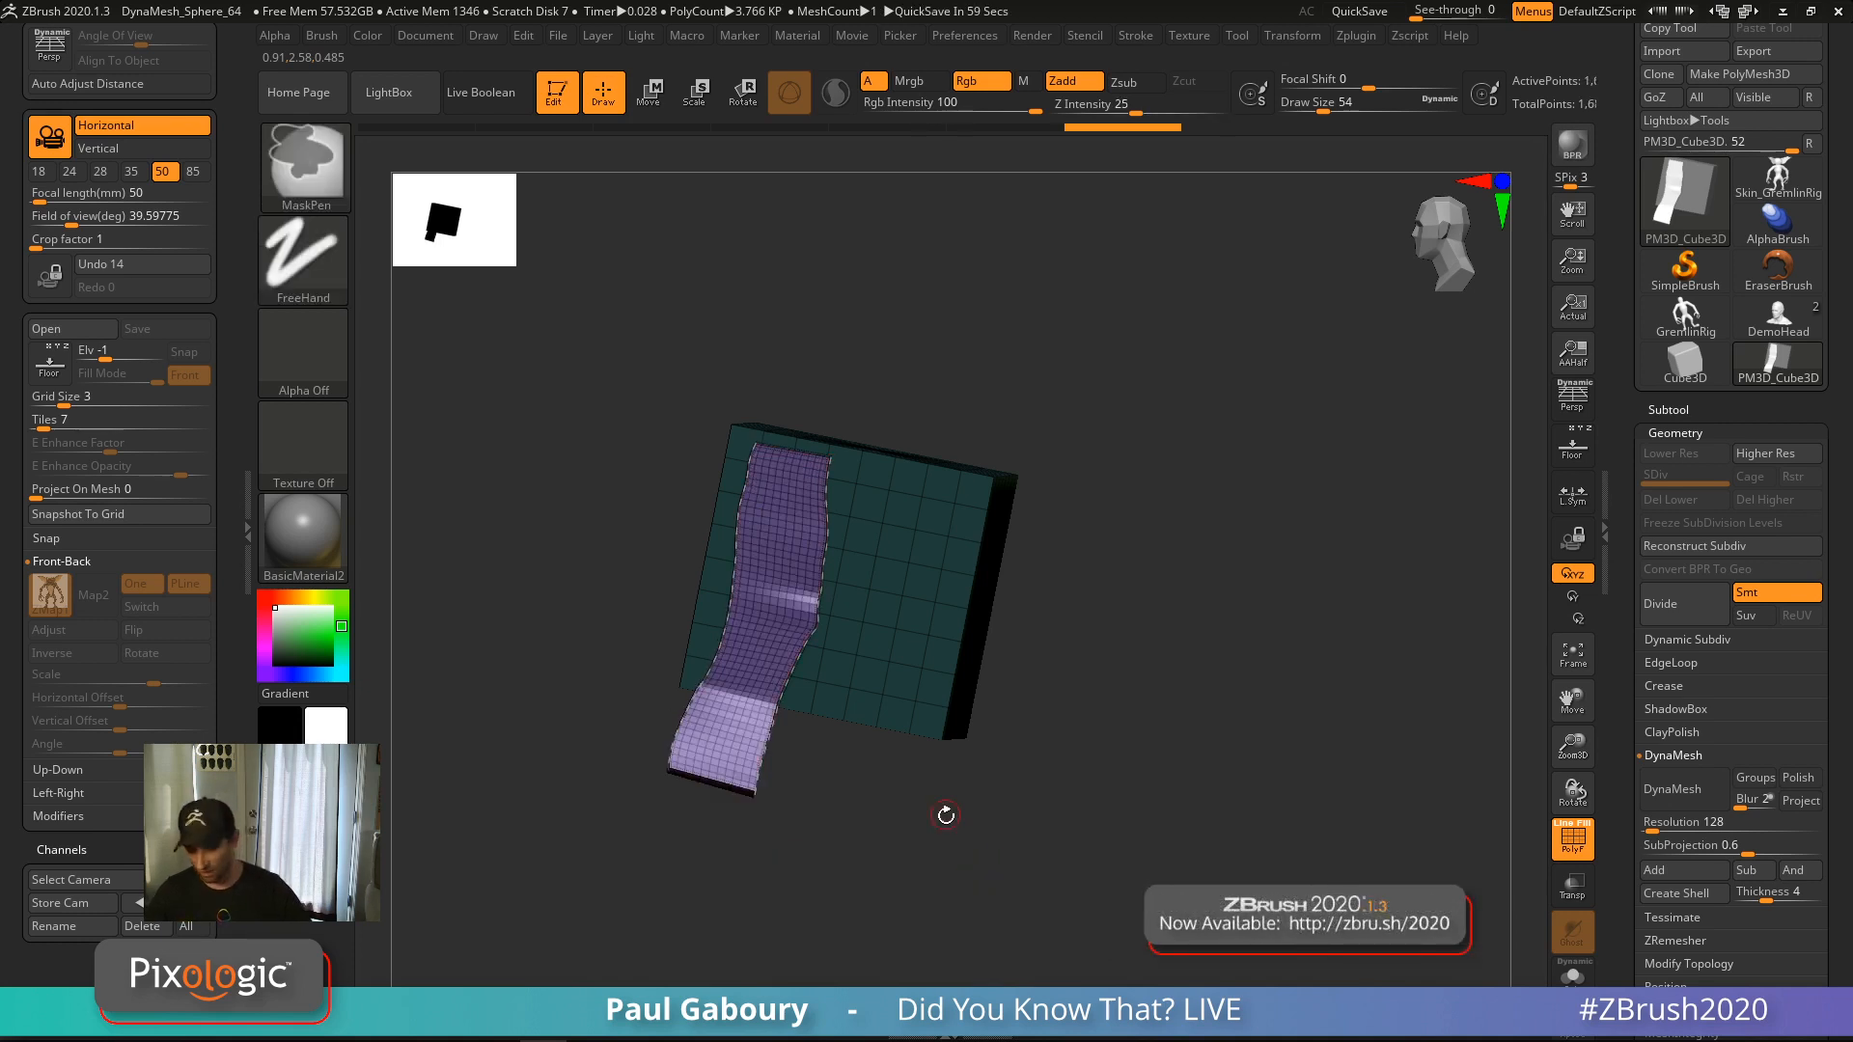
Set the Curve Snap Distance to 10 and draw two more curves beside the strip to widen it across the cube face
left_click(1135, 35)
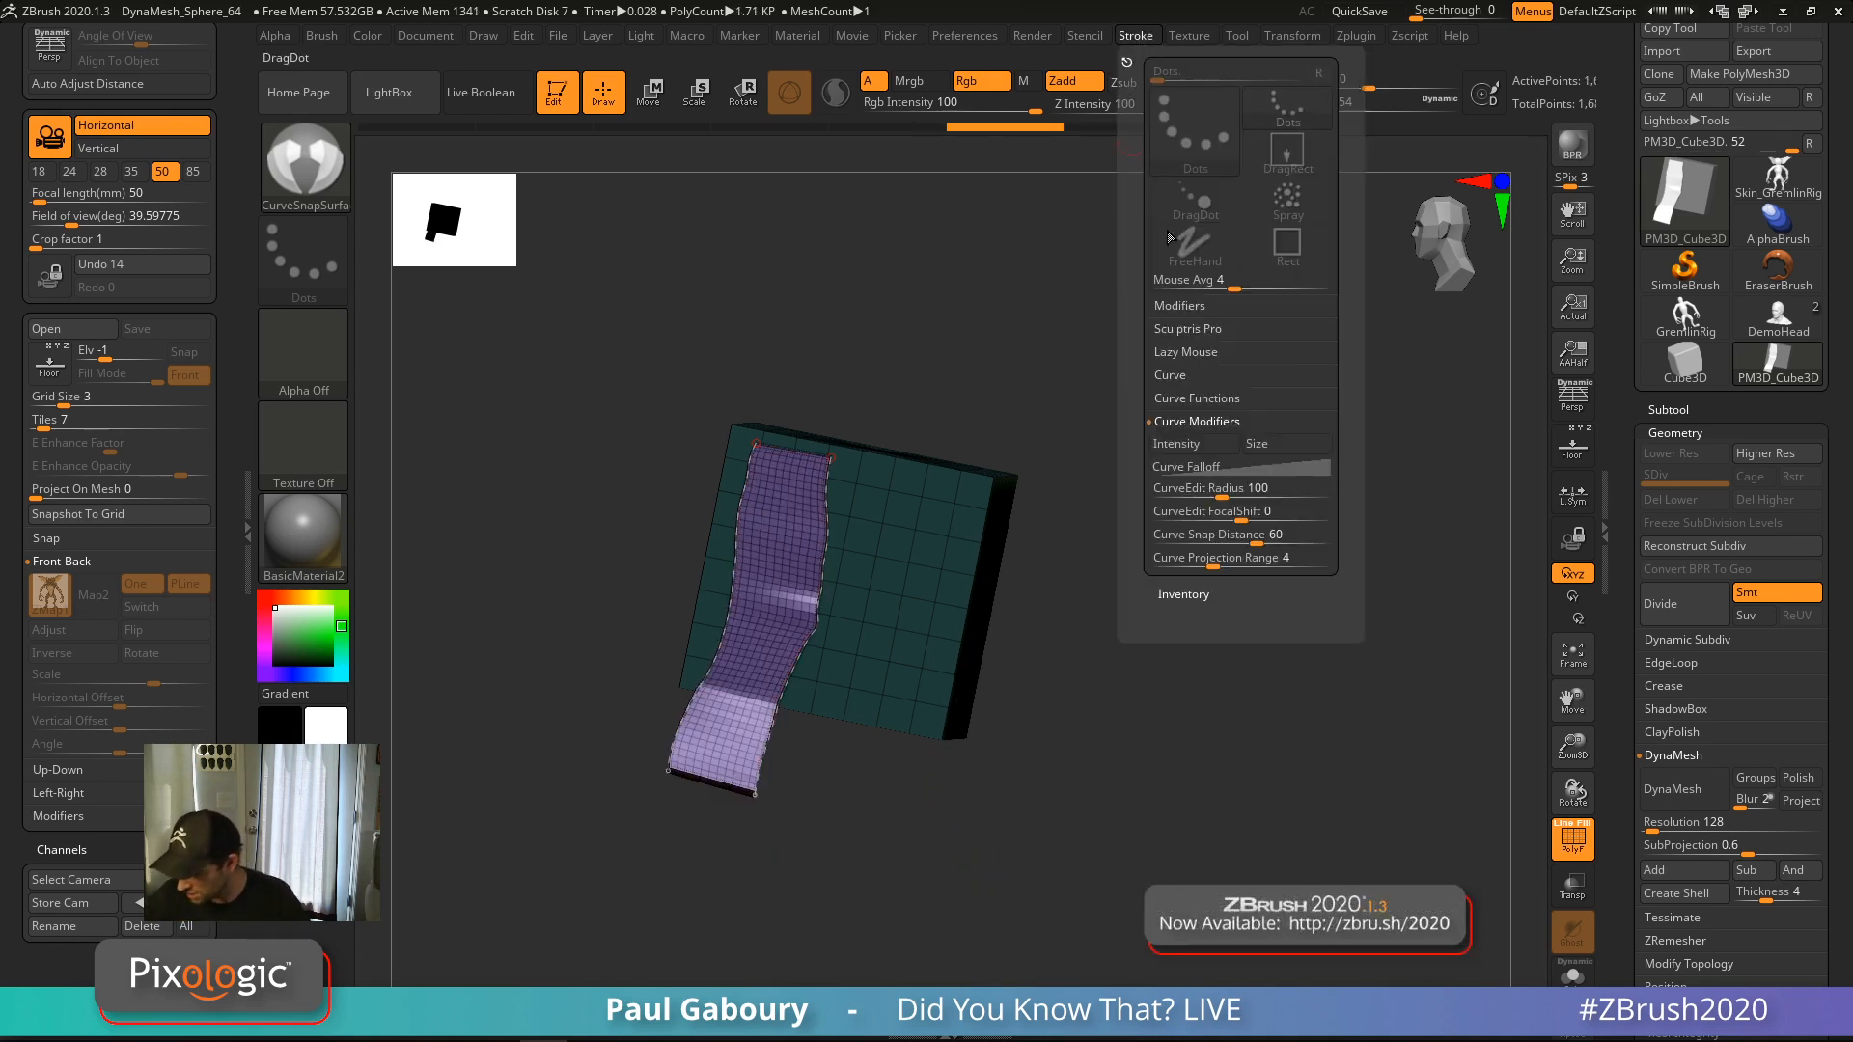
left_click(1259, 542)
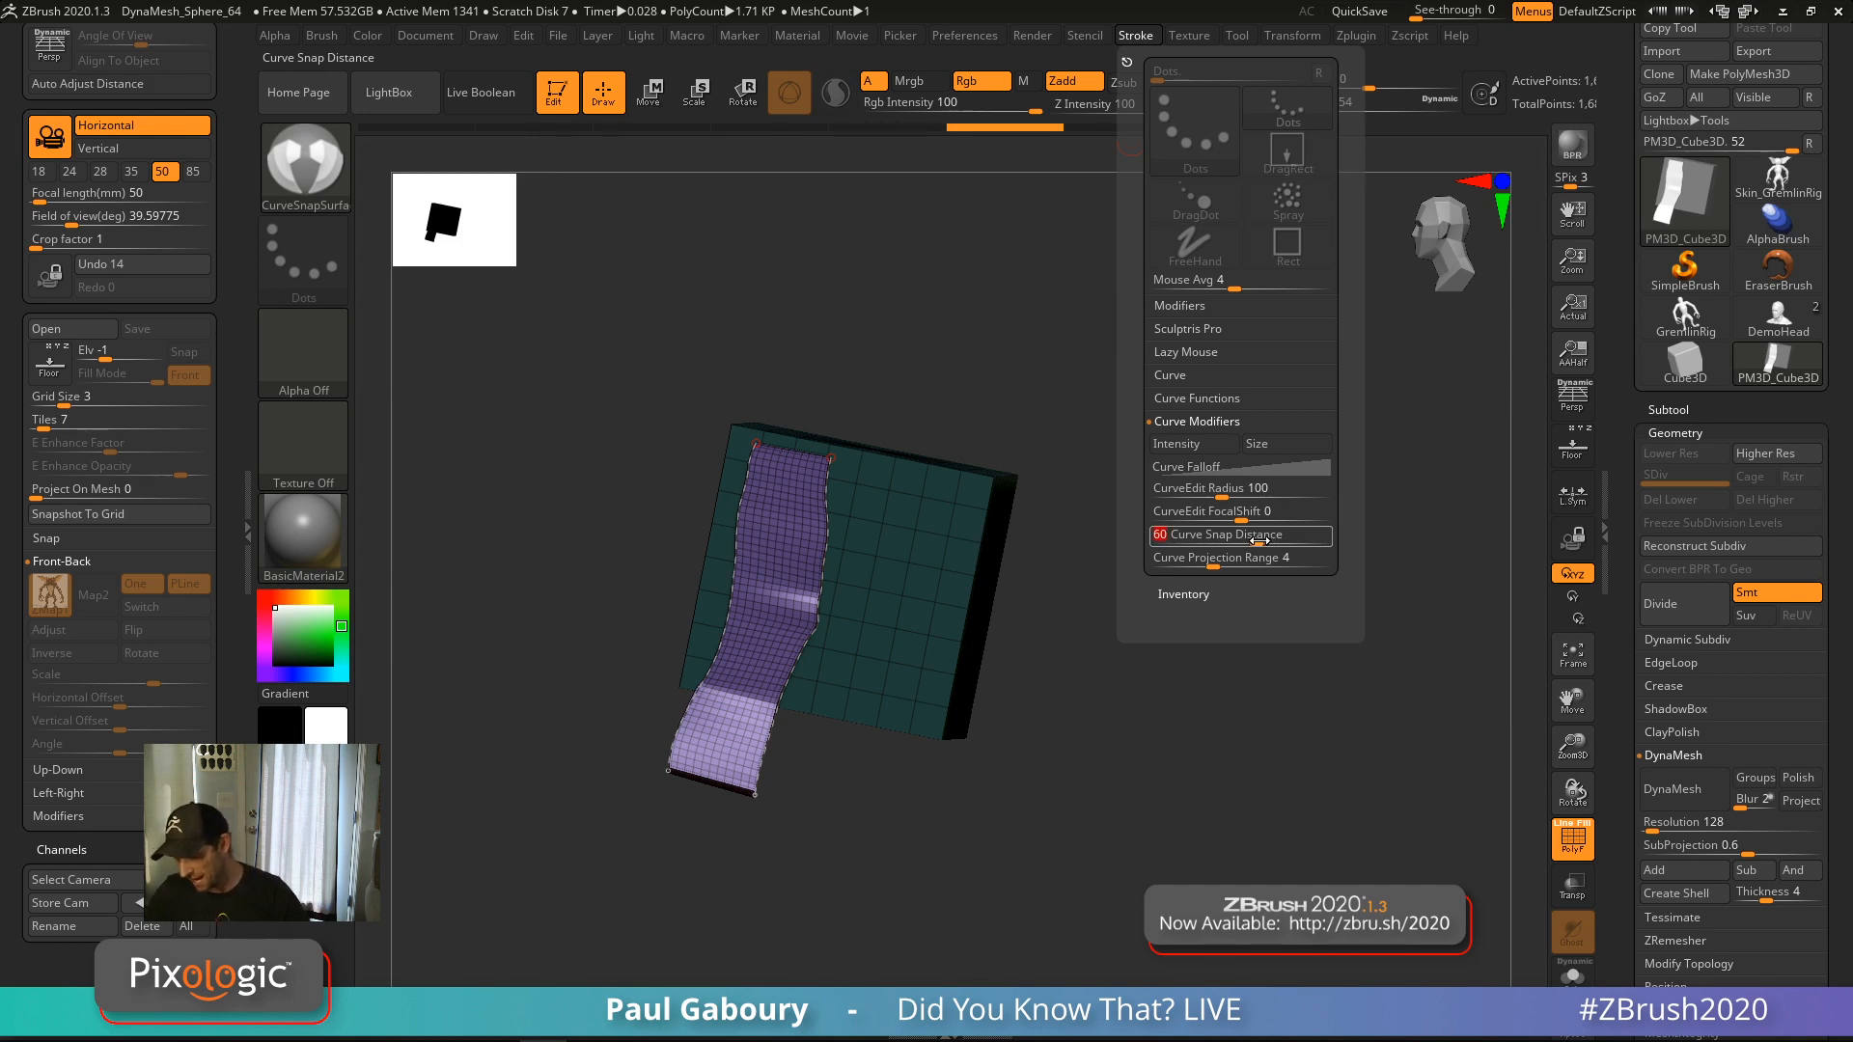
type("10")
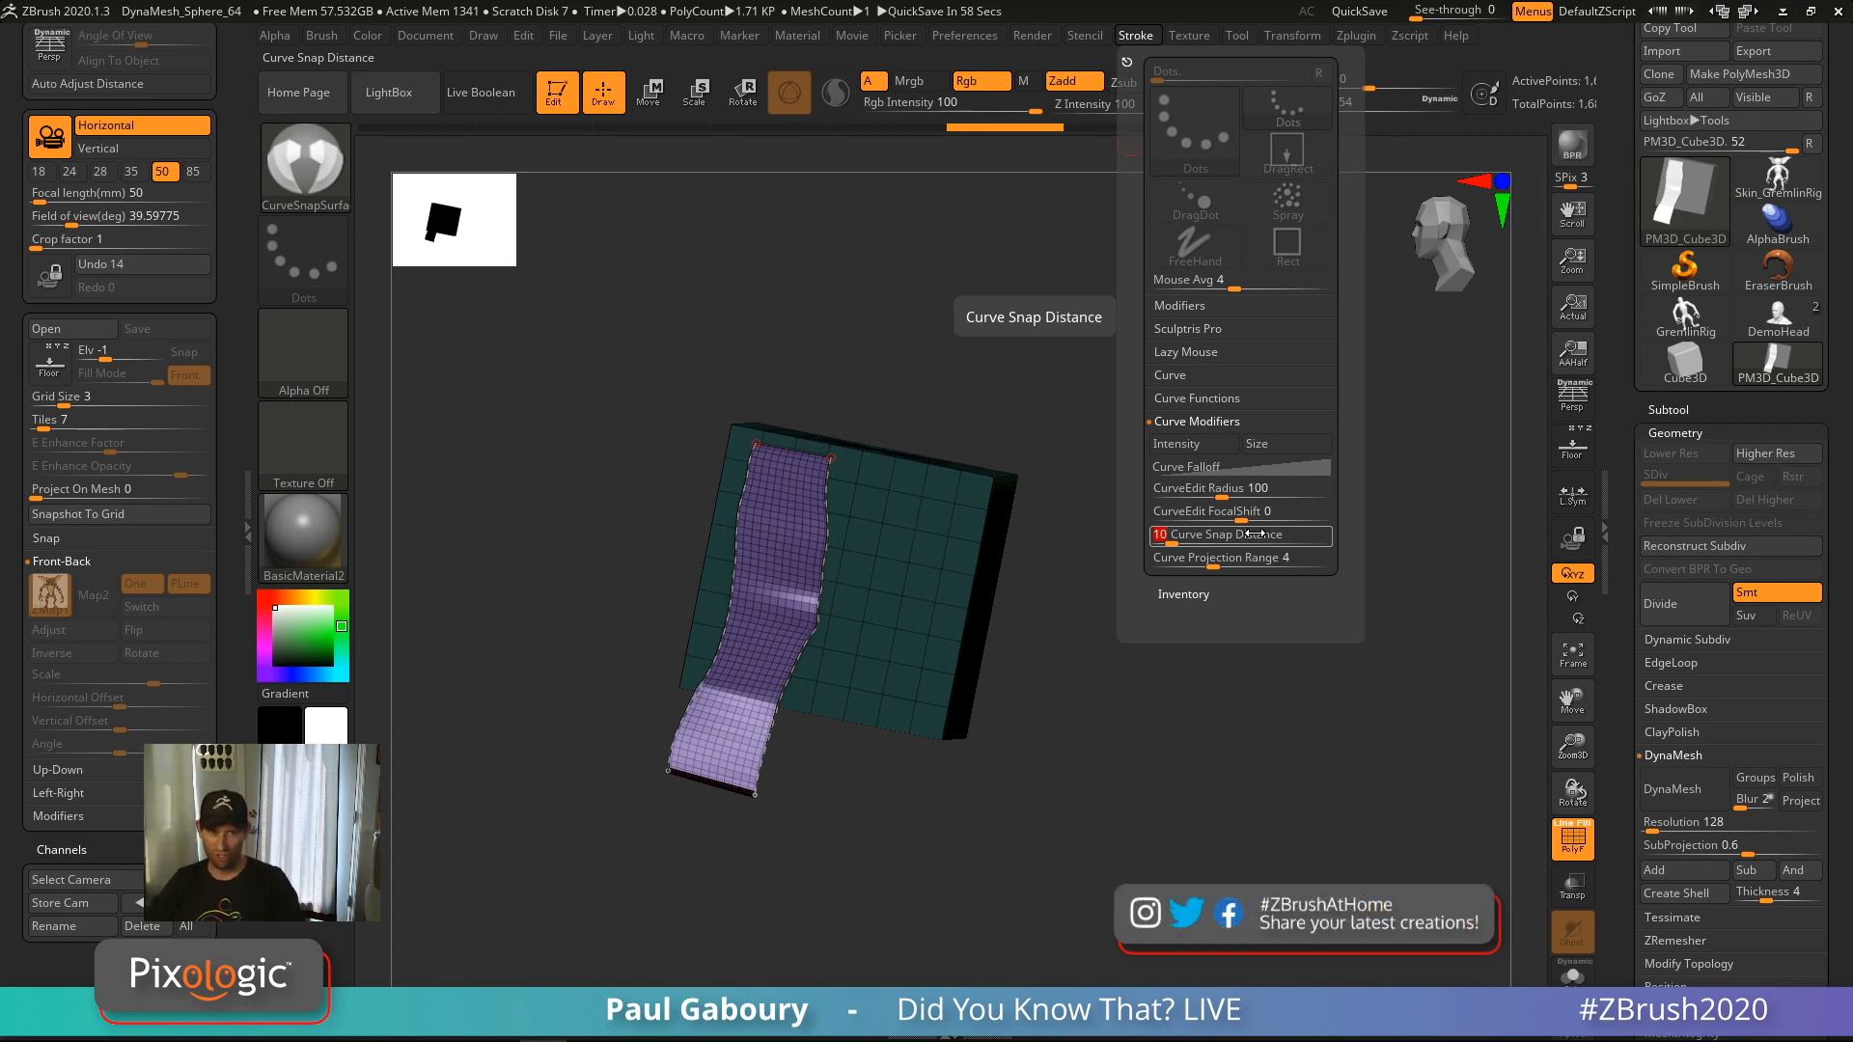
right_click_drag(967, 820, 918, 751, "alt")
mouse_move(918, 751)
right_mouse_down("ctrl")
mouse_move(958, 785)
mouse_move(978, 766)
right_mouse_up("ctrl")
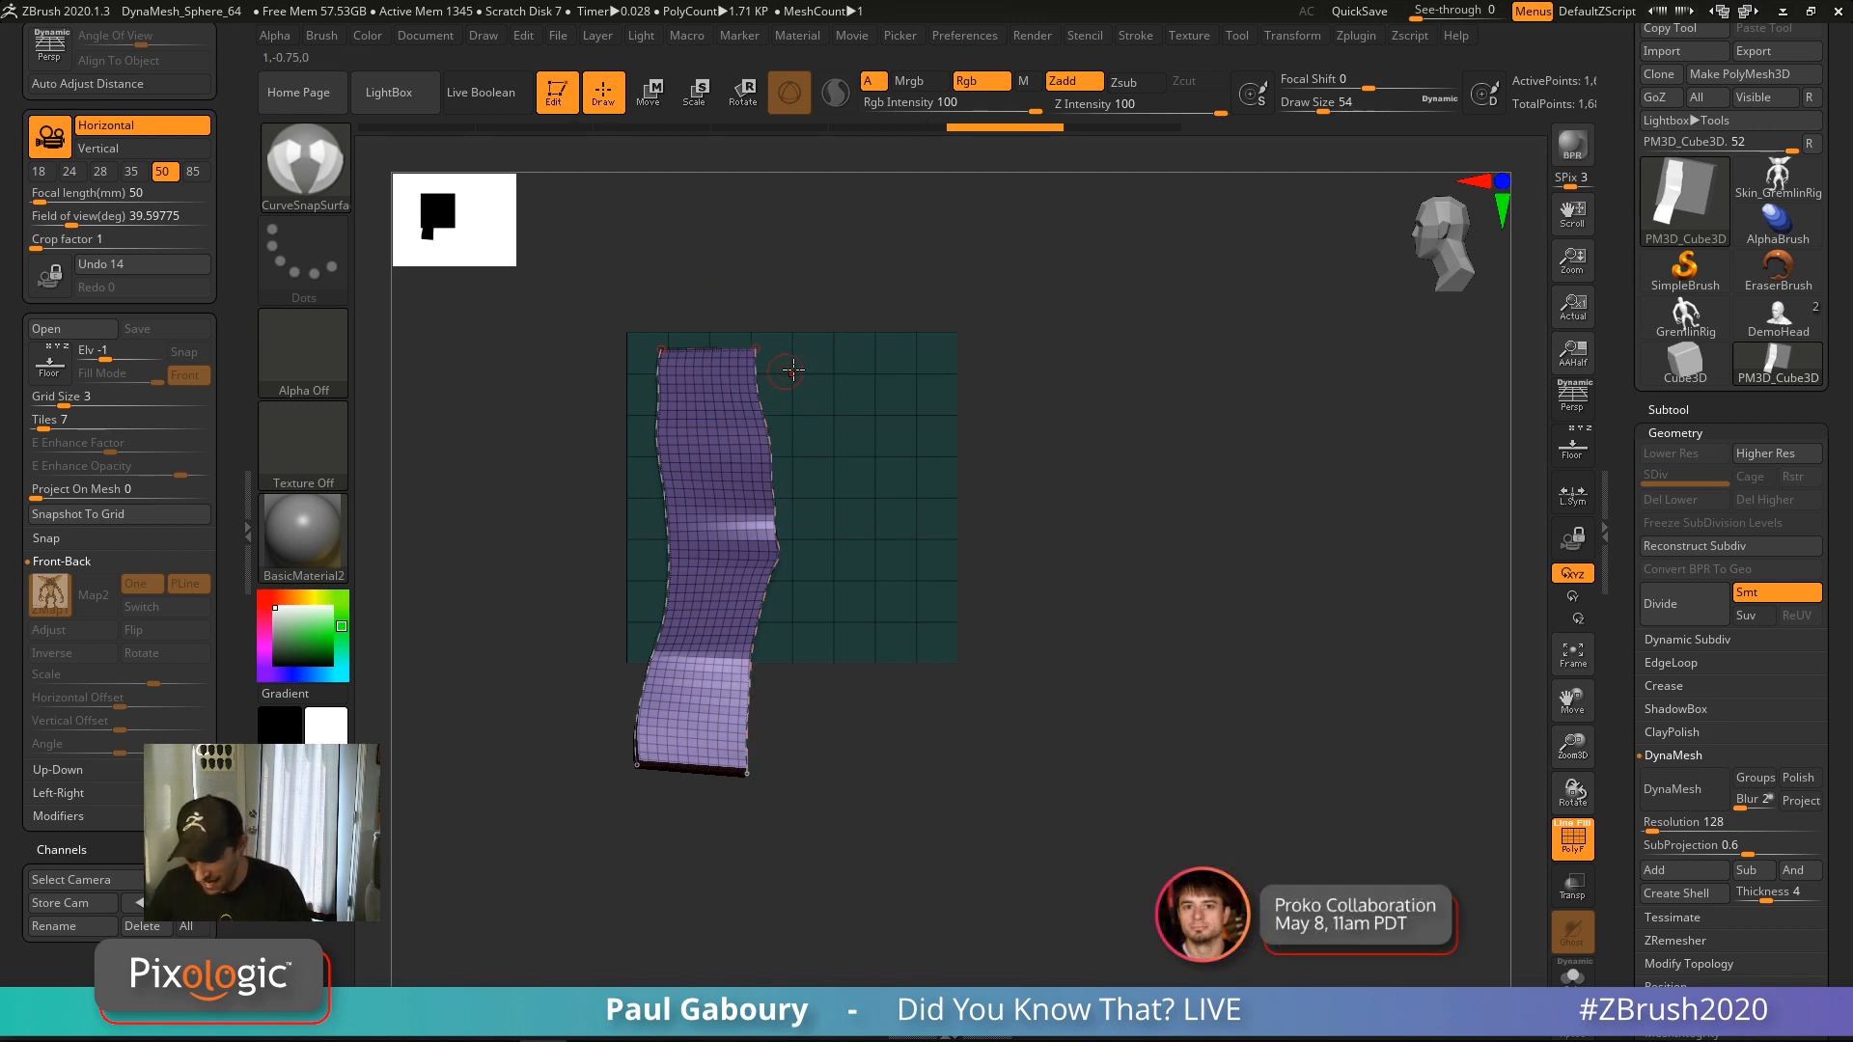
left_click_drag(815, 547, 828, 801)
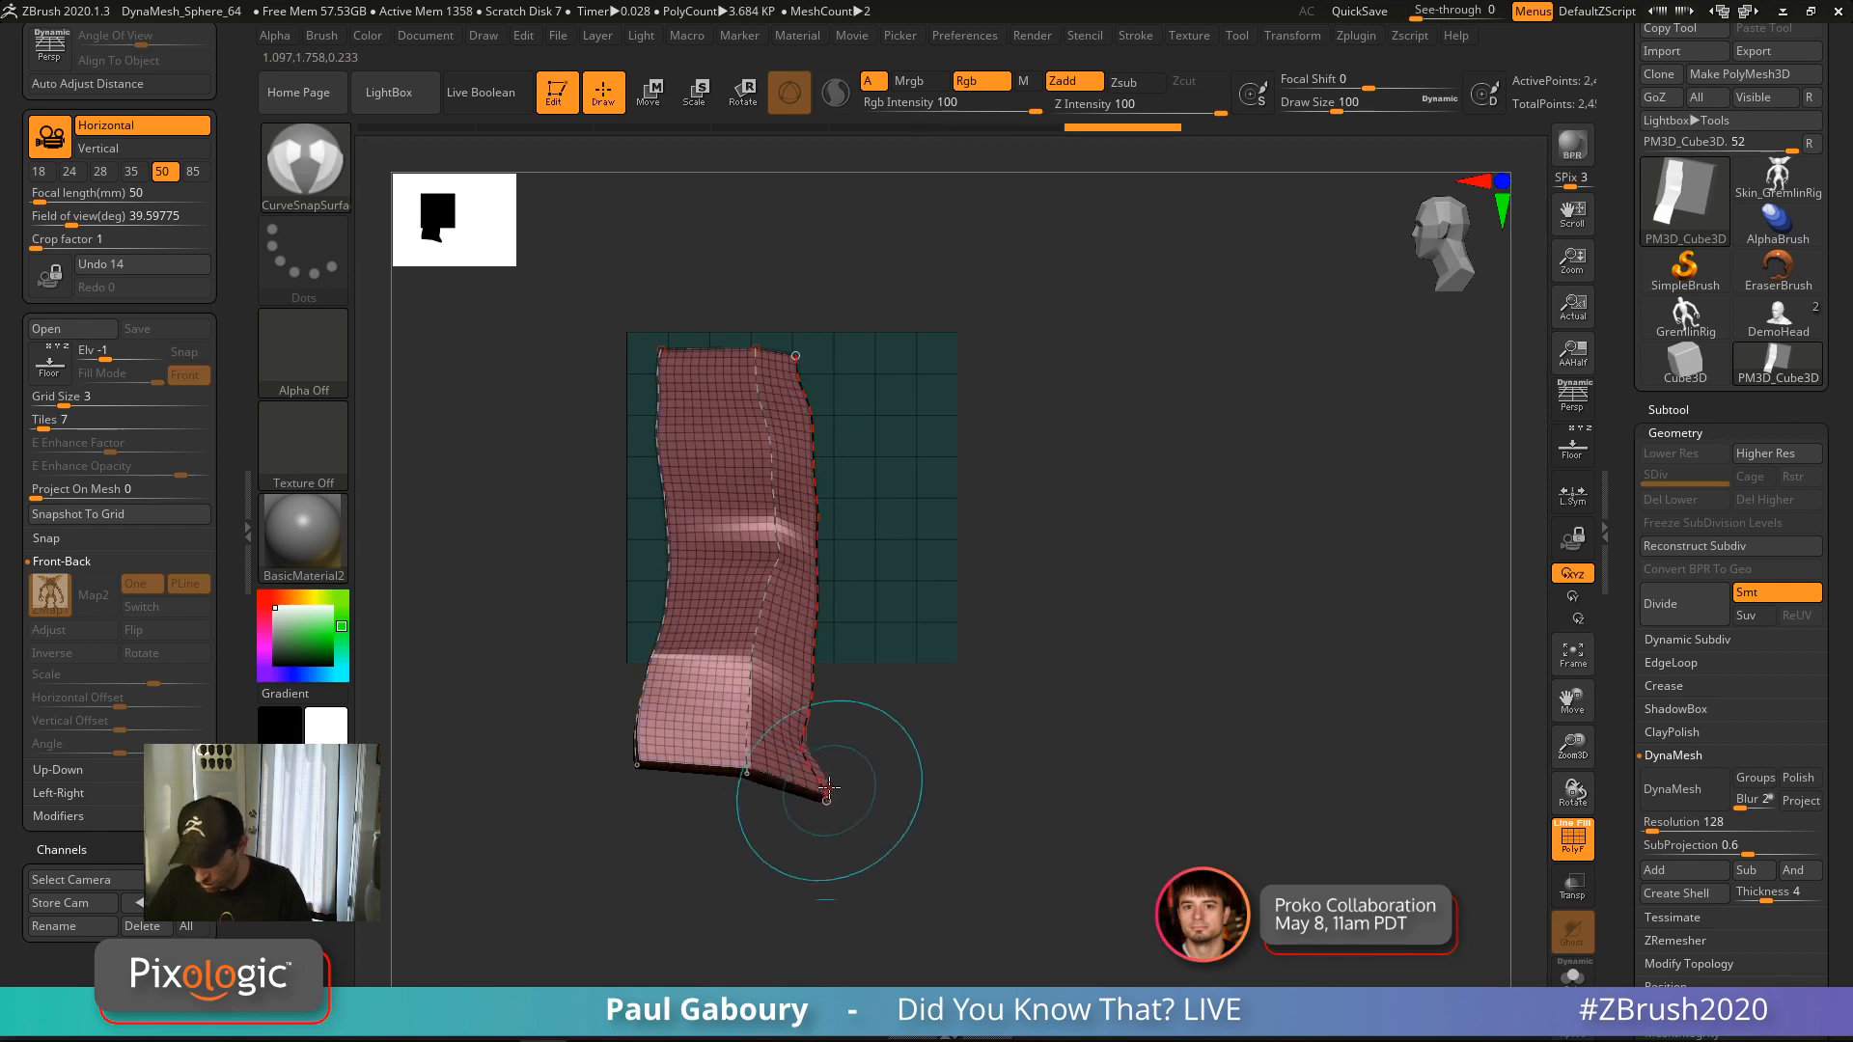
left_click_drag(875, 619, 900, 799)
Draw additional curves past the cube's corner and along the adjacent face to wrap the cloth sheet around the cube
left_click_drag(1009, 726, 965, 736)
mouse_move(915, 371)
left_mouse_down()
mouse_move(980, 825)
mouse_move(1084, 708)
left_mouse_up()
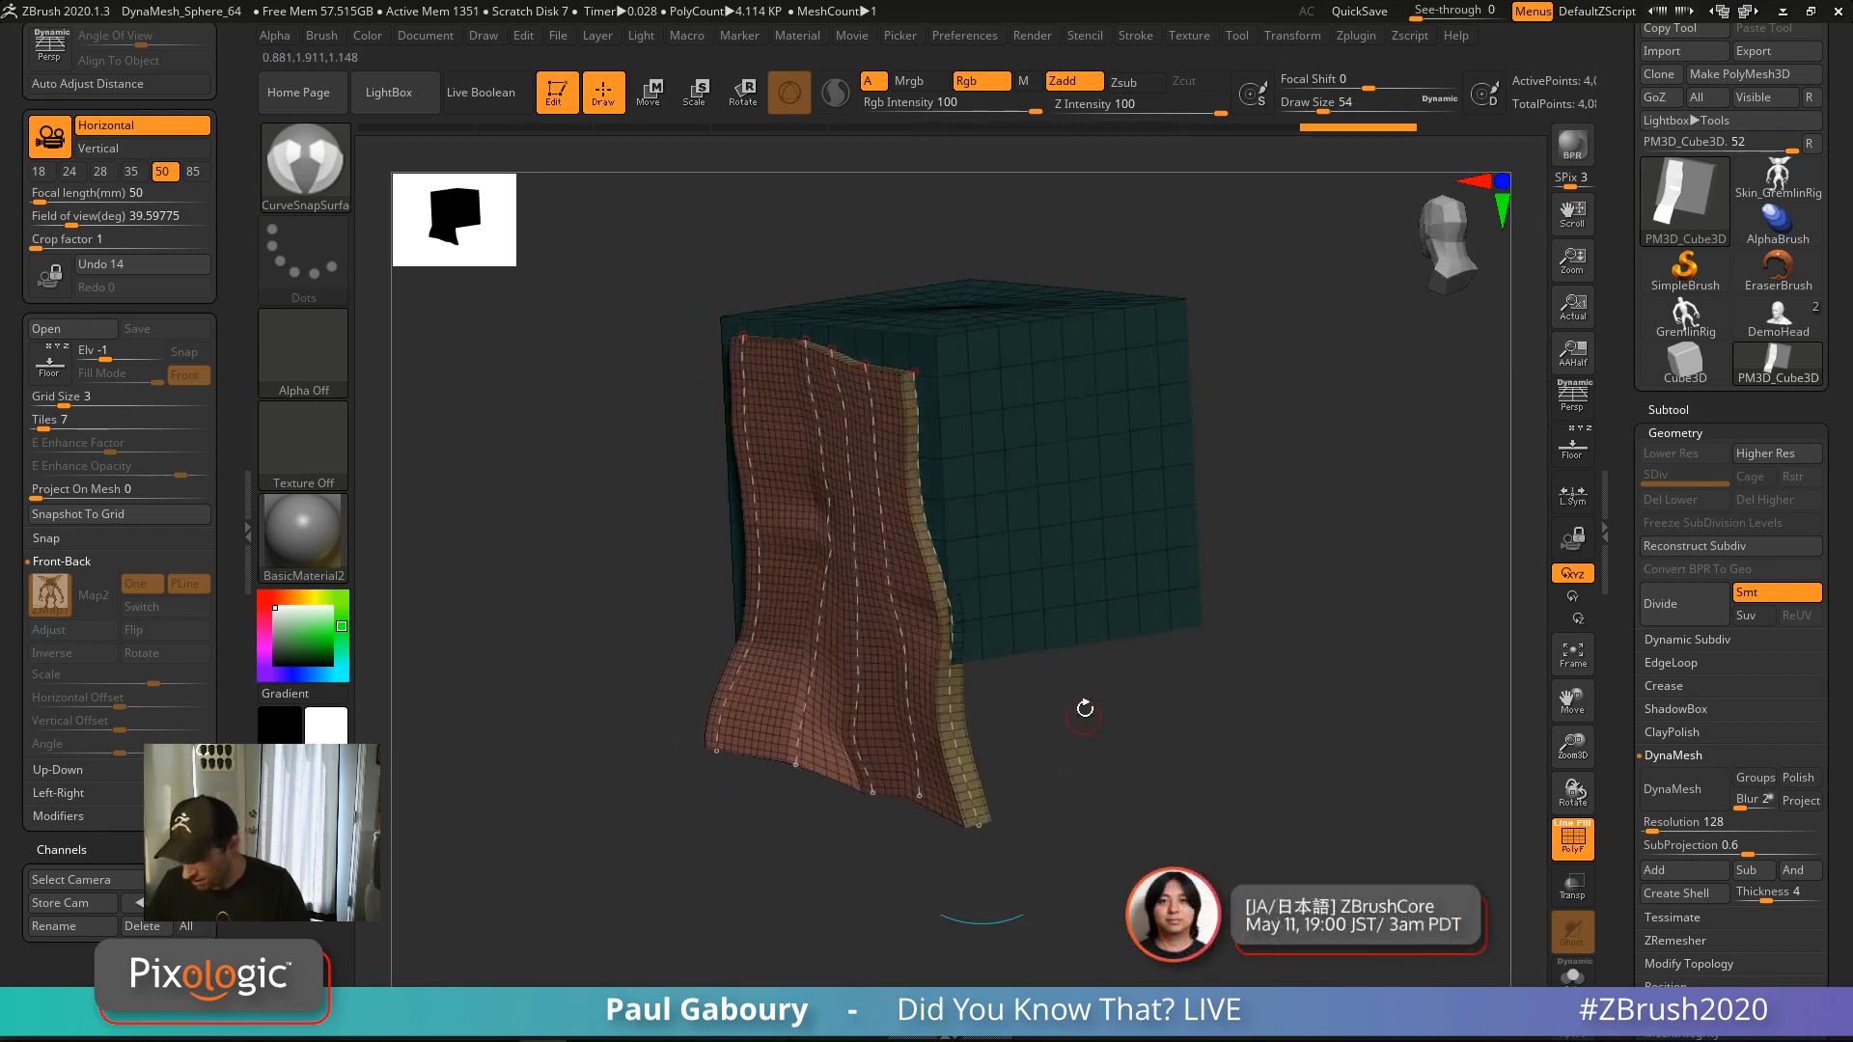
left_click_drag(1062, 822, 1063, 823)
mouse_move(1235, 710)
left_mouse_down()
mouse_move(1167, 736)
mouse_move(1158, 794)
left_mouse_up()
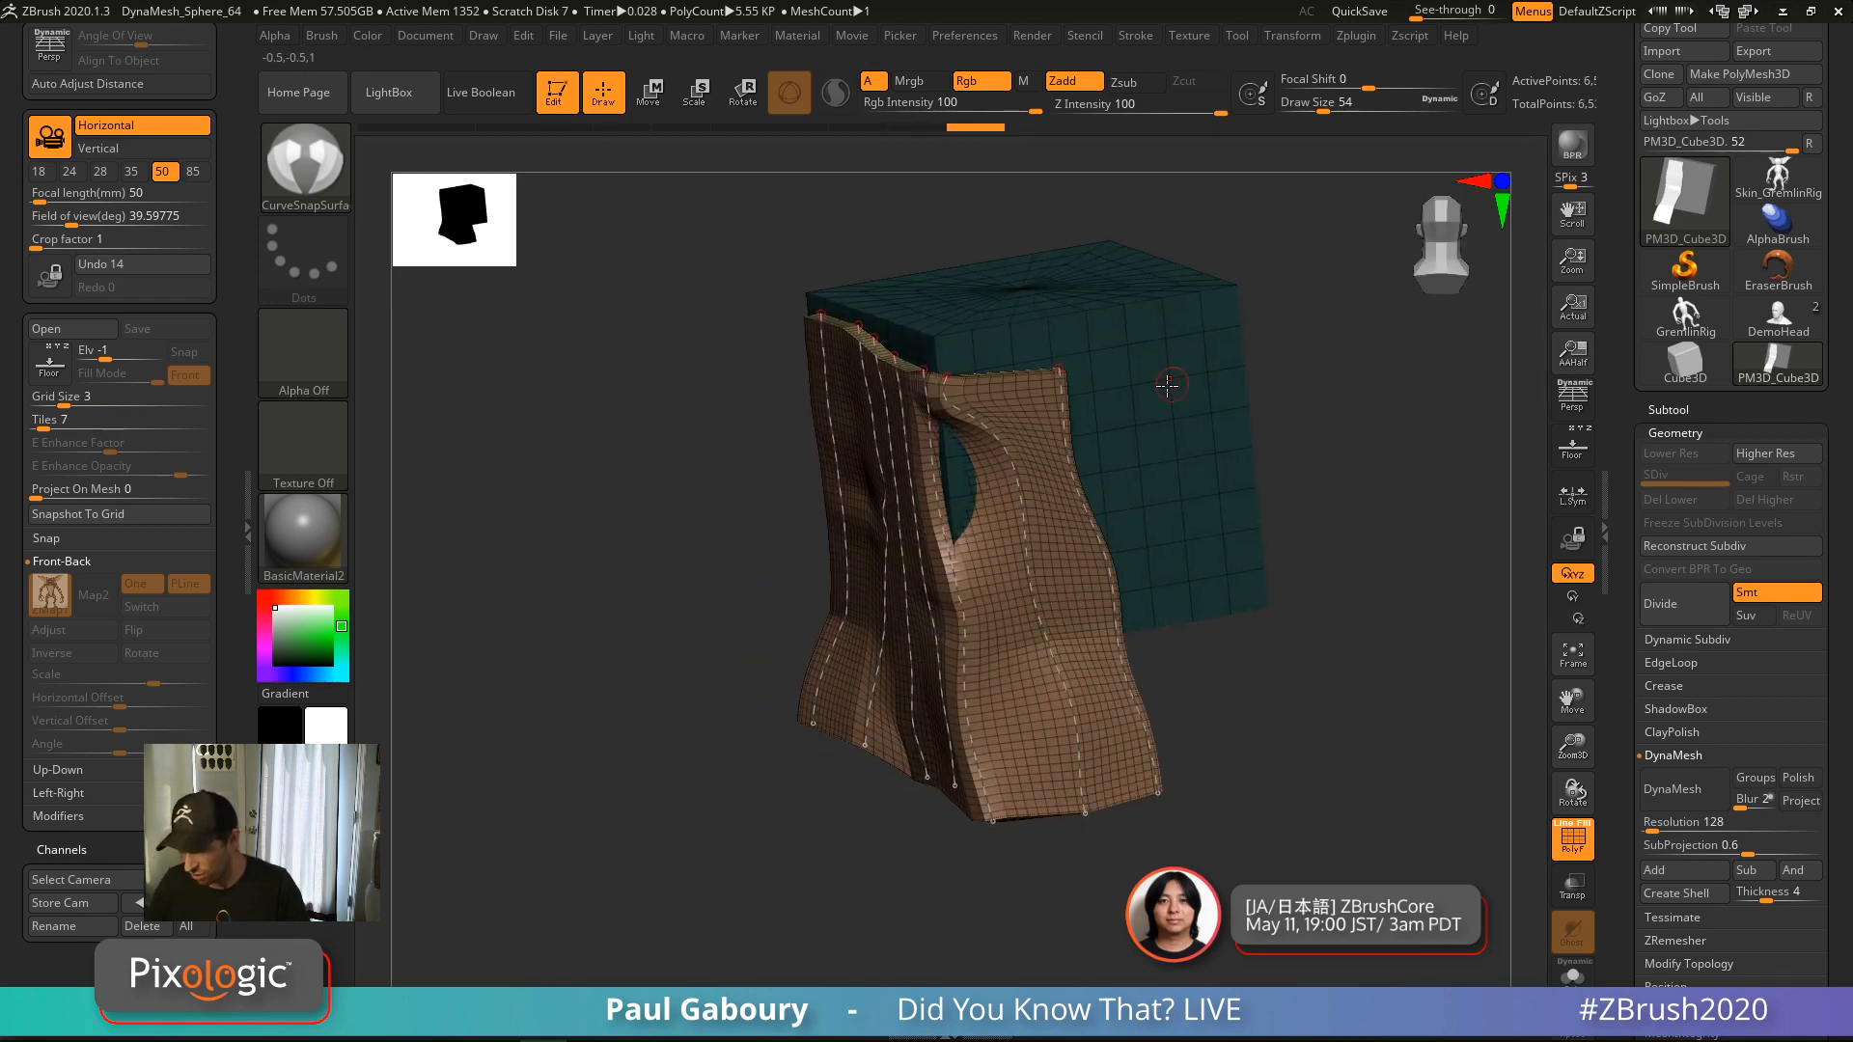
mouse_move(1139, 361)
left_mouse_down()
mouse_move(1144, 462)
mouse_move(1220, 763)
left_mouse_up()
mouse_move(1216, 379)
left_mouse_down()
mouse_move(1345, 757)
mouse_move(1449, 714)
mouse_move(1360, 676)
mouse_move(1245, 578)
left_mouse_up()
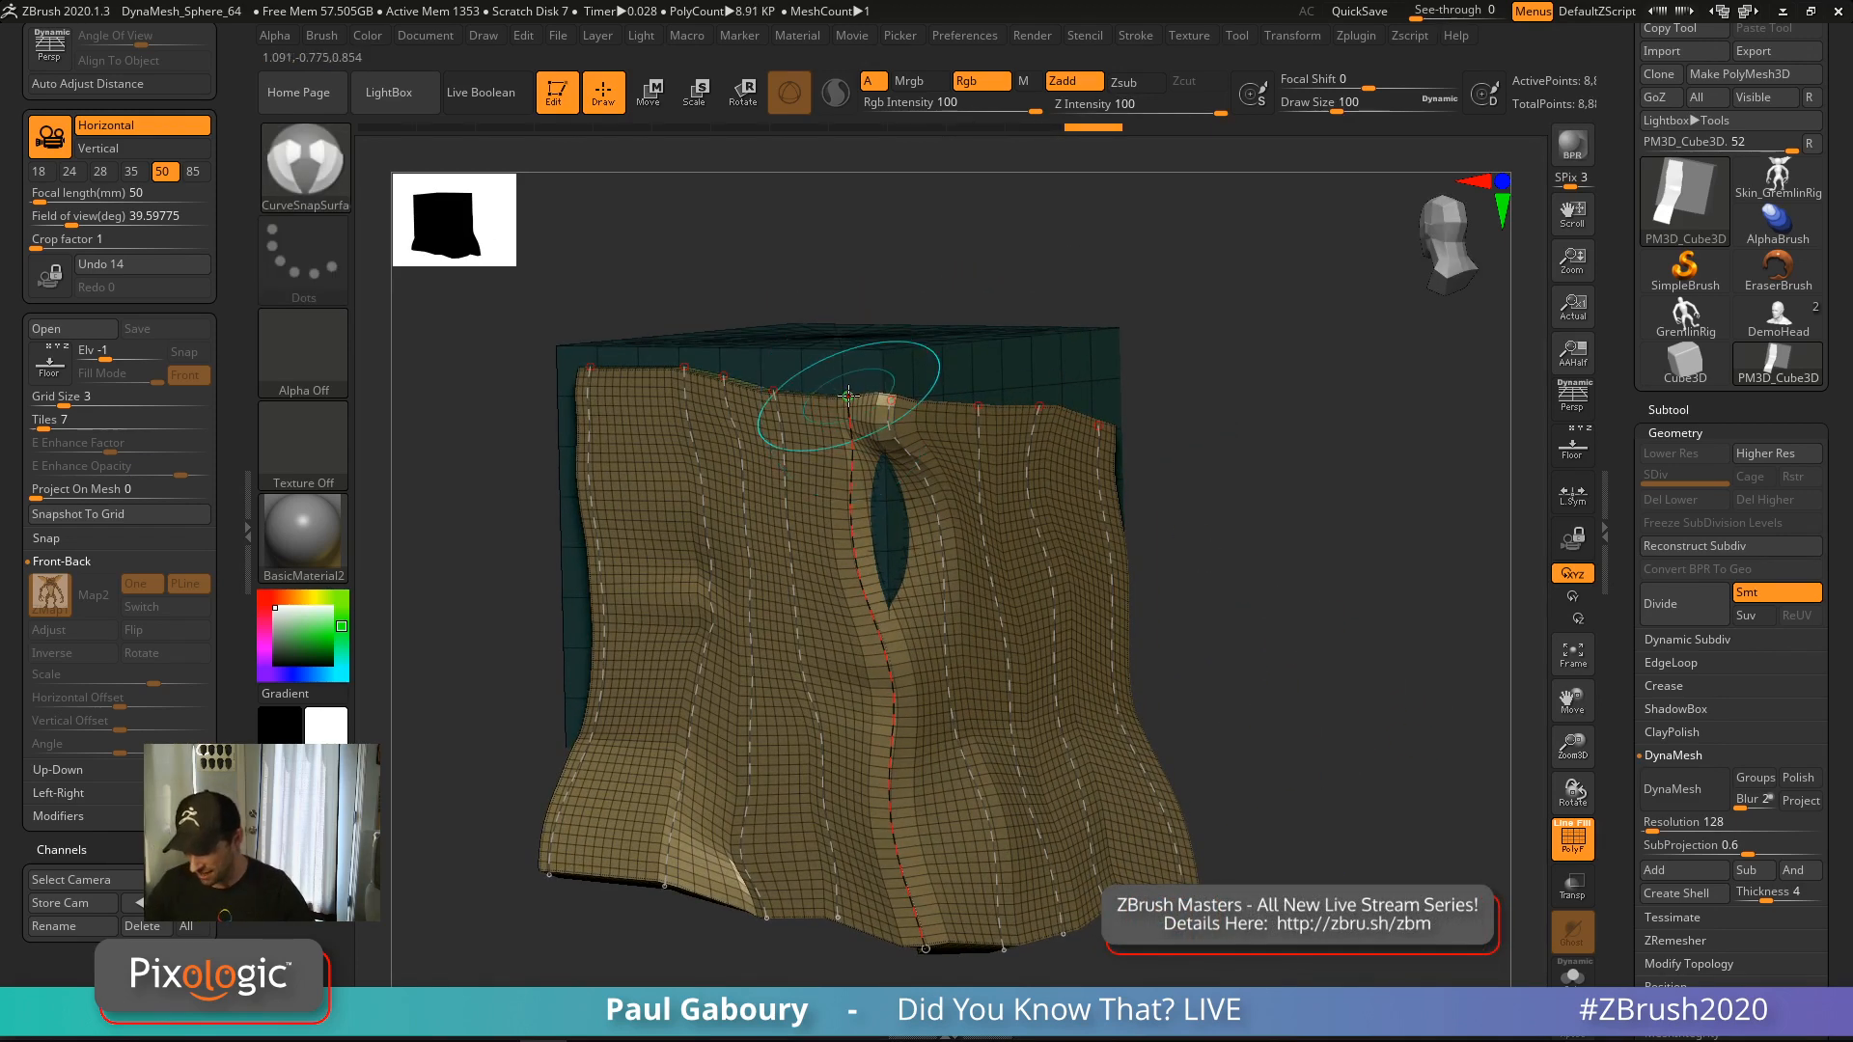
Pull the upper ends of the sheet's curves up to the cube's top edge on both faces
left_click_drag(848, 396, 897, 344)
left_click_drag(985, 408, 1038, 360)
left_click_drag(1103, 426, 1104, 355)
left_click_drag(773, 392, 589, 346)
left_click_drag(773, 367, 688, 348)
left_click_drag(839, 363, 839, 348)
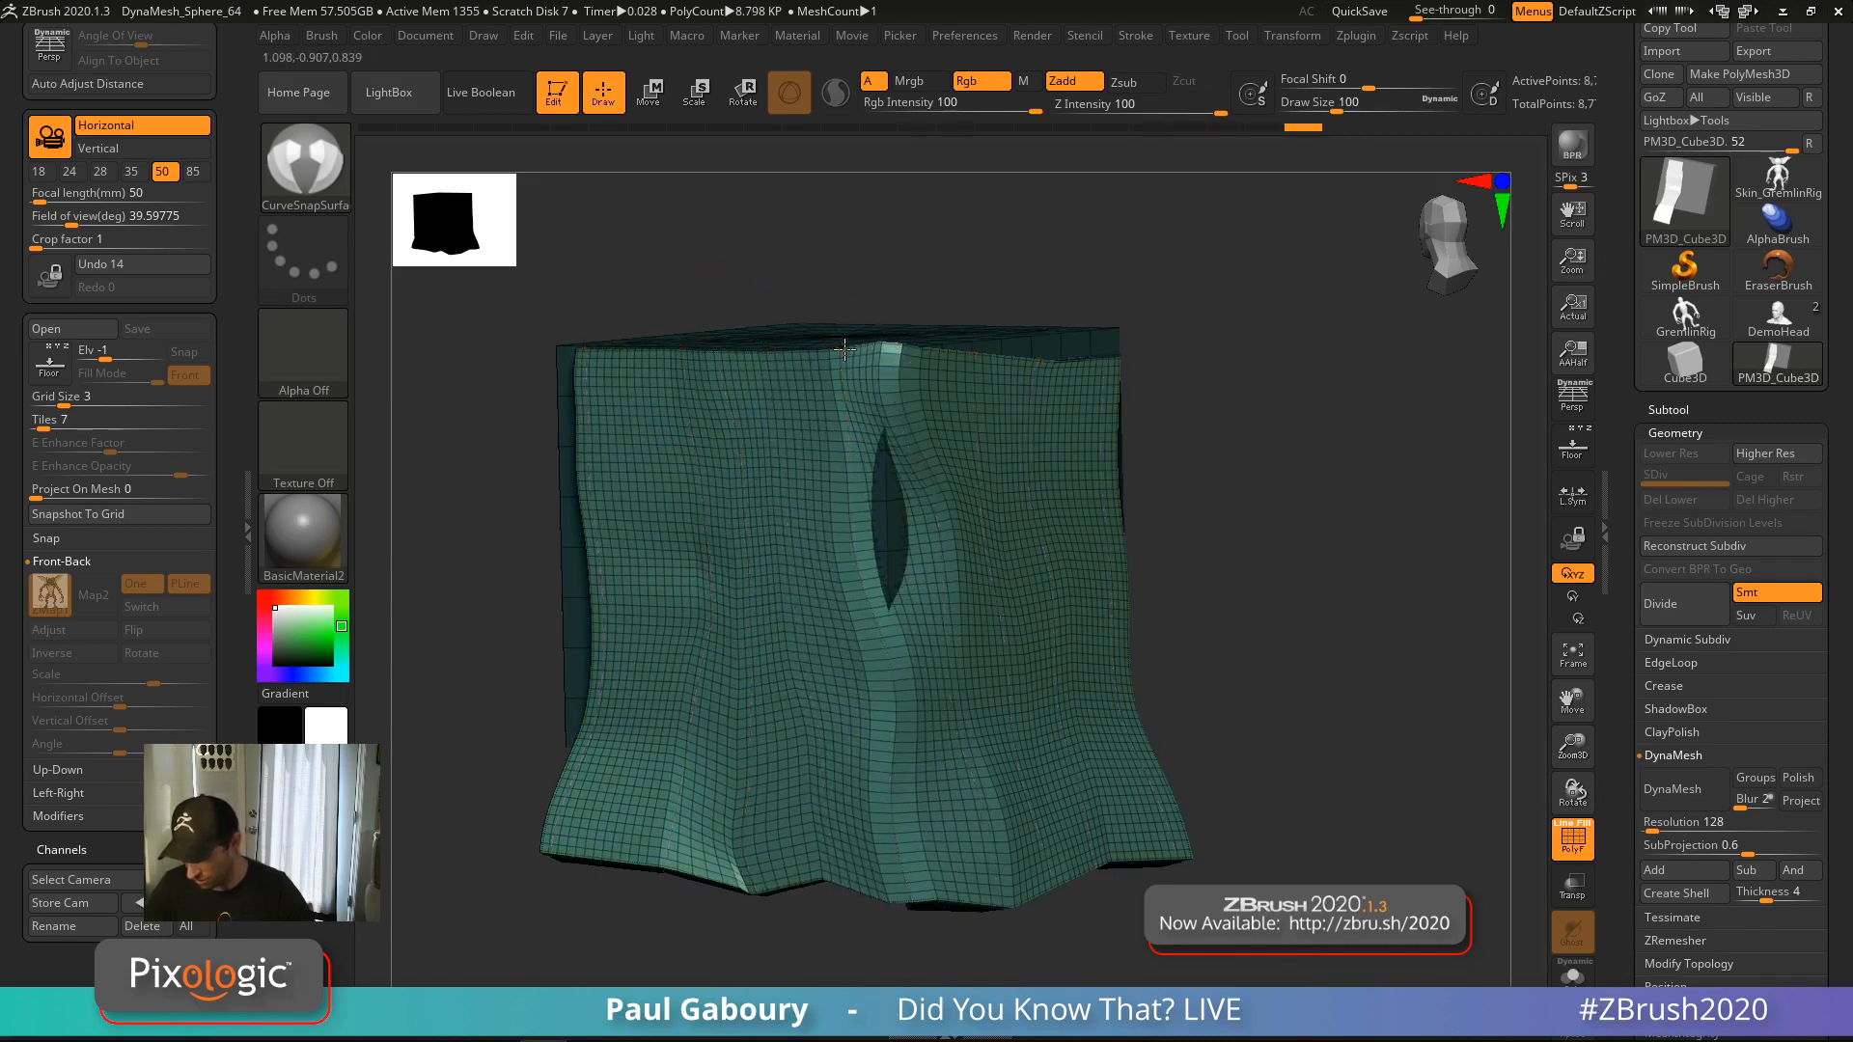
mouse_move(974, 356)
left_mouse_down()
mouse_move(1038, 350)
mouse_move(972, 343)
left_mouse_up()
left_click_drag(1103, 356, 1101, 329)
Pull the hem and middle sections of the curves near the cube's corner outward to form folds in the cloth
left_click_drag(1248, 682, 1125, 625)
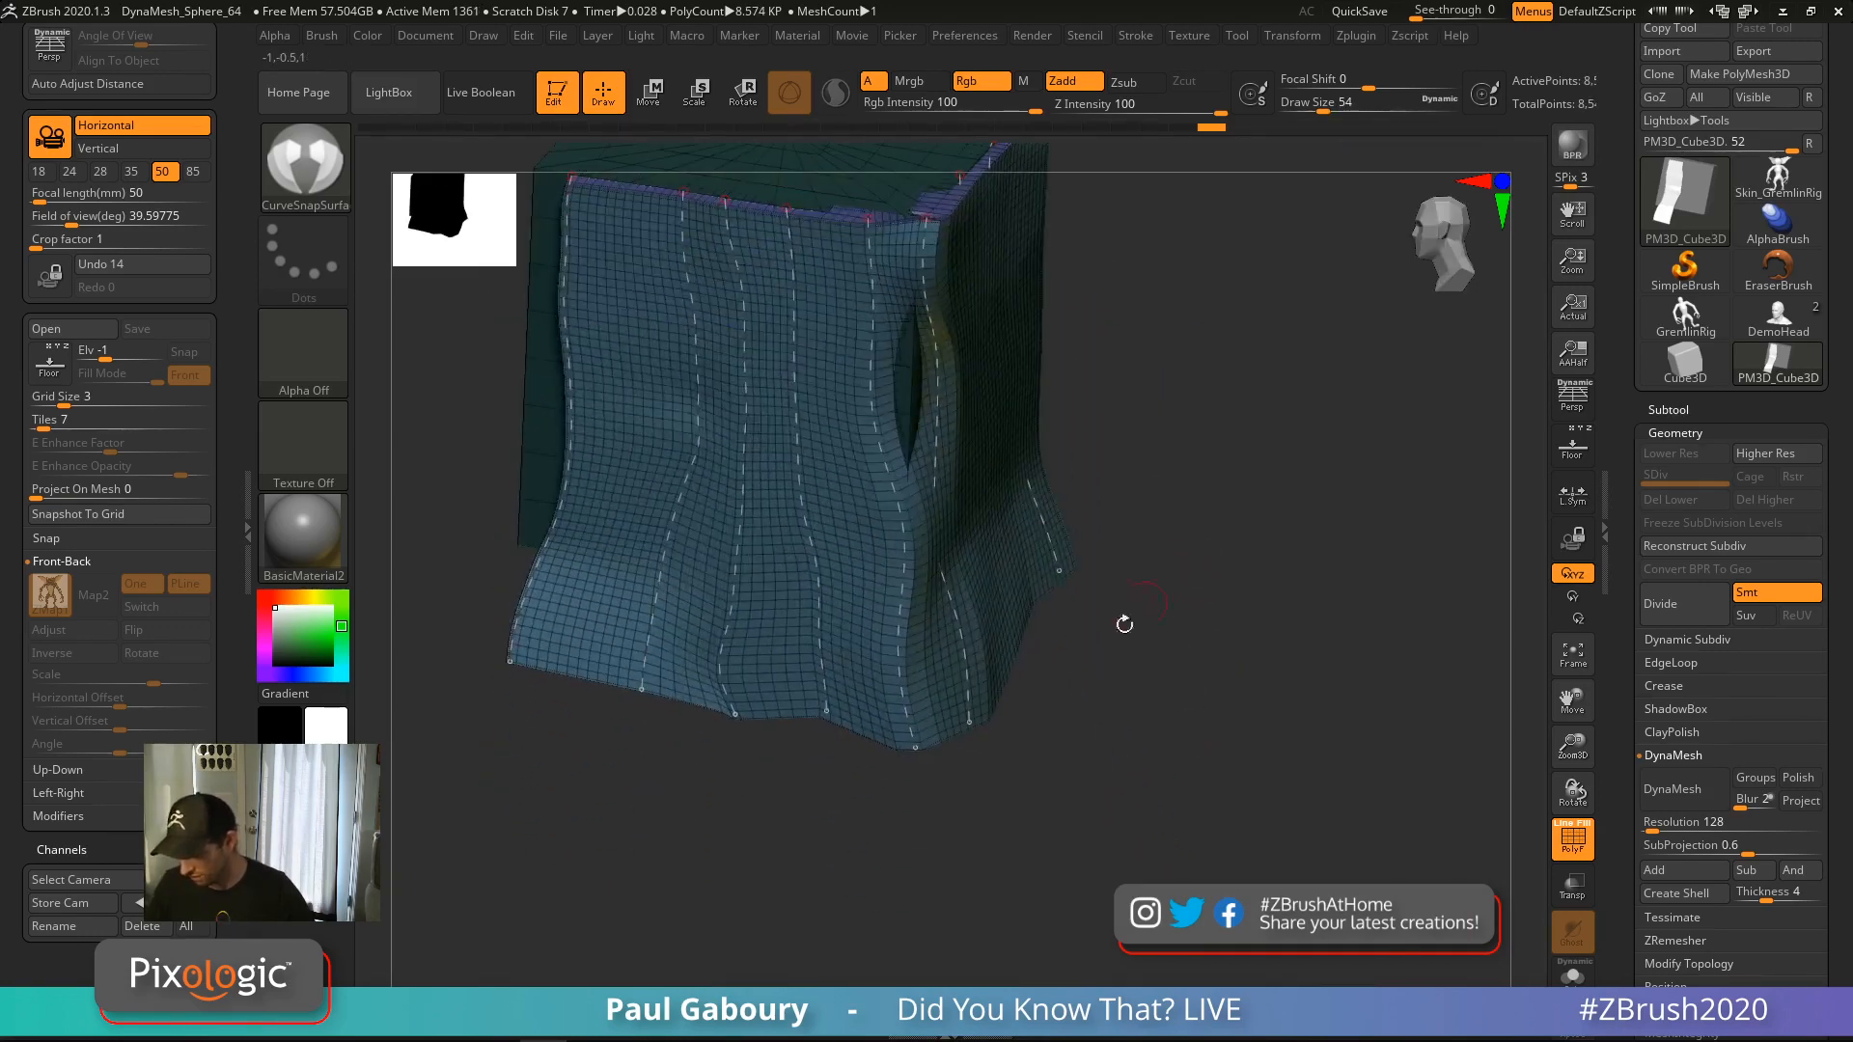
left_click_drag(915, 749, 914, 735)
right_click_drag(836, 567, 946, 522)
left_click_drag(907, 529, 941, 530)
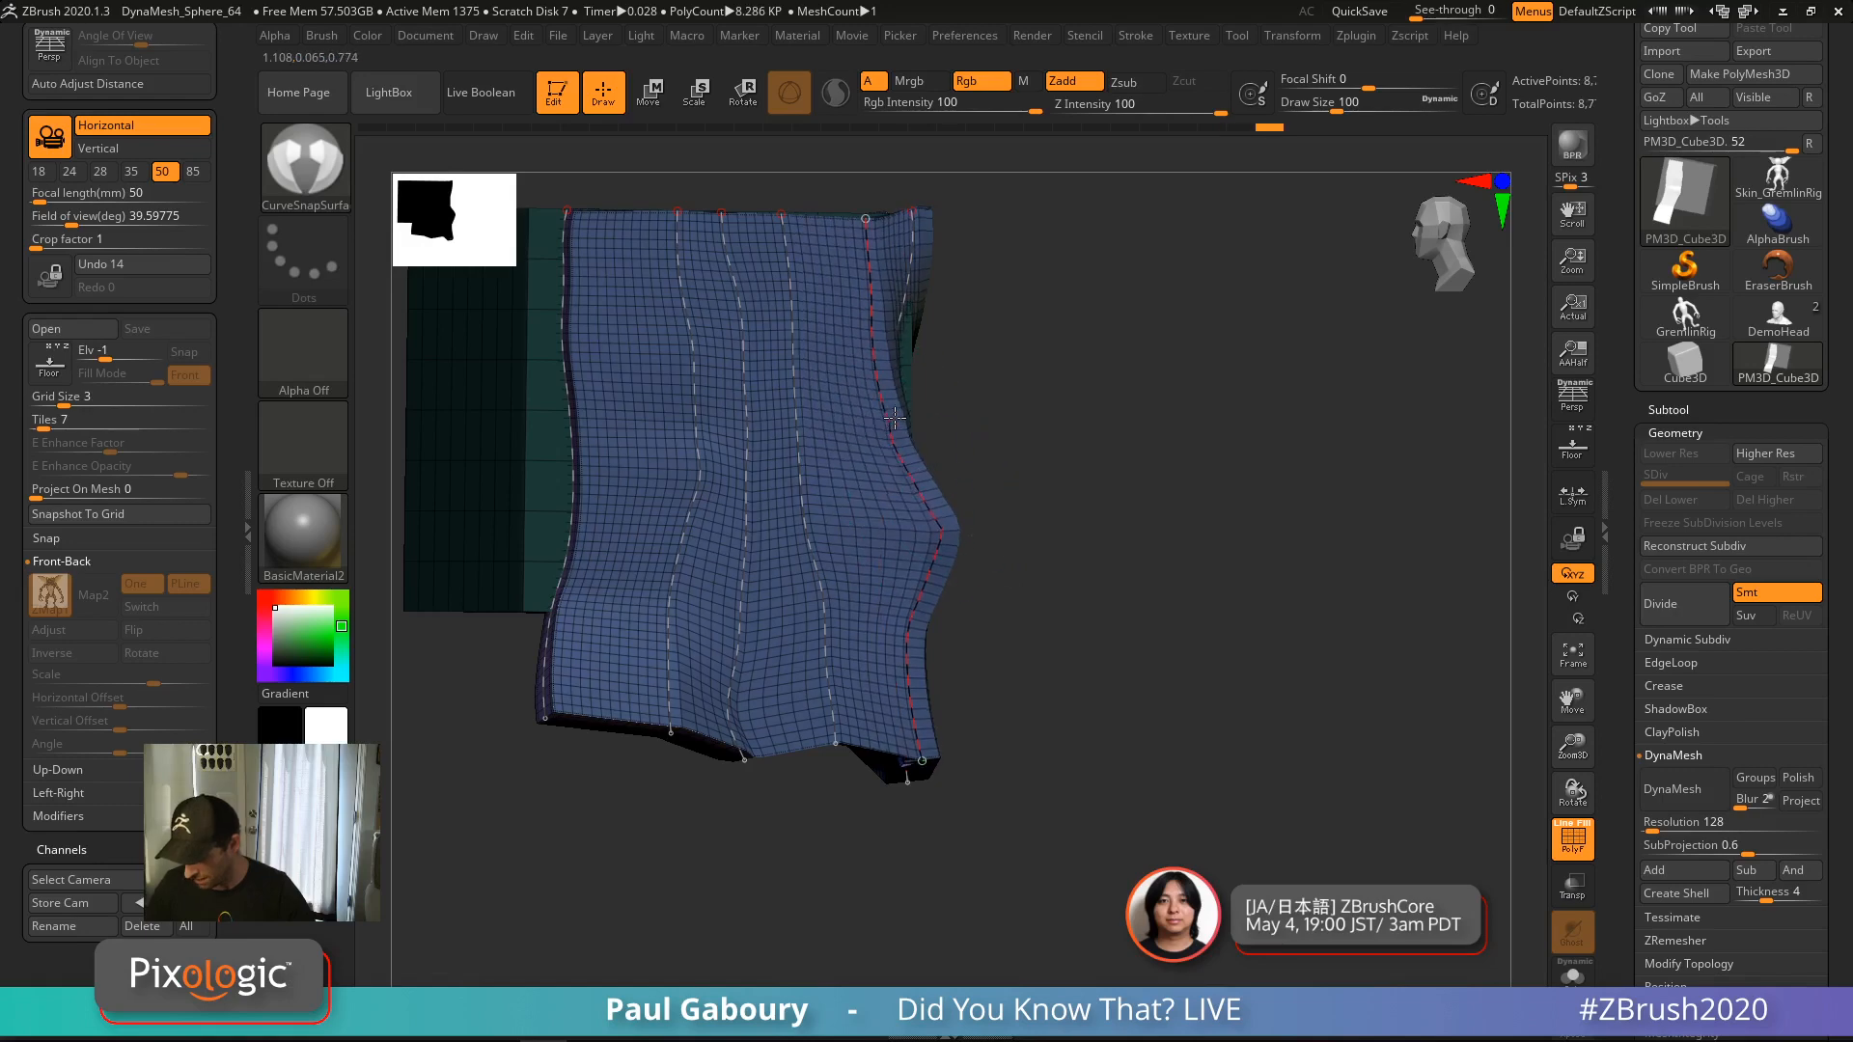
left_click_drag(880, 414, 919, 410)
right_click_drag(1052, 491, 976, 490)
left_click_drag(957, 435, 989, 531)
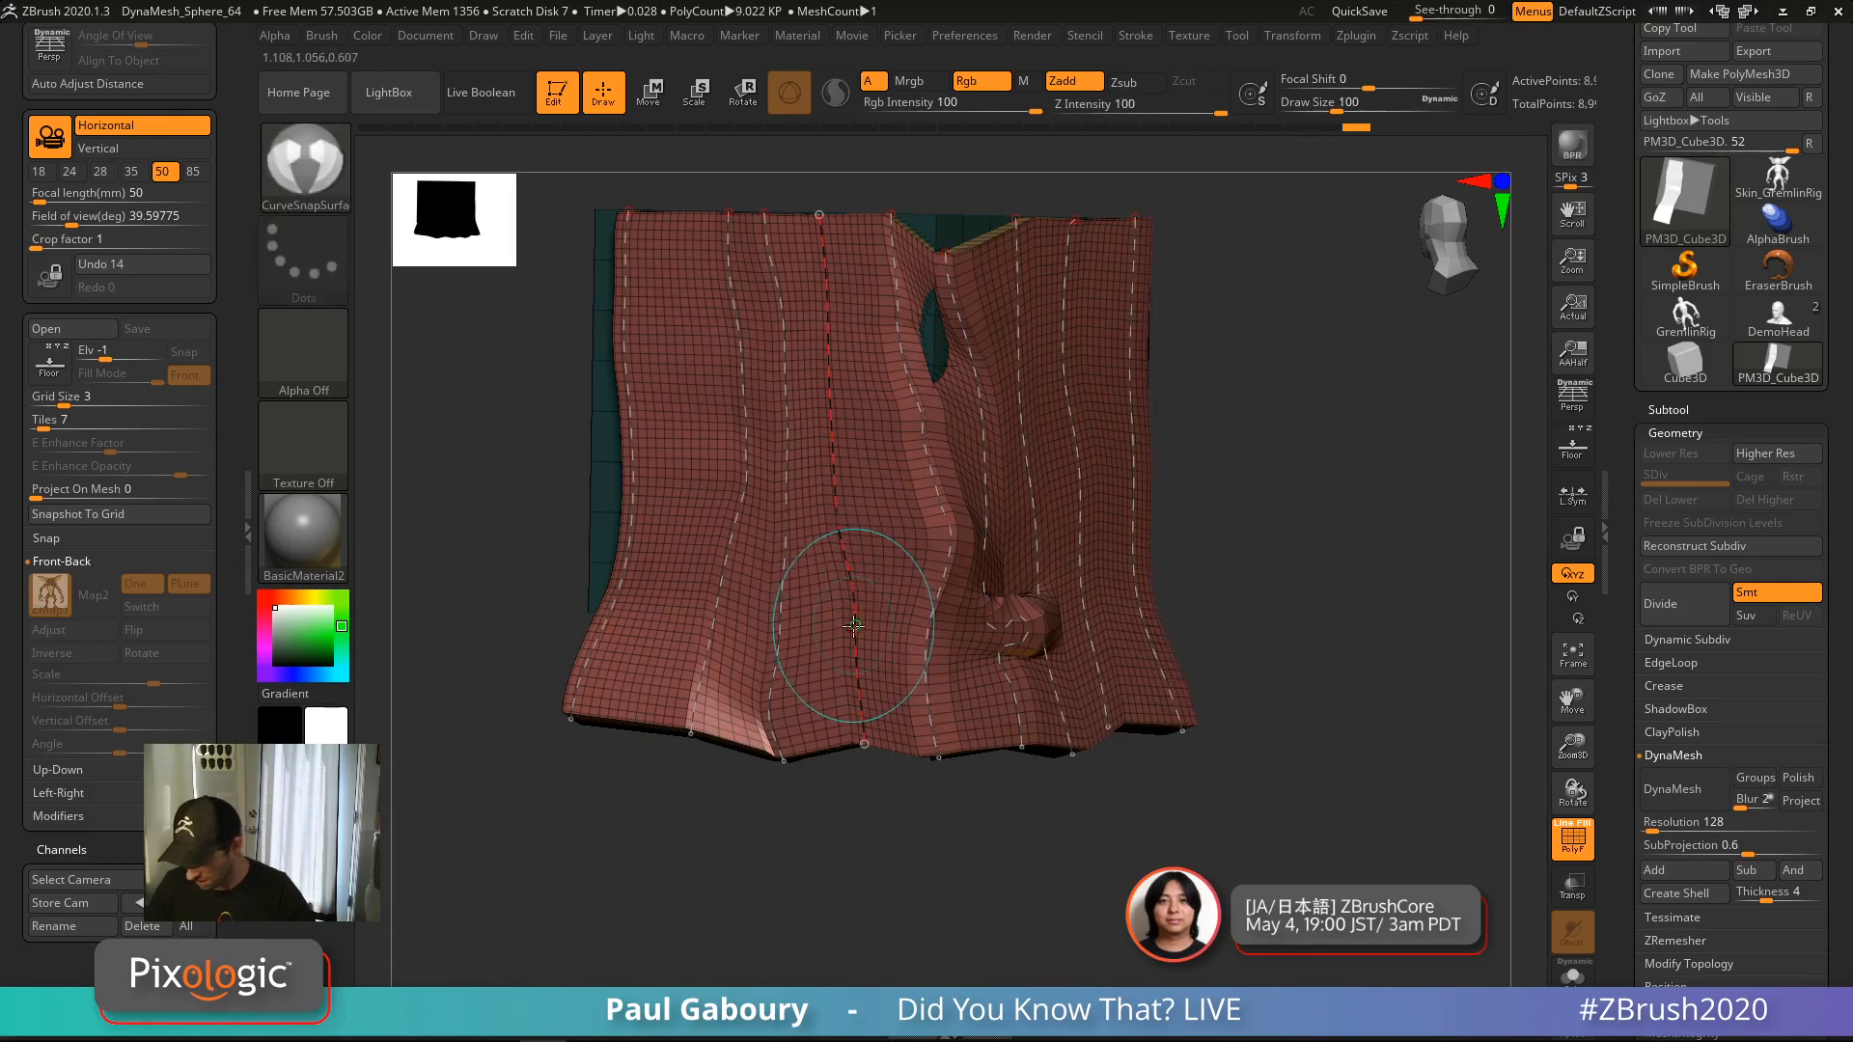
mouse_move(855, 622)
left_mouse_down()
mouse_move(851, 583)
mouse_move(856, 629)
left_mouse_up()
Reduce the draw size to 14 and regenerate the cloth from its curves as a thinner sheet
left_click_drag(898, 840, 960, 716)
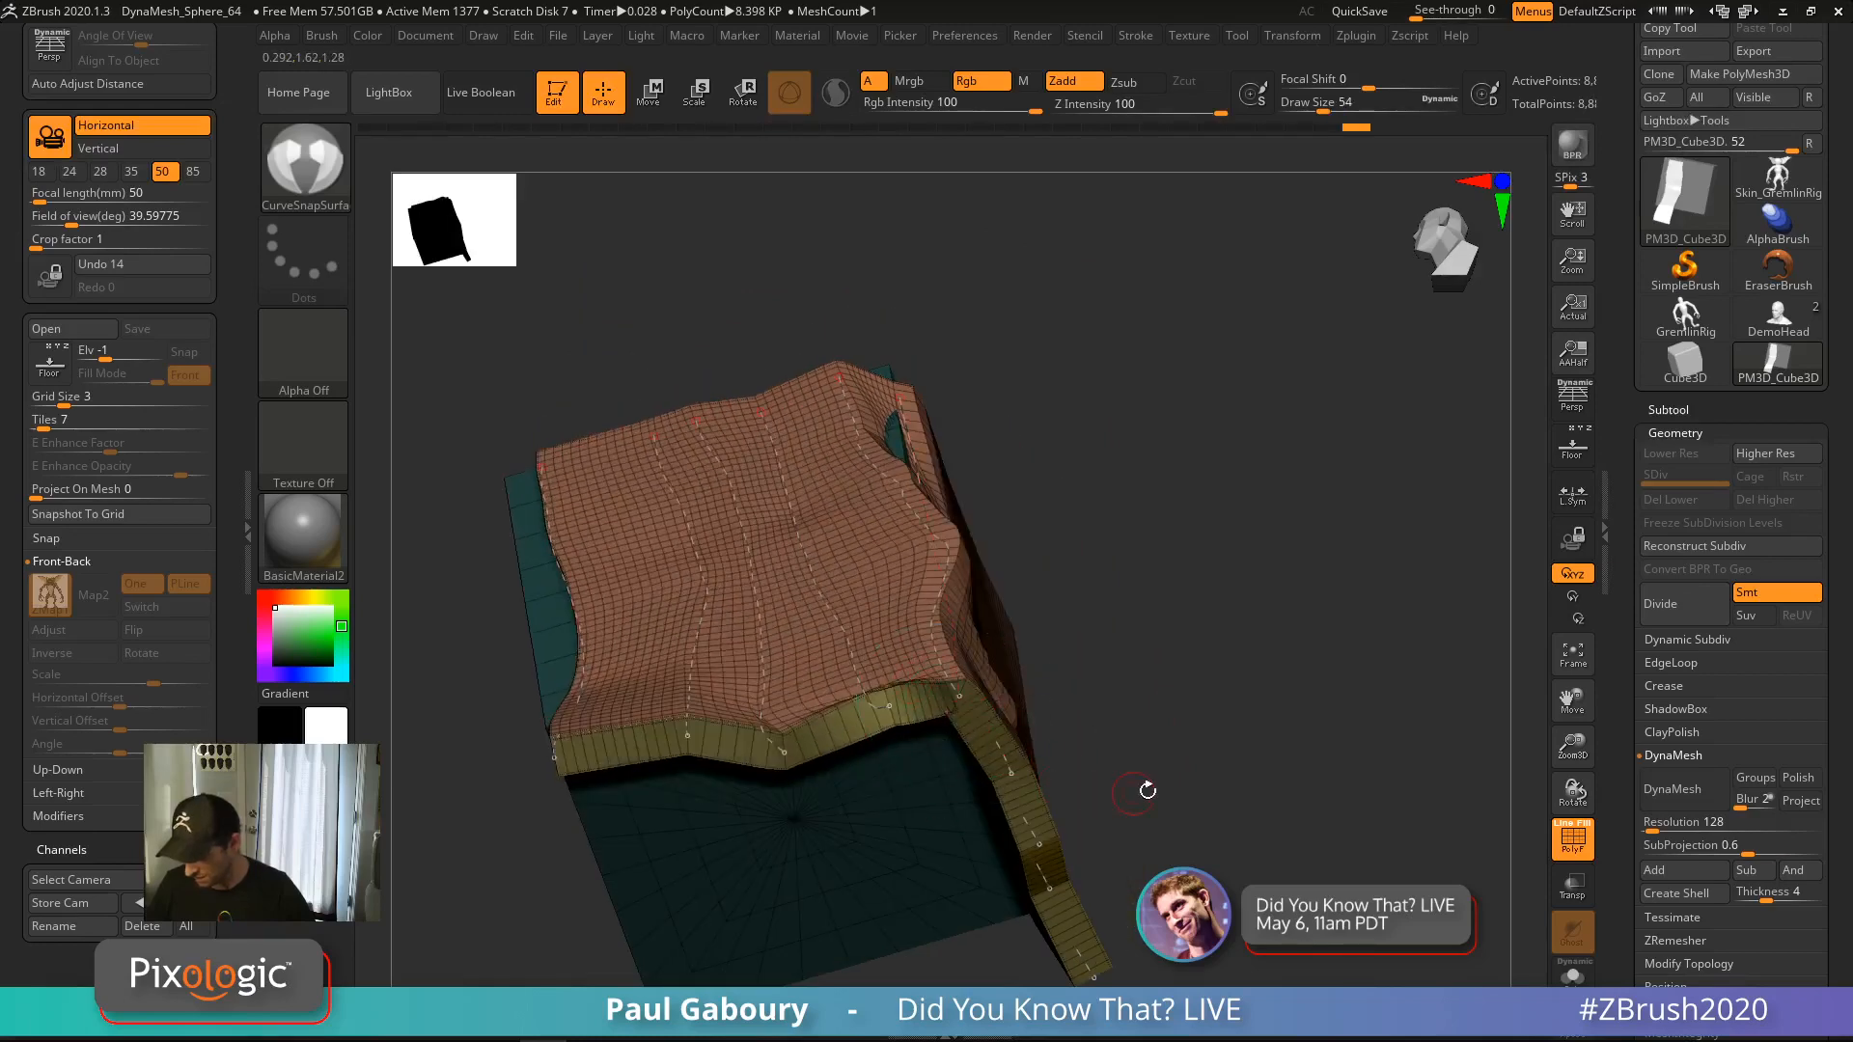
left_click_drag(1190, 778, 1155, 597, "alt")
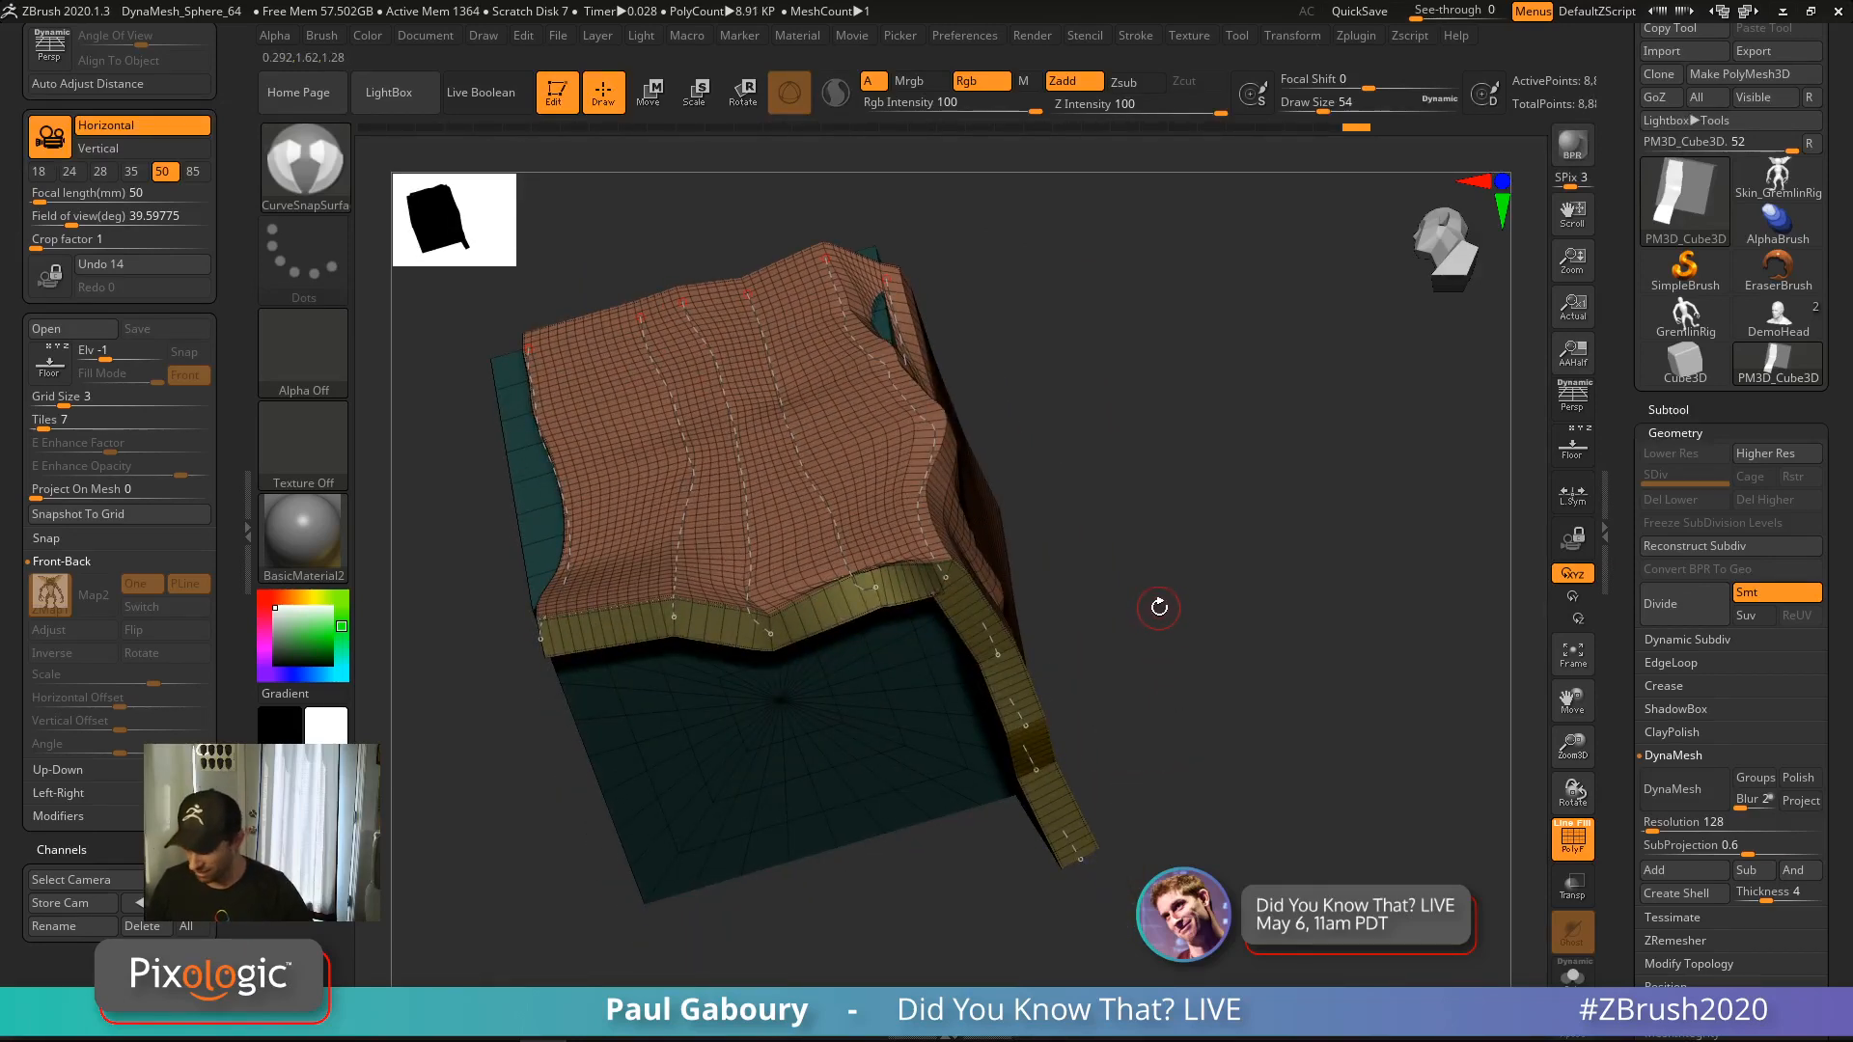
key("s")
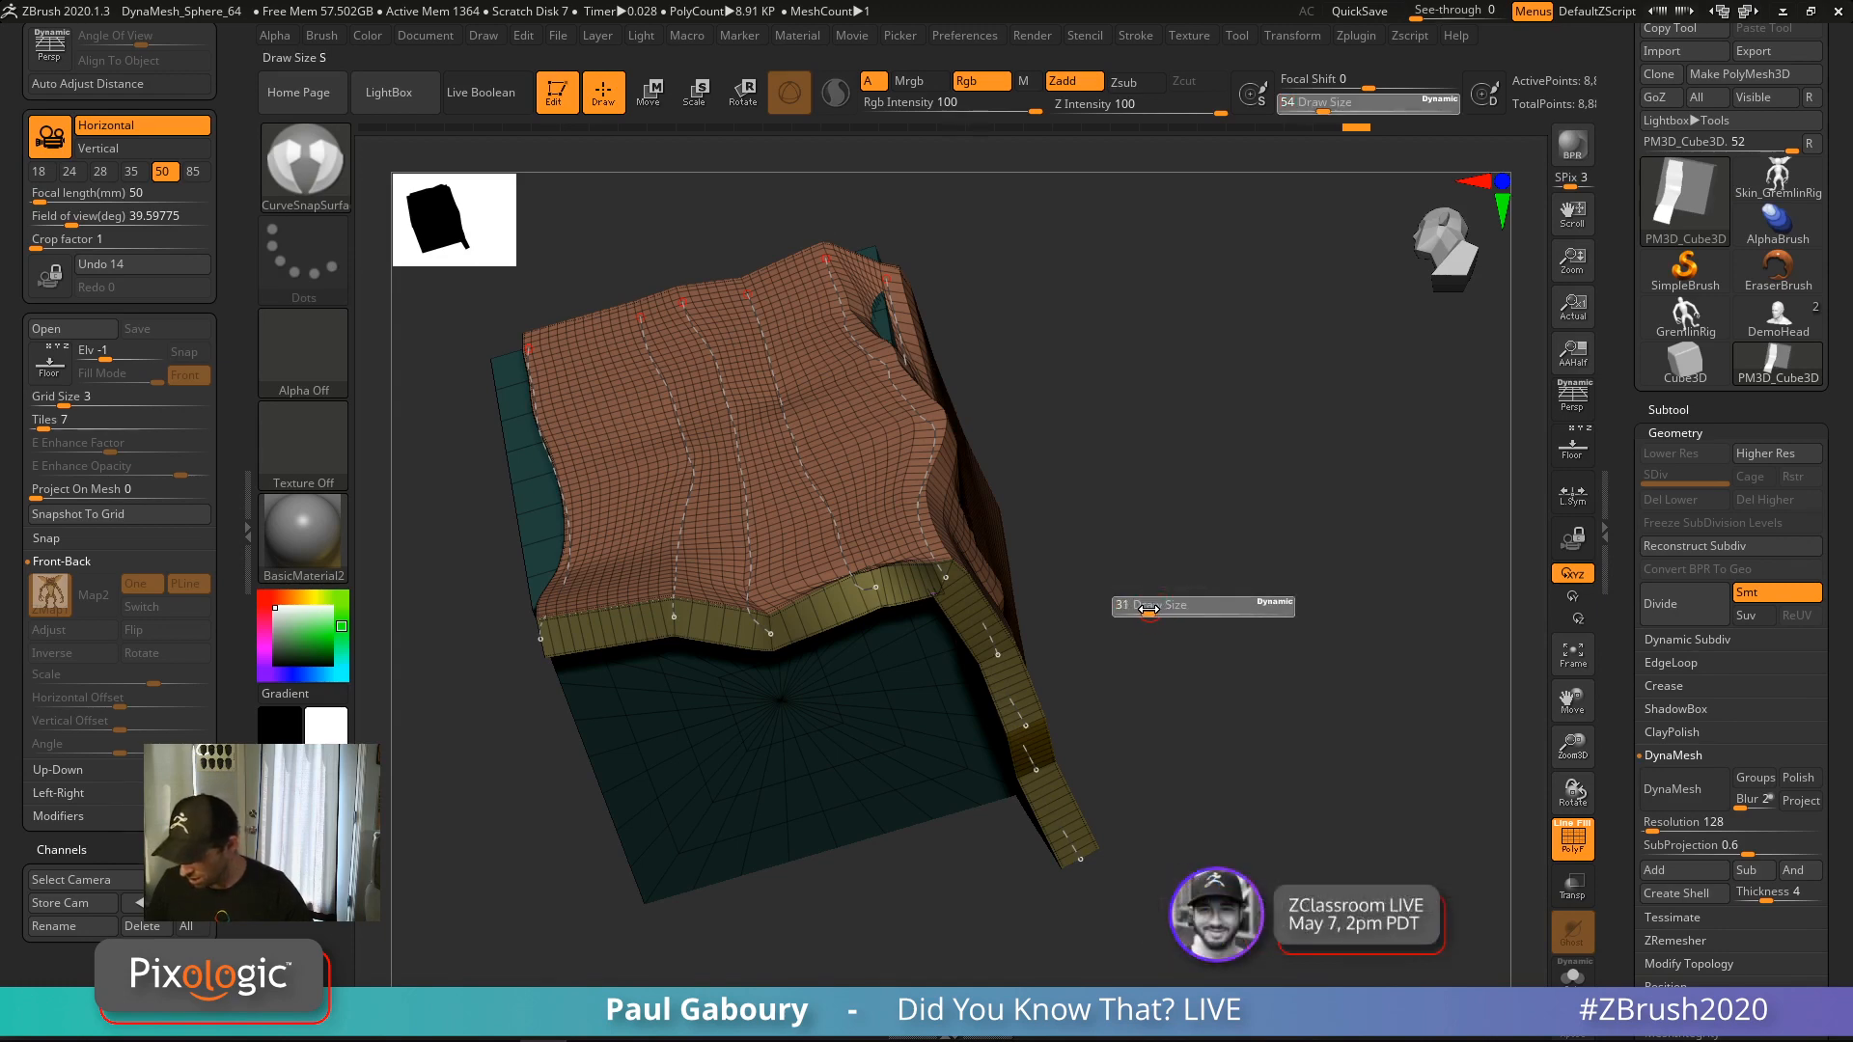
left_click_drag(1146, 605, 1194, 585)
left_click(875, 586)
key("s")
left_click(849, 557)
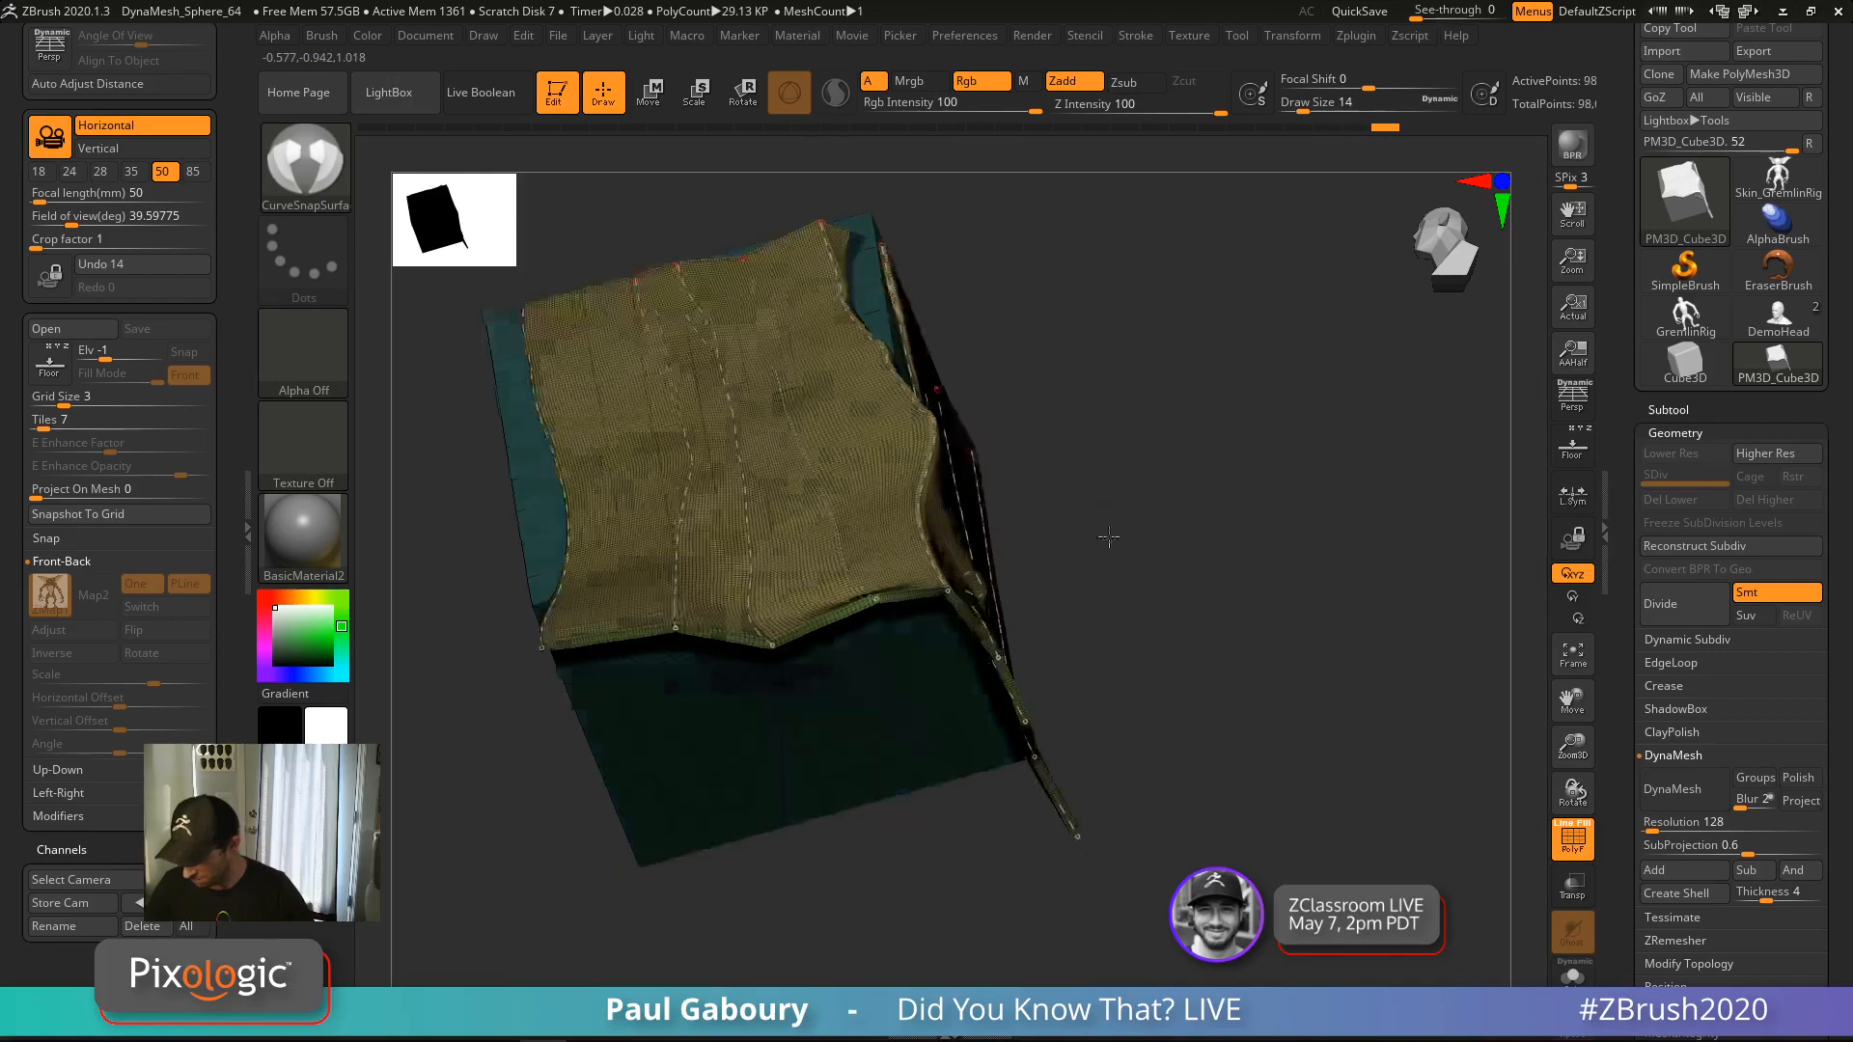
Pull the thin sheet's curves into deeper folds, starting from an upper curve end, and turn off the polyframe display
mouse_move(1109, 541)
left_mouse_down()
mouse_move(1096, 791)
mouse_move(1117, 750)
mouse_move(1149, 743)
left_mouse_up()
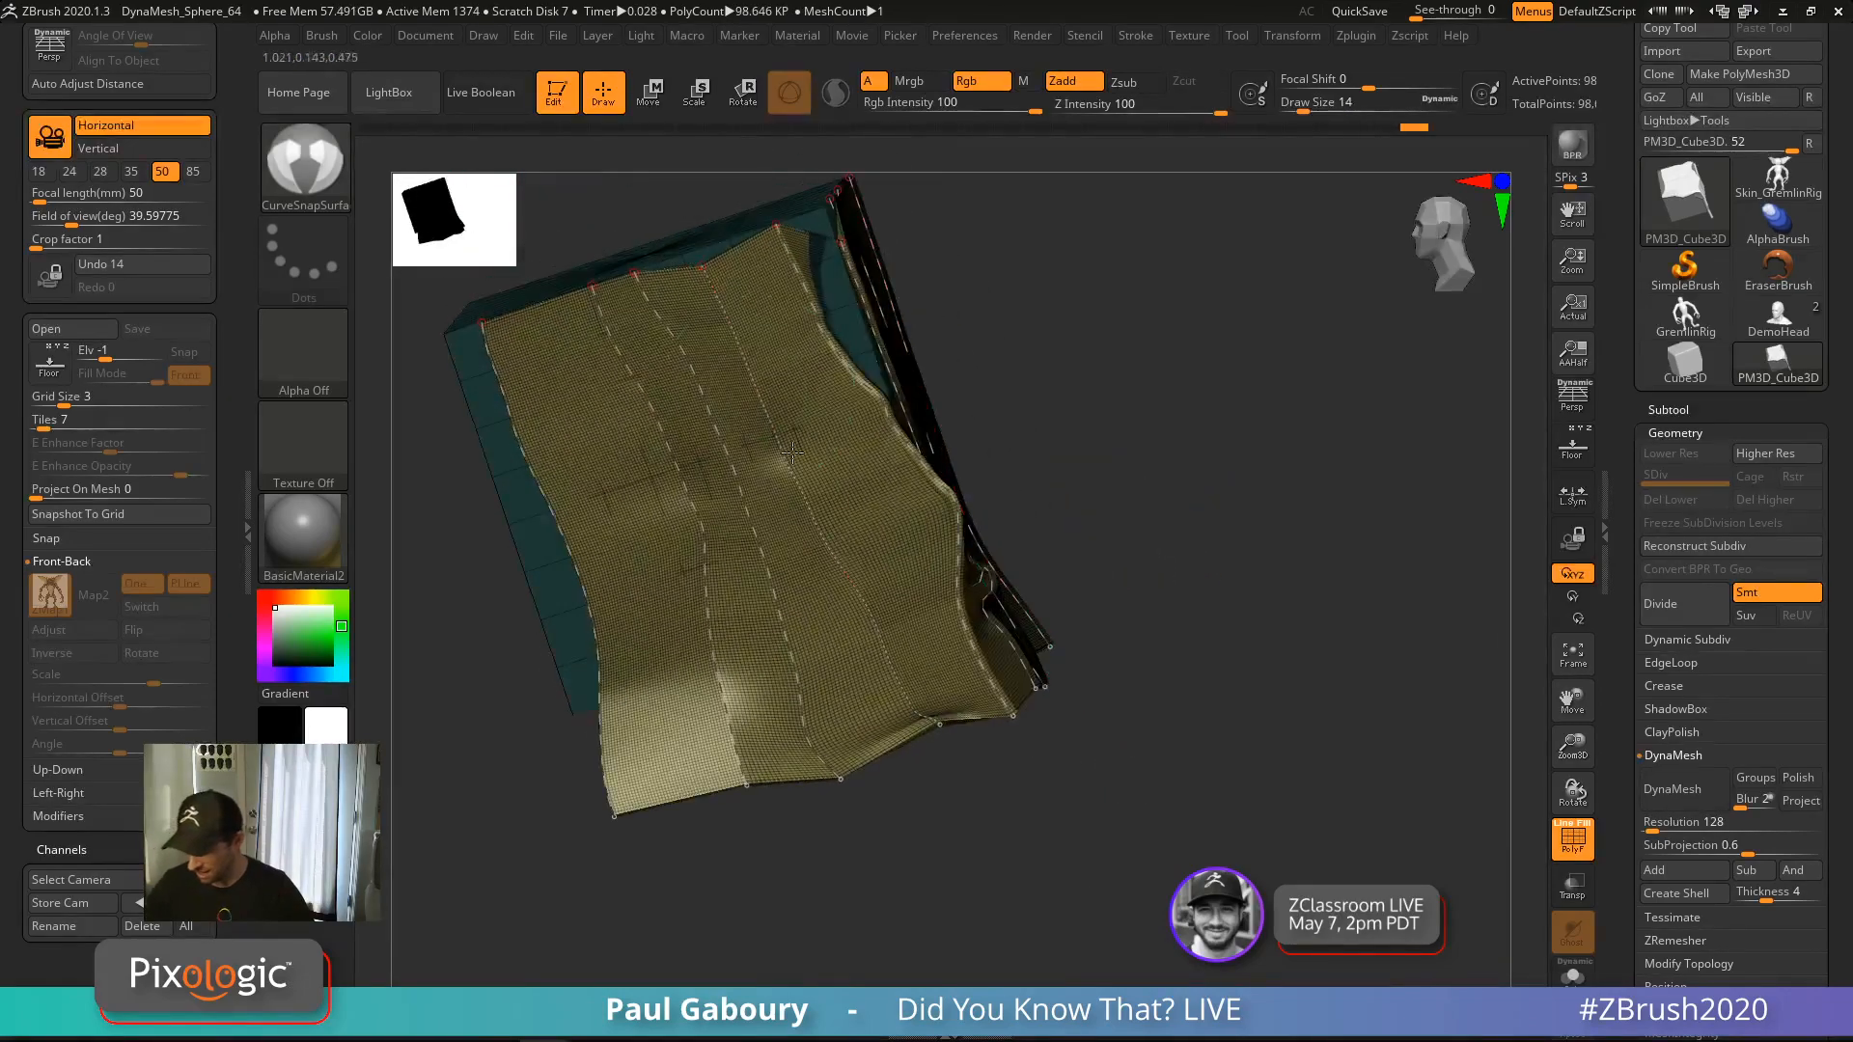
left_click_drag(700, 270, 691, 240)
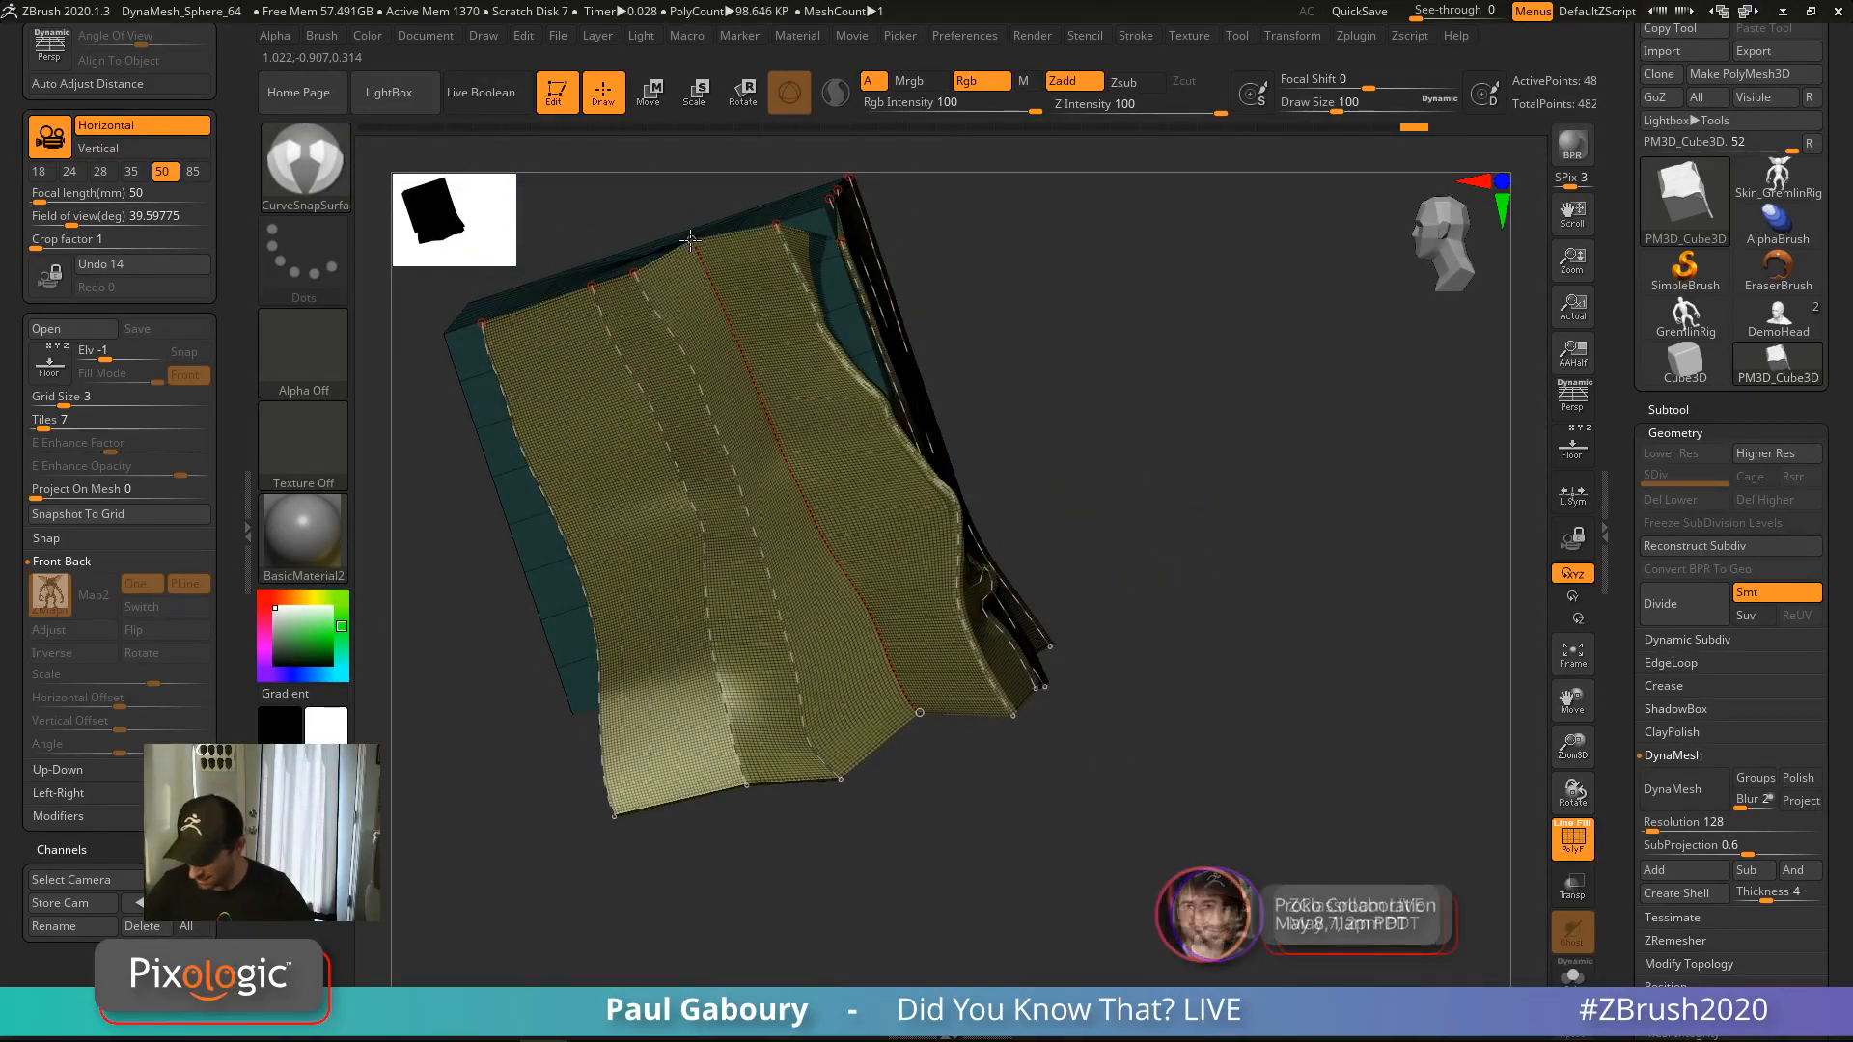
left_click_drag(1081, 599, 1197, 541)
left_click_drag(840, 569, 868, 521)
key("shift+f")
left_click_drag(1069, 558, 954, 629)
mouse_move(947, 759)
left_mouse_down("shift")
mouse_move(950, 718)
mouse_move(927, 728)
mouse_move(1003, 695)
mouse_move(1255, 647)
mouse_move(1220, 776)
mouse_move(1154, 792)
mouse_move(1155, 830)
mouse_move(1202, 809)
left_mouse_up("shift")
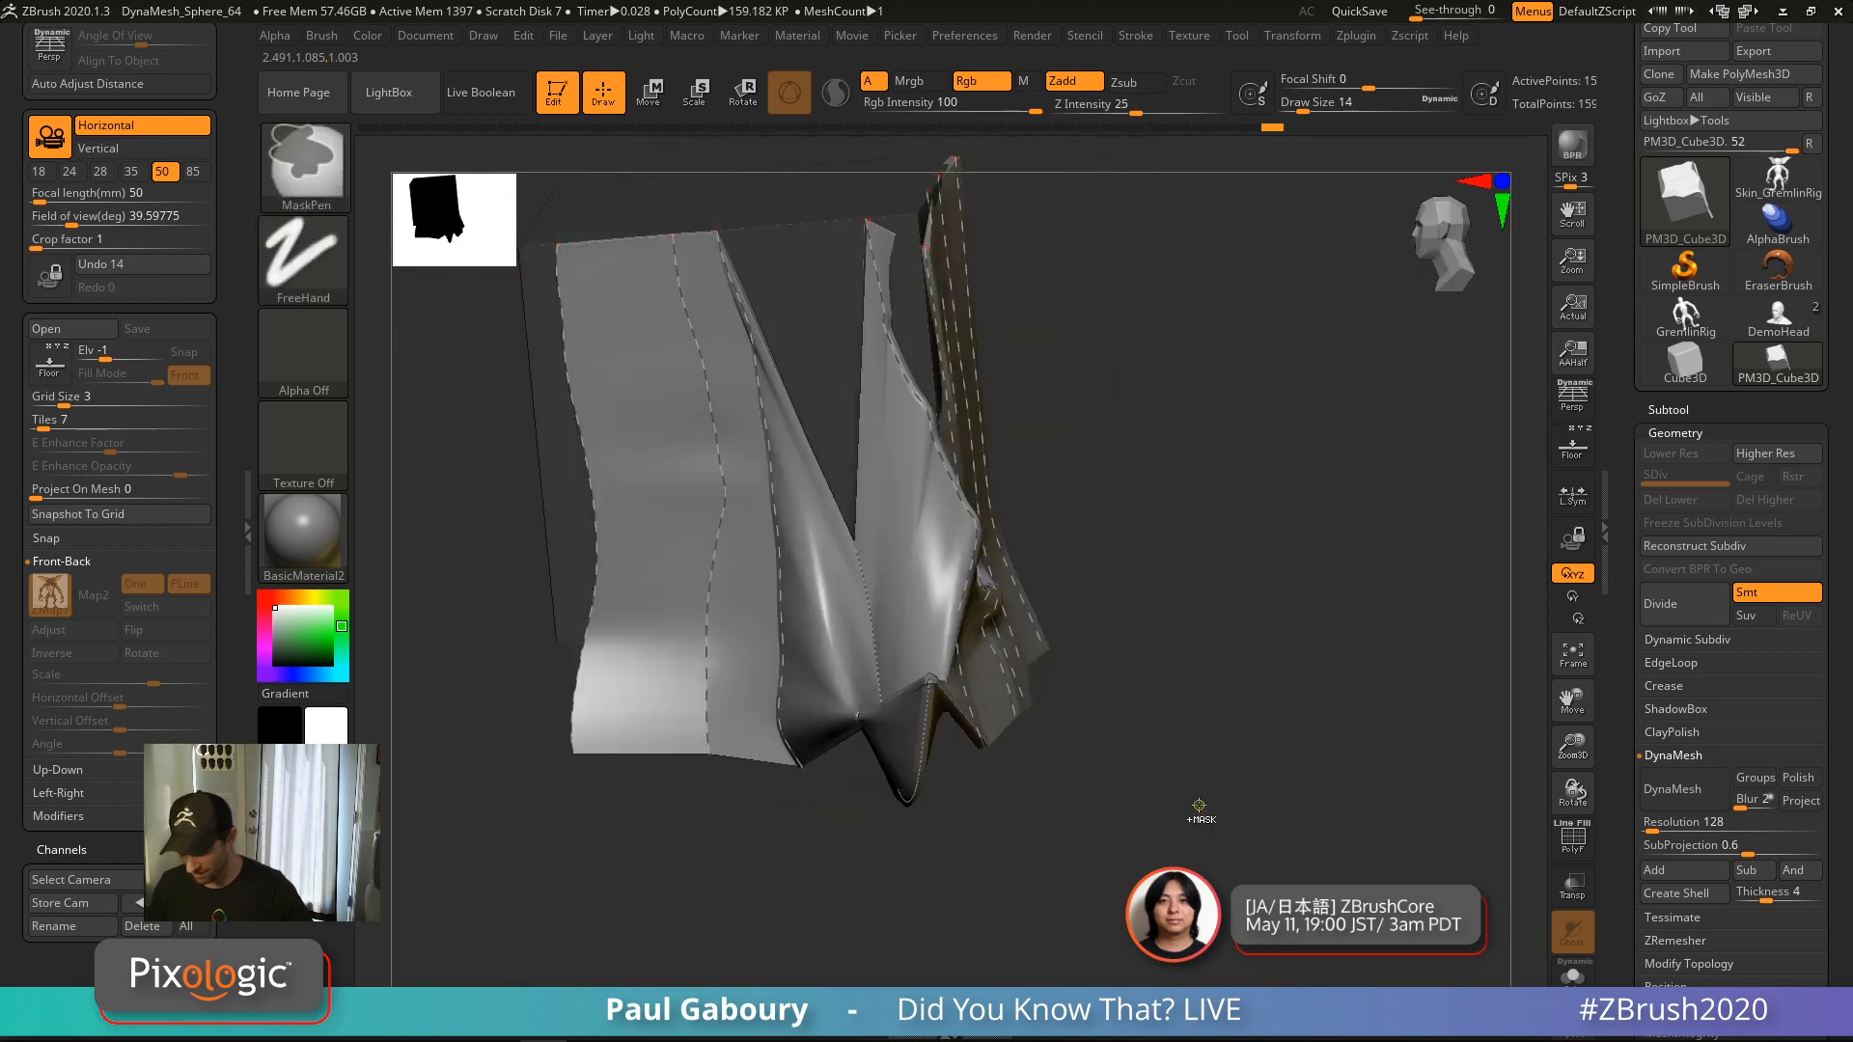
Undo the last pull on the cloth's curves and turn on Lock Start and Lock End for curve editing
key("ctrl+z")
right_click_drag(1207, 708, 1216, 873, "alt")
mouse_move(1217, 874)
right_mouse_down("ctrl")
mouse_move(1150, 761)
mouse_move(1171, 609)
right_mouse_up("ctrl")
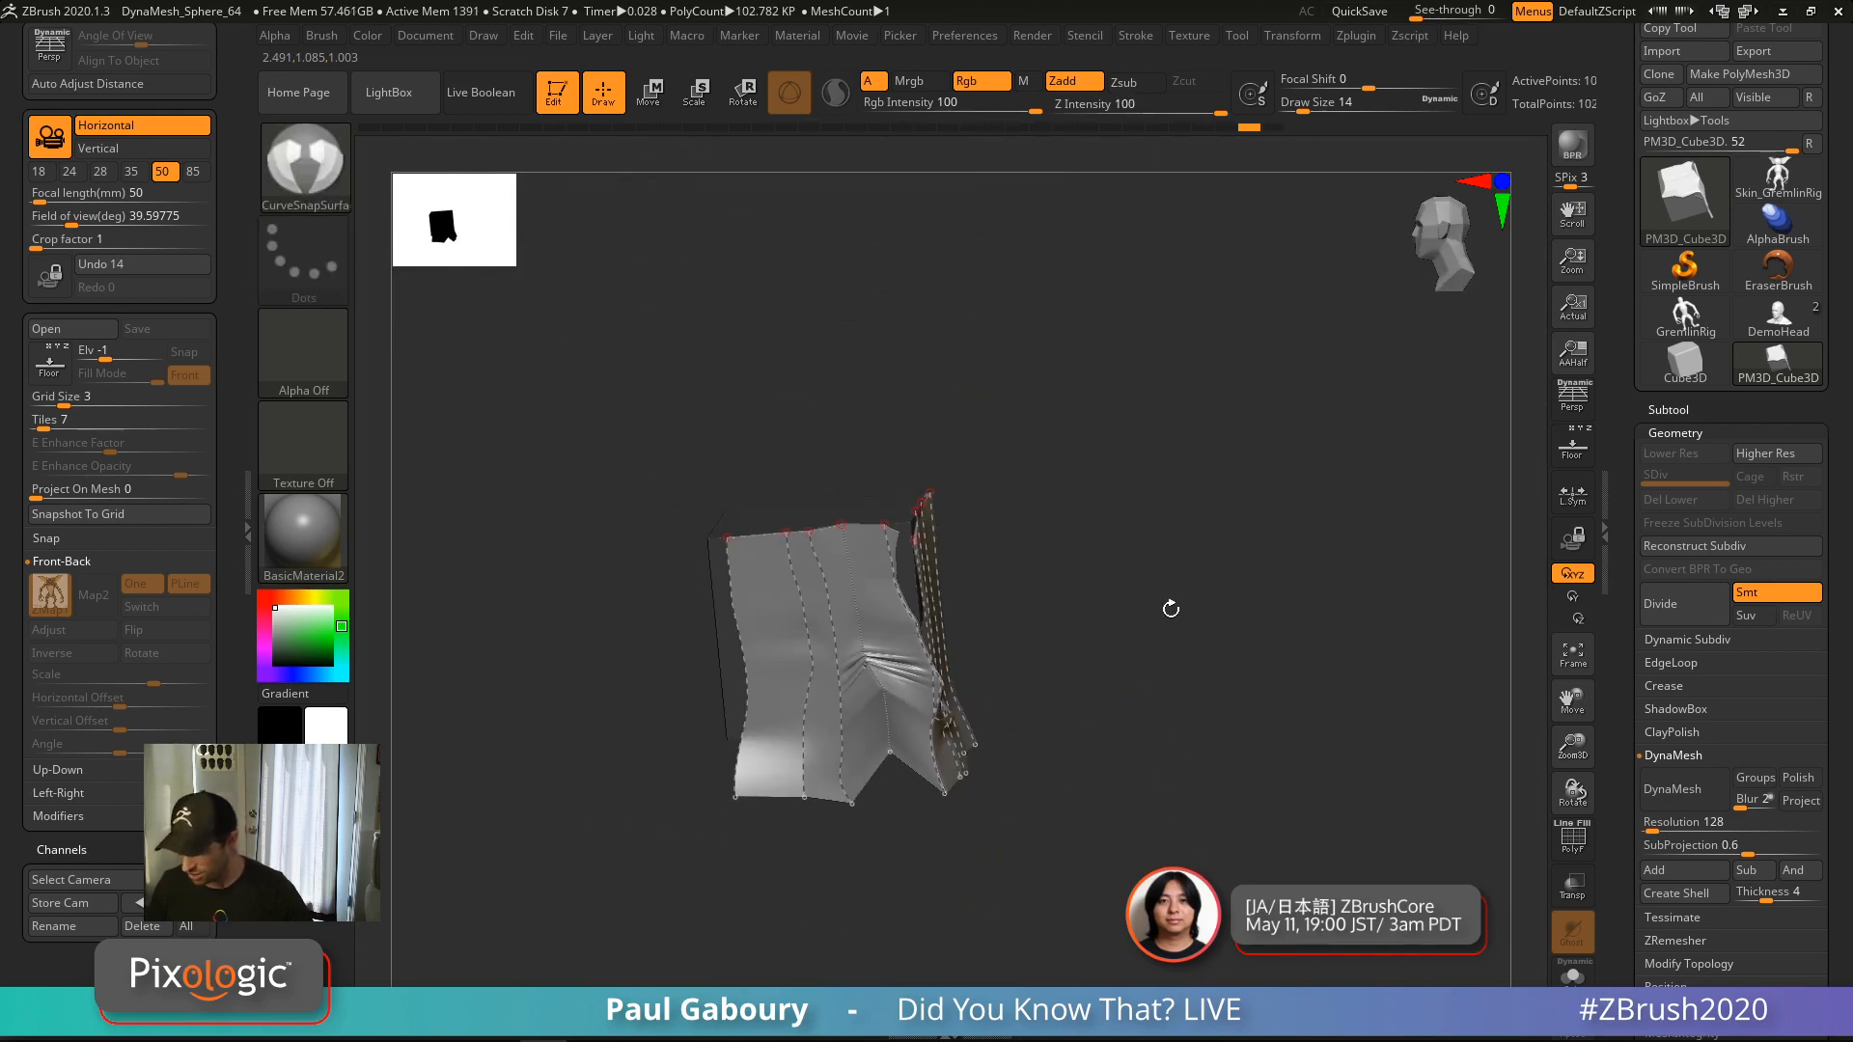
left_click(1135, 37)
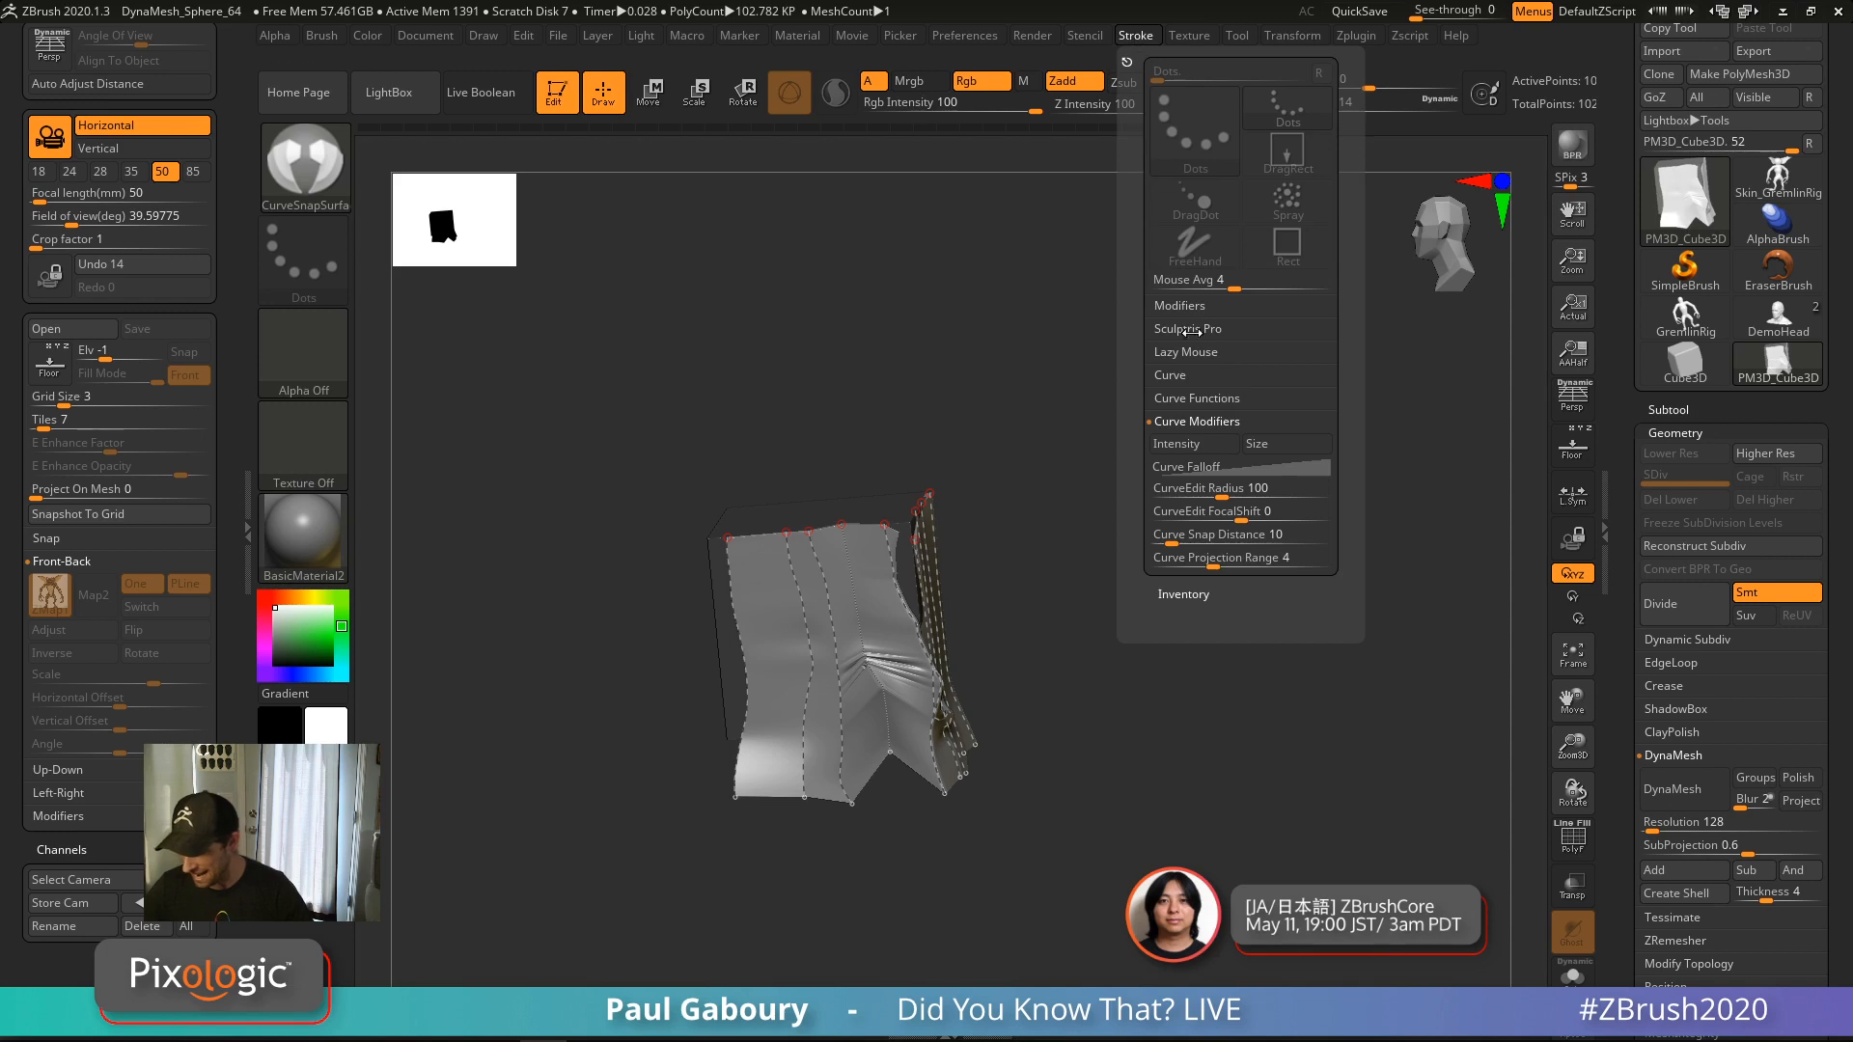
left_click(1214, 380)
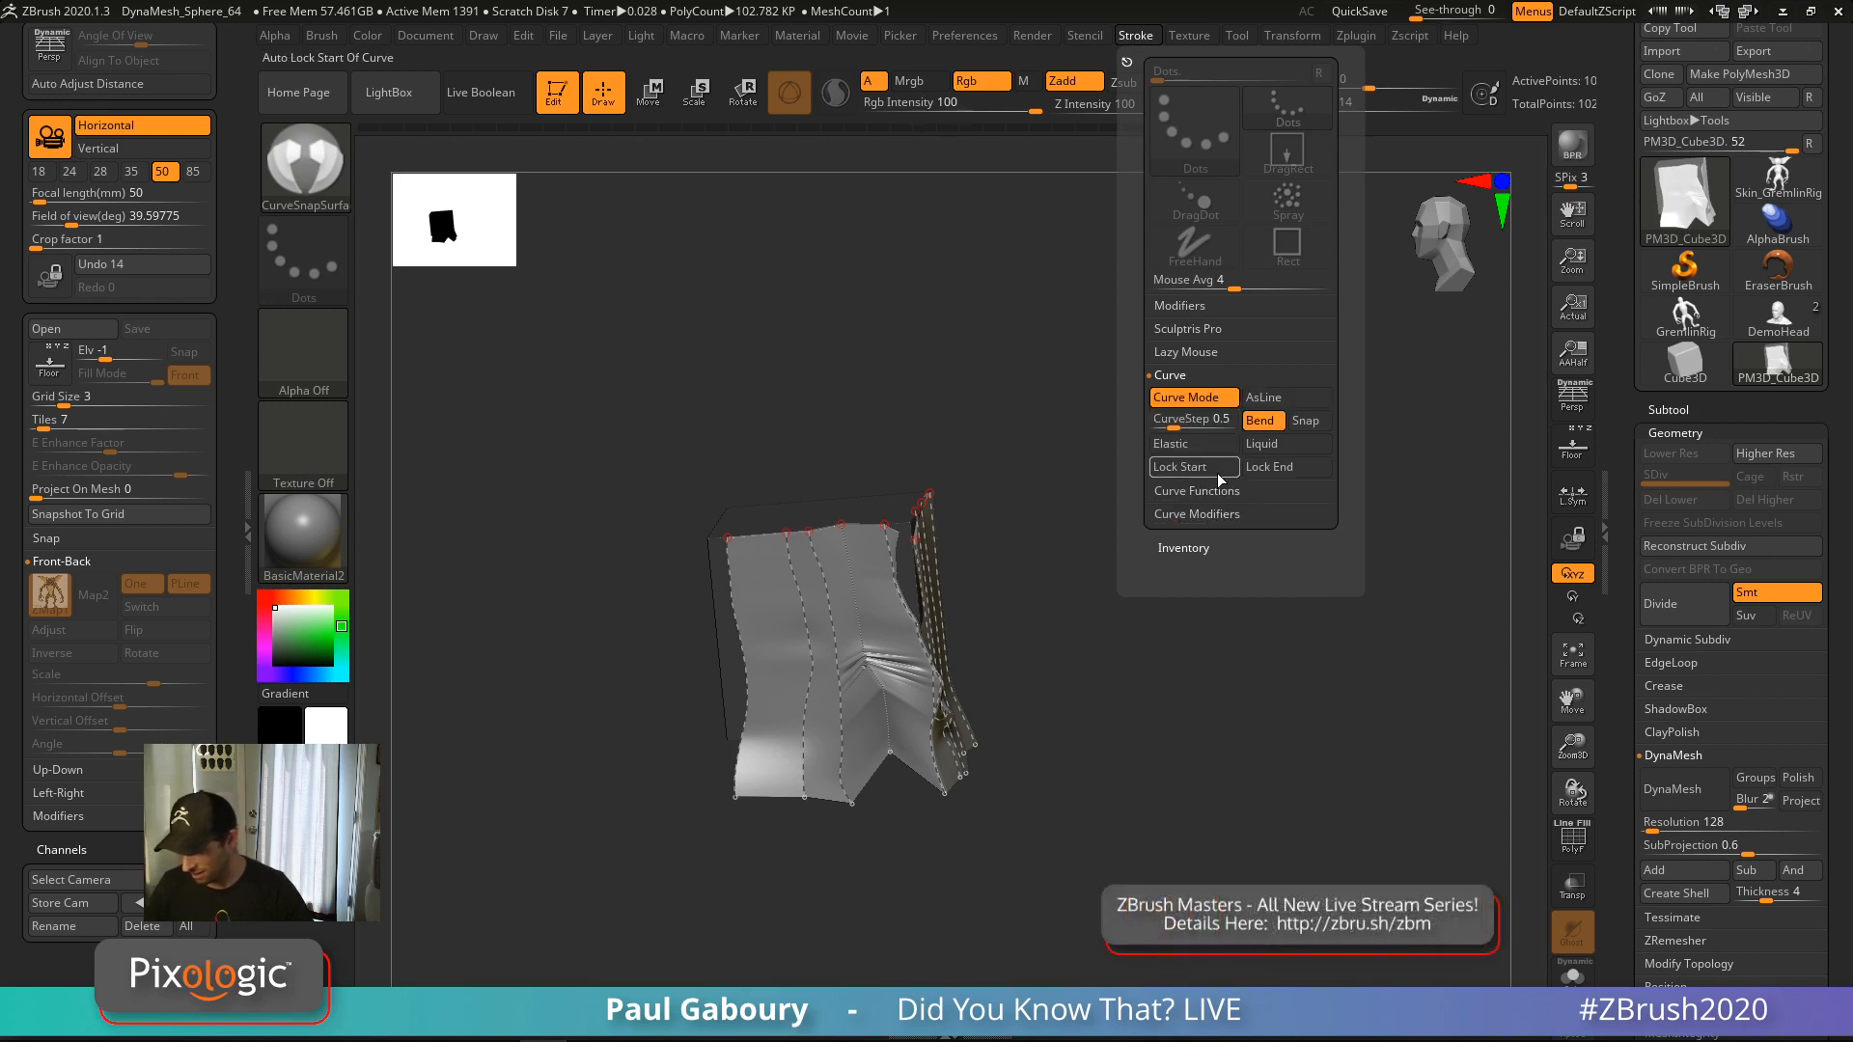
left_click(1281, 471)
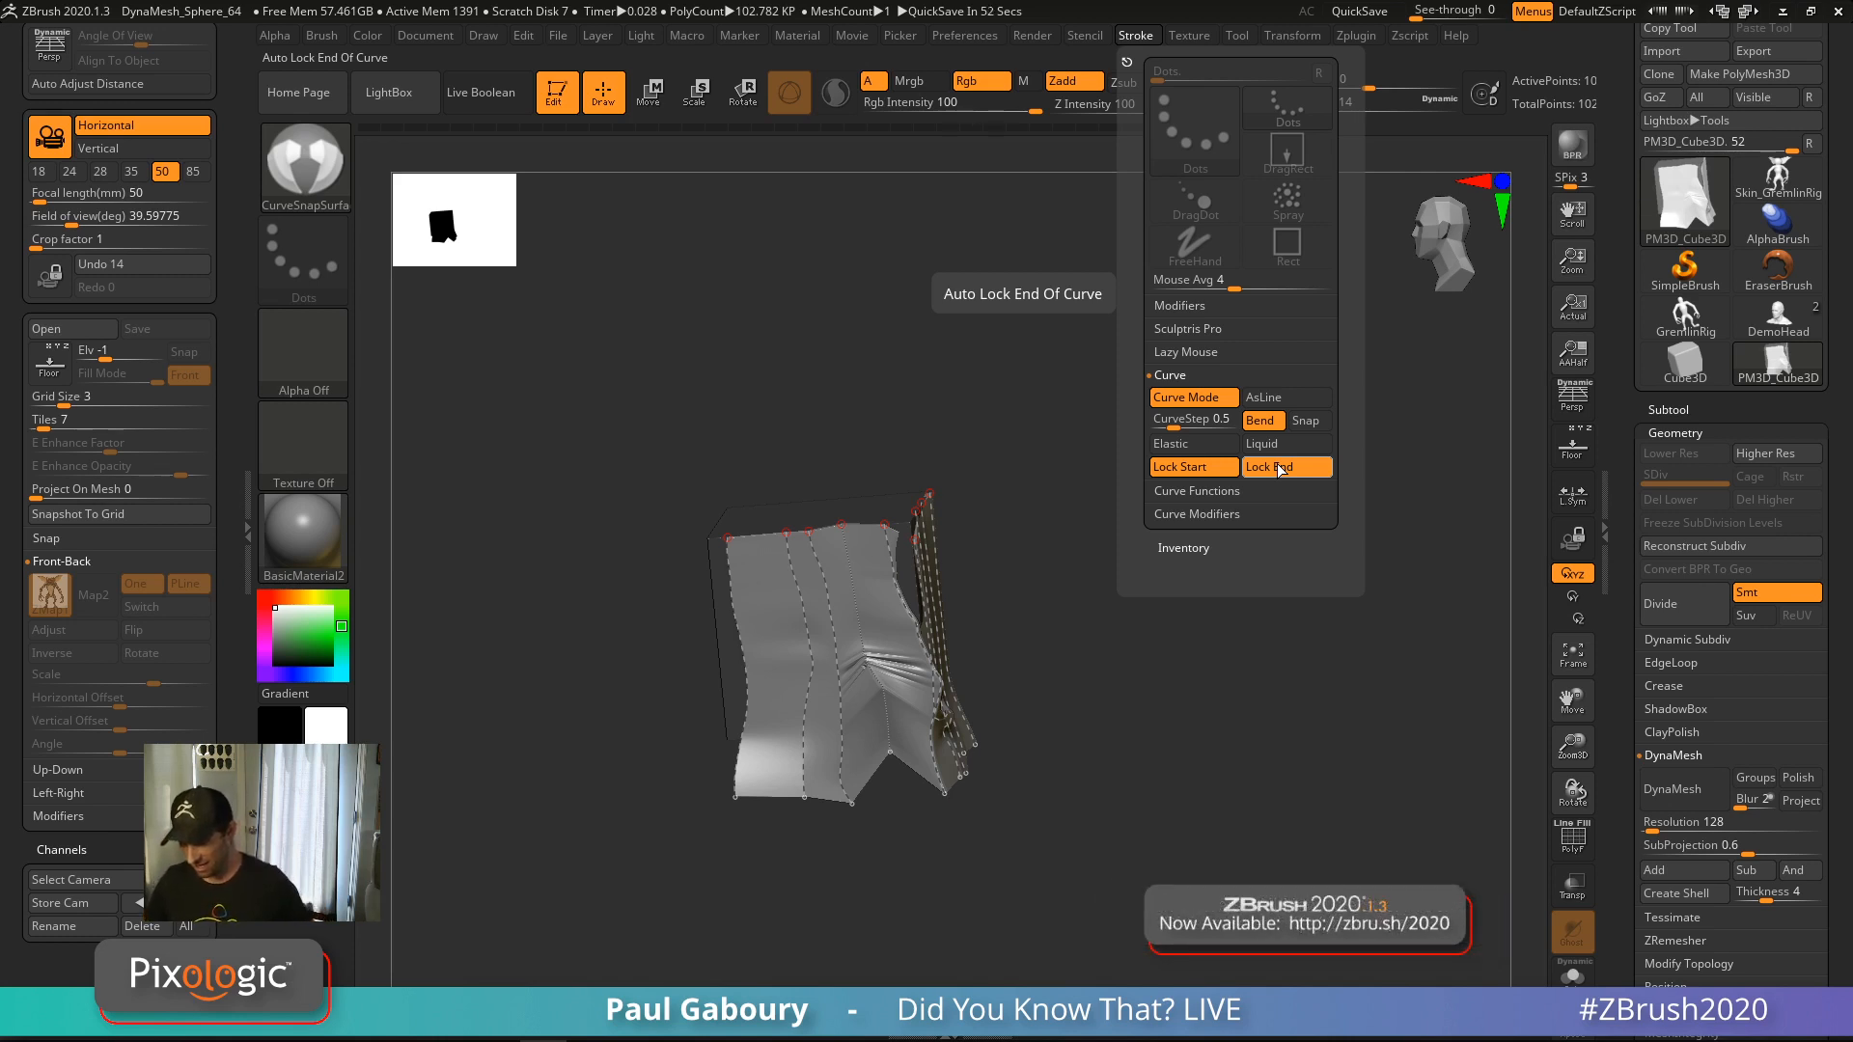
Set the draw size to 83 and pull the lower curve ends near the cube's corner outward from the cube
mouse_move(923, 815)
left_mouse_down()
mouse_move(985, 809)
mouse_move(958, 853)
left_mouse_up()
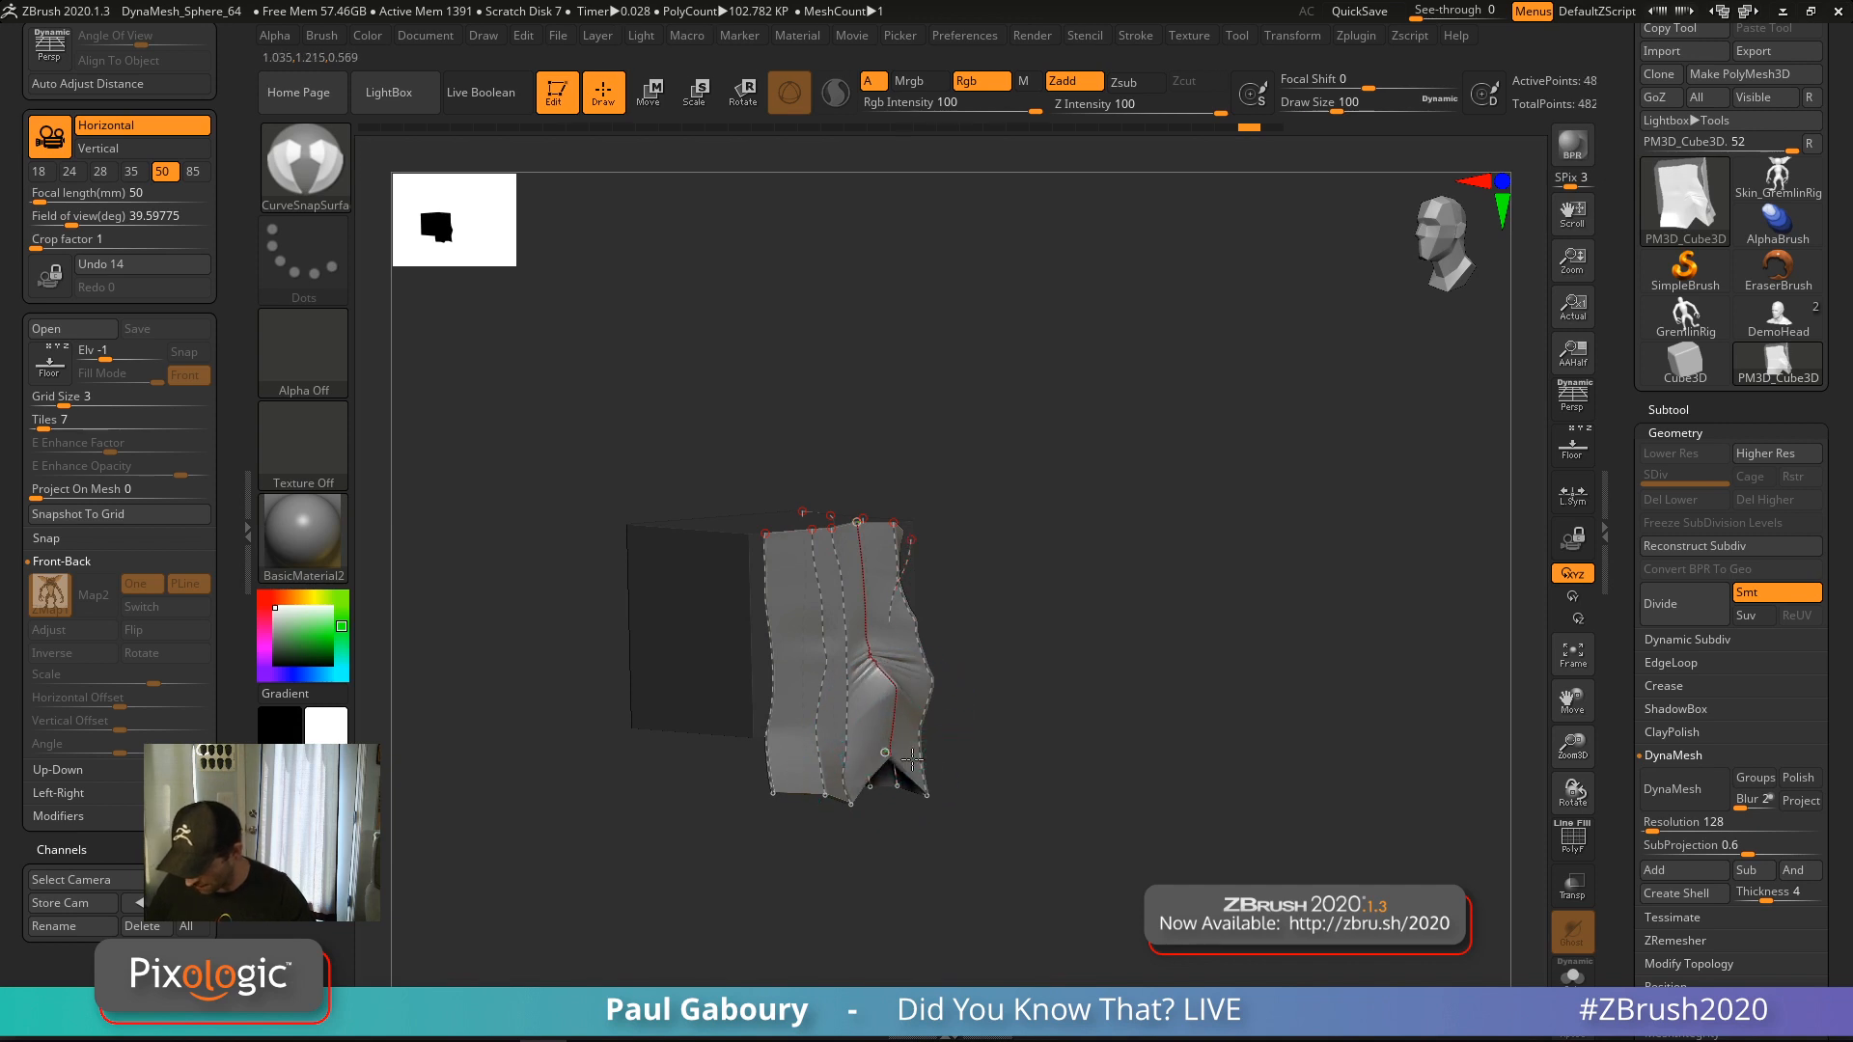
mouse_move(912, 762)
left_mouse_down()
mouse_move(998, 712)
mouse_move(1060, 755)
mouse_move(869, 772)
mouse_move(854, 615)
mouse_move(841, 639)
left_mouse_up()
key("s")
left_click(888, 760)
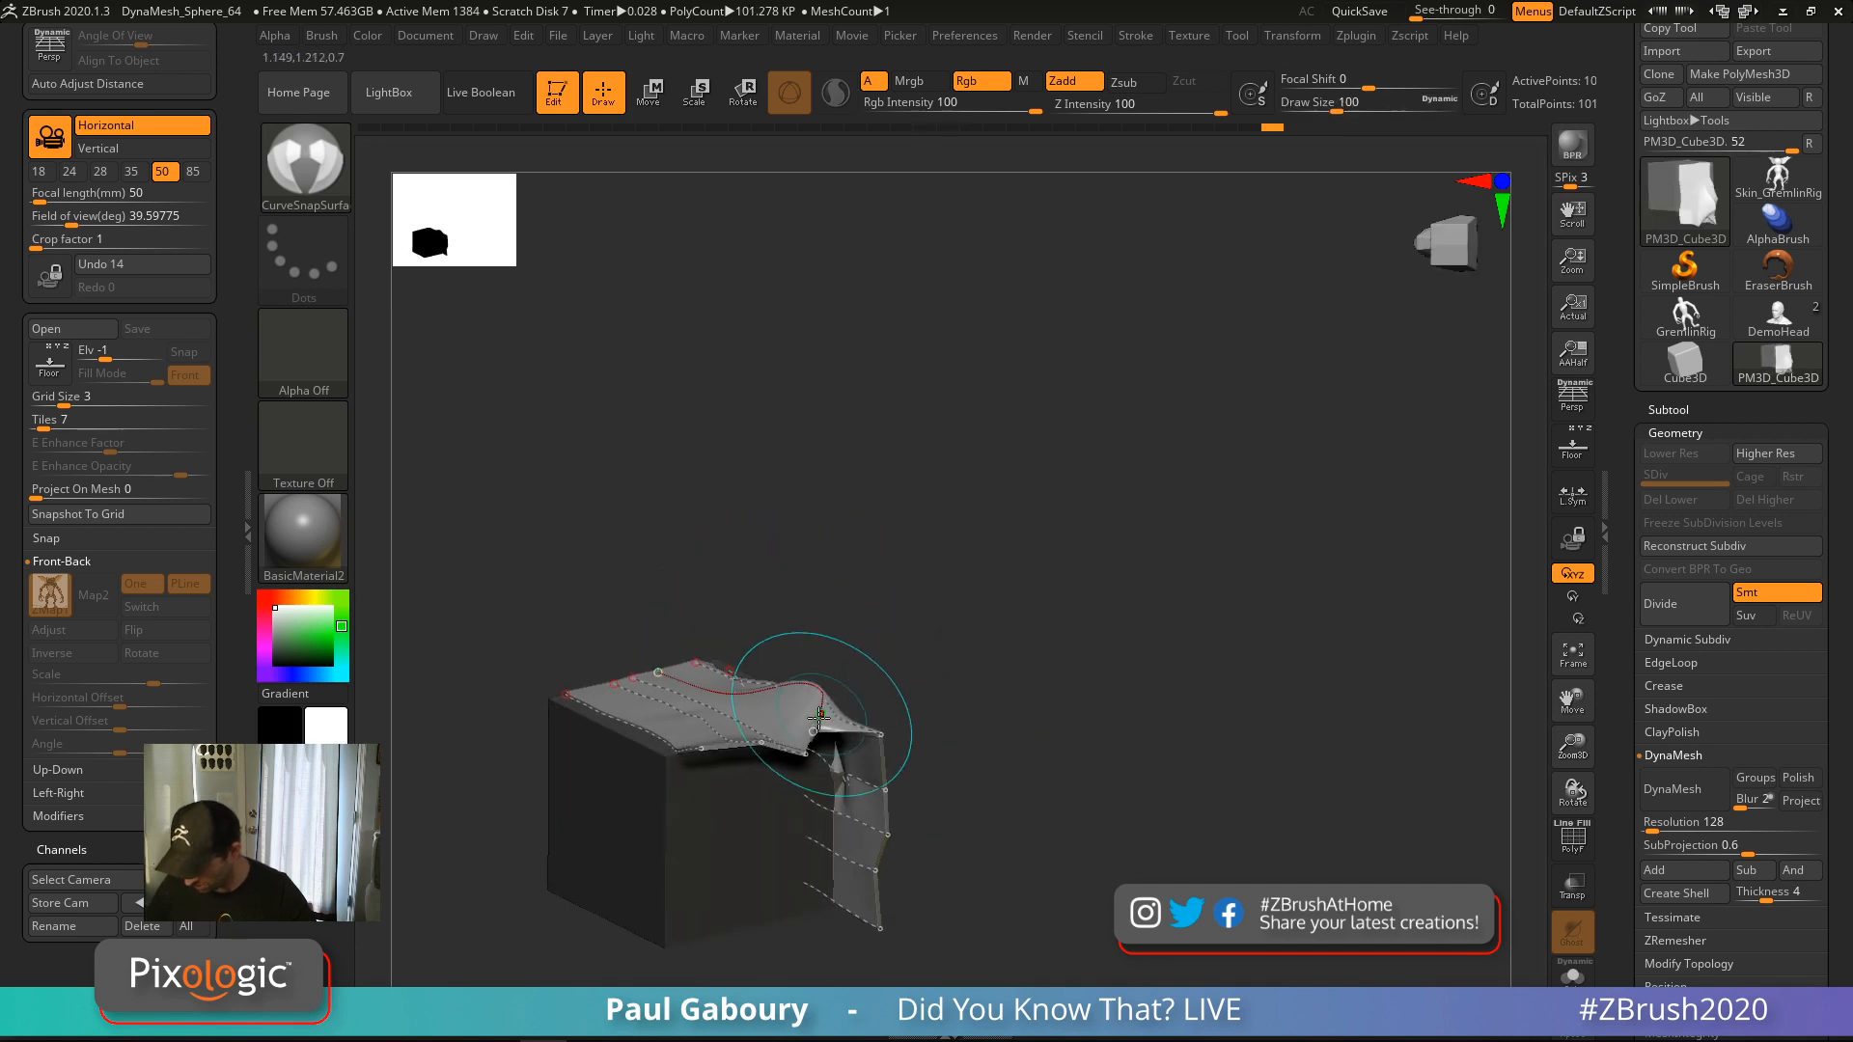
left_click_drag(816, 735, 1001, 716)
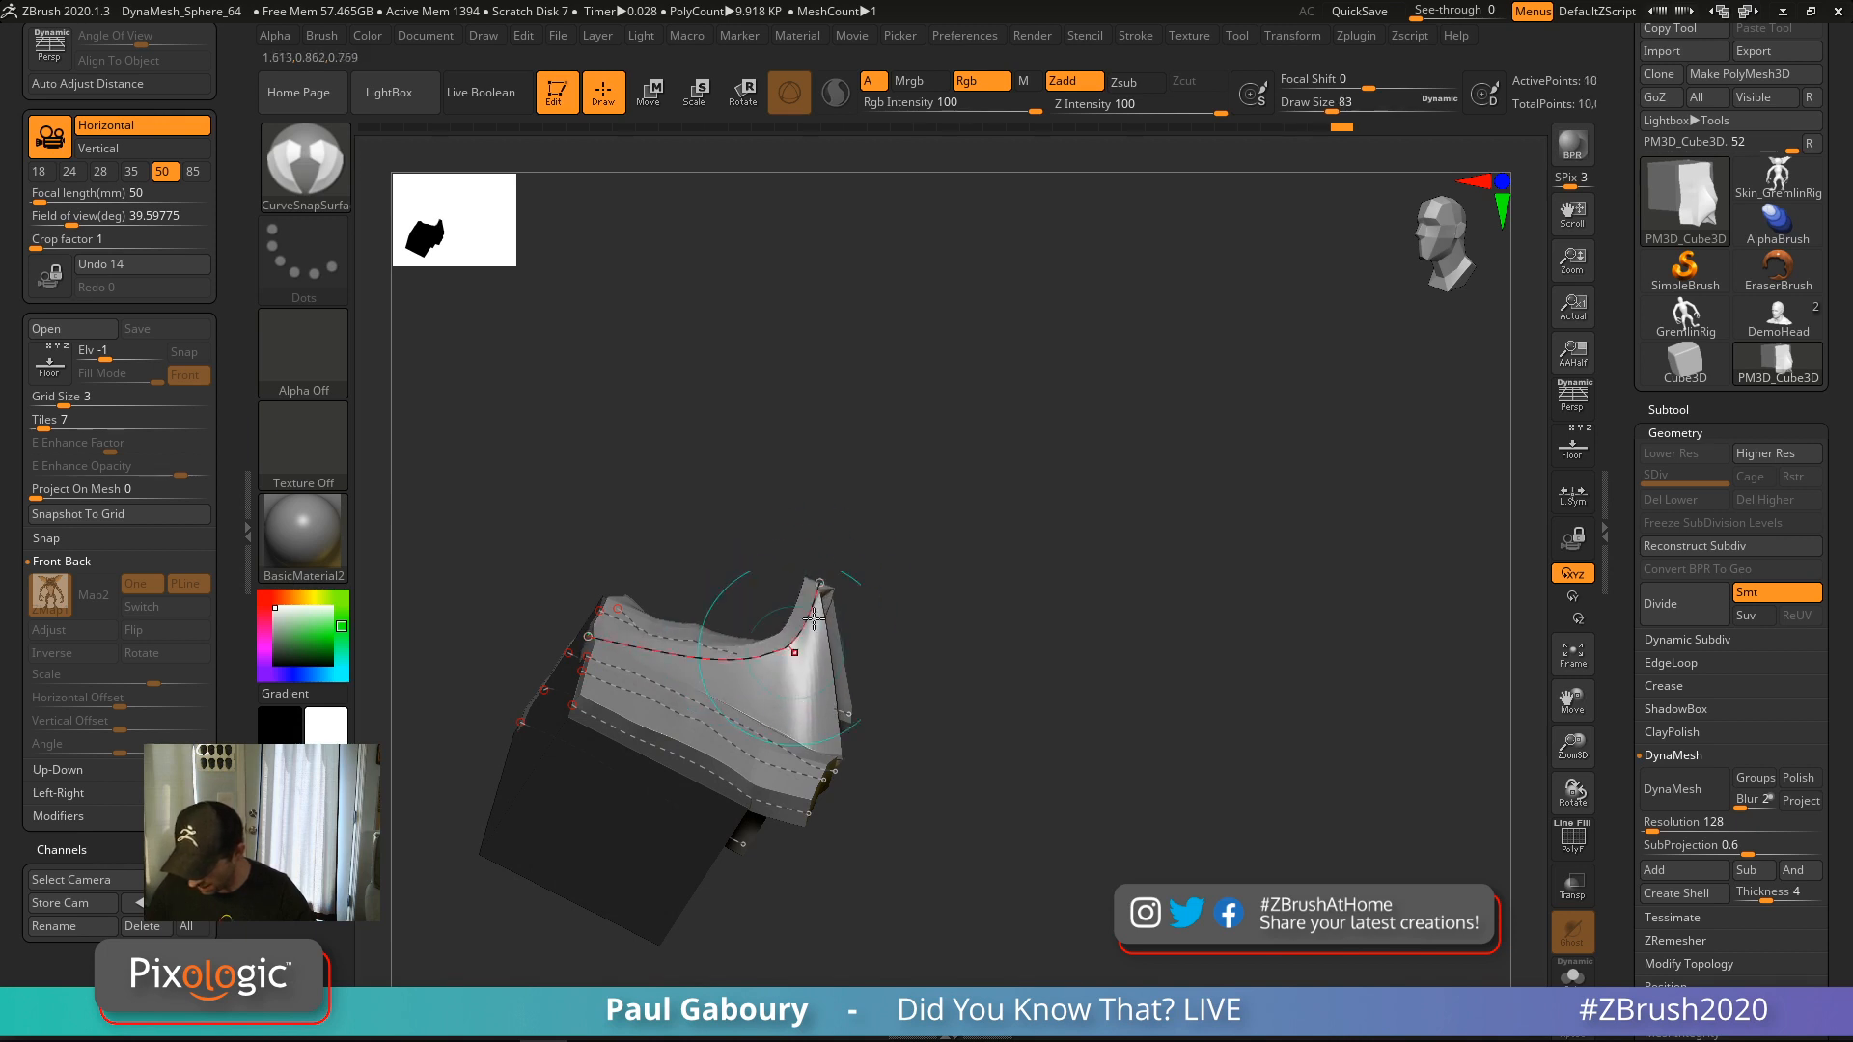
left_click_drag(885, 575, 928, 721)
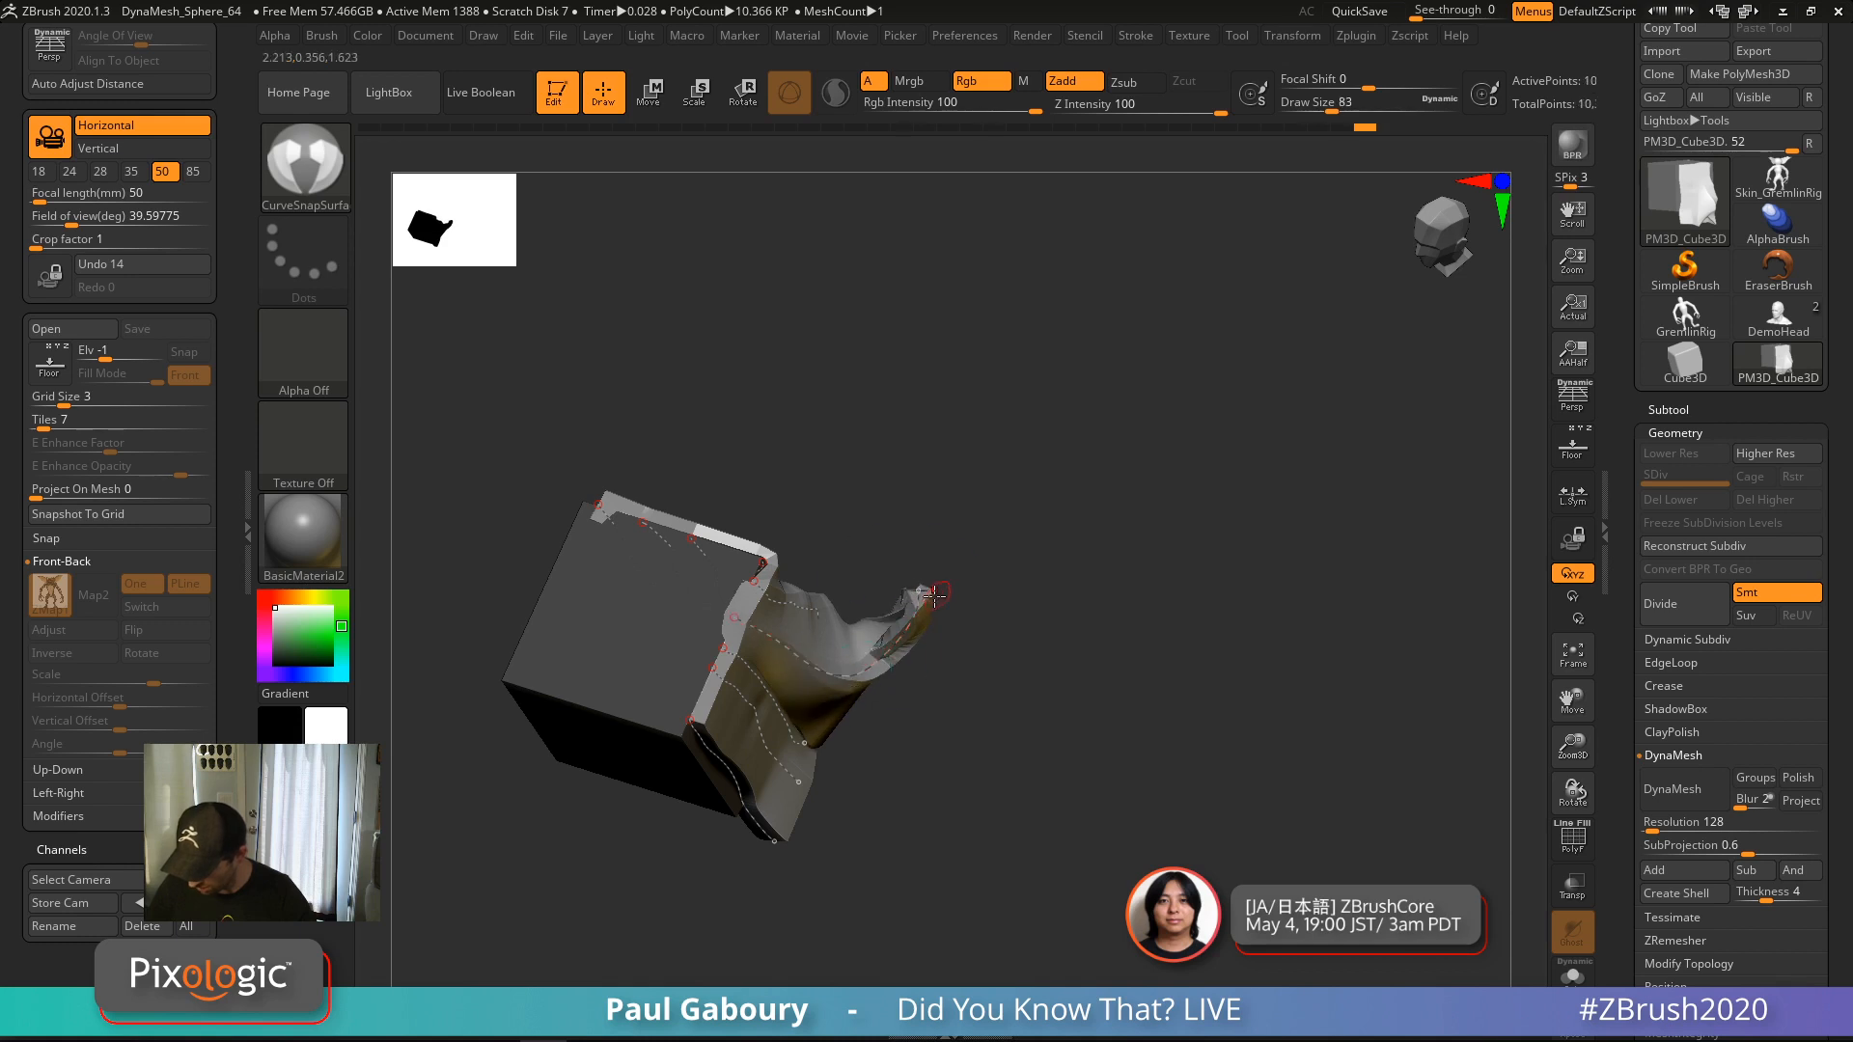
Undo the last curve pull and stretch the lower ends of the corner curves outward into a long flare
key("ctrl+z")
left_click_drag(979, 632, 1028, 456)
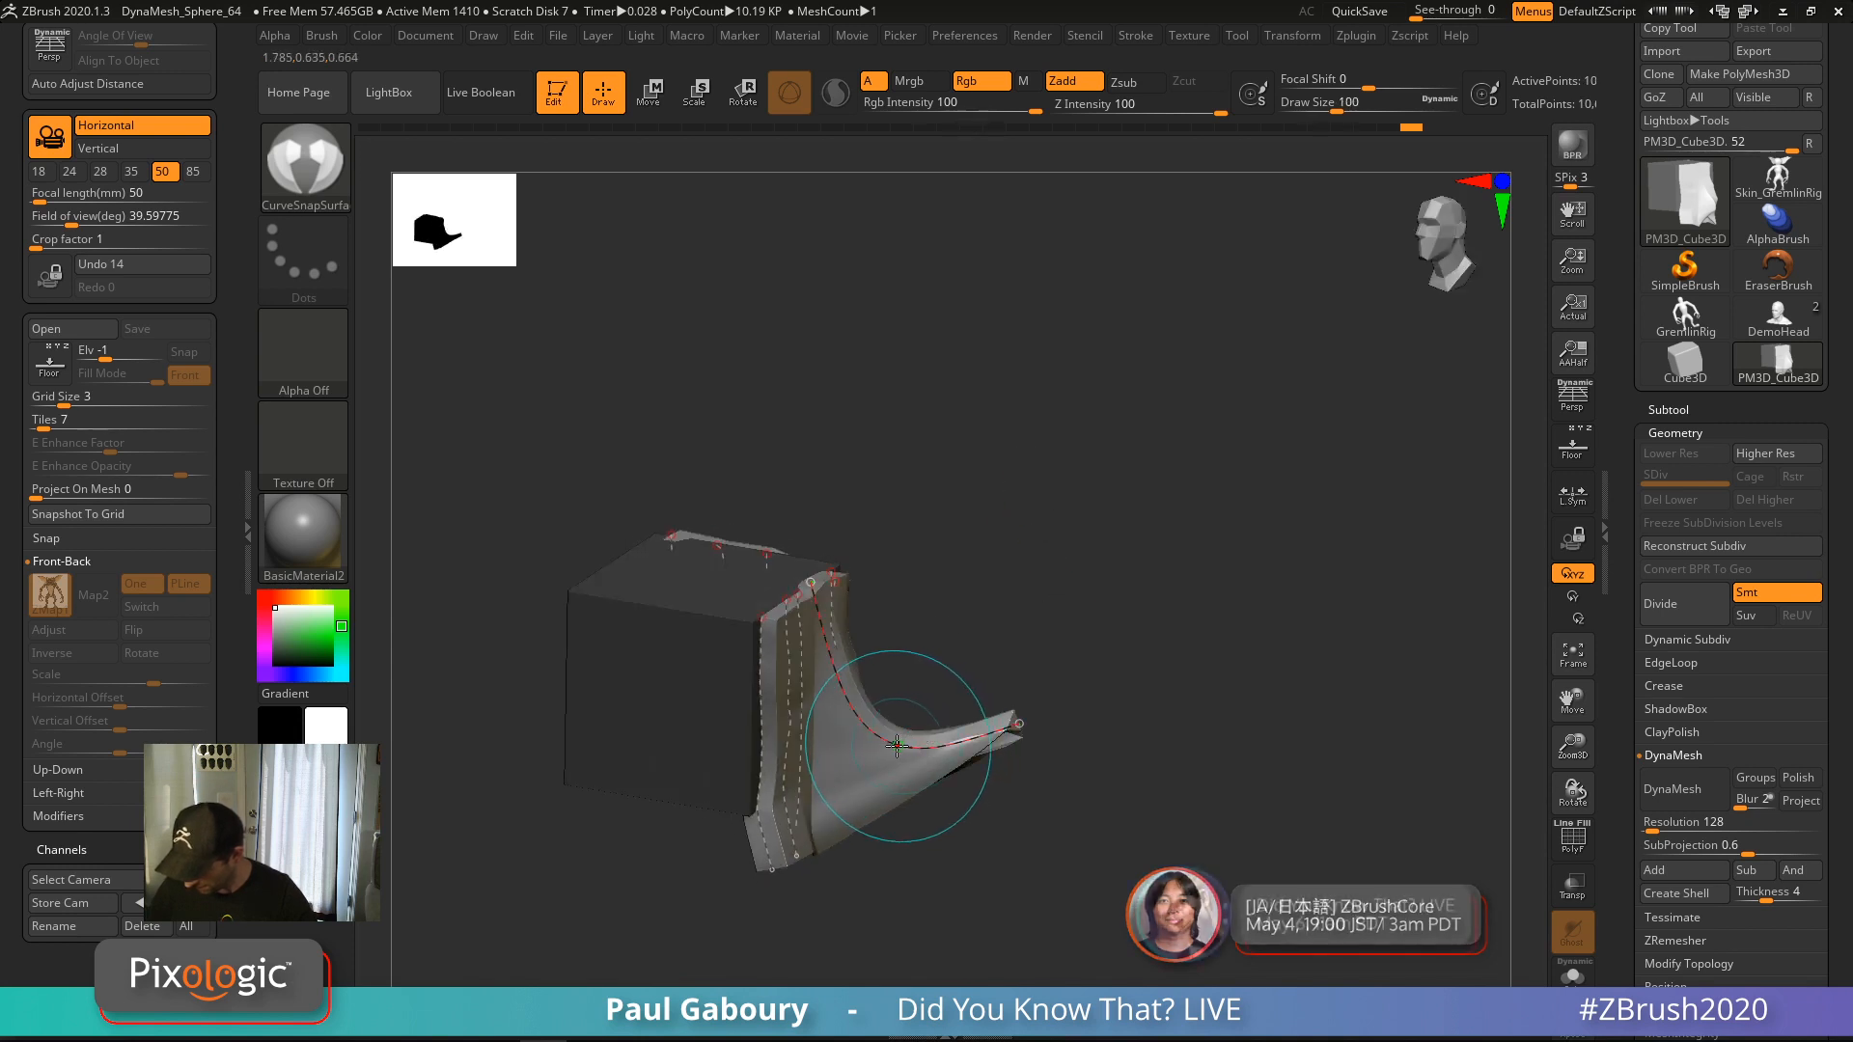
left_click_drag(915, 724, 865, 745)
mouse_move(1020, 717)
left_mouse_down()
mouse_move(1023, 664)
mouse_move(987, 623)
mouse_move(1018, 778)
mouse_move(985, 745)
mouse_move(993, 682)
mouse_move(1000, 697)
mouse_move(951, 666)
left_mouse_up()
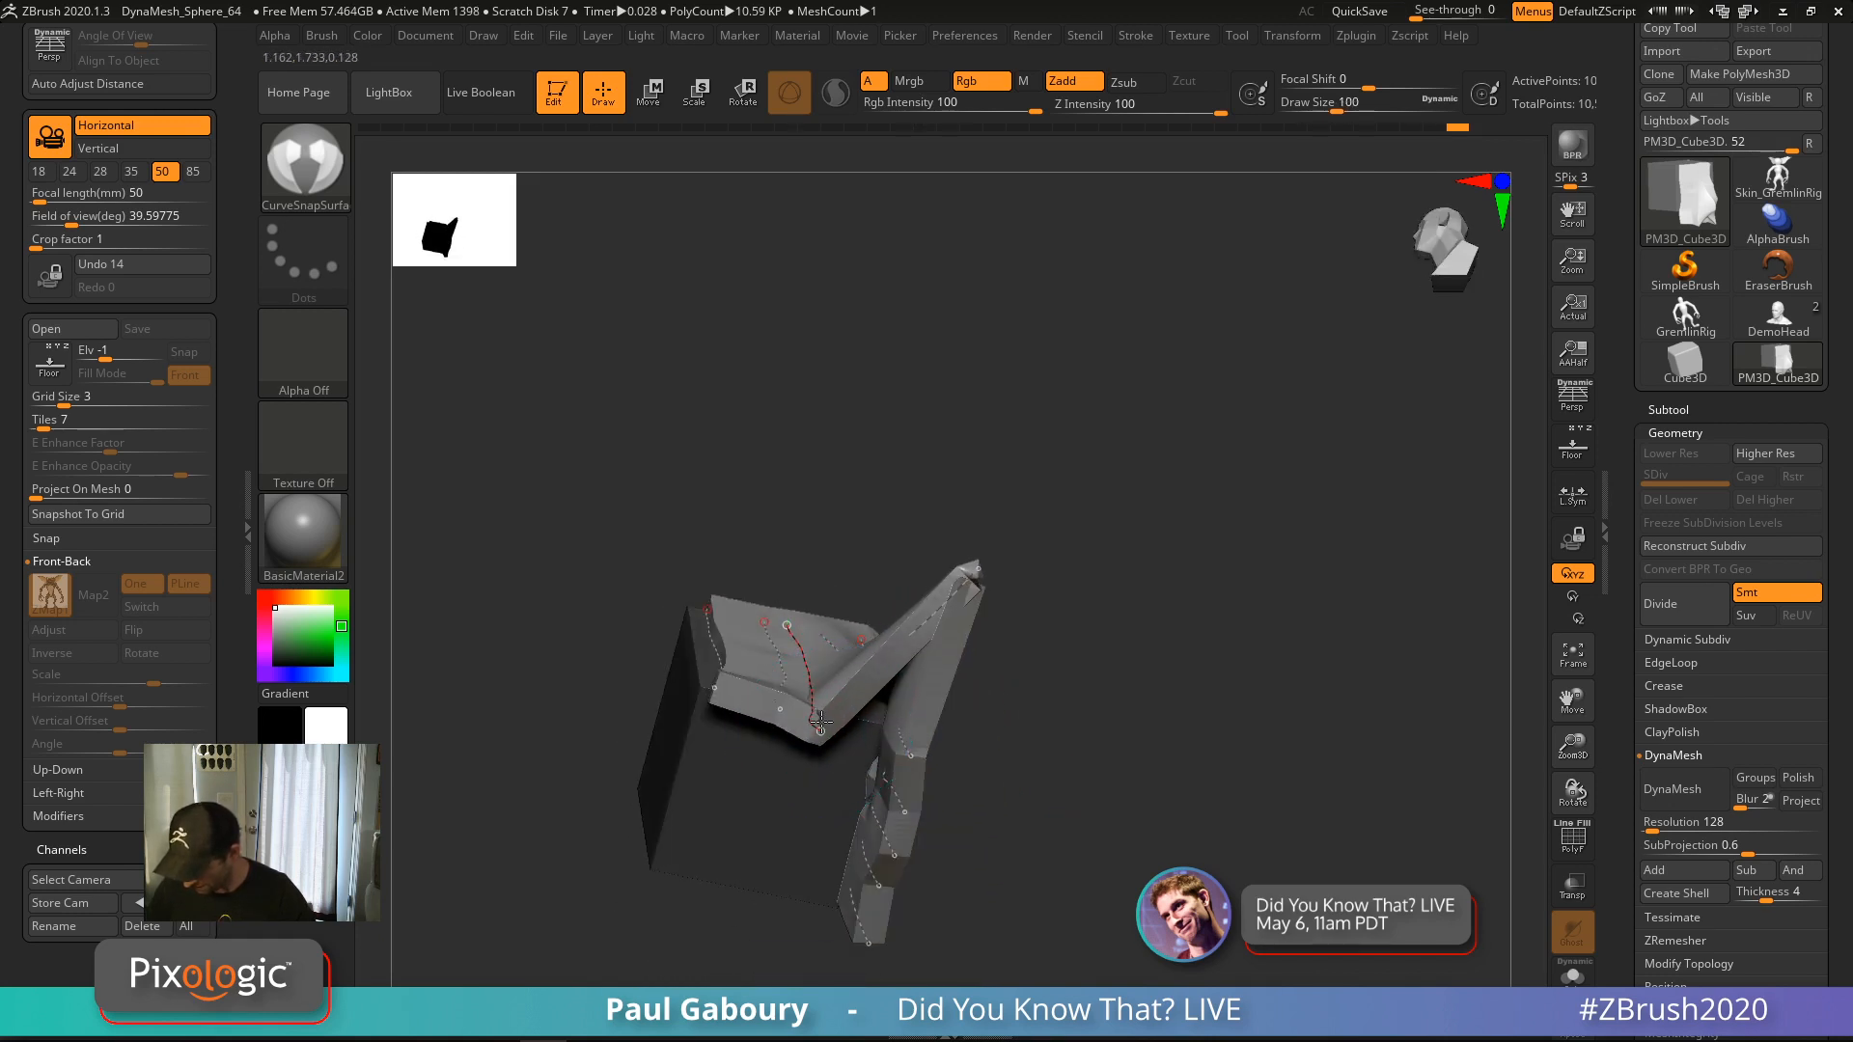
Undo the stray strip made on the cloth and pull the neighbouring side curves outward to spread the hem
left_click_drag(769, 669, 724, 679)
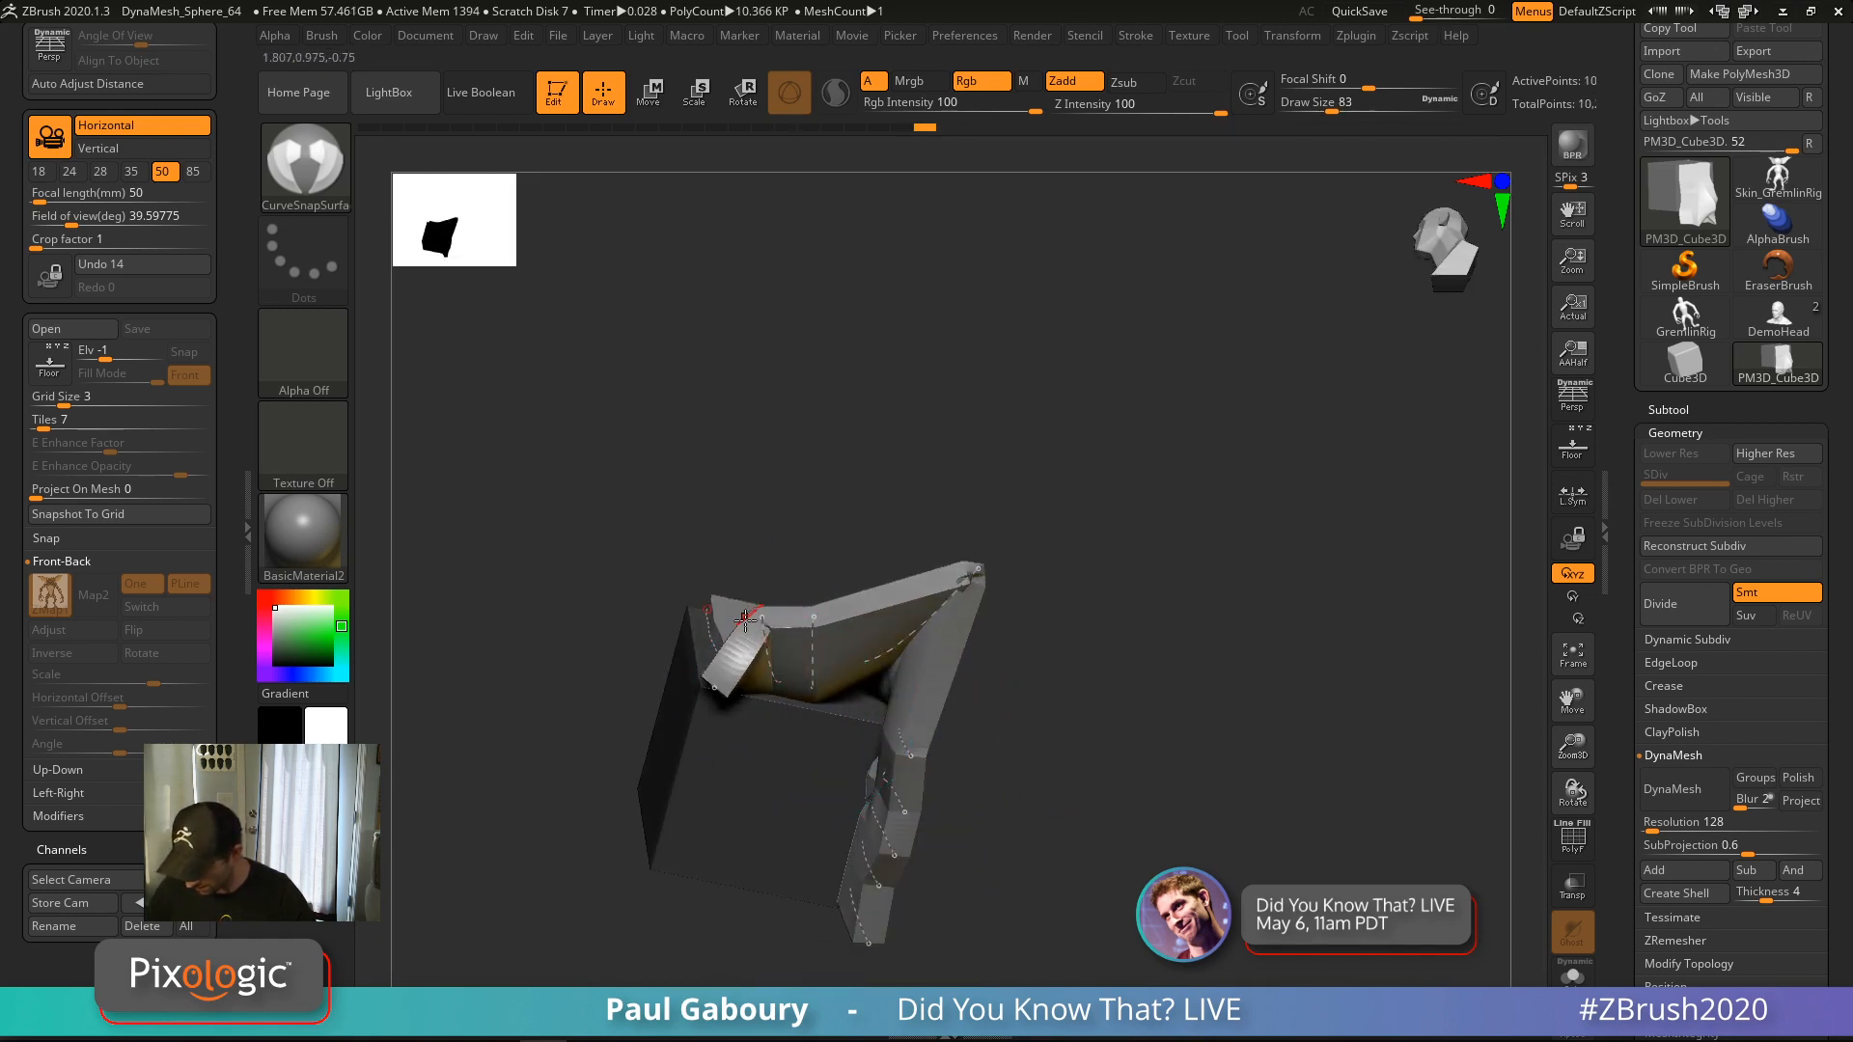
key("ctrl+z")
left_click_drag(654, 562, 843, 722)
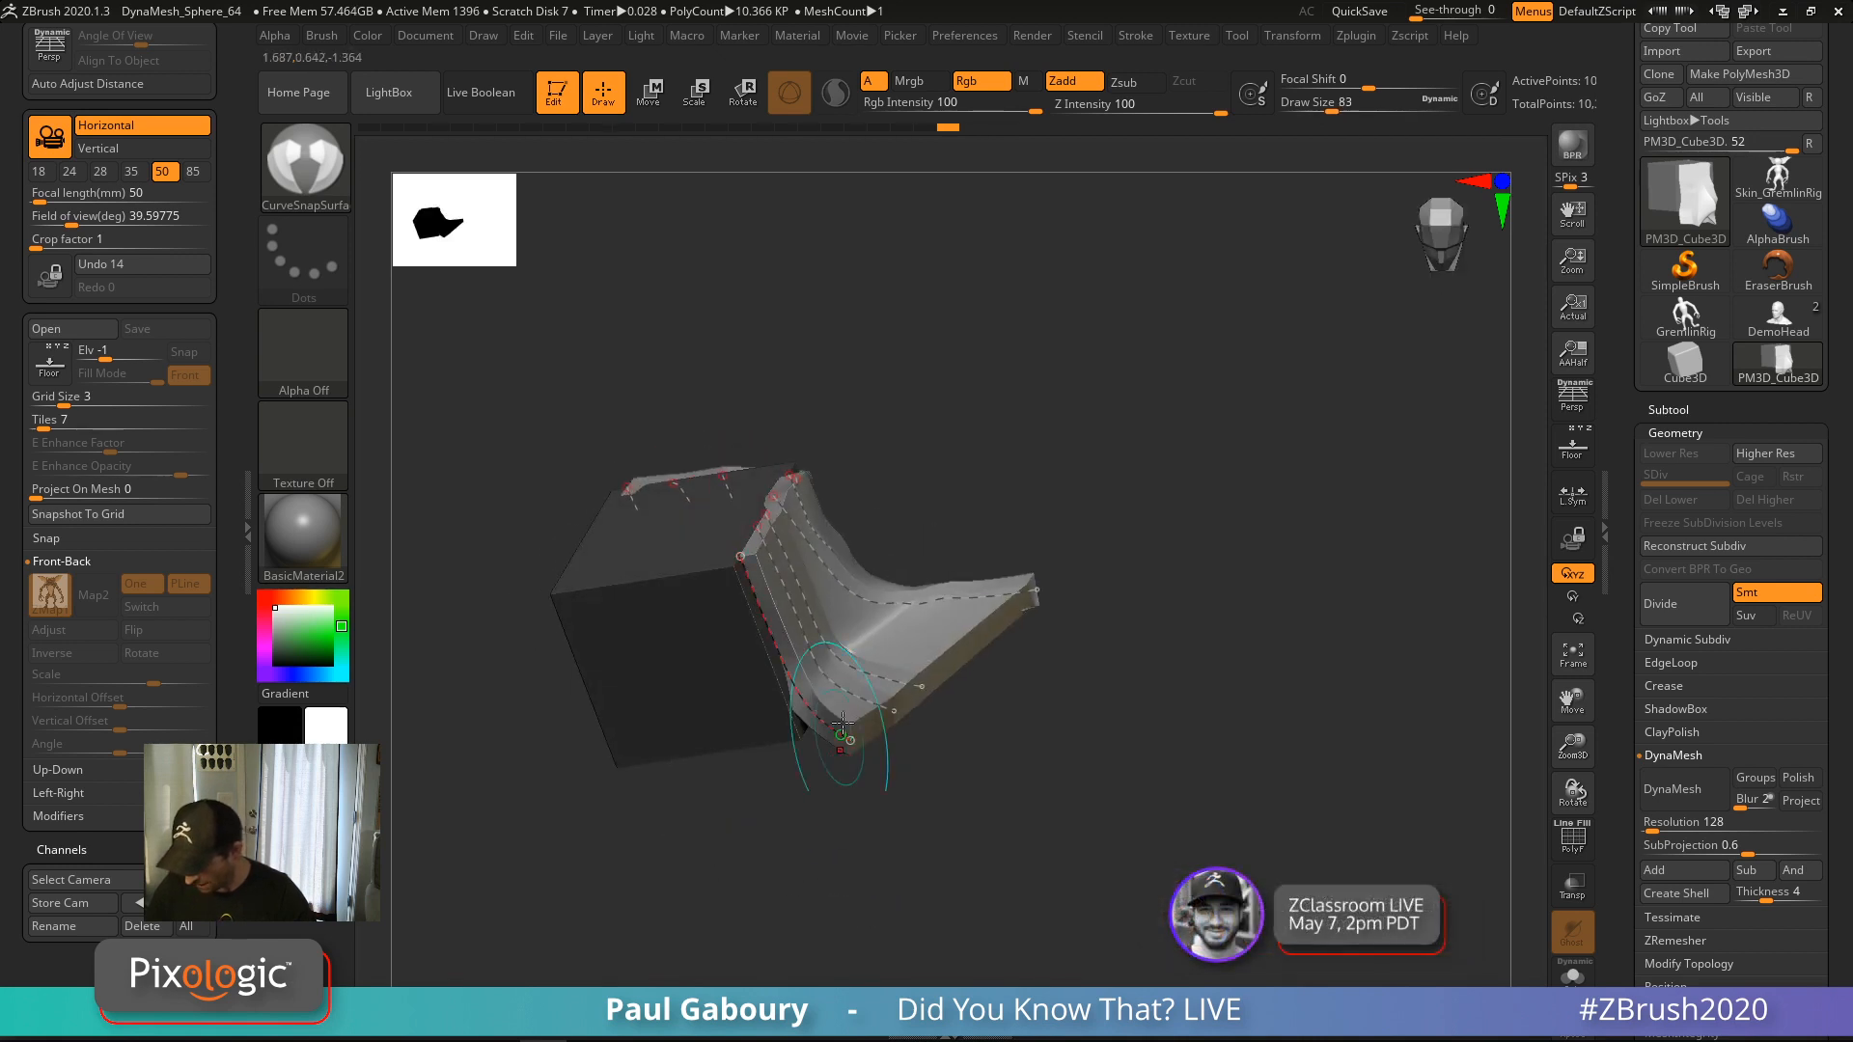
mouse_move(772, 611)
left_mouse_down()
mouse_move(966, 682)
mouse_move(913, 611)
mouse_move(902, 640)
mouse_move(855, 657)
left_mouse_up()
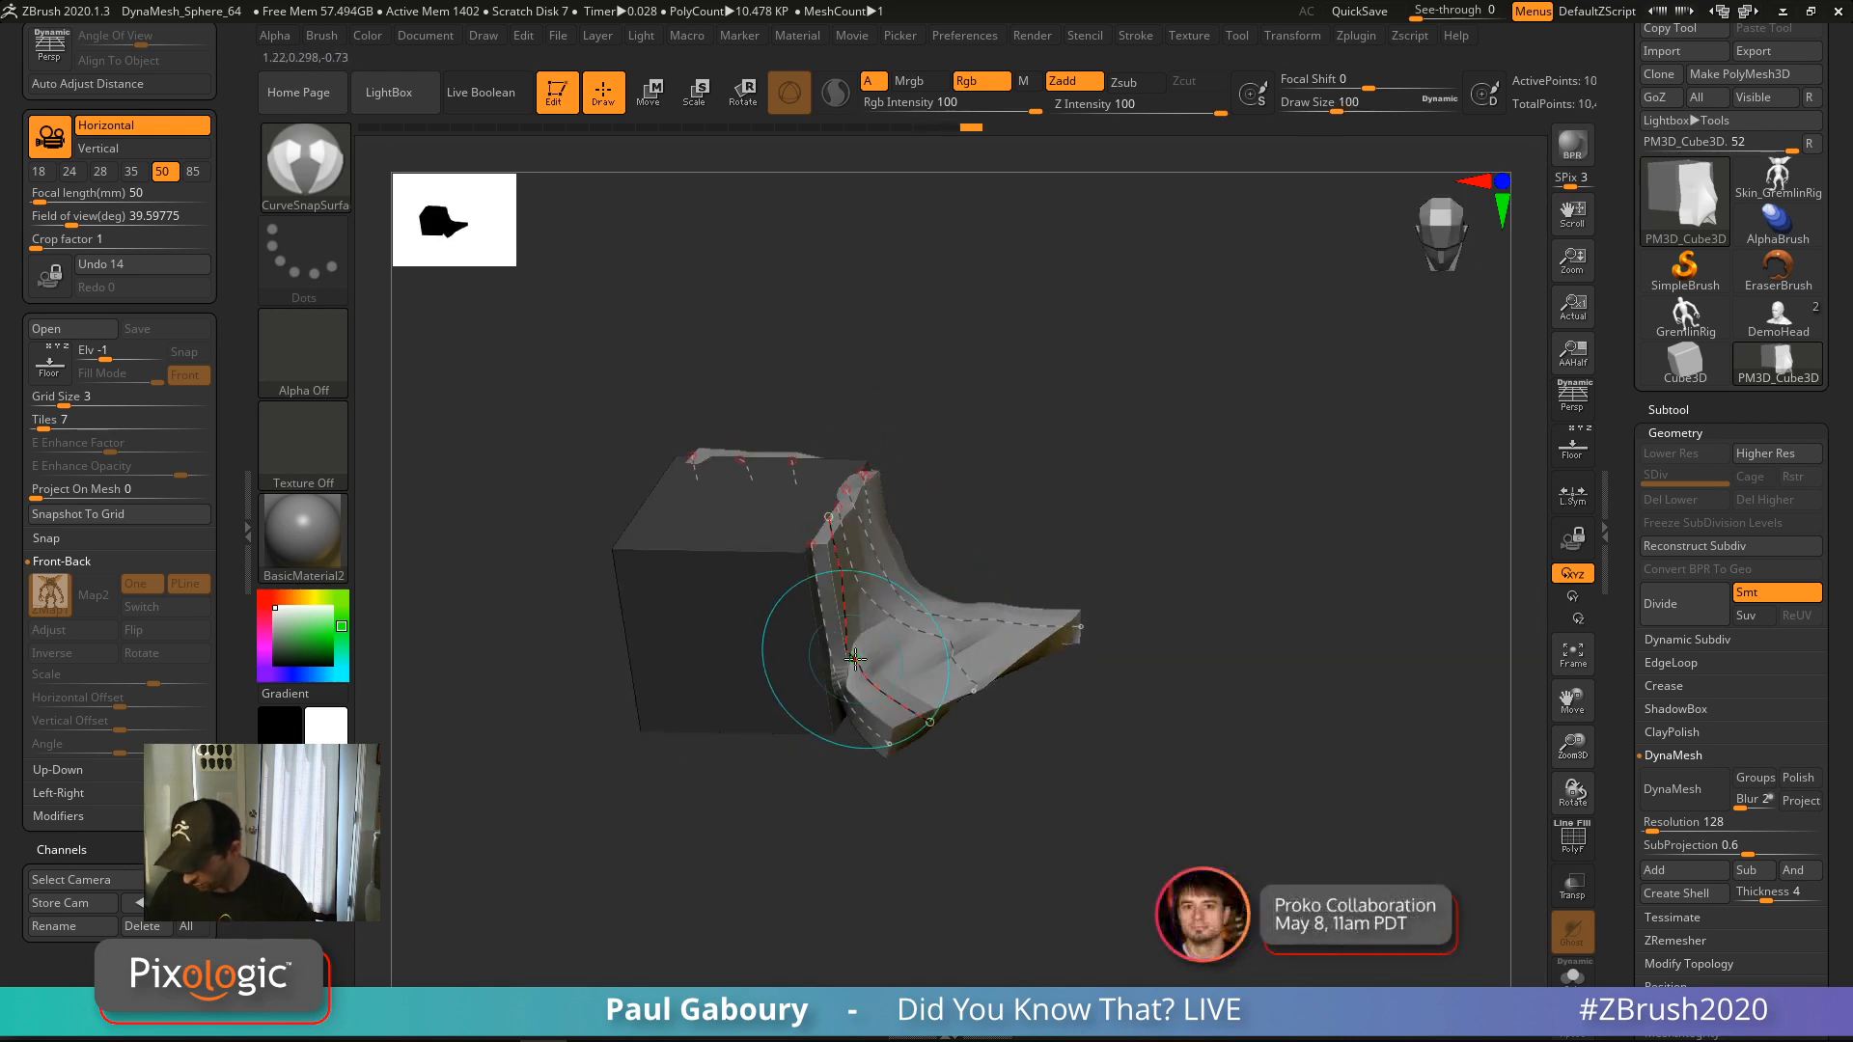
mouse_move(992, 653)
left_mouse_down()
mouse_move(868, 648)
mouse_move(821, 688)
left_mouse_up()
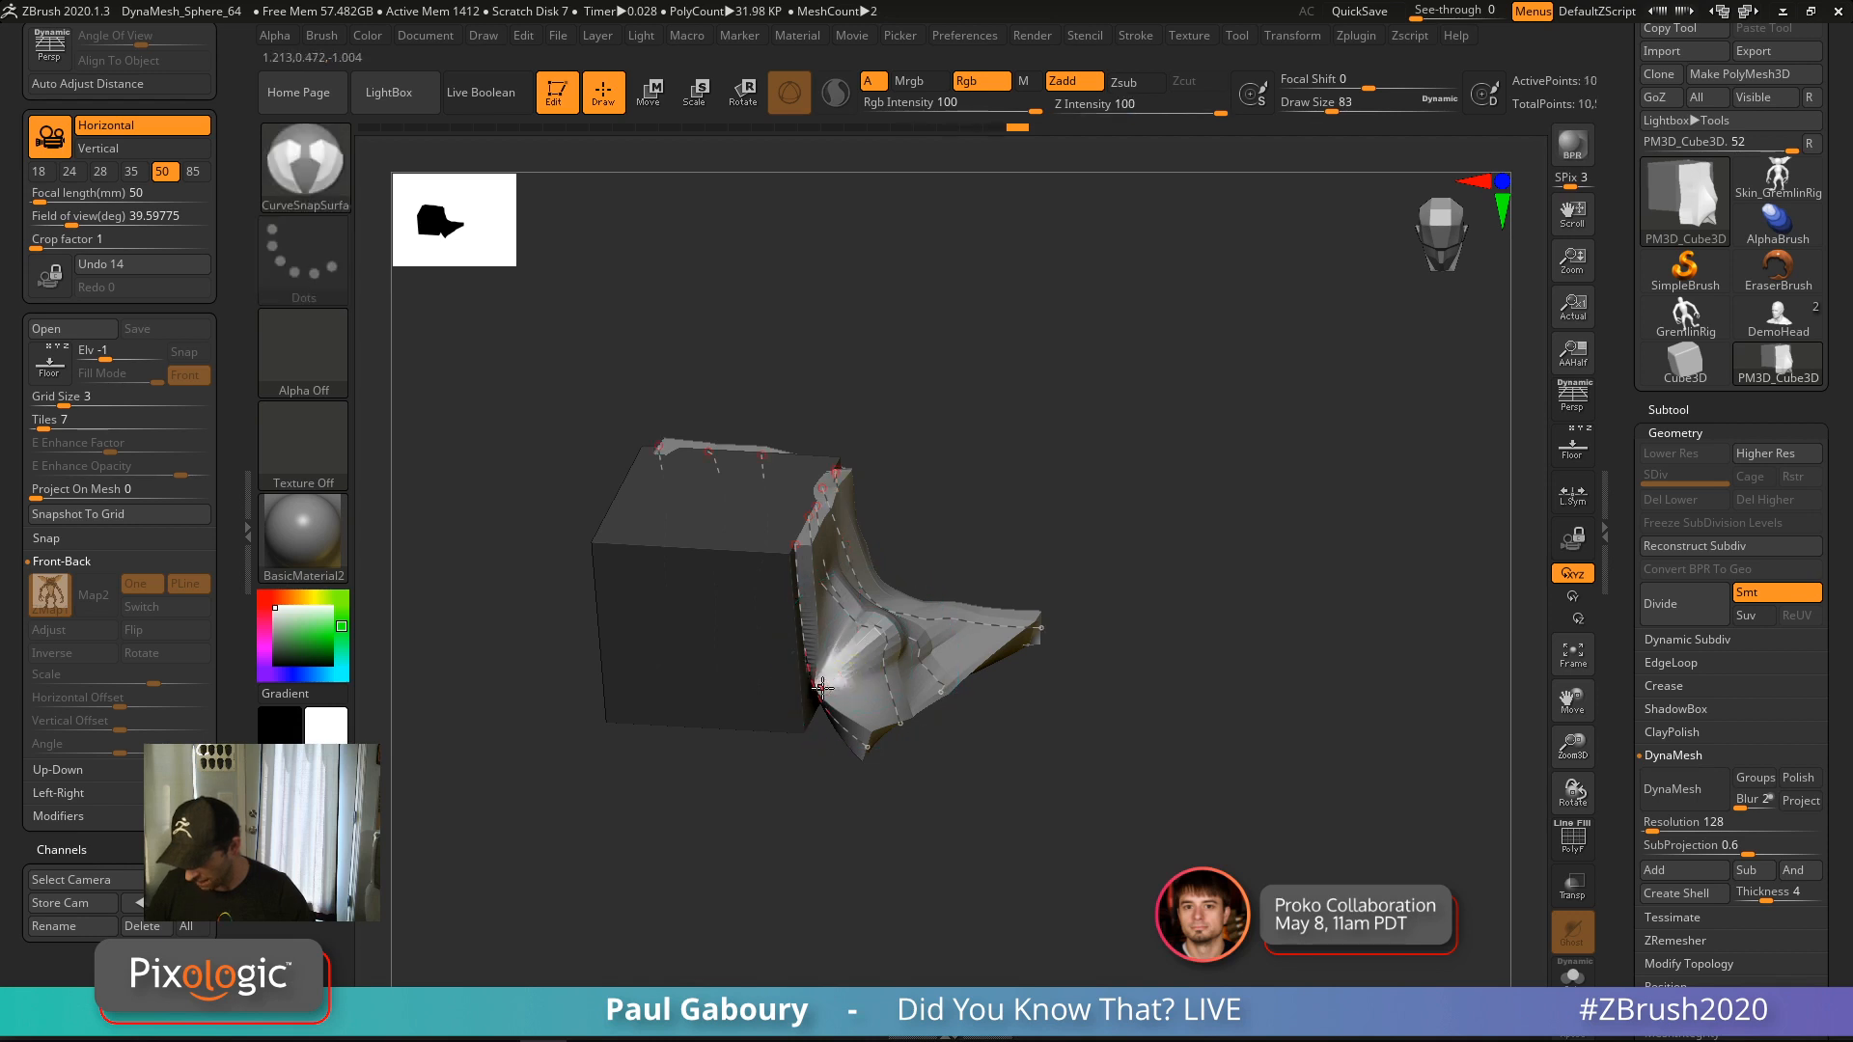
Reshape the lower end of the cloth's side-edge curve and regenerate the cloth with a draw size of 65
mouse_move(858, 655)
right_mouse_down()
mouse_move(826, 676)
mouse_move(821, 637)
right_mouse_up()
left_click(875, 663)
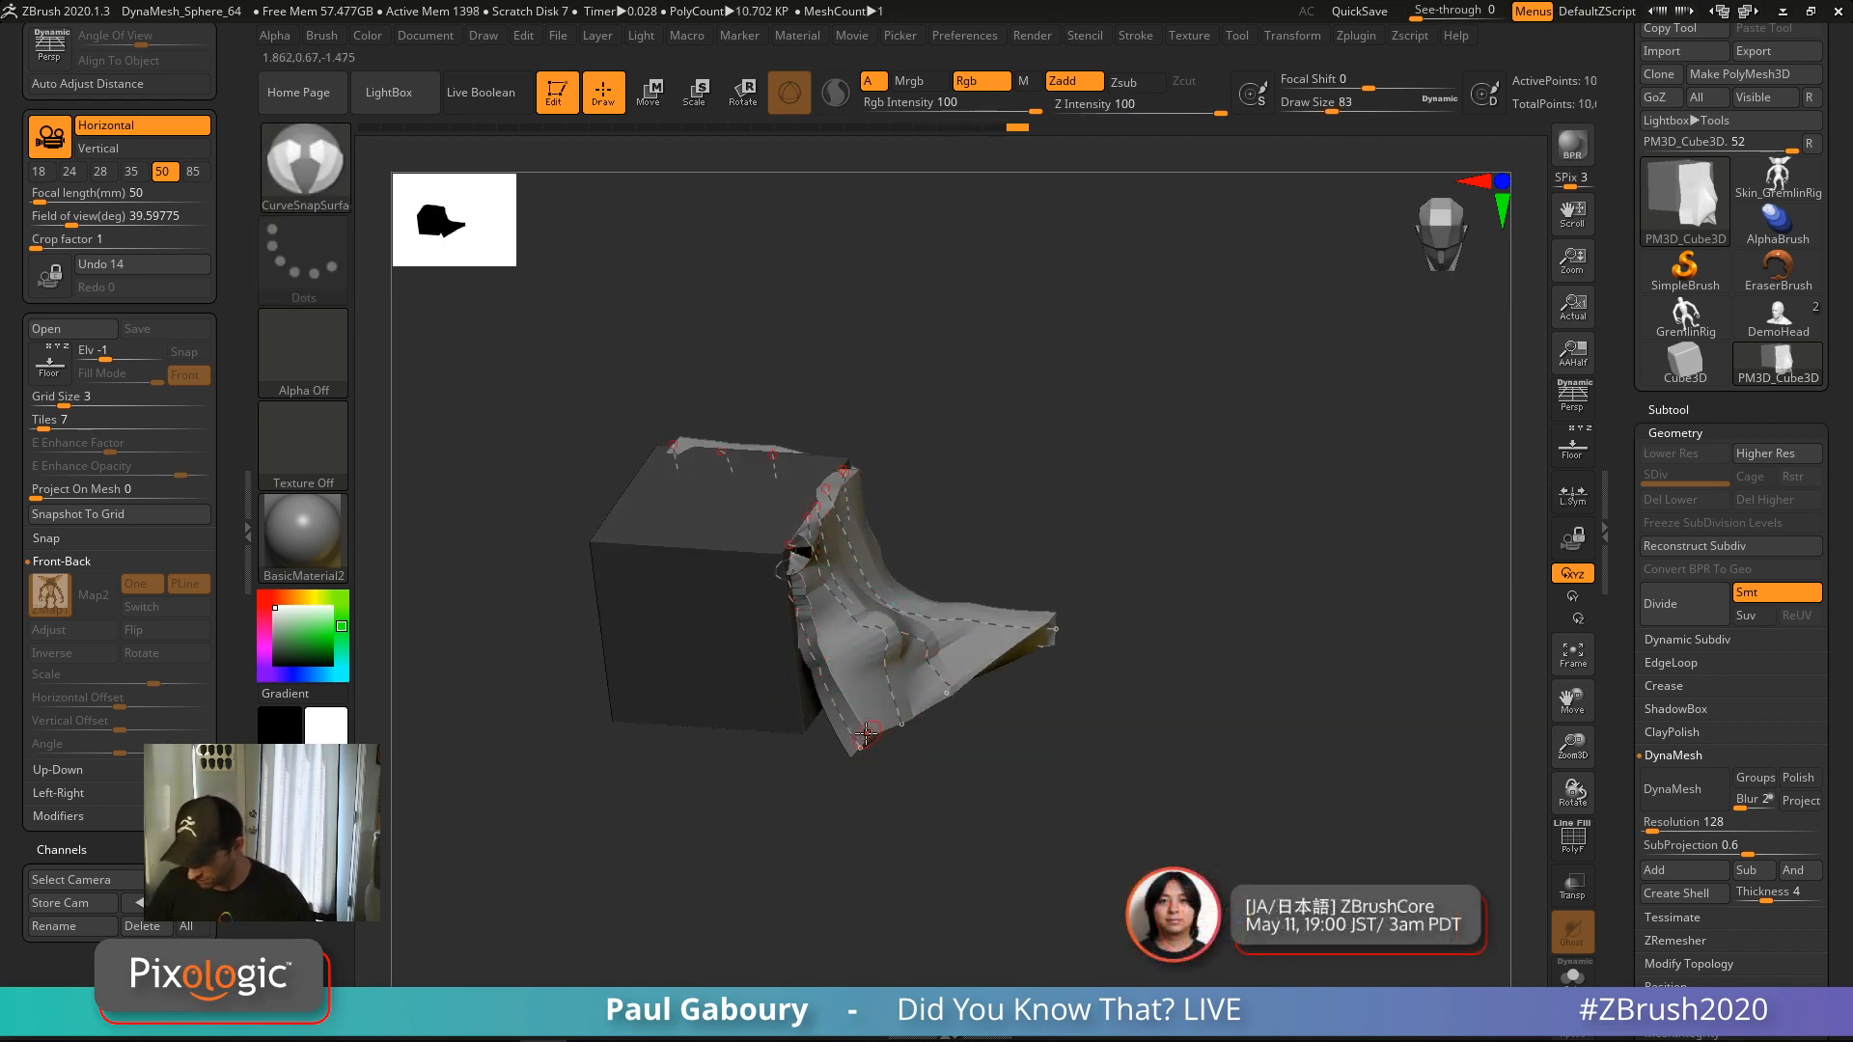
right_click_drag(926, 751, 911, 763)
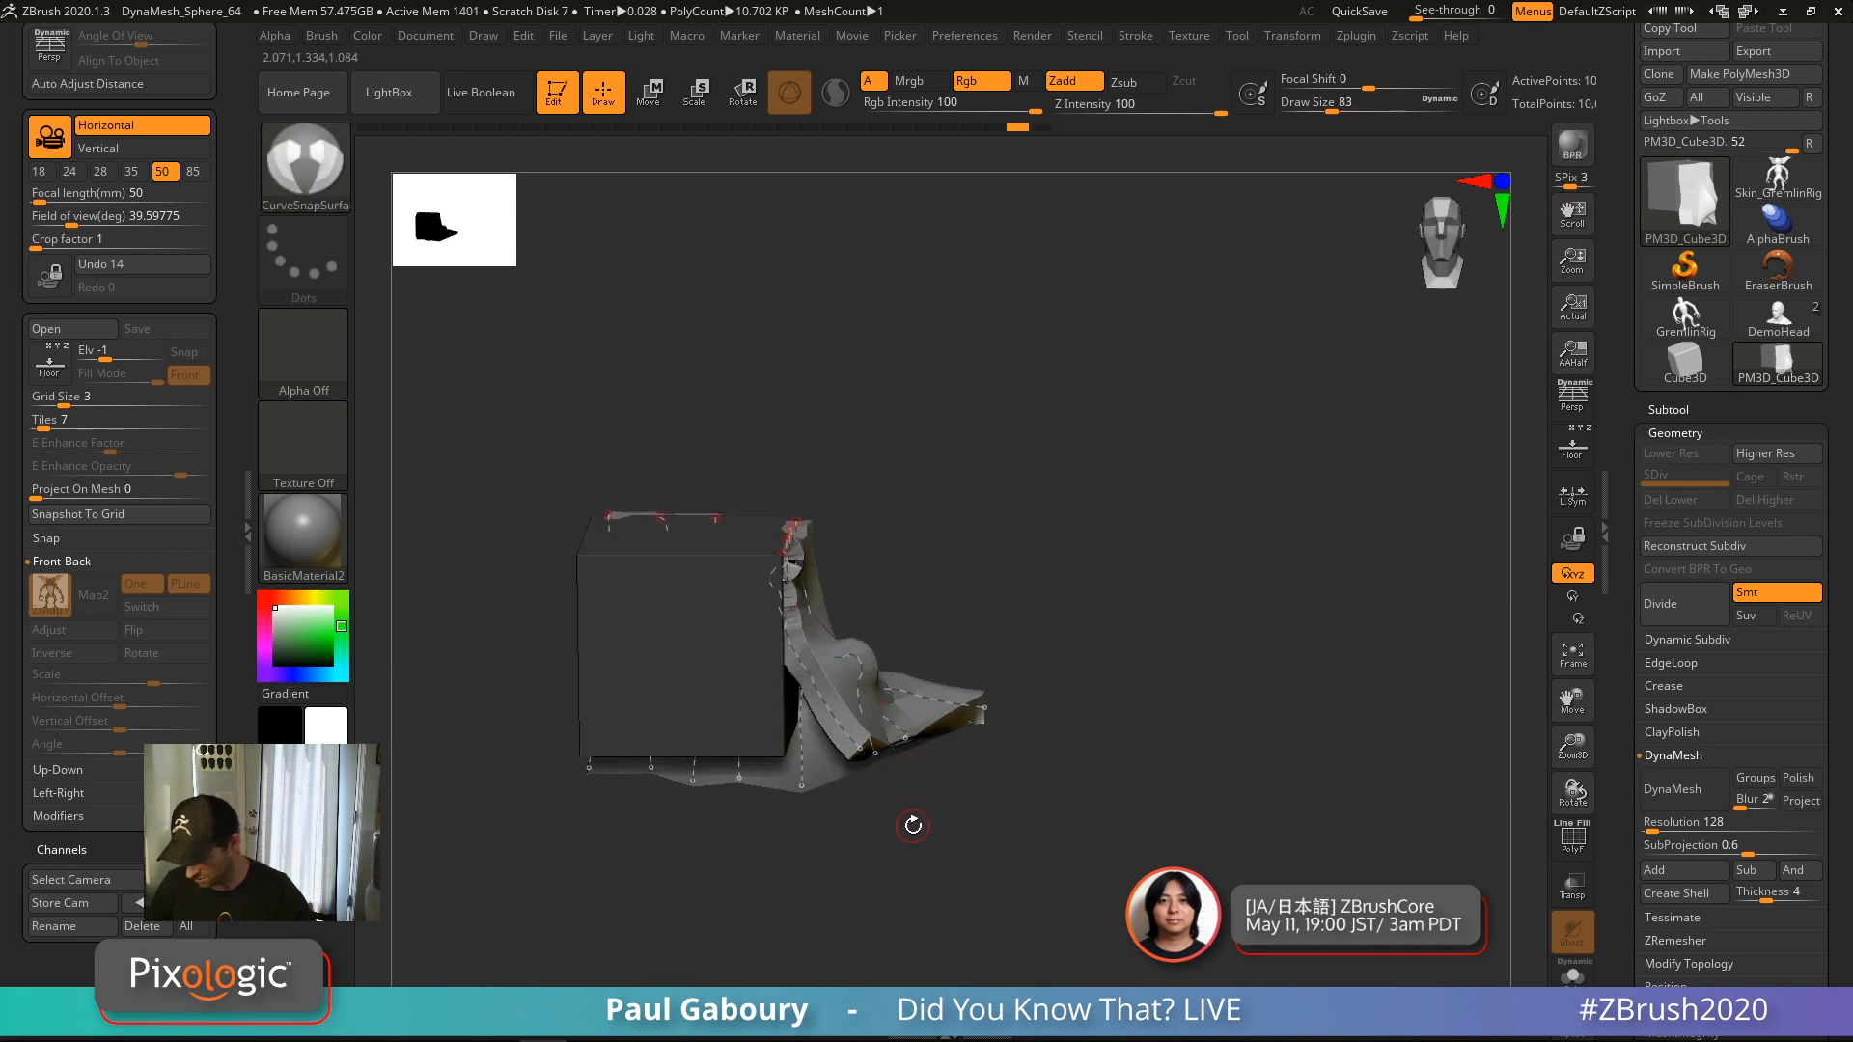
key("s")
left_click_drag(861, 749, 968, 668)
right_click_drag(969, 668, 600, 780)
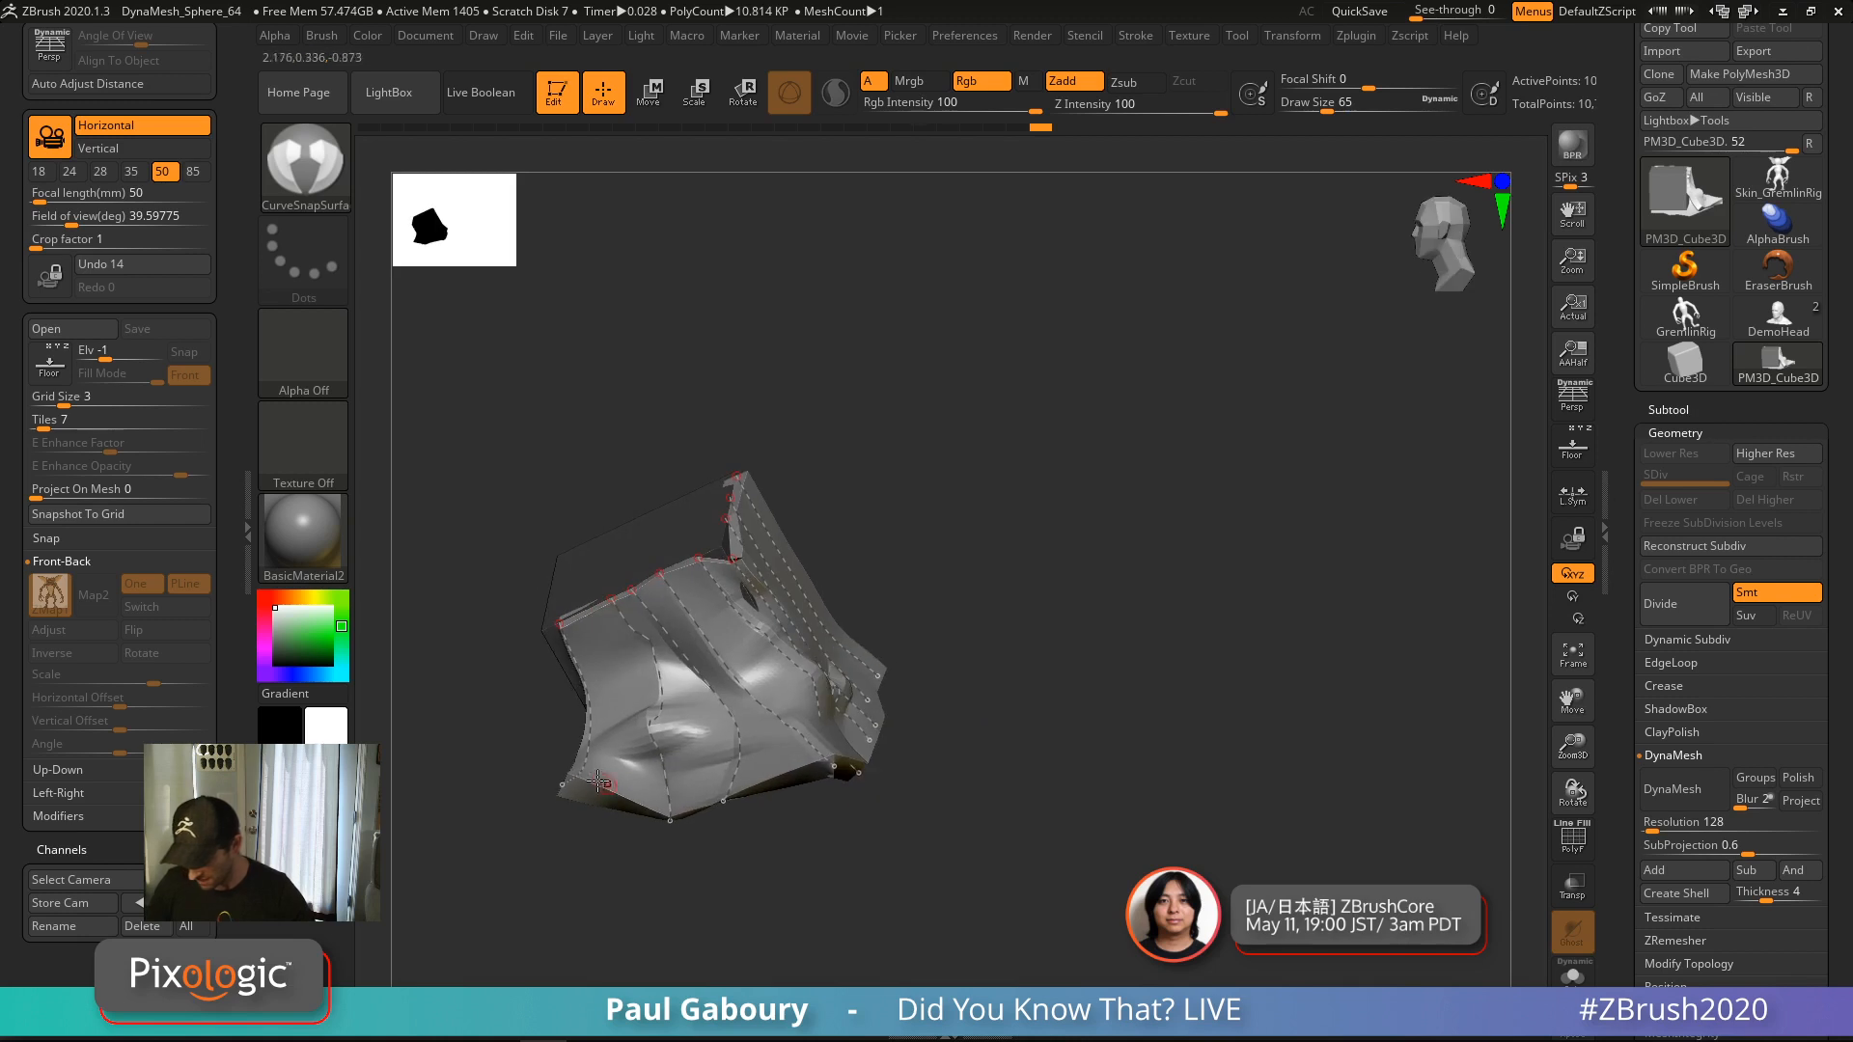
Pull the remaining hem ends and a middle curve section outward so the cloth folds and spreads around the cube's base
left_click_drag(565, 782, 546, 788)
right_click_drag(688, 858, 854, 722)
left_click_drag(707, 687, 750, 693)
right_click_drag(753, 691, 785, 658)
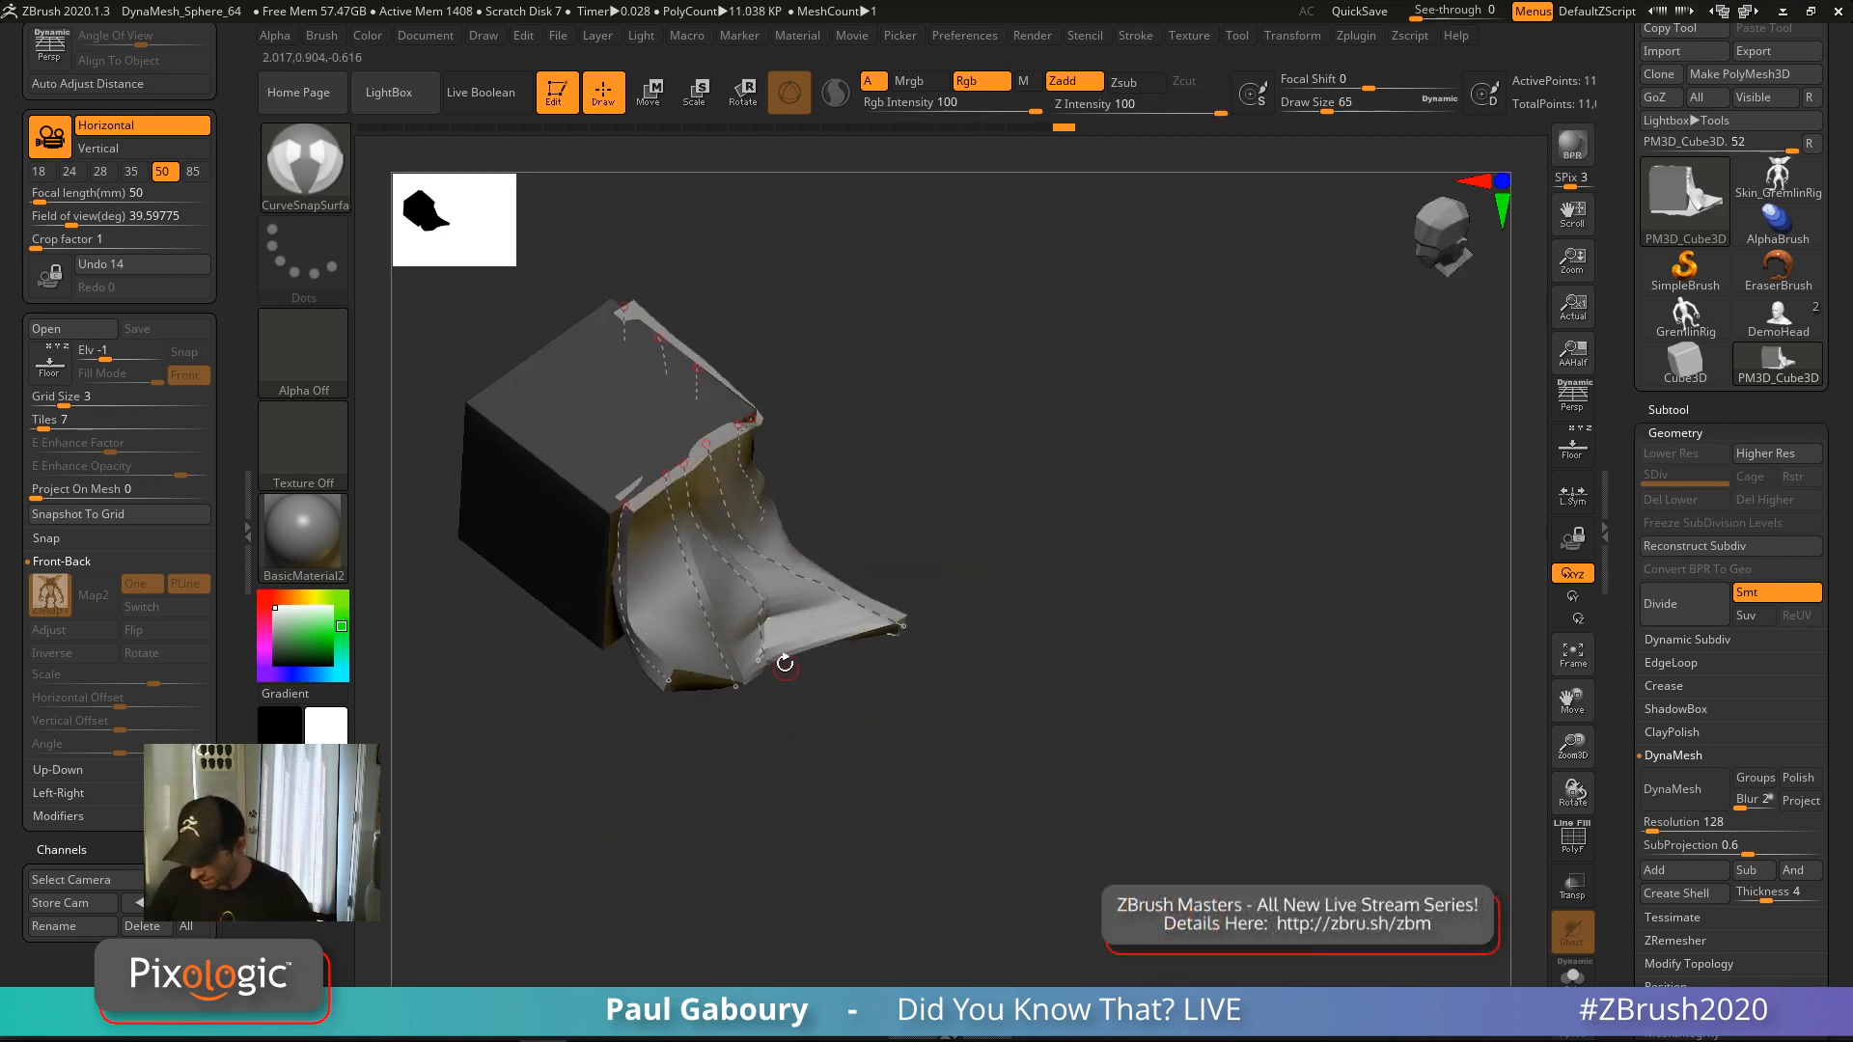
left_click_drag(827, 697, 829, 699)
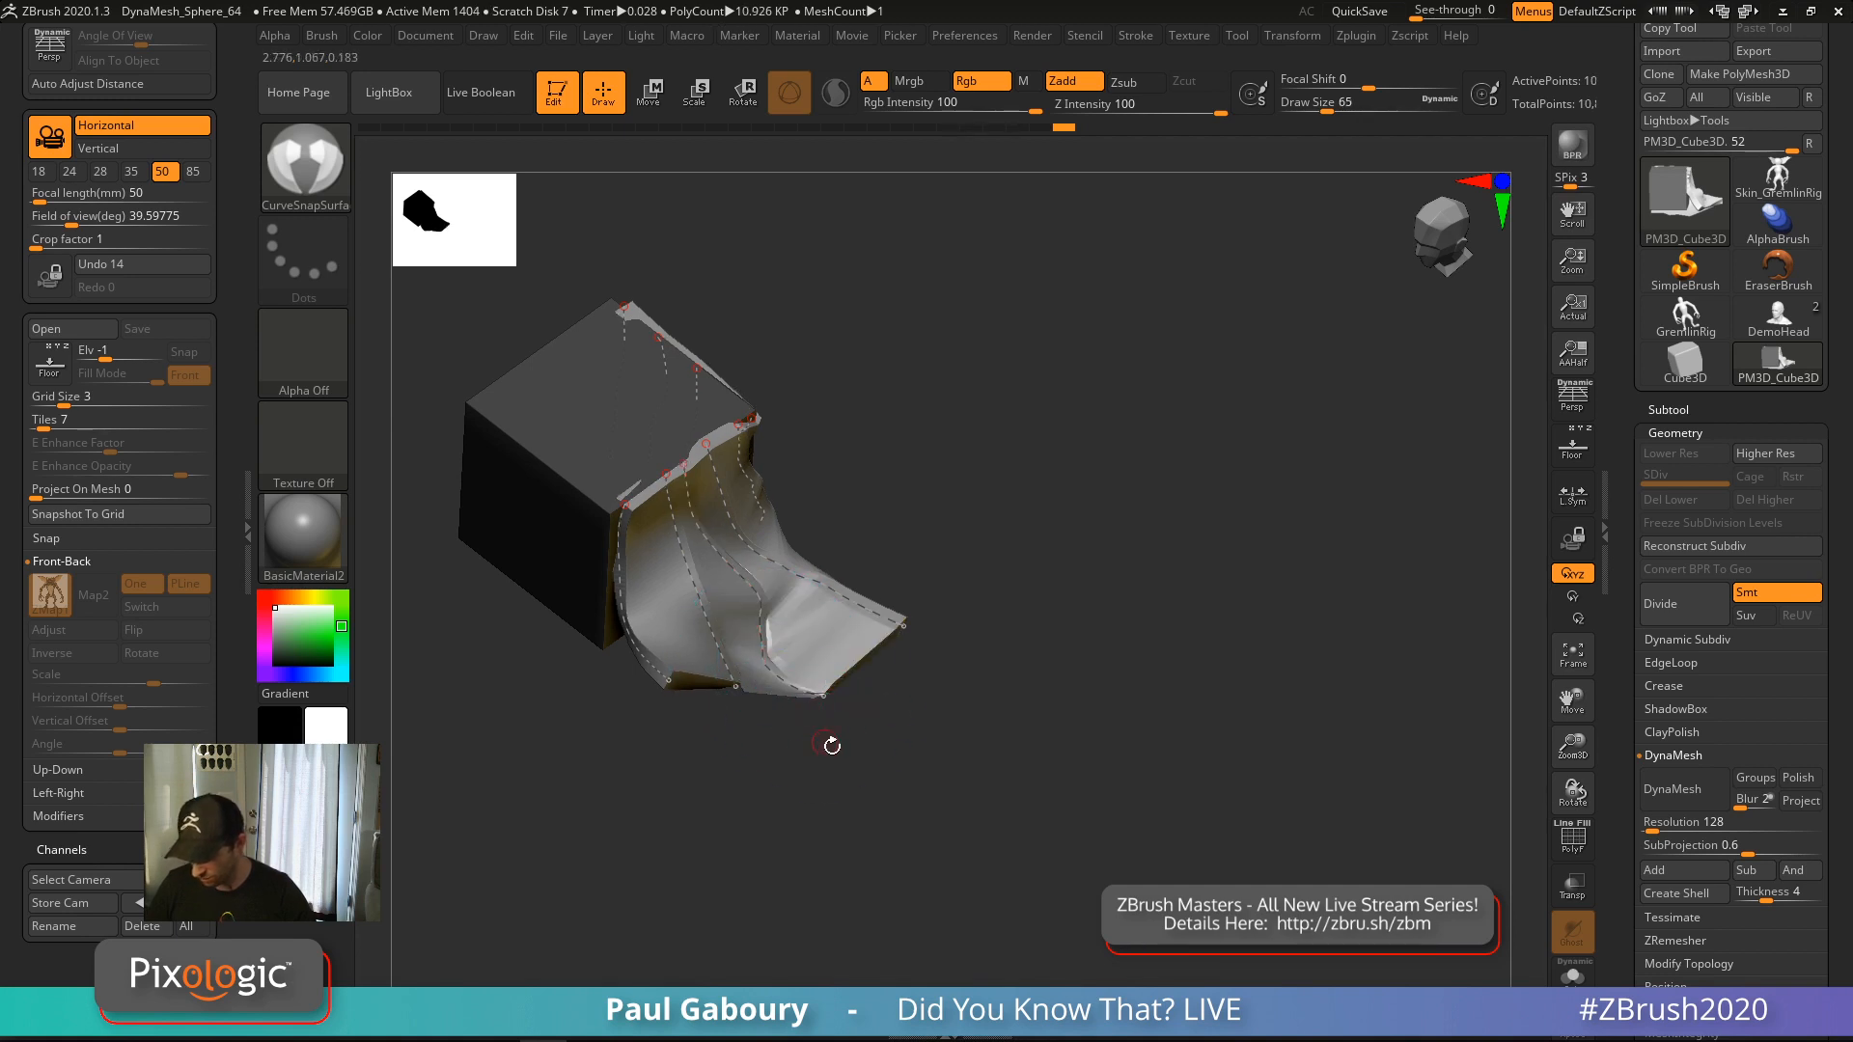
mouse_move(831, 745)
right_mouse_down()
mouse_move(840, 761)
mouse_move(767, 804)
mouse_move(827, 815)
mouse_move(753, 744)
mouse_move(896, 778)
right_mouse_up()
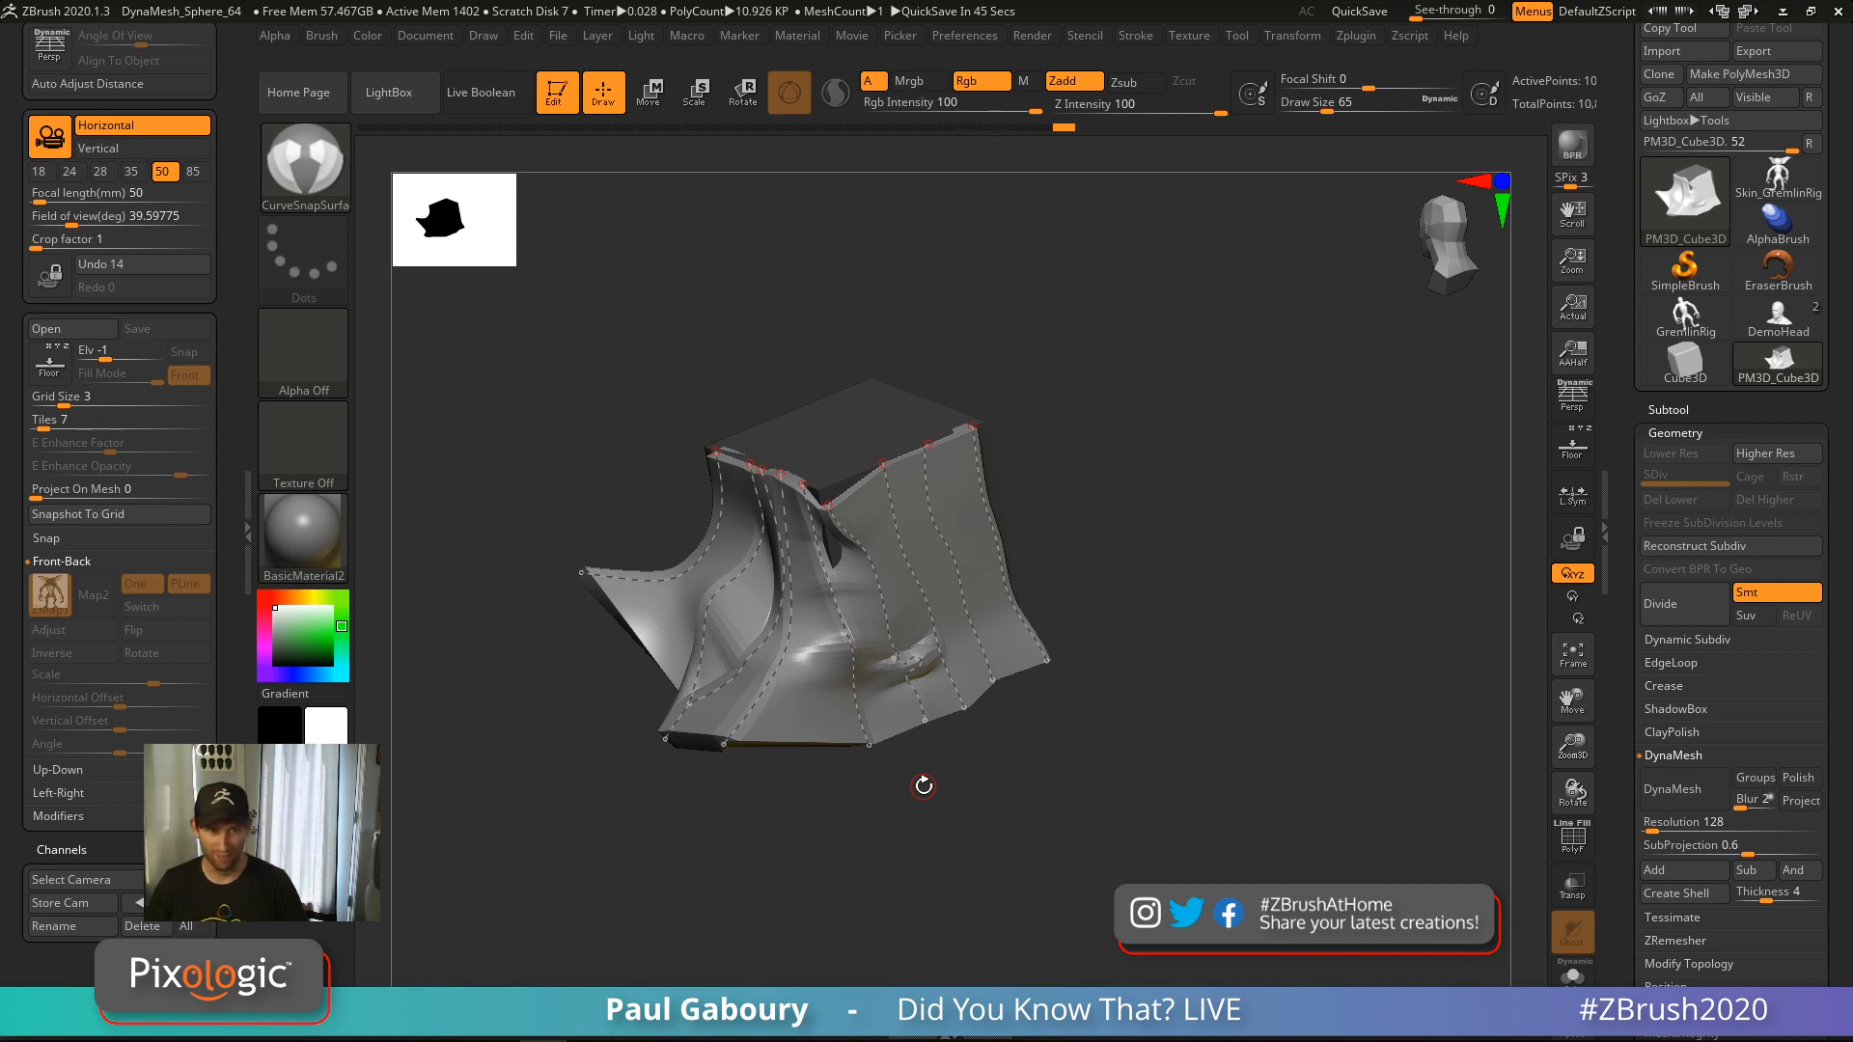
Draw a row of curves from the top edge of the cube's uncovered face outward to extend the cloth over that face
mouse_move(918, 778)
left_mouse_down()
mouse_move(1282, 736)
mouse_move(1282, 711)
mouse_move(1132, 583)
mouse_move(1193, 689)
mouse_move(1210, 643)
mouse_move(1257, 632)
mouse_move(1265, 647)
mouse_move(1183, 656)
left_mouse_up()
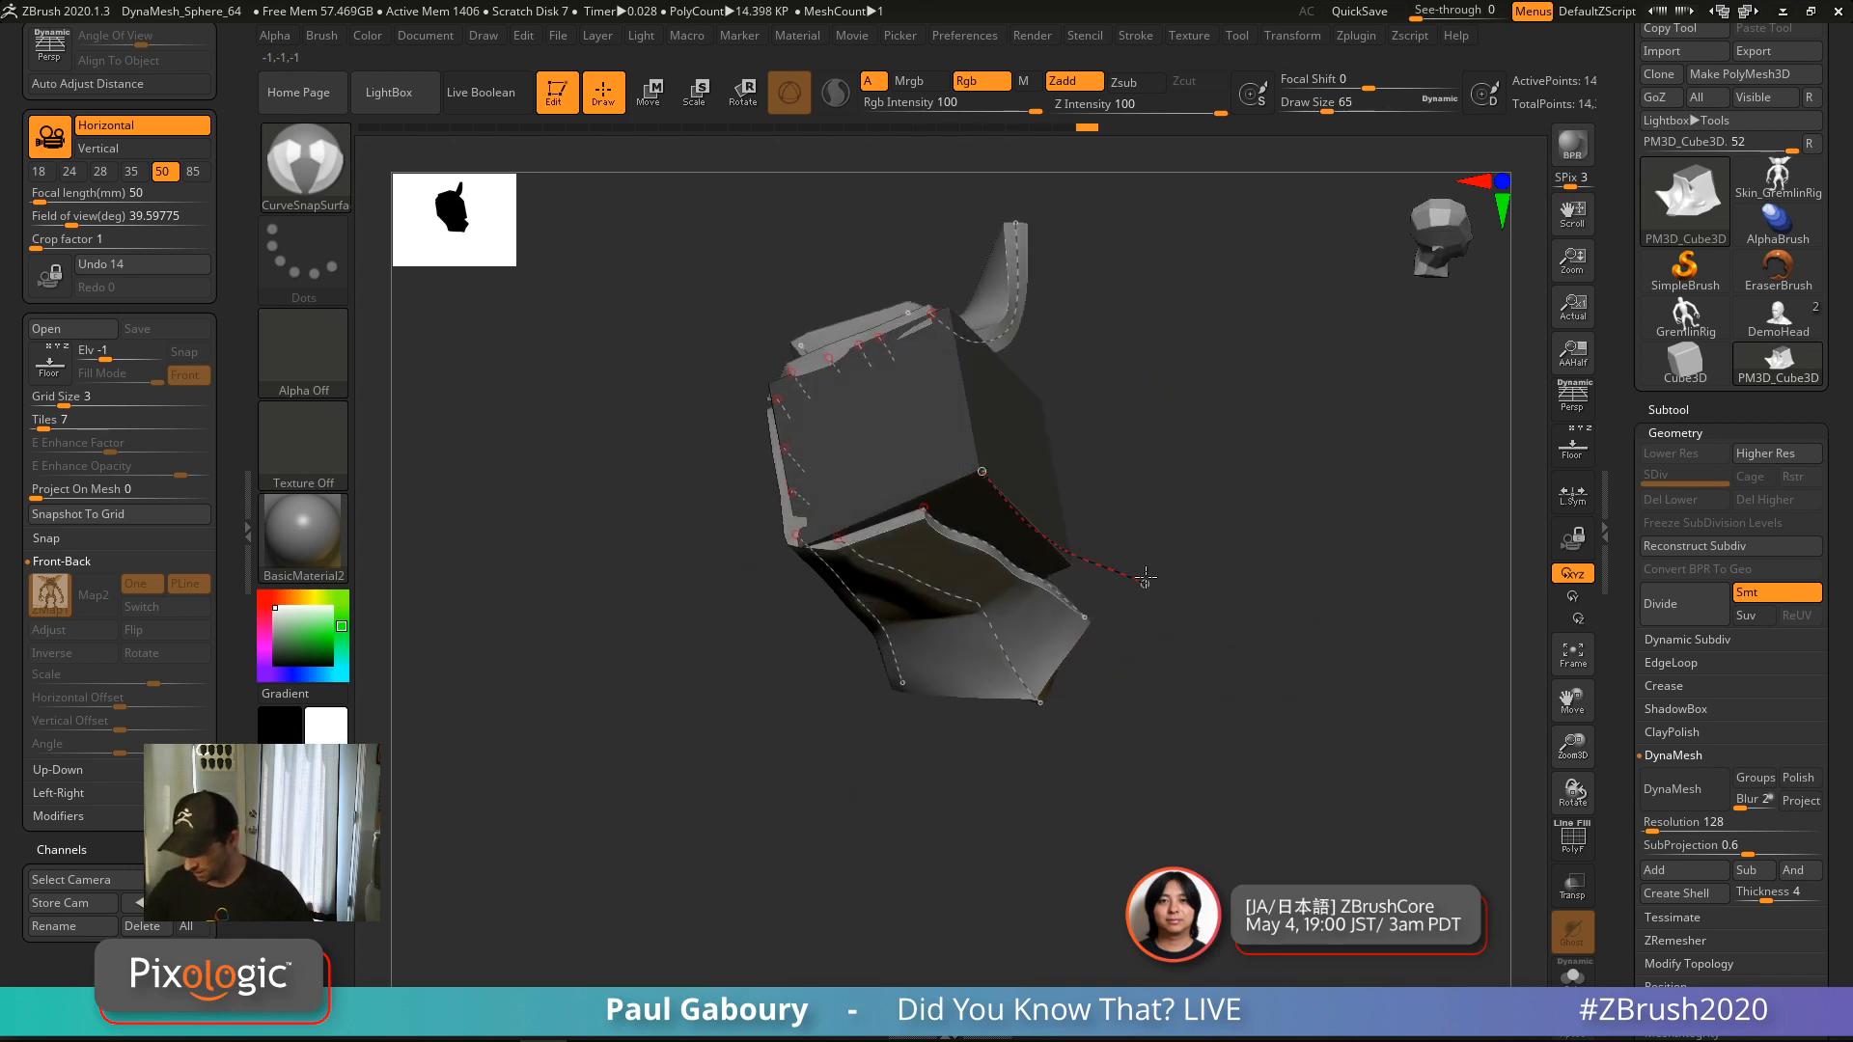
mouse_move(1146, 577)
left_mouse_down()
mouse_move(1196, 512)
mouse_move(1174, 449)
mouse_move(1142, 454)
left_mouse_up()
left_click_drag(1063, 506, 1258, 478)
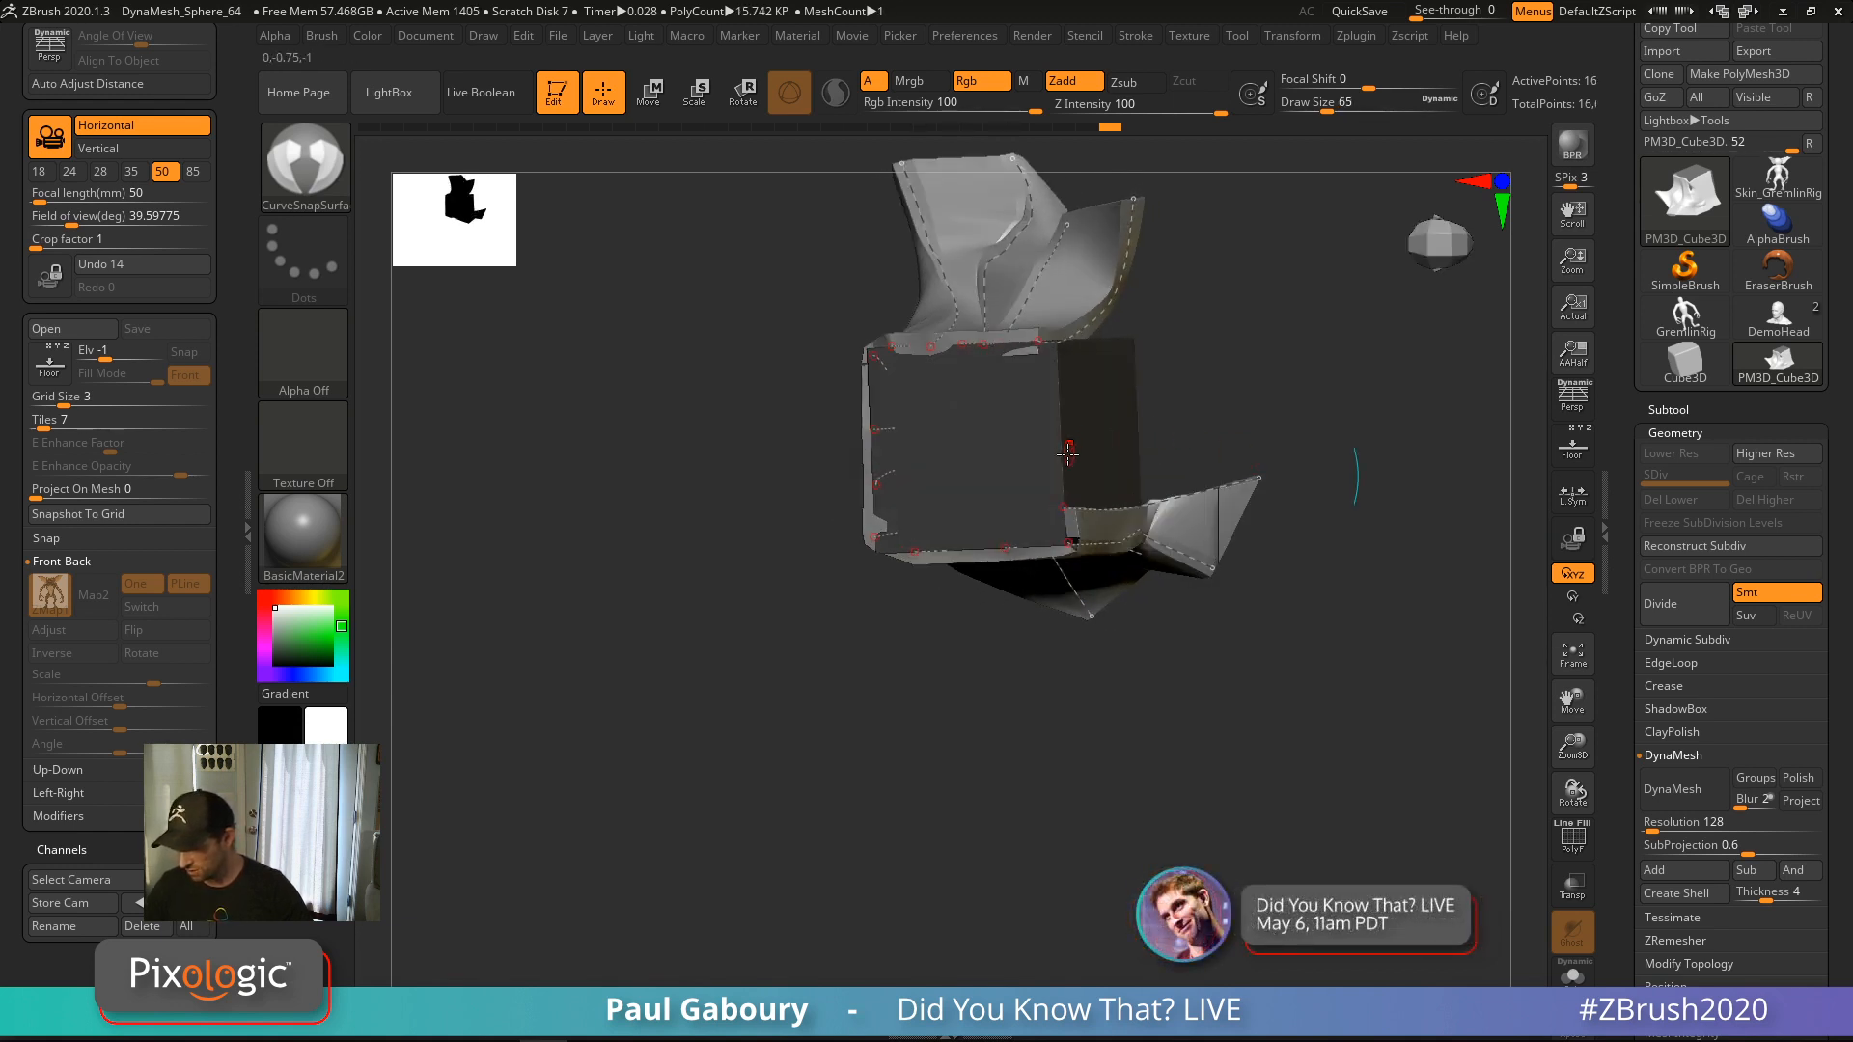
left_click_drag(1115, 453, 1259, 424)
left_click_drag(1058, 399, 1282, 365)
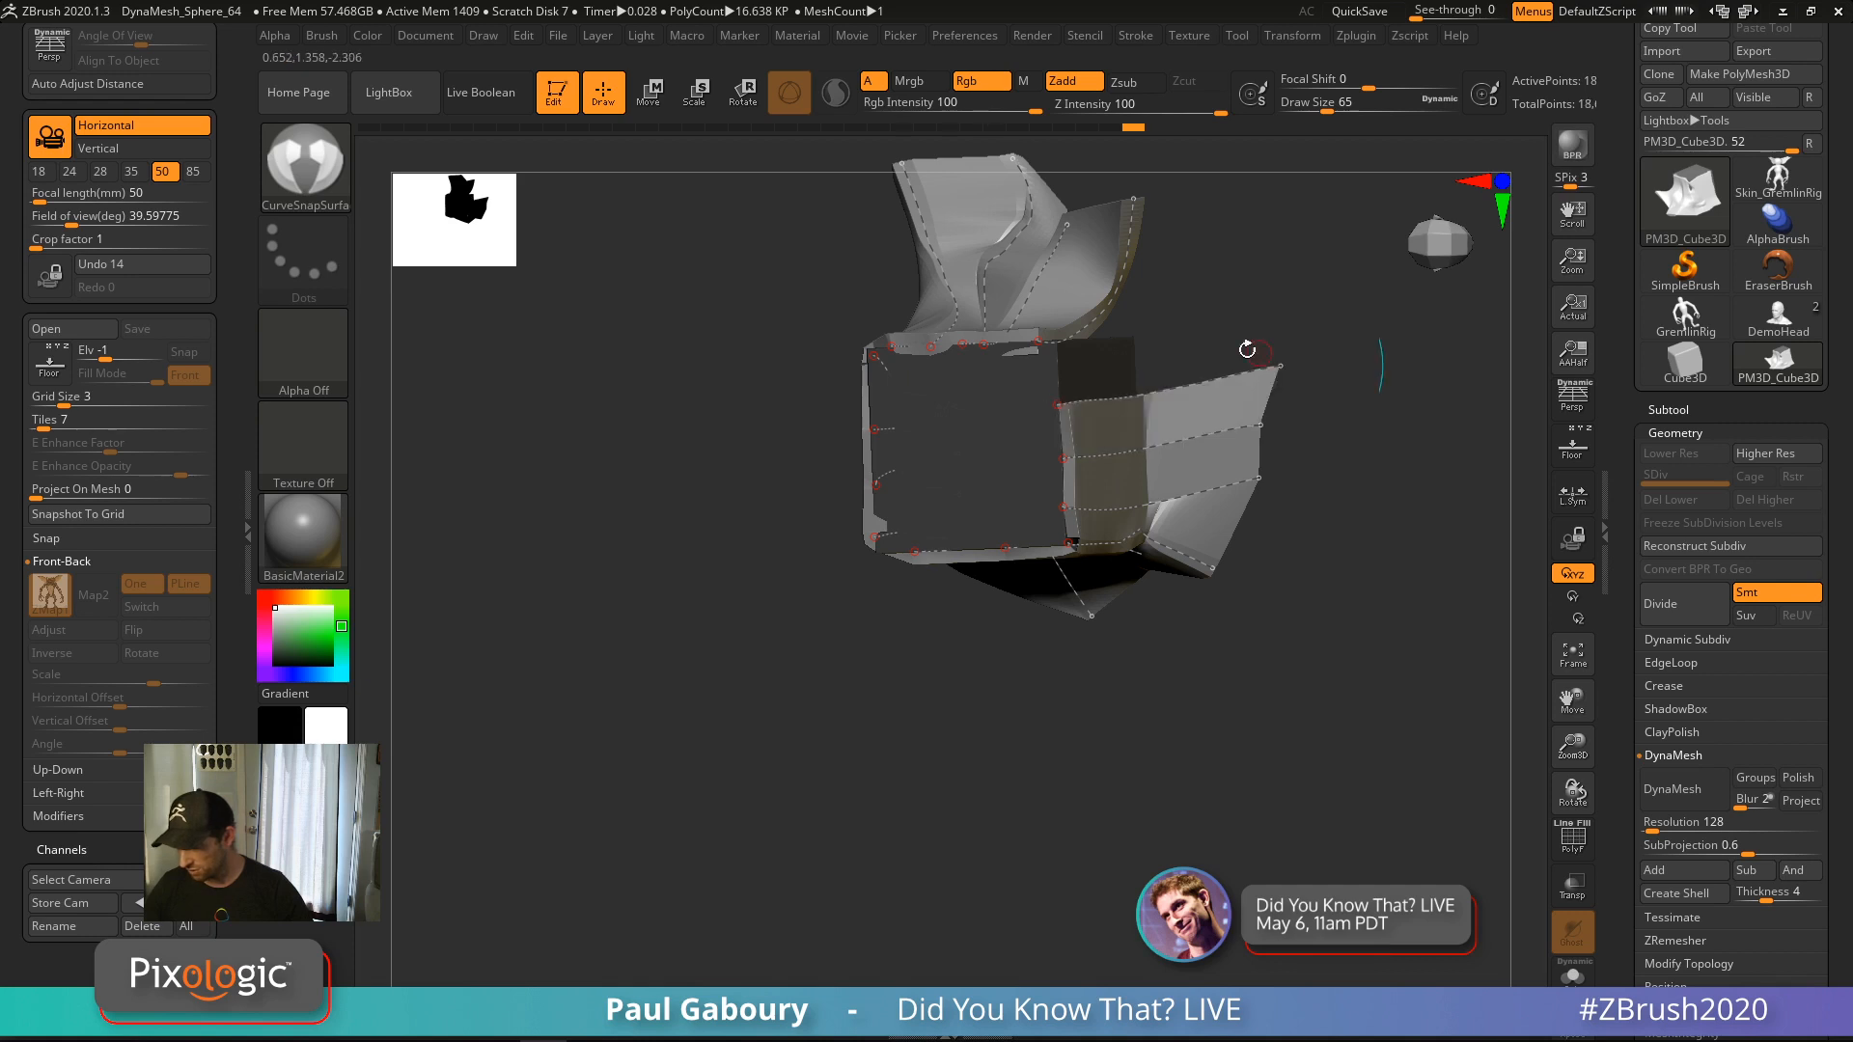
mouse_move(1179, 313)
left_mouse_down()
mouse_move(1150, 333)
mouse_move(1142, 416)
left_mouse_up()
right_click_drag(1158, 377, 1266, 465, "ctrl")
right_click_drag(1266, 465, 1208, 600, "alt")
left_click_drag(1252, 277, 1252, 280)
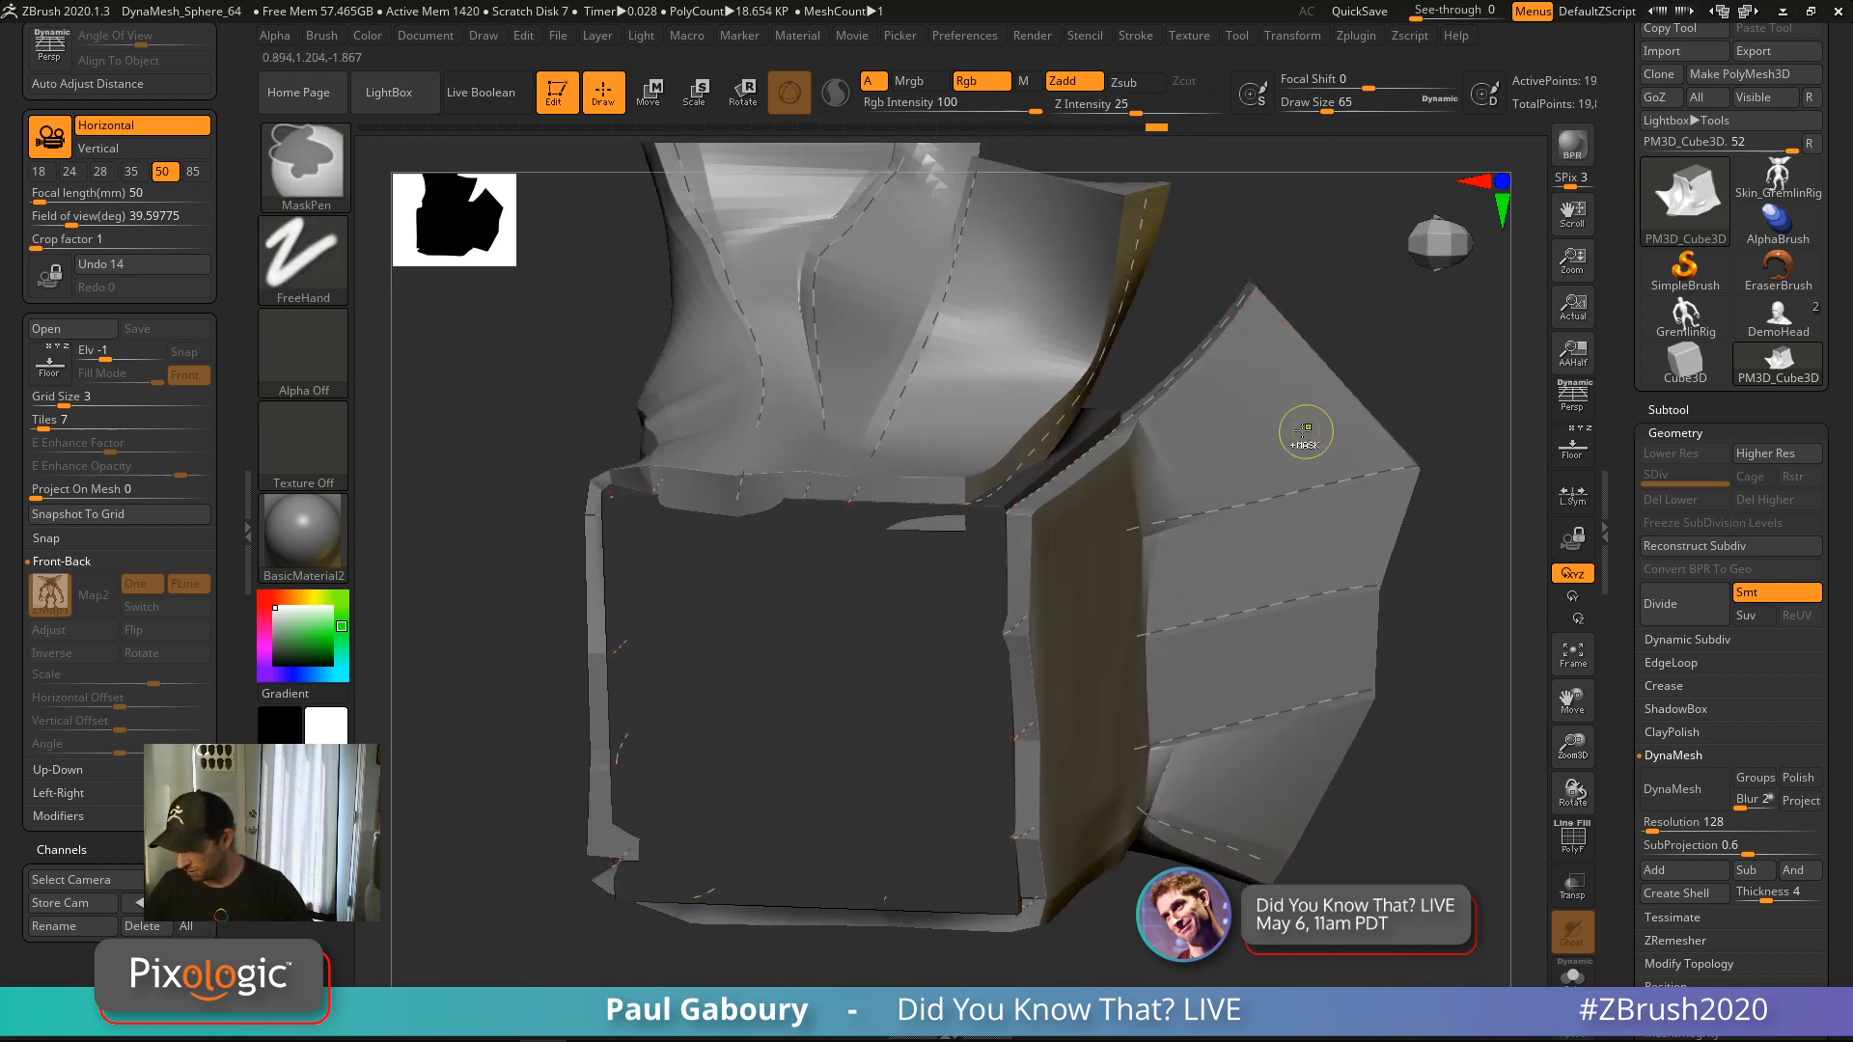
Pull the lower part of the new cloth panel's corner edge curve inward to add folds
right_click_drag(1303, 431, 1068, 567, "ctrl")
left_click_drag(1230, 664, 958, 747)
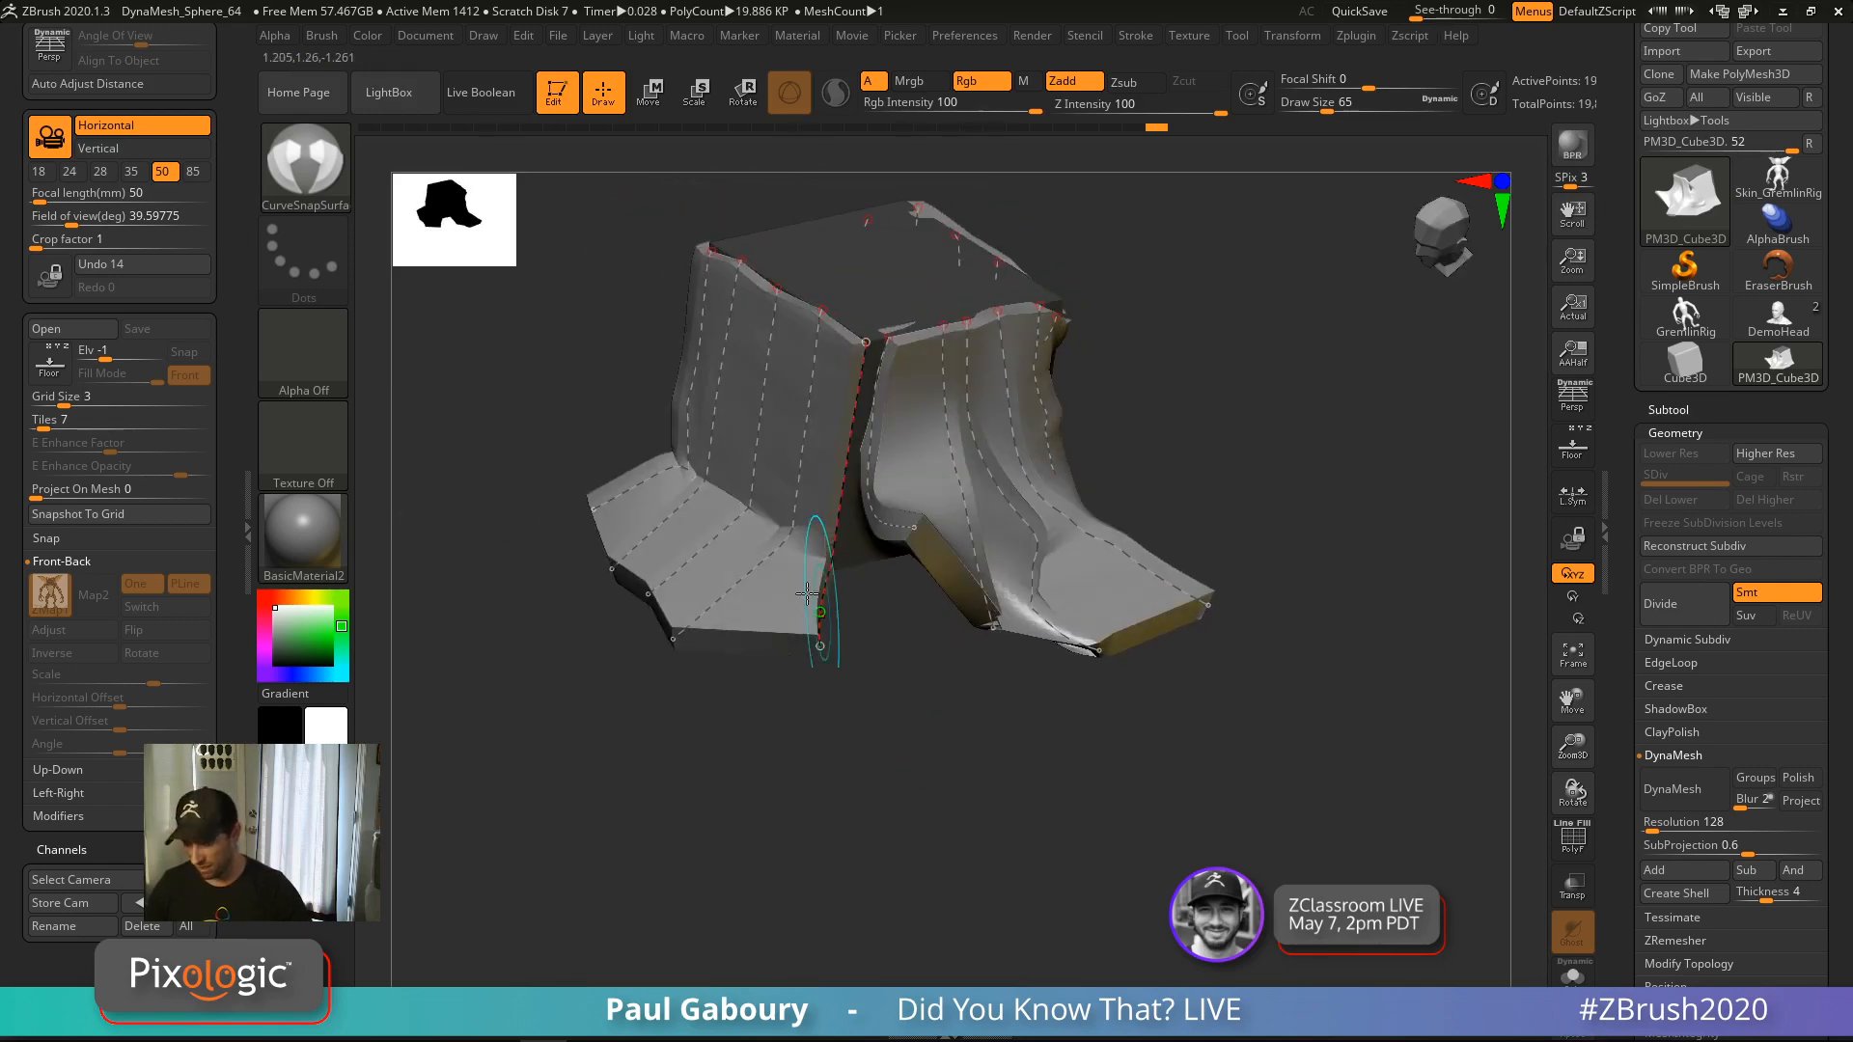
mouse_move(818, 522)
left_mouse_down()
mouse_move(791, 521)
mouse_move(815, 543)
left_mouse_up()
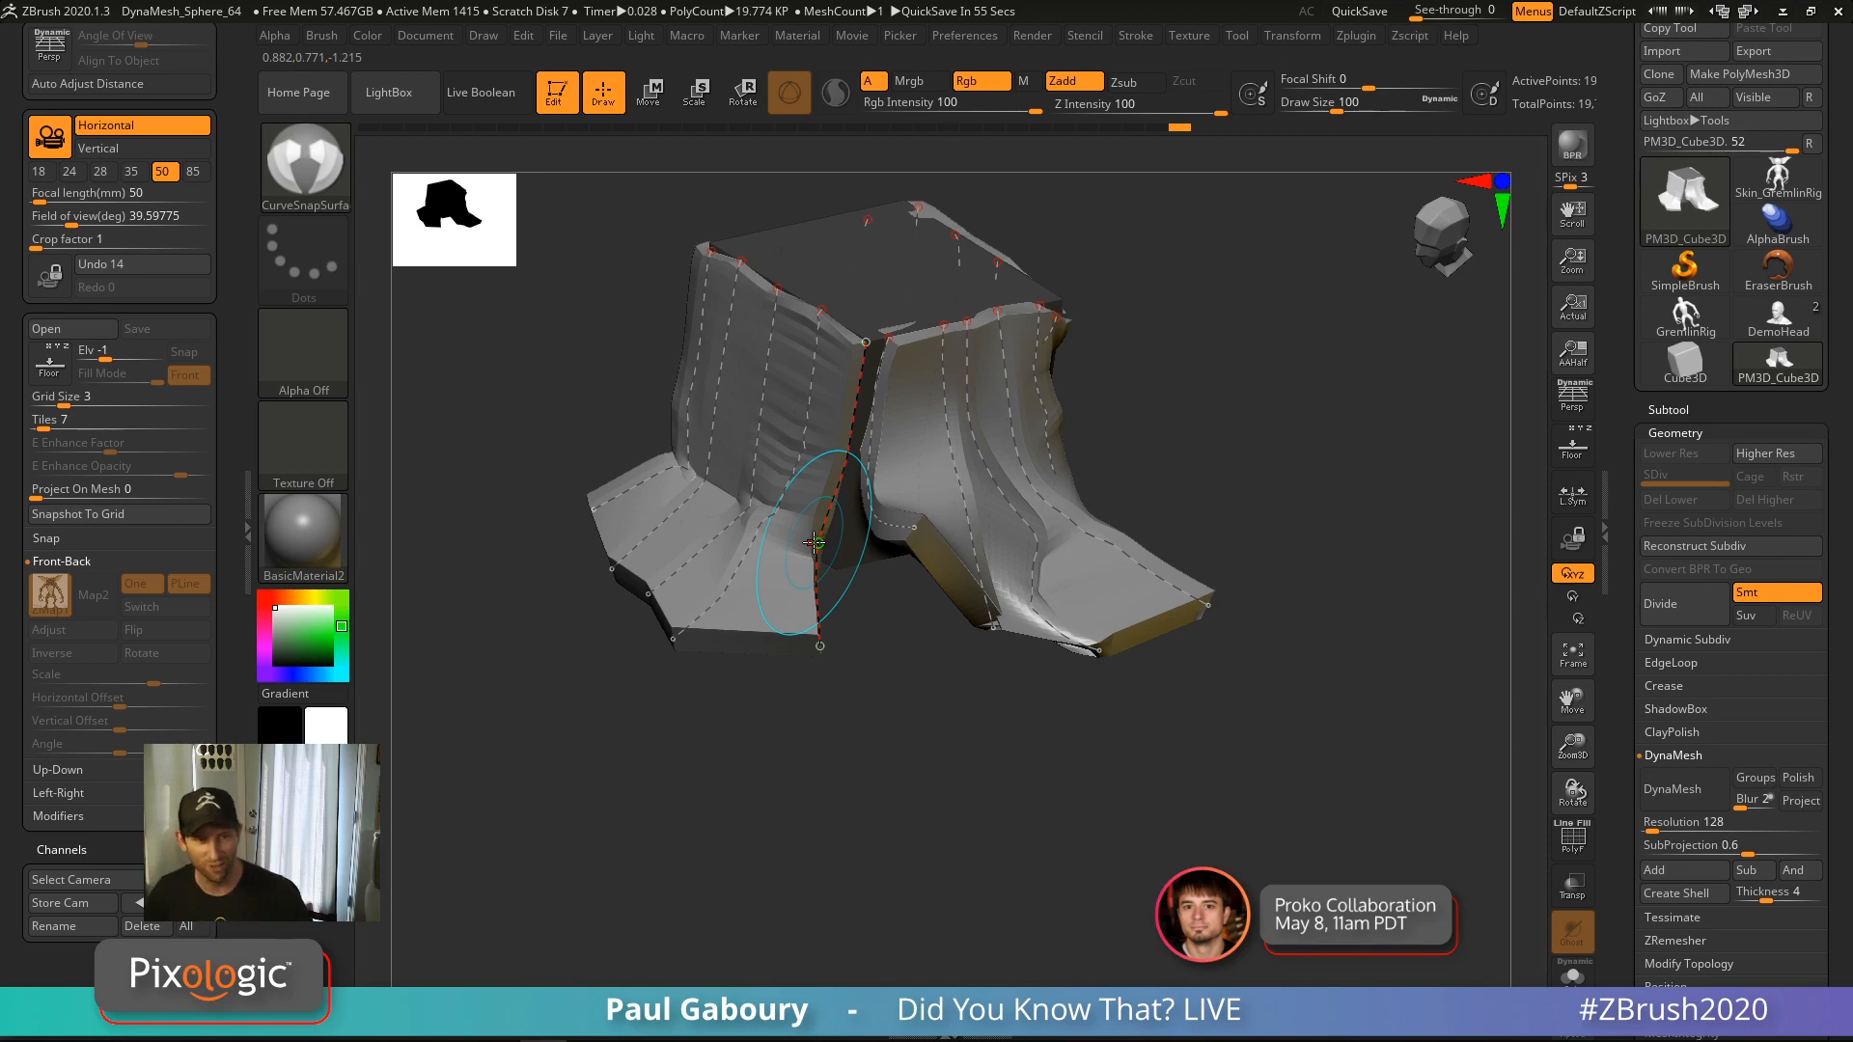
Turn on the polyframe display and clear the editable curves from the finished cloth
right_click_drag(1044, 731, 972, 706, "ctrl")
mouse_move(862, 618)
right_mouse_down("ctrl")
mouse_move(914, 714)
mouse_move(913, 757)
right_mouse_up("ctrl")
key("shift+f")
right_click_drag(913, 758, 923, 862, "alt")
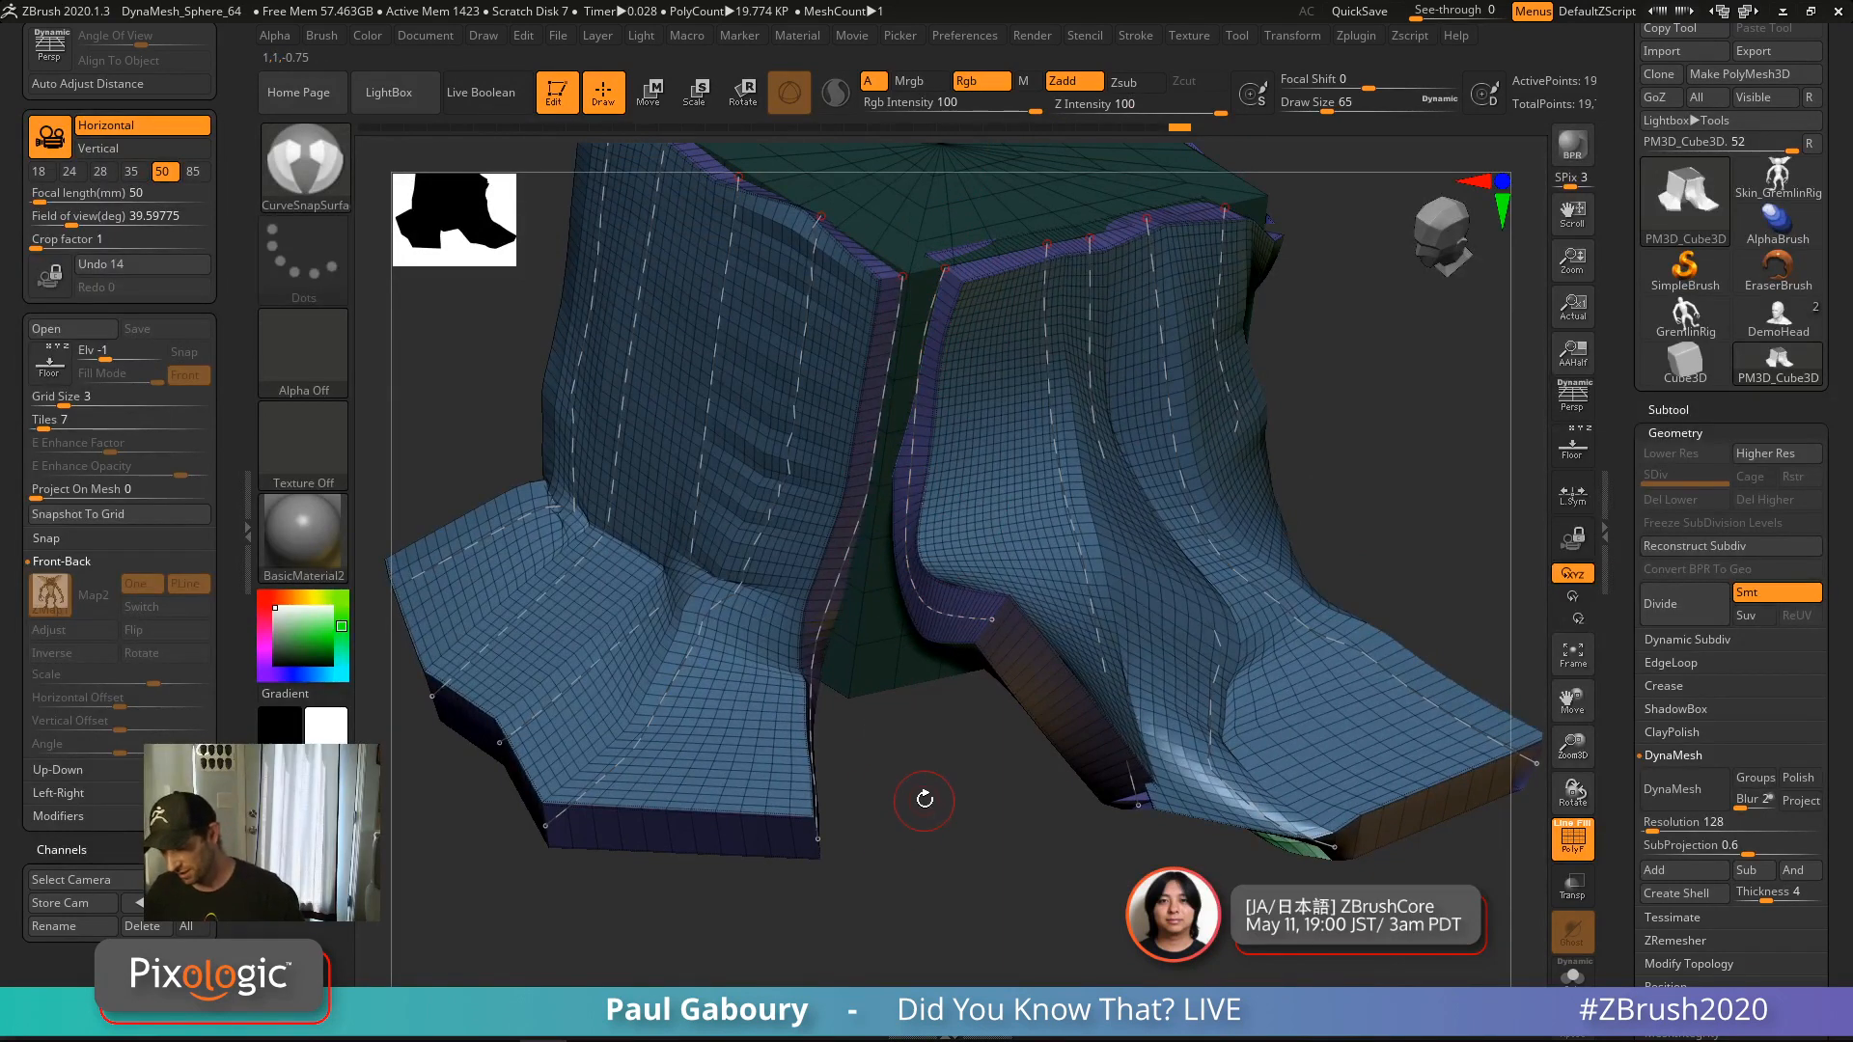
left_click(894, 772)
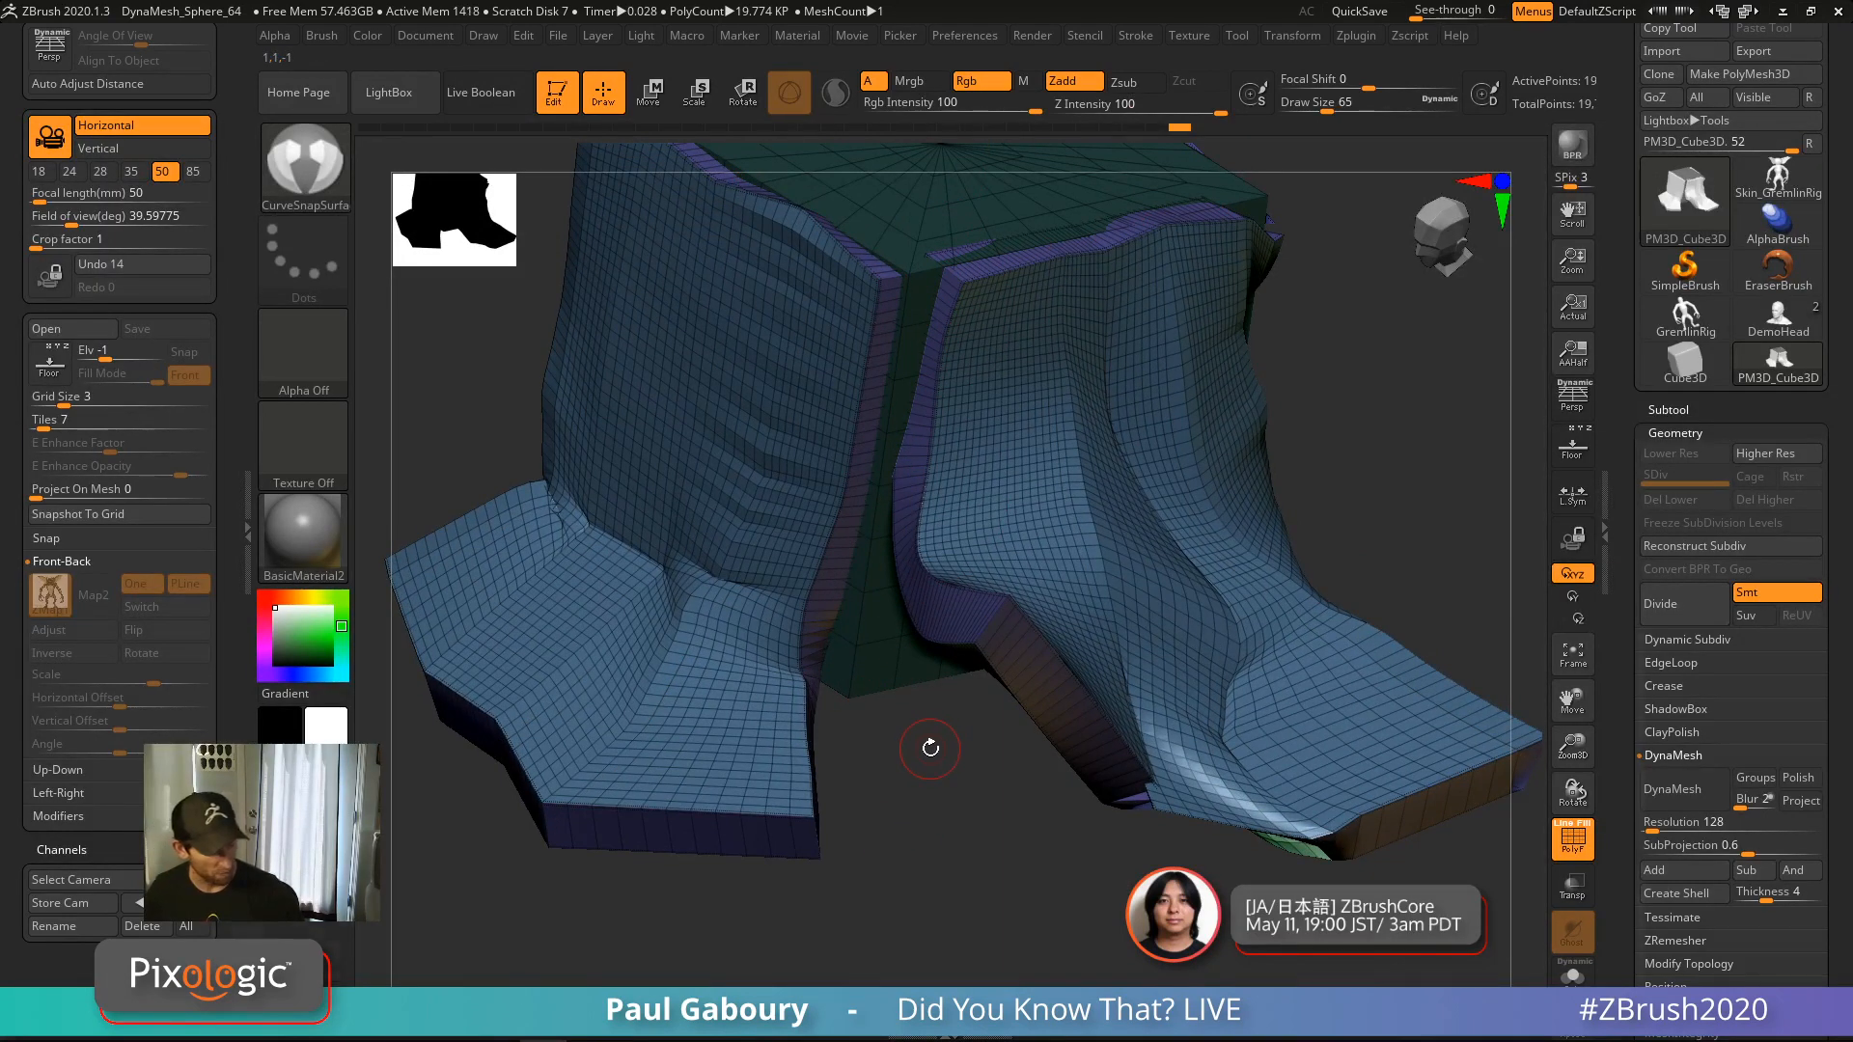
Switch to the ZModeler brush and clear the mask from the cube and cloth mesh
key("b")
key("z")
key("m")
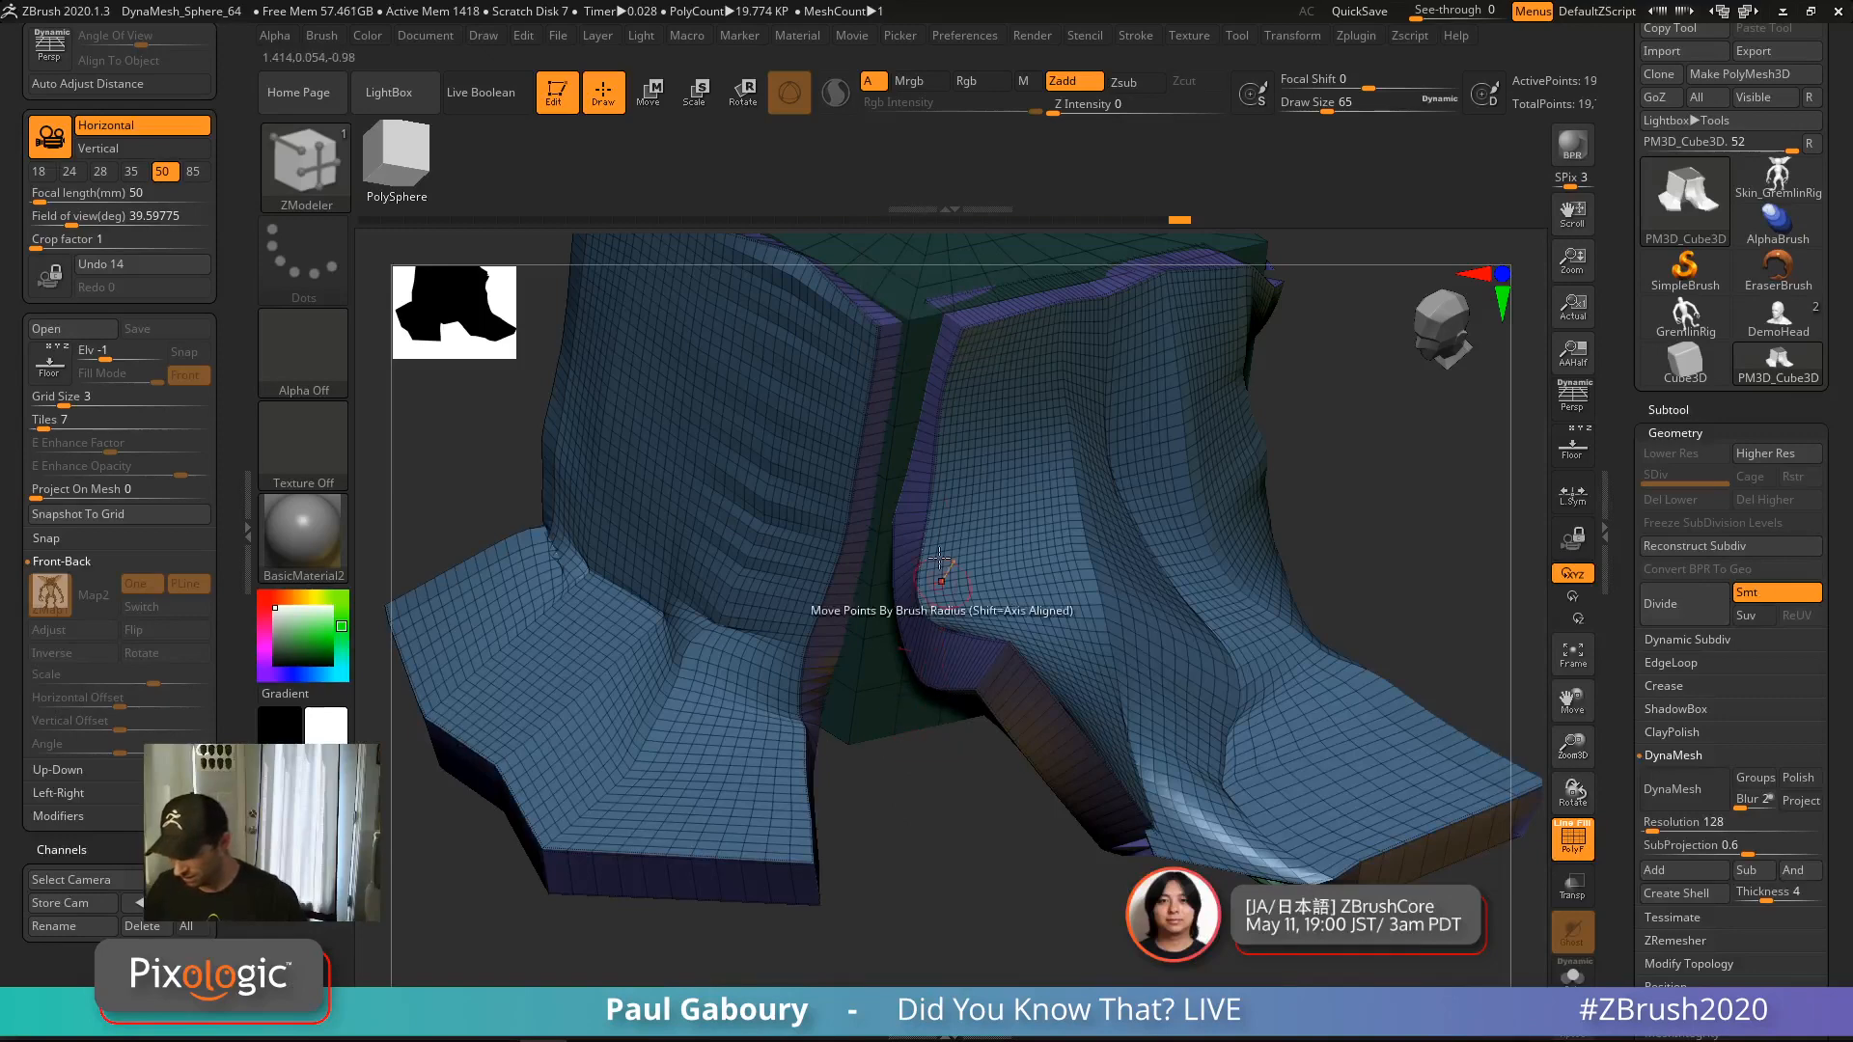
right_click_drag(985, 527, 874, 531, "alt")
right_click_drag(869, 623, 907, 598)
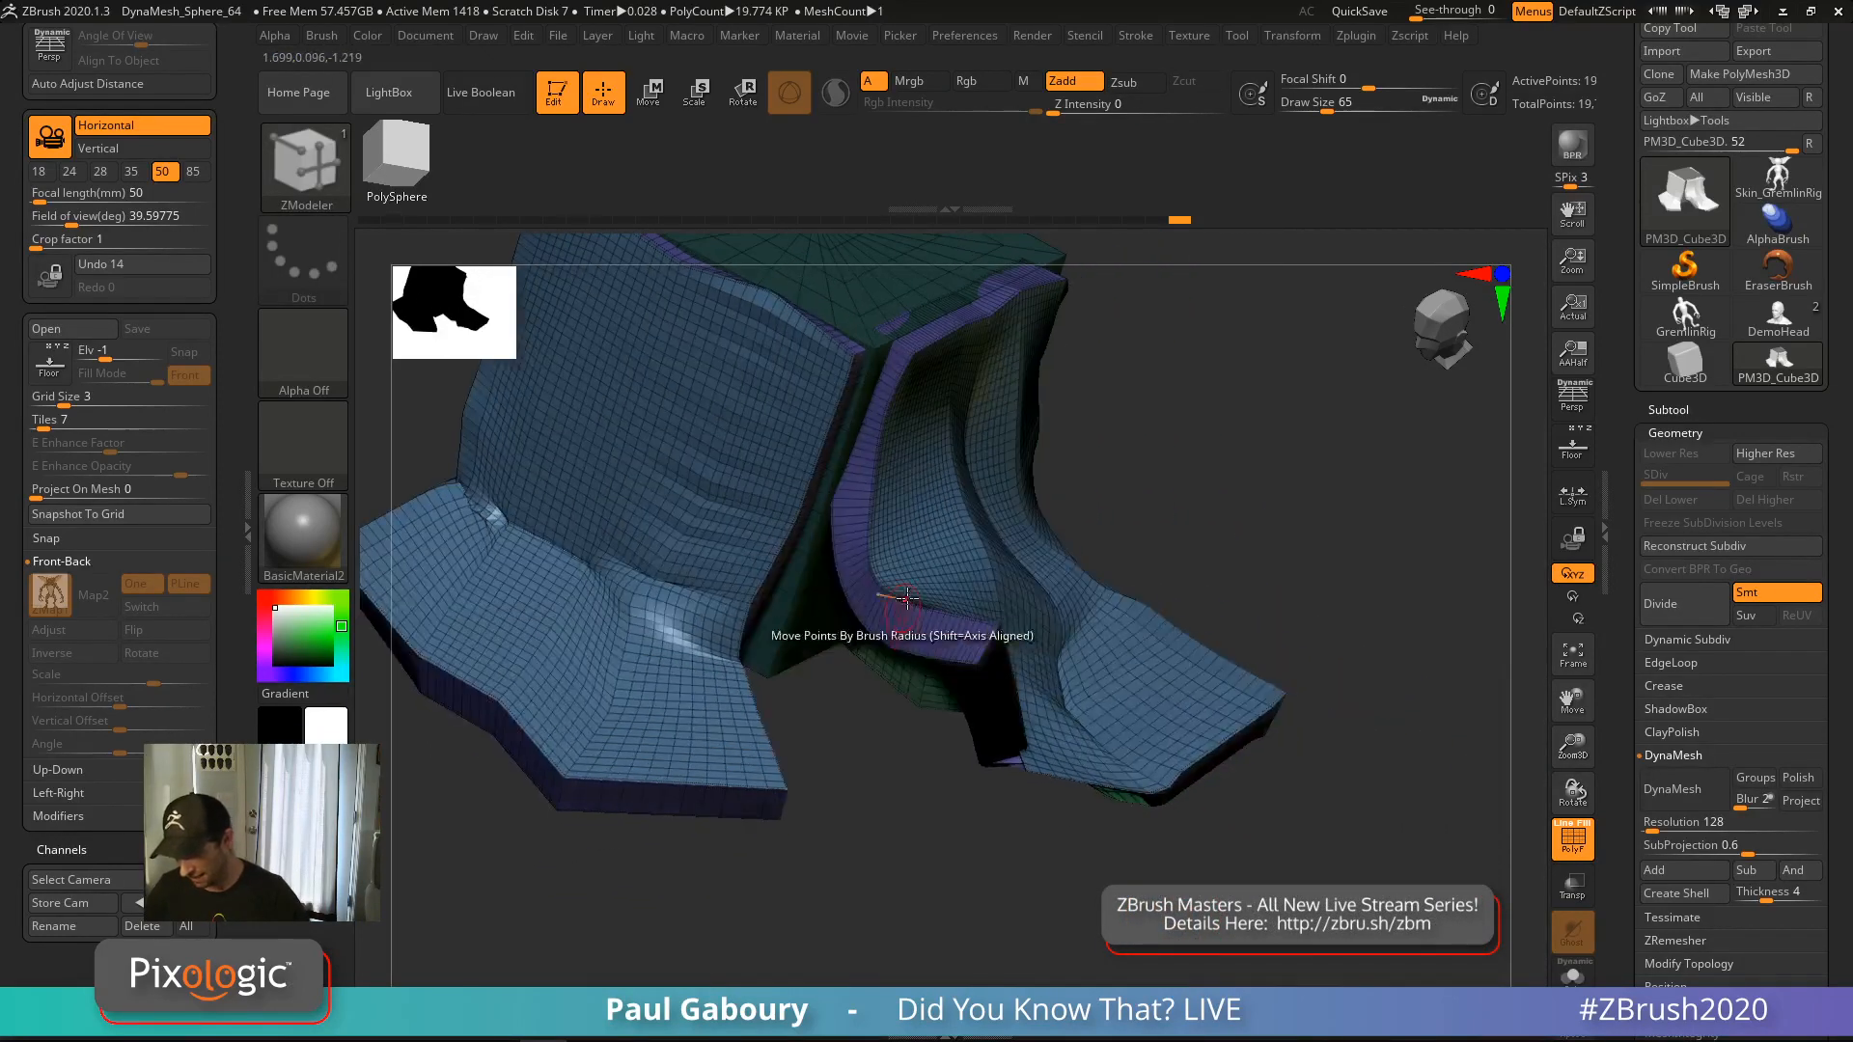
right_click_drag(976, 502, 976, 549, "ctrl")
left_click_drag(1207, 469, 1217, 479, "ctrl")
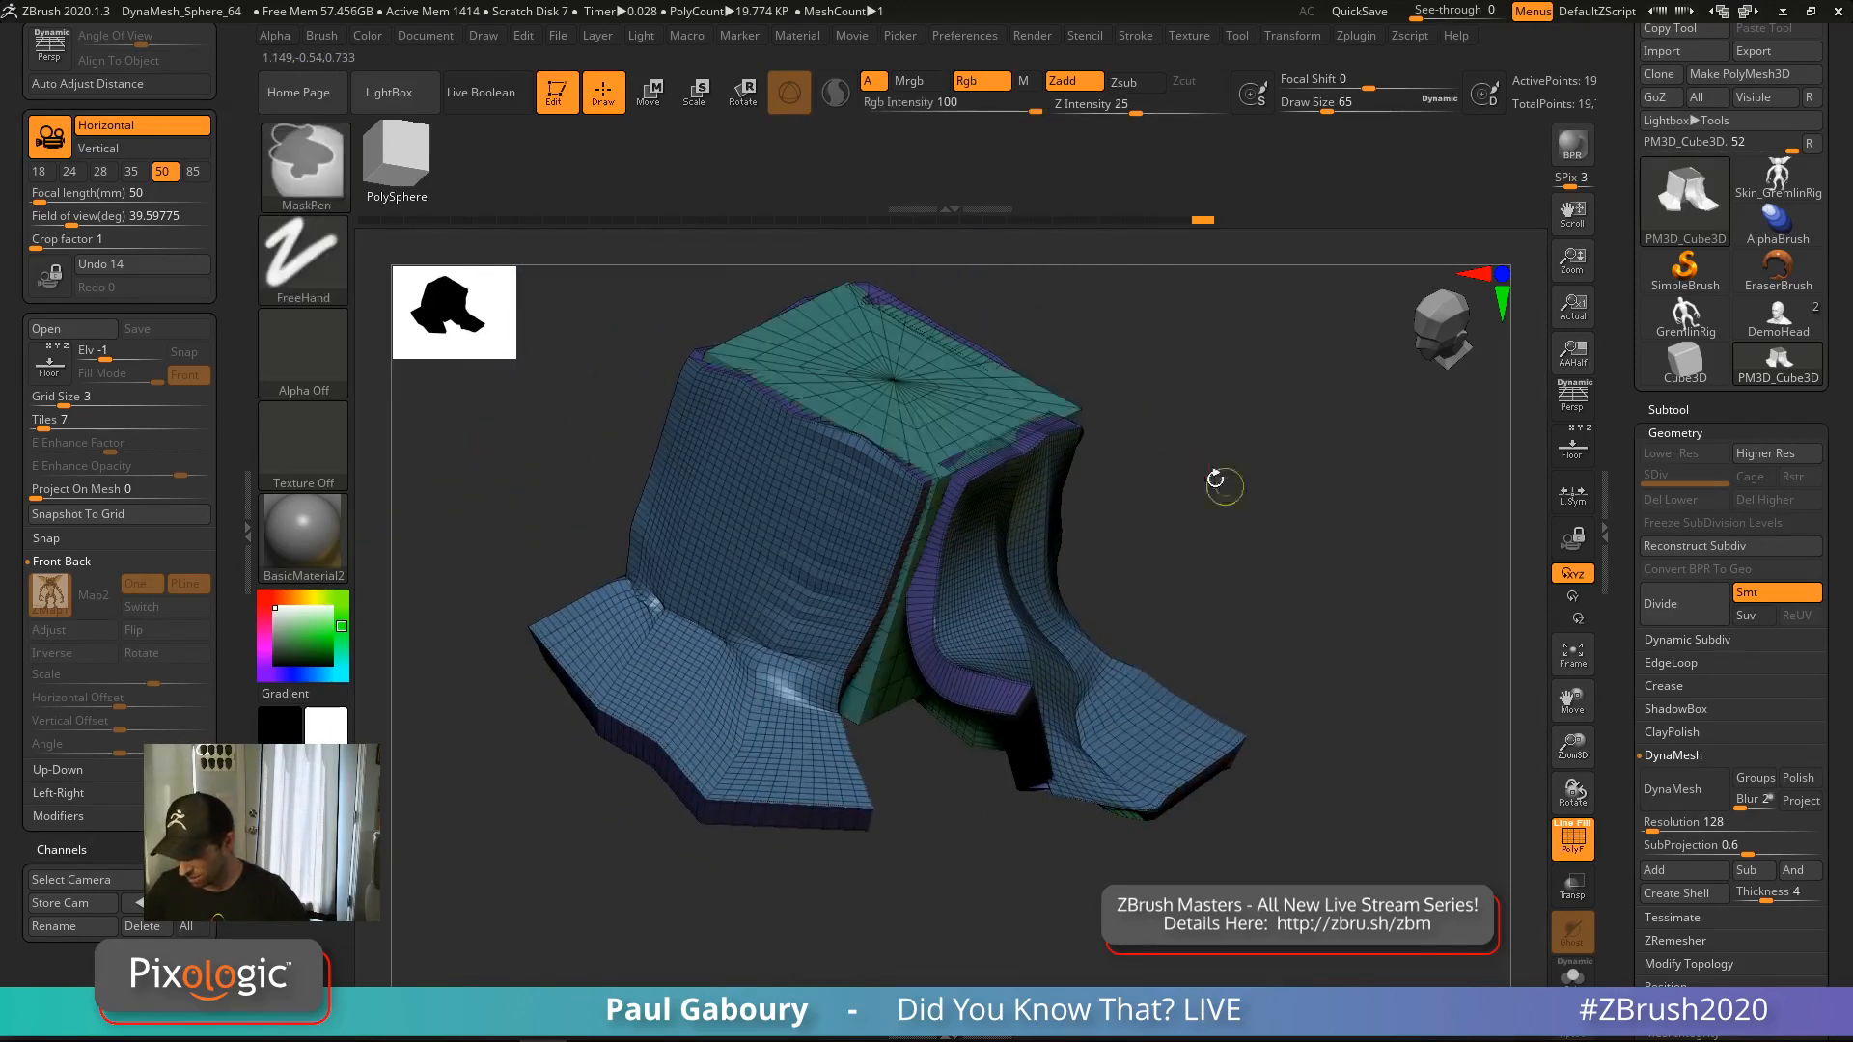
Isolate the cube's polygroup and split the hidden cloth off into its own subtool
left_click(894, 398, "ctrl+shift")
left_click(1672, 412)
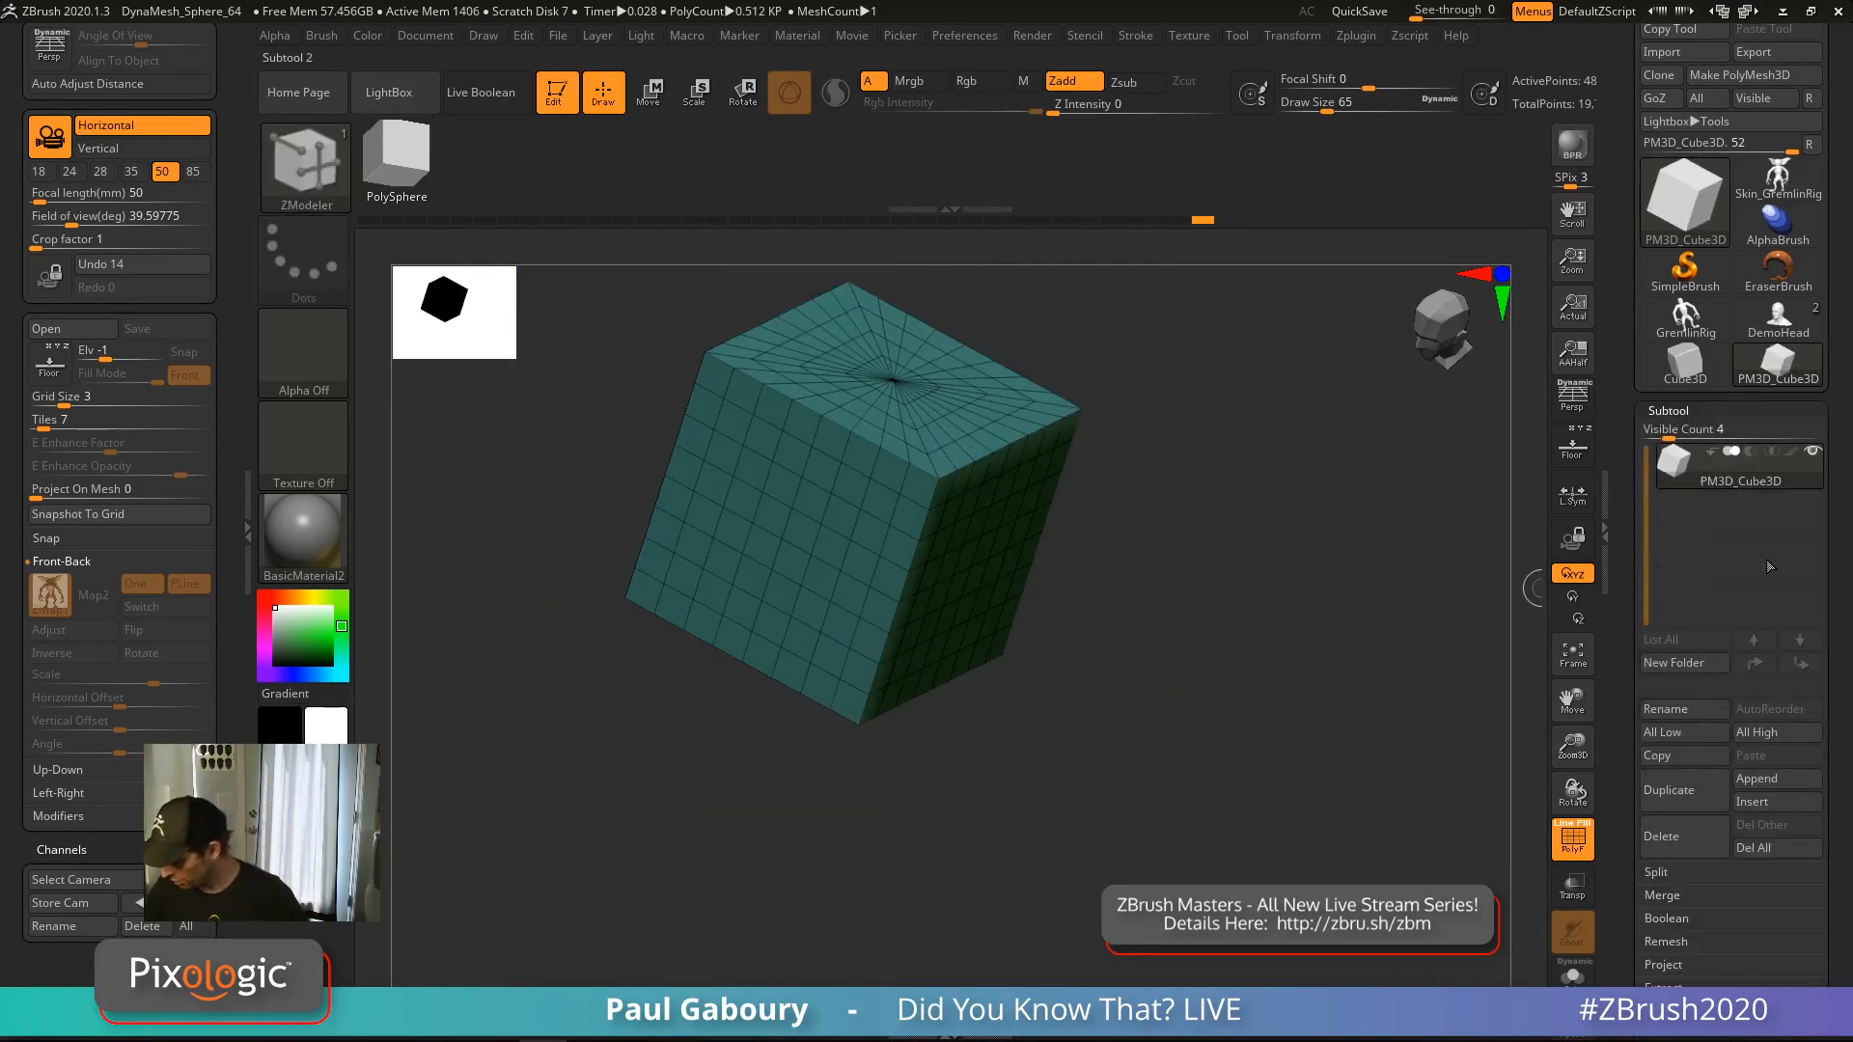
left_click(1656, 872)
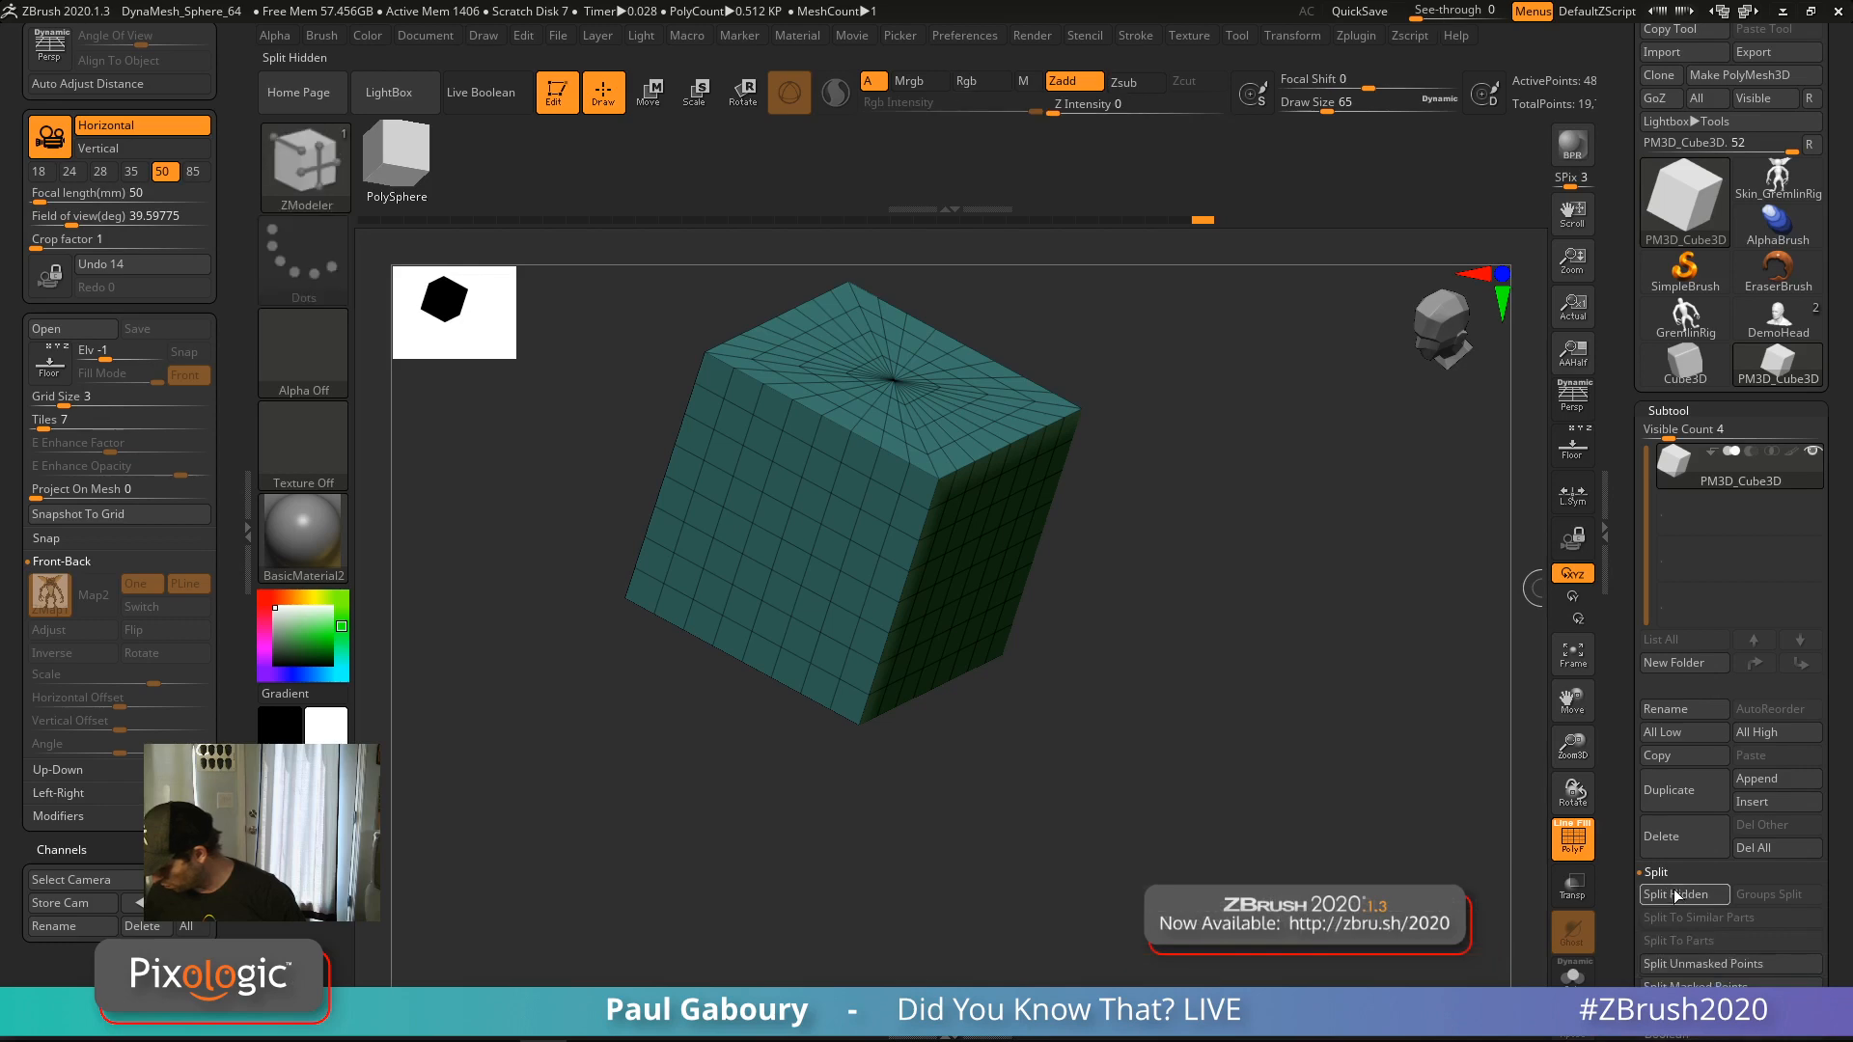
left_click(1677, 894)
Make the cloth the active subtool and hide the cube so only the draped cloth shows
left_click(1048, 623, "alt")
right_click_drag(1048, 628, 1068, 589, "ctrl")
left_click(1815, 454)
right_click_drag(1110, 691, 1034, 662, "ctrl")
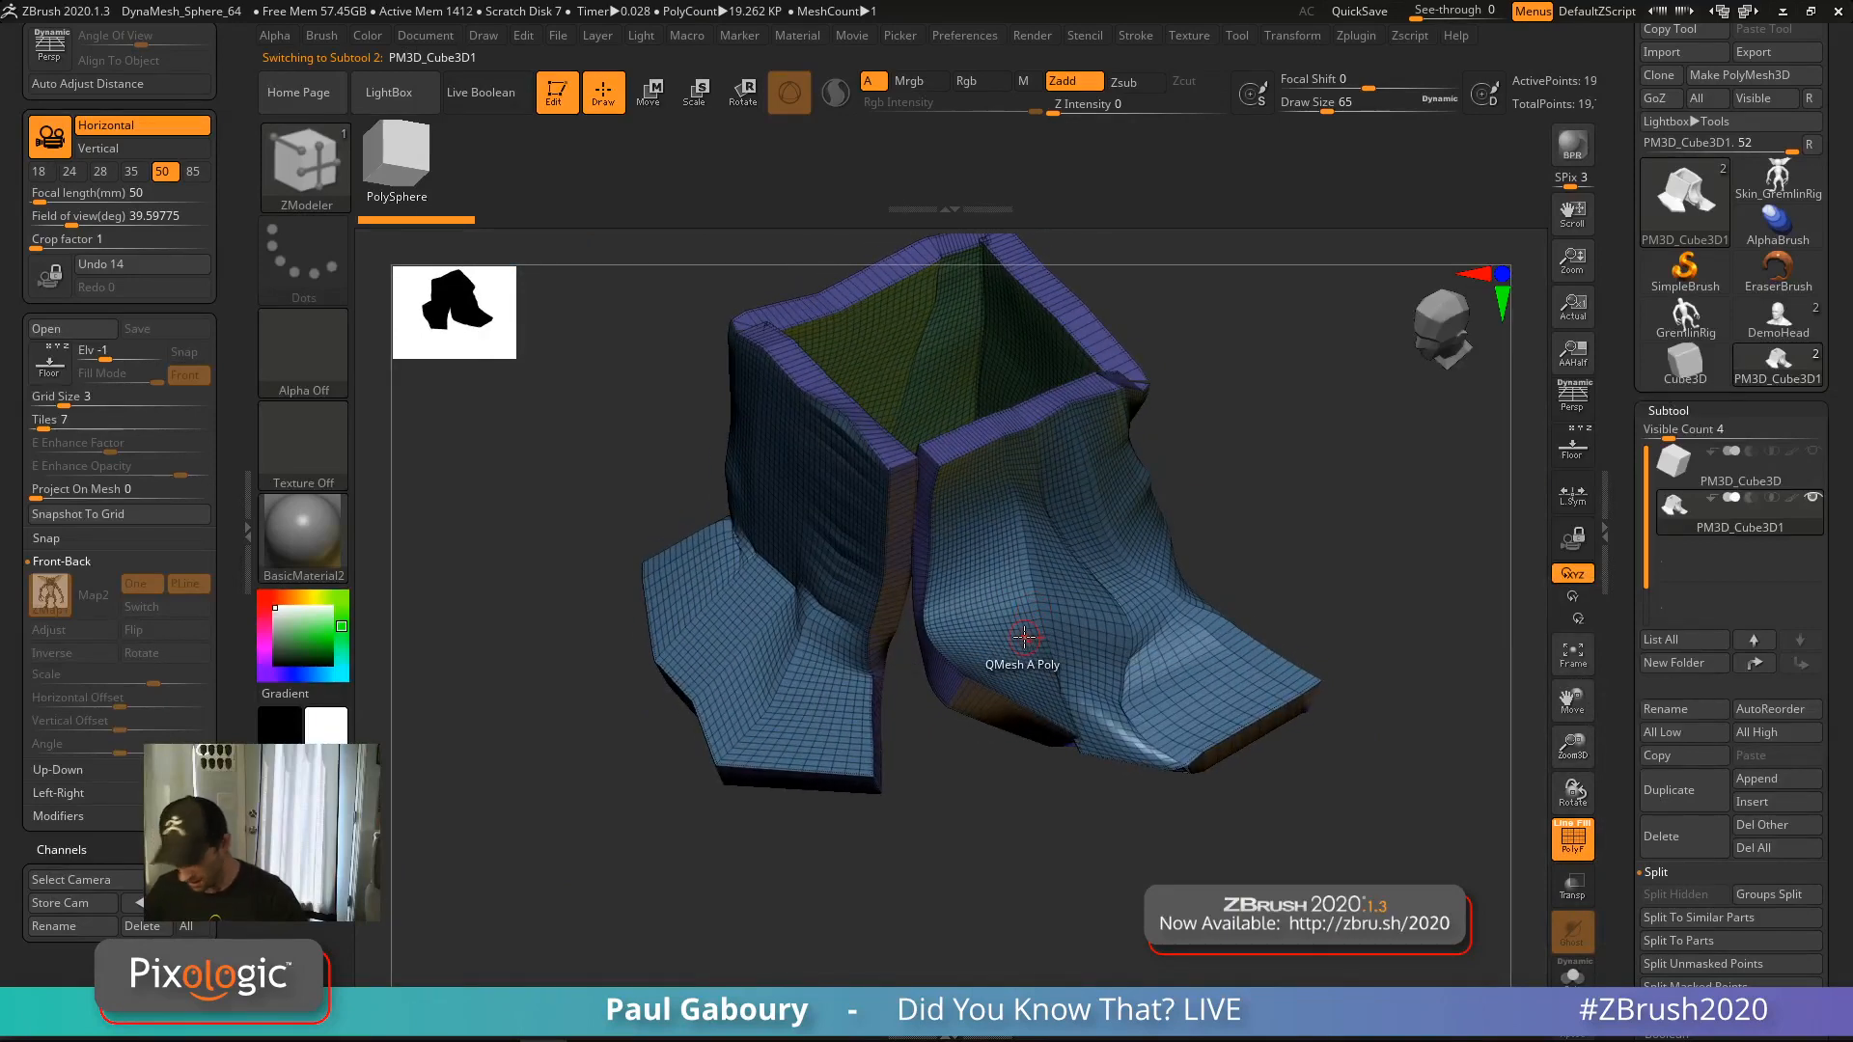
Switch to the Move Topological brush for reshaping the draped cloth around its open front corner
key("b")
key("m")
key("v")
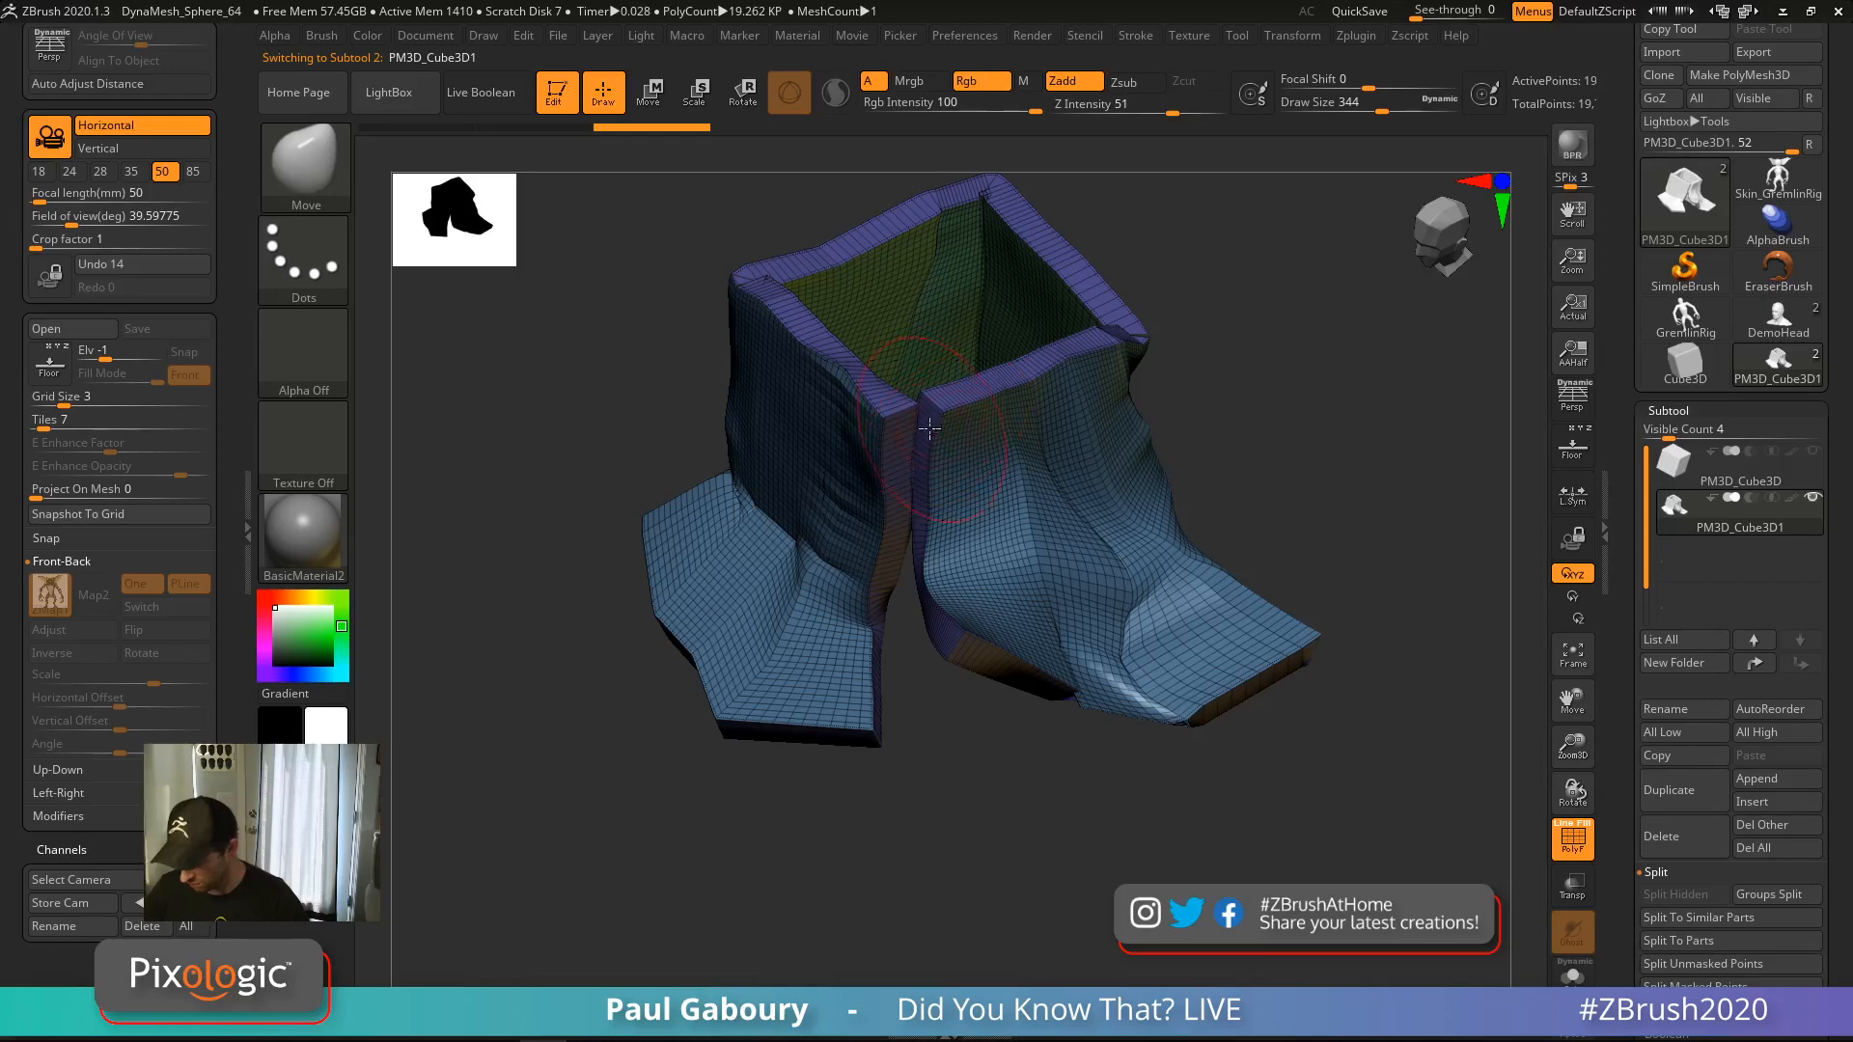
right_click_drag(930, 429, 941, 454, "ctrl")
key("b")
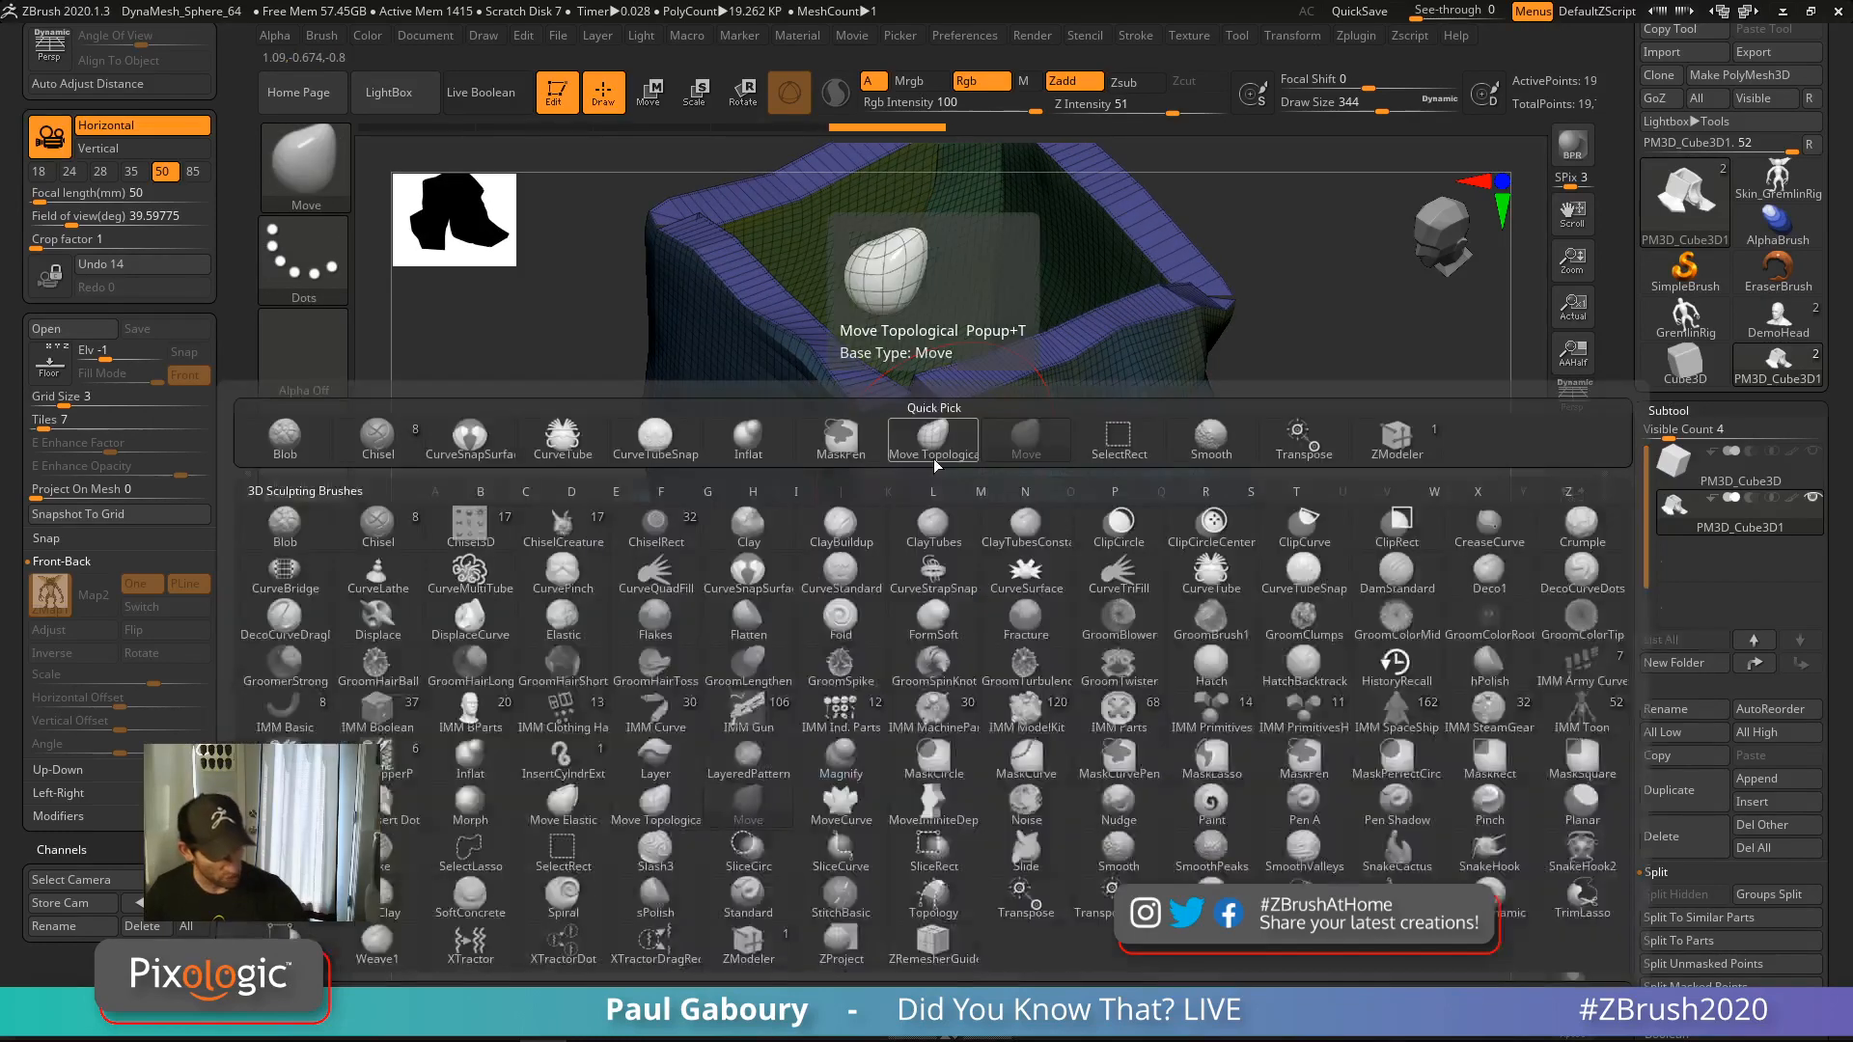
key("m")
key("t")
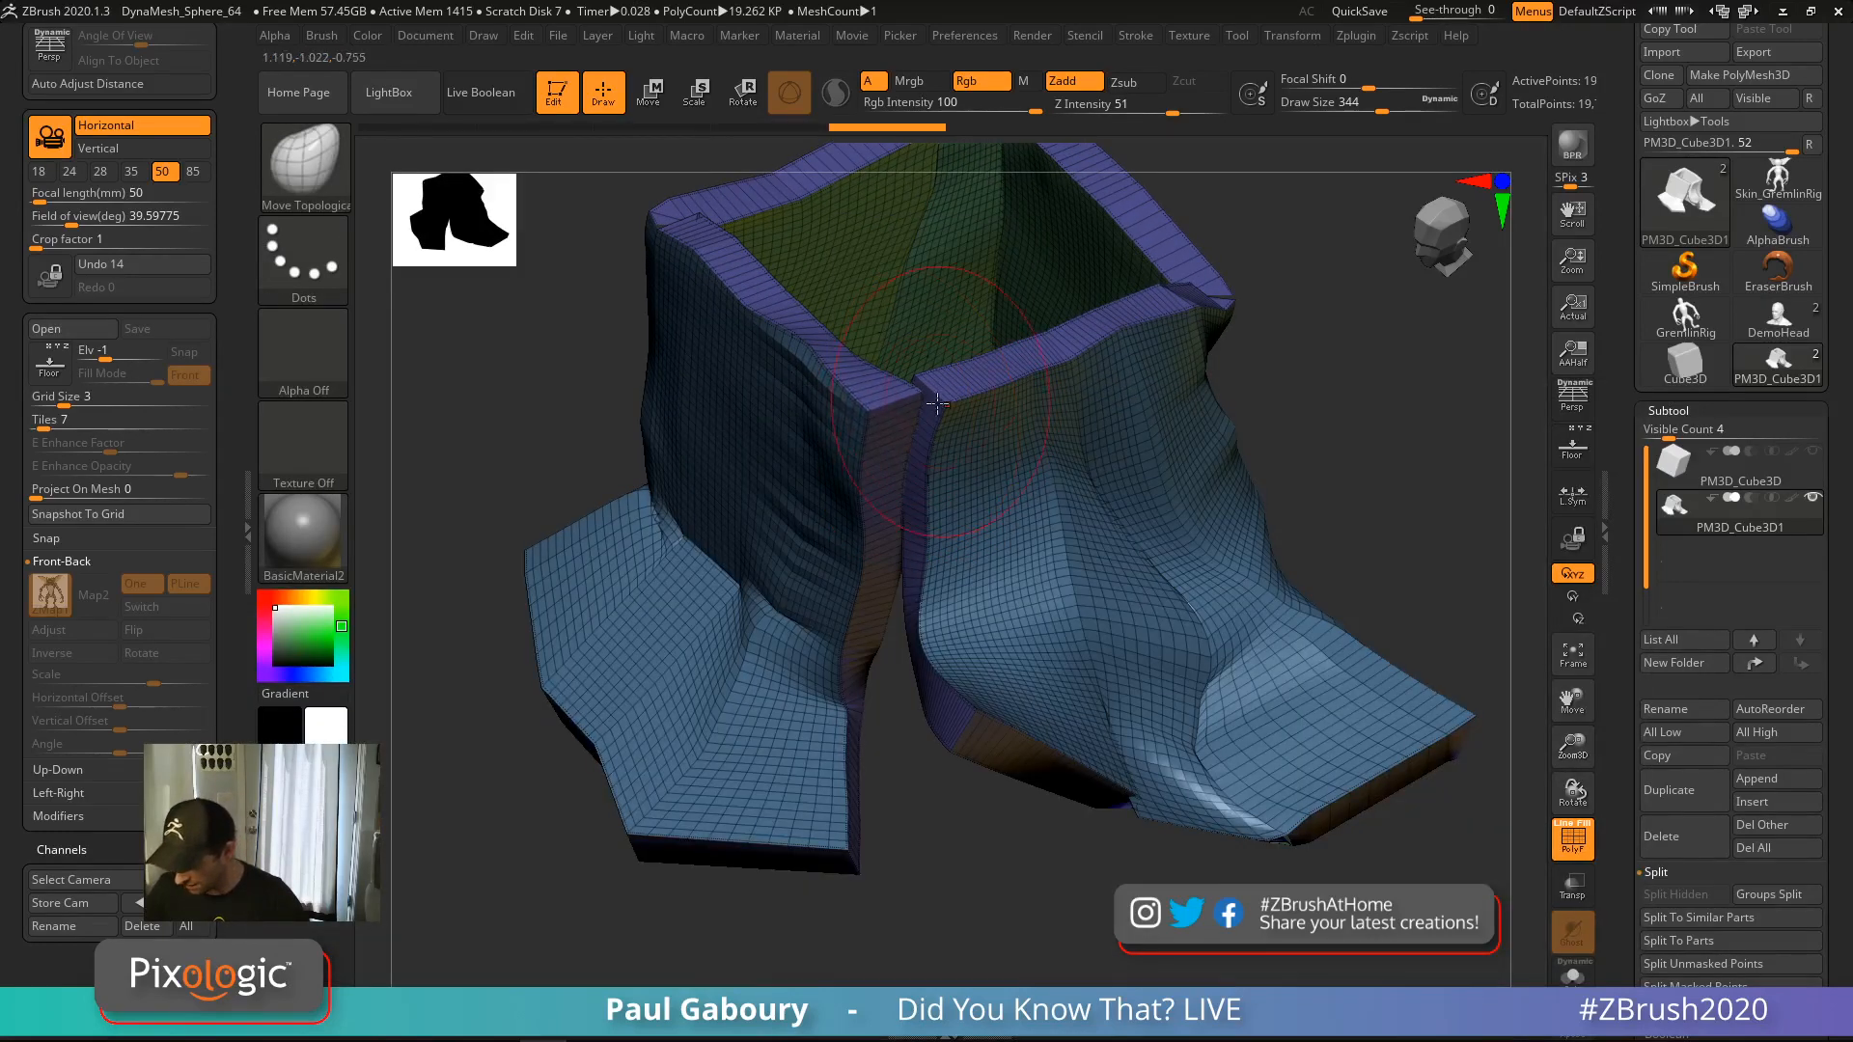
Pull the two edges of the cloth's front corner slit apart, using a draw size of 430
mouse_move(898, 420)
left_mouse_down()
mouse_move(862, 428)
mouse_move(949, 475)
left_mouse_up()
key("s")
mouse_move(862, 497)
left_mouse_down()
mouse_move(912, 503)
mouse_move(948, 549)
left_mouse_up()
left_click_drag(883, 544, 842, 573)
left_click_drag(859, 600, 842, 607)
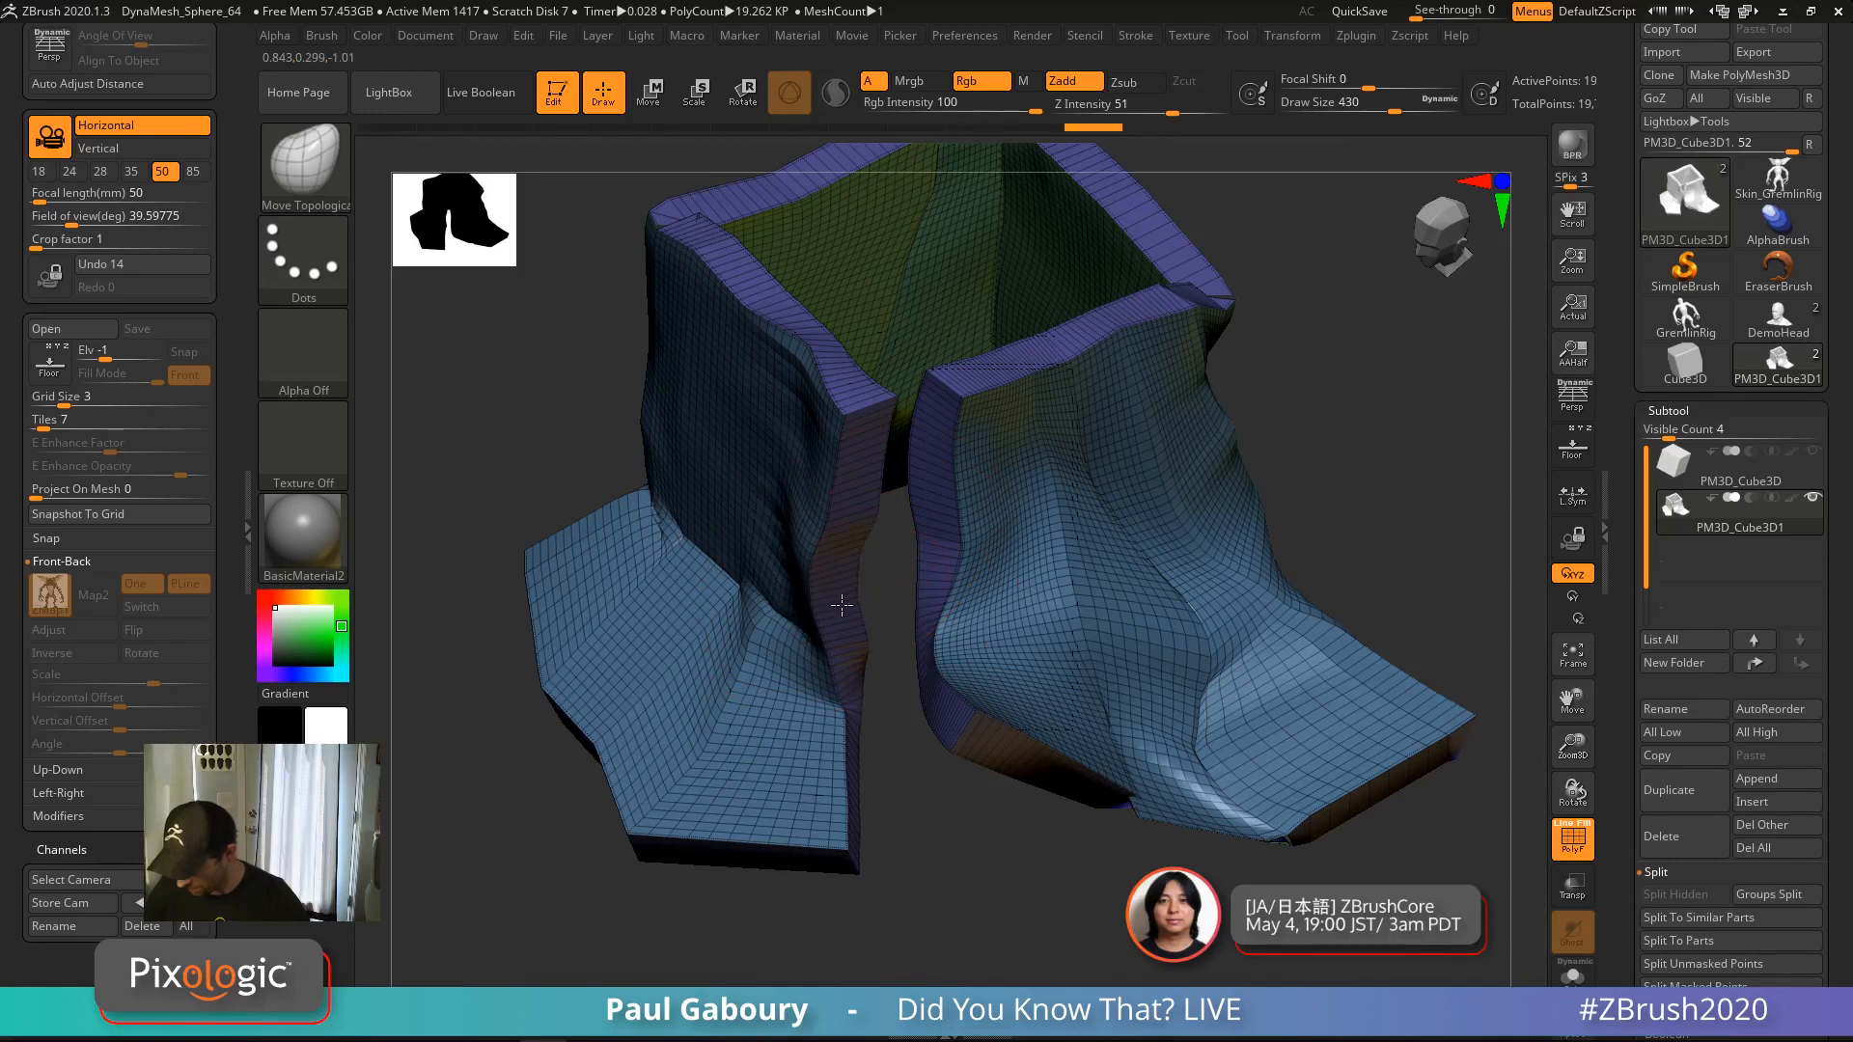
right_click_drag(872, 576, 866, 524)
left_click_drag(840, 510, 815, 530)
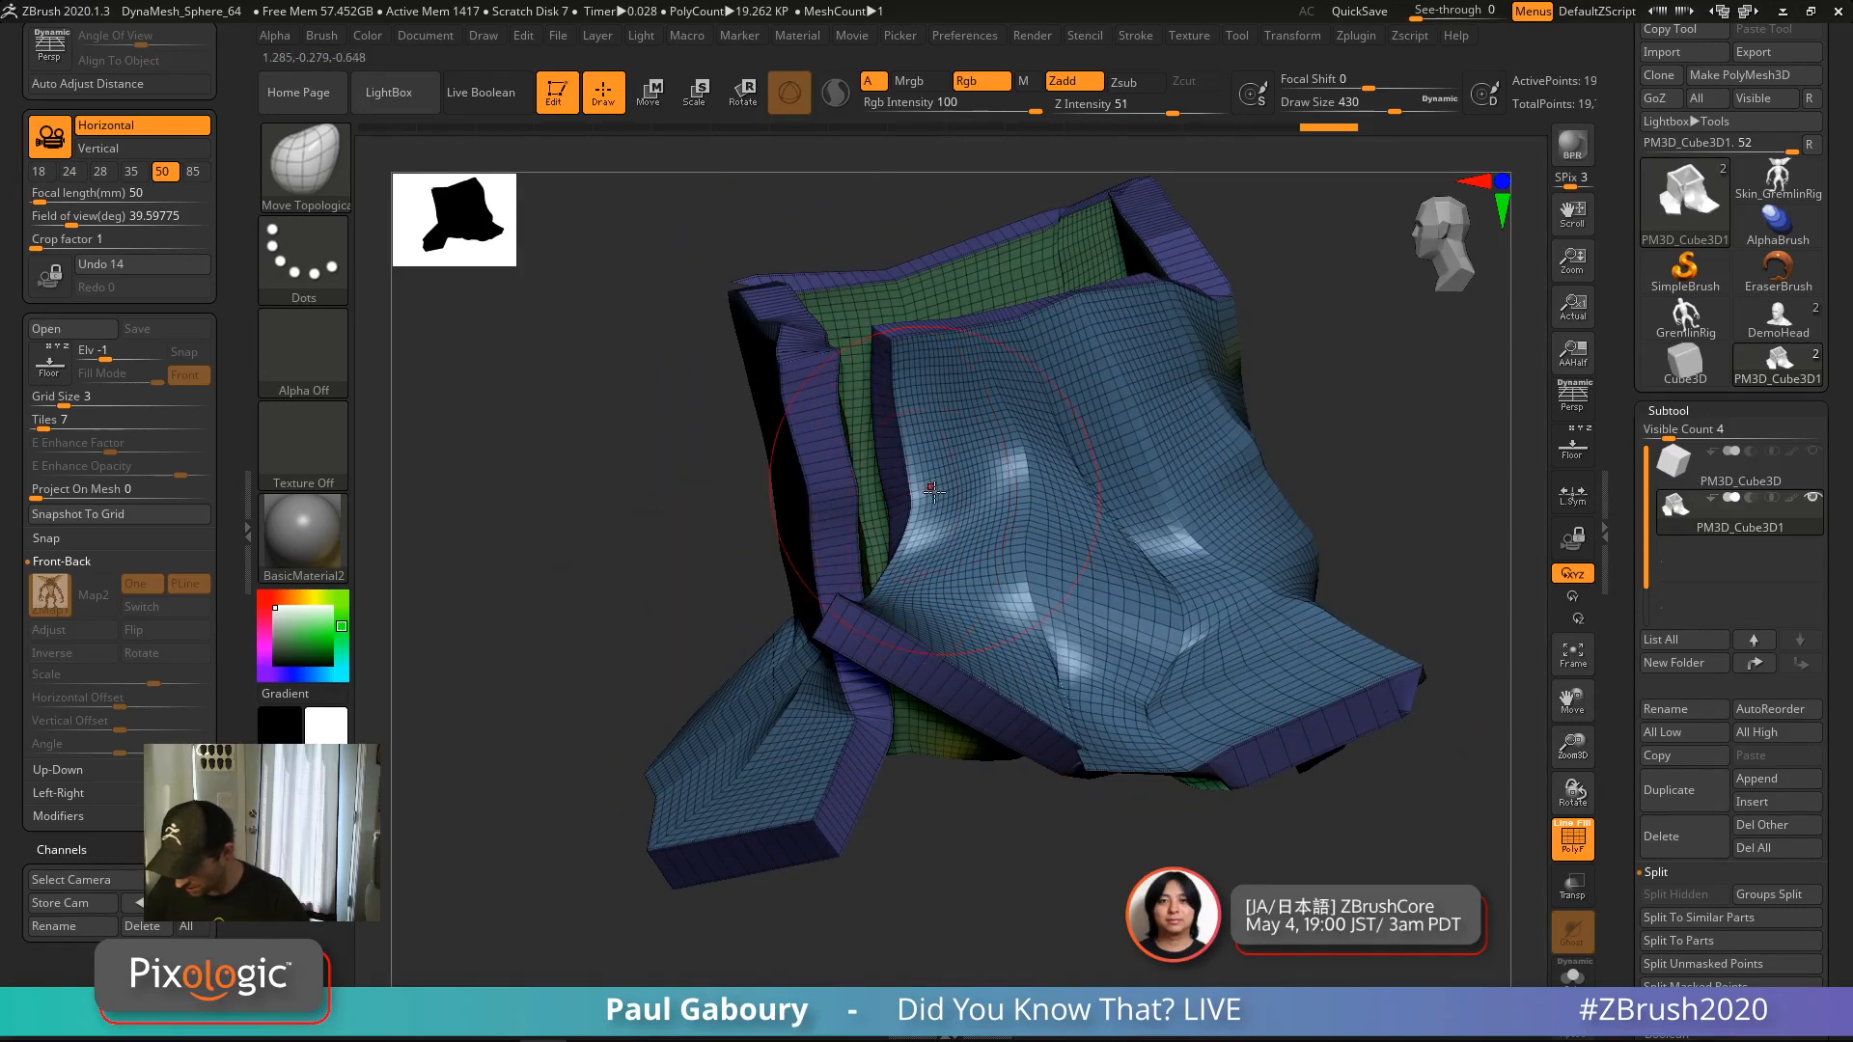
Reshape the curved slit edge and the lower flap beside the cloth's corner opening
right_click_drag(817, 533, 874, 533)
left_click_drag(901, 522, 913, 484)
left_click_drag(880, 387, 898, 384)
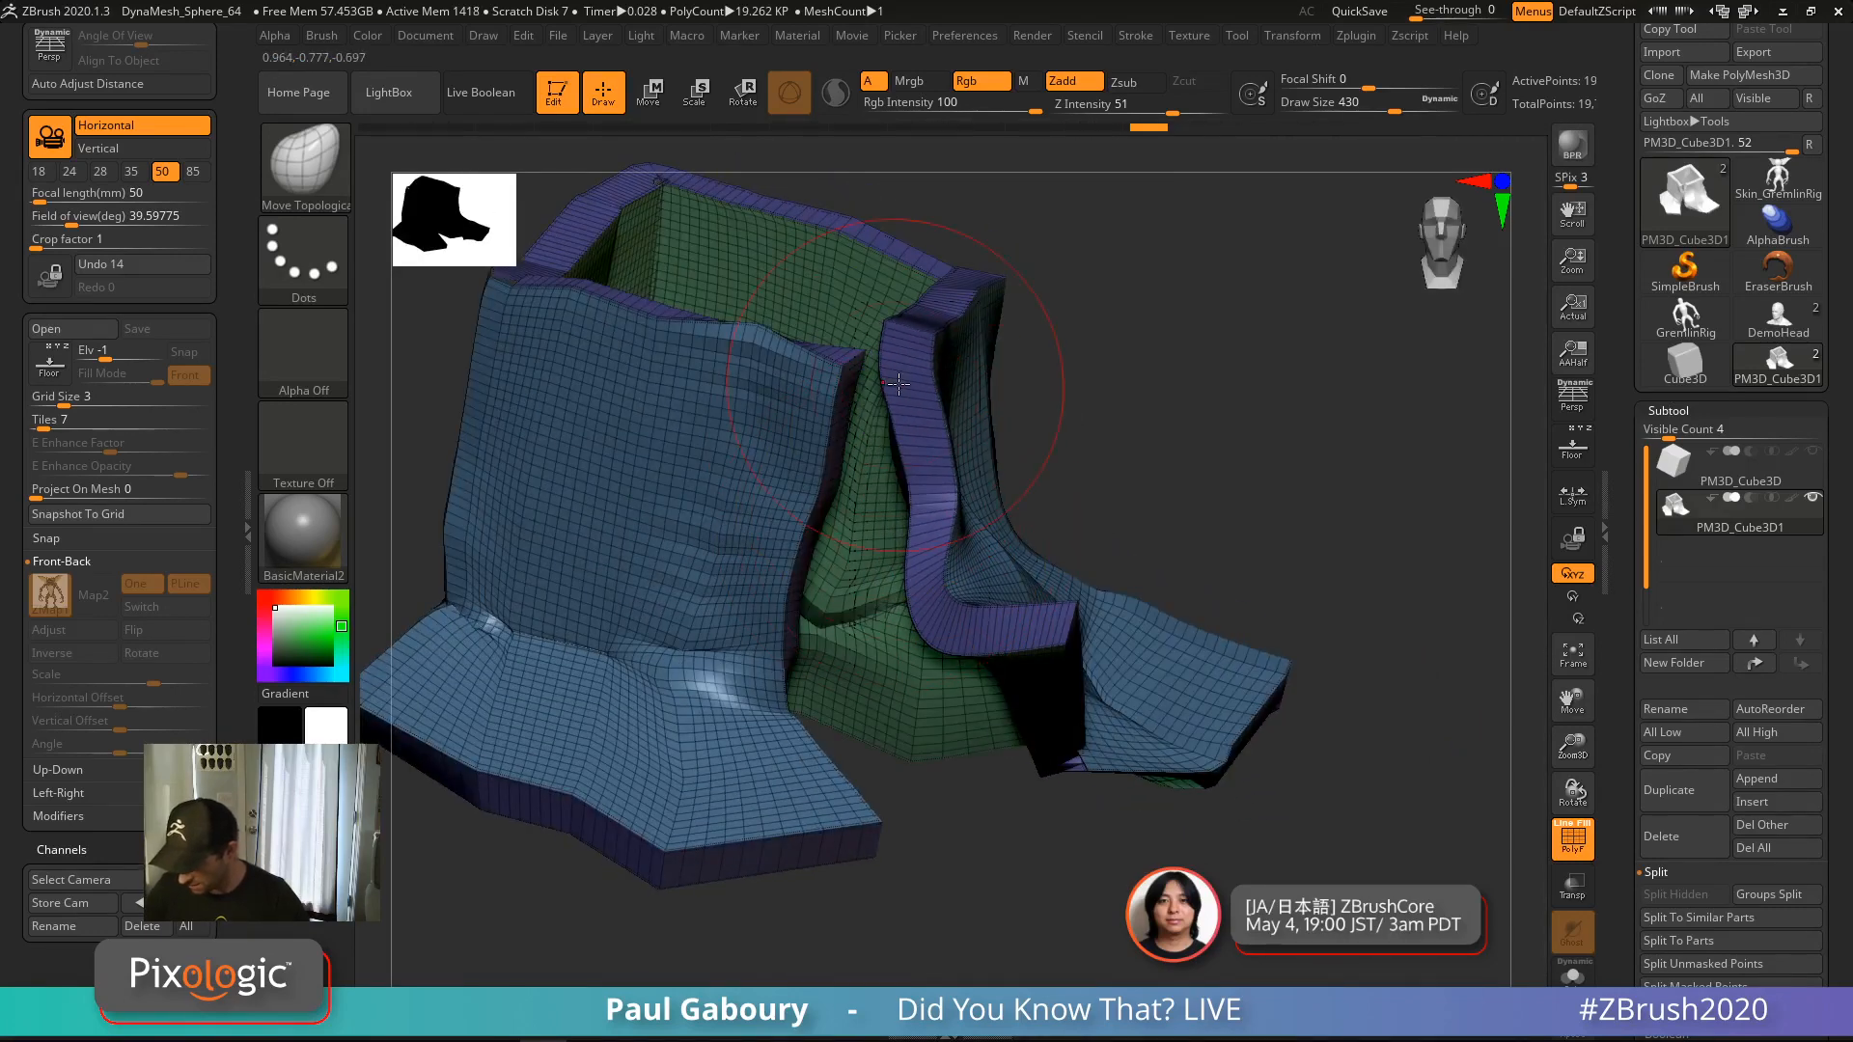
left_click_drag(934, 635, 945, 645)
left_click_drag(988, 645, 1006, 676)
right_click_drag(1038, 687, 975, 691)
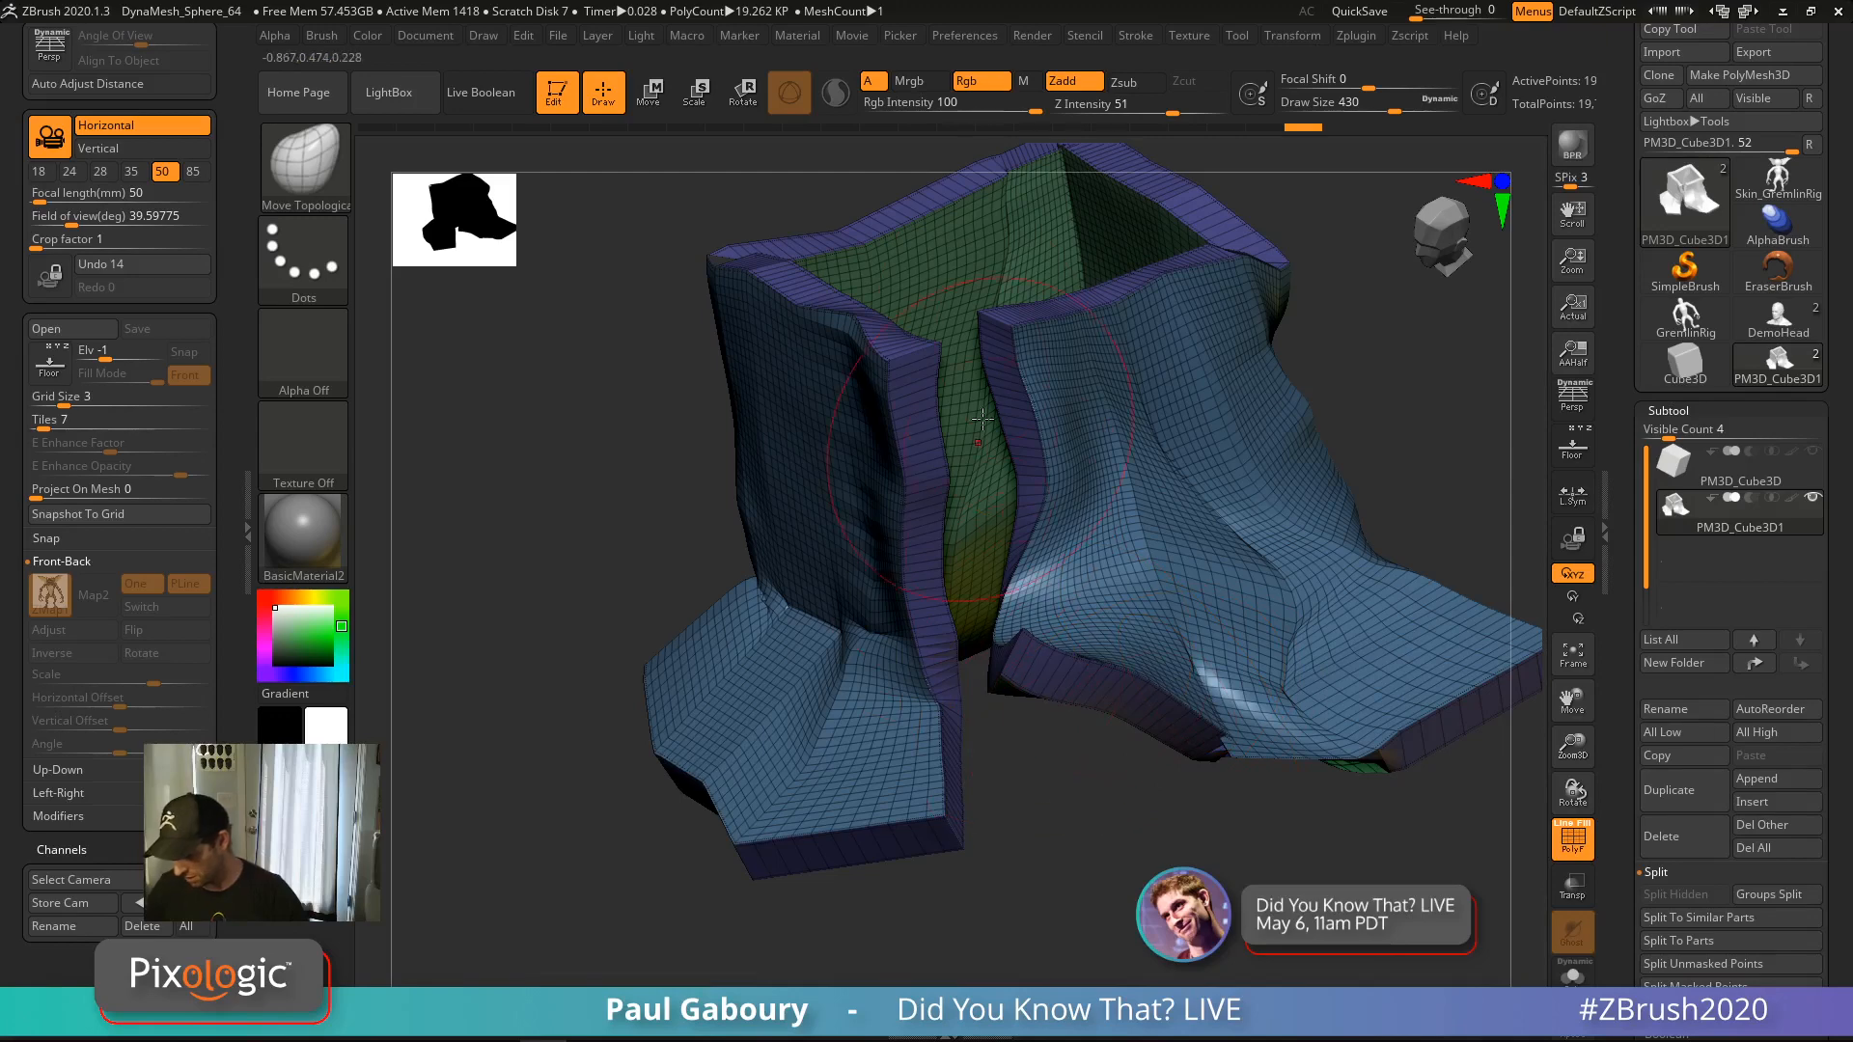
Smooth out the wide front panel by nudging its upper corner, top rim and slit edge into a straighter line
right_click_drag(931, 395, 943, 388)
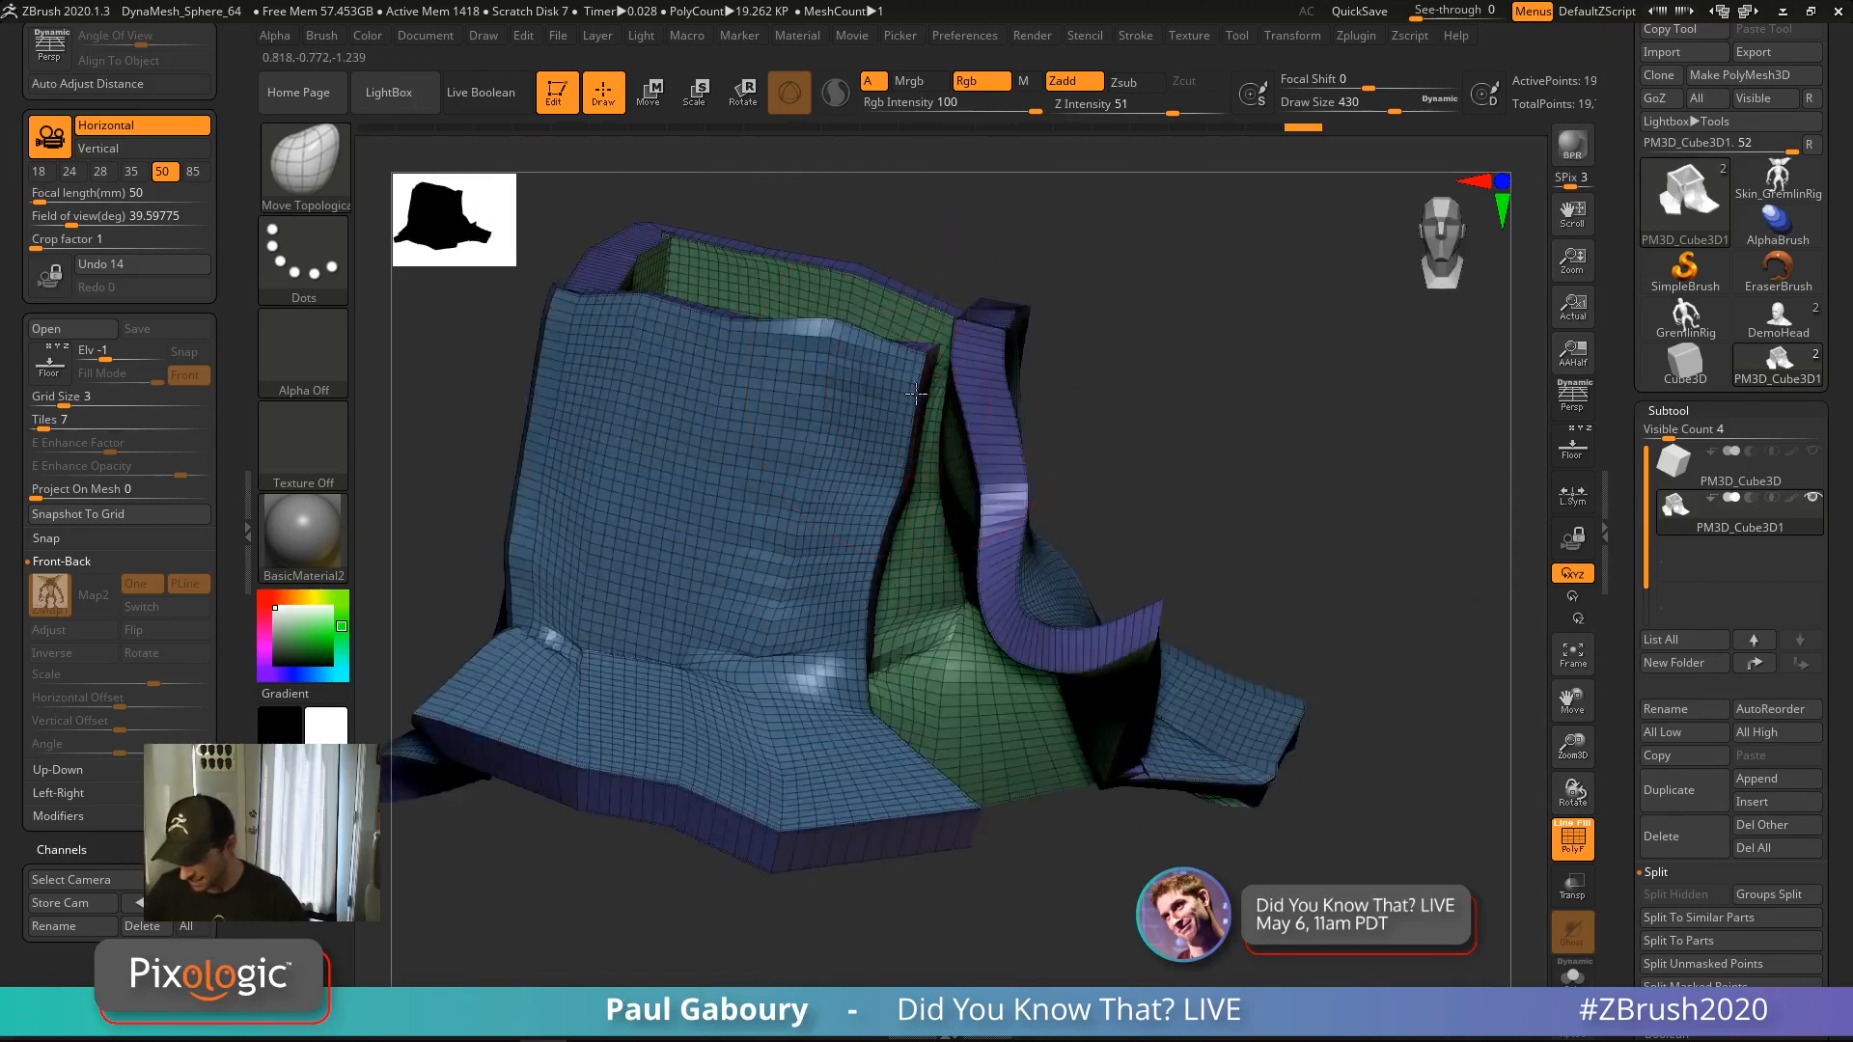
left_click_drag(916, 394, 933, 390)
left_click_drag(843, 344, 839, 360)
left_click_drag(898, 417, 906, 421)
left_click_drag(866, 573, 877, 574)
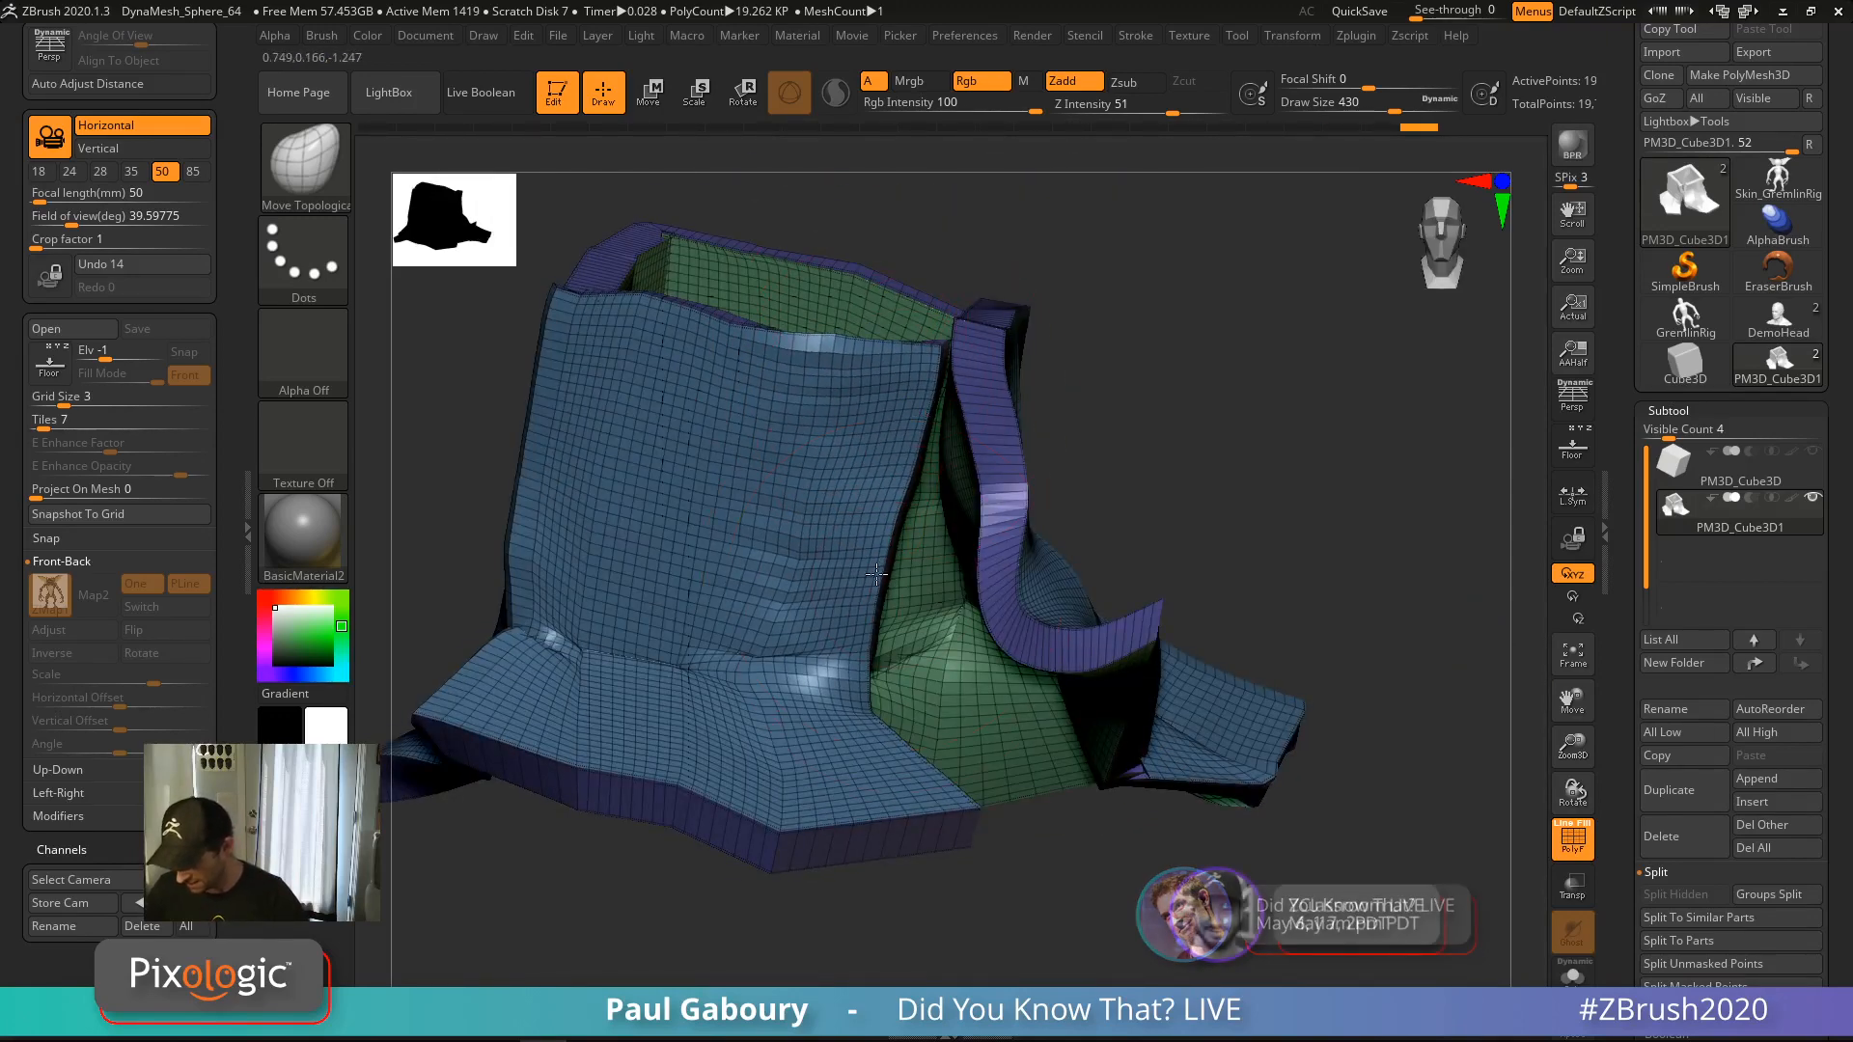
right_click_drag(877, 575, 877, 725)
right_click_drag(733, 805, 767, 647)
left_click_drag(767, 646, 748, 648)
right_click_drag(748, 648, 794, 637)
right_click(795, 637)
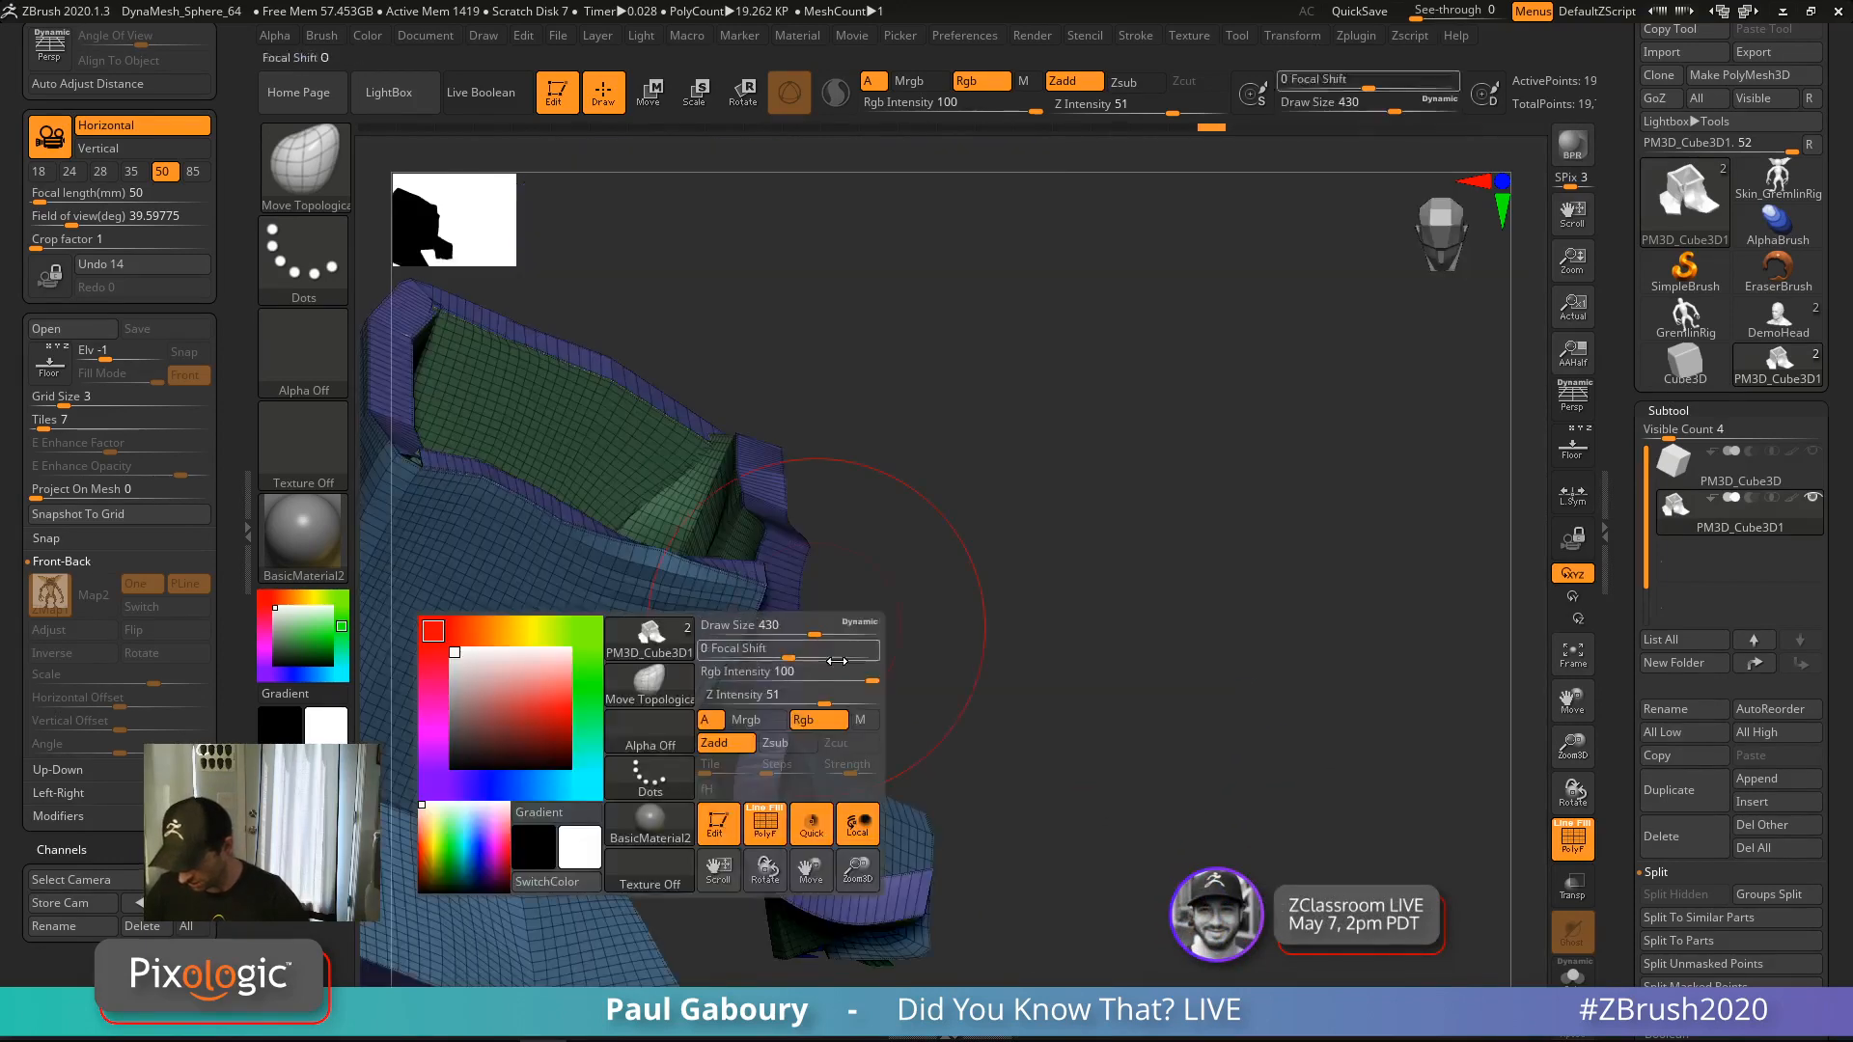
mouse_move(1080, 512)
right_mouse_down()
mouse_move(1306, 365)
mouse_move(1134, 525)
mouse_move(1038, 778)
right_mouse_up()
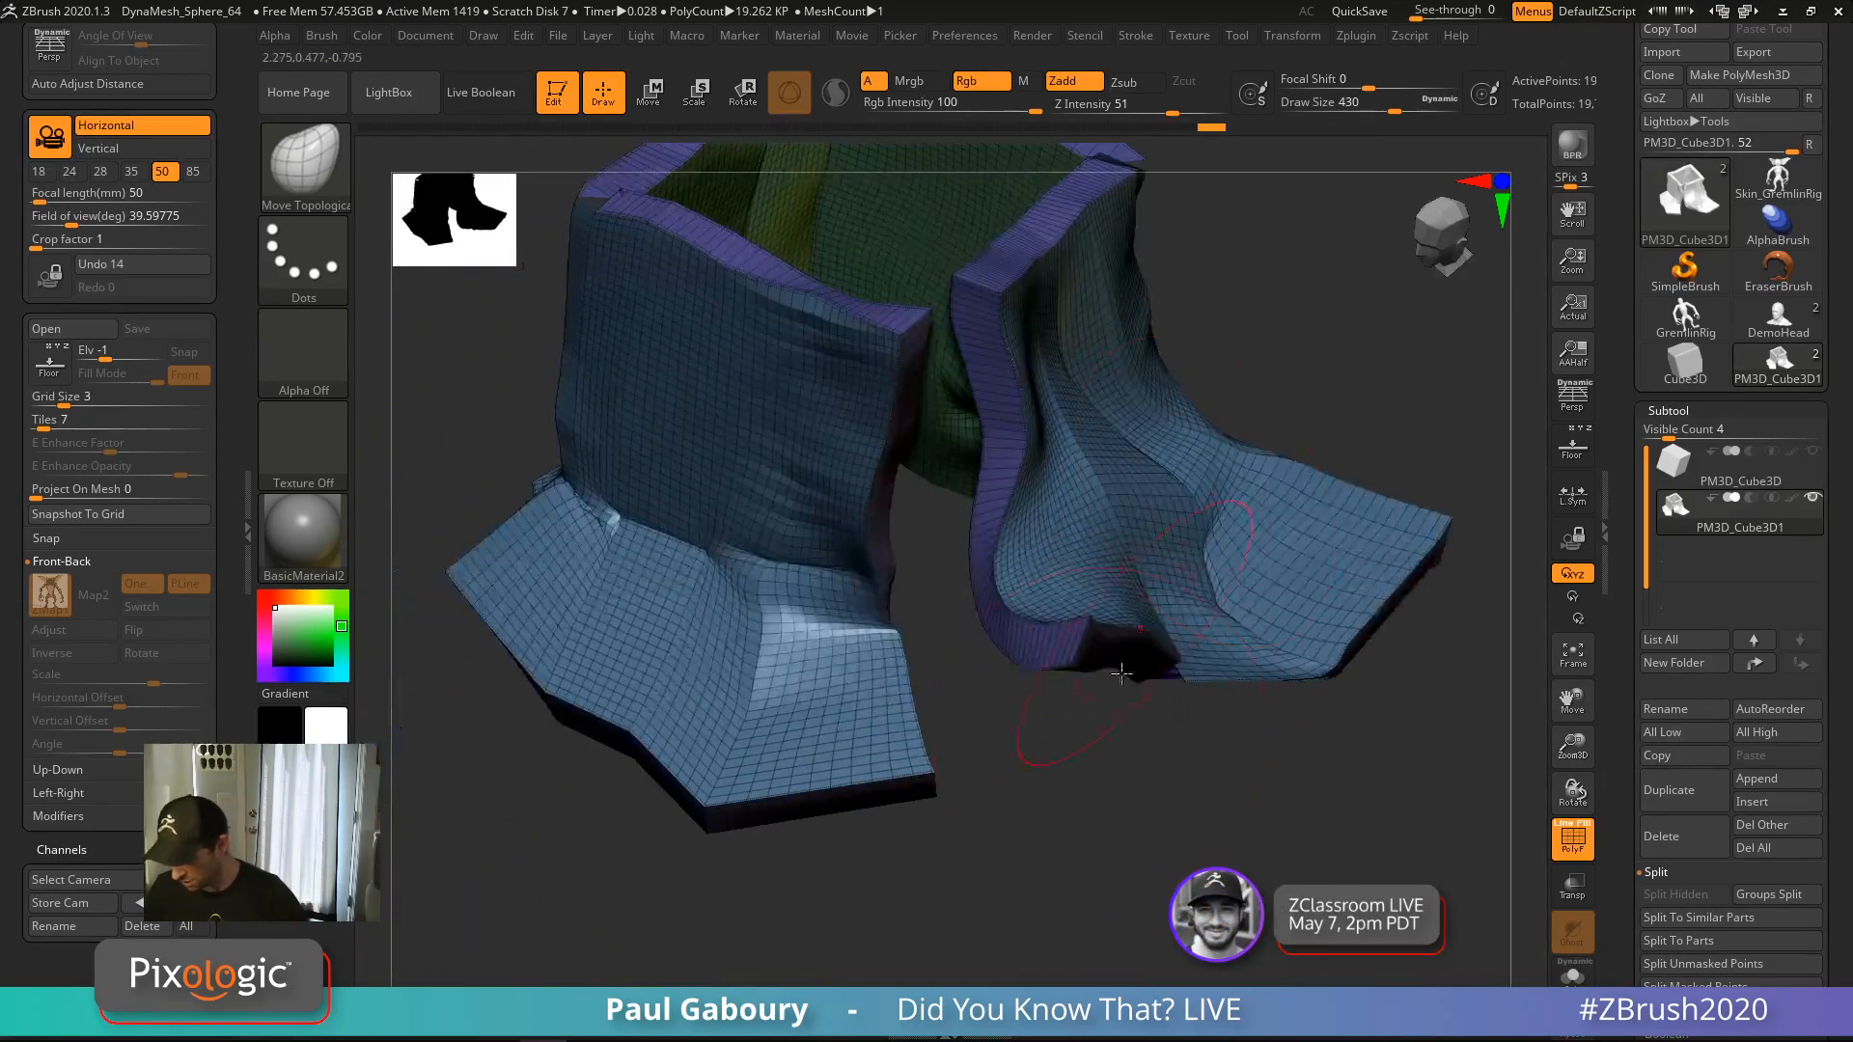
Set the draw size to 87 and switch to the ZModeler brush at the slit's side faces
key("s")
left_click_drag(1029, 776, 1031, 776)
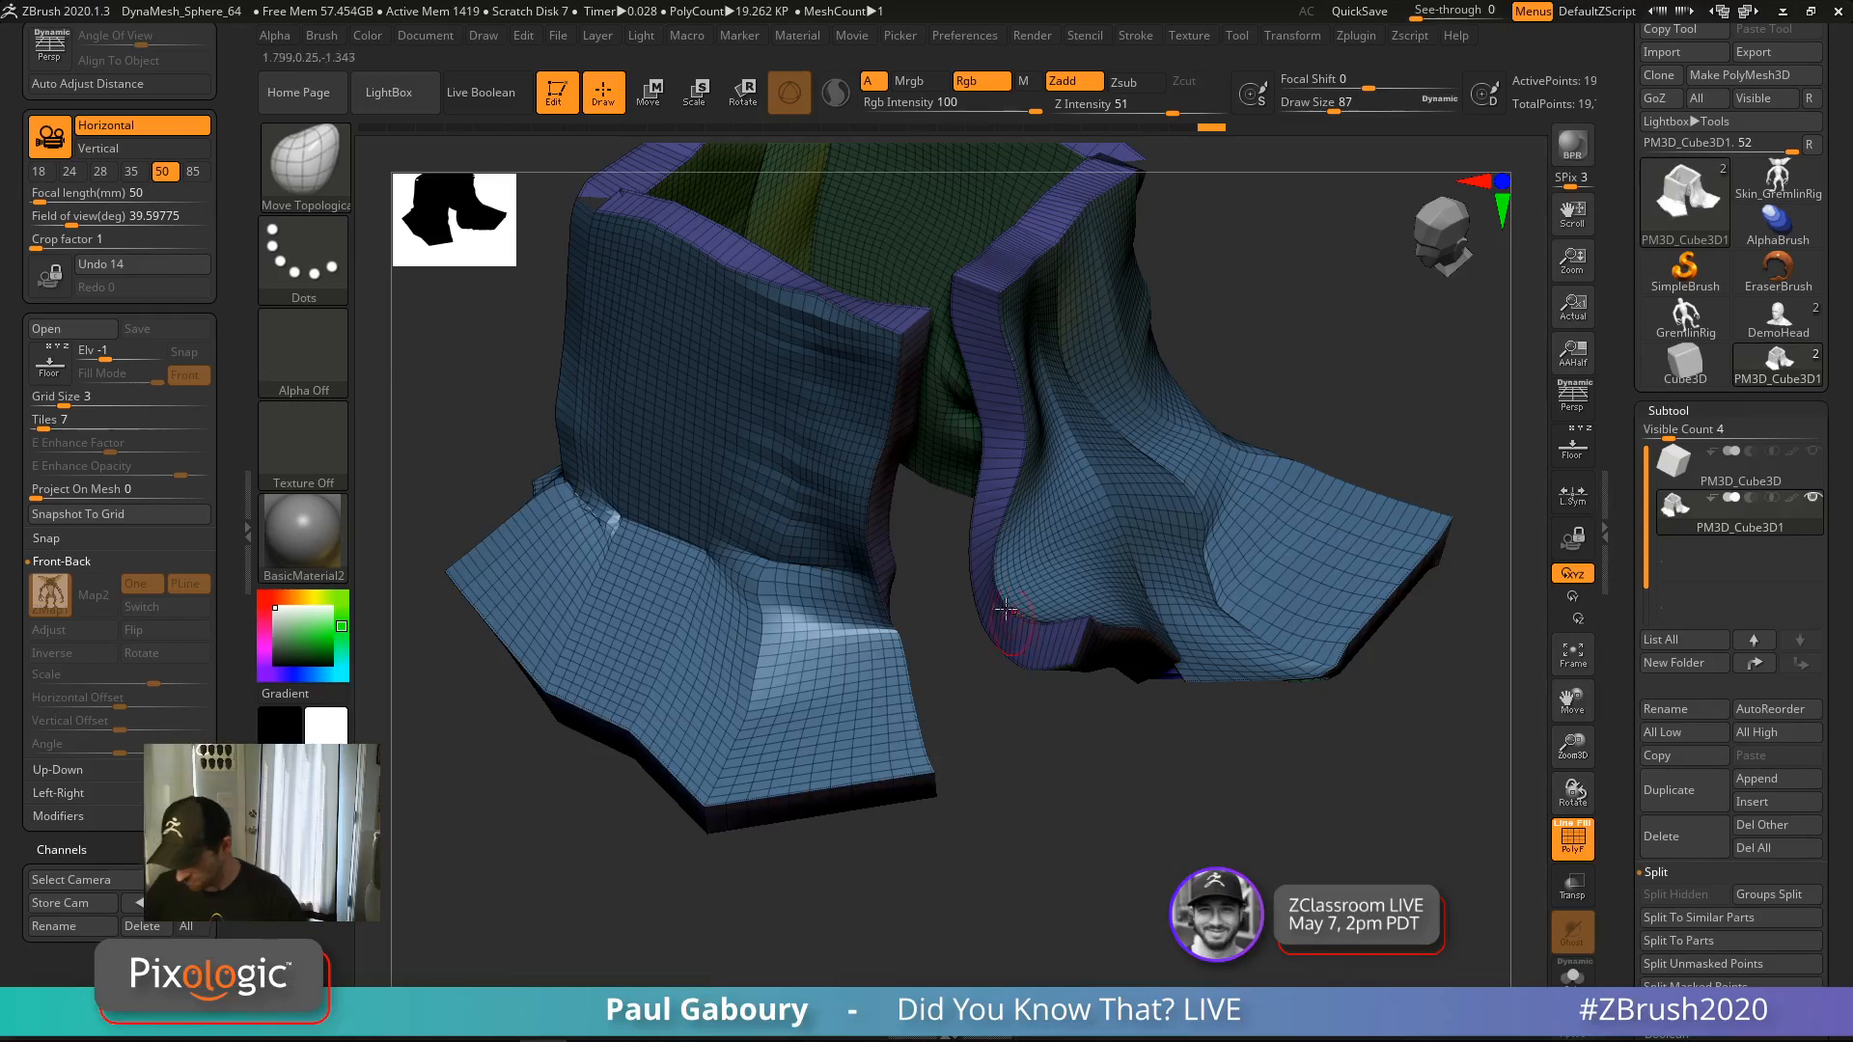
mouse_move(1010, 655)
right_mouse_down()
mouse_move(1110, 628)
mouse_move(1067, 623)
right_mouse_up()
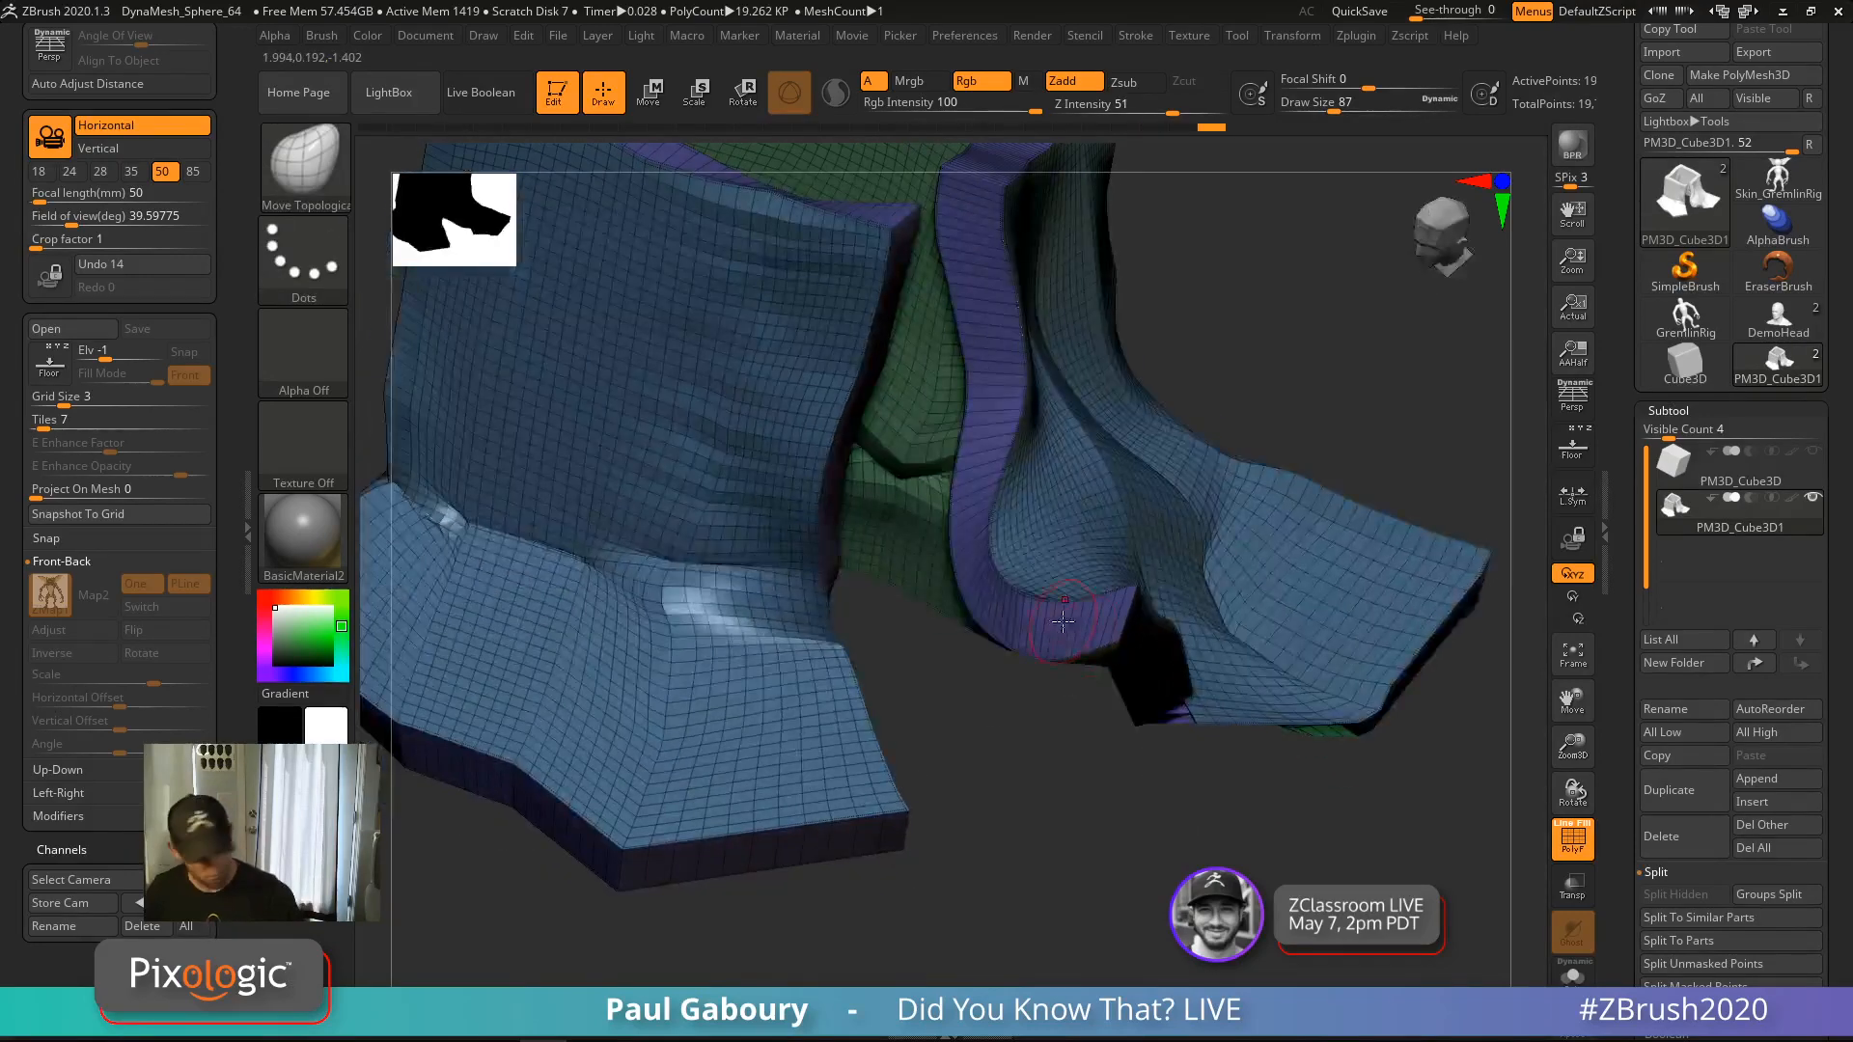
key("b")
key("z")
key("m")
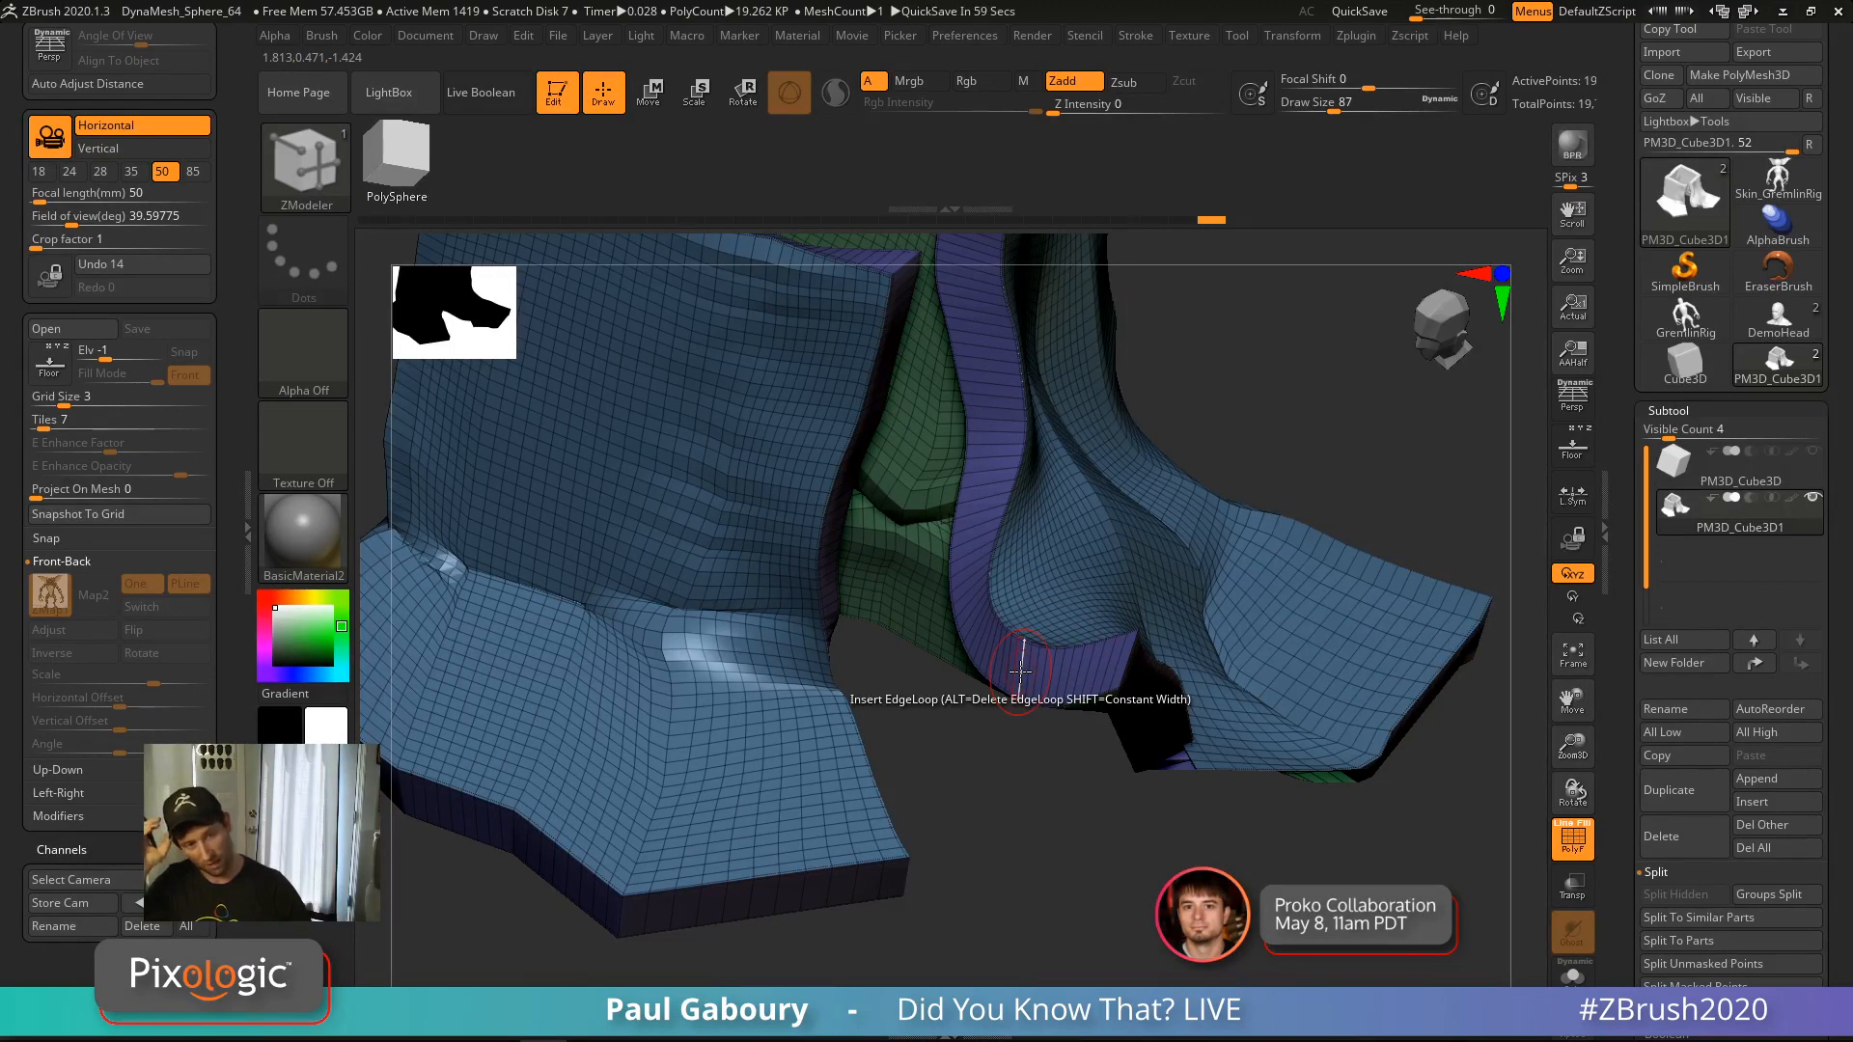
mouse_move(1067, 642)
right_mouse_down("ctrl")
mouse_move(1070, 673)
mouse_move(1100, 692)
mouse_move(1079, 697)
right_mouse_up("ctrl")
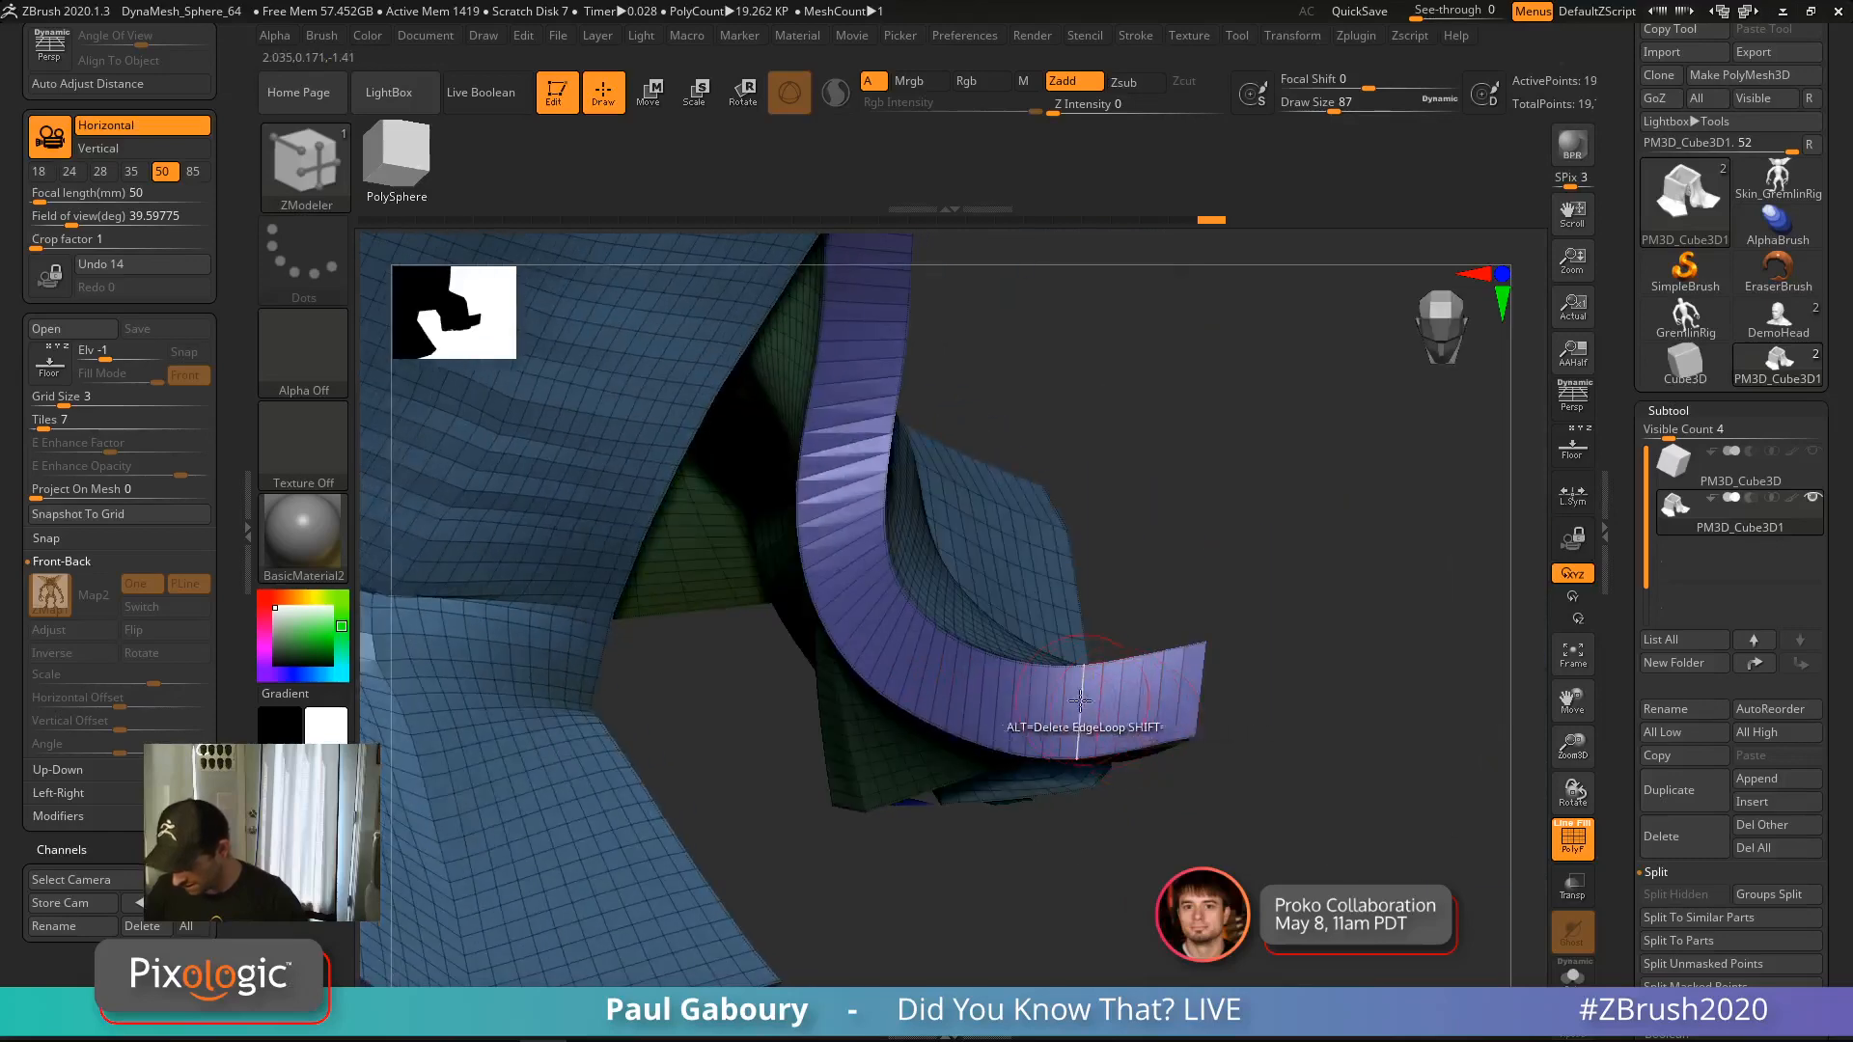
Paint the narrow thickness faces along both facing edges of the slit into a red polygroup
mouse_move(1091, 704)
left_mouse_down("alt")
mouse_move(1187, 693)
mouse_move(927, 681)
mouse_move(852, 618)
mouse_move(843, 449)
mouse_move(881, 326)
left_mouse_up("alt")
right_click_drag(881, 326, 859, 626, "alt")
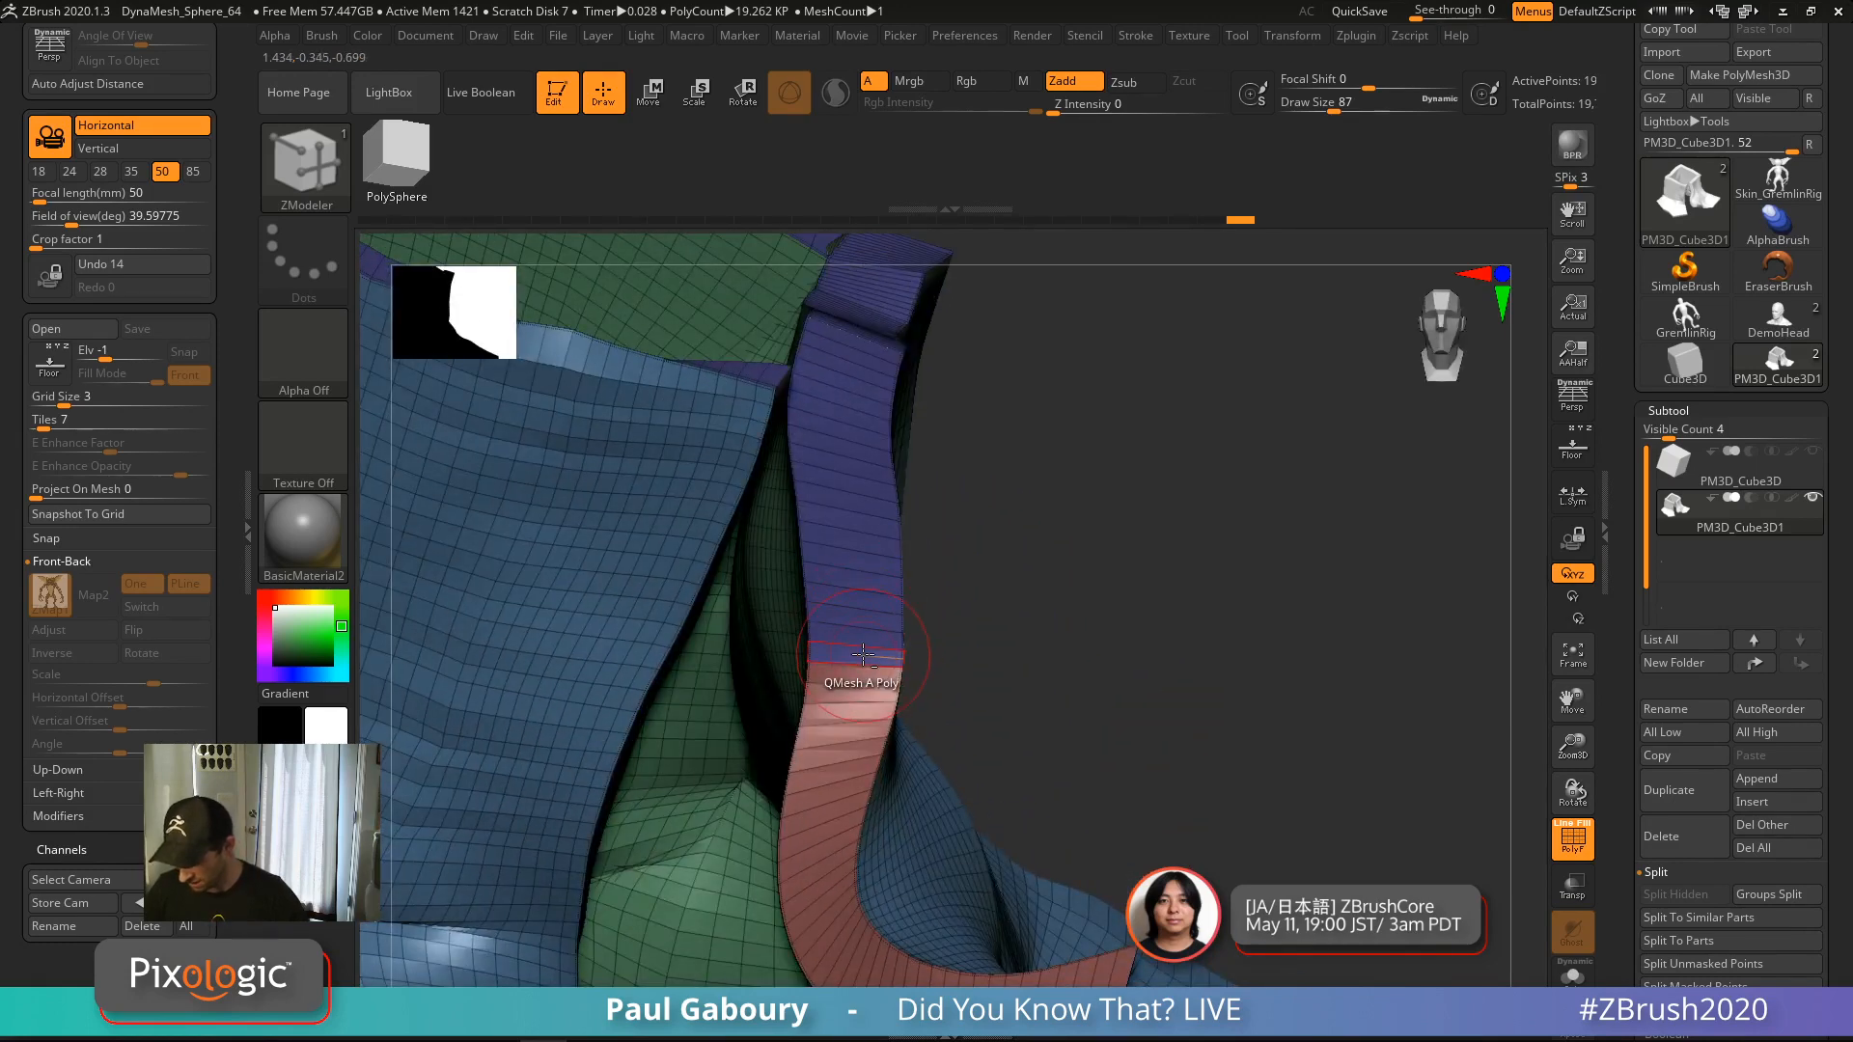
left_click_drag(863, 655, 850, 410, "alt")
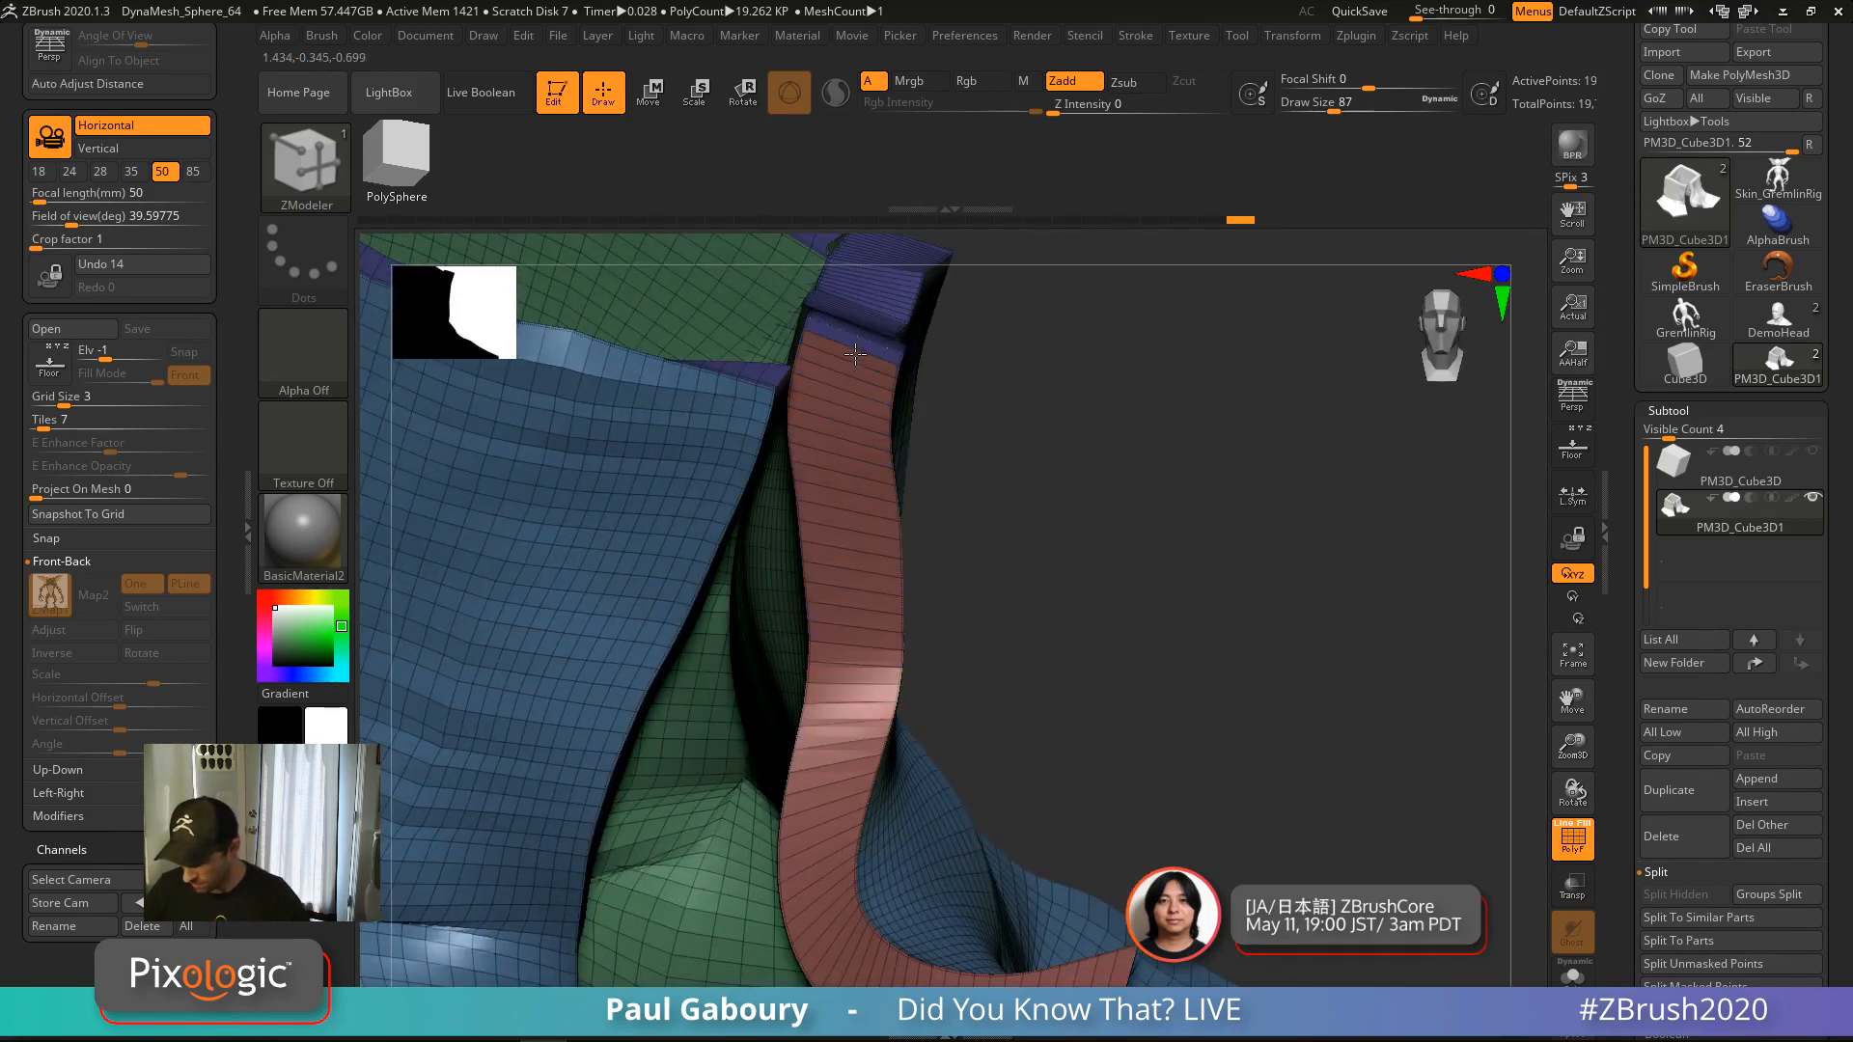
right_click_drag(1087, 554, 965, 641, "ctrl")
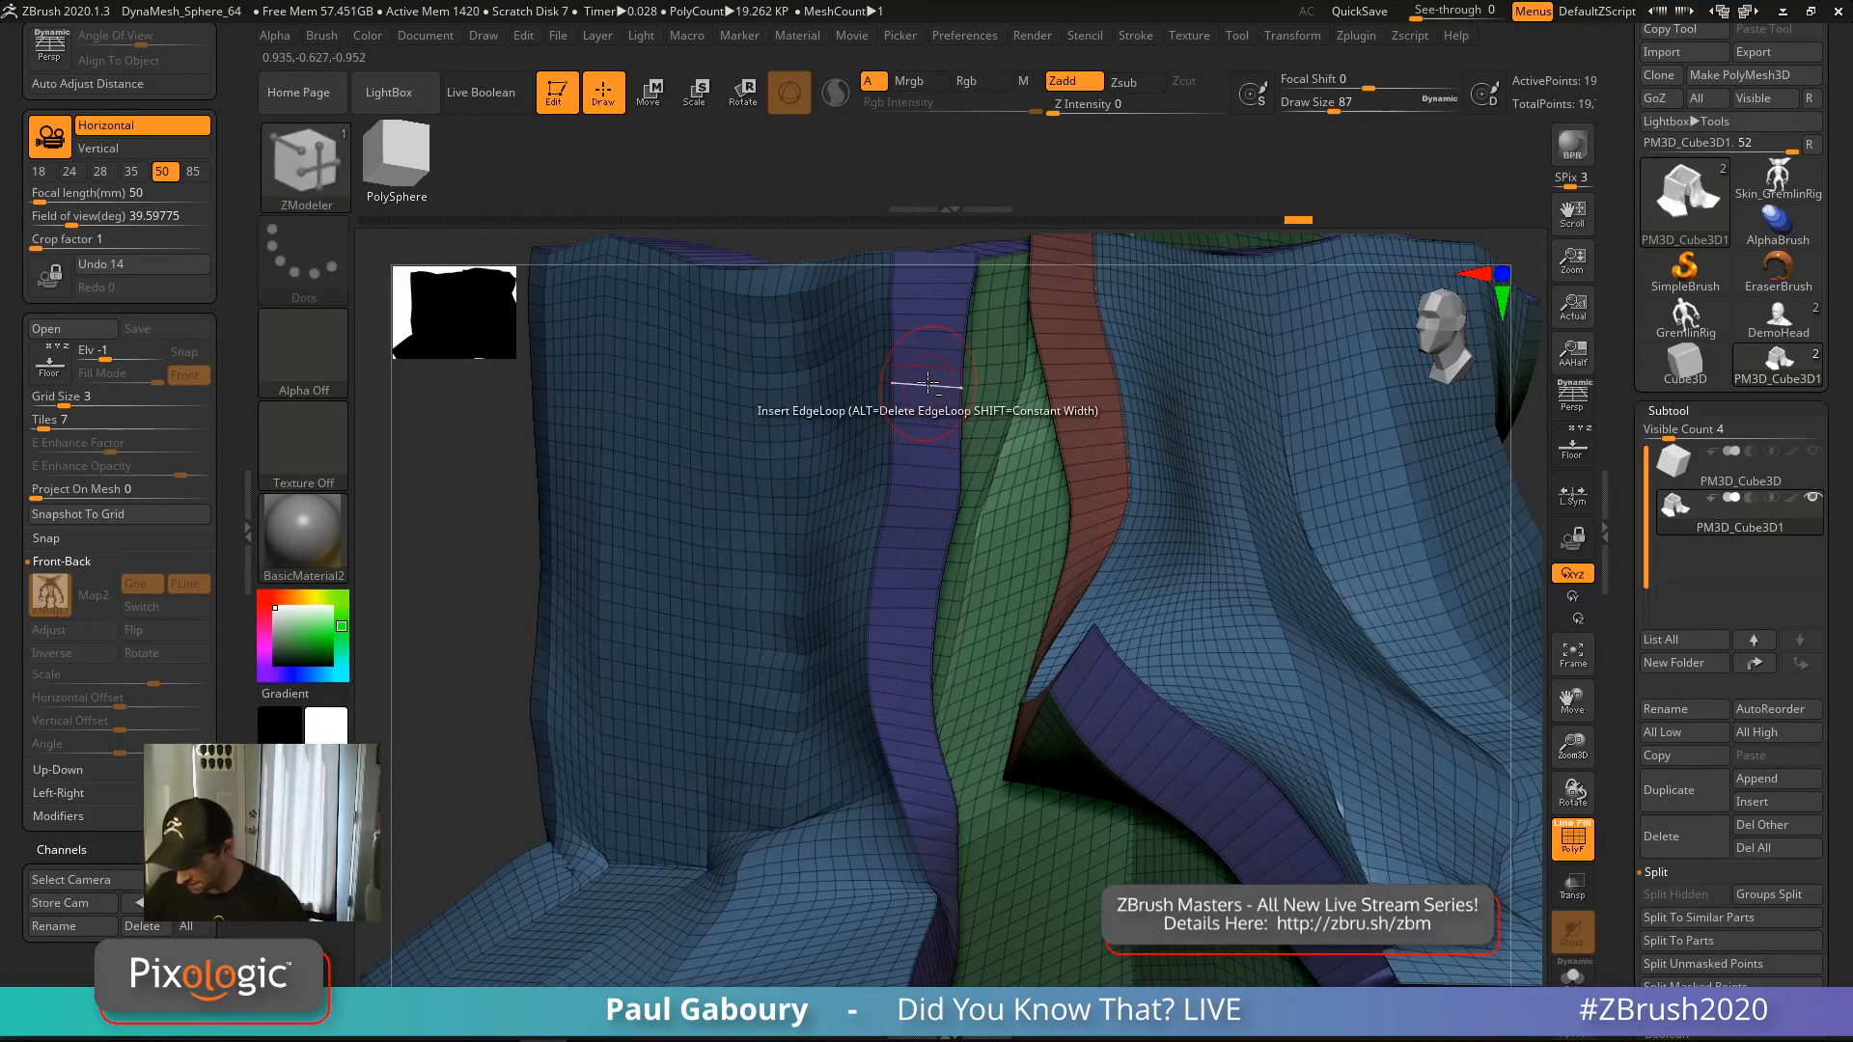
left_click_drag(928, 383, 931, 481)
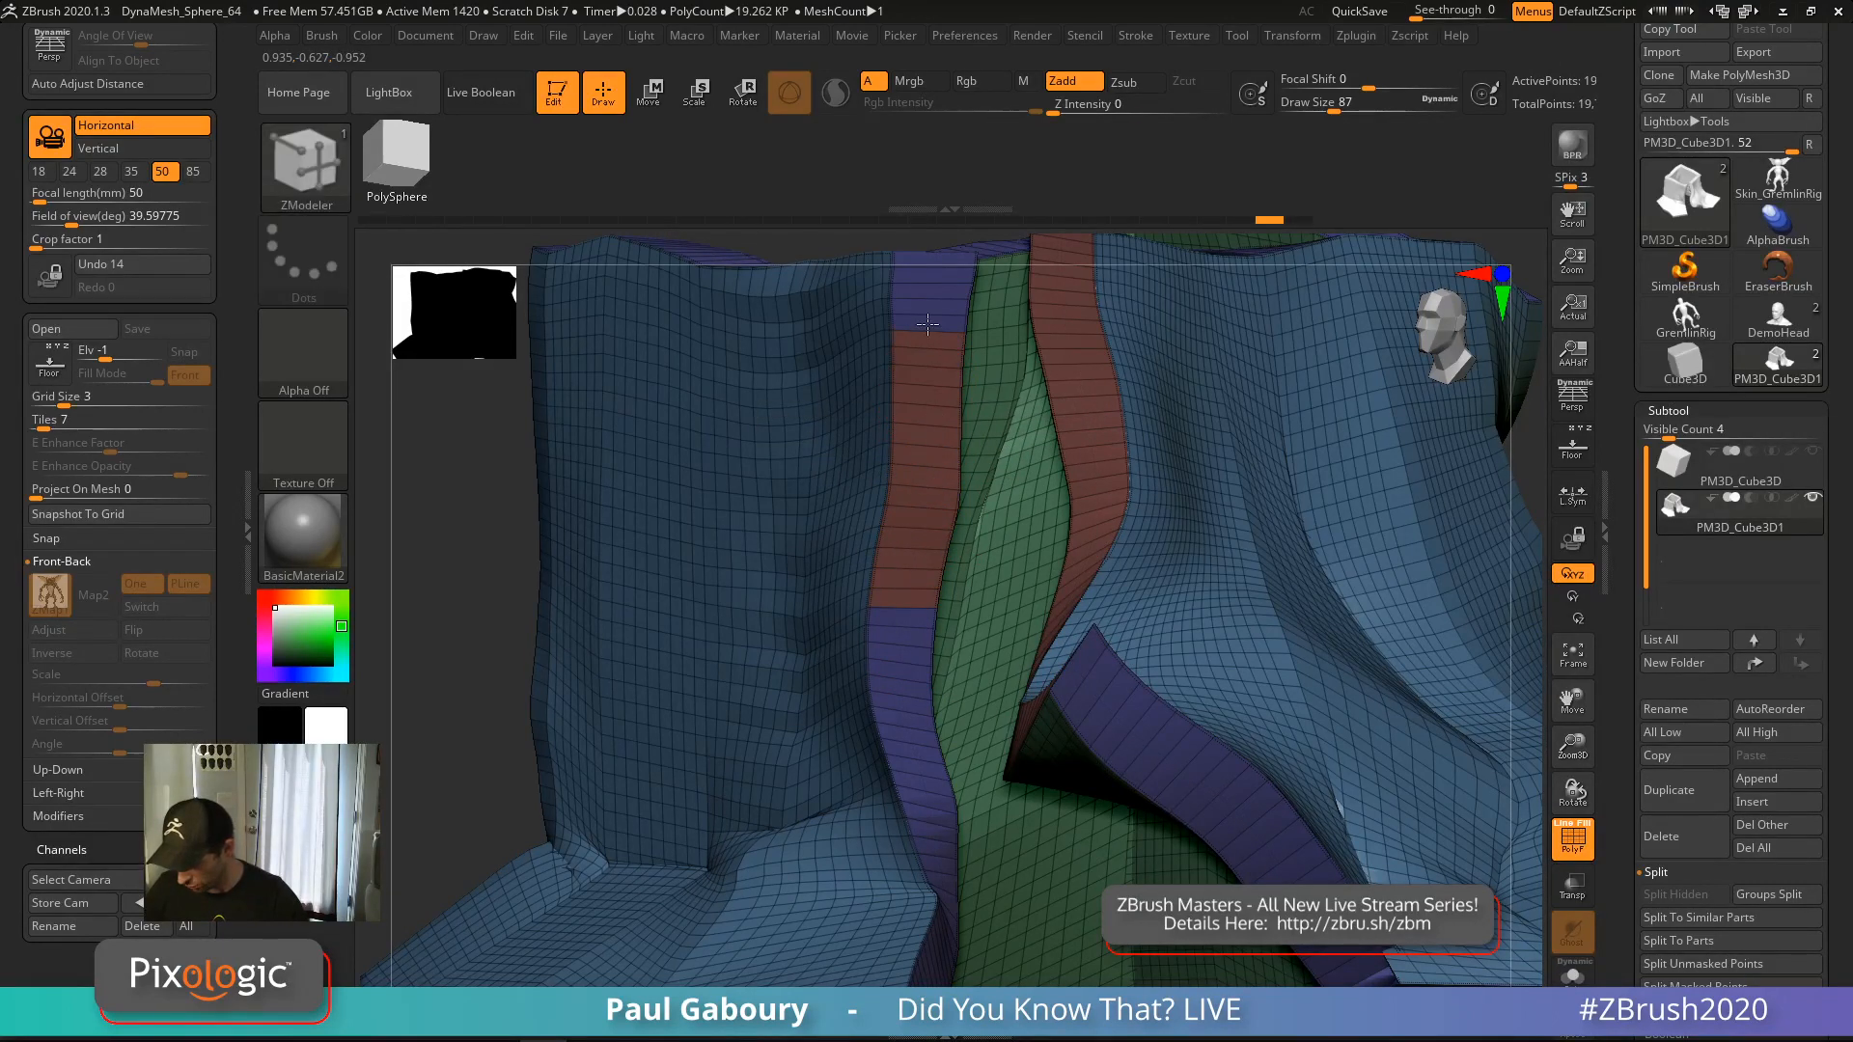
Set the ZModeler polygon action to PolyGroup with the Flat Island target and assign the remaining slit-edge faces to the red group
right_click_drag(929, 281, 885, 724)
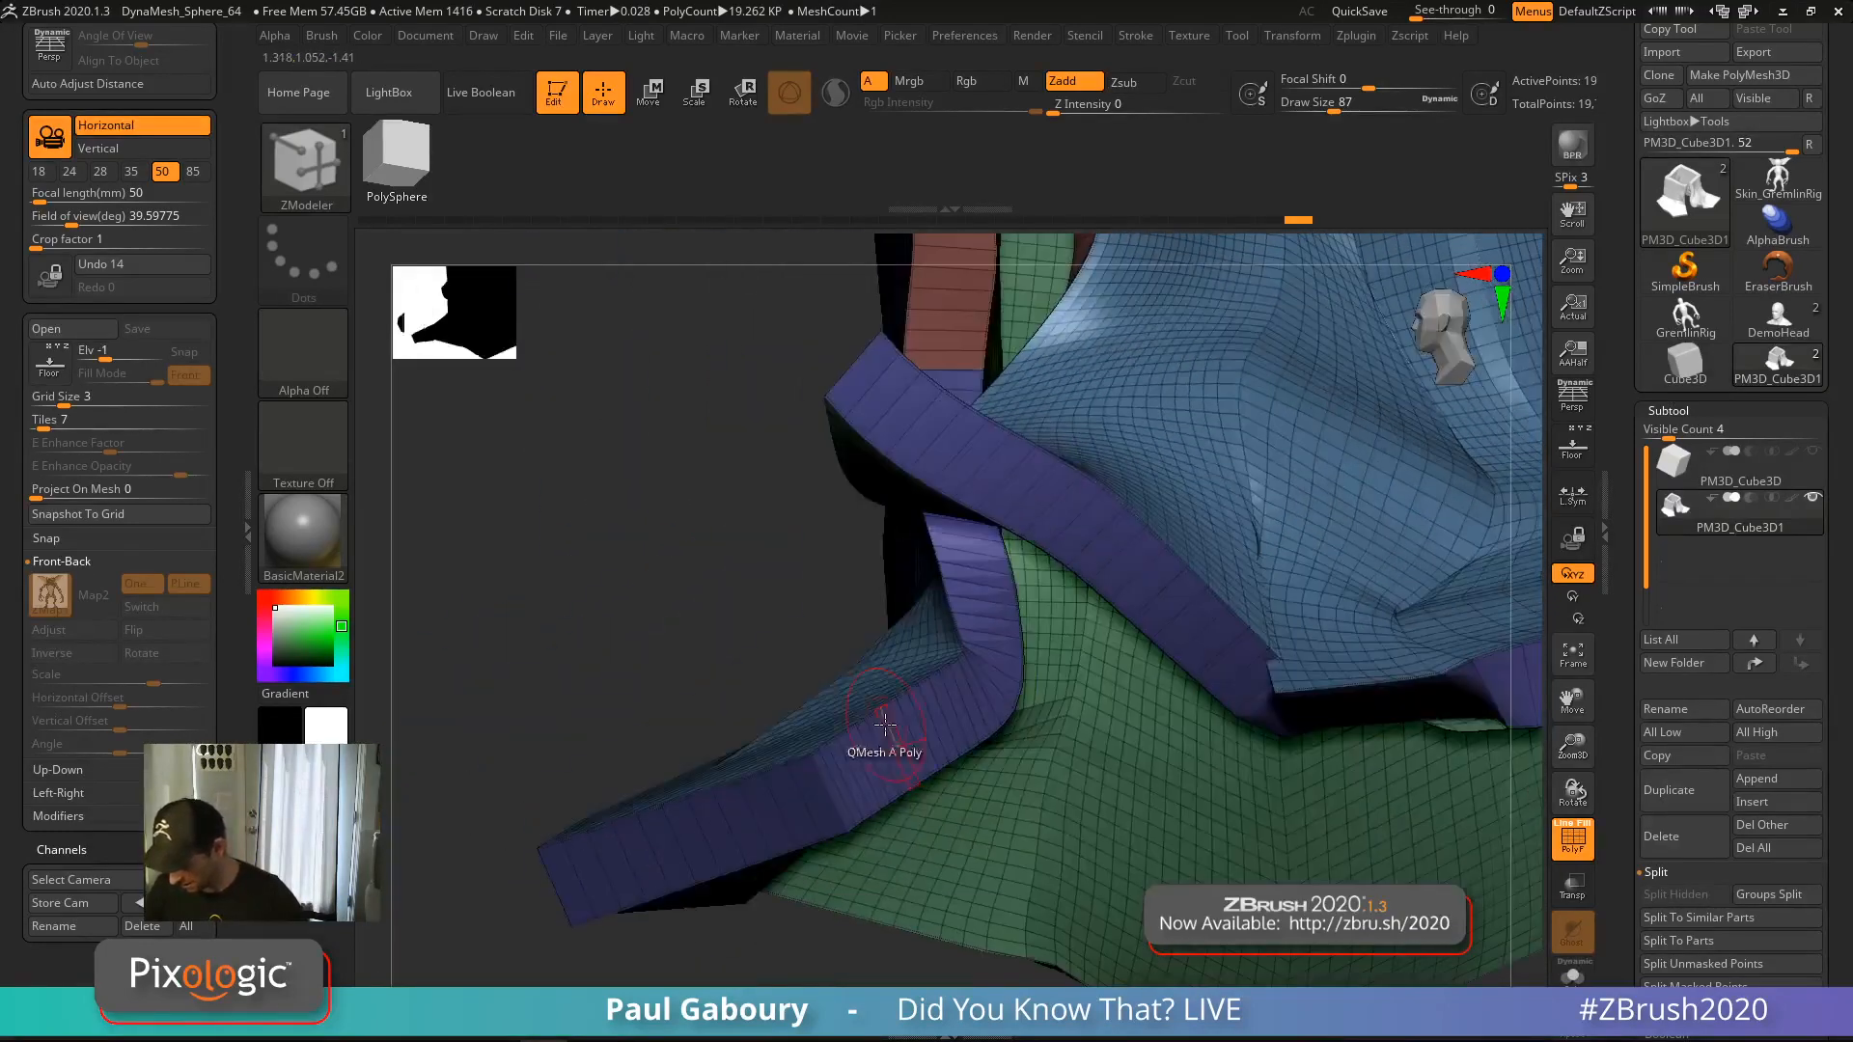
key("space")
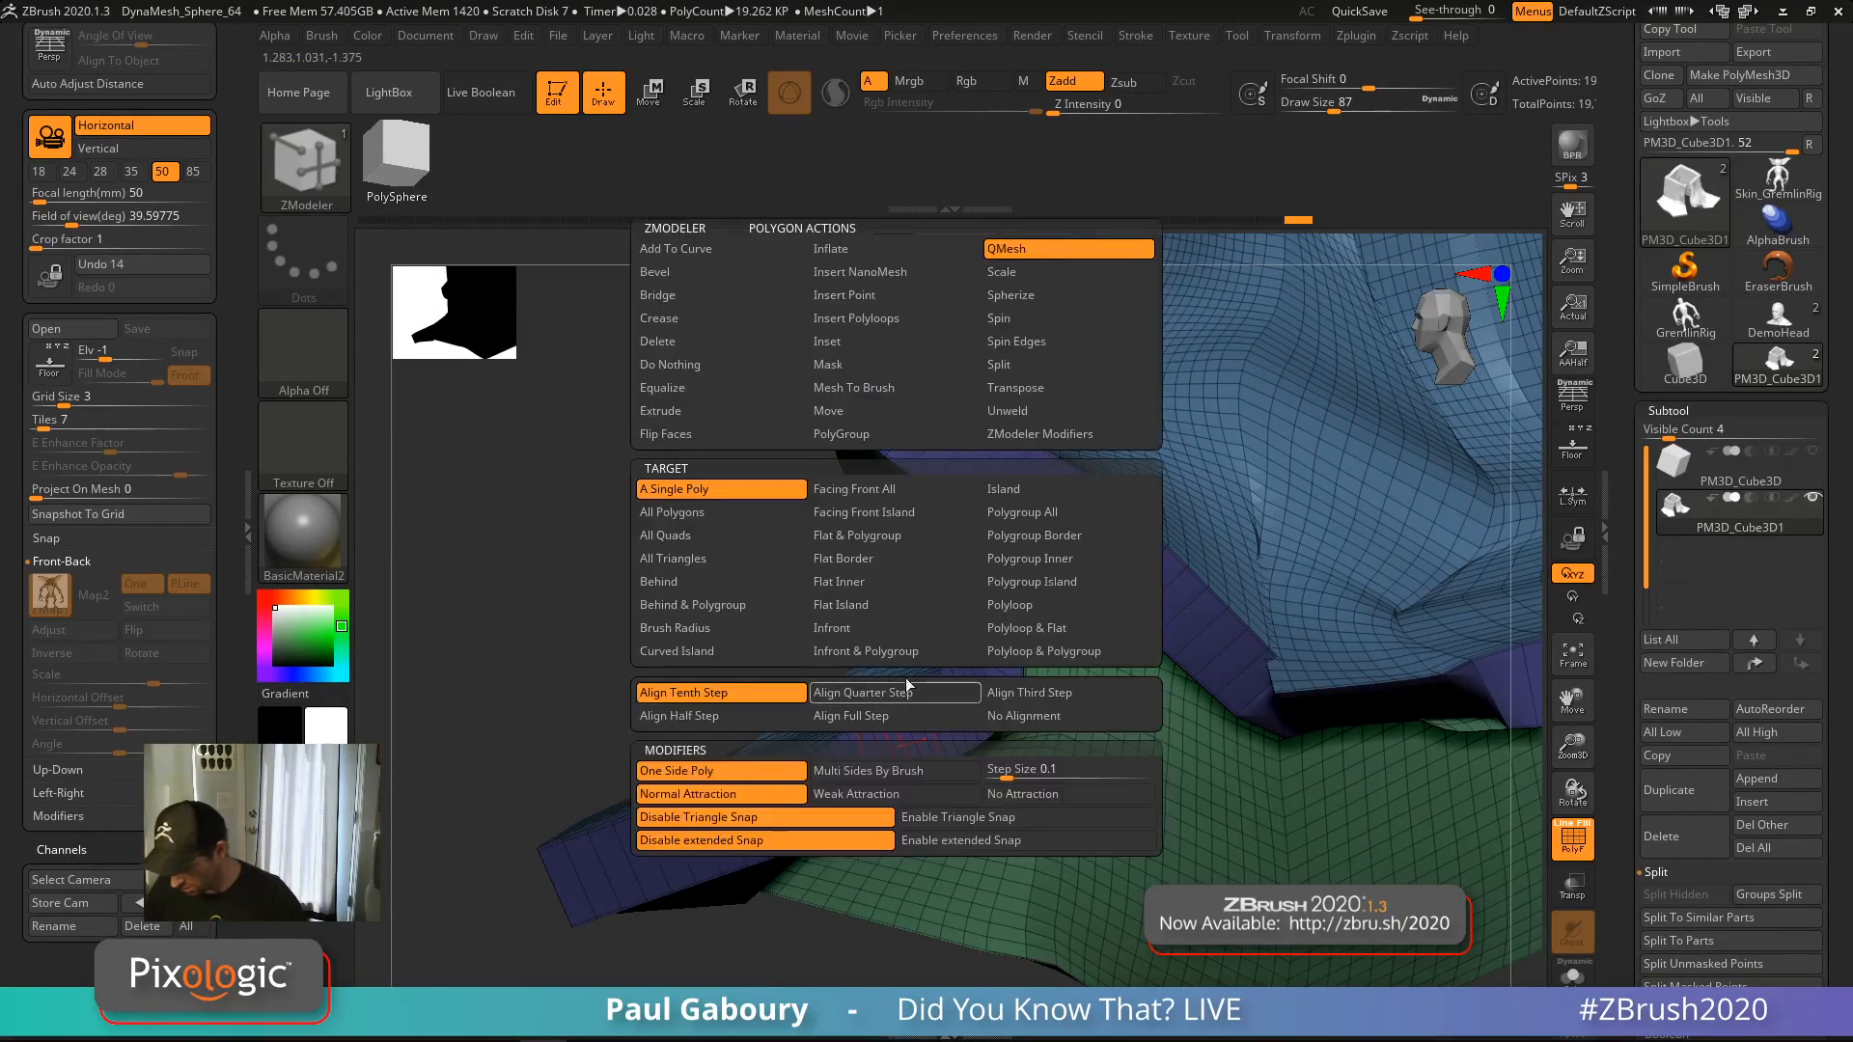
left_click(896, 439)
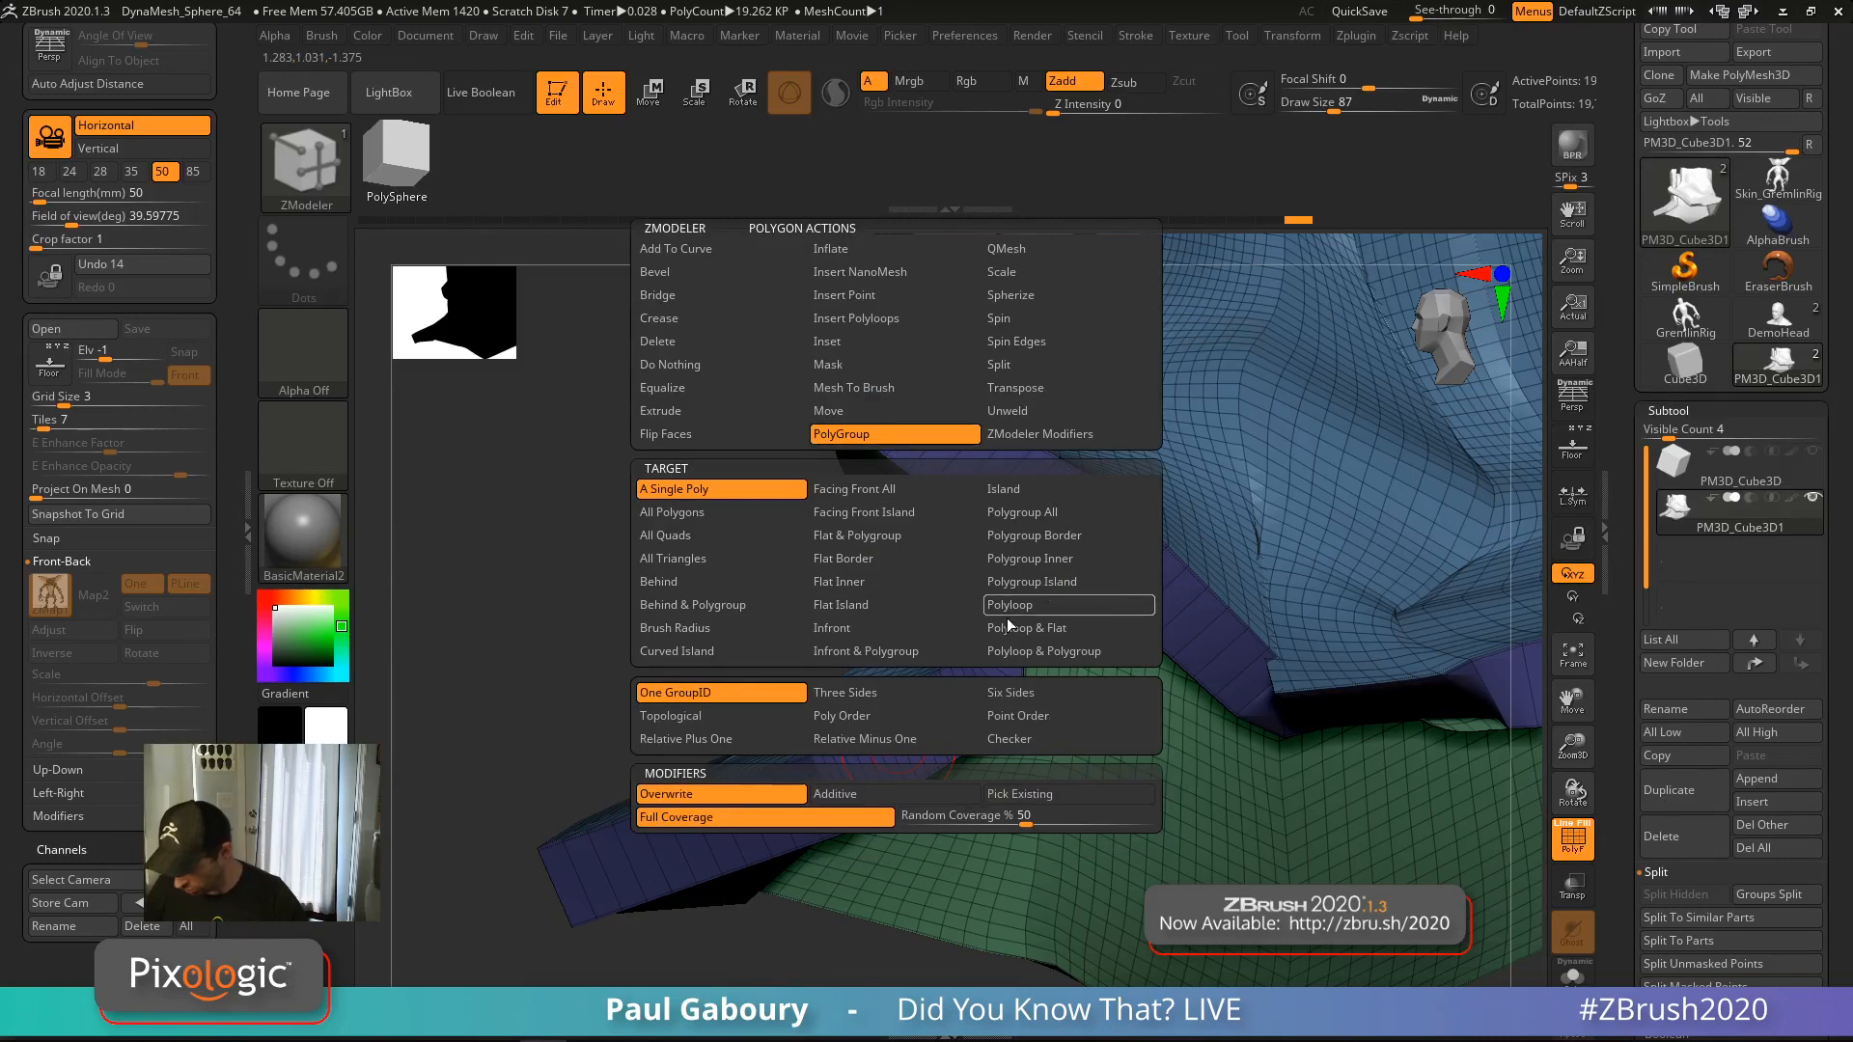
left_click(922, 606)
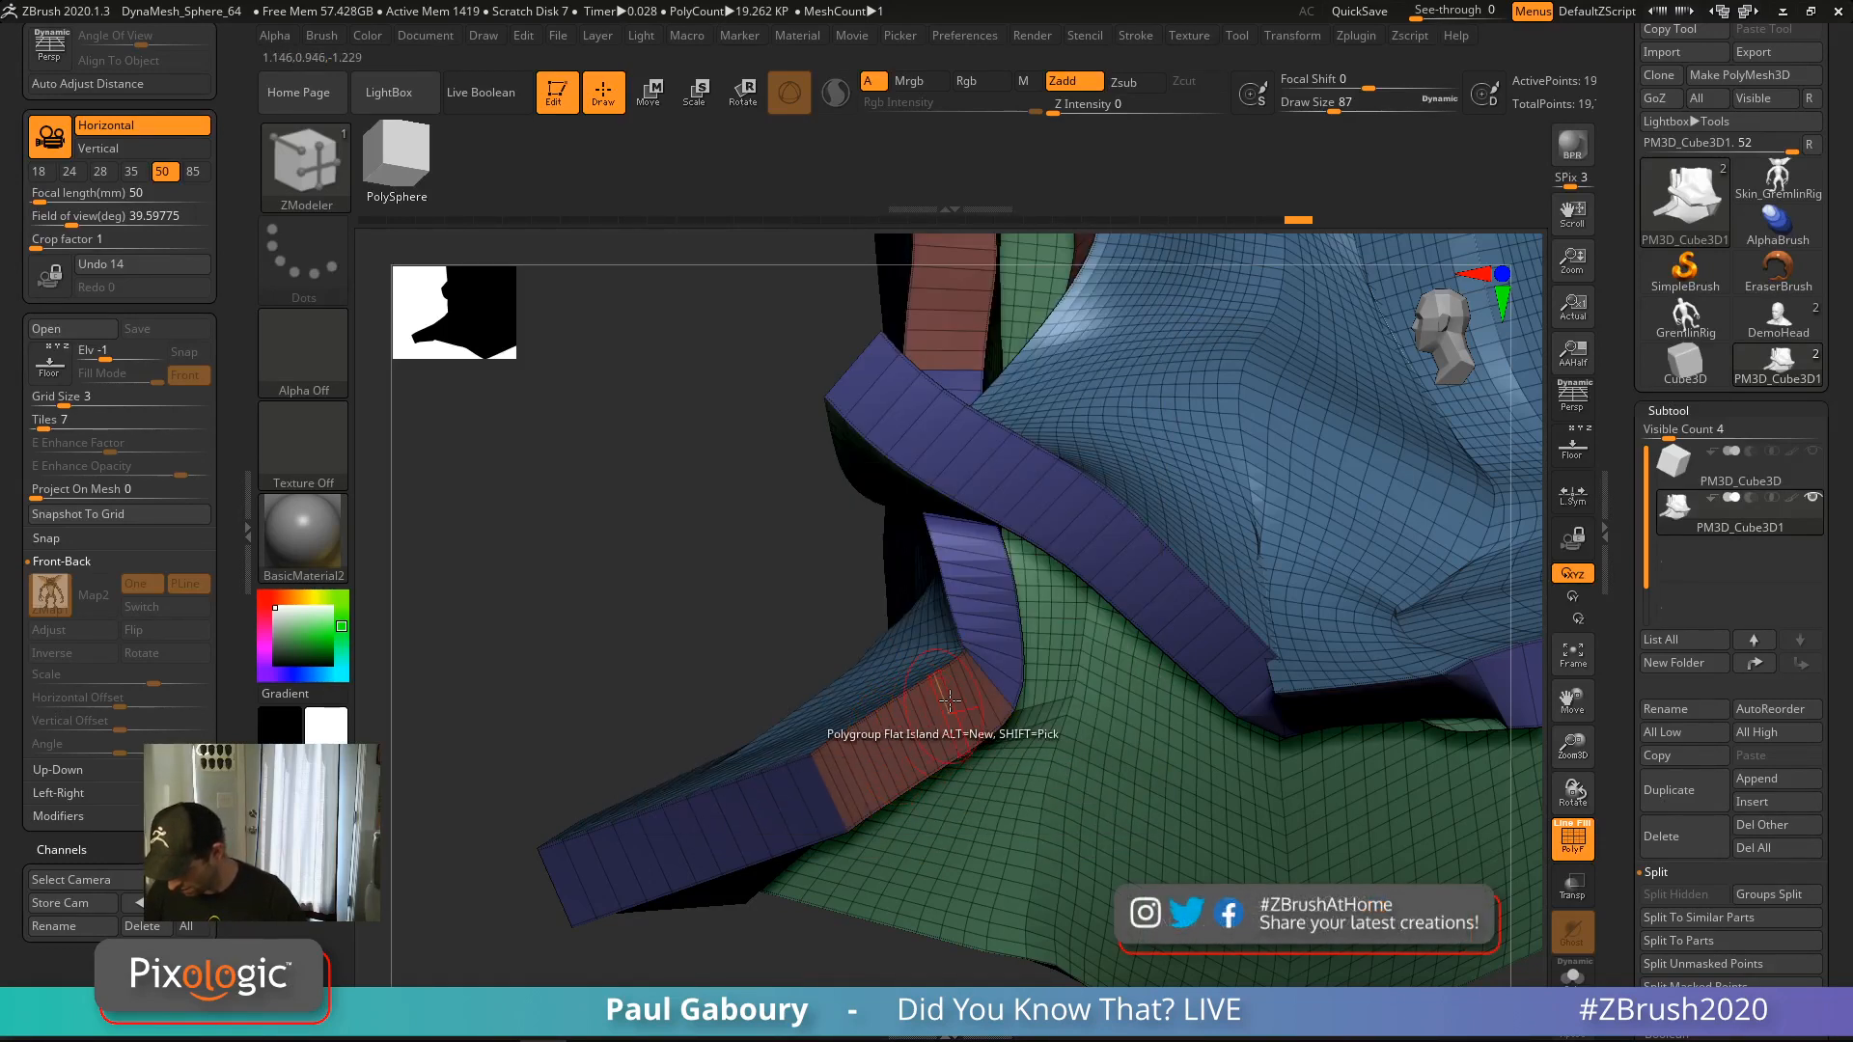
left_click(1006, 679)
Insert multiple edge loops through the cloth's thickness with Multiple EdgeLoops and Keep Polygroup, at a draw size of 29
right_click_drag(995, 635, 1016, 541)
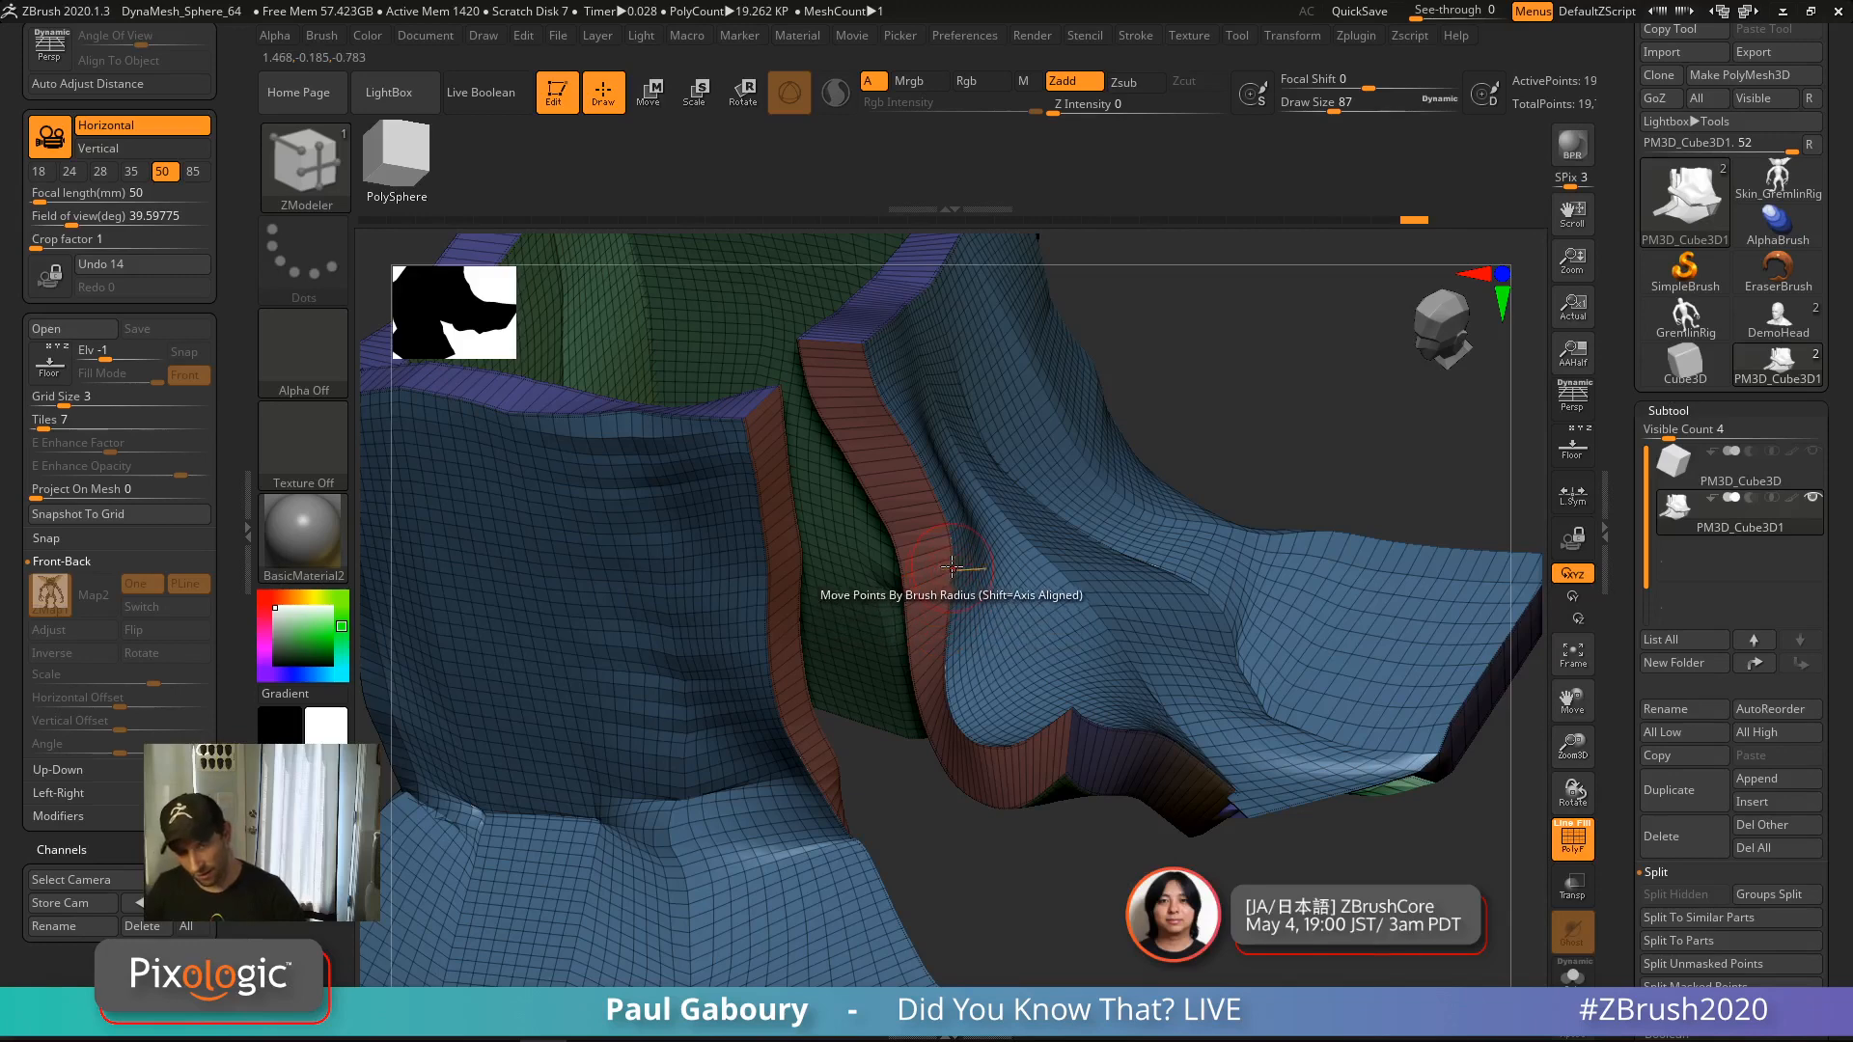
key("s")
left_click_drag(1265, 402, 1242, 401)
right_click_drag(1230, 398, 994, 400)
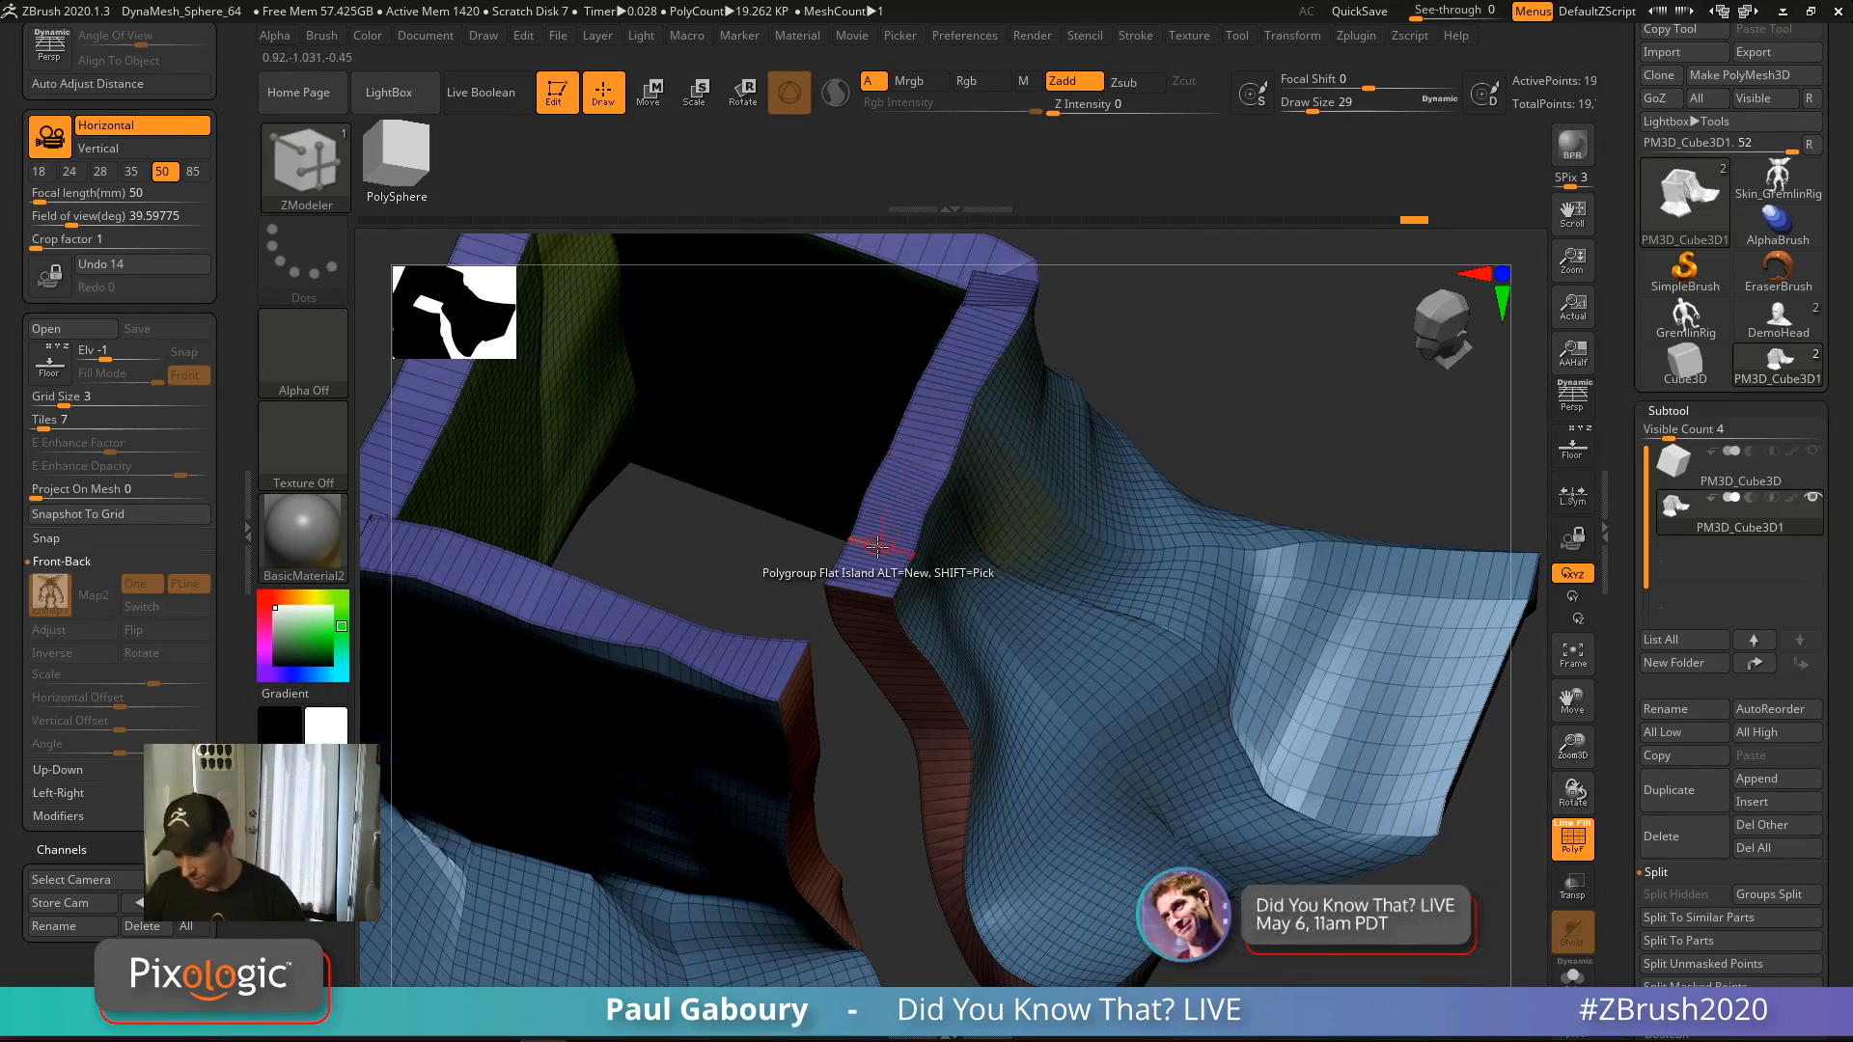
right_click_drag(885, 515, 930, 529, "ctrl")
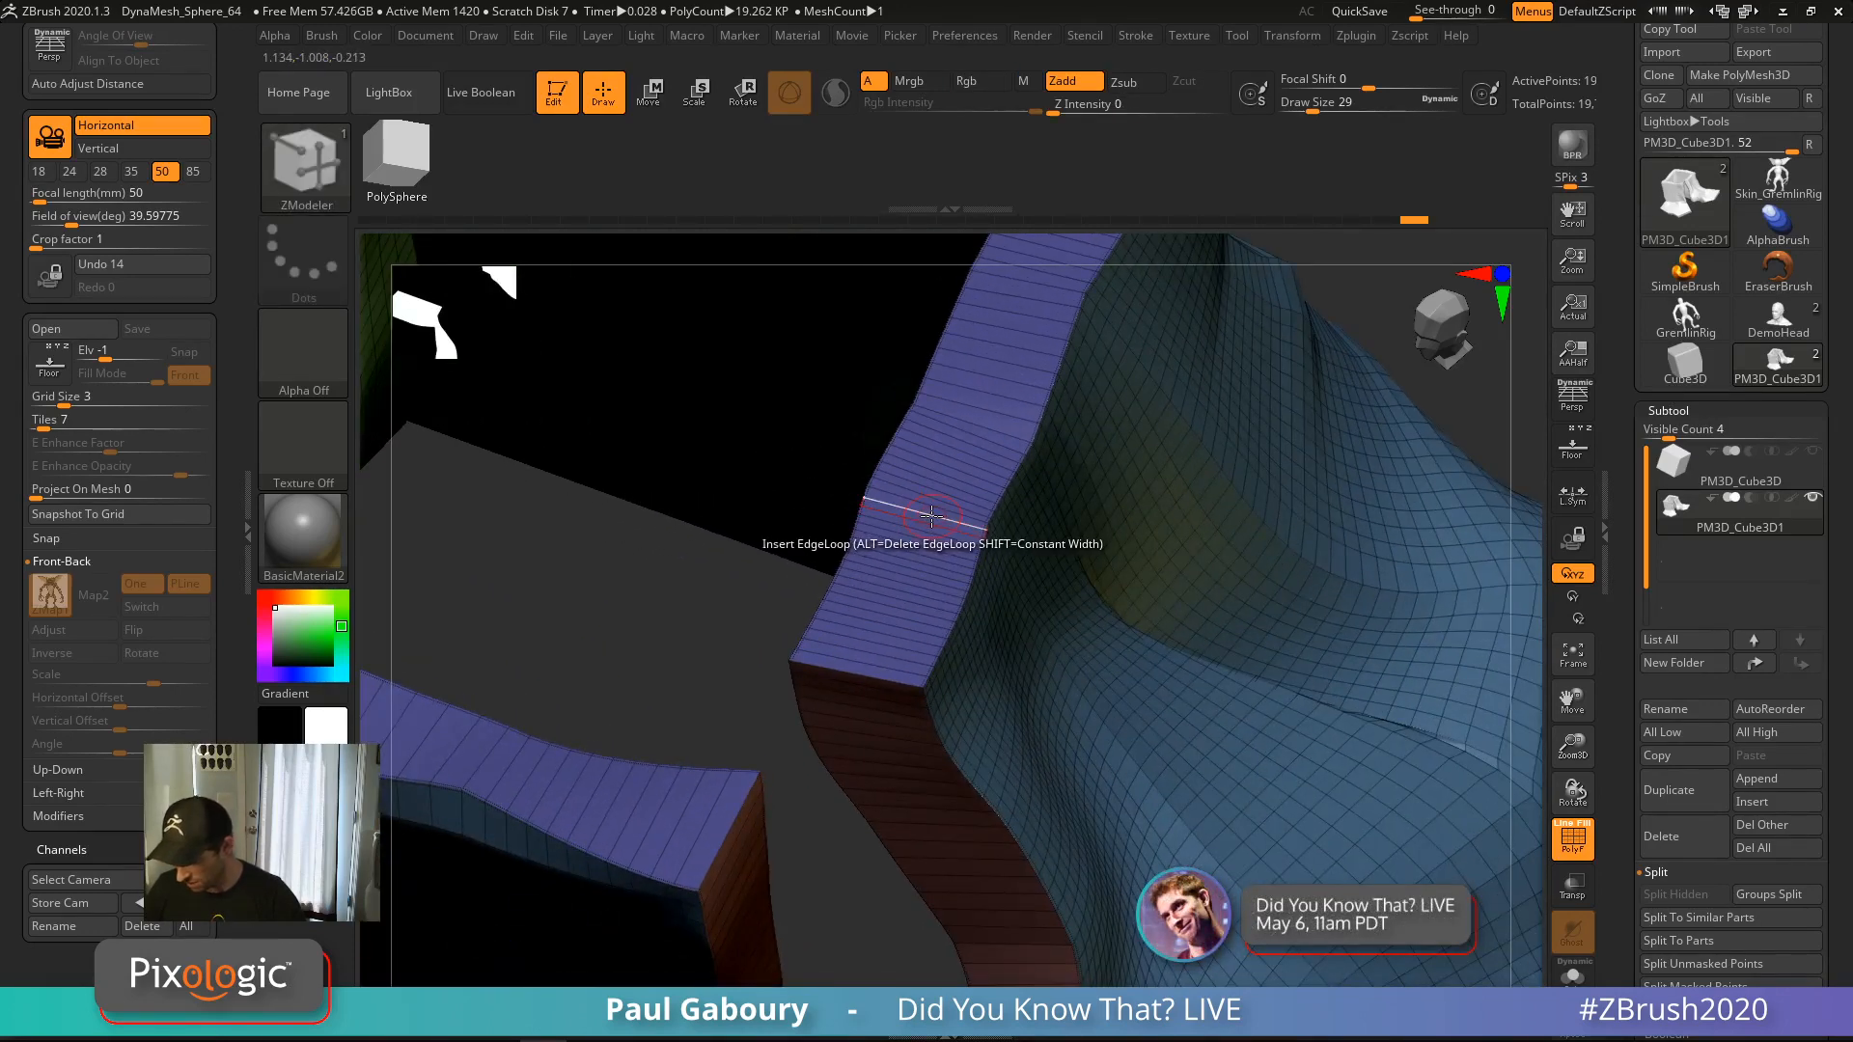
key("space")
left_click(723, 697)
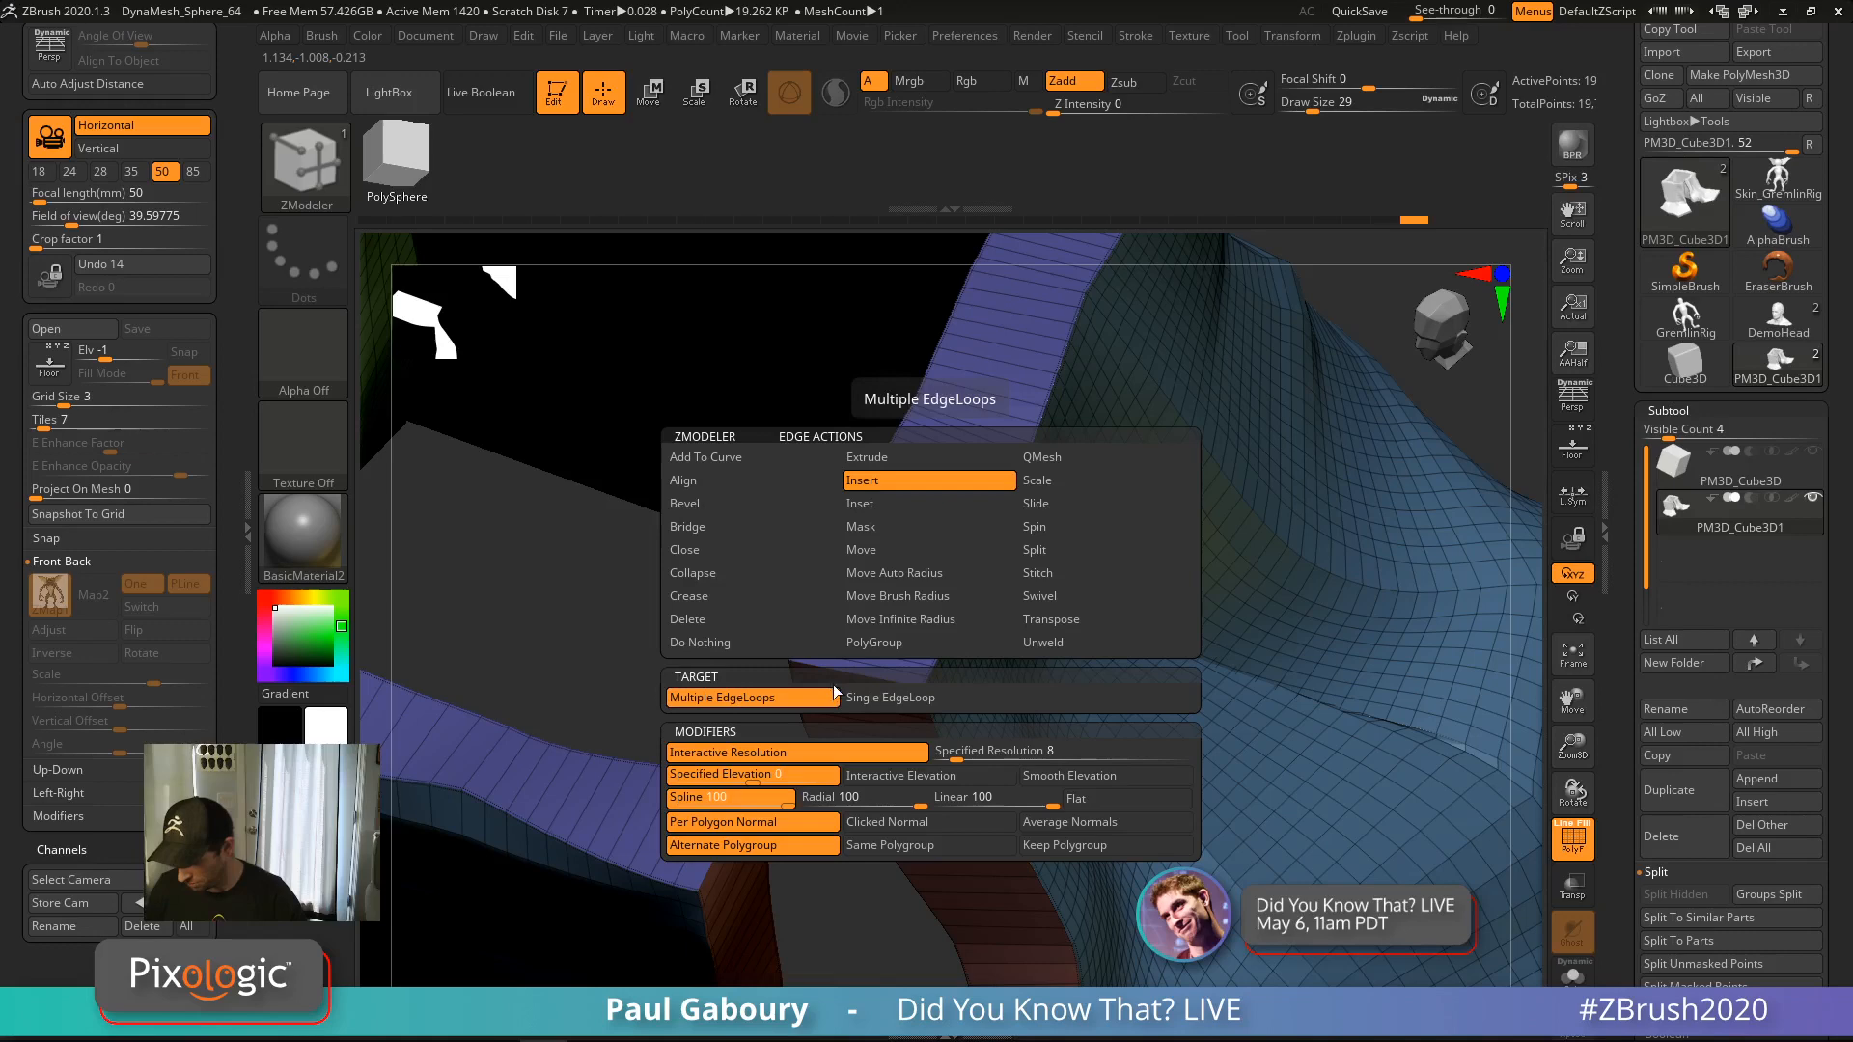
left_click(1107, 824)
left_click(1110, 847)
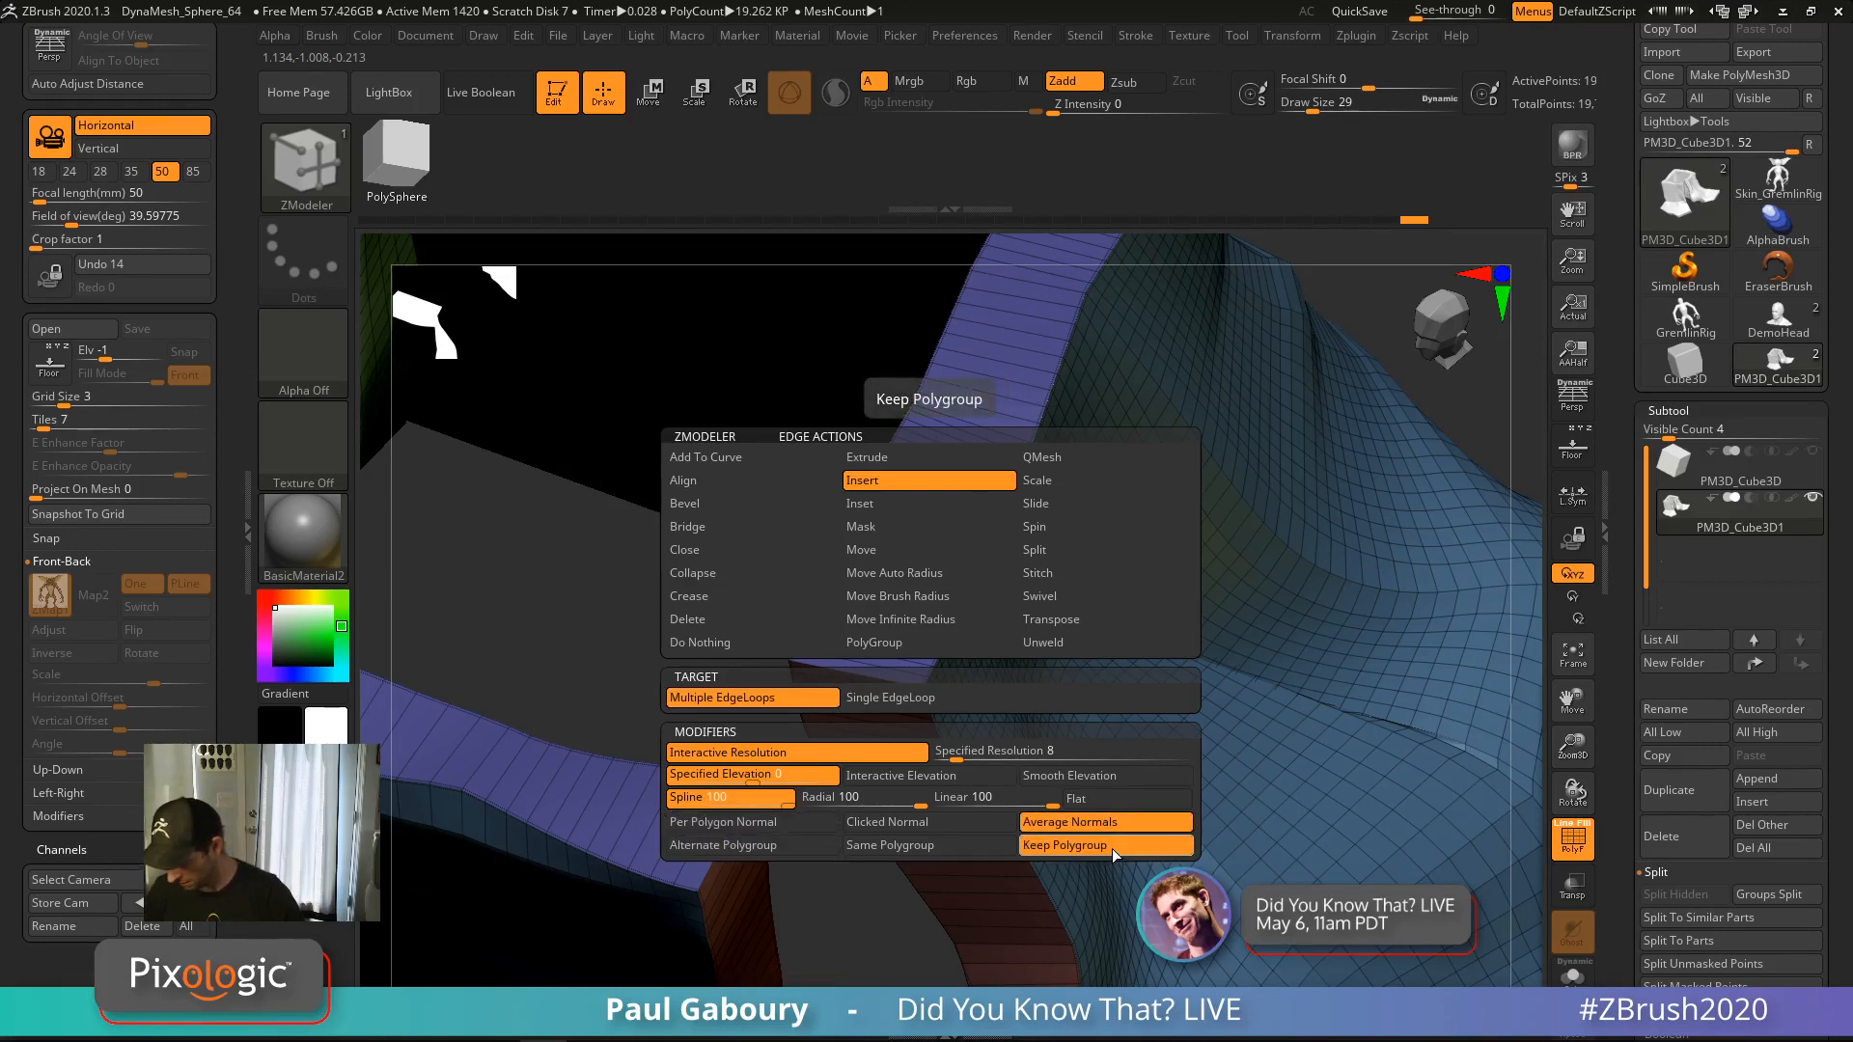
left_click(723, 822)
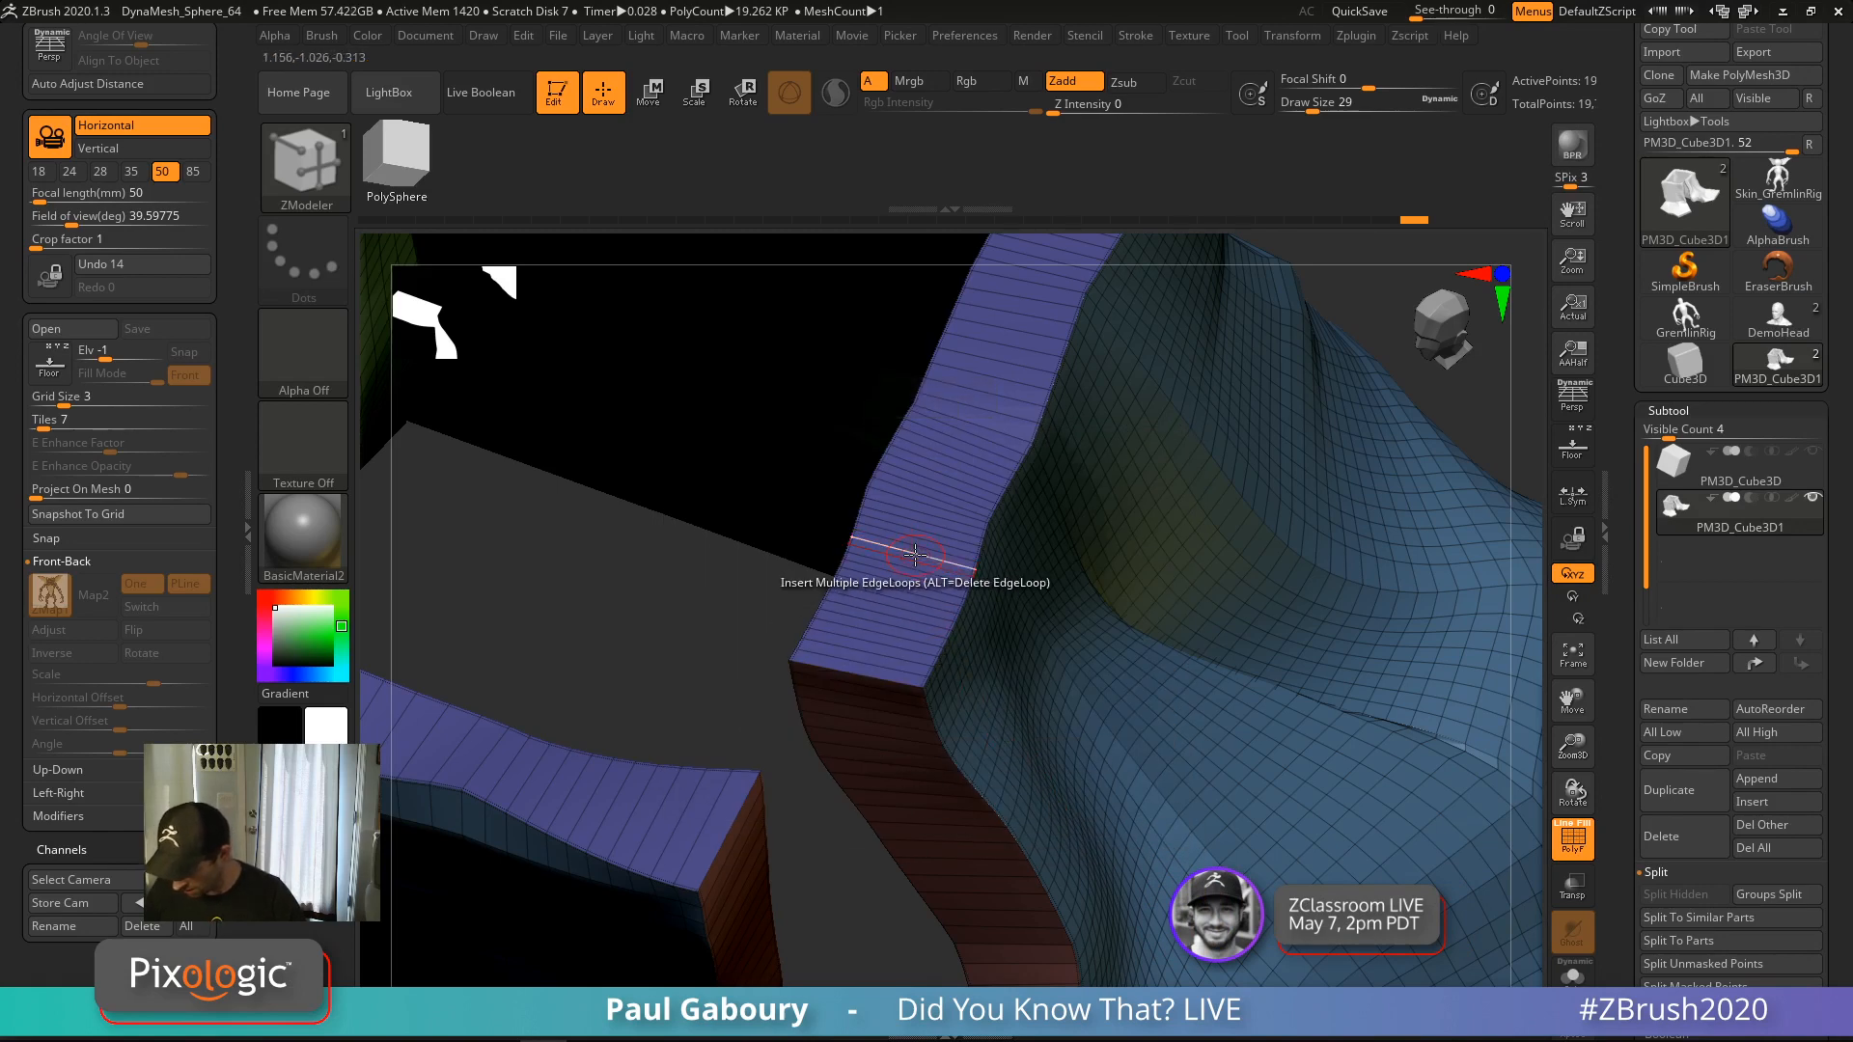
left_click_drag(918, 547, 932, 501)
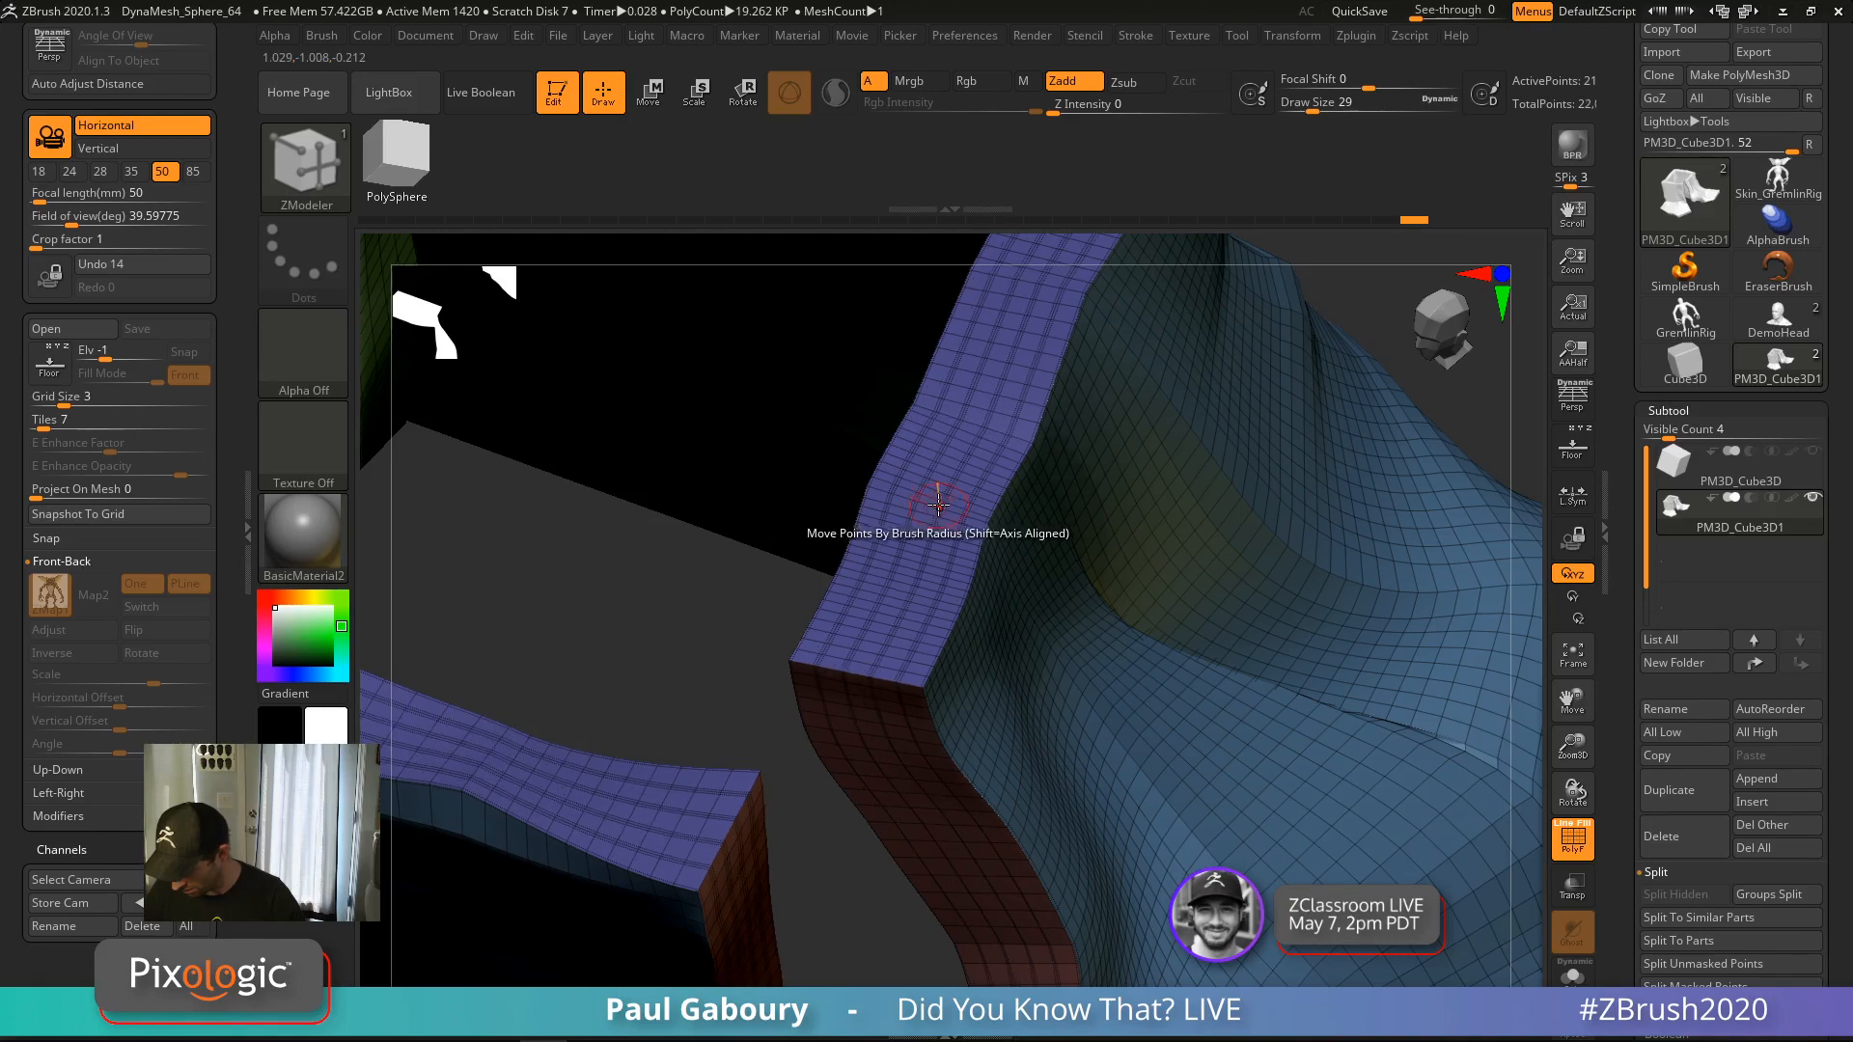
Isolate the red slit-edge polygroup and invert the visibility so only the rest of the cloth shows
right_click_drag(985, 866, 951, 592, "ctrl")
left_click(927, 529, "ctrl+shift")
right_click_drag(926, 529, 907, 510, "ctrl")
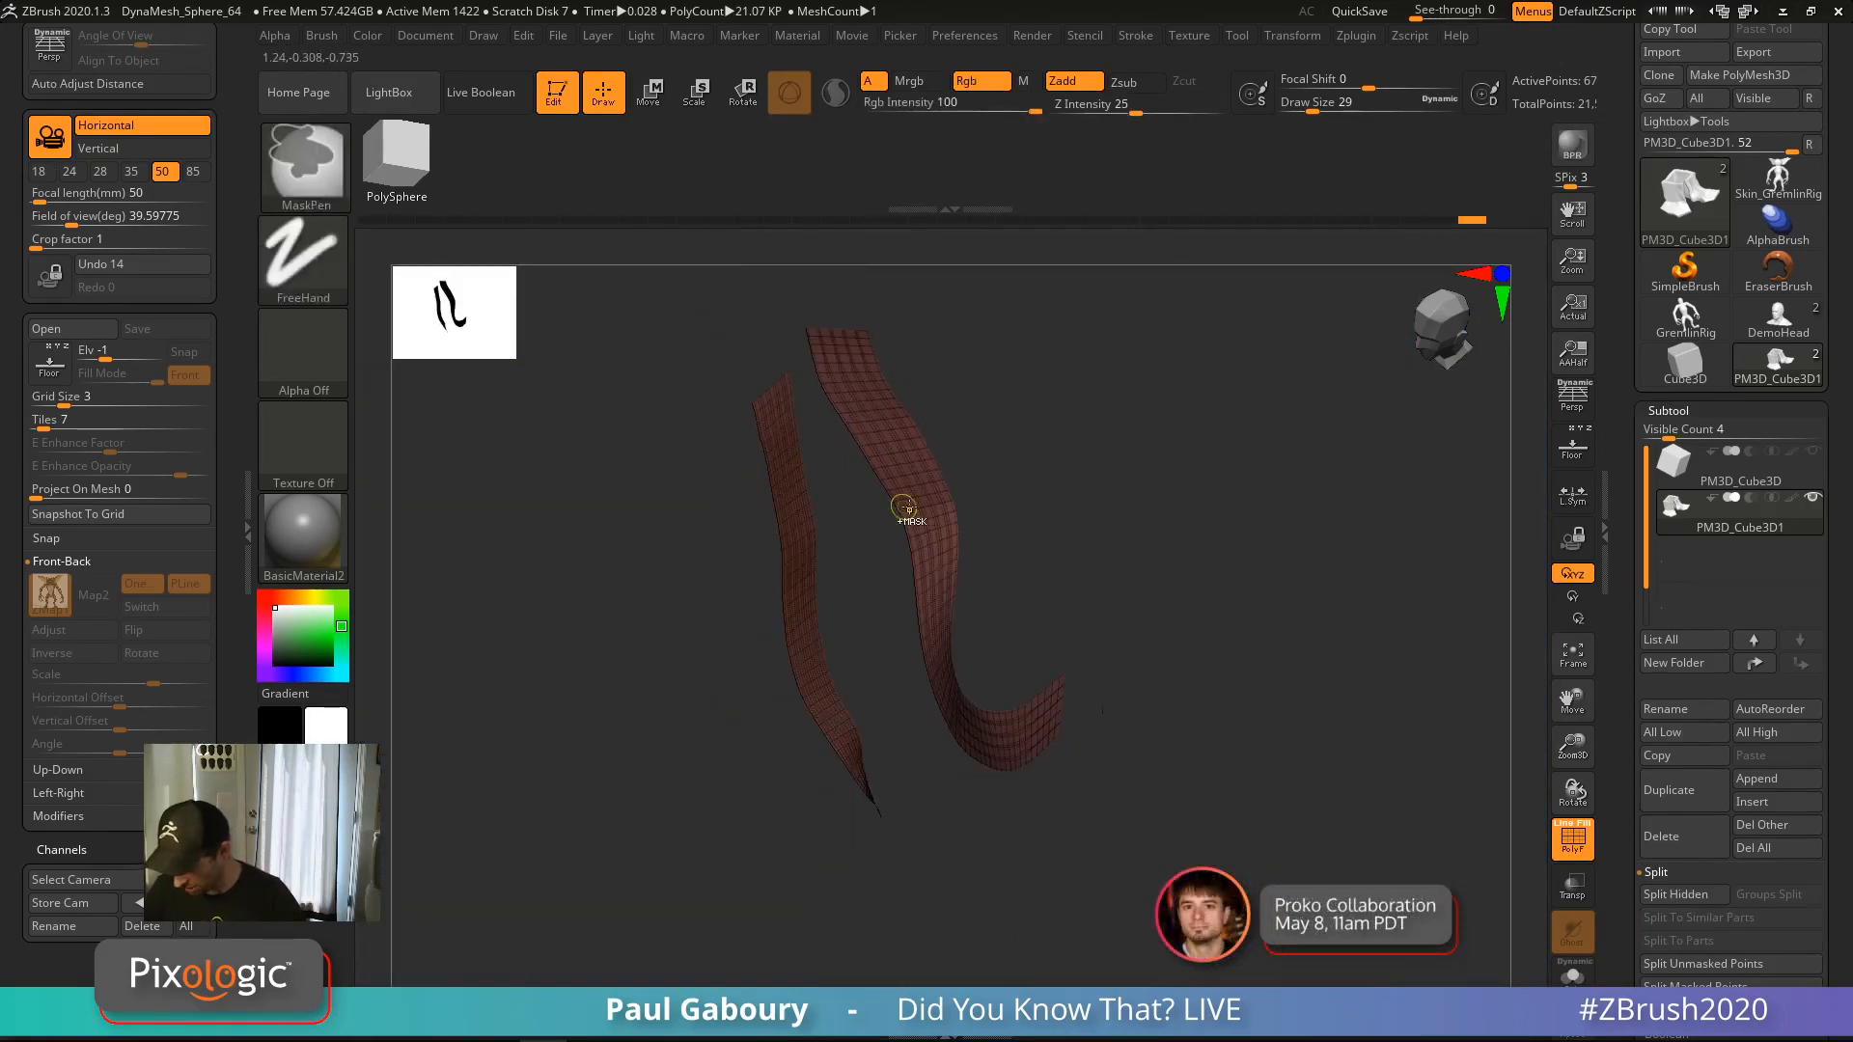
left_click(931, 542, "ctrl+shift")
mouse_move(1067, 525)
right_mouse_down("ctrl")
mouse_move(1130, 641)
mouse_move(1016, 648)
right_mouse_up("ctrl")
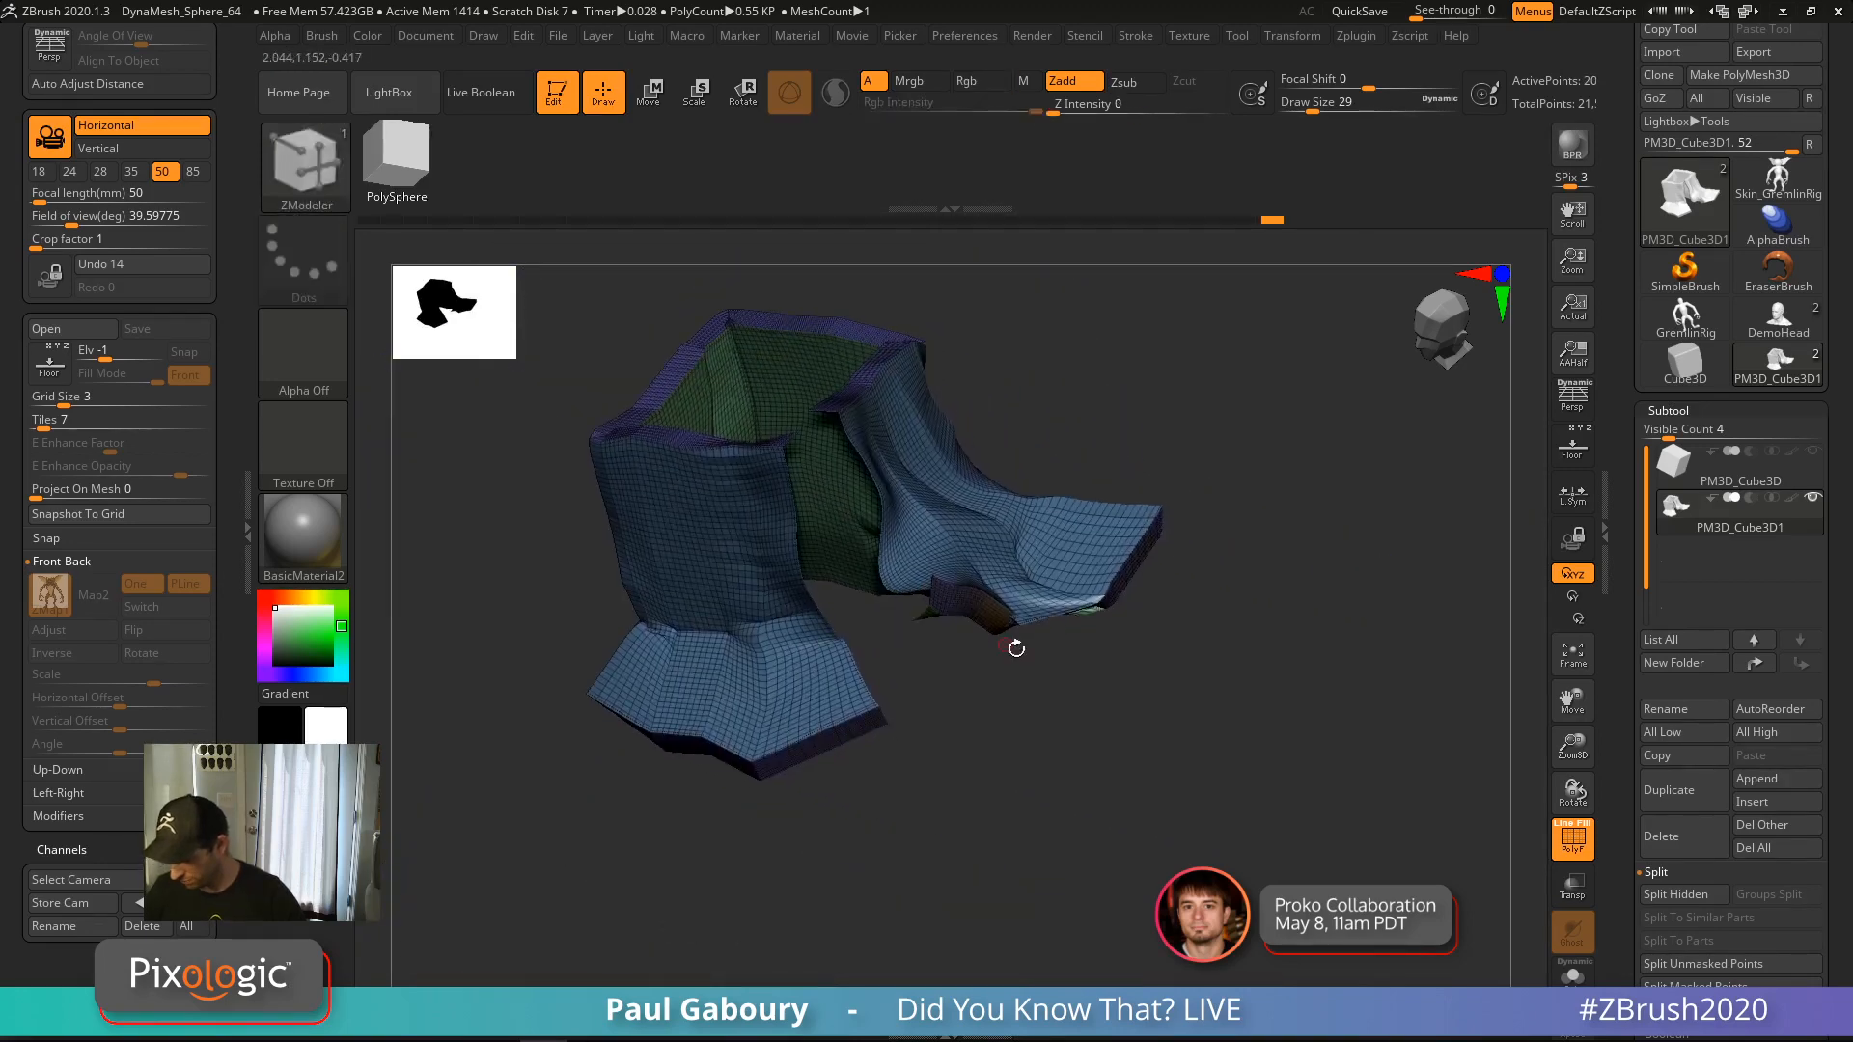
Delete the hidden slit-edge faces from the cloth mesh
left_click(1668, 410)
left_click(1675, 434)
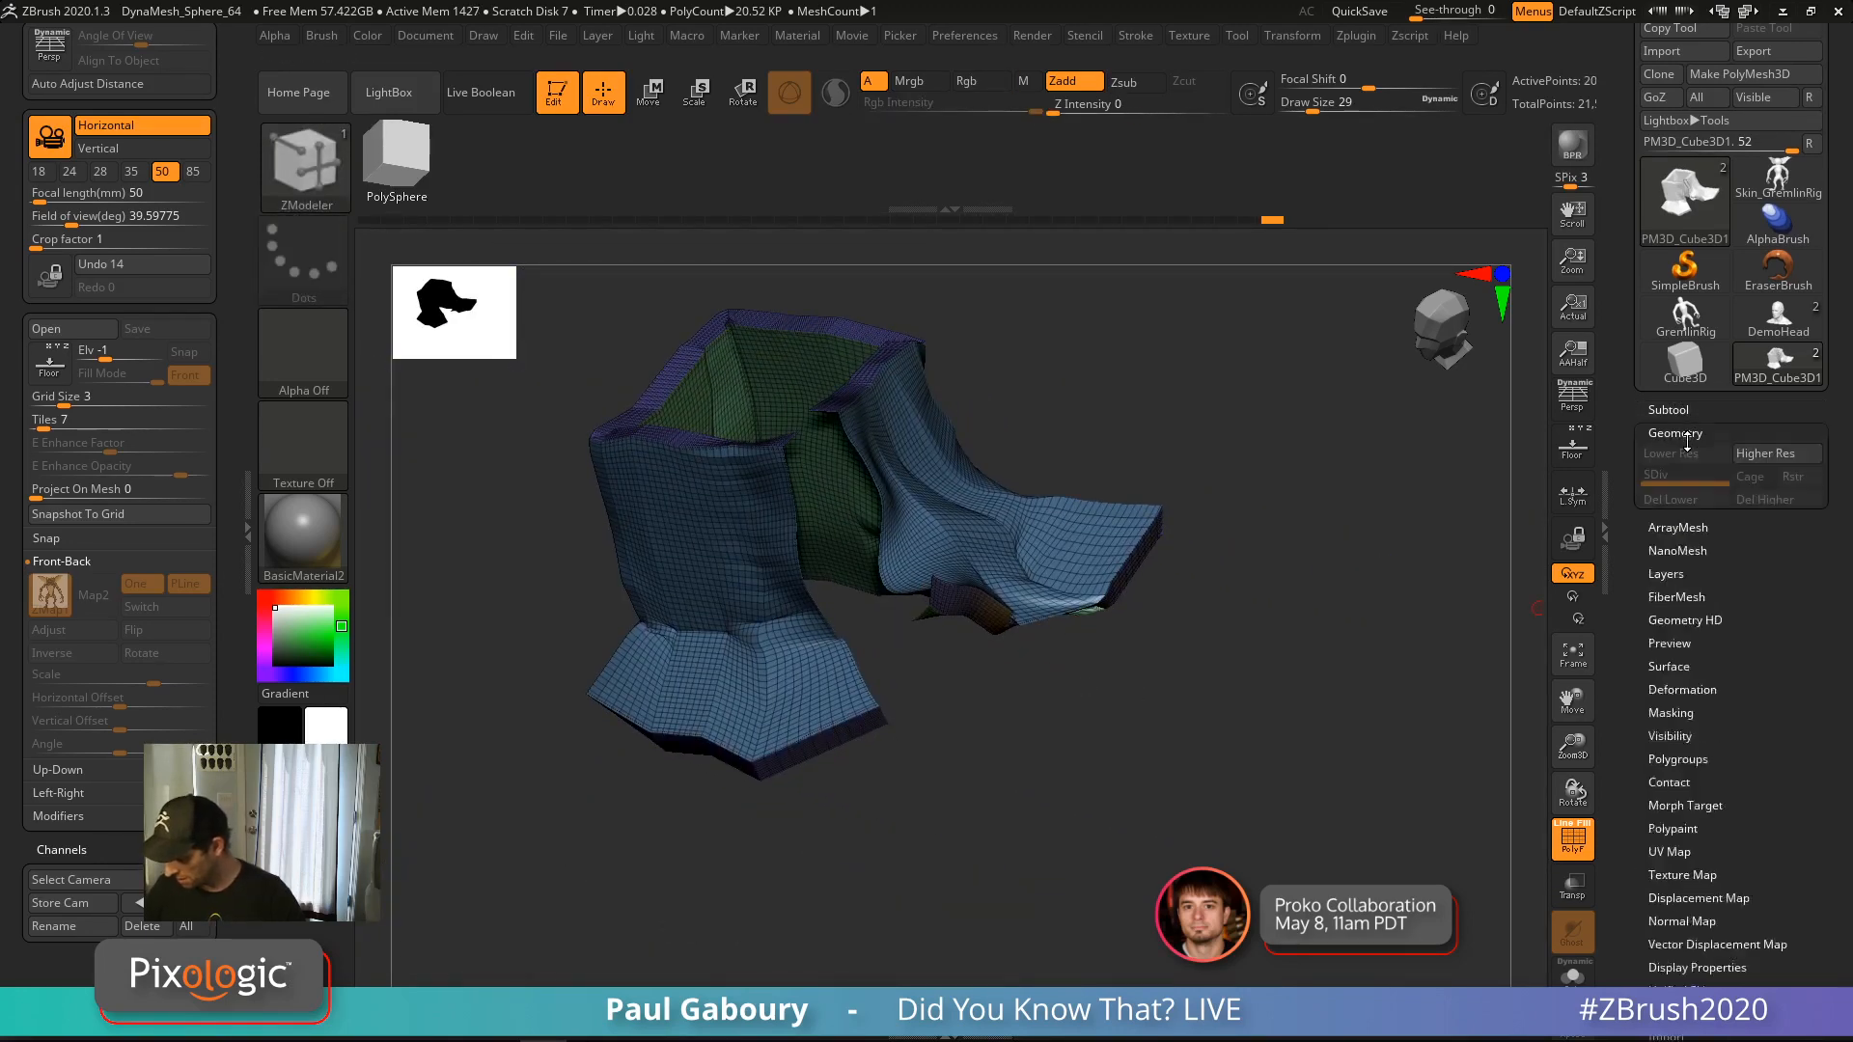
left_click_drag(1842, 616, 1841, 266)
left_click(1720, 616, "shift")
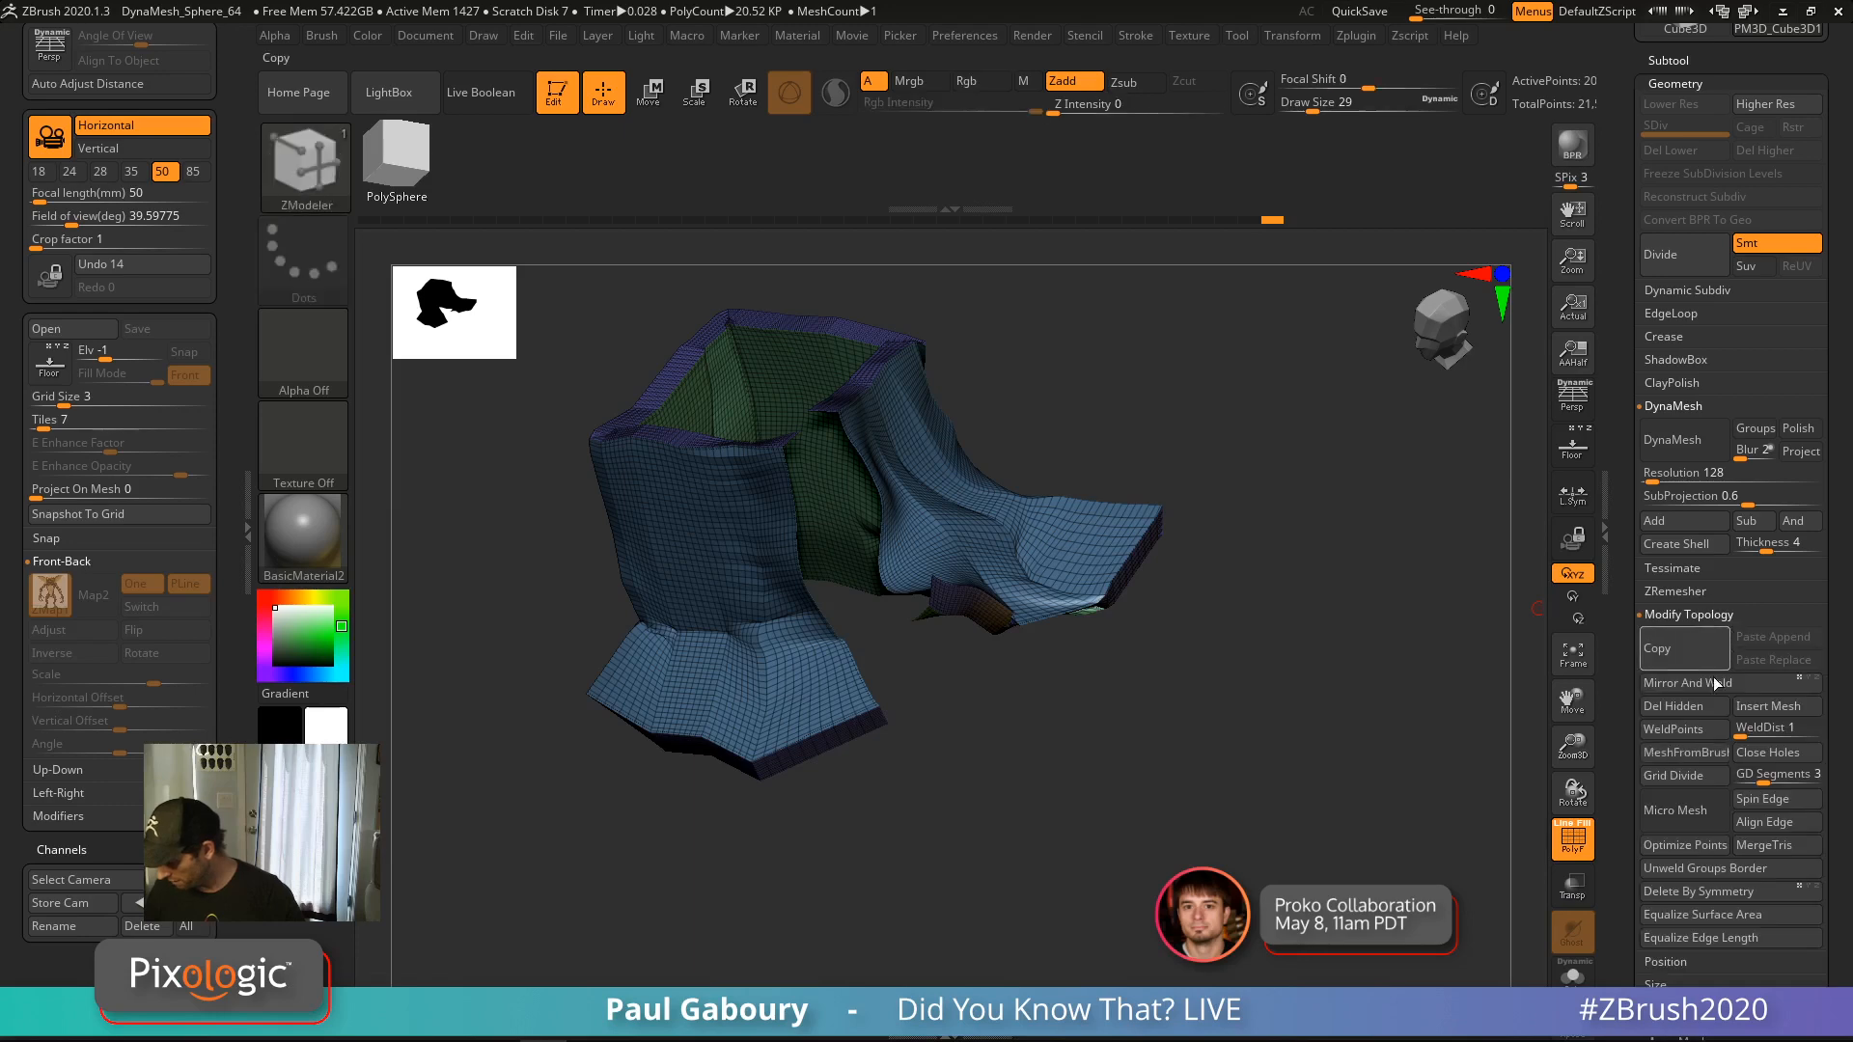
left_click(1697, 704)
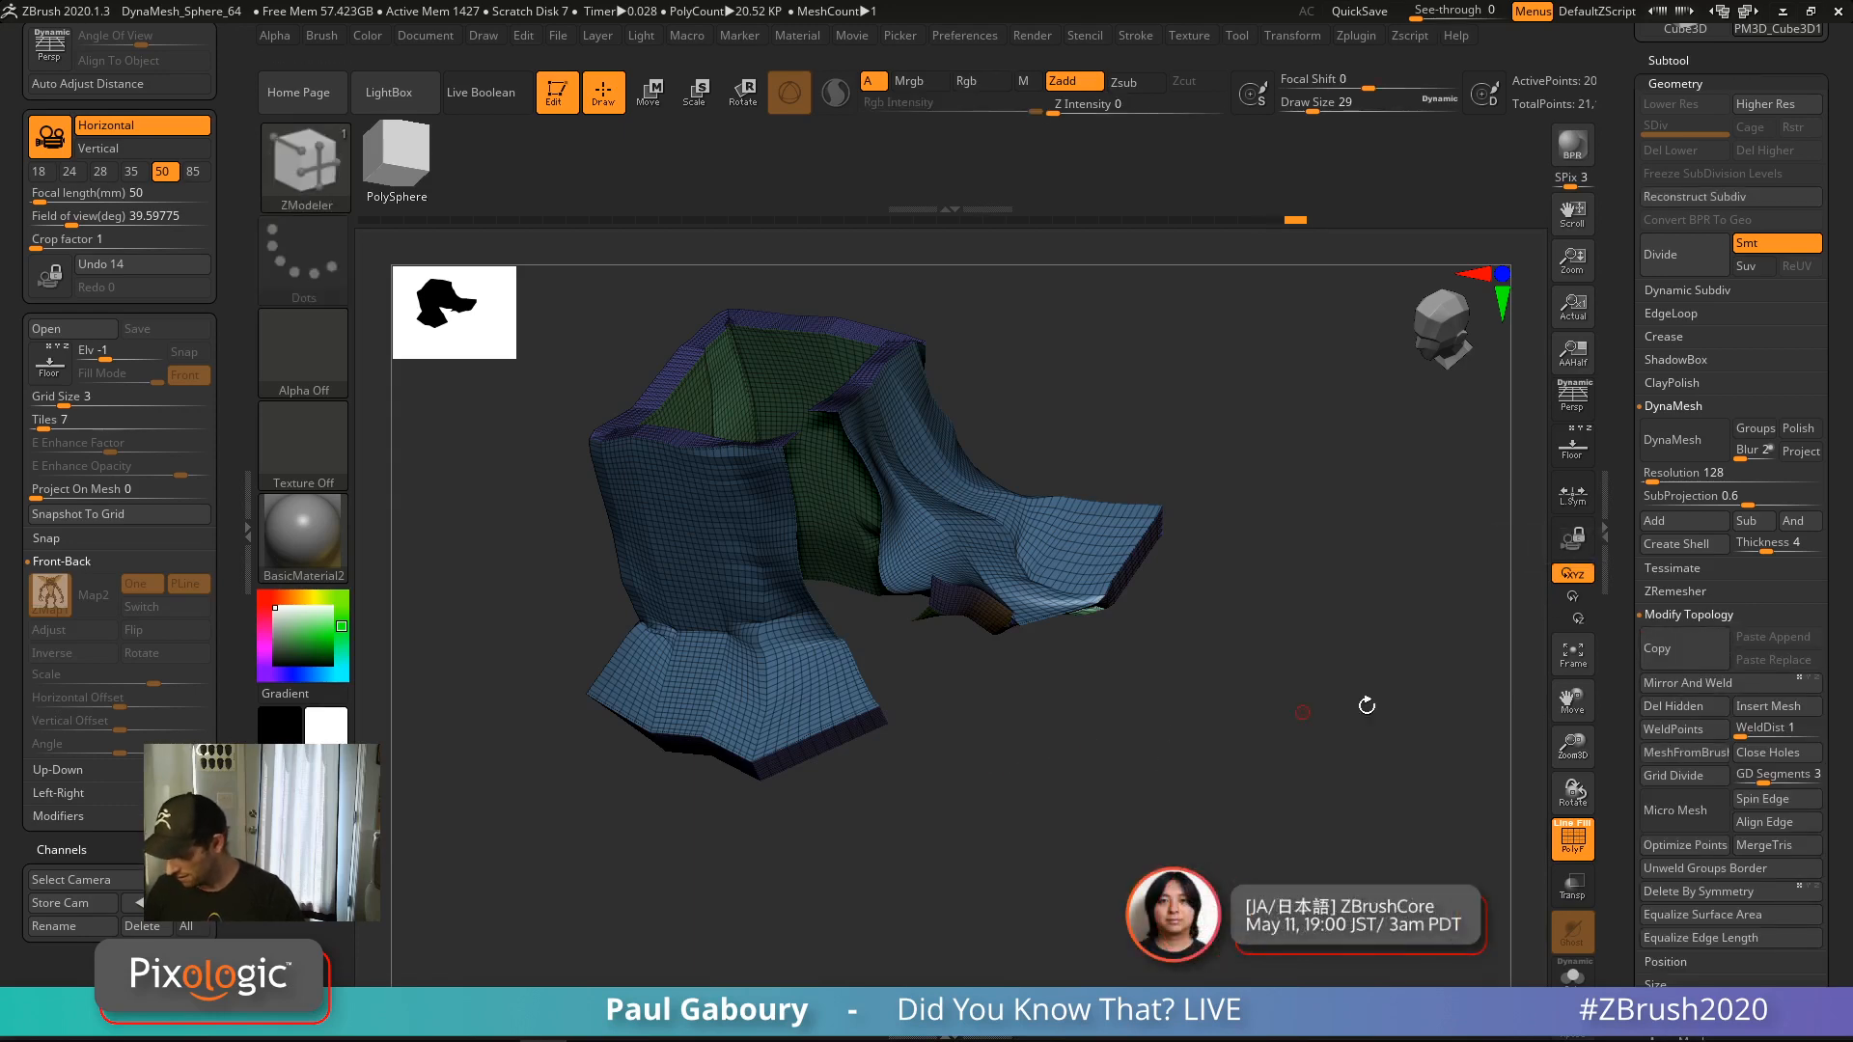
Turn on double-sided display for the cloth mesh in its Display Properties
left_click_drag(1835, 760, 1845, 533)
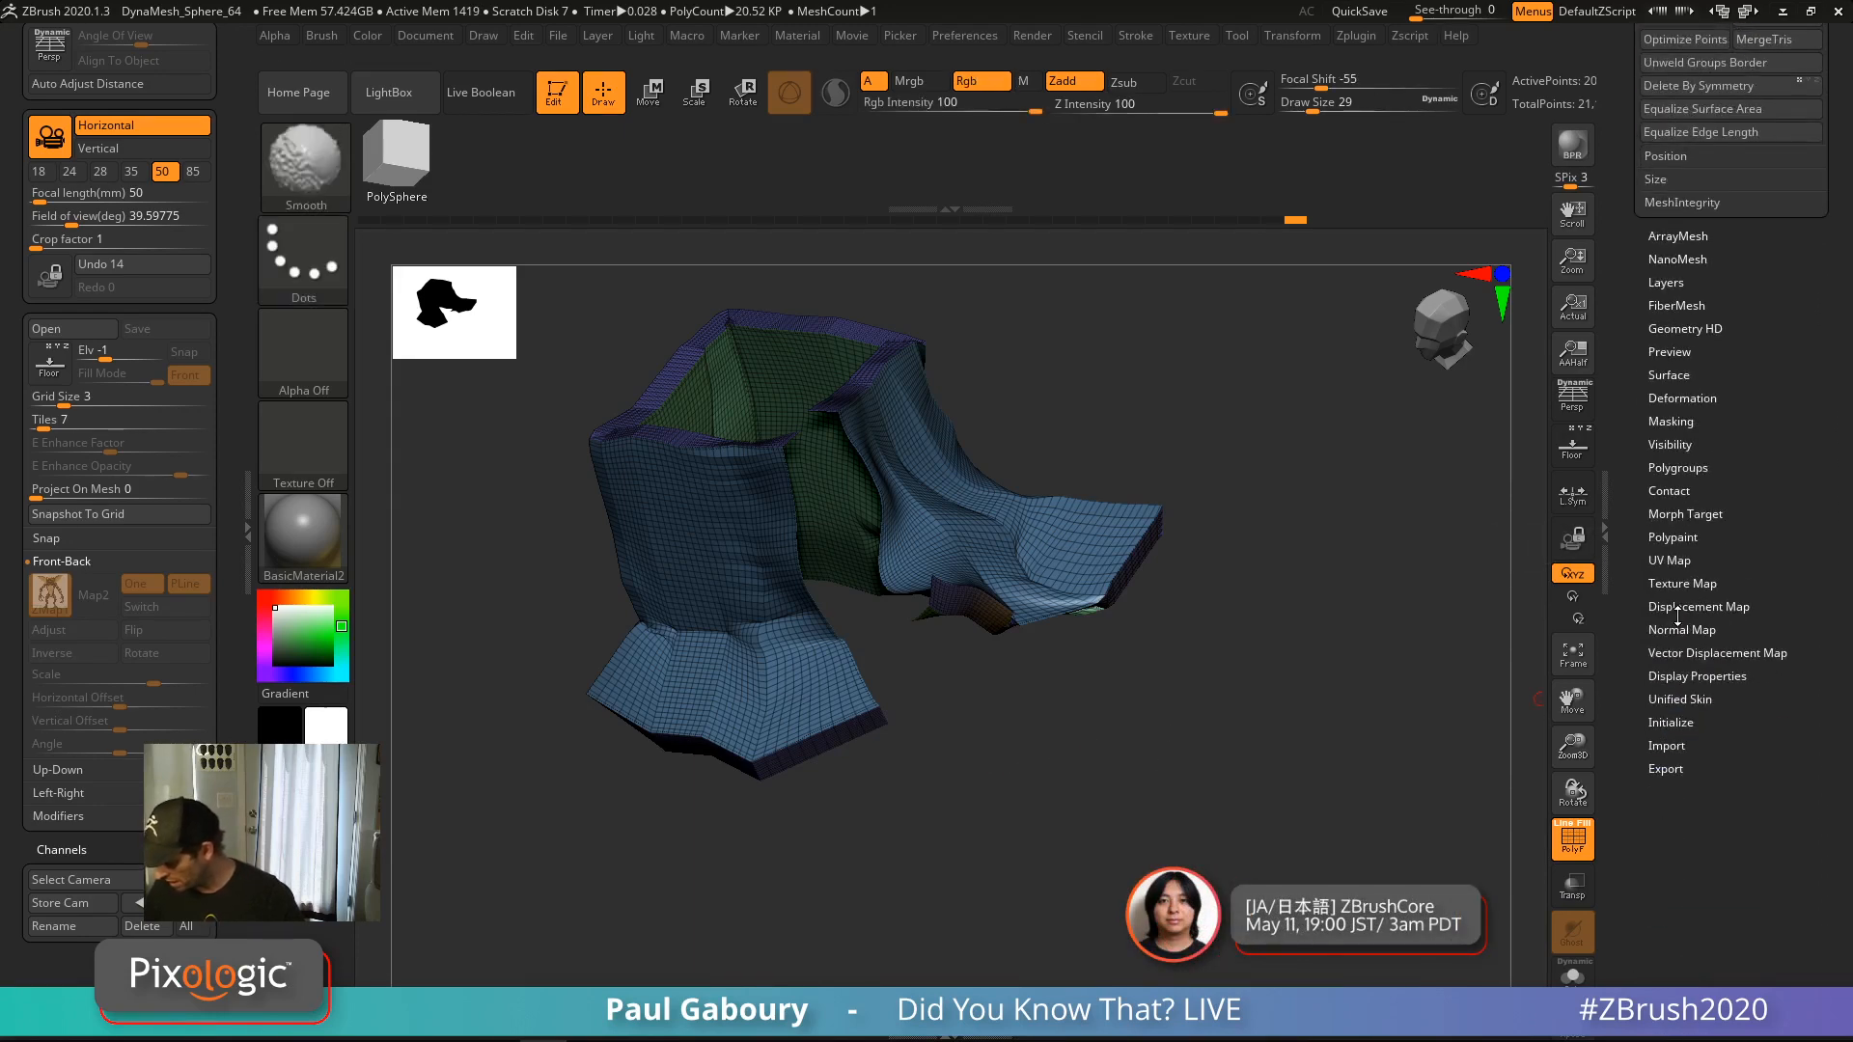
left_click(1701, 675)
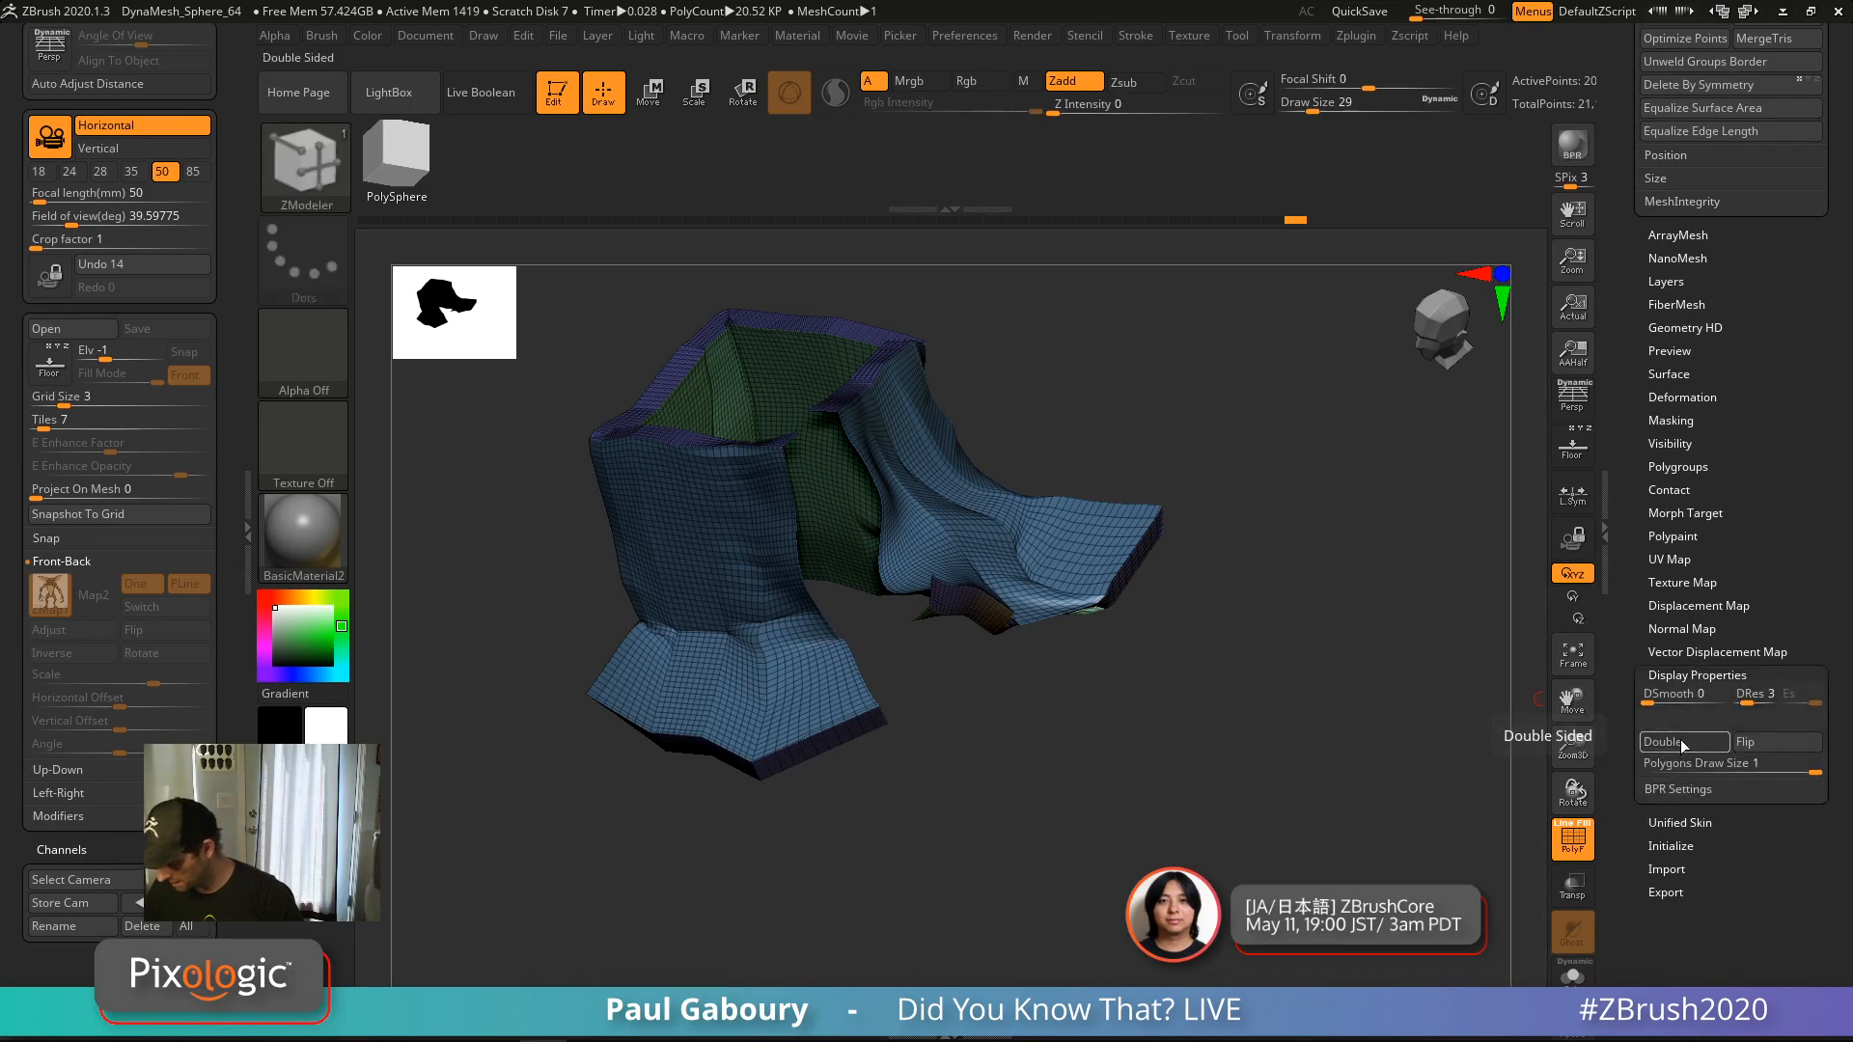
left_click(1681, 742)
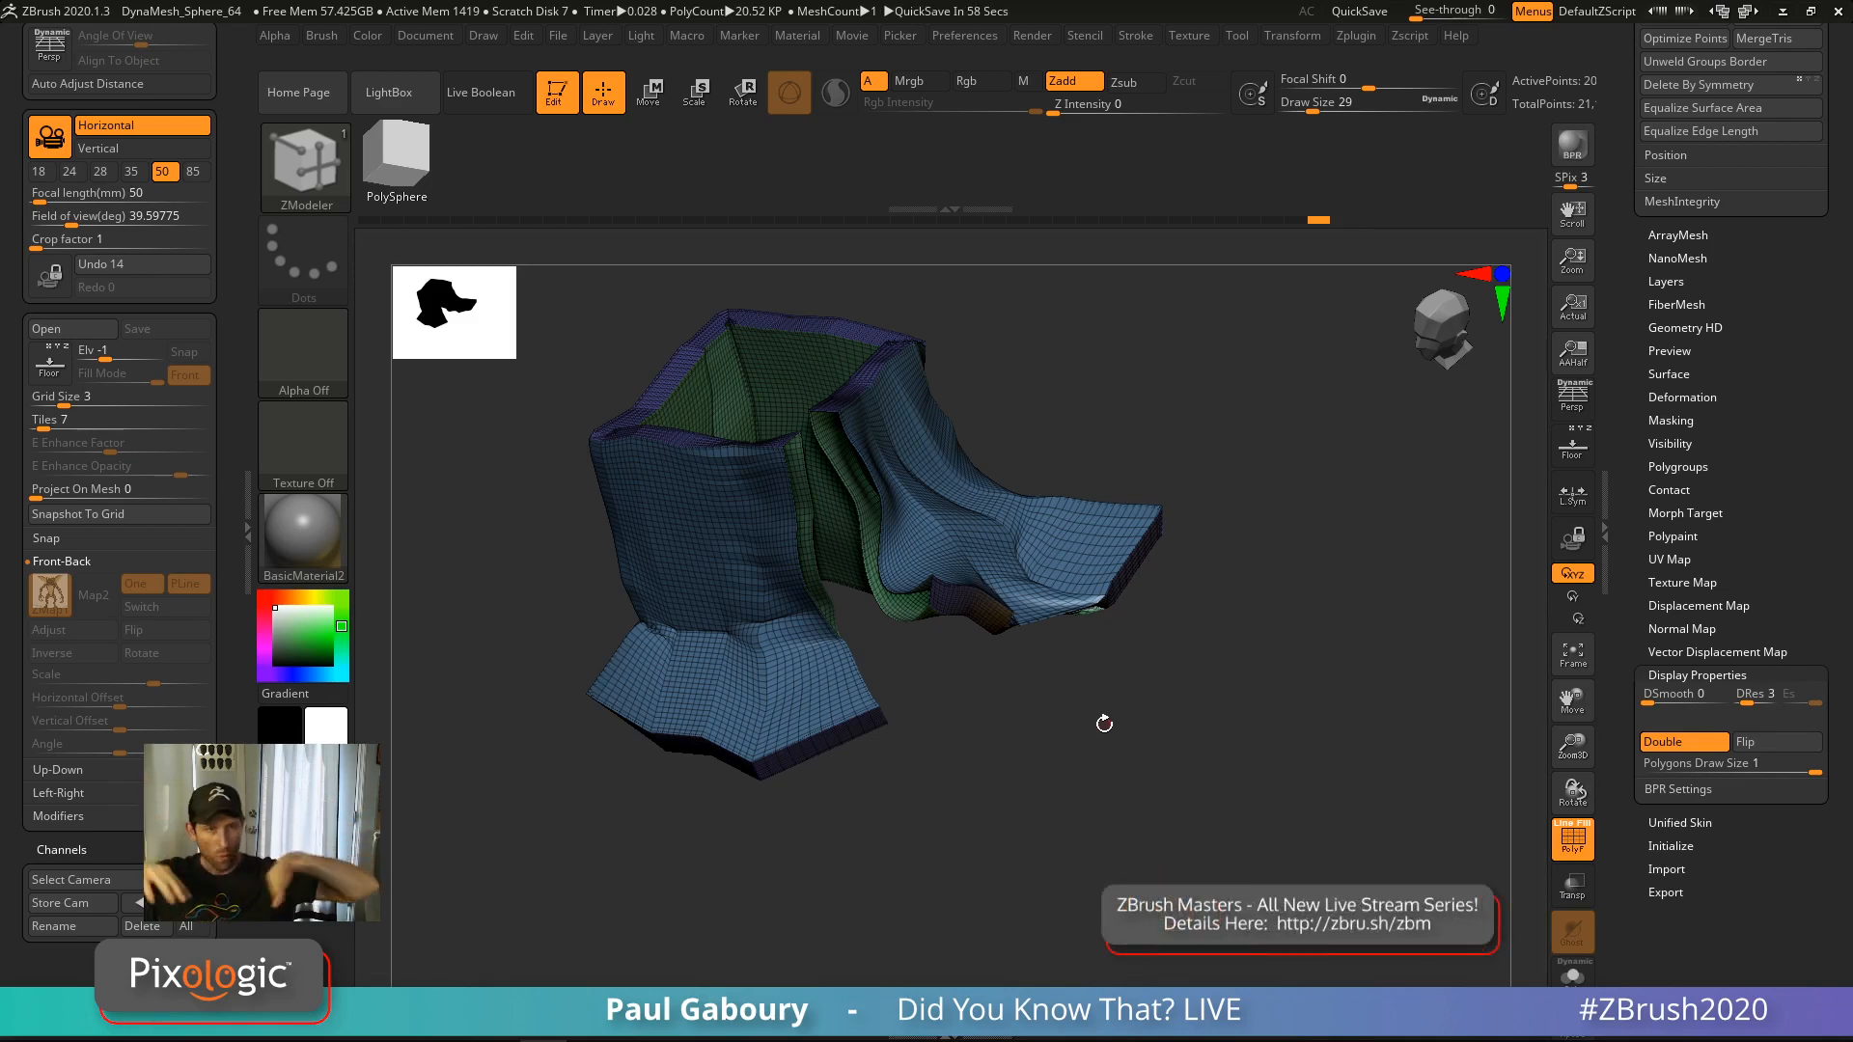
Set the ZModeler edge action to Bridge with the Two Holes target and bridge the open slit at the cloth's corner
mouse_move(859, 575)
right_mouse_down("ctrl")
mouse_move(930, 633)
mouse_move(1023, 598)
mouse_move(1095, 530)
mouse_move(1103, 606)
mouse_move(1094, 565)
right_mouse_up("ctrl")
key("space")
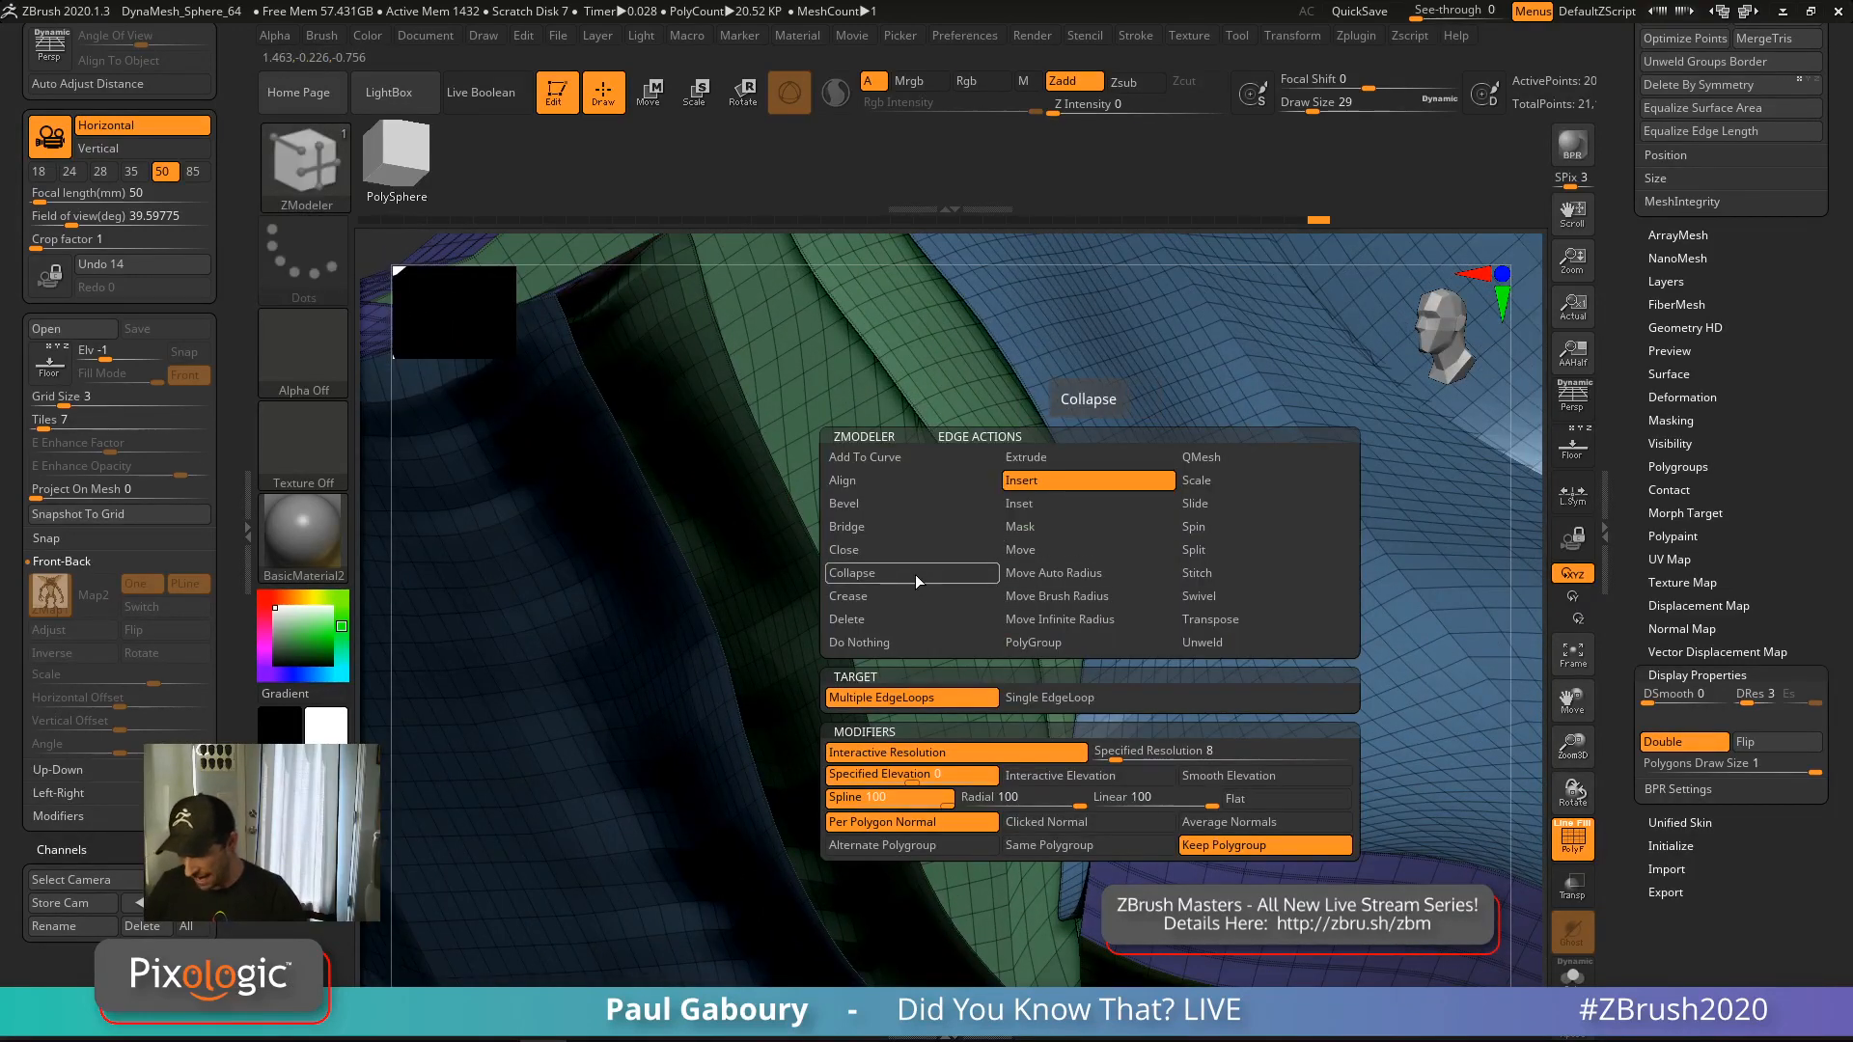
left_click(915, 527)
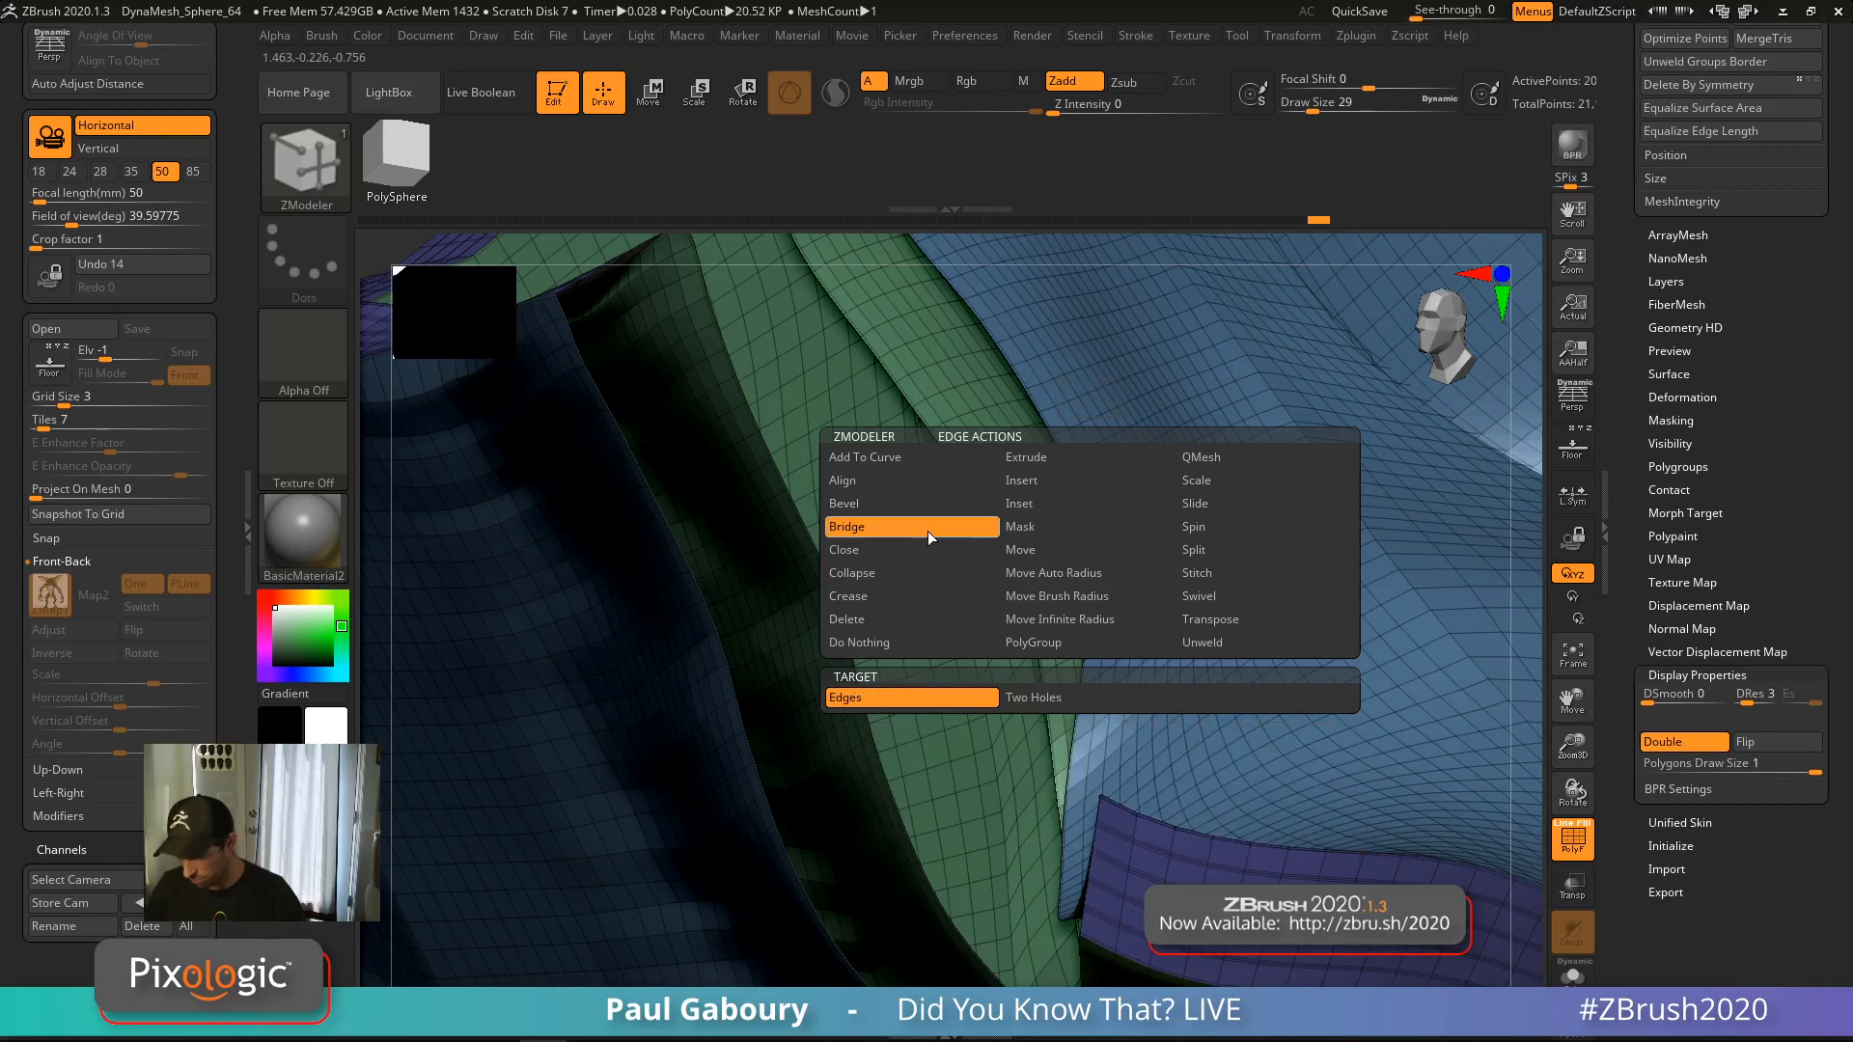
left_click(1080, 699)
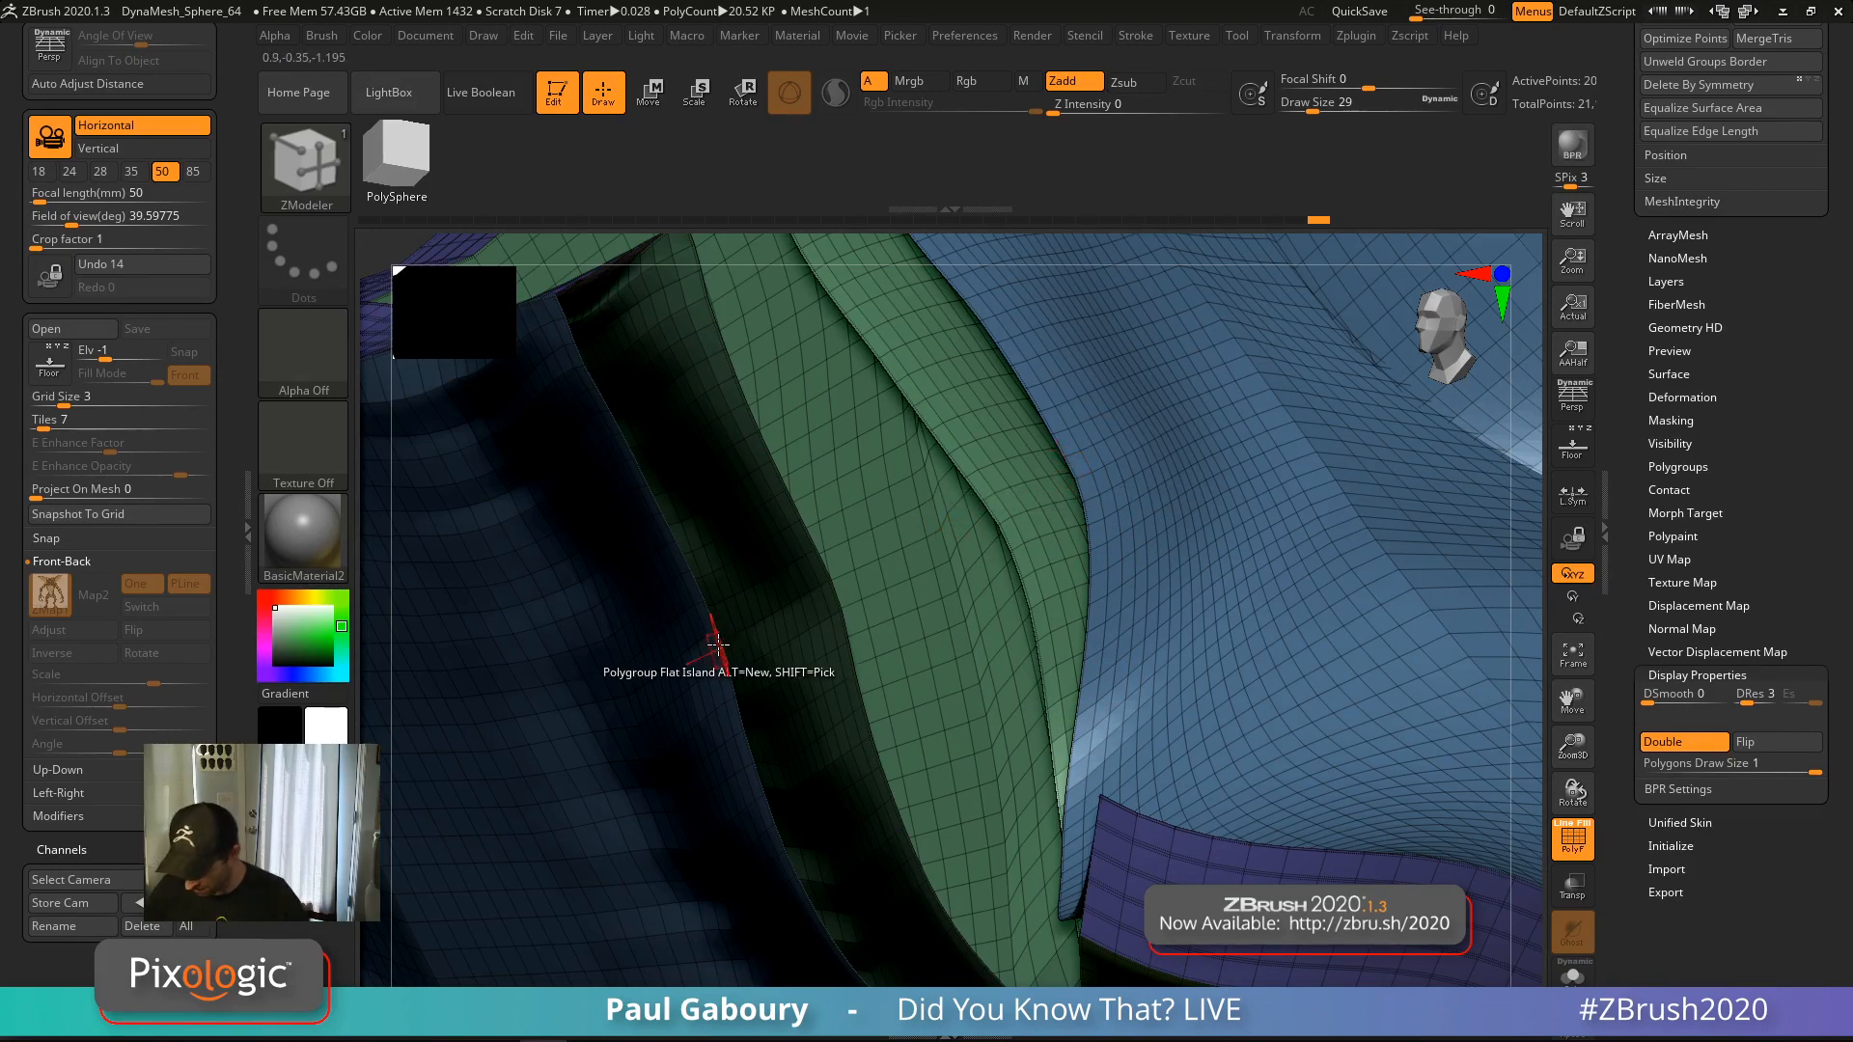
right_click_drag(724, 648, 727, 643)
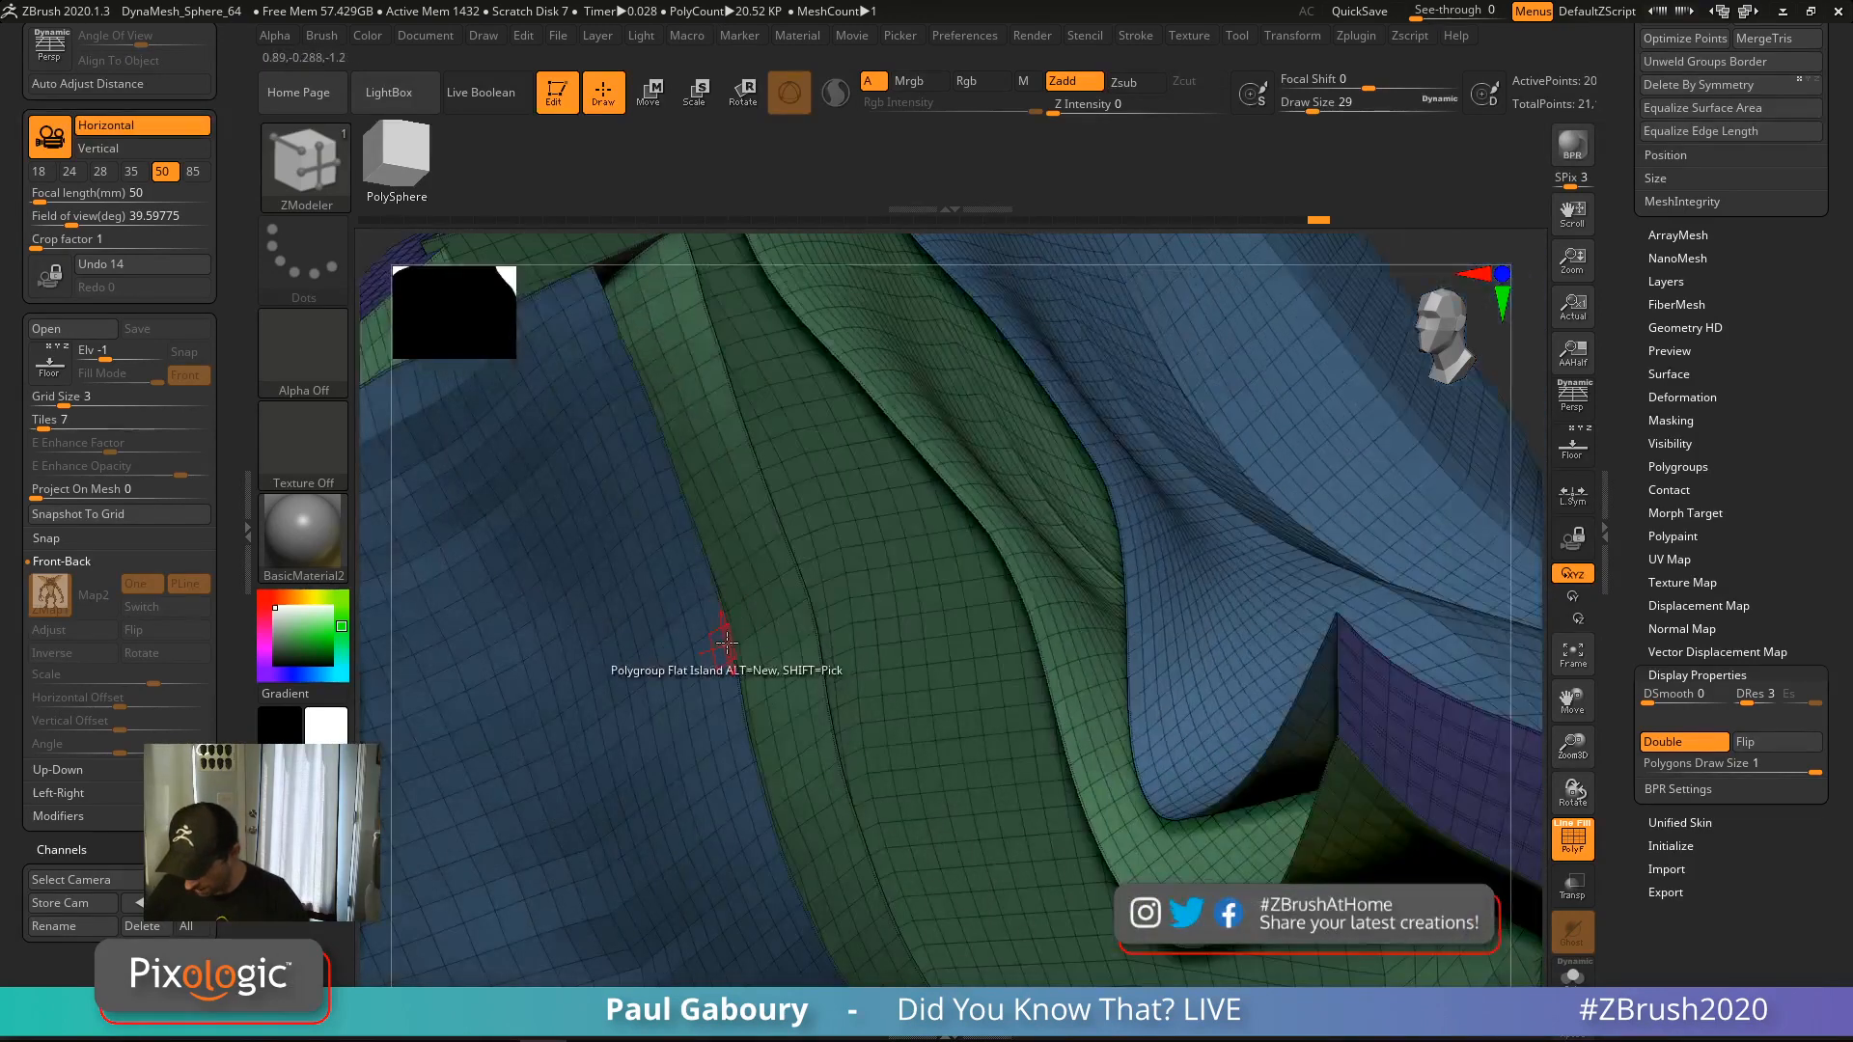
left_click(850, 571)
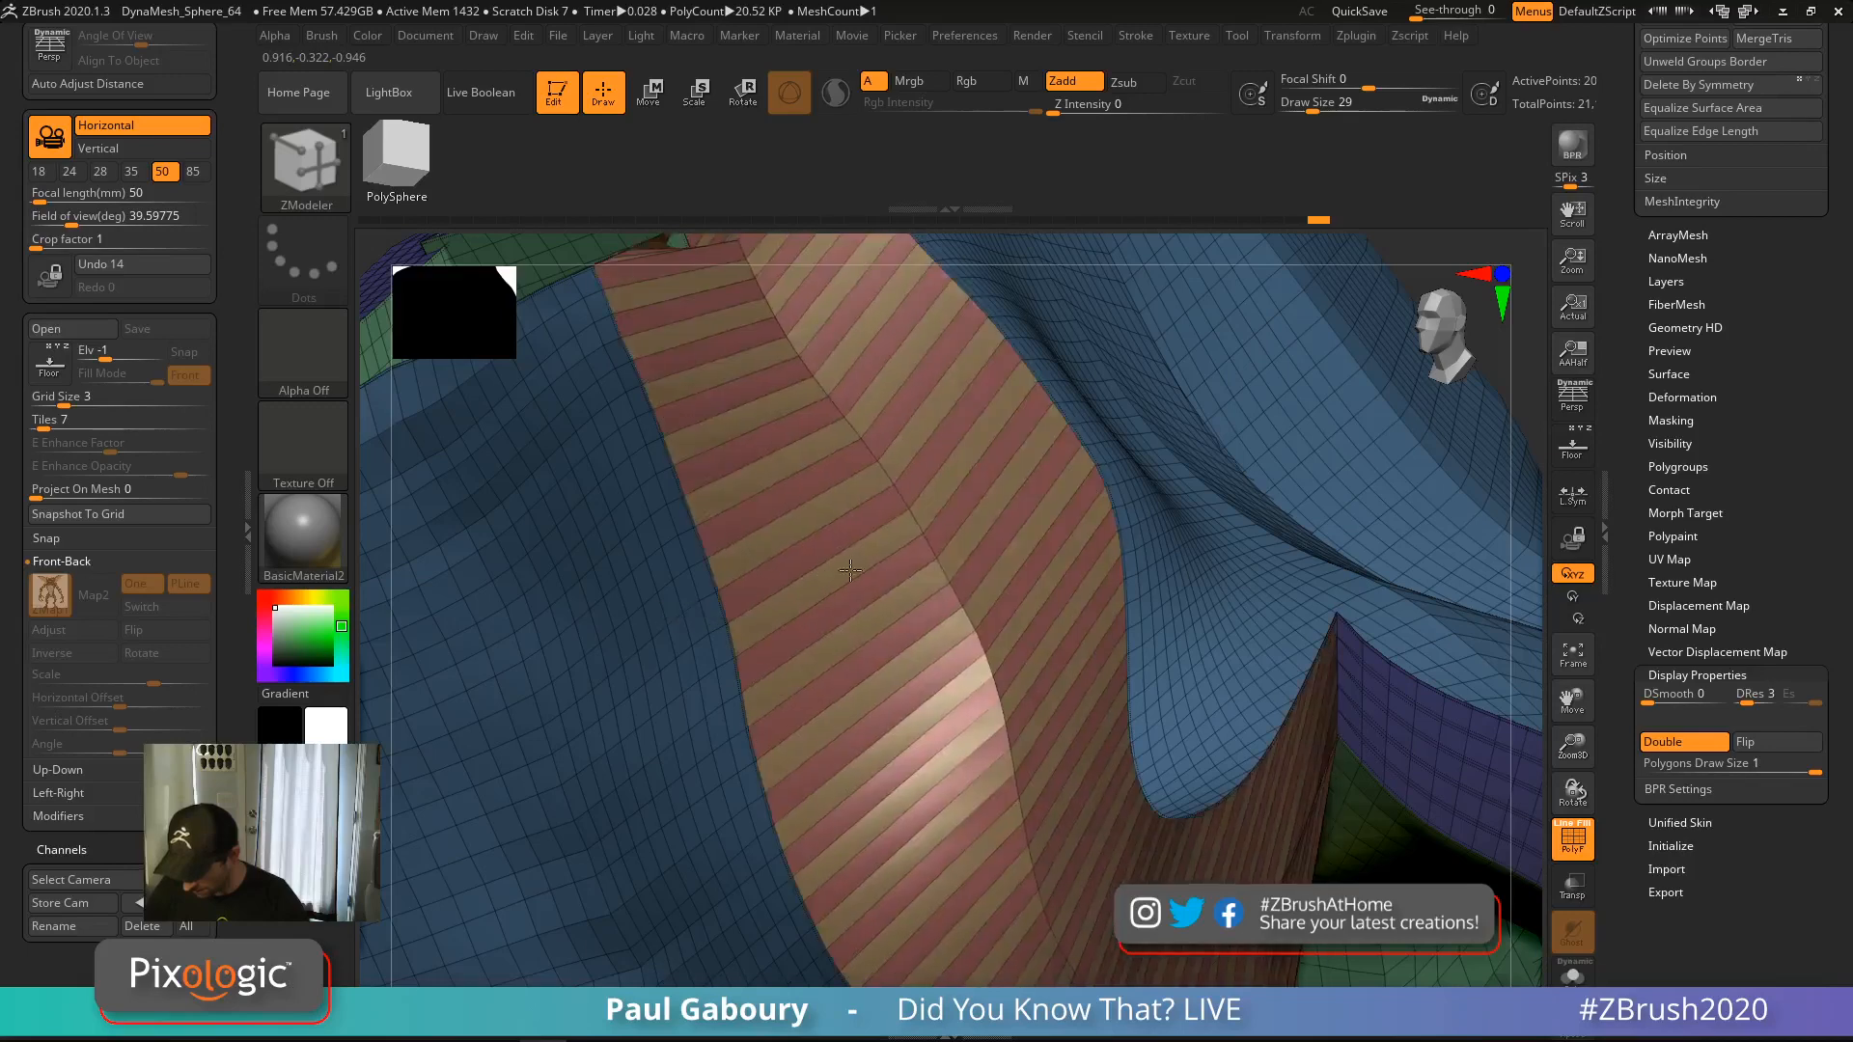
mouse_move(850, 571)
left_mouse_down()
mouse_move(817, 491)
mouse_move(837, 537)
mouse_move(905, 574)
left_mouse_up()
Hide the polyframe and smooth the bridged corner at the cloth's upper rim and lower hem with a draw size of 202
mouse_move(921, 579)
right_mouse_down("ctrl")
mouse_move(1076, 674)
mouse_move(1088, 641)
mouse_move(1118, 728)
right_mouse_up("ctrl")
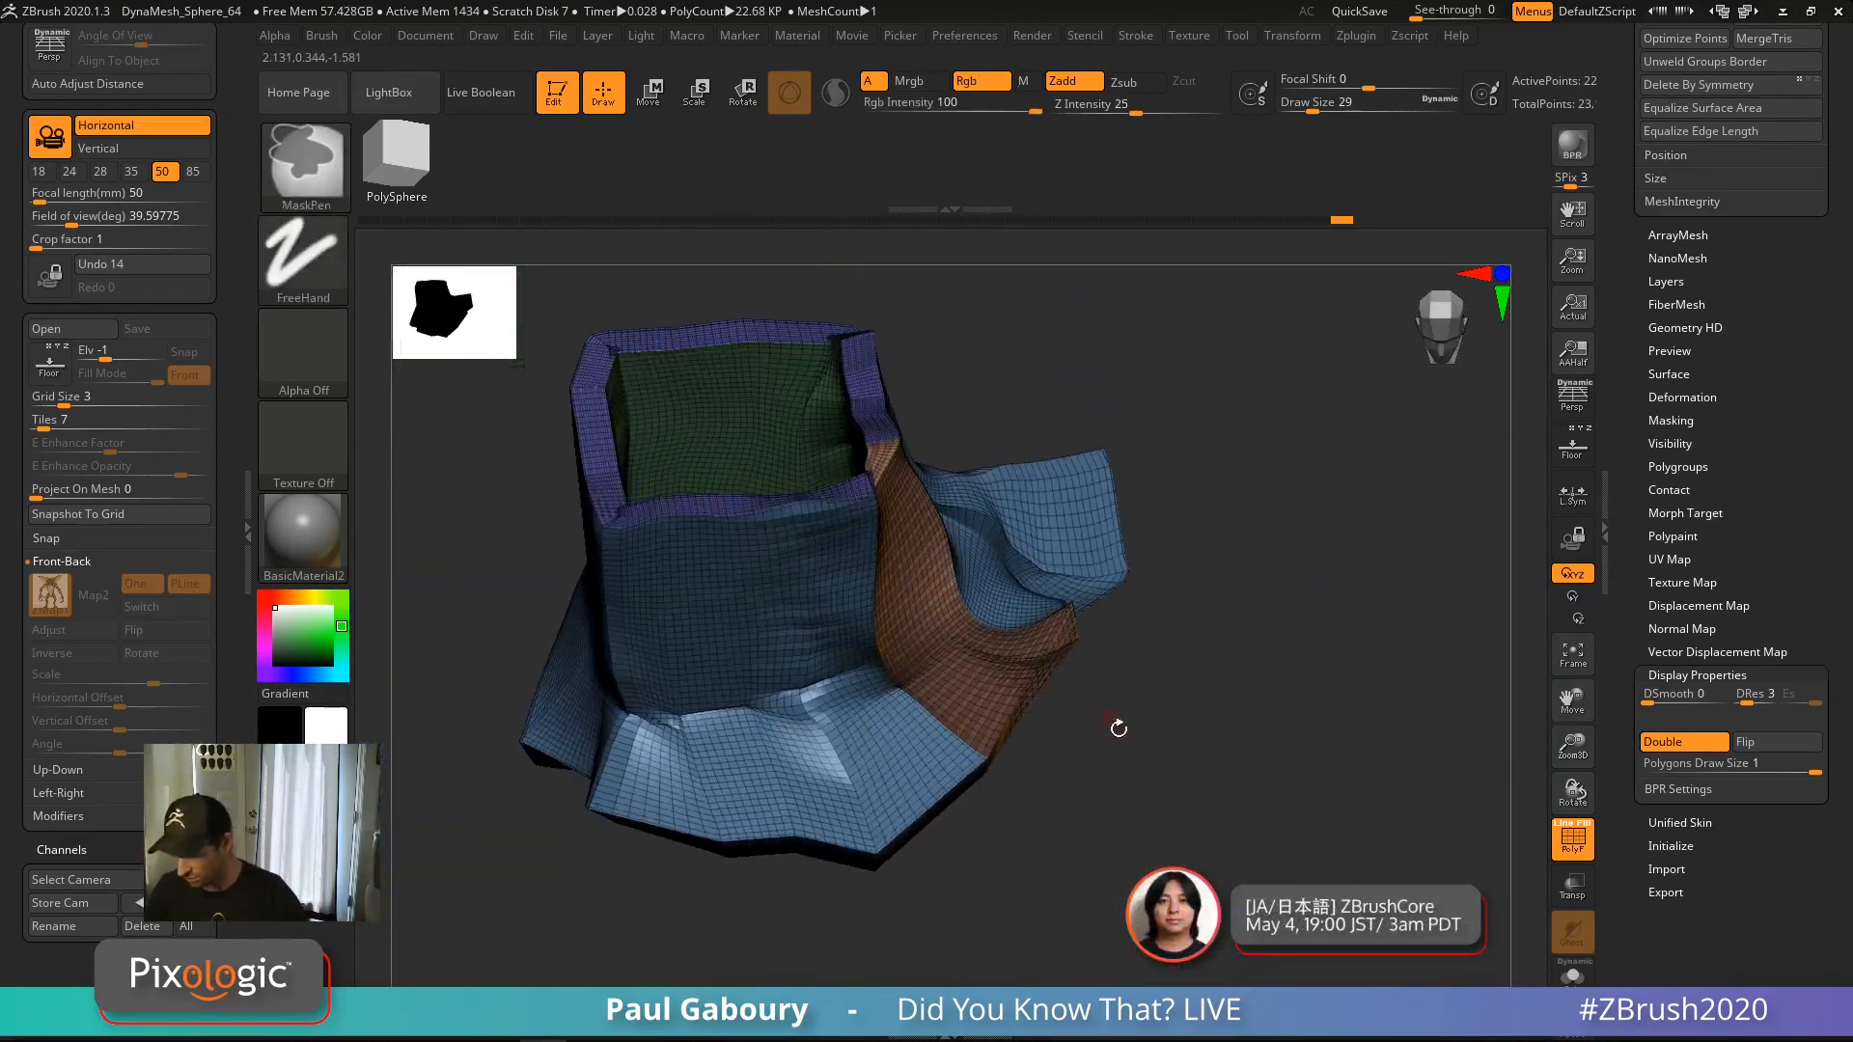
key("s")
left_click_drag(1116, 743, 1156, 744)
key("shift+f")
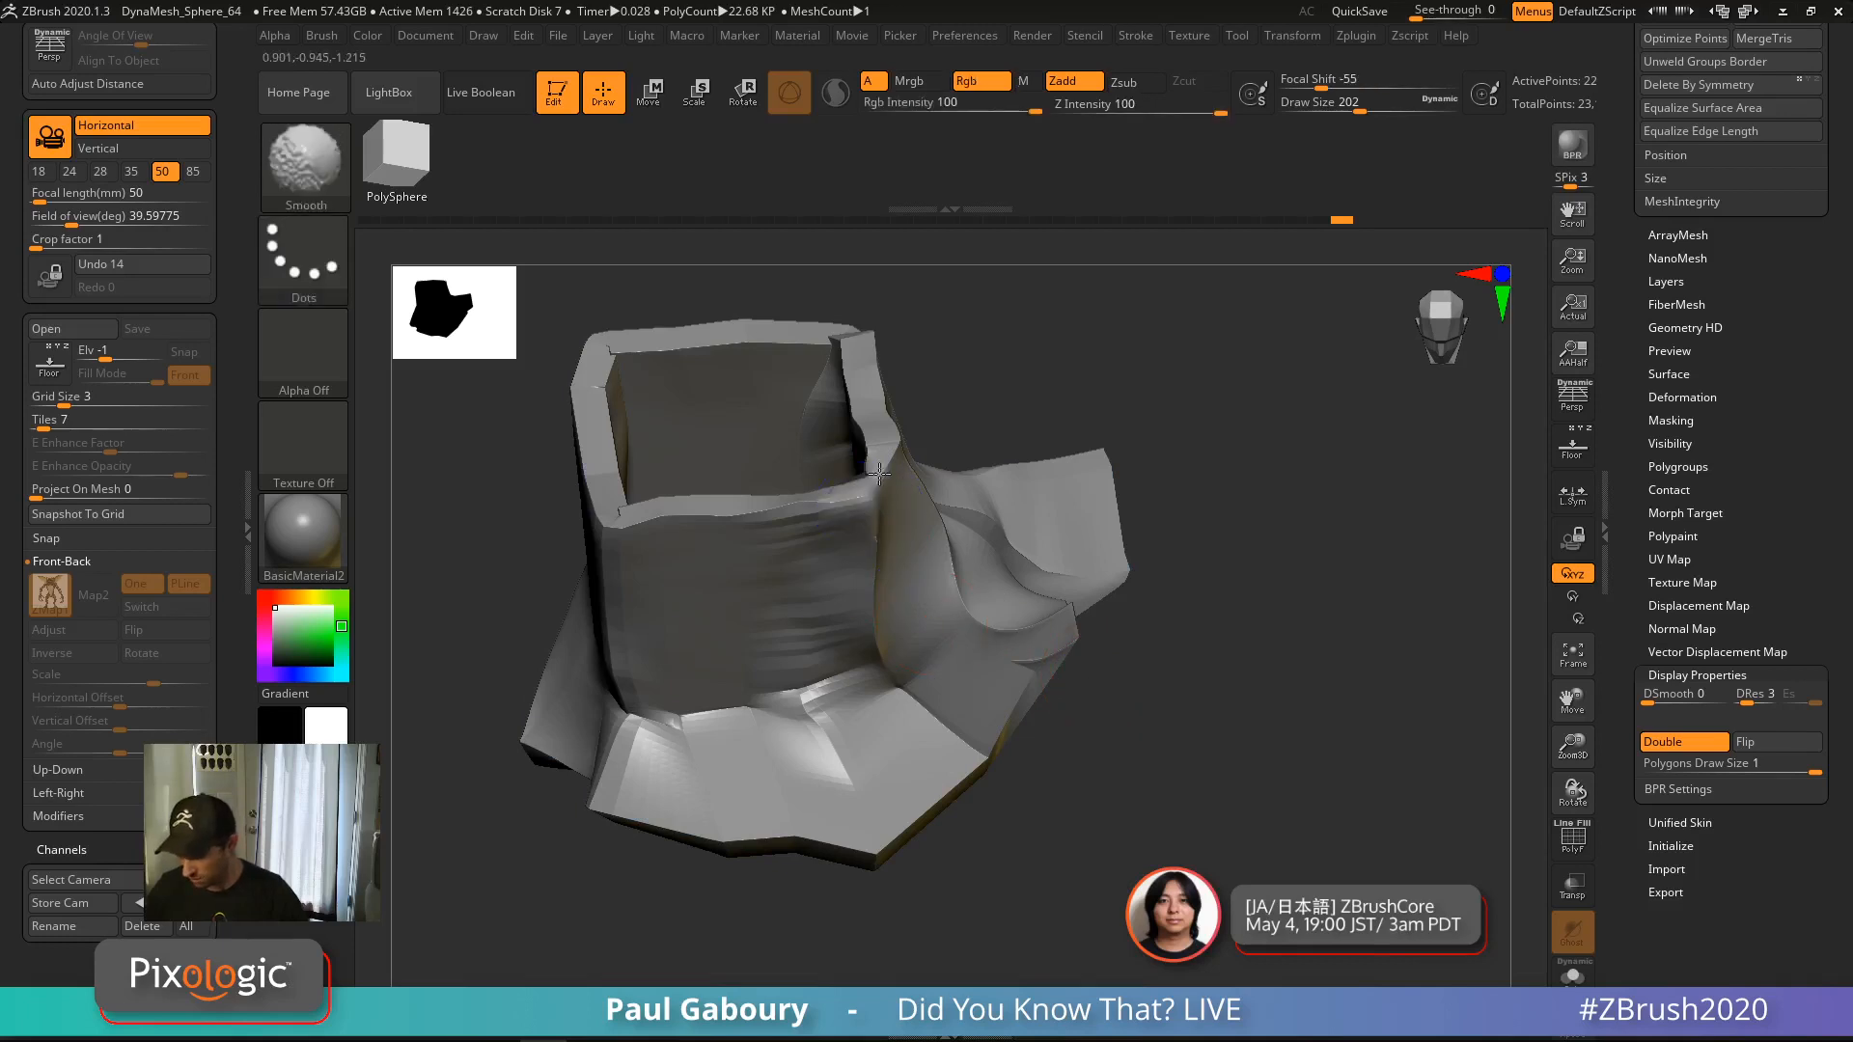
left_click_drag(879, 473, 864, 493, "shift")
left_click_drag(1069, 620, 1026, 669, "shift")
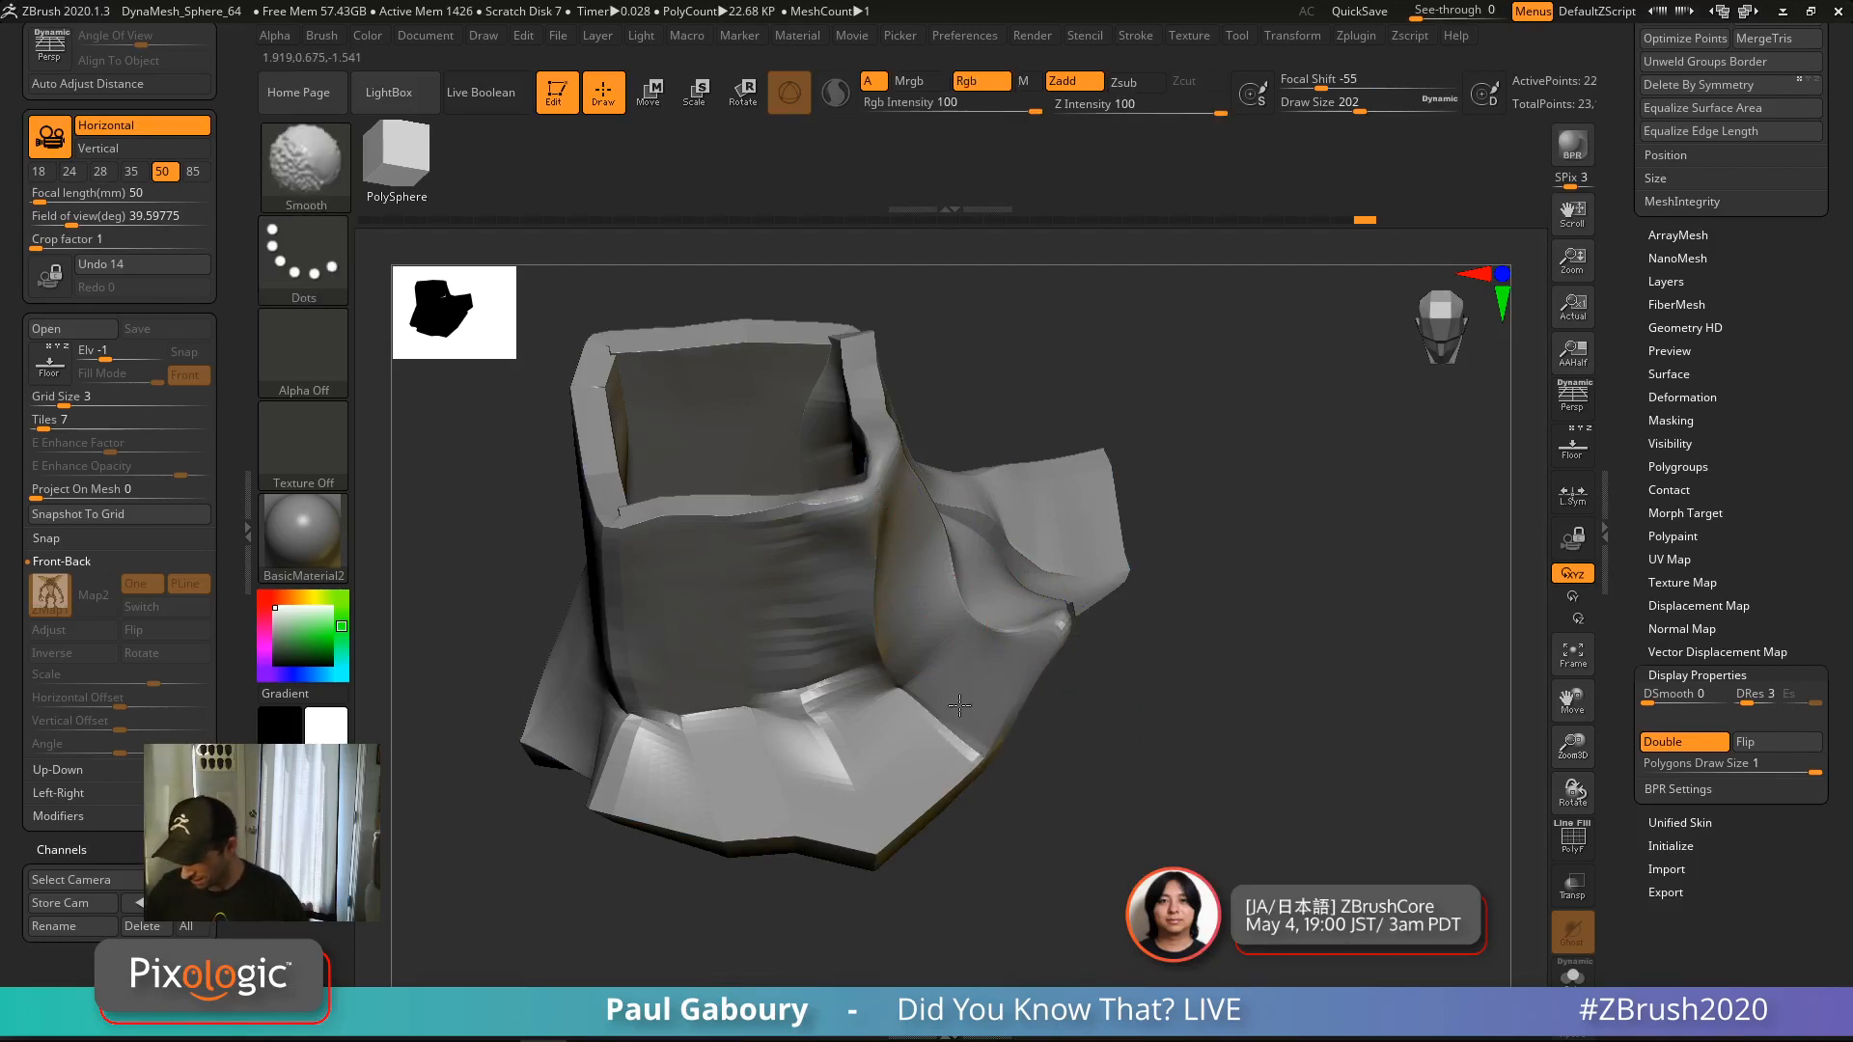
Inspect the Smooth brush's Topological auto-masking option with its Range and Smooth settings
mouse_move(1047, 666)
right_mouse_down()
mouse_move(970, 656)
mouse_move(919, 618)
right_mouse_up()
left_click(321, 36)
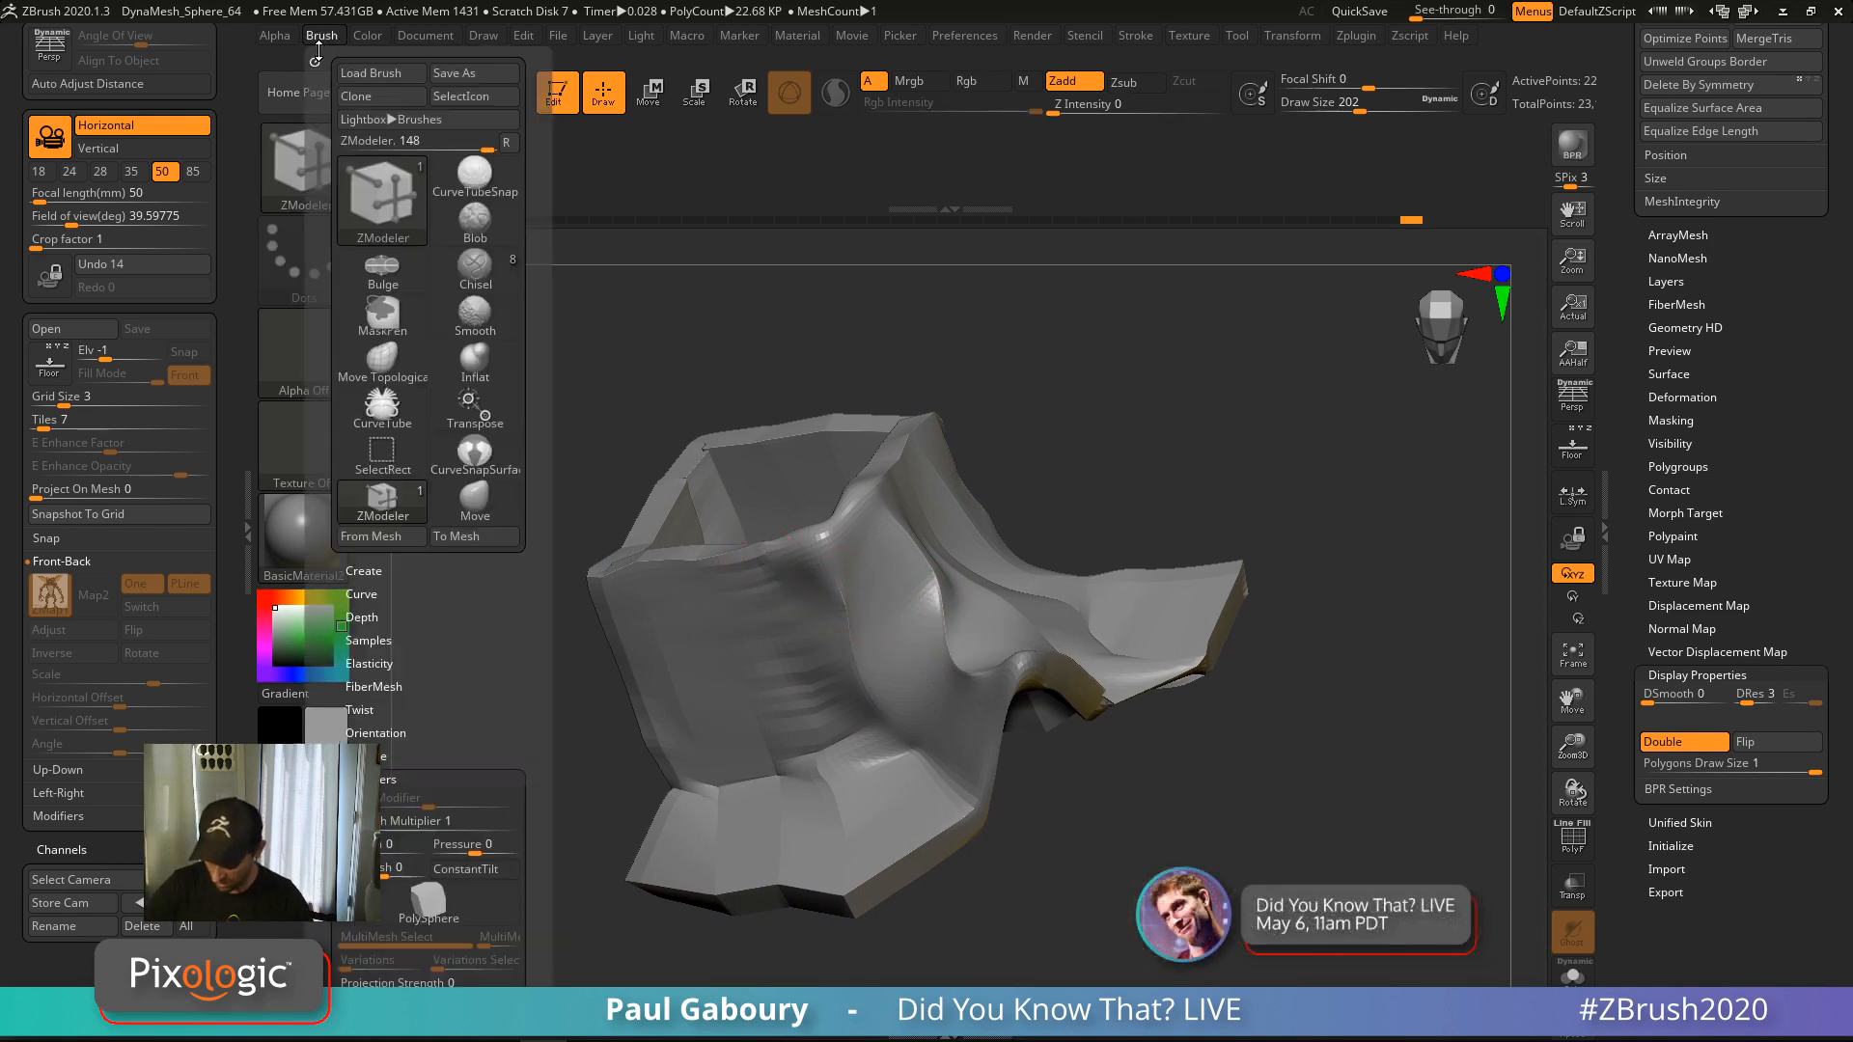
scroll(473, 449, "down", 10)
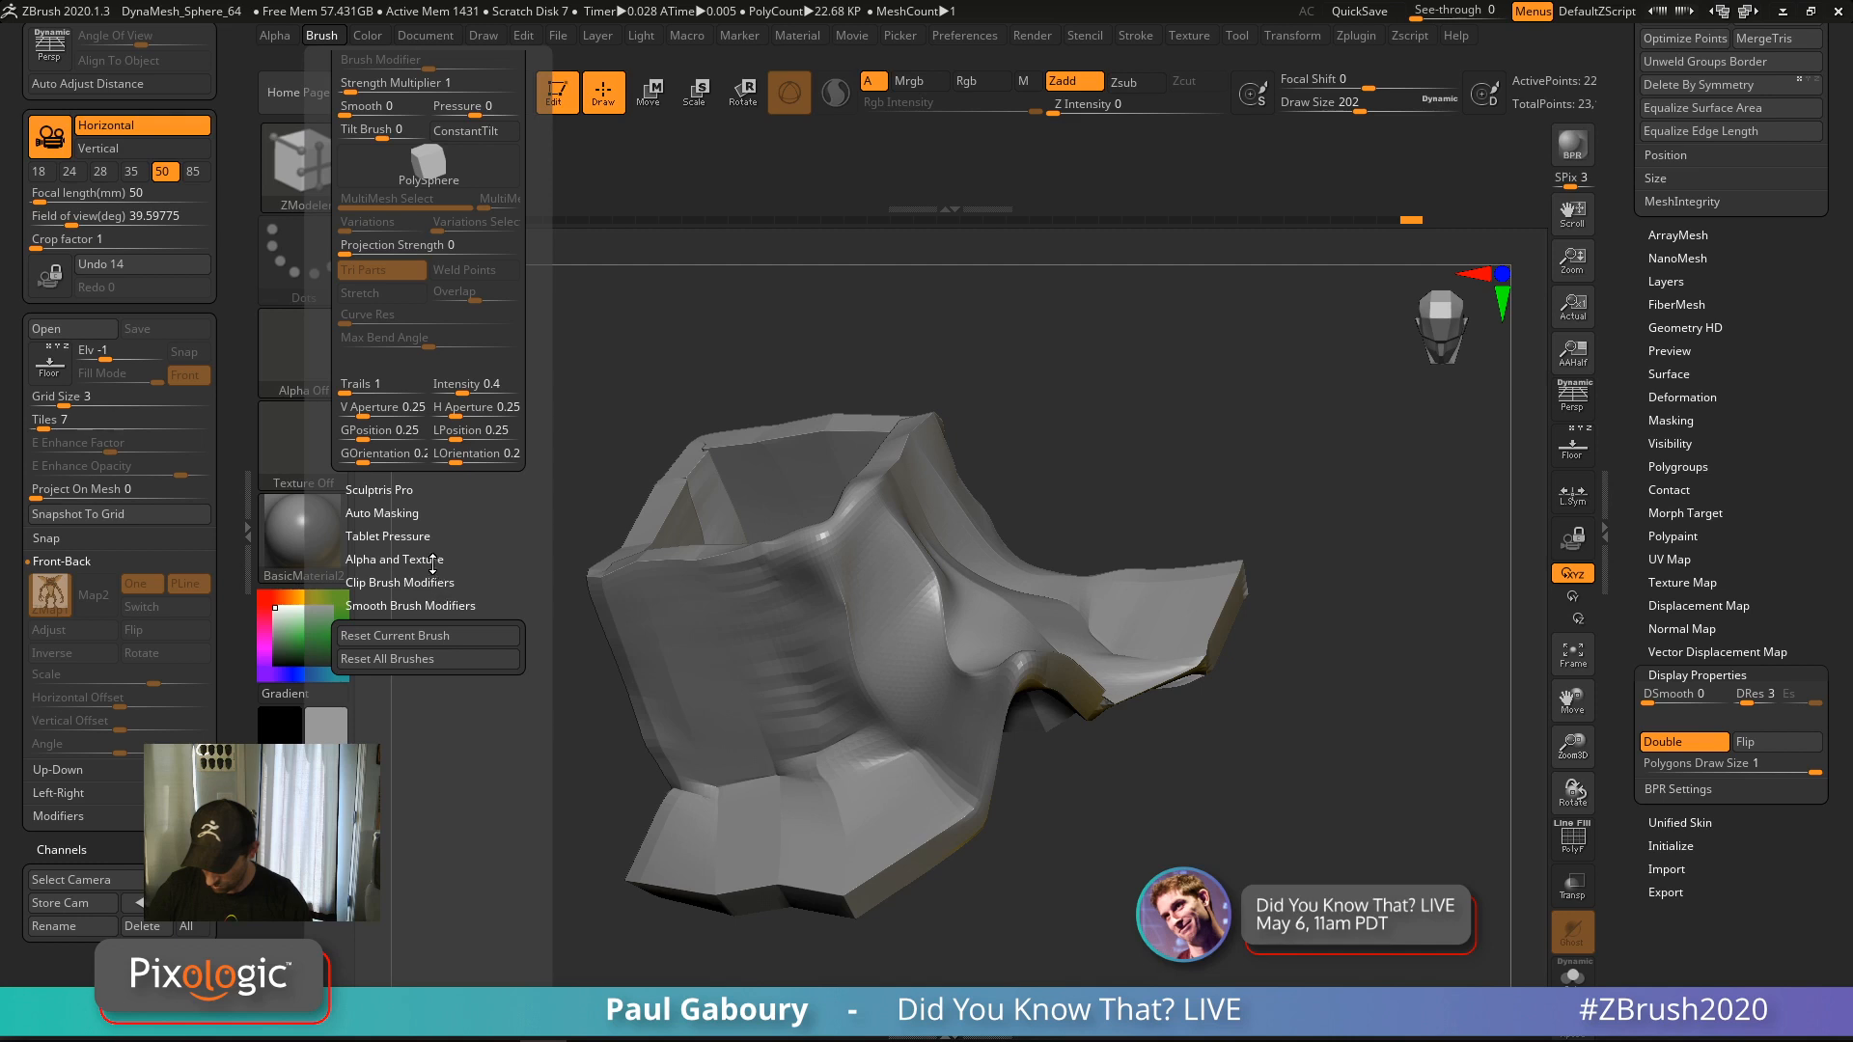
left_click(413, 513)
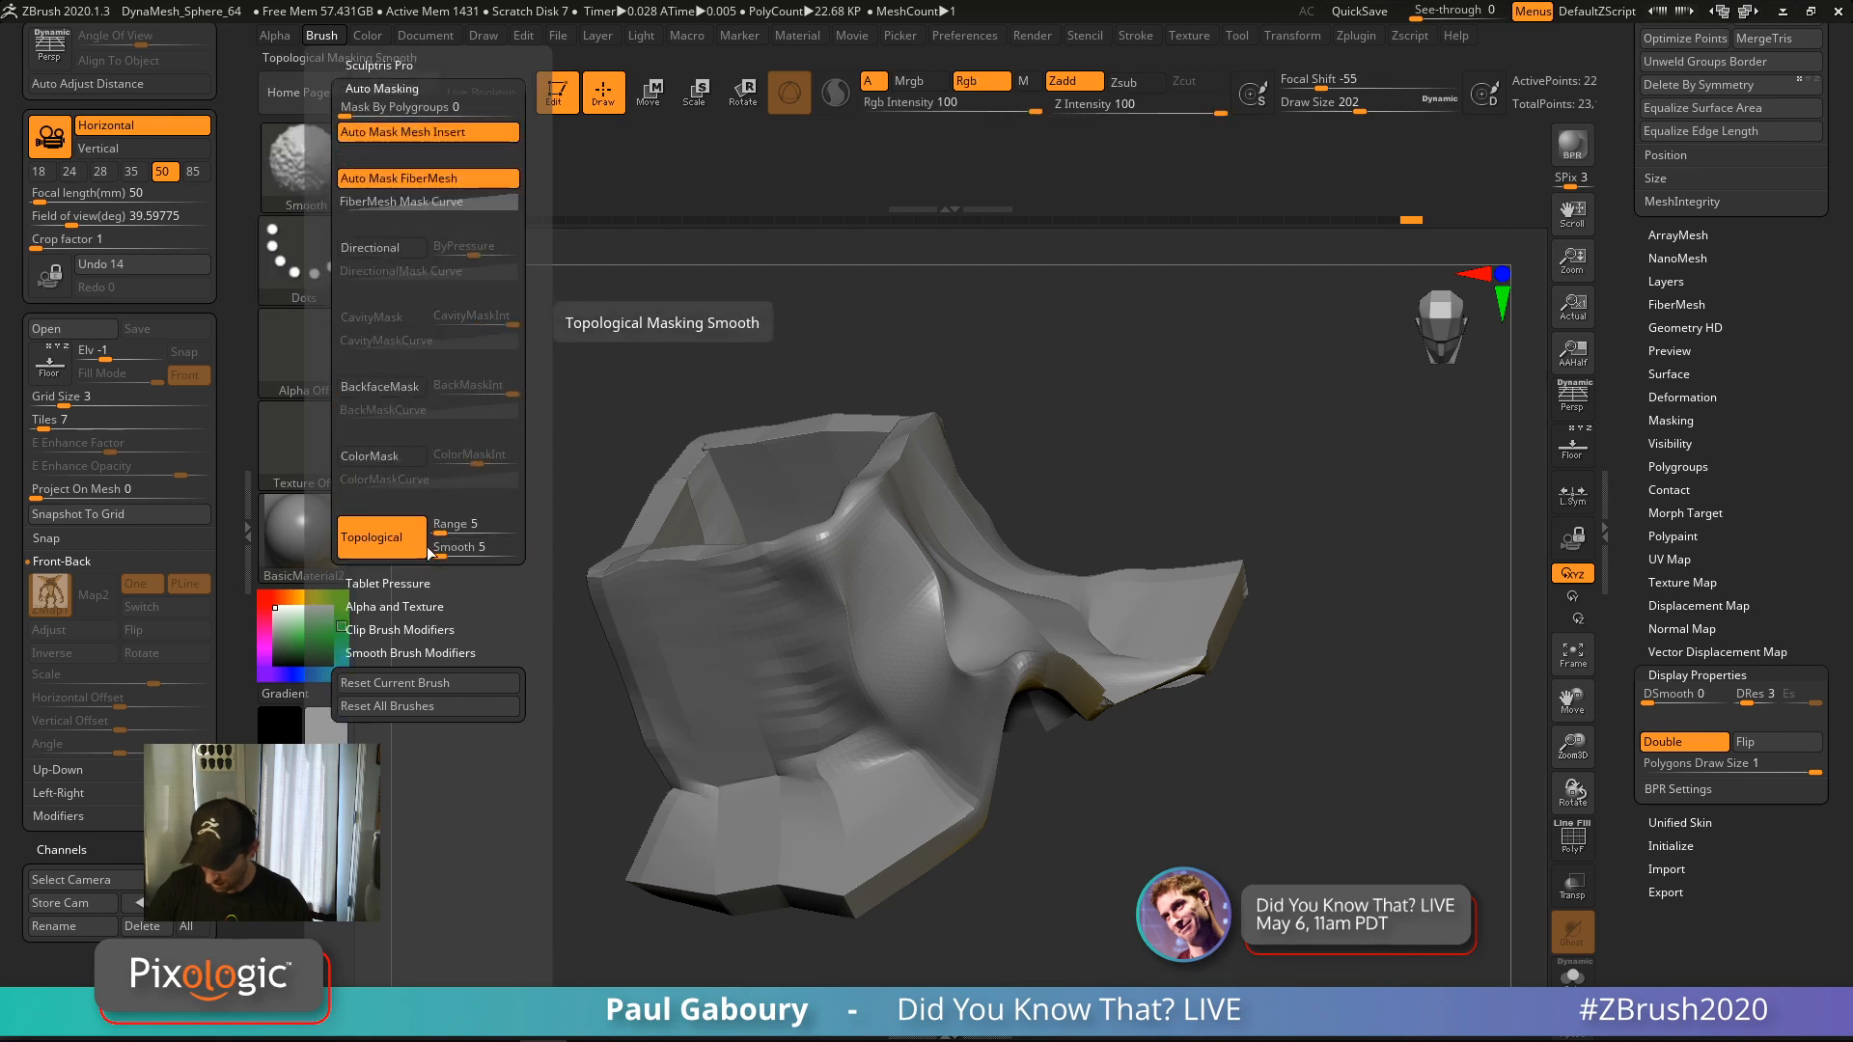
key("shift")
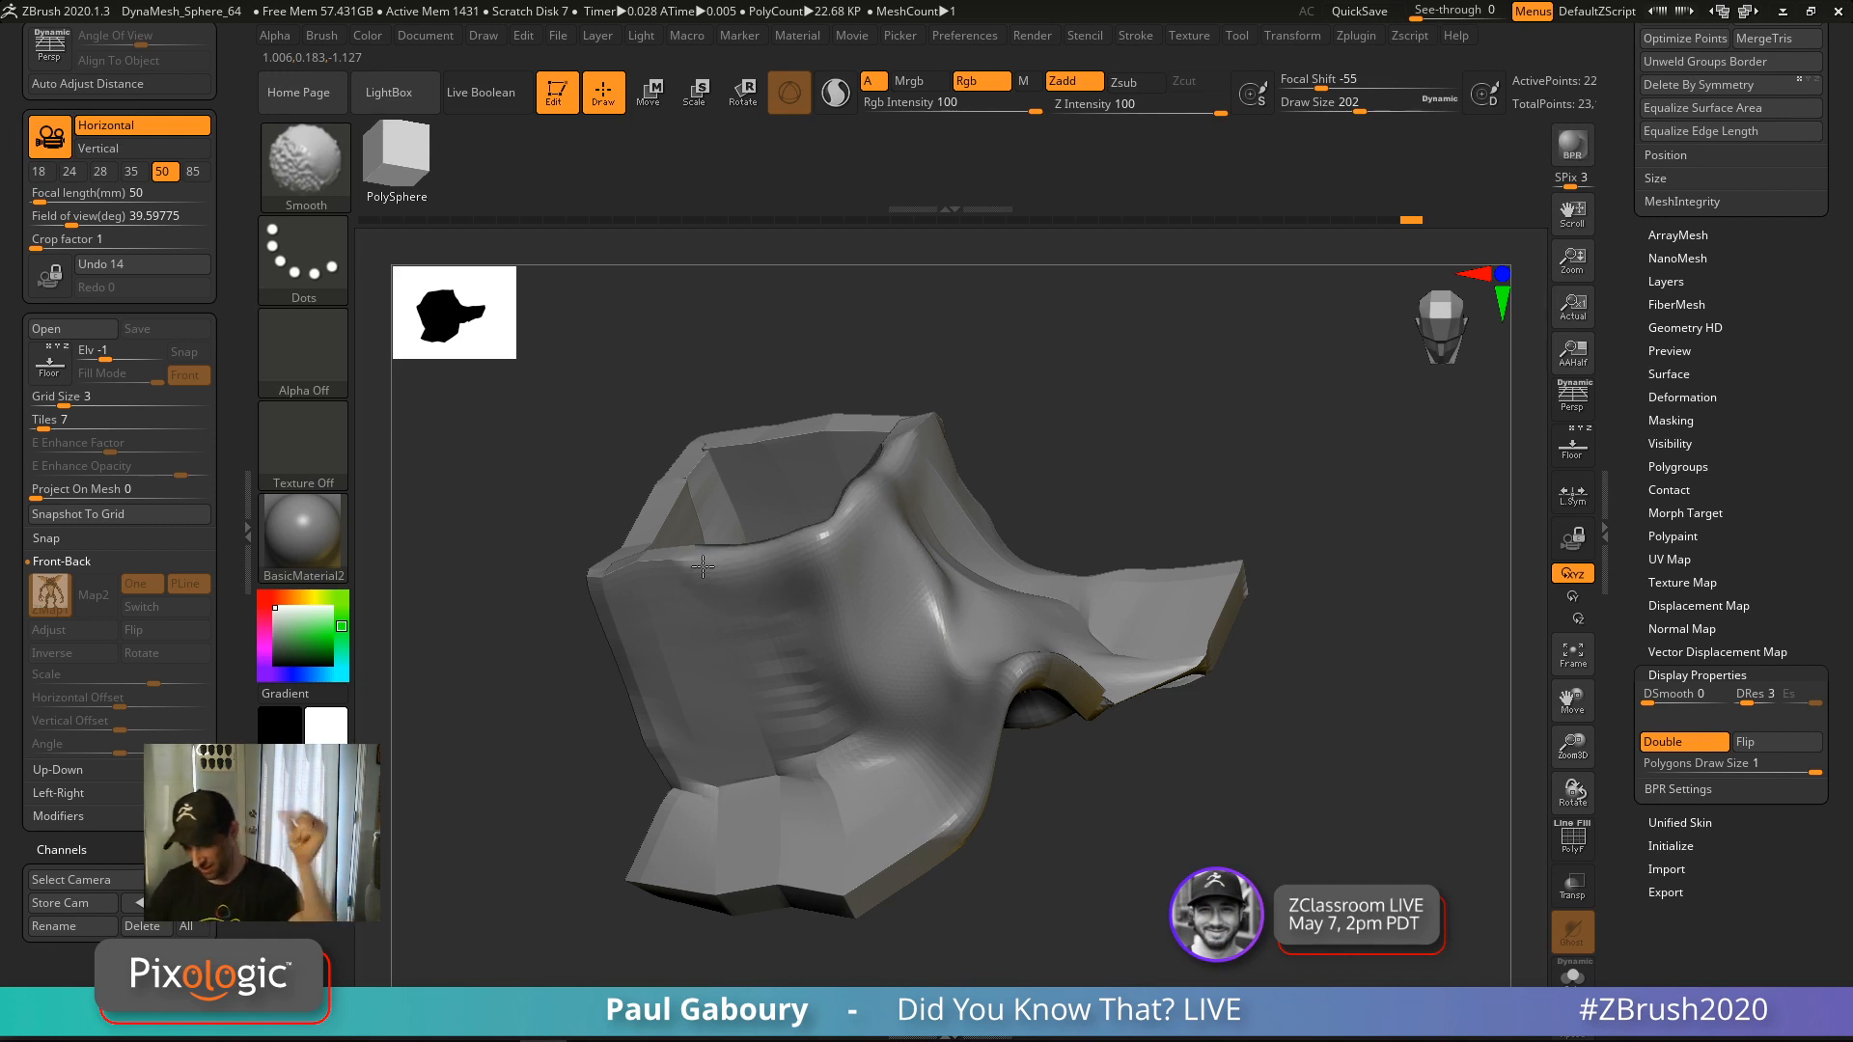
Smooth the cloth's front edge, the whole lower hem and the thick upper rim with the Smooth brush
mouse_move(703, 567)
left_mouse_down("shift")
mouse_move(613, 666)
mouse_move(718, 837)
left_mouse_up("shift")
mouse_move(852, 870)
left_mouse_down("shift")
mouse_move(955, 839)
mouse_move(1207, 629)
left_mouse_up("shift")
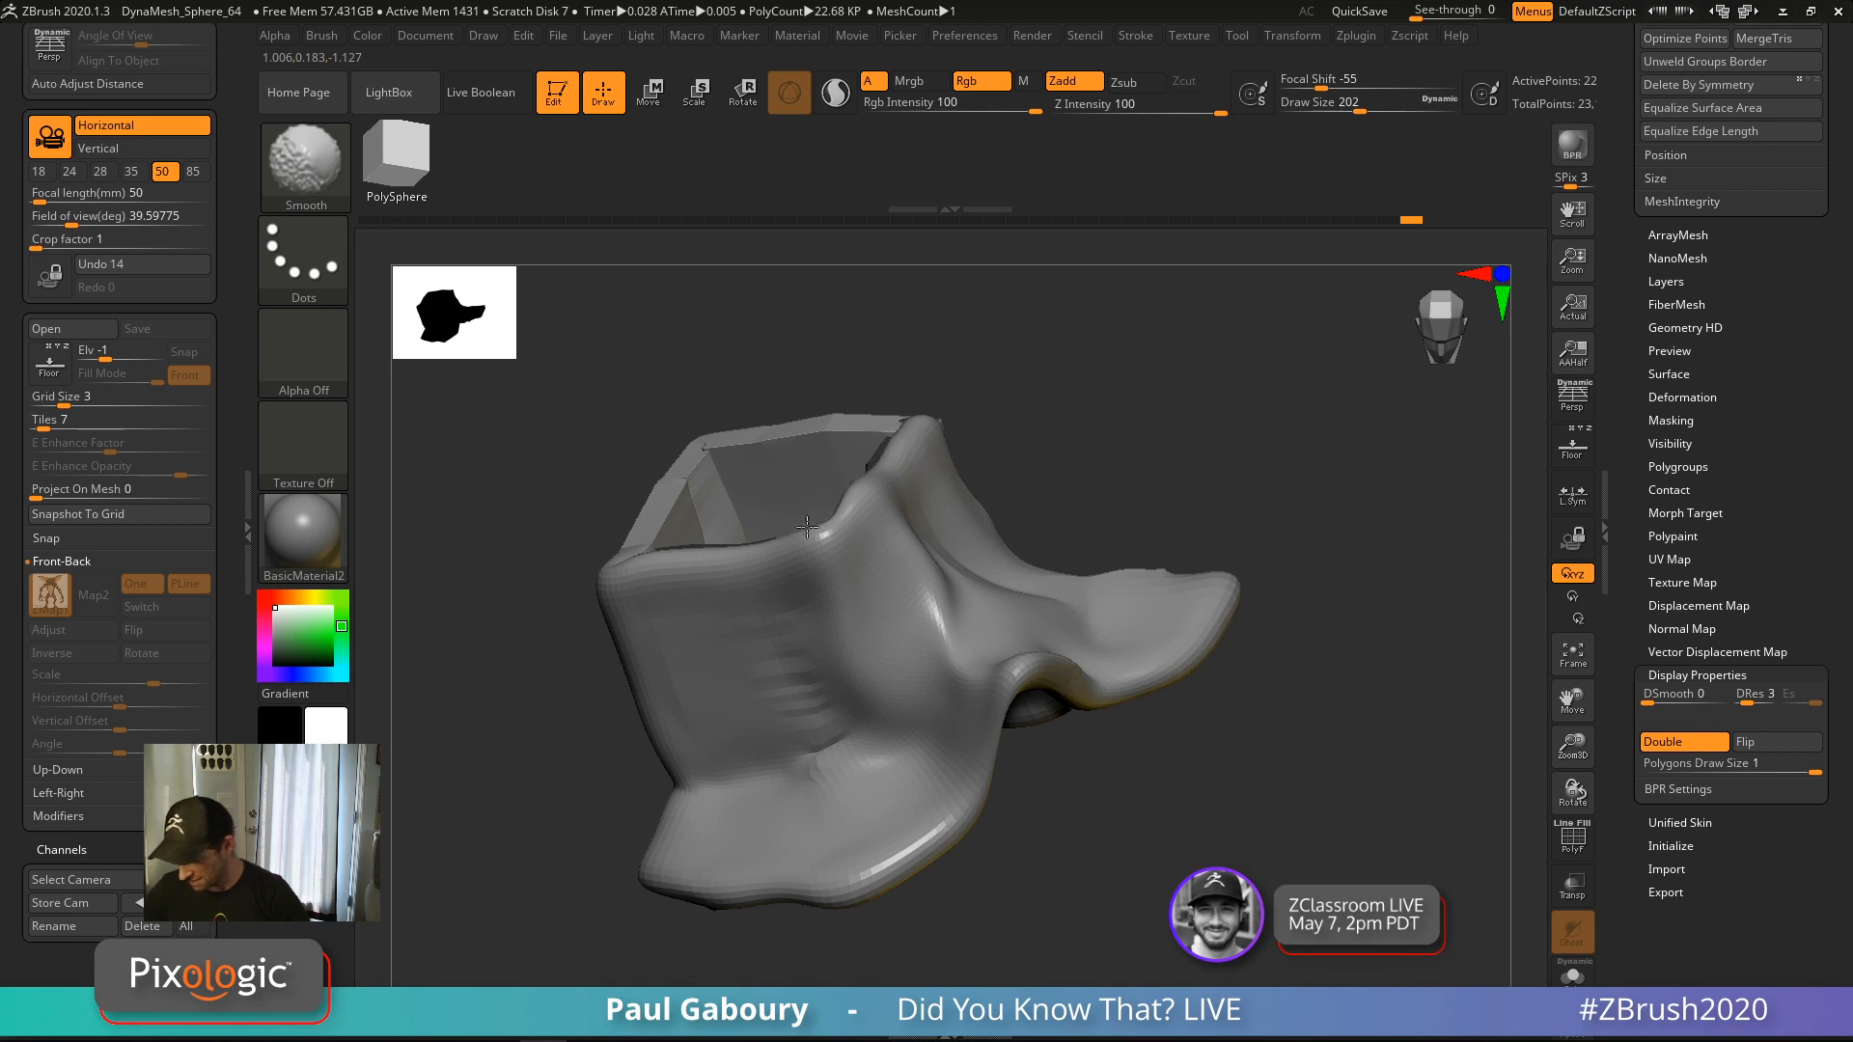
left_click_drag(807, 526, 740, 417, "shift")
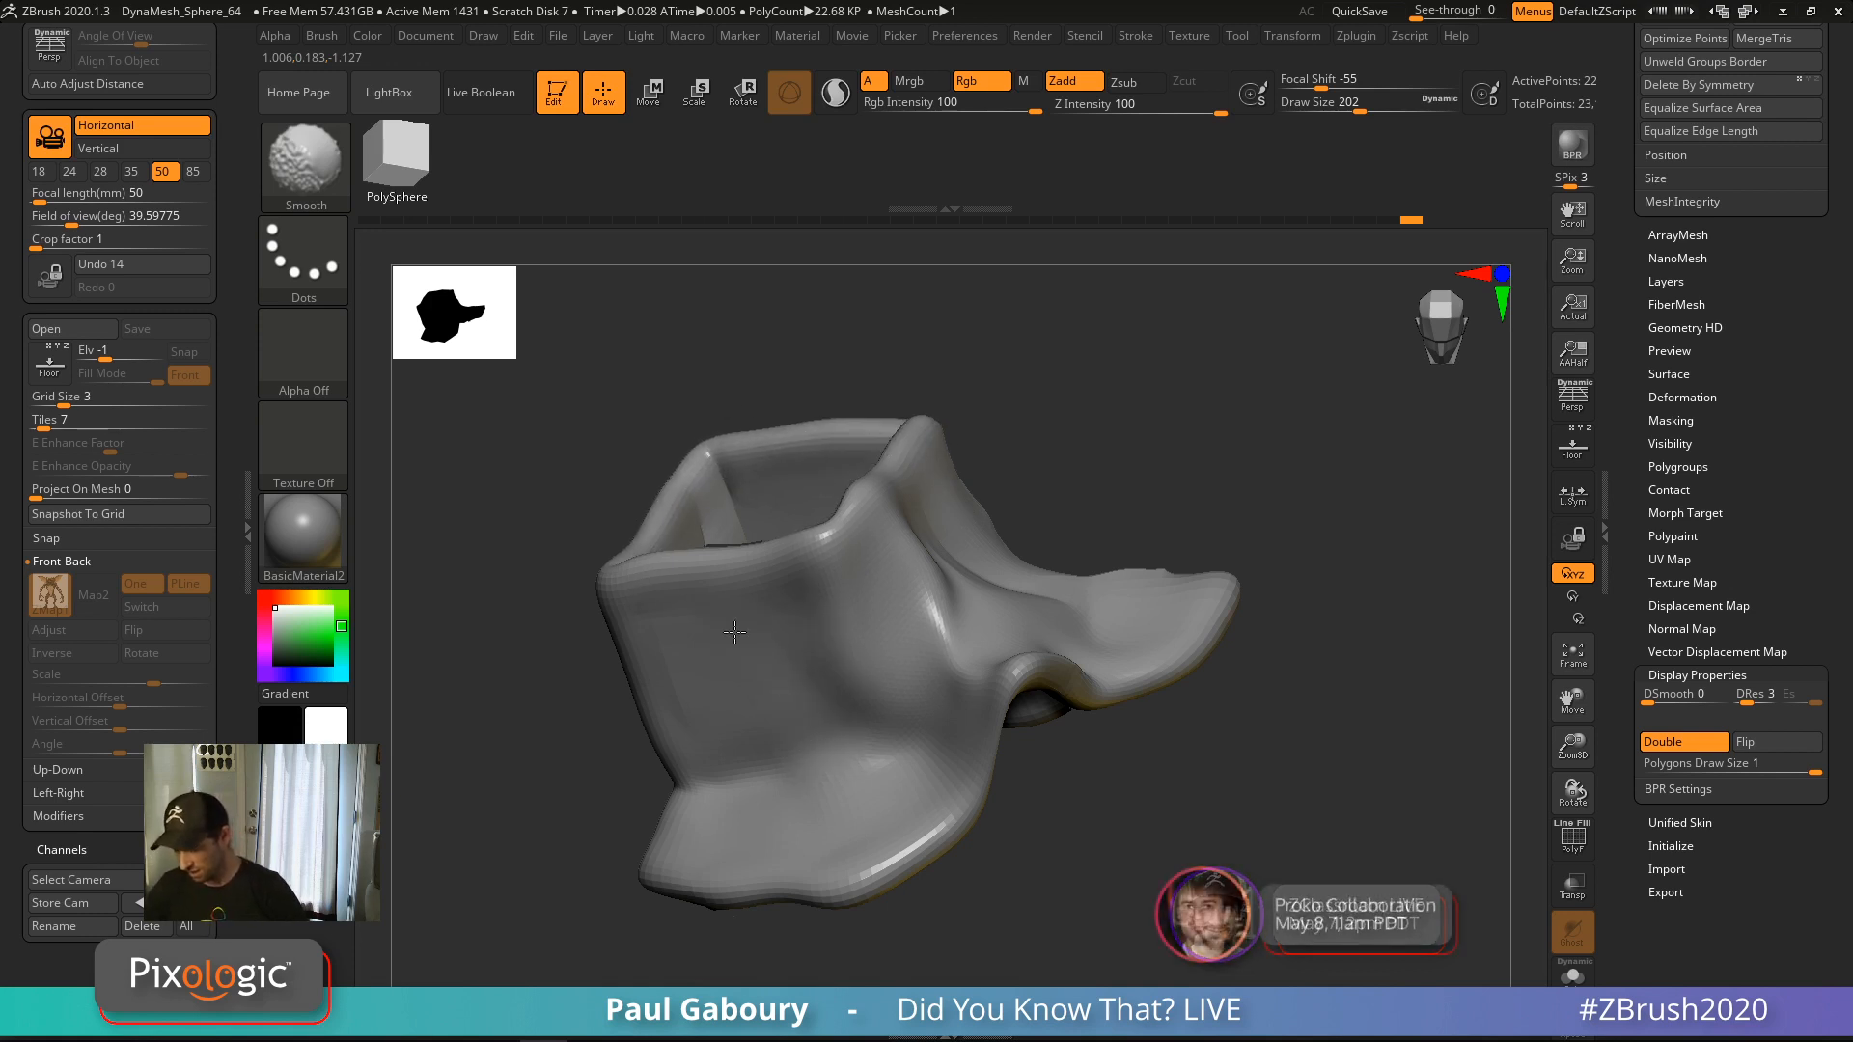
Switch the active tool from the cloth to the Skin_GremlinRig mesh
mouse_move(1158, 811)
left_mouse_down()
mouse_move(1084, 820)
mouse_move(1062, 743)
mouse_move(1116, 699)
mouse_move(1109, 778)
mouse_move(1028, 800)
mouse_move(1055, 769)
mouse_move(1090, 420)
mouse_move(1345, 786)
mouse_move(1352, 736)
mouse_move(1365, 773)
mouse_move(1143, 719)
mouse_move(1307, 724)
mouse_move(1262, 712)
mouse_move(1137, 753)
mouse_move(1148, 731)
left_mouse_up()
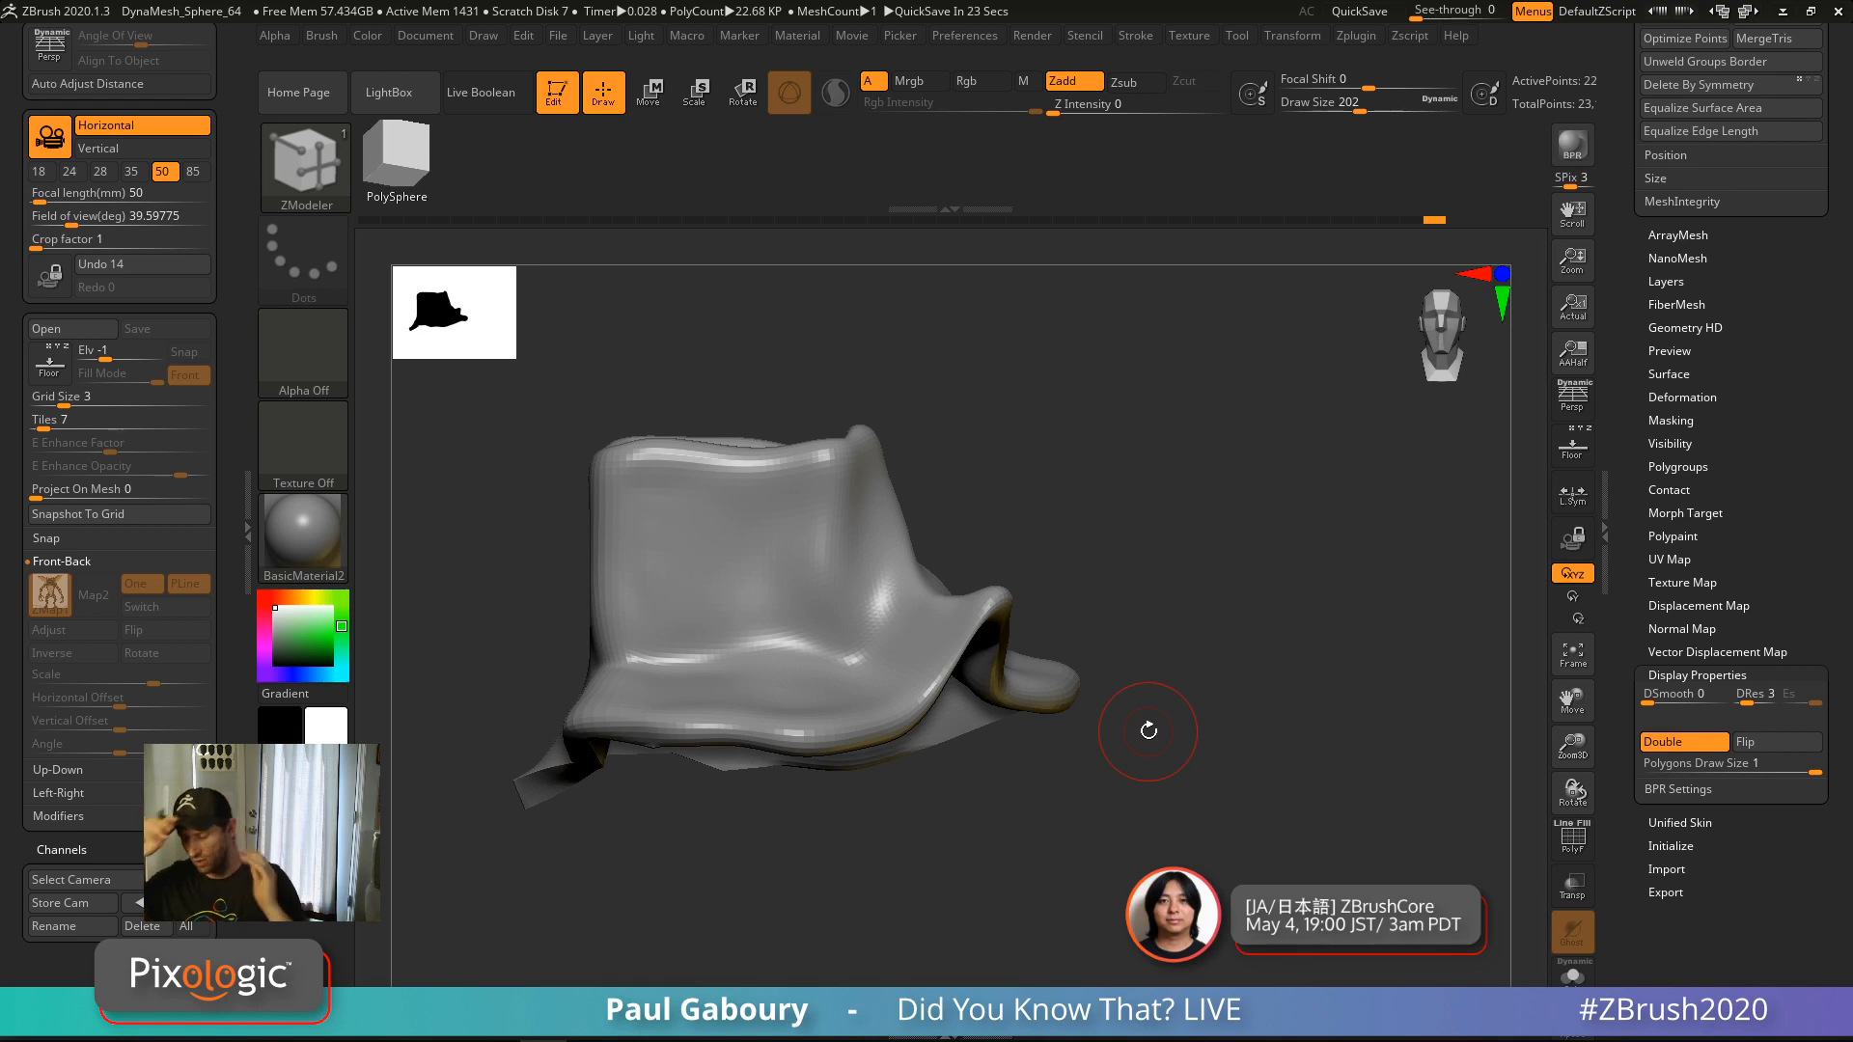
right_click_drag(1149, 707, 1147, 744, "ctrl")
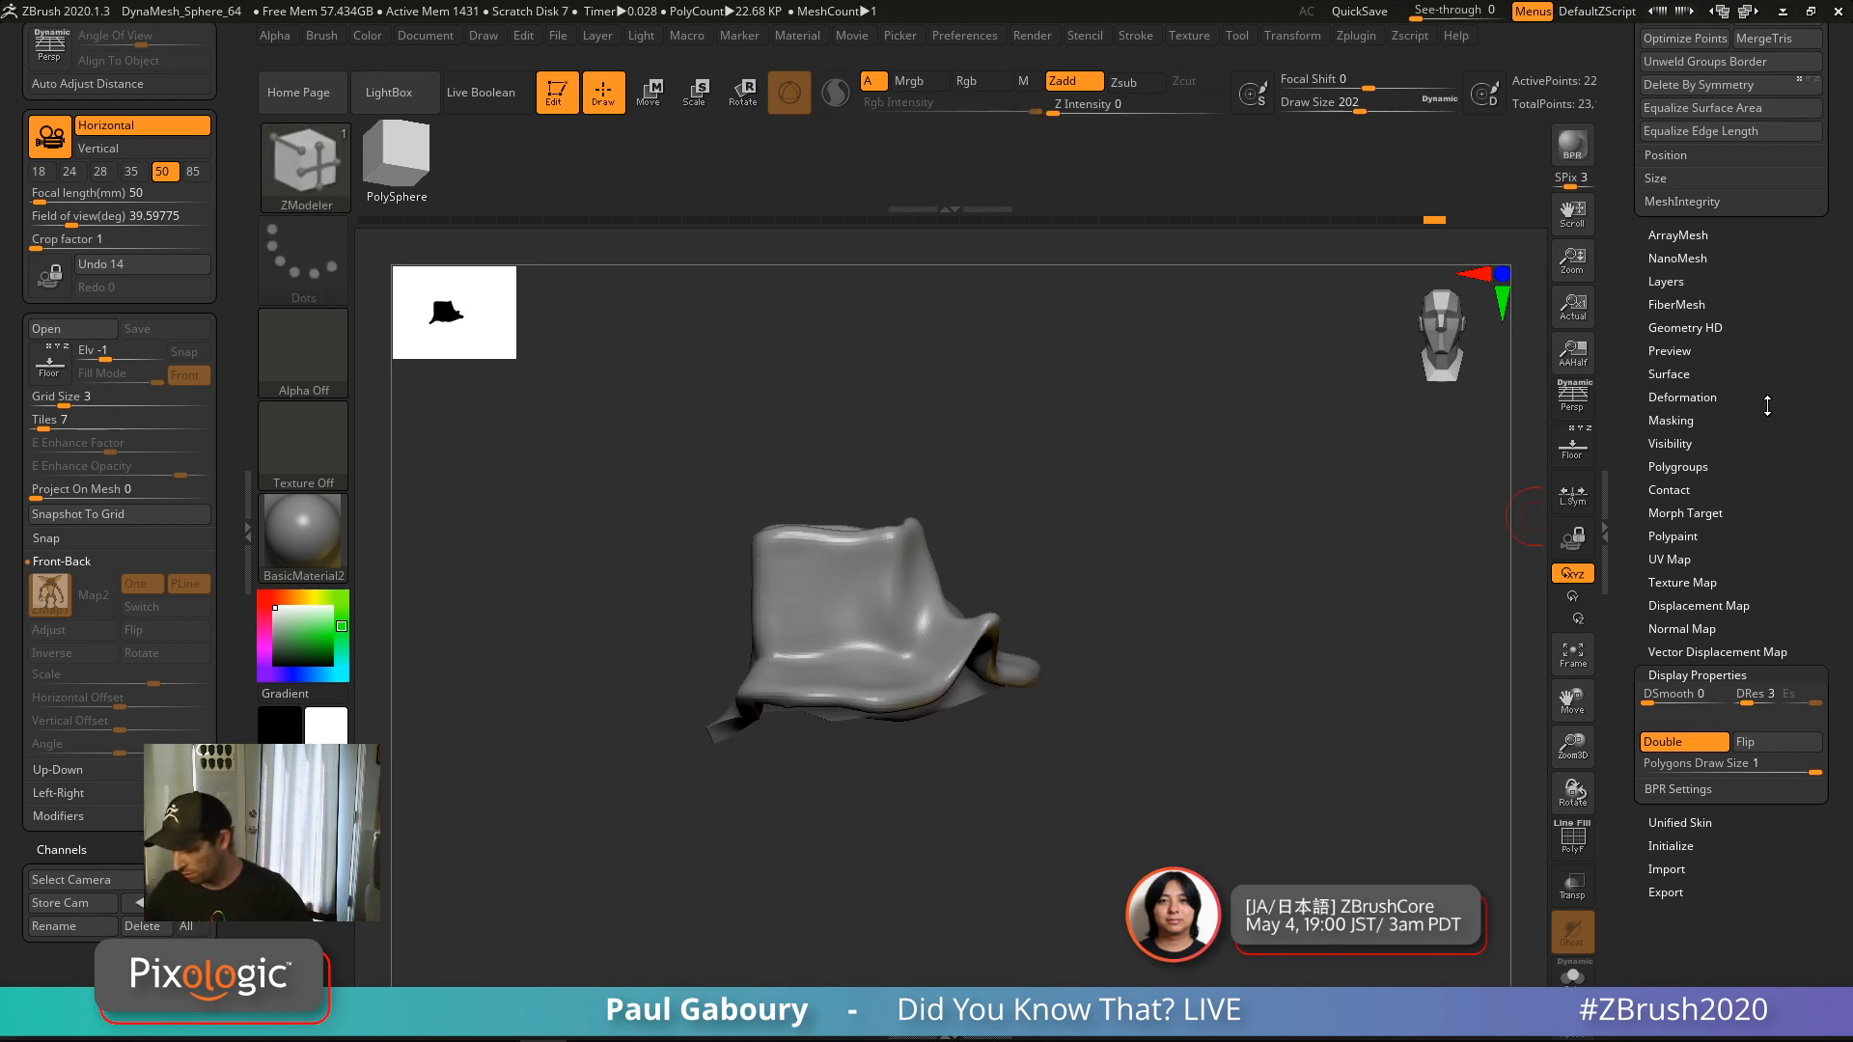
left_click_drag(1768, 406, 1813, 712)
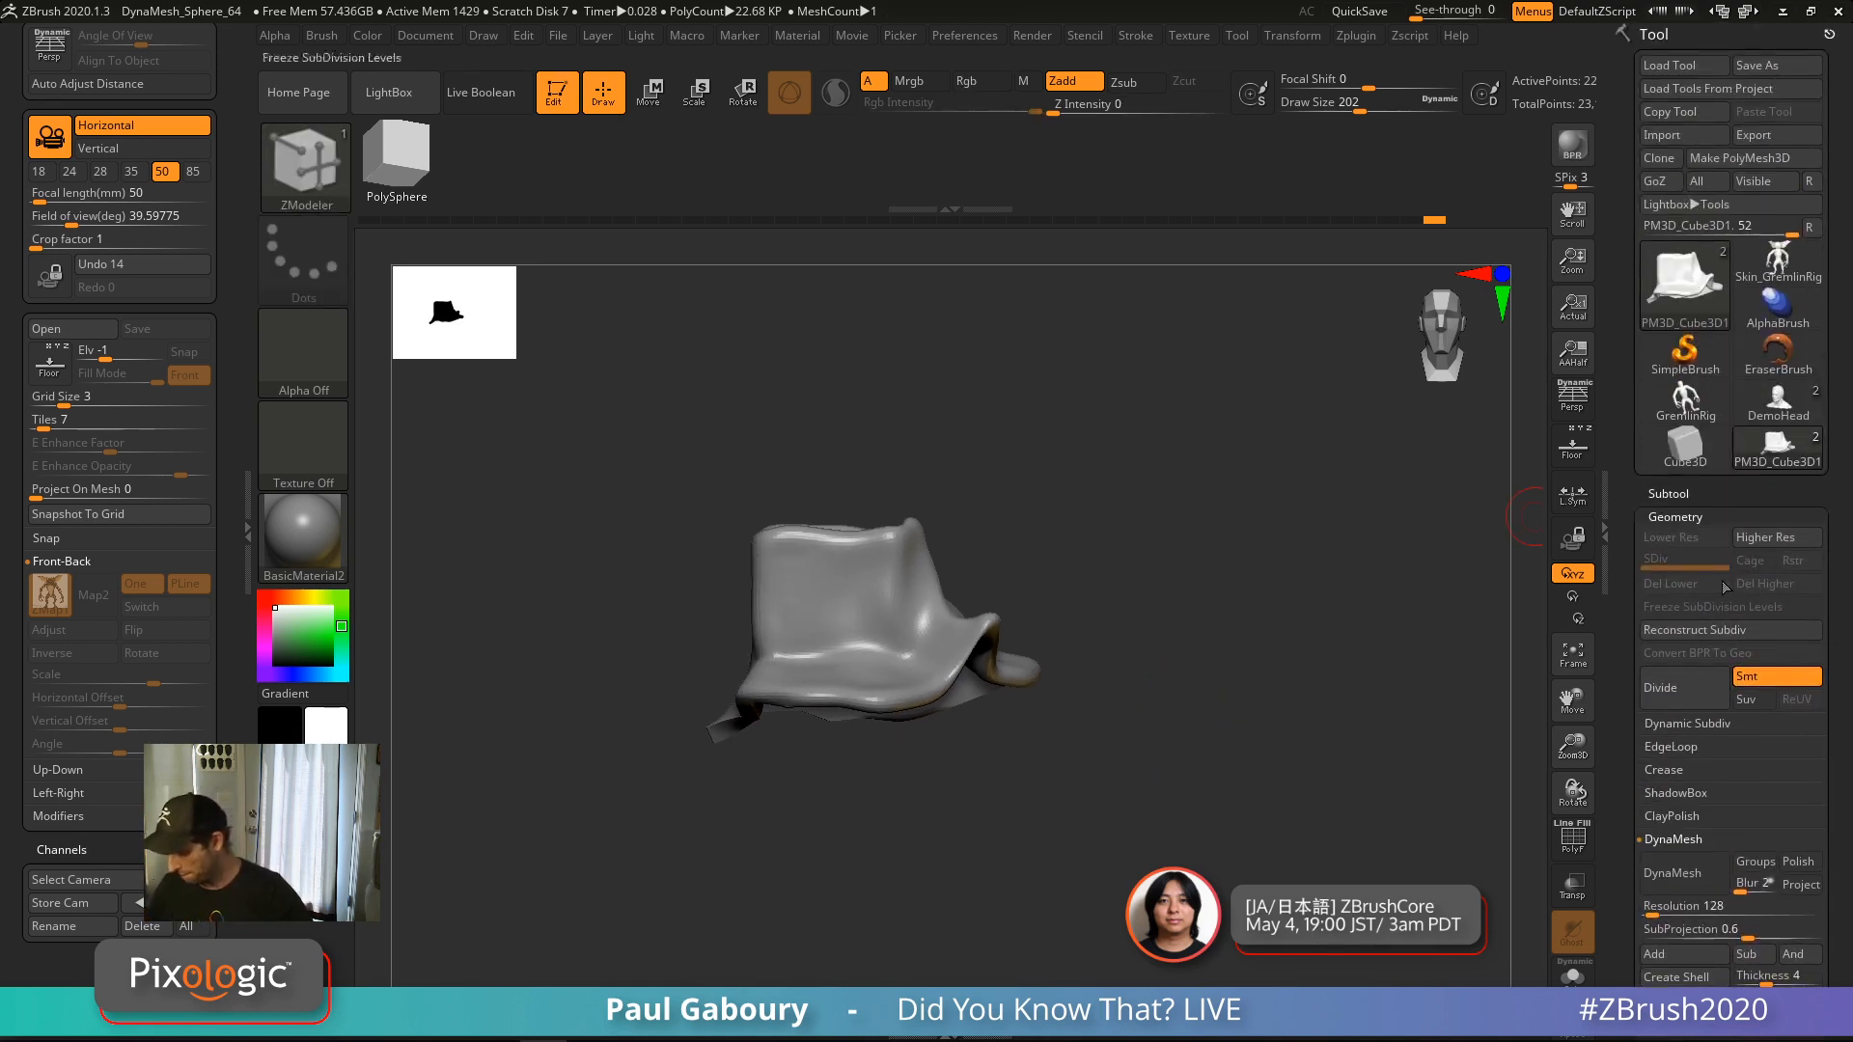
left_click(1694, 516)
right_click_drag(1141, 696, 1166, 765, "alt")
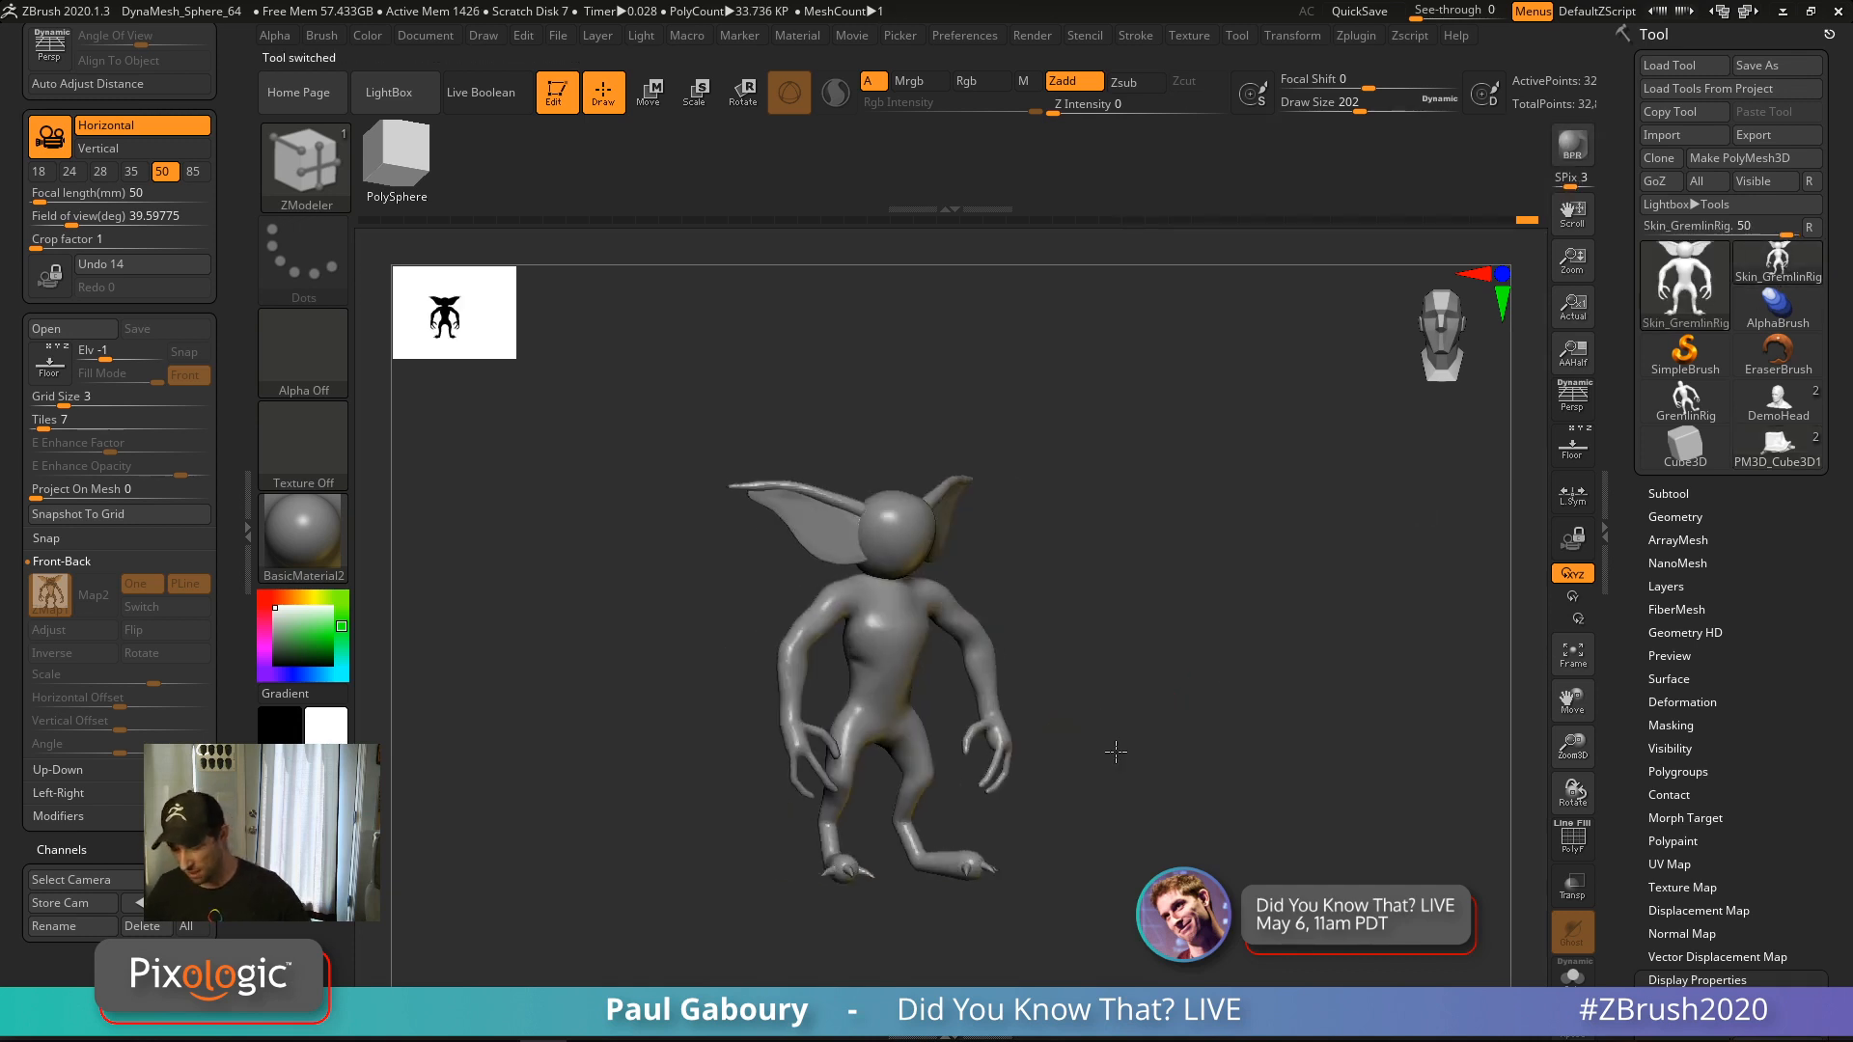
Smooth the gremlin's ear in the front view with the Smooth brush at draw size 202
mouse_move(1116, 752)
right_mouse_down()
mouse_move(1080, 753)
mouse_move(1138, 727)
right_mouse_up()
mouse_move(1051, 576)
right_mouse_down("ctrl")
mouse_move(1071, 666)
mouse_move(1096, 635)
right_mouse_up("ctrl")
left_click_drag(1042, 545, 1100, 504, "shift")
mouse_move(965, 570)
left_mouse_down("shift")
mouse_move(1125, 492)
mouse_move(917, 621)
left_mouse_up("shift")
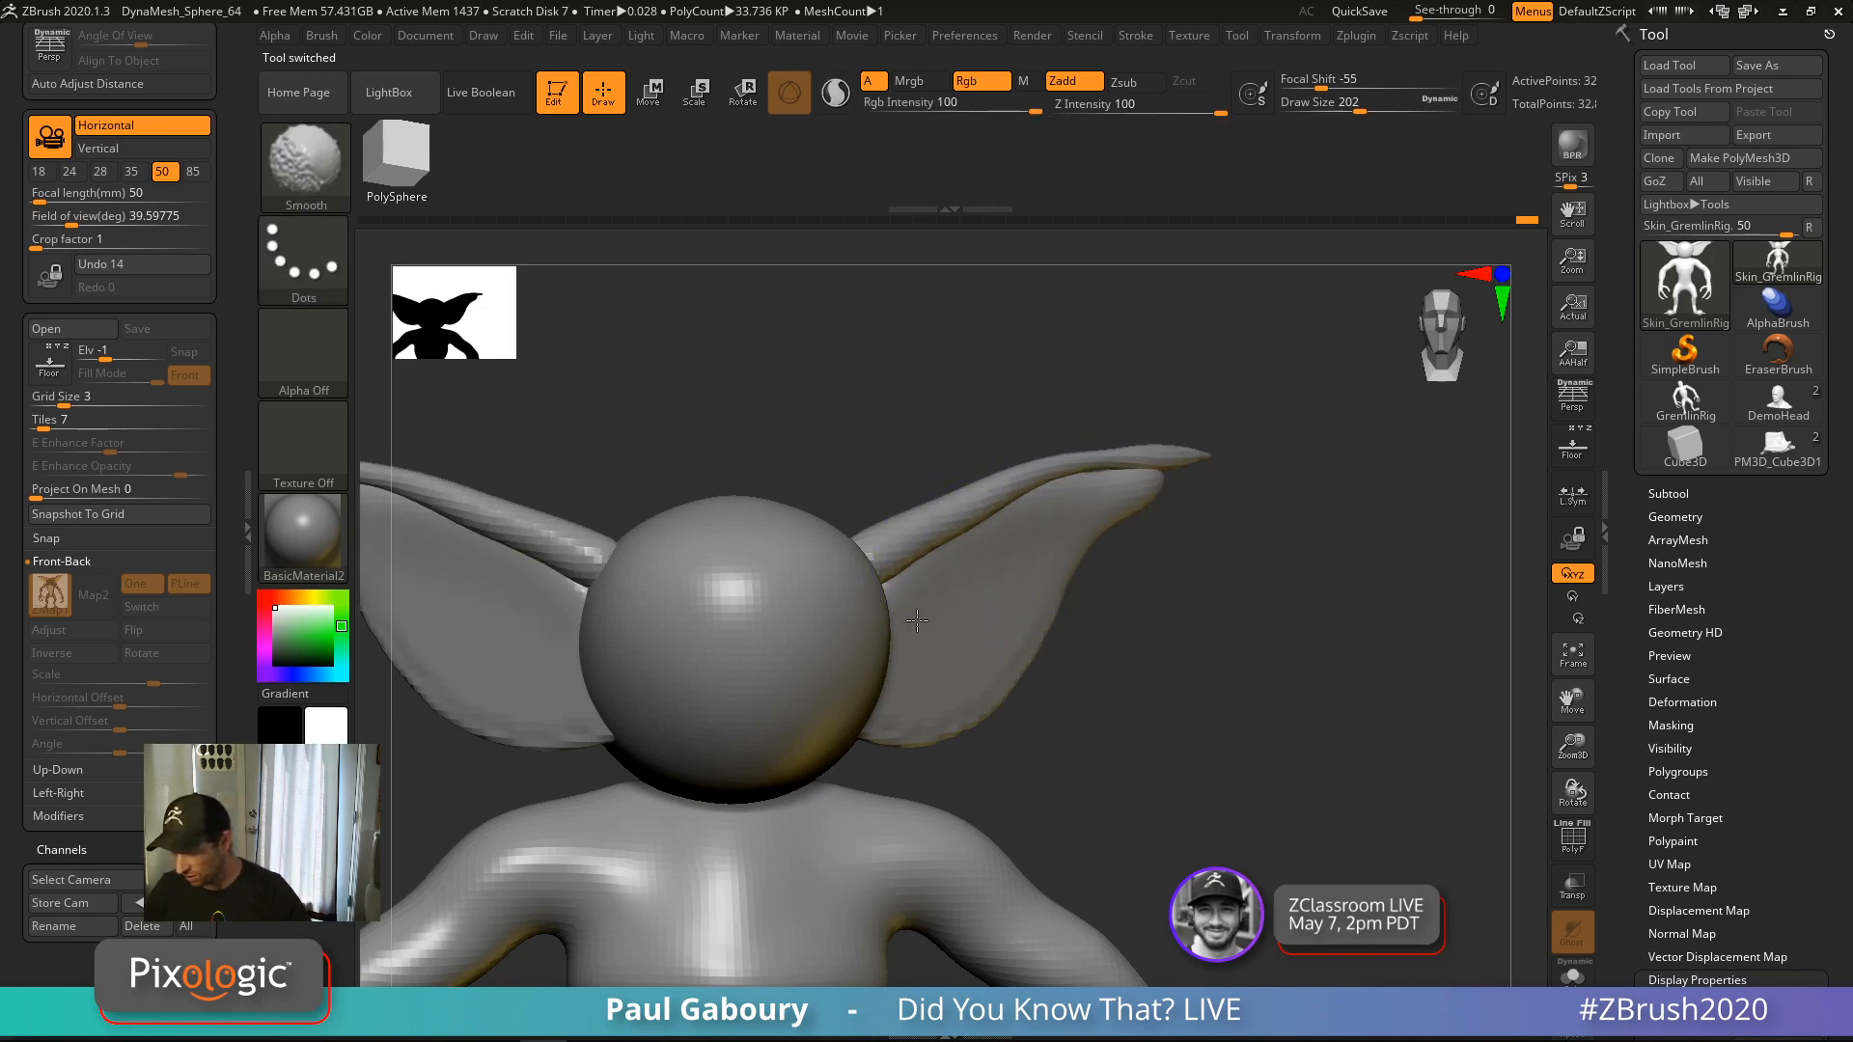
mouse_move(917, 620)
right_mouse_down("ctrl")
mouse_move(1088, 669)
mouse_move(1207, 645)
mouse_move(1224, 683)
mouse_move(1191, 600)
mouse_move(1173, 600)
right_mouse_up("ctrl")
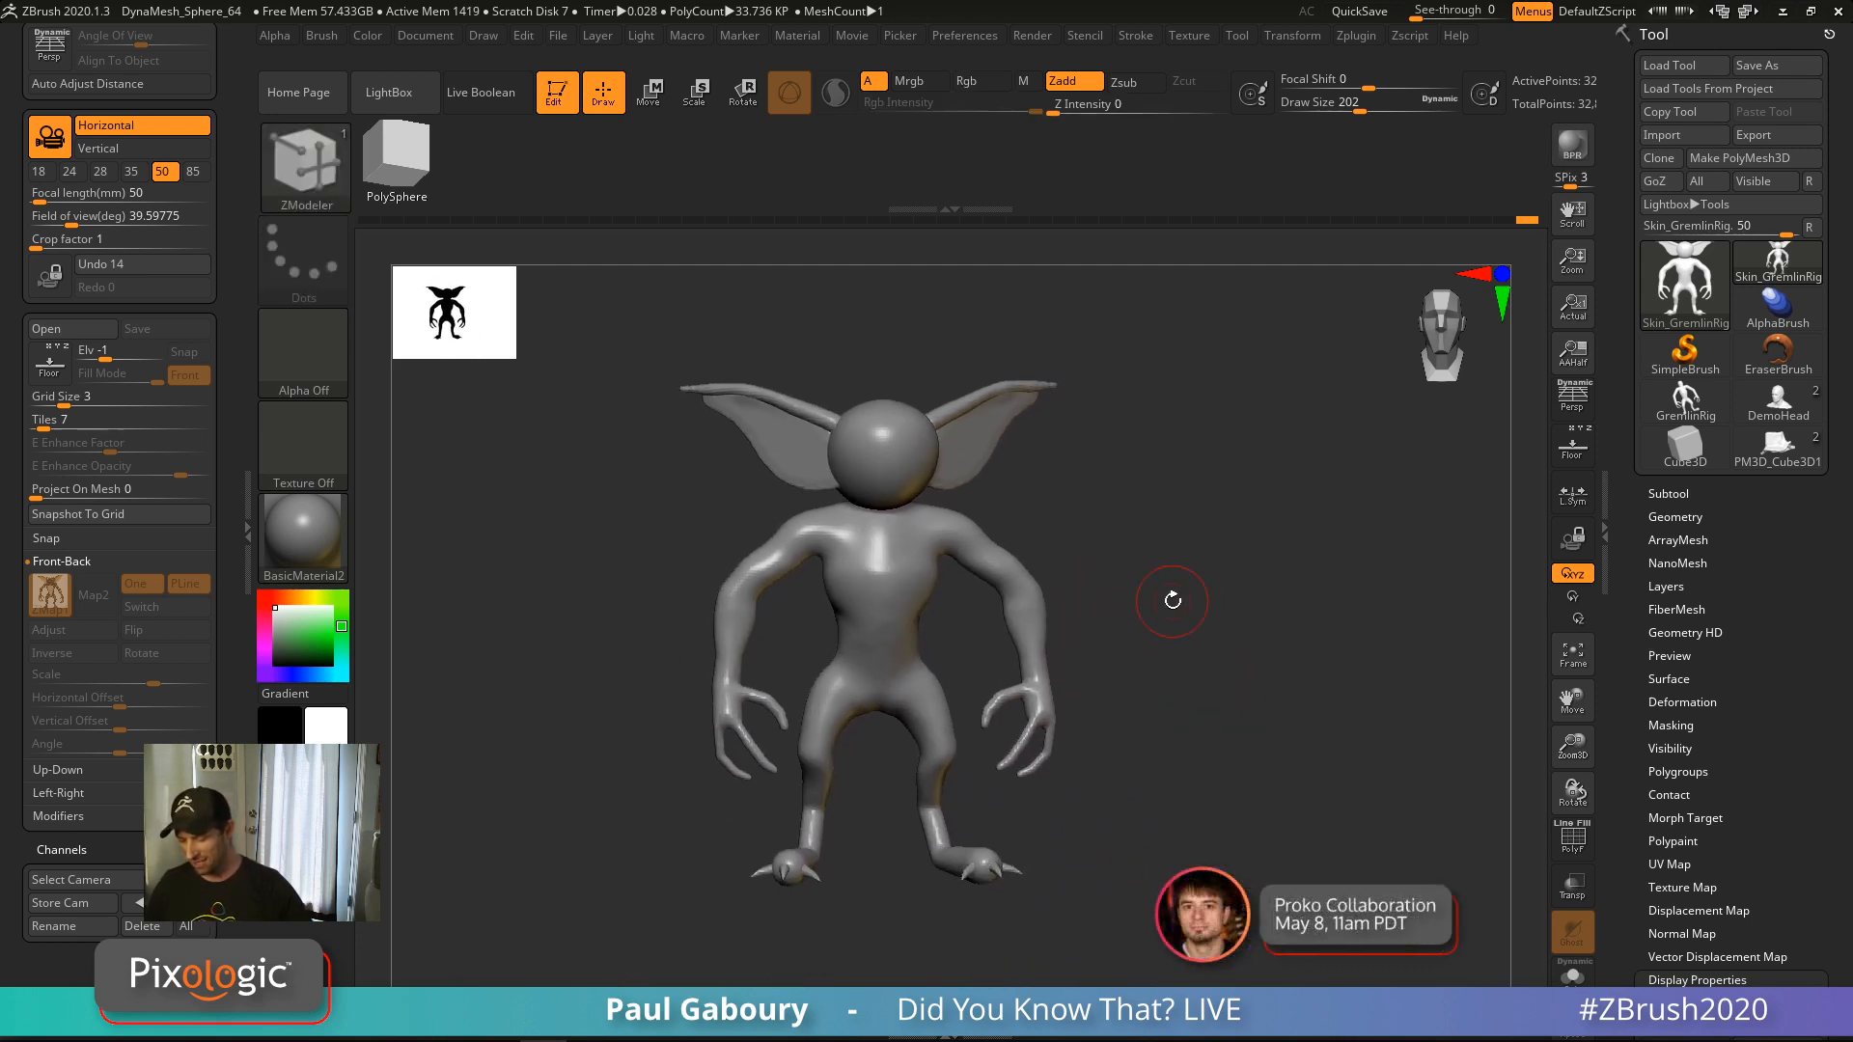
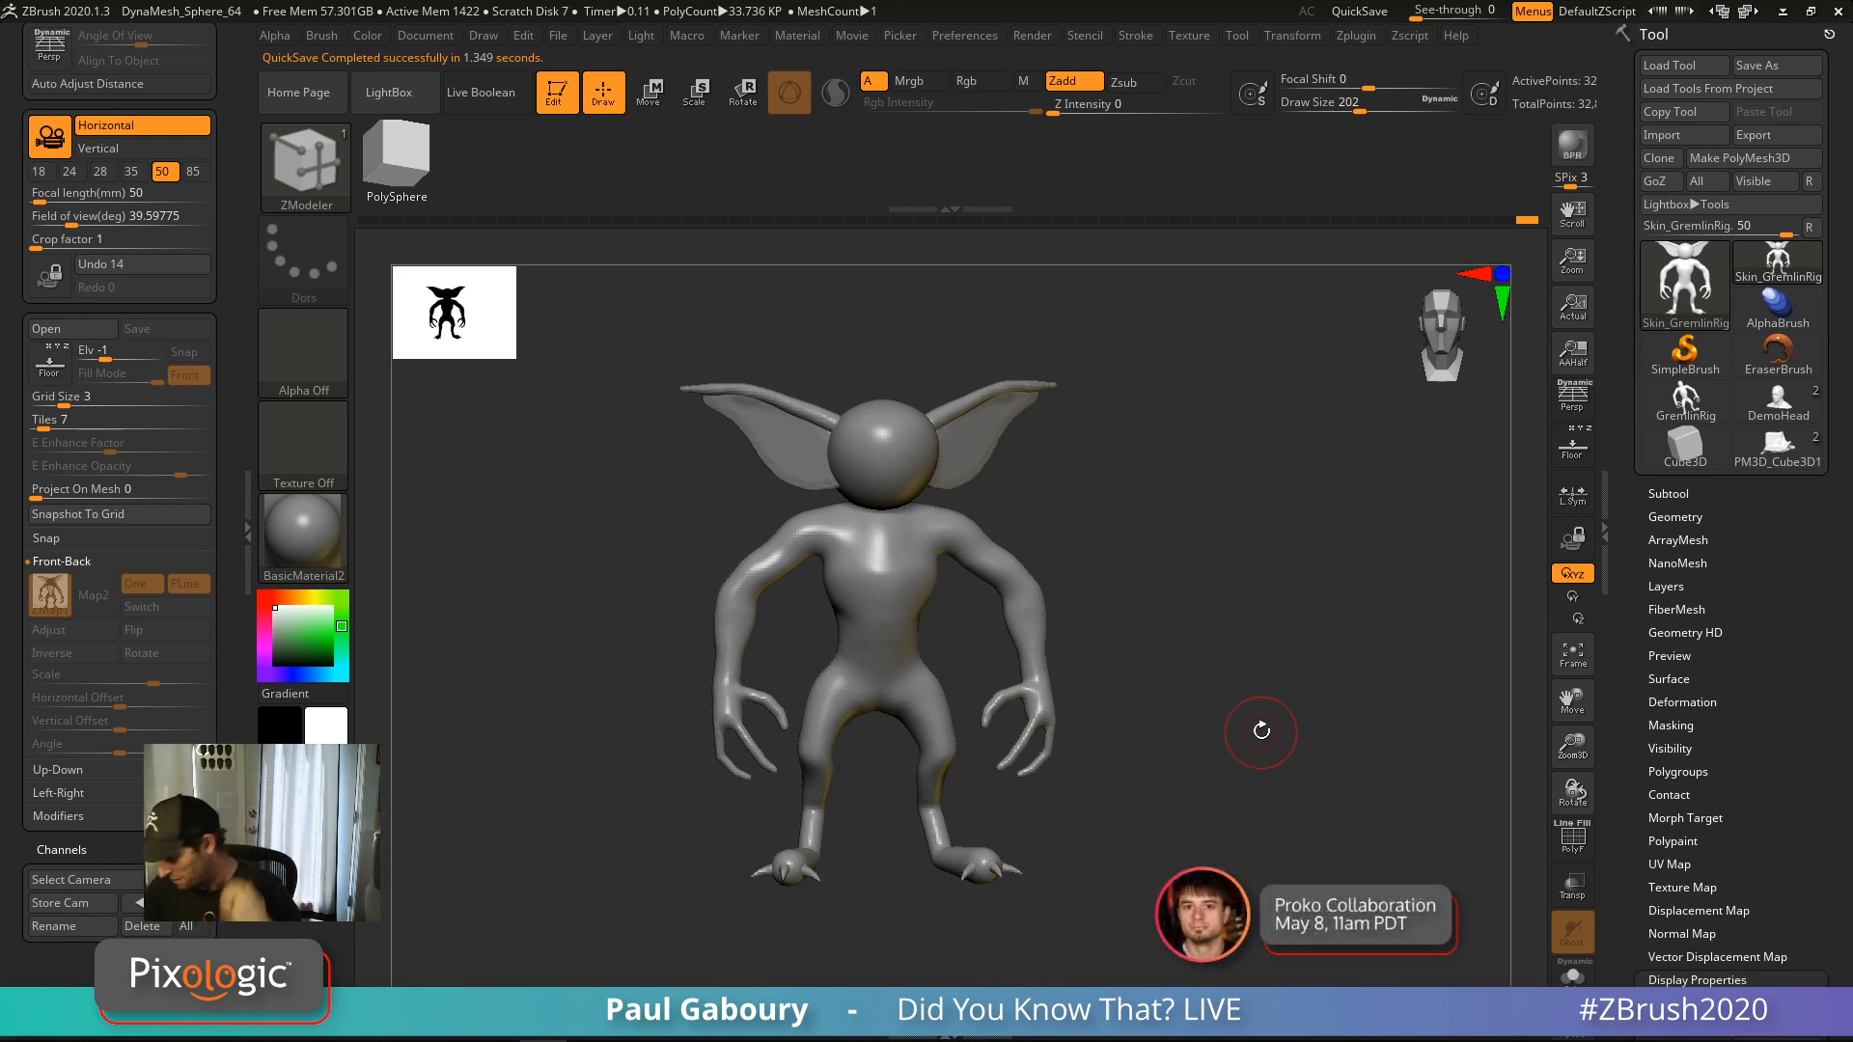
Load a Sphere3D primitive as the active tool and convert it to a PolyMesh3D
mouse_move(1687, 305)
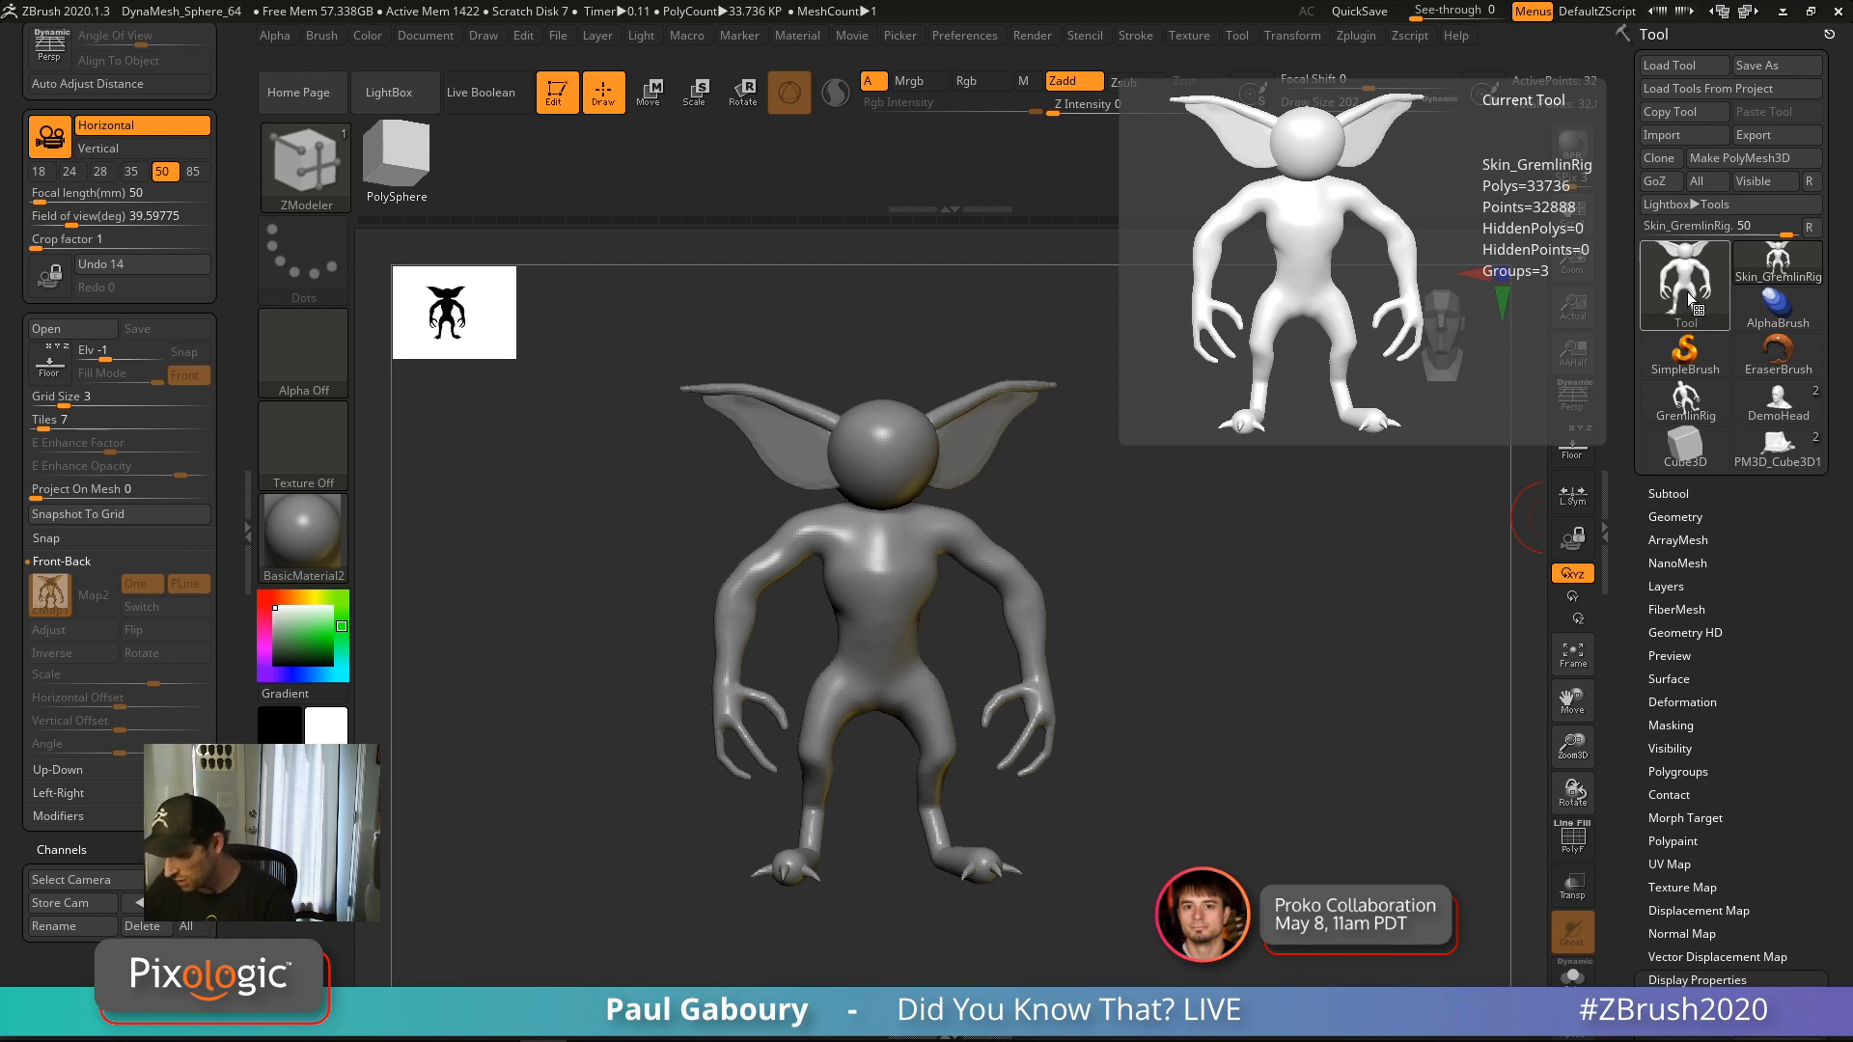
left_click(1687, 297)
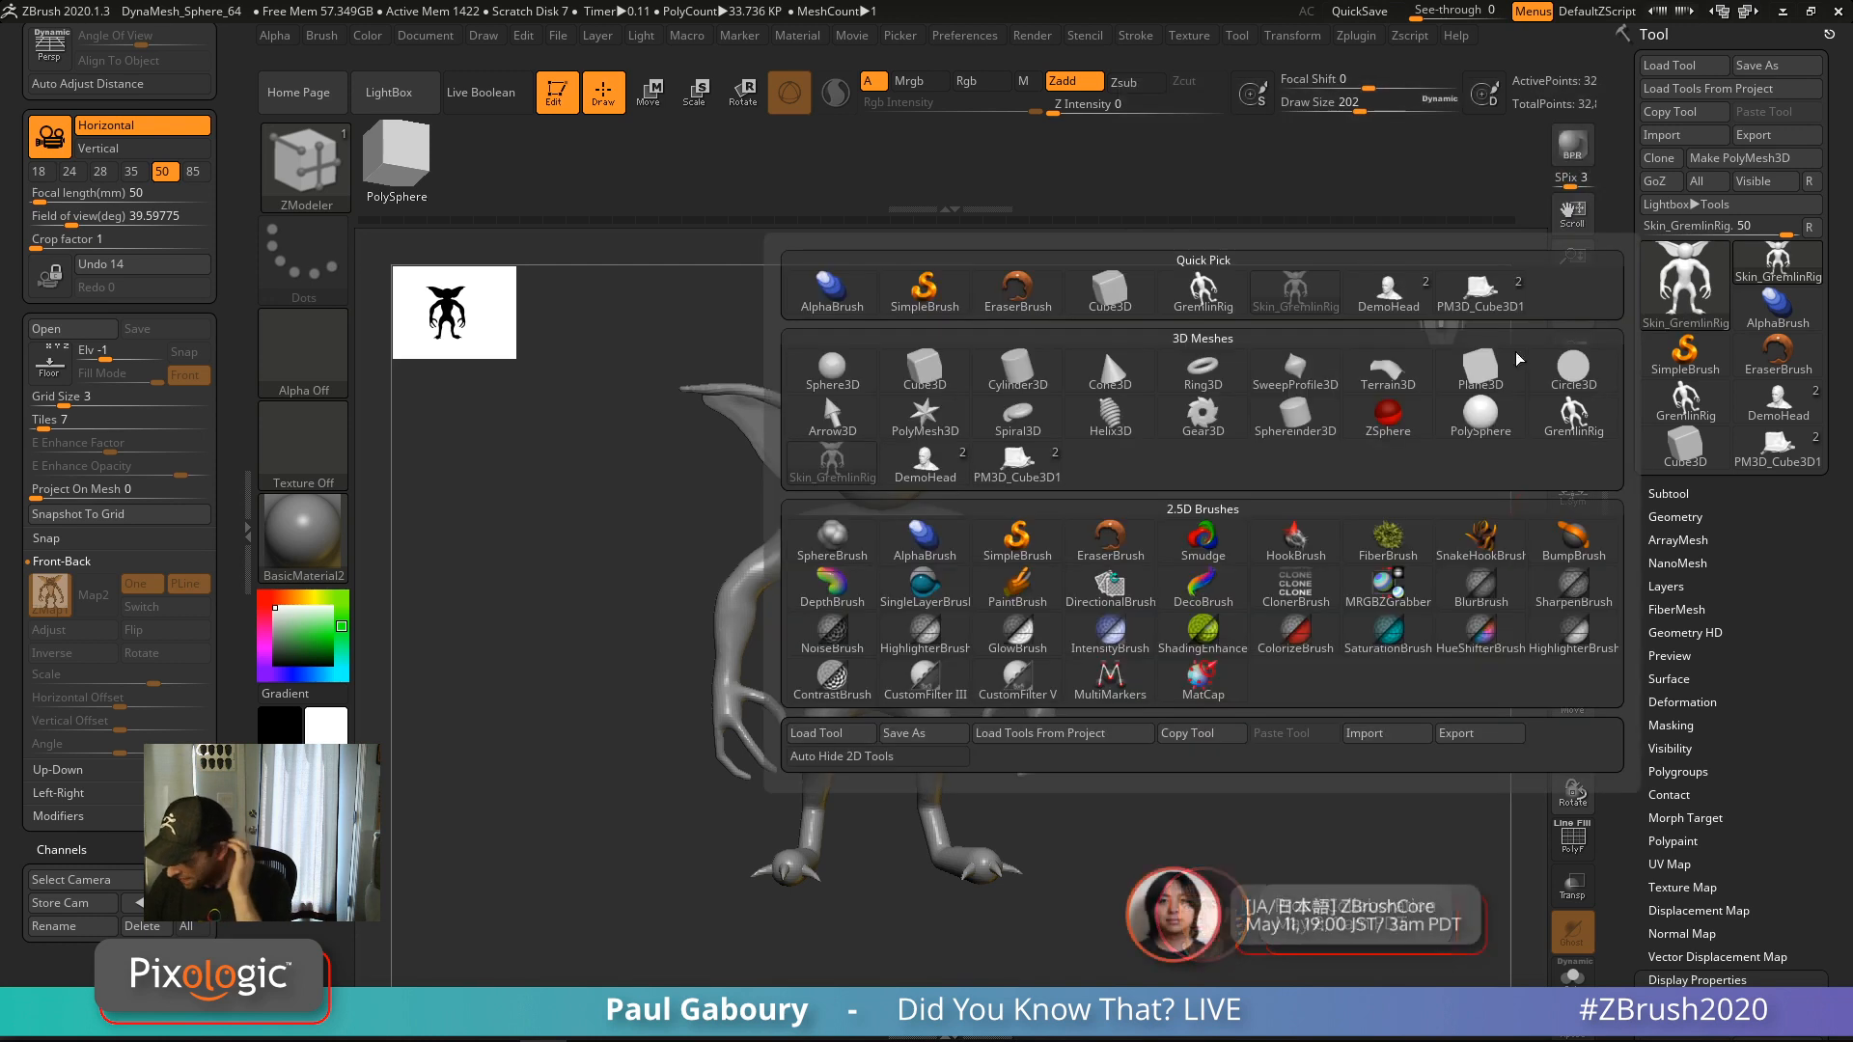
left_click(832, 374)
left_click(1741, 158)
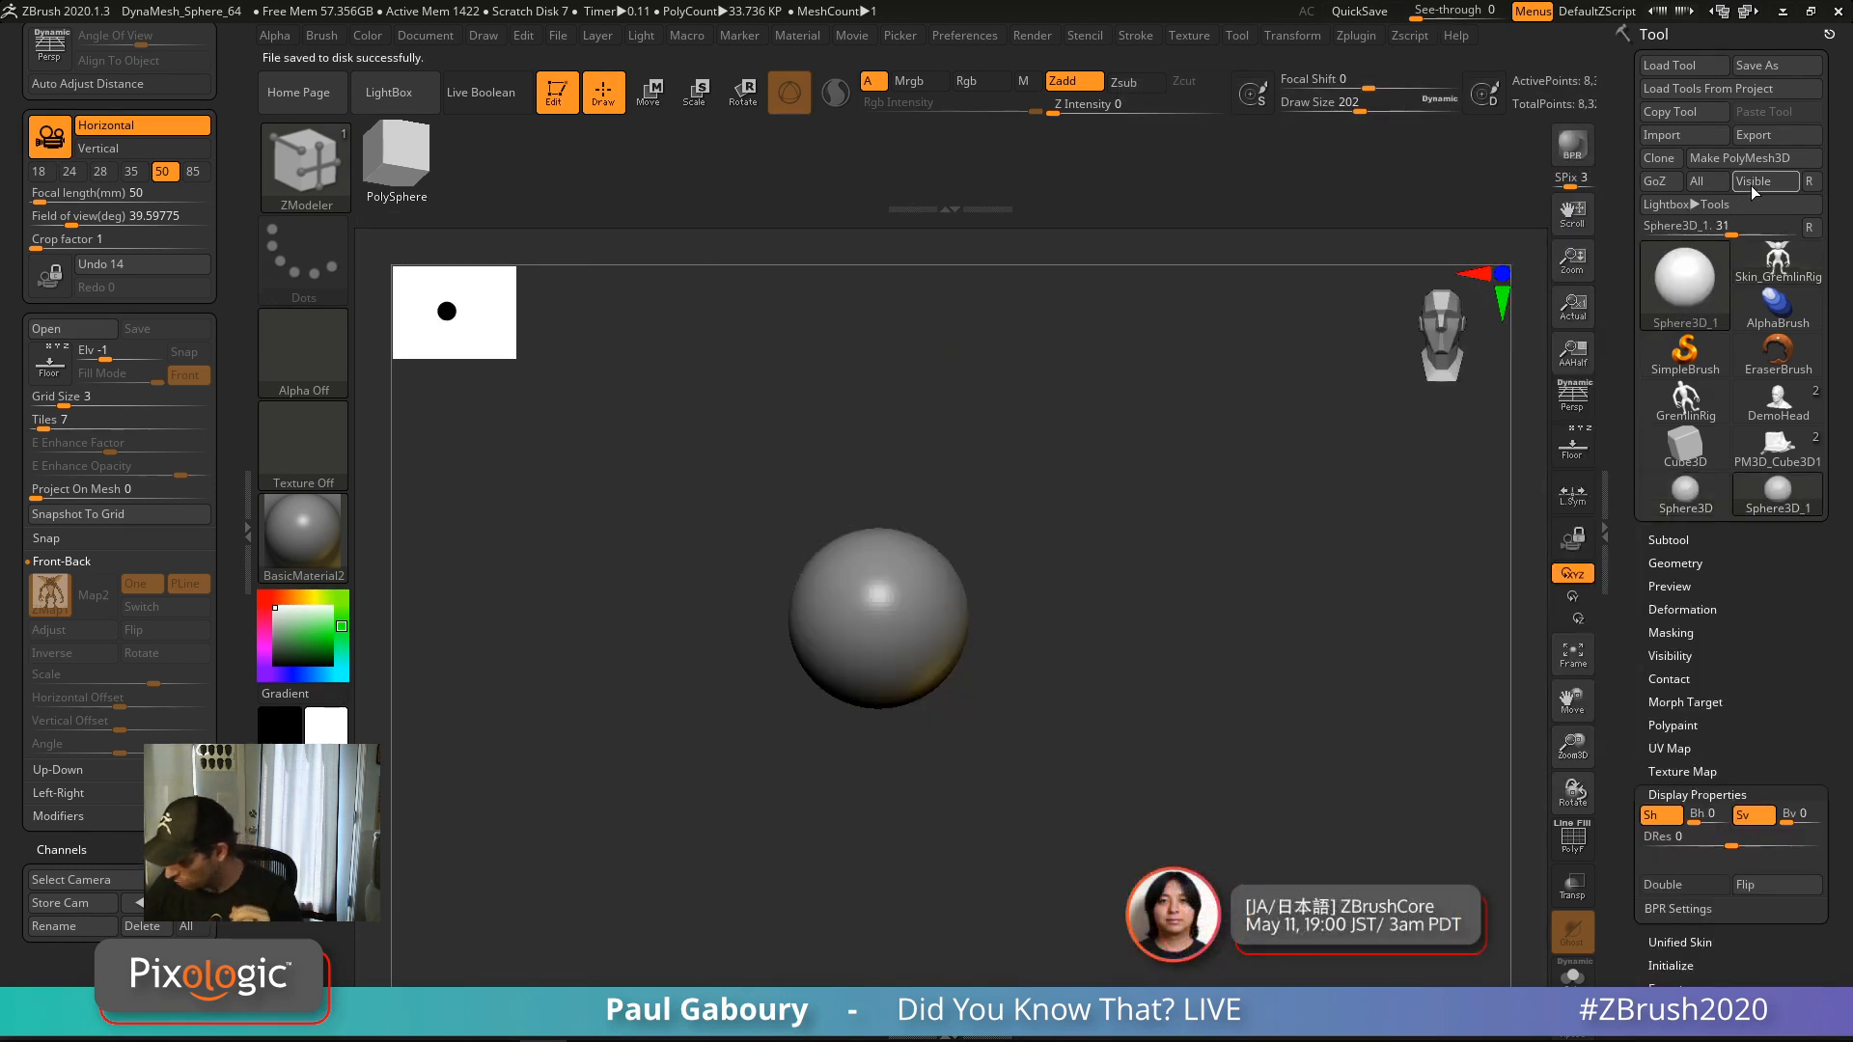
left_click(1743, 160)
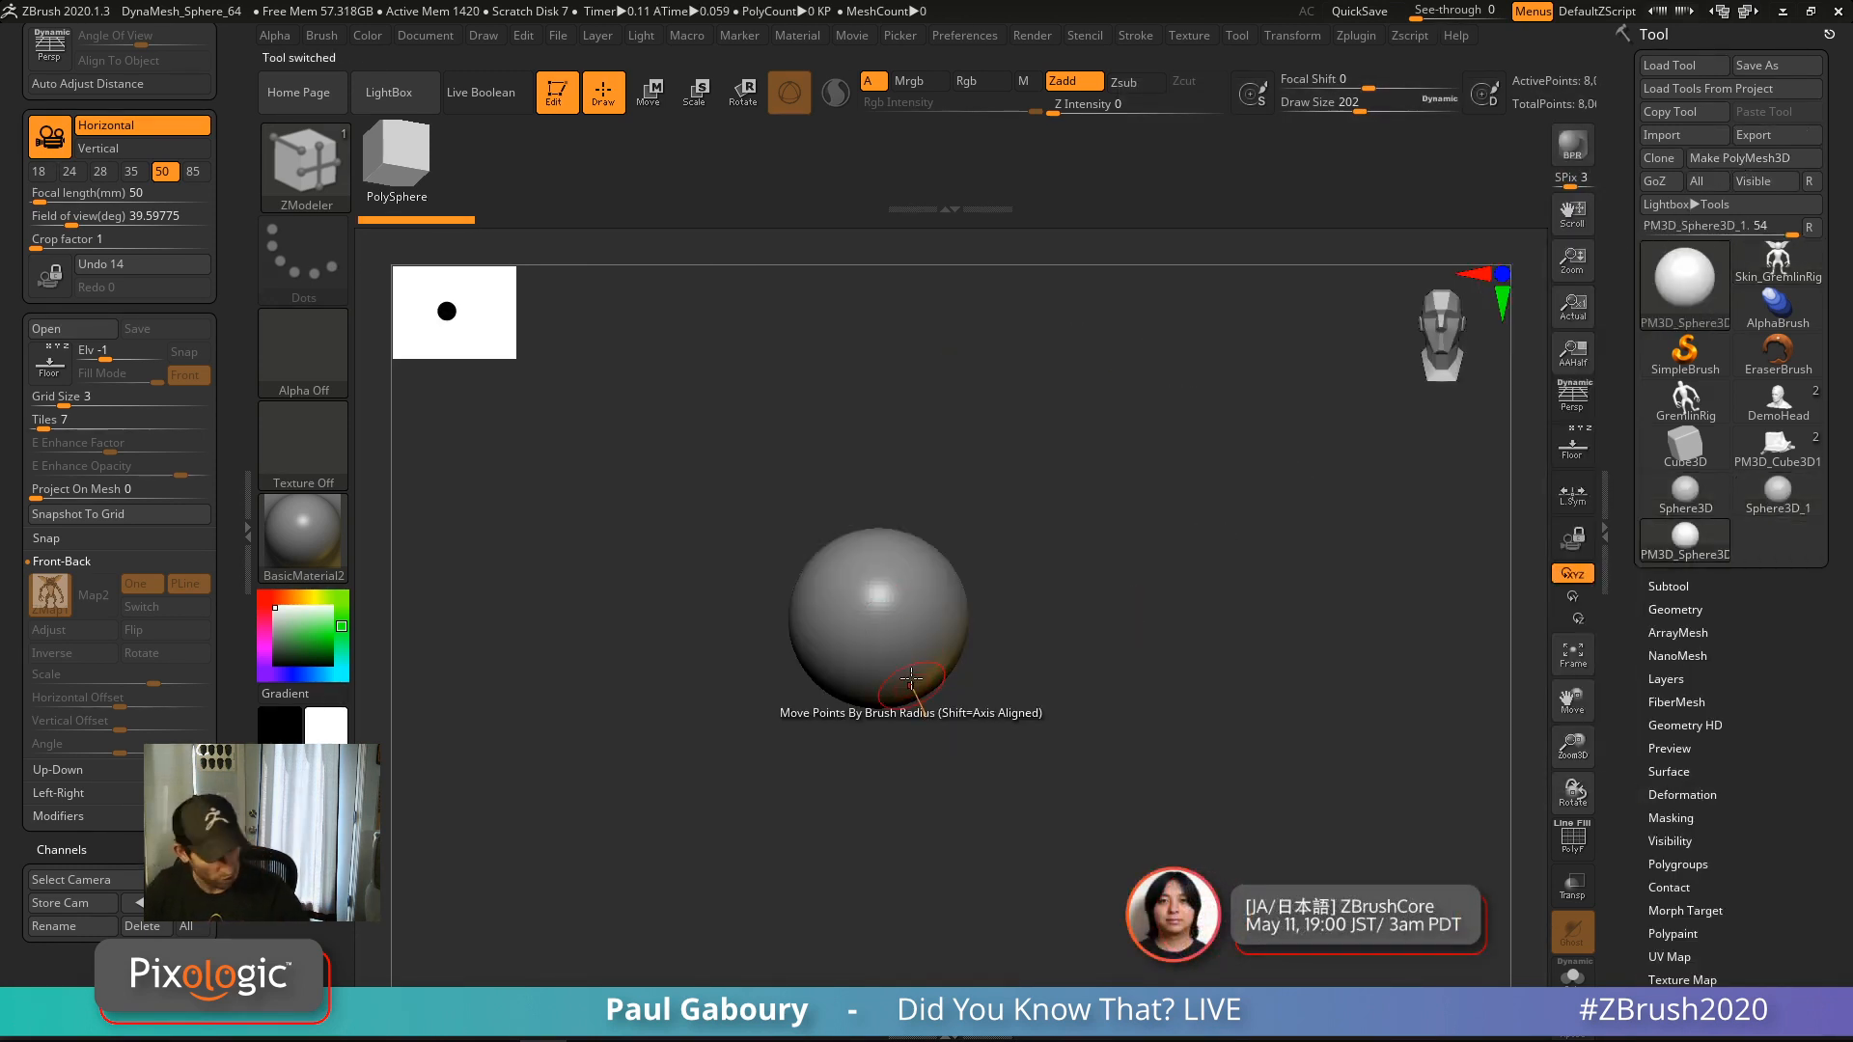
Show the sphere's polyframe, select the ZModeler brush and set the draw size to 39
right_click_drag(910, 679, 997, 776, "ctrl")
key("shift+f")
key("b")
key("z")
key("m")
key("s")
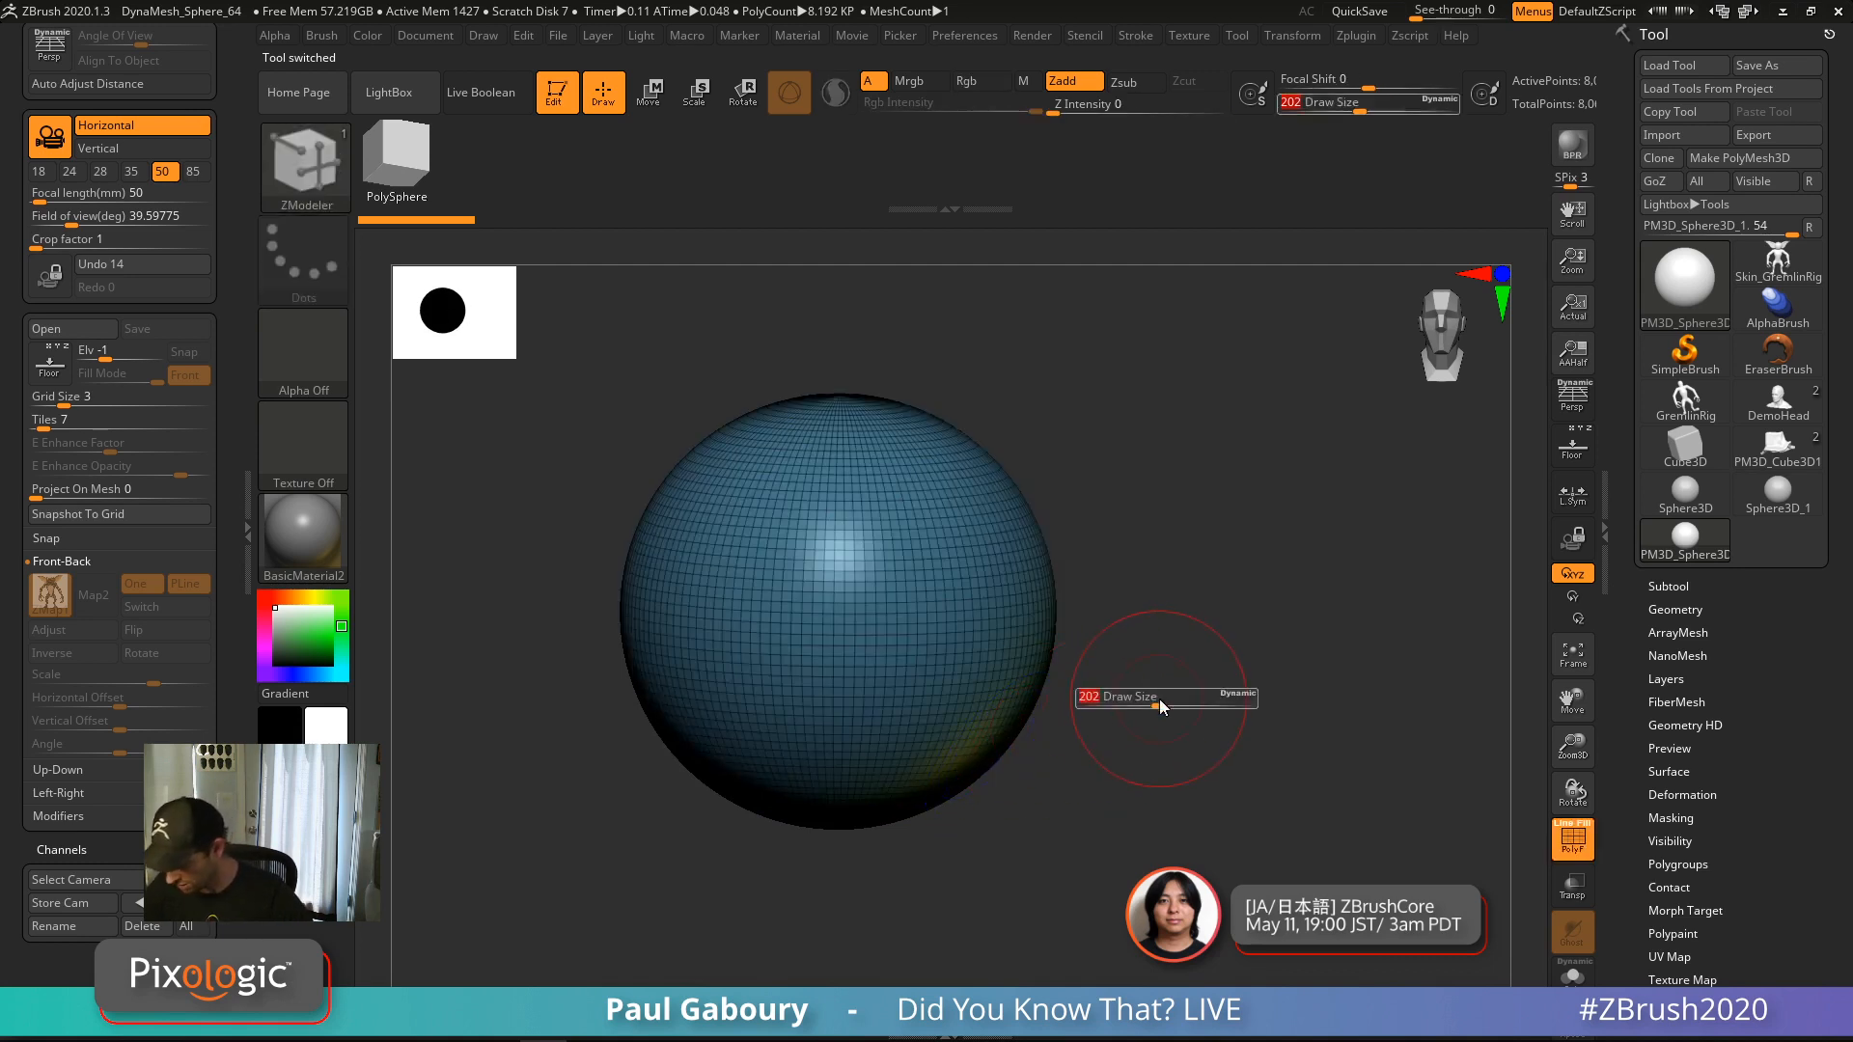
left_click_drag(1120, 693, 1115, 693)
mouse_move(1063, 683)
right_mouse_down("alt")
mouse_move(1097, 704)
mouse_move(1149, 675)
right_mouse_up("alt")
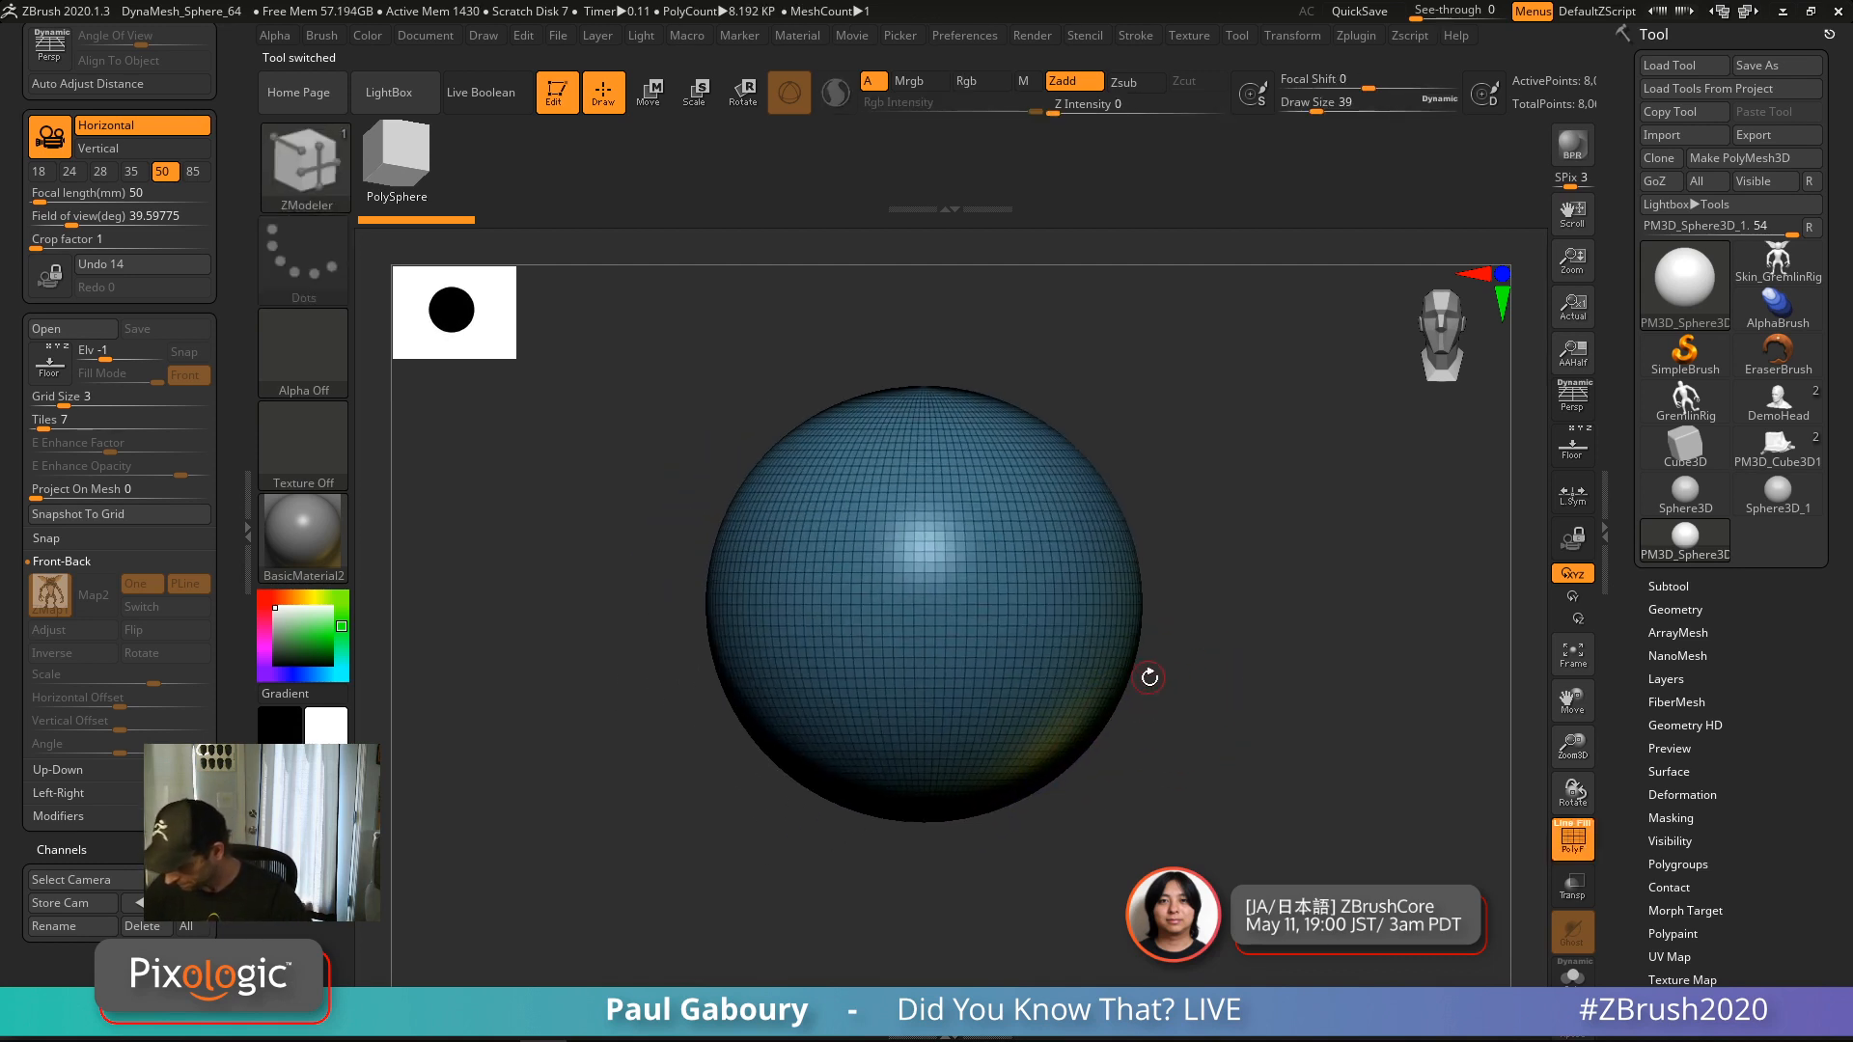
Subdivide the sphere three times and hide its polyframe
key("ctrl+d")
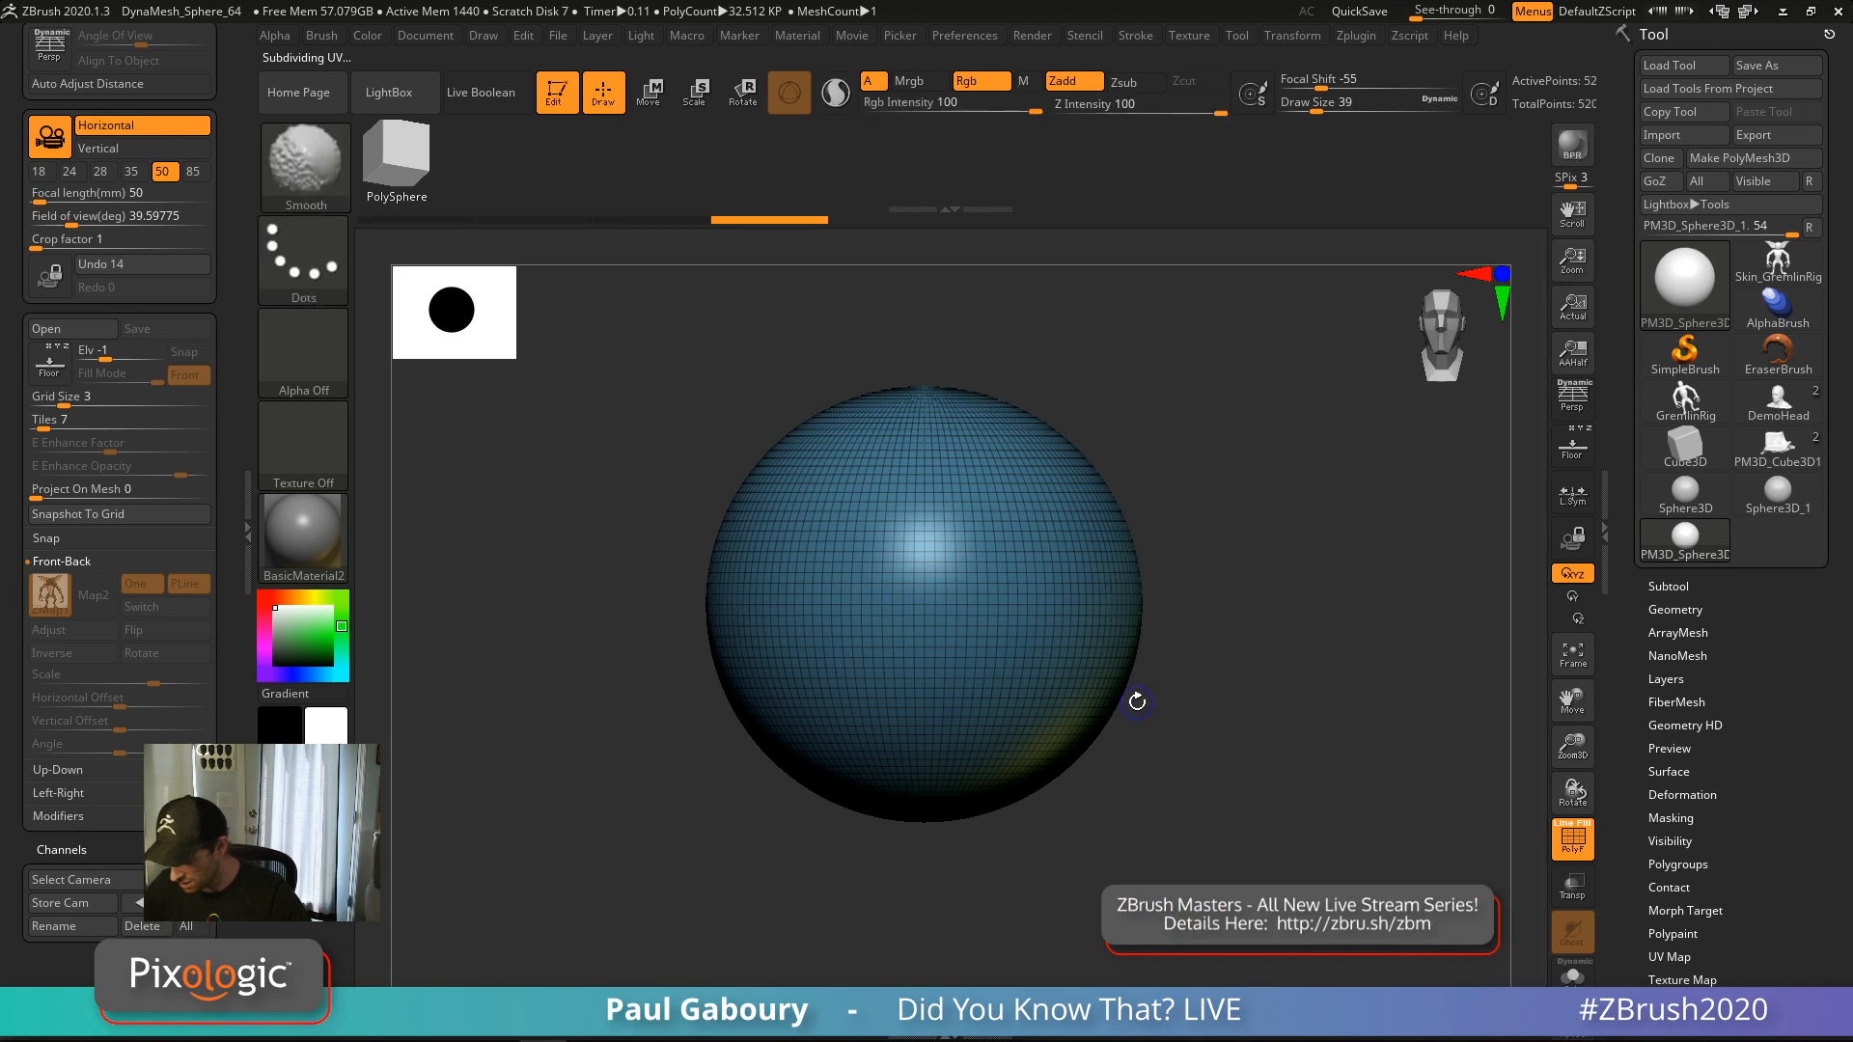
key("shift+f")
key("f")
key("ctrl+d")
key("ctrl+d")
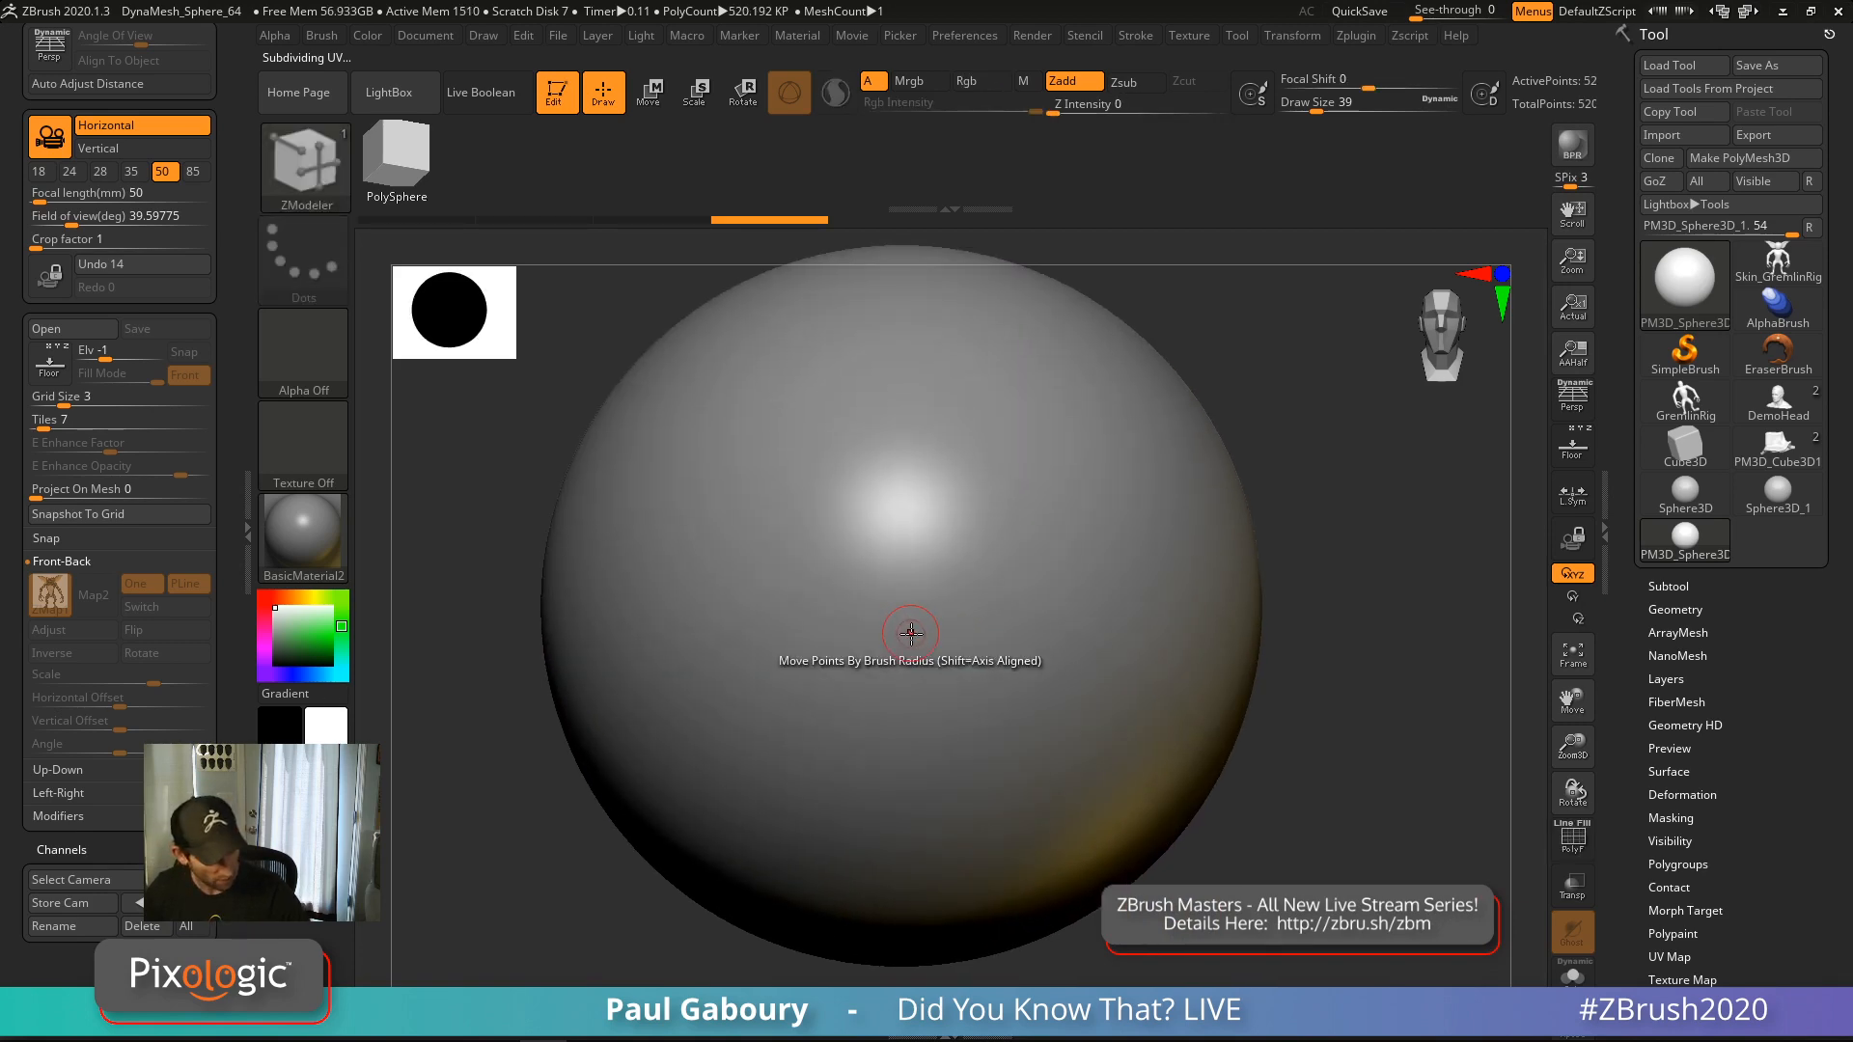
Select the ClayBuildup brush and sculpt a short stroke near the middle of the sphere
key("b")
key("c")
key("b")
left_click_drag(843, 498, 859, 538)
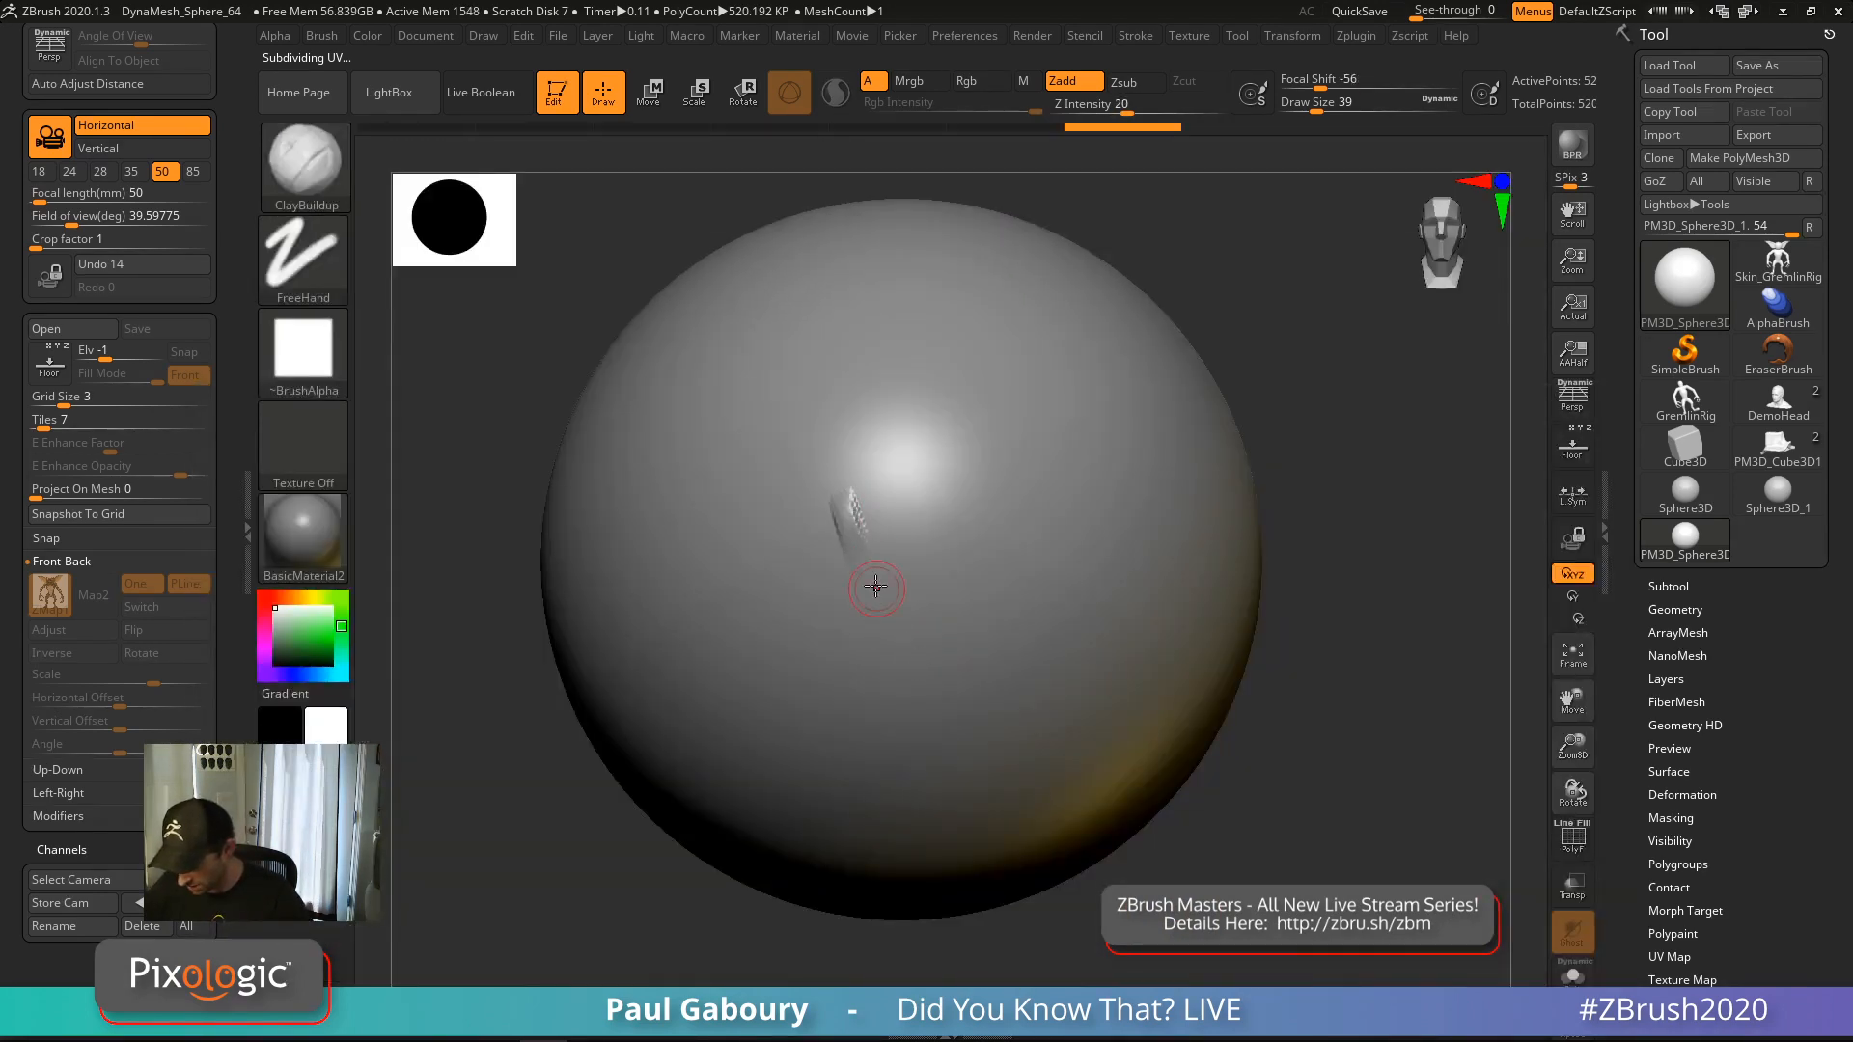
Reset all brushes to their defaults and extend the short raised stroke near the sphere's middle with the Standard brush
left_click(321, 36)
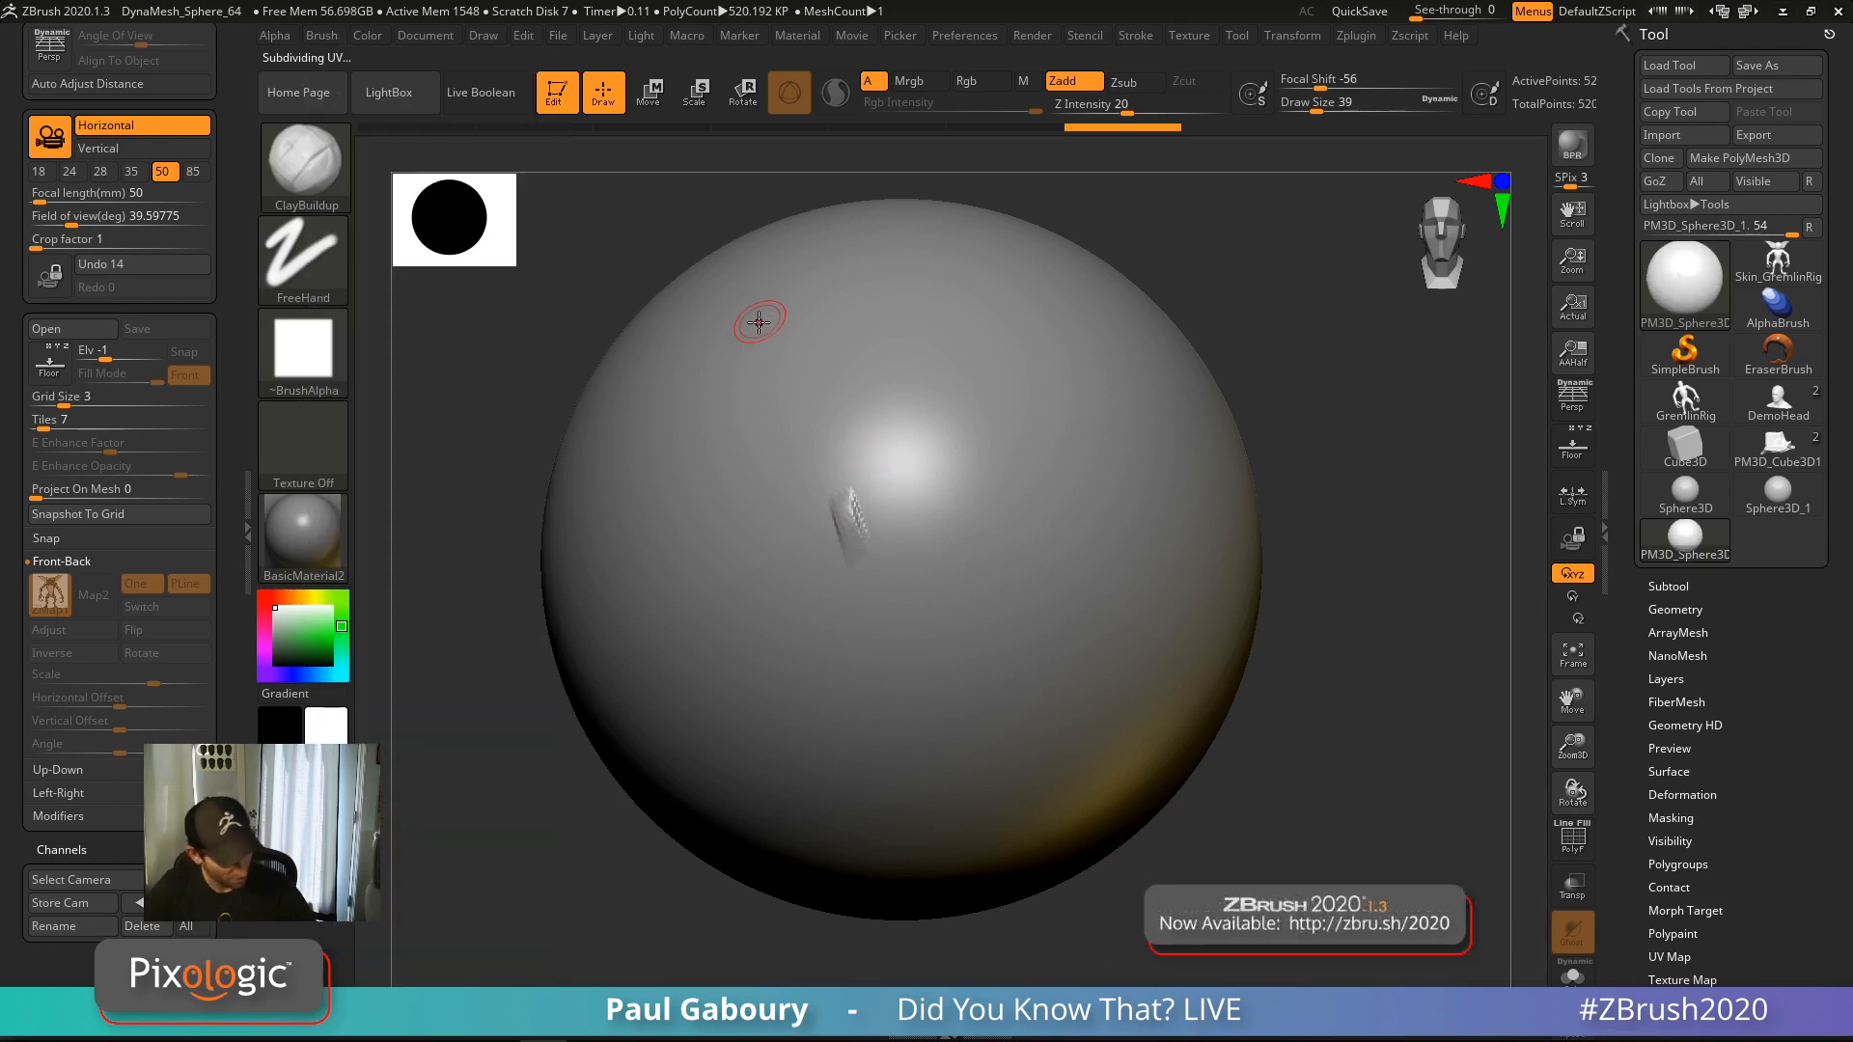
key("b")
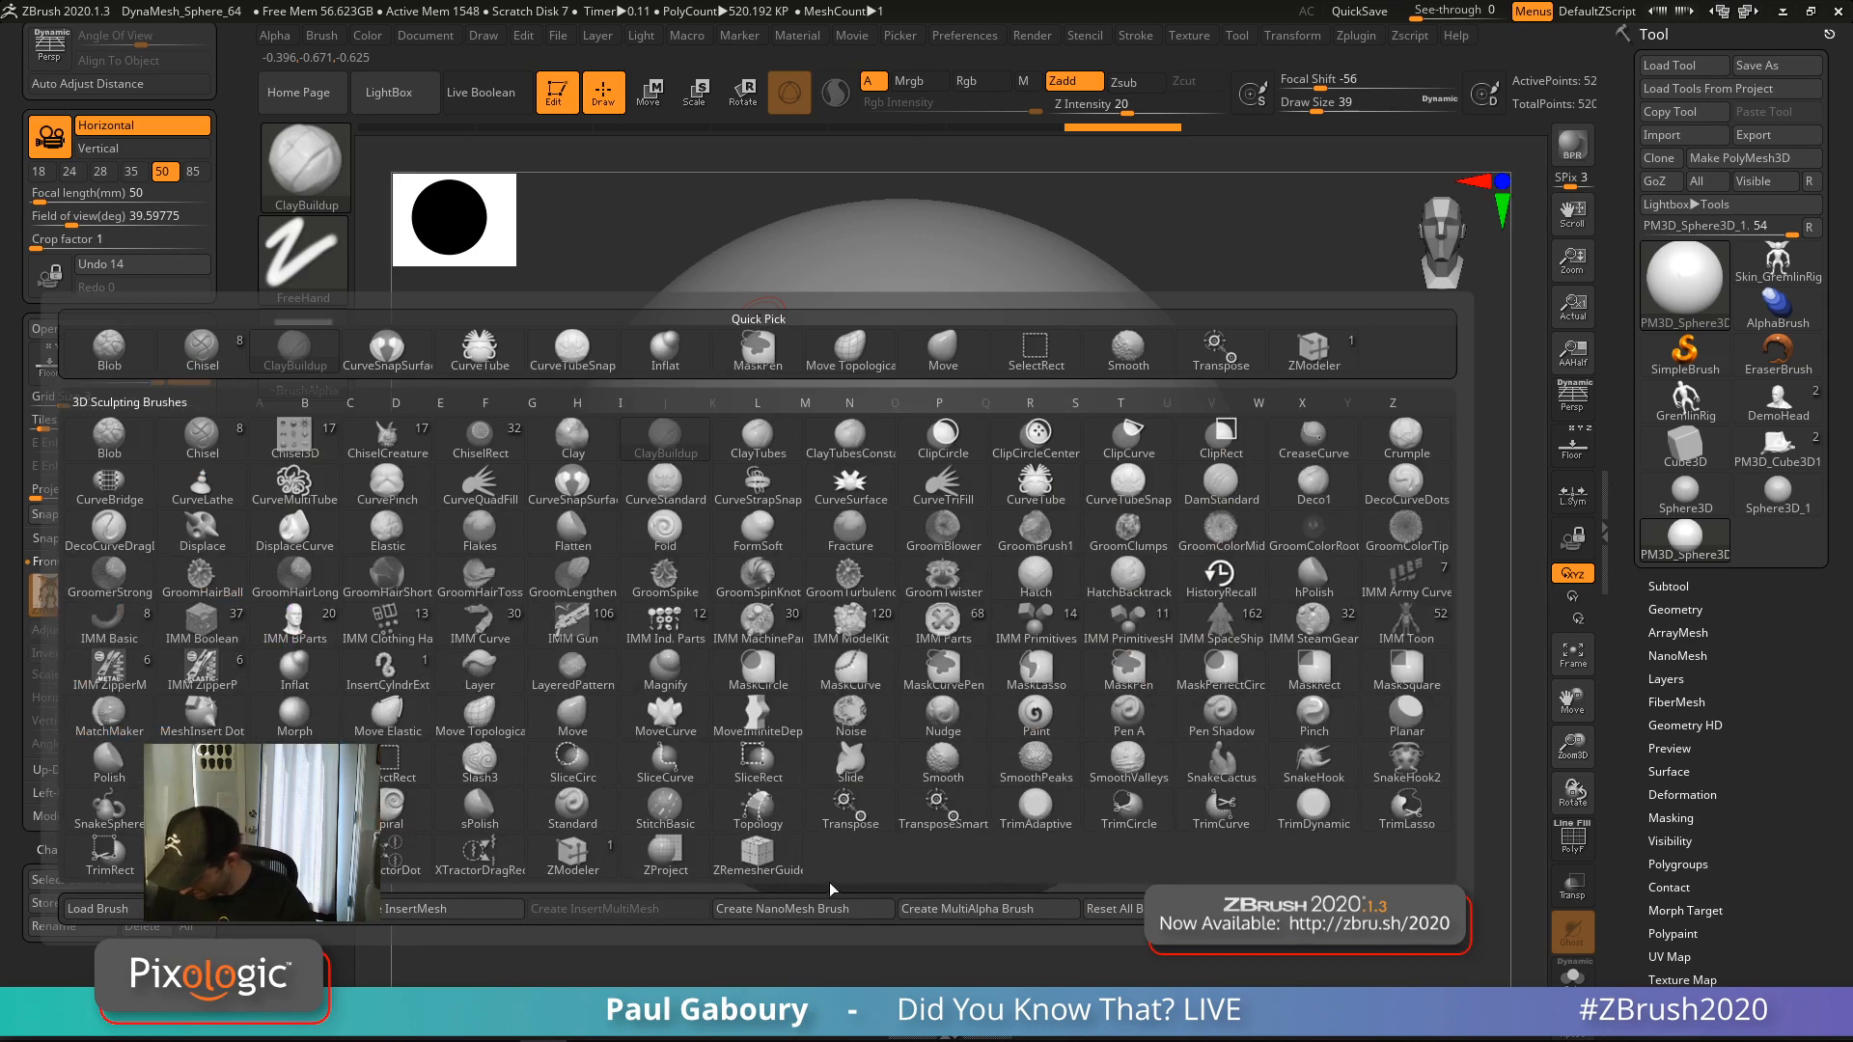
left_click(1112, 908)
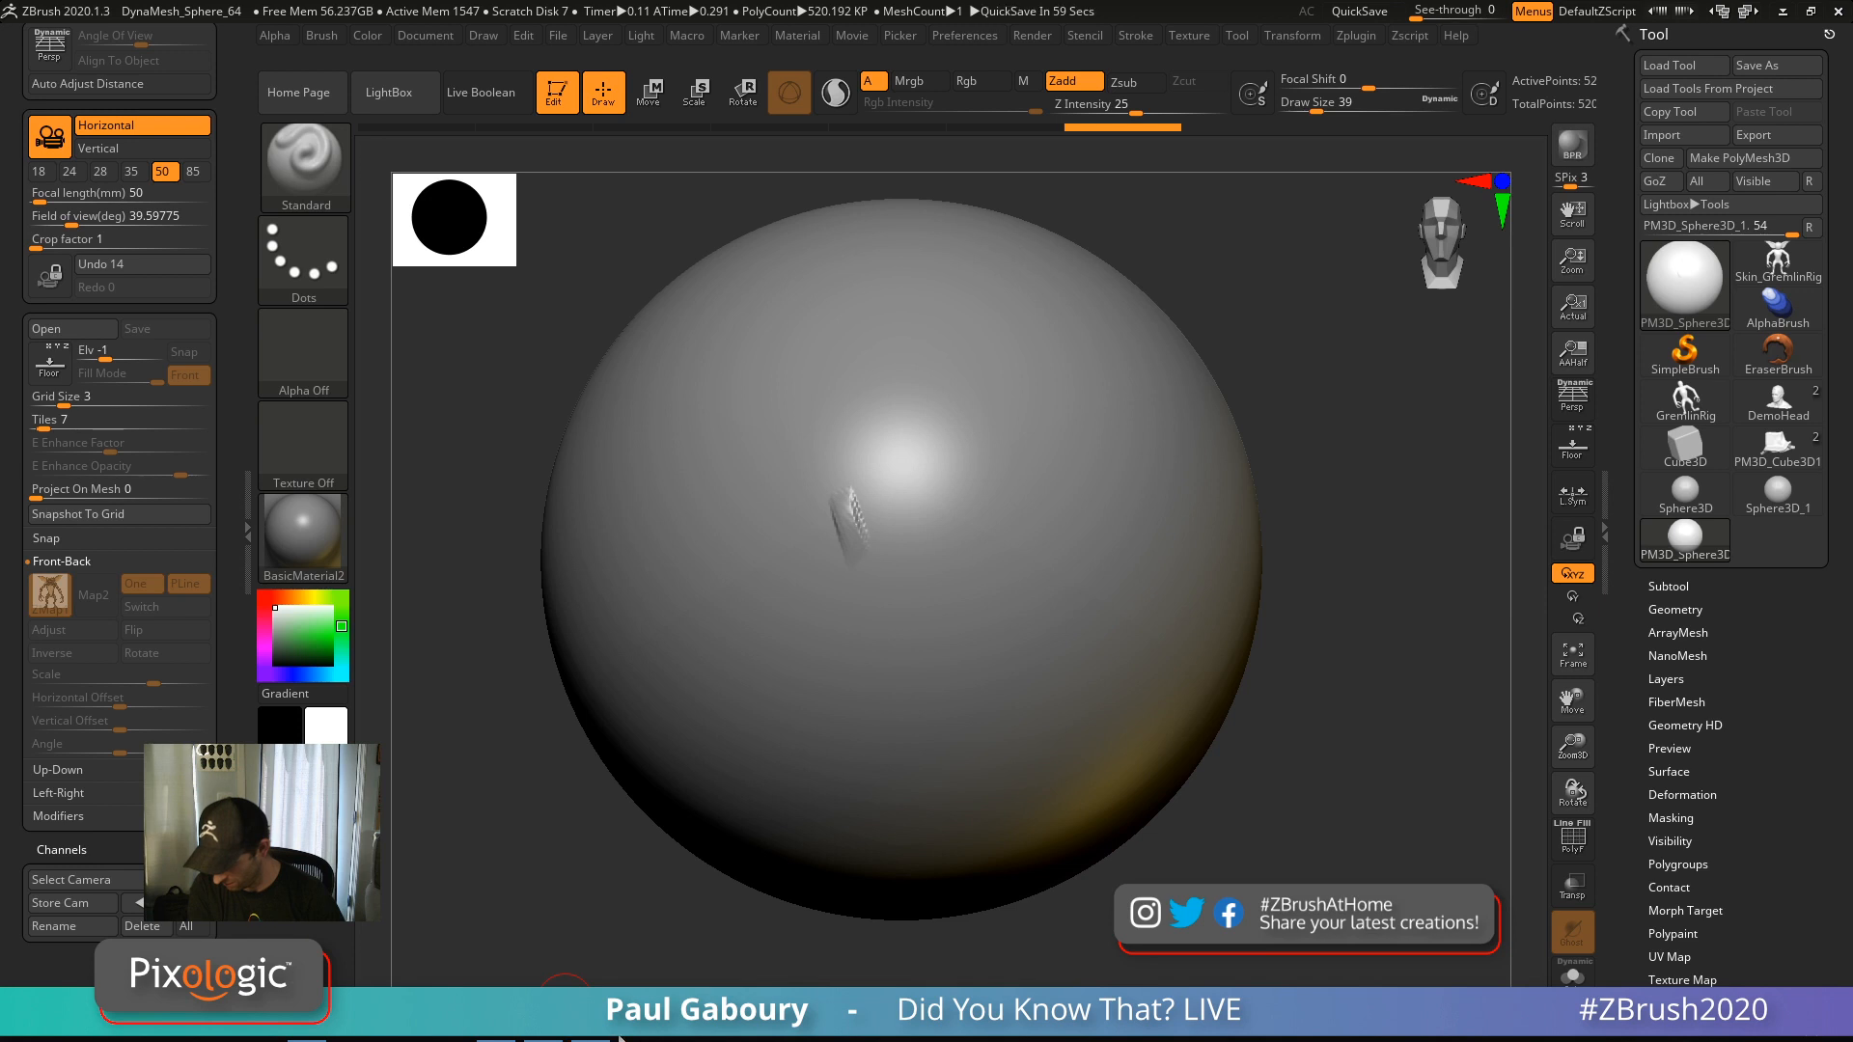
left_click_drag(482, 676, 497, 728)
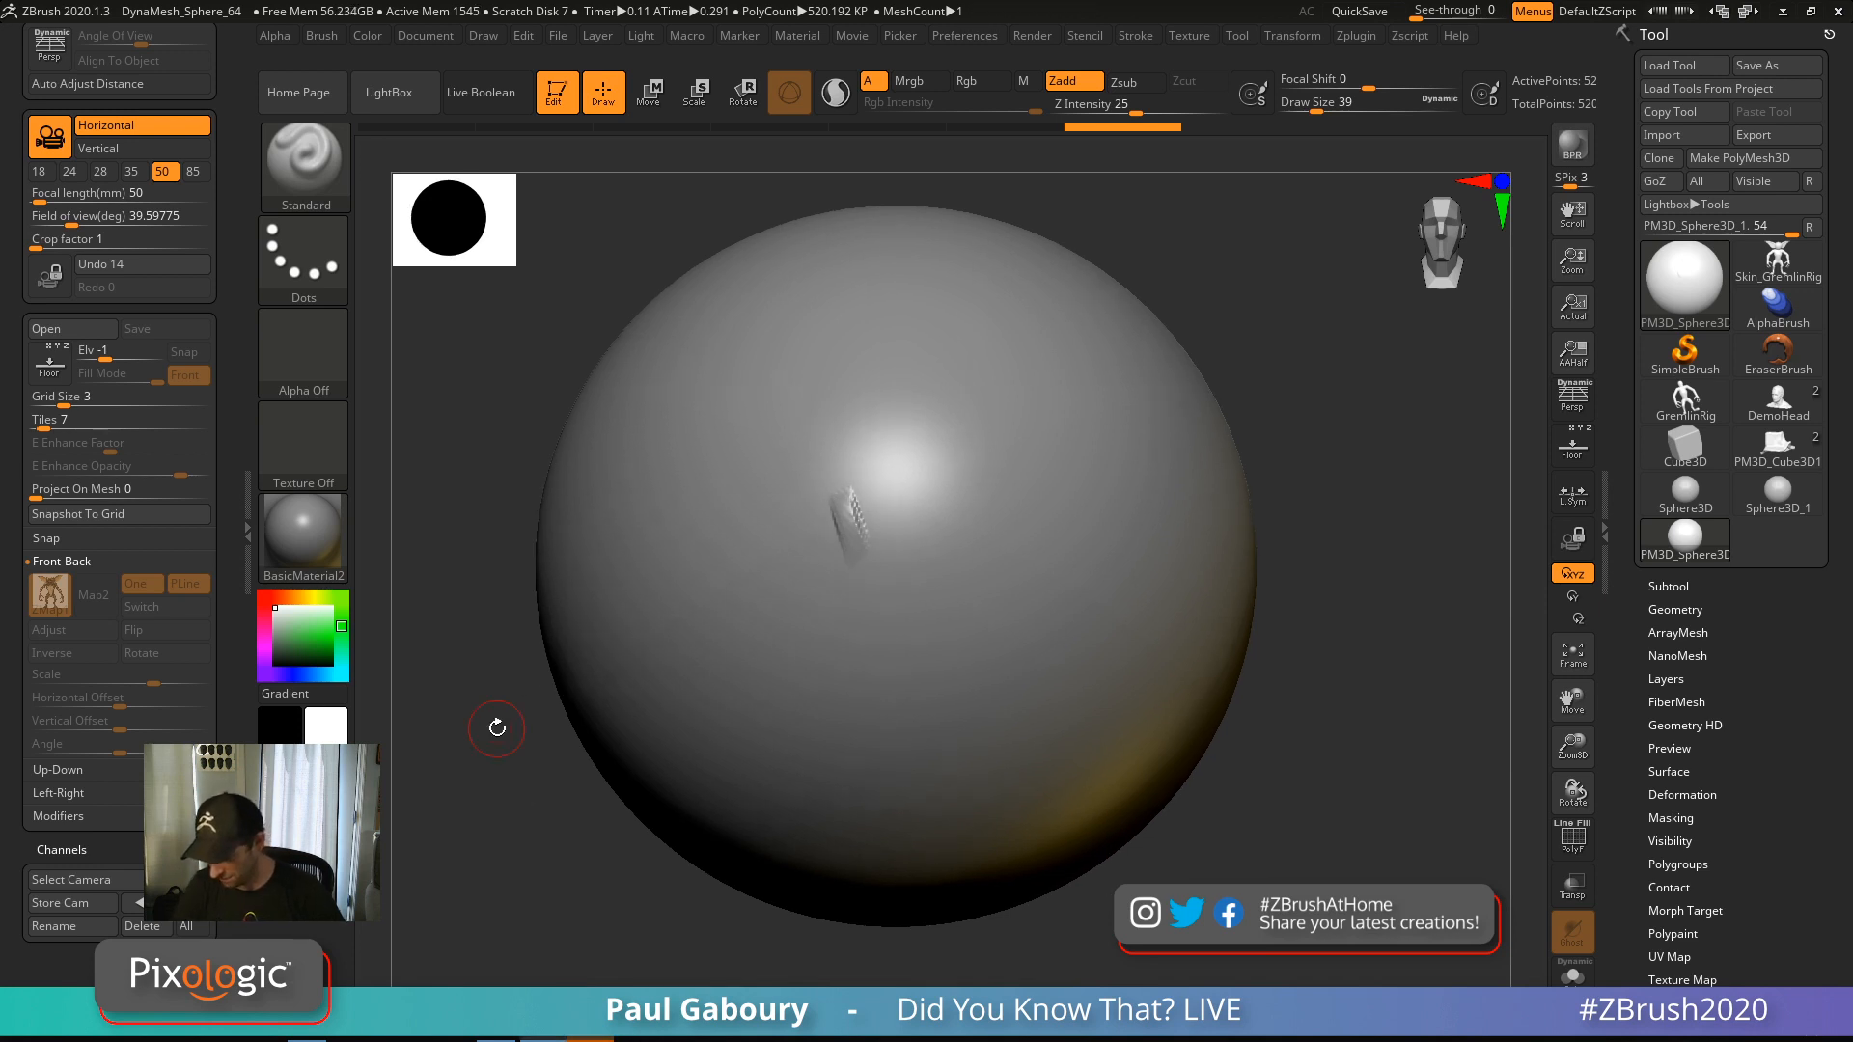
left_click_drag(844, 496, 874, 586)
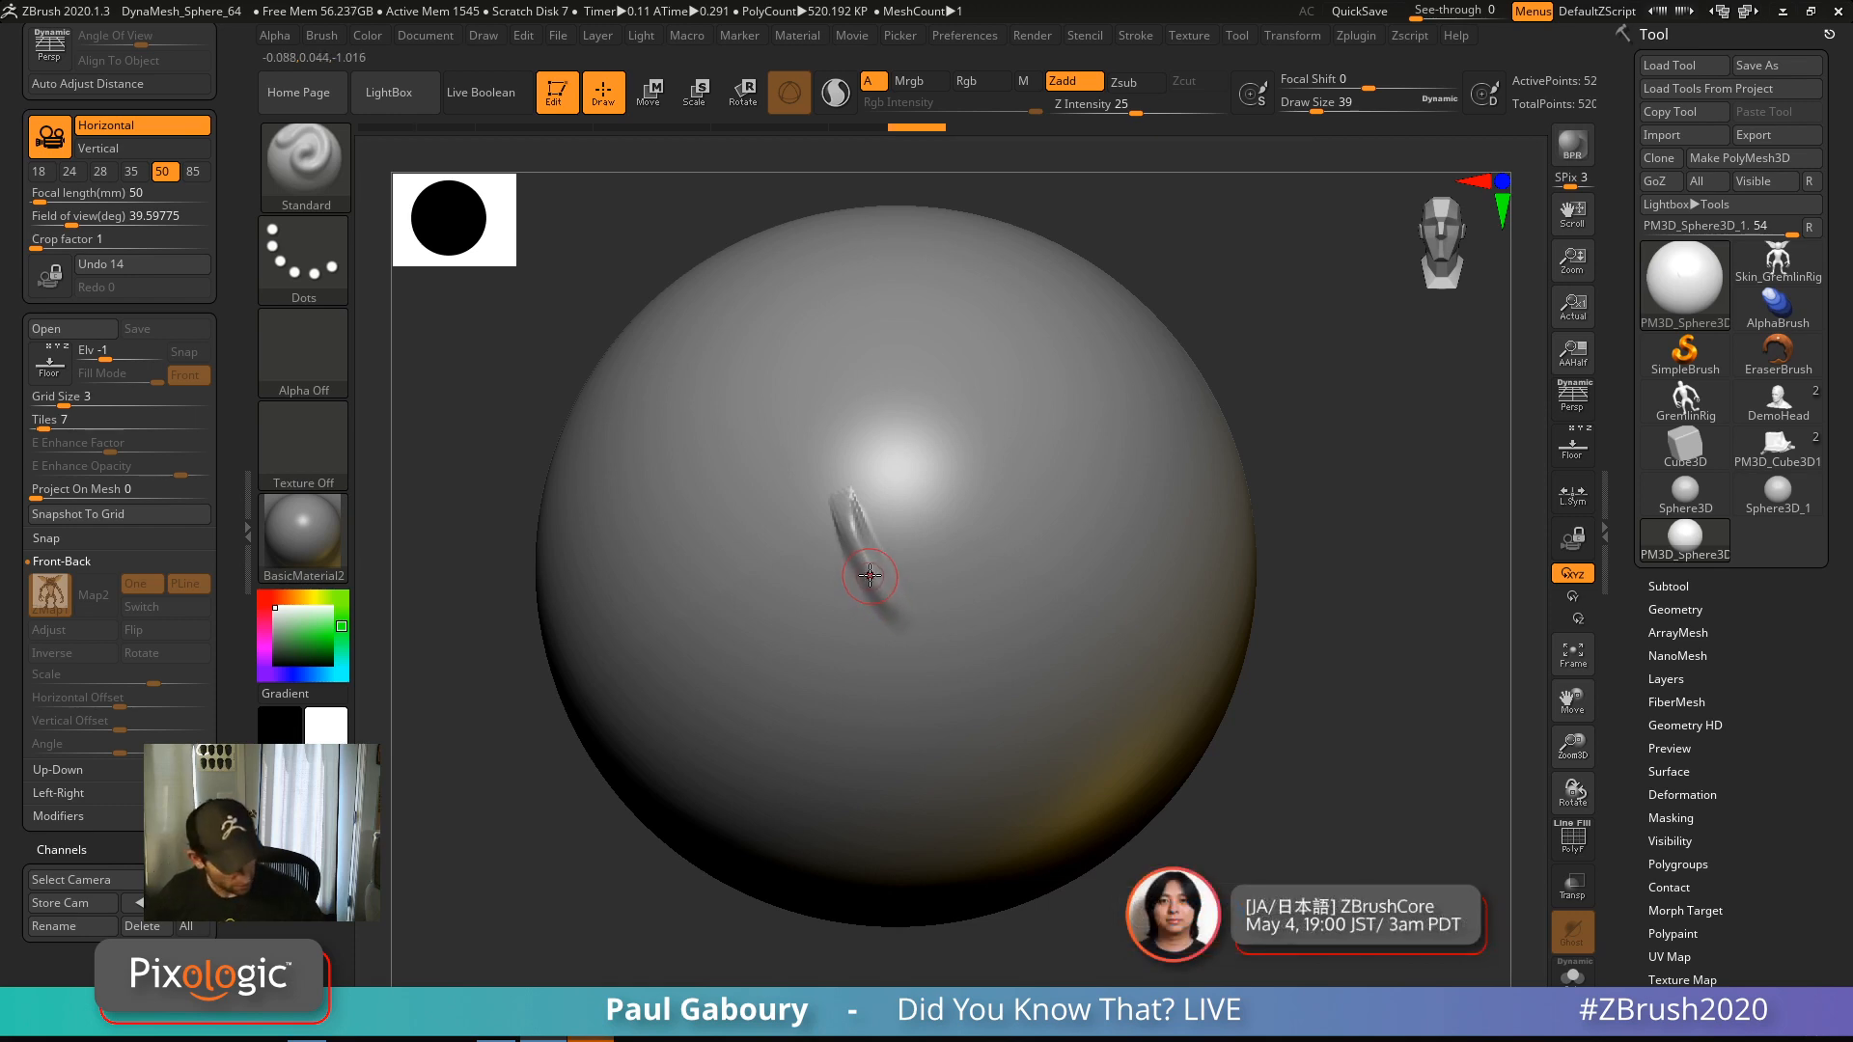
Select the ClayBuildup brush and build the stroke up into a raised rectangular block near the sphere's middle
key("b")
key("c")
key("b")
mouse_move(898, 618)
left_mouse_down()
mouse_move(854, 550)
mouse_move(850, 482)
mouse_move(931, 542)
mouse_move(854, 497)
mouse_move(902, 608)
mouse_move(922, 482)
mouse_move(898, 613)
mouse_move(960, 570)
mouse_move(869, 530)
mouse_move(859, 492)
mouse_move(905, 576)
mouse_move(897, 492)
mouse_move(874, 570)
mouse_move(919, 602)
left_mouse_up()
key("ctrl+z")
key("ctrl+z")
key("ctrl+z")
key("ctrl+z")
key("ctrl+z")
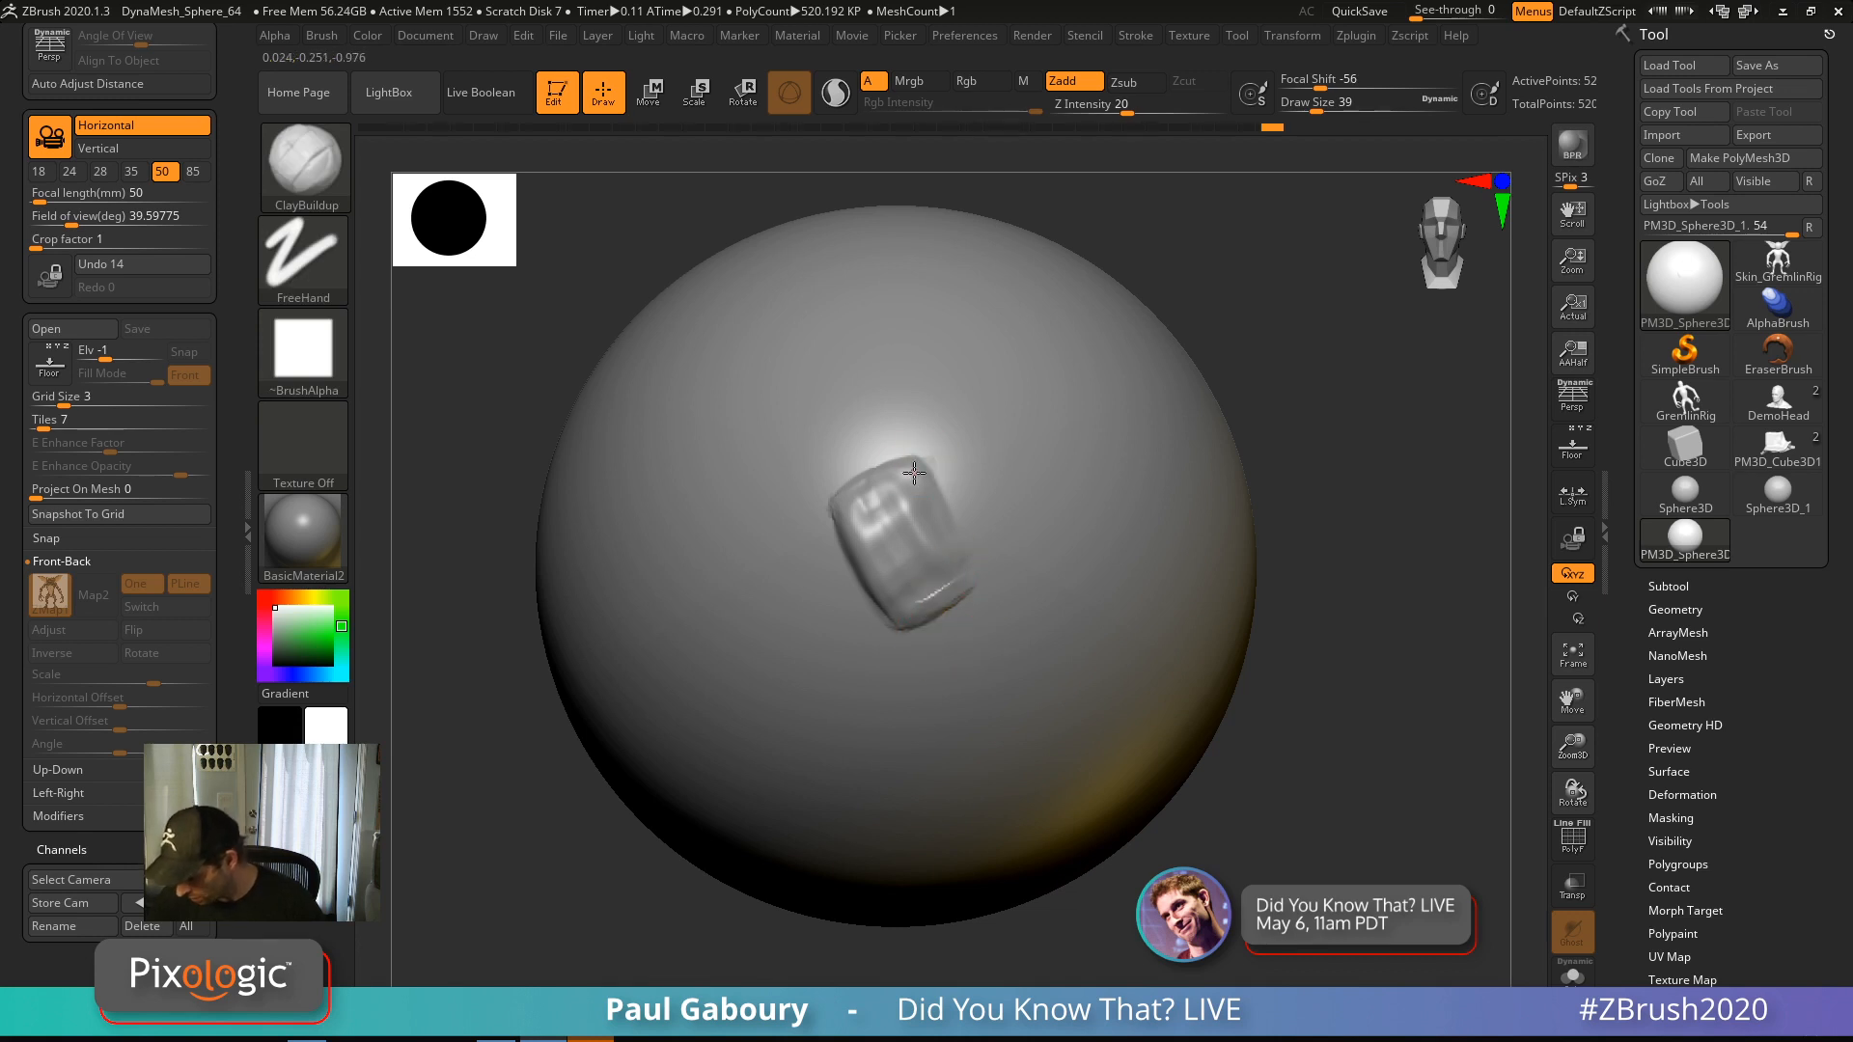
Build up two smaller blocks to the left of and below the first with ClayBuildup, and smooth their surfaces
mouse_move(894, 584)
right_mouse_down()
mouse_move(918, 621)
mouse_move(869, 628)
right_mouse_up()
left_click_drag(814, 519, 851, 585)
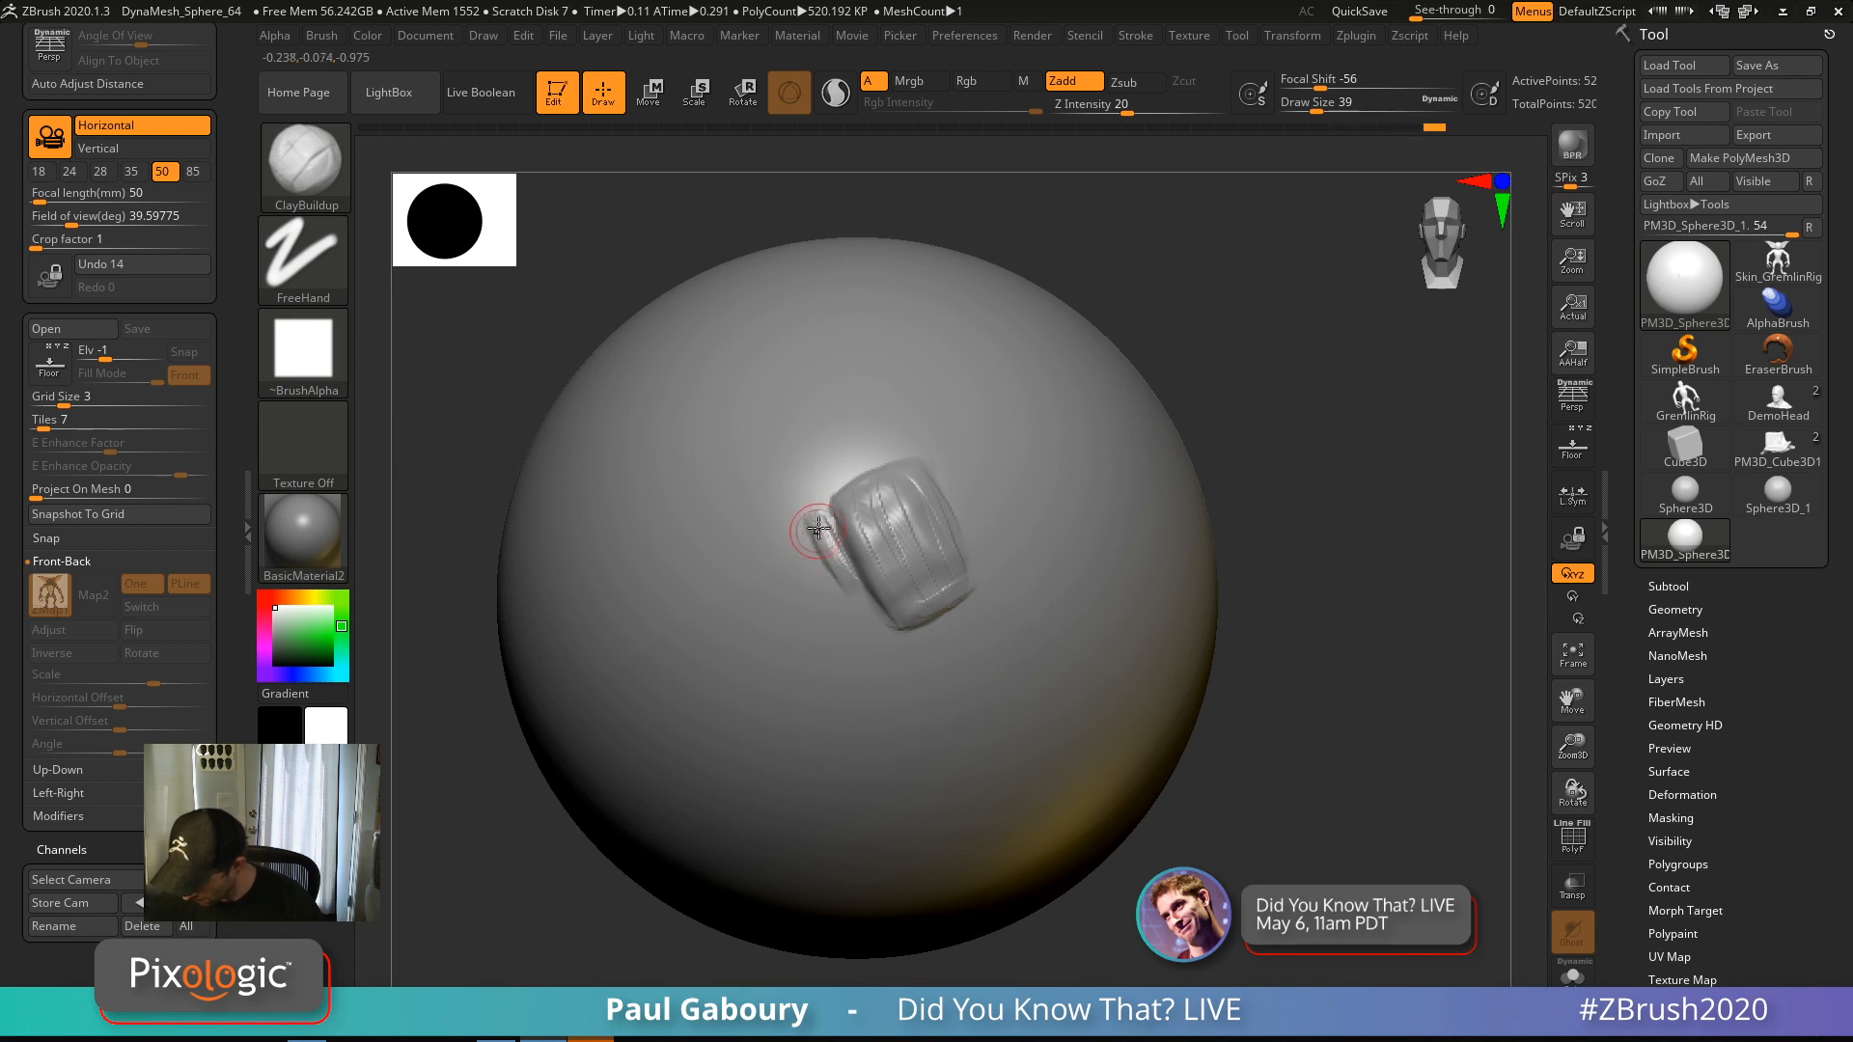
mouse_move(822, 518)
left_mouse_down()
mouse_move(770, 540)
mouse_move(811, 512)
left_mouse_up()
mouse_move(761, 560)
left_mouse_down()
mouse_move(784, 616)
mouse_move(846, 594)
mouse_move(786, 599)
left_mouse_up()
mouse_move(780, 537)
left_mouse_down()
mouse_move(809, 596)
mouse_move(830, 581)
mouse_move(780, 606)
left_mouse_up()
mouse_move(816, 535)
left_mouse_down()
mouse_move(846, 587)
mouse_move(787, 662)
left_mouse_up()
mouse_move(806, 650)
left_mouse_down()
mouse_move(871, 609)
mouse_move(893, 654)
mouse_move(792, 676)
left_mouse_up()
mouse_move(791, 664)
left_mouse_down()
mouse_move(846, 620)
mouse_move(801, 676)
mouse_move(792, 638)
mouse_move(820, 666)
left_mouse_up()
left_click_drag(874, 608, 825, 671, "shift")
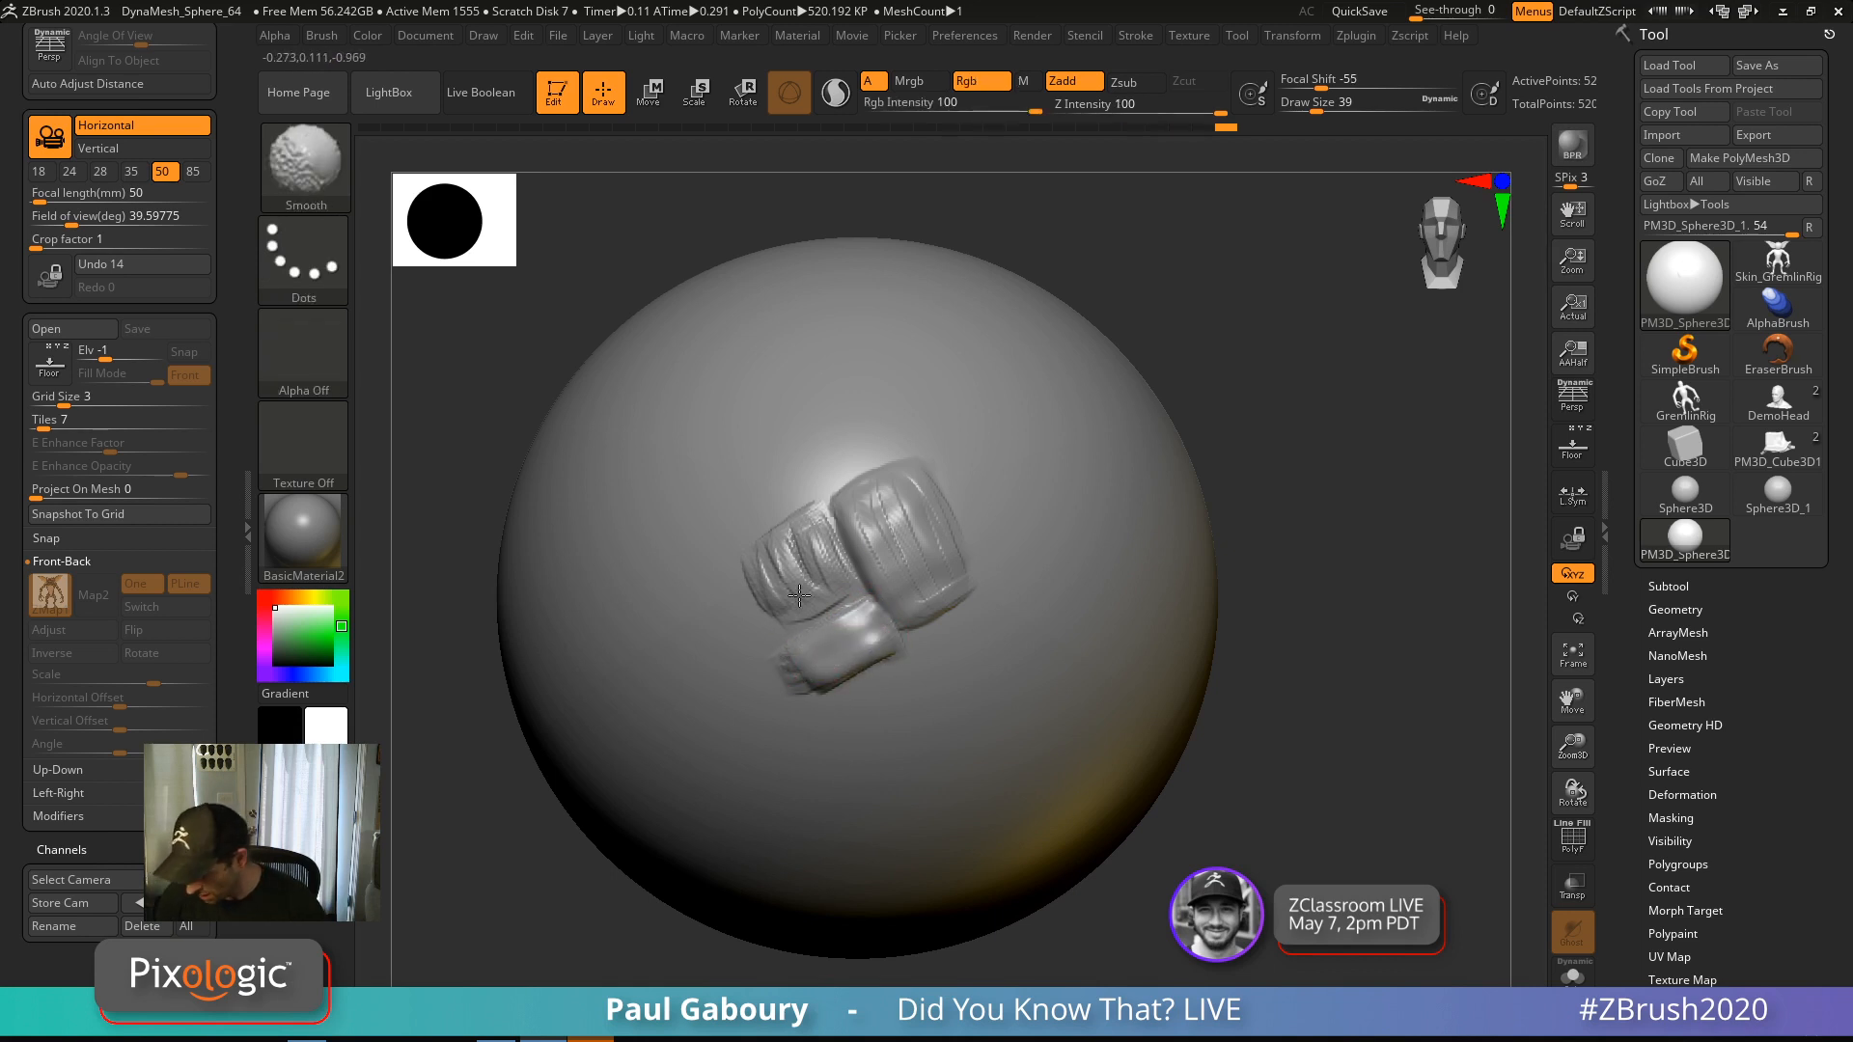
mouse_move(816, 536)
left_mouse_down("shift")
mouse_move(765, 579)
mouse_move(847, 593)
mouse_move(801, 610)
mouse_move(817, 508)
mouse_move(828, 572)
mouse_move(786, 593)
mouse_move(794, 579)
mouse_move(835, 607)
left_mouse_up("shift")
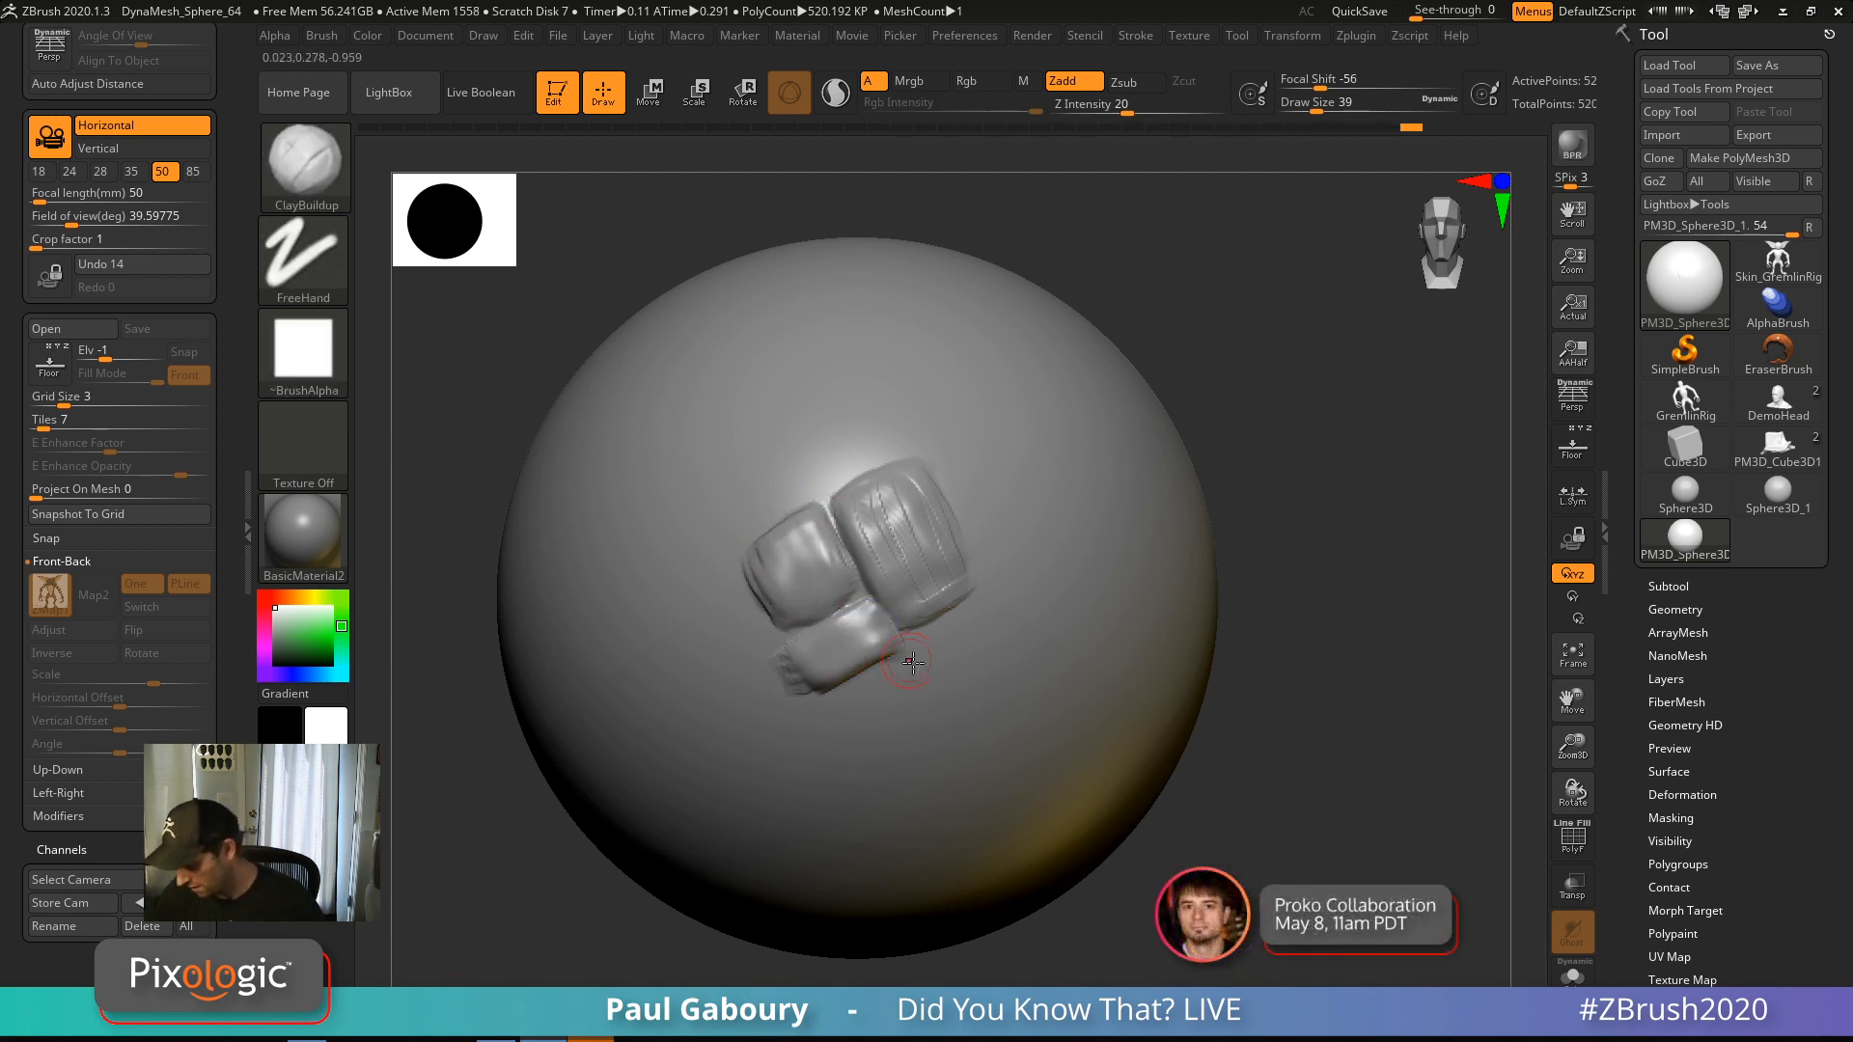
Build up three more blocks to the right of and below the central one with ClayBuildup at draw size 68, smoothing the central block
right_click_drag(911, 657, 913, 631)
right_click_drag(1004, 541, 1000, 494)
mouse_move(961, 466)
left_mouse_down()
mouse_move(983, 522)
mouse_move(1004, 464)
mouse_move(1029, 523)
mouse_move(994, 493)
mouse_move(982, 506)
mouse_move(1030, 520)
mouse_move(984, 473)
mouse_move(1035, 504)
left_mouse_up()
key("ctrl+z")
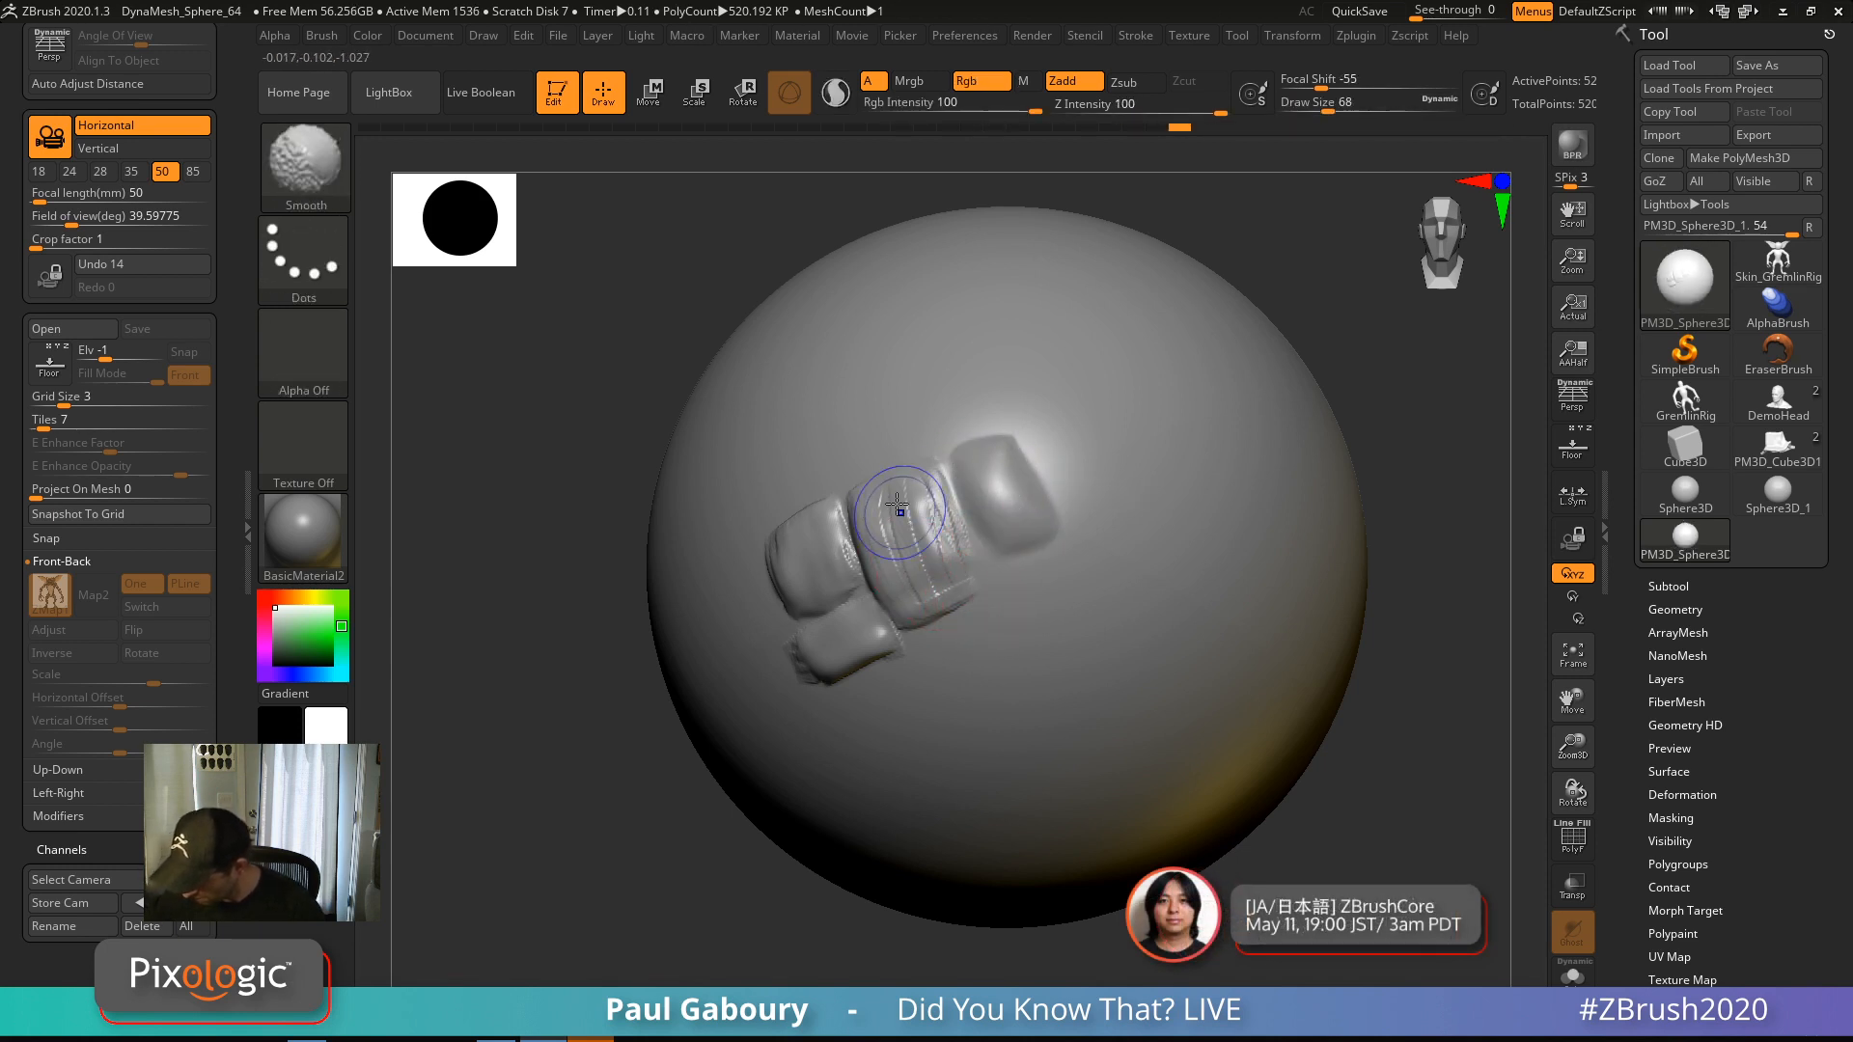
mouse_move(898, 512)
left_mouse_down("shift")
mouse_move(1052, 558)
mouse_move(1025, 583)
mouse_move(1058, 606)
mouse_move(1038, 572)
left_mouse_up("shift")
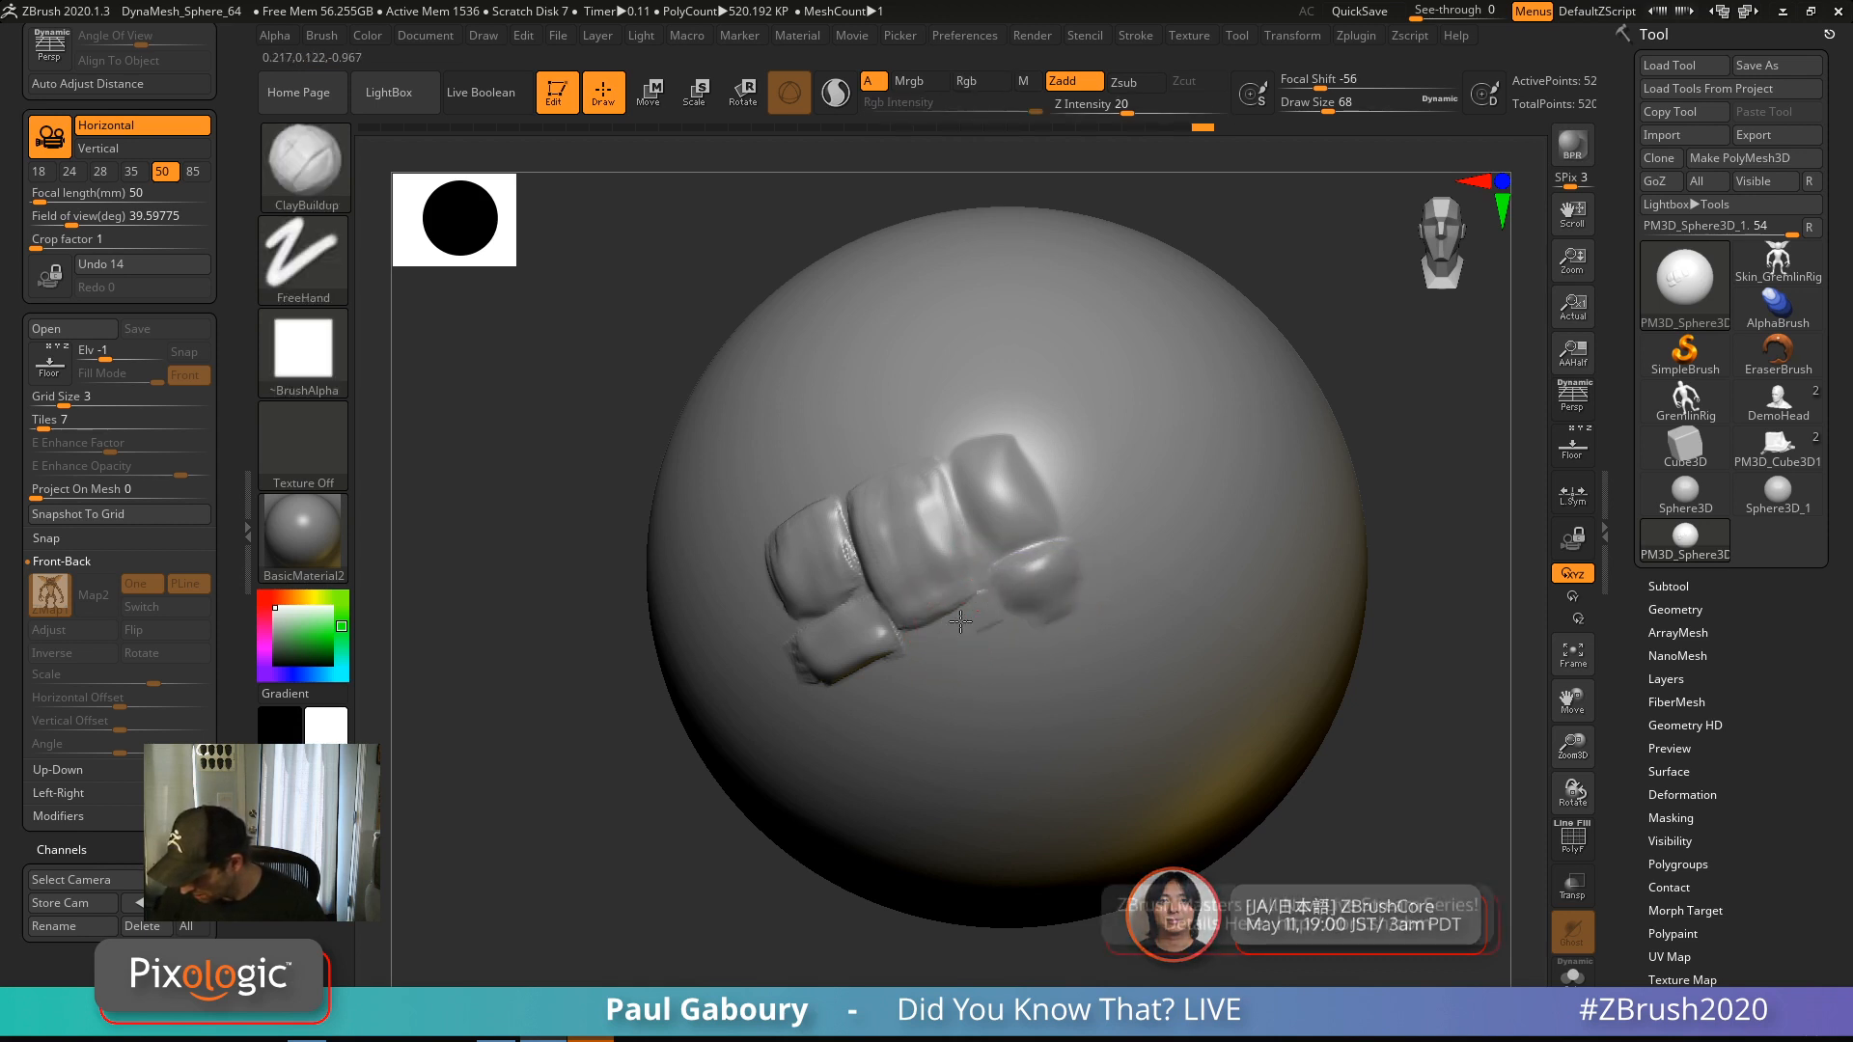
mouse_move(927, 637)
left_mouse_down()
mouse_move(943, 654)
mouse_move(1002, 634)
mouse_move(951, 641)
mouse_move(989, 618)
mouse_move(978, 631)
left_mouse_up()
Select the DamStandard brush, set the draw size to 46 and carve grooves between the blocks
key("b")
key("d")
key("s")
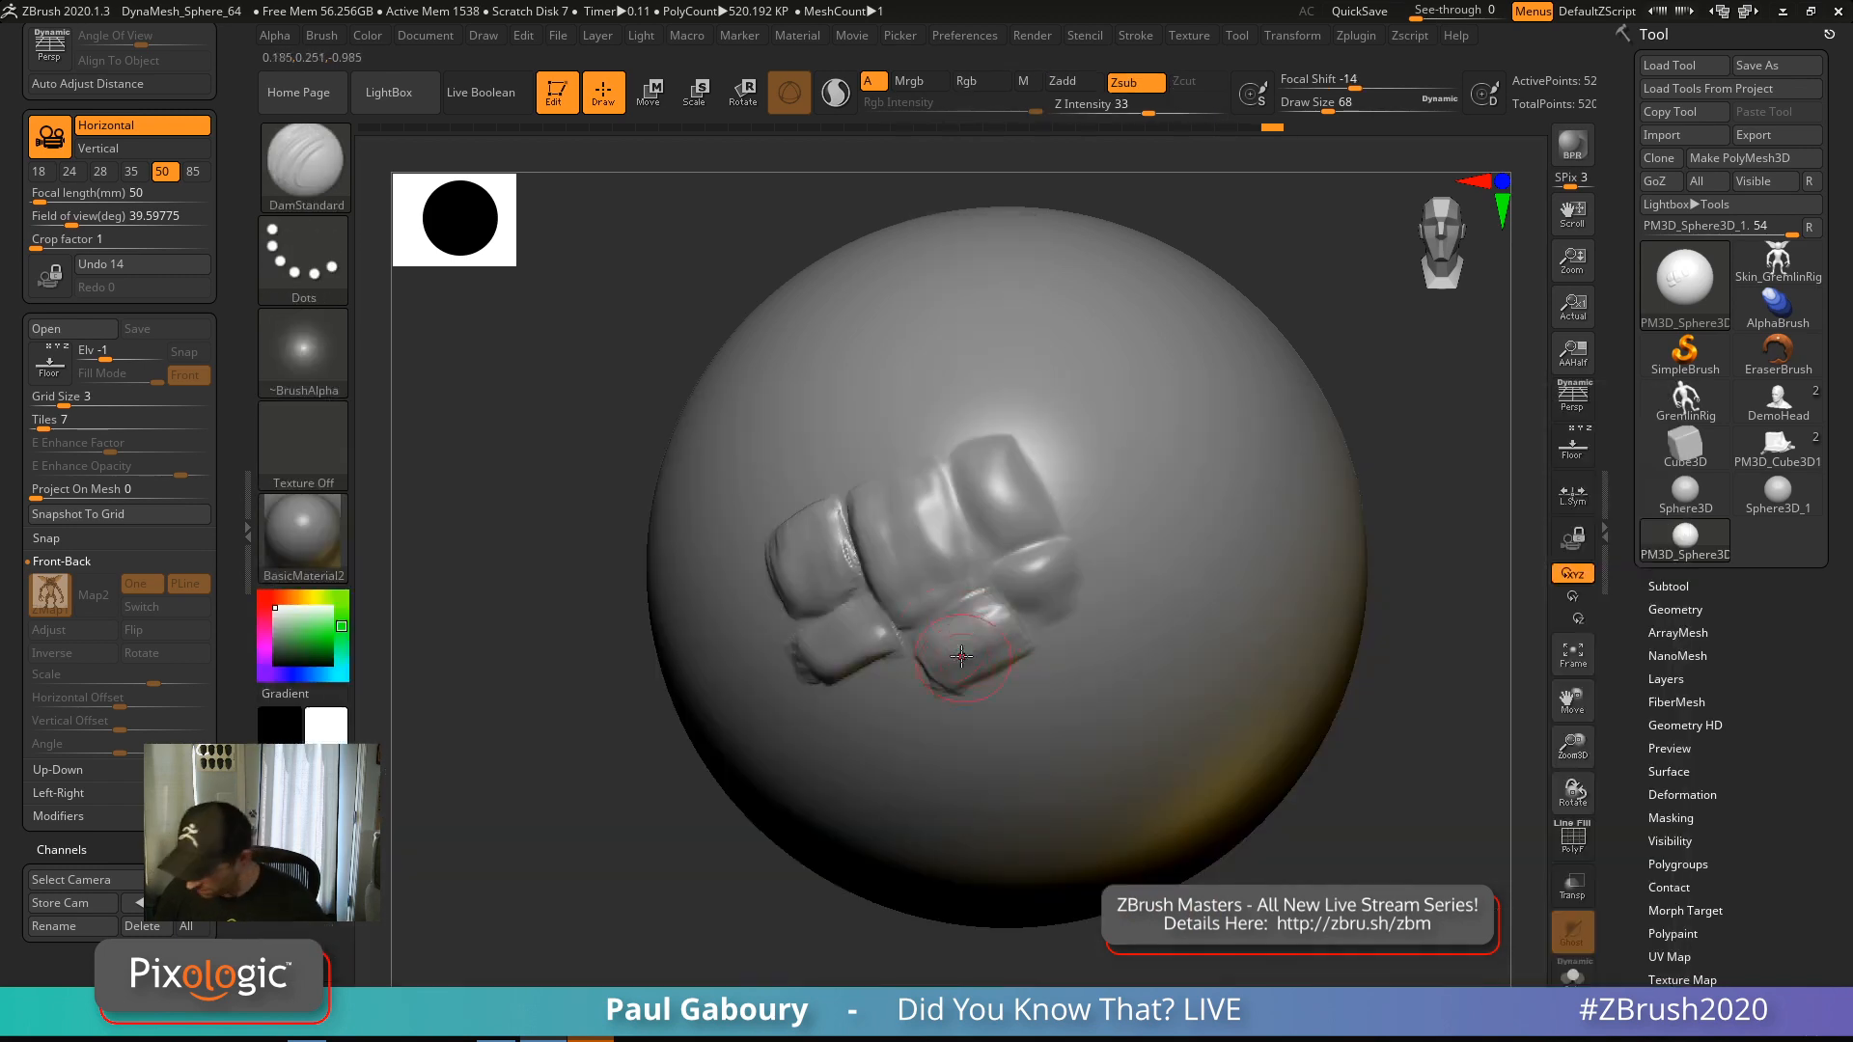
right_click_drag(973, 641, 1052, 604)
mouse_move(835, 516)
left_mouse_down()
mouse_move(896, 630)
mouse_move(830, 612)
mouse_move(1002, 572)
left_mouse_up()
key("s")
right_click_drag(1002, 571, 938, 602)
left_click_drag(945, 600, 928, 610, "shift")
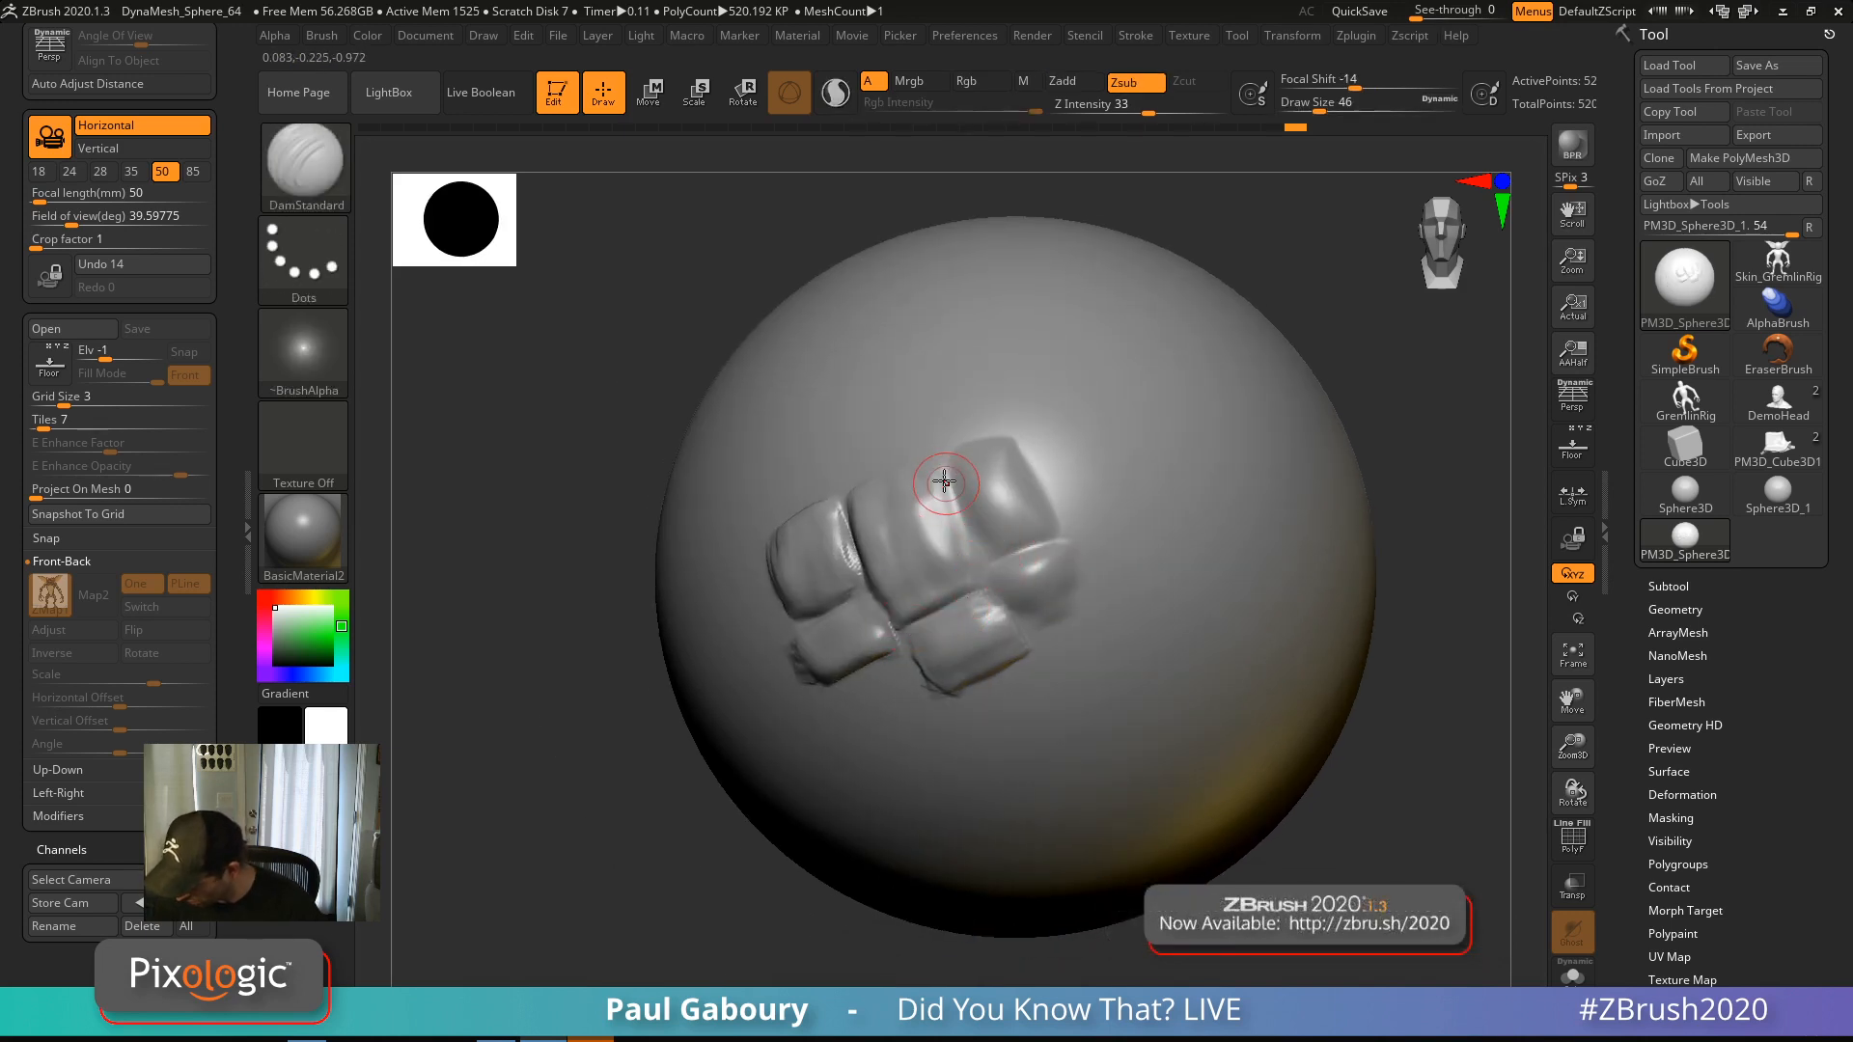
Deepen the grooves around the central and right-hand blocks with DamStandard to sharpen their outer edges
mouse_move(941, 470)
left_mouse_down()
mouse_move(987, 581)
mouse_move(1074, 534)
left_mouse_up()
left_click_drag(1017, 619, 1081, 586)
left_click_drag(1081, 586, 1001, 440)
right_click_drag(1030, 486, 1070, 459)
left_click_drag(953, 475, 1005, 452)
mouse_move(927, 446)
right_mouse_down()
mouse_move(900, 490)
mouse_move(928, 593)
mouse_move(918, 554)
right_mouse_up()
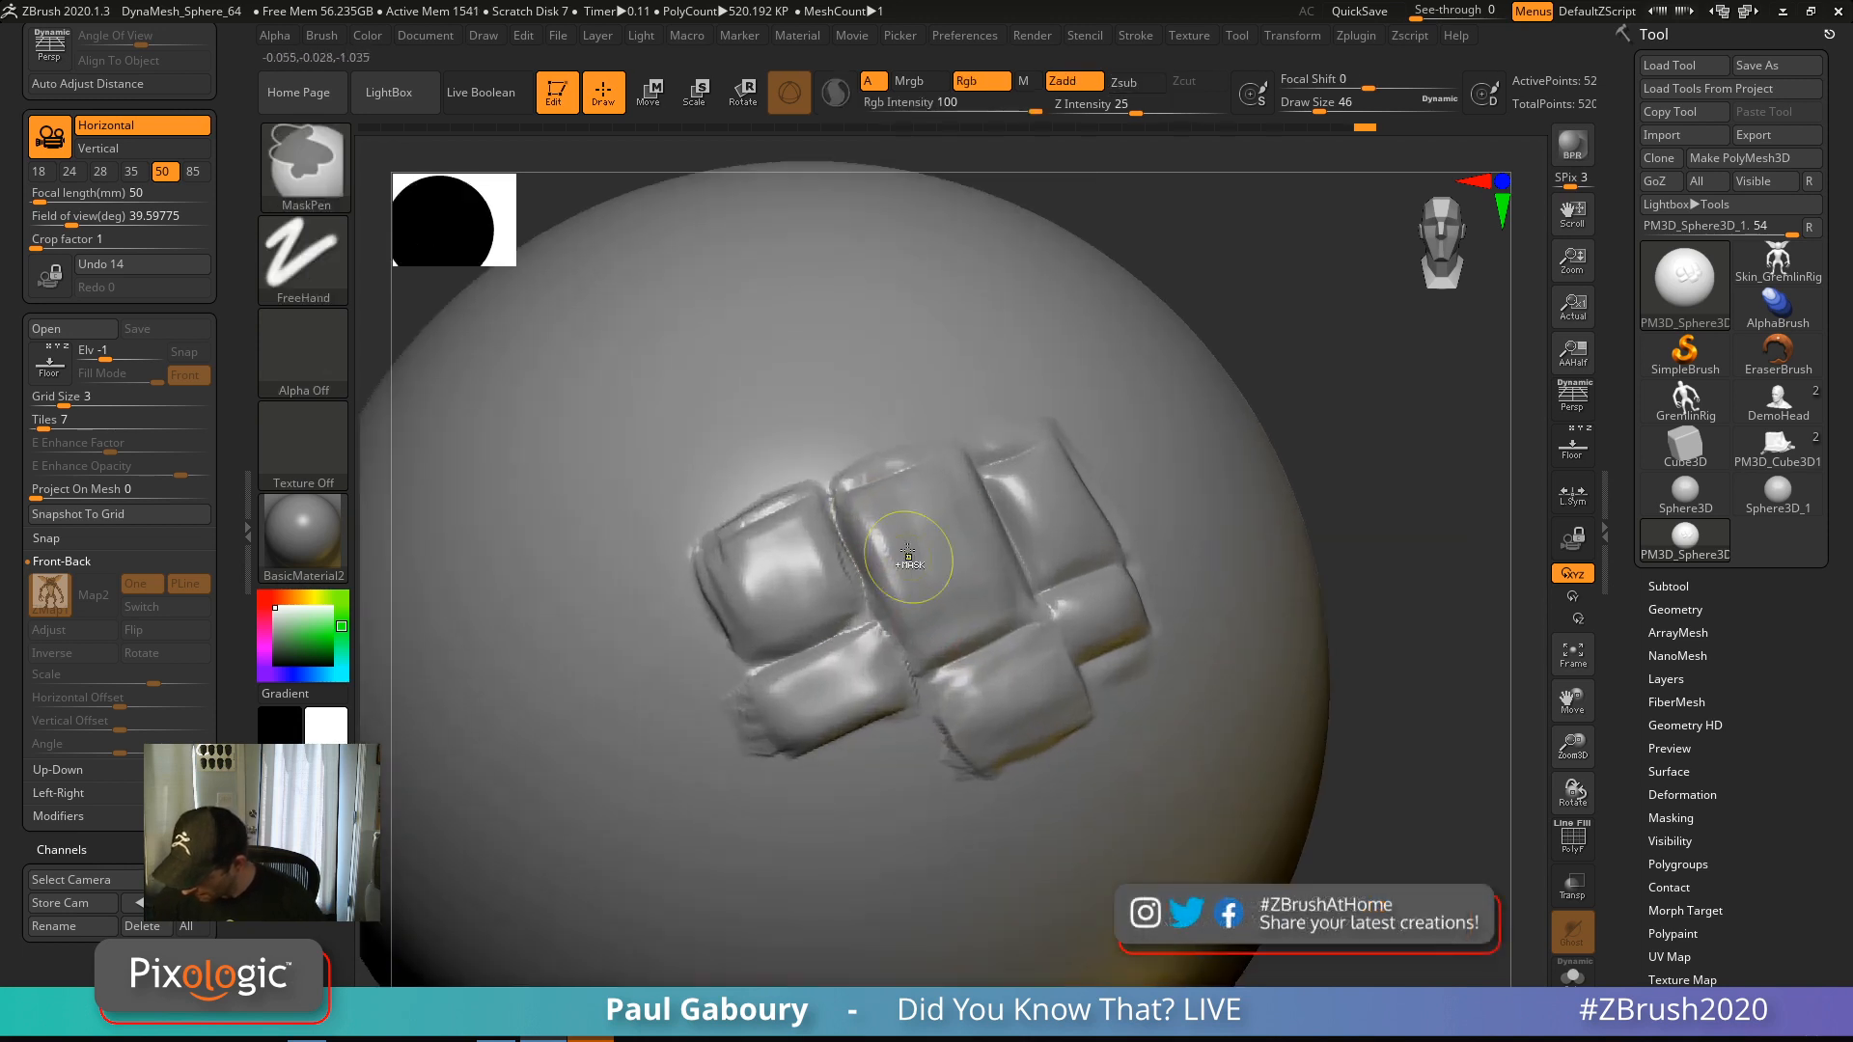
Carve inset border lines into the faces of the central, left and two lower blocks with DamStandard
mouse_move(851, 489)
left_mouse_down()
mouse_move(932, 642)
mouse_move(1020, 605)
left_mouse_up()
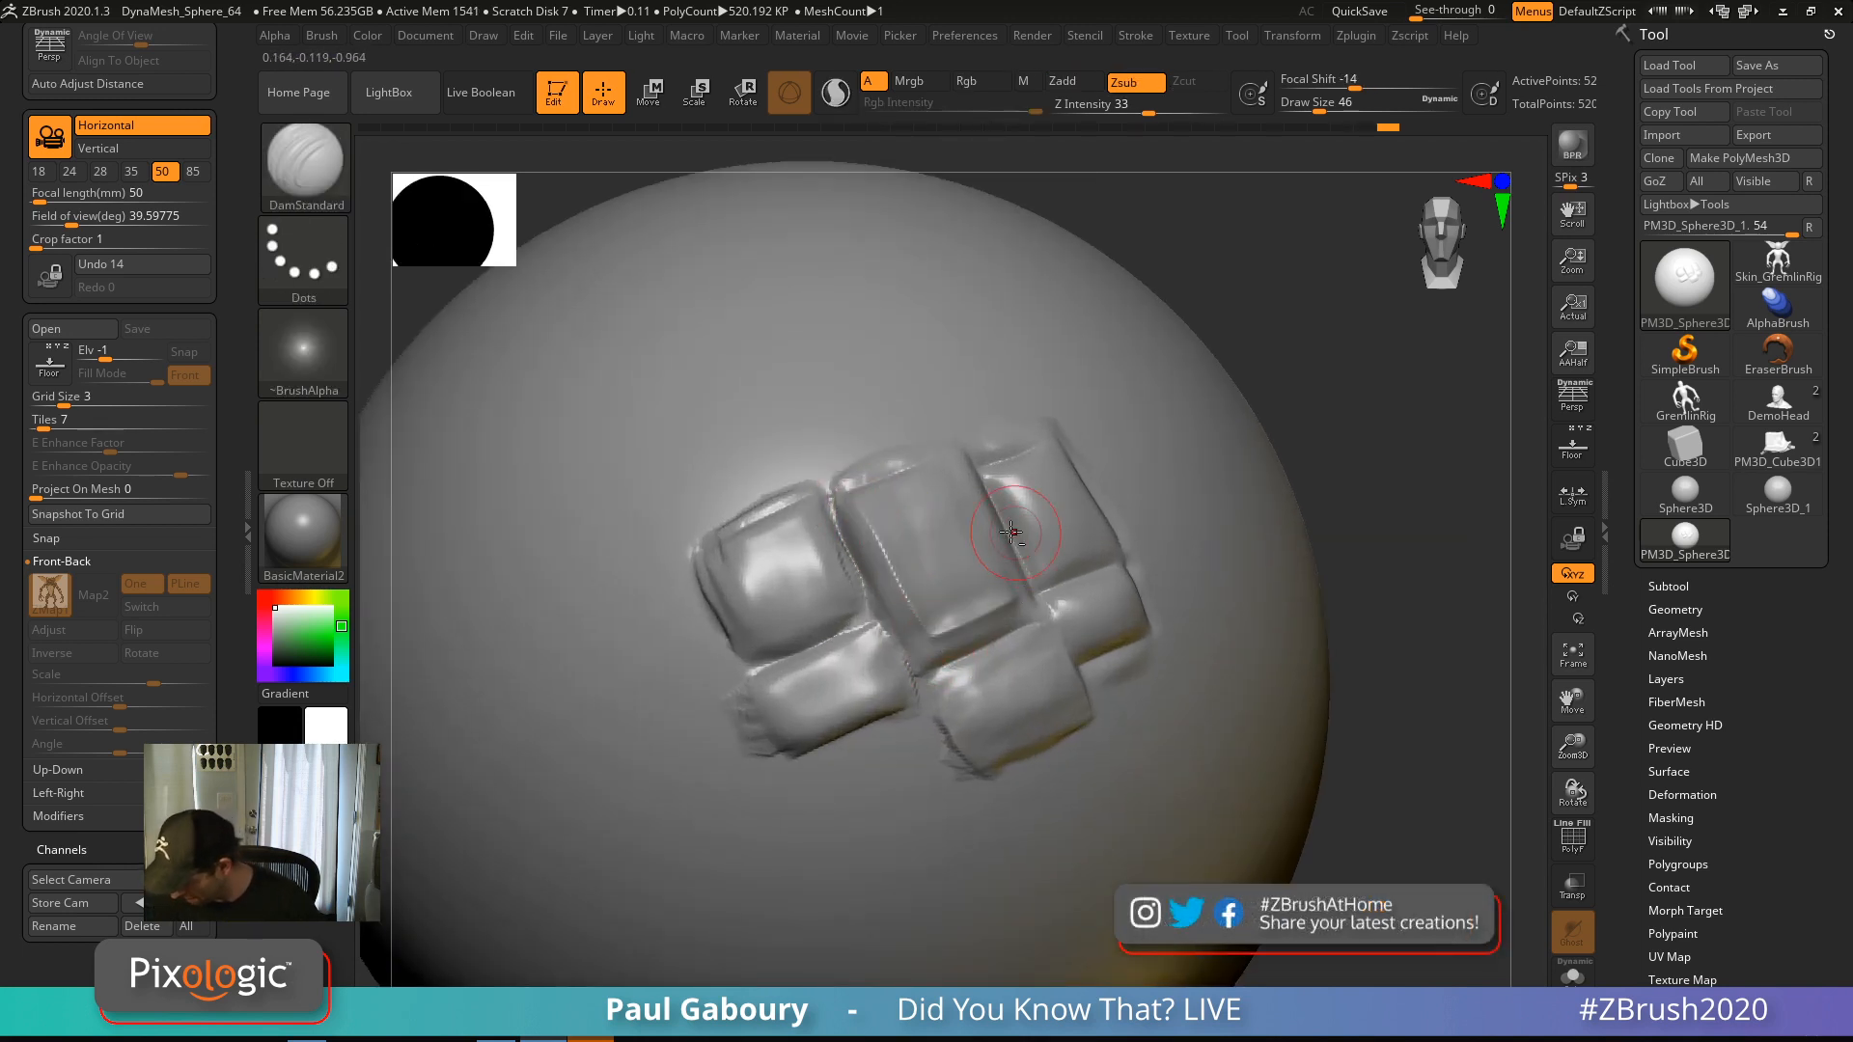
left_click_drag(950, 468, 1017, 608)
mouse_move(965, 664)
left_mouse_down()
mouse_move(1054, 631)
mouse_move(1085, 697)
left_mouse_up()
mouse_move(959, 668)
left_mouse_down()
mouse_move(990, 743)
mouse_move(1090, 695)
left_mouse_up()
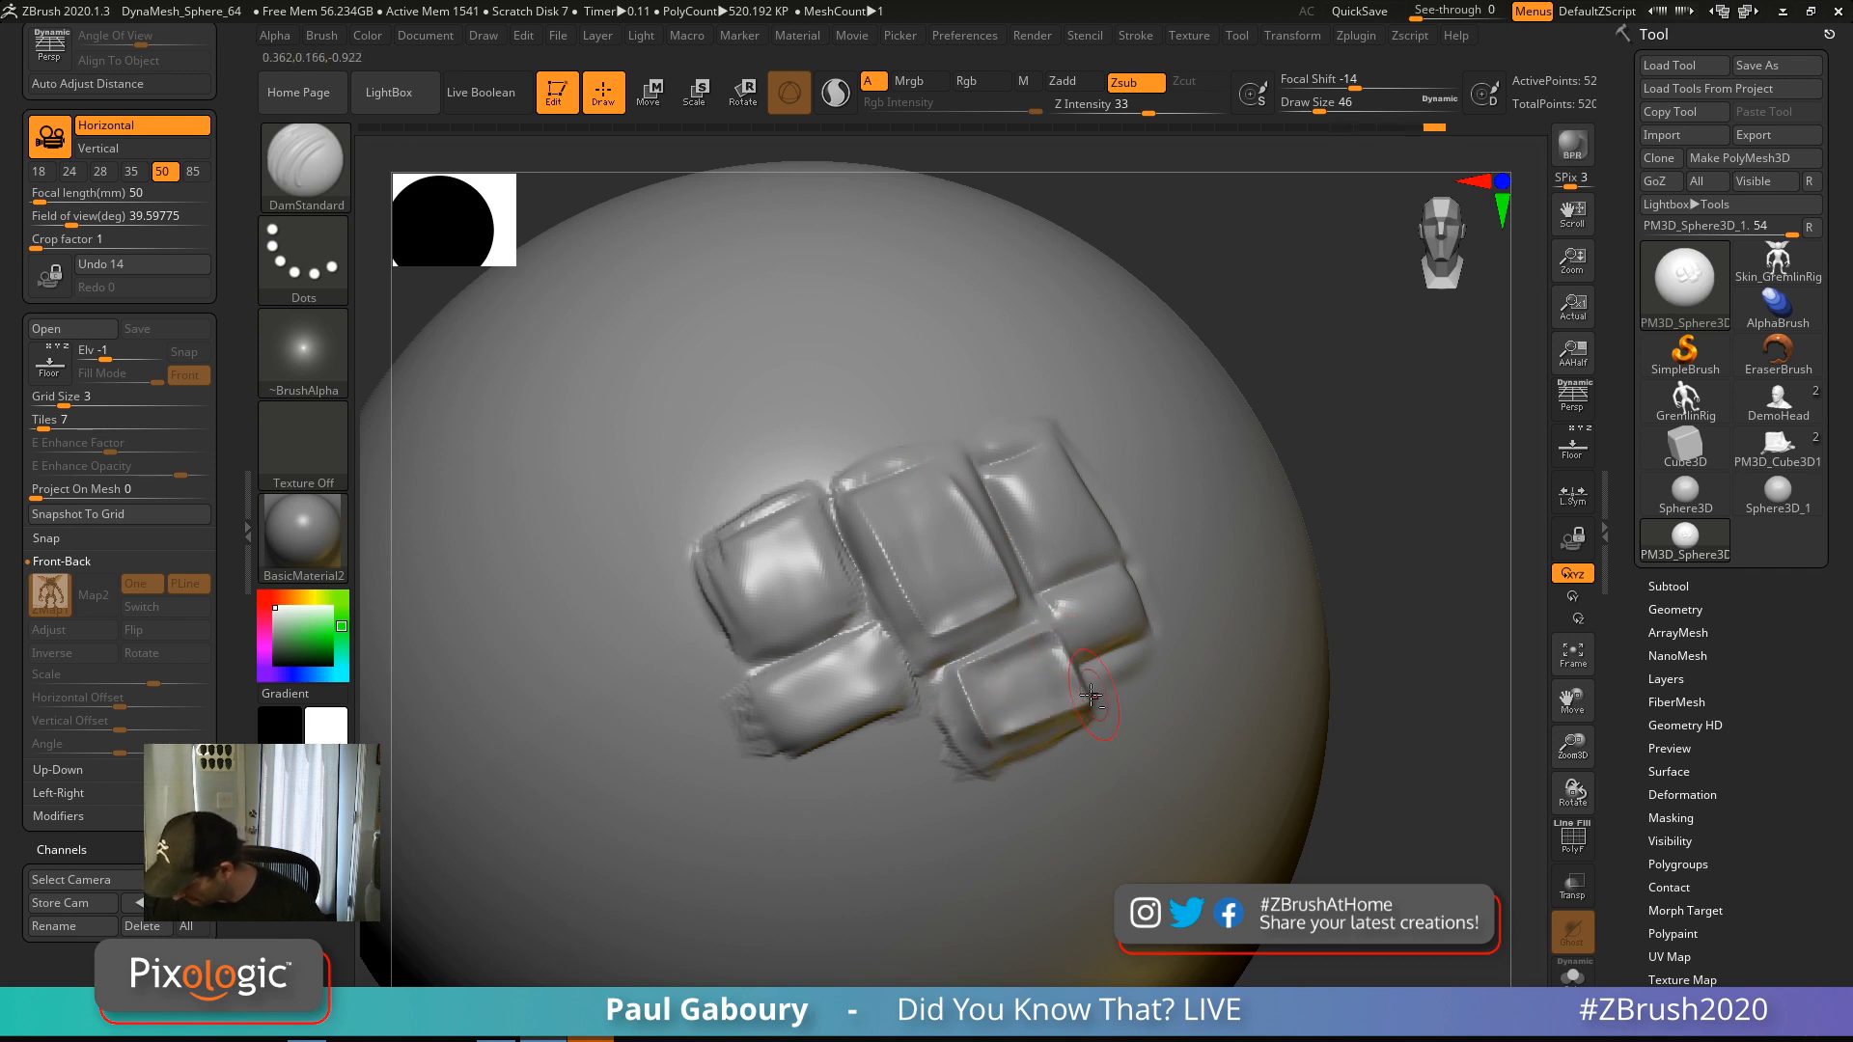
left_click_drag(776, 679, 877, 634)
left_click_drag(878, 636, 908, 694)
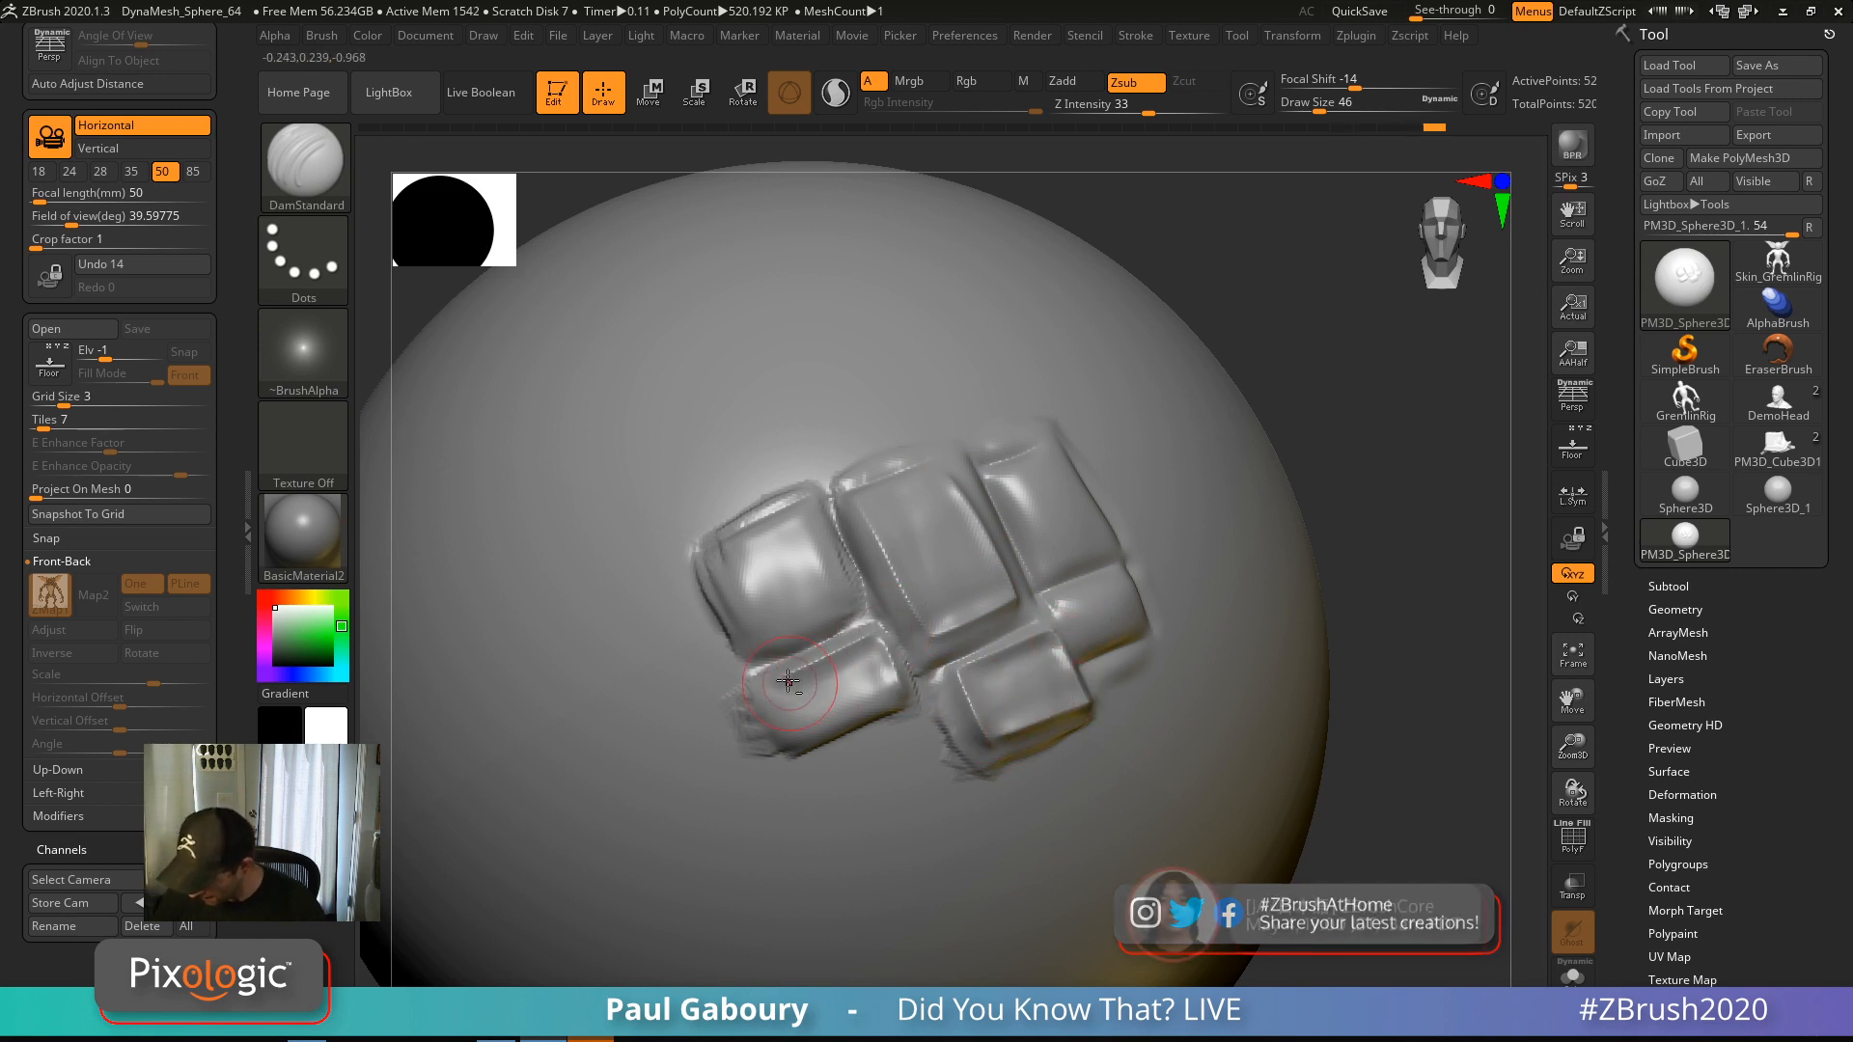
mouse_move(778, 678)
left_mouse_down()
mouse_move(803, 733)
mouse_move(907, 696)
left_mouse_up()
mouse_move(809, 510)
left_mouse_down()
mouse_move(854, 610)
mouse_move(721, 562)
mouse_move(766, 642)
left_mouse_up()
left_click_drag(768, 641, 862, 600)
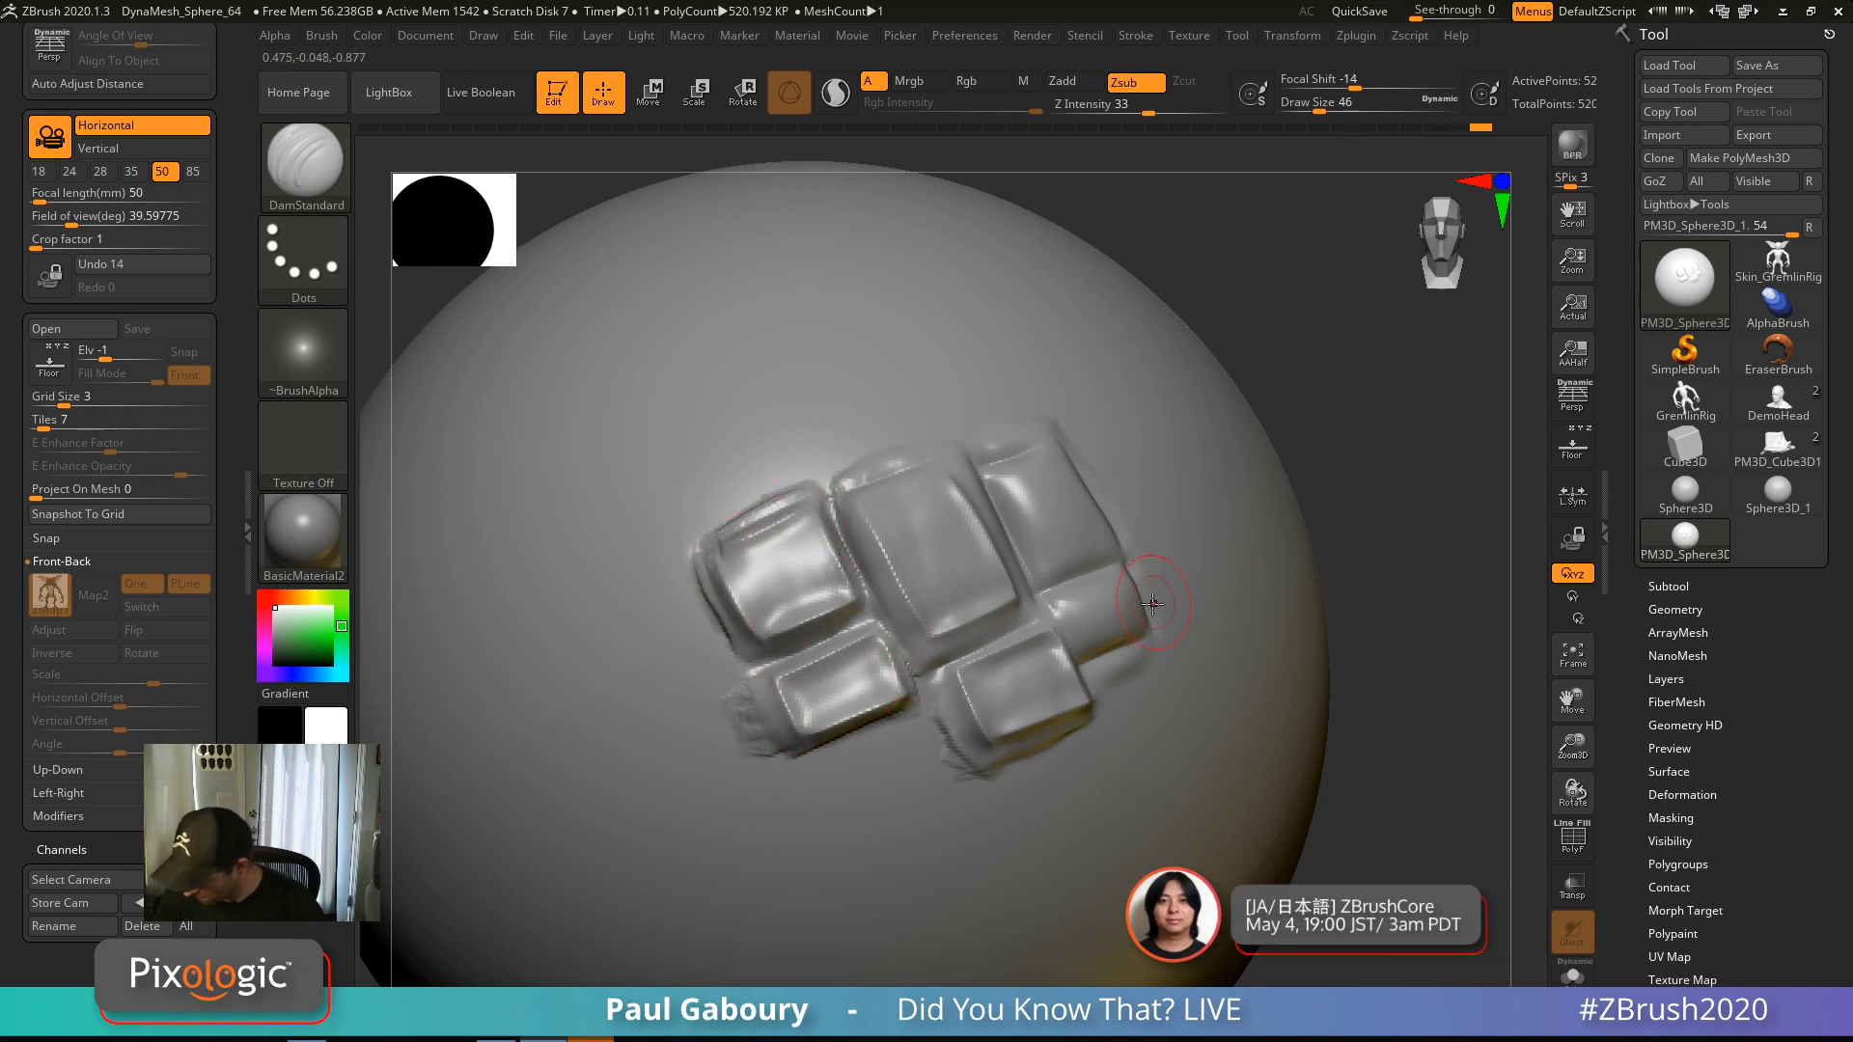
Carve inset borders into the two remaining right-hand blocks and discard the changes to the untitled scene in the other open application
right_click_drag(1201, 627, 965, 666, "ctrl")
right_click_drag(981, 659, 968, 628, "ctrl")
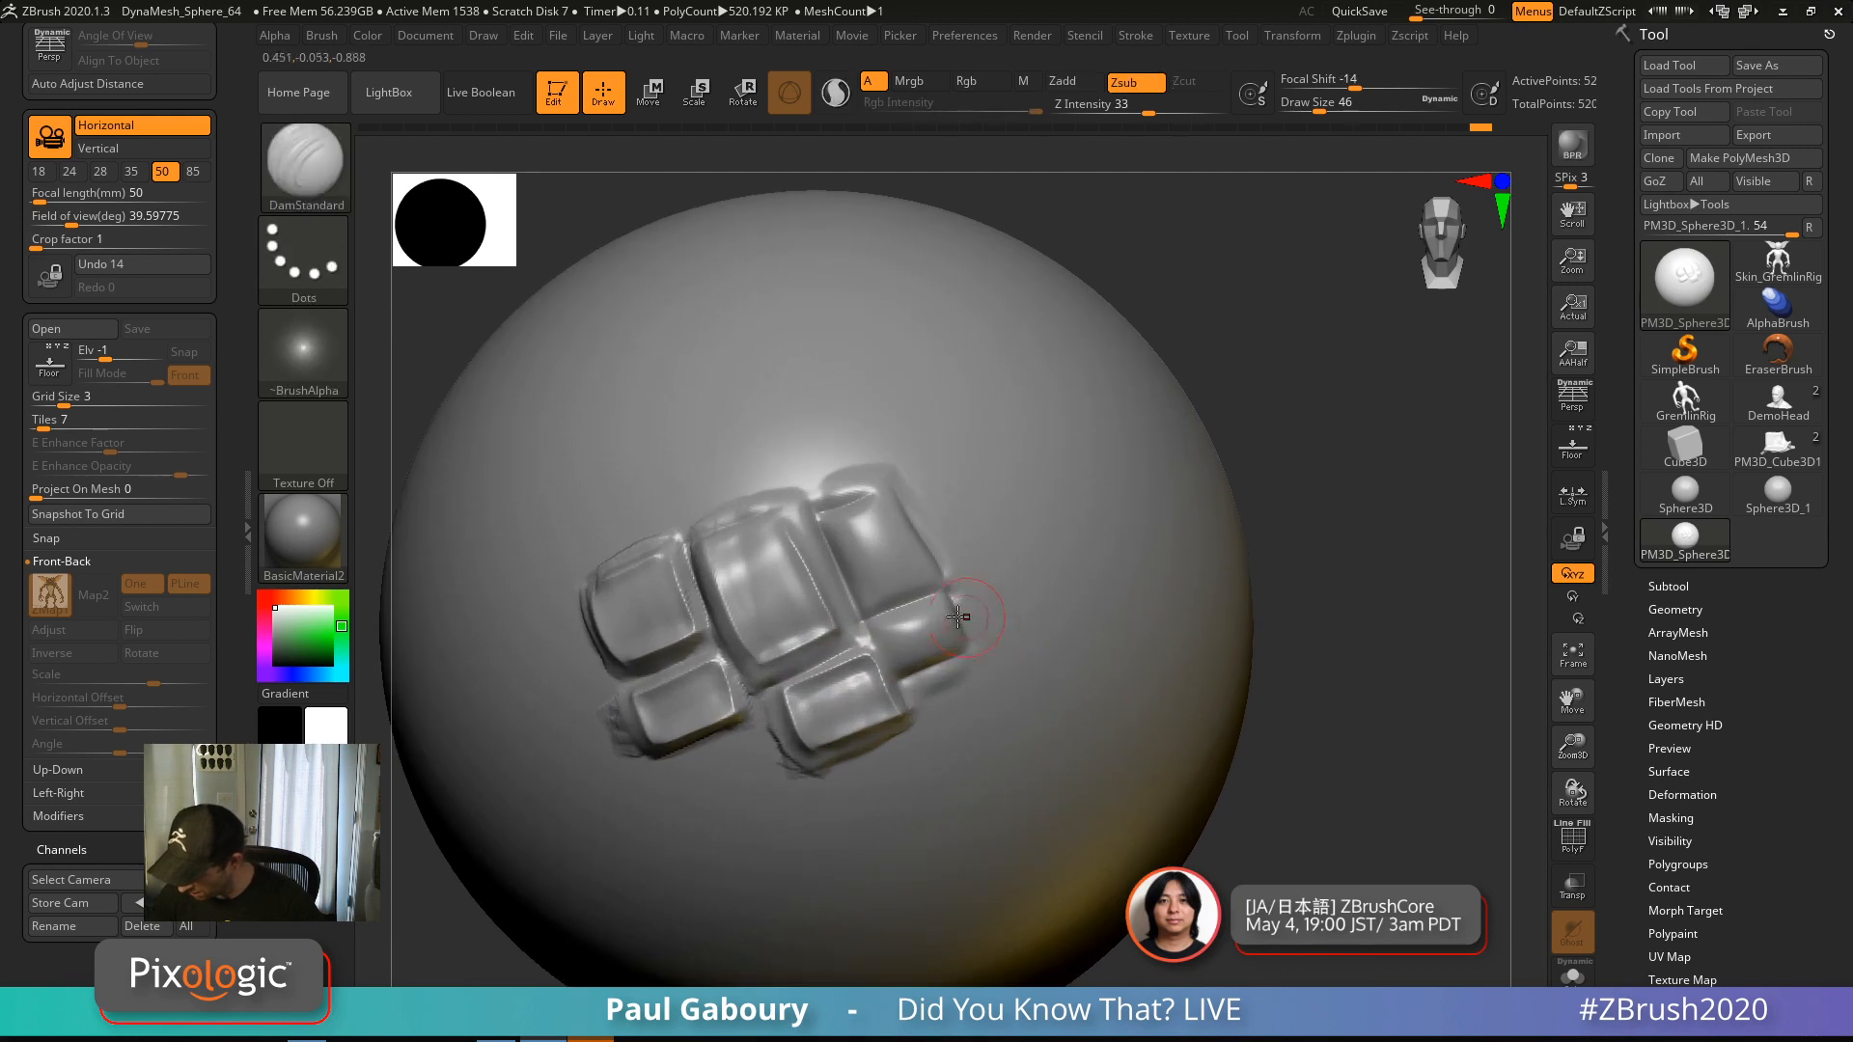
mouse_move(829, 515)
left_mouse_down()
mouse_move(861, 616)
mouse_move(940, 577)
mouse_move(973, 639)
left_mouse_up()
right_click_drag(1025, 702, 995, 668, "ctrl")
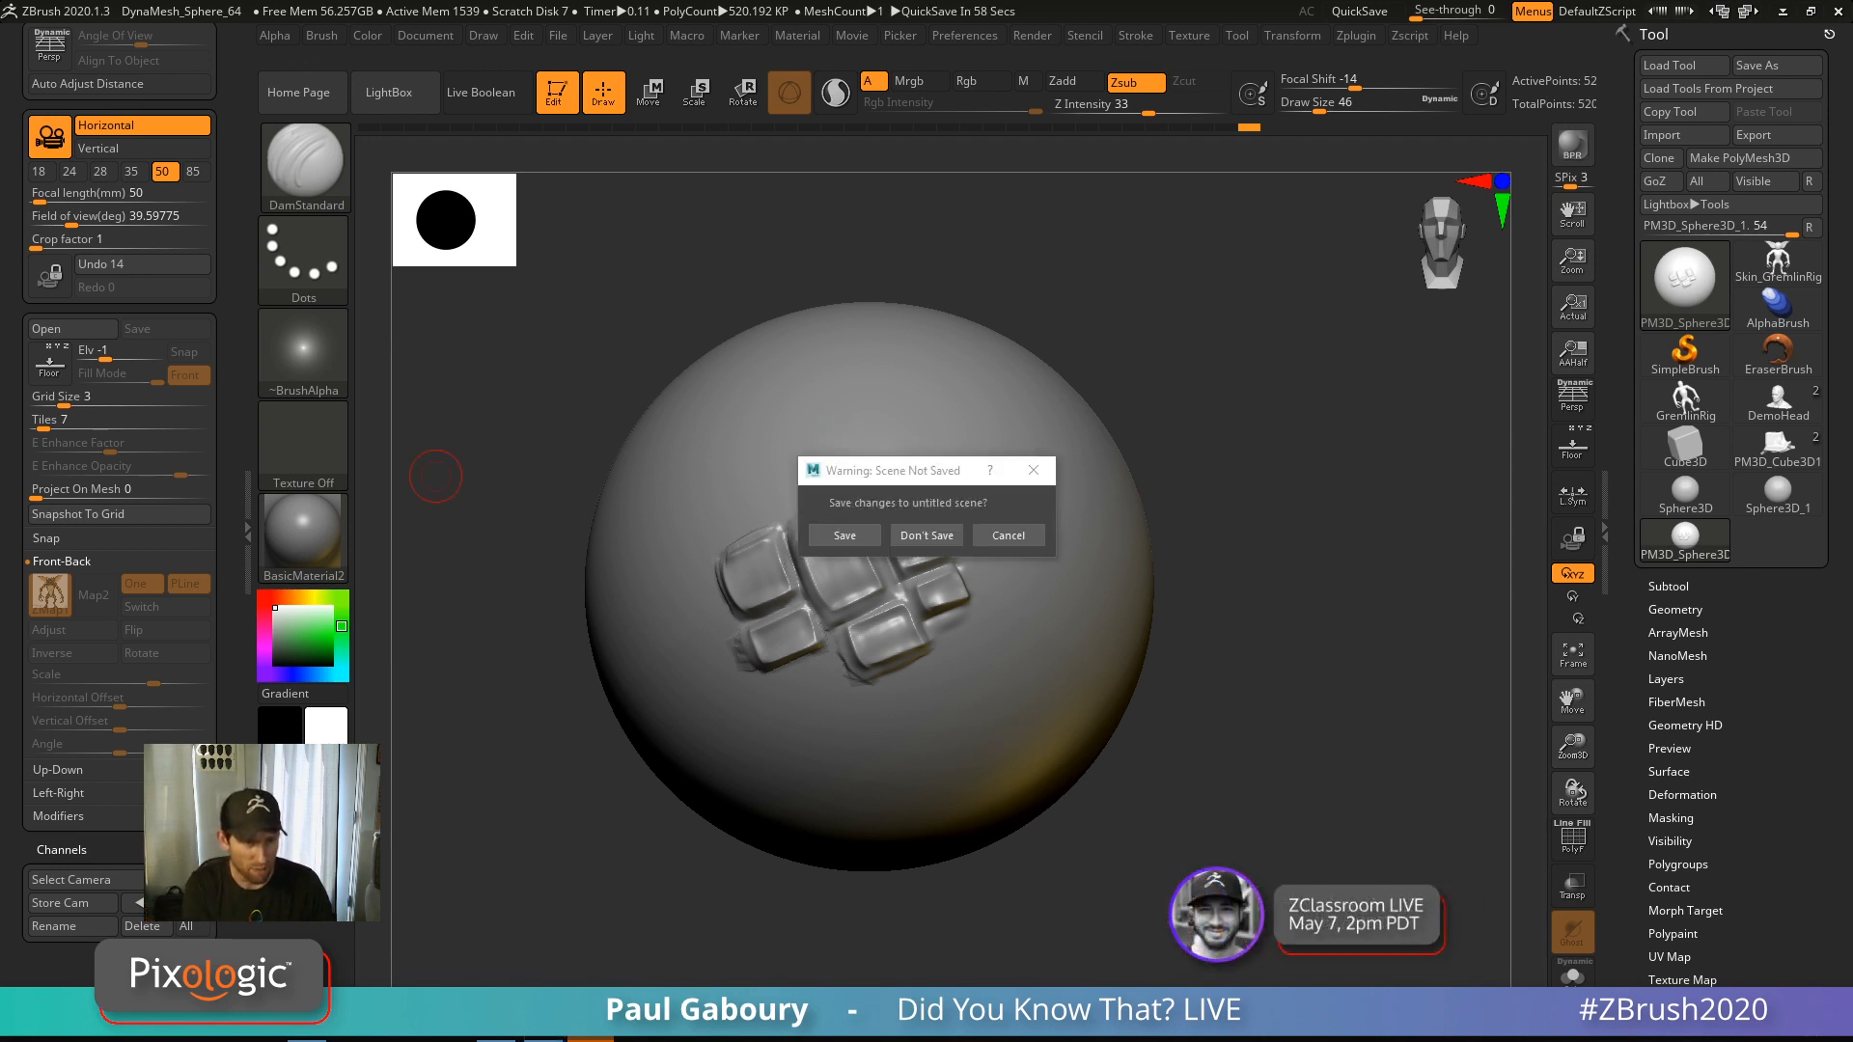
left_click(926, 536)
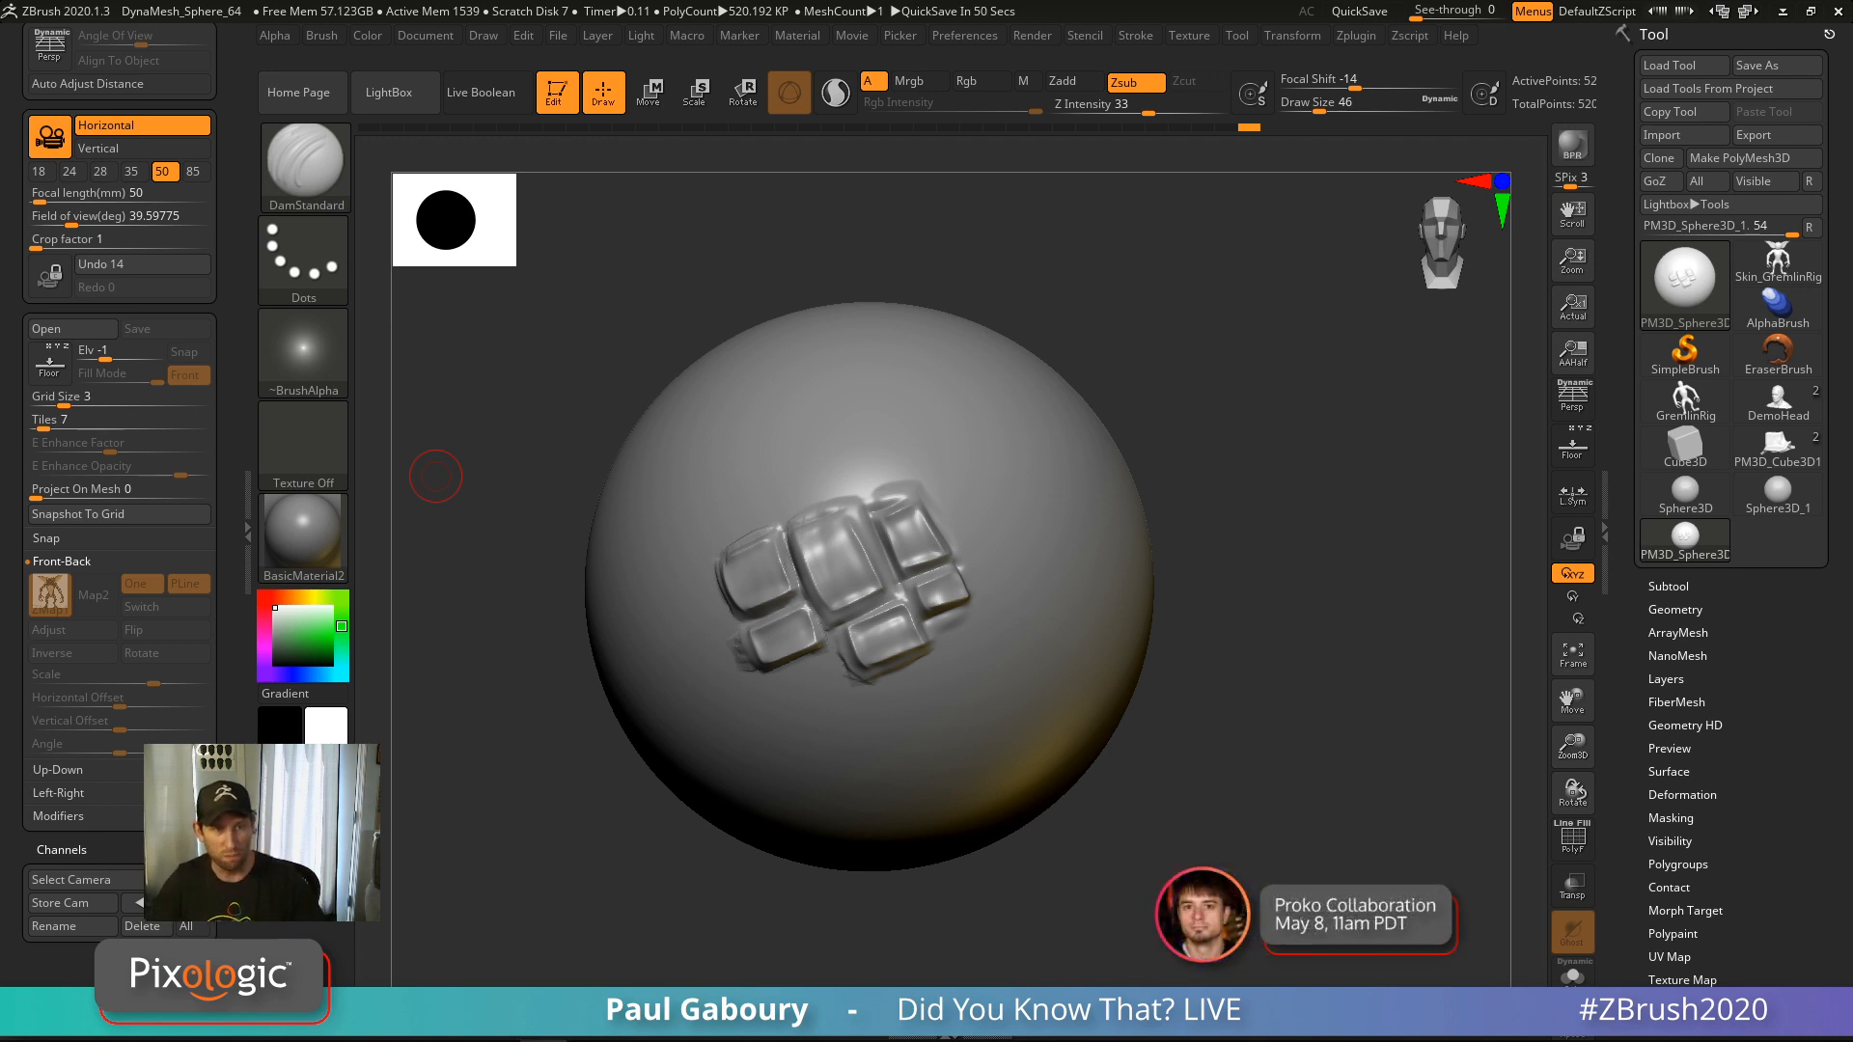
Select the XTractorDragRect brush and capture the whole sculpted block cluster as an alpha
right_click_drag(1265, 650, 1224, 645, "alt")
right_click_drag(853, 579, 859, 583, "ctrl")
key("b")
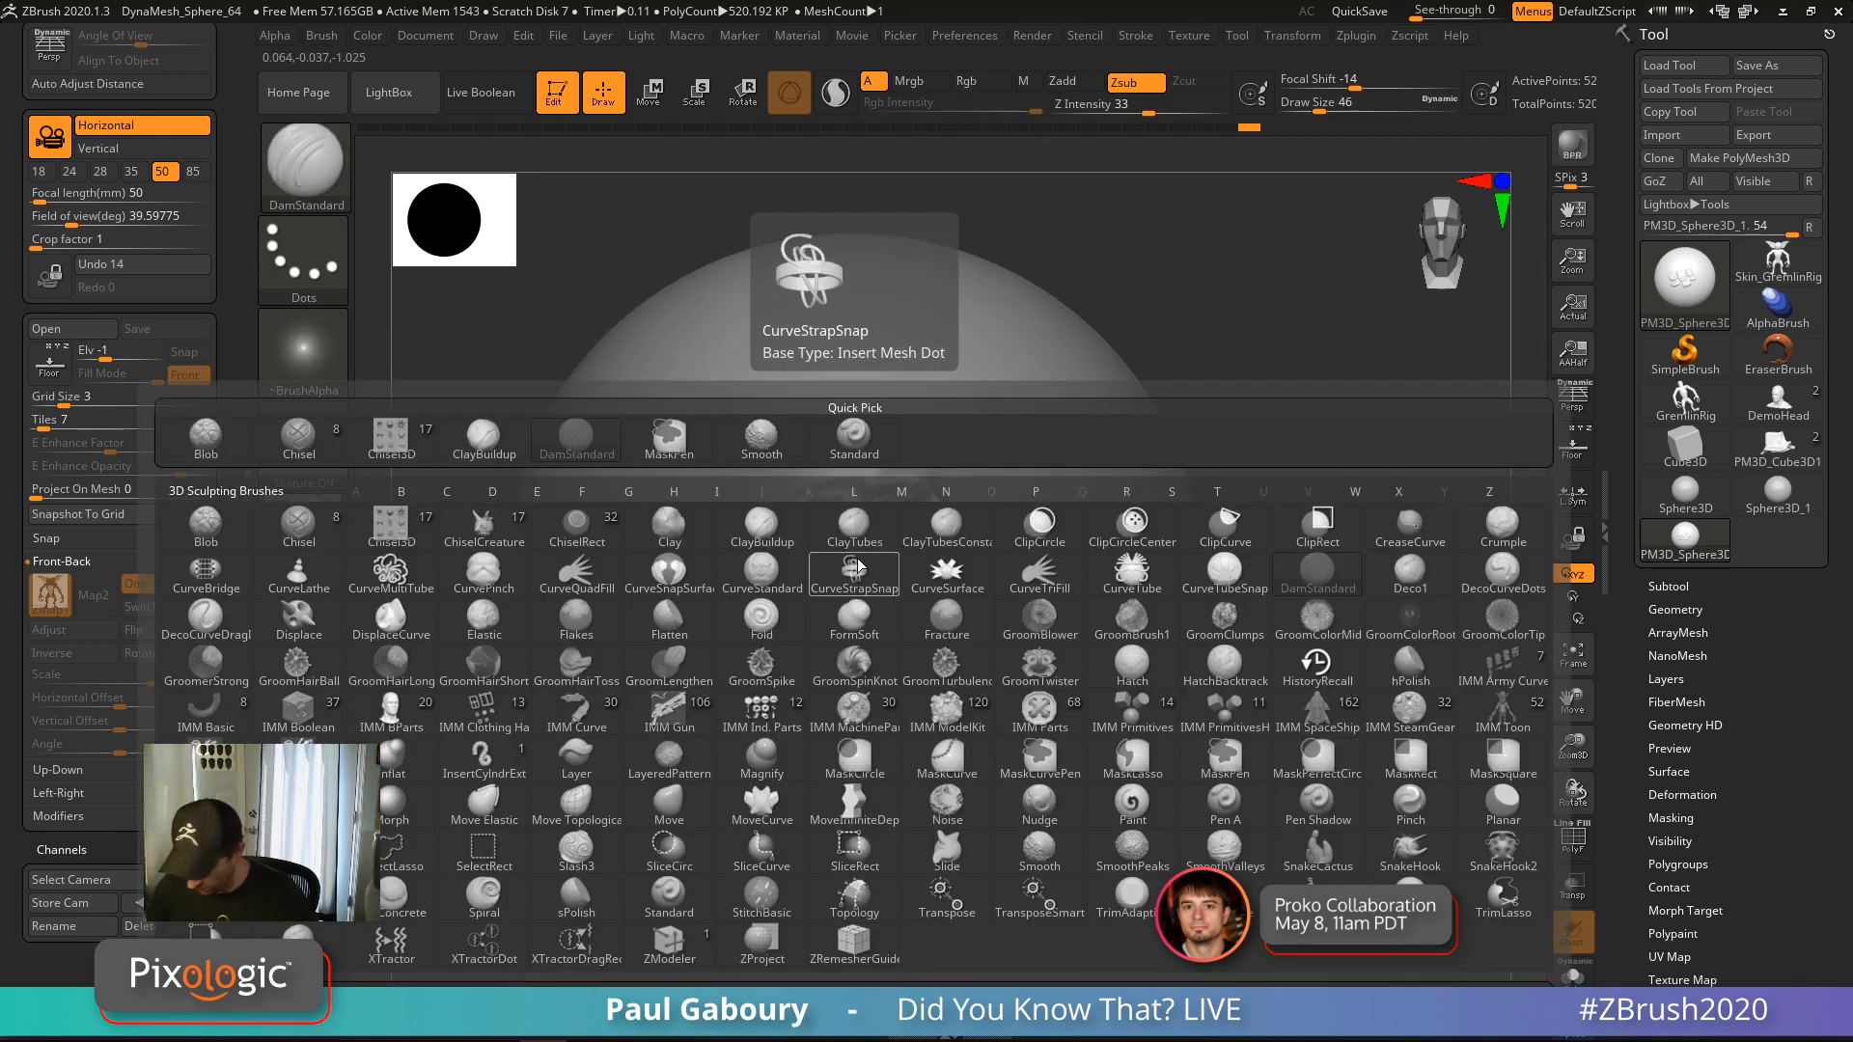
key("x")
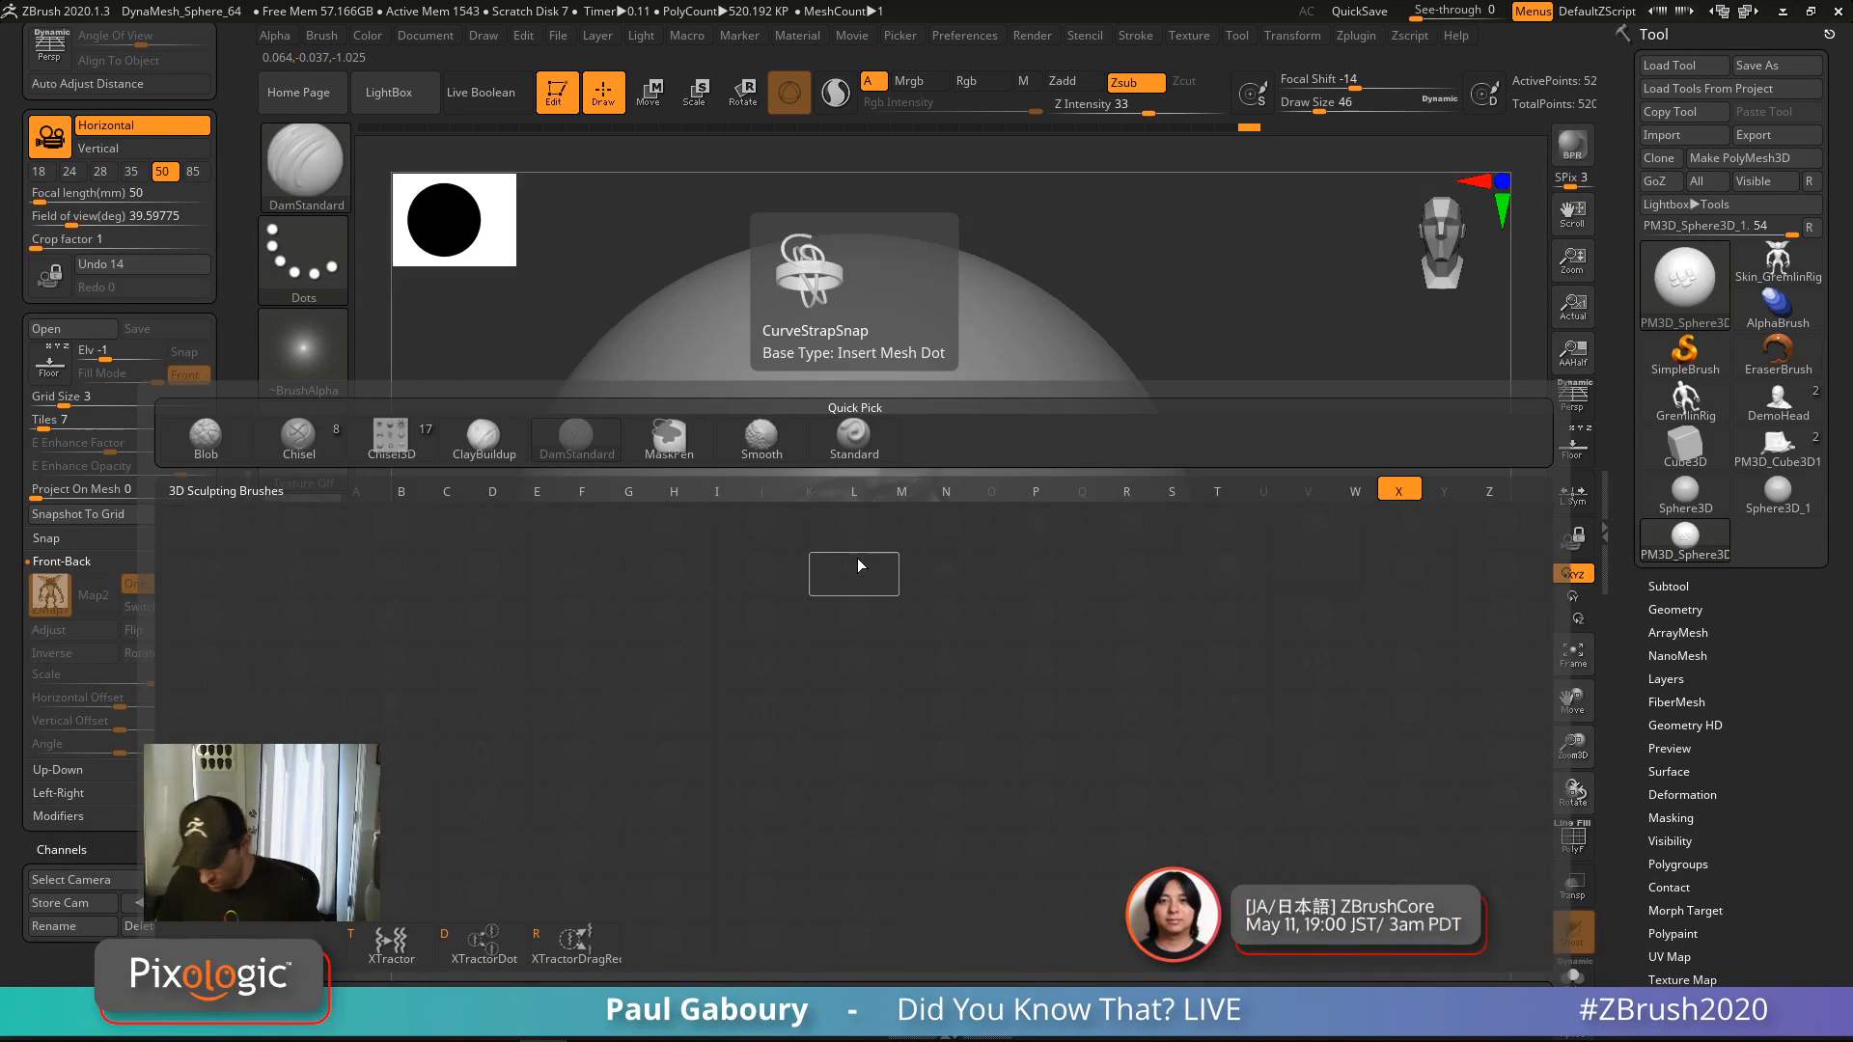
left_click(577, 946)
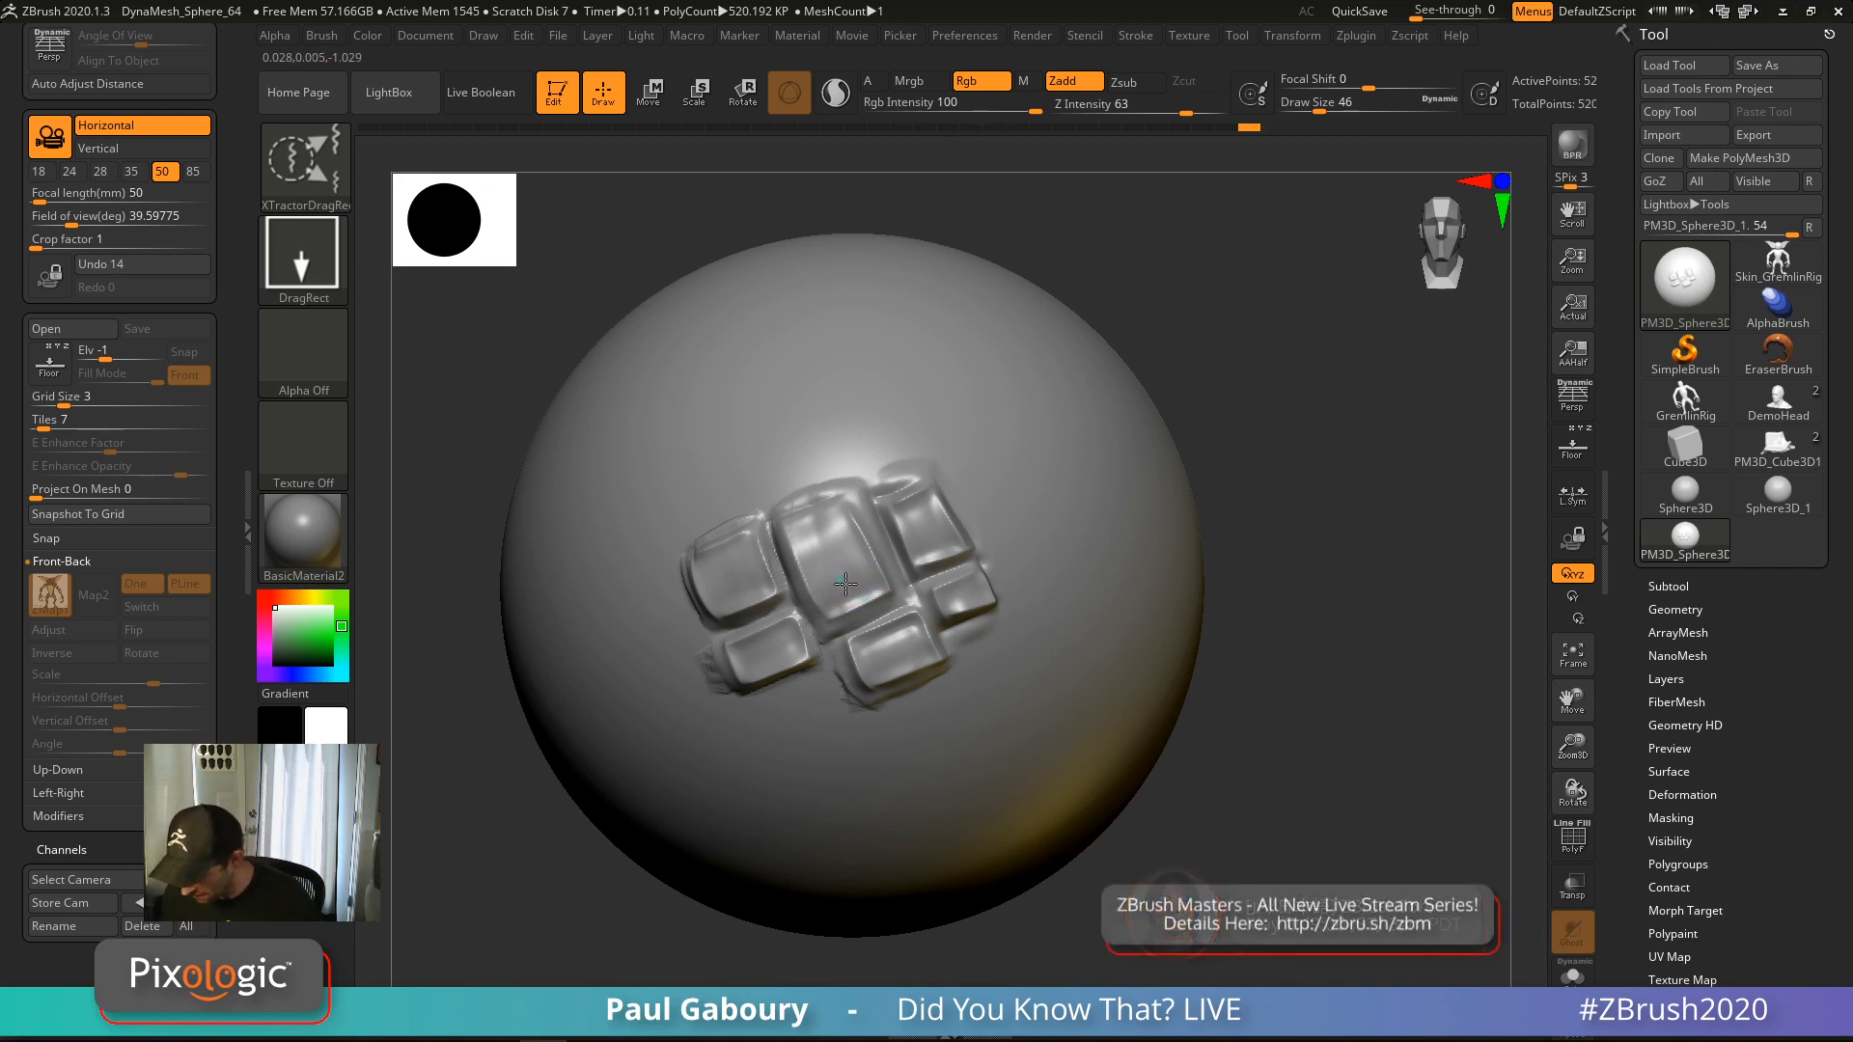
mouse_move(842, 584)
left_mouse_down()
mouse_move(888, 645)
mouse_move(907, 739)
left_mouse_up()
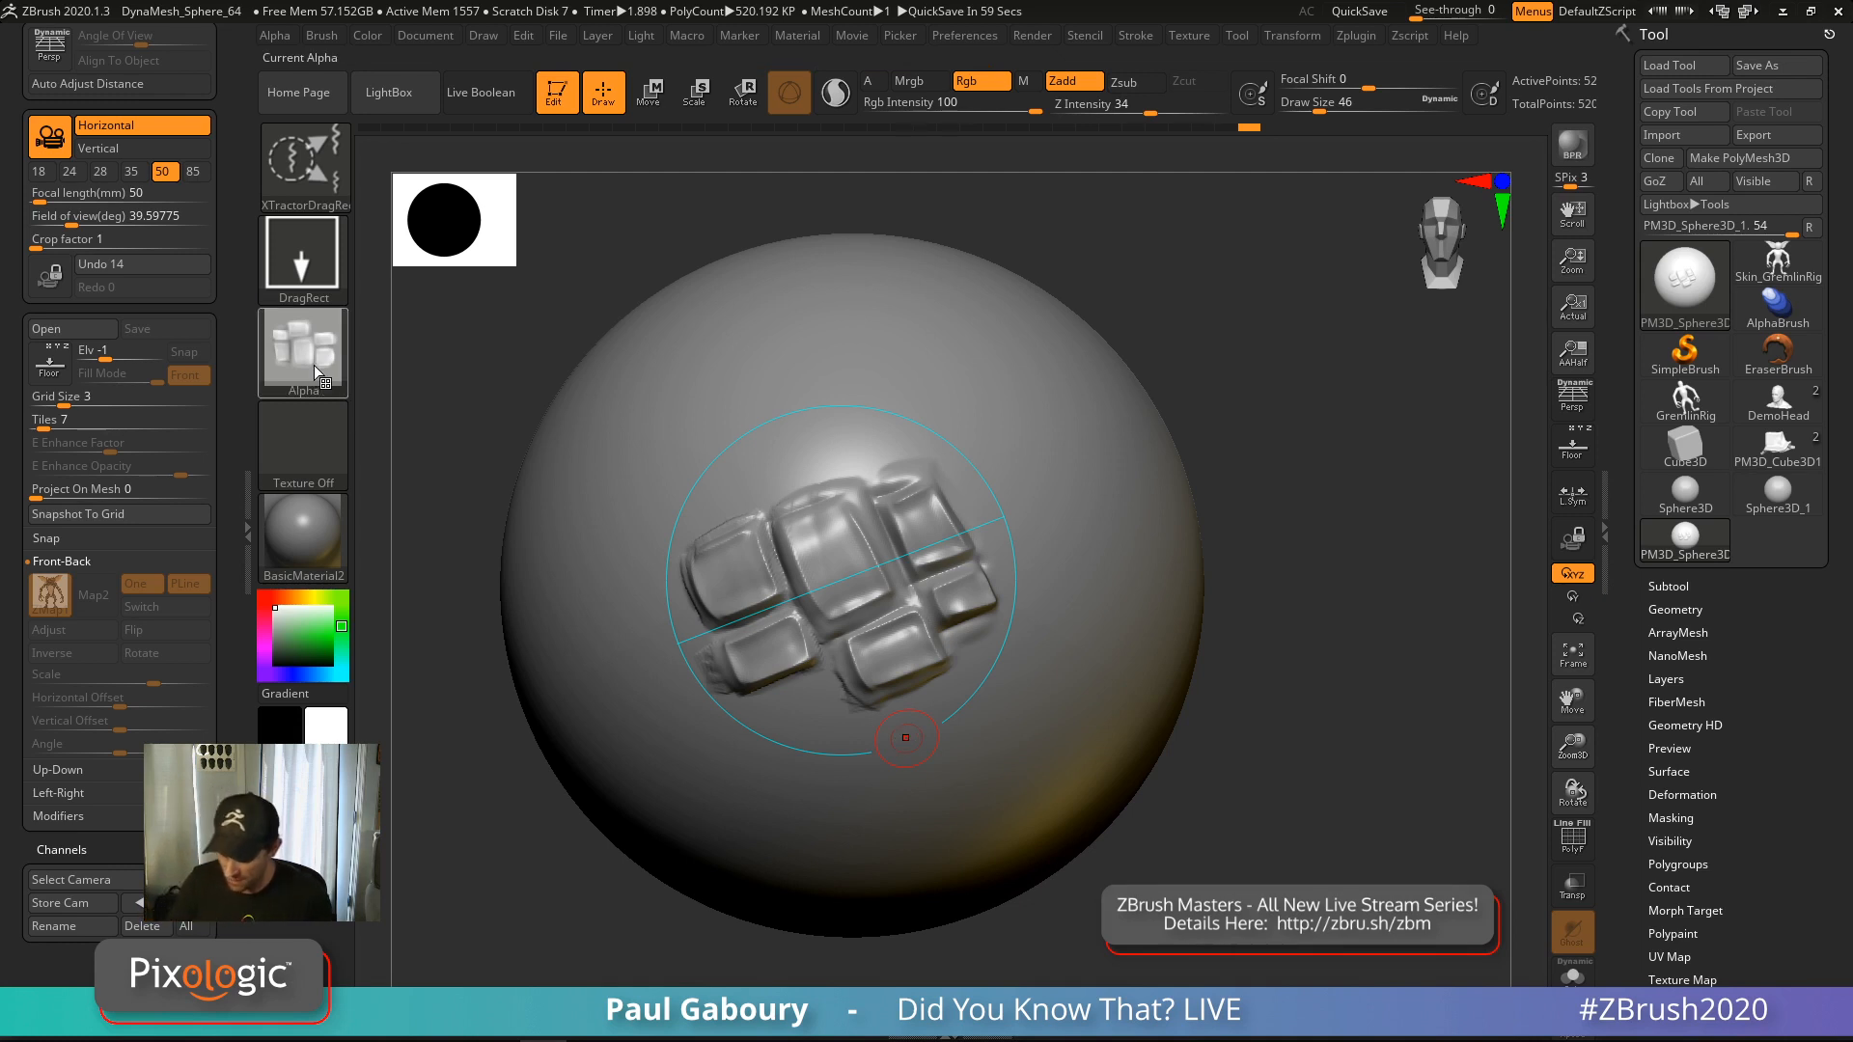
mouse_move(315, 365)
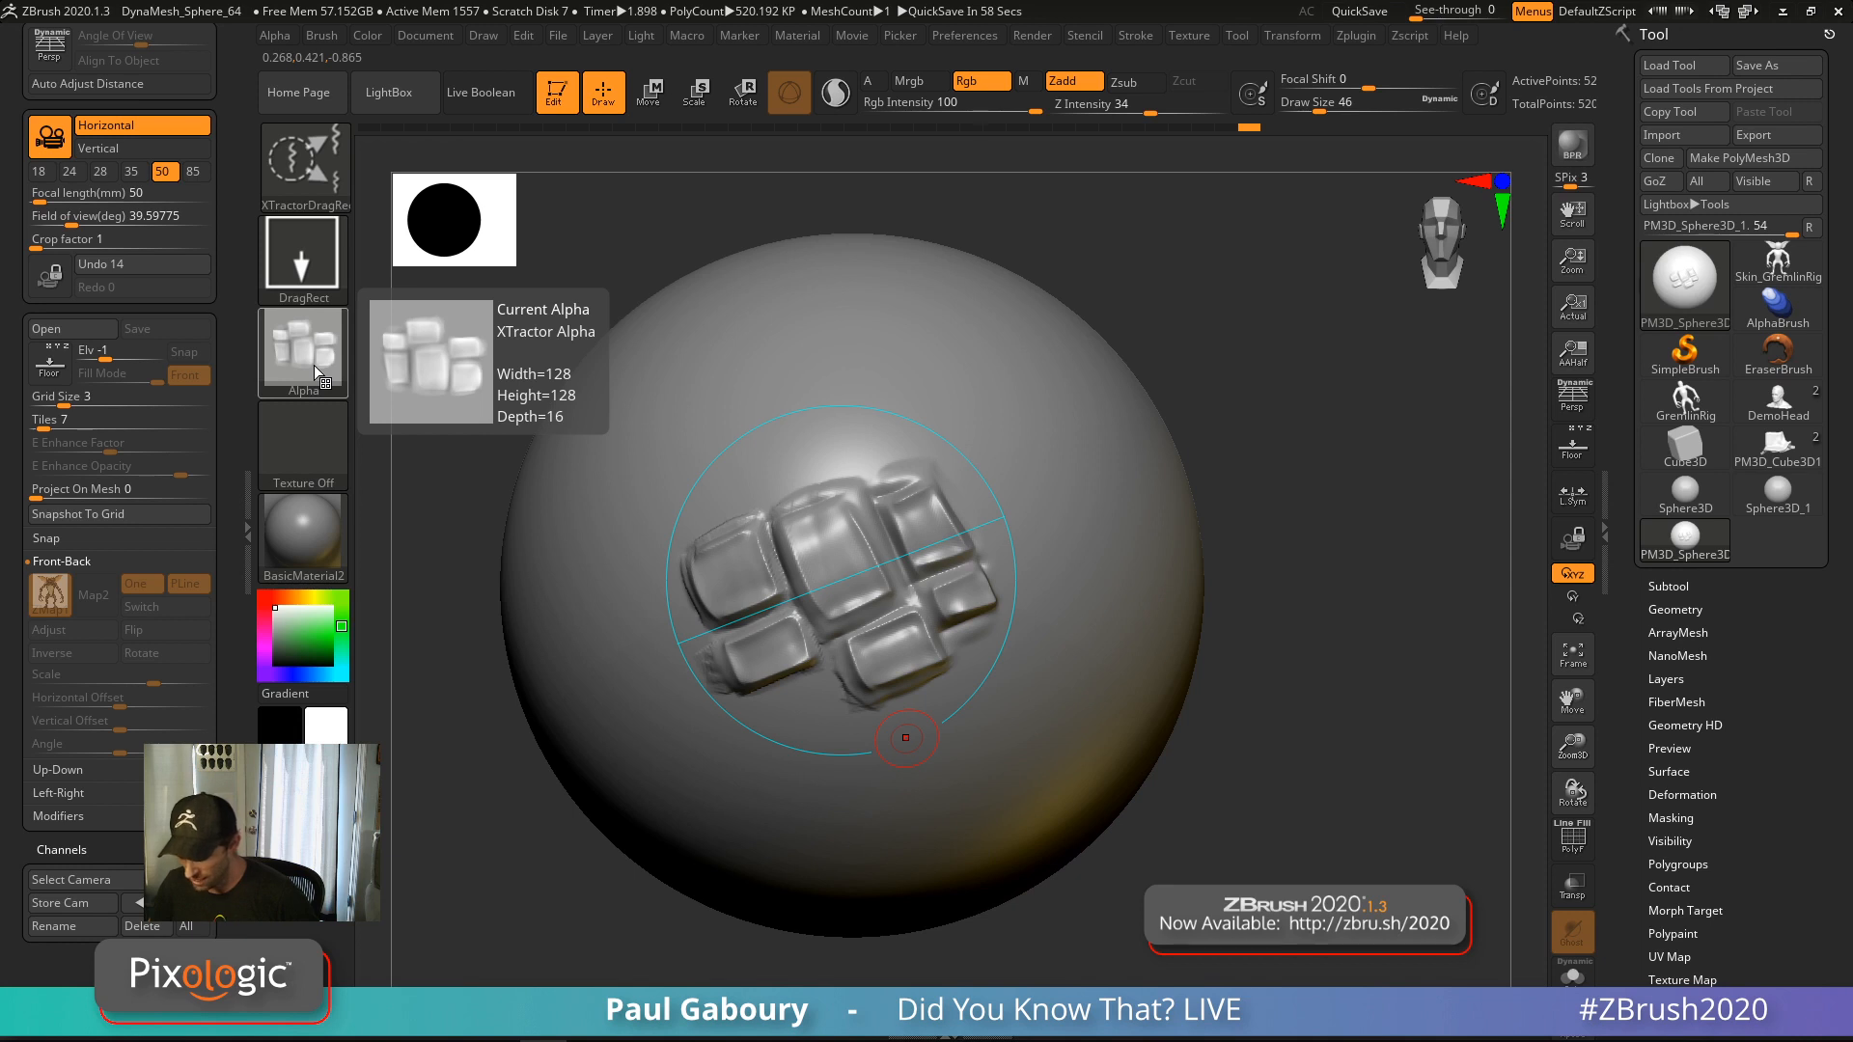
Stamp the captured block alpha twice on the bare side of the sphere and undo the last stamp
left_click_drag(1274, 686, 1254, 670)
left_click_drag(1157, 574, 1239, 600)
right_click_drag(1276, 685, 951, 674, "alt")
left_click_drag(960, 673, 1013, 782)
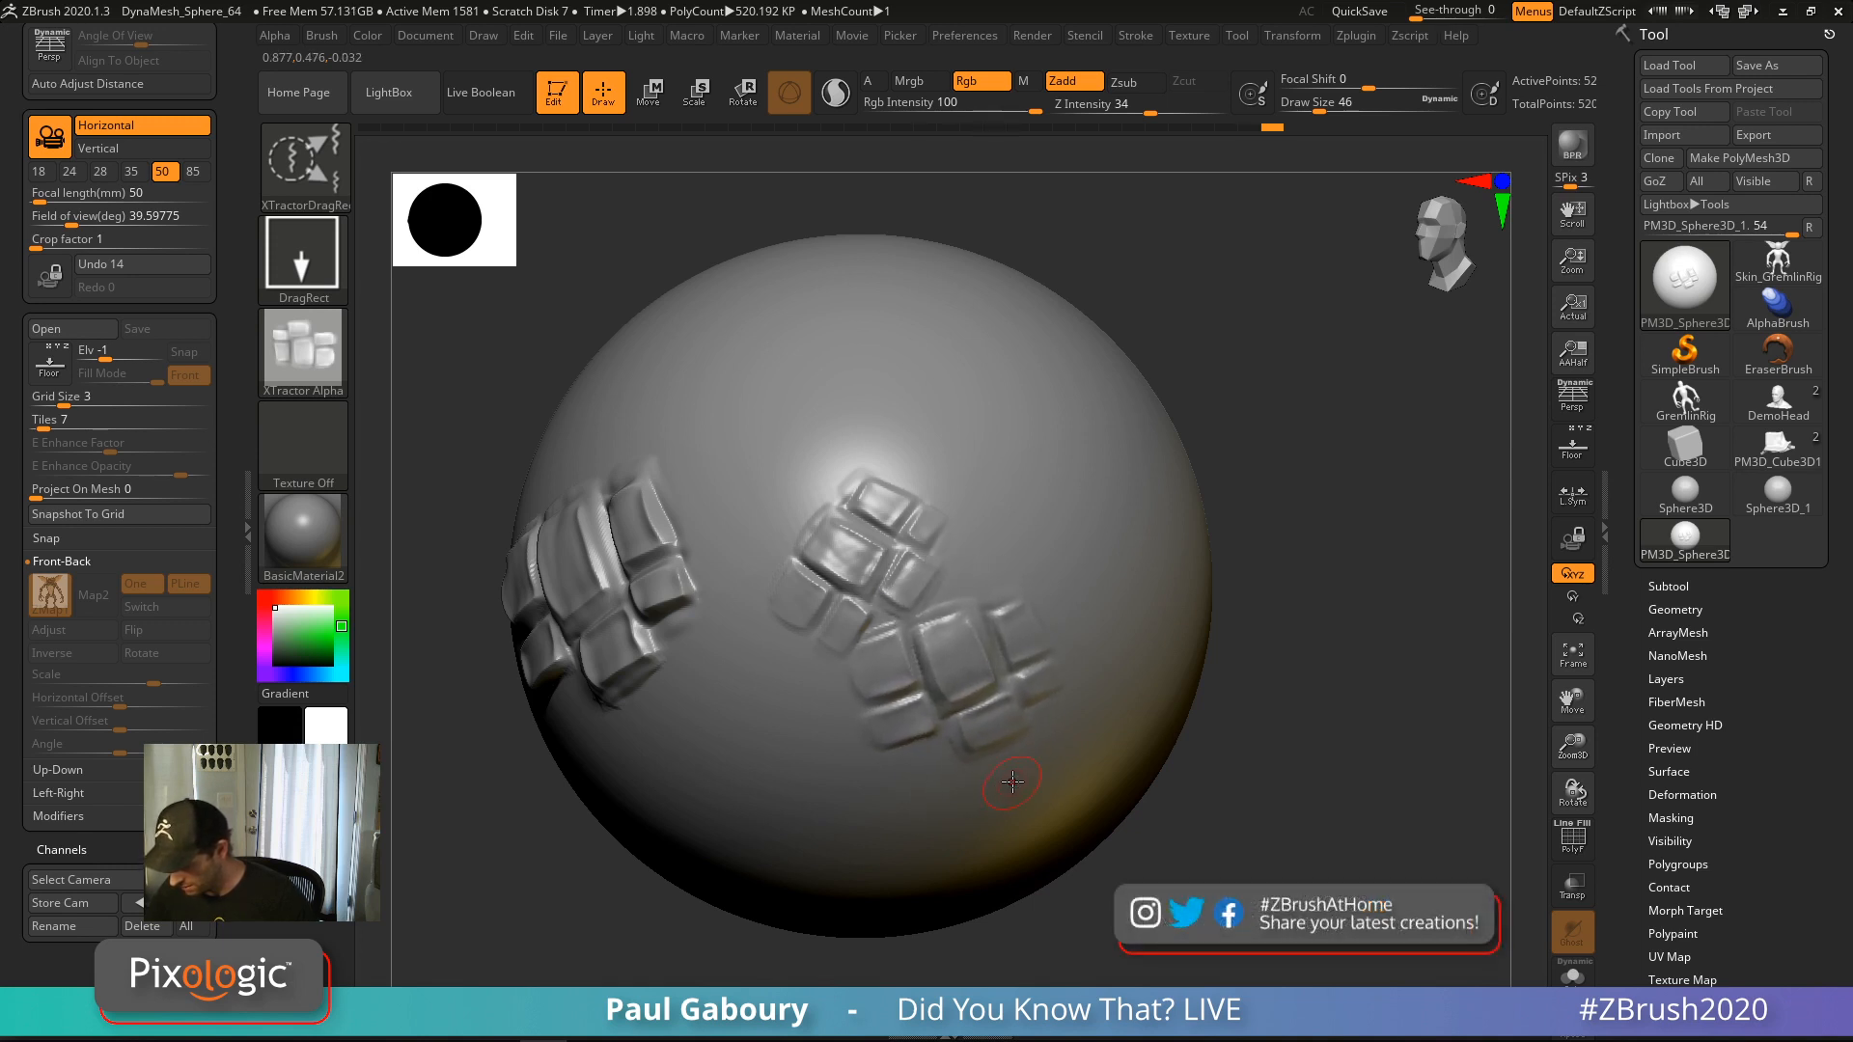
key("ctrl+z")
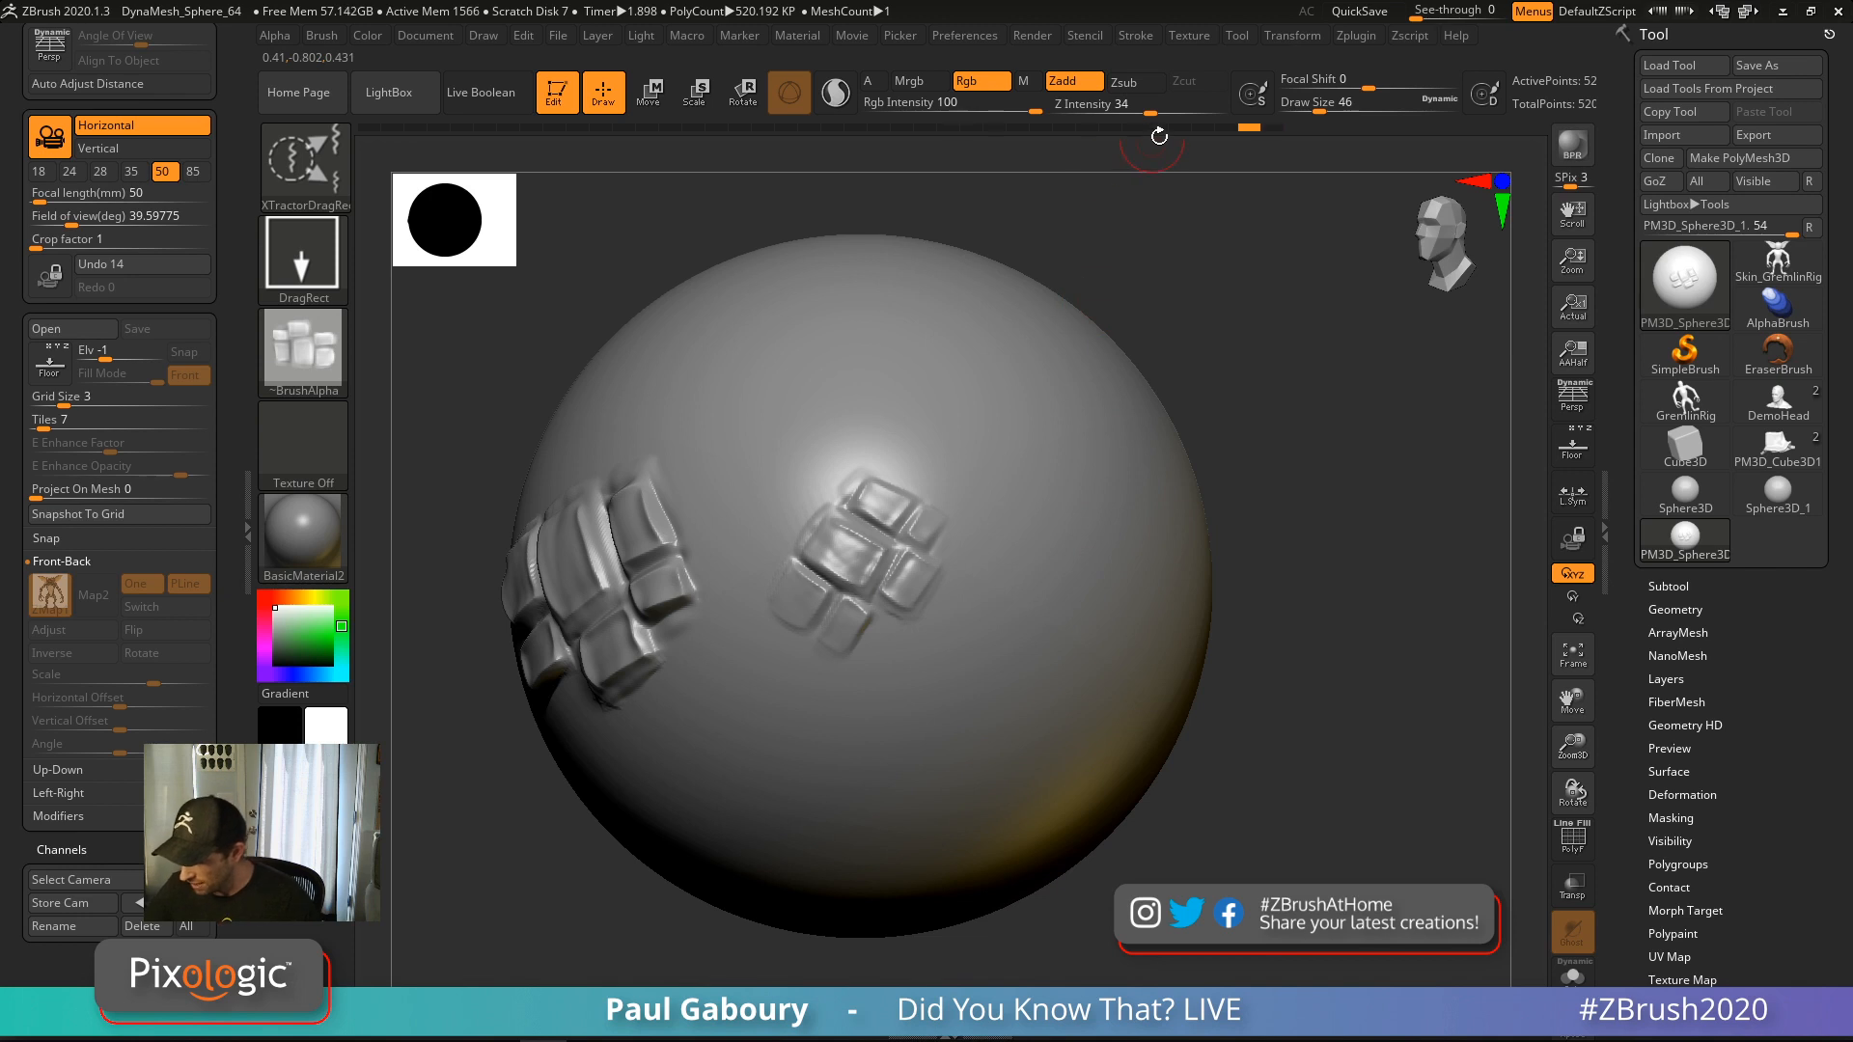
Set the Z Intensity to 61 and stamp several stronger copies of the block pattern across the sphere's bare side
left_click_drag(1151, 106, 1185, 108)
left_click_drag(1001, 693, 1052, 796)
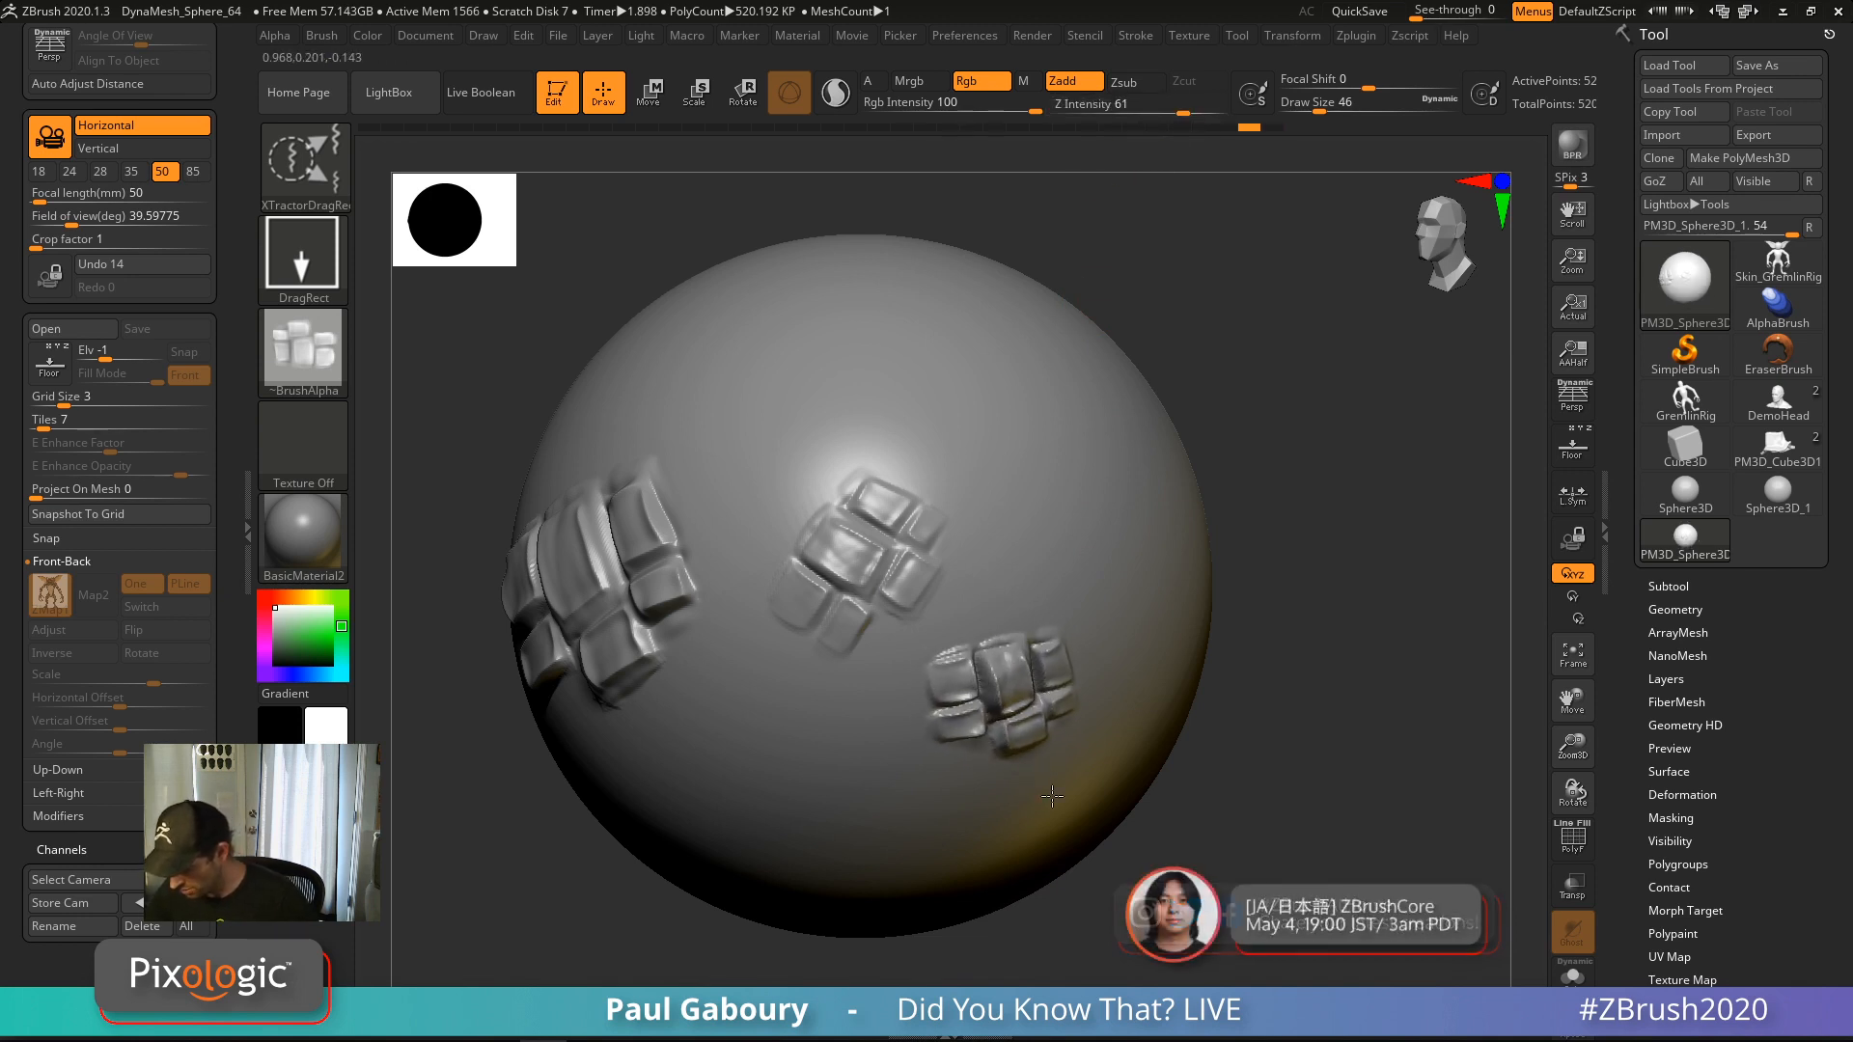
right_click_drag(1129, 816, 1052, 717)
left_click_drag(769, 737, 796, 874)
mouse_move(988, 696)
left_mouse_down()
mouse_move(1070, 698)
mouse_move(1099, 679)
mouse_move(1084, 687)
mouse_move(1059, 577)
mouse_move(1095, 522)
mouse_move(1049, 643)
left_mouse_up()
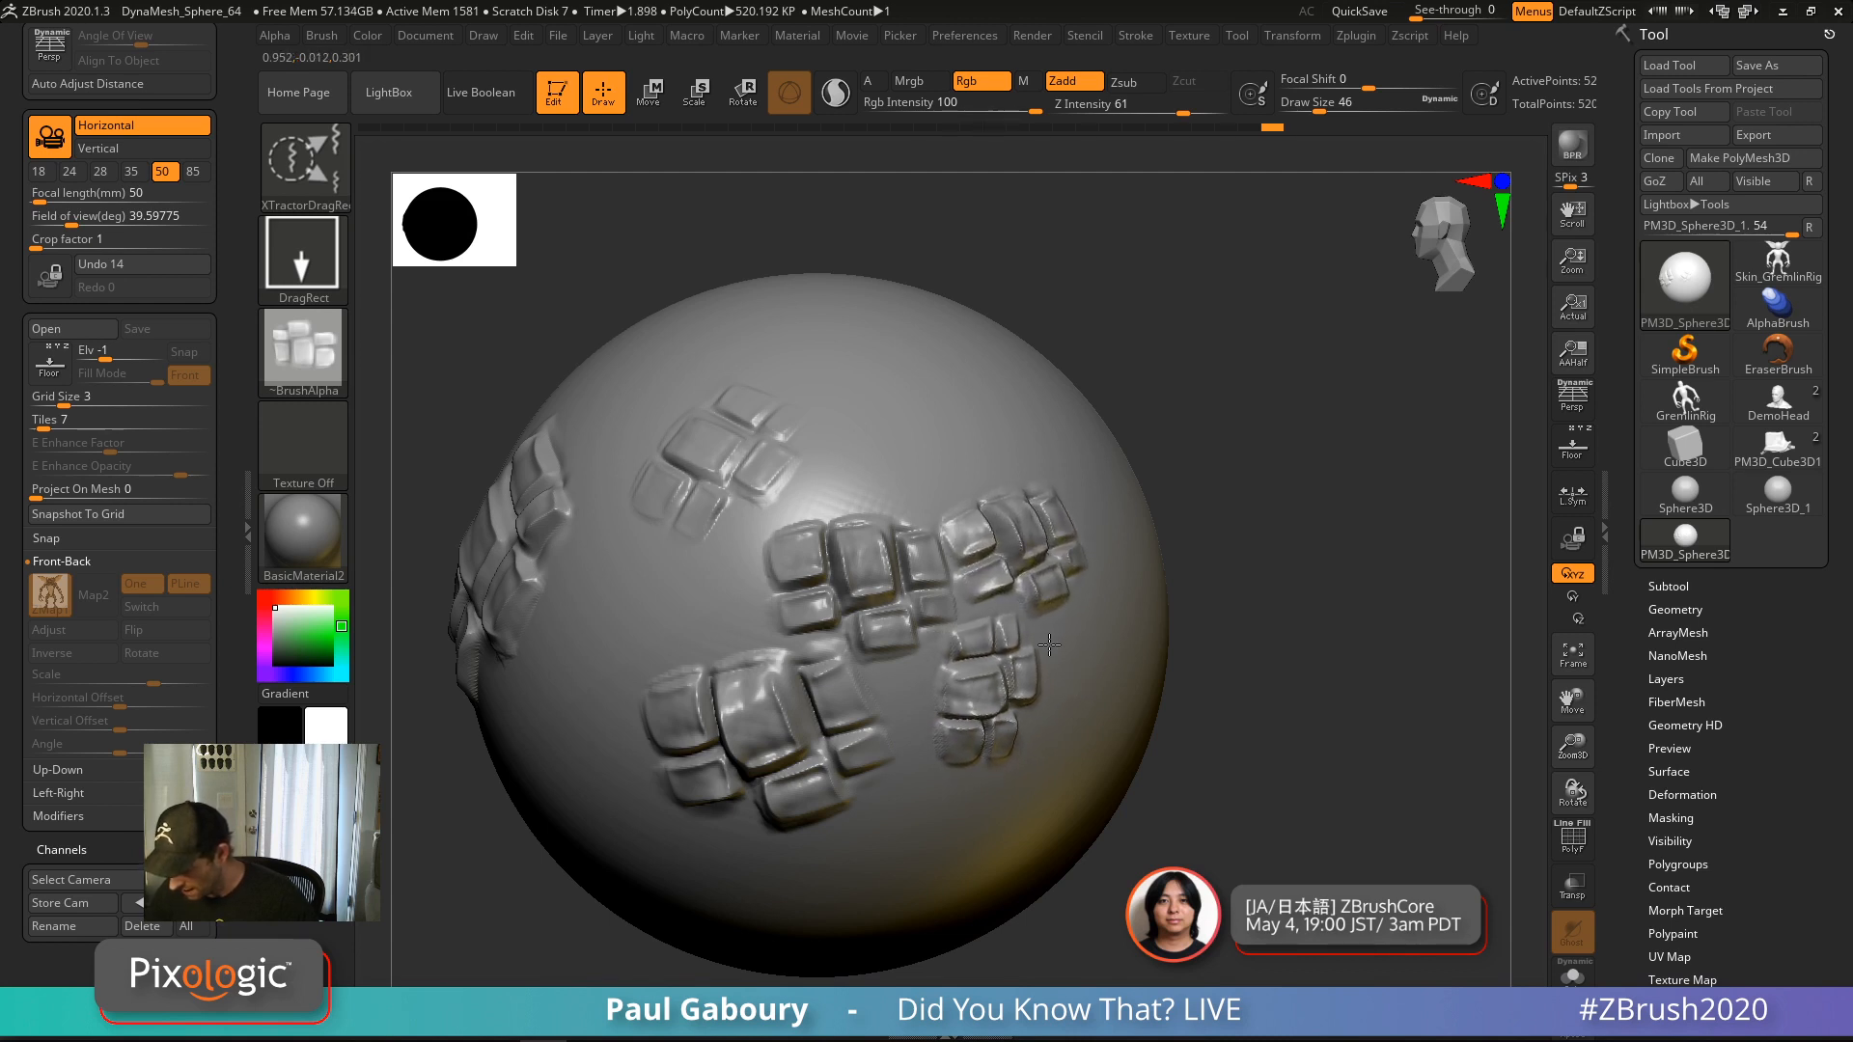
Add another, smaller block-pattern stamp at the edge of the existing stamped cluster
right_click_drag(1054, 635, 1001, 644, "ctrl")
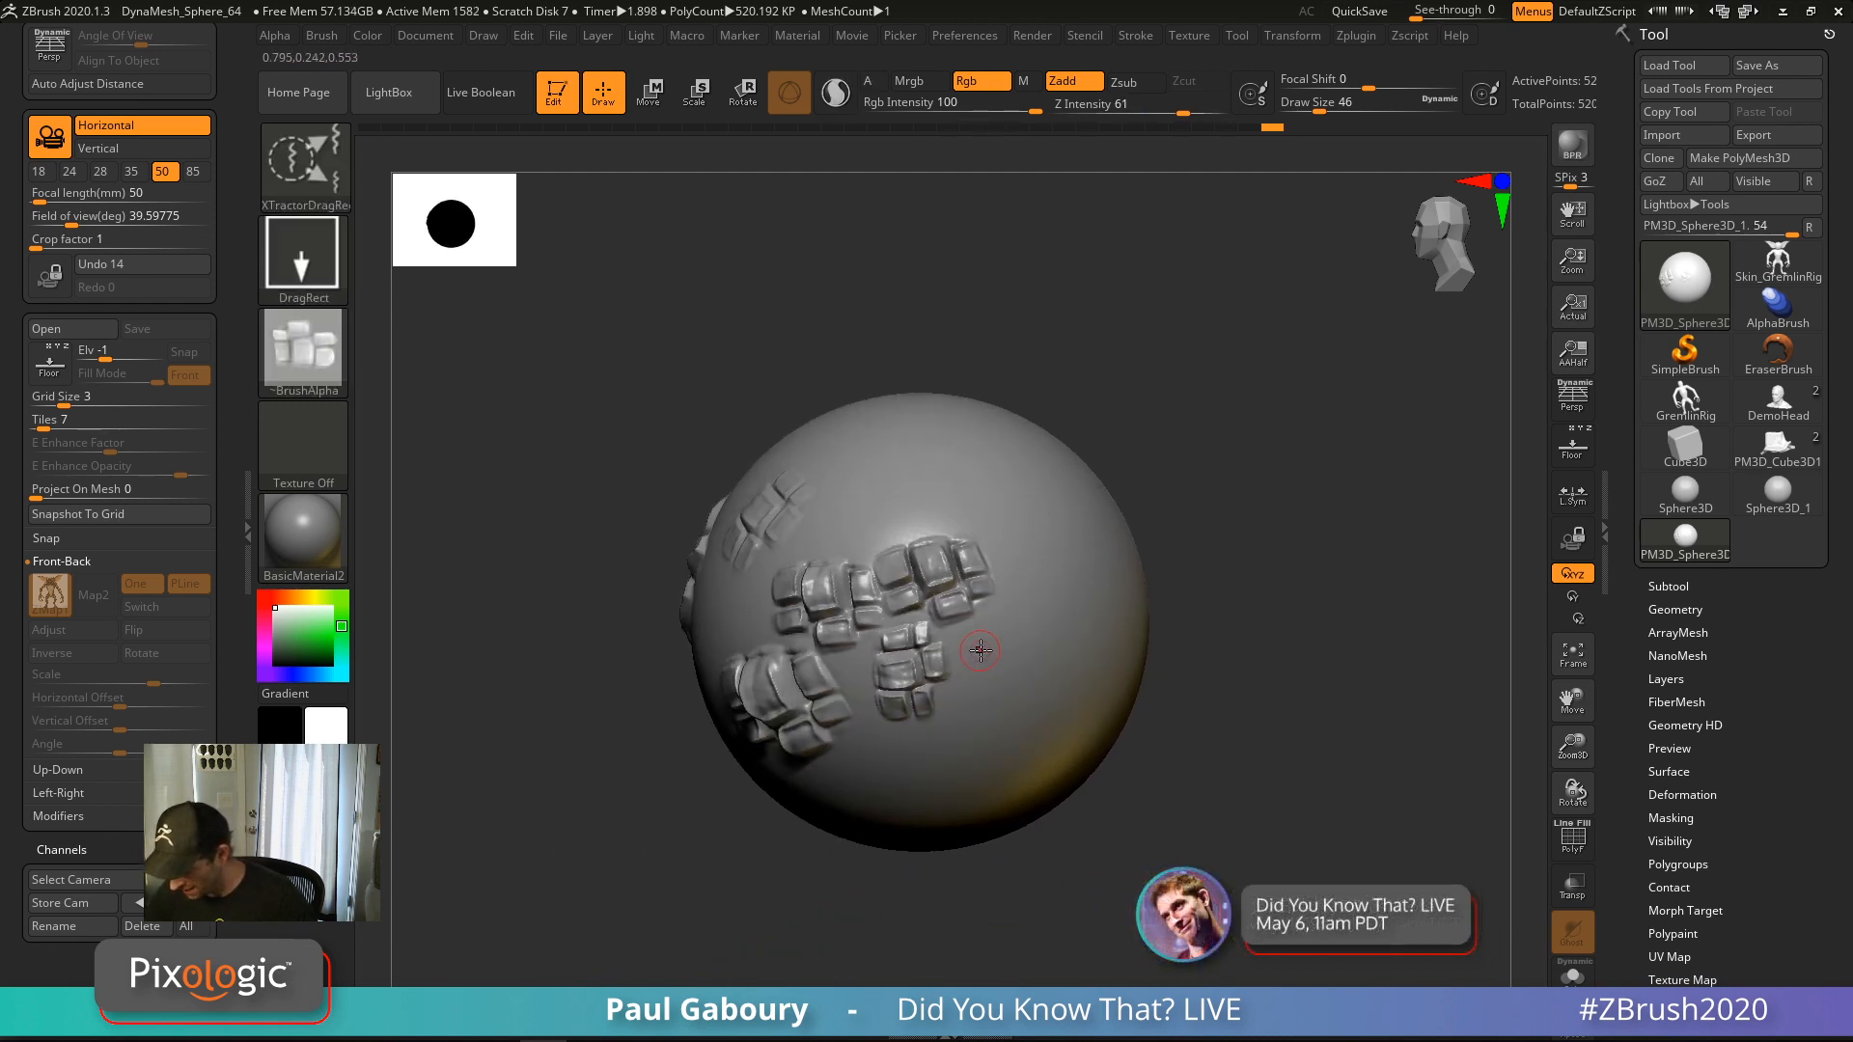
mouse_move(981, 651)
left_mouse_down()
mouse_move(1006, 671)
mouse_move(1029, 608)
mouse_move(1032, 666)
mouse_move(1029, 639)
left_mouse_up()
right_click_drag(1037, 639, 976, 553, "ctrl")
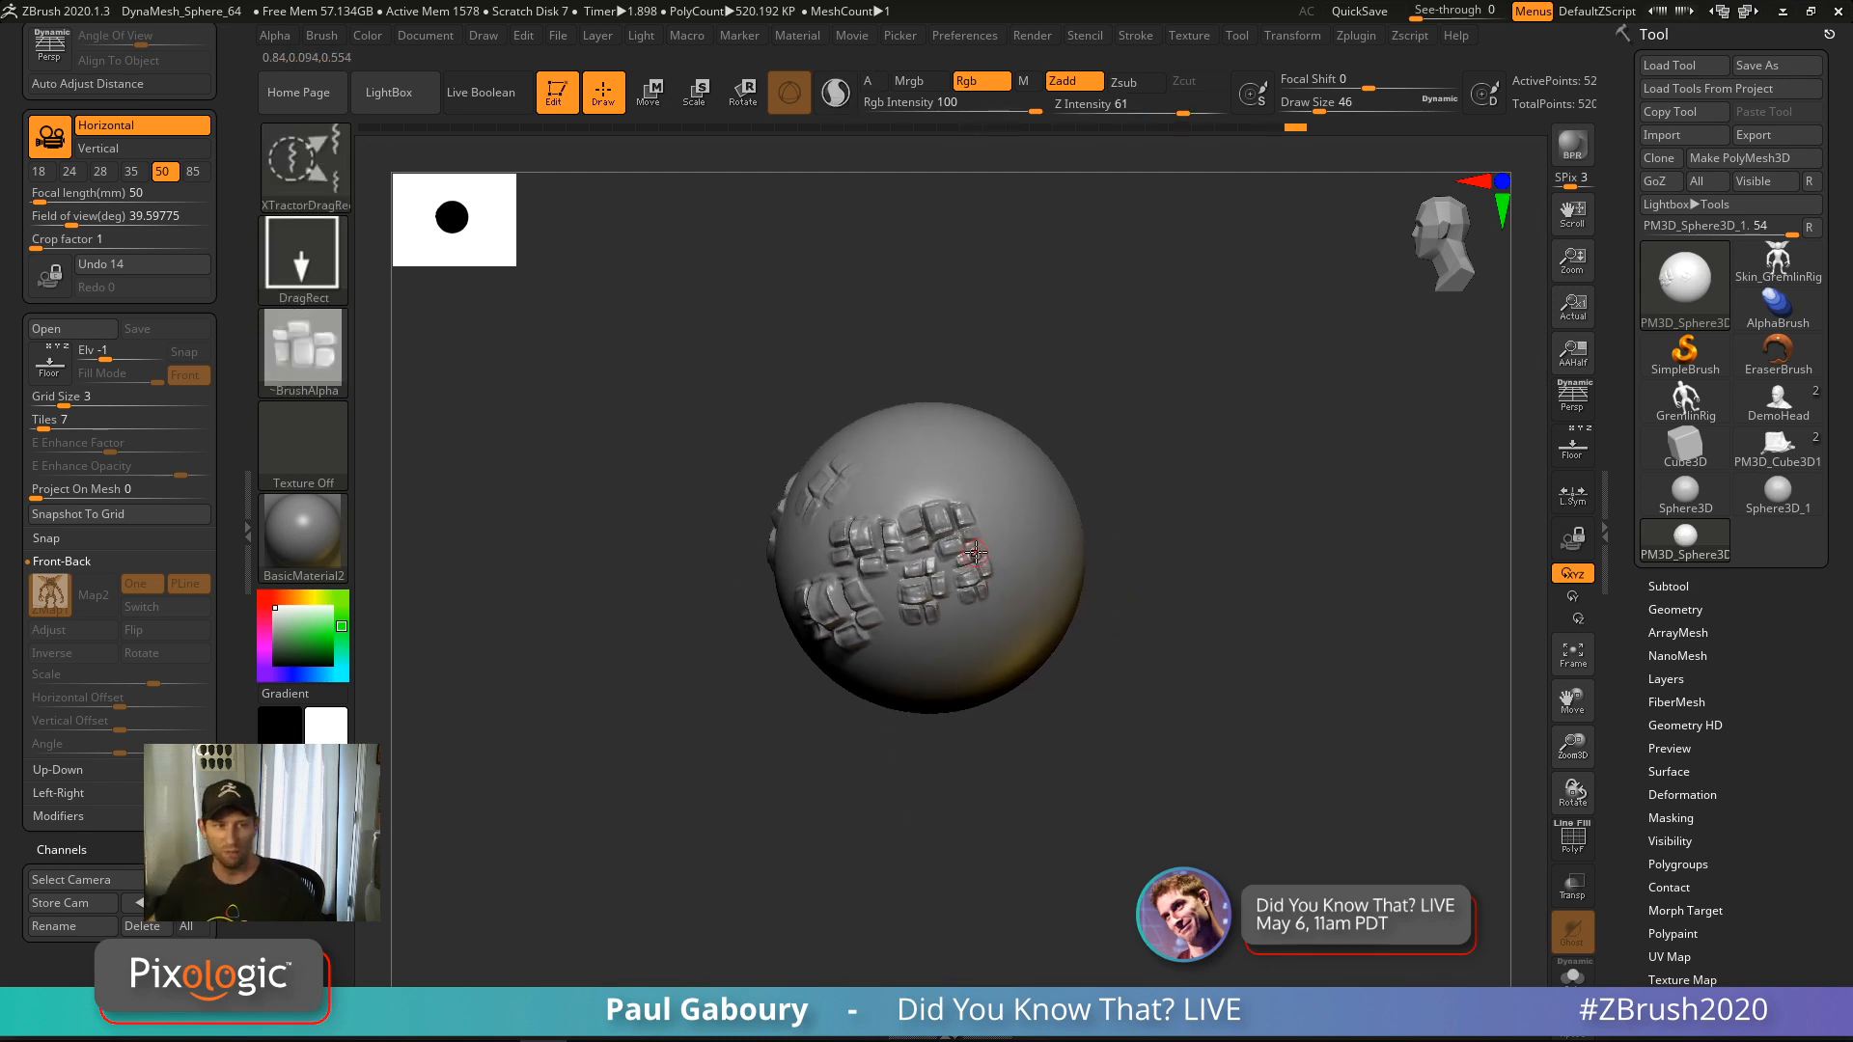
mouse_move(1167, 784)
right_mouse_down()
mouse_move(1200, 757)
mouse_move(1147, 801)
right_mouse_up()
mouse_move(1147, 801)
right_mouse_down("ctrl")
mouse_move(1161, 811)
mouse_move(1146, 778)
right_mouse_up("ctrl")
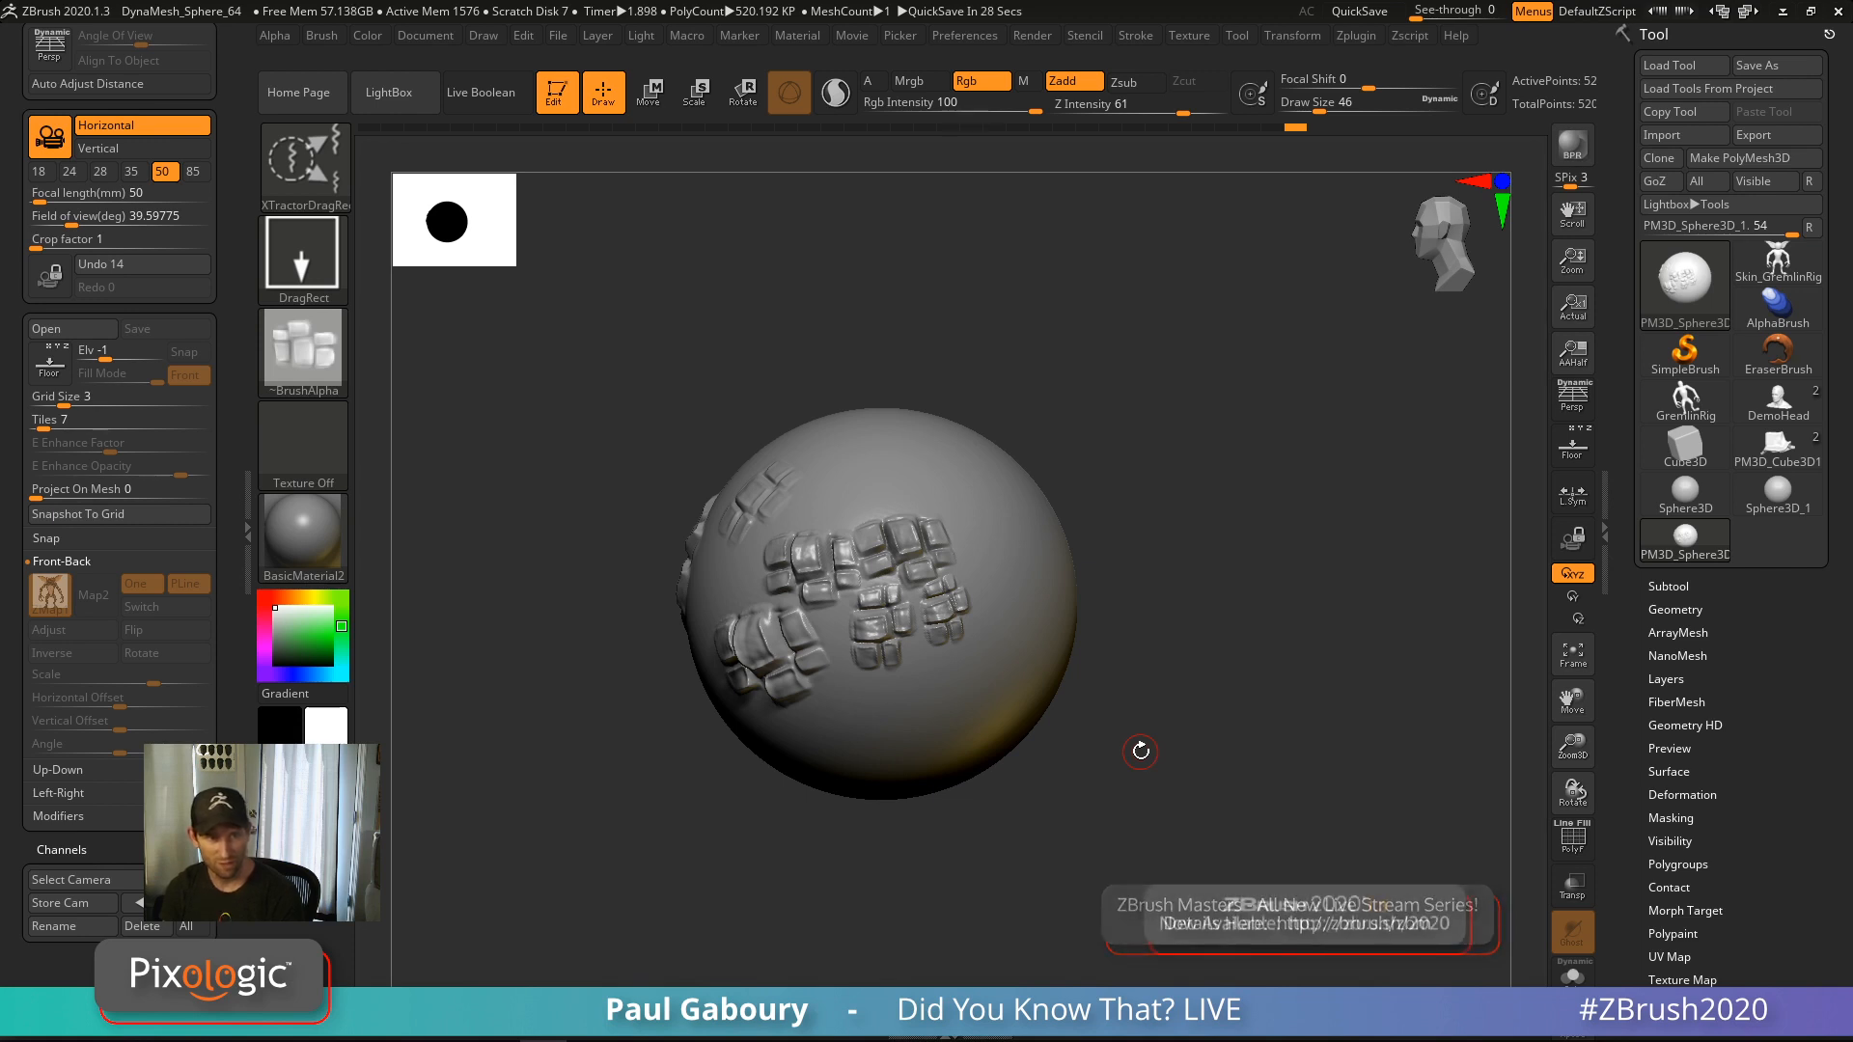
Select the XTractorDot brush and sample an alpha from the edge of the sculpted block cluster
right_click_drag(843, 702, 1168, 850)
right_click_drag(762, 624, 793, 599, "alt")
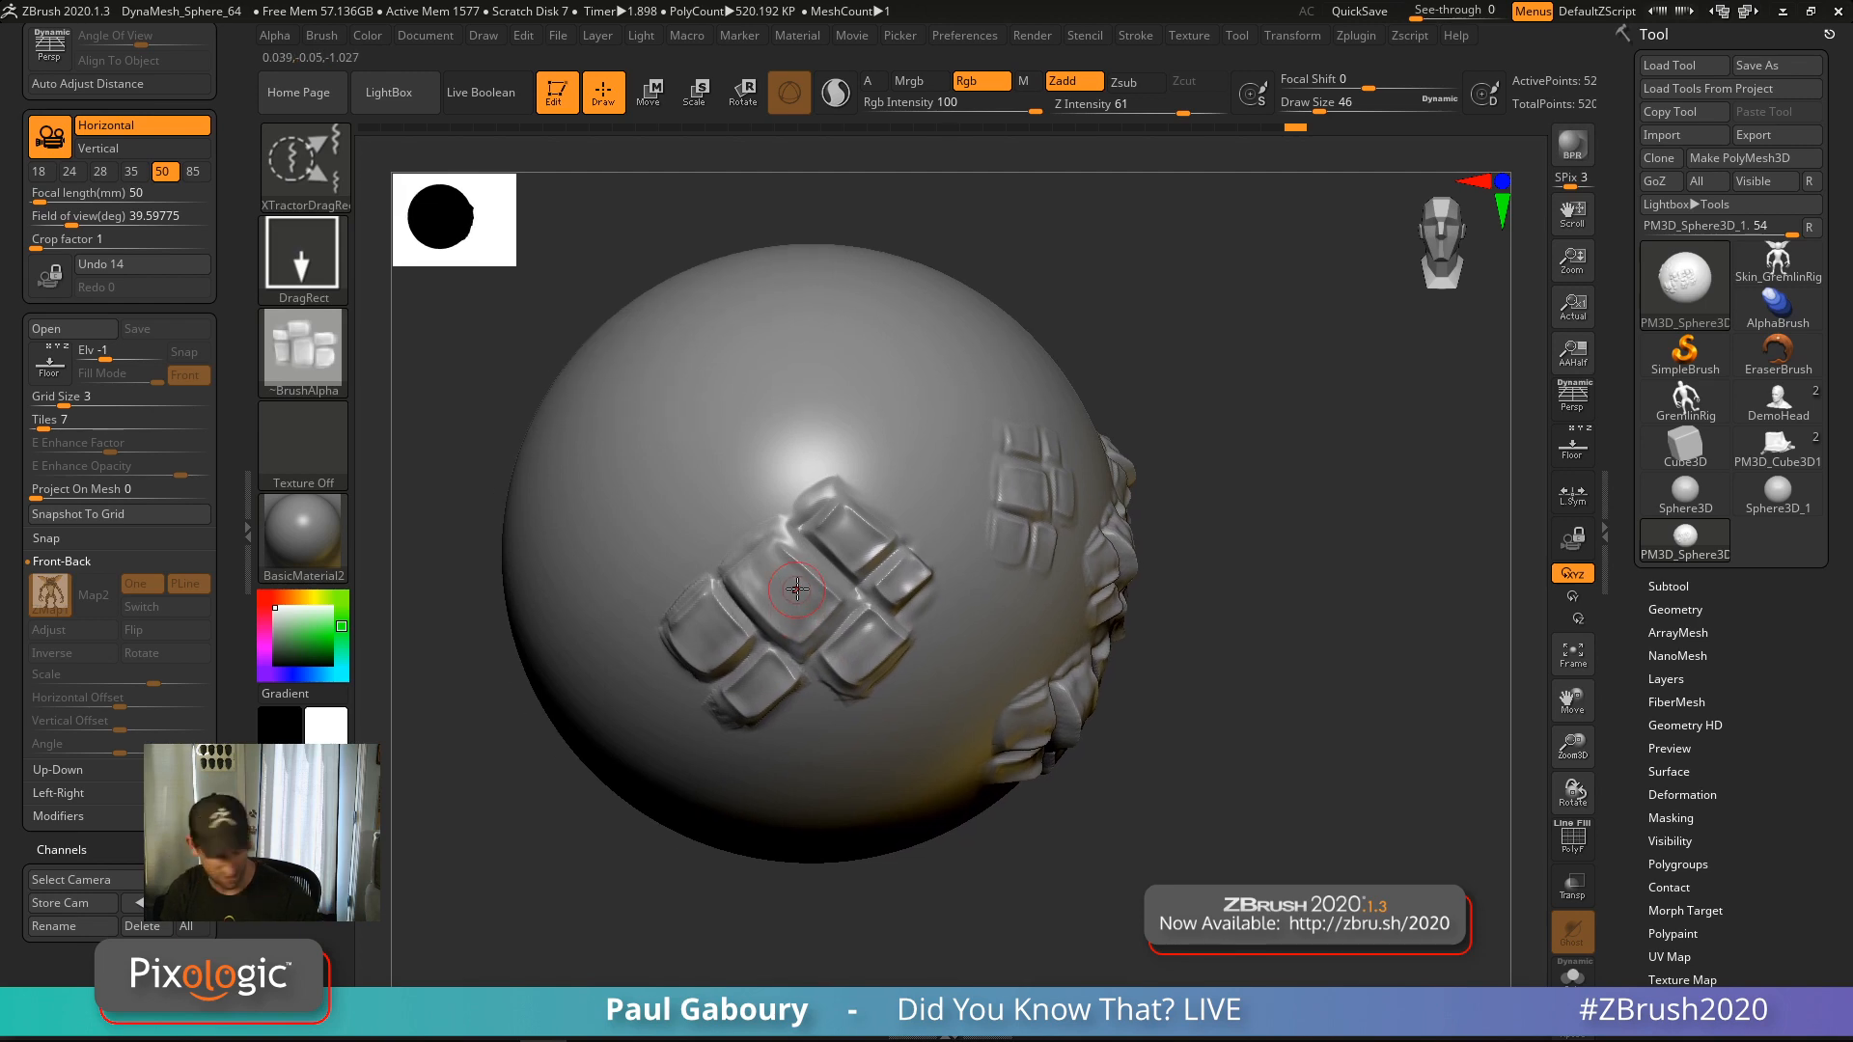
key("b")
key("x")
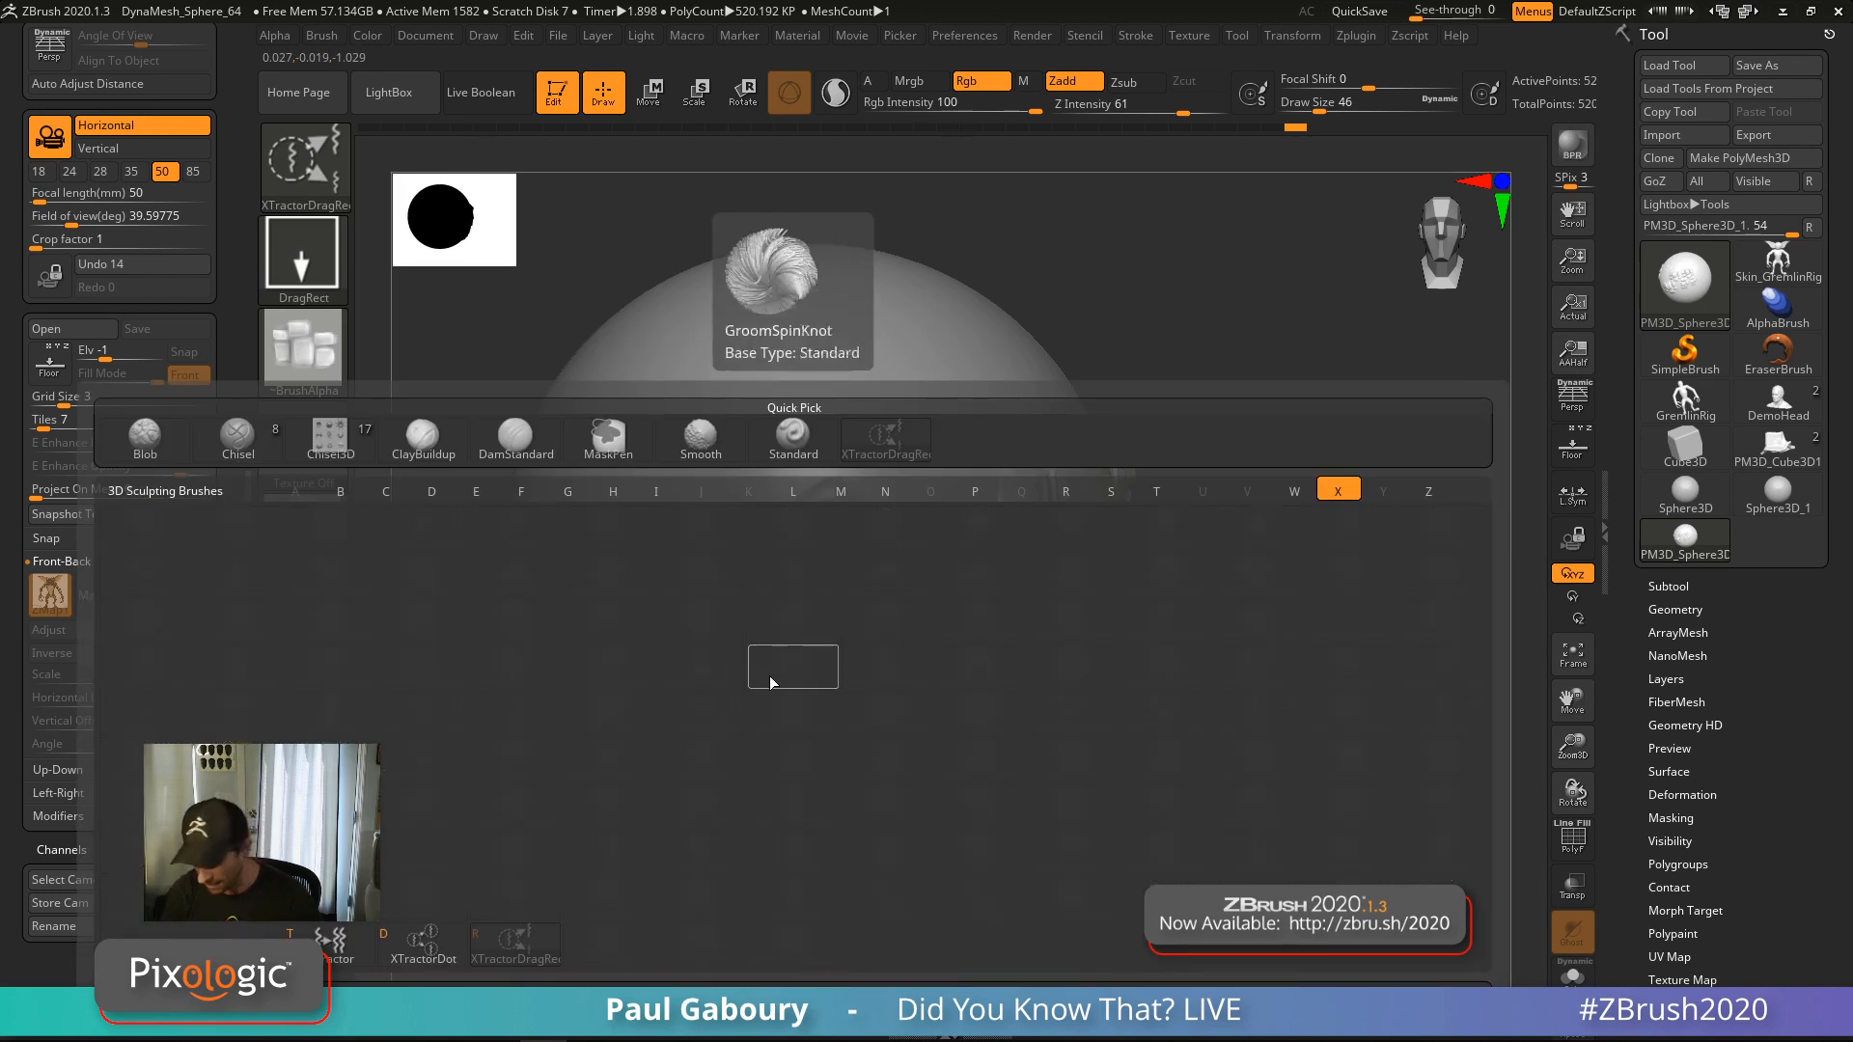
left_click(432, 922)
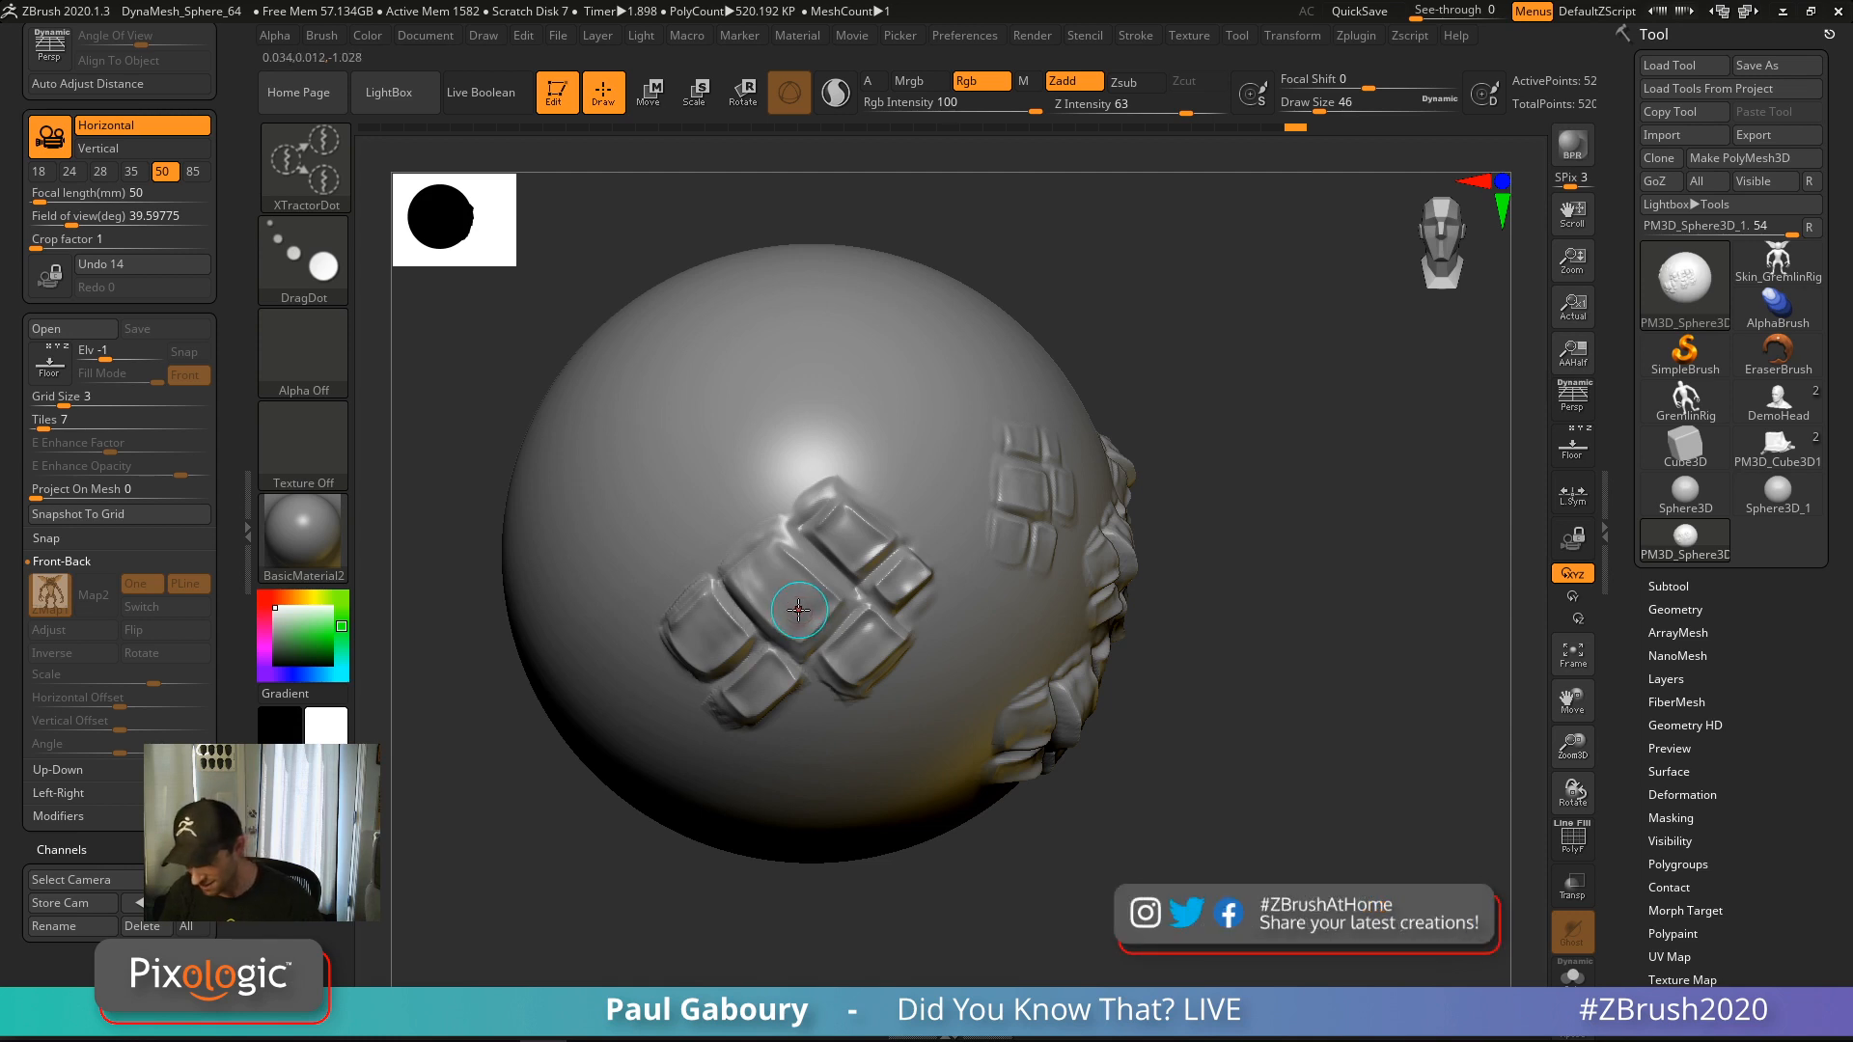
left_click(865, 482)
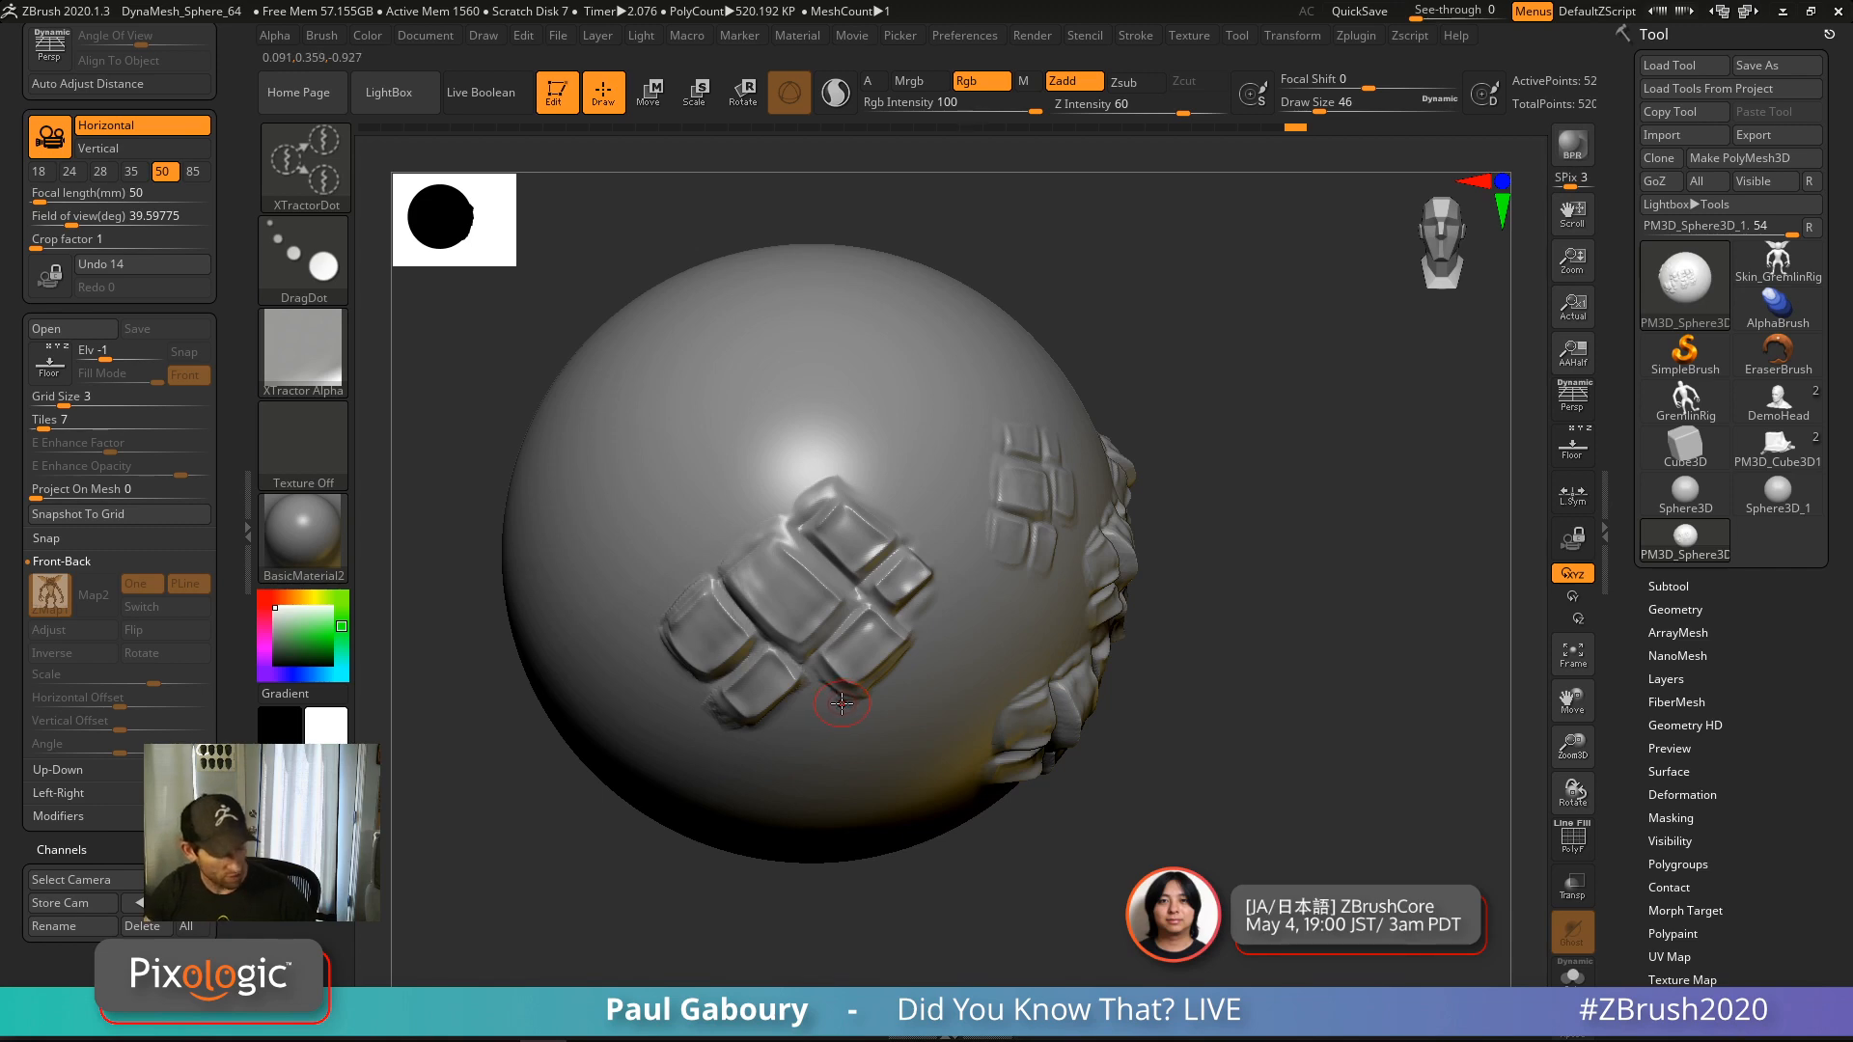
Select the Chisel3D brush with the Nose04 shape and pull a nose out of the sphere's bare surface beside the blocks
key("b")
left_click(375, 540)
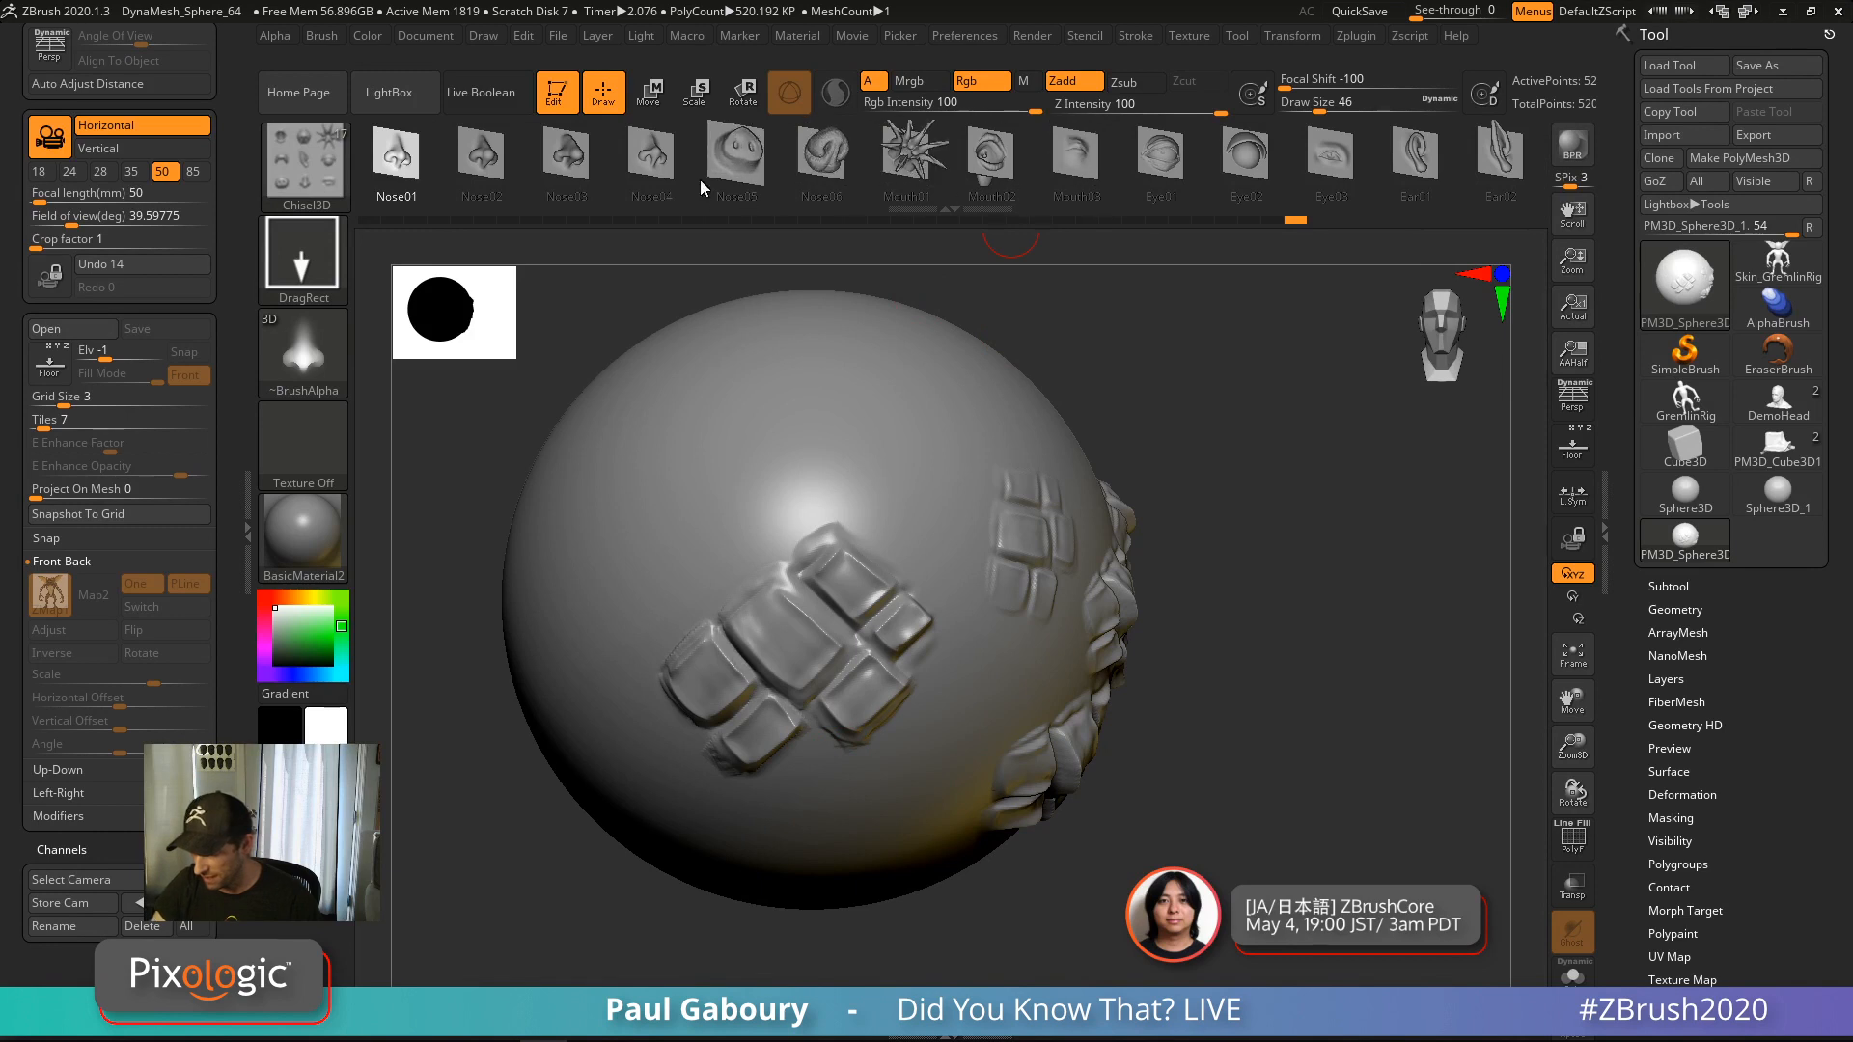
left_click(666, 171)
right_click_drag(699, 519, 704, 518)
mouse_move(623, 482)
left_mouse_down()
mouse_move(707, 508)
mouse_move(712, 296)
mouse_move(681, 280)
left_mouse_up()
mouse_move(704, 328)
right_mouse_down("ctrl")
mouse_move(898, 579)
mouse_move(811, 579)
right_mouse_up("ctrl")
Choose the Ear02 shape and pull a large pointed ear out of the sphere above the nose
left_click_drag(1394, 179, 1112, 226)
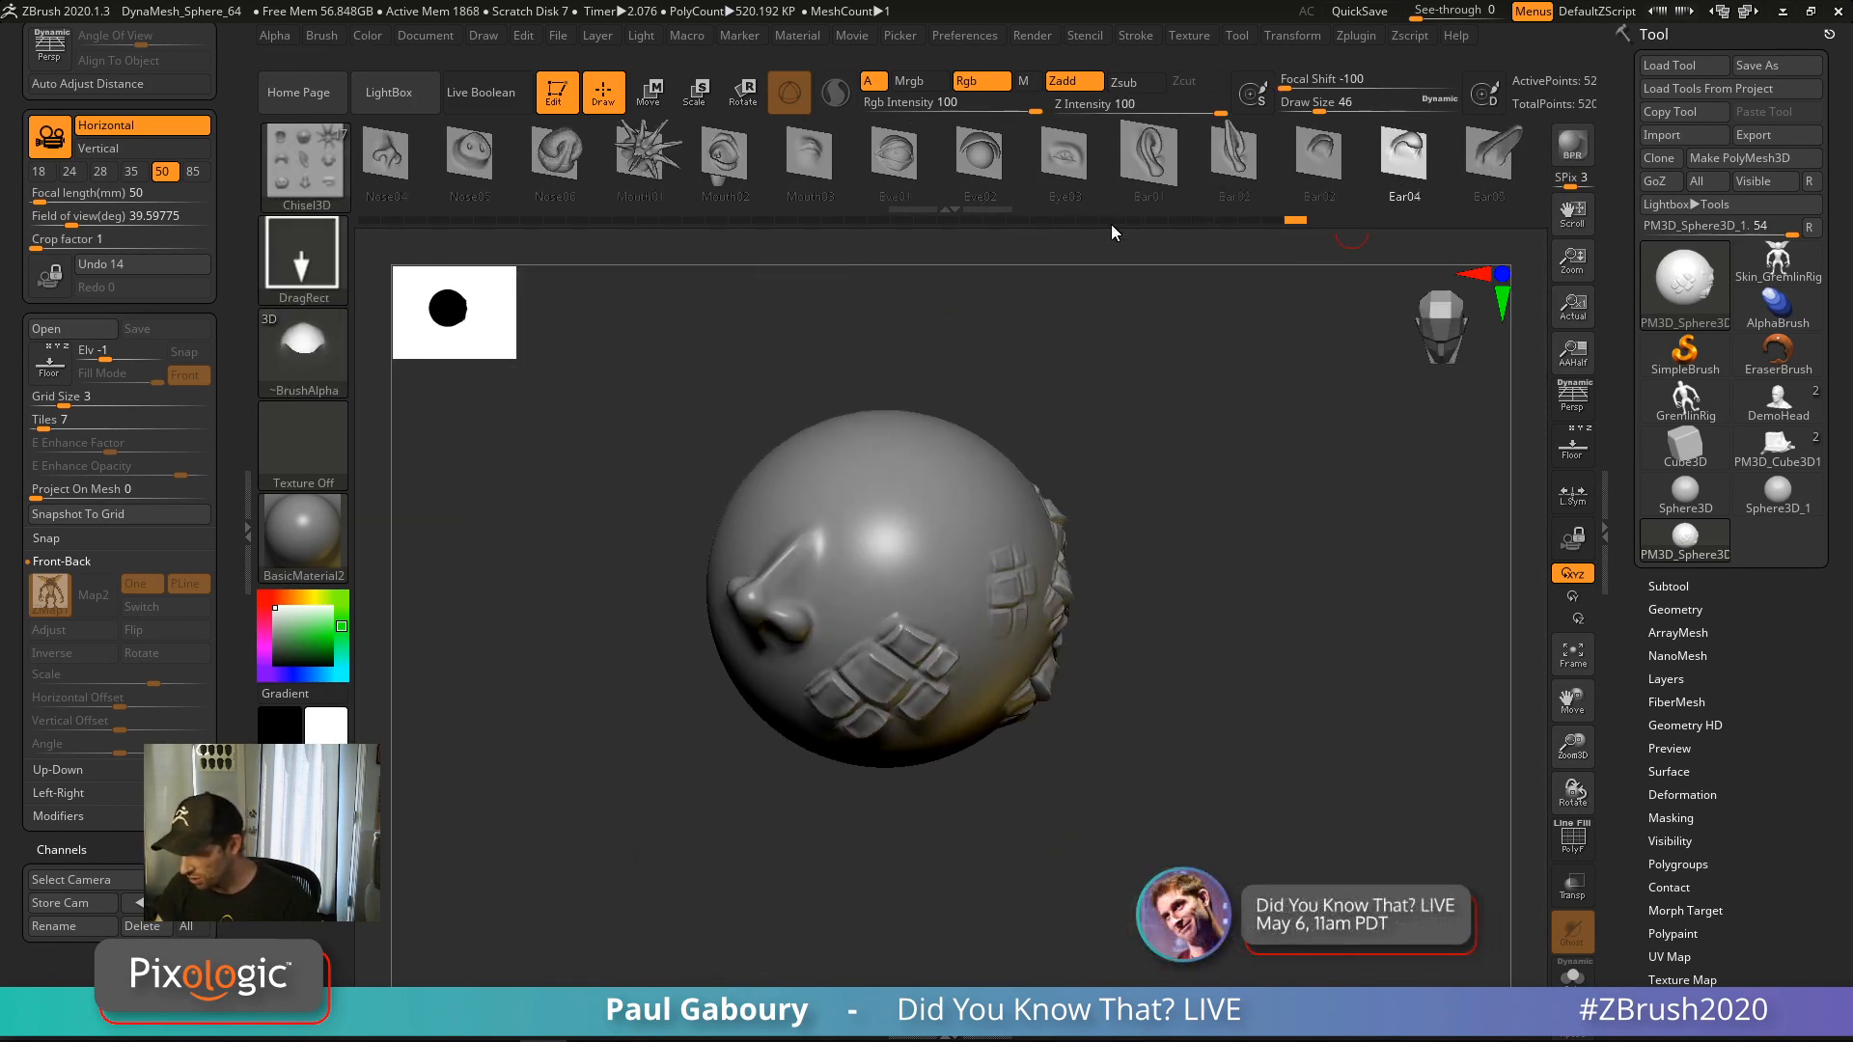
left_click(1141, 172)
mouse_move(782, 469)
right_mouse_down()
mouse_move(843, 507)
mouse_move(846, 536)
right_mouse_up()
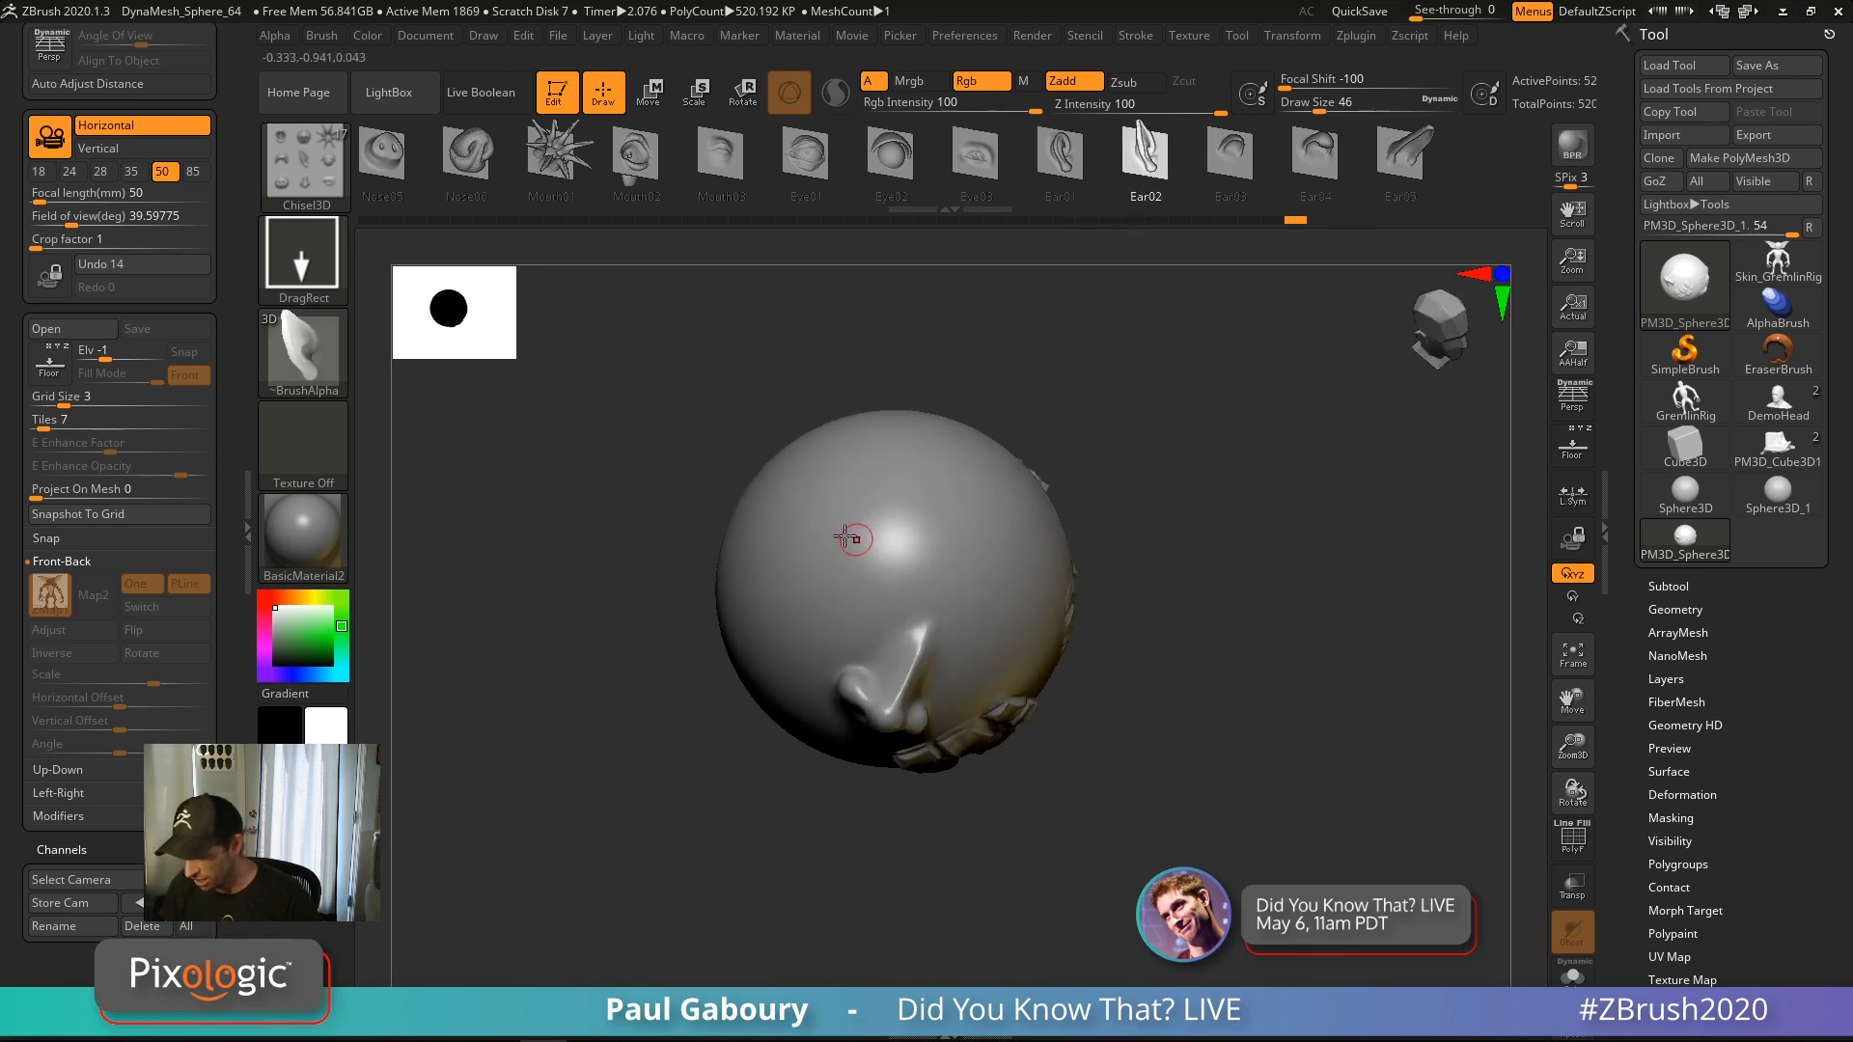
left_click_drag(845, 536, 917, 364)
right_click_drag(918, 364, 968, 554)
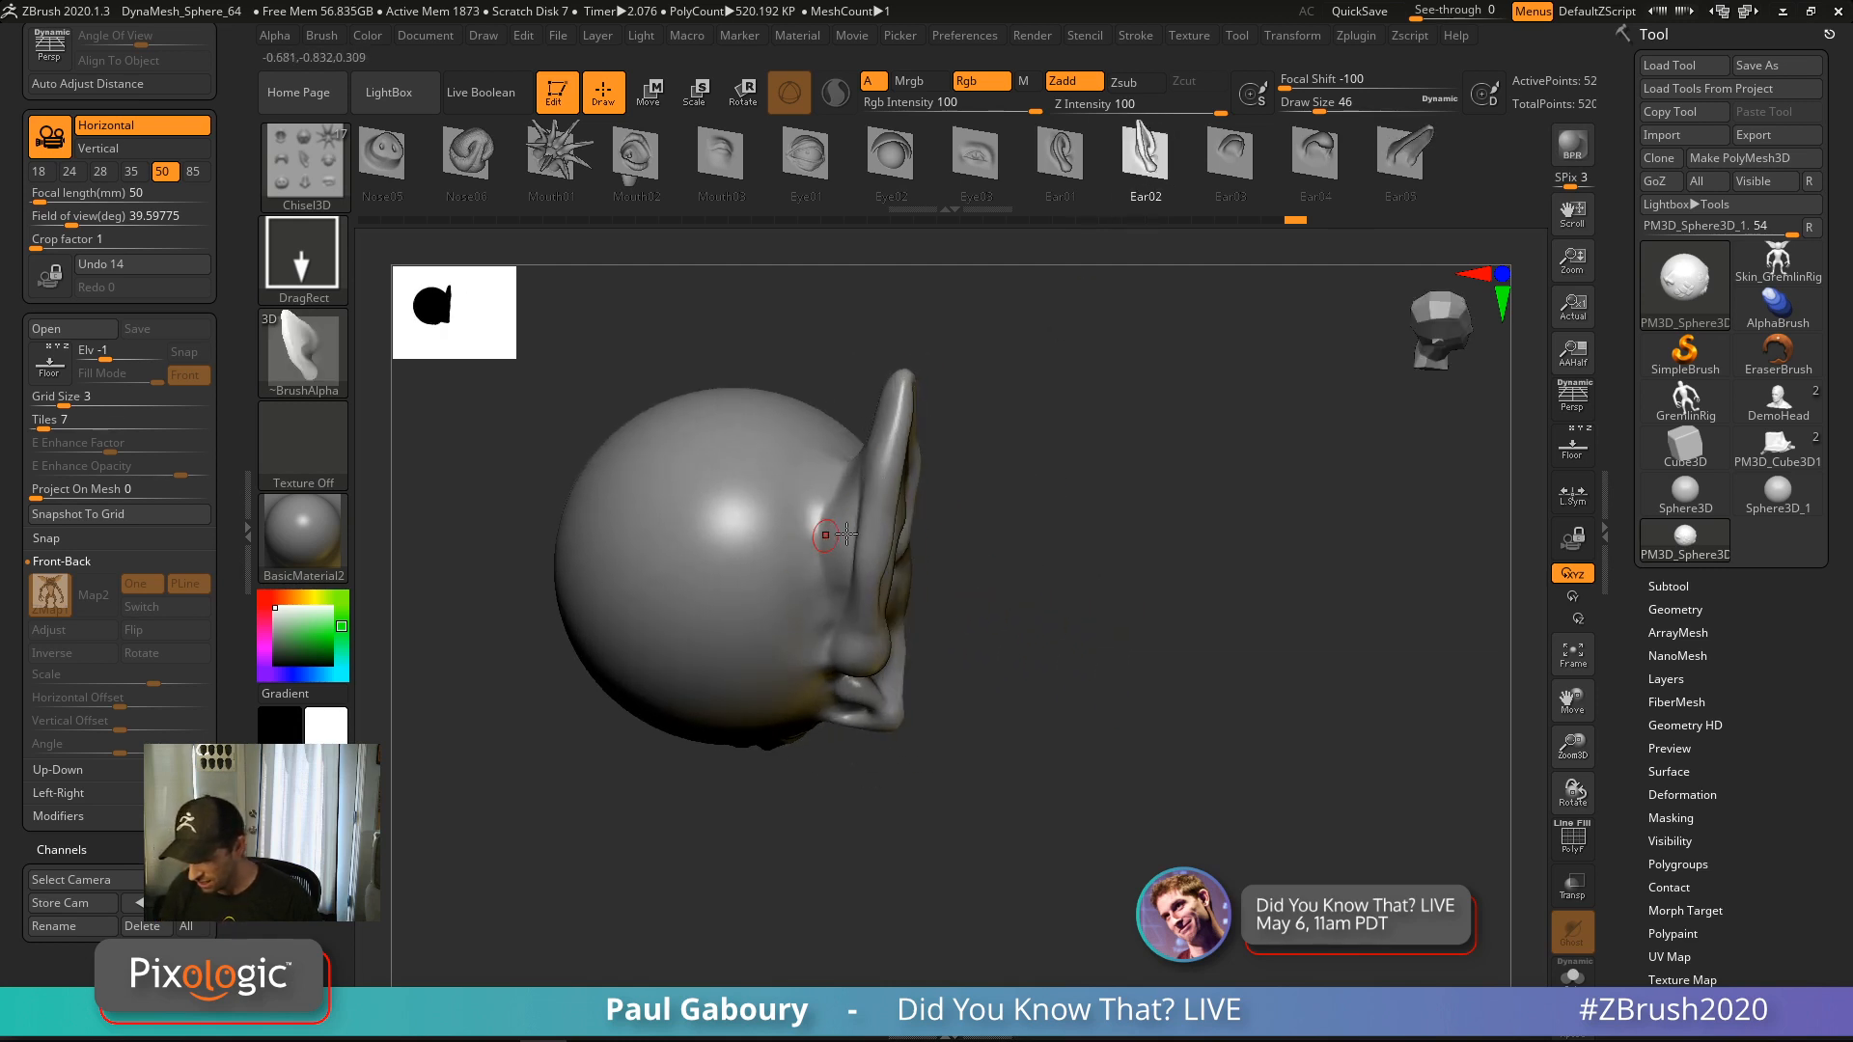
right_click_drag(846, 534, 1010, 629)
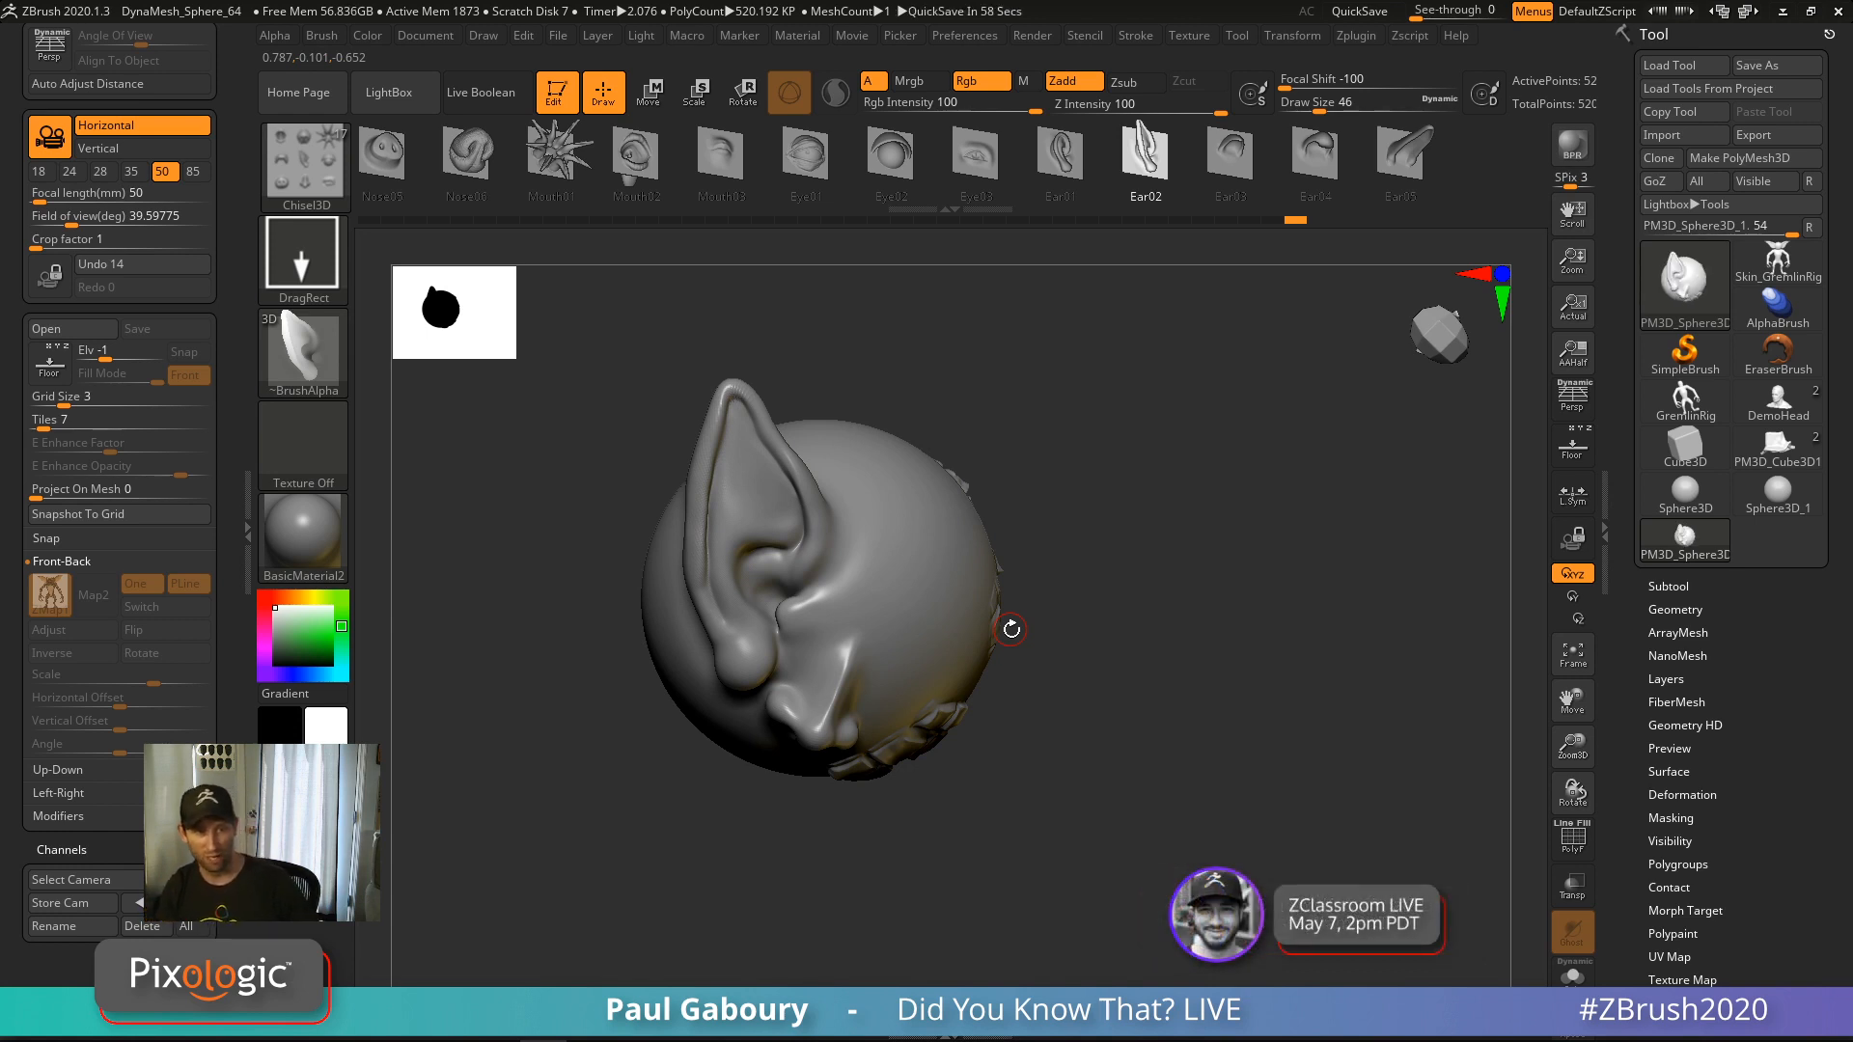
mouse_move(1011, 629)
right_mouse_down()
mouse_move(1059, 682)
mouse_move(1119, 664)
right_mouse_up()
Undo the ear and nose stamps on the sphere
key("ctrl")
key("ctrl+z")
key("ctrl+z")
key("ctrl+z")
key("ctrl+z")
key("ctrl+z")
key("ctrl+z")
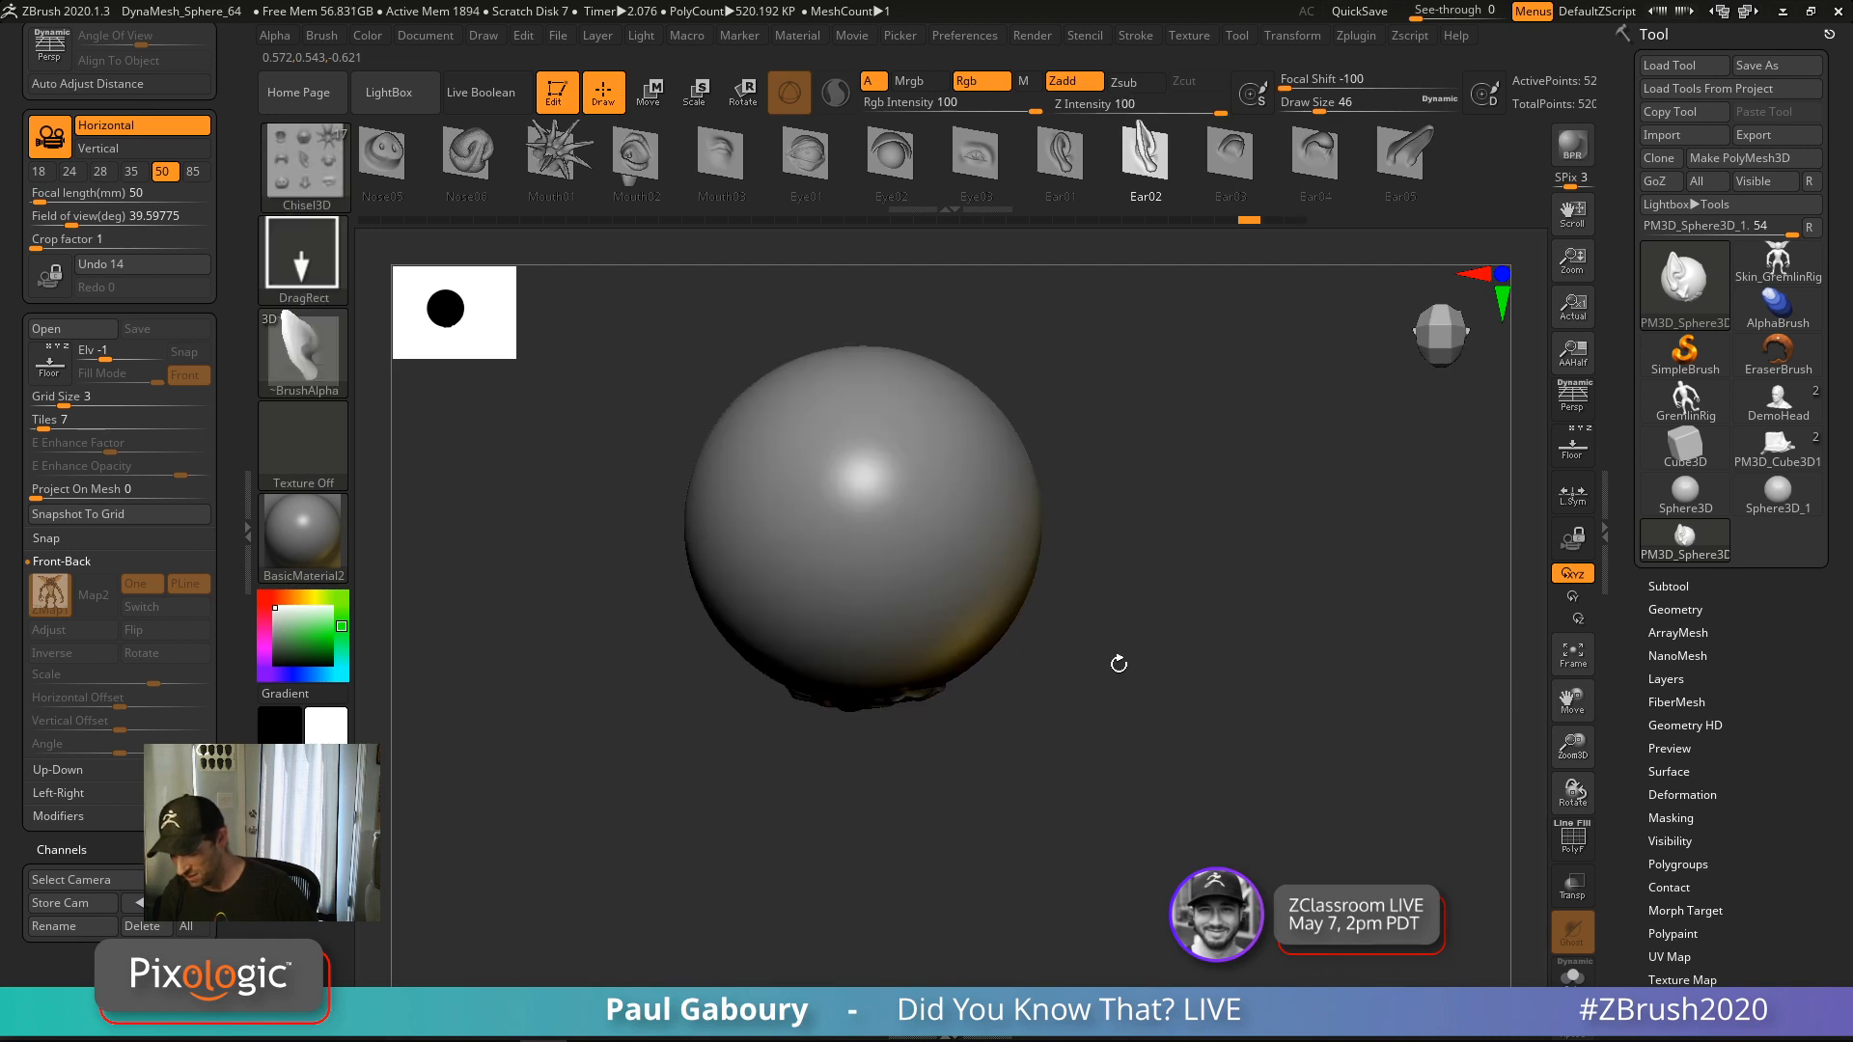
Pull a symmetrical pair of Ear02 ears out of opposite sides of the sphere
mouse_move(1022, 480)
left_mouse_down()
mouse_move(1022, 567)
mouse_move(1096, 649)
mouse_move(1060, 664)
left_mouse_up()
key("ctrl")
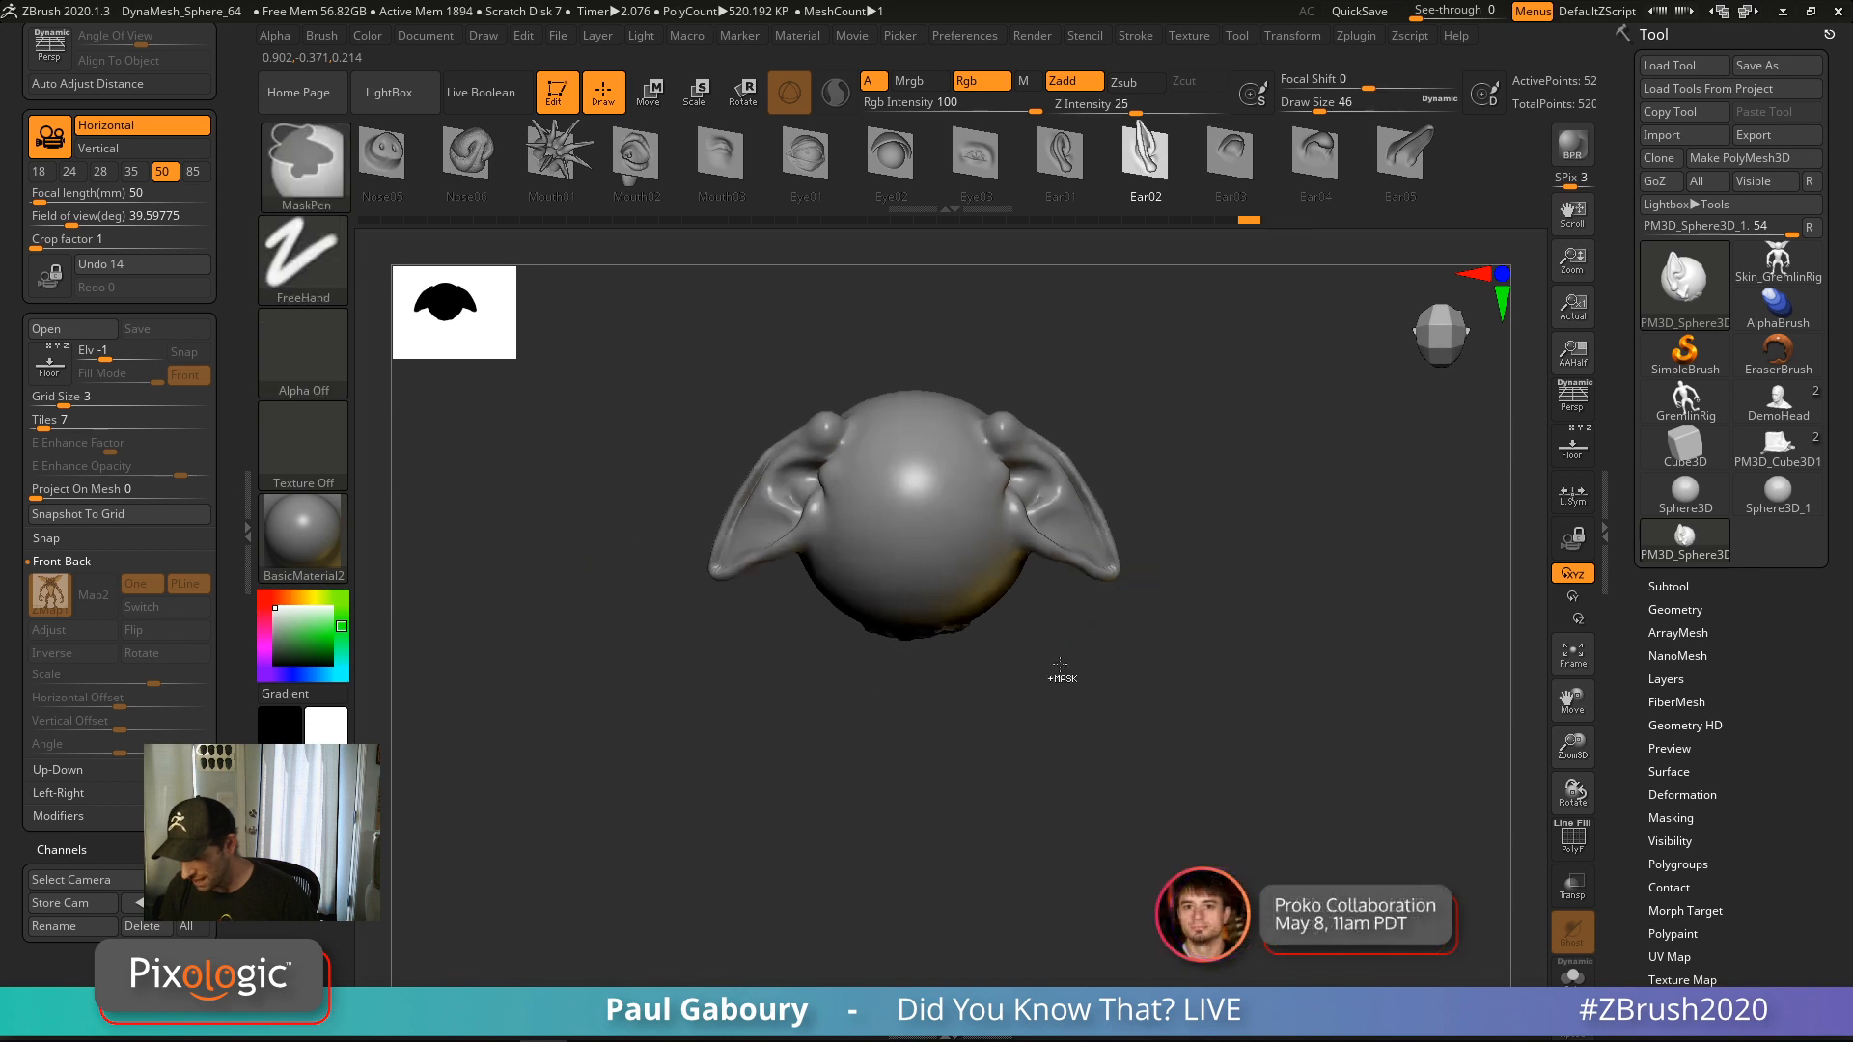
right_click_drag(1060, 664, 1024, 673)
mouse_move(1023, 674)
right_mouse_down("ctrl")
mouse_move(1016, 717)
mouse_move(1007, 659)
right_mouse_up("ctrl")
right_click_drag(1007, 659, 1071, 744, "alt")
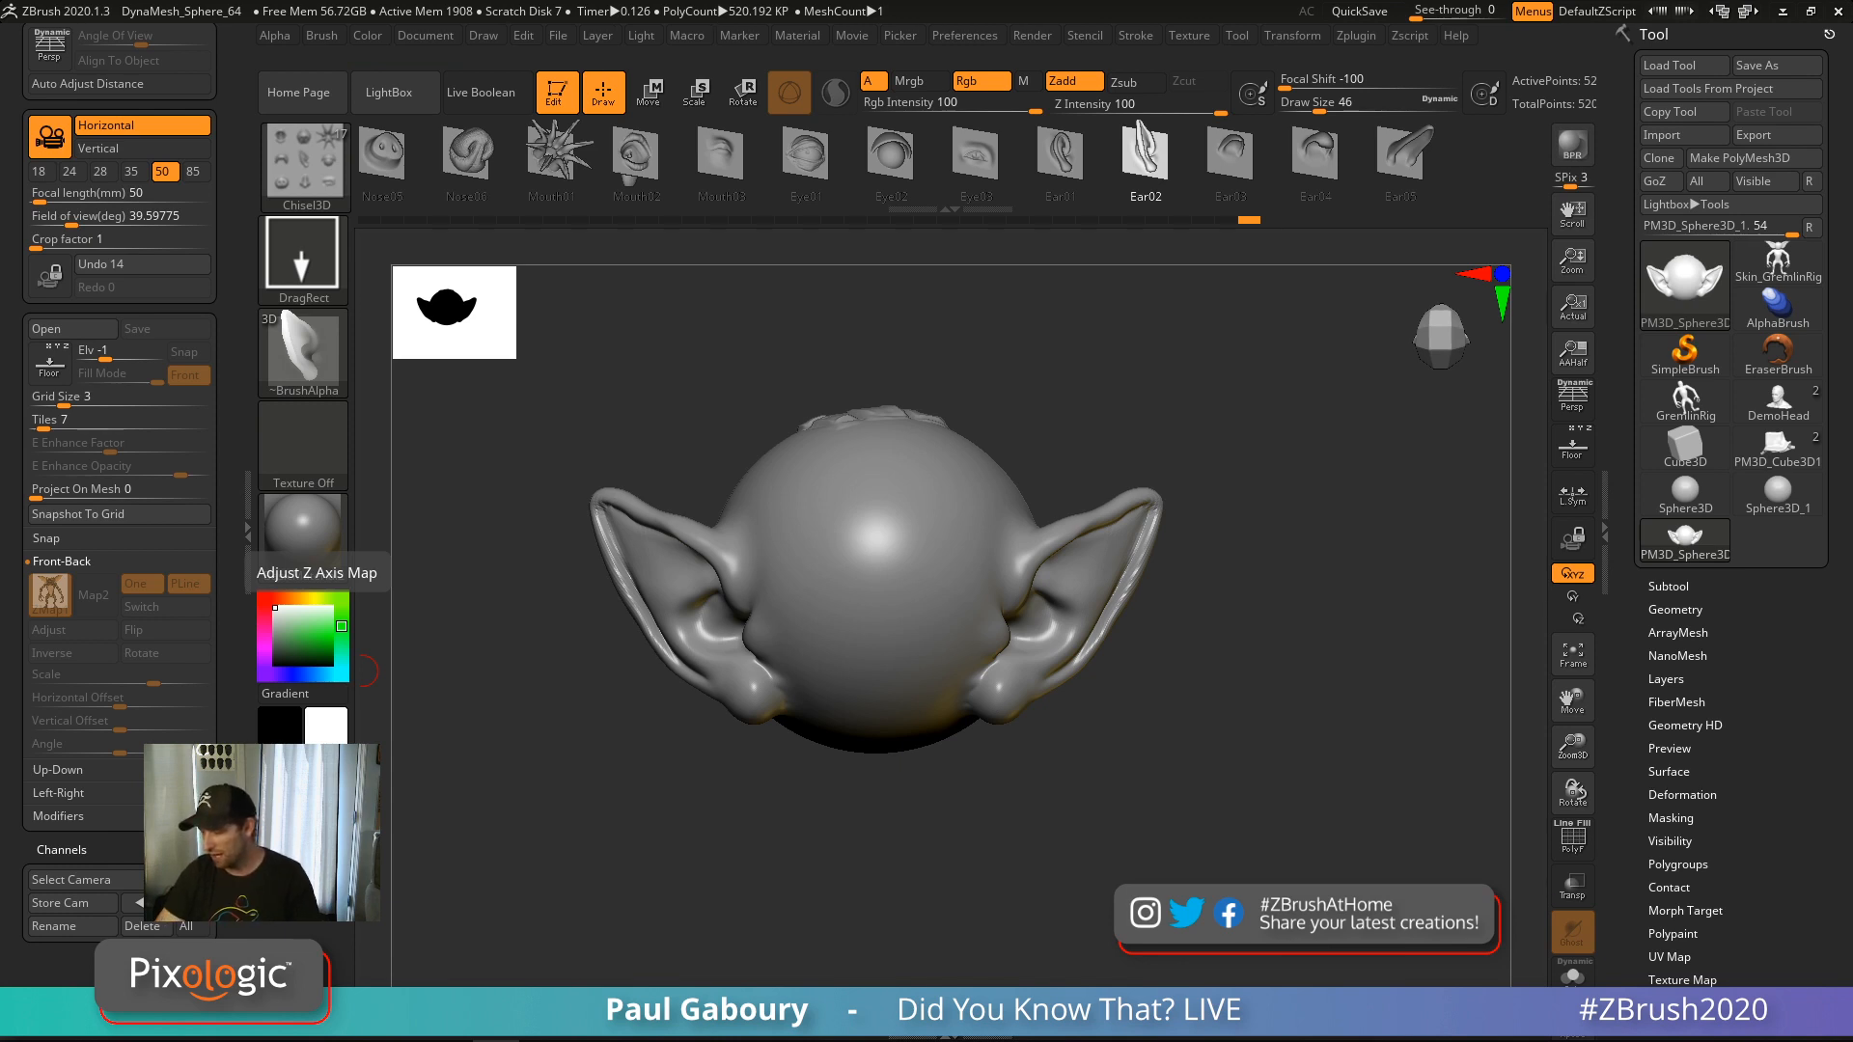
Show the floor grid and switch the active tool to the Skin_GremlinRig model with its reference images
key("shift+p")
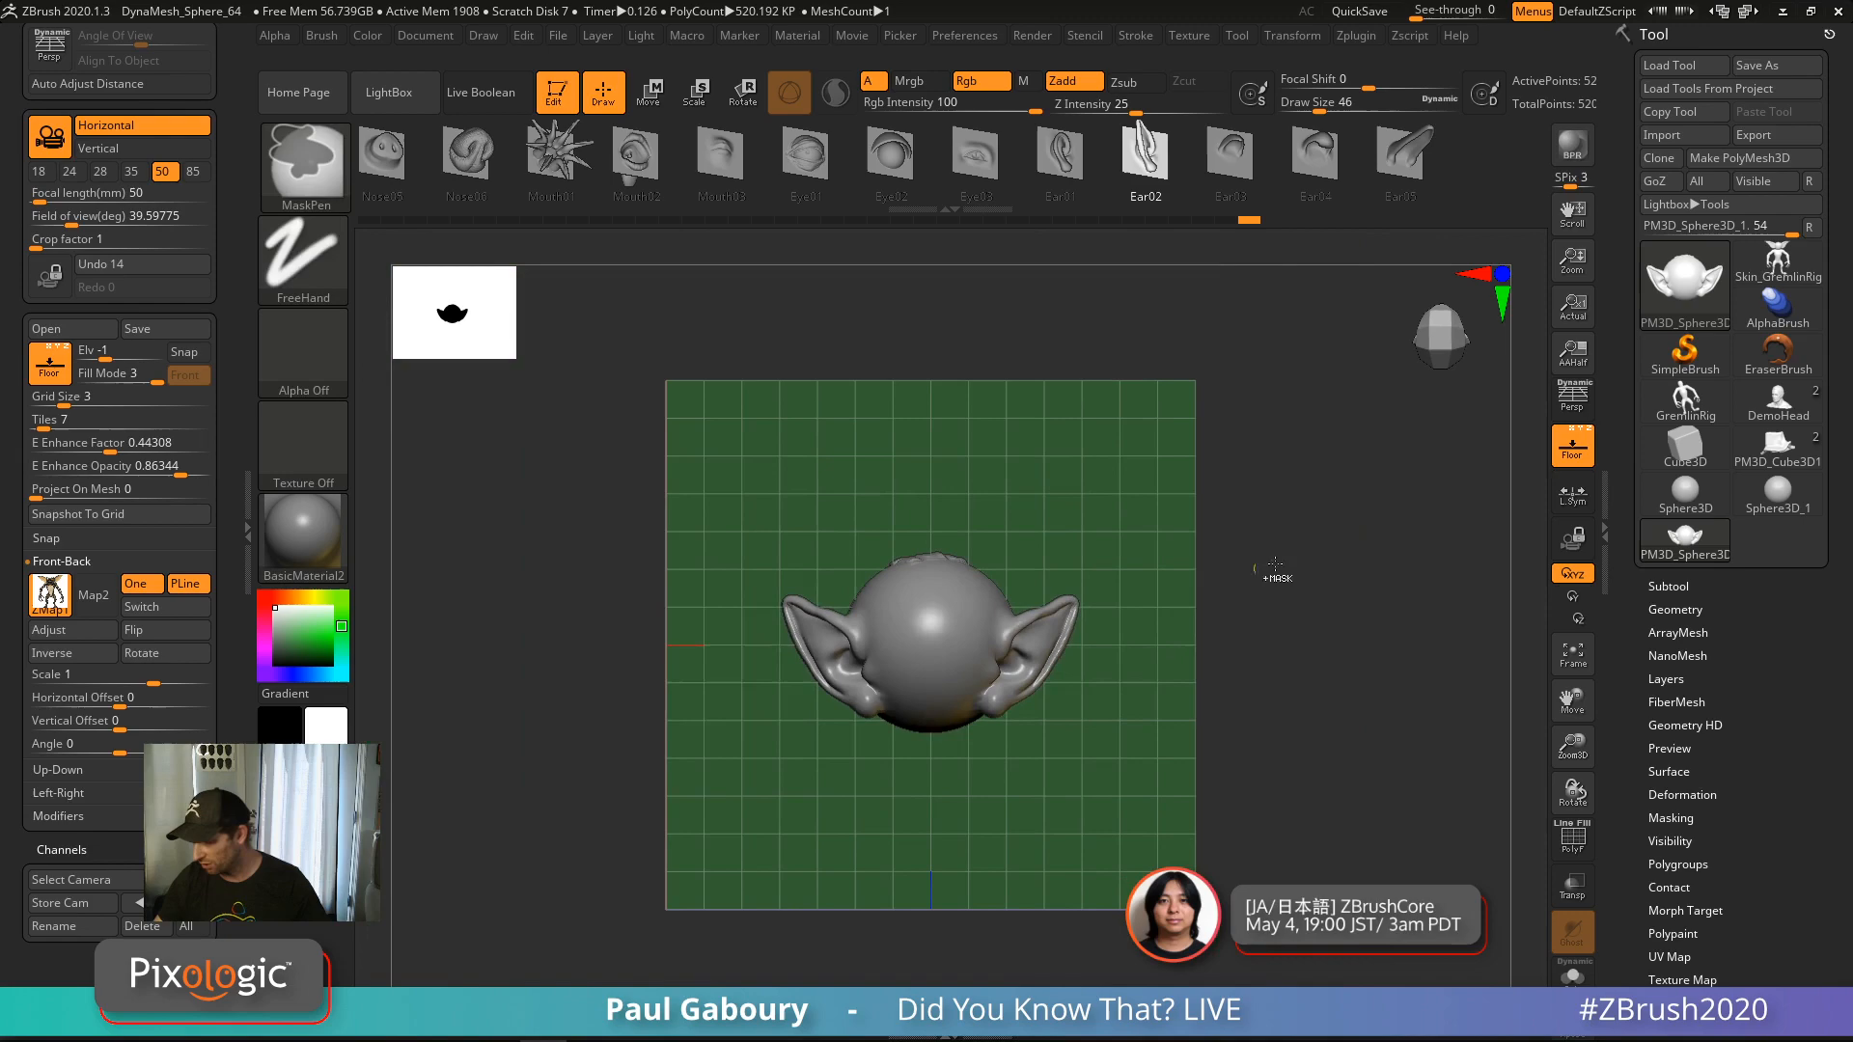
left_click(1774, 266)
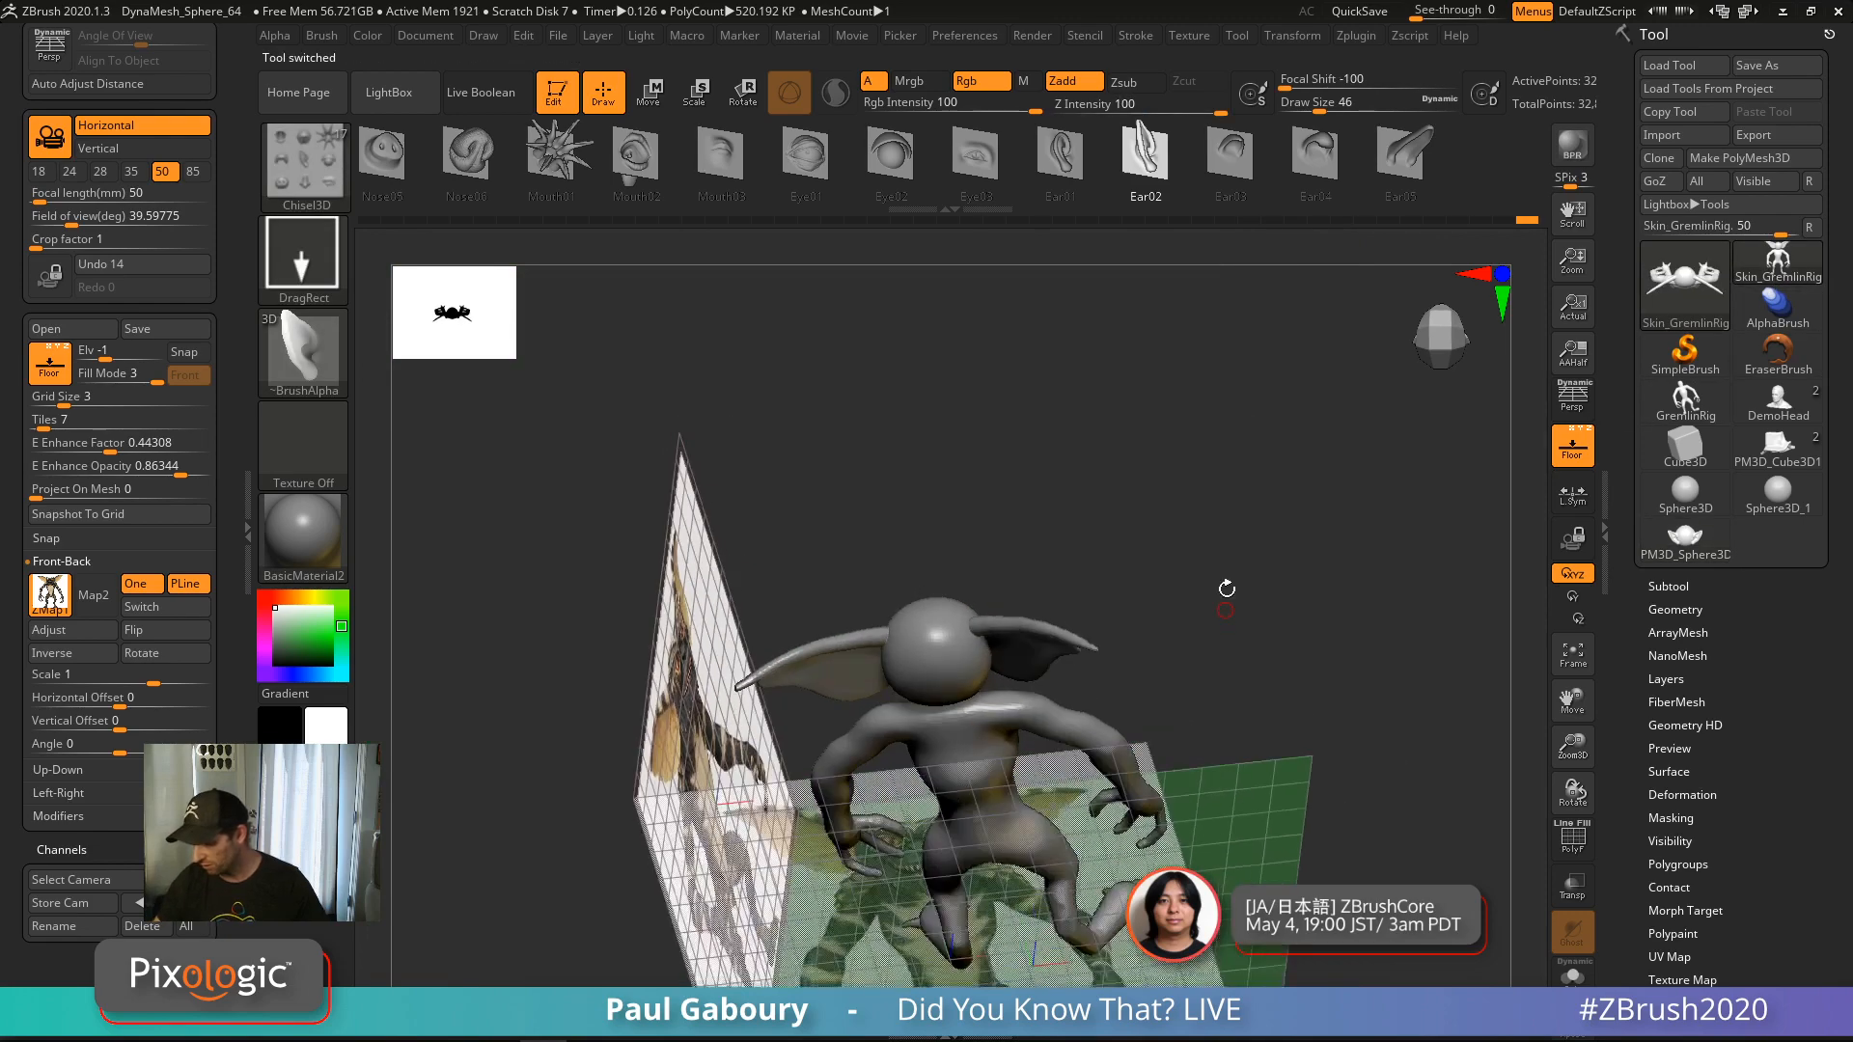
left_click_drag(1226, 588, 1318, 686)
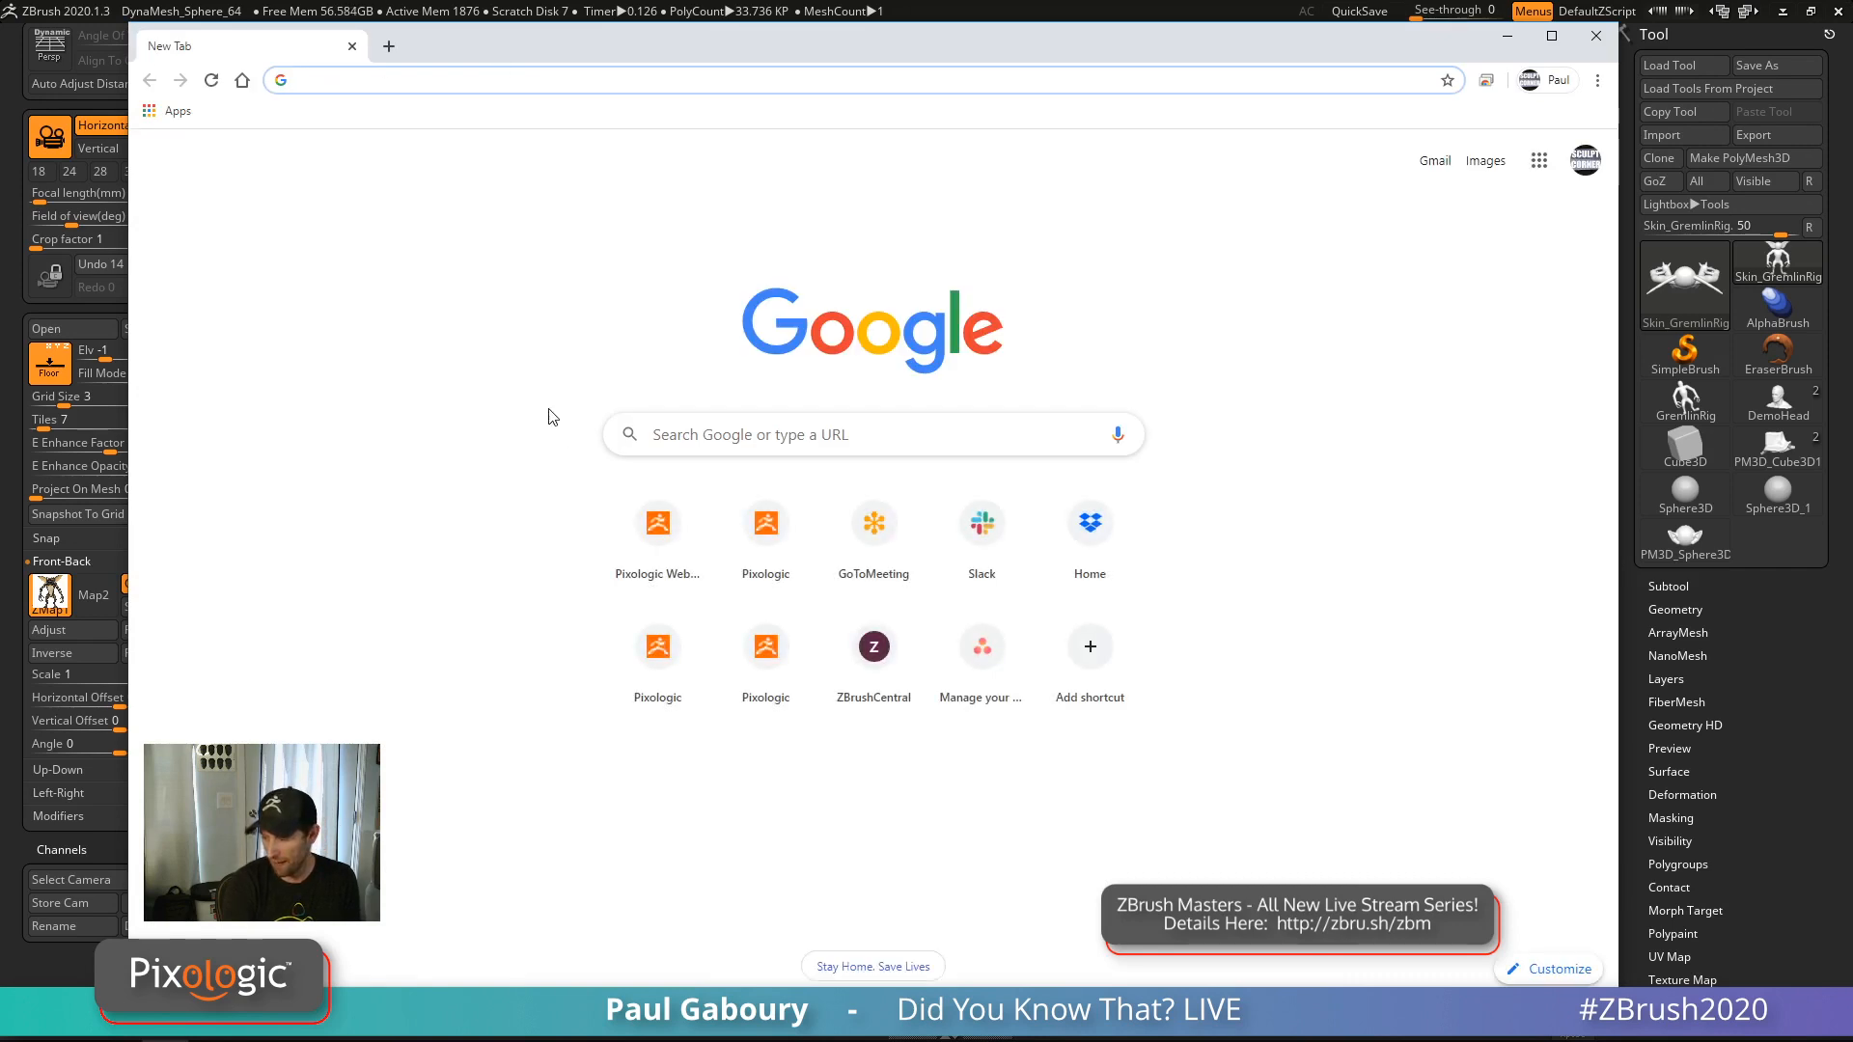
Switch to the web browser and open zbrushcentral.com
type("zbrushcent")
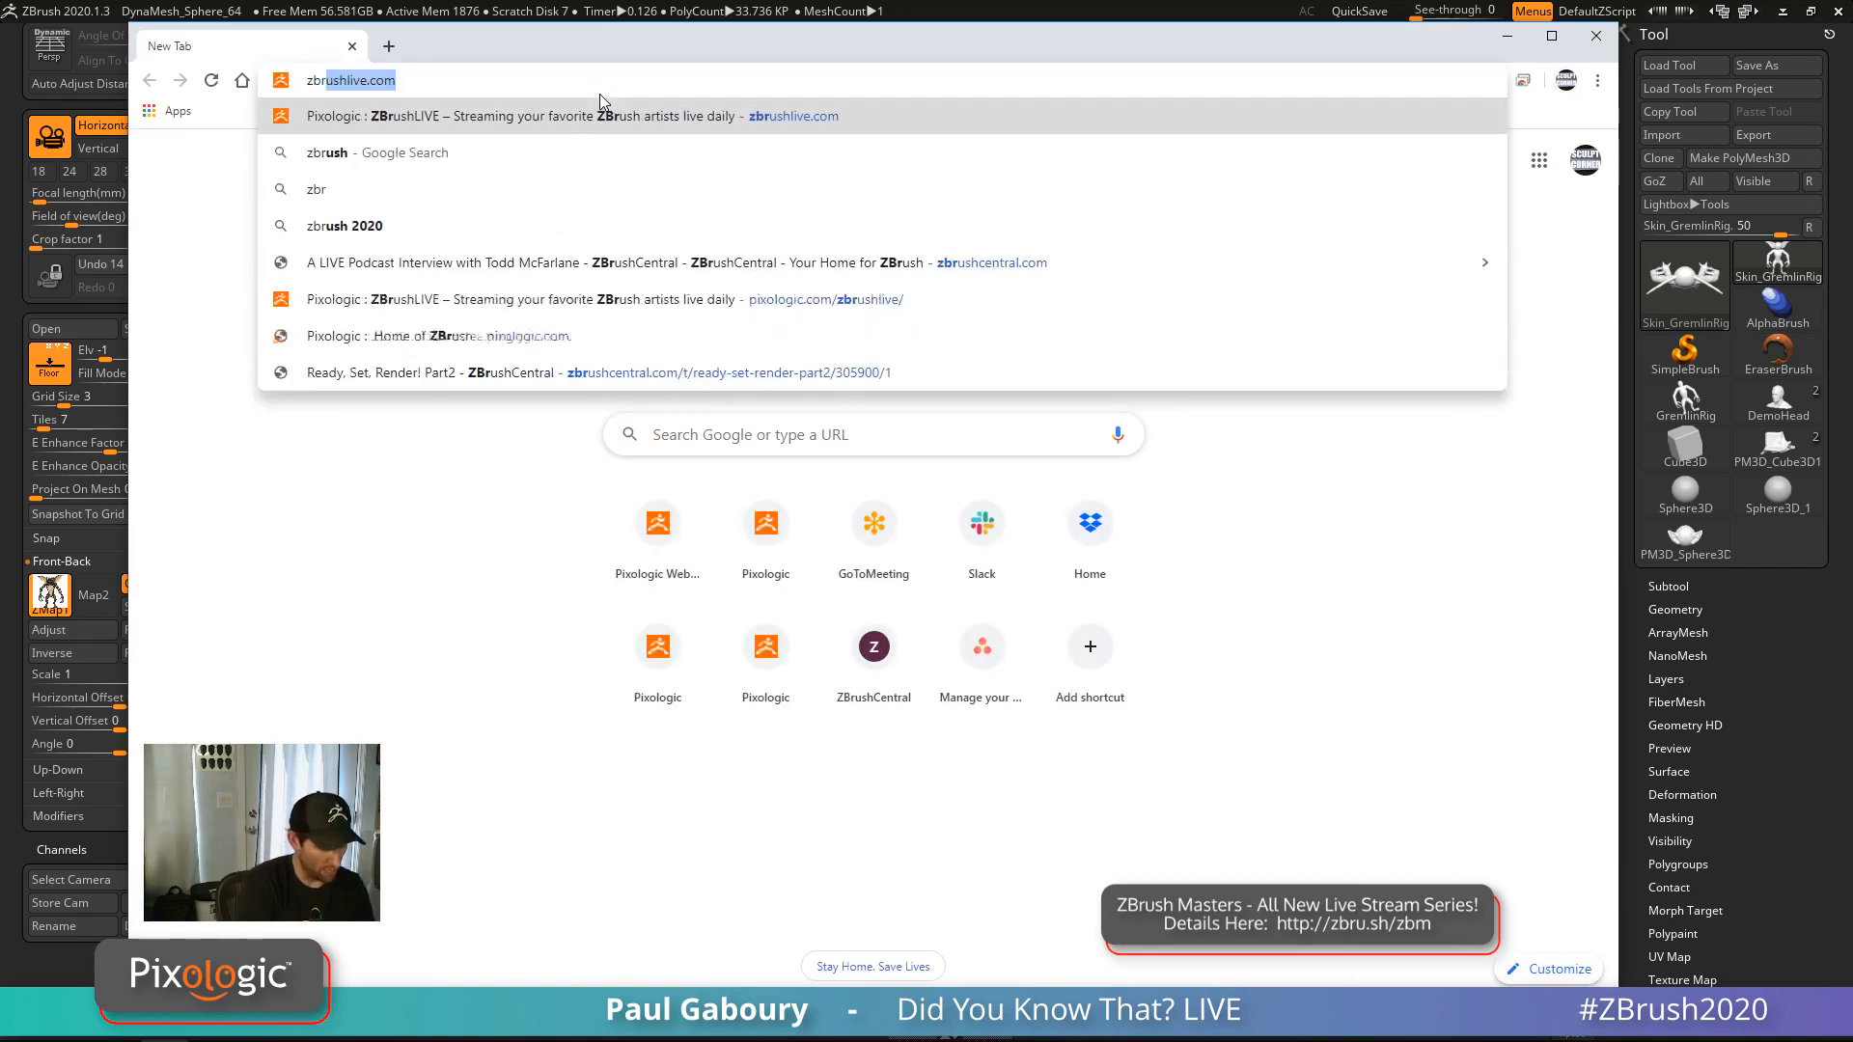
type("ral.")
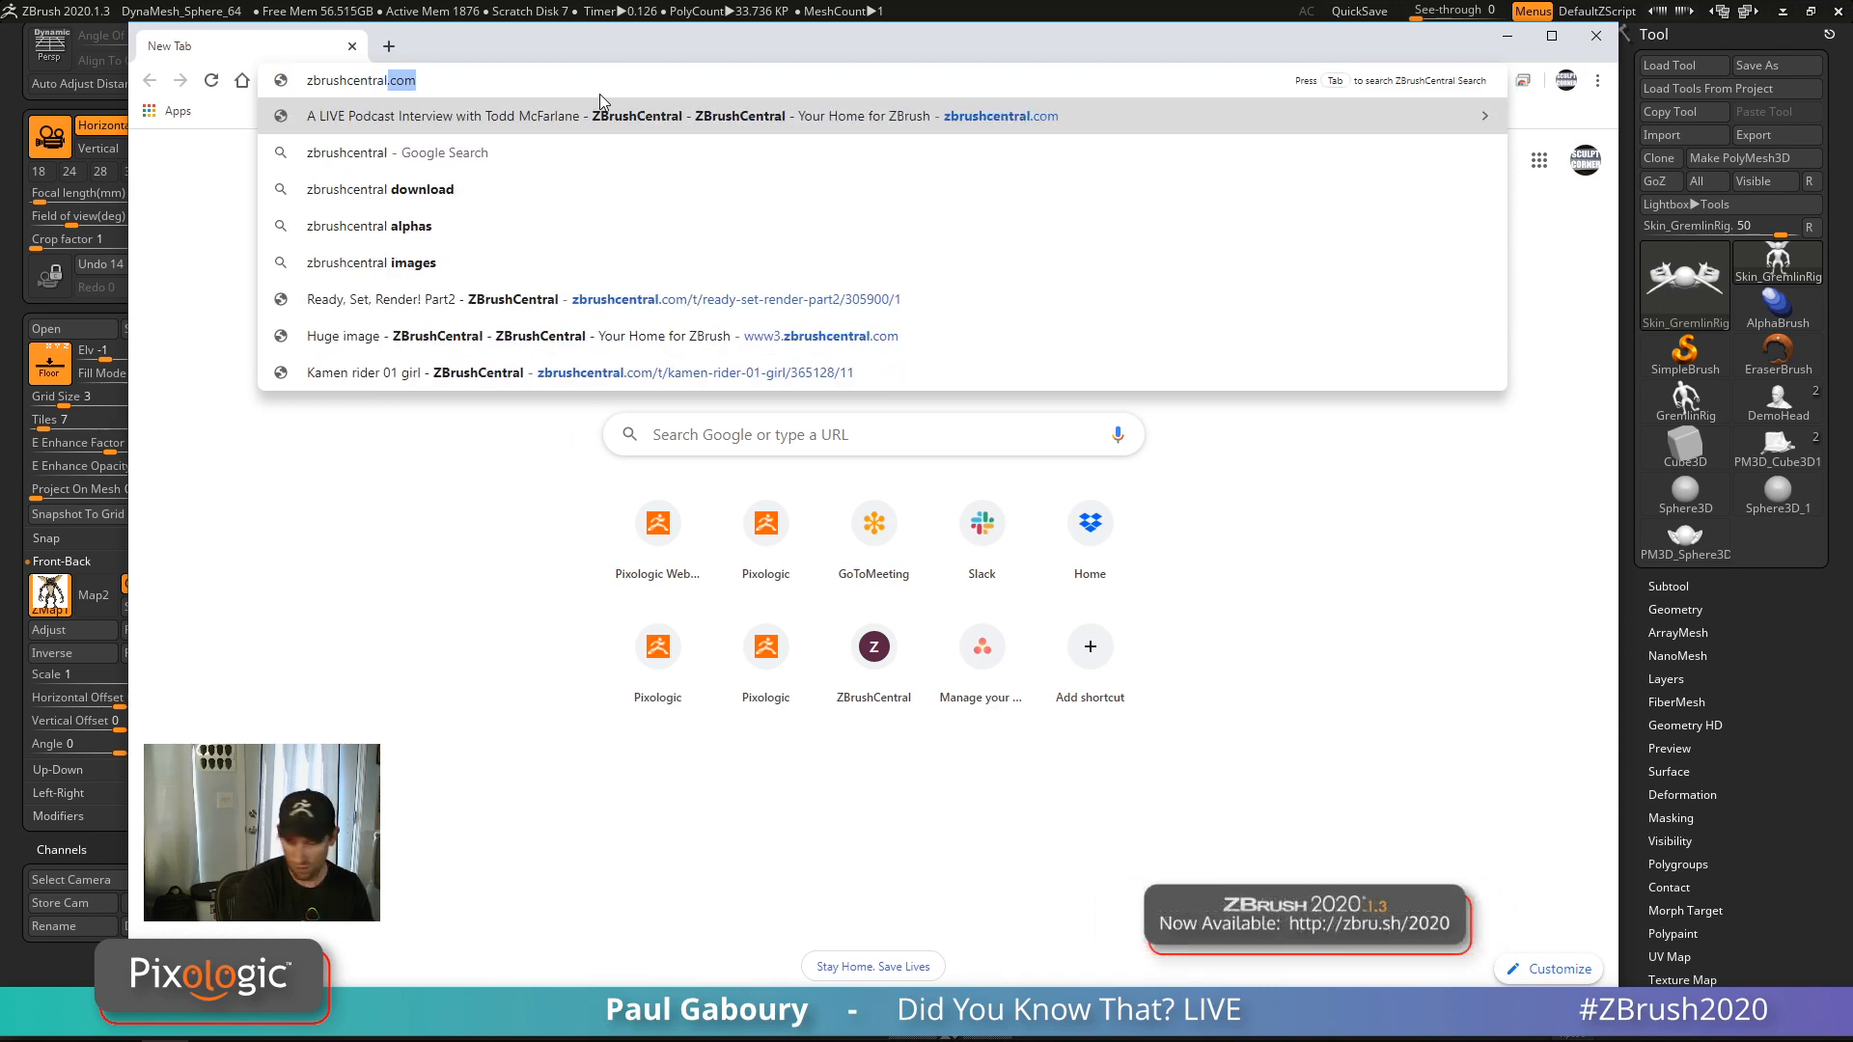
type("c")
key("Return")
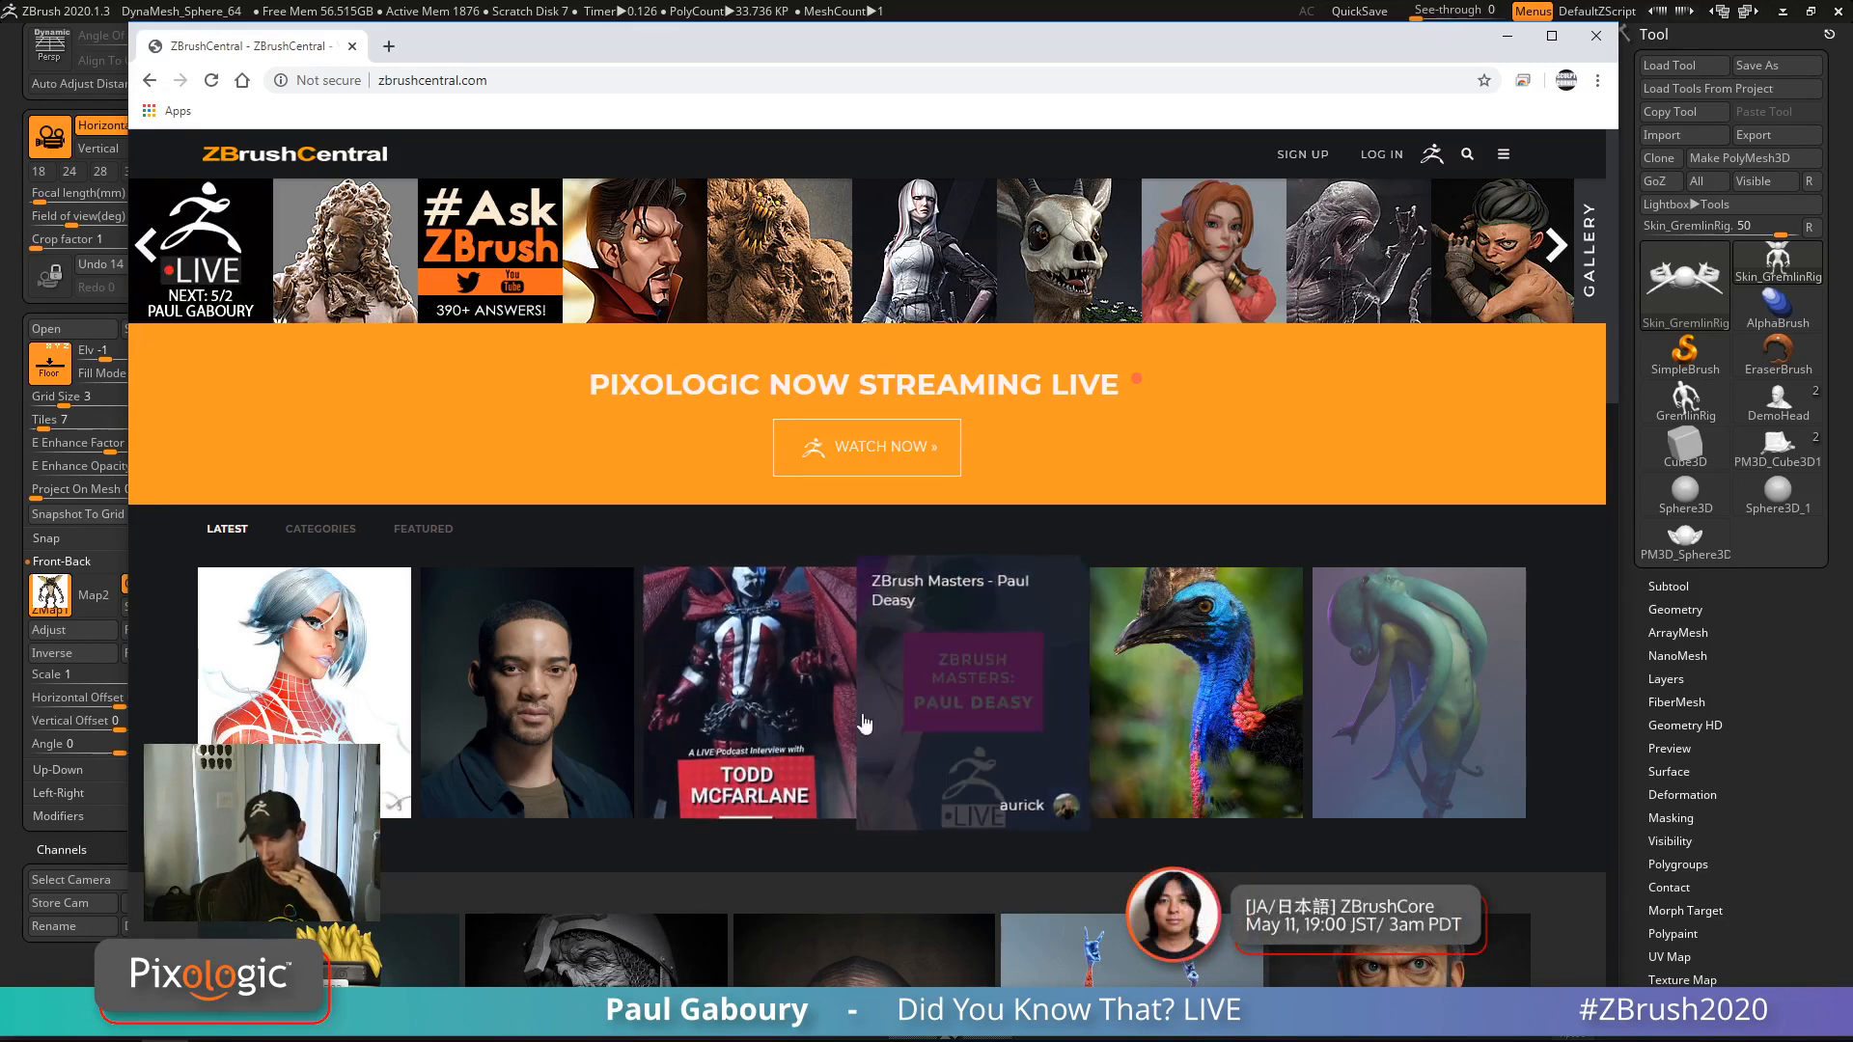
Open the Todd McFarlane live podcast interview post and read its announcement text
left_click(786, 715)
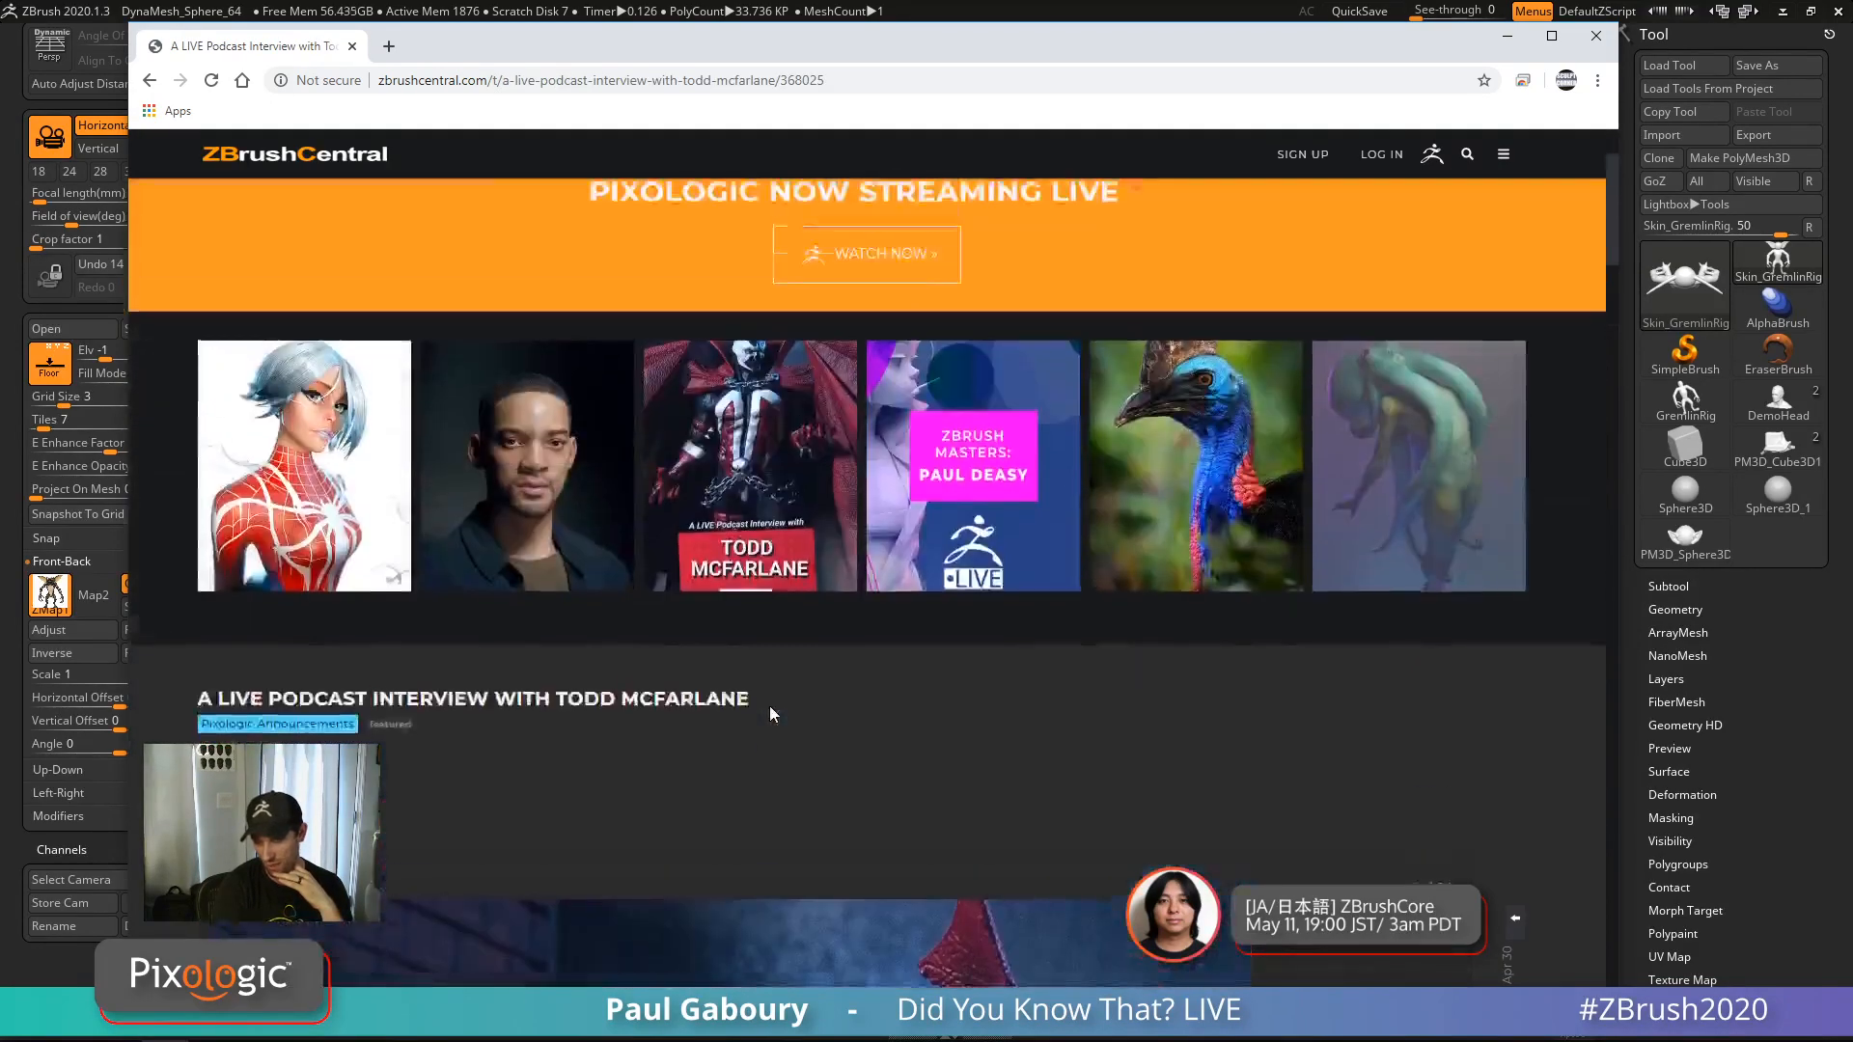
scroll(769, 717, "down", 20)
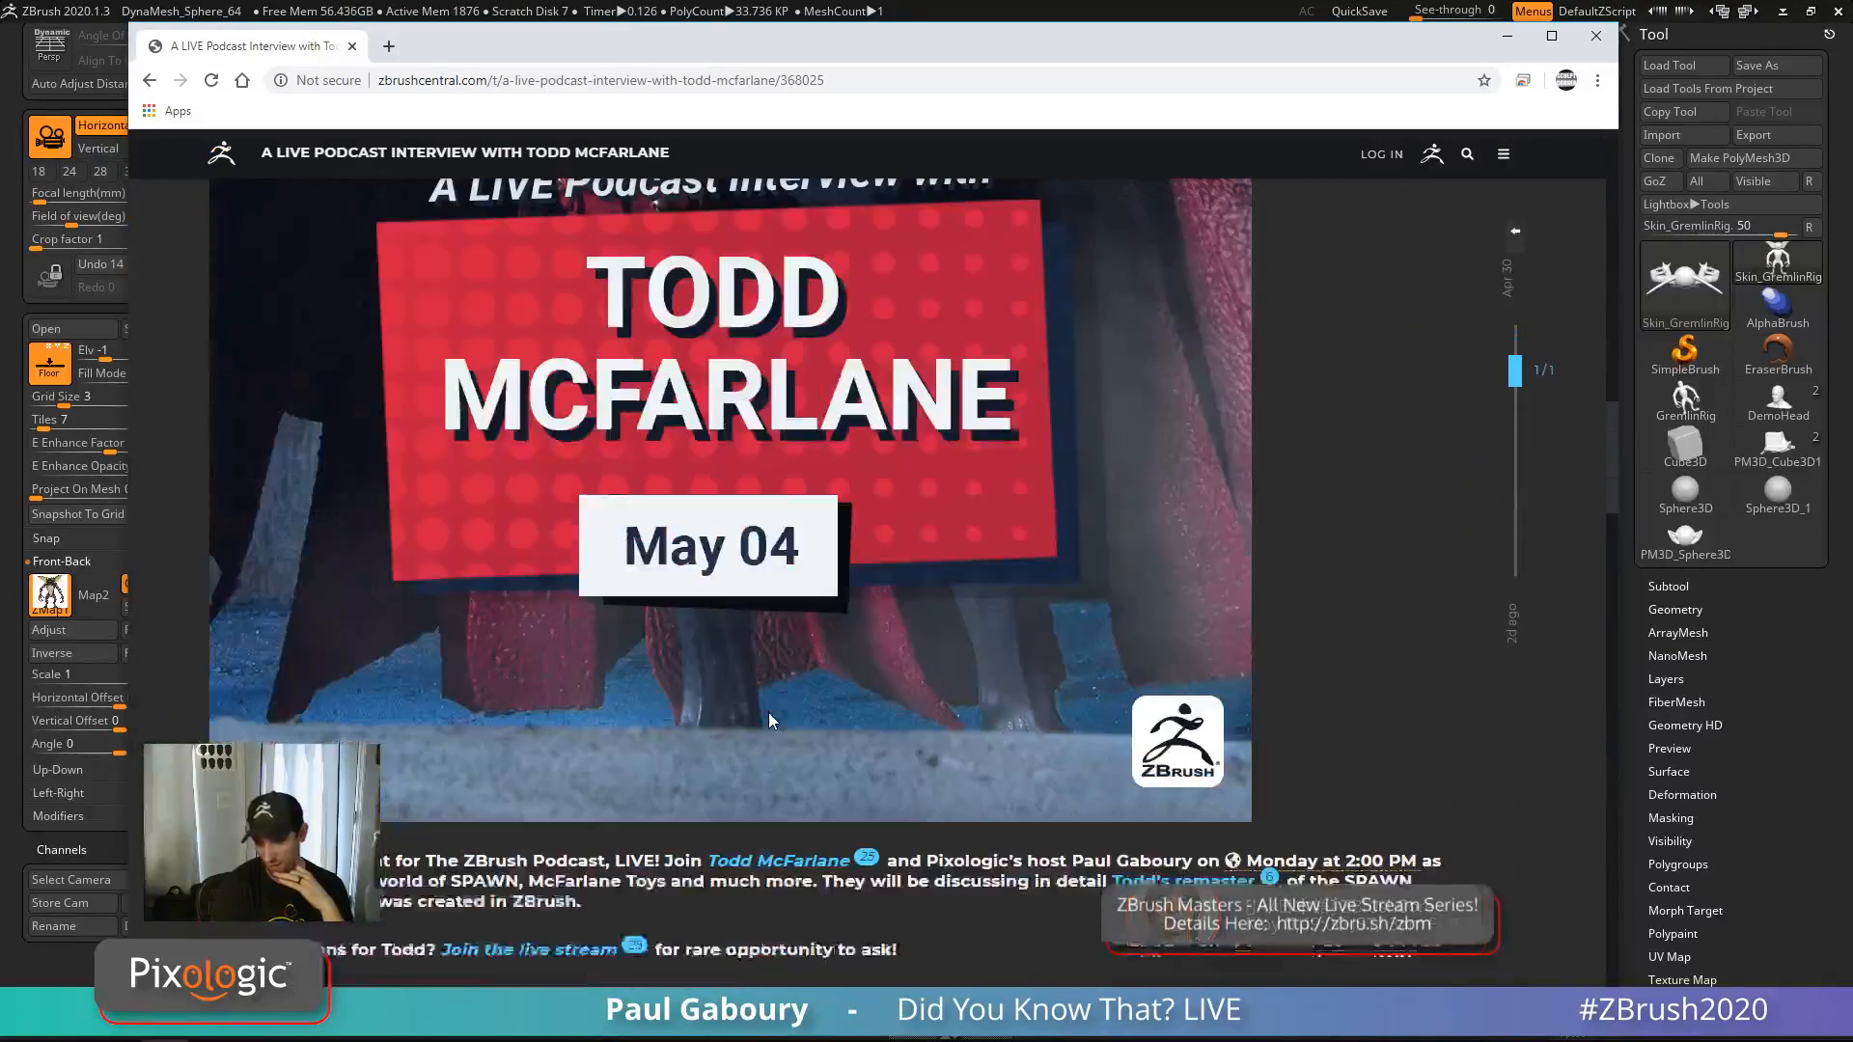
scroll(769, 713, "down", 4)
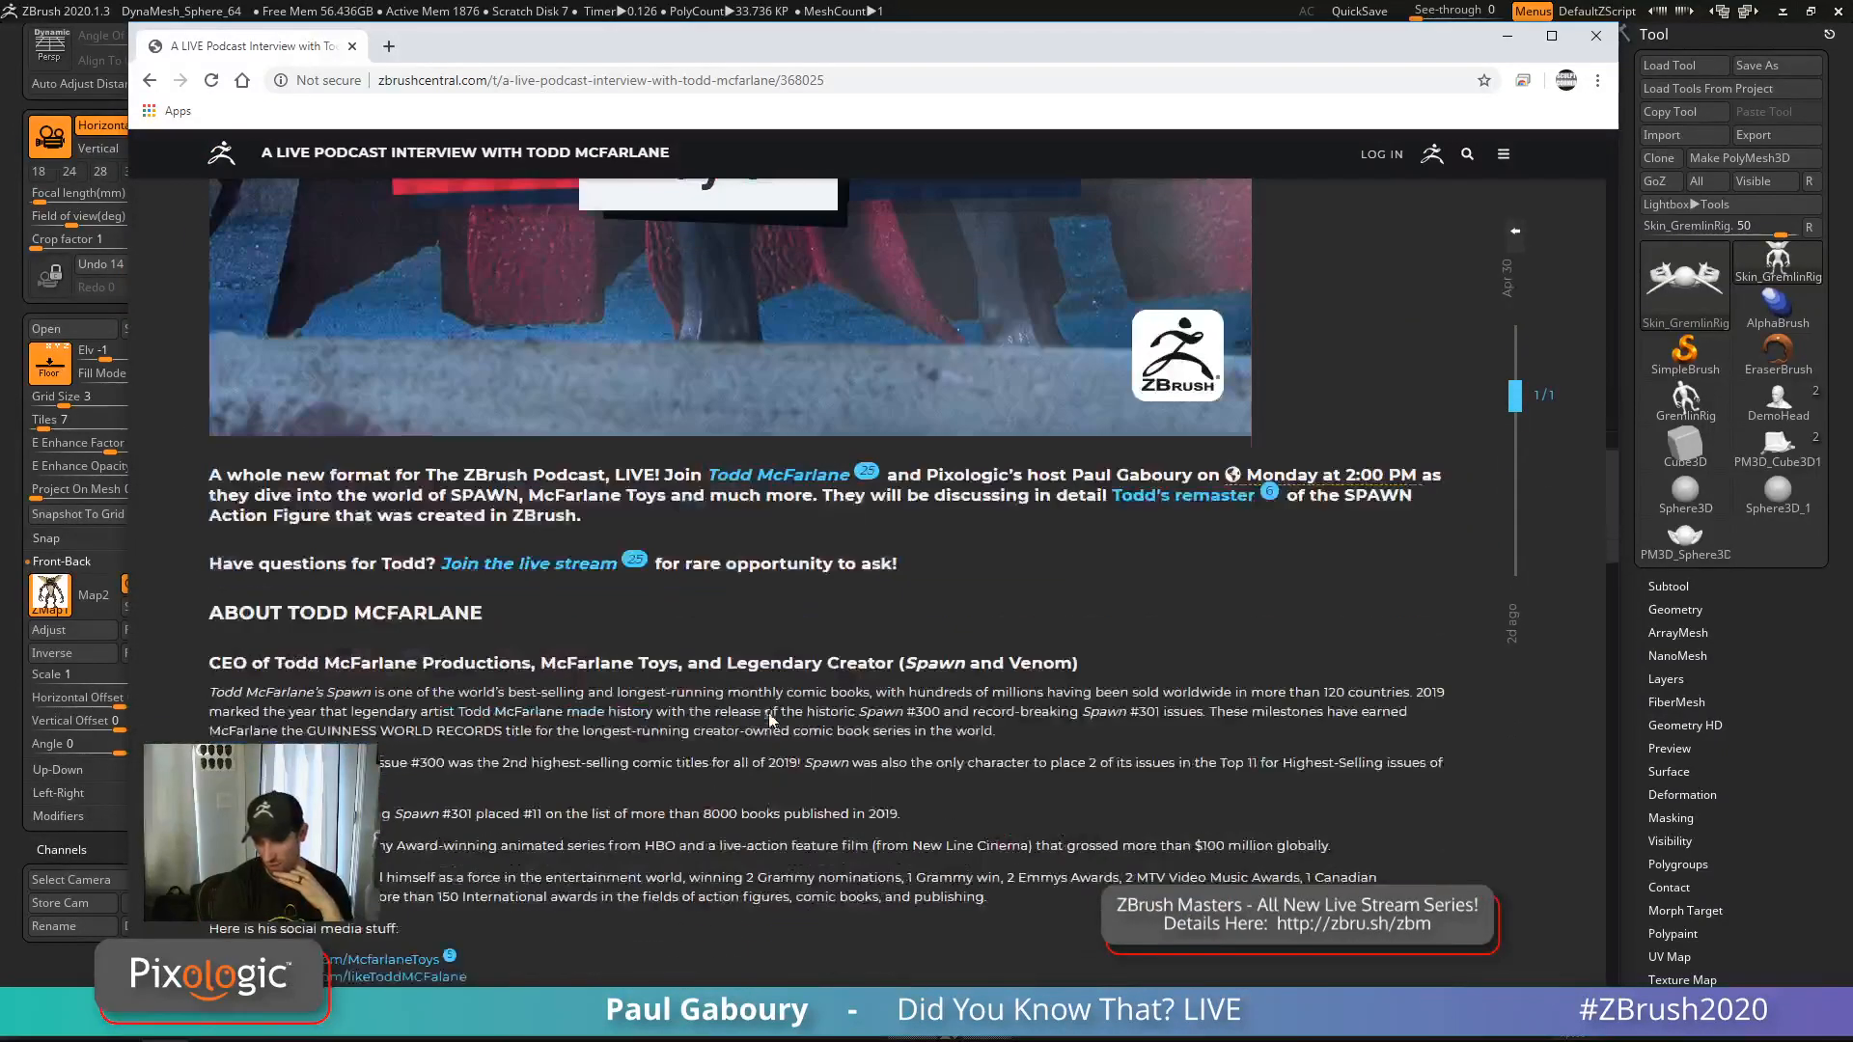
Open the podcast interview's ZBrushLIVE event page from the post and review its schedule, reminder and calendar options
left_click(788, 484)
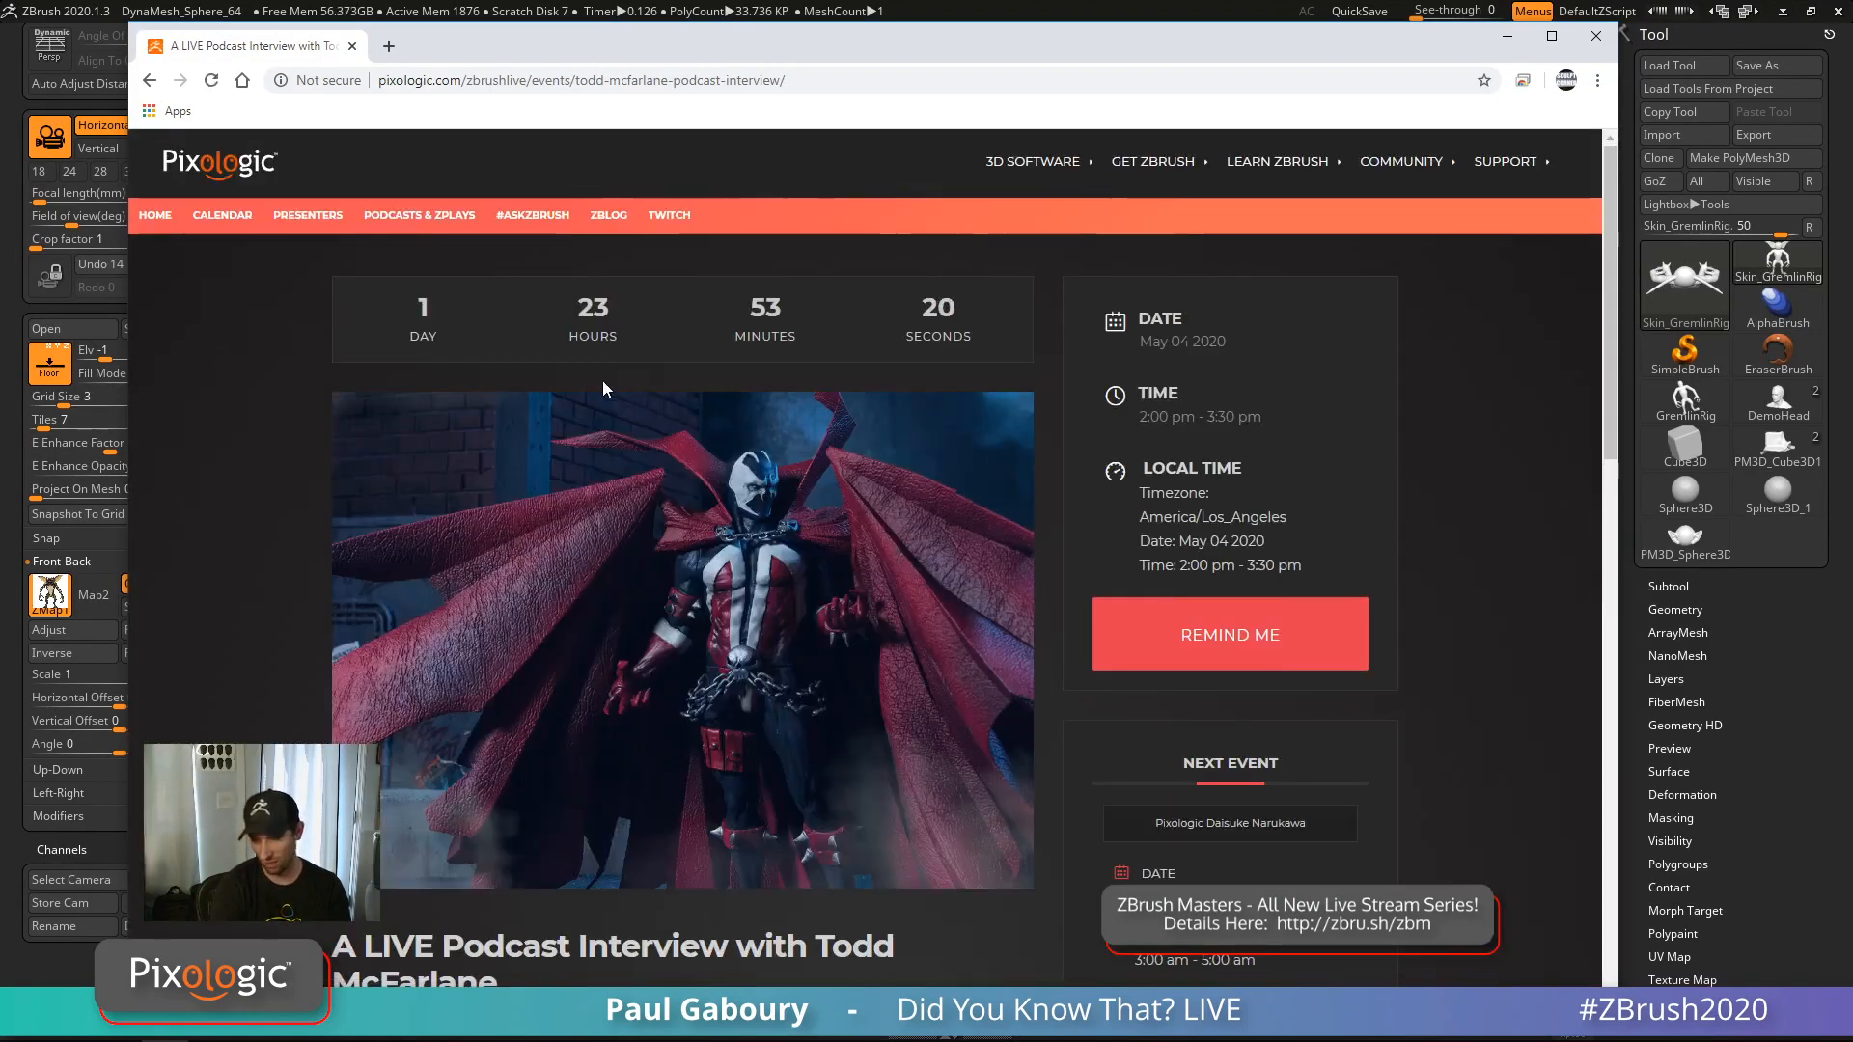
scroll(580, 400, "down", 4)
scroll(614, 384, "up", 3)
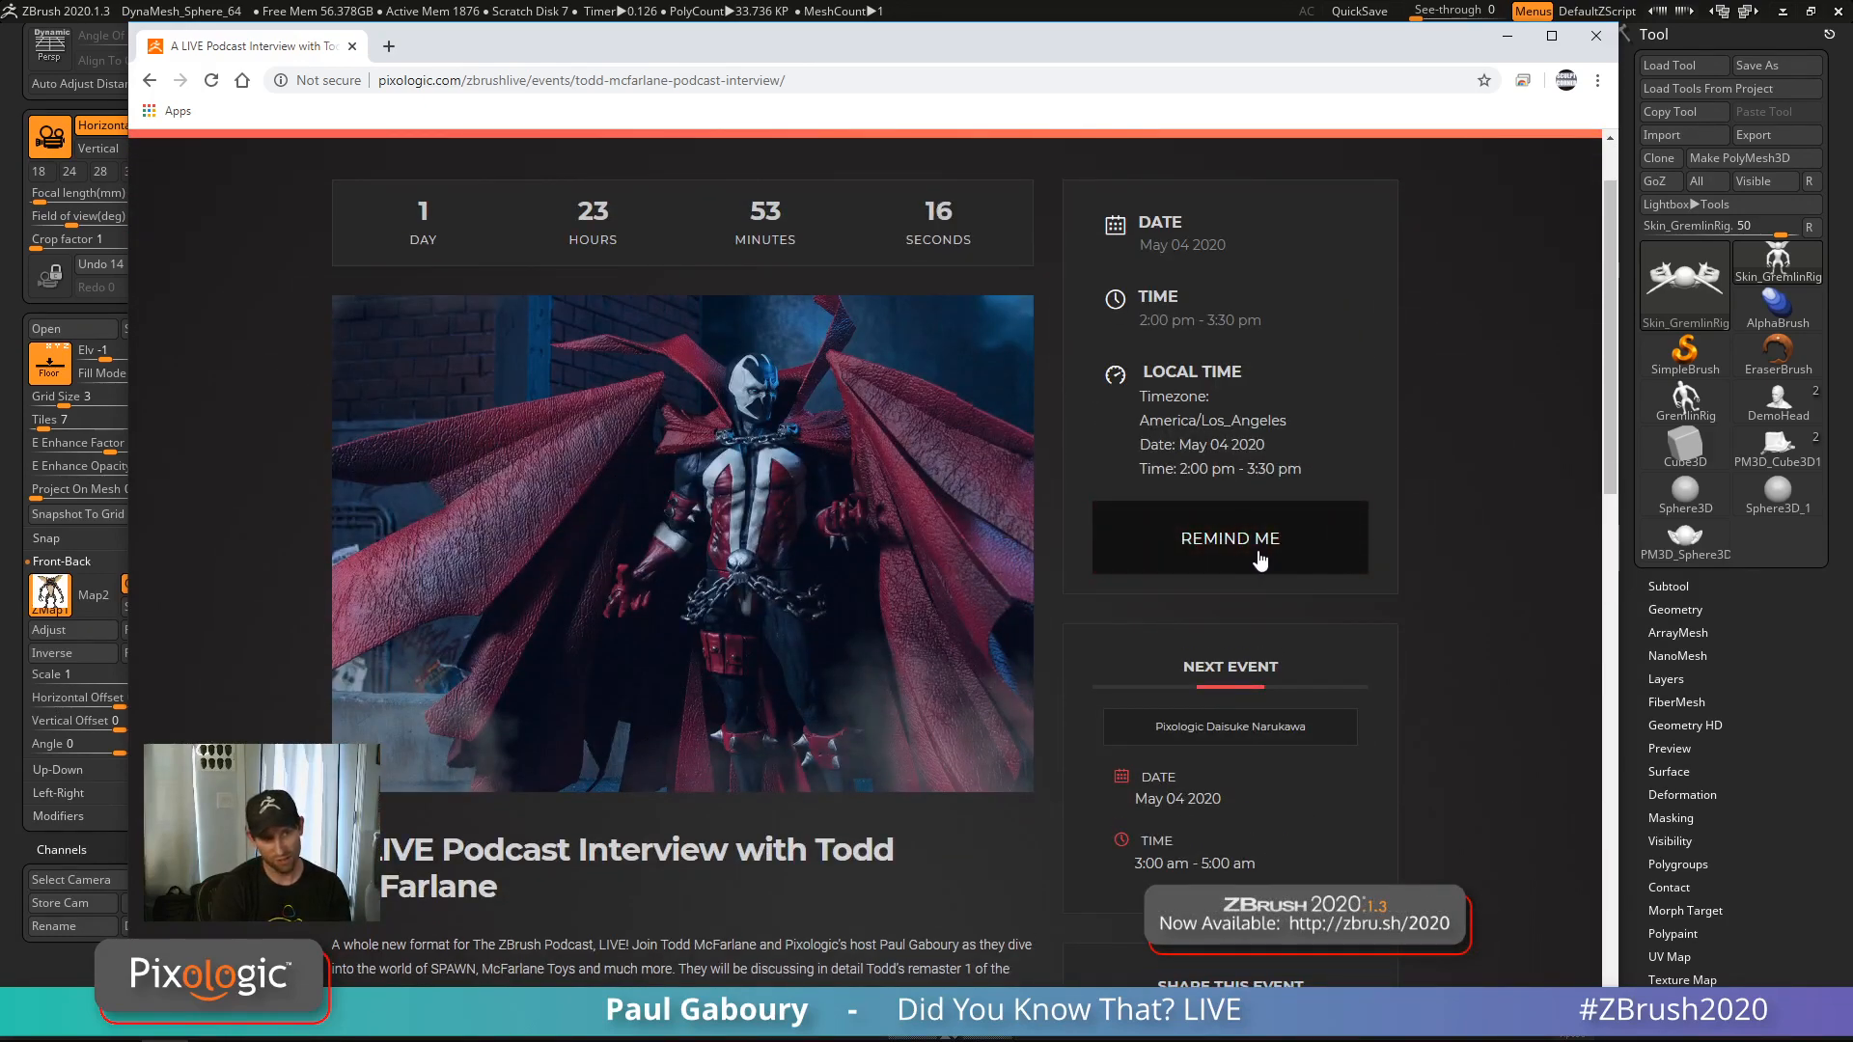
scroll(899, 596, "down", 8)
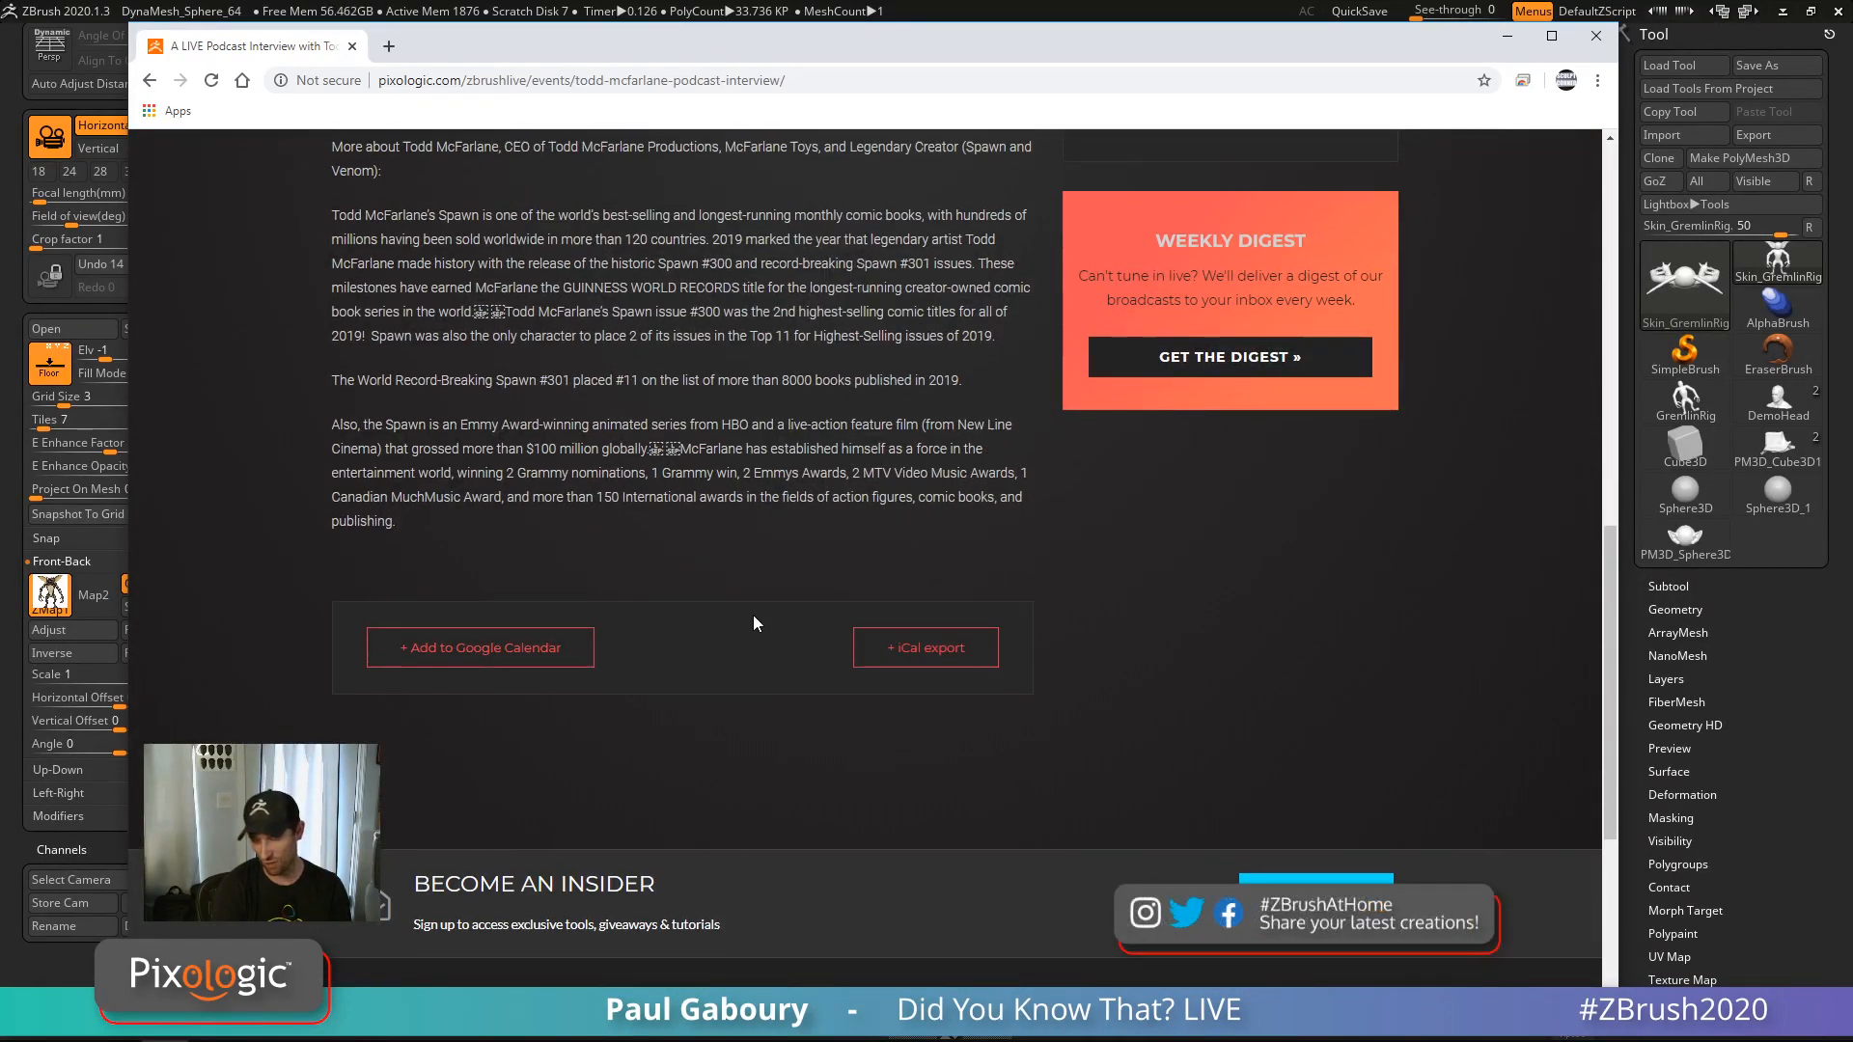
scroll(752, 616, "up", 10)
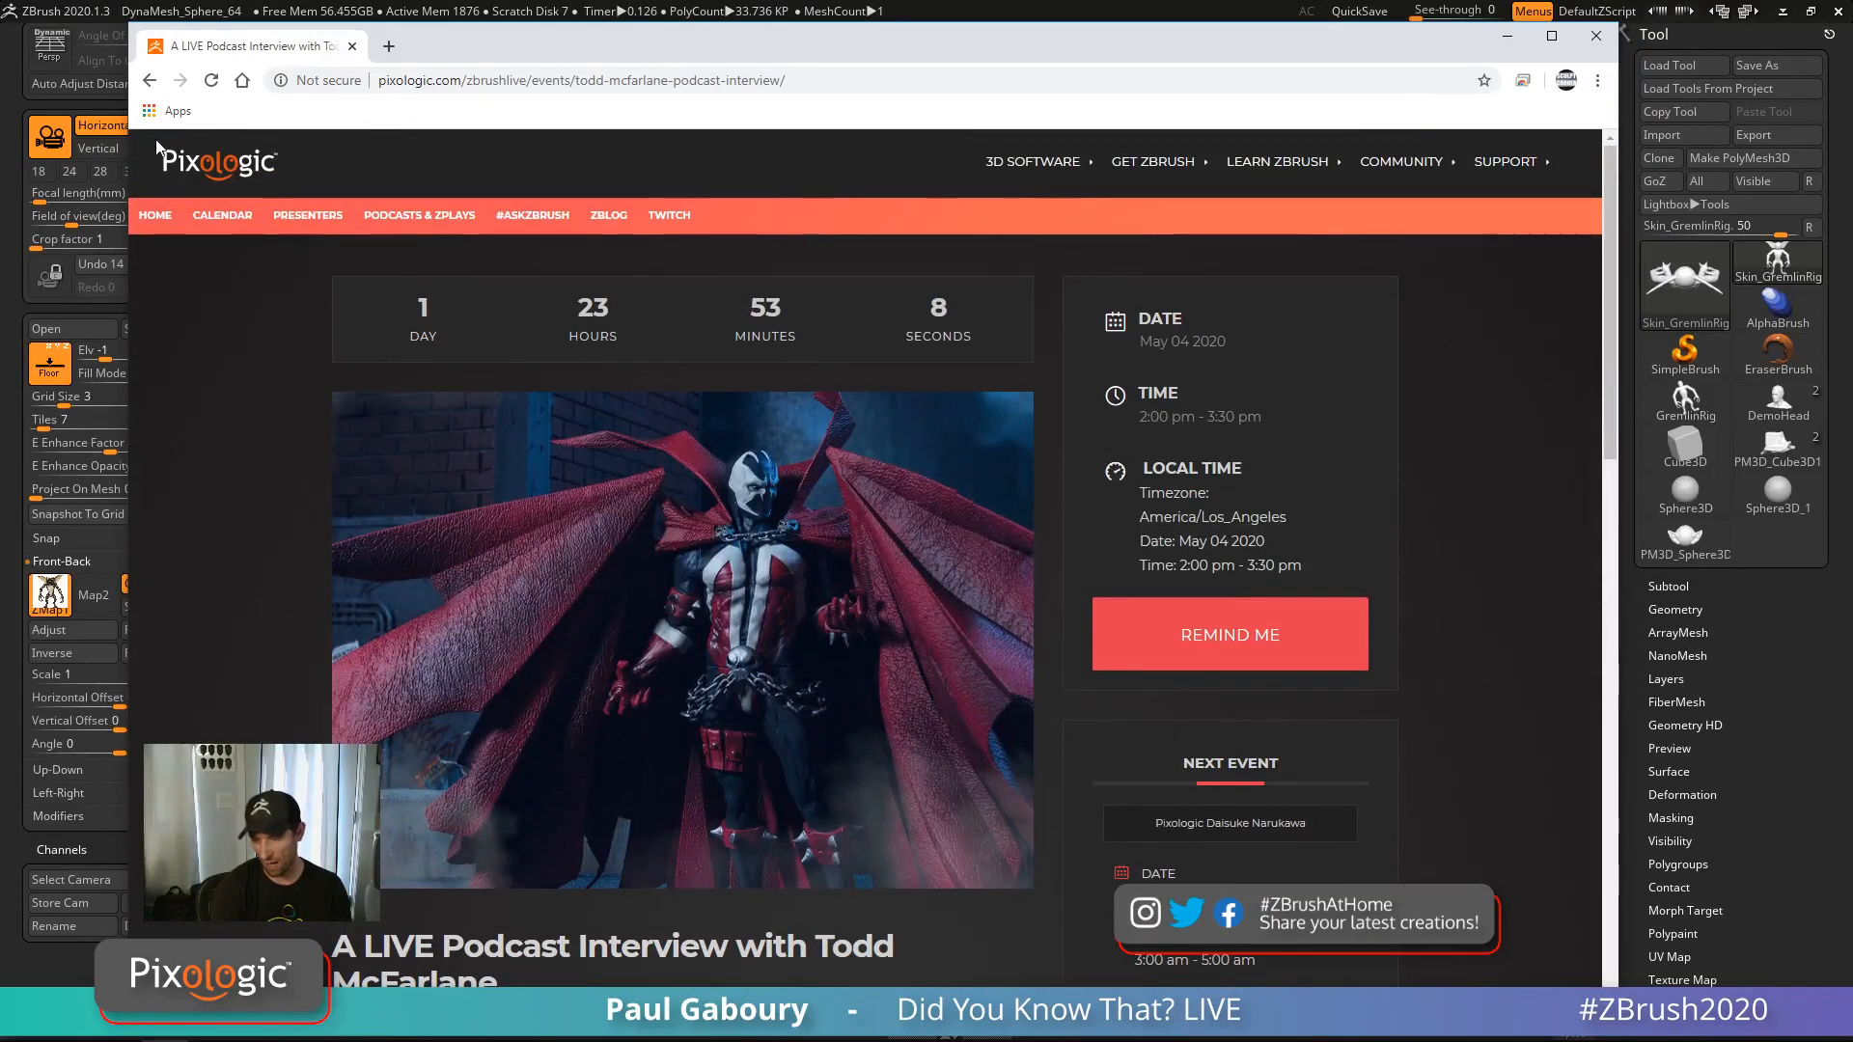
Go to the Pixologic home page, open the Buy ZBrush store page and examine the ZBrush 2020 licensing options
left_click(185, 164)
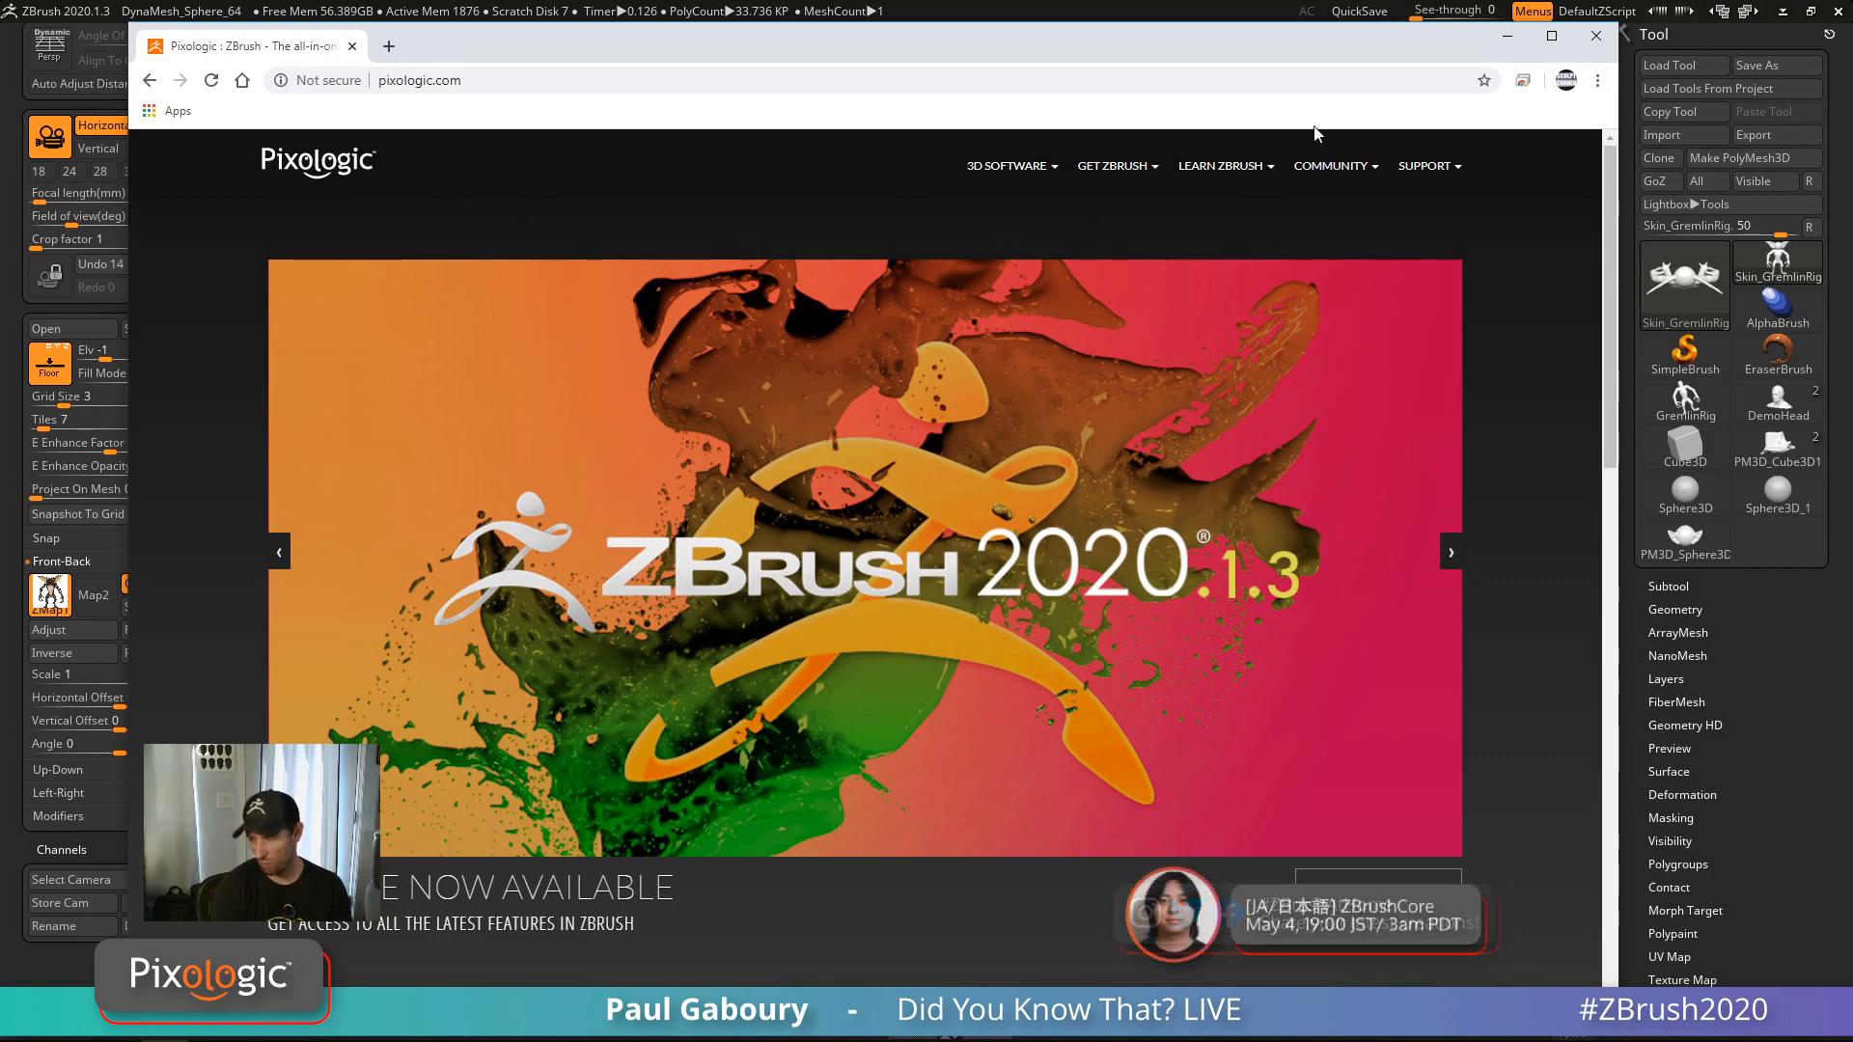
left_click(1113, 174)
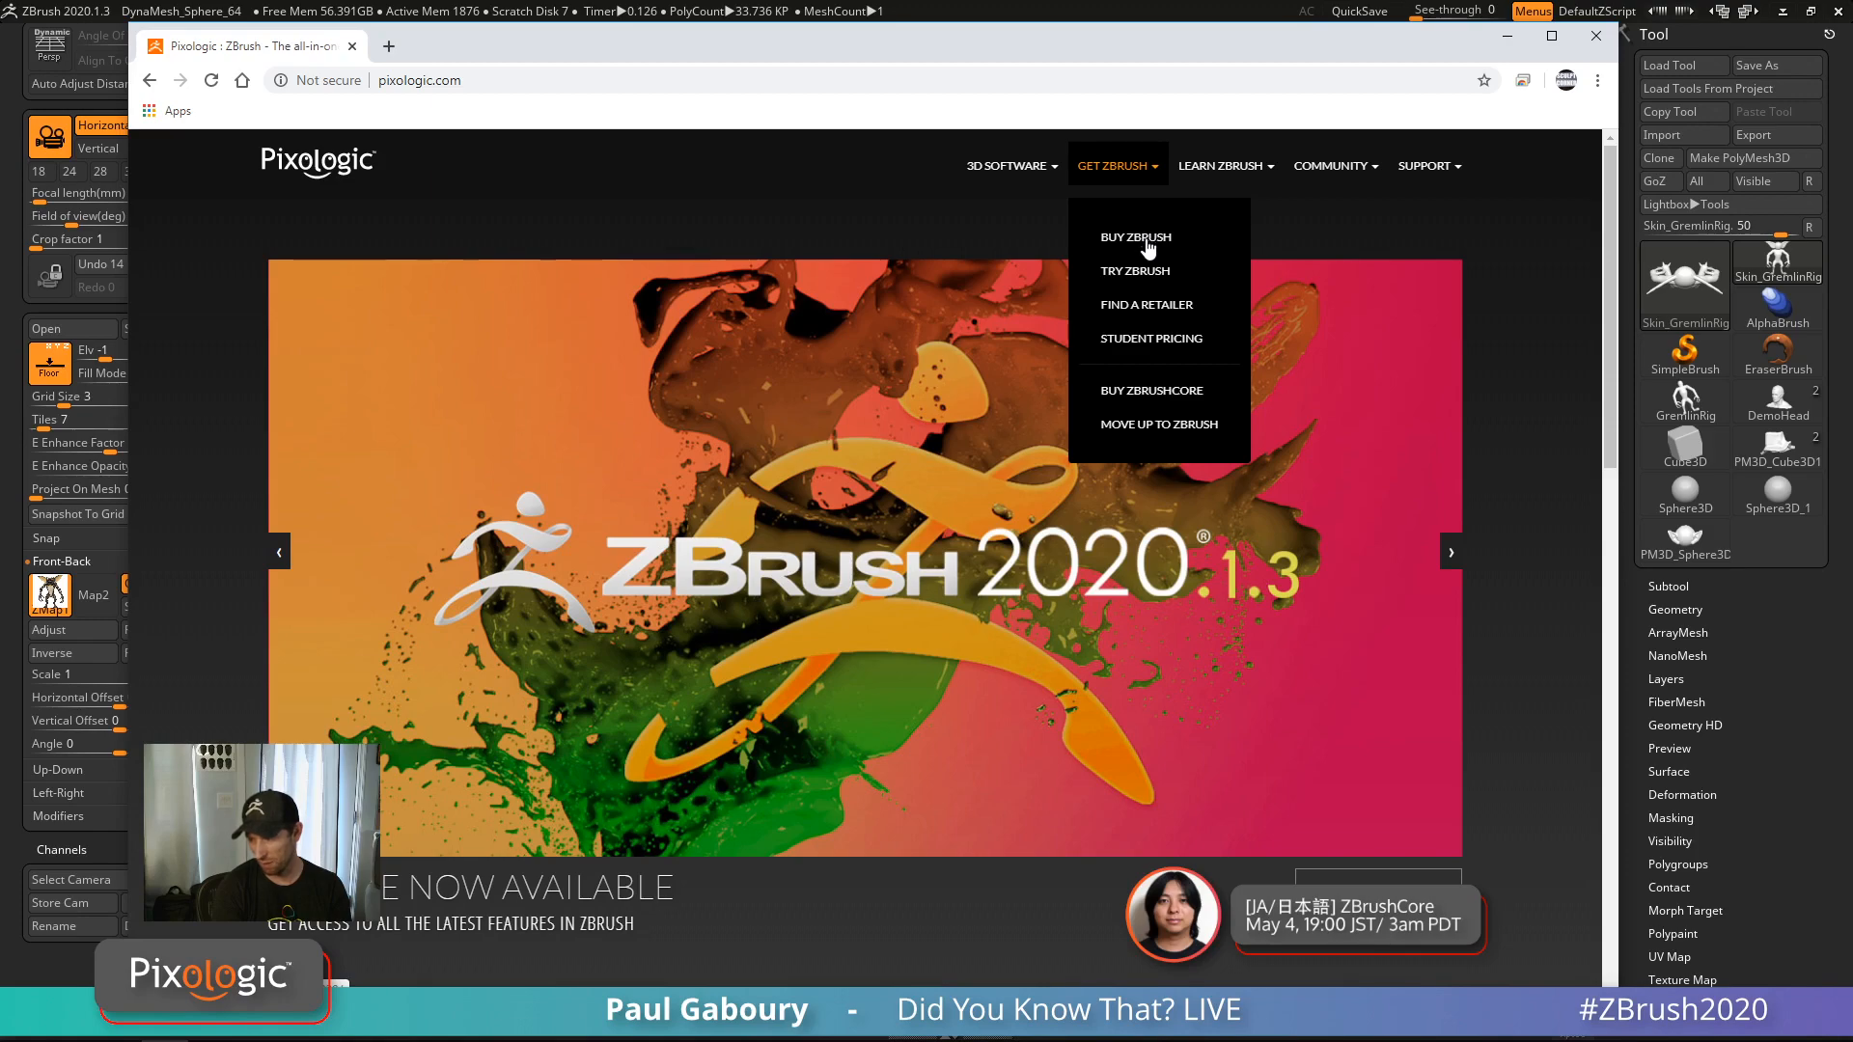
left_click(1147, 243)
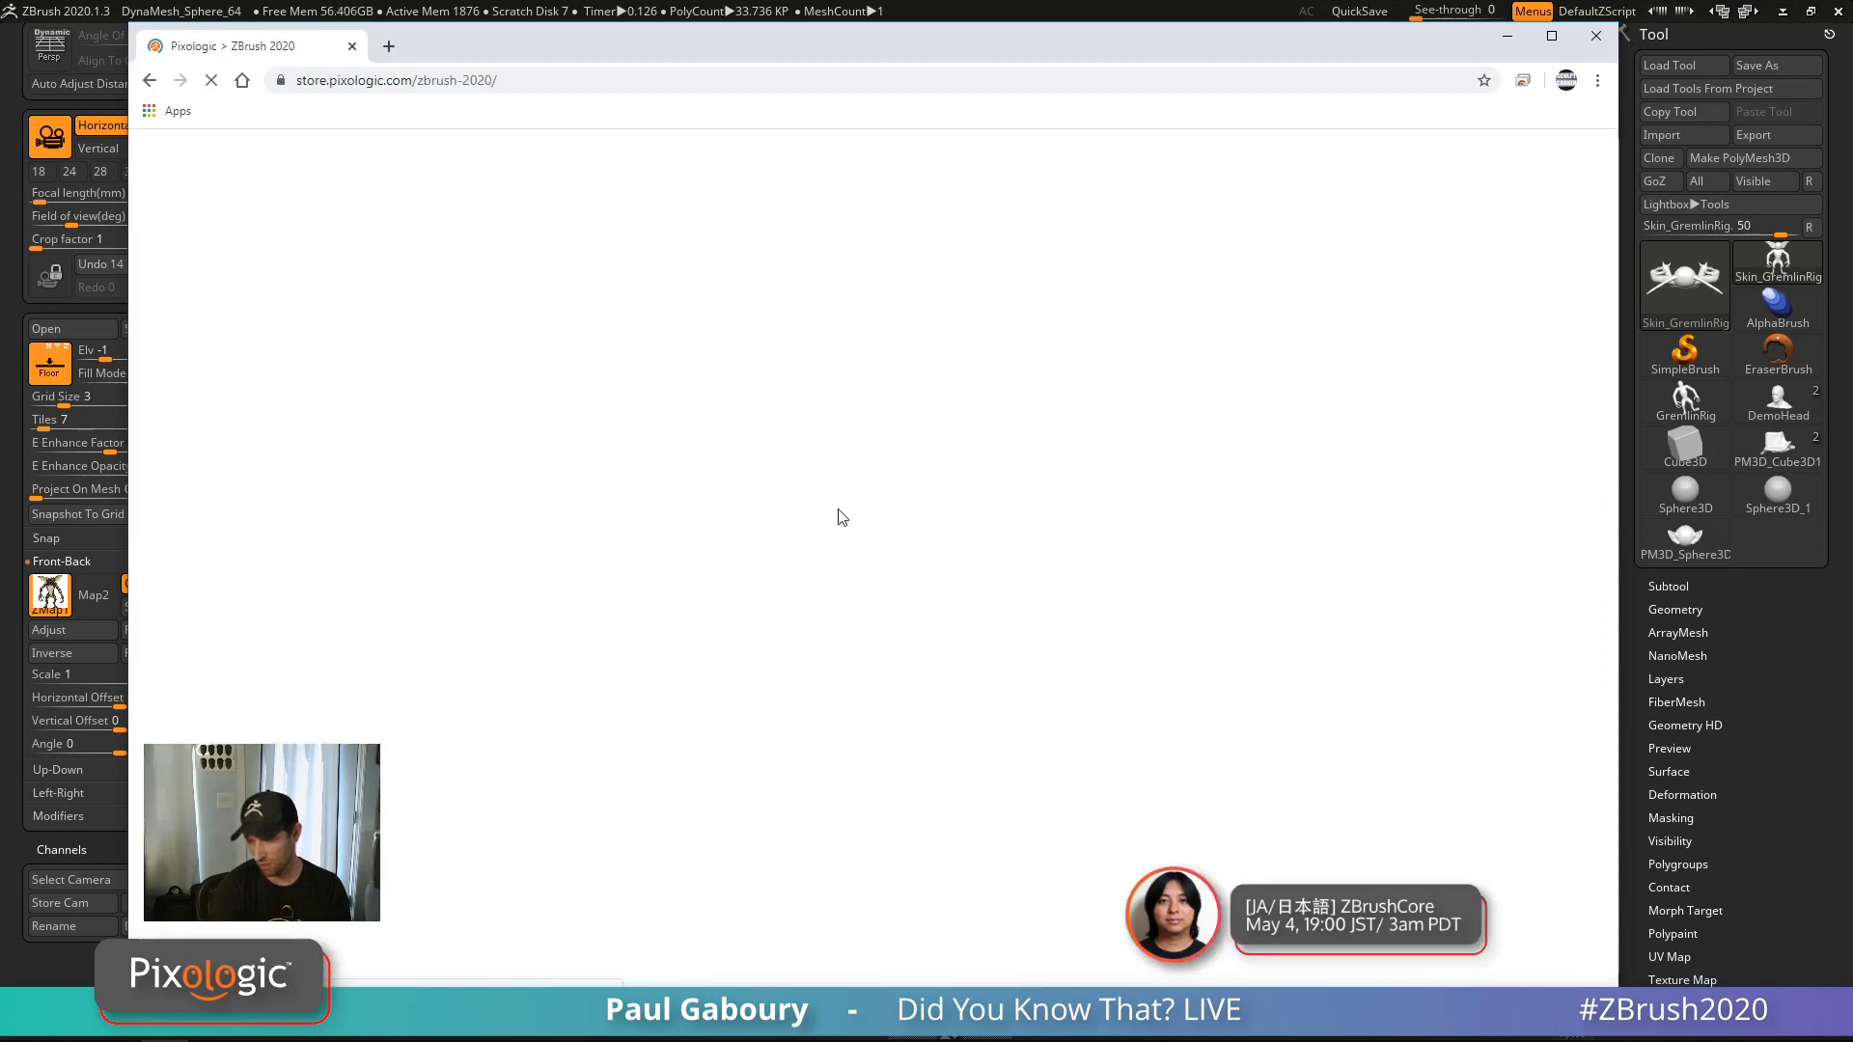
scroll(871, 464, "down", 2)
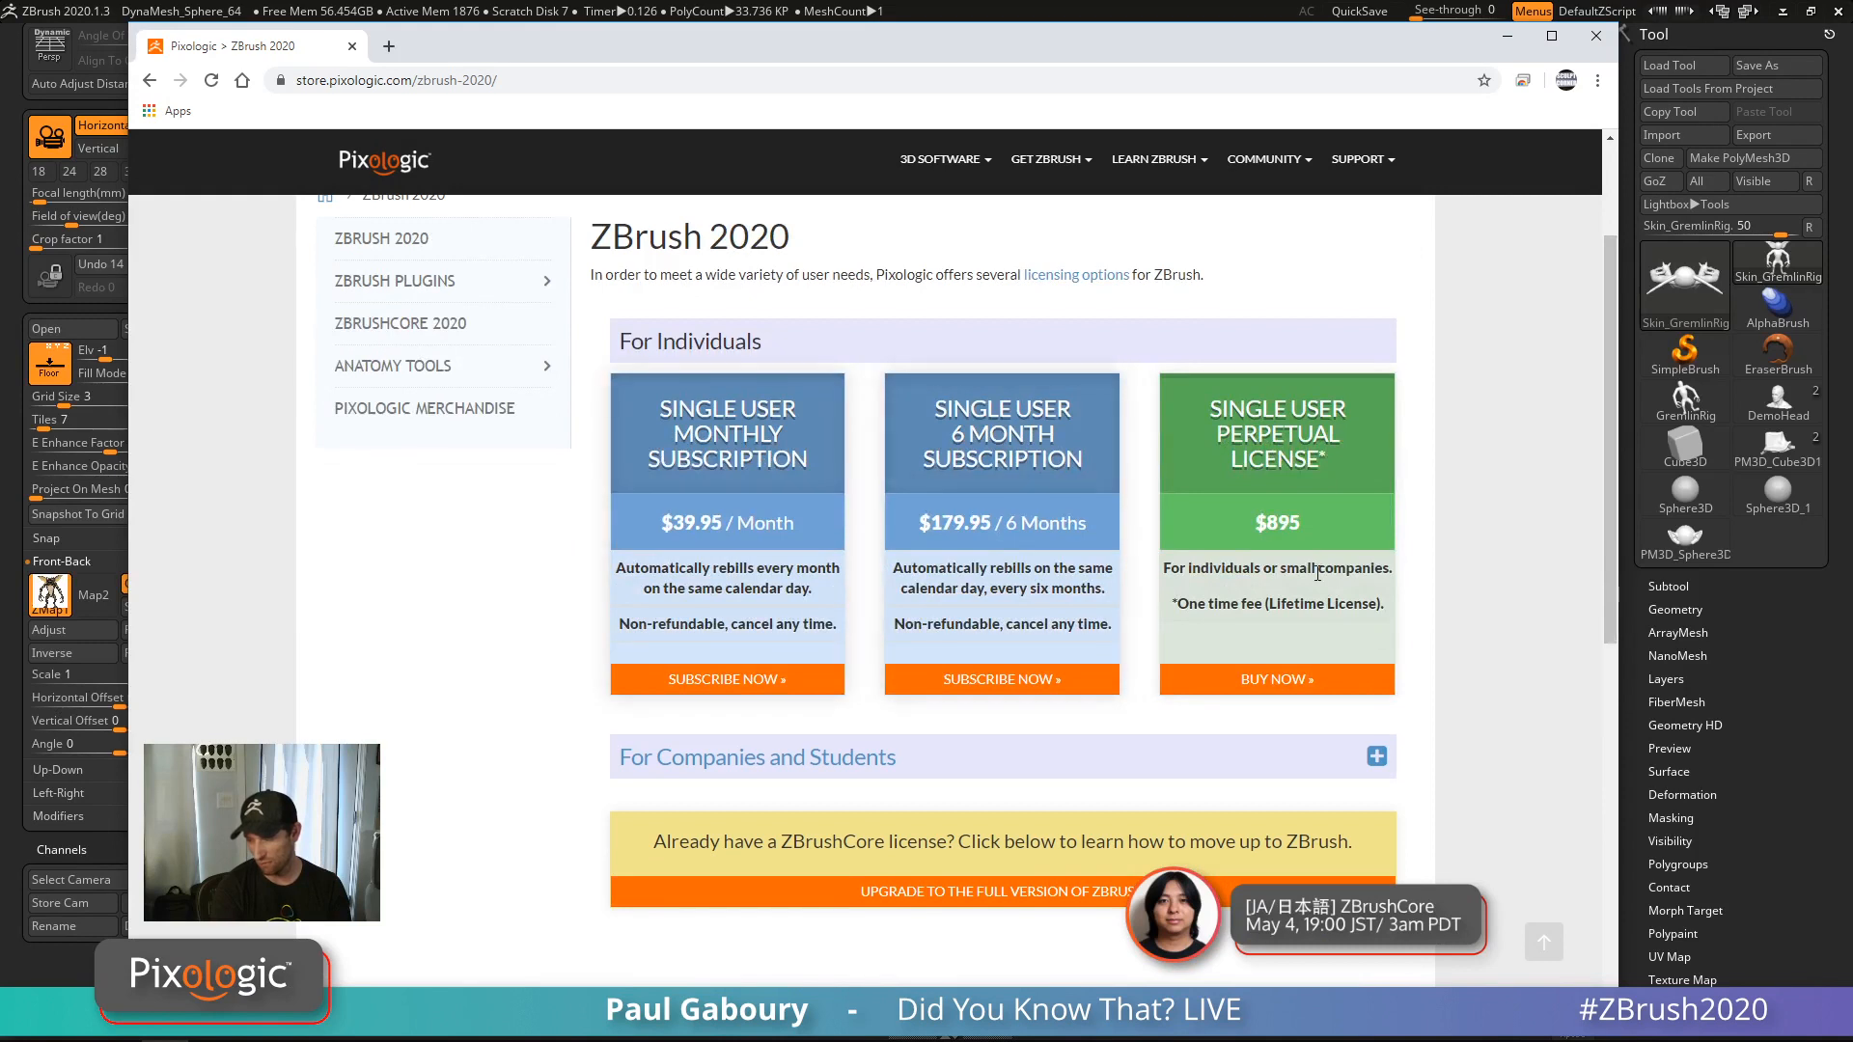